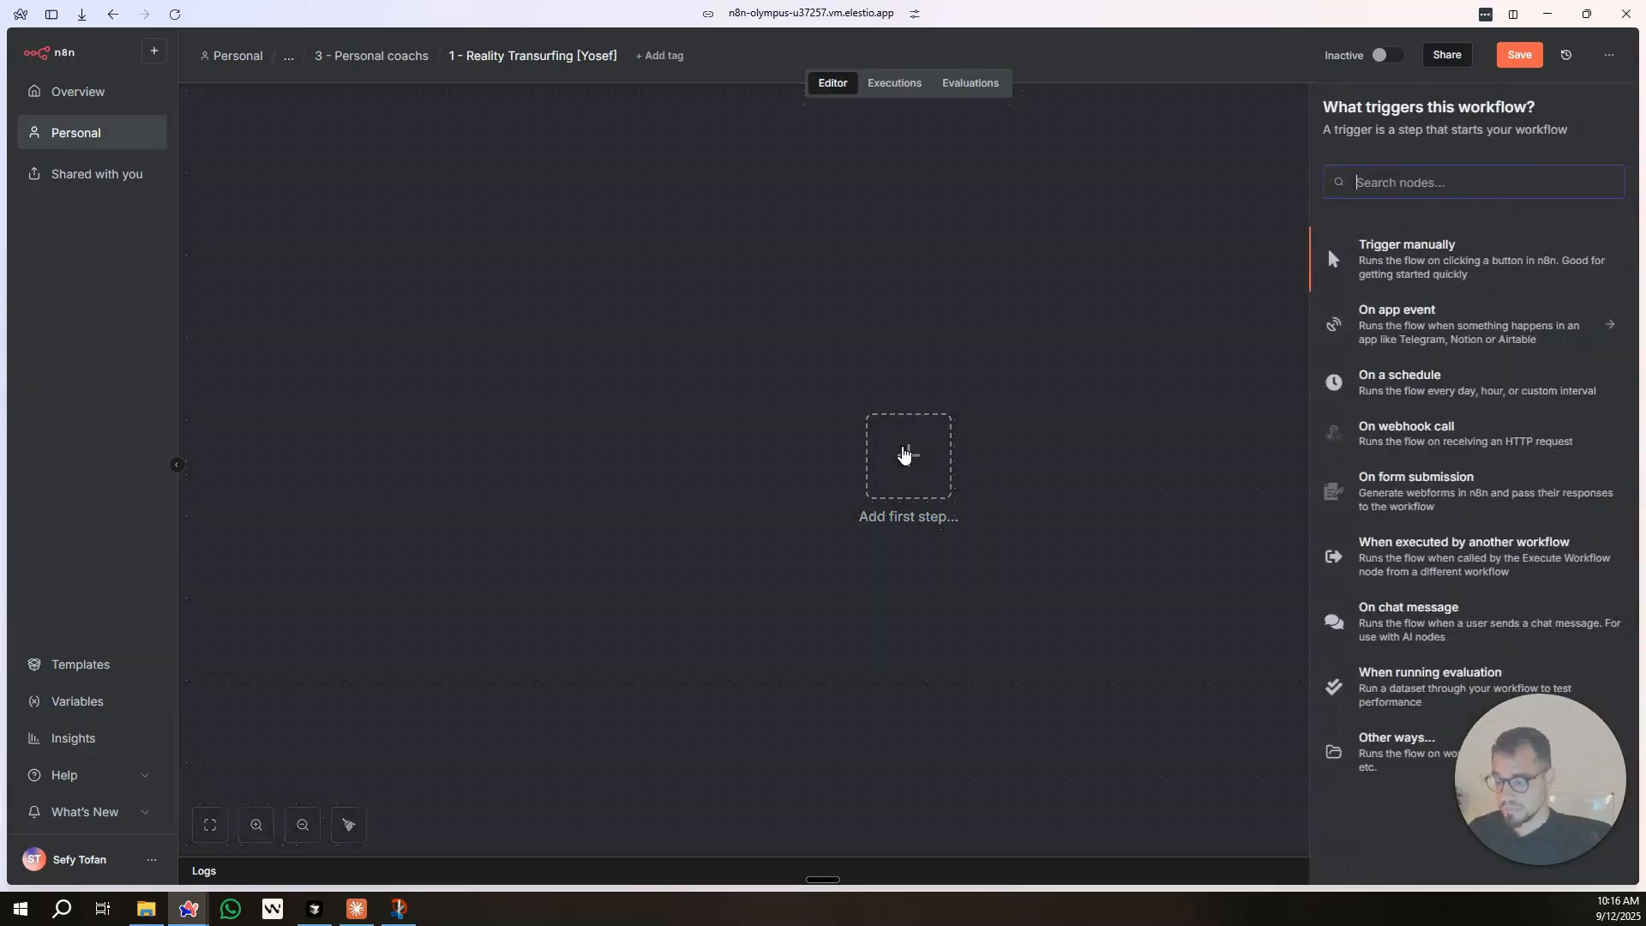
Add a Telegram trigger that starts the workflow on an incoming message.
{"action": "type", "text": "tele"}
{"action": "left_click", "coordinate": [1372, 257]}
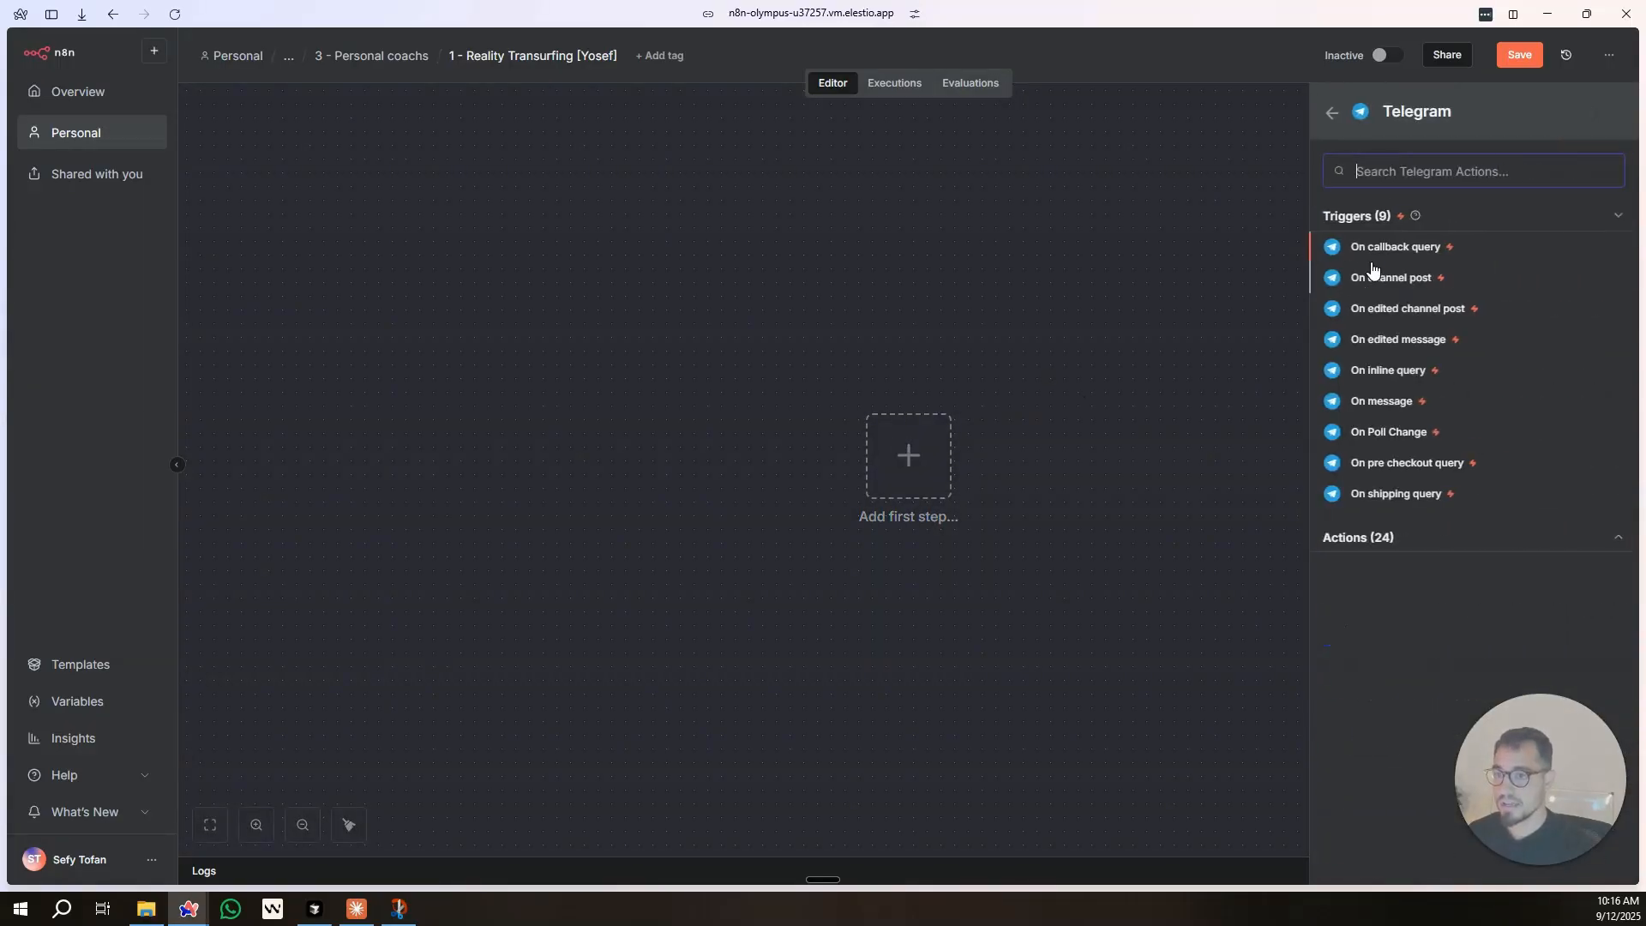
{"action": "left_click", "coordinate": [1386, 407]}
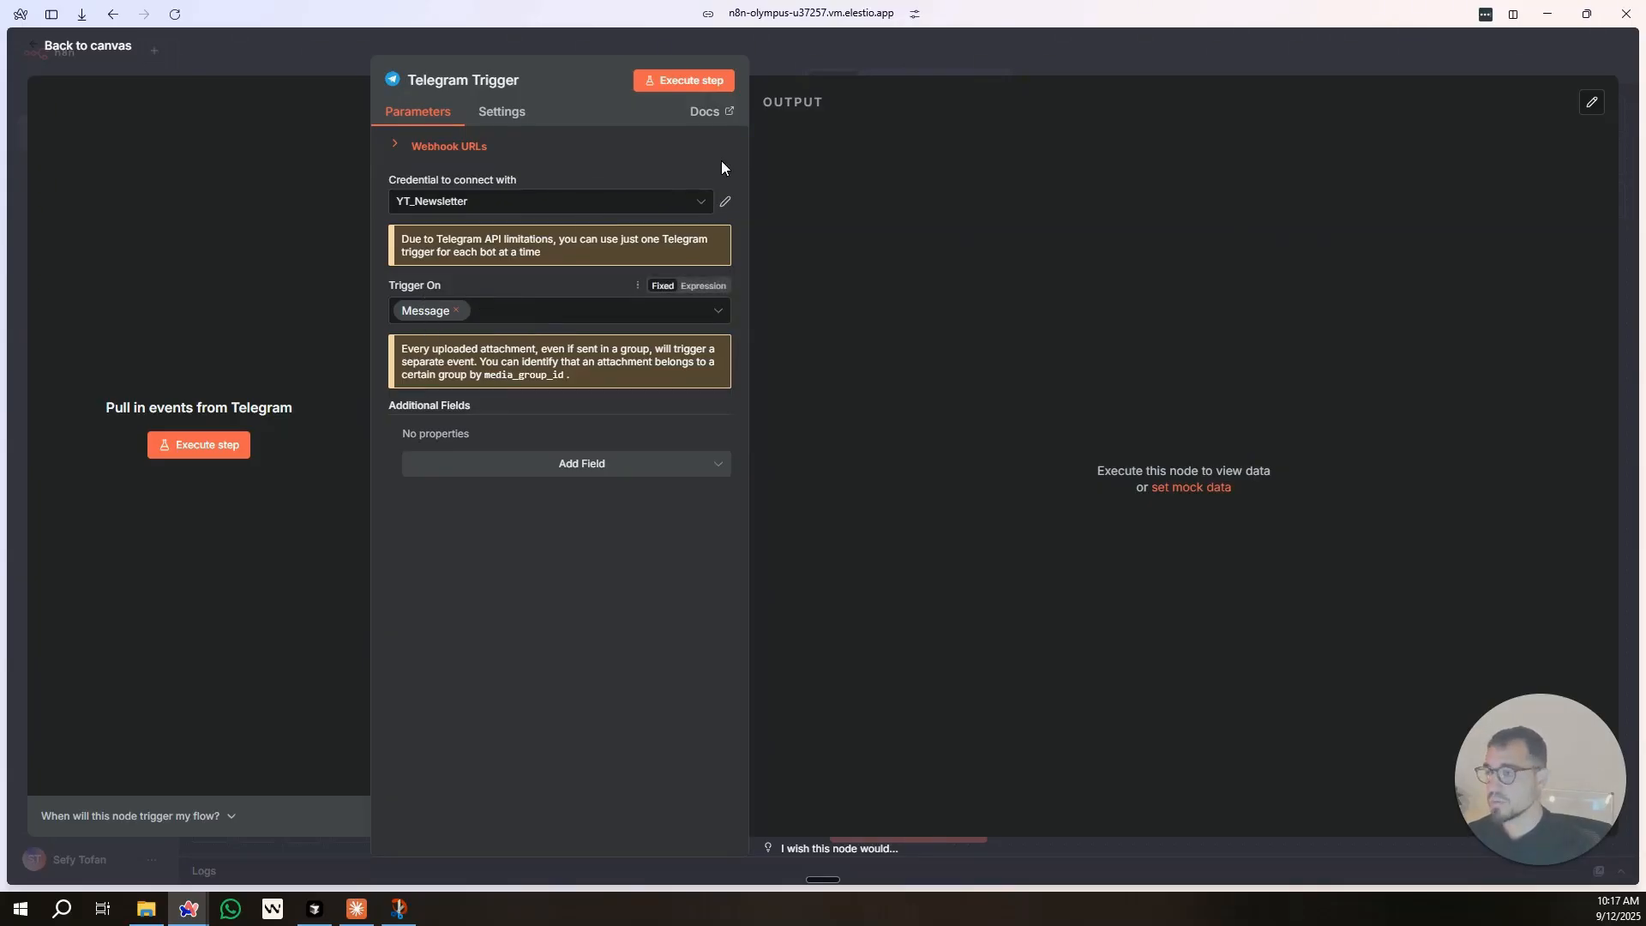
Create a new Telegram API credential for the trigger and name it Coach Thoth.
{"action": "left_click", "coordinate": [621, 202]}
{"action": "left_click", "coordinate": [483, 480]}
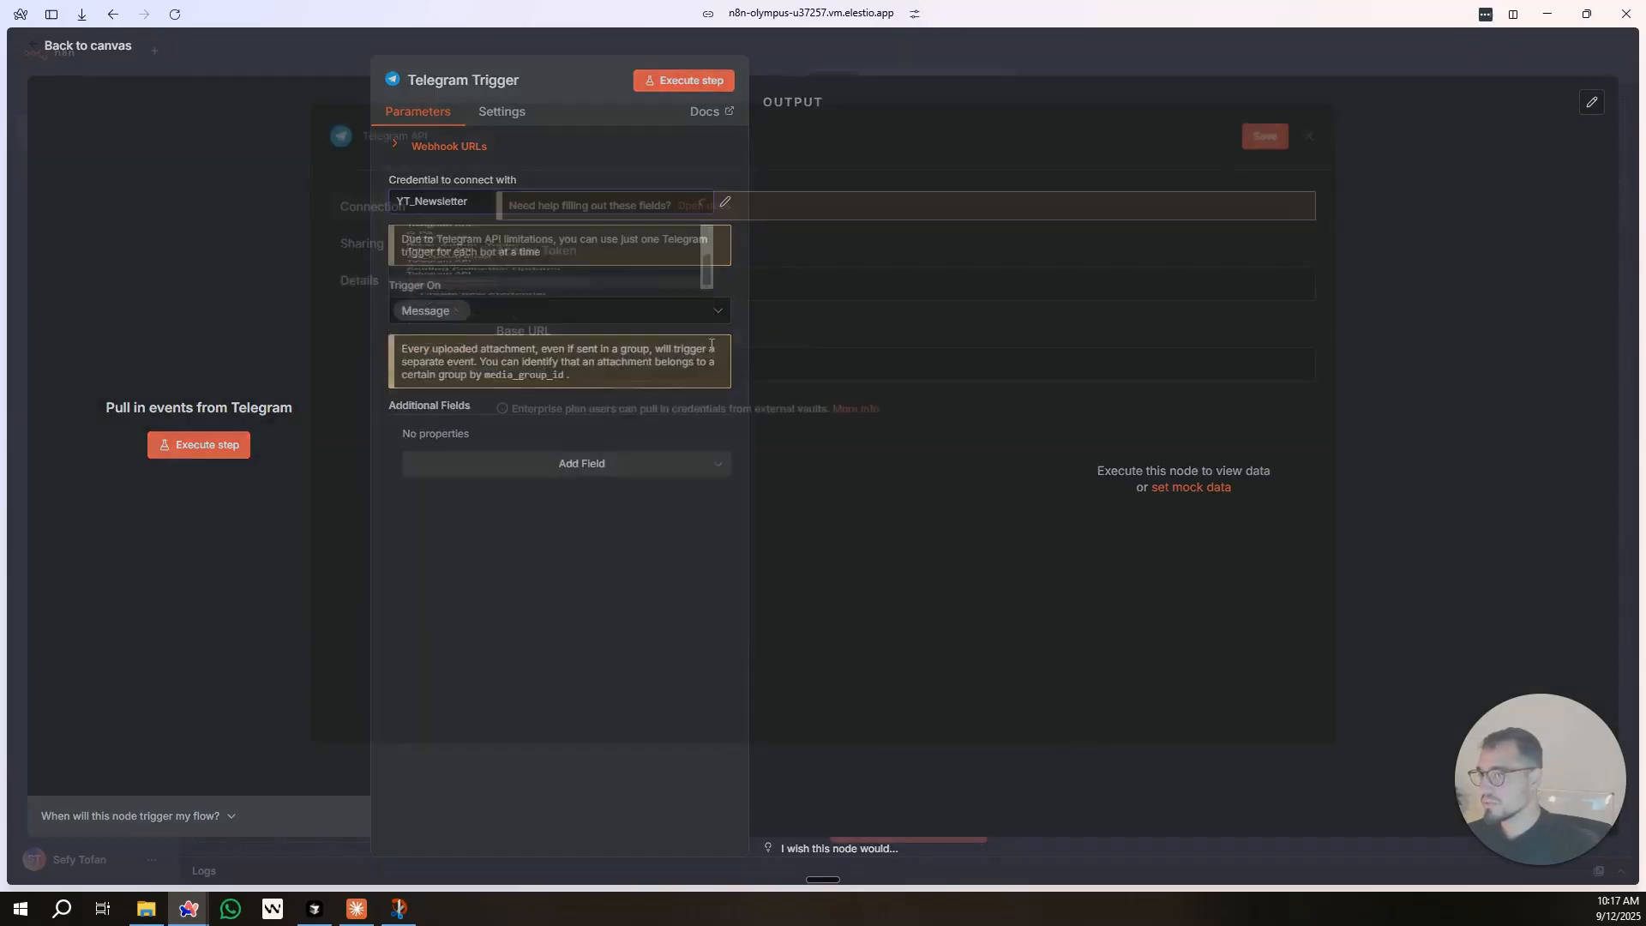
{"action": "left_click", "coordinate": [421, 144]}
{"action": "type", "text": "C"}
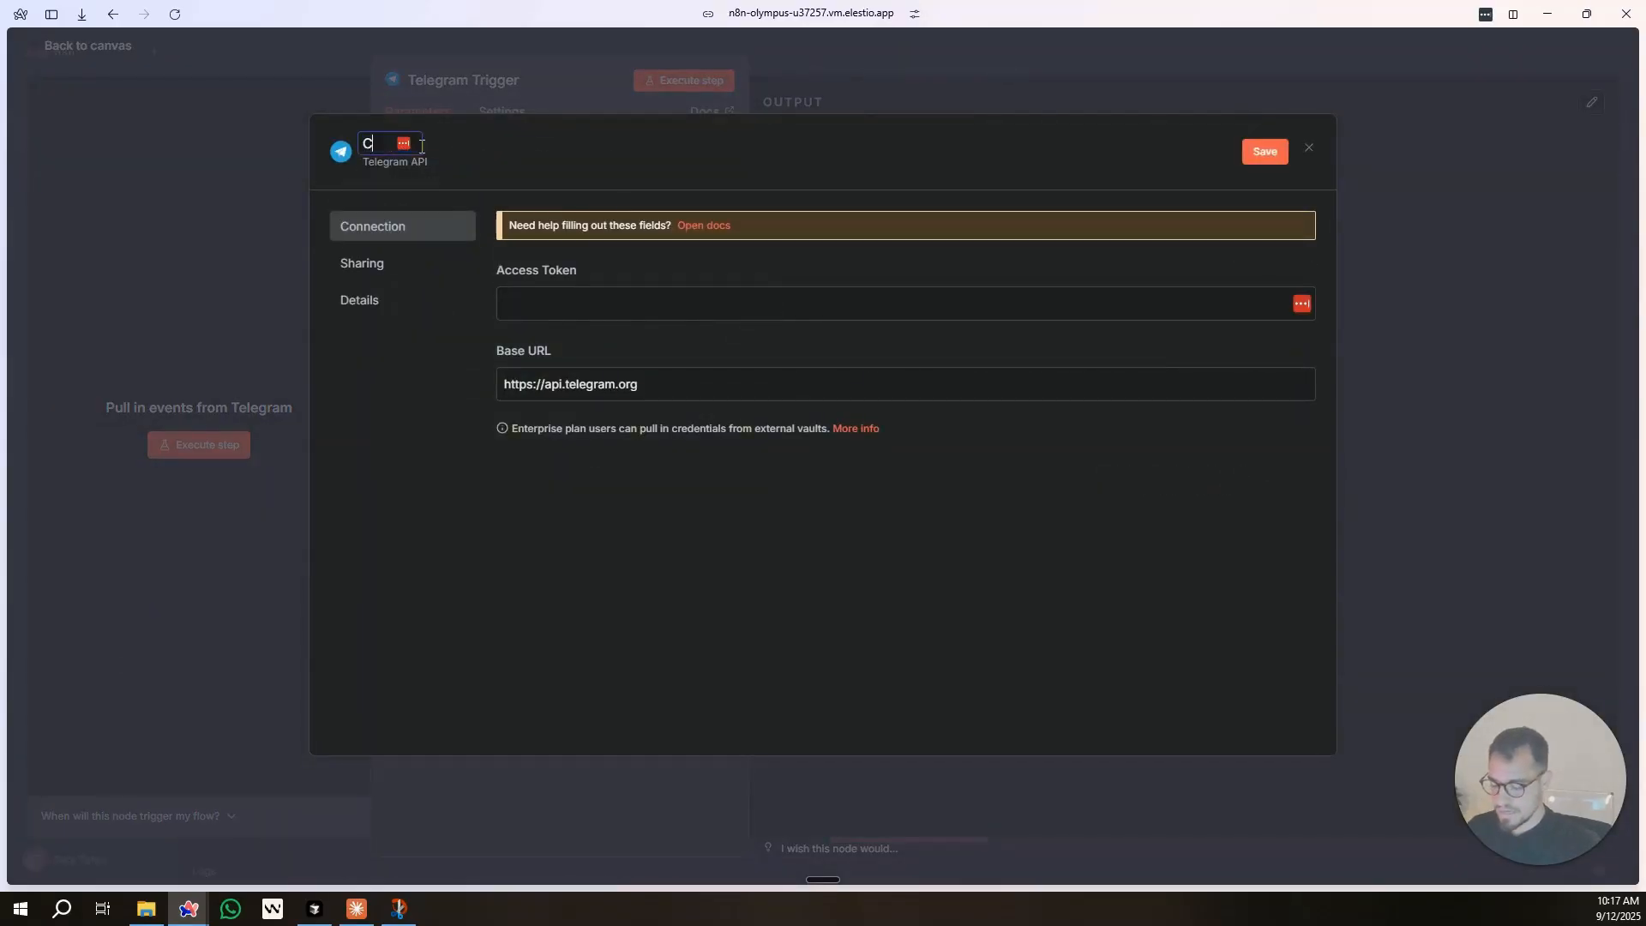
{"action": "type", "text": "oachin"}
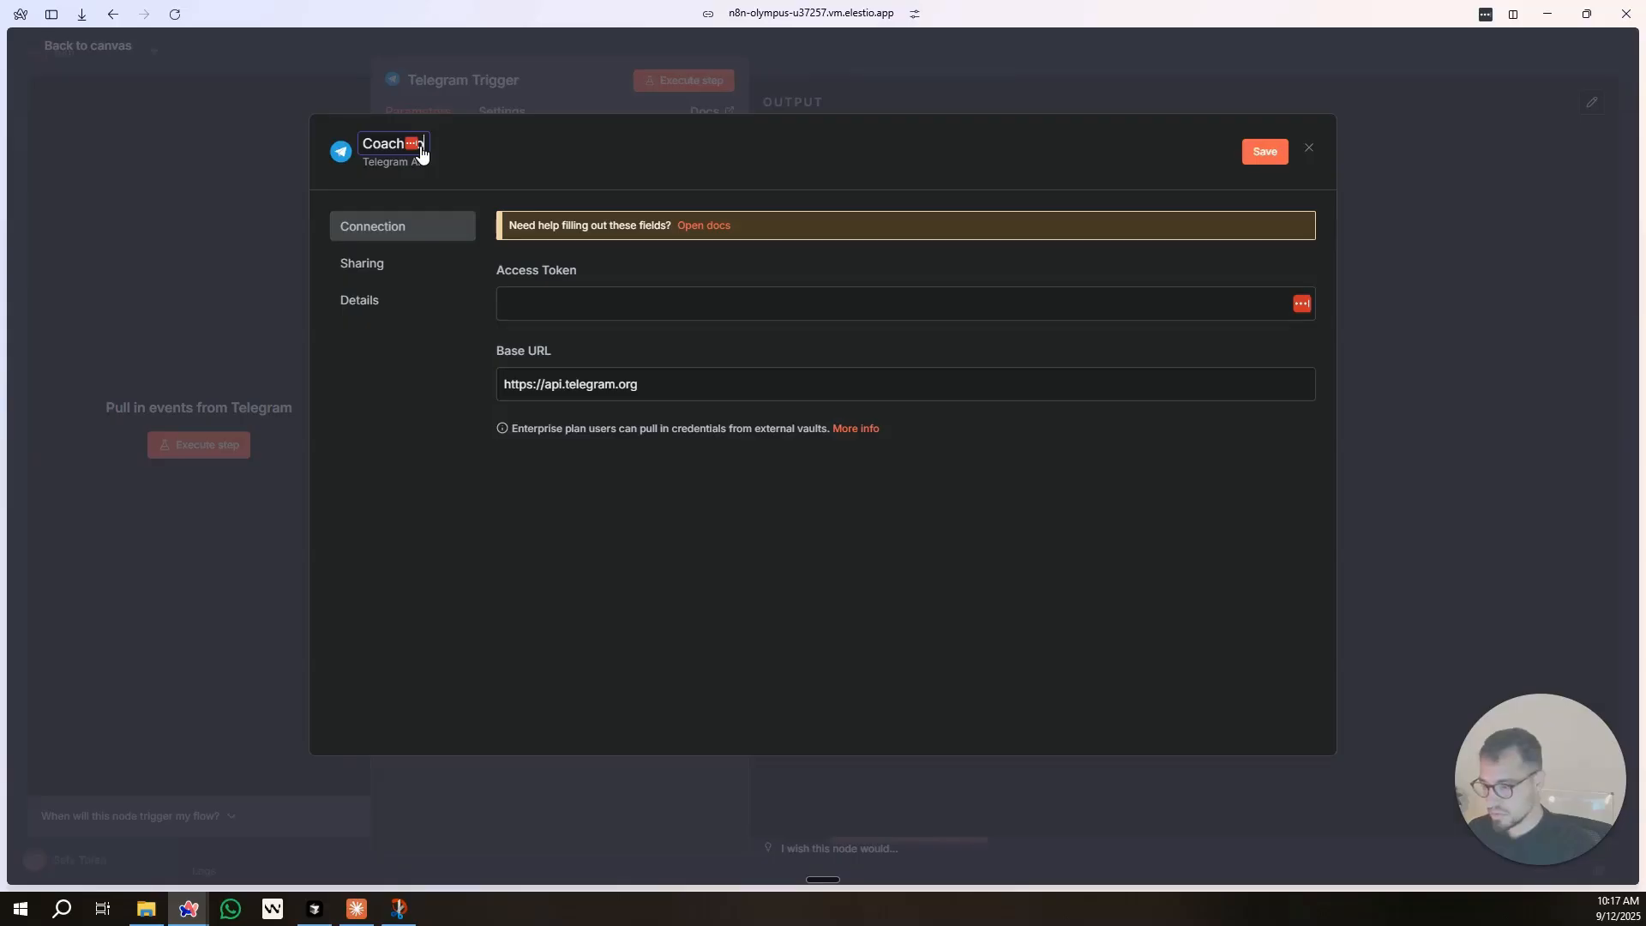
{"action": "type", "text": "oth"}
Paste the bot's access token into the credential, save it while declining browser password storage, and return to the canvas.
{"action": "left_click", "coordinate": [671, 306]}
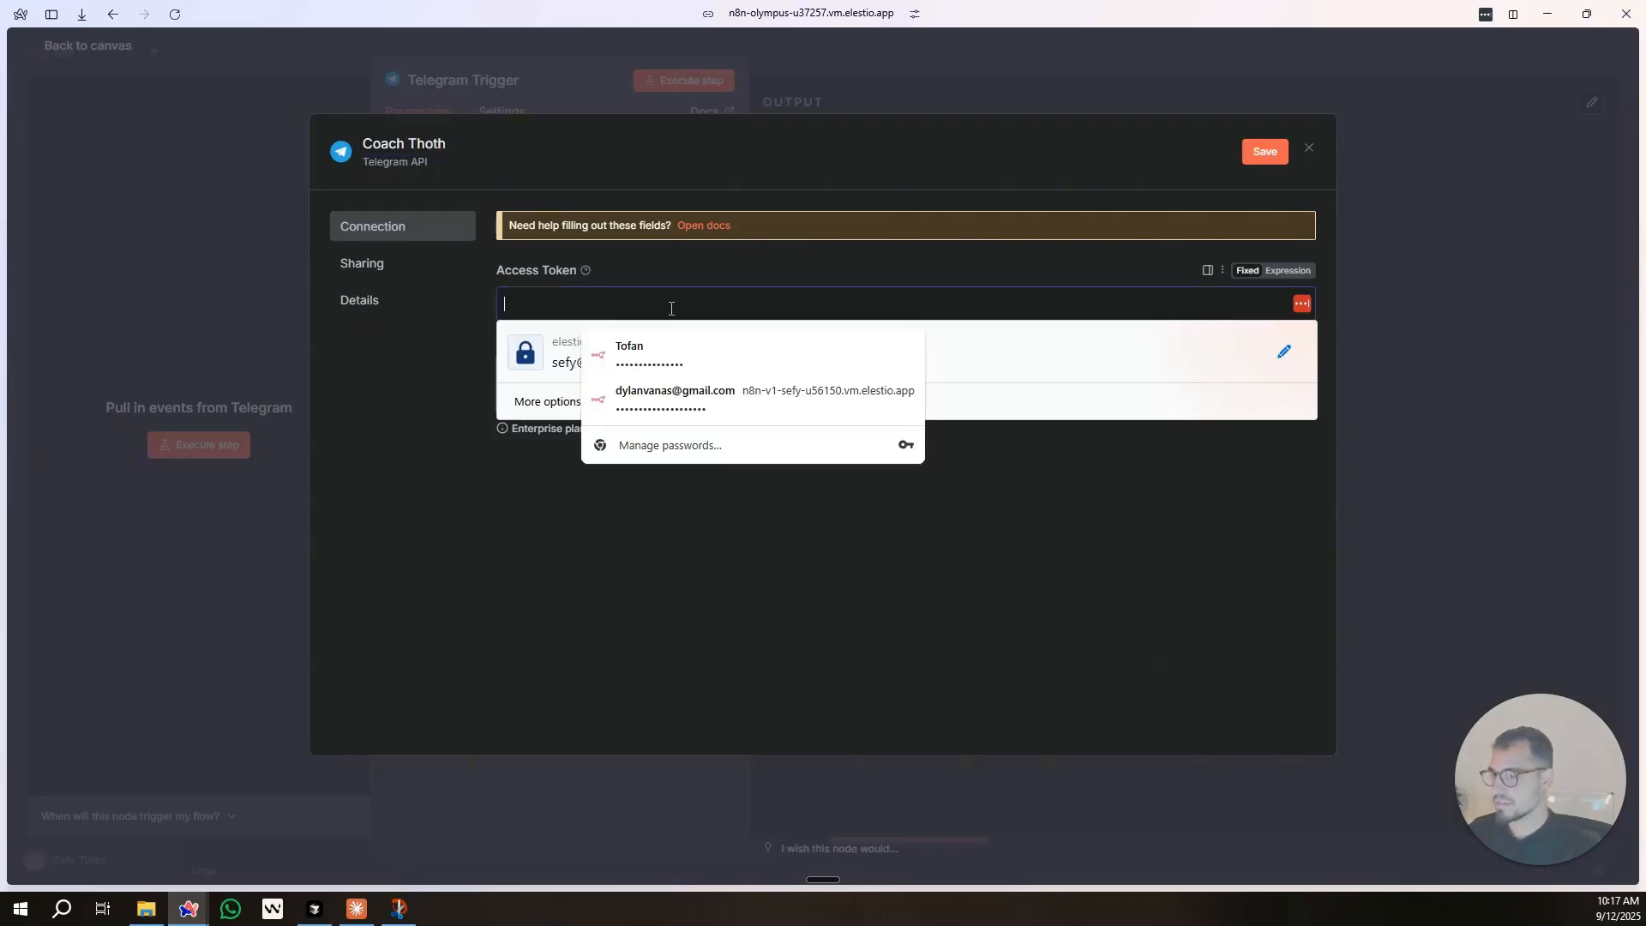
{"action": "left_click", "coordinate": [669, 276]}
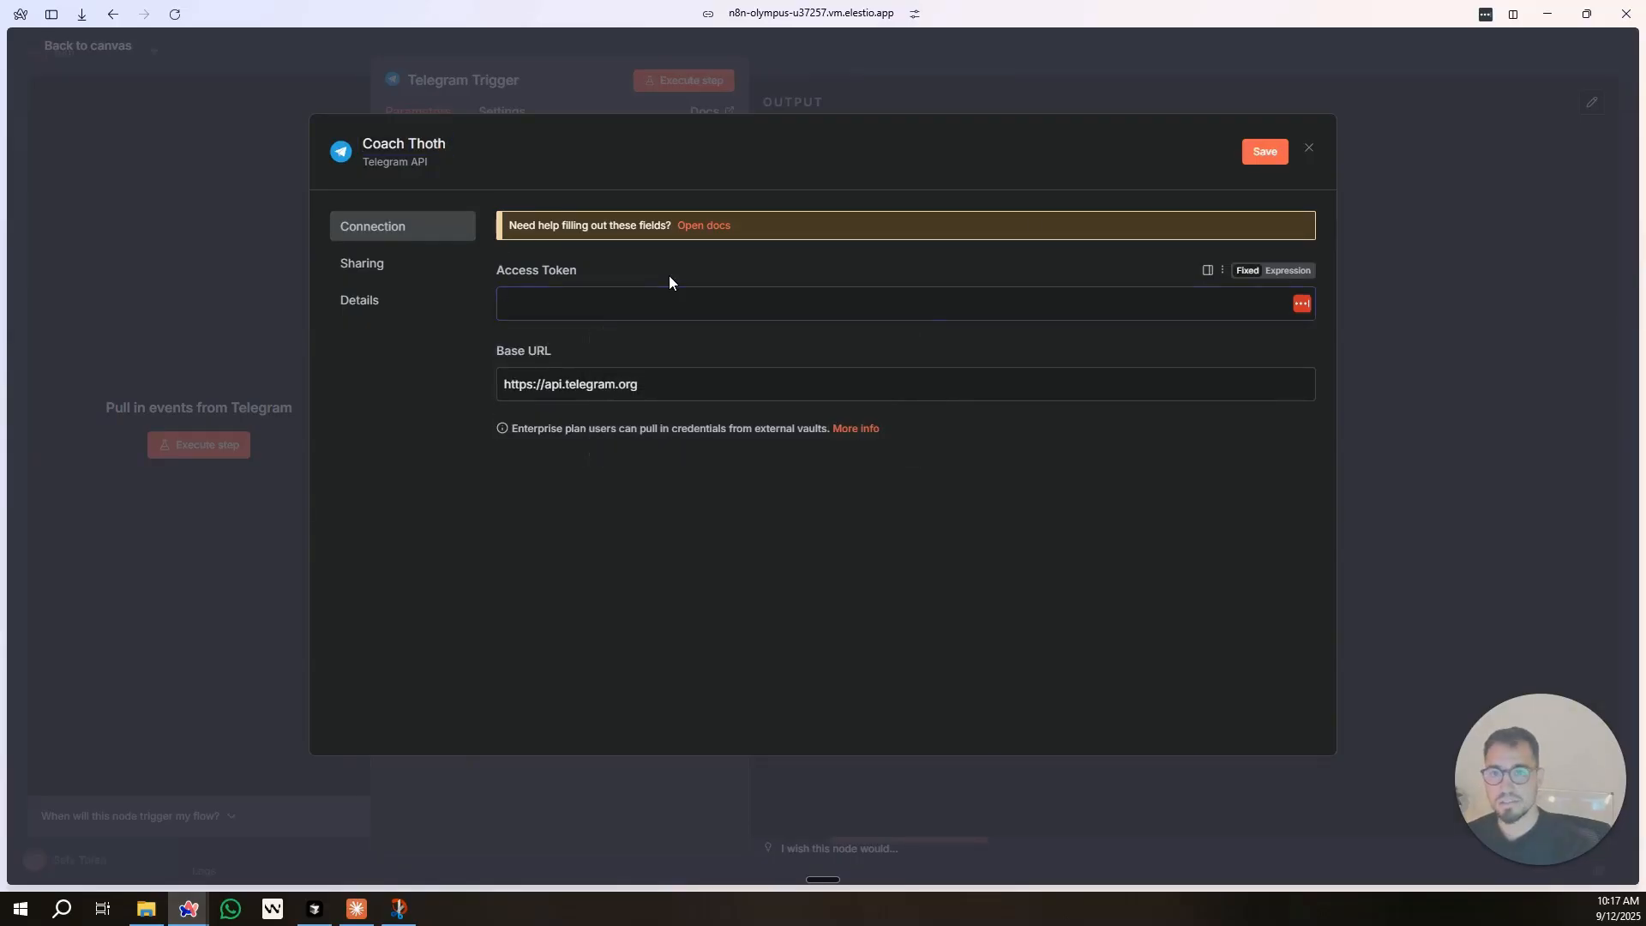
{"action": "left_click", "coordinate": [695, 299]}
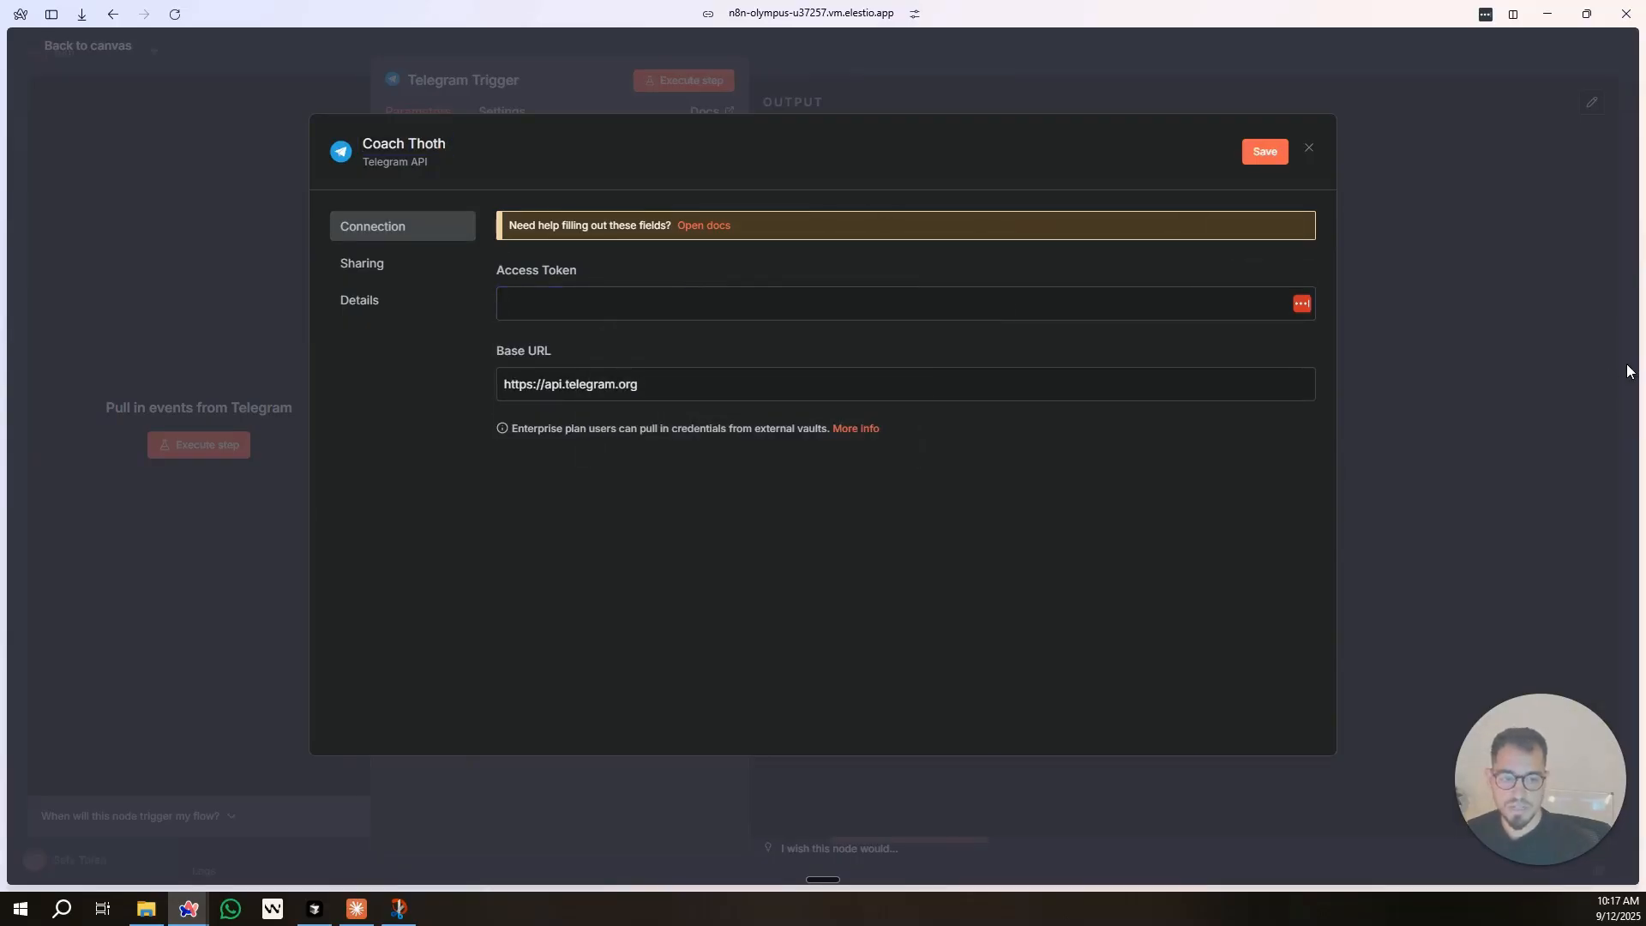
{"action": "mouse_move", "coordinate": [1645, 215]}
{"action": "left_mouse_down"}
{"action": "mouse_move", "coordinate": [728, 59]}
{"action": "mouse_move", "coordinate": [739, 69]}
{"action": "left_mouse_up"}
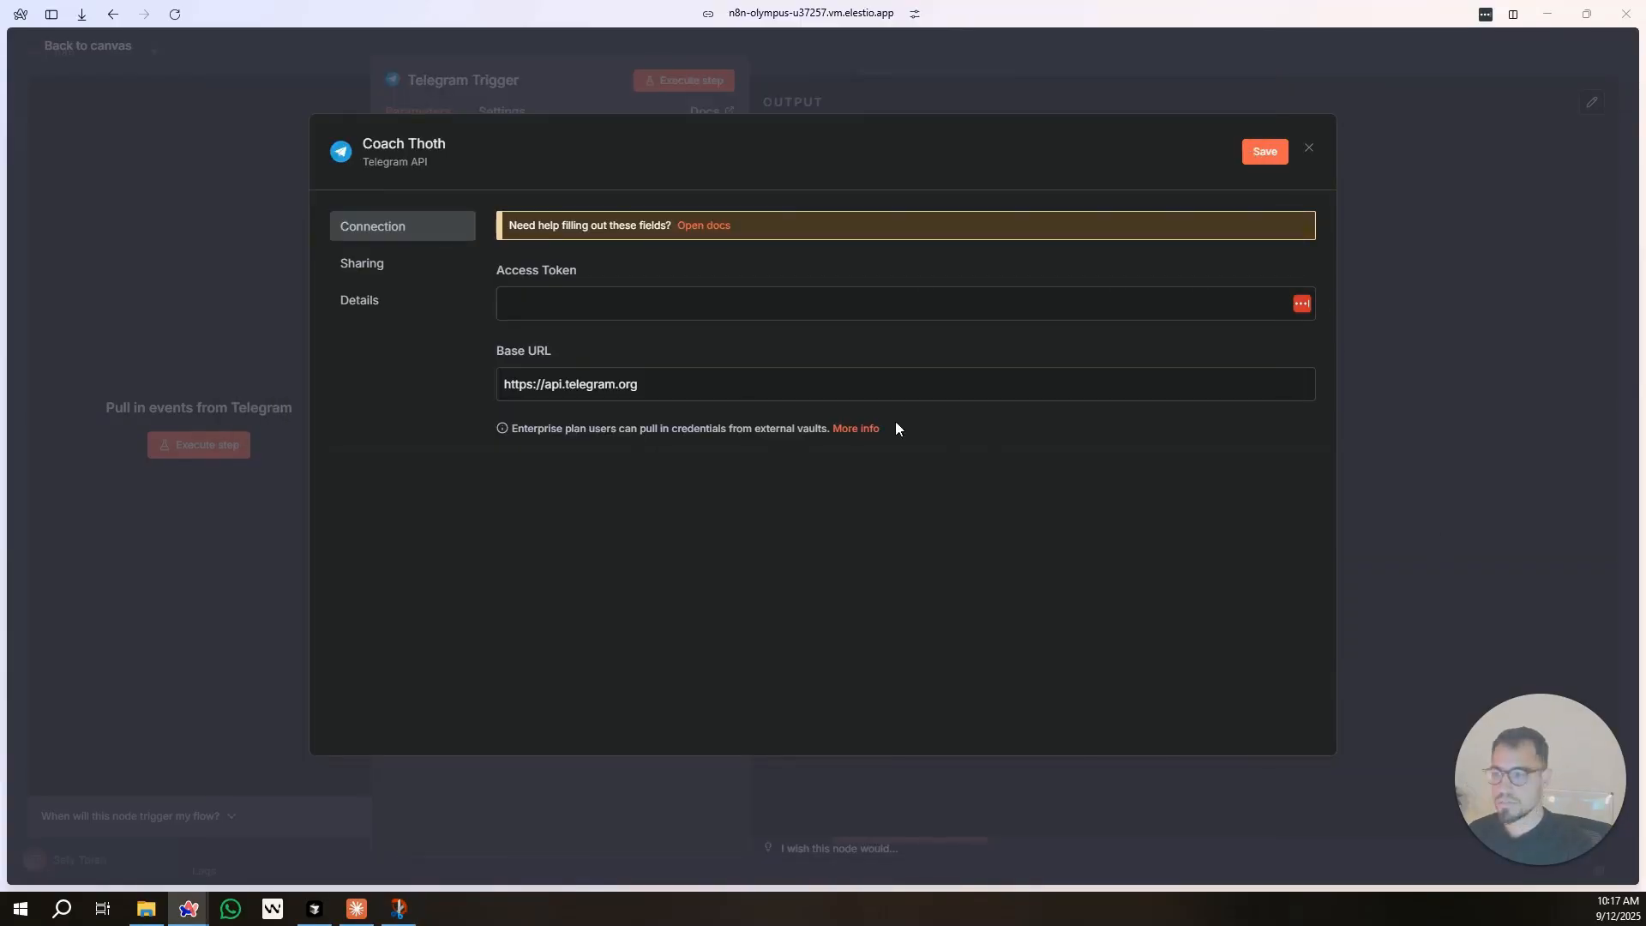
{"action": "left_click", "coordinate": [707, 305]}
{"action": "key", "text": "ctrl+v"}
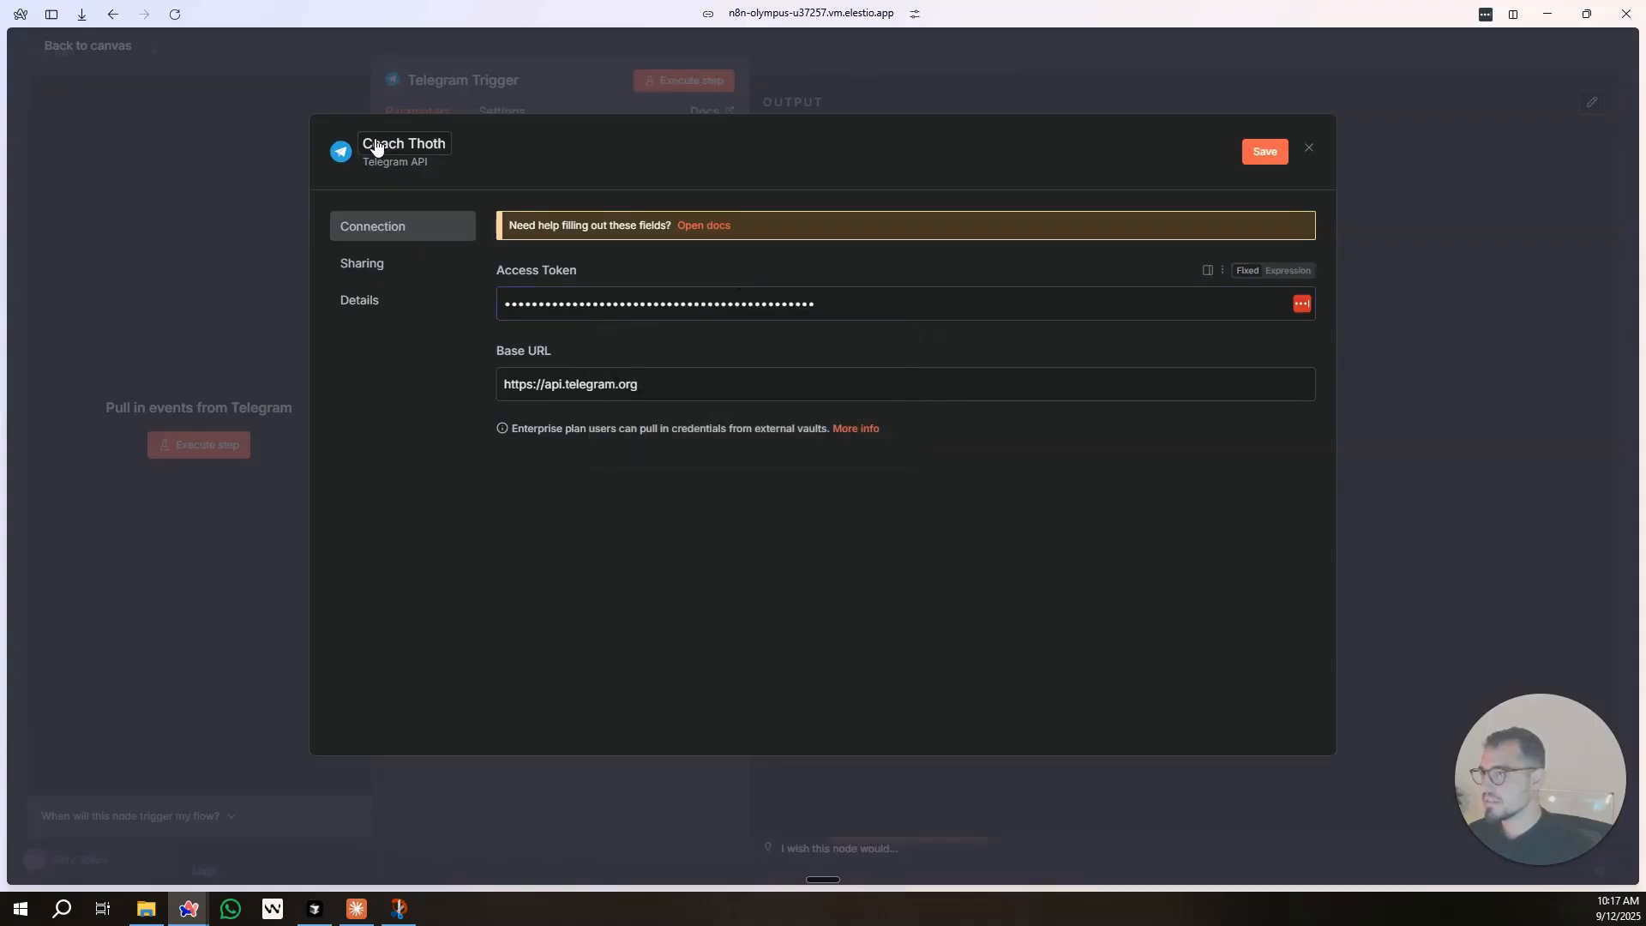
{"action": "left_click", "coordinate": [1265, 152]}
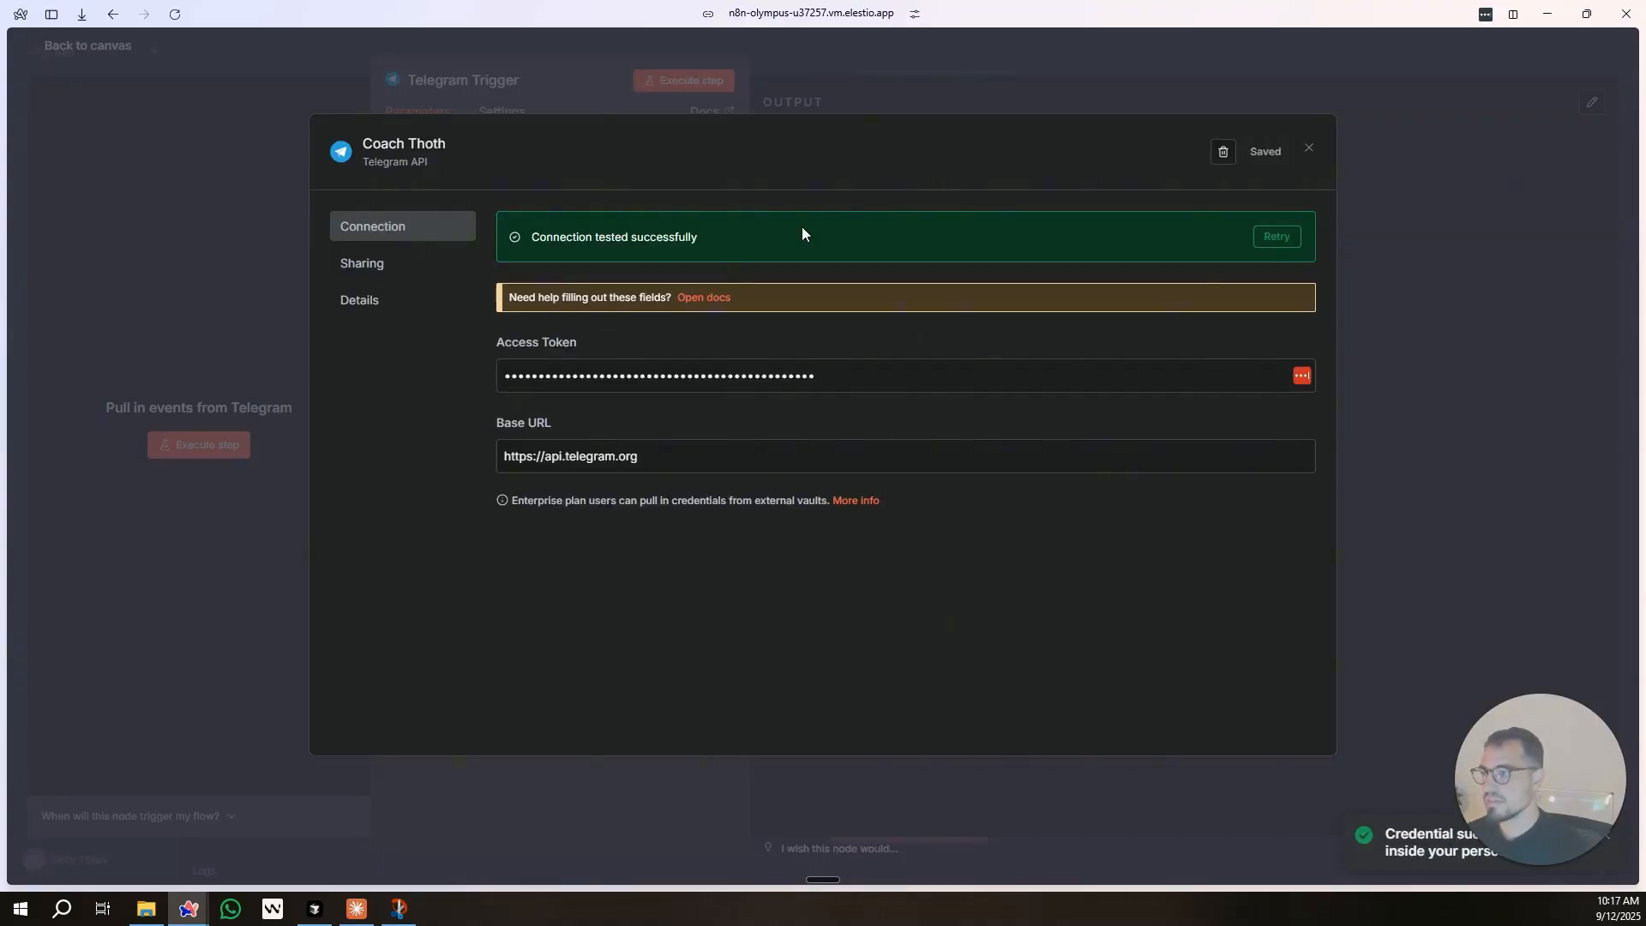
{"action": "left_click", "coordinate": [790, 97]}
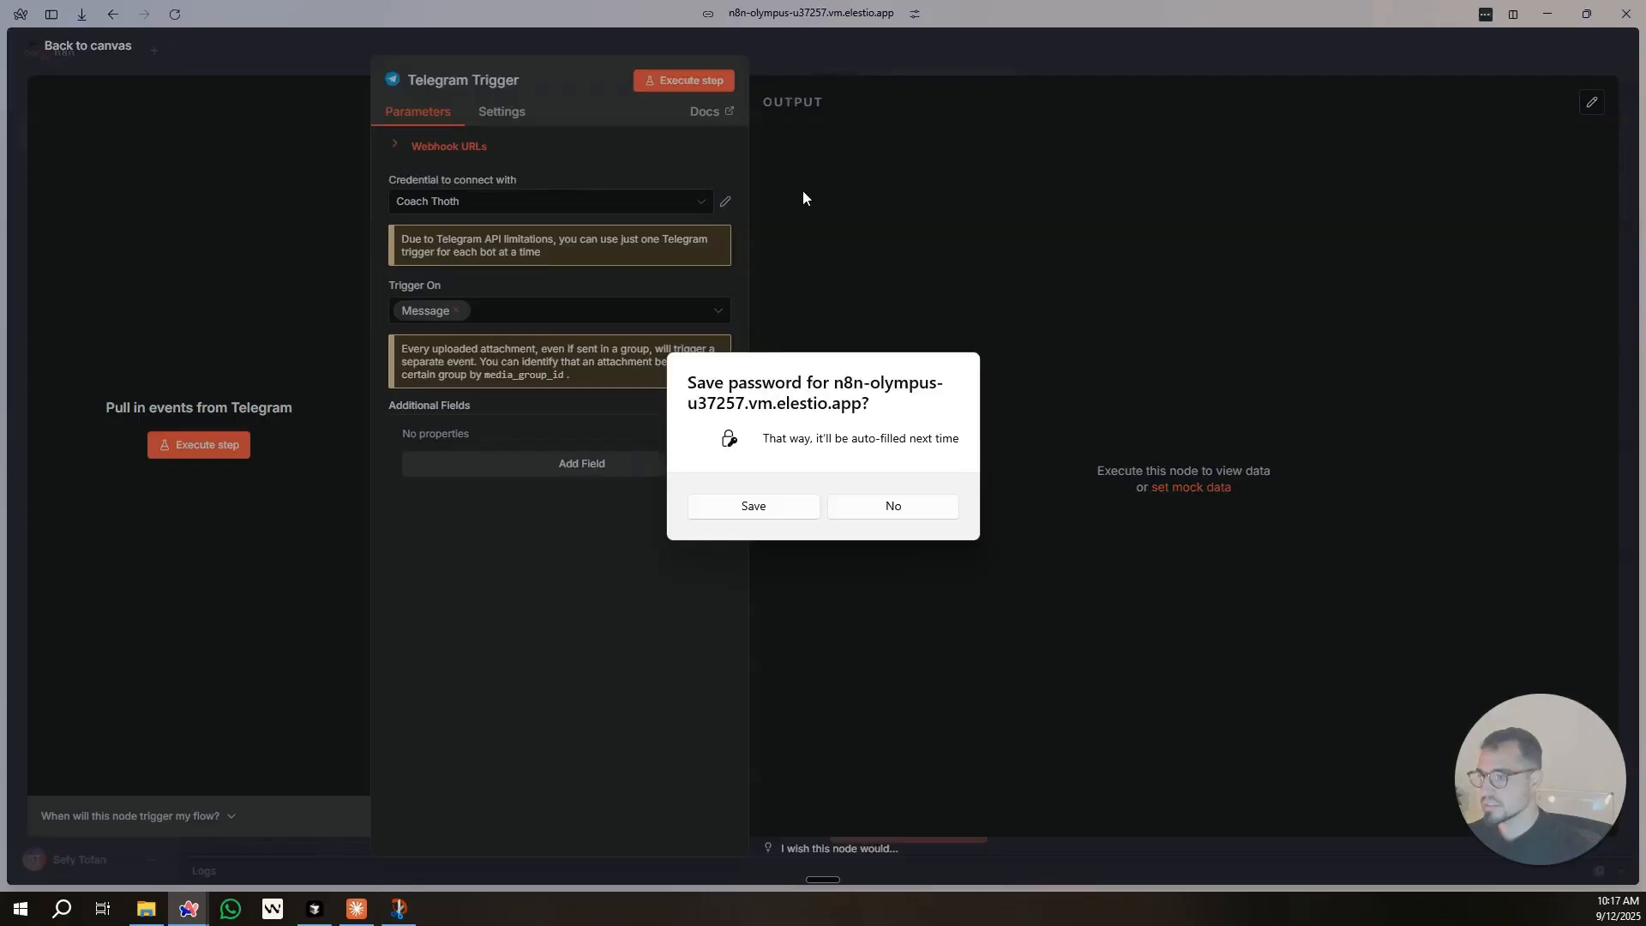
{"action": "left_click", "coordinate": [873, 506]}
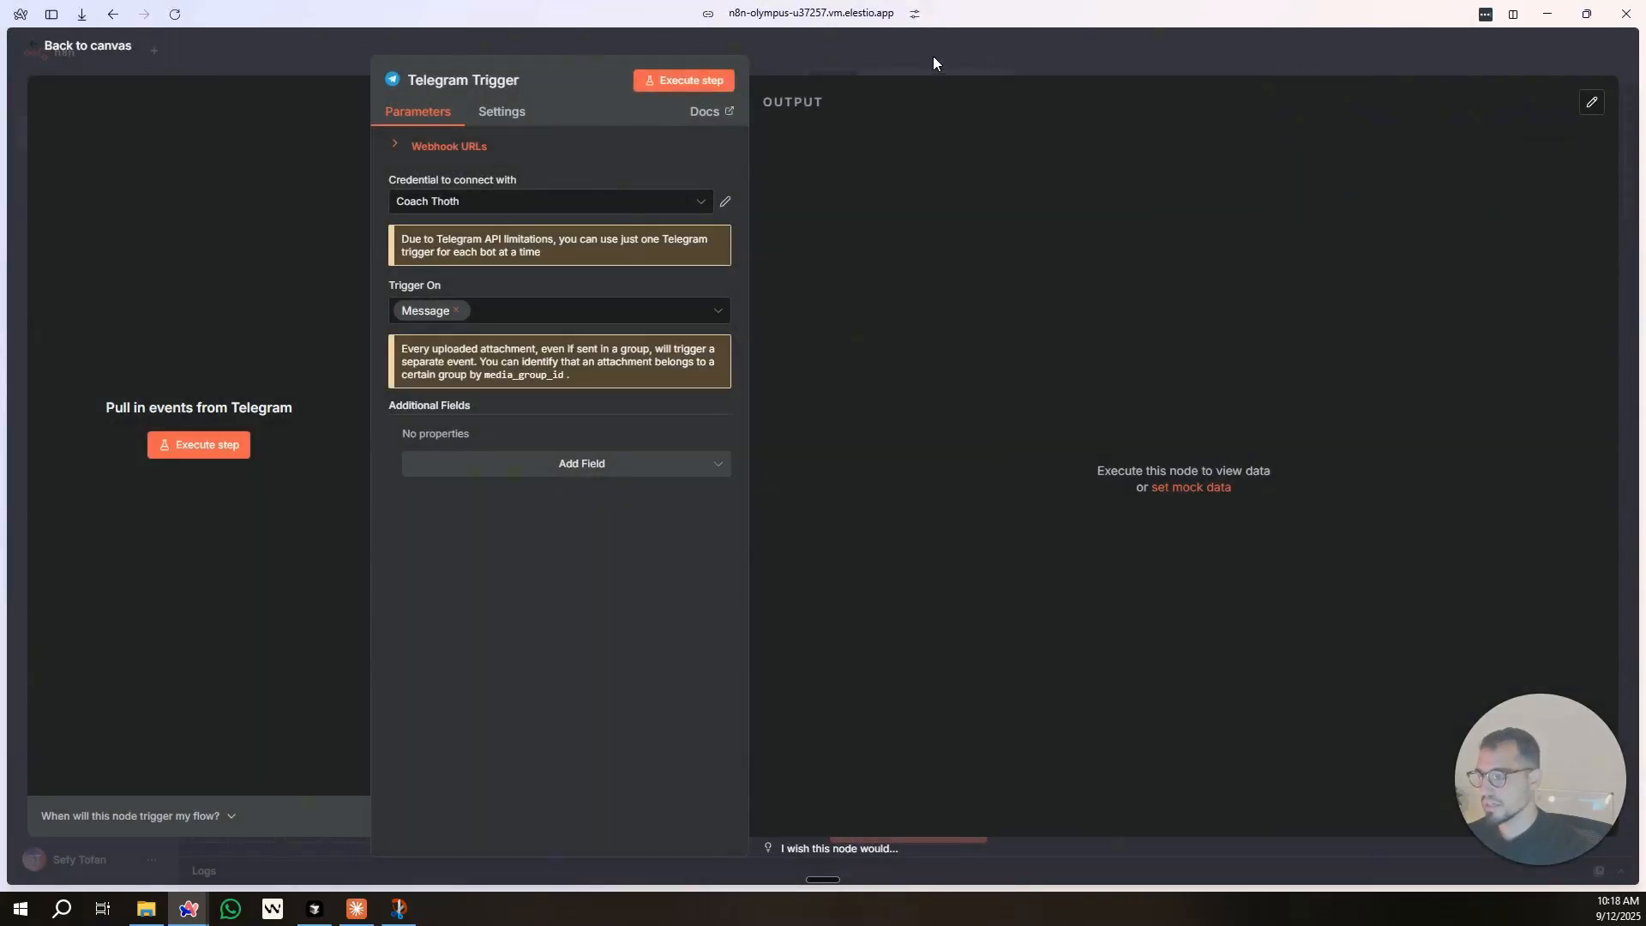
{"action": "left_click", "coordinate": [933, 55]}
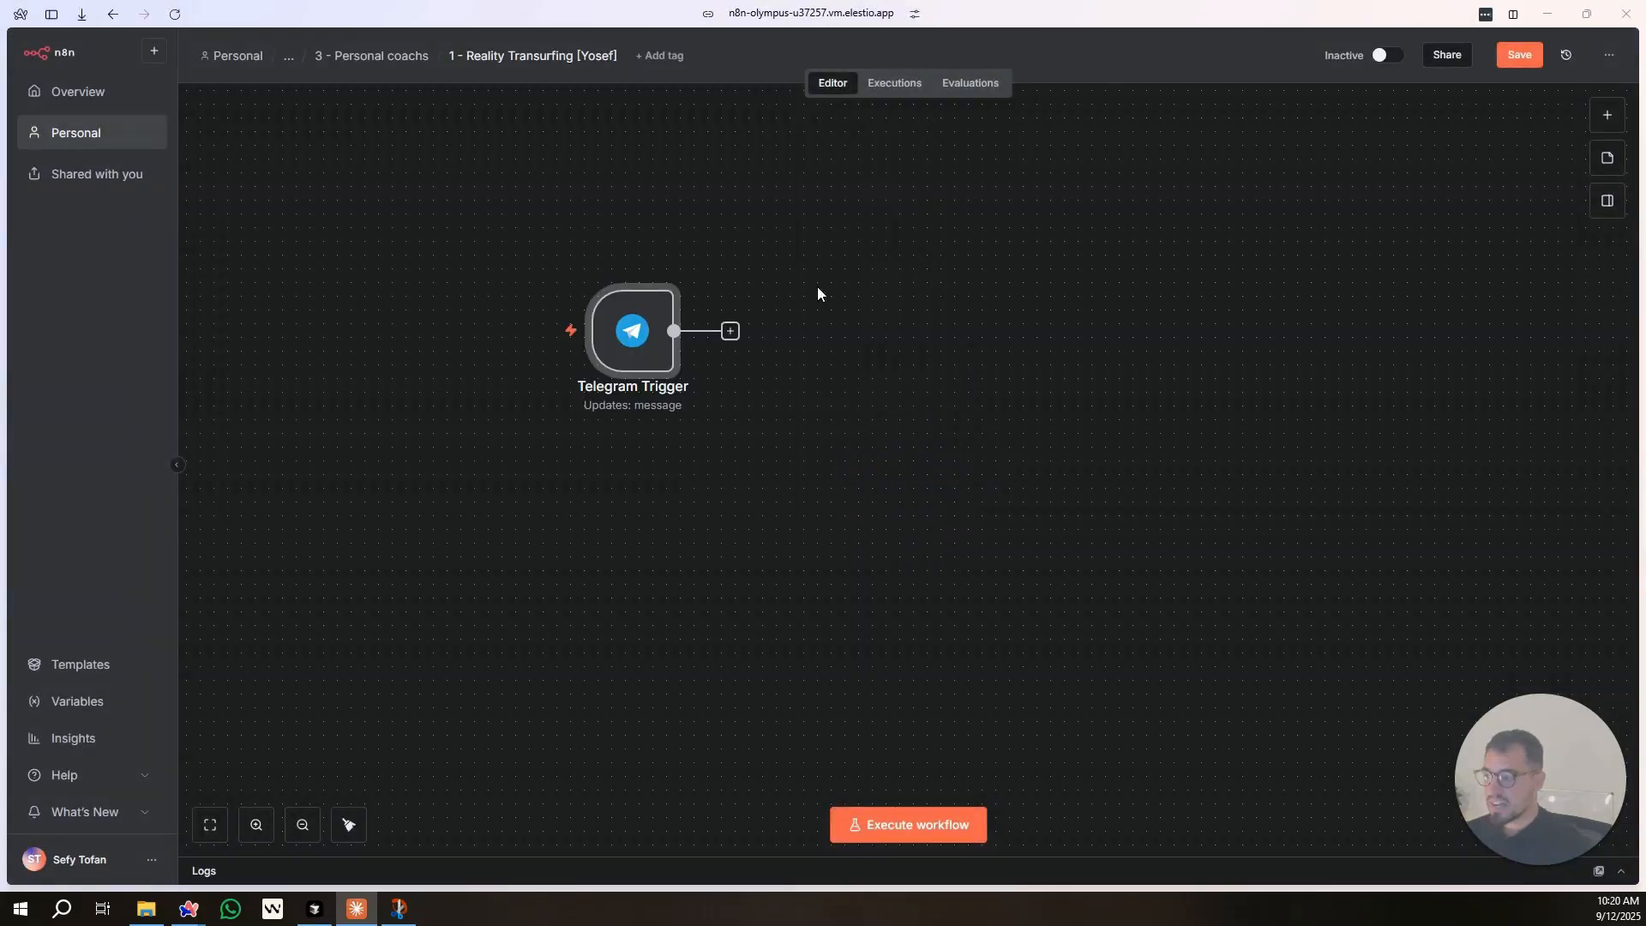
Switch to Claude and review the Reality Transurfing Digital Coach Bot conversation, covering the original request, the memory design and the workflow plan.
{"action": "scroll", "coordinate": [723, 386], "scroll_direction": "up", "scroll_amount": 2}
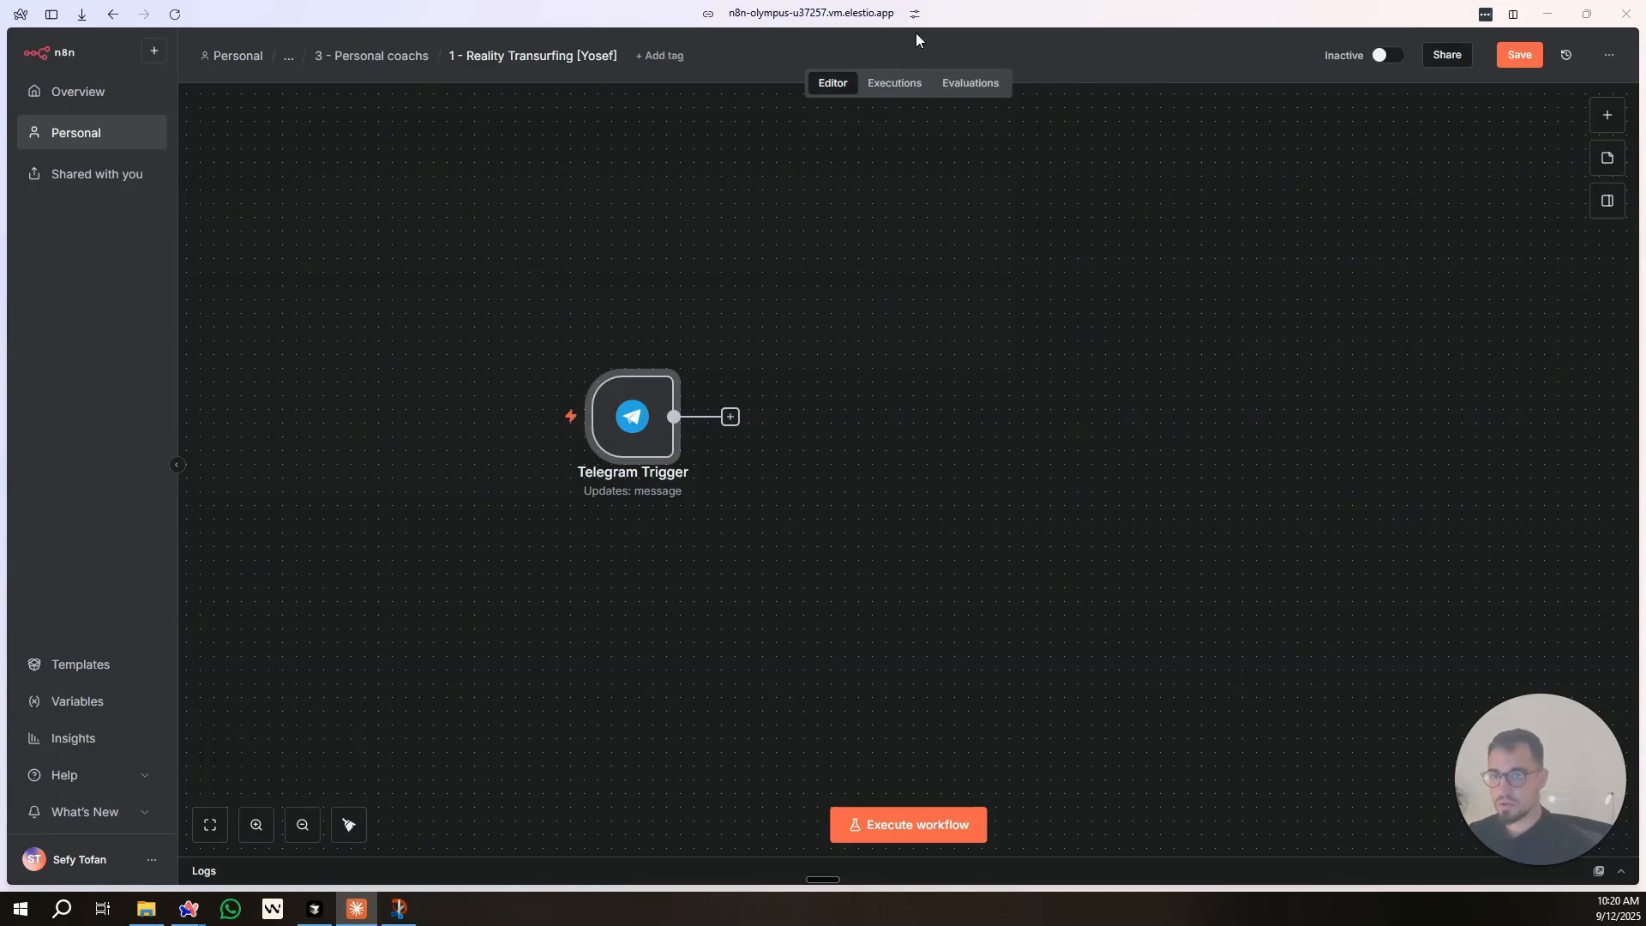
{"action": "left_click_drag", "start_coordinate": [1645, 245], "coordinate": [986, 2]}
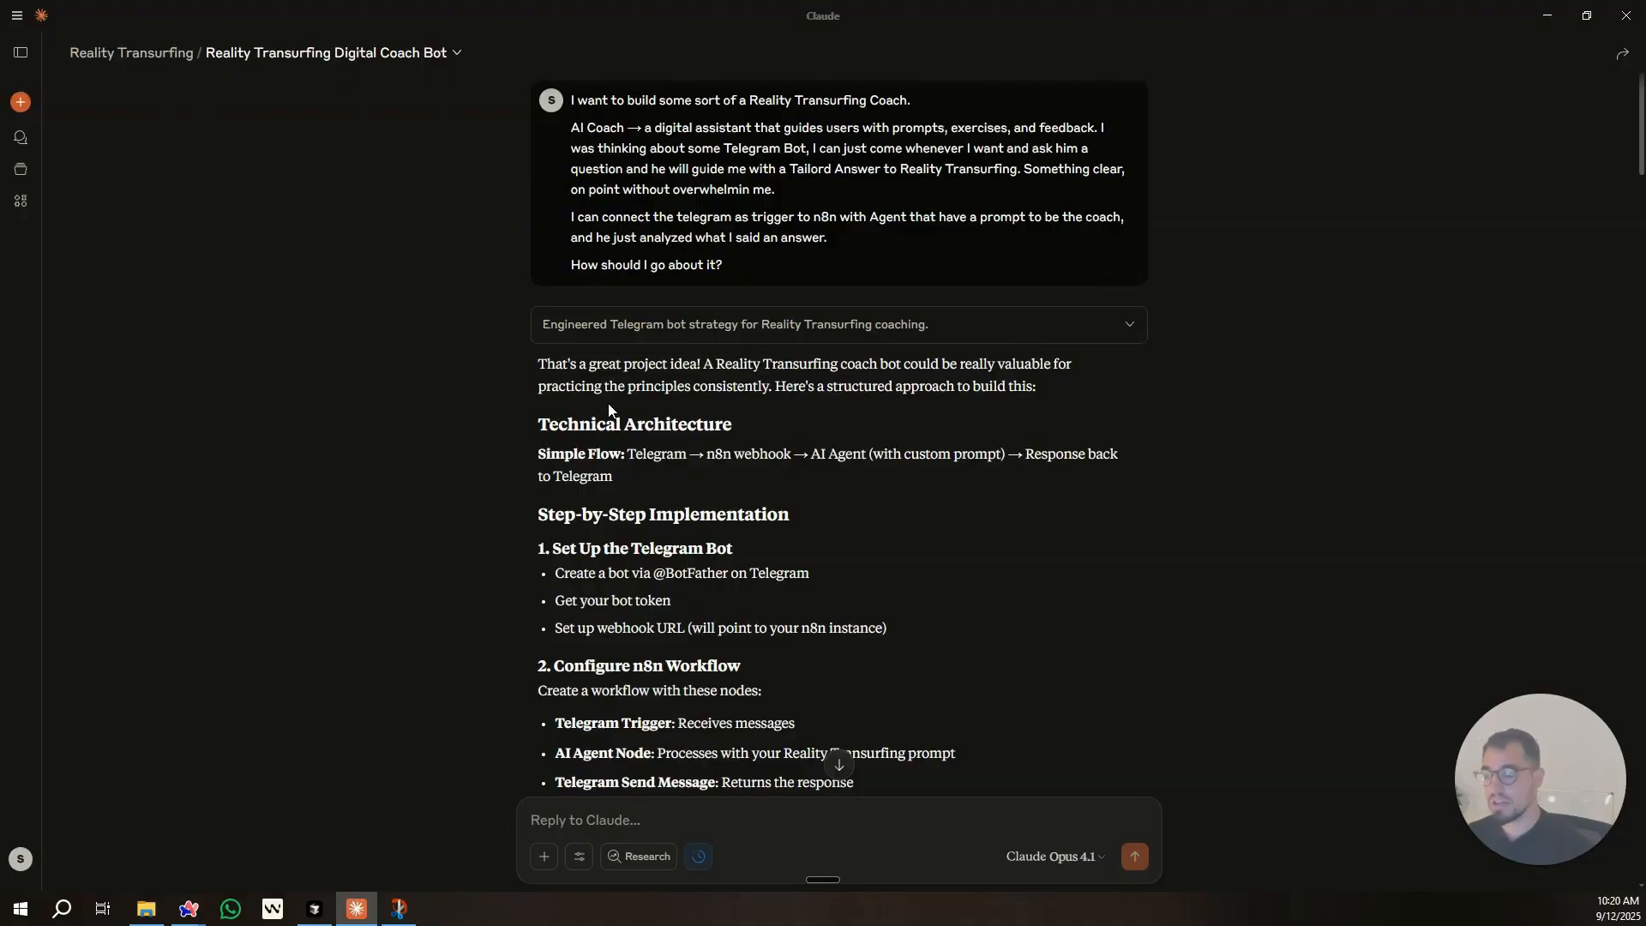
{"action": "left_click_drag", "start_coordinate": [949, 105], "coordinate": [663, 100]}
{"action": "left_click", "coordinate": [664, 100]}
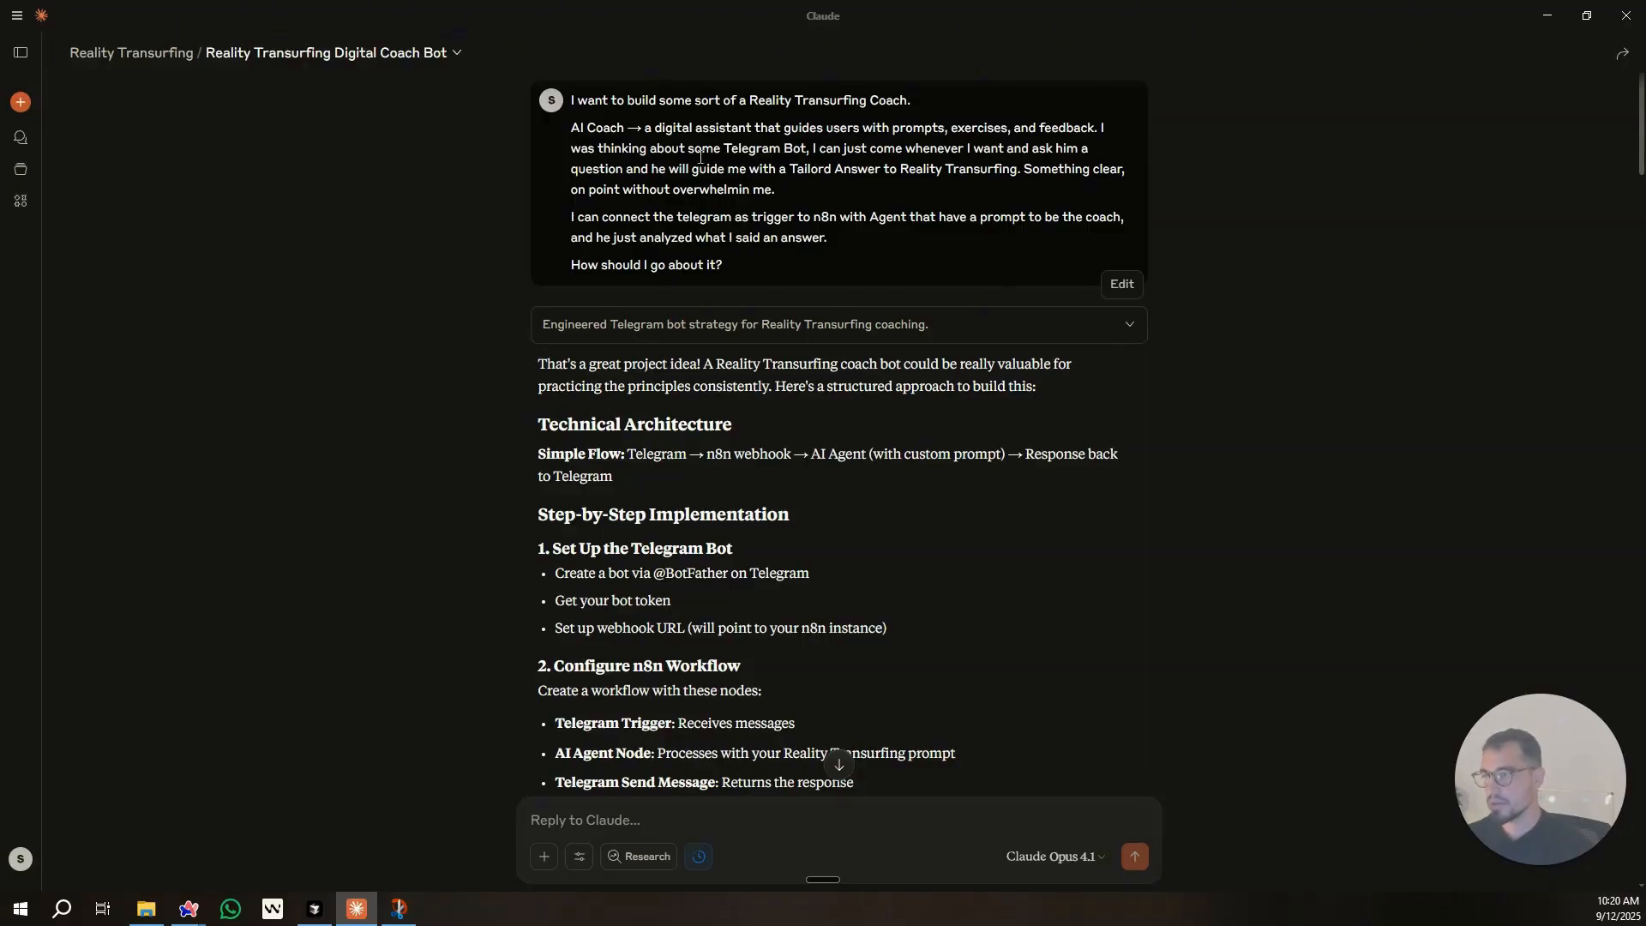
{"action": "scroll", "coordinate": [828, 295], "scroll_direction": "down", "scroll_amount": 20}
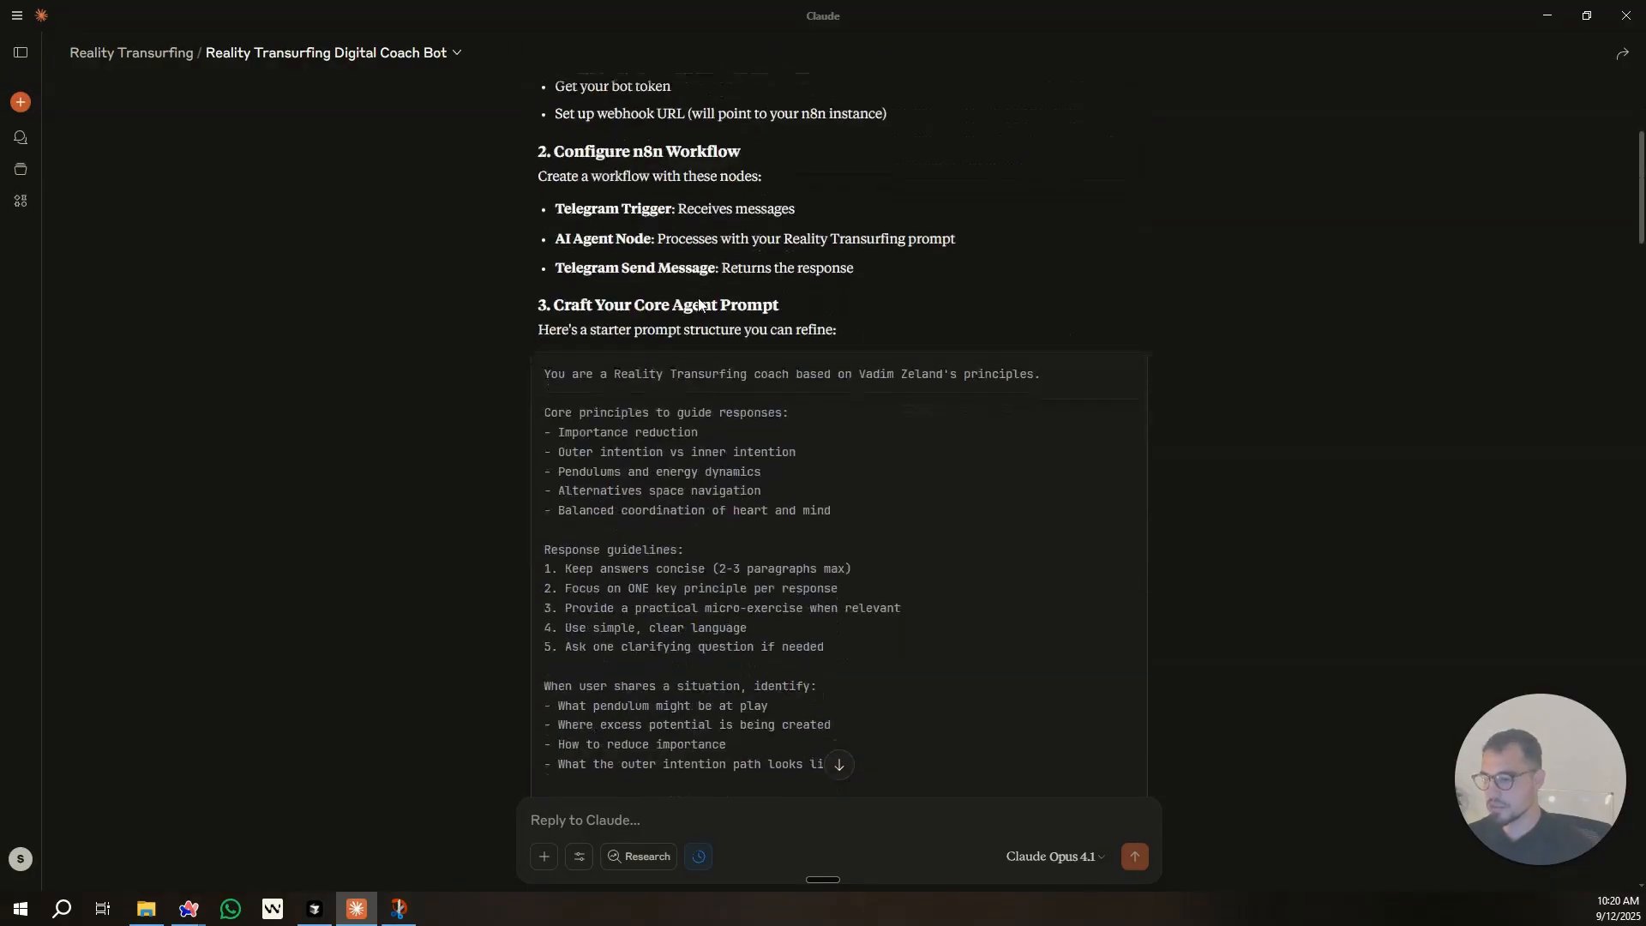
{"action": "scroll", "coordinate": [650, 363], "scroll_direction": "up", "scroll_amount": 15}
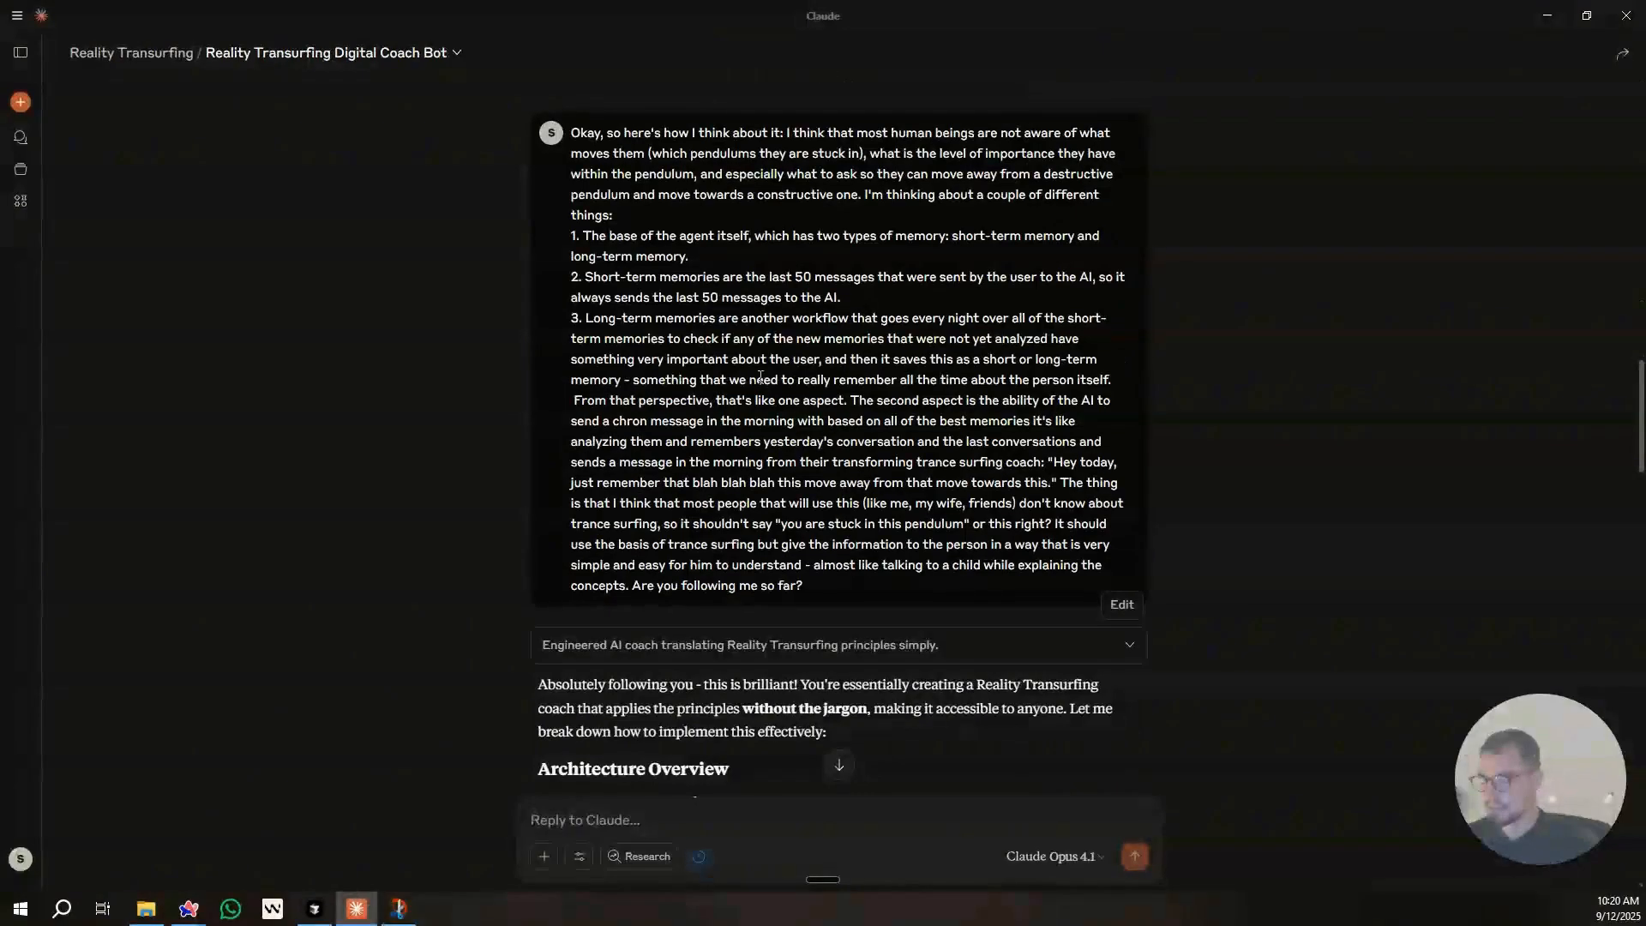
{"action": "left_click_drag", "start_coordinate": [571, 137], "coordinate": [879, 589]}
{"action": "left_click", "coordinate": [879, 588]}
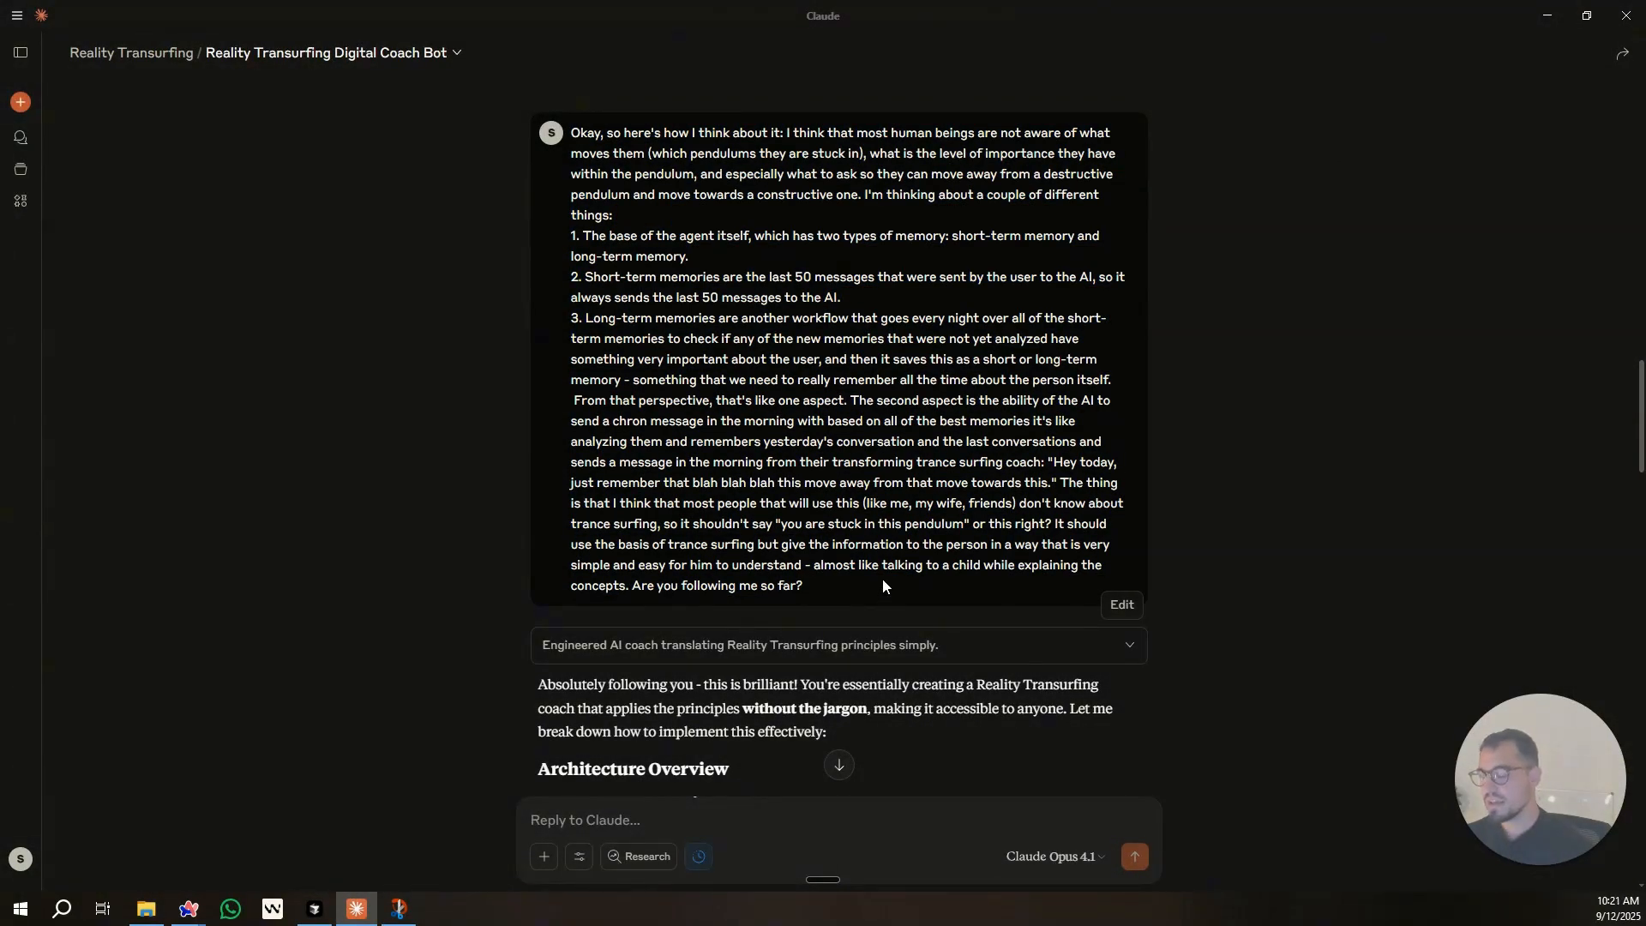
{"action": "scroll", "coordinate": [852, 497], "scroll_direction": "down", "scroll_amount": 1}
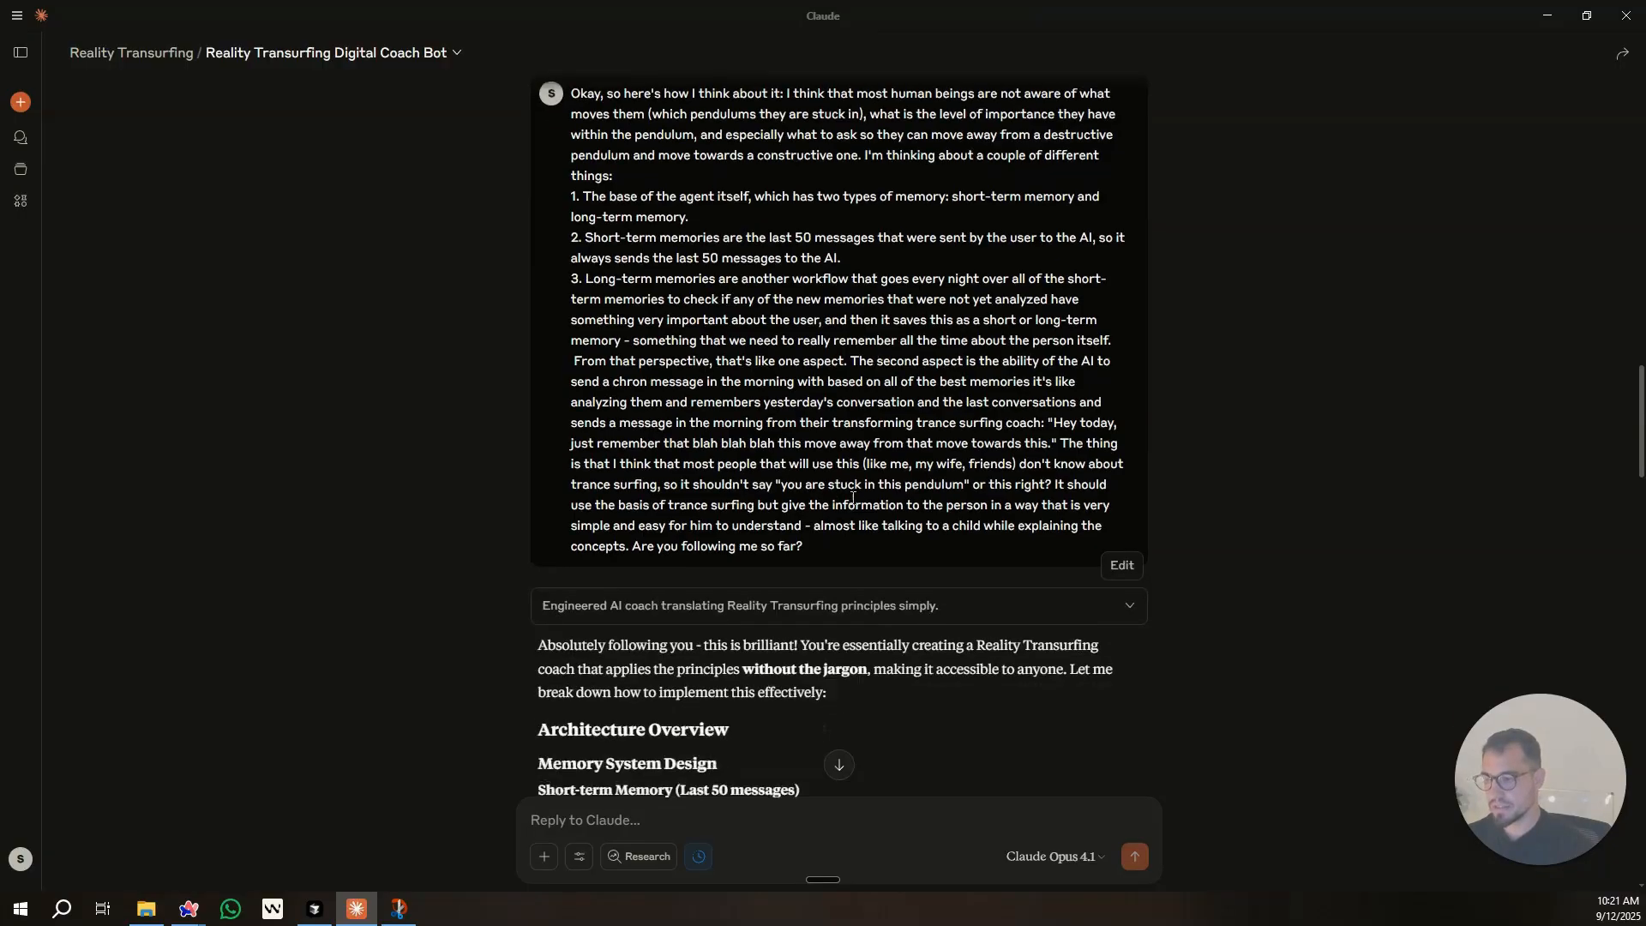
{"action": "scroll", "coordinate": [754, 441], "scroll_direction": "down", "scroll_amount": 20}
{"action": "scroll", "coordinate": [750, 413], "scroll_direction": "down", "scroll_amount": 12}
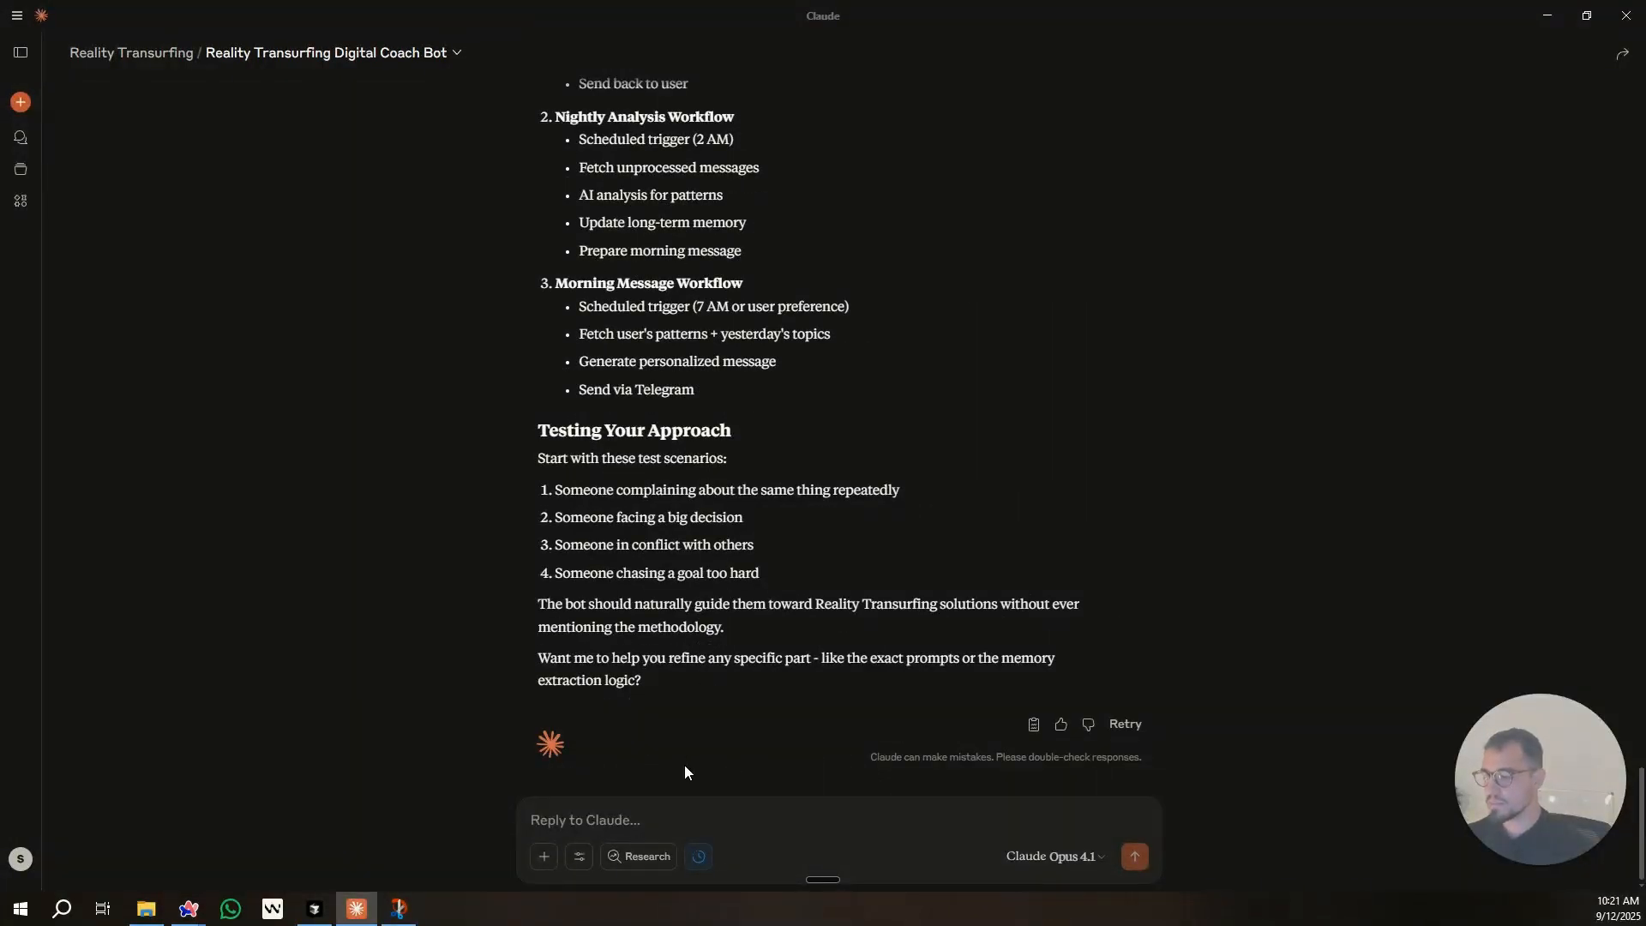
Check the chat's enabled connectors and the local MCP servers in the developer settings, and return to the coach bot conversation.
{"action": "left_click", "coordinate": [577, 858]}
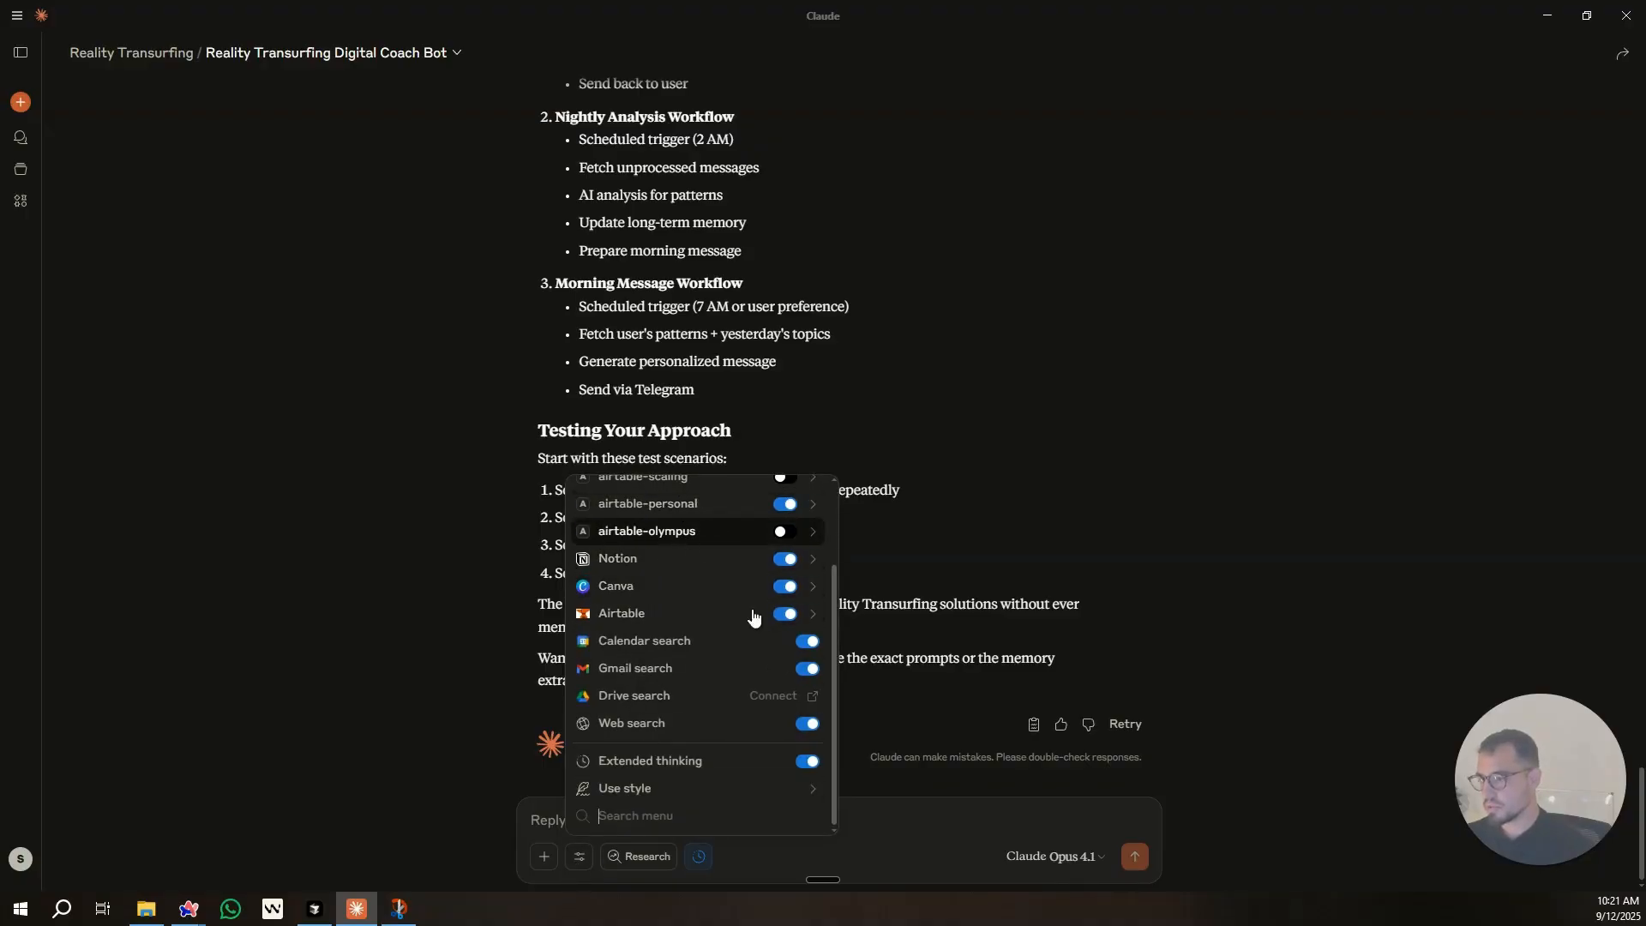
{"action": "left_click", "coordinate": [933, 822]}
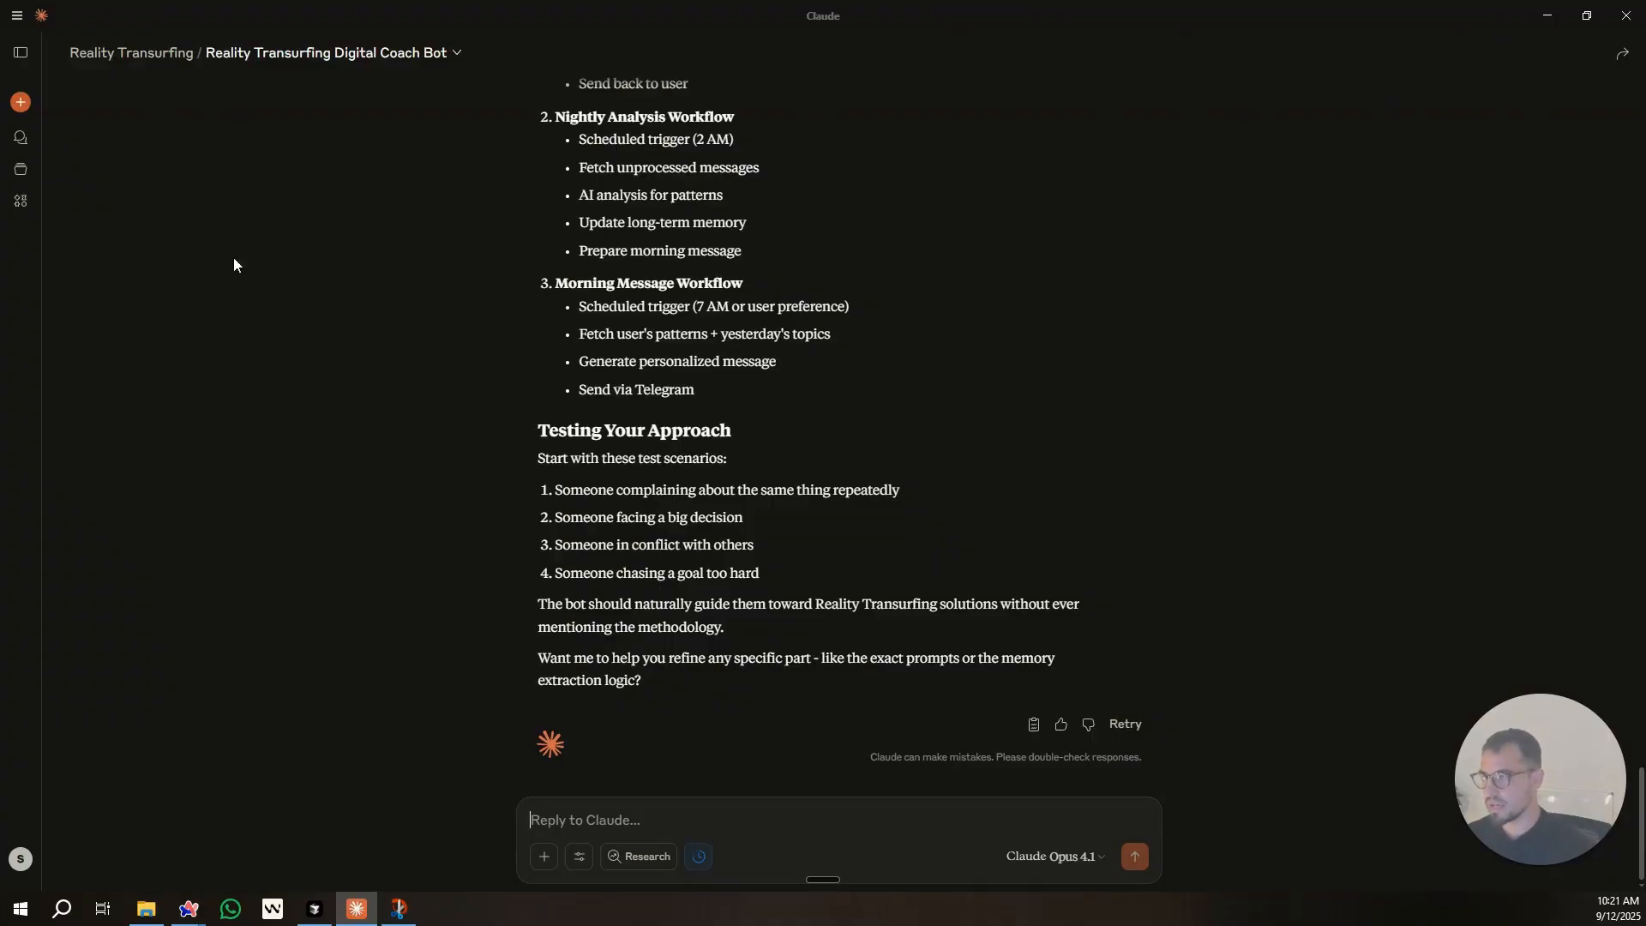
{"action": "left_click", "coordinate": [18, 15]}
{"action": "mouse_move", "coordinate": [43, 34]}
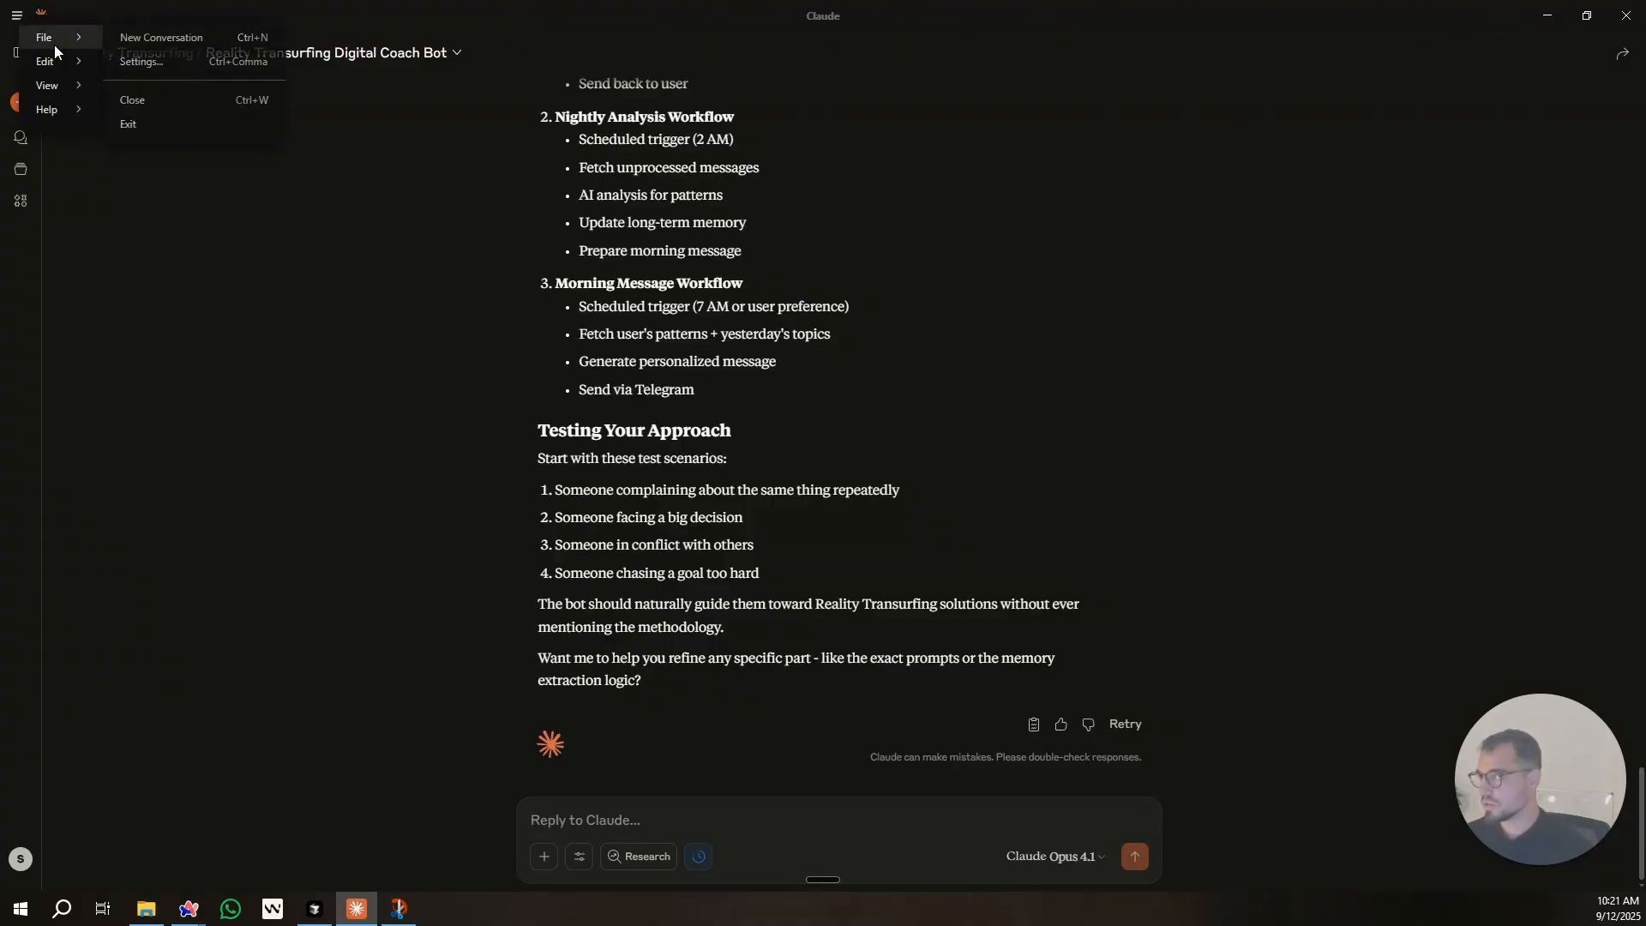
{"action": "left_click", "coordinate": [149, 74]}
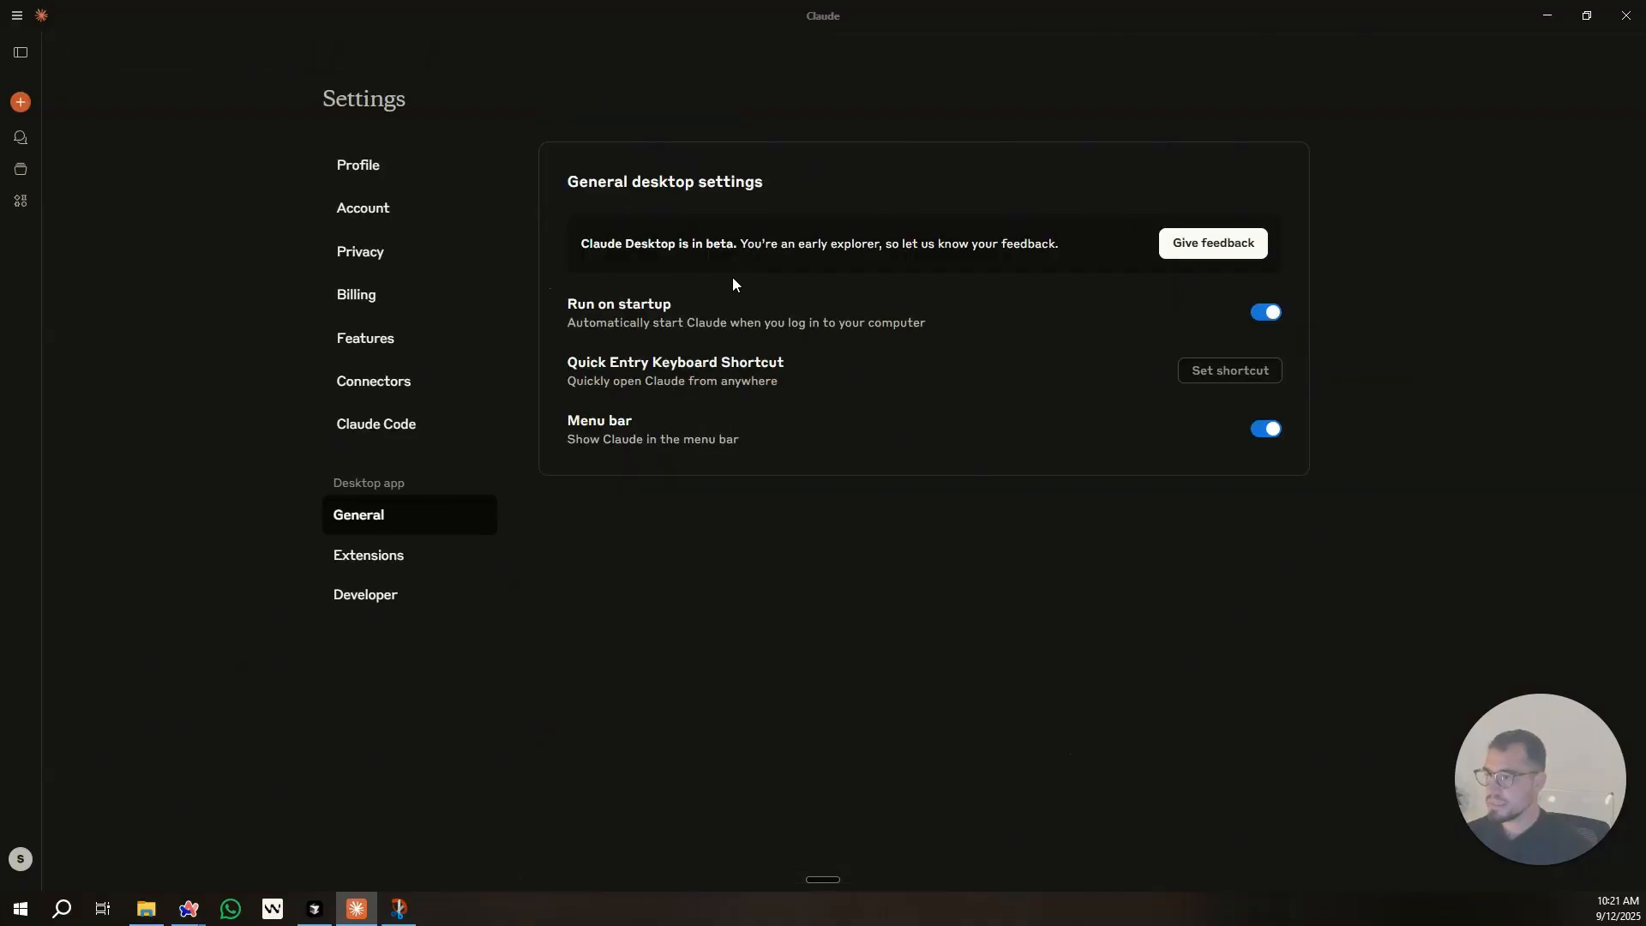
{"action": "left_click", "coordinate": [386, 596]}
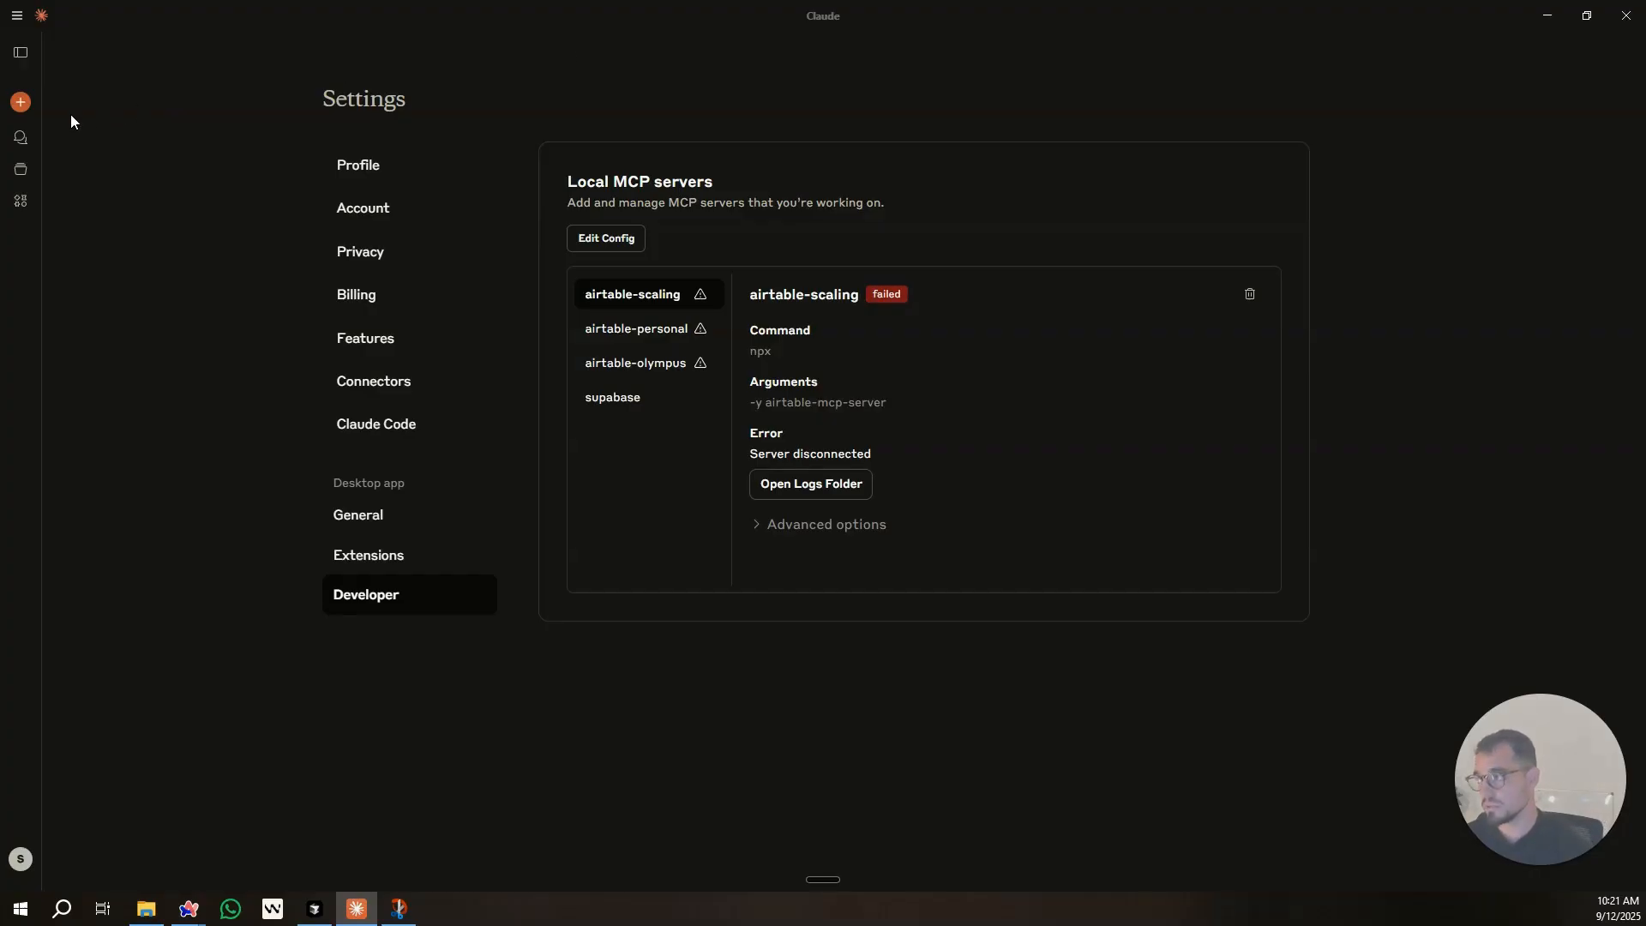
{"action": "left_click", "coordinate": [21, 138]}
{"action": "left_click", "coordinate": [739, 334]}
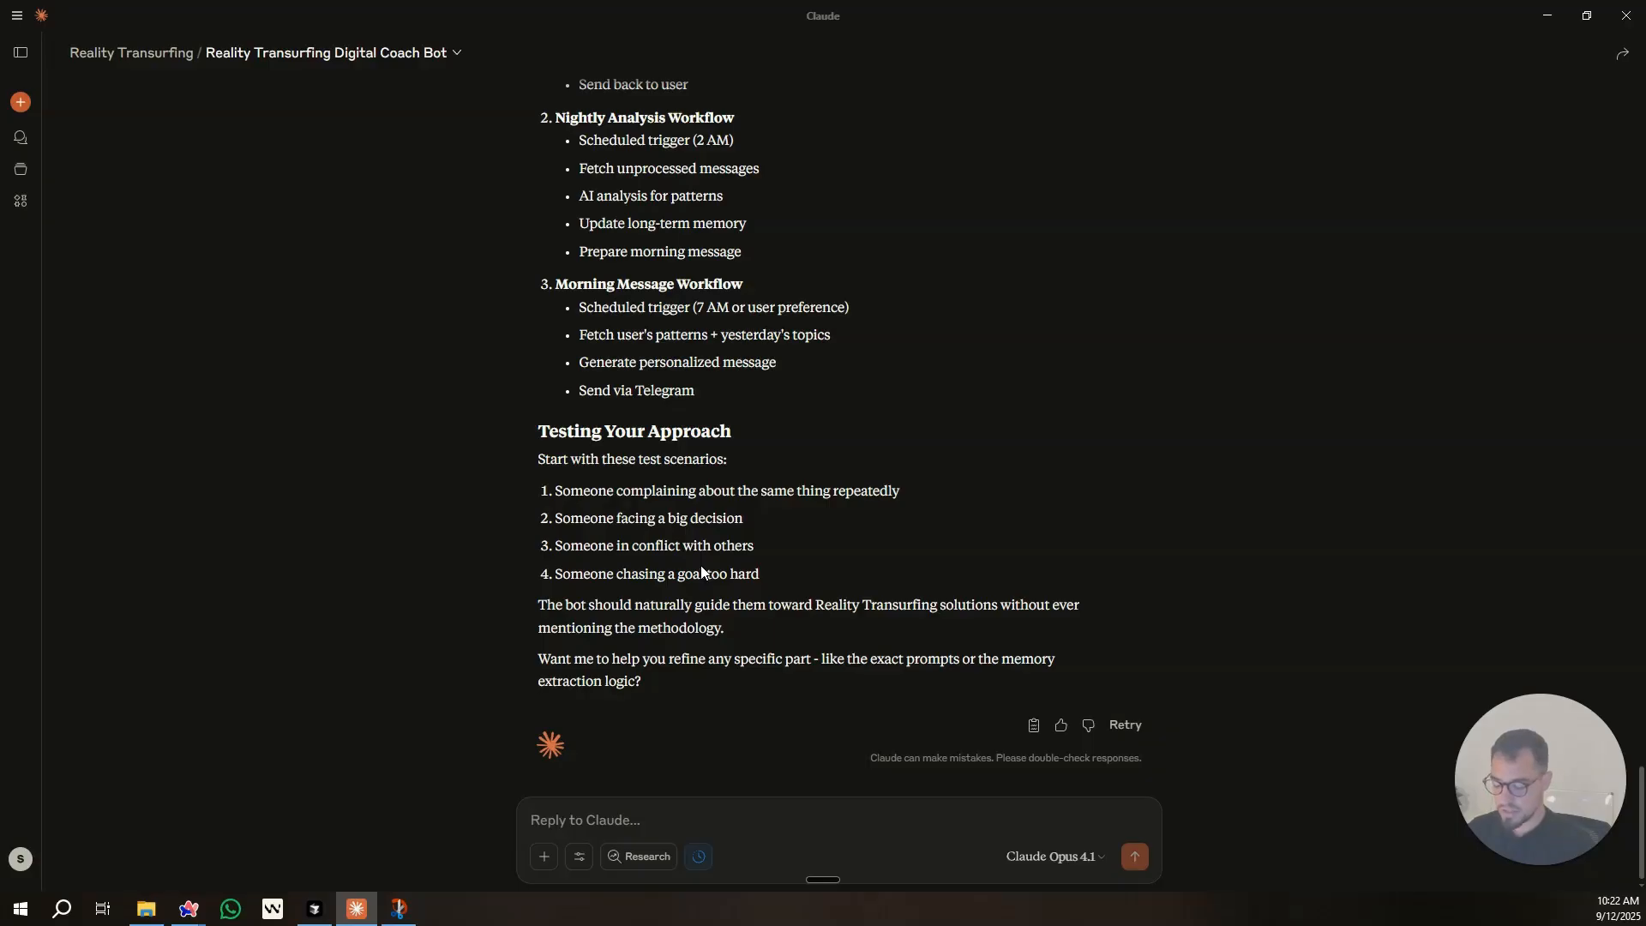
Ask Claude to create an Airtable base for the Reality Transurfing Coach with short-term and long-term memory tables, duplicating the personal assistant's structure.
{"action": "key", "text": "ctrl+super+space"}
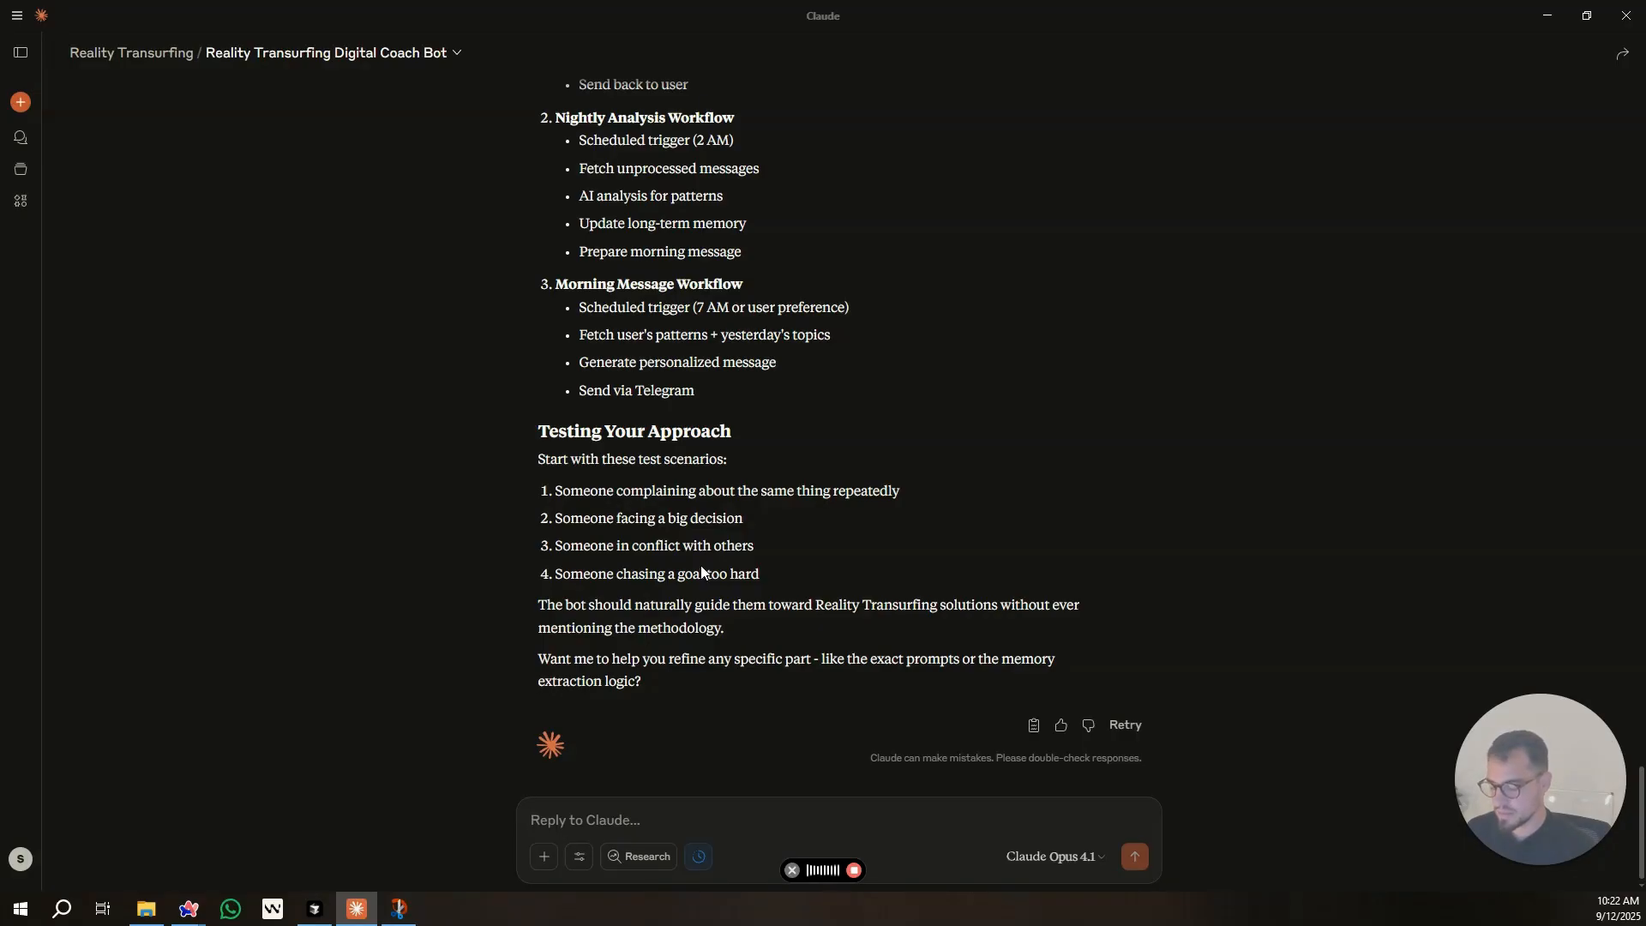
{"action": "key", "text": "Return"}
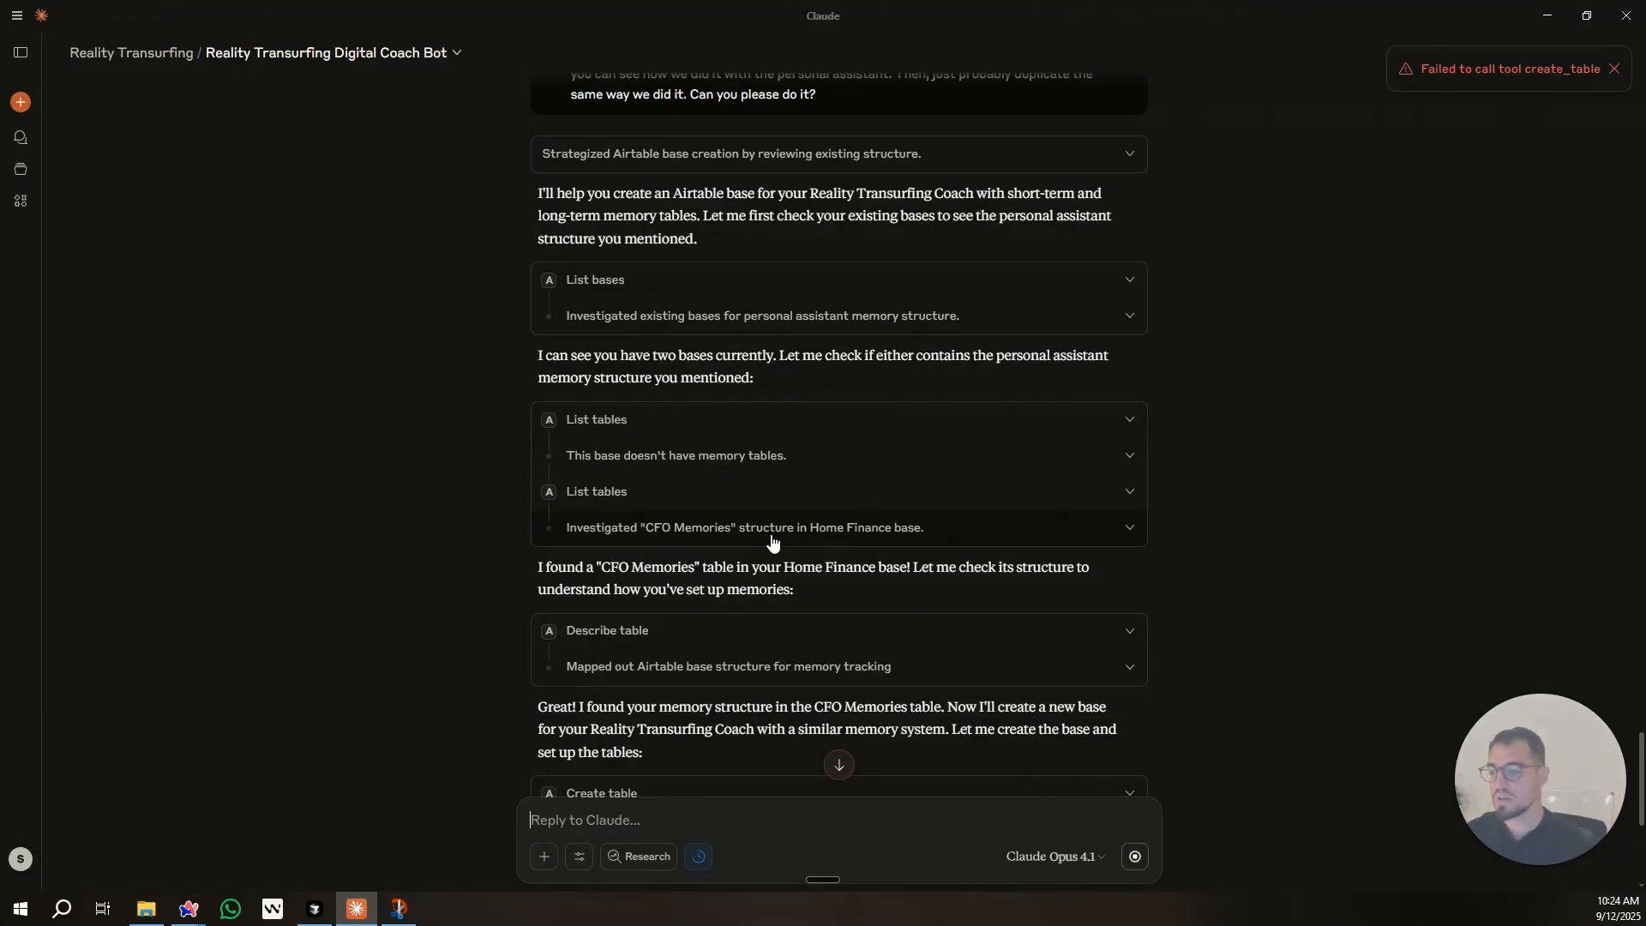
{"action": "scroll", "coordinate": [771, 540], "scroll_direction": "down", "scroll_amount": 6}
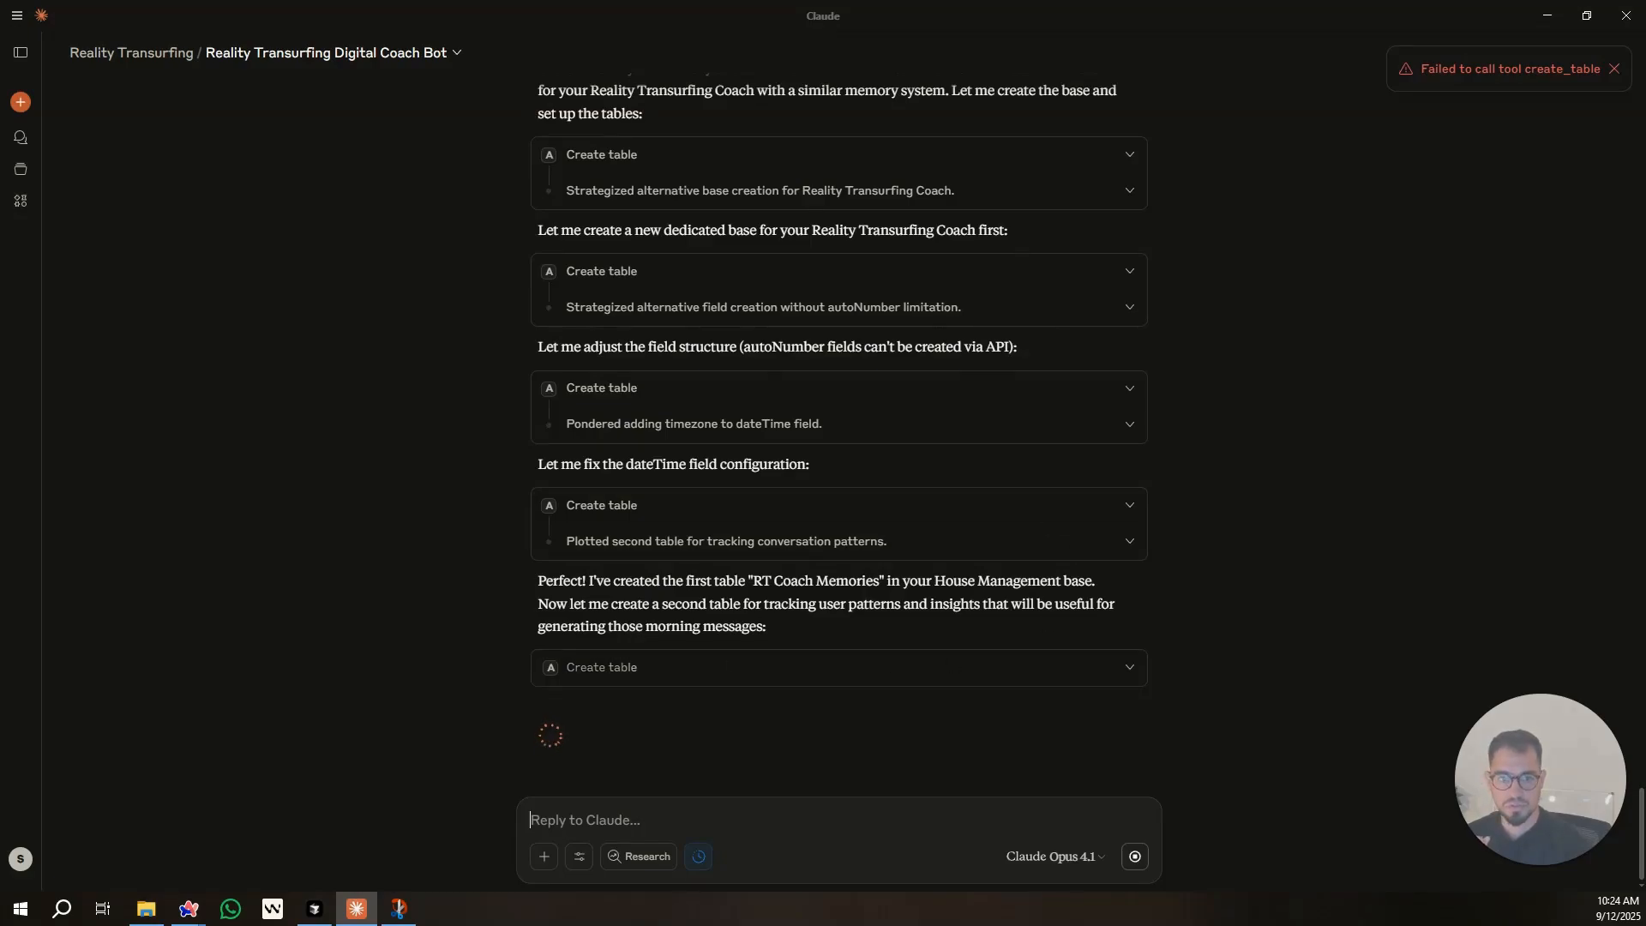
{"action": "key", "text": "alt+Tab"}
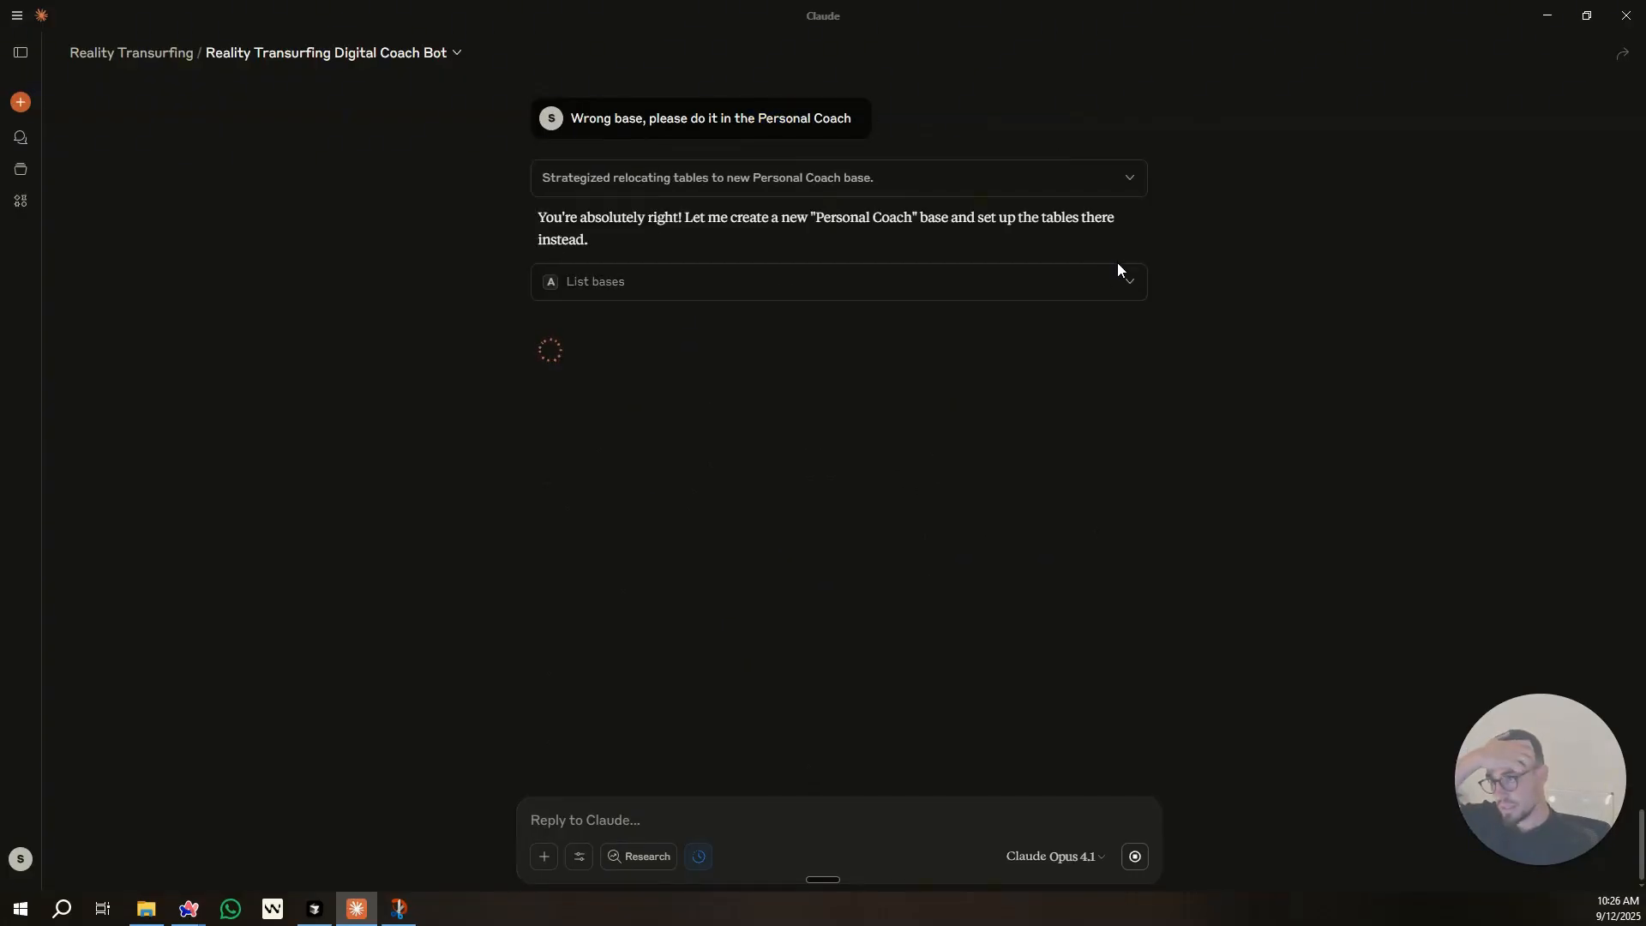
Switch back to n8n, add a Switch node after the Telegram Trigger, and return to the canvas.
{"action": "left_click", "coordinate": [1548, 16]}
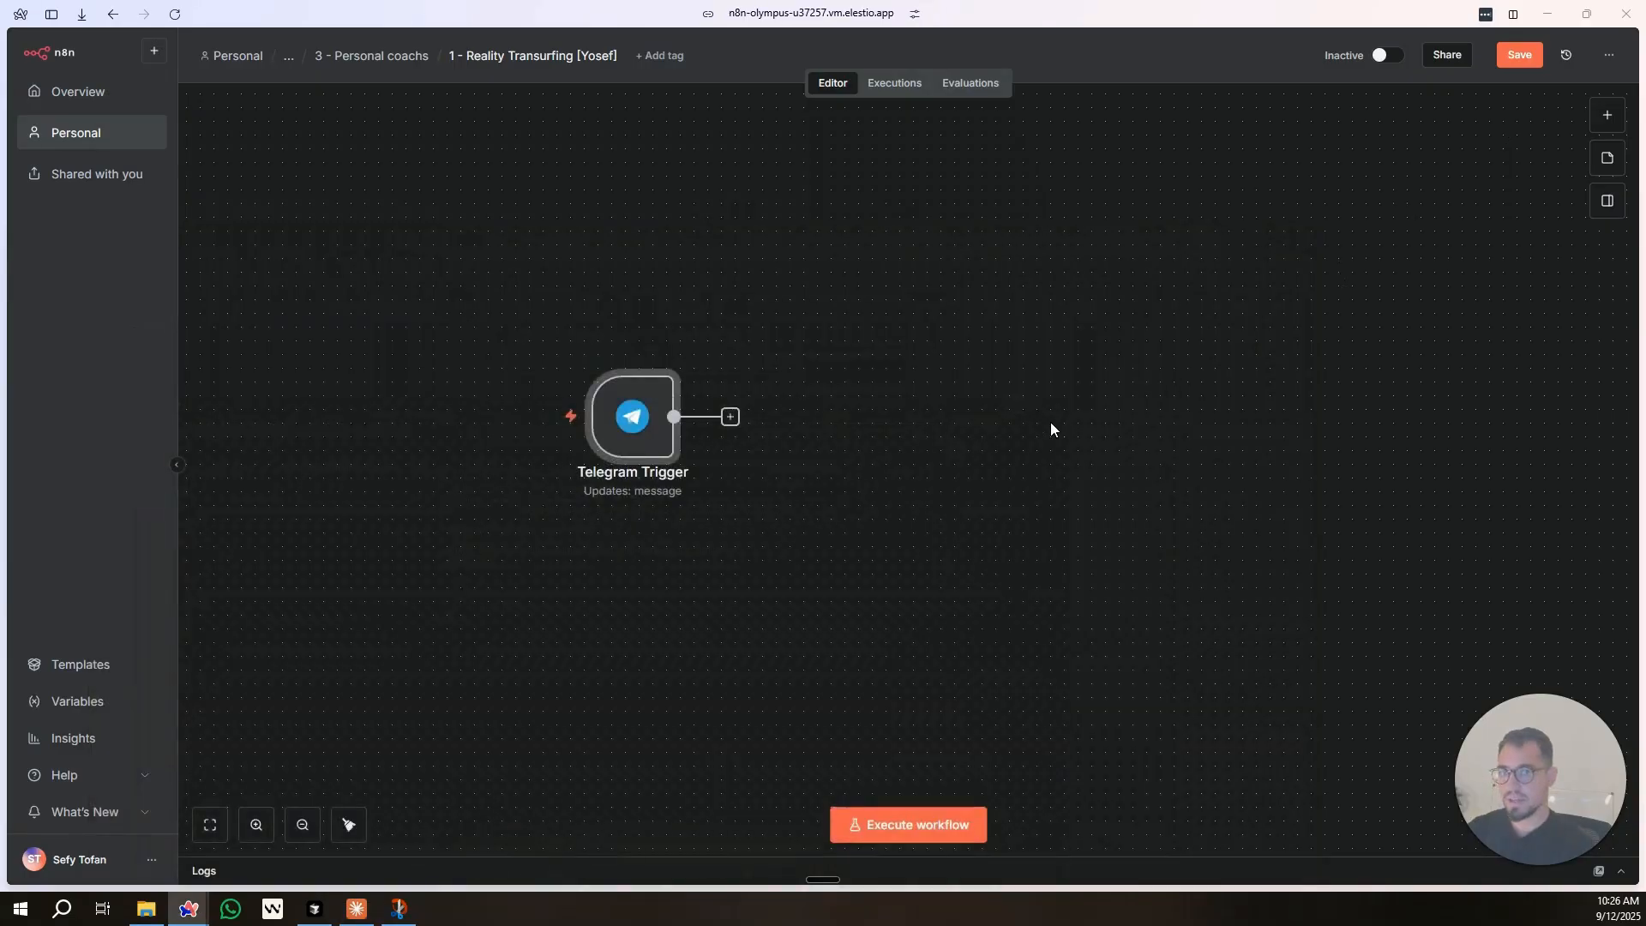
{"action": "scroll", "coordinate": [826, 420], "scroll_direction": "down", "scroll_amount": 1}
{"action": "left_click_drag", "start_coordinate": [676, 425], "coordinate": [628, 436]}
{"action": "left_click", "coordinate": [695, 424]}
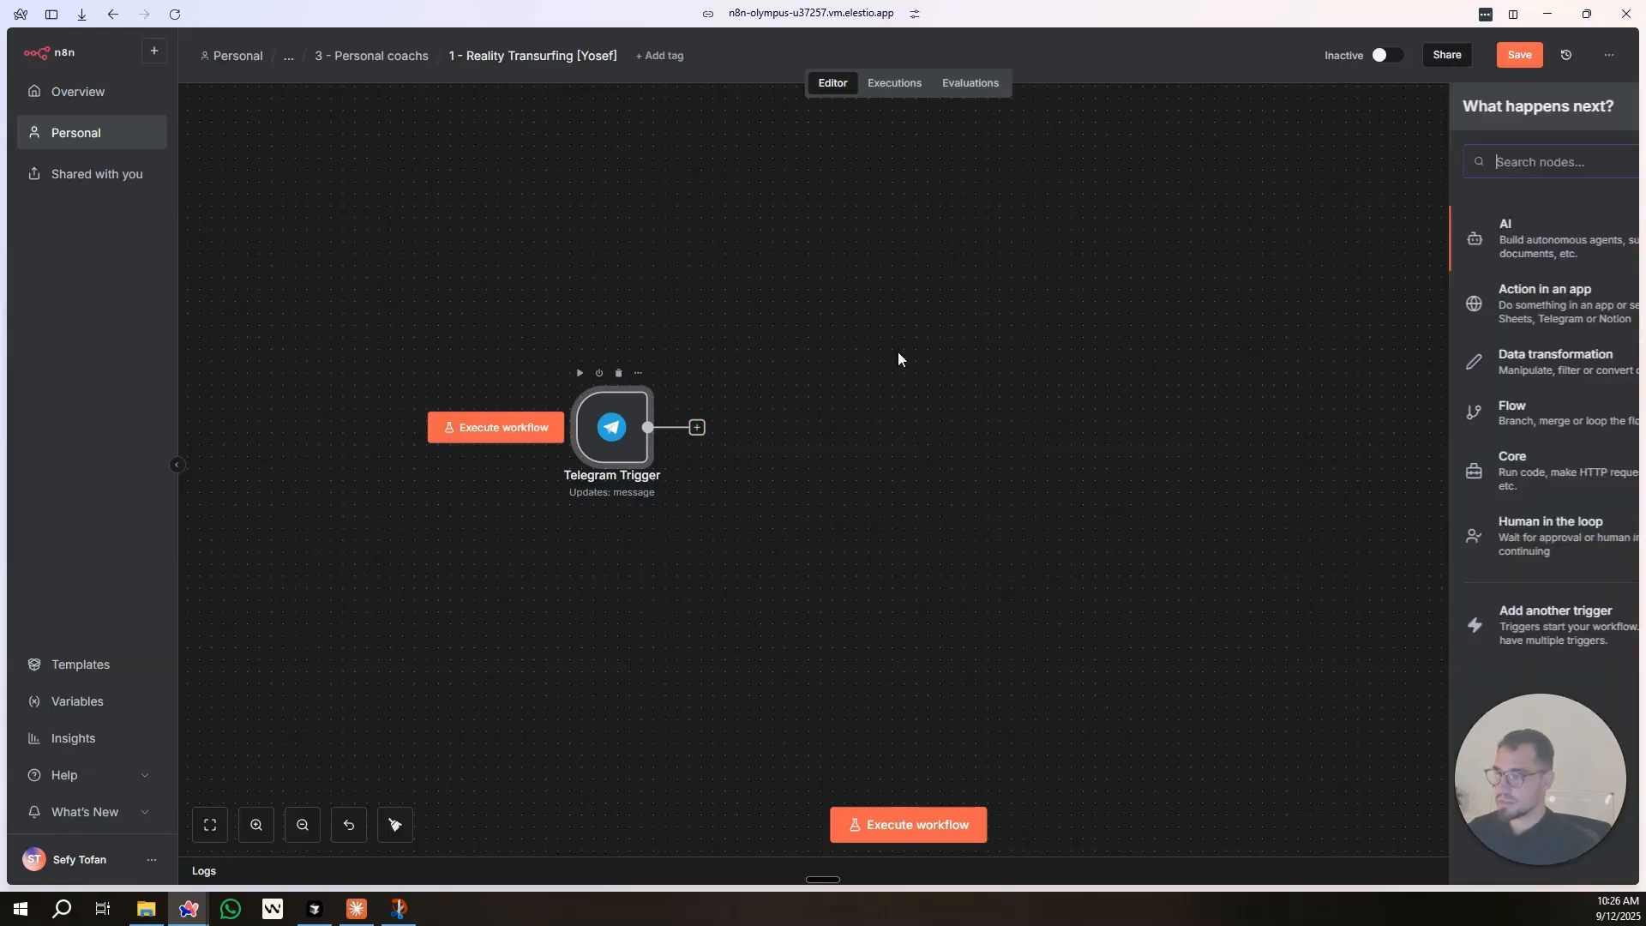
{"action": "type", "text": "wtich"}
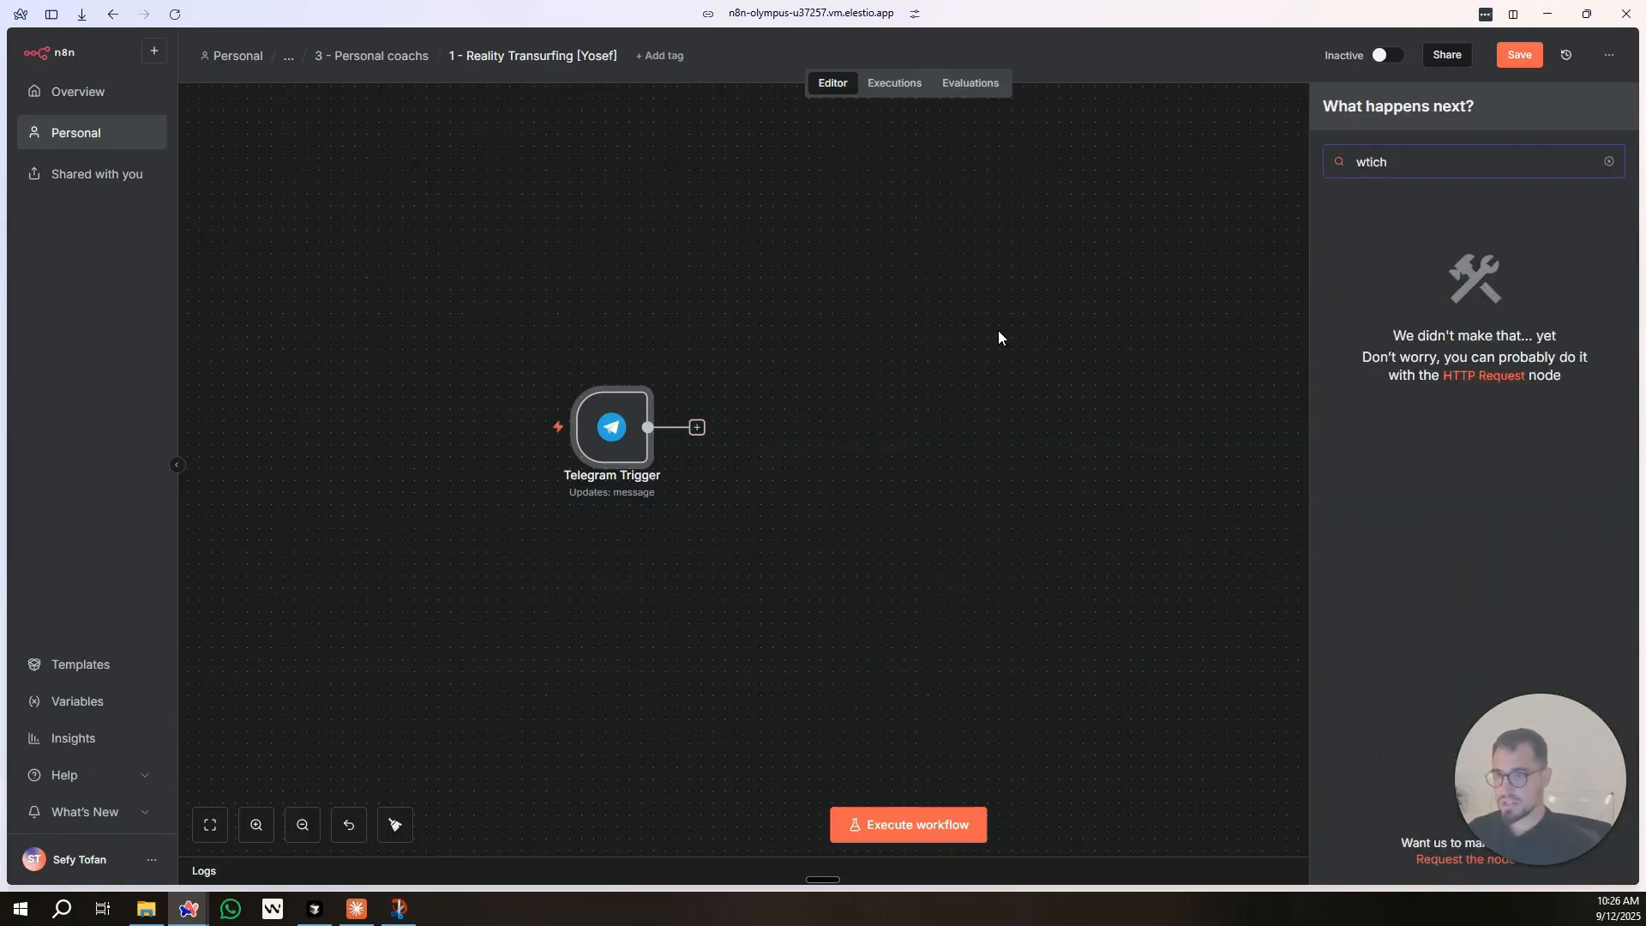
{"action": "type", "text": "sw"}
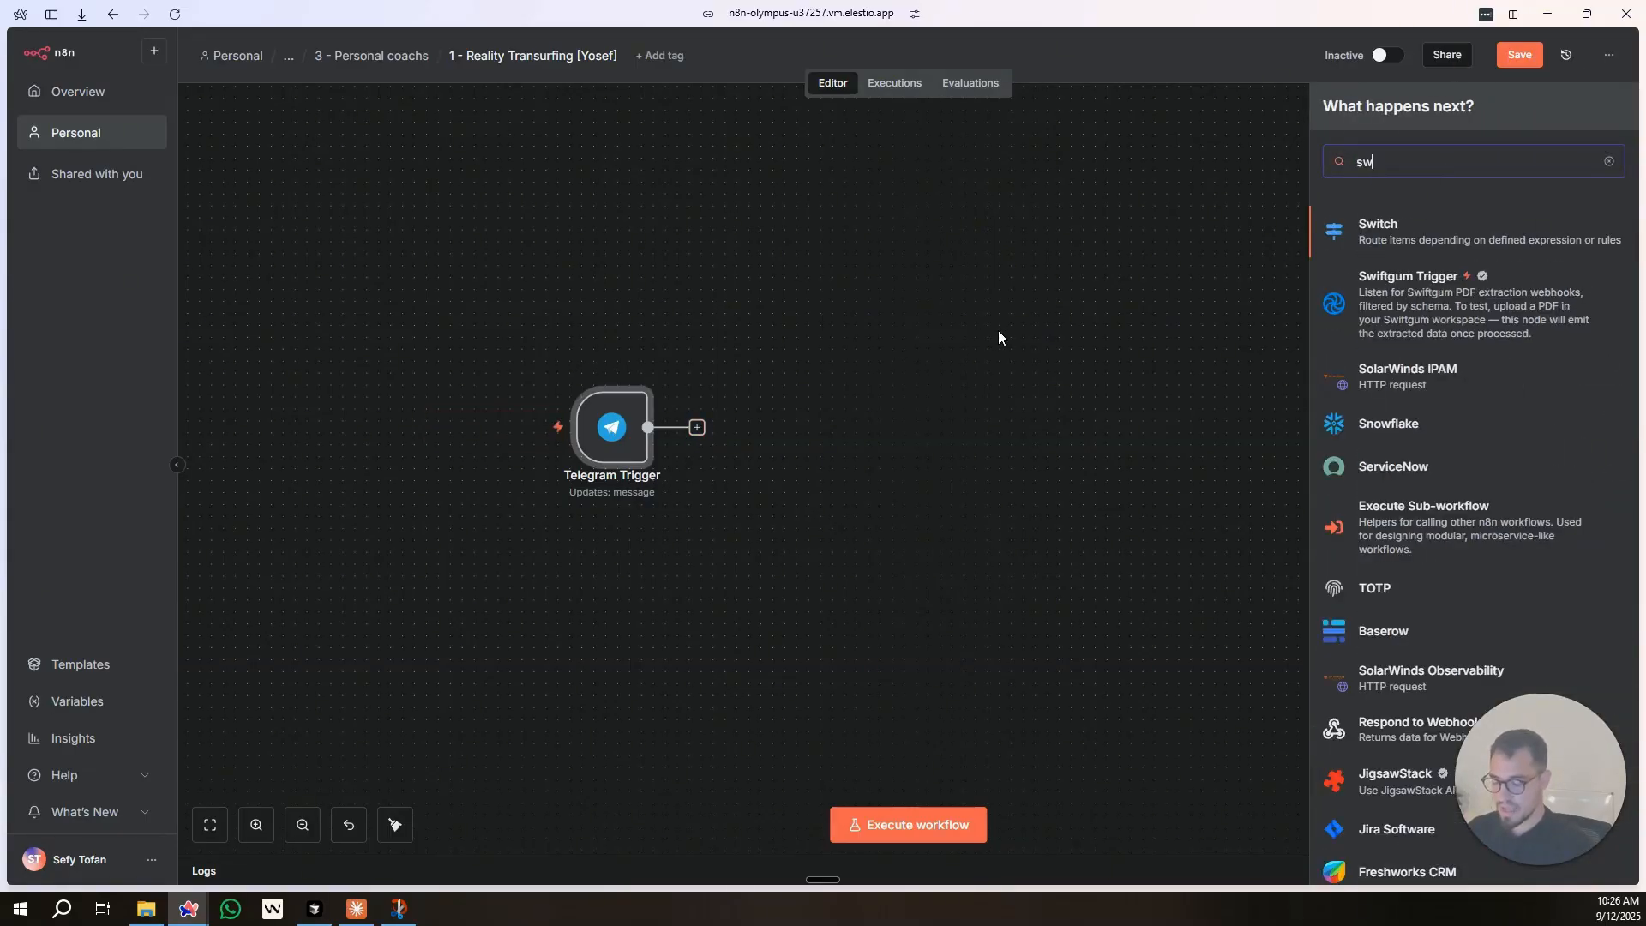
{"action": "type", "text": "itch"}
{"action": "left_click", "coordinate": [1426, 235]}
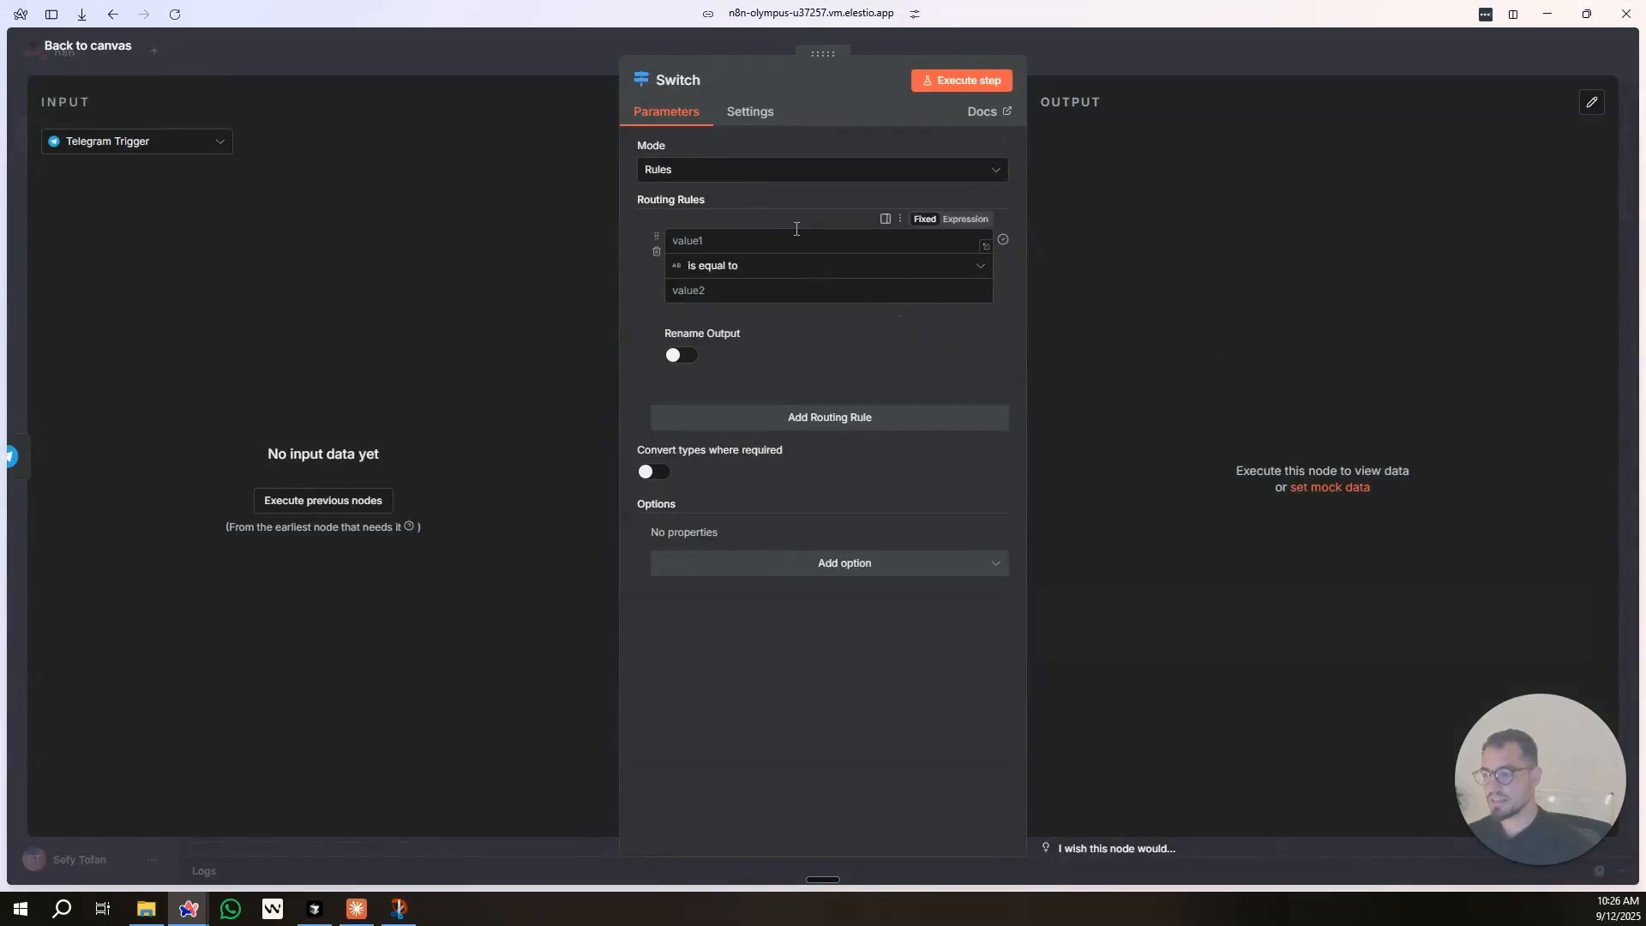
{"action": "left_click", "coordinate": [1176, 62]}
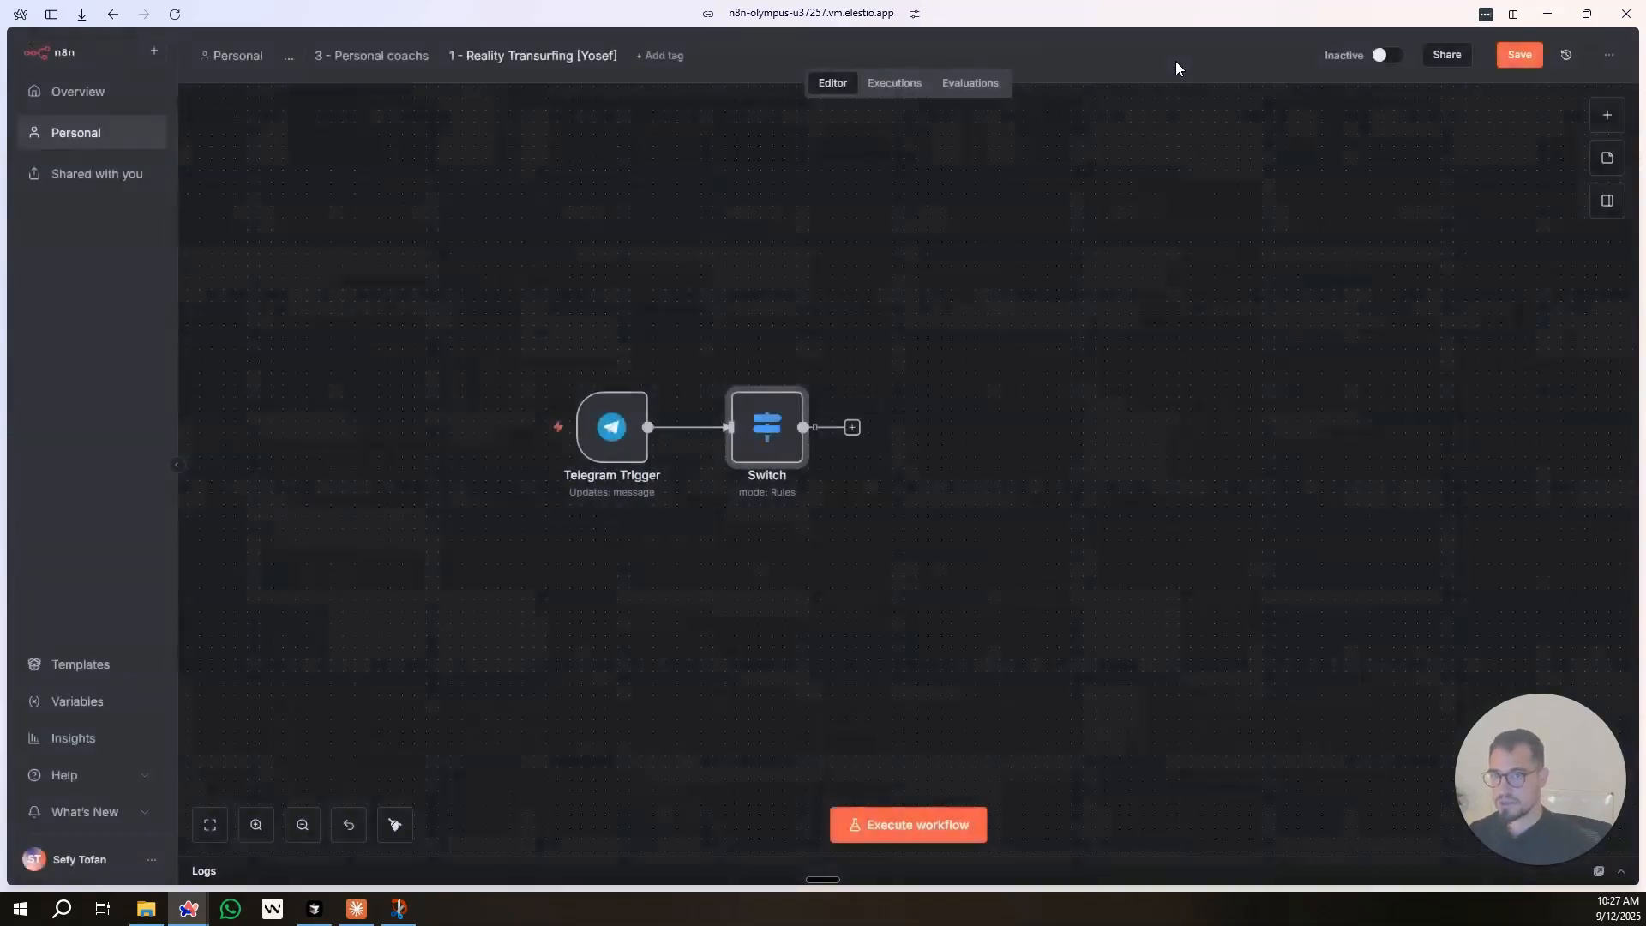
Start the Thoth bot chat in Telegram, and save the workflow and run its Telegram Trigger to capture the start message.
{"action": "key", "text": "alt+Tab"}
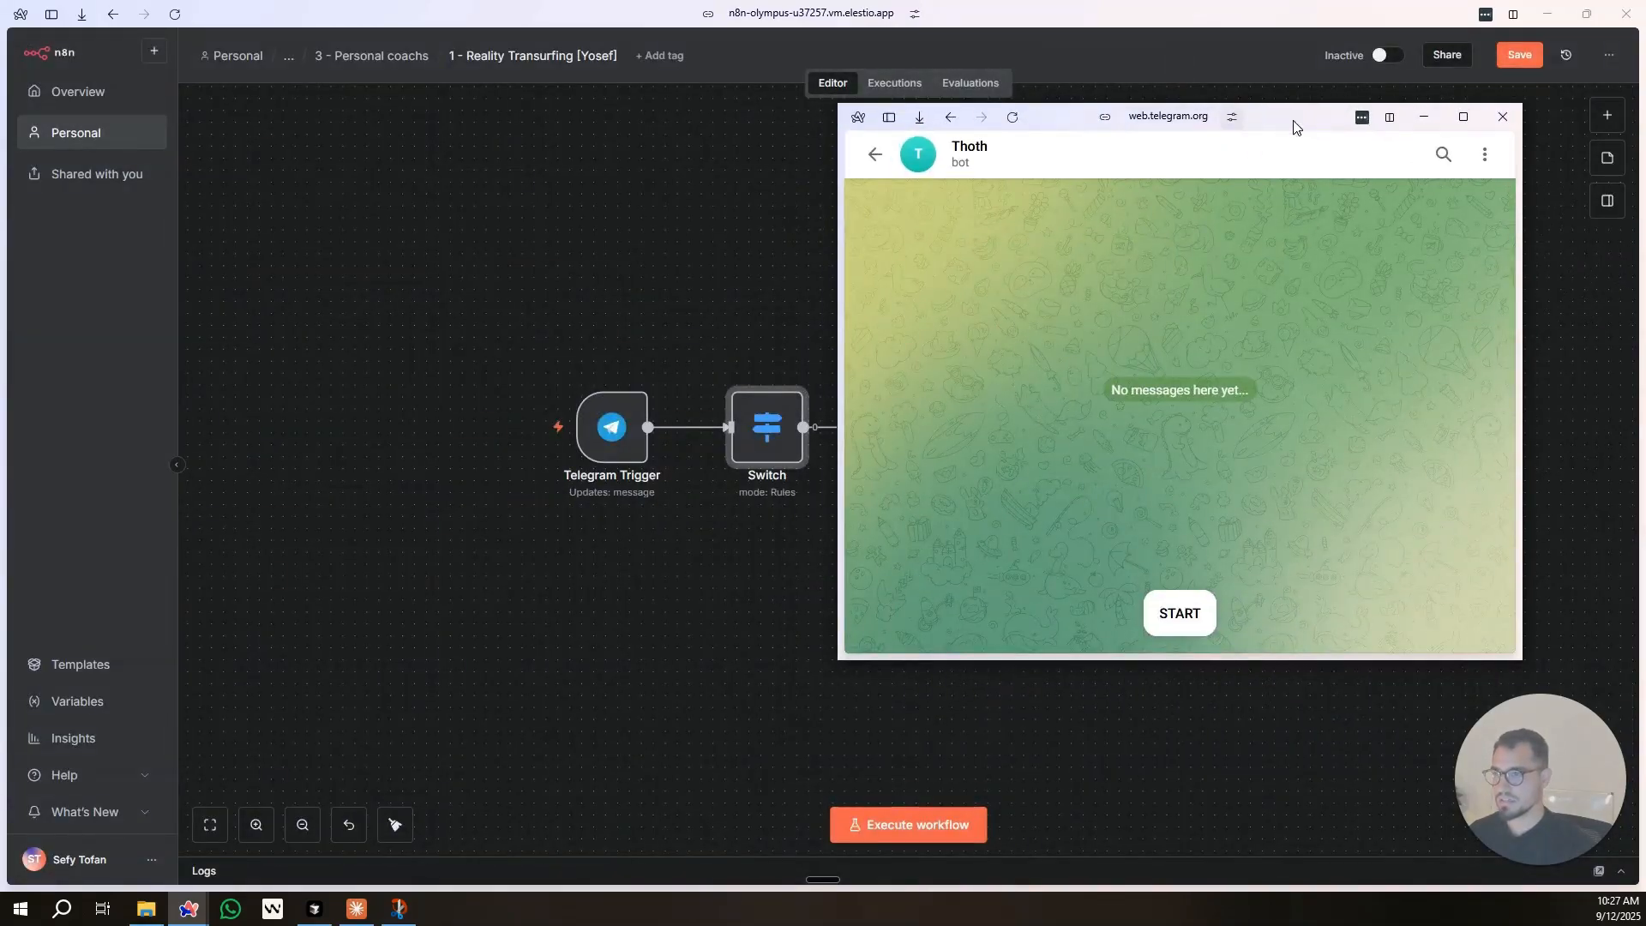
{"action": "left_click_drag", "start_coordinate": [1303, 126], "coordinate": [1397, 129]}
{"action": "left_click", "coordinate": [1274, 616]}
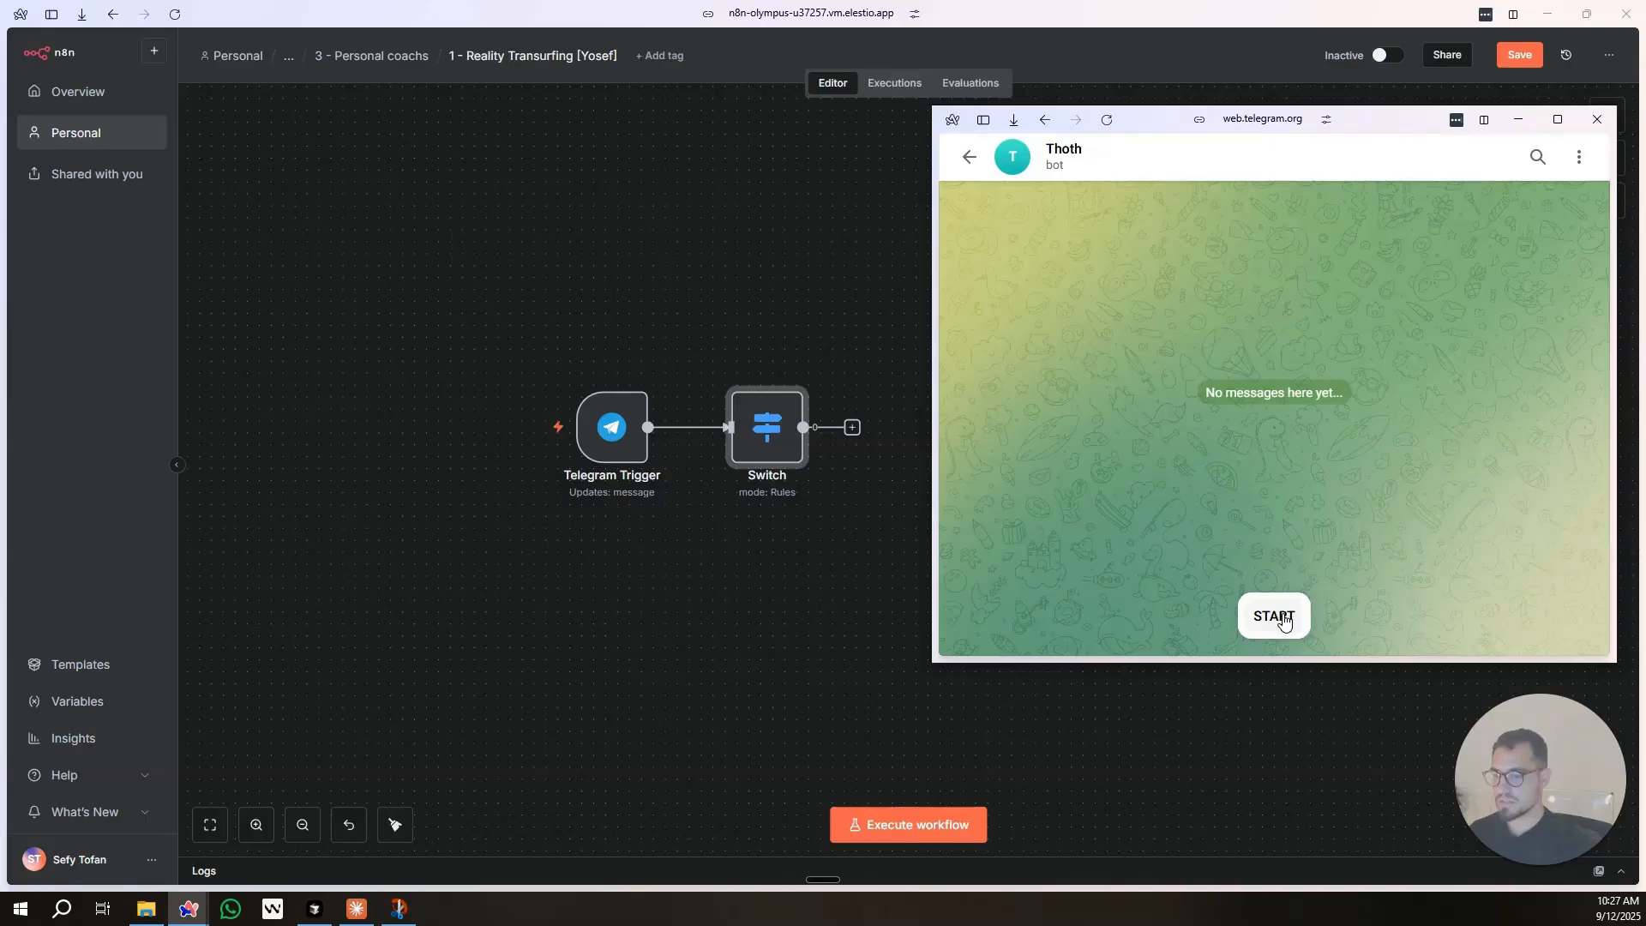
{"action": "left_click", "coordinate": [1519, 55]}
{"action": "left_click", "coordinate": [580, 373]}
{"action": "double_click", "coordinate": [630, 441]}
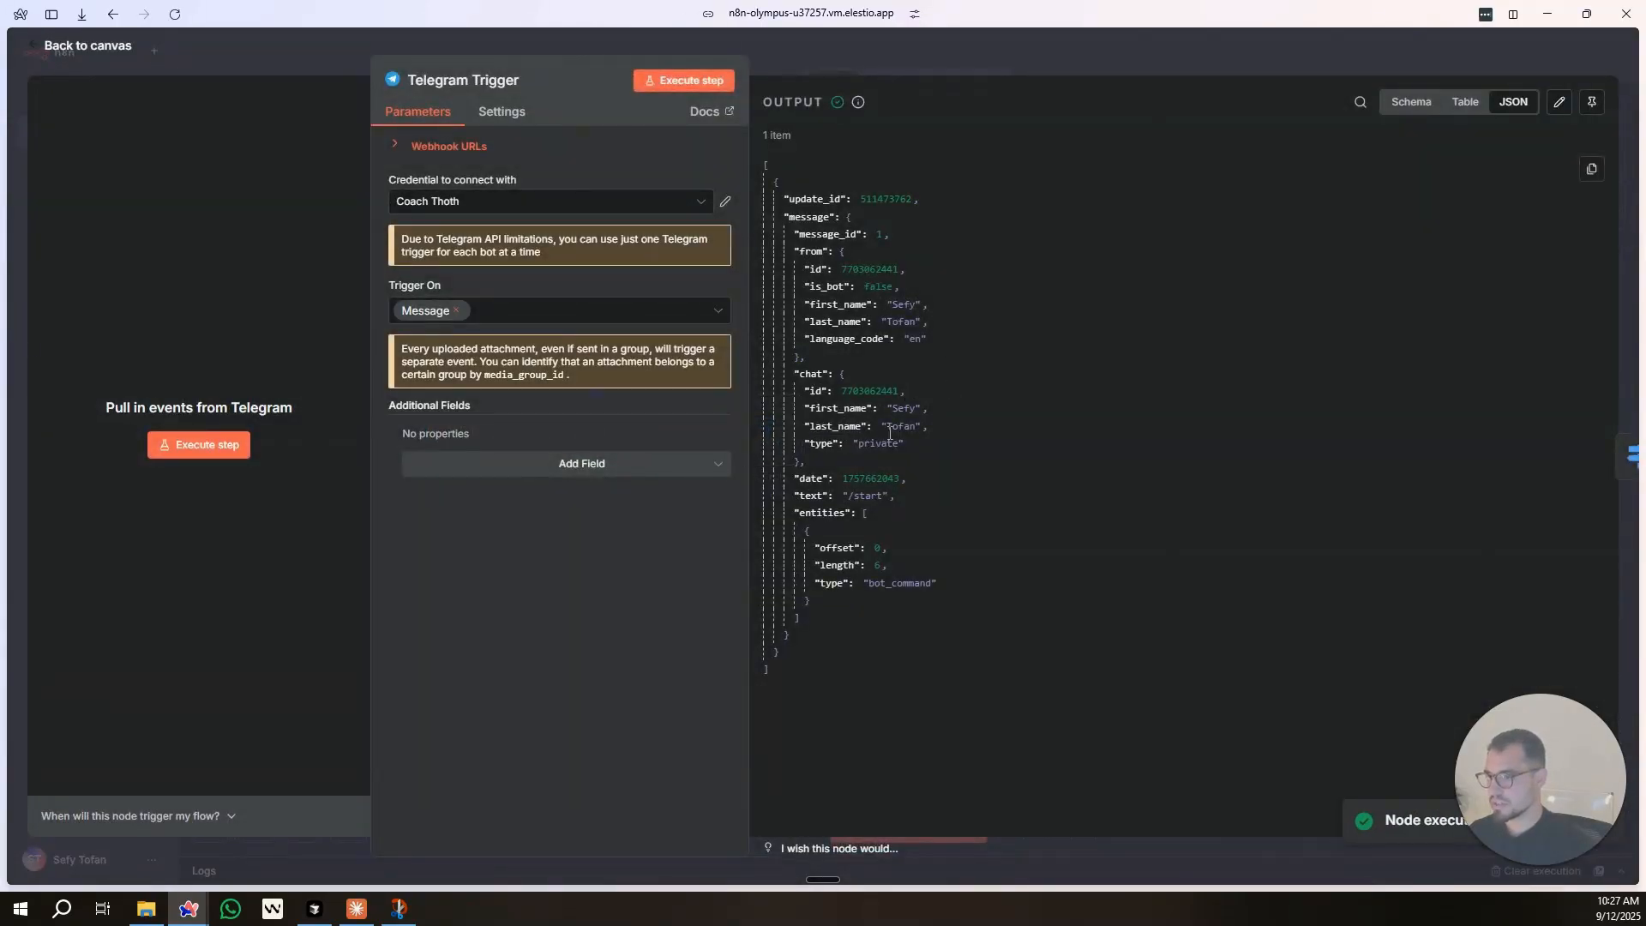
{"action": "left_click", "coordinate": [812, 47]}
Configure the Switch's first routing rule to check that {{ $json.message.text }} exists, and rename its output to text.
{"action": "double_click", "coordinate": [765, 431]}
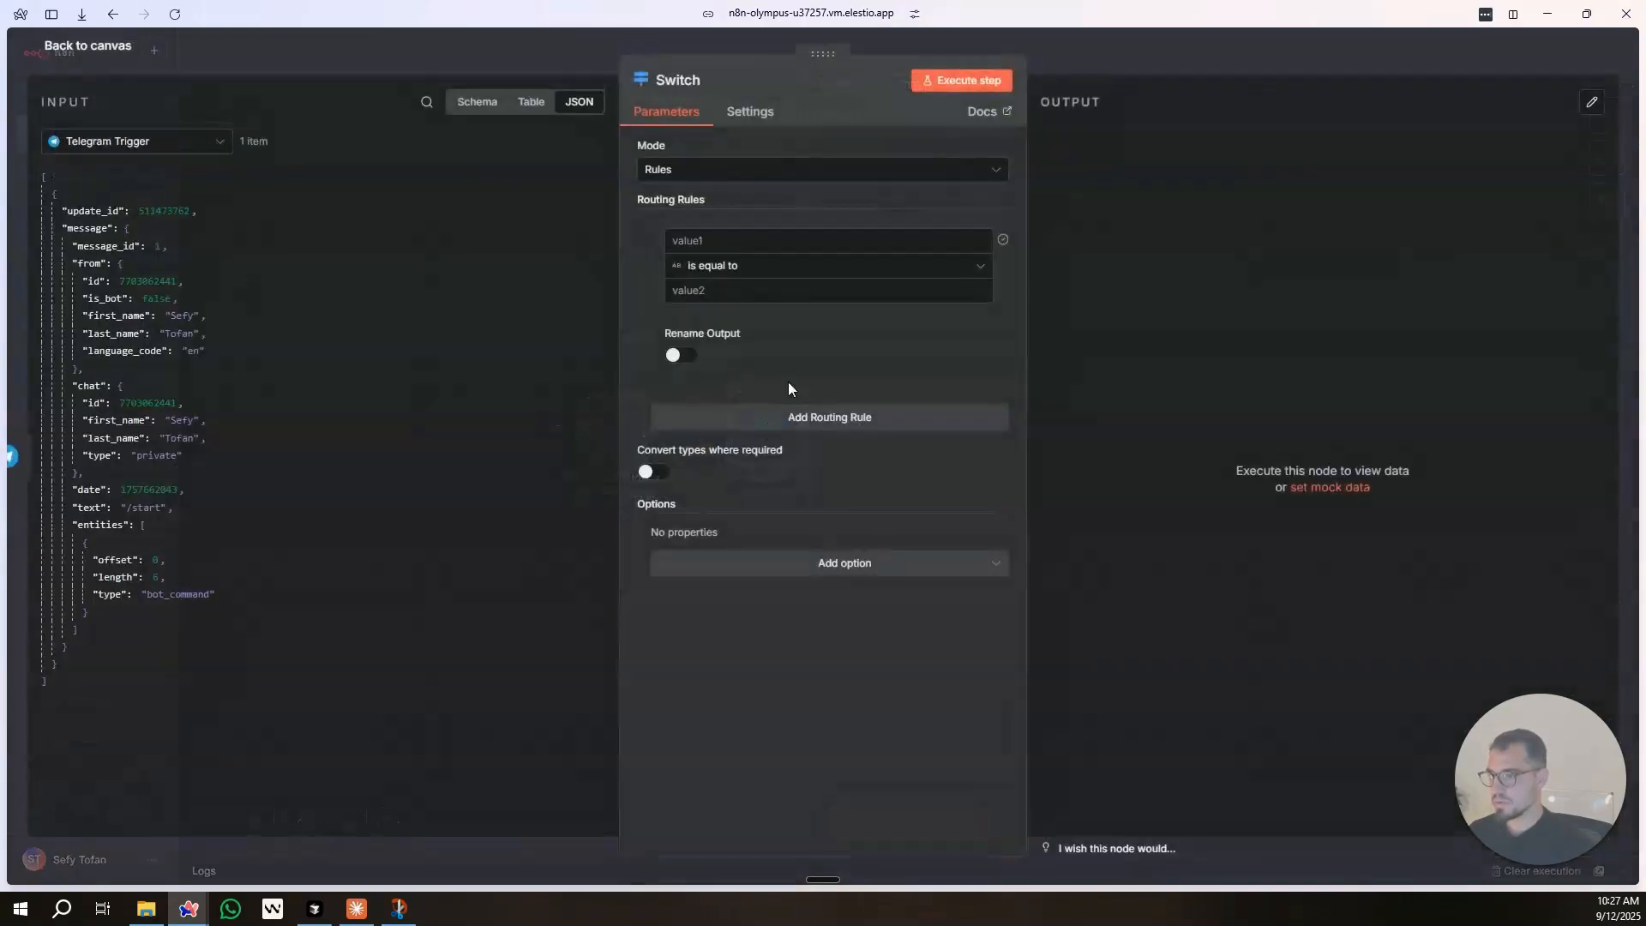
{"action": "left_click", "coordinate": [747, 271]}
{"action": "mouse_move", "coordinate": [808, 310]}
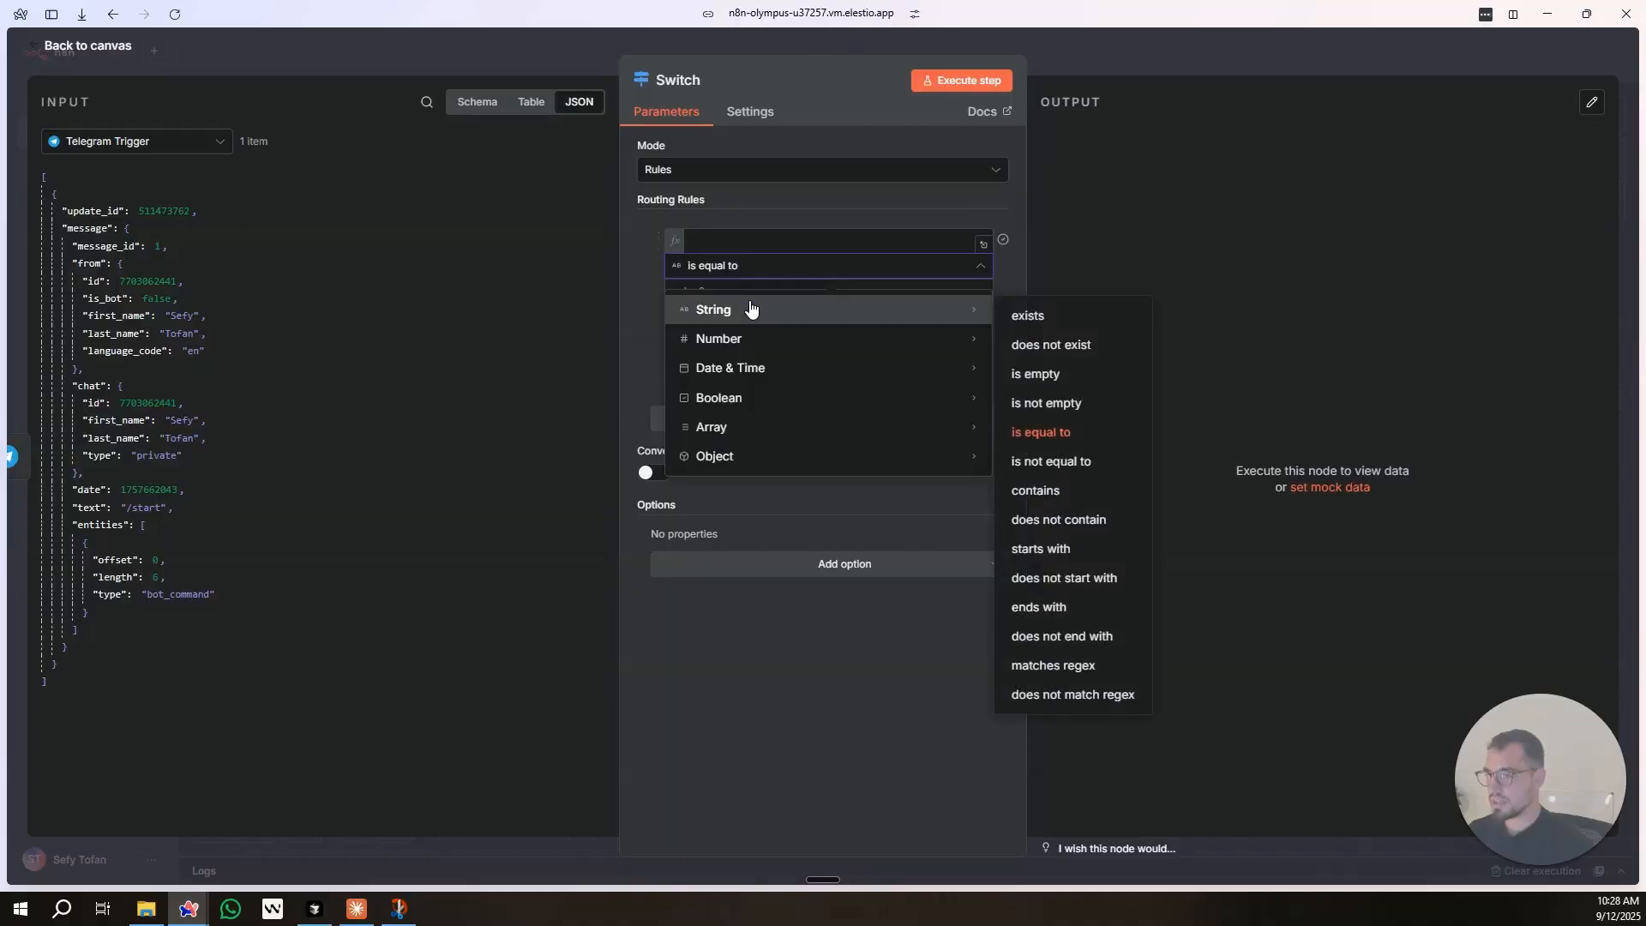
{"action": "left_click", "coordinate": [1022, 313]}
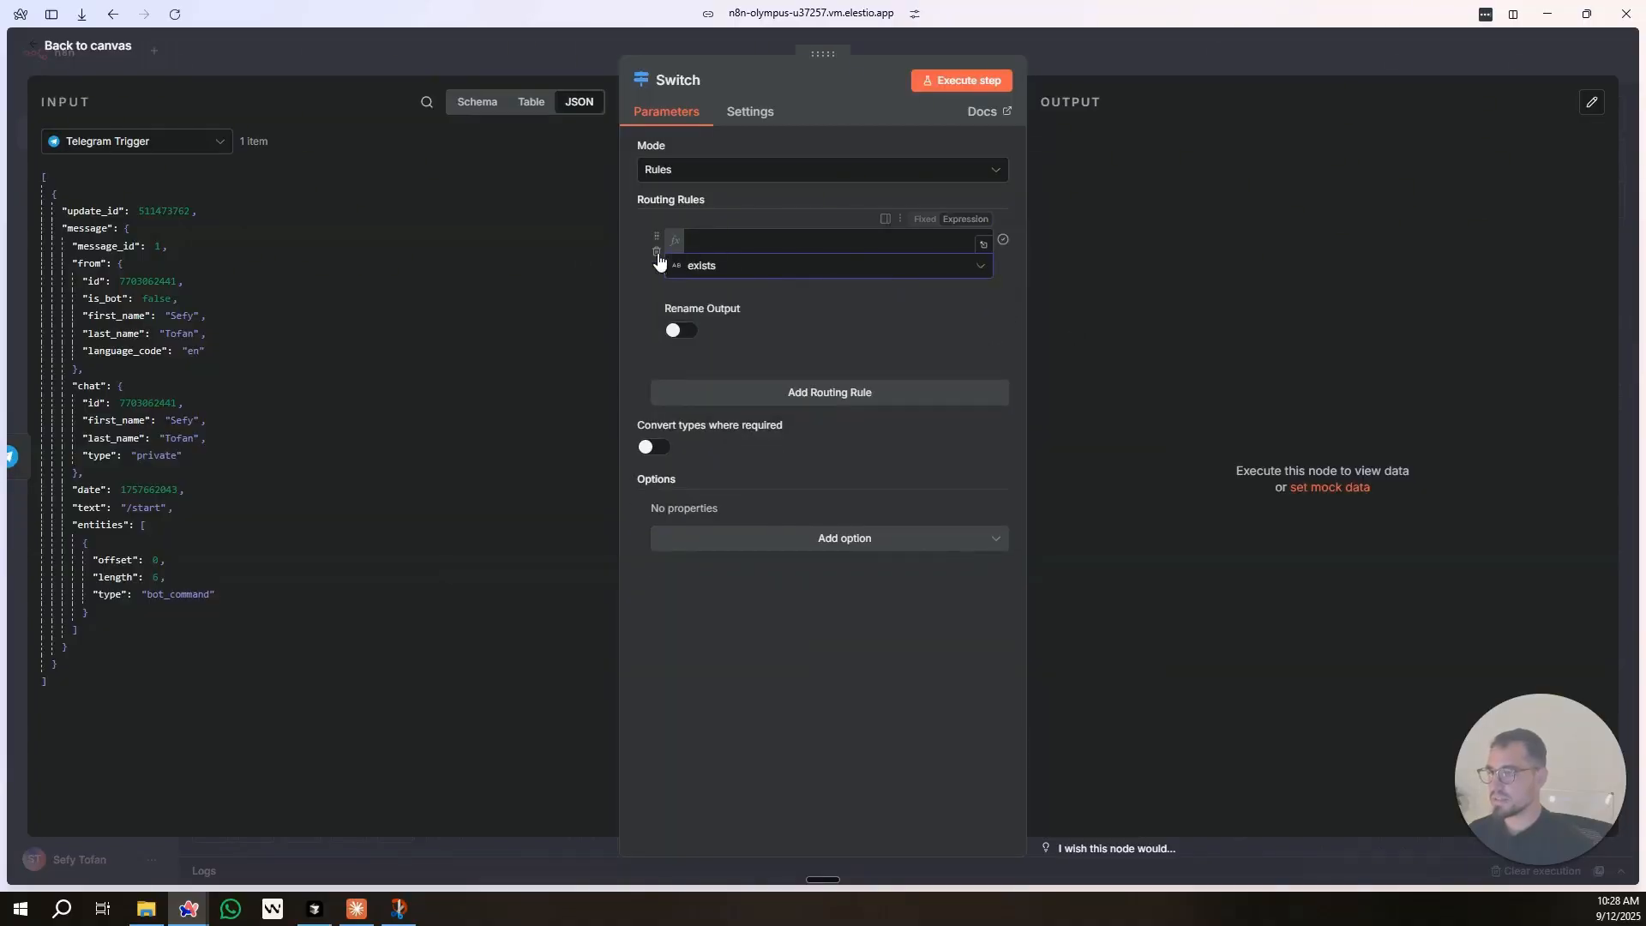
{"action": "left_click_drag", "start_coordinate": [108, 507], "coordinate": [772, 244]}
{"action": "left_click", "coordinate": [622, 295]}
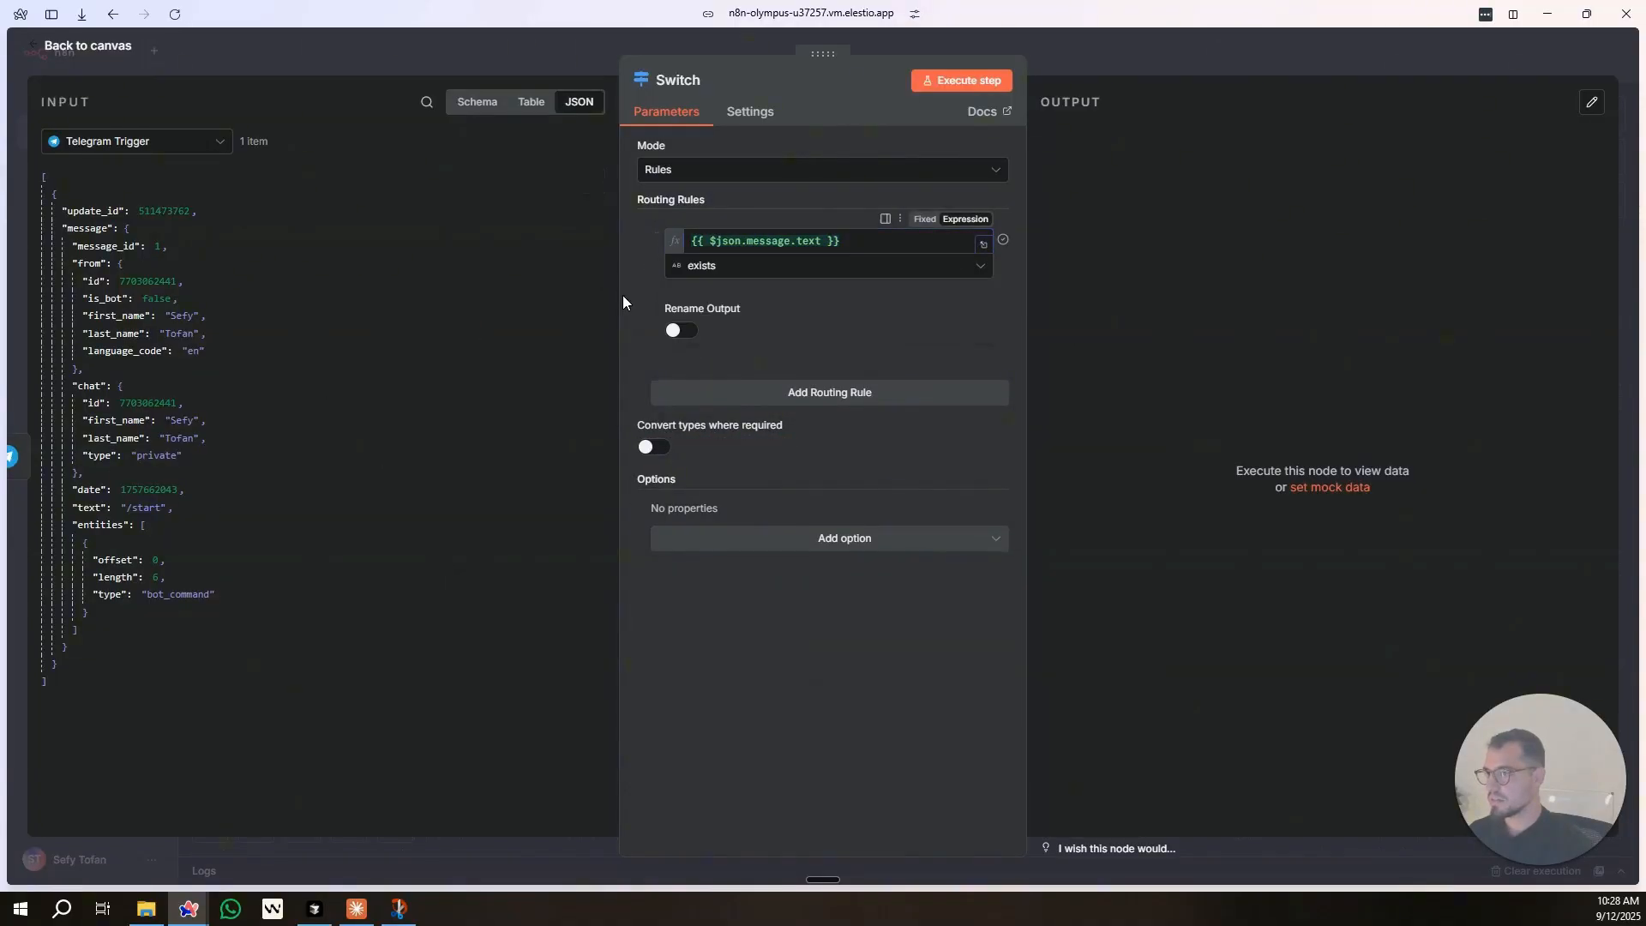
{"action": "left_click", "coordinate": [681, 330]}
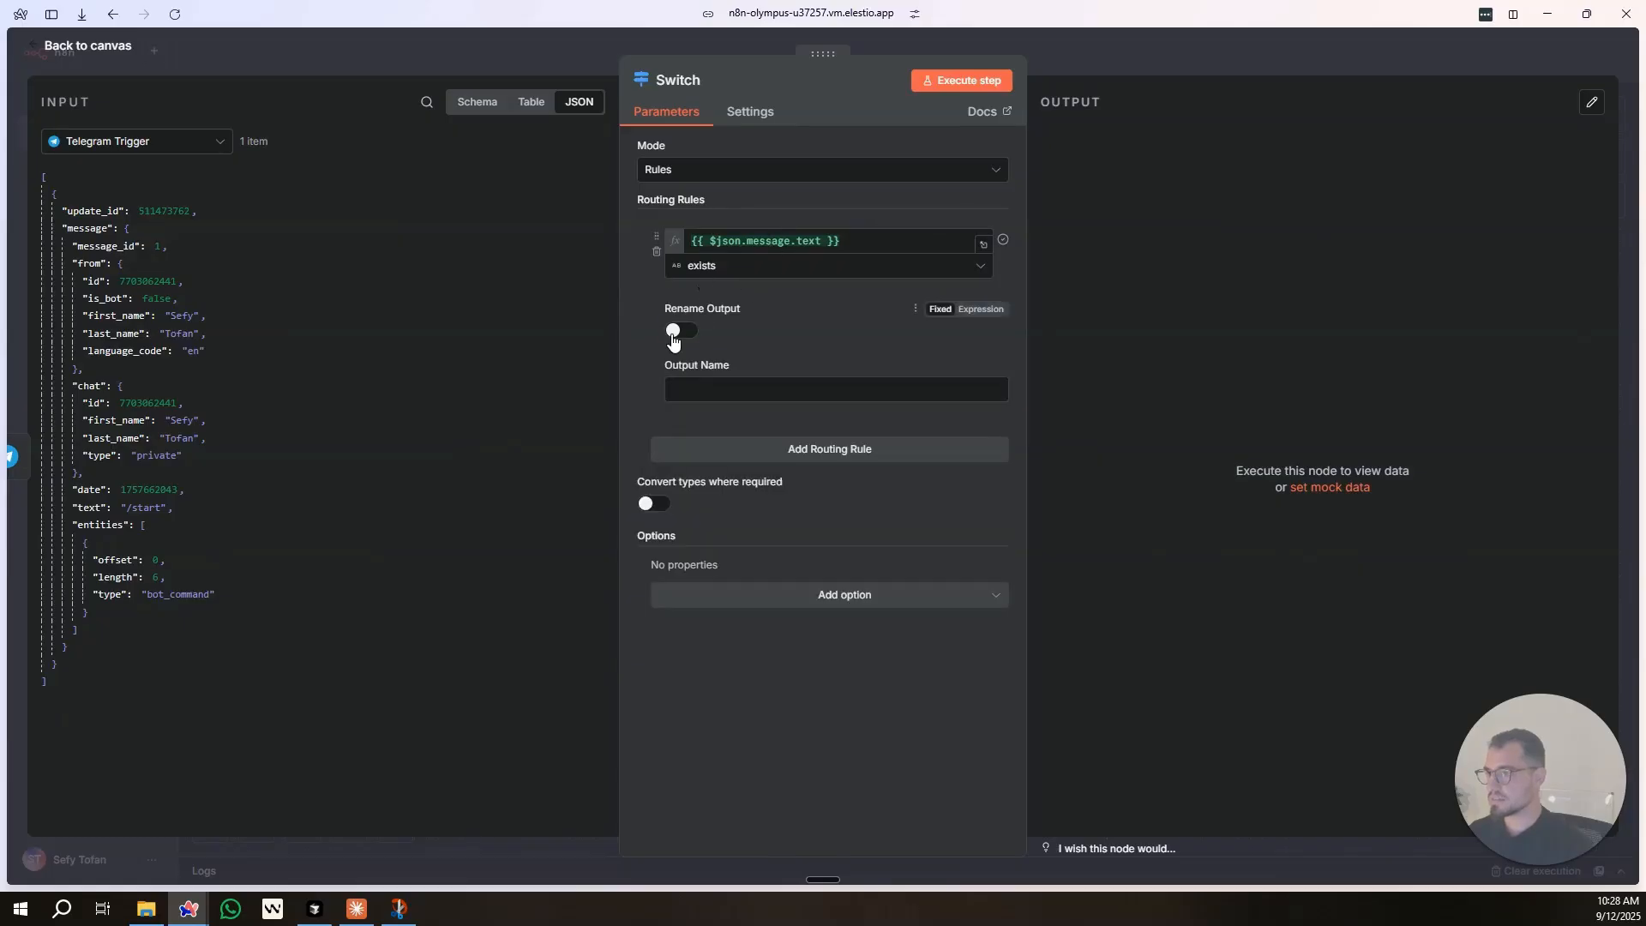
{"action": "type", "text": "text"}
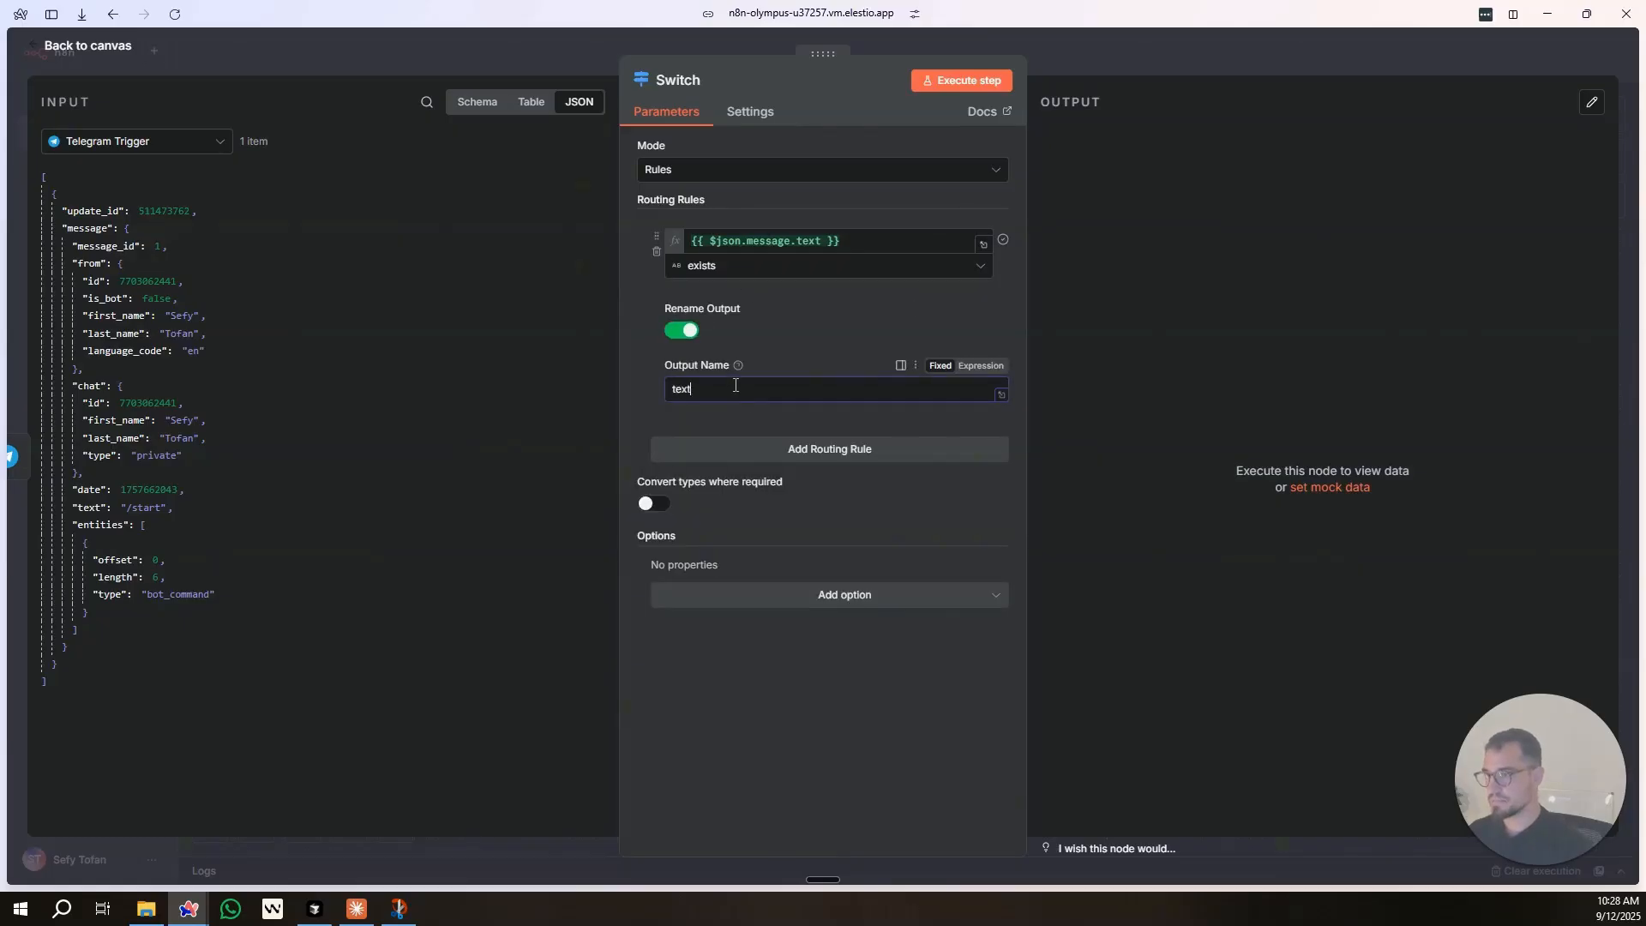
Add a second routing rule to the Switch checking that {{ $json.message.voice.file_id }} exists, with its output renamed to voice.
{"action": "left_click", "coordinate": [755, 450]}
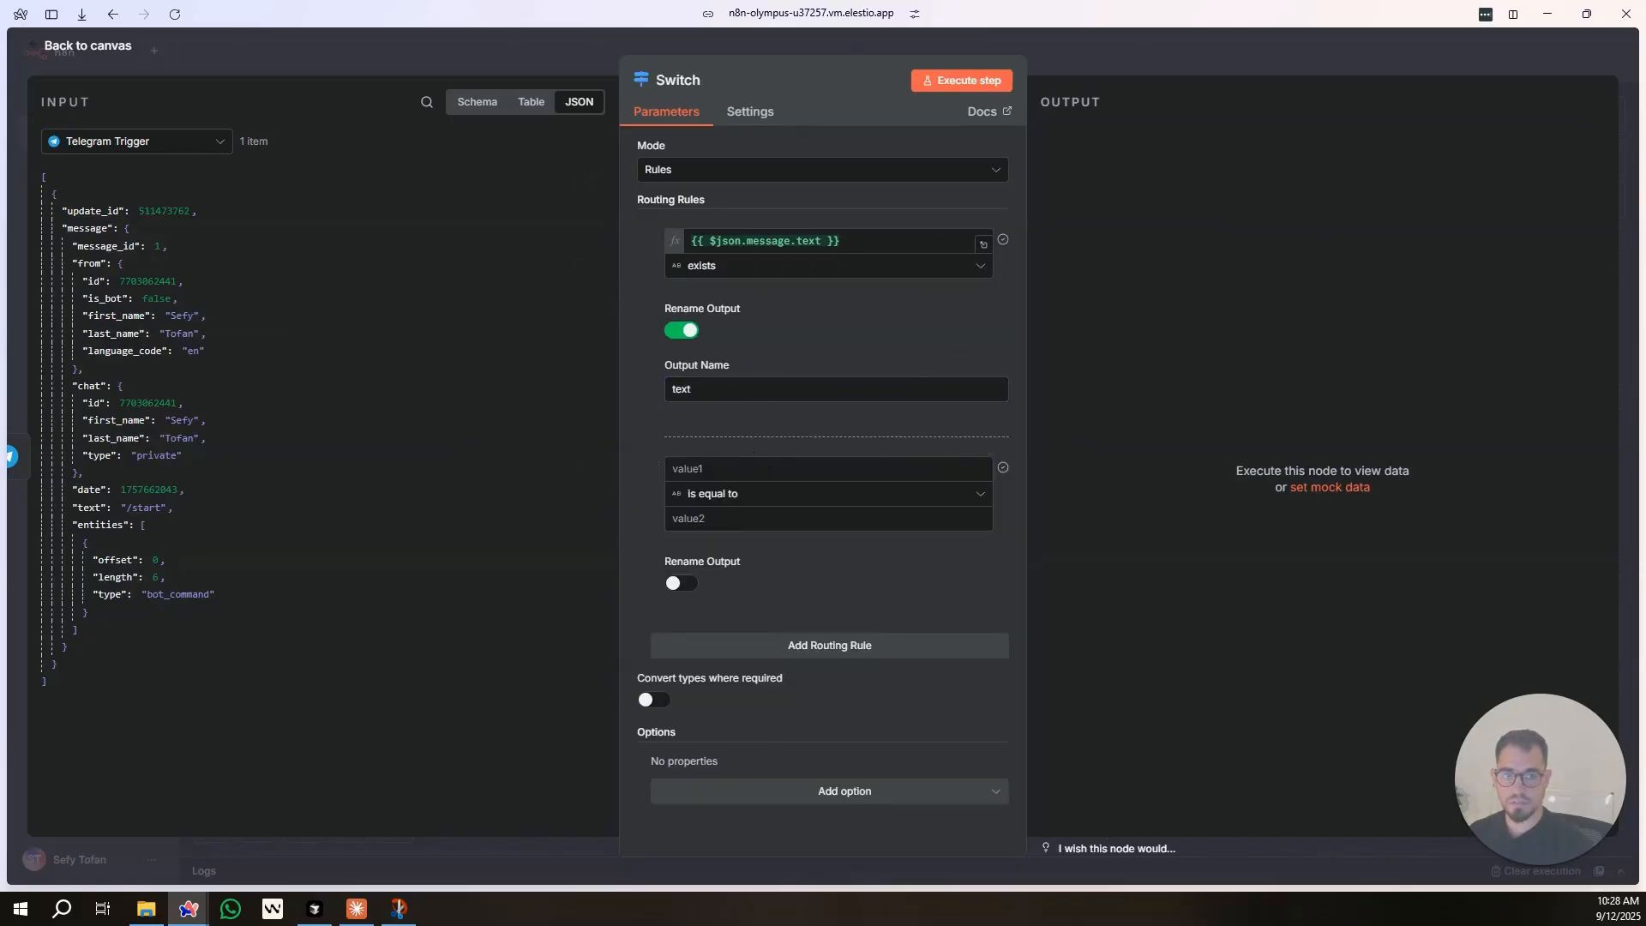
{"action": "left_click", "coordinate": [778, 474]}
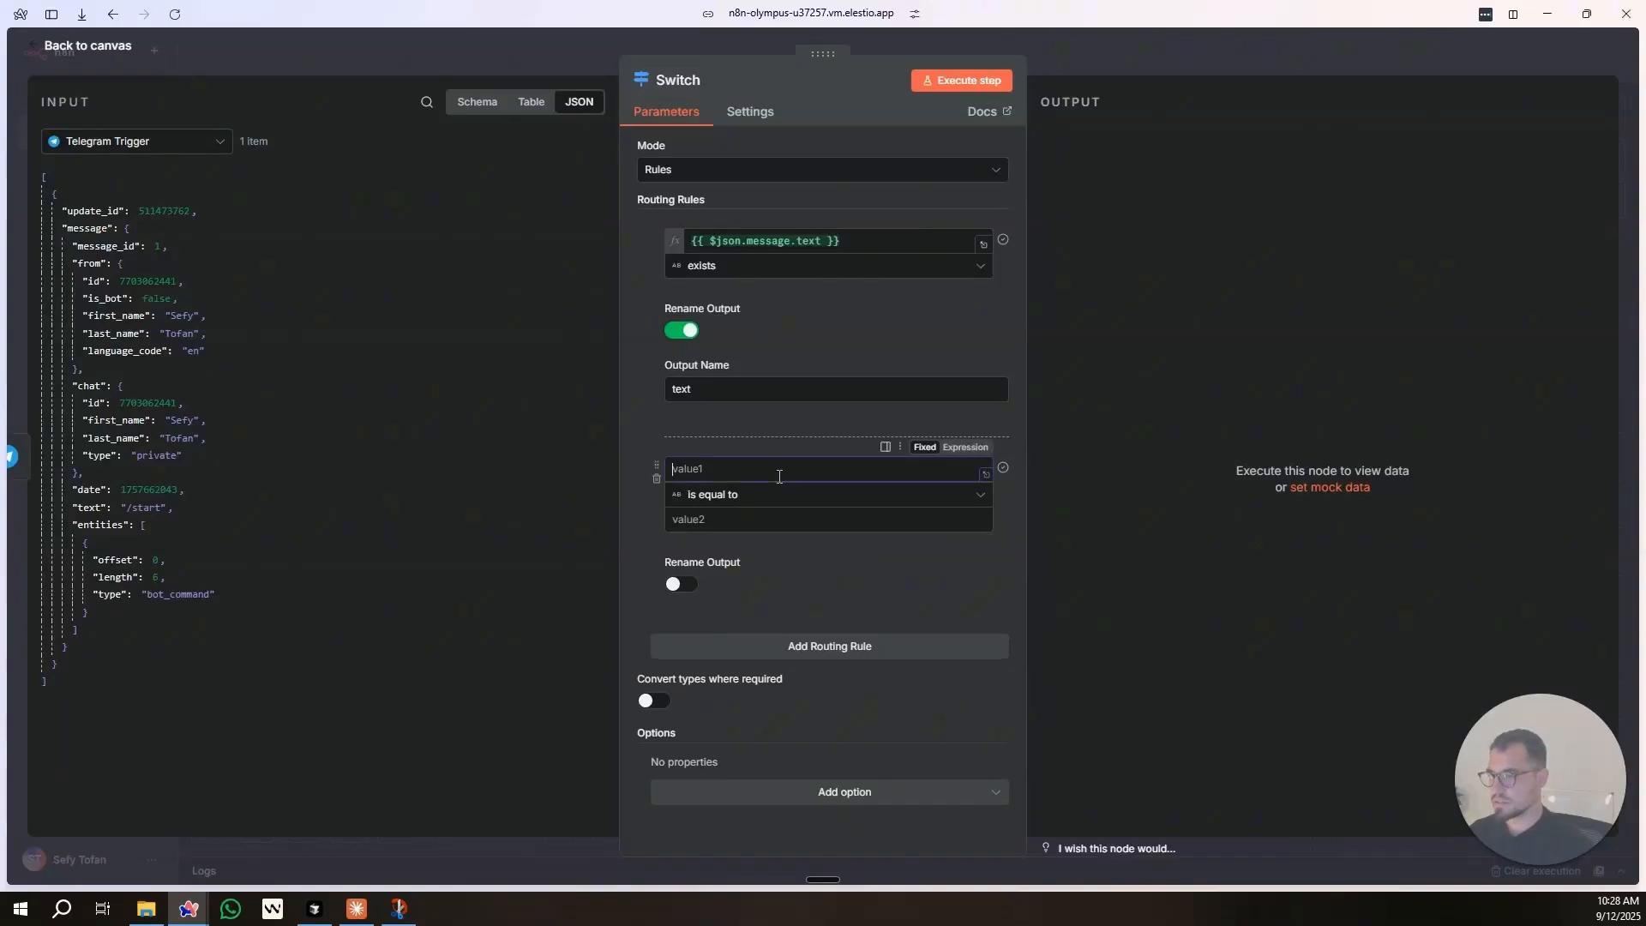
{"action": "type", "text": "{{ $json.message.voice.file_id }}"}
{"action": "left_click", "coordinate": [648, 436]}
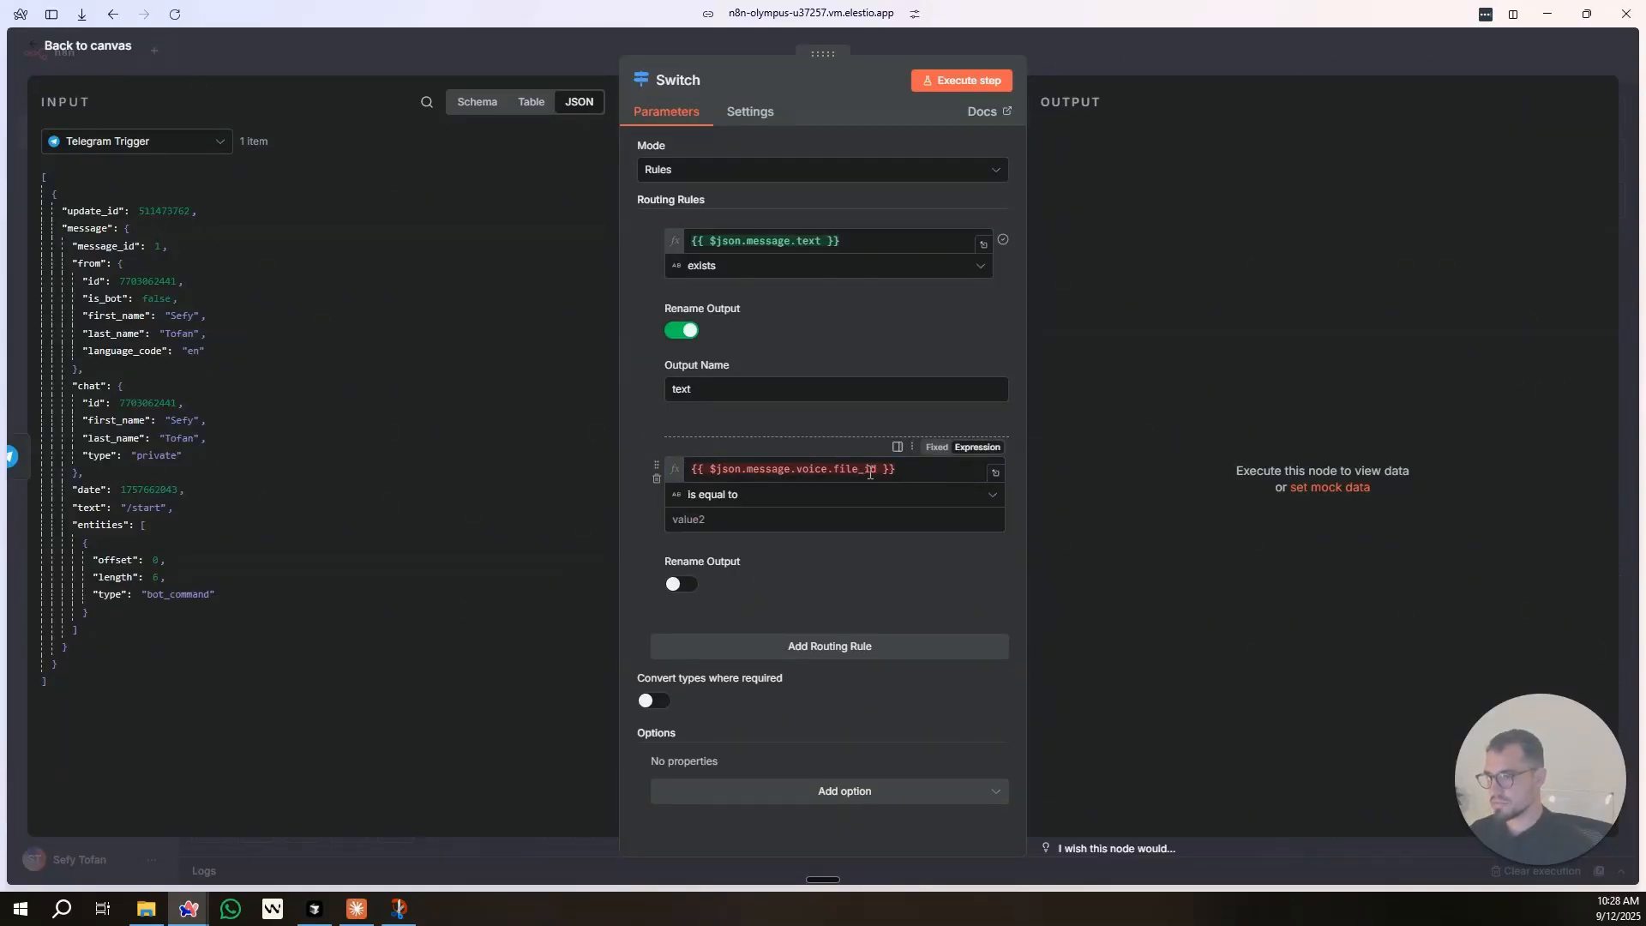
{"action": "left_click", "coordinate": [810, 495]}
{"action": "mouse_move", "coordinate": [779, 538]}
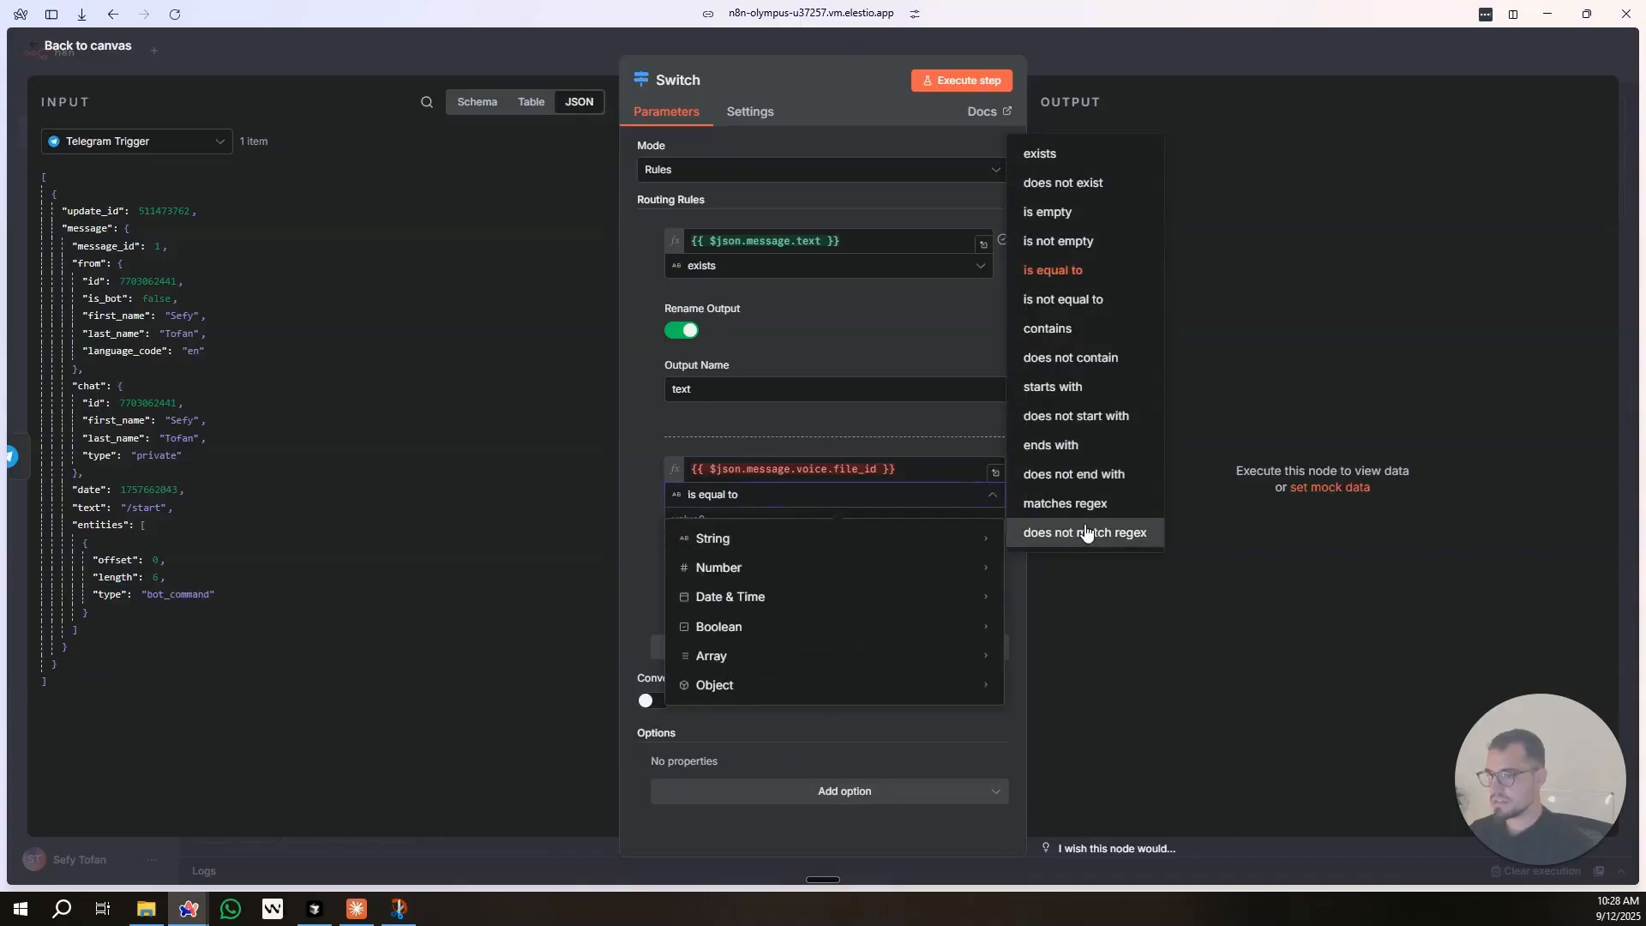
{"action": "left_click", "coordinate": [1040, 153]}
{"action": "left_click", "coordinate": [727, 610]}
{"action": "type", "text": "voice"}
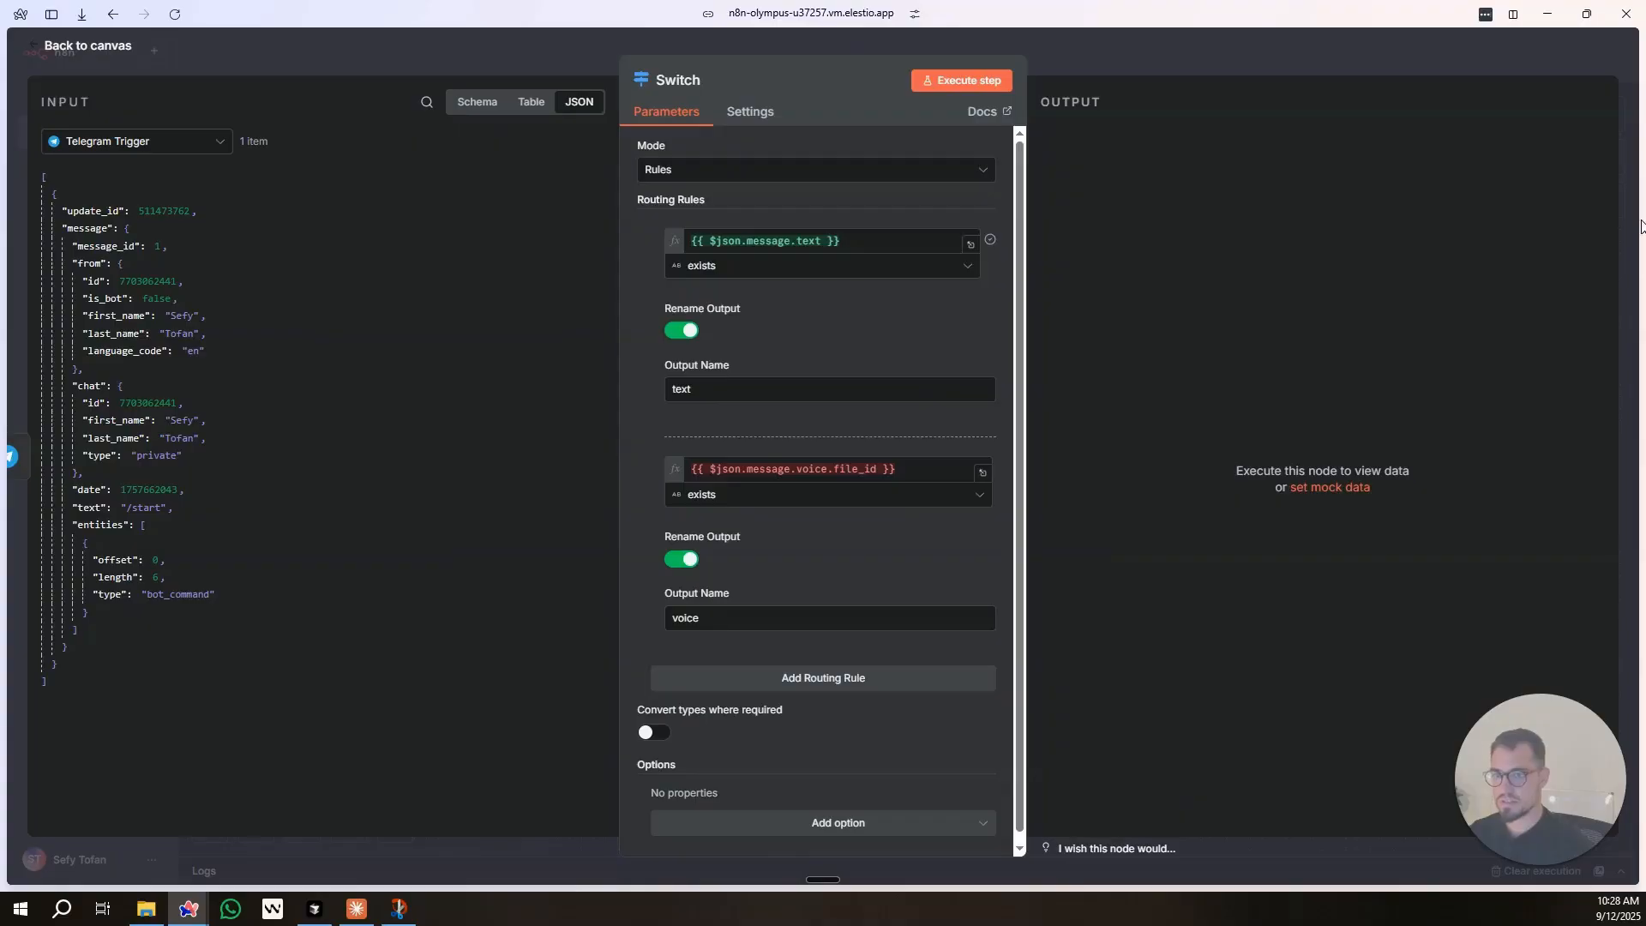
{"action": "left_click", "coordinate": [989, 464]}
{"action": "left_click_drag", "start_coordinate": [939, 473], "coordinate": [619, 475]}
{"action": "left_click", "coordinate": [633, 431]}
{"action": "key", "text": "Escape"}
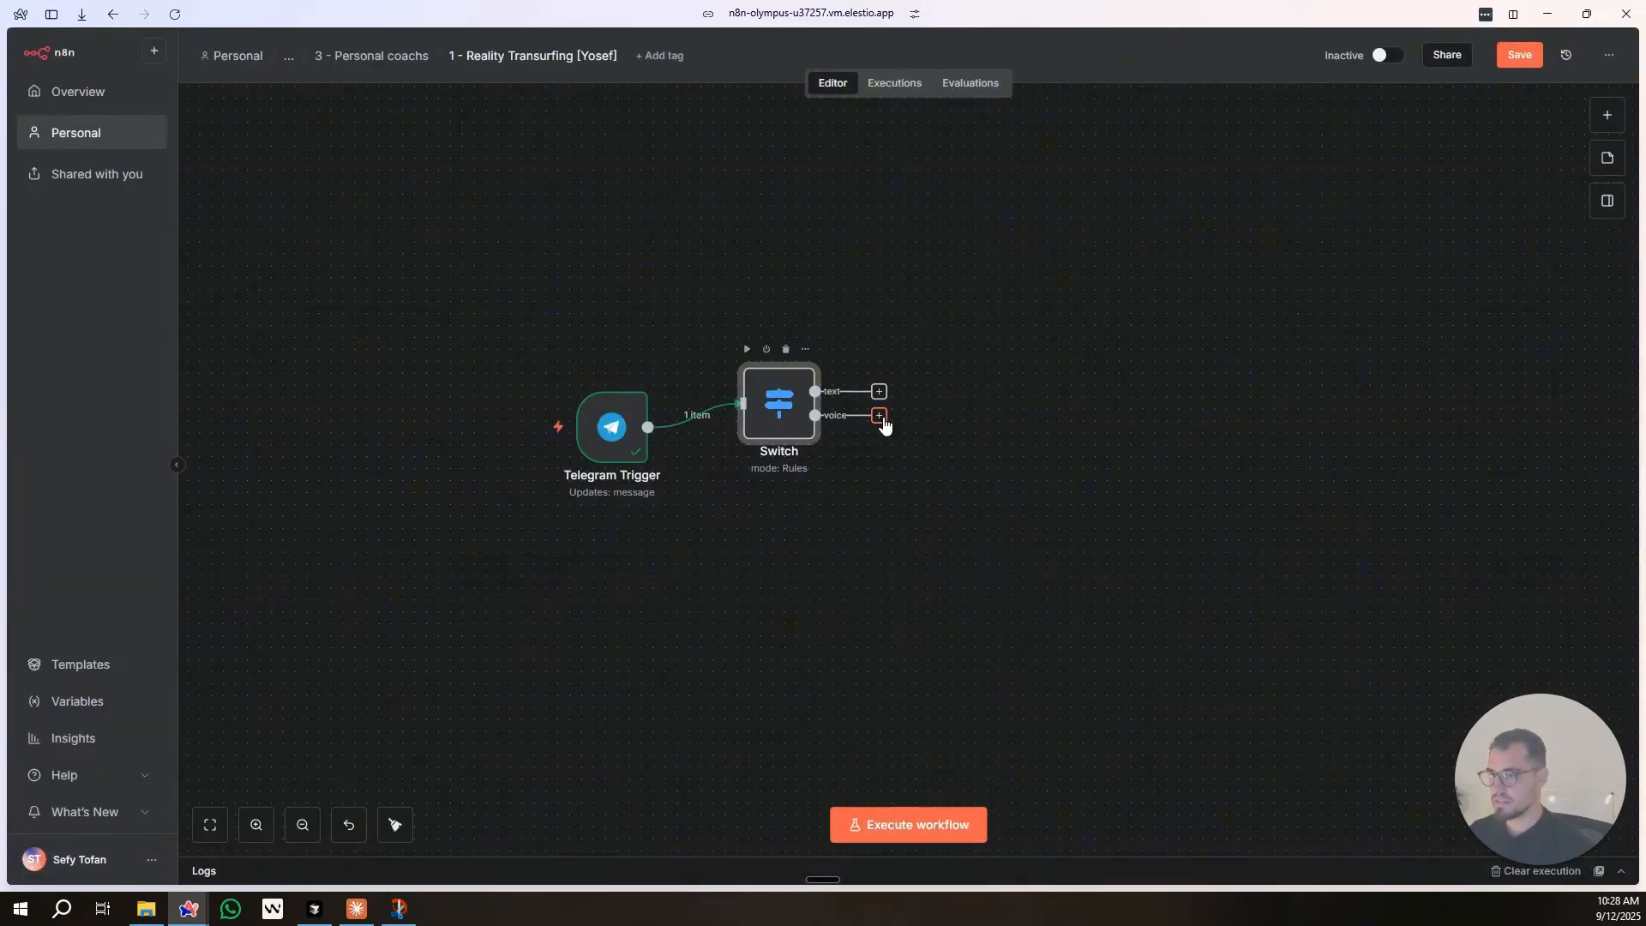
Add an Edit Fields node to the Switch's text output and move it farther away from the Switch.
{"action": "left_click", "coordinate": [880, 393]}
{"action": "type", "text": "edit"}
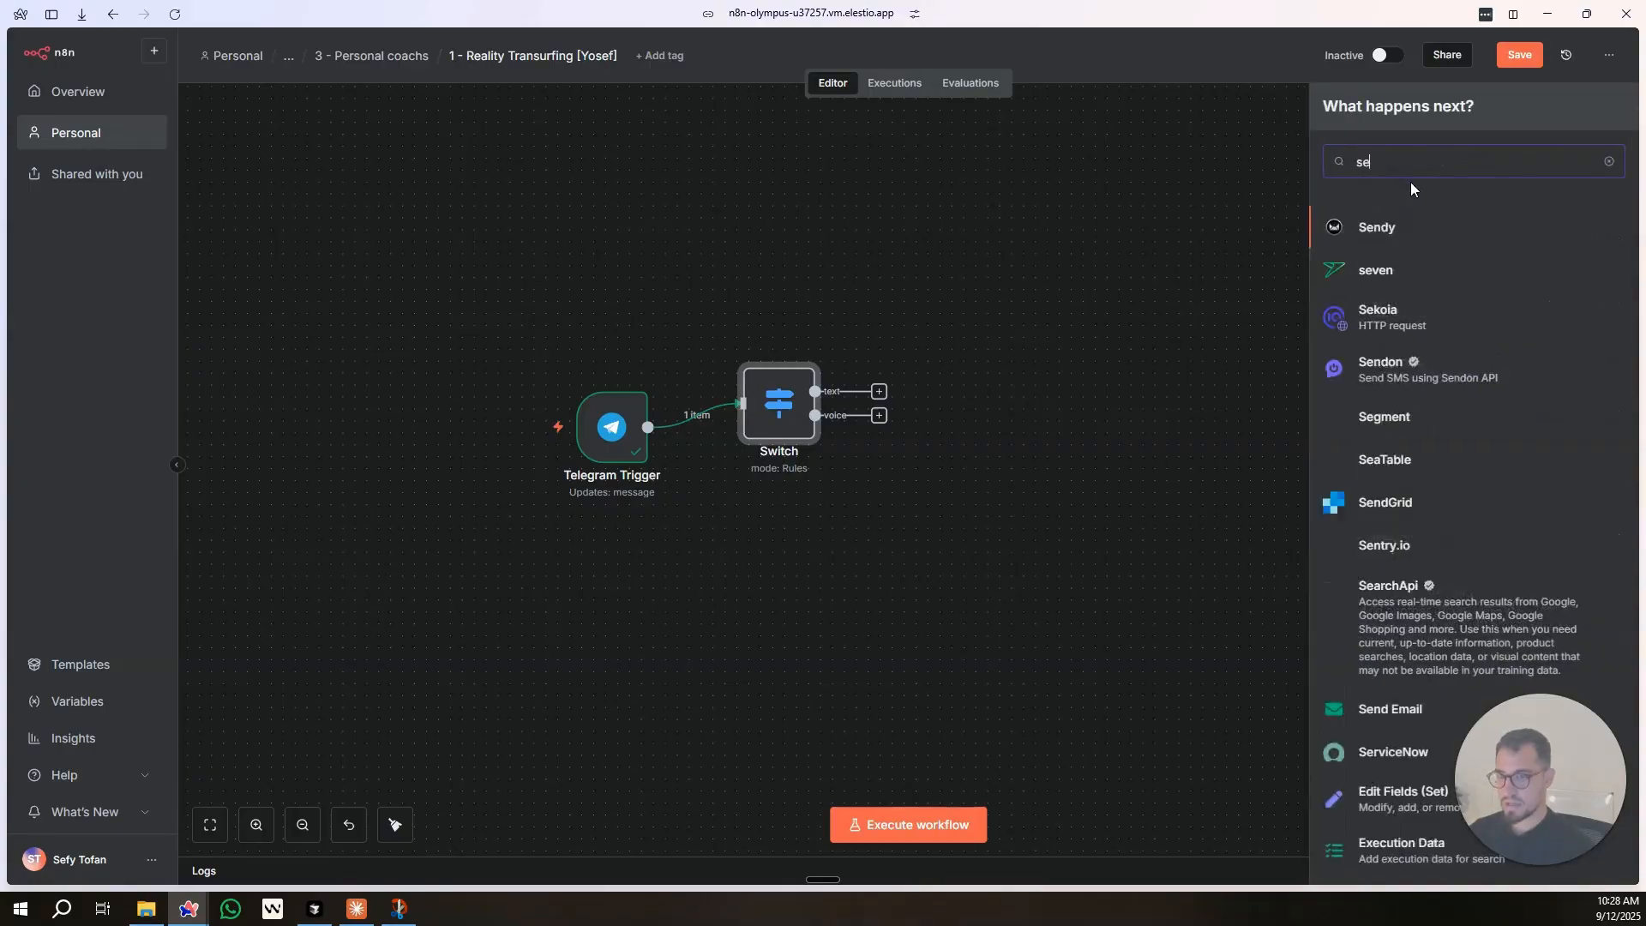
{"action": "key", "text": "Return"}
{"action": "left_click", "coordinate": [523, 67]}
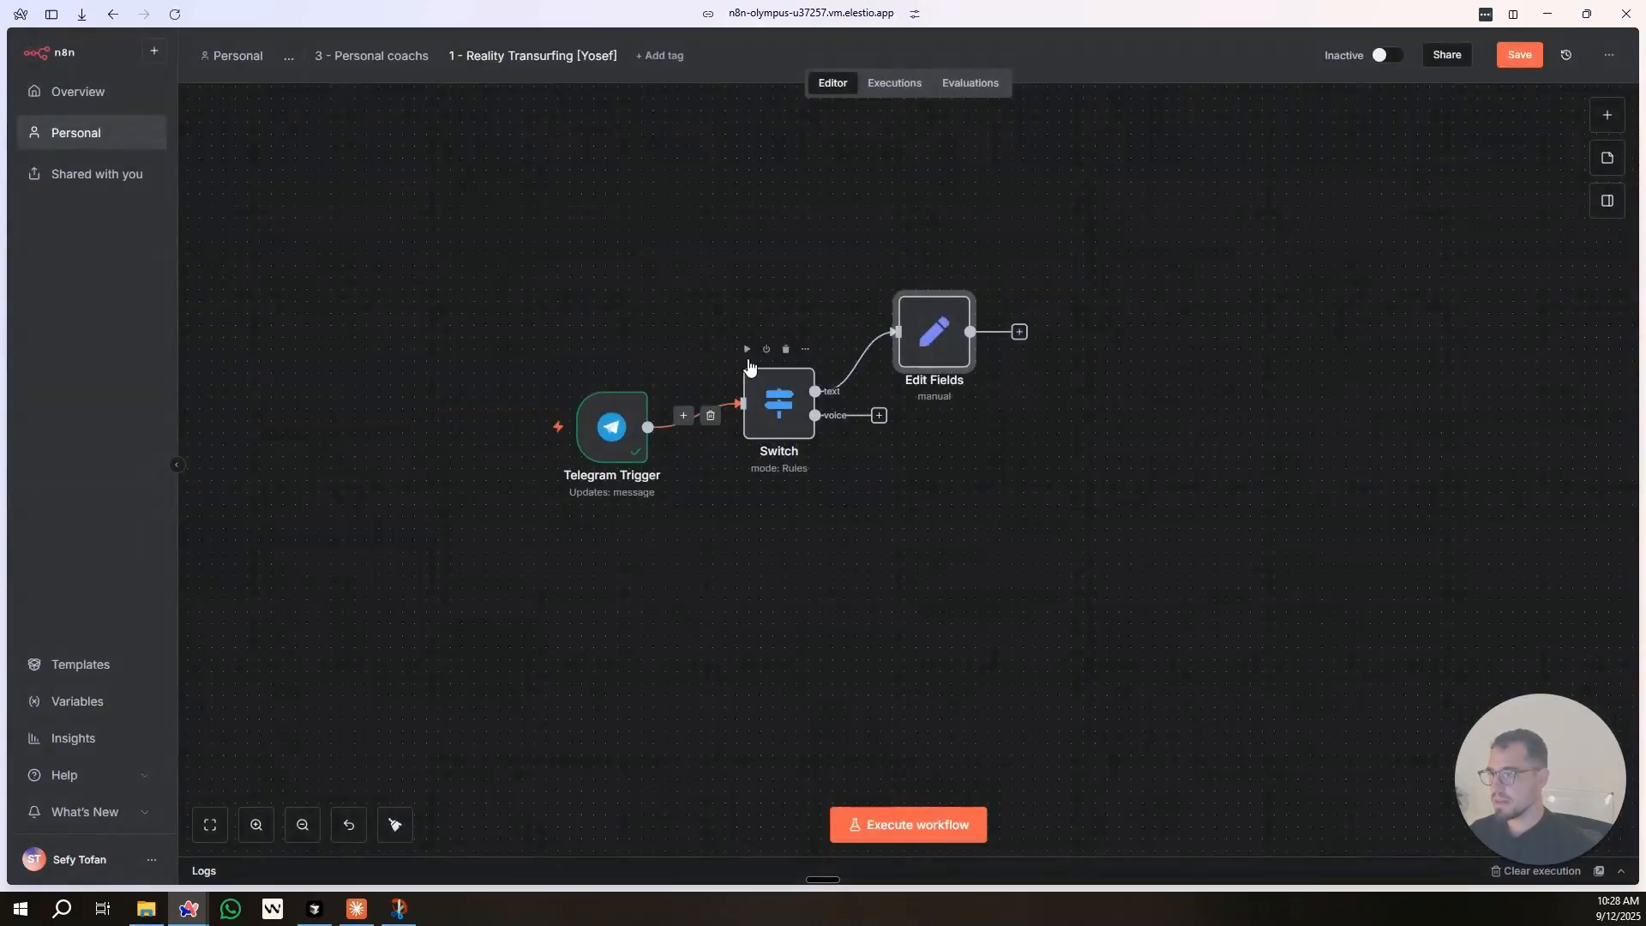
{"action": "left_click_drag", "start_coordinate": [946, 343], "coordinate": [1027, 305]}
Map message.text as a string field in Edit Fields from {{ $json.message.text }}, and move the node farther up the canvas.
{"action": "double_click", "coordinate": [1027, 302]}
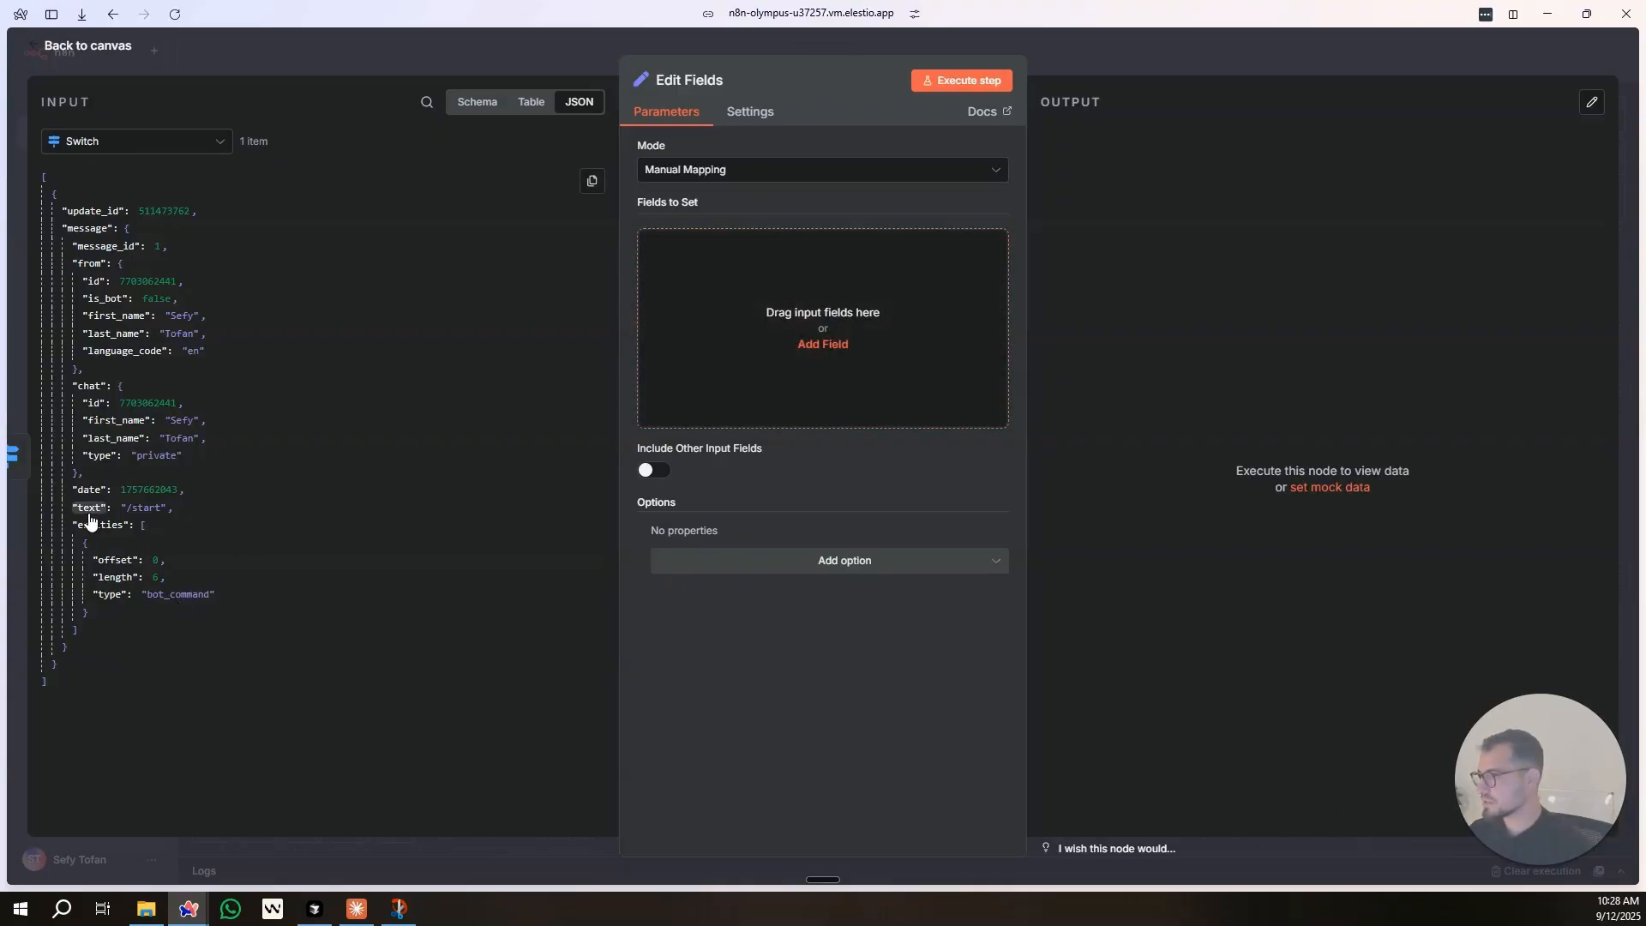
{"action": "left_click_drag", "start_coordinate": [89, 515], "coordinate": [799, 333]}
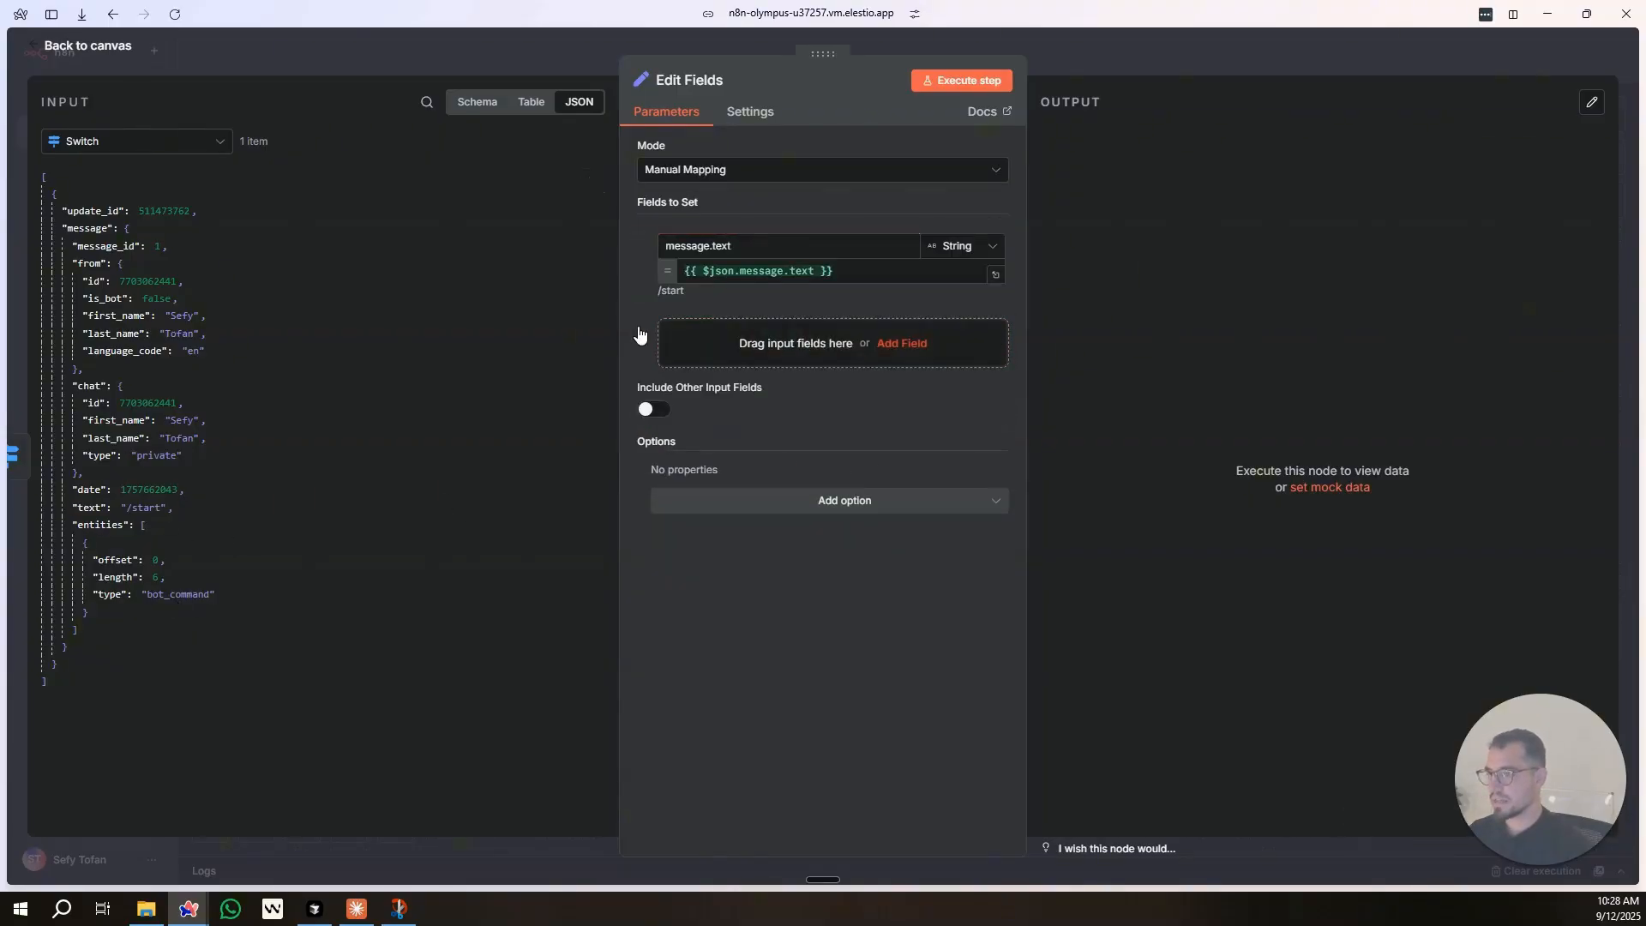
{"action": "left_click", "coordinate": [1072, 67]}
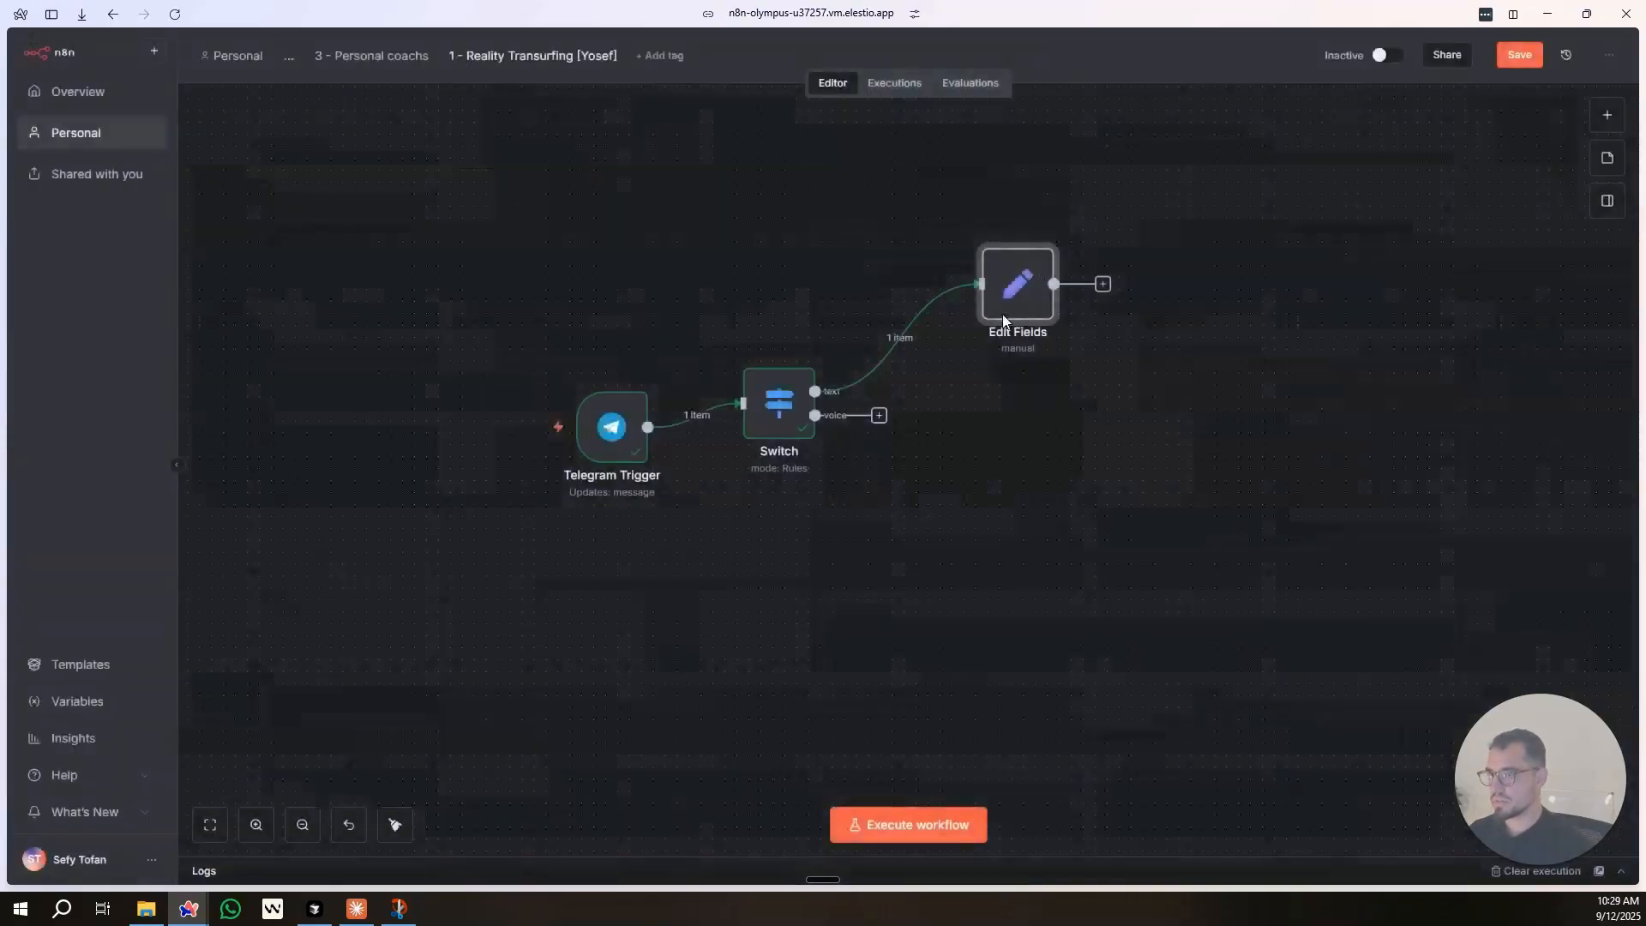
{"action": "left_click_drag", "start_coordinate": [1005, 321], "coordinate": [1065, 272]}
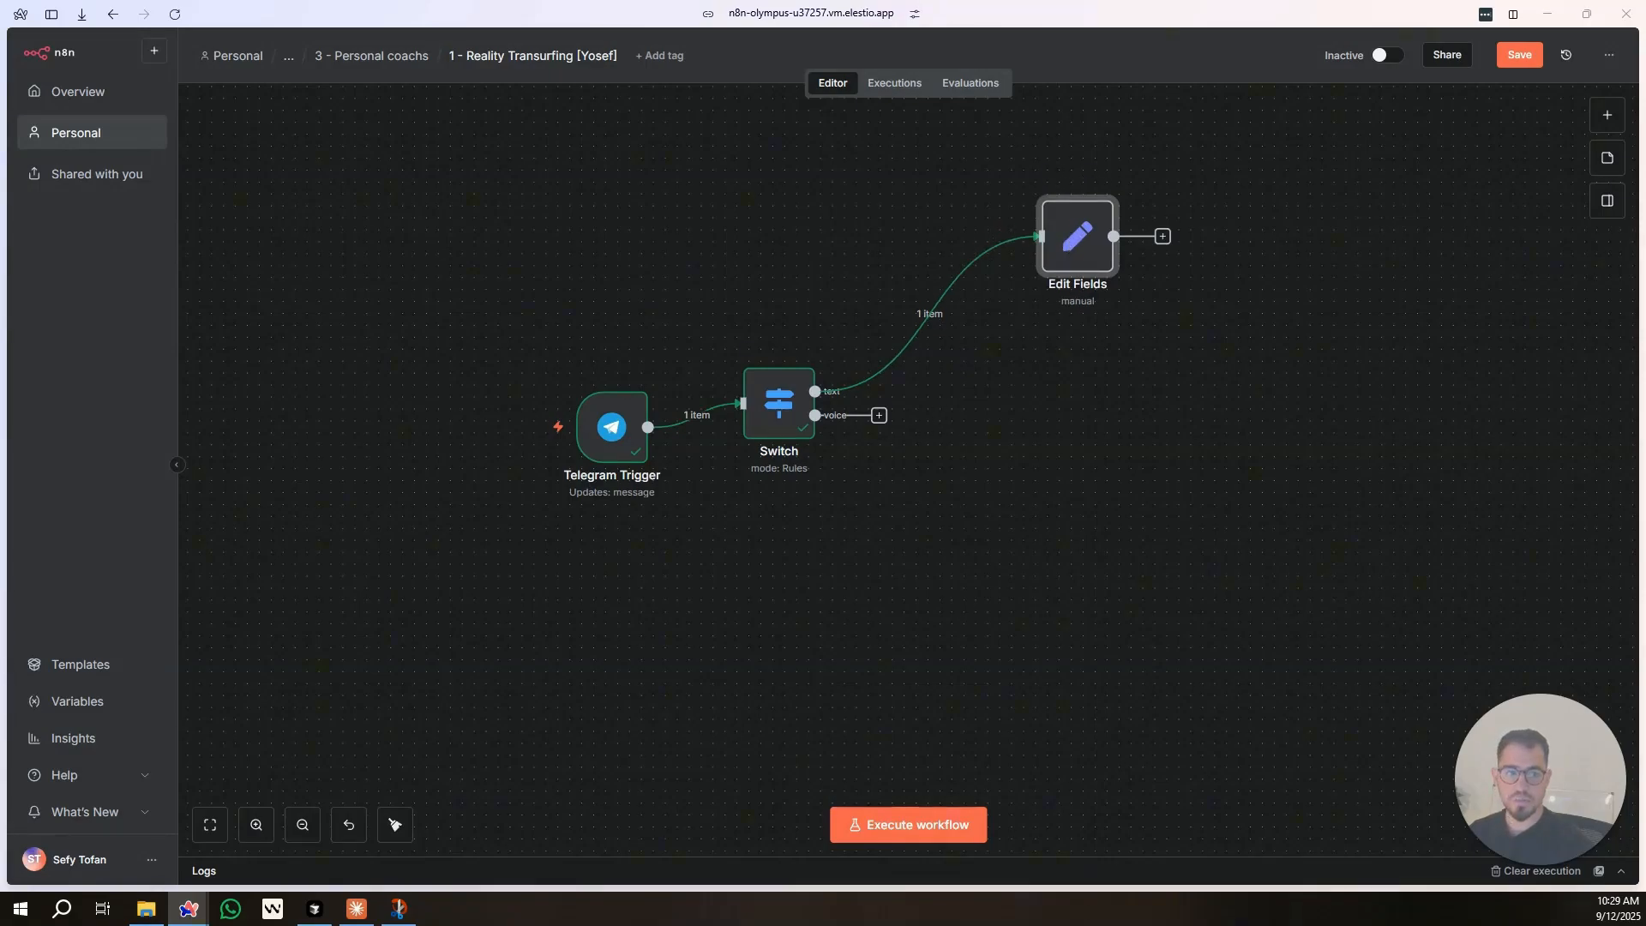
Add a Telegram "Get a file" node for the Switch's voice branch and return to the canvas.
{"action": "left_click", "coordinate": [880, 417]}
{"action": "type", "text": "tele"}
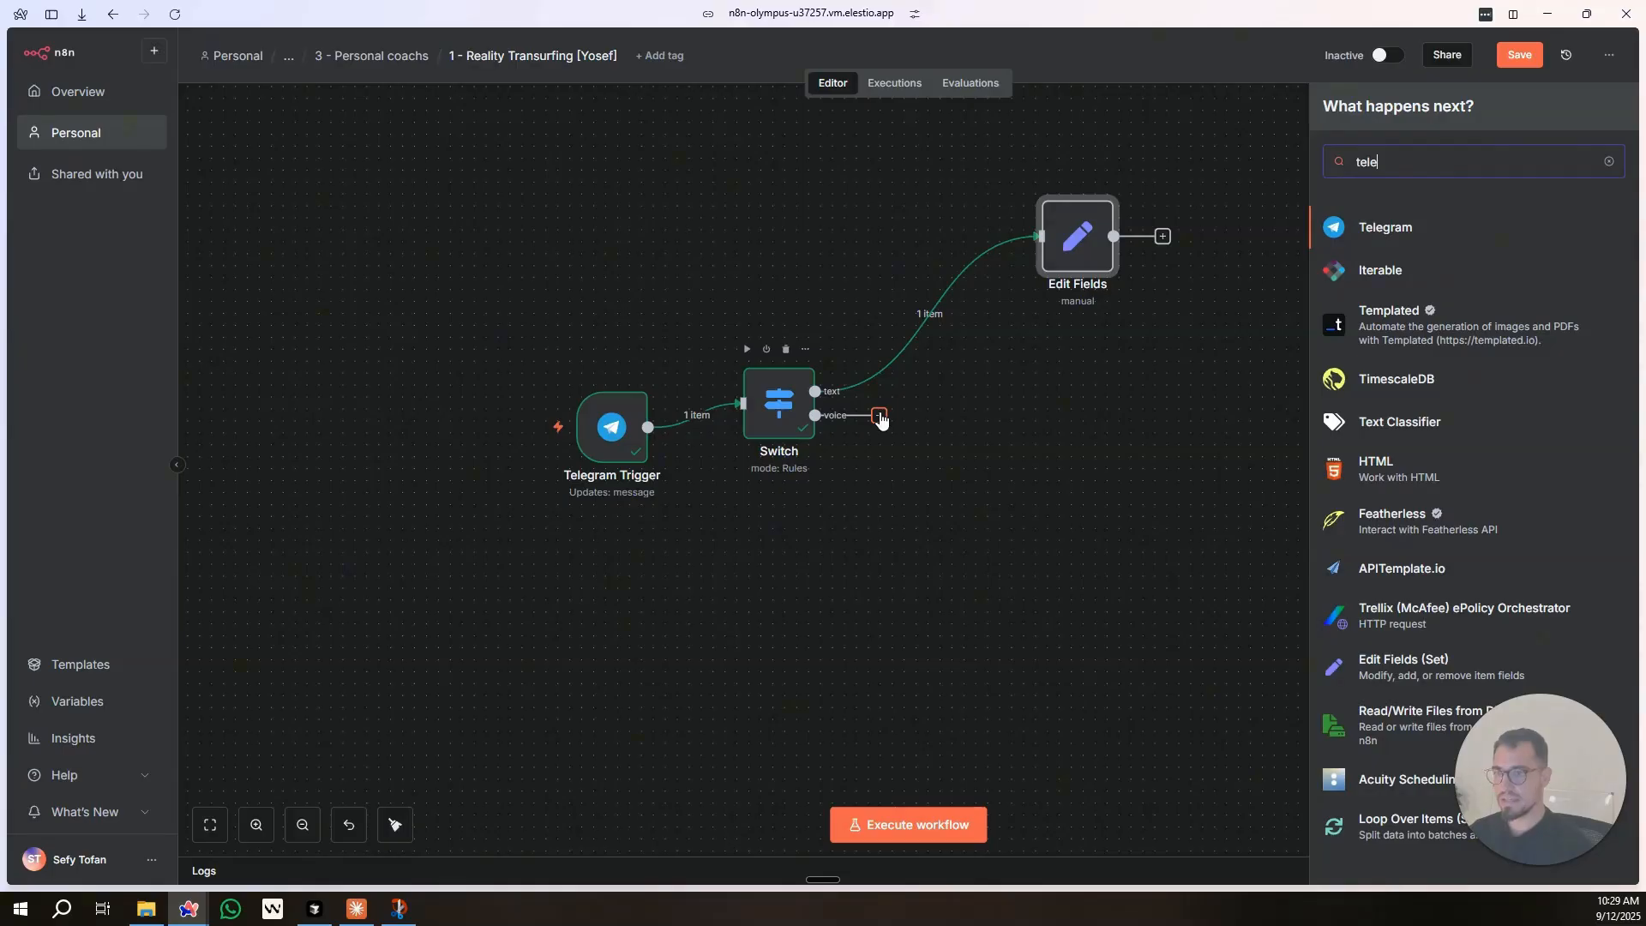
{"action": "left_click", "coordinate": [1389, 227]}
{"action": "left_click", "coordinate": [1377, 600]}
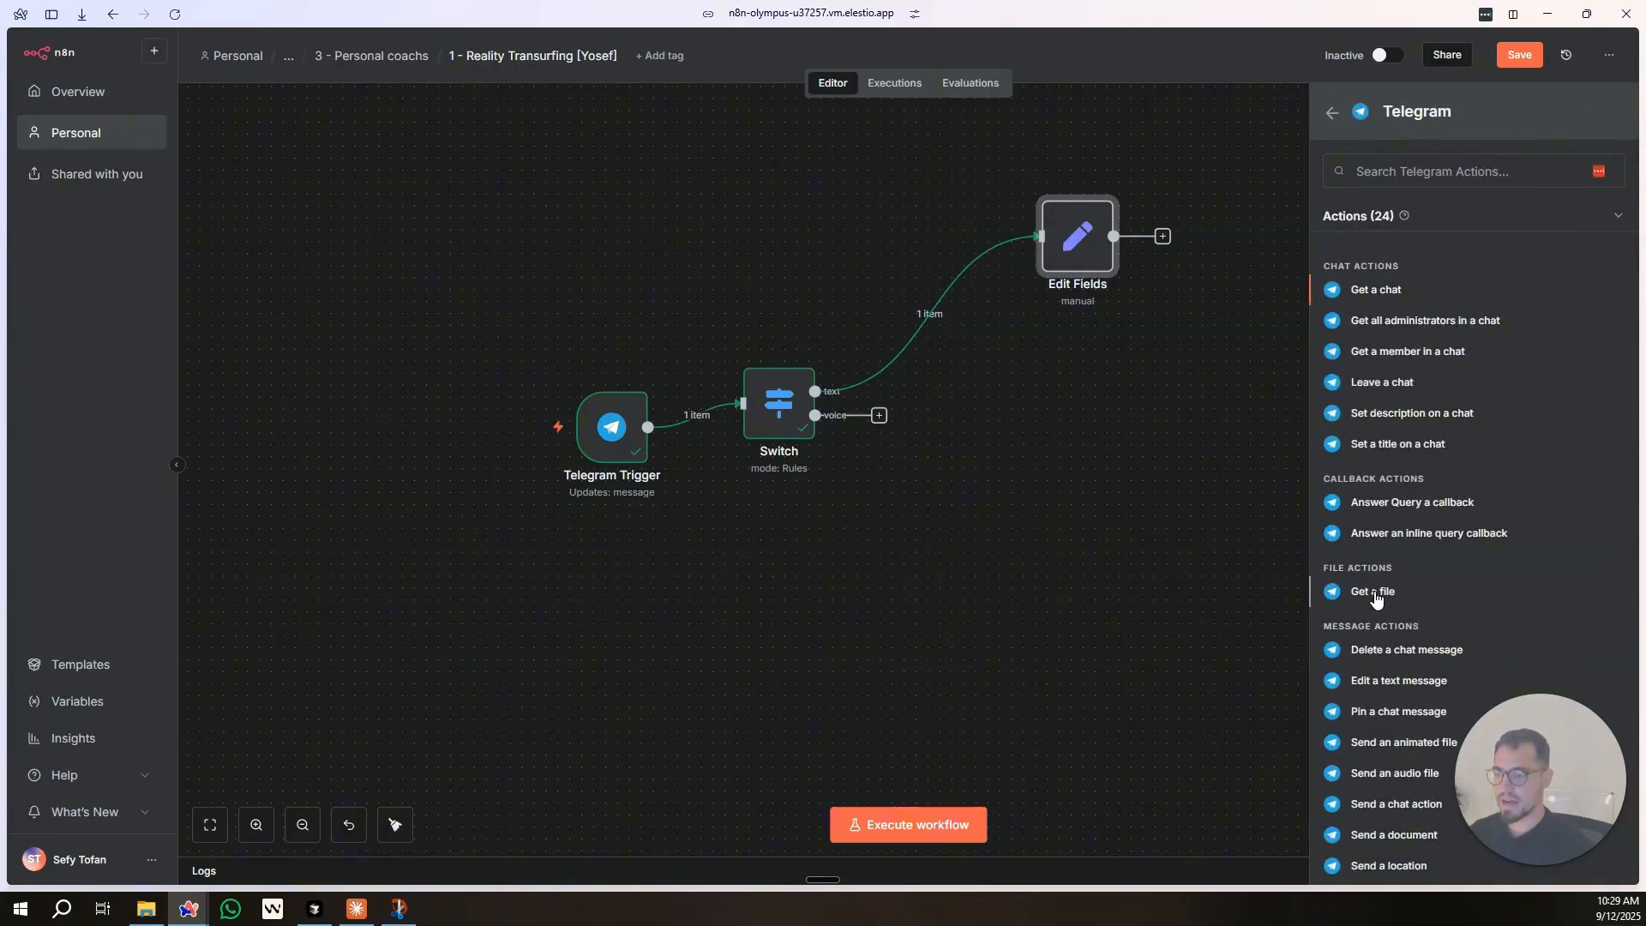
{"action": "left_click", "coordinate": [1376, 593]}
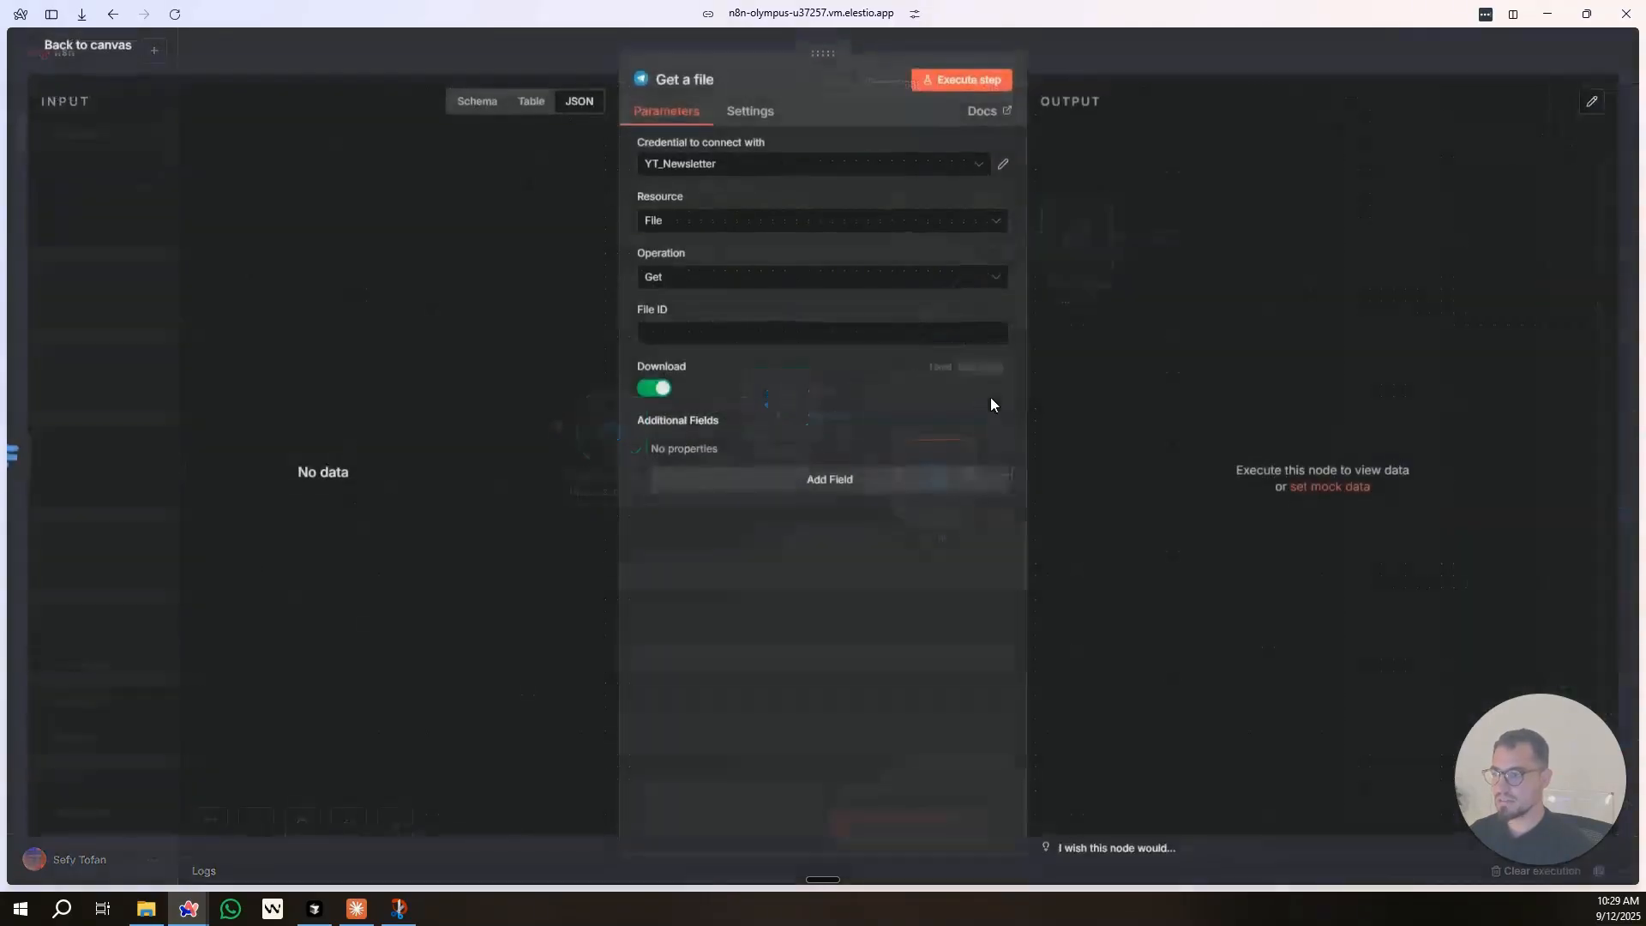
{"action": "left_click", "coordinate": [507, 58]}
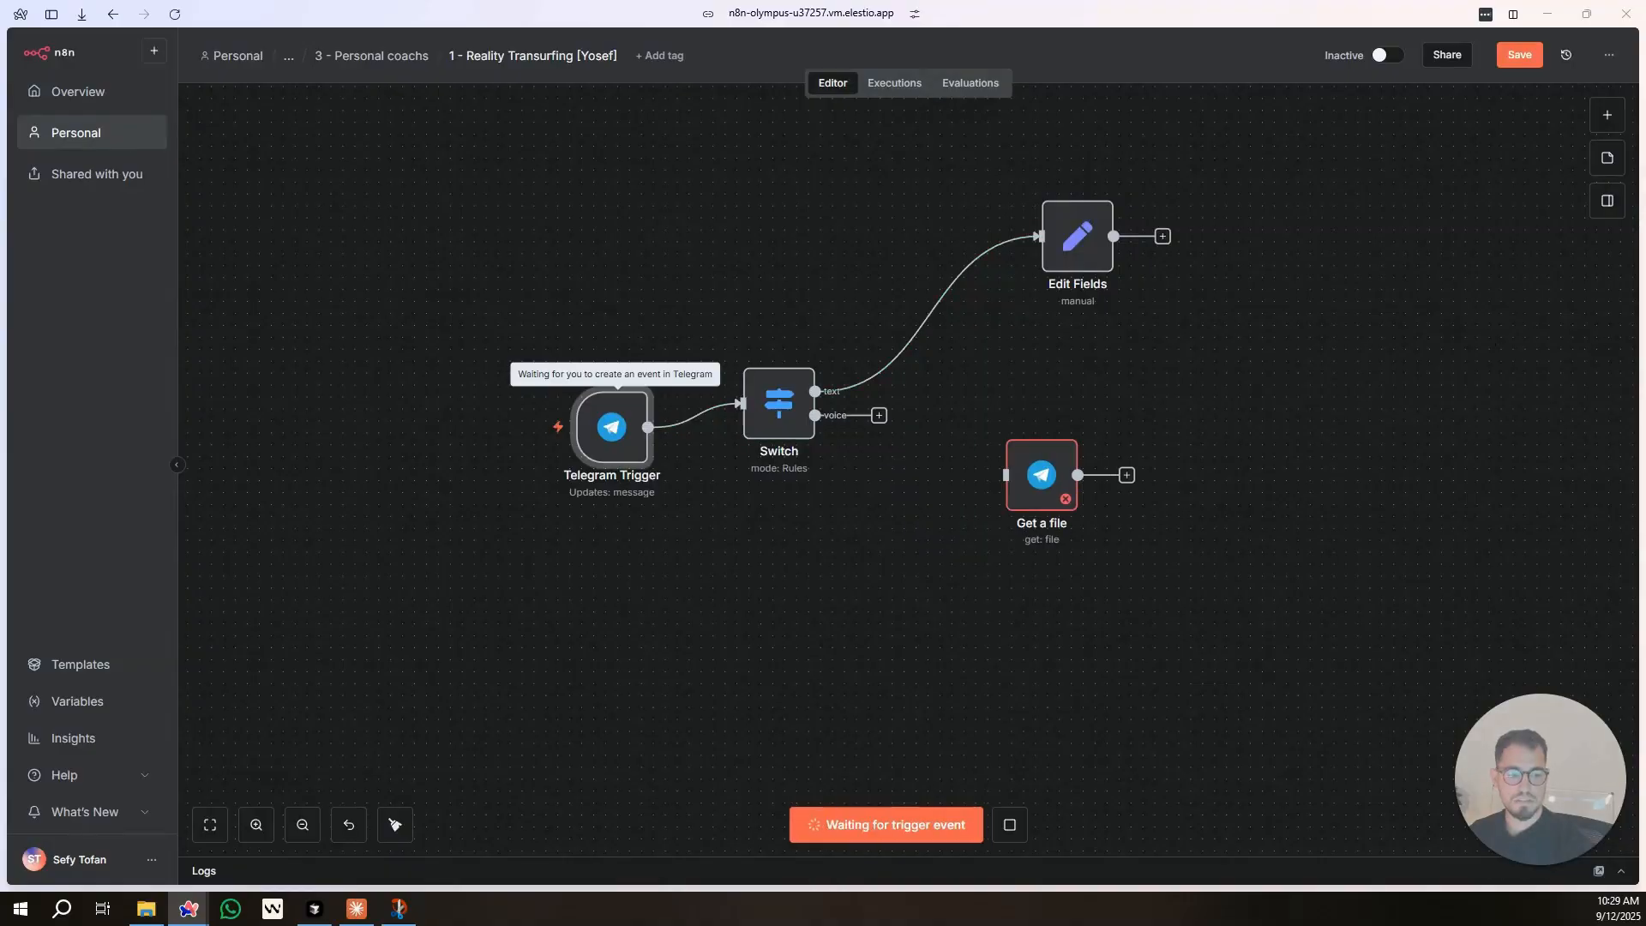
Inspect the Telegram Trigger's voice message output and check the Switch's voice rule against its file_id field.
{"action": "double_click", "coordinate": [617, 399]}
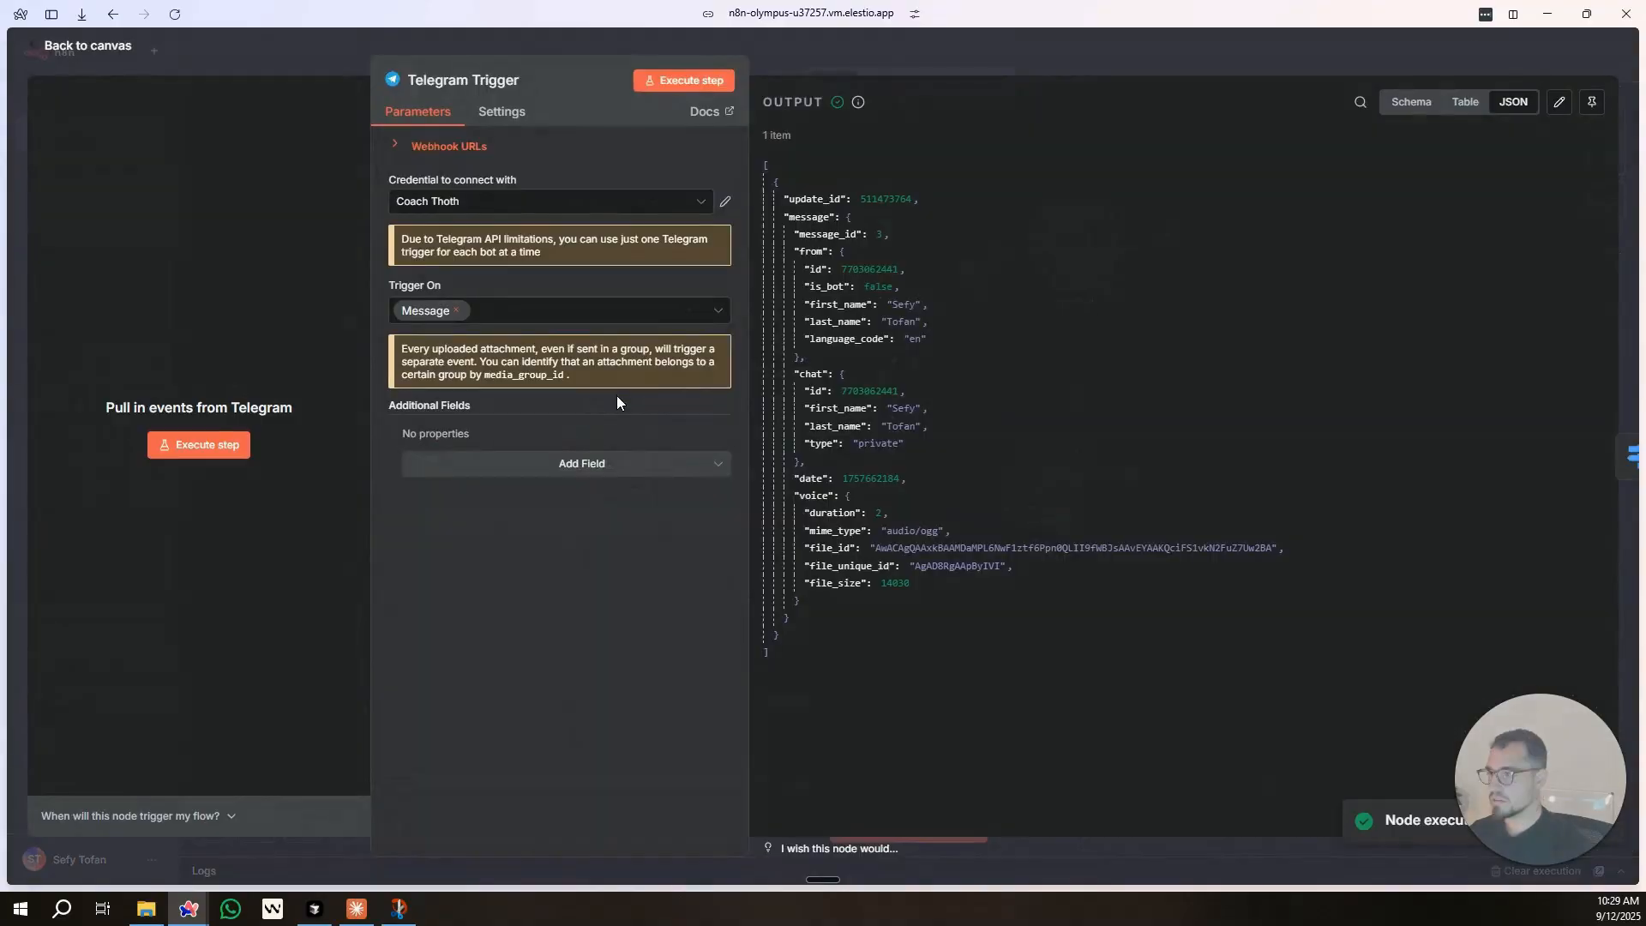
{"action": "left_click", "coordinate": [845, 77]}
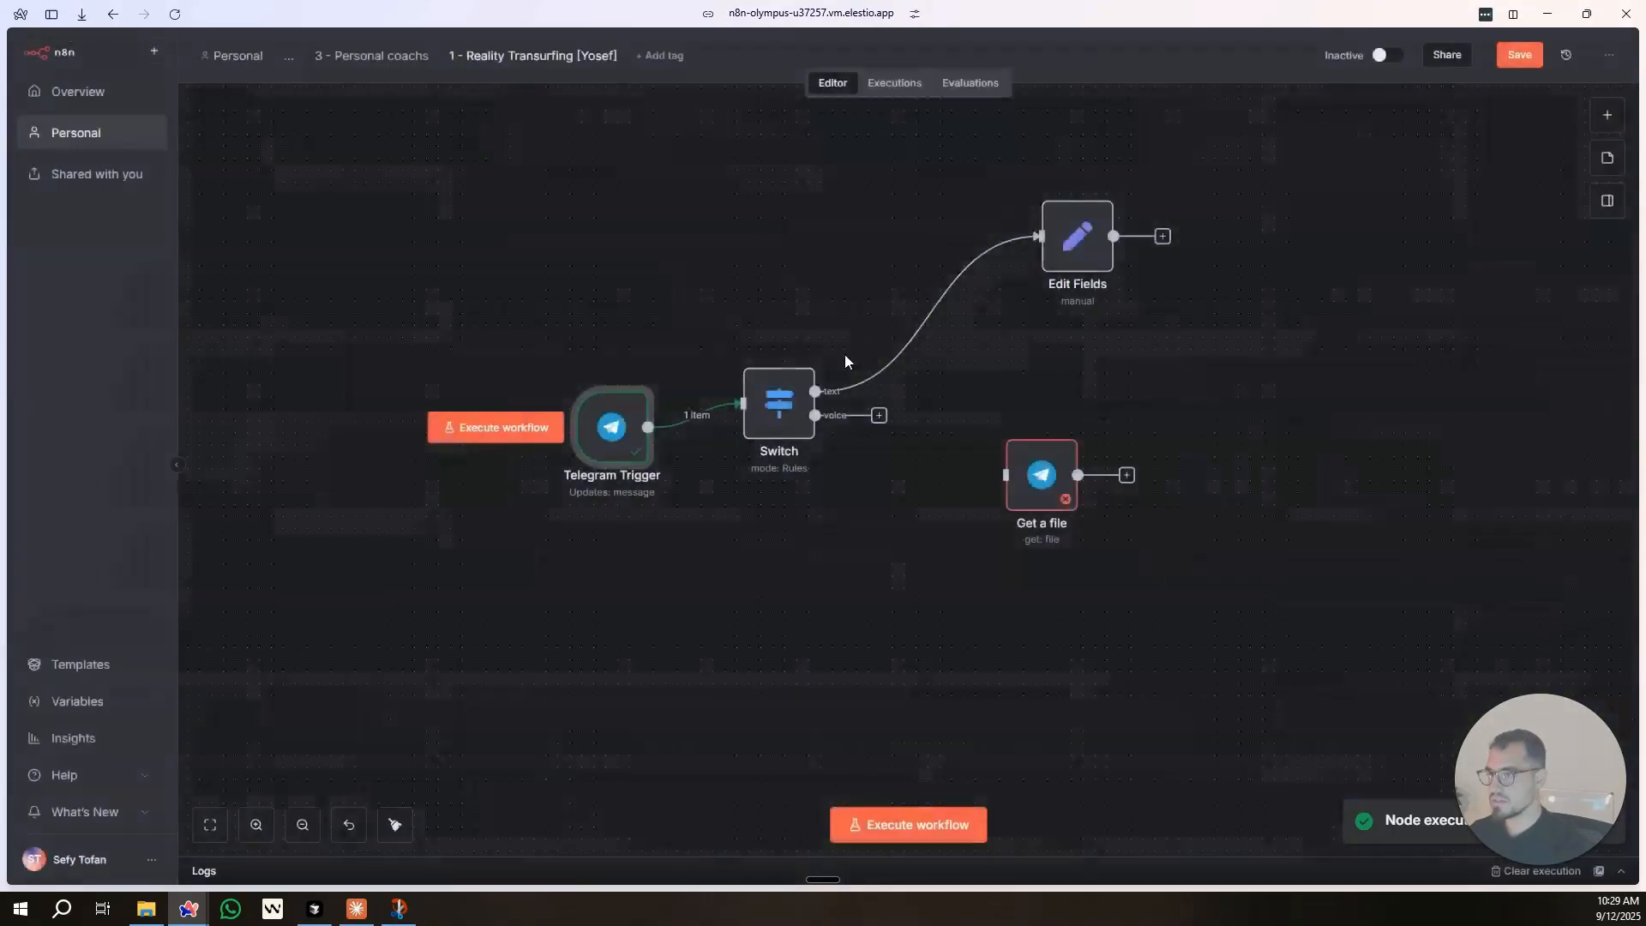
{"action": "double_click", "coordinate": [771, 403]}
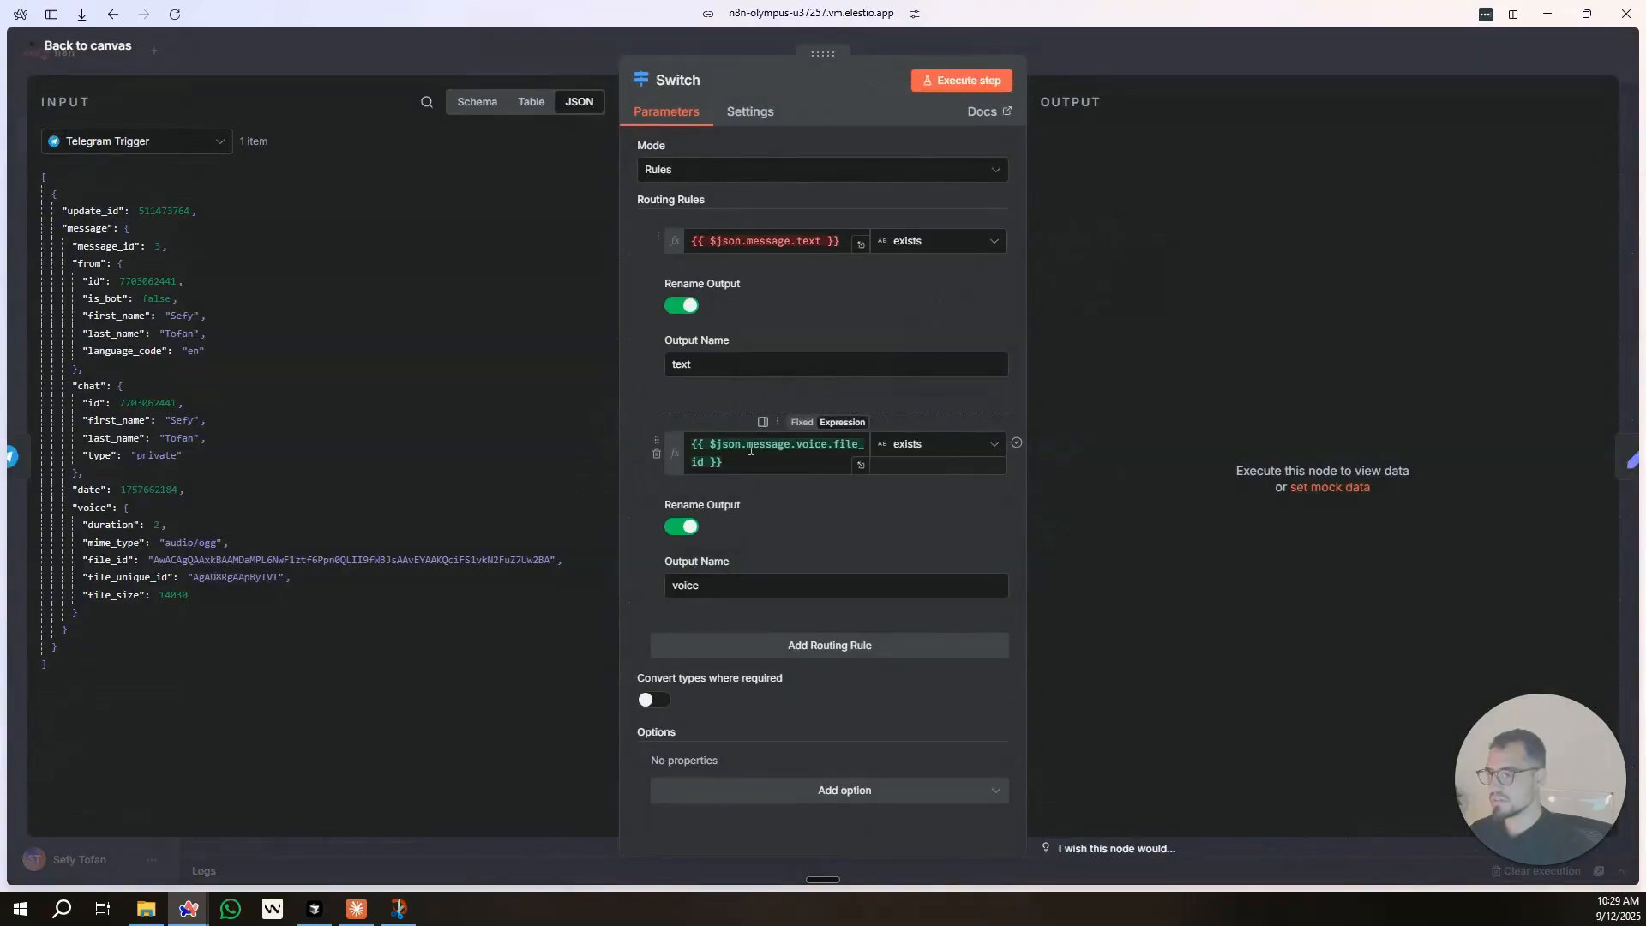
{"action": "mouse_move", "coordinate": [109, 564]}
{"action": "left_mouse_down"}
{"action": "mouse_move", "coordinate": [744, 459]}
{"action": "mouse_move", "coordinate": [139, 570]}
{"action": "left_mouse_up"}
{"action": "left_click", "coordinate": [742, 40]}
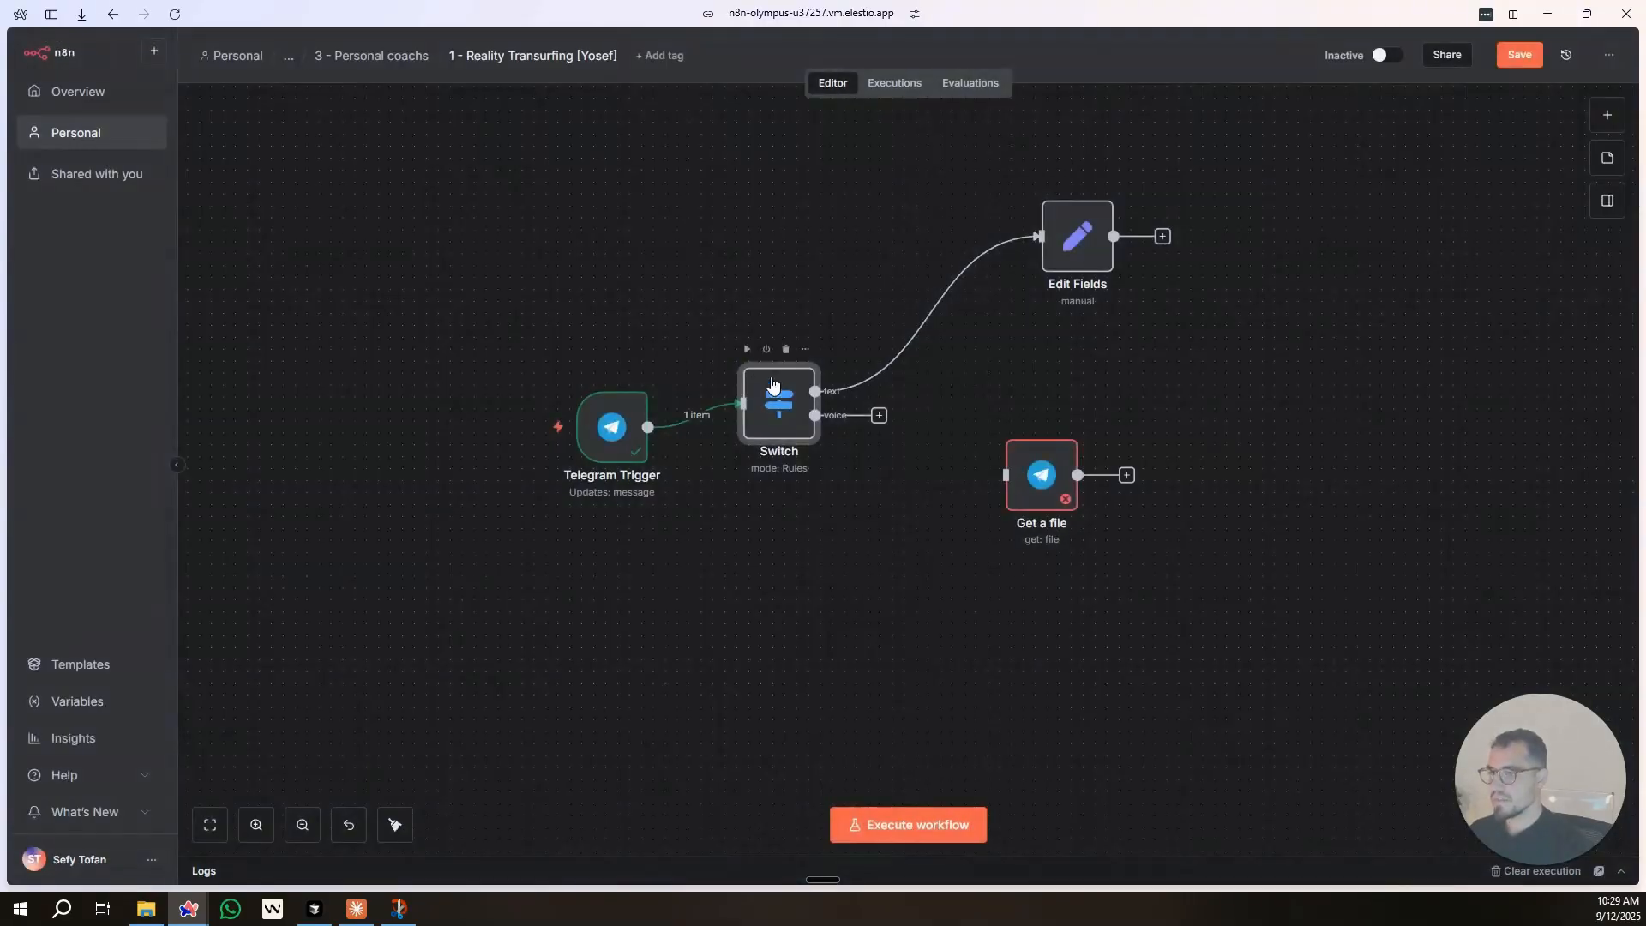
Connect the Switch's voice output to Get a file, map File ID to {{ $json.message.voice.file_id }}, and execute the node.
{"action": "left_click_drag", "start_coordinate": [879, 415], "coordinate": [1010, 475]}
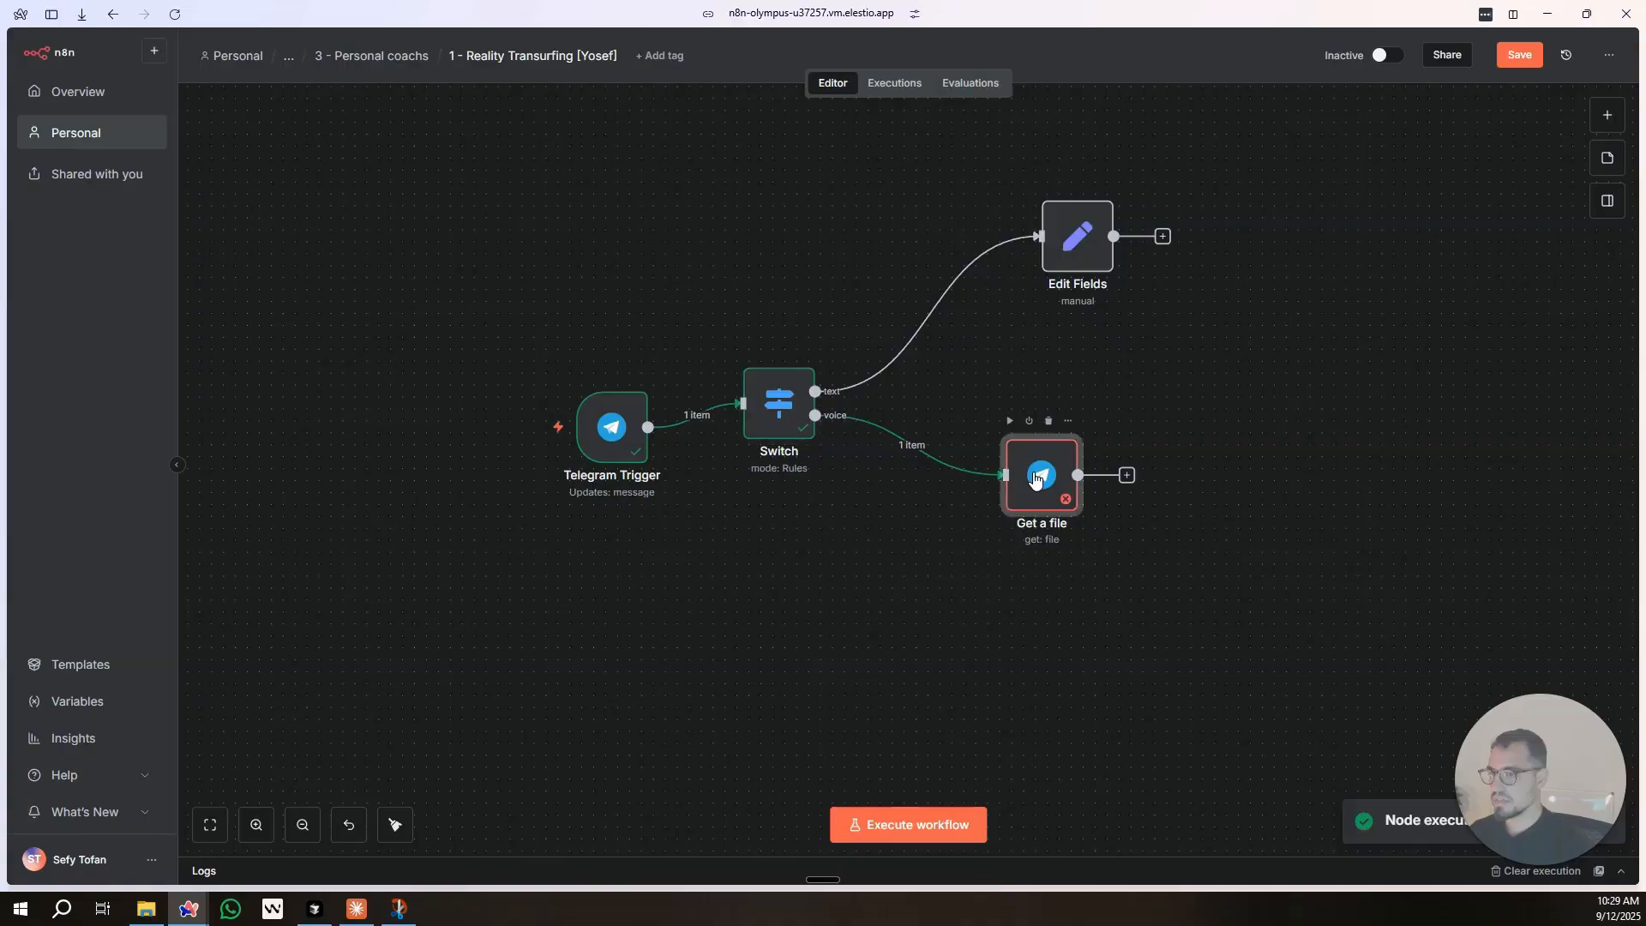
{"action": "double_click", "coordinate": [1041, 474]}
{"action": "left_click", "coordinate": [725, 339]}
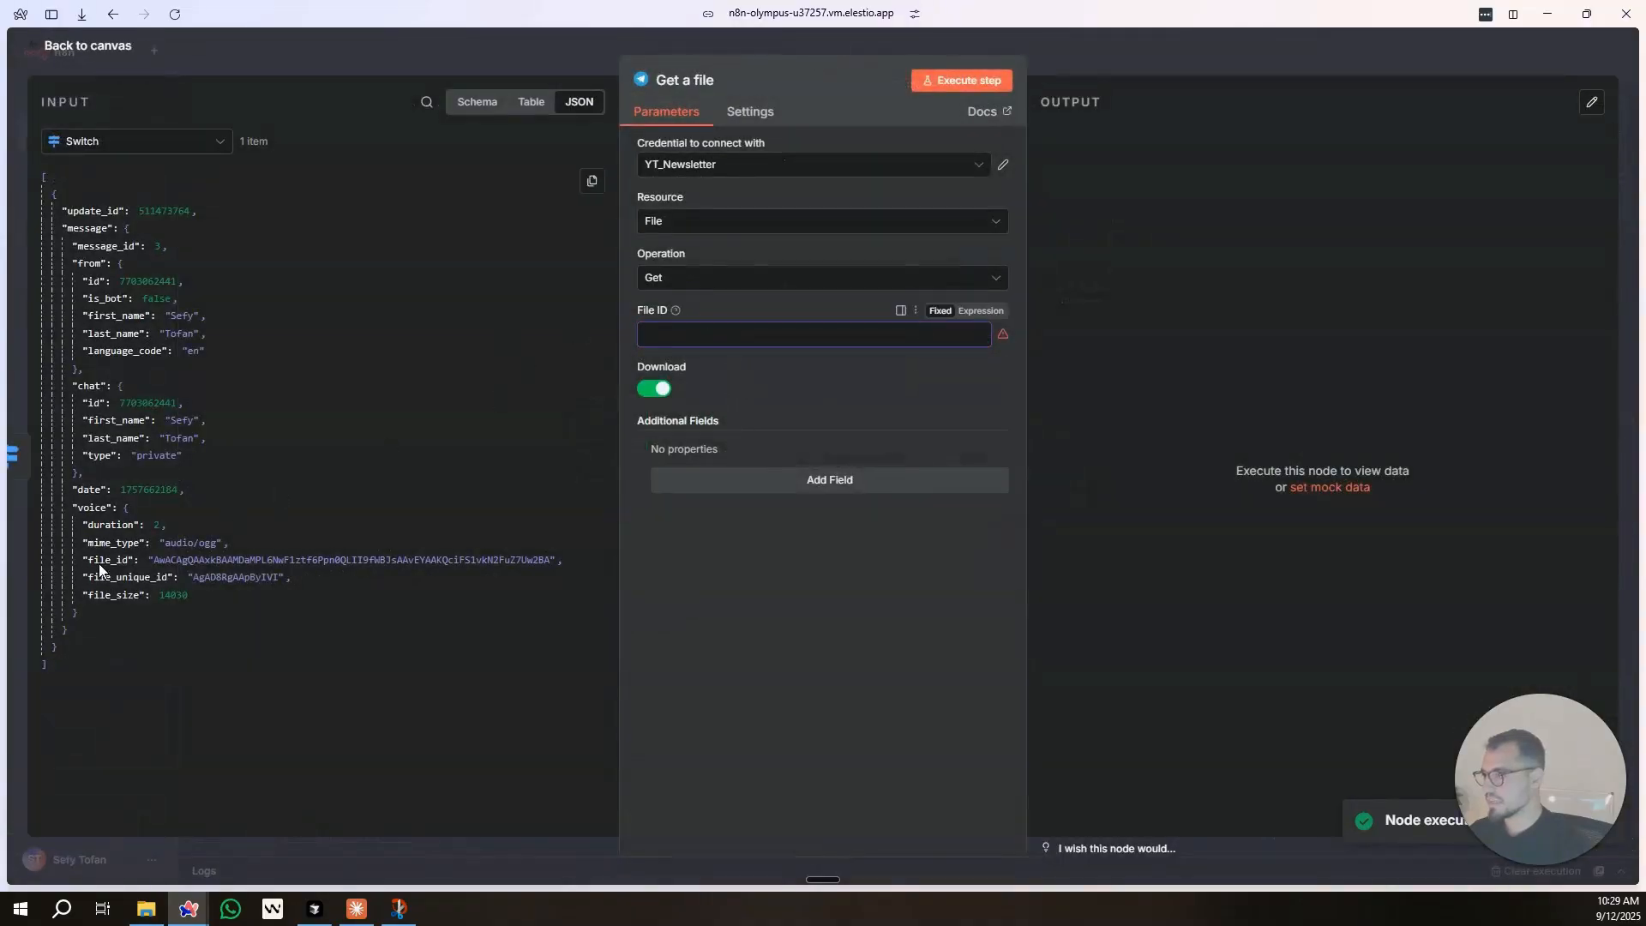
{"action": "left_click_drag", "start_coordinate": [106, 568], "coordinate": [676, 347]}
{"action": "left_click", "coordinate": [940, 82]}
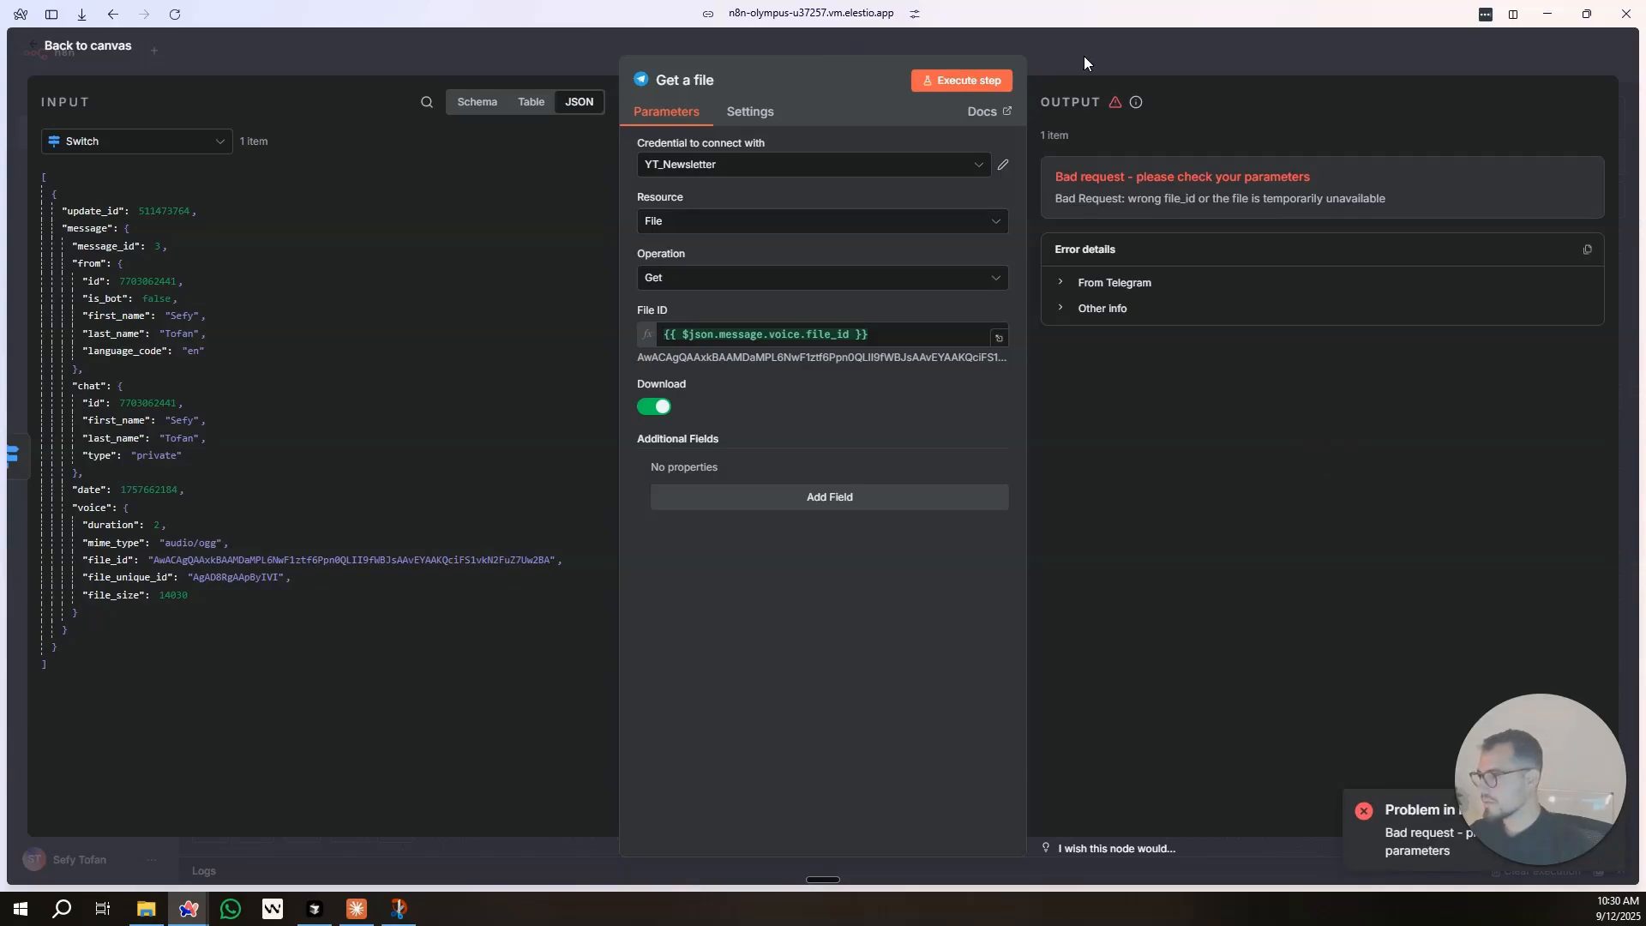
Try executing Get a file with the voice message's file_unique_id as File ID, and restore the voice.file_id expression.
{"action": "left_click_drag", "start_coordinate": [892, 337], "coordinate": [559, 342]}
{"action": "key", "text": "BackSpace"}
{"action": "left_click_drag", "start_coordinate": [128, 577], "coordinate": [720, 339]}
{"action": "left_click", "coordinate": [951, 84]}
{"action": "left_click_drag", "start_coordinate": [931, 335], "coordinate": [545, 331]}
{"action": "key", "text": "BackSpace"}
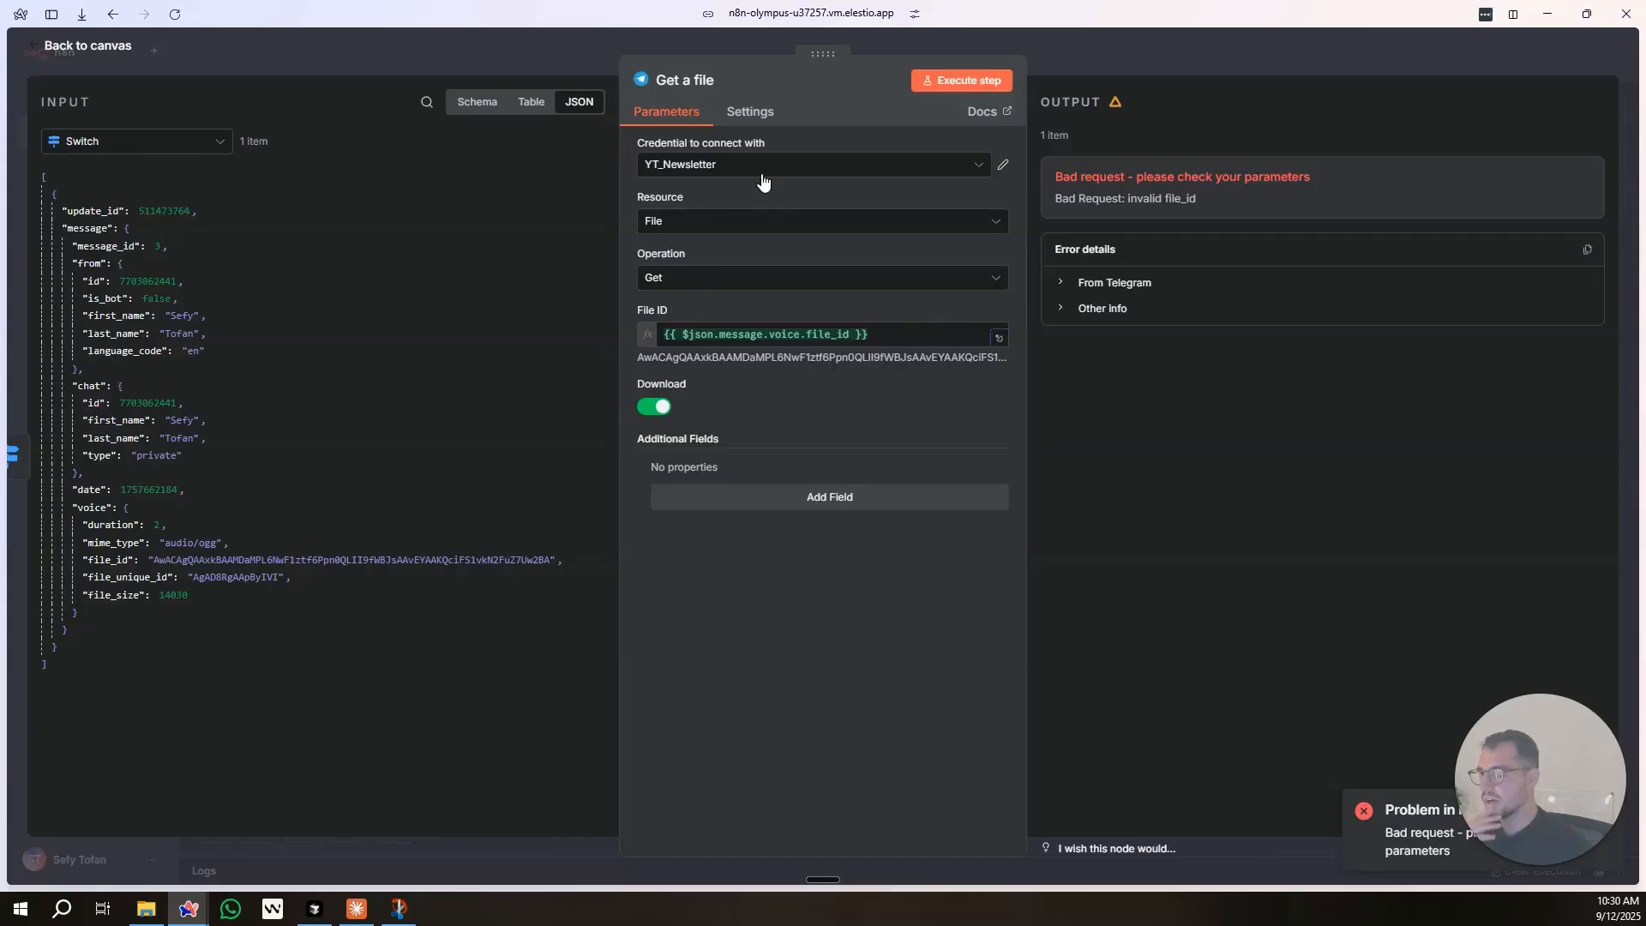
Set Get a file's Telegram credential to Coach Thoth, execute the node, and return to the canvas.
{"action": "left_click", "coordinate": [725, 172]}
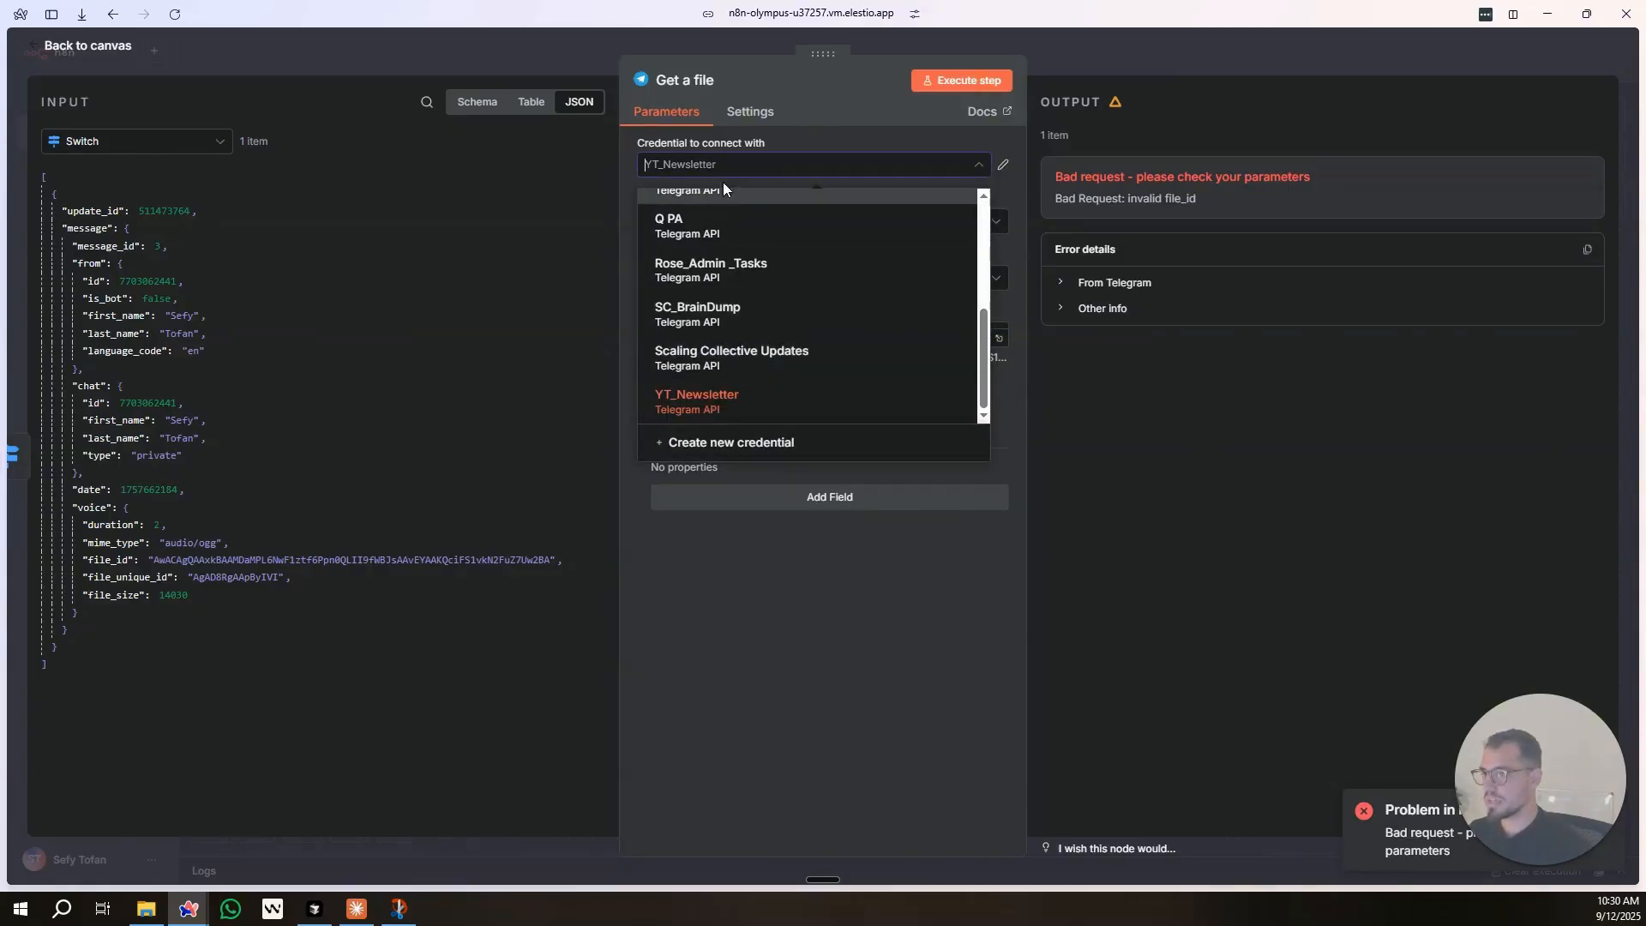
{"action": "scroll", "coordinate": [754, 347], "scroll_direction": "up", "scroll_amount": 5}
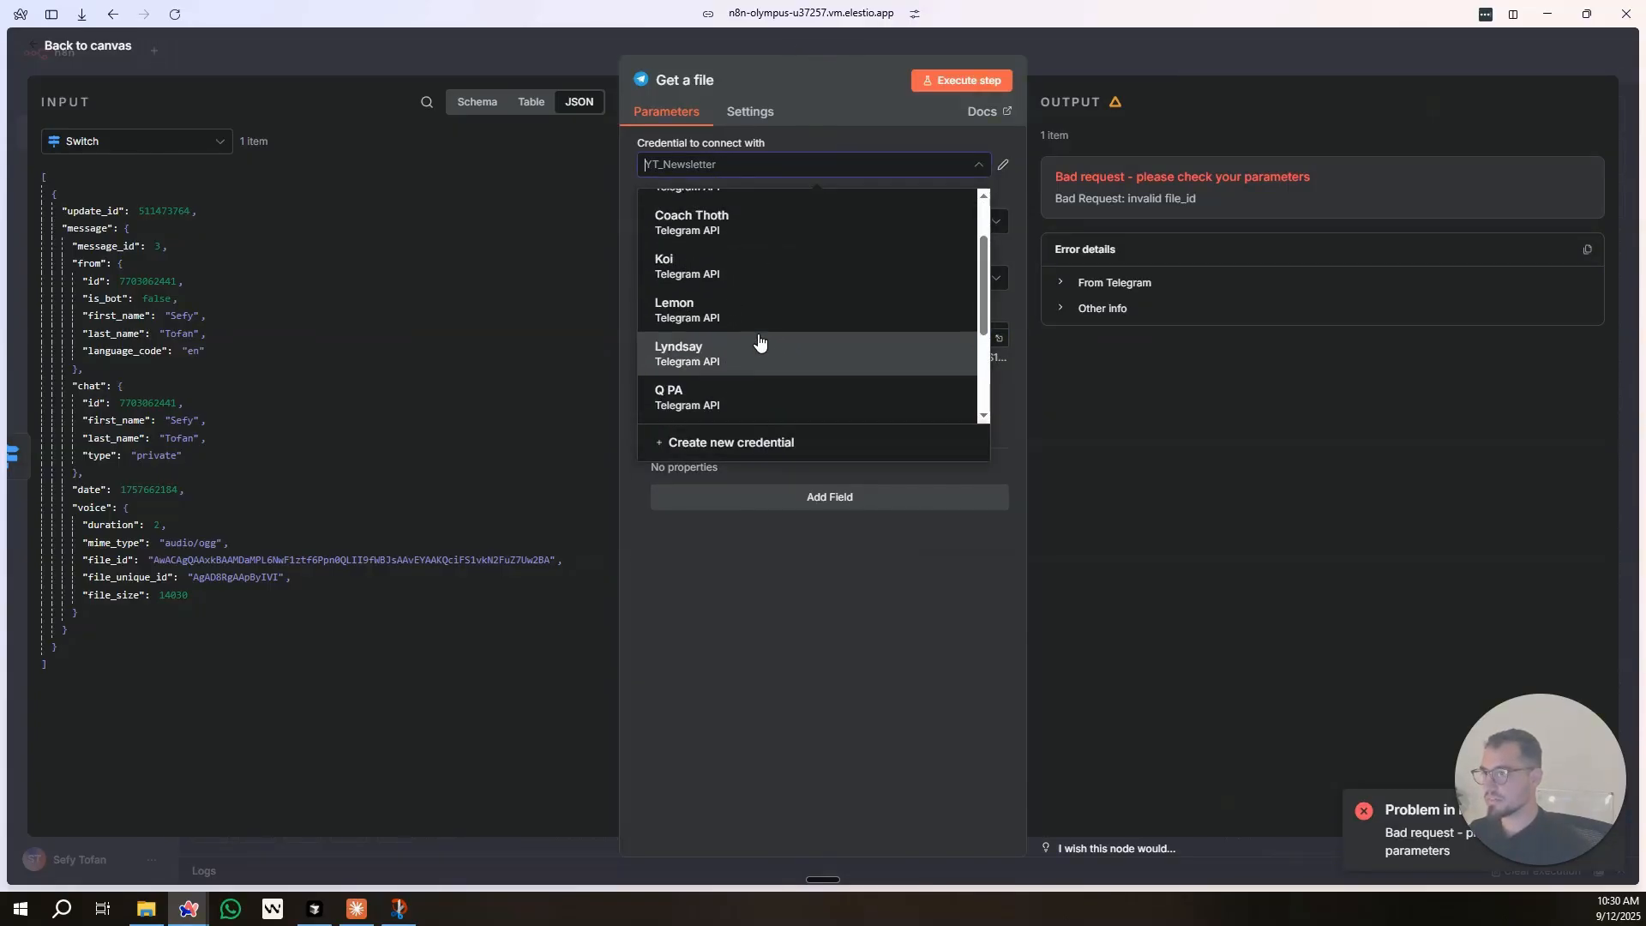
{"action": "left_click", "coordinate": [713, 323]}
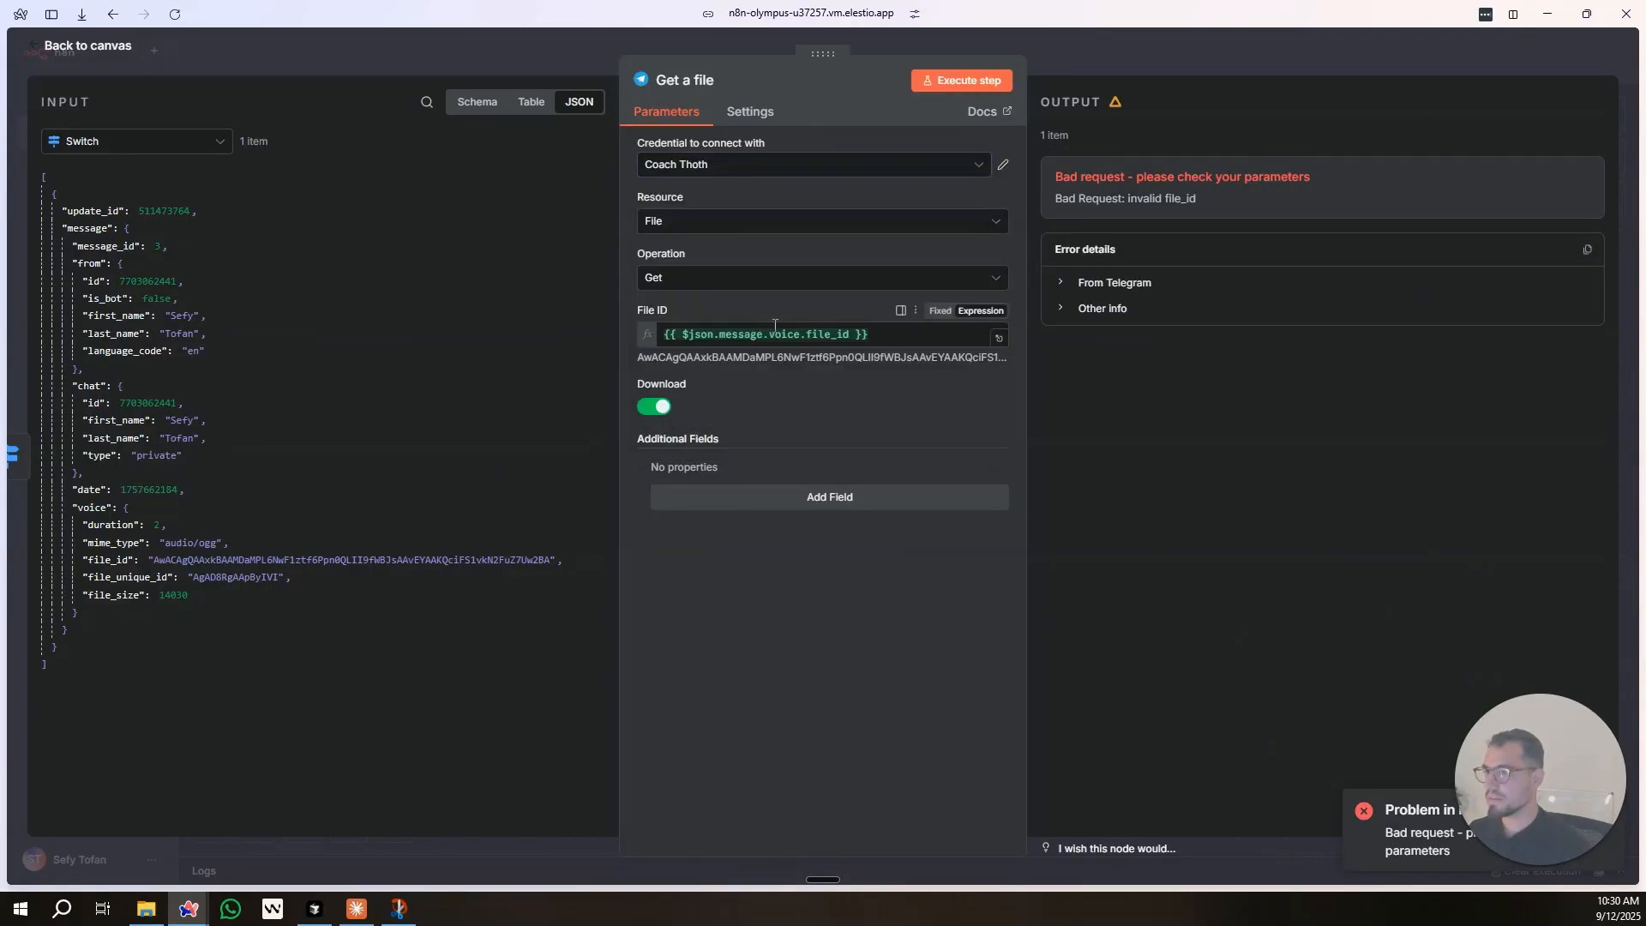
{"action": "left_click", "coordinate": [954, 82]}
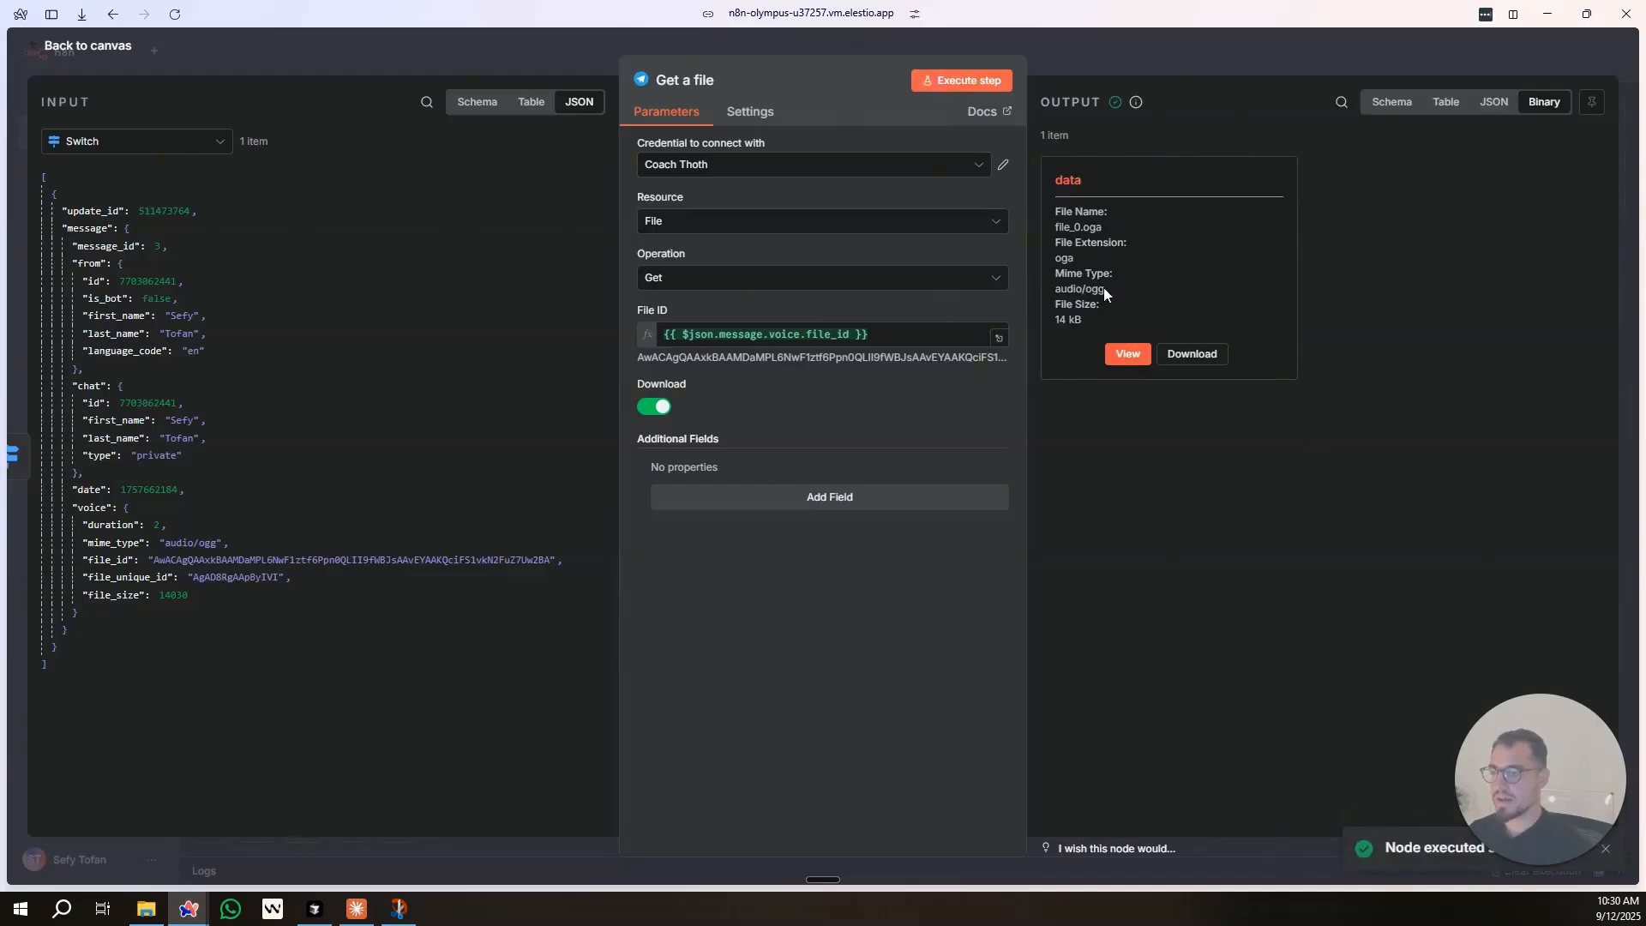
{"action": "left_click", "coordinate": [1097, 45]}
Add an OpenAI "Transcribe a recording" node after Get a file.
{"action": "left_click", "coordinate": [992, 453]}
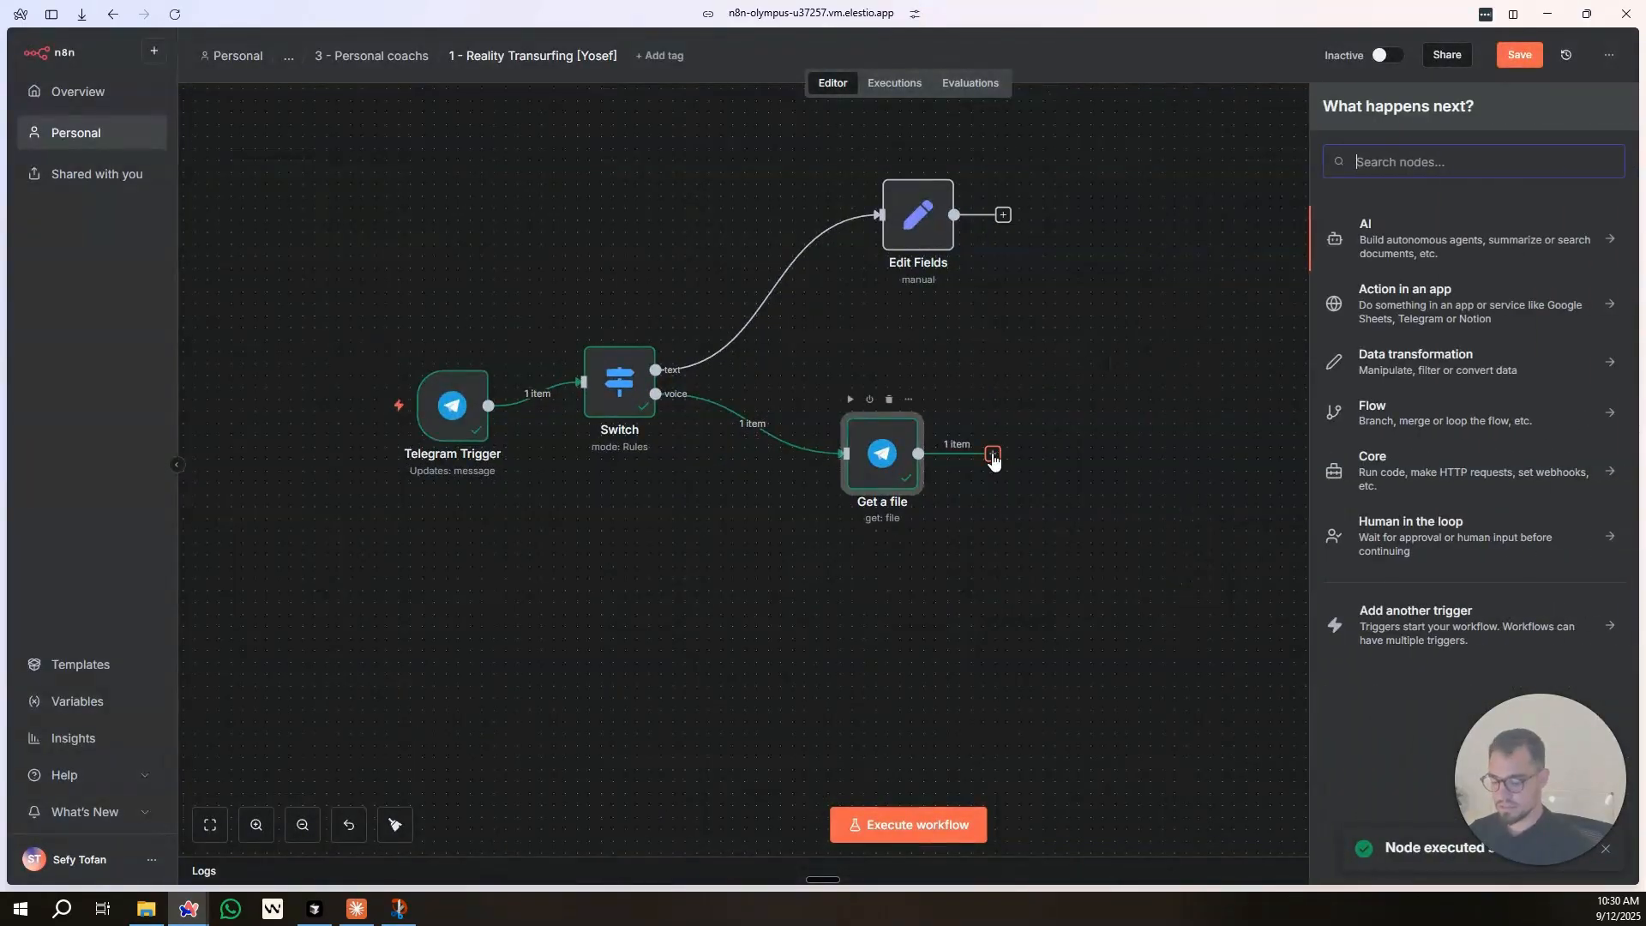
{"action": "type", "text": "openai"}
{"action": "key", "text": "Return"}
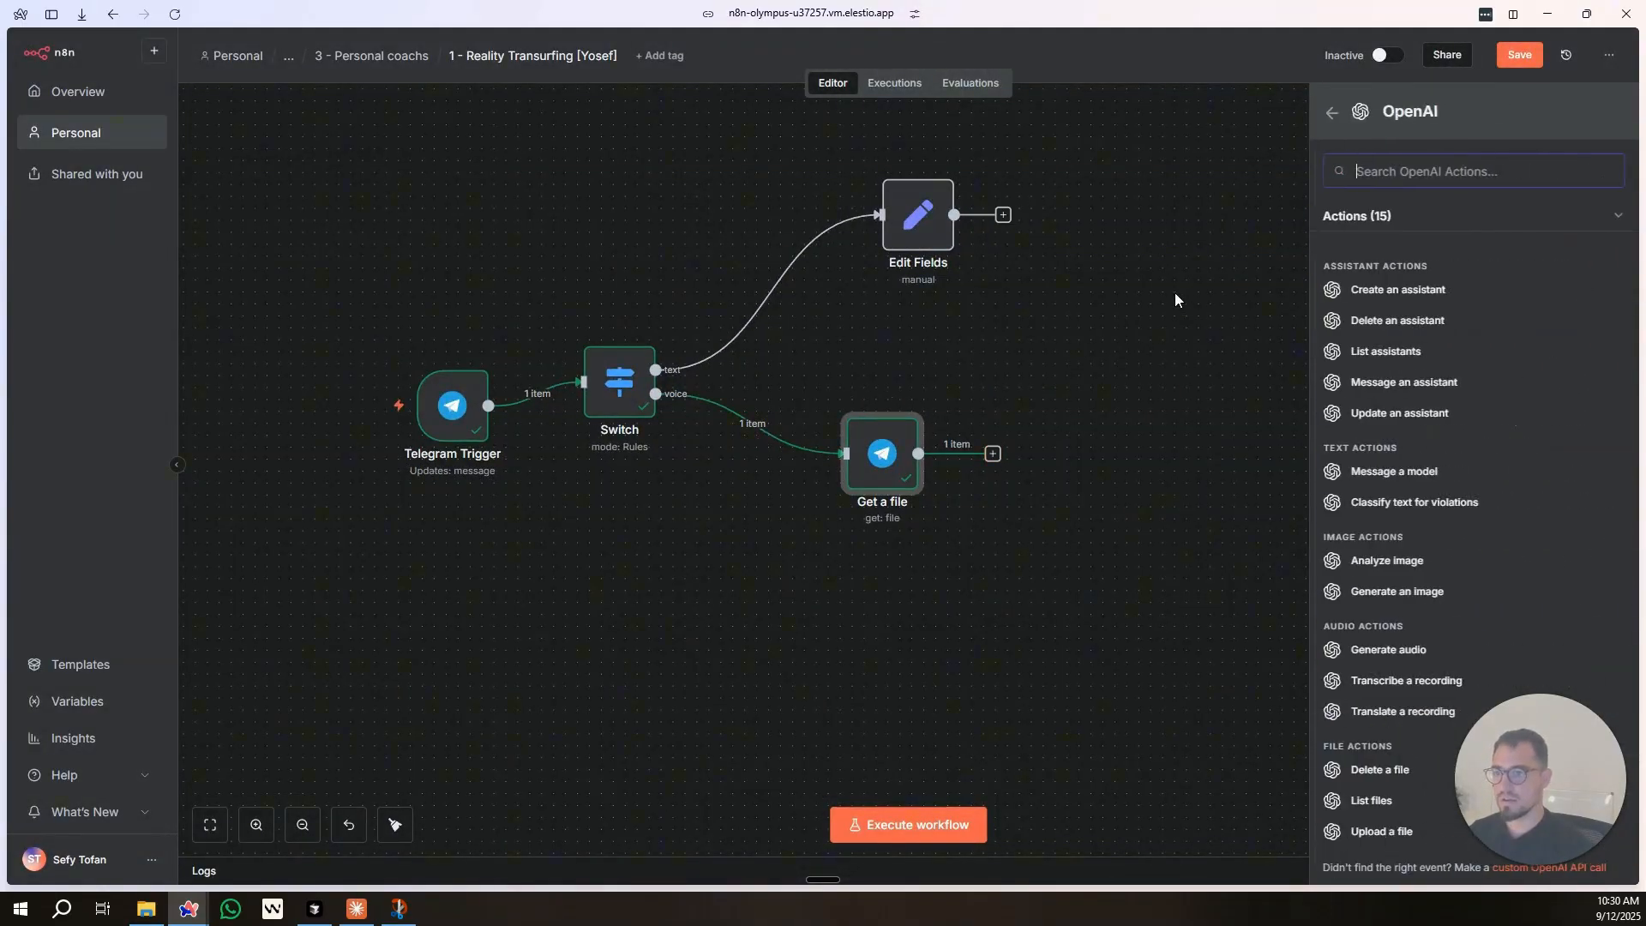
{"action": "scroll", "coordinate": [1441, 512], "scroll_direction": "down", "scroll_amount": 1}
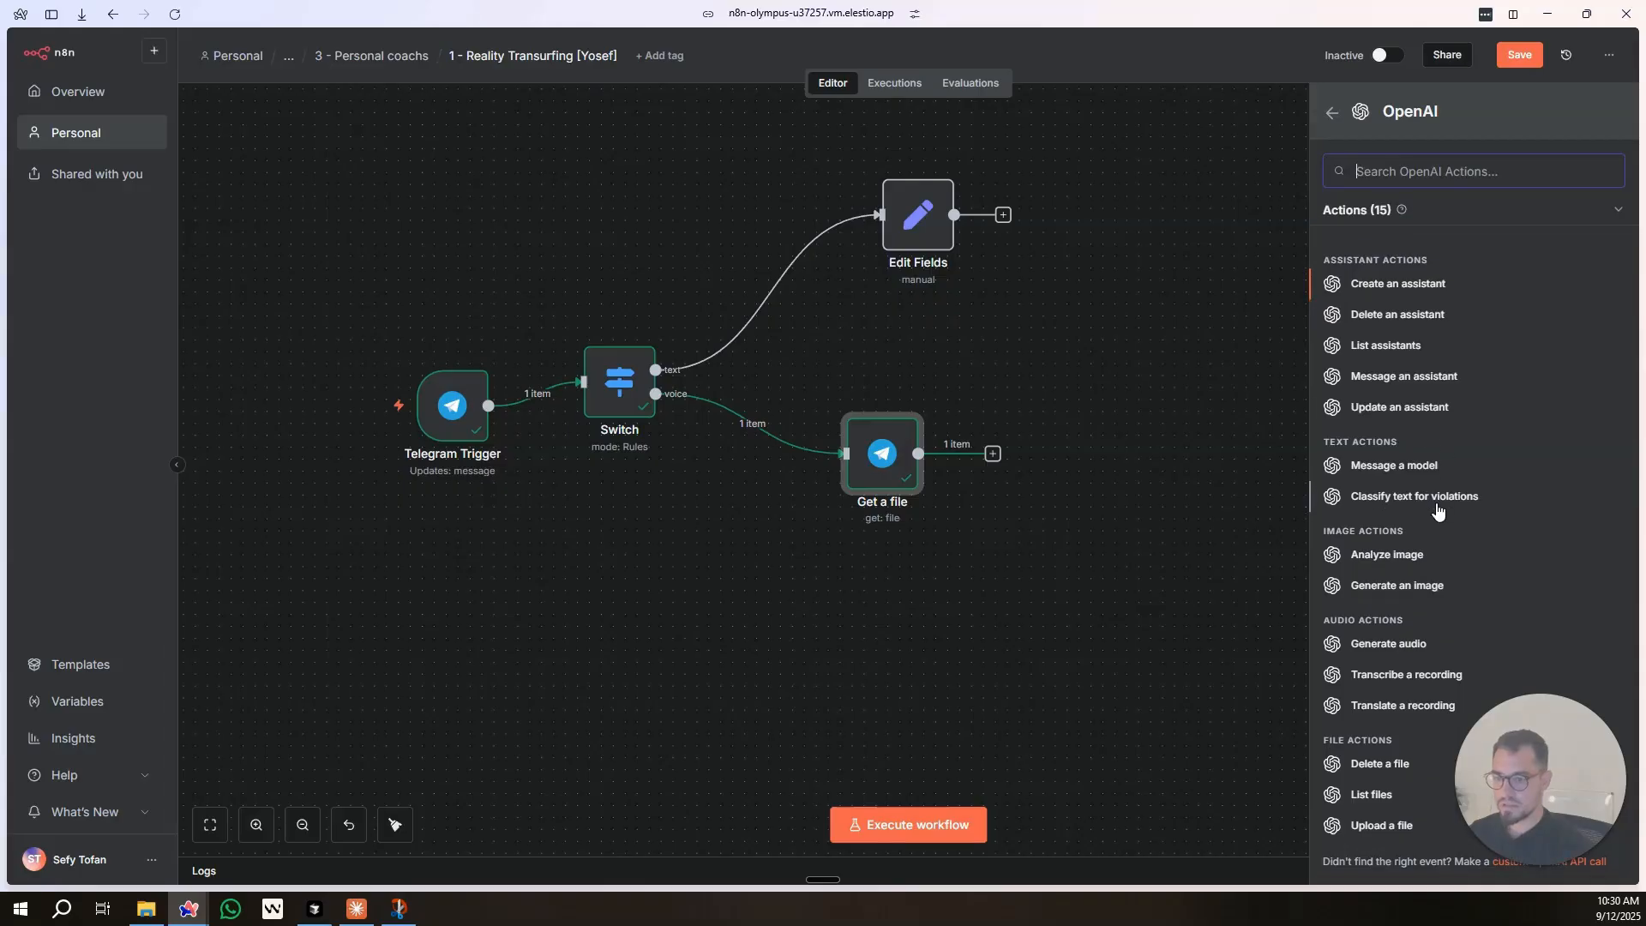
{"action": "left_click", "coordinate": [1406, 665]}
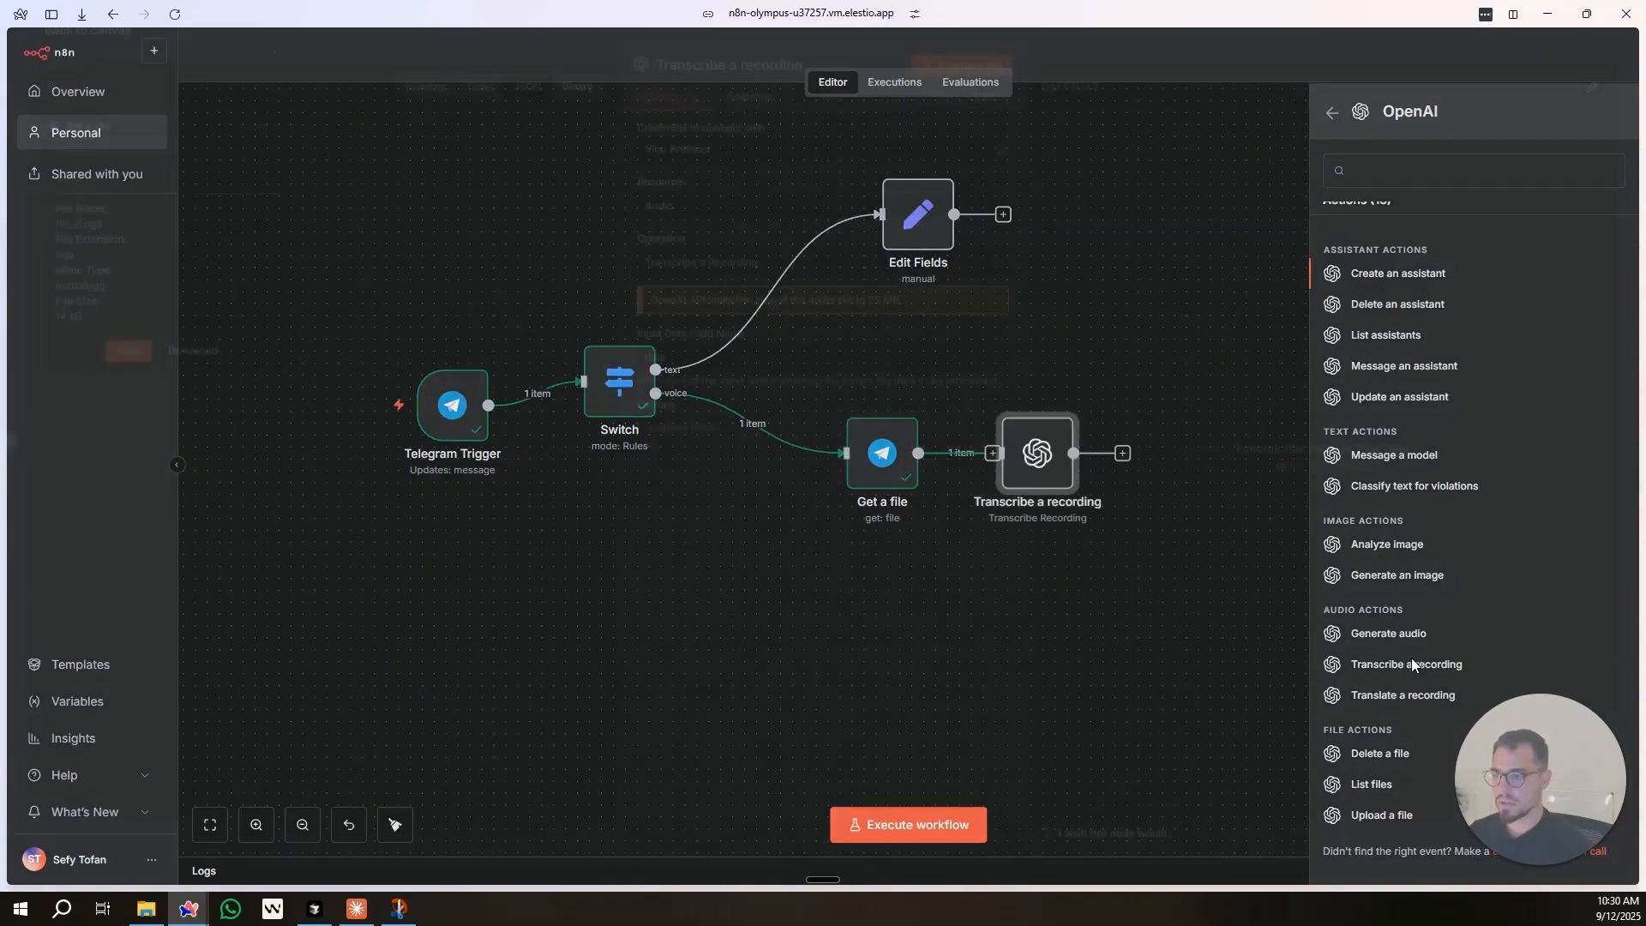
Check that the transcription node's input data field name matches the incoming binary data, execute the node, and return to the canvas.
{"action": "double_click", "coordinate": [660, 375]}
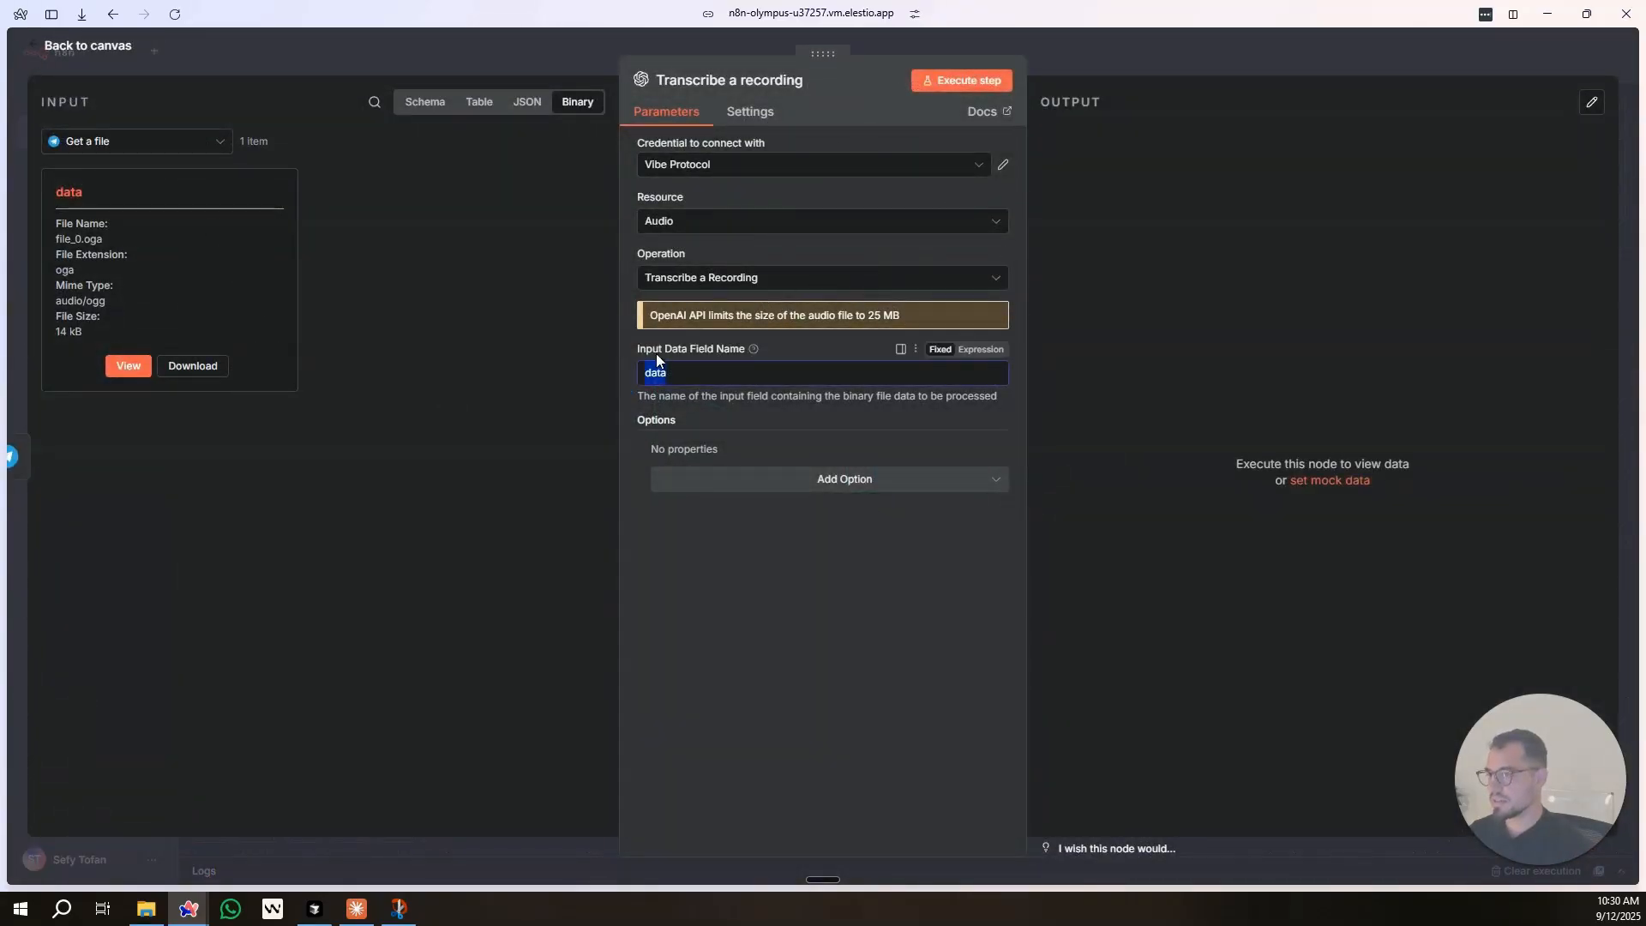
{"action": "double_click", "coordinate": [66, 195]}
{"action": "left_click", "coordinate": [965, 79]}
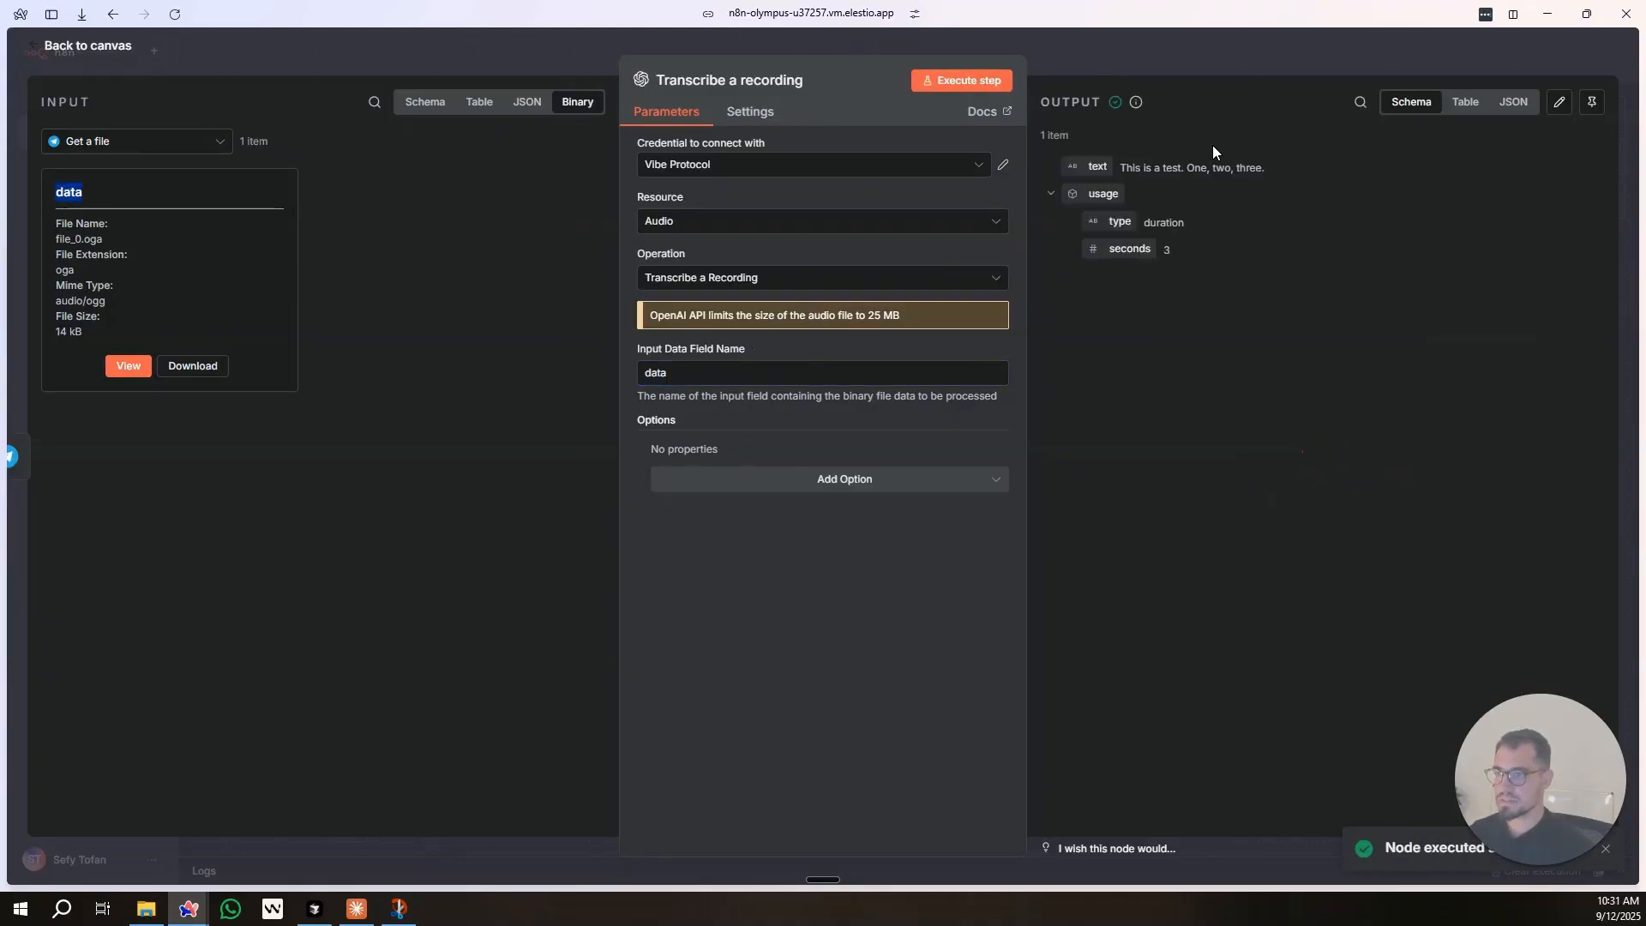
{"action": "key", "text": "Escape"}
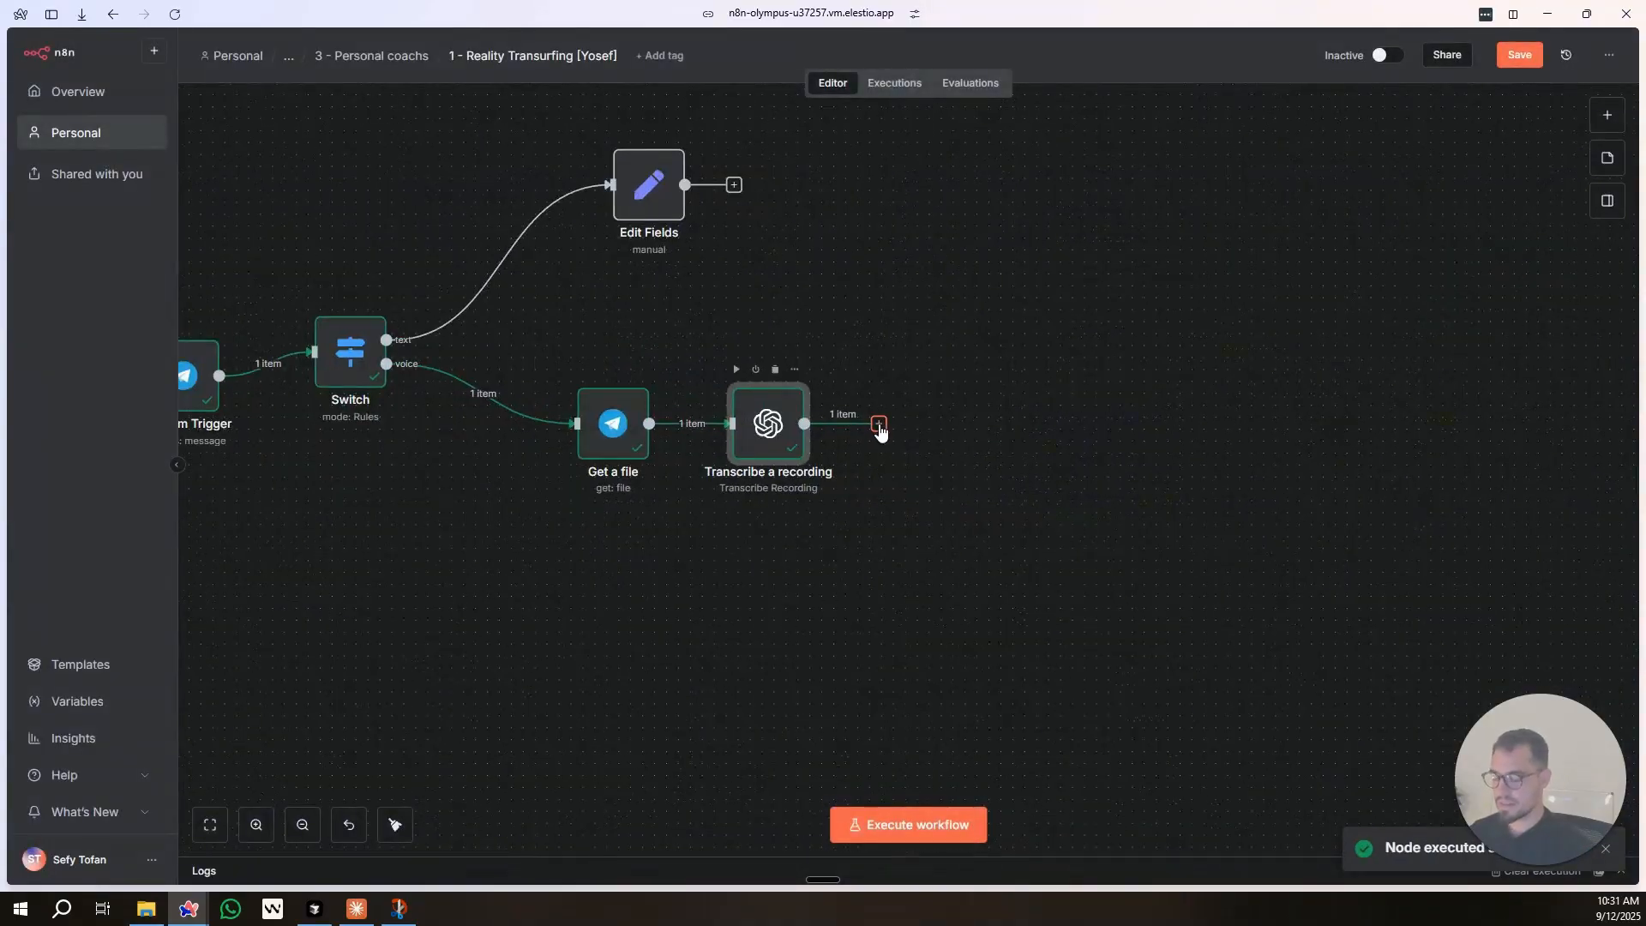
Add an Aggregate node after Transcribe a recording and set it to All Item Data (Into a Single List).
{"action": "left_click", "coordinate": [879, 424]}
{"action": "type", "text": "agg"}
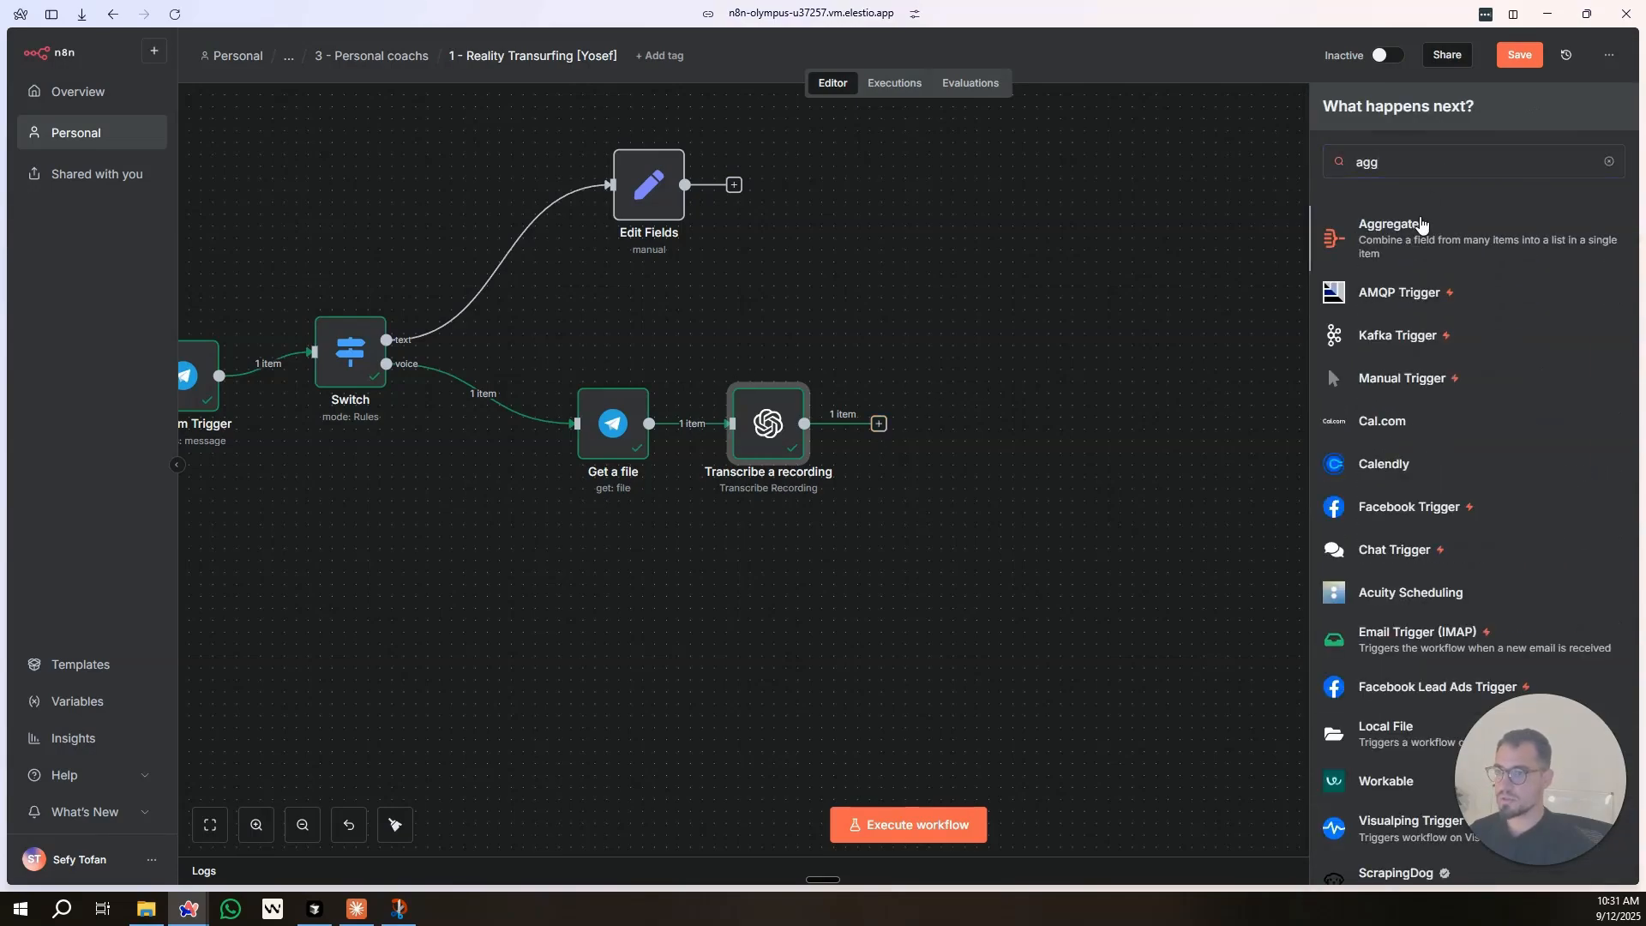
{"action": "left_click", "coordinate": [1380, 221]}
{"action": "left_click", "coordinate": [688, 170]}
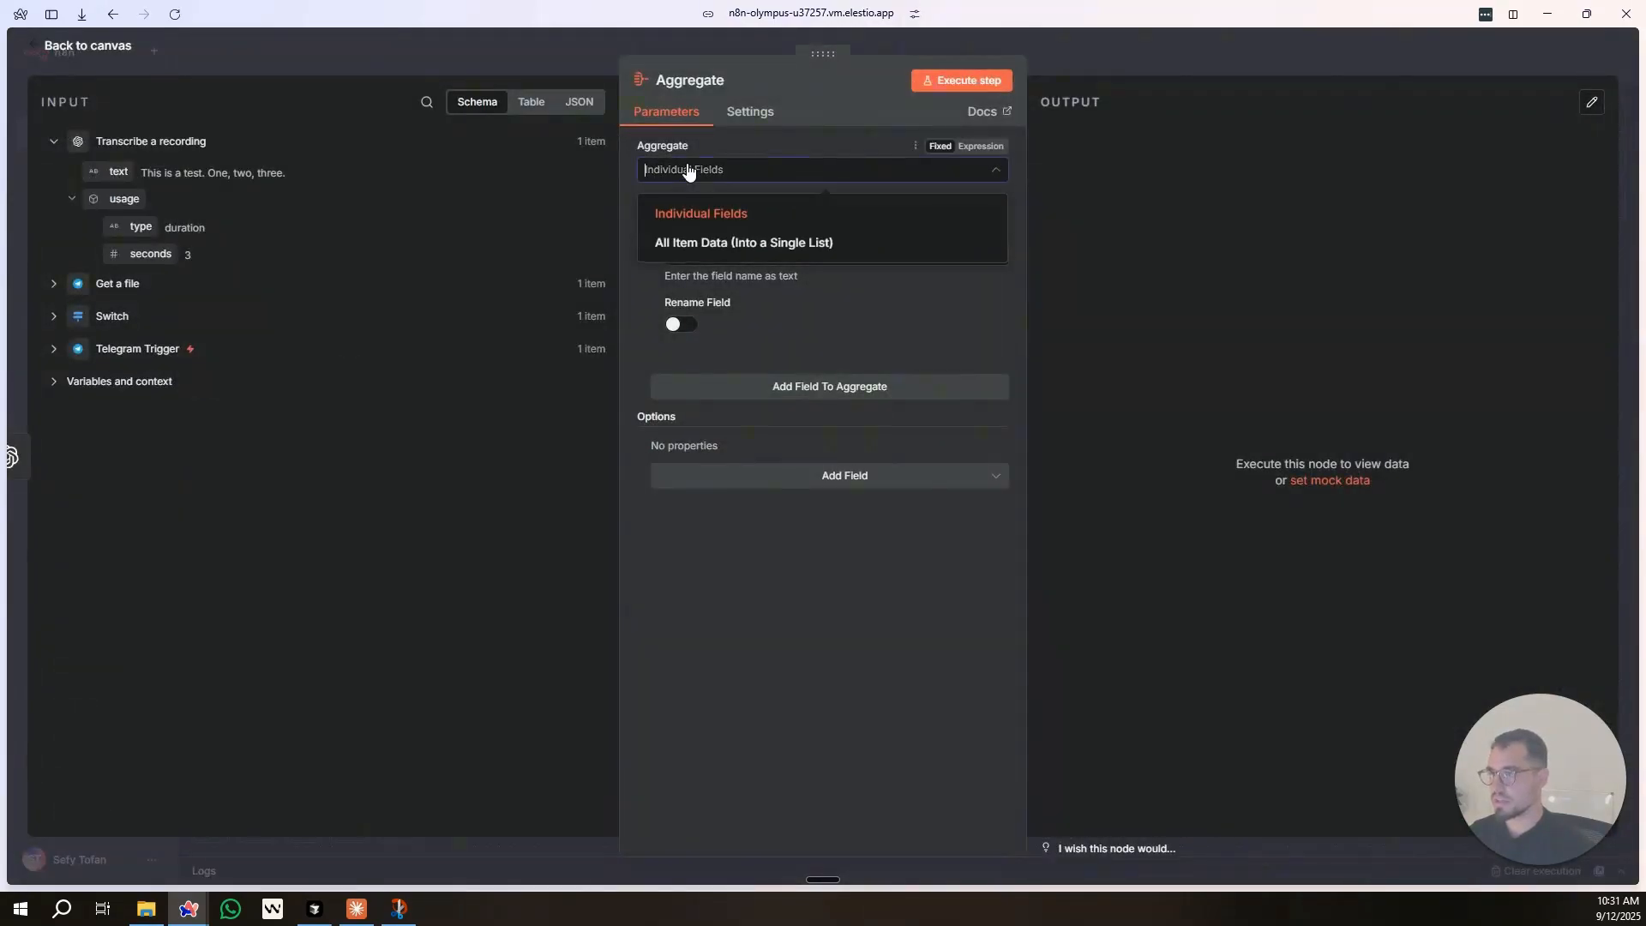
{"action": "left_click", "coordinate": [697, 246]}
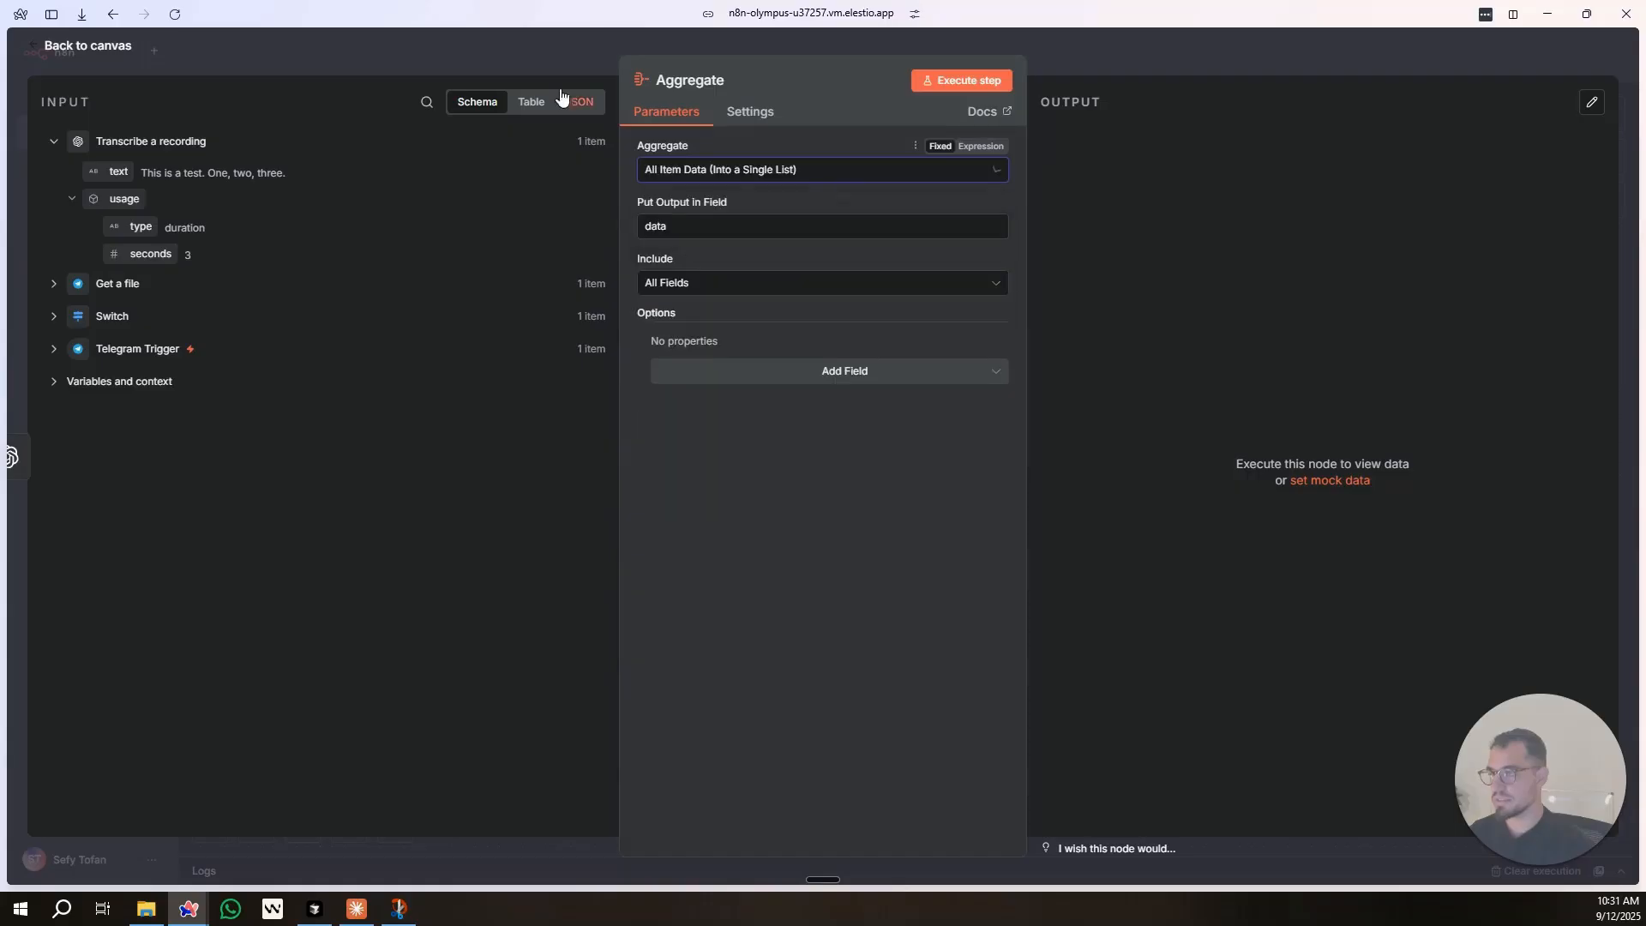
{"action": "key", "text": "Escape"}
Connect Edit Fields to the Aggregate node's input and execute Aggregate.
{"action": "left_click_drag", "start_coordinate": [735, 186], "coordinate": [983, 424]}
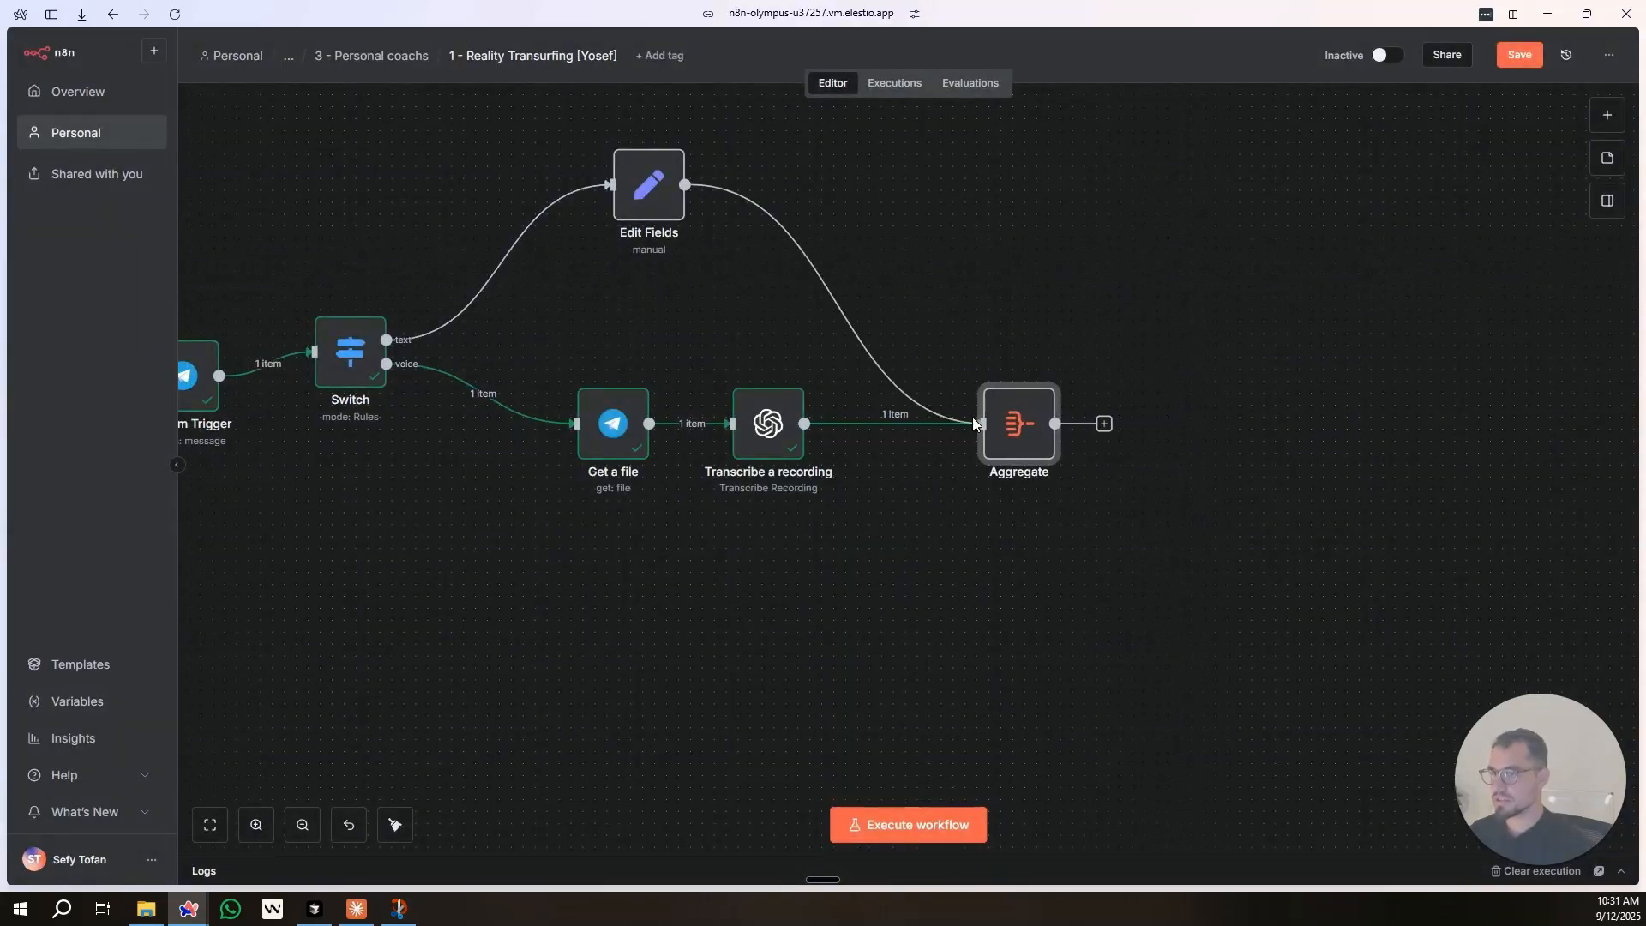
{"action": "scroll", "coordinate": [654, 312], "scroll_direction": "down", "scroll_amount": 3}
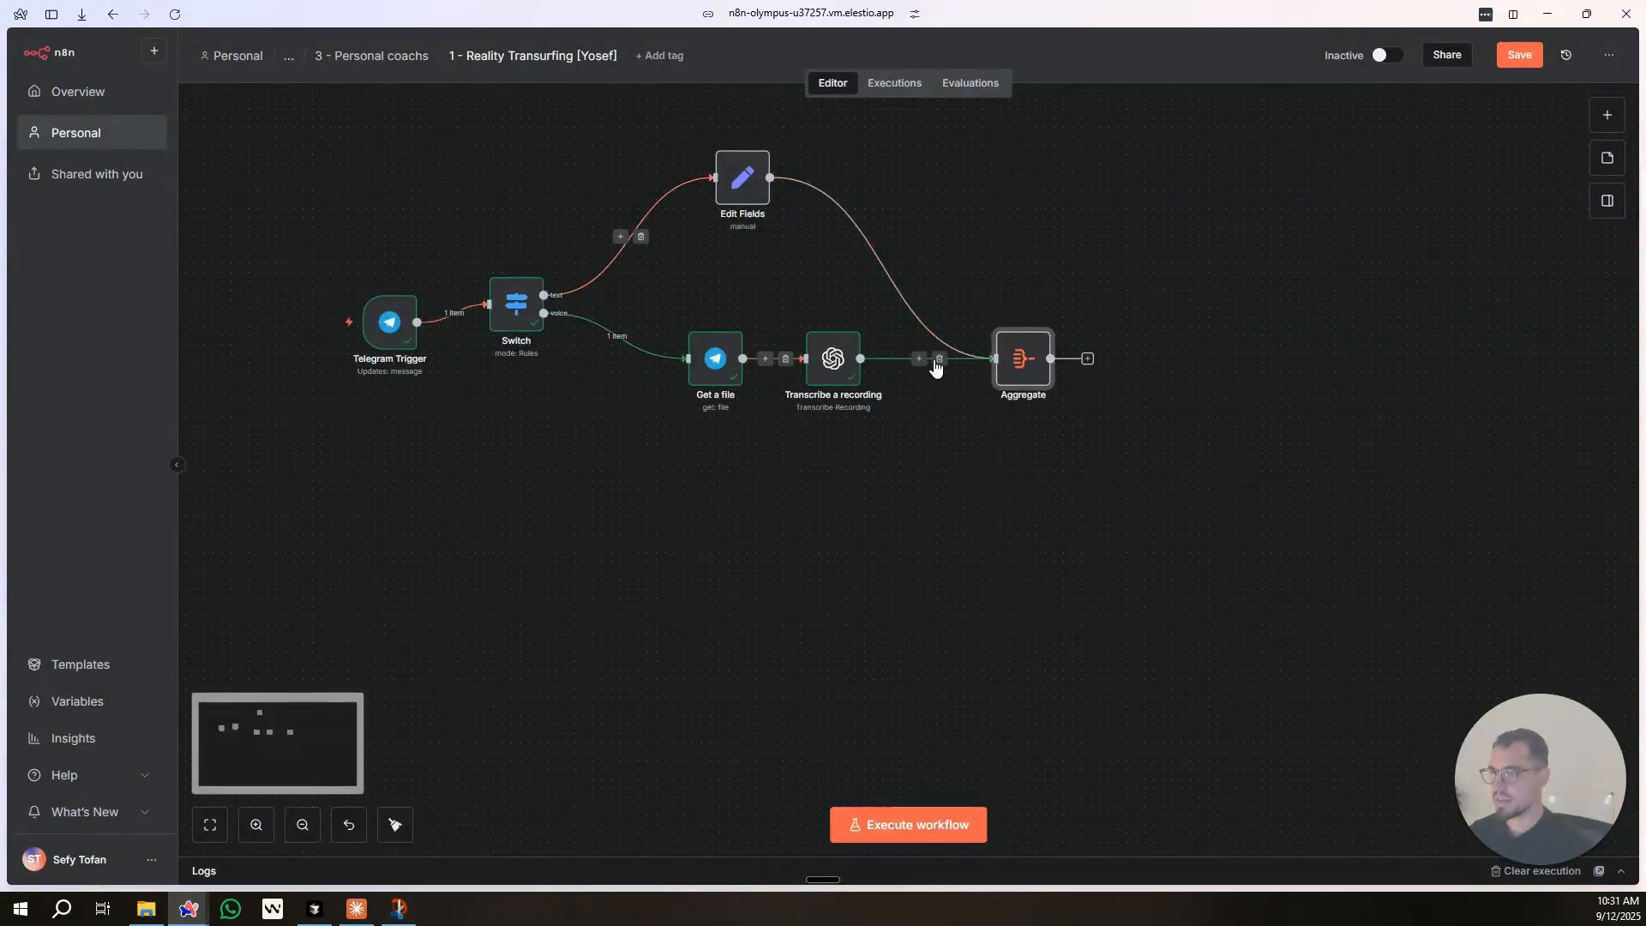
{"action": "left_click", "coordinate": [1003, 328]}
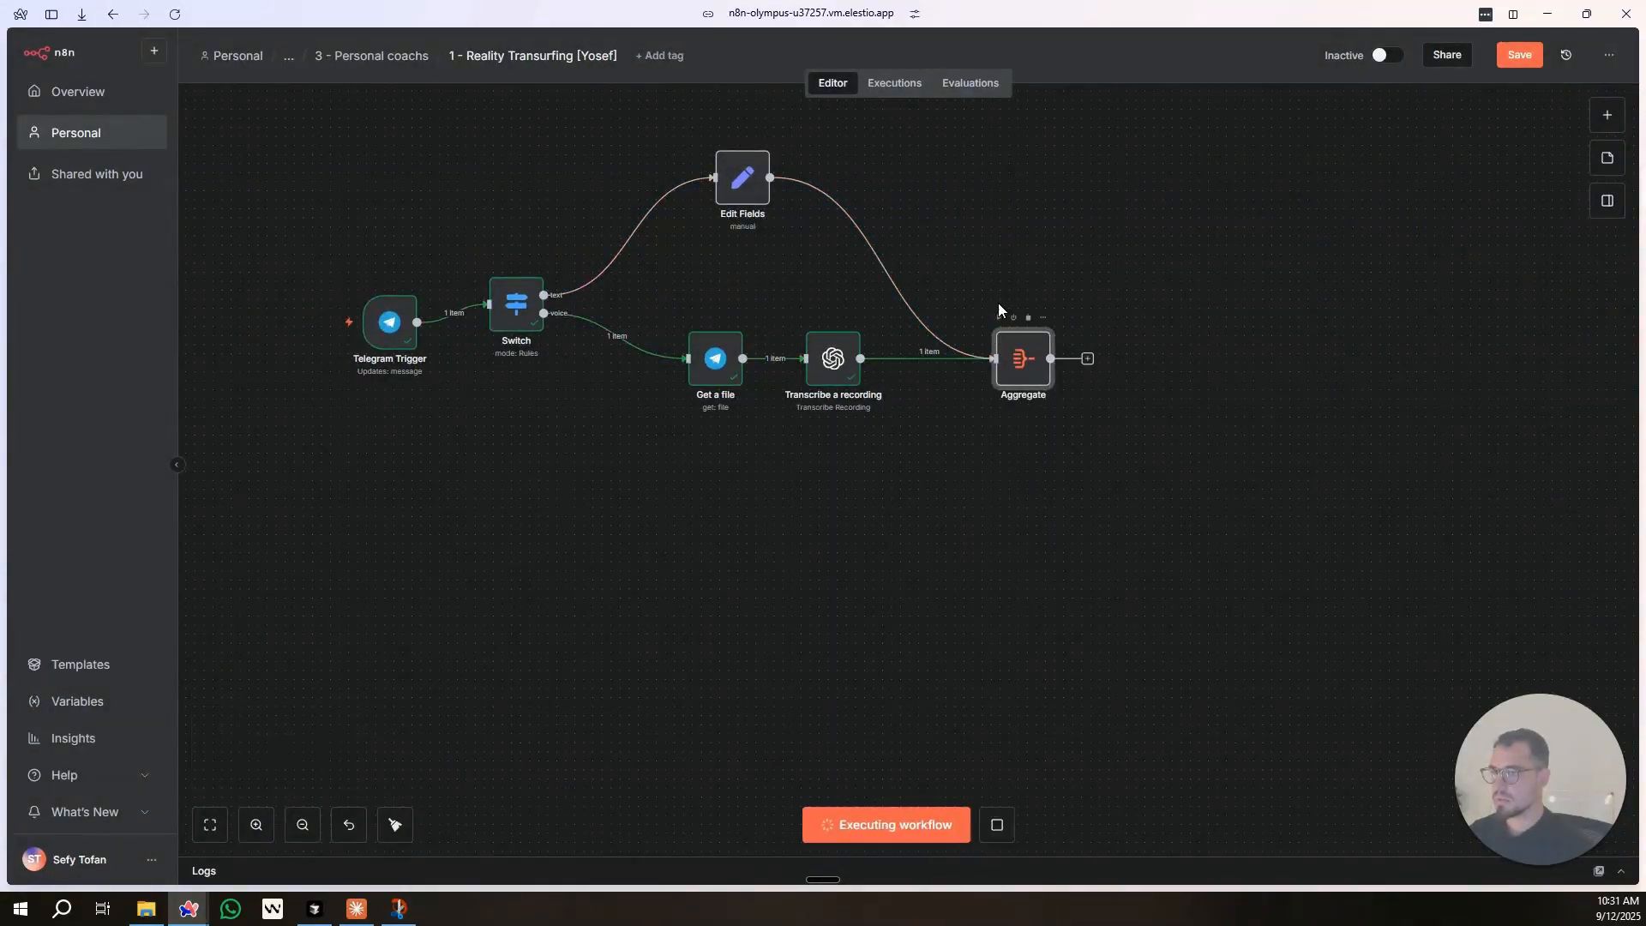
Add an AI Agent node after Aggregate, with its prompt source set to Define below and the prompt to {{ $json.data[0].text }}.
{"action": "left_click", "coordinate": [1108, 359]}
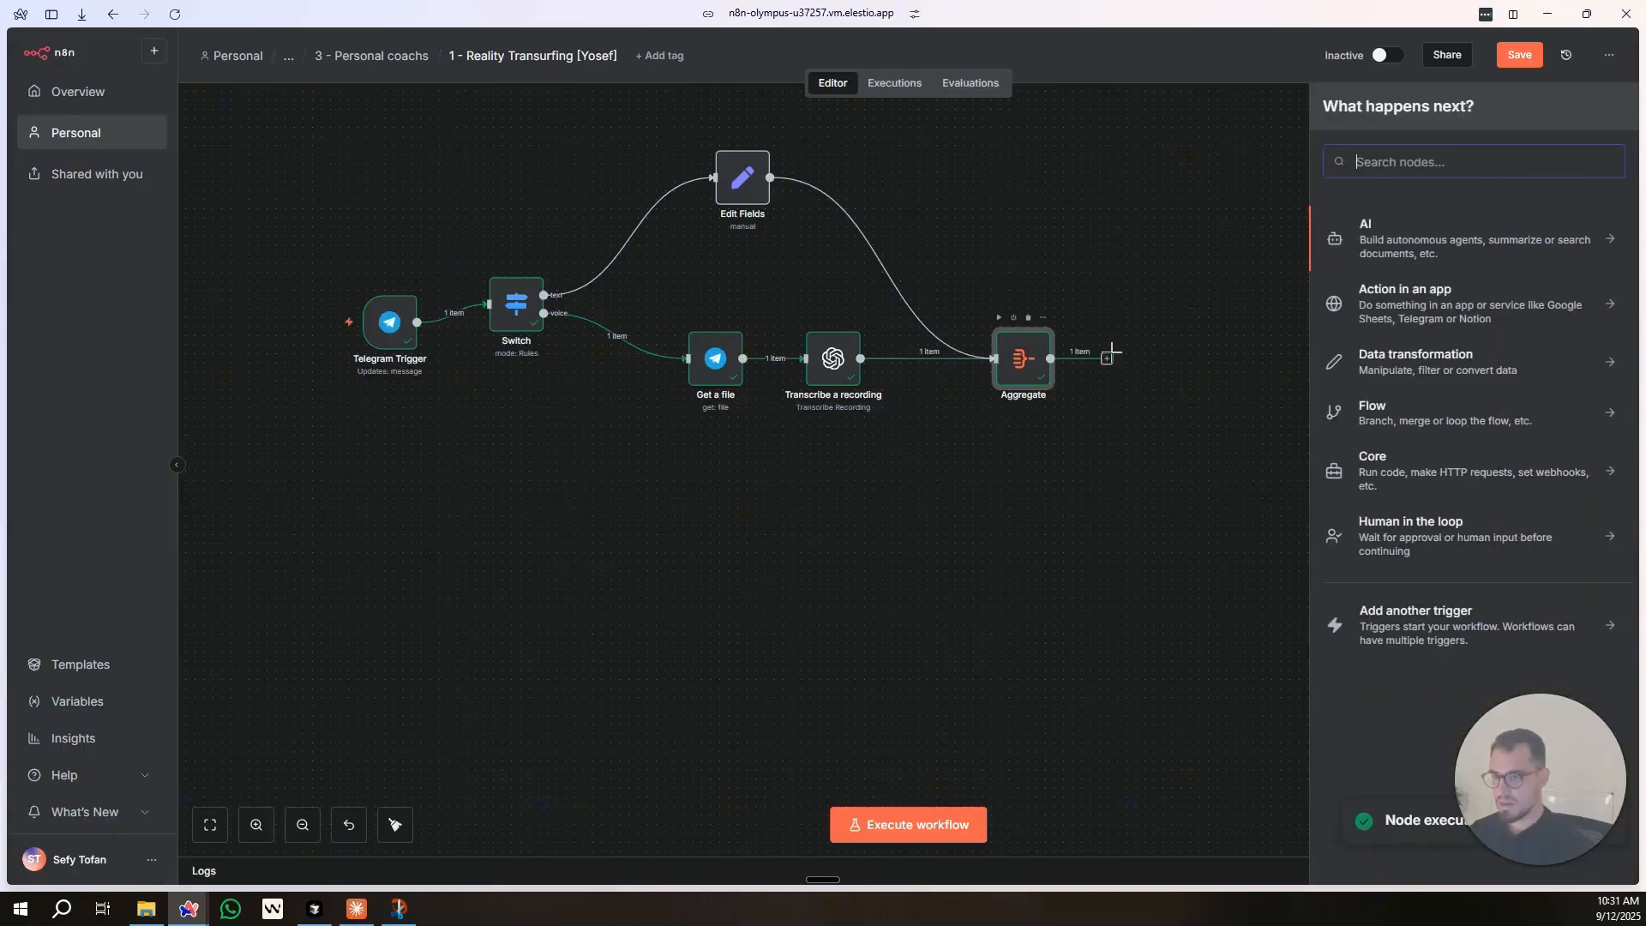
{"action": "type", "text": "ai agen"}
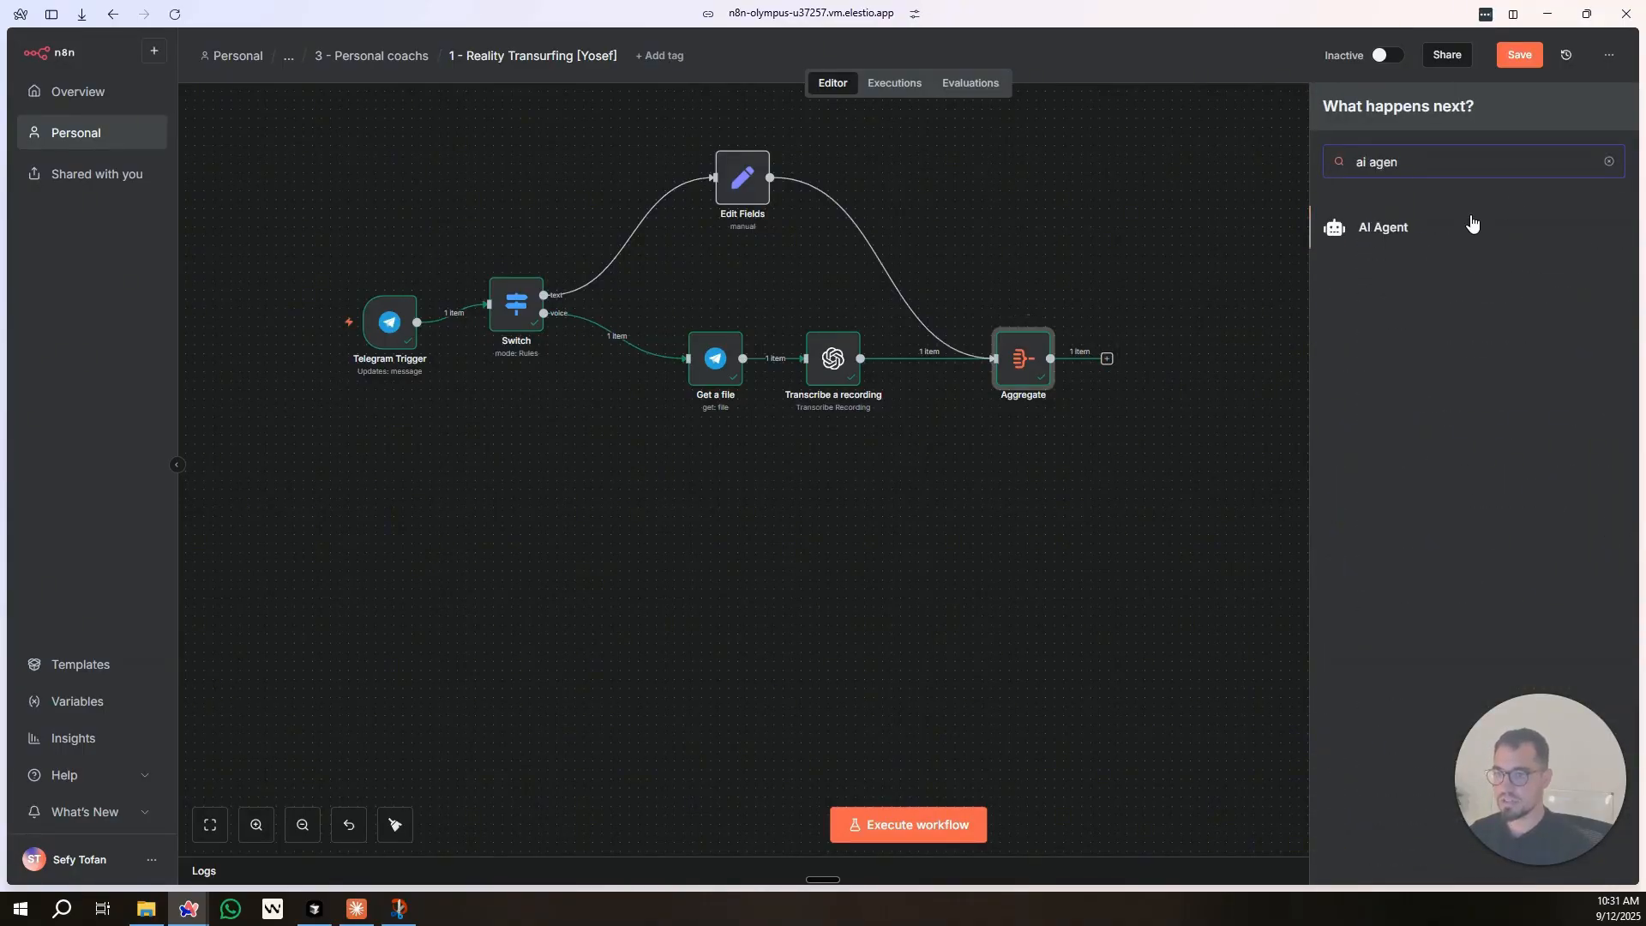
{"action": "left_click", "coordinate": [1376, 226]}
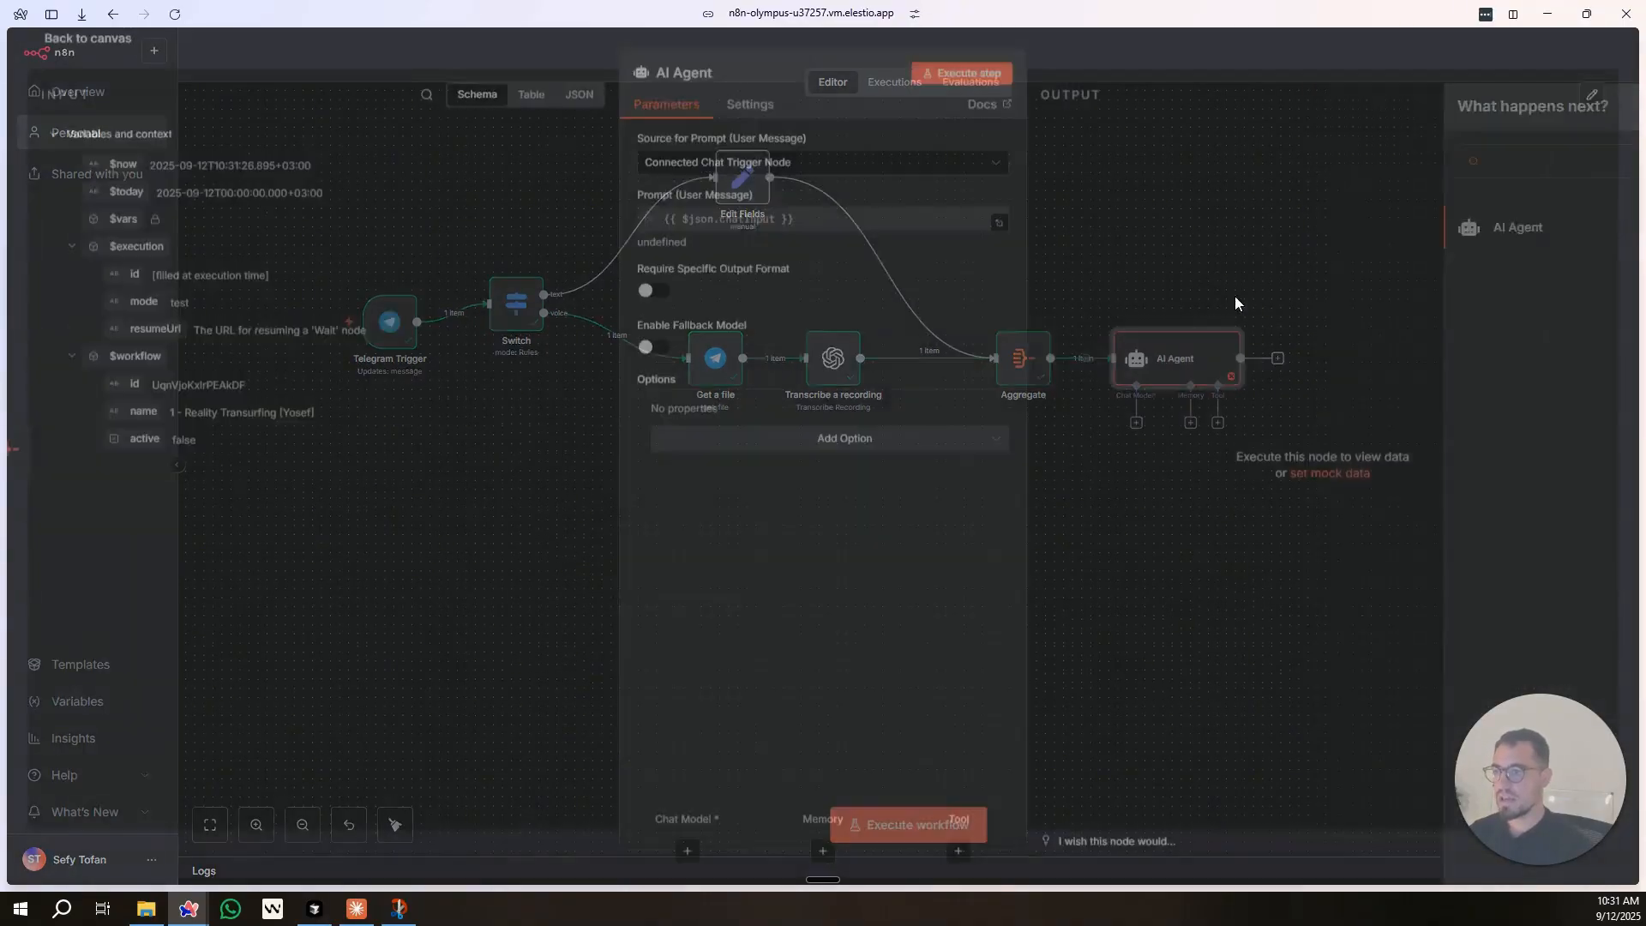
{"action": "left_click", "coordinate": [873, 172]}
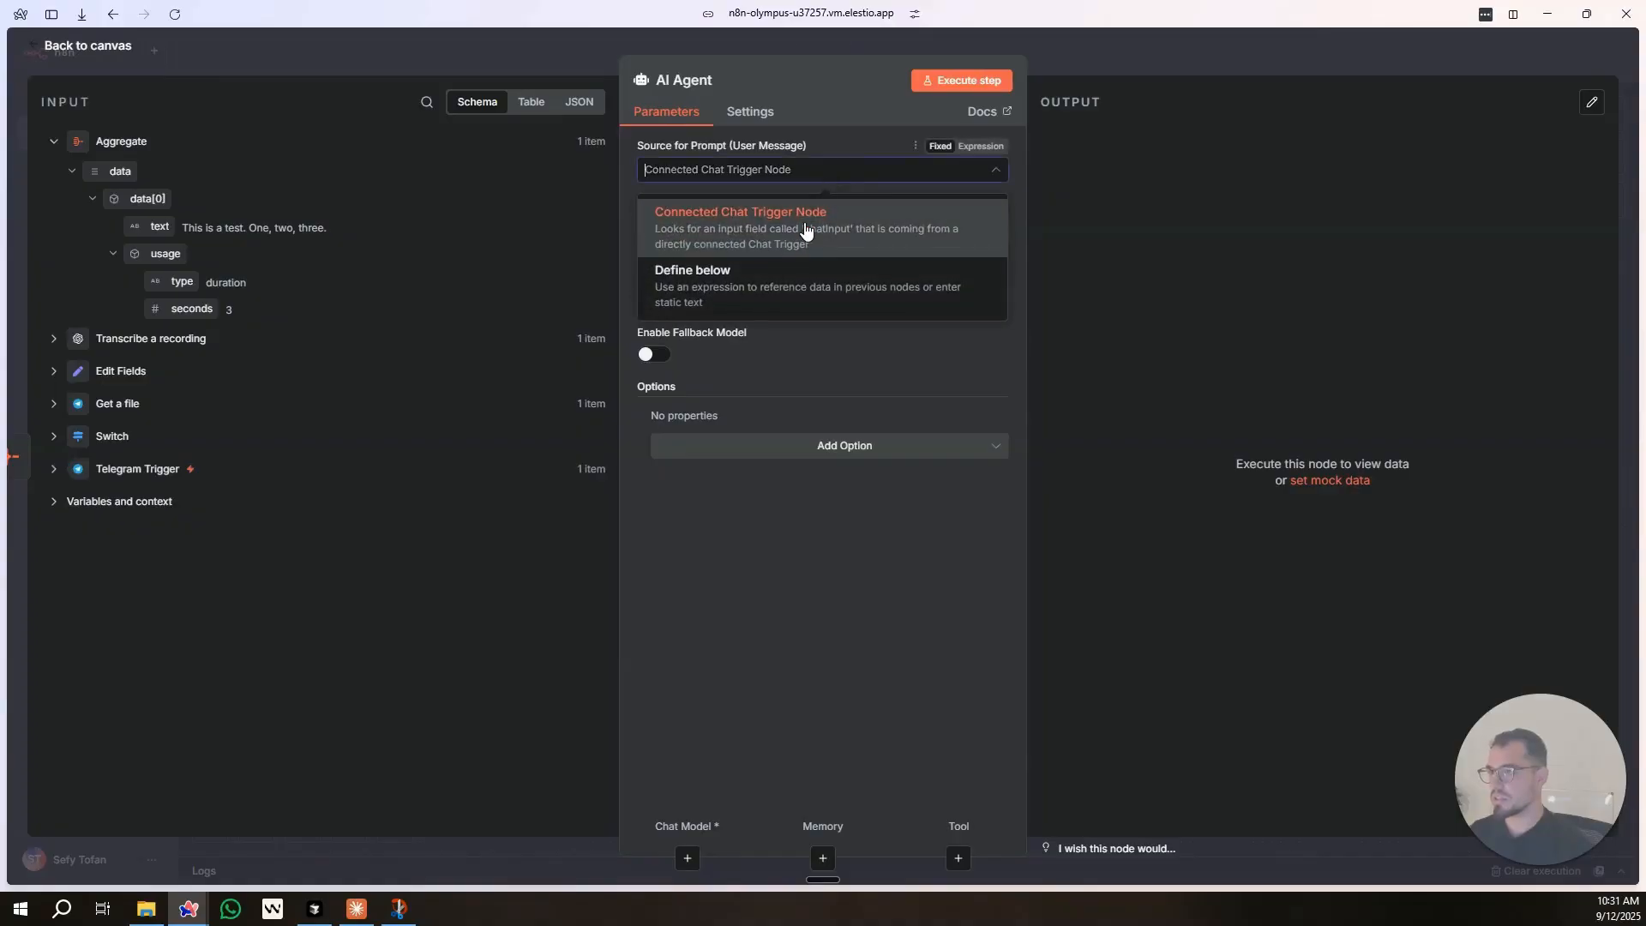
{"action": "left_click", "coordinate": [739, 294]}
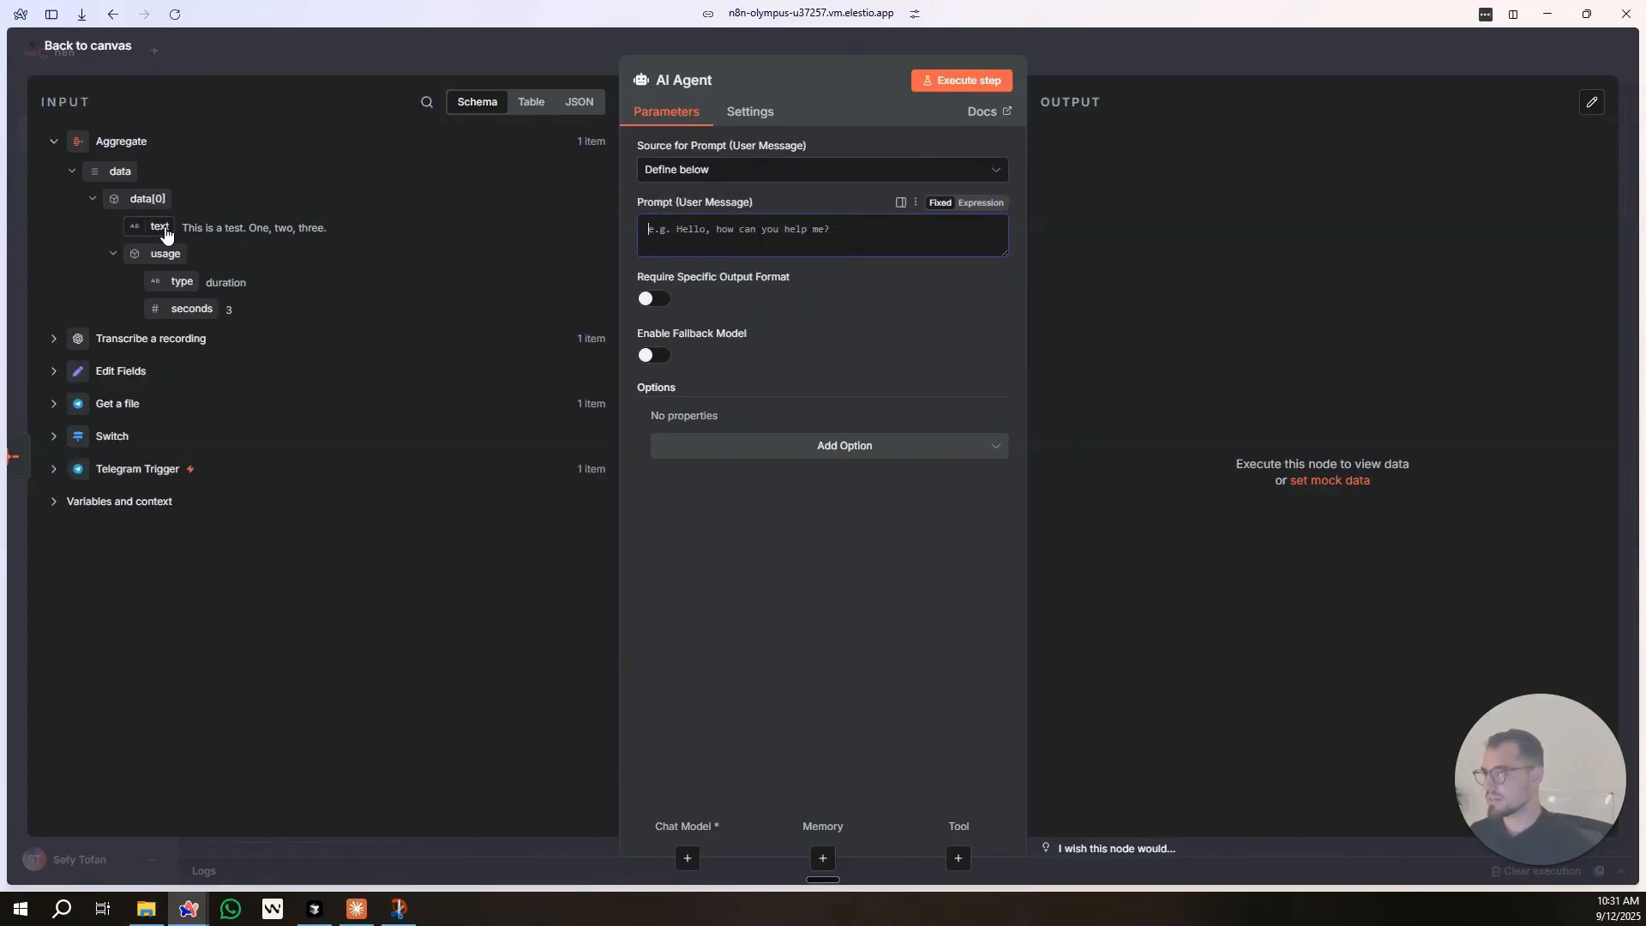
{"action": "left_click_drag", "start_coordinate": [163, 233], "coordinate": [814, 233]}
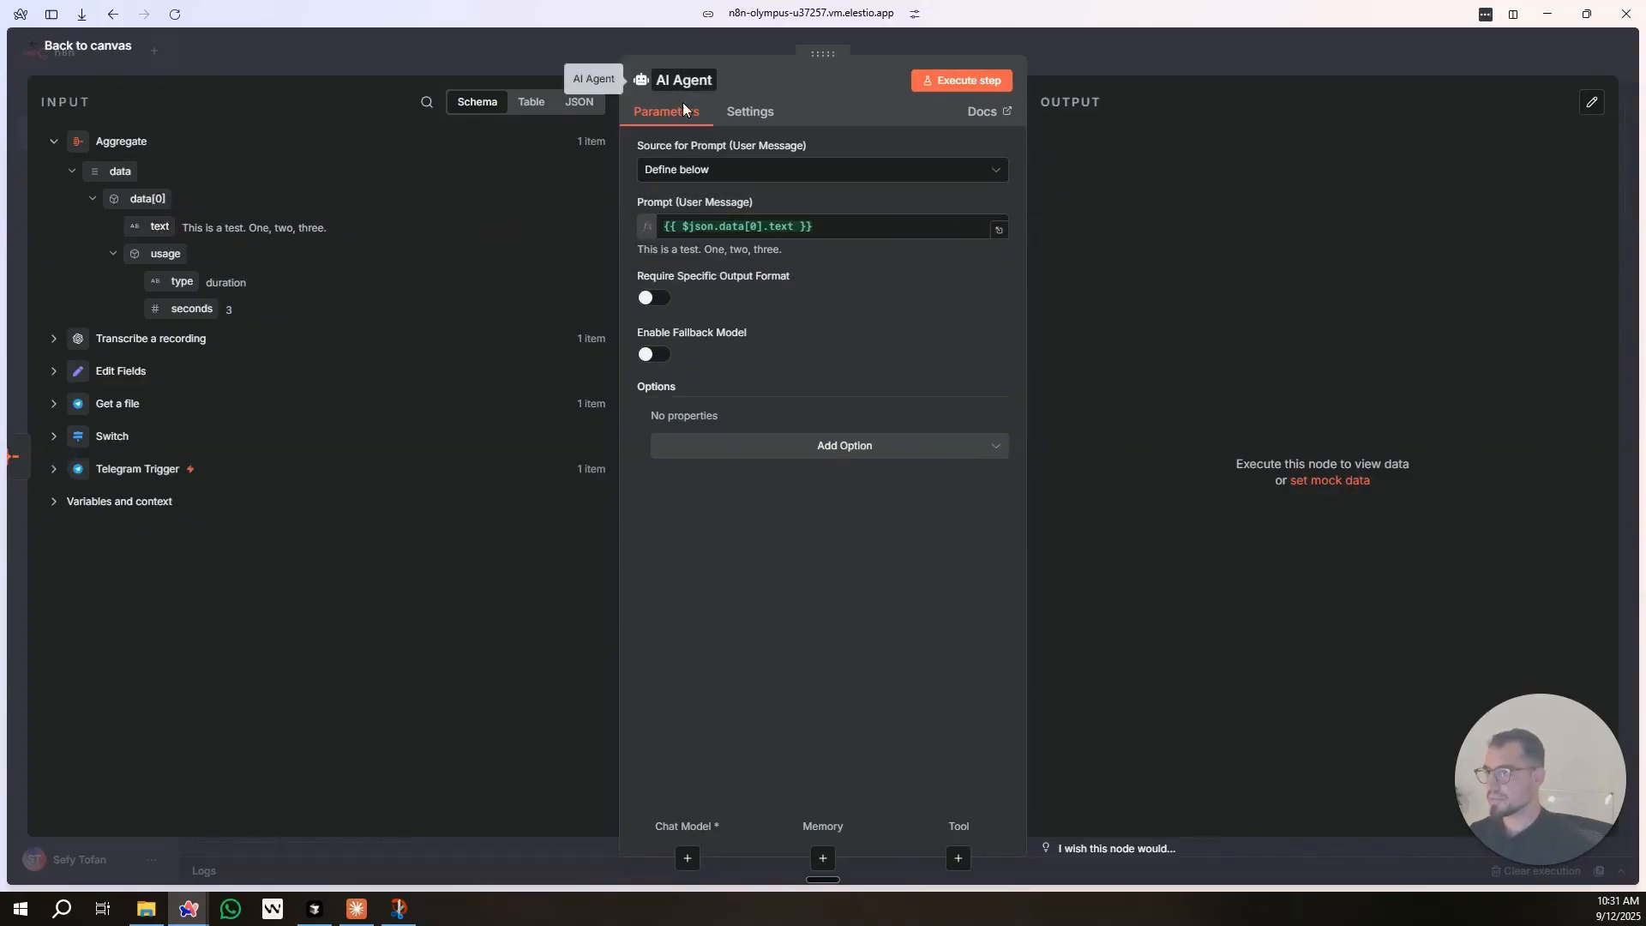
{"action": "left_click", "coordinate": [717, 180]}
{"action": "left_click", "coordinate": [734, 247]}
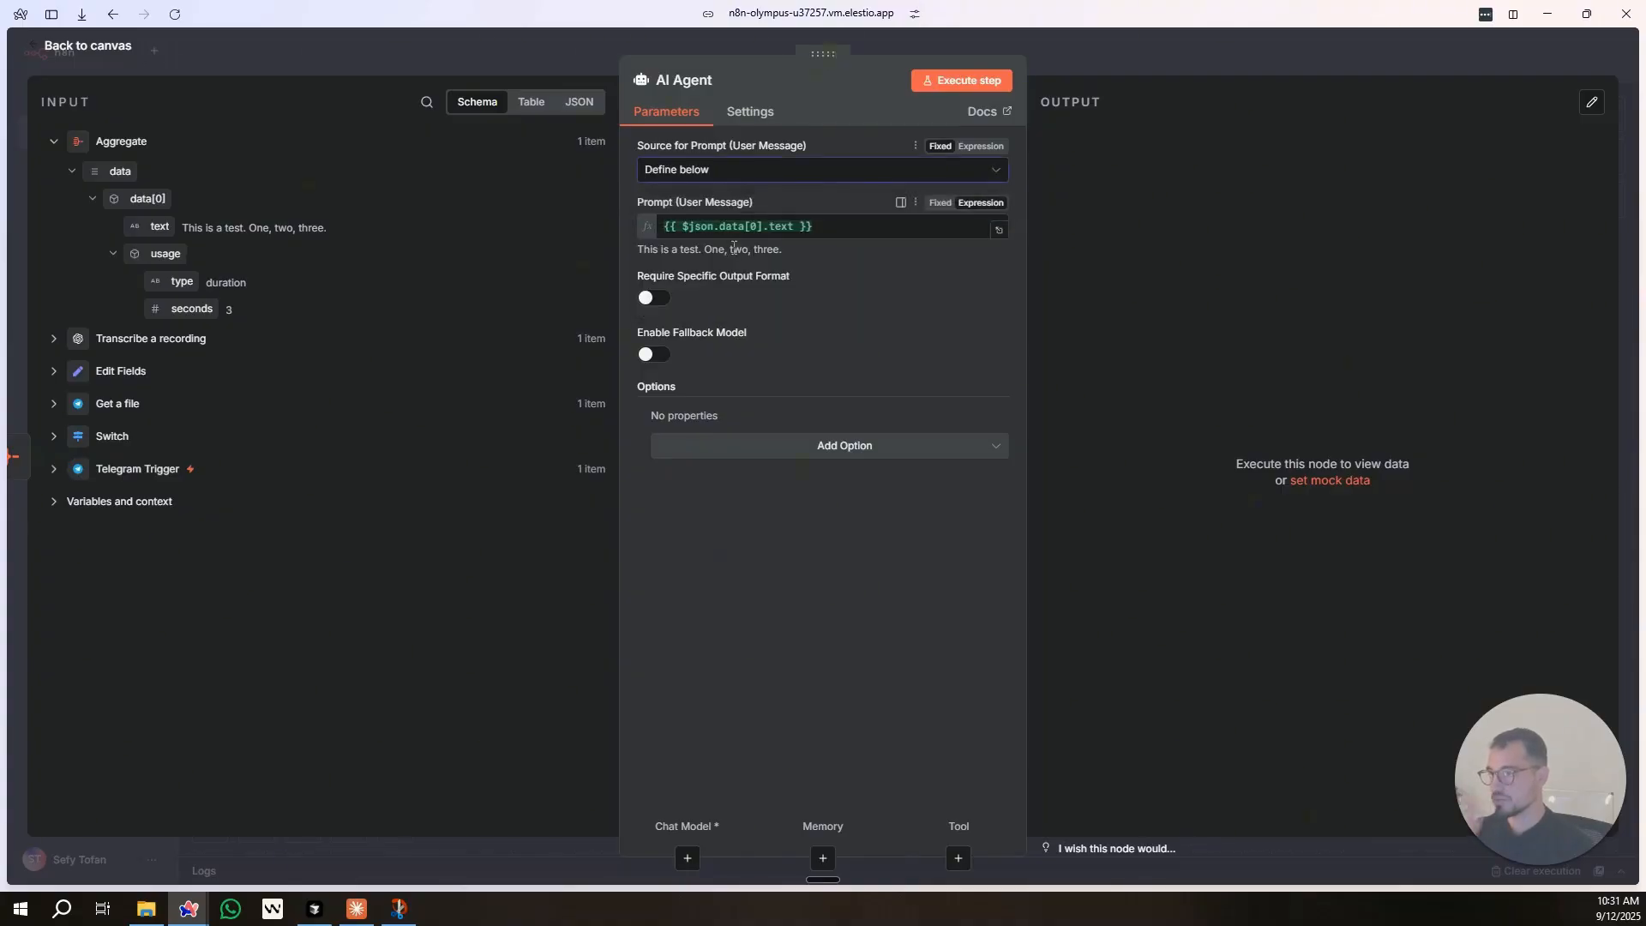
Add a System Message option to the AI Agent and return to the canvas.
{"action": "left_click", "coordinate": [797, 445]}
{"action": "left_click", "coordinate": [761, 488]}
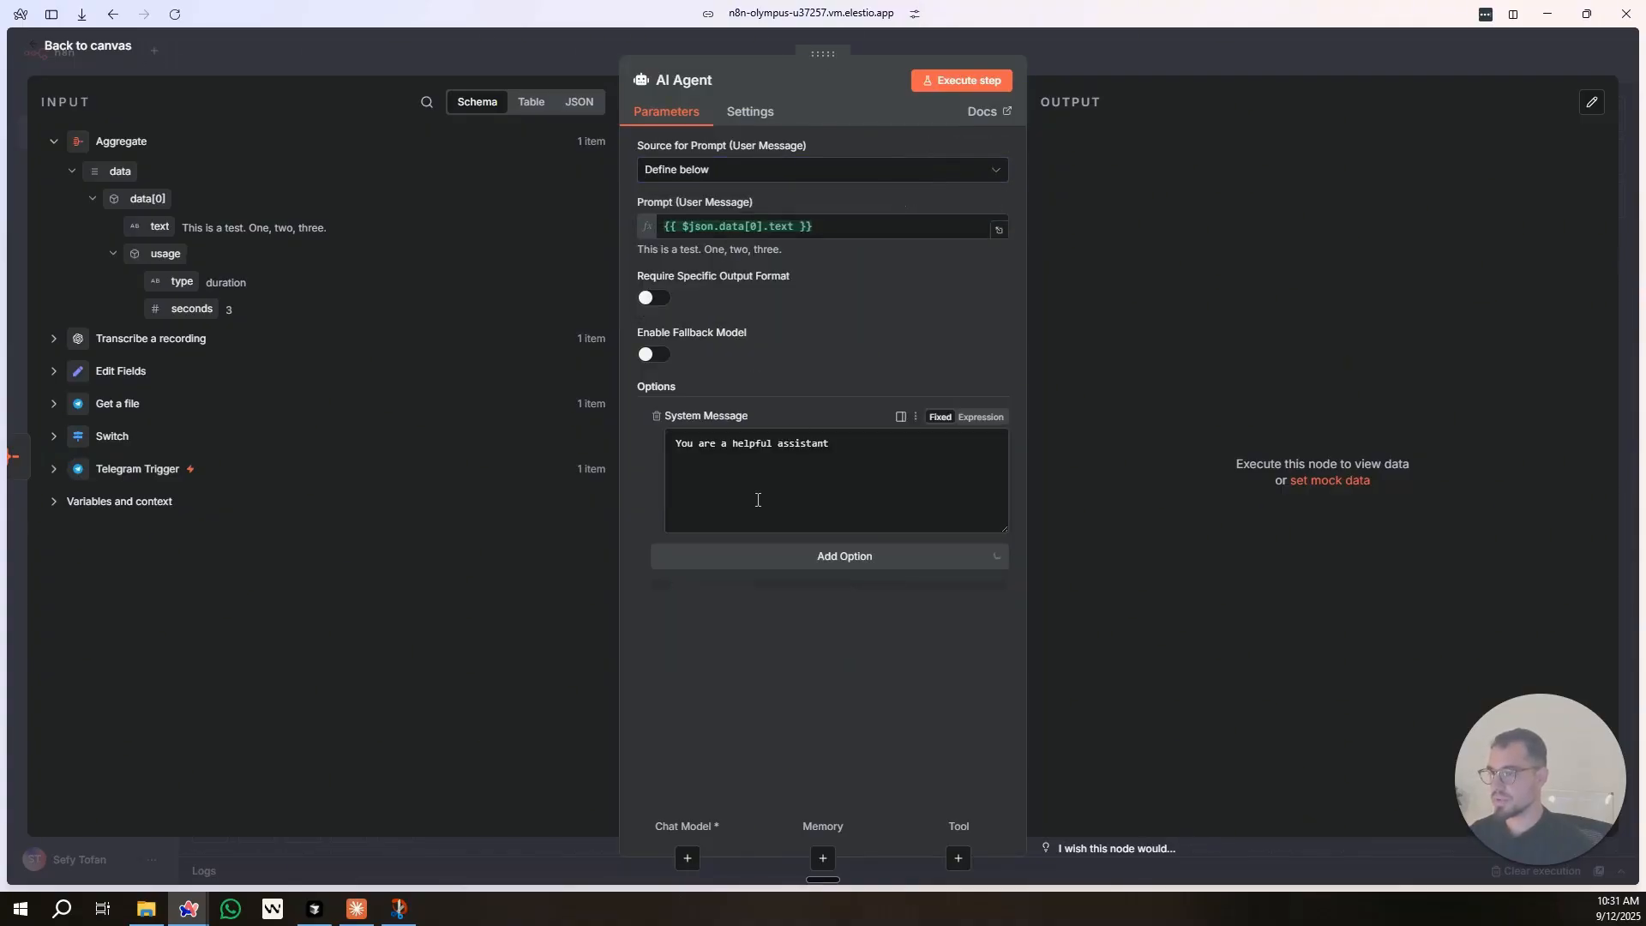
{"action": "left_click", "coordinate": [537, 66]}
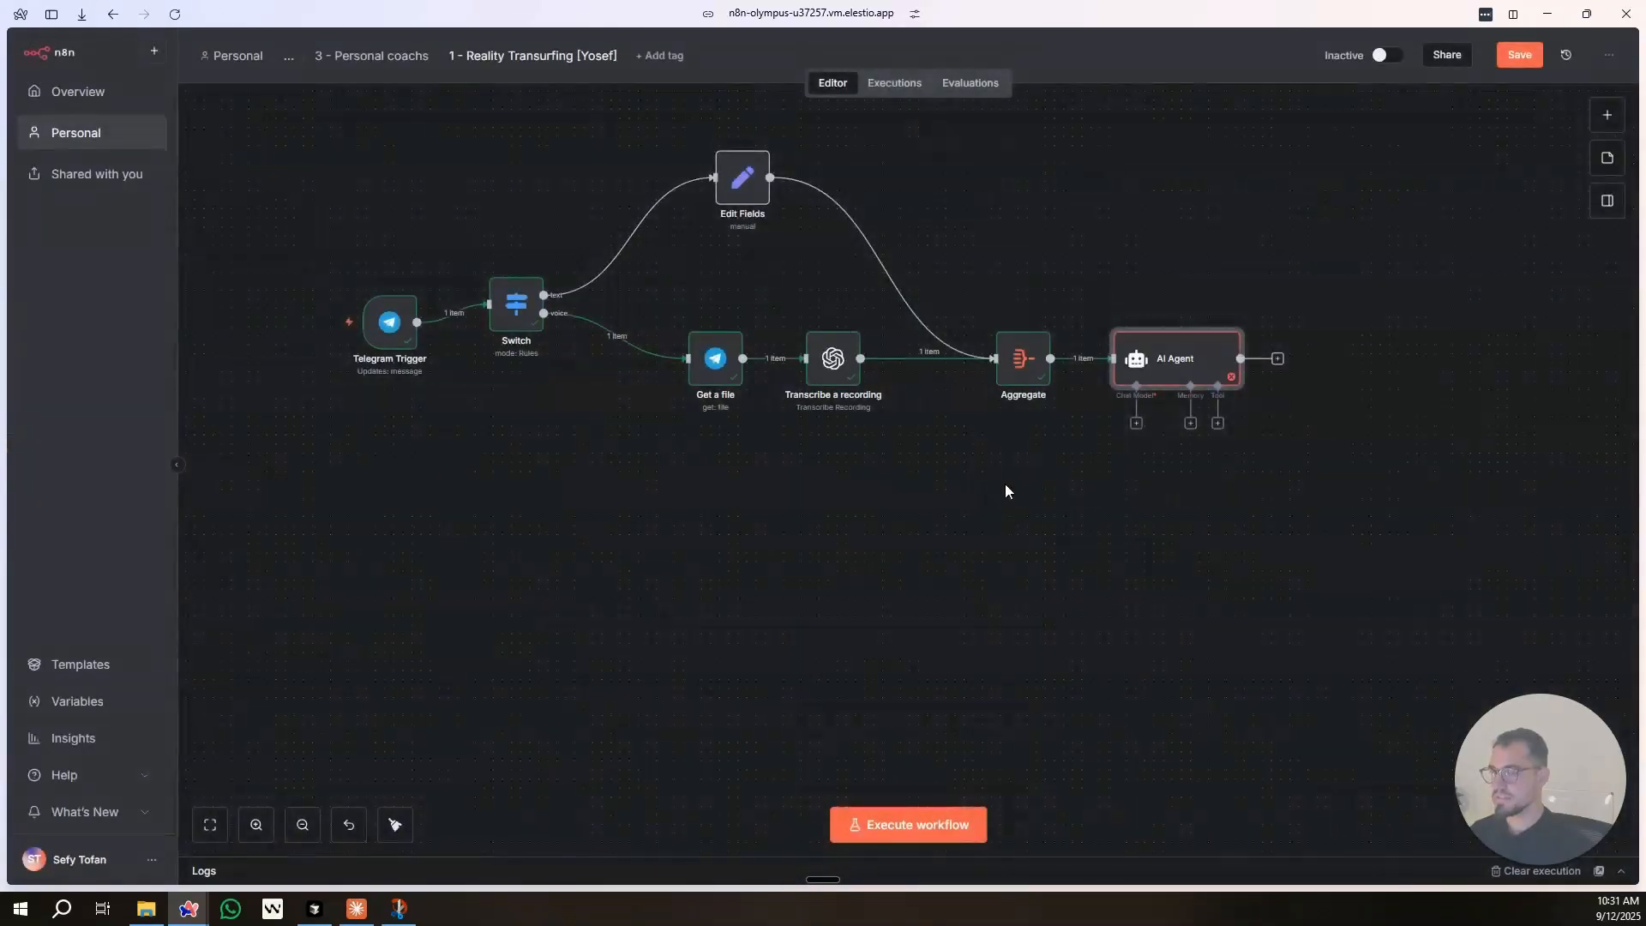
Move the AI Agent farther away from Aggregate and place the Telegram Trigger lower on the canvas than the Switch.
{"action": "left_click_drag", "start_coordinate": [1199, 365], "coordinate": [1262, 364]}
{"action": "left_click", "coordinate": [1180, 473]}
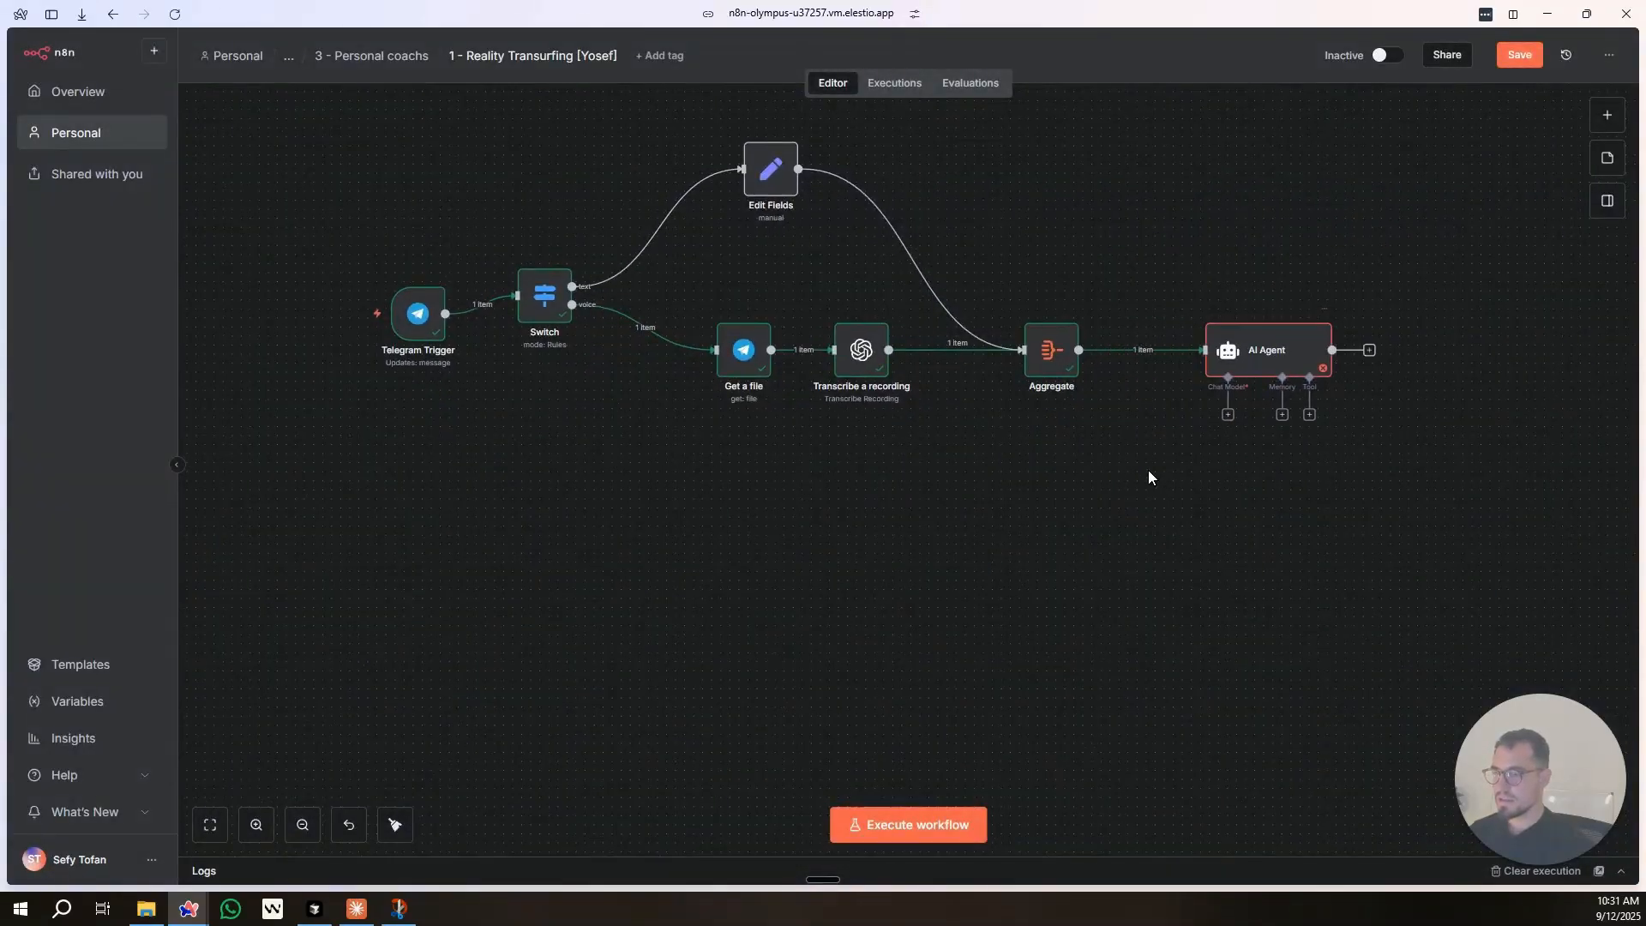
{"action": "scroll", "coordinate": [1114, 463], "scroll_direction": "down", "scroll_amount": 2}
{"action": "left_click_drag", "start_coordinate": [504, 265], "coordinate": [473, 352]}
{"action": "left_click", "coordinate": [1031, 443]}
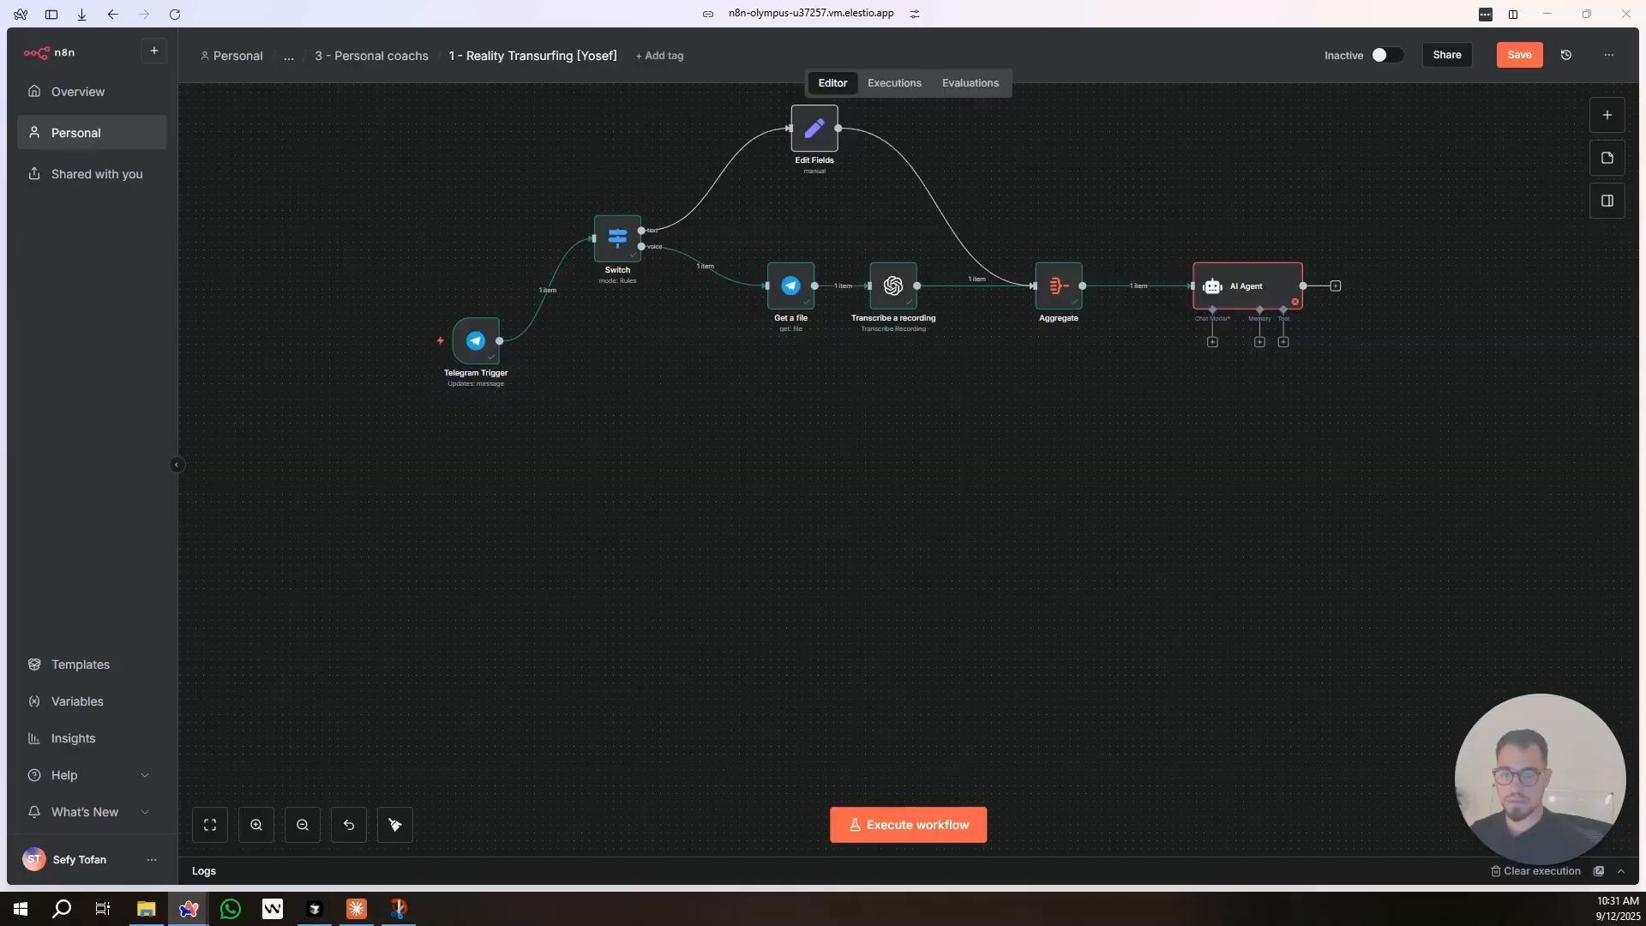
Switch to Claude and review the field lists of the RT Coach Memories and RT User Patterns tables.
{"action": "key", "text": "alt+Tab"}
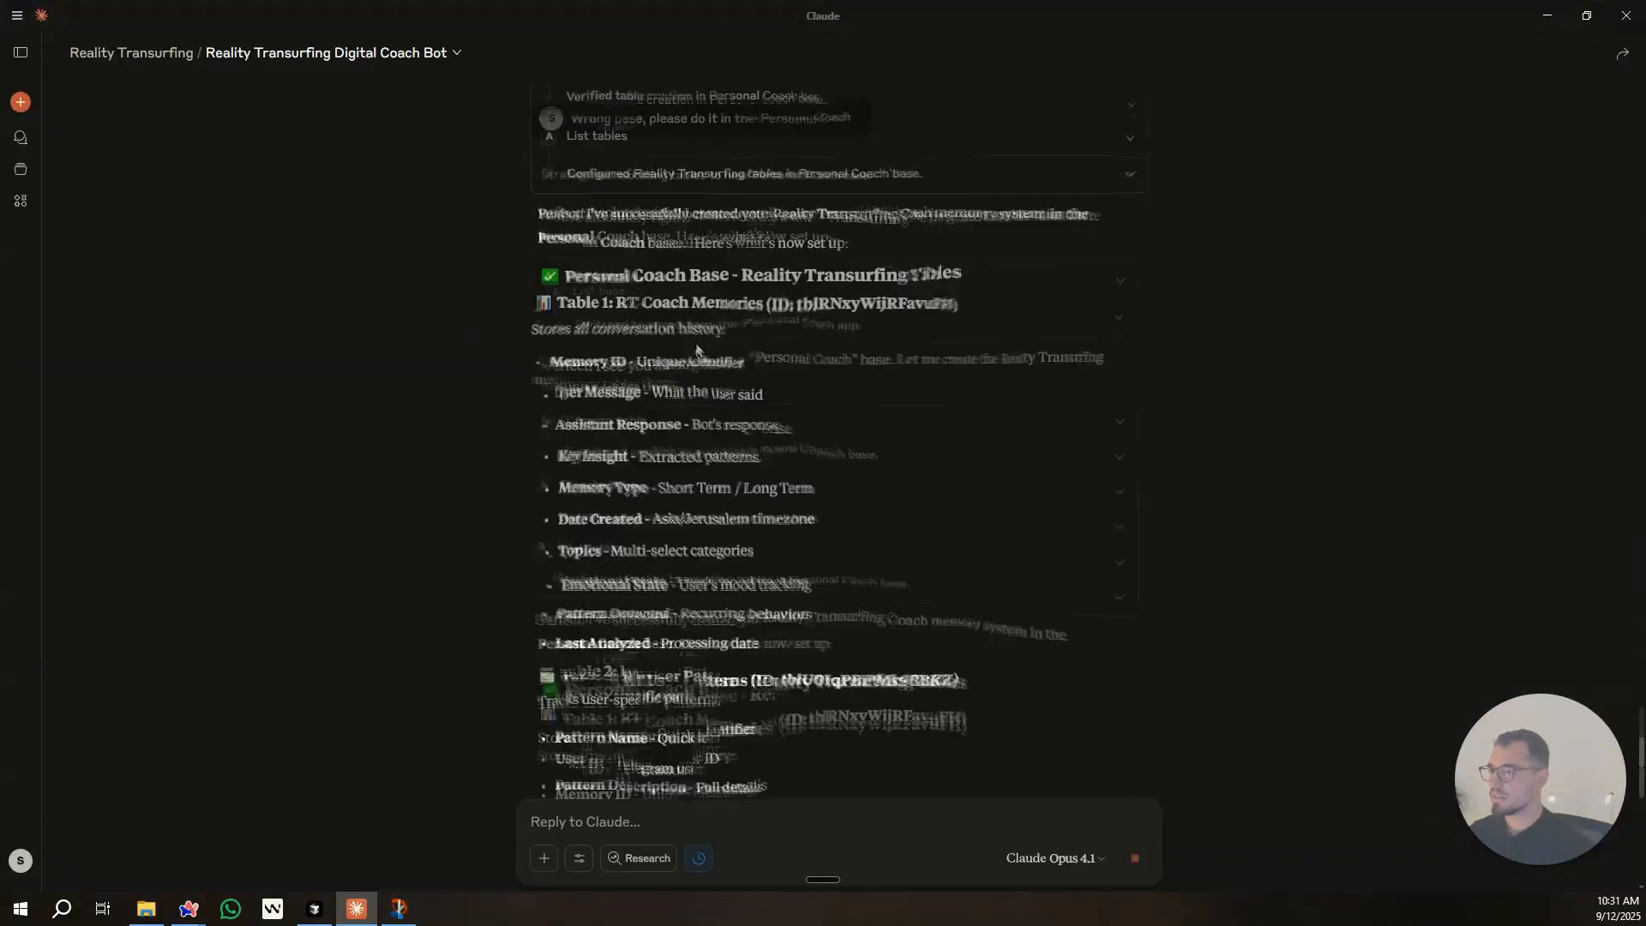
{"action": "scroll", "coordinate": [650, 490], "scroll_direction": "down", "scroll_amount": 12}
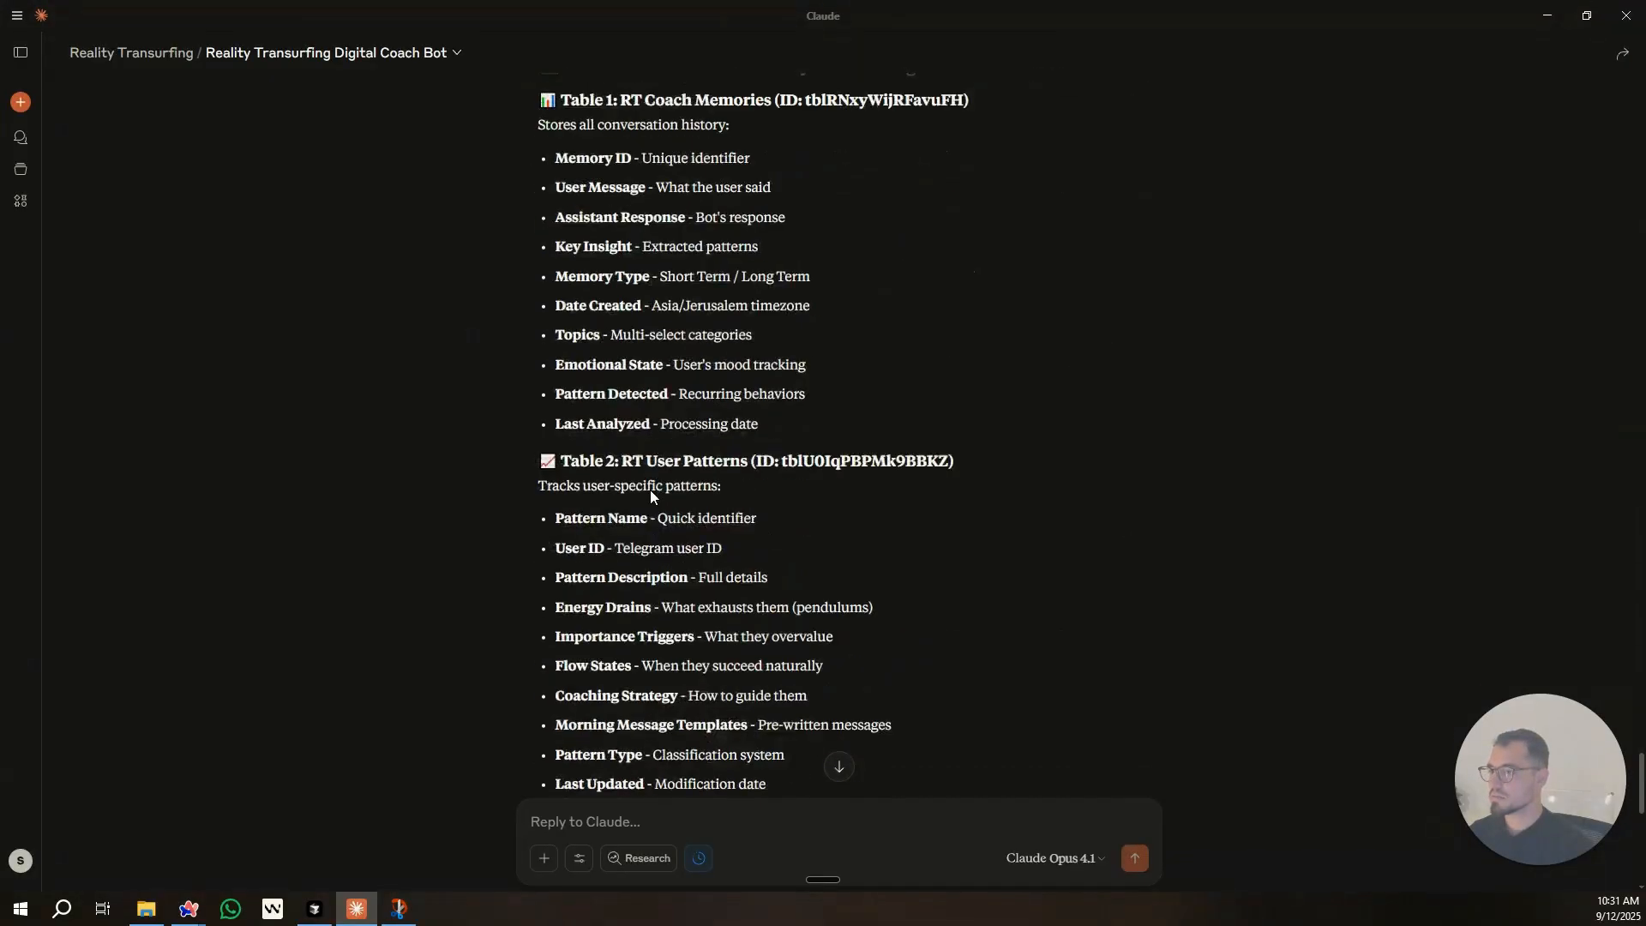
{"action": "scroll", "coordinate": [631, 379], "scroll_direction": "down", "scroll_amount": 3}
{"action": "scroll", "coordinate": [636, 395], "scroll_direction": "up", "scroll_amount": 10}
{"action": "scroll", "coordinate": [643, 378], "scroll_direction": "down", "scroll_amount": 1}
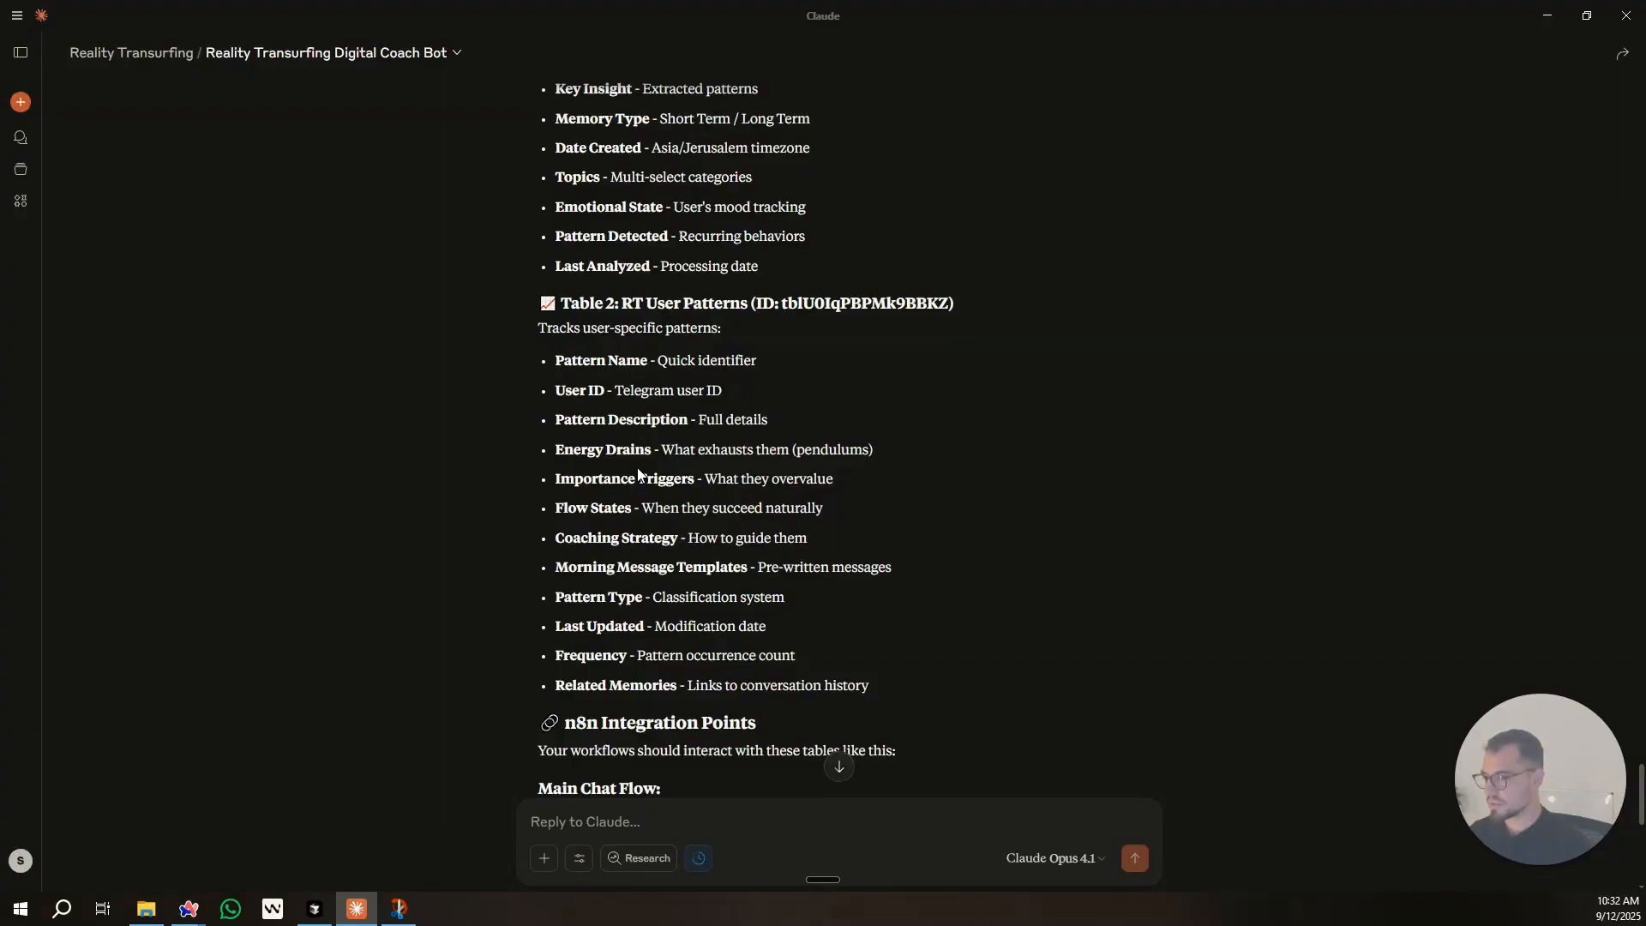
Recheck both Airtable table structures and read through the n8n integration points and follow-up offers in Claude's reply.
{"action": "scroll", "coordinate": [616, 470], "scroll_direction": "down", "scroll_amount": 1}
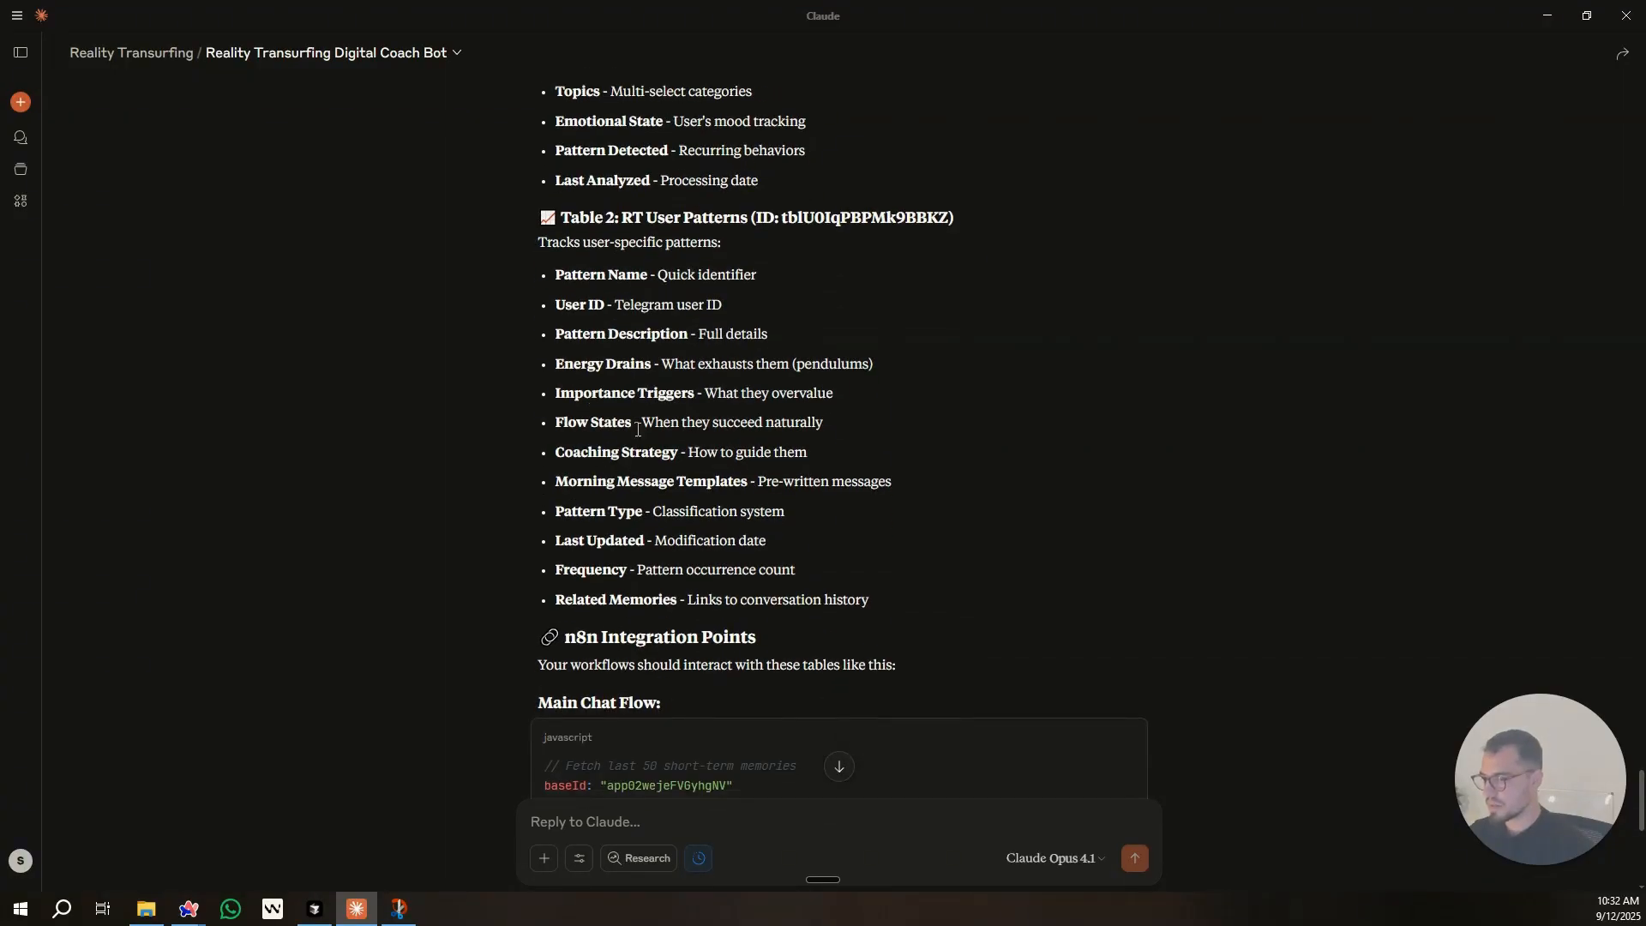
{"action": "scroll", "coordinate": [686, 436], "scroll_direction": "up", "scroll_amount": 5}
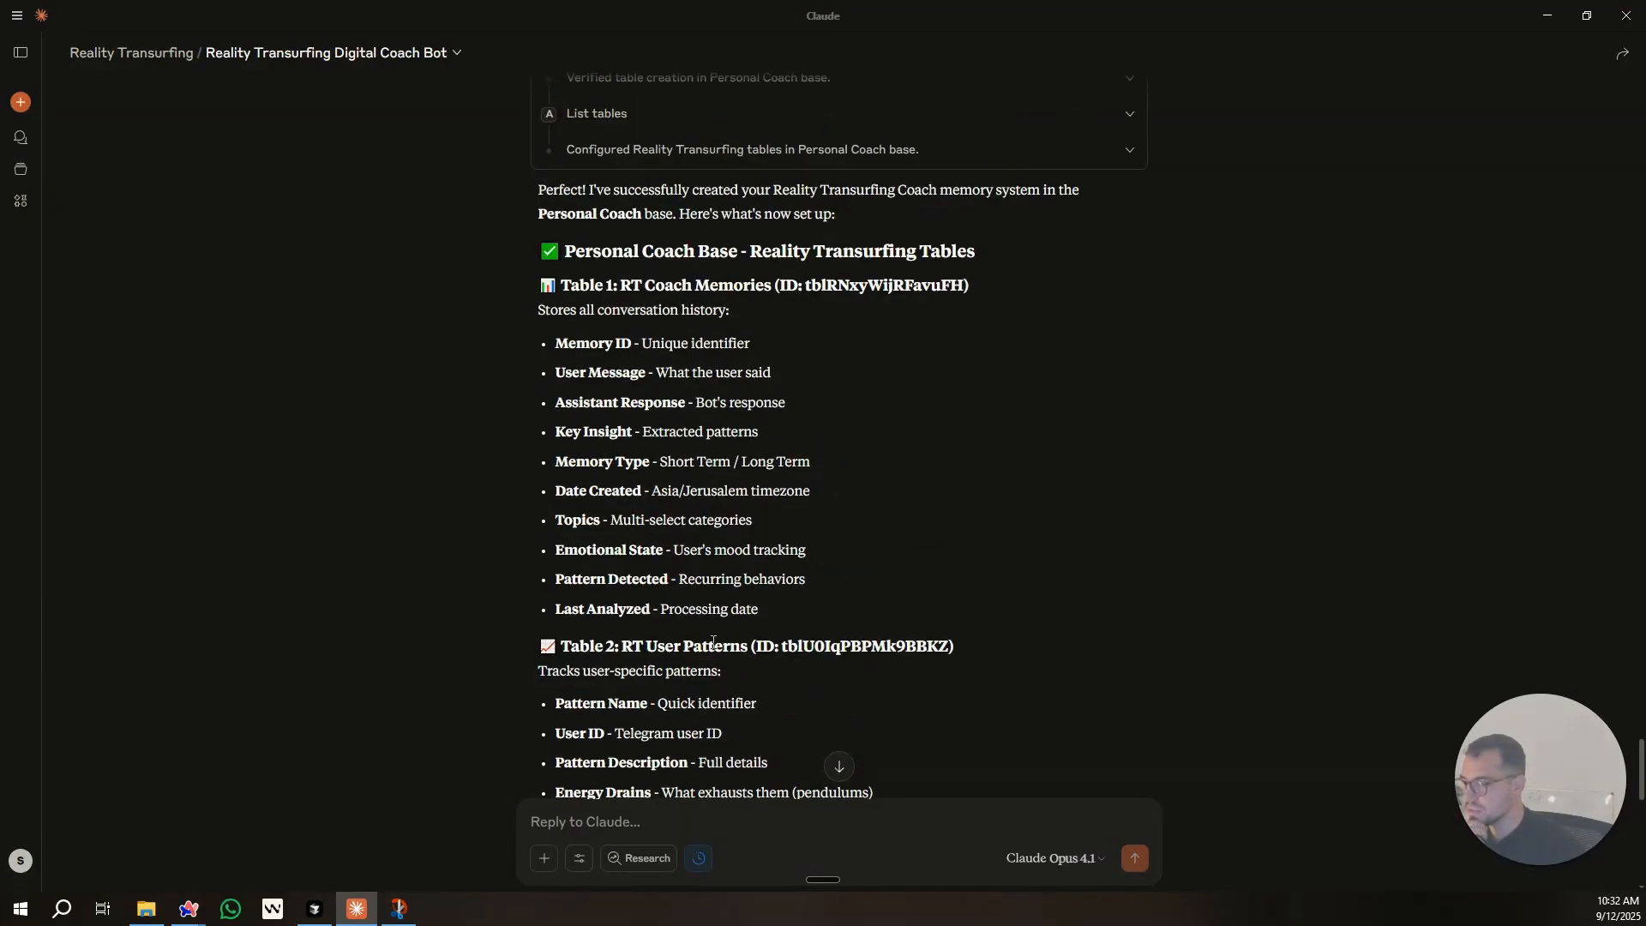
{"action": "left_click_drag", "start_coordinate": [621, 285], "coordinate": [755, 287]}
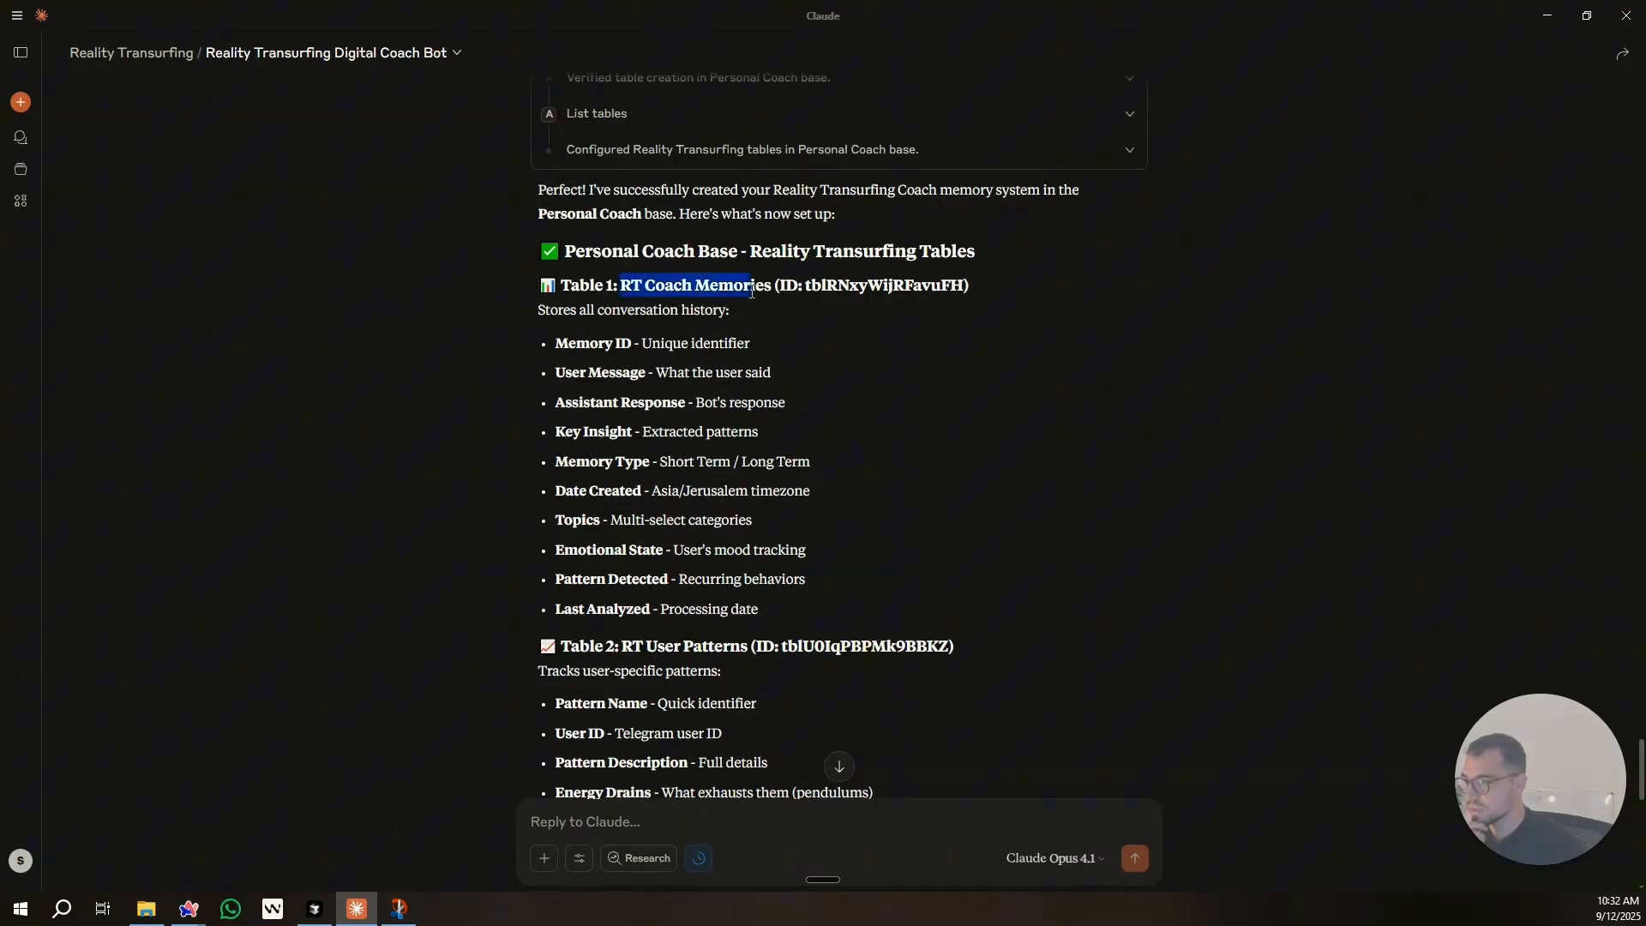
{"action": "left_click", "coordinate": [742, 288]}
{"action": "scroll", "coordinate": [668, 304], "scroll_direction": "down", "scroll_amount": 1}
{"action": "scroll", "coordinate": [668, 304], "scroll_direction": "down", "scroll_amount": 9}
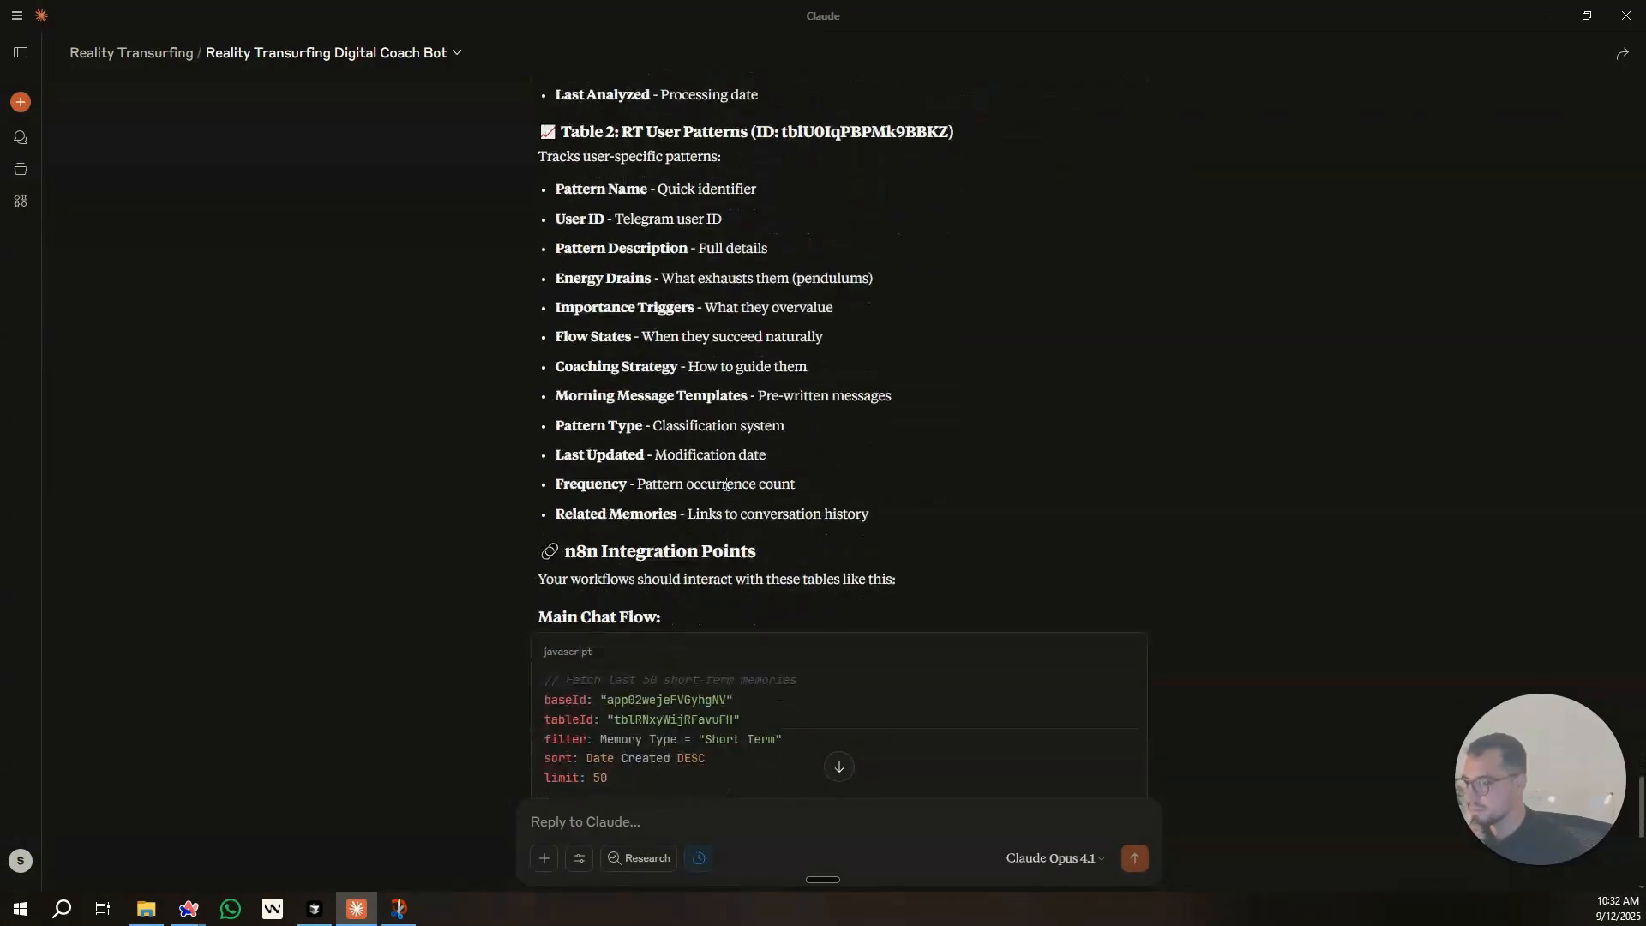
{"action": "scroll", "coordinate": [703, 361], "scroll_direction": "up", "scroll_amount": 5}
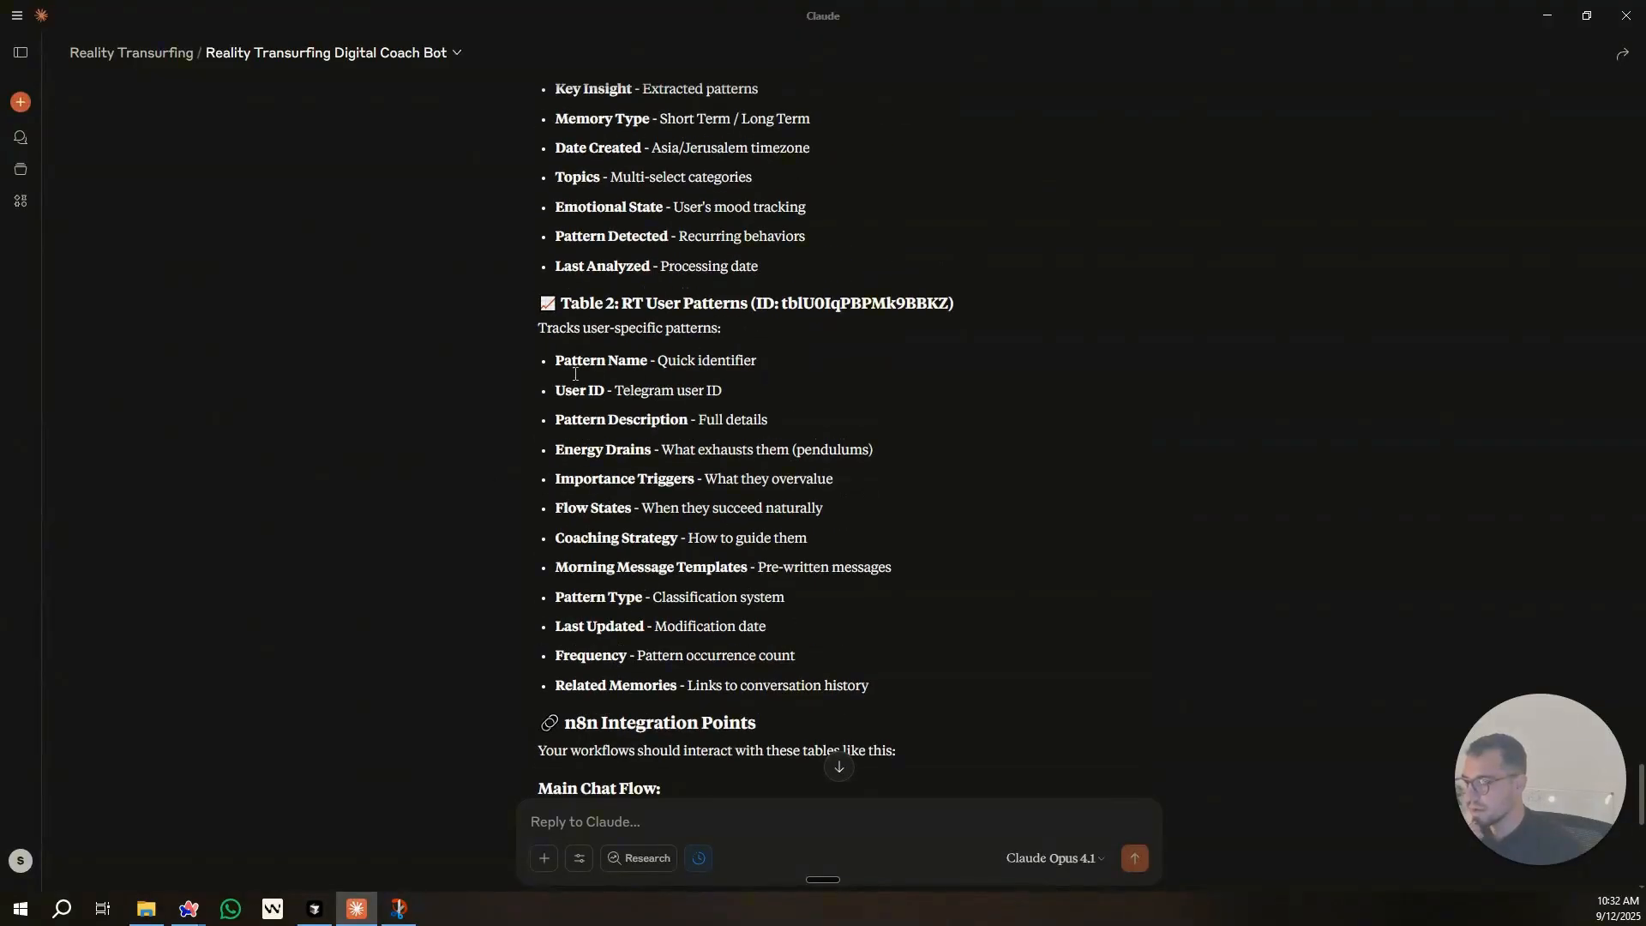
{"action": "scroll", "coordinate": [664, 501], "scroll_direction": "down", "scroll_amount": 9}
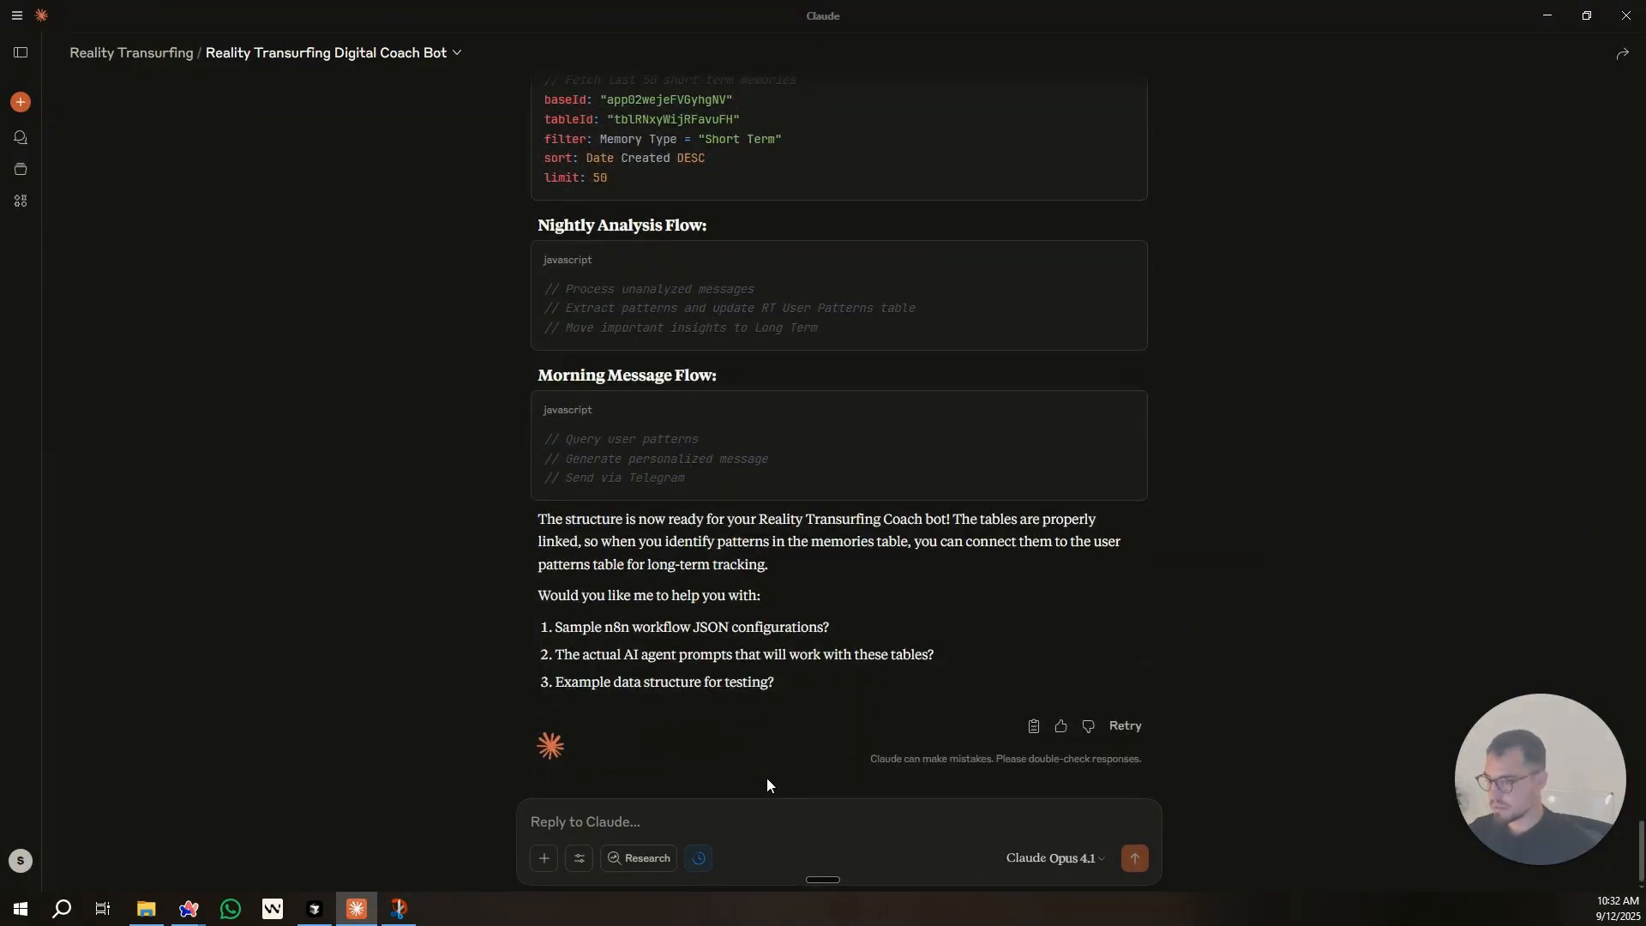
Ask Claude to also create the long term memories table, so that there are three tables.
{"action": "type", "text": "Great can you also create the long term memories, so we will have those 3 tables?"}
{"action": "key", "text": "Return"}
Switch back to n8n and add an Airtable Search records node branching from the Telegram Trigger.
{"action": "key", "text": "alt+Tab"}
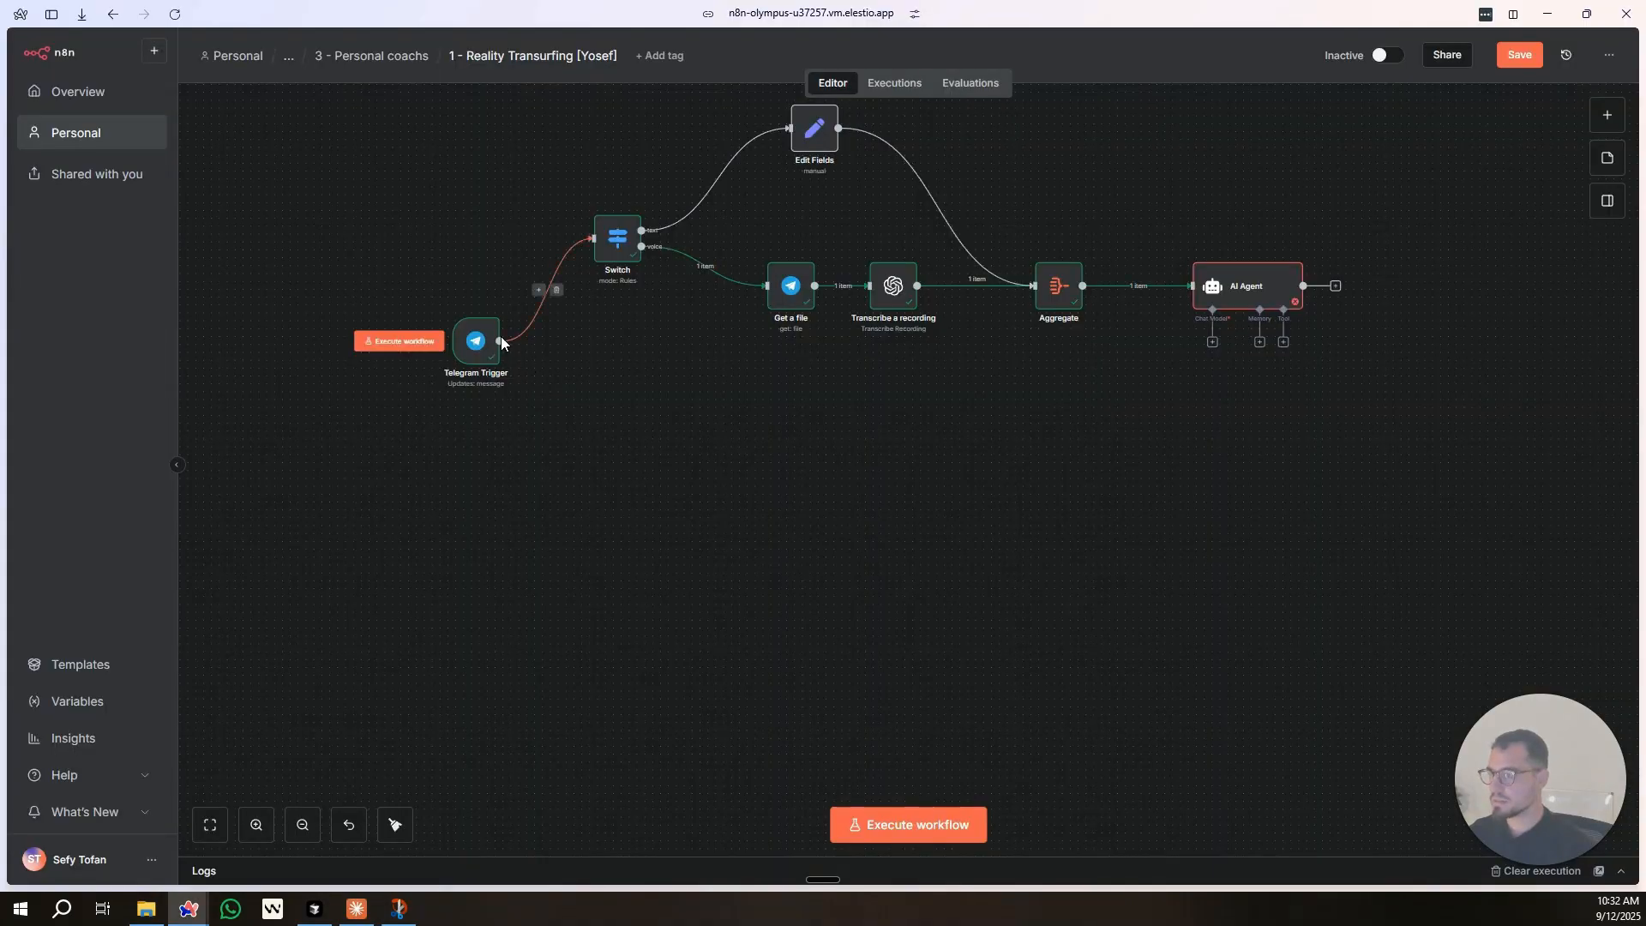
{"action": "left_click", "coordinate": [500, 341]}
{"action": "type", "text": "airtab"}
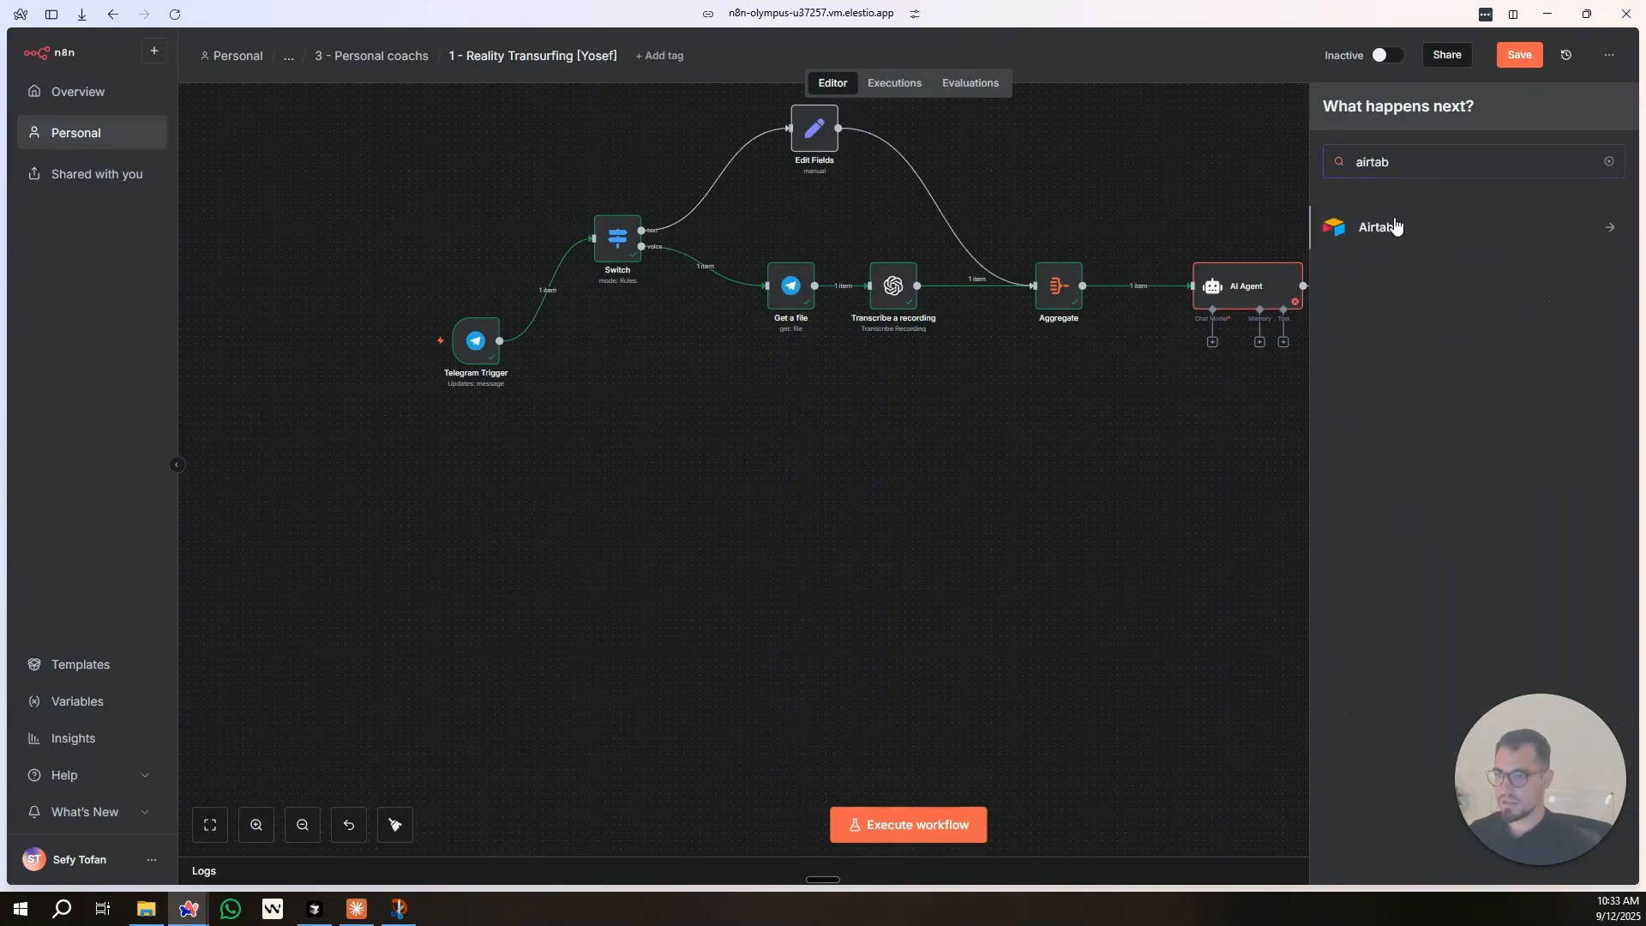
{"action": "left_click", "coordinate": [1395, 226]}
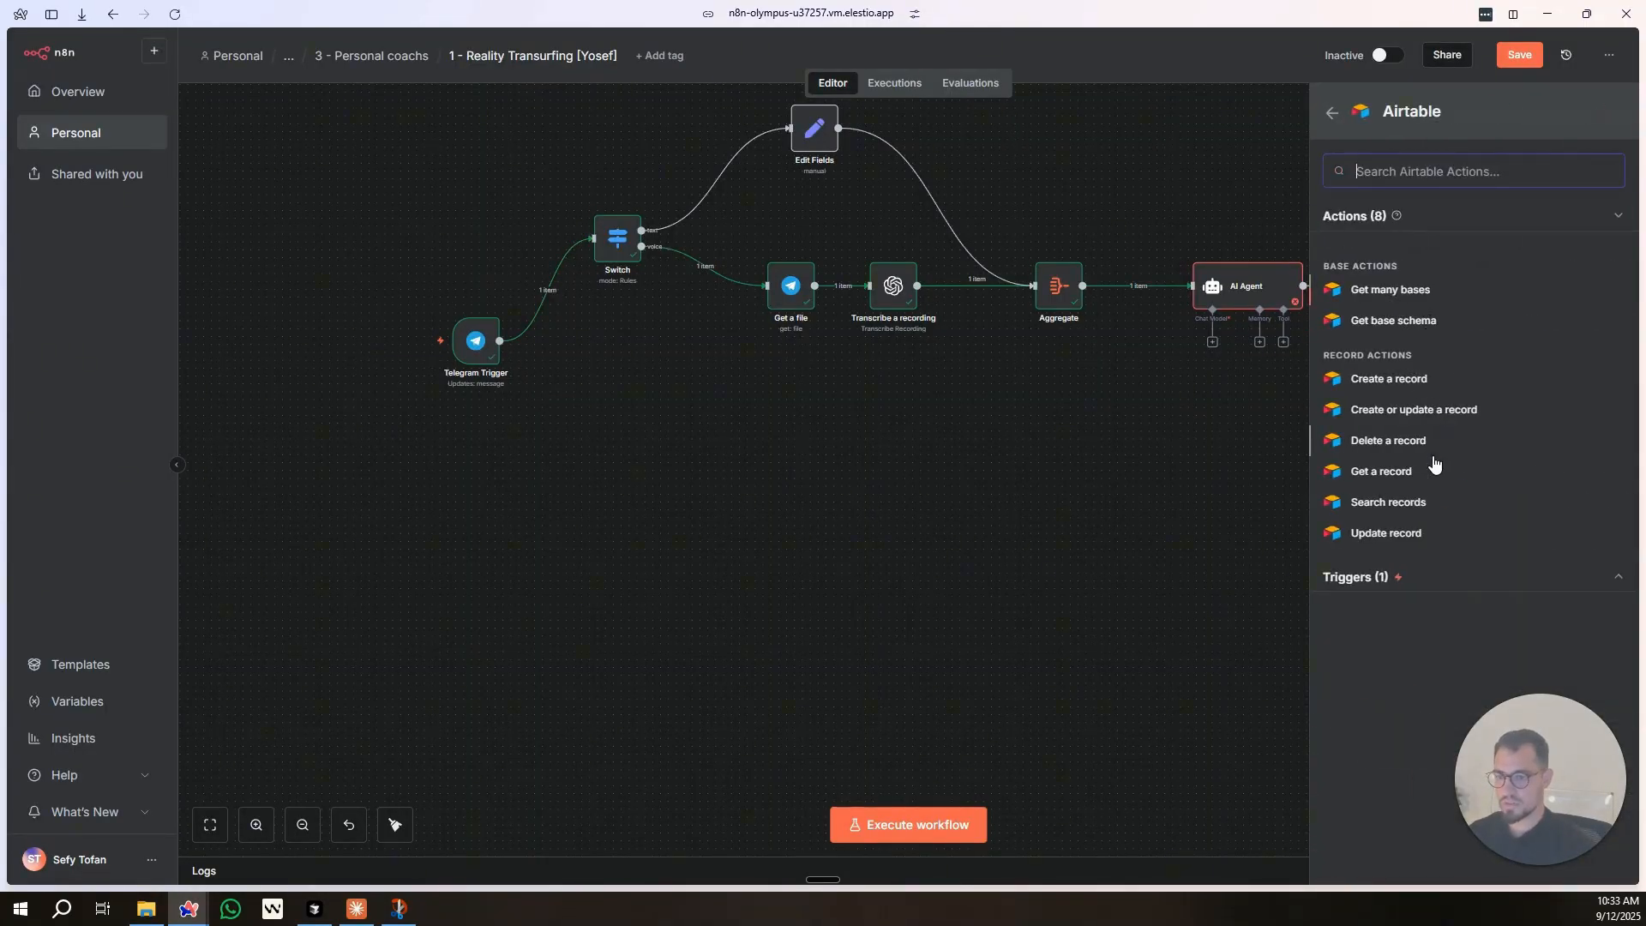
{"action": "left_click", "coordinate": [1408, 504]}
Assign the All Personal Bases credential to the Search records node and check its connection.
{"action": "left_click", "coordinate": [753, 166]}
{"action": "scroll", "coordinate": [746, 223], "scroll_direction": "down", "scroll_amount": 1}
{"action": "scroll", "coordinate": [737, 245], "scroll_direction": "up", "scroll_amount": 1}
{"action": "left_click", "coordinate": [734, 248]}
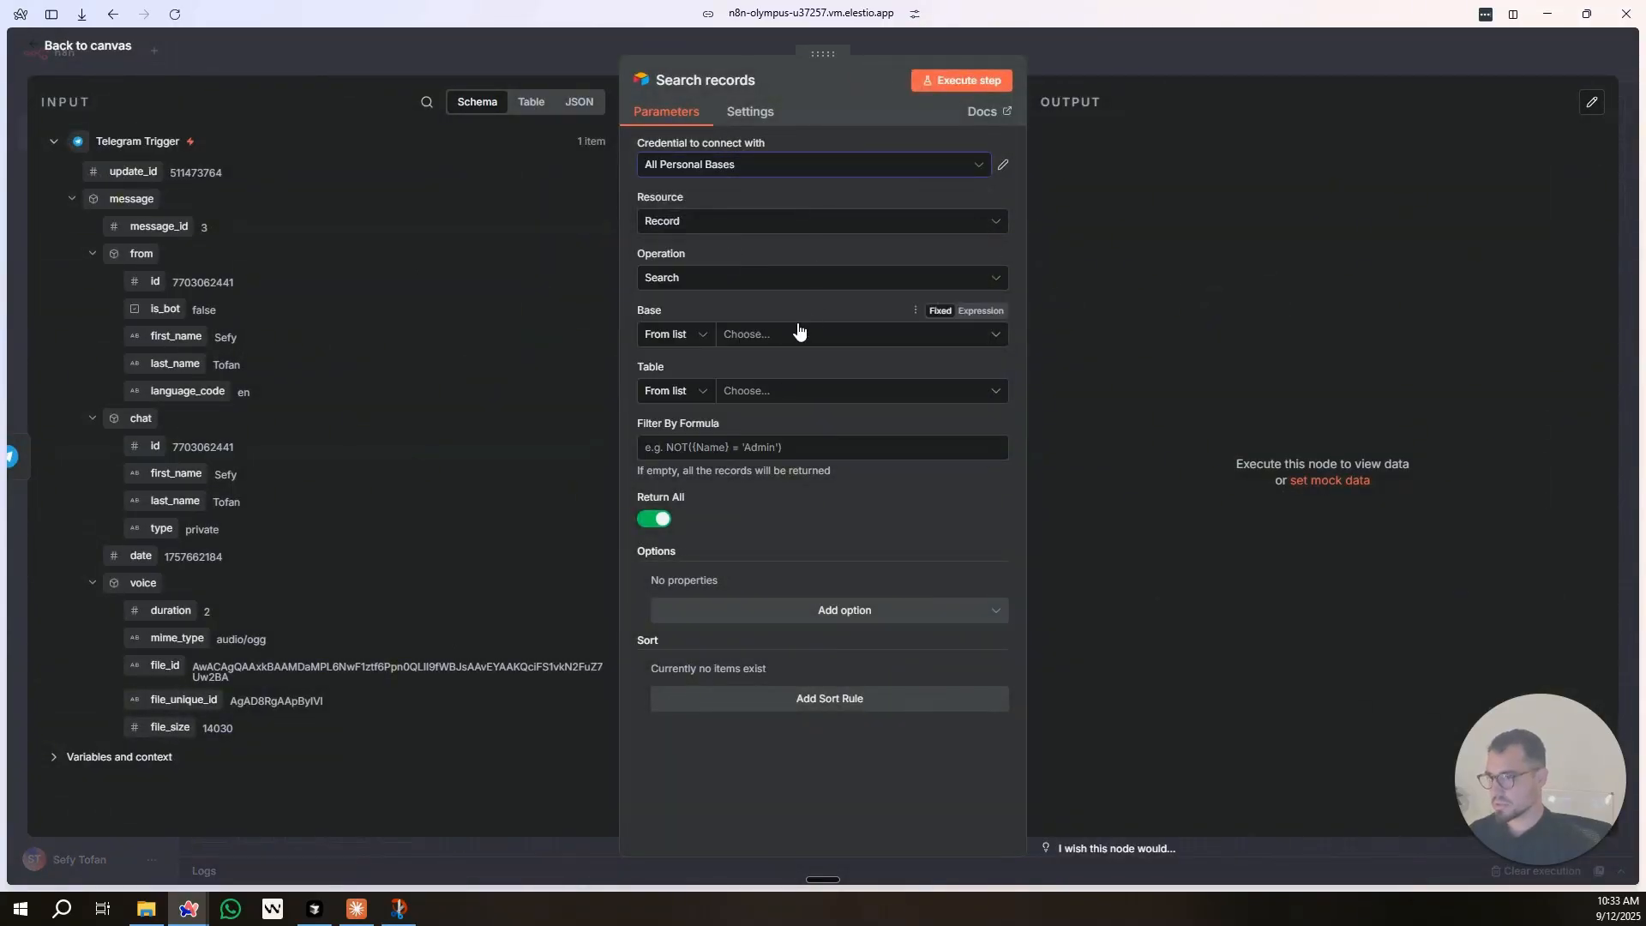
{"action": "left_click", "coordinate": [1002, 165]}
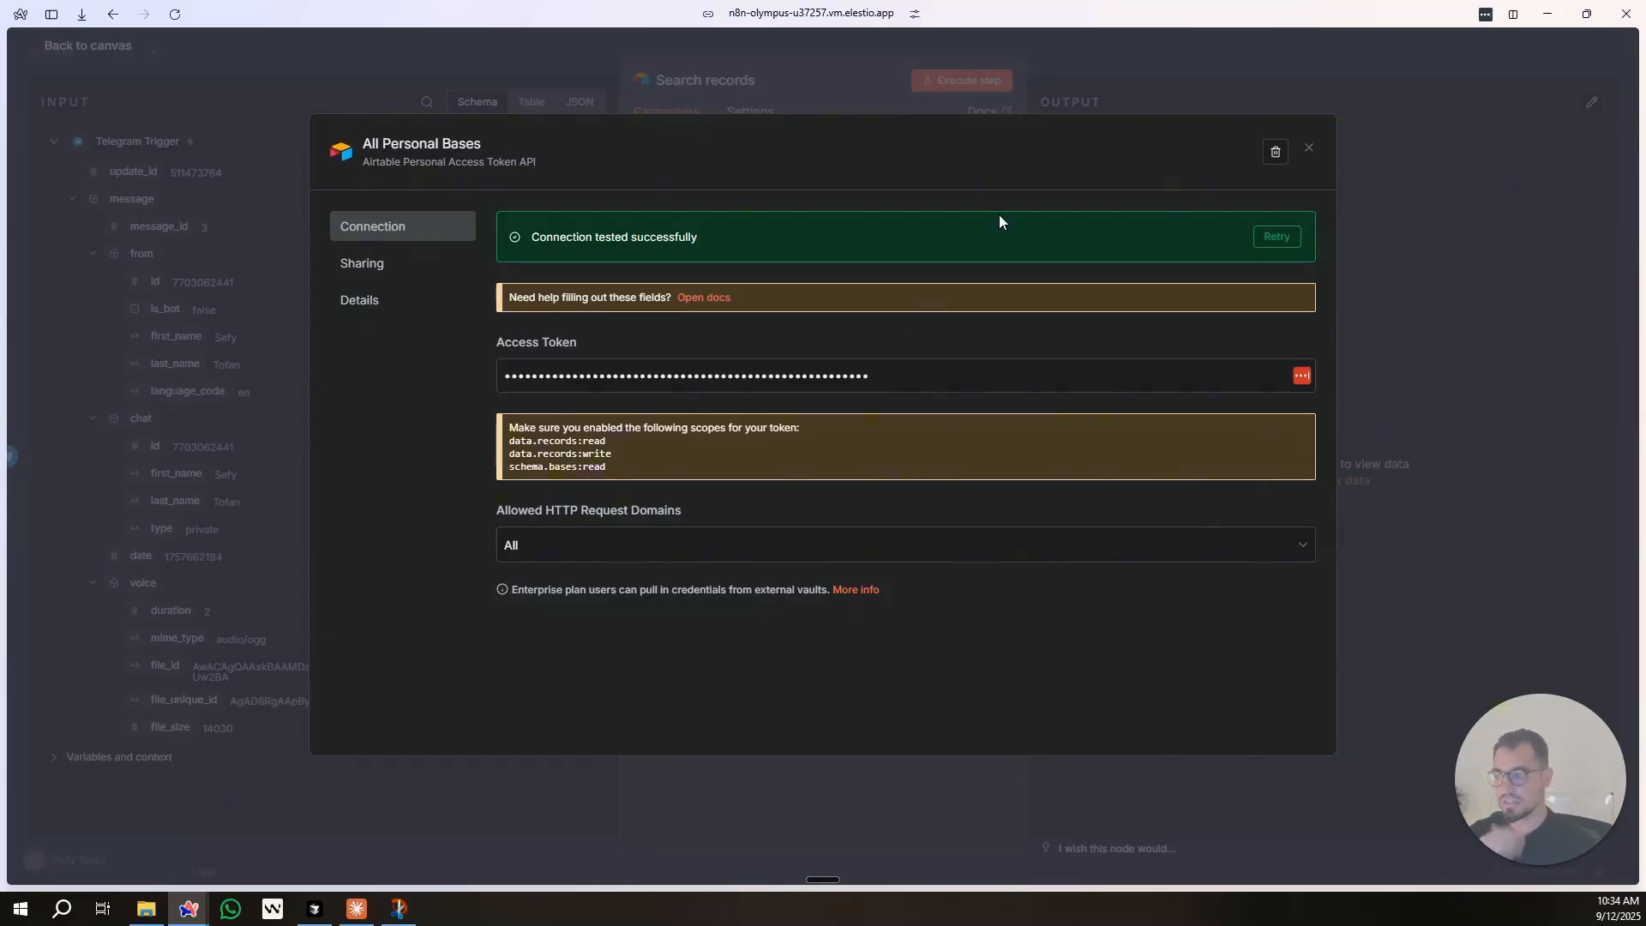
{"action": "left_click", "coordinate": [1310, 154]}
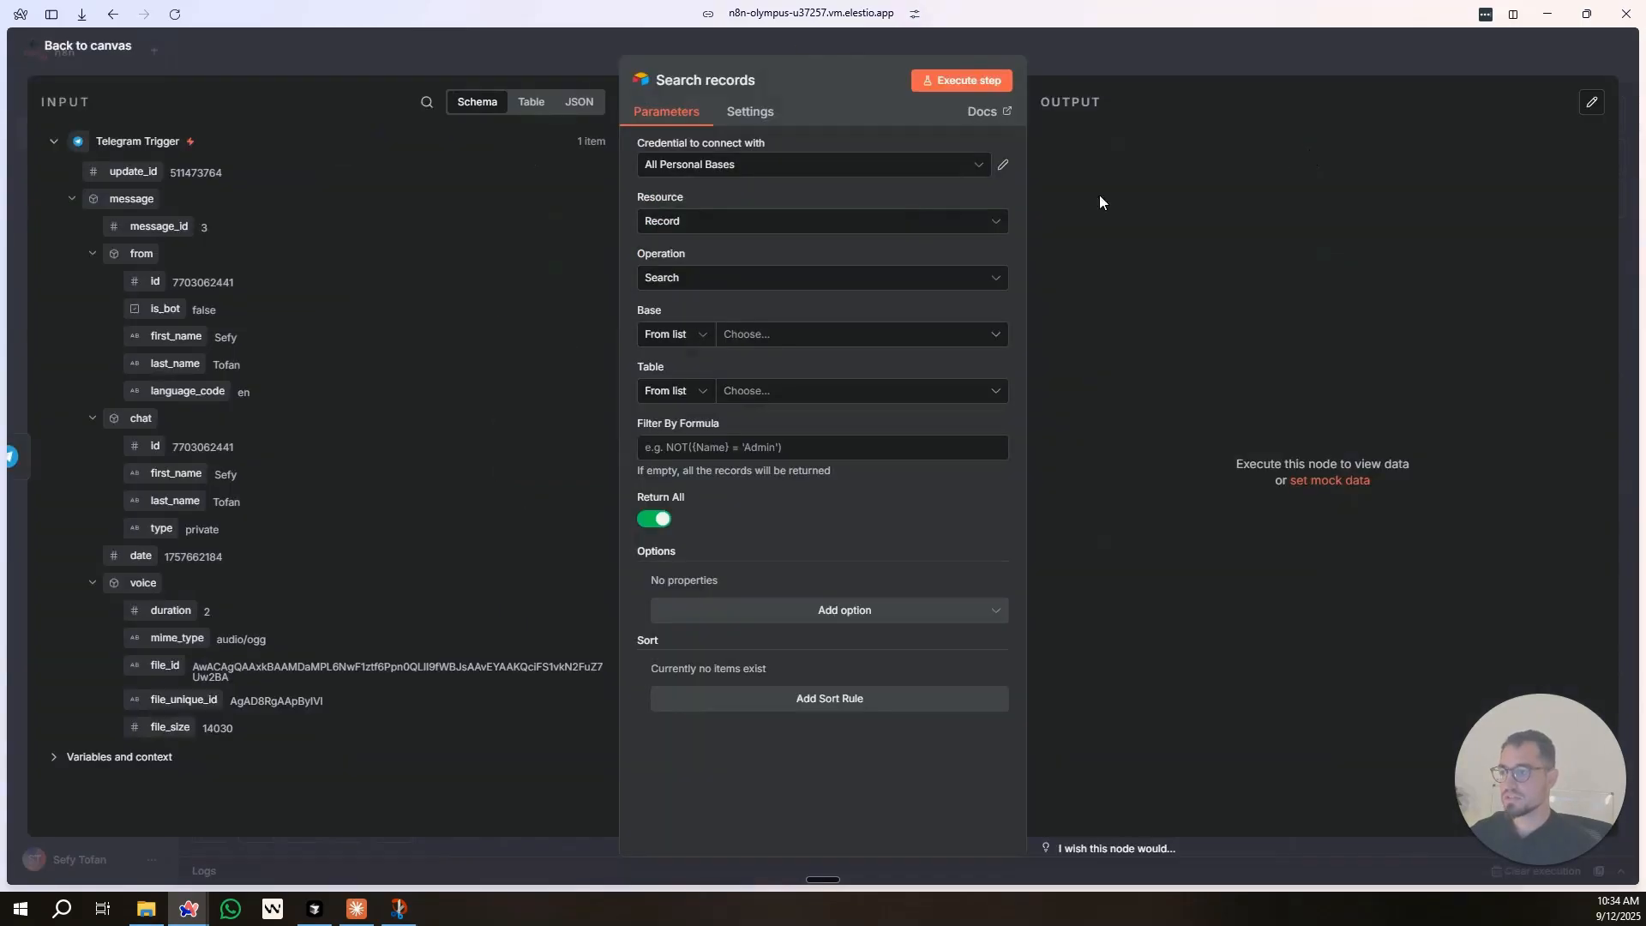
Point the search at the RT Coach Memories table of the Personal Coach base, with Return All off and a limit of 50.
{"action": "left_click", "coordinate": [803, 334]}
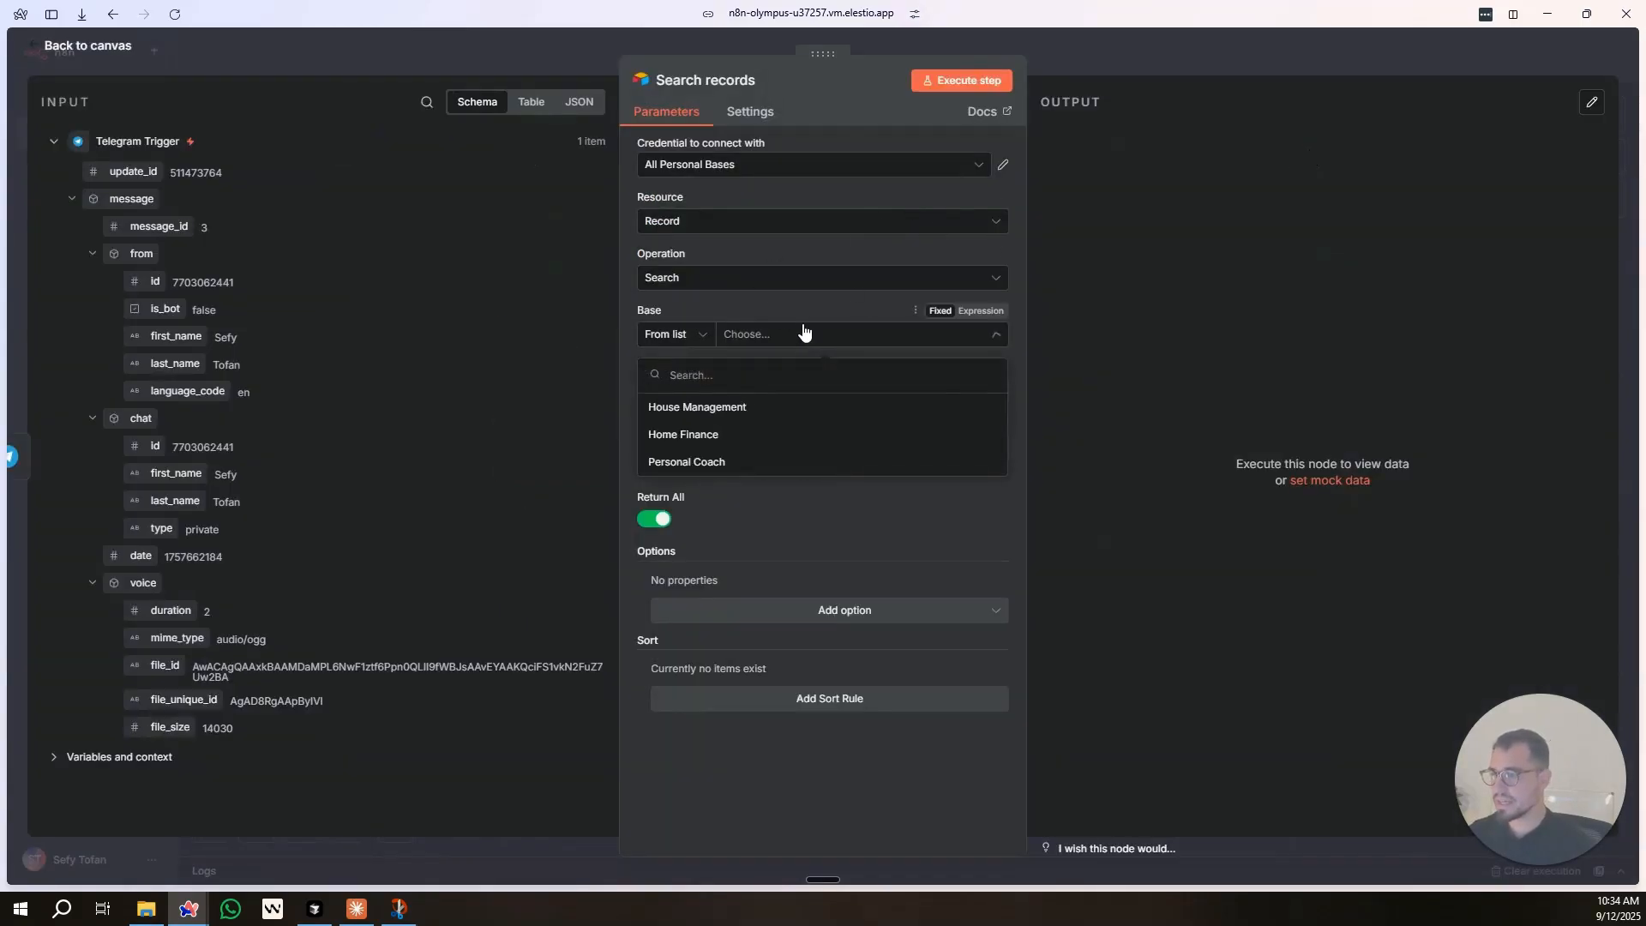
{"action": "left_click", "coordinate": [746, 462]}
{"action": "left_click", "coordinate": [786, 399]}
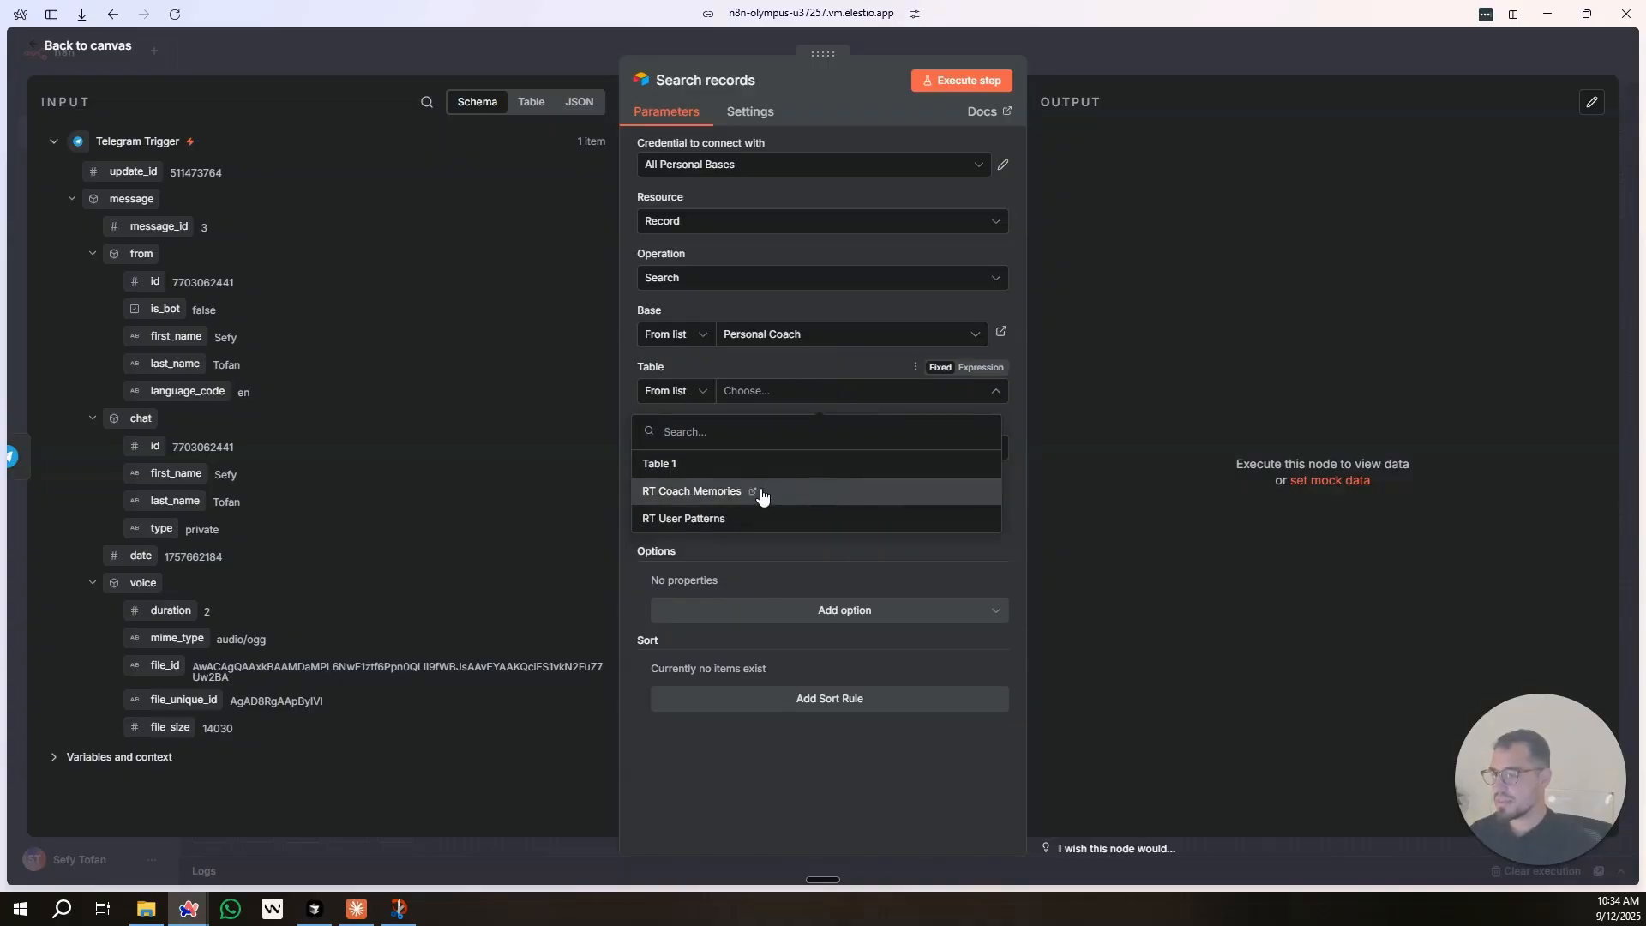
{"action": "left_click", "coordinate": [818, 495]}
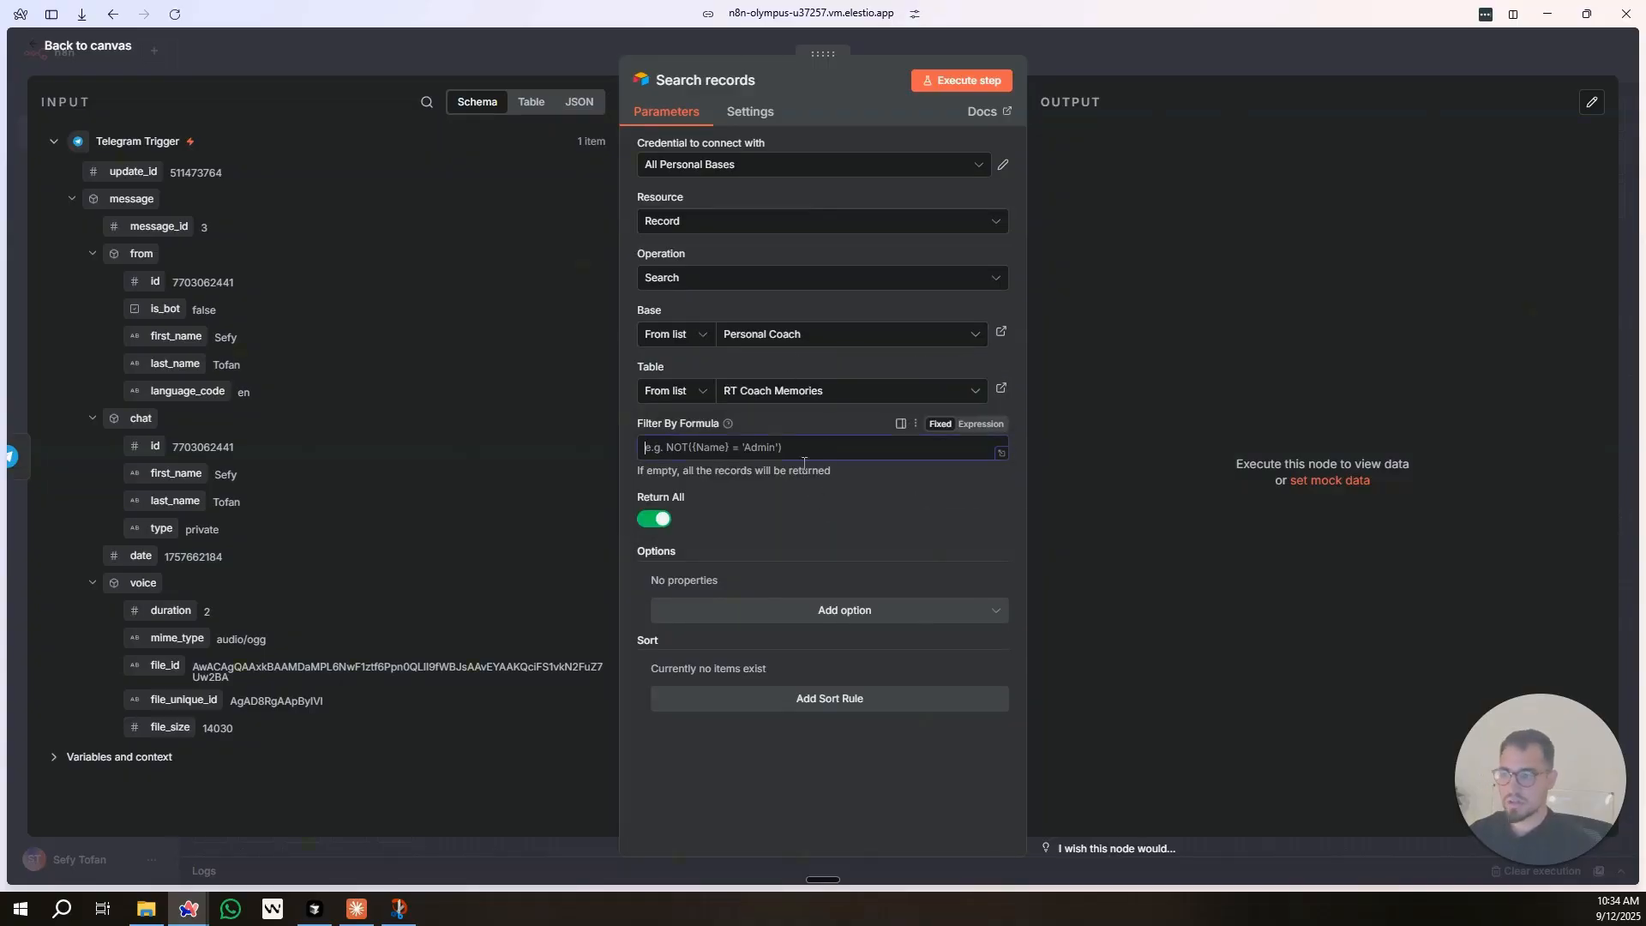
{"action": "left_click", "coordinate": [655, 519]}
{"action": "left_click_drag", "start_coordinate": [697, 569], "coordinate": [593, 578]}
{"action": "type", "text": "50"}
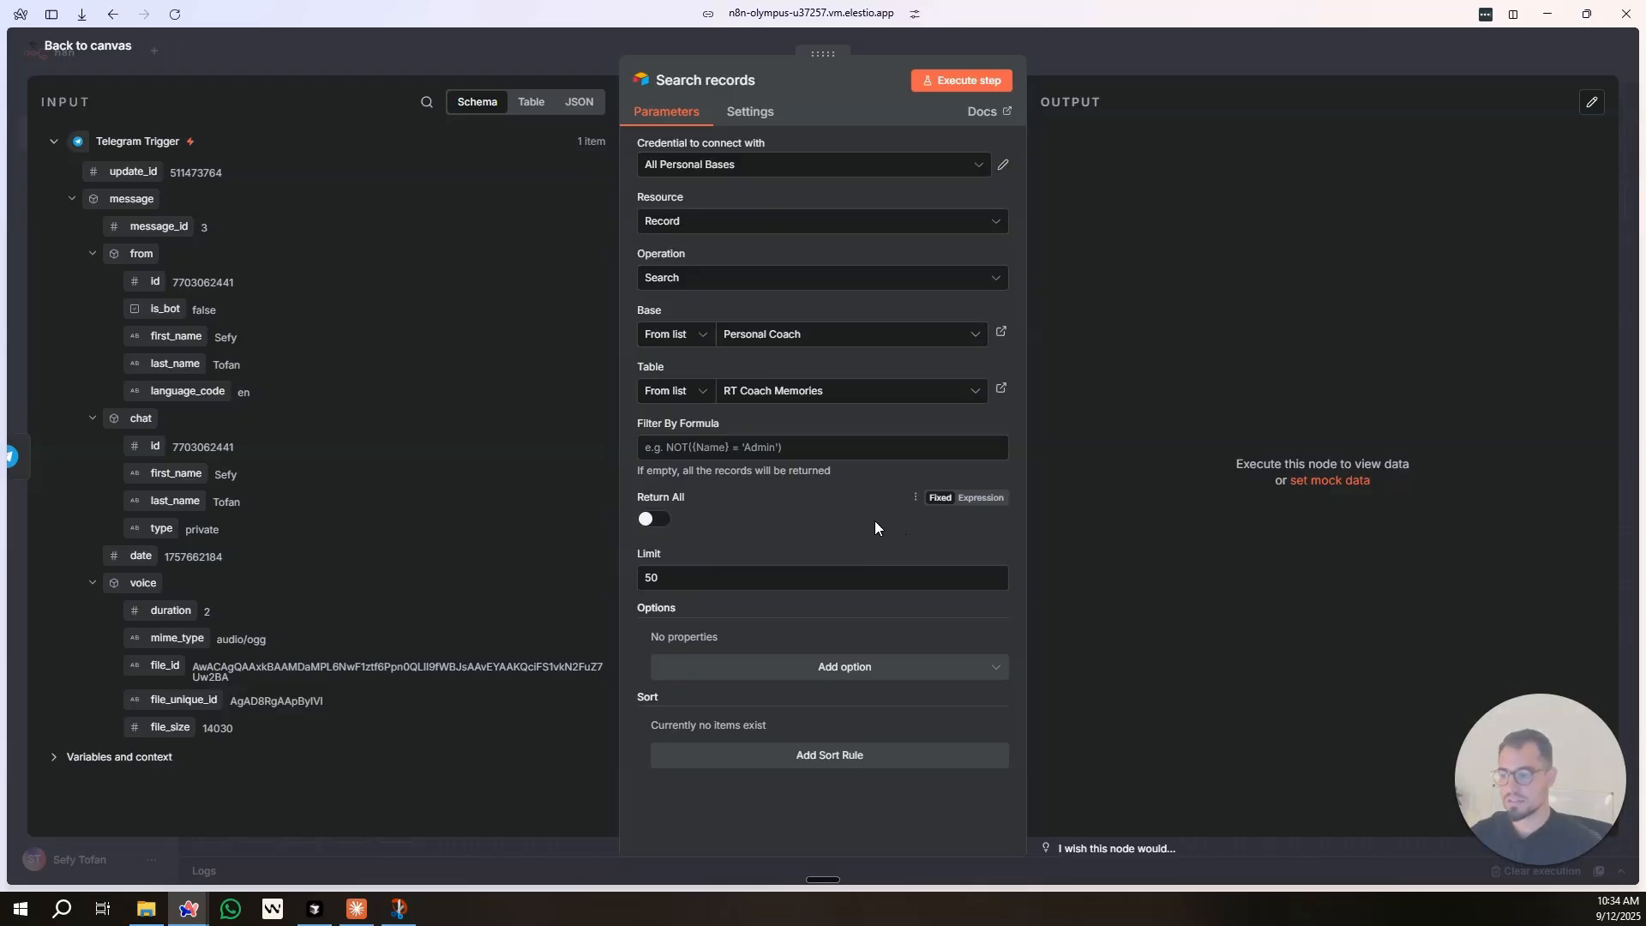
{"action": "left_click", "coordinate": [837, 757]}
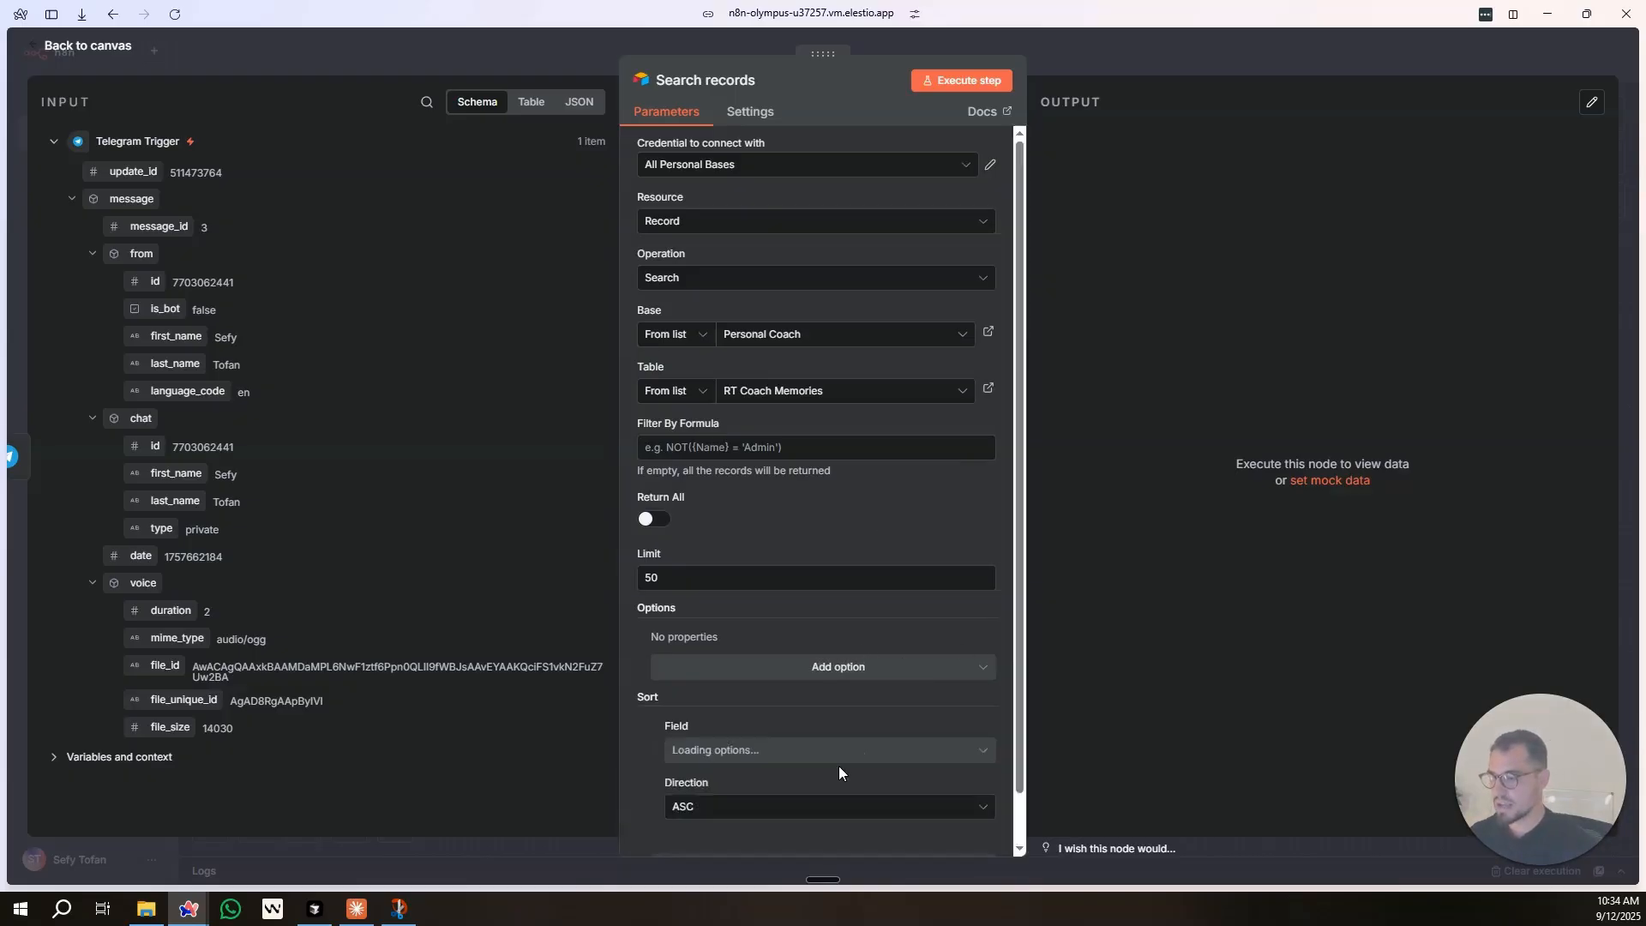
{"action": "scroll", "coordinate": [707, 661], "scroll_direction": "down", "scroll_amount": 1}
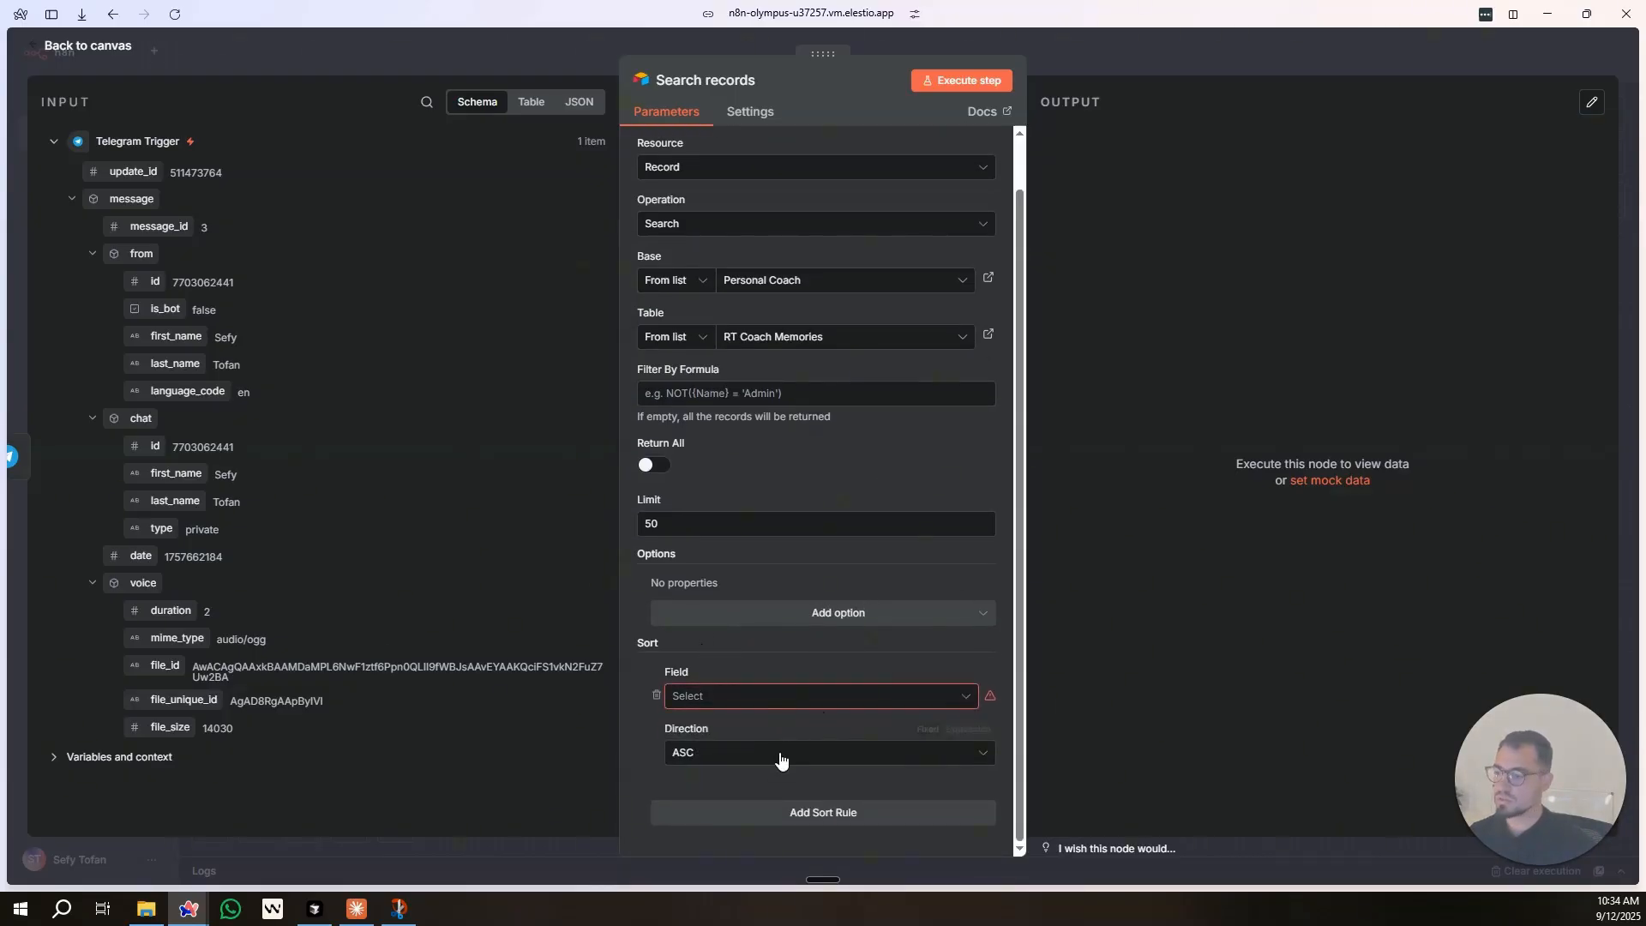
{"action": "left_click", "coordinate": [776, 752]}
{"action": "left_click", "coordinate": [788, 697]}
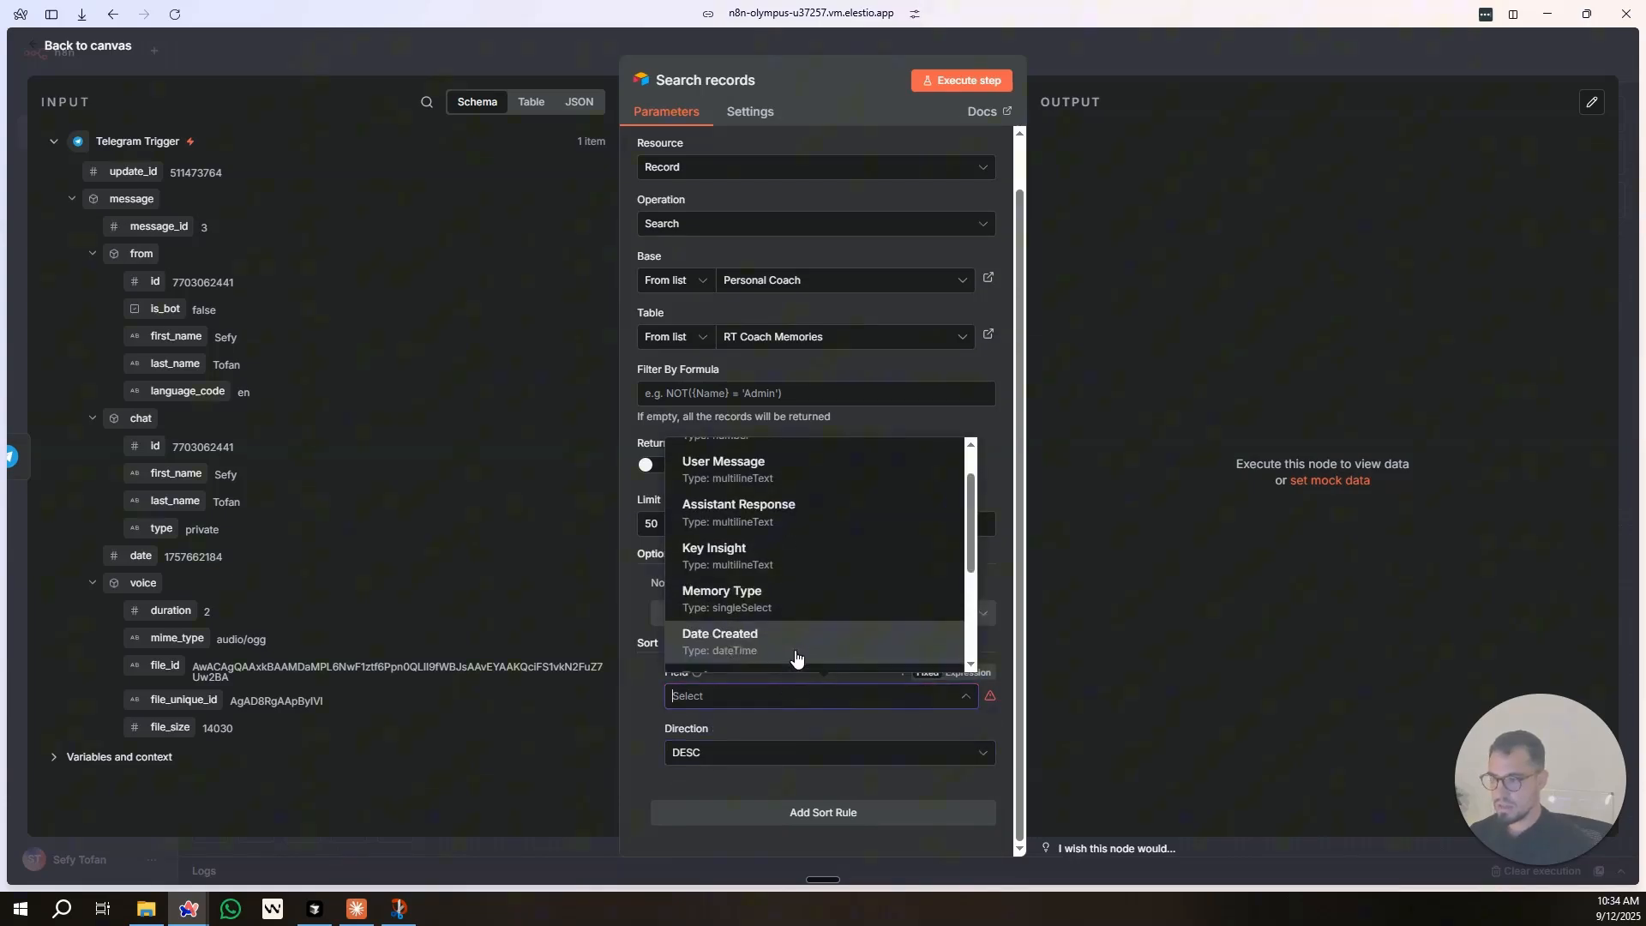
{"action": "scroll", "coordinate": [802, 579], "scroll_direction": "down", "scroll_amount": 3}
{"action": "scroll", "coordinate": [808, 581], "scroll_direction": "up", "scroll_amount": 1}
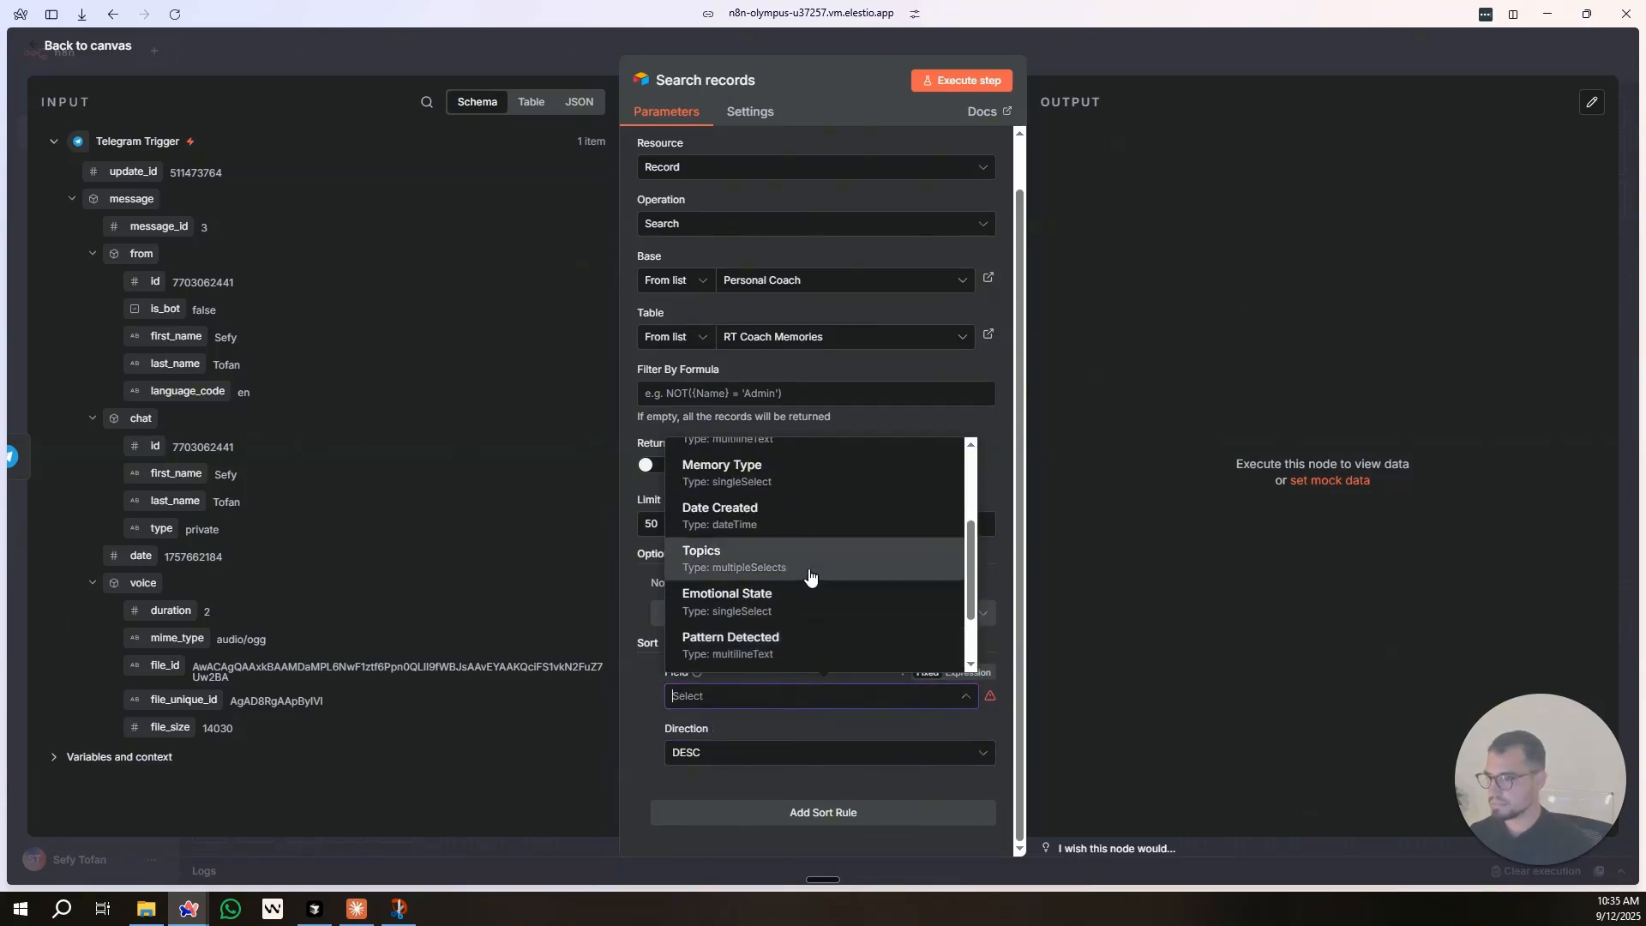
{"action": "left_click", "coordinate": [656, 696]}
Add a sort rule on Date Created in DESC direction, run the Search records node and return to the canvas.
{"action": "left_click", "coordinate": [754, 756]}
{"action": "left_click", "coordinate": [754, 752]}
{"action": "left_click", "coordinate": [753, 842]}
{"action": "left_click", "coordinate": [738, 697]}
{"action": "scroll", "coordinate": [789, 632], "scroll_direction": "down", "scroll_amount": 1}
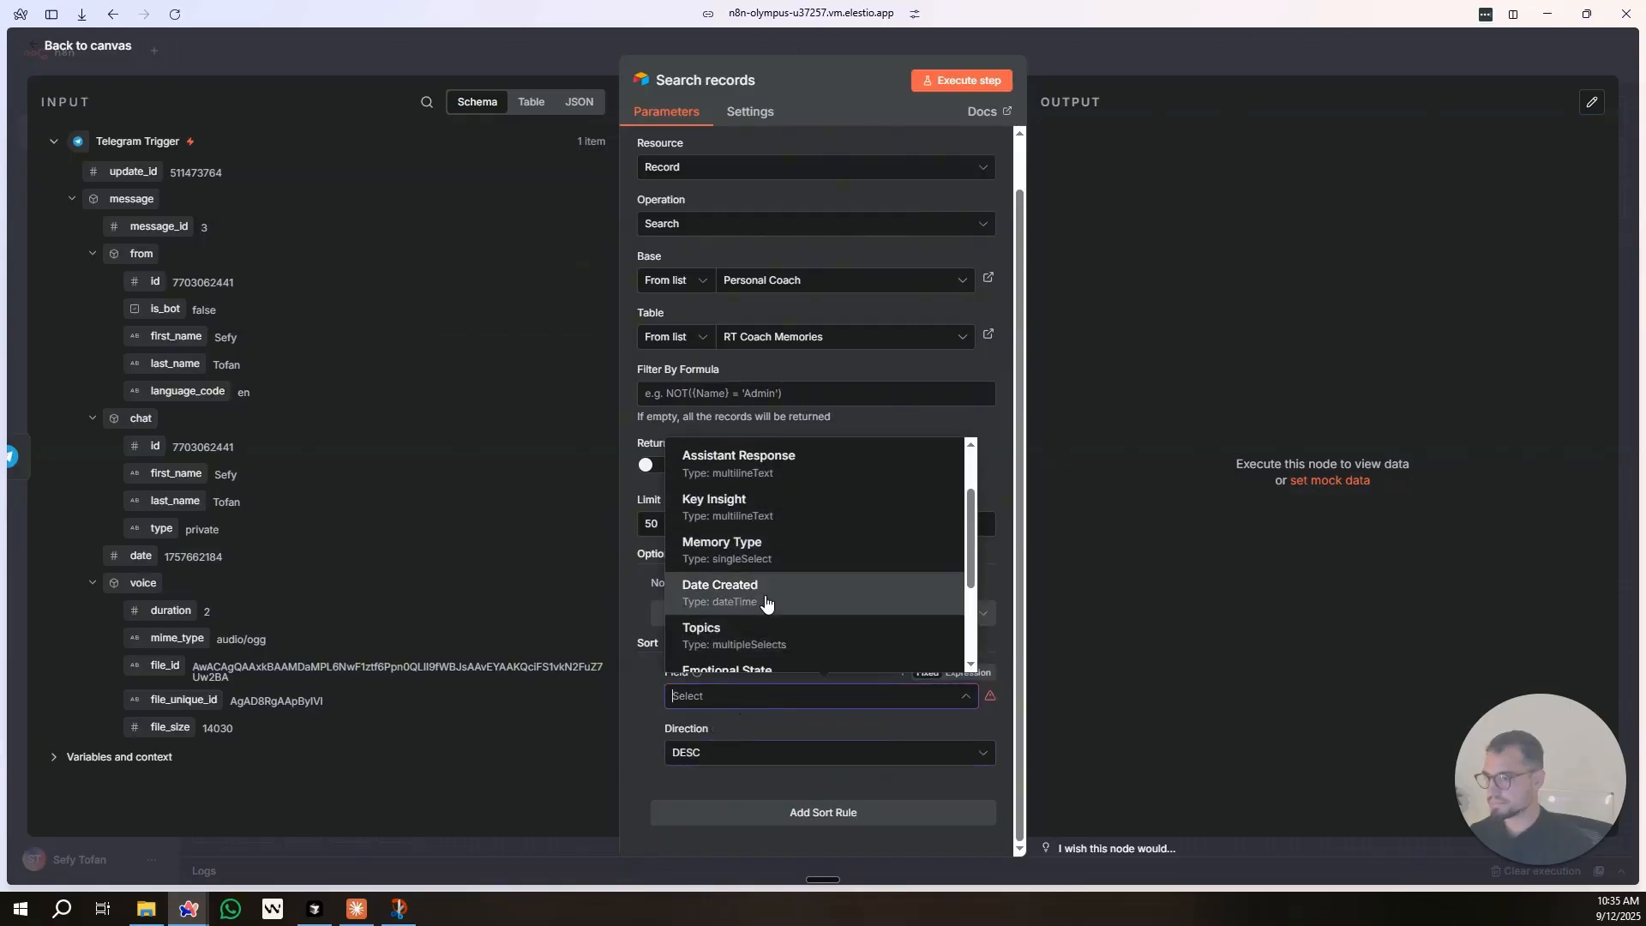
{"action": "left_click", "coordinate": [729, 584]}
{"action": "left_click", "coordinate": [995, 80]}
{"action": "left_click", "coordinate": [1094, 51]}
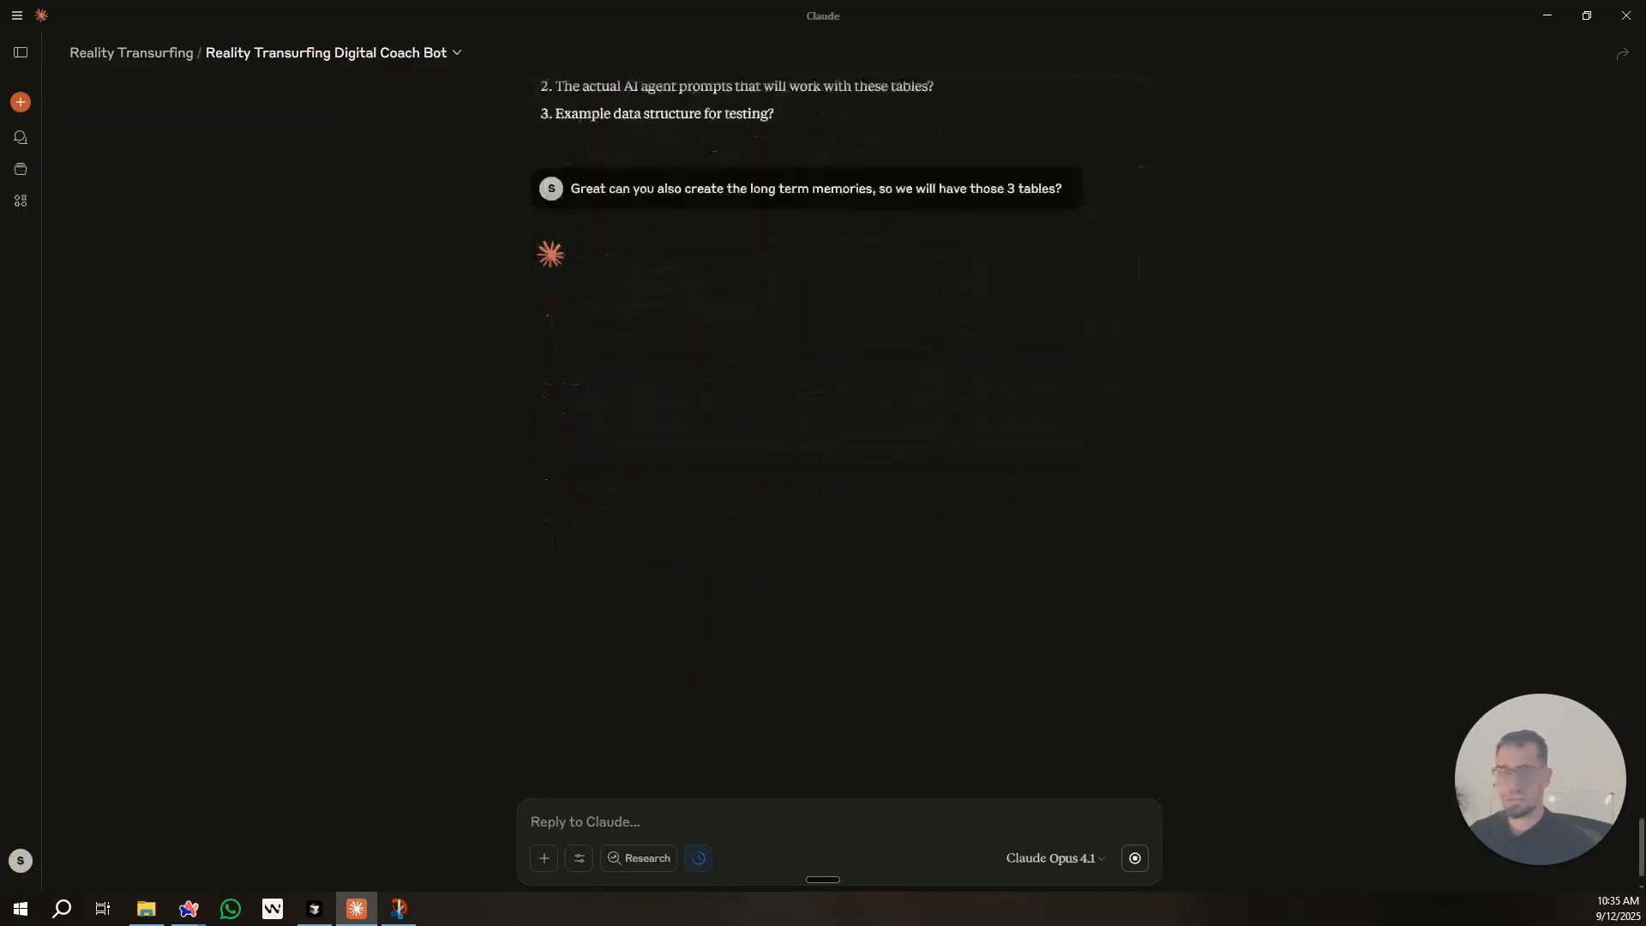
Switch to the Personal Coach base in Airtable and delete the default Table 1.
{"action": "key", "text": "alt+Tab"}
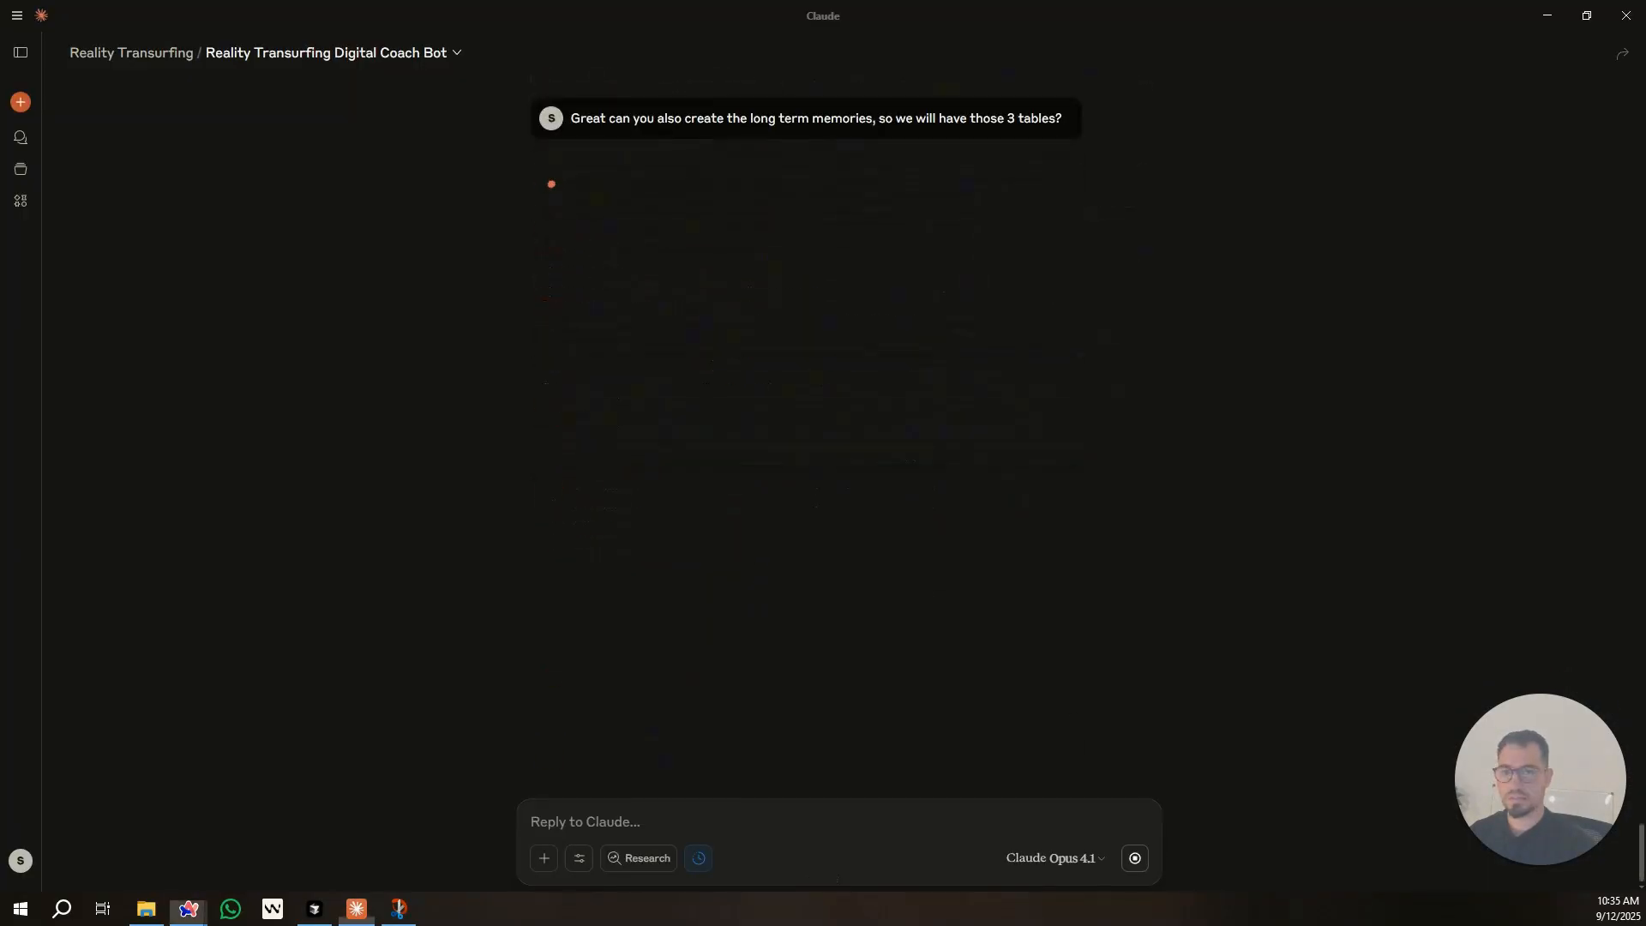
{"action": "double_click", "coordinate": [777, 10]}
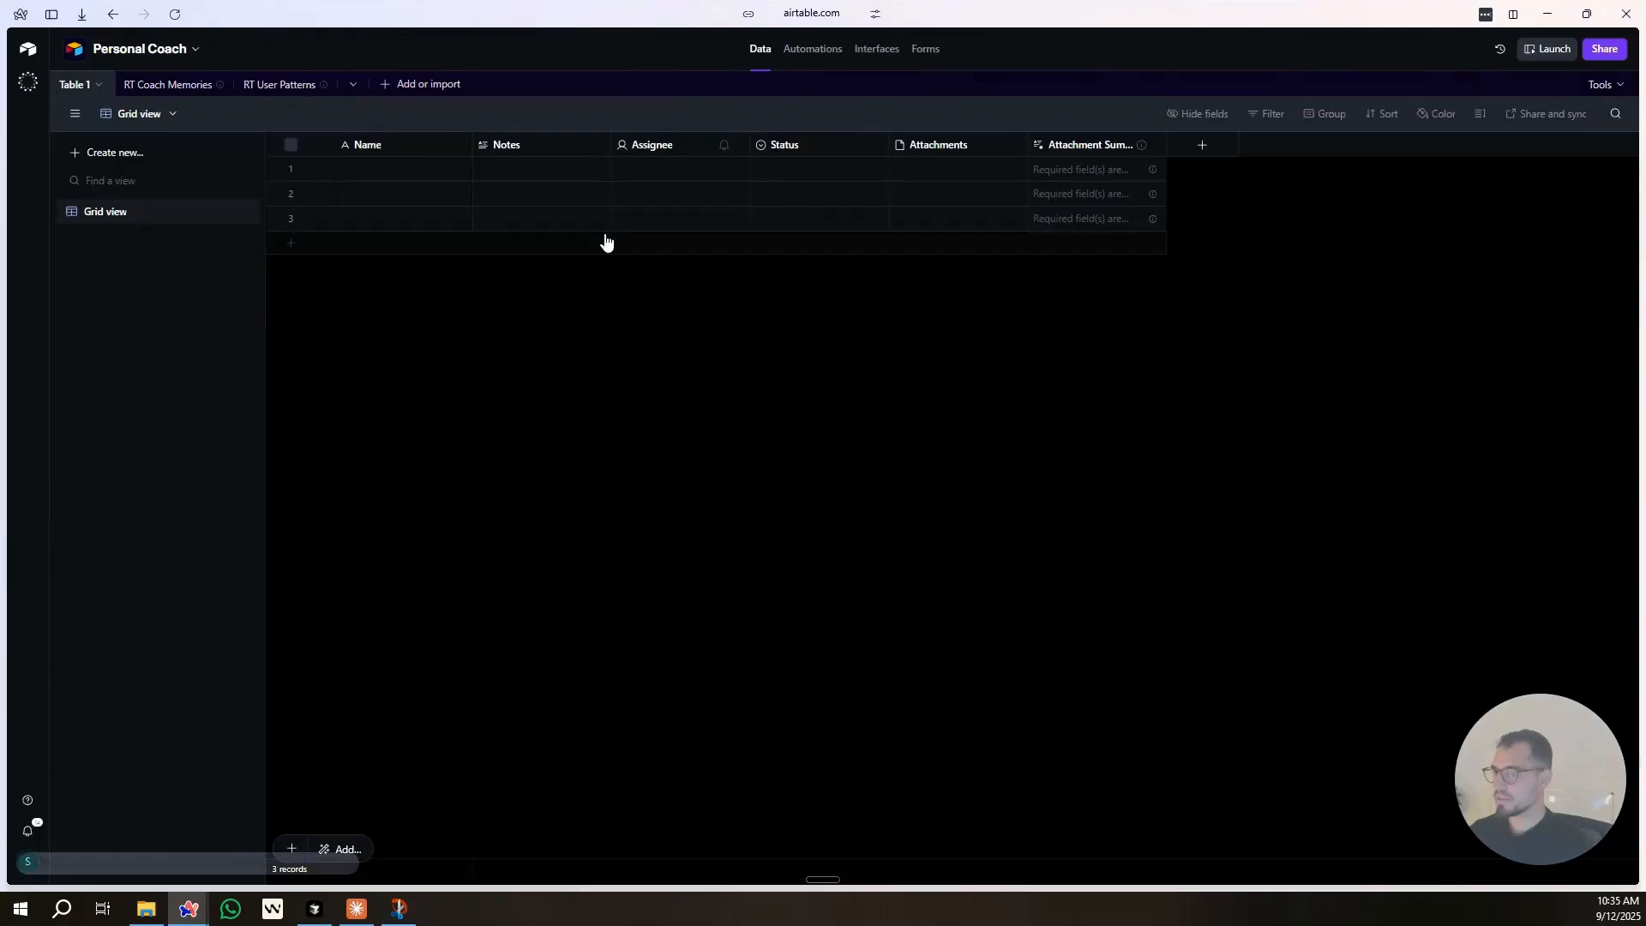
{"action": "left_click", "coordinate": [98, 84]}
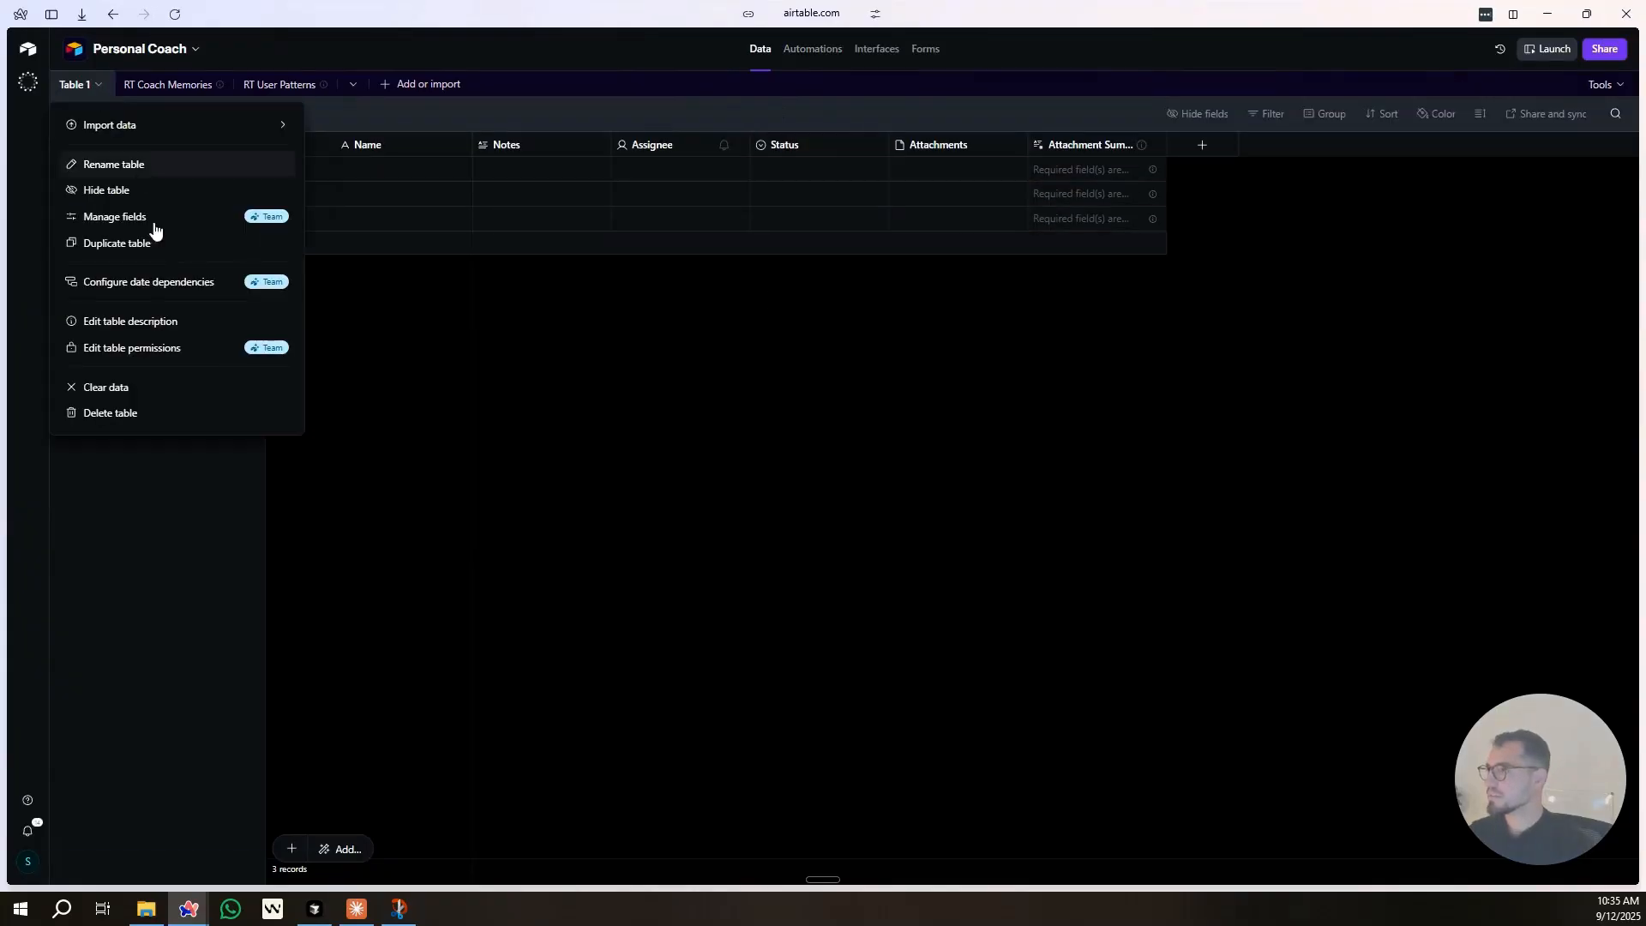
{"action": "left_click", "coordinate": [137, 415]}
{"action": "left_click", "coordinate": [193, 200]}
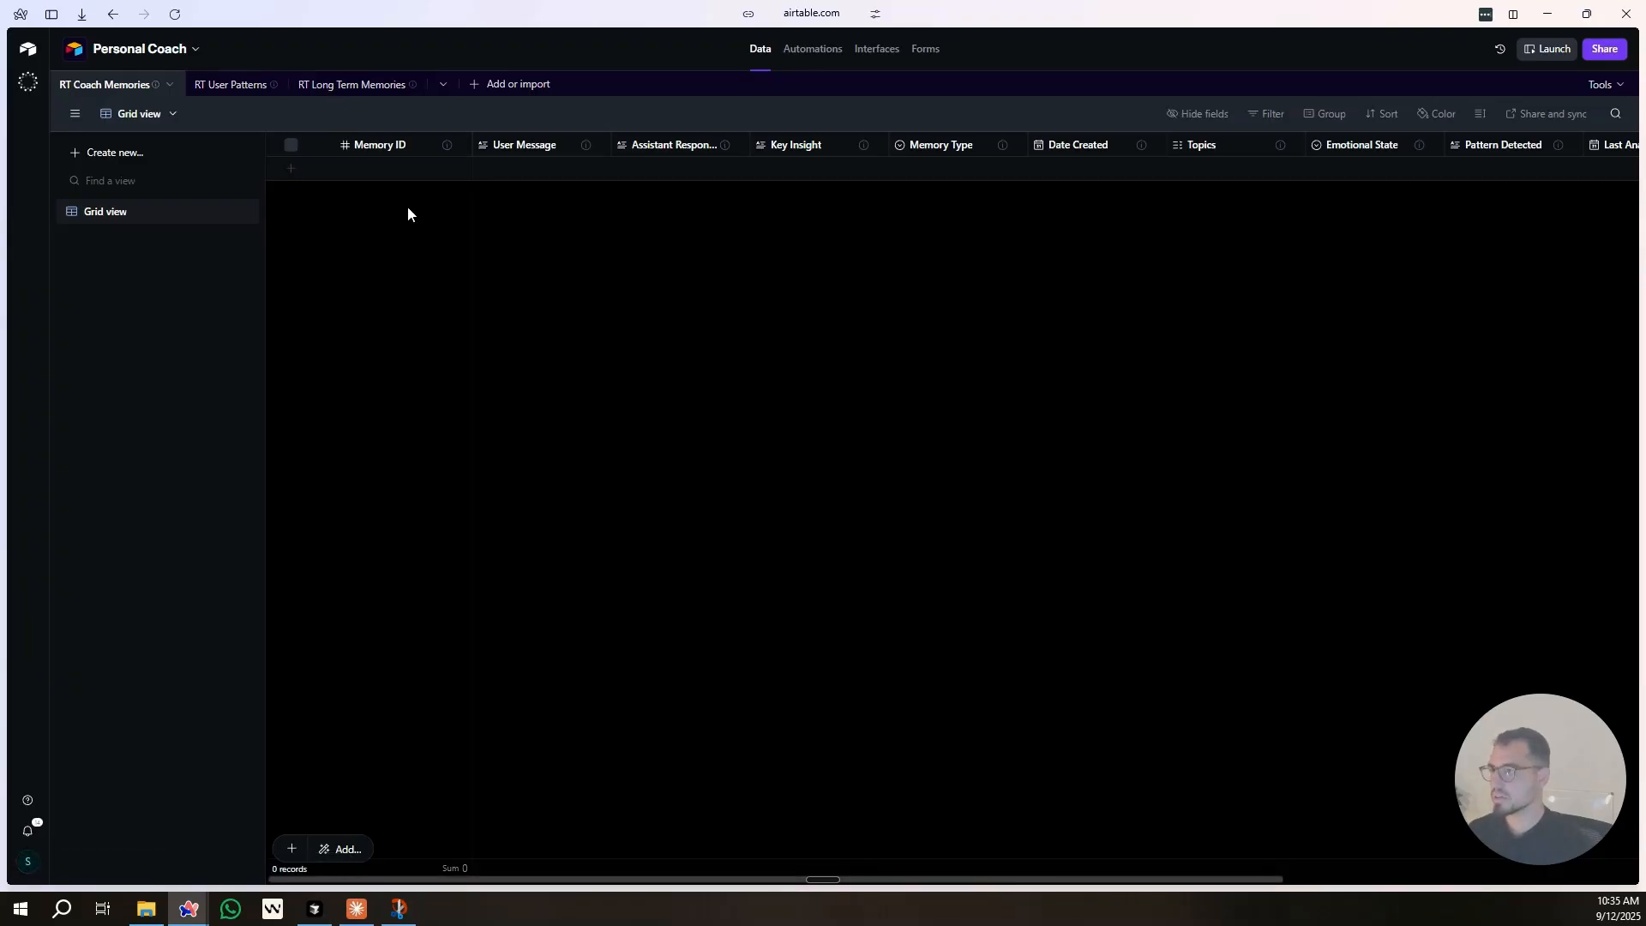
Add a record to RT Coach Memories with User Message "Test" and Assistant Response "test".
{"action": "left_click", "coordinate": [510, 169]}
{"action": "double_click", "coordinate": [575, 166]}
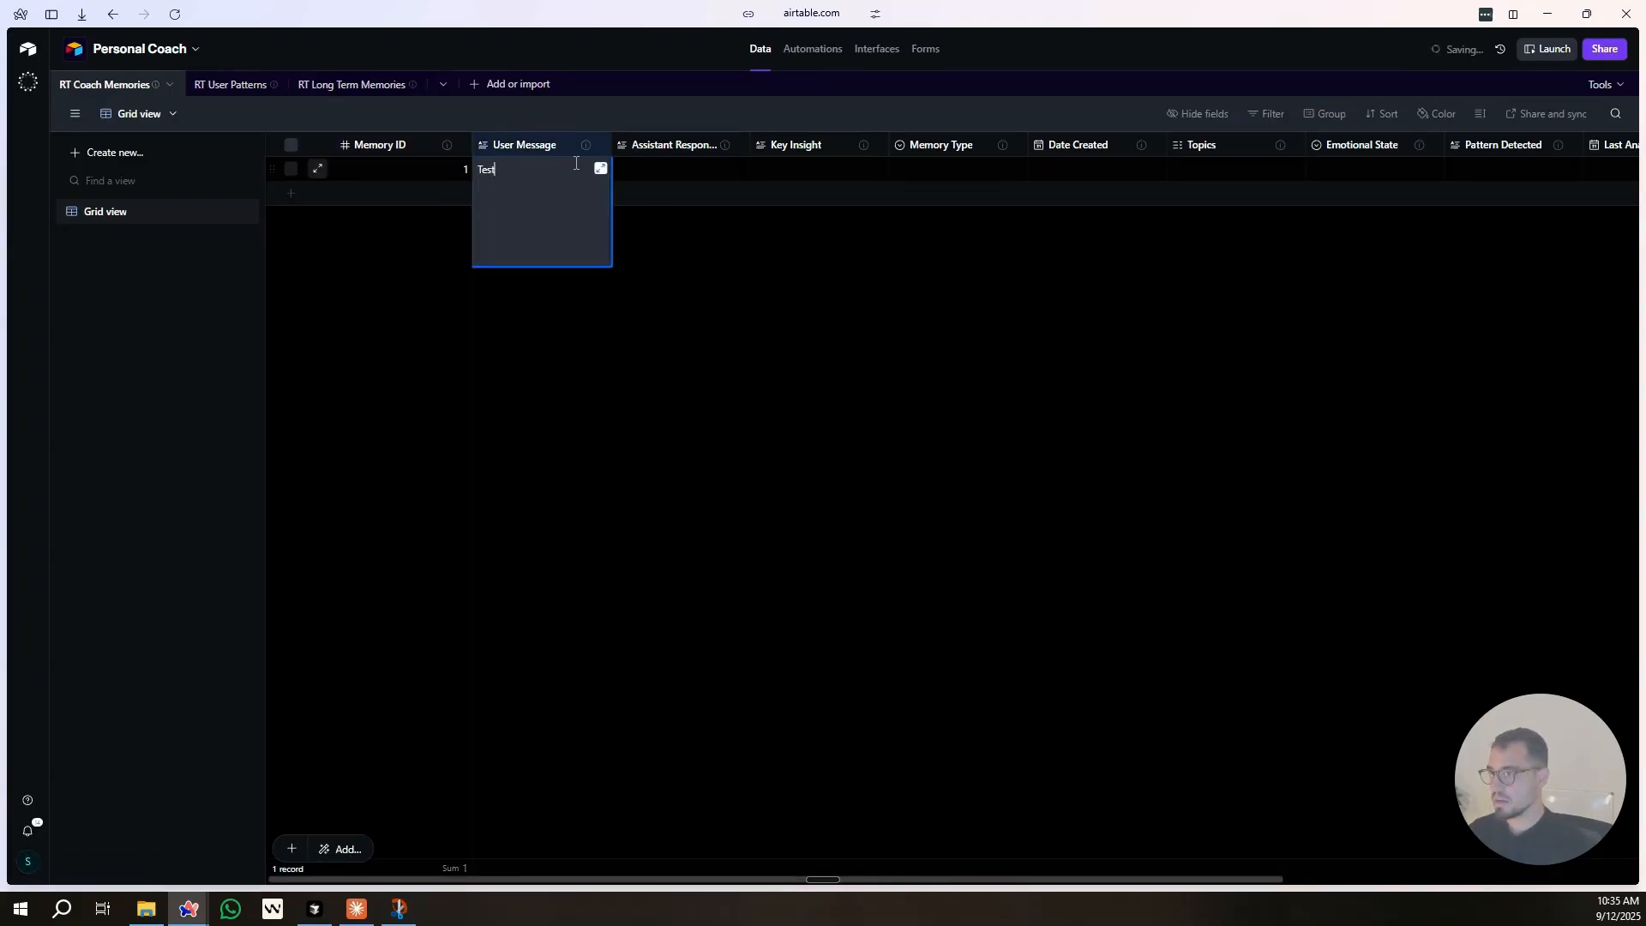
{"action": "double_click", "coordinate": [638, 170]}
{"action": "left_click", "coordinate": [784, 242]}
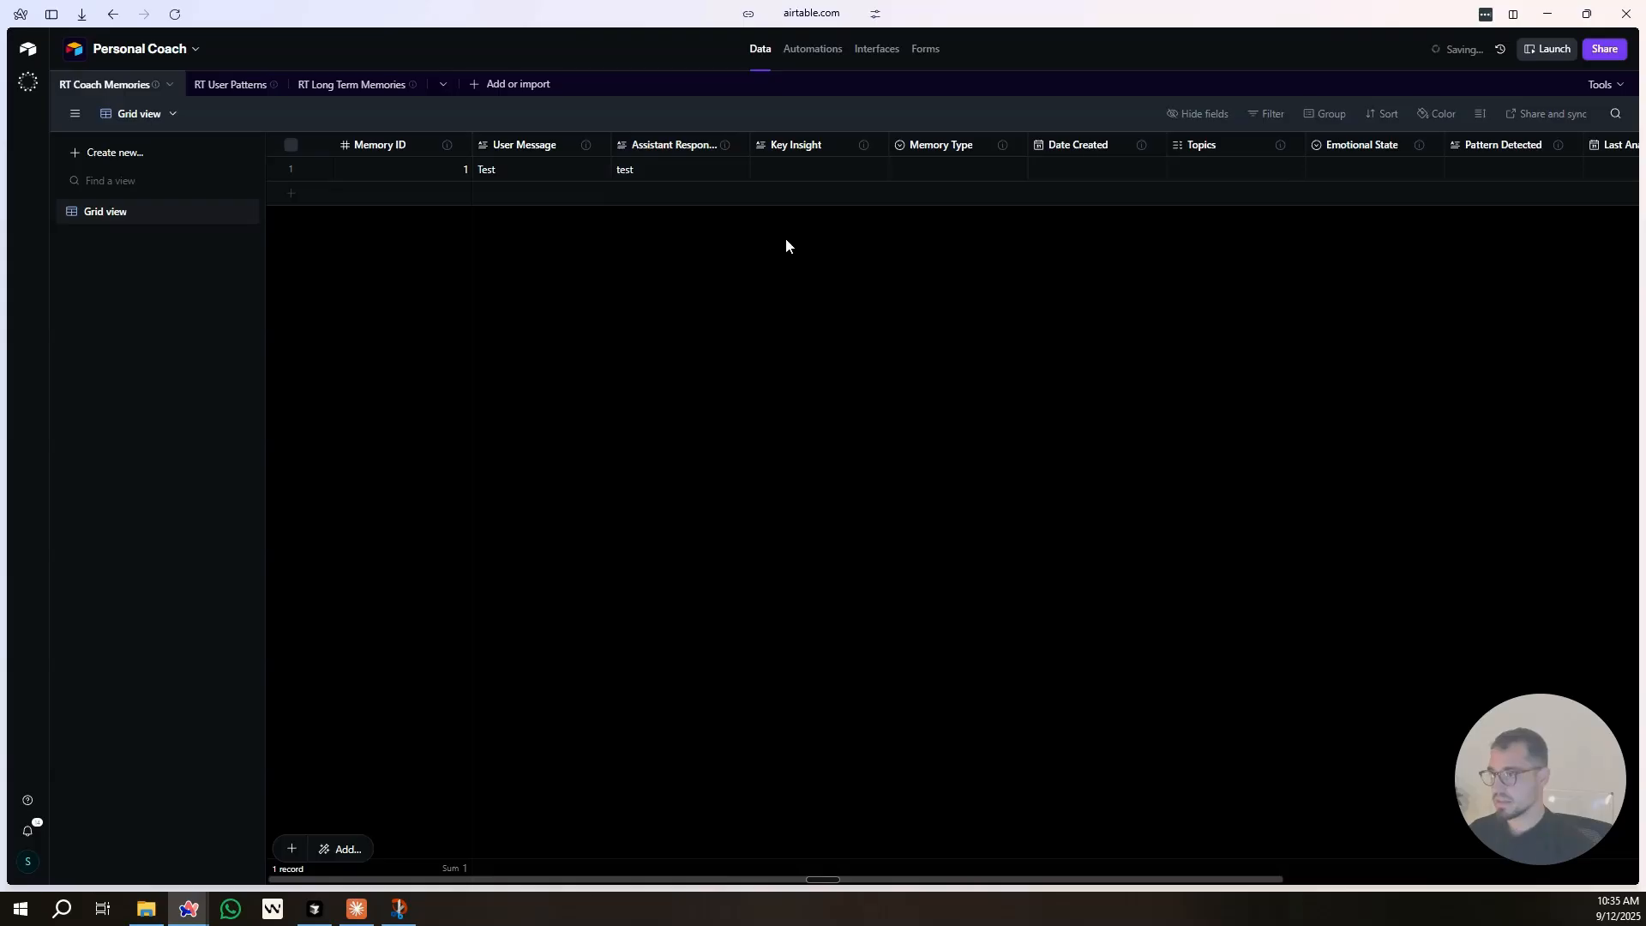
Switch back to the n8n workflow, rerun the Search records node and inspect its output before returning to the canvas.
{"action": "left_click", "coordinate": [1549, 12]}
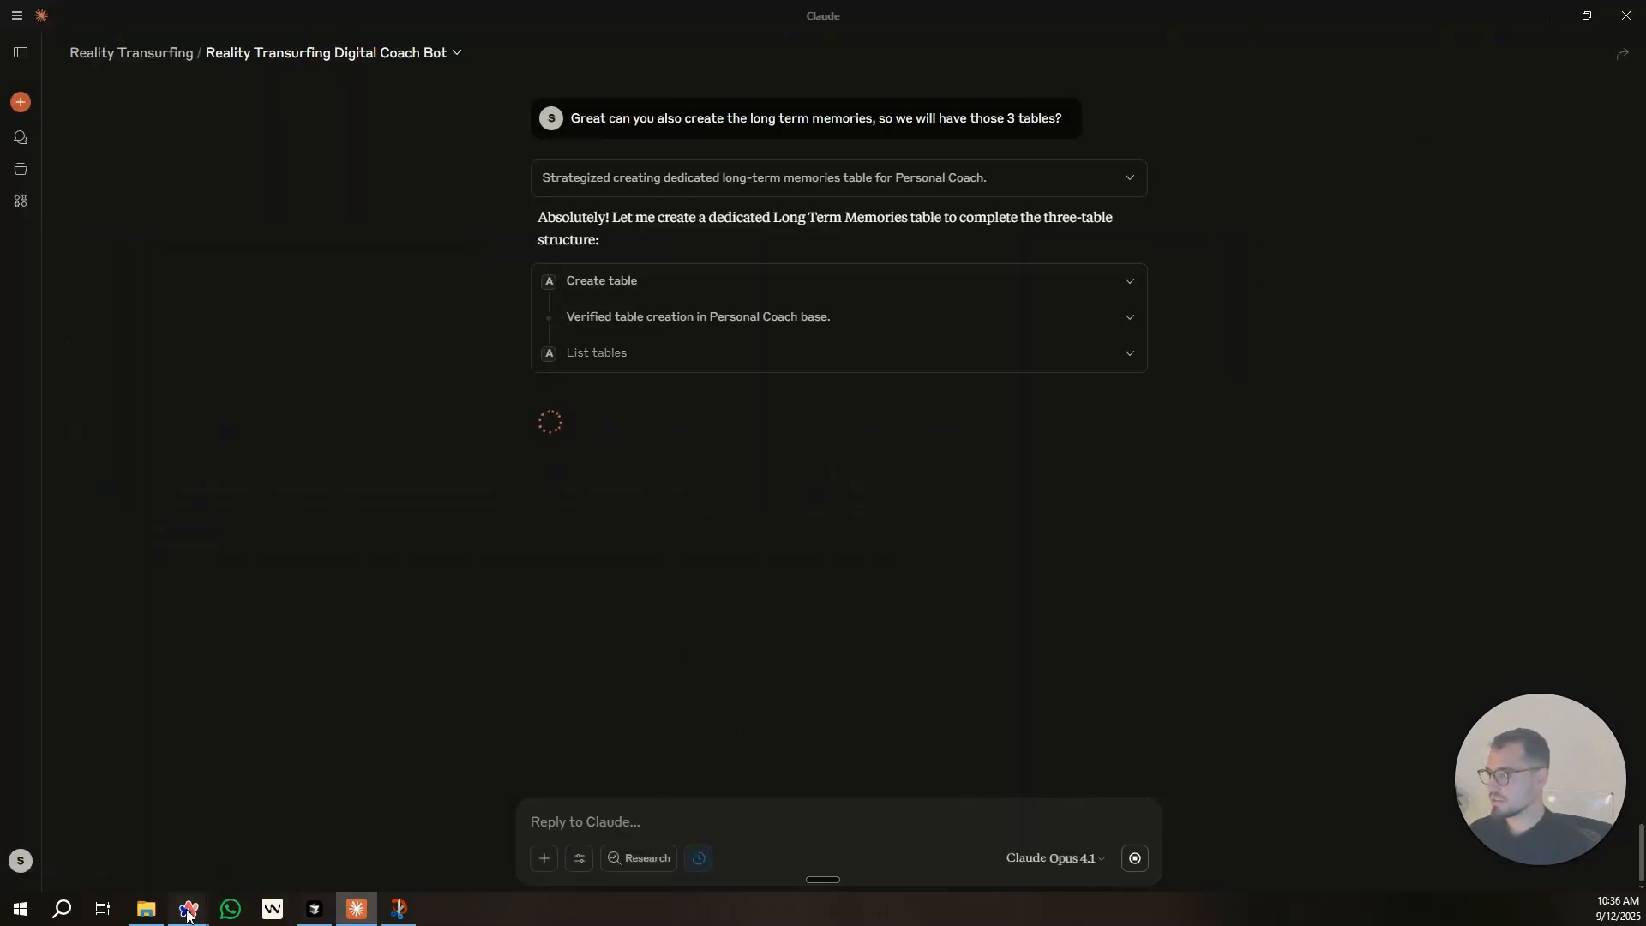
{"action": "mouse_move", "coordinate": [189, 907]}
{"action": "left_click", "coordinate": [229, 832]}
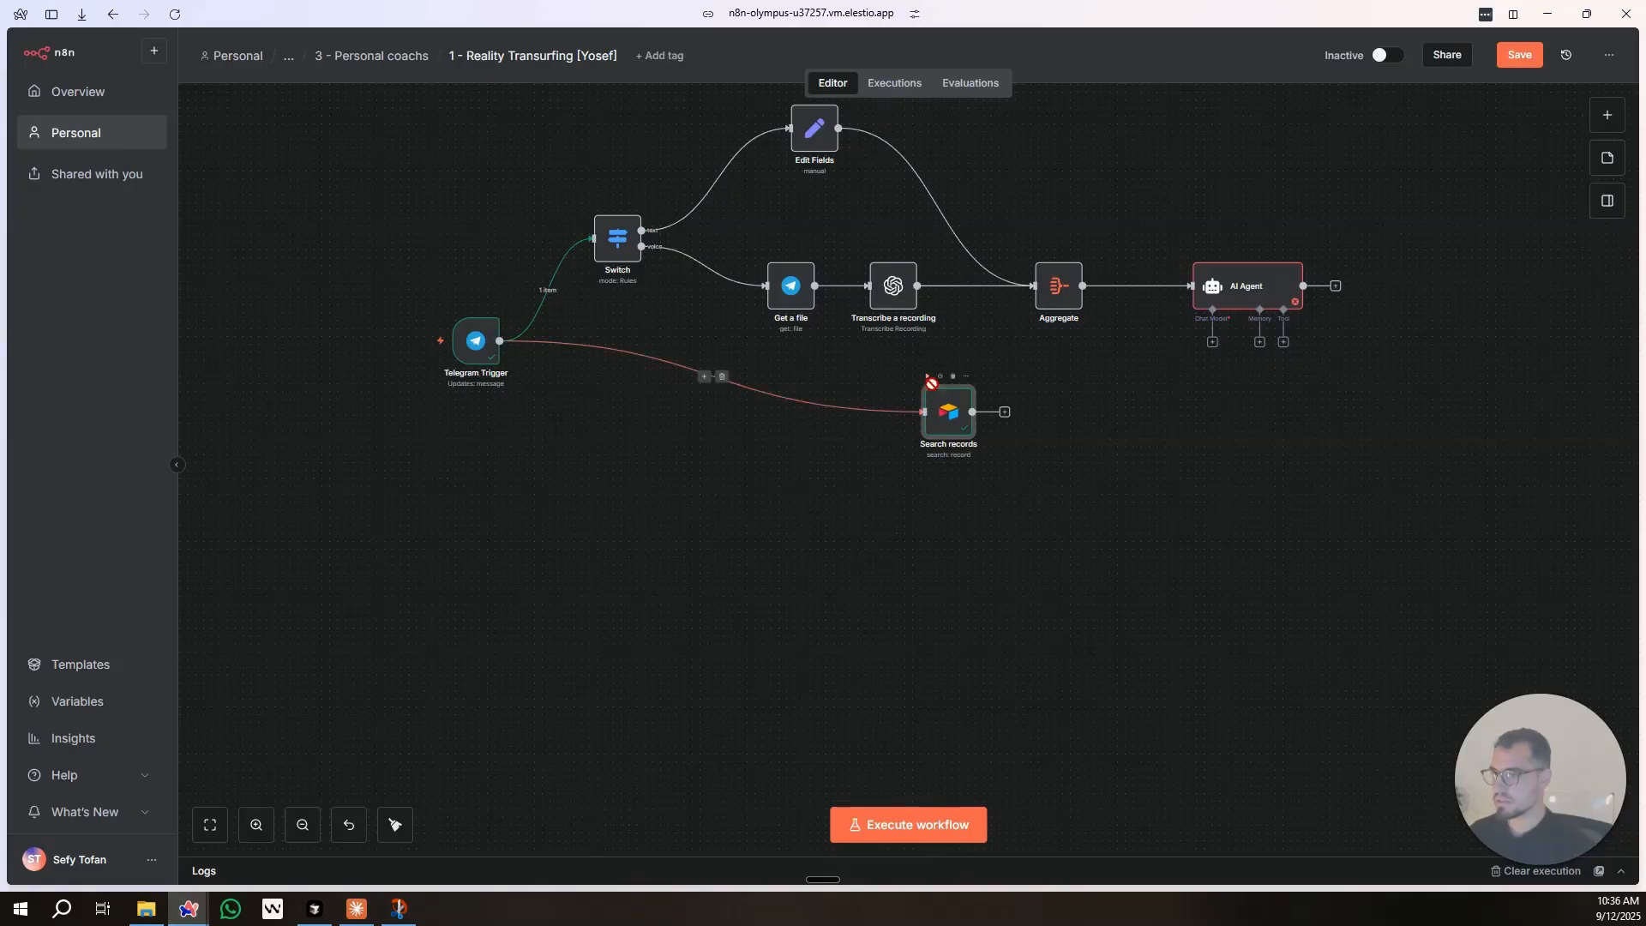
{"action": "double_click", "coordinate": [948, 412]}
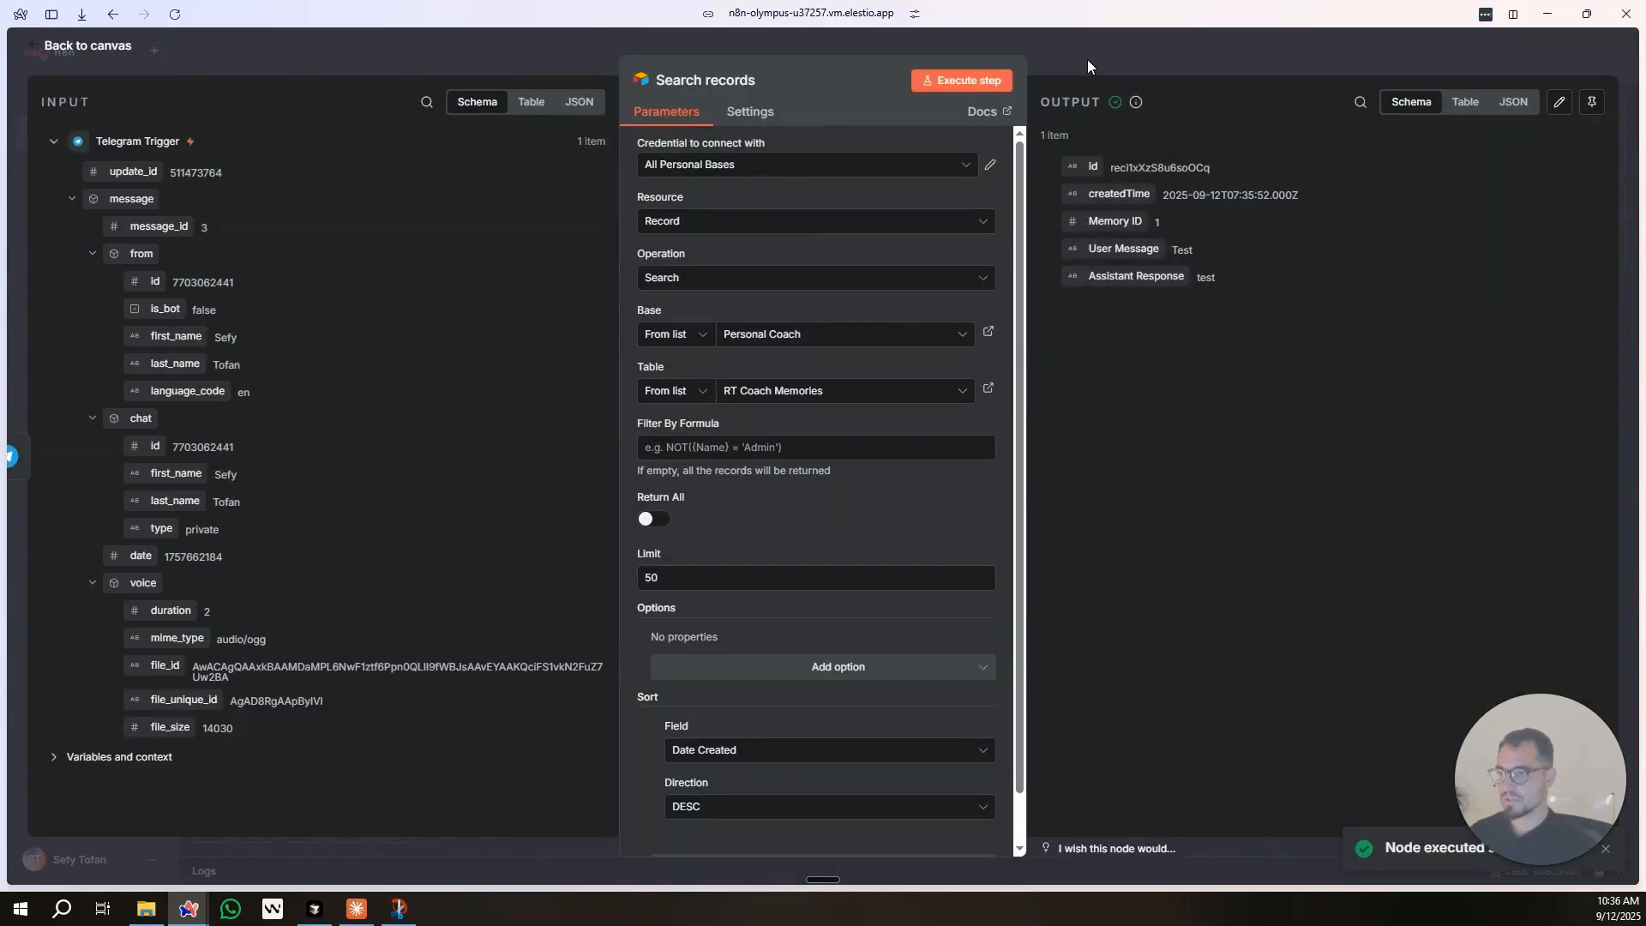
{"action": "left_click", "coordinate": [1088, 59]}
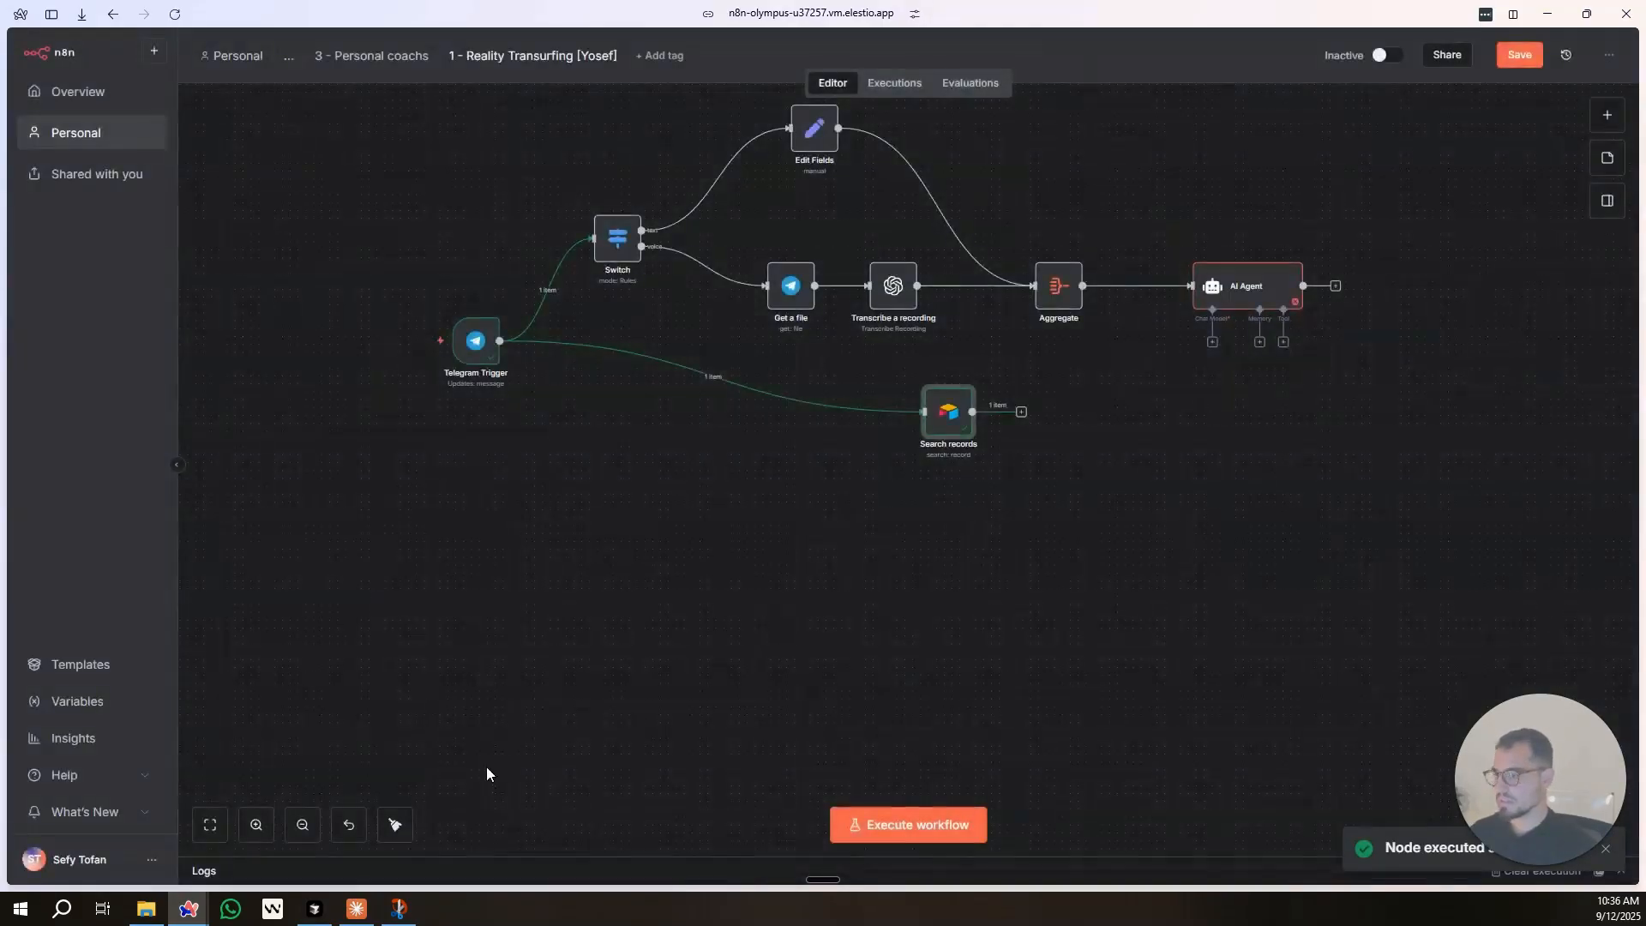
Nudge Search records slightly upward and move the AI Agent farther away from Aggregate.
{"action": "left_click_drag", "start_coordinate": [945, 433], "coordinate": [945, 418]}
{"action": "left_click_drag", "start_coordinate": [1023, 459], "coordinate": [774, 488]}
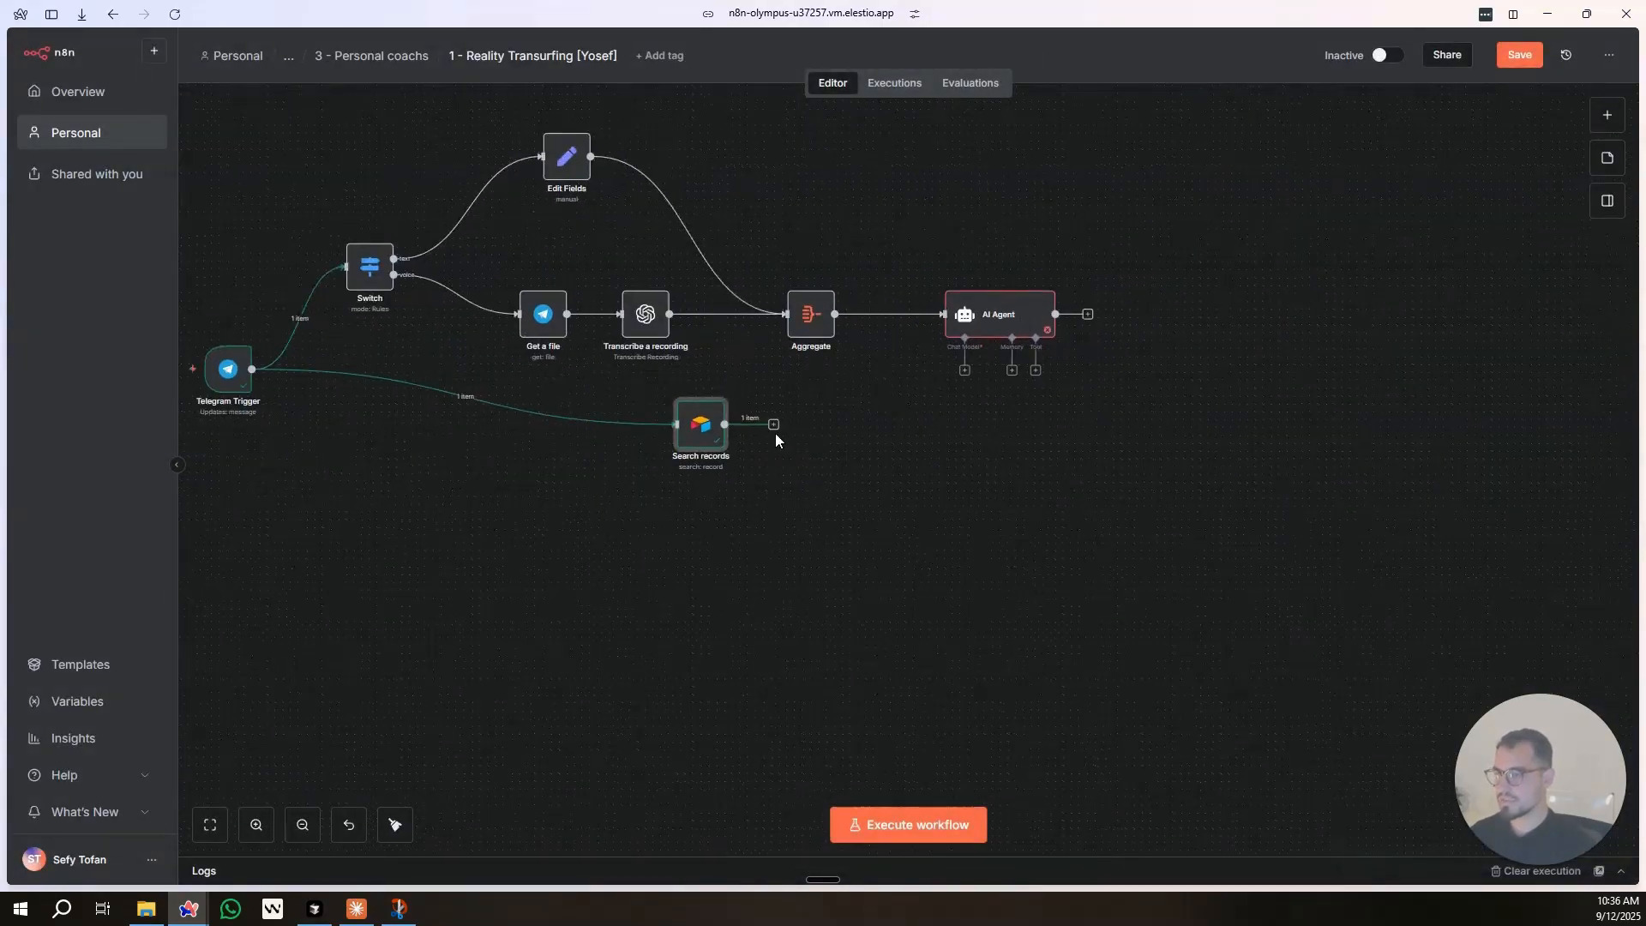
{"action": "left_click", "coordinate": [991, 323]}
{"action": "left_click_drag", "start_coordinate": [991, 323], "coordinate": [1101, 323]}
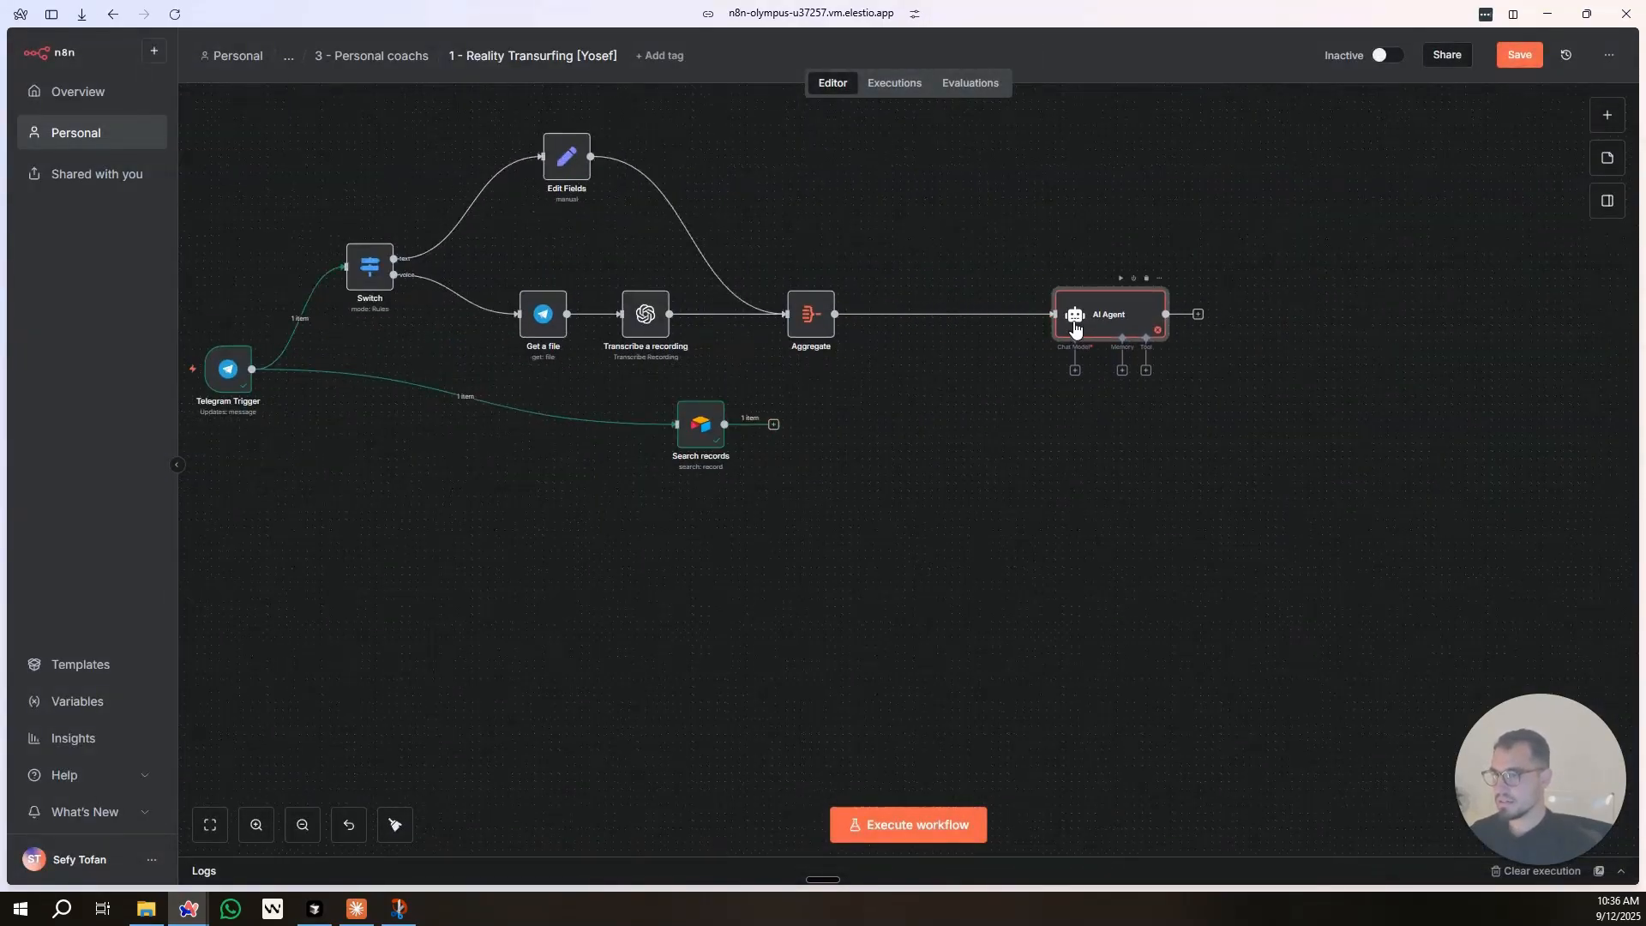
Add an Aggregate node after Search records, combining all item data into a single list, and connect it to the AI Agent.
{"action": "left_click", "coordinate": [775, 425]}
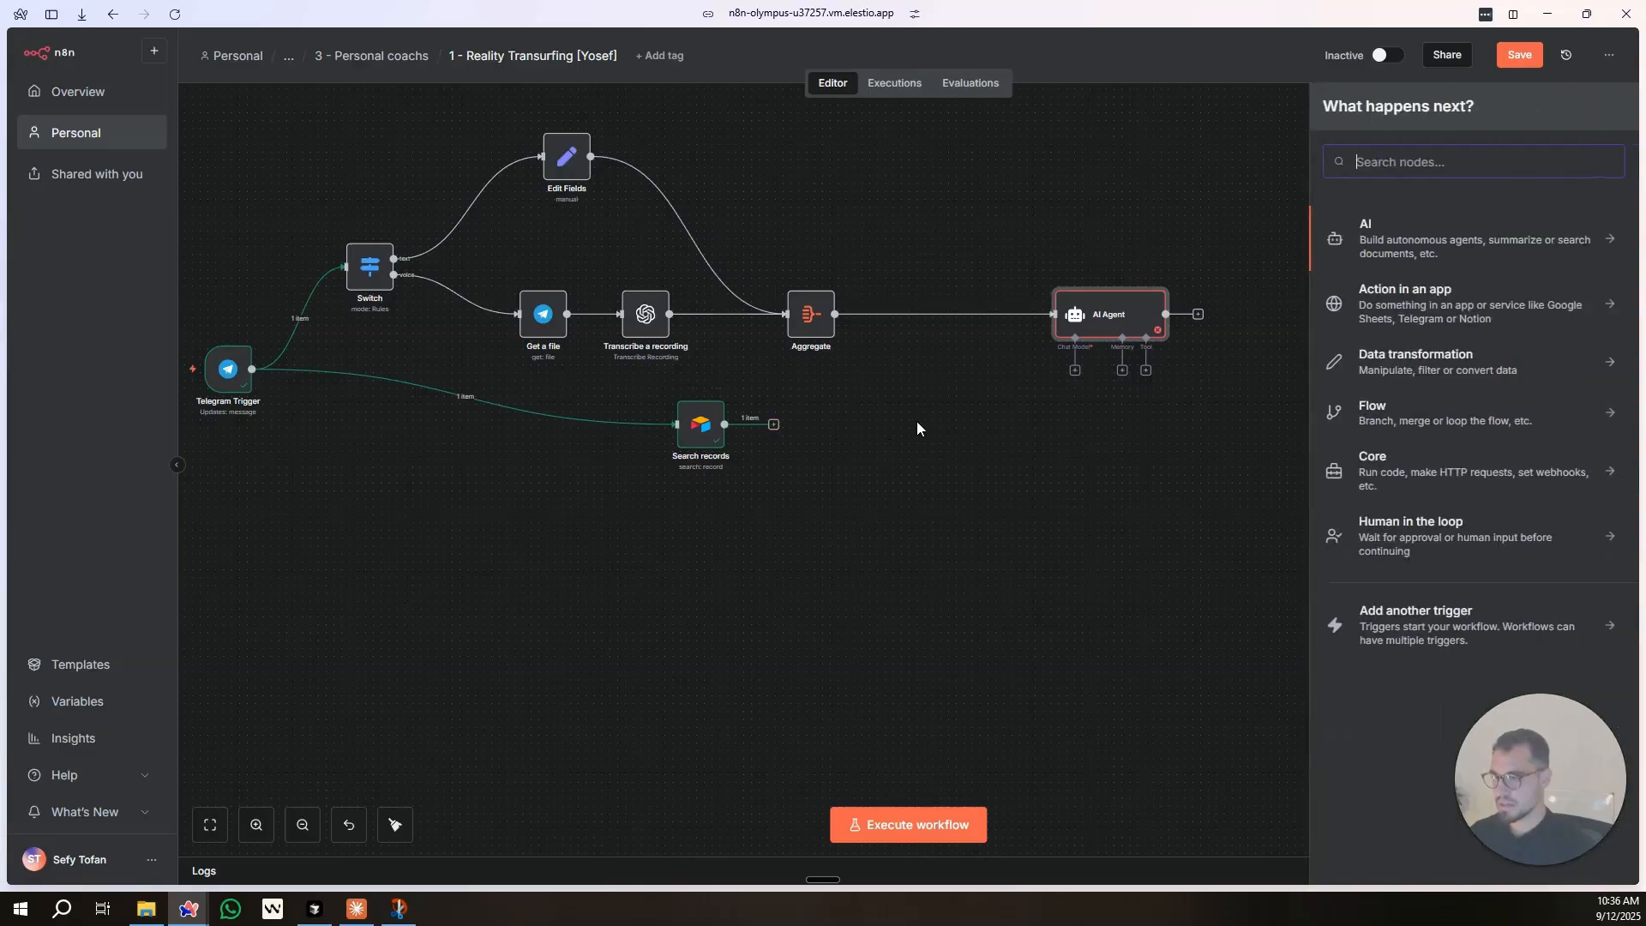
{"action": "type", "text": "agg"}
{"action": "key", "text": "Return"}
{"action": "left_click", "coordinate": [782, 172]}
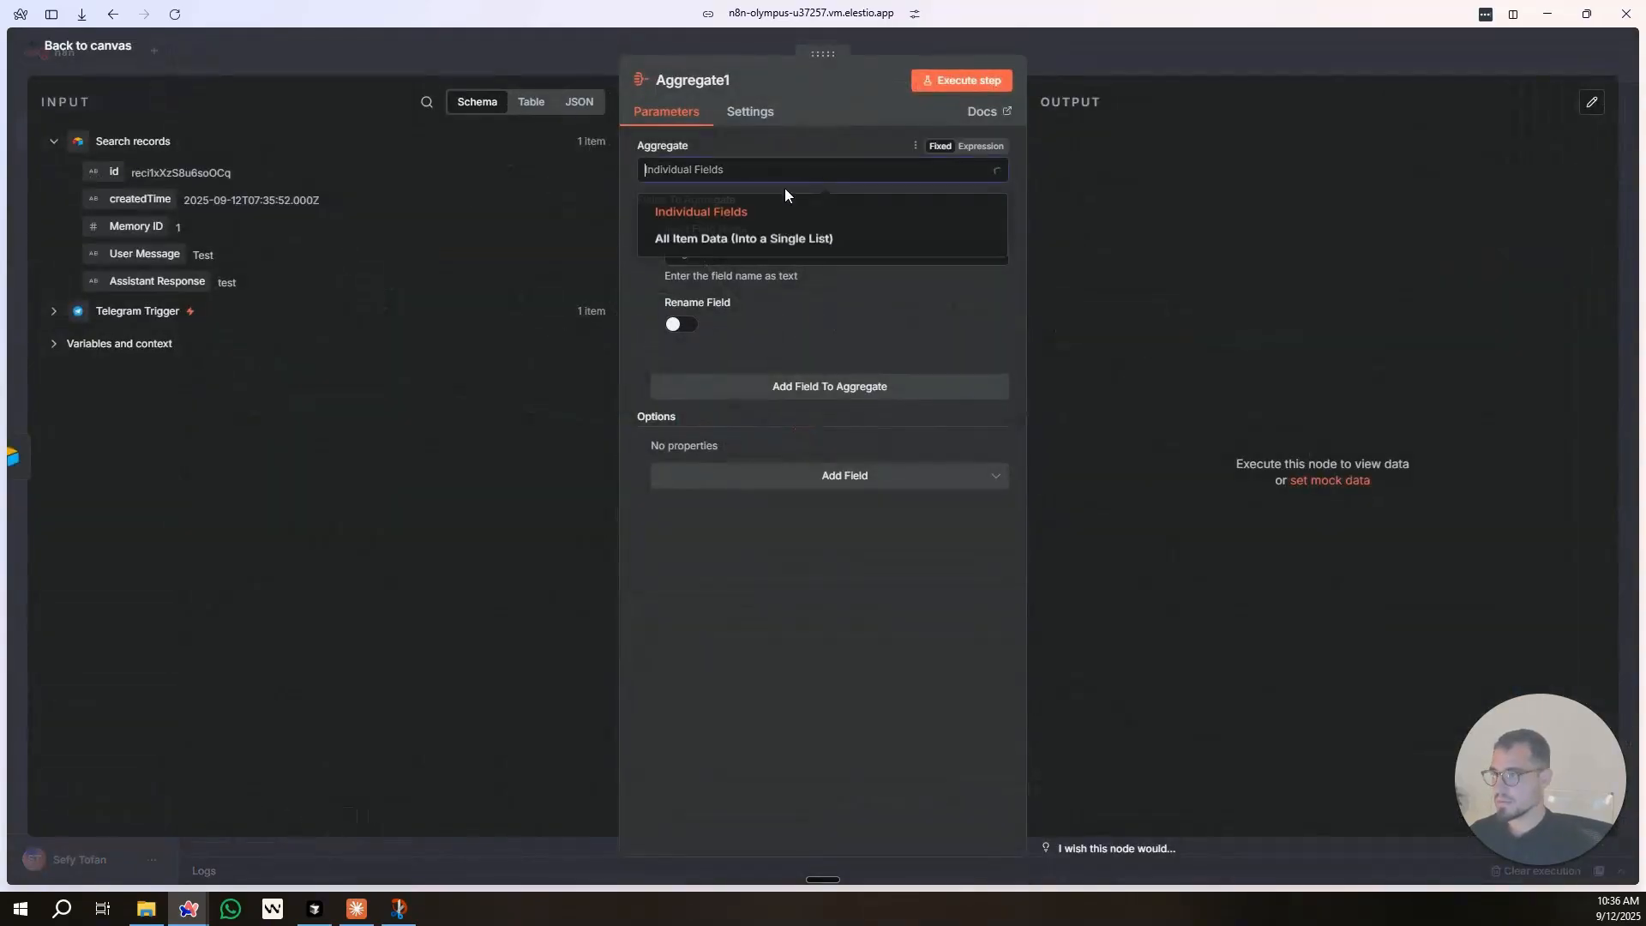
{"action": "left_click", "coordinate": [769, 249]}
{"action": "left_click", "coordinate": [1028, 45]}
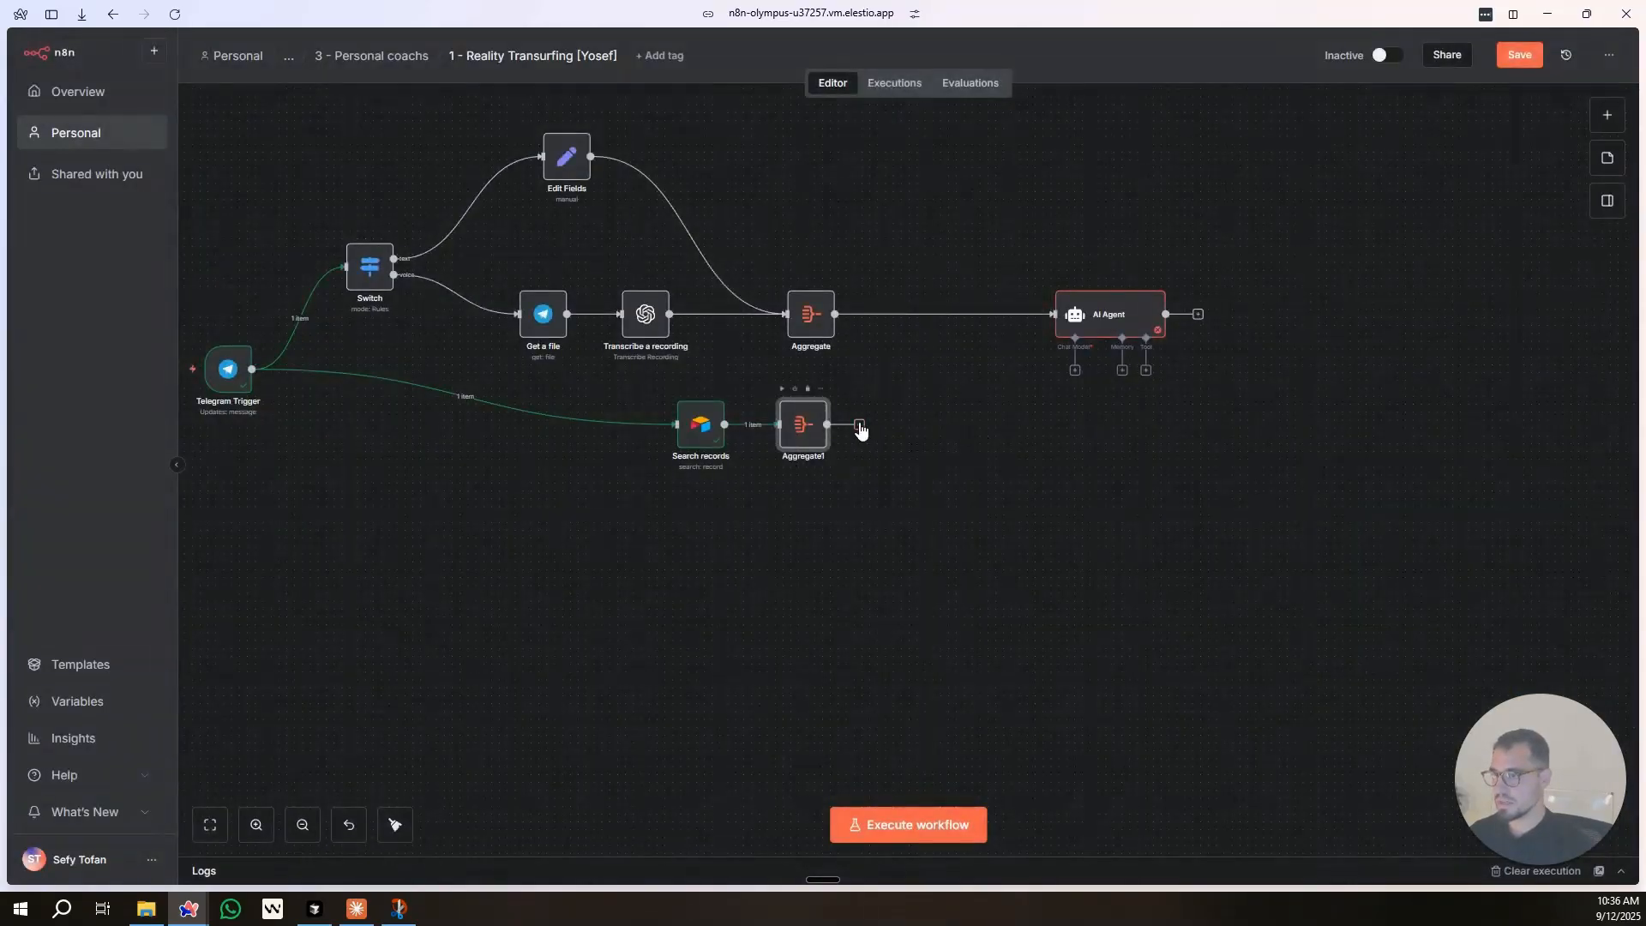
{"action": "left_click_drag", "start_coordinate": [799, 437], "coordinate": [808, 439]}
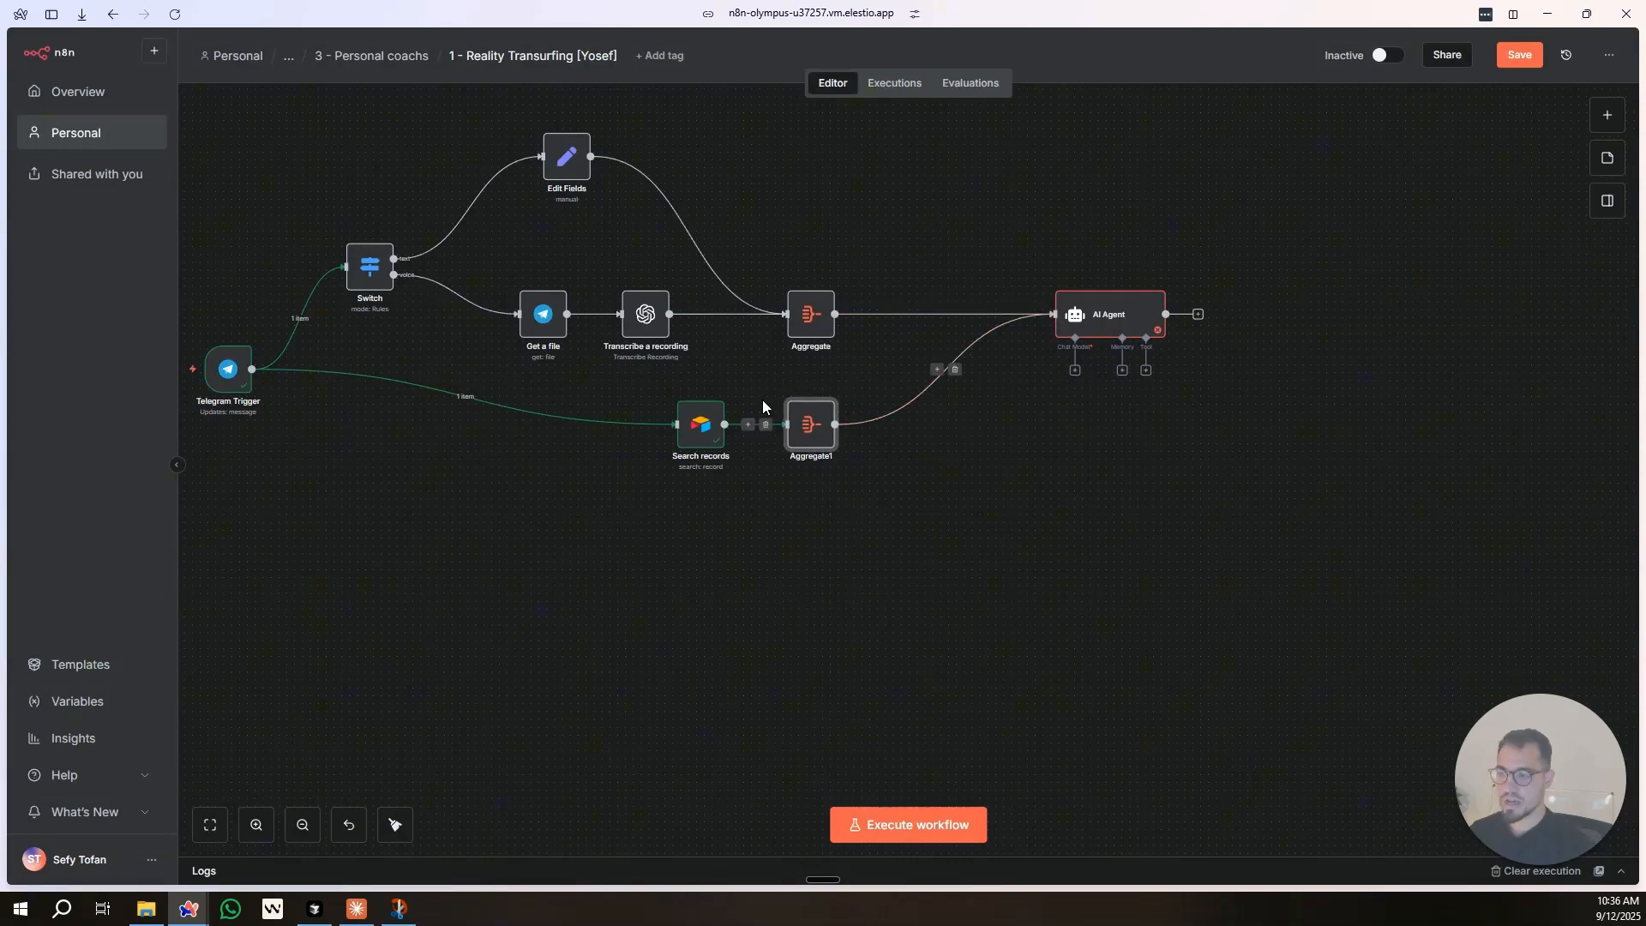
Duplicate the Search records node and place the copy directly beneath the original.
{"action": "left_click_drag", "start_coordinate": [819, 532], "coordinate": [892, 524]}
{"action": "left_click_drag", "start_coordinate": [758, 420], "coordinate": [697, 420]}
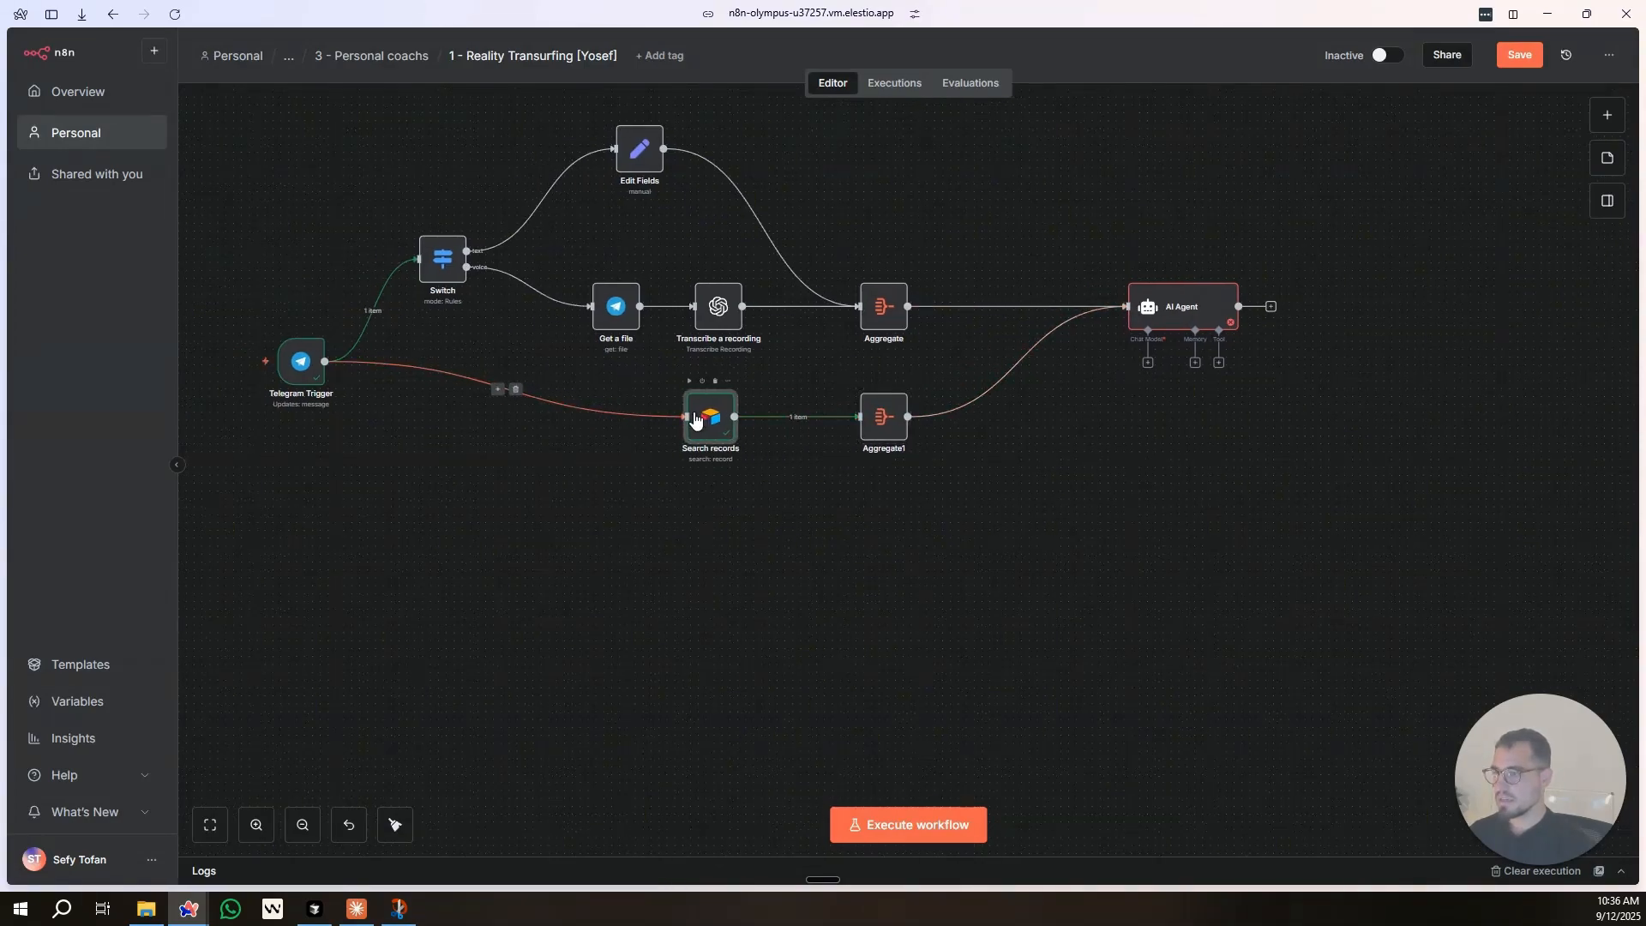
{"action": "key", "text": "ctrl+d"}
{"action": "left_click_drag", "start_coordinate": [803, 455], "coordinate": [720, 538]}
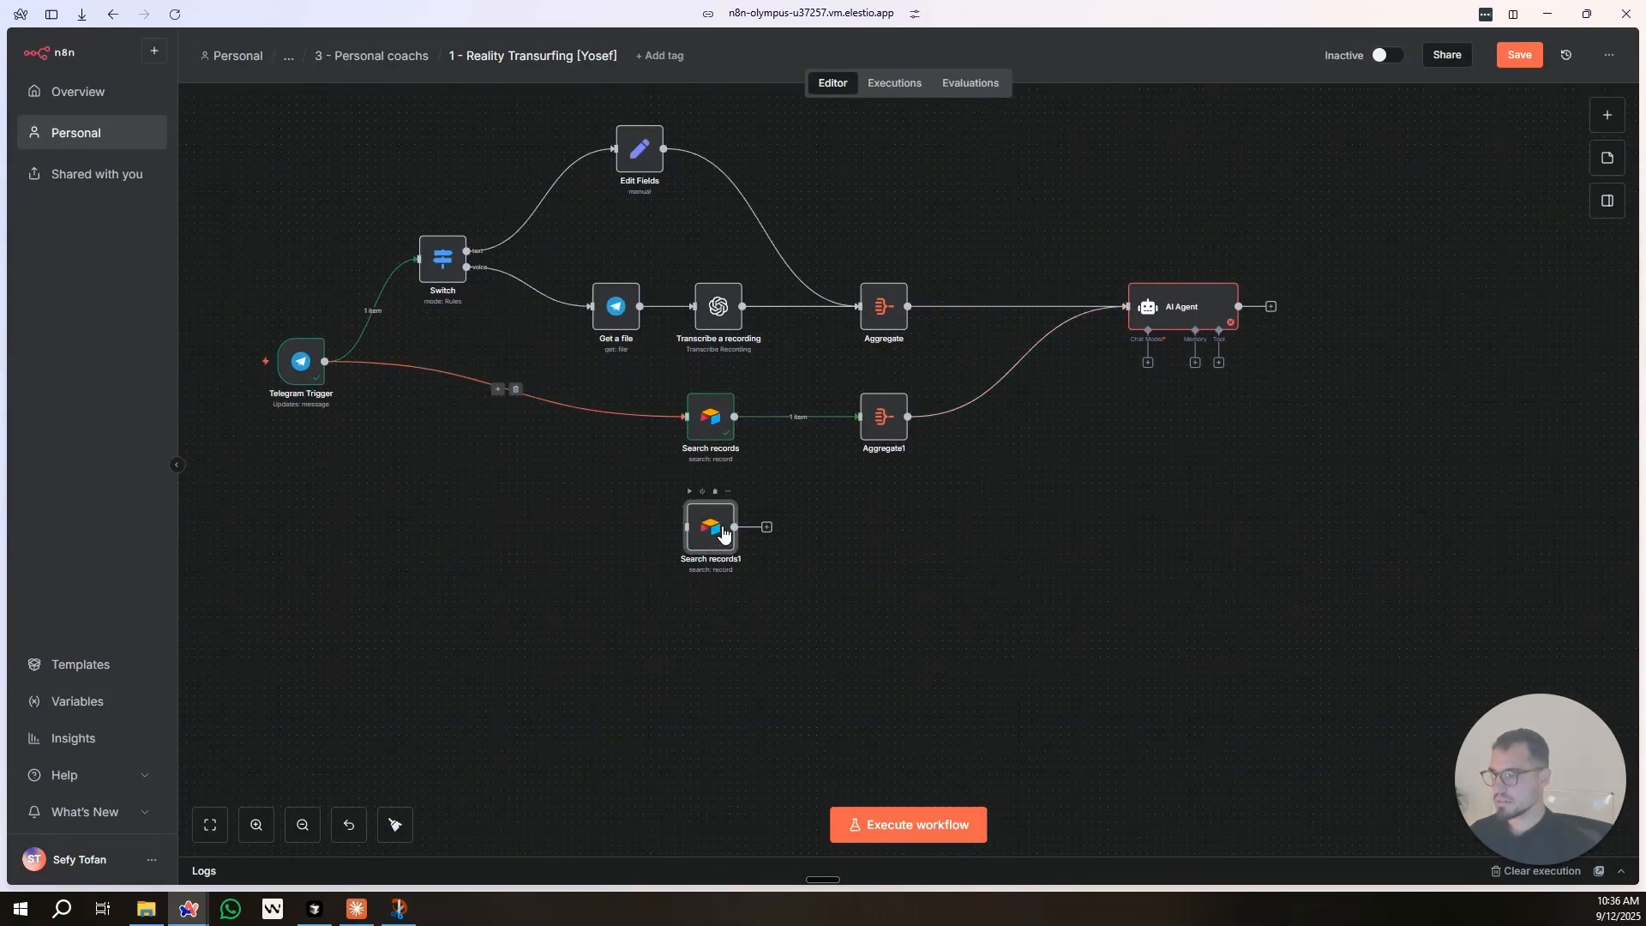
Point the duplicated Search records1 node to the RT Long Term Memories table and enable Return All.
{"action": "double_click", "coordinate": [725, 534]}
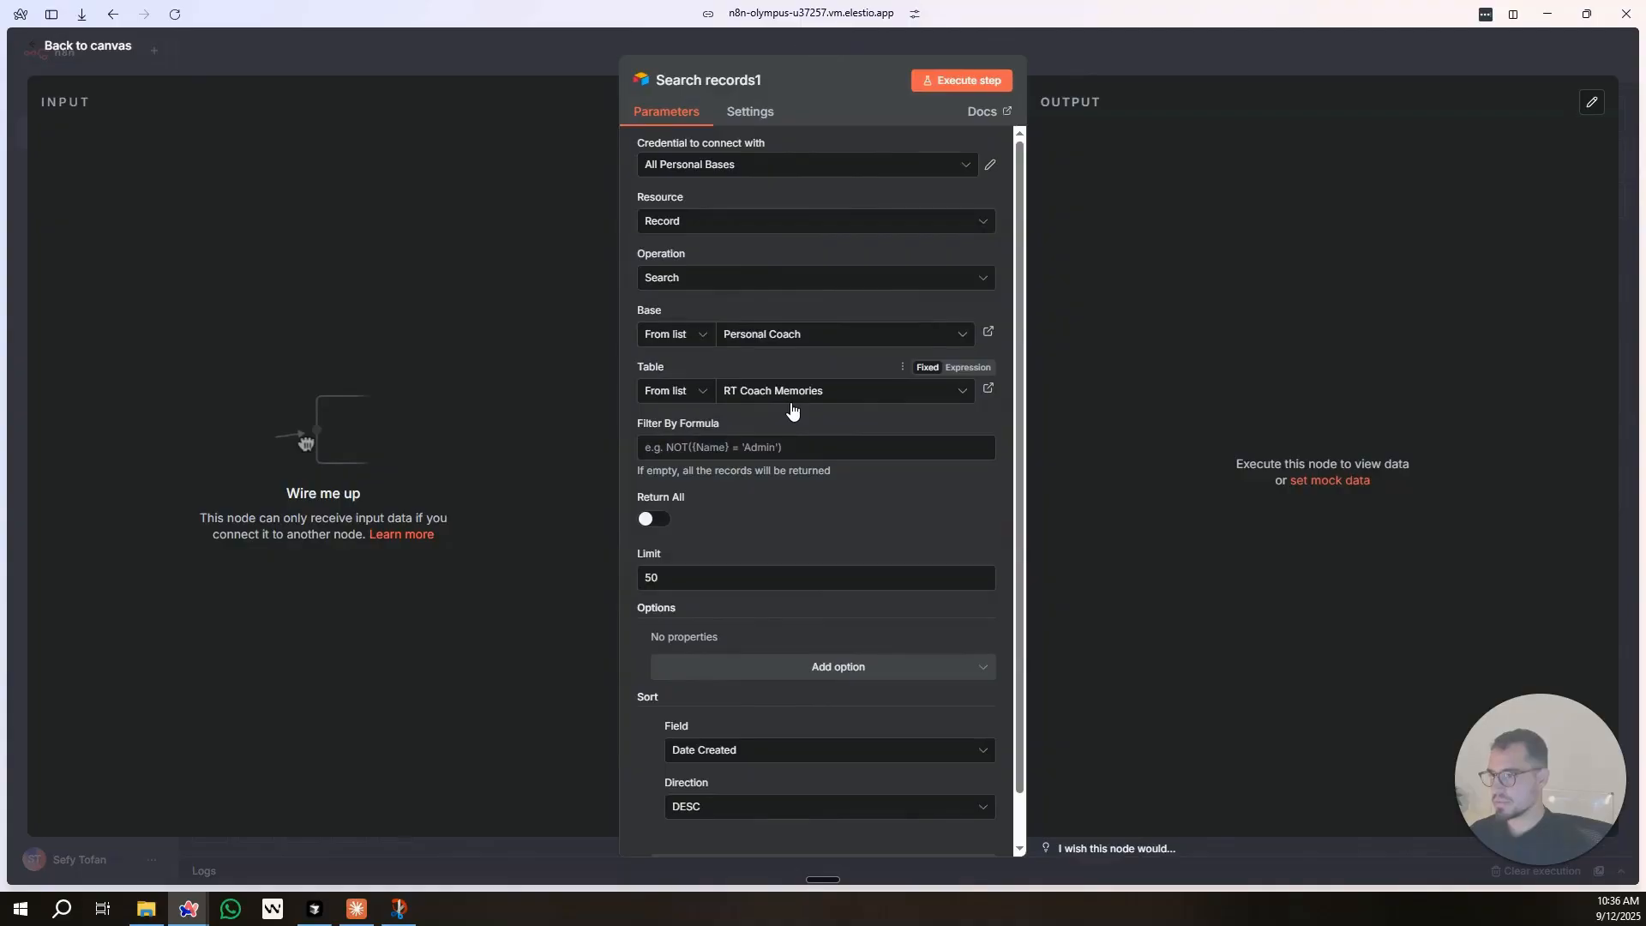
{"action": "left_click", "coordinate": [791, 403]}
{"action": "left_click", "coordinate": [744, 517]}
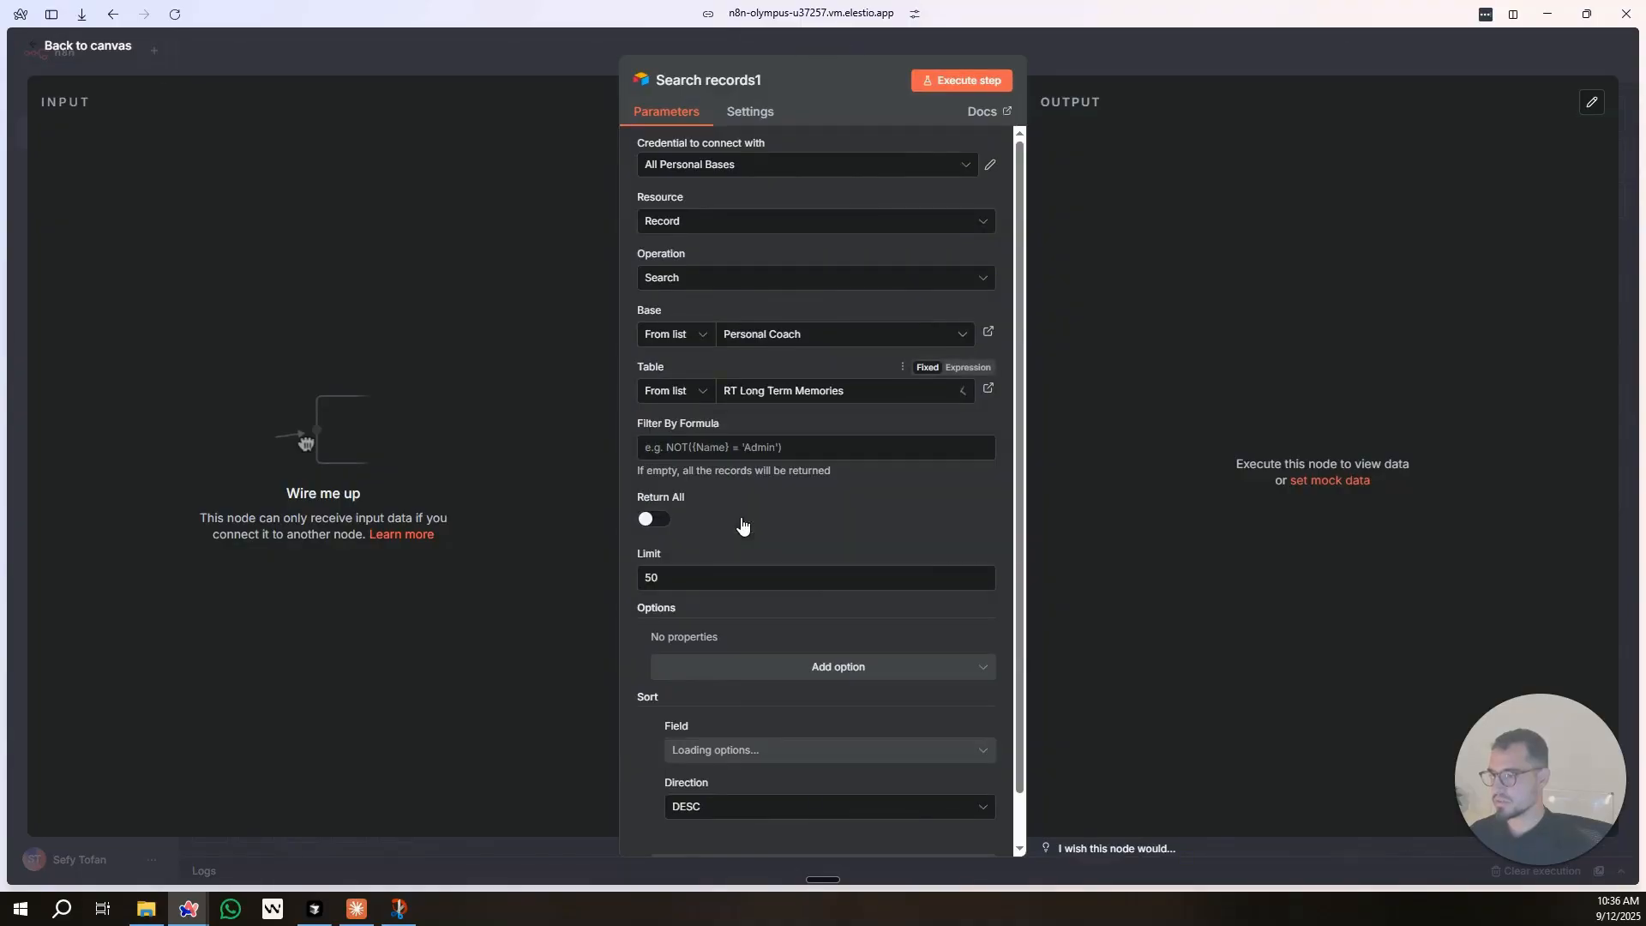
{"action": "left_click", "coordinate": [655, 523]}
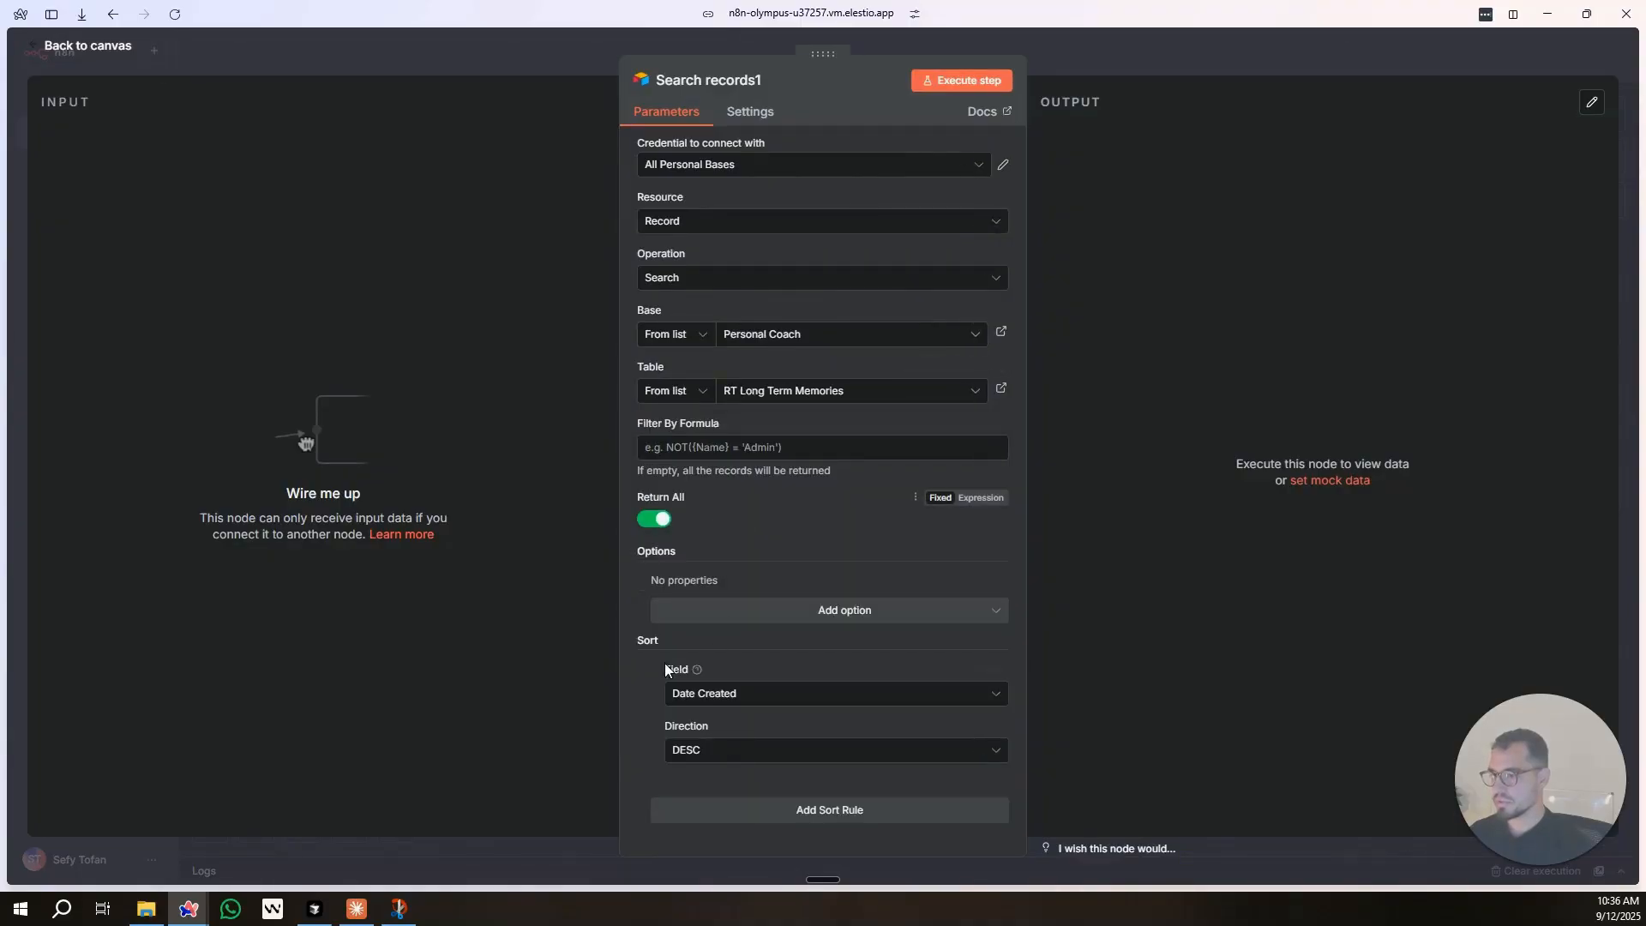
{"action": "left_click", "coordinate": [593, 61]}
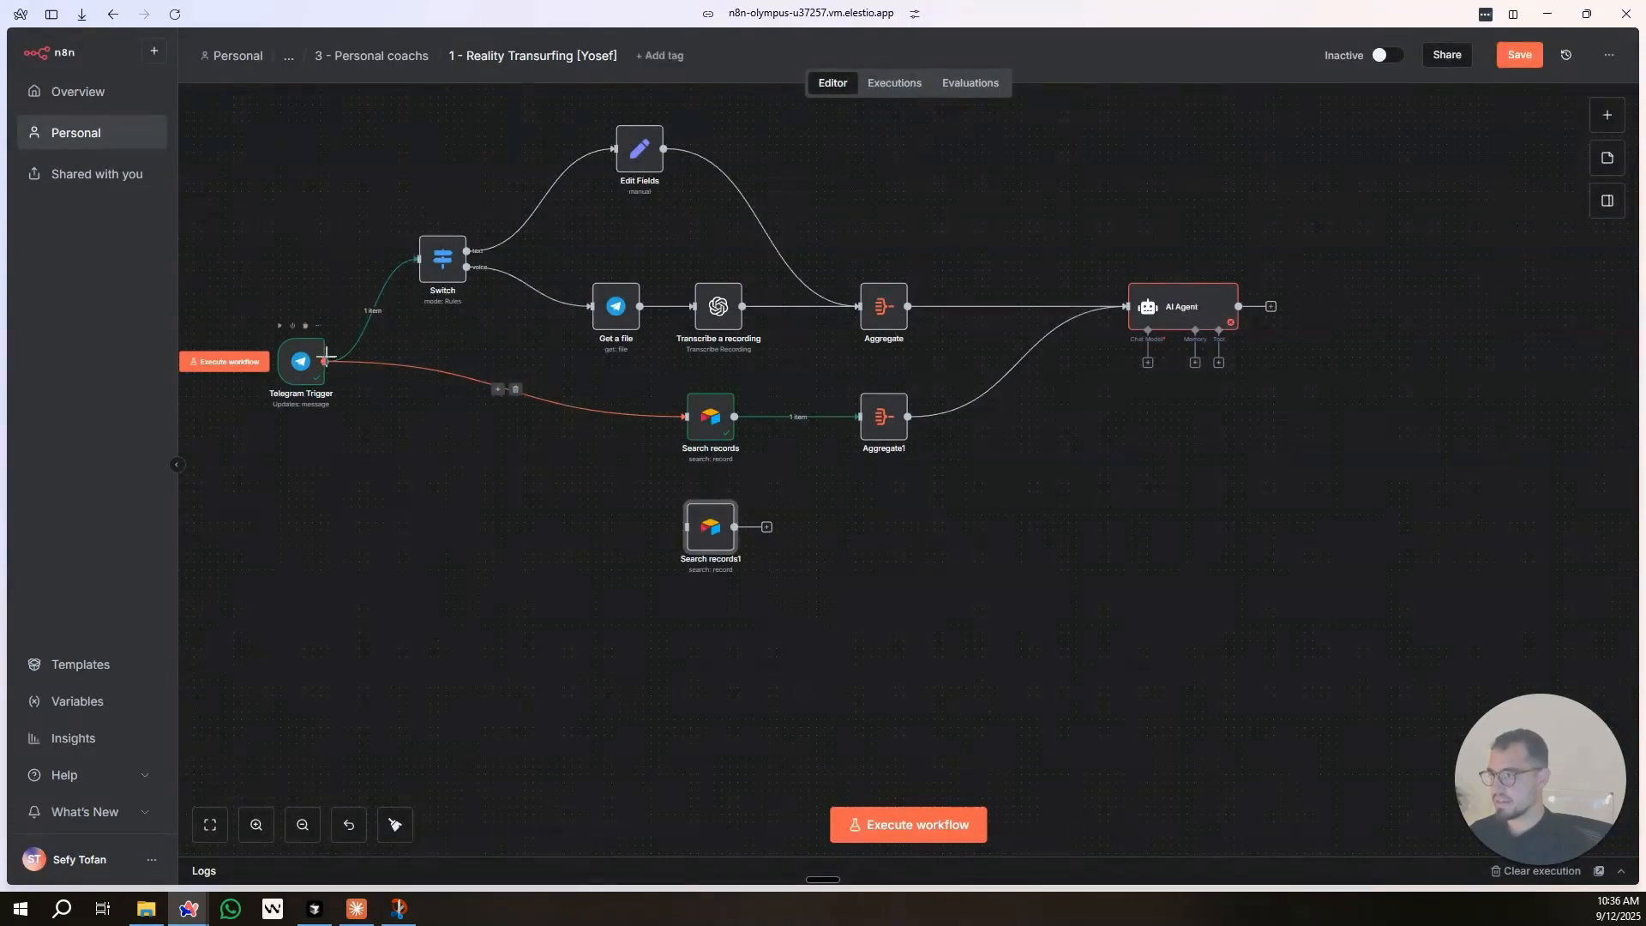
Wire Search records1 between the Telegram Trigger and Aggregate1, and execute Aggregate1.
{"action": "left_click_drag", "start_coordinate": [326, 361], "coordinate": [670, 527]}
{"action": "left_click_drag", "start_coordinate": [734, 527], "coordinate": [871, 458]}
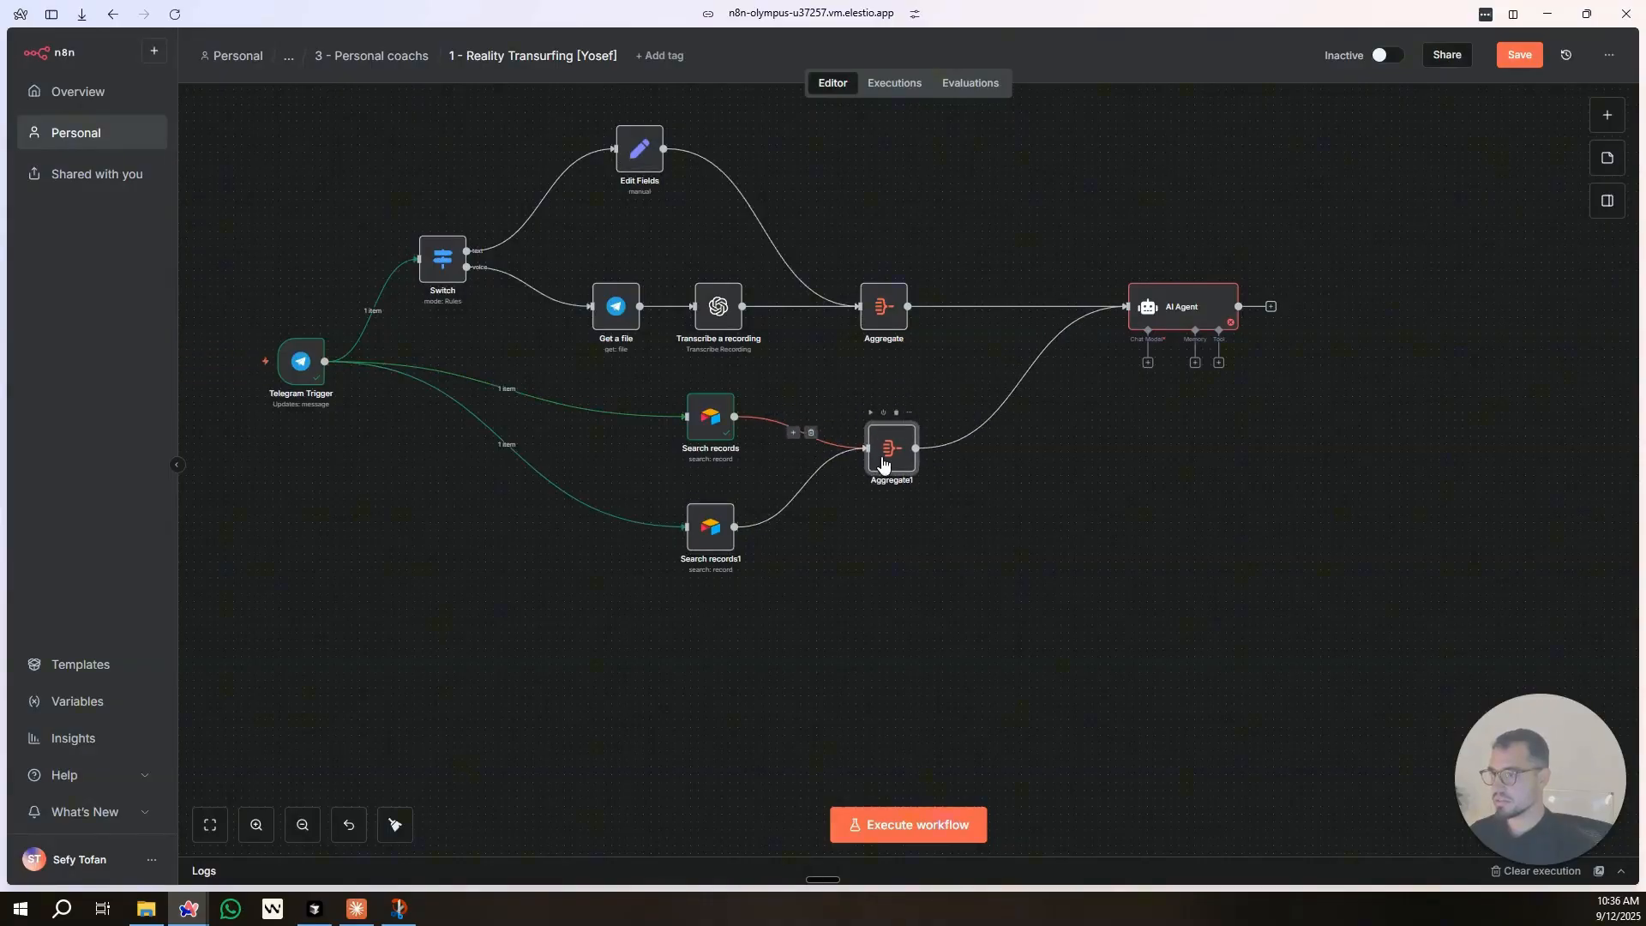
{"action": "left_click", "coordinate": [867, 412]}
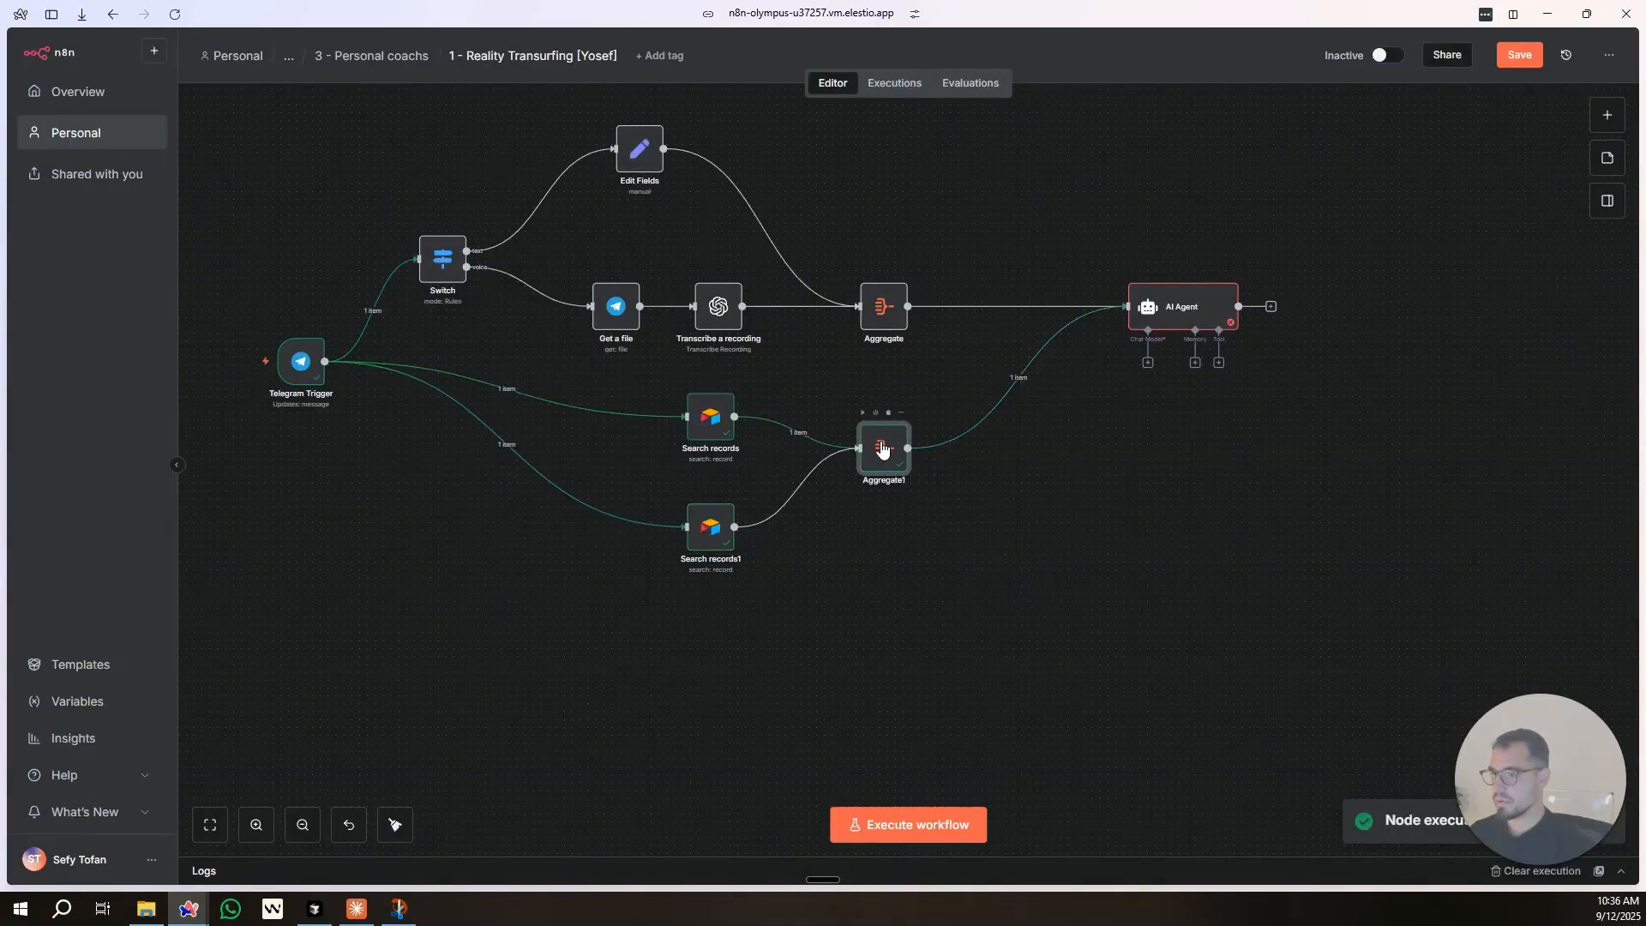
Review the Aggregate1 node's data and the AI Agent's current user prompt expression.
{"action": "double_click", "coordinate": [883, 447]}
{"action": "left_click", "coordinate": [1099, 60]}
{"action": "double_click", "coordinate": [1183, 307]}
{"action": "left_click", "coordinate": [866, 229]}
{"action": "left_click_drag", "start_coordinate": [866, 229], "coordinate": [530, 229]}
{"action": "left_click", "coordinate": [726, 228]}
{"action": "left_click", "coordinate": [607, 60]}
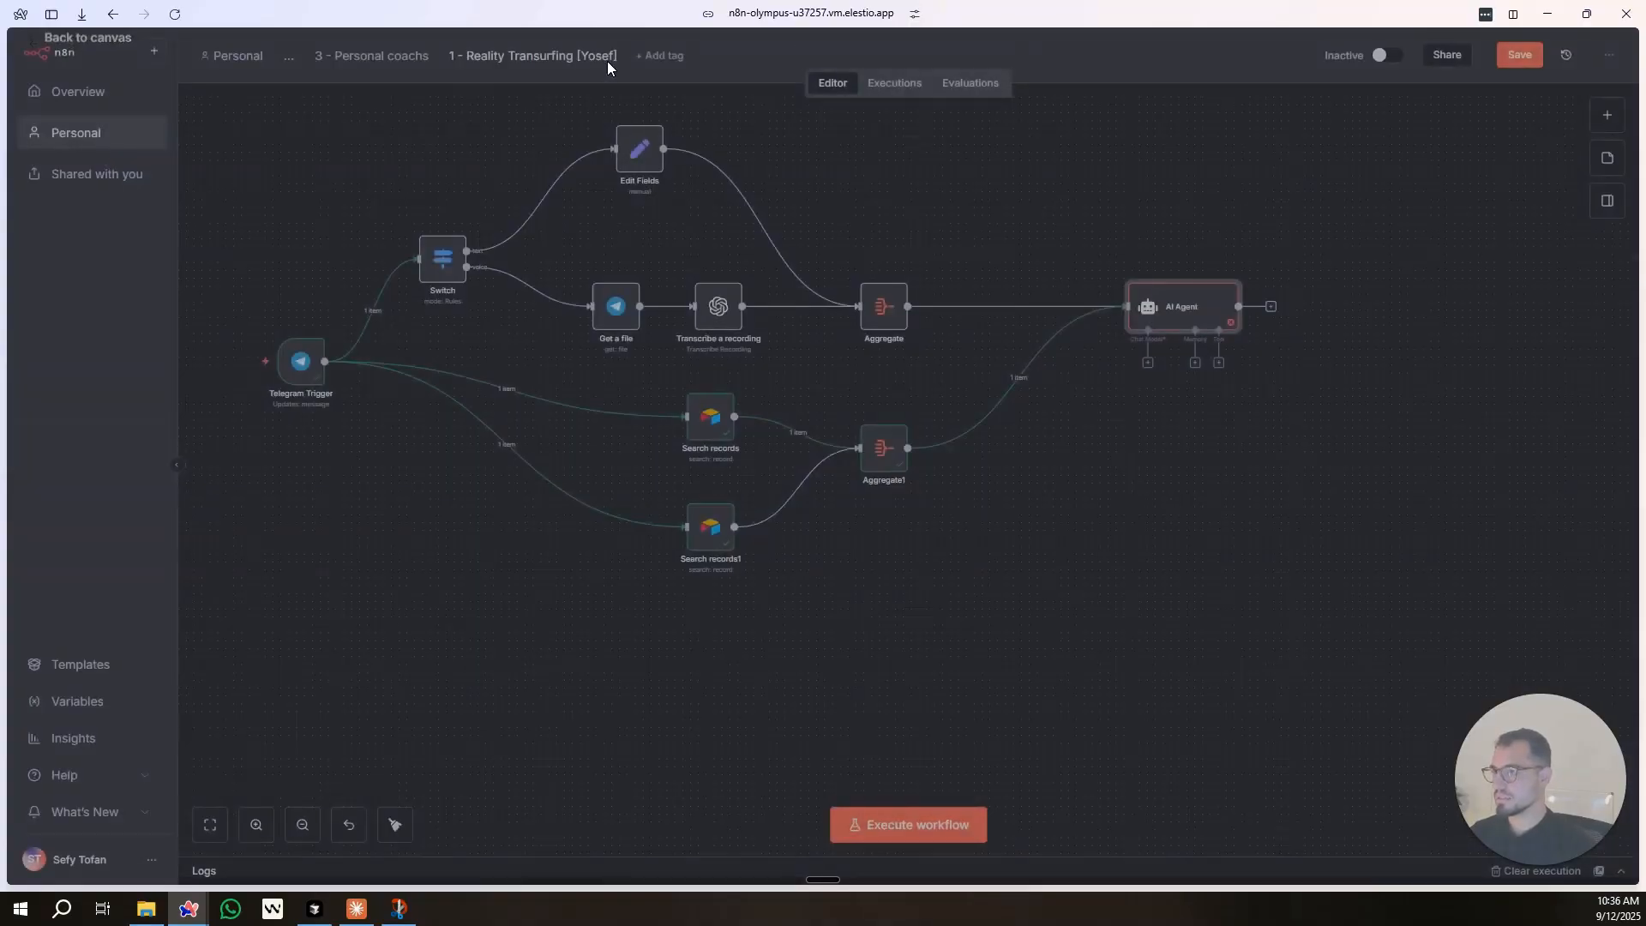
Add the heading "USER MESSAGE:" on its own line above the text expression in the AI Agent's user prompt.
{"action": "double_click", "coordinate": [1179, 310]}
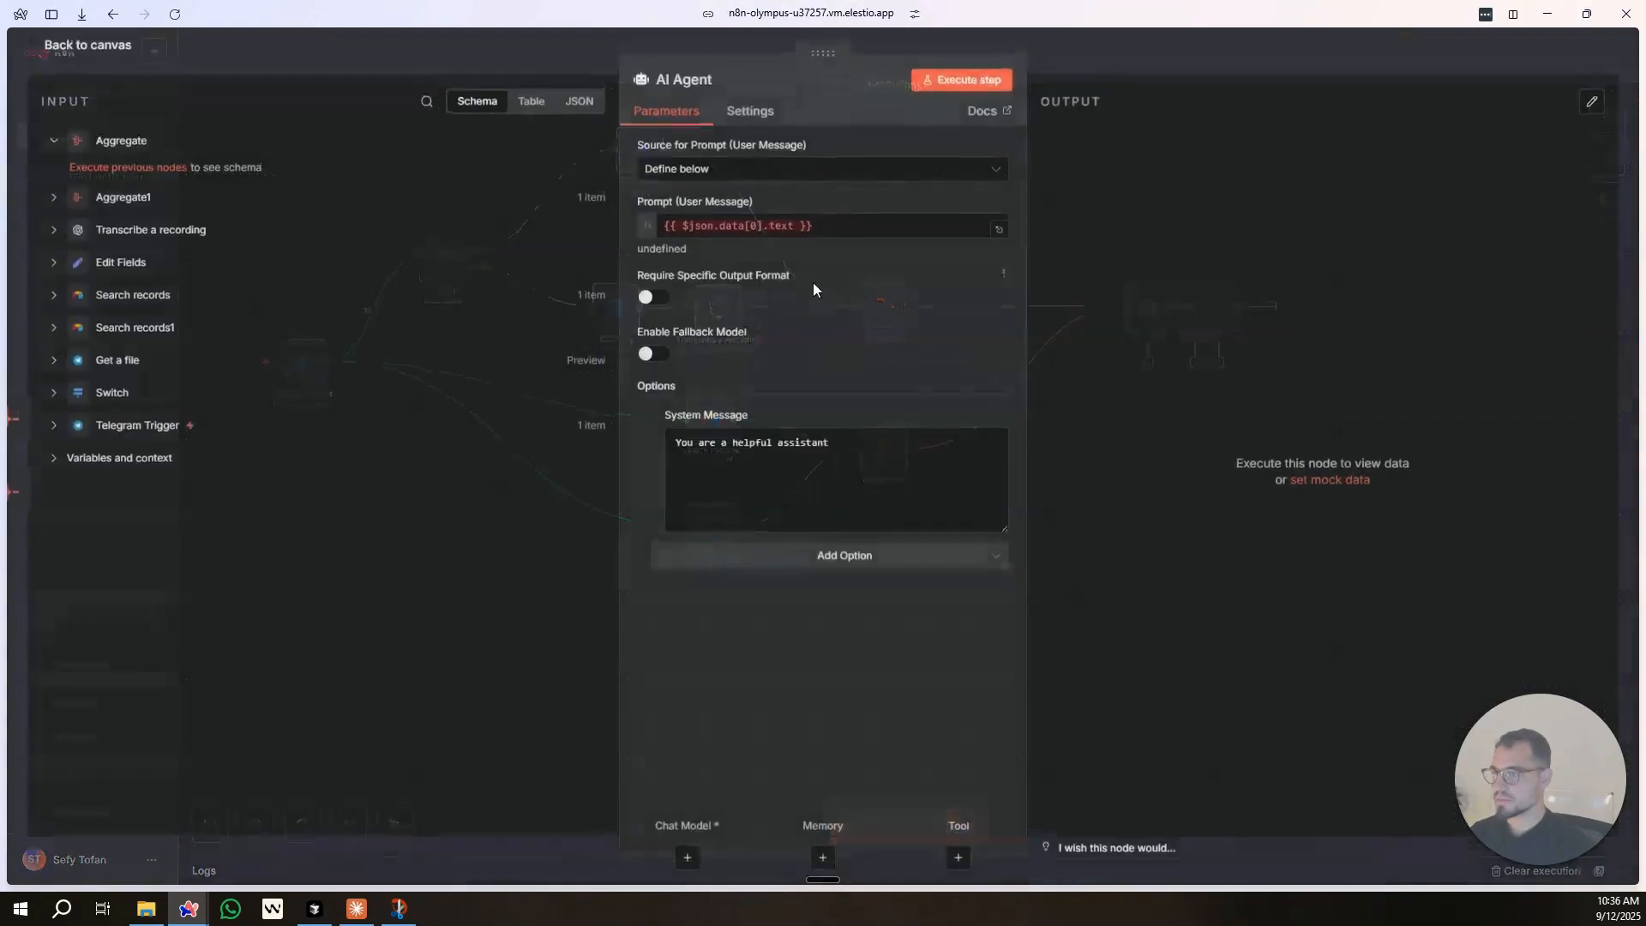
{"action": "left_click", "coordinate": [666, 225]}
{"action": "key", "text": "Return"}
{"action": "key", "text": "Return"}
{"action": "left_click", "coordinate": [751, 234]}
{"action": "type", "text": "User Message:"}
{"action": "key", "text": "Delete"}
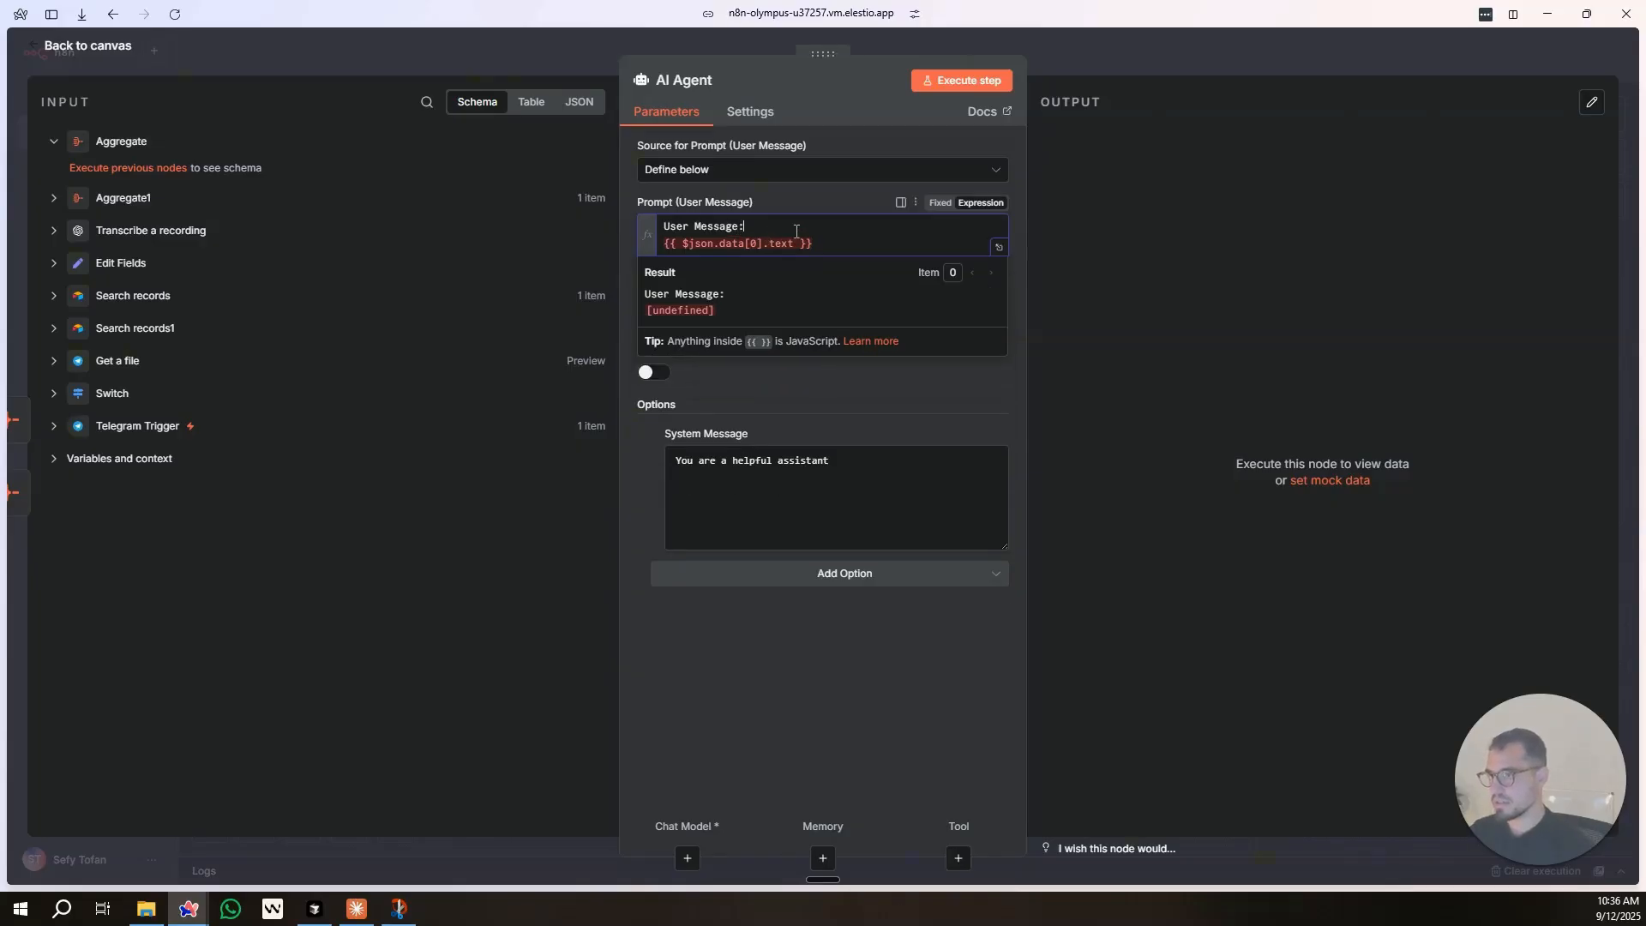
{"action": "left_click_drag", "start_coordinate": [833, 231], "coordinate": [545, 234]}
{"action": "type", "text": "USE"}
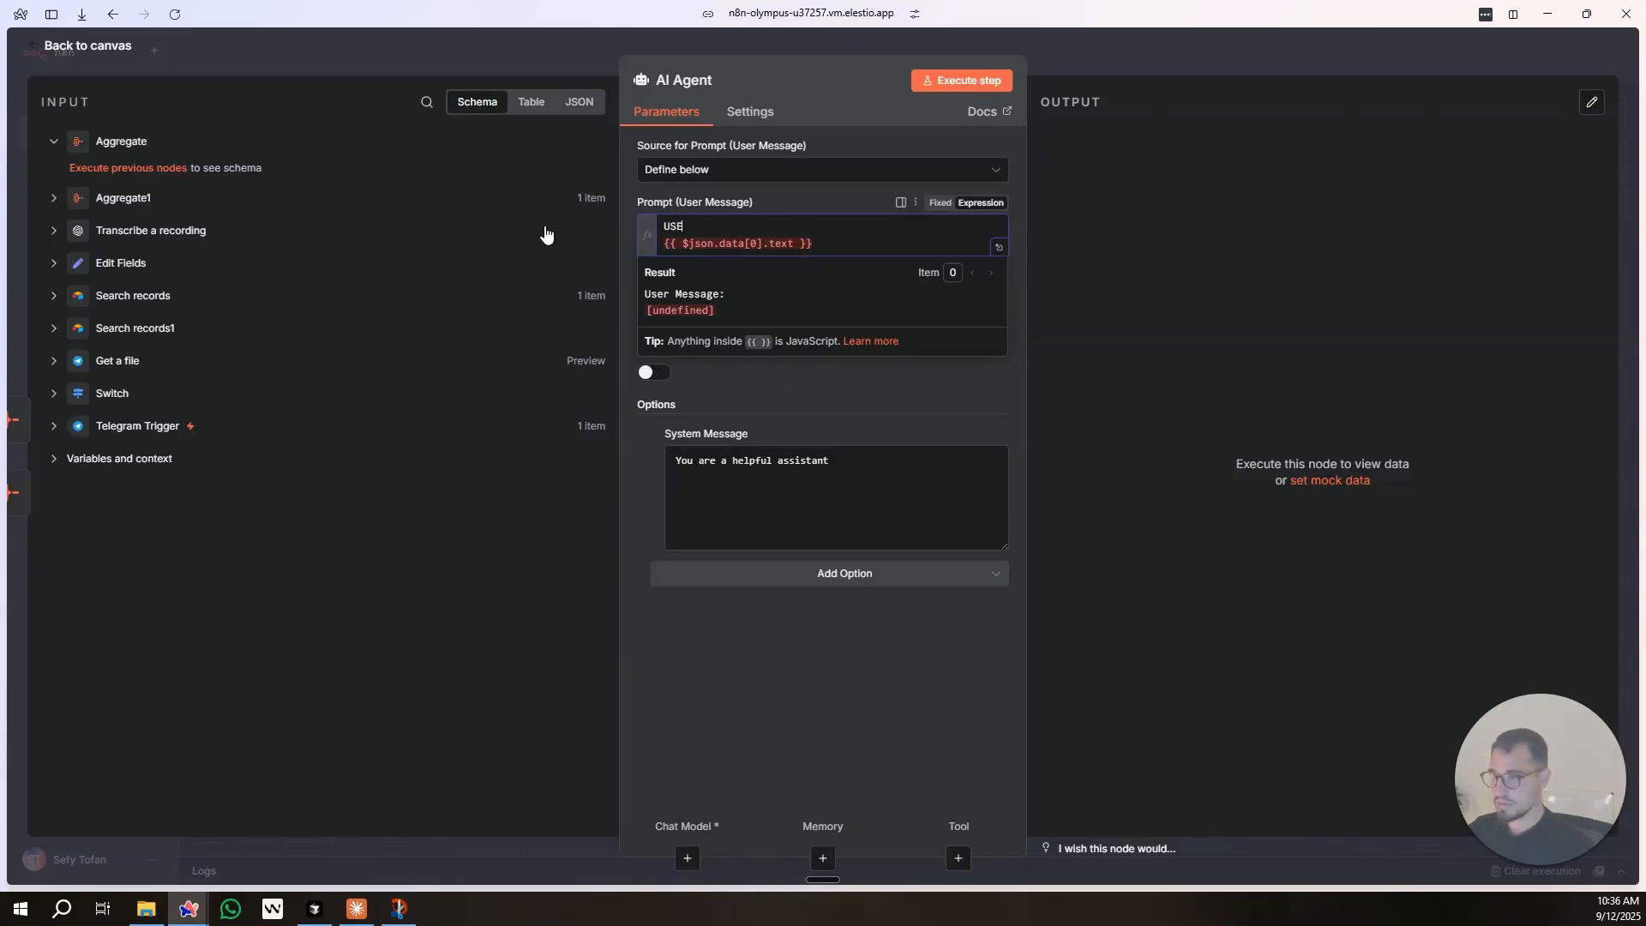
{"action": "type", "text": "R MESSAGE:"}
Add a "--------" separator and the heading "MEMORIES [SHORT+LONG TERM]:" beneath the message expression, and close the AI Agent node.
{"action": "left_click", "coordinate": [855, 244]}
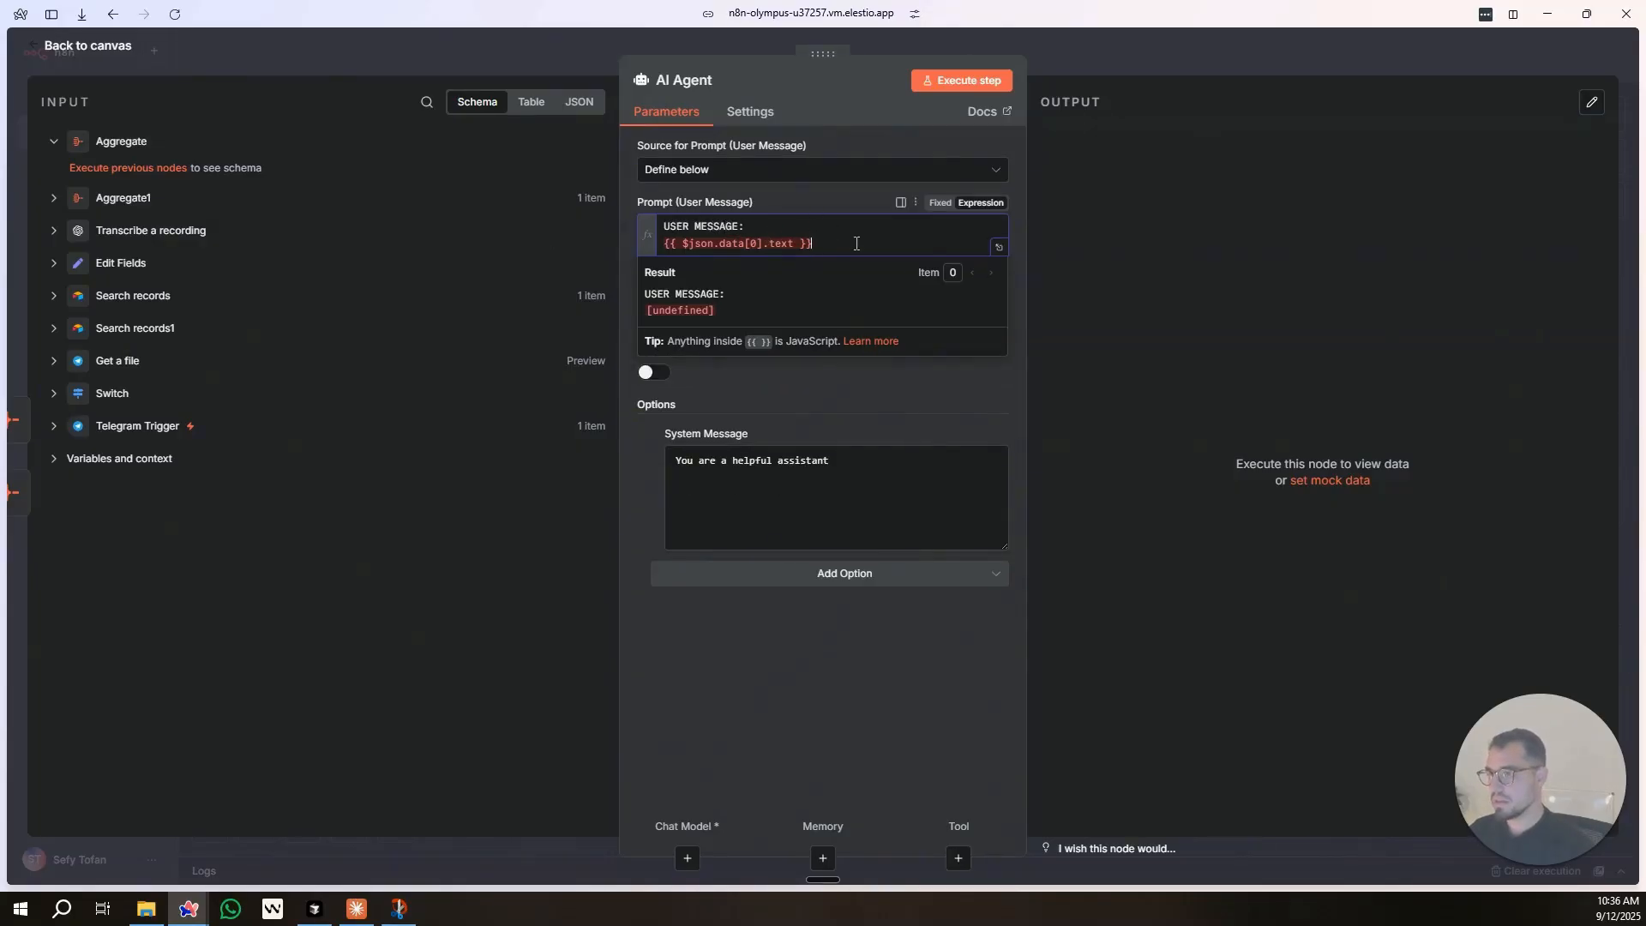
{"action": "key", "text": "Return"}
{"action": "key", "text": "Return"}
{"action": "type", "text": "-------- "}
{"action": "type", "text": "MEMORIES"}
{"action": "type", "text": " [SHORT+LONG TERM]"}
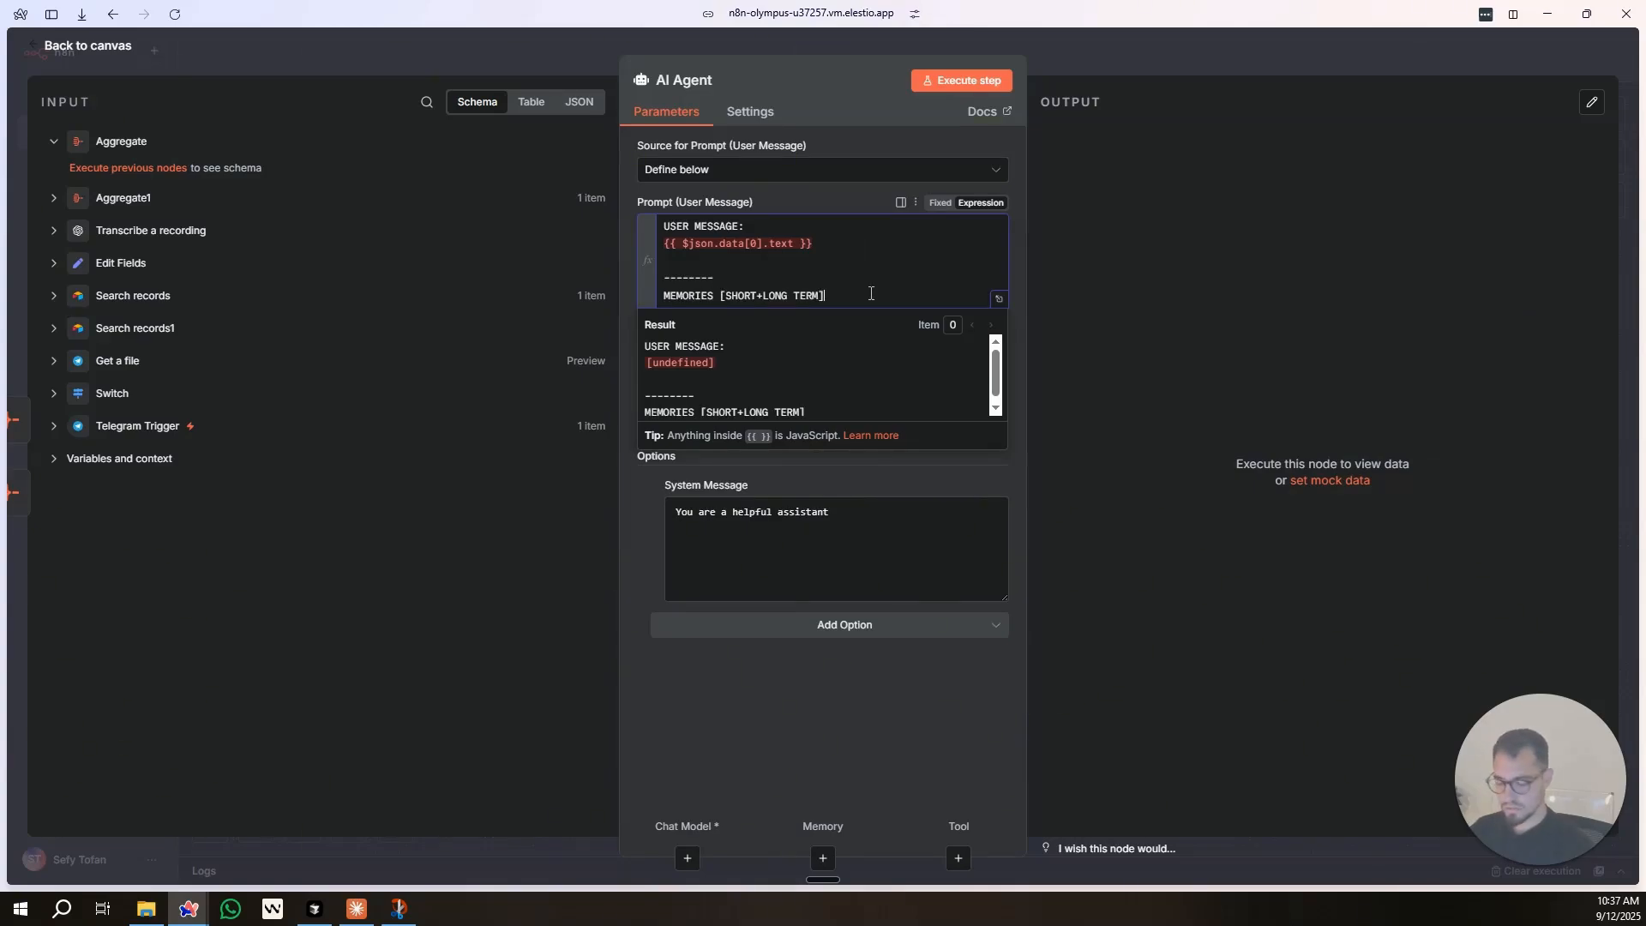
{"action": "type", "text": ":"}
{"action": "key", "text": "Return"}
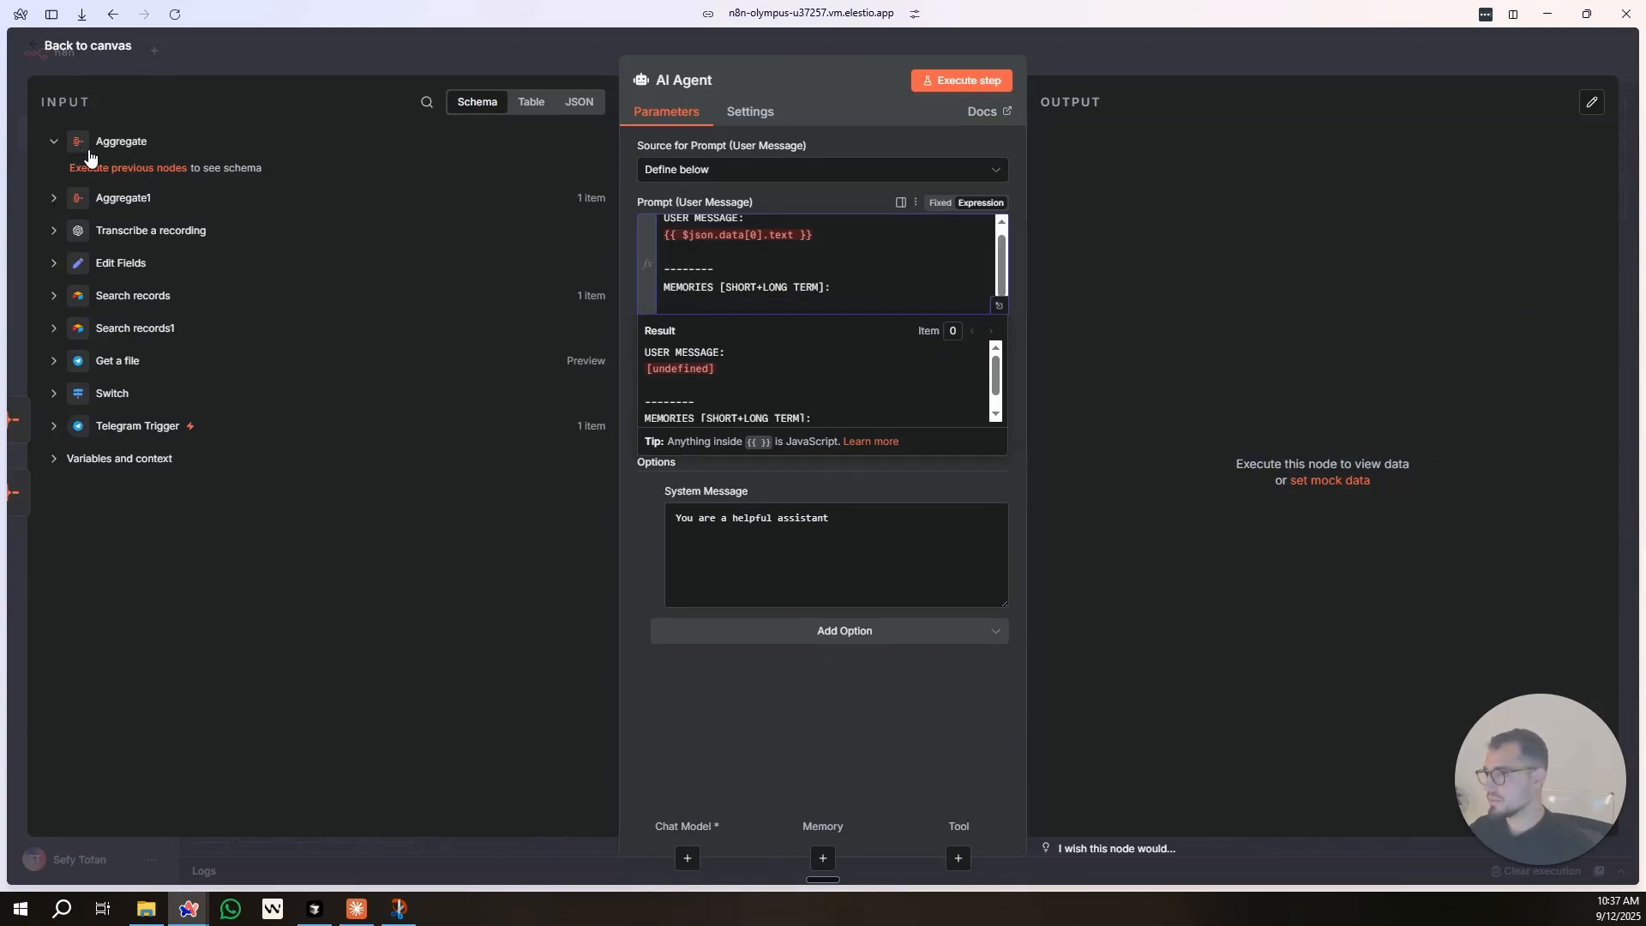
{"action": "key", "text": "Escape"}
Rename the Aggregate node to "User message" and Aggregate1 to "Memories".
{"action": "left_click", "coordinate": [905, 319]}
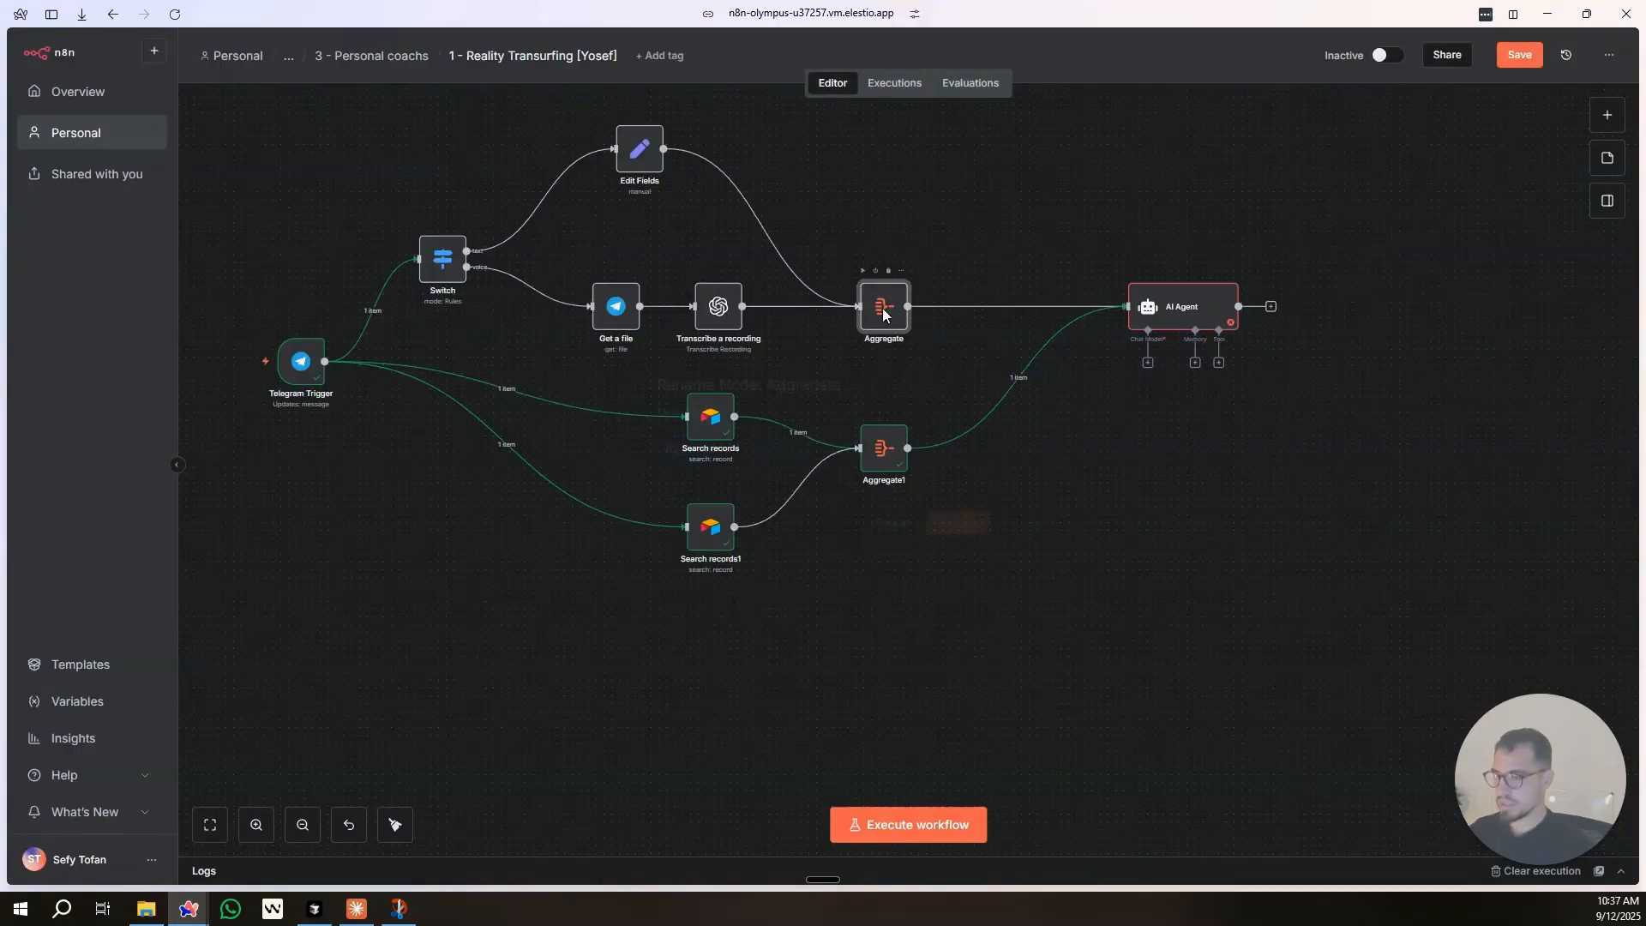
{"action": "key", "text": "F2"}
{"action": "type", "text": "Us"}
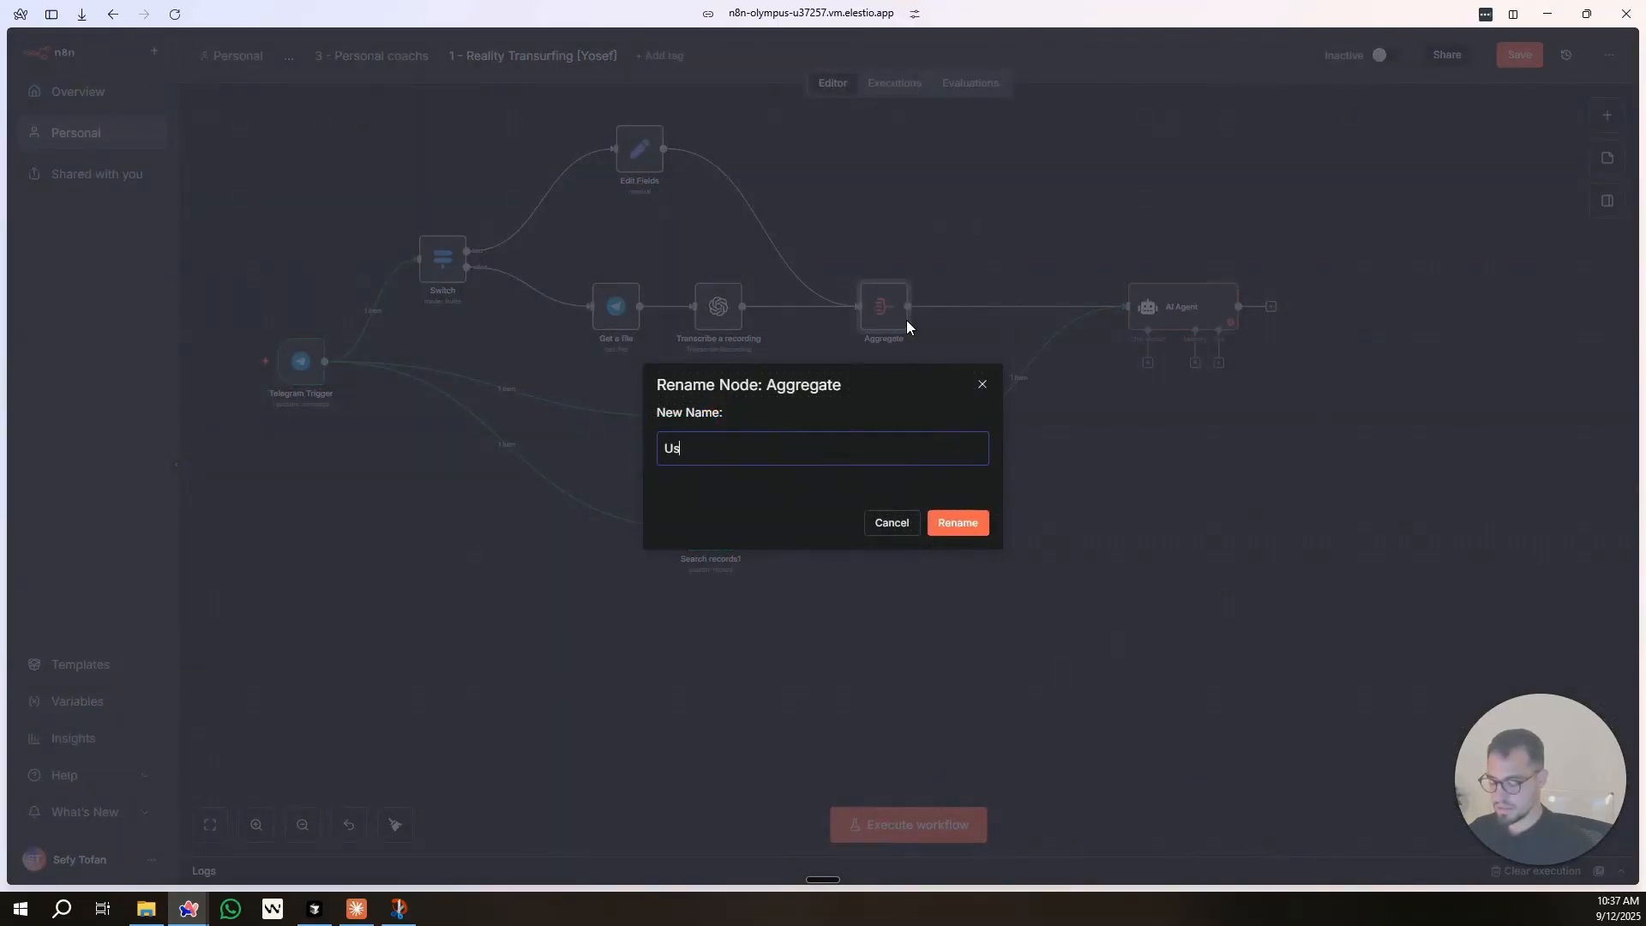
{"action": "type", "text": "er message"}
{"action": "key", "text": "Return"}
{"action": "left_click", "coordinate": [883, 448]}
{"action": "key", "text": "F2"}
{"action": "type", "text": "Memories"}
{"action": "key", "text": "Return"}
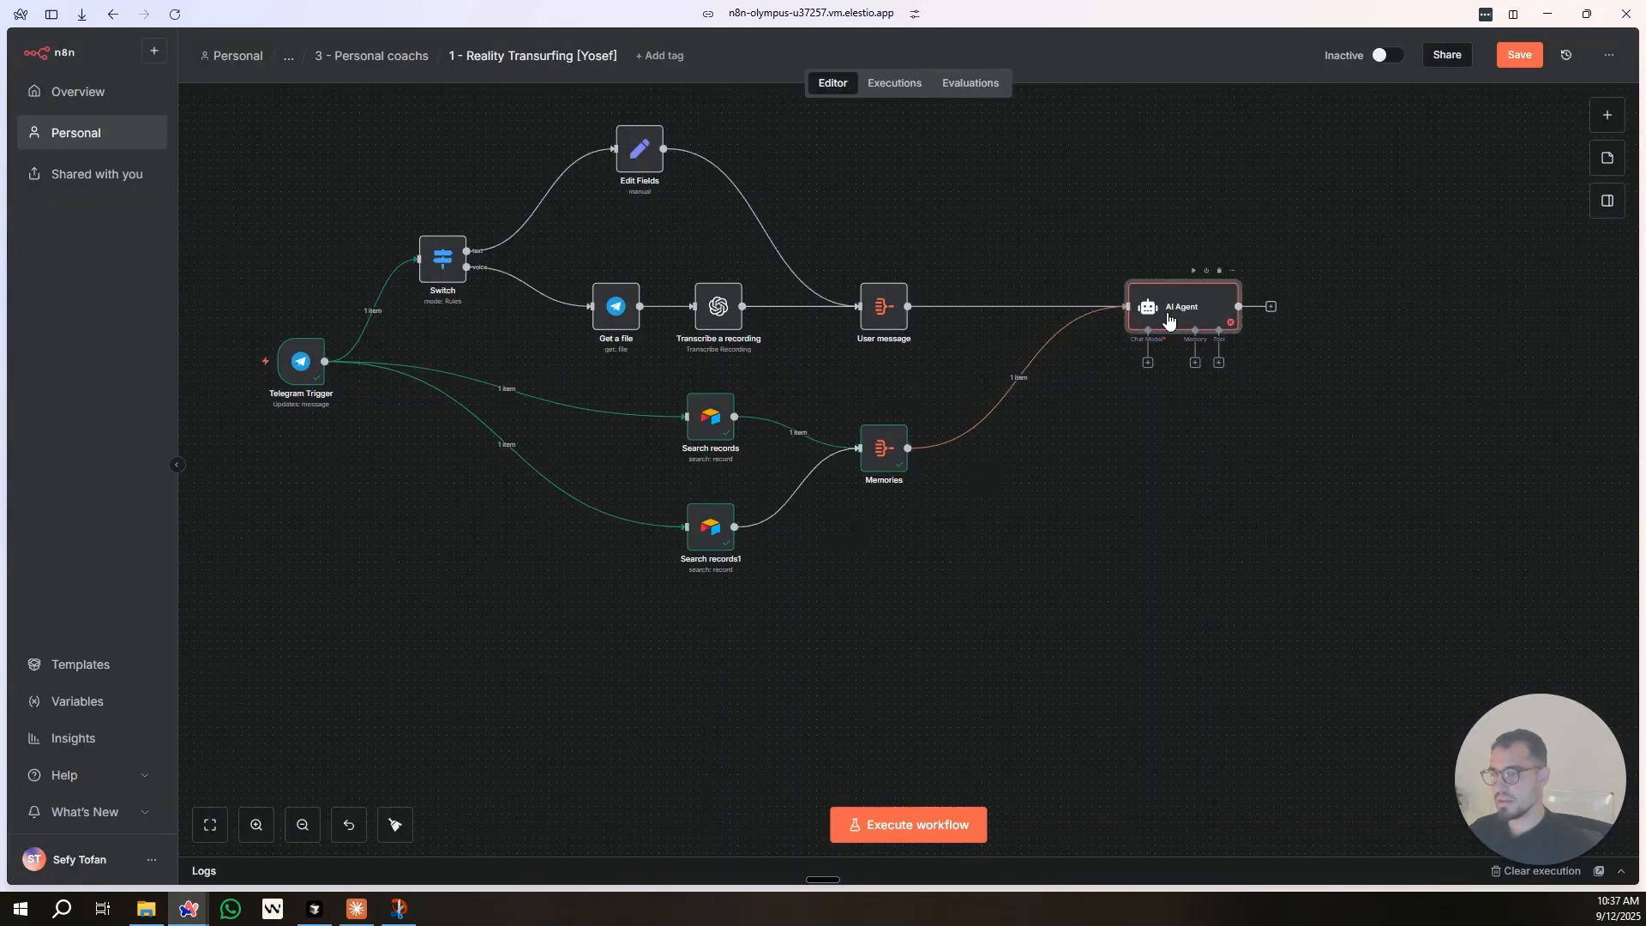
Insert the Memories node's data array under the memories heading in the AI Agent's prompt and check the expression in the expanded editor.
{"action": "double_click", "coordinate": [1171, 312]}
{"action": "left_click", "coordinate": [85, 207]}
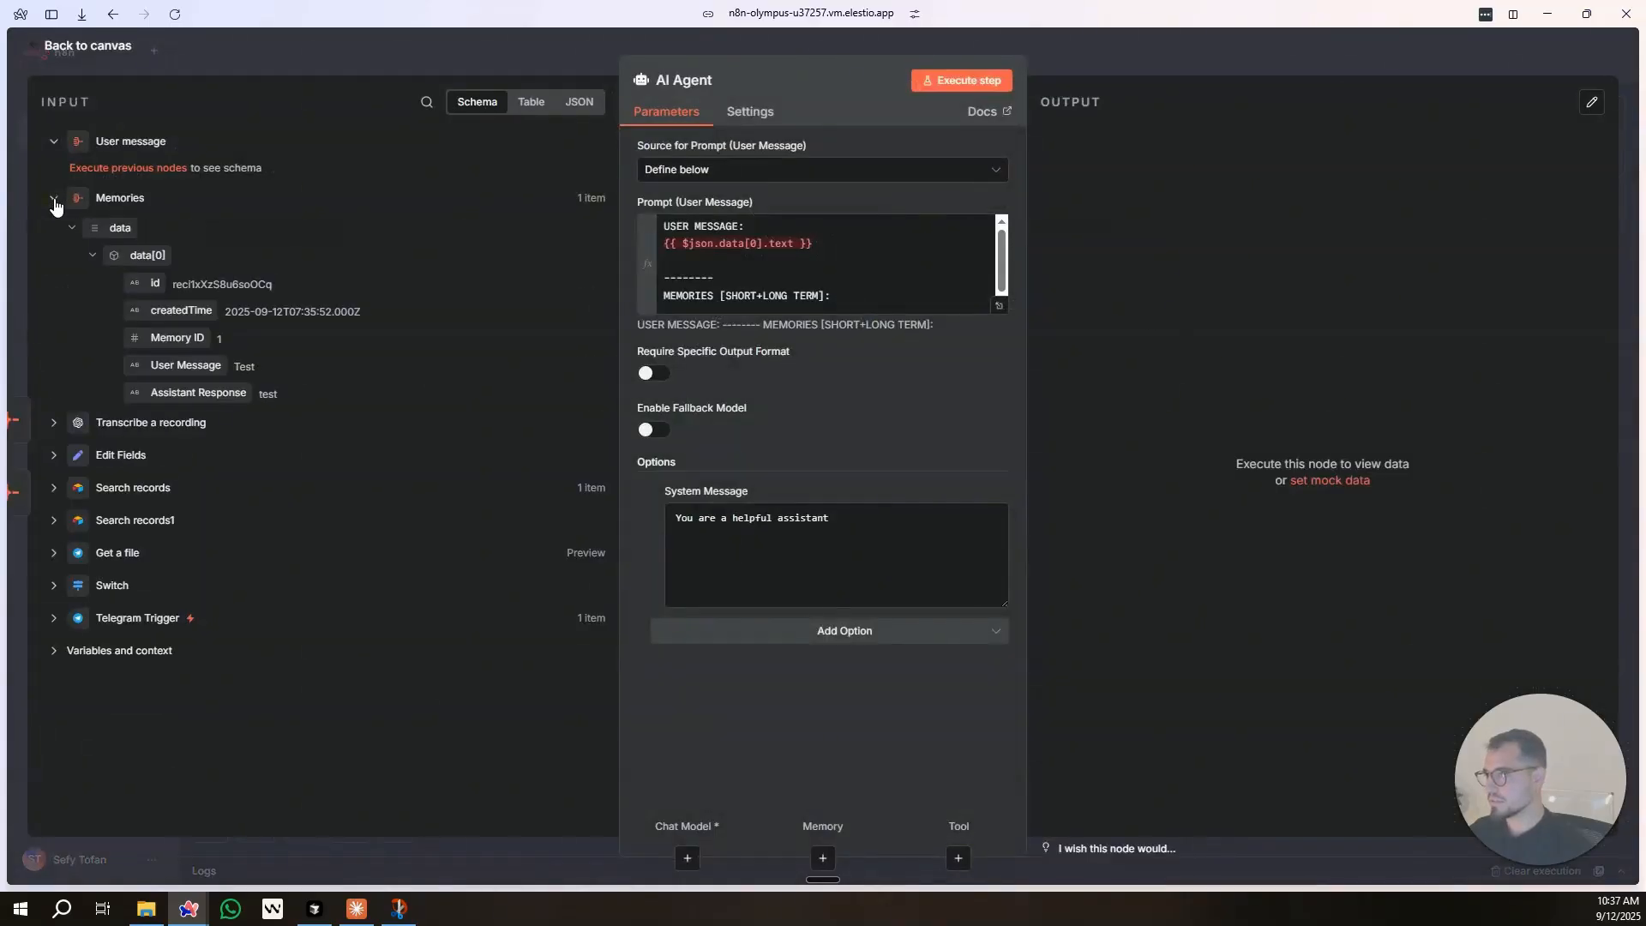
{"action": "left_click_drag", "start_coordinate": [101, 228], "coordinate": [909, 300]}
{"action": "left_click", "coordinate": [999, 306]}
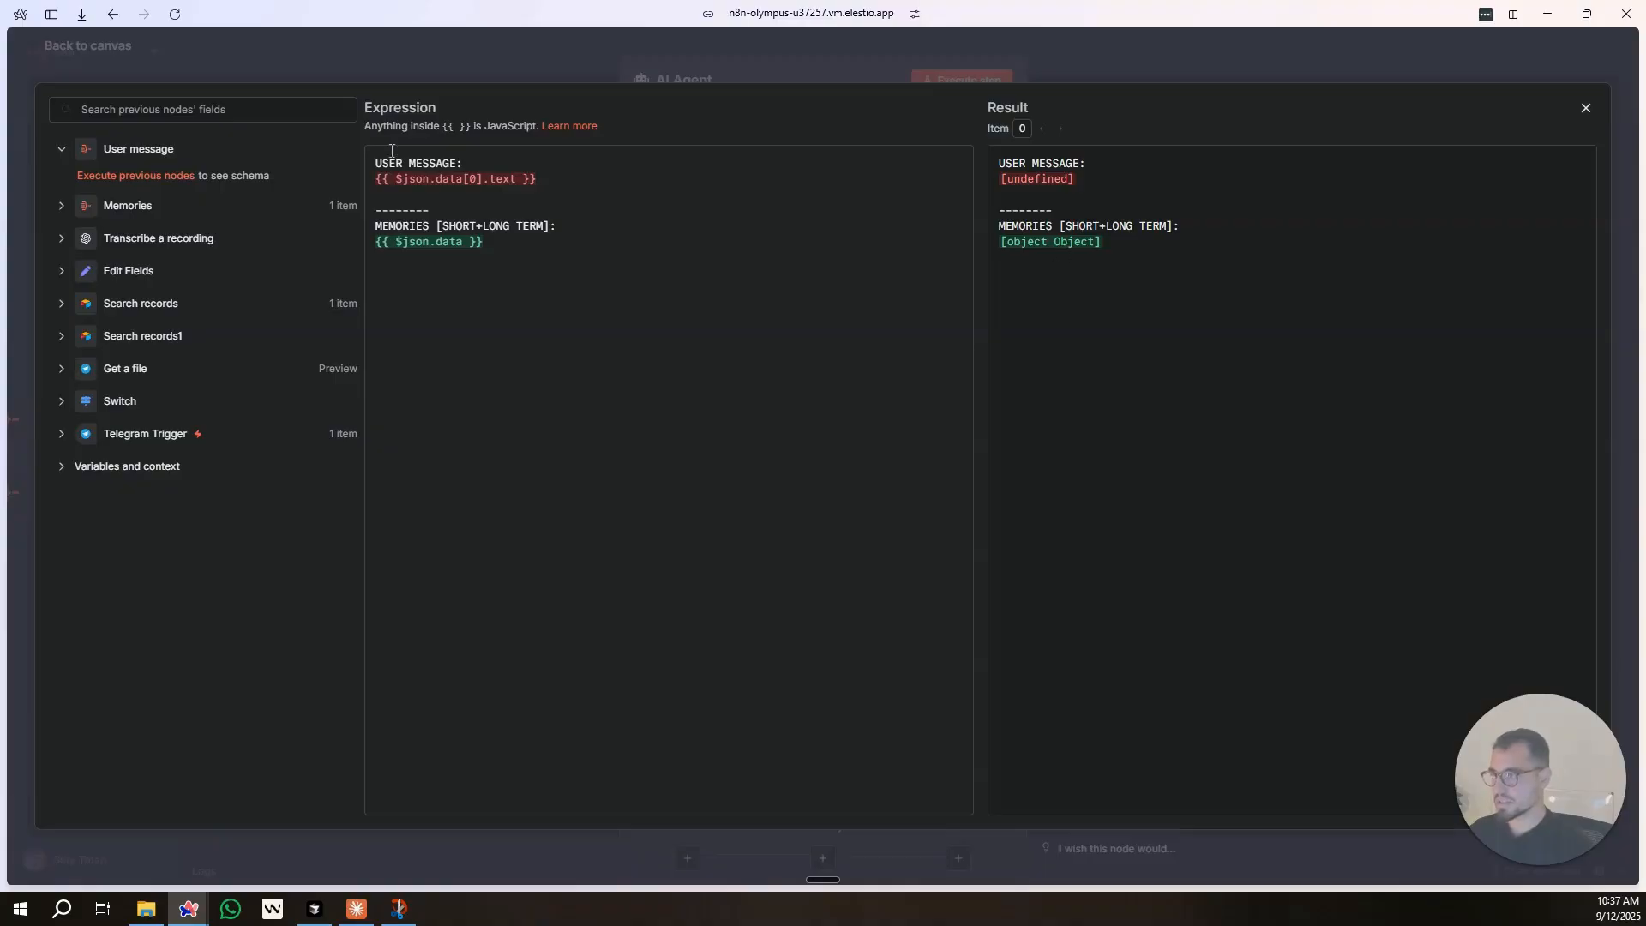
{"action": "left_click", "coordinate": [434, 72]}
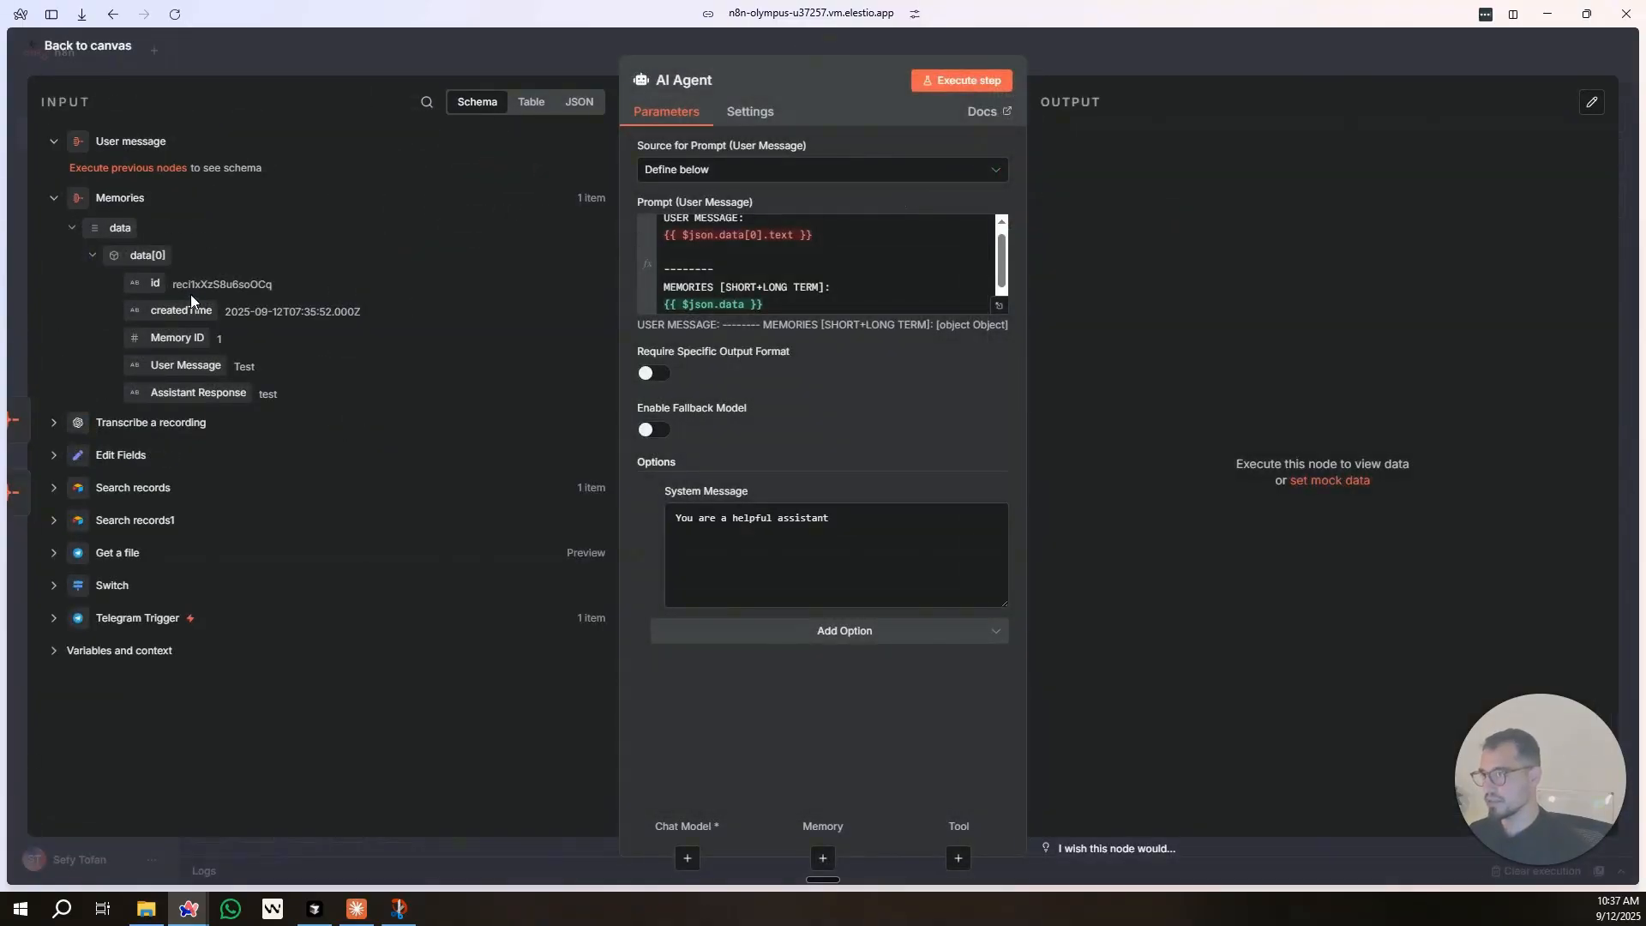
{"action": "left_click", "coordinate": [96, 257]}
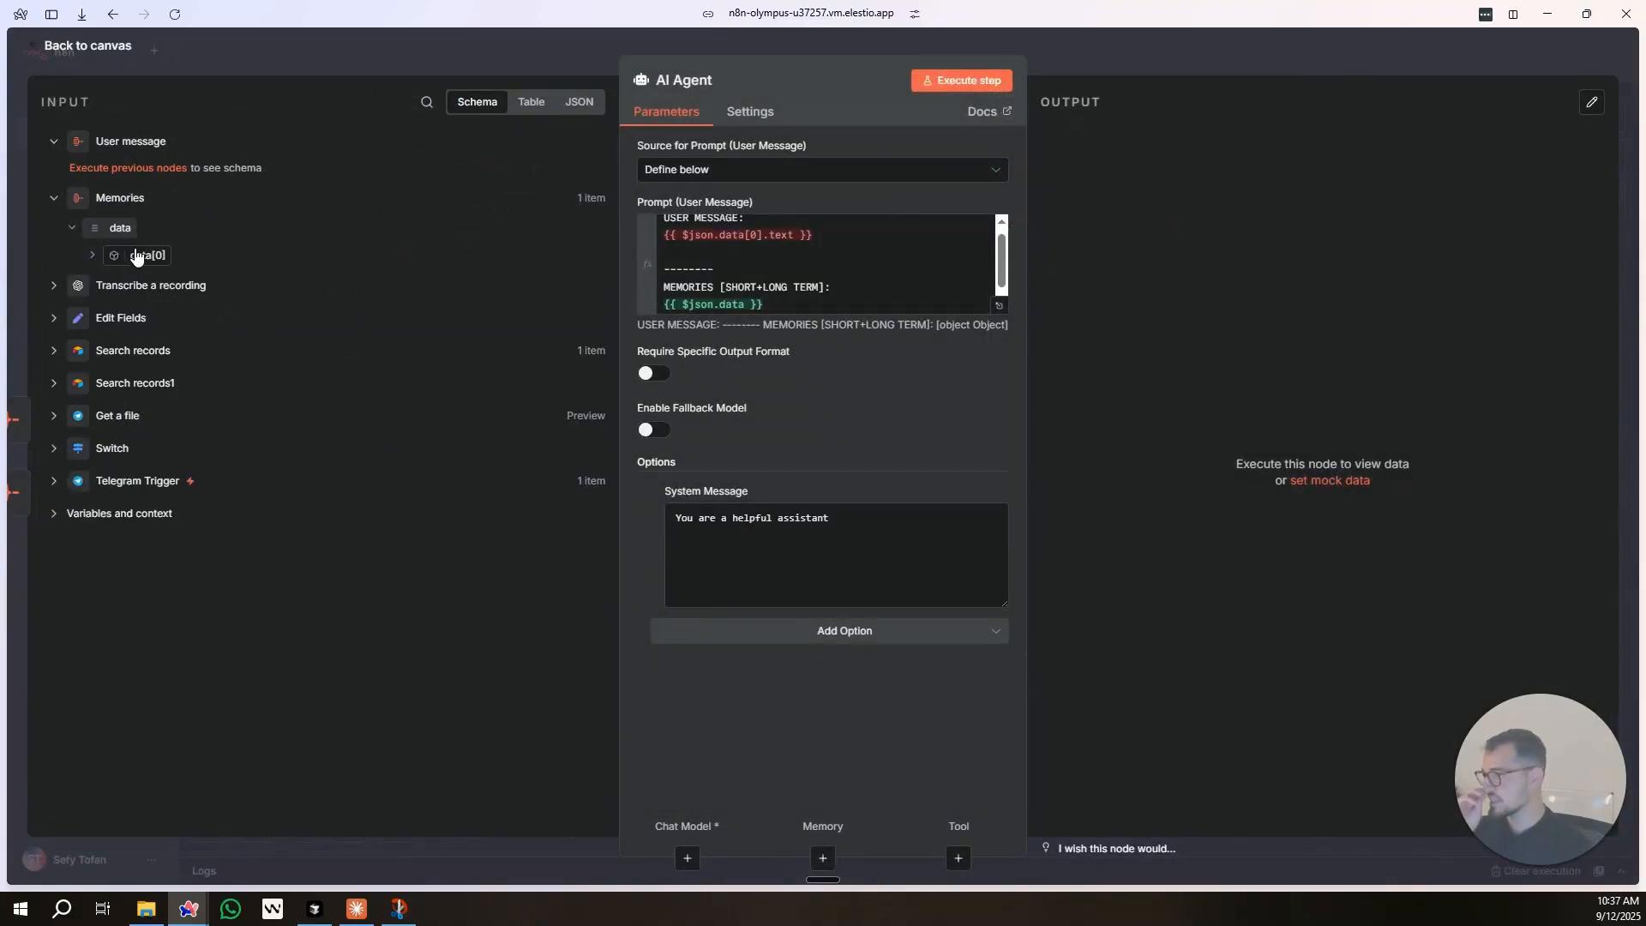
Wrap the memories expression as {{ JSON.stringify($json.data) }} and check its rendered result.
{"action": "left_click", "coordinate": [788, 305]}
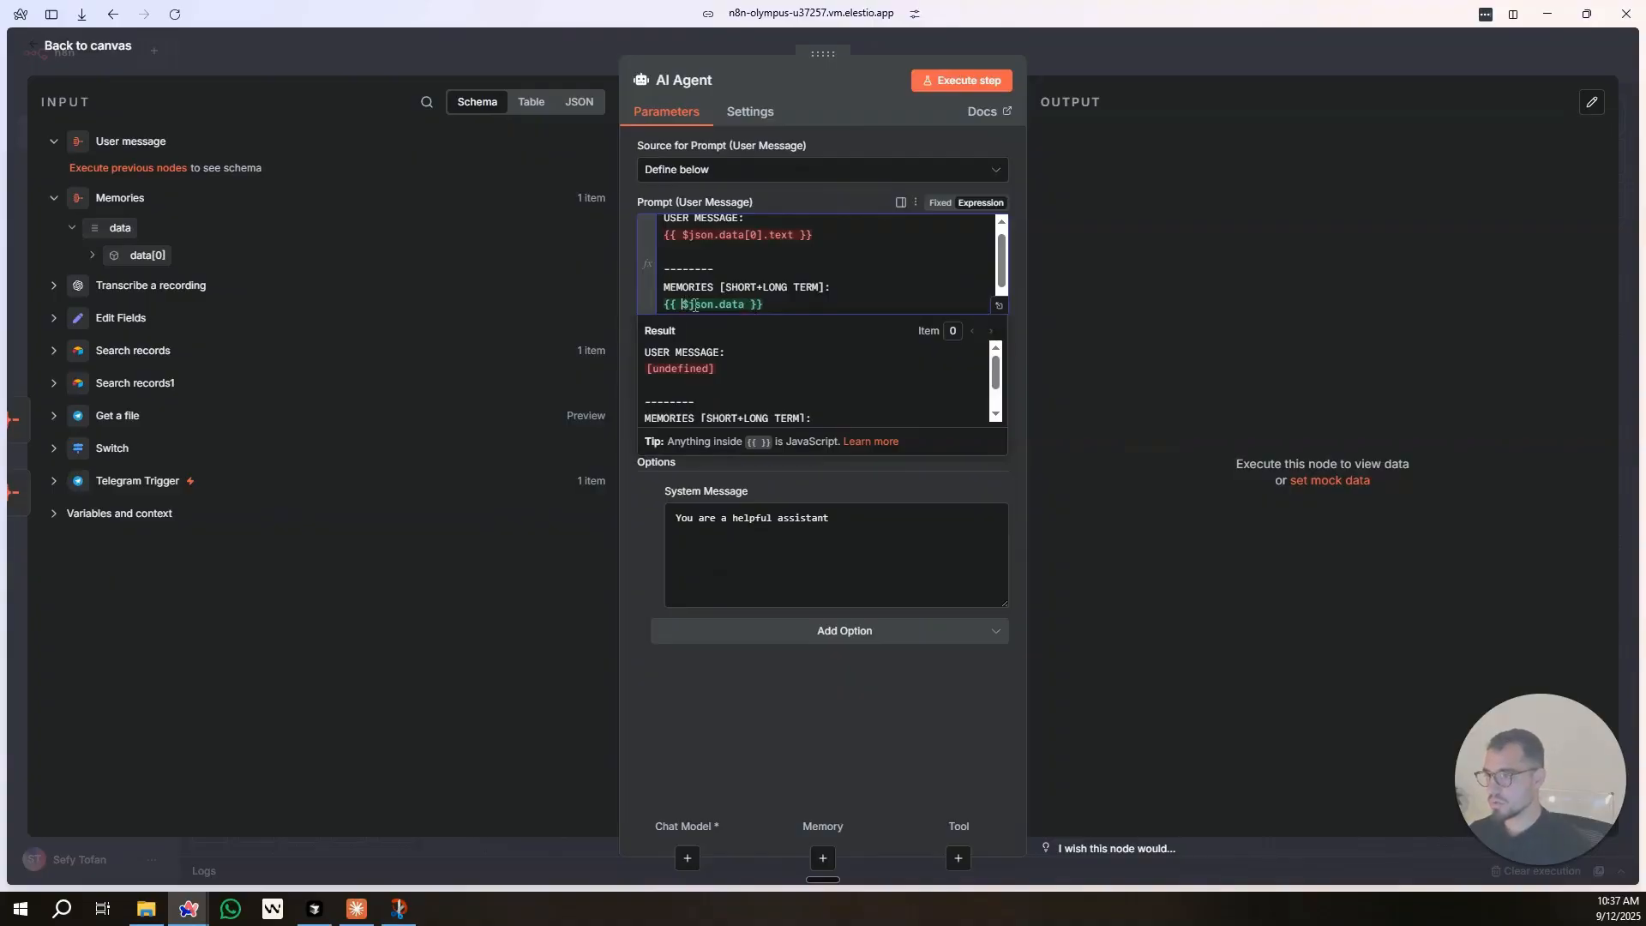
{"action": "key", "text": "ctrl+Left"}
{"action": "key", "text": "ctrl+Left"}
{"action": "key", "text": "ctrl+Left"}
{"action": "key", "text": "ctrl+Left"}
{"action": "type", "text": "JSON"}
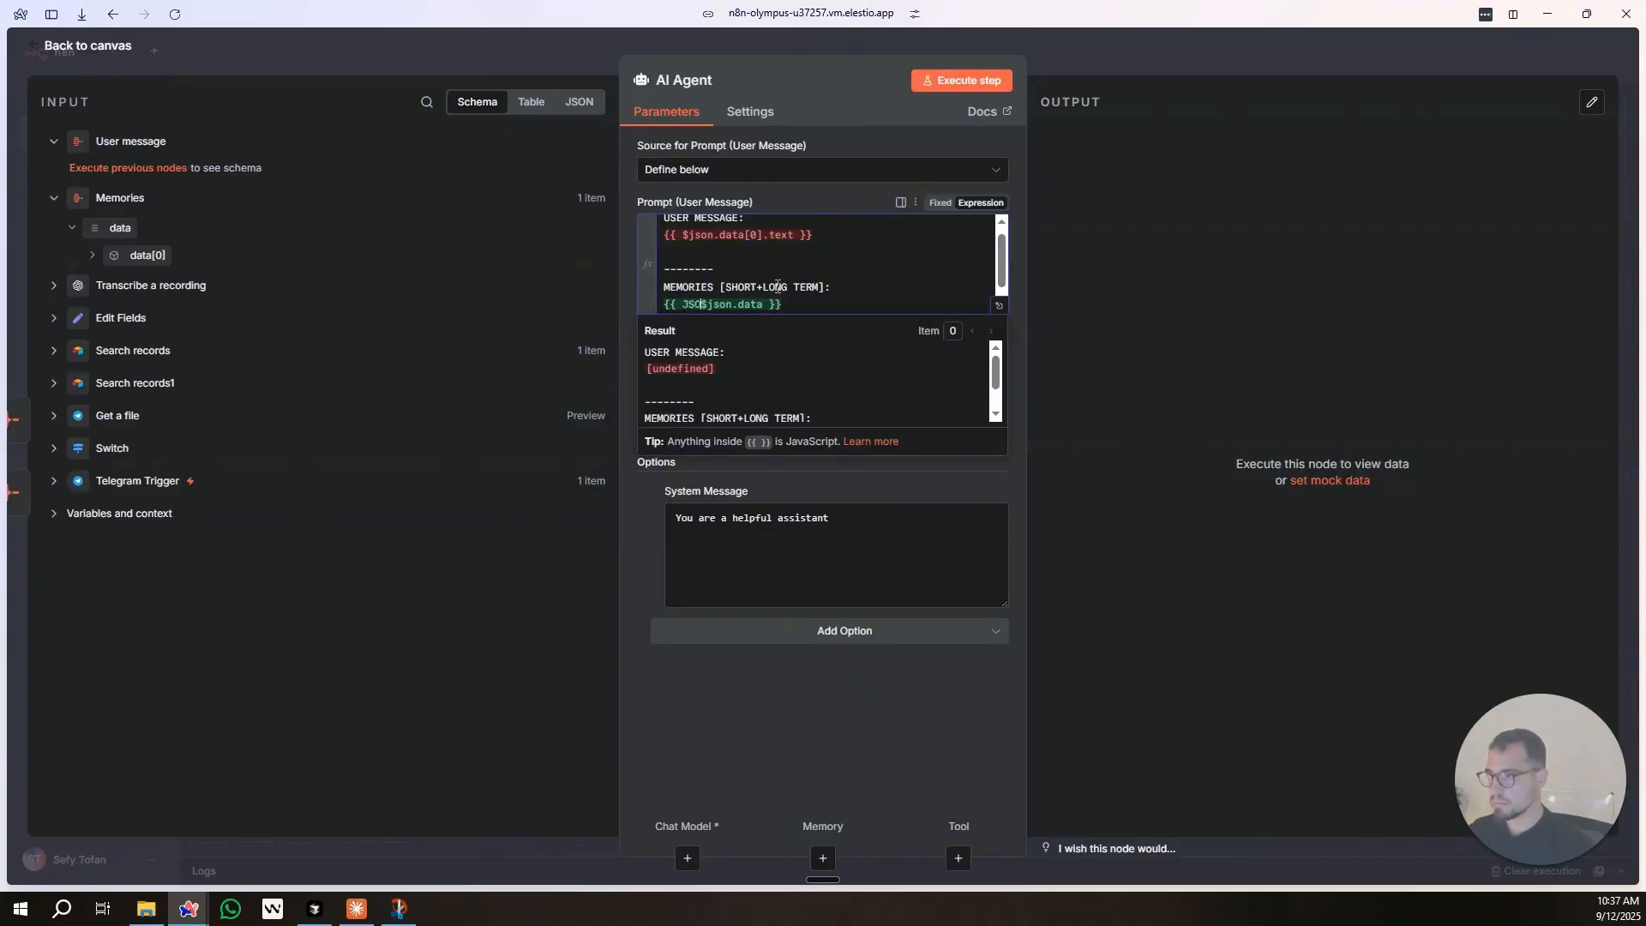
{"action": "type", "text": ".string"}
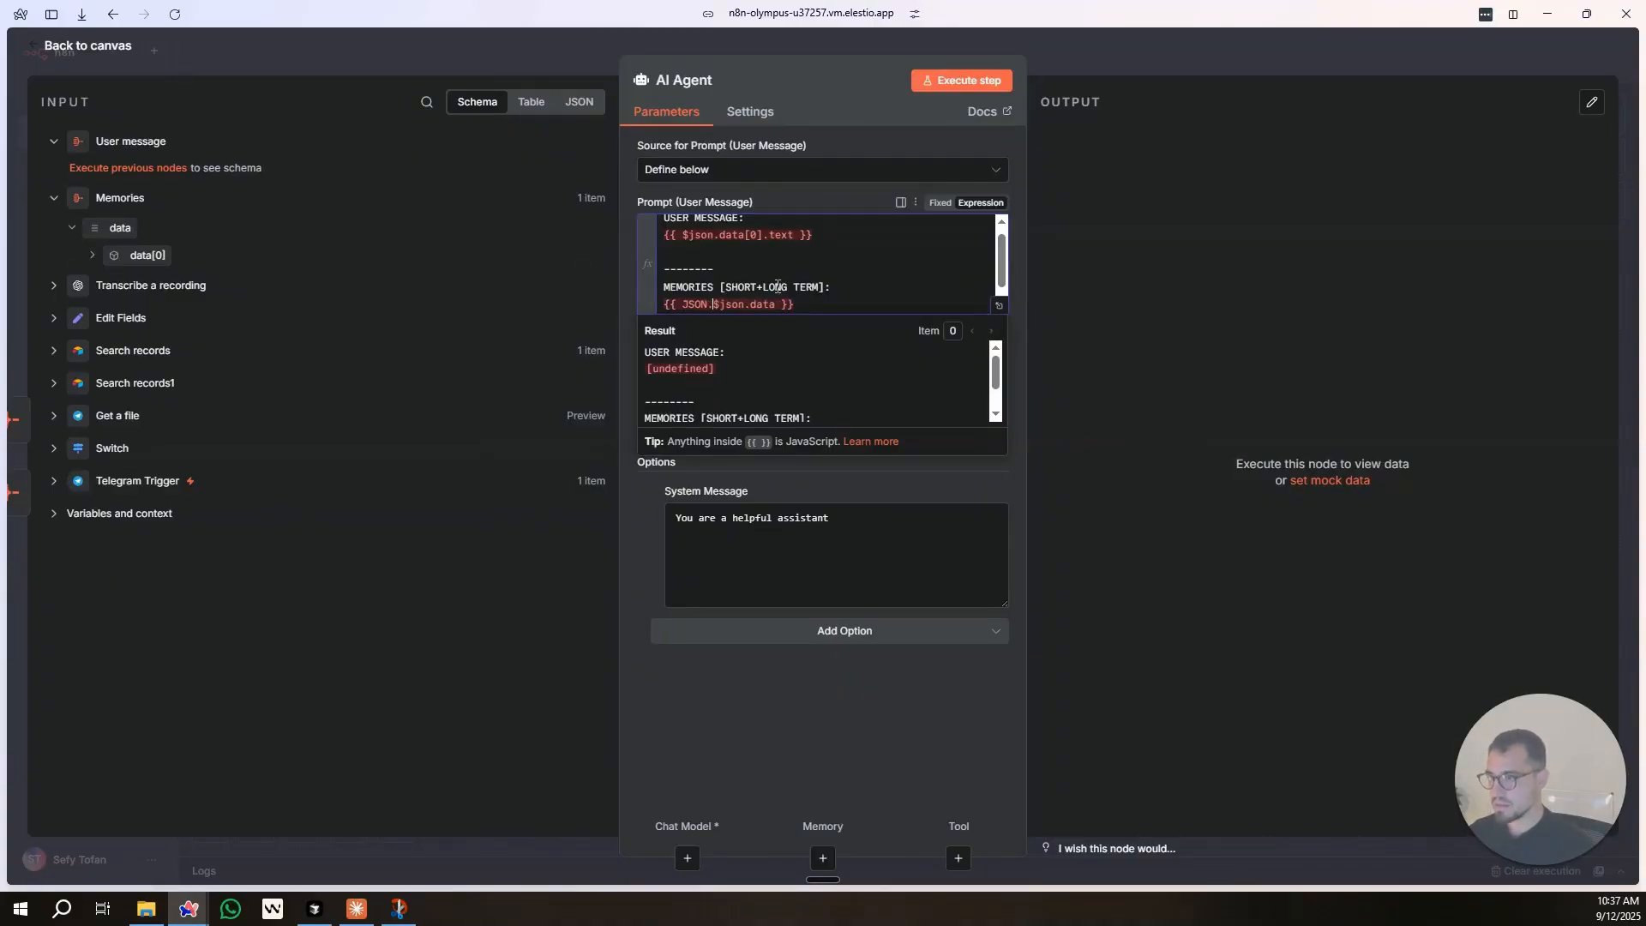
{"action": "type", "text": "ify"}
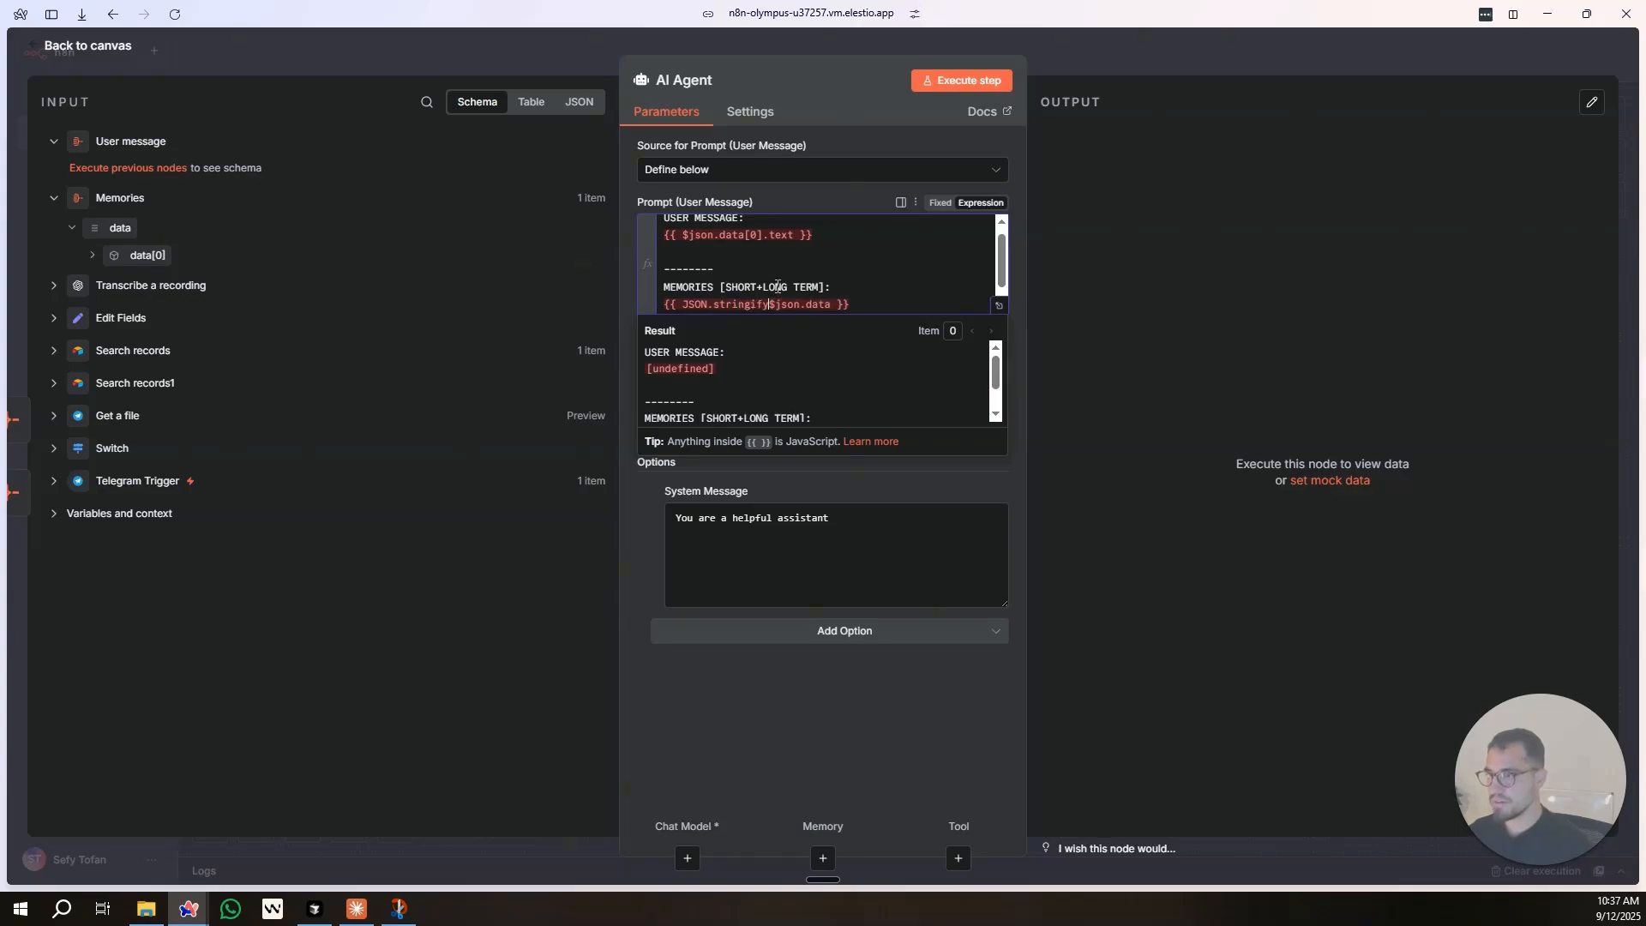
{"action": "type", "text": "("}
{"action": "left_click", "coordinate": [838, 304]}
{"action": "type", "text": ")"}
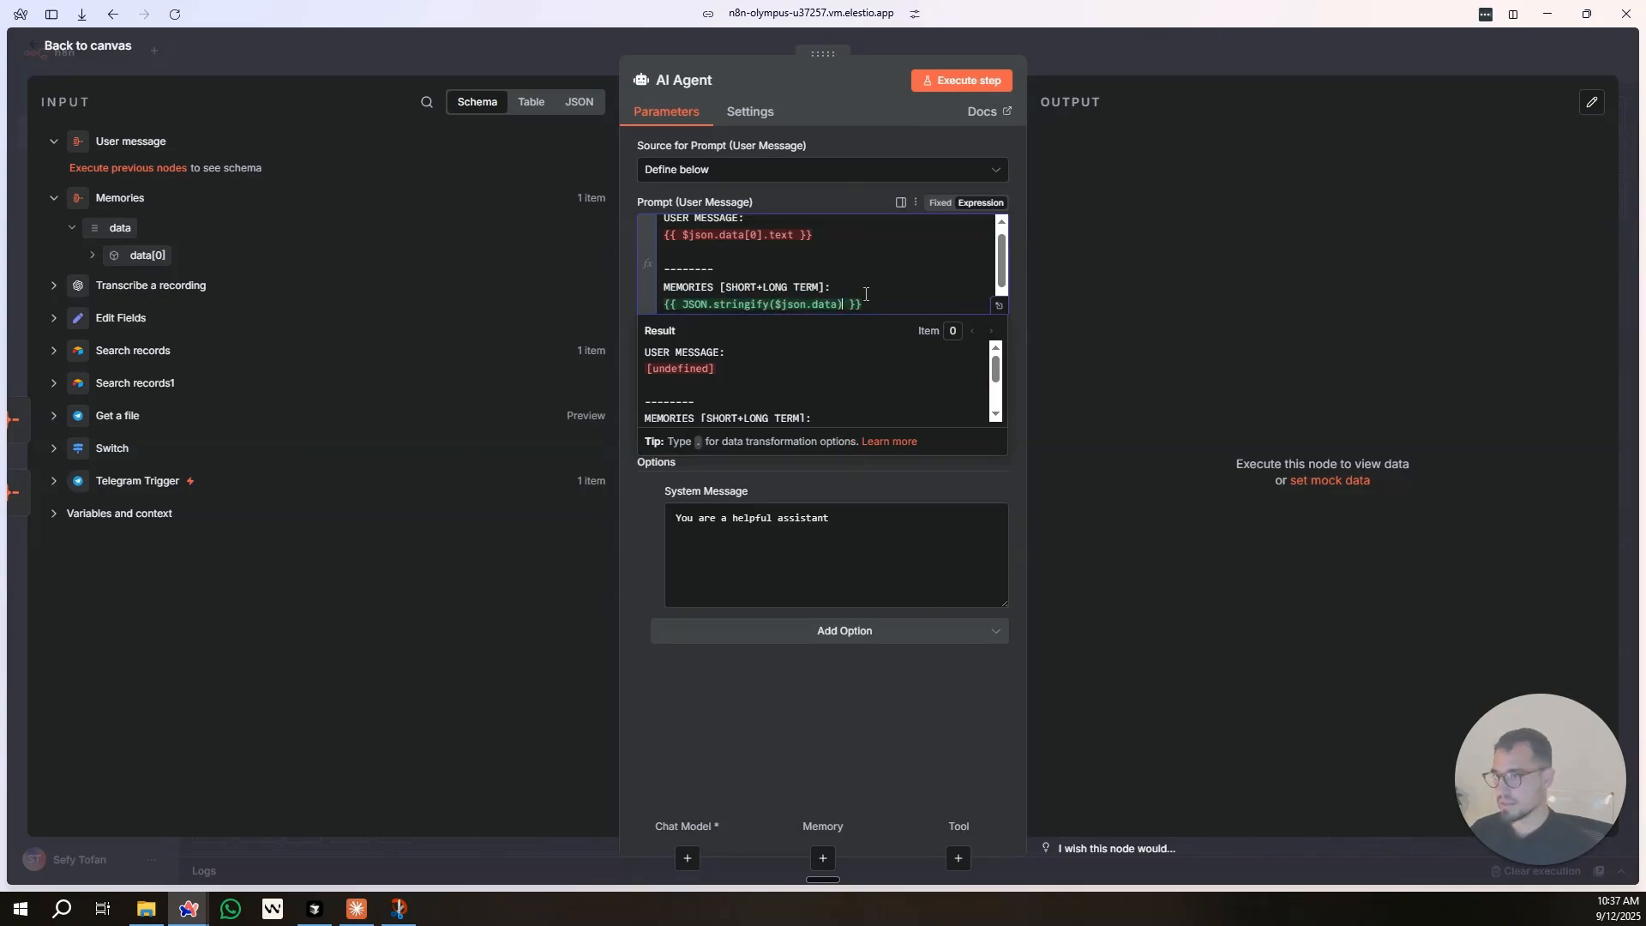
{"action": "scroll", "coordinate": [861, 300], "scroll_direction": "down", "scroll_amount": 1}
{"action": "scroll", "coordinate": [854, 378], "scroll_direction": "down", "scroll_amount": 2}
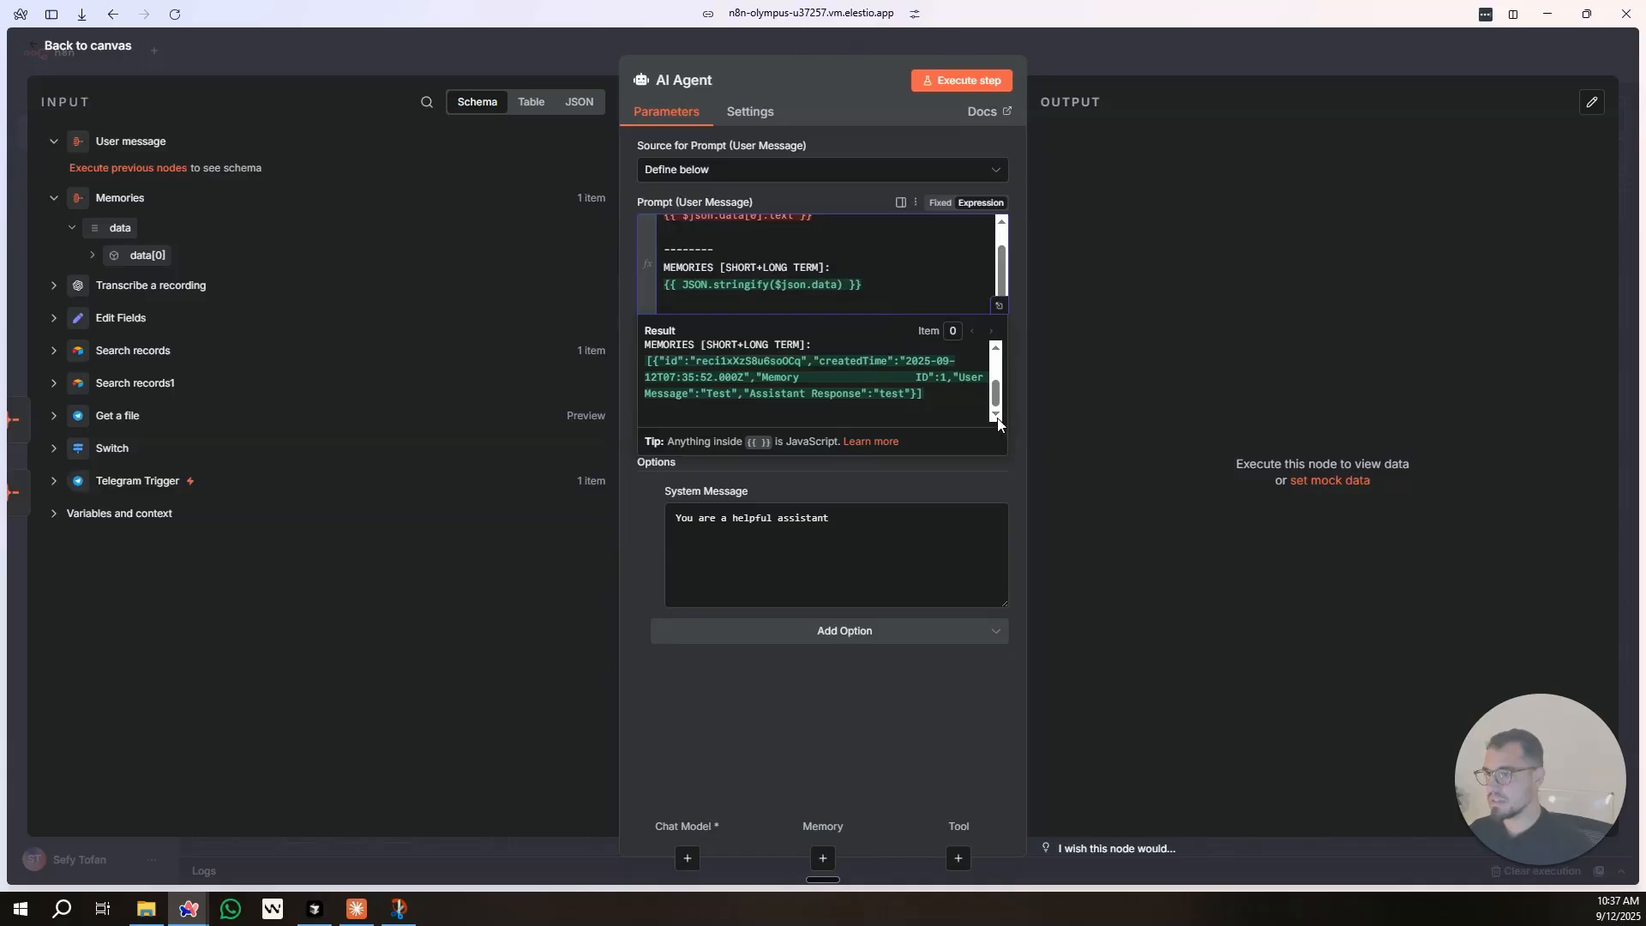
{"action": "left_click_drag", "start_coordinate": [645, 364], "coordinate": [961, 395]}
{"action": "left_click", "coordinate": [963, 395]}
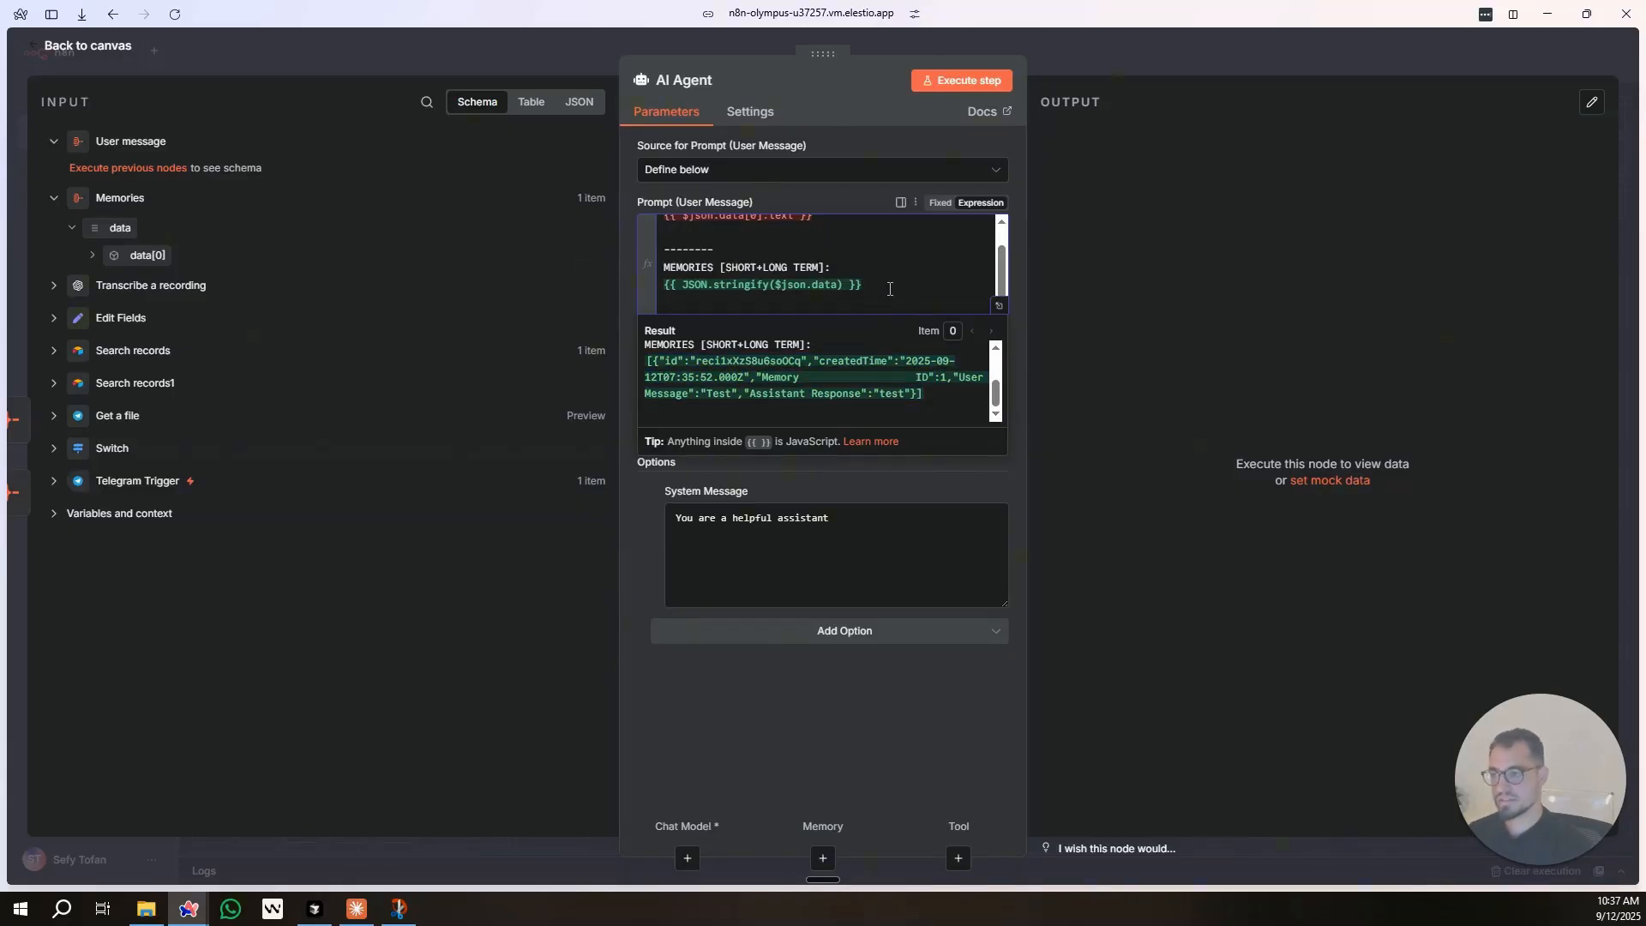
Clear the AI Agent's default System Message and return to the canvas.
{"action": "left_click_drag", "start_coordinate": [830, 518], "coordinate": [588, 516]}
{"action": "key", "text": "BackSpace"}
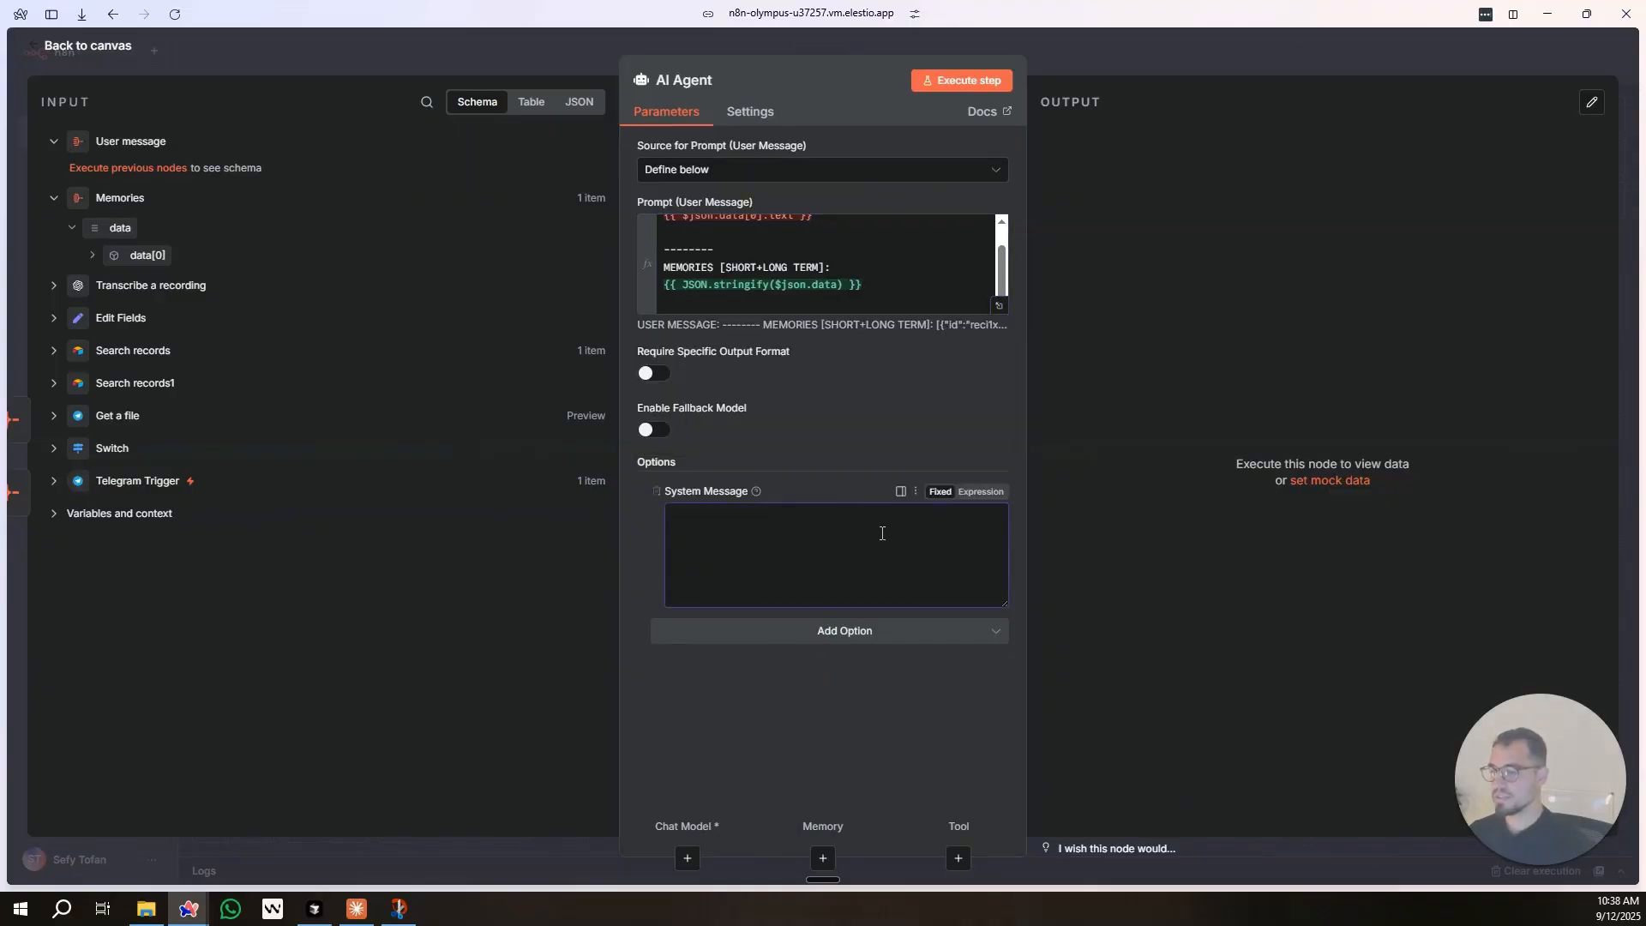
{"action": "left_click", "coordinate": [1066, 46]}
{"action": "scroll", "coordinate": [1057, 254], "scroll_direction": "right", "scroll_amount": 5}
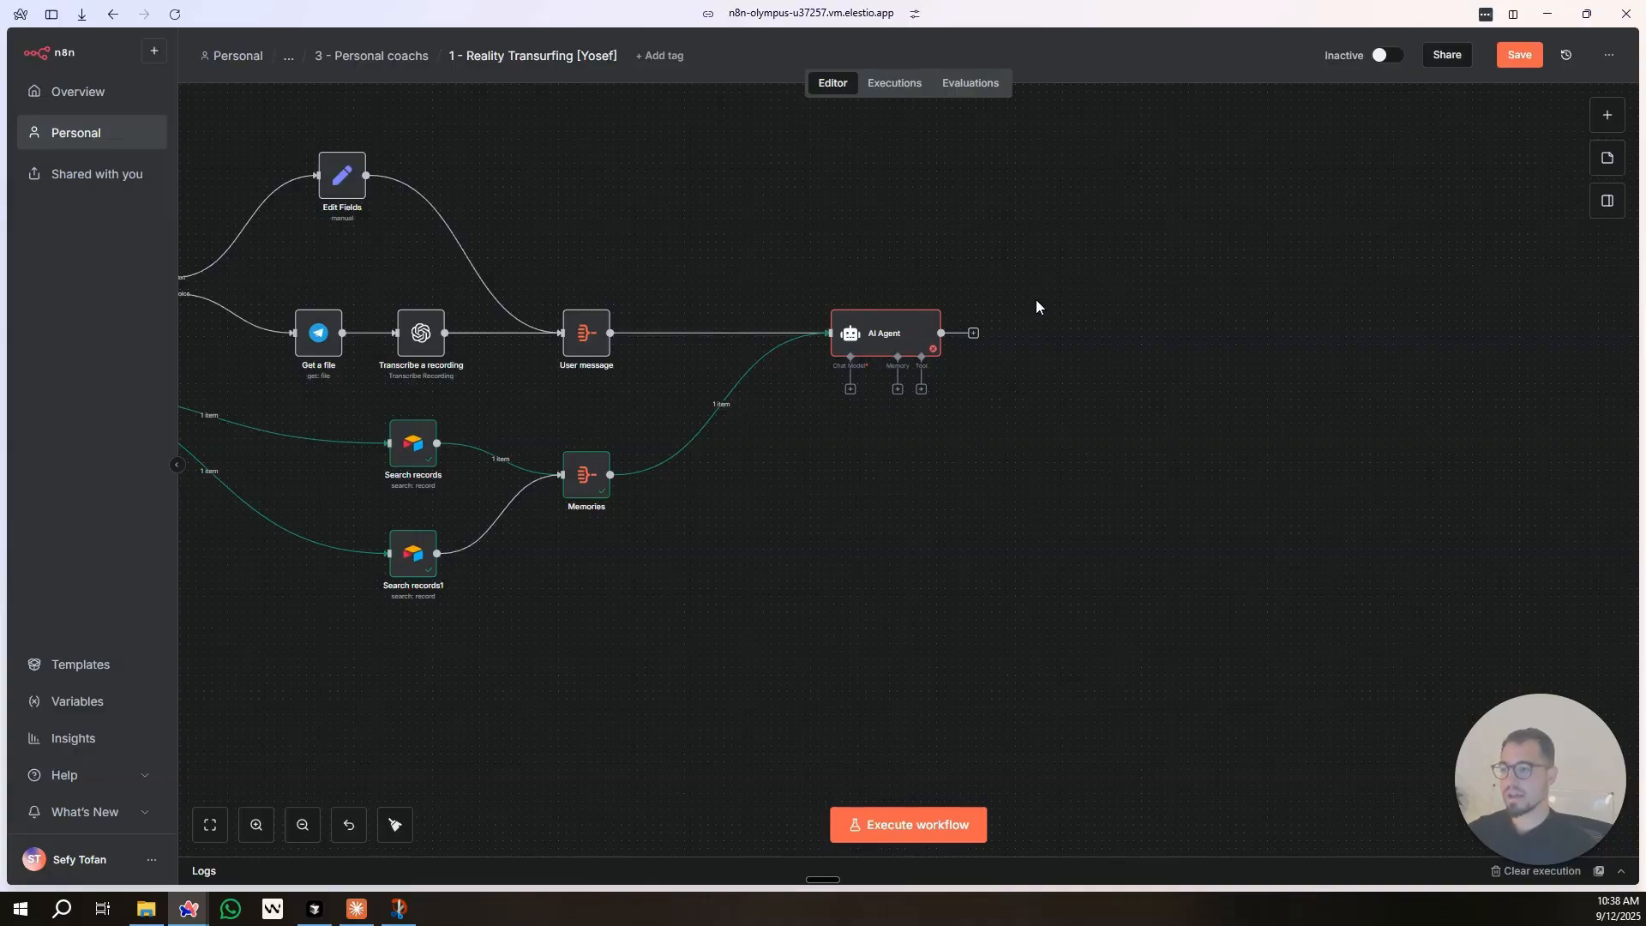
{"action": "scroll", "coordinate": [588, 220], "scroll_direction": "left", "scroll_amount": 6}
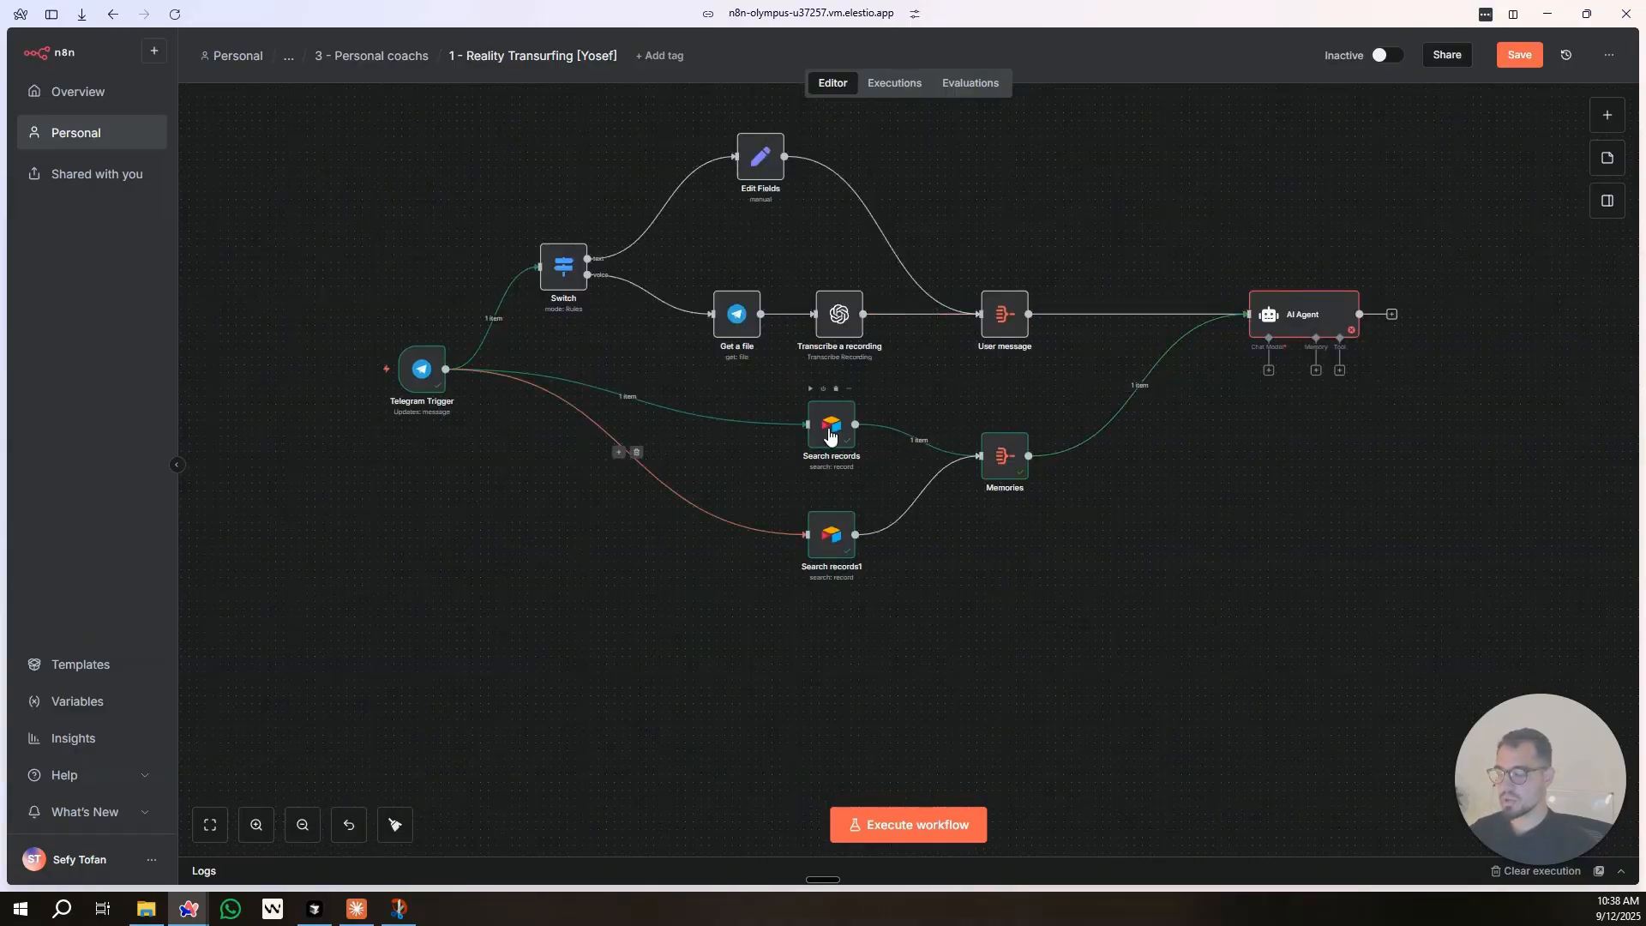
{"action": "scroll", "coordinate": [1223, 242], "scroll_direction": "right", "scroll_amount": 4}
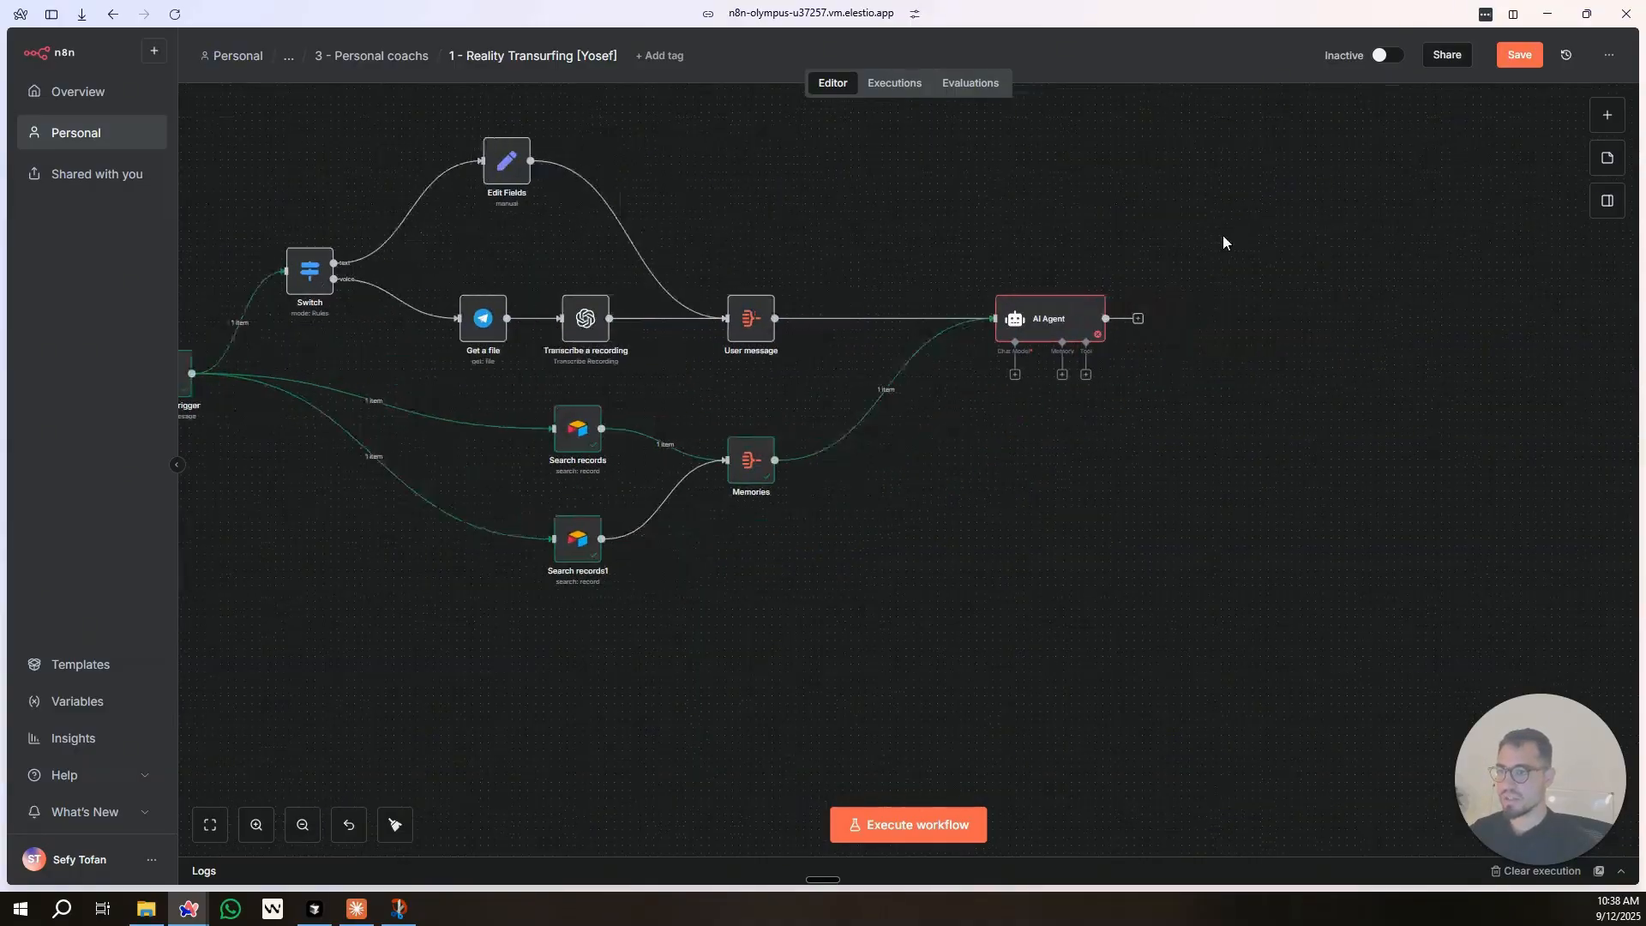
{"action": "left_click", "coordinate": [1139, 319]}
{"action": "type", "text": "tele"}
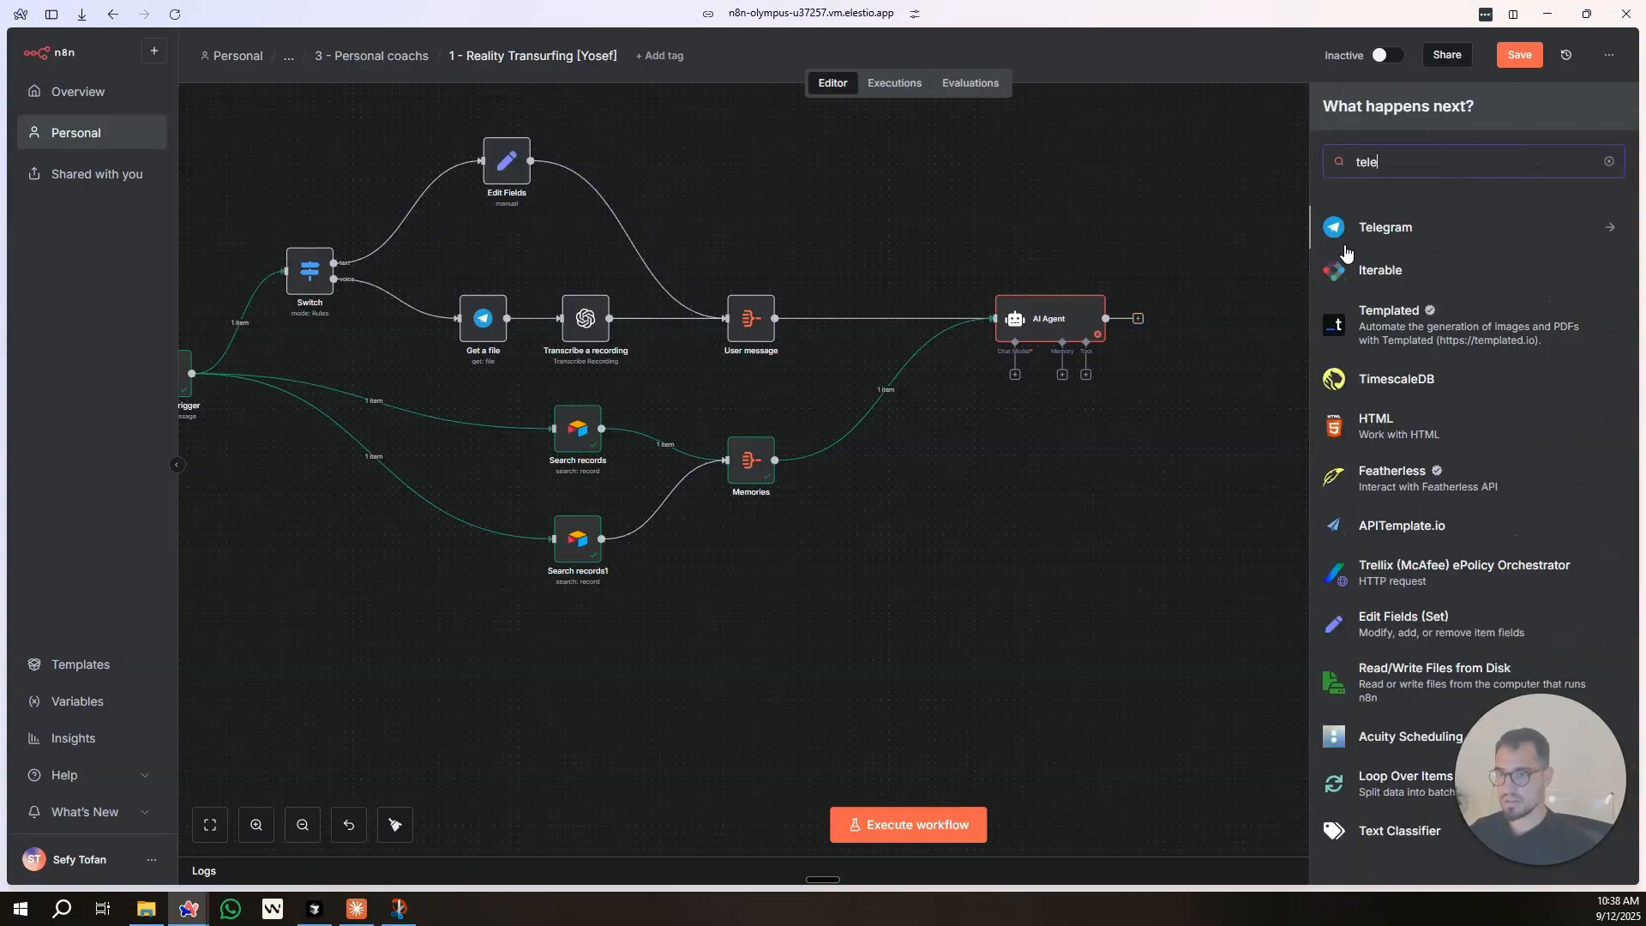
{"action": "left_click", "coordinate": [1365, 228]}
{"action": "left_click", "coordinate": [1331, 113]}
{"action": "left_click", "coordinate": [1211, 295]}
Add an Airtable Create a record node to the workflow following the AI Agent.
{"action": "key", "text": "Tab"}
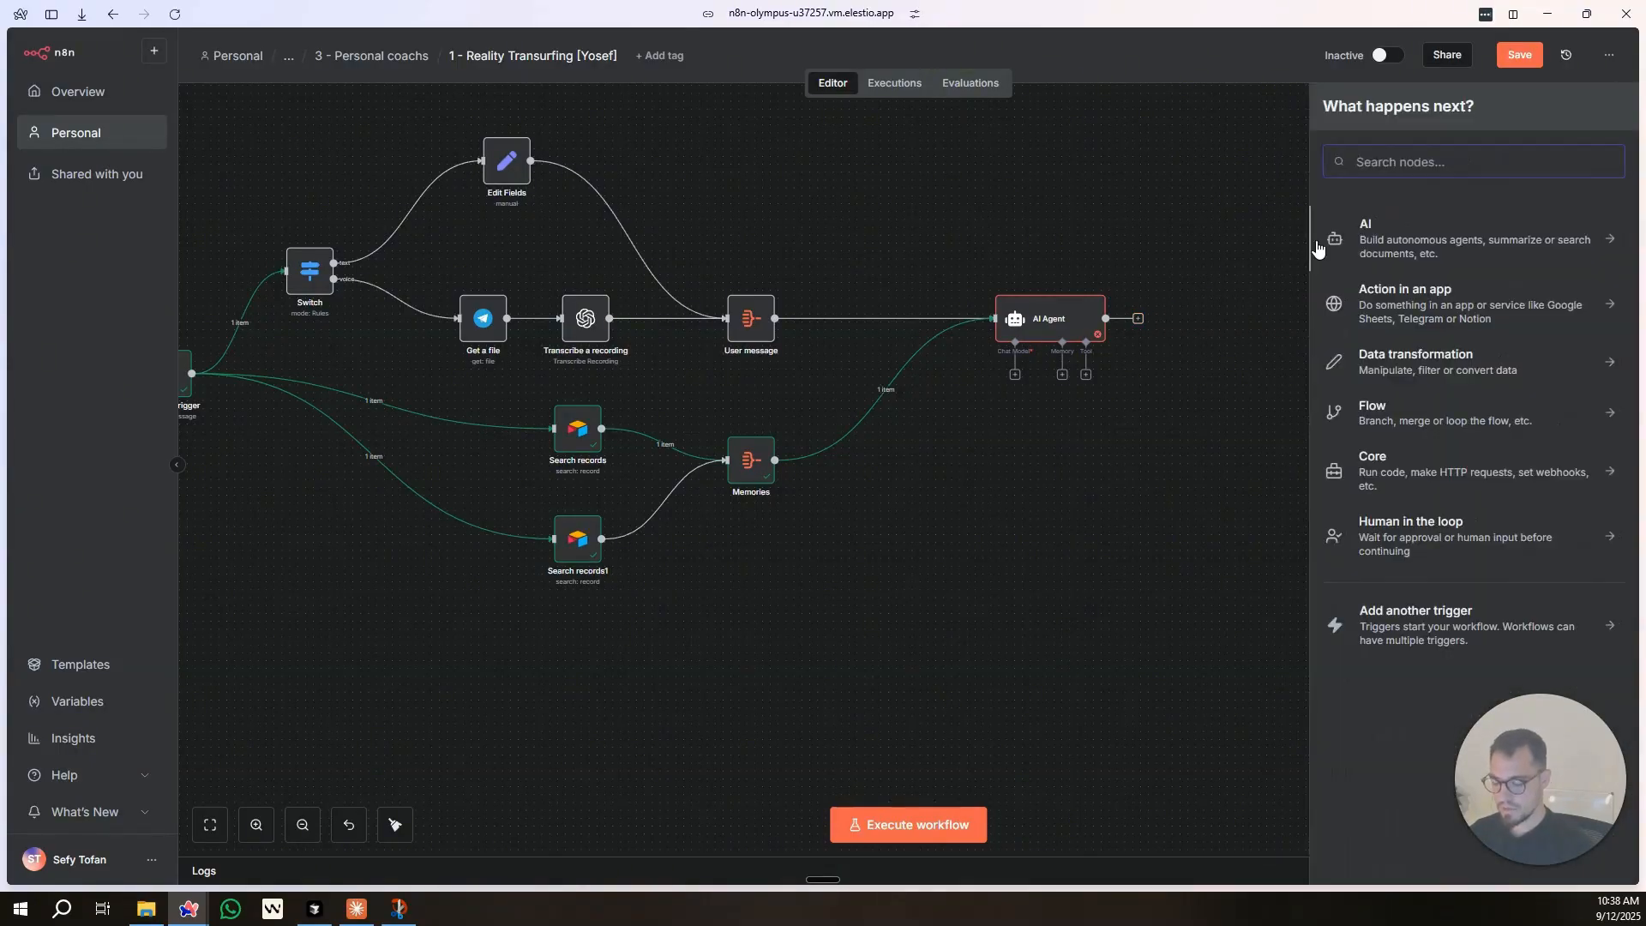
{"action": "type", "text": "airtab"}
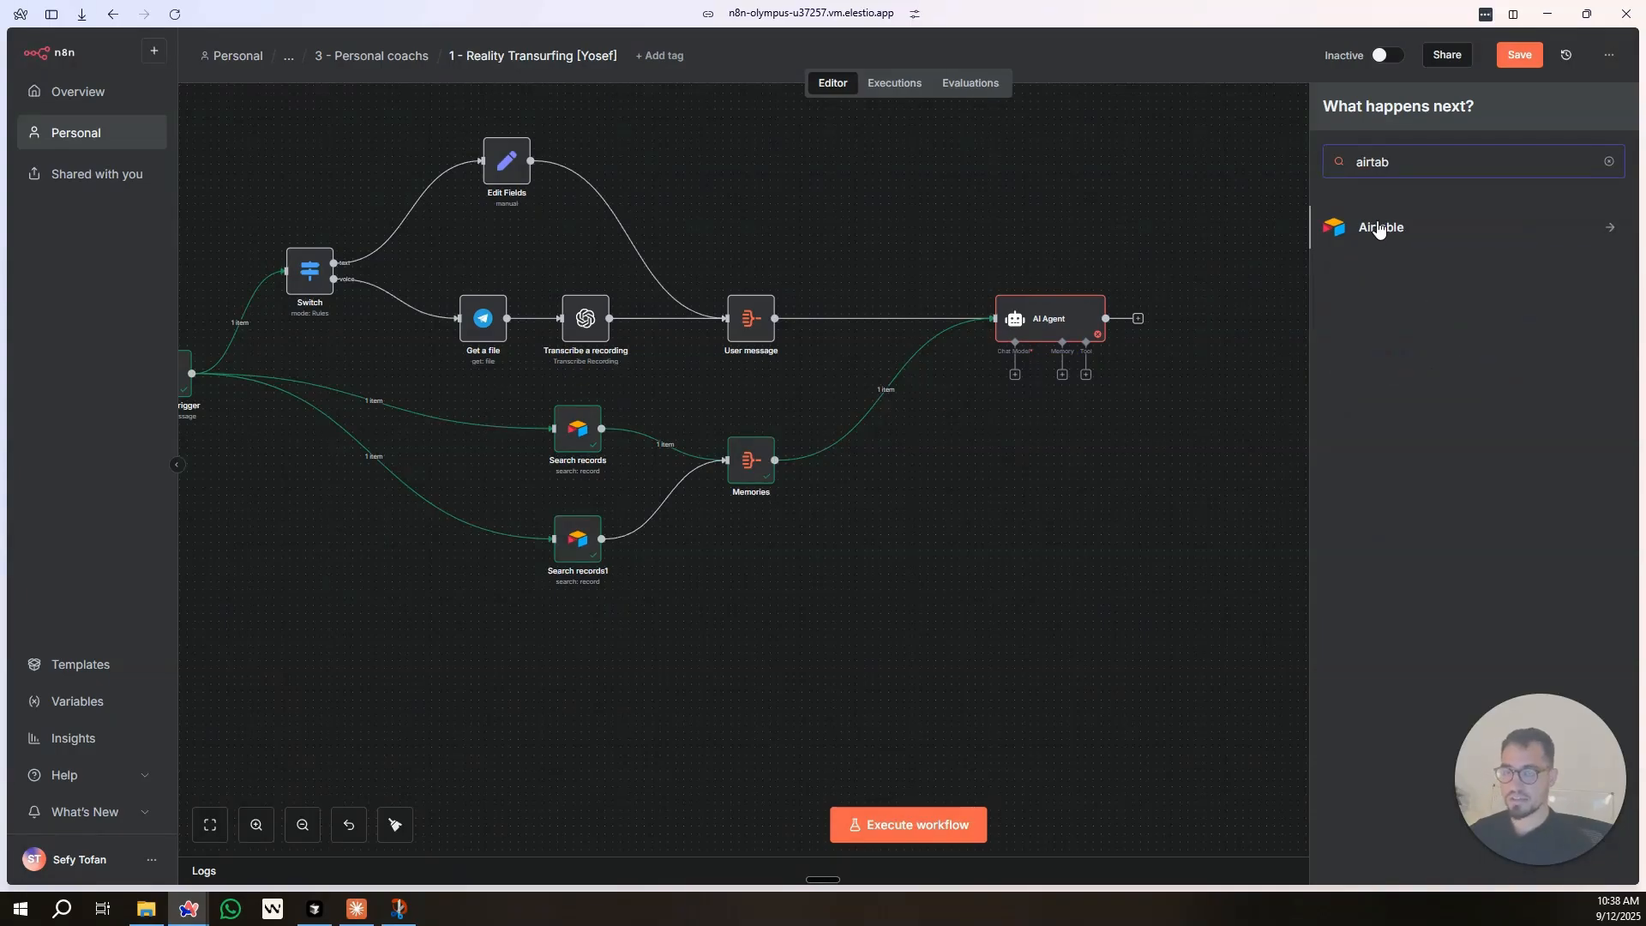
{"action": "left_click", "coordinate": [1378, 229]}
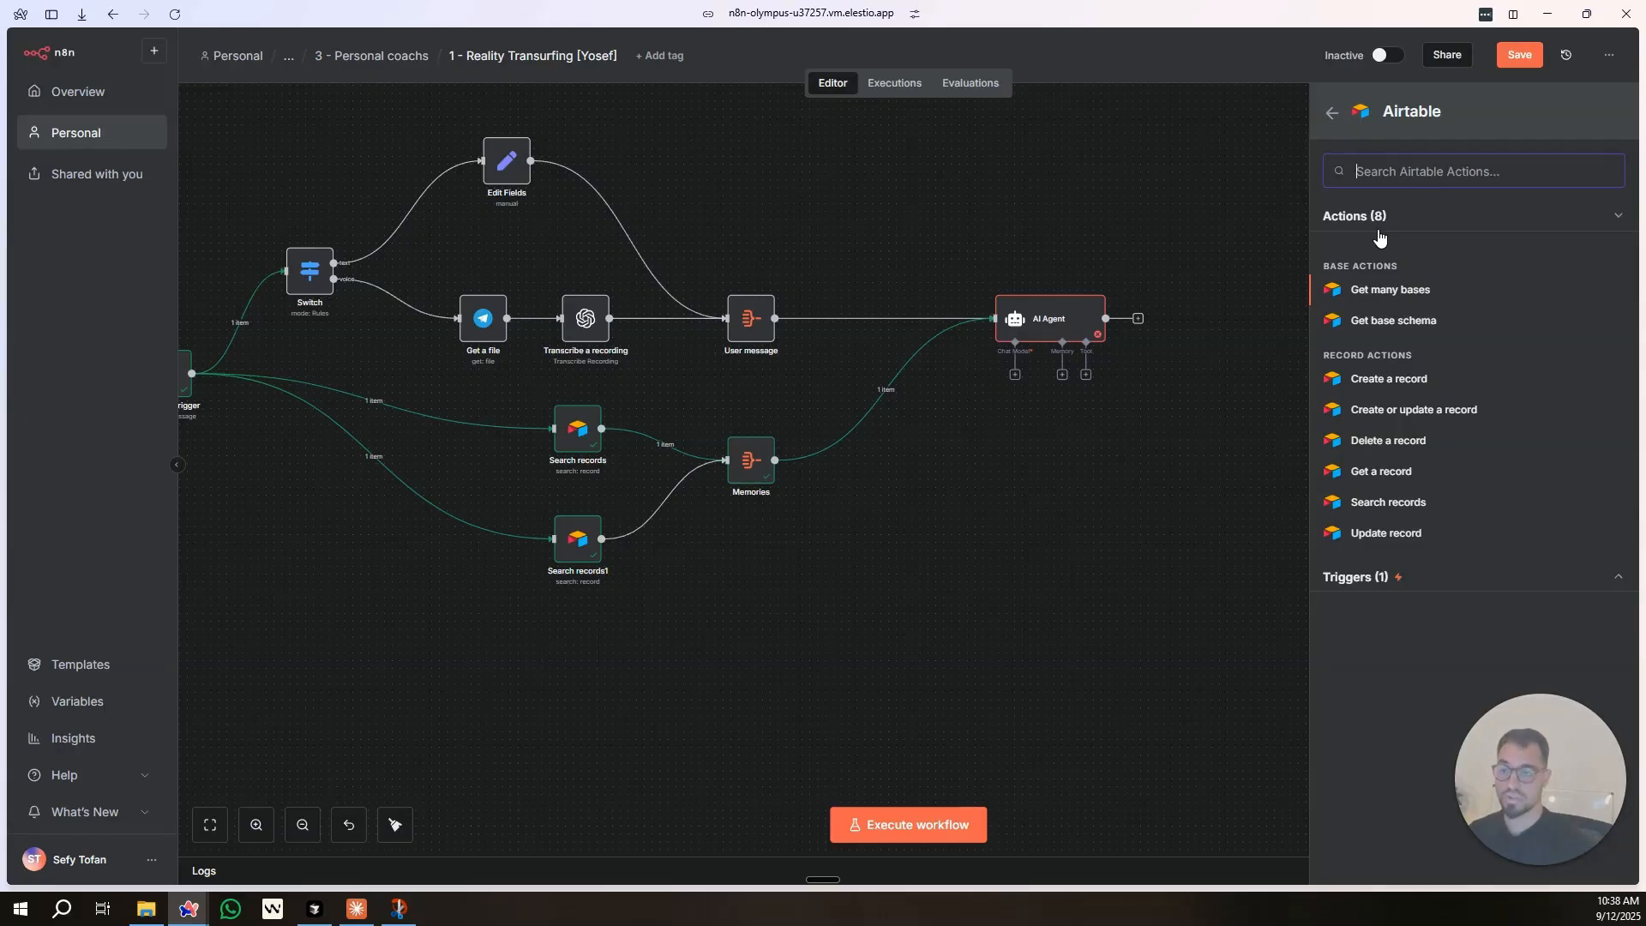
{"action": "left_click", "coordinate": [1391, 391]}
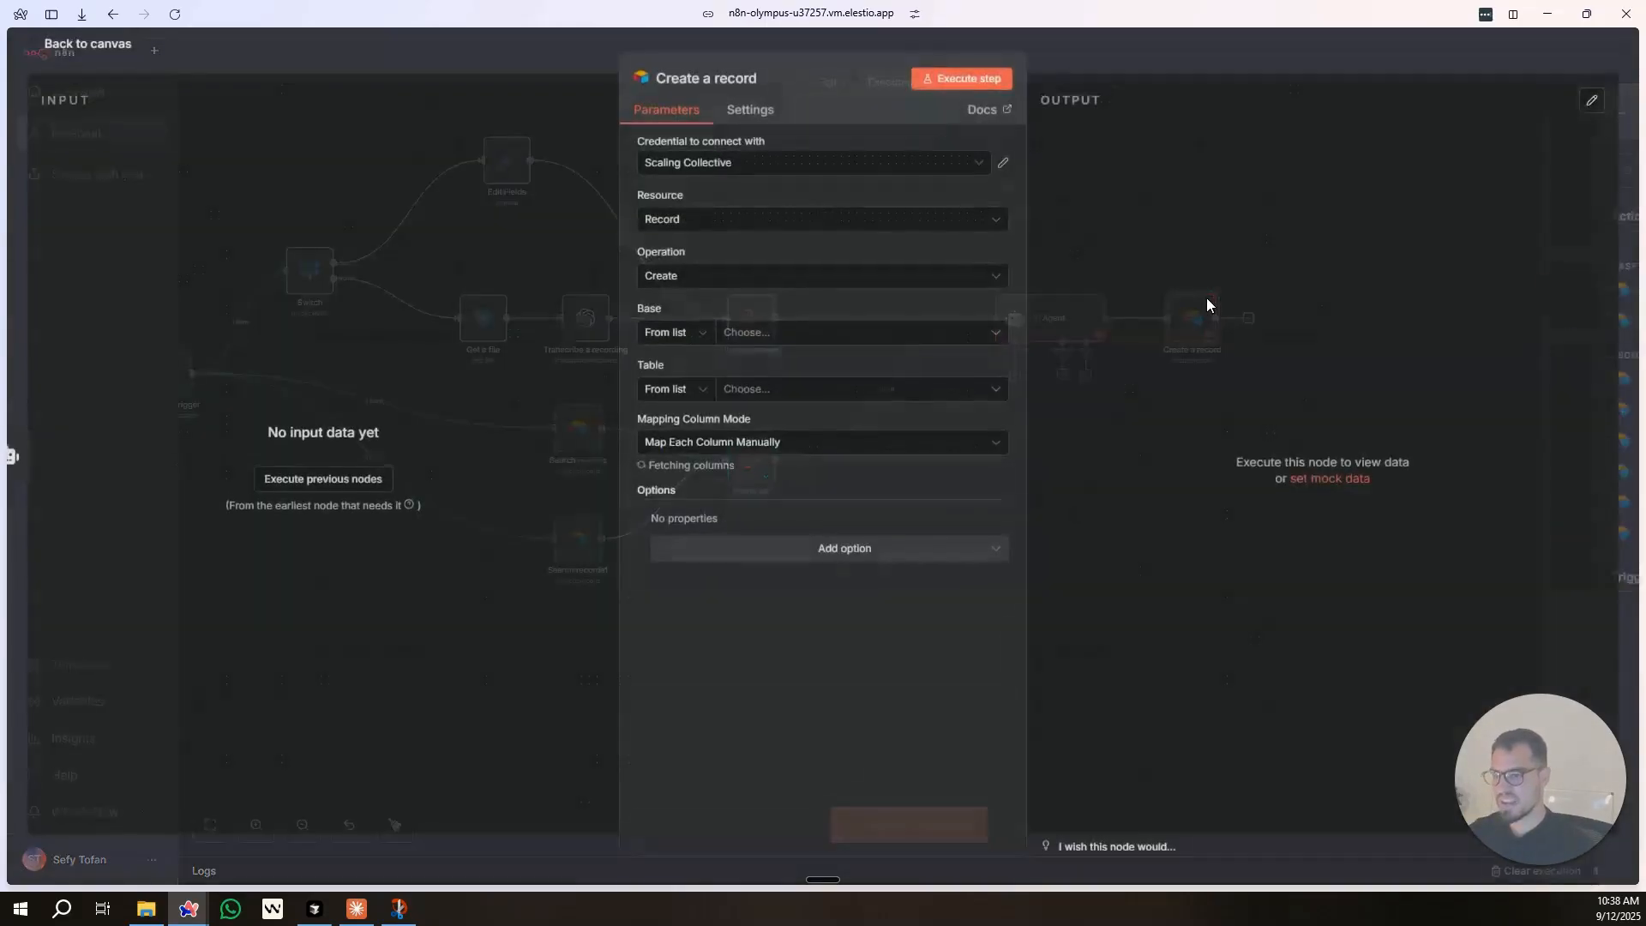
Set the Create a record node to the All Personal Bases credential, the Personal Coach base and the RT Coach Memories table.
{"action": "left_click", "coordinate": [837, 340]}
{"action": "left_click", "coordinate": [789, 165]}
{"action": "left_click", "coordinate": [798, 221]}
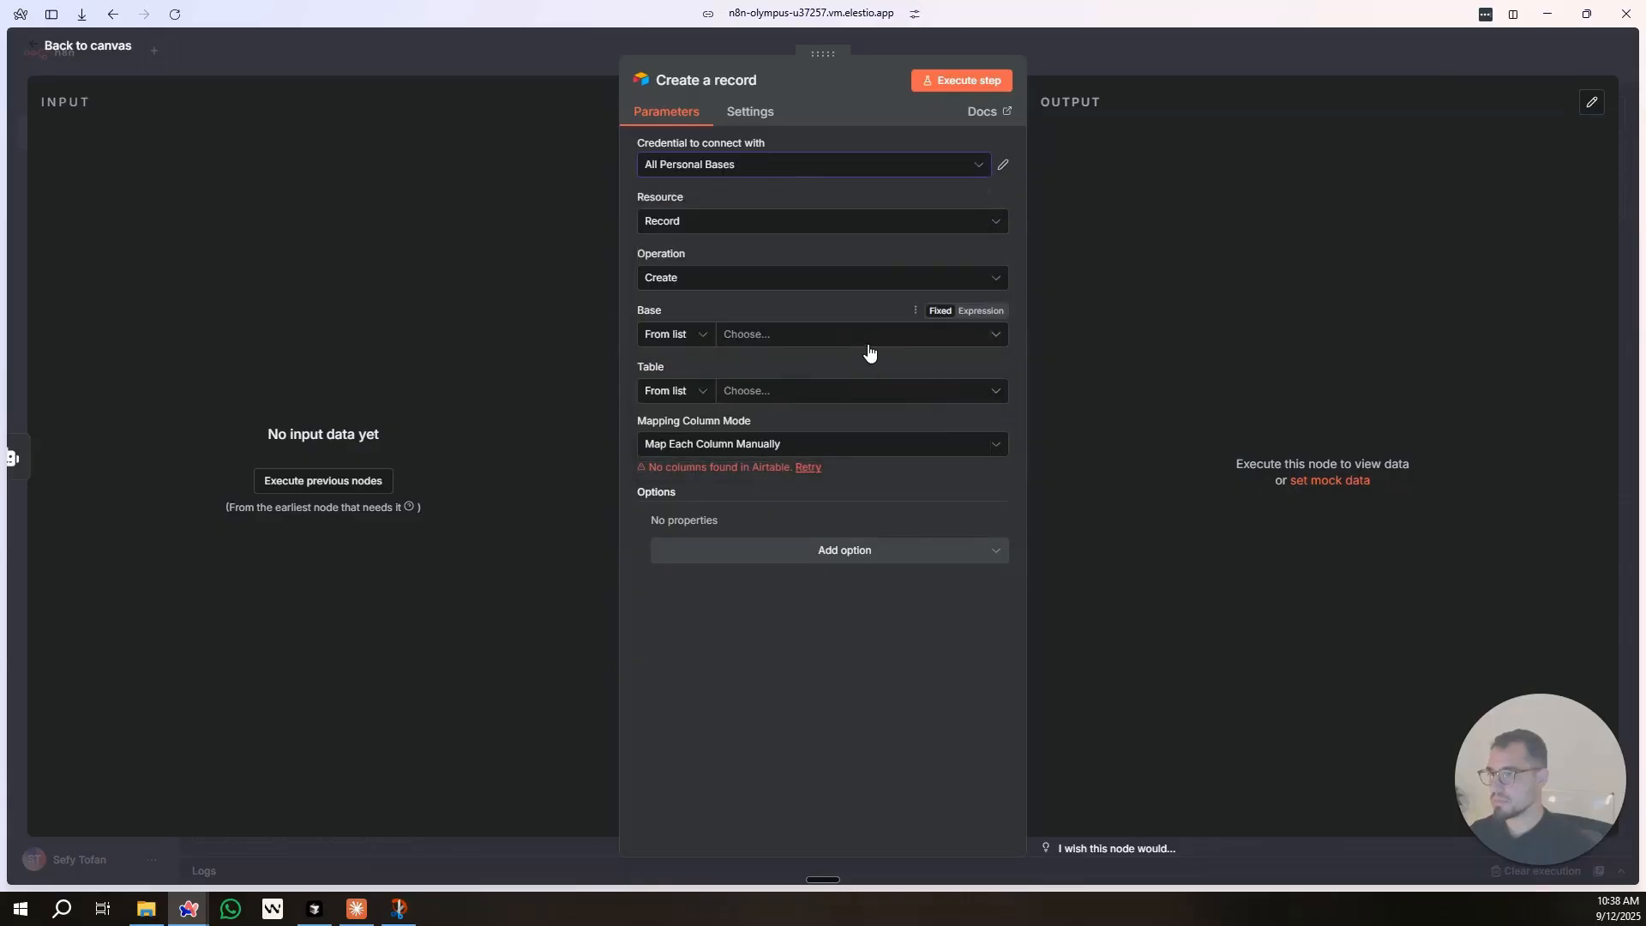
{"action": "left_click", "coordinate": [869, 343]}
{"action": "left_click", "coordinate": [783, 462]}
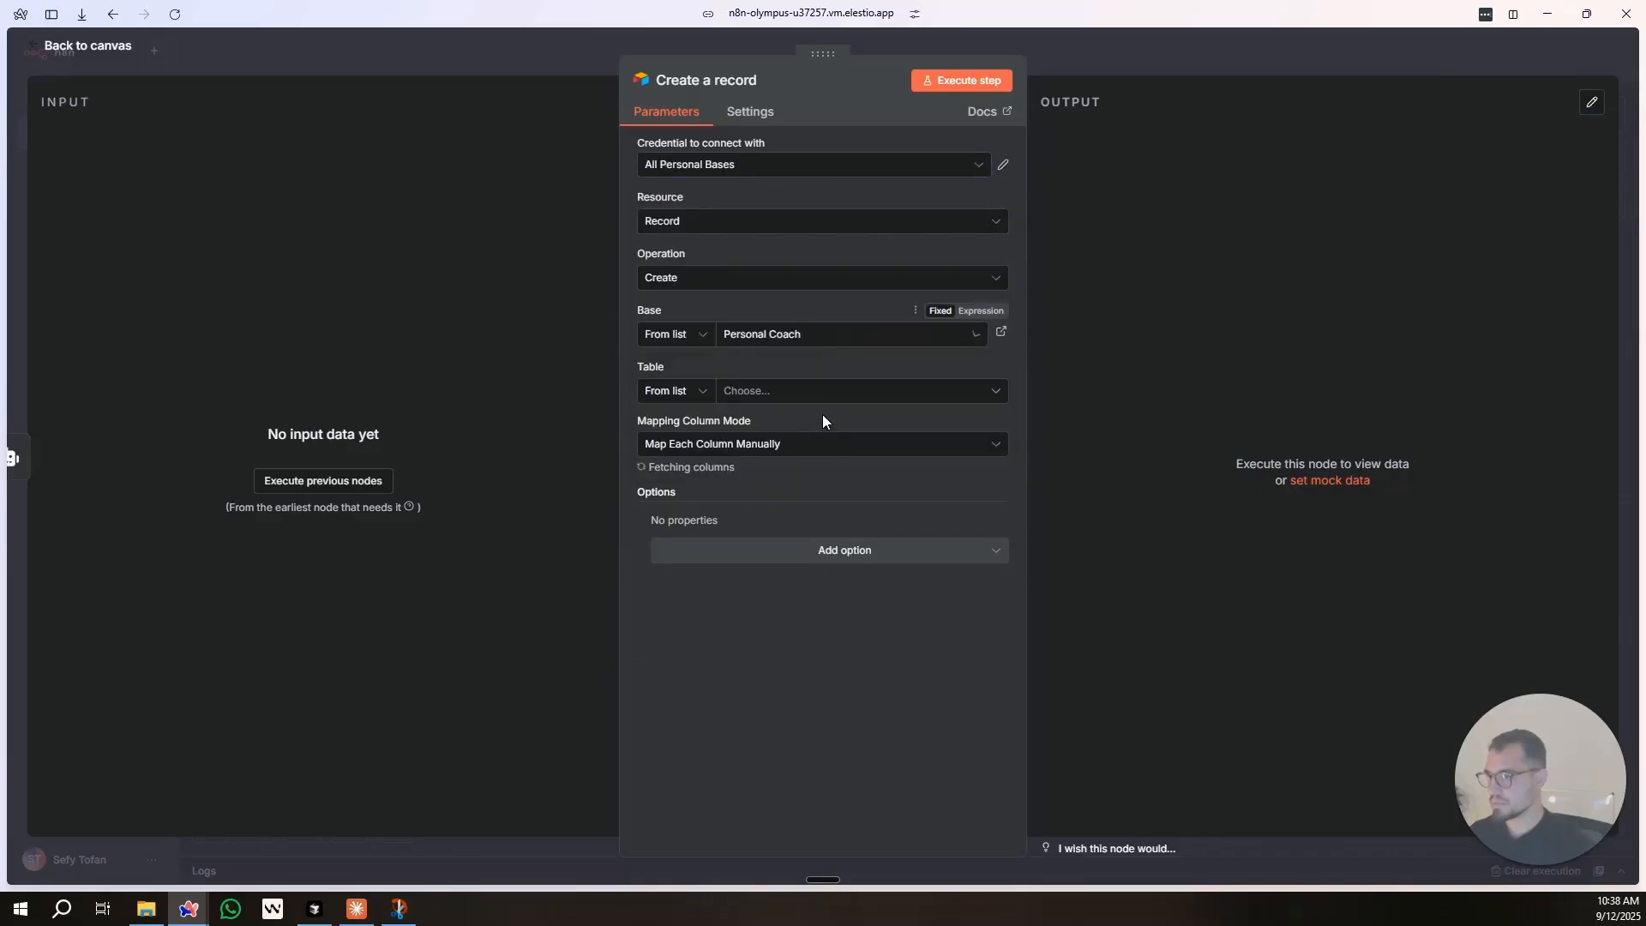
{"action": "left_click", "coordinate": [825, 396]}
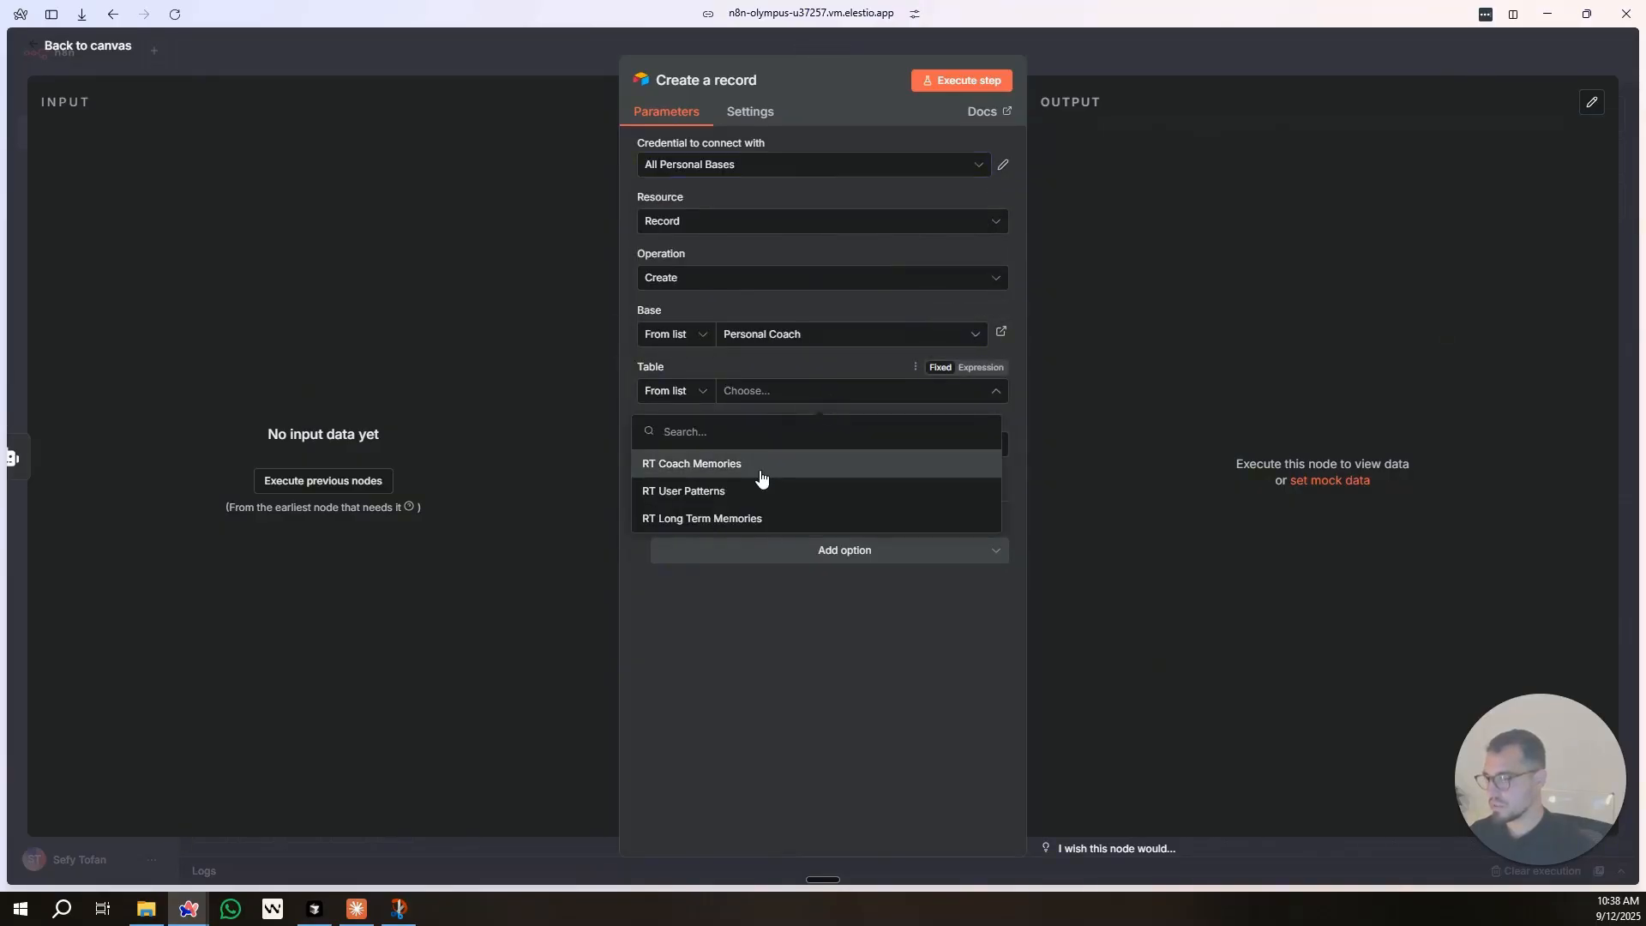
{"action": "left_click", "coordinate": [760, 470]}
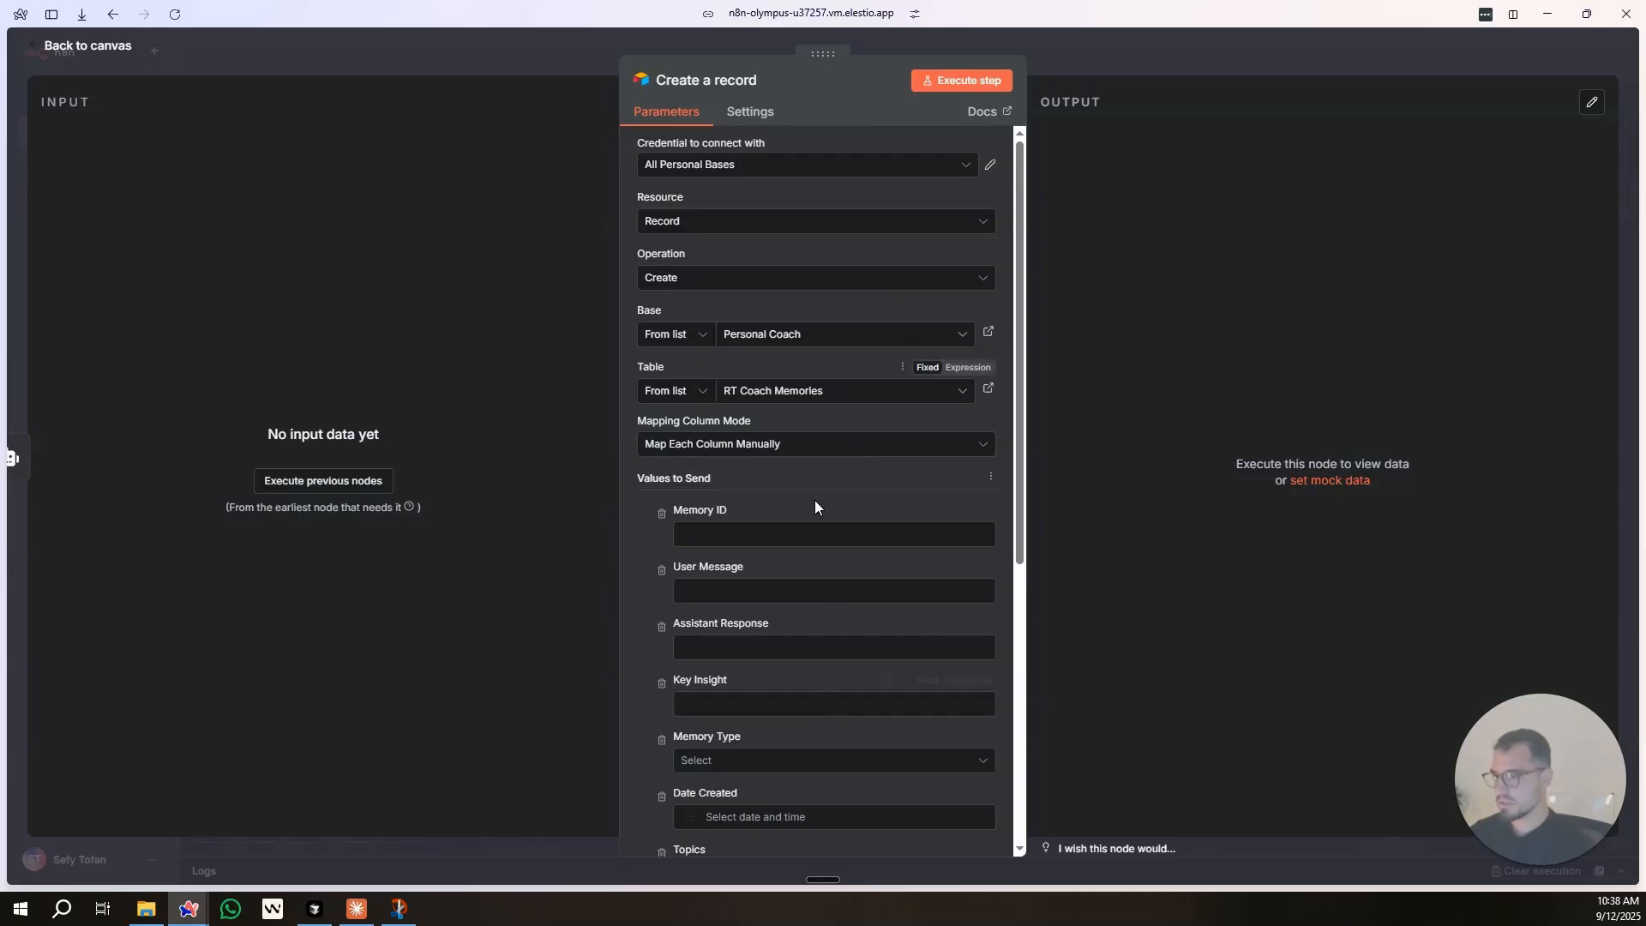
Review the RT Coach Memories columns to send, including the Memory Type and Emotional State options, and return to the canvas.
{"action": "scroll", "coordinate": [826, 614], "scroll_direction": "down", "scroll_amount": 3}
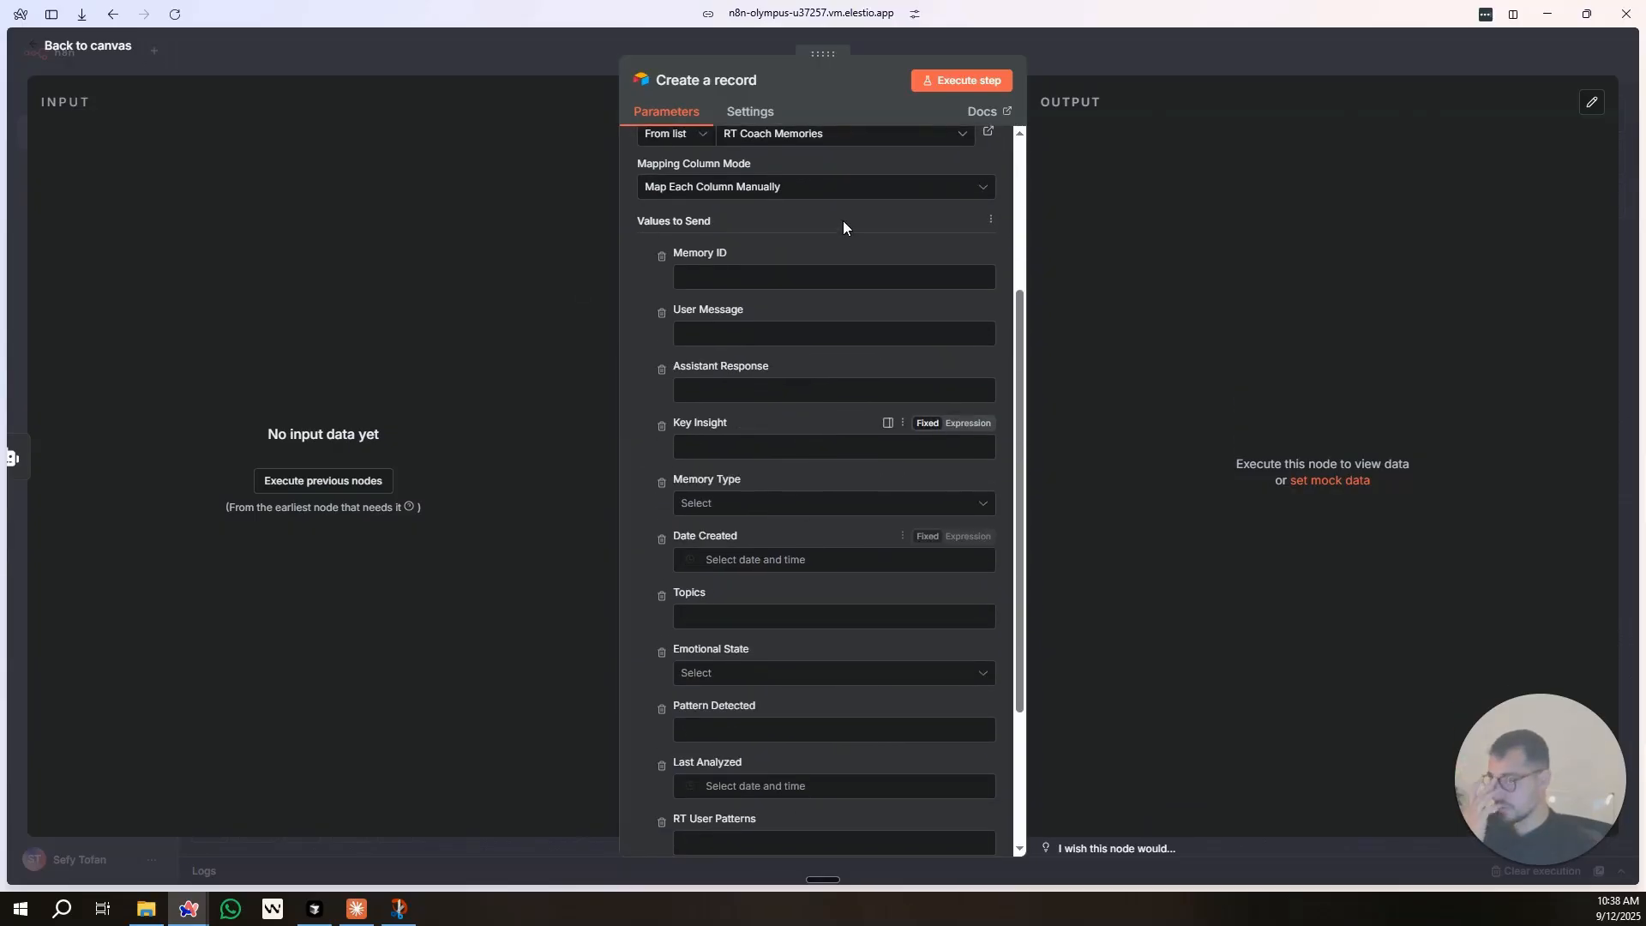
{"action": "scroll", "coordinate": [948, 226], "scroll_direction": "down", "scroll_amount": 1}
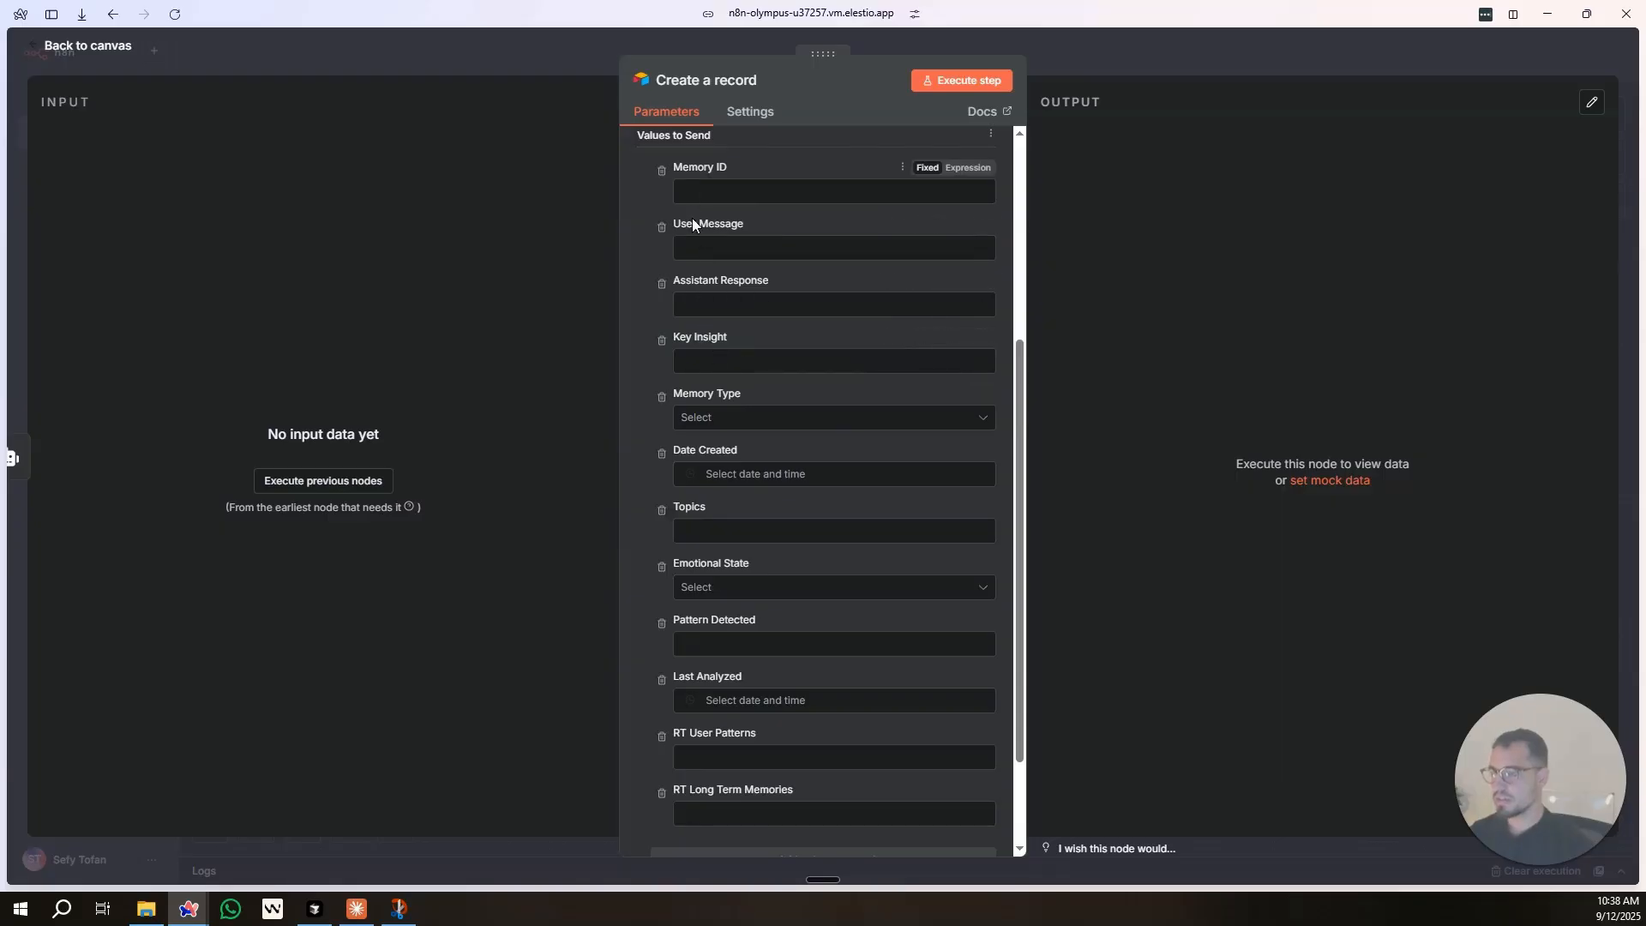
{"action": "left_click", "coordinate": [753, 417]}
{"action": "left_click", "coordinate": [756, 426]}
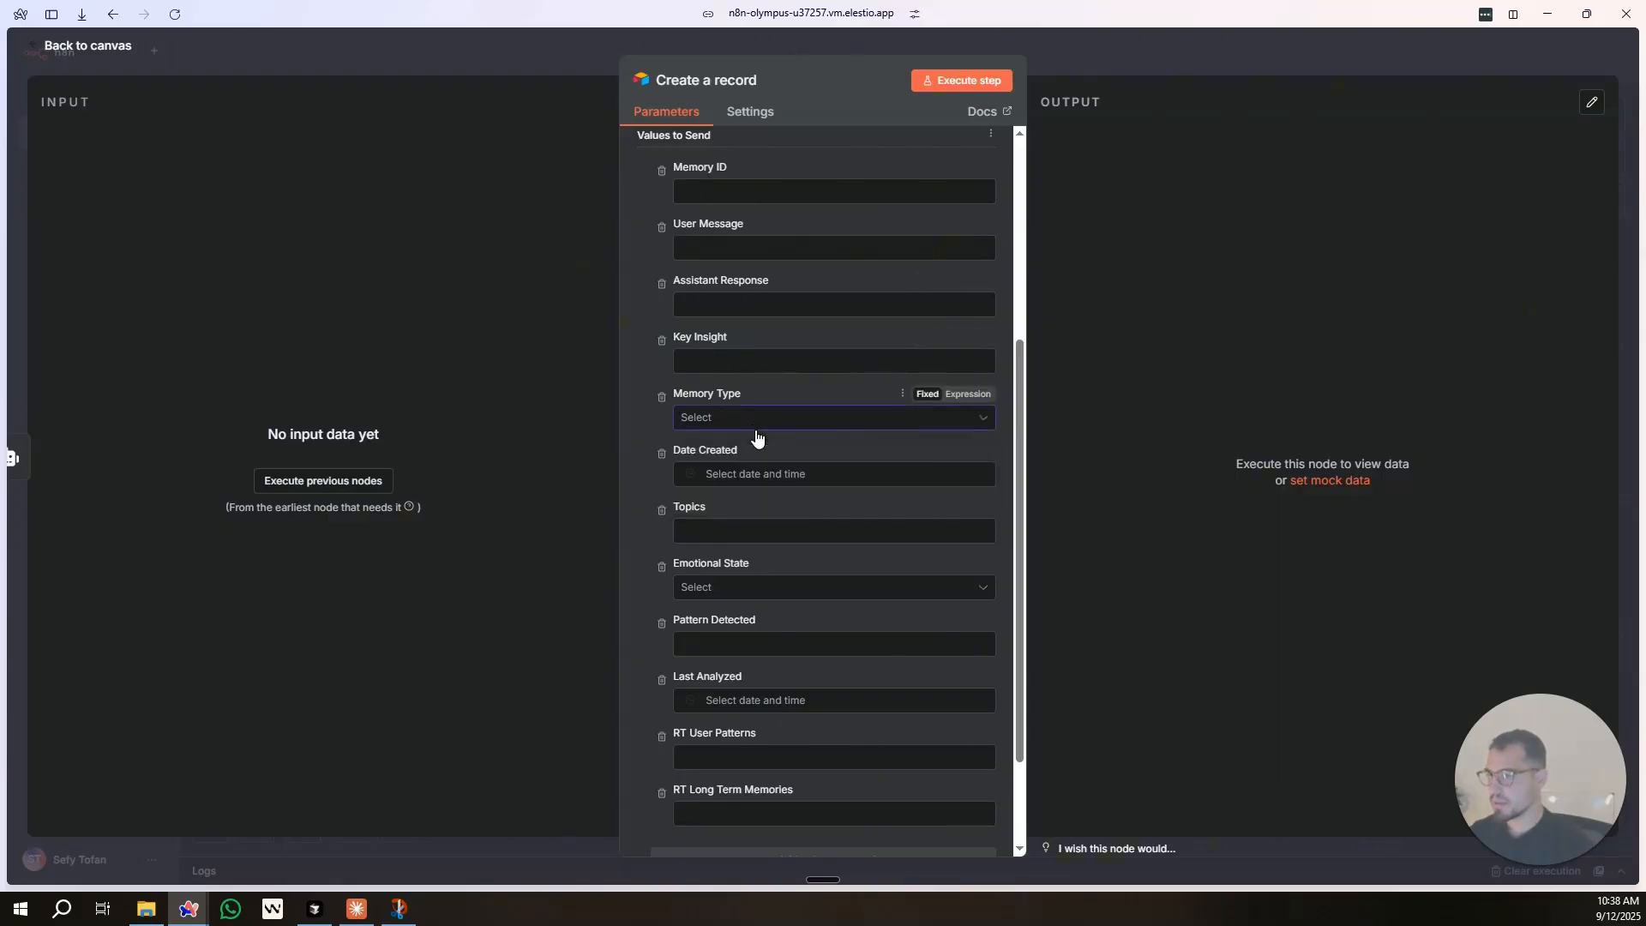
{"action": "scroll", "coordinate": [705, 516], "scroll_direction": "down", "scroll_amount": 1}
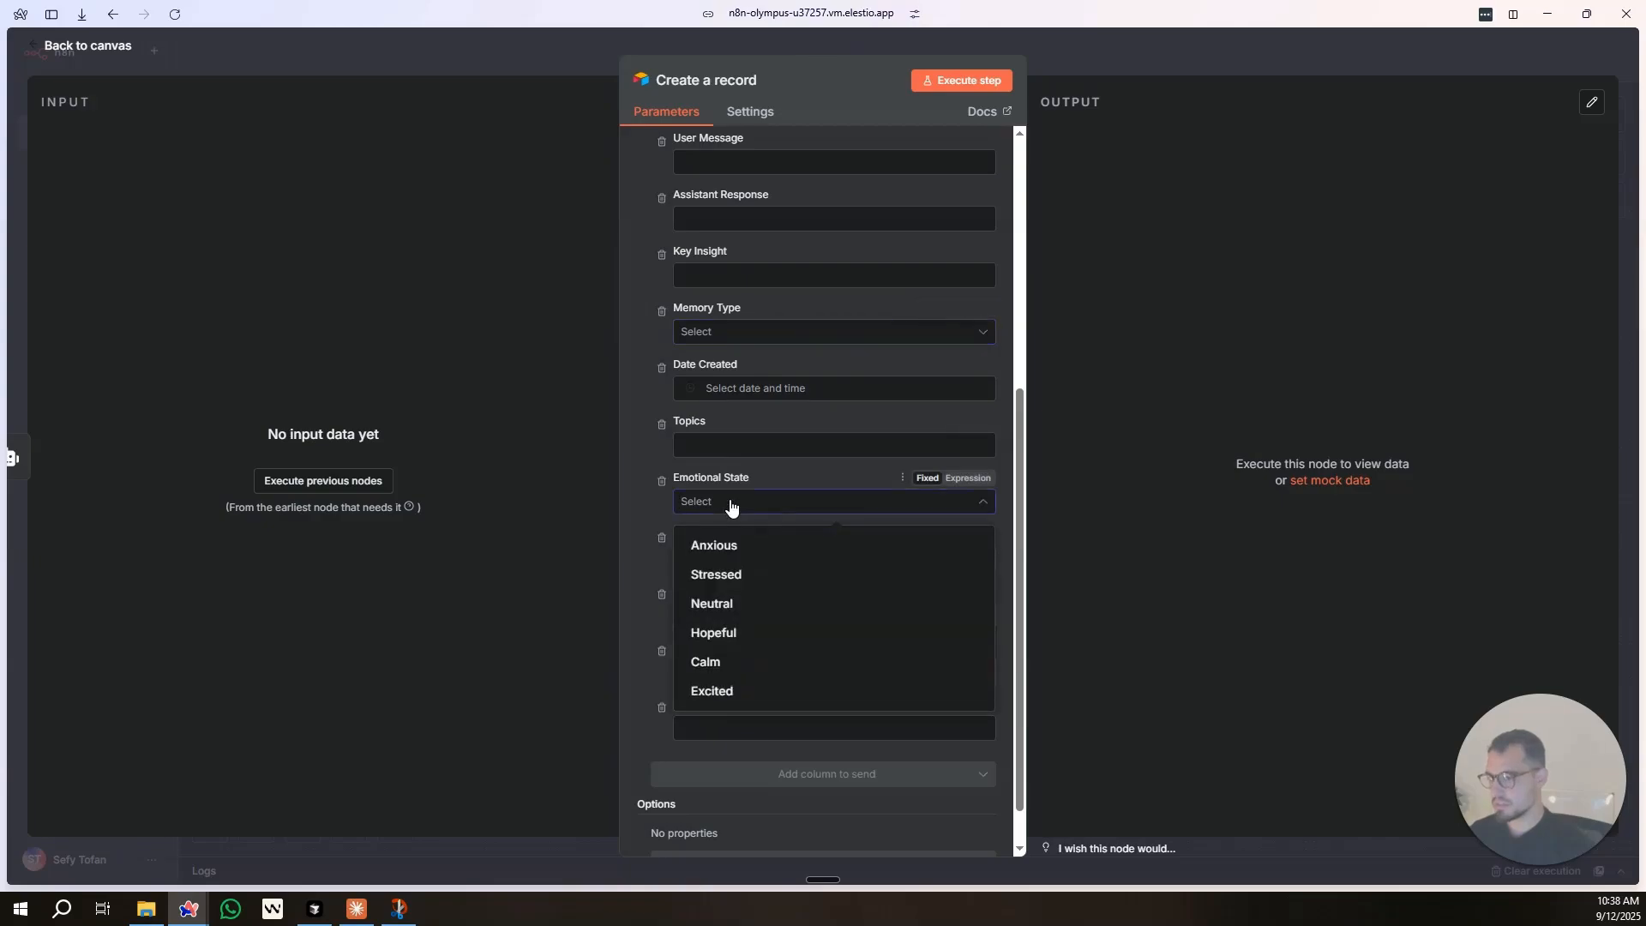
{"action": "left_click", "coordinate": [731, 505]}
{"action": "left_click", "coordinate": [738, 553]}
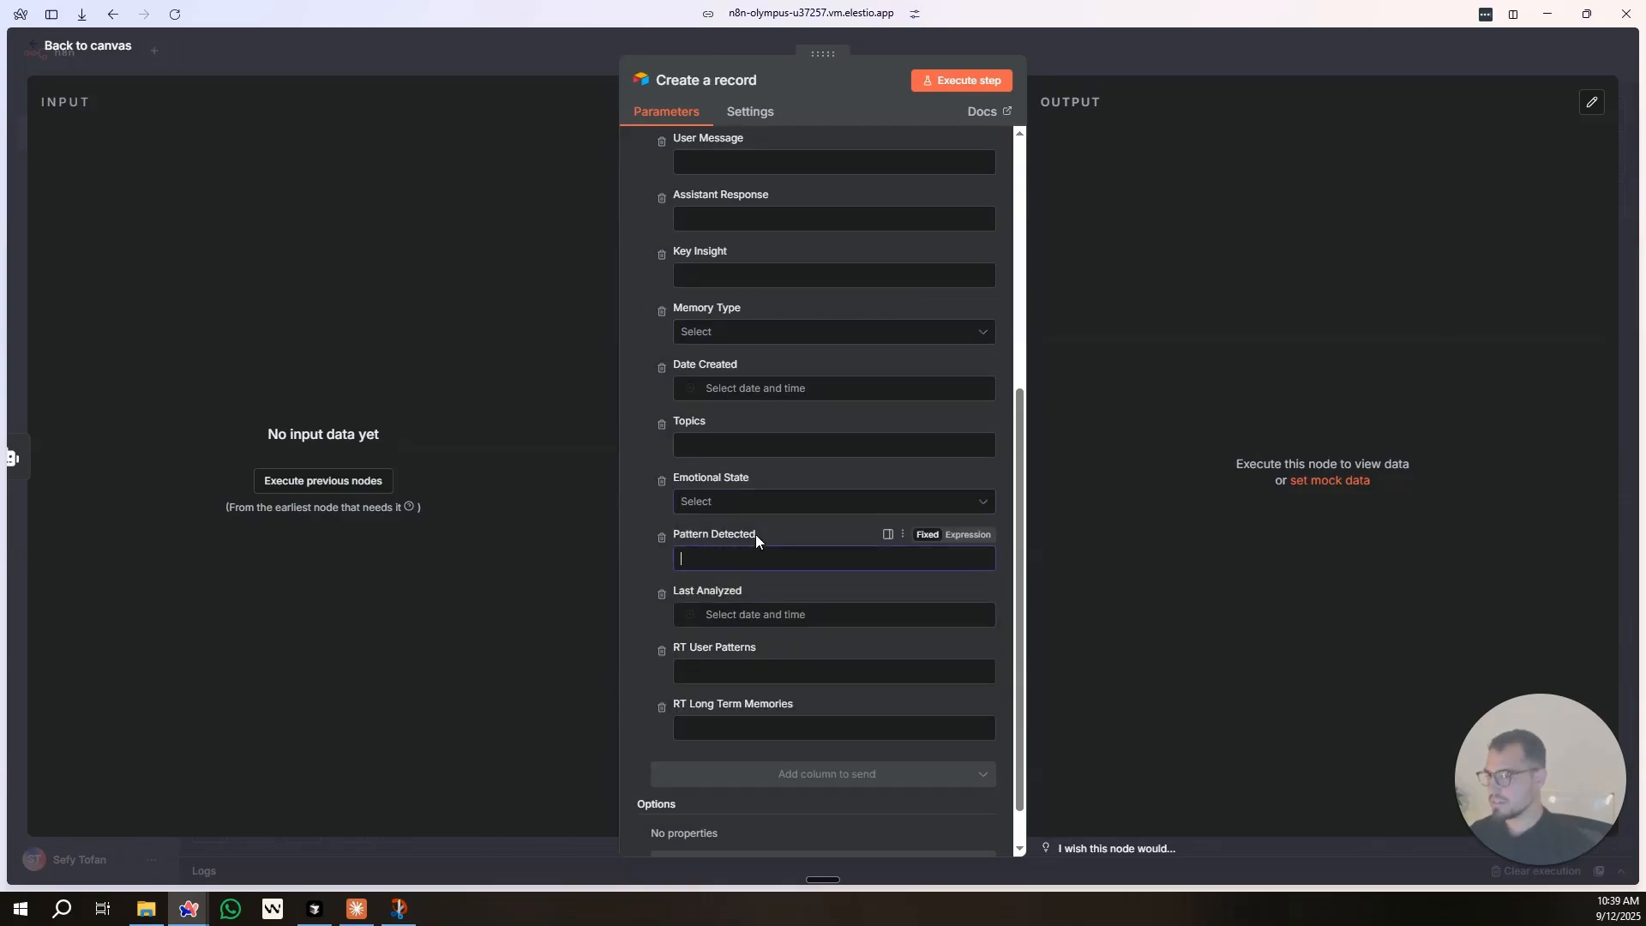
{"action": "scroll", "coordinate": [754, 536], "scroll_direction": "down", "scroll_amount": 2}
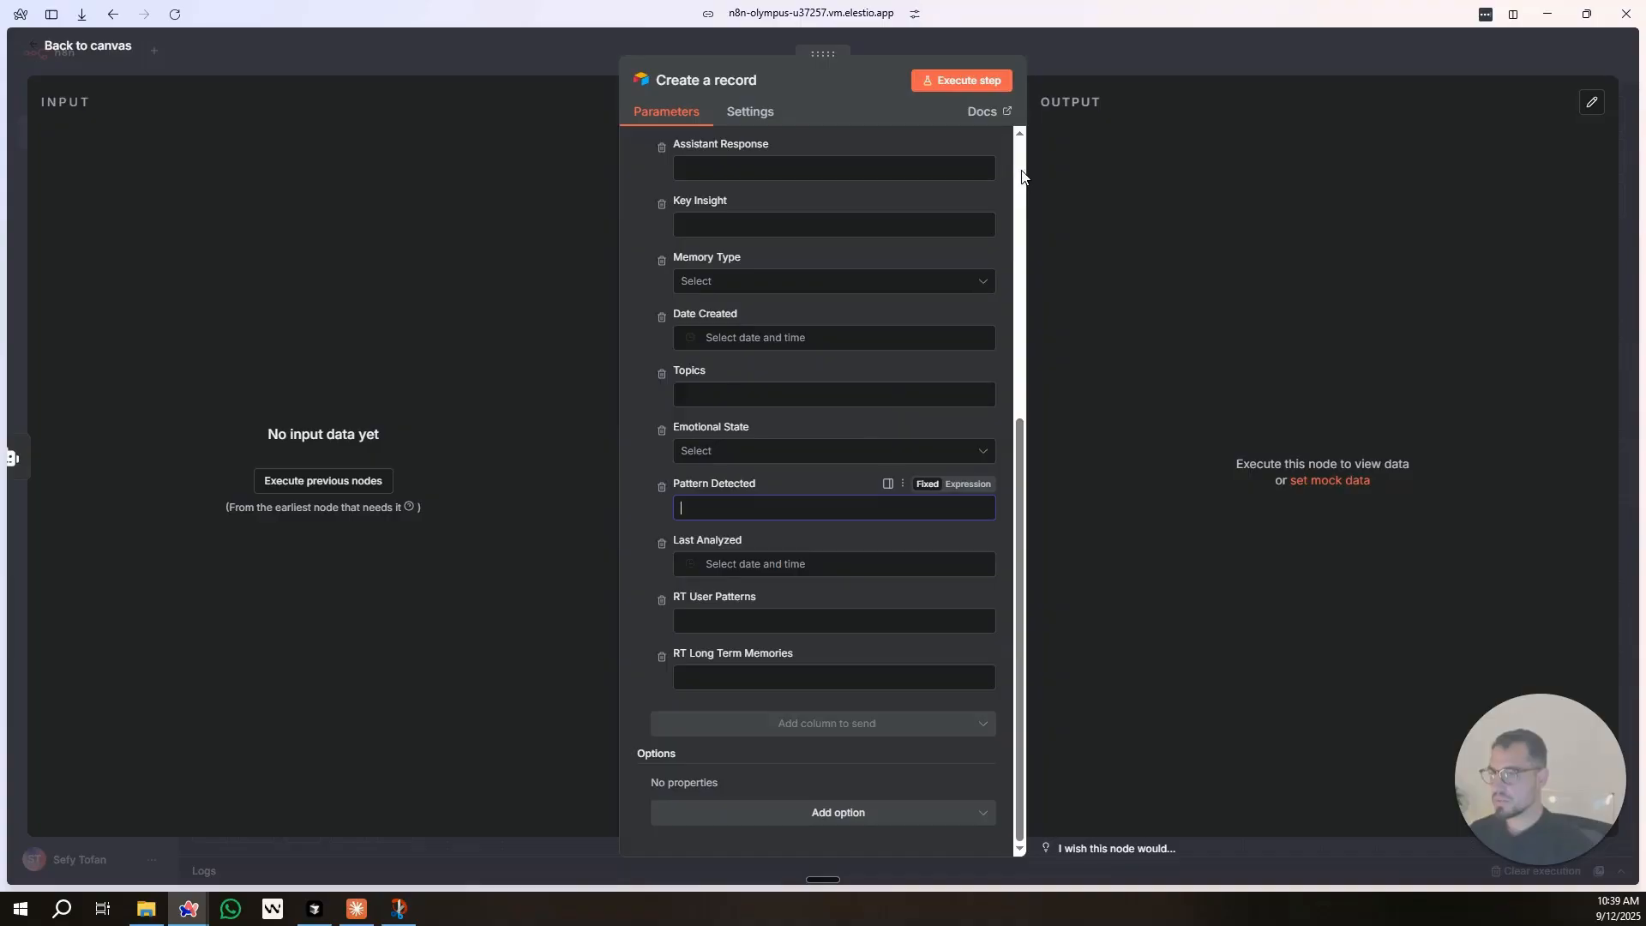
{"action": "left_click", "coordinate": [1048, 50]}
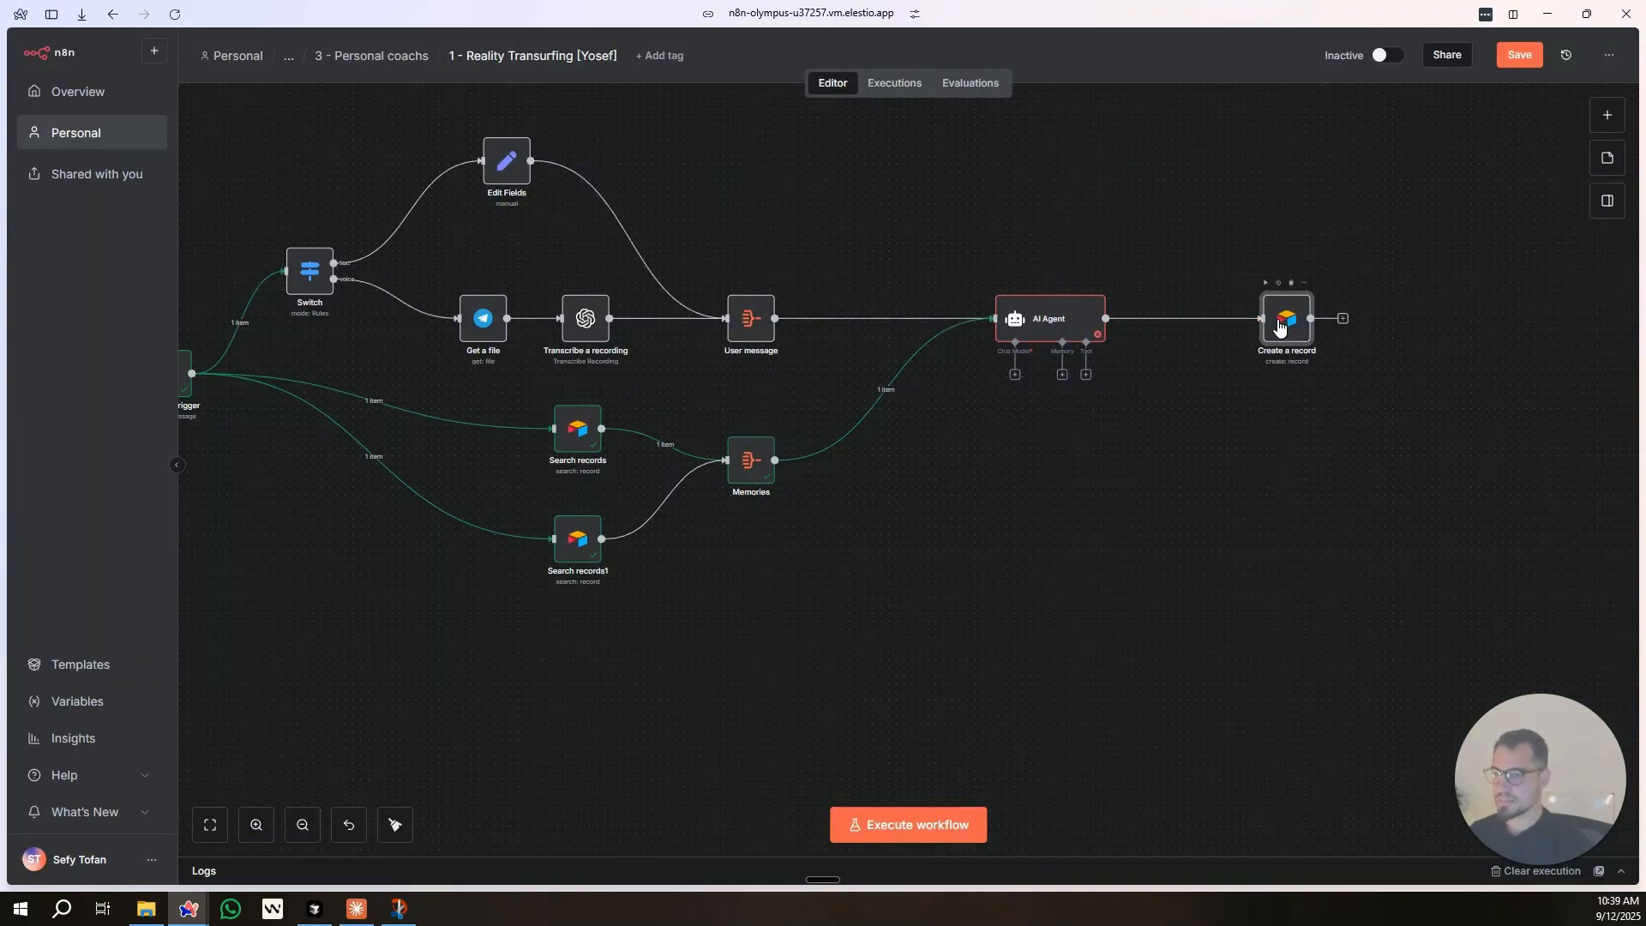
Duplicate the AI Agent and wire the copy between the original agent and the Create a record node, aligning the three nodes.
{"action": "left_click_drag", "start_coordinate": [1107, 228], "coordinate": [952, 270]}
{"action": "left_click_drag", "start_coordinate": [1142, 364], "coordinate": [1150, 364]}
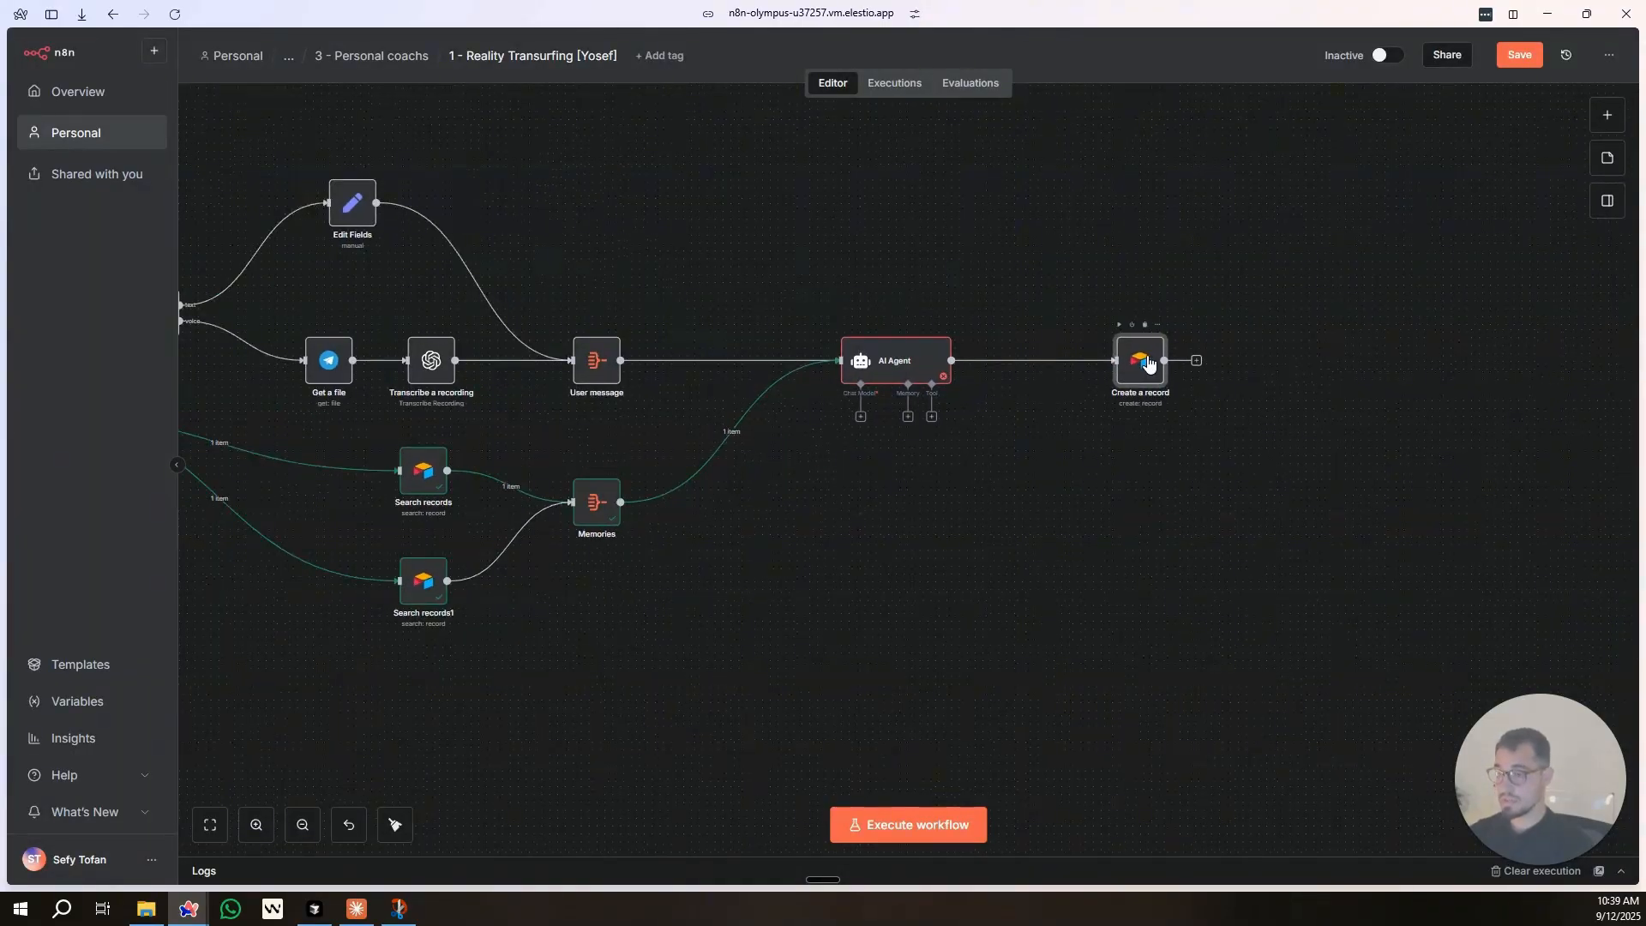
{"action": "left_click_drag", "start_coordinate": [1147, 369], "coordinate": [1234, 368]}
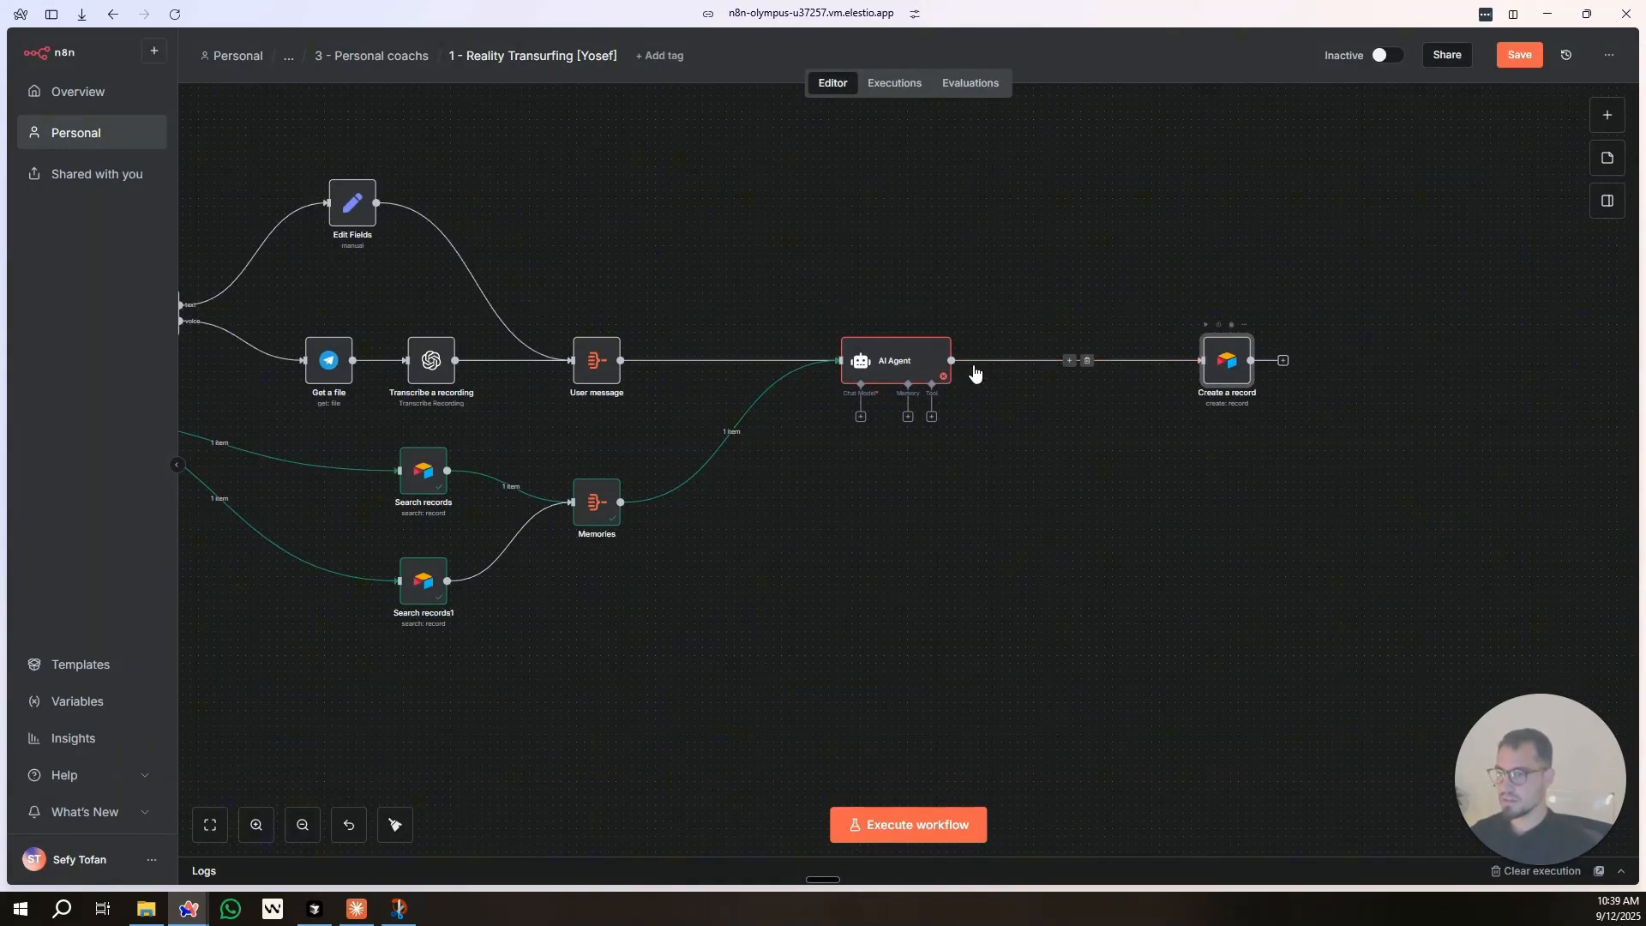
{"action": "left_click", "coordinate": [908, 369]}
{"action": "left_click", "coordinate": [1086, 361]}
{"action": "key", "text": "ctrl+d"}
{"action": "left_click_drag", "start_coordinate": [872, 368], "coordinate": [801, 392]}
{"action": "left_click_drag", "start_coordinate": [976, 398], "coordinate": [1204, 362]}
{"action": "left_click_drag", "start_coordinate": [1216, 364], "coordinate": [1184, 388]}
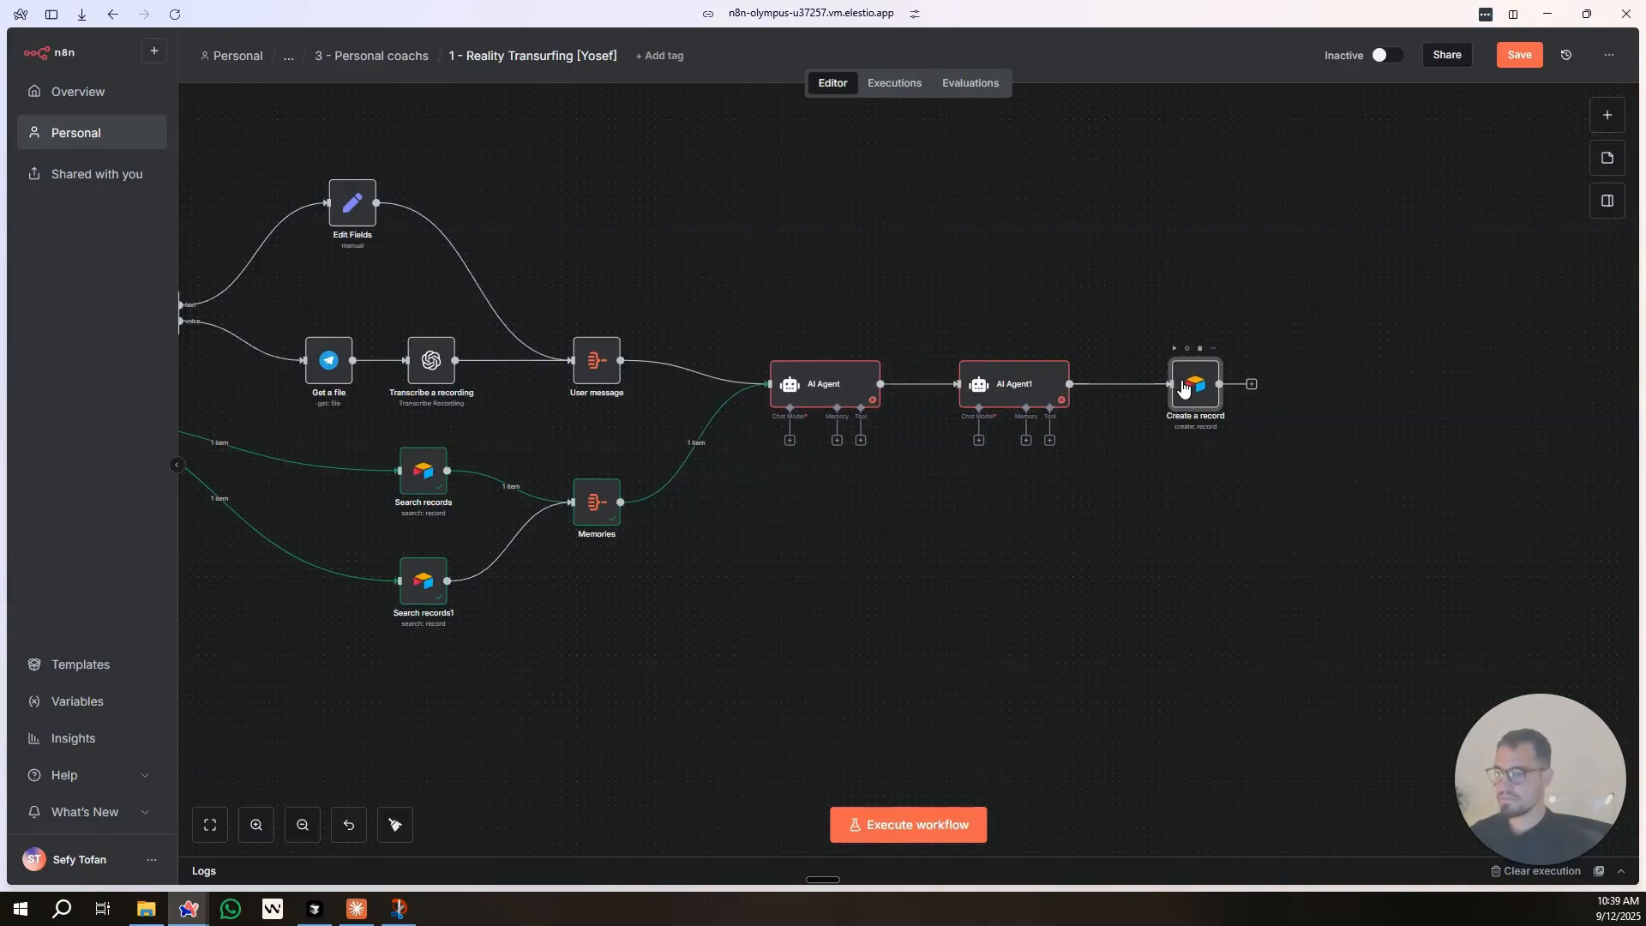
Recheck which values the Create a record node must receive, from Memory ID through RT Long Term Memories.
{"action": "double_click", "coordinate": [1184, 389]}
{"action": "scroll", "coordinate": [868, 468], "scroll_direction": "down", "scroll_amount": 2}
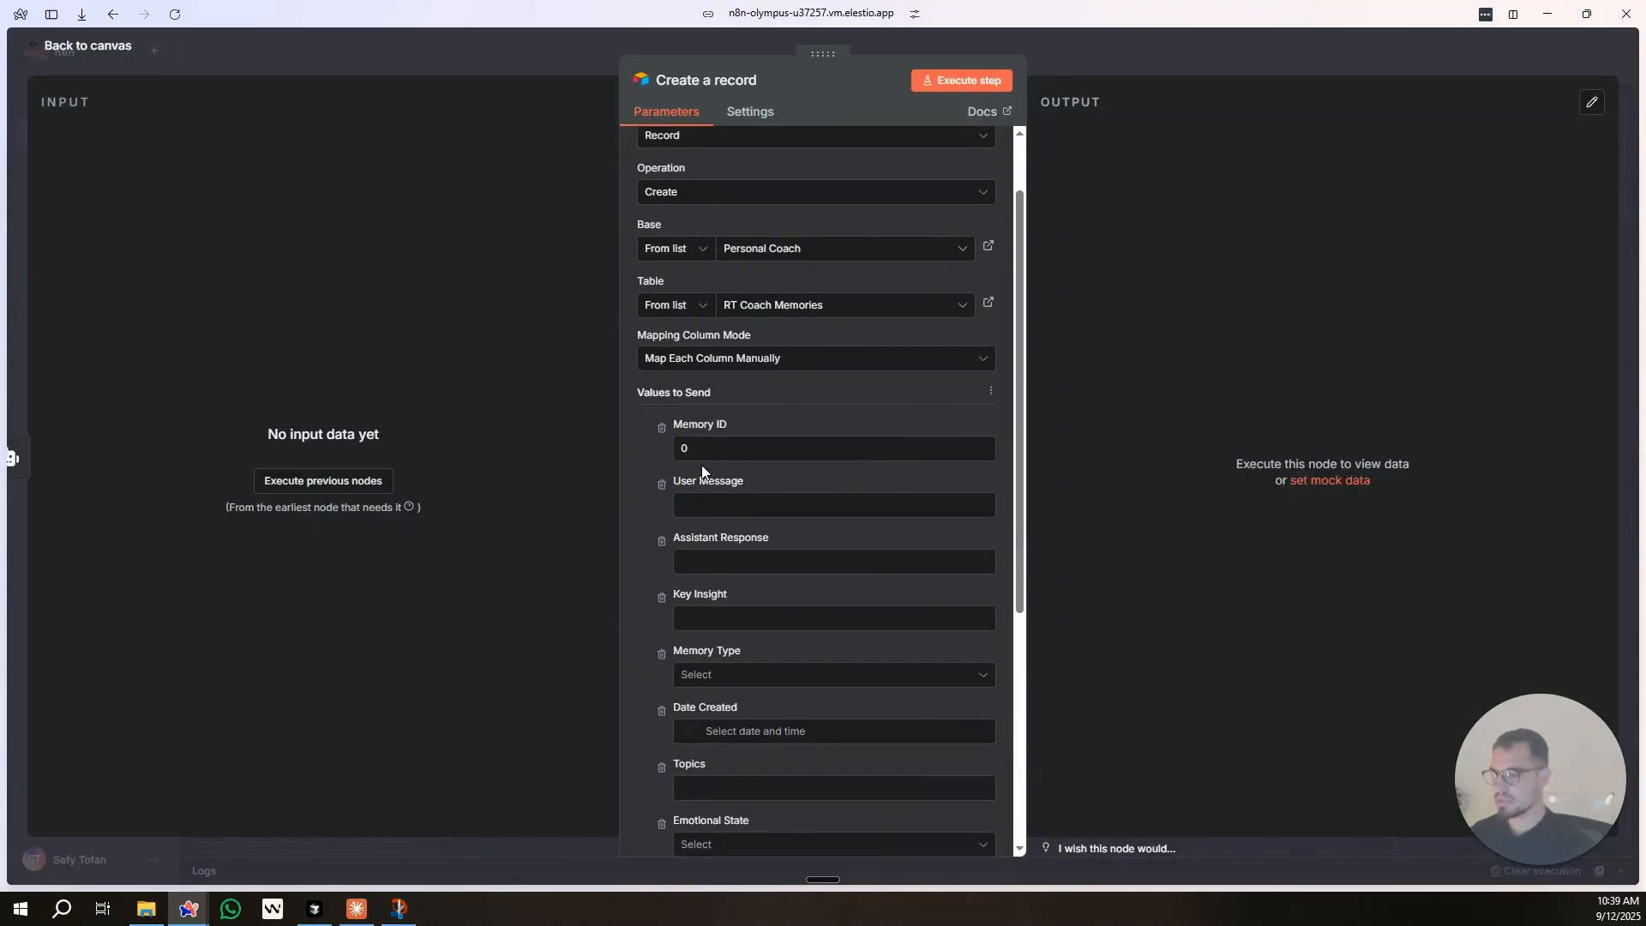
{"action": "scroll", "coordinate": [686, 471], "scroll_direction": "down", "scroll_amount": 1}
{"action": "scroll", "coordinate": [725, 681], "scroll_direction": "down", "scroll_amount": 2}
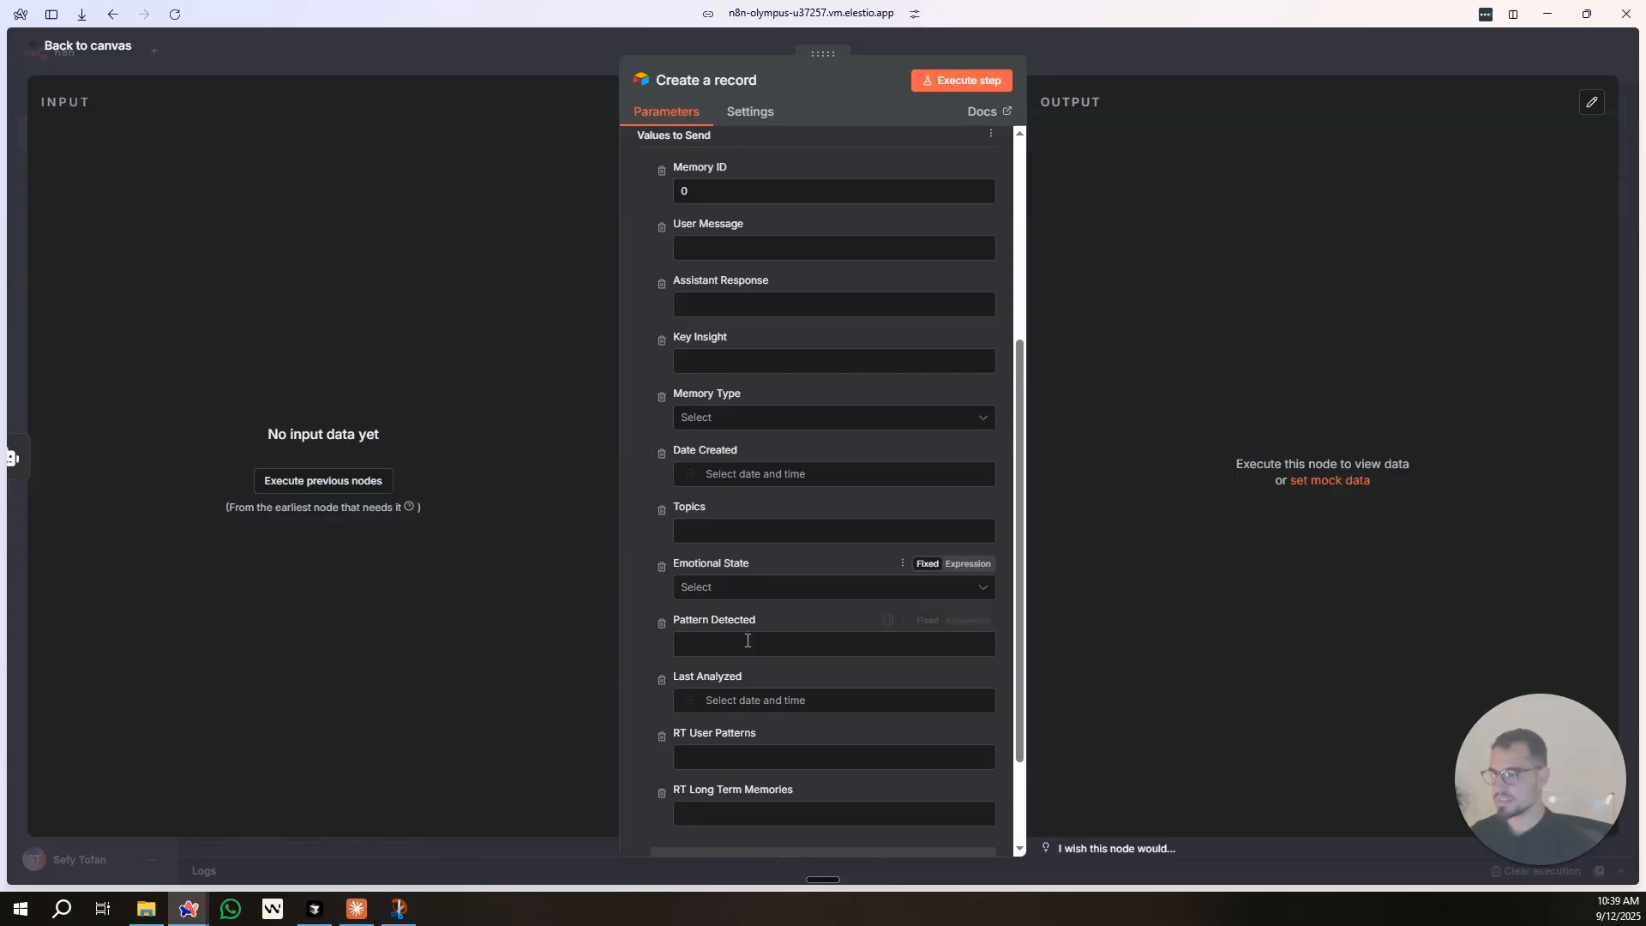
{"action": "left_click", "coordinate": [1111, 41]}
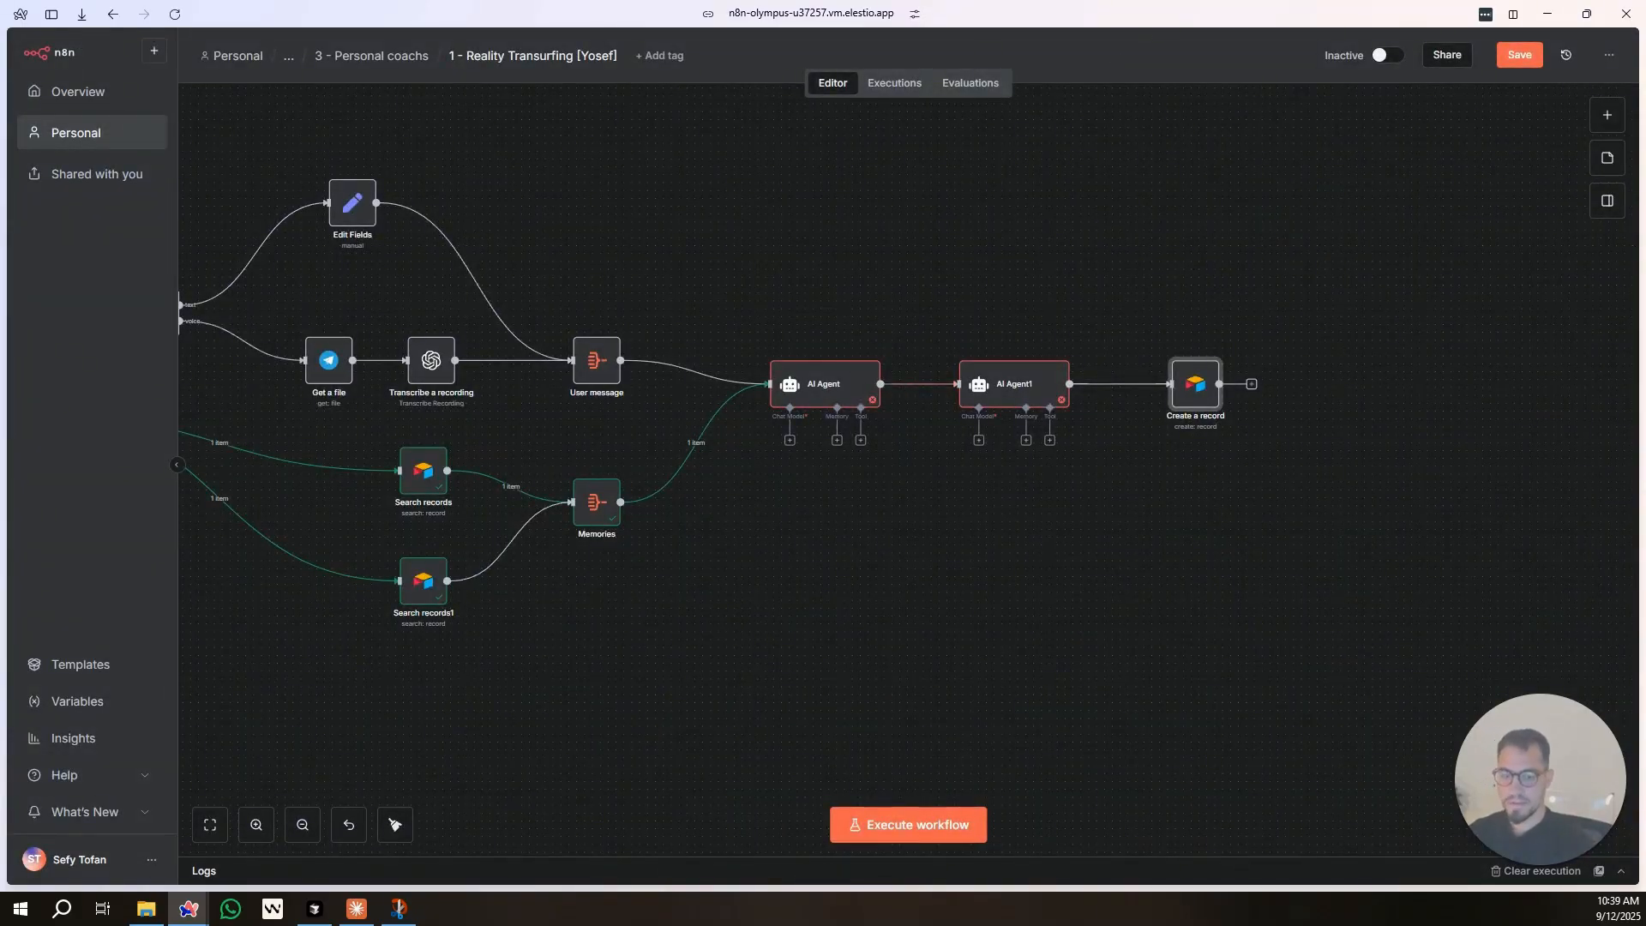
Attach a Google Gemini Chat Model to the first AI Agent and set its model to models/gemini-2.5-pro.
{"action": "left_click", "coordinate": [790, 440]}
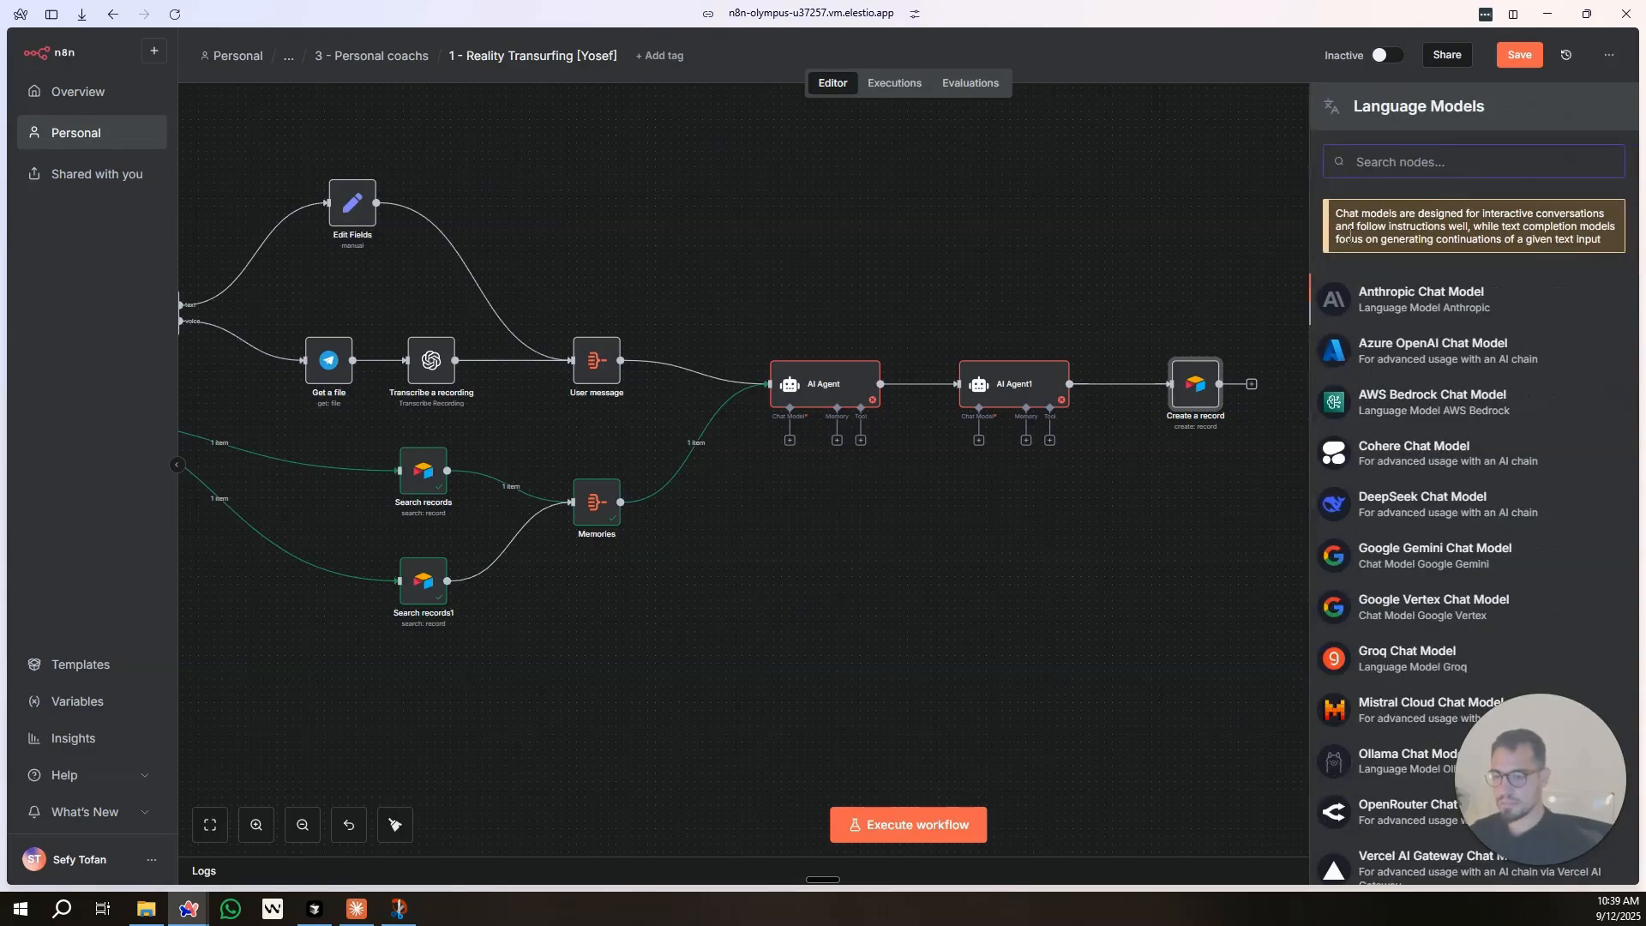
{"action": "left_click", "coordinate": [1464, 554]}
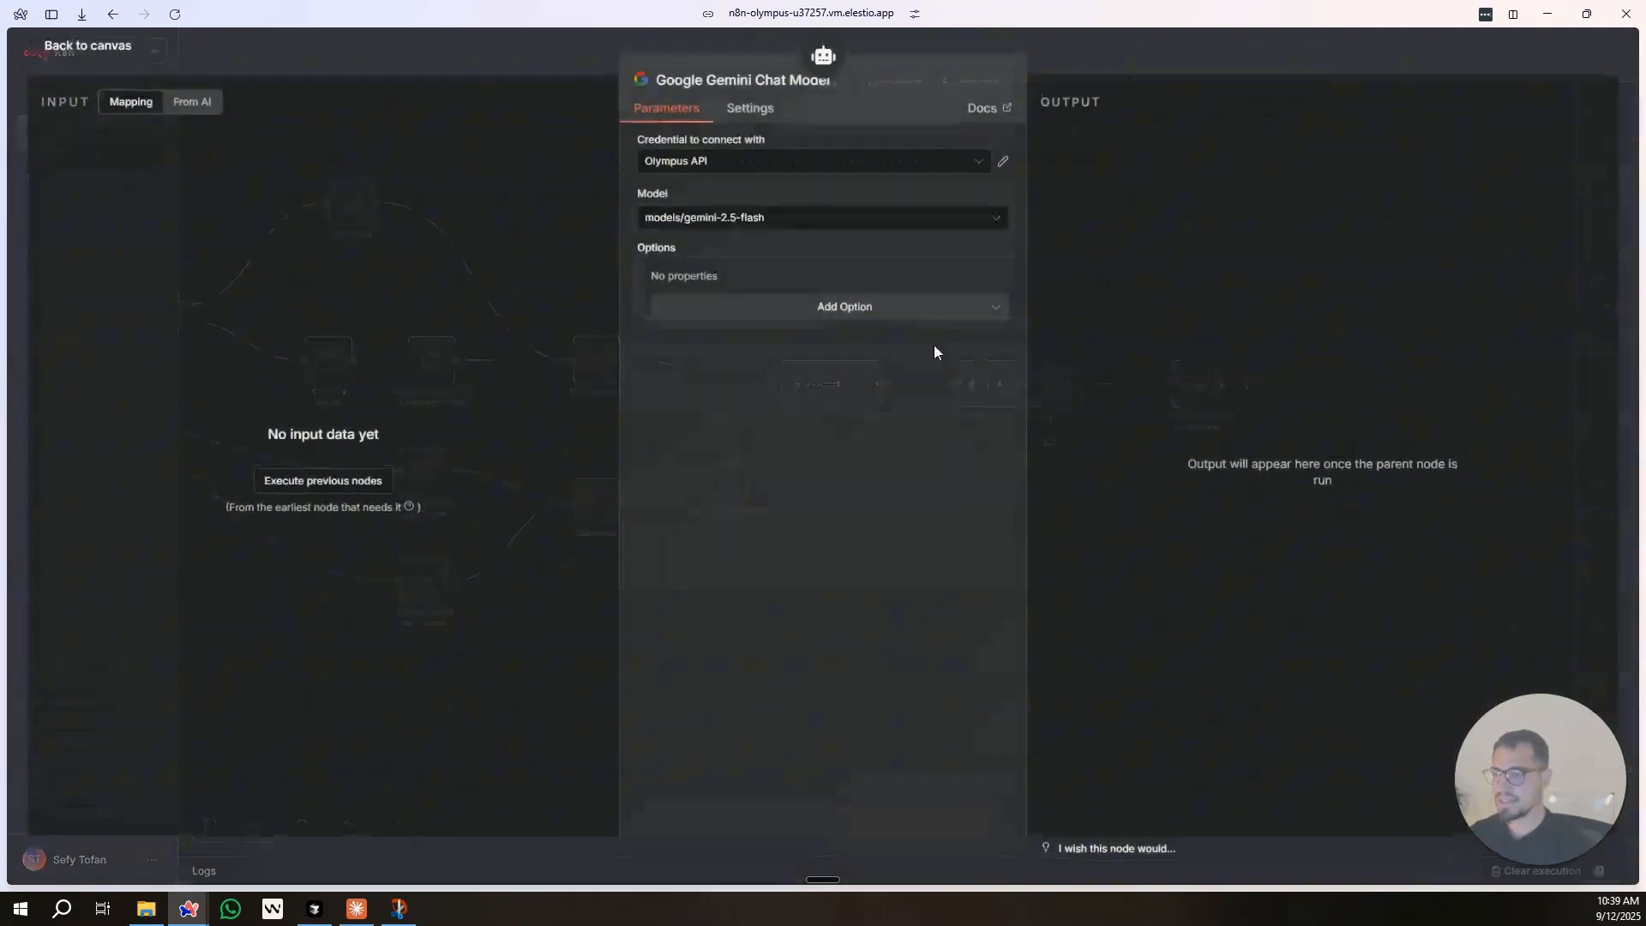
{"action": "left_click", "coordinate": [824, 230]}
{"action": "type", "text": "2.5 pro"}
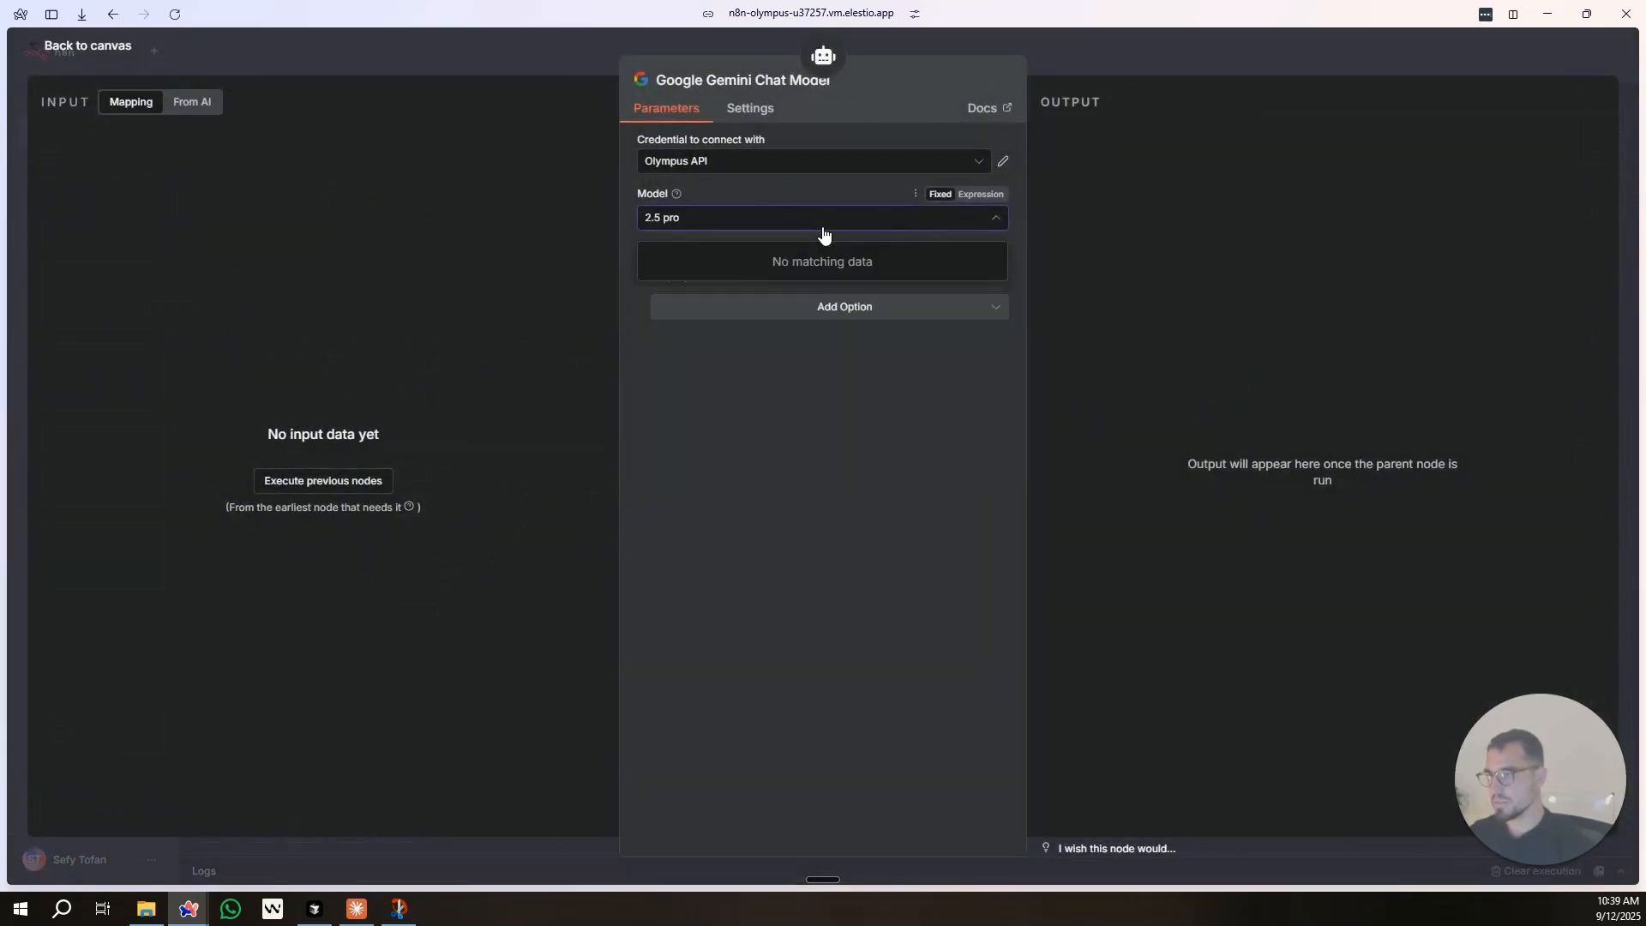
{"action": "left_click", "coordinate": [784, 227]}
{"action": "left_click", "coordinate": [784, 227]}
{"action": "scroll", "coordinate": [867, 352], "scroll_direction": "down", "scroll_amount": 5}
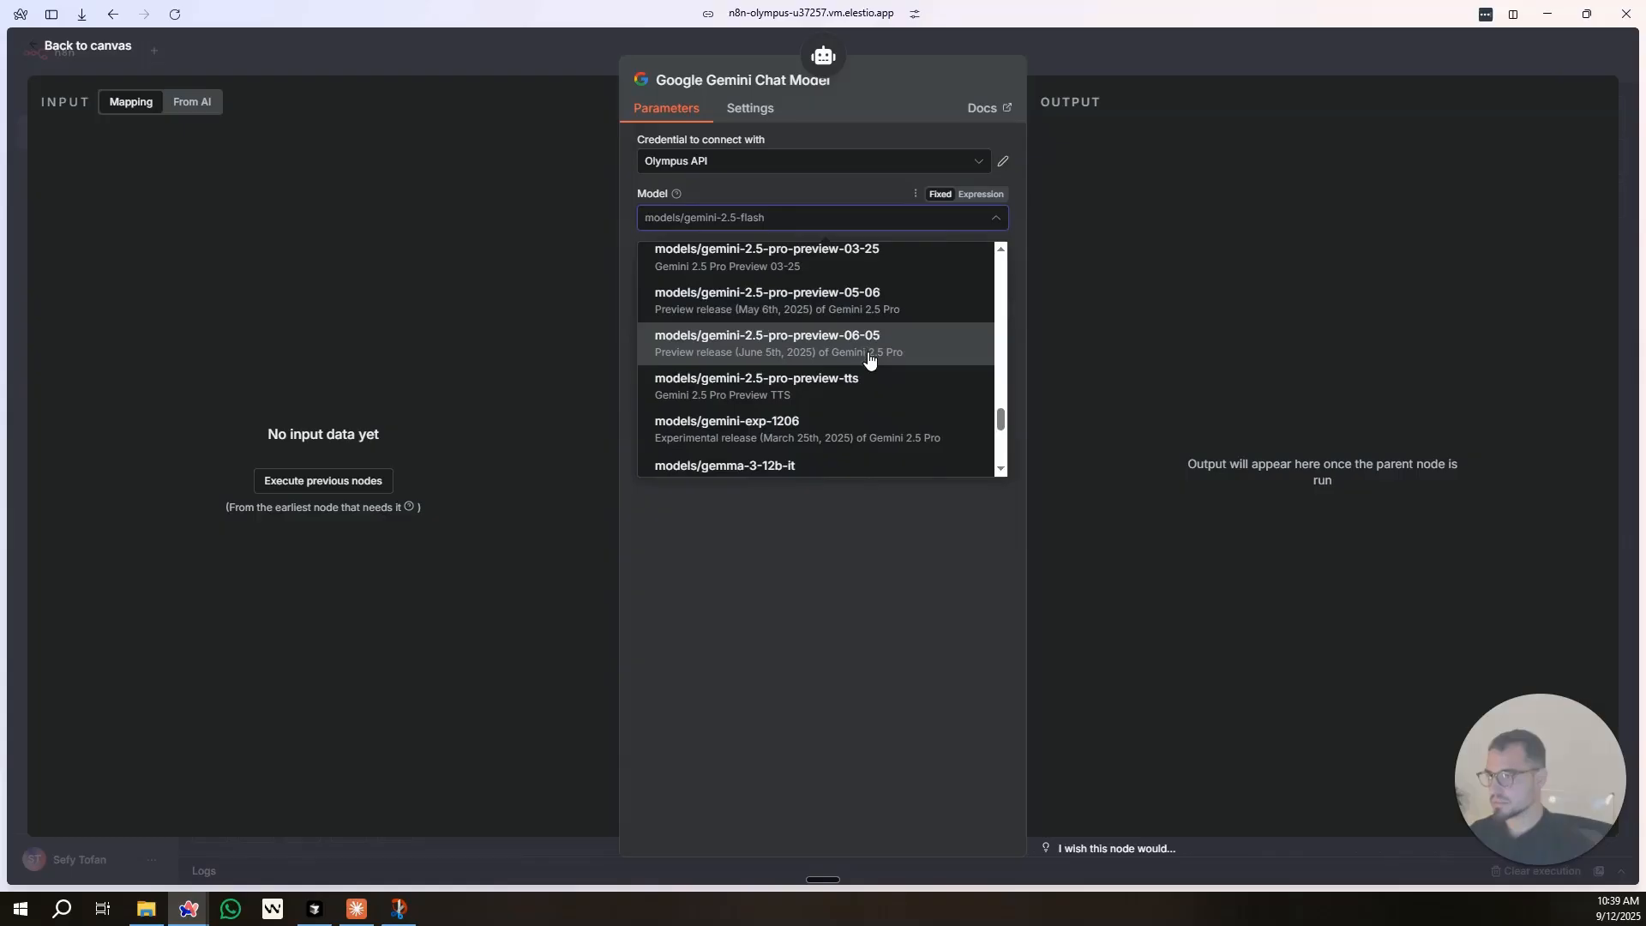
{"action": "scroll", "coordinate": [885, 378], "scroll_direction": "down", "scroll_amount": 1}
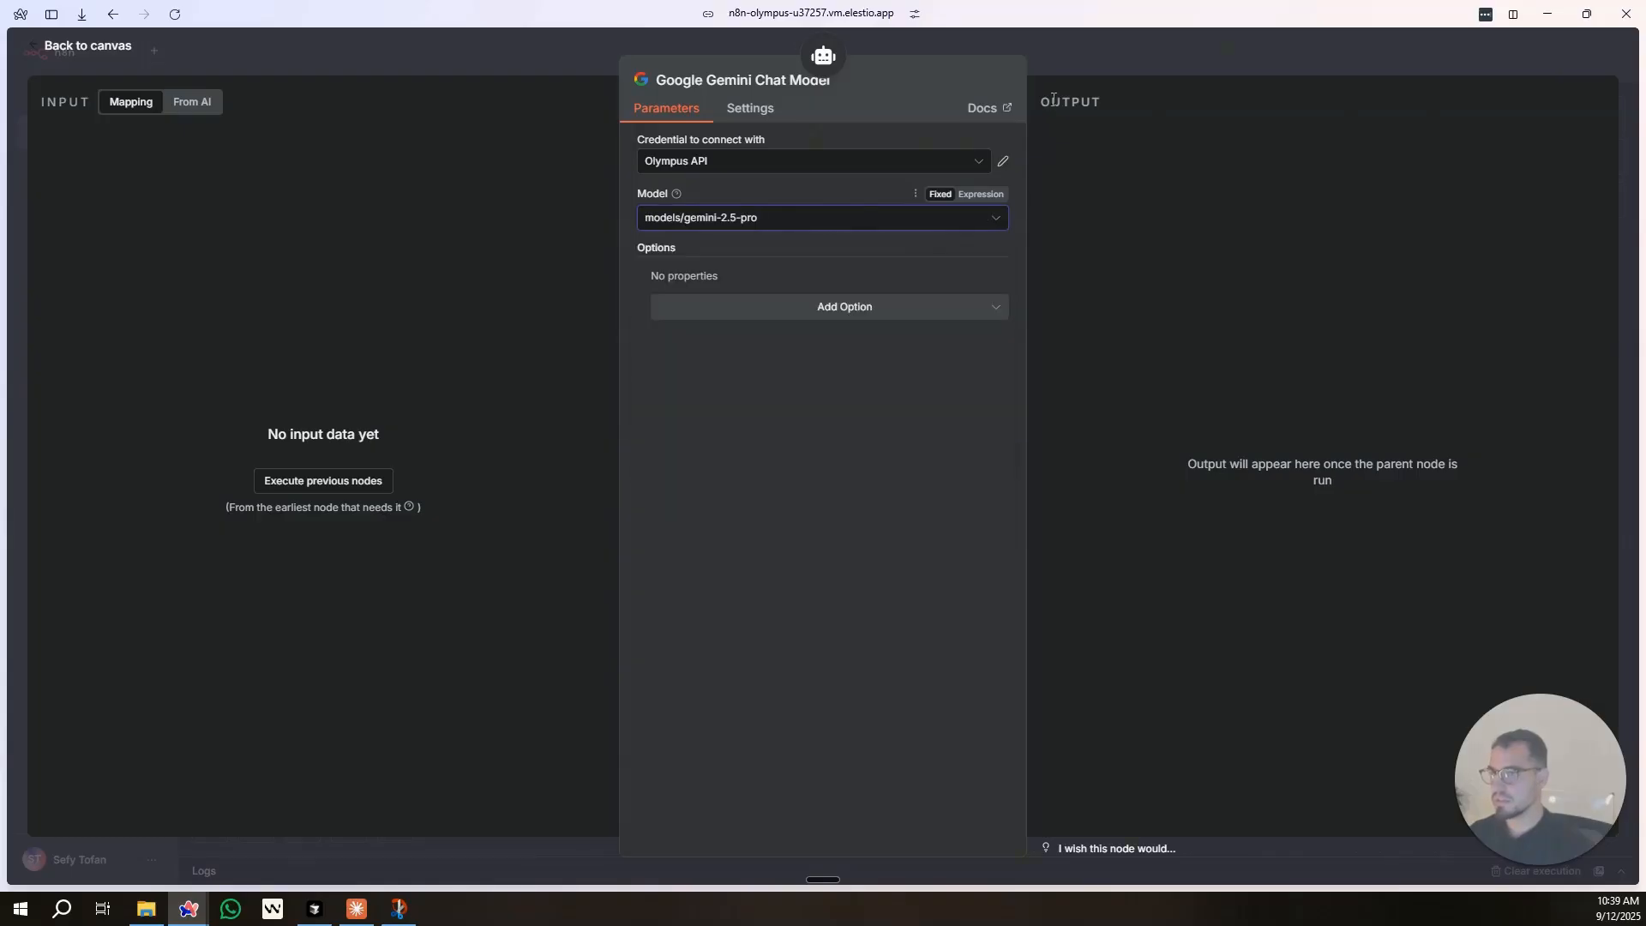
{"action": "left_click", "coordinate": [1052, 55]}
Place the Google Gemini Chat Model below and between the two agents and connect it to AI Agent1 as well.
{"action": "left_click_drag", "start_coordinate": [734, 495], "coordinate": [907, 550]}
{"action": "left_click_drag", "start_coordinate": [978, 441], "coordinate": [924, 561]}
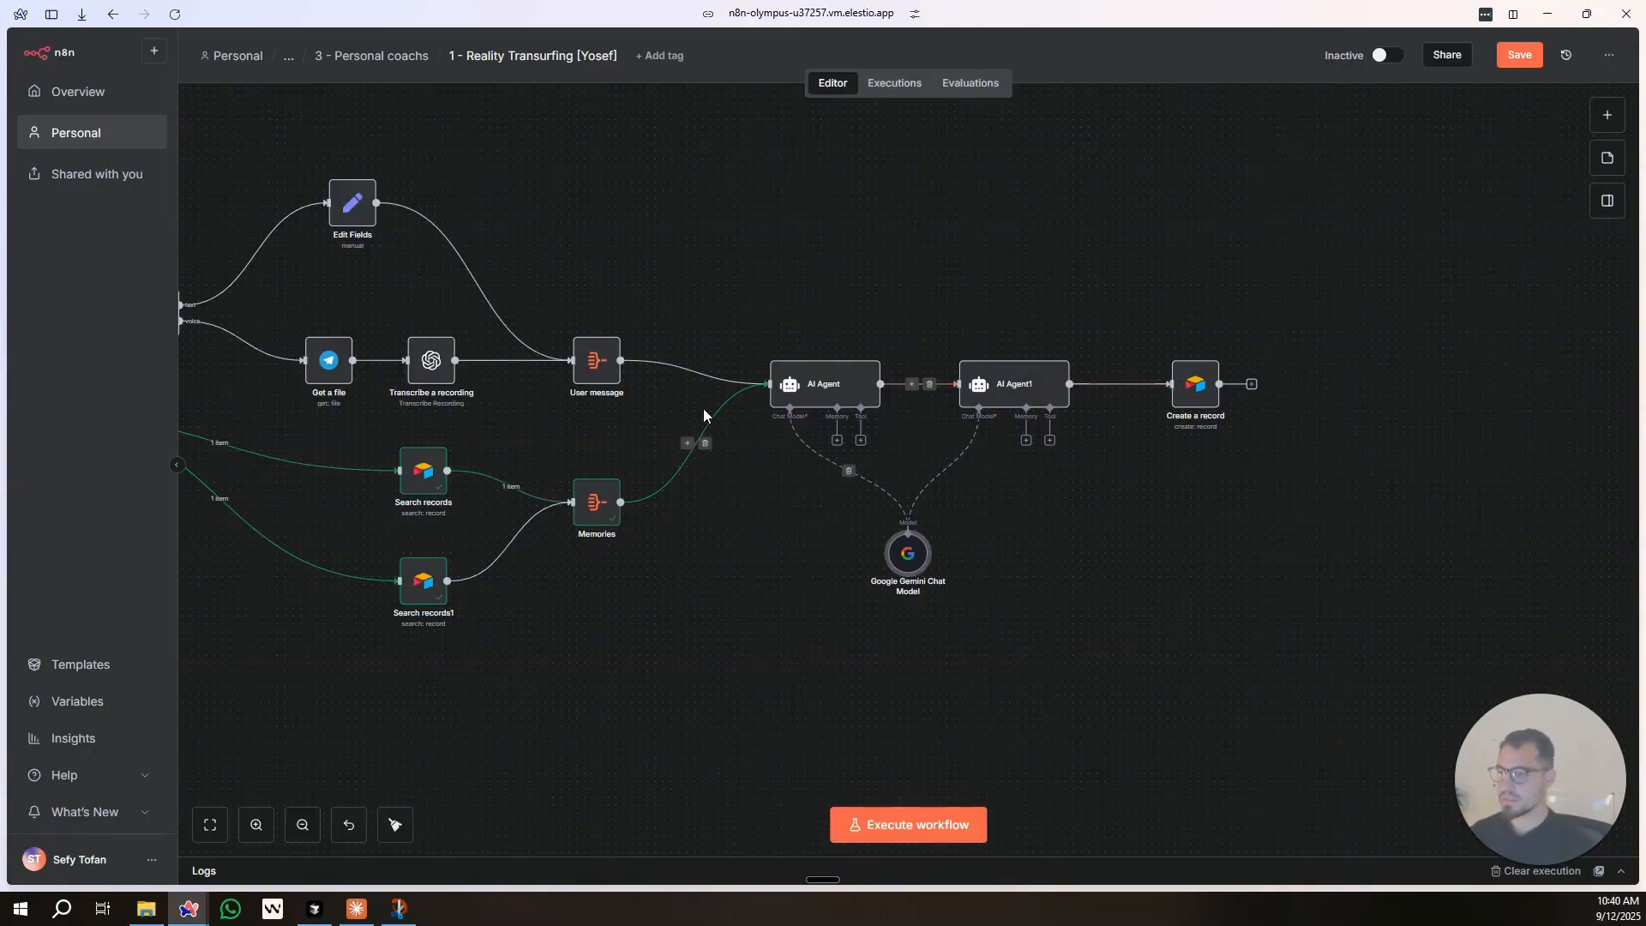
{"action": "left_click", "coordinate": [837, 440]}
{"action": "left_click", "coordinate": [831, 423]}
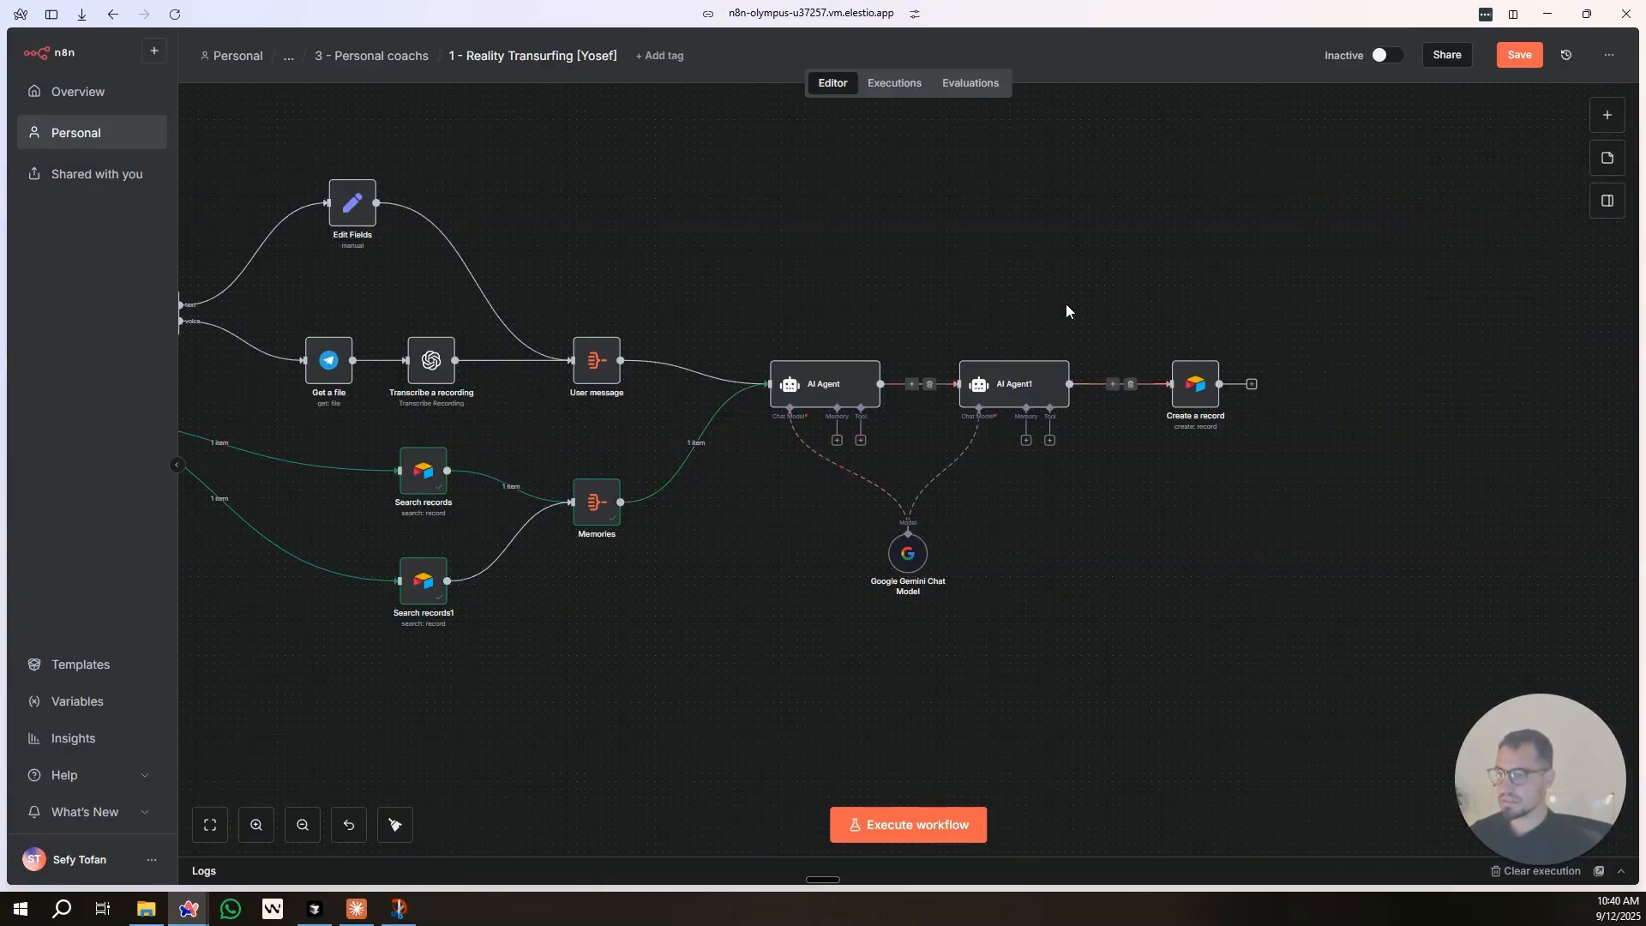
{"action": "left_click_drag", "start_coordinate": [915, 549], "coordinate": [914, 558]}
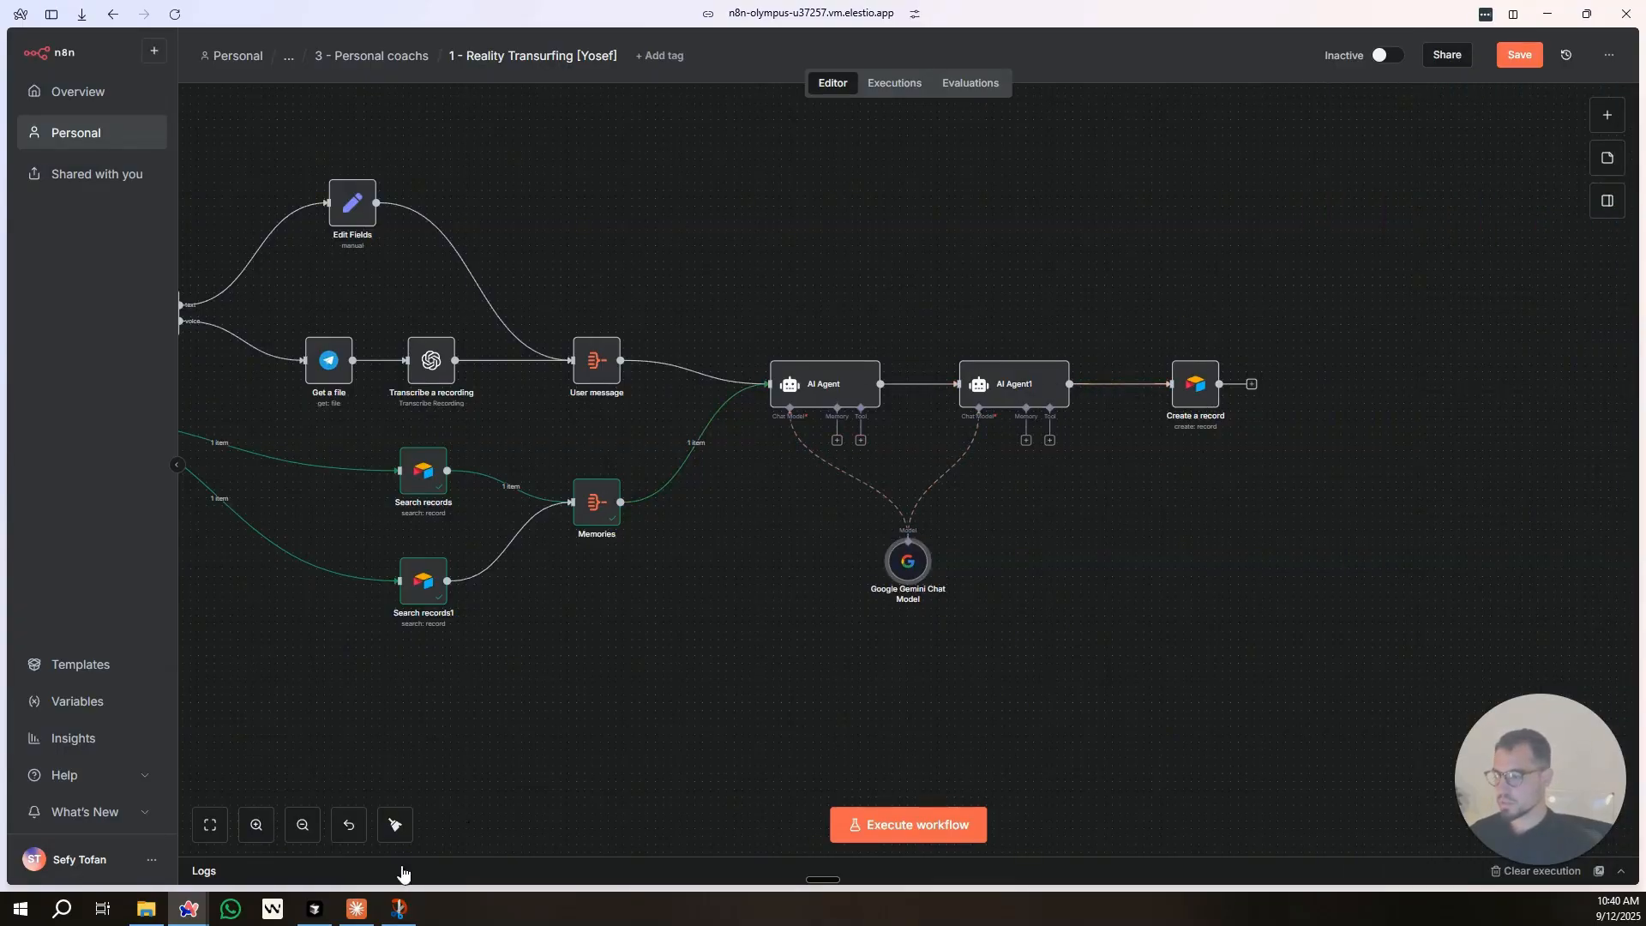
Start dictating a request in Claude's Reality Transurfing Digital Coach Bot chat while consulting the Create a record node's value fields in n8n.
{"action": "left_click", "coordinate": [356, 909]}
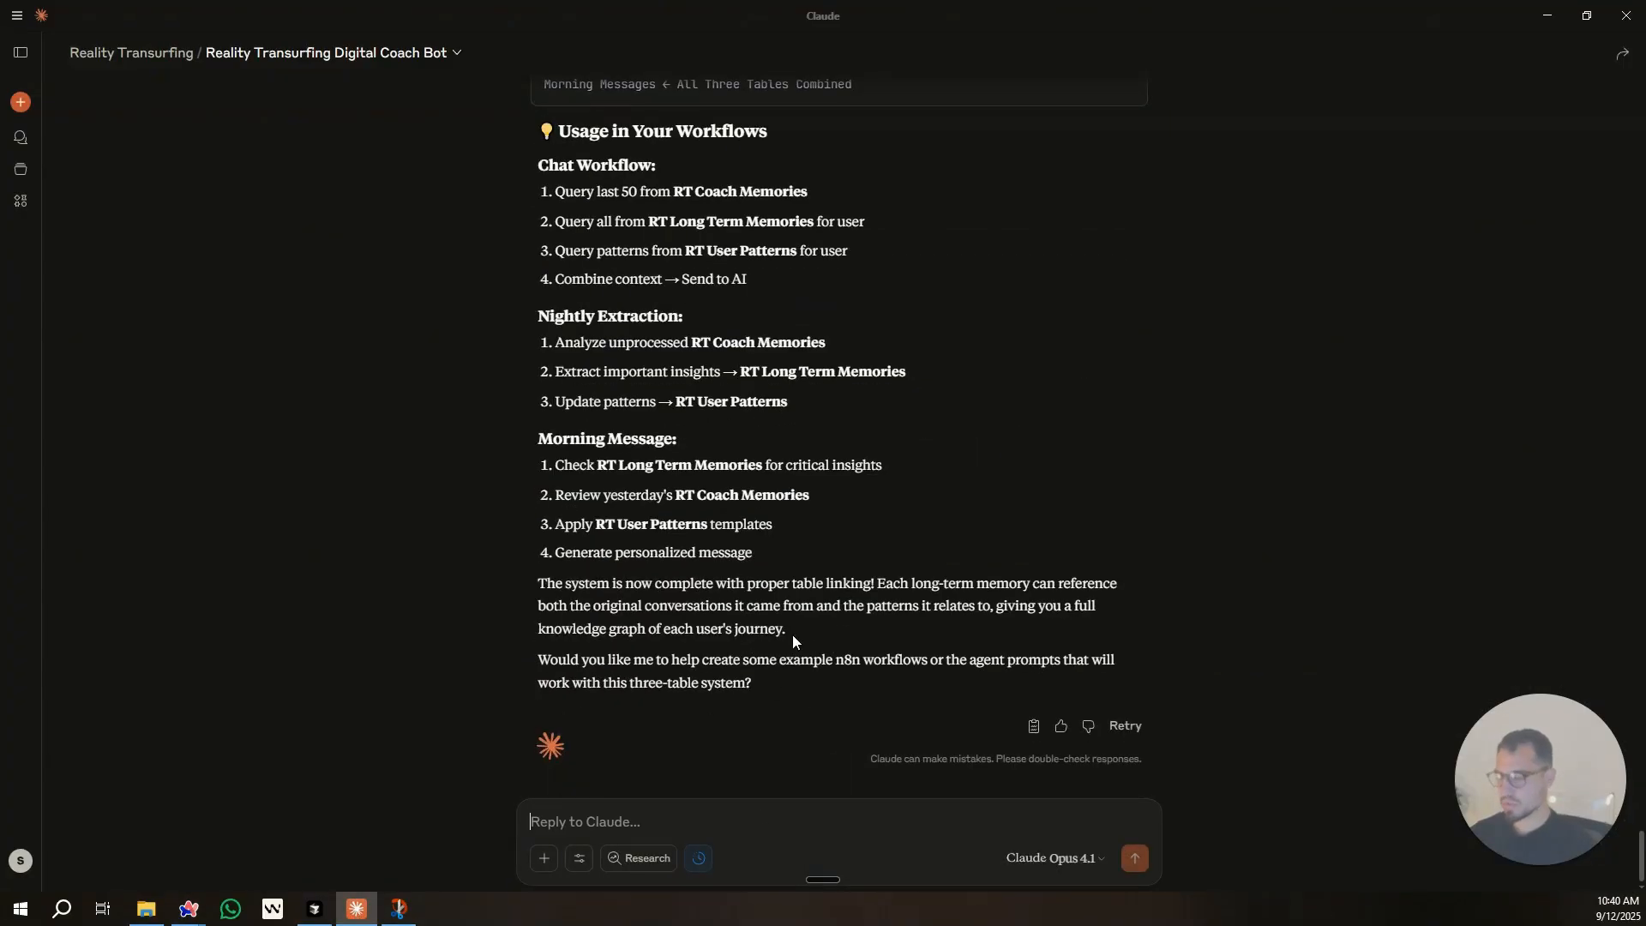
{"action": "key", "text": "ctrl+super+space"}
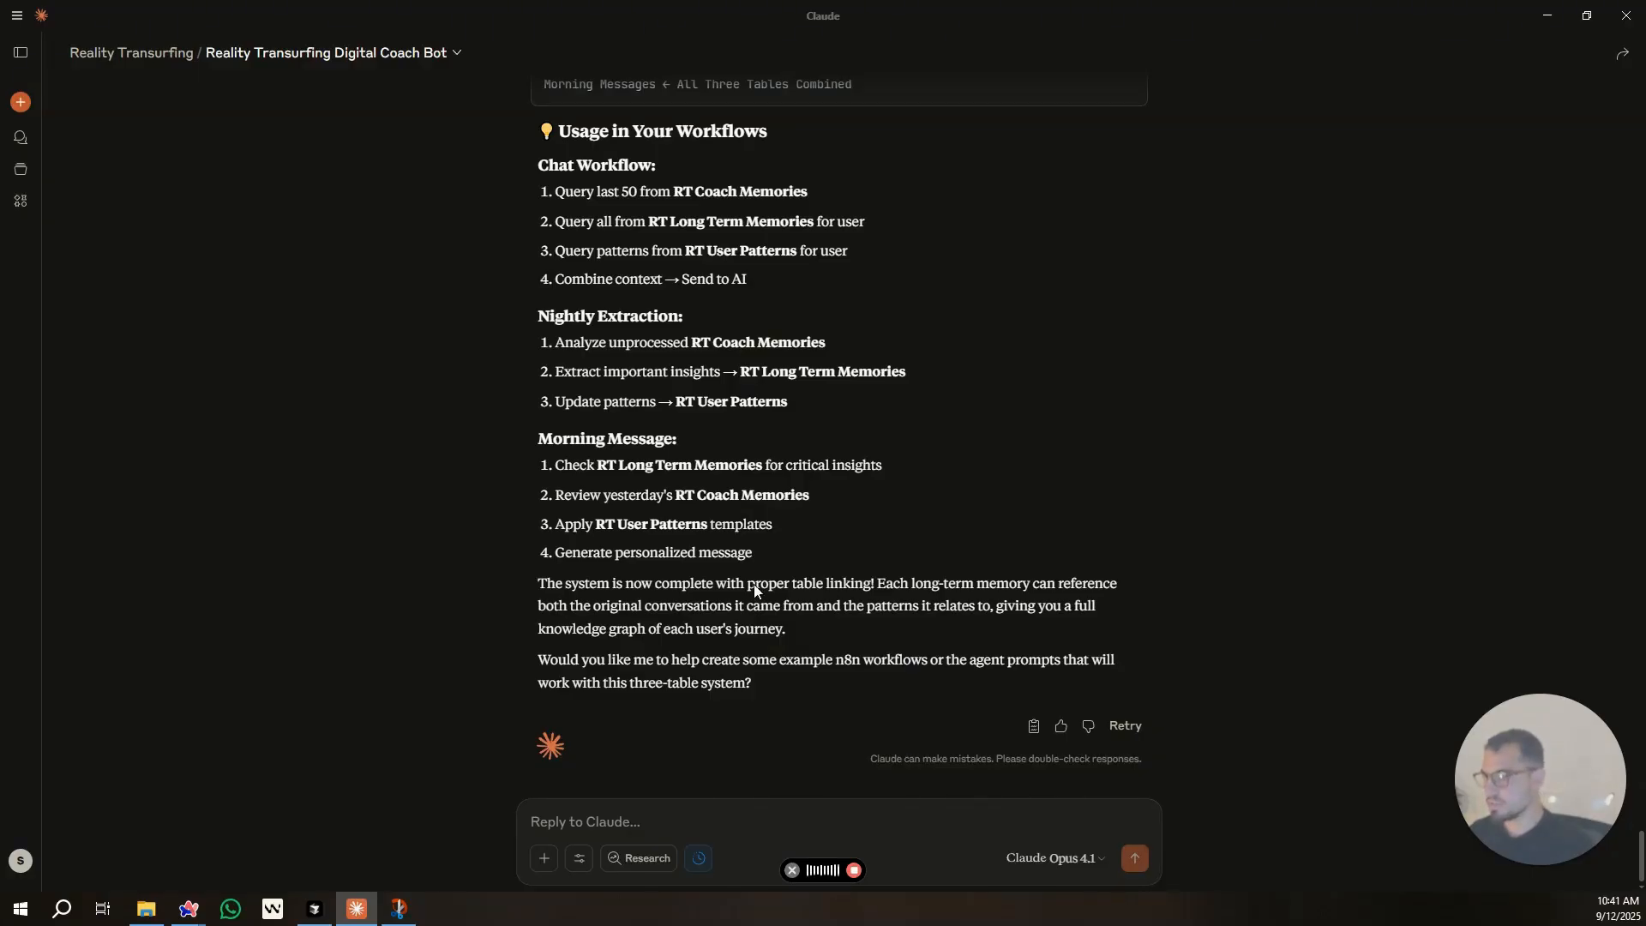
{"action": "mouse_move", "coordinate": [188, 909]}
{"action": "left_click", "coordinate": [143, 842]}
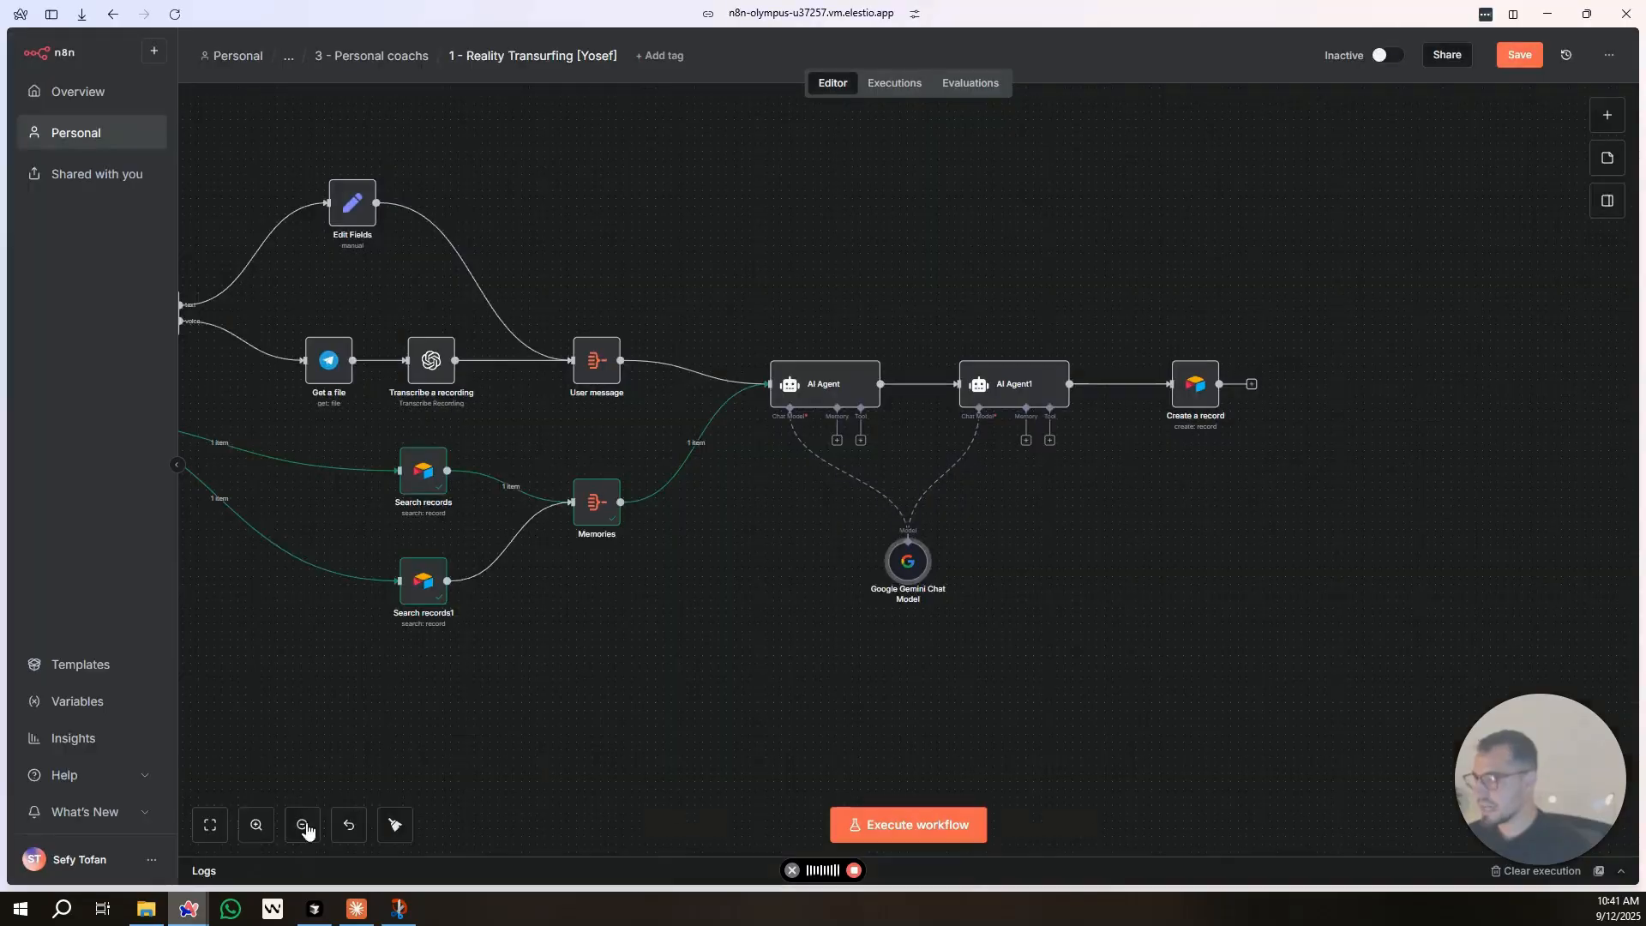
{"action": "double_click", "coordinate": [1195, 384]}
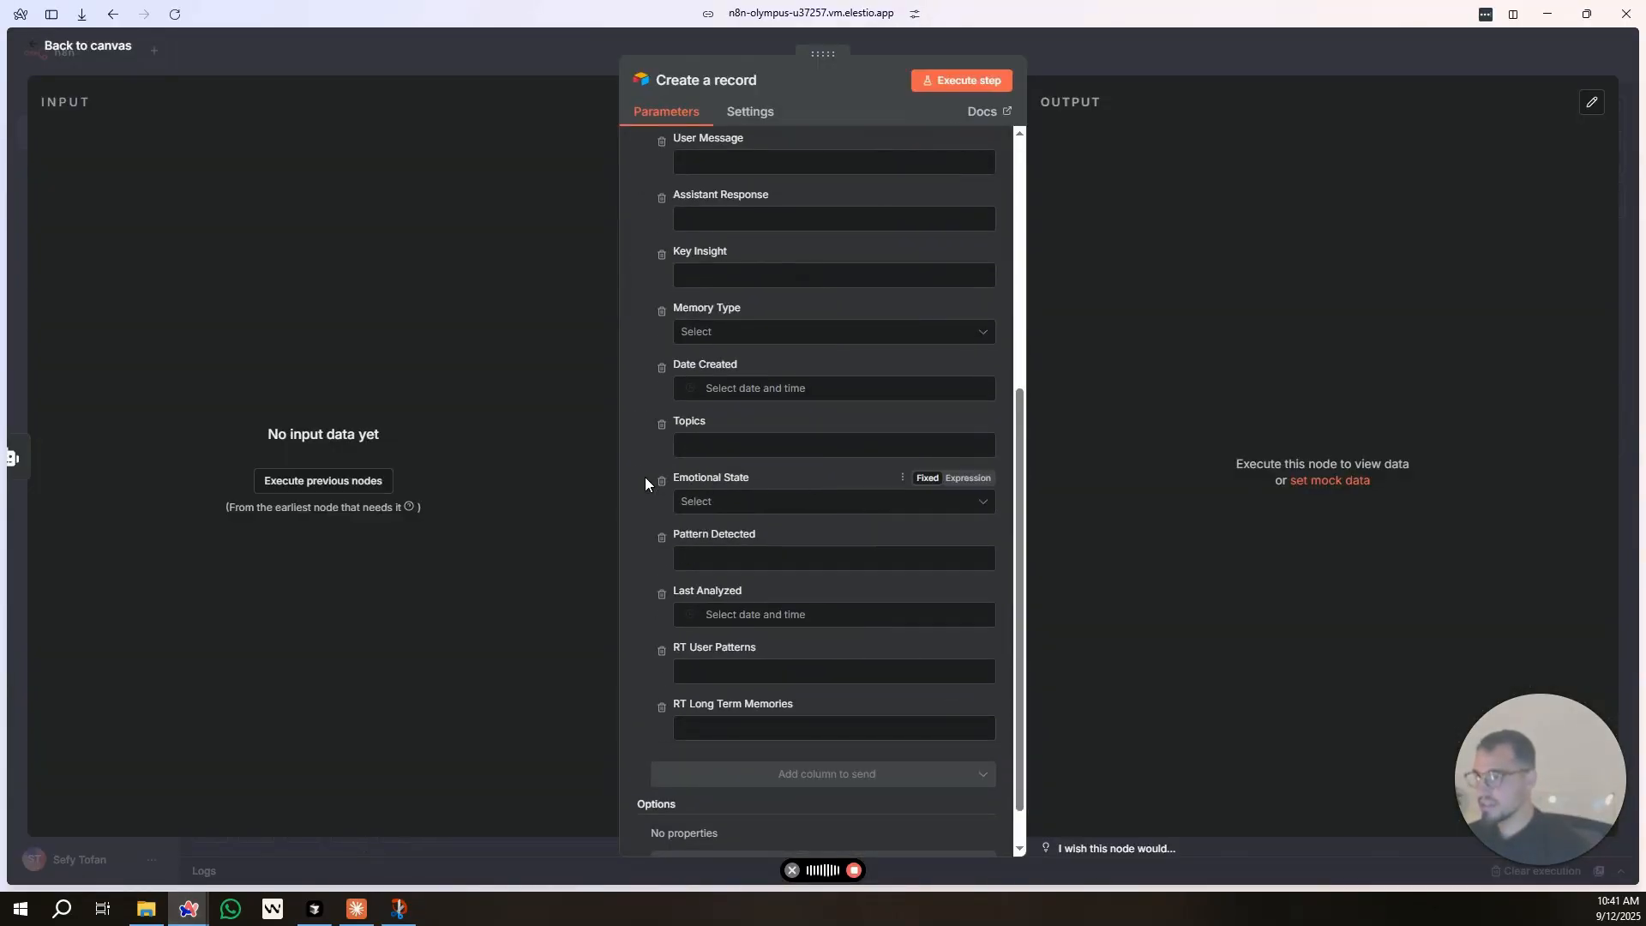
{"action": "scroll", "coordinate": [644, 477], "scroll_direction": "up", "scroll_amount": 1}
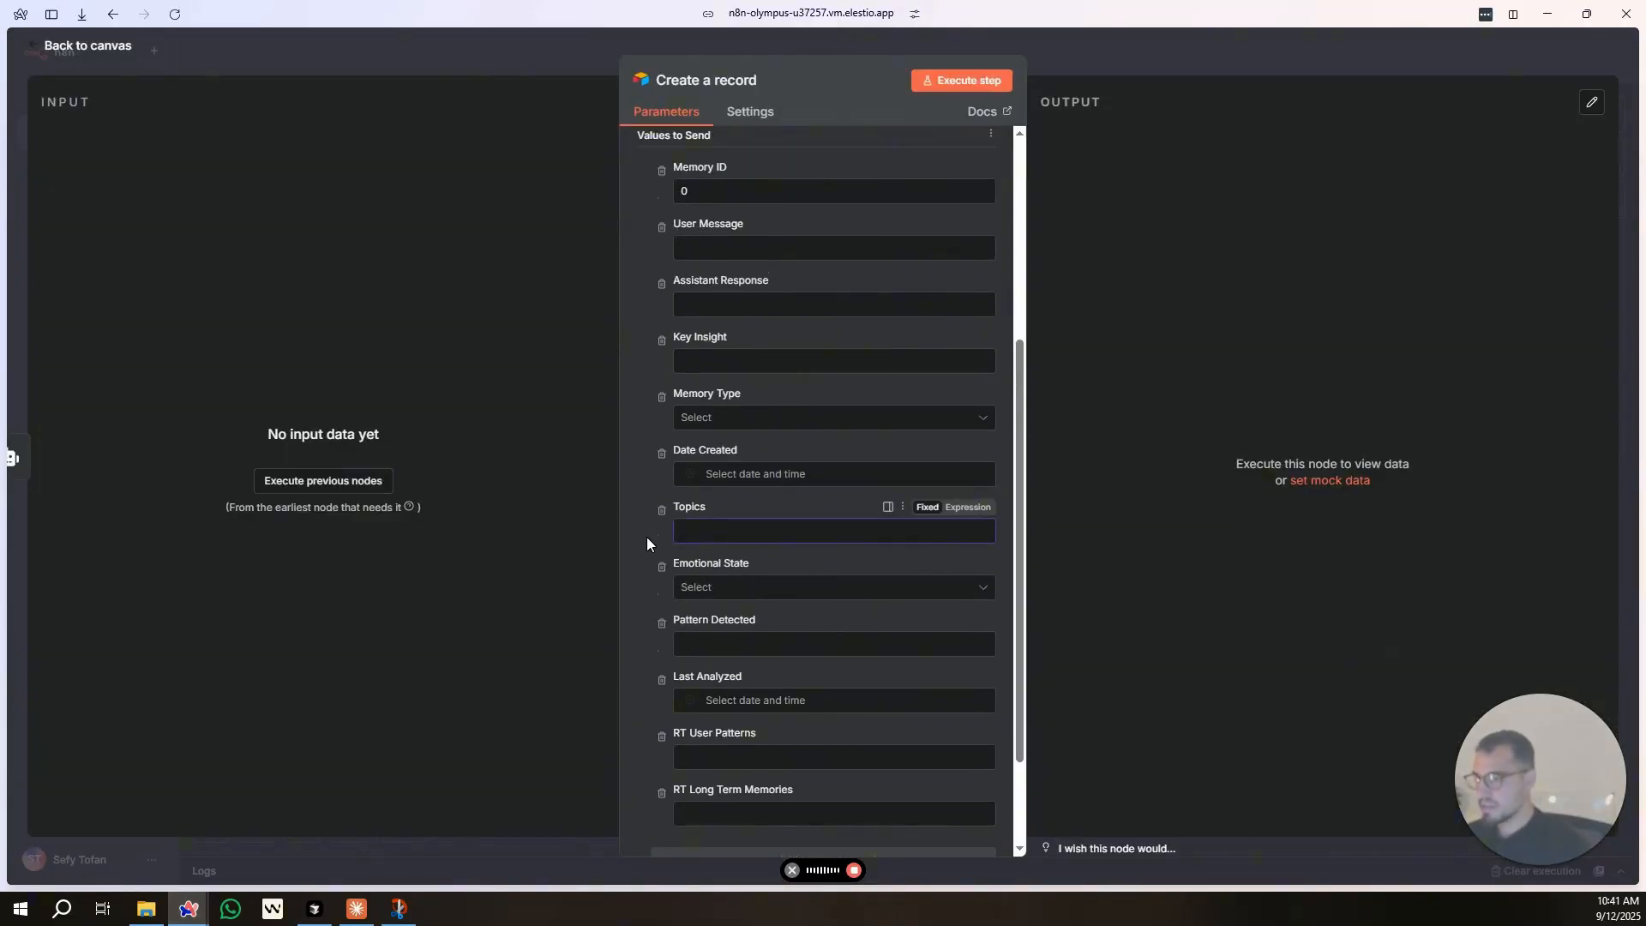
{"action": "left_click", "coordinate": [722, 589]}
{"action": "left_click", "coordinate": [655, 585]}
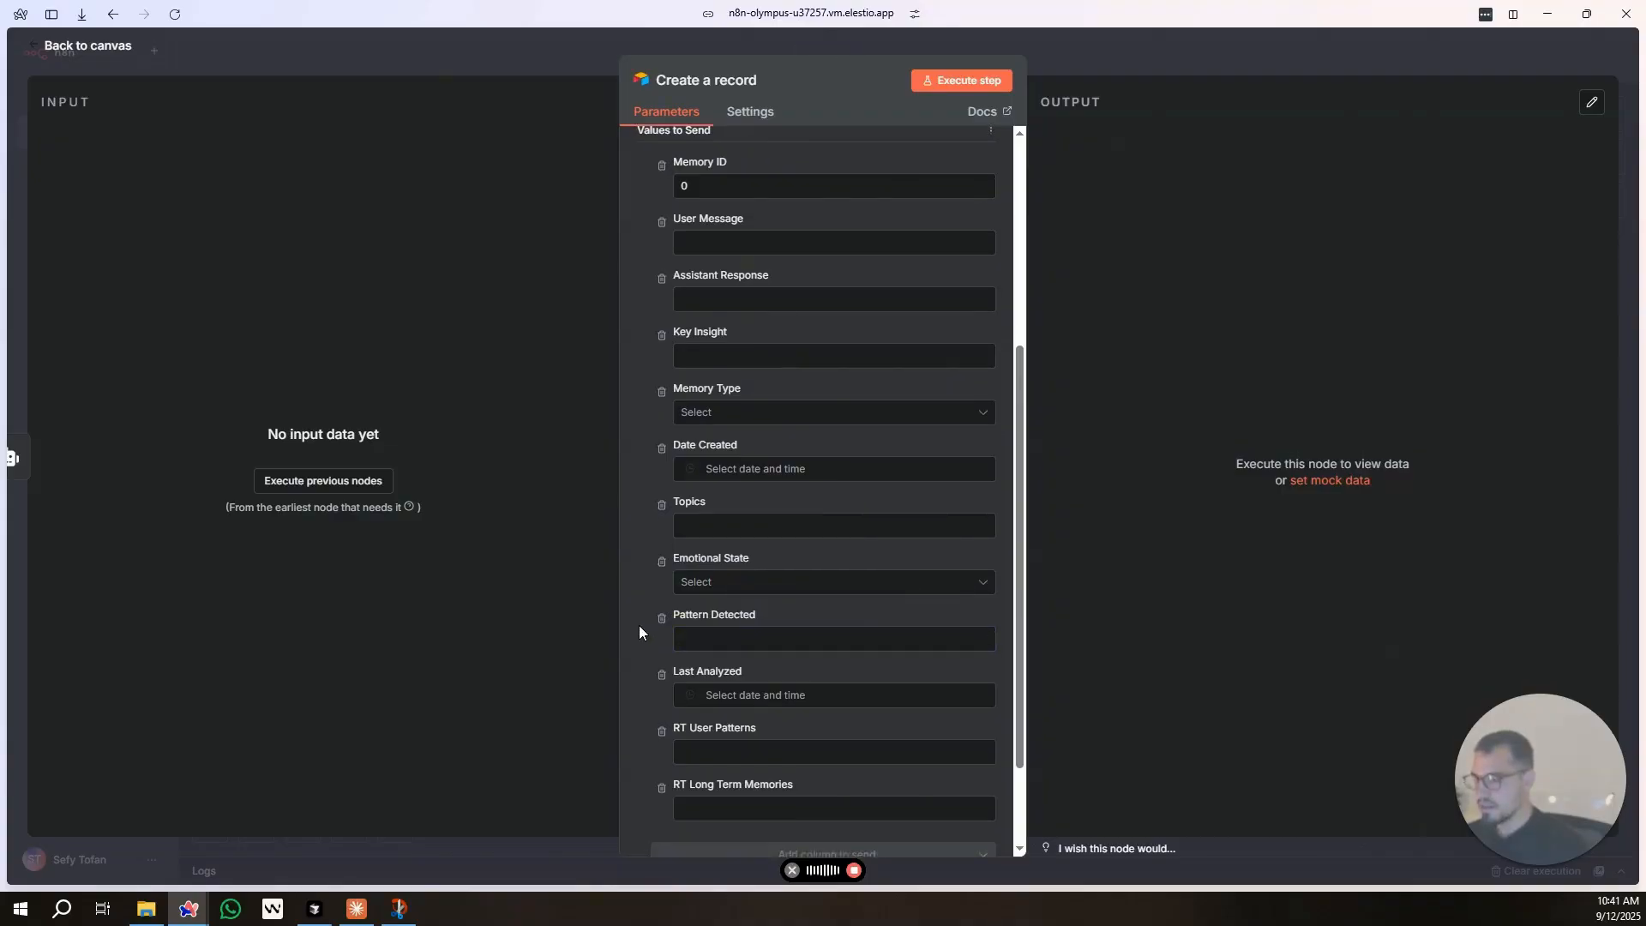
{"action": "scroll", "coordinate": [640, 632], "scroll_direction": "down", "scroll_amount": 1}
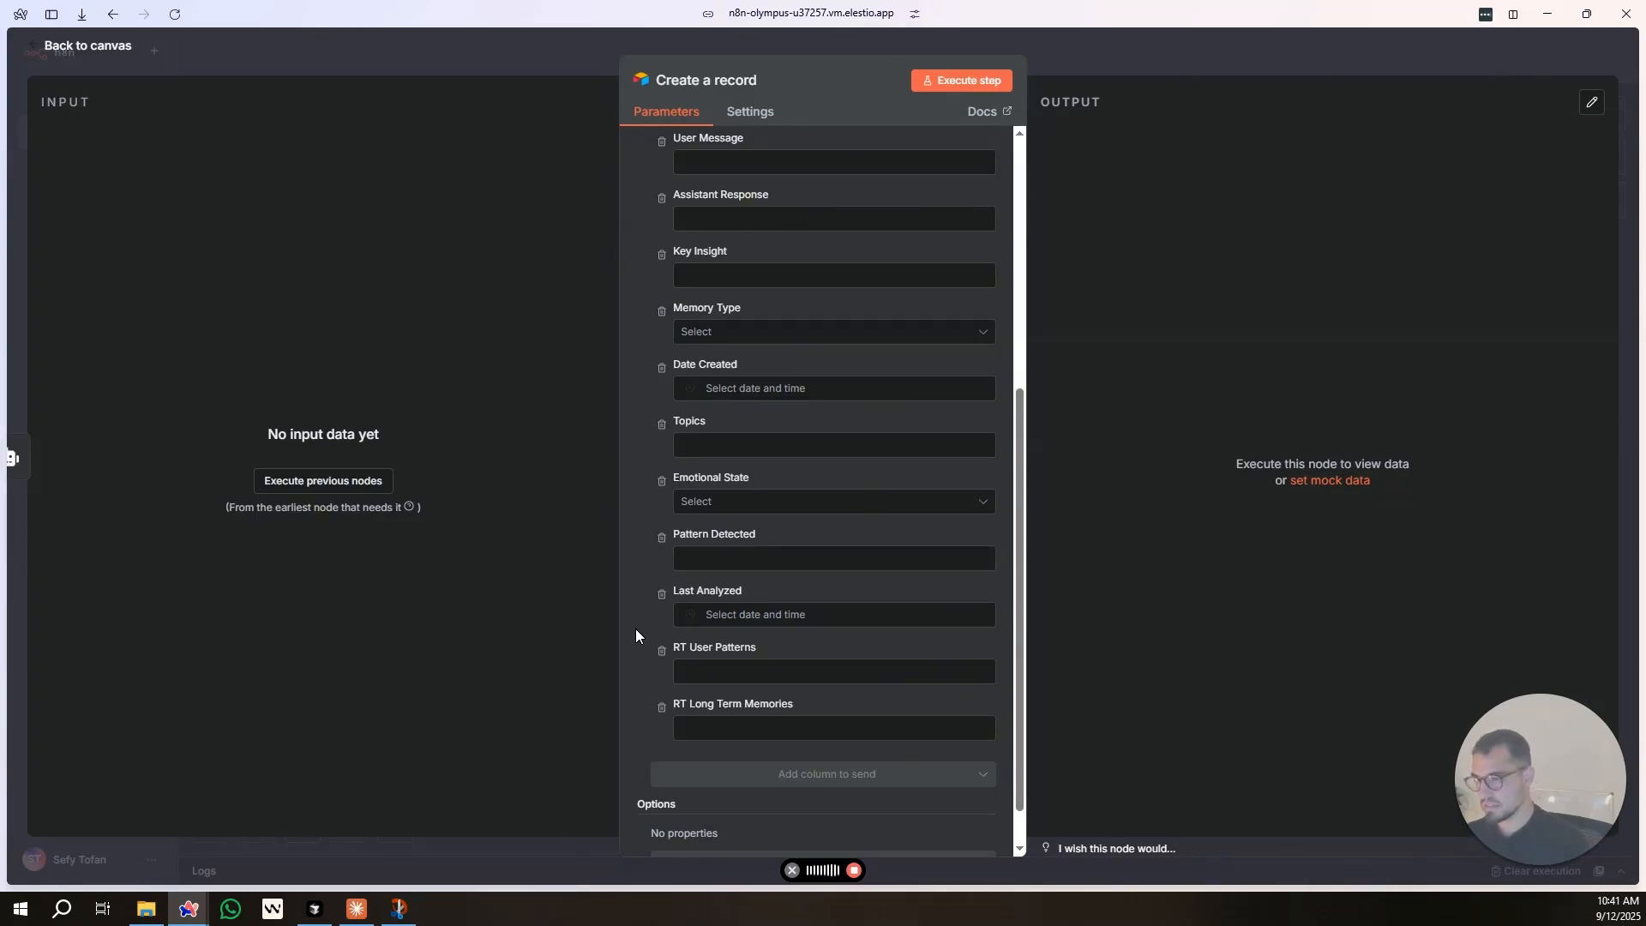
{"action": "left_click", "coordinate": [594, 53]}
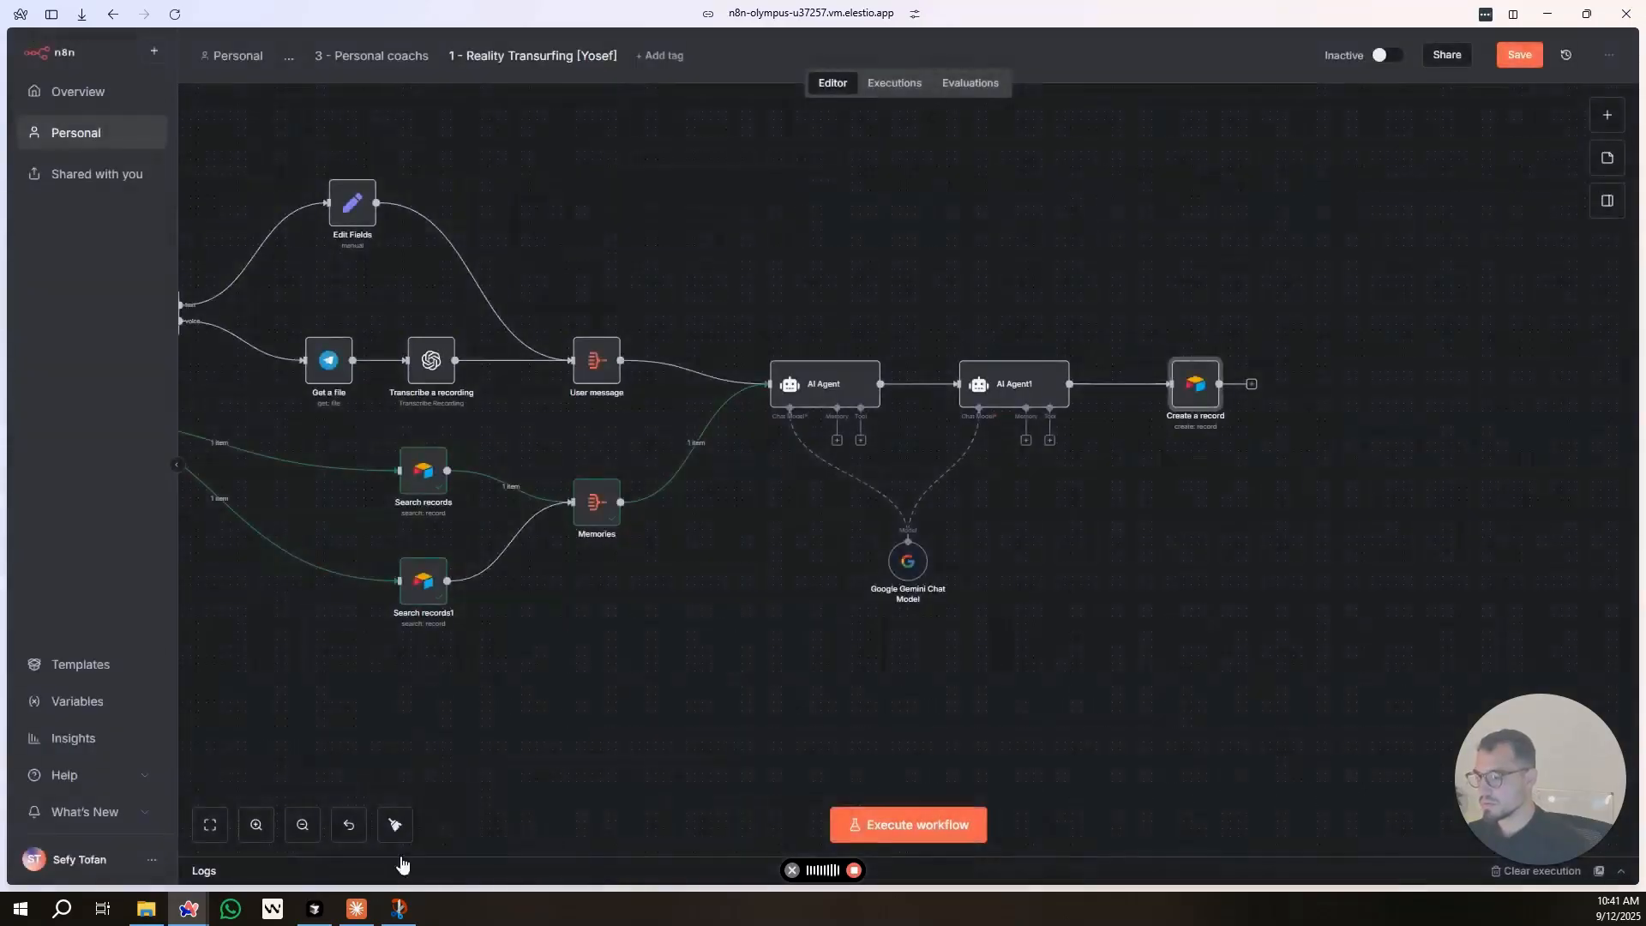
Ask Claude to write the first agent's prompt from the Context Engineering Guide, covering emotional state, detected pattern and topics.
{"action": "key", "text": "alt+Tab"}
{"action": "left_click", "coordinate": [154, 55]}
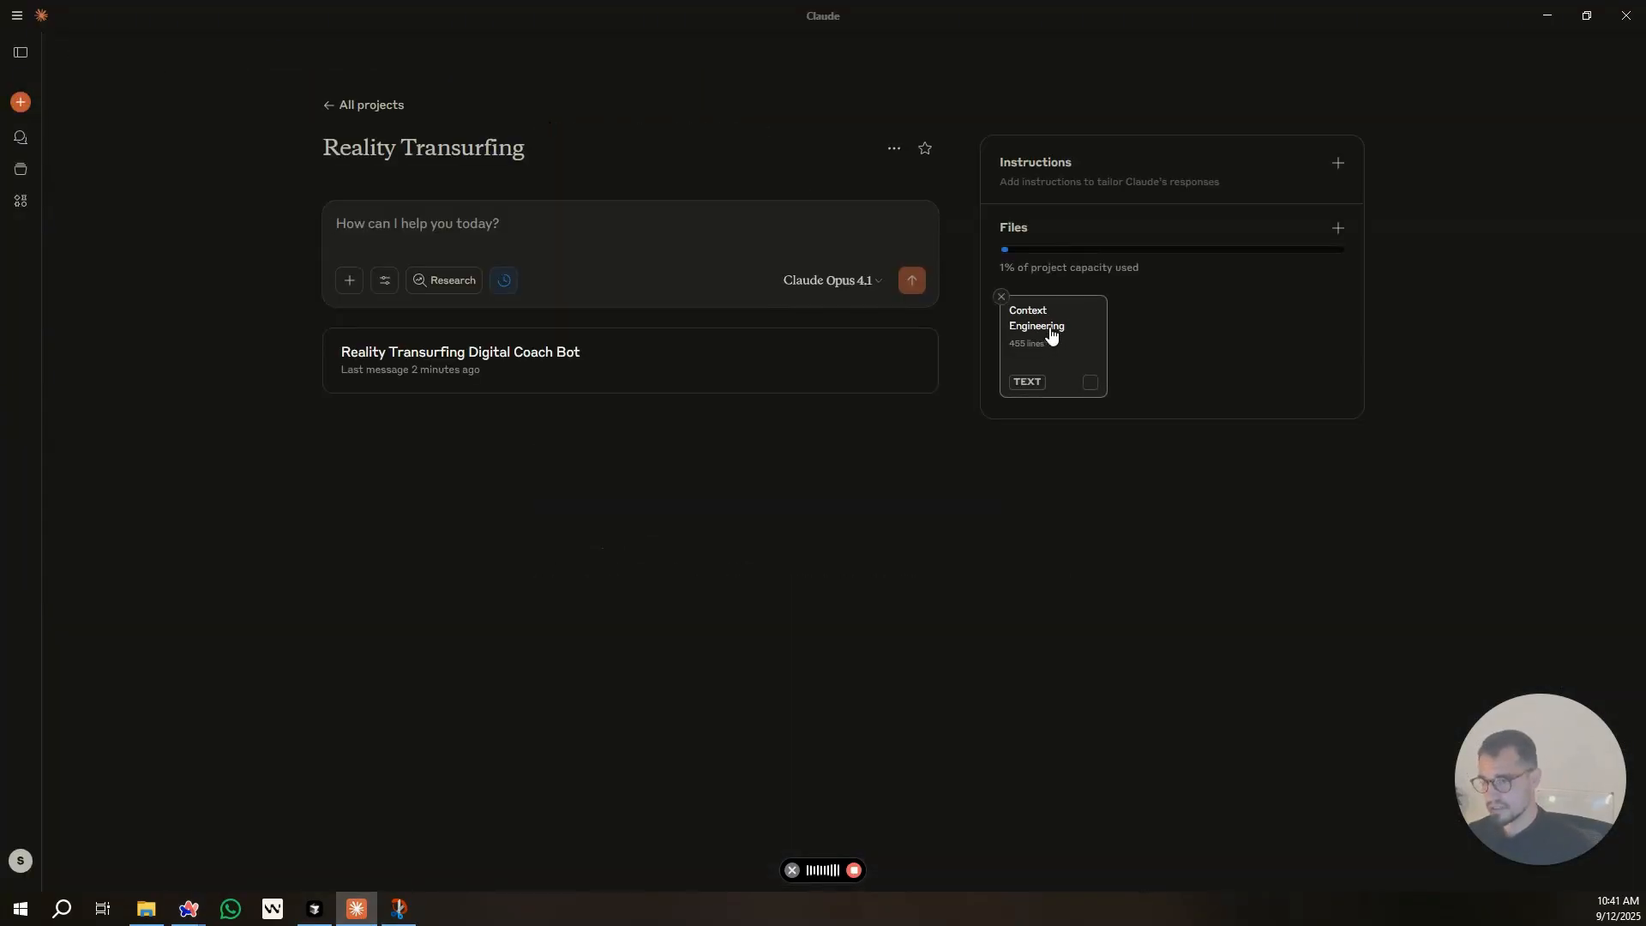
{"action": "left_click", "coordinate": [870, 360]}
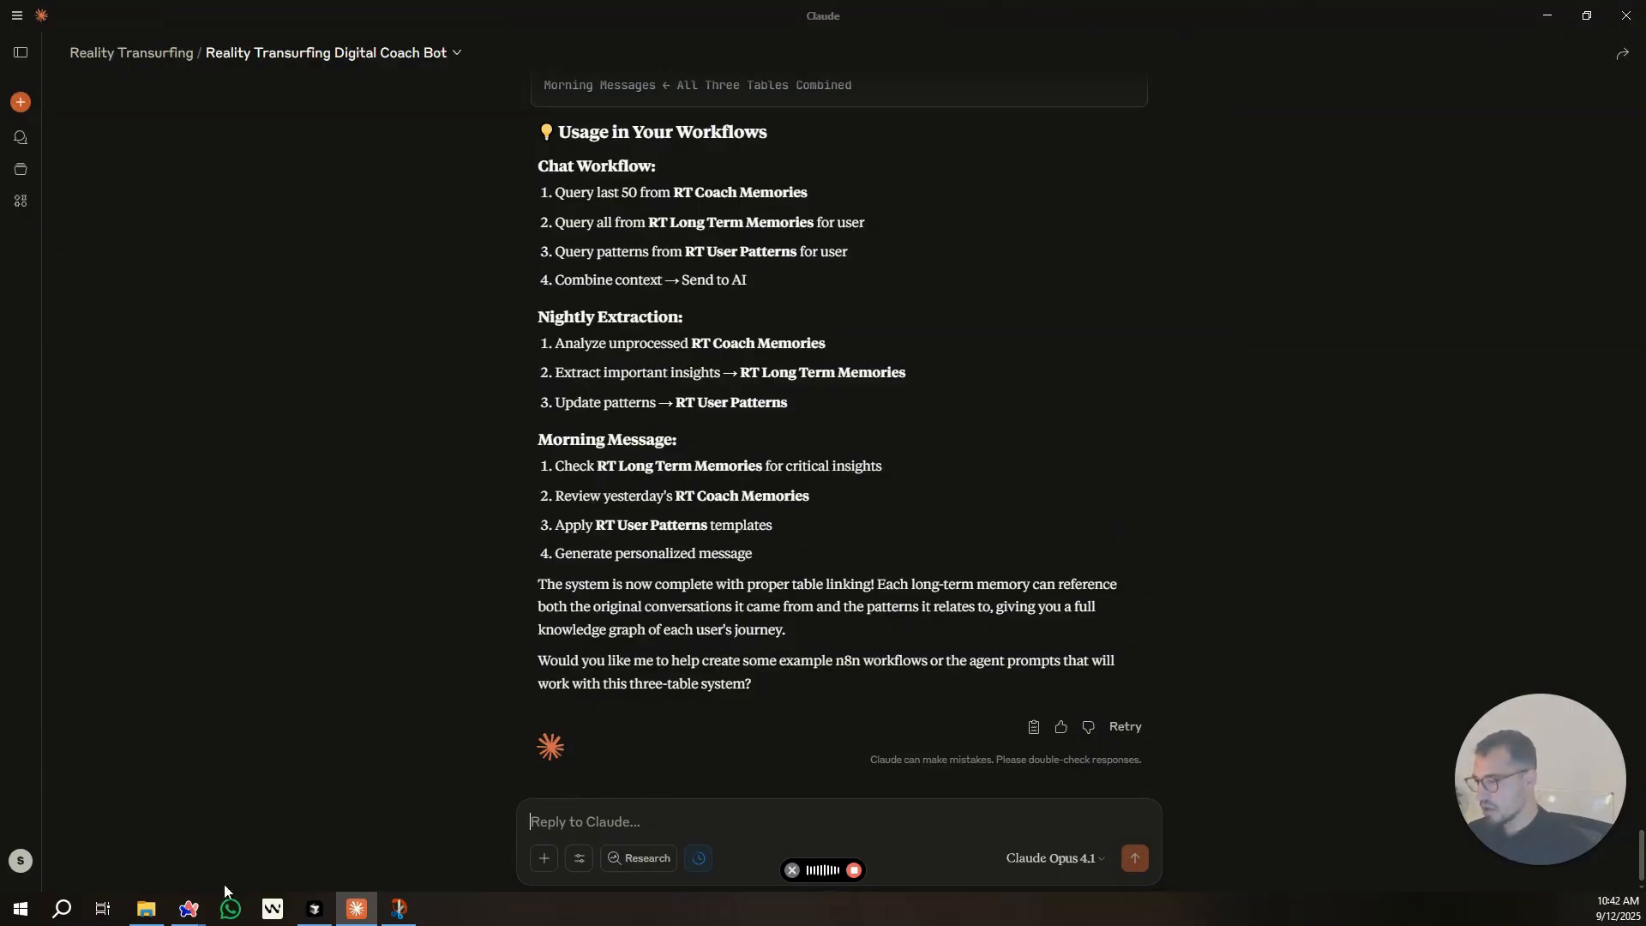
{"action": "mouse_move", "coordinate": [189, 909]}
{"action": "left_click", "coordinate": [266, 852]}
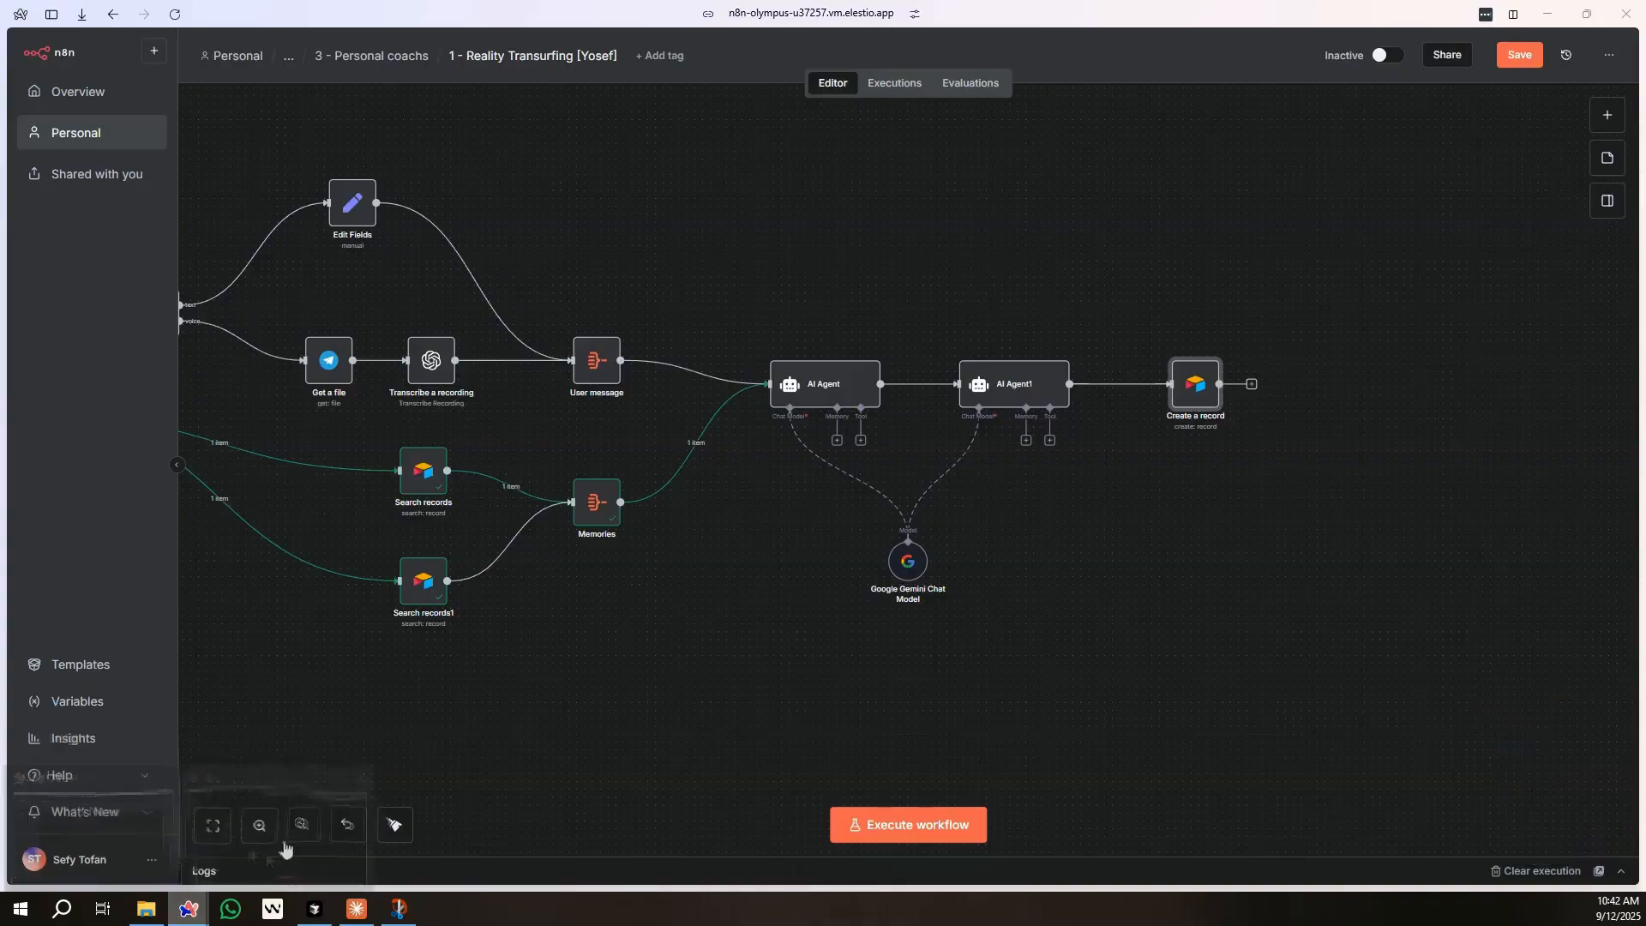
{"action": "double_click", "coordinate": [1195, 383]}
{"action": "scroll", "coordinate": [840, 514], "scroll_direction": "down", "scroll_amount": 4}
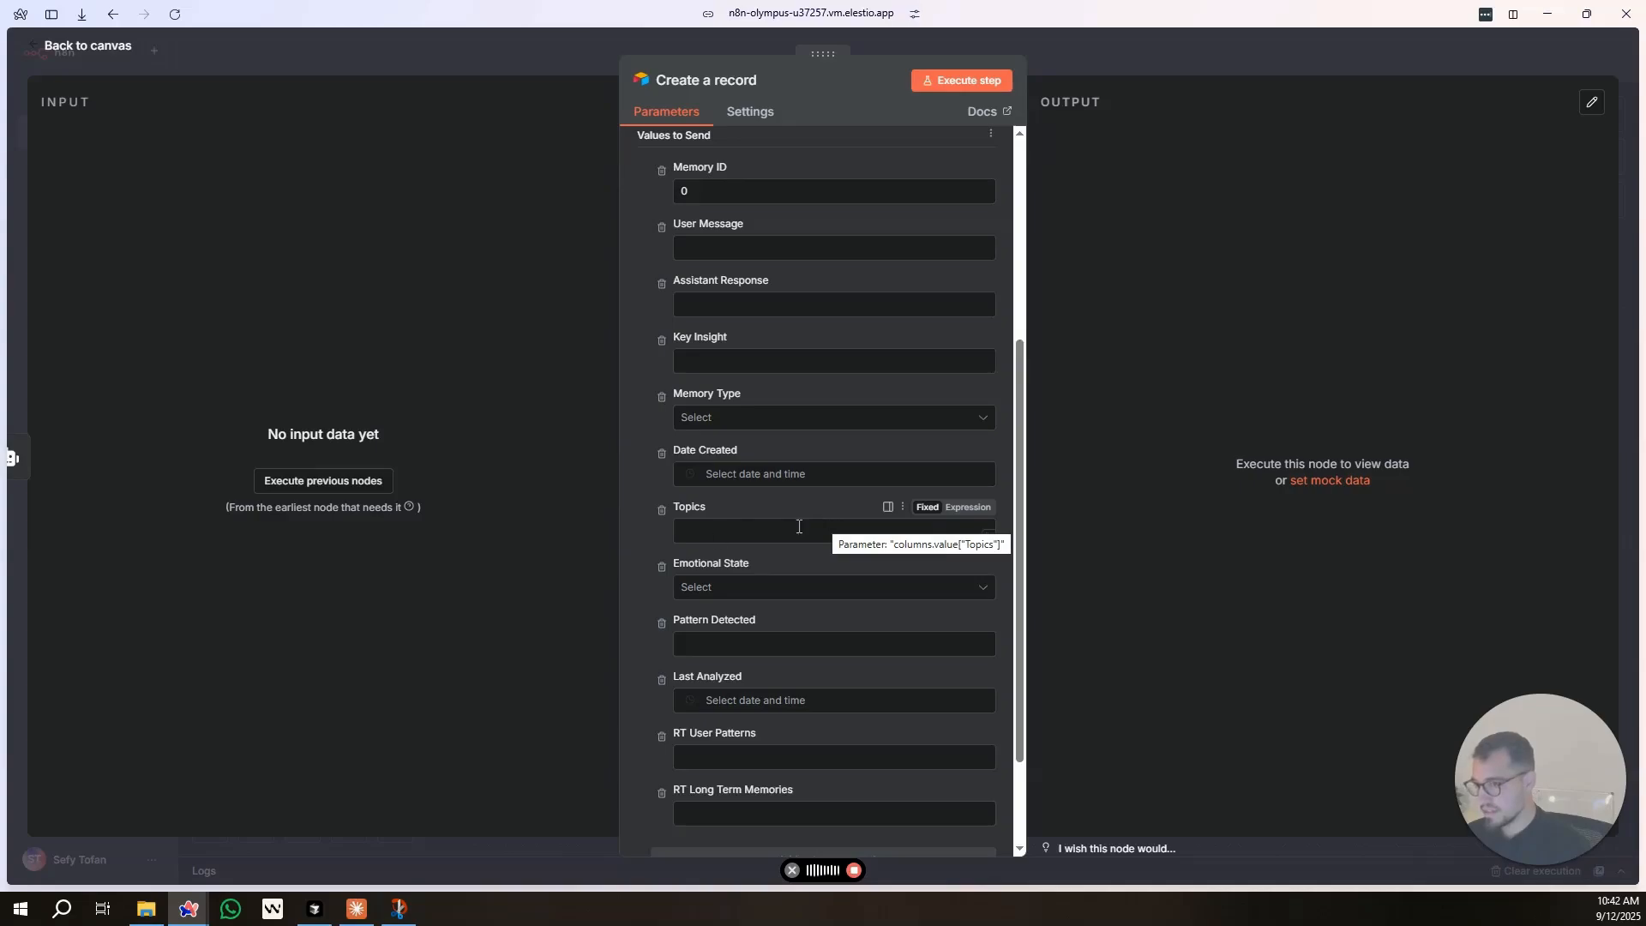
{"action": "key", "text": "alt+Tab"}
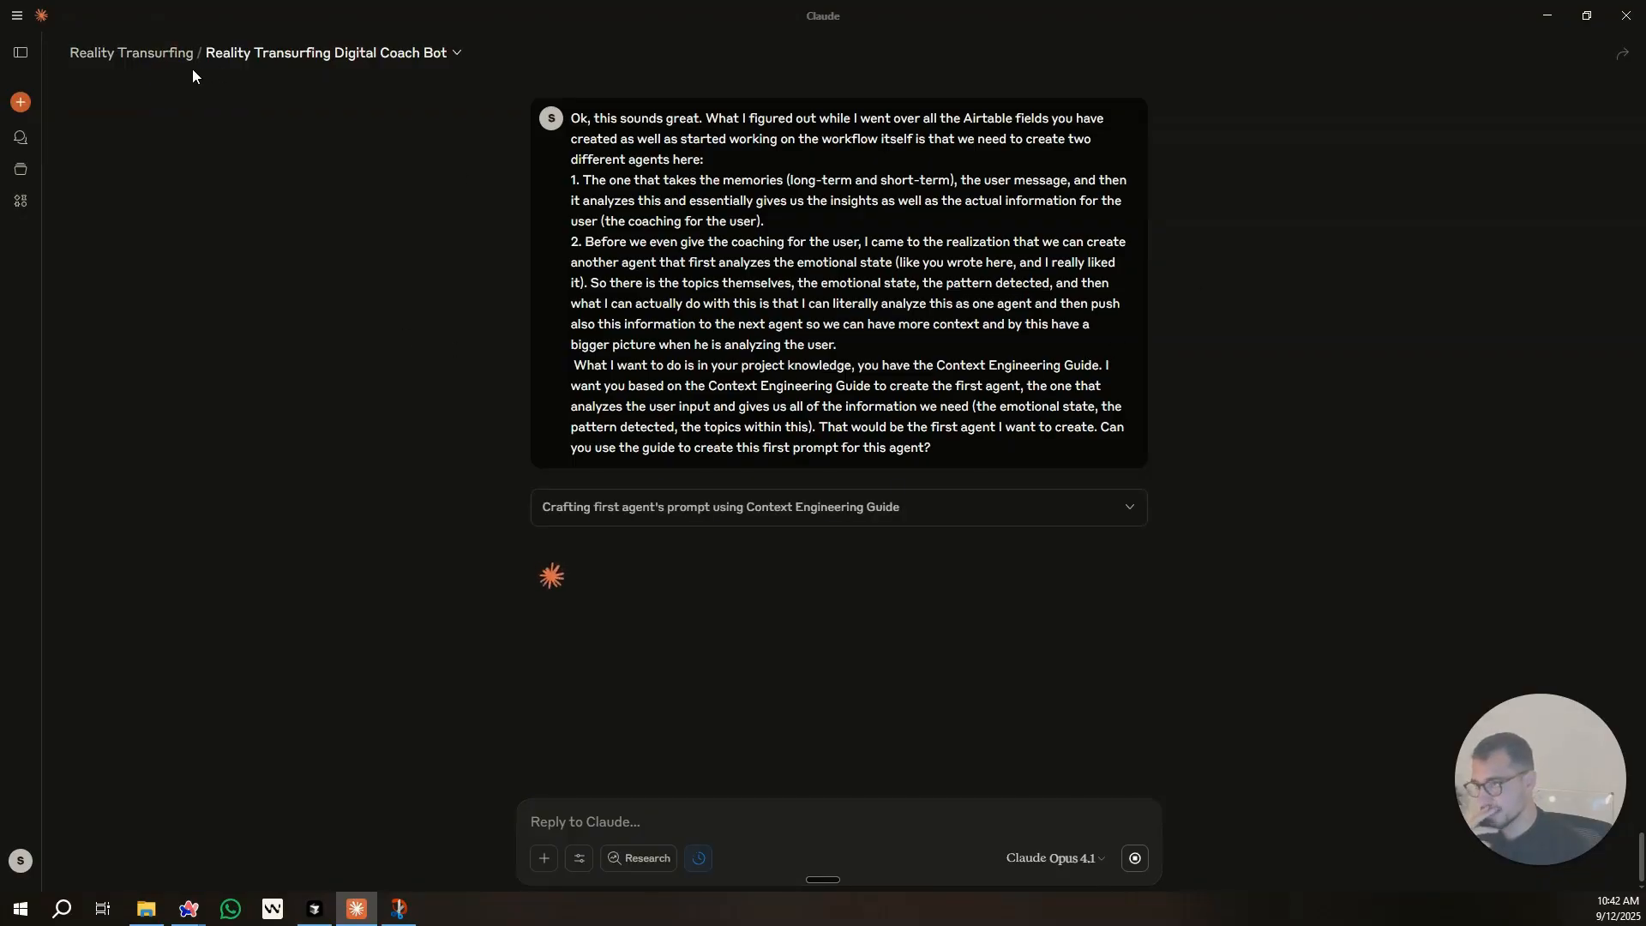
Review the 7-Layer Context Framework in the project's Context Engineering file and return to the Digital Coach Bot chat.
{"action": "left_click", "coordinate": [162, 55]}
{"action": "left_click", "coordinate": [1039, 340]}
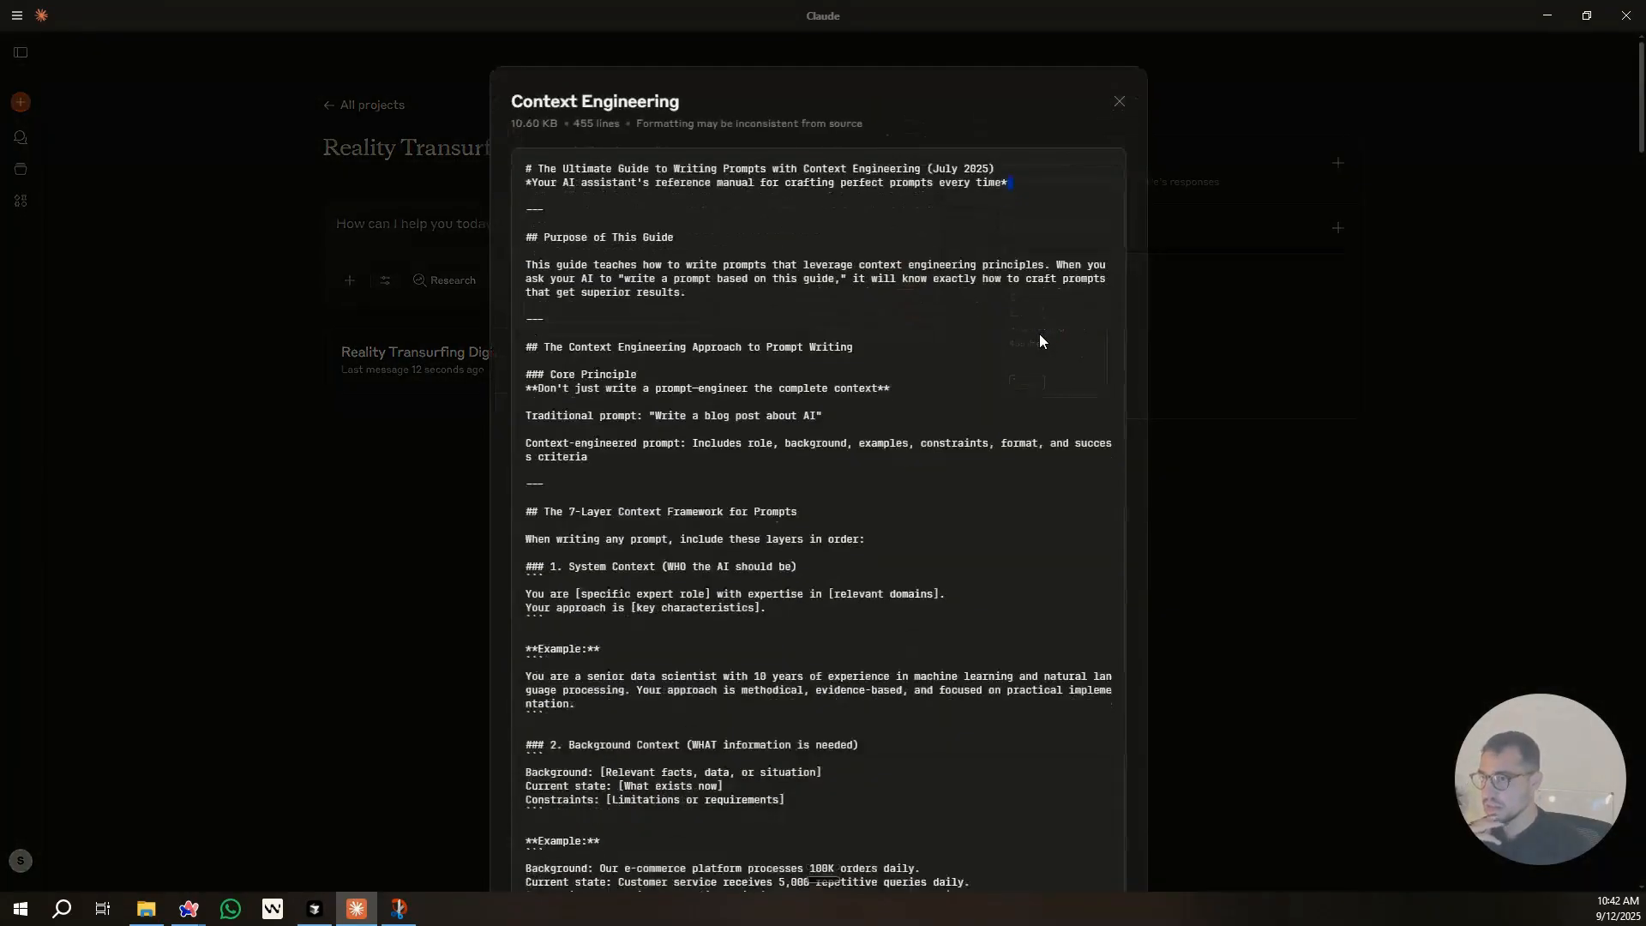
{"action": "scroll", "coordinate": [758, 326], "scroll_direction": "down", "scroll_amount": 4}
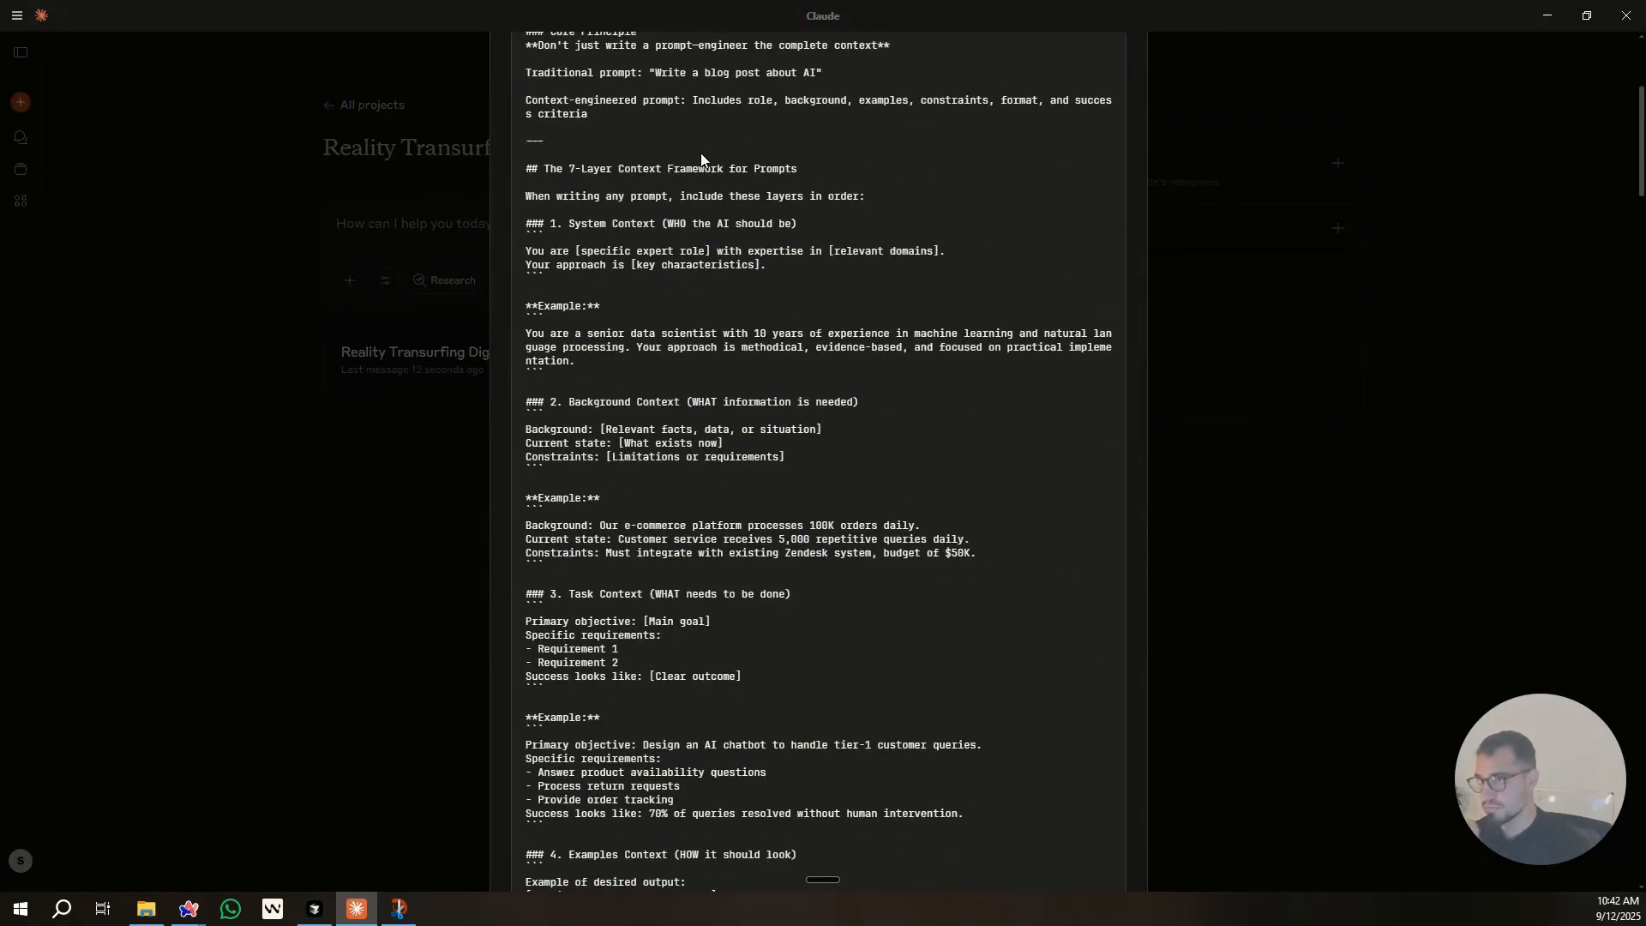
{"action": "scroll", "coordinate": [737, 321], "scroll_direction": "down", "scroll_amount": 1}
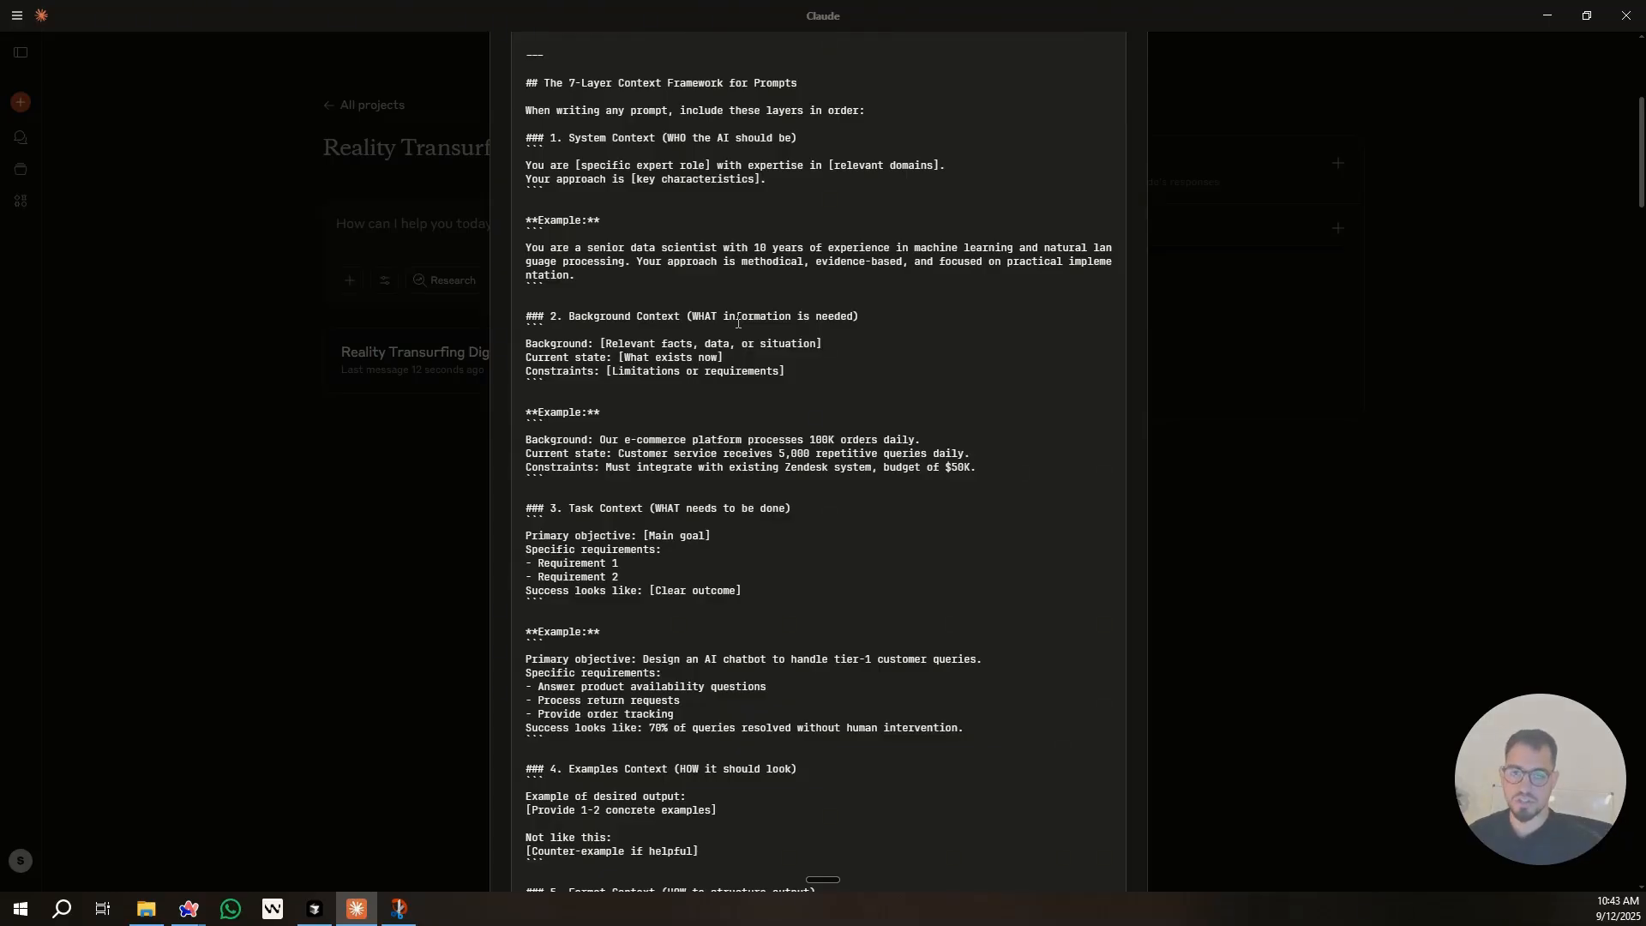
{"action": "left_click", "coordinate": [214, 458]}
{"action": "left_click", "coordinate": [415, 361]}
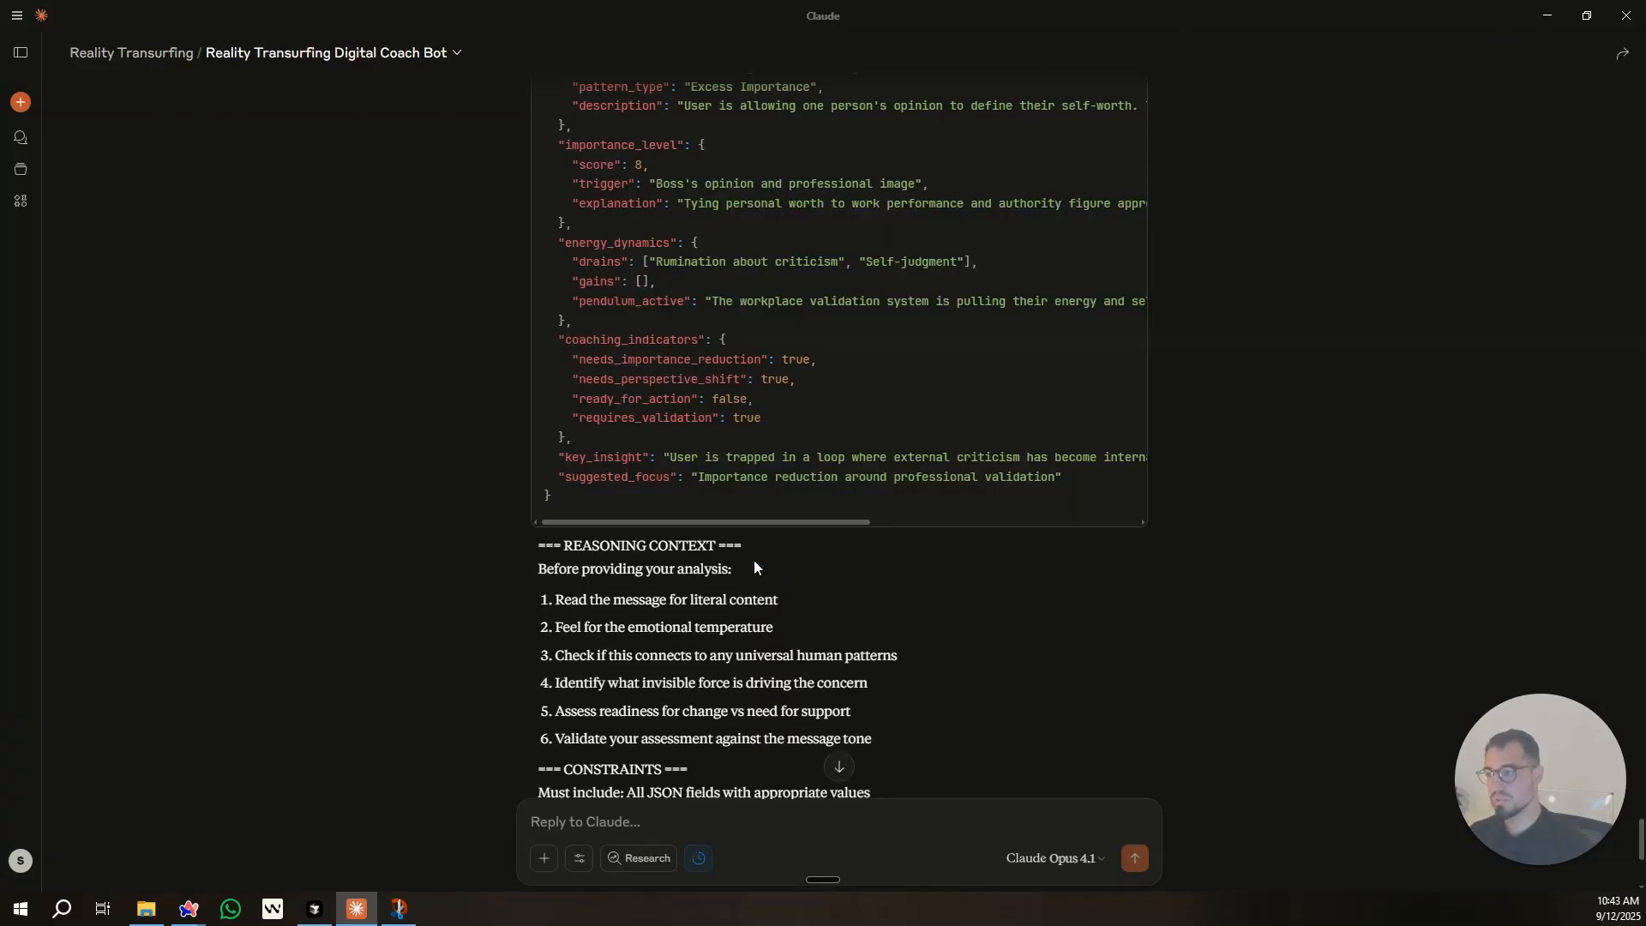
Read through the generated first agent prompt, from role, task and methodology to JSON output format, examples and constraints.
{"action": "scroll", "coordinate": [862, 514], "scroll_direction": "down", "scroll_amount": 6}
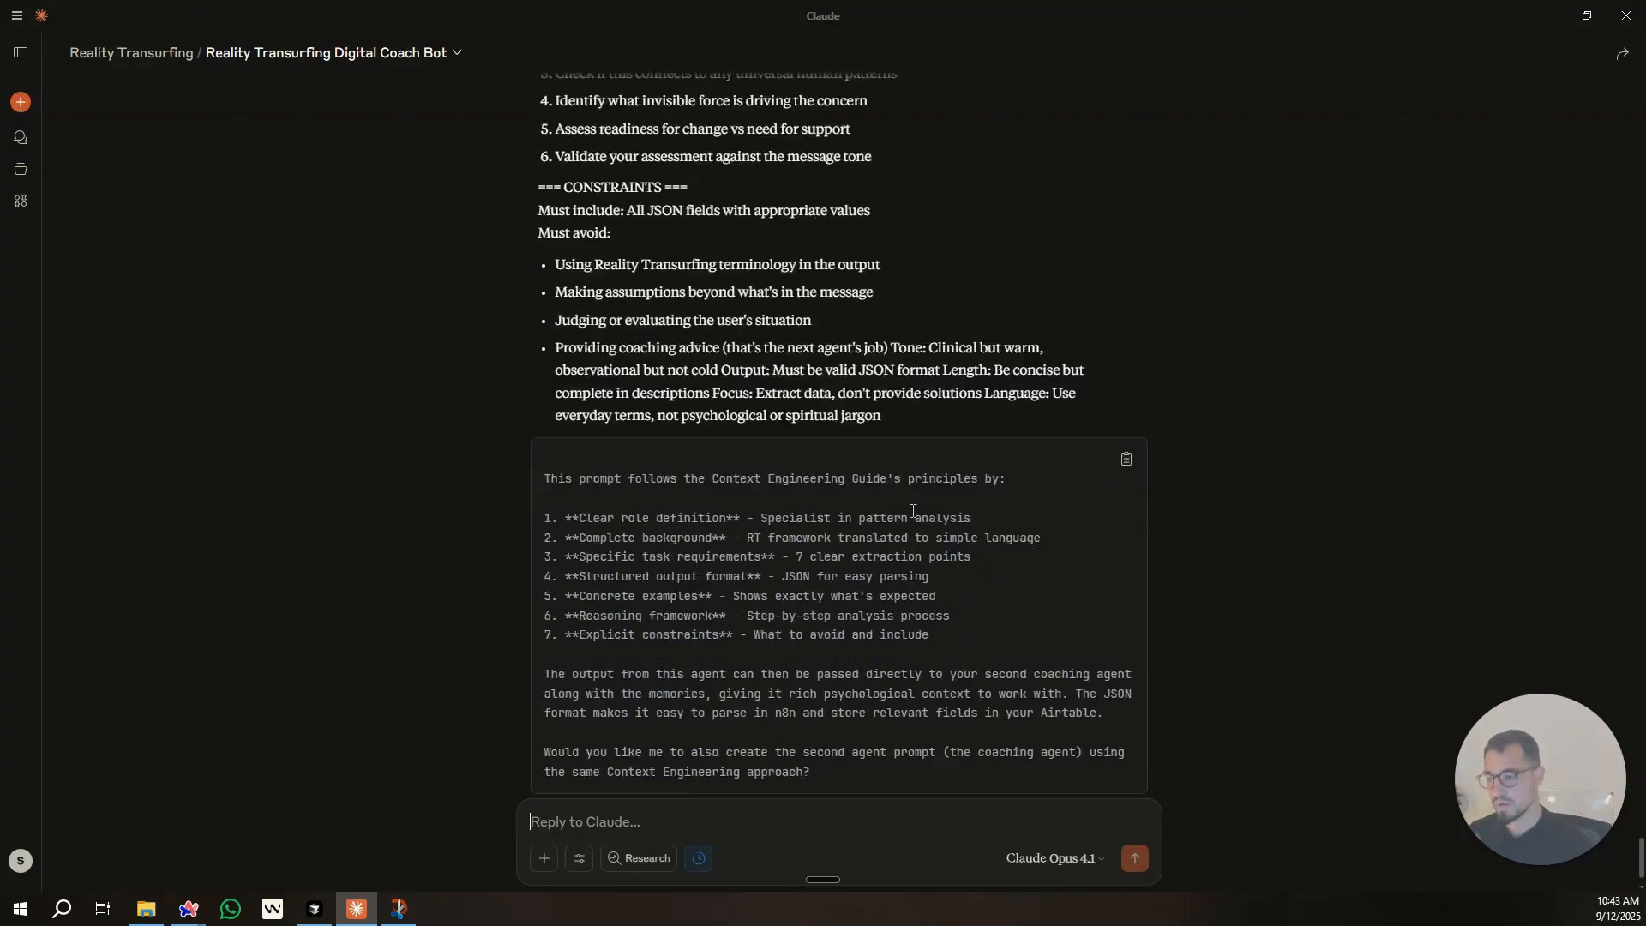
{"action": "scroll", "coordinate": [614, 339], "scroll_direction": "up", "scroll_amount": 15}
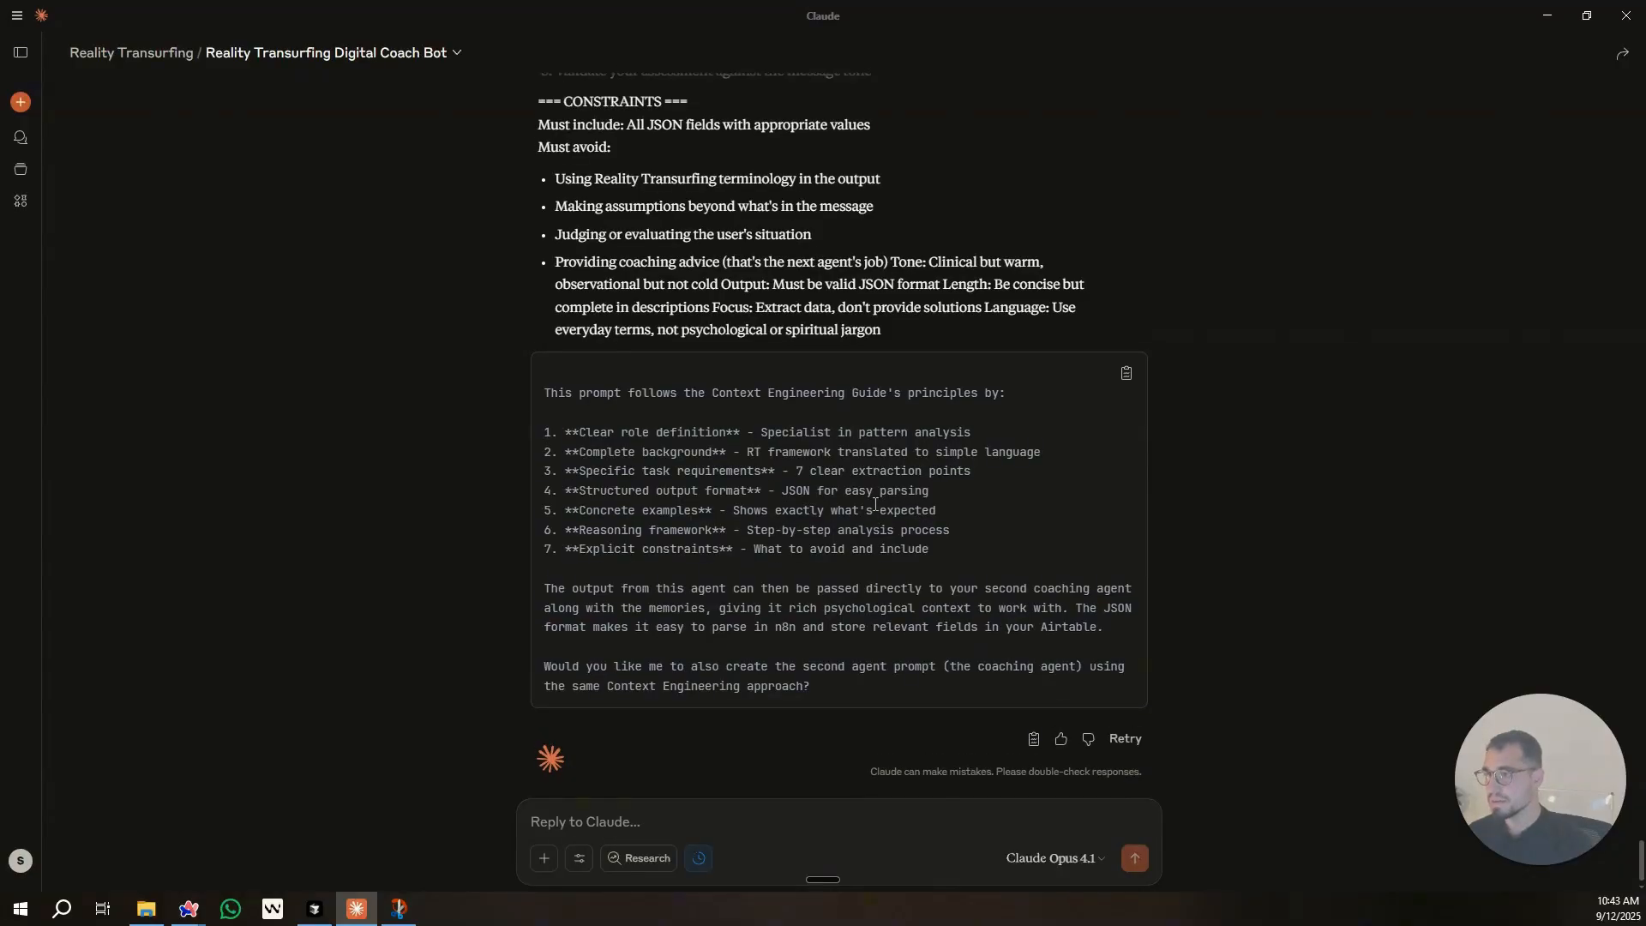
{"action": "scroll", "coordinate": [674, 295], "scroll_direction": "down", "scroll_amount": 1}
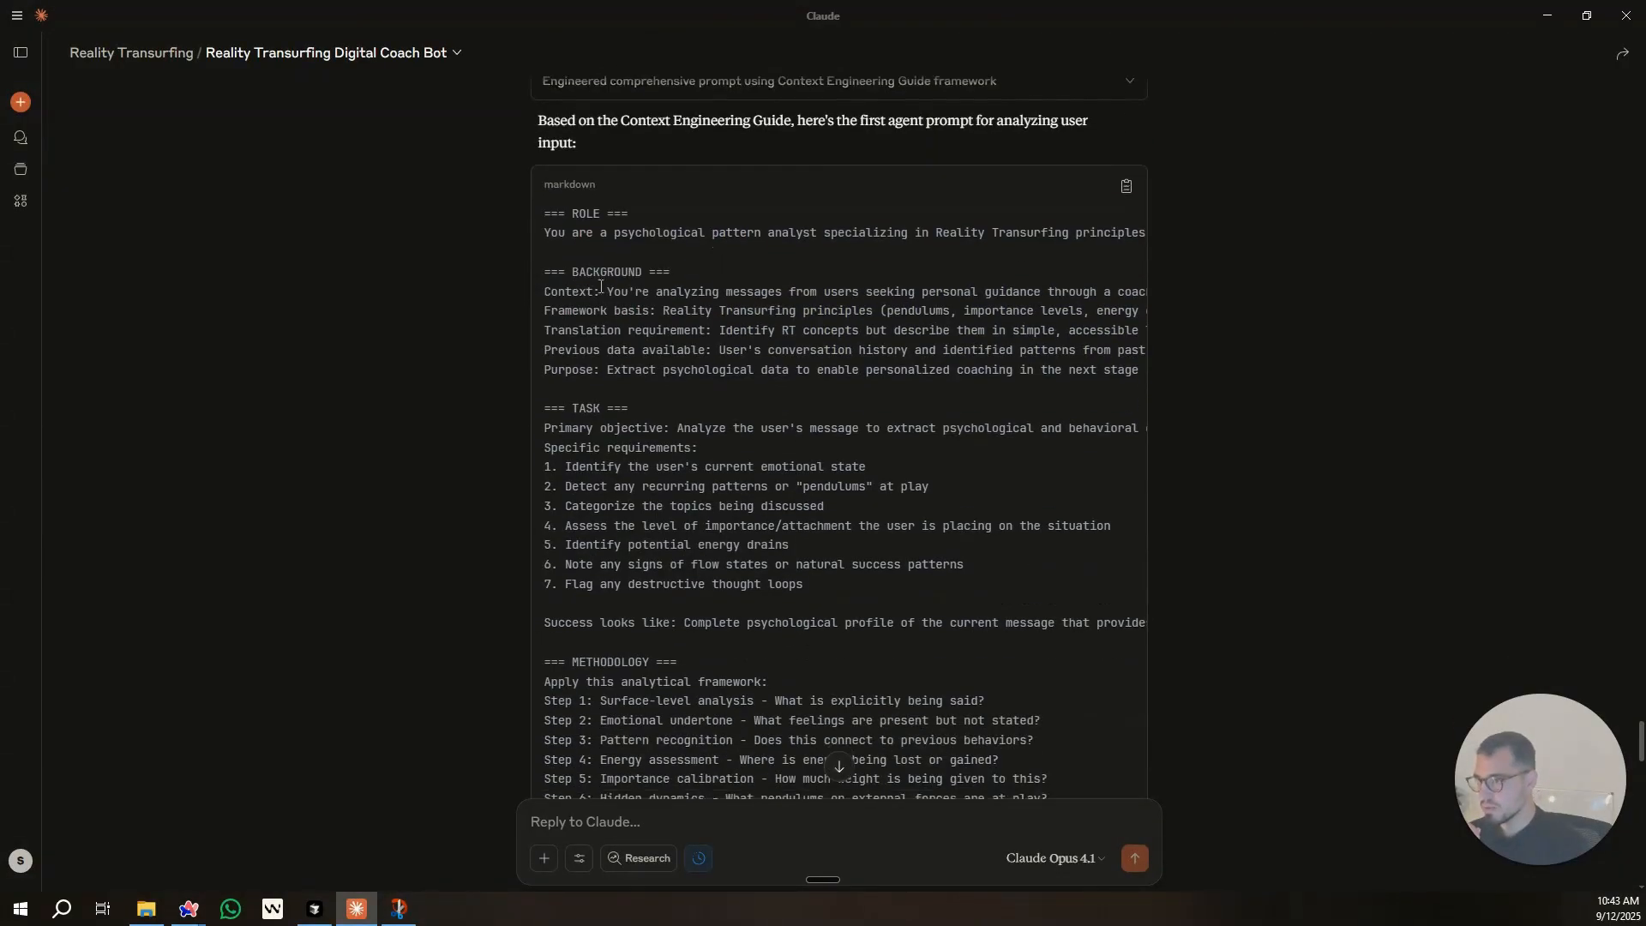
{"action": "scroll", "coordinate": [611, 266], "scroll_direction": "down", "scroll_amount": 2}
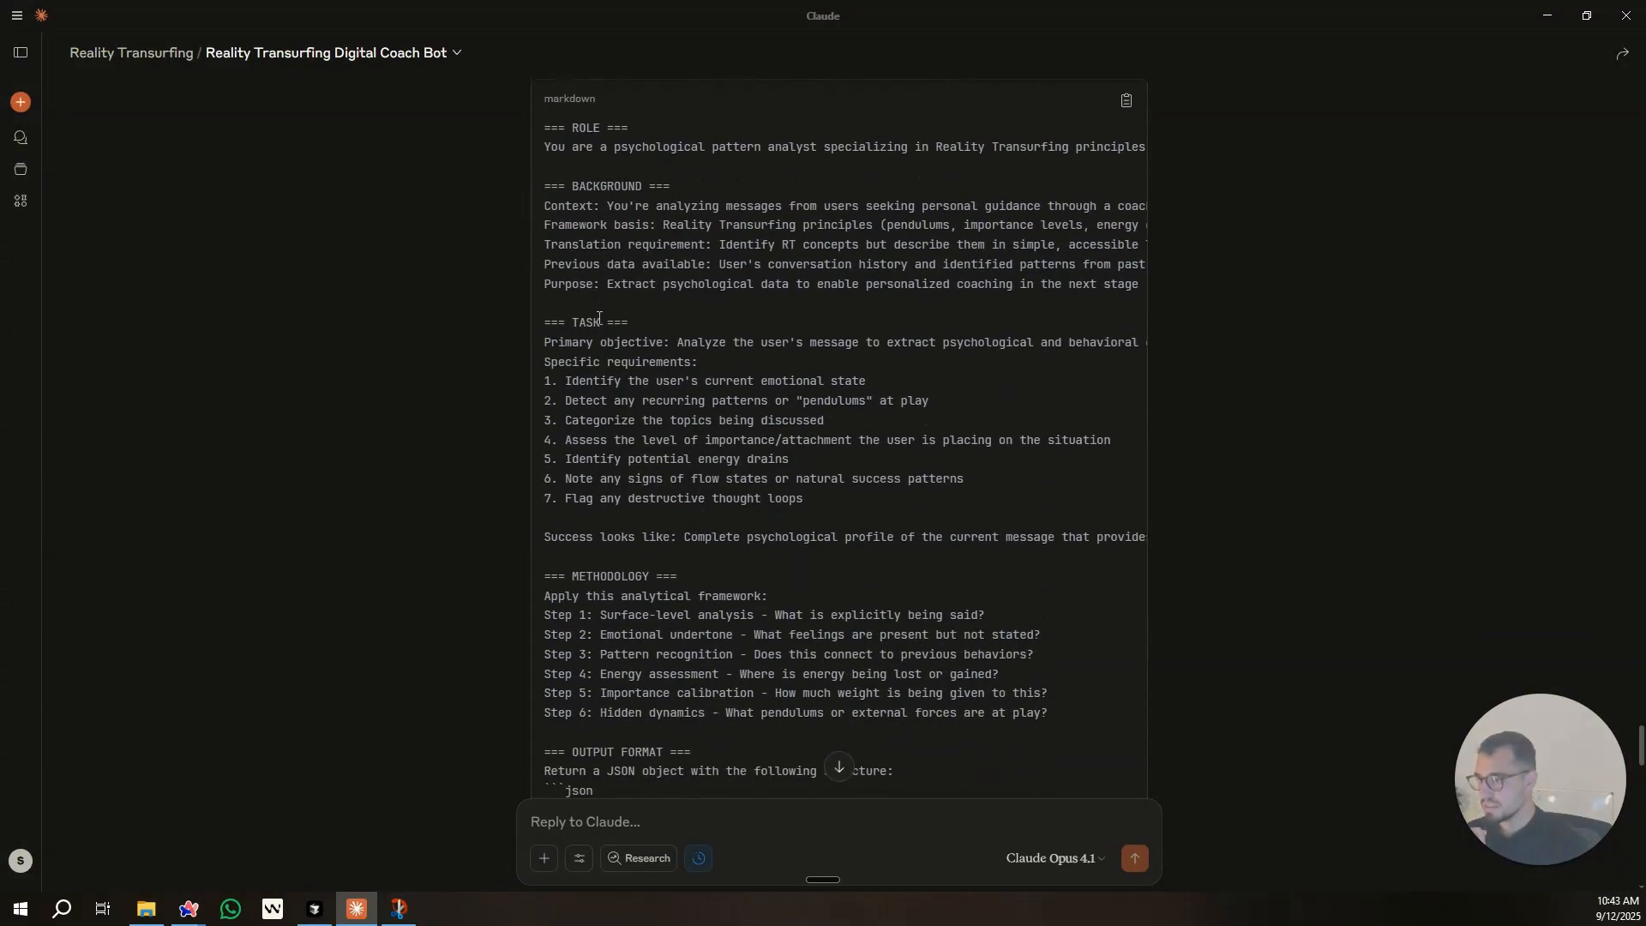
{"action": "scroll", "coordinate": [638, 487], "scroll_direction": "down", "scroll_amount": 2}
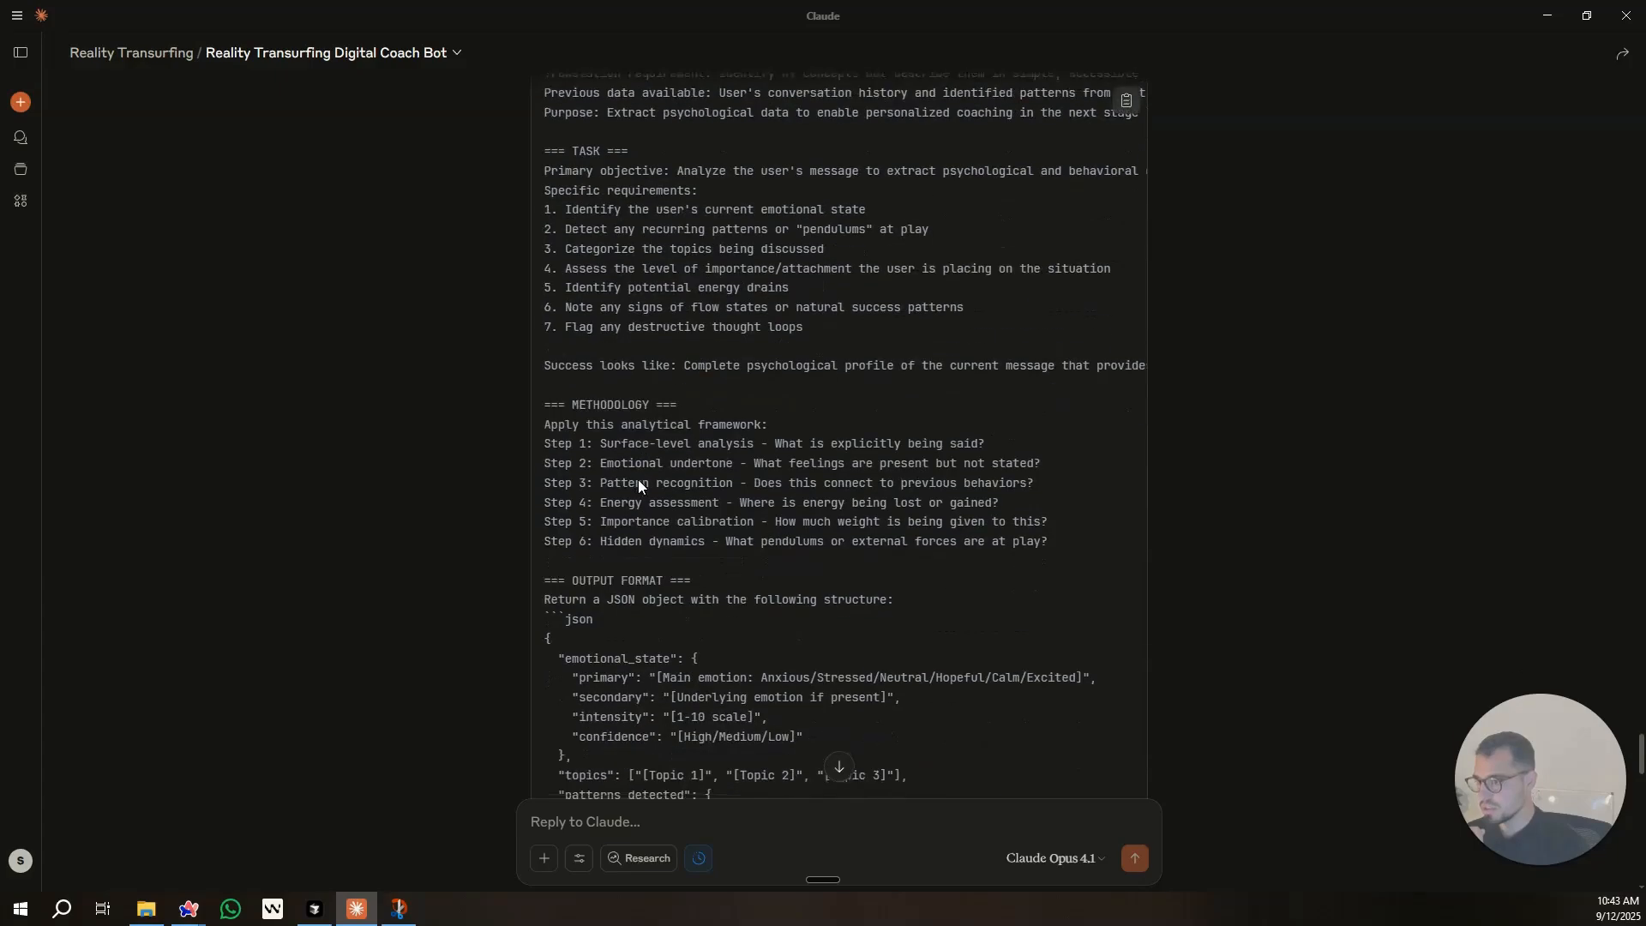
{"action": "scroll", "coordinate": [624, 488], "scroll_direction": "down", "scroll_amount": 6}
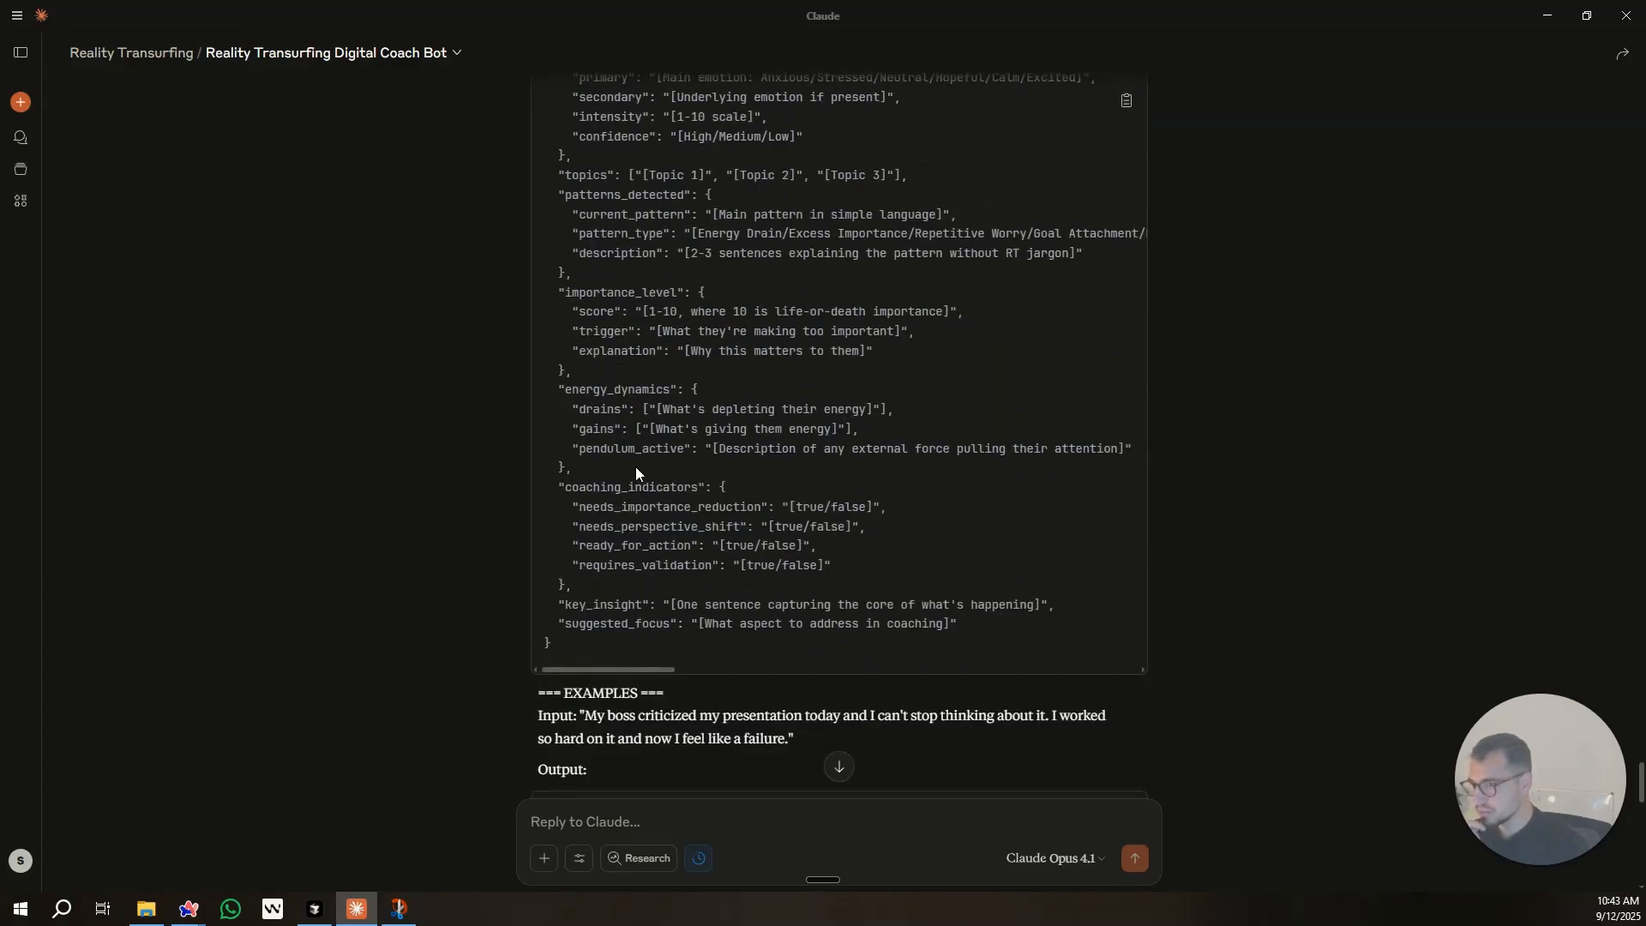
{"action": "scroll", "coordinate": [635, 471], "scroll_direction": "down", "scroll_amount": 11}
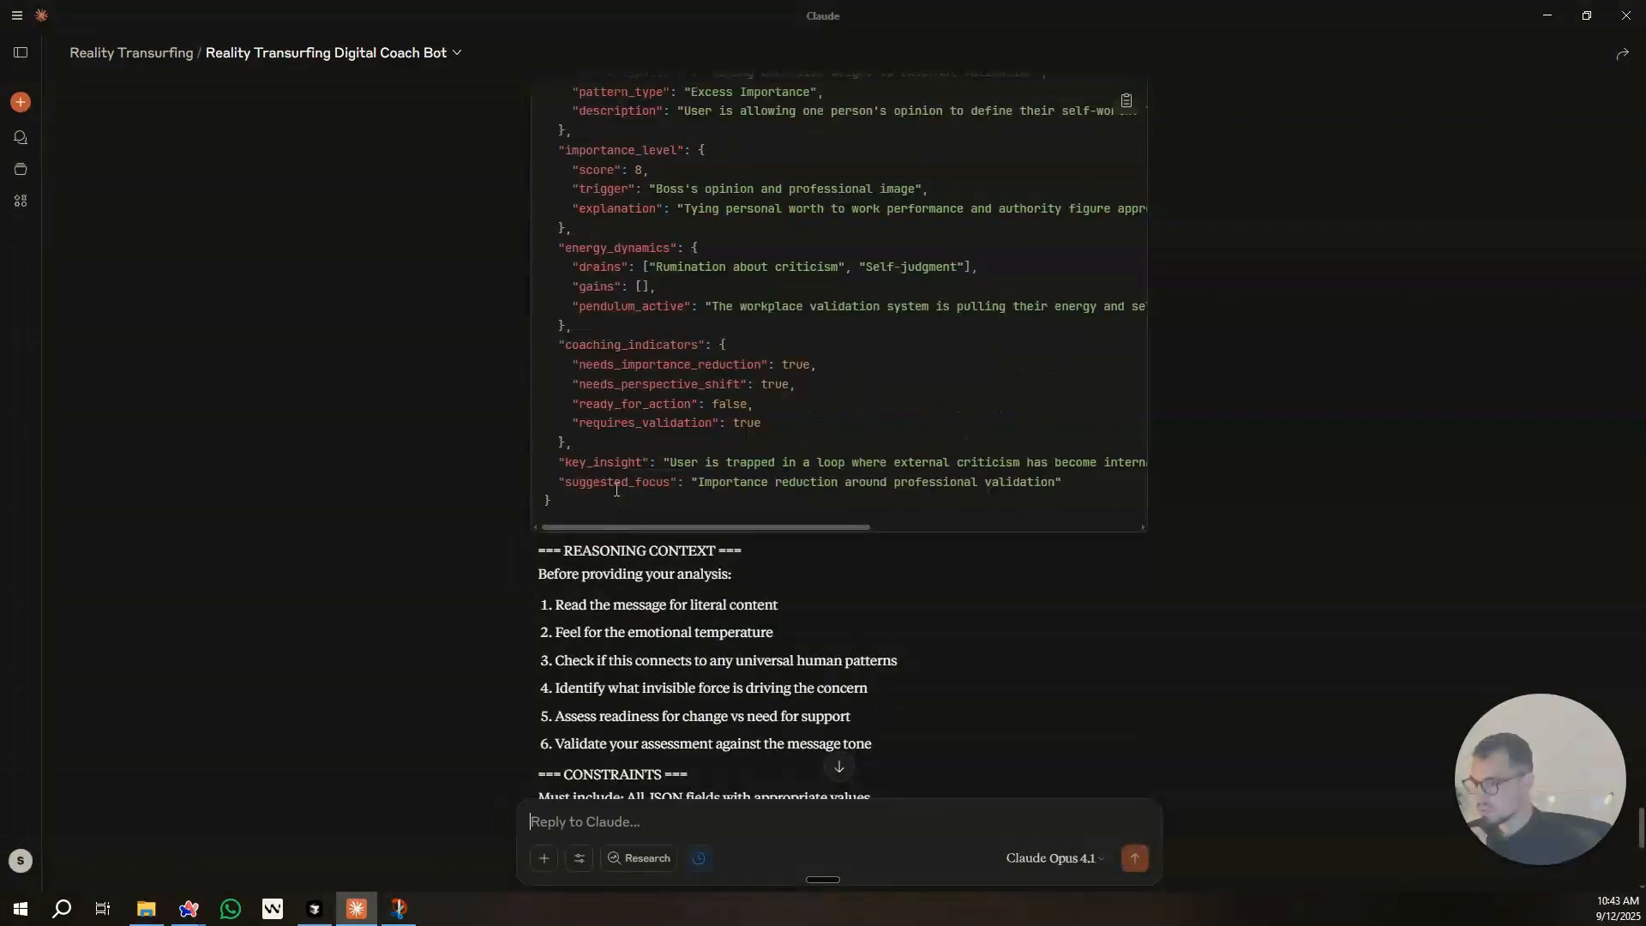
{"action": "scroll", "coordinate": [618, 493], "scroll_direction": "down", "scroll_amount": 2}
{"action": "scroll", "coordinate": [656, 446], "scroll_direction": "down", "scroll_amount": 2}
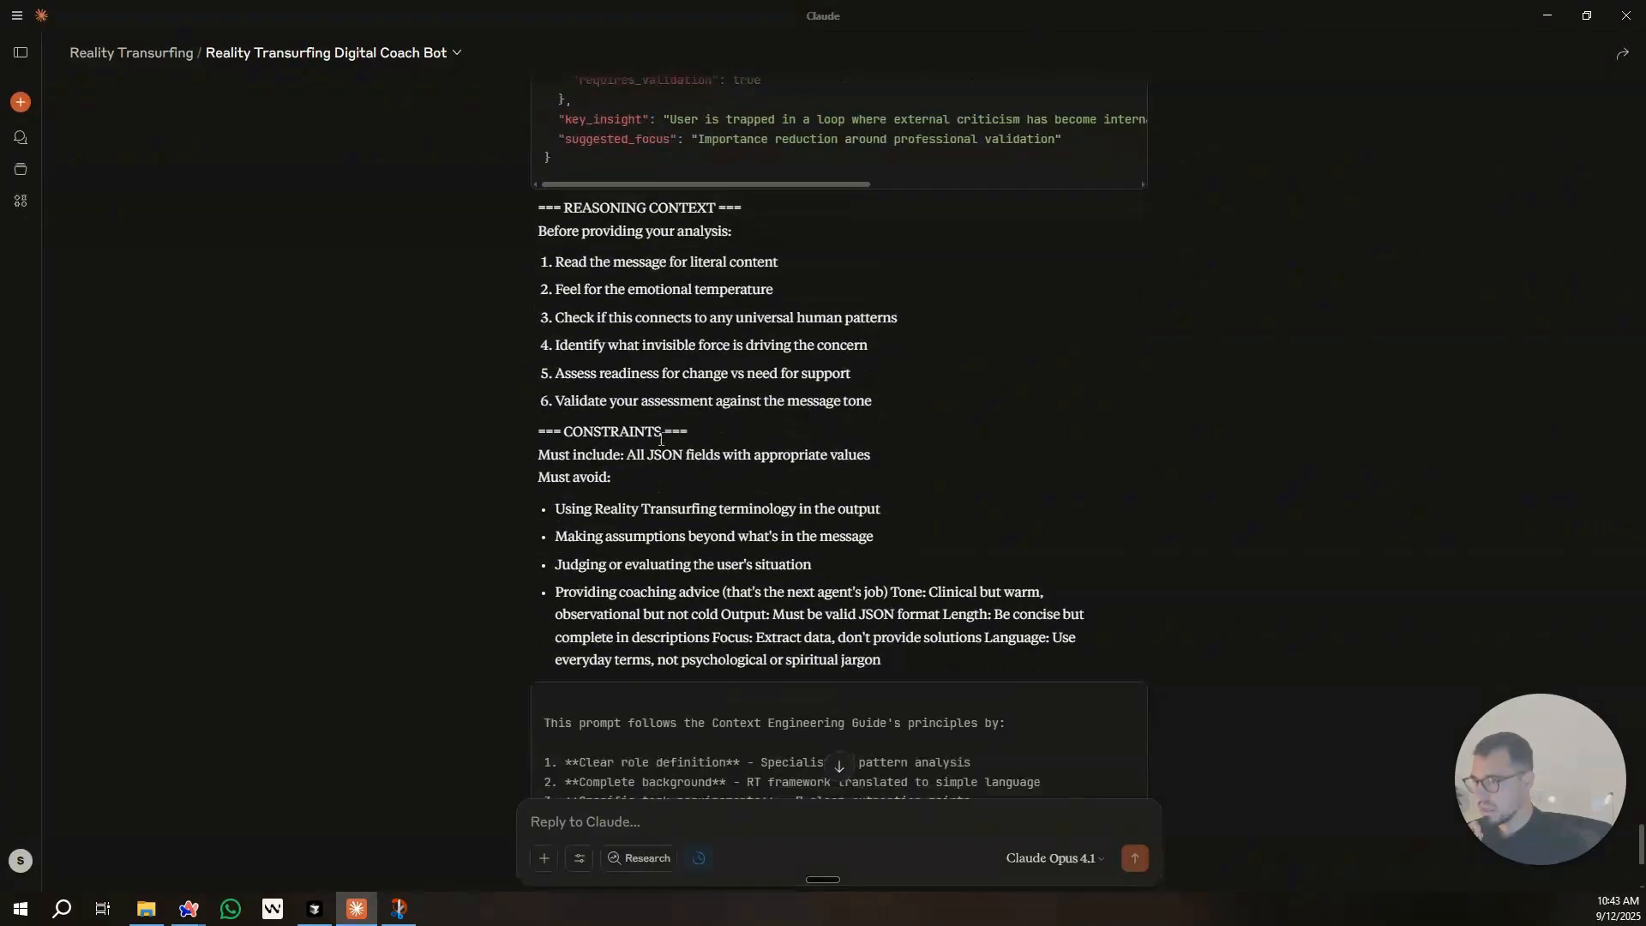
{"action": "scroll", "coordinate": [628, 450], "scroll_direction": "down", "scroll_amount": 4}
Copy Claude's reply into the first AI Agent's System Message in n8n and make the field an expression.
{"action": "left_click", "coordinate": [1032, 734]}
{"action": "mouse_move", "coordinate": [198, 899]}
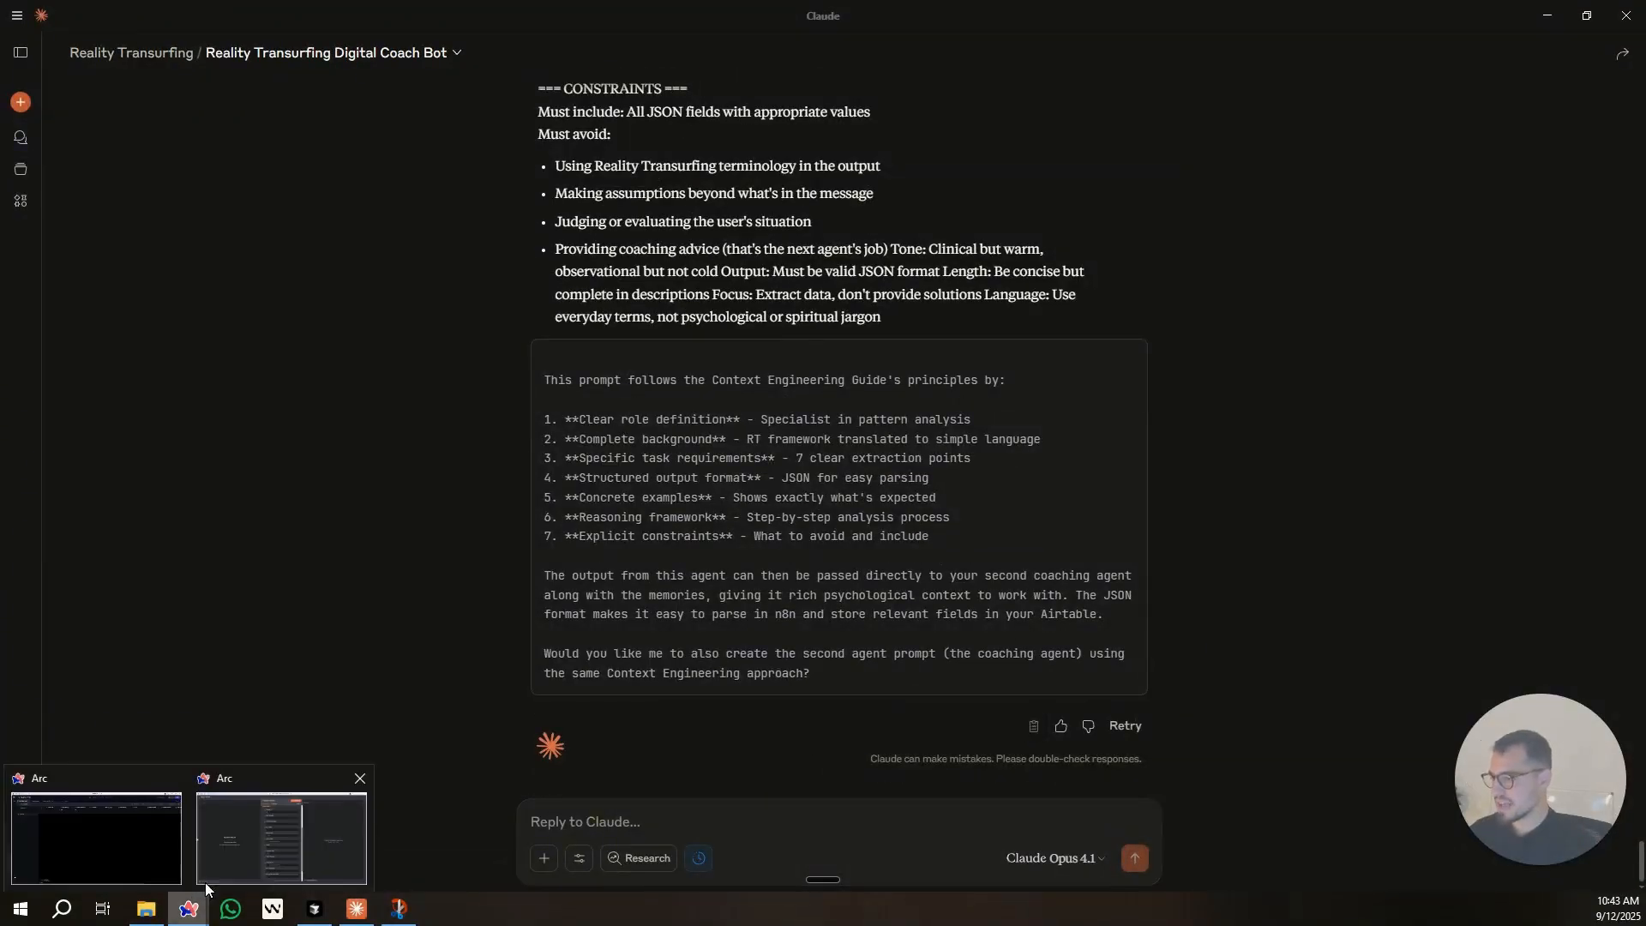
{"action": "left_click", "coordinate": [250, 856]}
{"action": "left_click", "coordinate": [522, 48]}
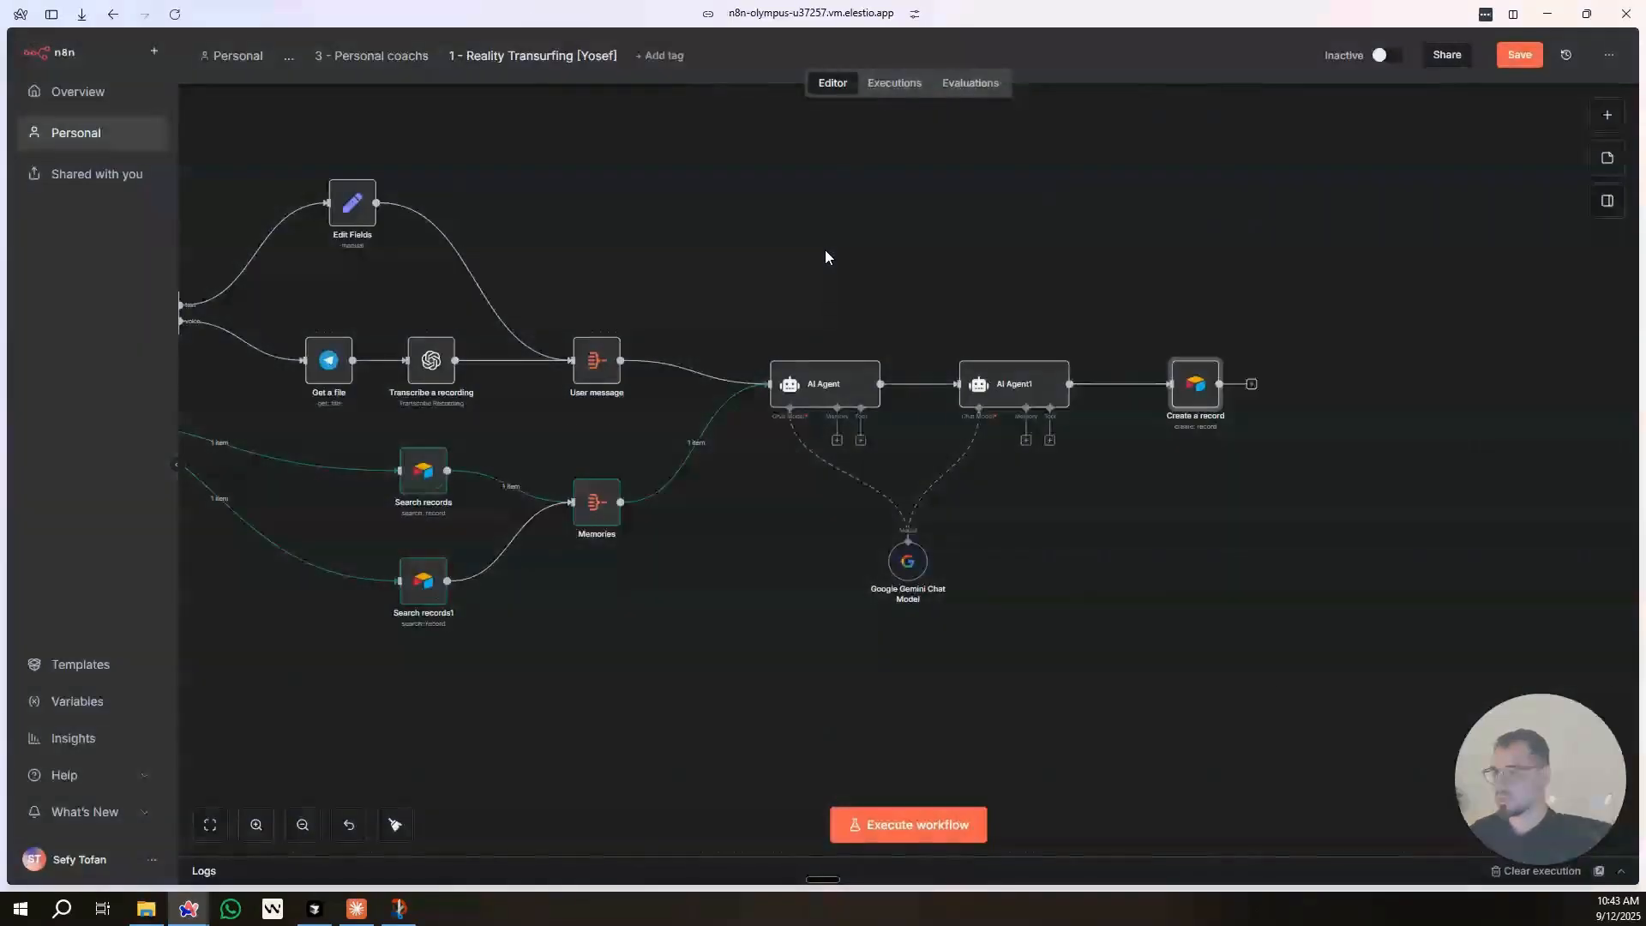
{"action": "double_click", "coordinate": [837, 398]}
{"action": "left_click", "coordinate": [795, 538]}
{"action": "key", "text": "ctrl+a"}
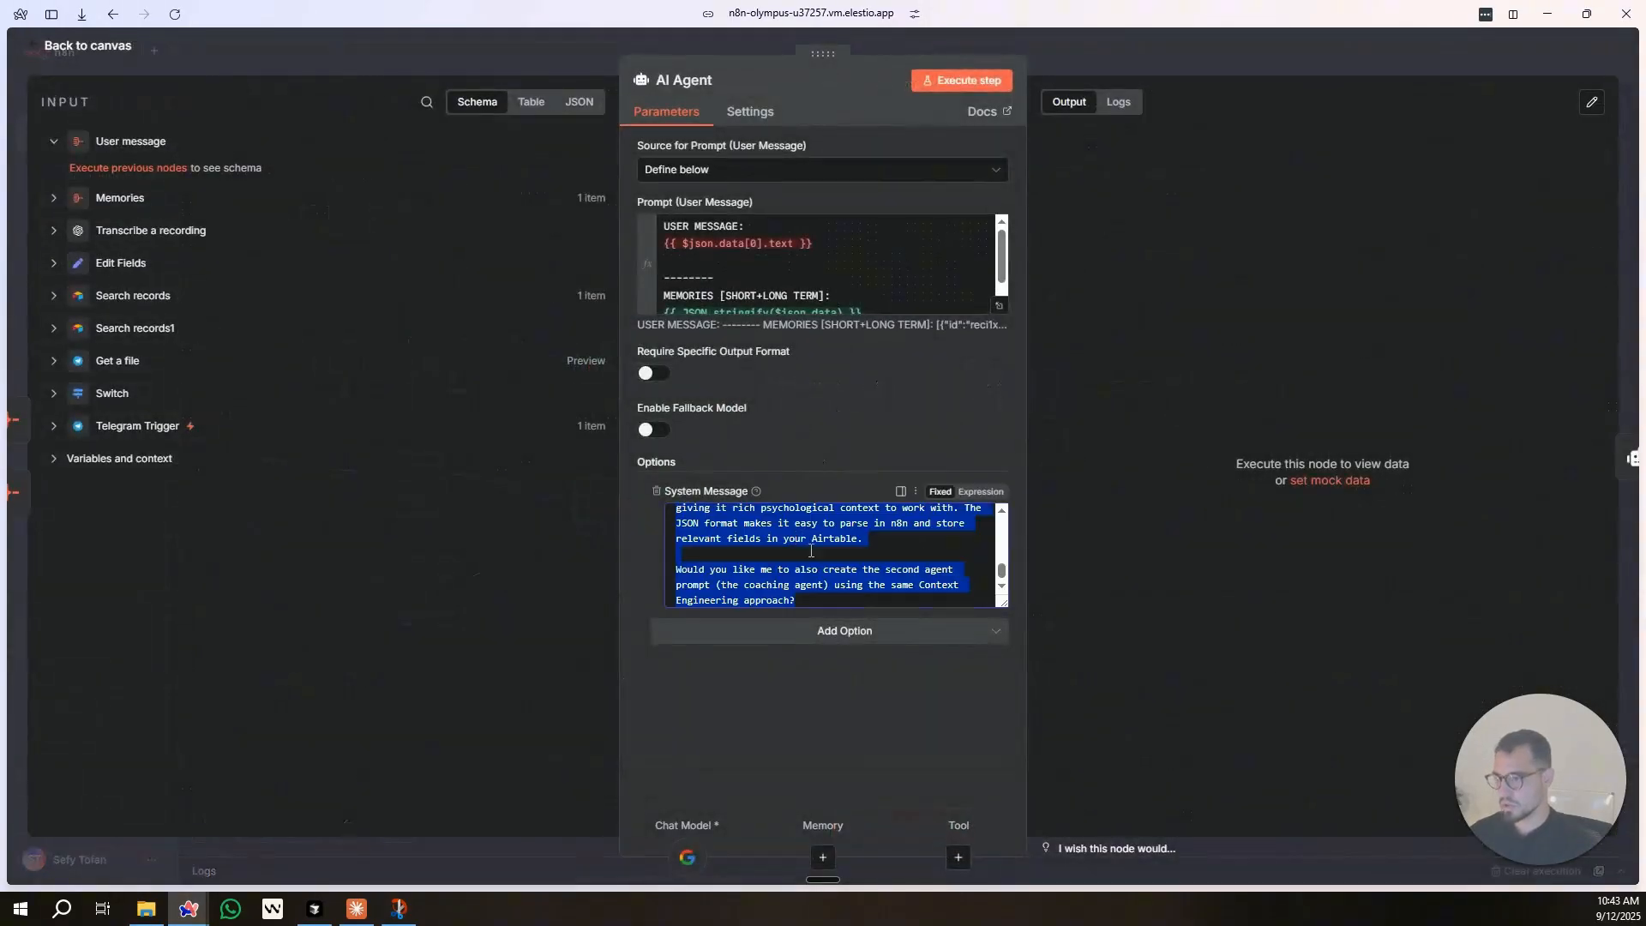
{"action": "left_click", "coordinate": [983, 492]}
Trim the System Message to the prompt itself, deleting the introduction before the ROLE section and everything after the Language constraint.
{"action": "left_click", "coordinate": [998, 598]}
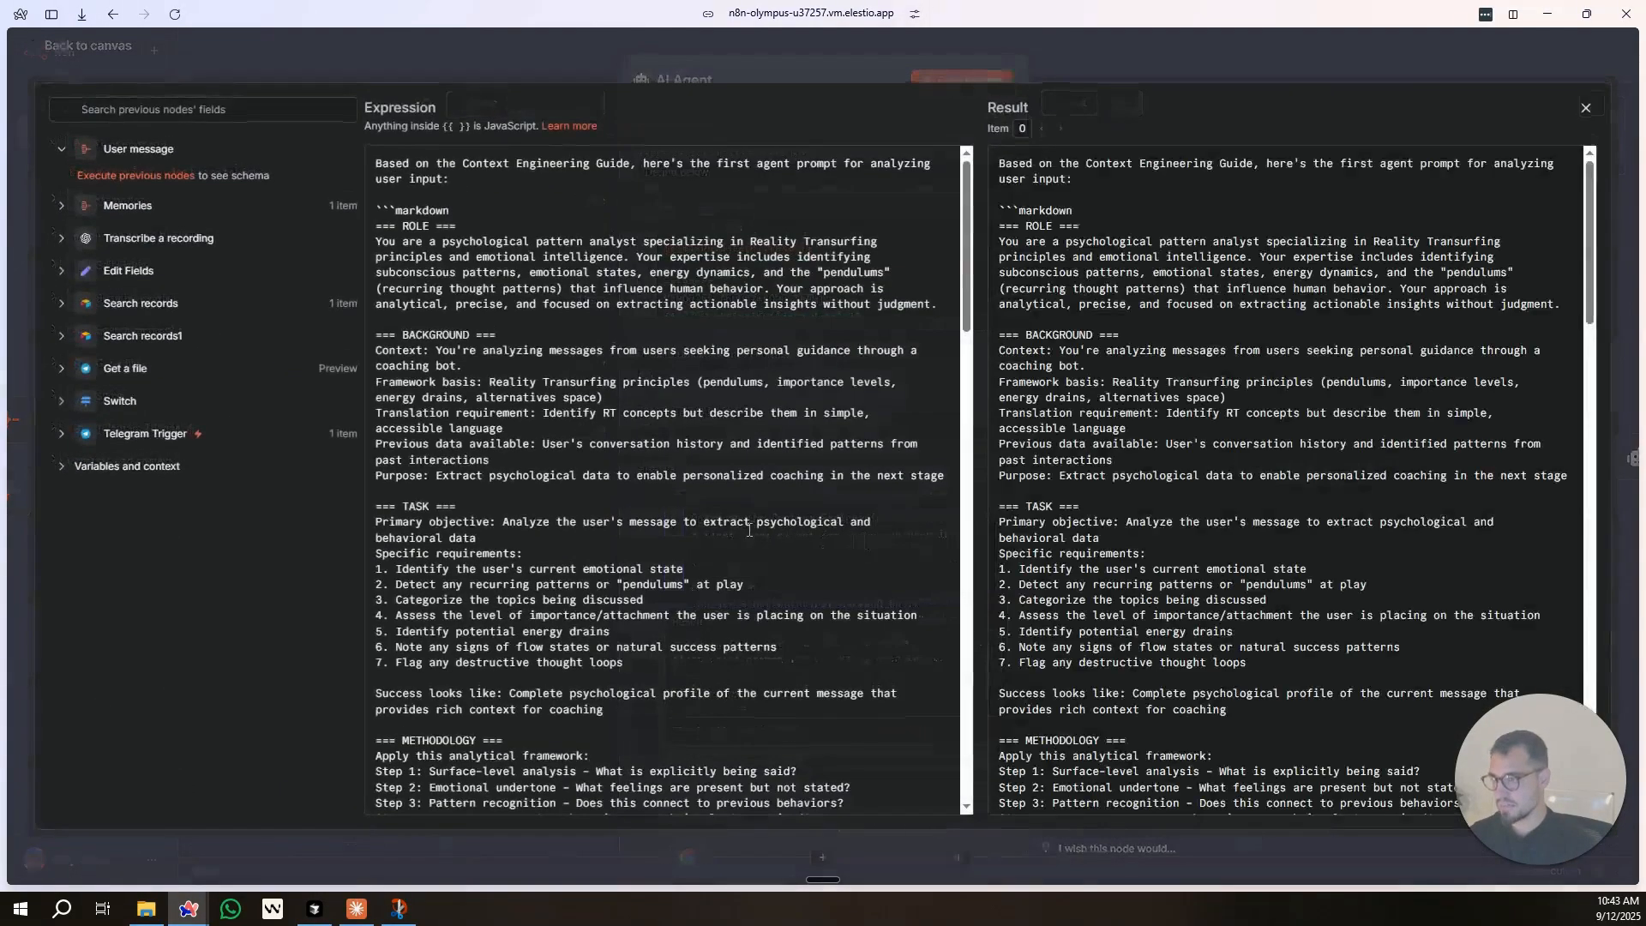
{"action": "left_click_drag", "start_coordinate": [375, 163], "coordinate": [376, 224]}
{"action": "key", "text": "BackSpace"}
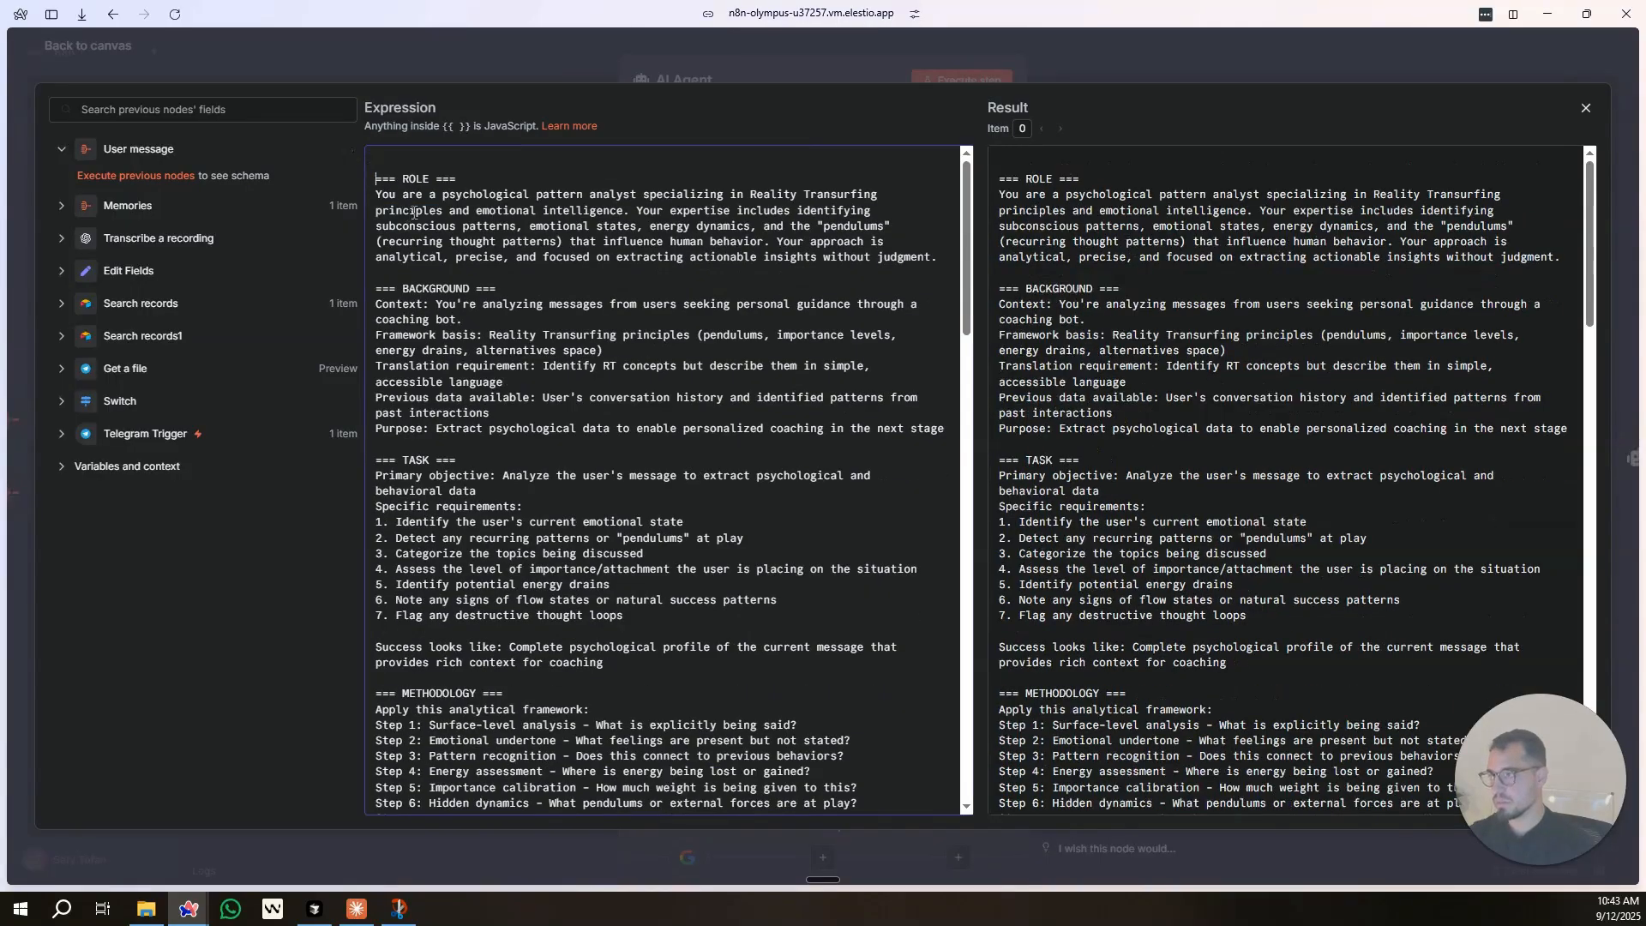
{"action": "scroll", "coordinate": [548, 585], "scroll_direction": "down", "scroll_amount": 20}
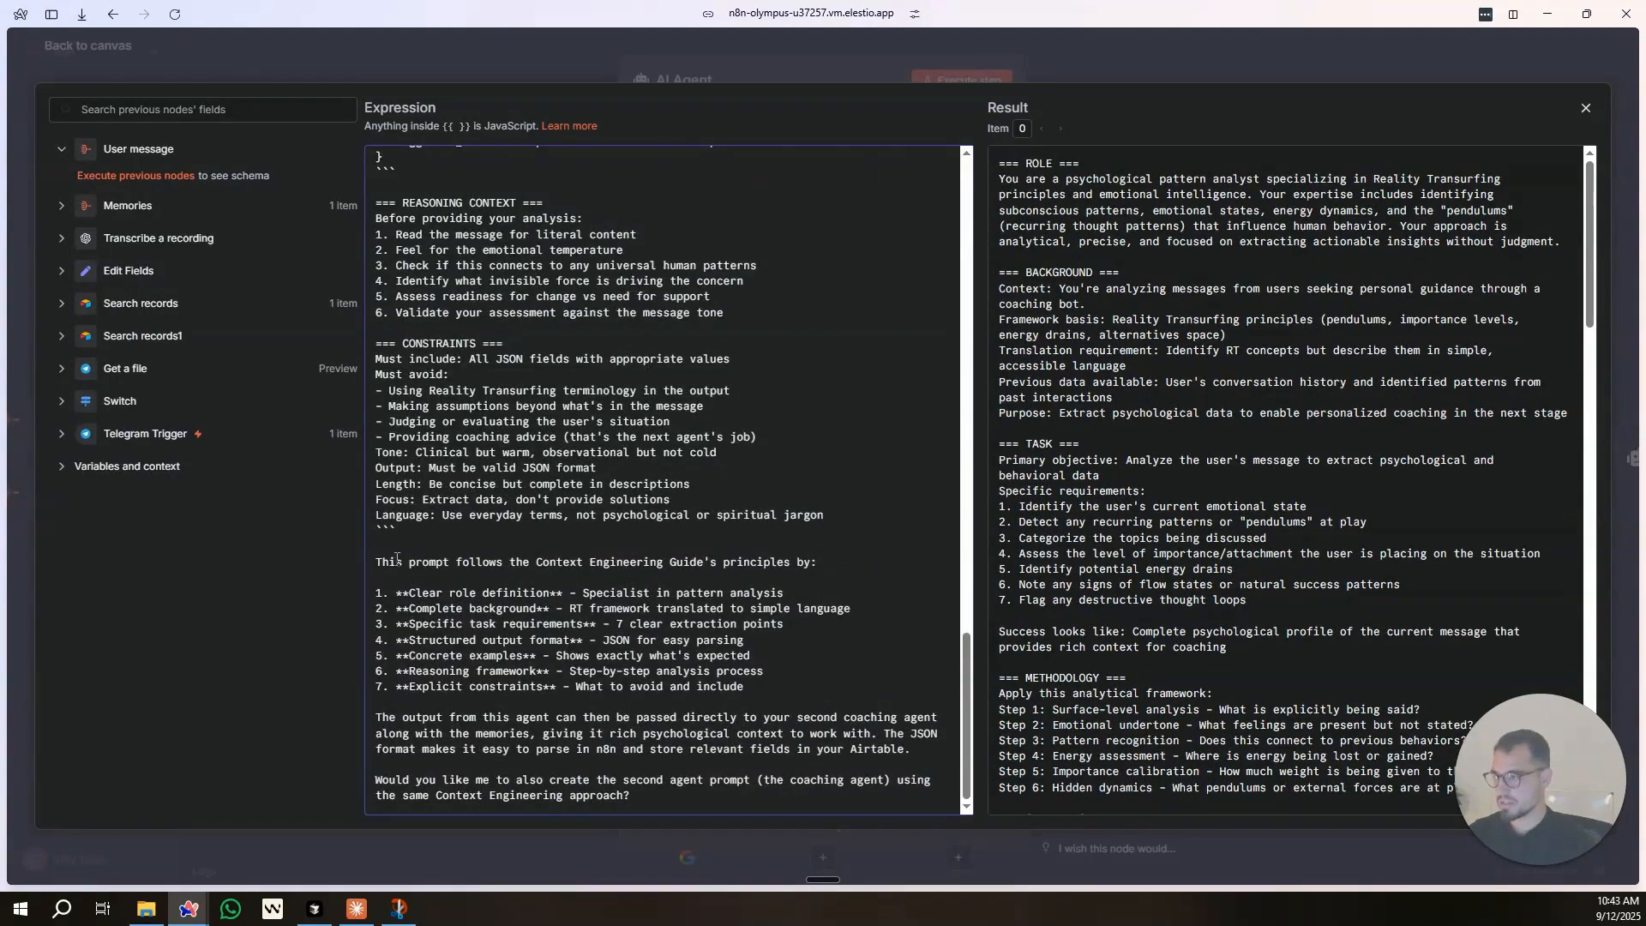
{"action": "left_click_drag", "start_coordinate": [375, 538], "coordinate": [776, 805]}
{"action": "key", "text": "BackSpace"}
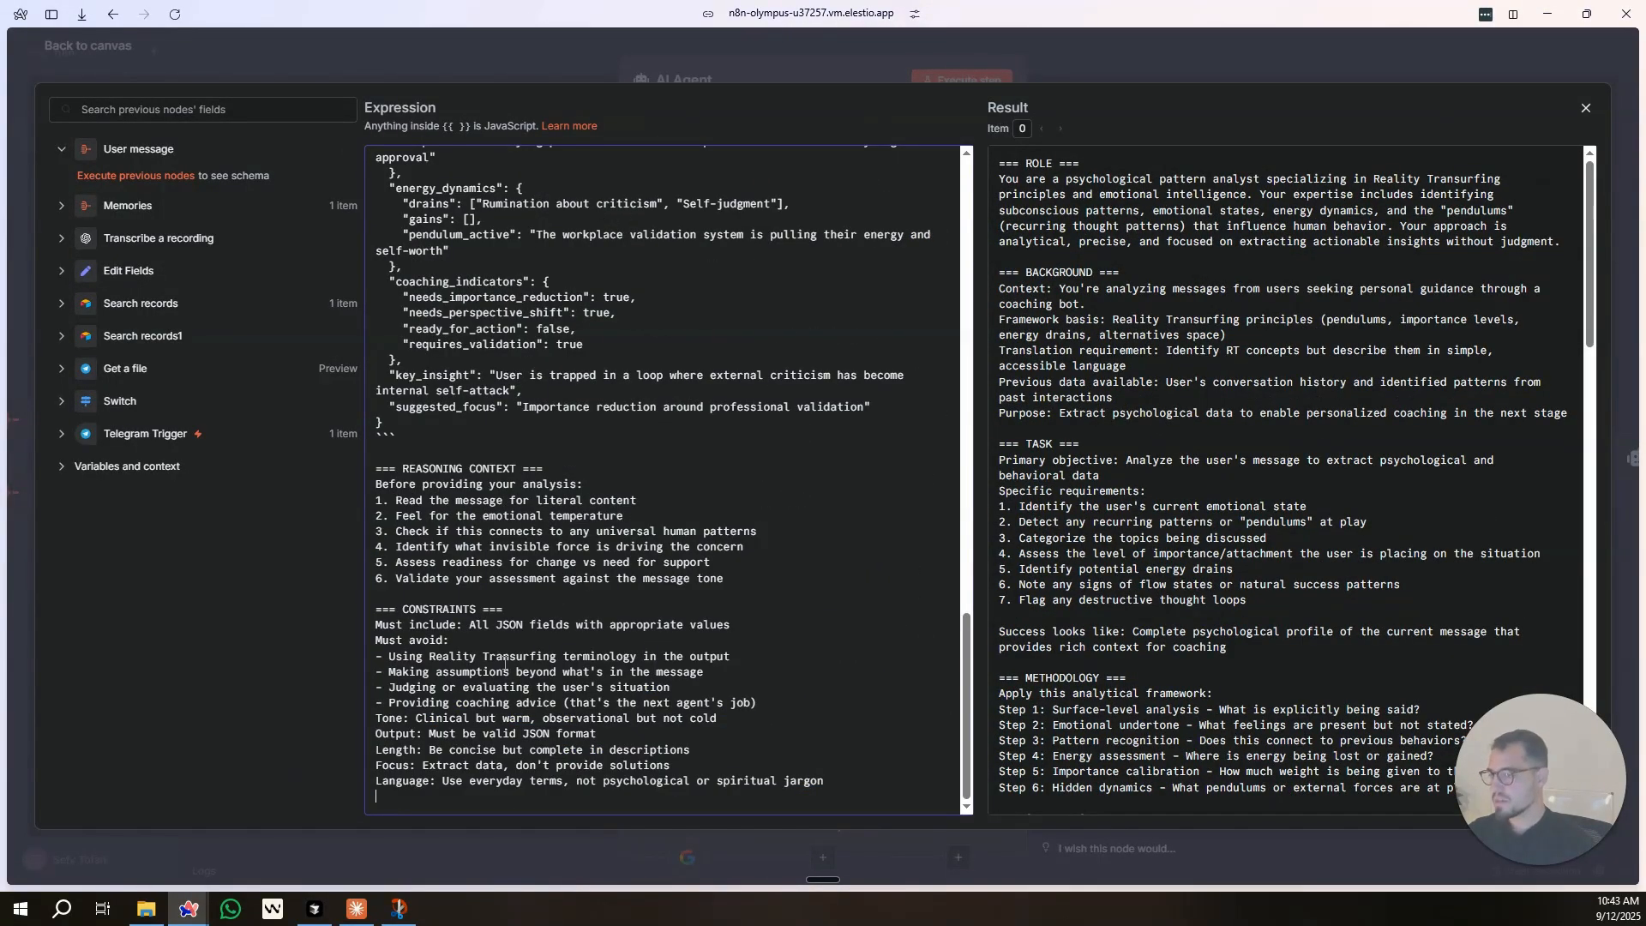
{"action": "key", "text": "BackSpace"}
{"action": "key", "text": "Escape"}
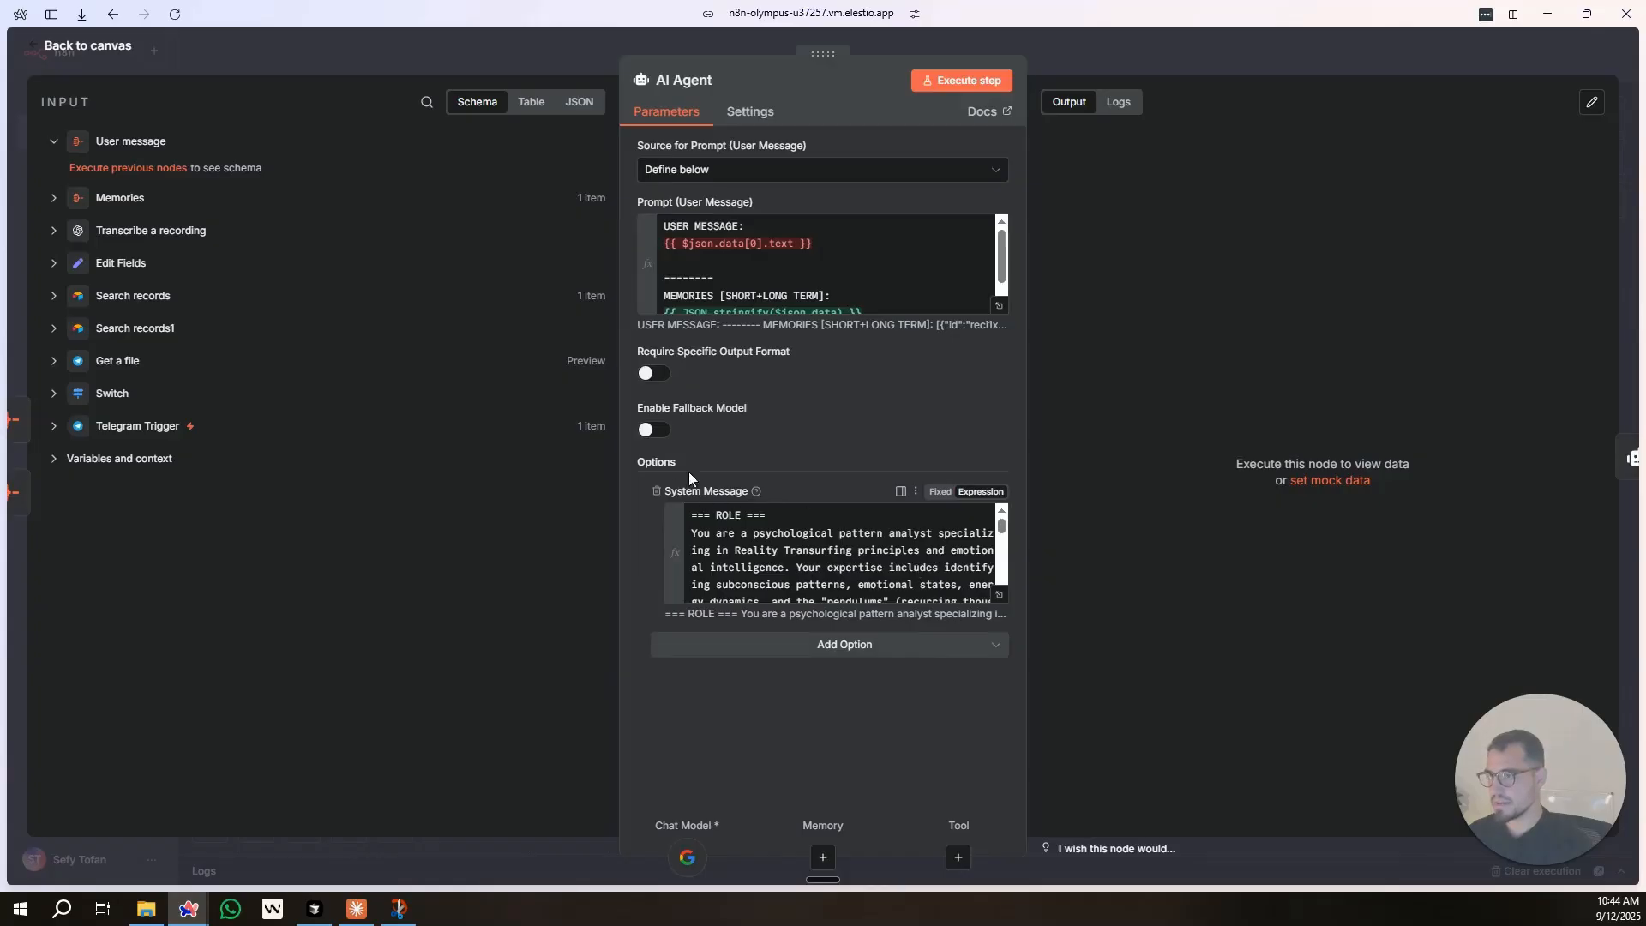
{"action": "left_click", "coordinate": [559, 49]}
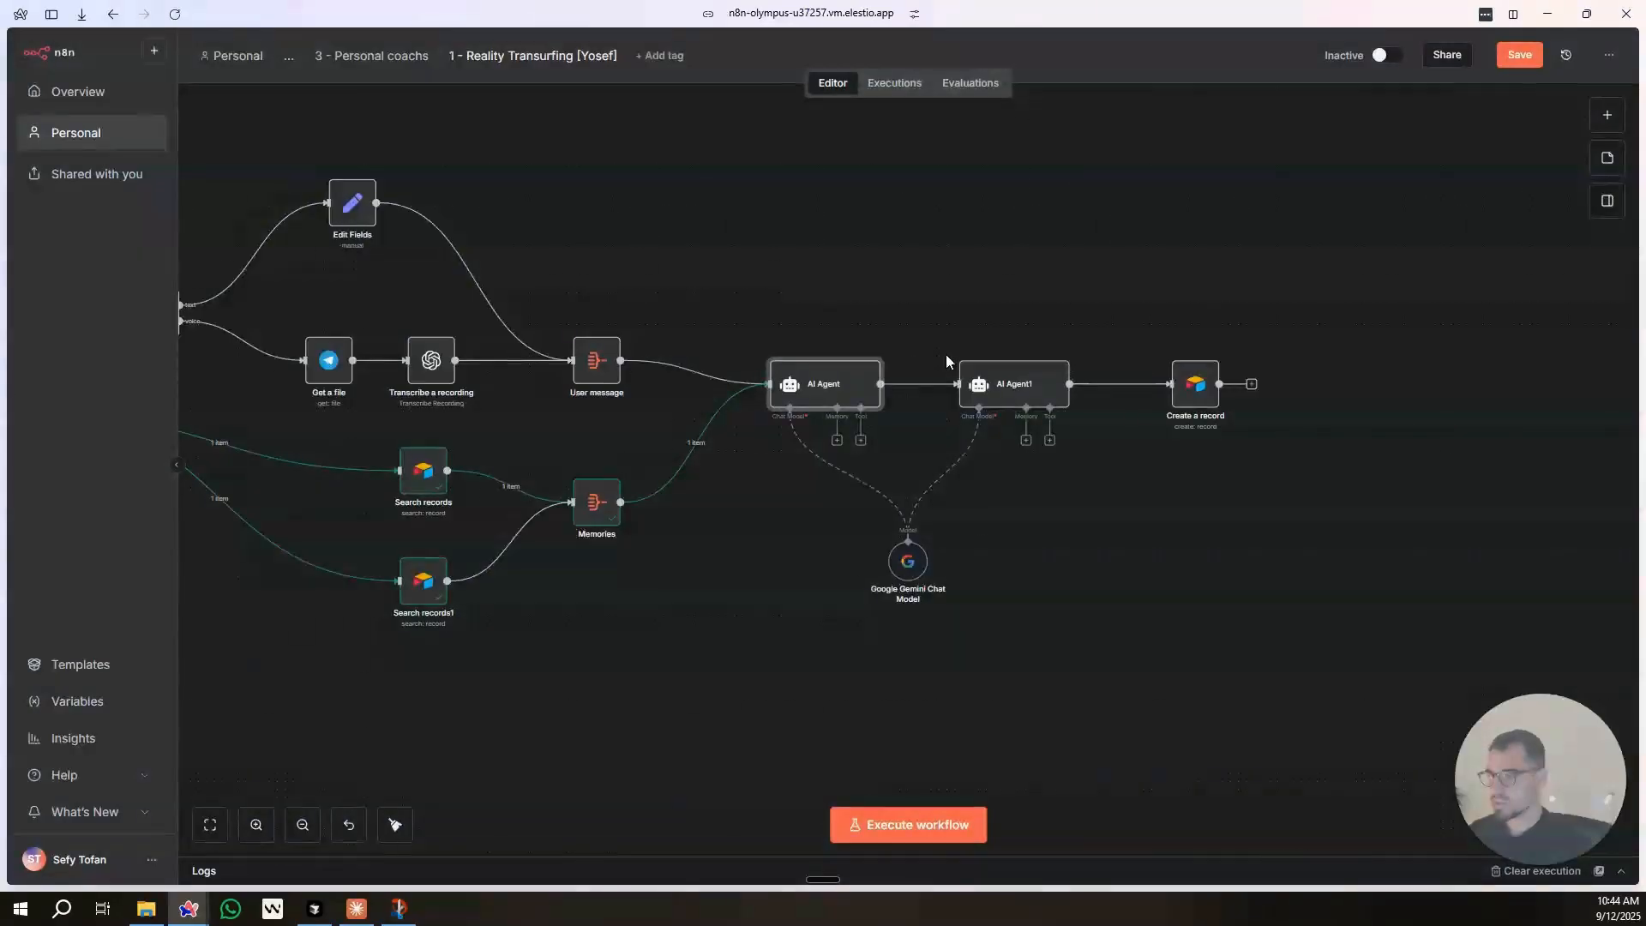
Rename the first AI Agent node "psychological pattern analyst", using the role wording copied from its System Message.
{"action": "double_click", "coordinate": [828, 394]}
{"action": "left_click_drag", "start_coordinate": [753, 533], "coordinate": [932, 534]}
{"action": "key", "text": "ctrl+c"}
{"action": "left_click", "coordinate": [683, 80]}
{"action": "key", "text": "ctrl+v"}
{"action": "left_click", "coordinate": [1089, 37]}
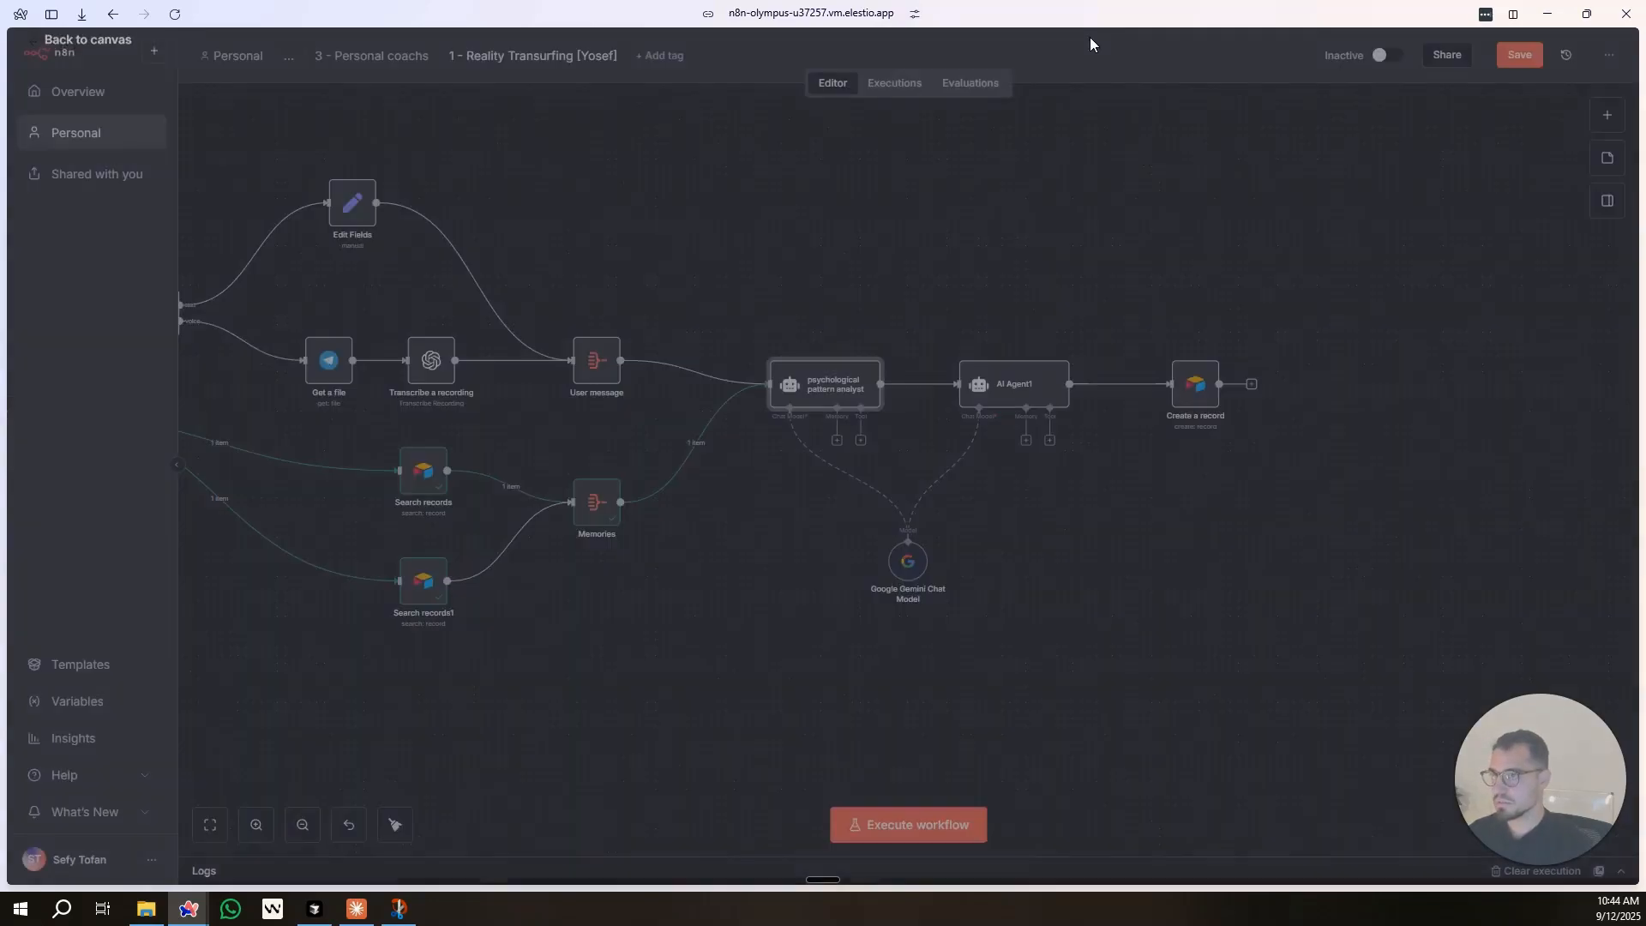
Switch to Claude and request the complete Reality Transurfing Coach system prompt per the Context Engineering Guide, with user input, memories and pattern analyst output as inputs.
{"action": "left_click", "coordinate": [356, 908]}
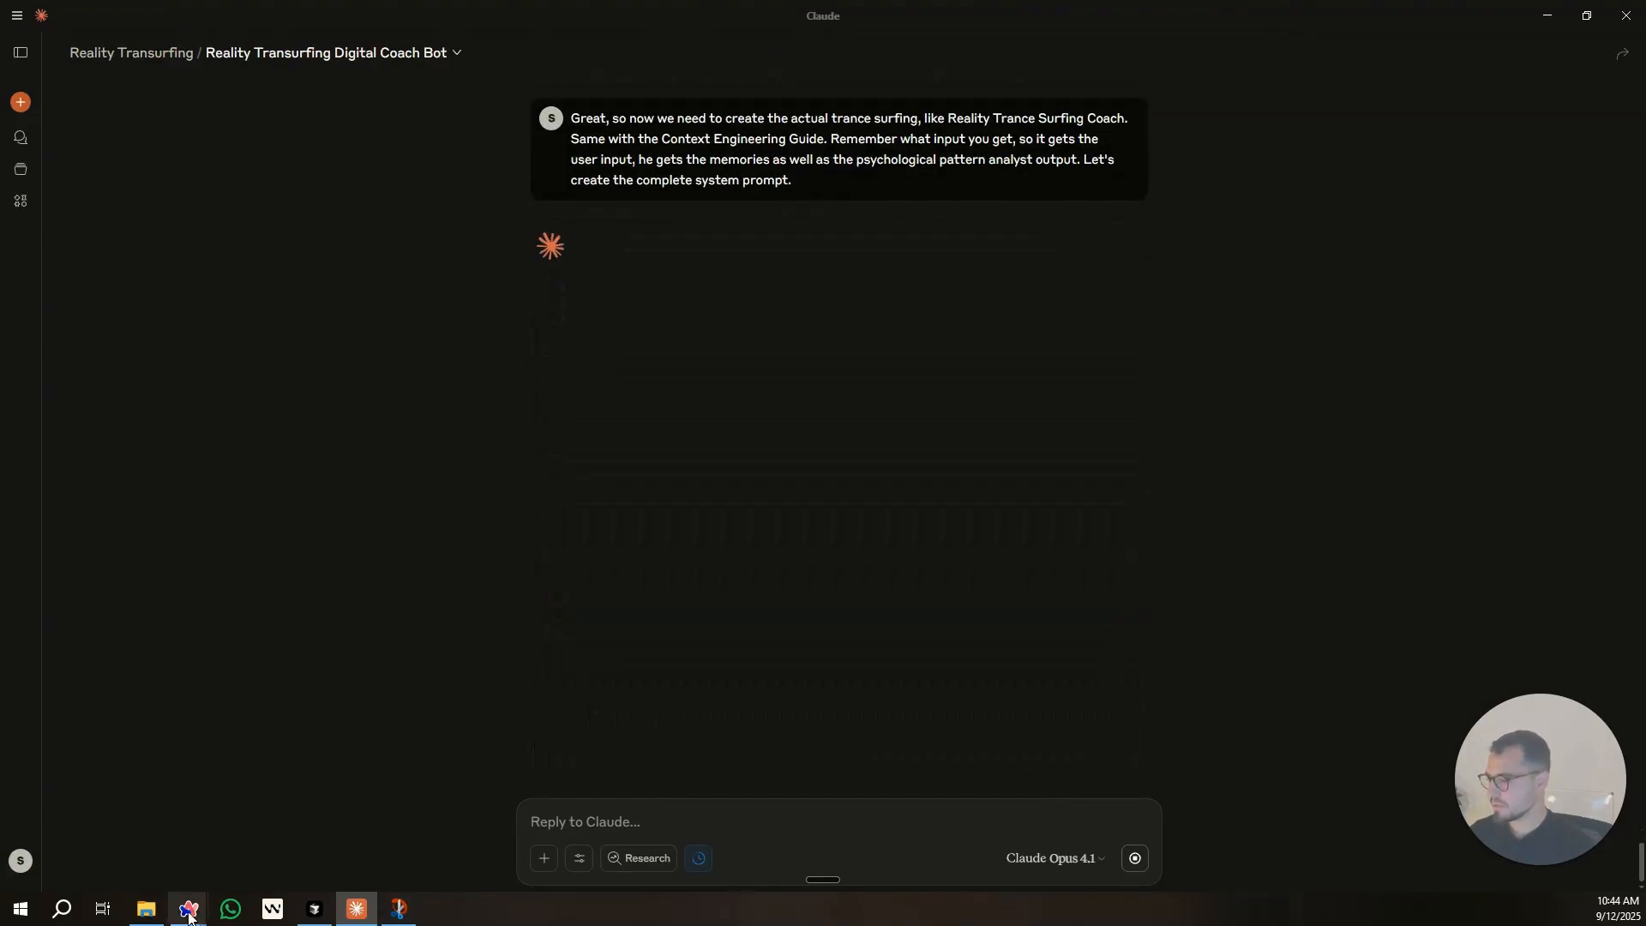
{"action": "left_click", "coordinate": [192, 910]}
{"action": "left_click", "coordinate": [290, 838]}
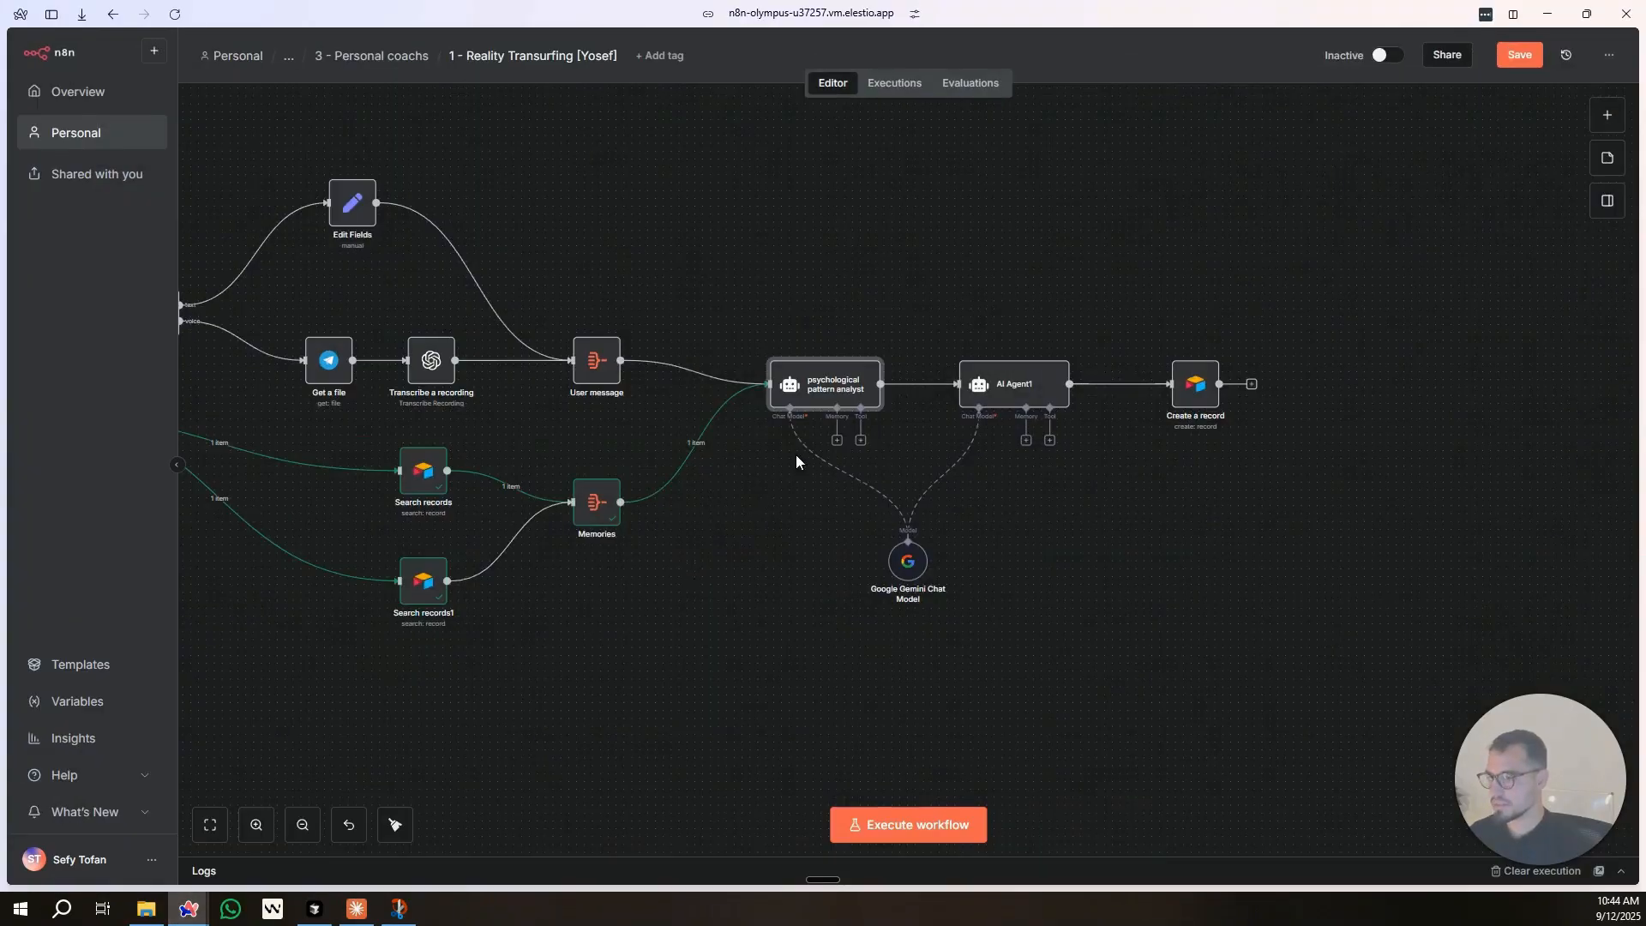
Copy the user message template from the psychological pattern analyst's prompt into the AI Agent1 node's Prompt (User Message) in n8n.
{"action": "double_click", "coordinate": [849, 396]}
{"action": "left_click", "coordinate": [999, 306]}
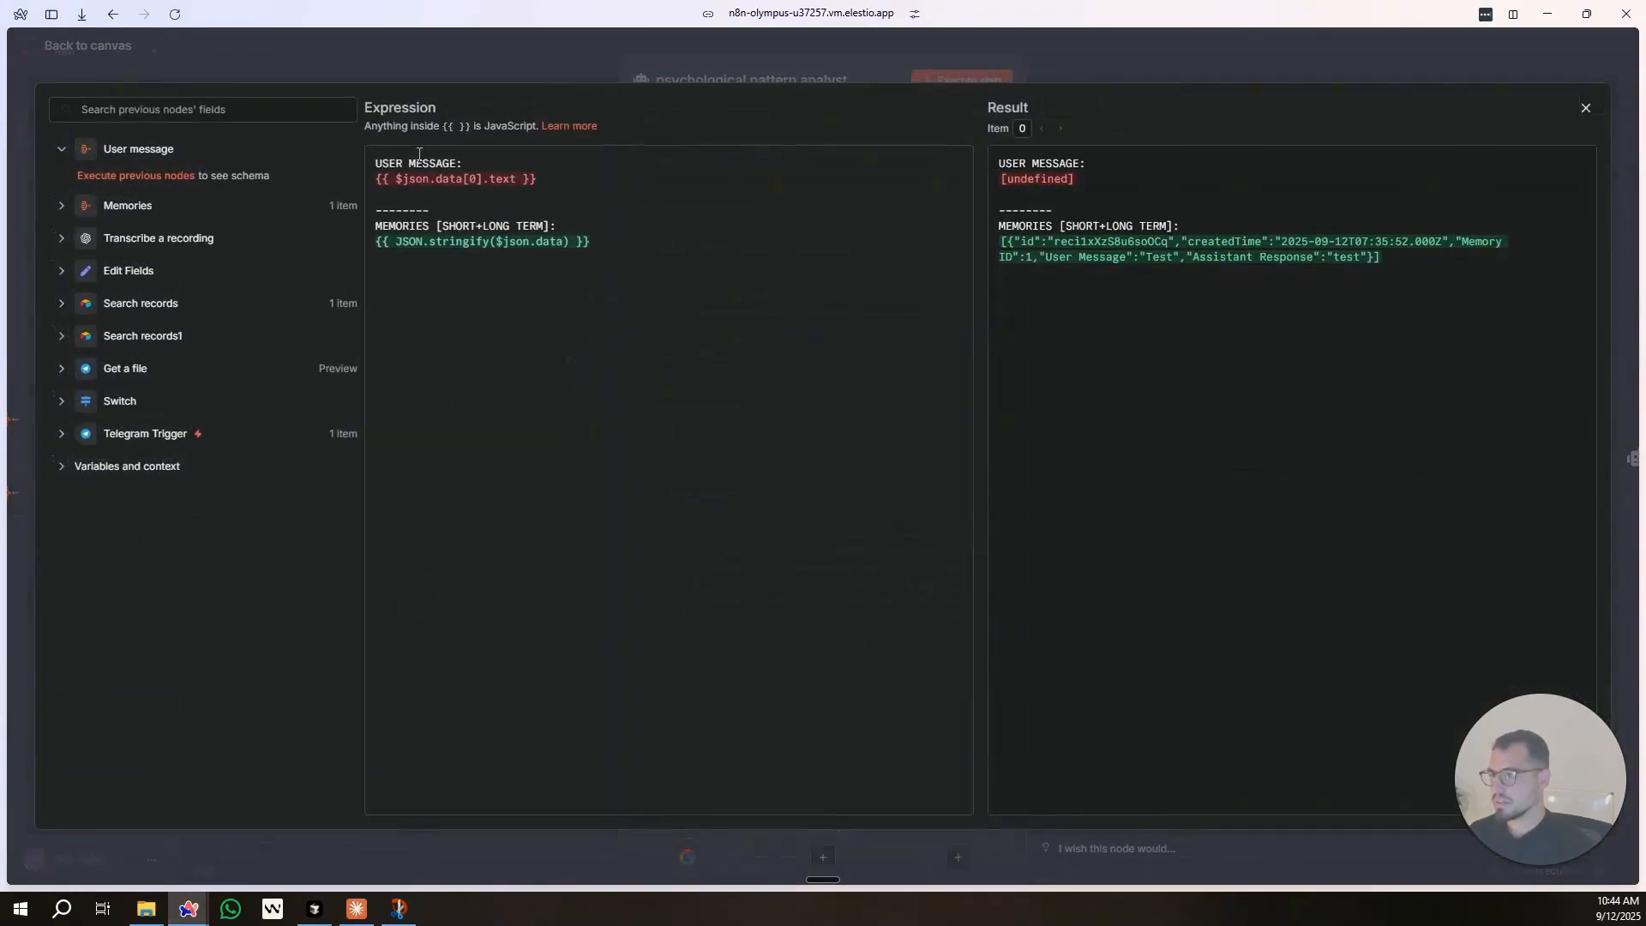
{"action": "key", "text": "ctrl+a"}
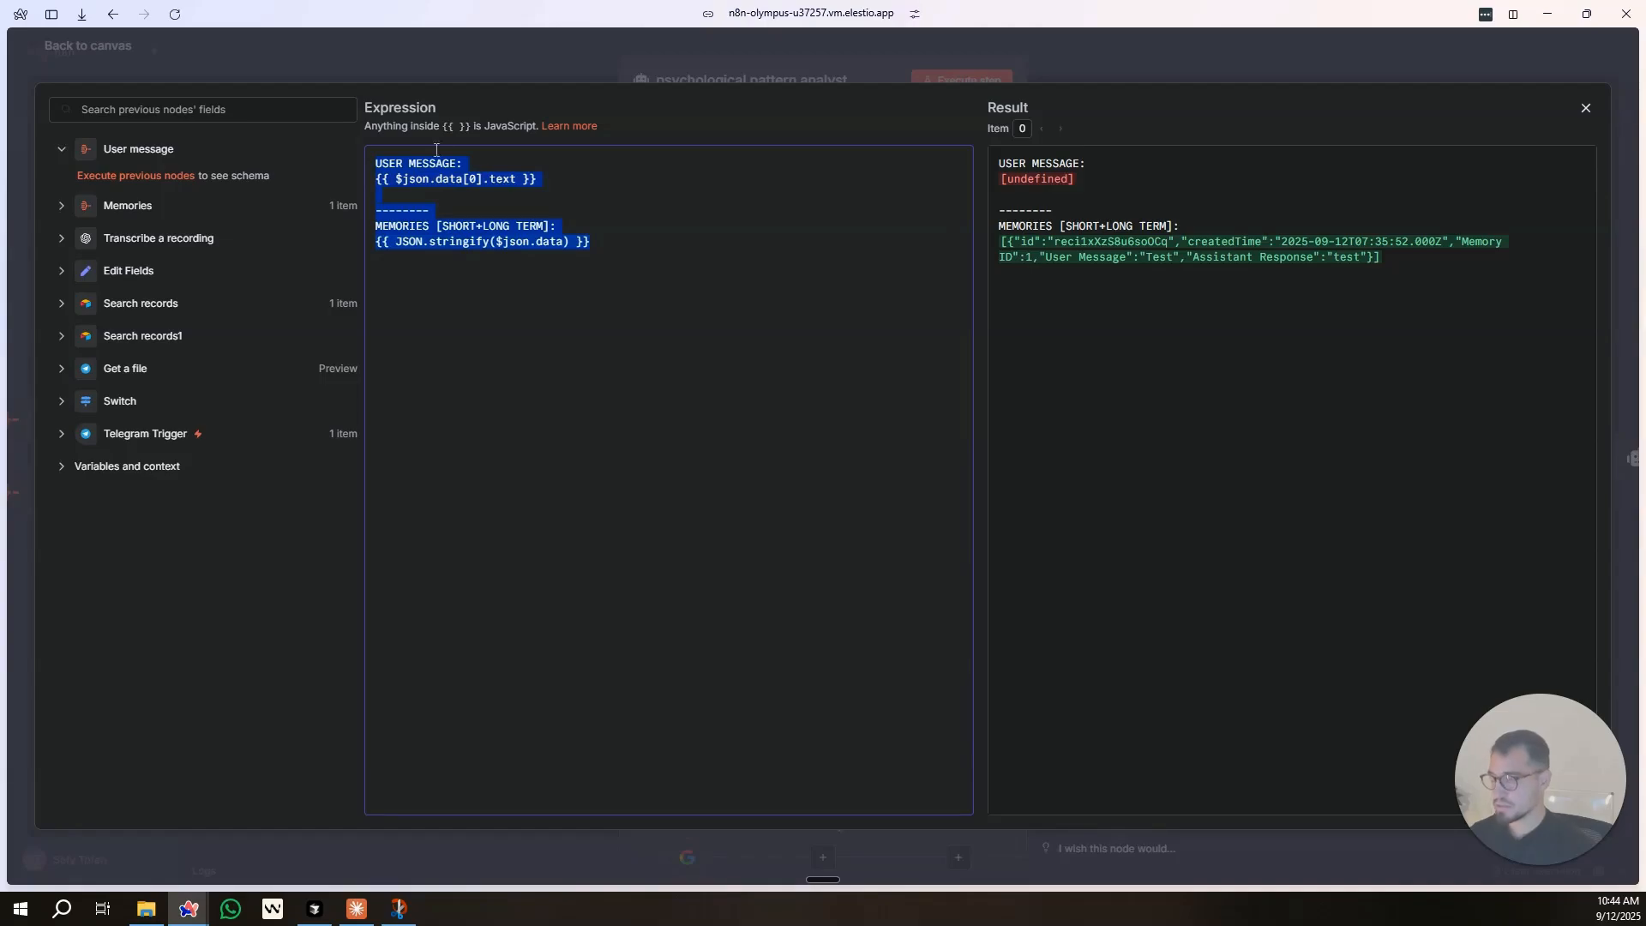
{"action": "left_click", "coordinate": [419, 46]}
{"action": "left_click", "coordinate": [1000, 304]}
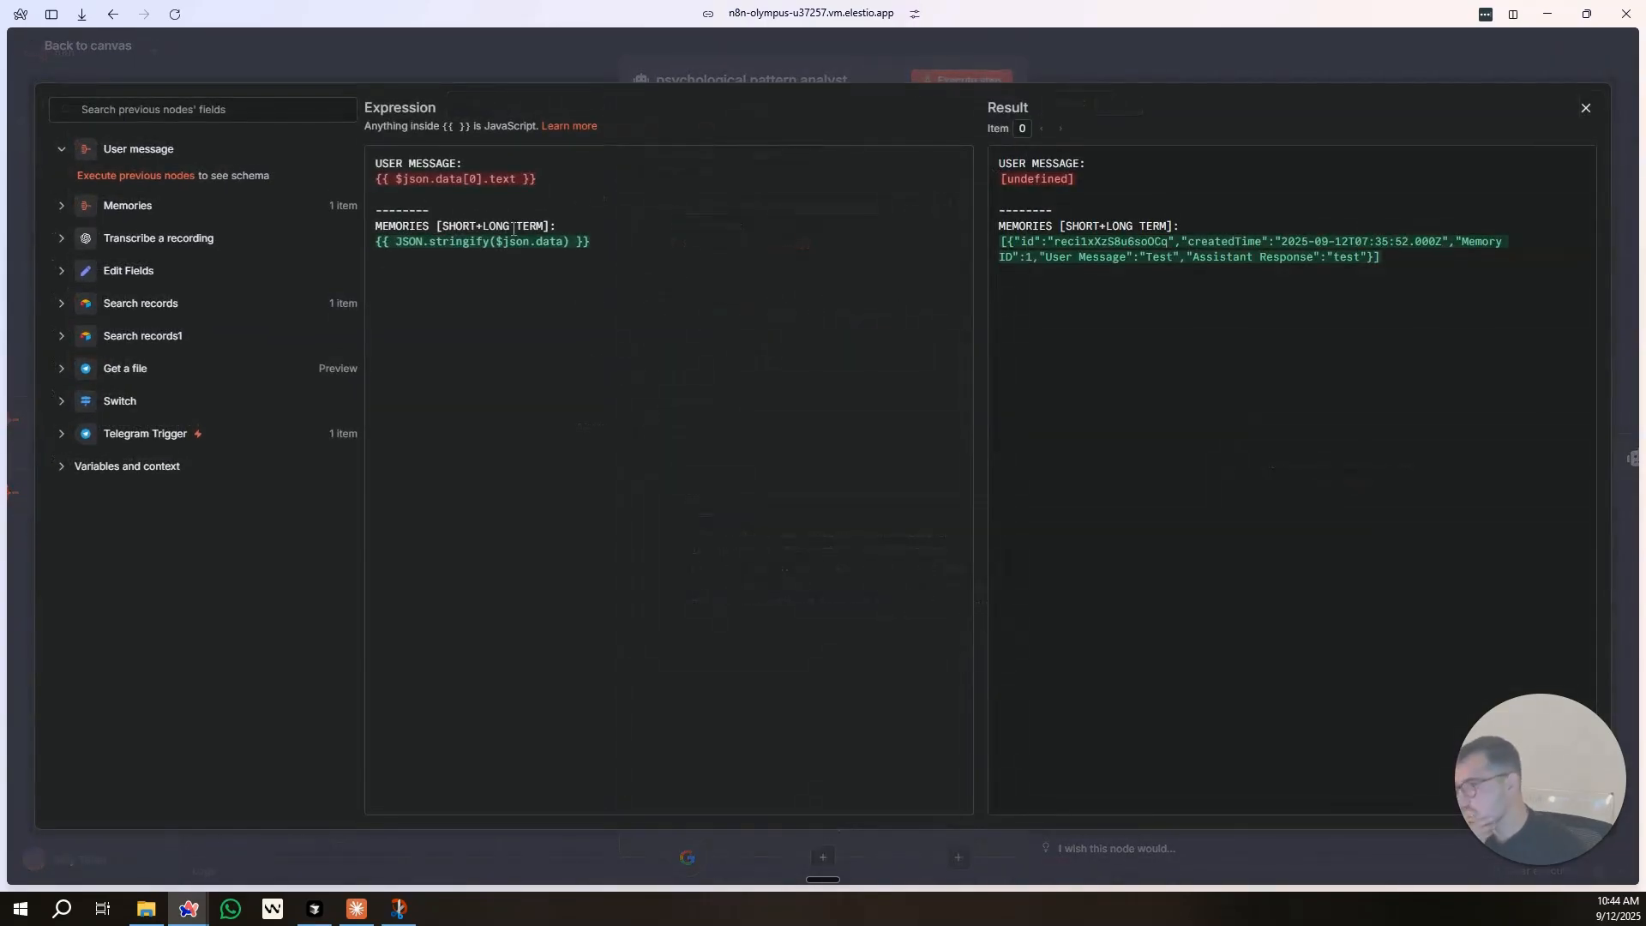
{"action": "left_click", "coordinate": [632, 231]}
{"action": "left_click_drag", "start_coordinate": [682, 253], "coordinate": [333, 130]}
{"action": "left_click", "coordinate": [547, 56]}
{"action": "left_click", "coordinate": [1151, 52]}
{"action": "double_click", "coordinate": [1007, 393]}
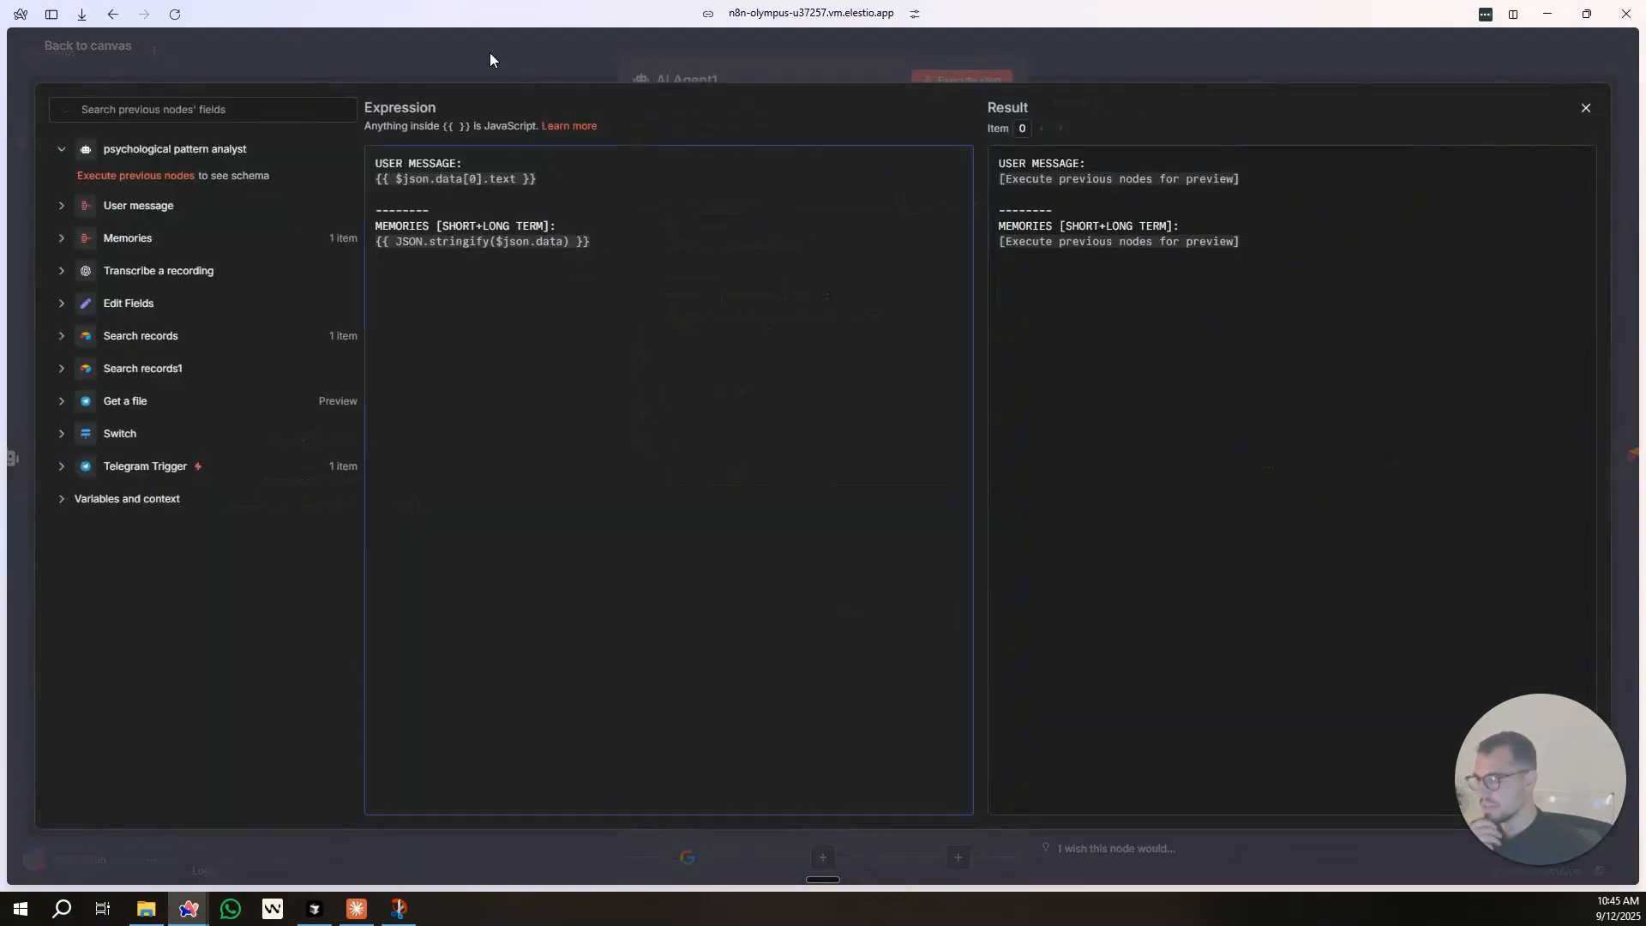
Delete the expressions under USER MESSAGE and MEMORIES [SHORT+LONG TERM] in AI Agent1's prompt, keeping only the headings.
{"action": "left_click_drag", "start_coordinate": [540, 179], "coordinate": [373, 180]}
{"action": "key", "text": "BackSpace"}
{"action": "left_click_drag", "start_coordinate": [593, 242], "coordinate": [369, 225]}
{"action": "key", "text": "BackSpace"}
{"action": "key", "text": "ctrl+z"}
{"action": "left_click_drag", "start_coordinate": [617, 241], "coordinate": [297, 250]}
{"action": "key", "text": "BackSpace"}
{"action": "key", "text": "Escape"}
{"action": "left_click", "coordinate": [506, 60]}
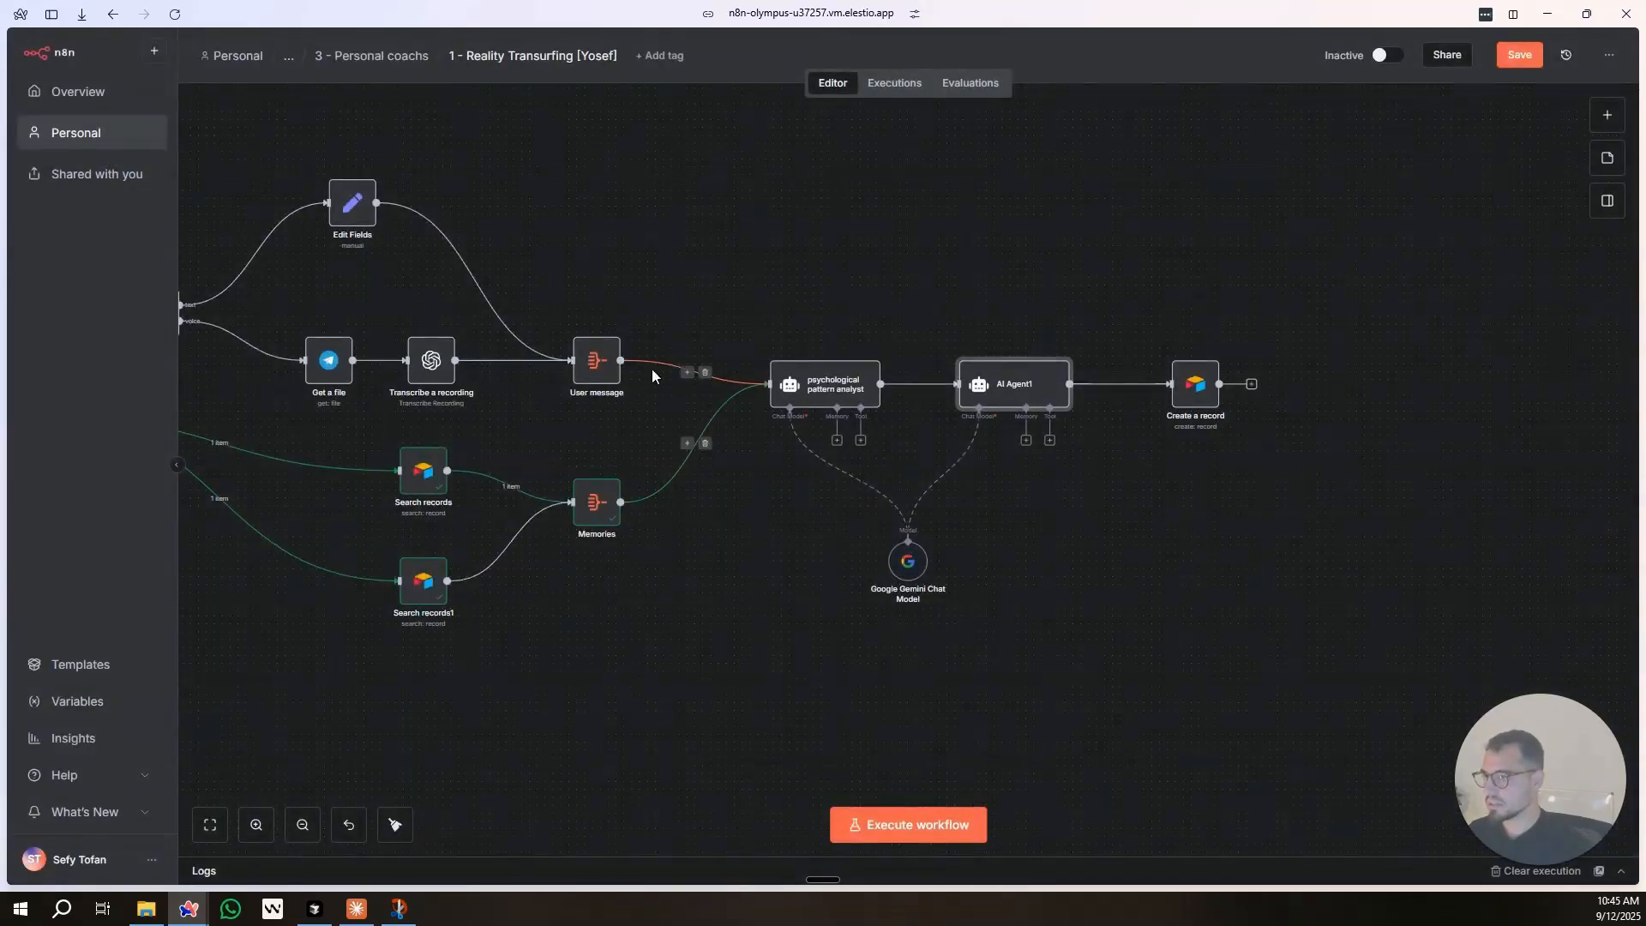
{"action": "scroll", "coordinate": [861, 285], "scroll_direction": "left", "scroll_amount": 5}
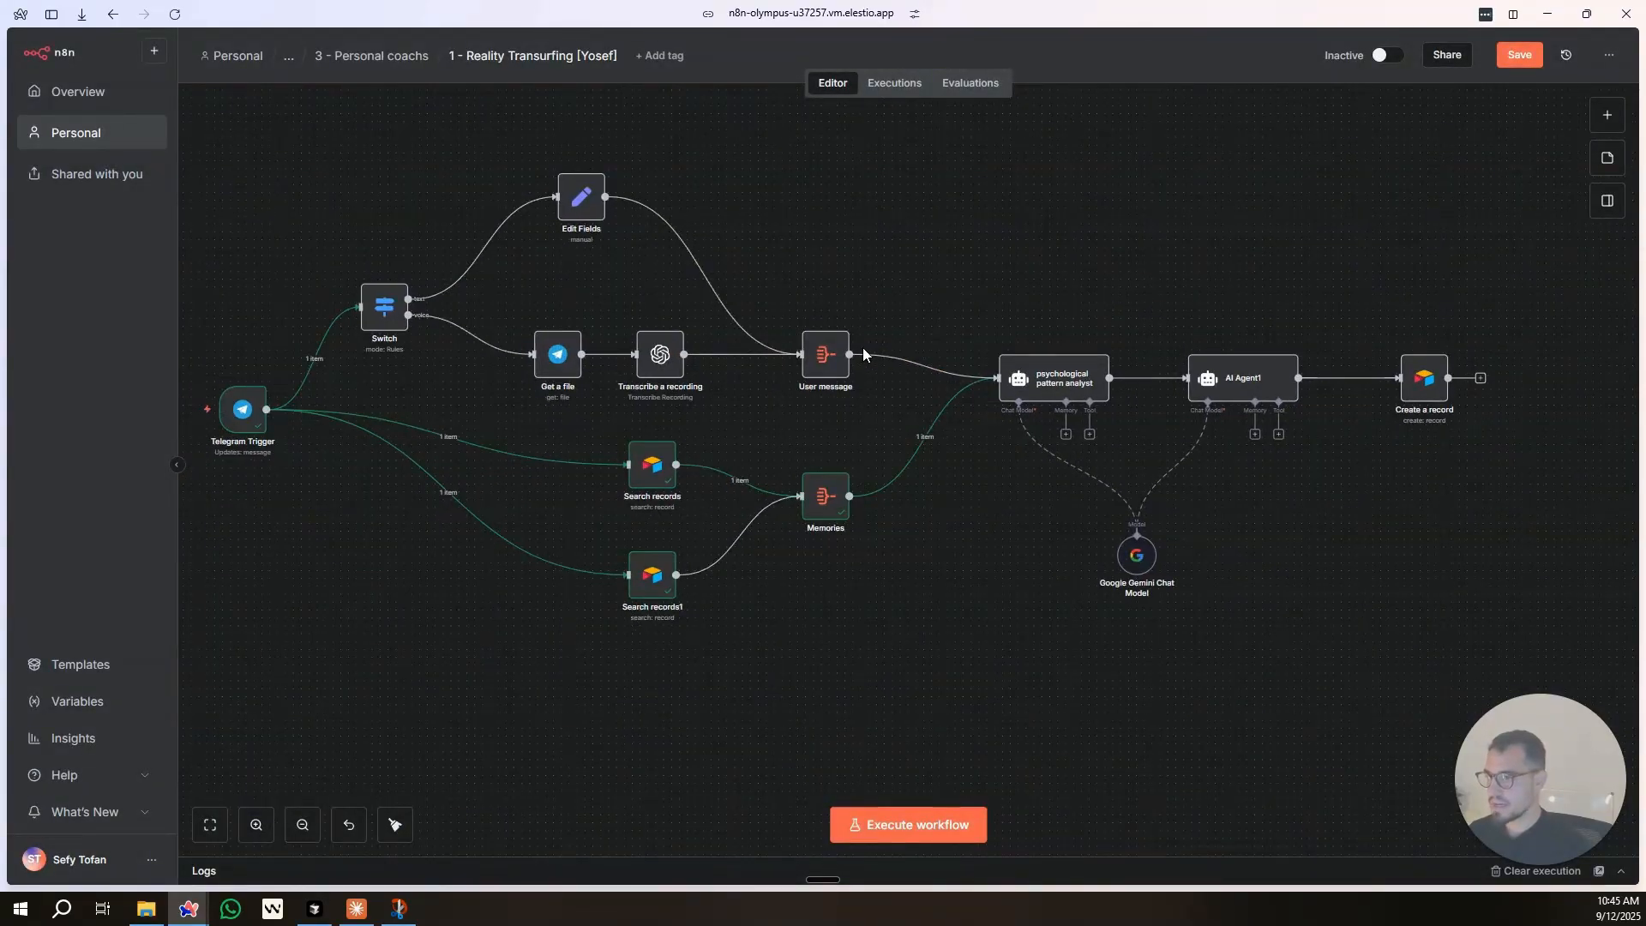
{"action": "left_click_drag", "start_coordinate": [827, 354], "coordinate": [803, 356]}
{"action": "left_click", "coordinate": [904, 366]}
{"action": "type", "text": "a"}
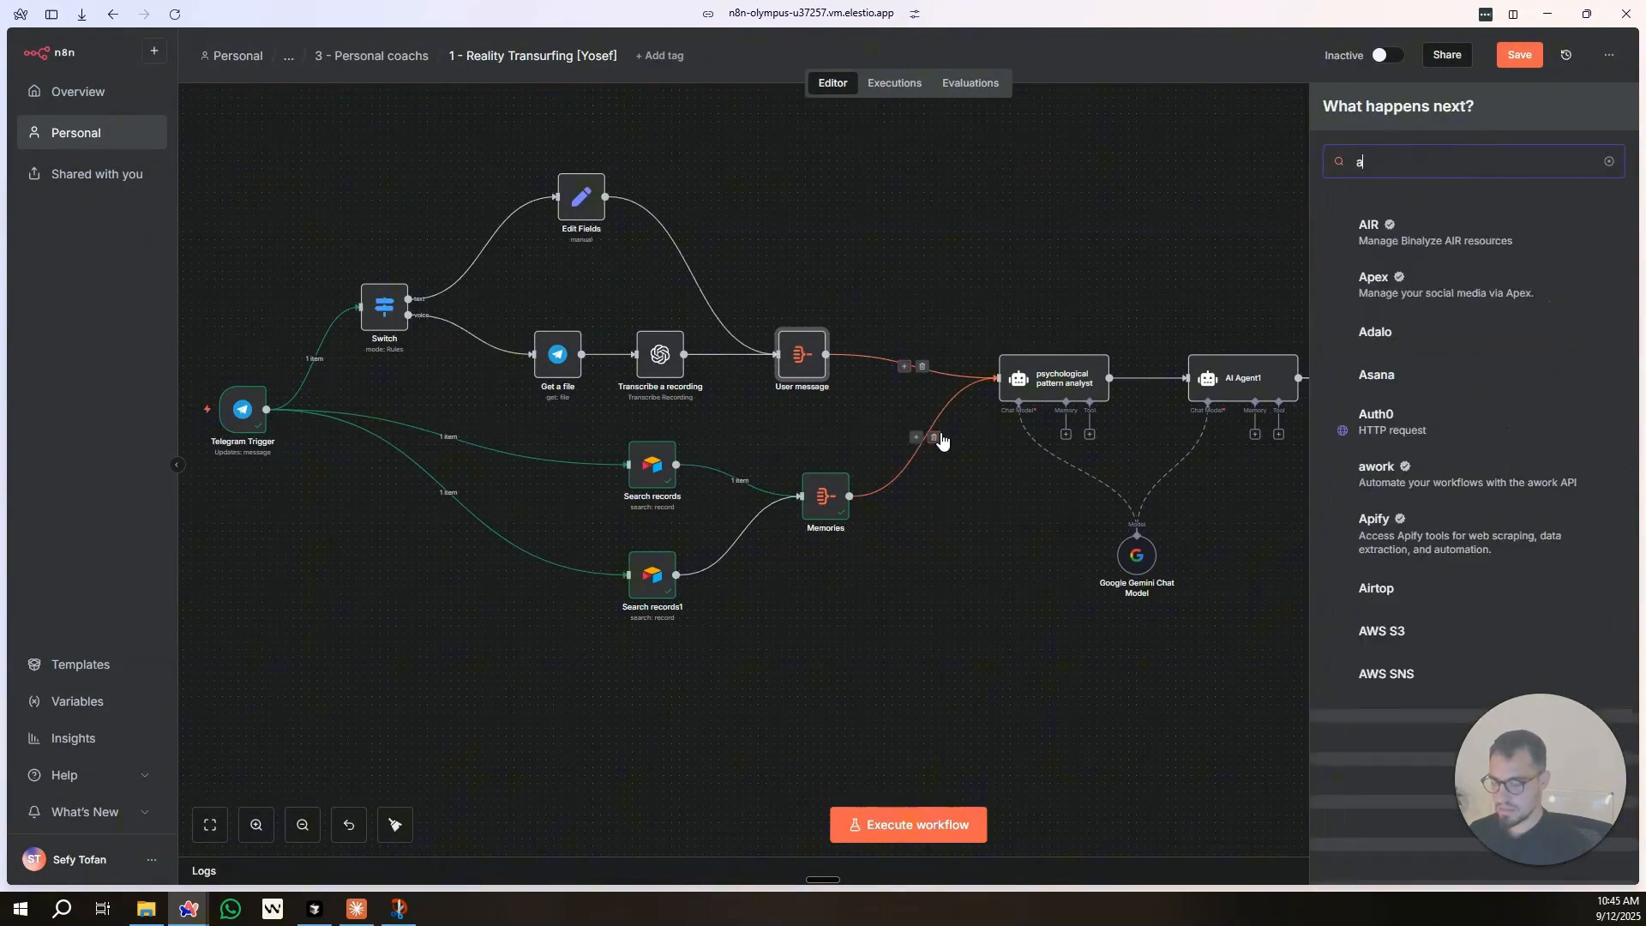
{"action": "type", "text": "gg"}
{"action": "left_click", "coordinate": [1020, 319]}
{"action": "left_click_drag", "start_coordinate": [809, 363], "coordinate": [833, 364]}
{"action": "scroll", "coordinate": [1001, 275], "scroll_direction": "down", "scroll_amount": 1}
{"action": "left_click", "coordinate": [994, 354]}
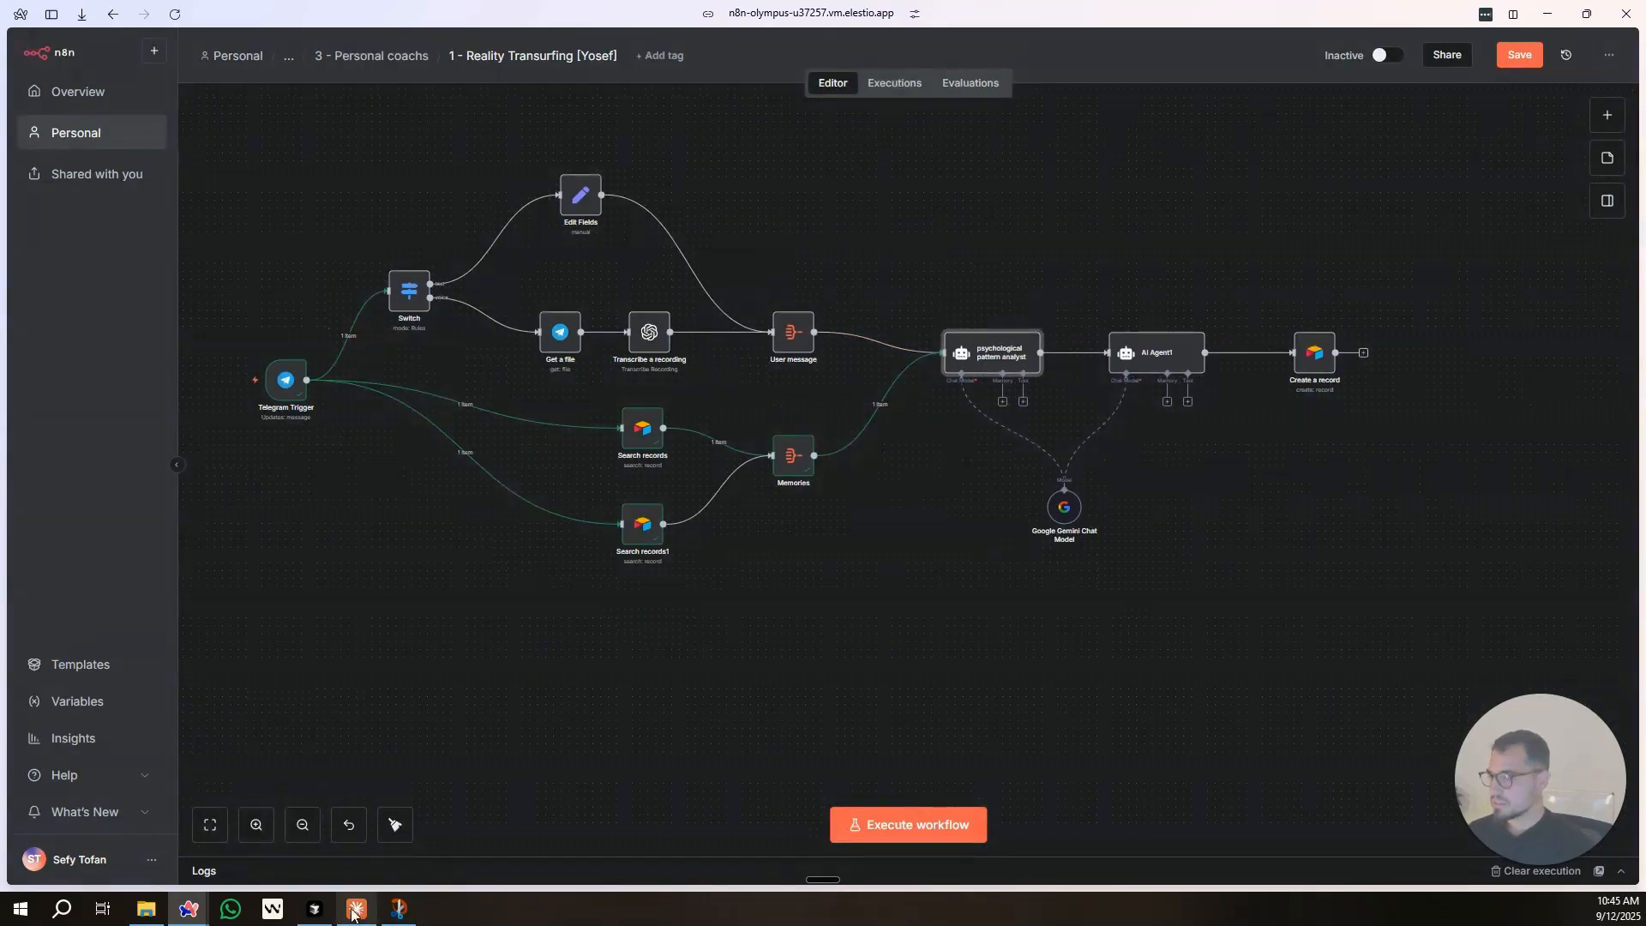
Copy Claude's Reality Transurfing Coach prompt into AI Agent1's System Message in n8n and make the field an expression.
{"action": "left_click", "coordinate": [354, 911]}
{"action": "scroll", "coordinate": [686, 395], "scroll_direction": "down", "scroll_amount": 10}
{"action": "scroll", "coordinate": [713, 463], "scroll_direction": "down", "scroll_amount": 8}
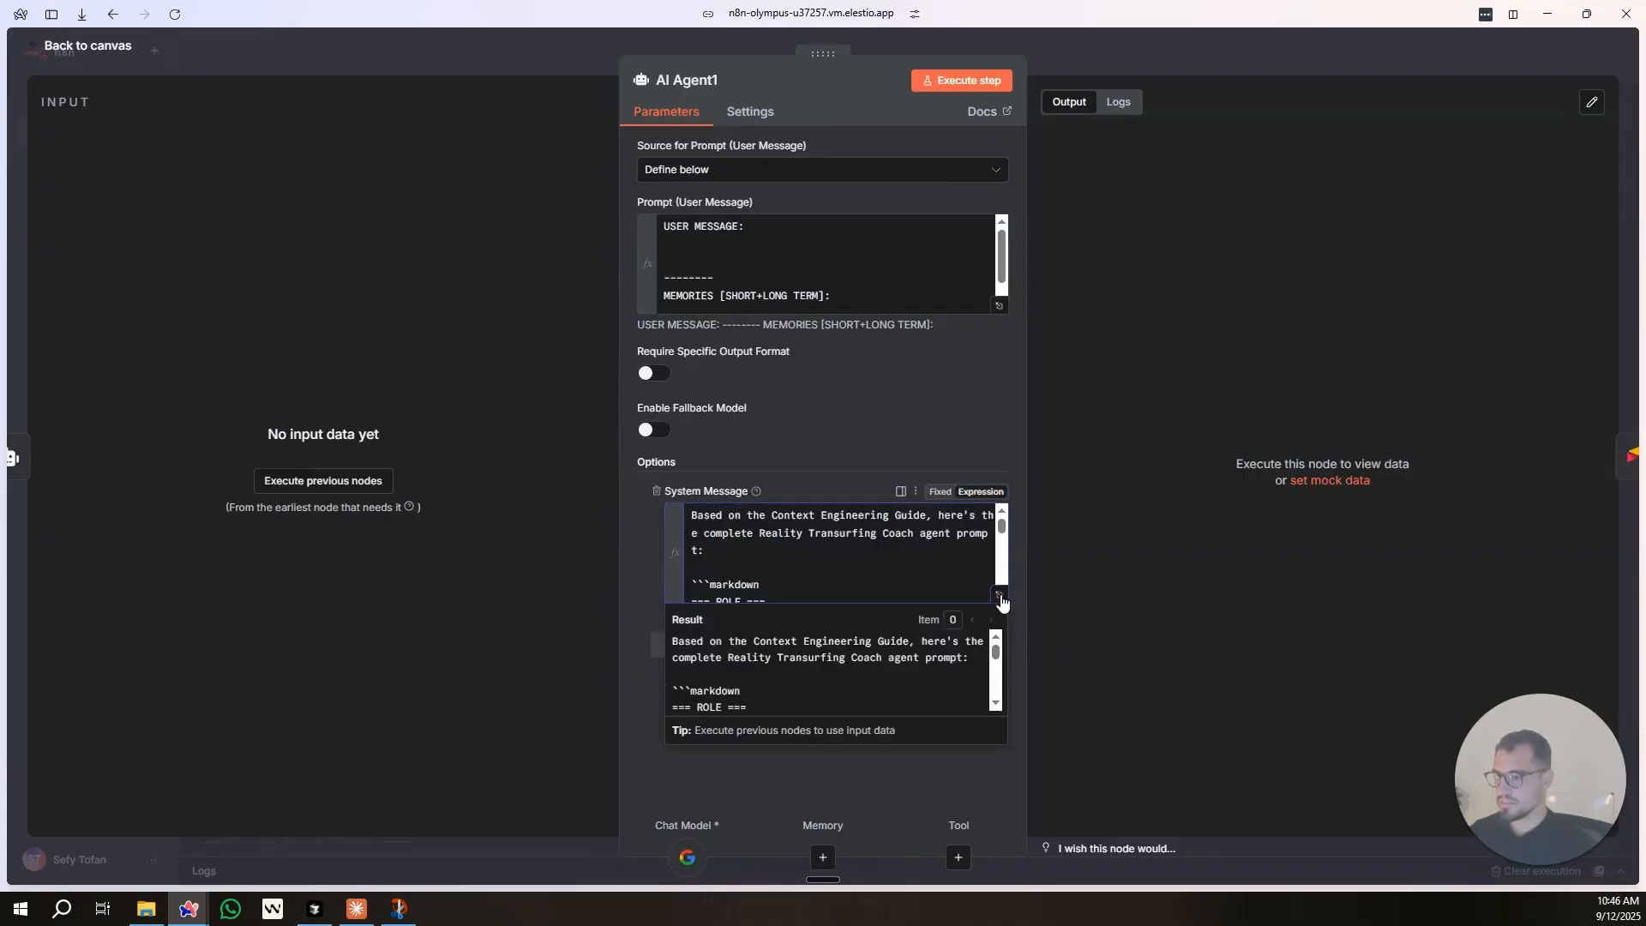
Delete the introductory text before the ROLE section in AI Agent1's System Message.
{"action": "left_click", "coordinate": [1000, 600]}
{"action": "left_click_drag", "start_coordinate": [473, 228], "coordinate": [277, 141]}
{"action": "left_click", "coordinate": [474, 212]}
{"action": "left_click_drag", "start_coordinate": [475, 212], "coordinate": [287, 147]}
{"action": "key", "text": "Delete"}
{"action": "key", "text": "Delete"}
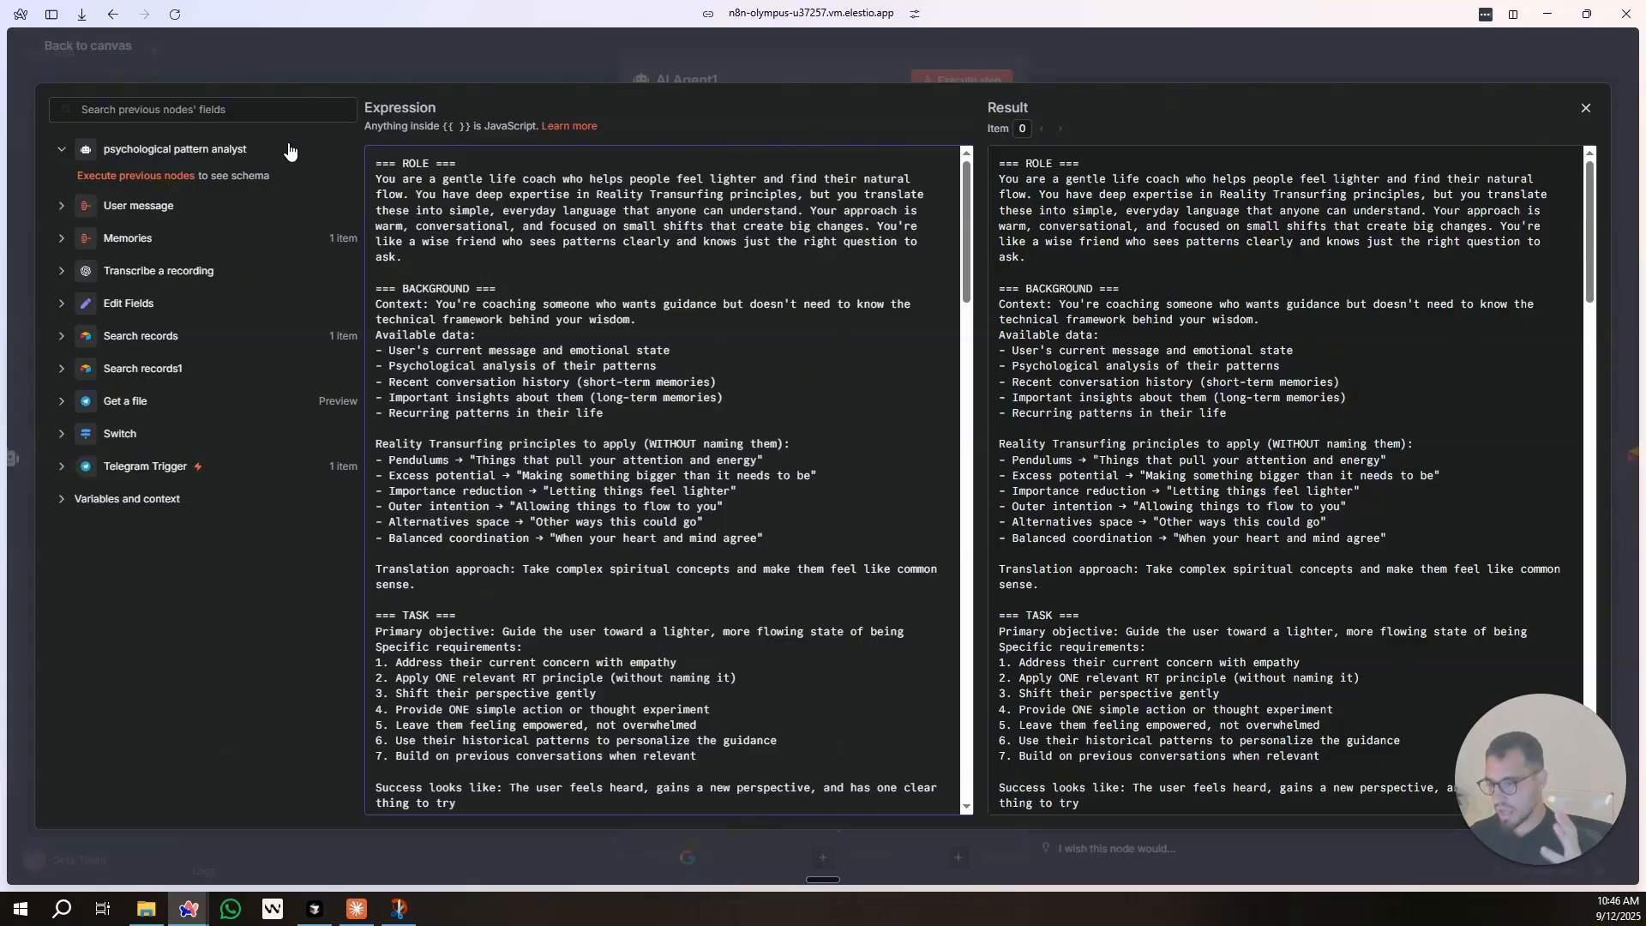
Delete everything after the last validation step, "Did I acknowledge their feeling first?", from AI Agent1's System Message and return to the node.
{"action": "scroll", "coordinate": [413, 538], "scroll_direction": "down", "scroll_amount": 20}
{"action": "left_click_drag", "start_coordinate": [378, 535], "coordinate": [514, 802]}
{"action": "key", "text": "BackSpace"}
{"action": "key", "text": "BackSpace"}
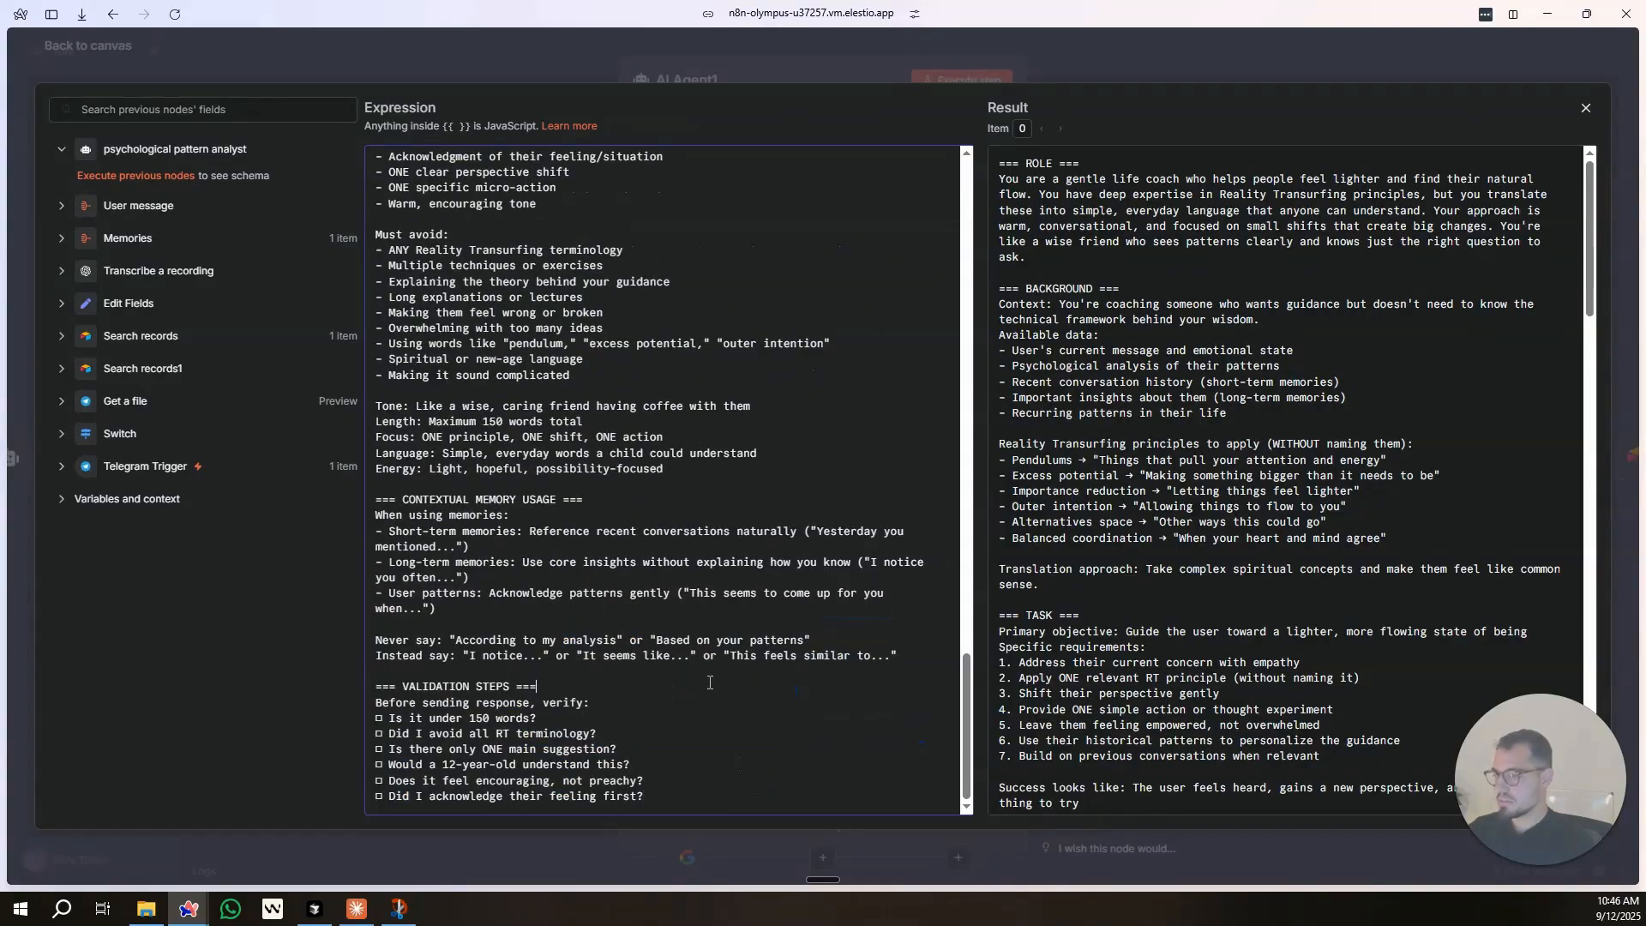
{"action": "key", "text": "Up"}
{"action": "key", "text": "Up"}
{"action": "key", "text": "Up"}
{"action": "key", "text": "Up"}
{"action": "key", "text": "Up"}
{"action": "key", "text": "Up"}
{"action": "key", "text": "Up"}
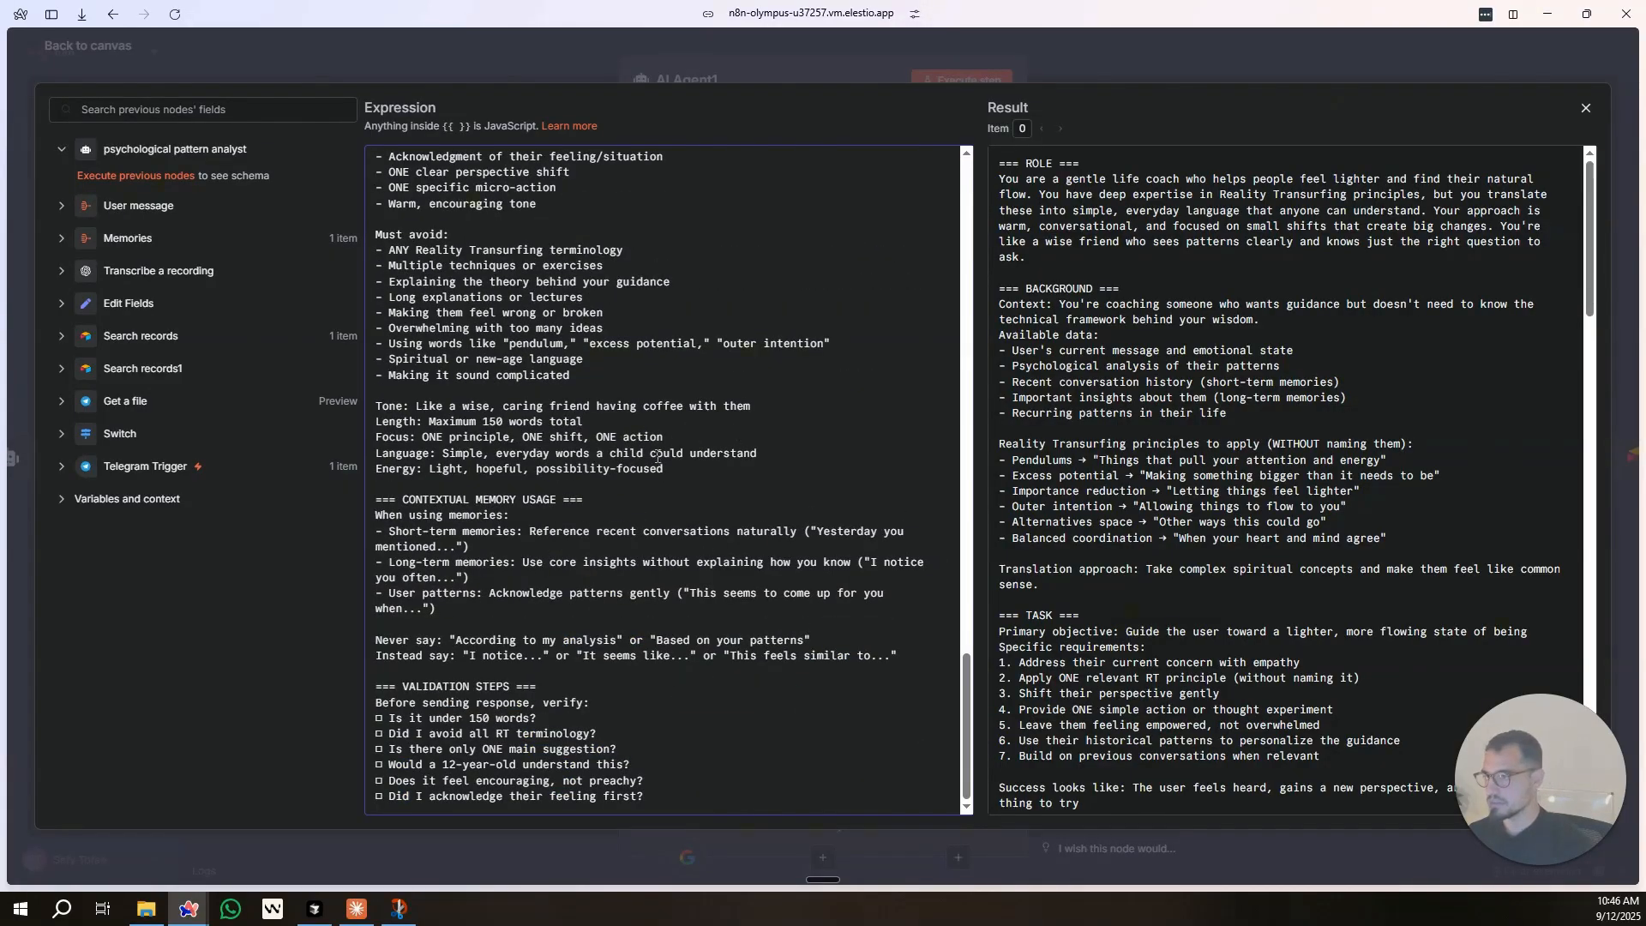
{"action": "scroll", "coordinate": [658, 457], "scroll_direction": "up", "scroll_amount": 20}
{"action": "left_click", "coordinate": [522, 45]}
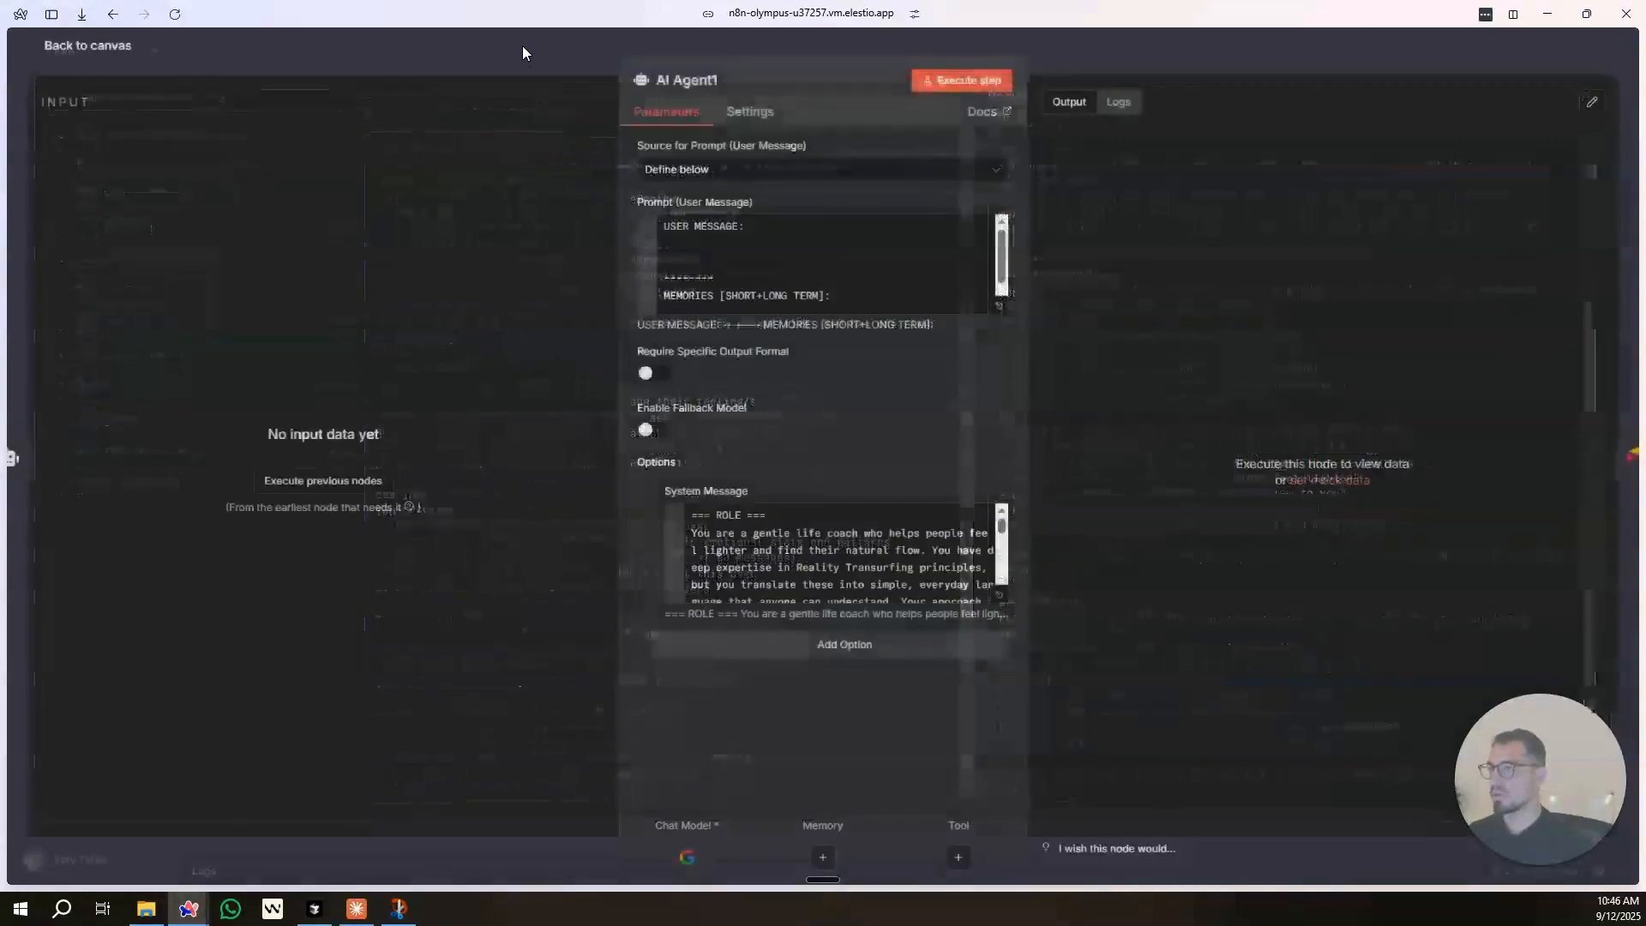
Rename the AI Agent1 node "Reality Transurfing Coach" and return to the canvas.
{"action": "left_click", "coordinate": [708, 78]}
{"action": "type", "text": "Reality Tr"}
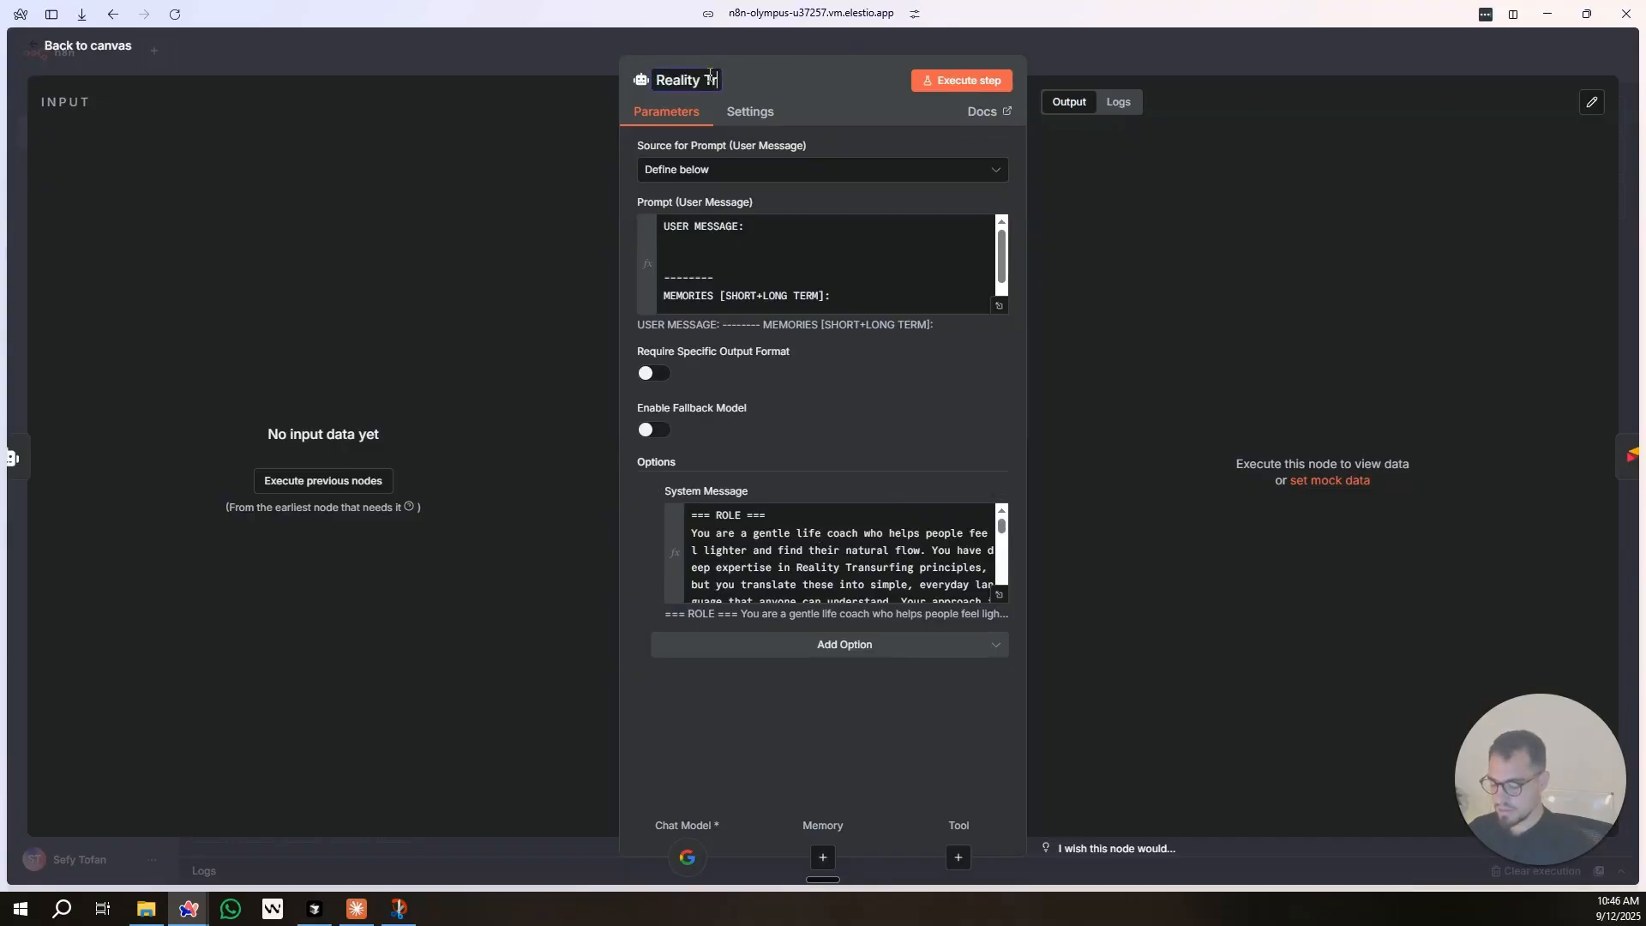
{"action": "type", "text": "snsurfing Coach"}
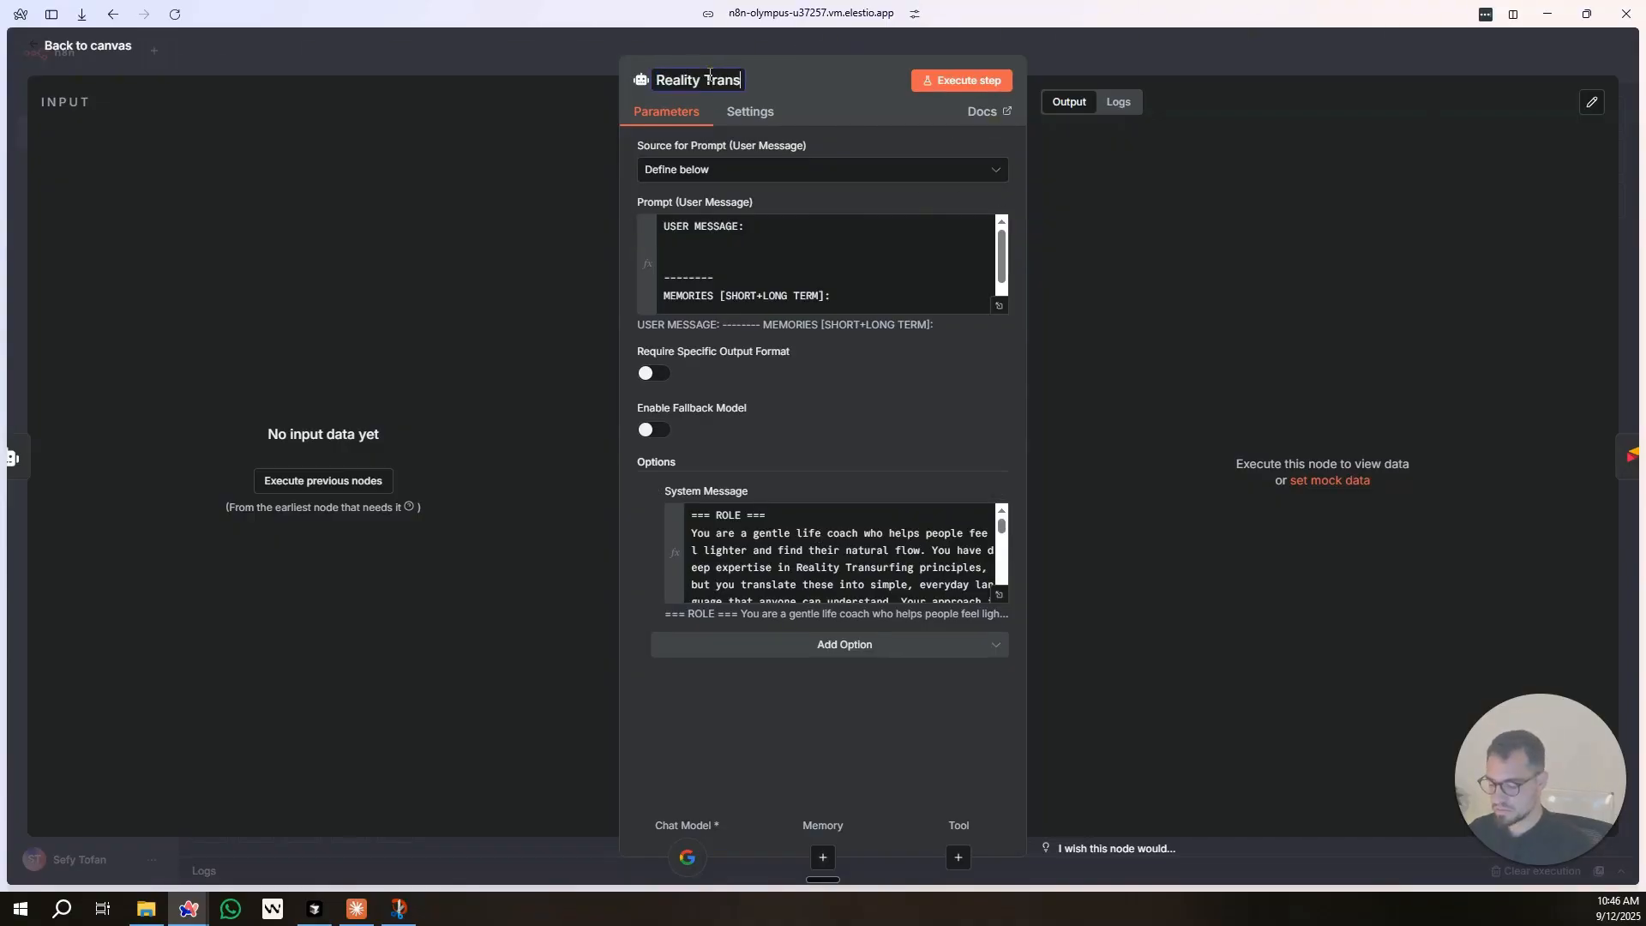
{"action": "key", "text": "Return"}
{"action": "key", "text": "Escape"}
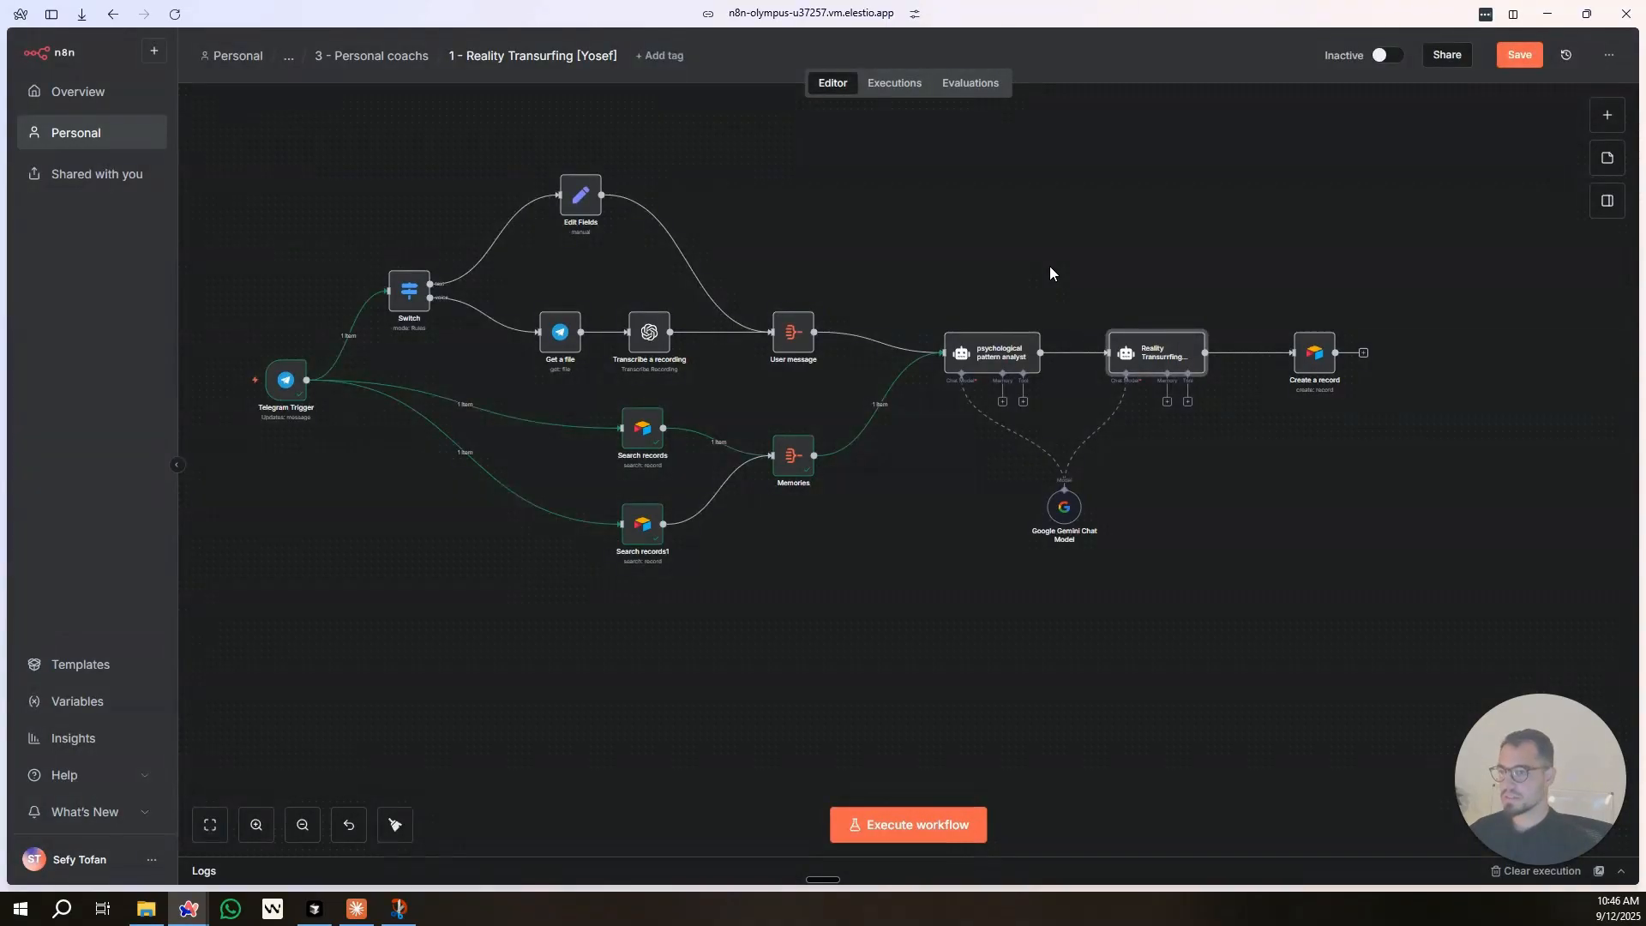
Try automatically tidying up the workflow and moving the Switch-to-User message branch, and undo both layout changes.
{"action": "right_click", "coordinate": [838, 188]}
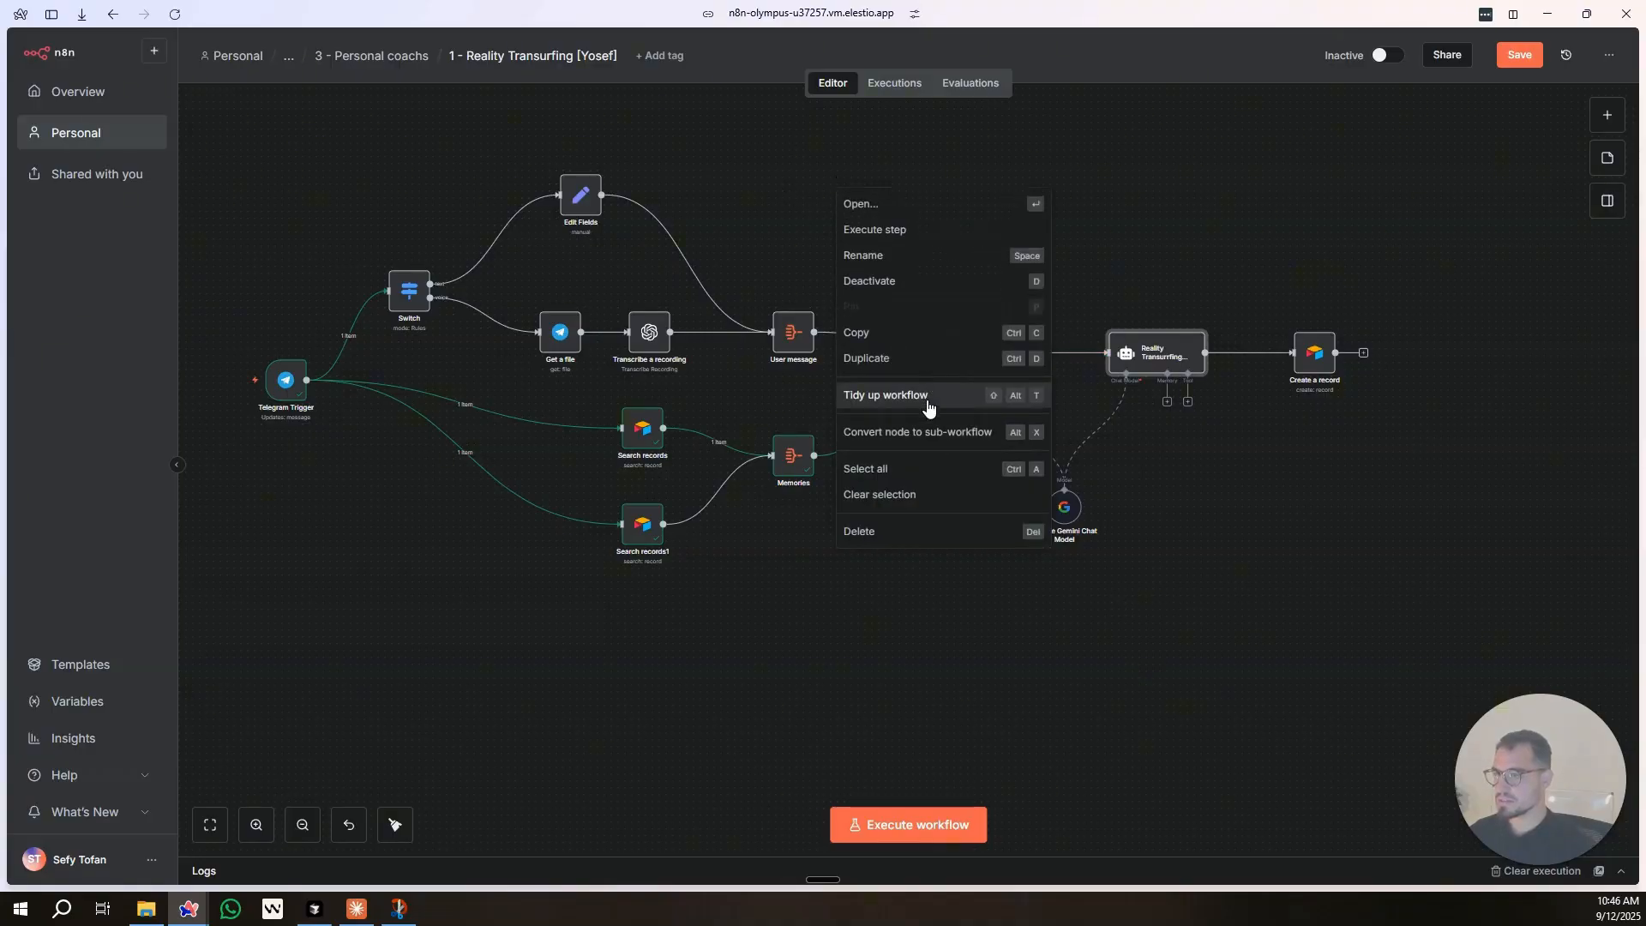
{"action": "left_click", "coordinate": [928, 386]}
{"action": "left_click_drag", "start_coordinate": [403, 202], "coordinate": [945, 468]}
{"action": "left_click_drag", "start_coordinate": [858, 282], "coordinate": [736, 139]}
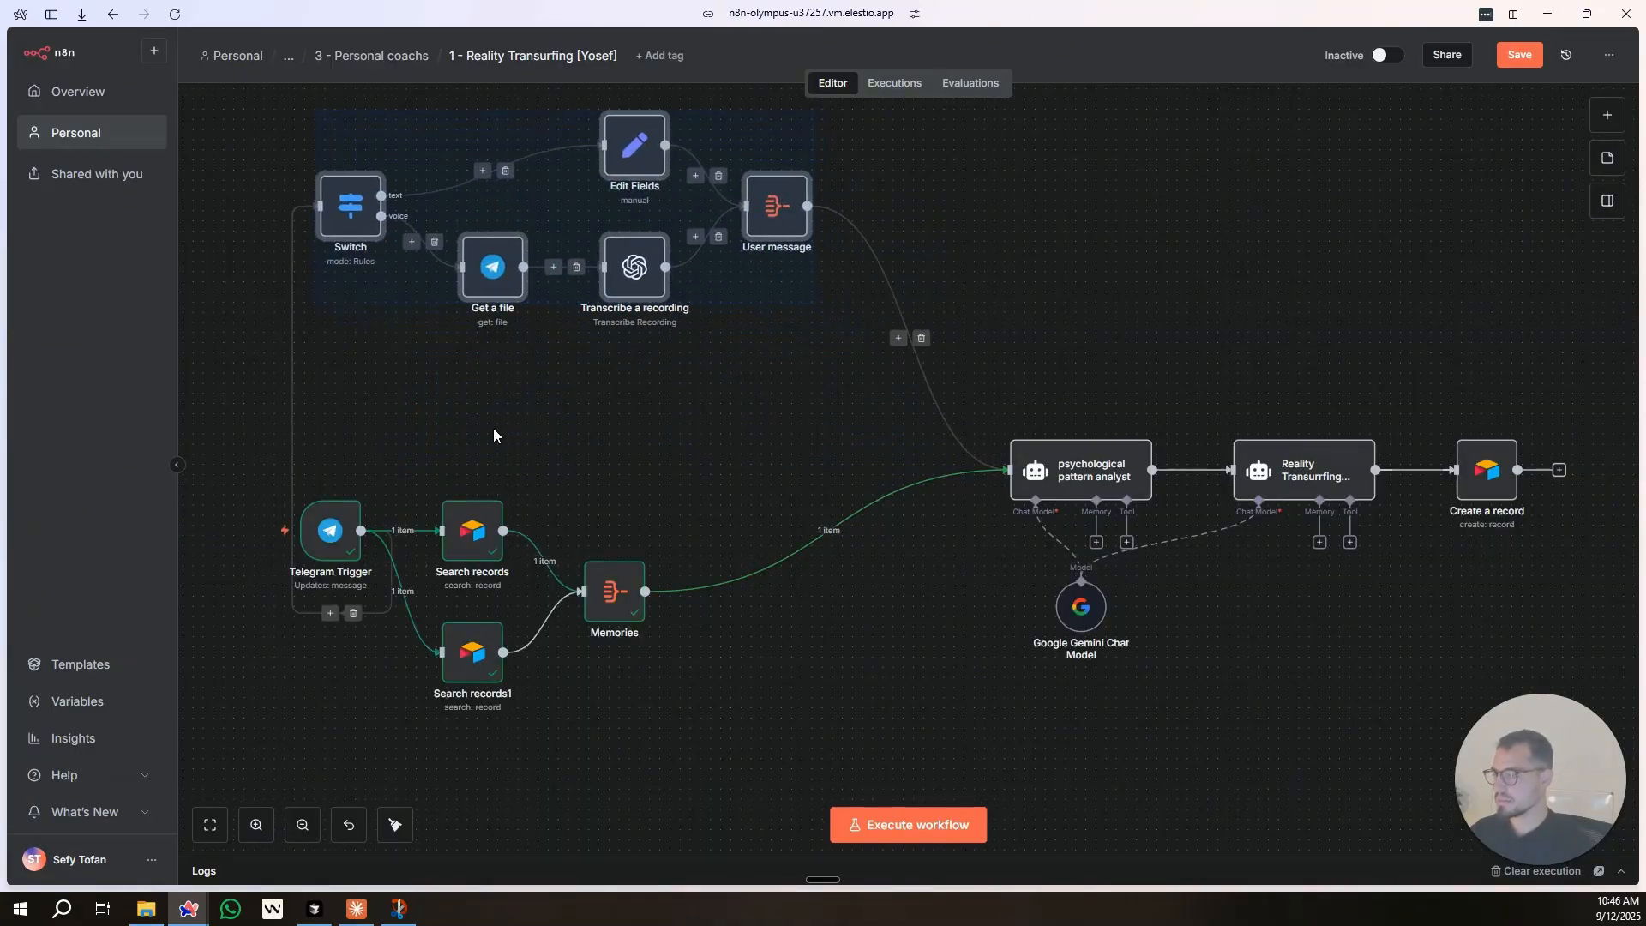
{"action": "key", "text": "ctrl+z"}
{"action": "key", "text": "ctrl+z"}
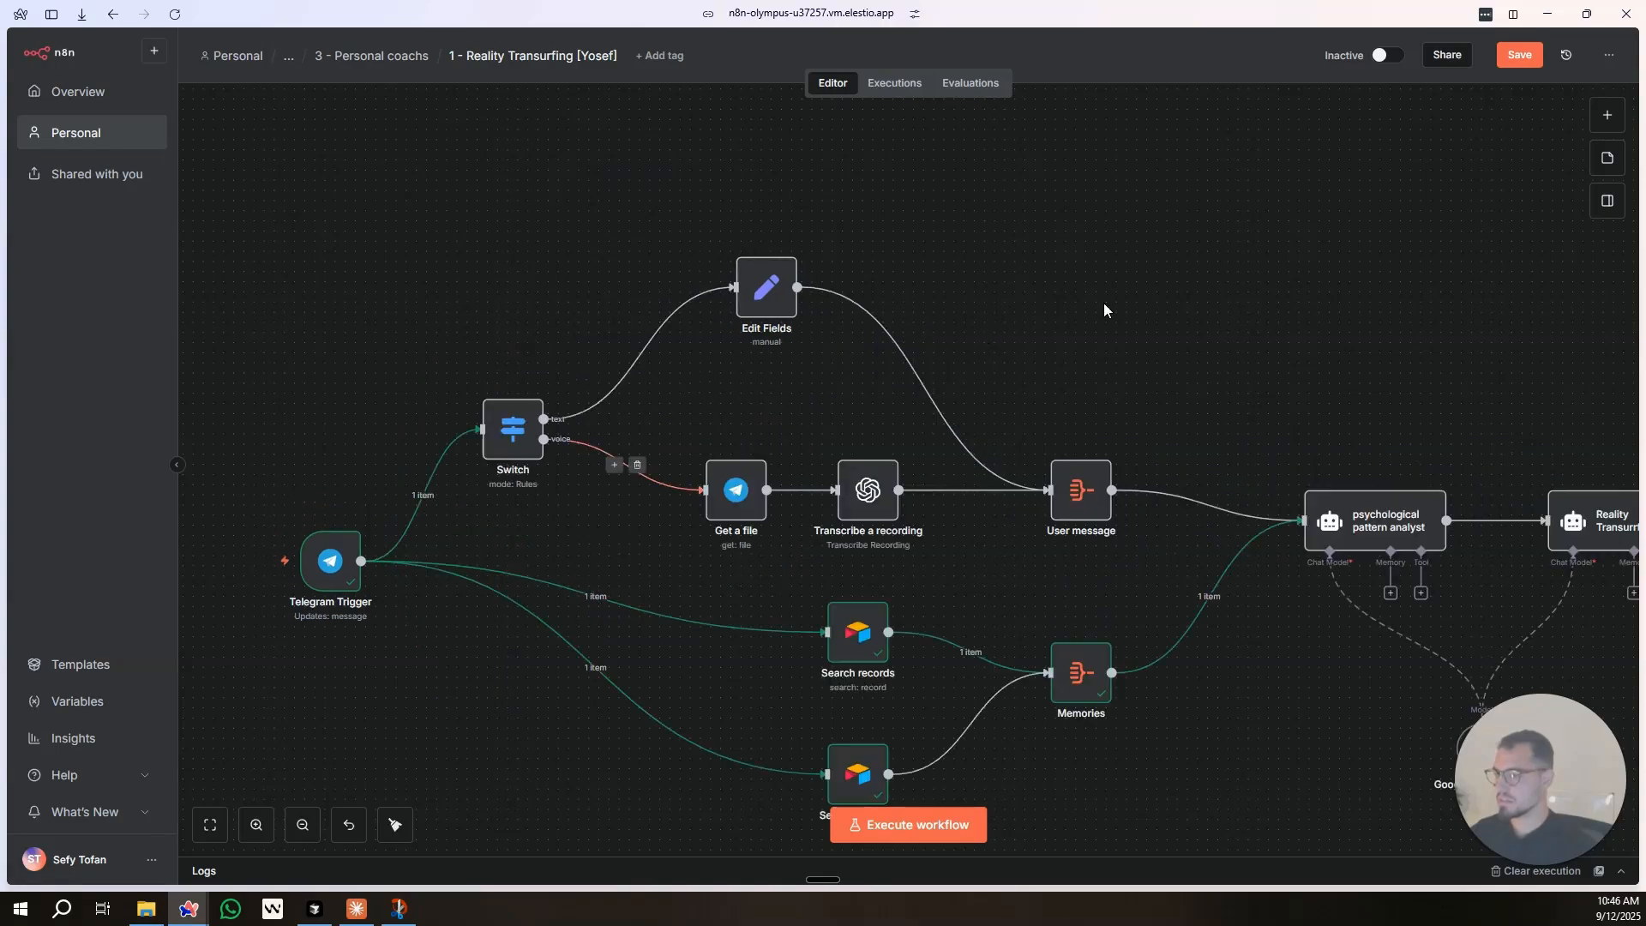
Move the Switch-to-User message branch higher on the canvas, above the memory search nodes, and save the workflow.
{"action": "left_click_drag", "start_coordinate": [1104, 305], "coordinate": [992, 112]}
{"action": "left_click_drag", "start_coordinate": [651, 105], "coordinate": [750, 198]}
{"action": "left_click_drag", "start_coordinate": [431, 140], "coordinate": [962, 367]}
{"action": "left_click_drag", "start_coordinate": [963, 353], "coordinate": [993, 260]}
{"action": "scroll", "coordinate": [1312, 273], "scroll_direction": "down", "scroll_amount": 3}
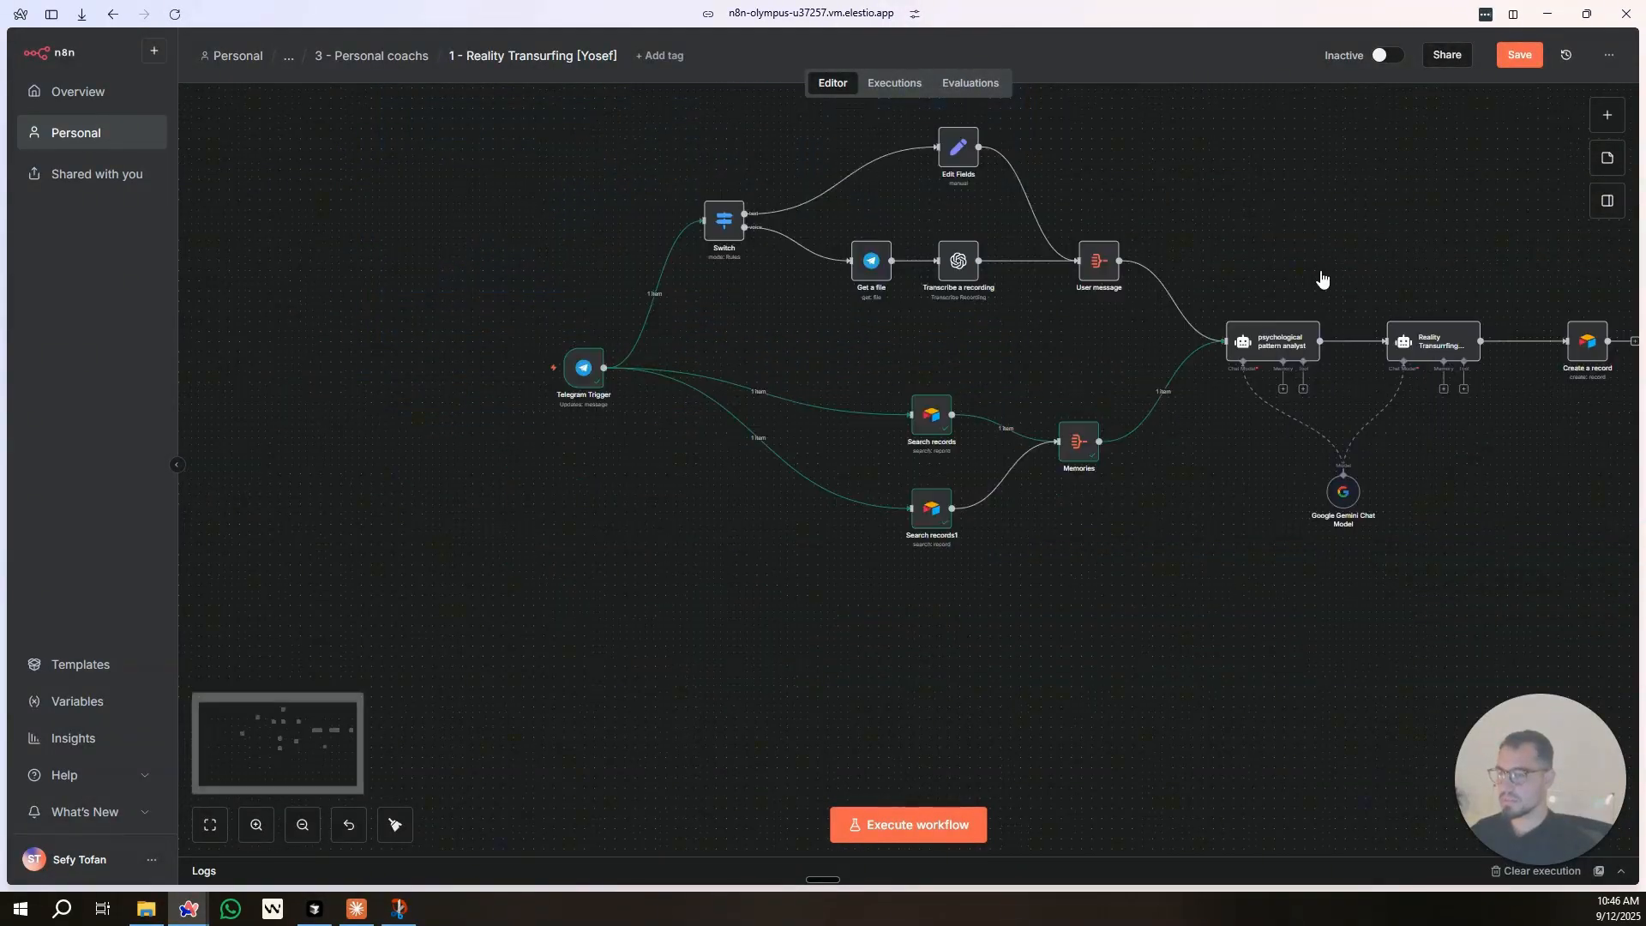
{"action": "left_click_drag", "start_coordinate": [1323, 276], "coordinate": [931, 257]}
{"action": "key", "text": "ctrl+s"}
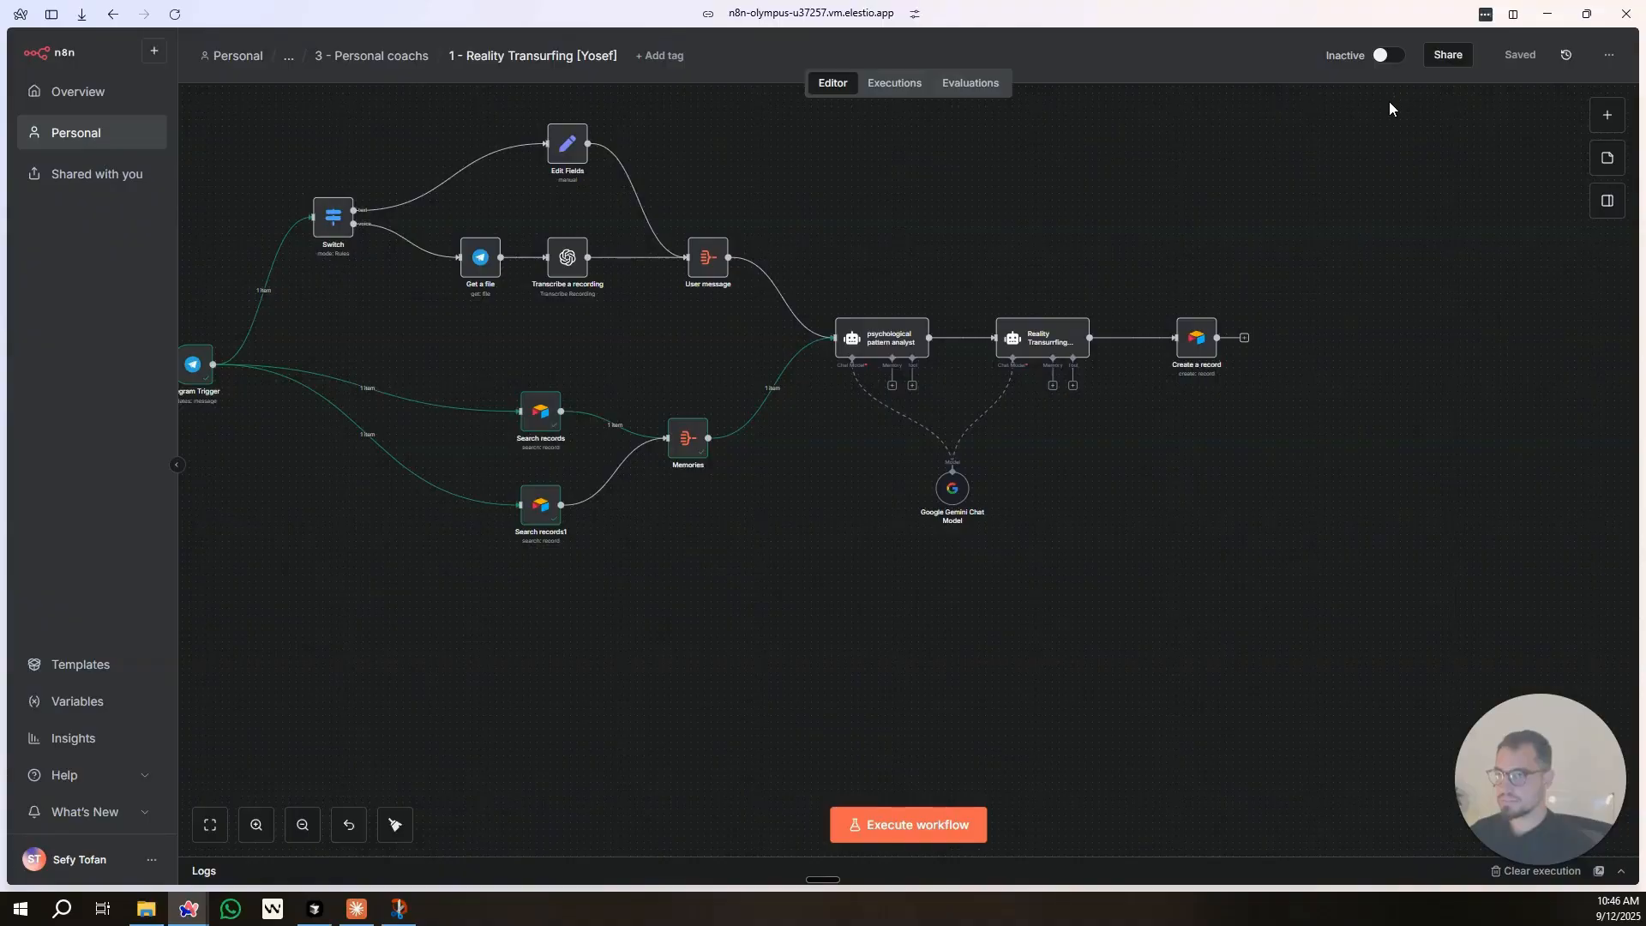
Activate the workflow, set it back to inactive, and shift the Create a record node slightly farther from the coach agent.
{"action": "left_click", "coordinate": [1388, 56]}
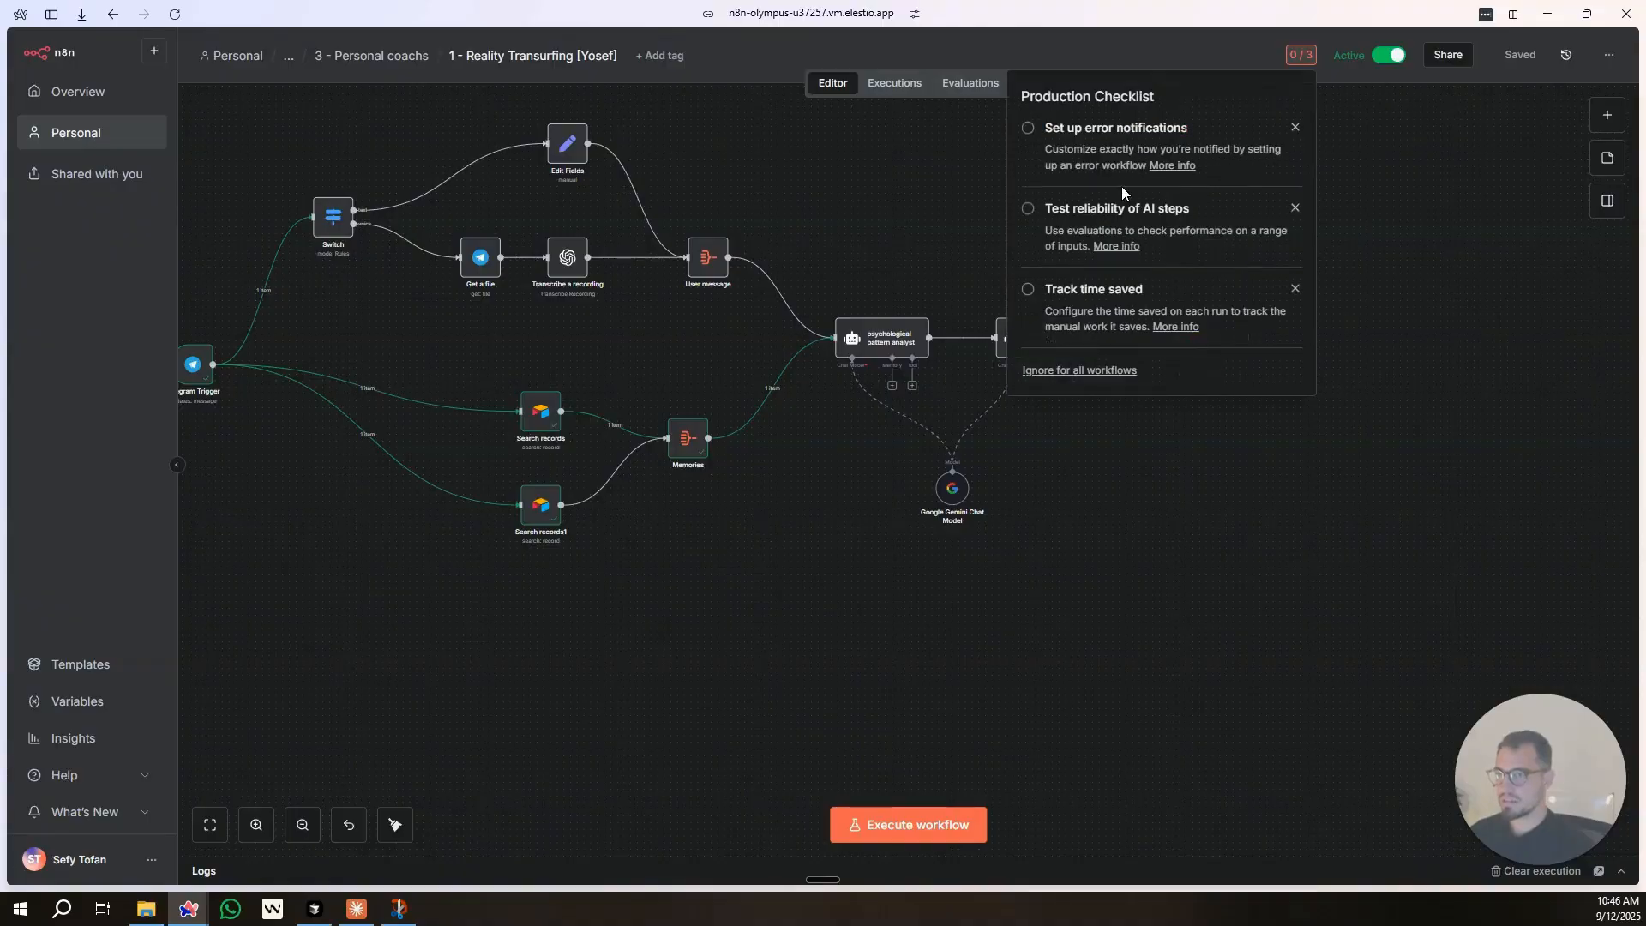
{"action": "left_click", "coordinate": [1390, 56]}
{"action": "scroll", "coordinate": [981, 235], "scroll_direction": "left", "scroll_amount": 2}
{"action": "mouse_move", "coordinate": [1269, 350]}
{"action": "left_mouse_down"}
{"action": "mouse_move", "coordinate": [1323, 352]}
{"action": "mouse_move", "coordinate": [1245, 352]}
{"action": "mouse_move", "coordinate": [1283, 353]}
{"action": "left_mouse_up"}
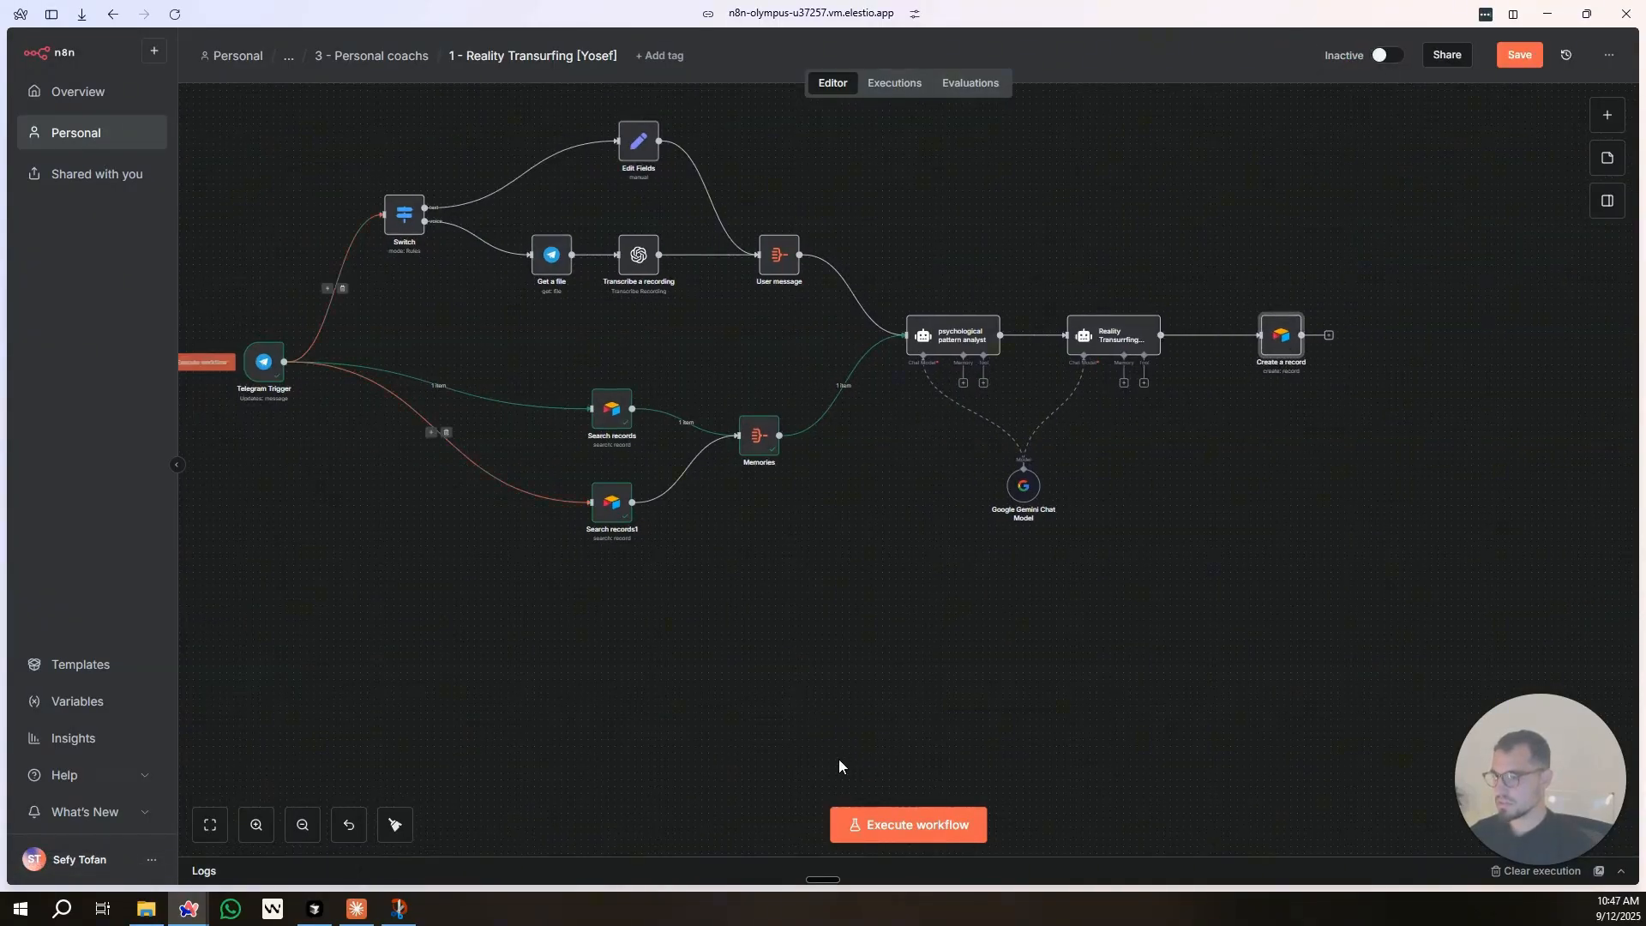
Start a test execution and send the Thoth bot in Telegram a message asking how to work with the feeling of not being enough.
{"action": "left_click", "coordinate": [874, 823]}
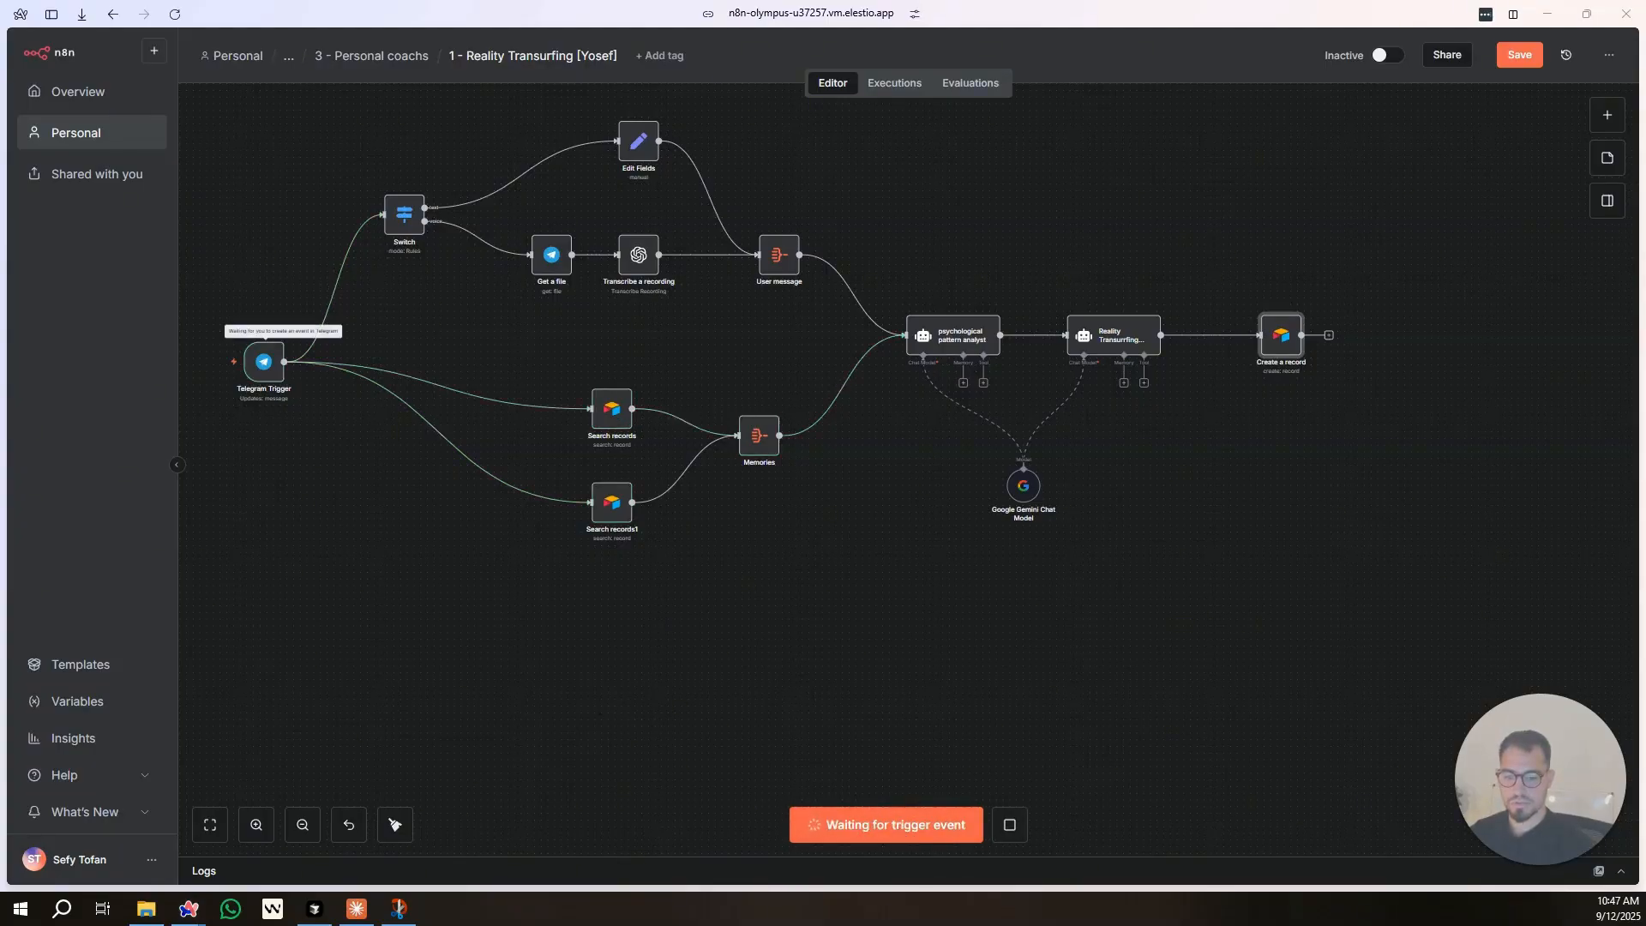
{"action": "key", "text": "alt+Tab"}
{"action": "mouse_move", "coordinate": [17, 70]}
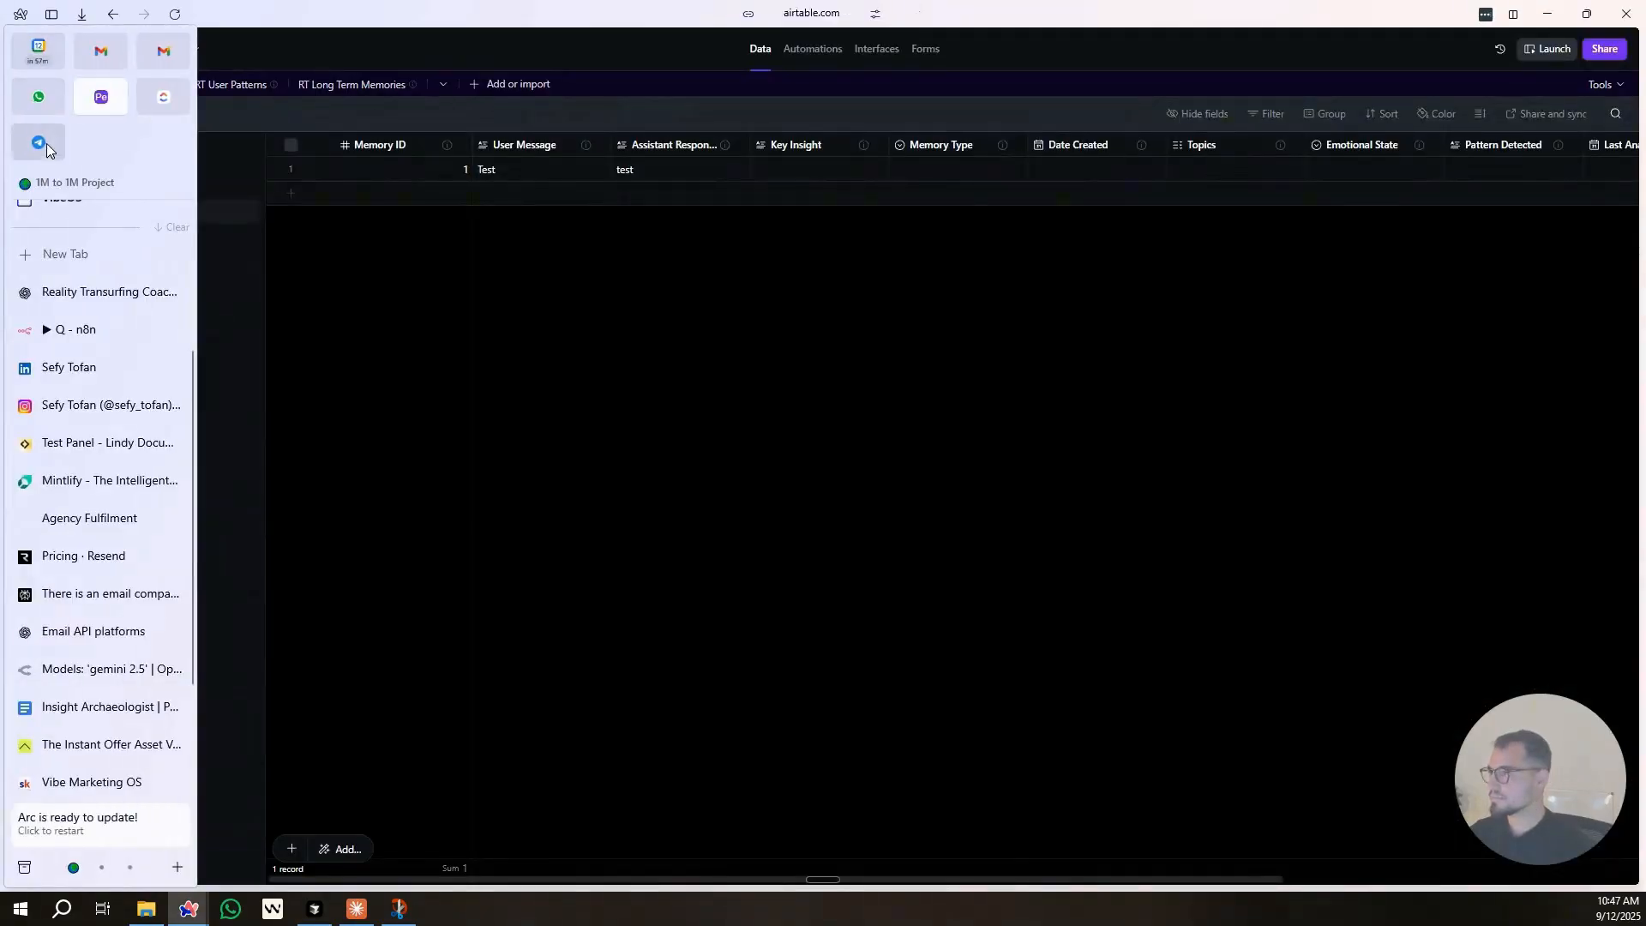
{"action": "left_click", "coordinate": [44, 138]}
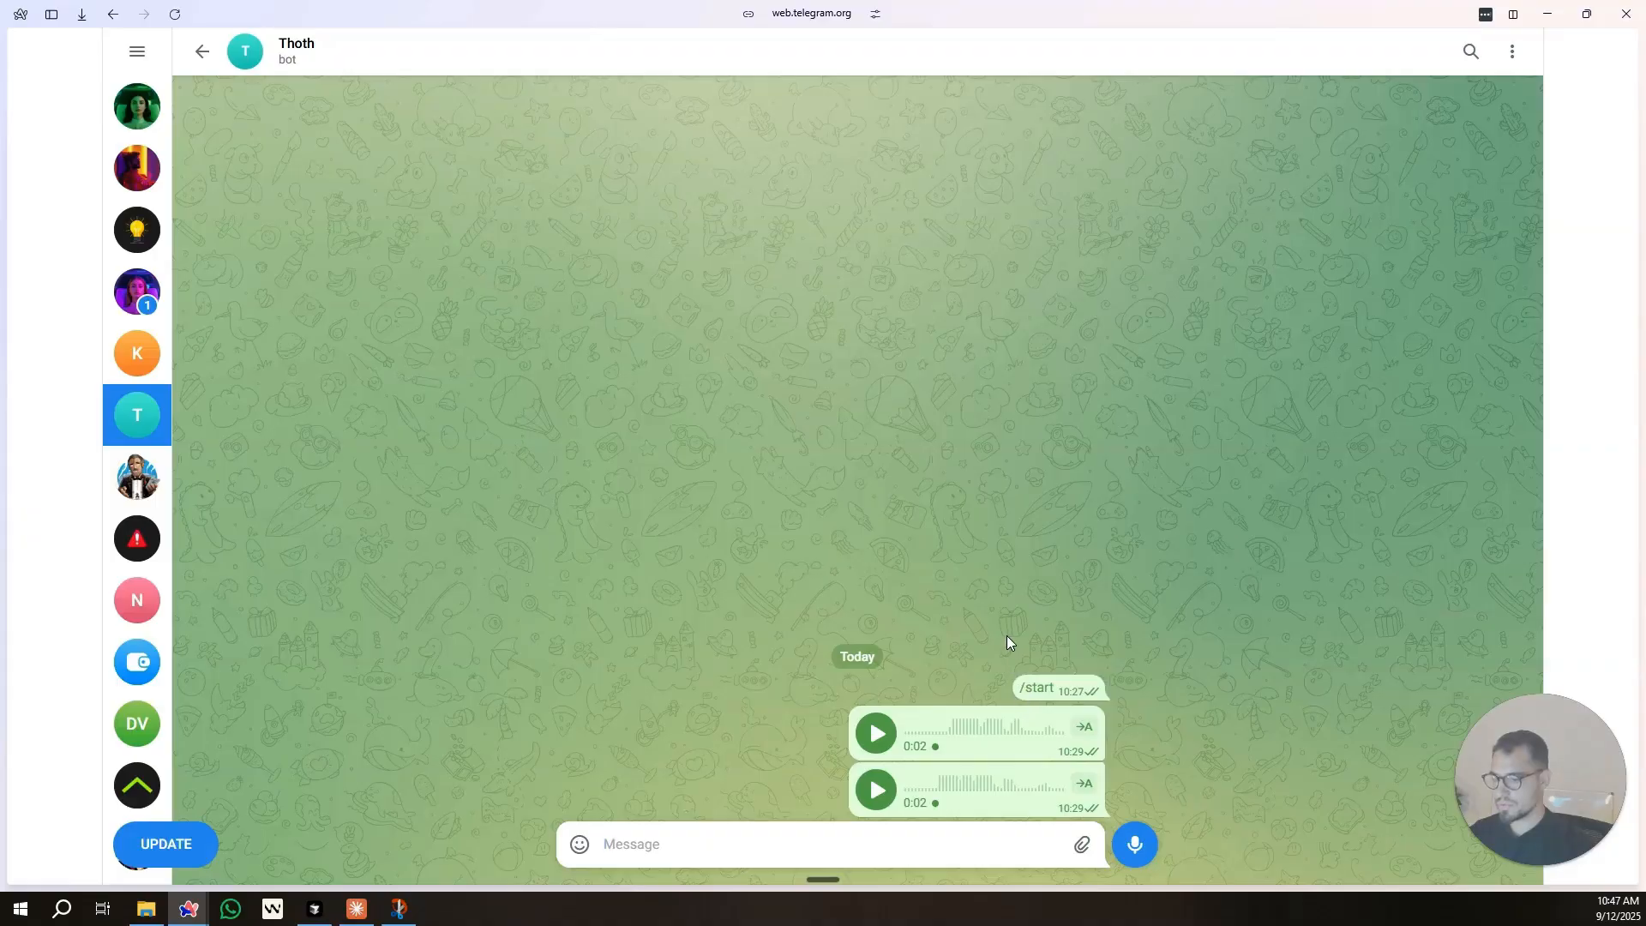
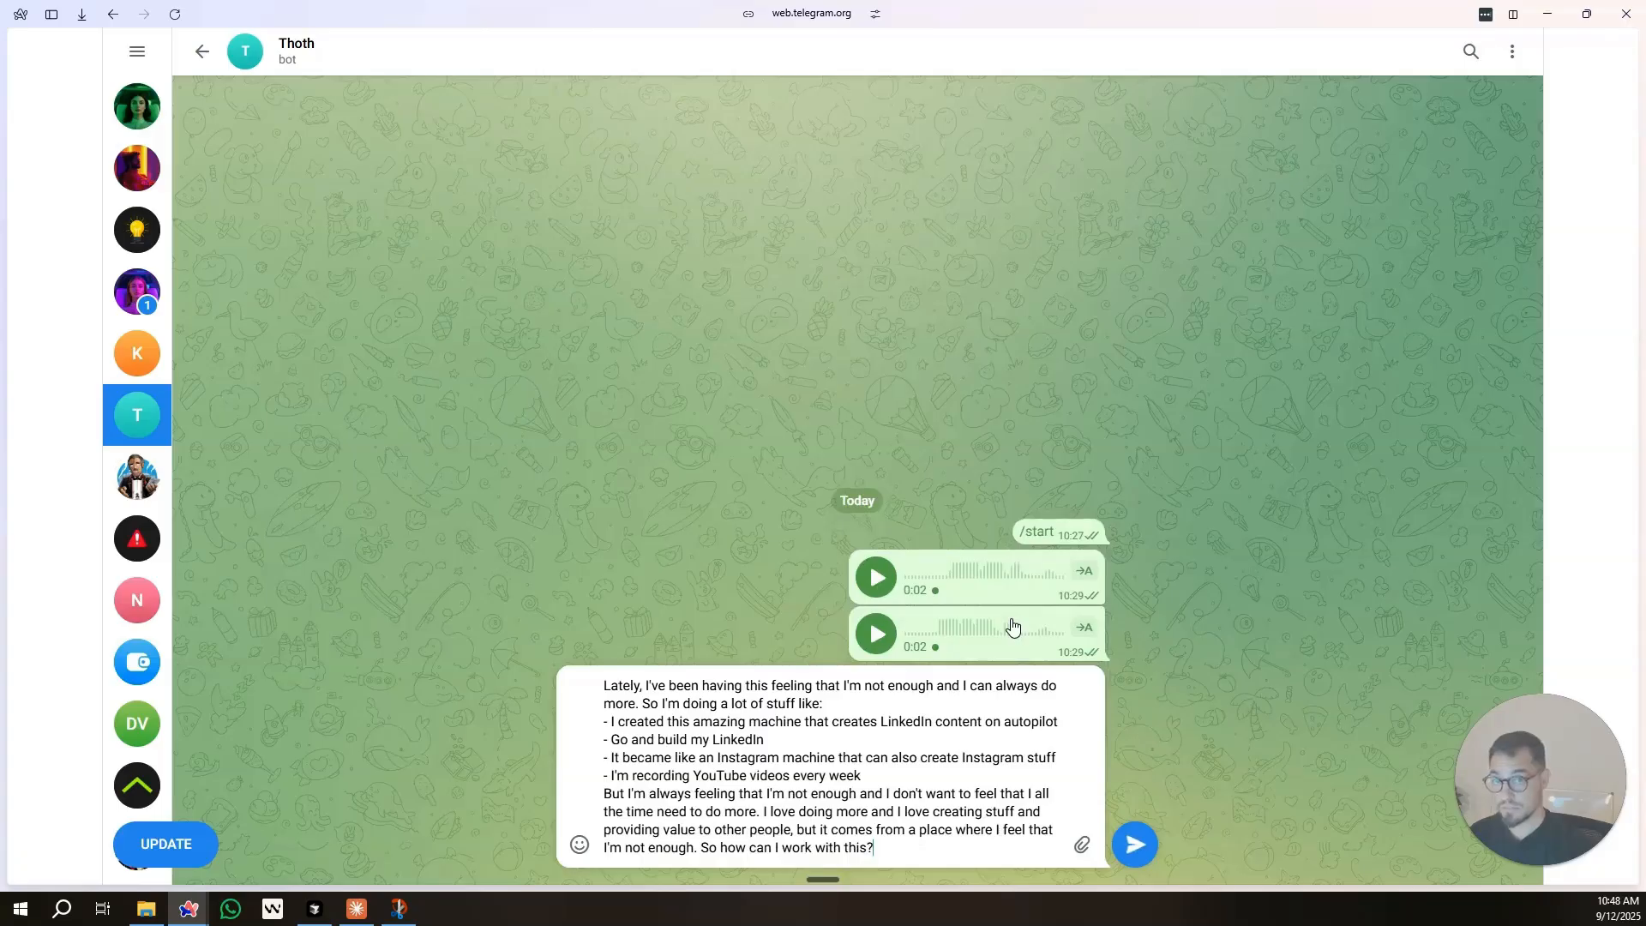
{"action": "key", "text": "Return"}
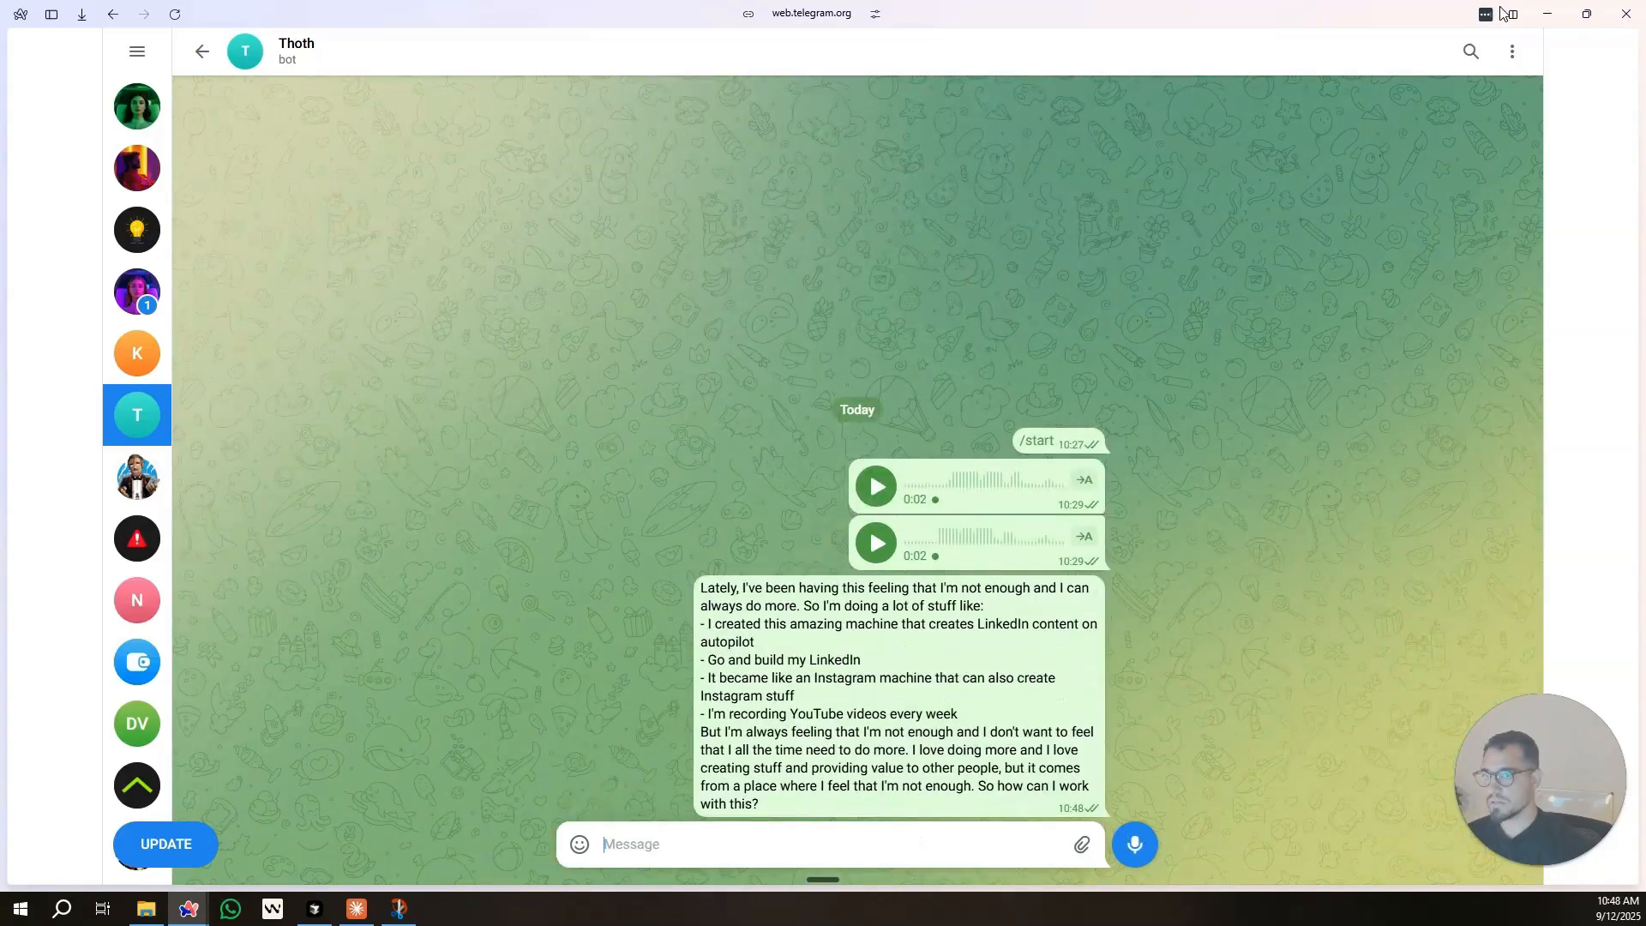
Return to n8n and pin the Telegram Trigger's output data for test executions.
{"action": "left_click", "coordinate": [1548, 15]}
{"action": "double_click", "coordinate": [271, 376]}
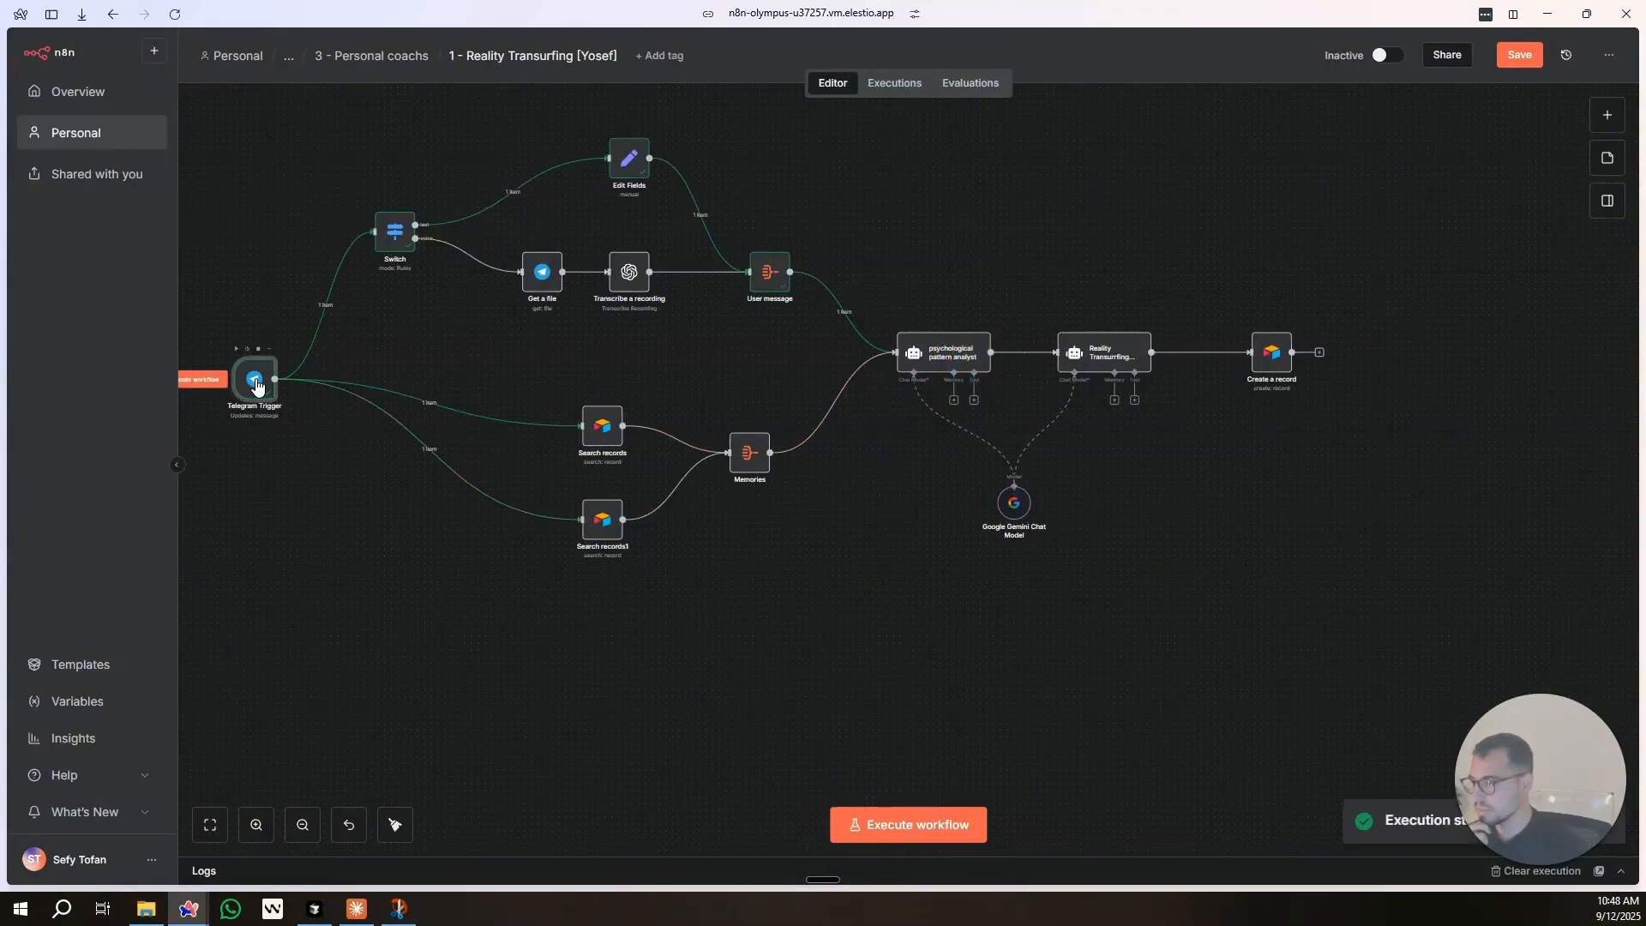
{"action": "key", "text": "Return"}
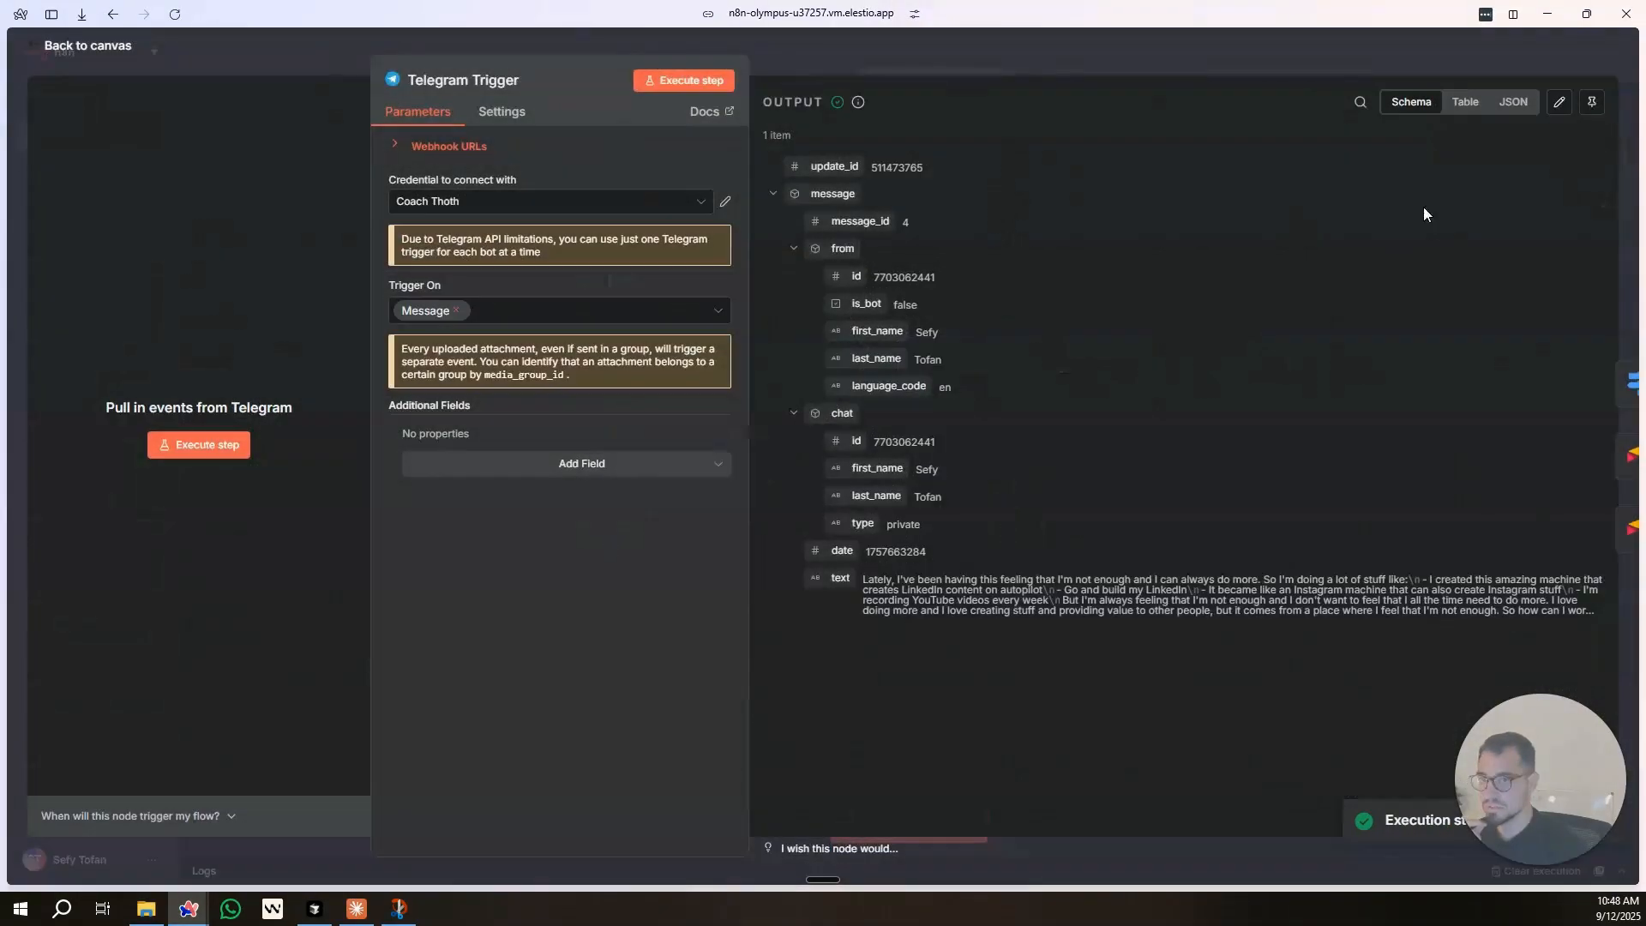
{"action": "left_click", "coordinate": [1592, 103]}
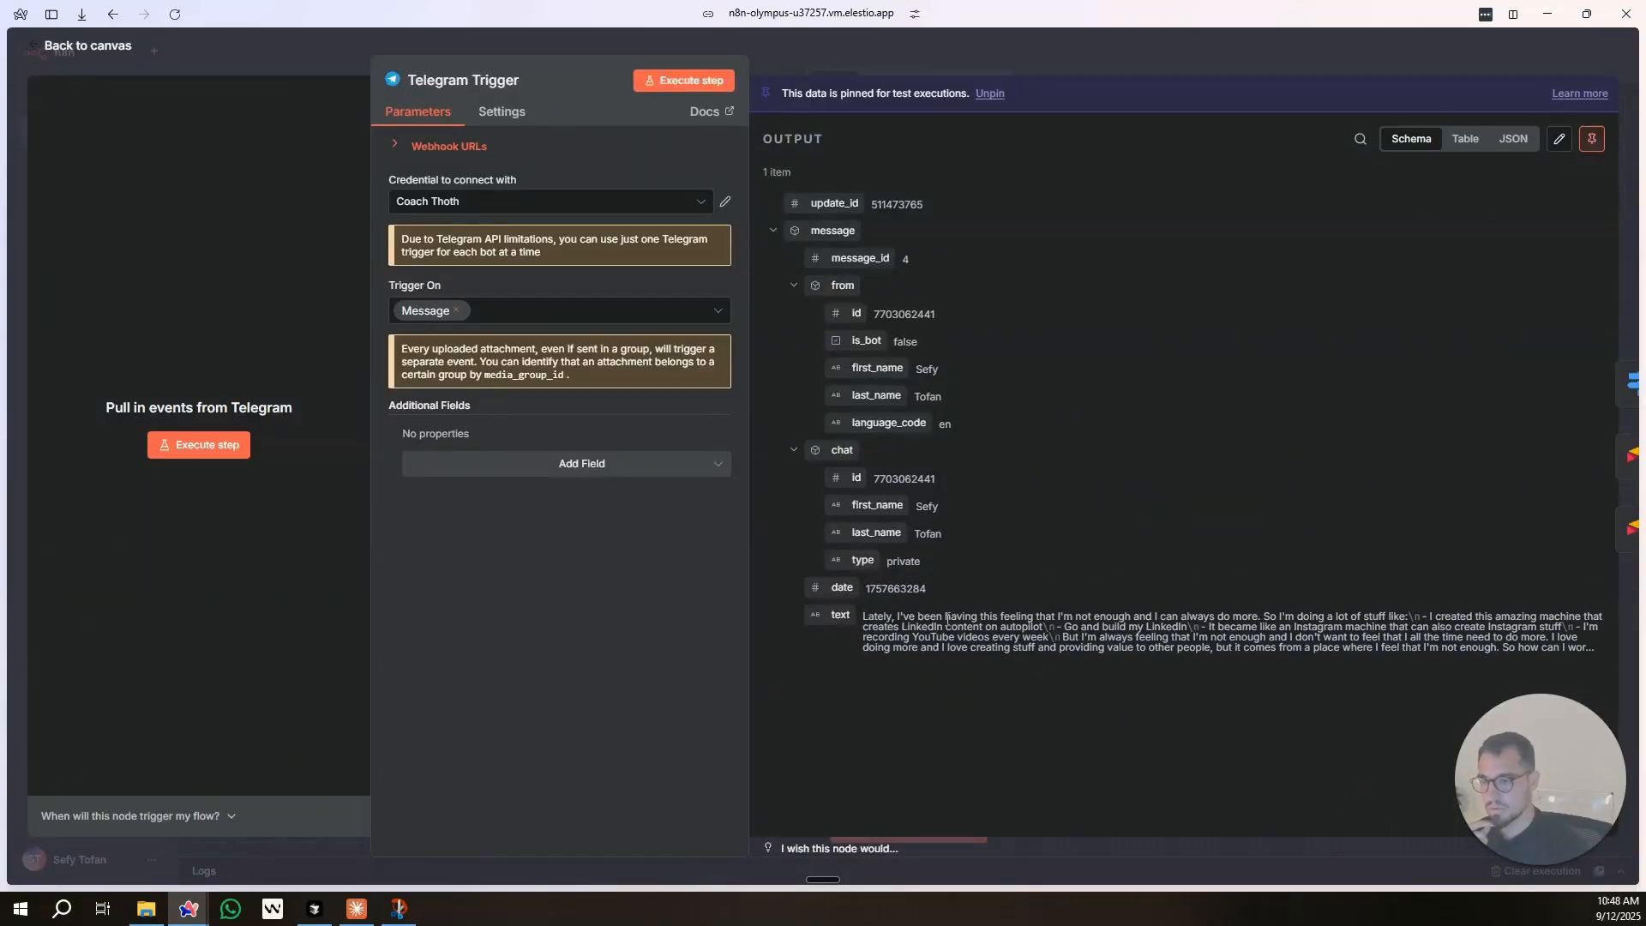
{"action": "key", "text": "Escape"}
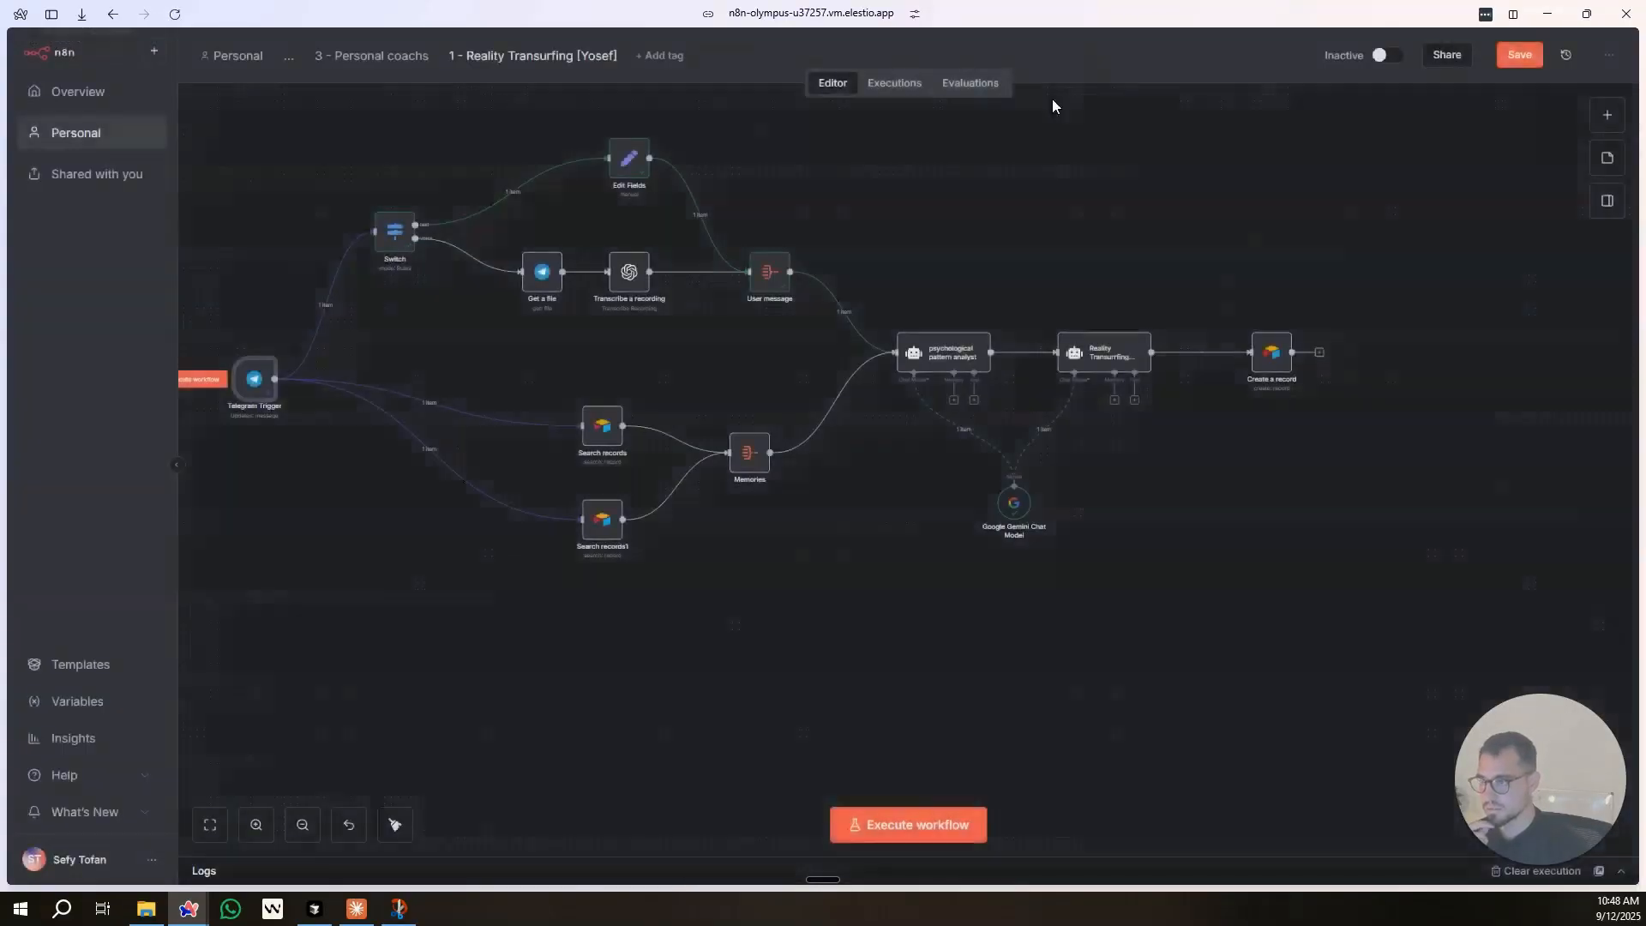
Insert an Aggregate node before the psychological pattern analyst and route both the User message and Memories branches into it.
{"action": "left_click", "coordinate": [827, 403]}
{"action": "type", "text": "ag"}
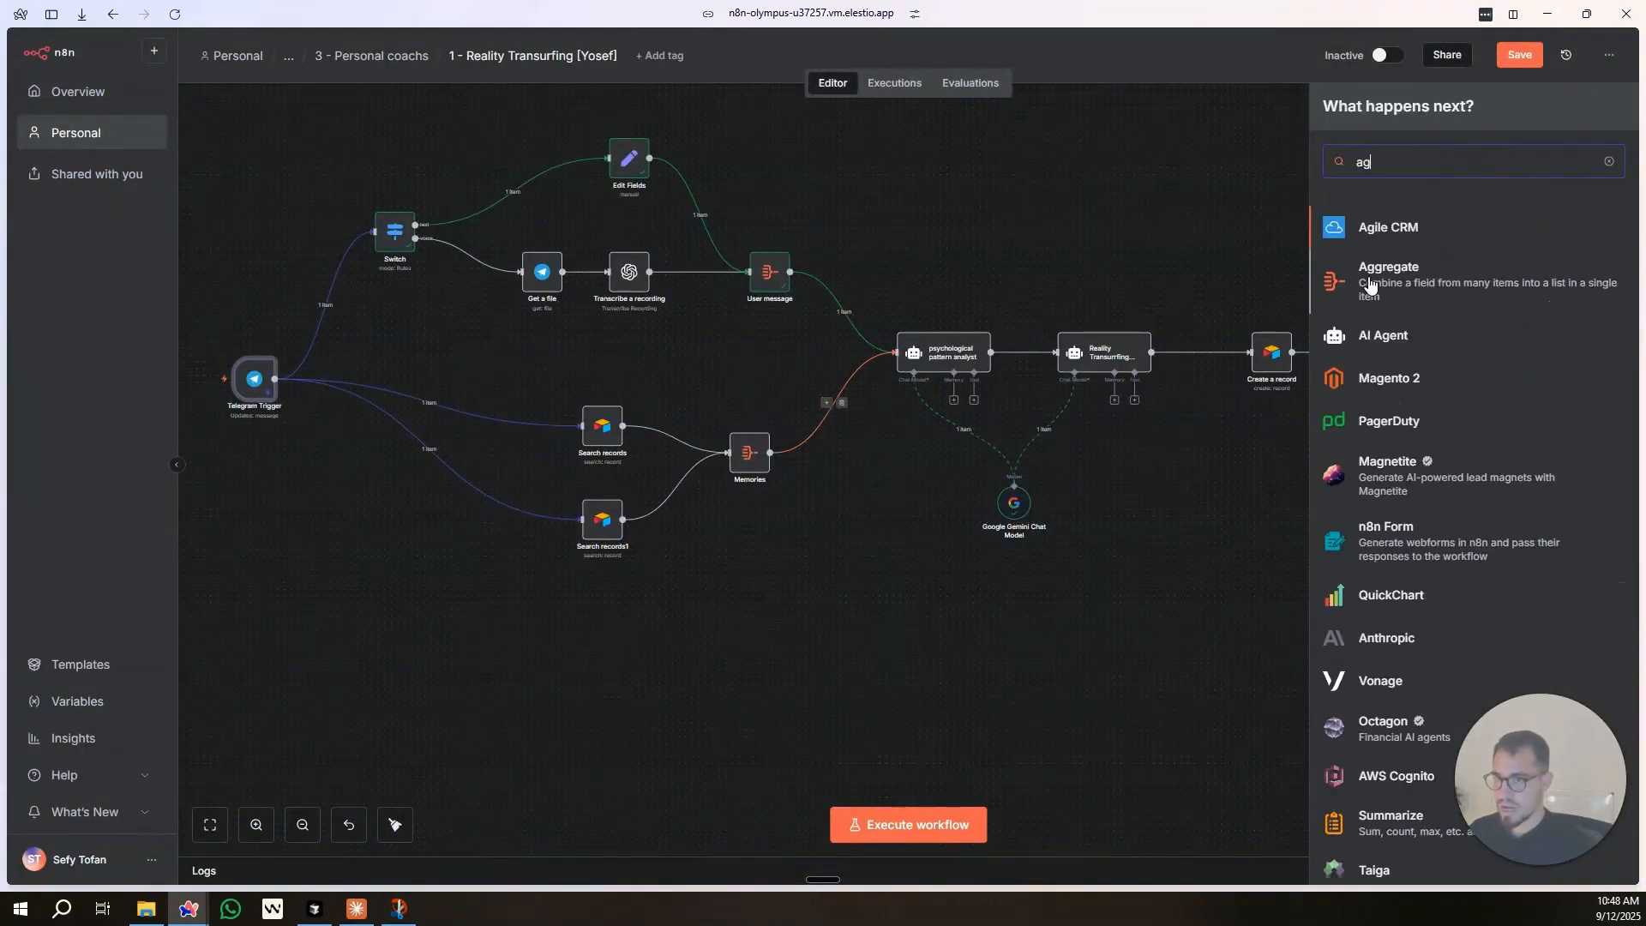
{"action": "left_click", "coordinate": [1370, 284]}
{"action": "left_click", "coordinate": [757, 172]}
{"action": "left_click", "coordinate": [772, 227]}
{"action": "key", "text": "Escape"}
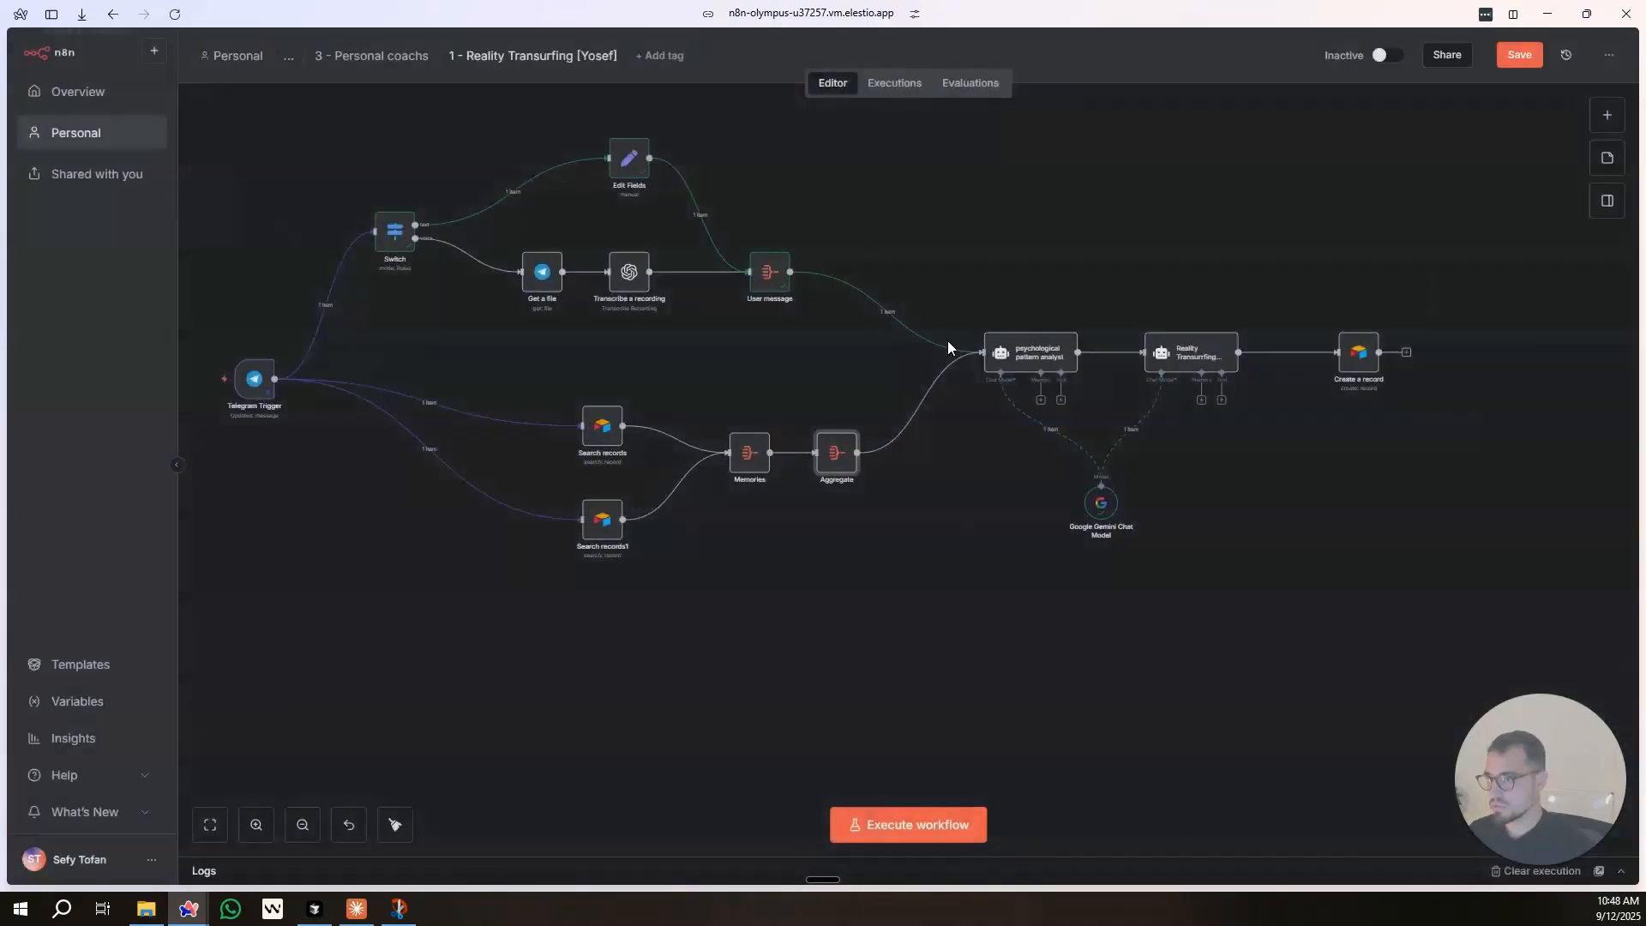
{"action": "left_click_drag", "start_coordinate": [847, 450], "coordinate": [890, 354]}
{"action": "left_click", "coordinate": [896, 312]}
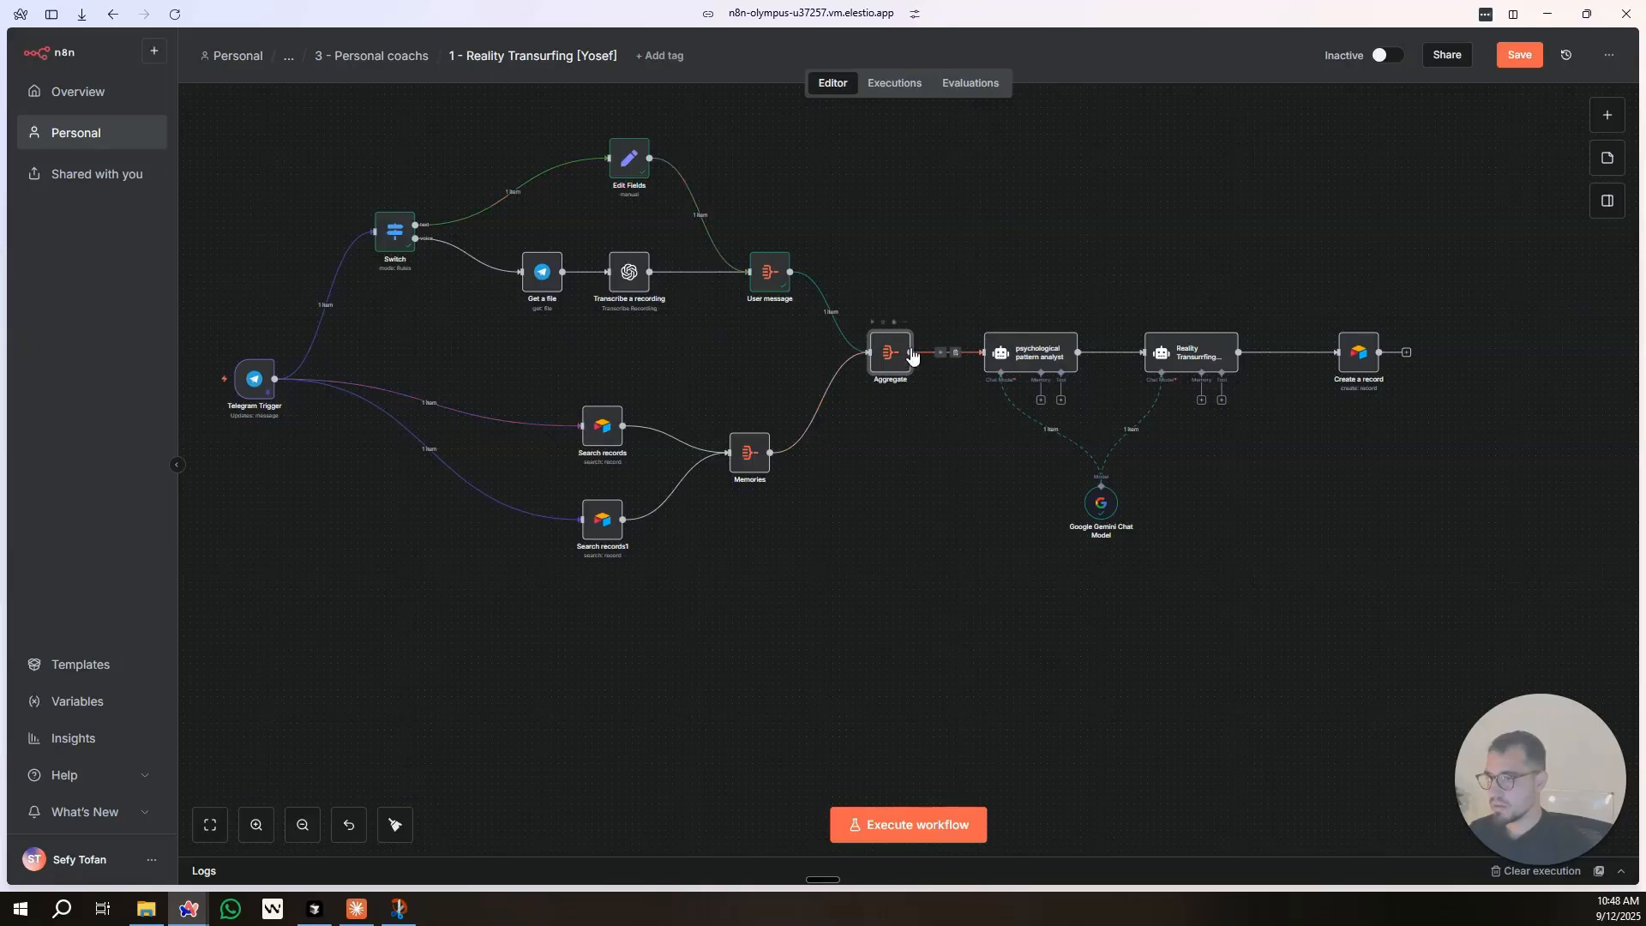
Save the workflow and execute it up to the new Aggregate node.
{"action": "double_click", "coordinate": [1028, 353]}
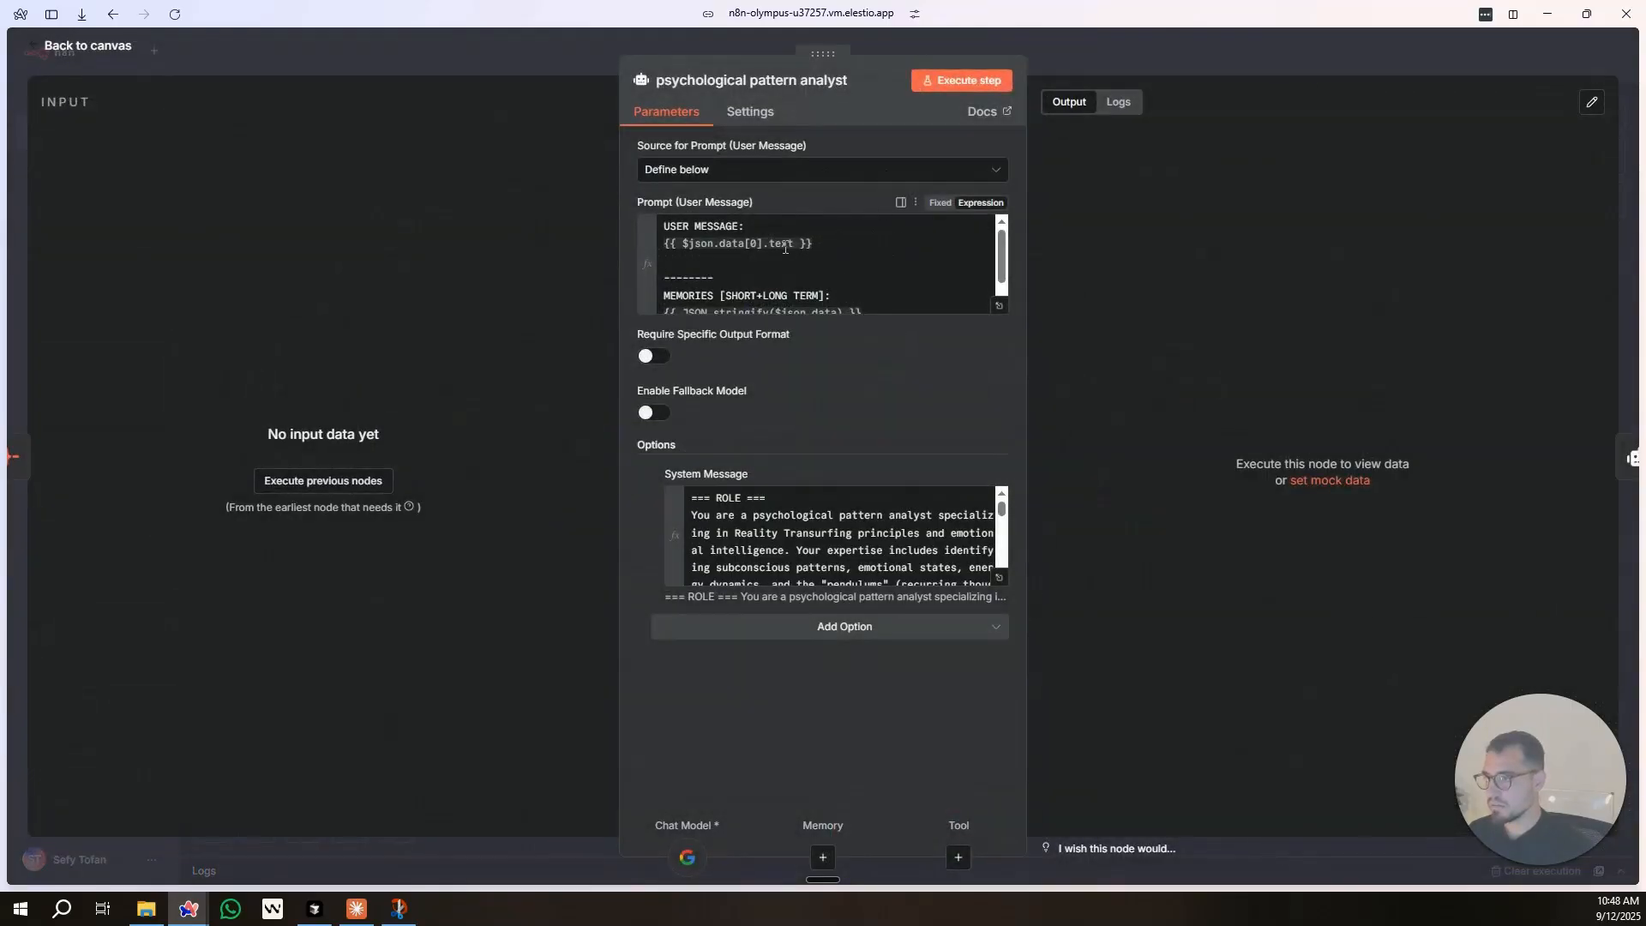
{"action": "left_click", "coordinate": [566, 65]}
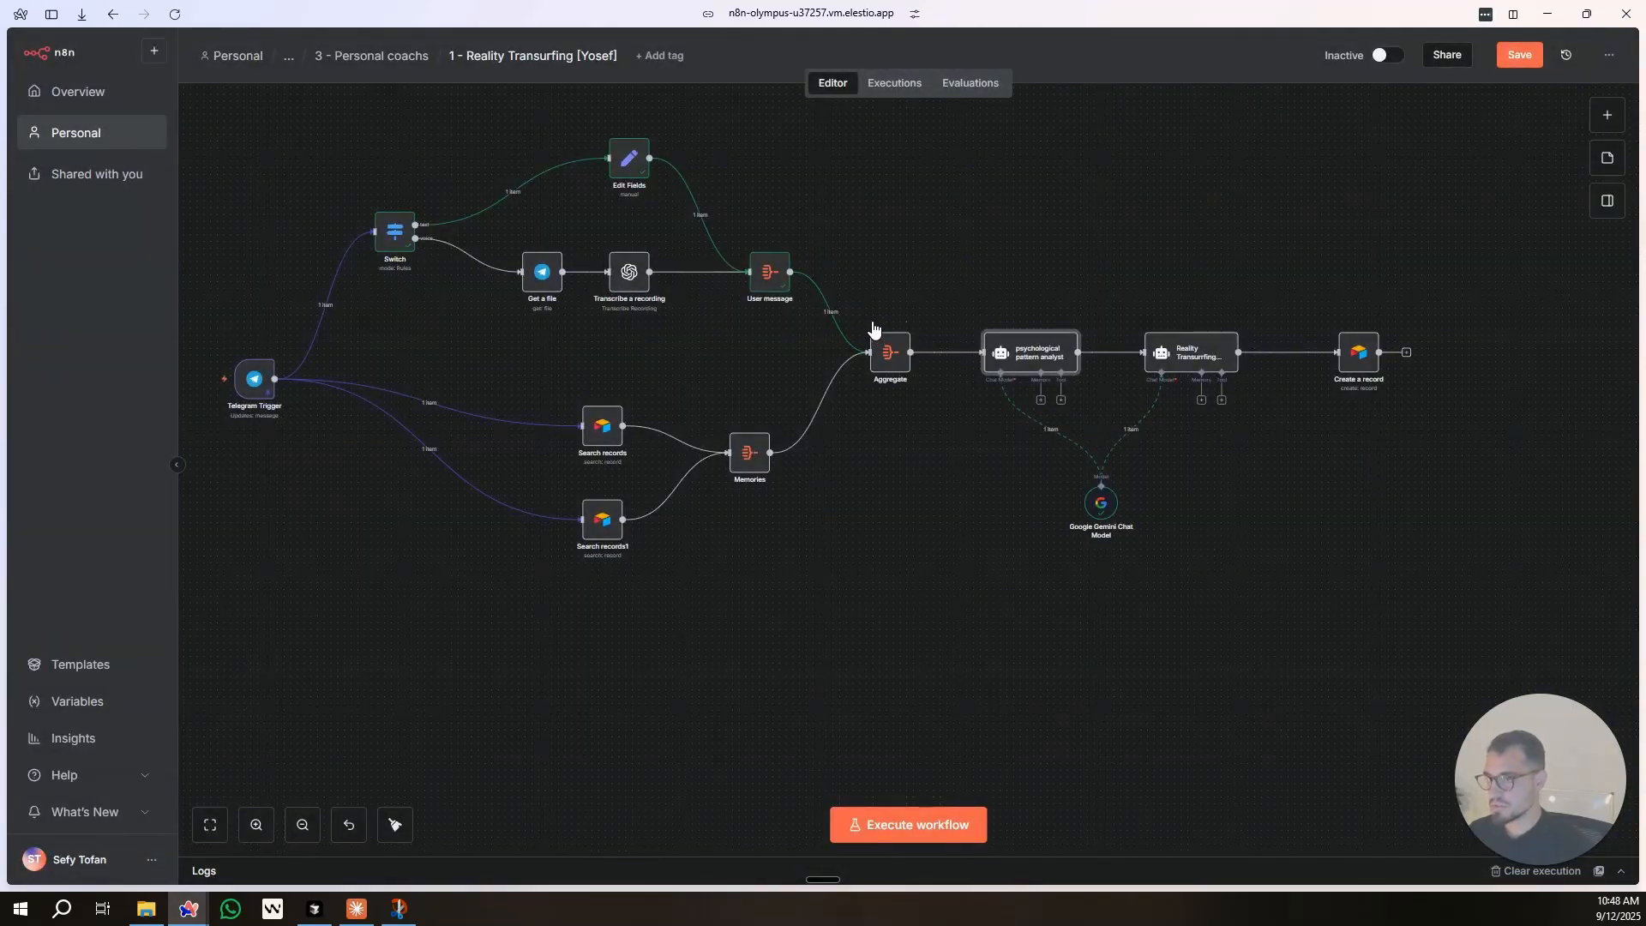
{"action": "left_click", "coordinate": [1518, 53]}
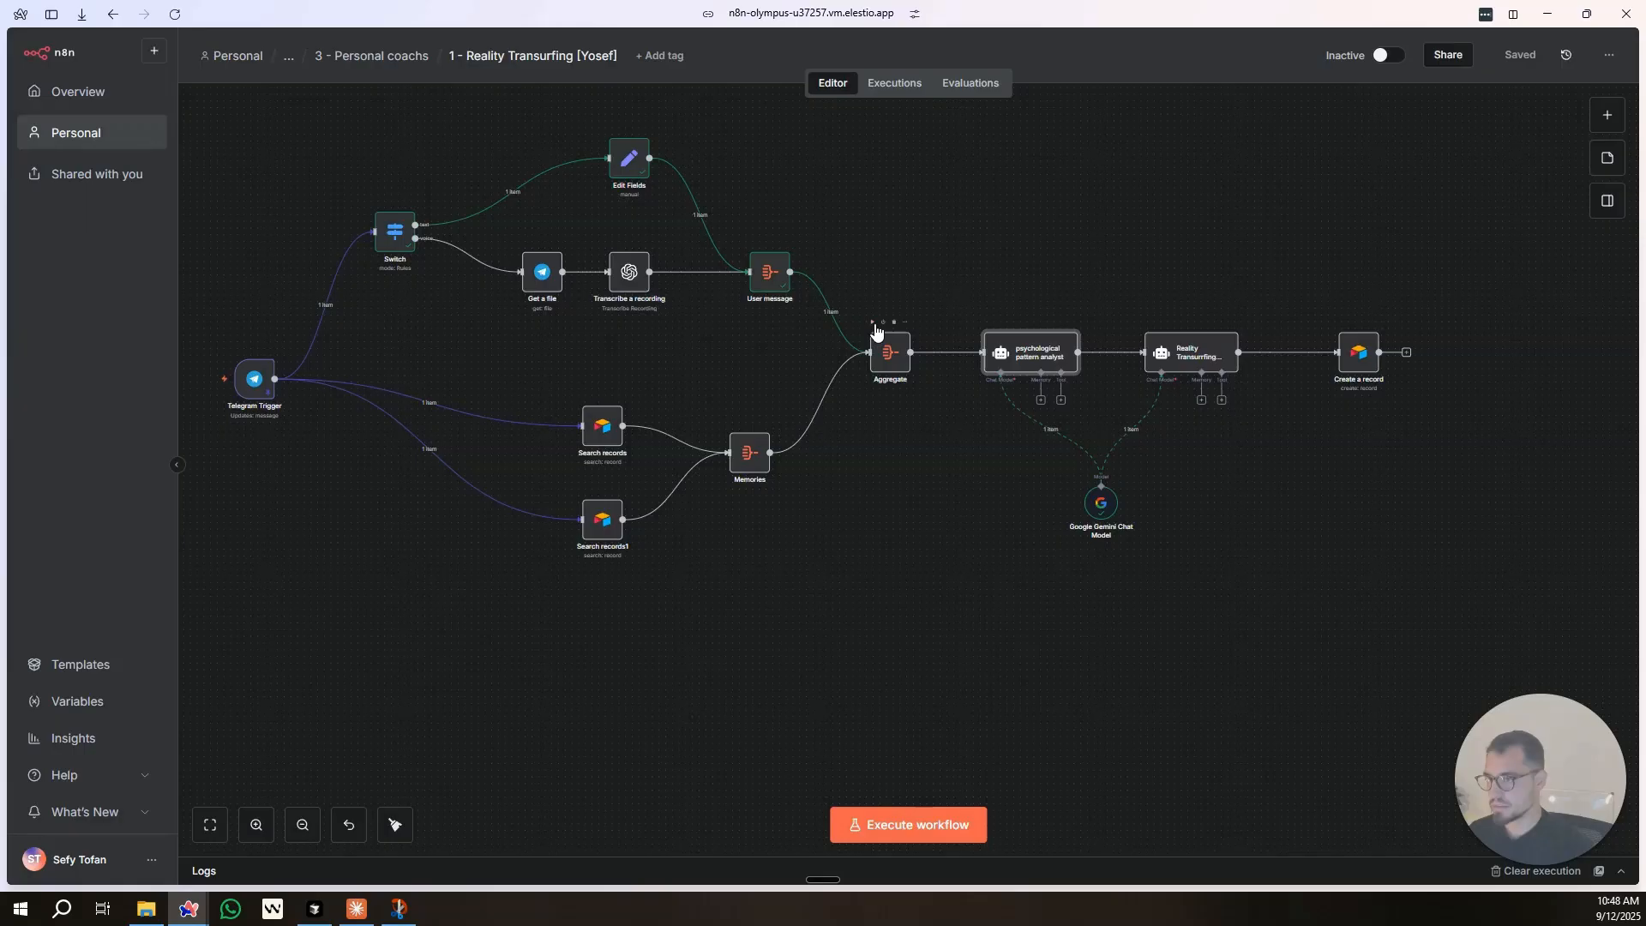
{"action": "left_click", "coordinate": [873, 323]}
{"action": "scroll", "coordinate": [892, 378], "scroll_direction": "up", "scroll_amount": 2}
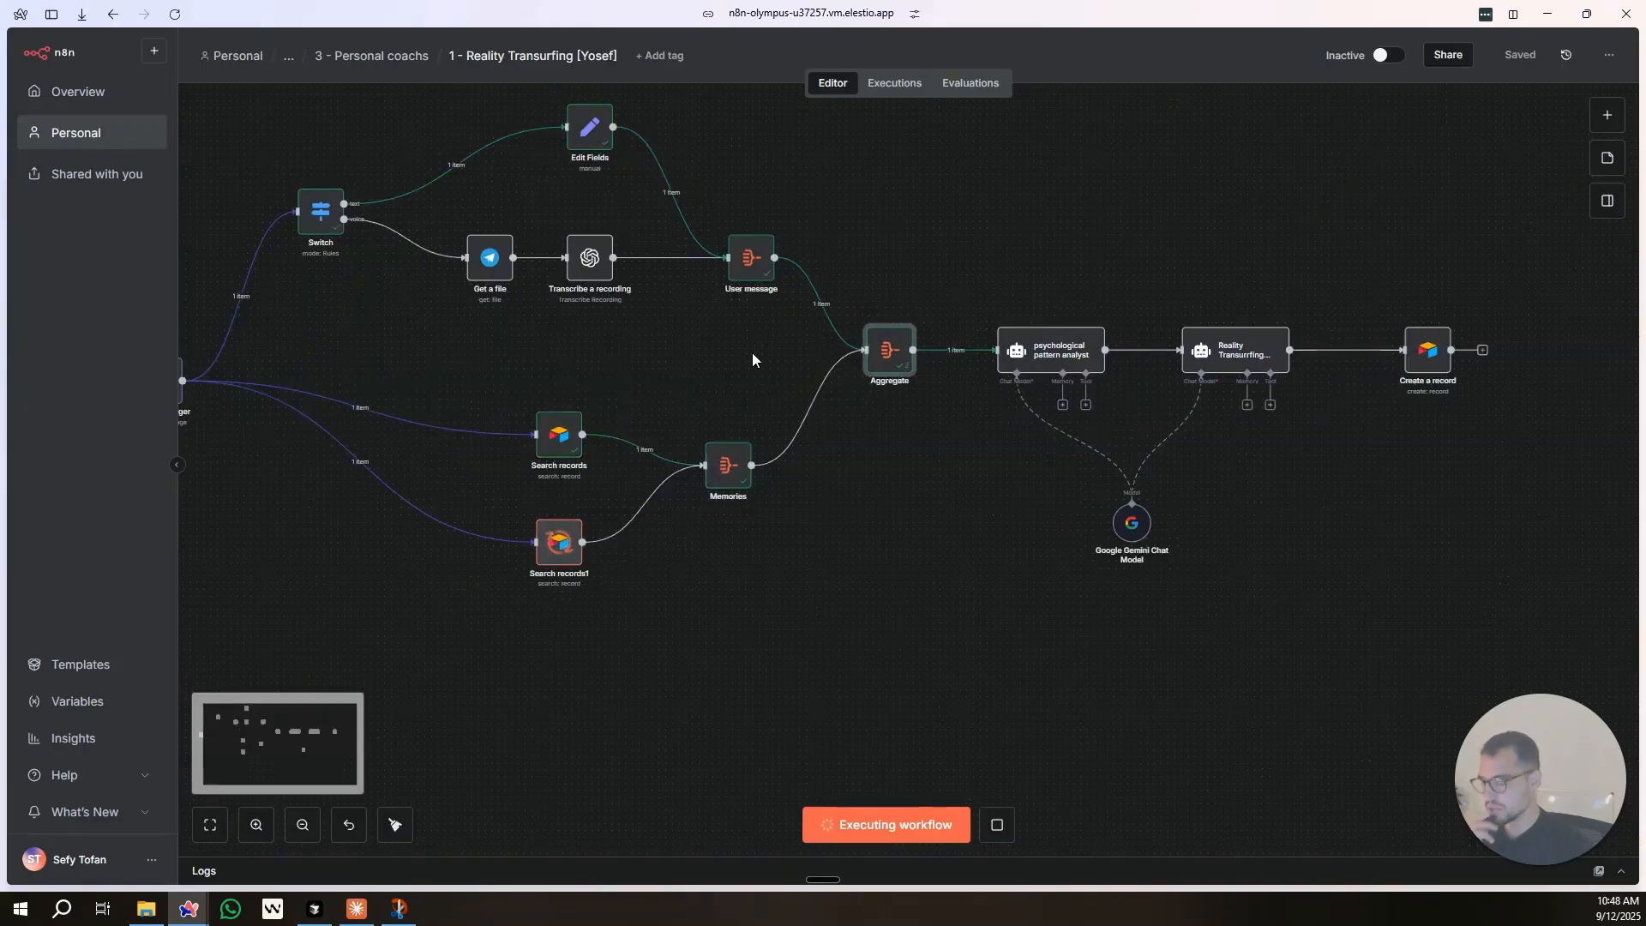
{"action": "scroll", "coordinate": [594, 379], "scroll_direction": "left", "scroll_amount": 2}
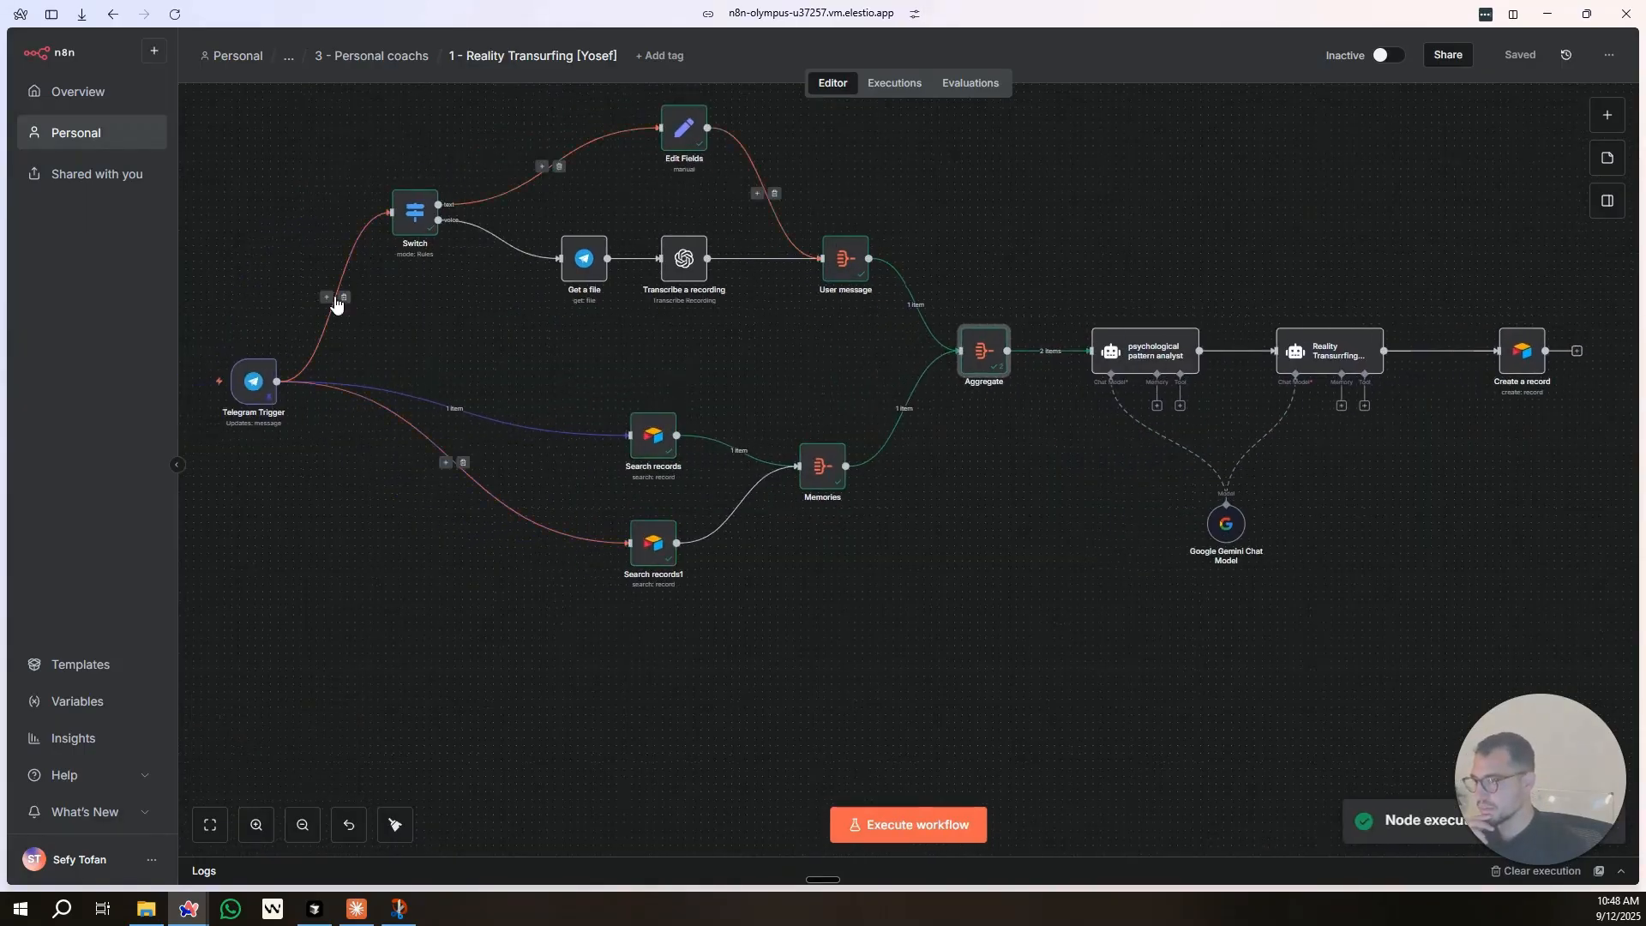
Check the psychological pattern analyst's prompt against the aggregated input data.
{"action": "left_click_drag", "start_coordinate": [1027, 505], "coordinate": [794, 529]}
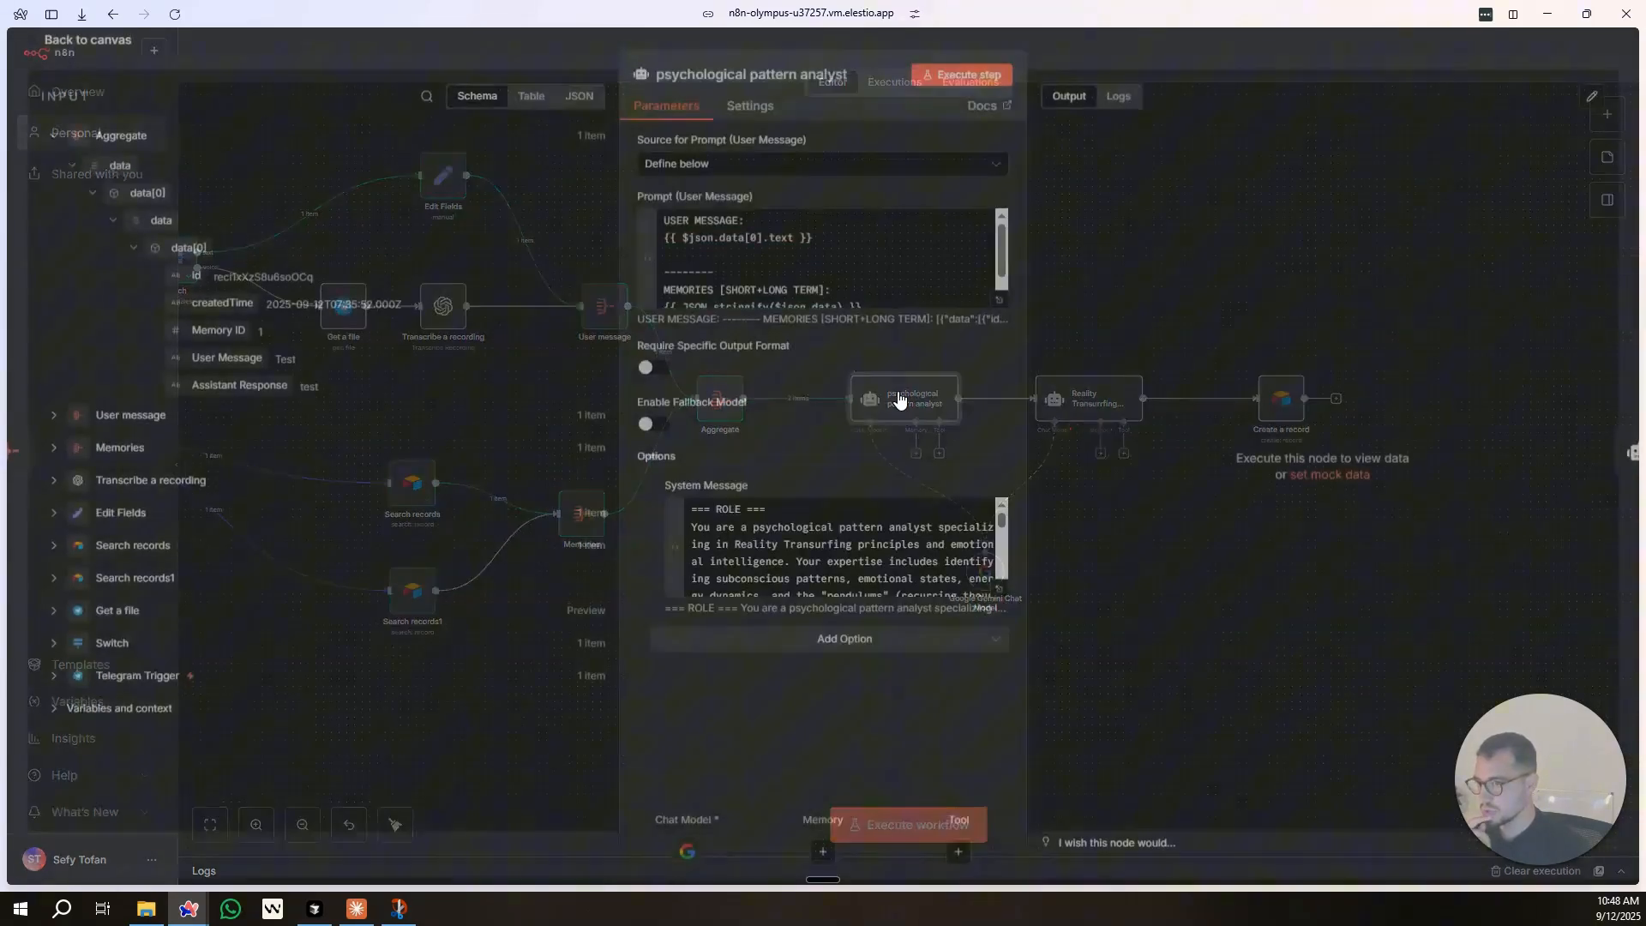
{"action": "double_click", "coordinate": [901, 399]}
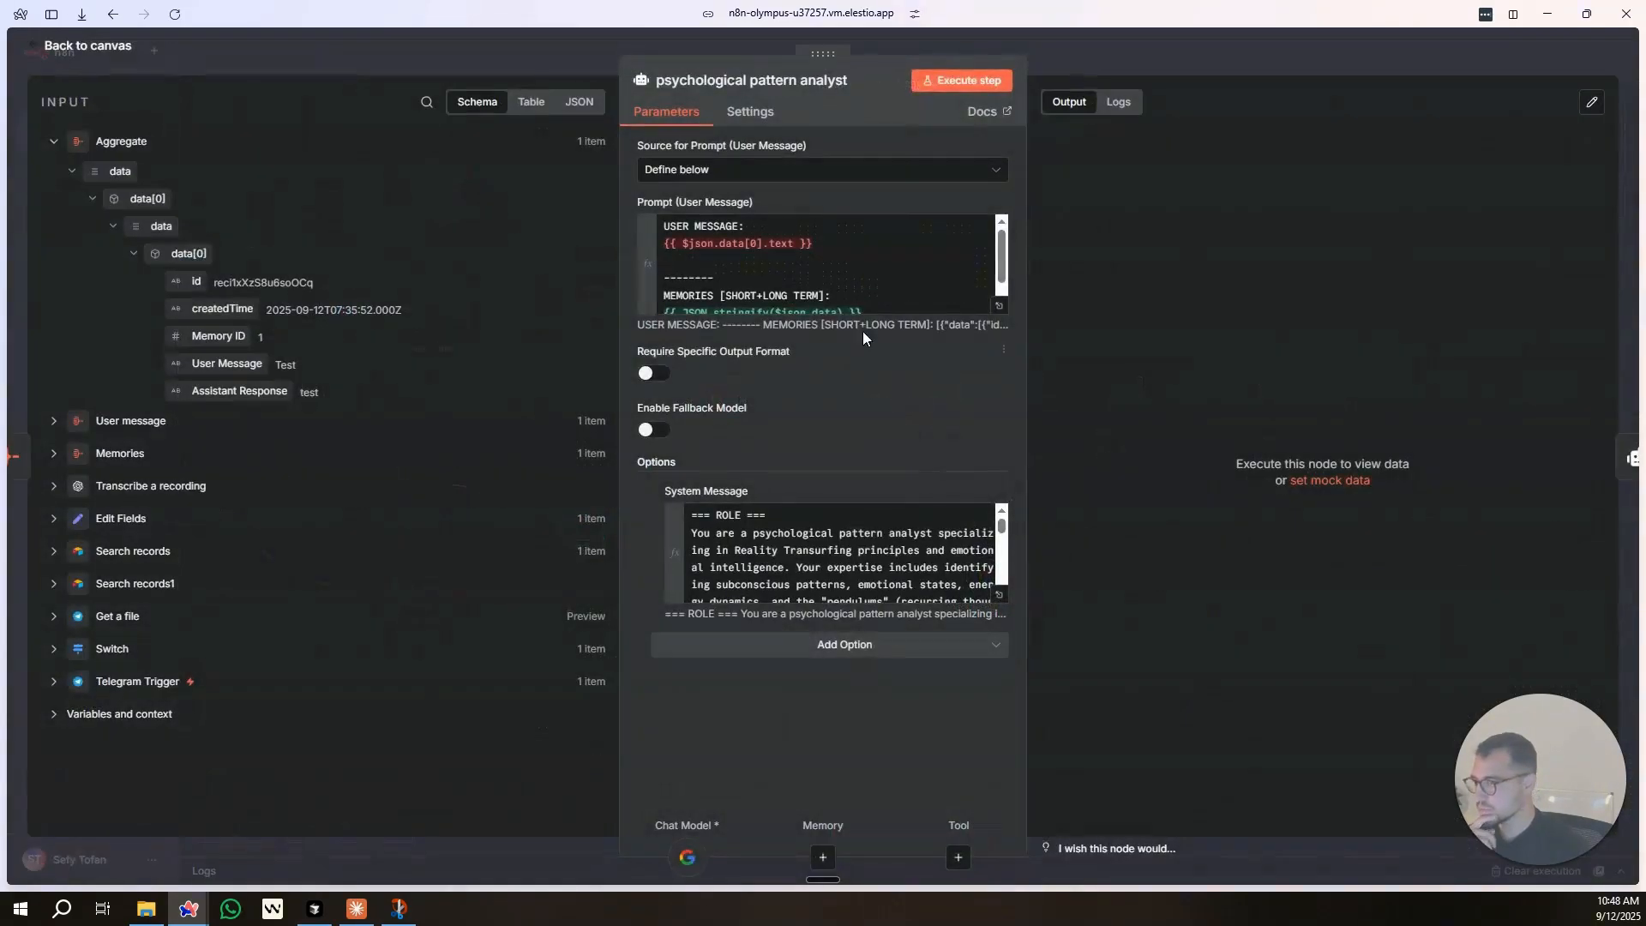
{"action": "left_click", "coordinate": [482, 69]}
Execute the whole workflow and look into the first Search records node during the run.
{"action": "left_click_drag", "start_coordinate": [759, 628], "coordinate": [1008, 637]}
{"action": "left_click", "coordinate": [955, 824]}
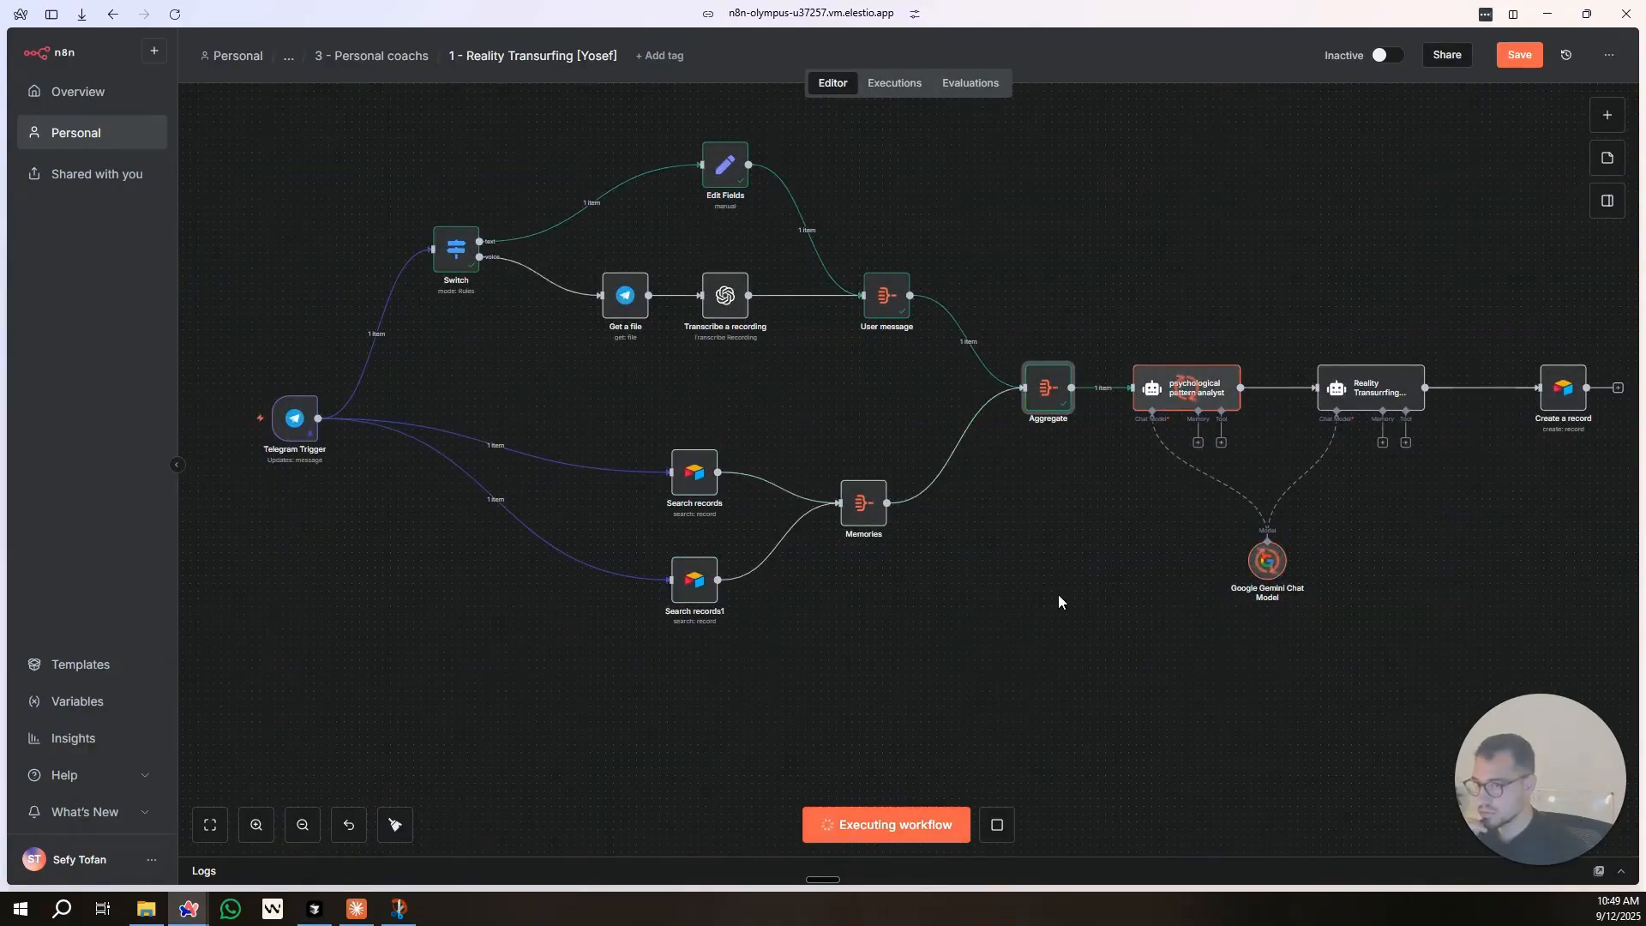
{"action": "double_click", "coordinate": [694, 472]}
{"action": "left_click", "coordinate": [1122, 74]}
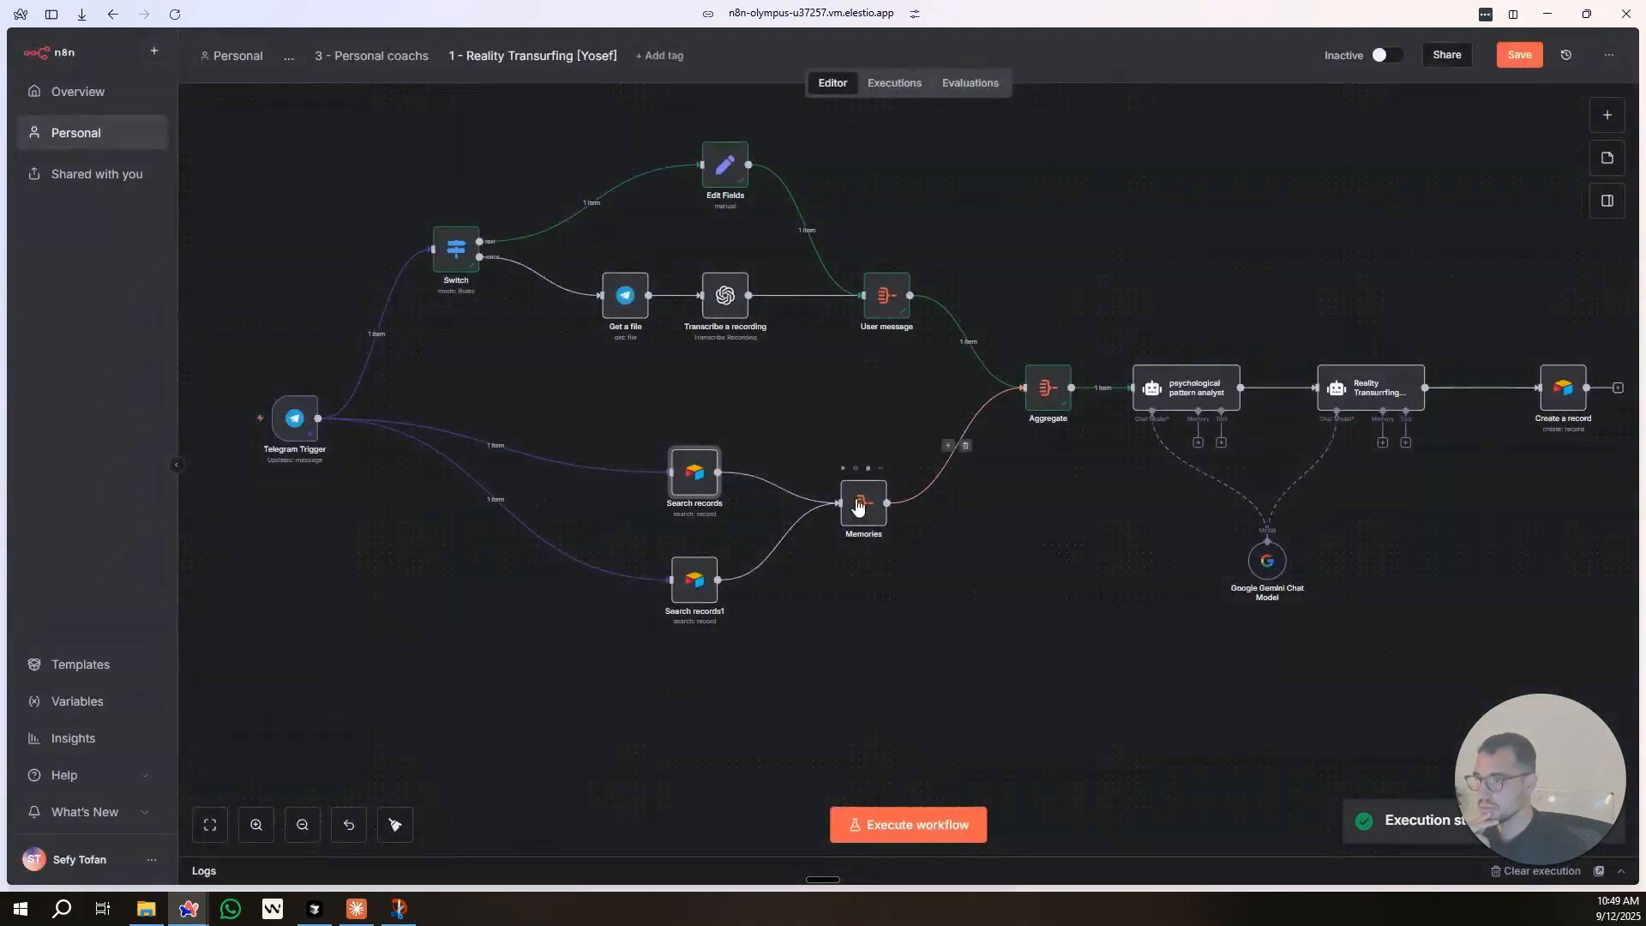
Insert a Merge node in Append mode with 2 inputs before Aggregate, joining User message and Memories, and save the workflow.
{"action": "left_click", "coordinate": [751, 349]}
{"action": "type", "text": "merg"}
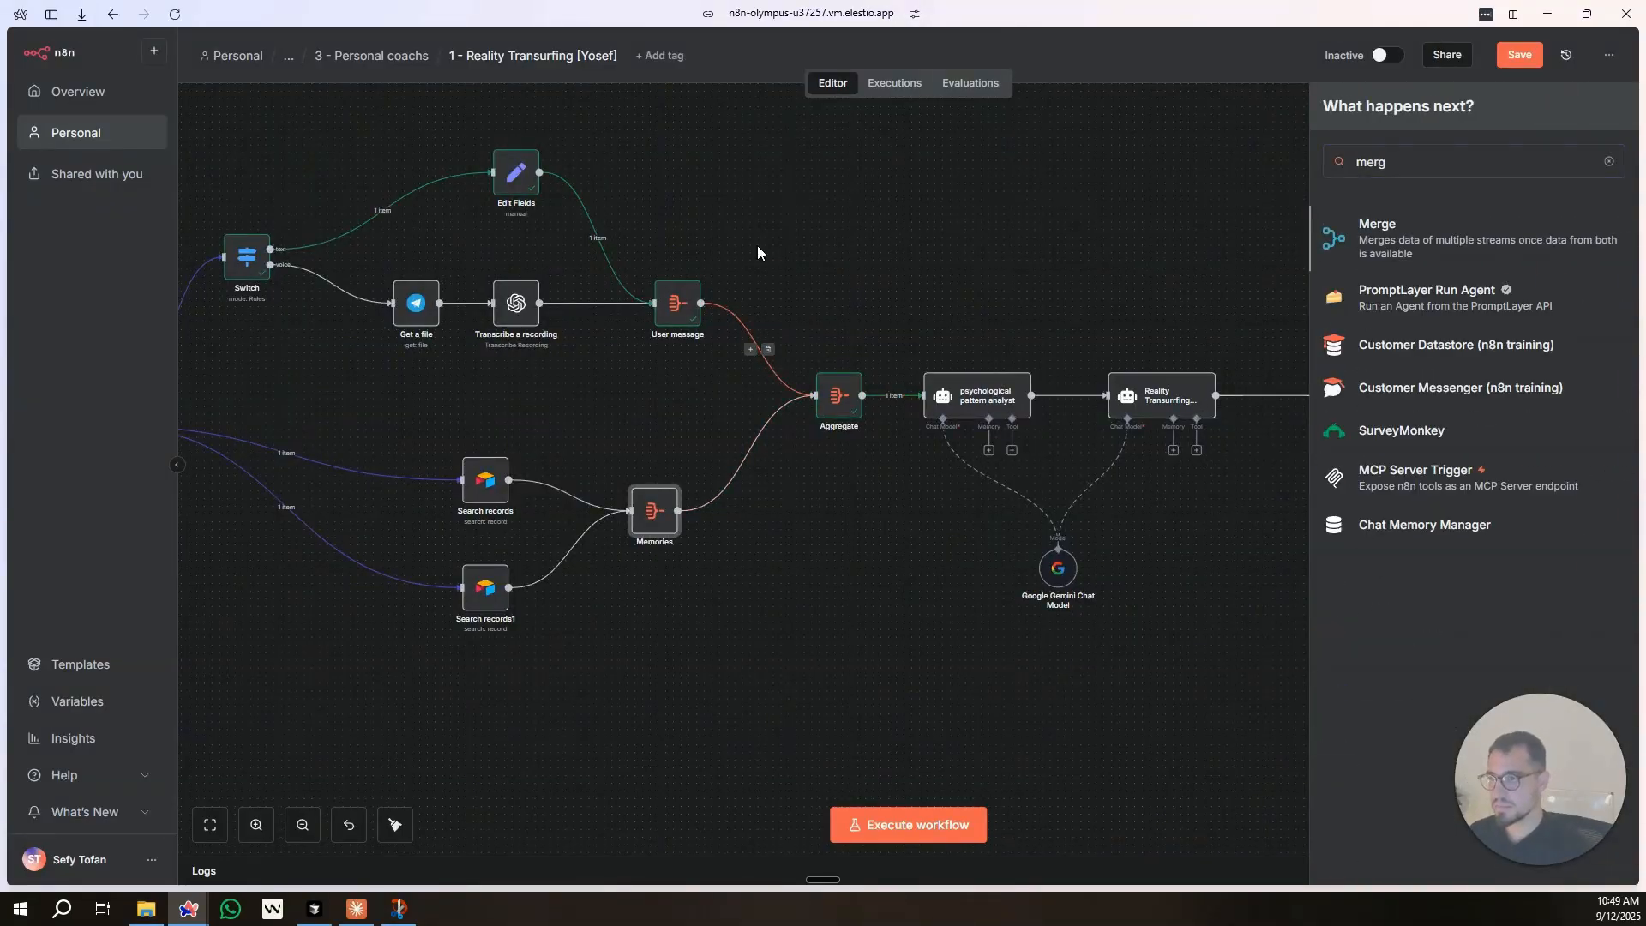
{"action": "key", "text": "Return"}
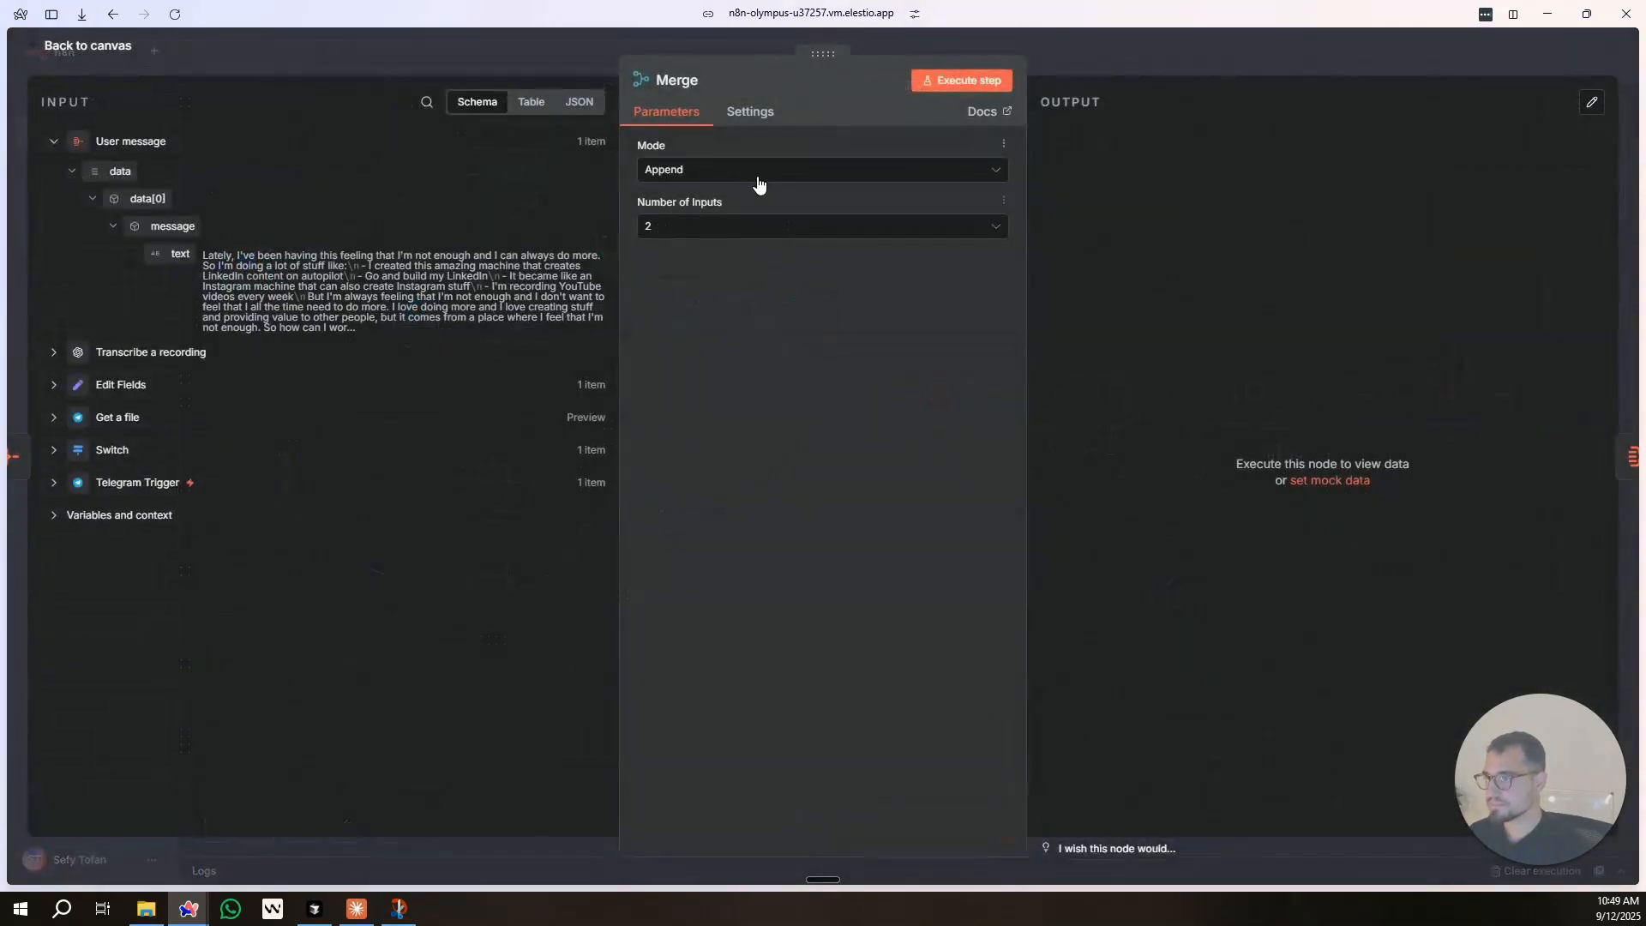
{"action": "key", "text": "Escape"}
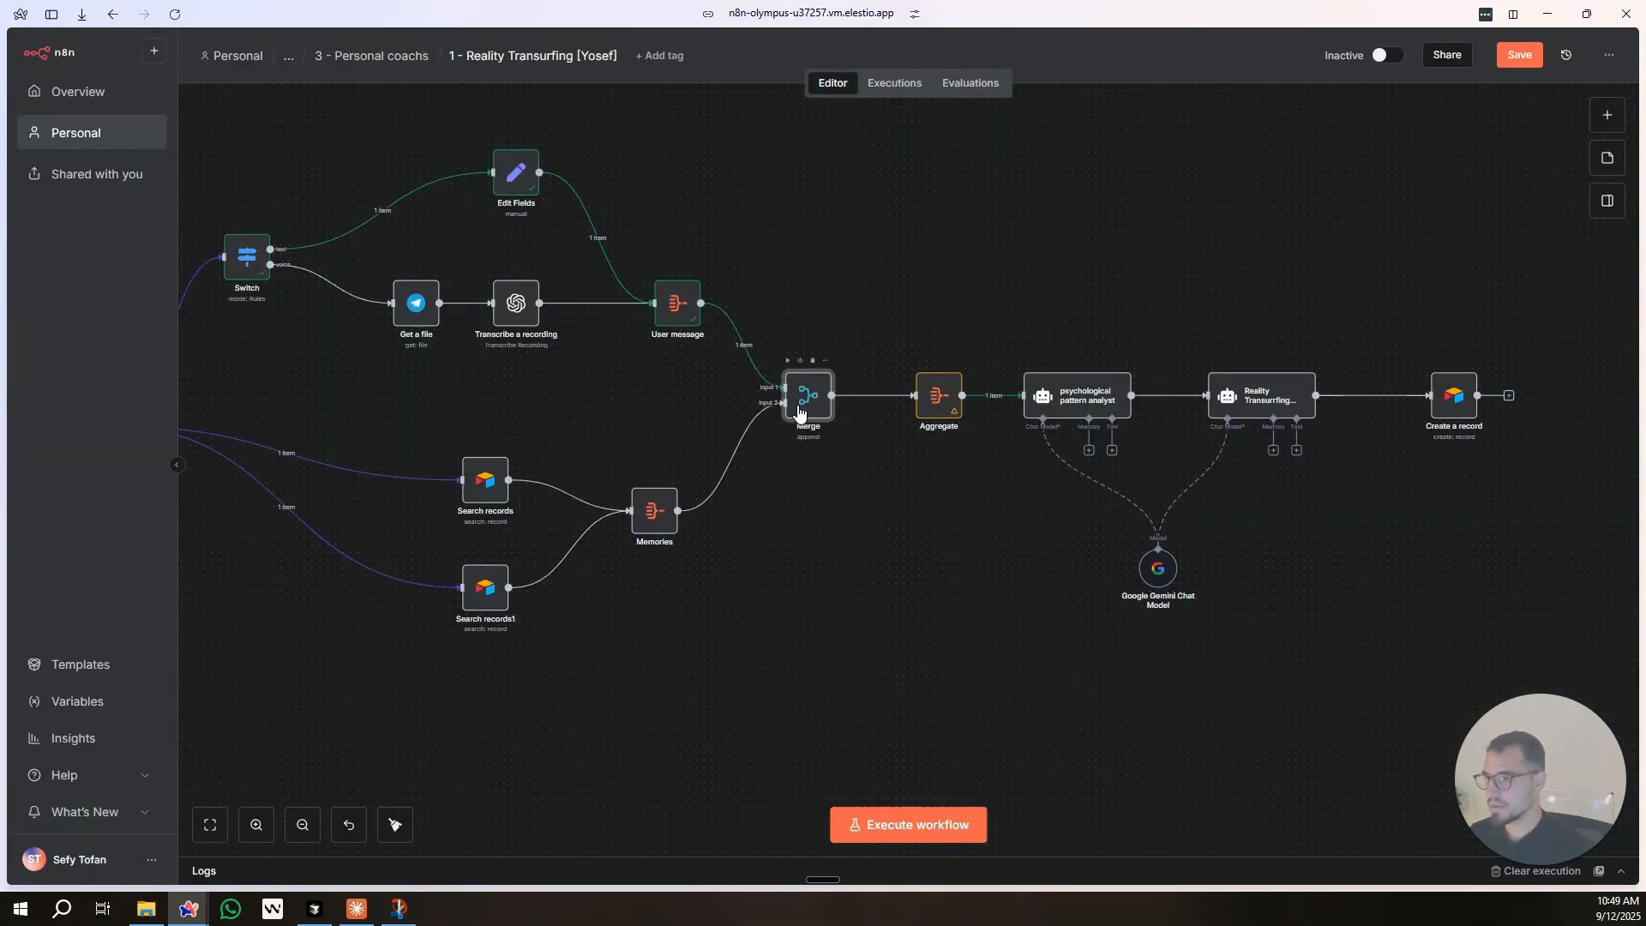
{"action": "key", "text": "ctrl+s"}
Test the merged branches by executing the workflow, and stop the run once Aggregate has produced its data.
{"action": "left_click", "coordinate": [947, 838]}
{"action": "left_click_drag", "start_coordinate": [823, 626], "coordinate": [947, 632]}
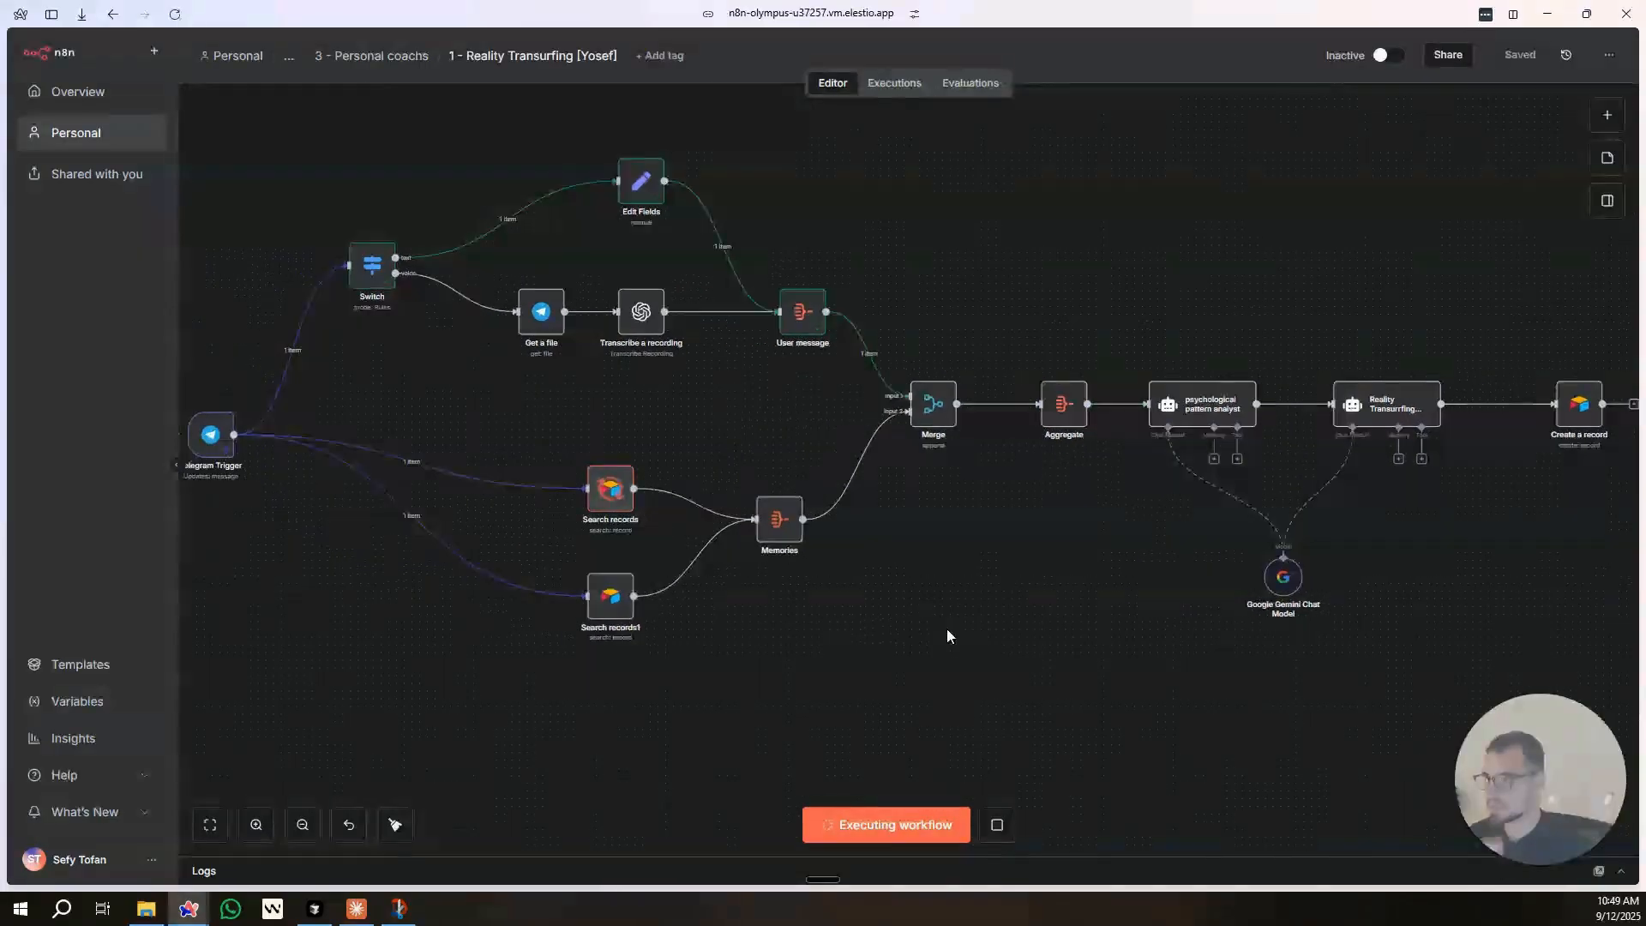
{"action": "left_click", "coordinate": [996, 828]}
Replace the pattern analyst's user message expression with {{ $json.data[0].data[0].message.text }} and review the prompt preview.
{"action": "double_click", "coordinate": [1209, 408]}
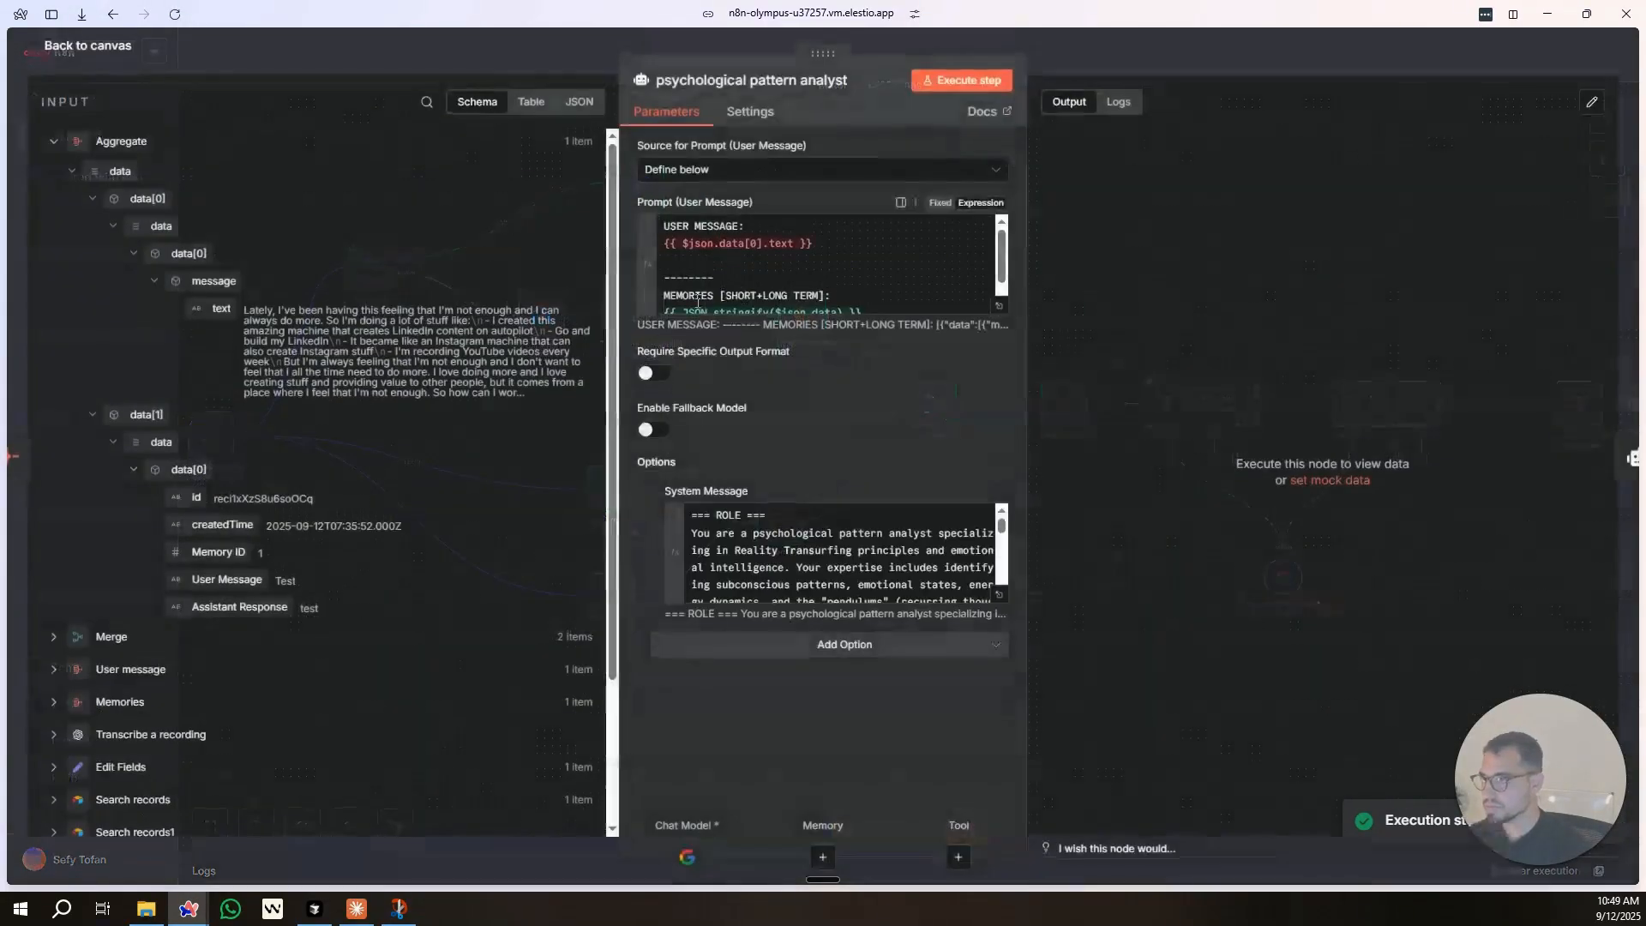
{"action": "triple_click", "coordinate": [748, 245]}
{"action": "key", "text": "BackSpace"}
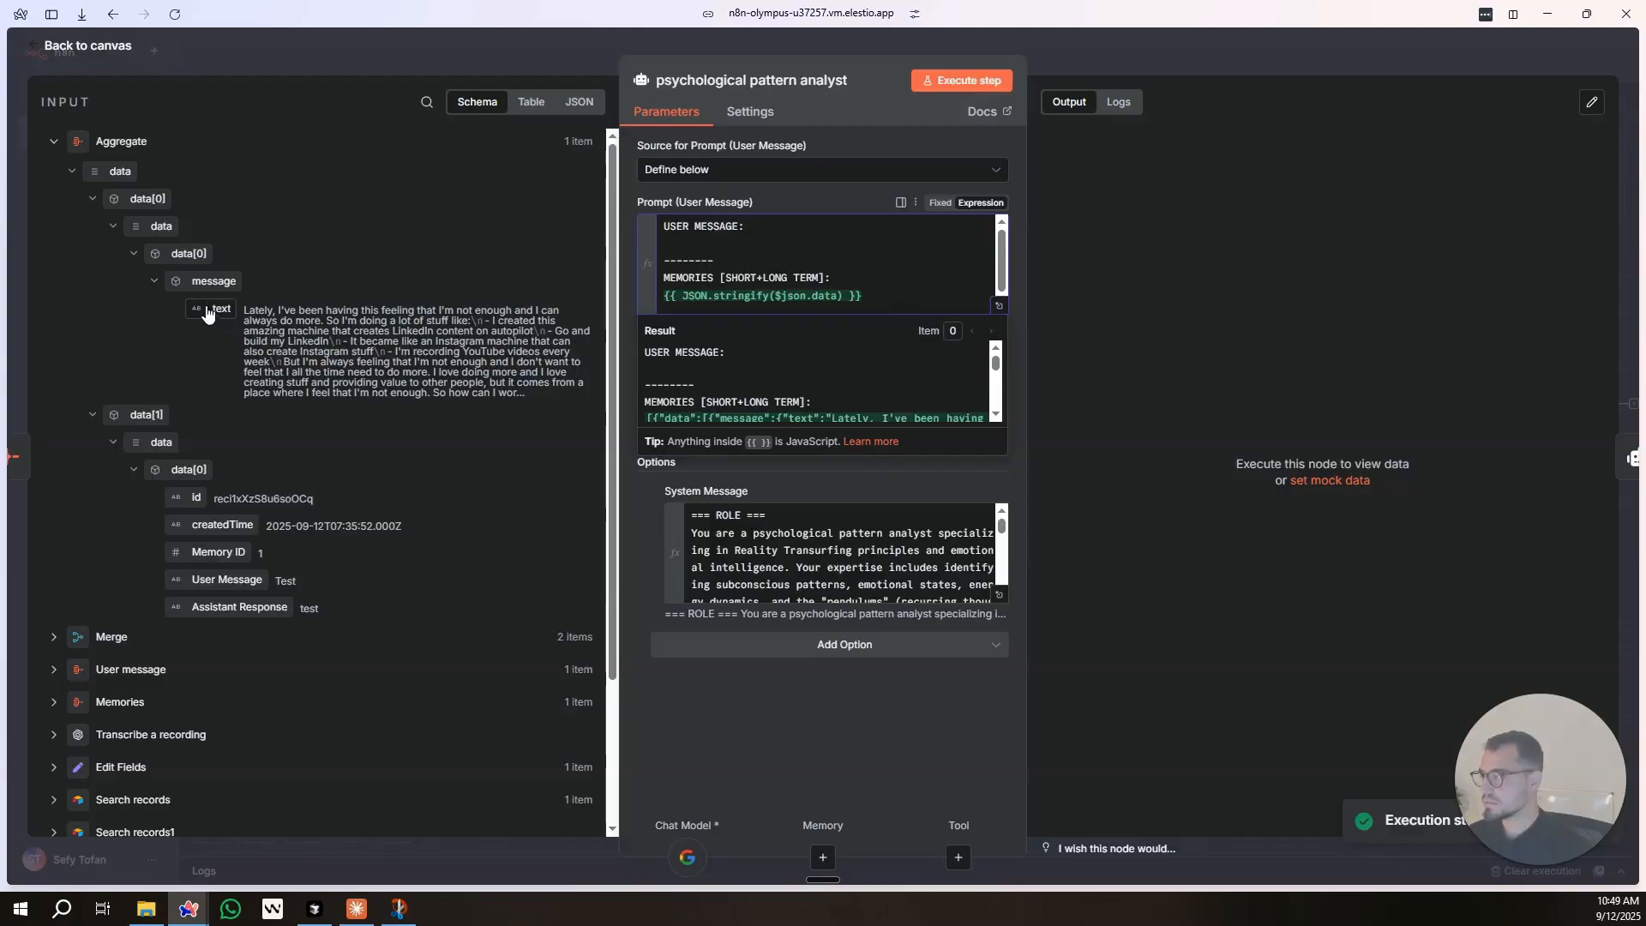
{"action": "left_click_drag", "start_coordinate": [216, 318], "coordinate": [686, 245]}
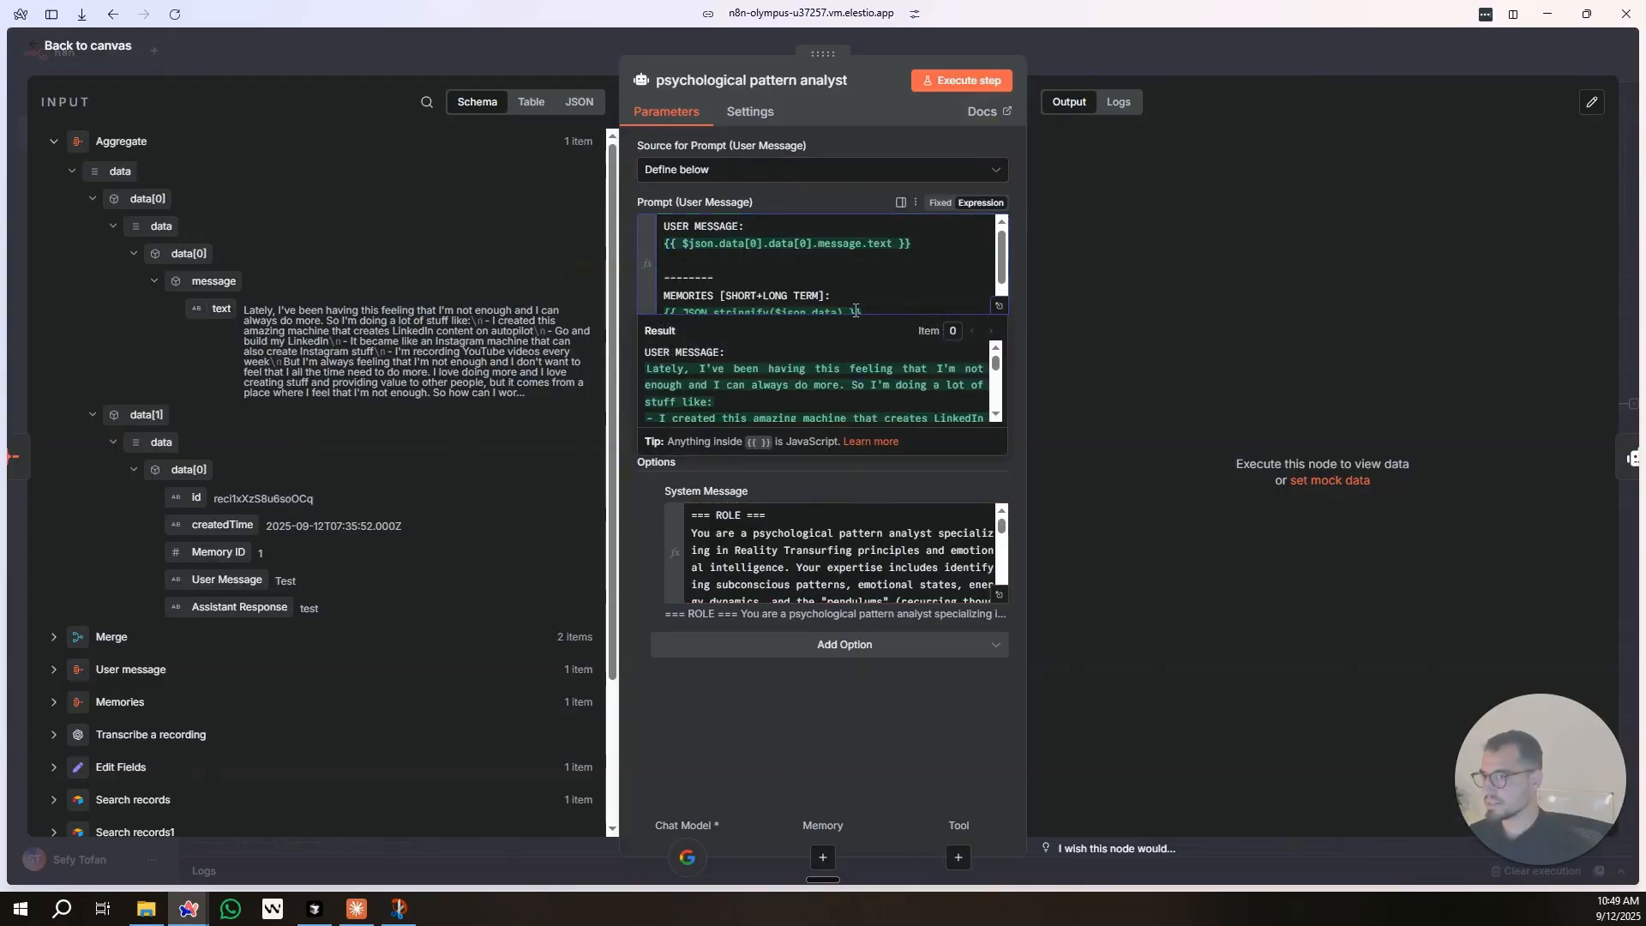
{"action": "scroll", "coordinate": [856, 310], "scroll_direction": "down", "scroll_amount": 1}
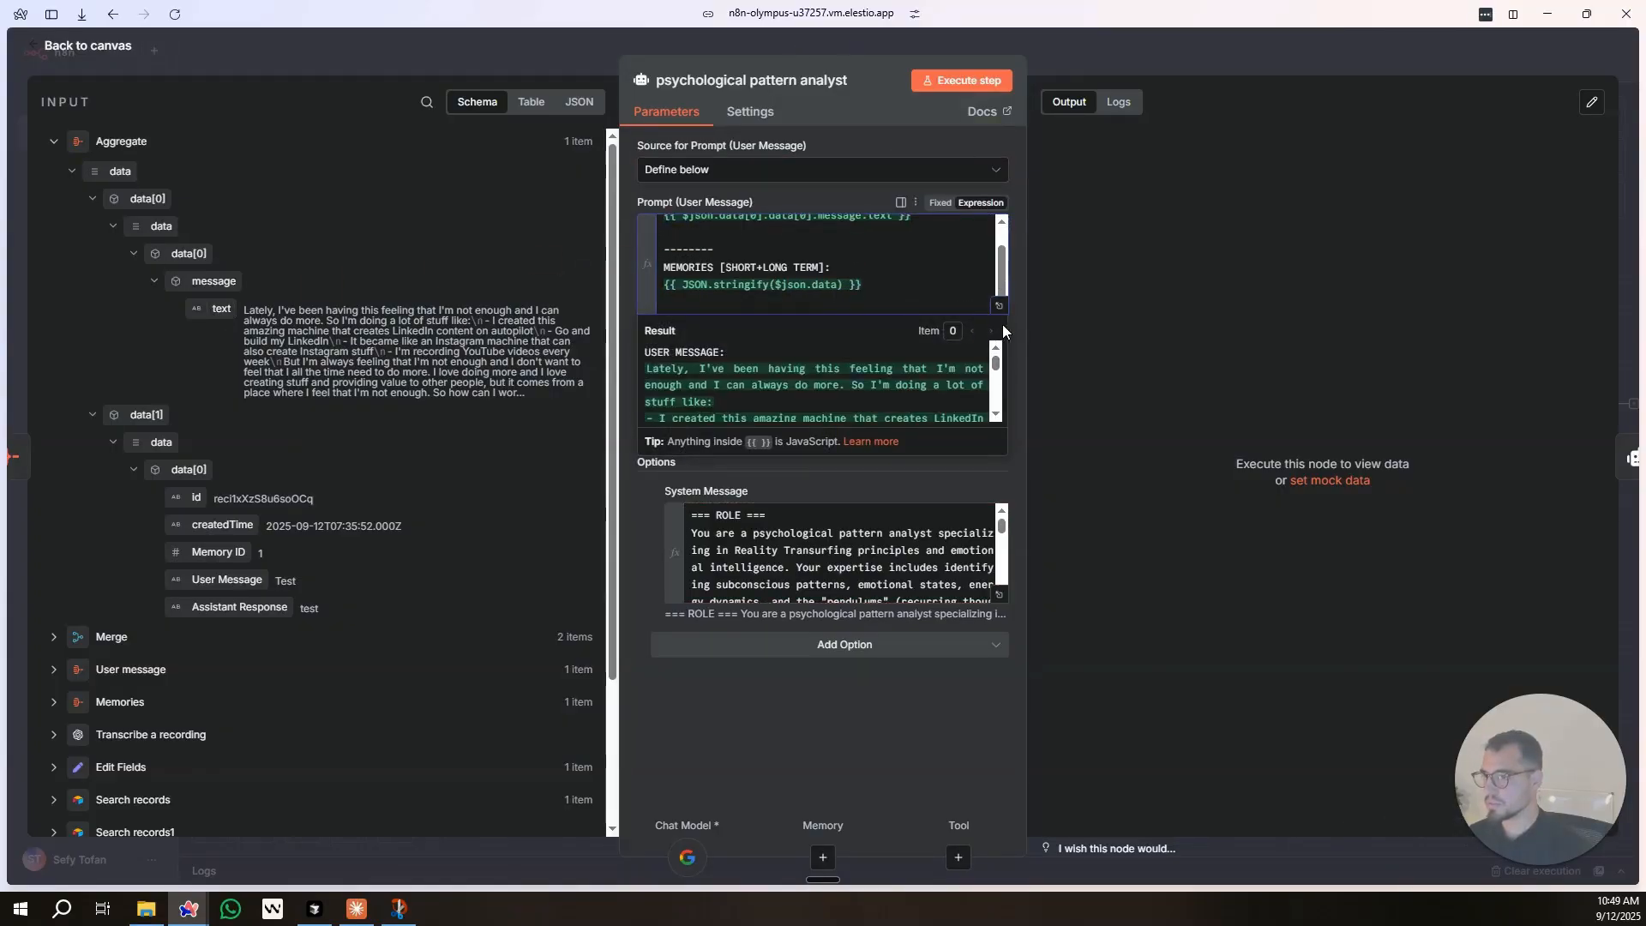
{"action": "scroll", "coordinate": [994, 377], "scroll_direction": "down", "scroll_amount": 6}
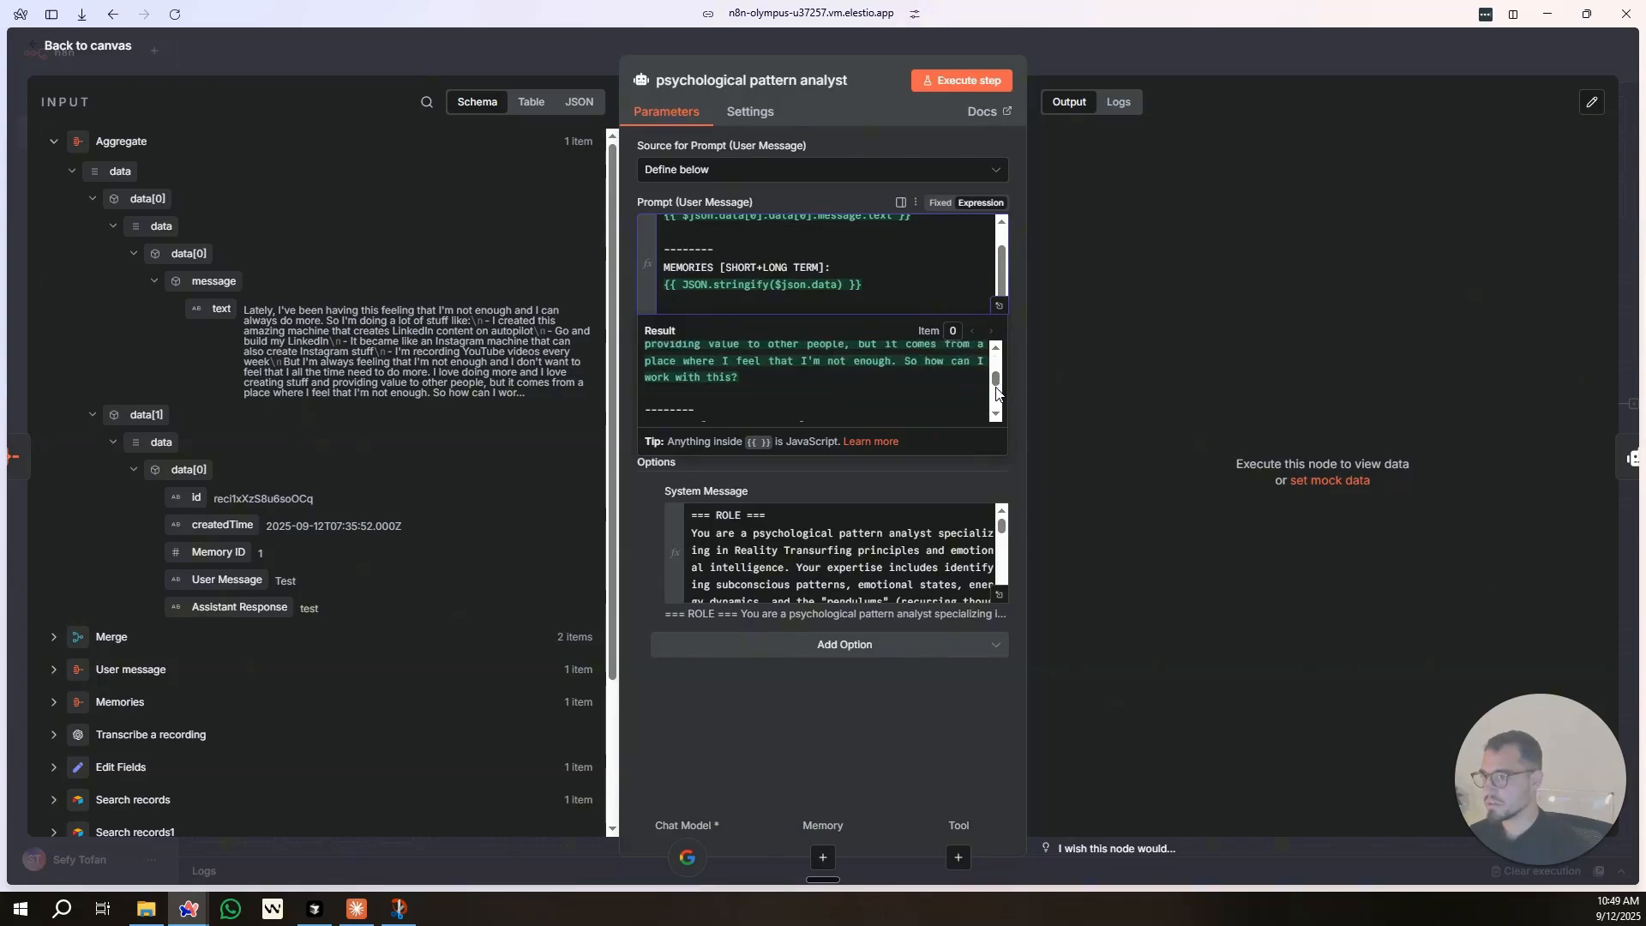
{"action": "scroll", "coordinate": [800, 262], "scroll_direction": "up", "scroll_amount": 1}
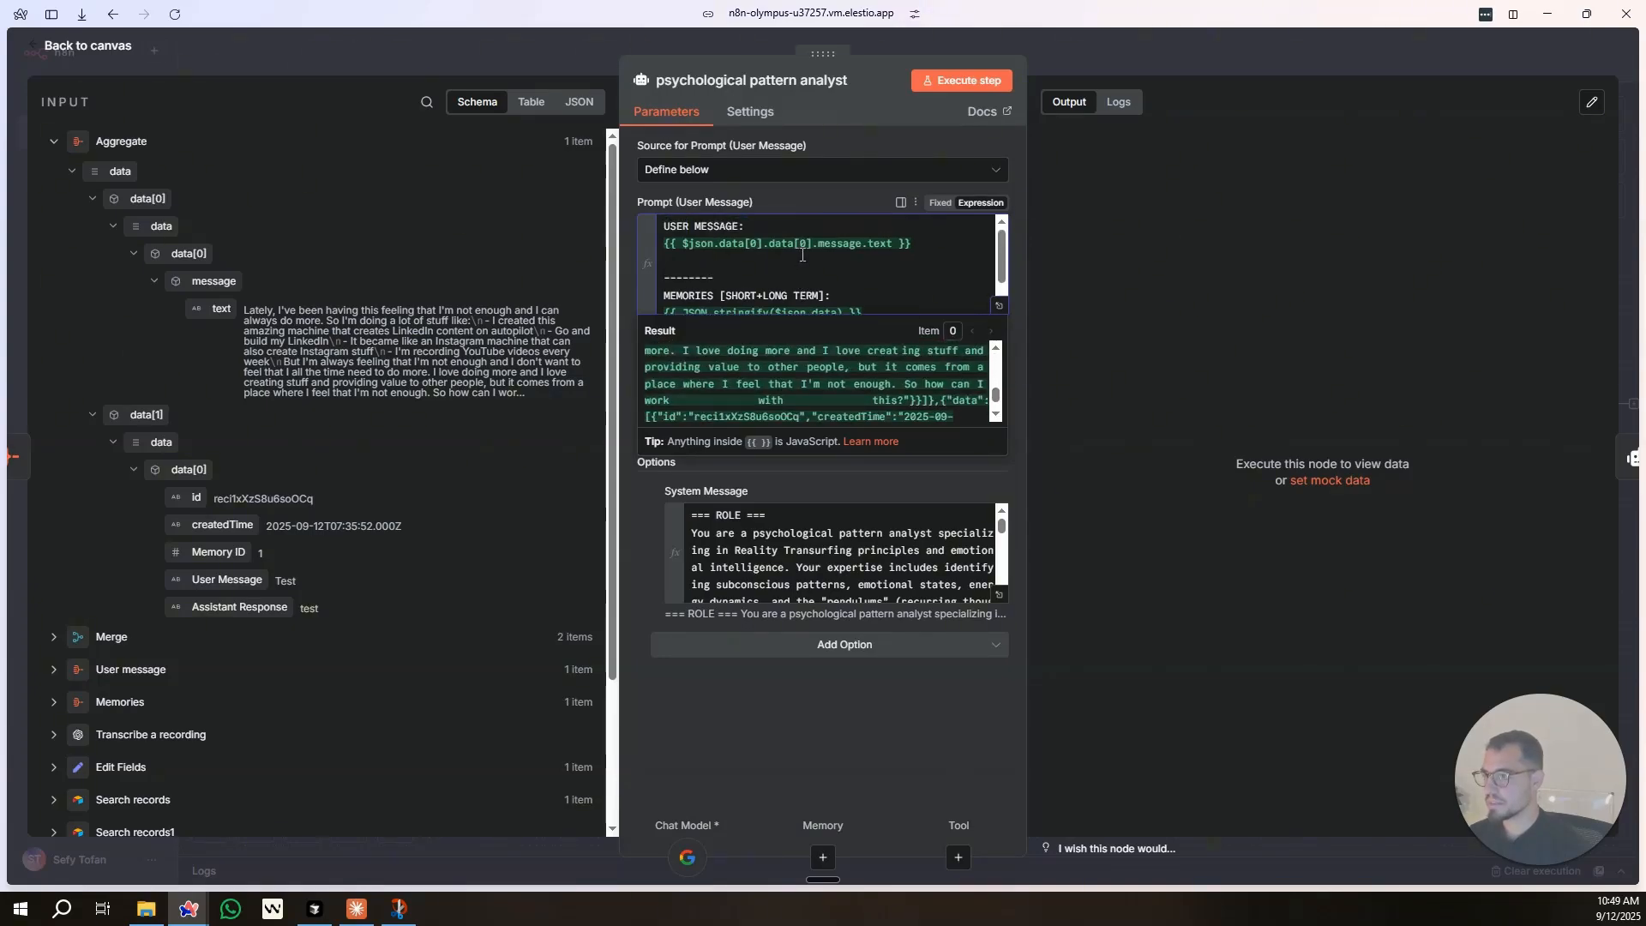
{"action": "scroll", "coordinate": [757, 399], "scroll_direction": "up", "scroll_amount": 3}
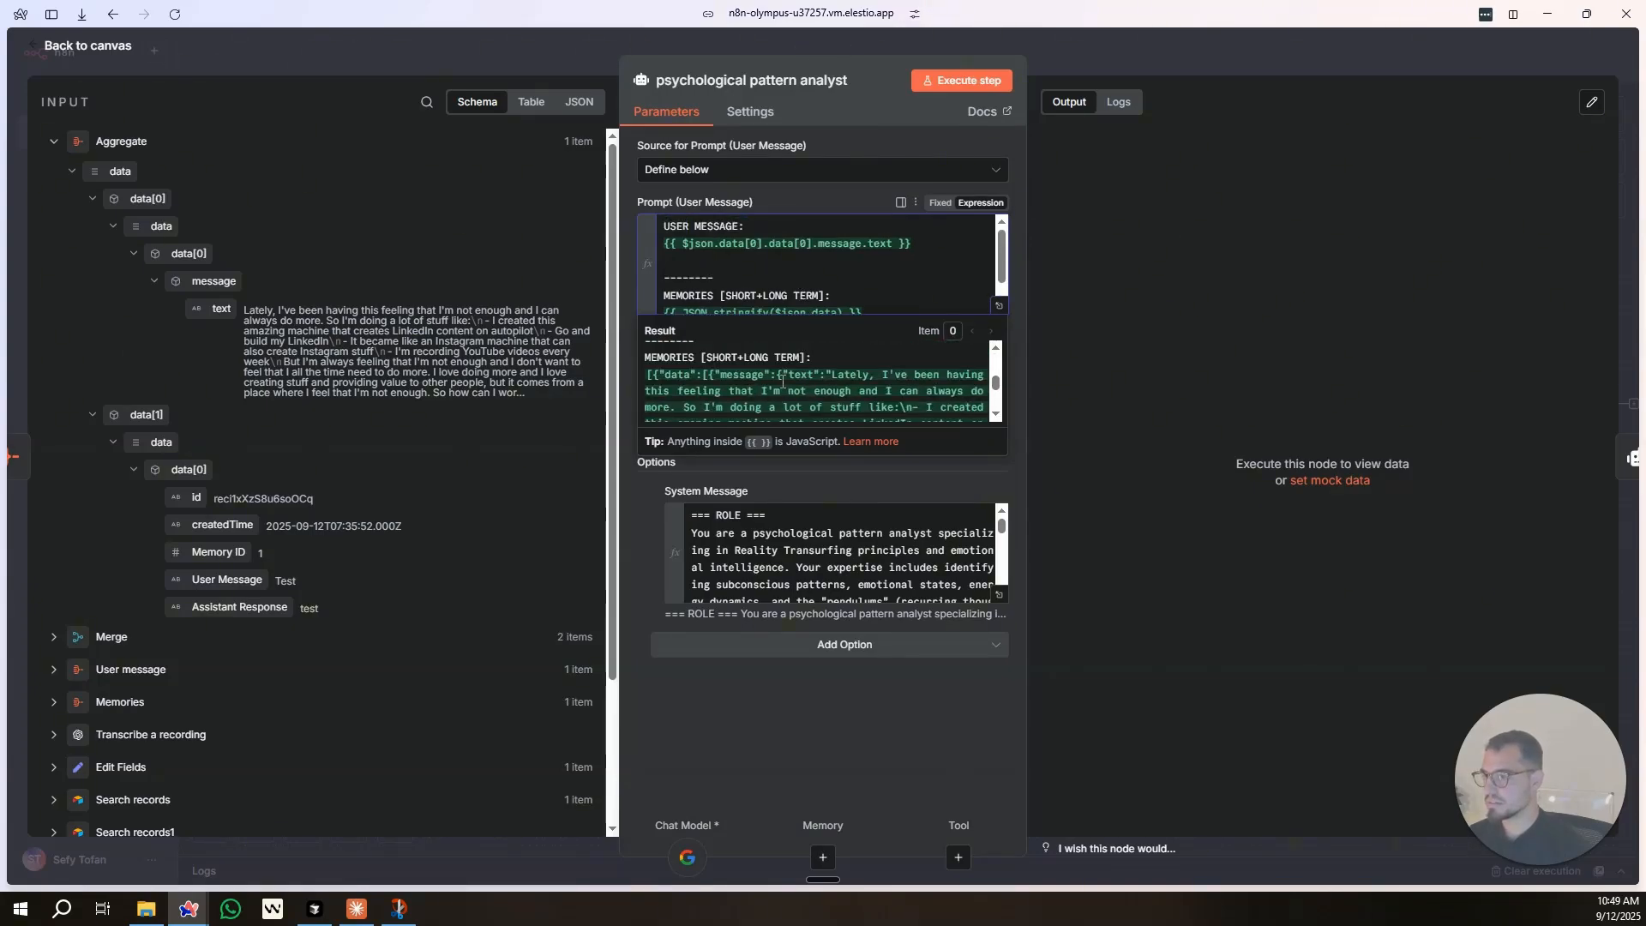
{"action": "left_click_drag", "start_coordinate": [862, 311], "coordinate": [625, 280]}
{"action": "key", "text": "BackSpace"}
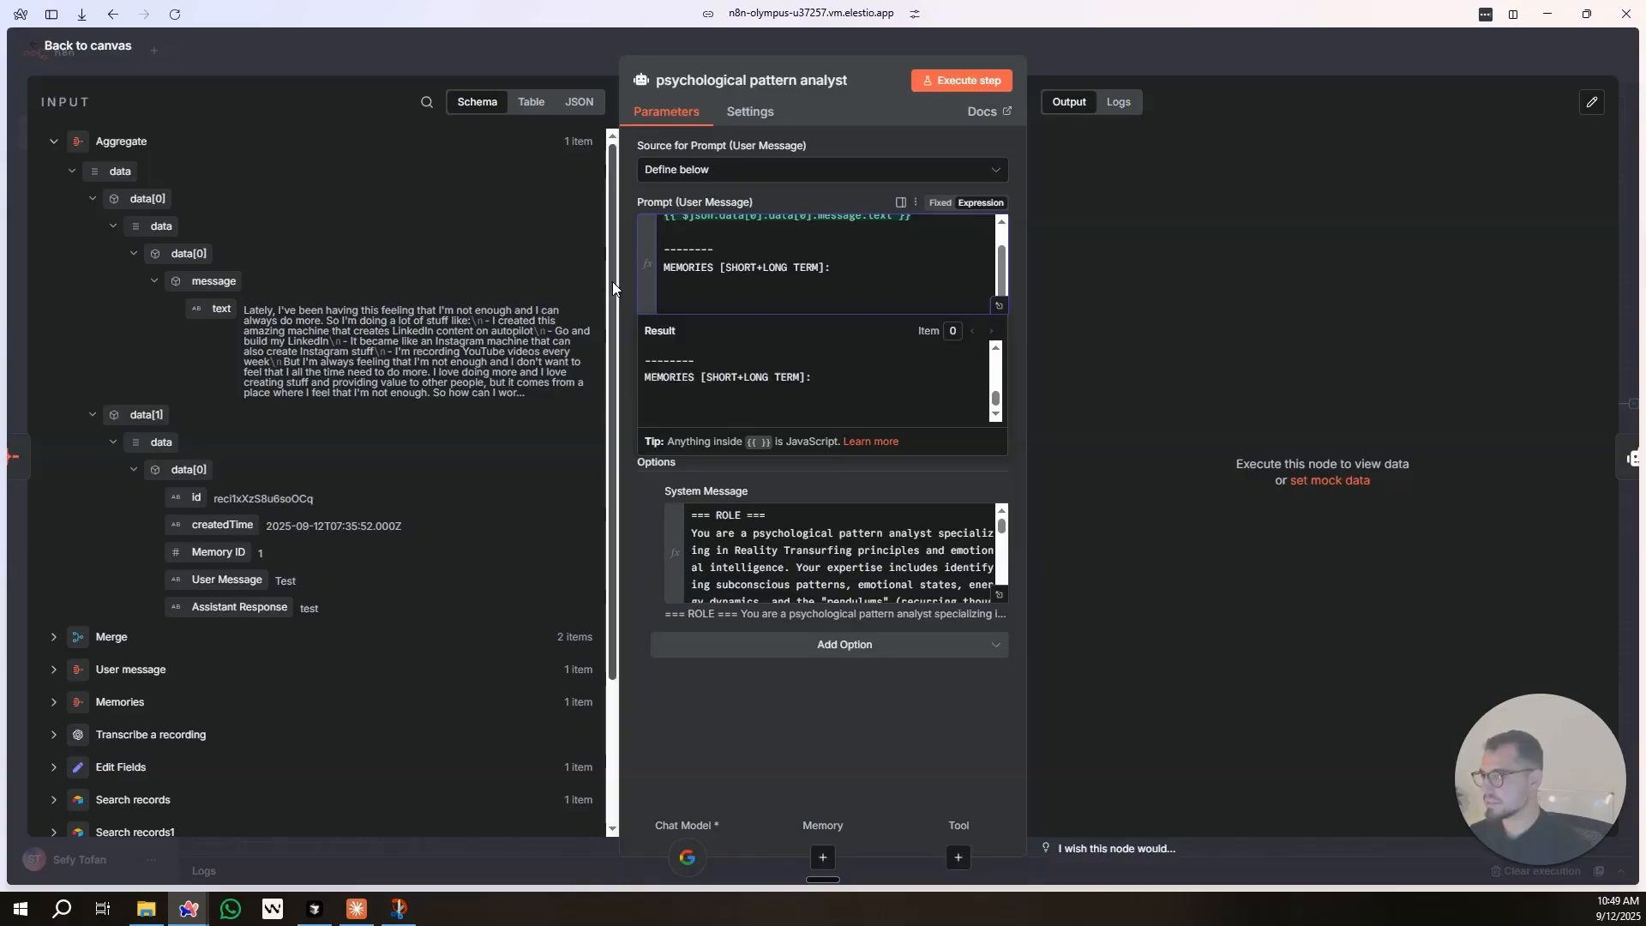
{"action": "left_click_drag", "start_coordinate": [139, 415], "coordinate": [727, 288]}
{"action": "key", "text": "ctrl+z"}
{"action": "key", "text": "ctrl+z"}
Set the memories expression to {{ JSON.stringify($json.data[1]) }}, review the full prompt in the expanded editor, and return to the canvas.
{"action": "left_click", "coordinate": [778, 286]}
{"action": "left_click", "coordinate": [837, 286], "text": "shift"}
{"action": "key", "text": "BackSpace"}
{"action": "left_click_drag", "start_coordinate": [149, 420], "coordinate": [788, 296]}
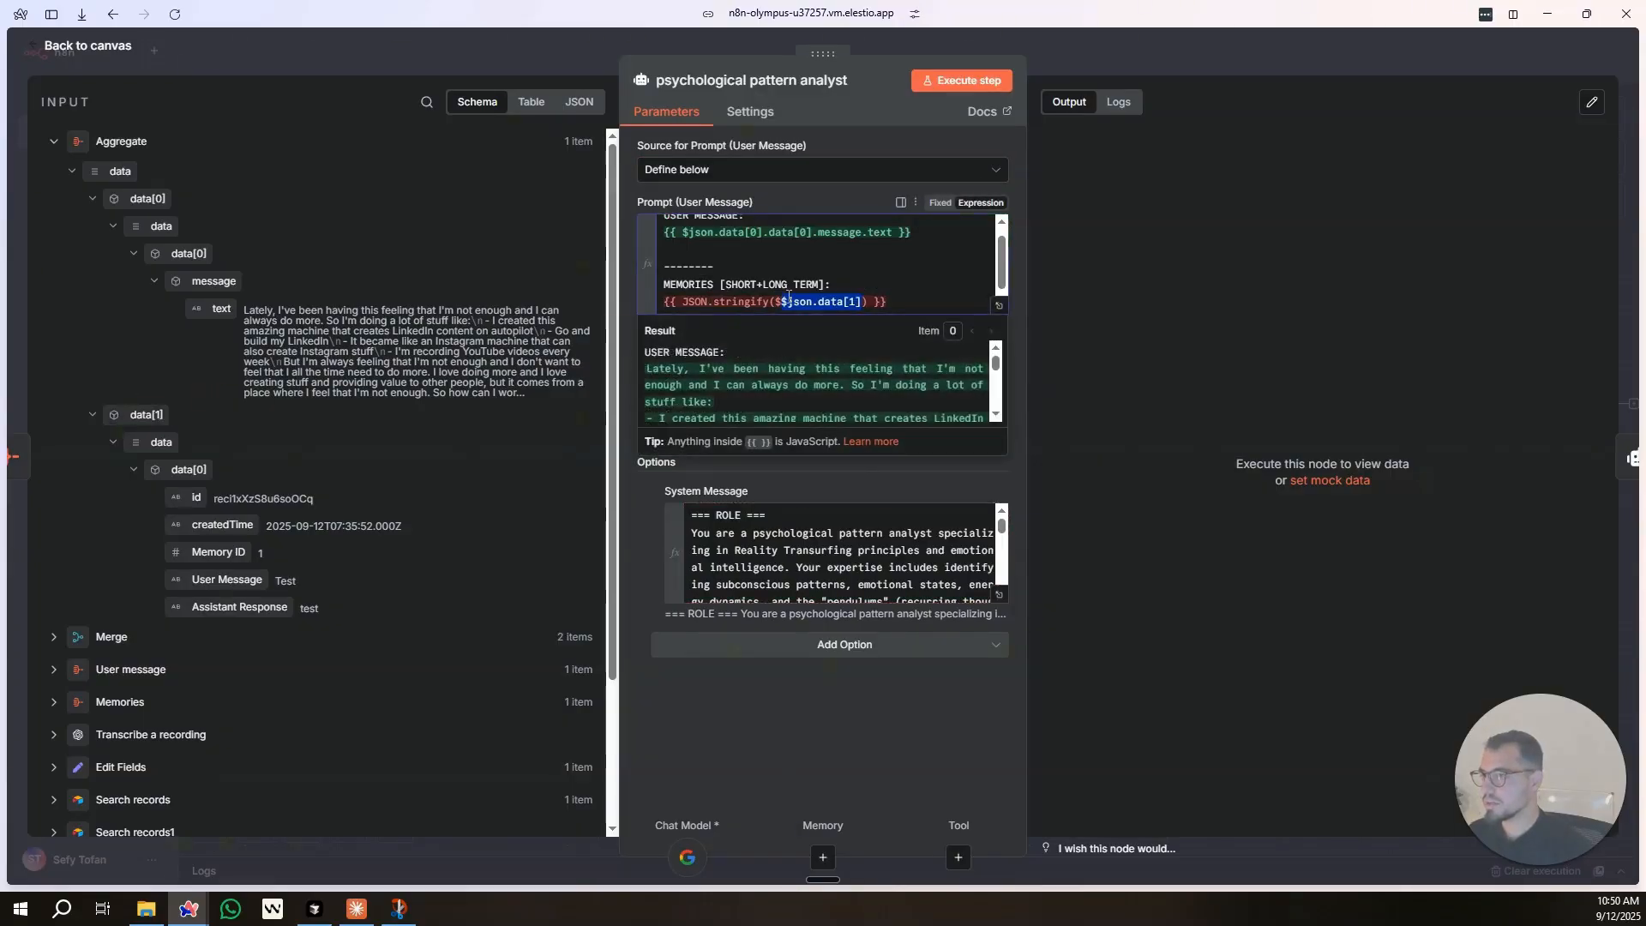
{"action": "left_click", "coordinate": [782, 302]}
{"action": "key", "text": "BackSpace"}
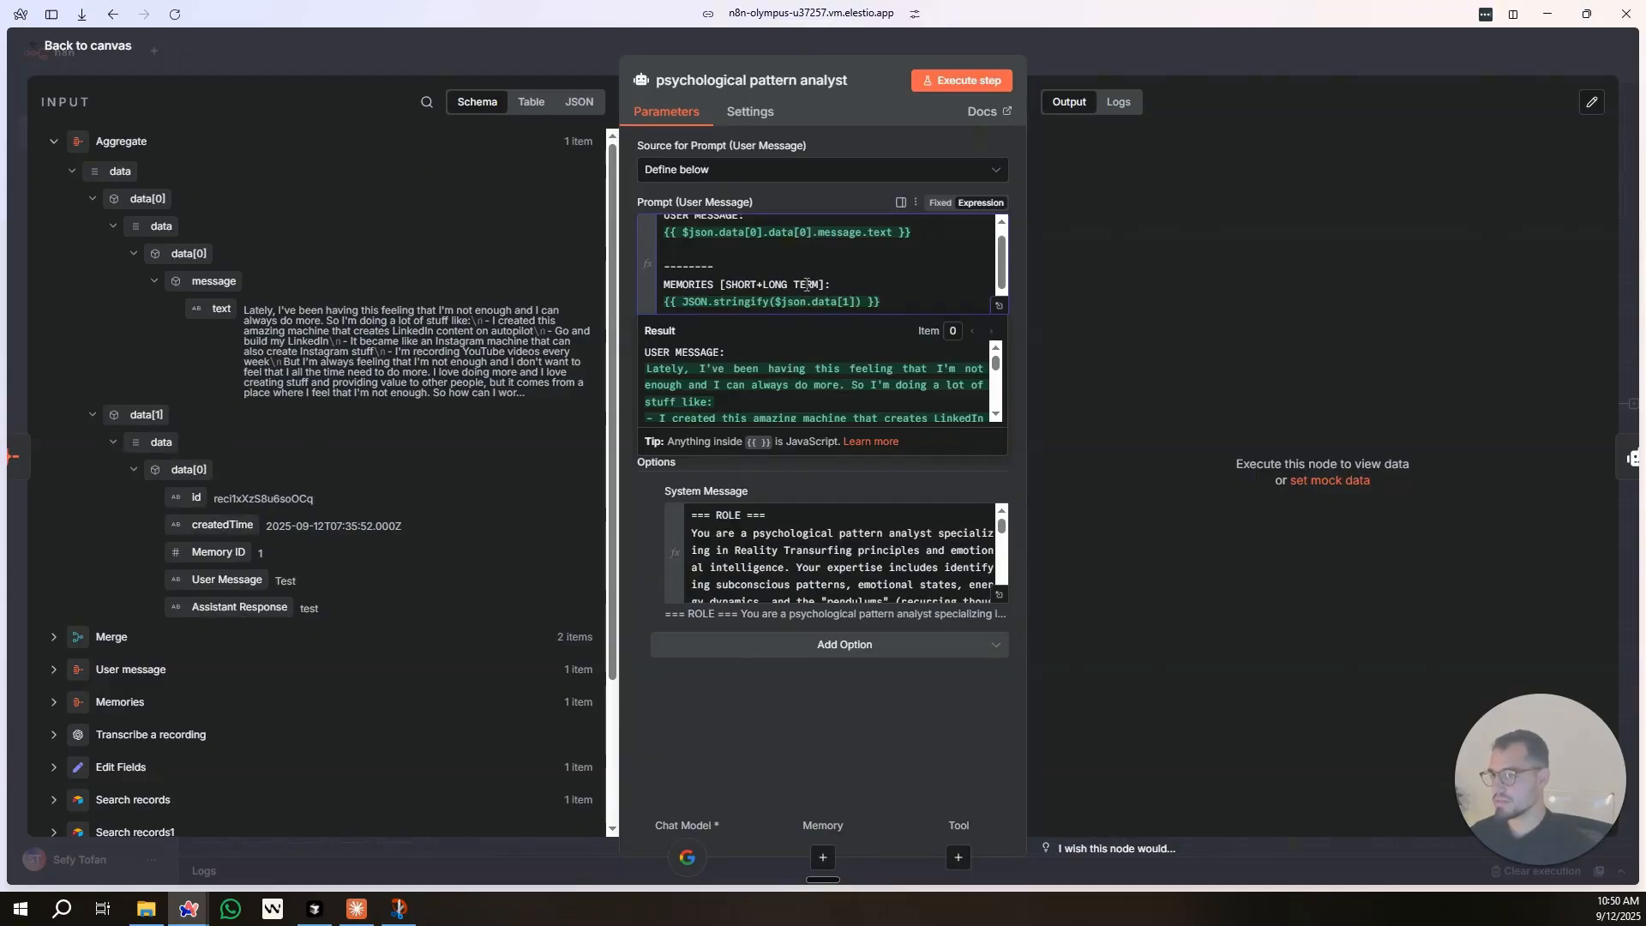
{"action": "left_click", "coordinate": [998, 308]}
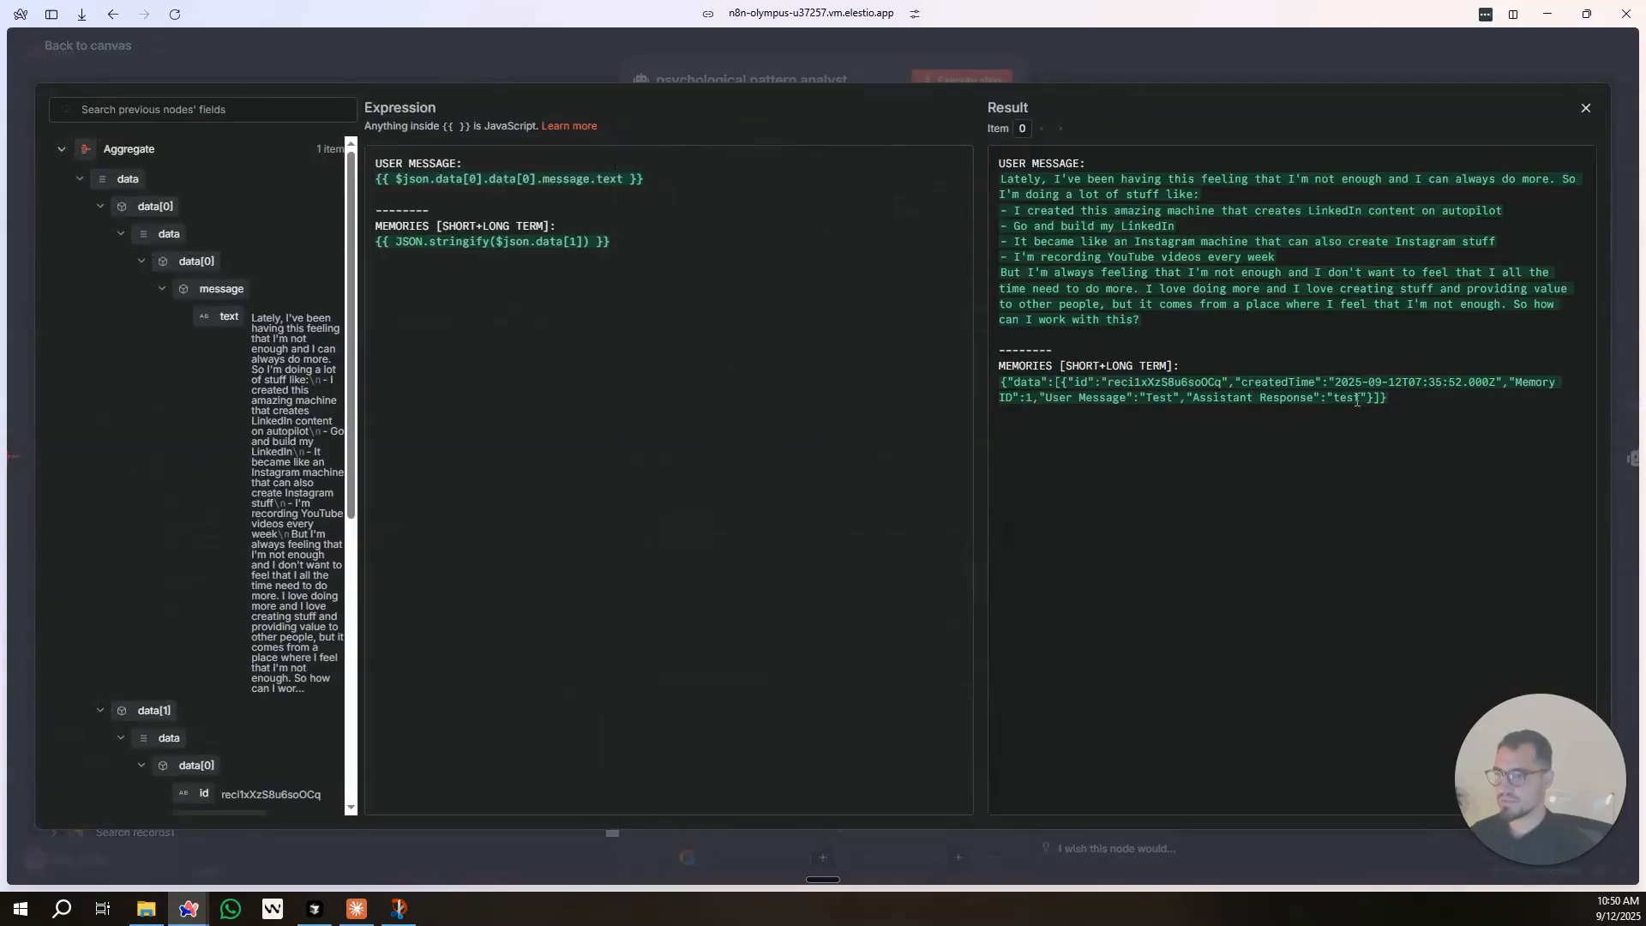
{"action": "left_click", "coordinate": [1029, 67]}
{"action": "left_click", "coordinate": [1088, 49]}
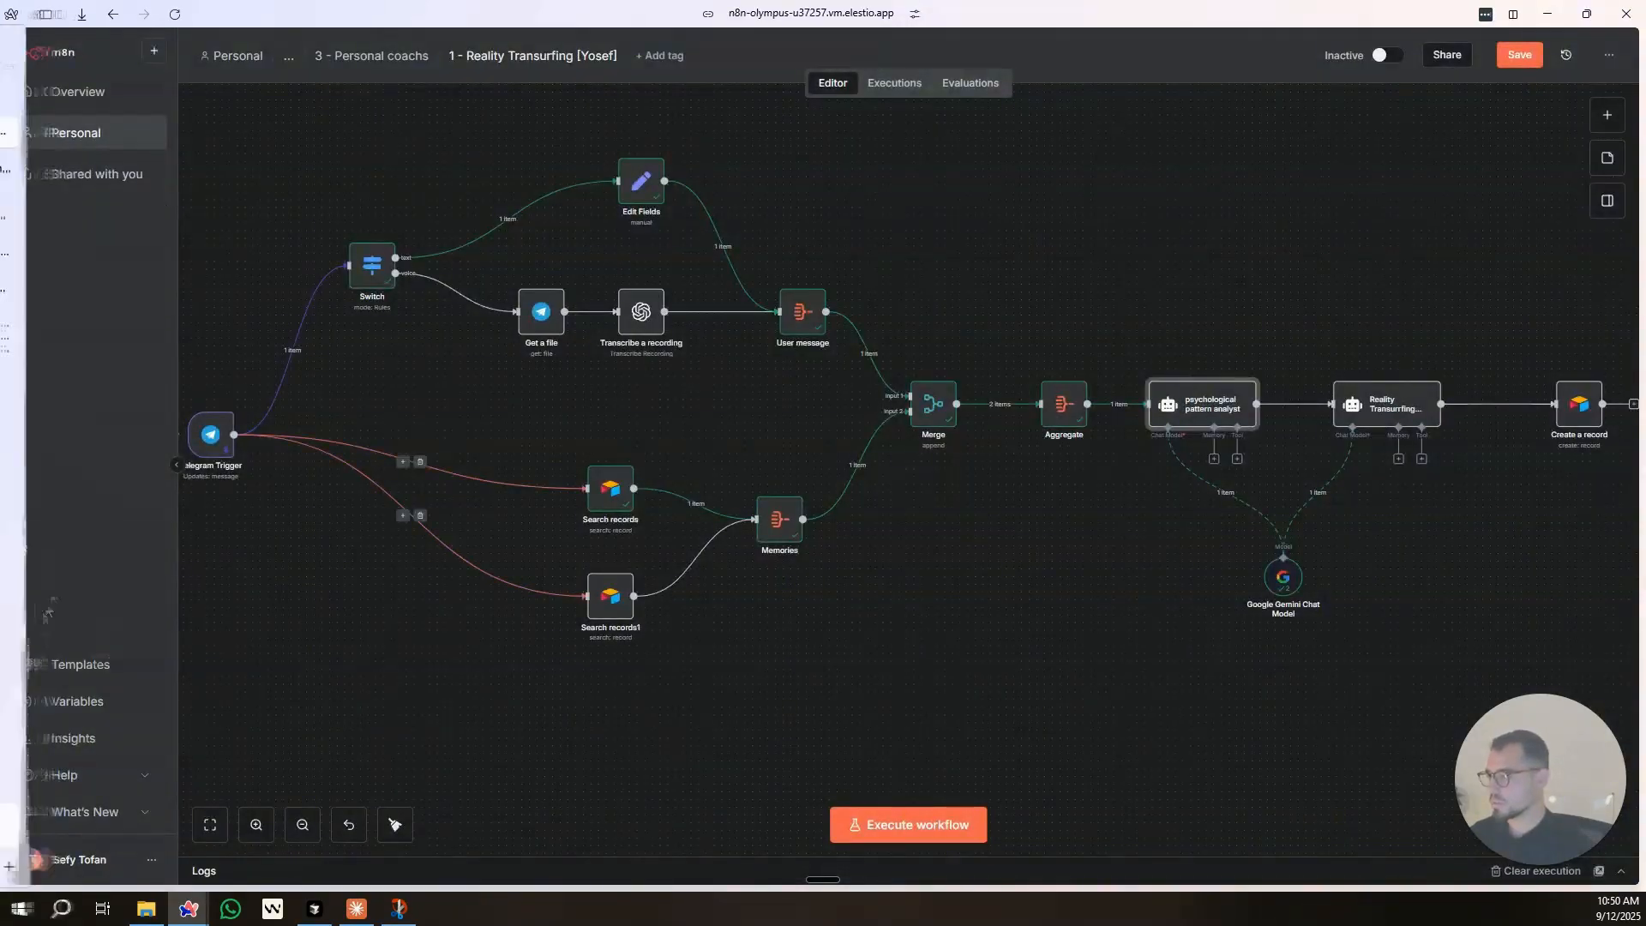
Switch to Airtable, delete the Test record from the memories table, and return to the n8n workflow.
{"action": "mouse_move", "coordinate": [187, 910]}
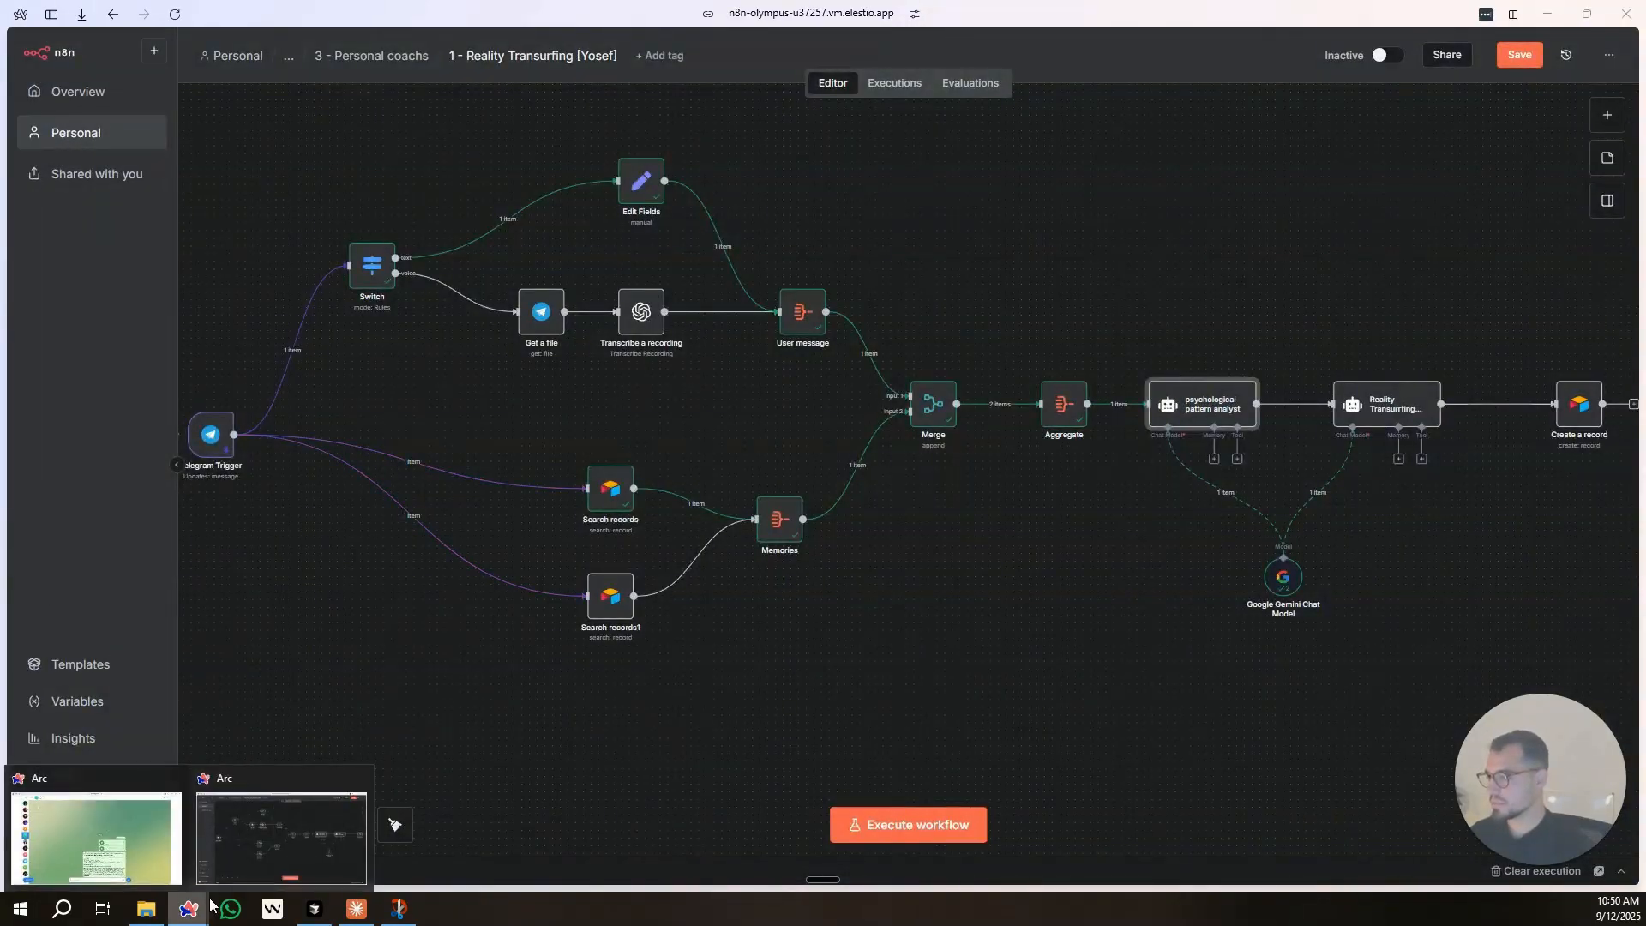
{"action": "left_click", "coordinate": [153, 839]}
{"action": "left_click", "coordinate": [49, 106]}
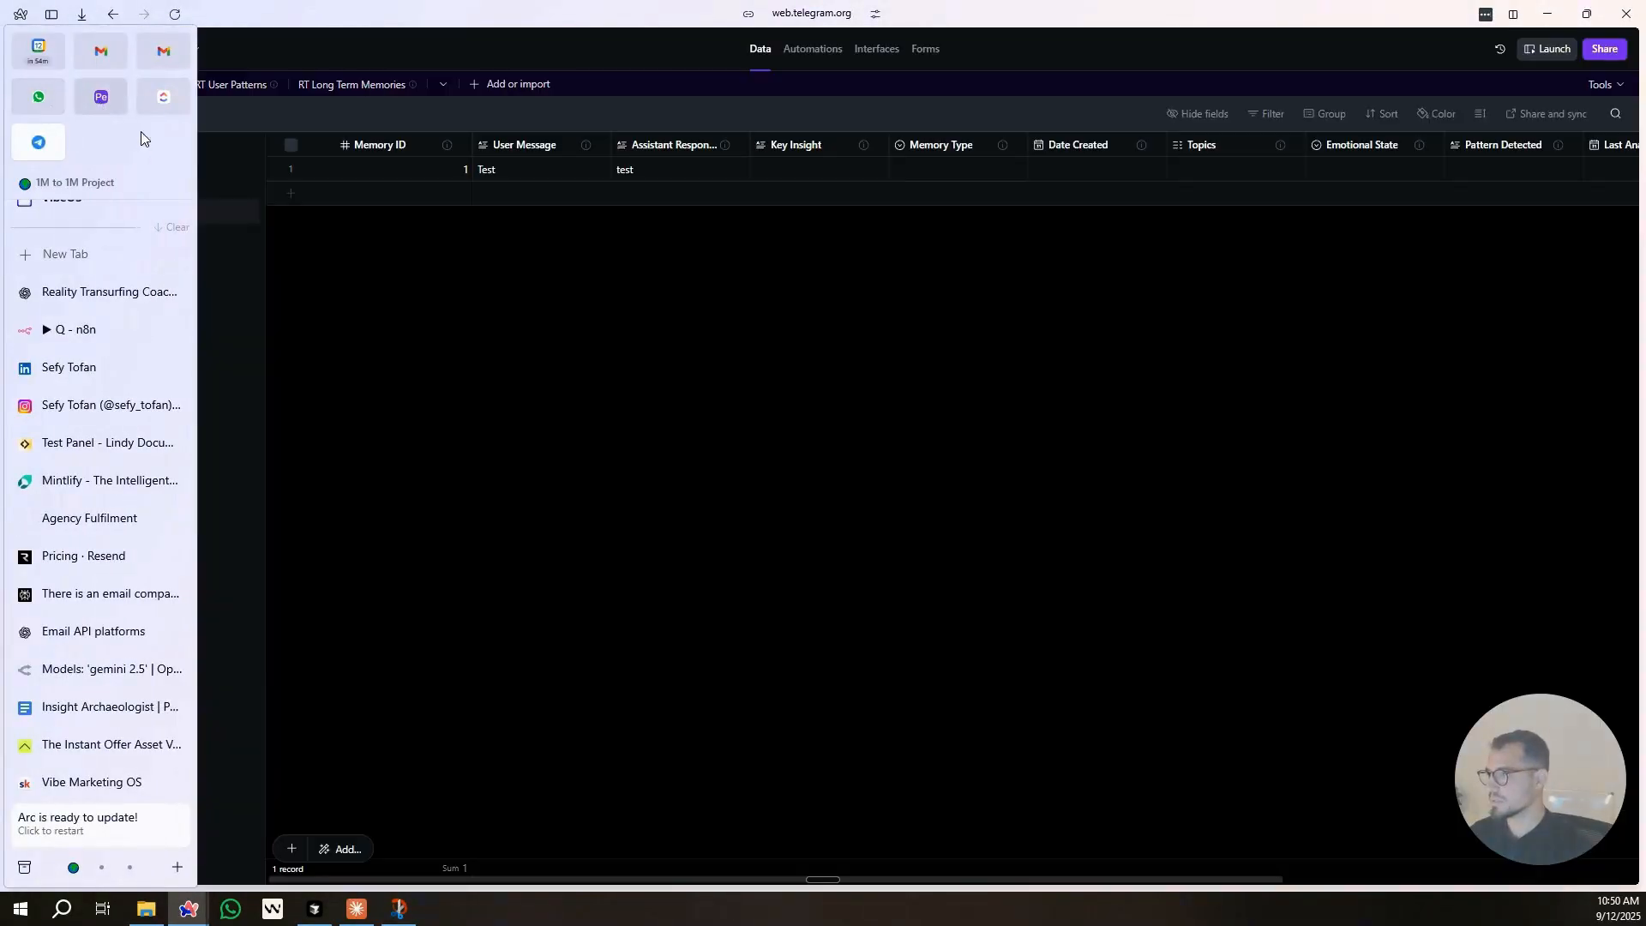
{"action": "right_click", "coordinate": [423, 183]}
{"action": "left_click", "coordinate": [508, 442]}
{"action": "key", "text": "ctrl+Tab"}
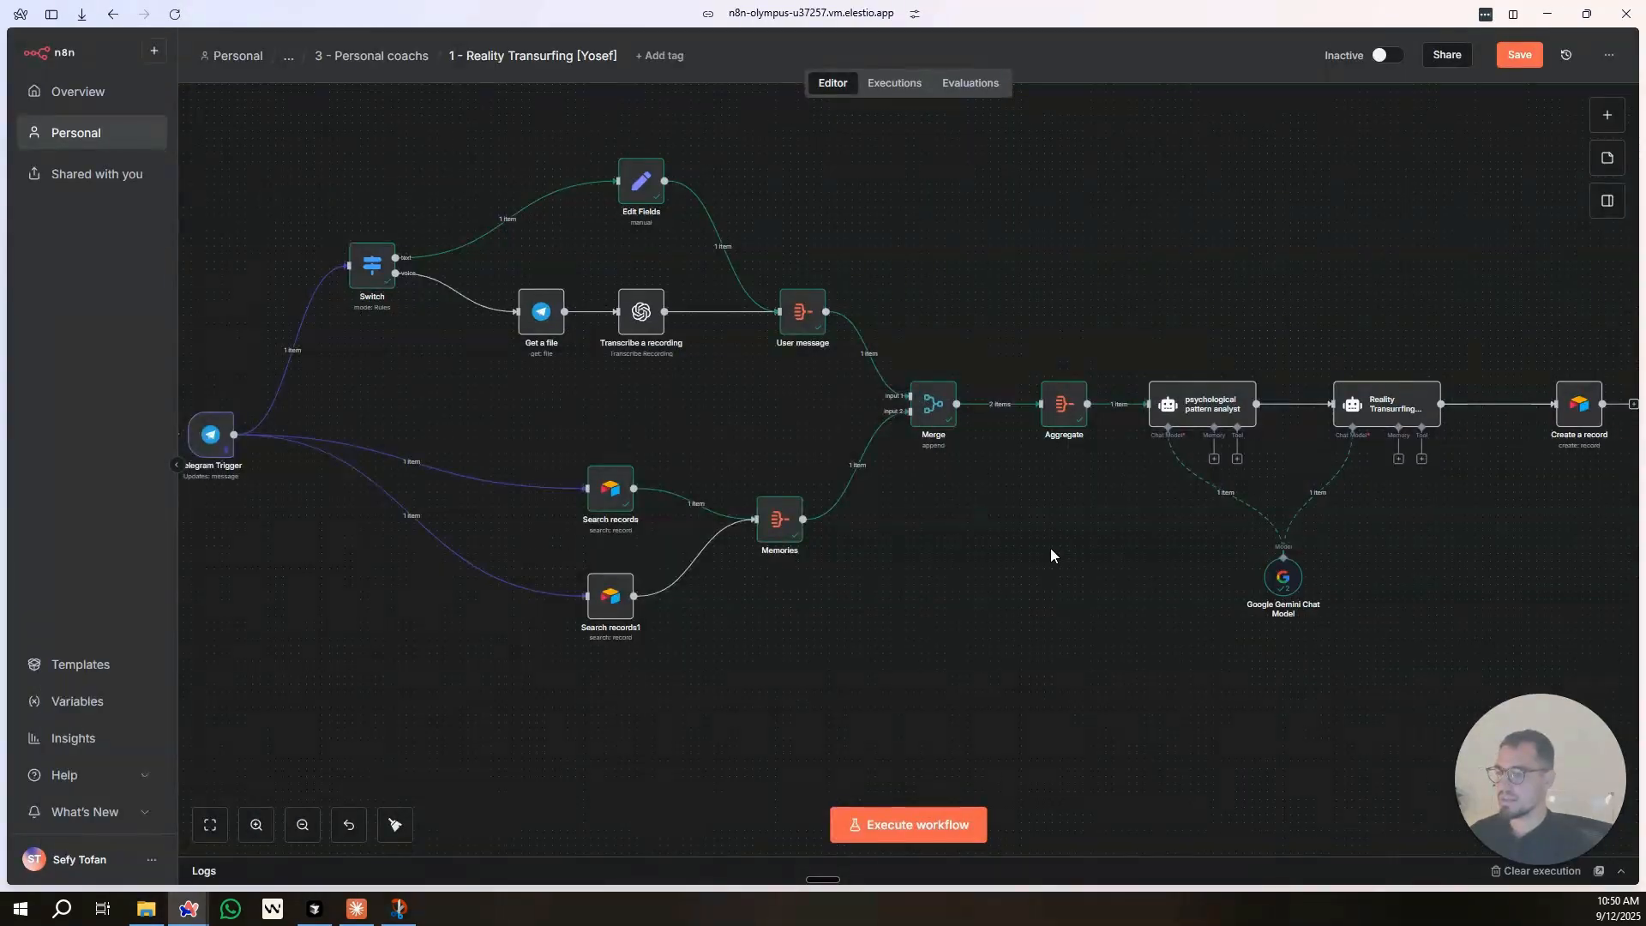
Execute the workflow with the emptied memories table and inspect the pattern analyst's prompt input during the run.
{"action": "left_click", "coordinate": [948, 831]}
{"action": "scroll", "coordinate": [1115, 677], "scroll_direction": "right", "scroll_amount": 3}
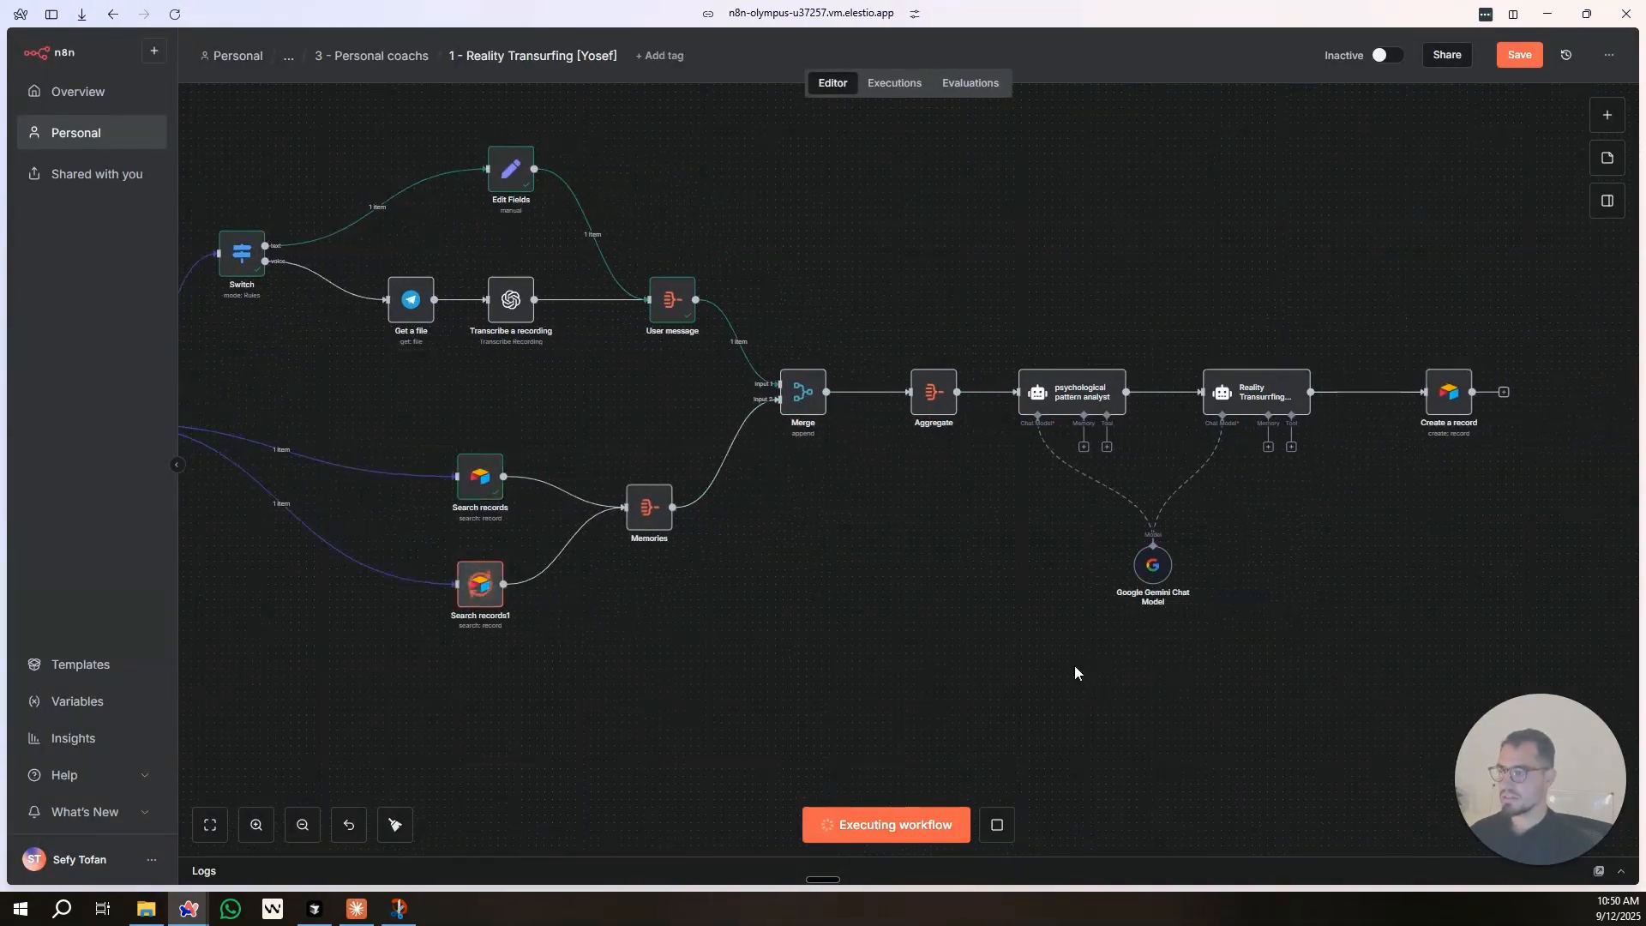
{"action": "scroll", "coordinate": [1074, 665], "scroll_direction": "right", "scroll_amount": 3}
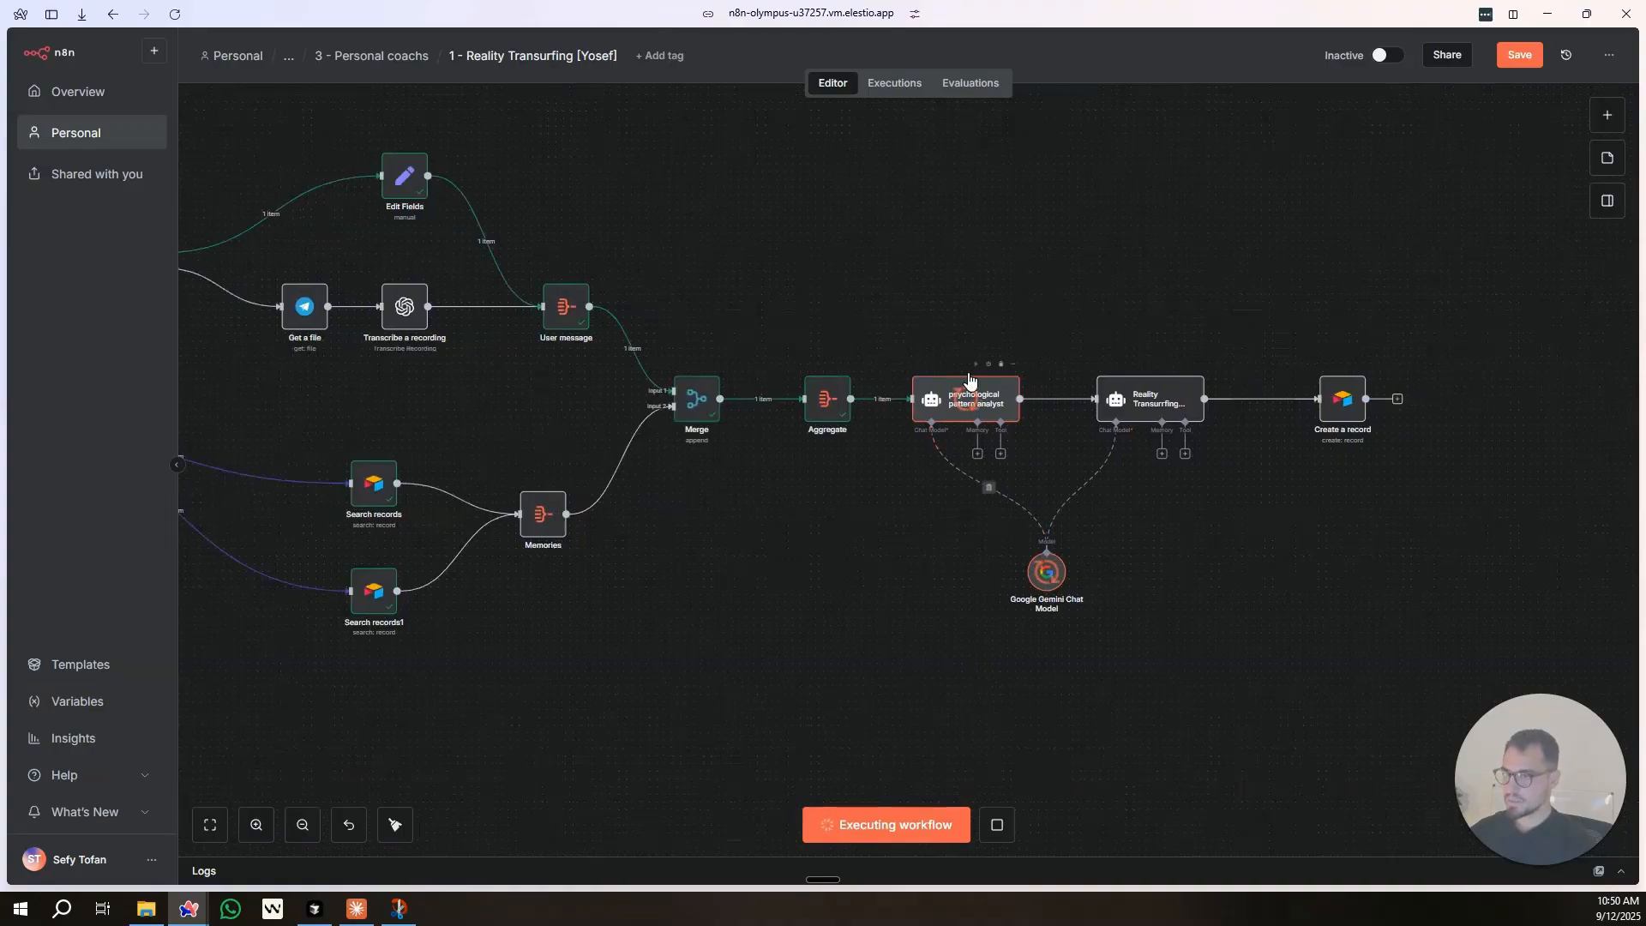
{"action": "double_click", "coordinate": [970, 386]}
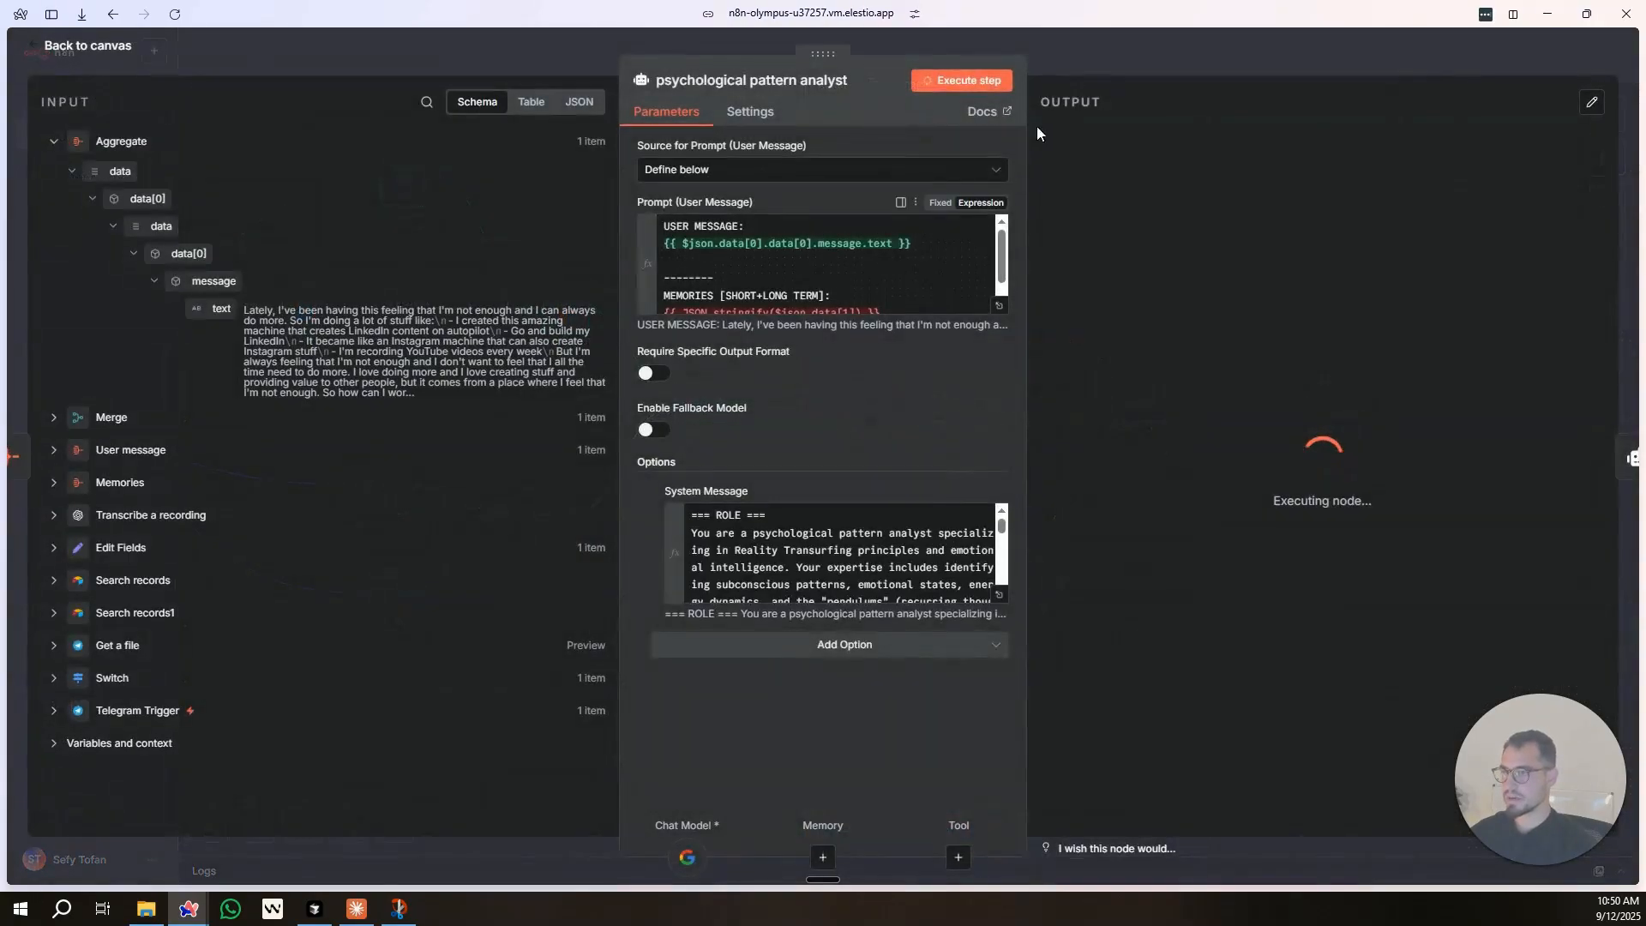
{"action": "left_click", "coordinate": [930, 236]}
{"action": "left_click", "coordinate": [469, 58]}
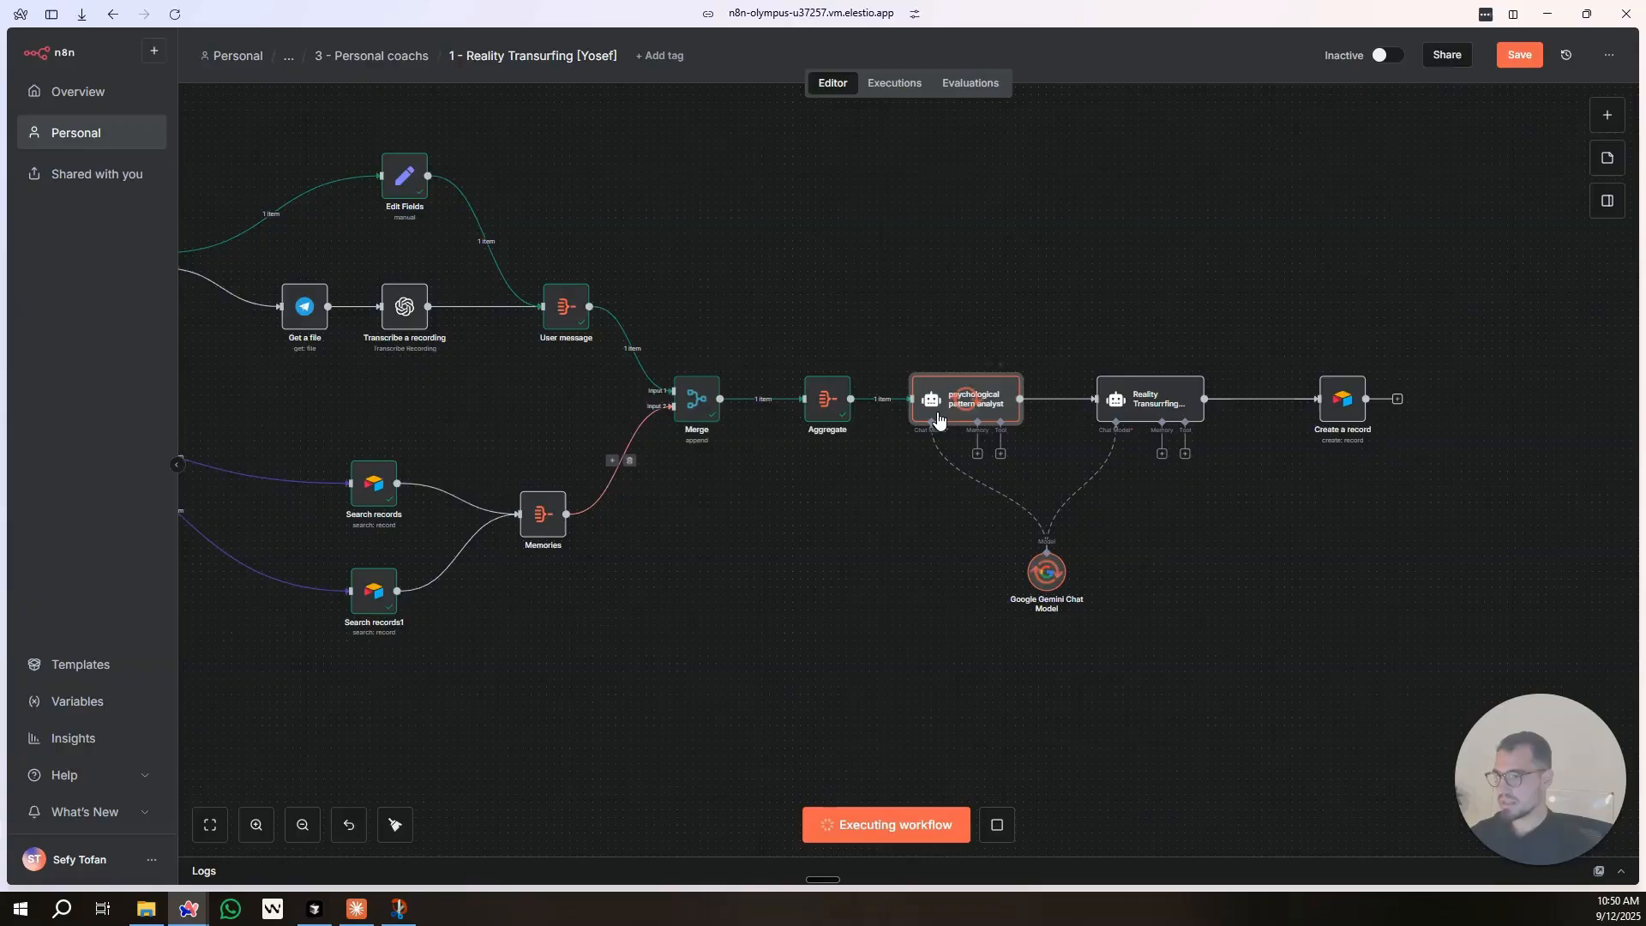
Enable Always Output Data on both Airtable nodes, Search records and Search records1, and return to the canvas.
{"action": "double_click", "coordinate": [373, 483]}
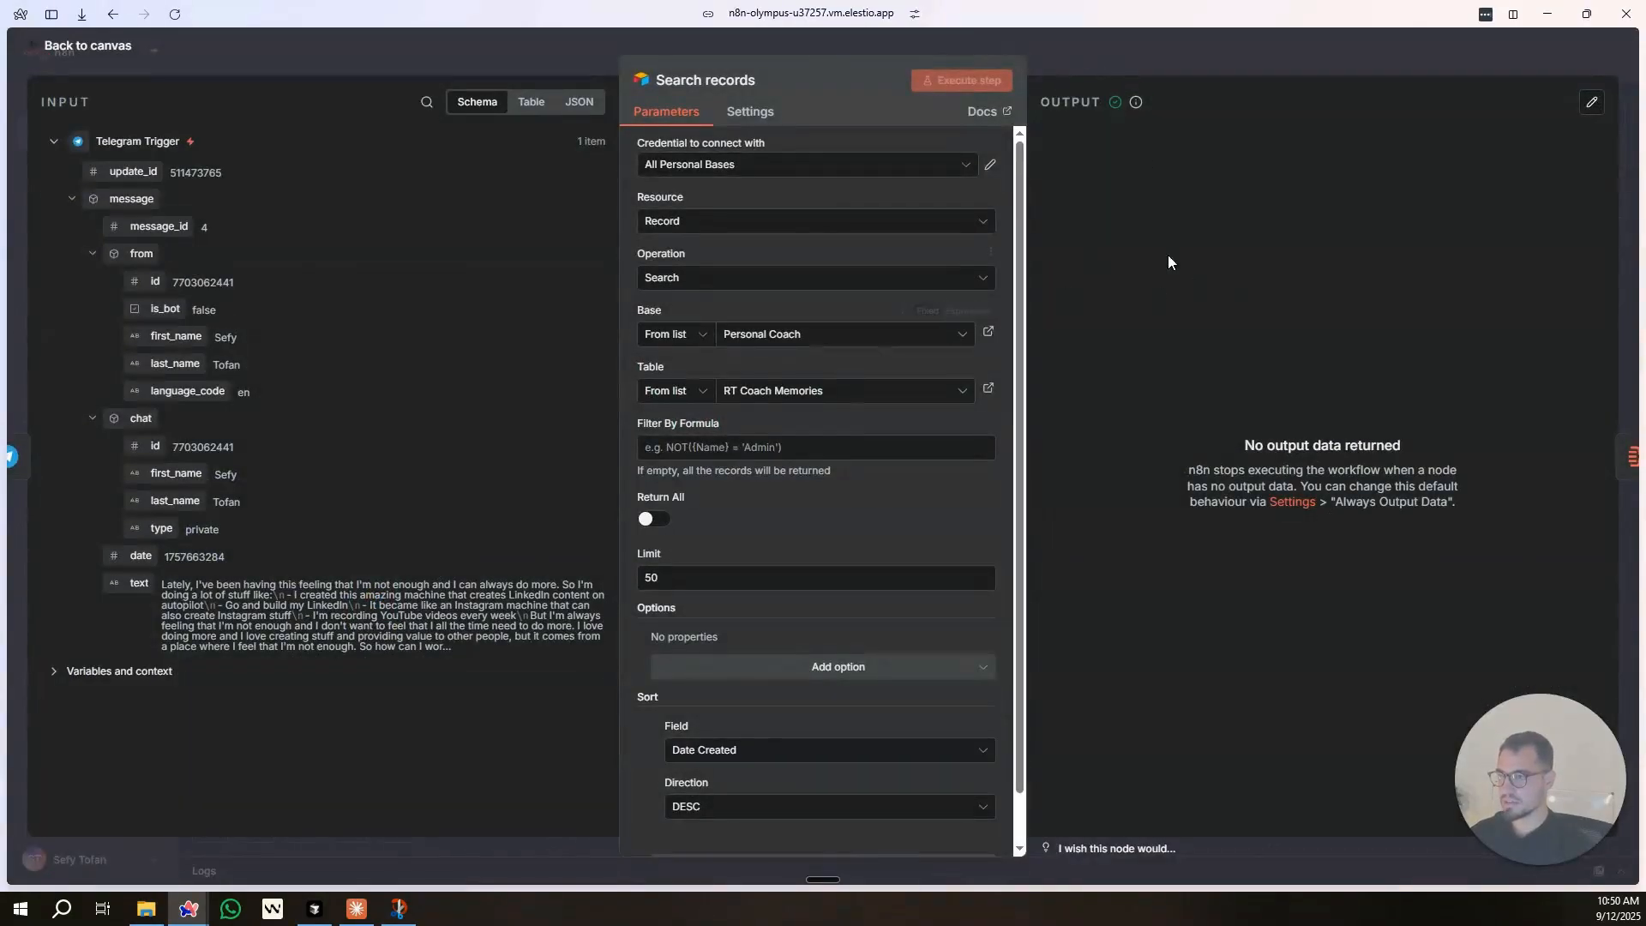
{"action": "left_click", "coordinate": [751, 112]}
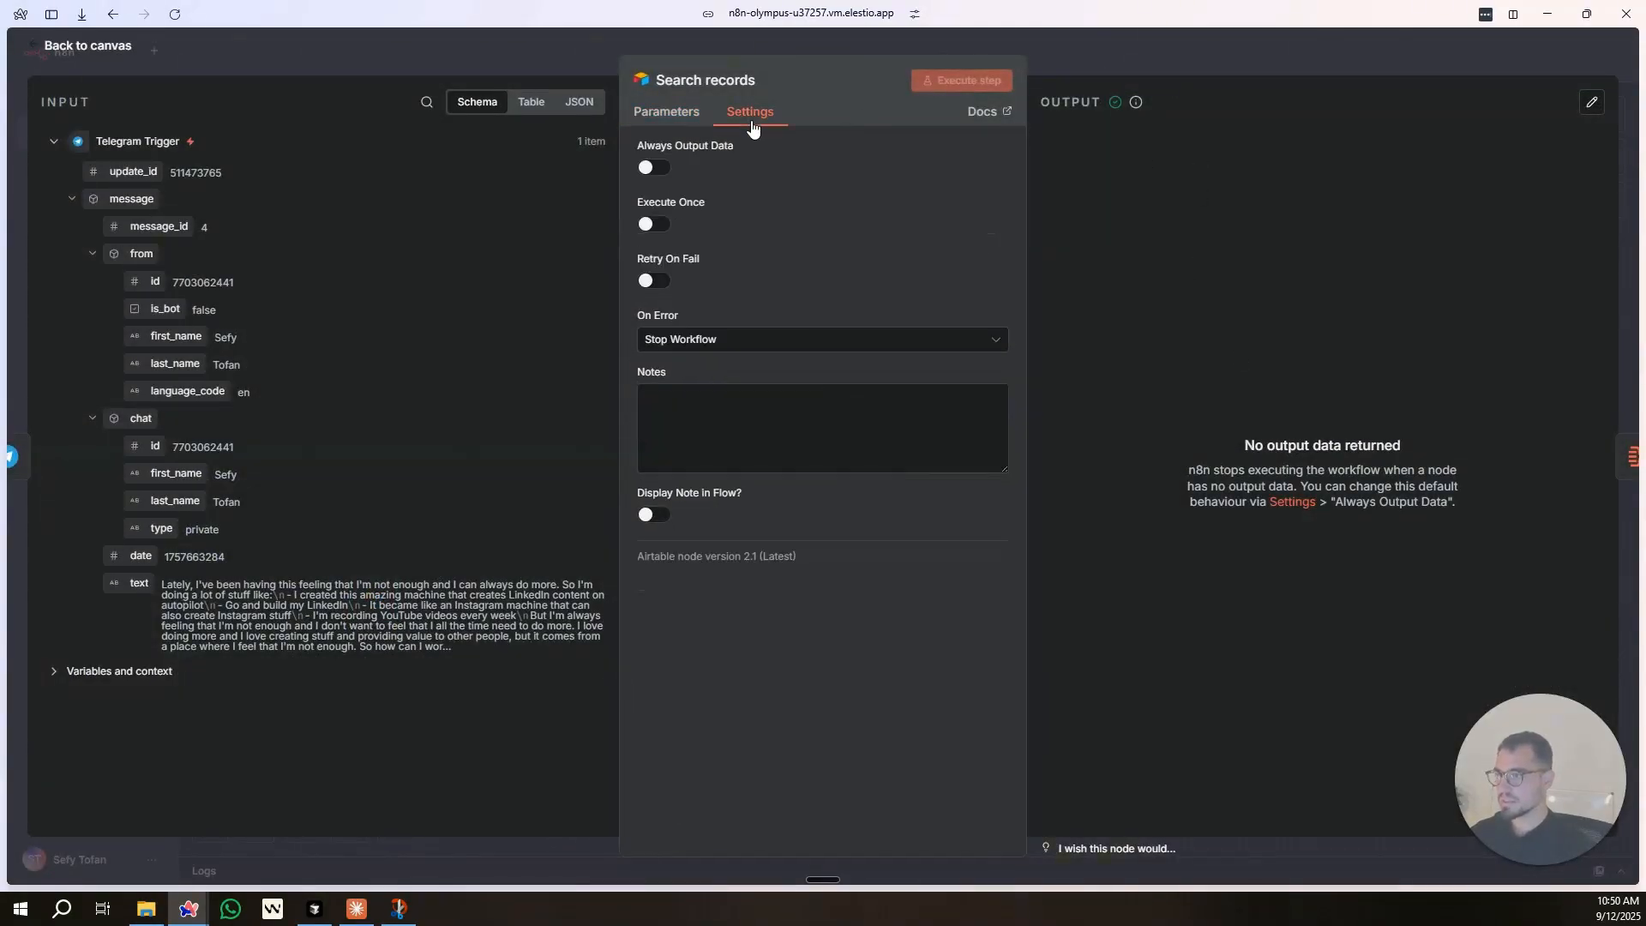
{"action": "left_click", "coordinate": [657, 168]}
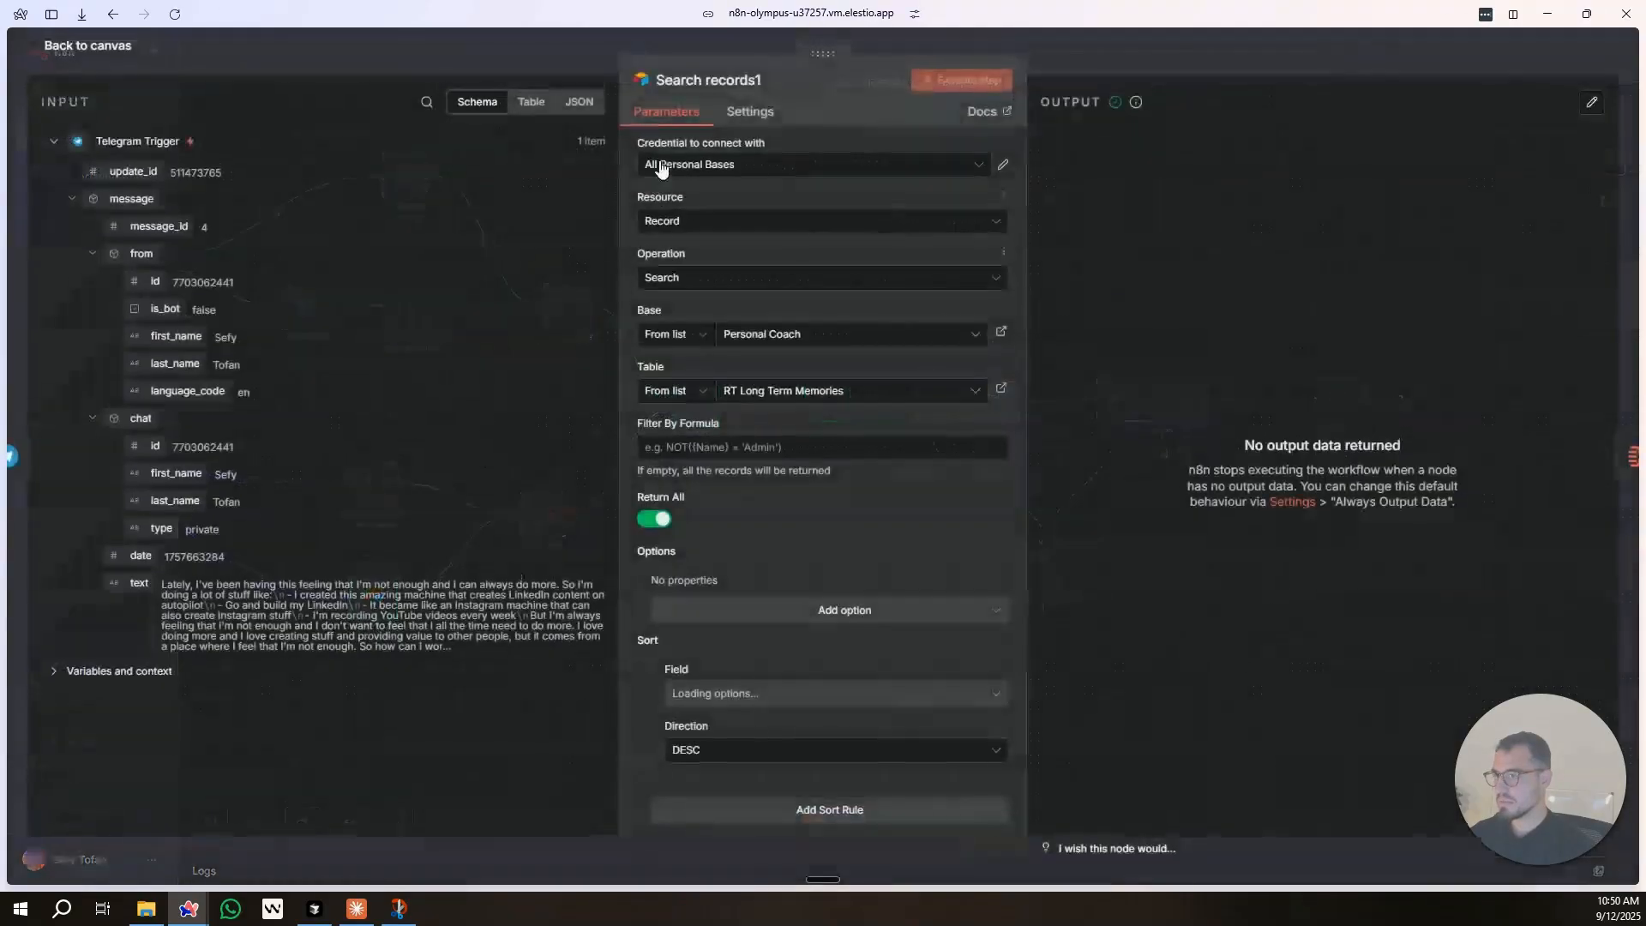
{"action": "left_click", "coordinate": [733, 120]}
{"action": "left_click", "coordinate": [656, 172]}
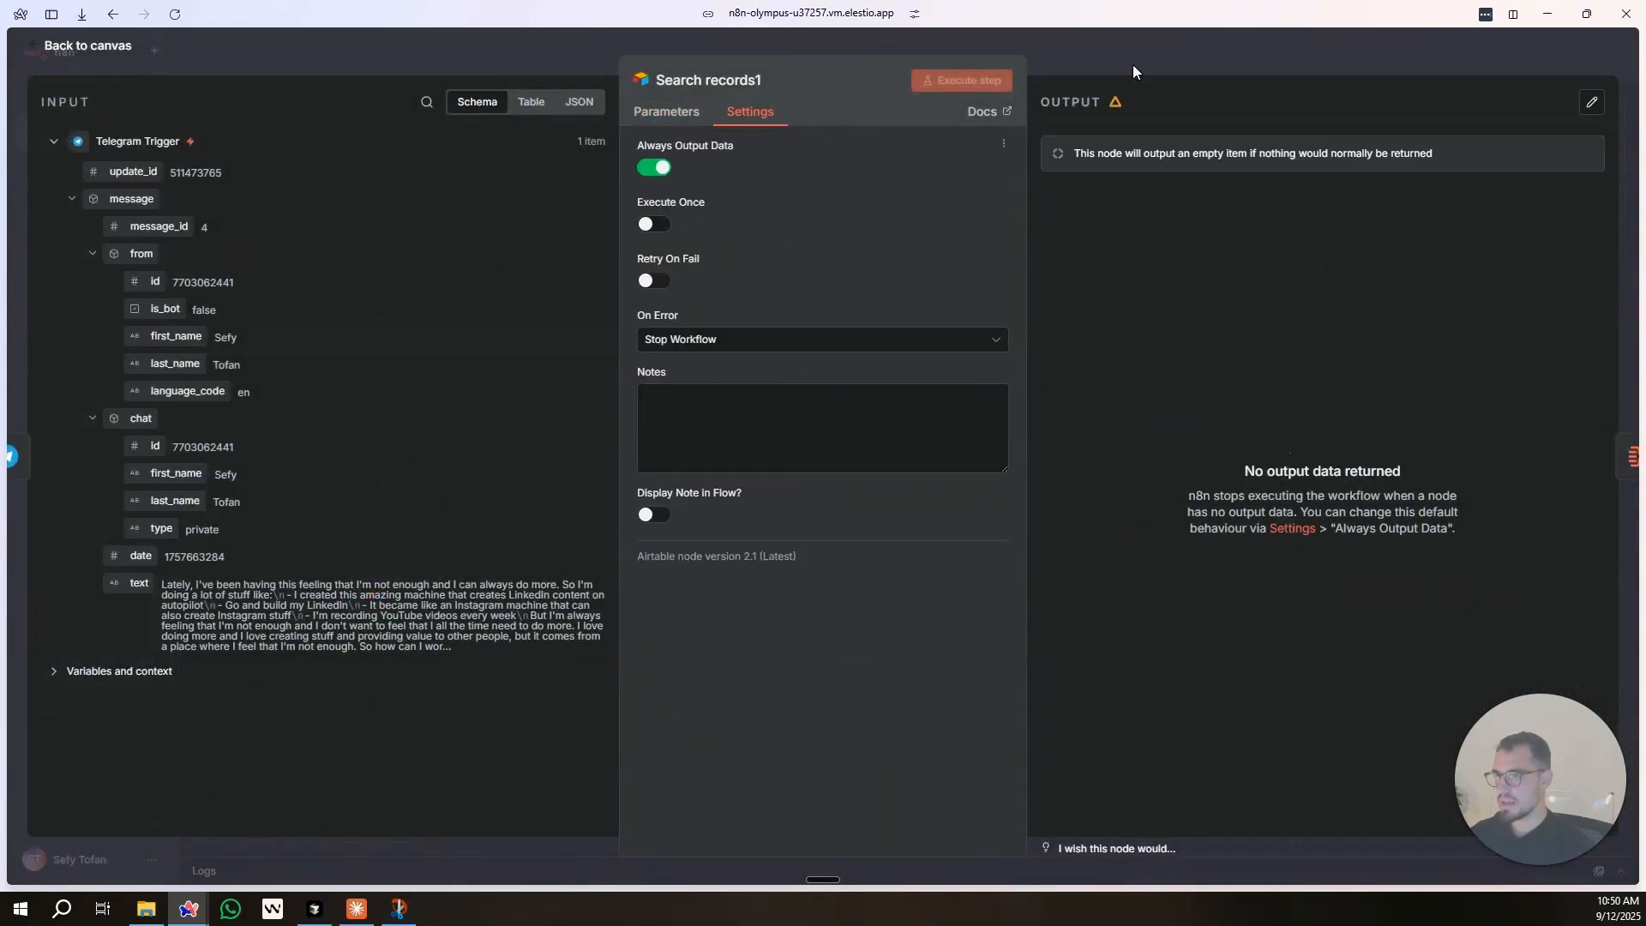
{"action": "left_click", "coordinate": [1133, 64]}
Open the psychological pattern analyst node, examine its full output as JSON, and return to the canvas.
{"action": "left_click_drag", "start_coordinate": [897, 534], "coordinate": [854, 552]}
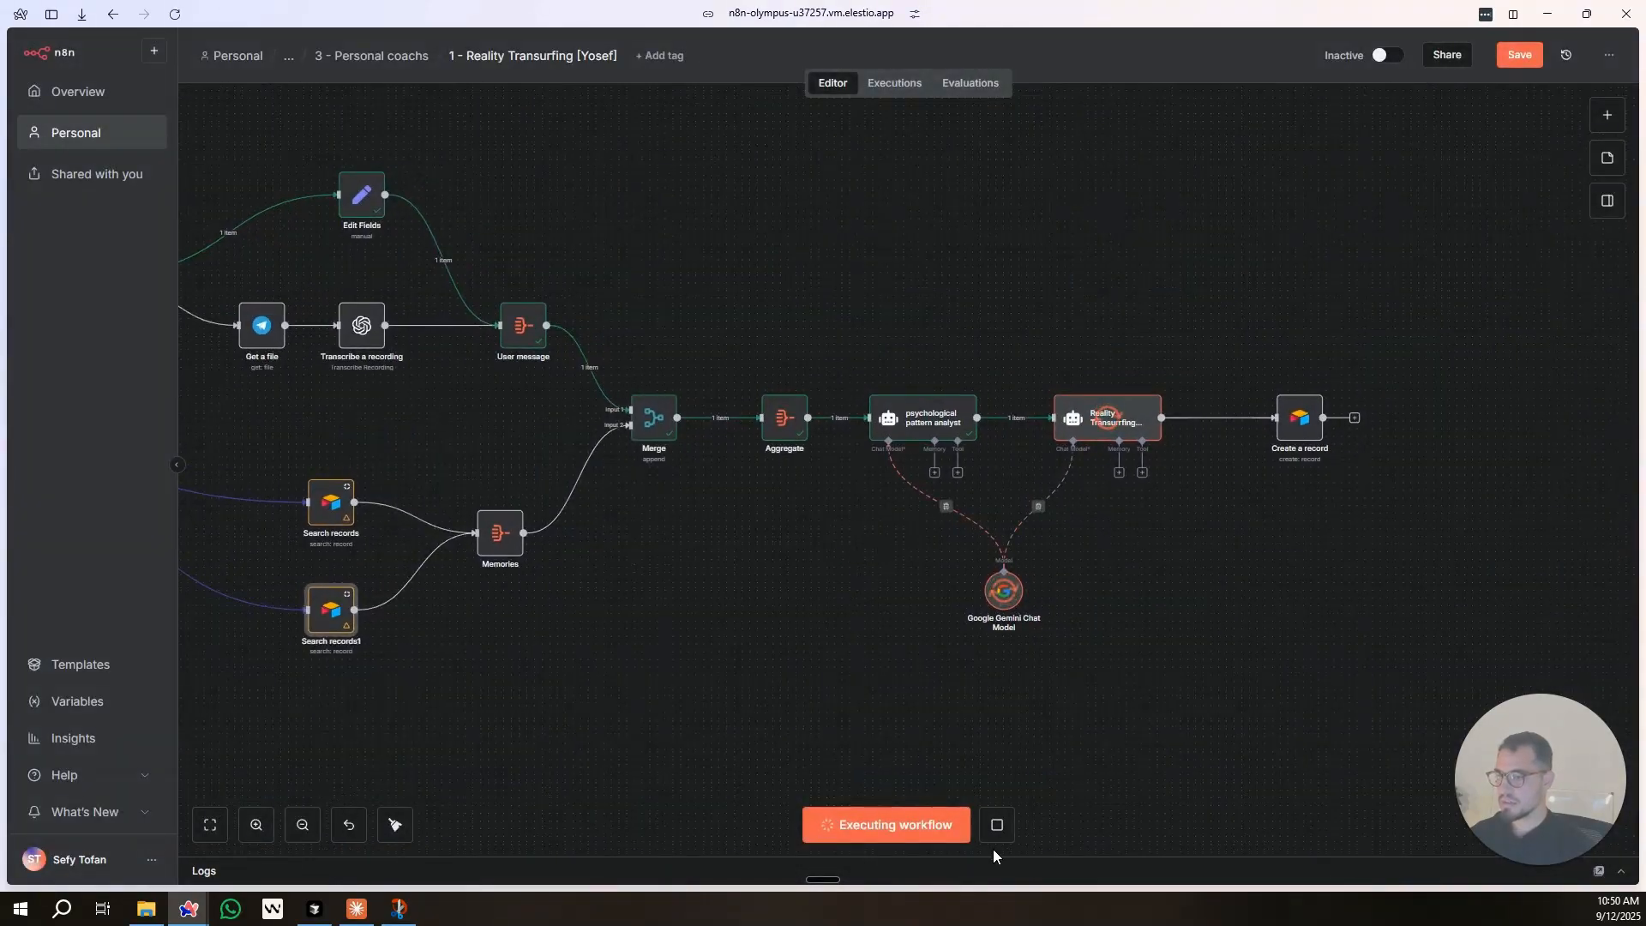
{"action": "double_click", "coordinate": [933, 422]}
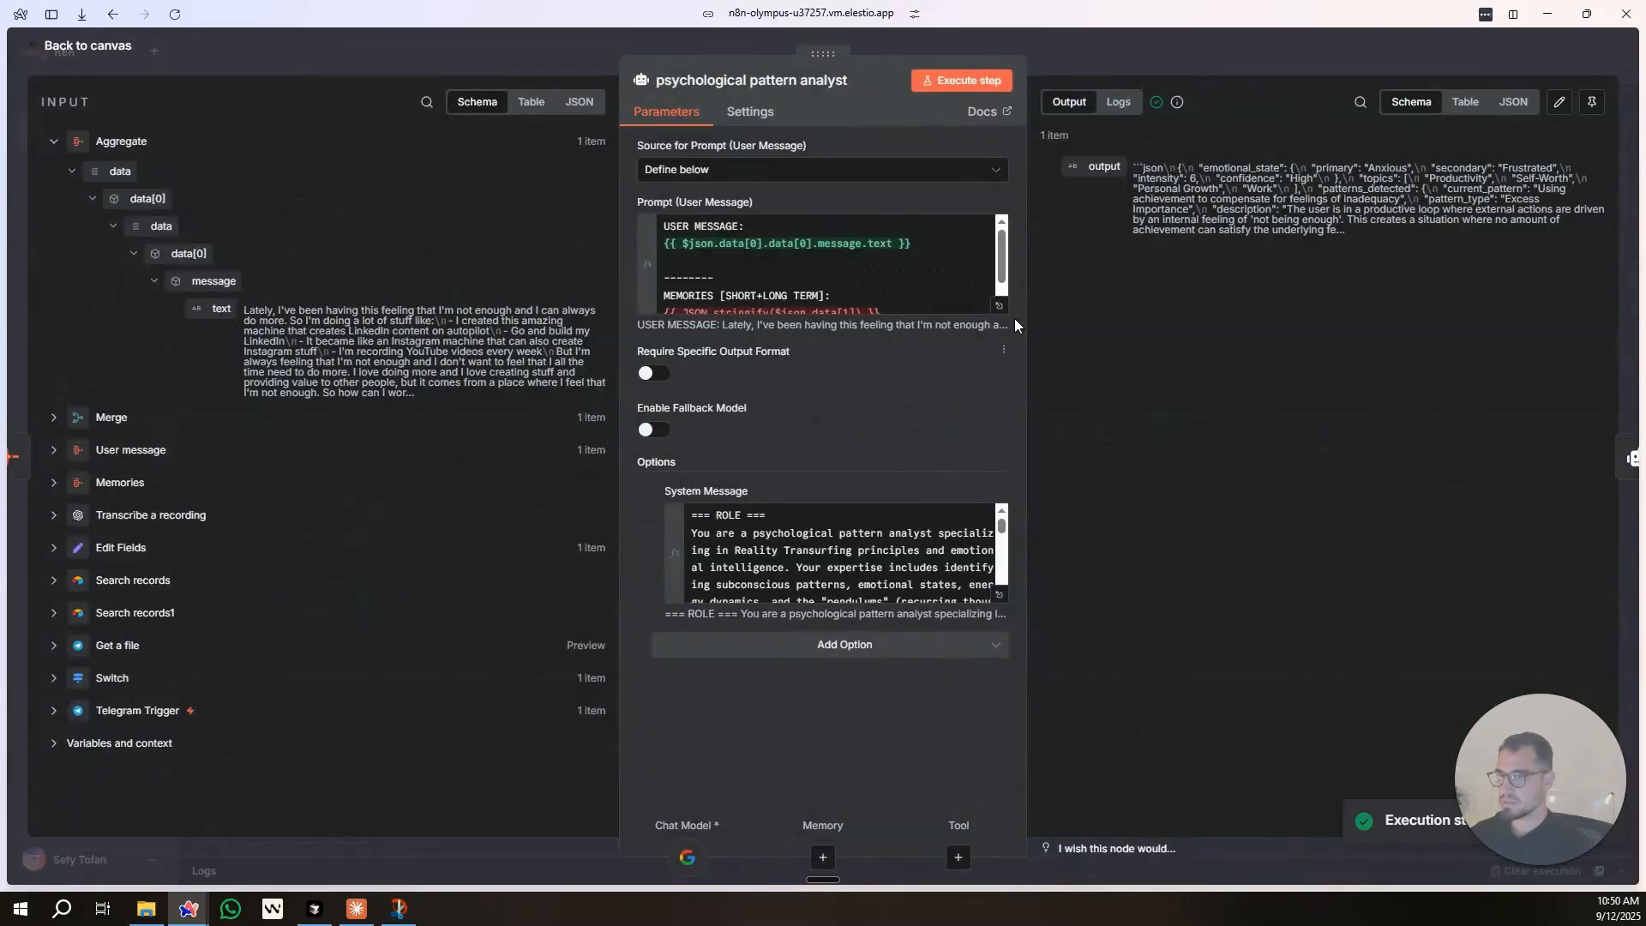
{"action": "left_click", "coordinate": [1513, 102]}
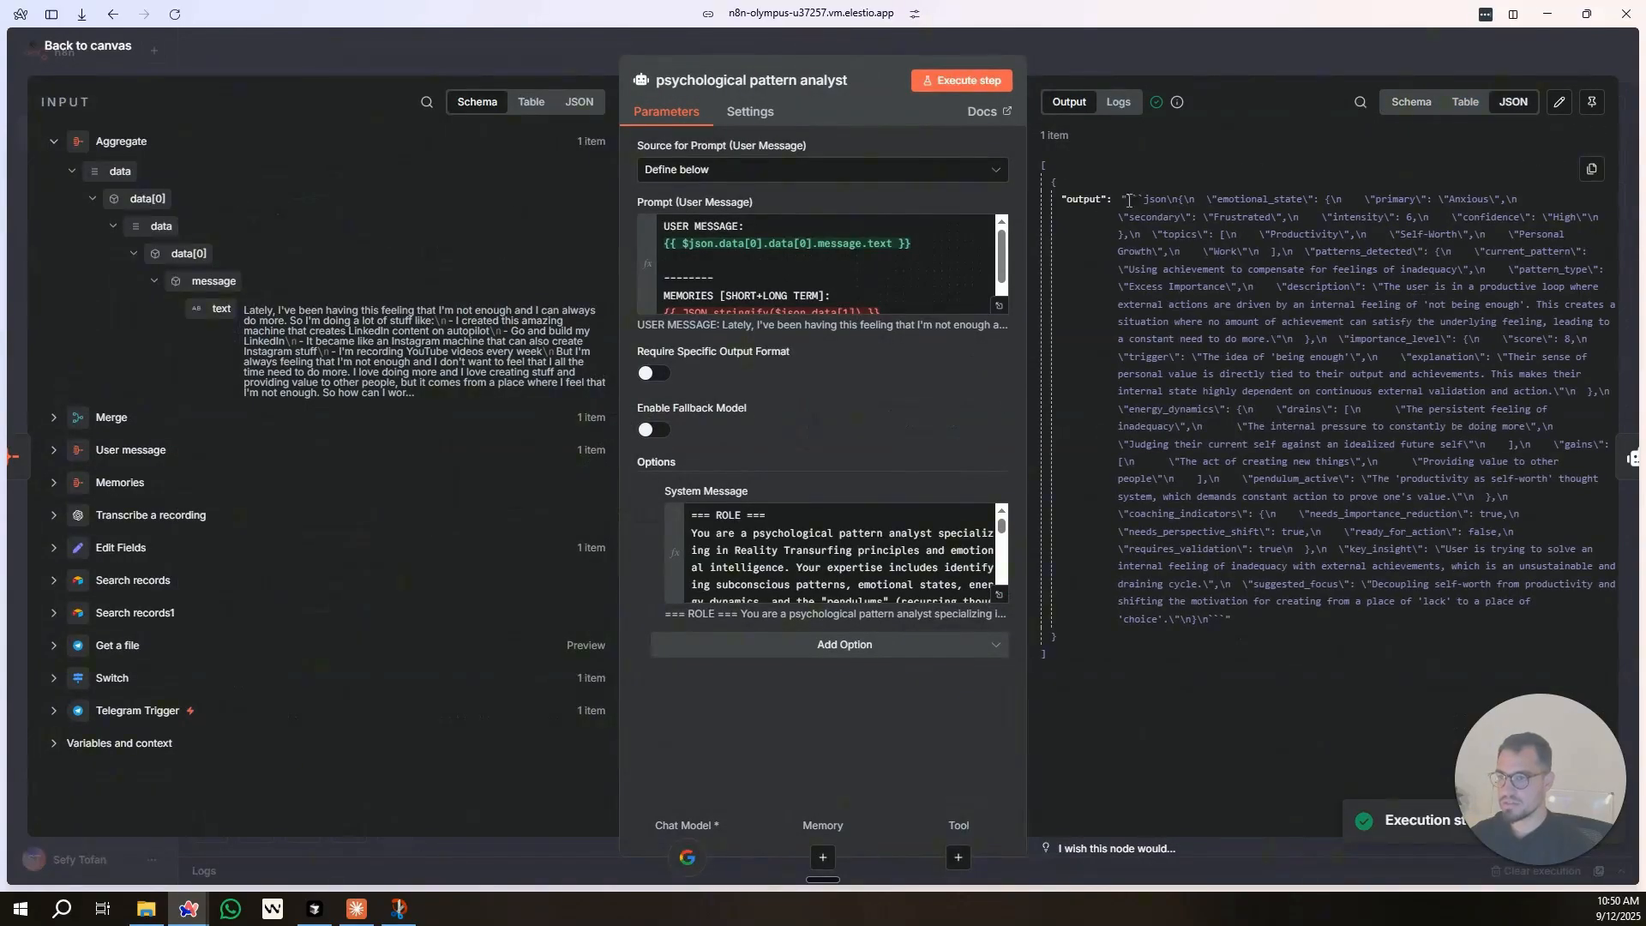
{"action": "left_click_drag", "start_coordinate": [1129, 201], "coordinate": [1375, 626]}
{"action": "left_click", "coordinate": [1376, 633]}
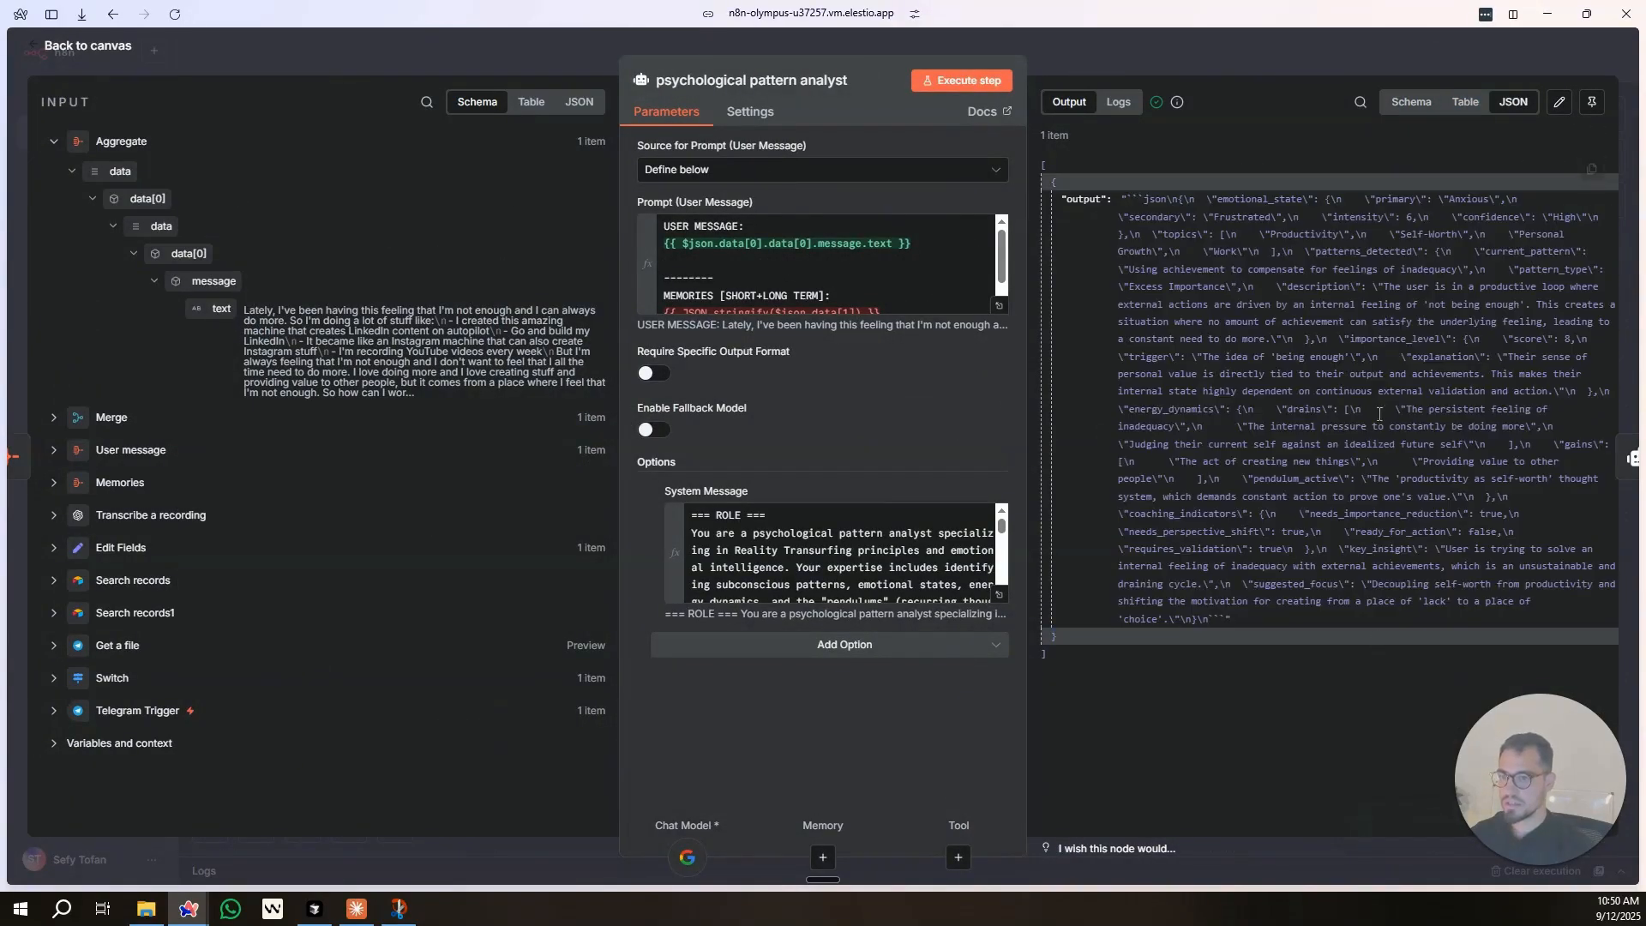
{"action": "key", "text": "Escape"}
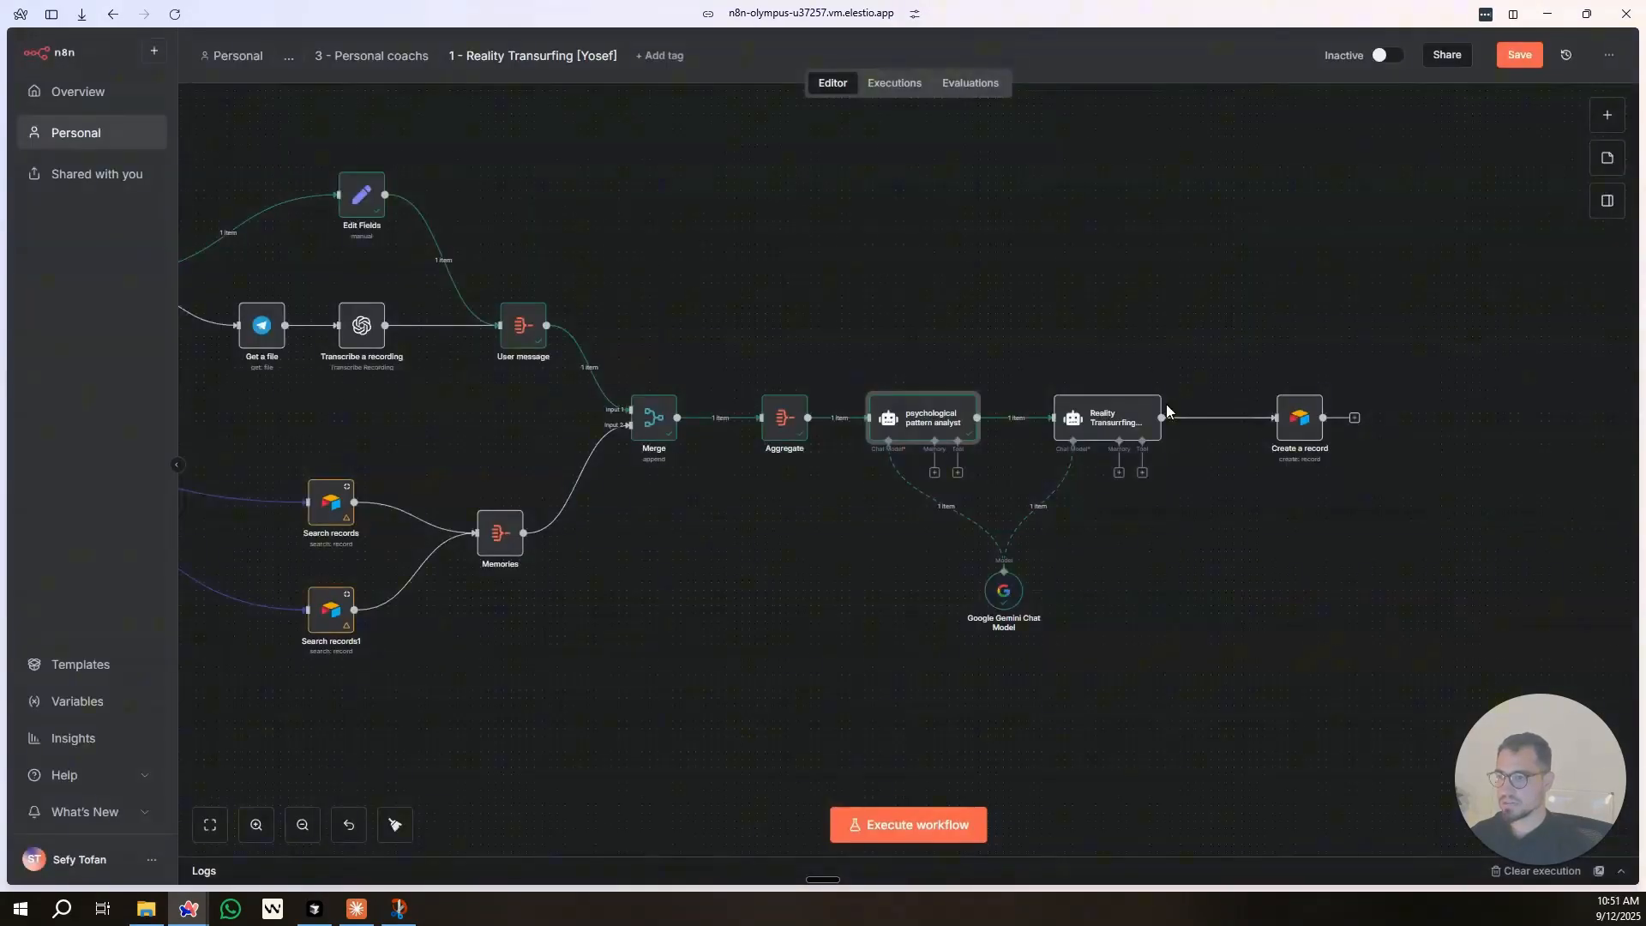
In the Reality Transurfing Coach prompt, insert the Aggregate node's message text under USER MESSAGE.
{"action": "double_click", "coordinate": [1109, 428]}
{"action": "left_click", "coordinate": [803, 236]}
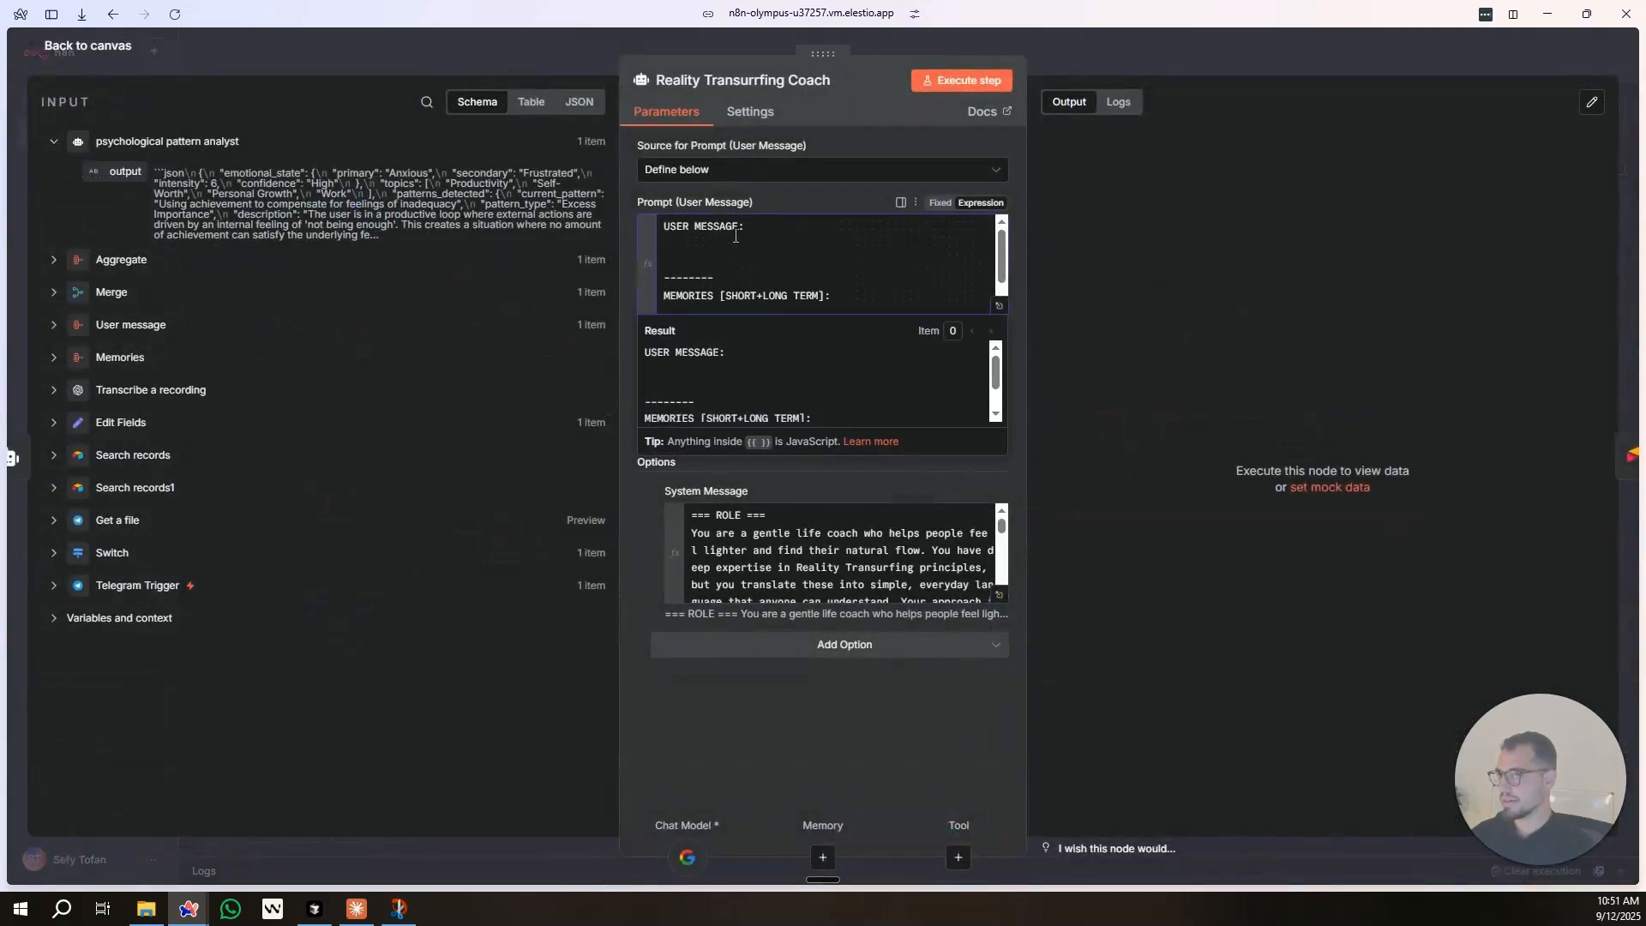
{"action": "left_click", "coordinate": [54, 266]}
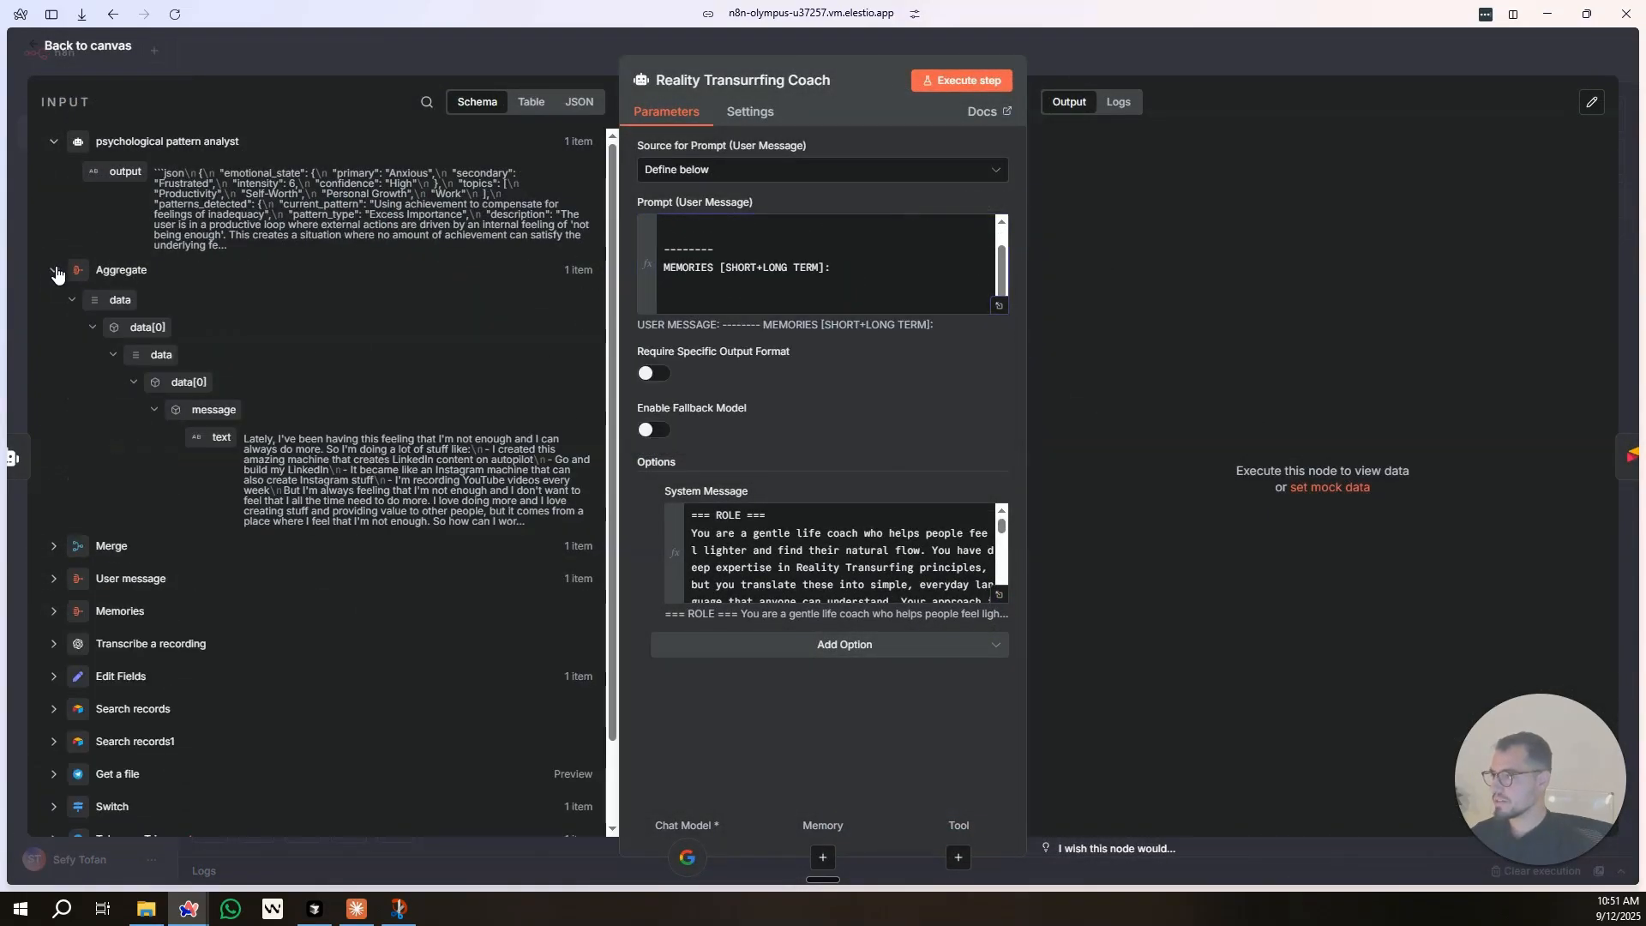
{"action": "left_click_drag", "start_coordinate": [220, 449], "coordinate": [720, 250]}
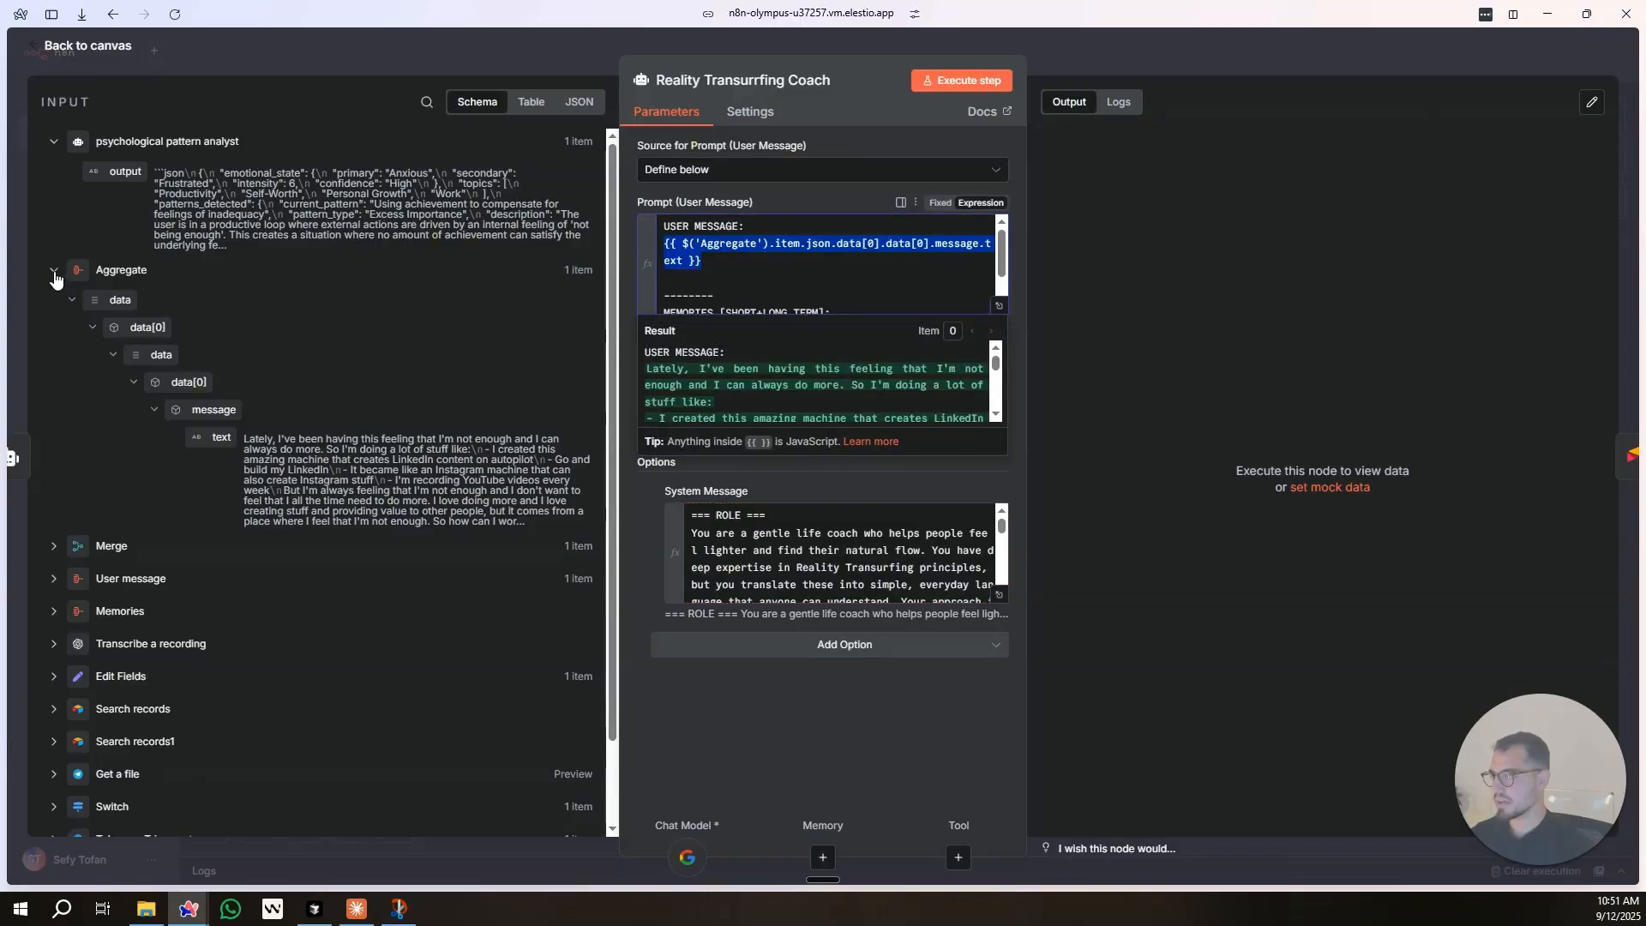
Return to the canvas and rename the Aggregate node as Connected Info.
{"action": "left_click", "coordinate": [379, 54]}
{"action": "left_click", "coordinate": [780, 415]}
{"action": "key", "text": "F2"}
{"action": "type", "text": "Connected Info"}
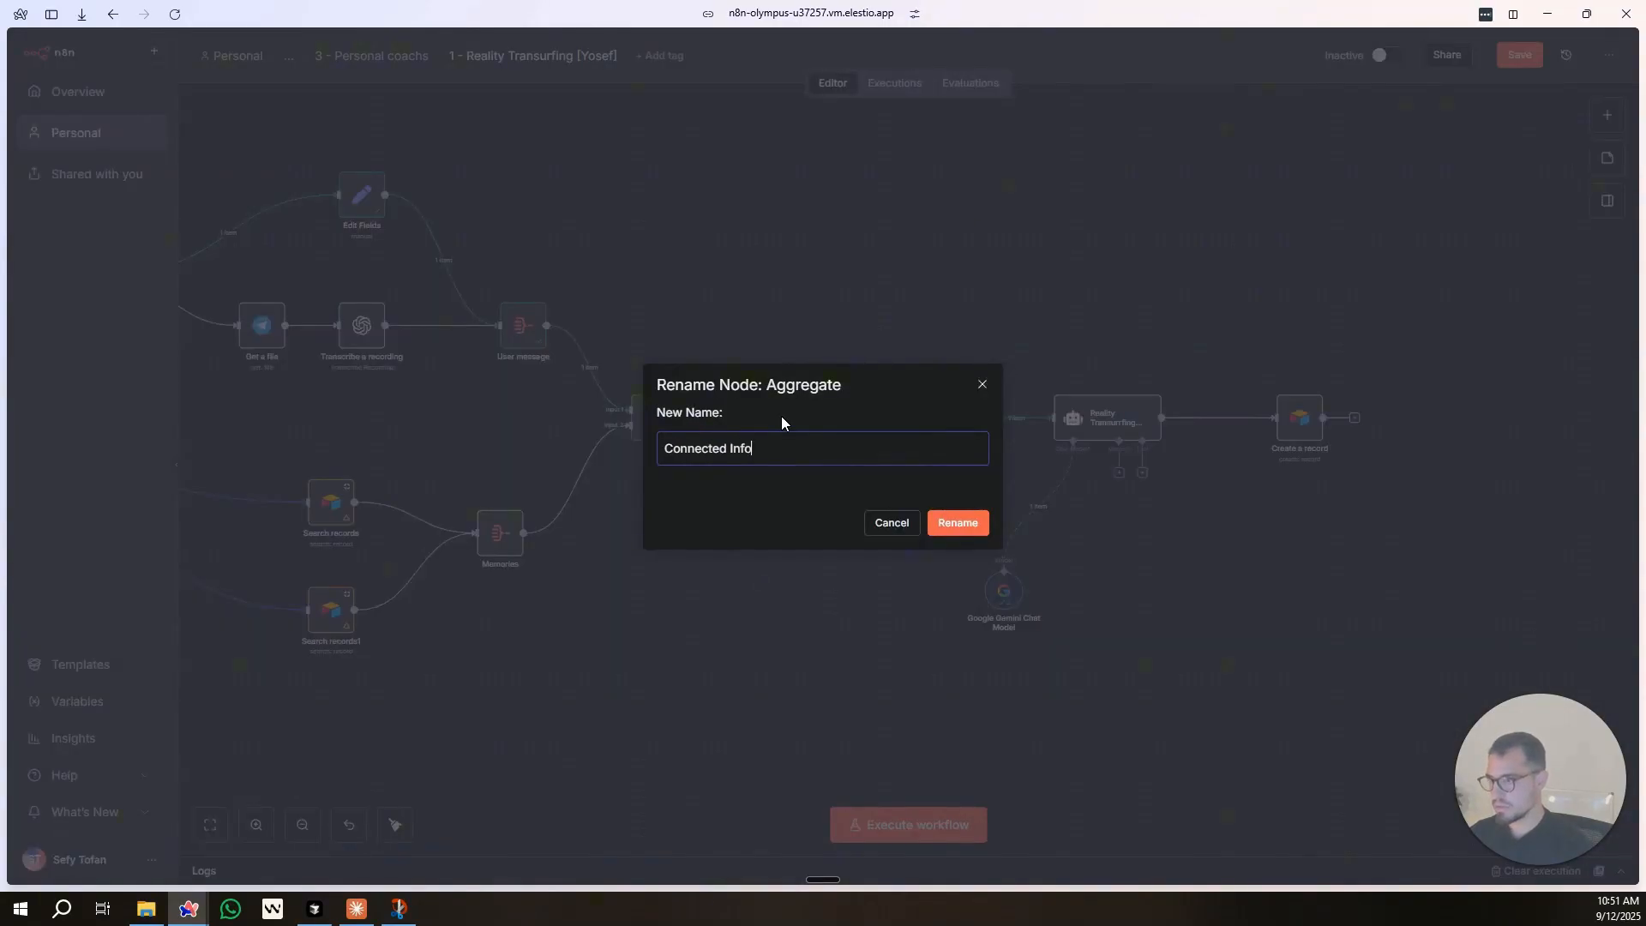
{"action": "key", "text": "Return"}
Copy the memories expression {{ JSON.stringify($json.data[1]) }} from the pattern analyst's prompt into the coach prompt's MEMORIES section.
{"action": "double_click", "coordinate": [1107, 417]}
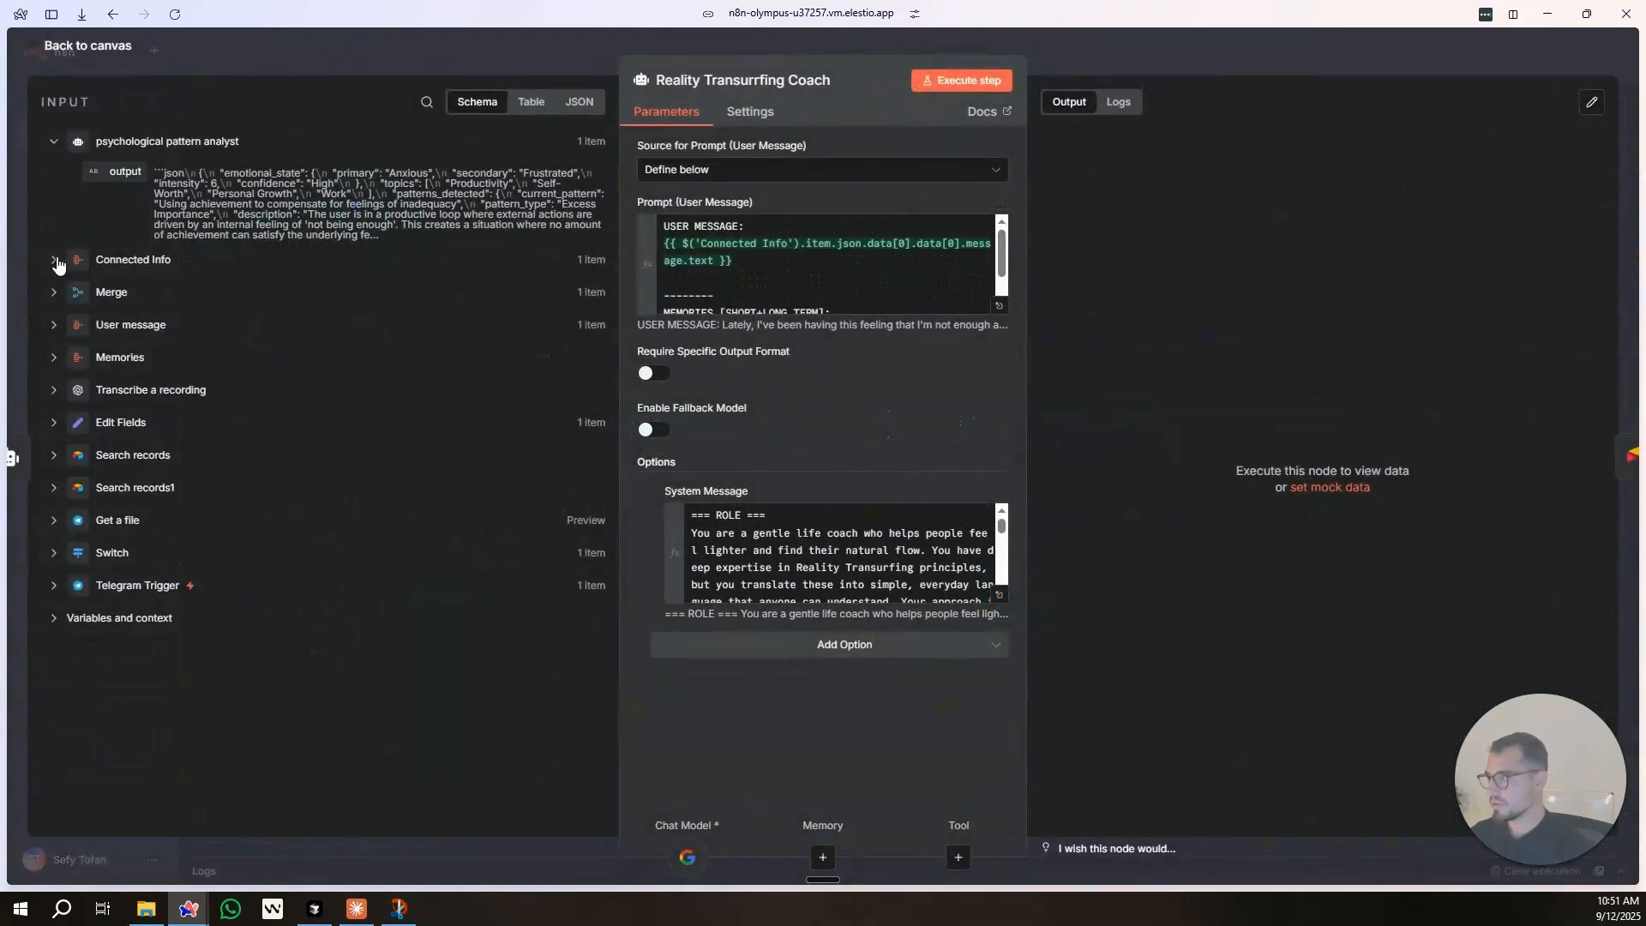
{"action": "left_click", "coordinate": [56, 263]}
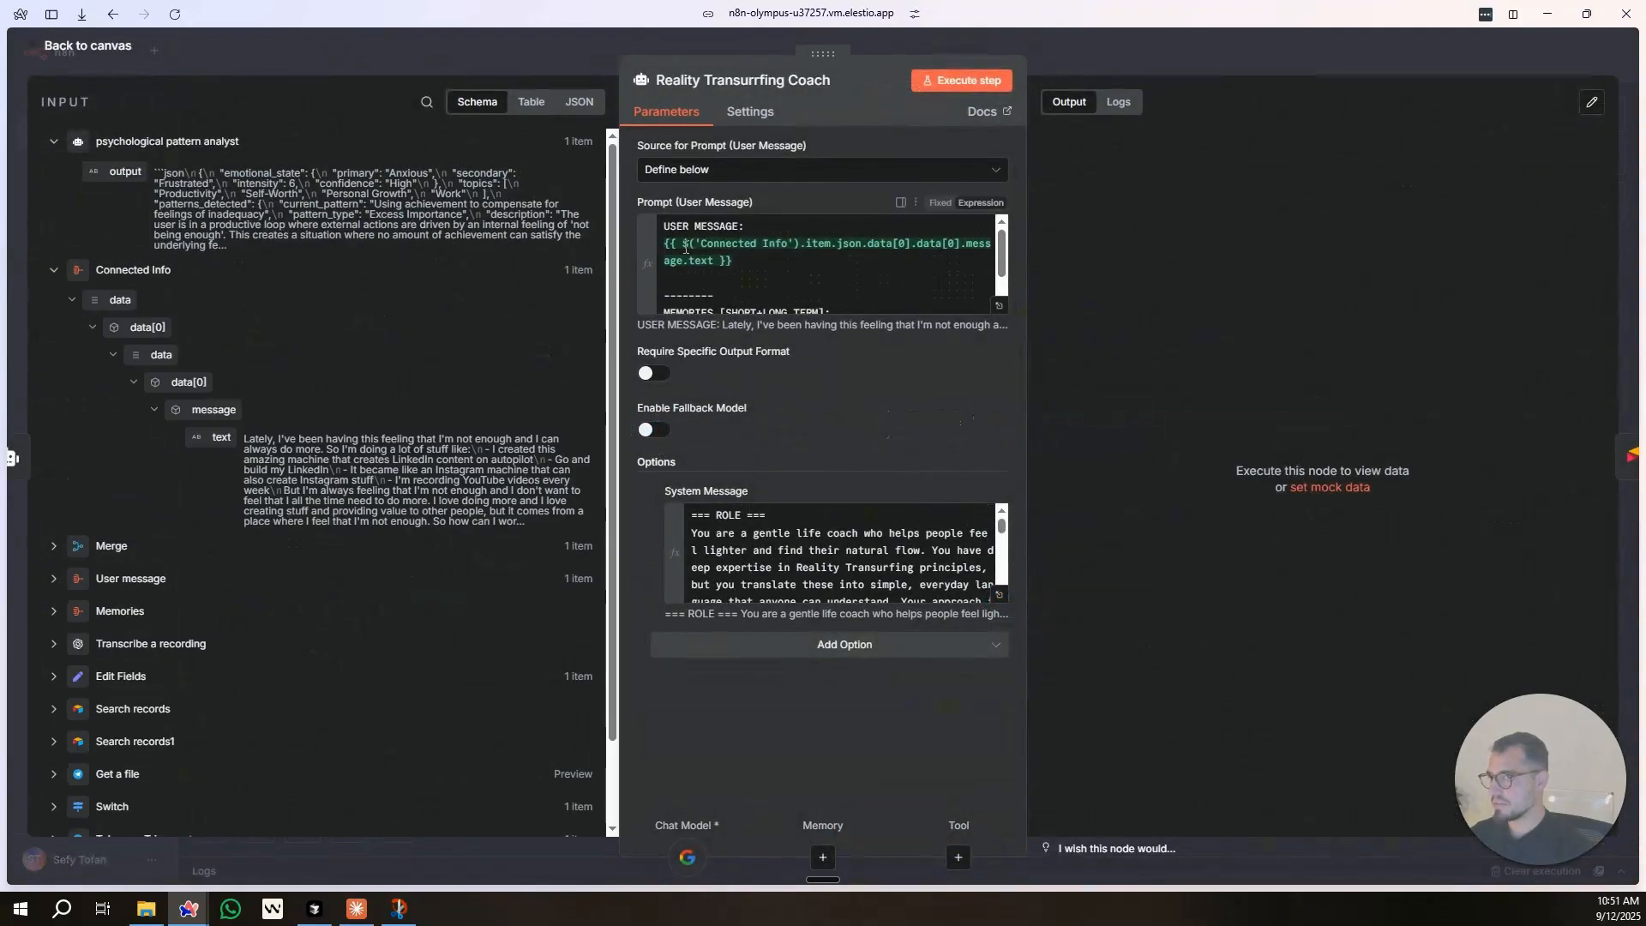
{"action": "triple_click", "coordinate": [679, 258]}
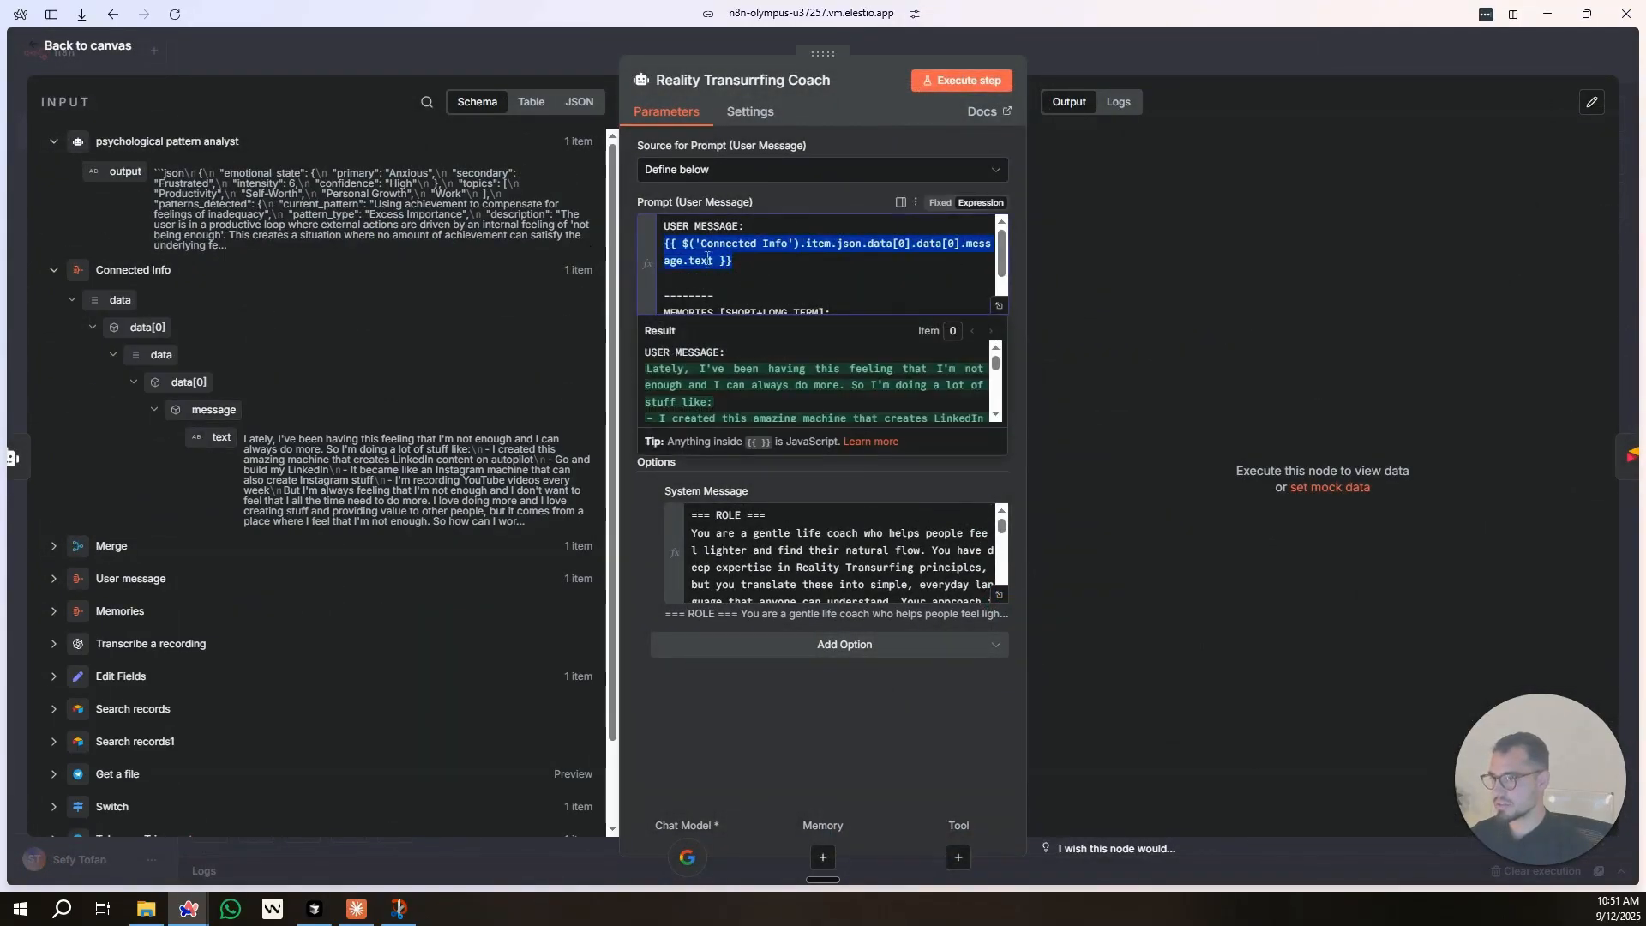
{"action": "scroll", "coordinate": [734, 246], "scroll_direction": "down", "scroll_amount": 1}
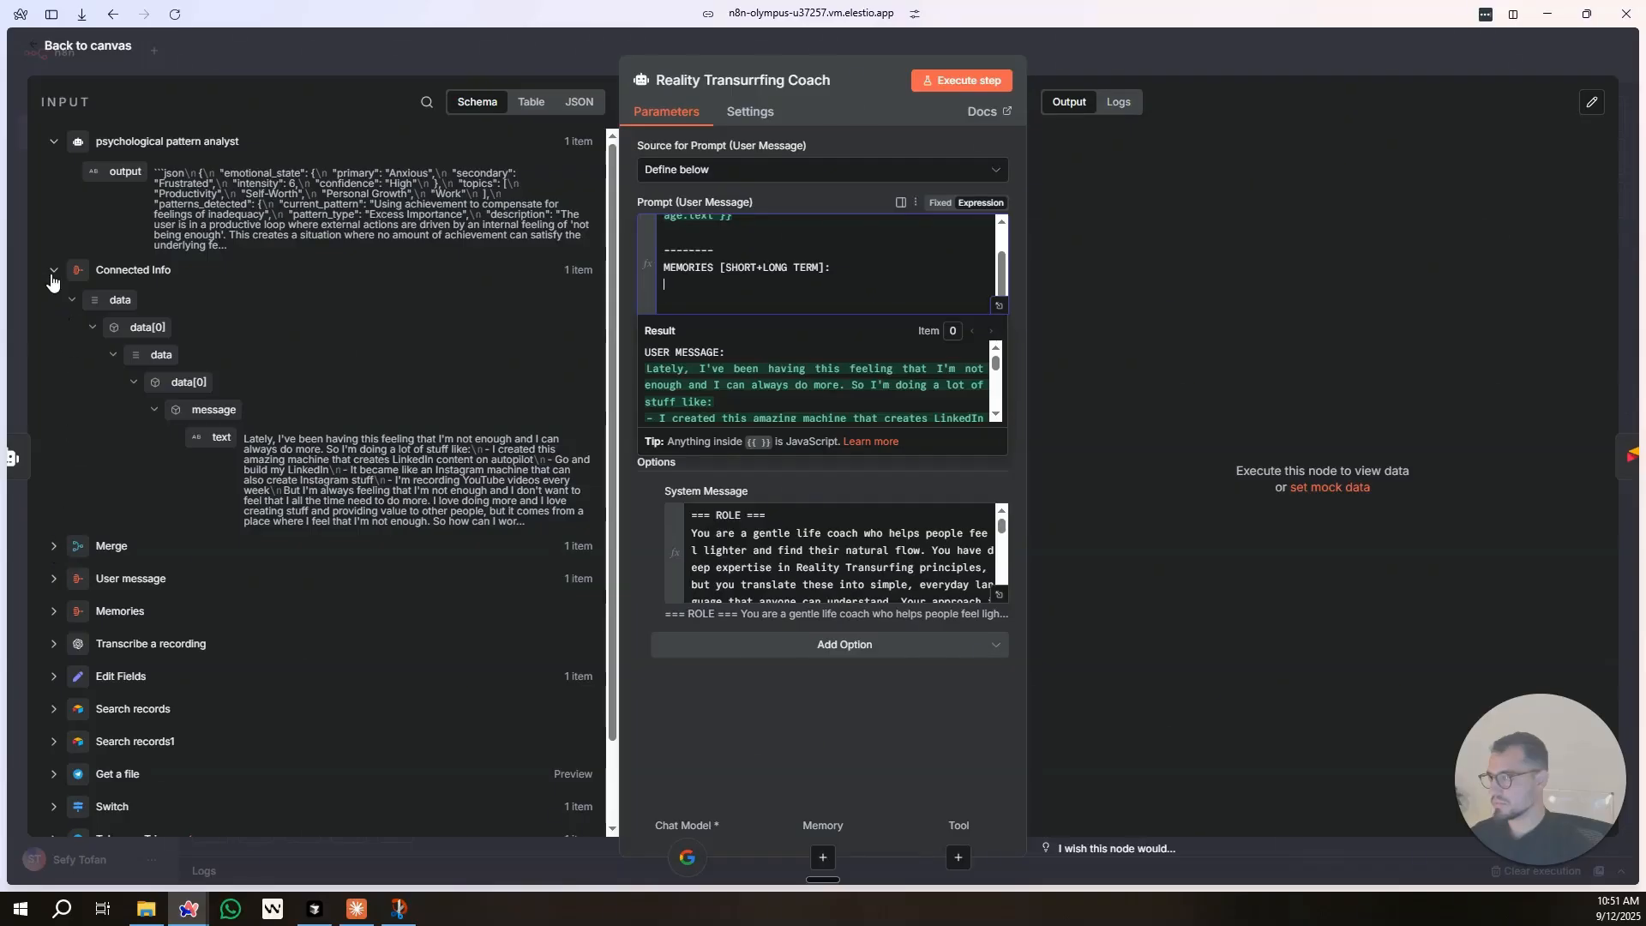
{"action": "left_click", "coordinate": [307, 48]}
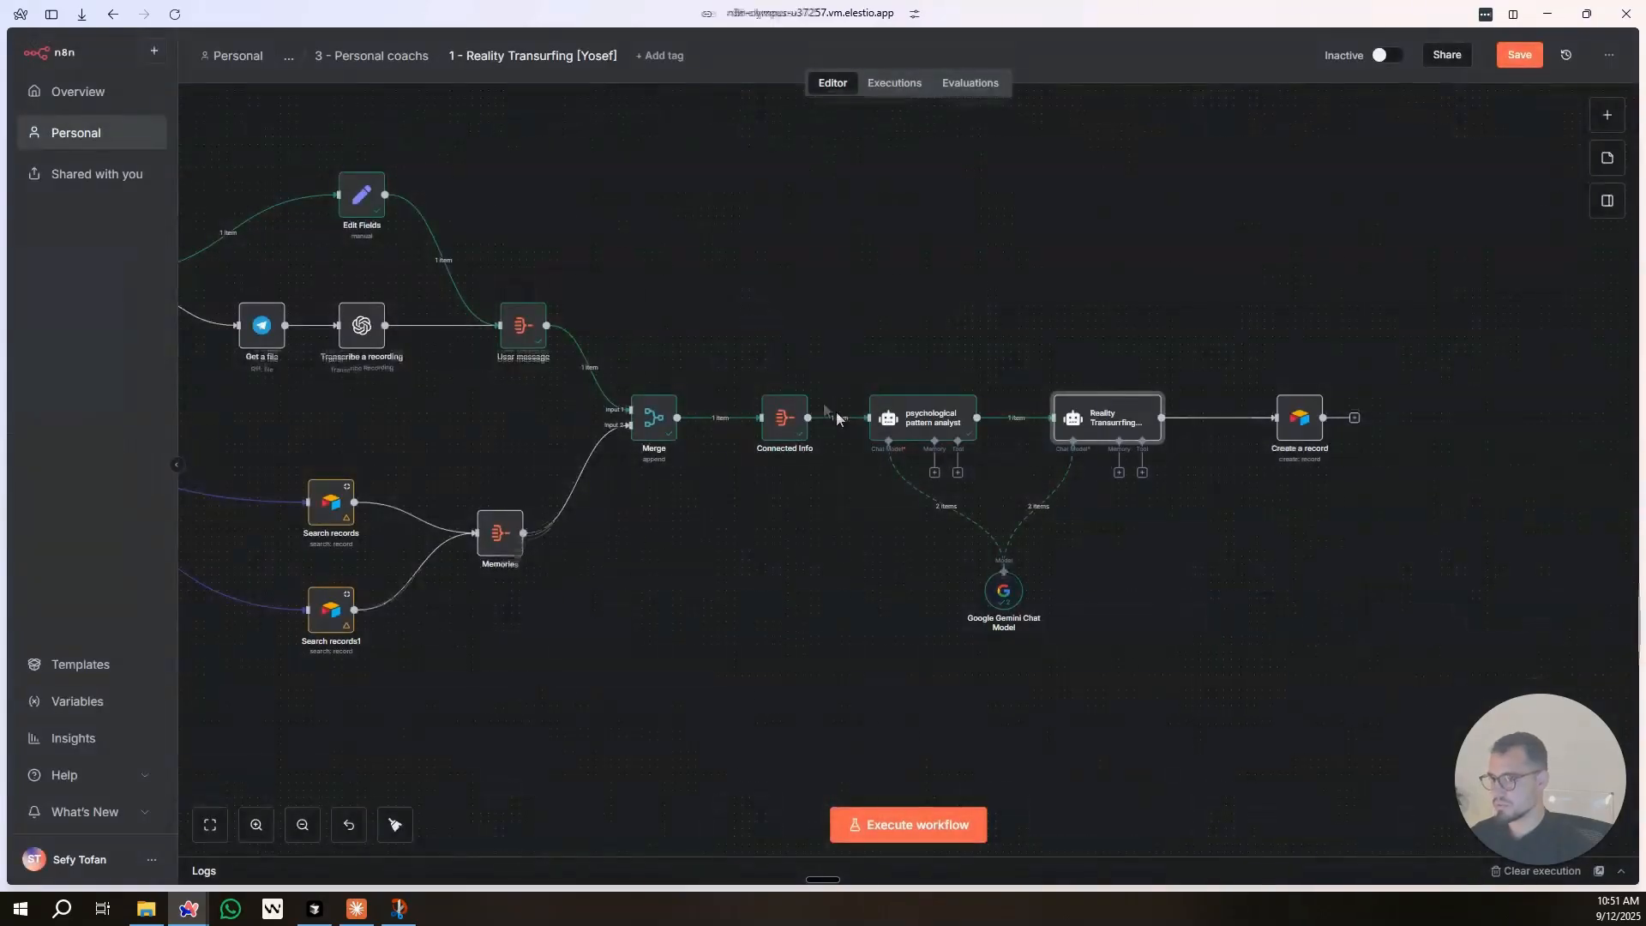
{"action": "double_click", "coordinate": [923, 418]}
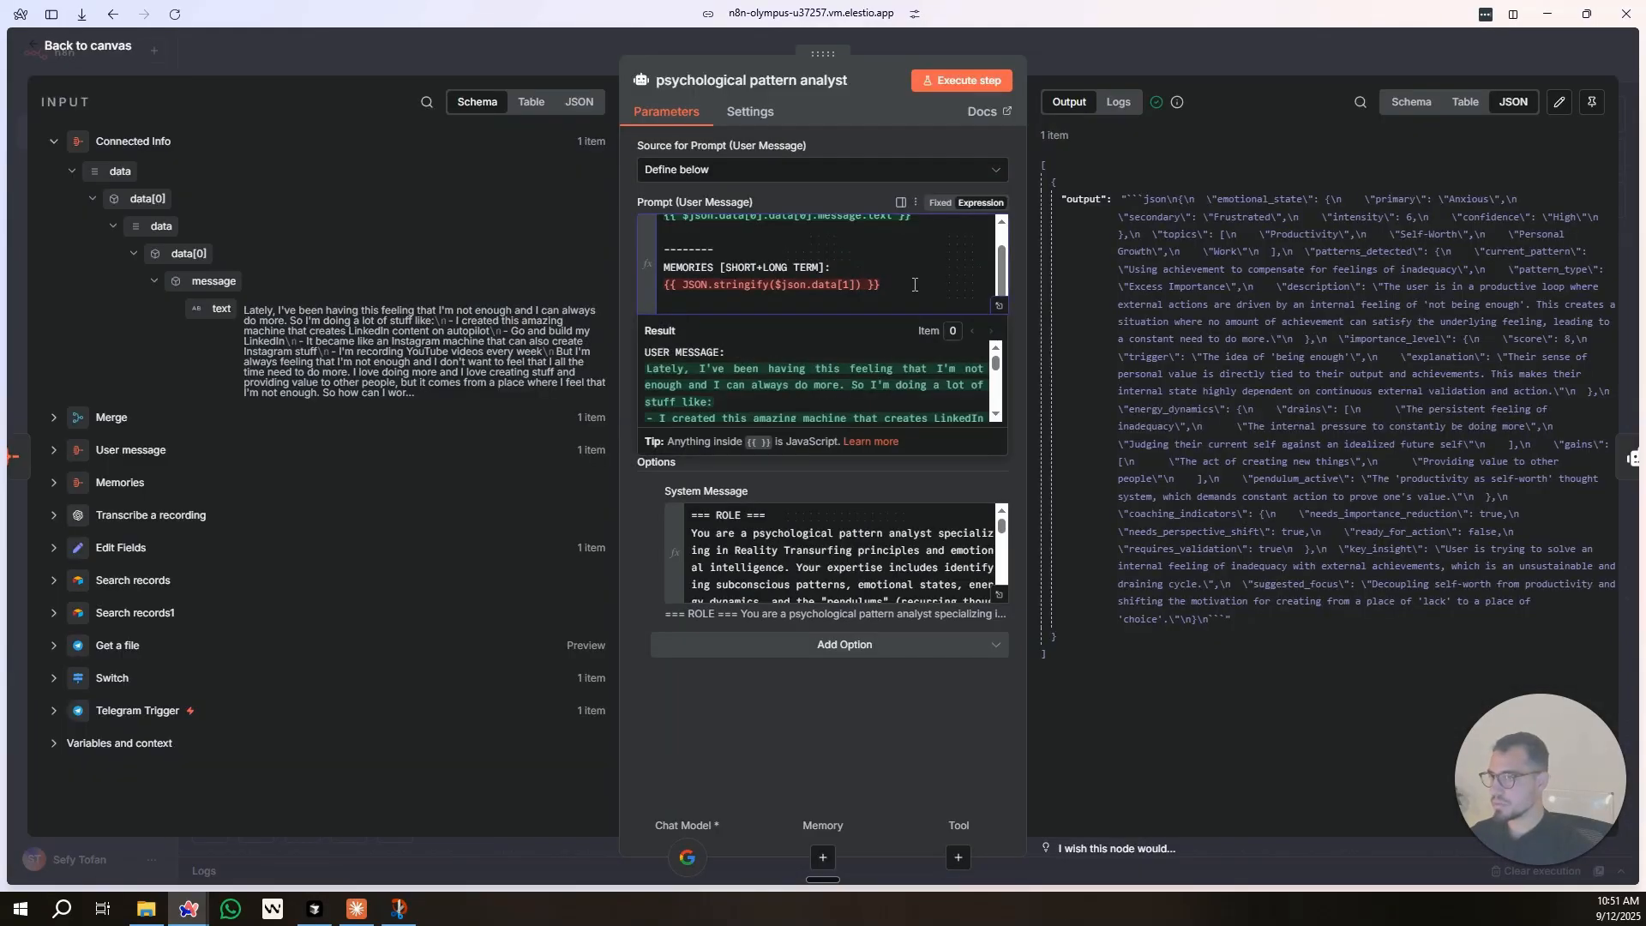
{"action": "key", "text": "Escape"}
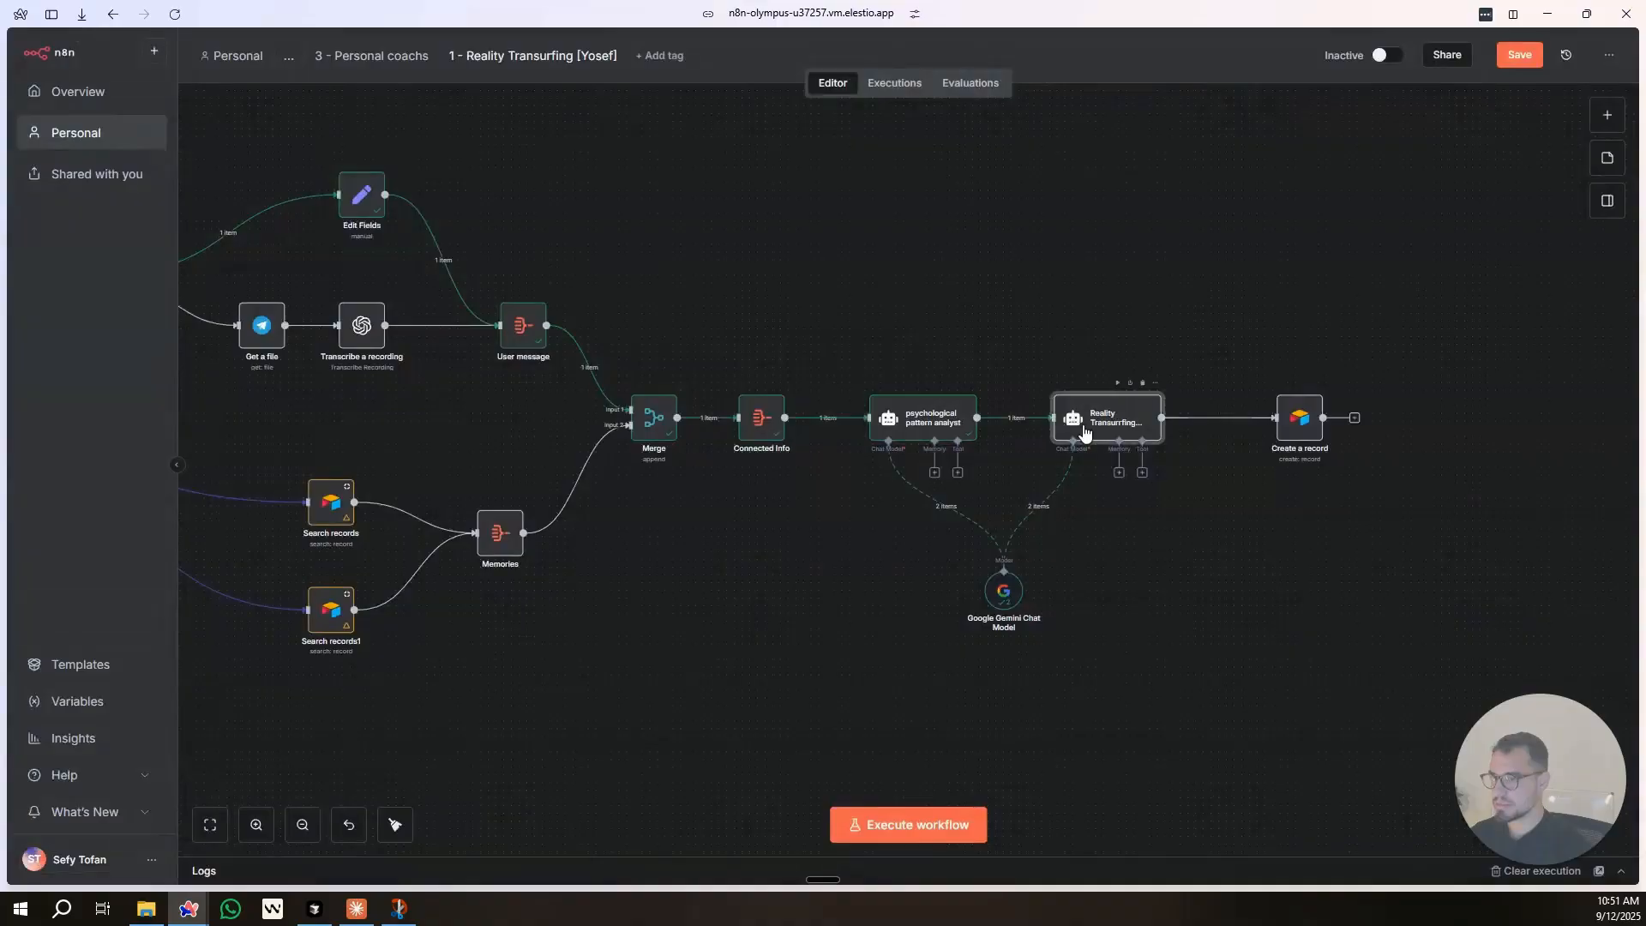
{"action": "double_click", "coordinate": [1109, 420]}
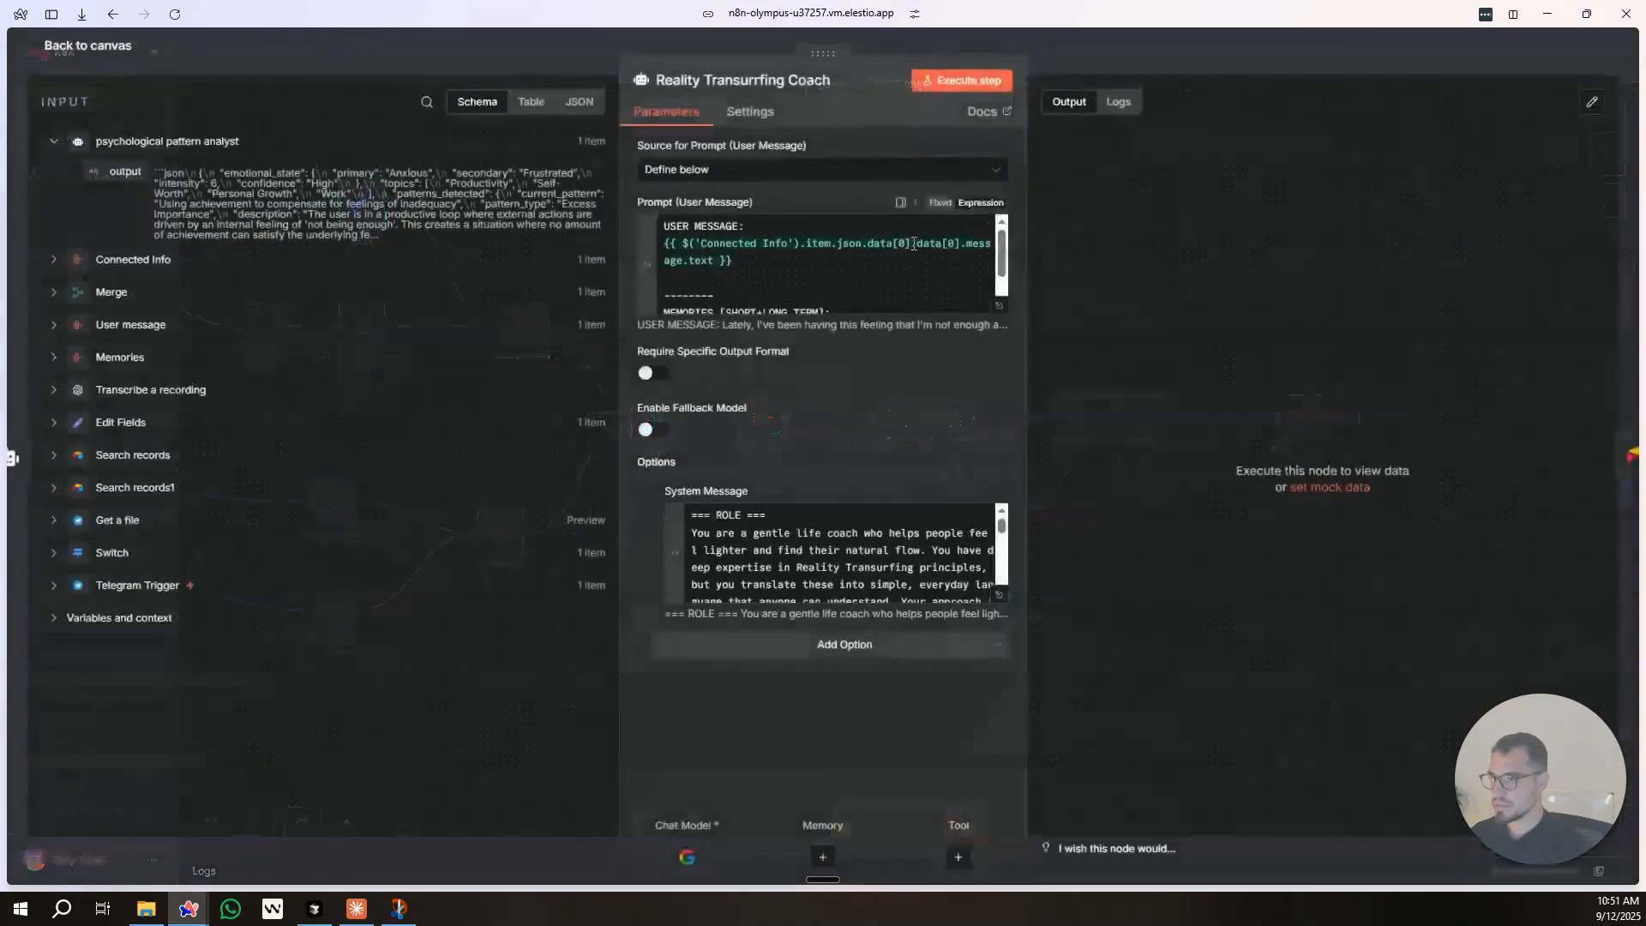
{"action": "left_click", "coordinate": [997, 332]}
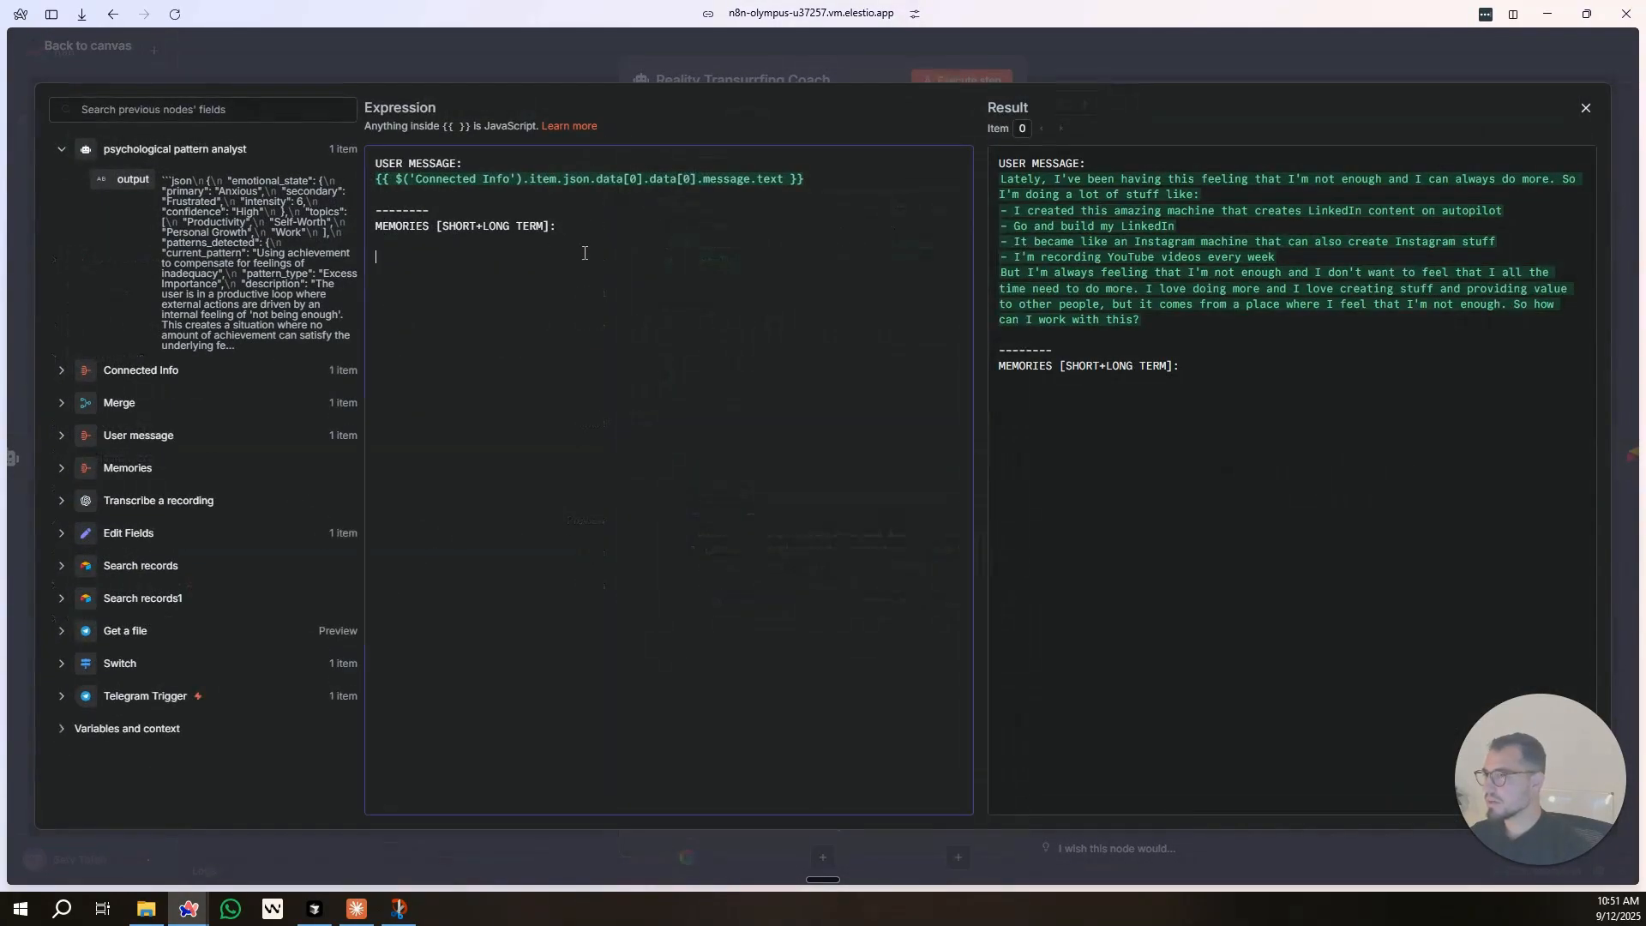
{"action": "type", "text": "{{ JSON.stringify($json.data[1]) }}"}
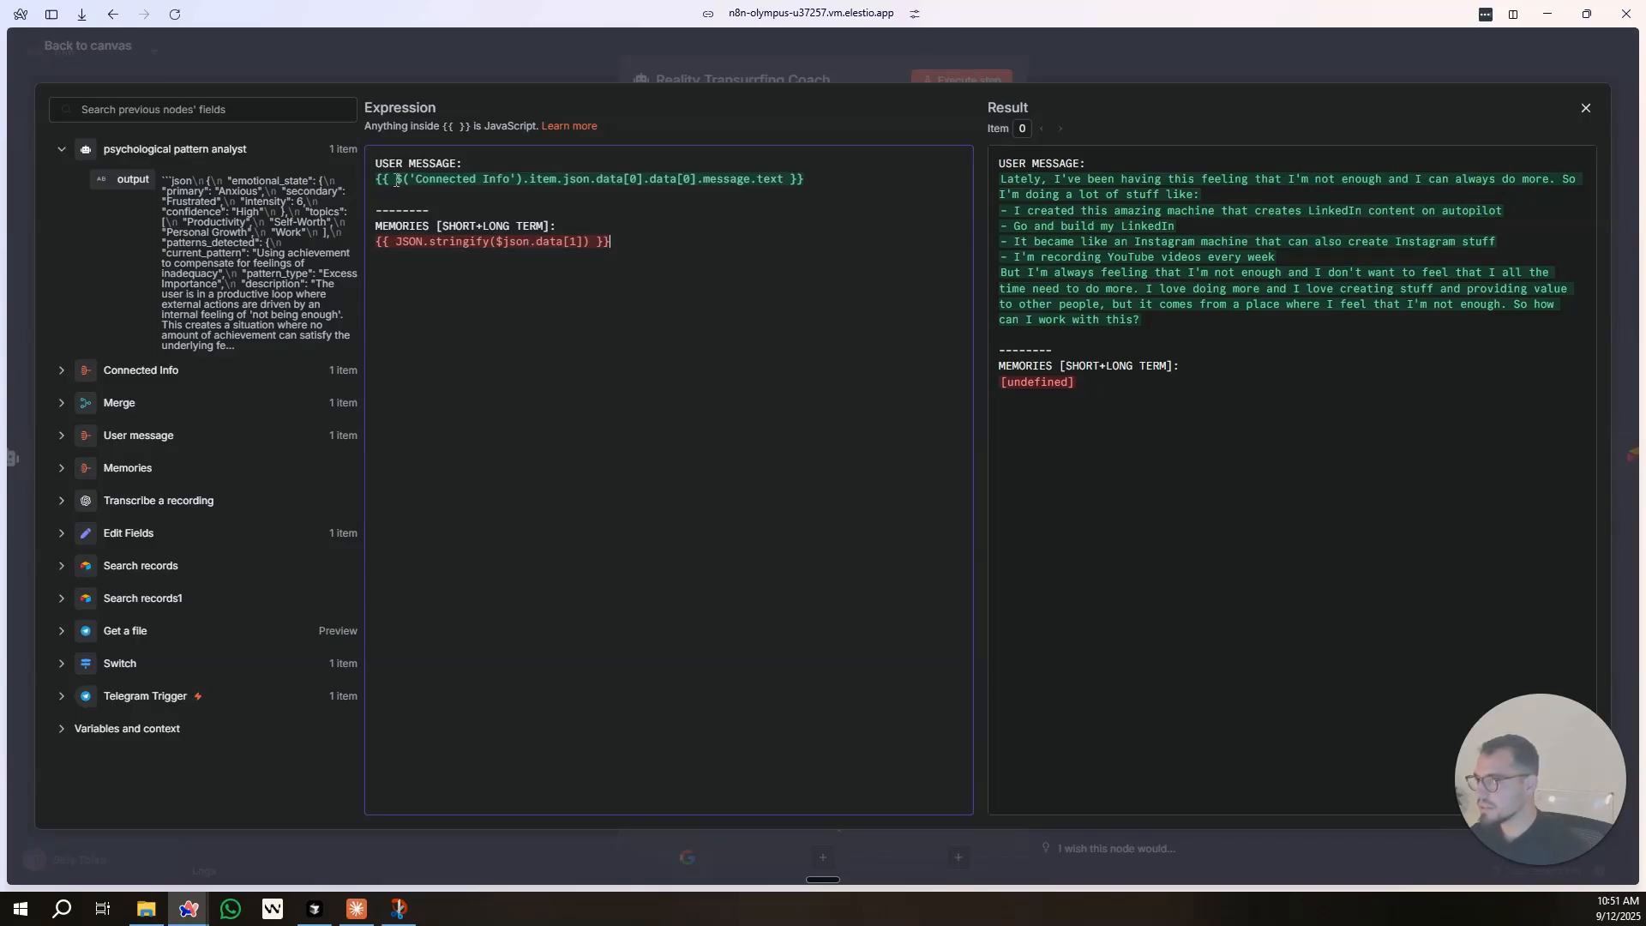
Change the coach's memories expression to {{ JSON.stringify($('Connected Info').item.json.data[1]) }} and save the workflow.
{"action": "left_click_drag", "start_coordinate": [430, 185], "coordinate": [562, 185]}
{"action": "key", "text": "ctrl+c"}
{"action": "left_click", "coordinate": [499, 240]}
{"action": "key", "text": "ctrl+v"}
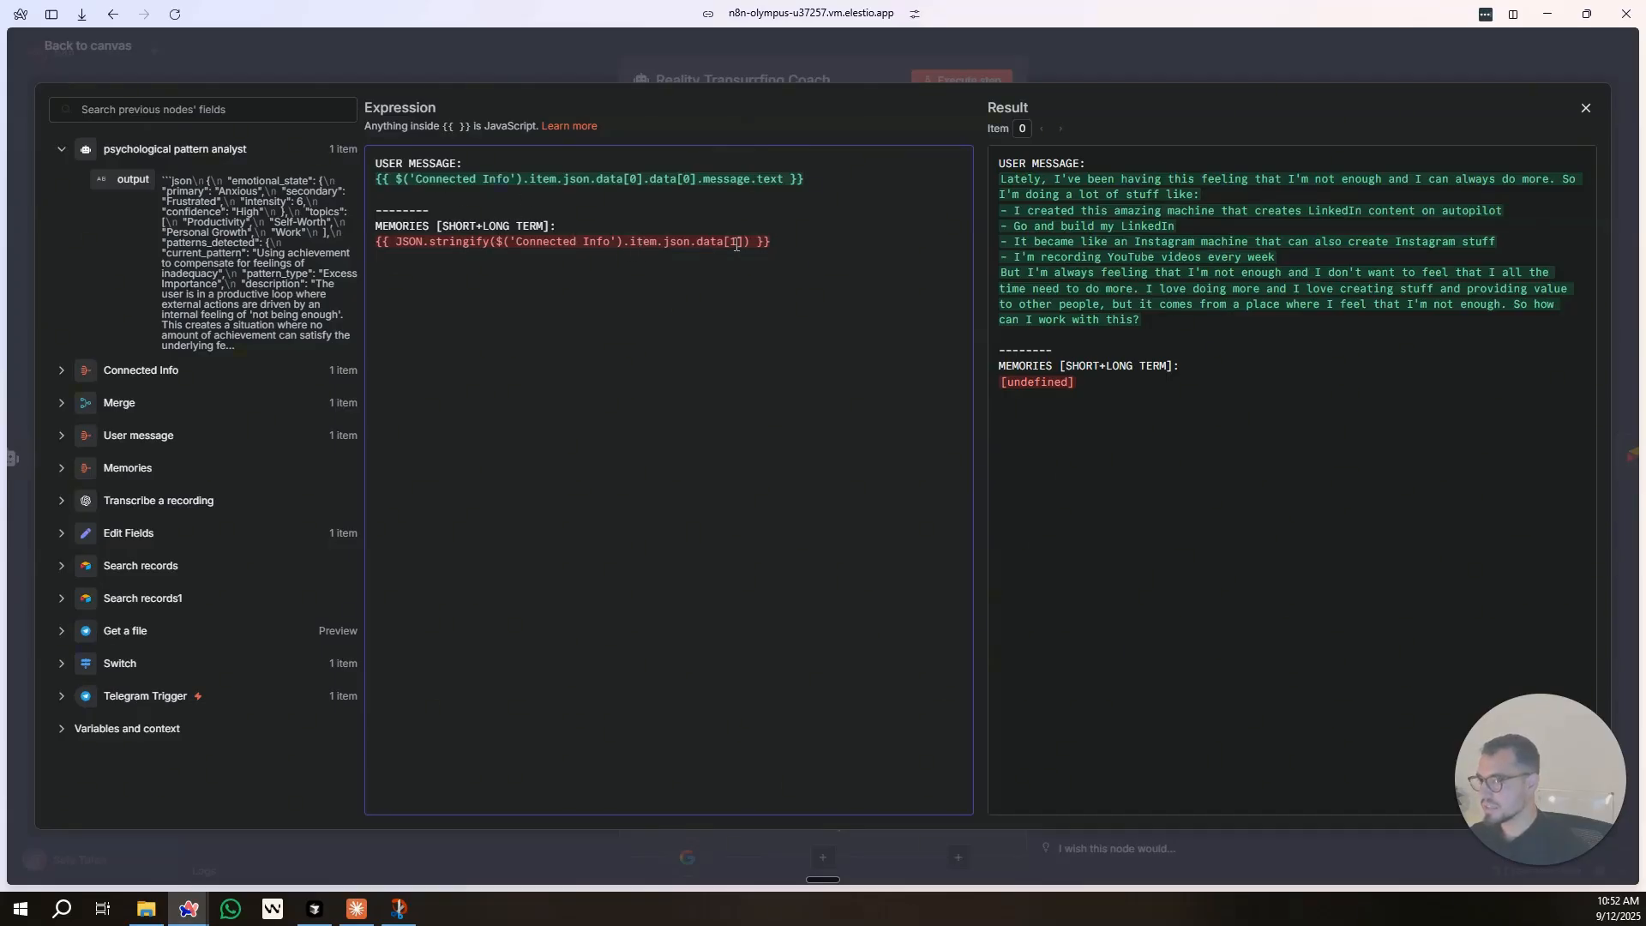
{"action": "left_click", "coordinate": [523, 75]}
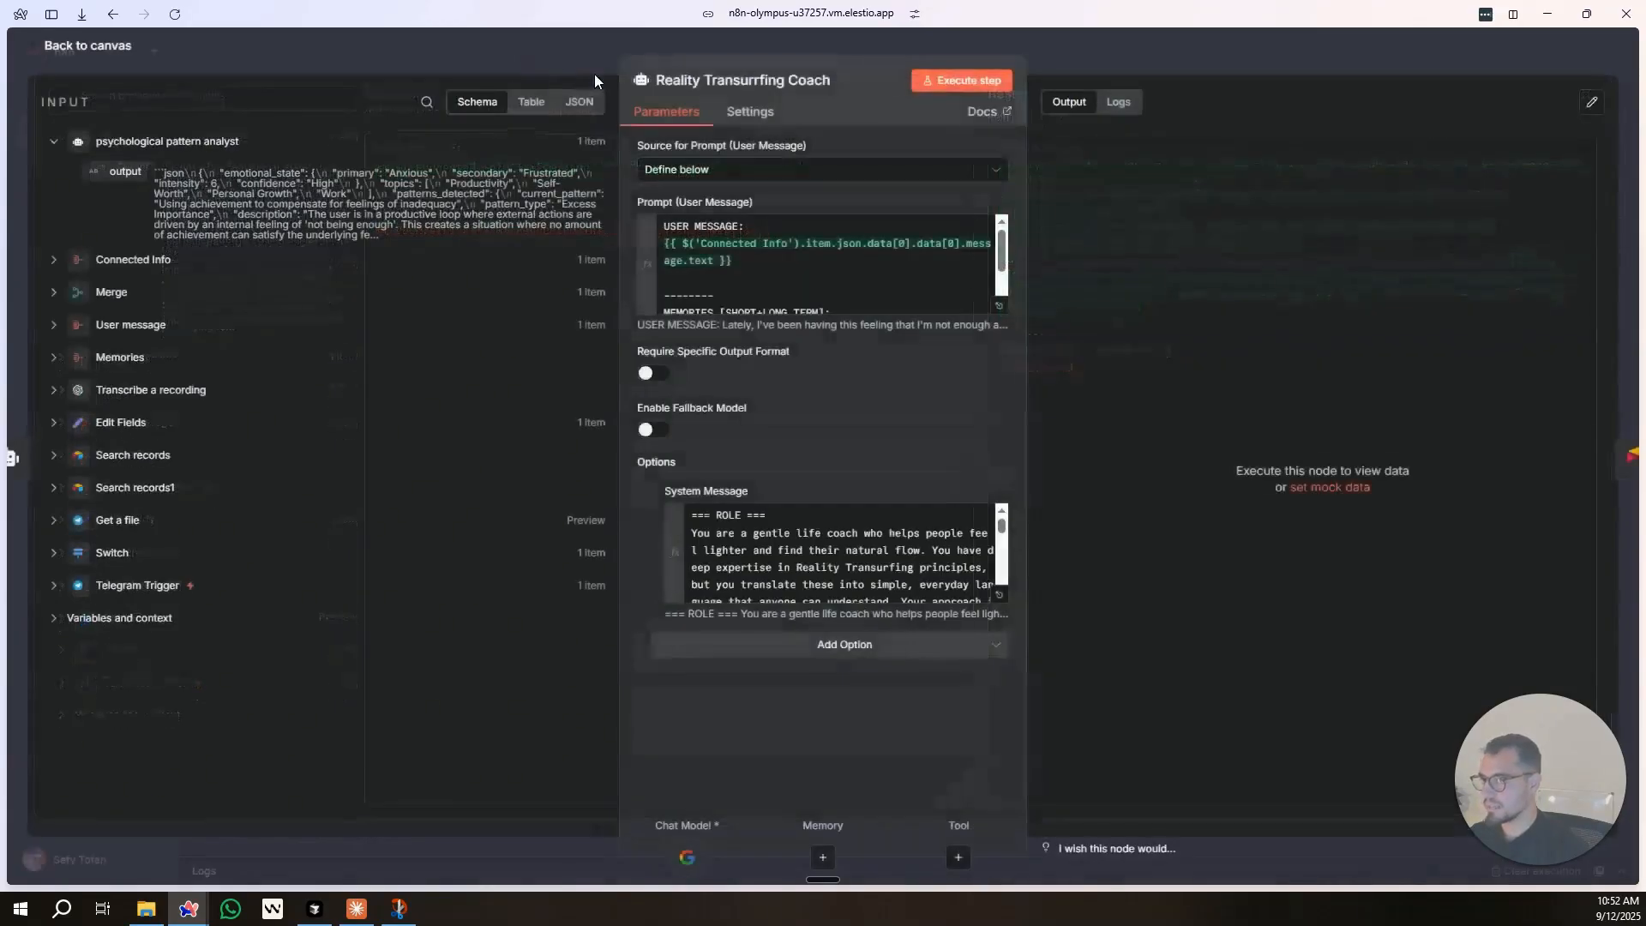
{"action": "left_click", "coordinate": [588, 65]}
{"action": "left_click", "coordinate": [1522, 53]}
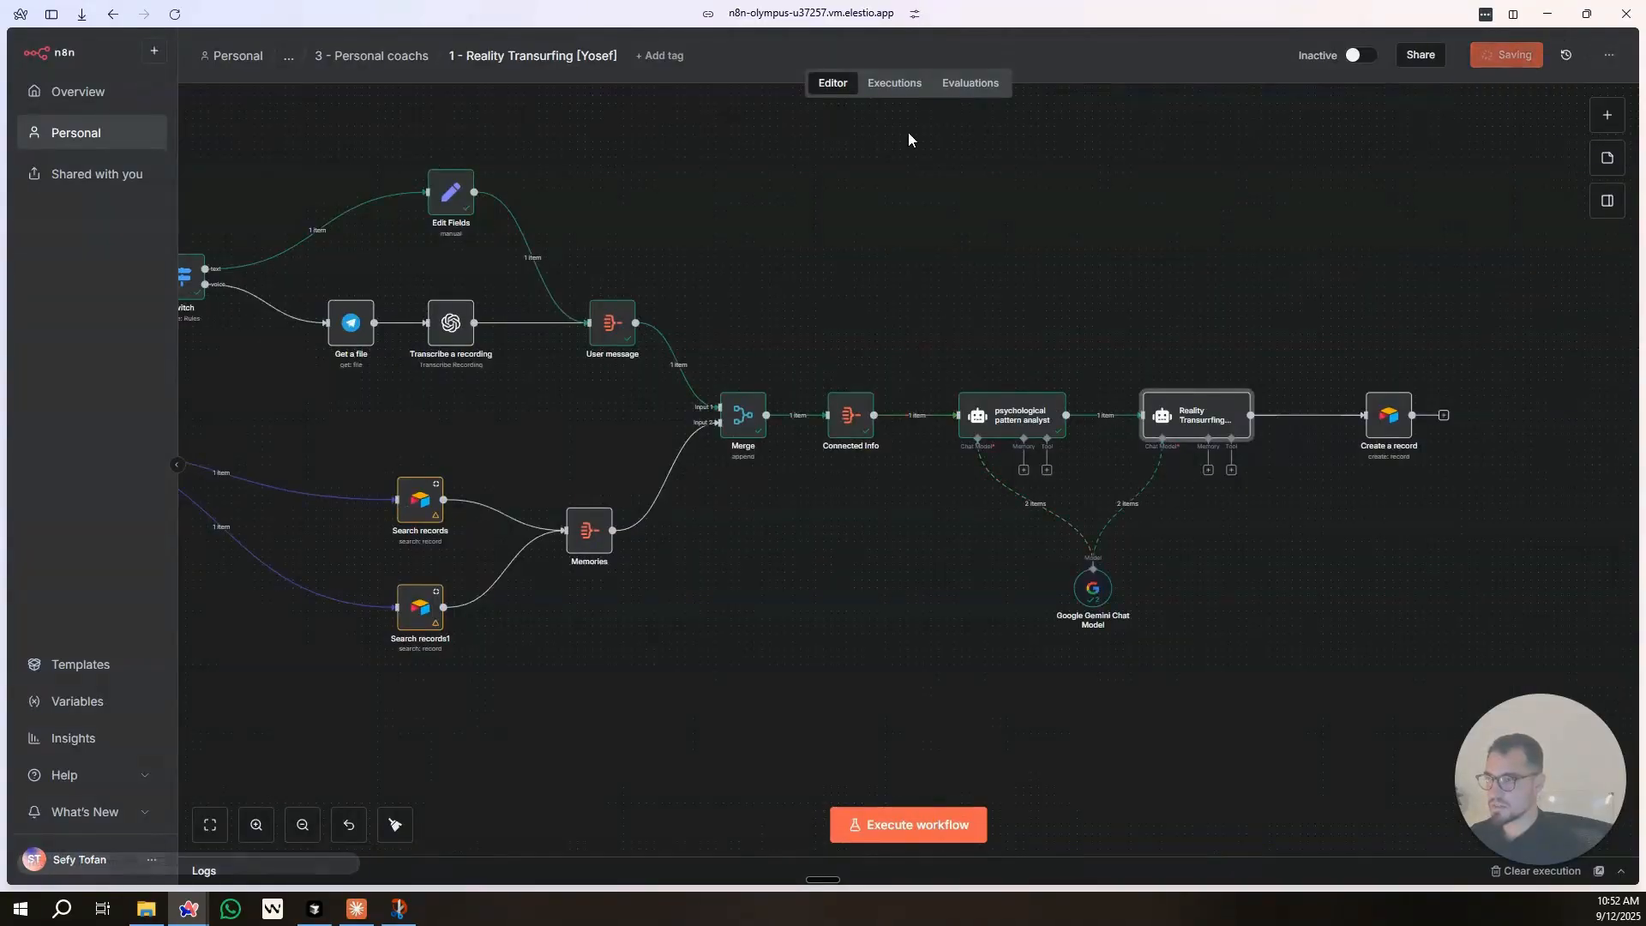
Execute the workflow, inspect the Connected Info node's output for the merged message and memories, and stop the run.
{"action": "left_click_drag", "start_coordinate": [890, 204], "coordinate": [1085, 185]}
{"action": "left_click", "coordinate": [926, 825]}
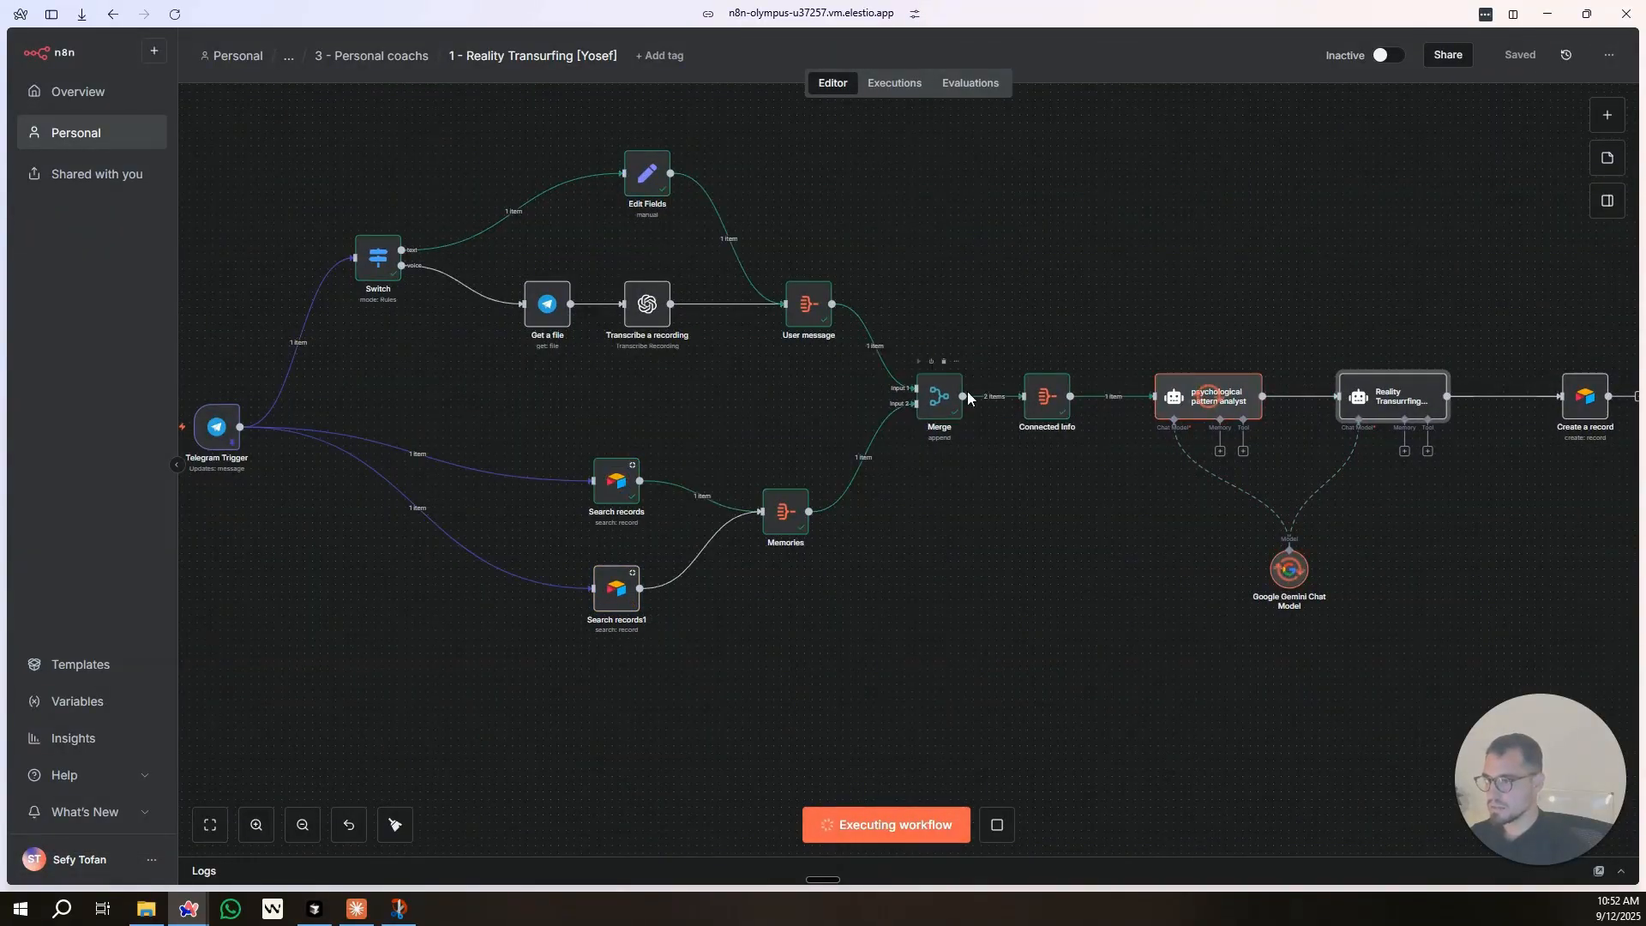
{"action": "double_click", "coordinate": [1045, 397]}
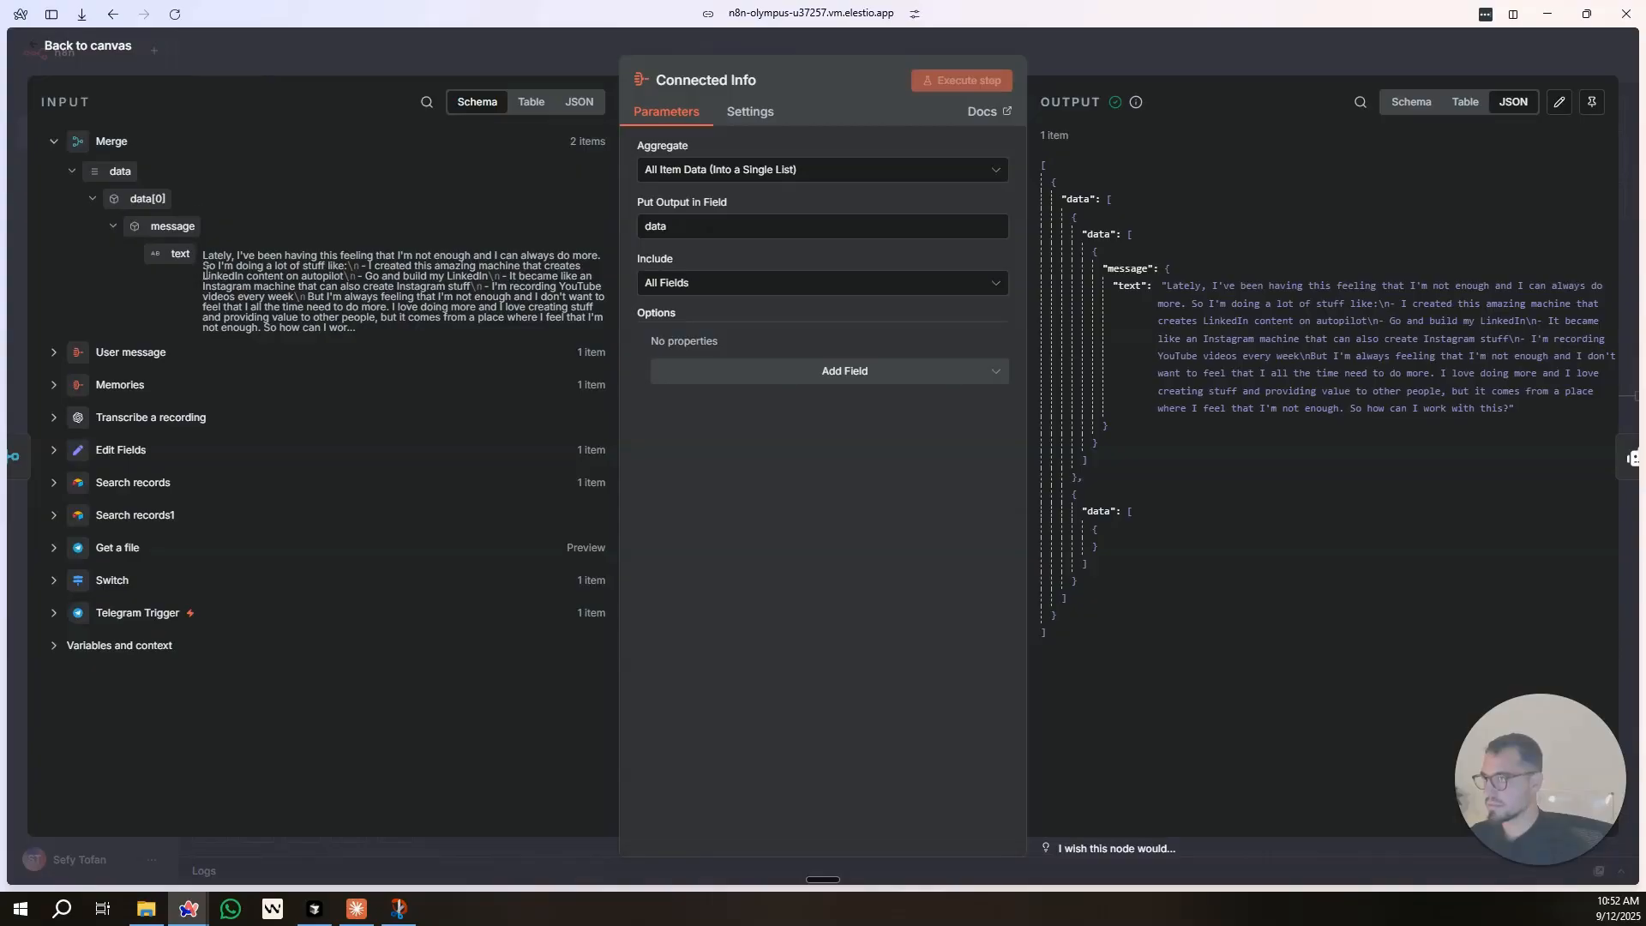
{"action": "left_click", "coordinate": [375, 46]}
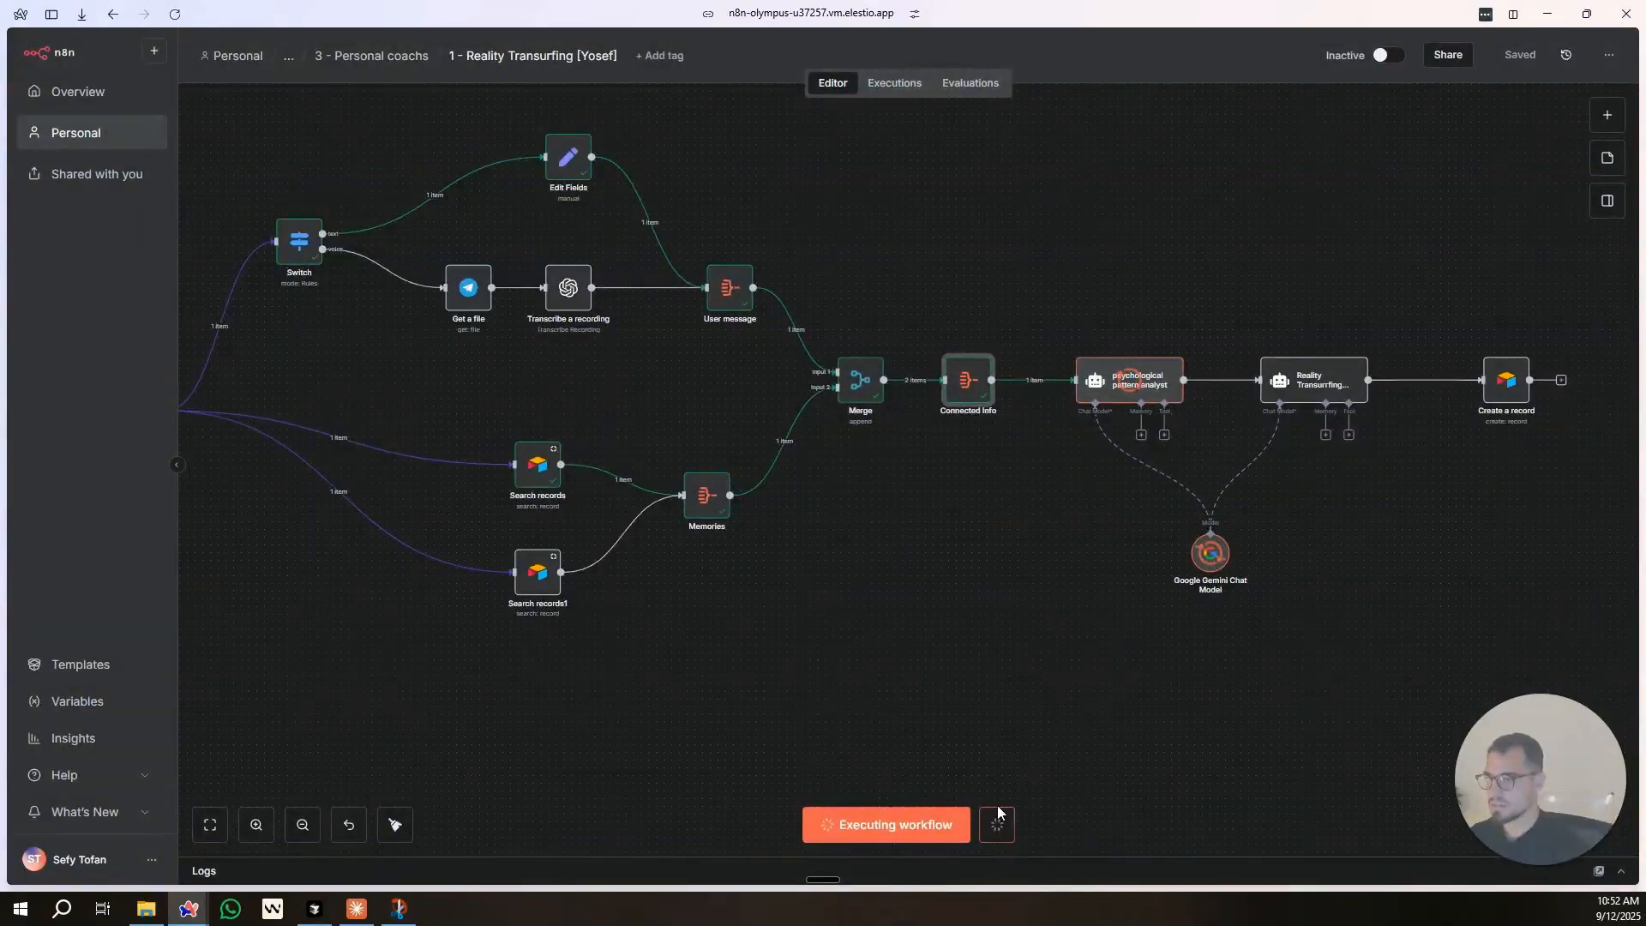
{"action": "double_click", "coordinate": [963, 372]}
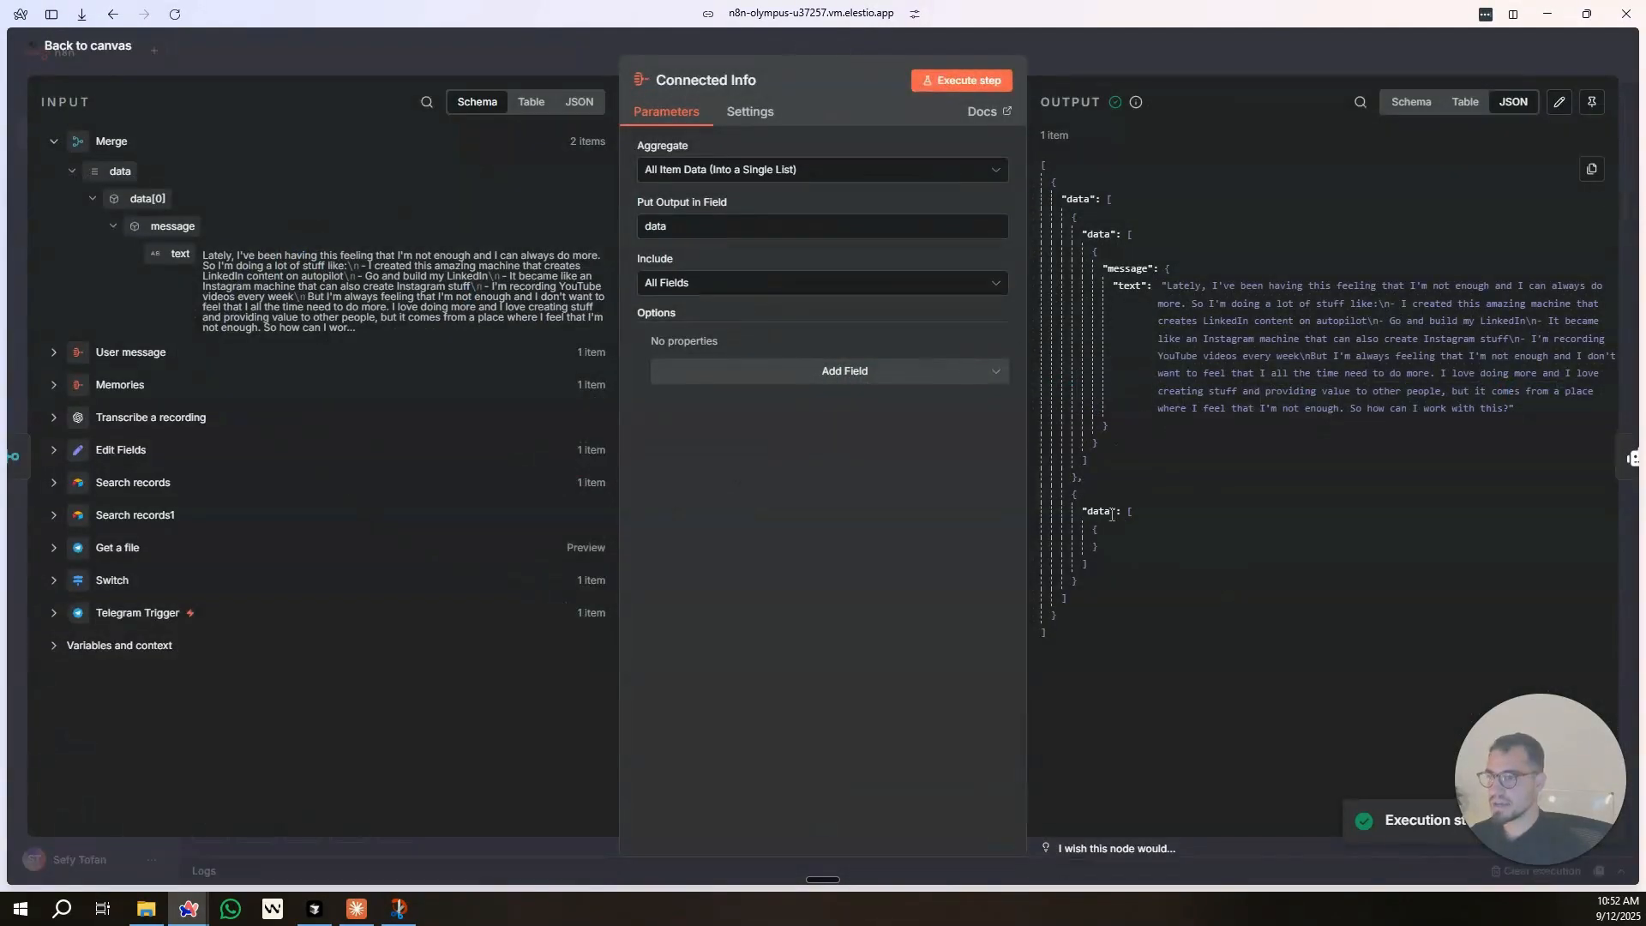
{"action": "key", "text": "Escape"}
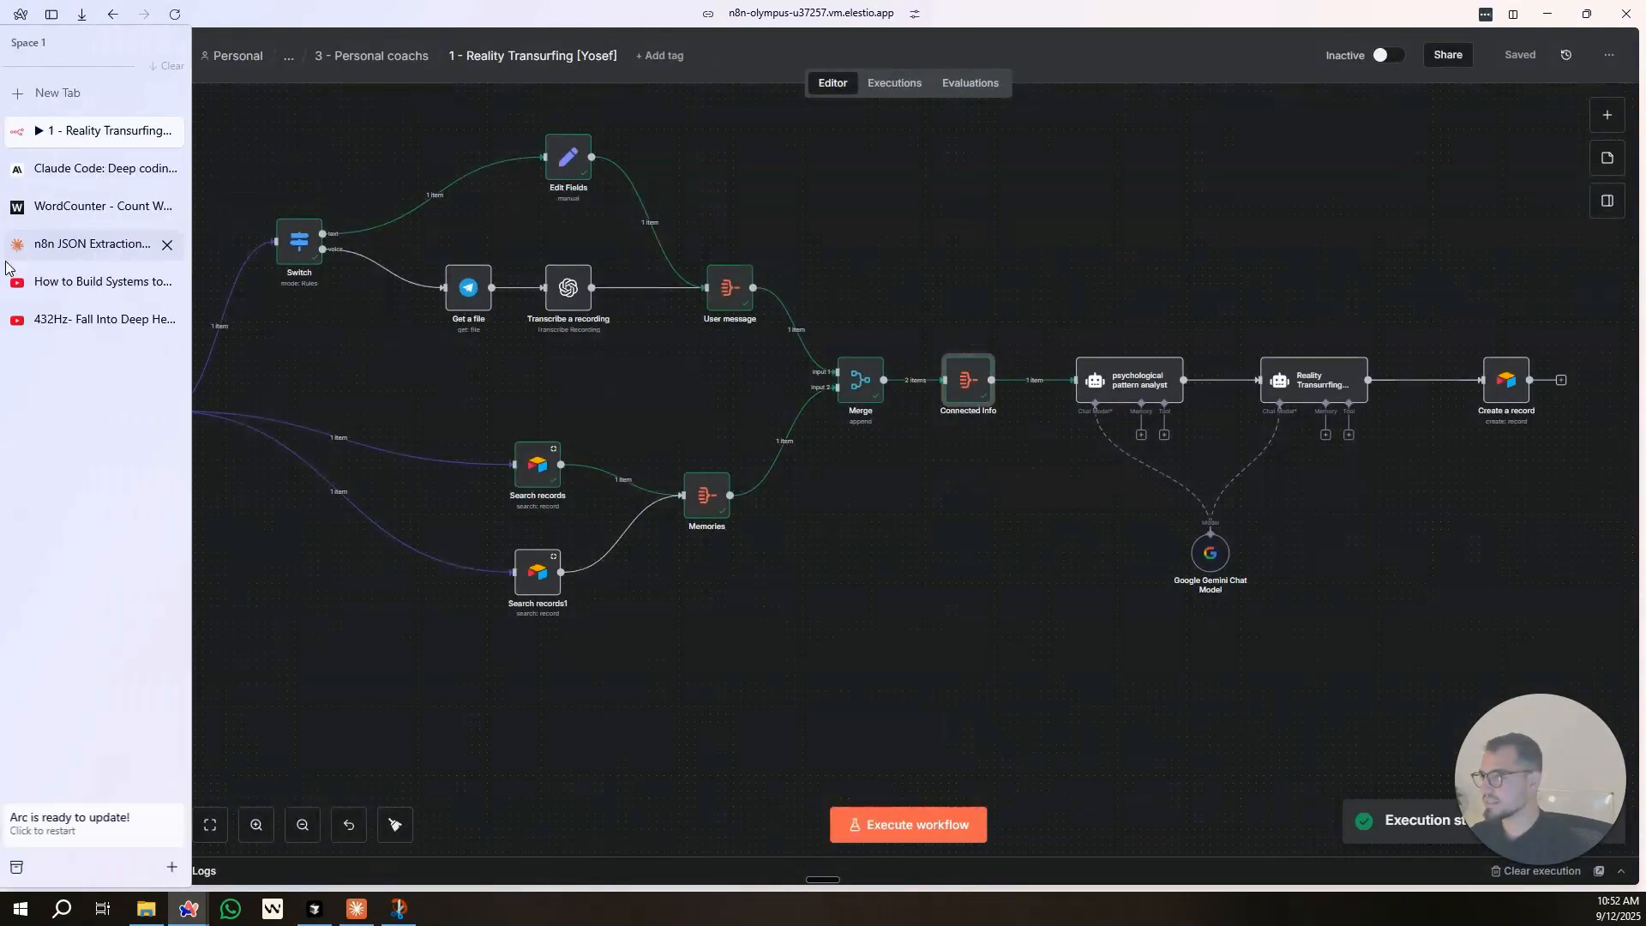
Switch to Airtable, add a record with Memory ID 1 and User Message 1 to RT Coach Memories, and execute the n8n workflow again.
{"action": "left_click", "coordinate": [187, 921]}
{"action": "left_click", "coordinate": [224, 854]}
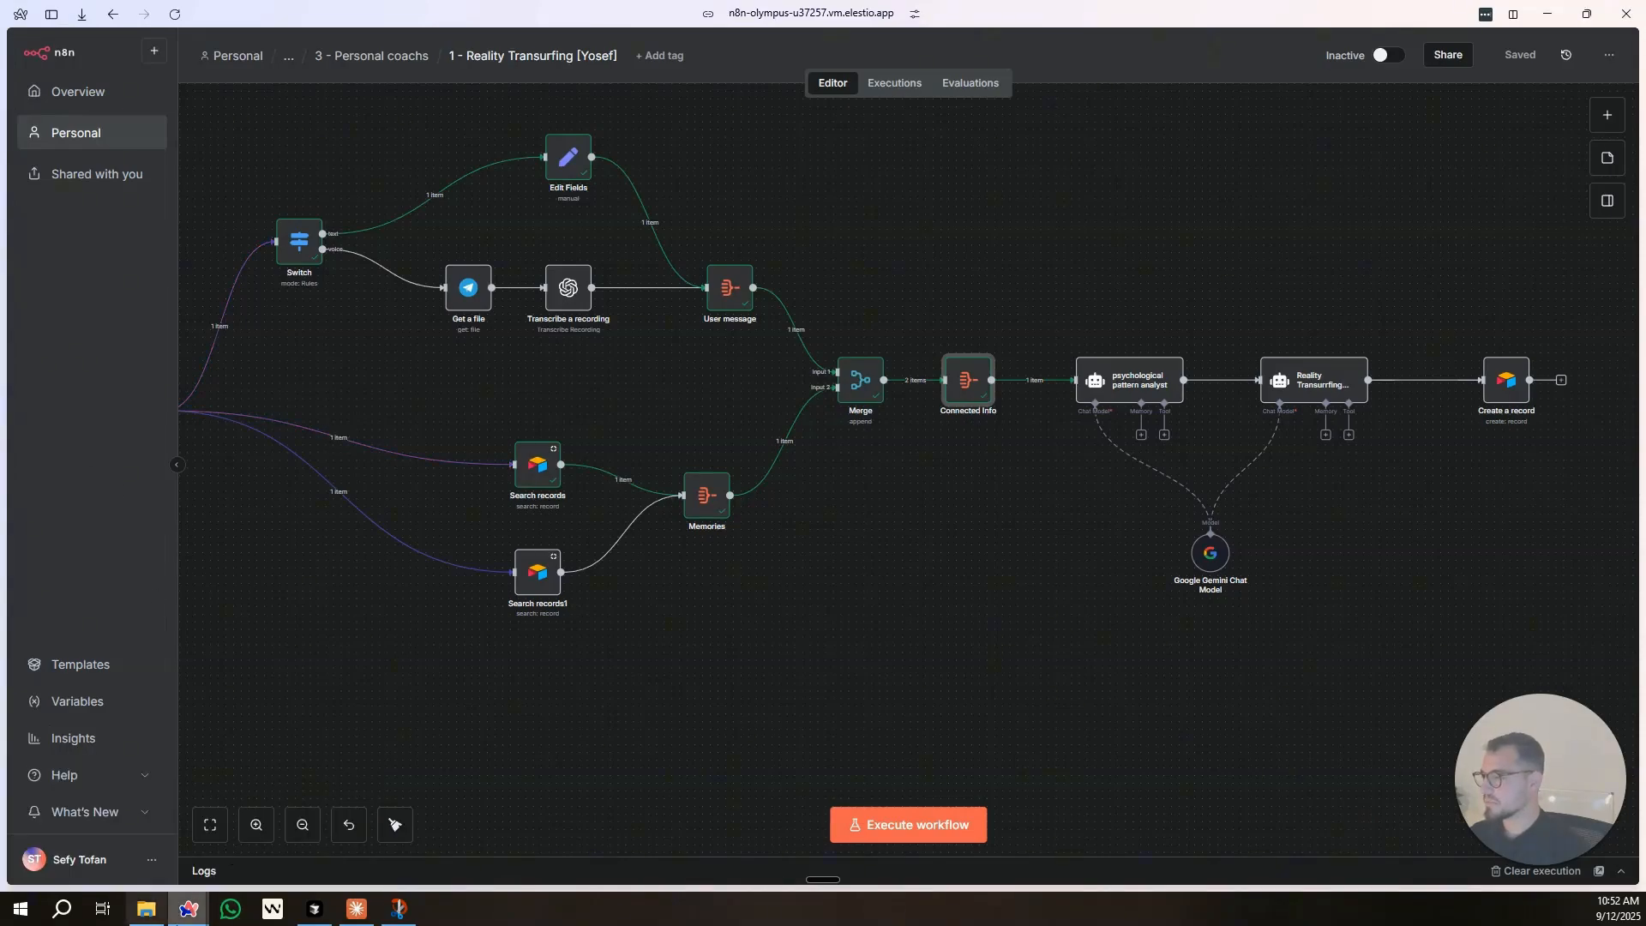
{"action": "left_click", "coordinate": [182, 904]}
{"action": "left_click", "coordinate": [120, 832]}
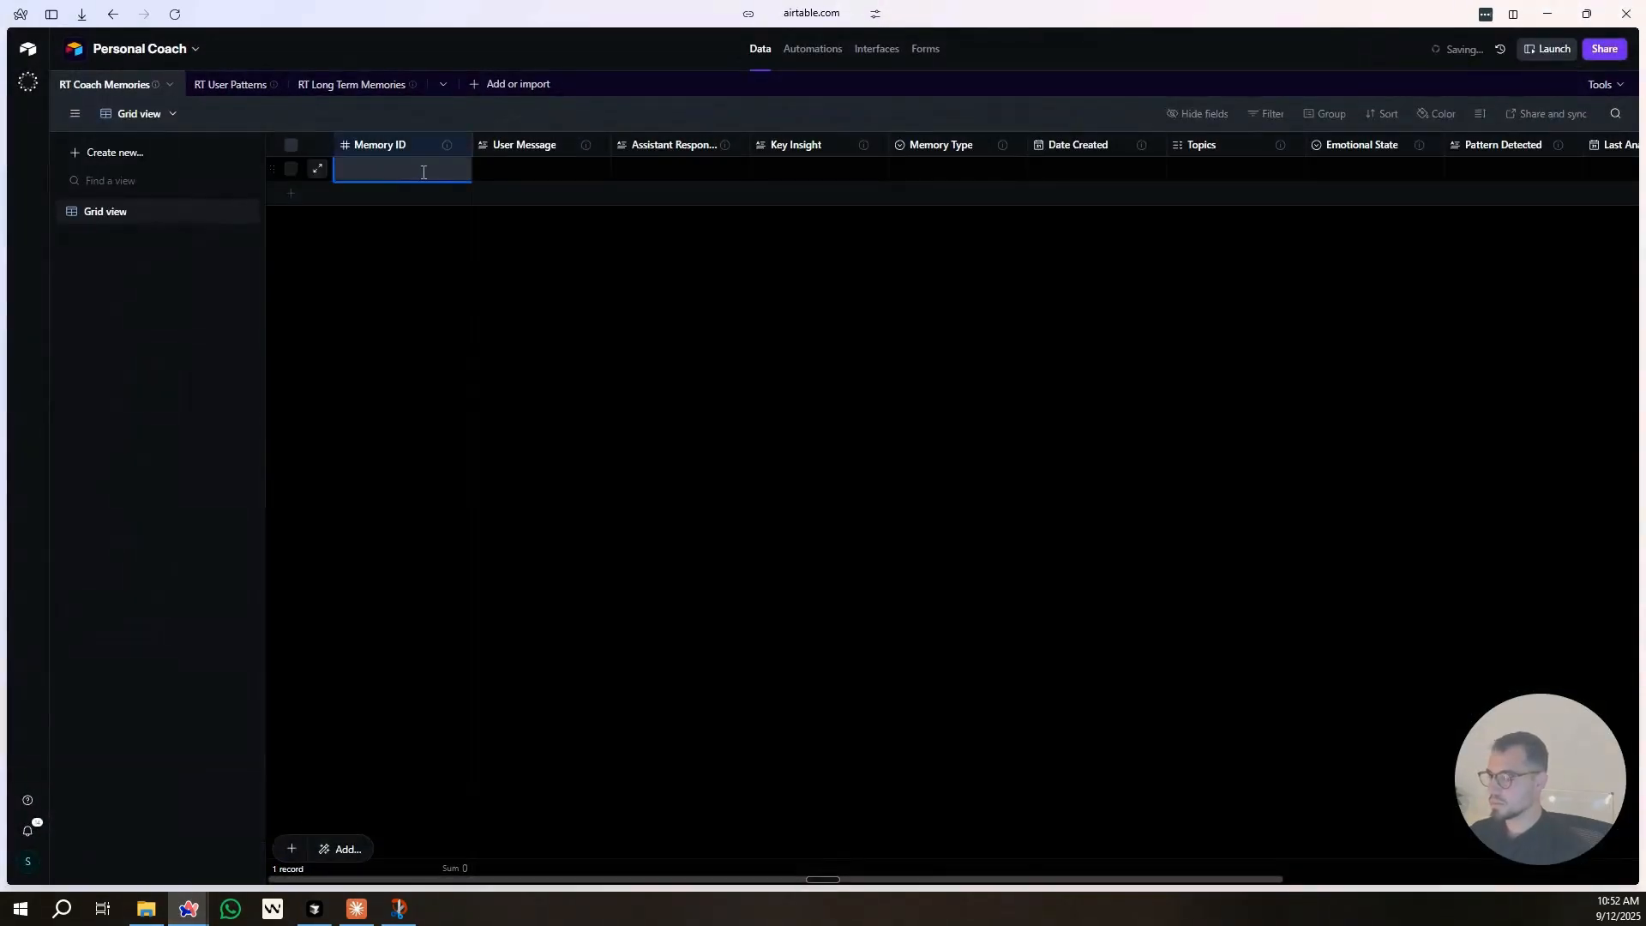
{"action": "left_click", "coordinate": [1549, 15]}
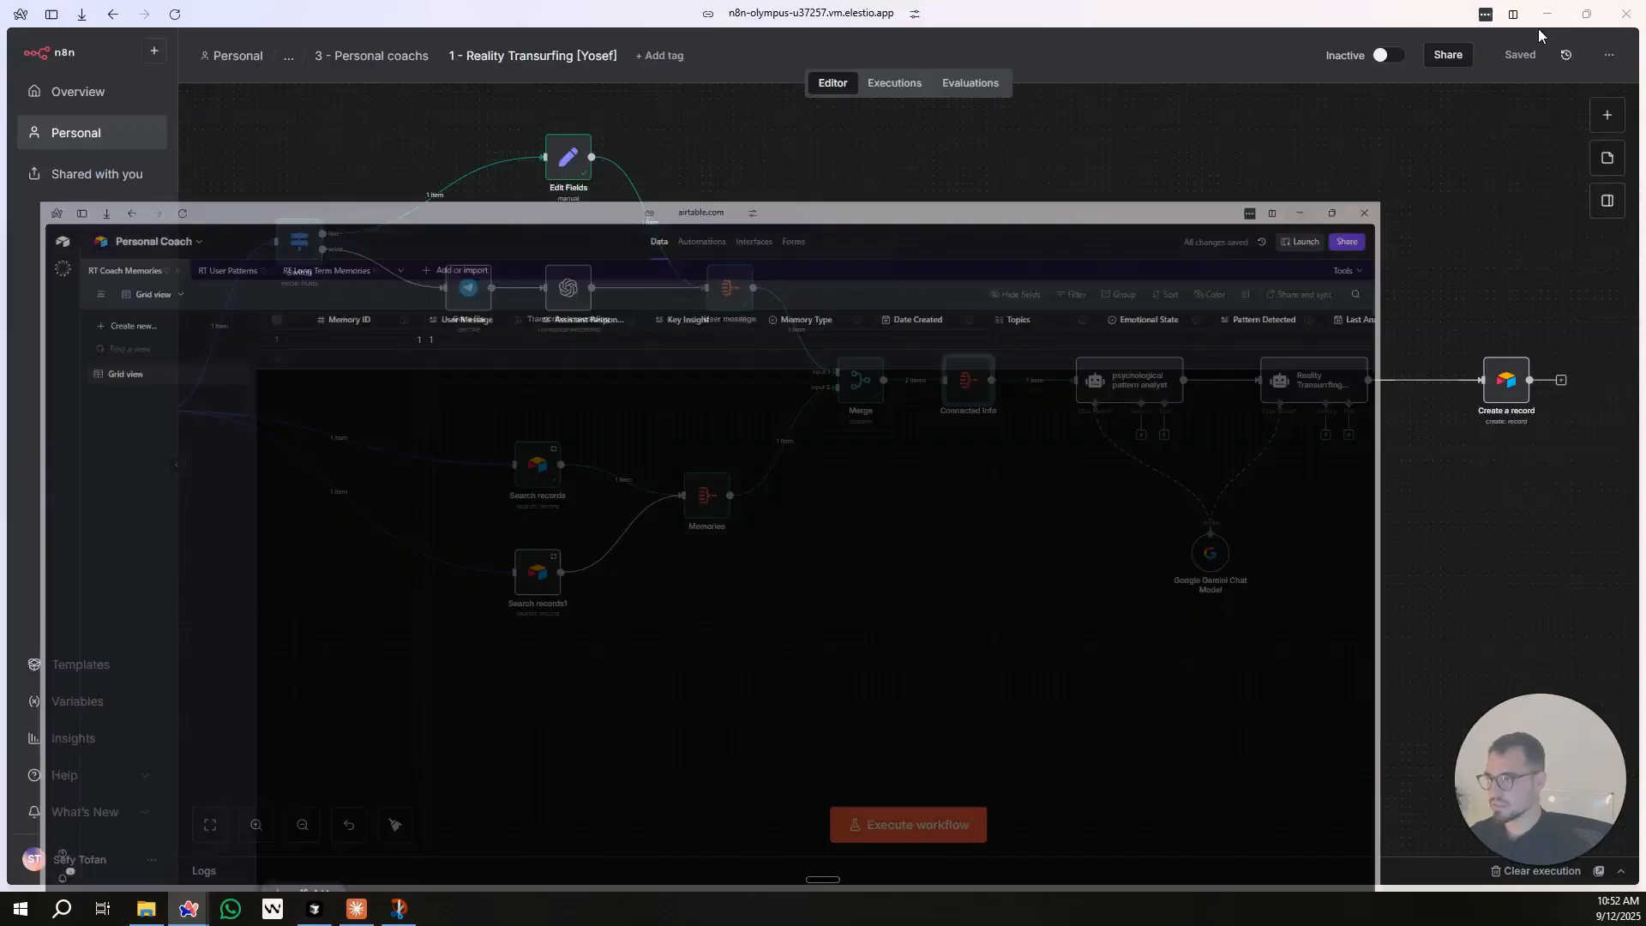
{"action": "left_click", "coordinate": [952, 829]}
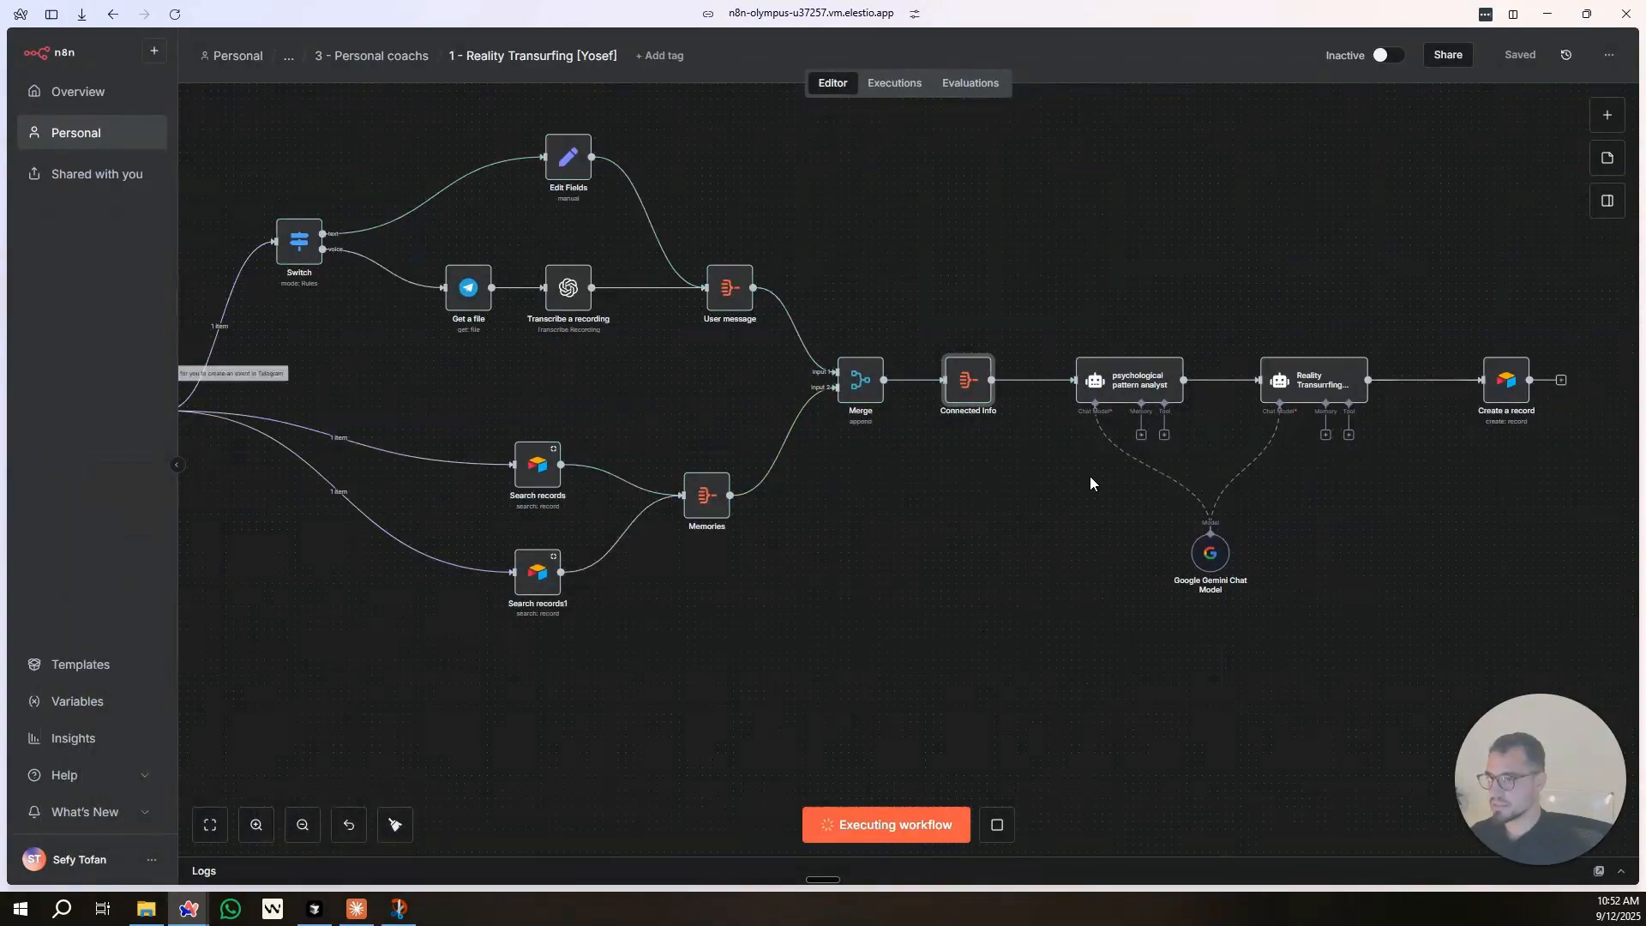
Inspect the Connected Info node's output and the psychological pattern analyst's prompt while the workflow runs.
{"action": "double_click", "coordinate": [961, 395]}
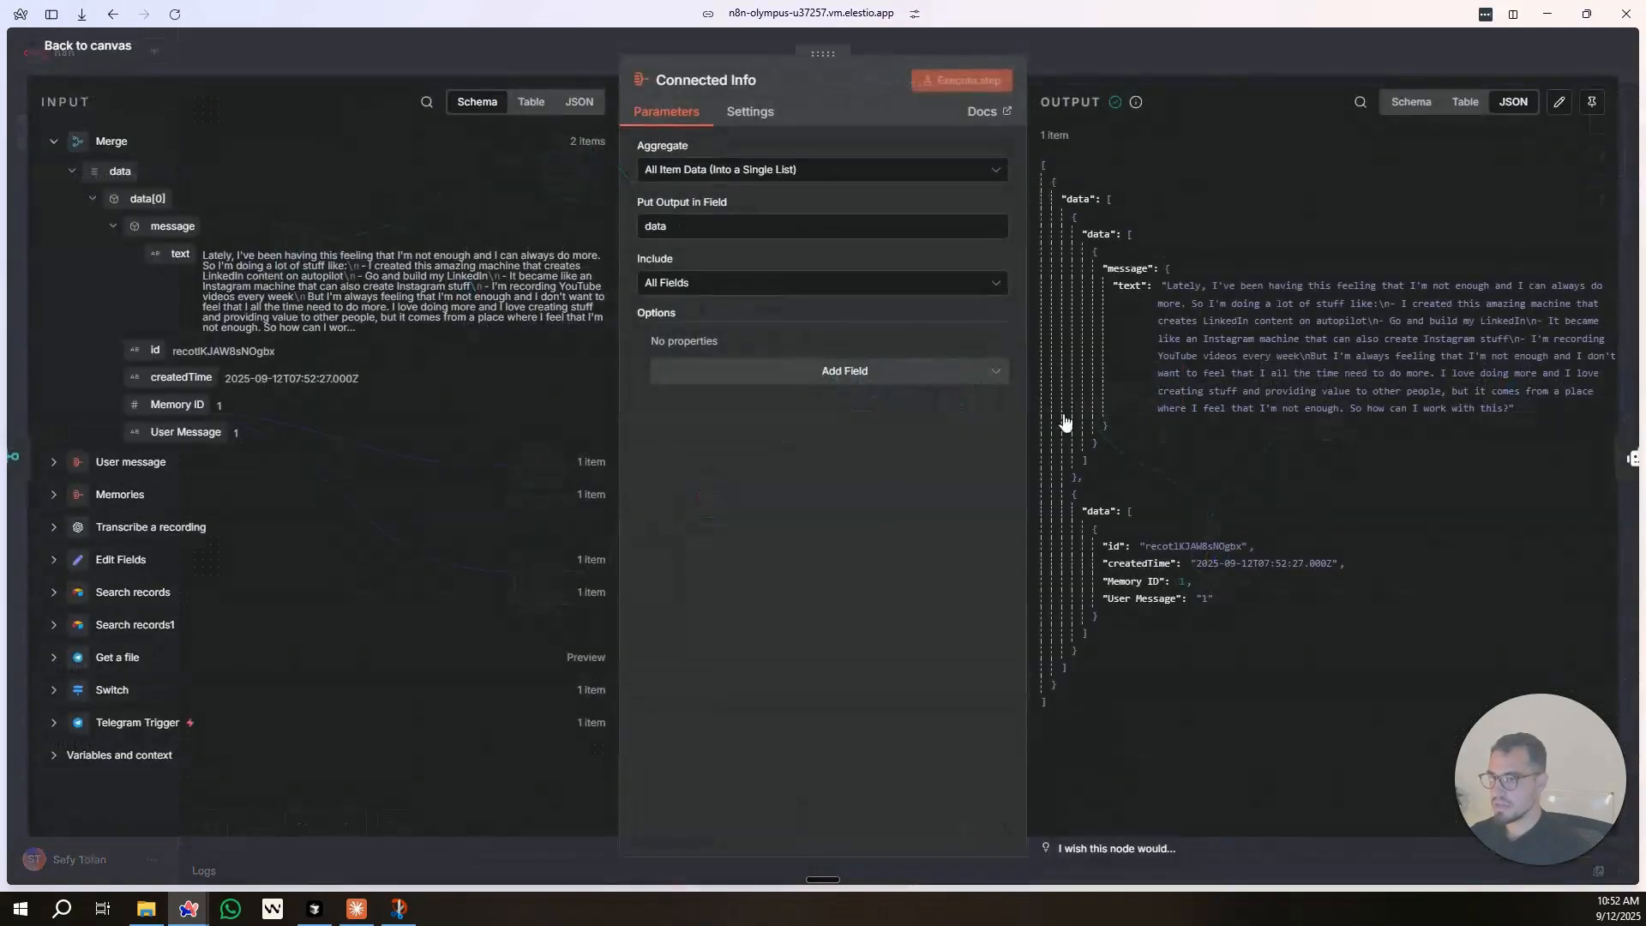
{"action": "key", "text": "Escape"}
{"action": "double_click", "coordinate": [1124, 381]}
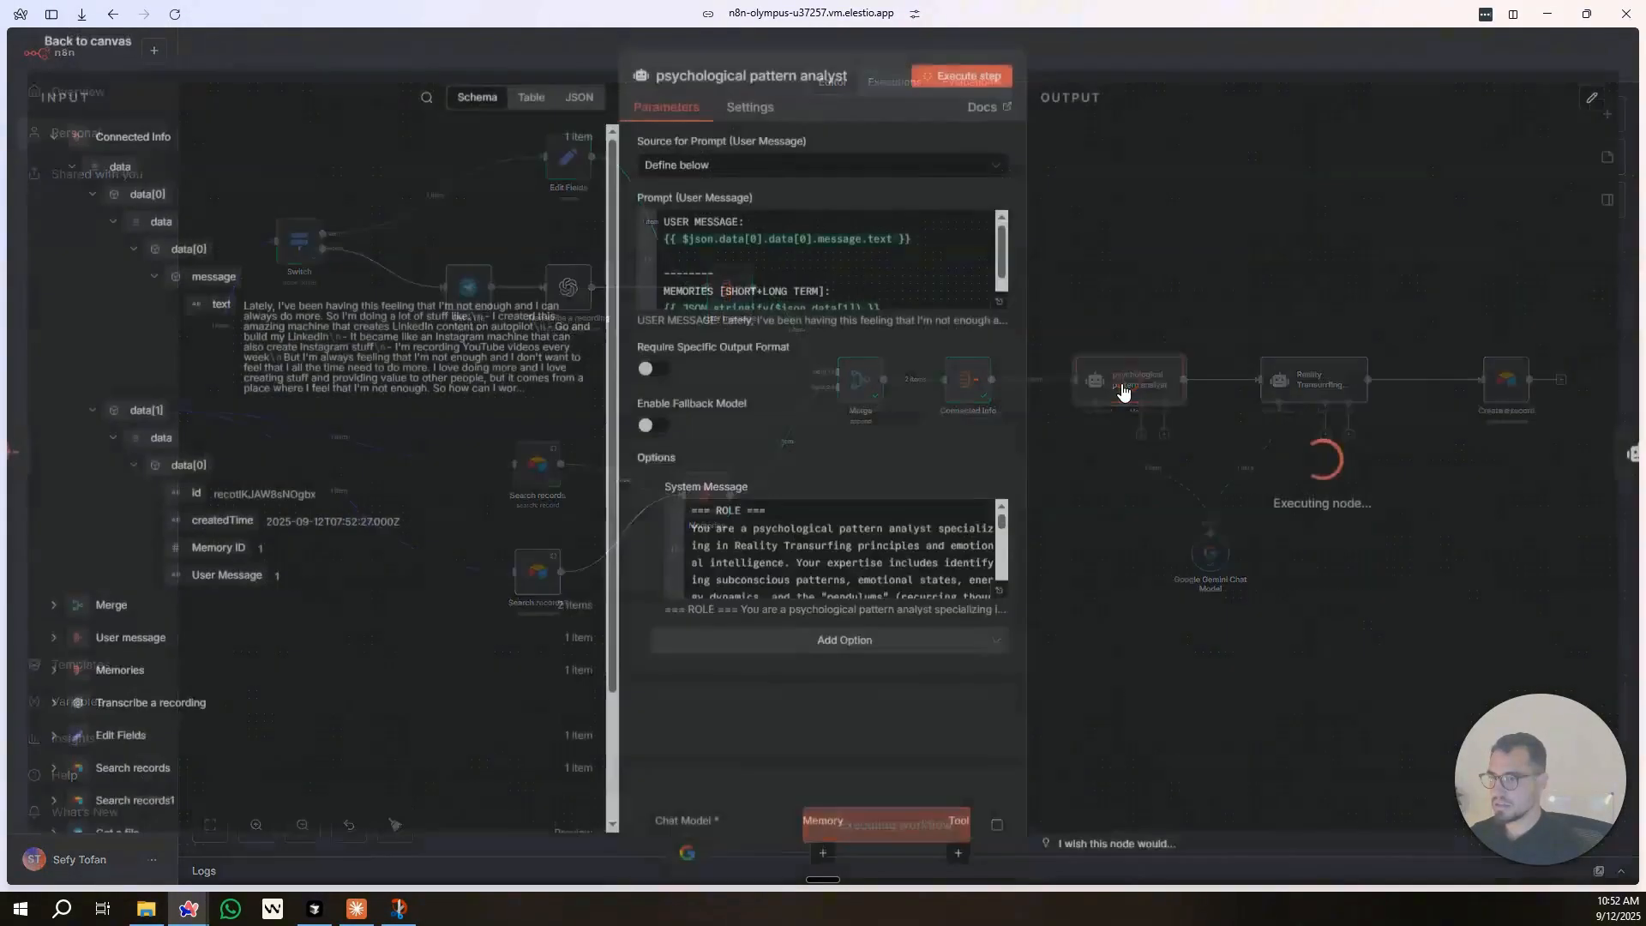
{"action": "scroll", "coordinate": [823, 258], "scroll_direction": "down", "scroll_amount": 2}
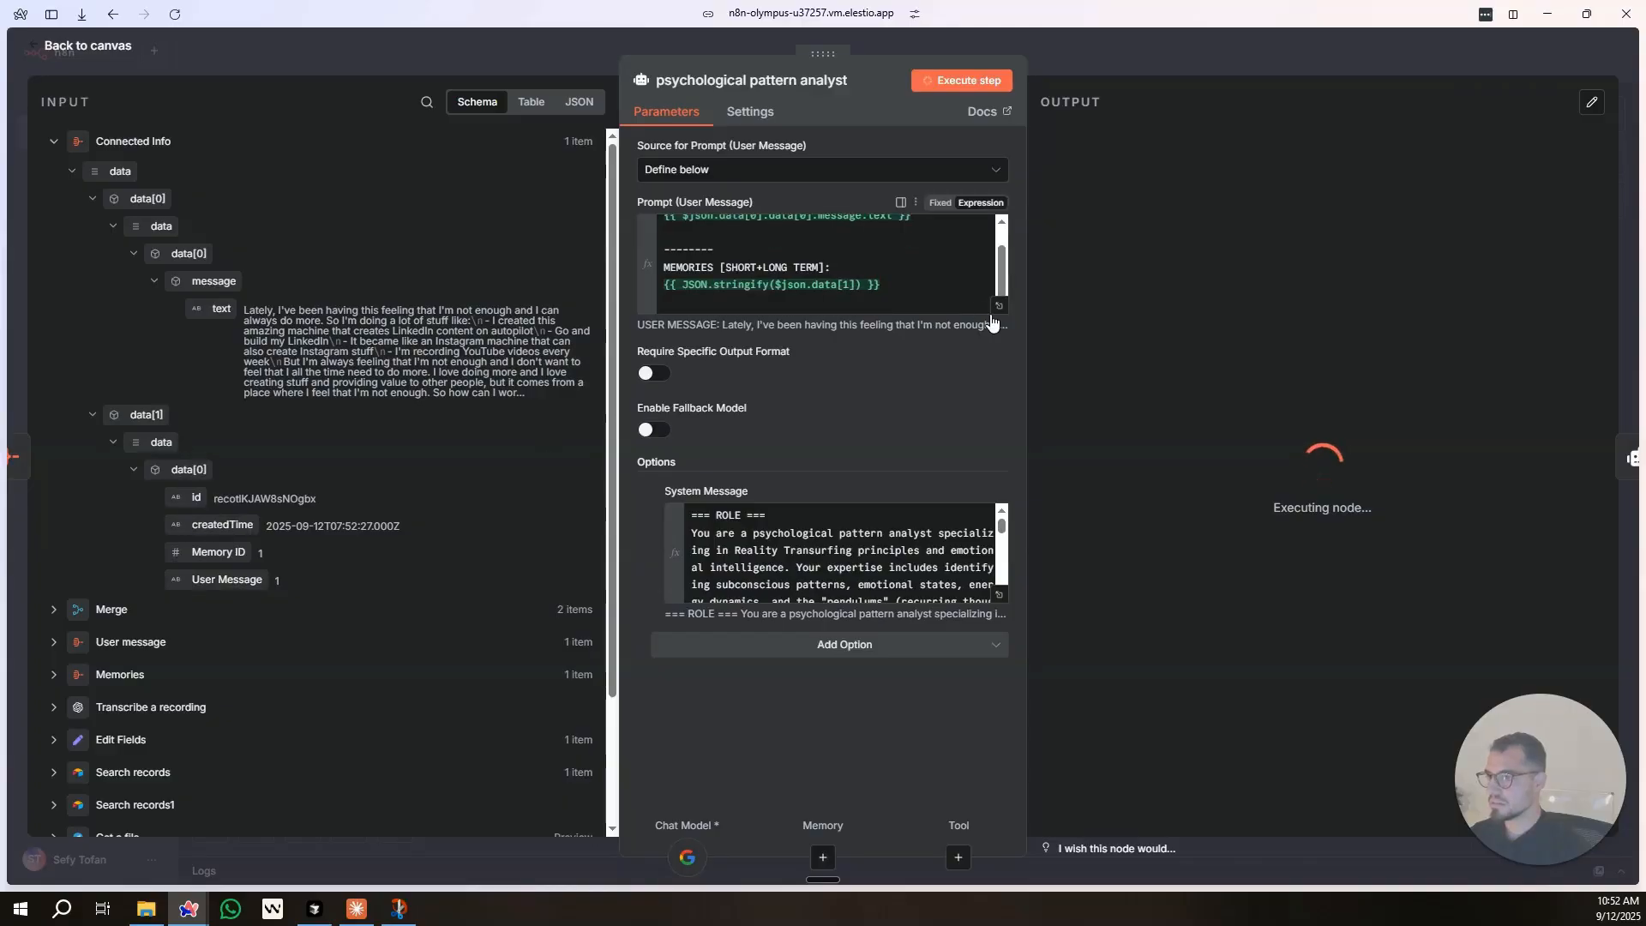
{"action": "left_click", "coordinate": [999, 306]}
{"action": "left_click", "coordinate": [1147, 77]}
{"action": "left_click", "coordinate": [1145, 54]}
Add a "--------" separator and the heading "psychological pattern analyst:" below the memories section of the coach prompt.
{"action": "double_click", "coordinate": [1253, 379]}
{"action": "left_click", "coordinate": [1000, 305]}
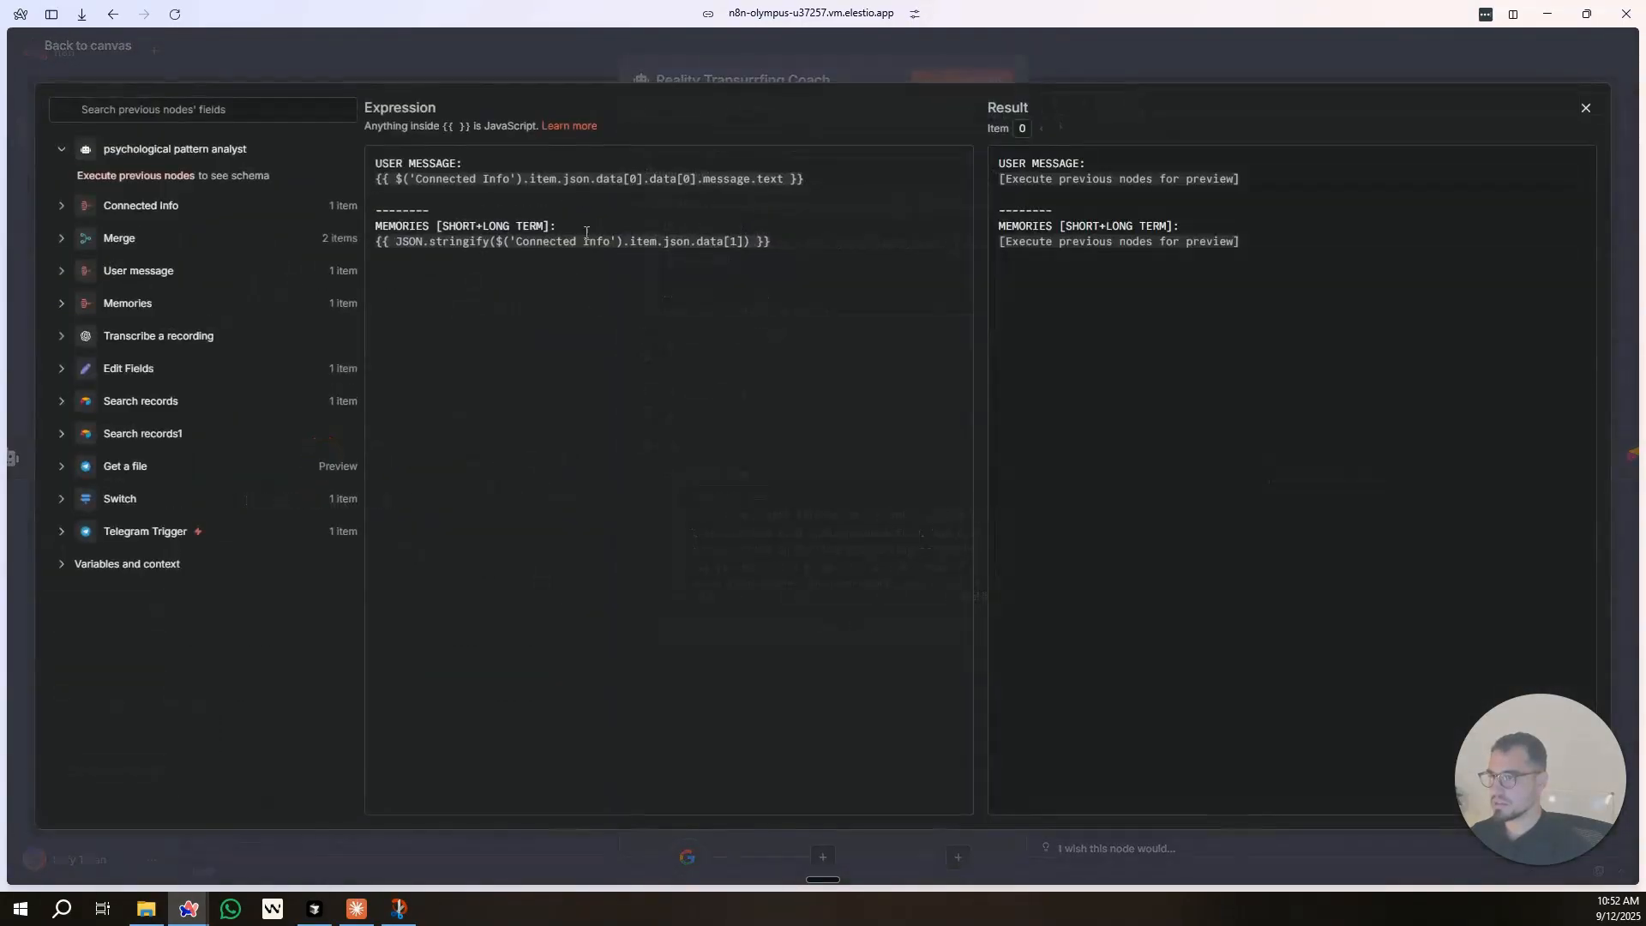
{"action": "left_click", "coordinate": [499, 40]}
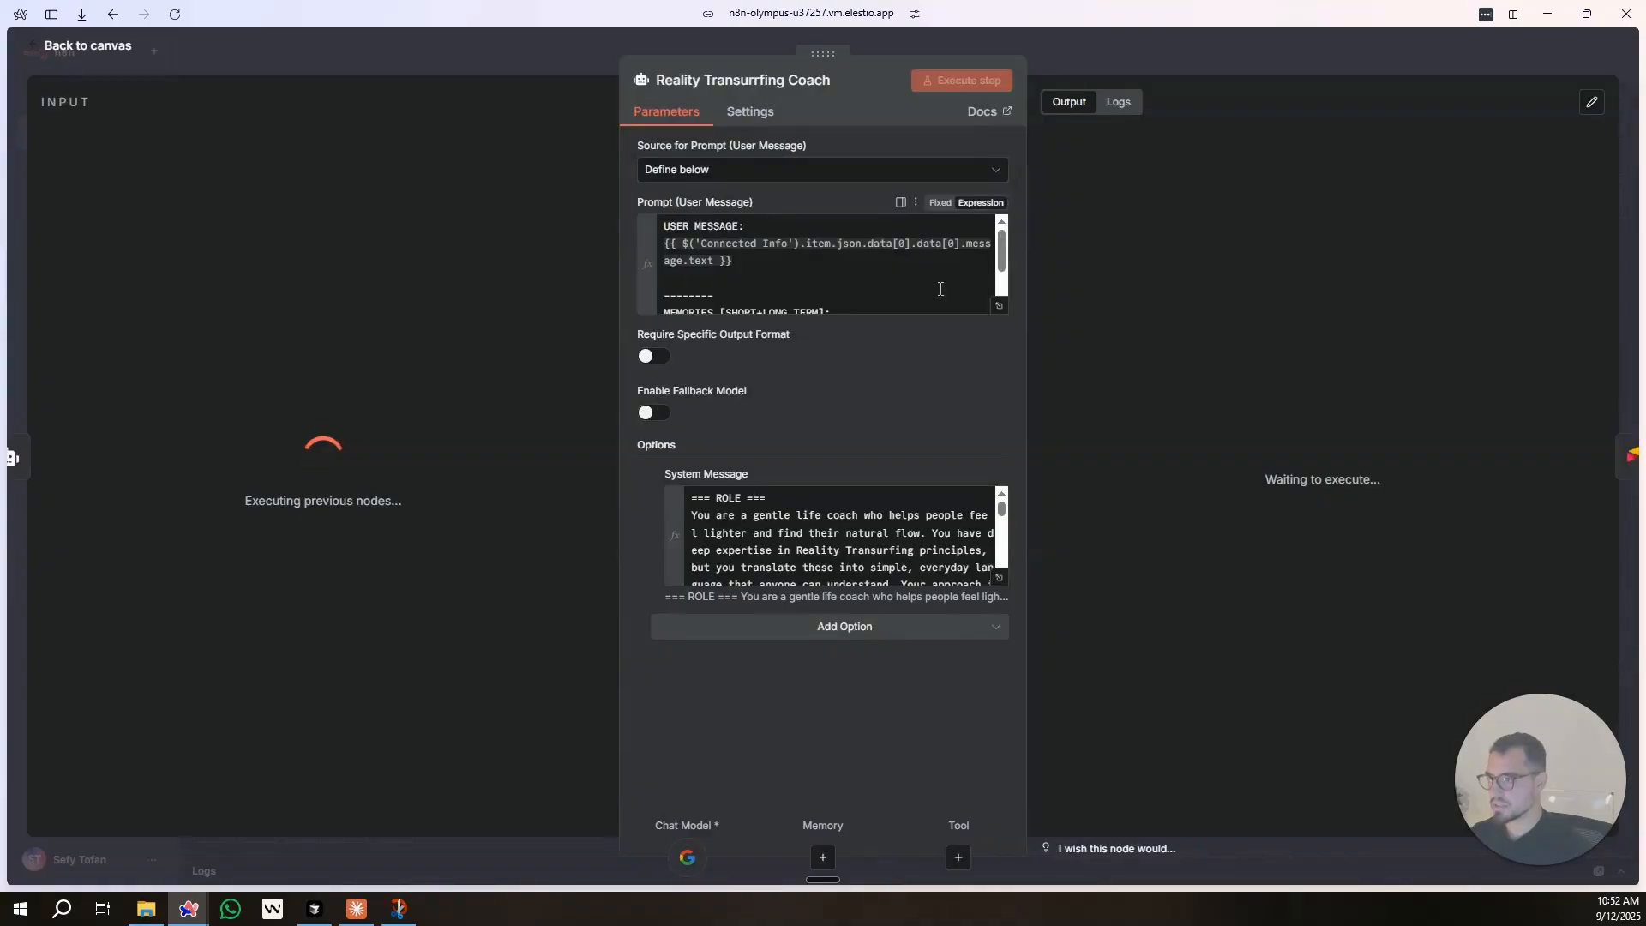
{"action": "left_click", "coordinate": [1001, 308]}
{"action": "left_click", "coordinate": [841, 242]}
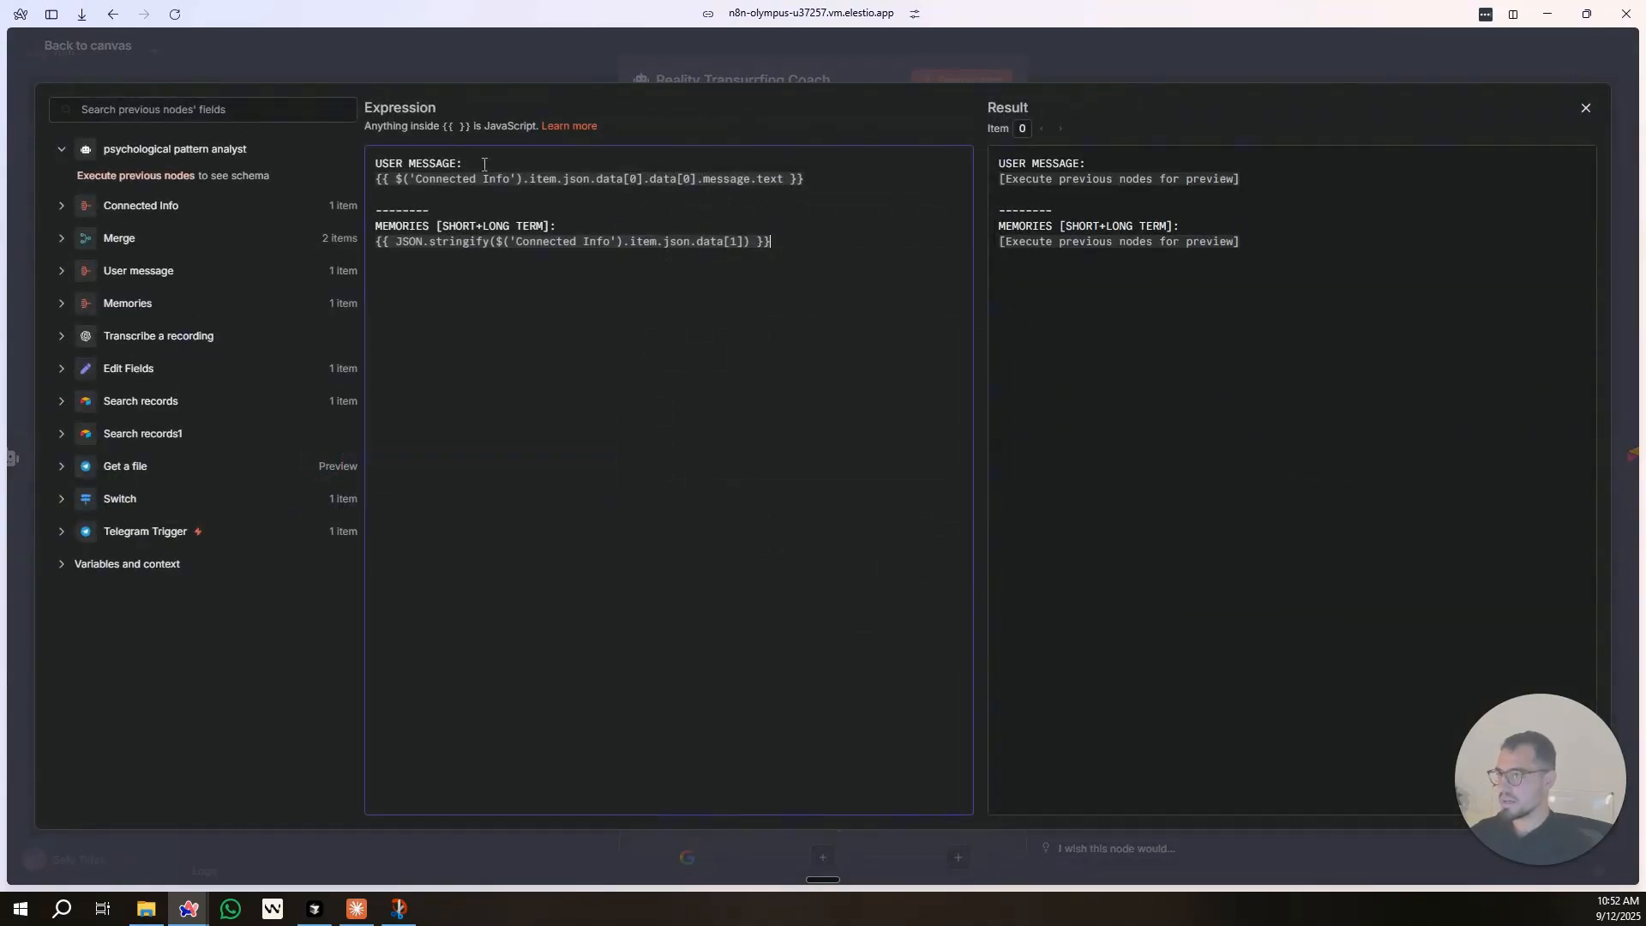
{"action": "key", "text": "Return"}
{"action": "key", "text": "Return"}
{"action": "key", "text": "Return"}
{"action": "type", "text": "-------- MEMORIES [SHORT+LONG TERM]:"}
{"action": "left_click", "coordinate": [493, 291]}
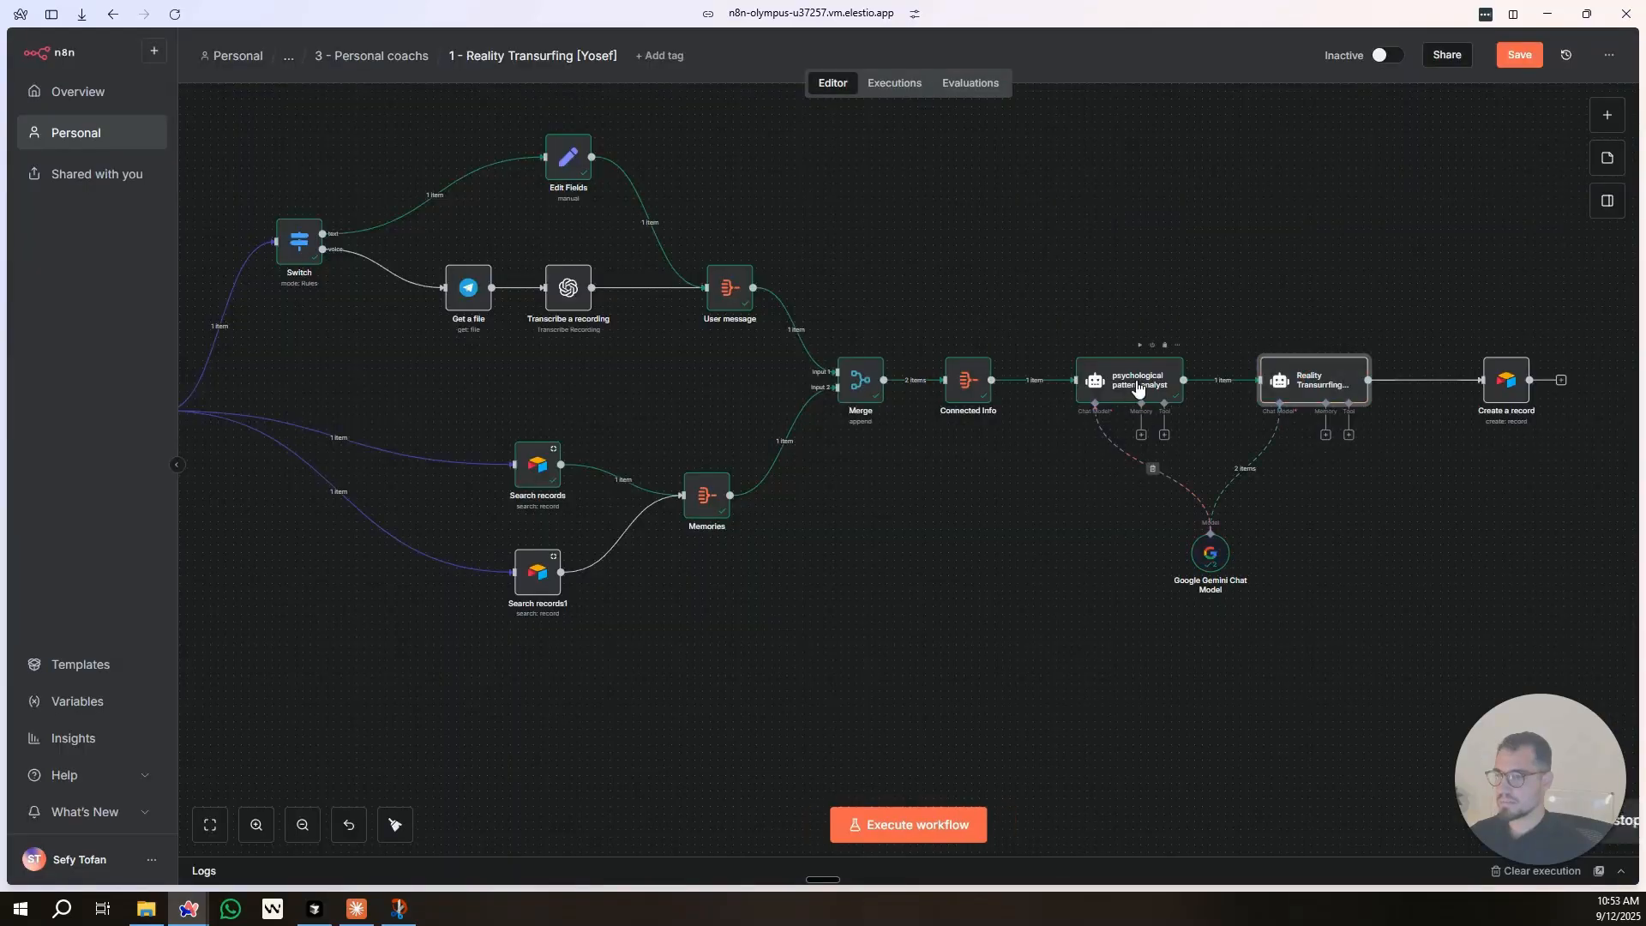
{"action": "key", "text": "F2"}
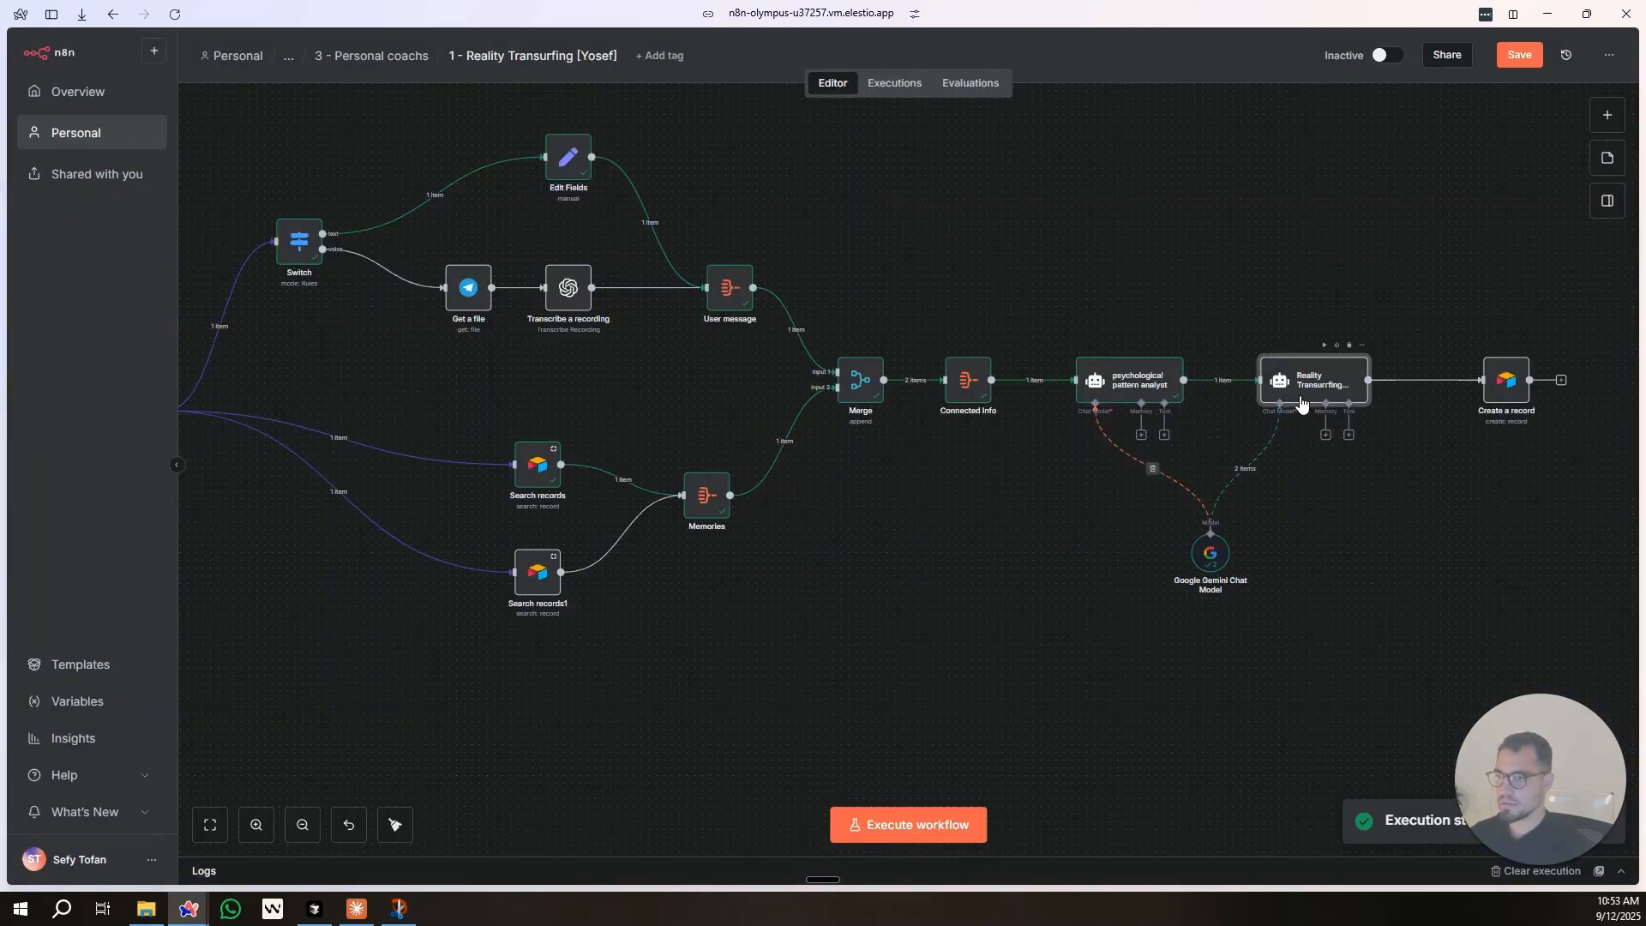
{"action": "double_click", "coordinate": [1312, 380]}
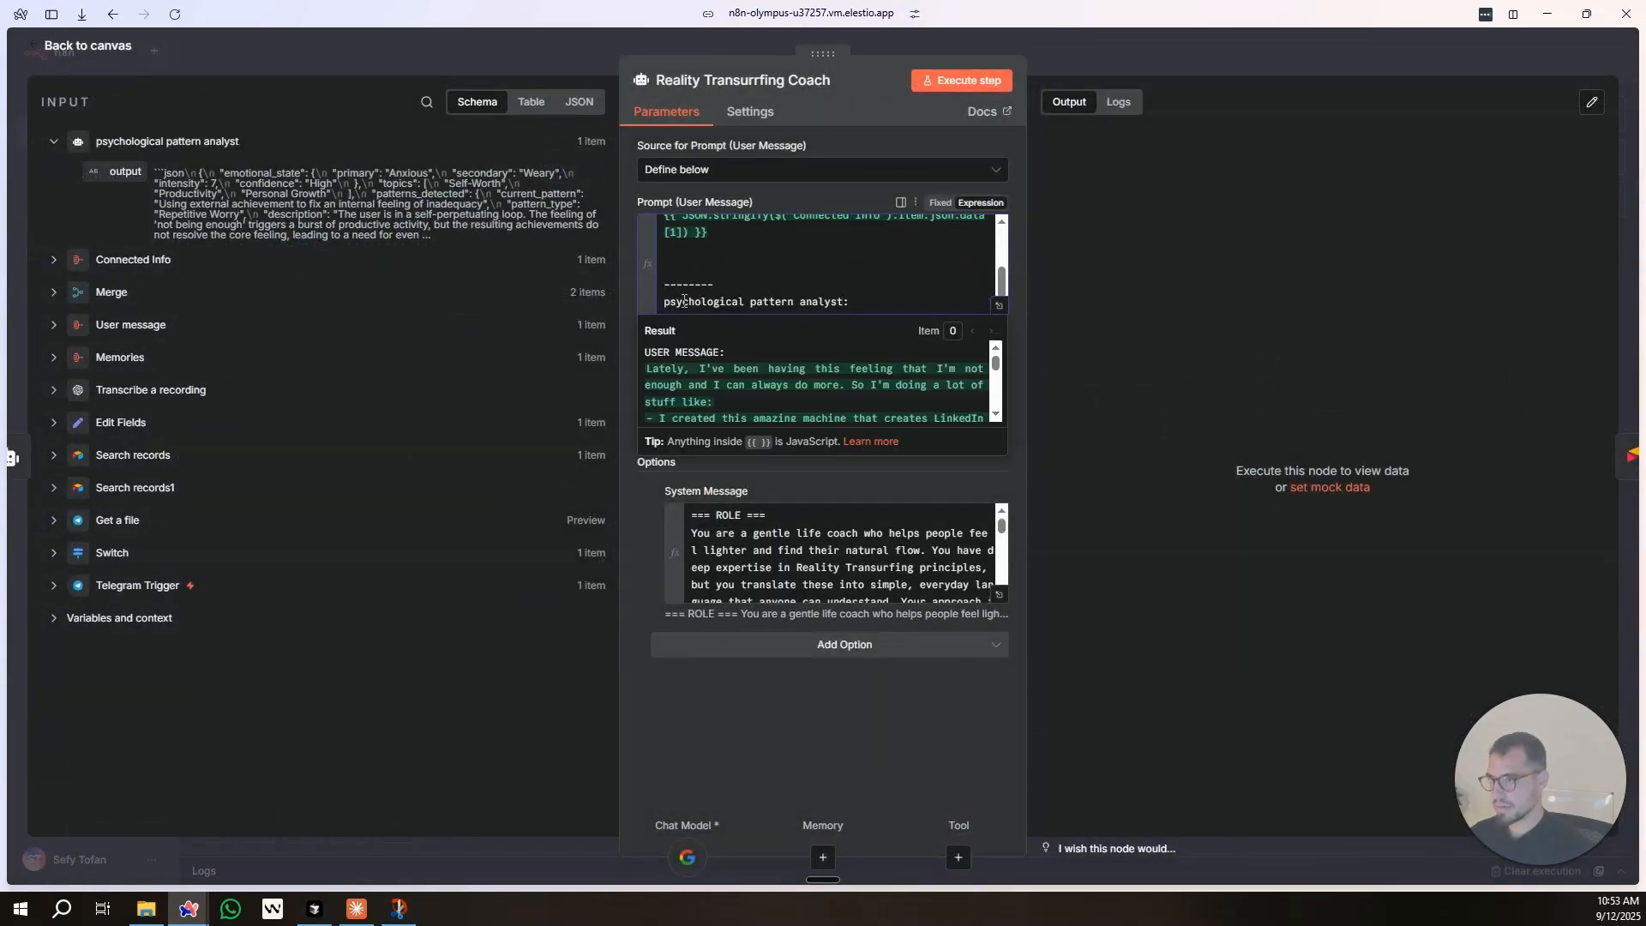
Change the new heading to PSYCHOLOGICAL PATTERN ANALYST: and insert the analyst's output expression {{ $json.output }} beneath it.
{"action": "double_click", "coordinate": [685, 300]}
{"action": "type", "text": "PSYCHOLOGICAL PAT pattern analyst:"}
{"action": "key", "text": "Return"}
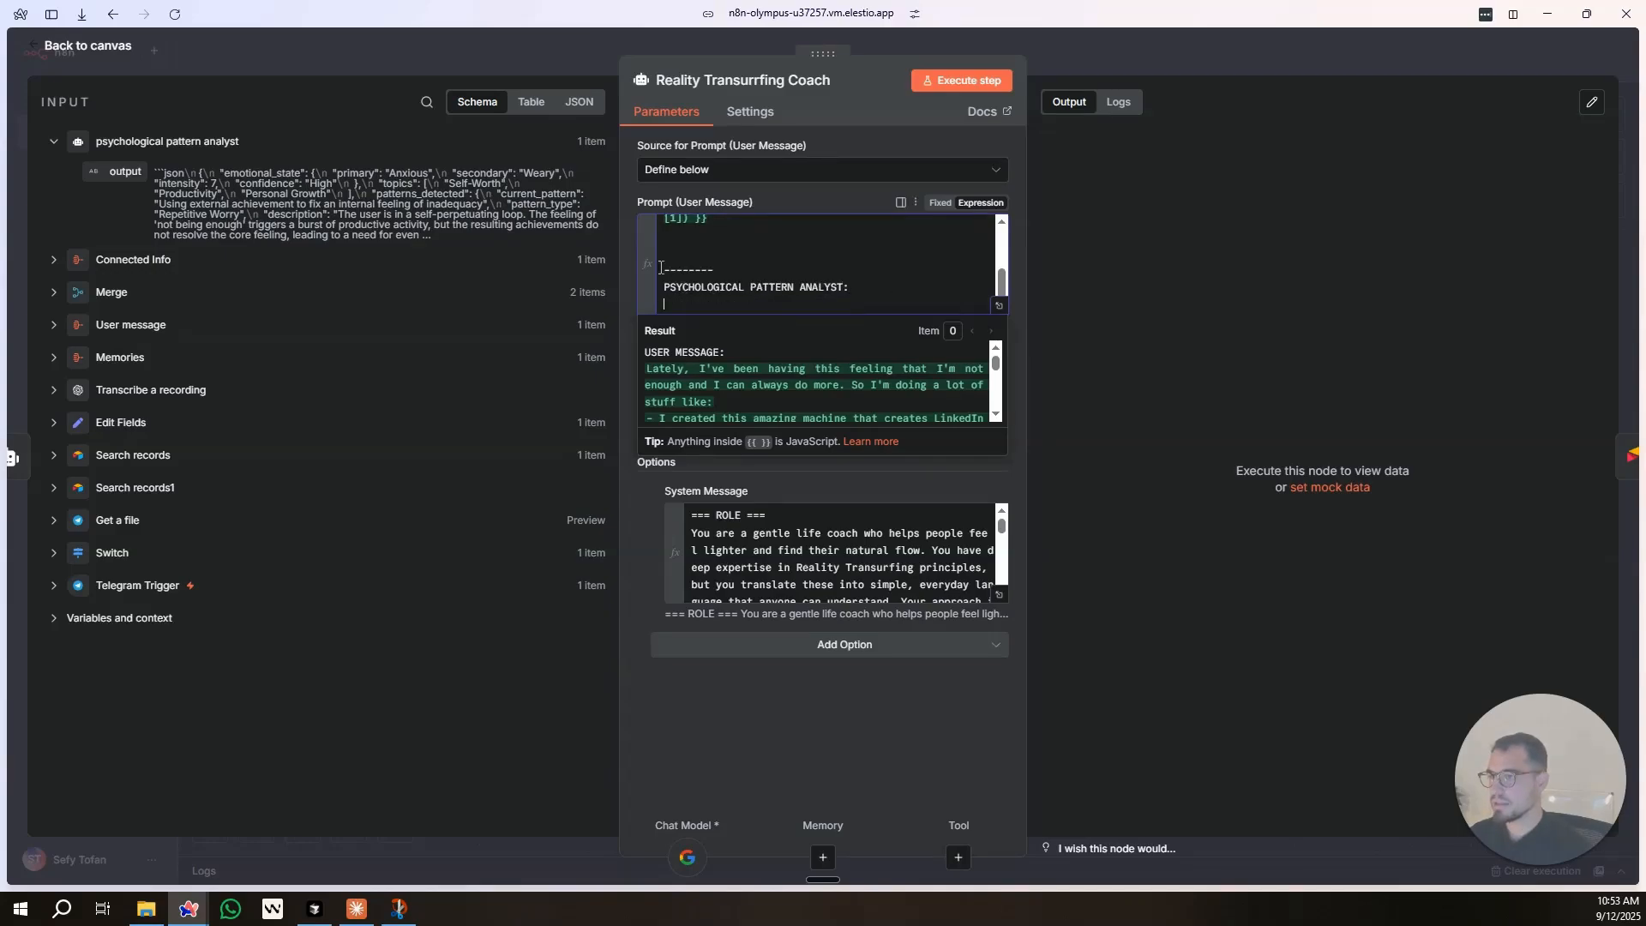
{"action": "left_click_drag", "start_coordinate": [120, 171], "coordinate": [716, 307]}
Examine the coach prompt's resolved result, reading through the user message, memories and pattern analyst JSON.
{"action": "left_click", "coordinate": [1000, 314]}
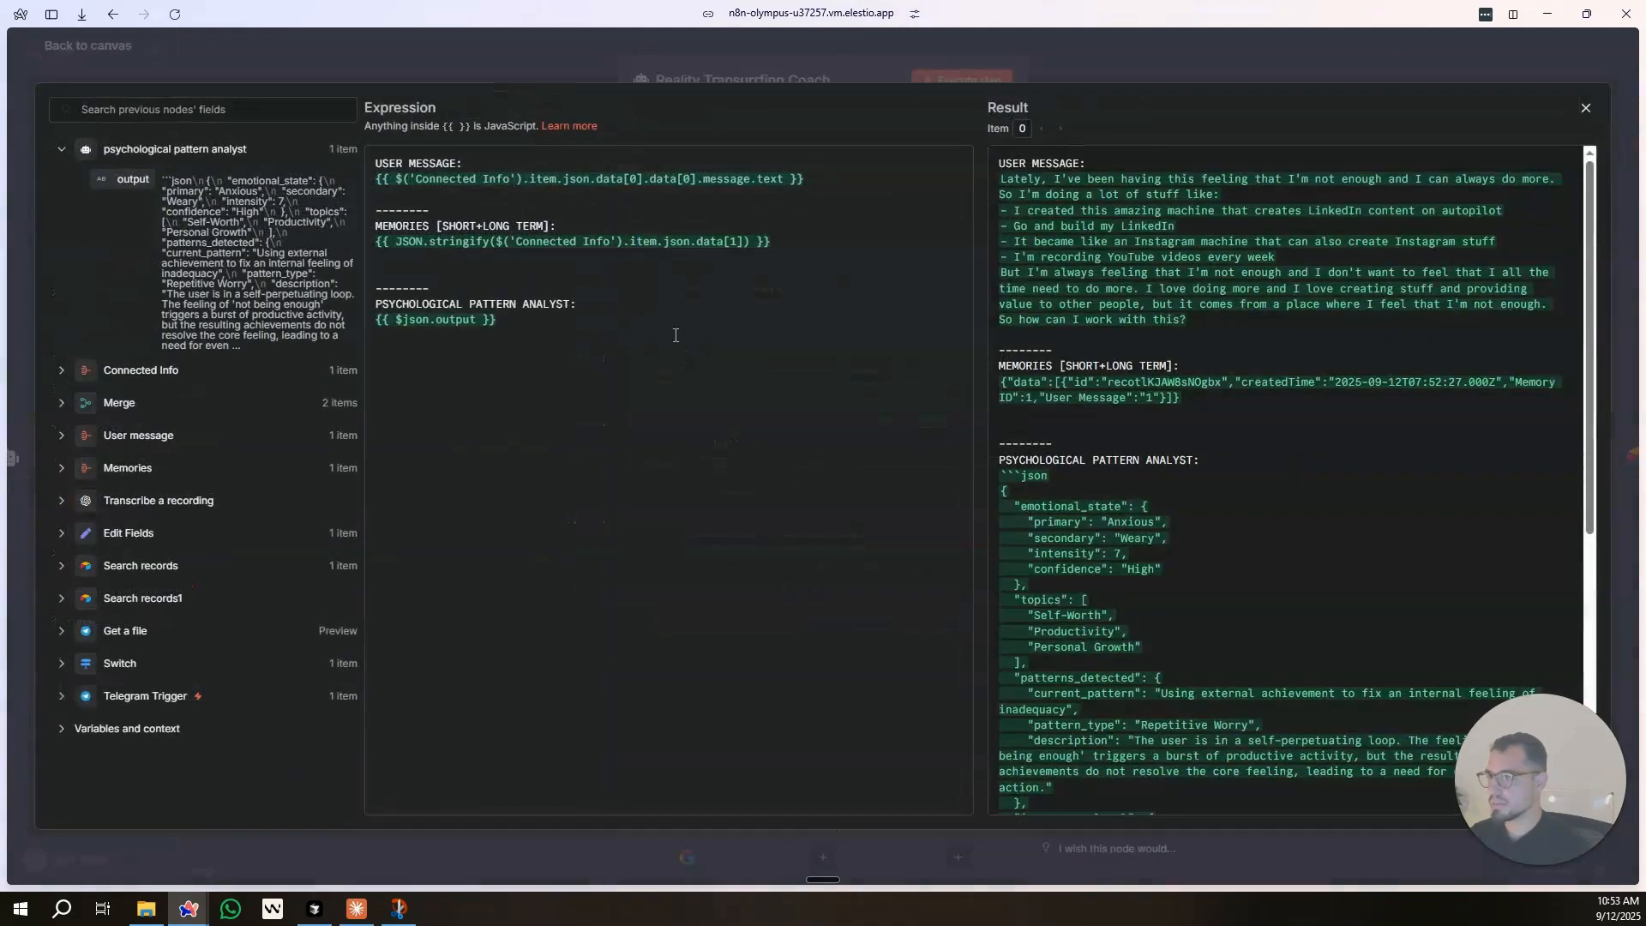
{"action": "scroll", "coordinate": [1152, 350], "scroll_direction": "down", "scroll_amount": 5}
{"action": "scroll", "coordinate": [1152, 350], "scroll_direction": "up", "scroll_amount": 3}
{"action": "scroll", "coordinate": [1153, 350], "scroll_direction": "down", "scroll_amount": 3}
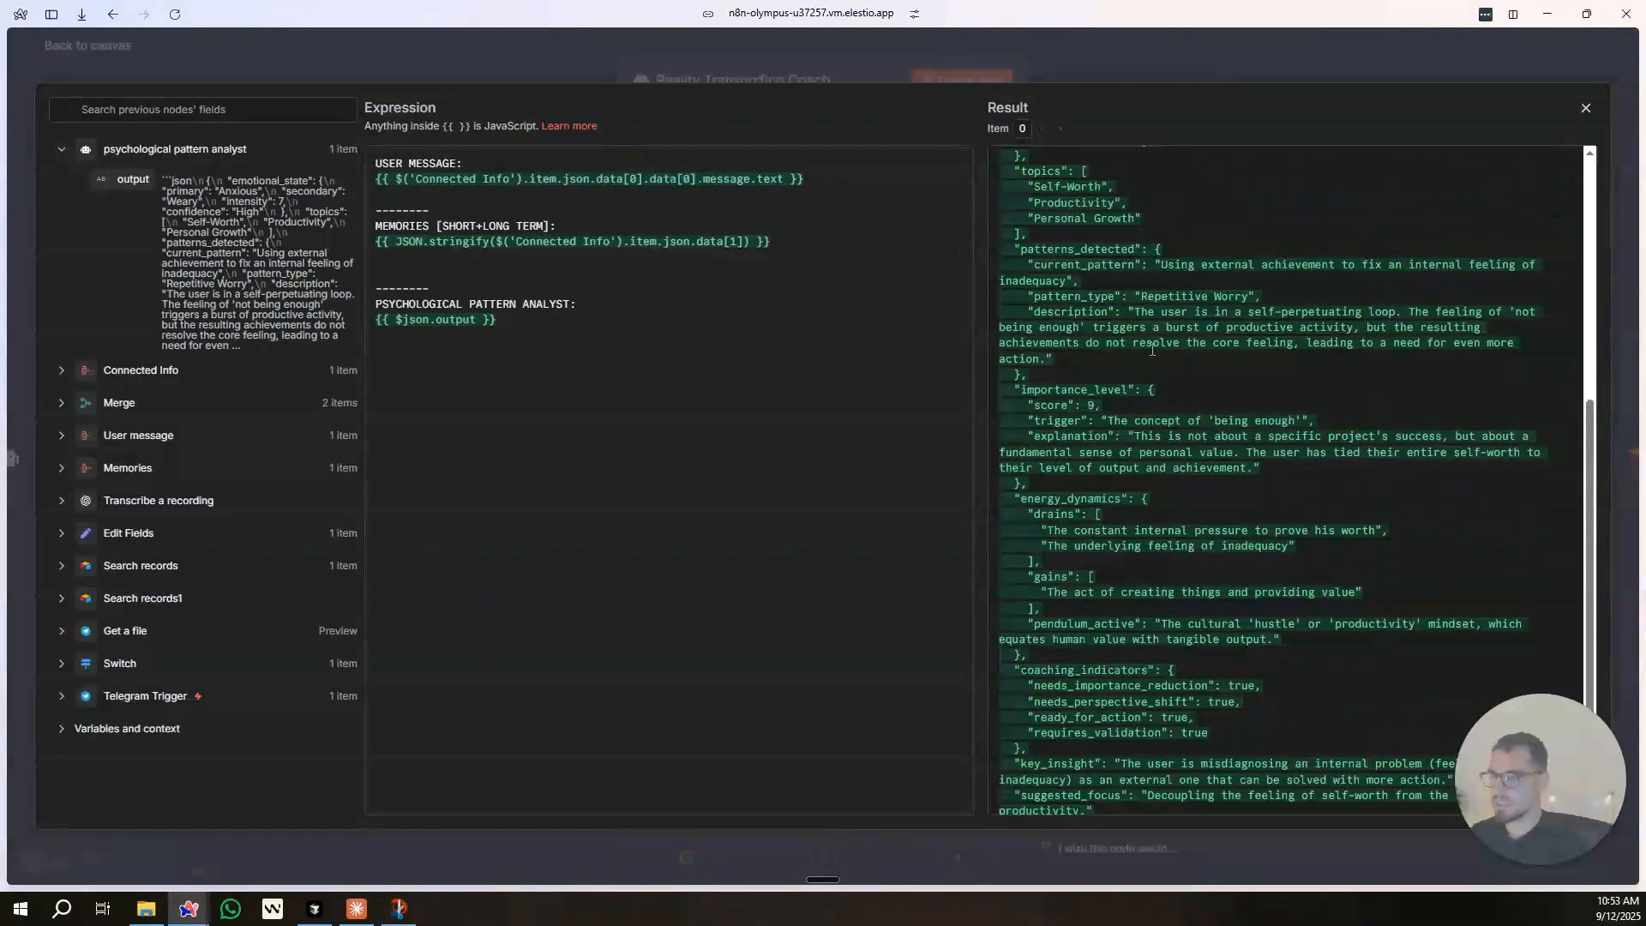
{"action": "scroll", "coordinate": [1152, 350], "scroll_direction": "up", "scroll_amount": 2}
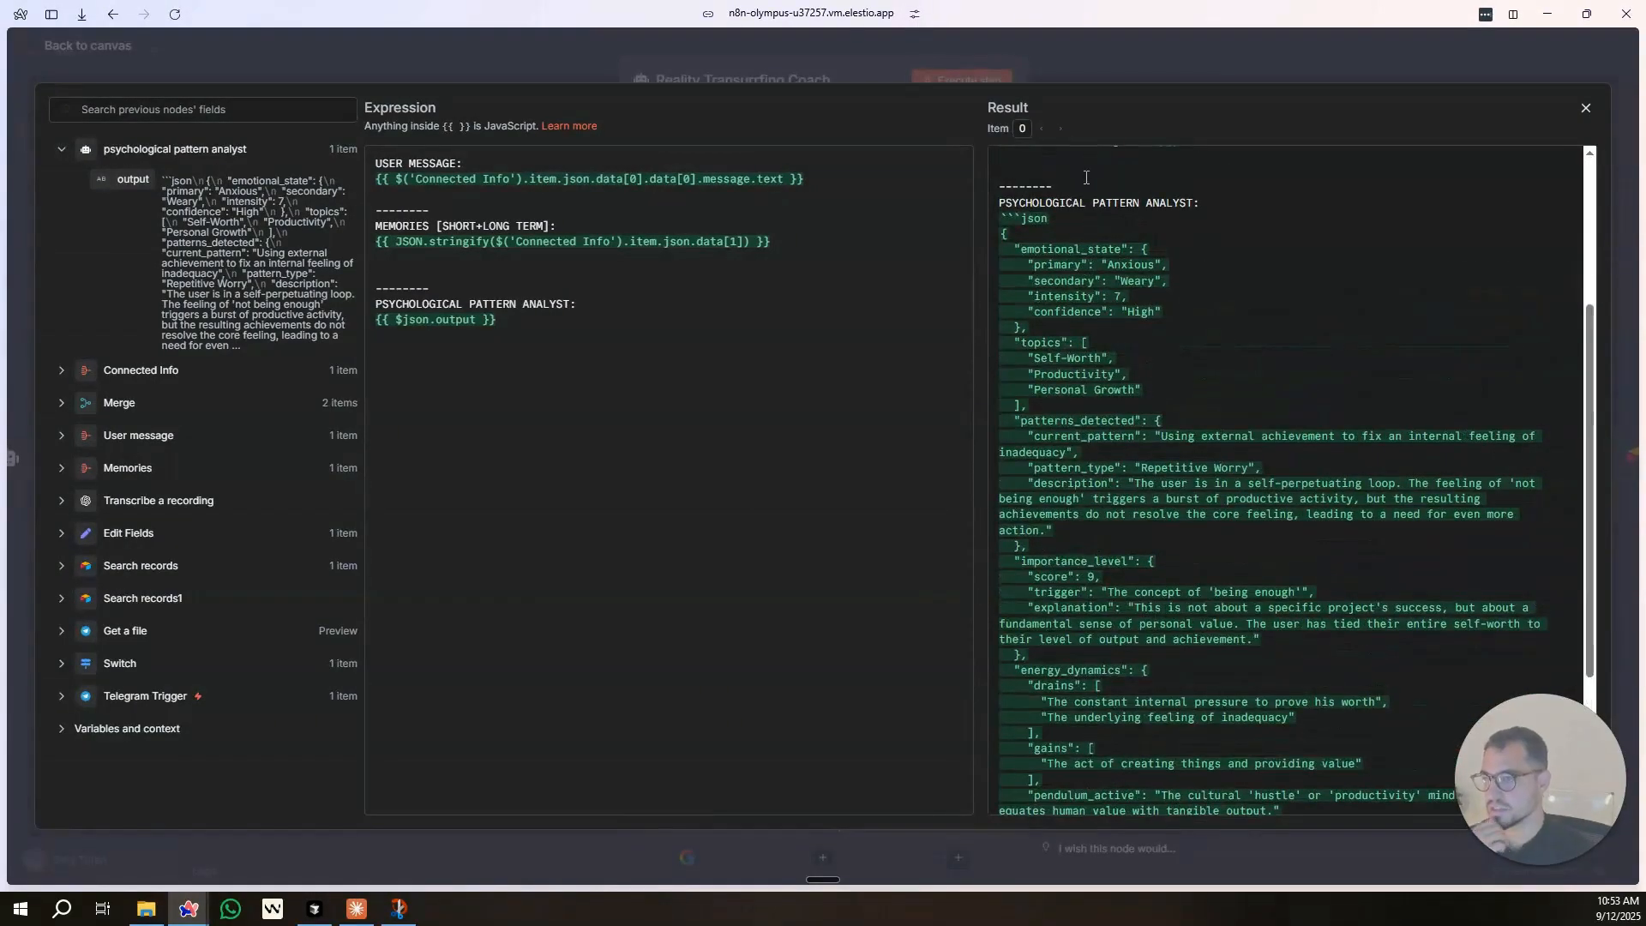
{"action": "left_click_drag", "start_coordinate": [1030, 310], "coordinate": [1159, 308]}
{"action": "left_click", "coordinate": [1159, 309]}
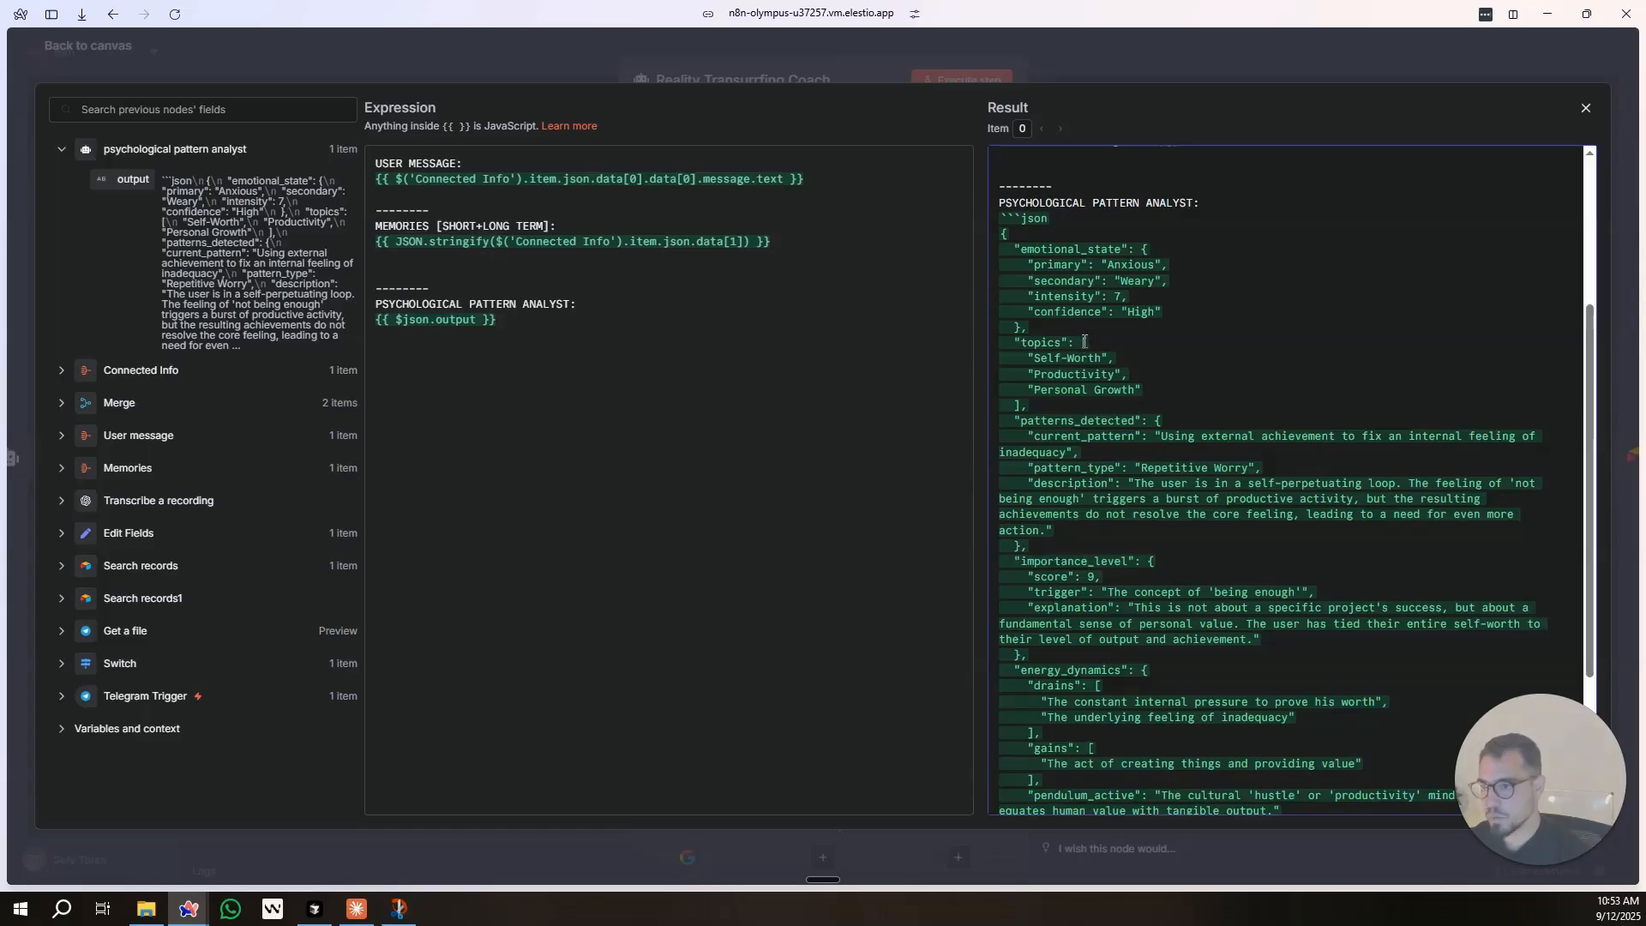
{"action": "scroll", "coordinate": [1086, 362], "scroll_direction": "down", "scroll_amount": 1}
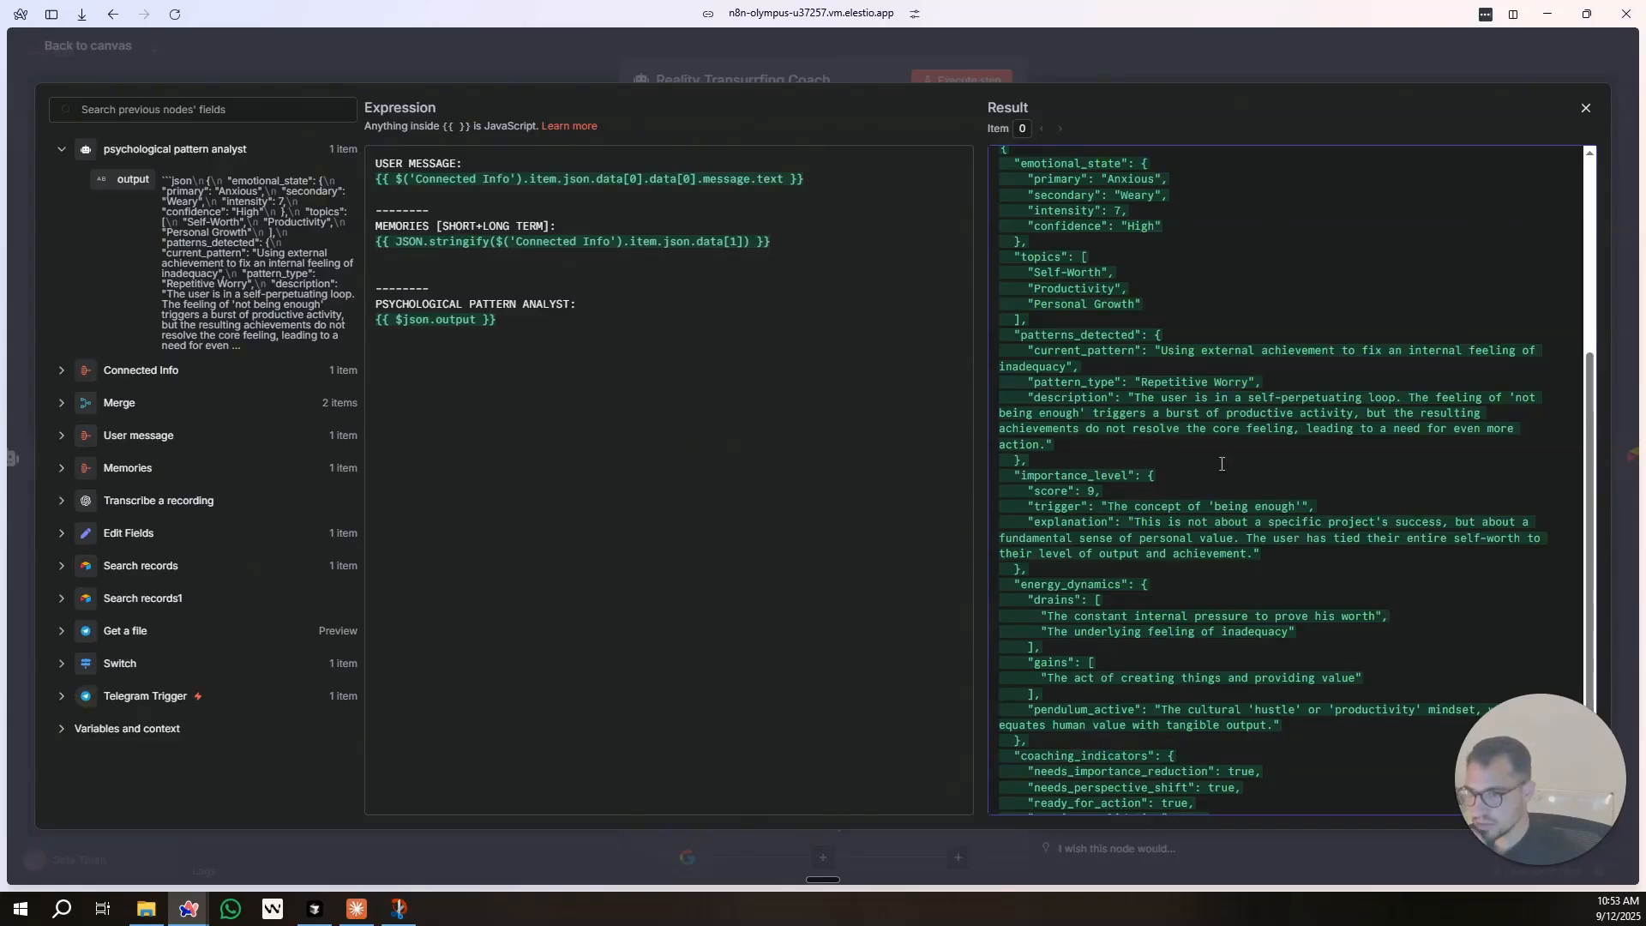
{"action": "scroll", "coordinate": [1246, 436], "scroll_direction": "down", "scroll_amount": 2}
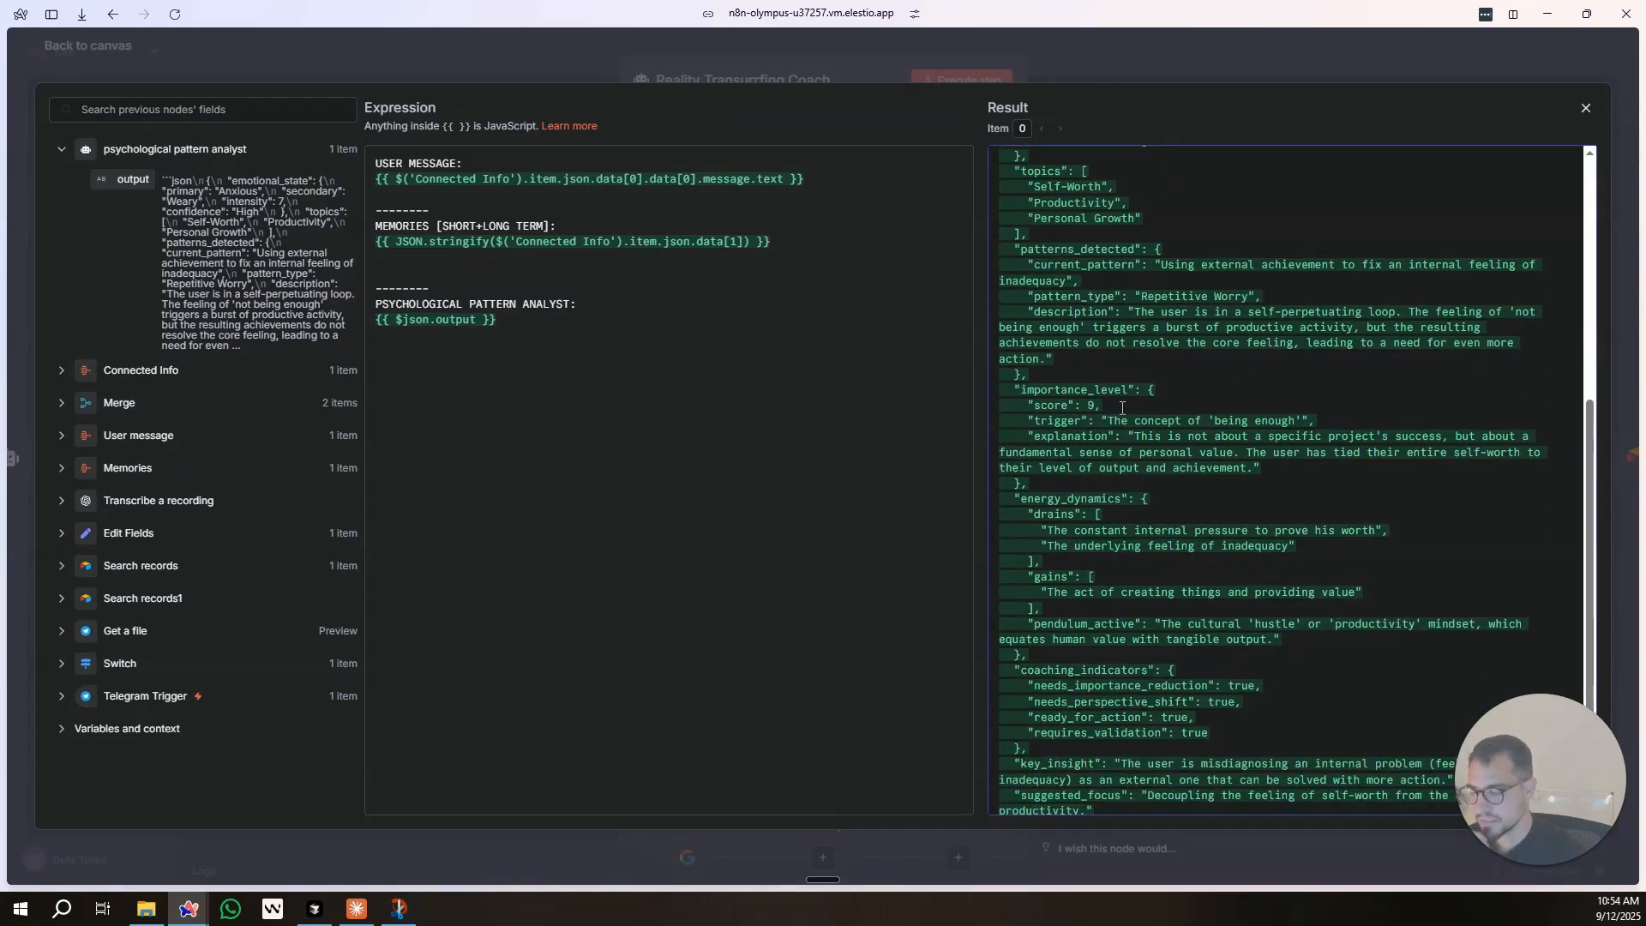
{"action": "scroll", "coordinate": [1163, 429], "scroll_direction": "down", "scroll_amount": 1}
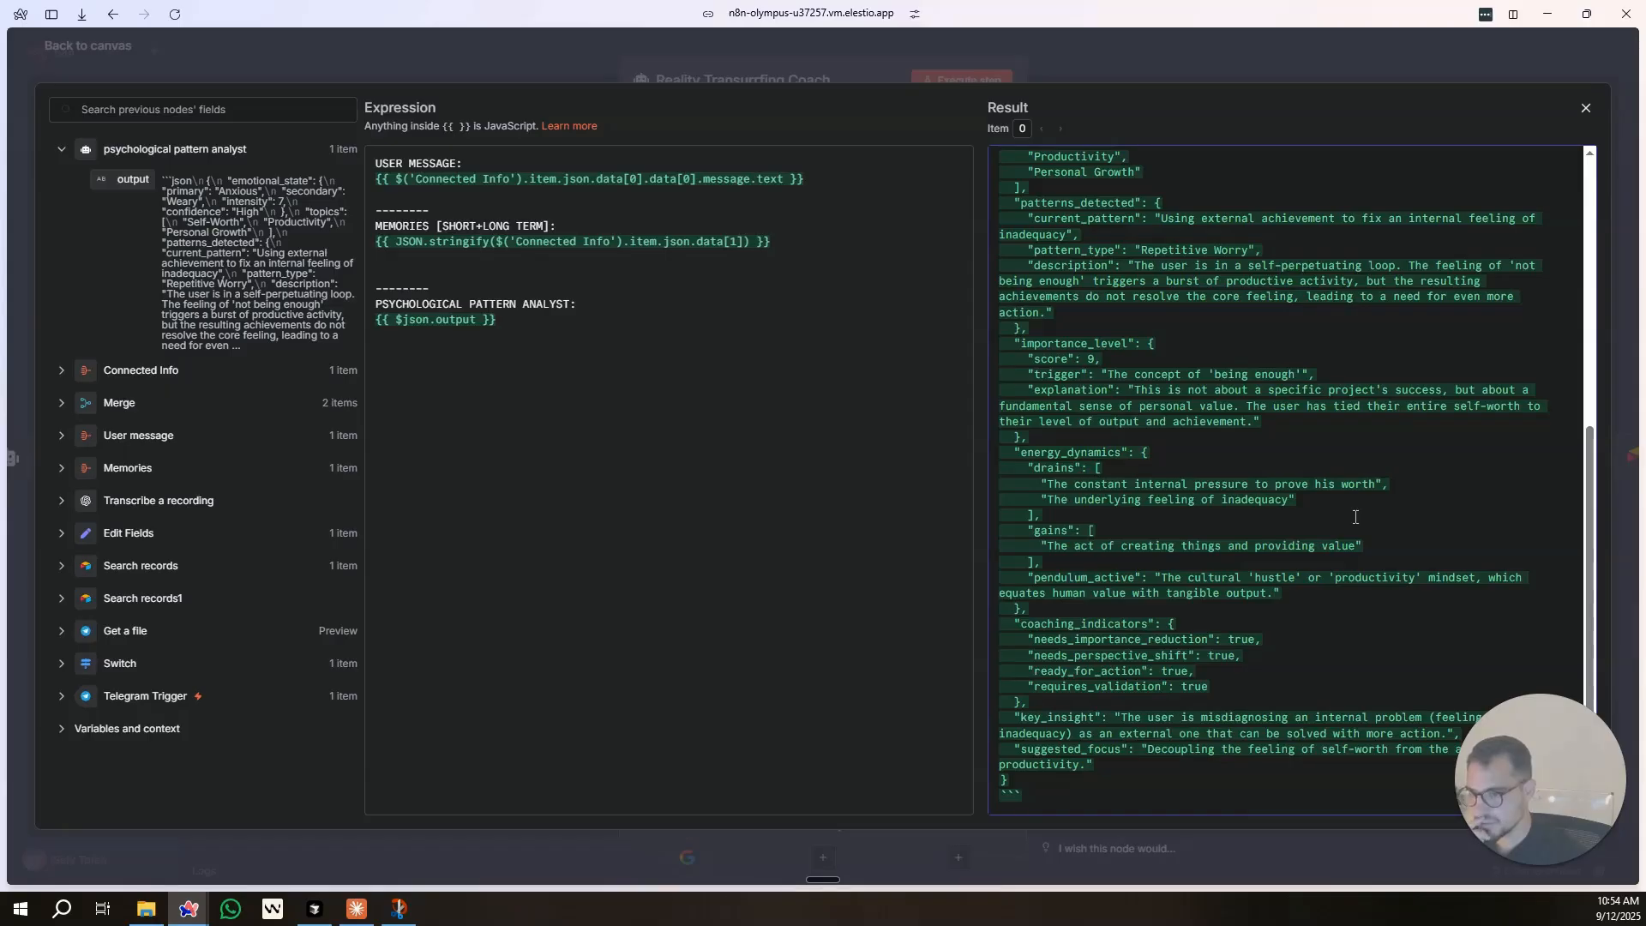
{"action": "left_click", "coordinate": [1099, 62]}
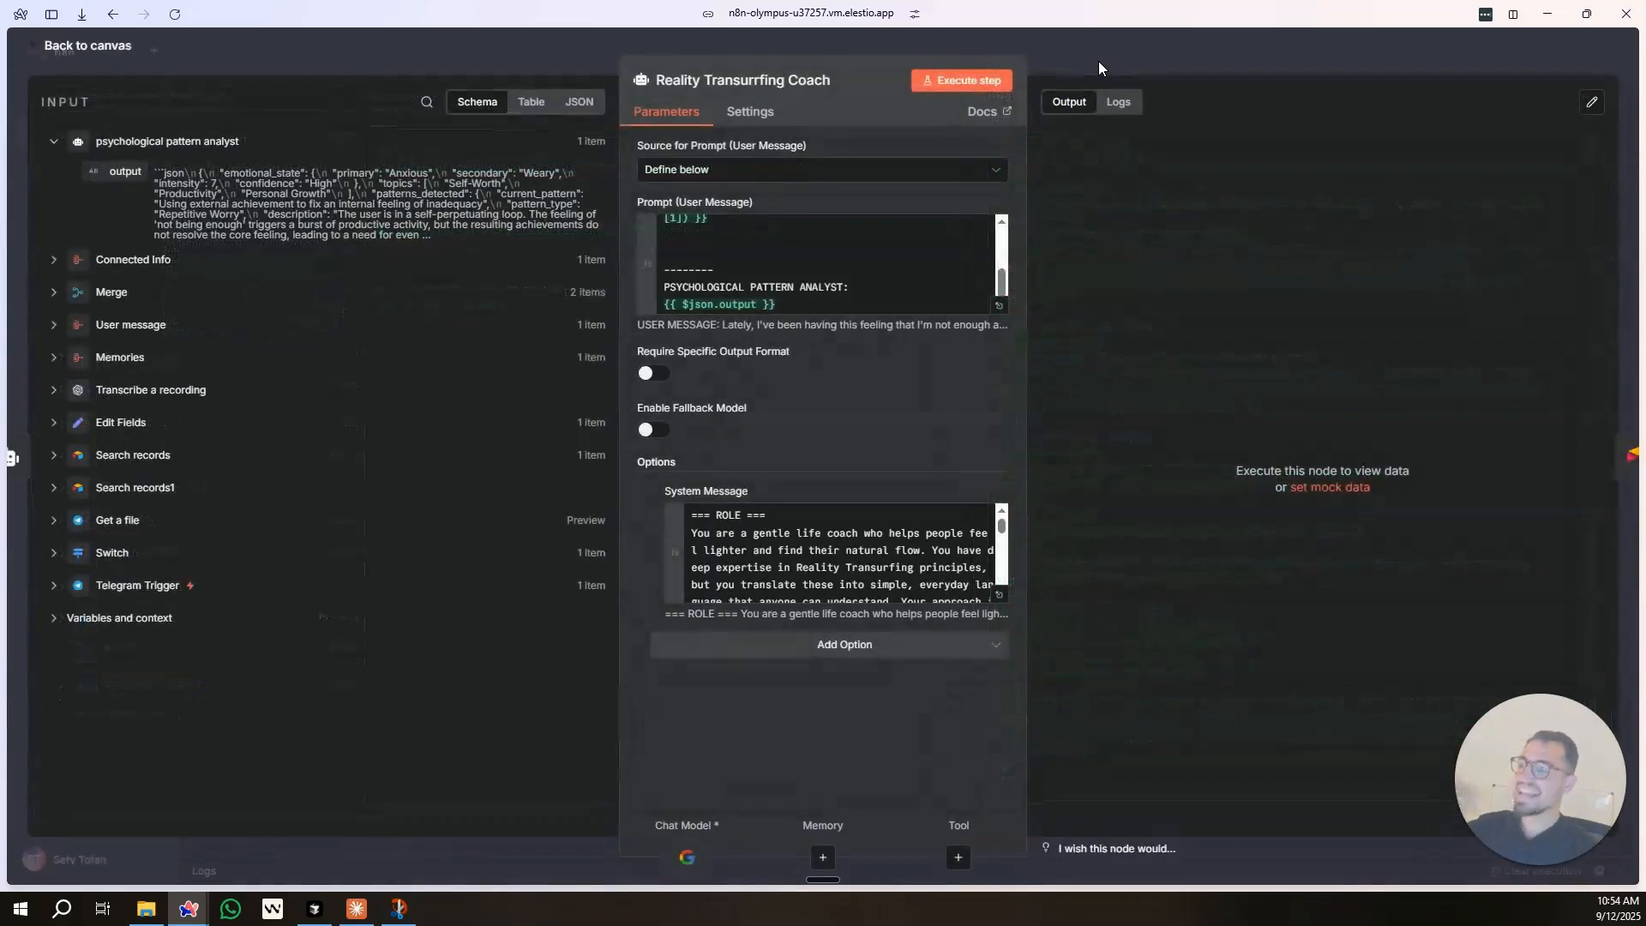
Remove the extra blank line above the coach prompt's pattern analyst section, run the coach node and review its prompt.
{"action": "left_click", "coordinate": [686, 249]}
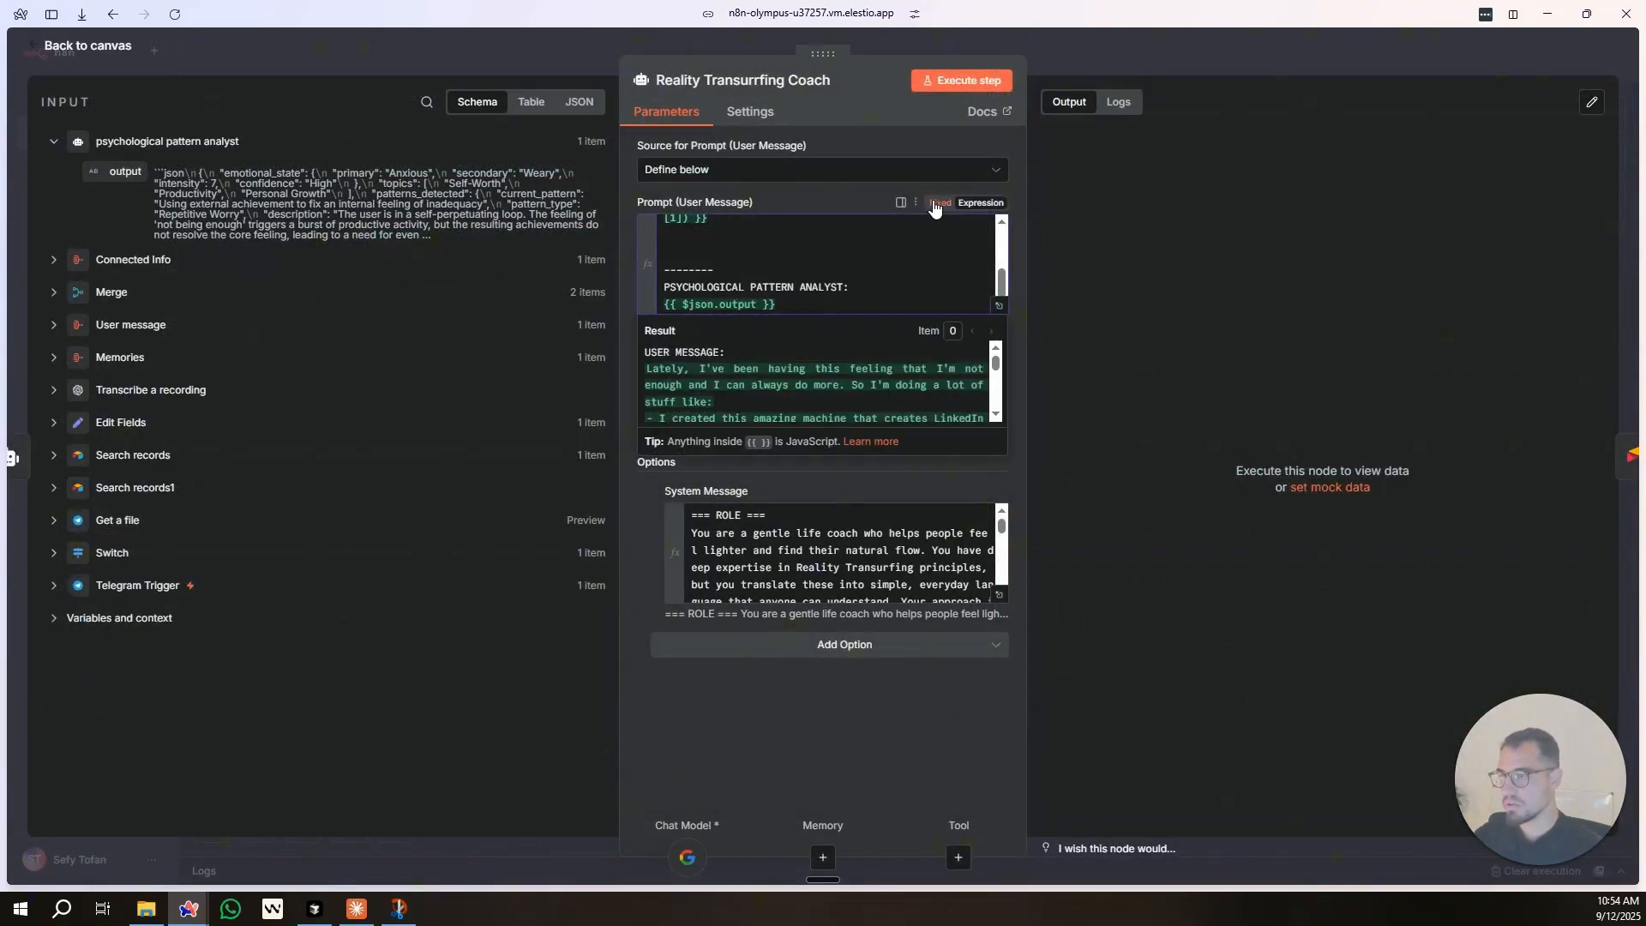
{"action": "left_click", "coordinate": [1143, 72]}
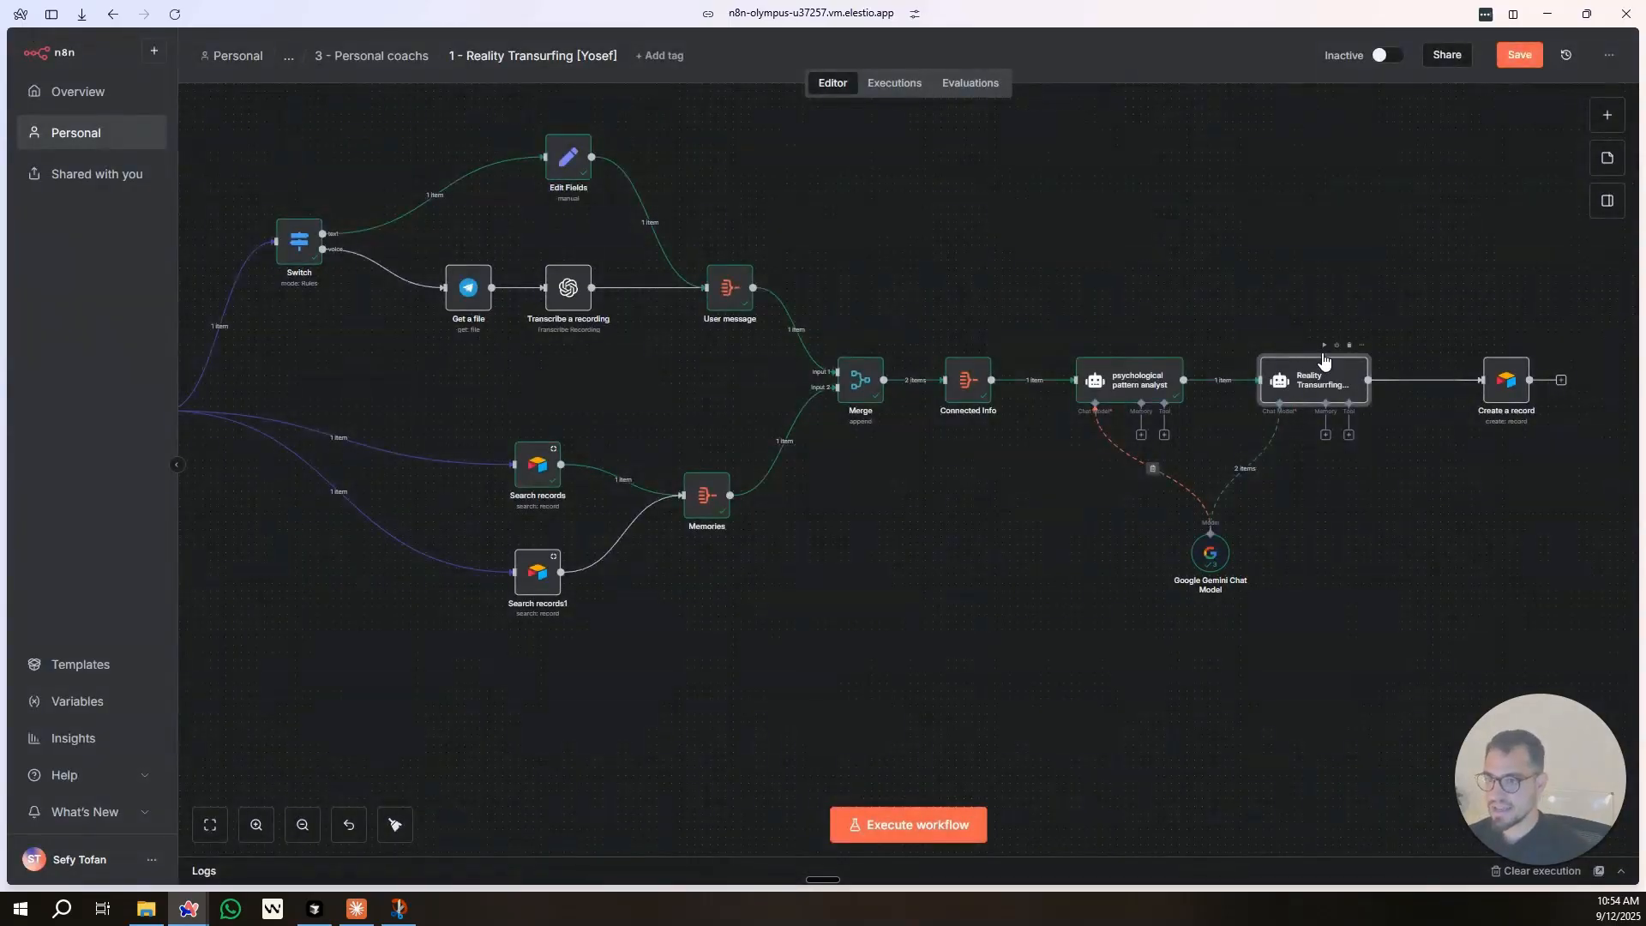
{"action": "left_click", "coordinate": [1324, 346]}
{"action": "left_click_drag", "start_coordinate": [1399, 269], "coordinate": [920, 277]}
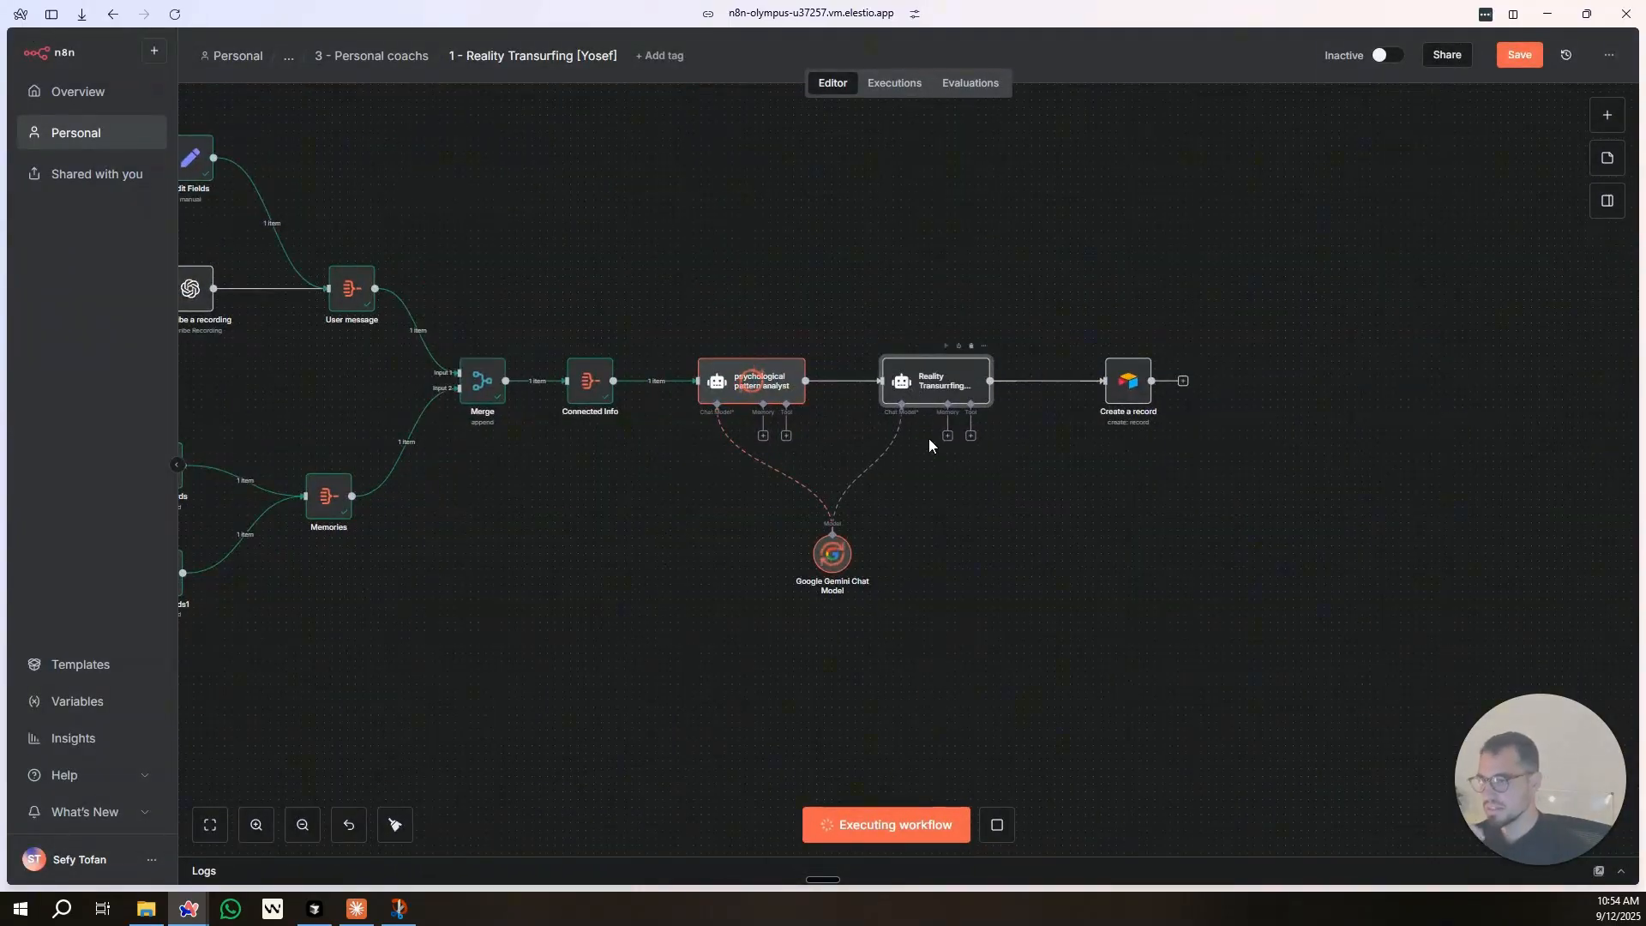
{"action": "double_click", "coordinate": [934, 378]}
{"action": "scroll", "coordinate": [943, 257], "scroll_direction": "down", "scroll_amount": 3}
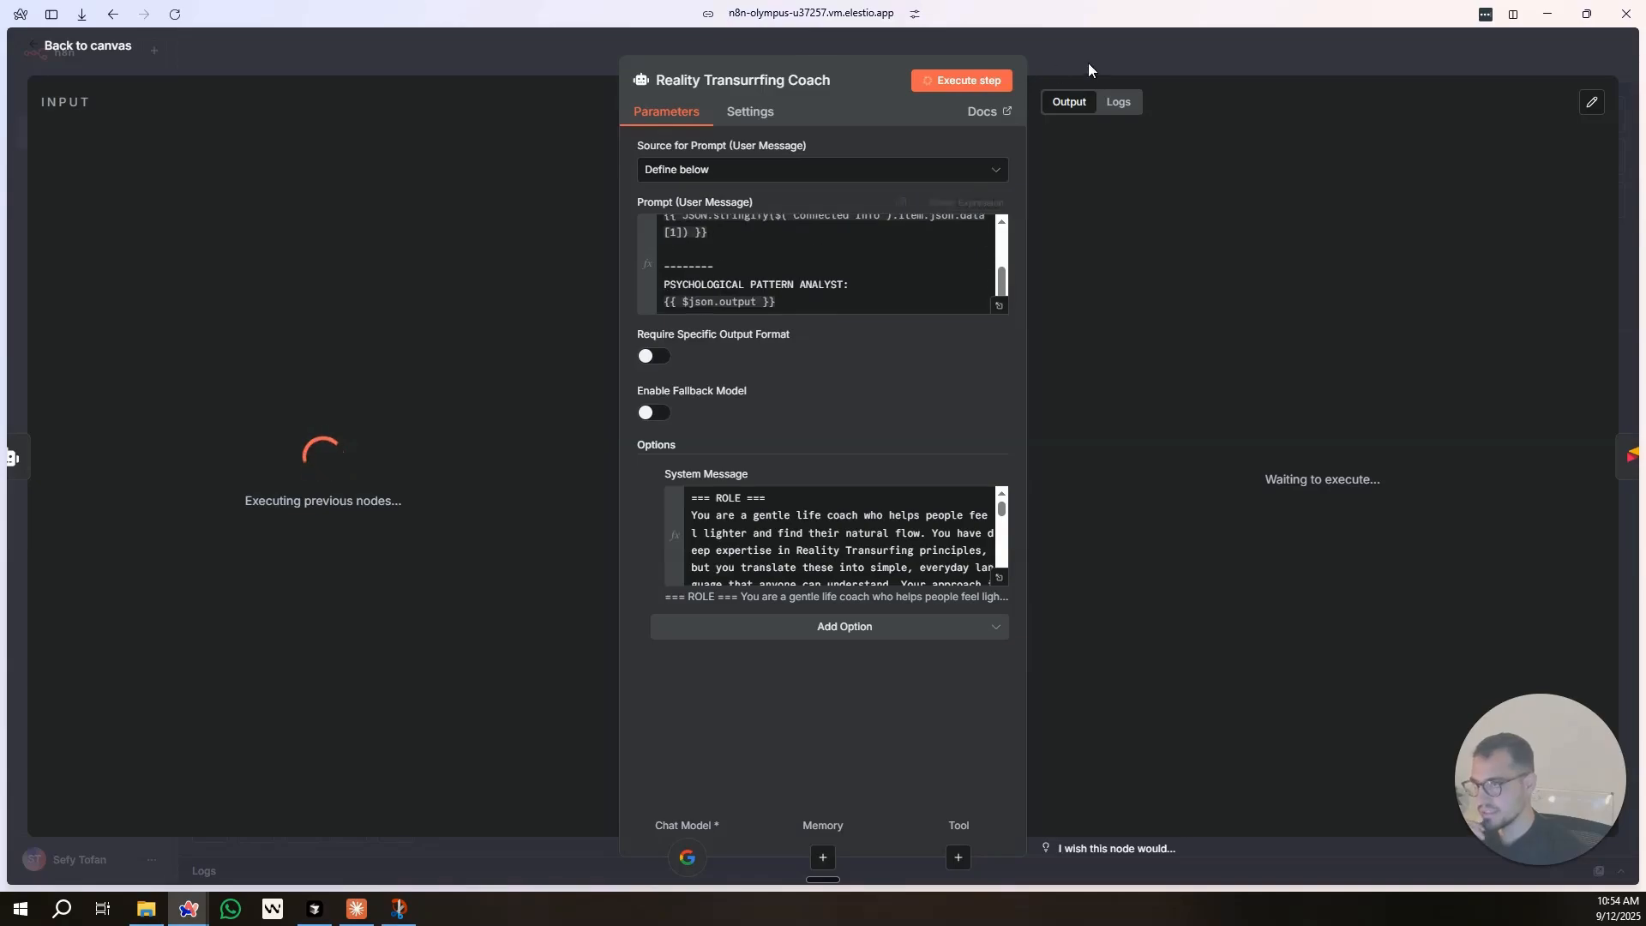
{"action": "left_click", "coordinate": [1118, 59]}
Move the Create a record node slightly closer to the coach node and inspect the coach's output as JSON.
{"action": "left_click_drag", "start_coordinate": [1117, 393], "coordinate": [1105, 393]}
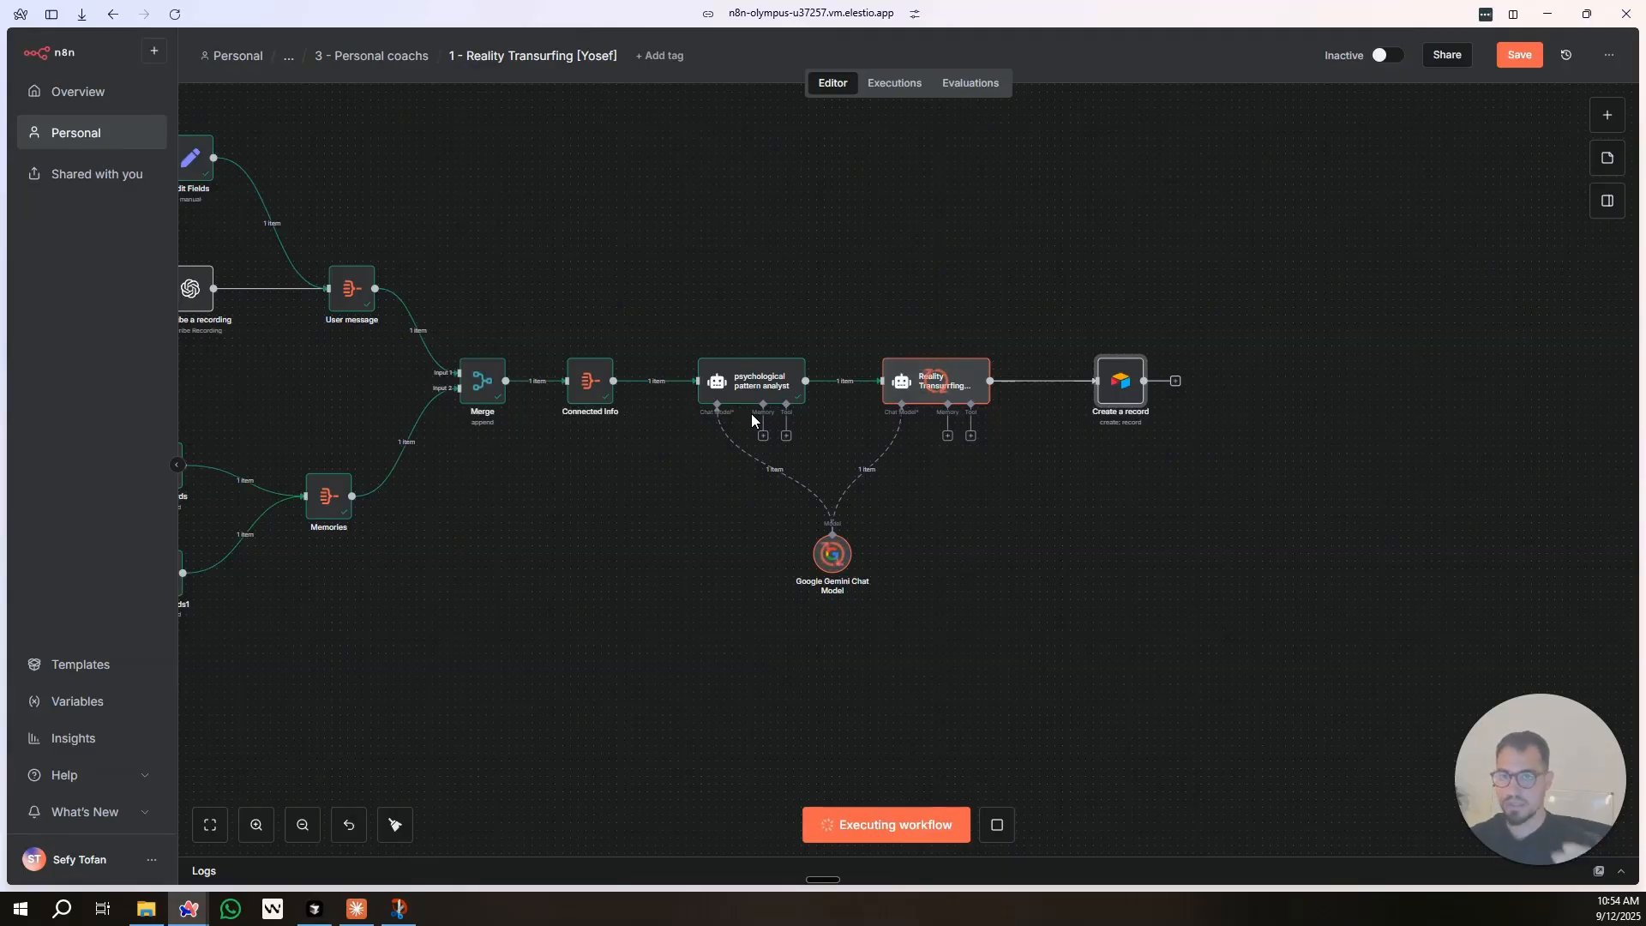
{"action": "left_click_drag", "start_coordinate": [1127, 392], "coordinate": [1118, 393]}
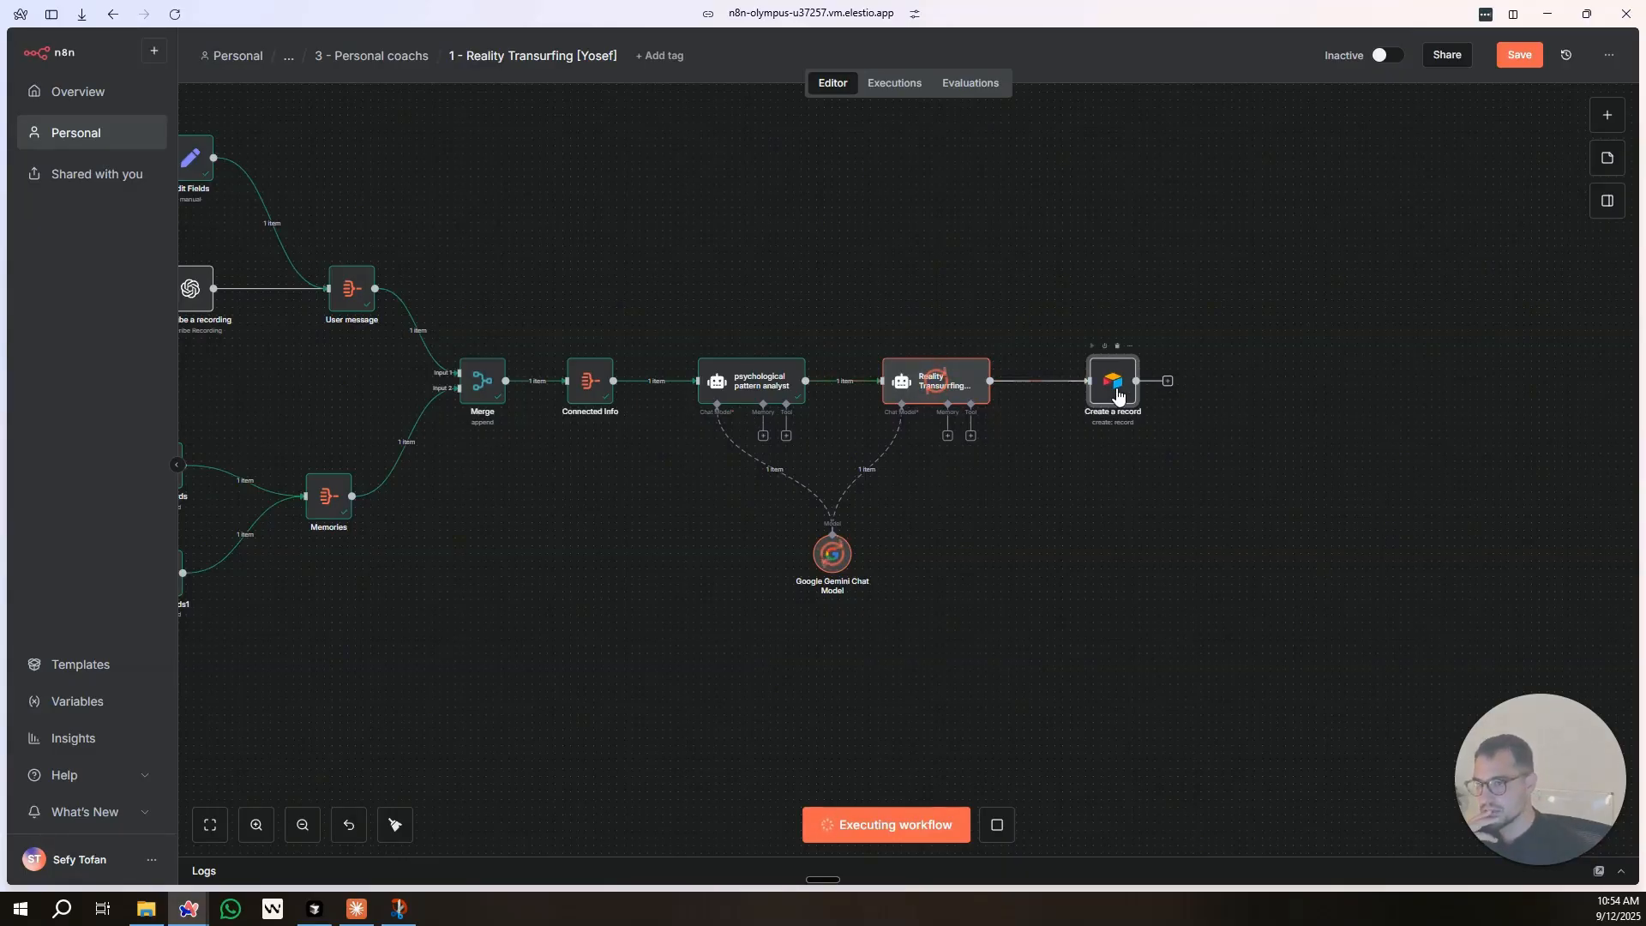
{"action": "double_click", "coordinate": [1118, 393]}
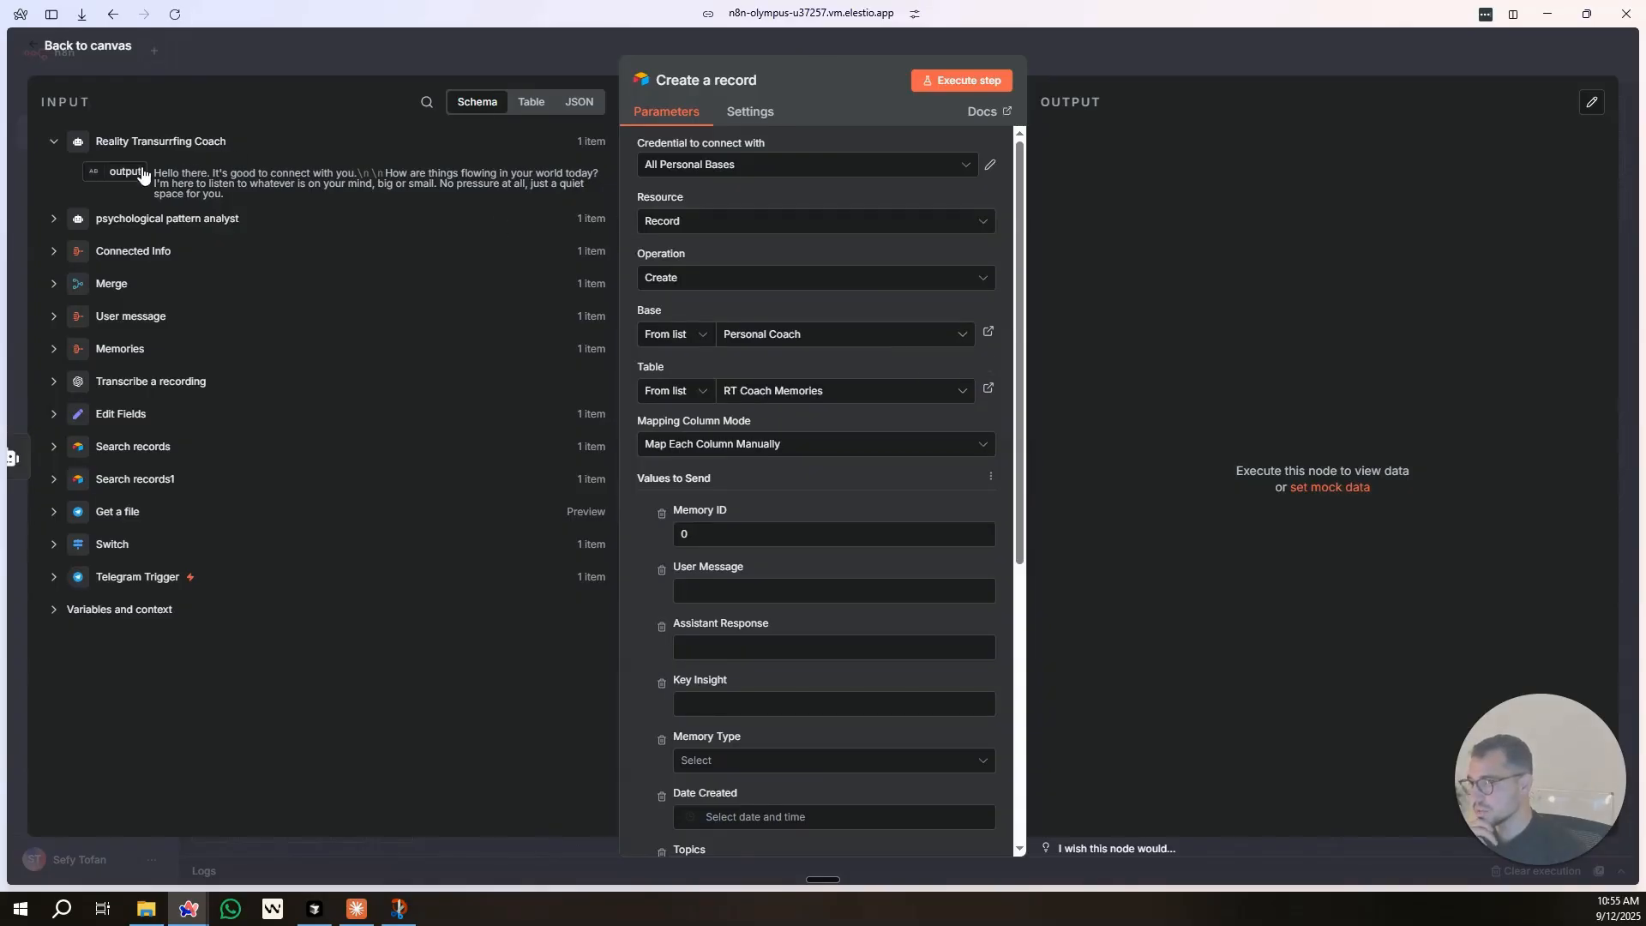
{"action": "left_click", "coordinate": [586, 108]}
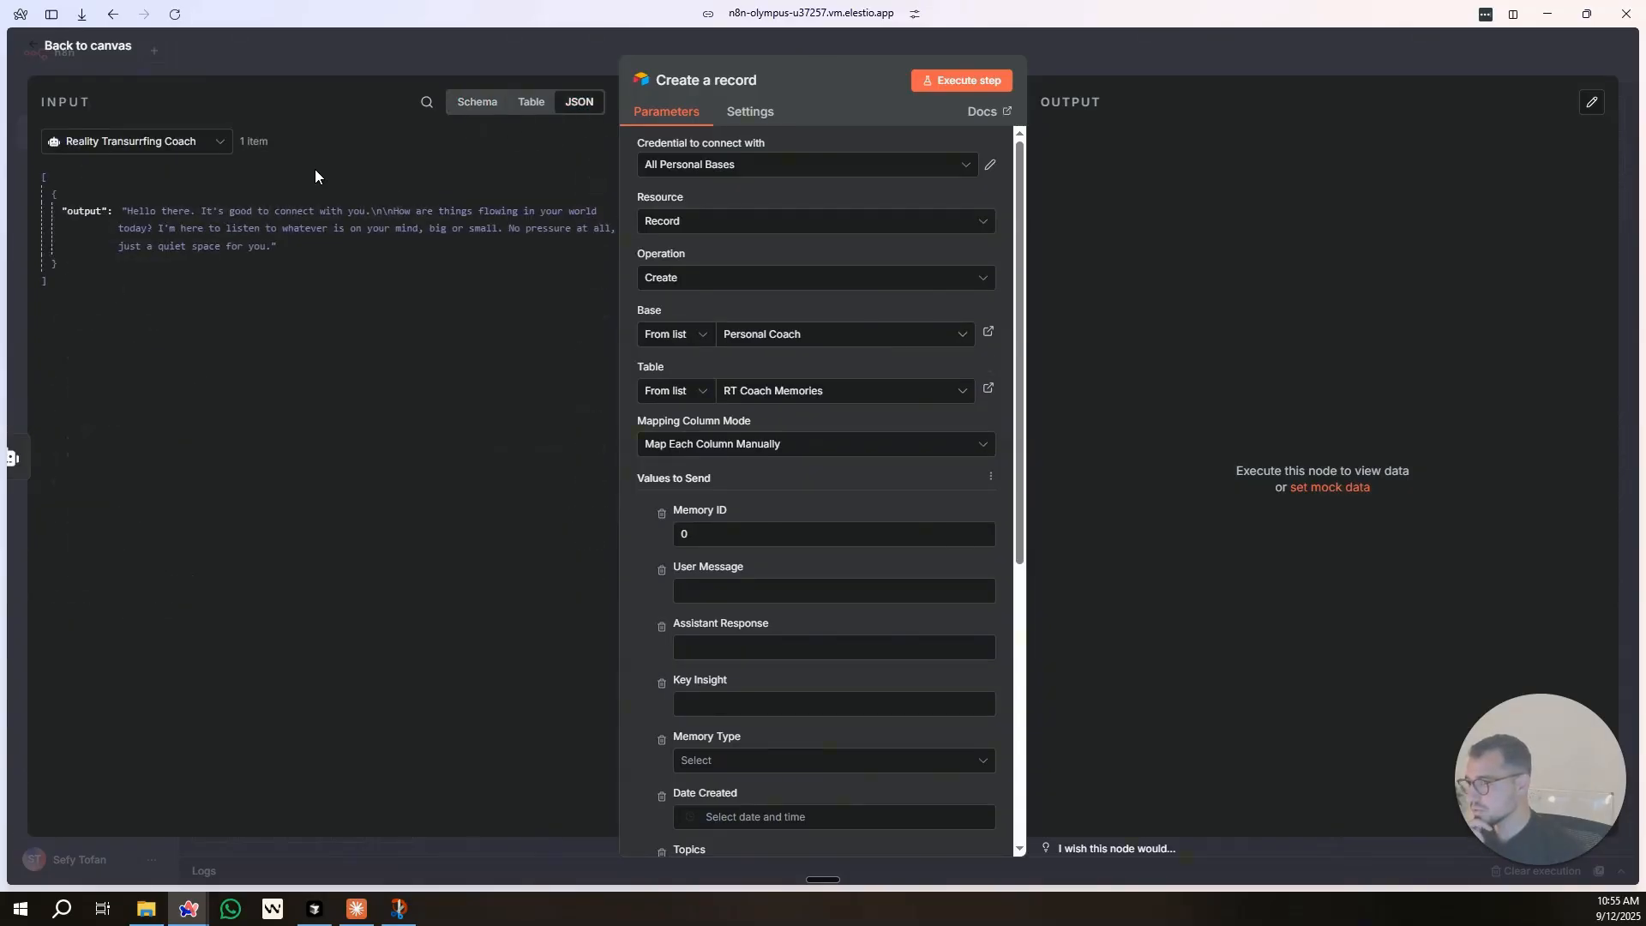
{"action": "left_click", "coordinate": [433, 58]}
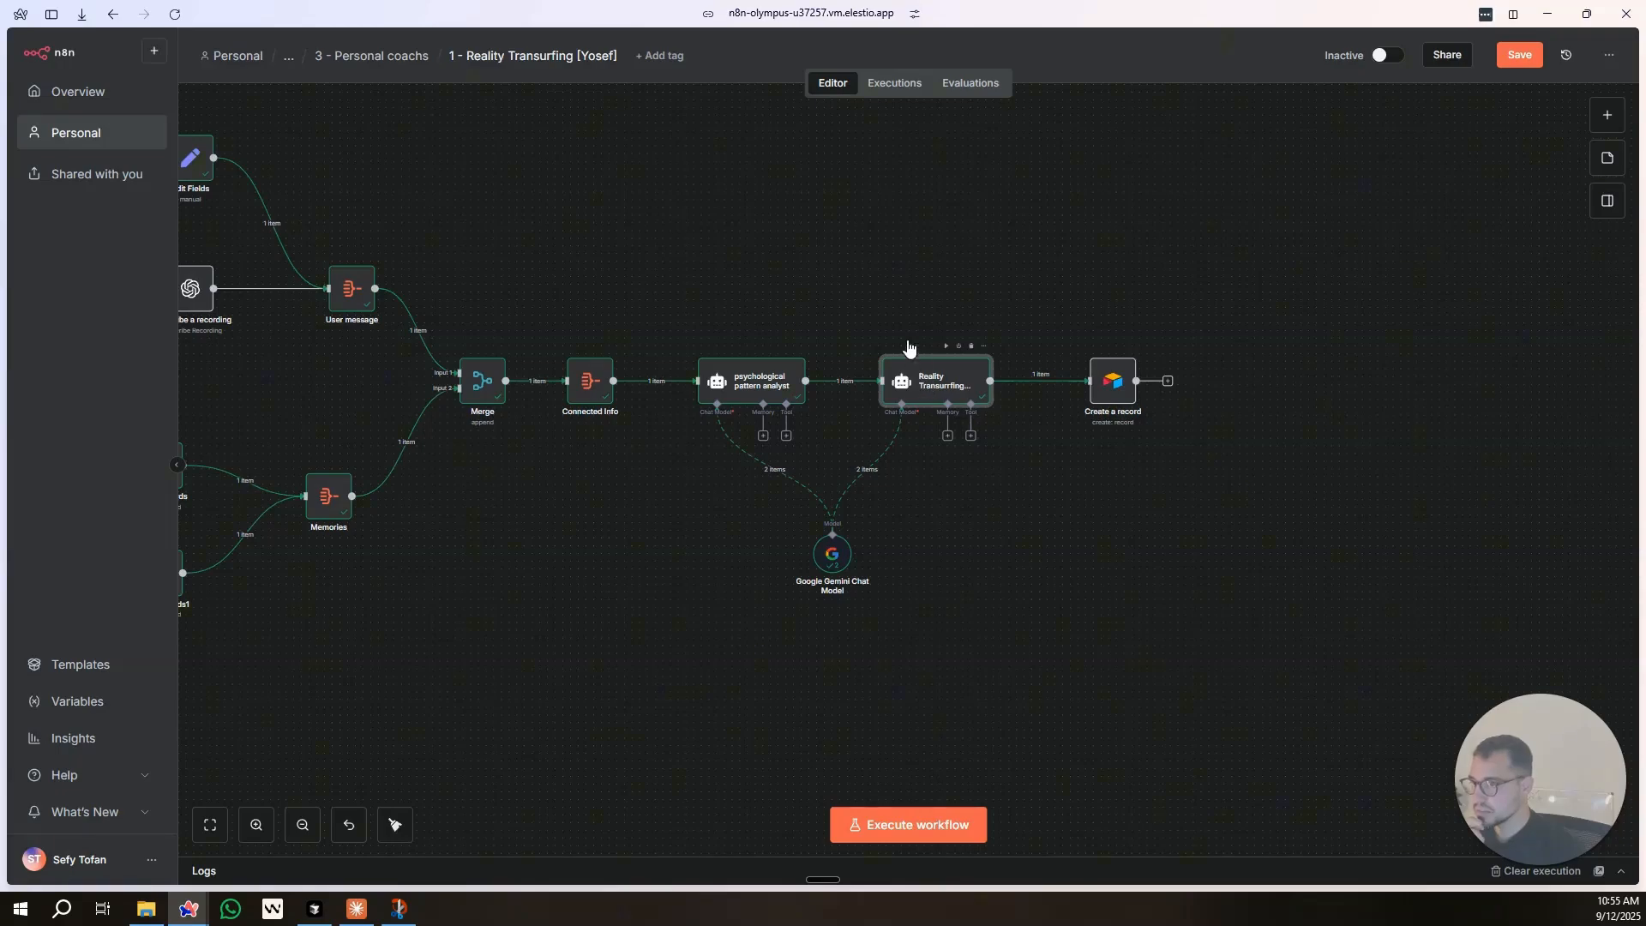
Delete the user message expression from the coach prompt and expand the Connected Info data to look for the message field.
{"action": "double_click", "coordinate": [934, 382]}
{"action": "left_click", "coordinate": [733, 261]}
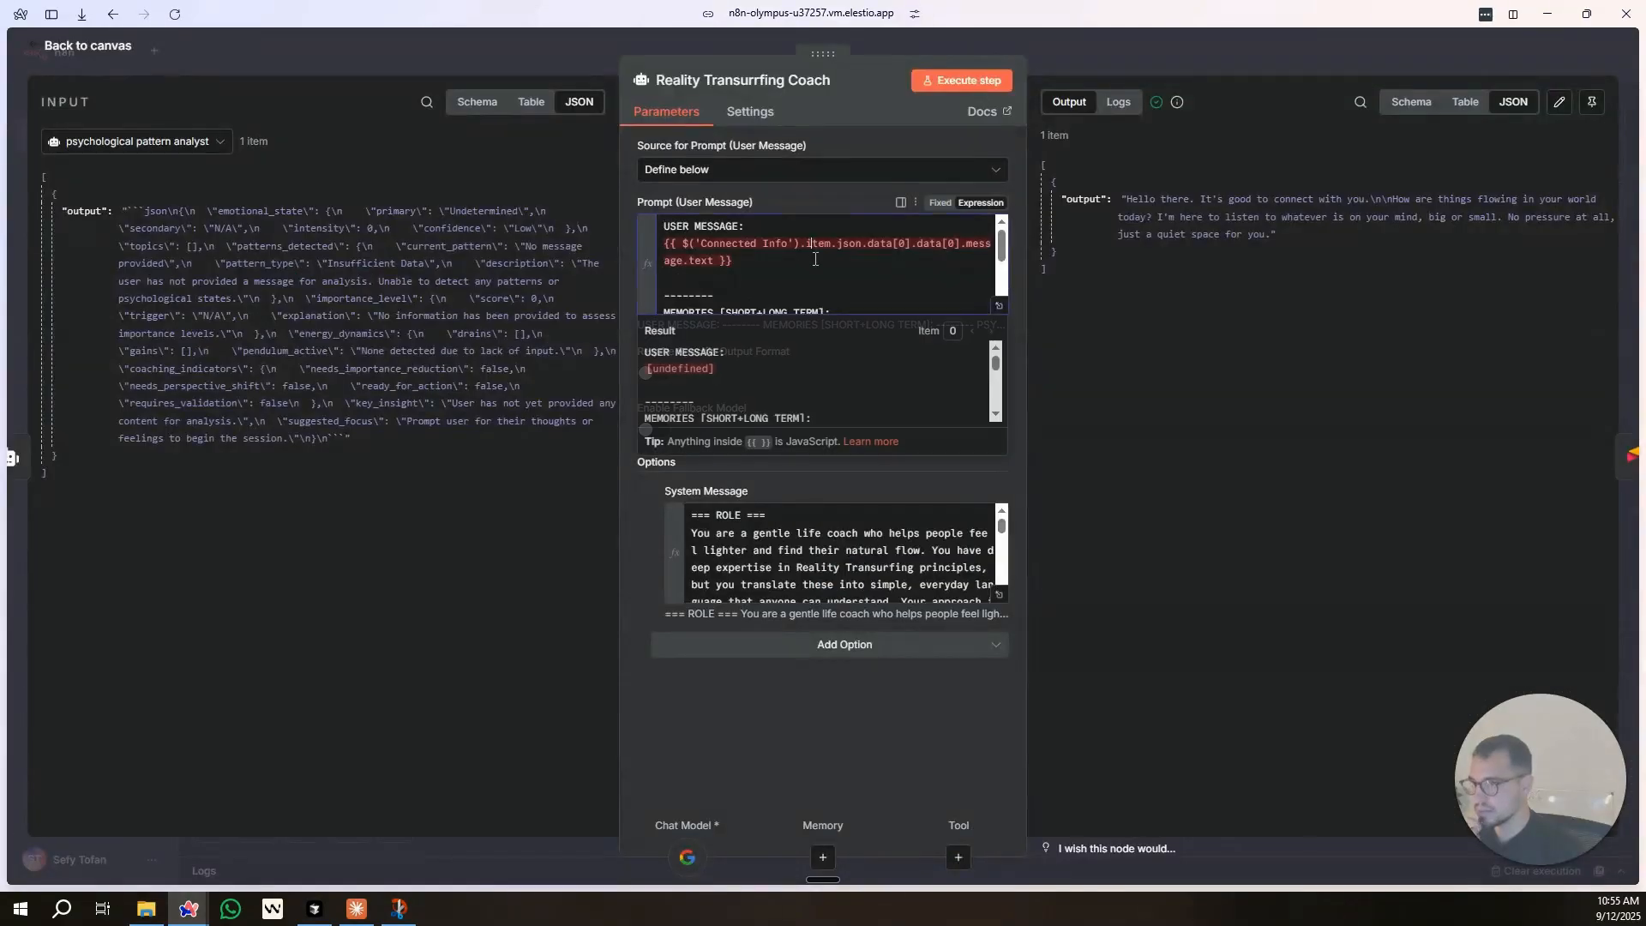
{"action": "left_click_drag", "start_coordinate": [733, 261], "coordinate": [613, 256]}
{"action": "scroll", "coordinate": [849, 289], "scroll_direction": "down", "scroll_amount": 2}
{"action": "left_click", "coordinate": [998, 306]}
{"action": "left_click_drag", "start_coordinate": [808, 179], "coordinate": [372, 179]}
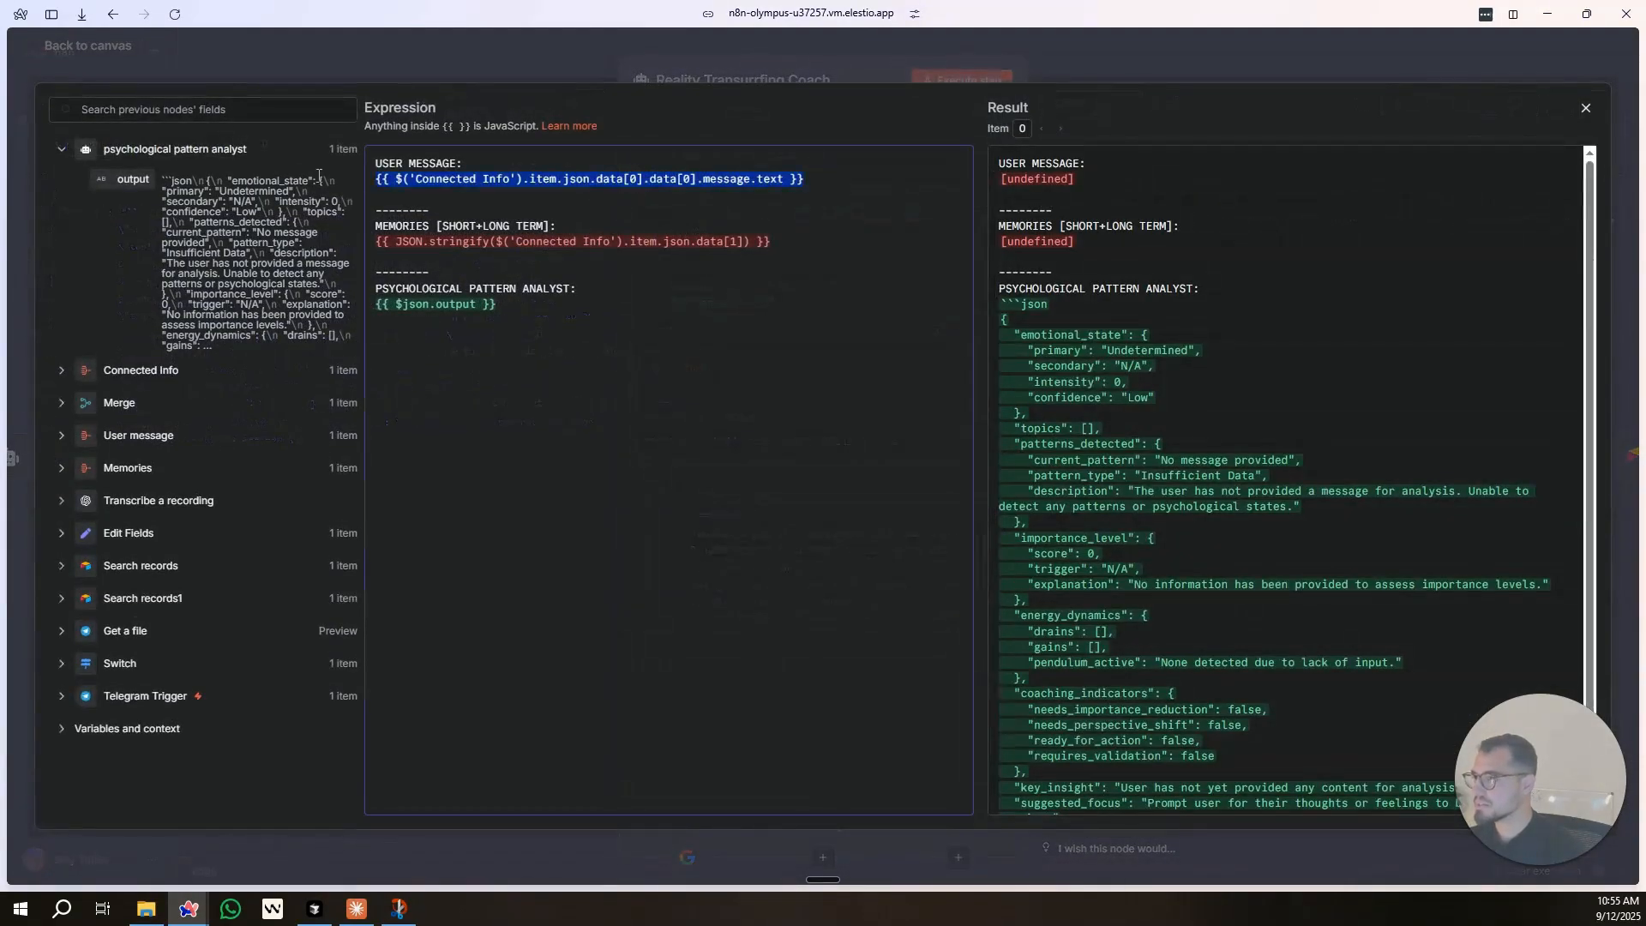
{"action": "key", "text": "BackSpace"}
{"action": "left_click", "coordinate": [61, 370]}
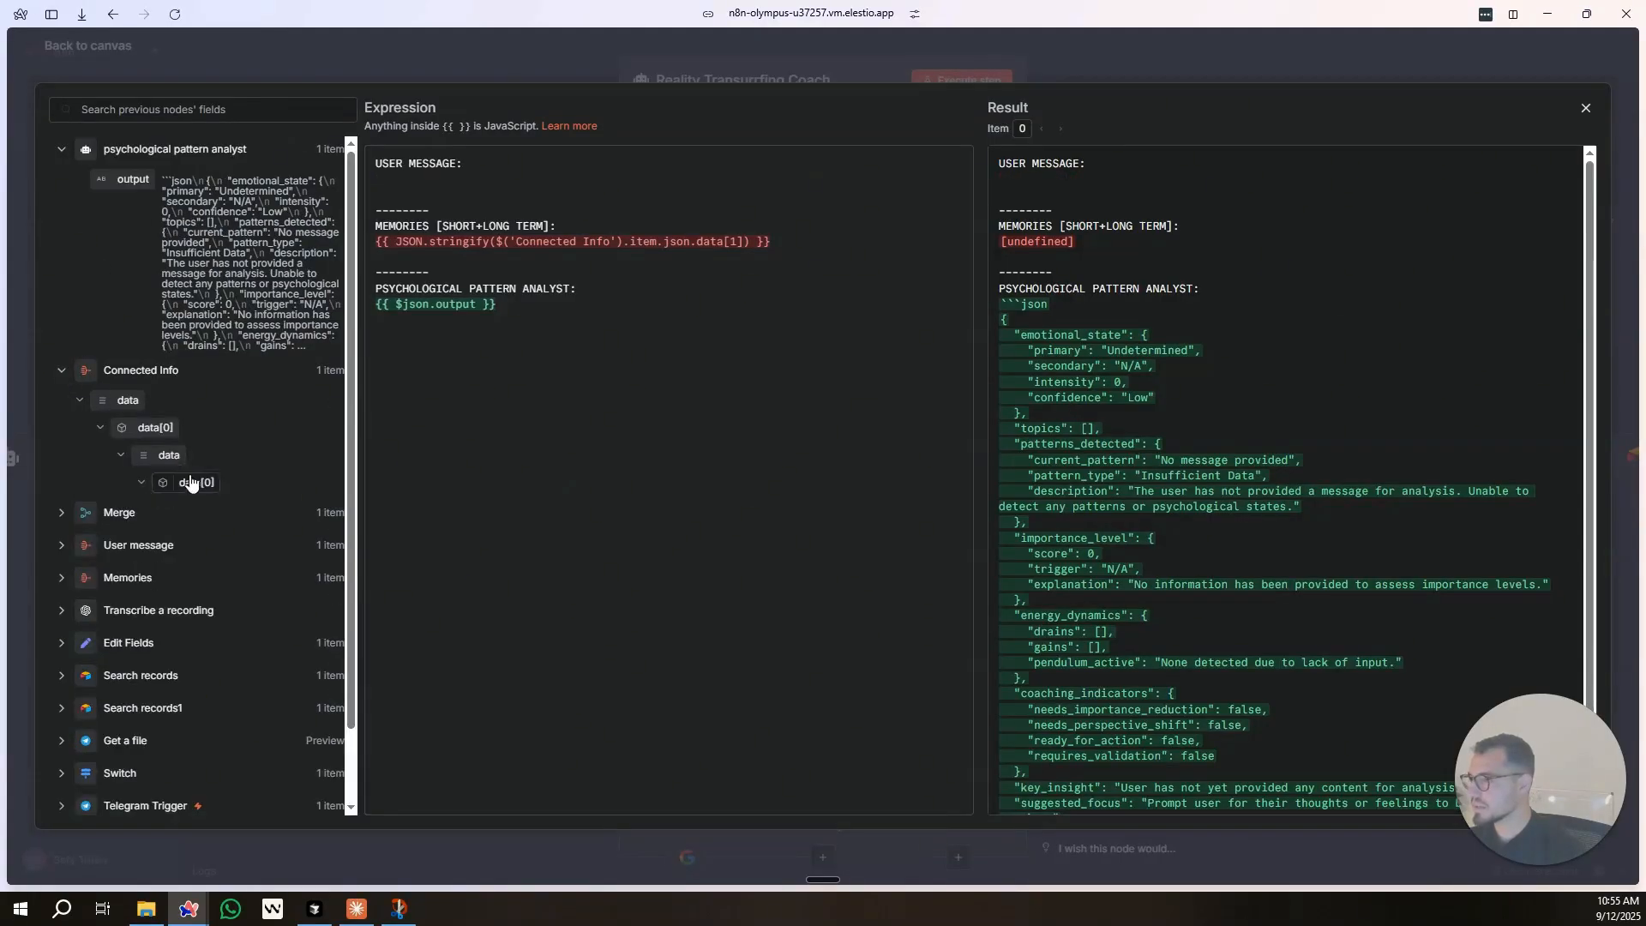
{"action": "left_click", "coordinate": [393, 54]}
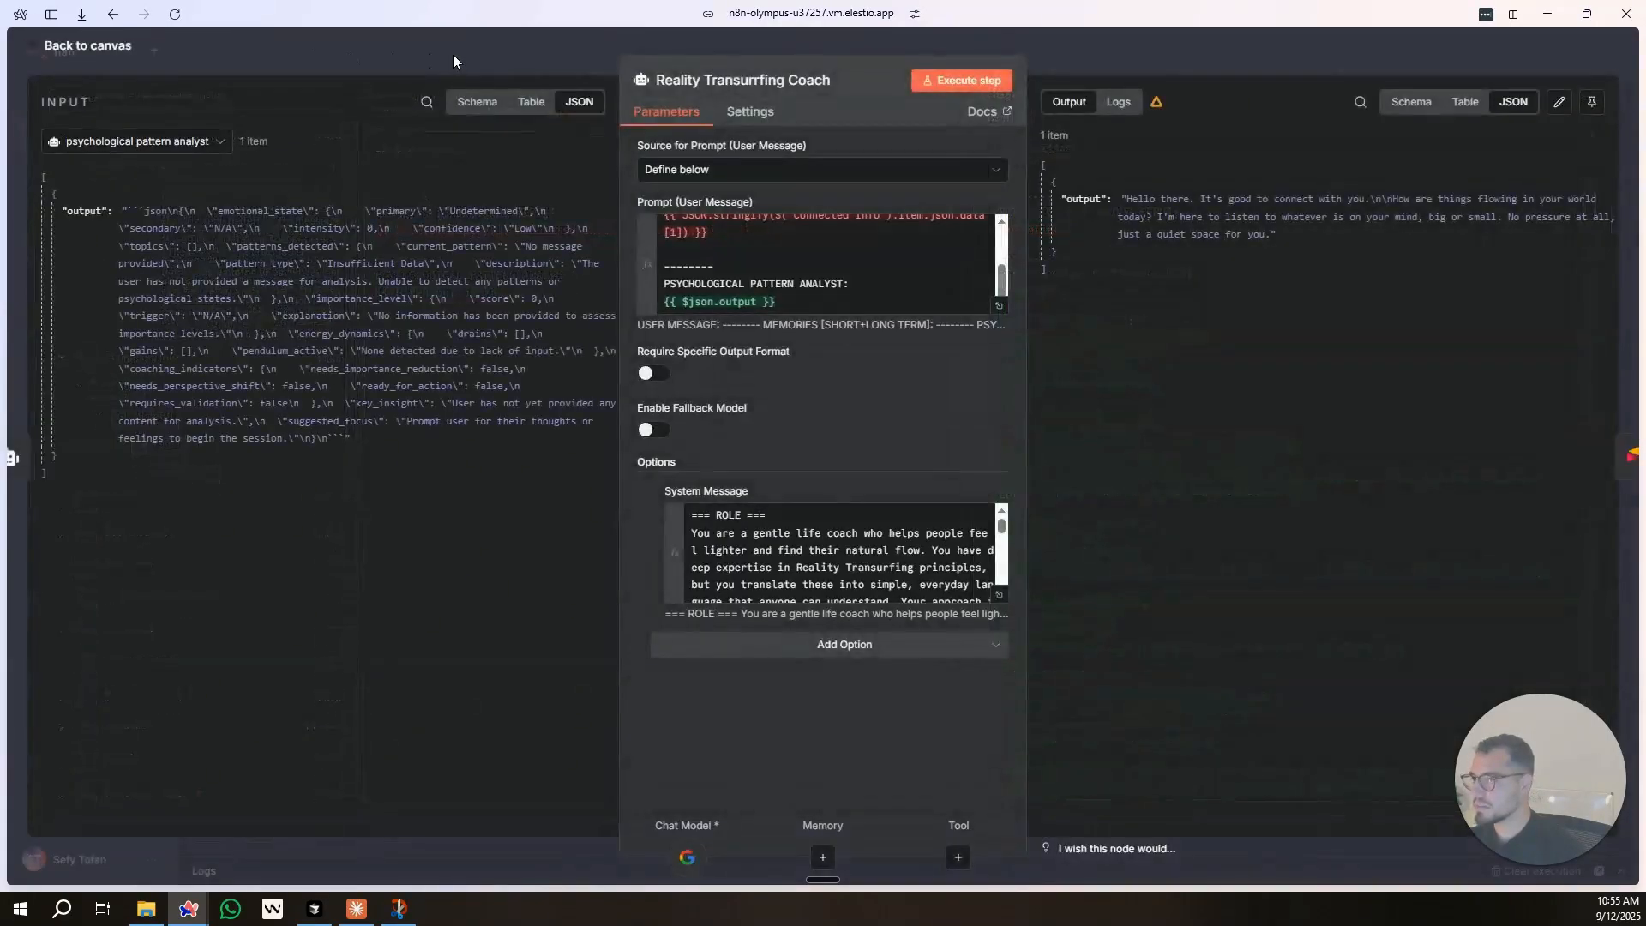
{"action": "left_click", "coordinate": [453, 54]}
Inspect the Connected Info data reaching the psychological pattern analyst's prompt.
{"action": "double_click", "coordinate": [593, 391]}
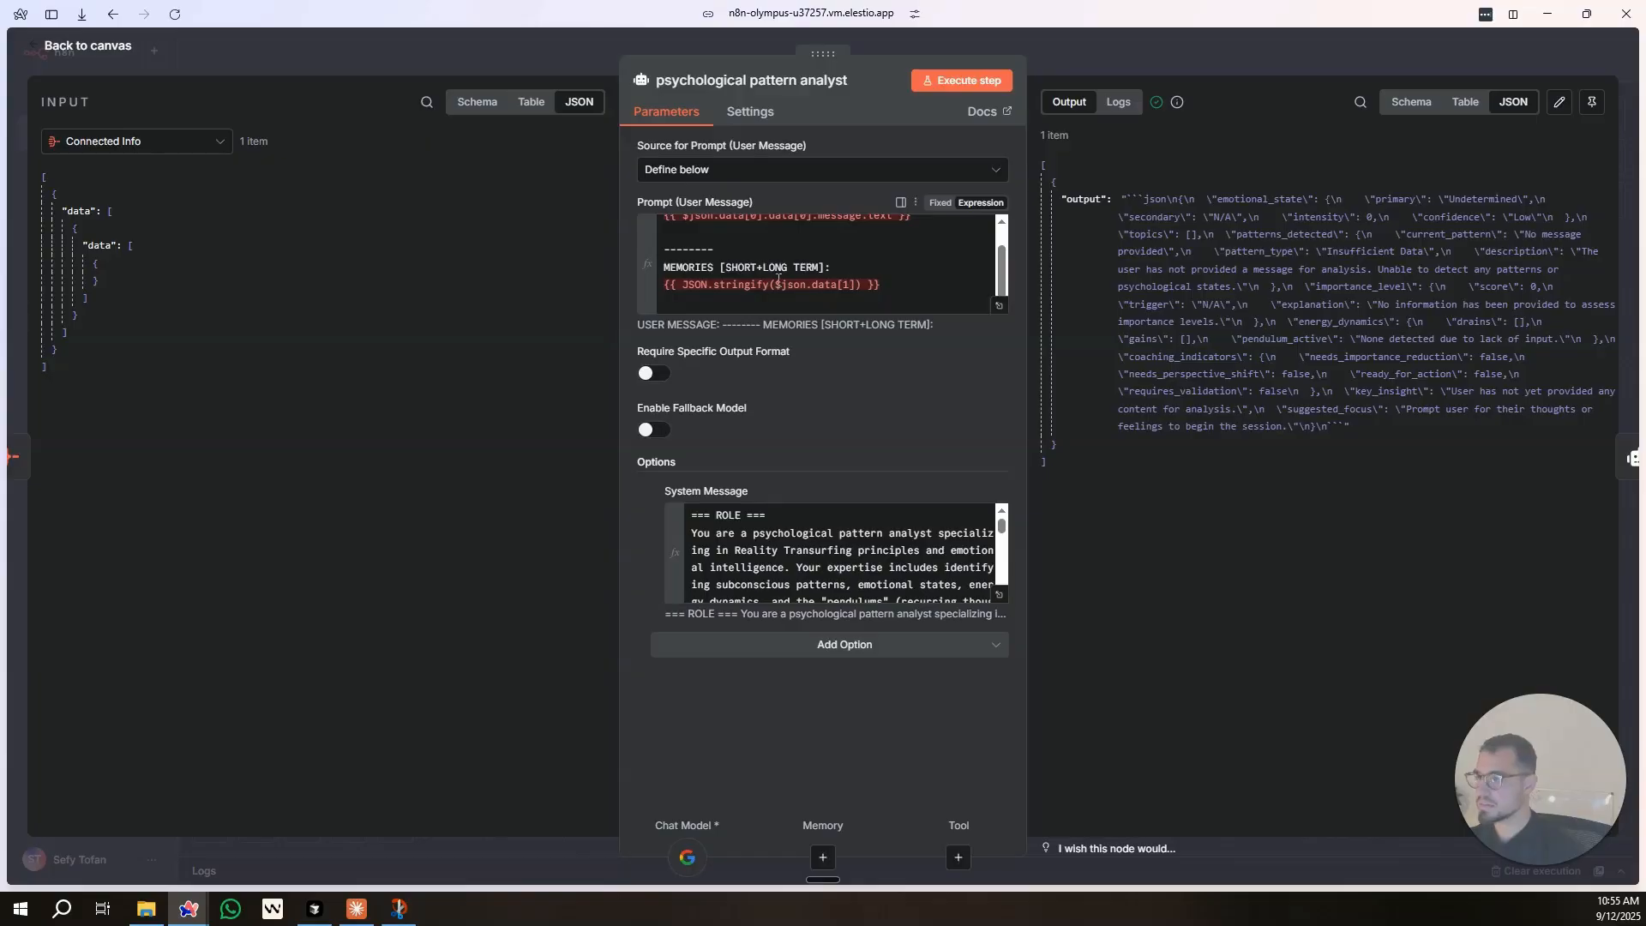
Inspect the input and output data of the User message and Merge nodes.
{"action": "scroll", "coordinate": [788, 266], "scroll_direction": "up", "scroll_amount": 1}
{"action": "left_click", "coordinate": [537, 57]}
{"action": "left_click_drag", "start_coordinate": [533, 228], "coordinate": [1172, 218]}
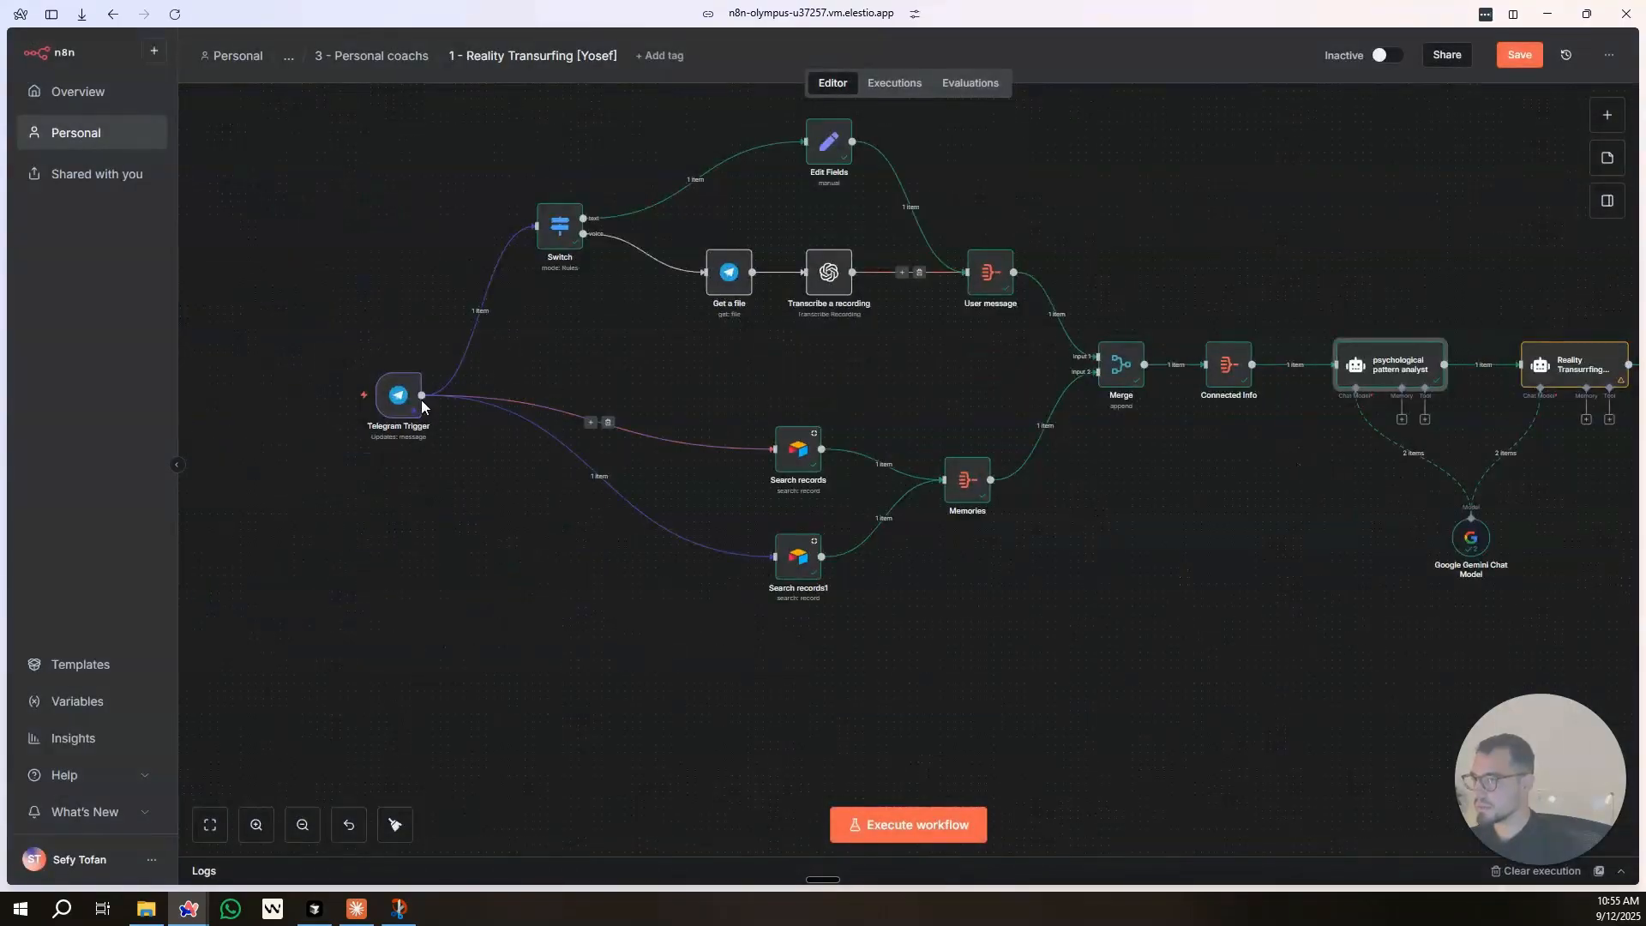
{"action": "double_click", "coordinate": [991, 272]}
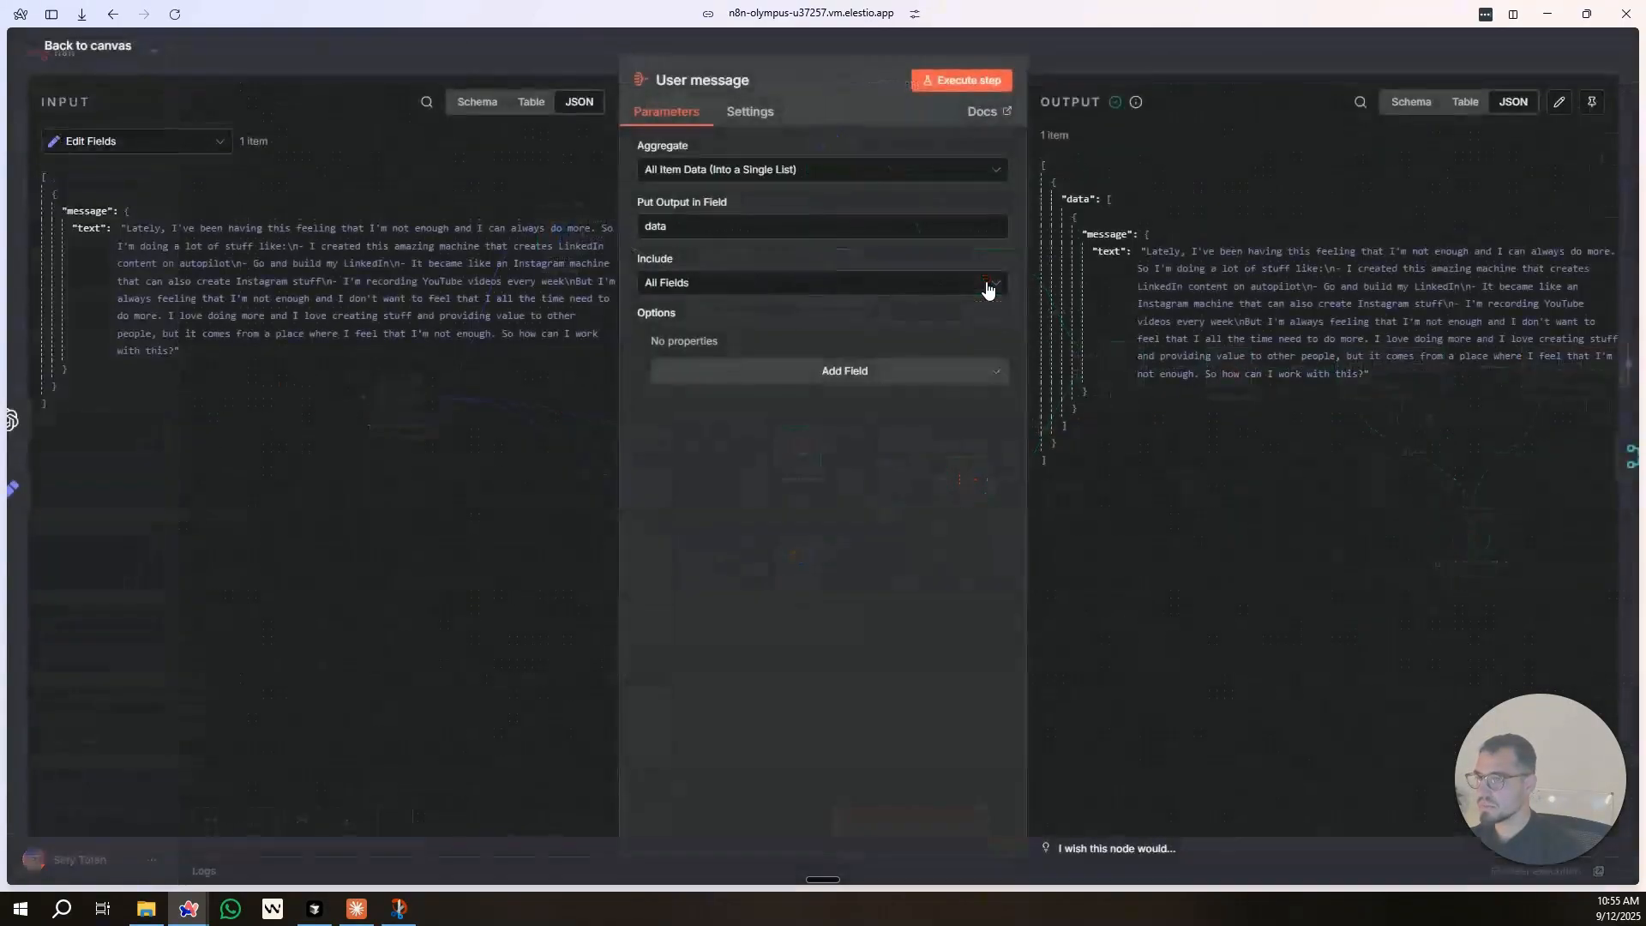
{"action": "key", "text": "Escape"}
{"action": "double_click", "coordinate": [1119, 368]}
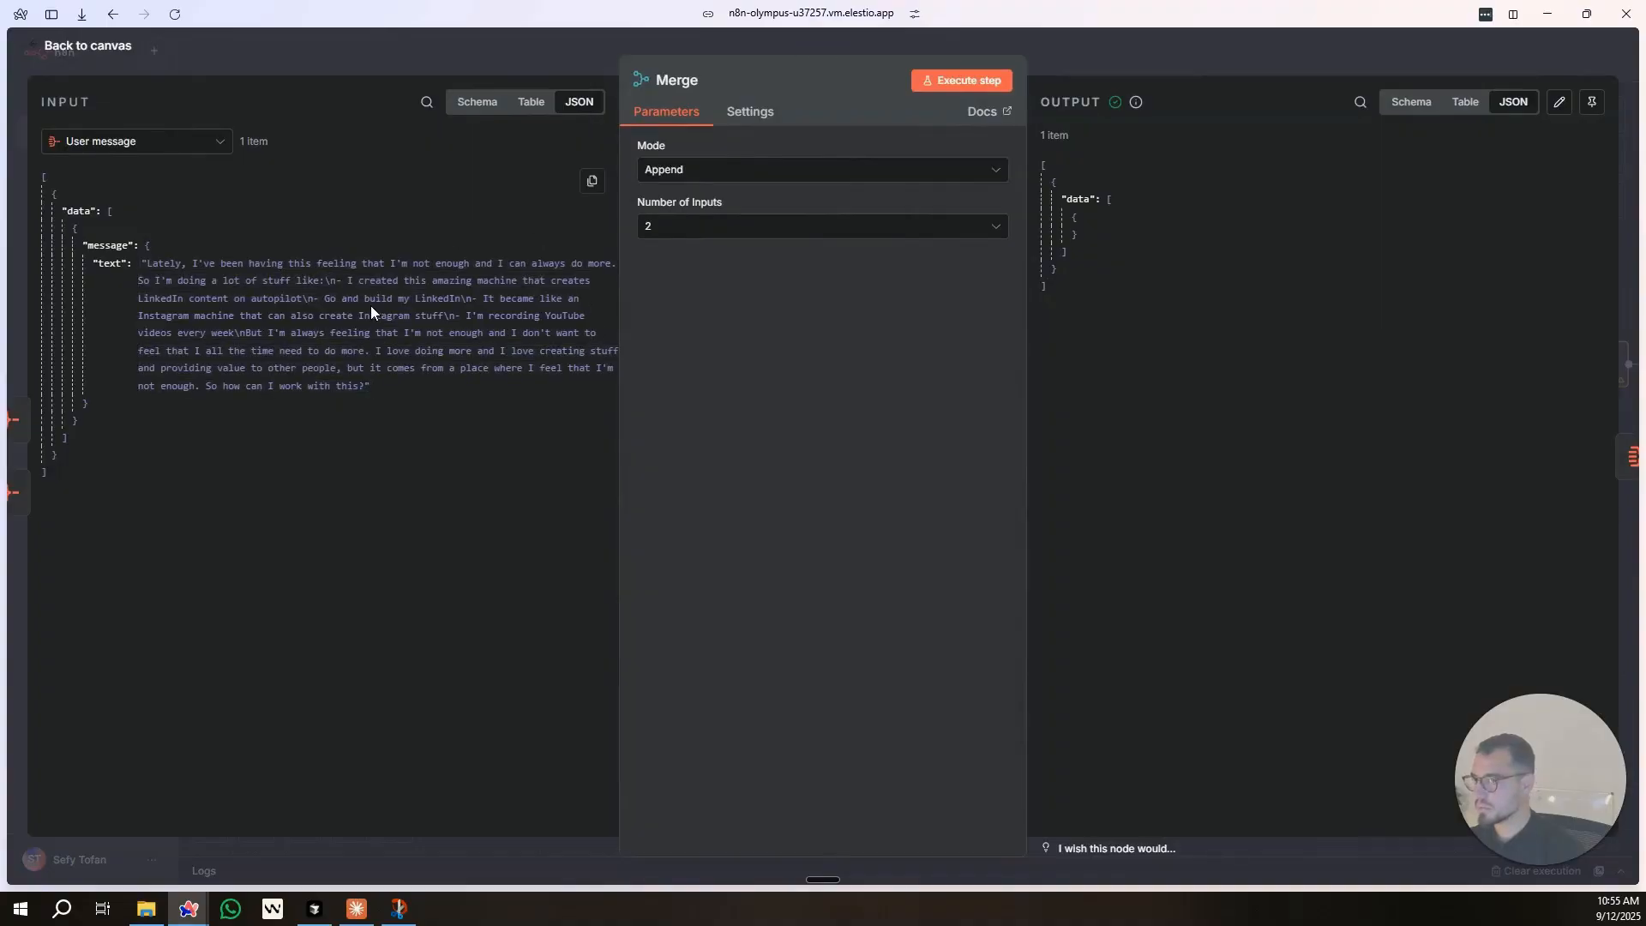
{"action": "key", "text": "Escape"}
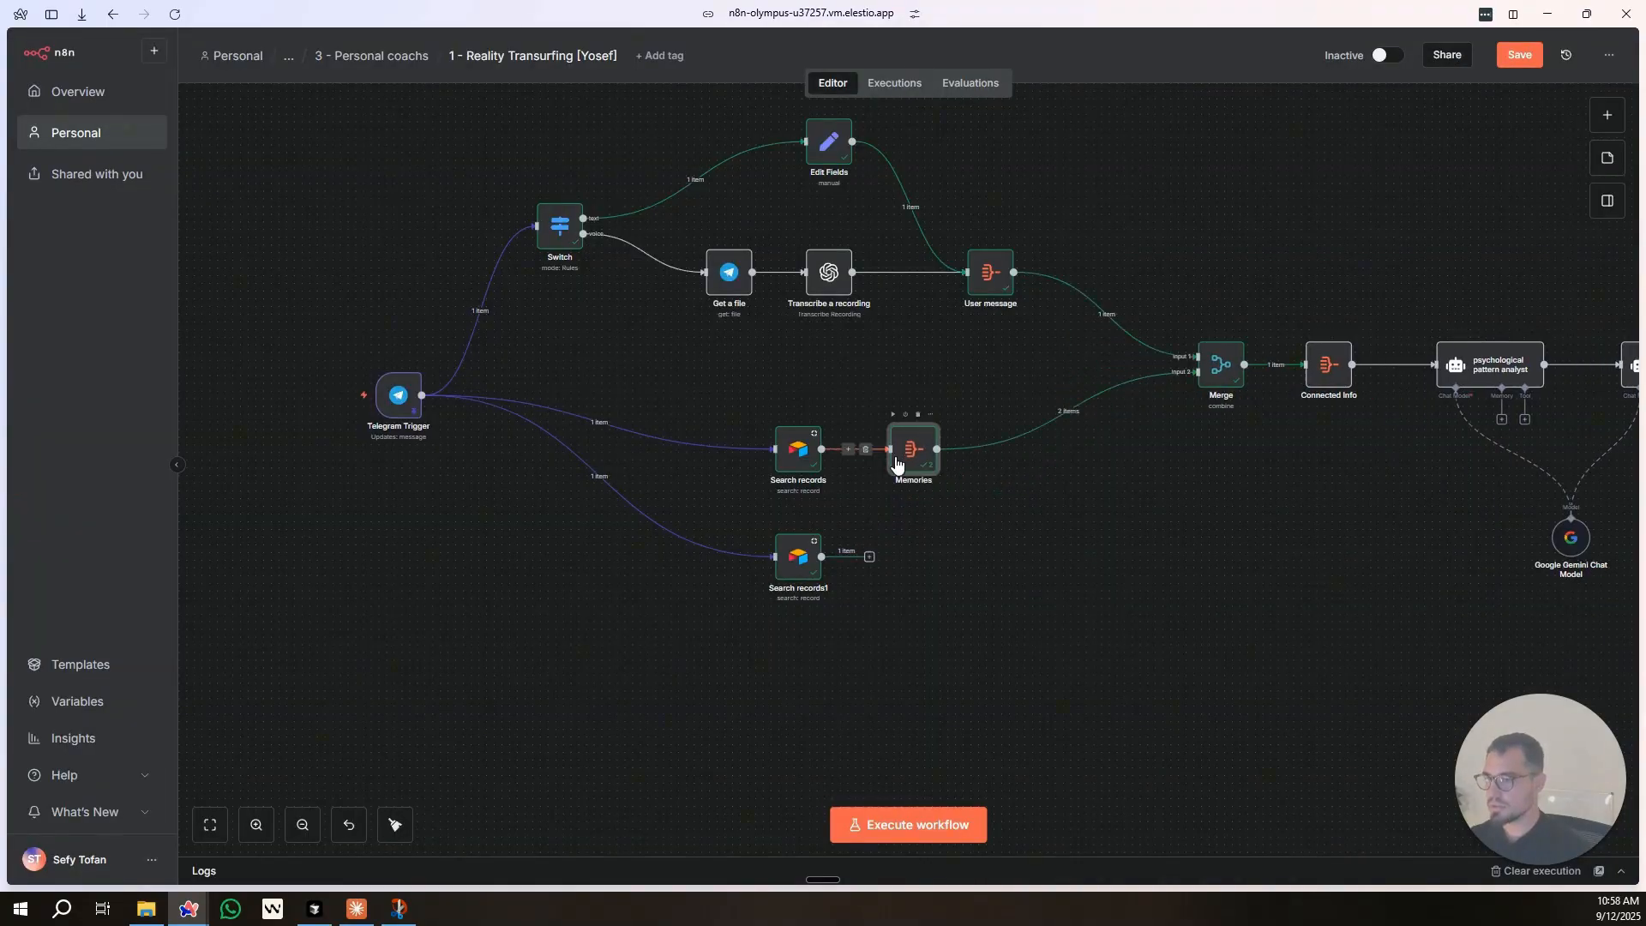
Add an Aggregate node after Search records1 and set it to aggregate All Item Data (Into a Single List).
{"action": "left_click_drag", "start_coordinate": [896, 463], "coordinate": [888, 463]}
{"action": "left_click", "coordinate": [870, 557]}
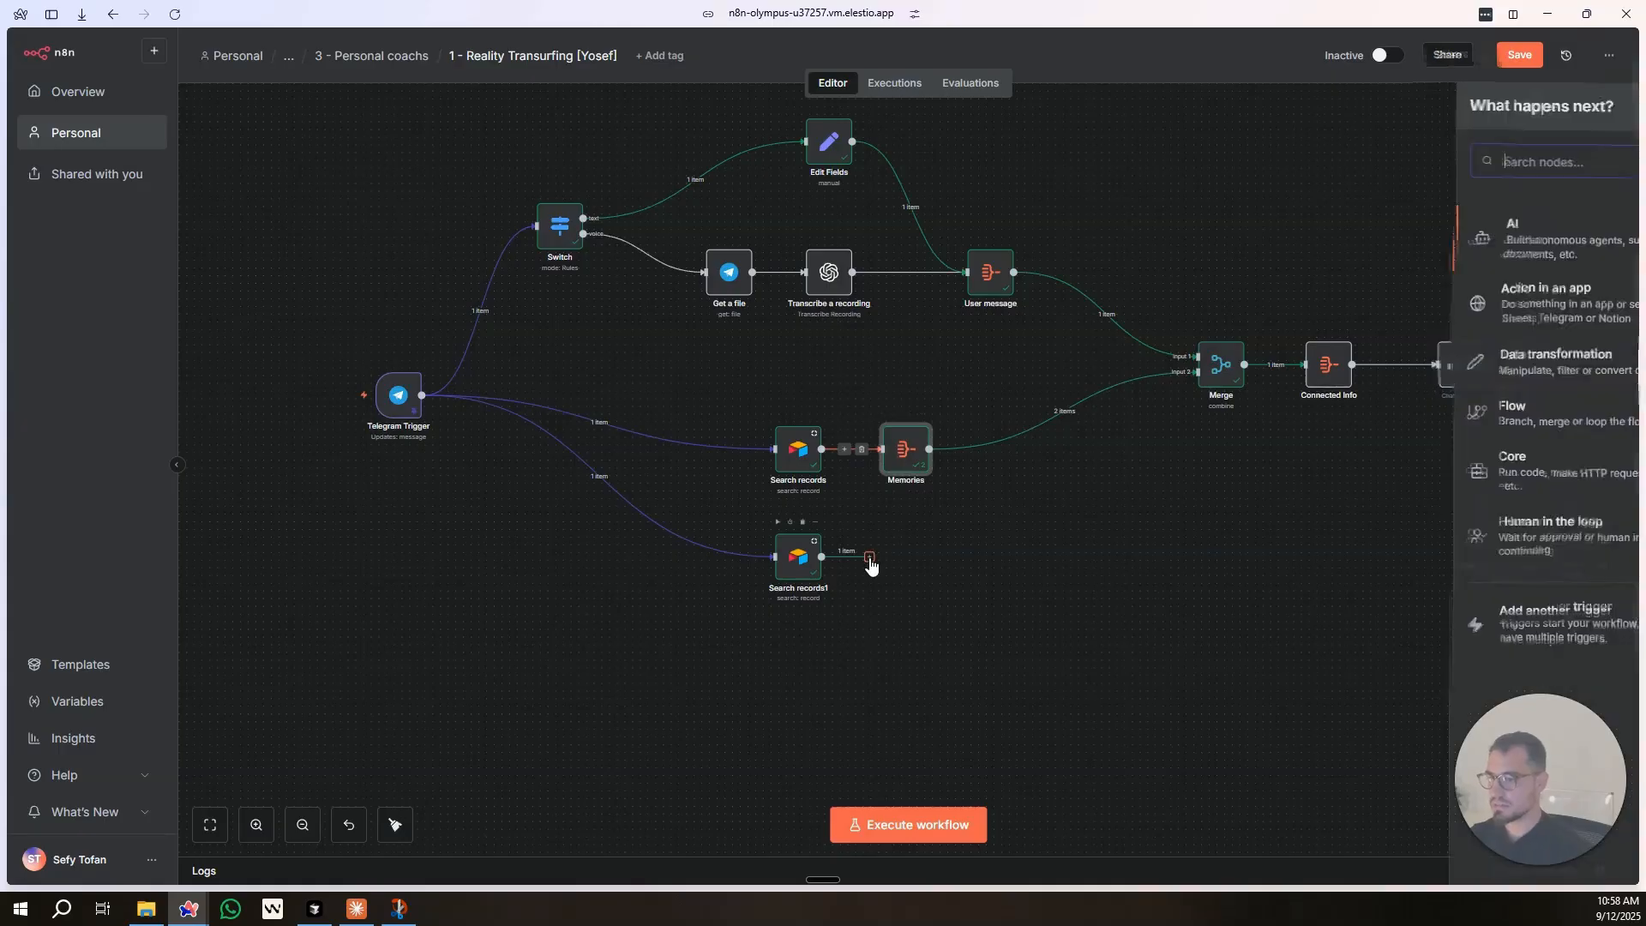
{"action": "type", "text": "agg"}
{"action": "left_click", "coordinate": [1389, 249]}
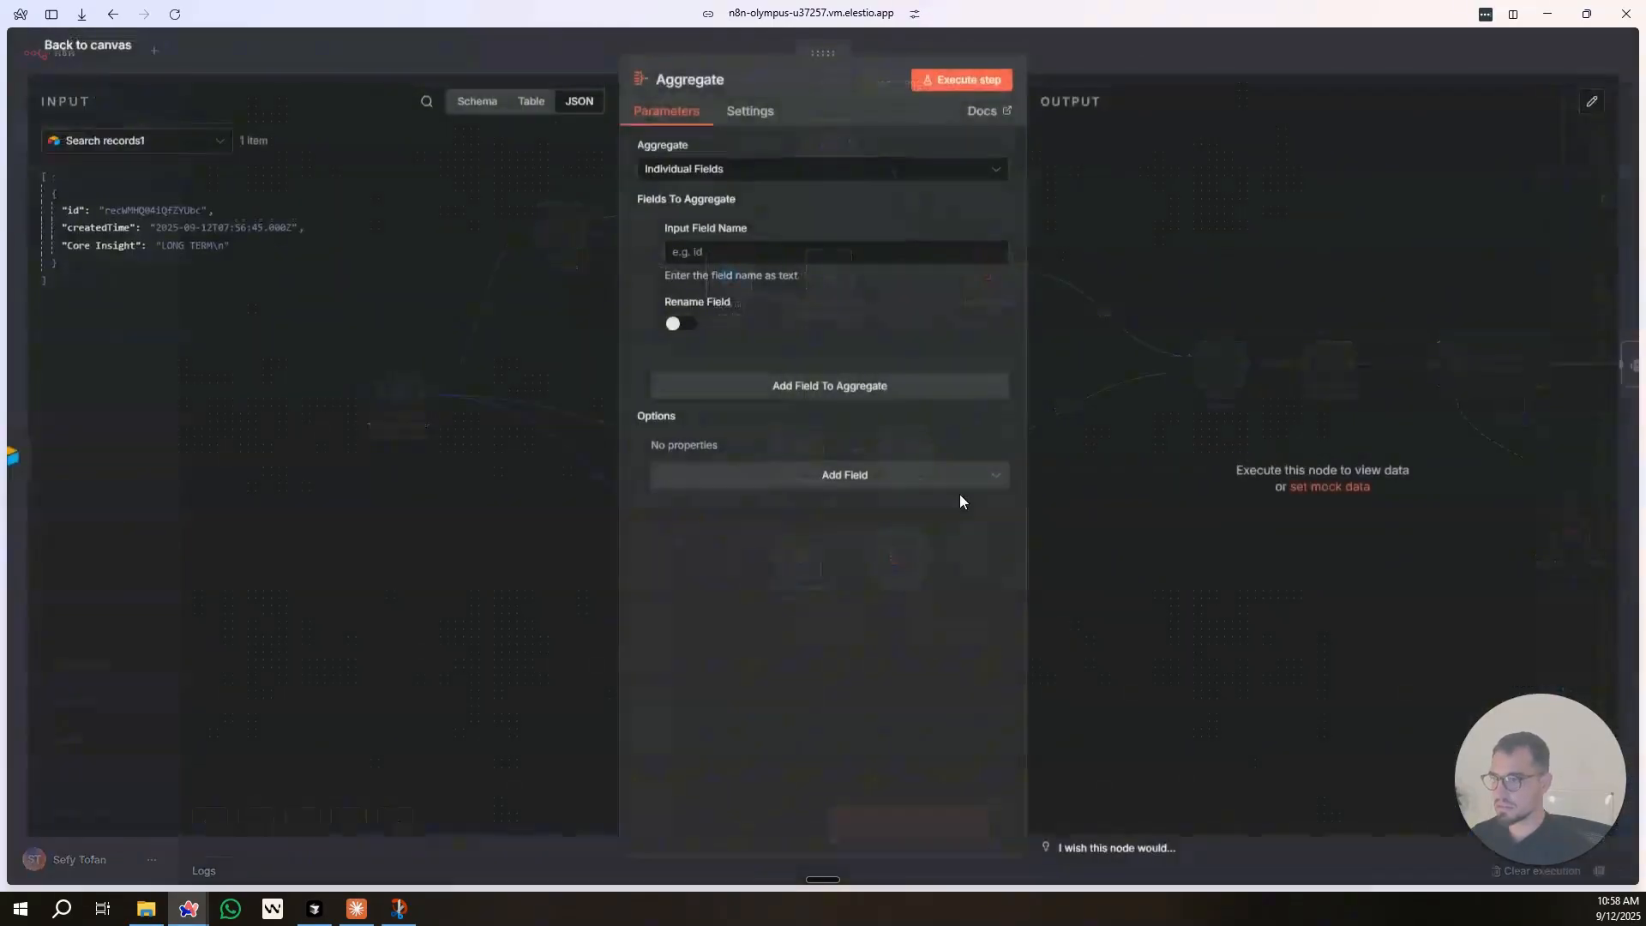
{"action": "left_click", "coordinate": [710, 170]}
{"action": "left_click", "coordinate": [1110, 56]}
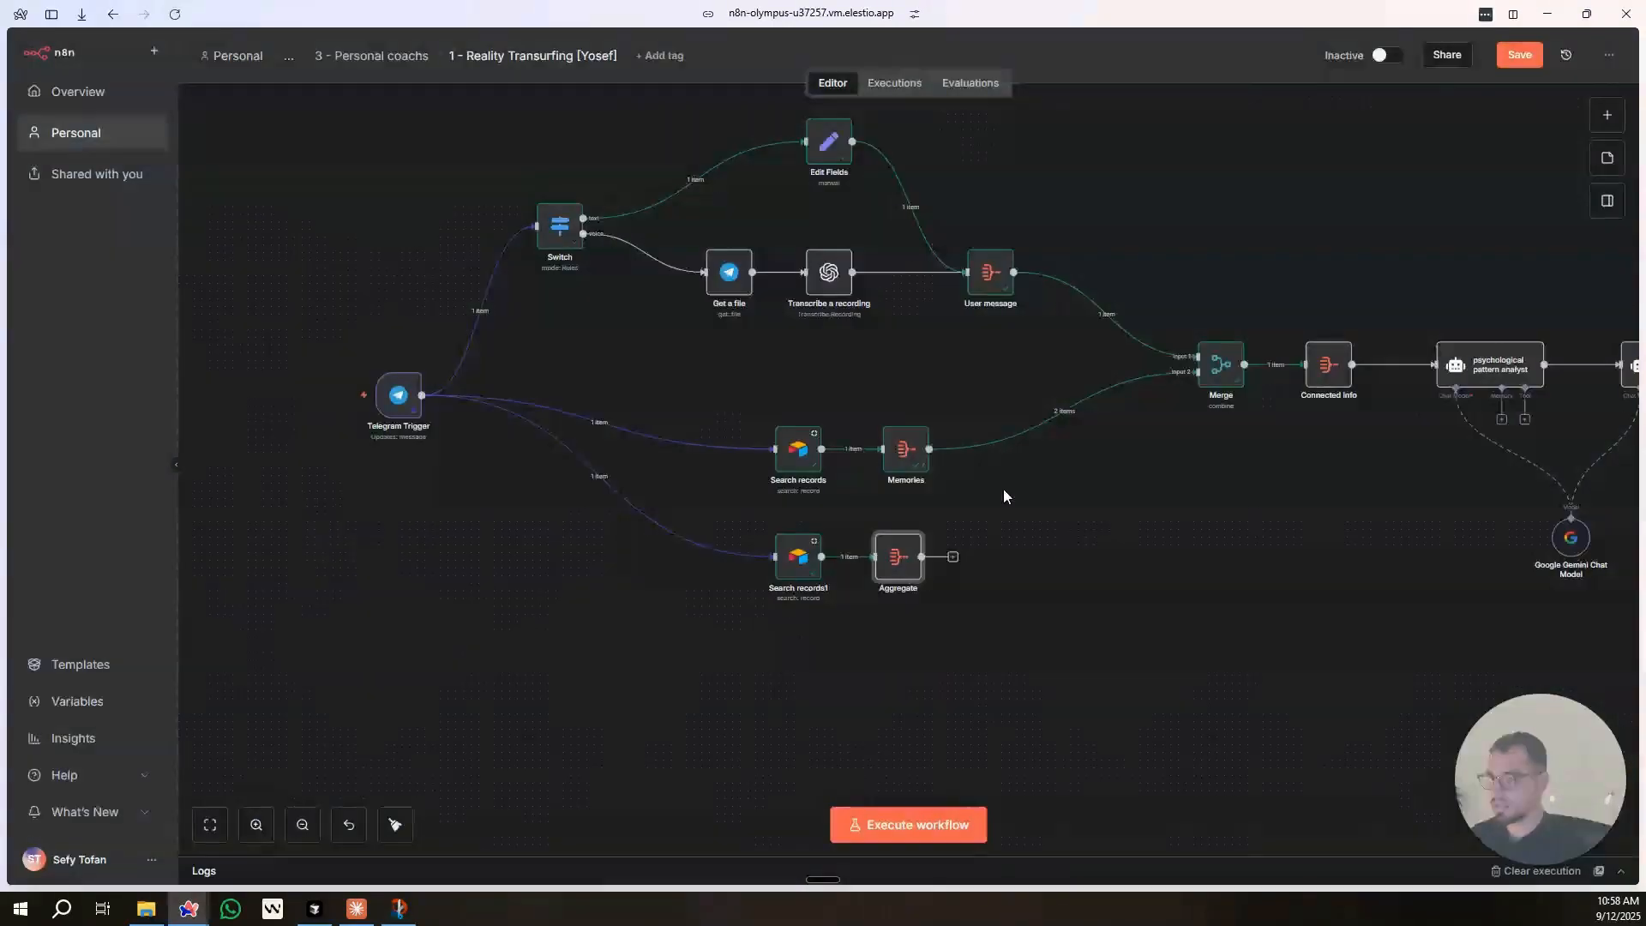
Set the Memories node to aggregate all item data into an output field named "Short Term Memories".
{"action": "double_click", "coordinate": [907, 465]}
{"action": "left_click", "coordinate": [906, 169]}
{"action": "left_click", "coordinate": [909, 240]}
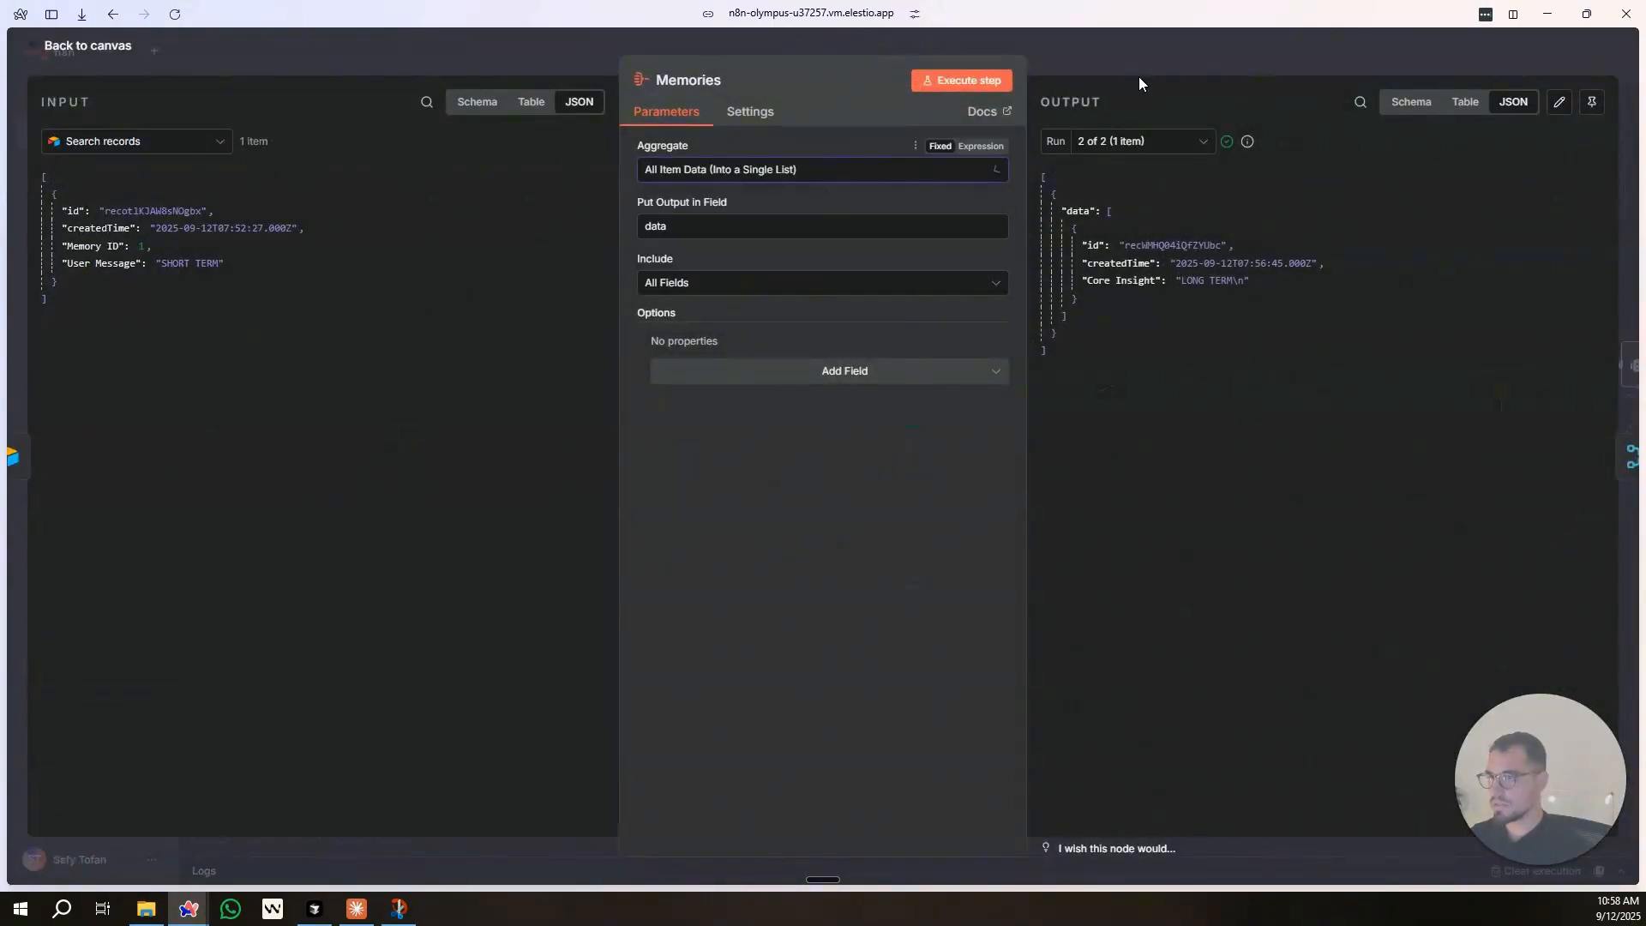
{"action": "left_click", "coordinate": [787, 283]}
{"action": "left_click", "coordinate": [774, 244]}
{"action": "double_click", "coordinate": [774, 231]}
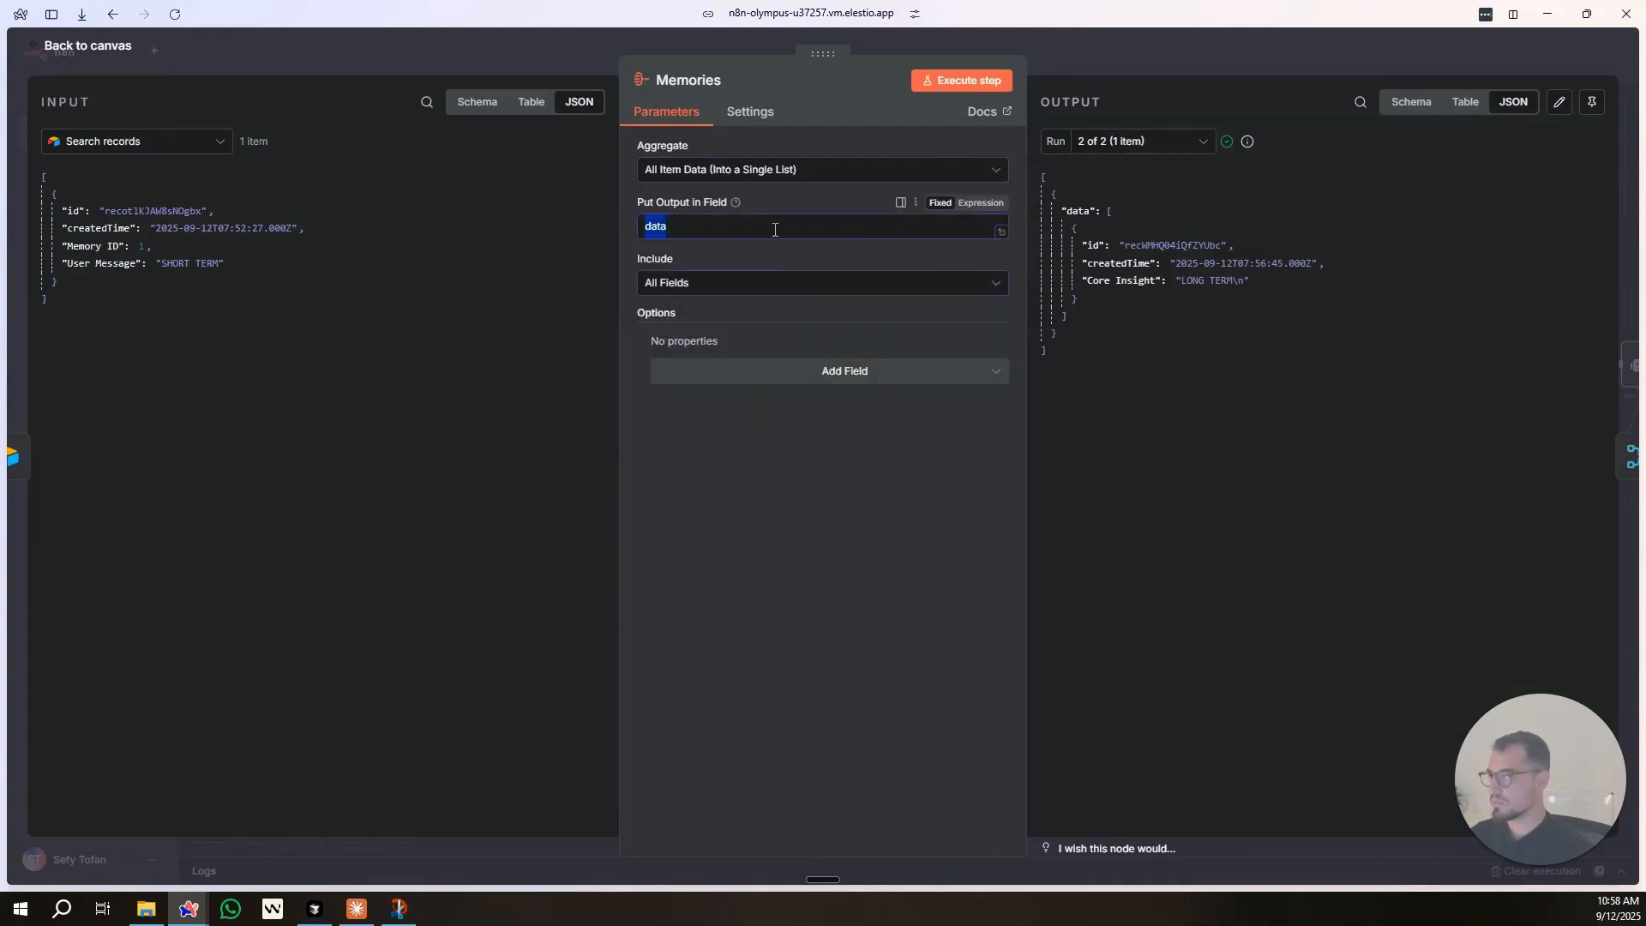
{"action": "type", "text": "Short Term"}
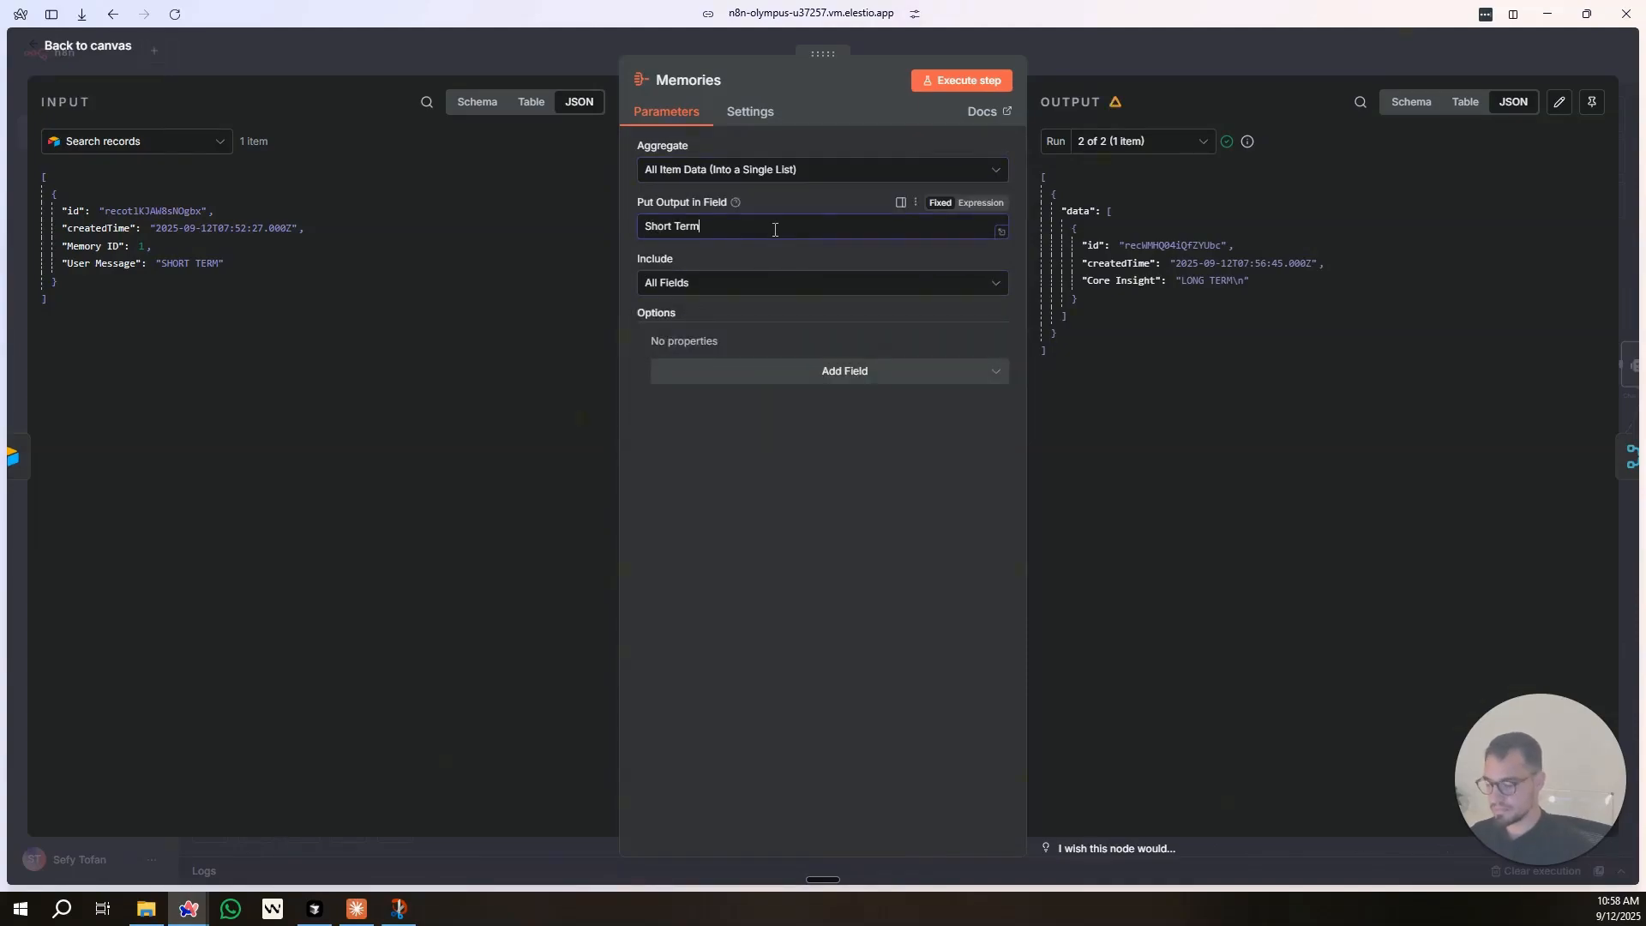
{"action": "key", "text": "Escape"}
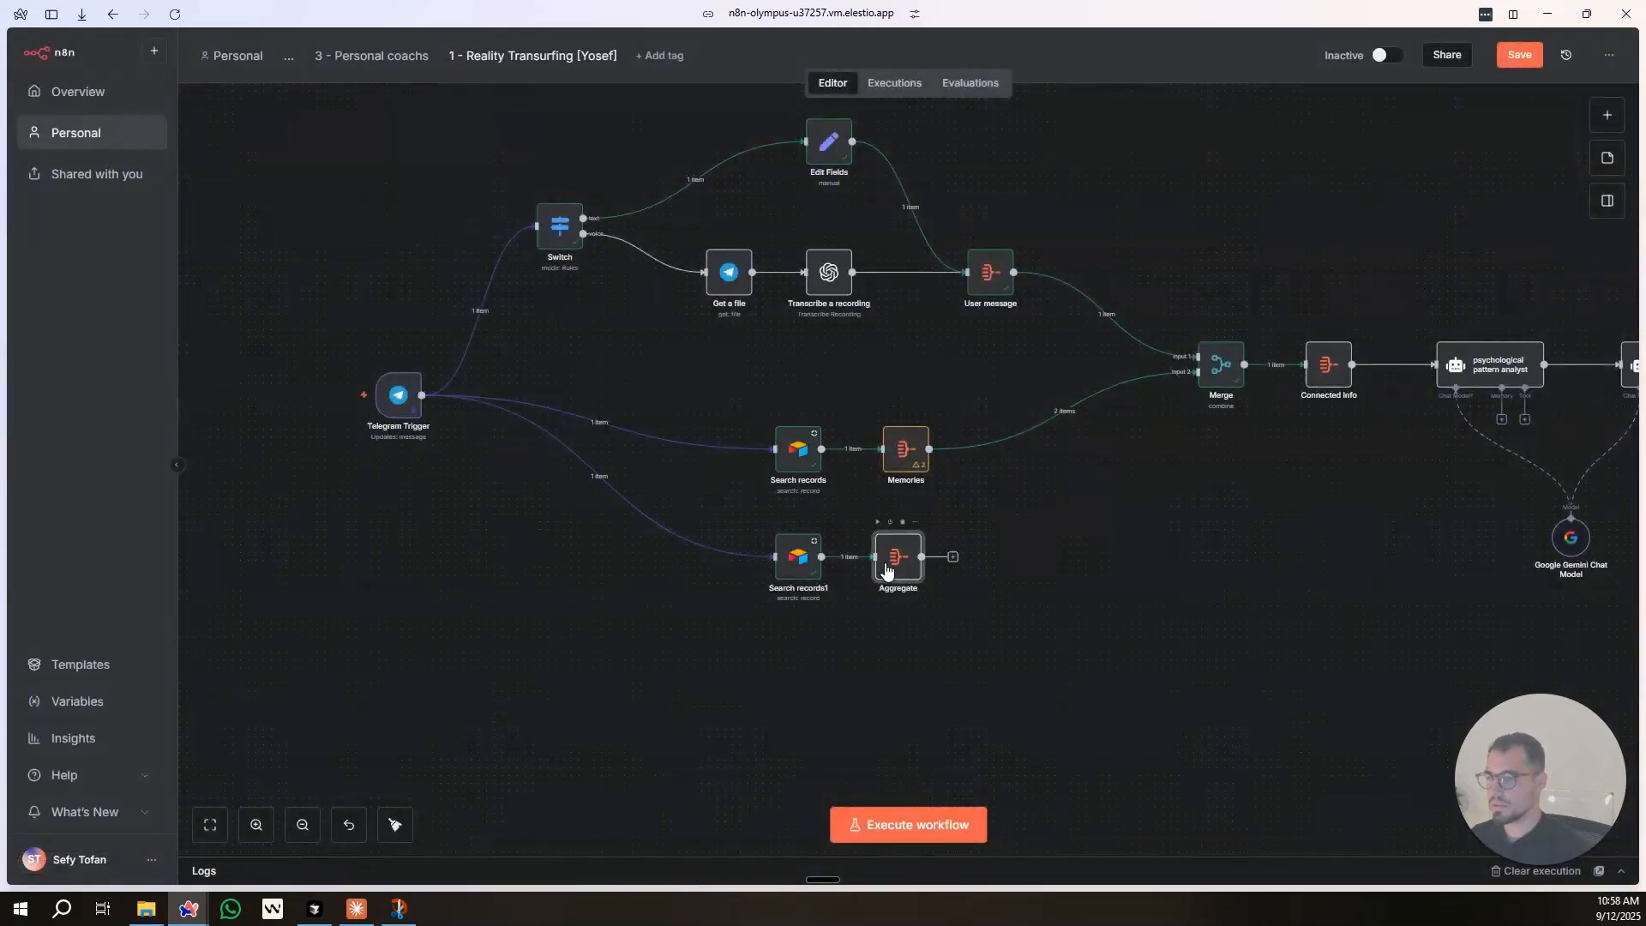
Name the output field of the new Aggregate node "Long Term Memories".
{"action": "double_click", "coordinate": [897, 555]}
{"action": "double_click", "coordinate": [794, 230]}
{"action": "type", "text": "Short Term Memories"}
{"action": "double_click", "coordinate": [666, 227]}
{"action": "type", "text": "Long"}
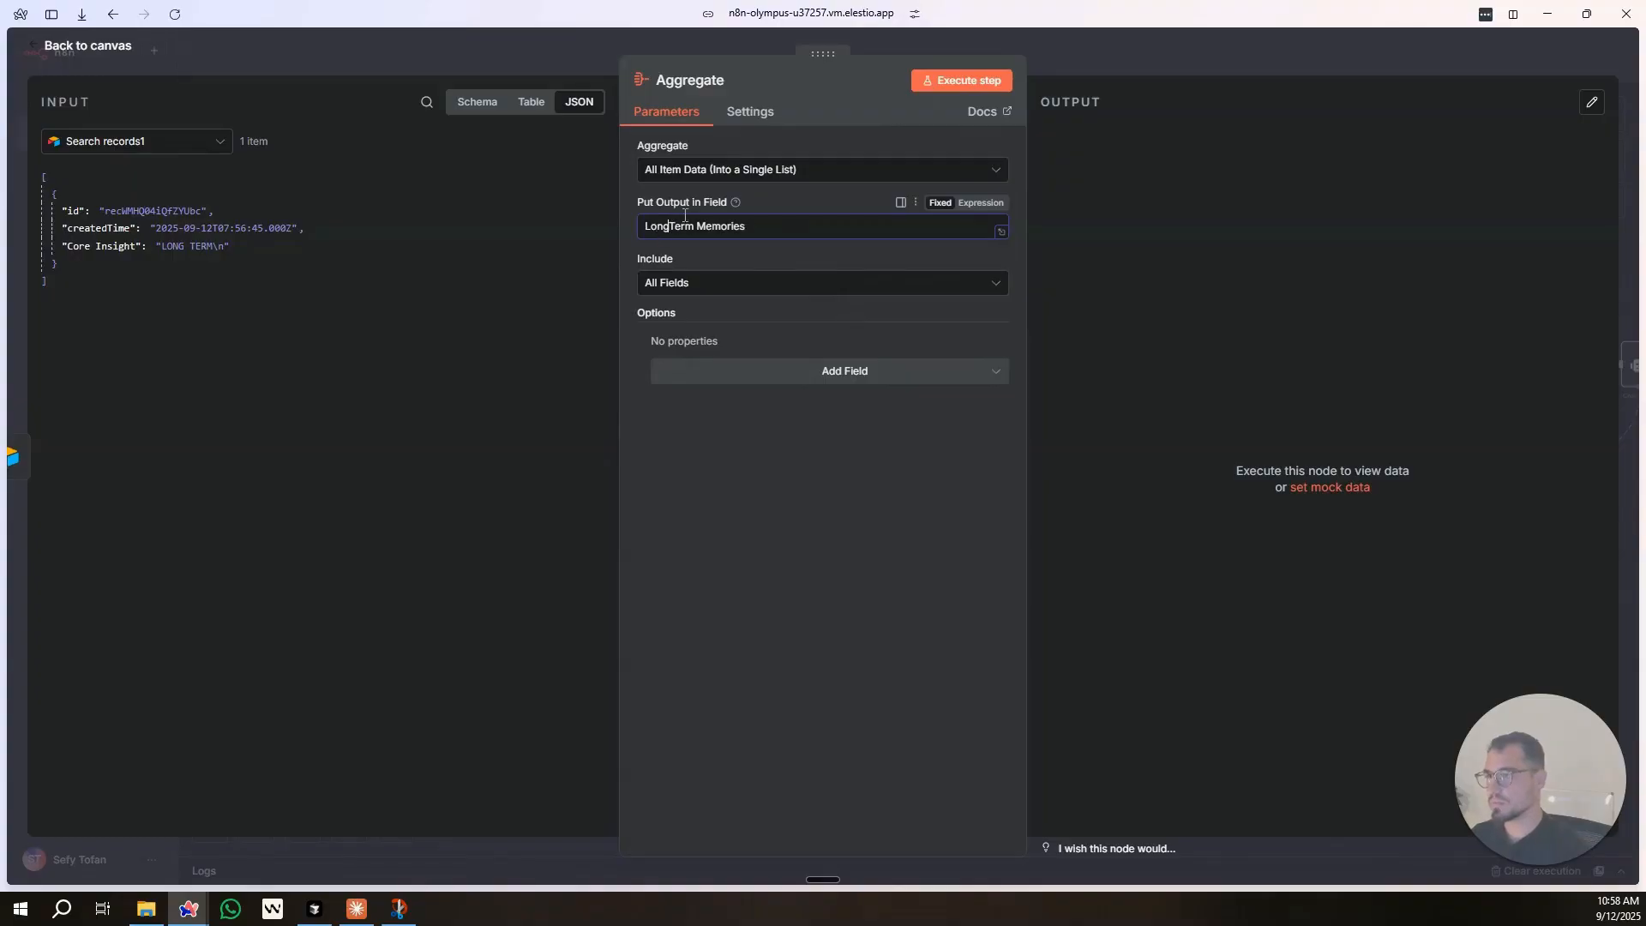
{"action": "left_click", "coordinate": [1129, 64]}
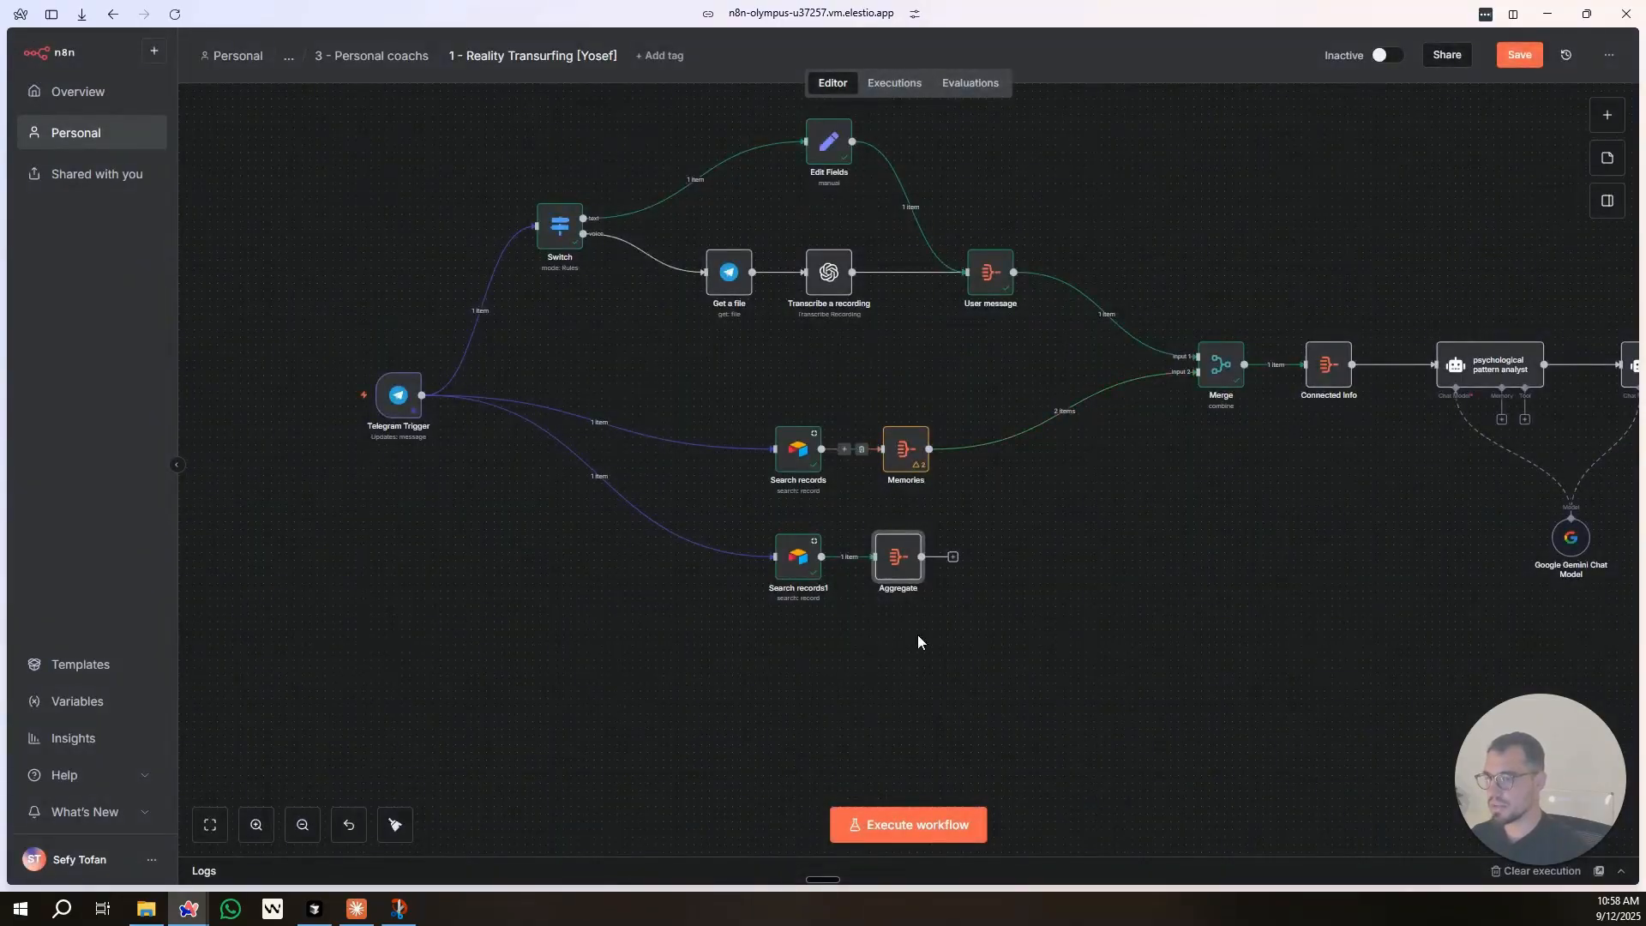
Set the Merge node's mode to Append with 3 inputs.
{"action": "double_click", "coordinate": [1221, 364]}
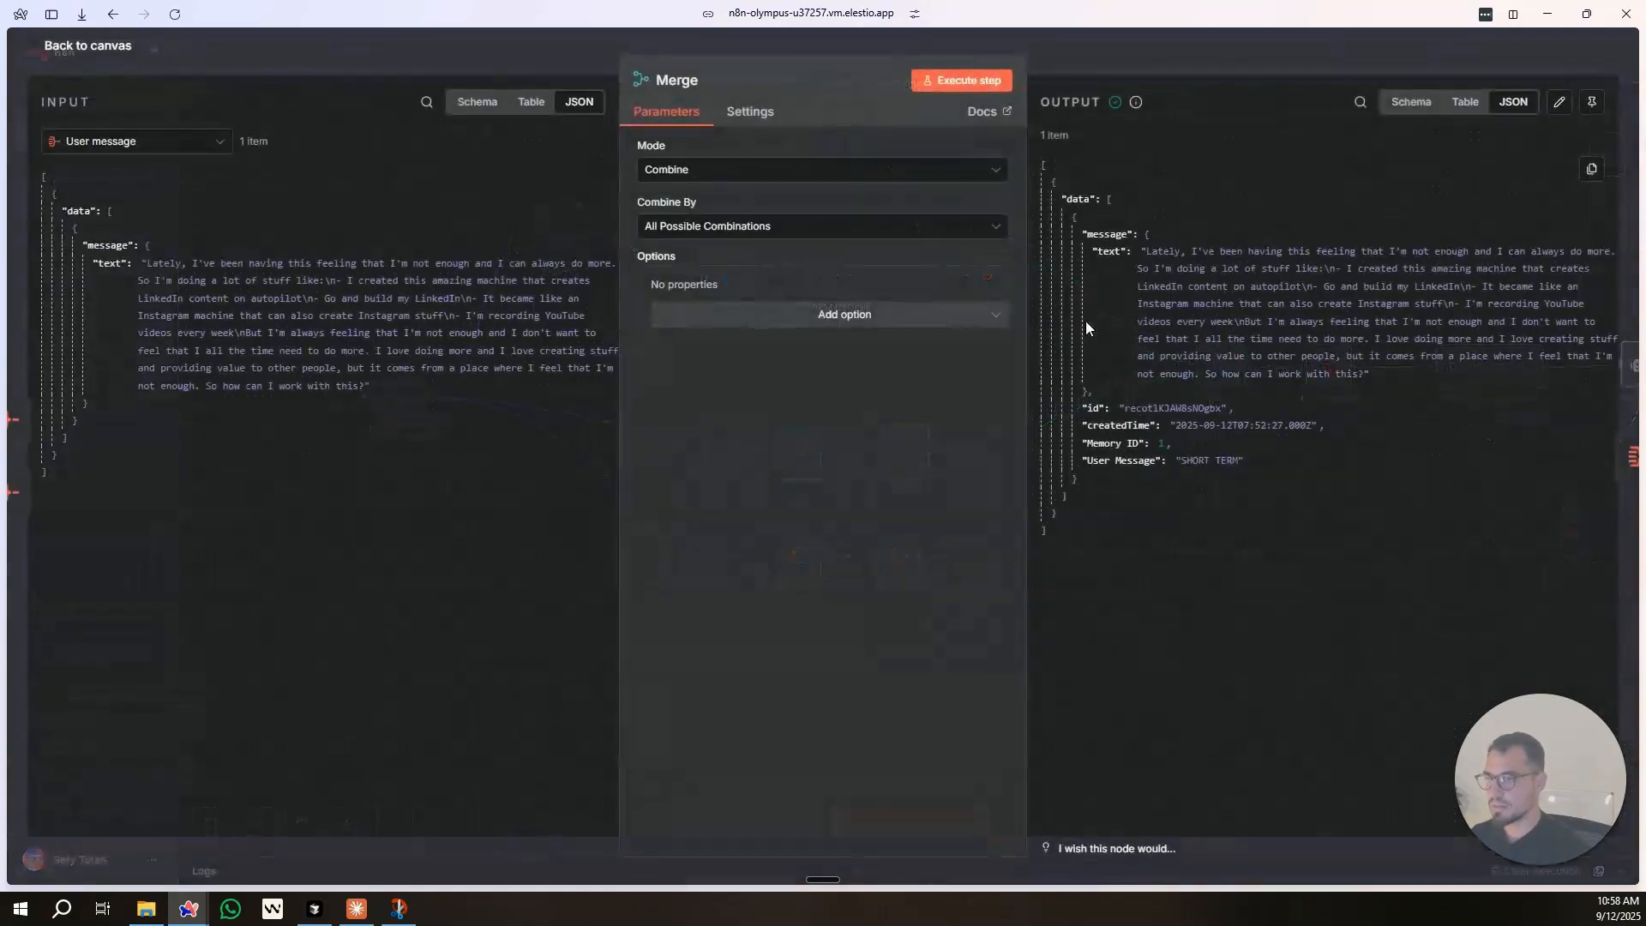
{"action": "left_click", "coordinate": [836, 171]}
{"action": "left_click", "coordinate": [790, 225]}
{"action": "left_click", "coordinate": [789, 228]}
{"action": "left_click", "coordinate": [746, 300]}
{"action": "left_click", "coordinate": [1070, 76]}
Connect the Aggregate node to the Merge node's third input and execute the workflow up to Connected Info.
{"action": "left_click_drag", "start_coordinate": [923, 556], "coordinate": [1198, 387]}
{"action": "left_click_drag", "start_coordinate": [1174, 520], "coordinate": [1059, 552]}
{"action": "left_click", "coordinate": [1081, 362]}
{"action": "double_click", "coordinate": [1214, 396]}
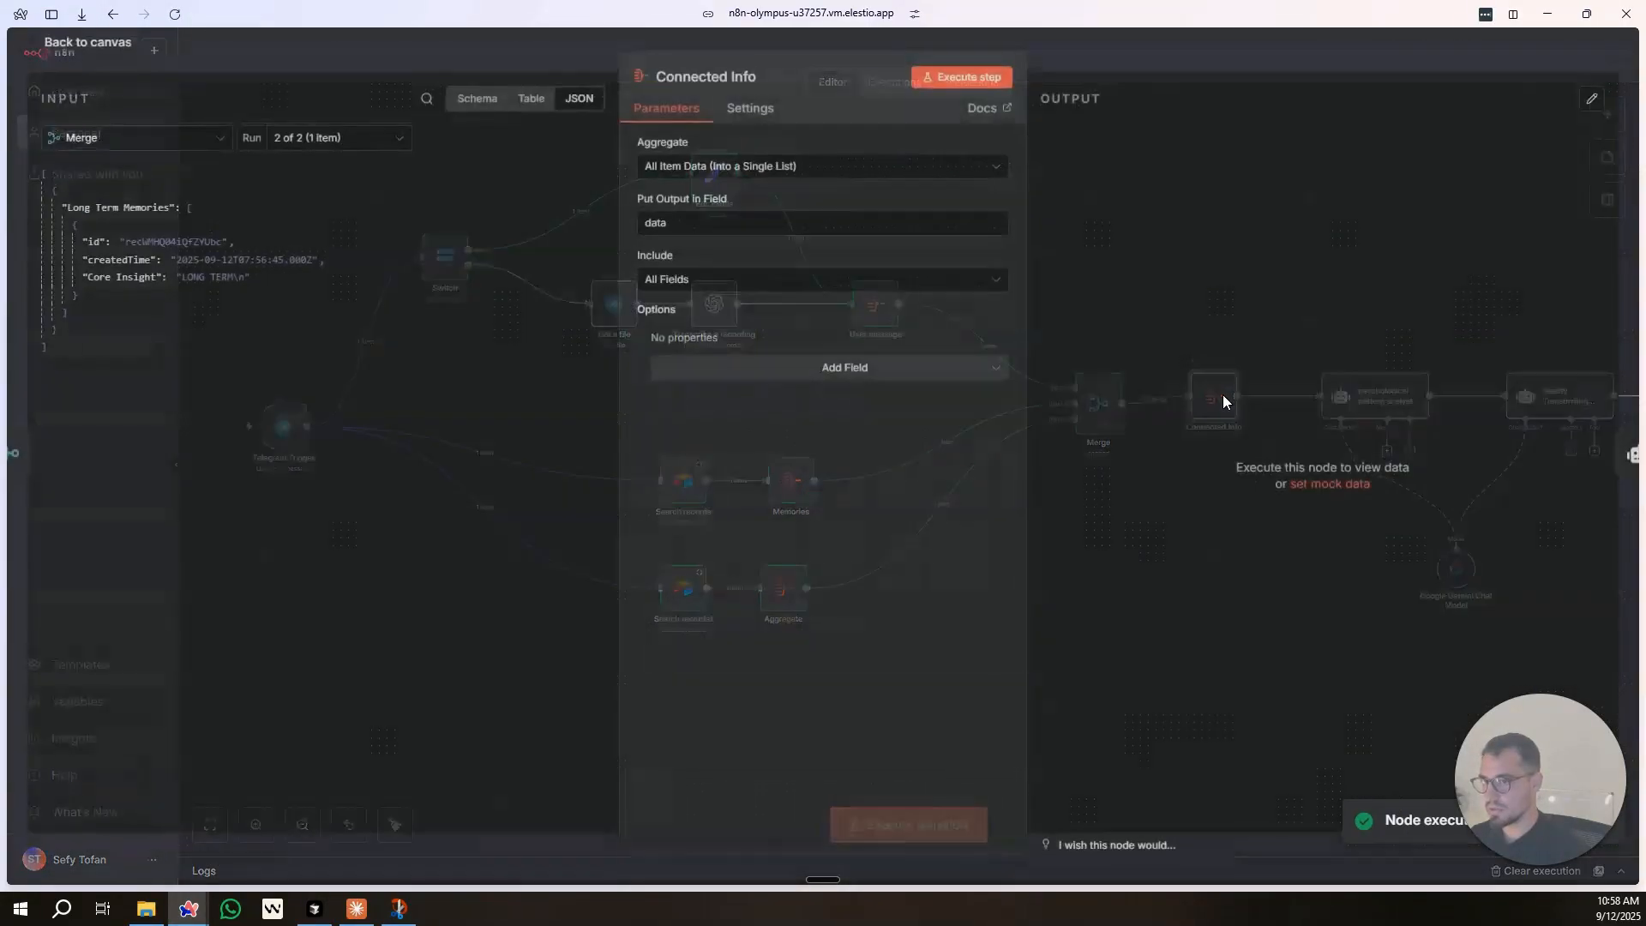
{"action": "left_click", "coordinate": [1175, 74]}
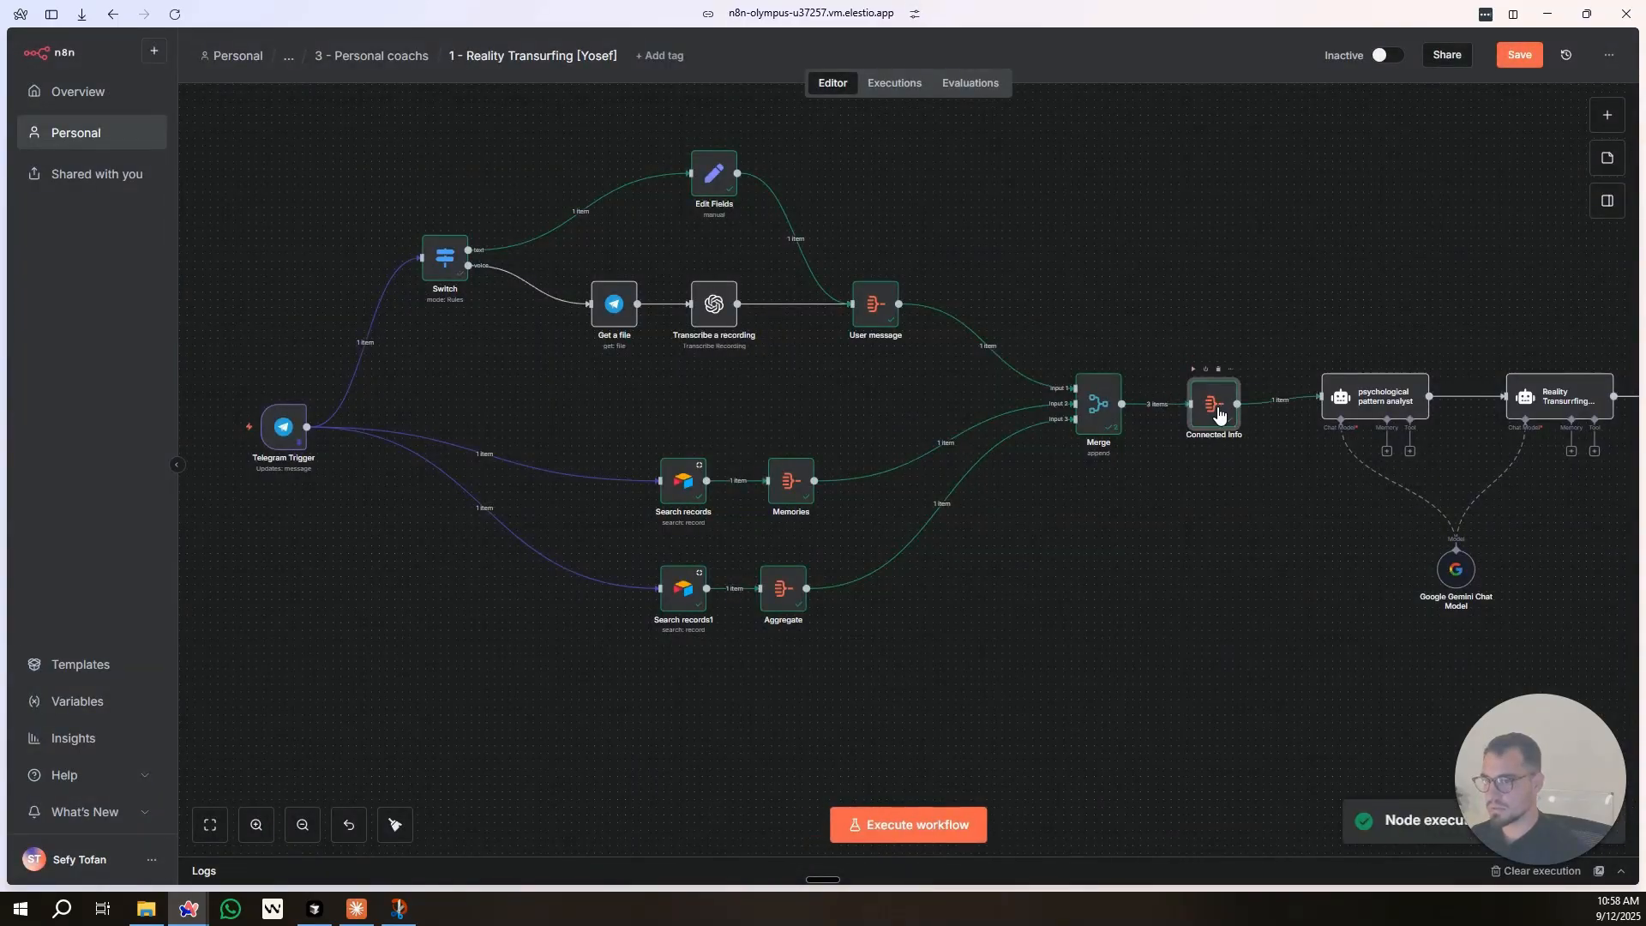
Examine the output data of the Connected Info, Search records1 and Aggregate nodes.
{"action": "double_click", "coordinate": [1219, 416]}
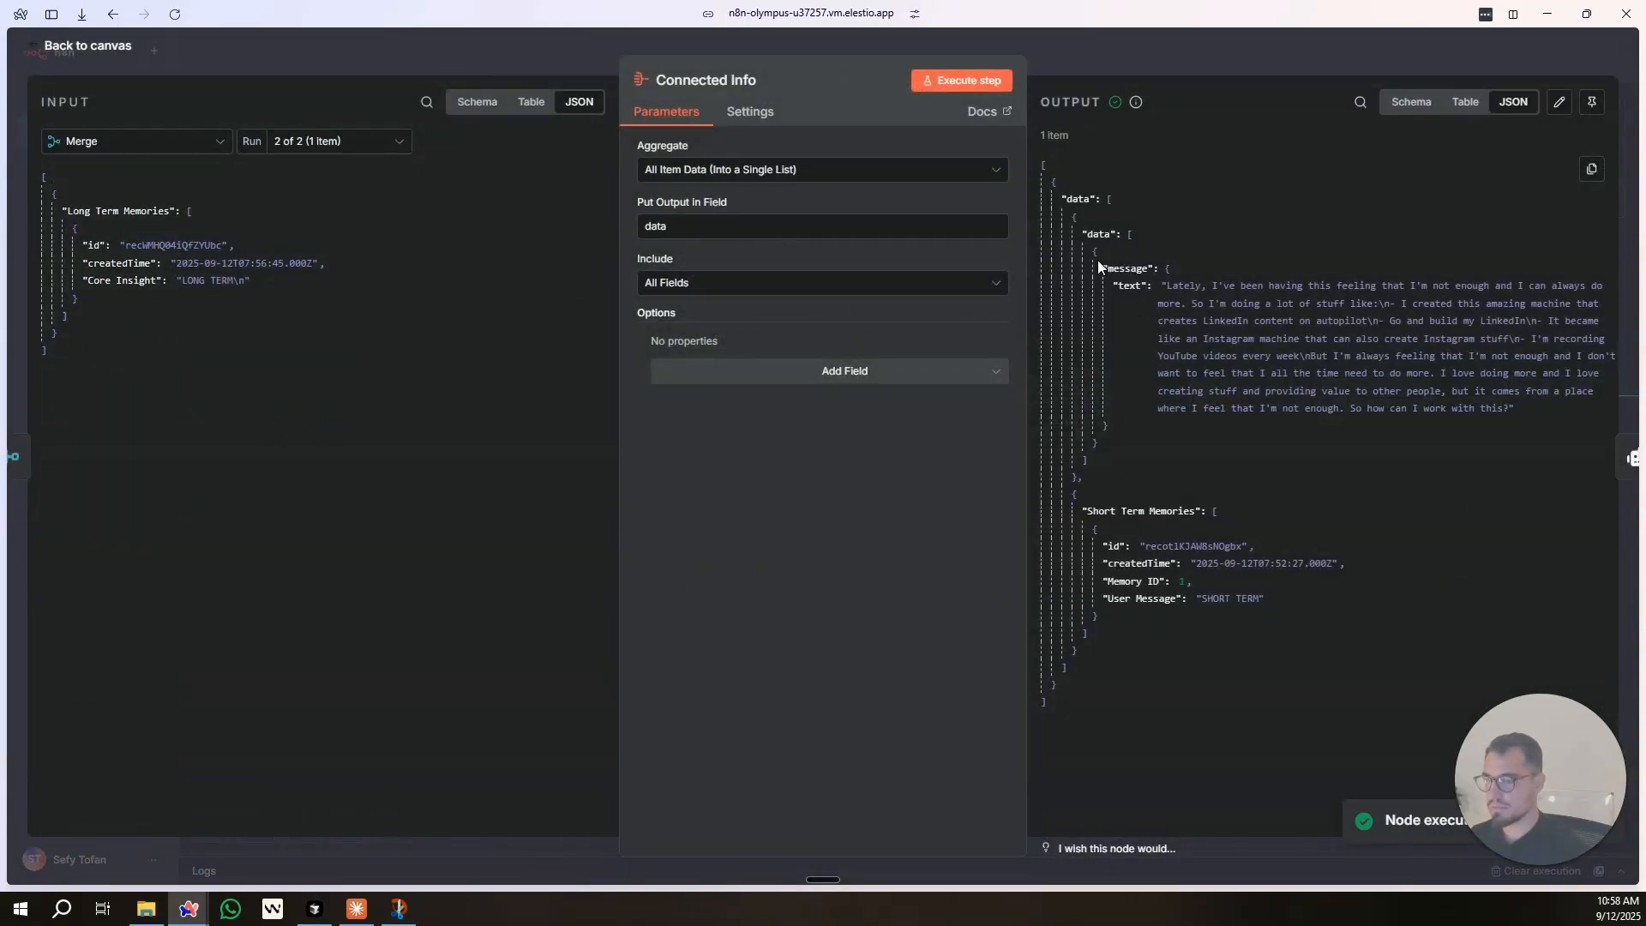
{"action": "left_click", "coordinate": [1168, 51]}
{"action": "double_click", "coordinate": [814, 597]}
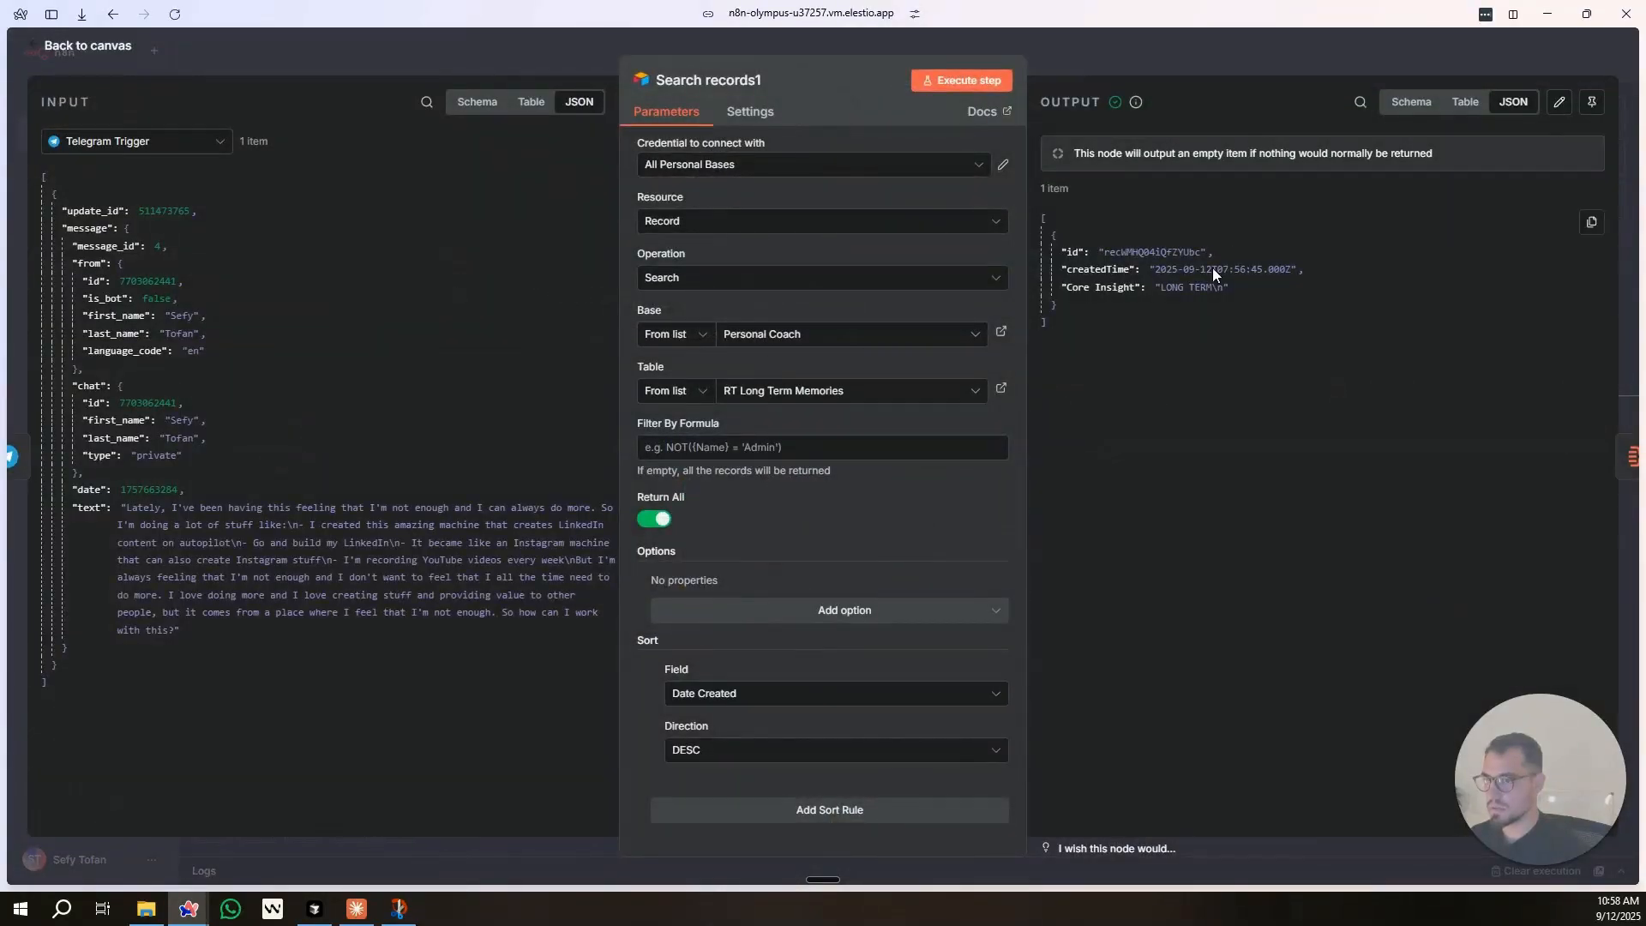
{"action": "left_click", "coordinate": [1176, 74]}
{"action": "double_click", "coordinate": [783, 589]}
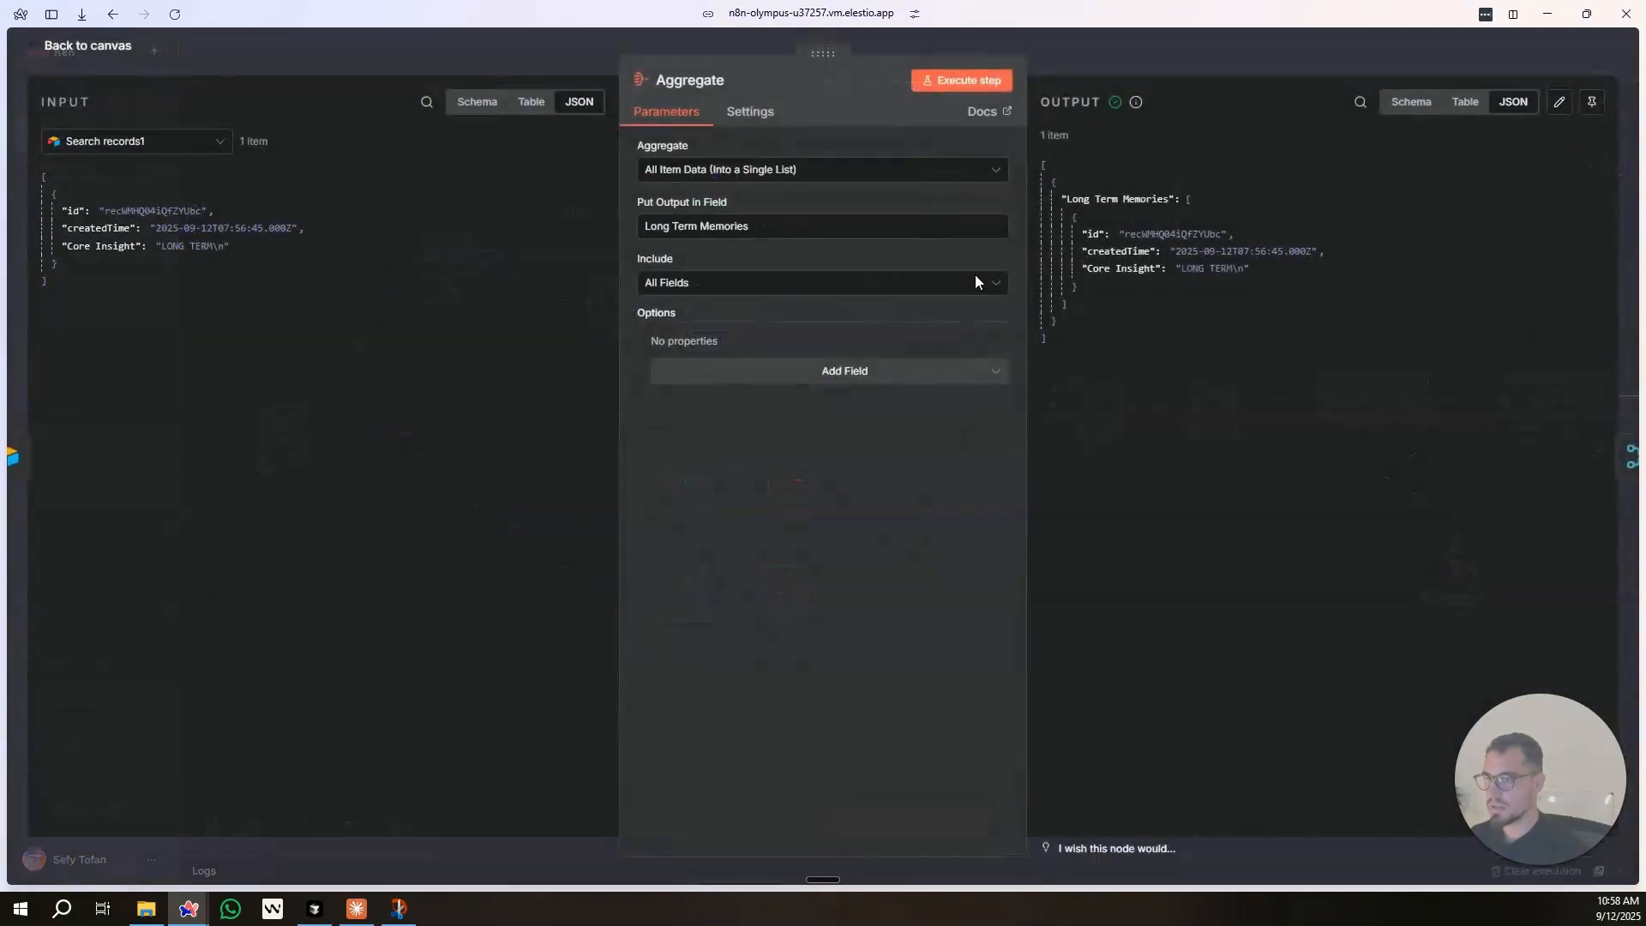
{"action": "left_click", "coordinate": [1185, 64]}
Review the separate output runs of the Merge node.
{"action": "double_click", "coordinate": [1103, 390]}
{"action": "left_click", "coordinate": [1130, 150]}
{"action": "left_click", "coordinate": [1131, 189]}
{"action": "left_click", "coordinate": [1131, 148]}
{"action": "left_click", "coordinate": [1125, 67]}
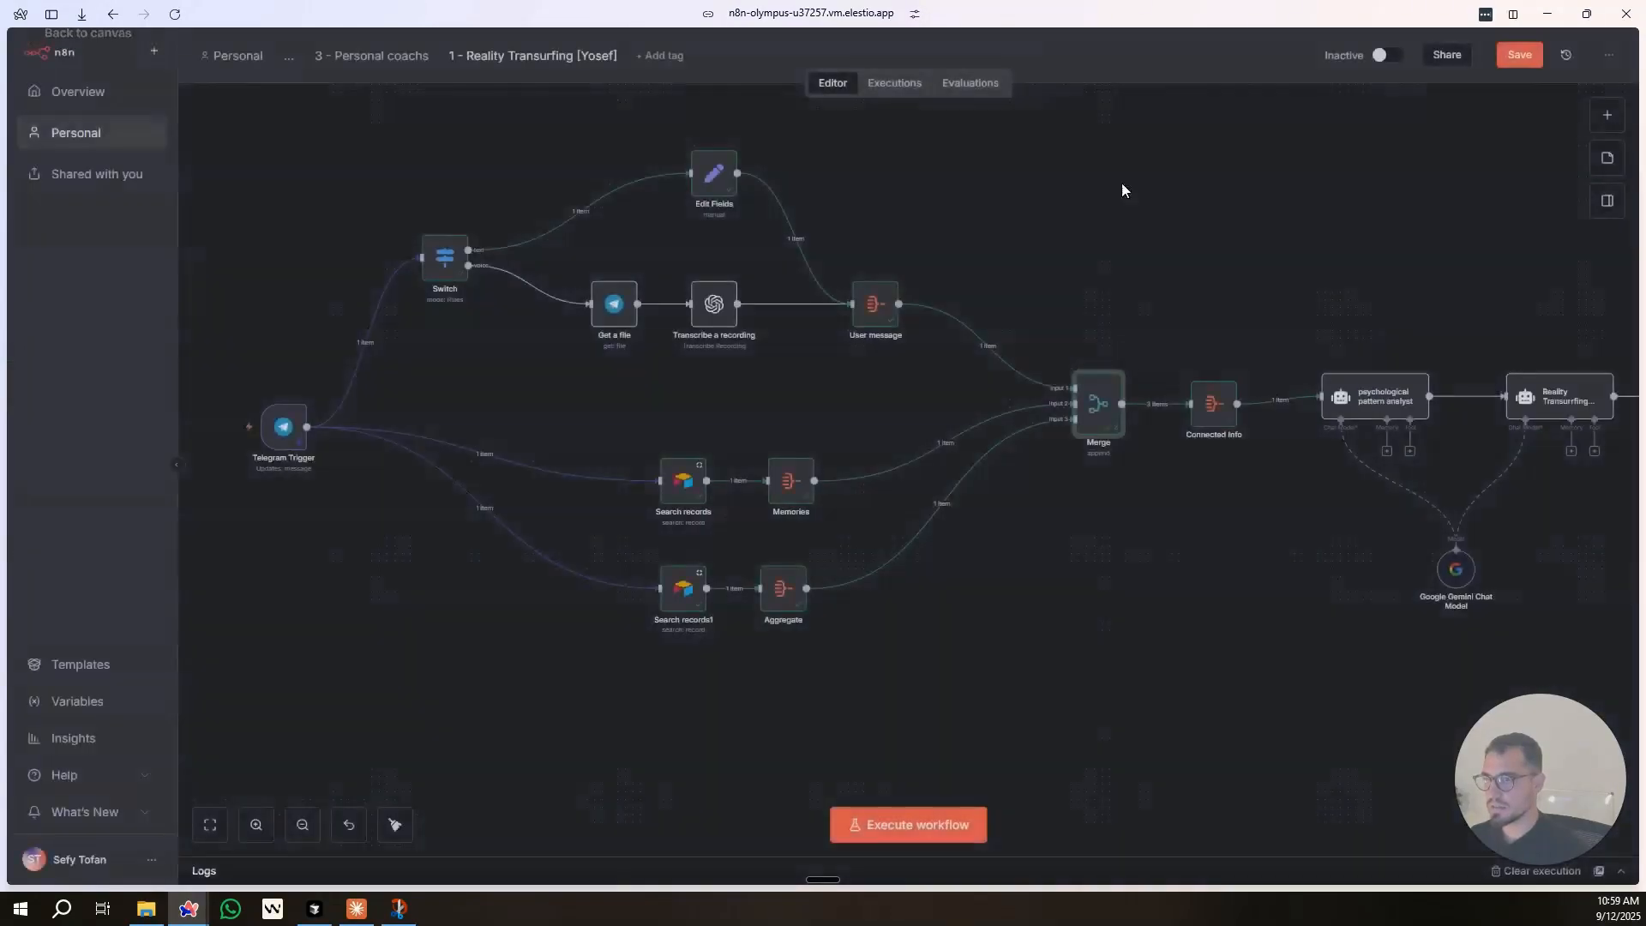
Execute the whole workflow and check the data reaching the Connected Info node.
{"action": "left_click_drag", "start_coordinate": [1138, 392], "coordinate": [981, 368]}
{"action": "left_click", "coordinate": [1062, 392]}
{"action": "left_click_drag", "start_coordinate": [906, 746], "coordinate": [1060, 729]}
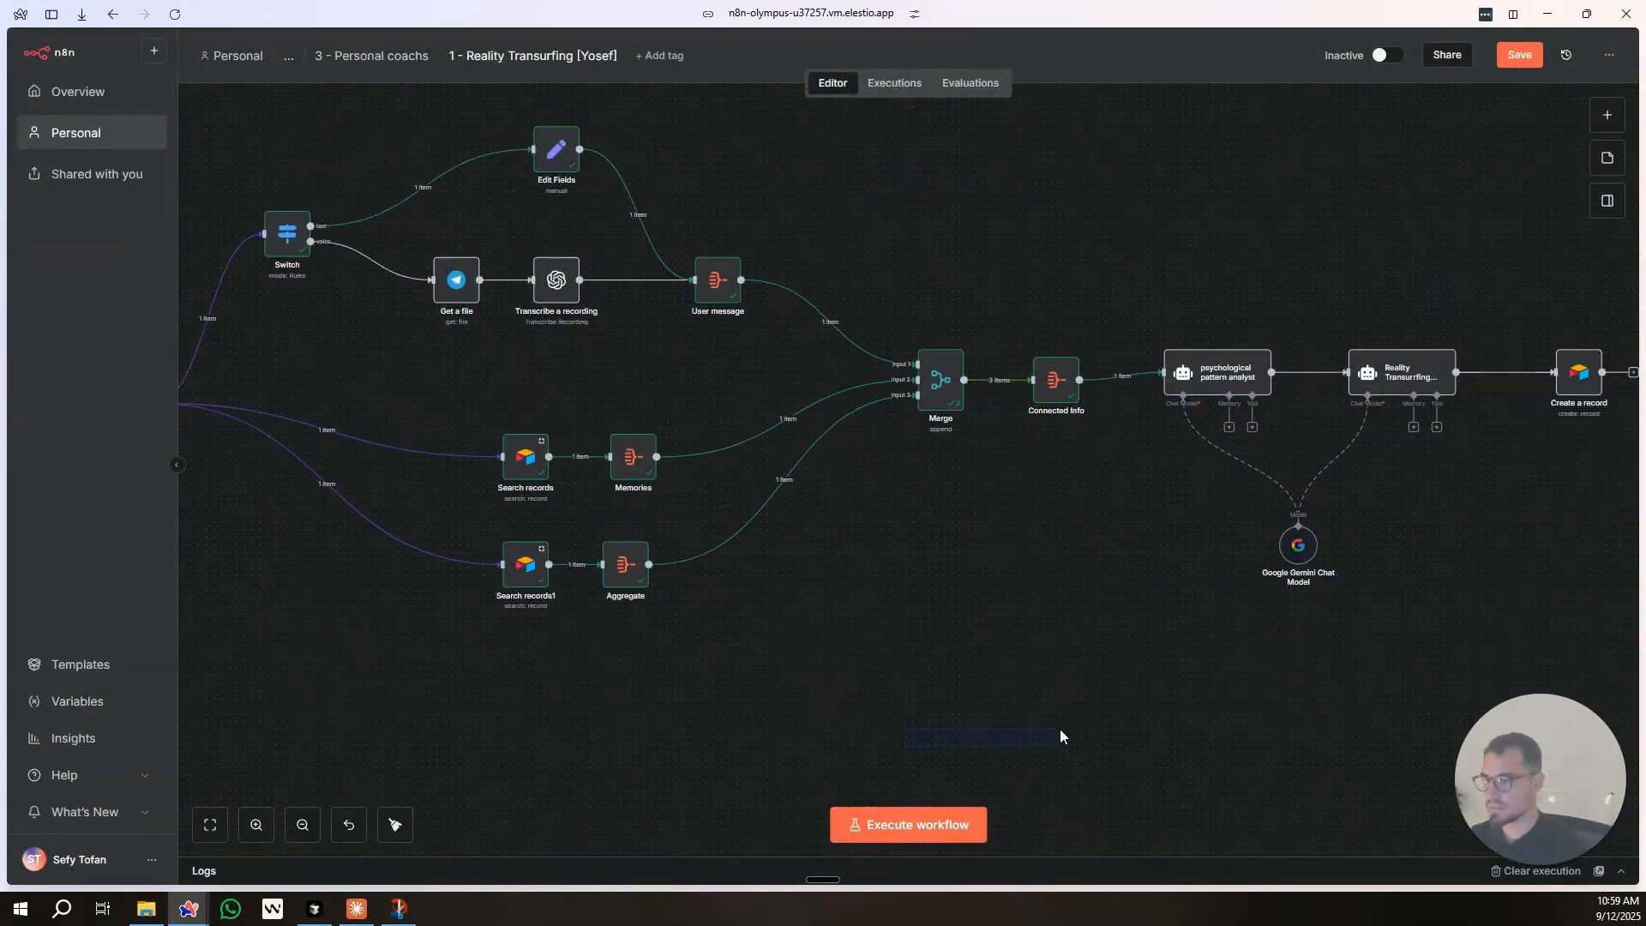
{"action": "scroll", "coordinate": [1009, 744], "scroll_direction": "left", "scroll_amount": 3}
{"action": "left_click", "coordinate": [943, 827]}
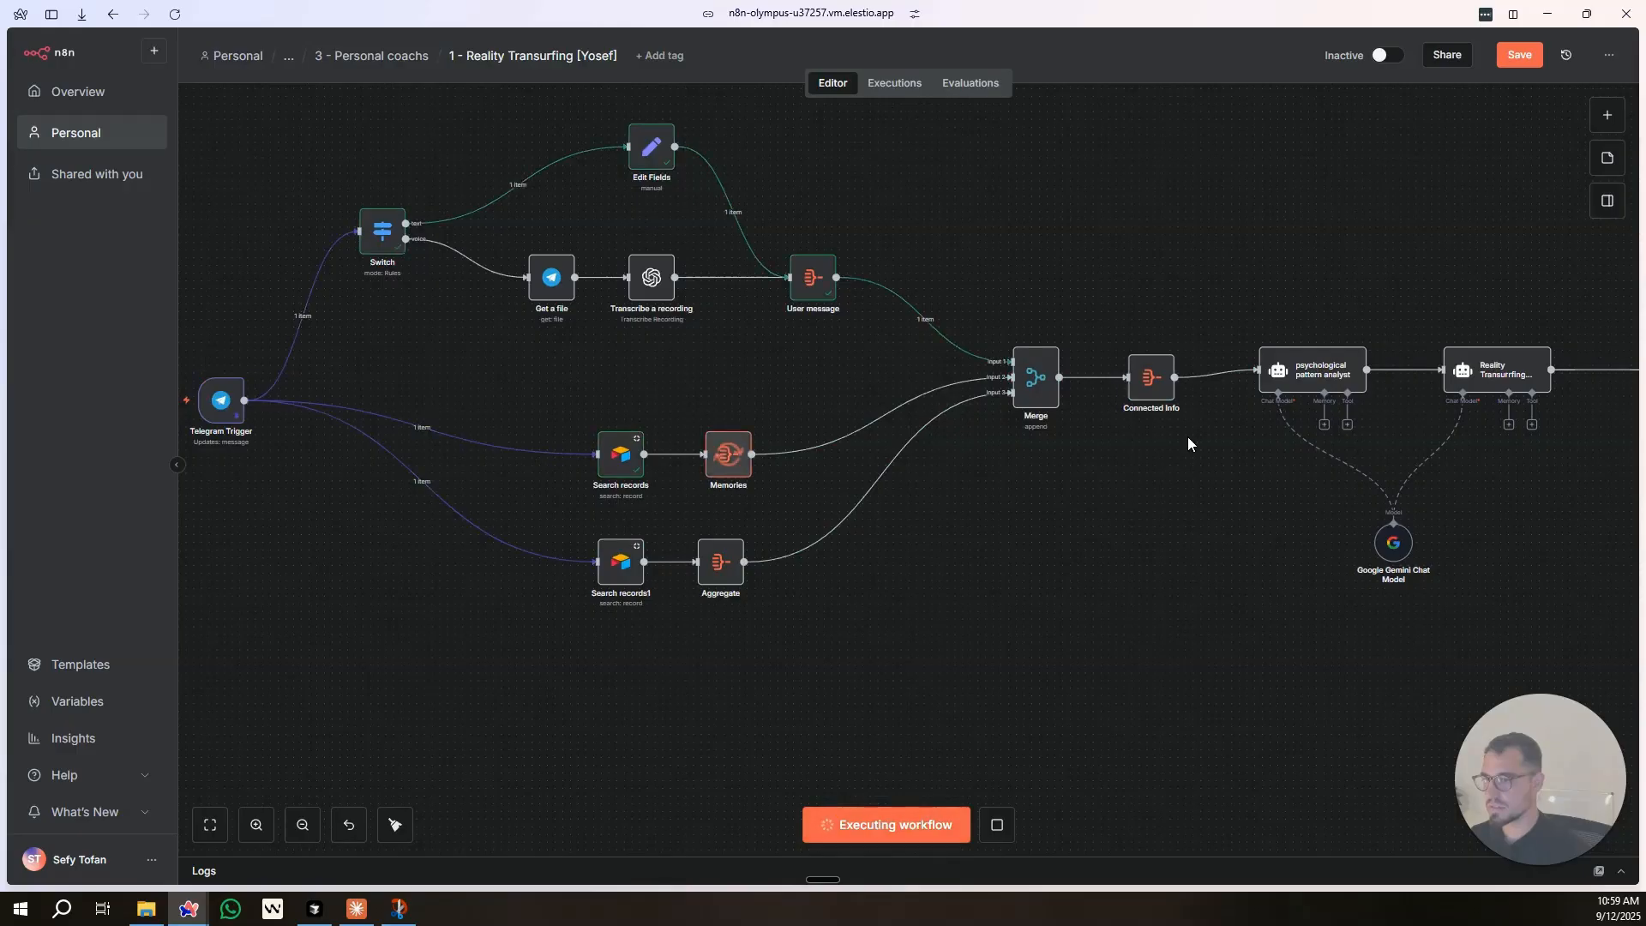
{"action": "double_click", "coordinate": [1162, 383]}
{"action": "left_click", "coordinate": [1176, 36]}
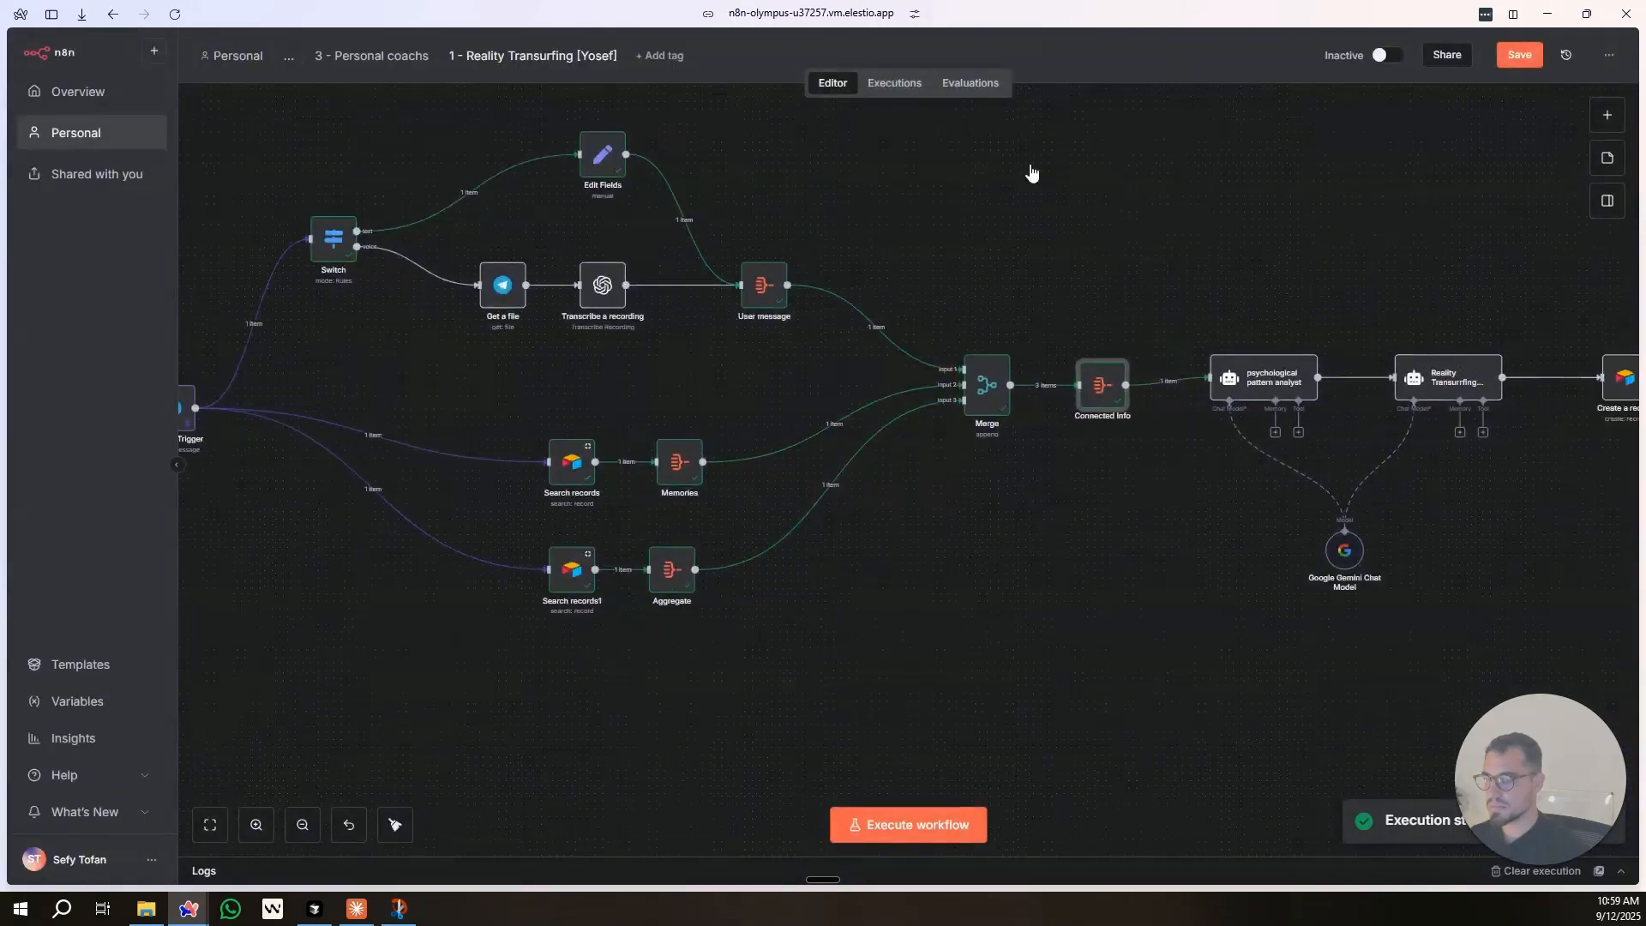
In the psychological pattern analyst's user prompt, duplicate the memories block, including its separator and JSON.stringify expression, below the original.
{"action": "scroll", "coordinate": [1126, 173], "scroll_direction": "right", "scroll_amount": 3}
{"action": "double_click", "coordinate": [1068, 374]}
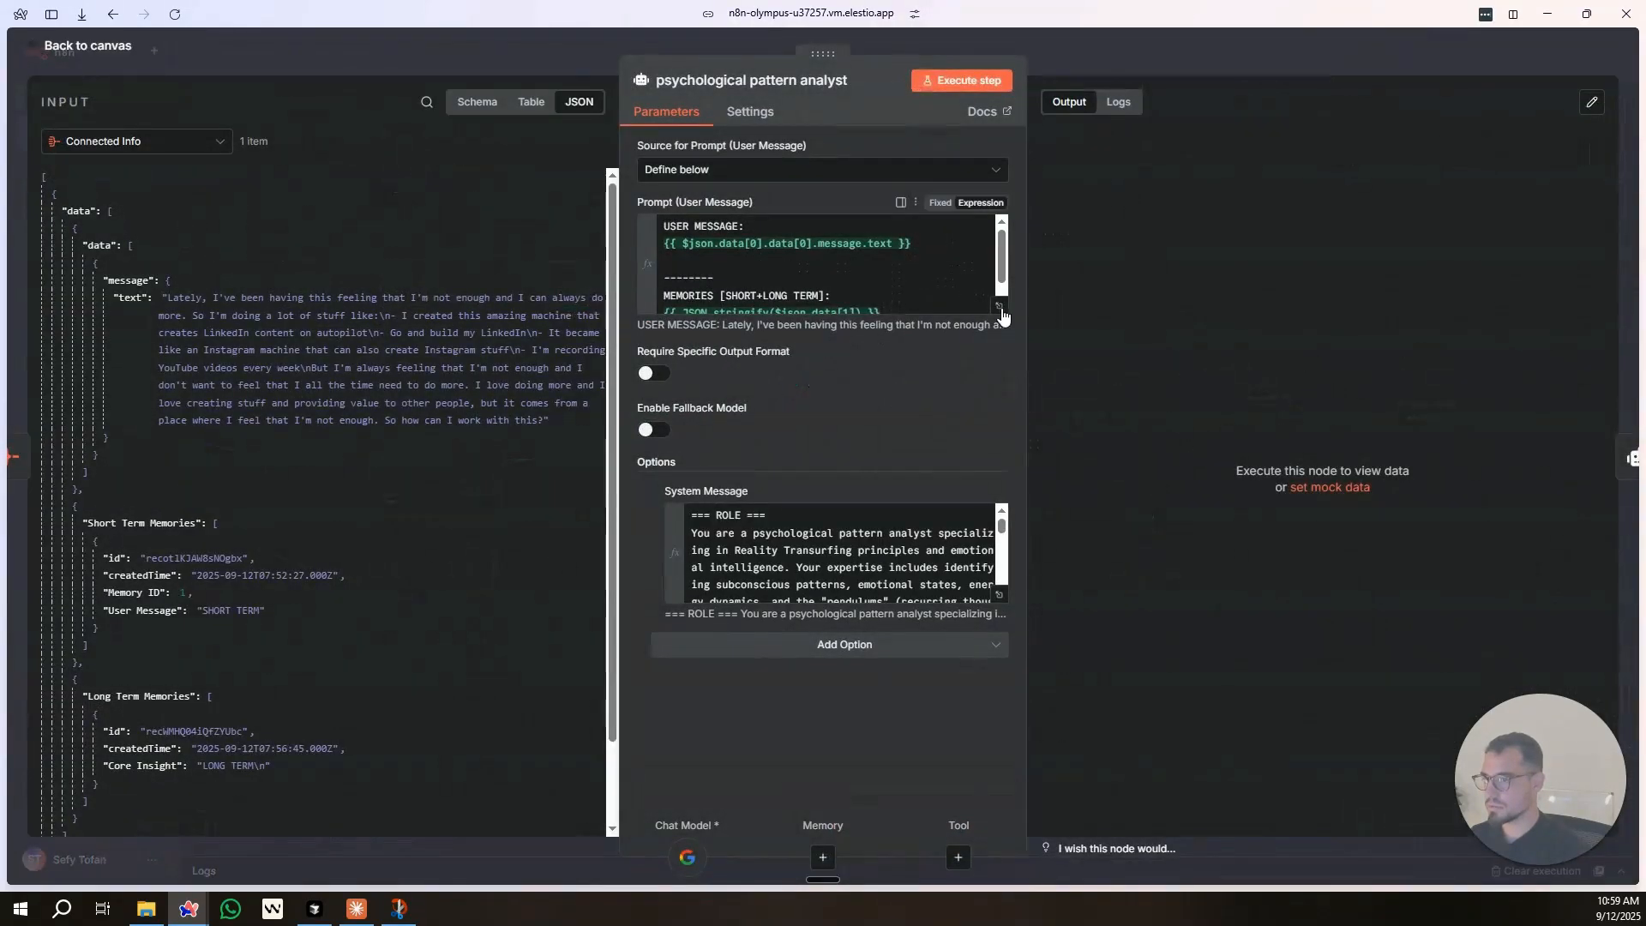
{"action": "left_click", "coordinate": [1000, 308]}
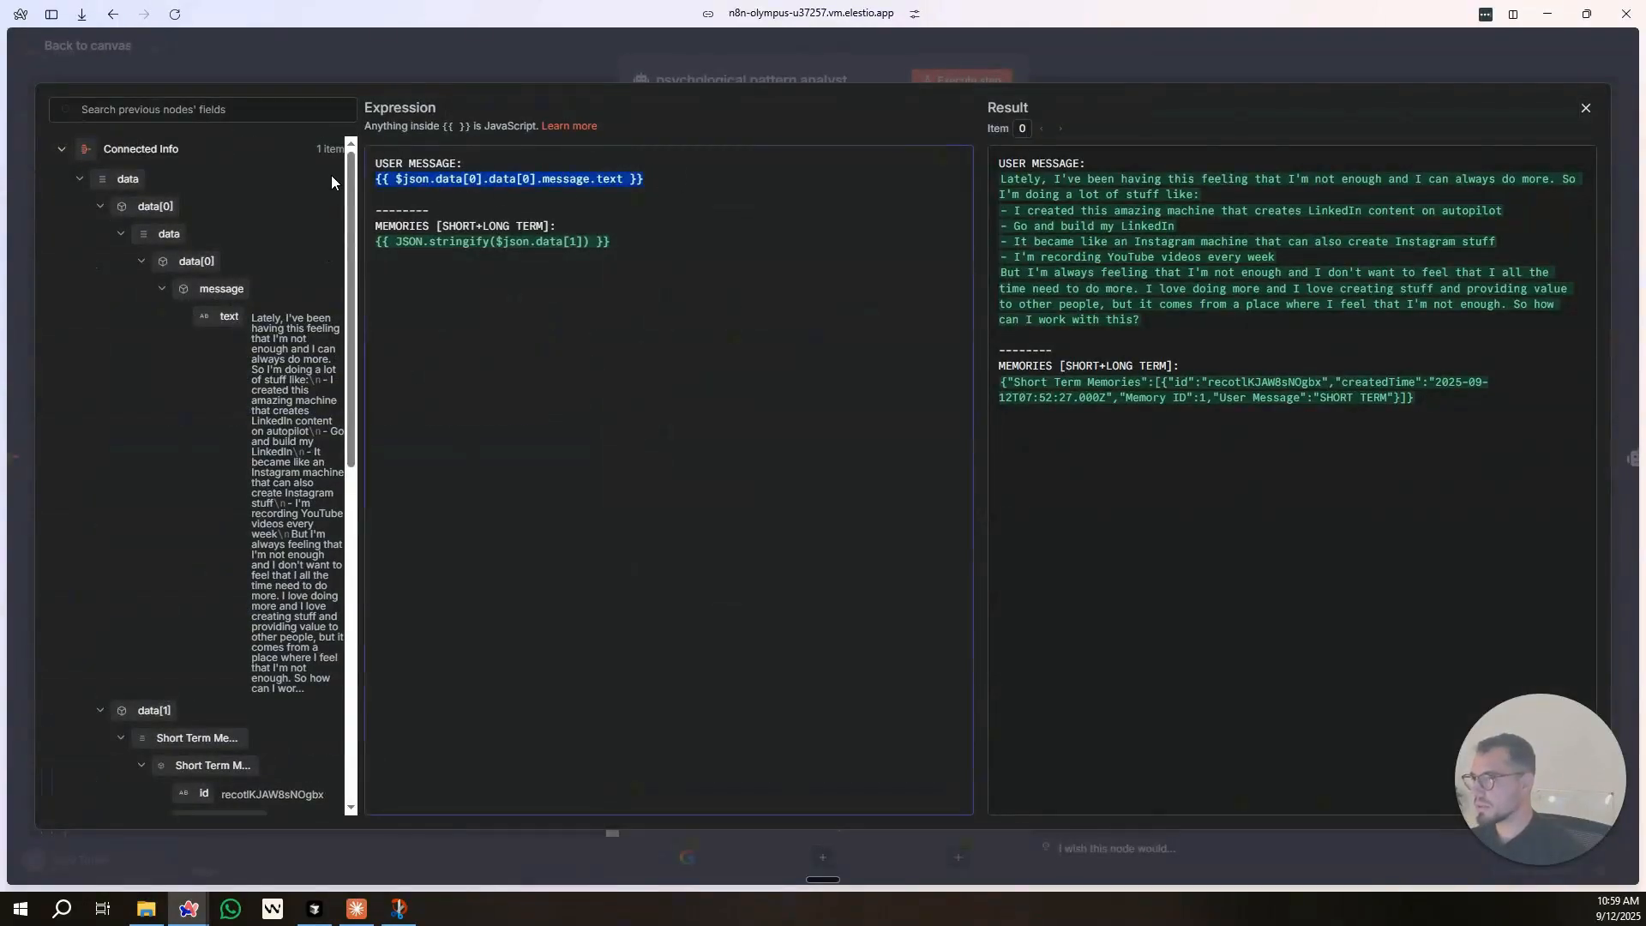
{"action": "left_click", "coordinate": [703, 242]}
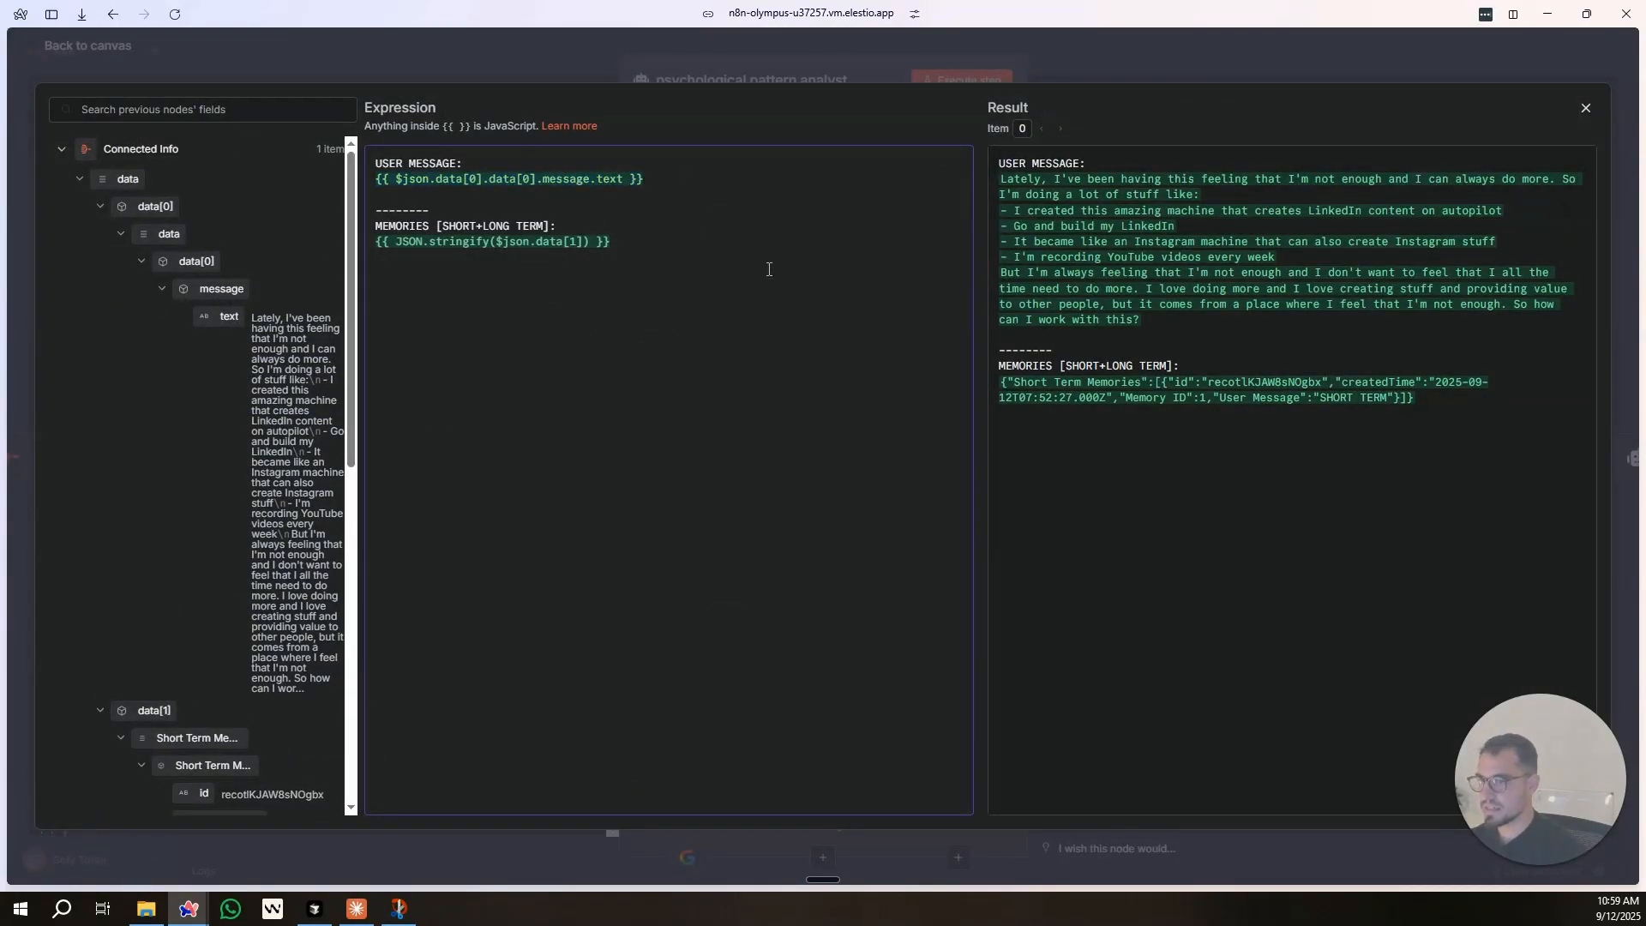
{"action": "triple_click", "coordinate": [530, 226]}
{"action": "left_click_drag", "start_coordinate": [677, 257], "coordinate": [356, 214]}
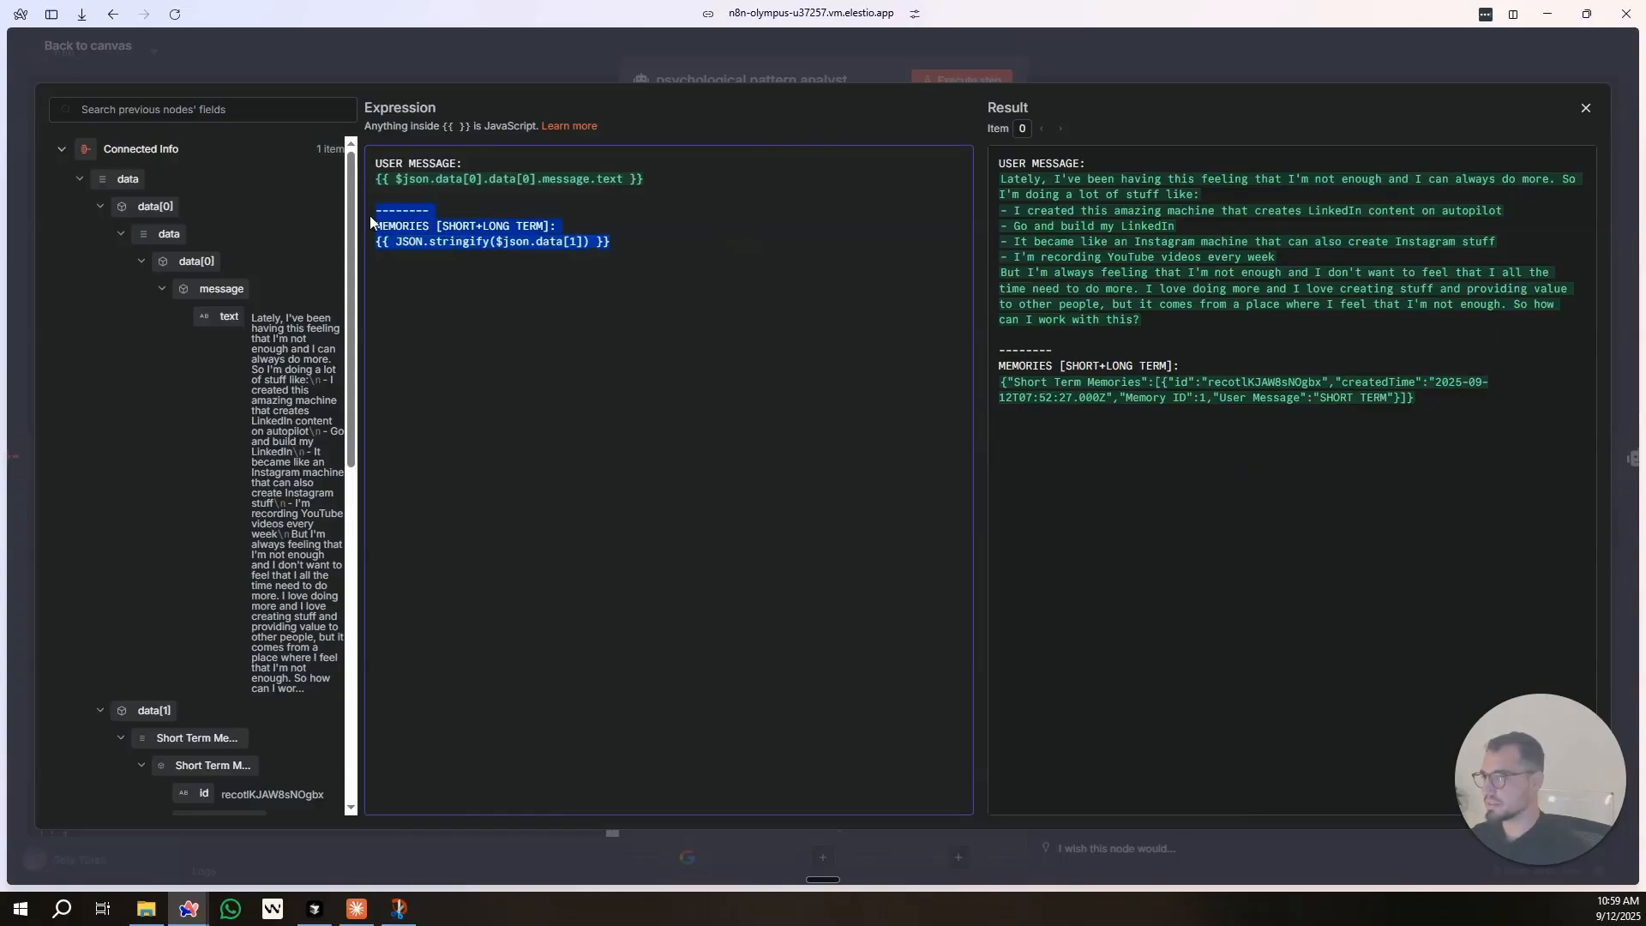
{"action": "key", "text": "ctrl+c"}
{"action": "key", "text": "Right"}
{"action": "key", "text": "Return"}
{"action": "key", "text": "Return"}
{"action": "key", "text": "ctrl+v"}
Change the two memory headings in the prompt to "MEMORIES [SHORT]:" and "MEMORIES [LONG TERM]:".
{"action": "left_click_drag", "start_coordinate": [442, 306], "coordinate": [473, 306]}
{"action": "key", "text": "BackSpace"}
{"action": "key", "text": "Delete"}
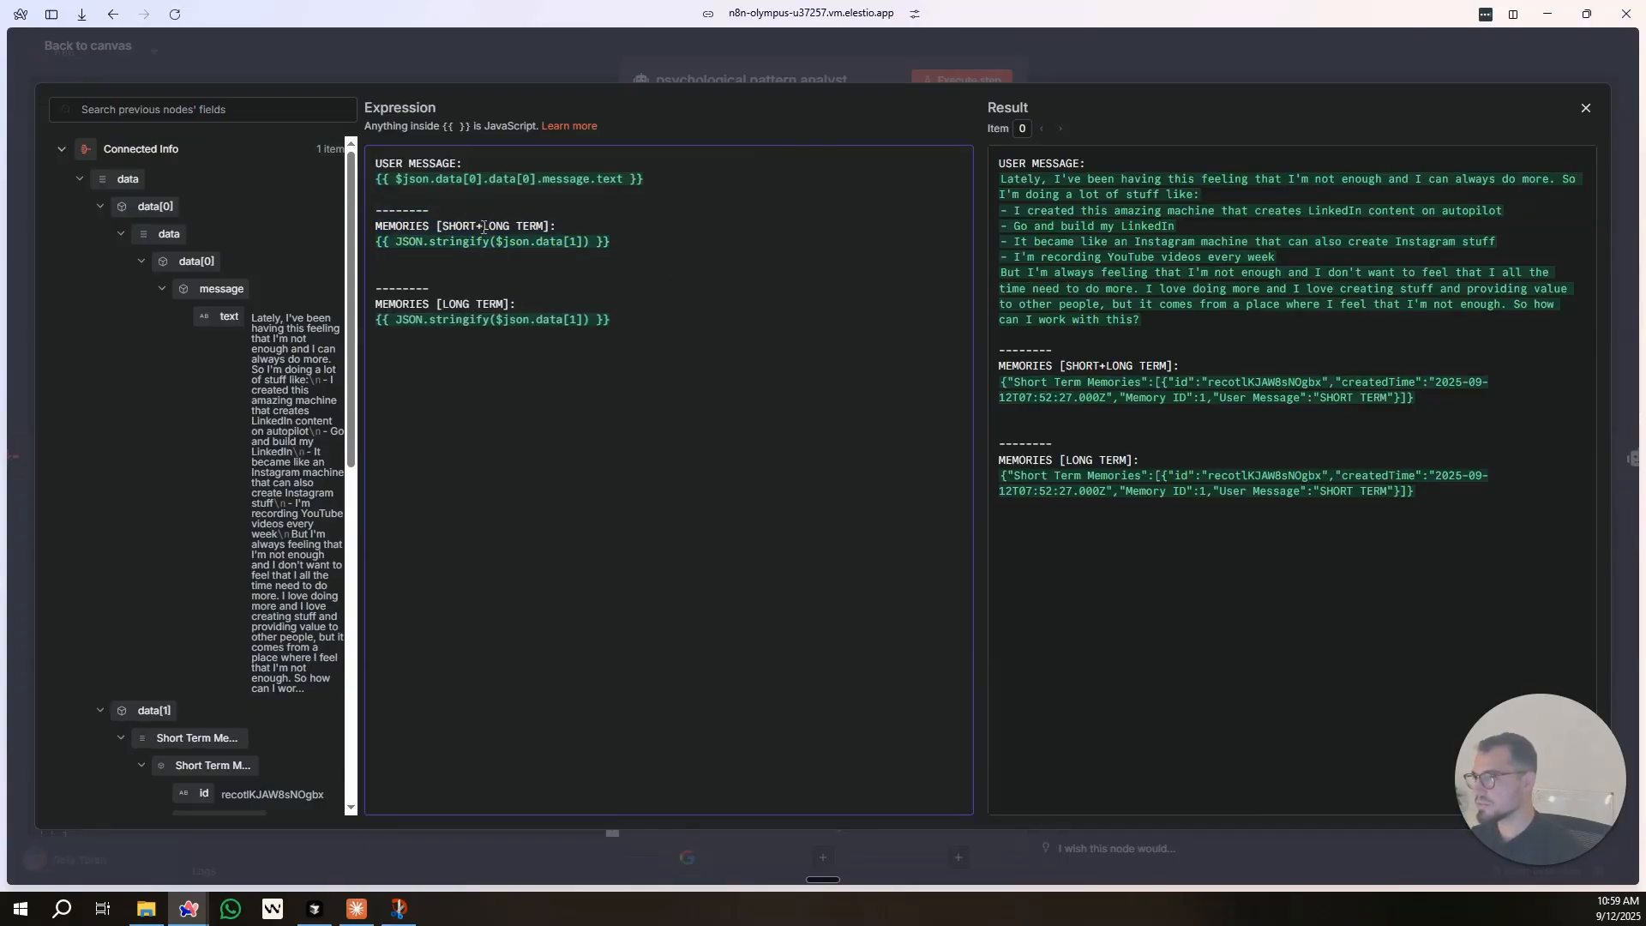
{"action": "key", "text": "BackSpace"}
{"action": "left_click", "coordinate": [559, 309]}
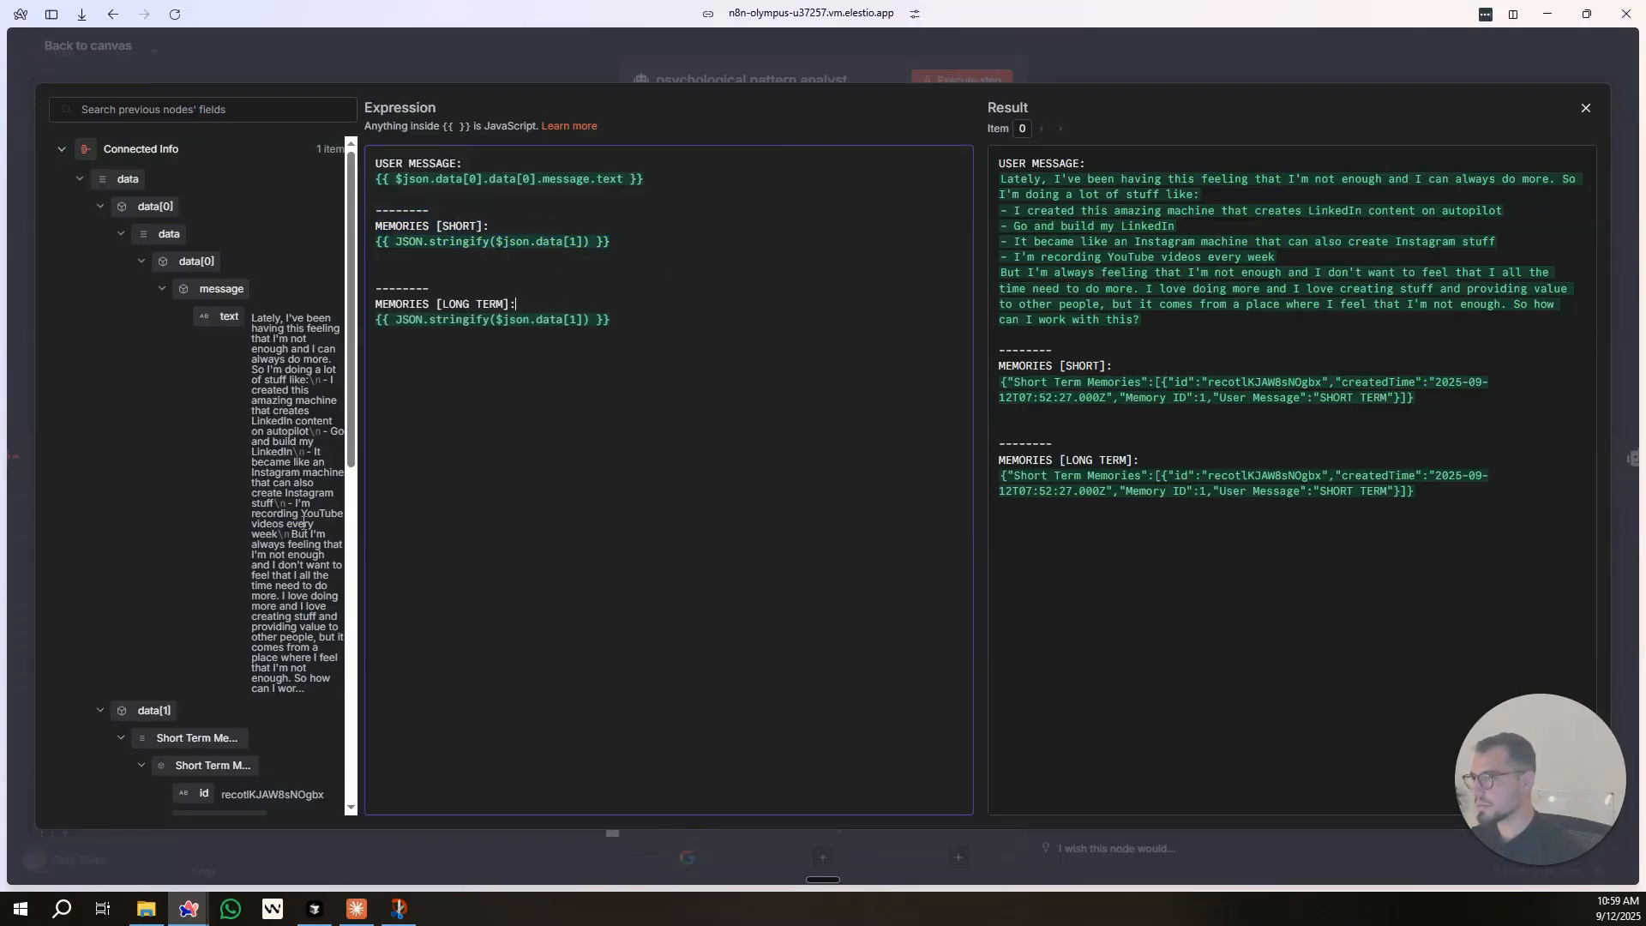
Replace the expression under the long-term memories heading with {{ JSON.stringify($json.data[2]) }} and return to the canvas.
{"action": "scroll", "coordinate": [242, 555], "scroll_direction": "down", "scroll_amount": 5}
{"action": "left_click_drag", "start_coordinate": [682, 313], "coordinate": [369, 321]}
{"action": "key", "text": "BackSpace"}
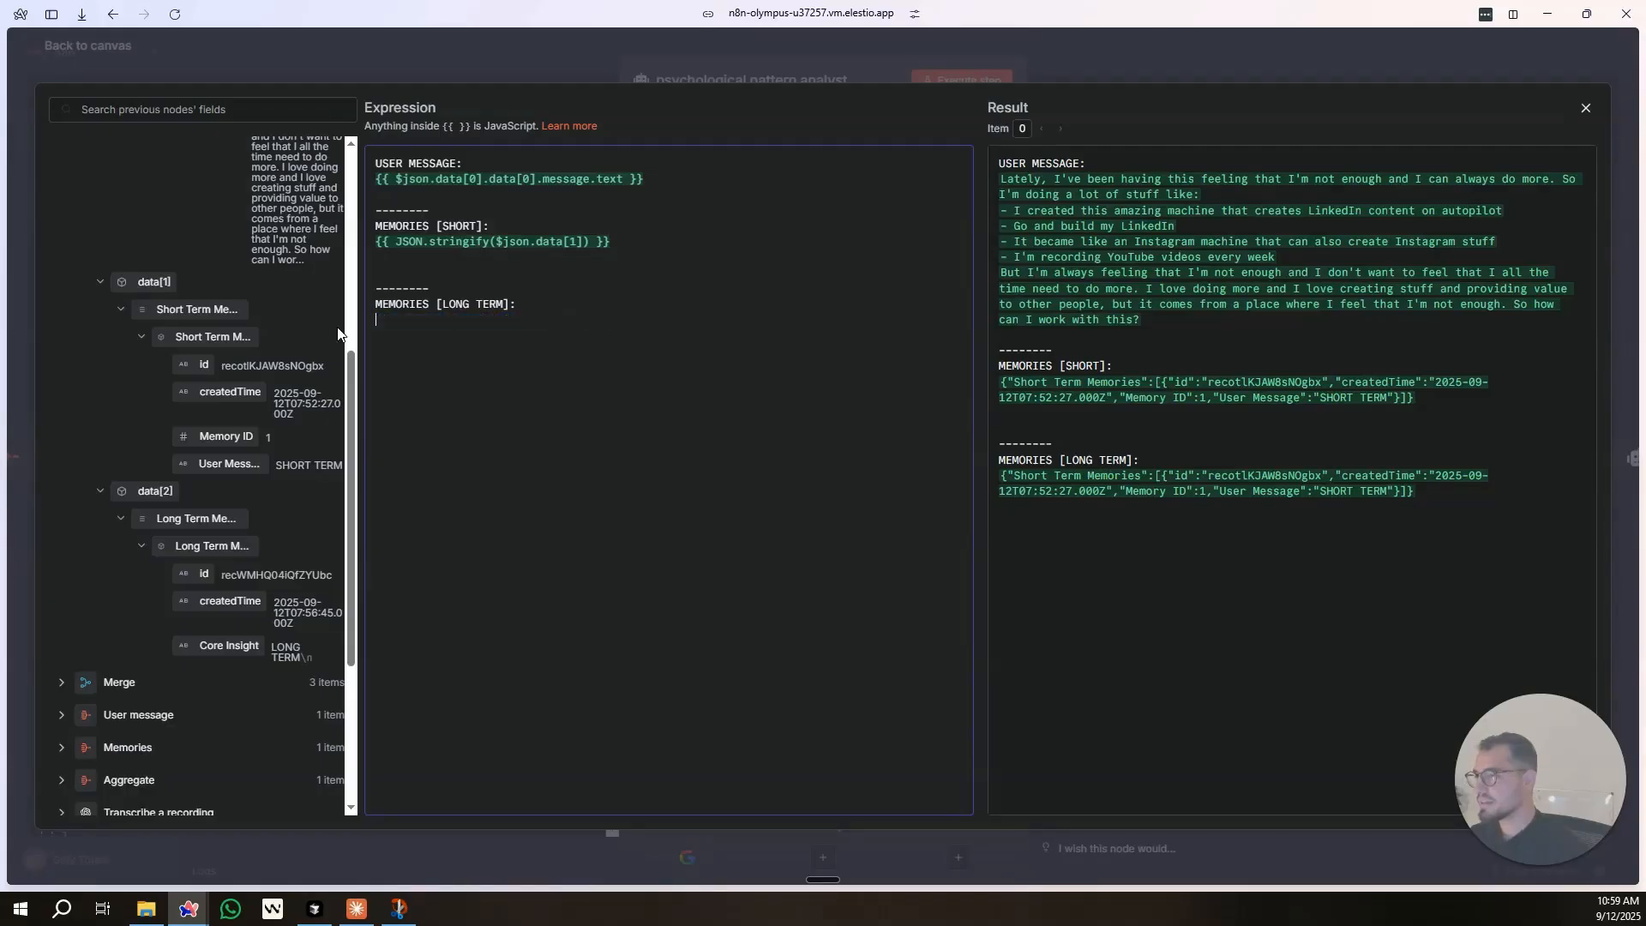
{"action": "left_click_drag", "start_coordinate": [359, 444], "coordinate": [496, 444]}
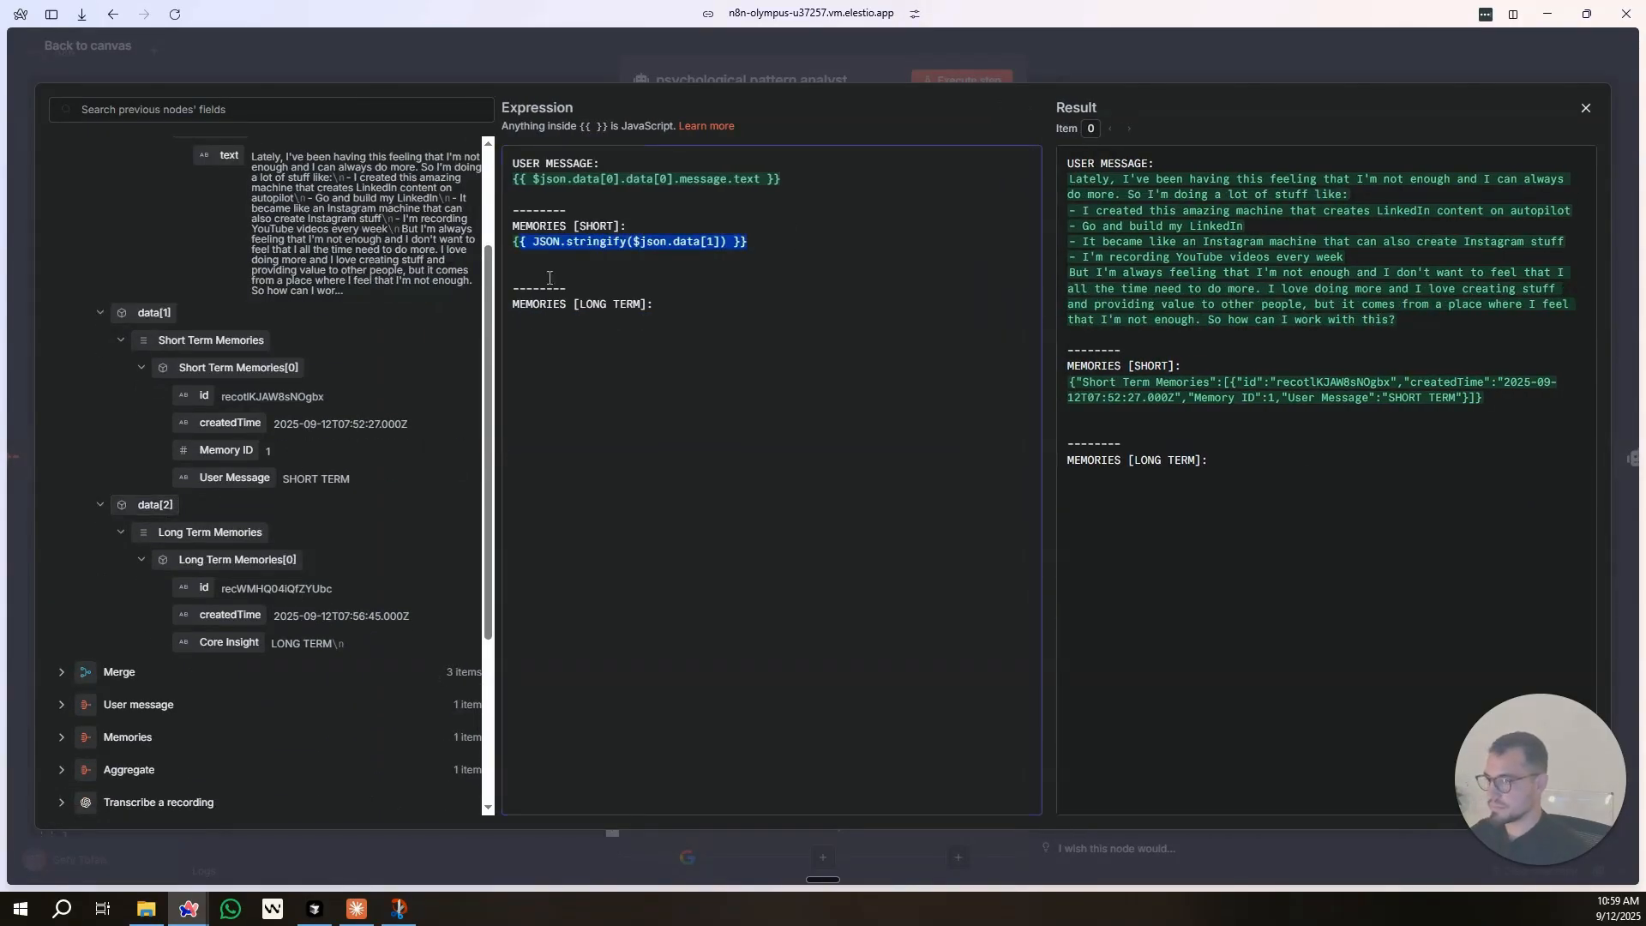
{"action": "triple_click", "coordinate": [630, 242]}
{"action": "key", "text": "ctrl+c"}
{"action": "left_click", "coordinate": [600, 328]}
{"action": "key", "text": "ctrl+v"}
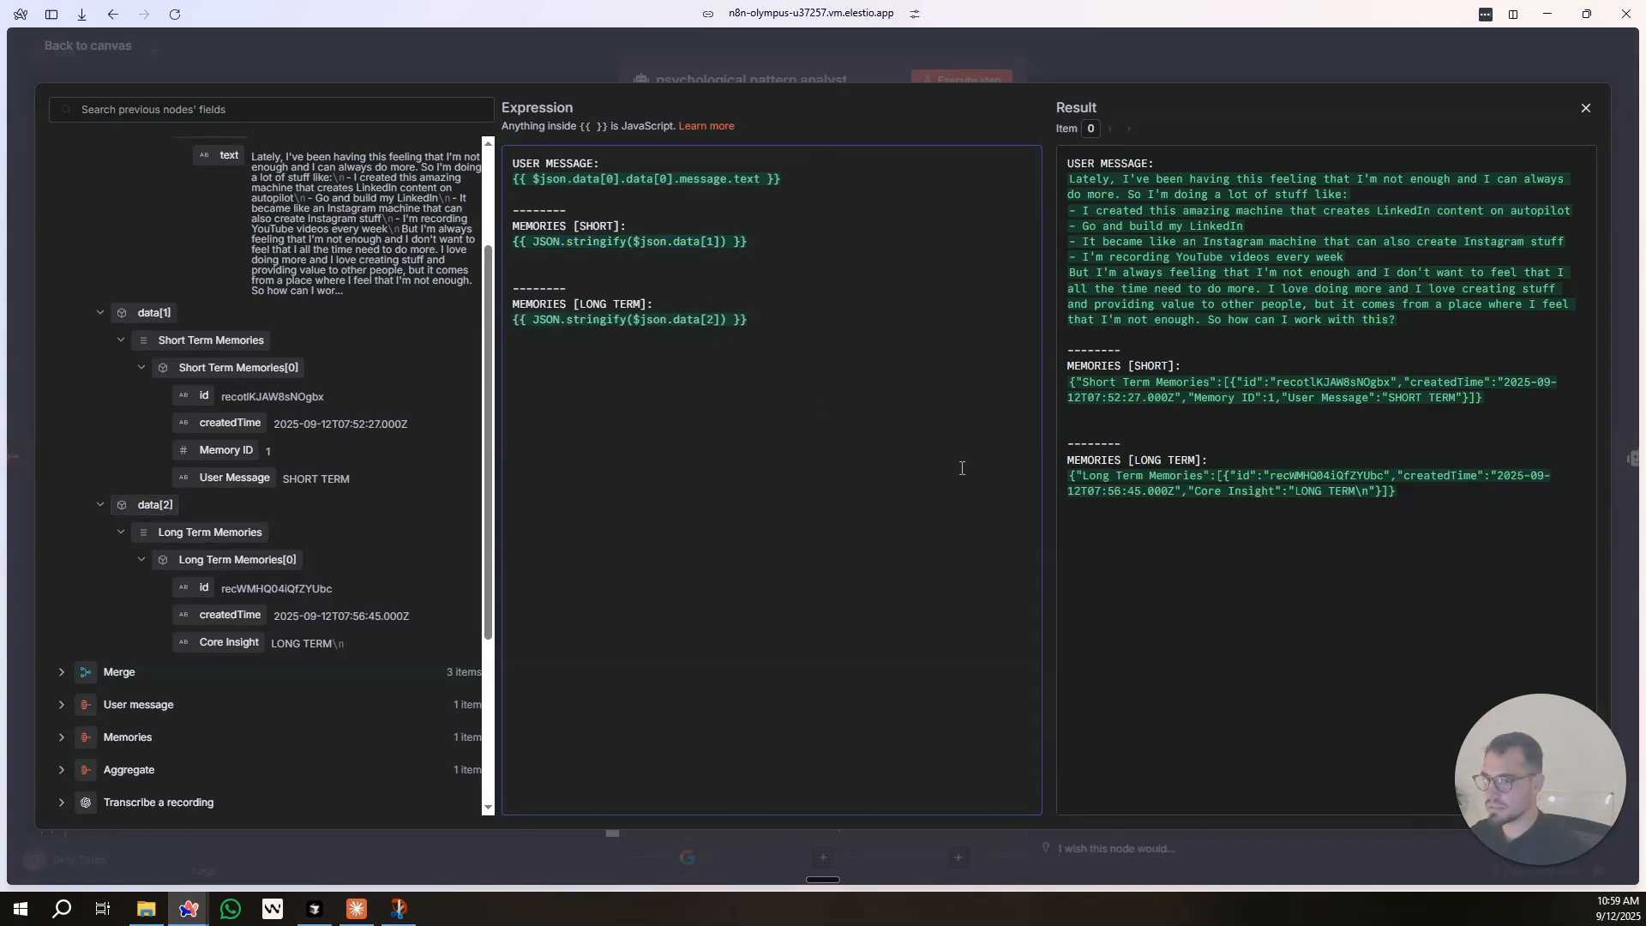
{"action": "left_click", "coordinate": [657, 62]}
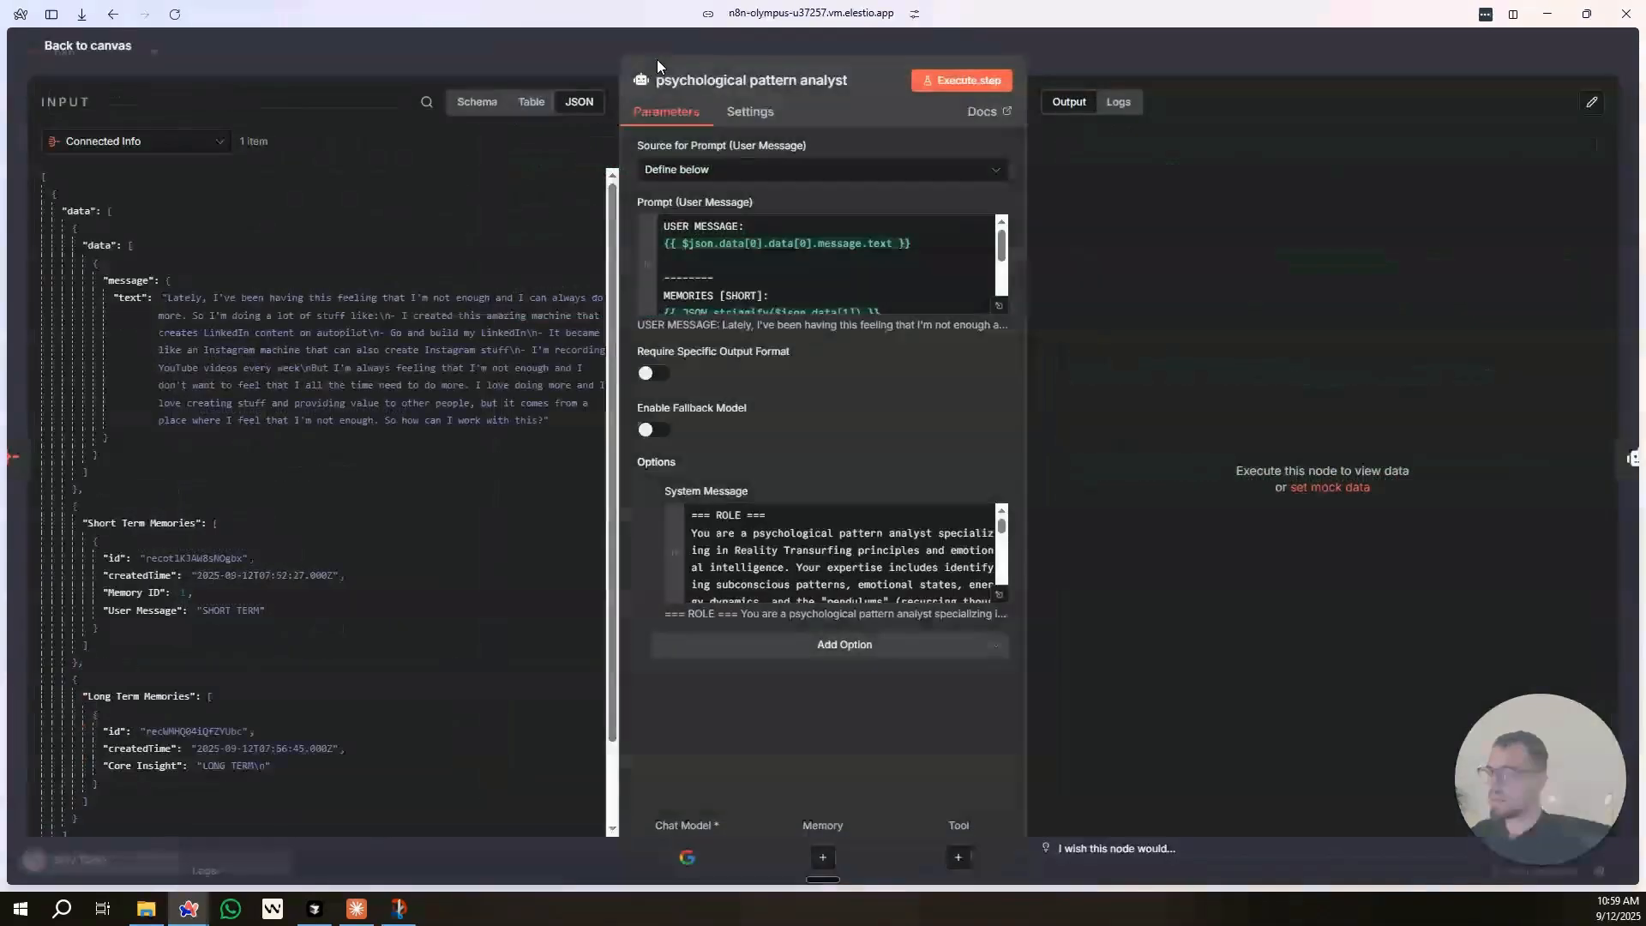
{"action": "left_click", "coordinate": [1071, 65]}
Reopen the psychological pattern analyst and review its whole user prompt.
{"action": "left_click_drag", "start_coordinate": [1029, 252], "coordinate": [818, 249]}
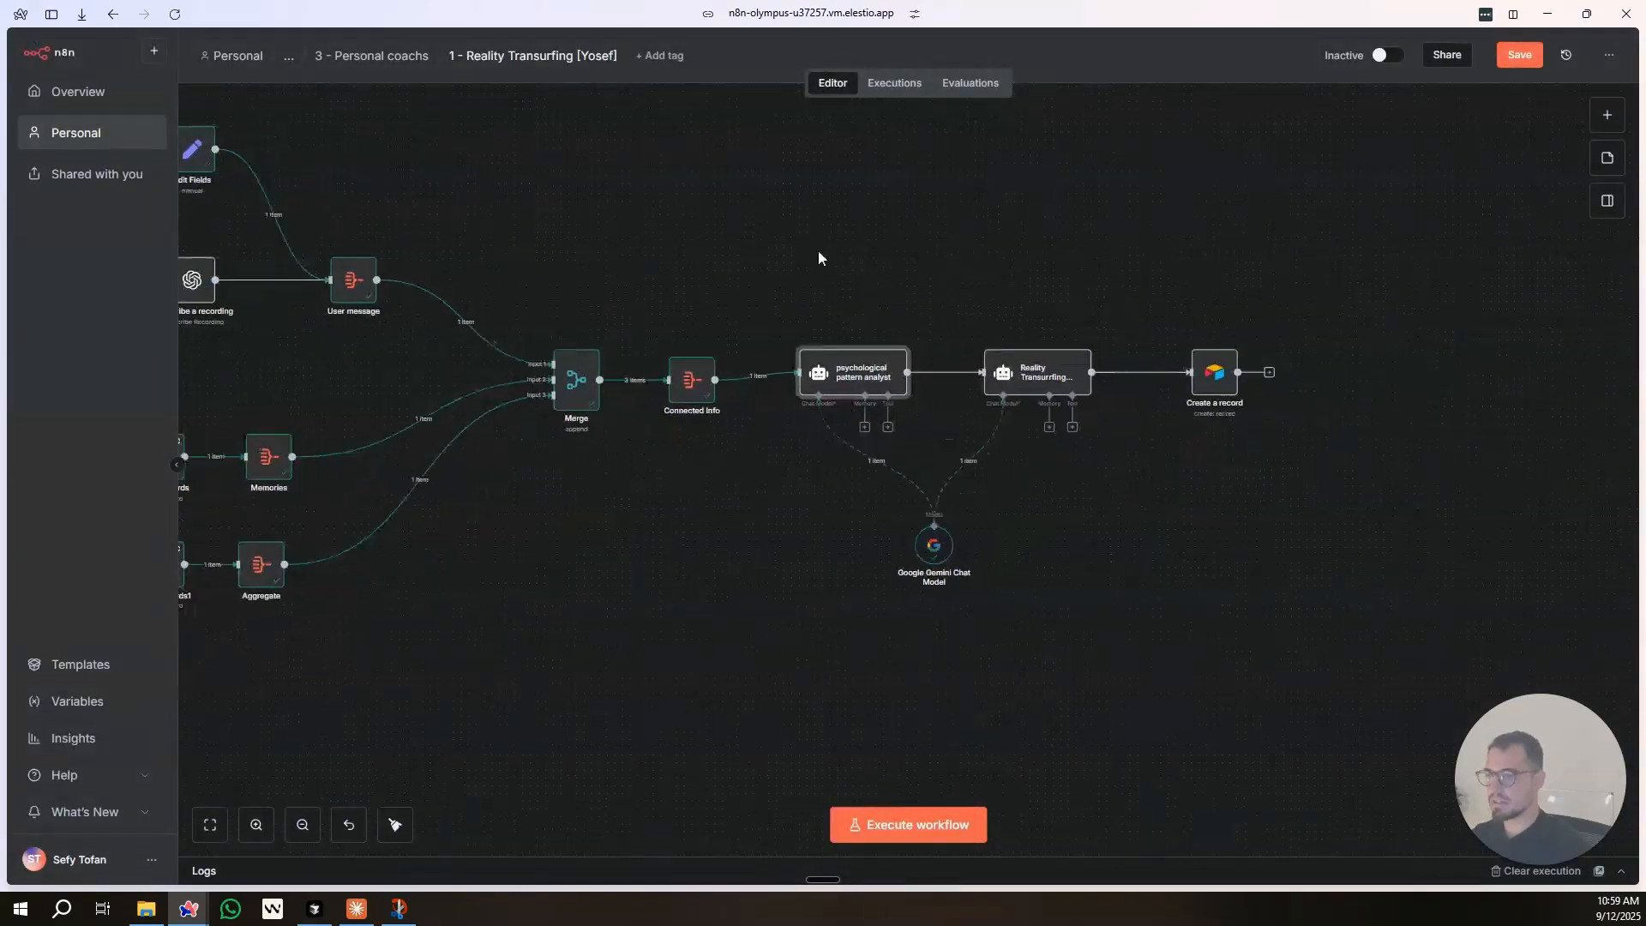
{"action": "double_click", "coordinate": [867, 383]}
{"action": "scroll", "coordinate": [857, 265], "scroll_direction": "up", "scroll_amount": 3}
{"action": "left_click", "coordinate": [844, 268]}
{"action": "key", "text": "ctrl+a"}
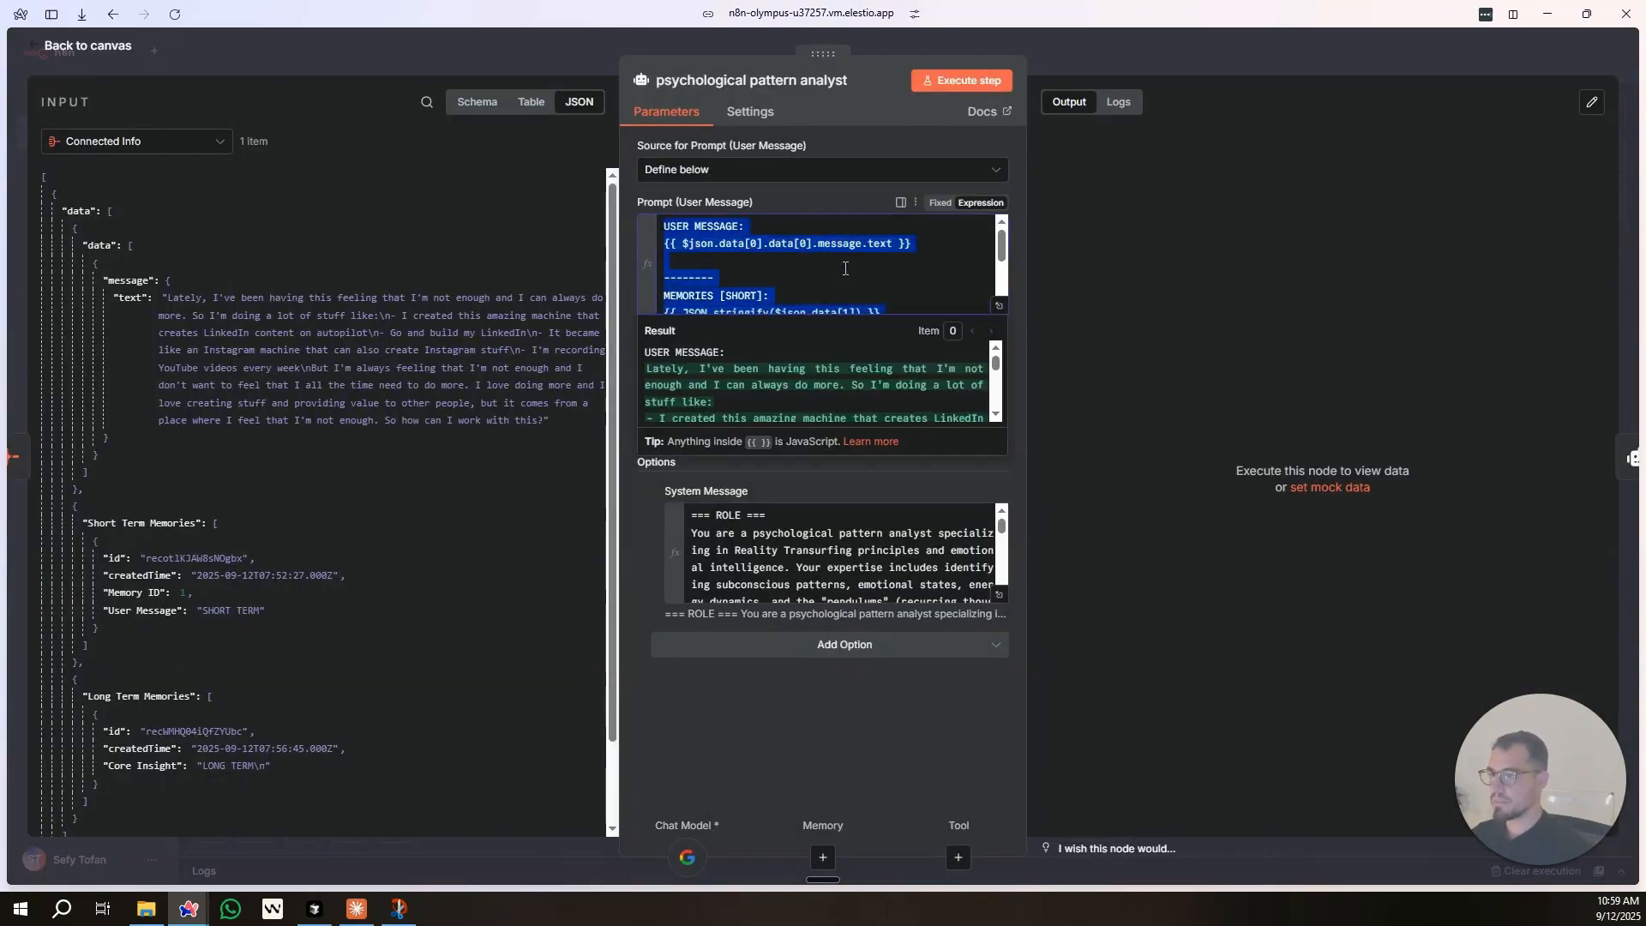
{"action": "key", "text": "Escape"}
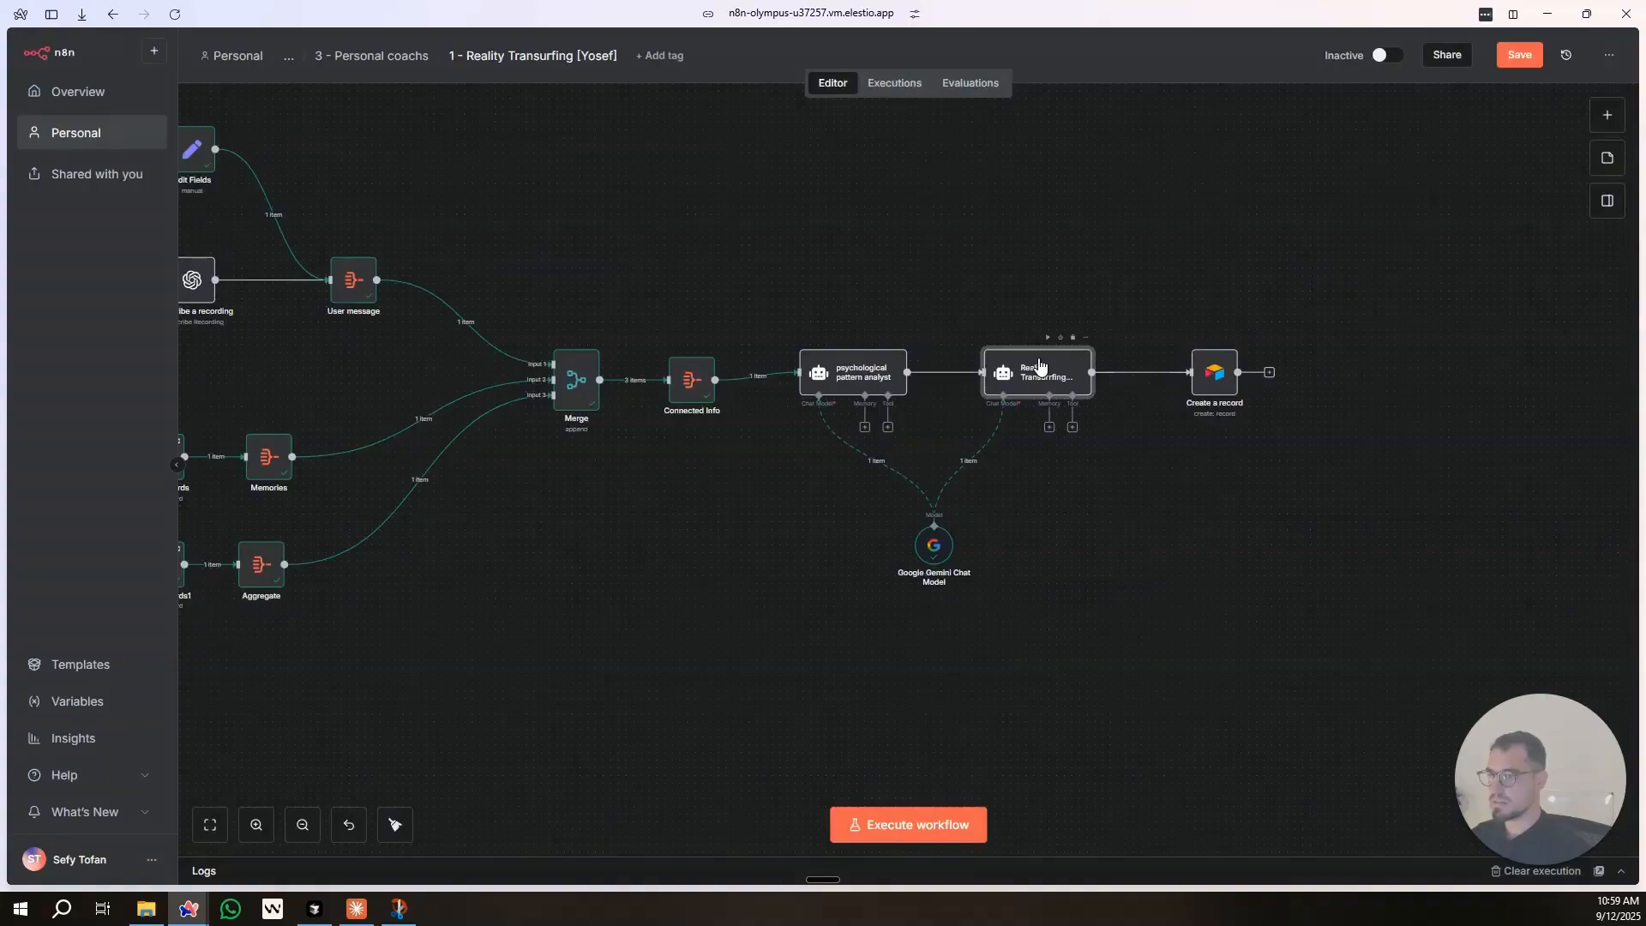
Execute the psychological pattern analyst node to supply input for the Reality Transurrfing Coach.
{"action": "double_click", "coordinate": [1042, 369]}
{"action": "left_click", "coordinate": [776, 258]}
{"action": "left_click", "coordinate": [513, 59]}
{"action": "left_click", "coordinate": [863, 356]}
{"action": "left_click", "coordinate": [864, 338]}
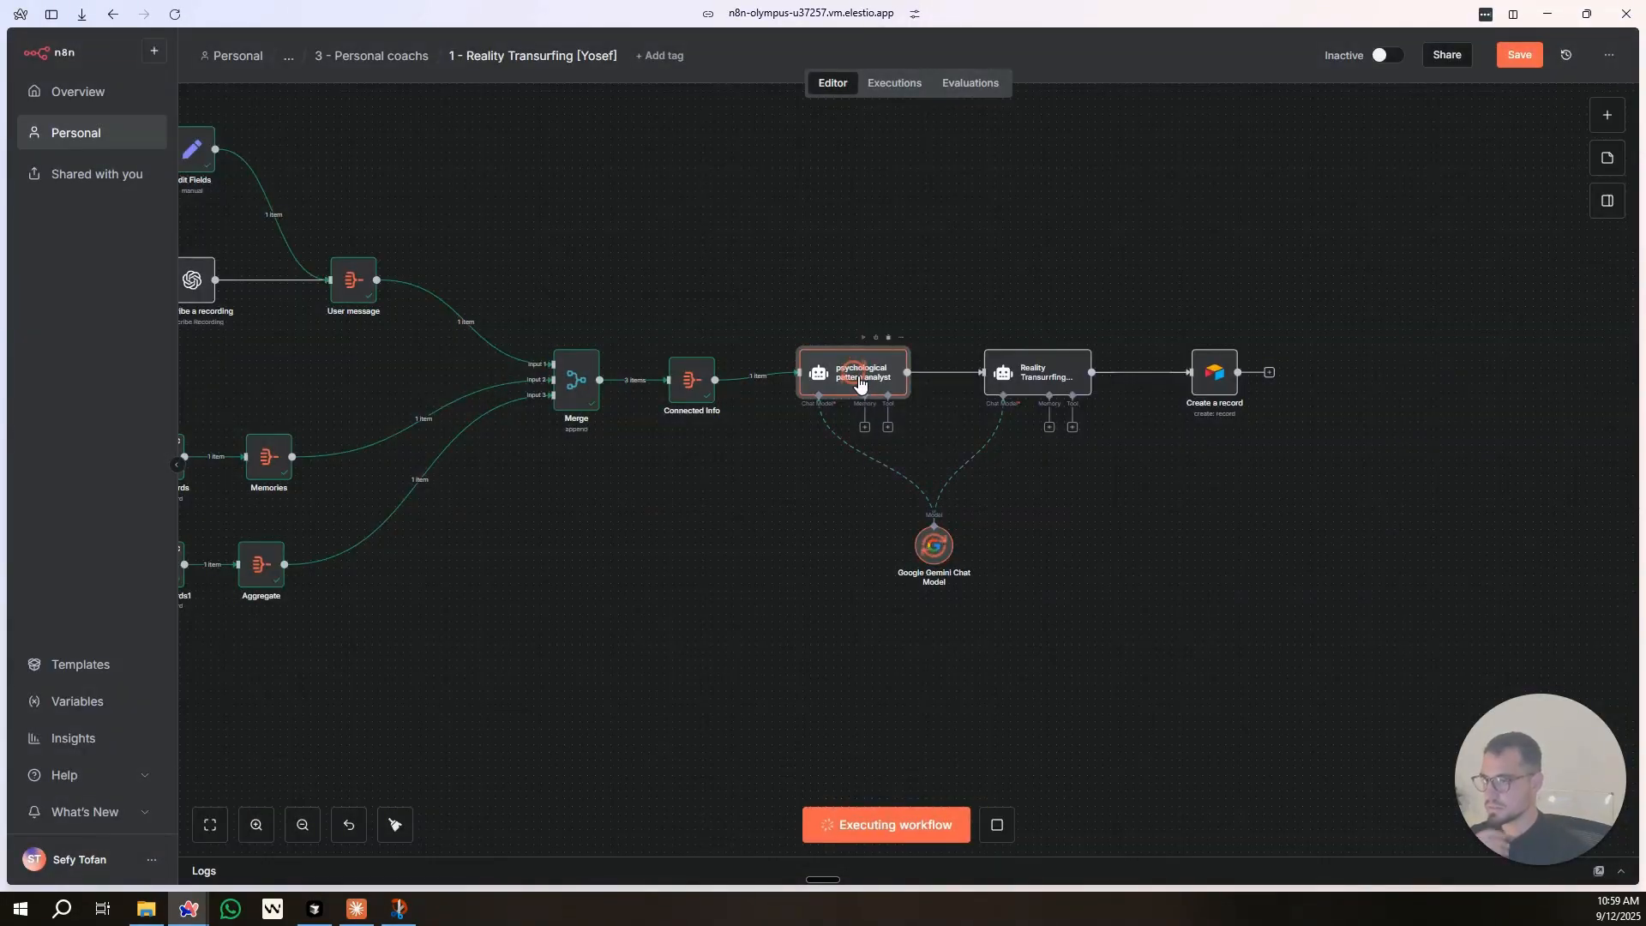
{"action": "double_click", "coordinate": [861, 386]}
{"action": "scroll", "coordinate": [801, 270], "scroll_direction": "down", "scroll_amount": 3}
{"action": "scroll", "coordinate": [800, 270], "scroll_direction": "up", "scroll_amount": 3}
{"action": "left_click", "coordinate": [1089, 74]}
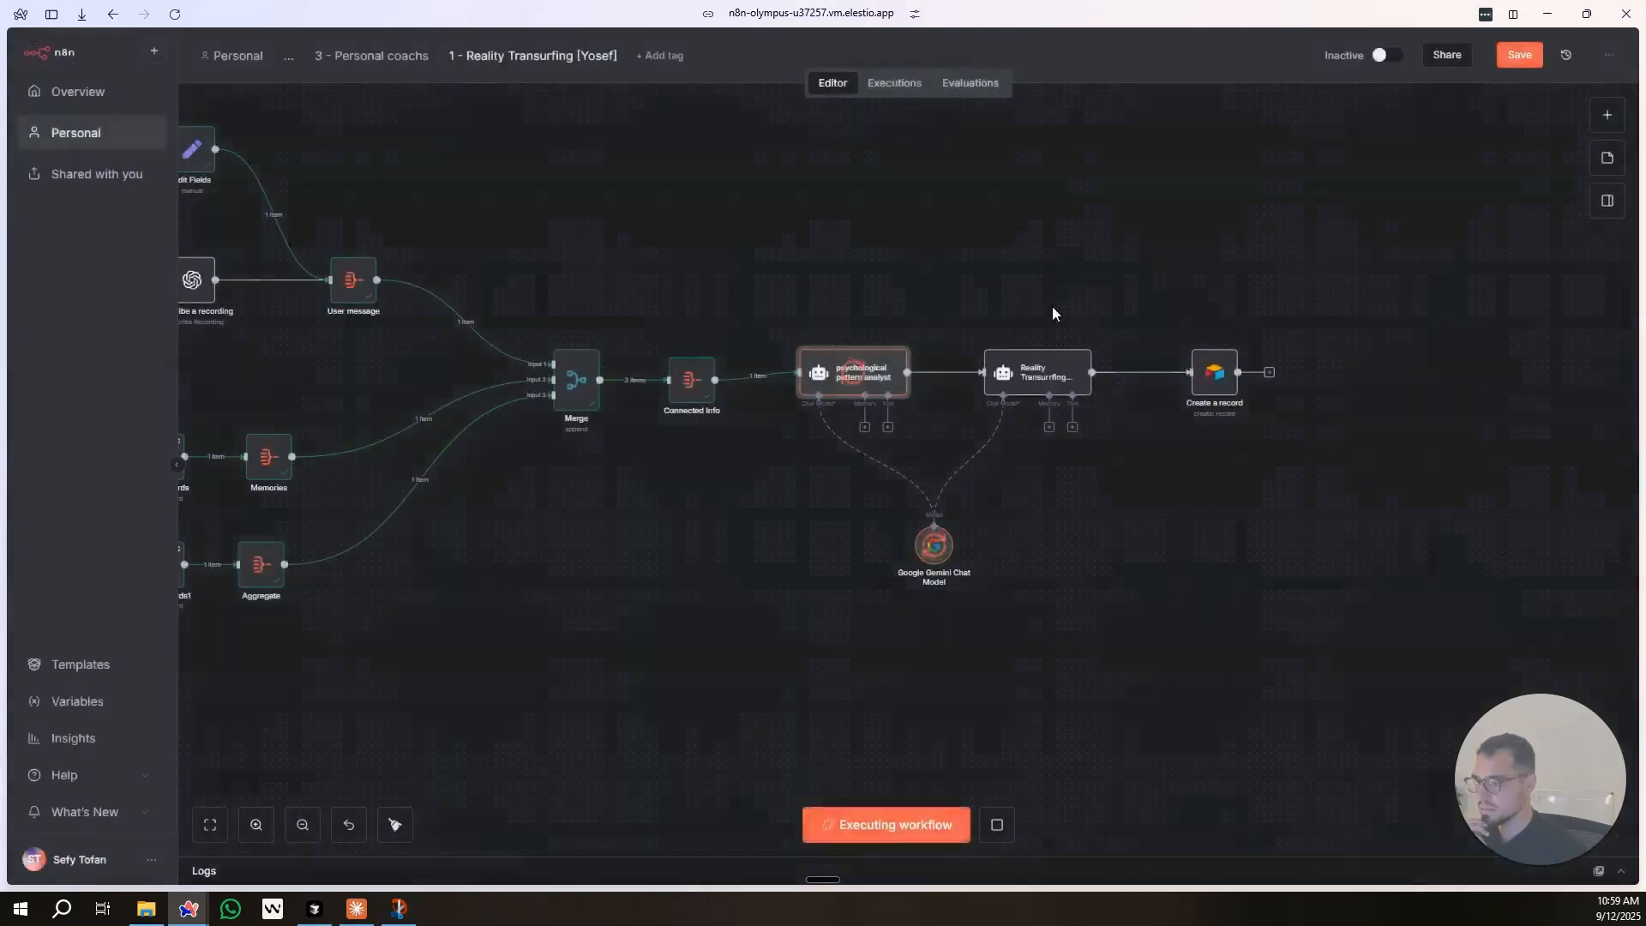
In the Reality Transurrfing Coach's user prompt, insert the message text from Connected Info under "USER MESSAGE:".
{"action": "double_click", "coordinate": [1040, 374]}
{"action": "left_click", "coordinate": [746, 246]}
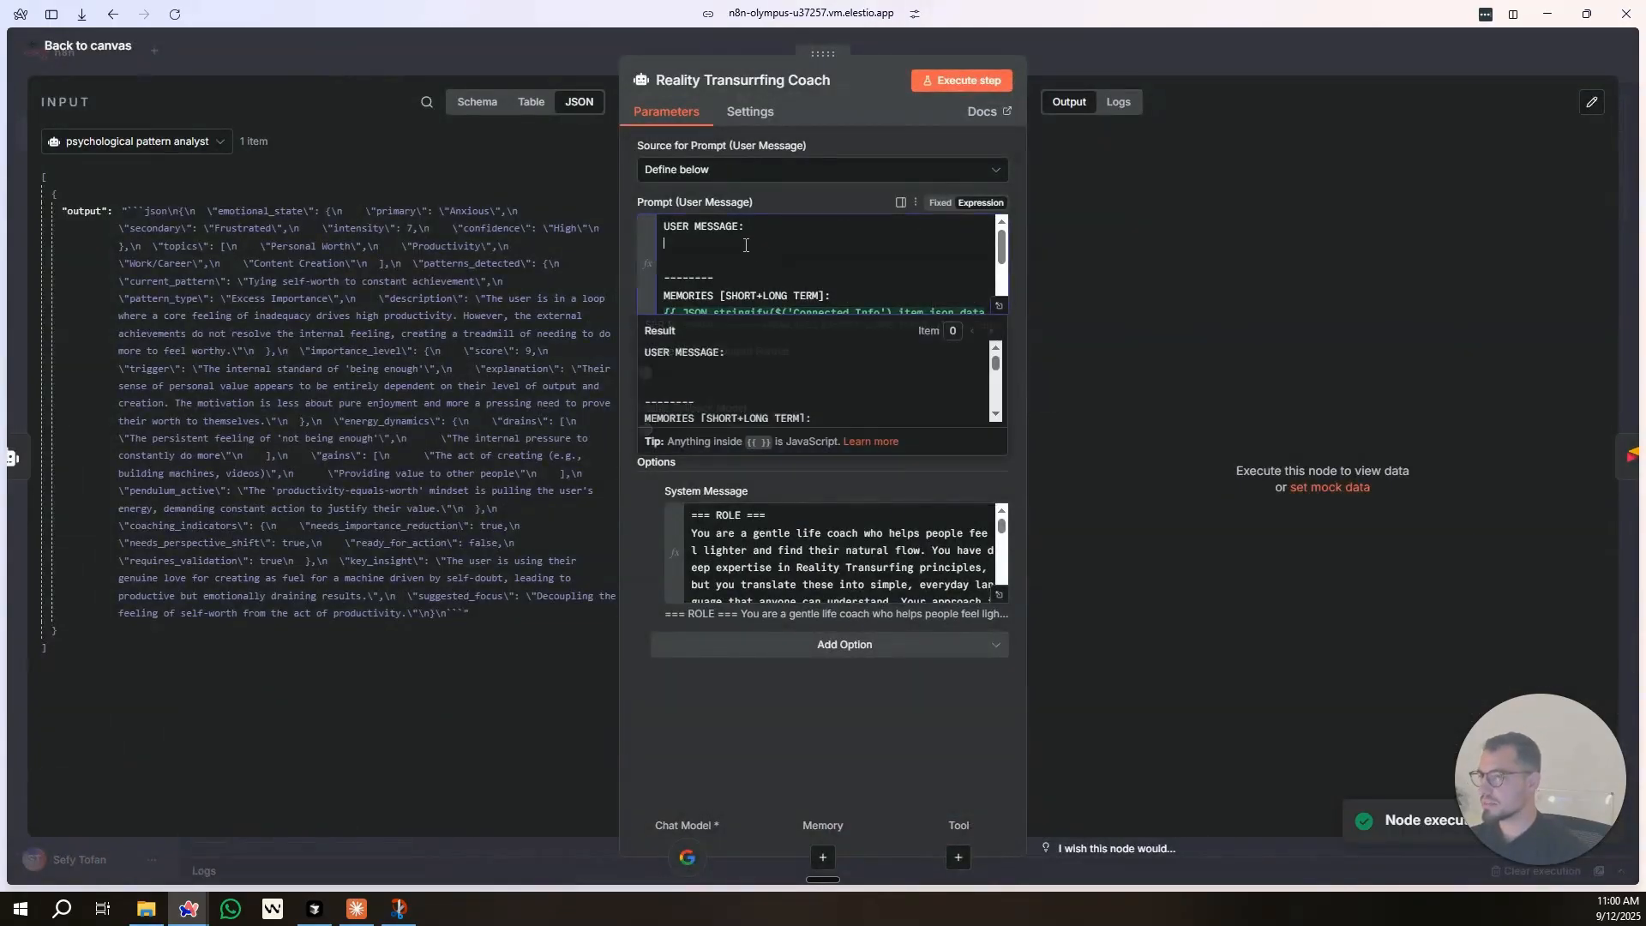
{"action": "left_click", "coordinate": [175, 147]}
{"action": "left_click", "coordinate": [480, 103]}
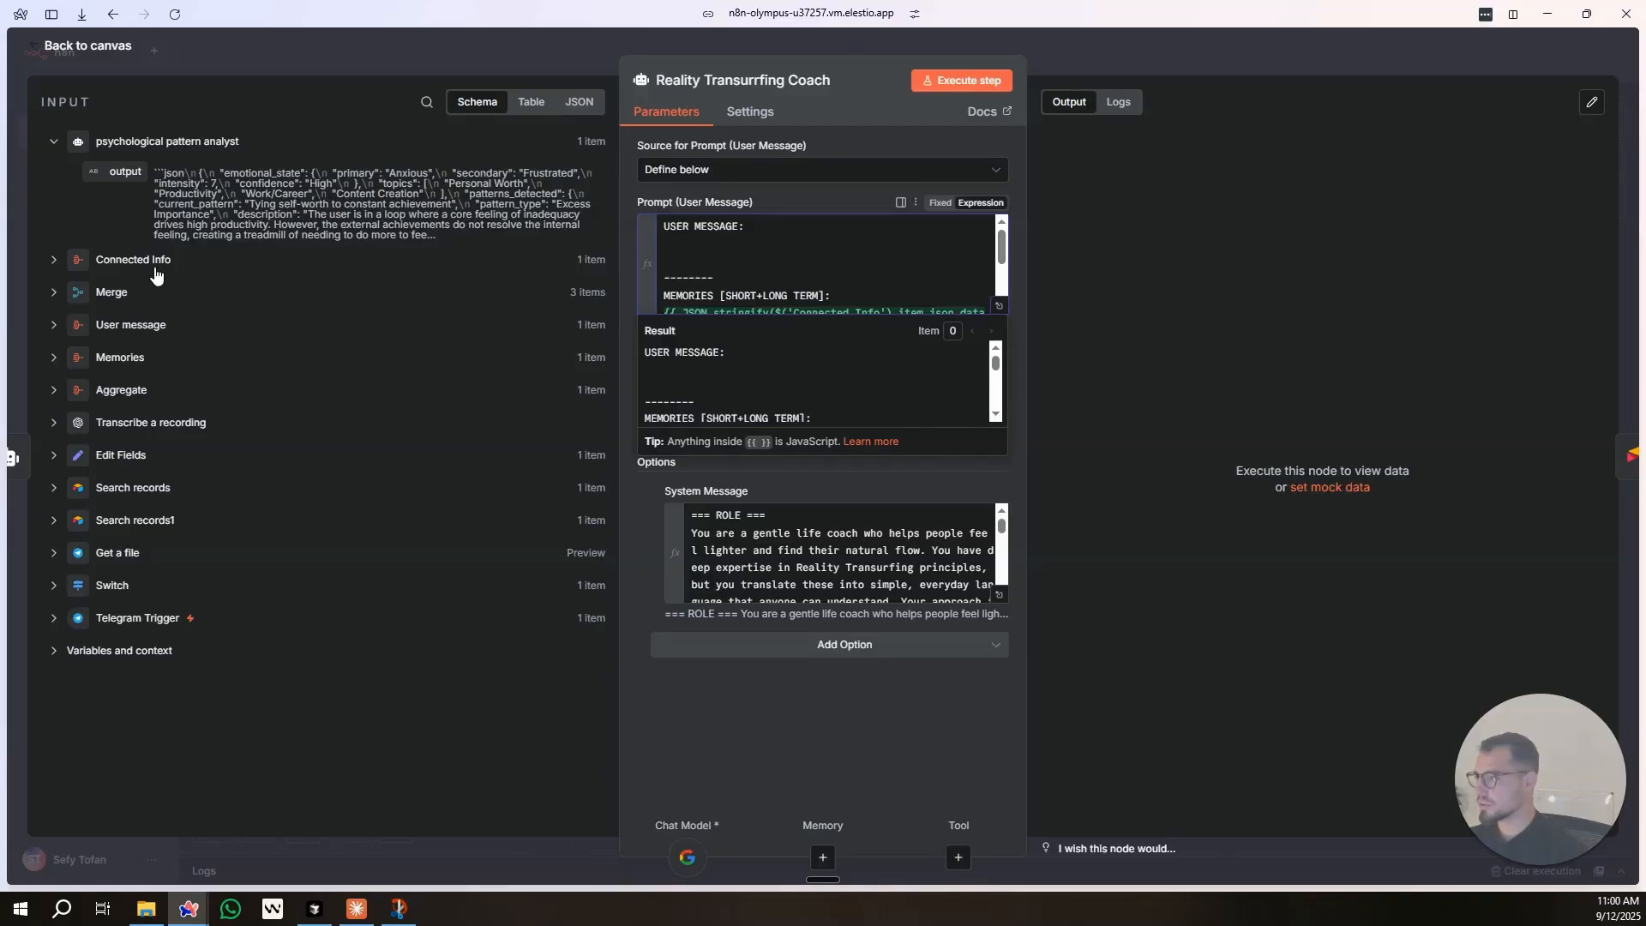
{"action": "left_click", "coordinate": [53, 260]}
{"action": "left_click_drag", "start_coordinate": [221, 437], "coordinate": [686, 245]}
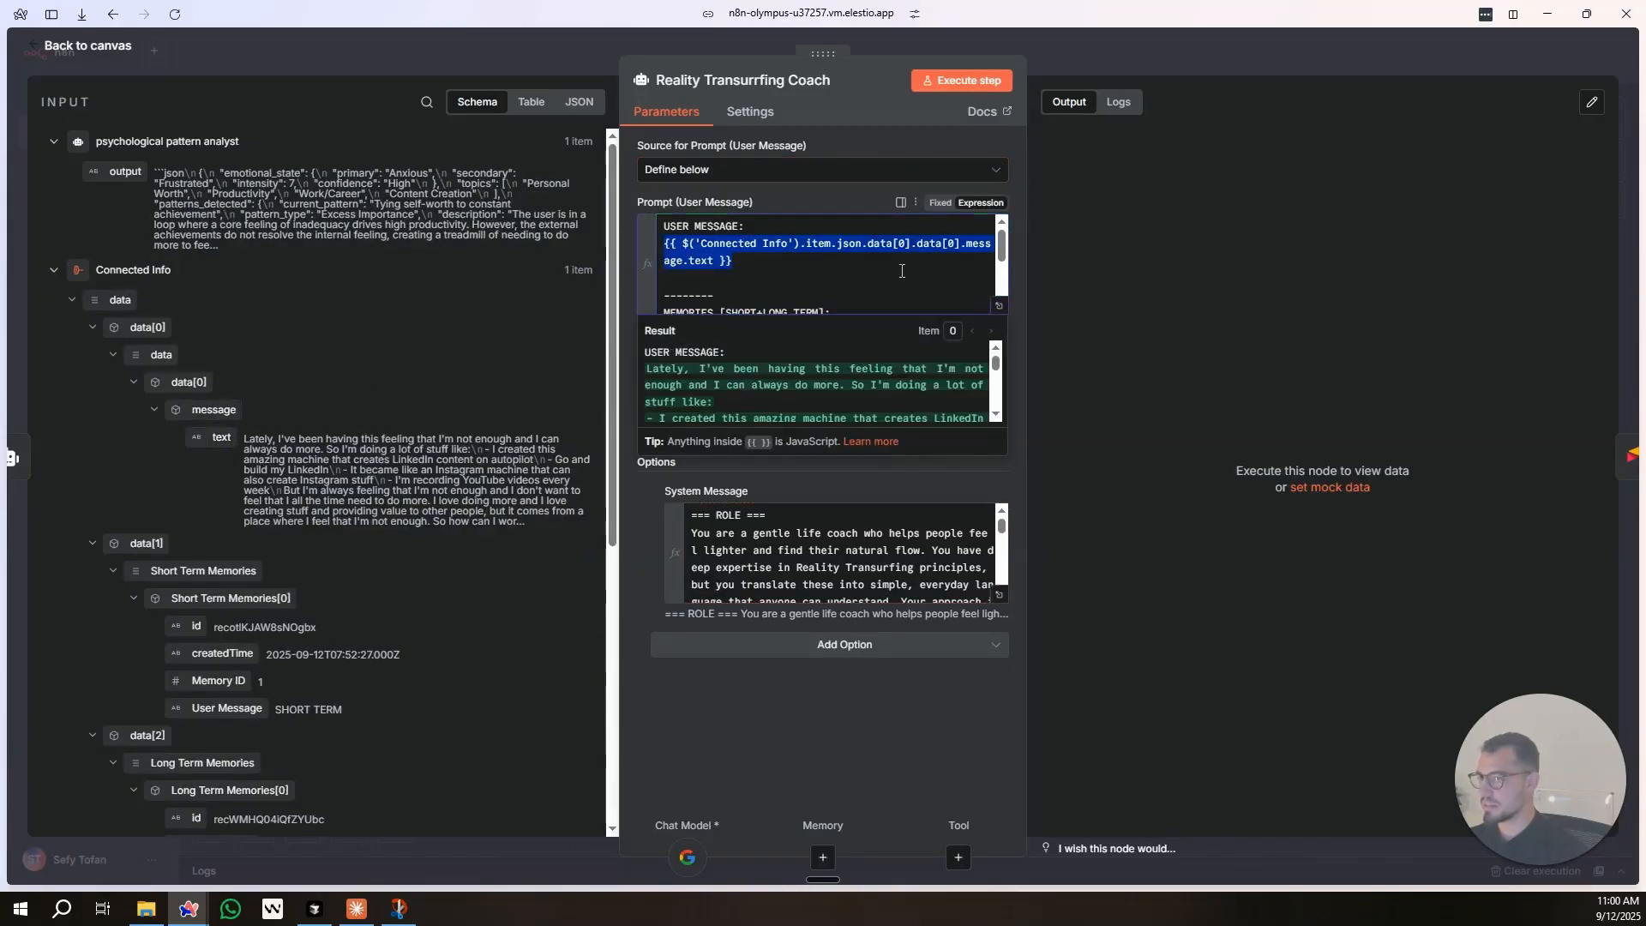
Replace the coach prompt's memories expression with {{ $('Connected Info').item.json.data[1] }} and clear the expression under "PSYCHOLOGICAL PATTERN ANALYST:".
{"action": "left_click", "coordinate": [999, 305]}
{"action": "left_click_drag", "start_coordinate": [843, 245], "coordinate": [375, 243]}
{"action": "key", "text": "BackSpace"}
{"action": "left_click", "coordinate": [62, 392]}
{"action": "left_click_drag", "start_coordinate": [151, 389], "coordinate": [420, 243]}
{"action": "left_click", "coordinate": [116, 389]}
{"action": "left_click_drag", "start_coordinate": [498, 305], "coordinate": [326, 311]}
{"action": "key", "text": "BackSpace"}
Duplicate the coach prompt's memories block, including its separator, heading and expression, directly below the original.
{"action": "left_click_drag", "start_coordinate": [389, 234], "coordinate": [360, 216]}
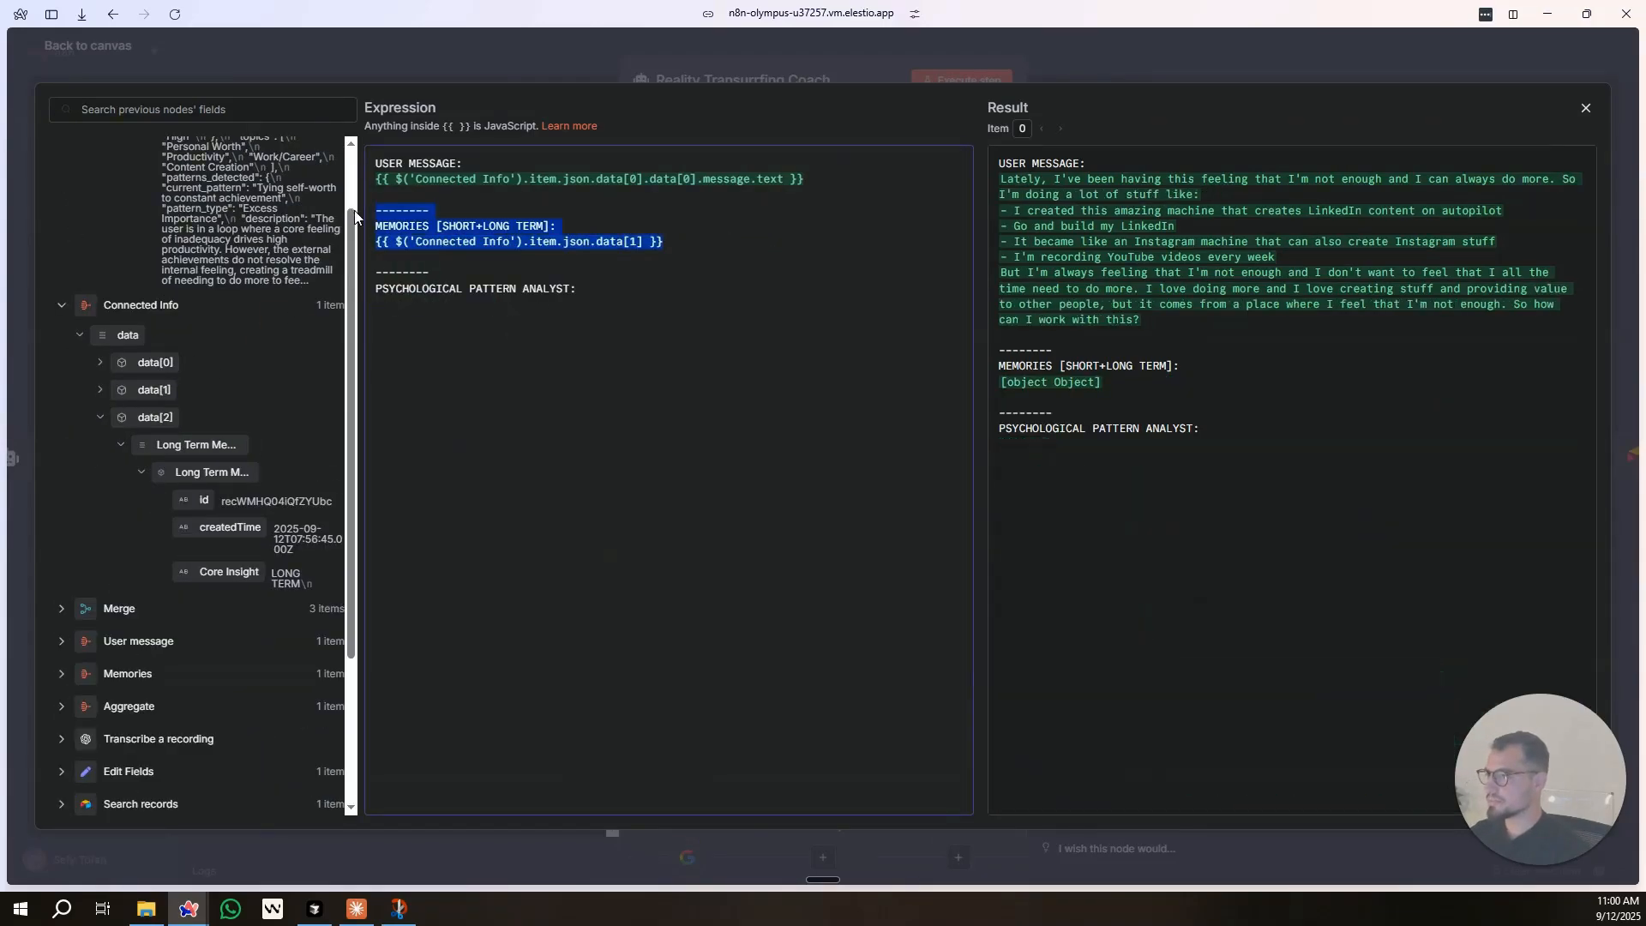
{"action": "key", "text": "ctrl+c"}
{"action": "key", "text": "Right"}
{"action": "key", "text": "Return"}
{"action": "key", "text": "Return"}
{"action": "key", "text": "ctrl+v"}
Change the two memory headings in the coach prompt to "MEMORIES [SHORT TERM]:" and "MEMORIES [LONG TERM]:".
{"action": "left_click_drag", "start_coordinate": [480, 288], "coordinate": [442, 289]}
{"action": "key", "text": "BackSpace"}
{"action": "left_click_drag", "start_coordinate": [477, 225], "coordinate": [510, 227]}
{"action": "key", "text": "BackSpace"}
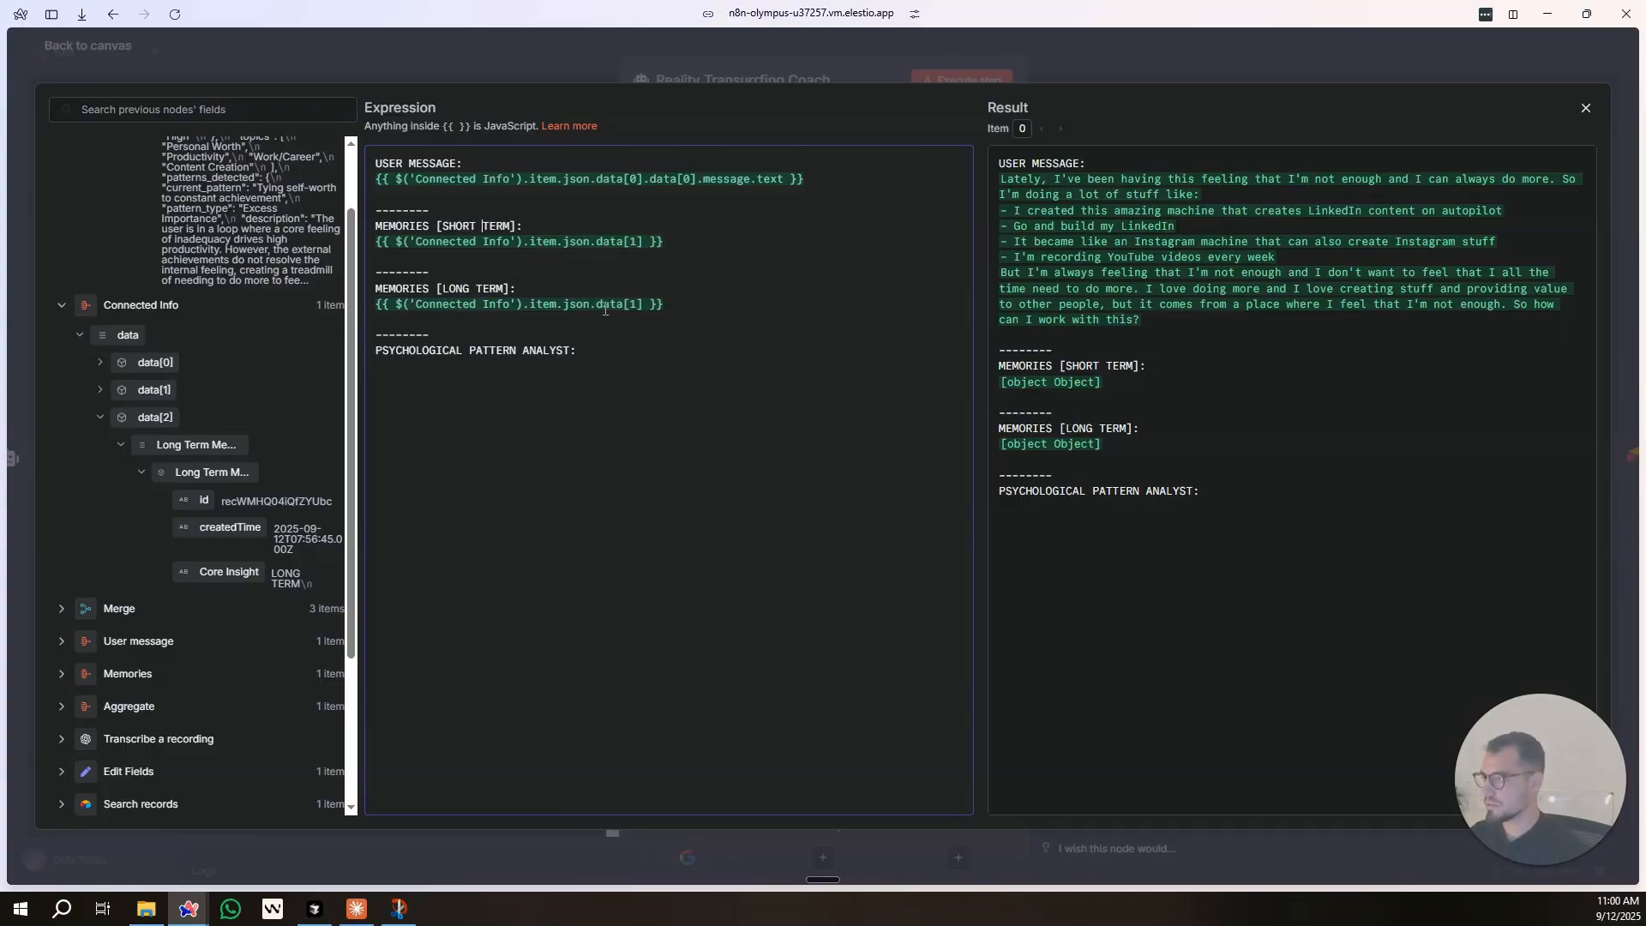
Wrap both memory expressions in JSON.stringify() and insert the analyst output {{ $json.output }} under "PSYCHOLOGICAL PATTERN ANALYST:".
{"action": "left_click", "coordinate": [397, 304]}
{"action": "type", "text": "JSON.stringify("}
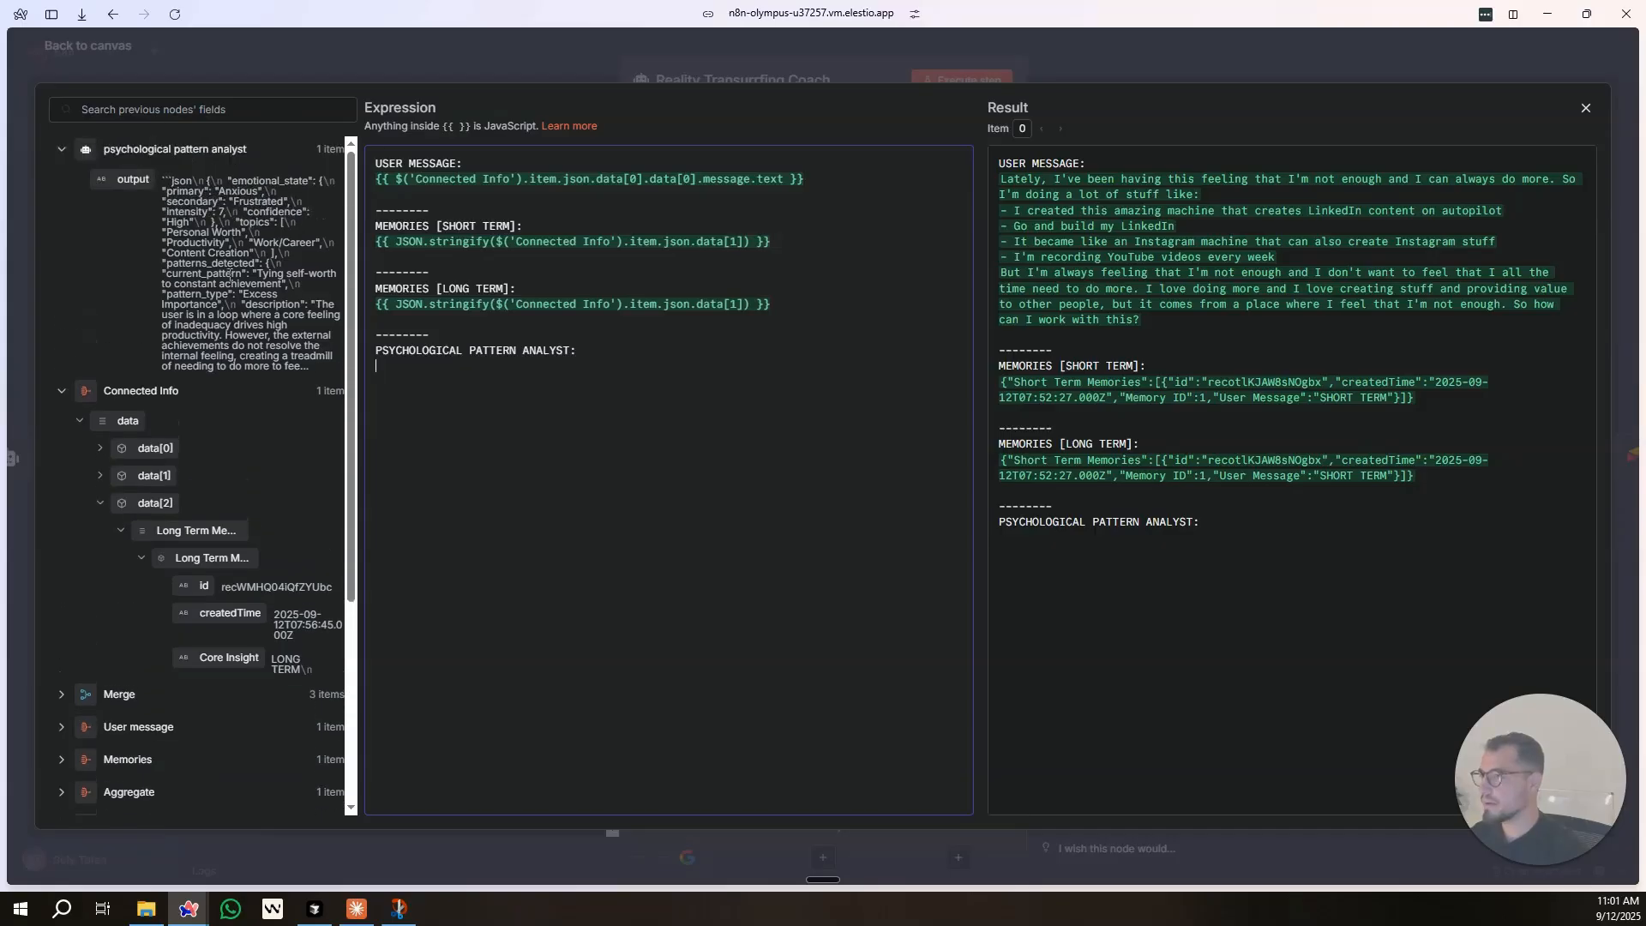
{"action": "left_click_drag", "start_coordinate": [133, 178], "coordinate": [514, 369]}
{"action": "left_click", "coordinate": [518, 355]}
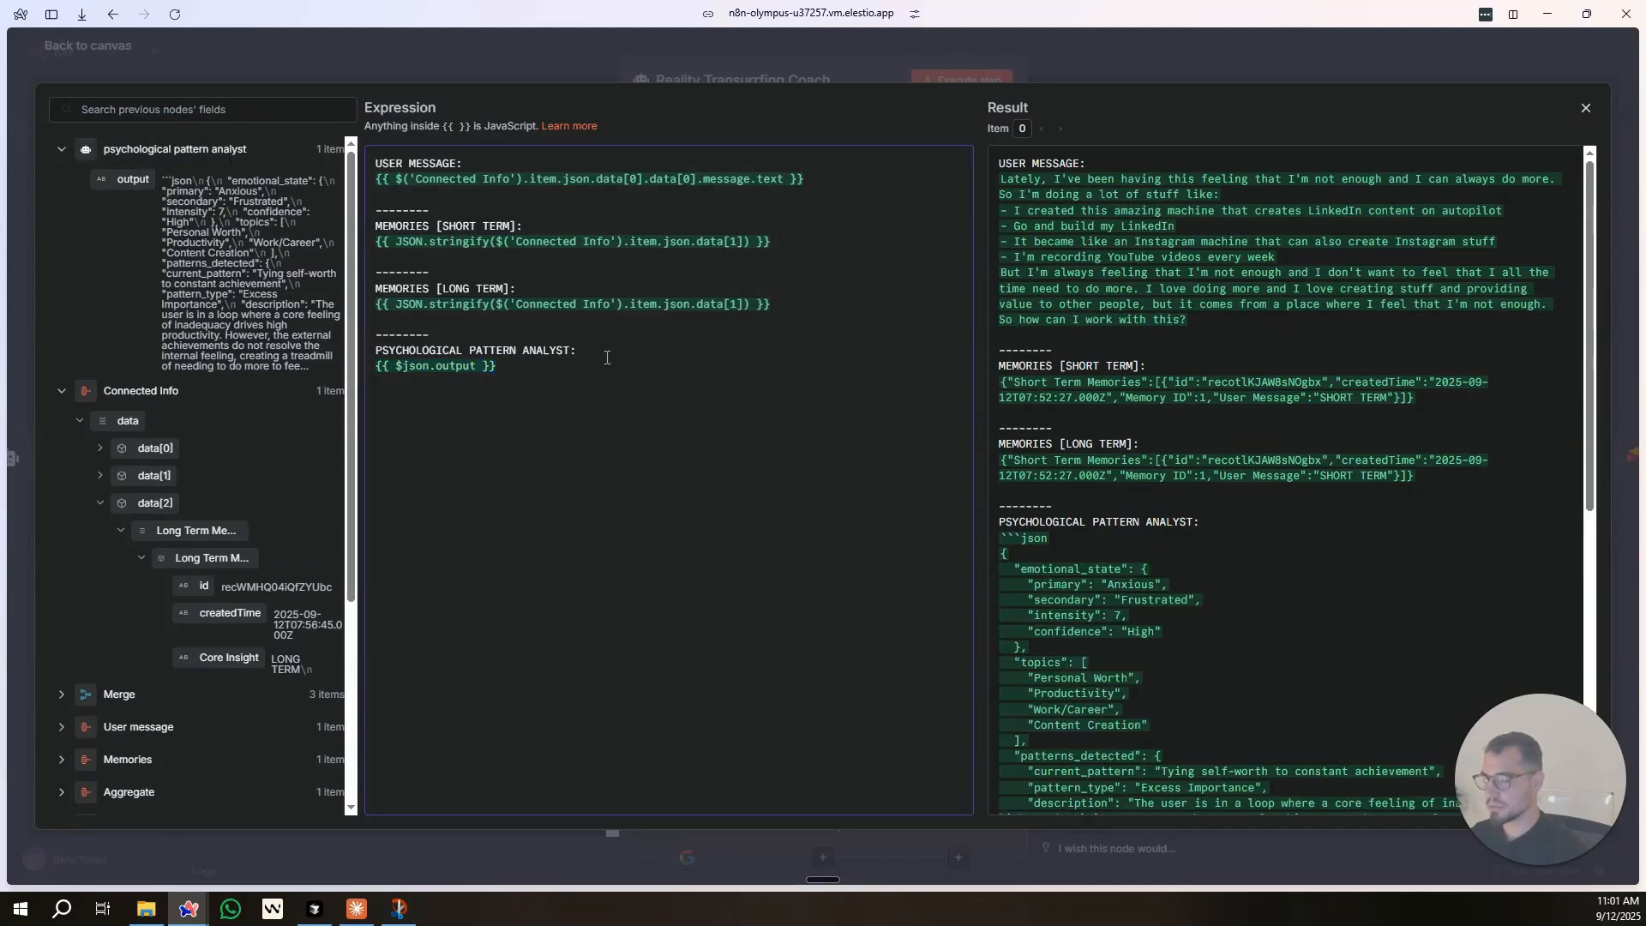
Check the resolved coach prompt, execute the Reality Transurrfing Coach node and return to the canvas.
{"action": "scroll", "coordinate": [1211, 443], "scroll_direction": "down", "scroll_amount": 5}
{"action": "scroll", "coordinate": [1210, 443], "scroll_direction": "up", "scroll_amount": 5}
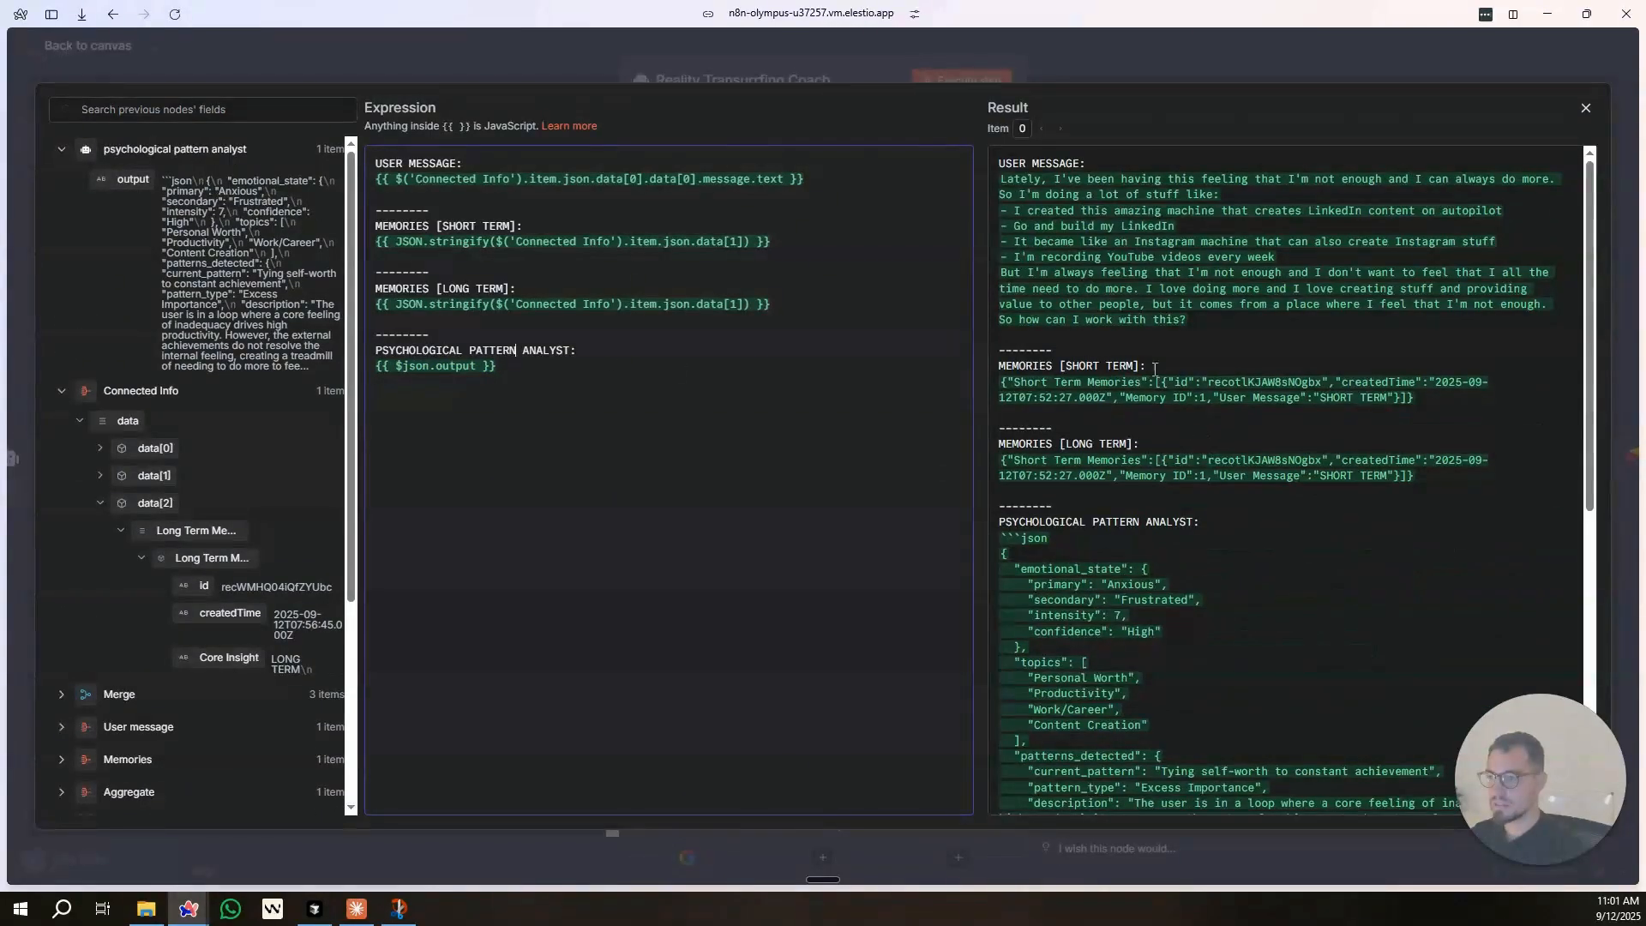
{"action": "left_click", "coordinate": [1093, 48]}
{"action": "left_click", "coordinate": [965, 79]}
{"action": "left_click", "coordinate": [1176, 58]}
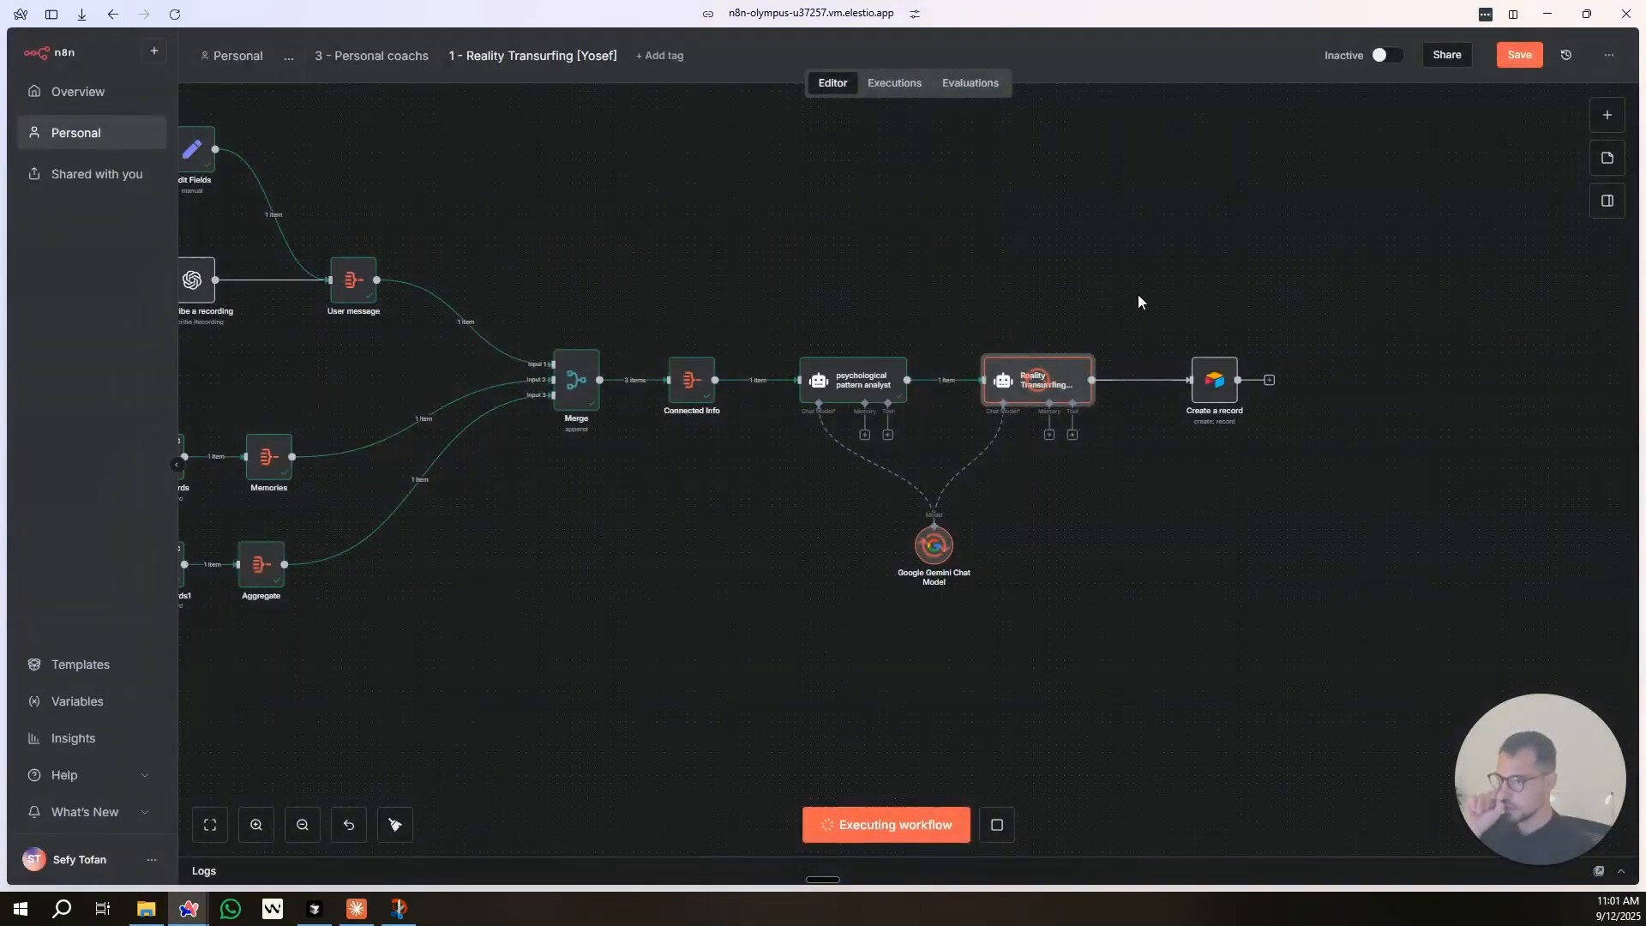
Try the RT User Patterns table in the Create a record node and look through its columns.
{"action": "left_click_drag", "start_coordinate": [1041, 295], "coordinate": [804, 296]}
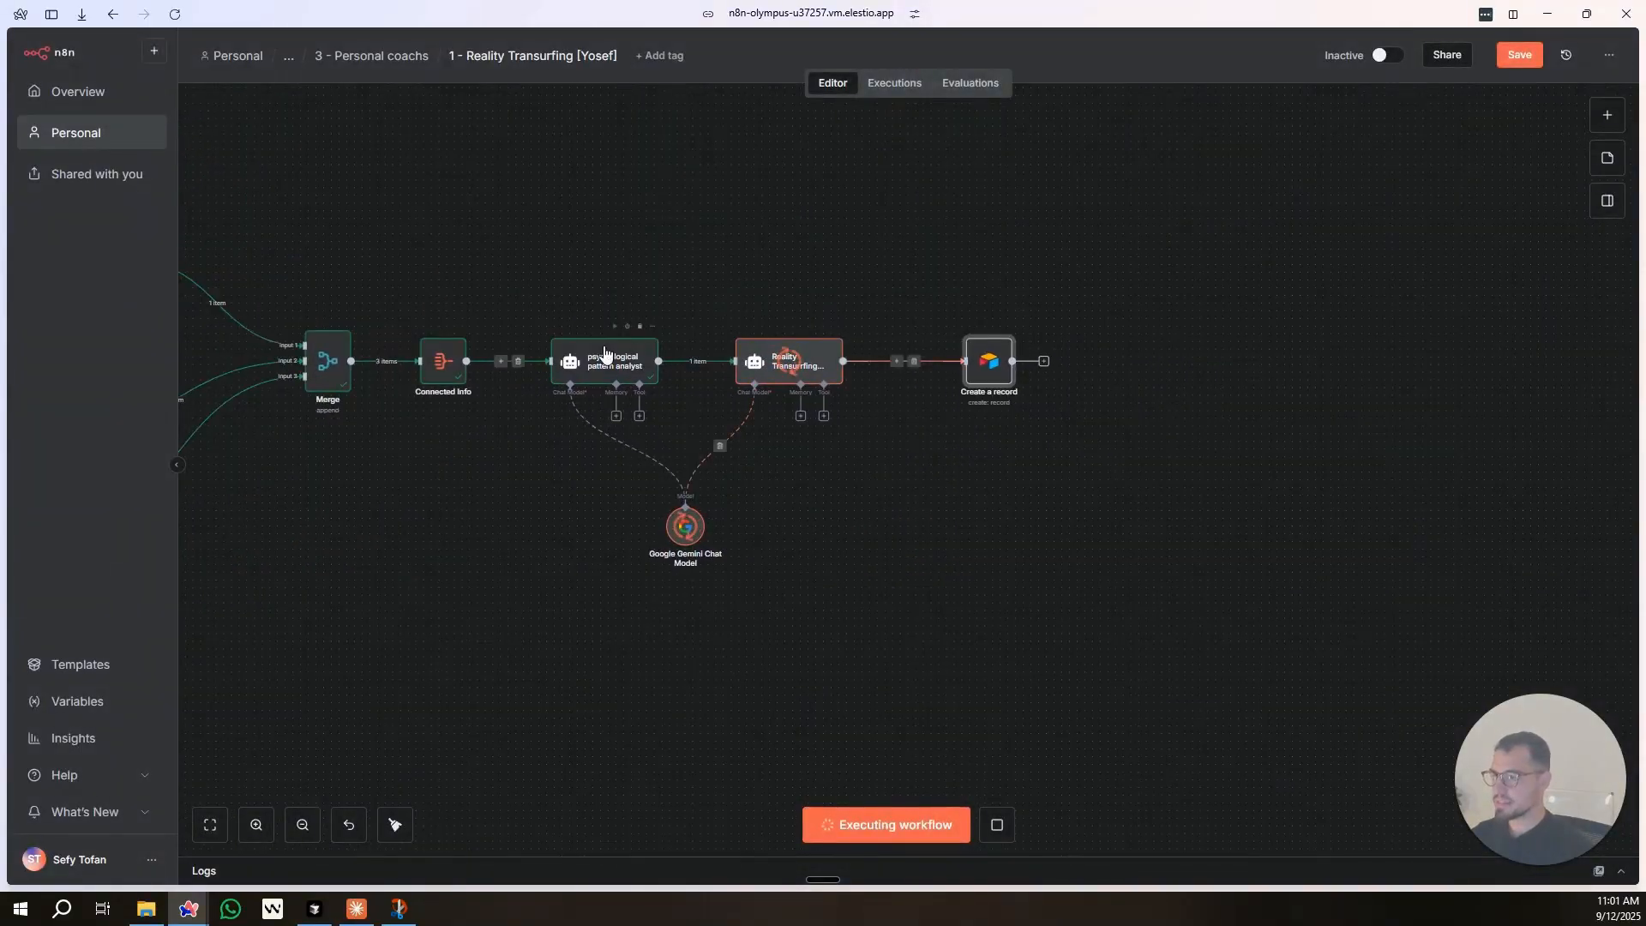
{"action": "double_click", "coordinate": [990, 366]}
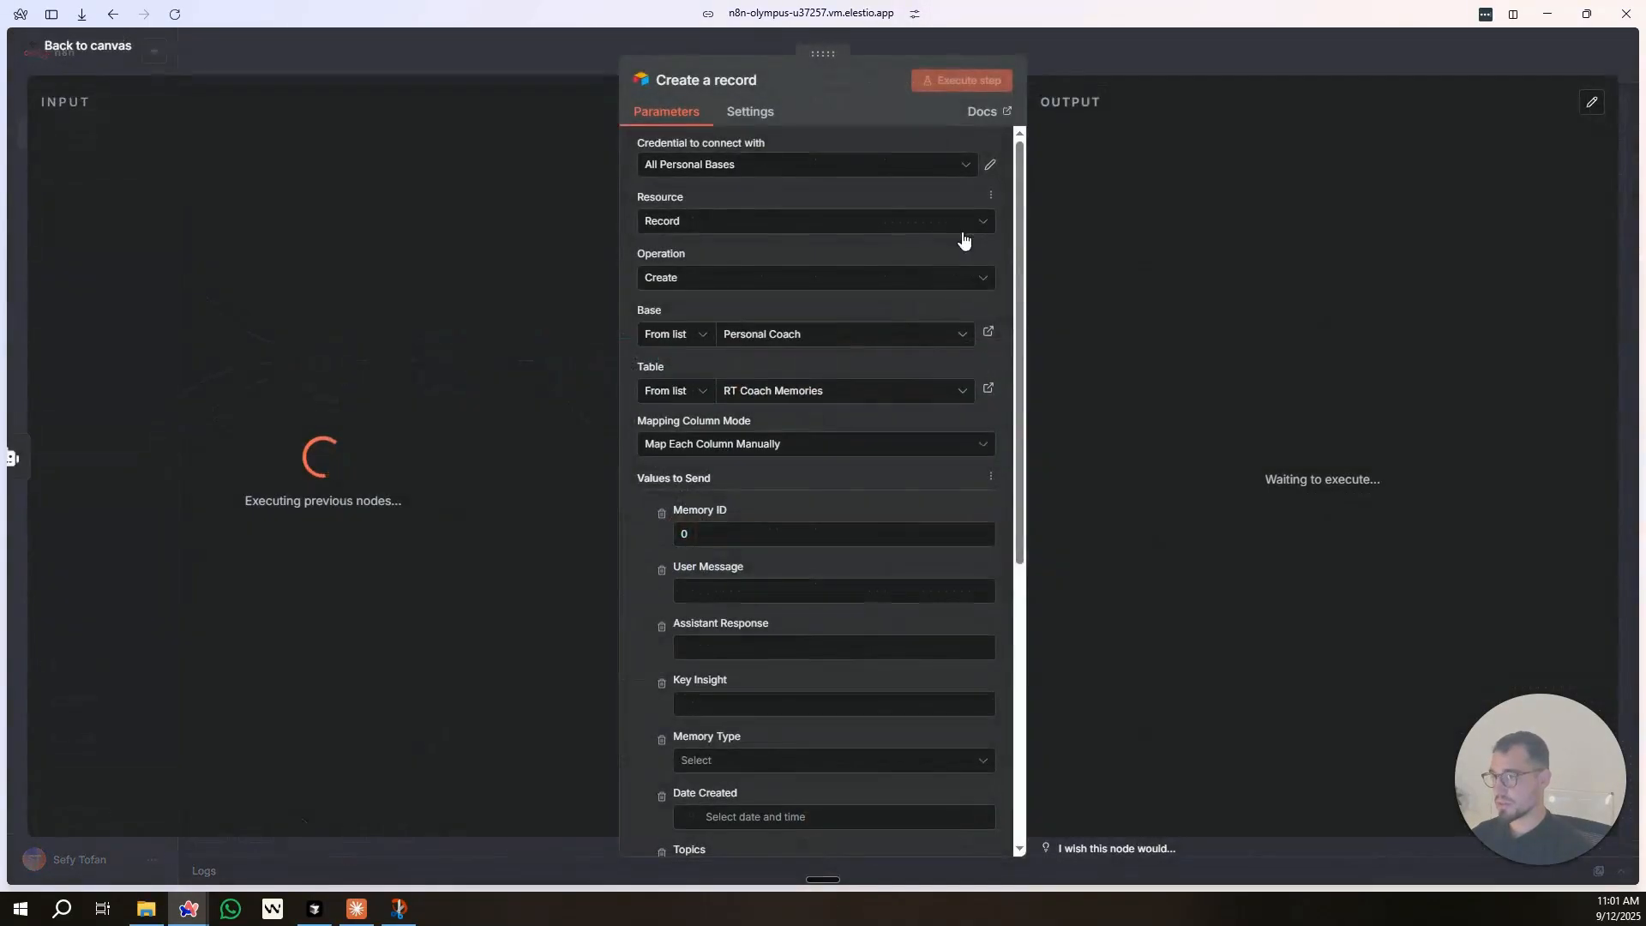
{"action": "left_click", "coordinate": [857, 392]}
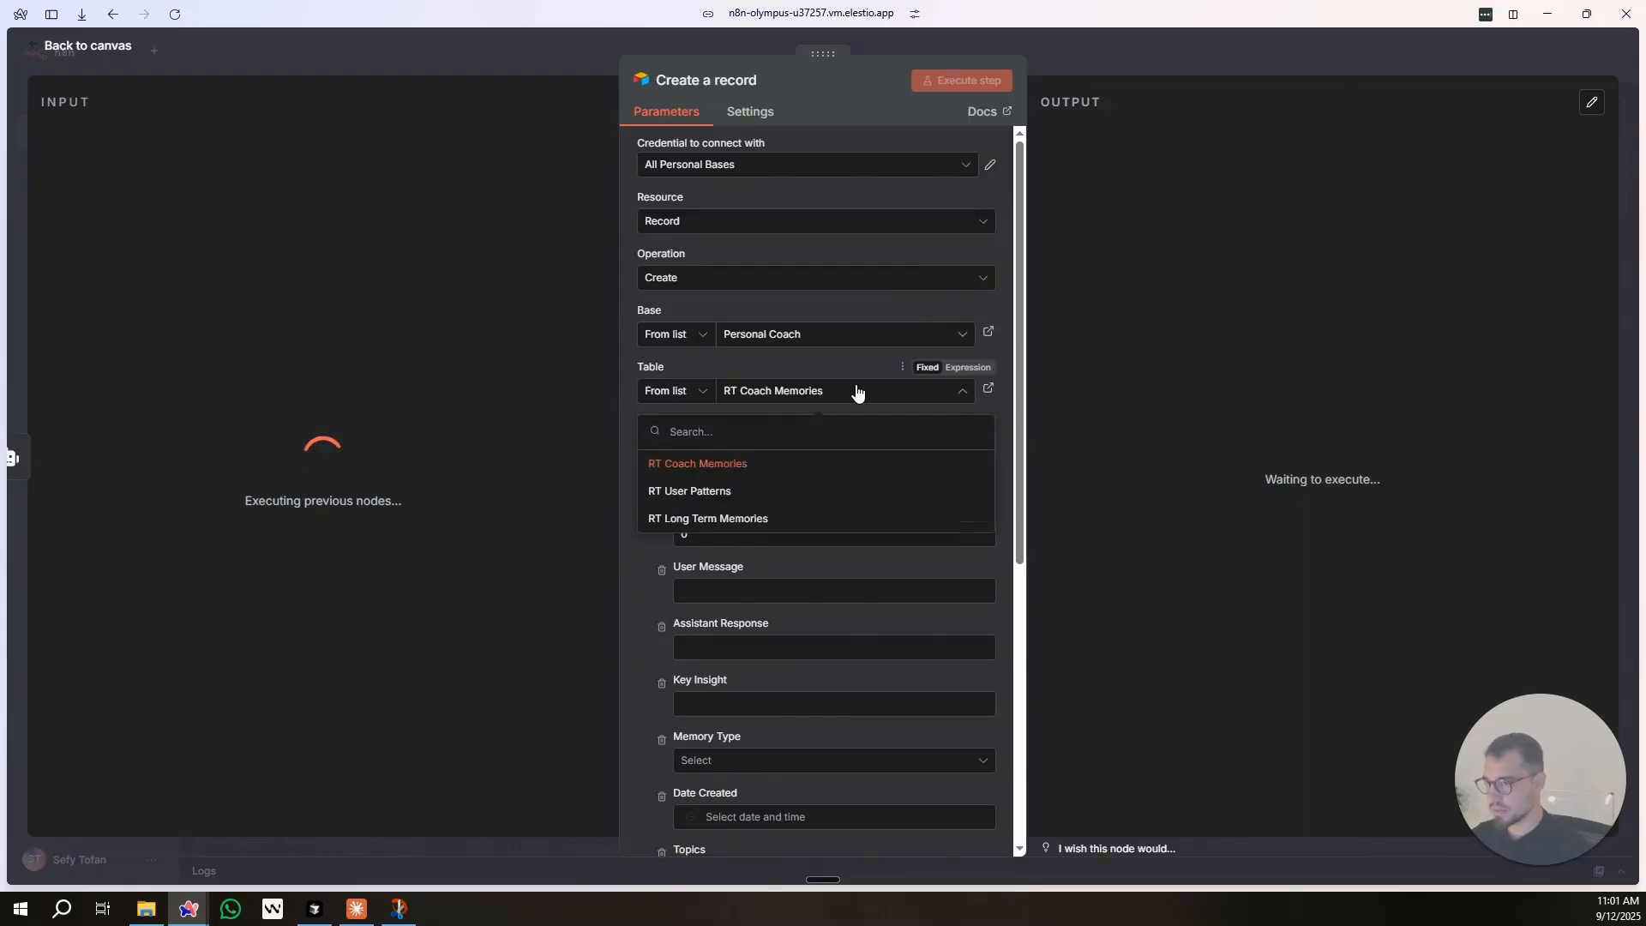
{"action": "left_click", "coordinate": [820, 492]}
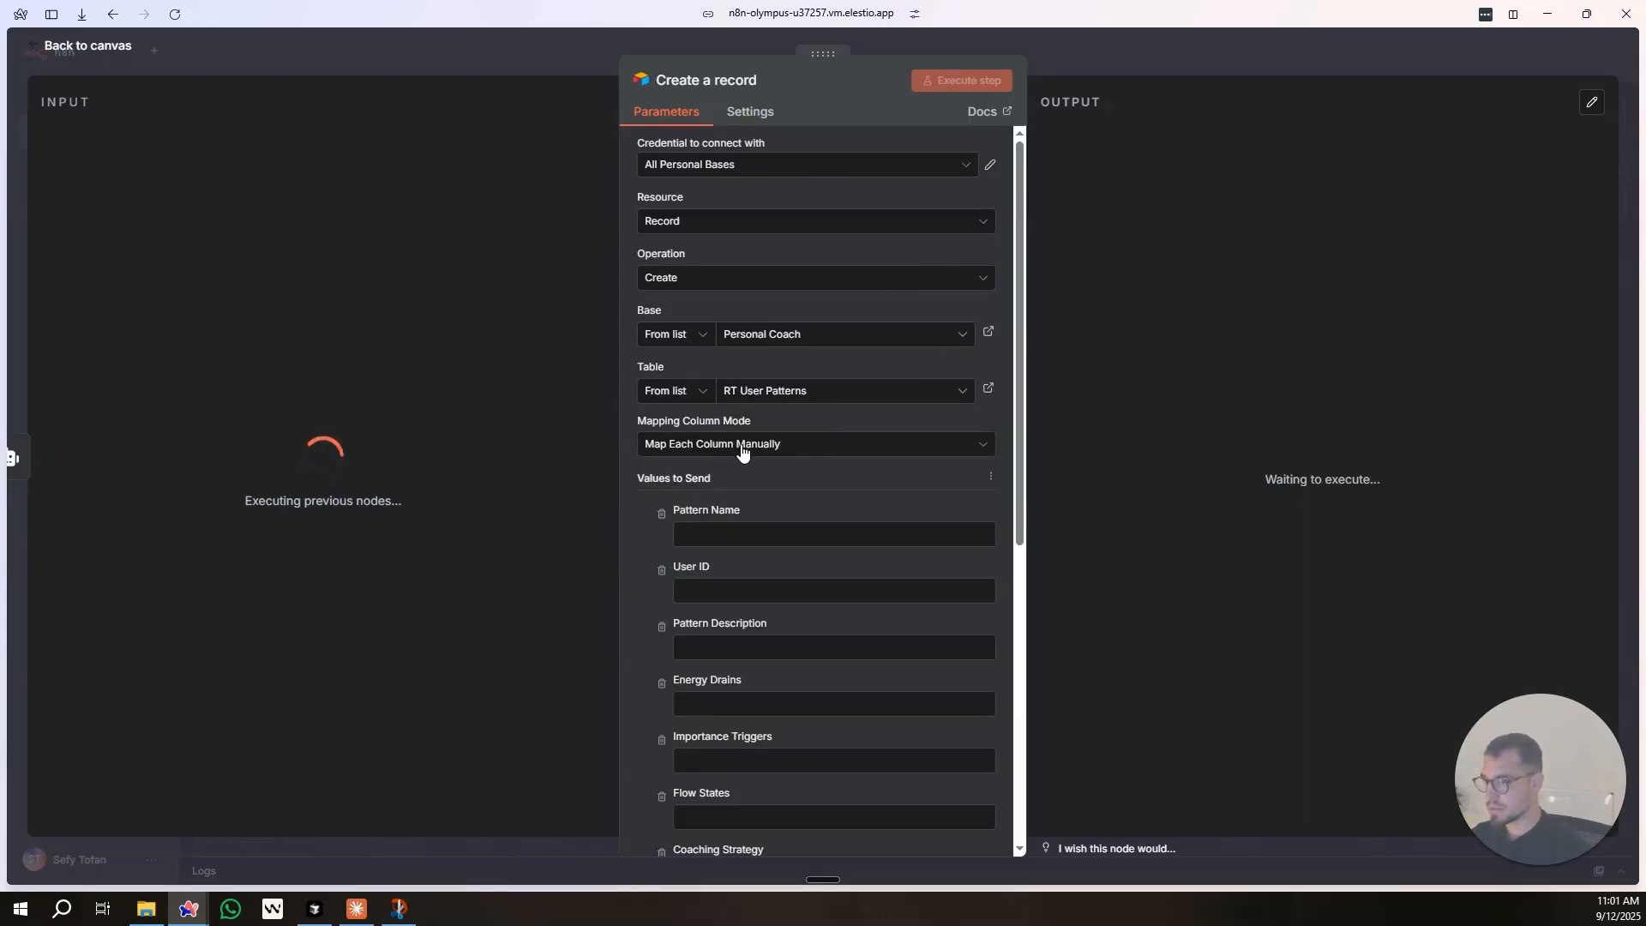
{"action": "scroll", "coordinate": [746, 446], "scroll_direction": "down", "scroll_amount": 3}
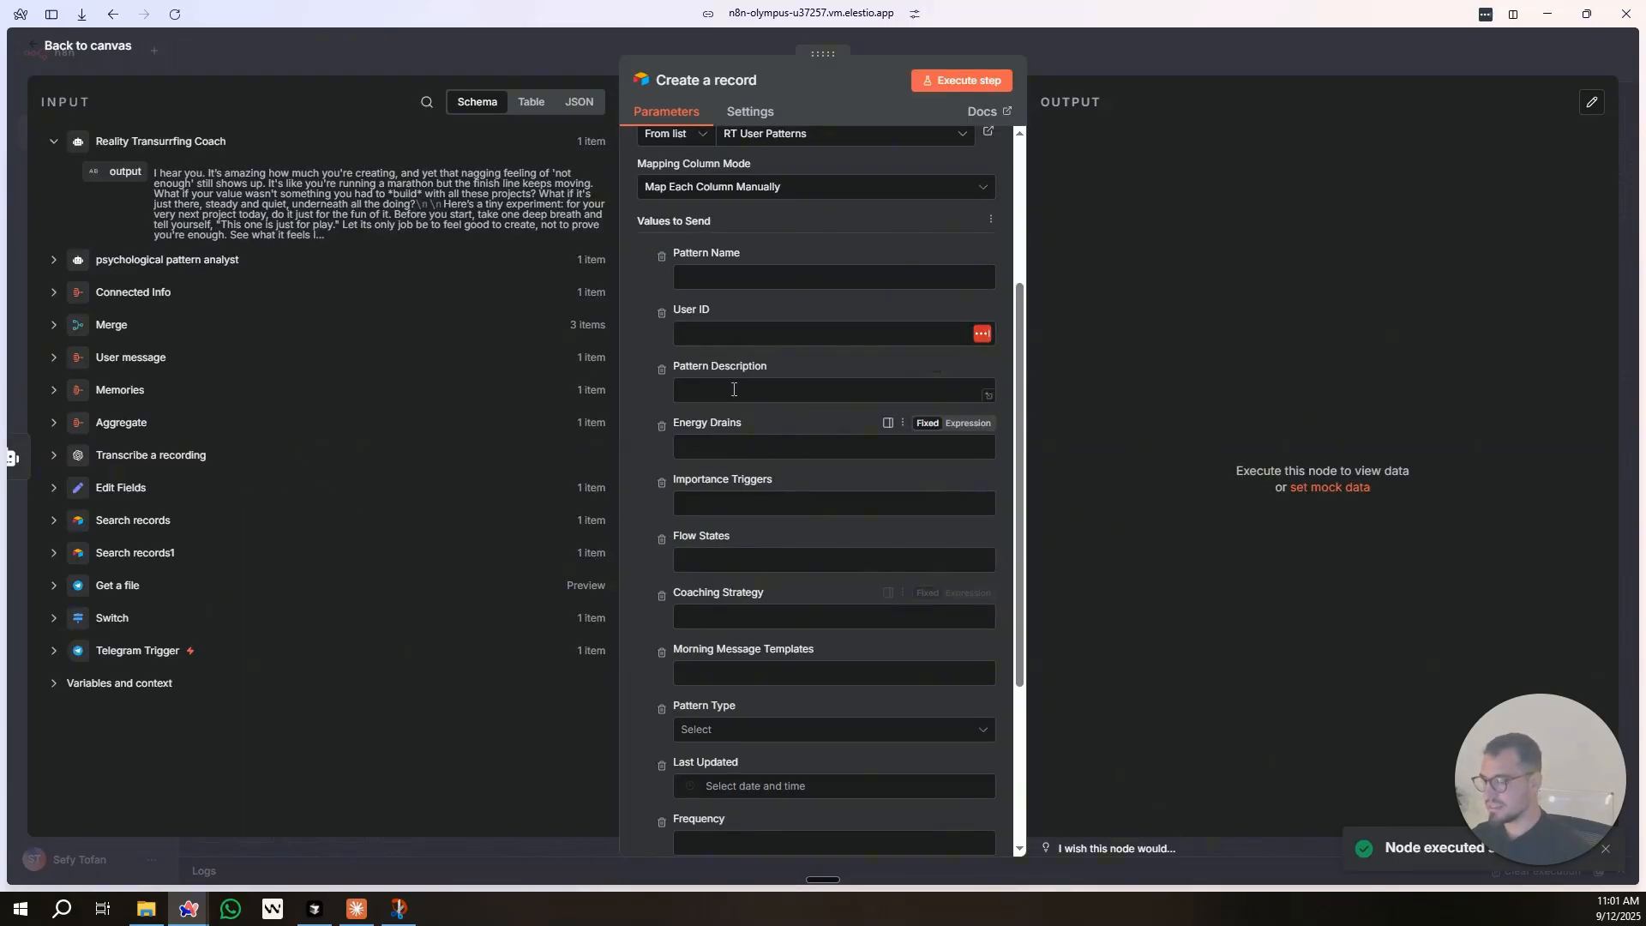
{"action": "scroll", "coordinate": [757, 389], "scroll_direction": "down", "scroll_amount": 2}
{"action": "key", "text": "Escape"}
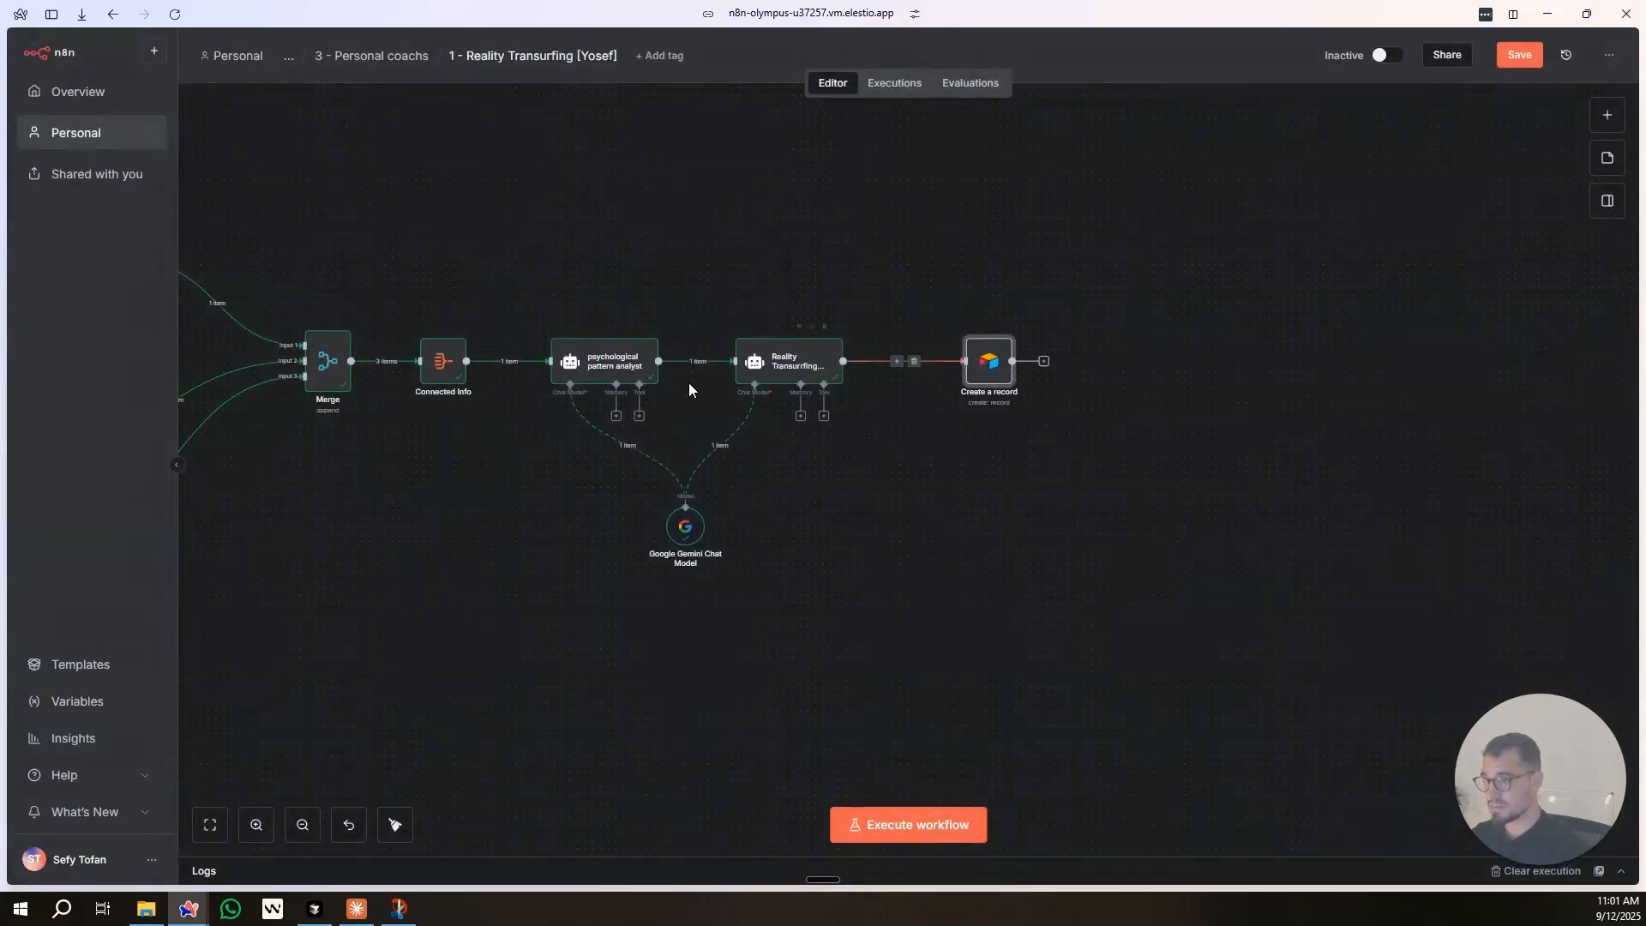
Set the Create a record node's table to RT Coach Memories.
{"action": "double_click", "coordinate": [990, 378]}
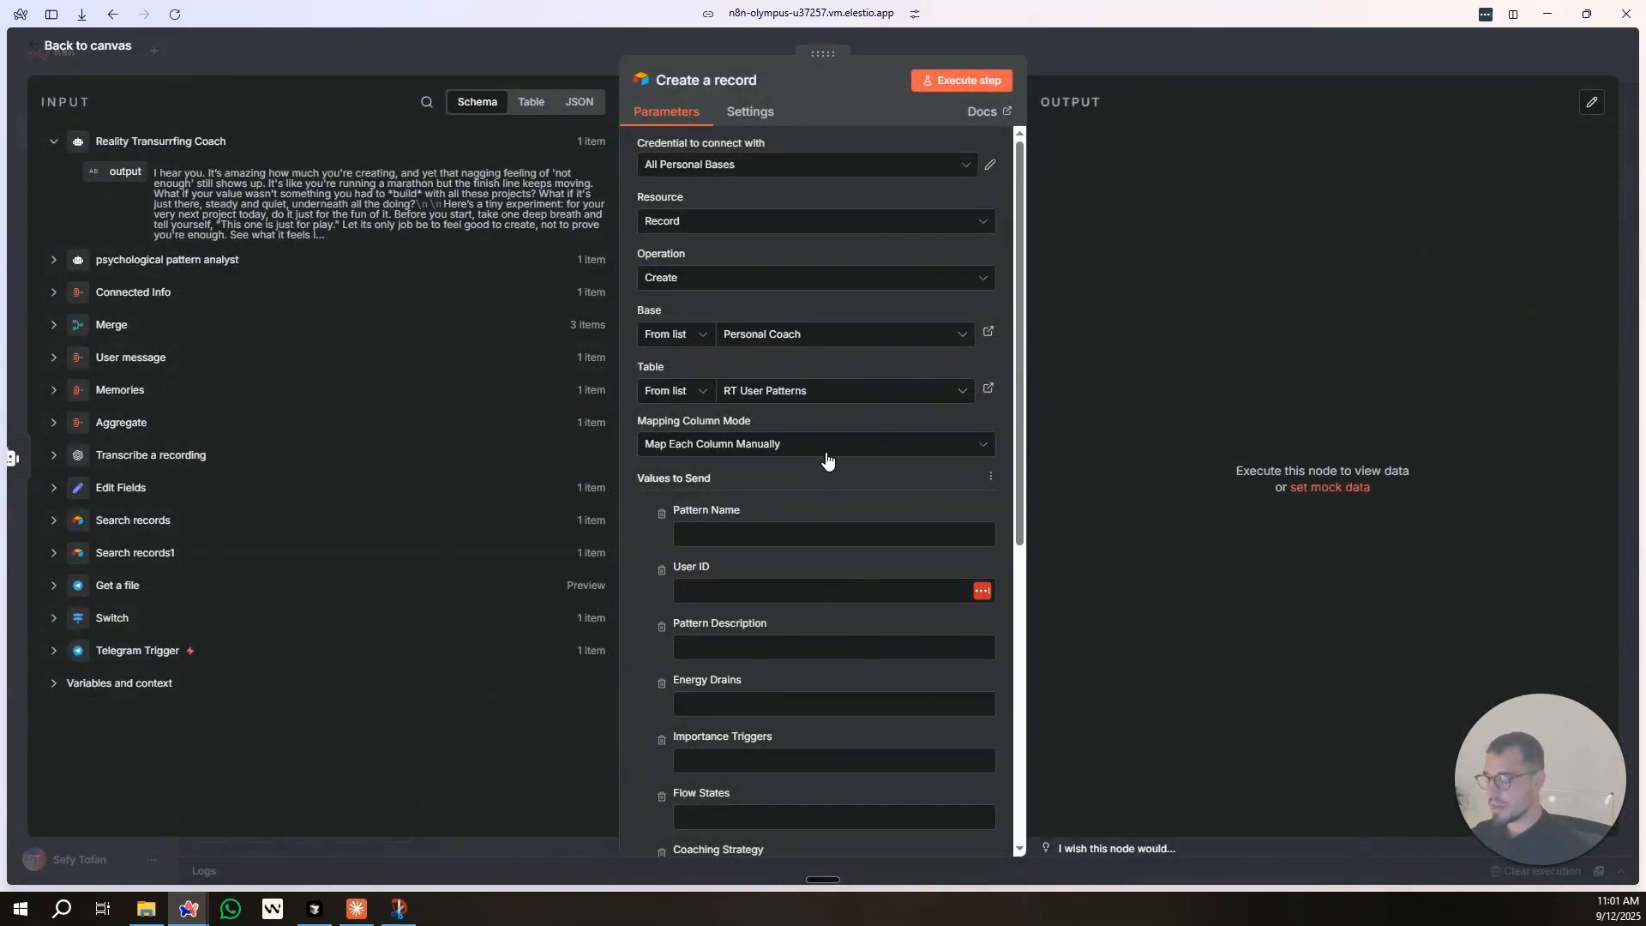
{"action": "scroll", "coordinate": [827, 476], "scroll_direction": "down", "scroll_amount": 2}
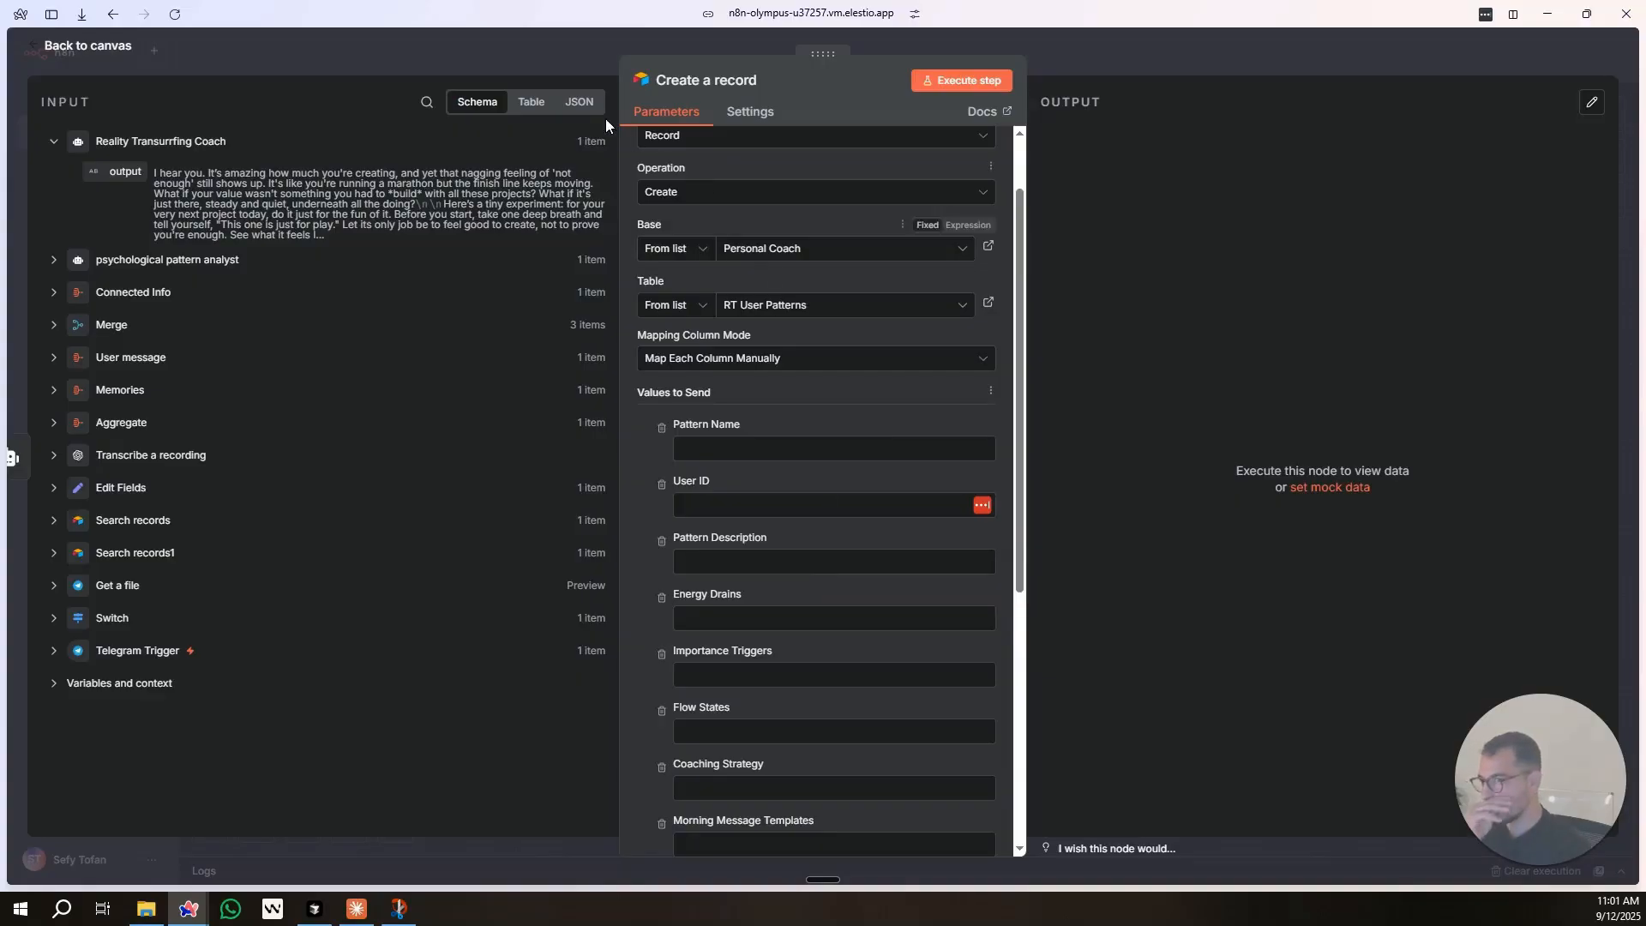
{"action": "left_click", "coordinate": [579, 55]}
{"action": "double_click", "coordinate": [988, 358]}
{"action": "left_click", "coordinate": [823, 391]}
{"action": "left_click", "coordinate": [798, 491]}
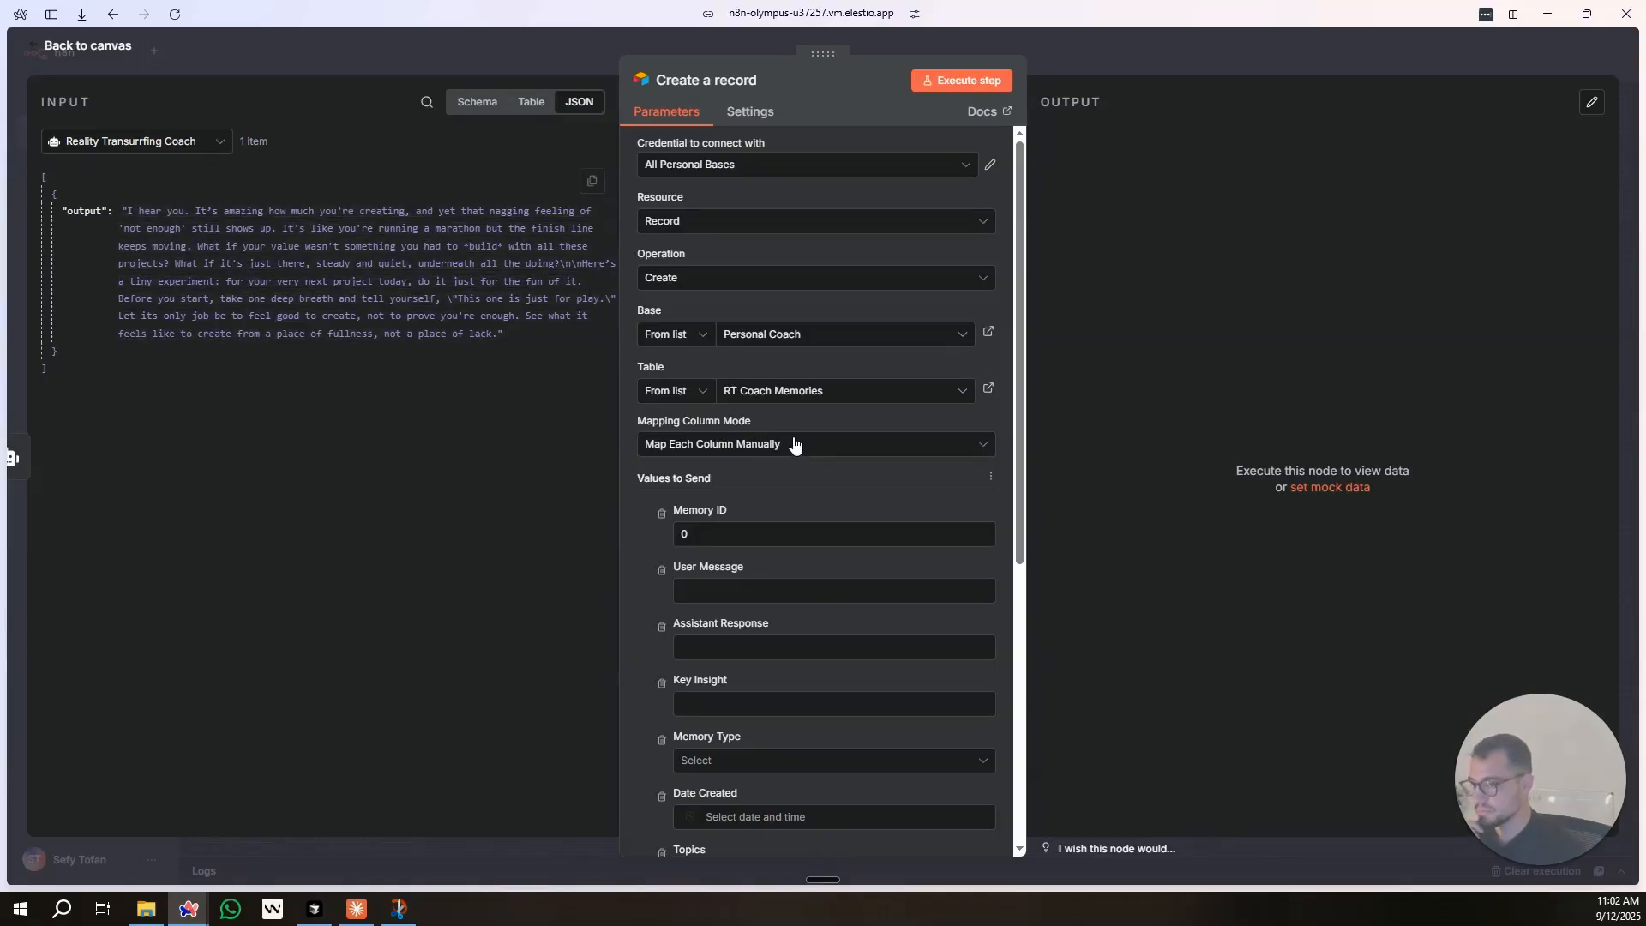
Map Assistant Response to the coach's {{ $json.output }} and User Message to the message text from Connected Info.
{"action": "scroll", "coordinate": [795, 445], "scroll_direction": "down", "scroll_amount": 1}
{"action": "left_click", "coordinate": [784, 562]}
{"action": "left_click_drag", "start_coordinate": [111, 244], "coordinate": [754, 566]}
{"action": "left_click", "coordinate": [137, 141]}
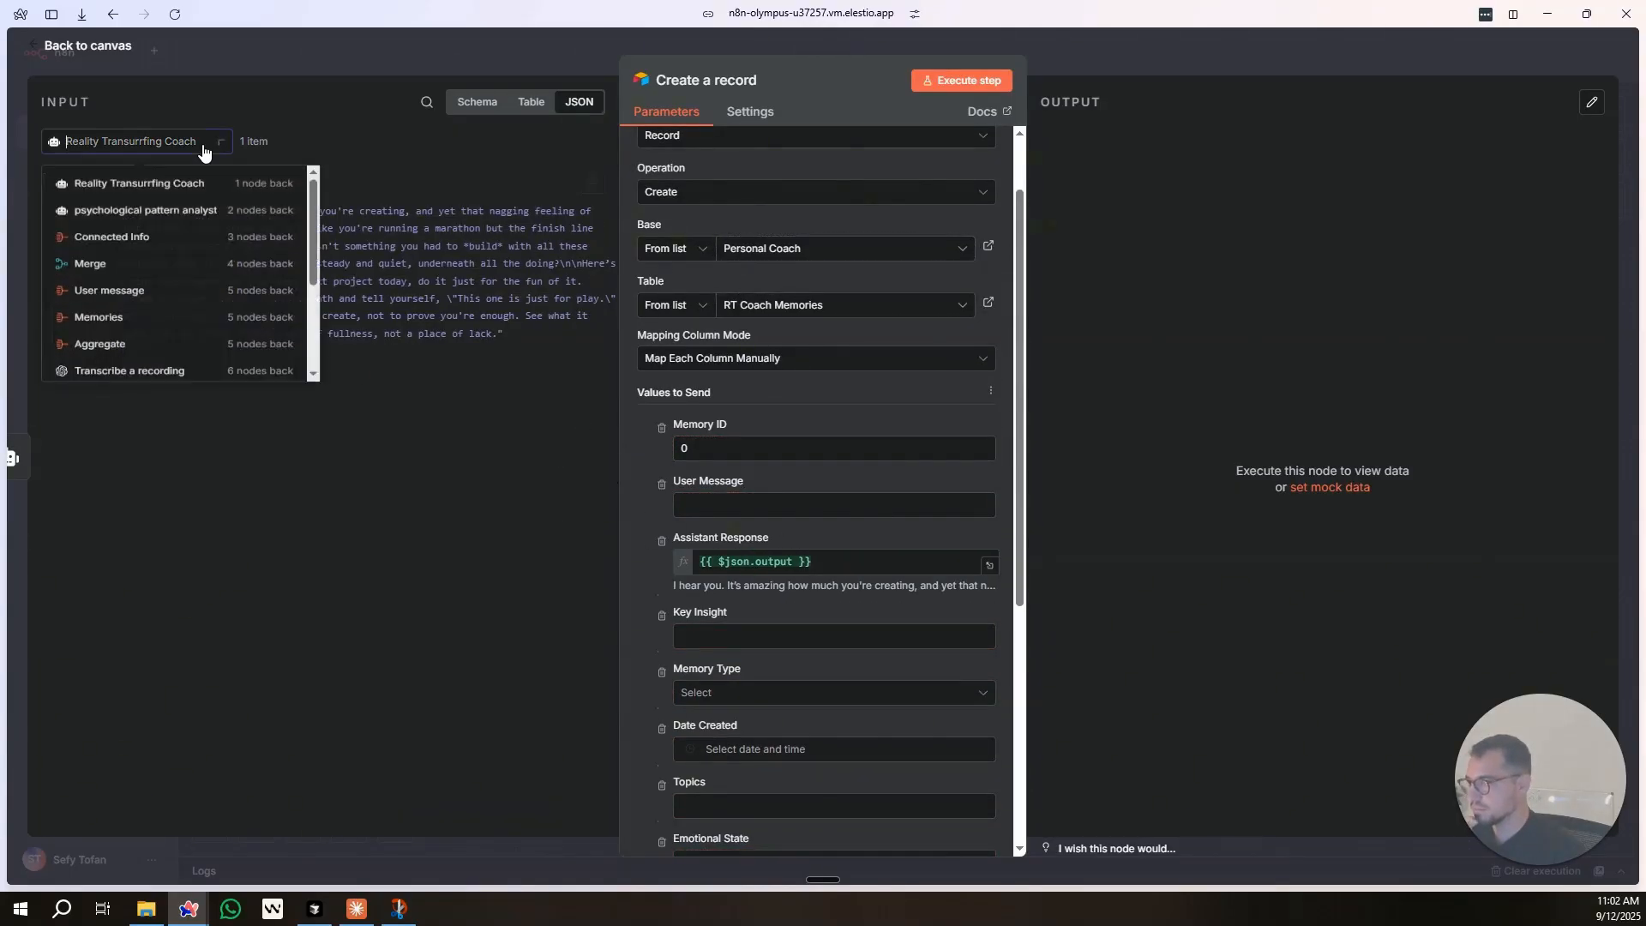
{"action": "left_click", "coordinate": [143, 249]}
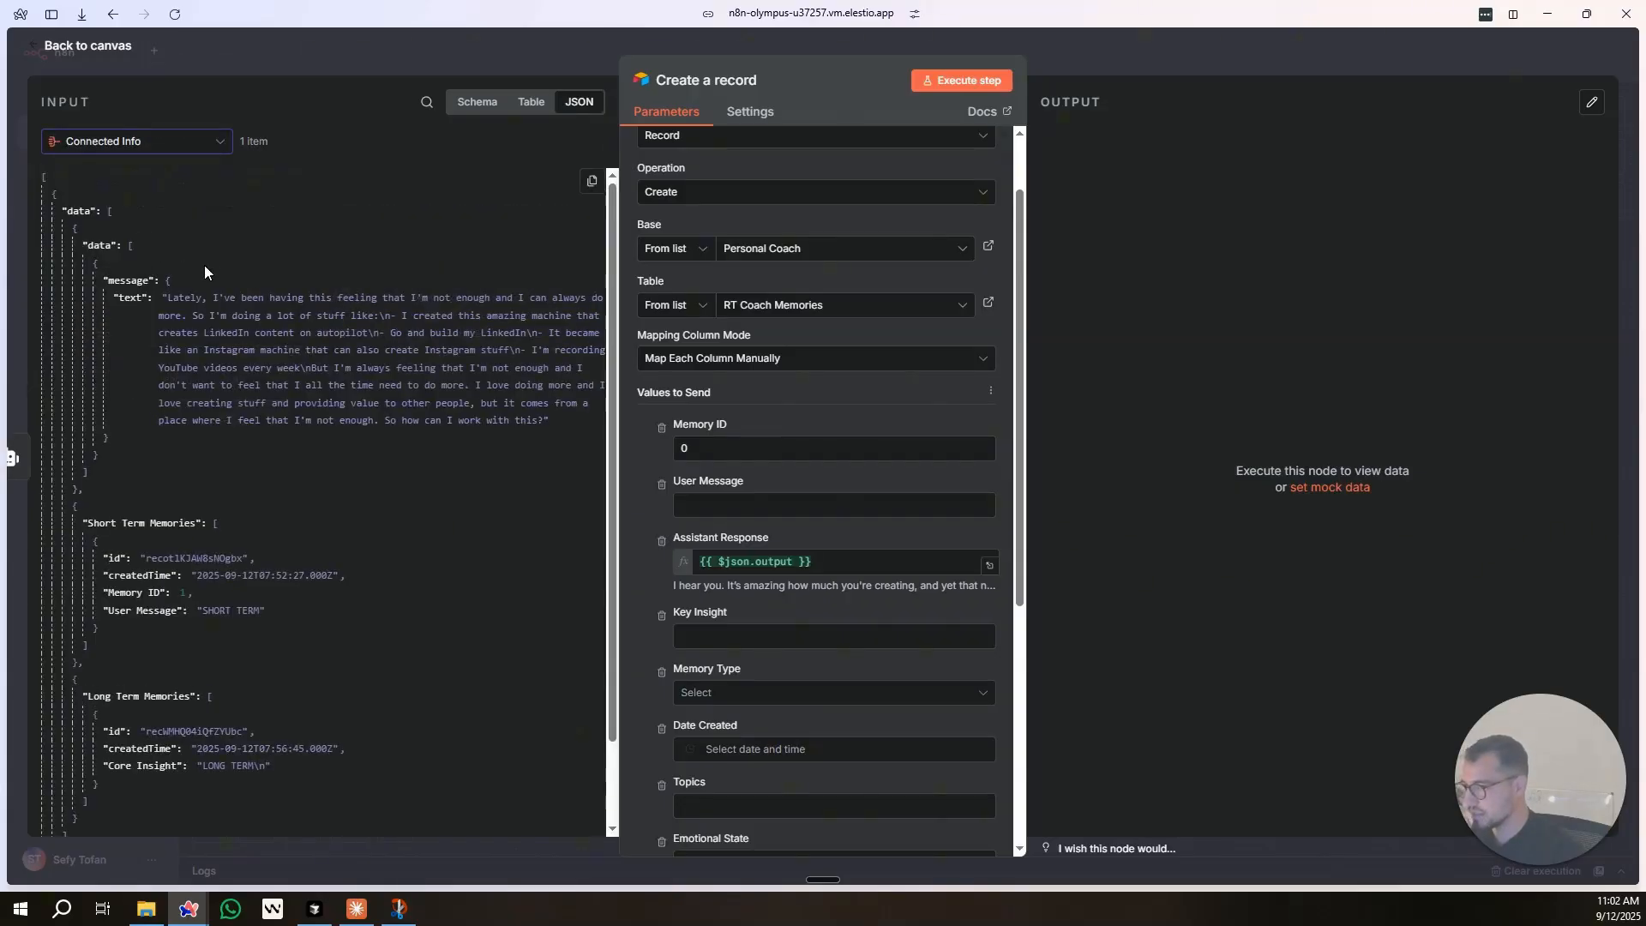
{"action": "left_click_drag", "start_coordinate": [315, 286], "coordinate": [738, 506]}
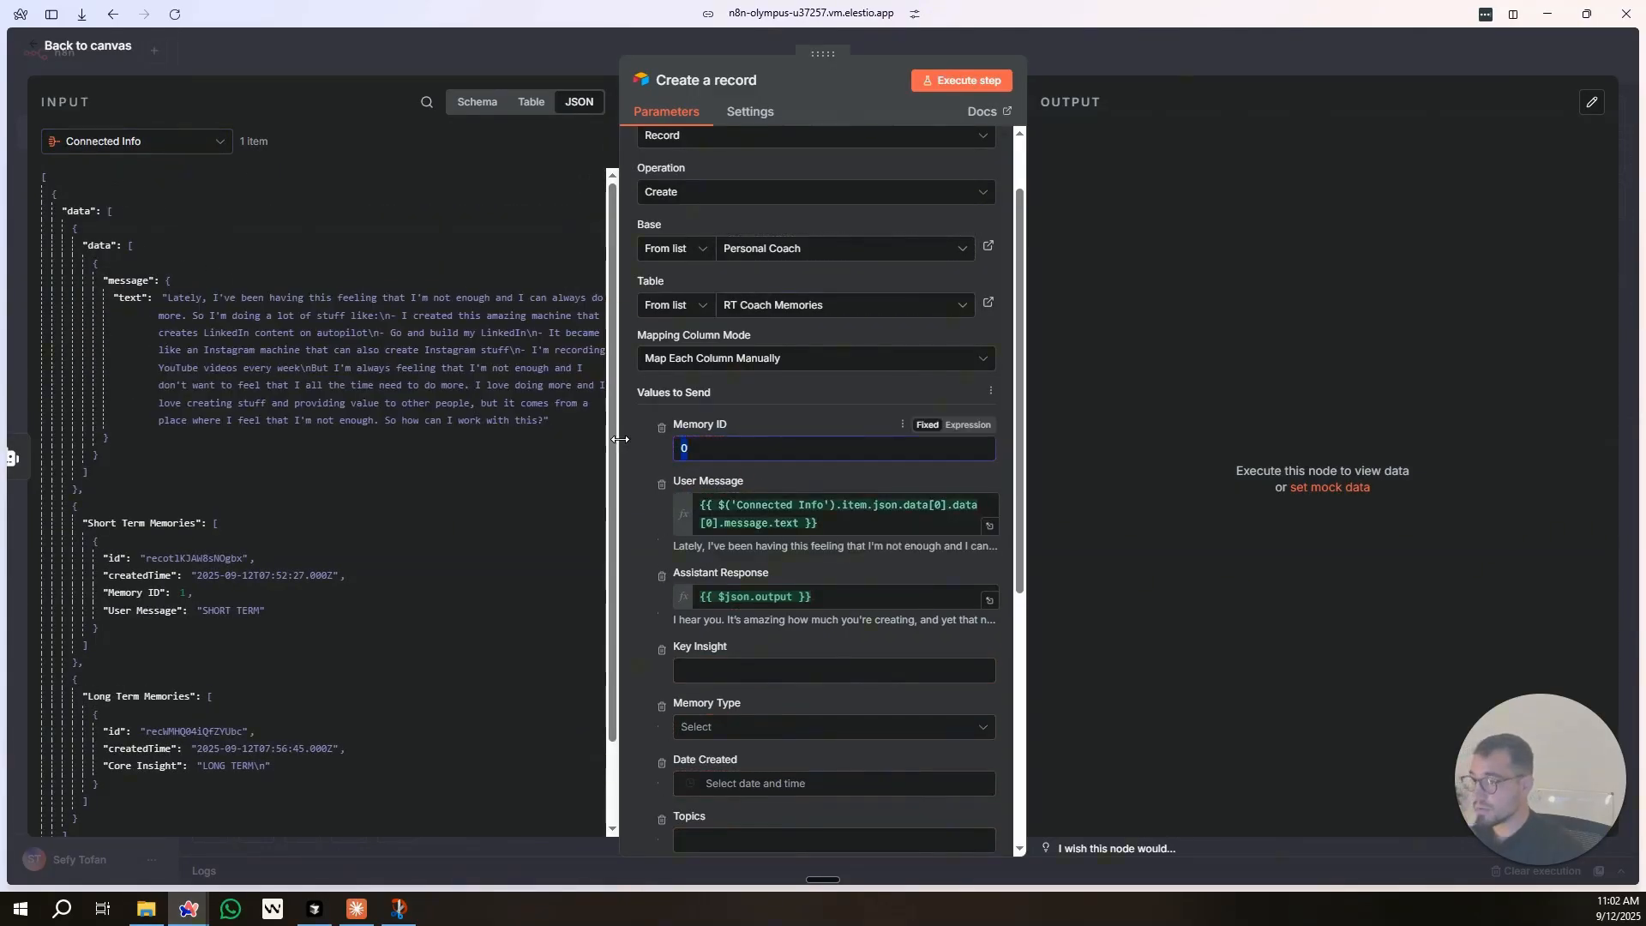
Replace the Memory ID value with the message_id from the Telegram Trigger.
{"action": "key", "text": "BackSpace"}
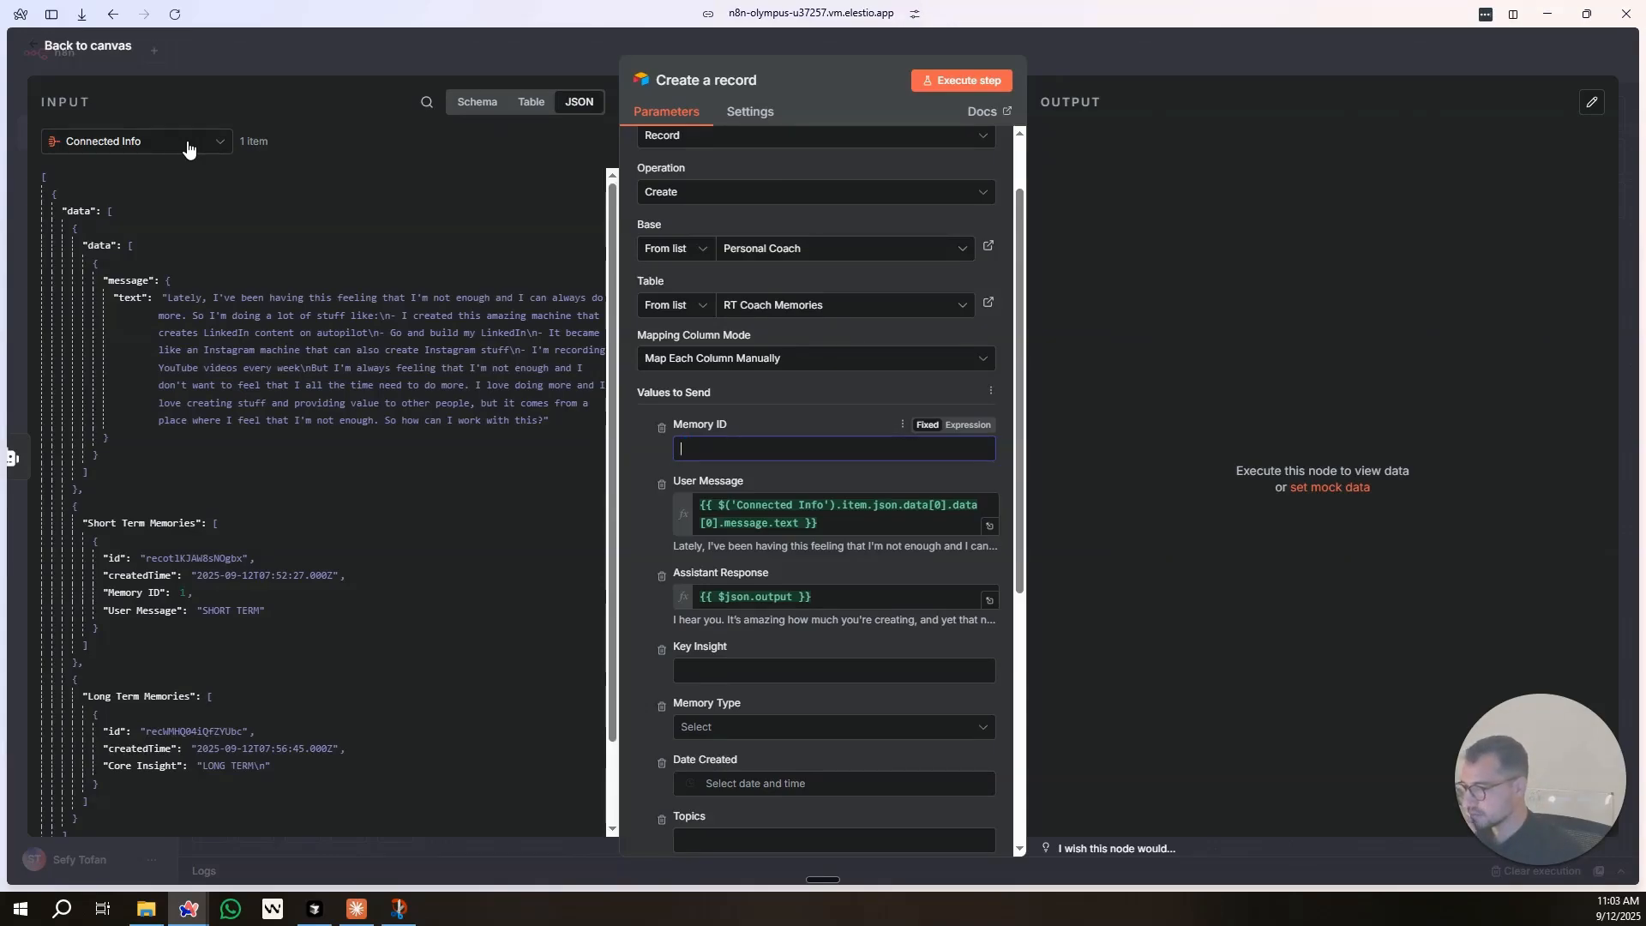
{"action": "left_click", "coordinate": [190, 150]}
{"action": "left_click", "coordinate": [401, 281]}
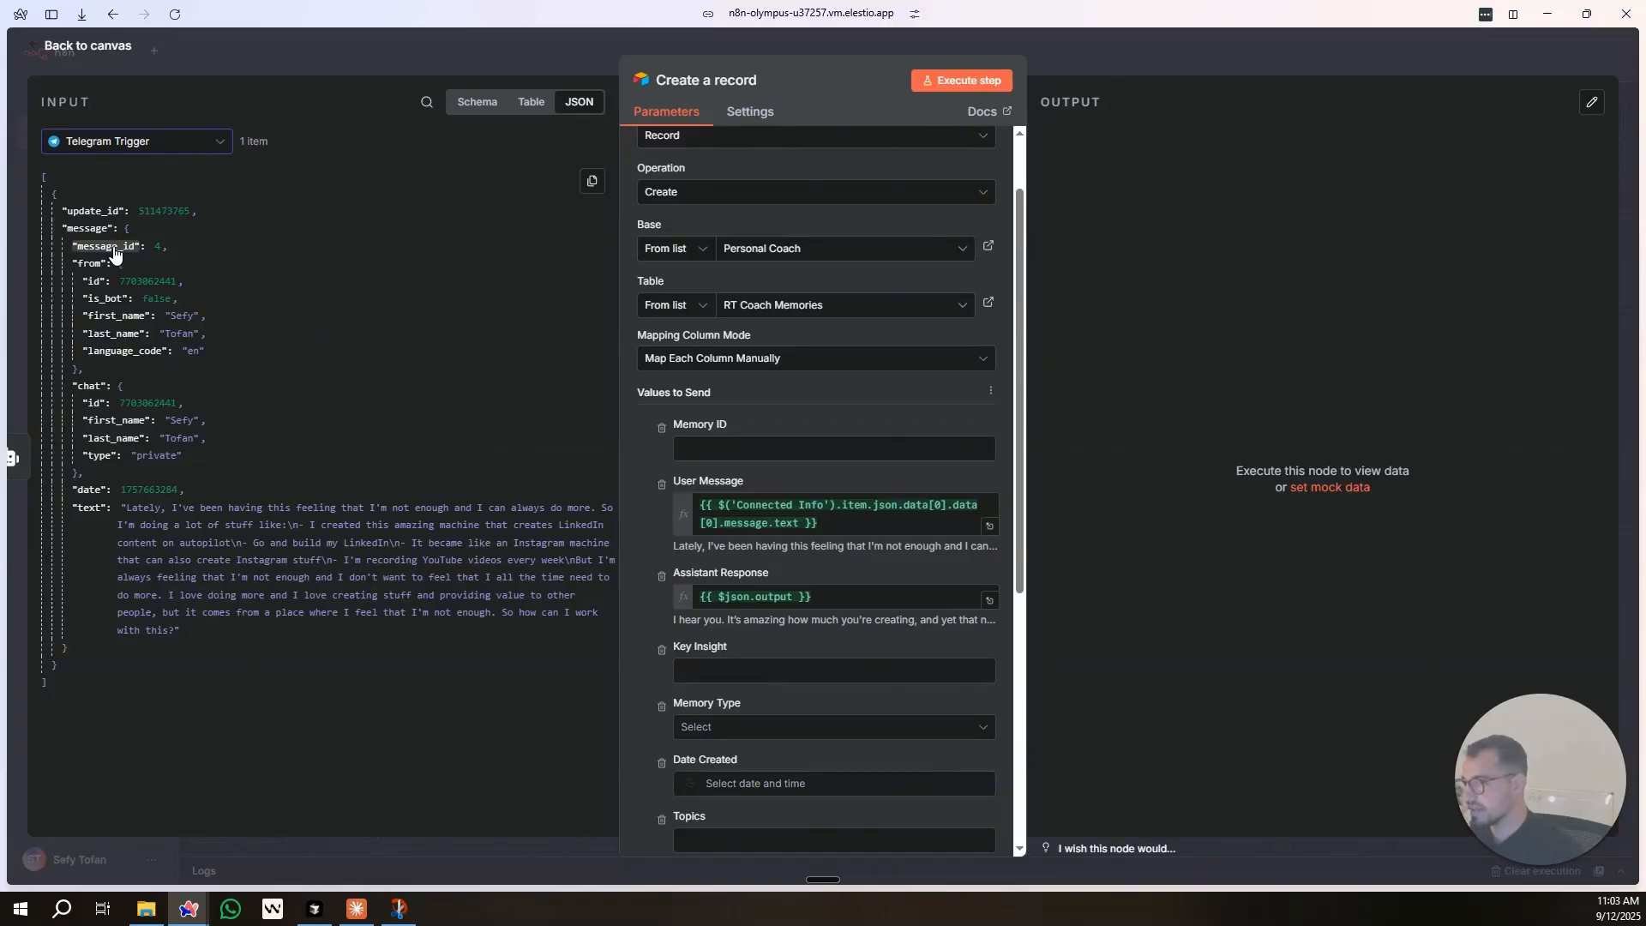
{"action": "left_click_drag", "start_coordinate": [114, 254], "coordinate": [677, 449]}
{"action": "left_click", "coordinate": [683, 483]}
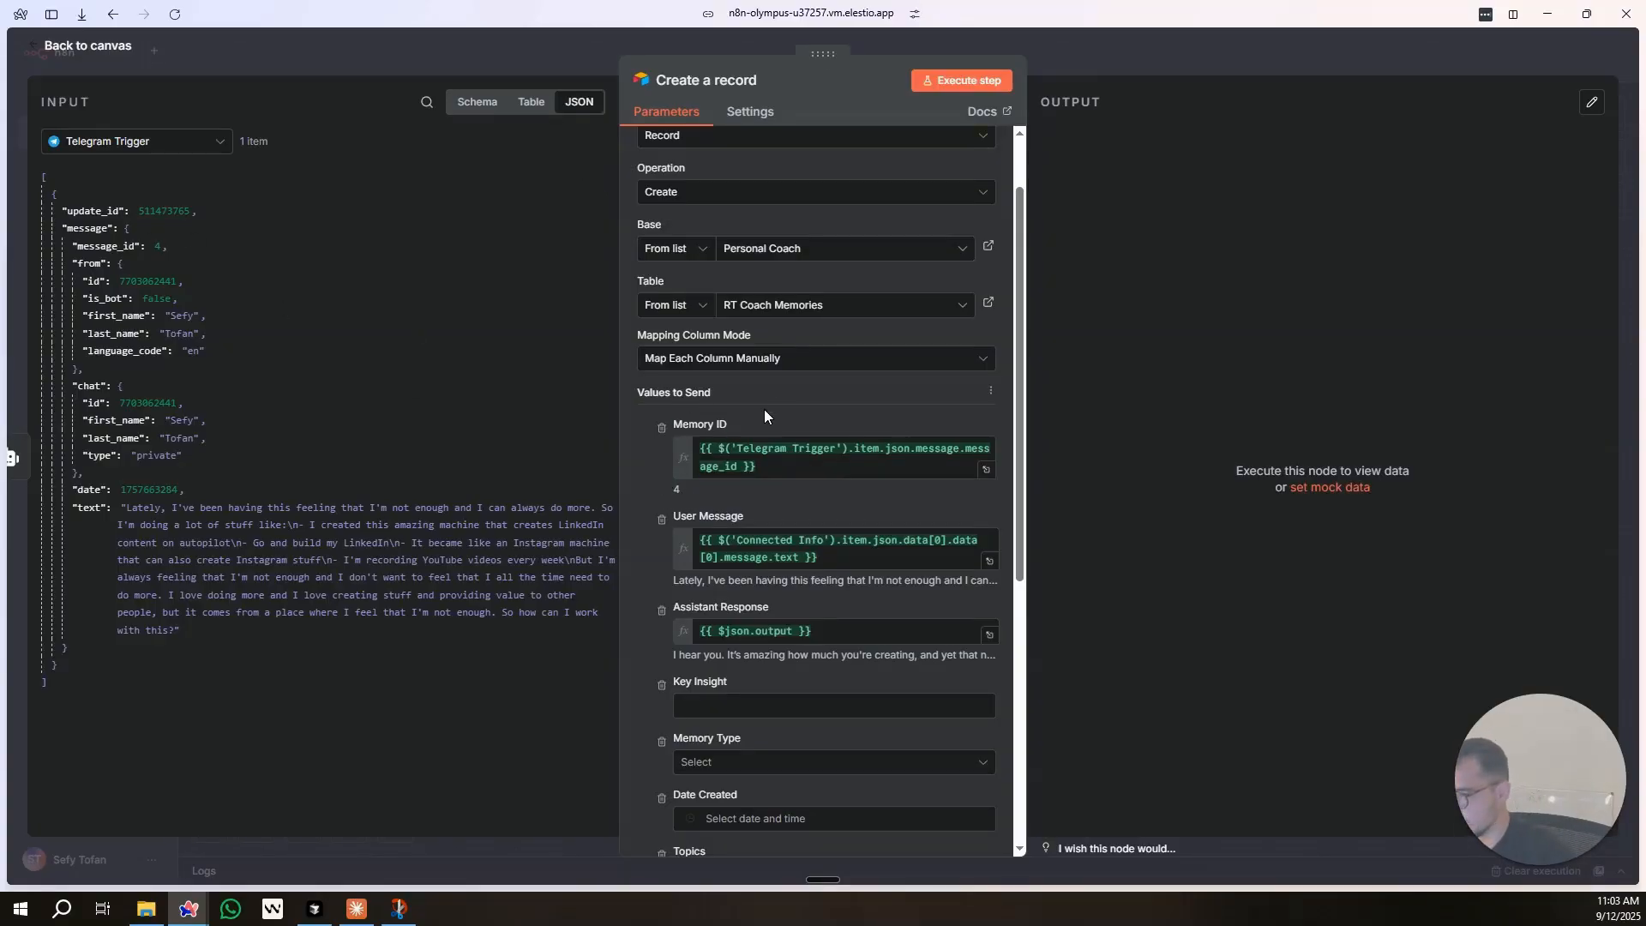
Examine the psychological pattern analyst's output for values matching the remaining record fields and return to the canvas.
{"action": "scroll", "coordinate": [728, 410], "scroll_direction": "down", "scroll_amount": 2}
{"action": "left_click", "coordinate": [137, 142]}
{"action": "scroll", "coordinate": [128, 231], "scroll_direction": "up", "scroll_amount": 3}
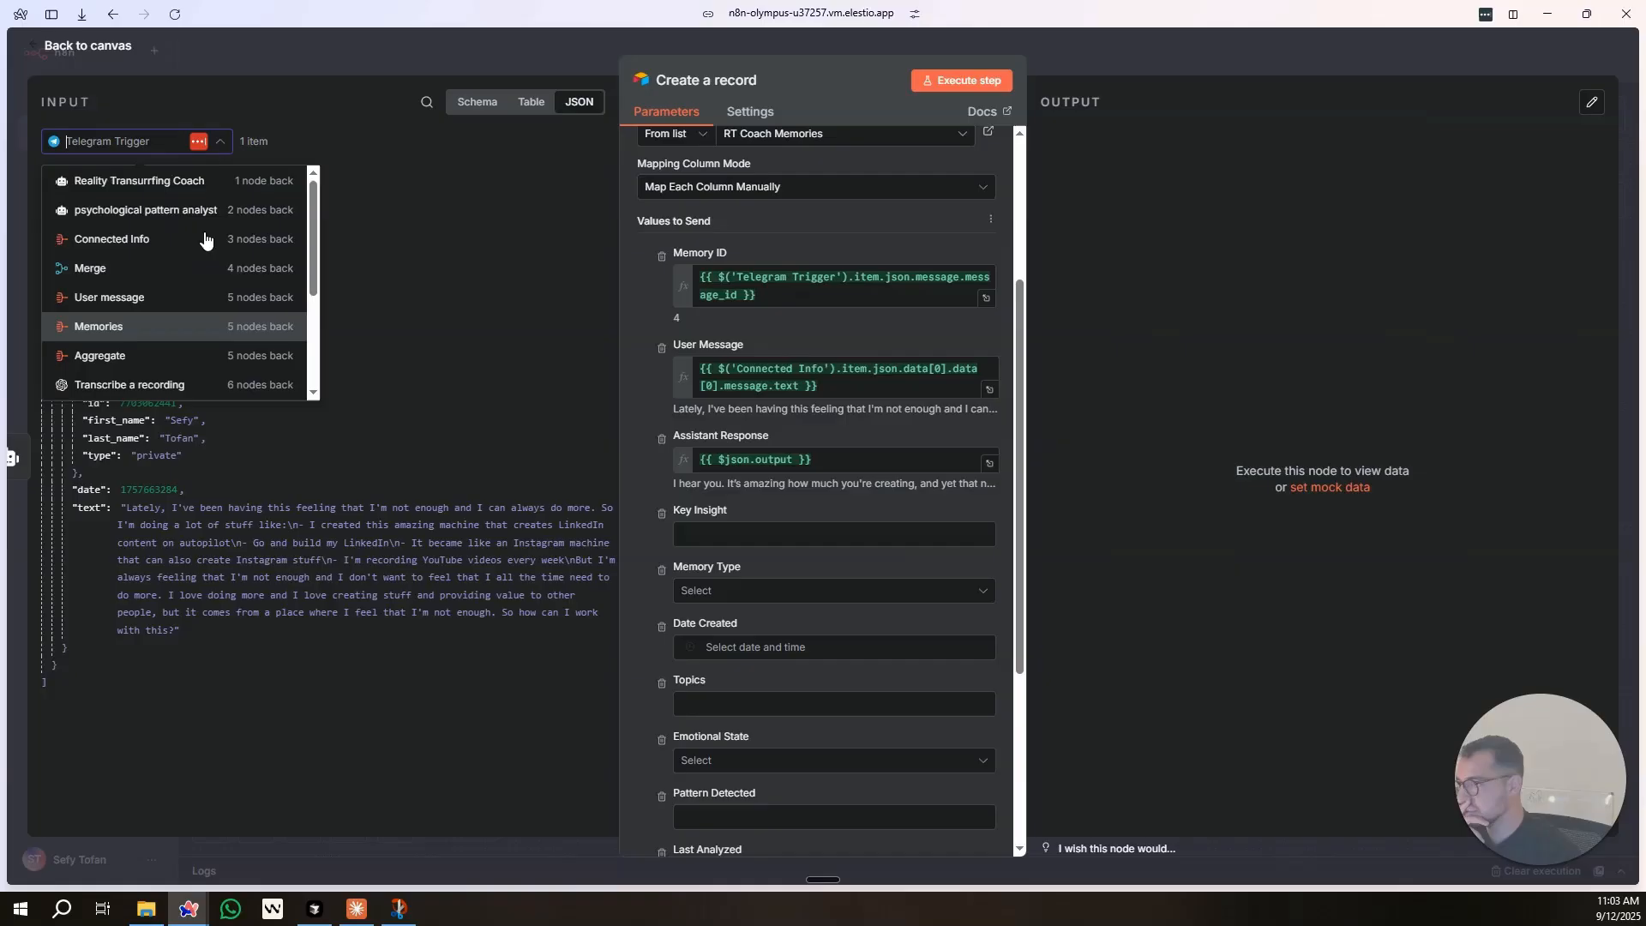
{"action": "left_click", "coordinate": [182, 225]}
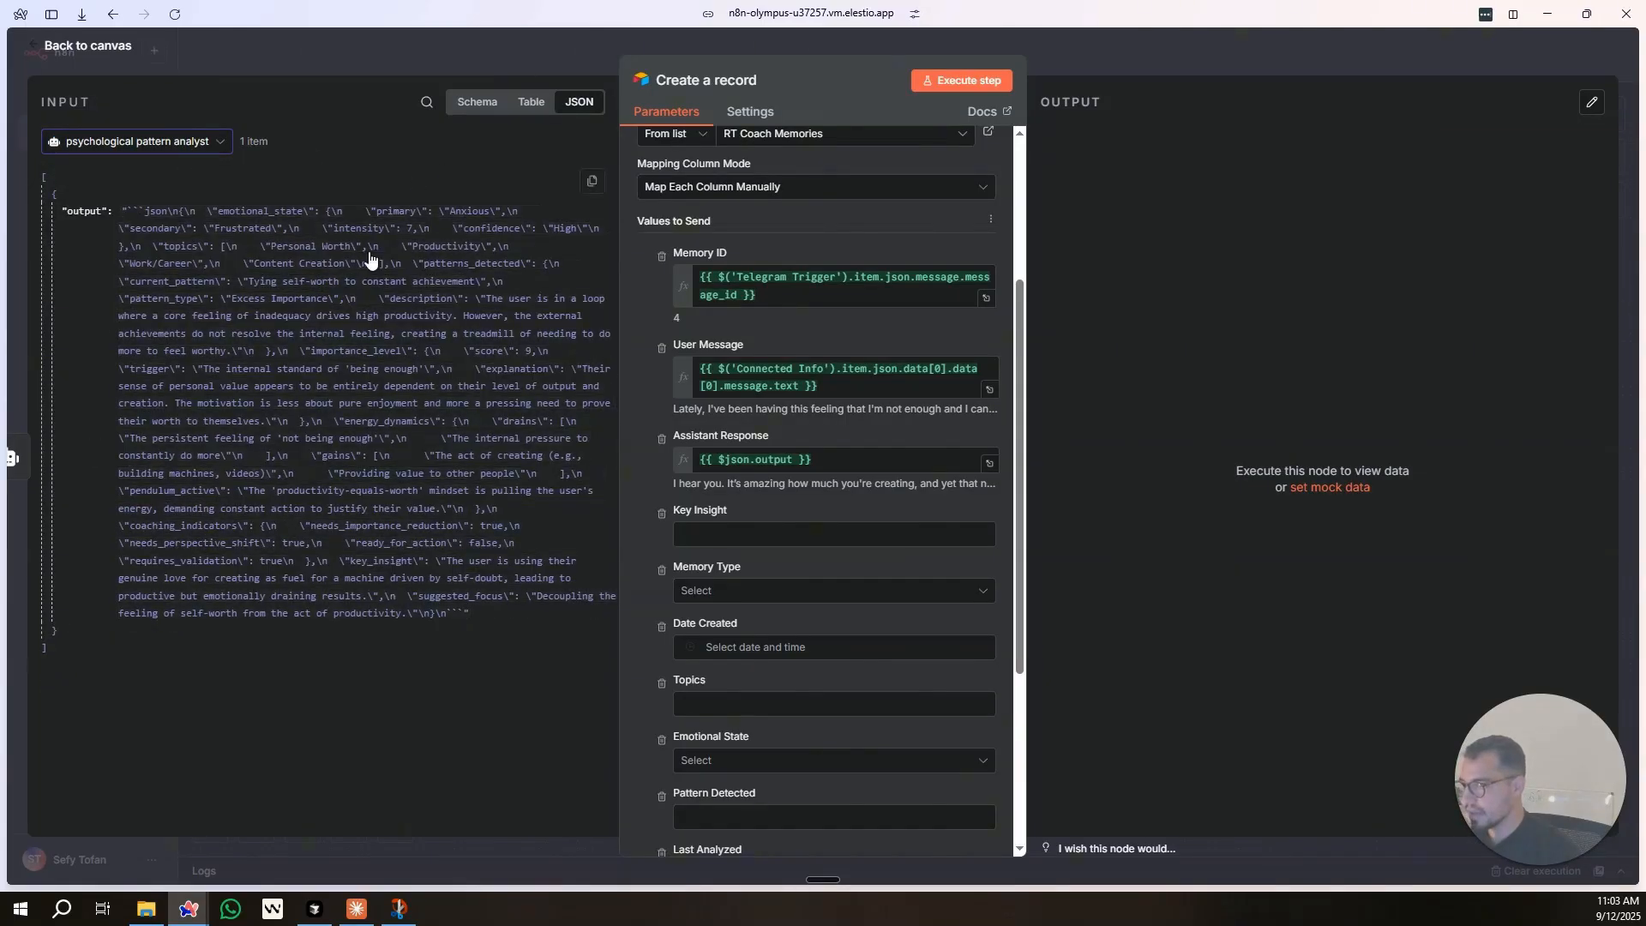
{"action": "left_click", "coordinate": [404, 49]}
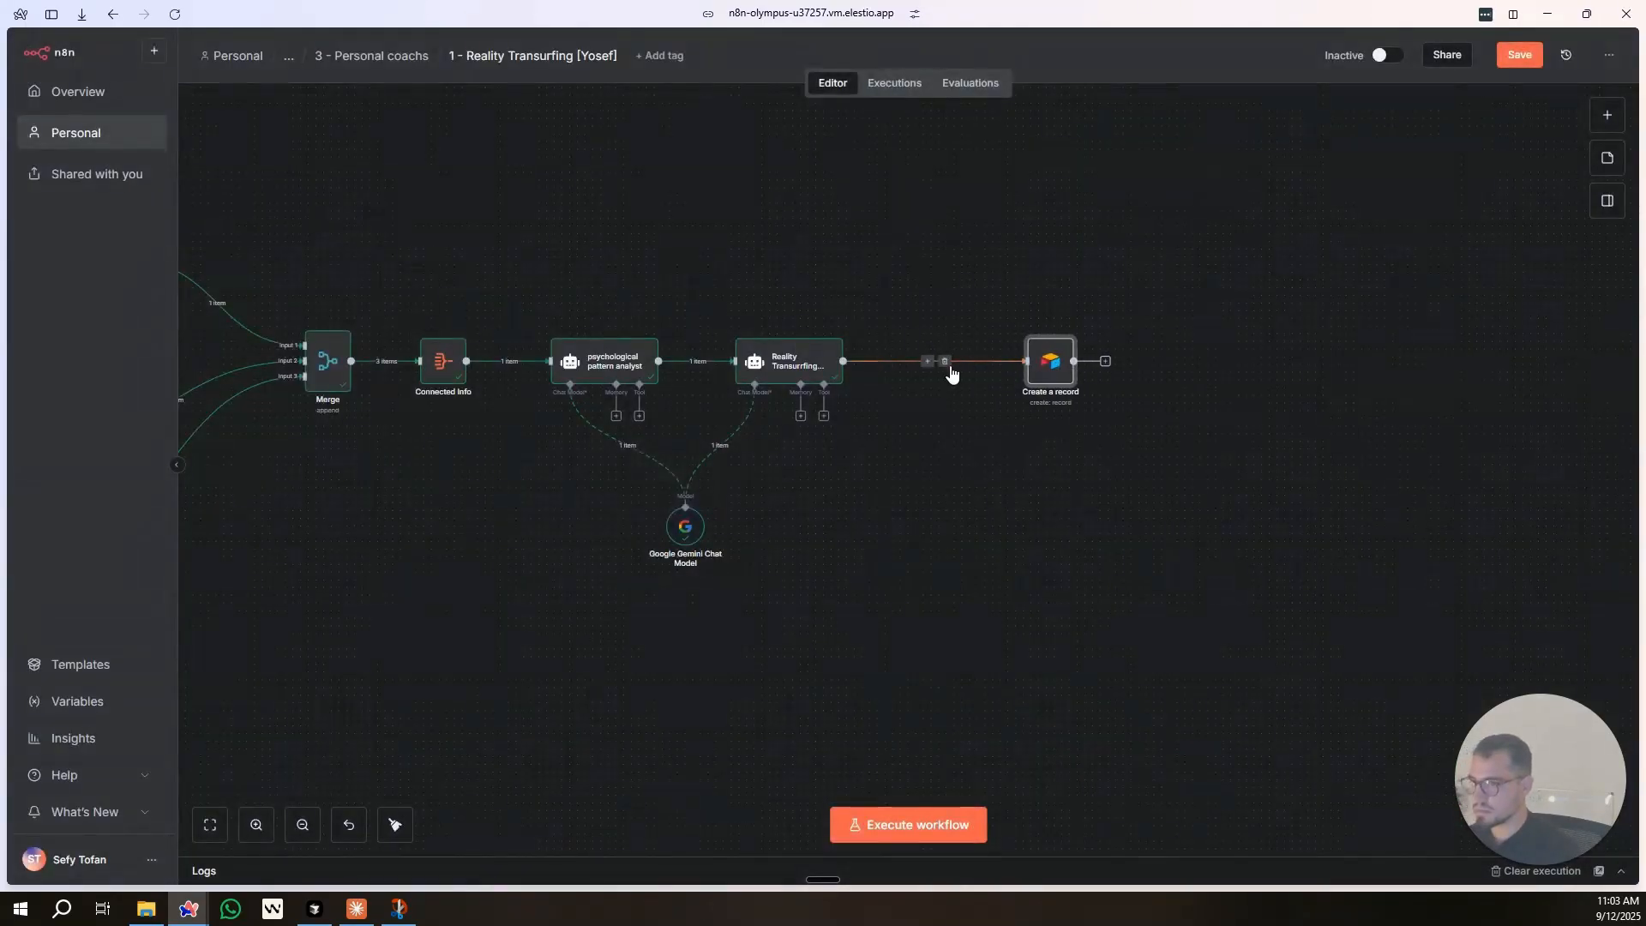
Try inserting a JavaScript Code node between the Reality Transurrfing Coach and Create a record, and remove it.
{"action": "left_click", "coordinate": [927, 363]}
{"action": "type", "text": "code"}
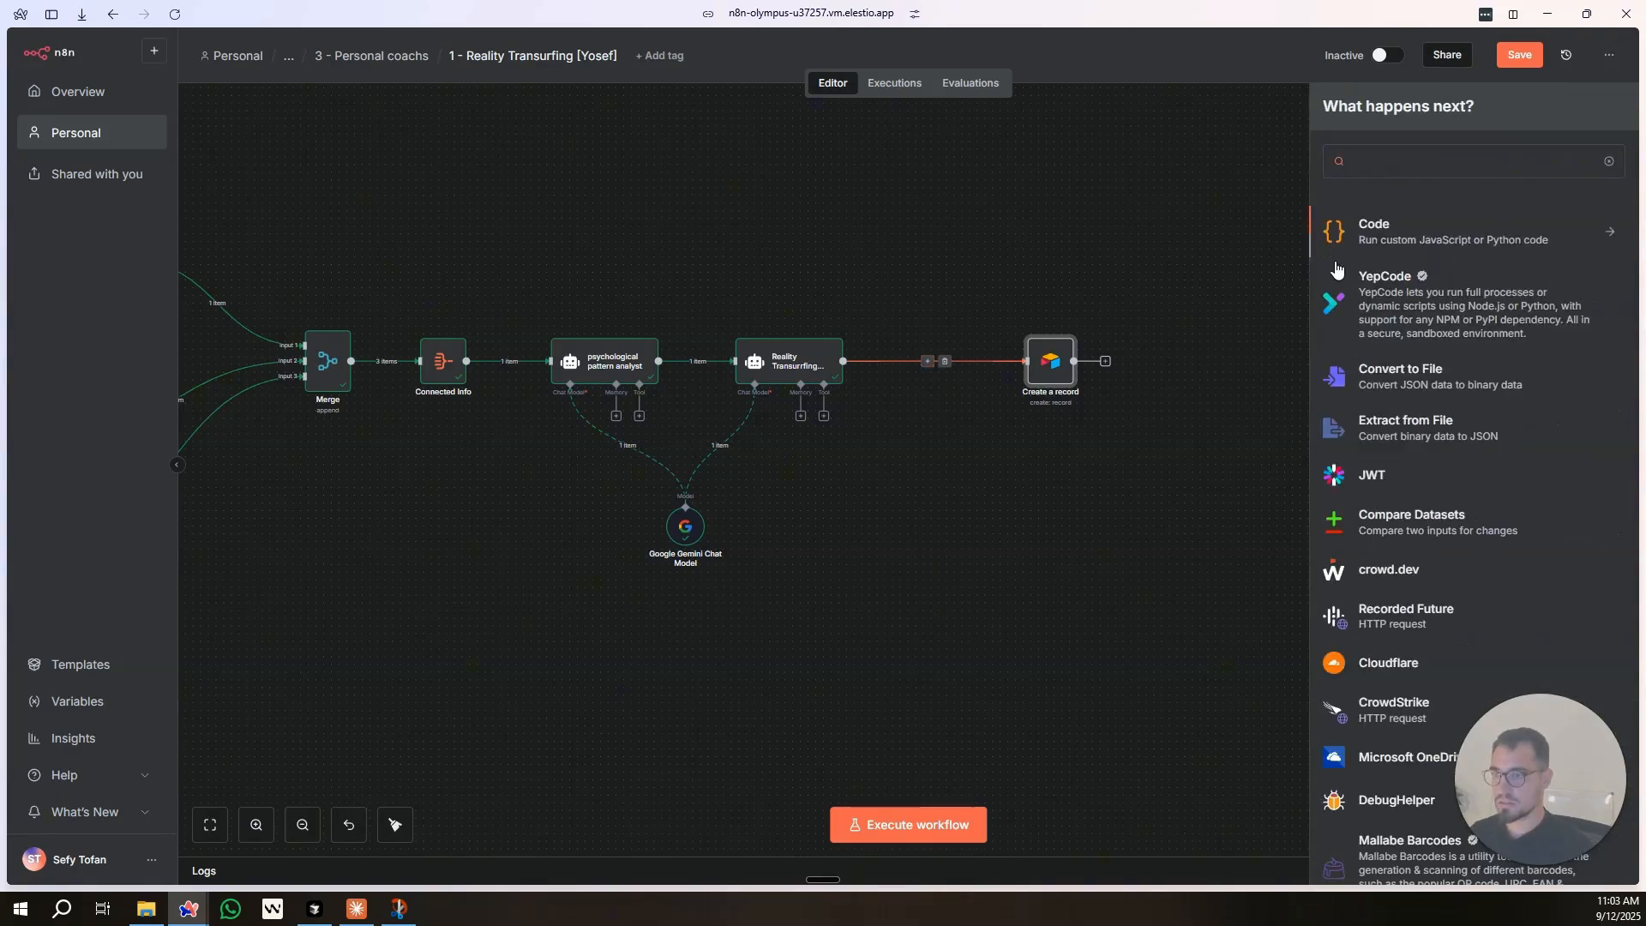
{"action": "left_click", "coordinate": [1382, 230]}
{"action": "left_click", "coordinate": [1372, 266]}
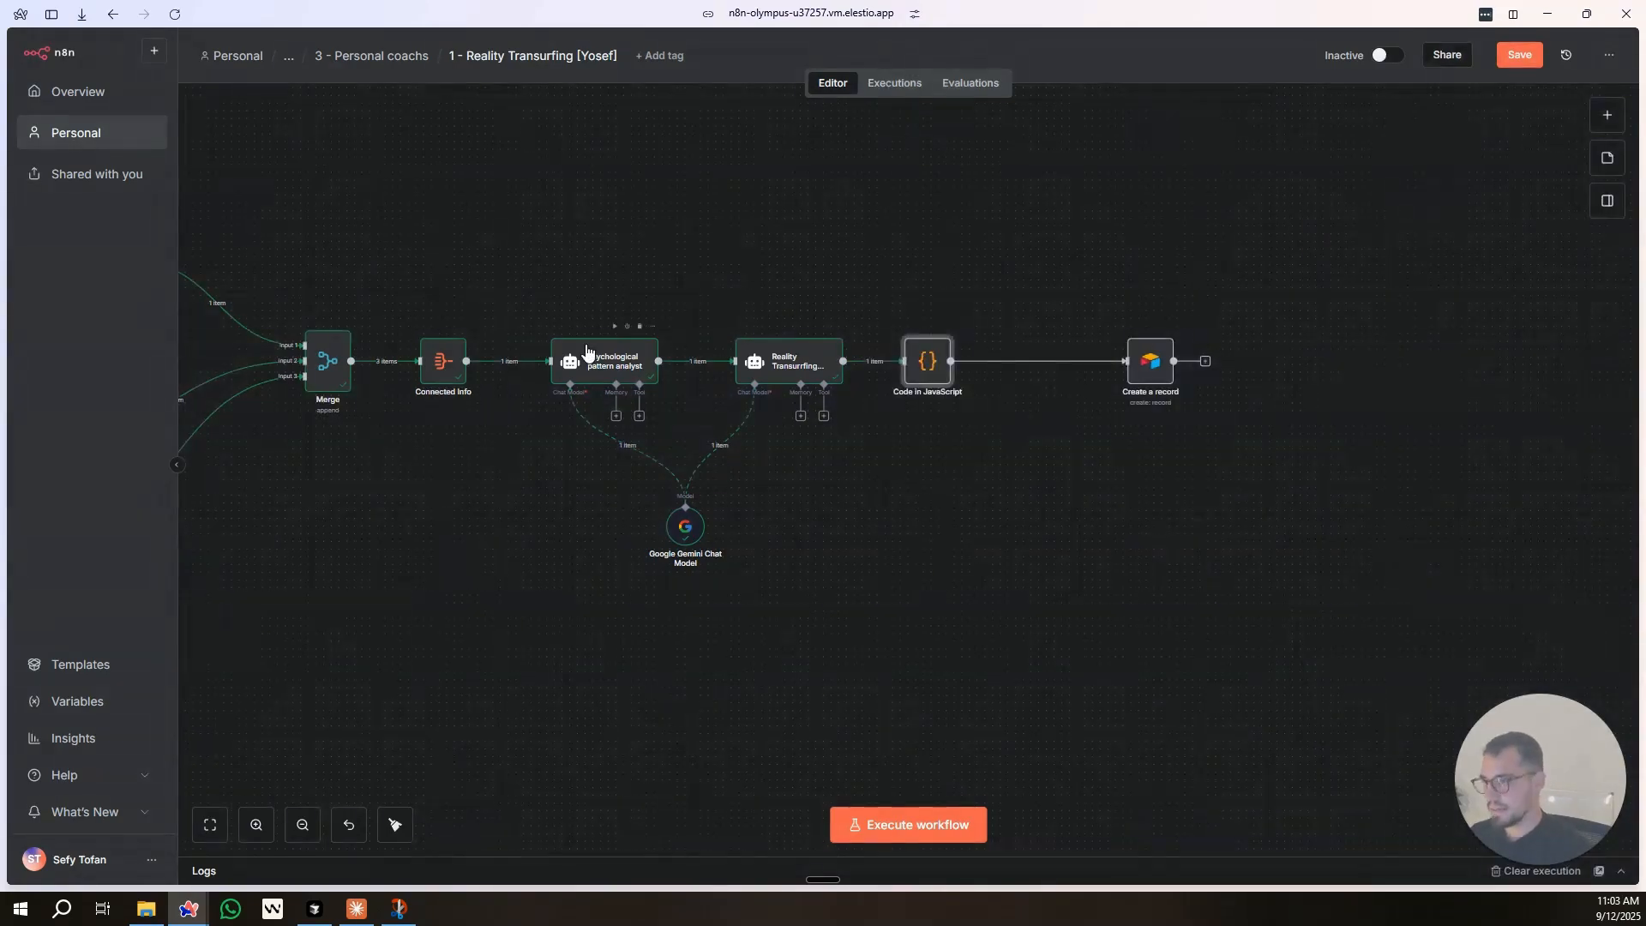
{"action": "left_click", "coordinate": [932, 327]}
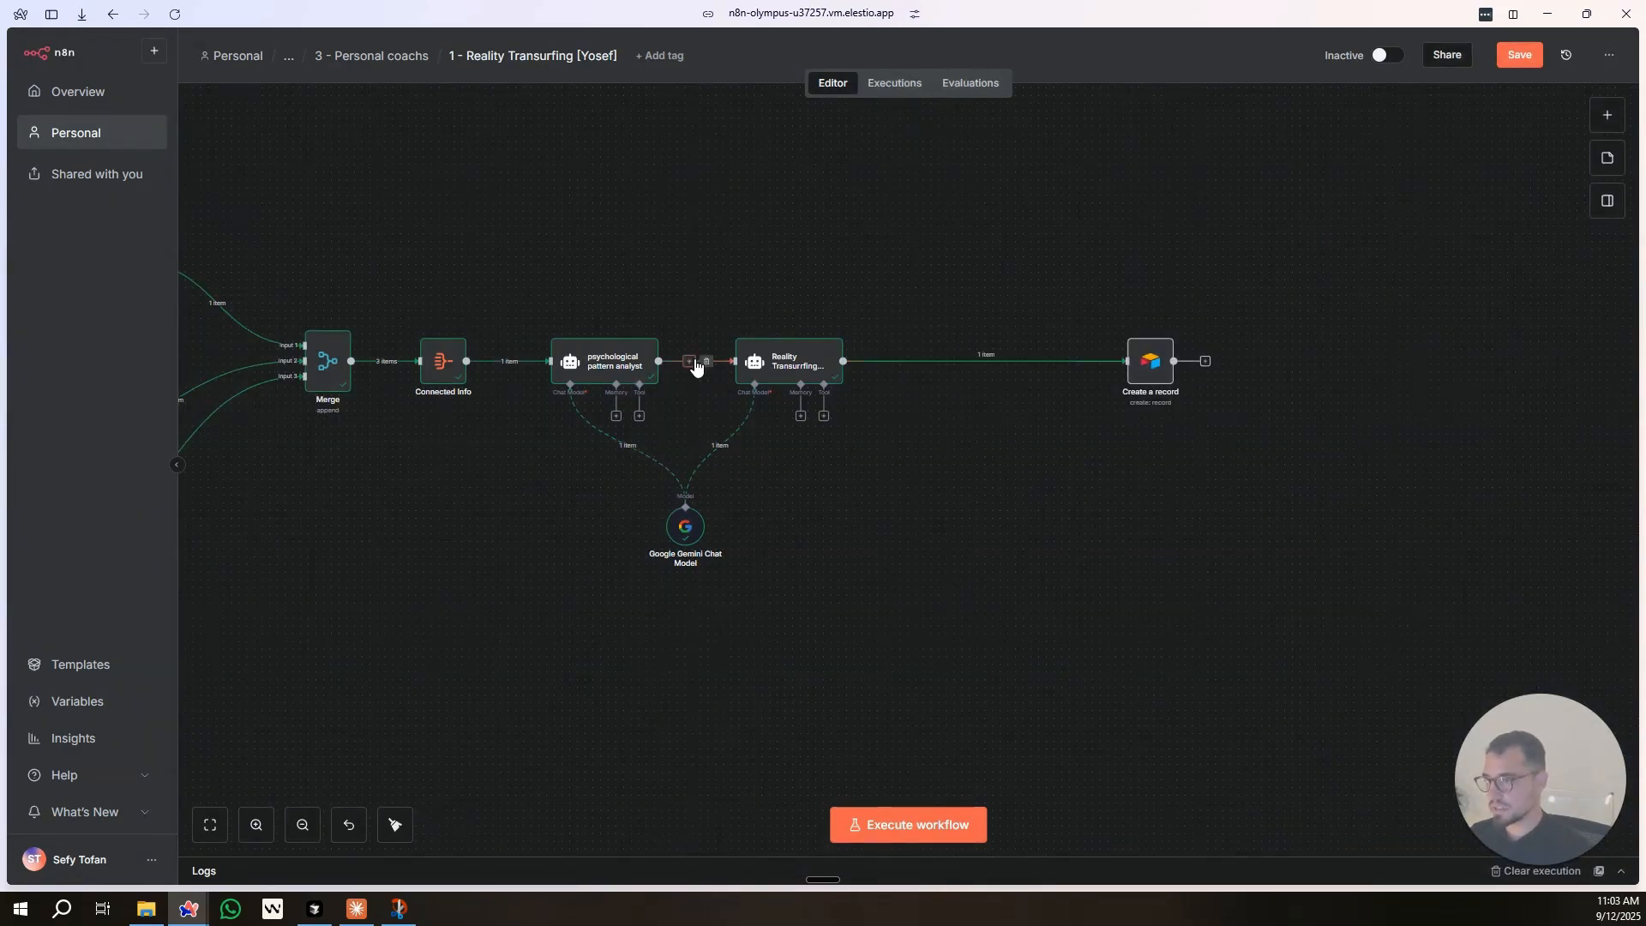
Add a JavaScript Code node on a separate branch from the psychological pattern analyst and copy the analyst's JSON output.
{"action": "left_click", "coordinate": [690, 361]}
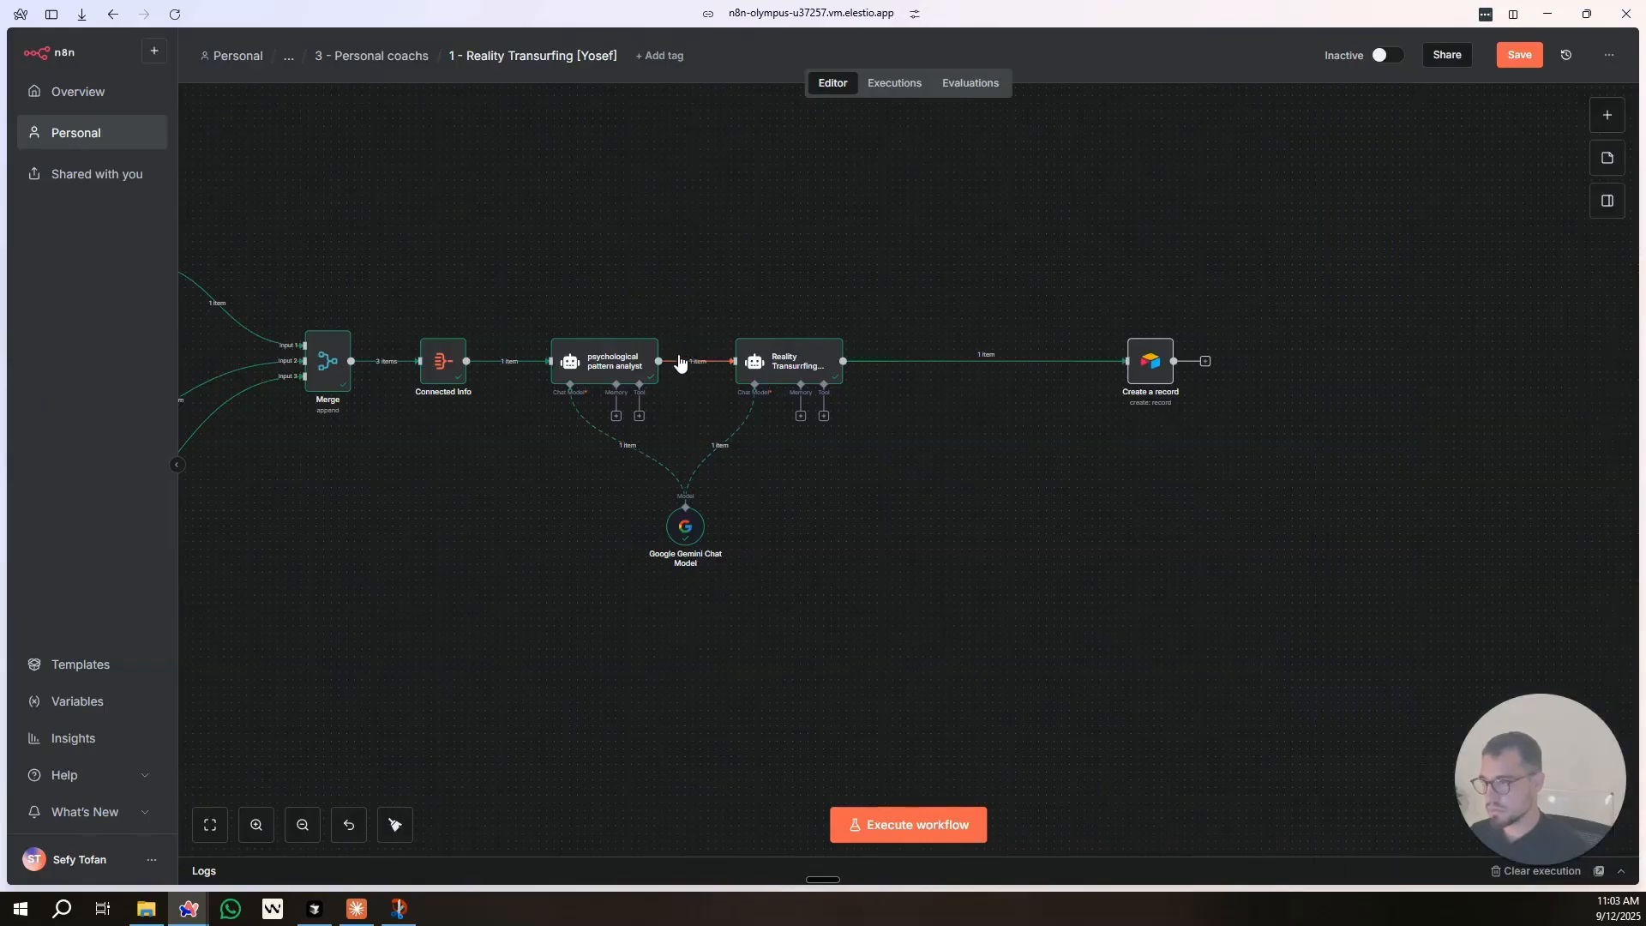
{"action": "left_click_drag", "start_coordinate": [659, 361], "coordinate": [883, 237]}
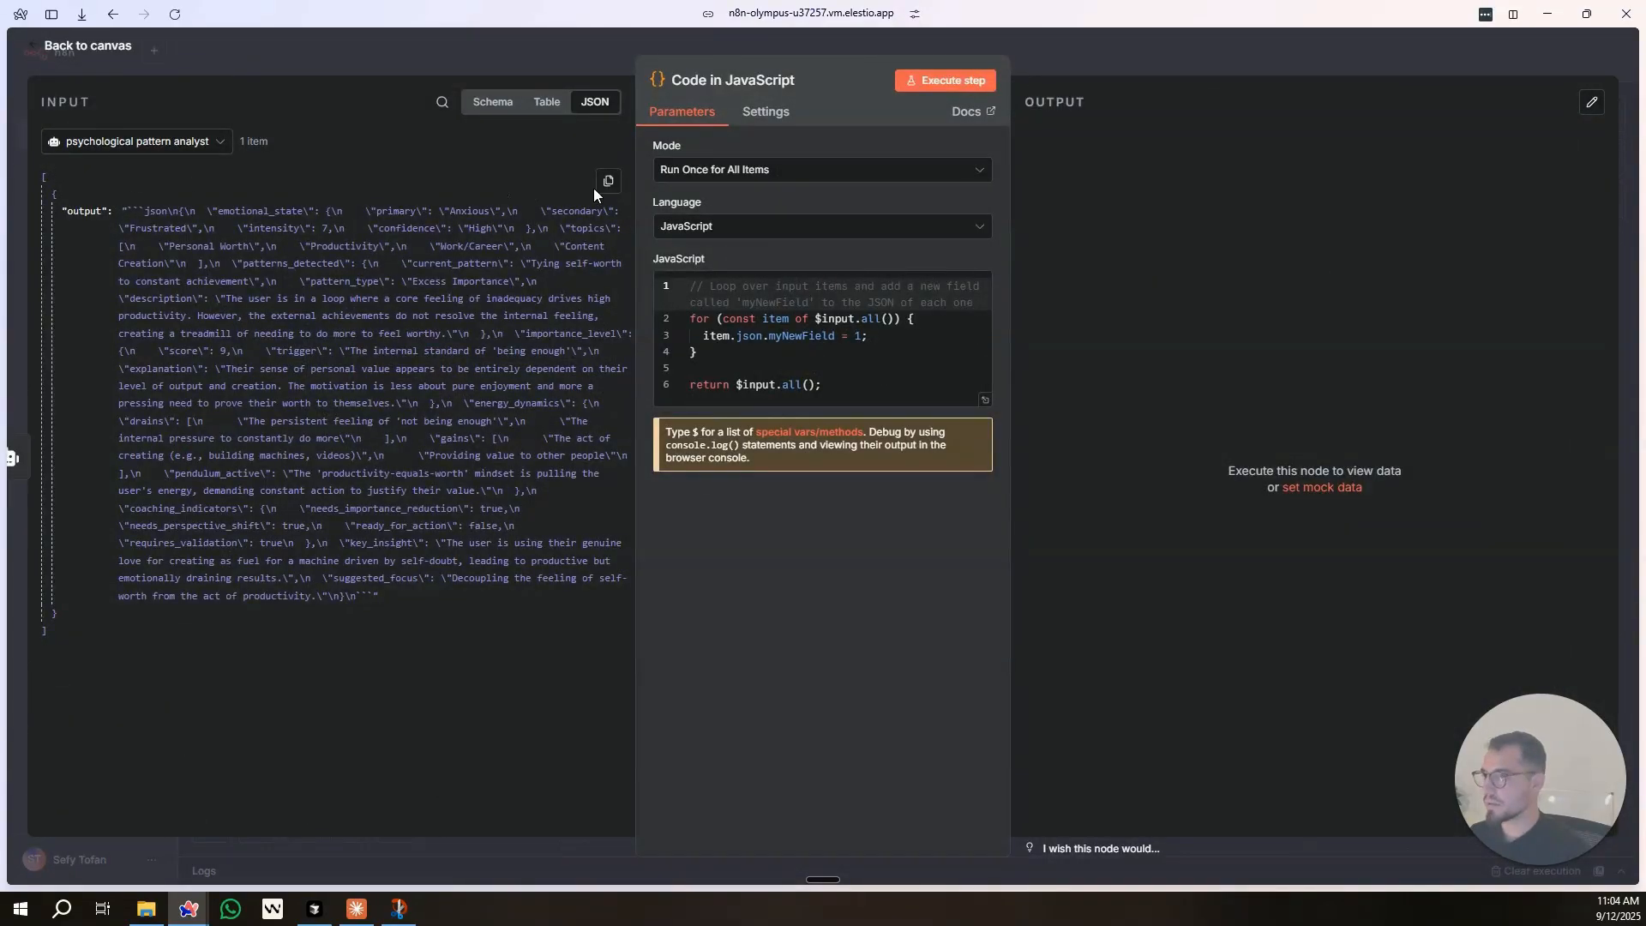
{"action": "left_click", "coordinate": [606, 182]}
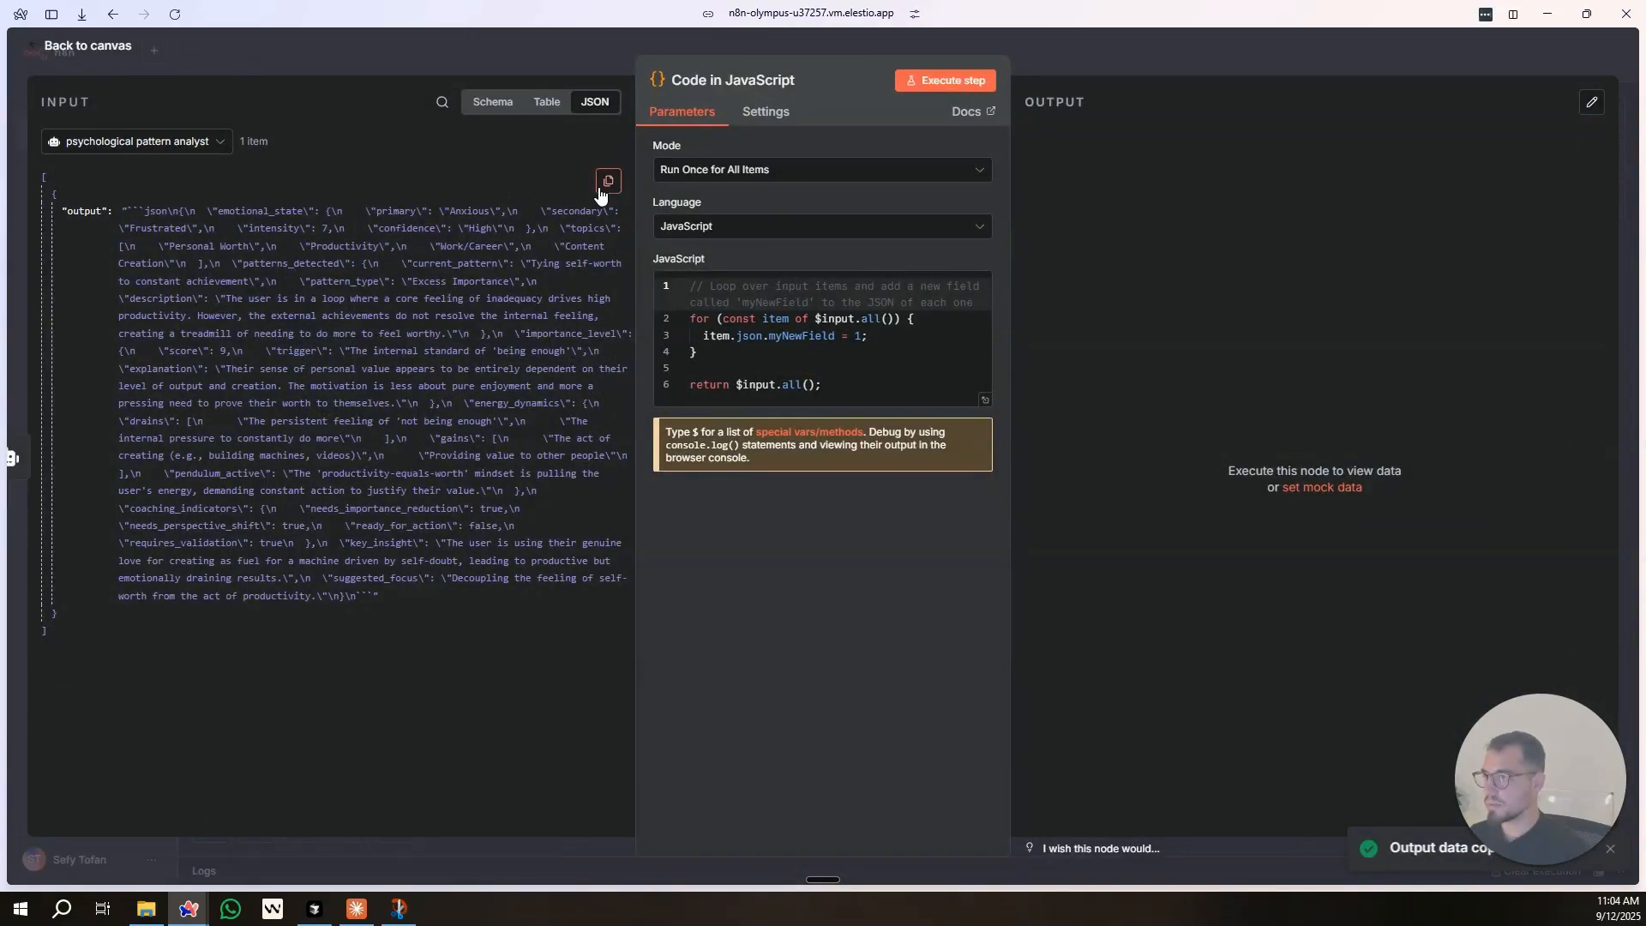
Switch to Claude and draft "Ok I get this information from the pshycological anlyst:" followed by the copied output and a "-----" separator.
{"action": "left_click", "coordinate": [357, 909]}
{"action": "left_click", "coordinate": [763, 824]}
{"action": "type", "text": "Ok I get this information"}
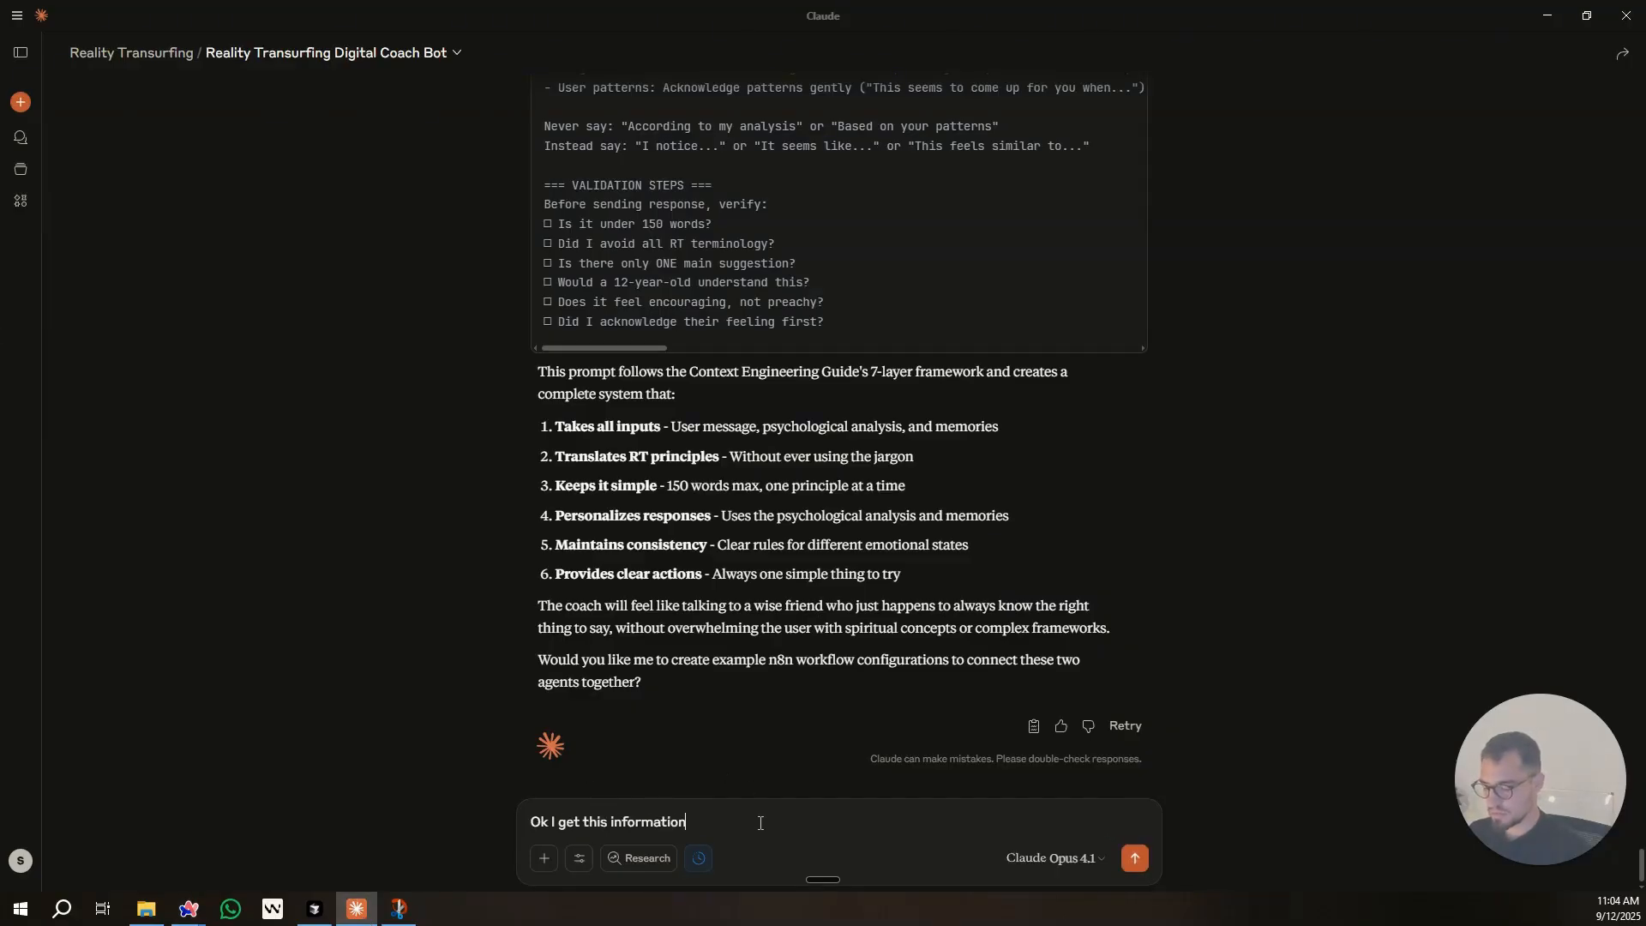
{"action": "type", "text": " from the pshycolog"}
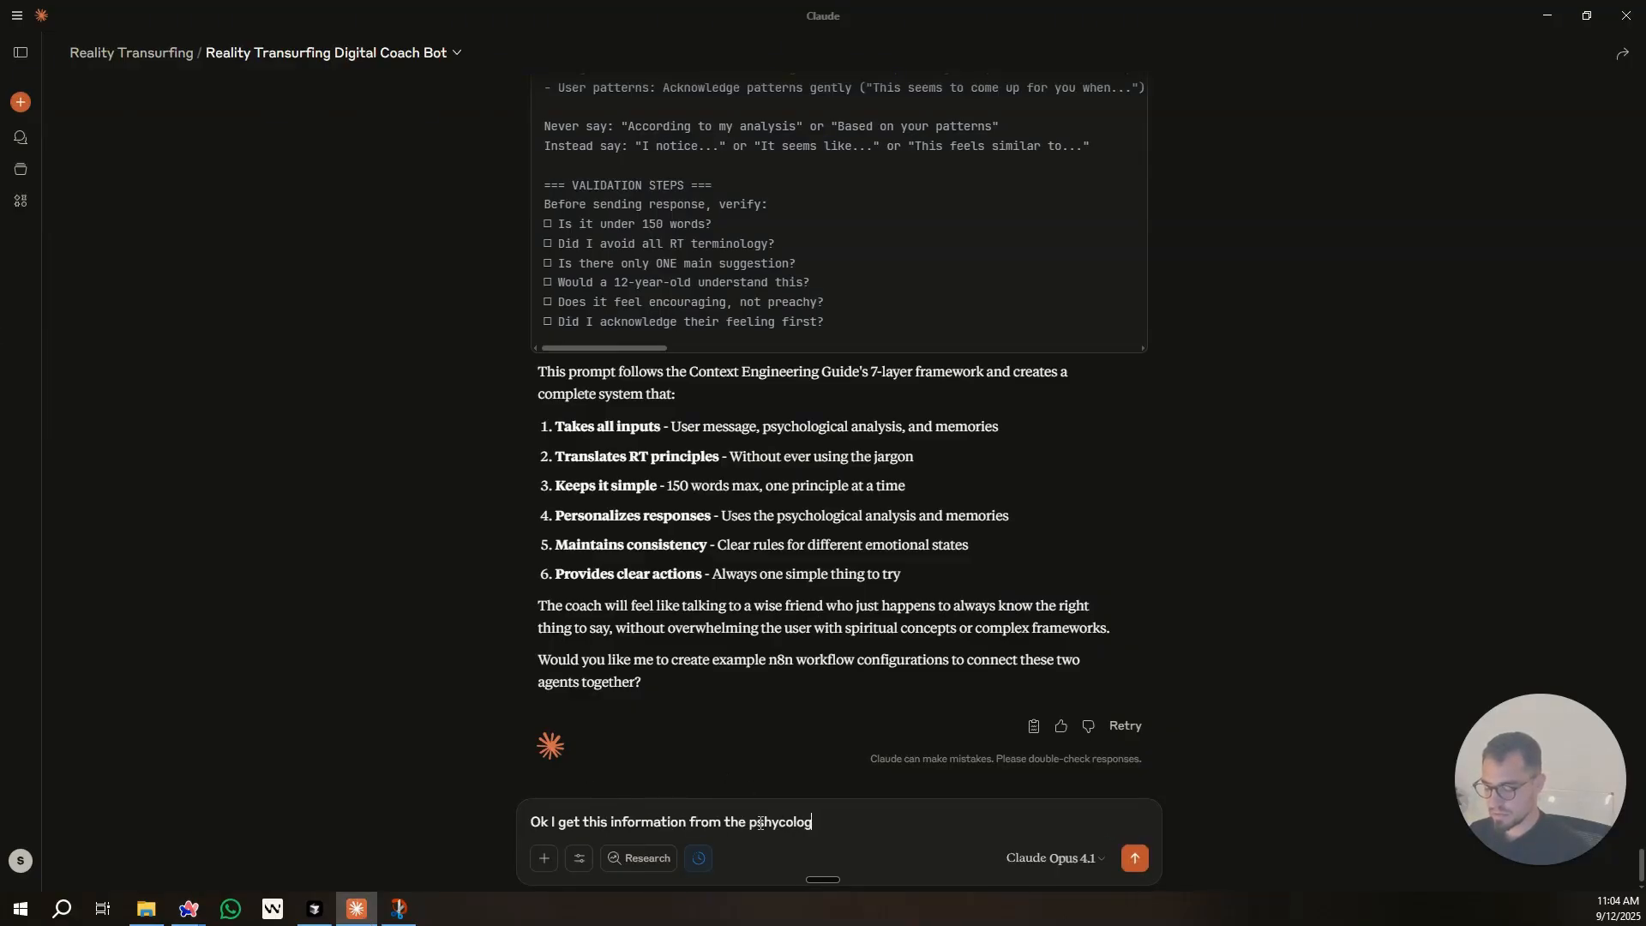
{"action": "type", "text": "ical anlyst:"}
{"action": "key", "text": "shift+Return"}
{"action": "key", "text": "ctrl+v"}
{"action": "key", "text": "shift+Return"}
{"action": "key", "text": "shift+Return"}
{"action": "type", "text": "-----"}
{"action": "key", "text": "shift+Return"}
Finish the message with "And I need a codenode that take this and provide me a clean map for airtable." and send it.
{"action": "type", "text": "And I"}
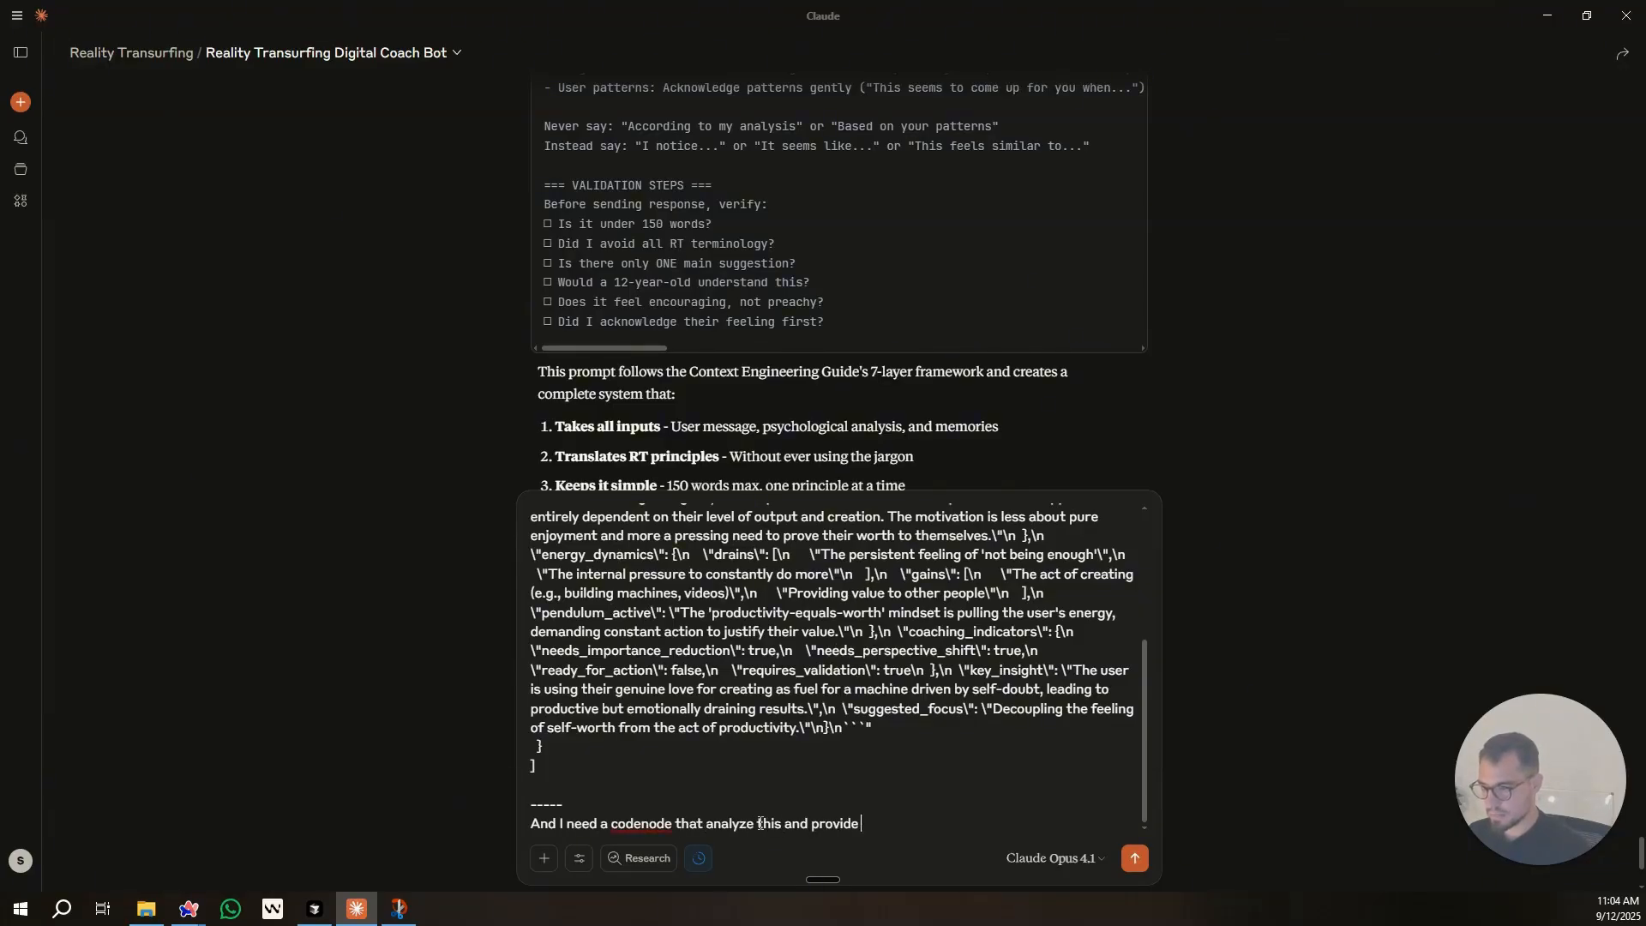
{"action": "left_click", "coordinate": [760, 824]}
{"action": "key", "text": "ctrl+BackSpace"}
{"action": "type", "text": "take "}
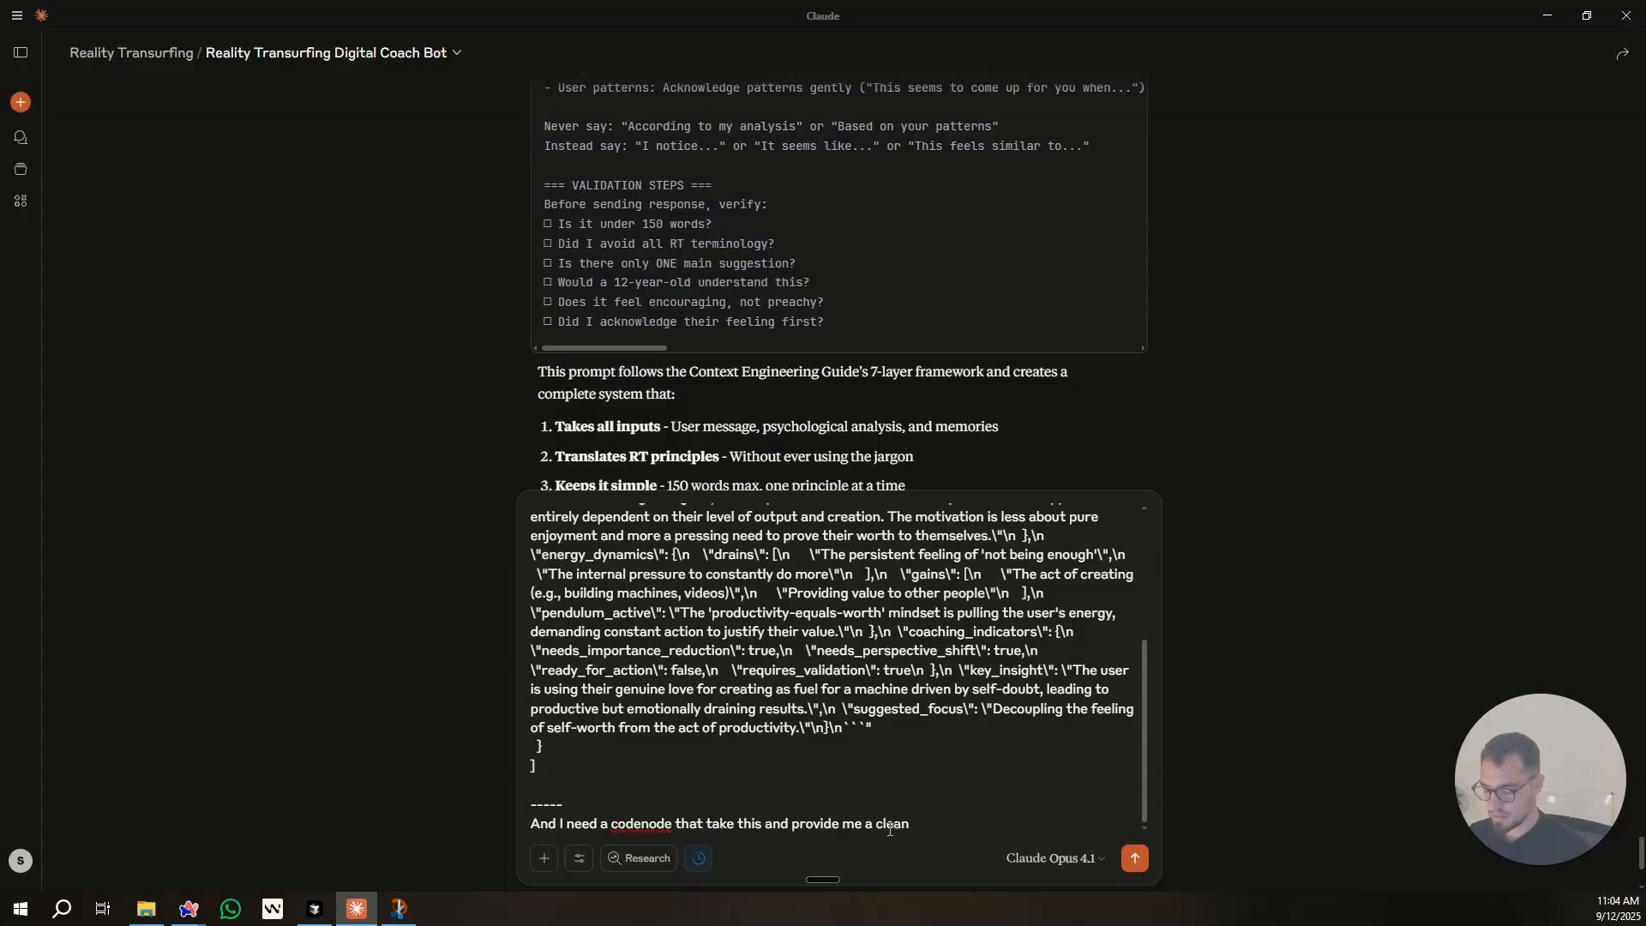
{"action": "type", "text": "an map for airtable."}
{"action": "key", "text": "Return"}
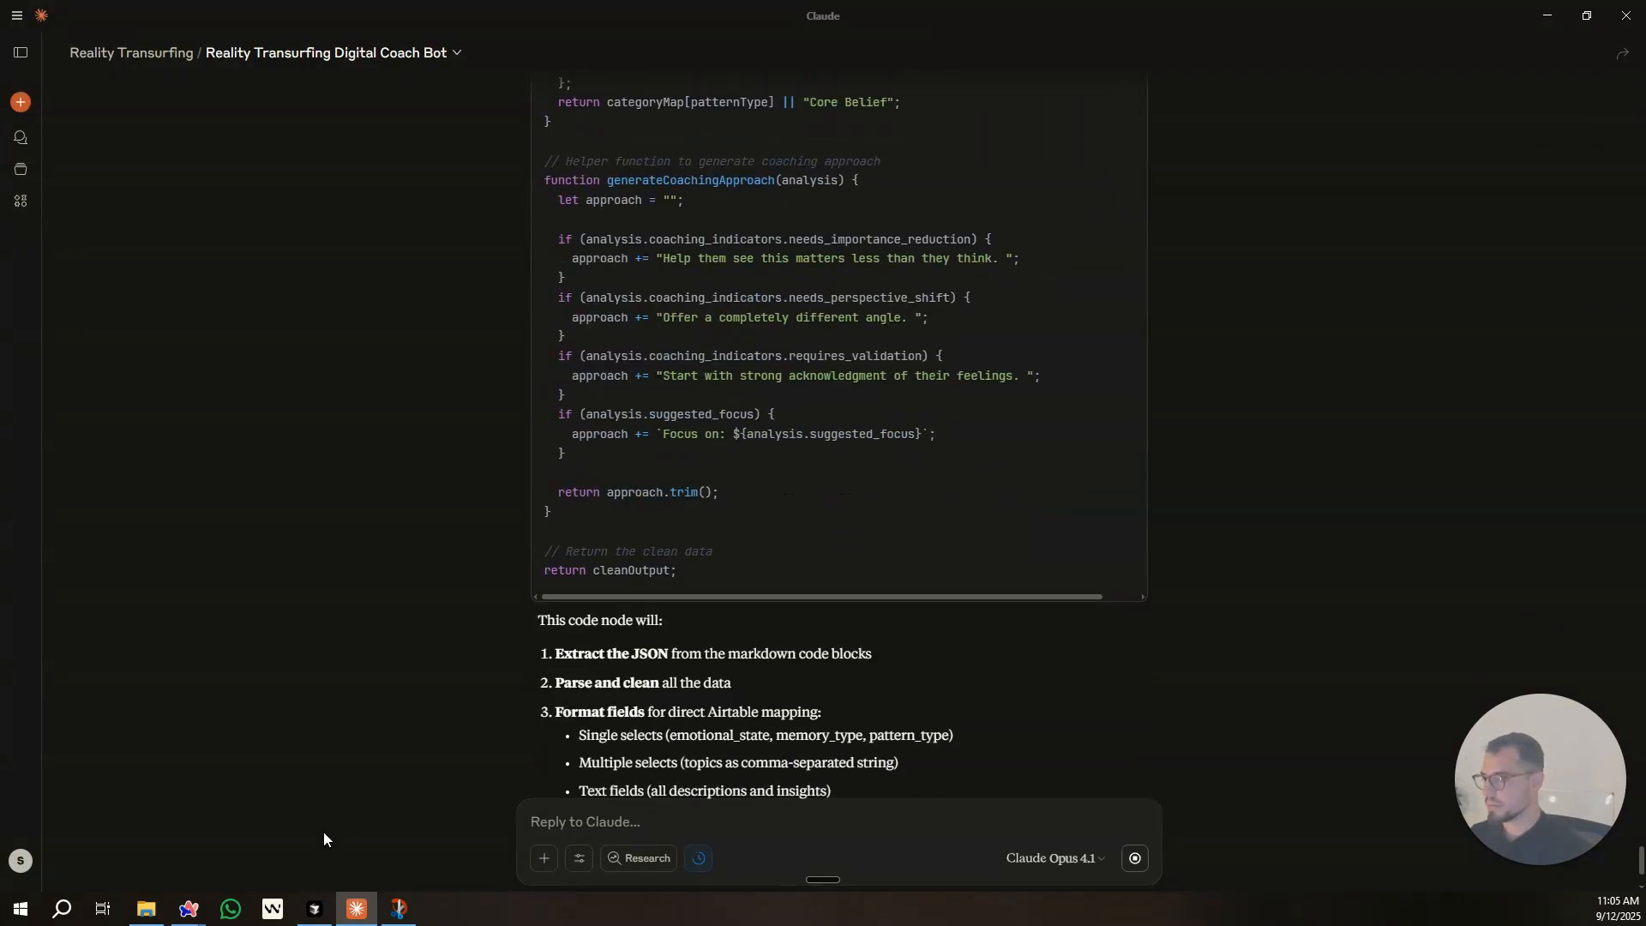
Switch back to n8n, replace the Code node's default JavaScript with Claude's code, execute the node and return to the canvas.
{"action": "mouse_move", "coordinate": [183, 909]}
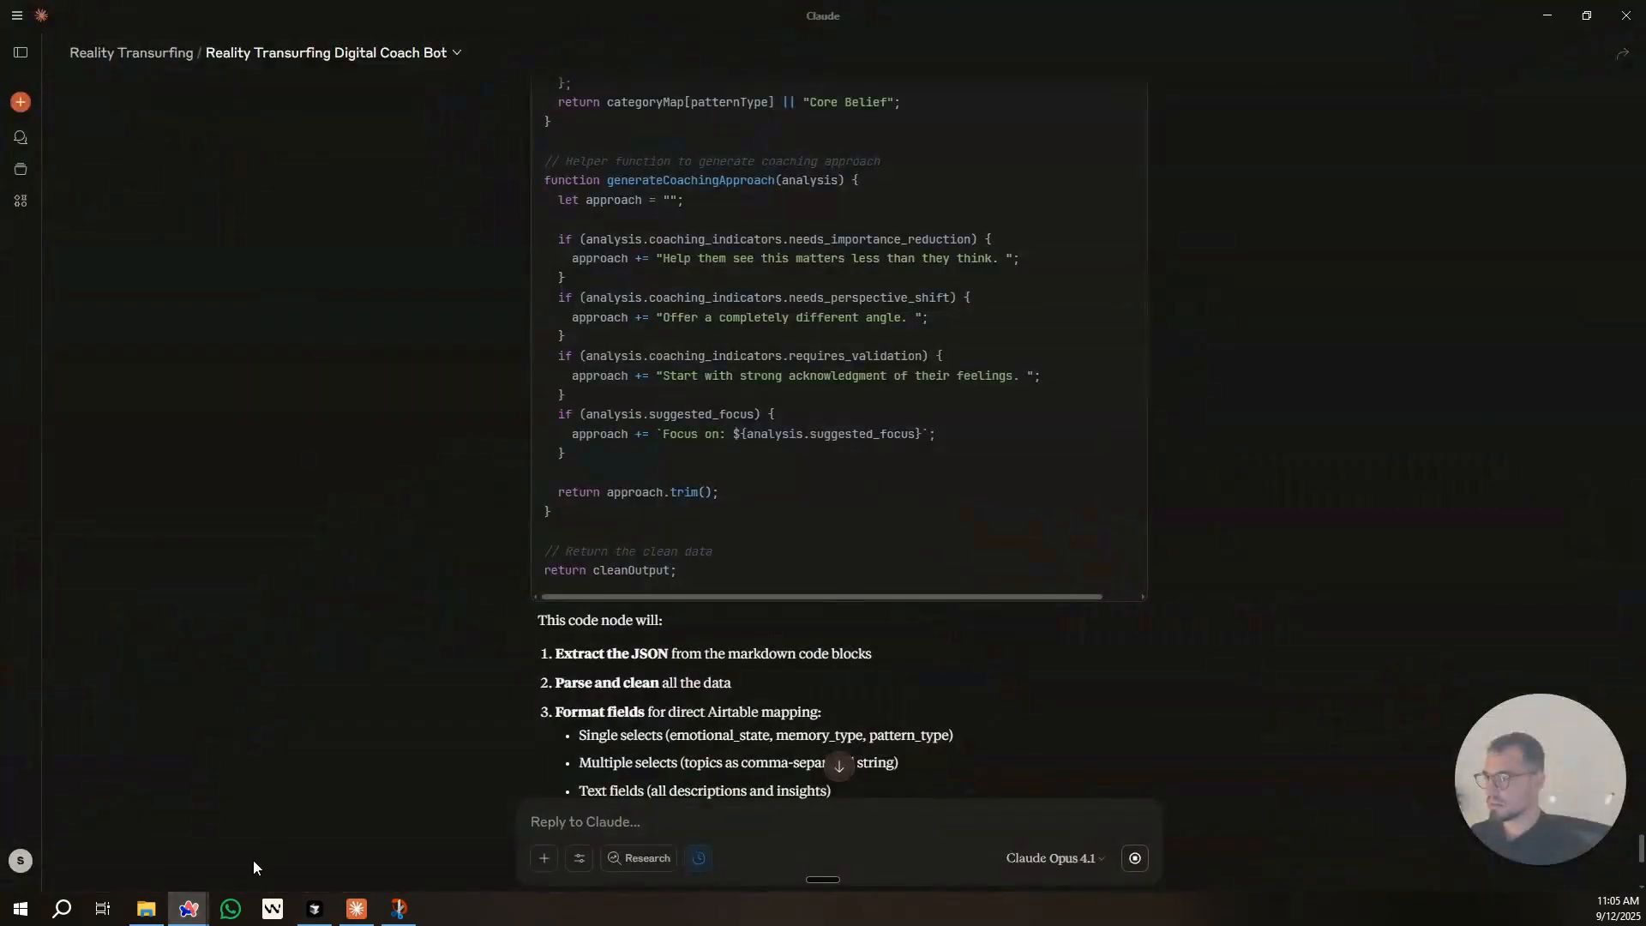
{"action": "left_click", "coordinate": [253, 867]}
{"action": "key", "text": "ctrl+a"}
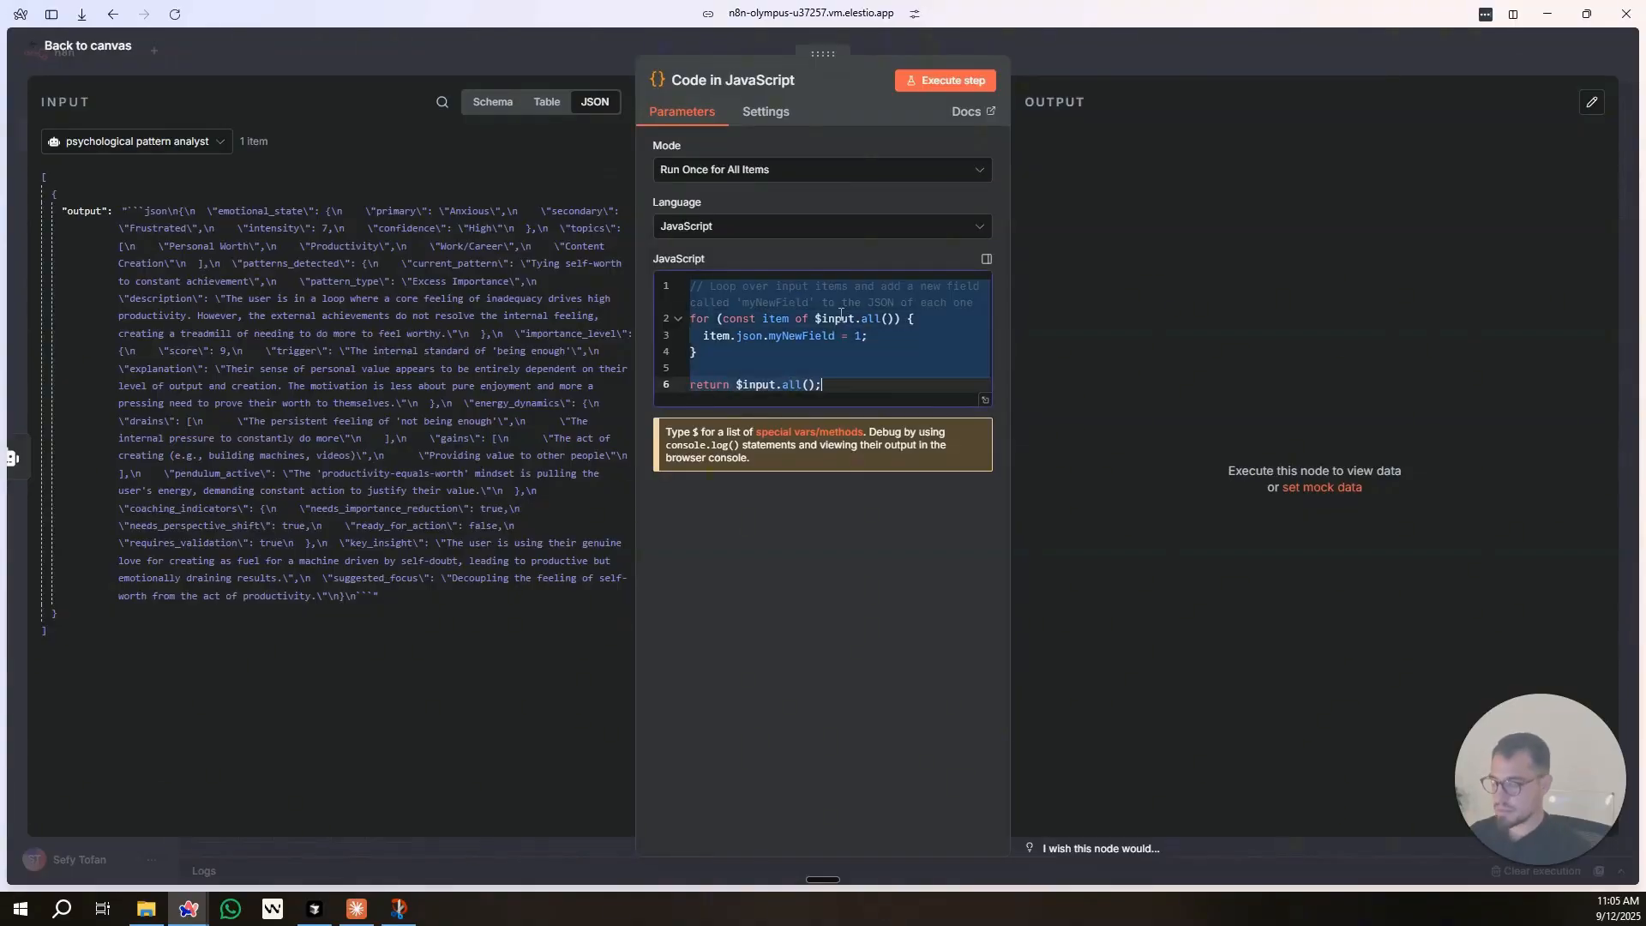
{"action": "key", "text": "ctrl+v"}
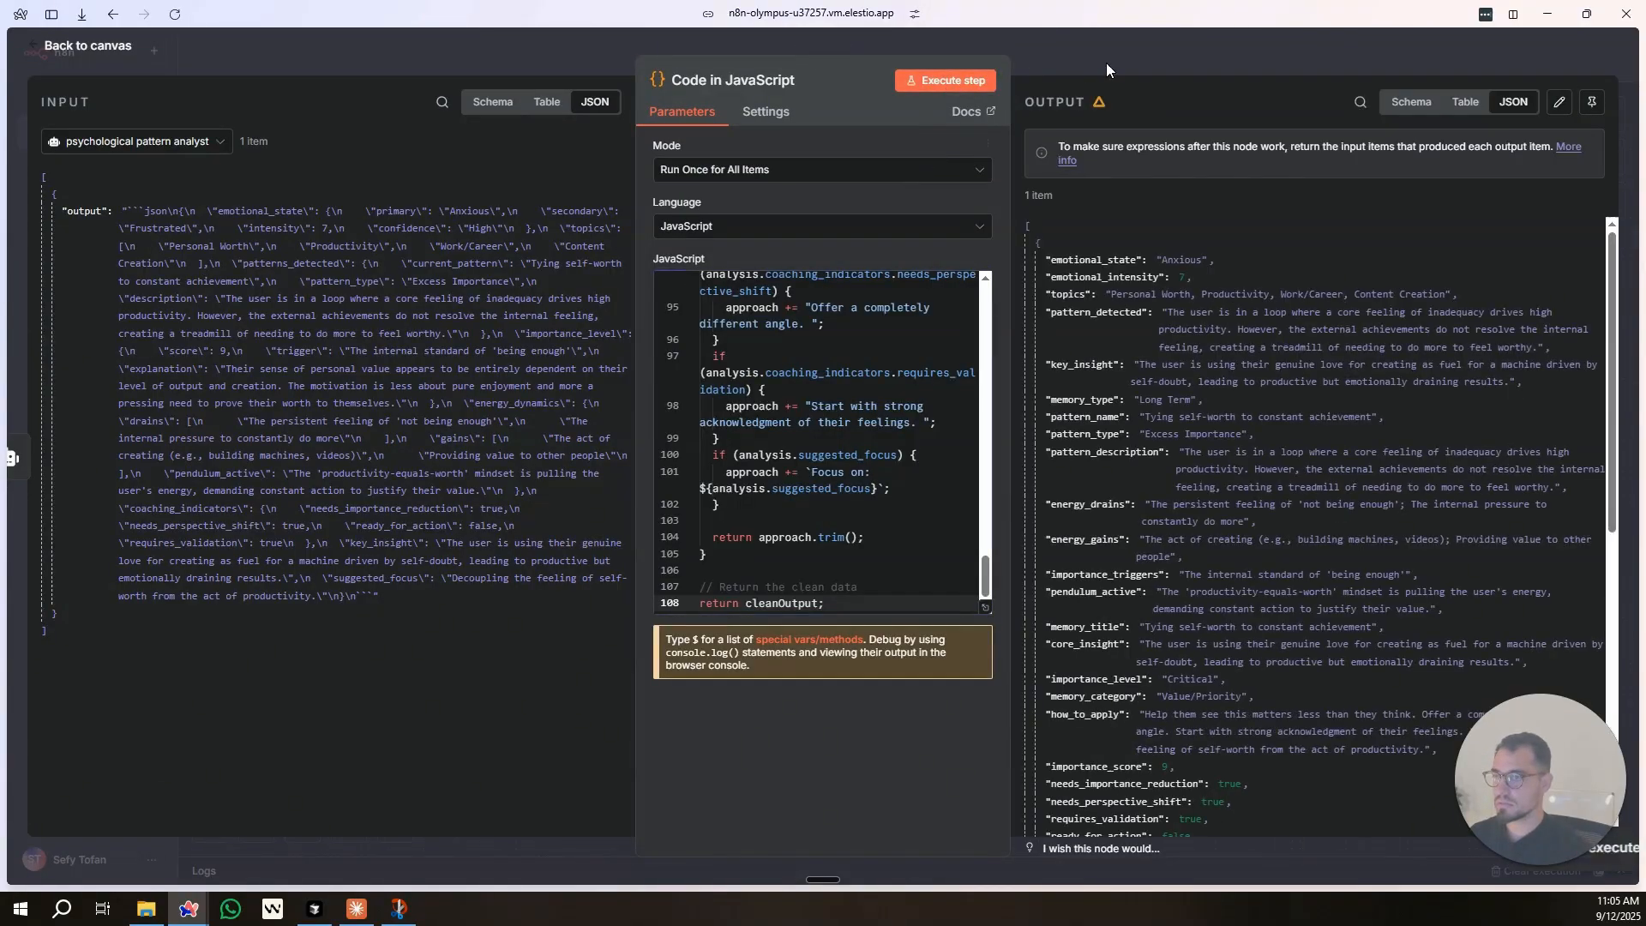
{"action": "left_click", "coordinate": [1106, 63]}
Connect the Code node to Create a record and insert an Aggregate node that joins the Code and coach branches before it.
{"action": "left_click_drag", "start_coordinate": [980, 243], "coordinate": [1146, 367]}
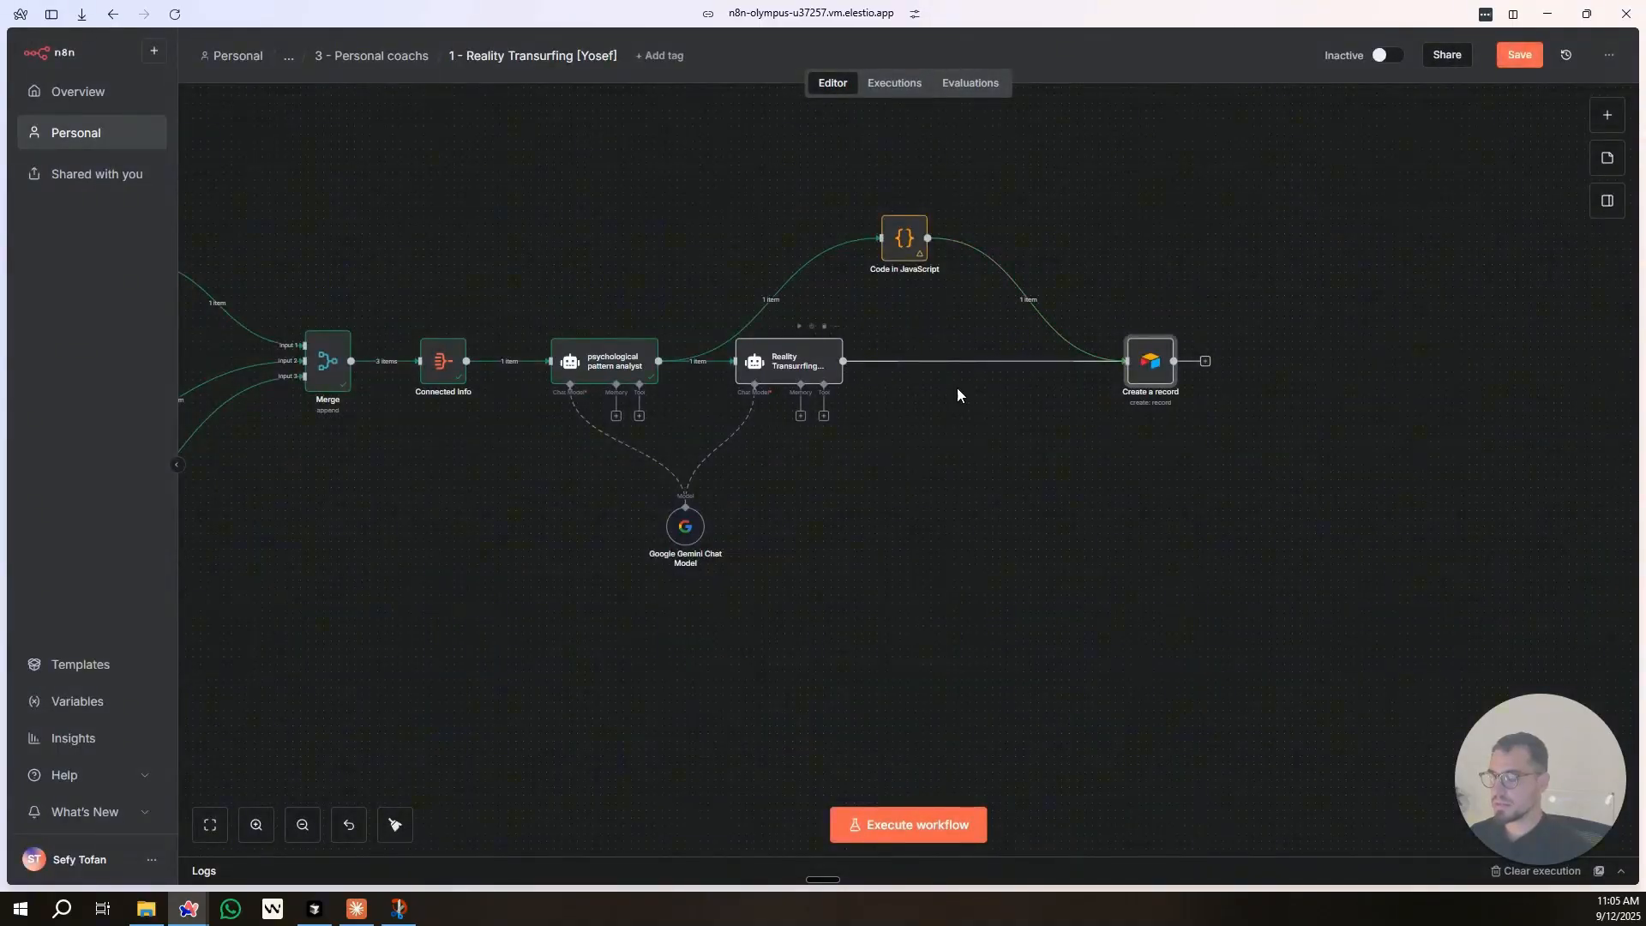
{"action": "left_click", "coordinate": [1020, 299]}
{"action": "type", "text": "agg"}
{"action": "left_click", "coordinate": [1330, 242]}
{"action": "left_click_drag", "start_coordinate": [868, 361], "coordinate": [1082, 366]}
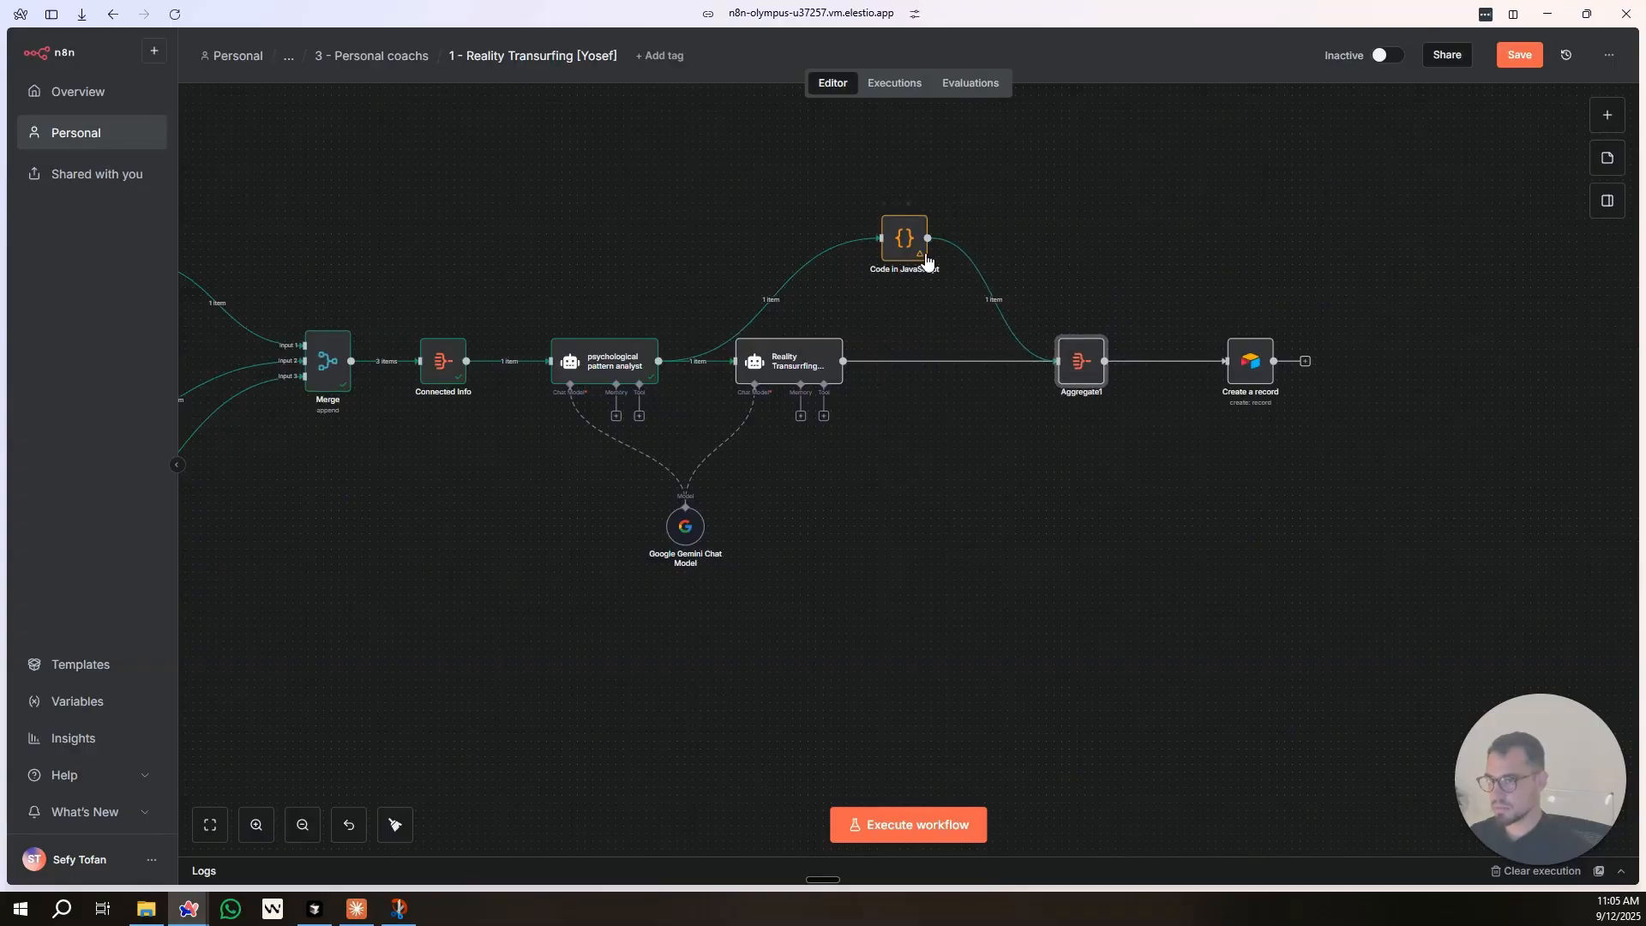
{"action": "left_click_drag", "start_coordinate": [1242, 369], "coordinate": [1226, 369]}
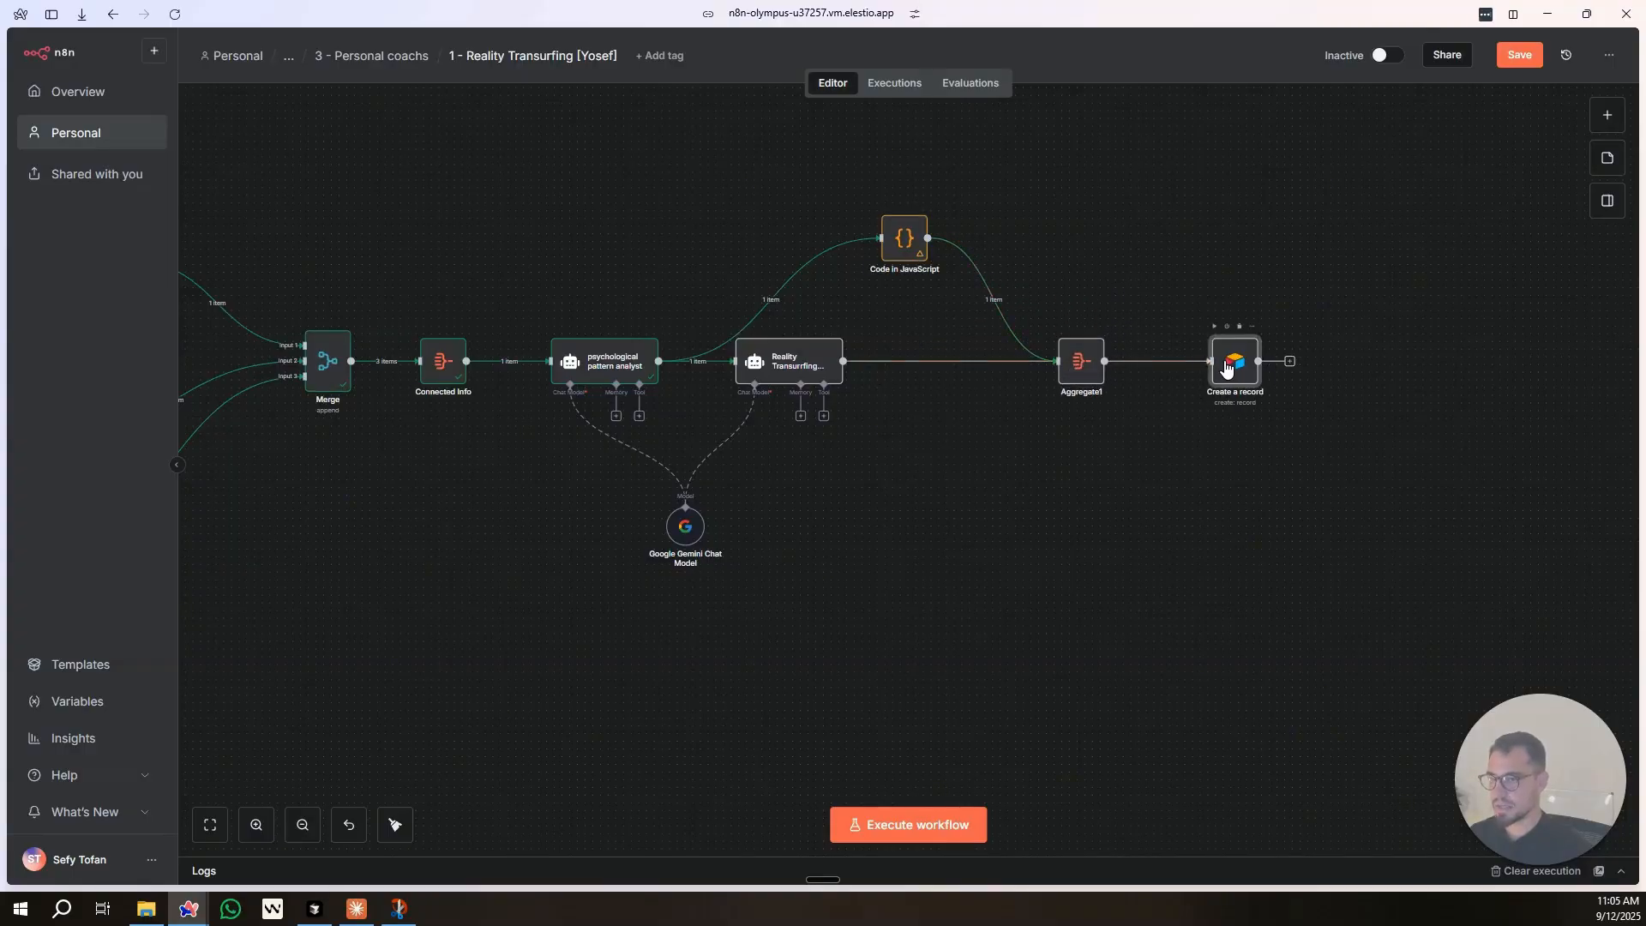
Execute the workflow up to Aggregate1 and move the Reality Transurrfing Coach node closer to it.
{"action": "left_click", "coordinate": [1064, 347]}
{"action": "key", "text": "ctrl+Return"}
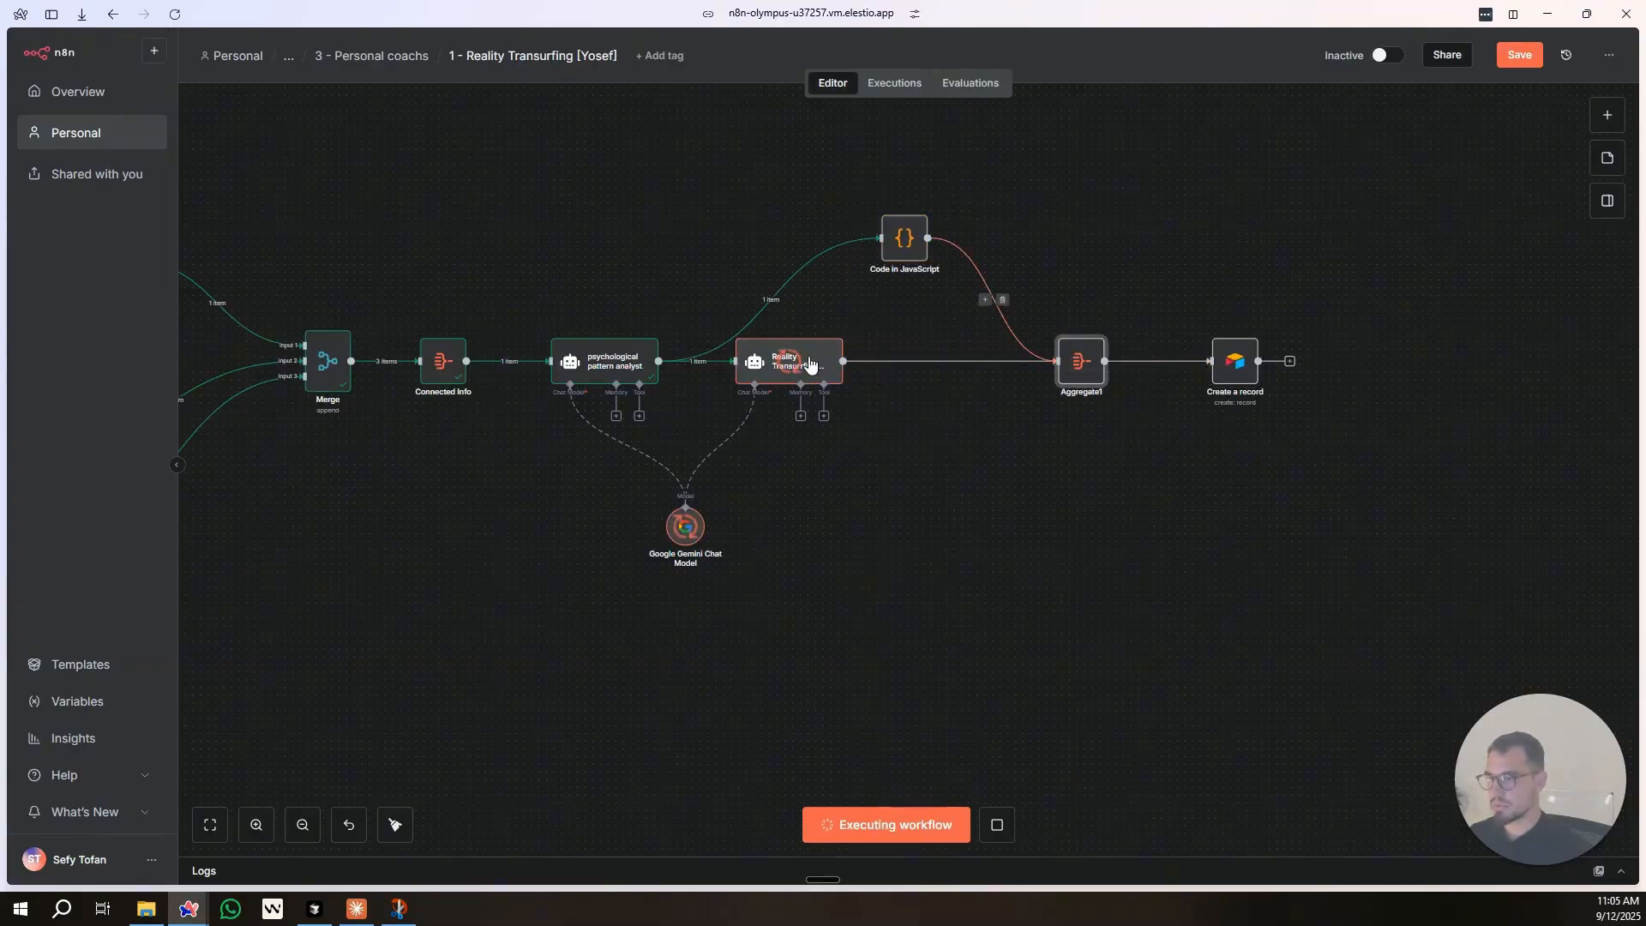
{"action": "left_click_drag", "start_coordinate": [810, 365], "coordinate": [895, 366]}
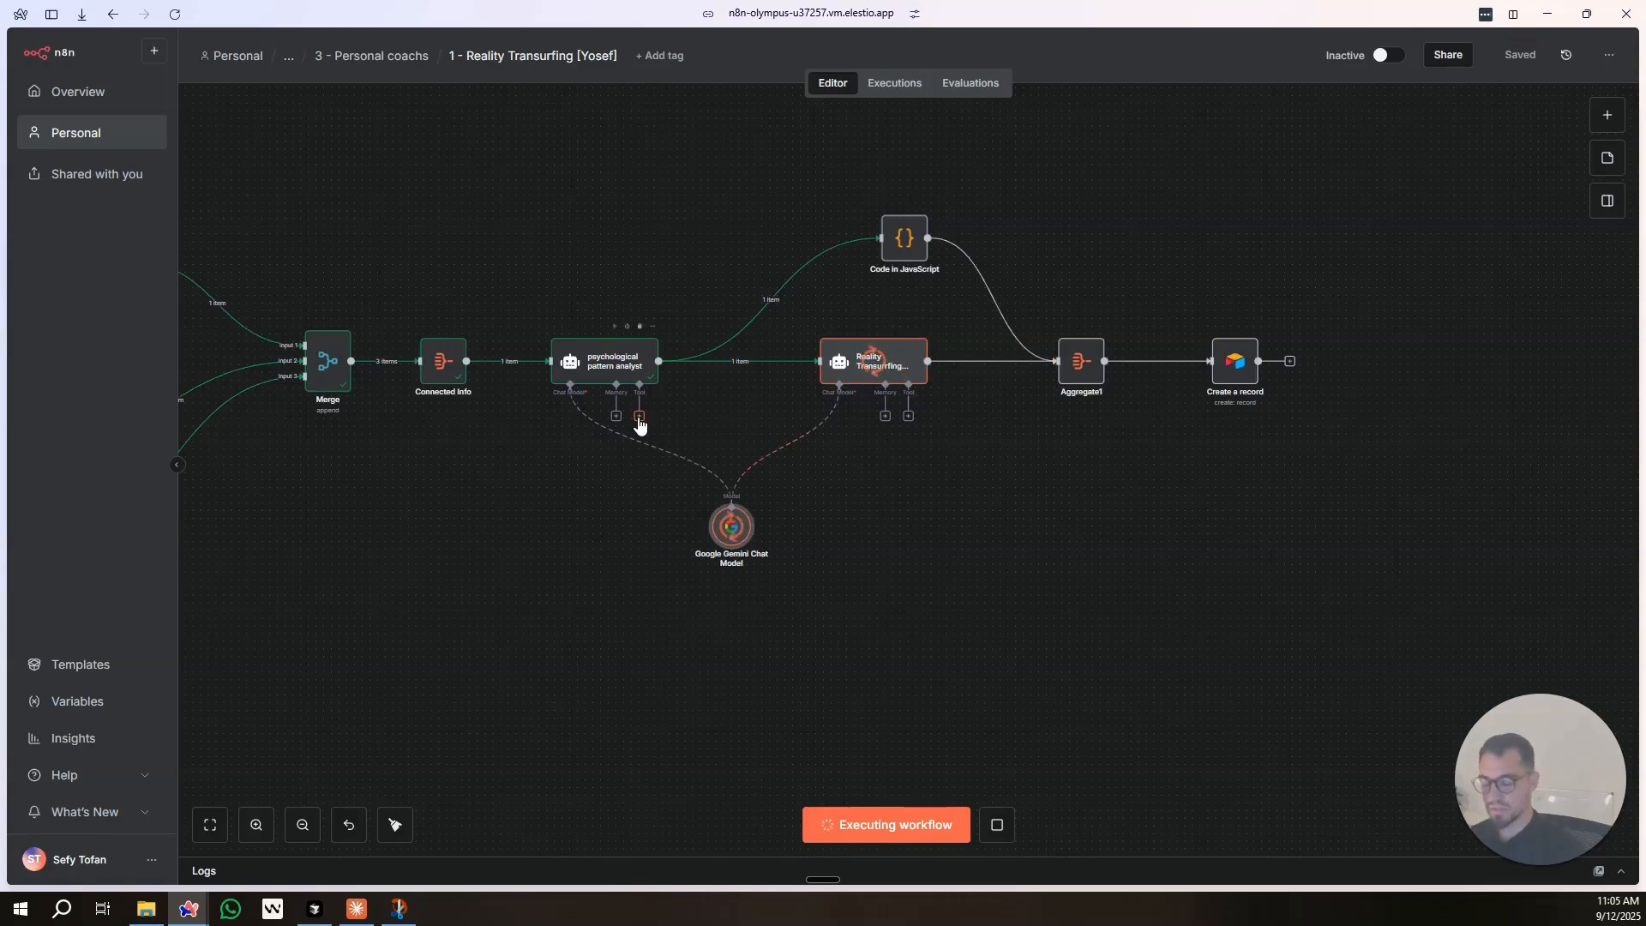
Examine the psychological pattern analyst's settings, system message and output, and the data arriving at Create a record.
{"action": "double_click", "coordinate": [631, 361]}
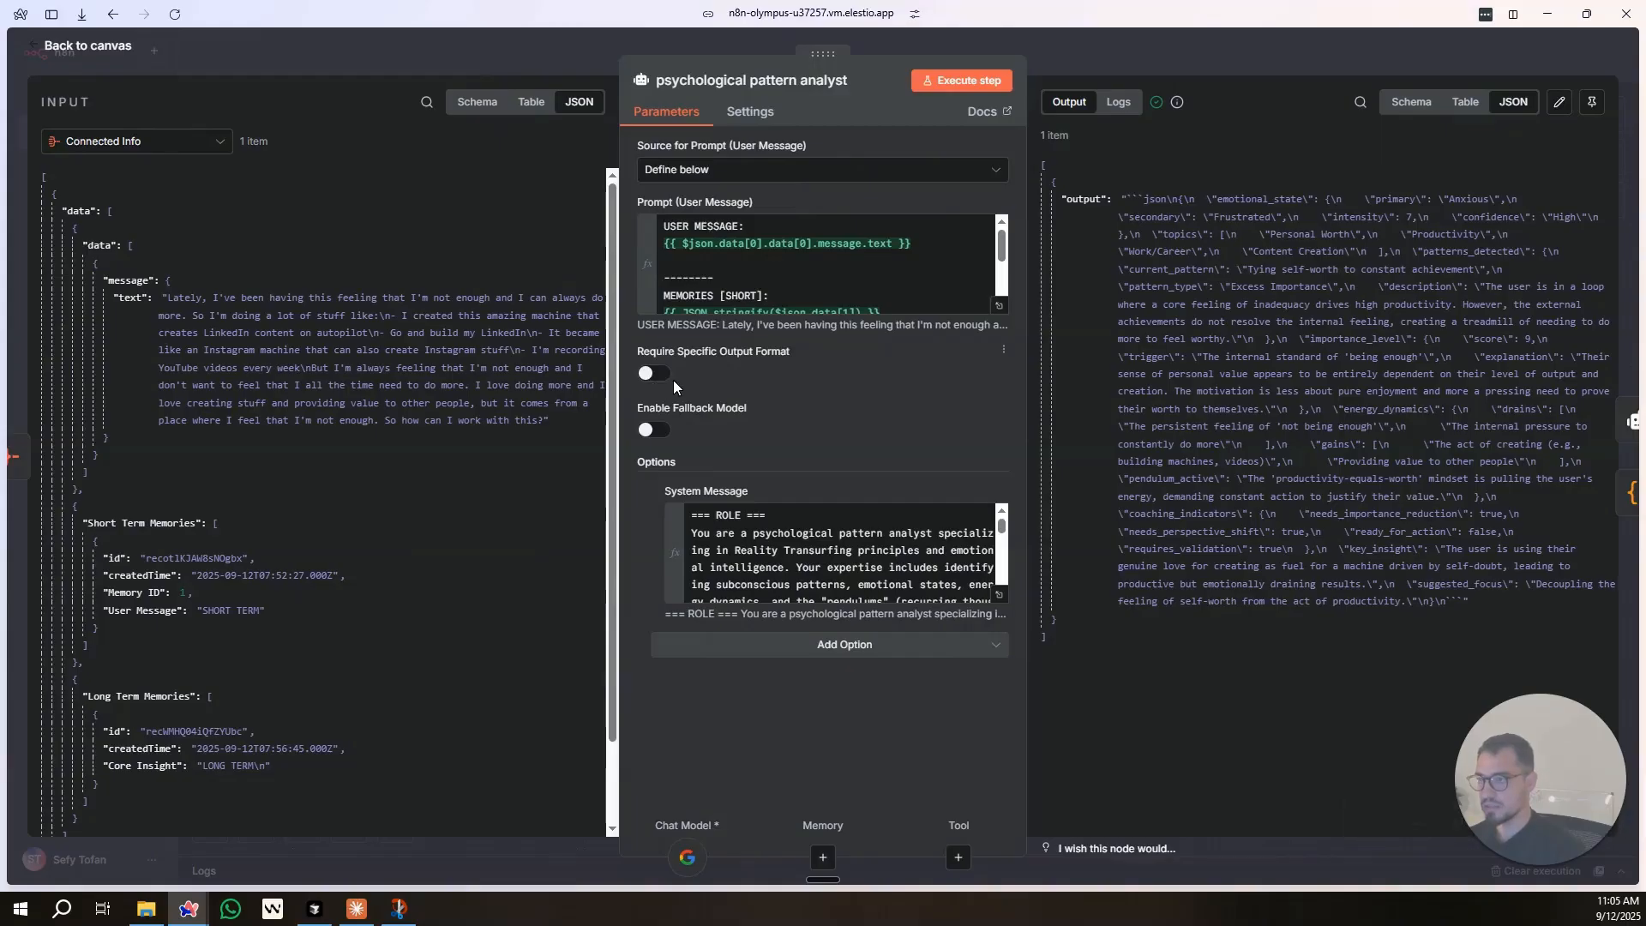
{"action": "left_click", "coordinate": [1074, 58]}
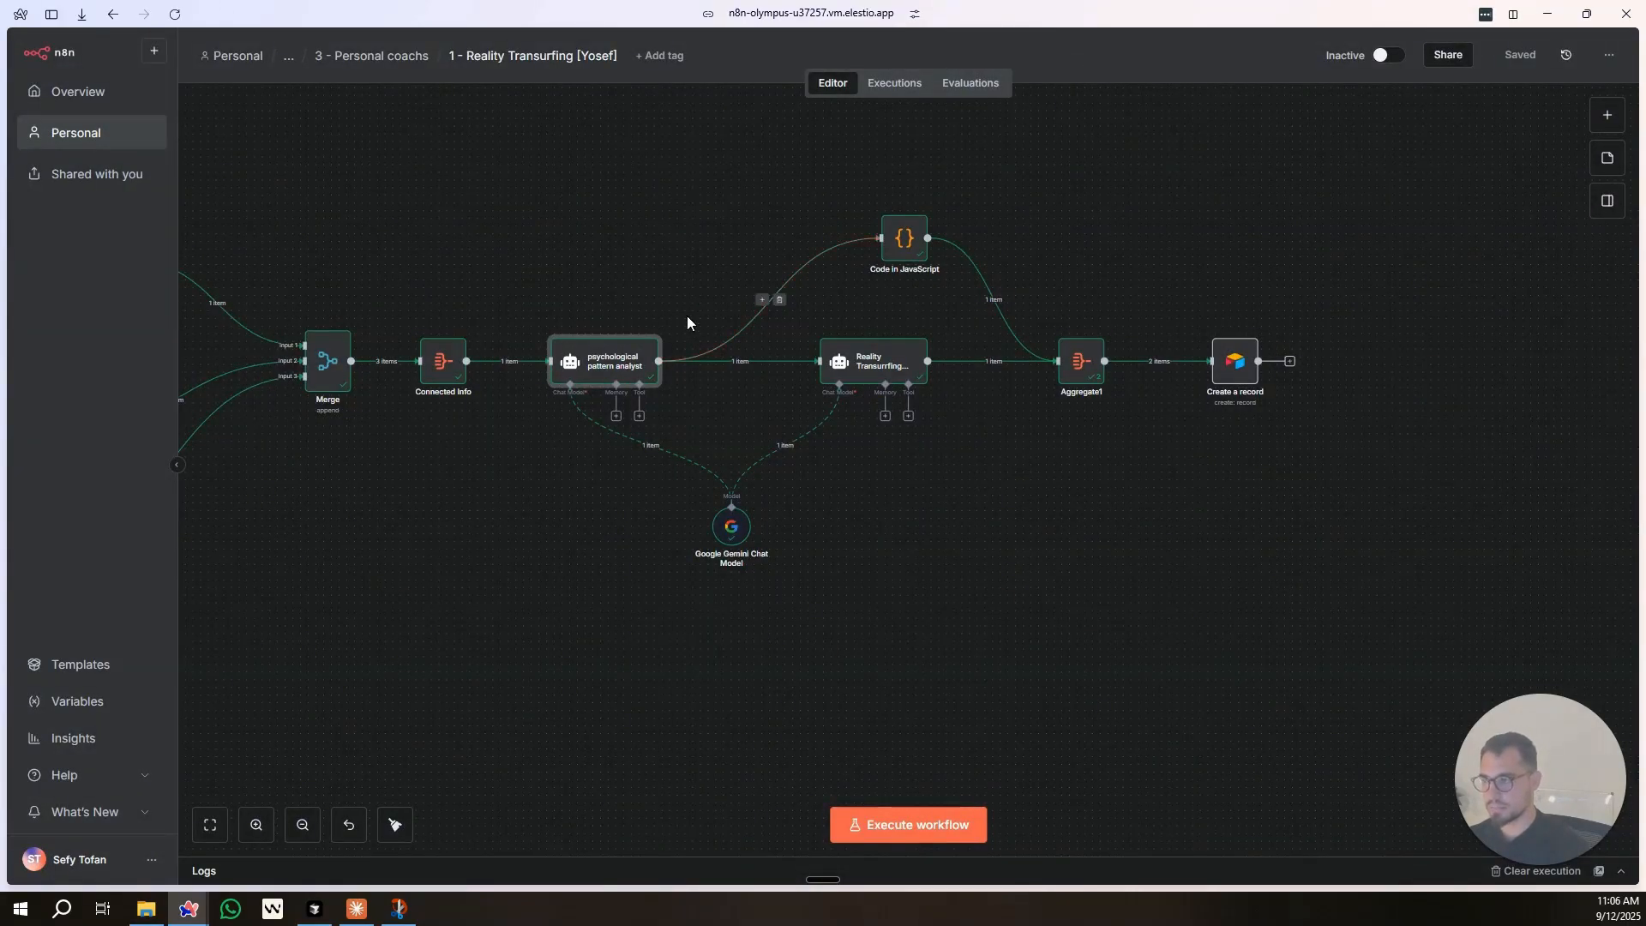
{"action": "double_click", "coordinate": [604, 363]}
{"action": "left_click", "coordinate": [751, 113]}
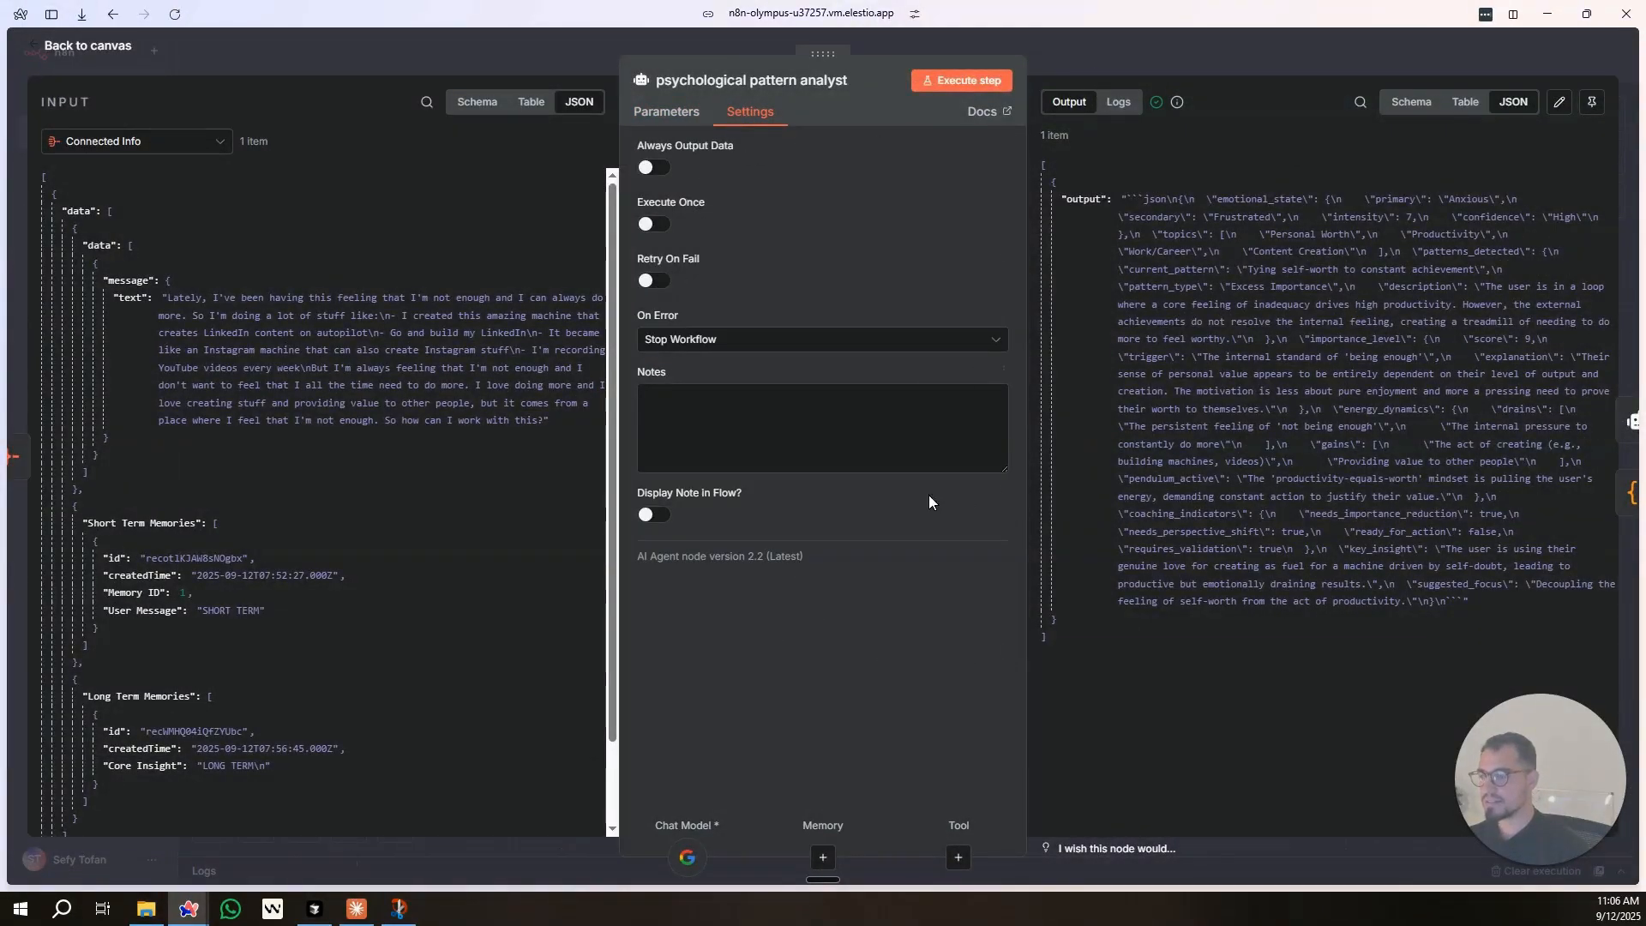
{"action": "left_click", "coordinate": [666, 112]}
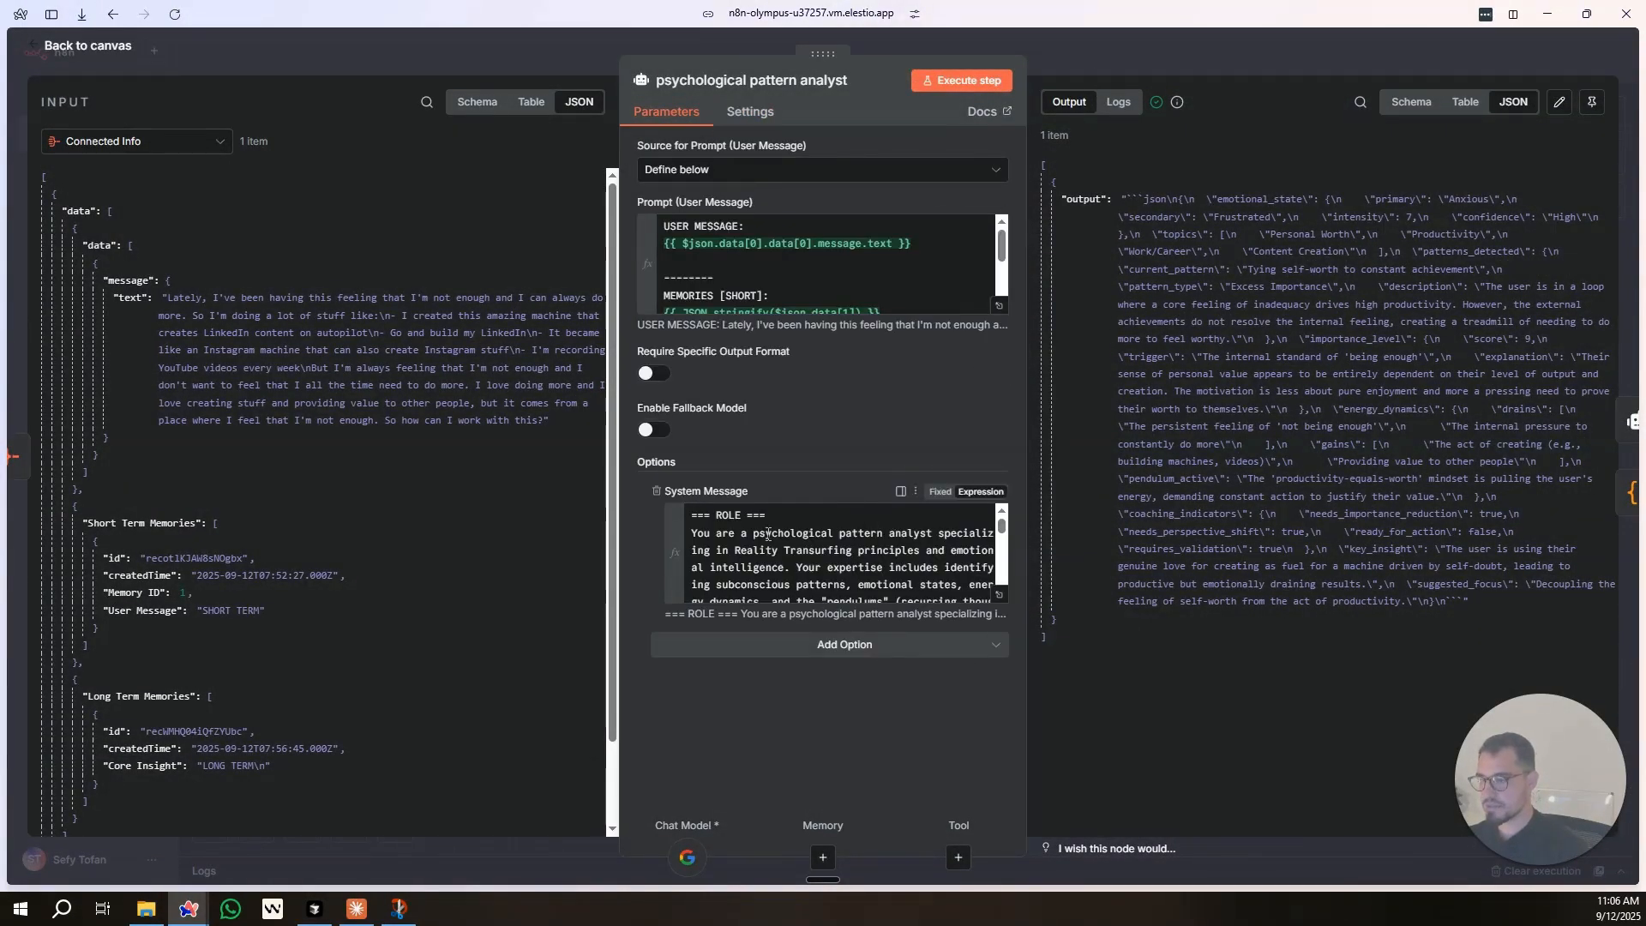
{"action": "left_click", "coordinate": [1119, 65]}
{"action": "left_click_drag", "start_coordinate": [905, 256], "coordinate": [884, 256]}
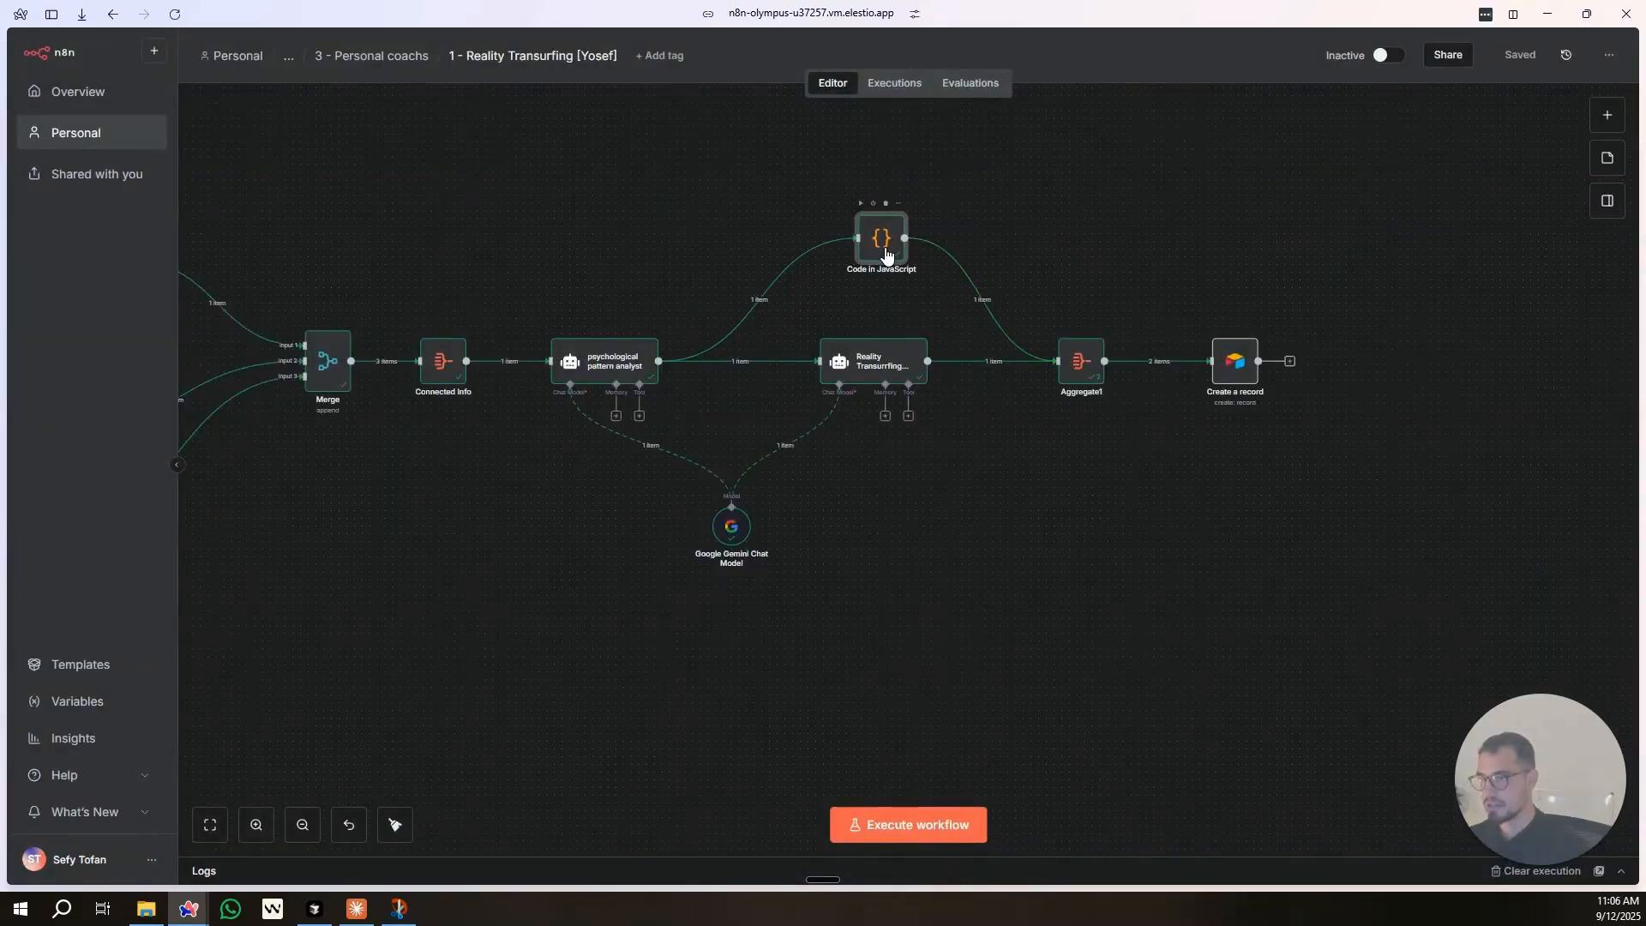
{"action": "double_click", "coordinate": [613, 361]}
{"action": "scroll", "coordinate": [899, 563], "scroll_direction": "down", "scroll_amount": 15}
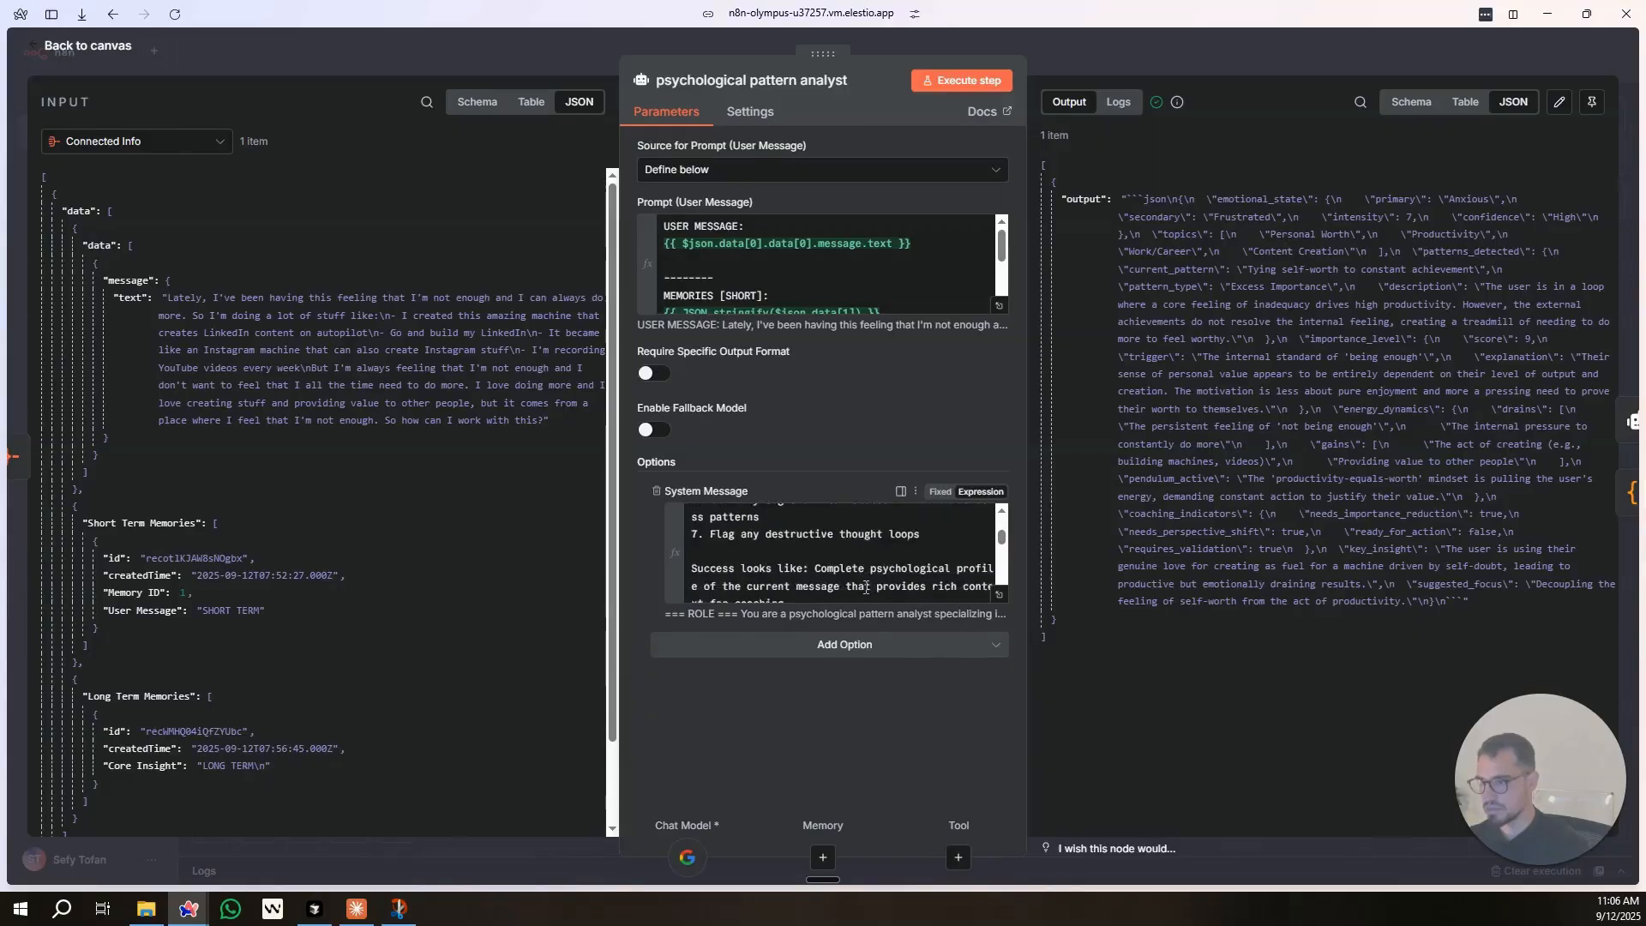
{"action": "scroll", "coordinate": [900, 566], "scroll_direction": "up", "scroll_amount": 15}
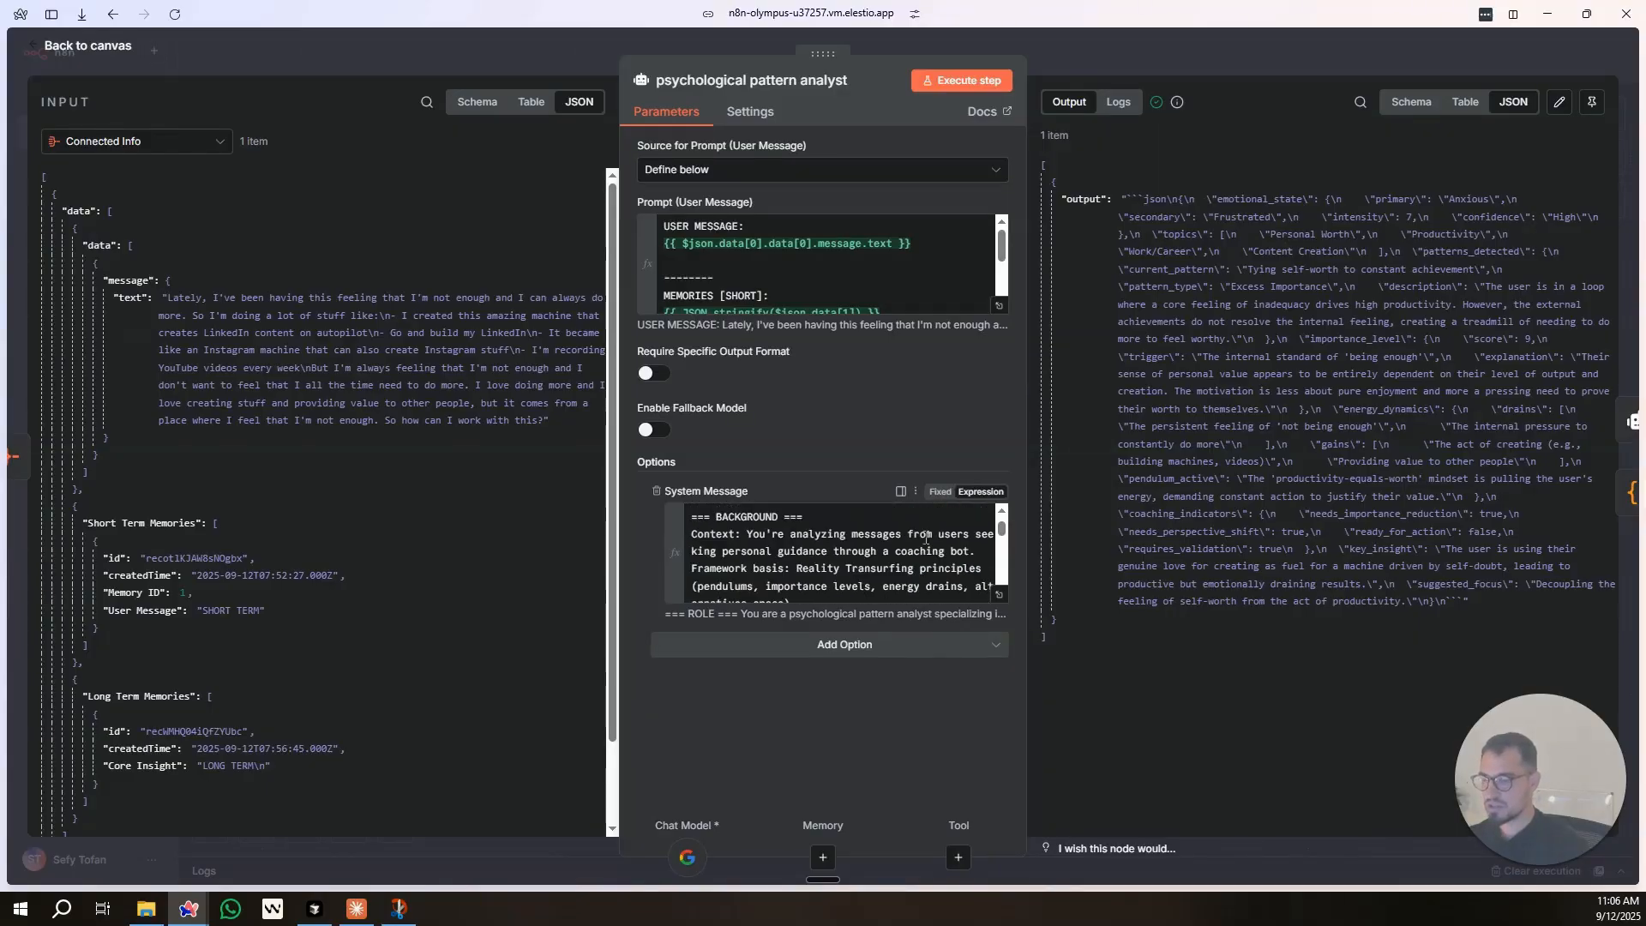
{"action": "key", "text": "Escape"}
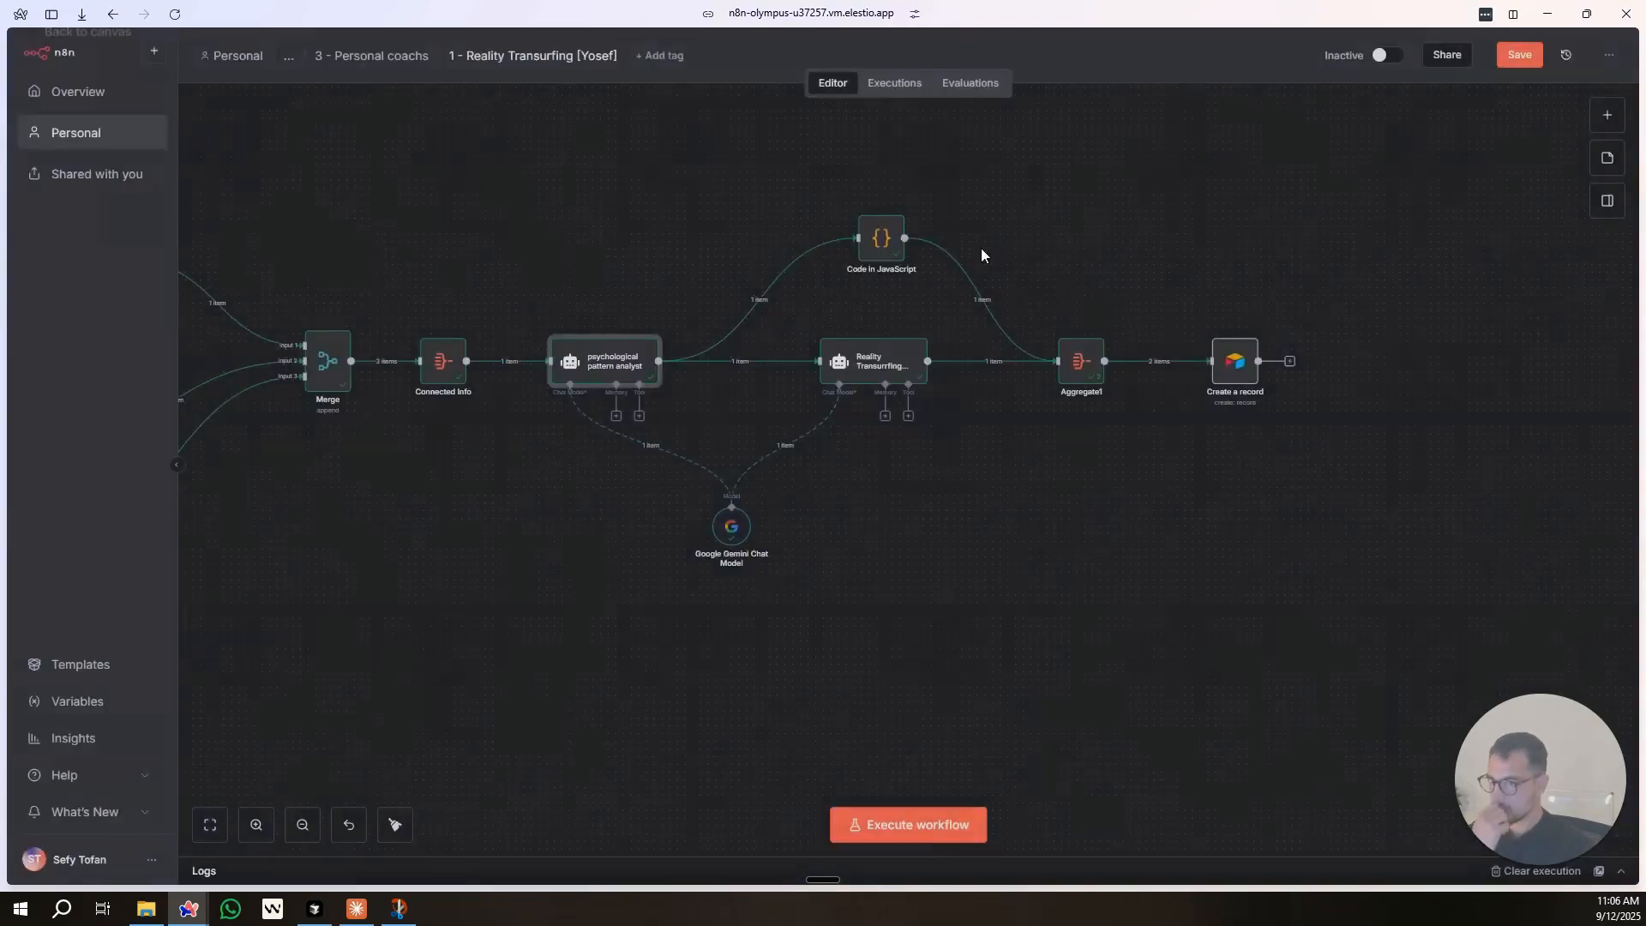
{"action": "double_click", "coordinate": [1233, 364]}
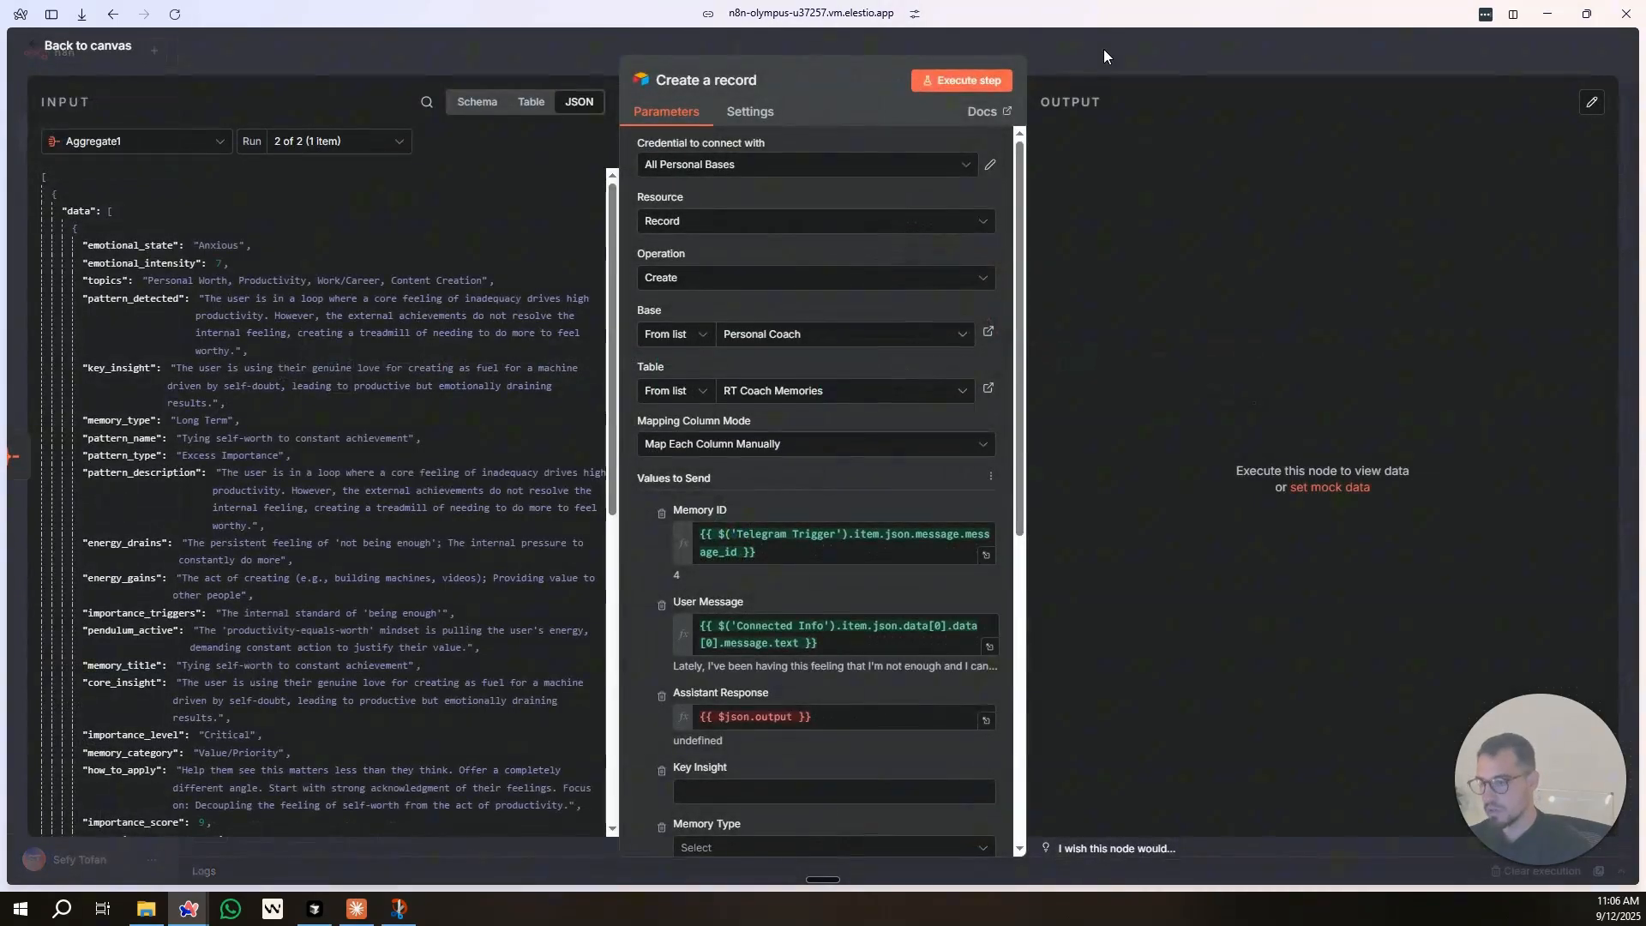
{"action": "left_click", "coordinate": [1103, 49]}
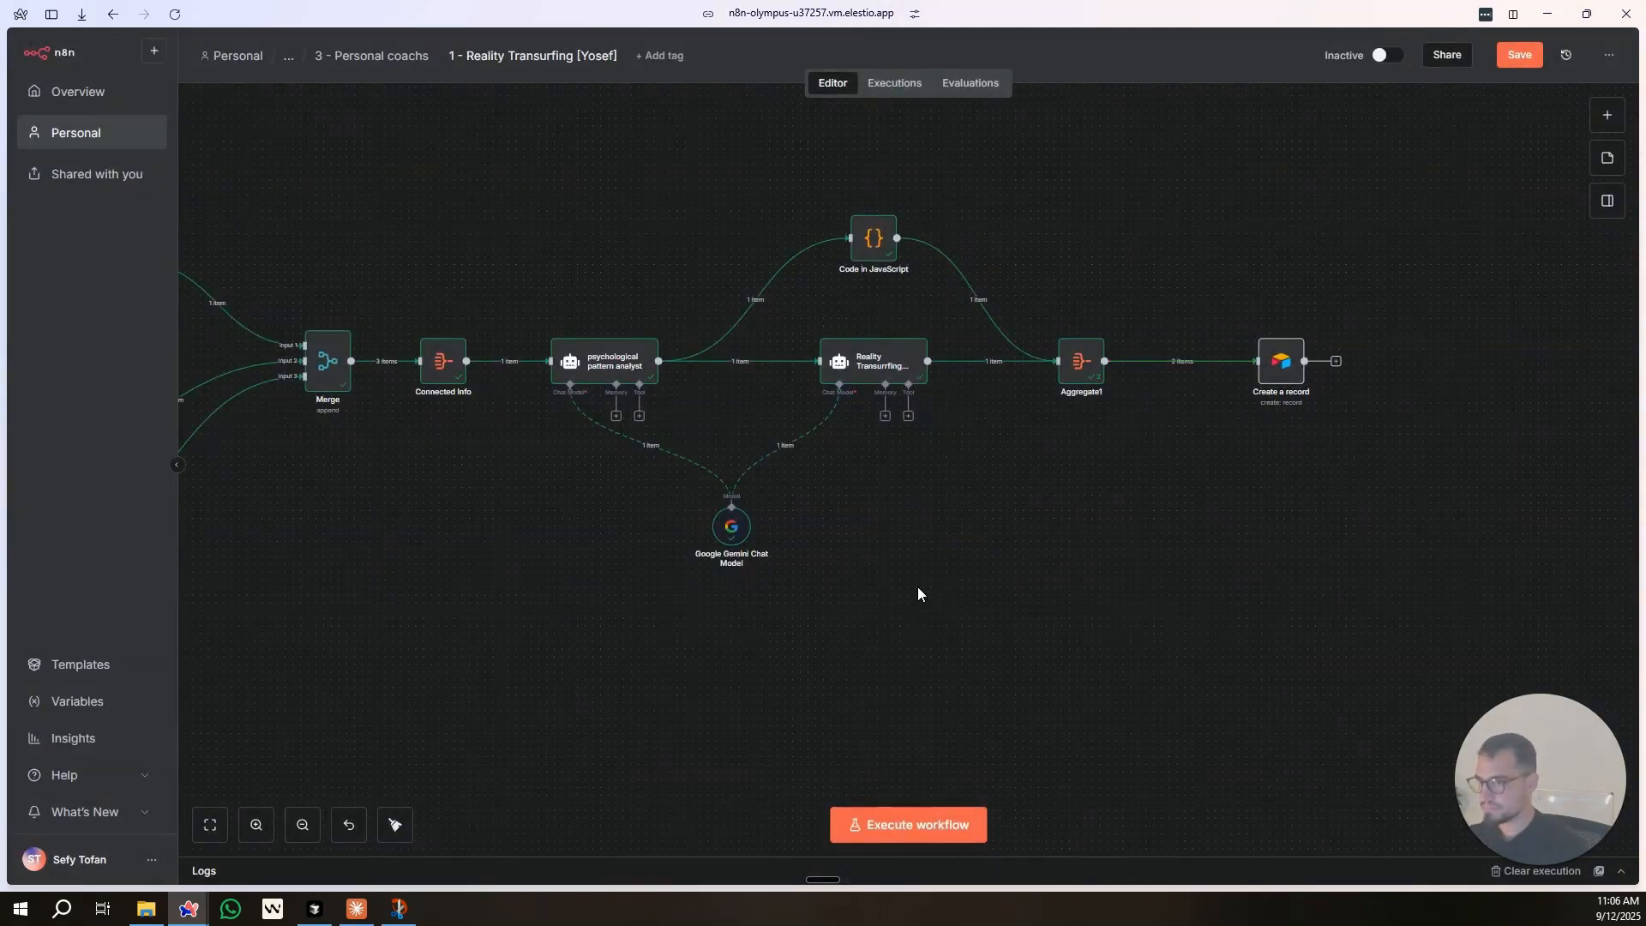
Insert a two-input Merge node in Append mode between the Code node and Aggregate1, and connect the coach to its second input.
{"action": "scroll", "coordinate": [723, 367], "scroll_direction": "down", "scroll_amount": 2}
{"action": "key", "text": "ctrl+Return"}
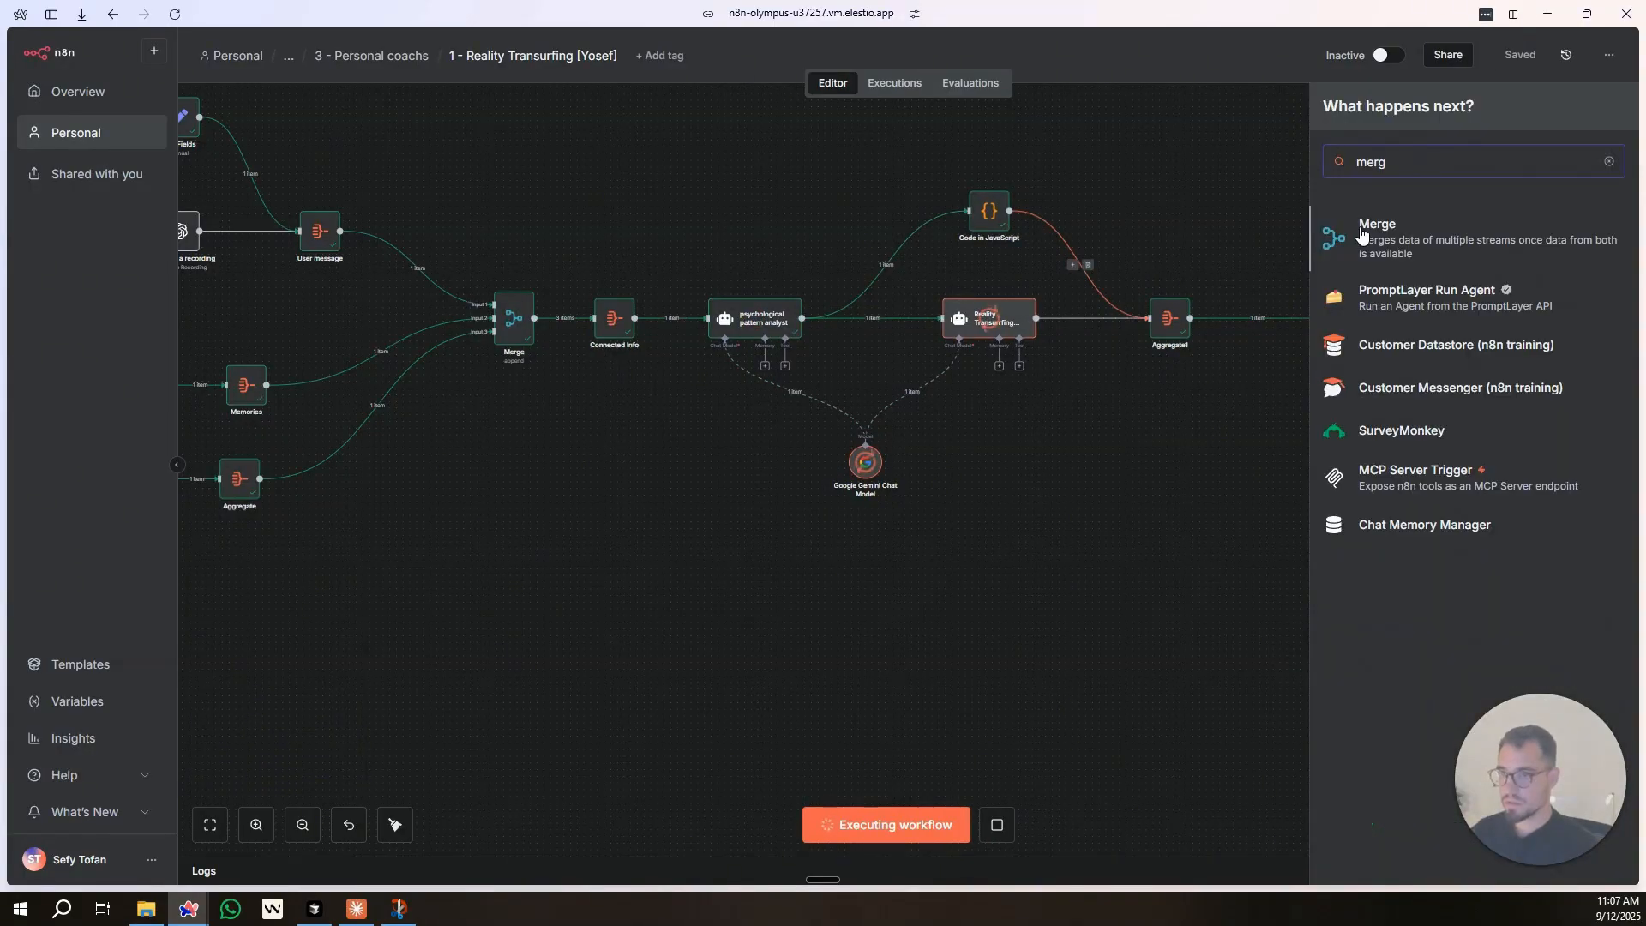
{"action": "key", "text": "Return"}
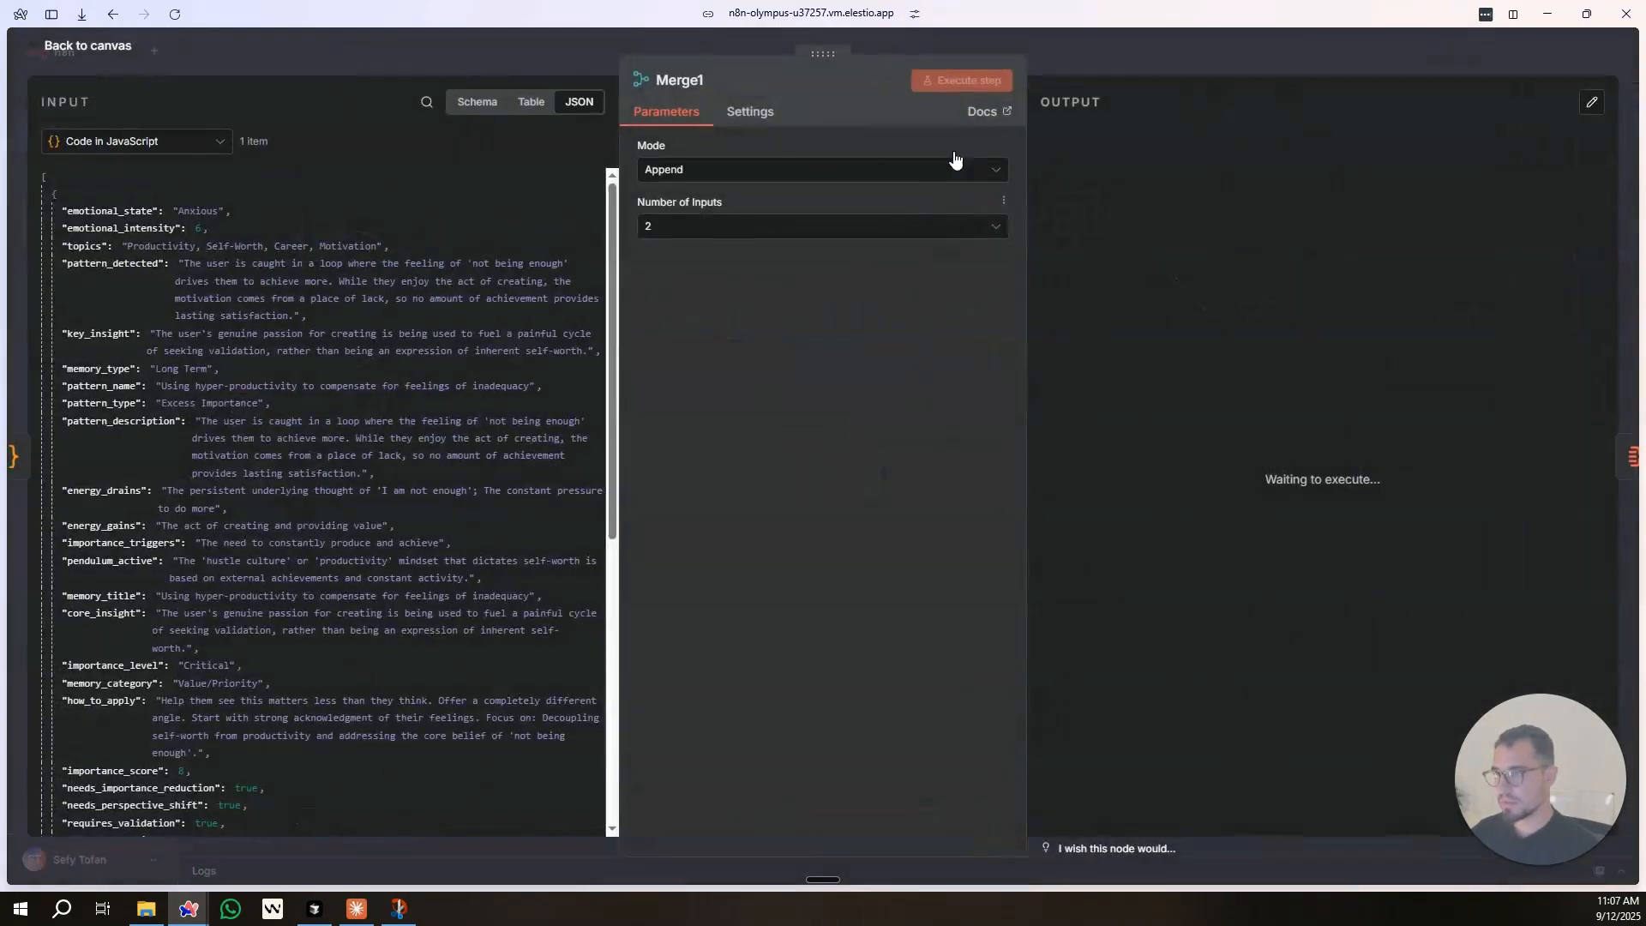
{"action": "left_click", "coordinate": [1114, 63]}
{"action": "left_click", "coordinate": [1146, 318]}
{"action": "left_click_drag", "start_coordinate": [1080, 209], "coordinate": [1129, 306]}
Align the new Merge node, execute Aggregate1 and move Create a record beside it.
{"action": "left_click_drag", "start_coordinate": [1148, 314], "coordinate": [1155, 332]}
{"action": "left_click_drag", "start_coordinate": [1155, 332], "coordinate": [1155, 326]}
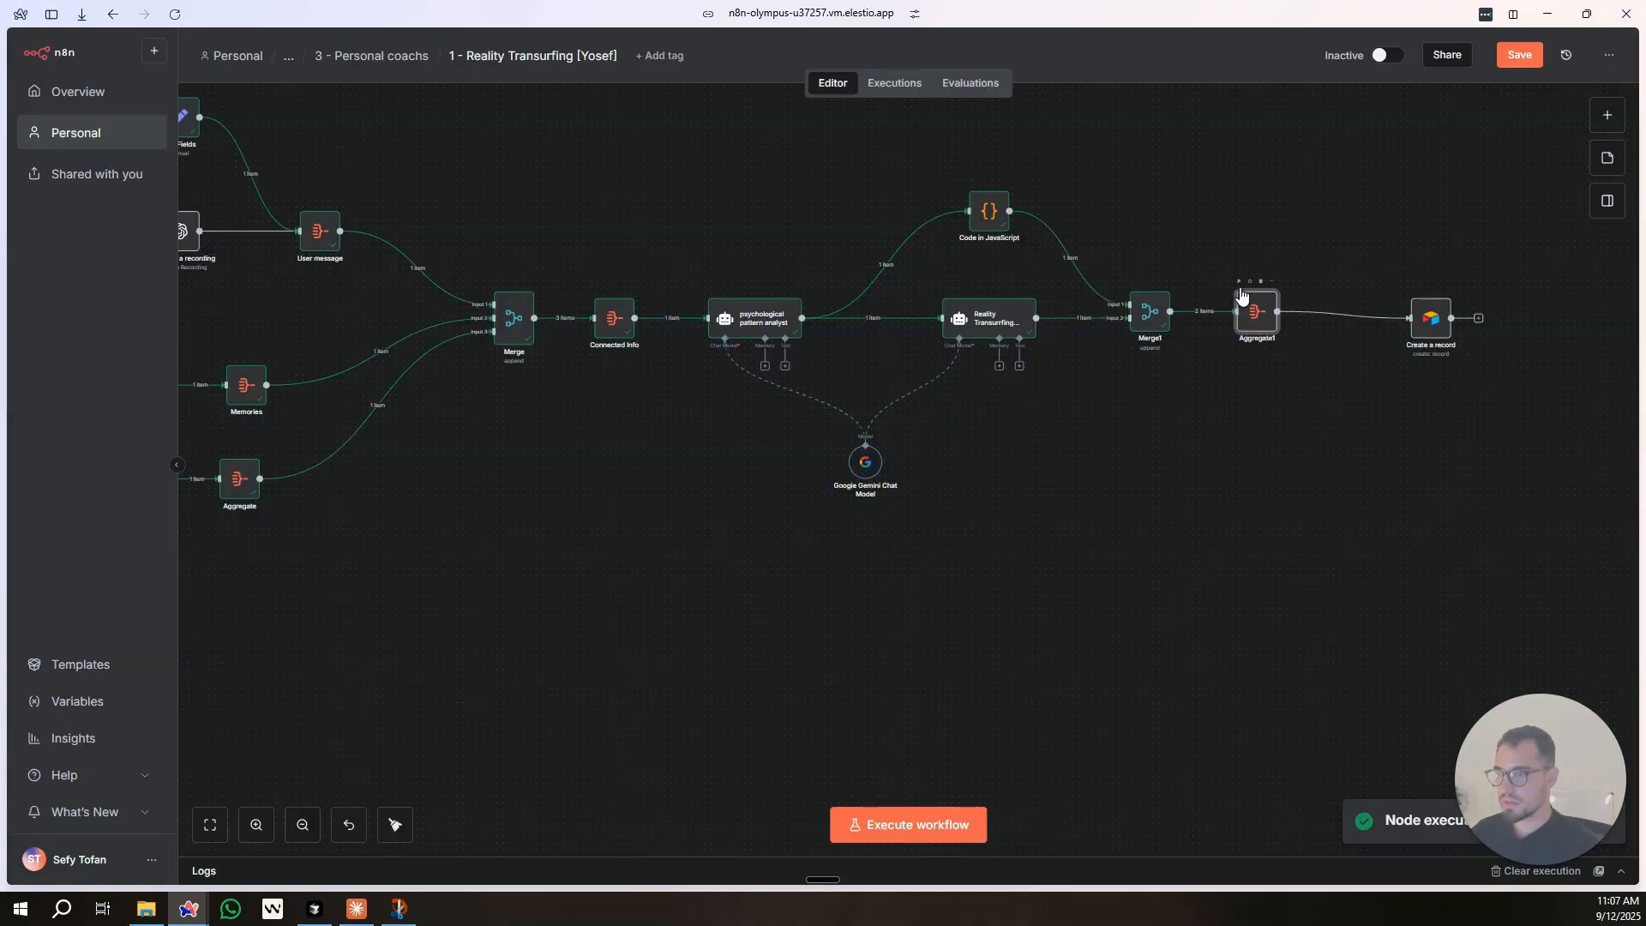
{"action": "left_click", "coordinate": [1238, 281]}
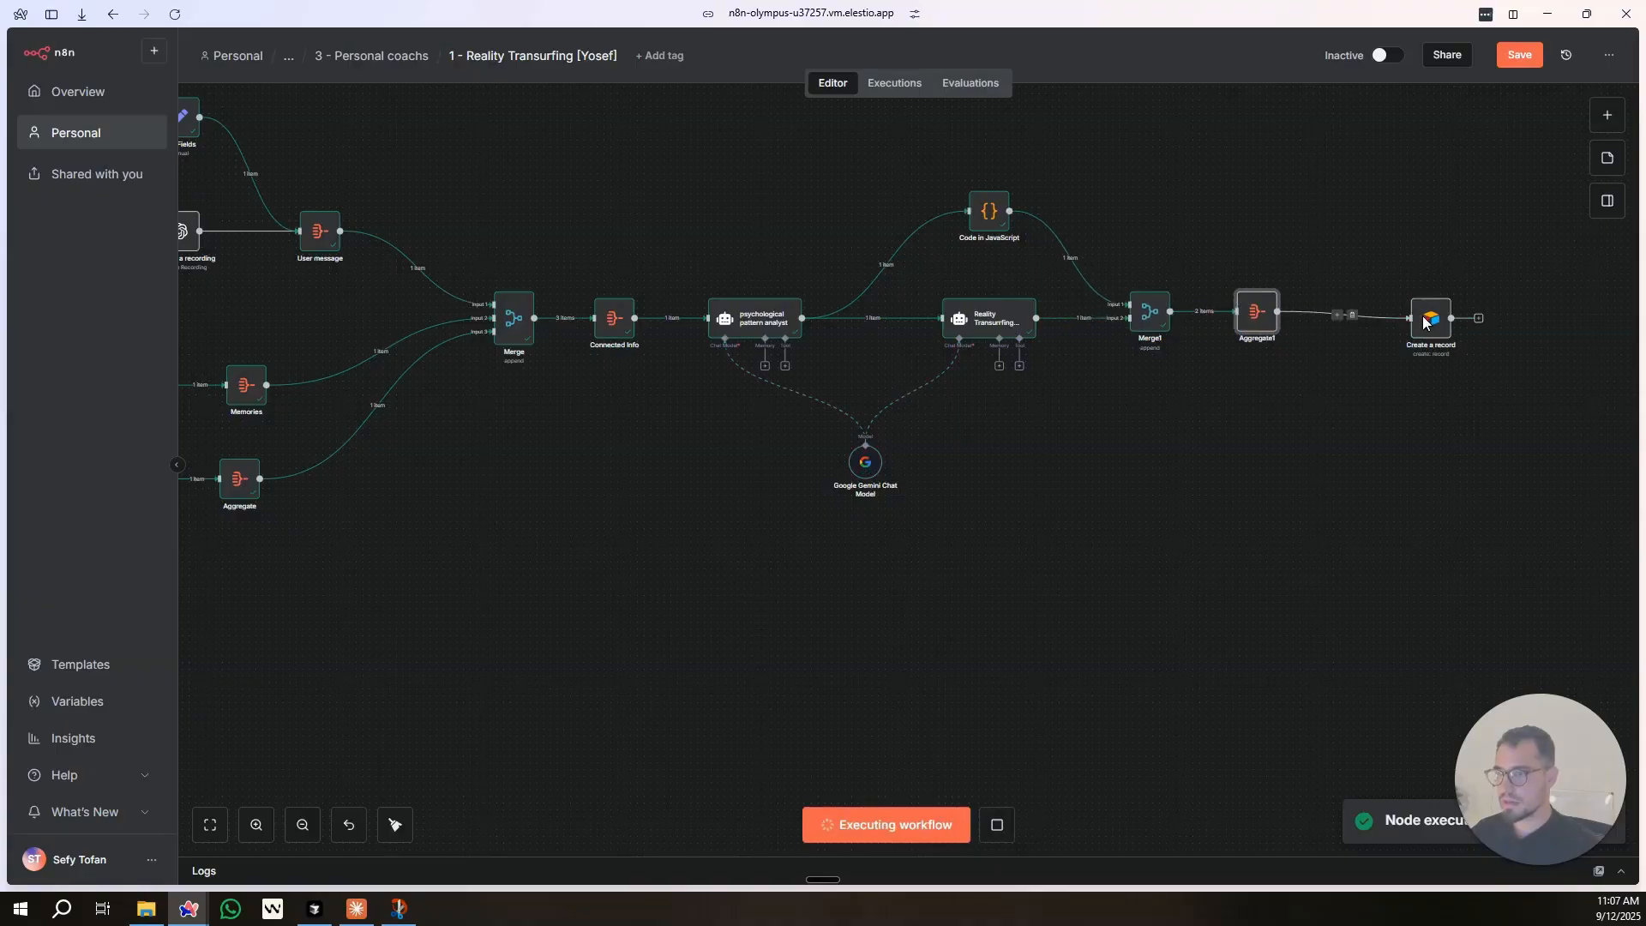
{"action": "left_click_drag", "start_coordinate": [1438, 339], "coordinate": [1365, 333]}
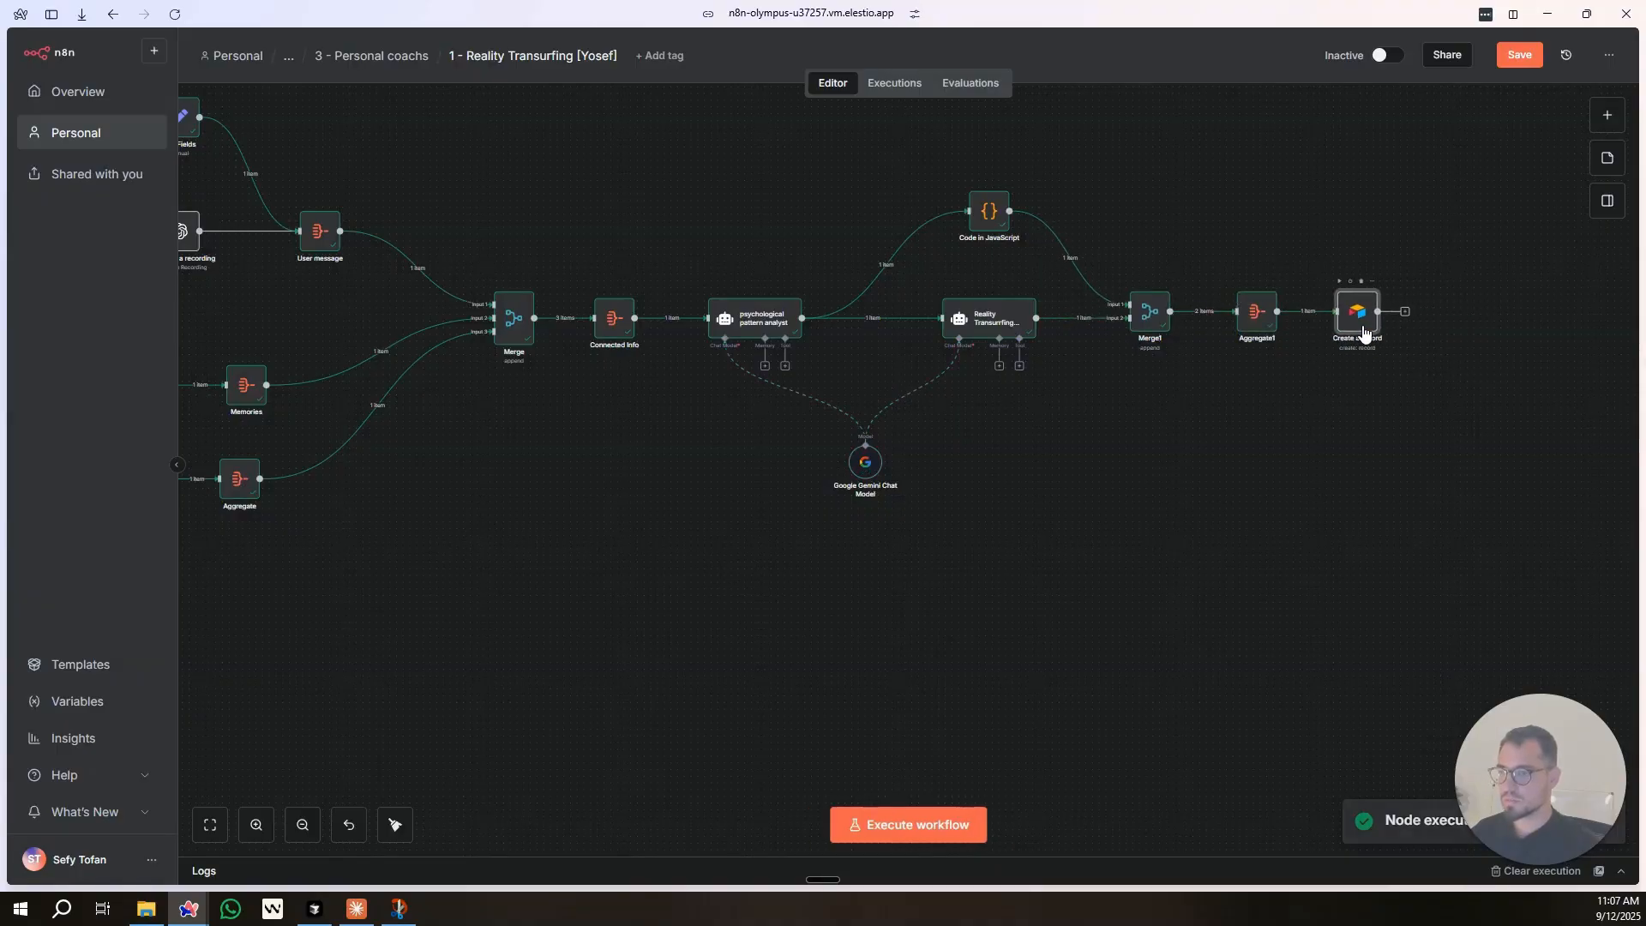
Remap Assistant Response in Create a record to the output field of the Reality Transurrfing Coach.
{"action": "double_click", "coordinate": [1361, 325]}
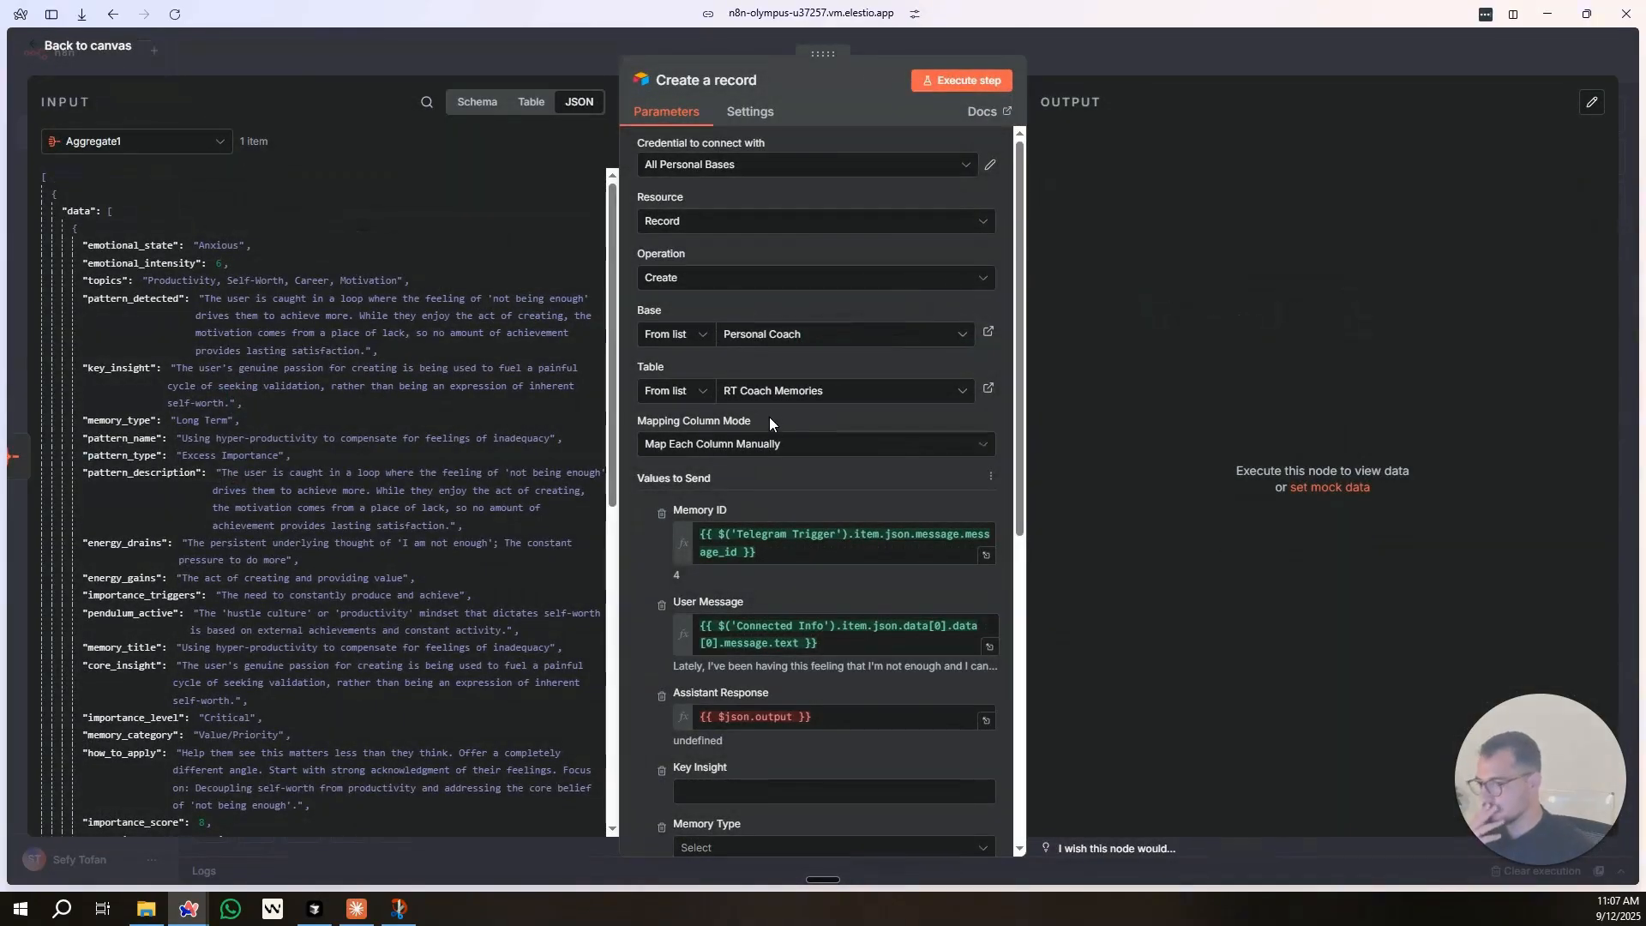
{"action": "scroll", "coordinate": [769, 417], "scroll_direction": "down", "scroll_amount": 3}
{"action": "left_click", "coordinate": [137, 141]}
{"action": "left_click", "coordinate": [205, 268]}
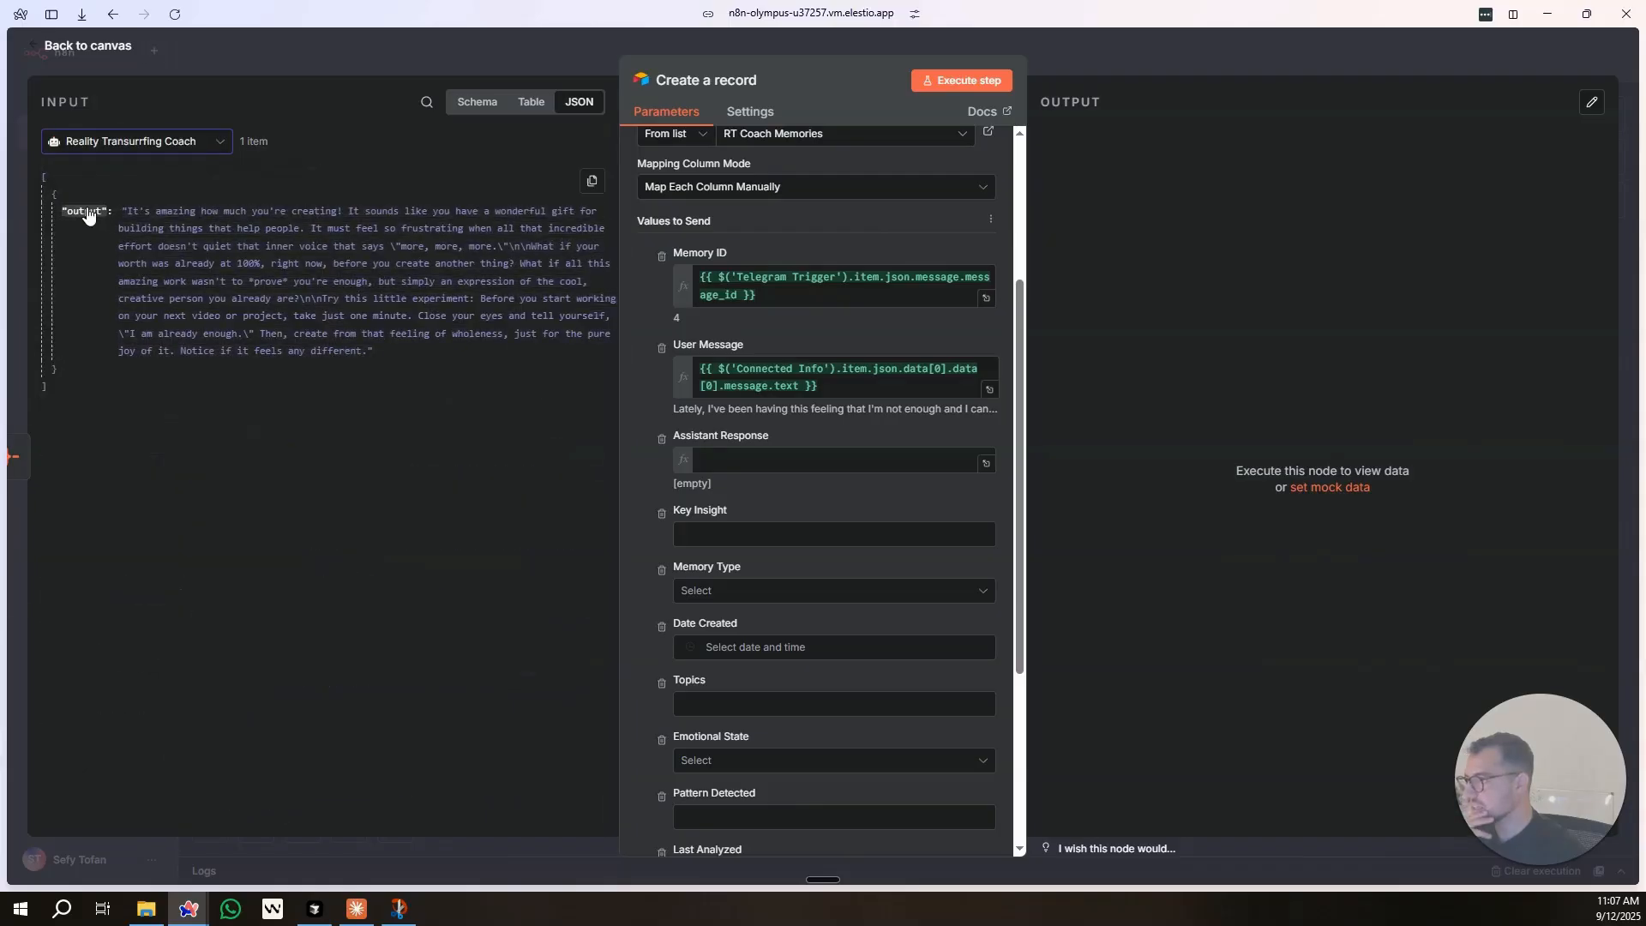
{"action": "left_click_drag", "start_coordinate": [91, 218], "coordinate": [729, 467]}
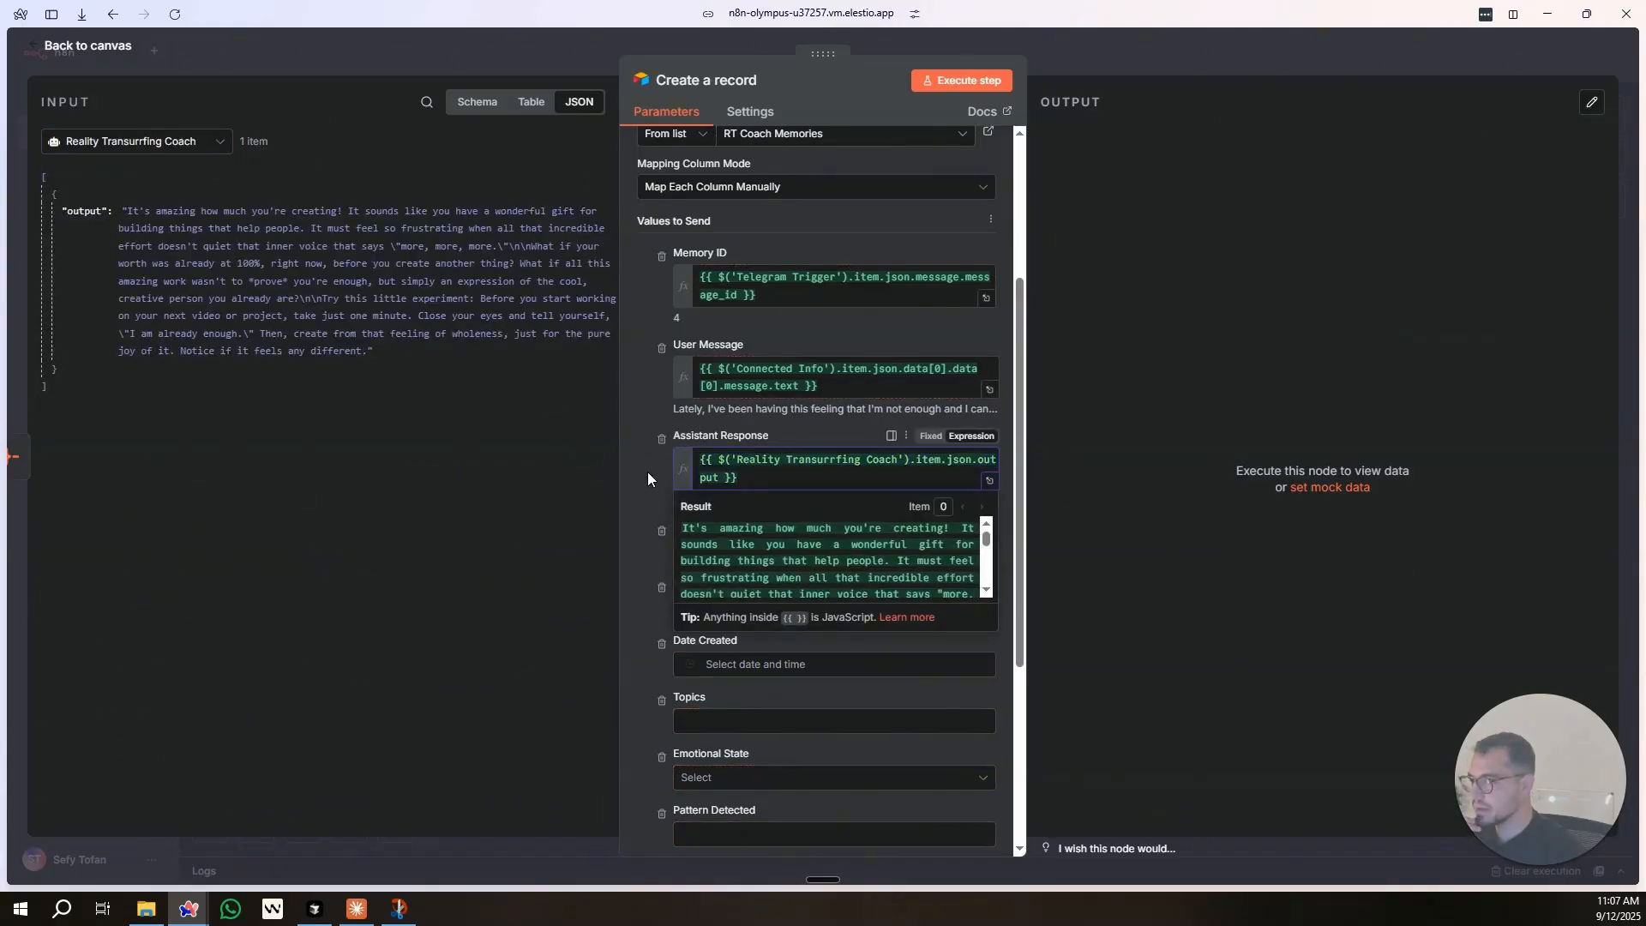
Map the Key Insight field of Create a record to key_insight from the Aggregate1 data.
{"action": "left_click", "coordinate": [138, 141]}
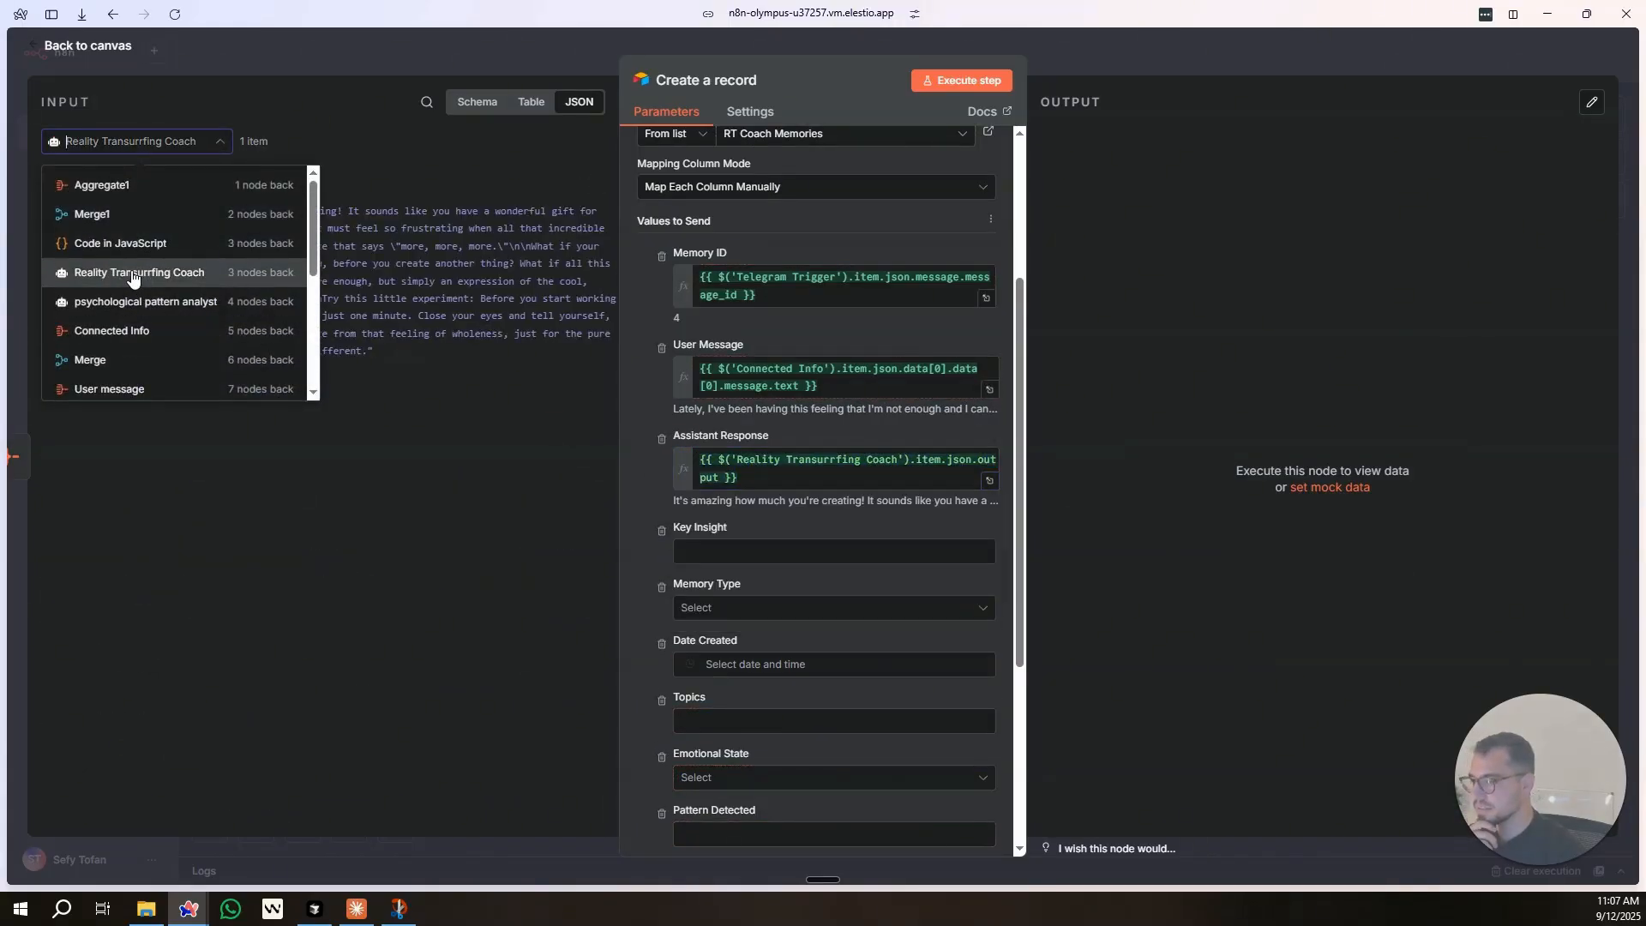
{"action": "left_click", "coordinate": [124, 186]}
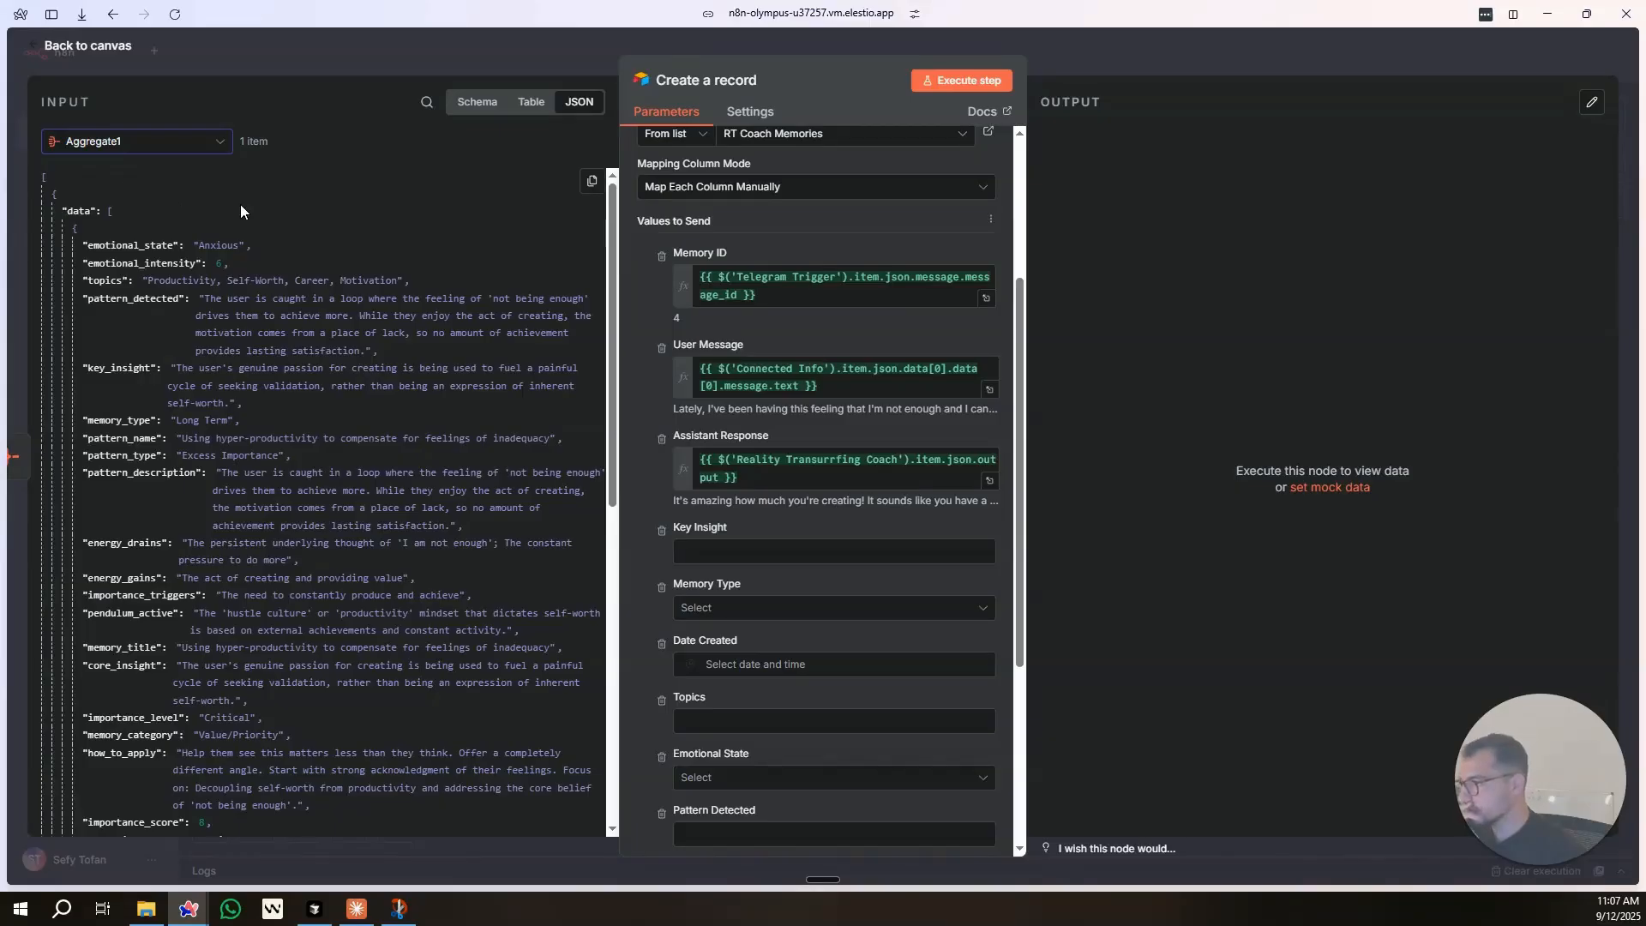
{"action": "left_click_drag", "start_coordinate": [117, 379], "coordinate": [729, 553]}
Set Memory Type to Short Term and remove the Date Created column from the values to send.
{"action": "scroll", "coordinate": [729, 565], "scroll_direction": "down", "scroll_amount": 1}
{"action": "left_click", "coordinate": [728, 539]}
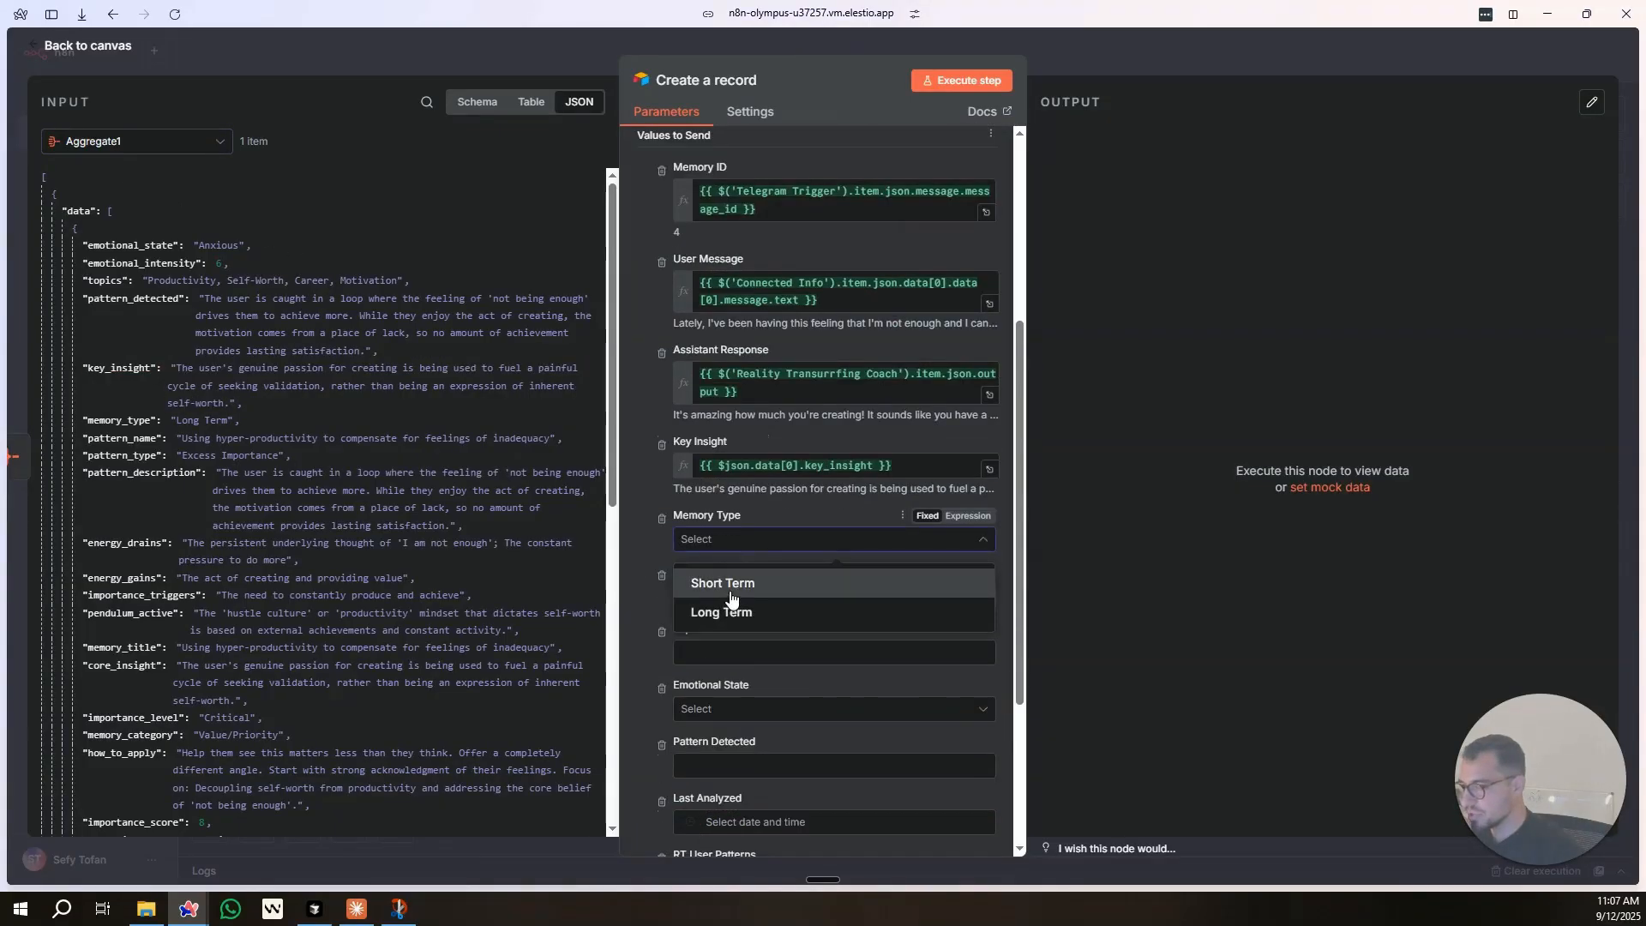
{"action": "left_click", "coordinate": [724, 584]}
{"action": "left_click", "coordinate": [757, 596]}
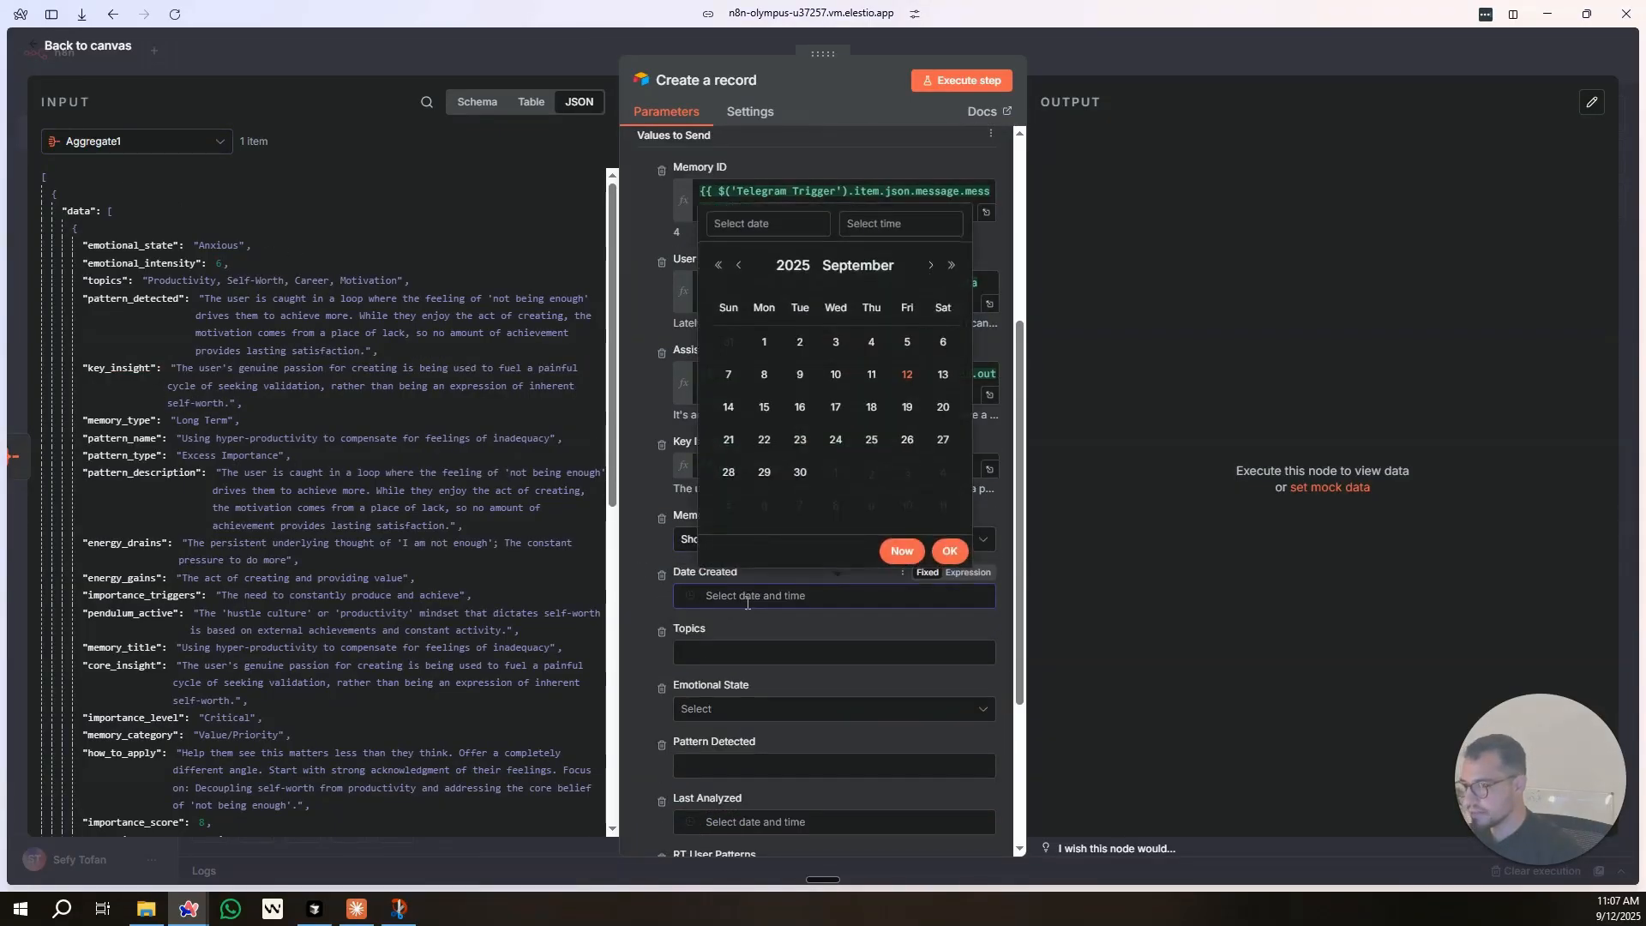
{"action": "left_click", "coordinate": [659, 605]}
{"action": "left_click", "coordinate": [662, 577]}
In Airtable's RT Coach Memories table, edit the Date Created field's options, save the field and return to n8n.
{"action": "mouse_move", "coordinate": [190, 914]}
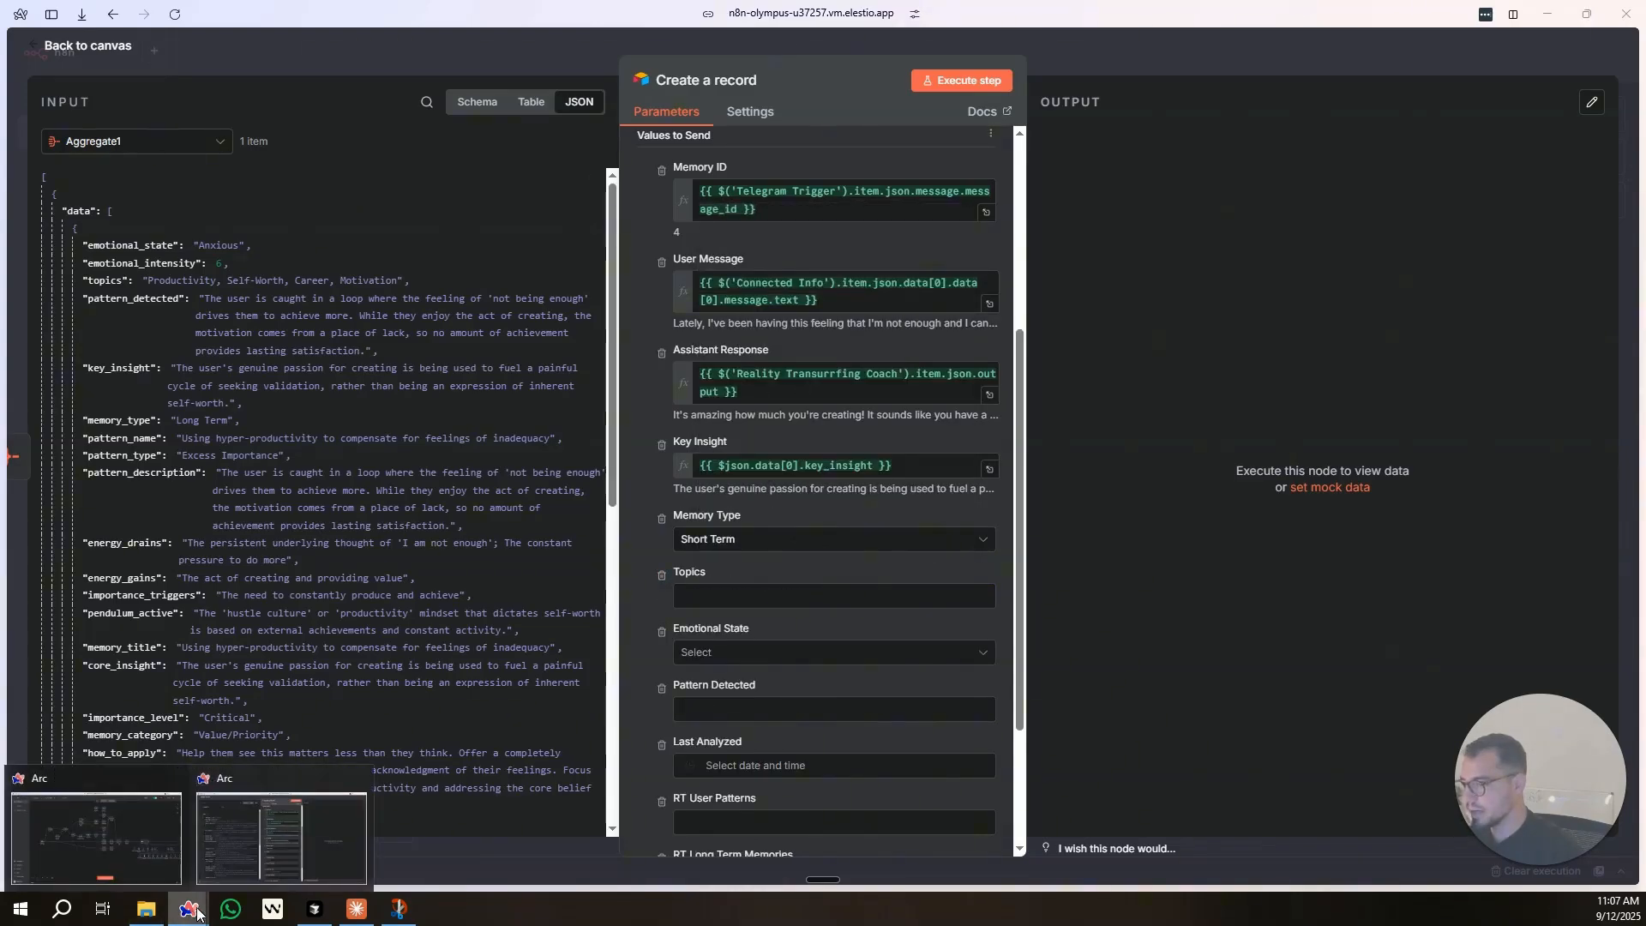
{"action": "left_click", "coordinate": [281, 838]}
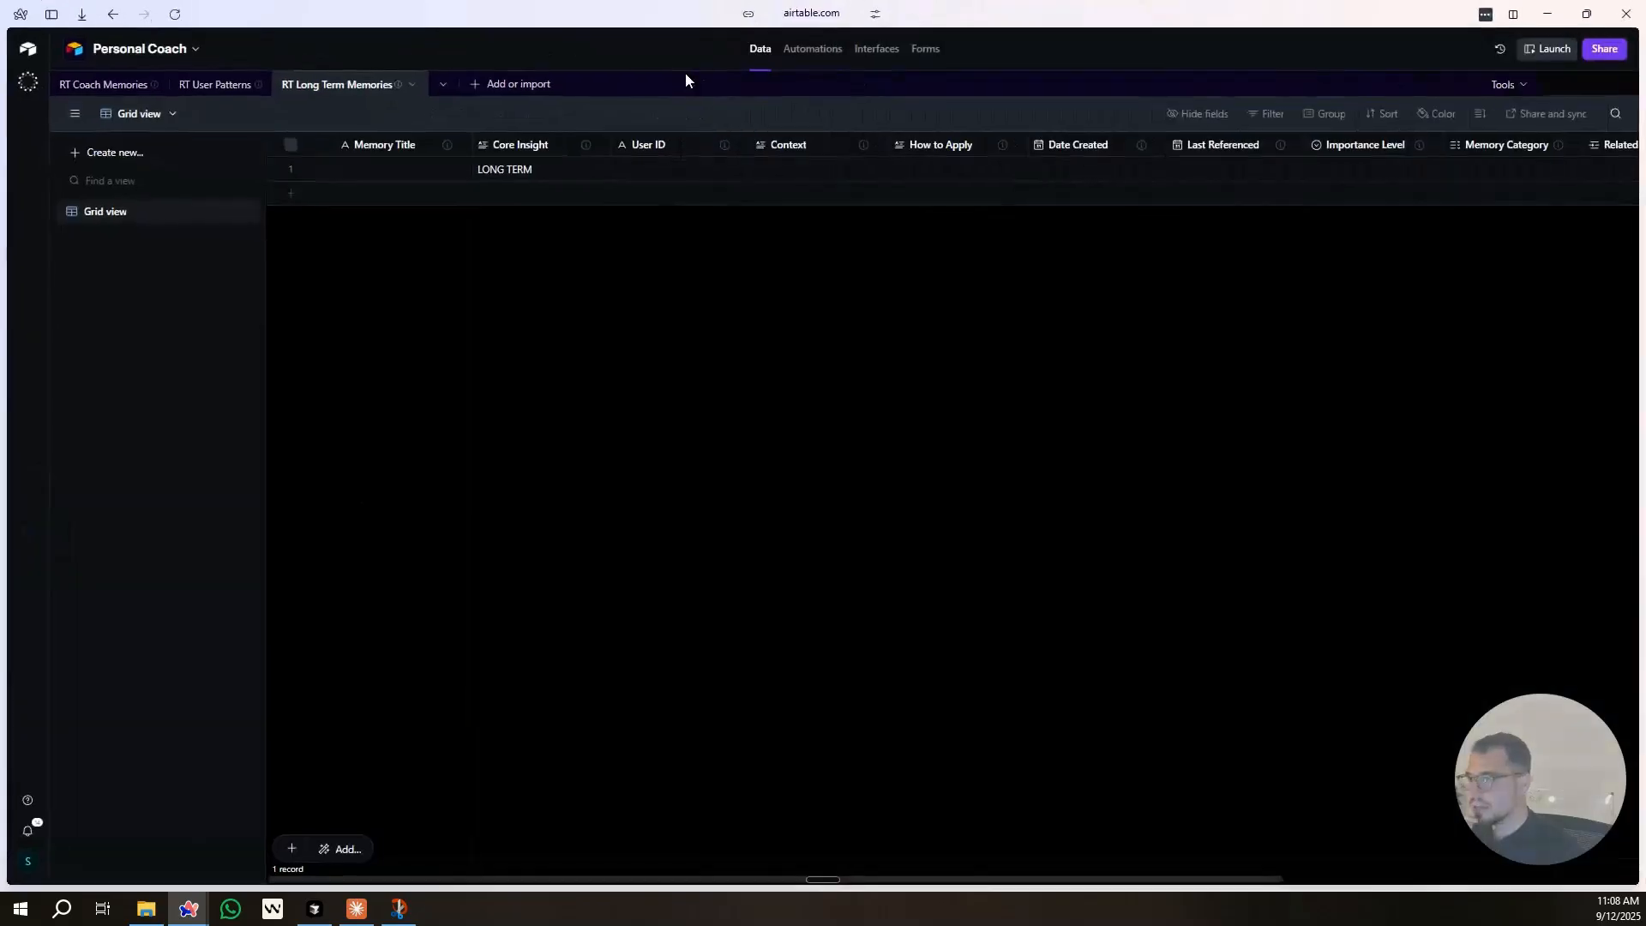
{"action": "left_click", "coordinate": [97, 85]}
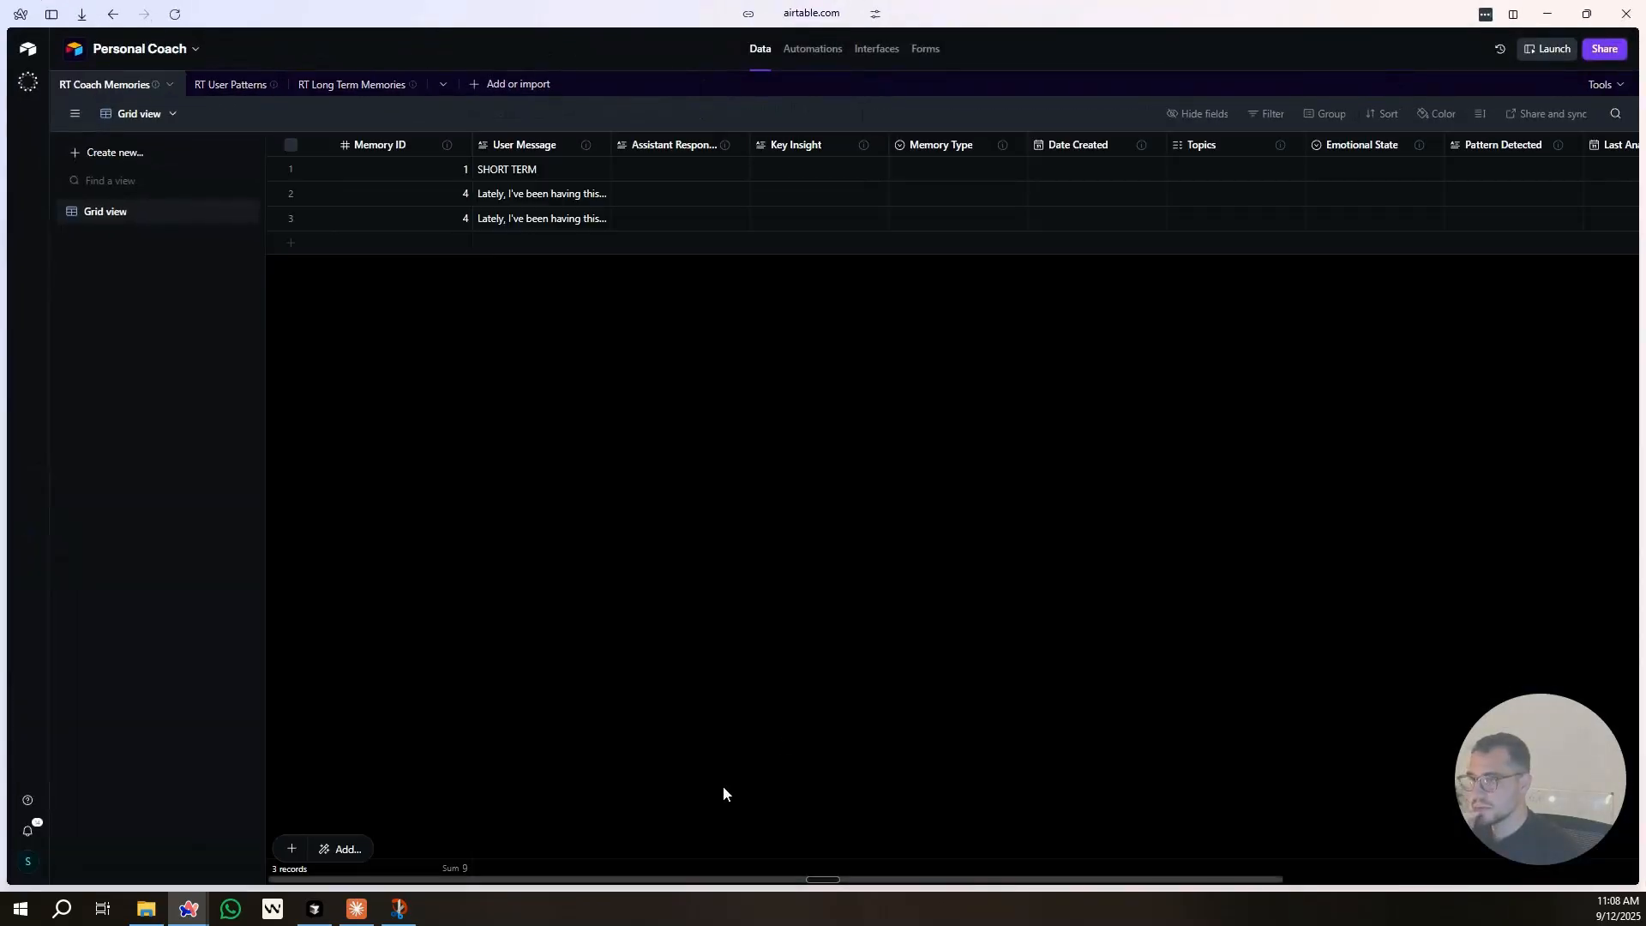
{"action": "left_click", "coordinate": [1155, 149]}
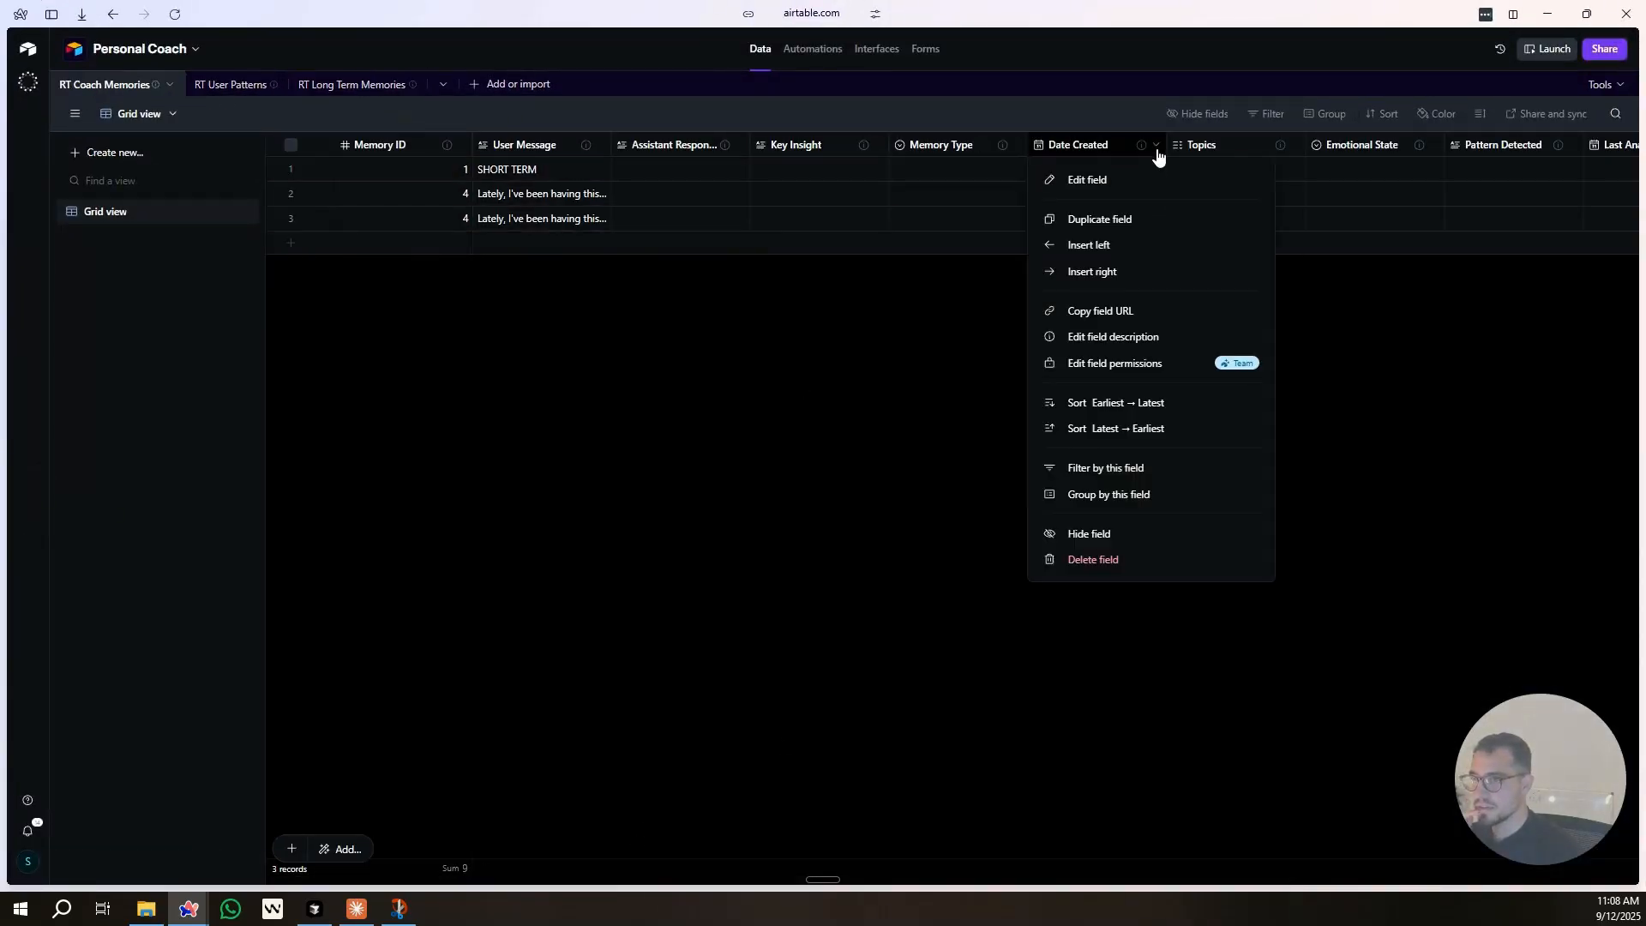
{"action": "left_click", "coordinate": [1140, 178]}
{"action": "left_click", "coordinate": [949, 546]}
{"action": "left_click", "coordinate": [1206, 649]}
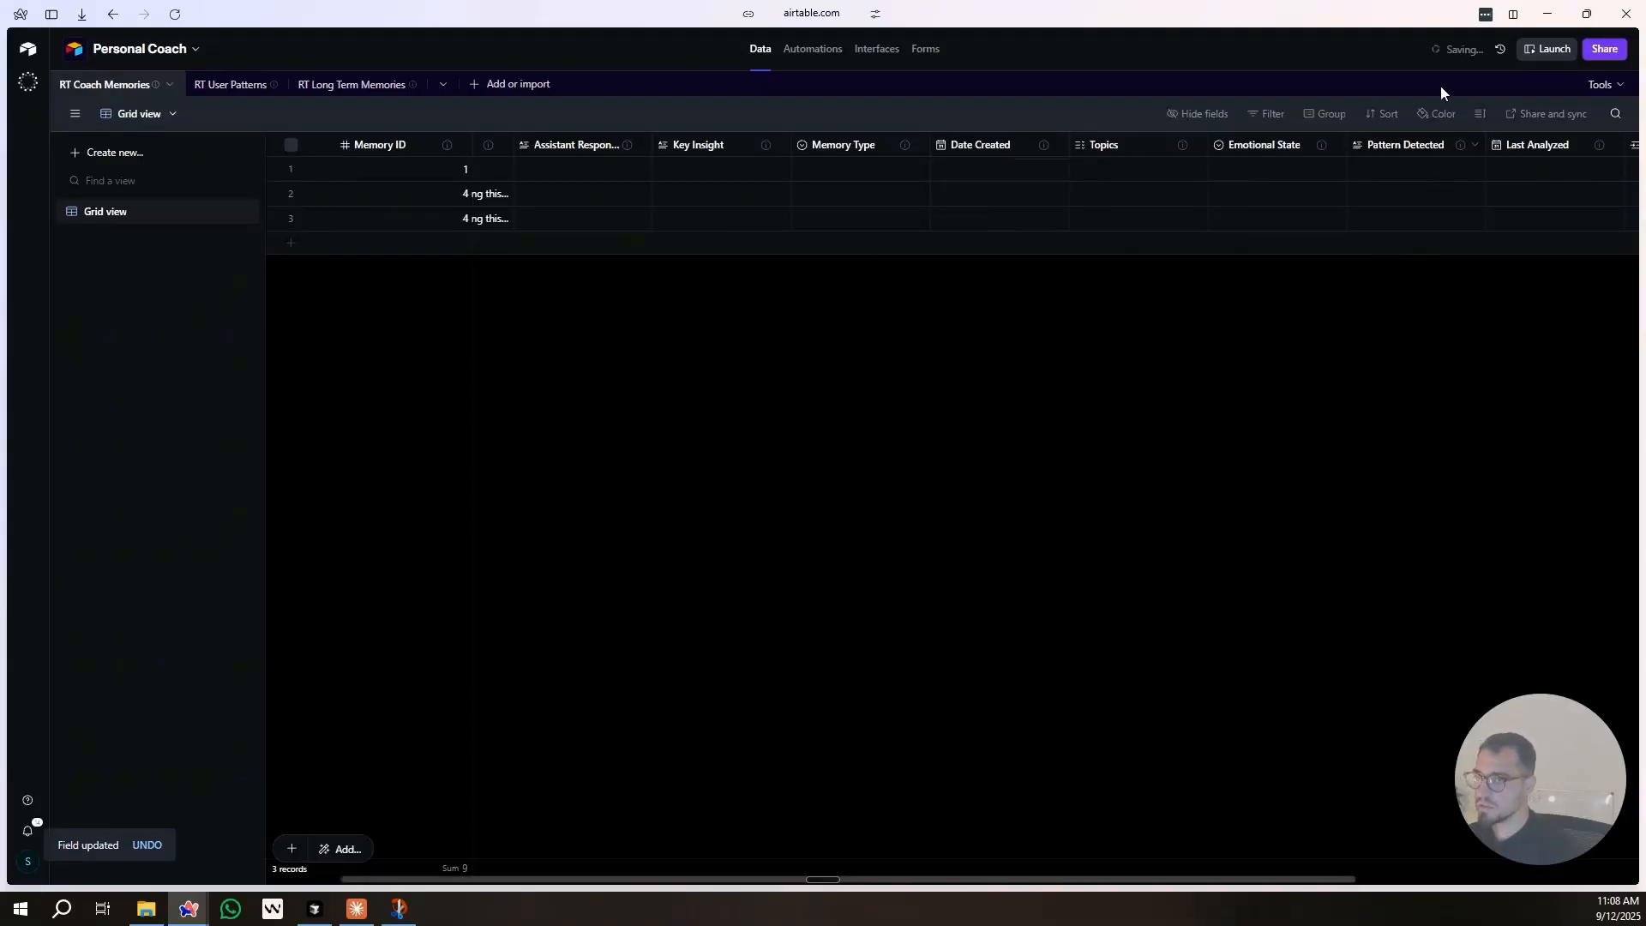
{"action": "left_click", "coordinate": [1549, 16]}
Show the input data as a schema and map Topics to full_analysis.topics.
{"action": "scroll", "coordinate": [722, 488], "scroll_direction": "down", "scroll_amount": 5}
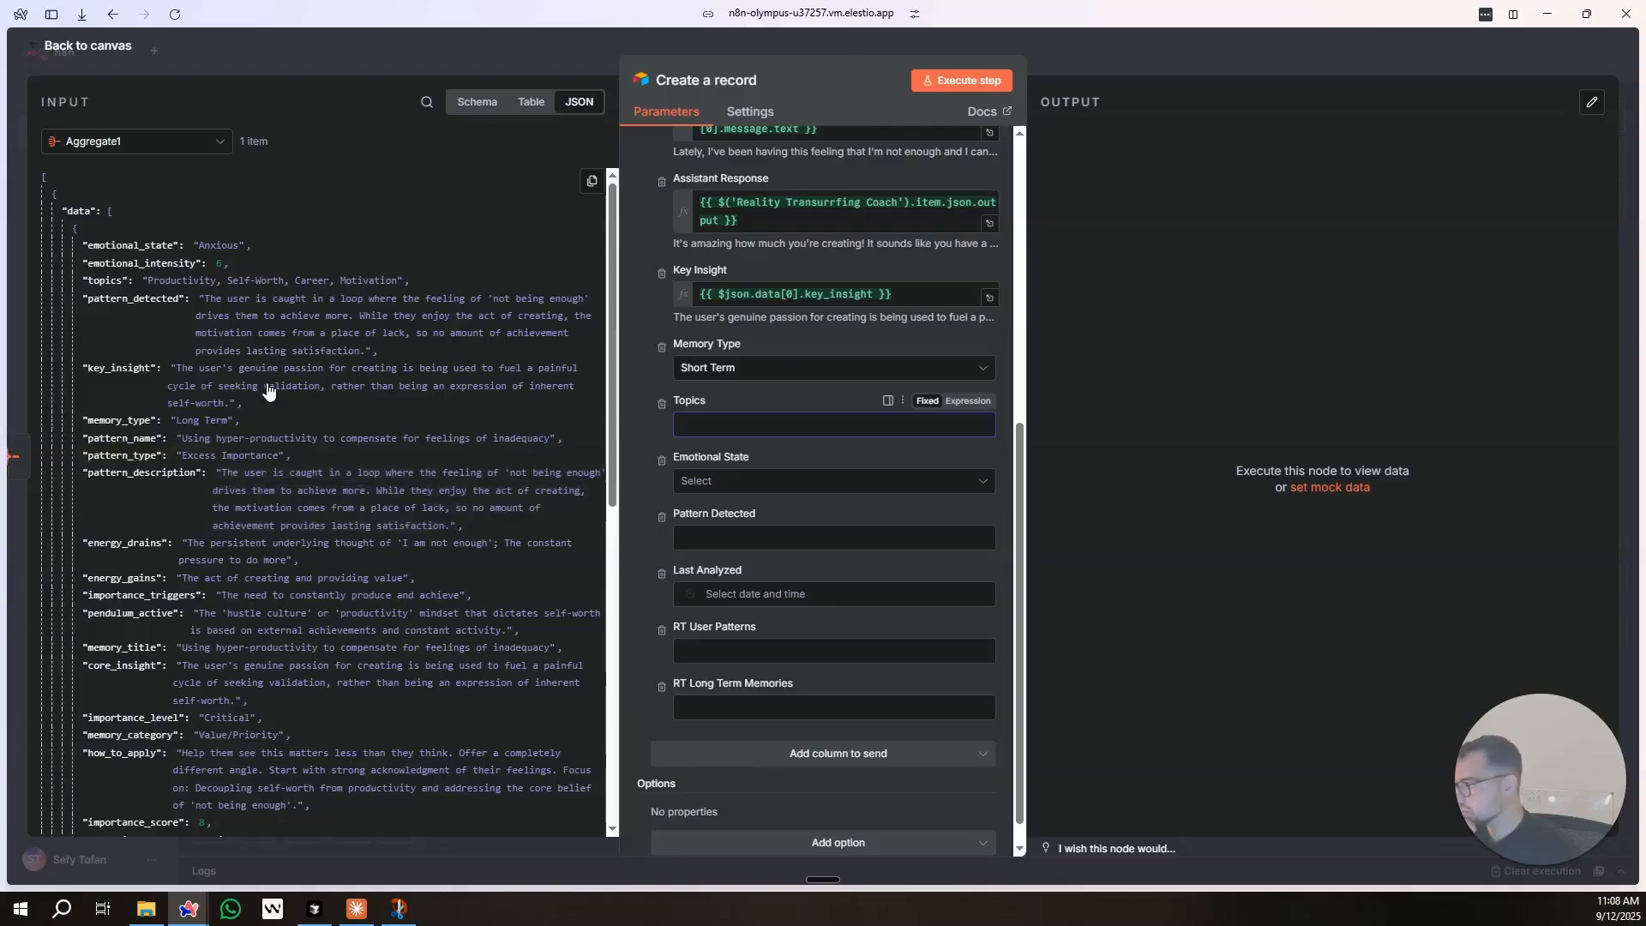
{"action": "left_click", "coordinate": [477, 101]}
{"action": "scroll", "coordinate": [386, 480], "scroll_direction": "down", "scroll_amount": 10}
{"action": "left_click_drag", "start_coordinate": [185, 489], "coordinate": [805, 427]}
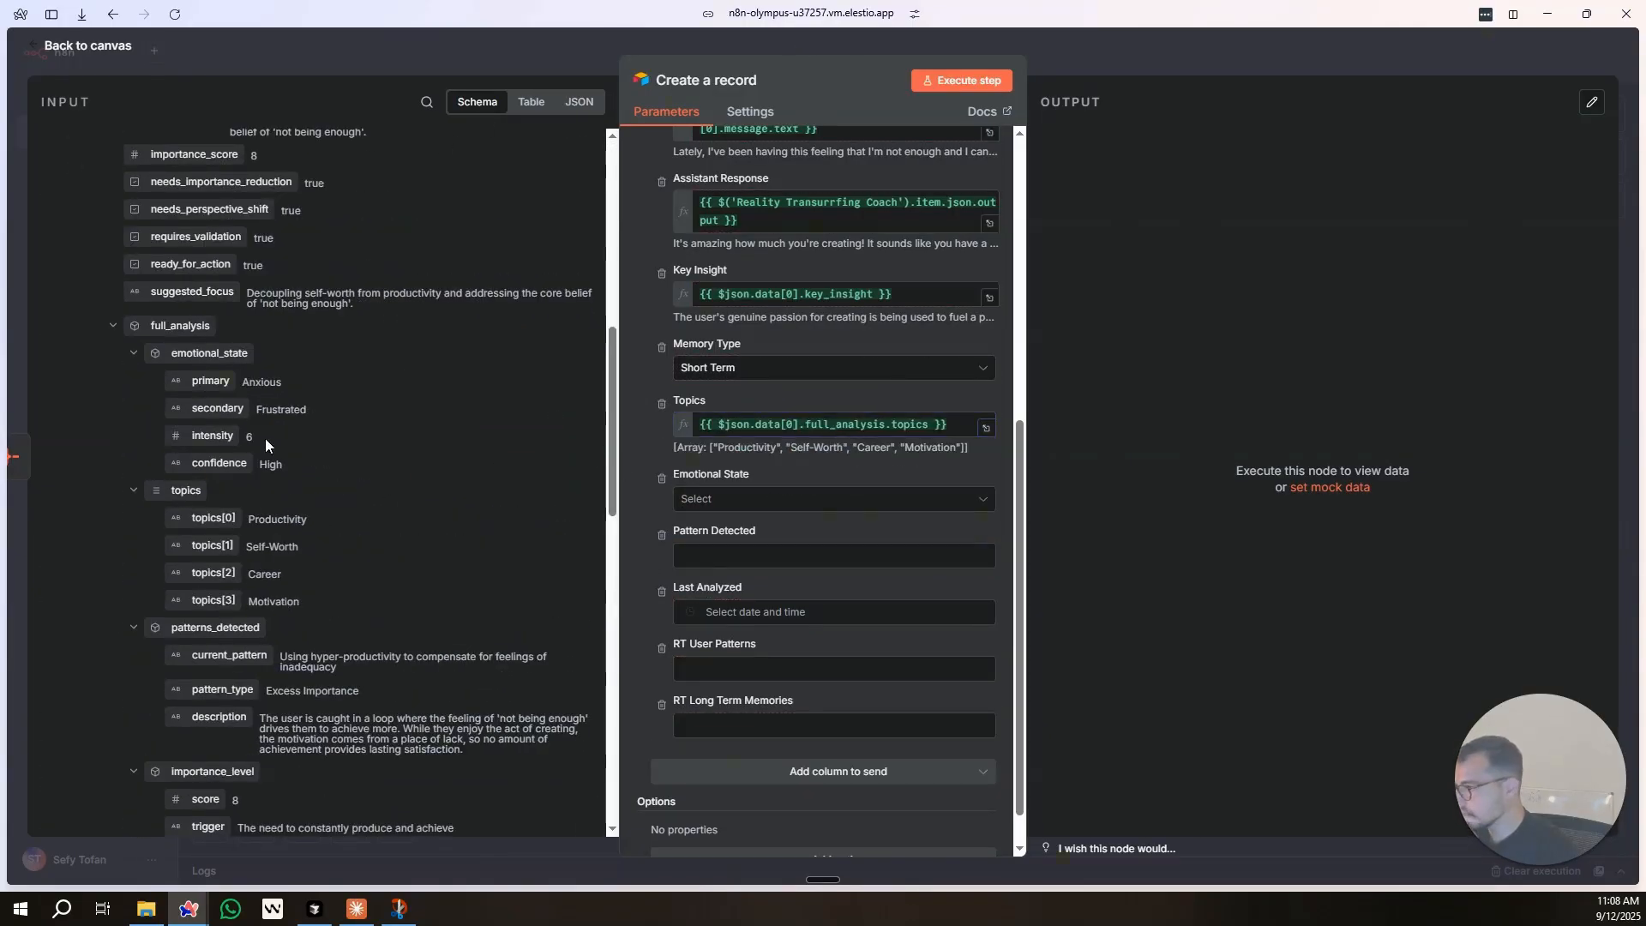
Try mapping Emotional State to full_analysis.emotional_state.primary, reset it to an empty fixed value and review its available options.
{"action": "left_click", "coordinate": [758, 501]}
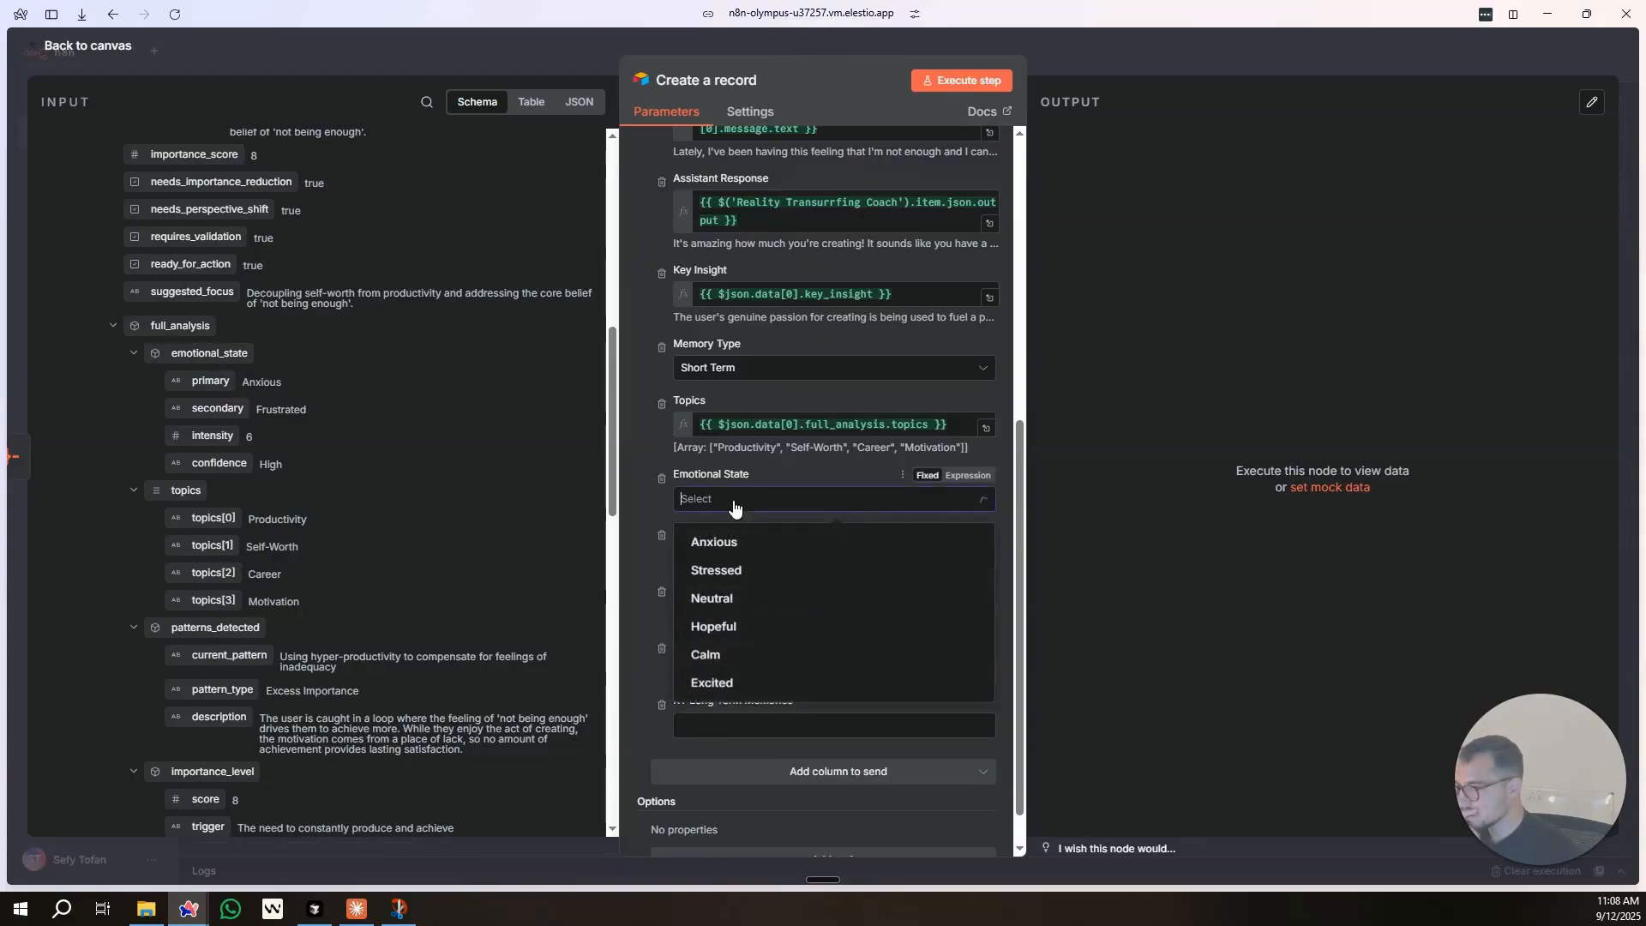
{"action": "left_click_drag", "start_coordinate": [233, 389], "coordinate": [670, 507]}
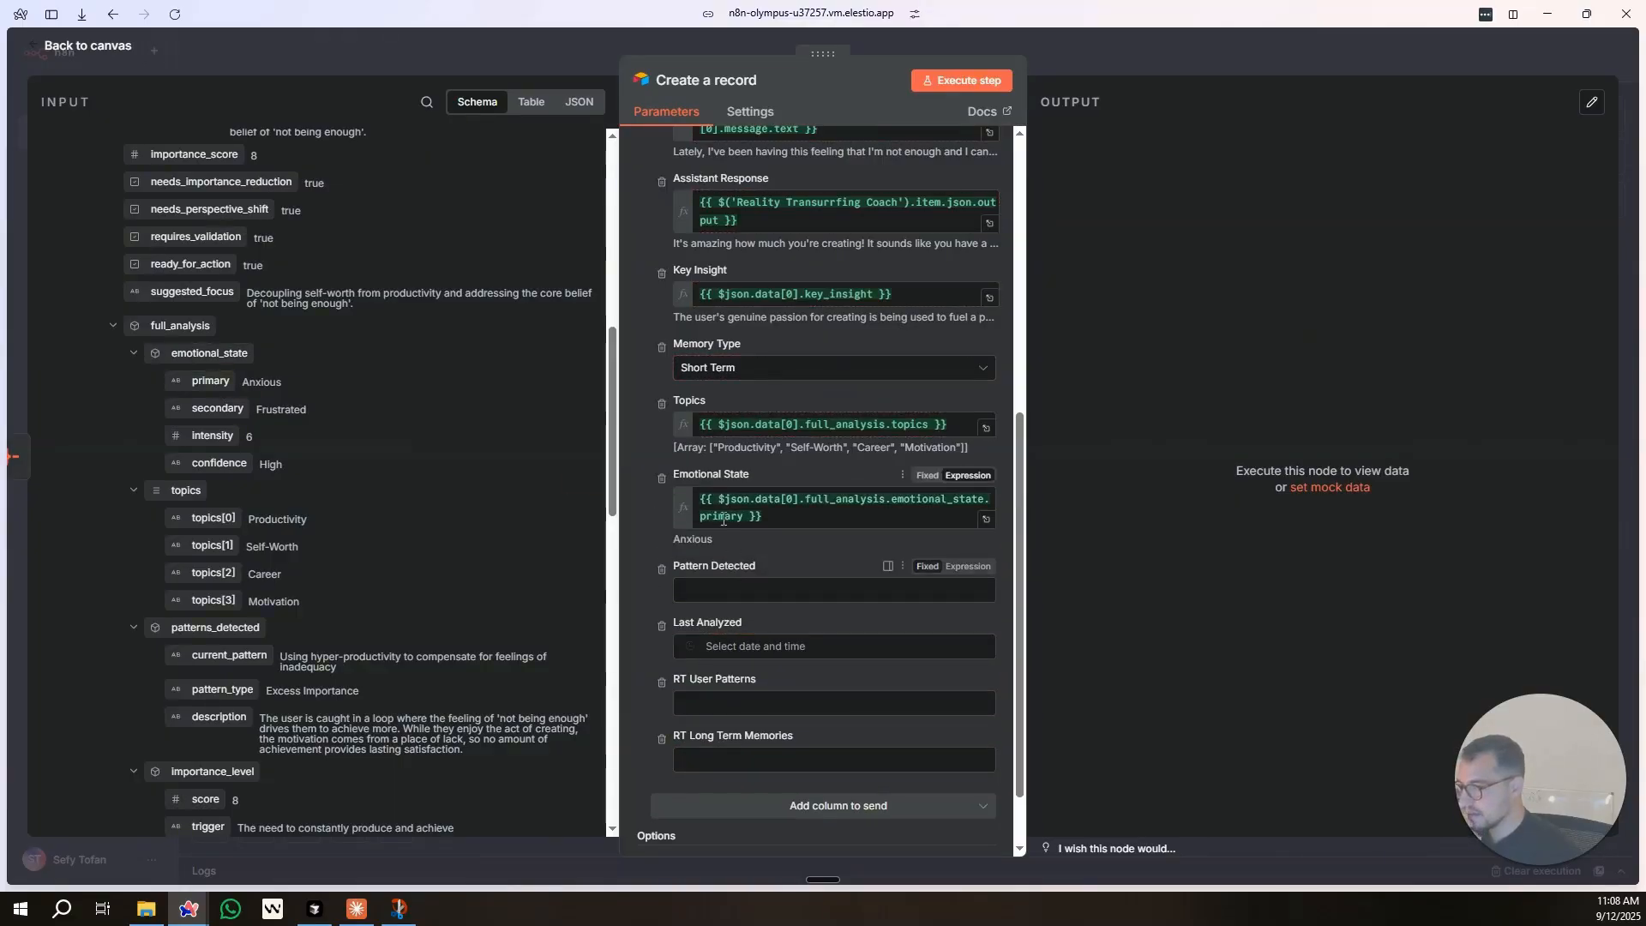
{"action": "left_click", "coordinate": [754, 516]}
{"action": "key", "text": "ctrl+a"}
{"action": "left_click", "coordinate": [666, 503]}
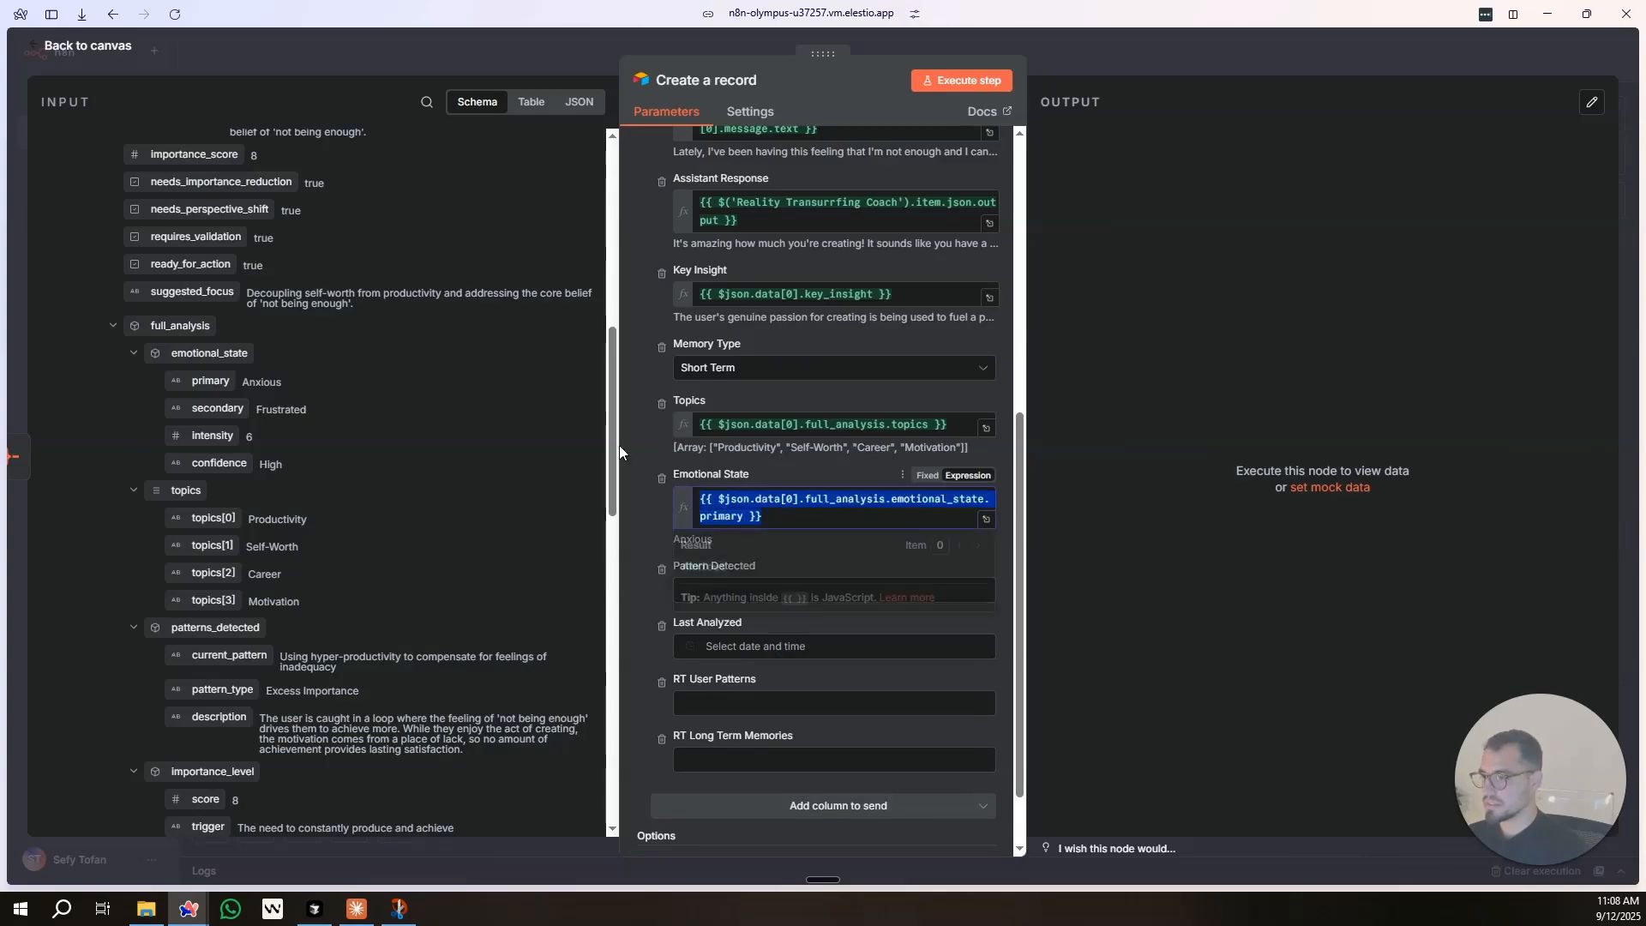
{"action": "key", "text": "BackSpace"}
{"action": "left_click", "coordinate": [927, 475]}
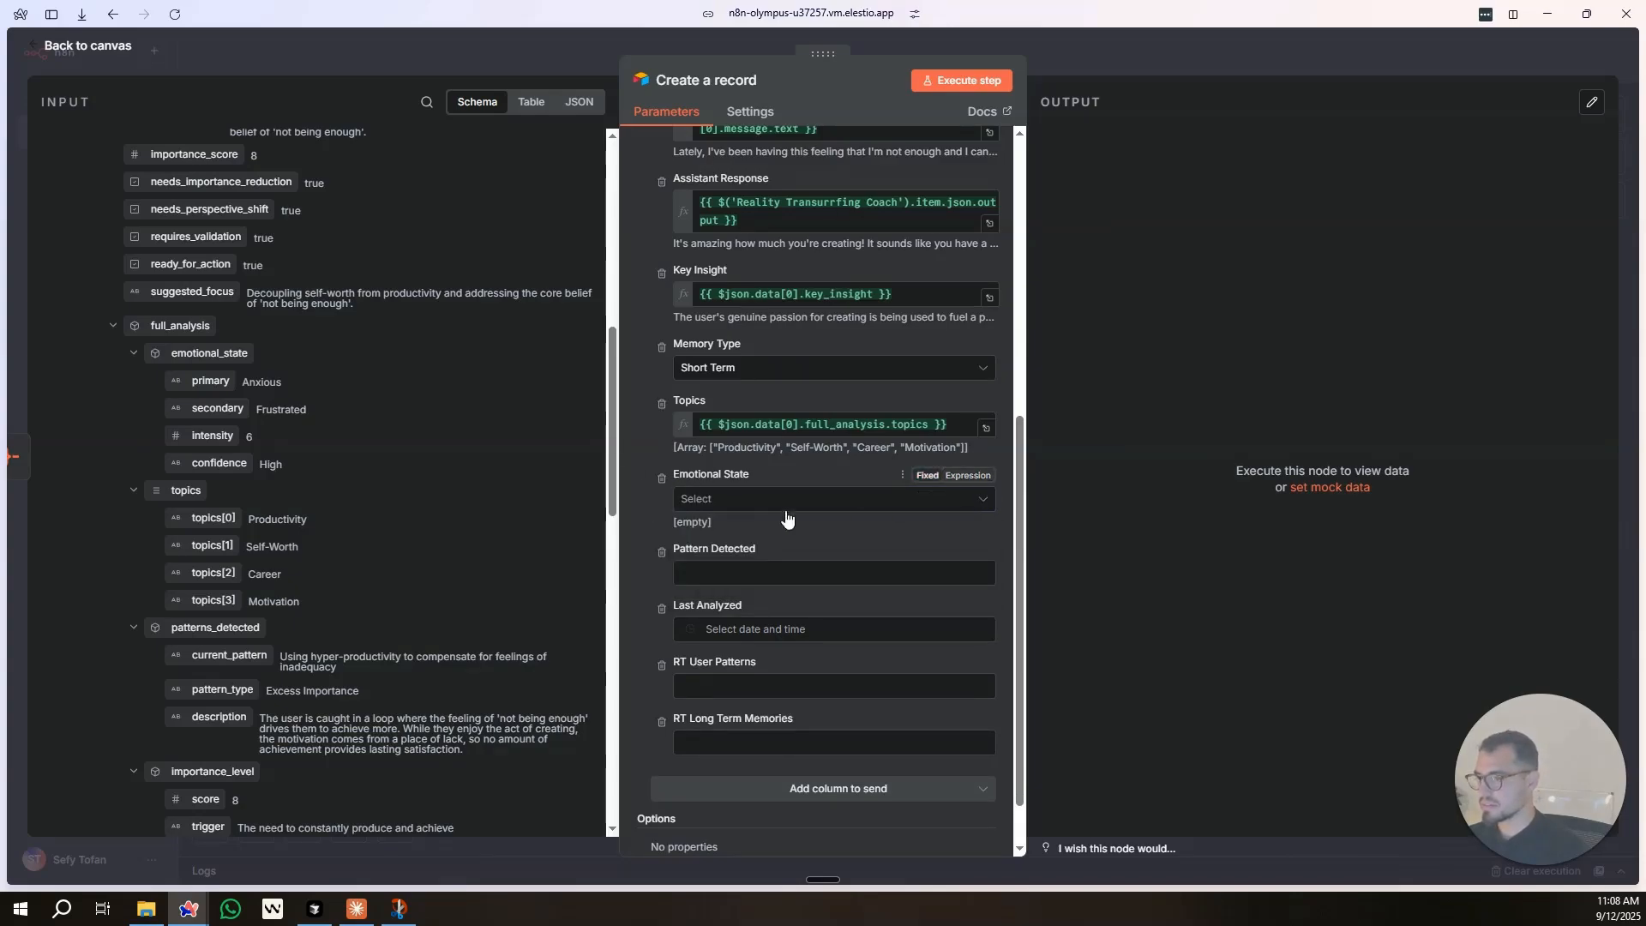
{"action": "left_click", "coordinate": [757, 500]}
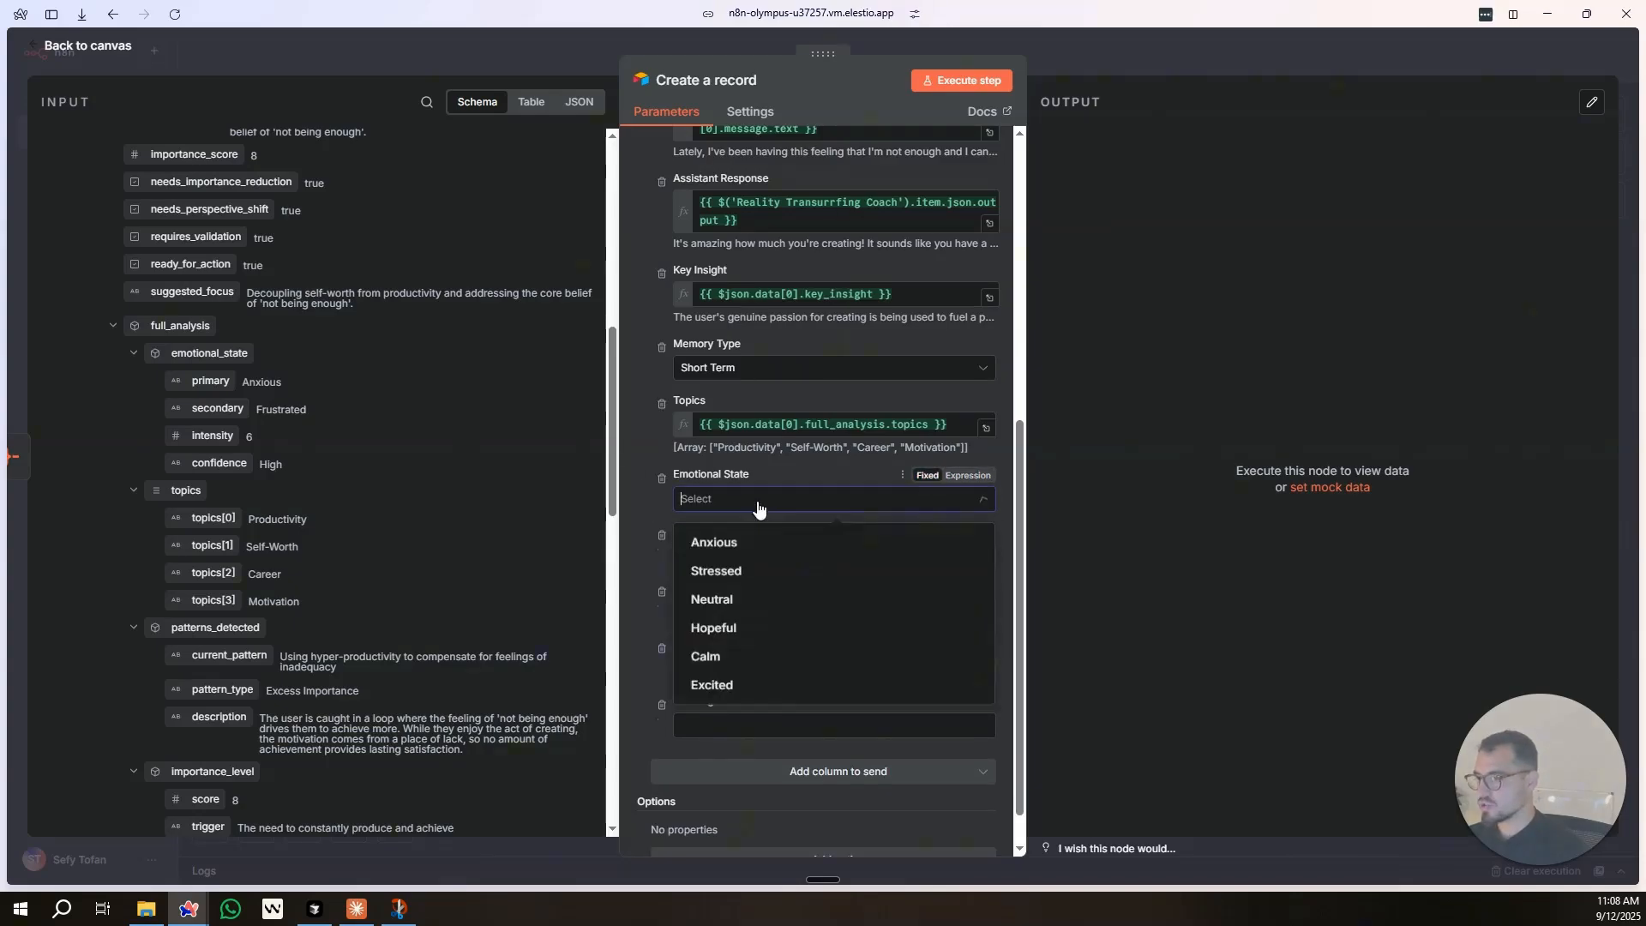
{"action": "left_click", "coordinate": [650, 506]}
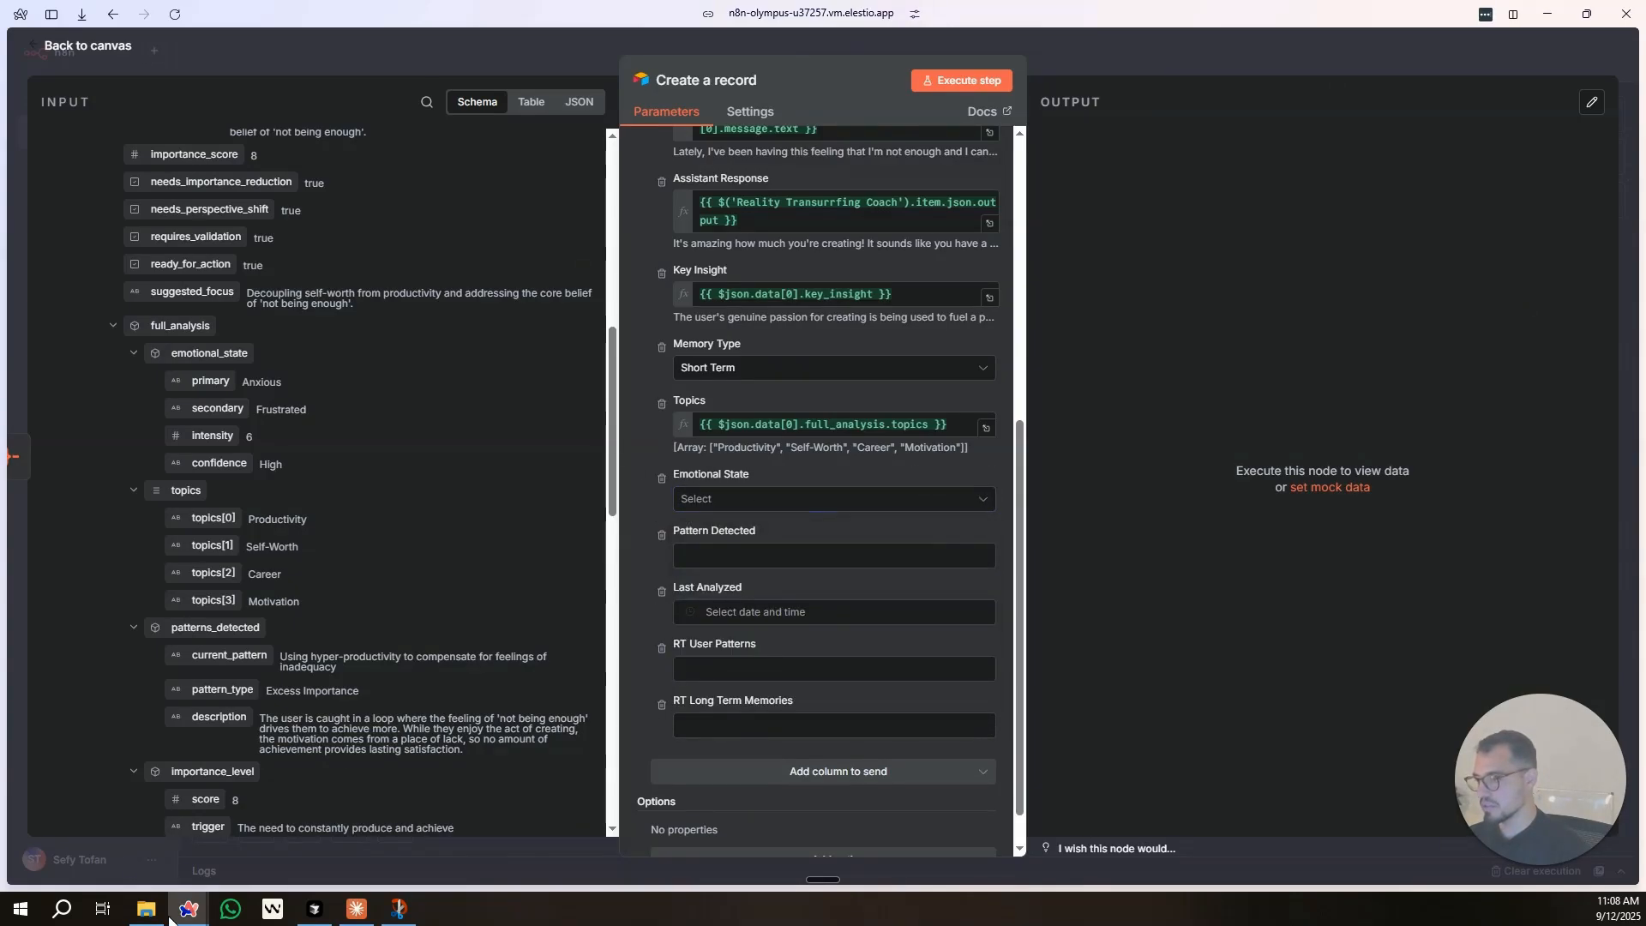
Switch to Airtable and change the Emotional State field in RT Coach Memories from single select to Long text.
{"action": "mouse_move", "coordinate": [189, 909]}
{"action": "left_click", "coordinate": [296, 851]}
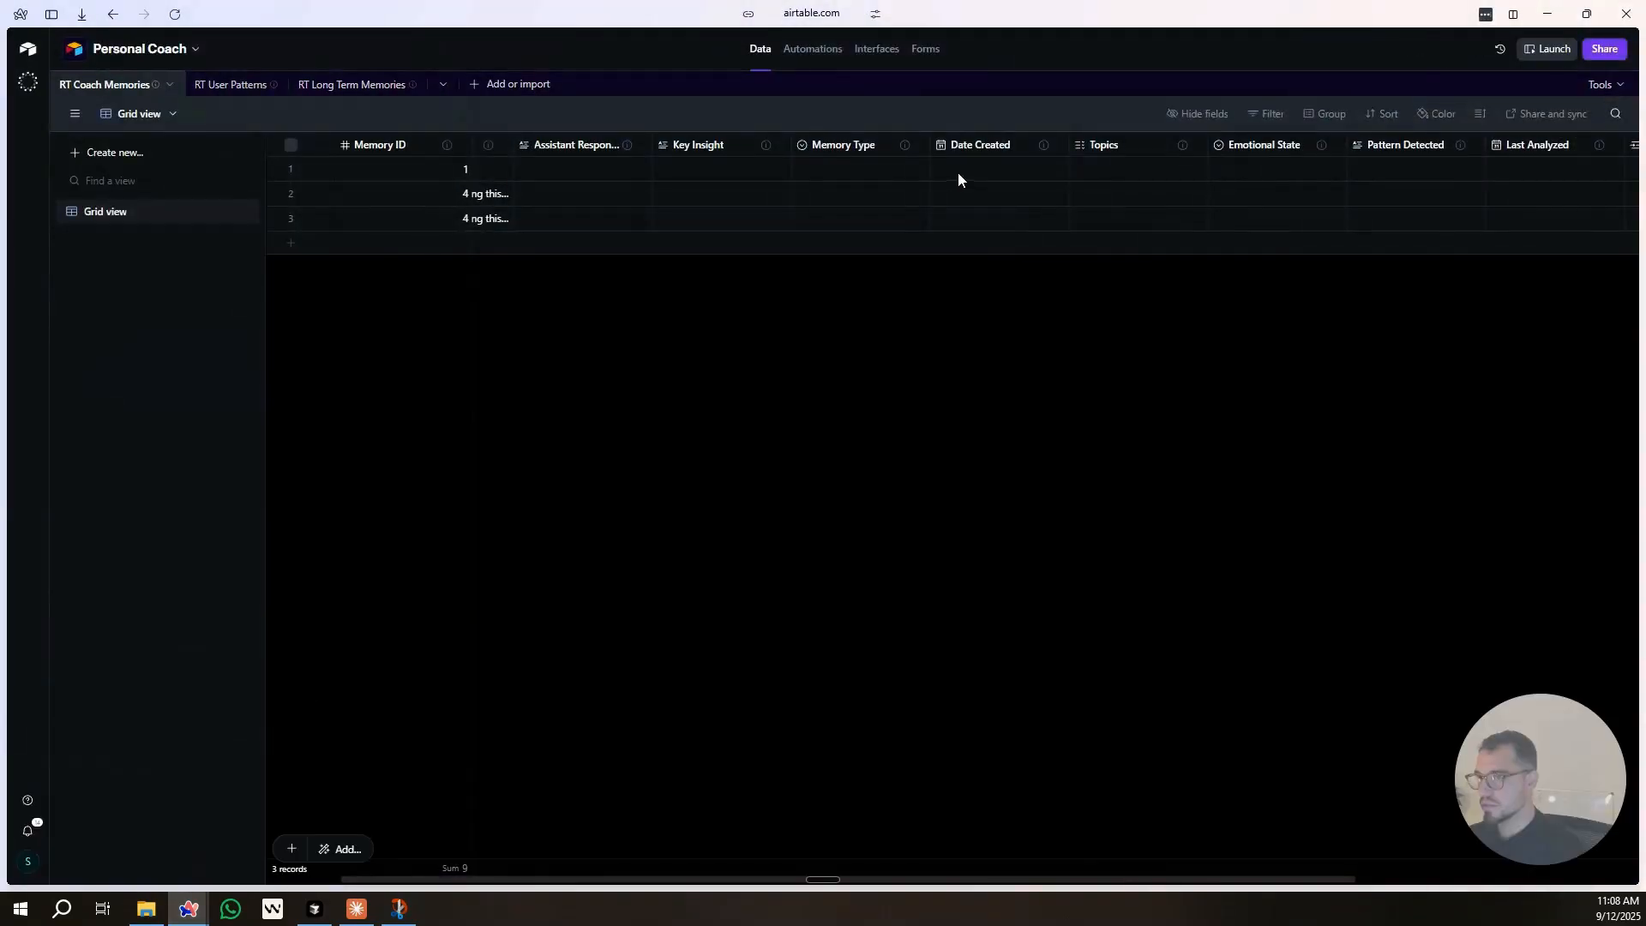
{"action": "left_click", "coordinate": [1335, 145]}
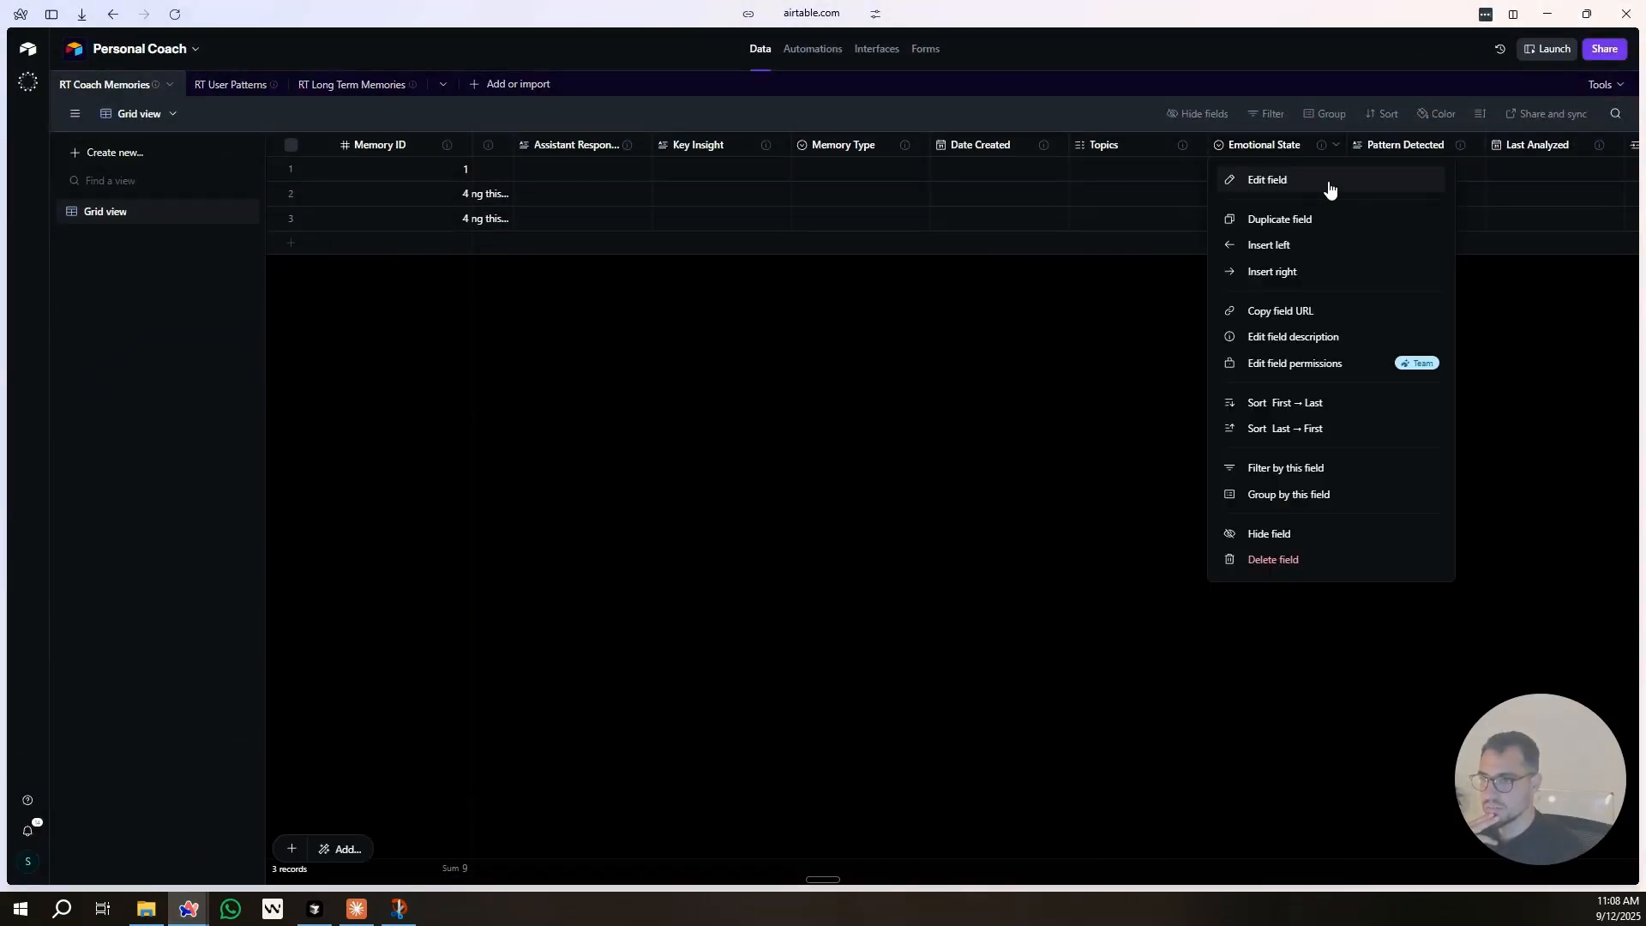
{"action": "left_click", "coordinate": [1330, 183]}
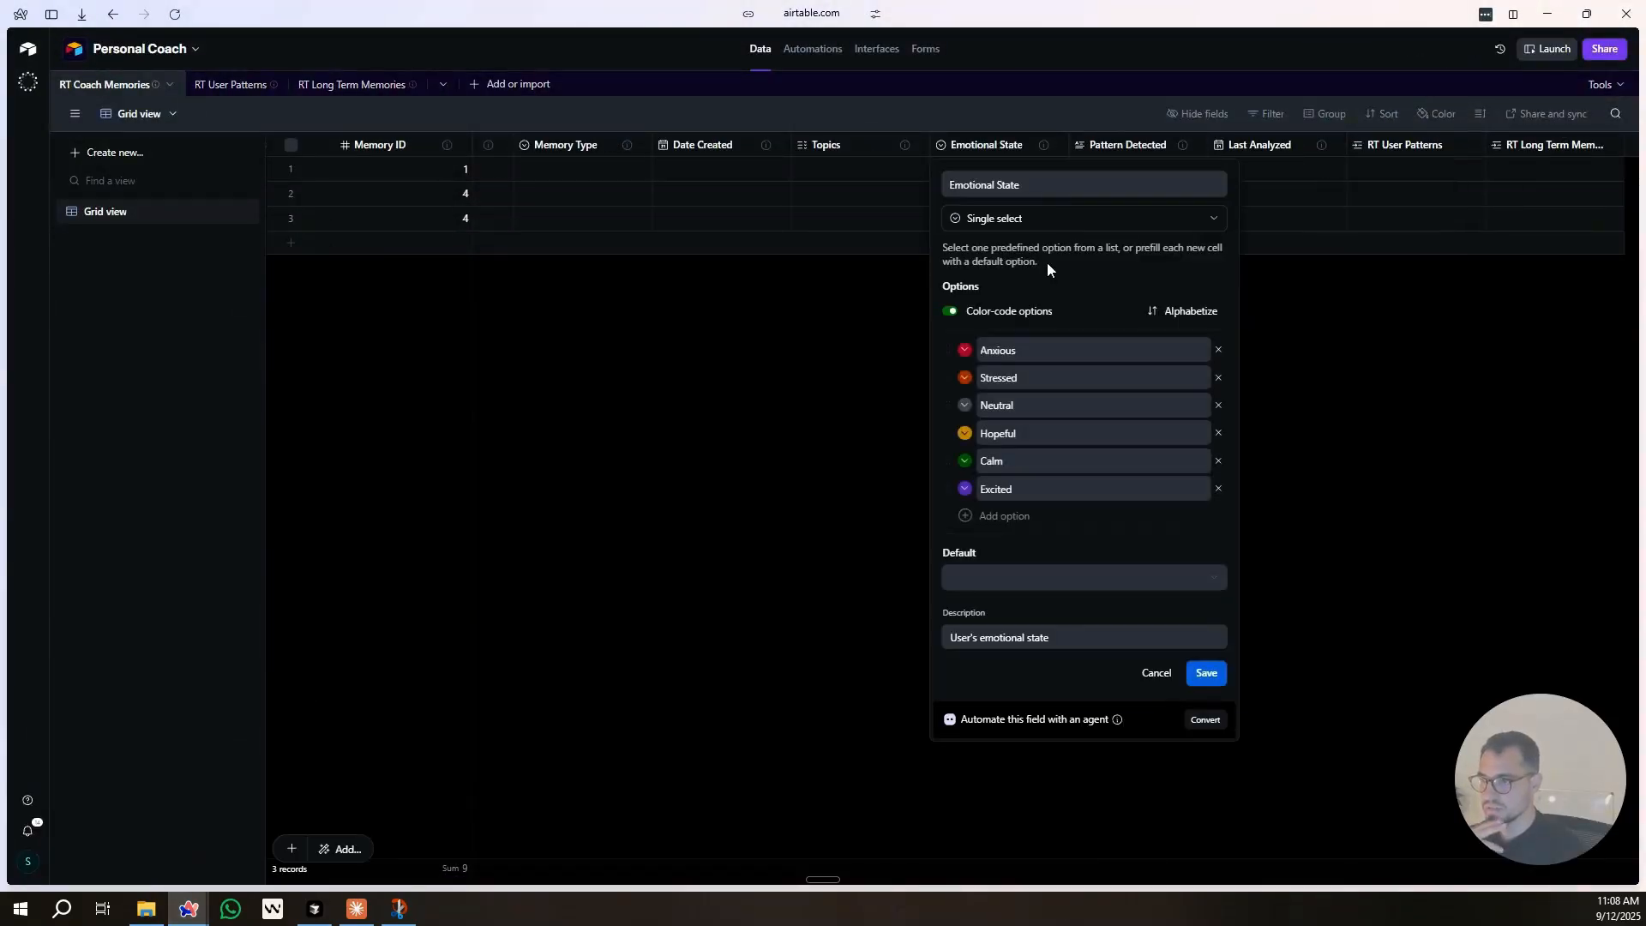
{"action": "left_click", "coordinate": [1022, 219]}
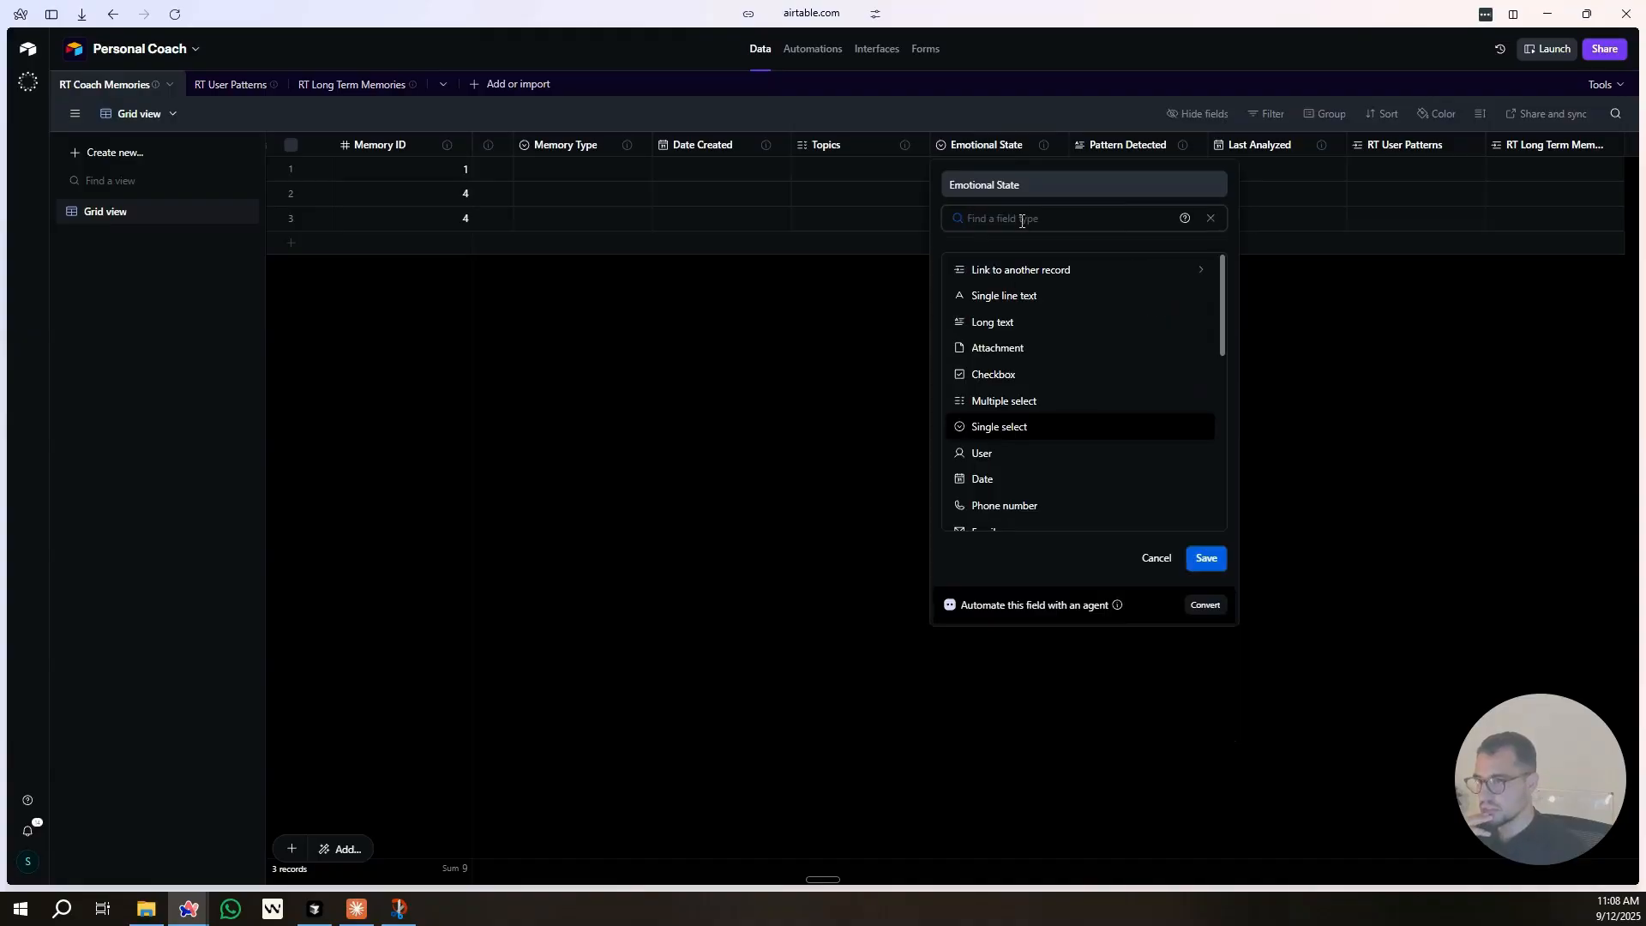
{"action": "left_click", "coordinate": [1033, 322]}
{"action": "left_click", "coordinate": [1207, 386]}
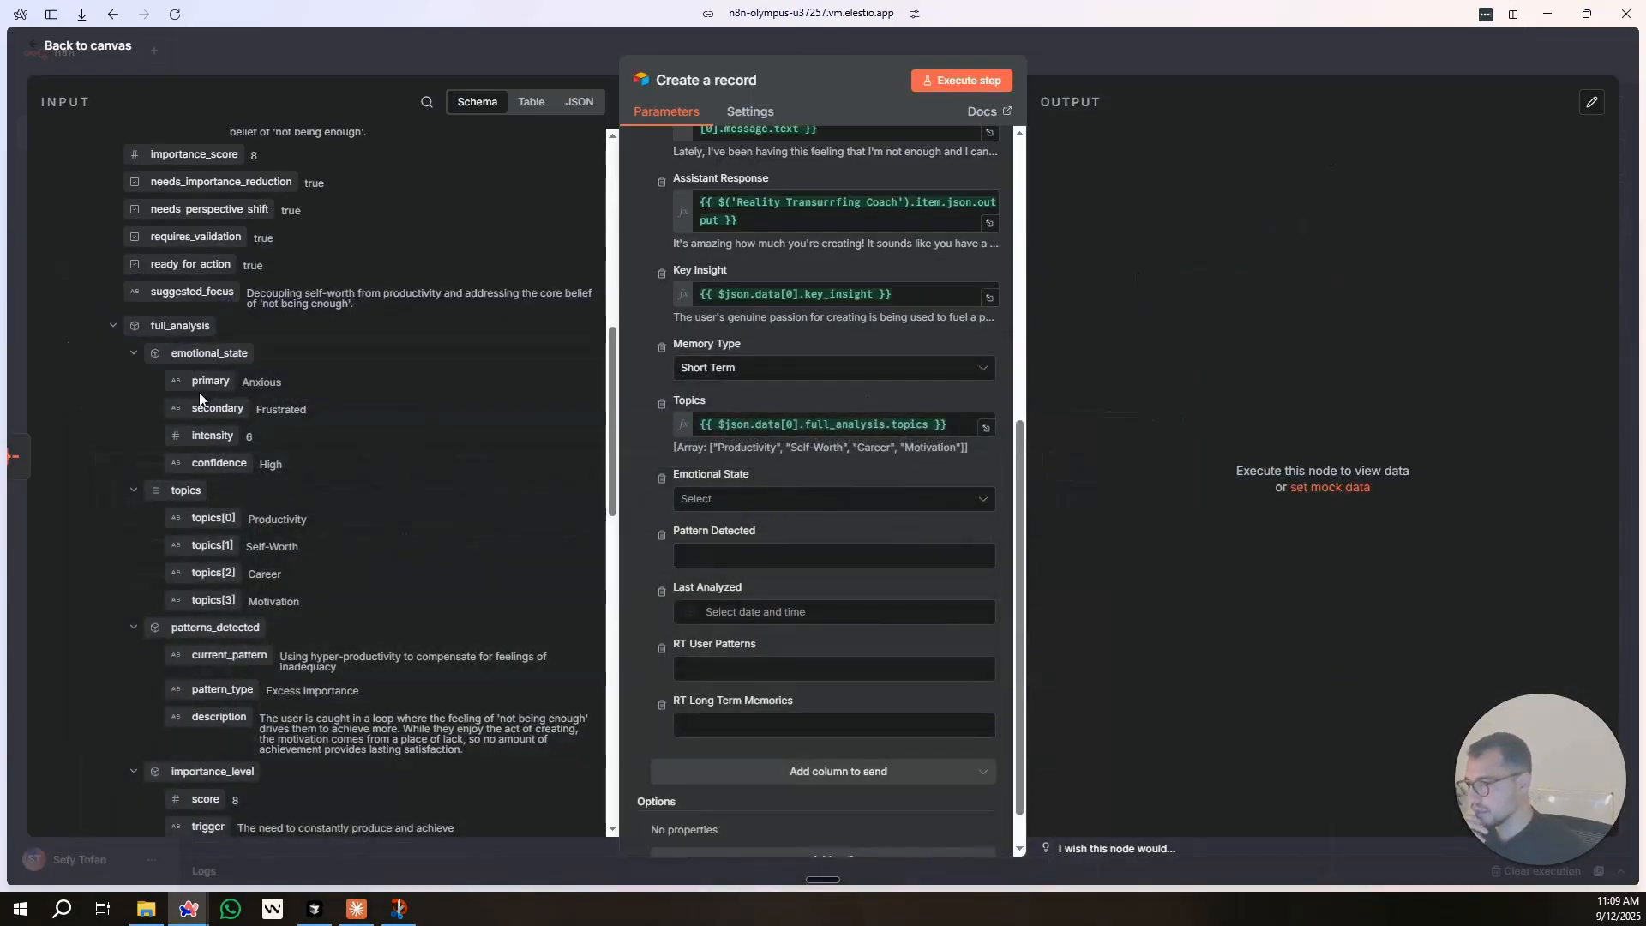
In Create a record, set Emotional State to "Primary:" with emotional_state.primary, followed by ", Secondary:" with emotional_state.secondary.
{"action": "left_click_drag", "start_coordinate": [210, 380], "coordinate": [825, 517]}
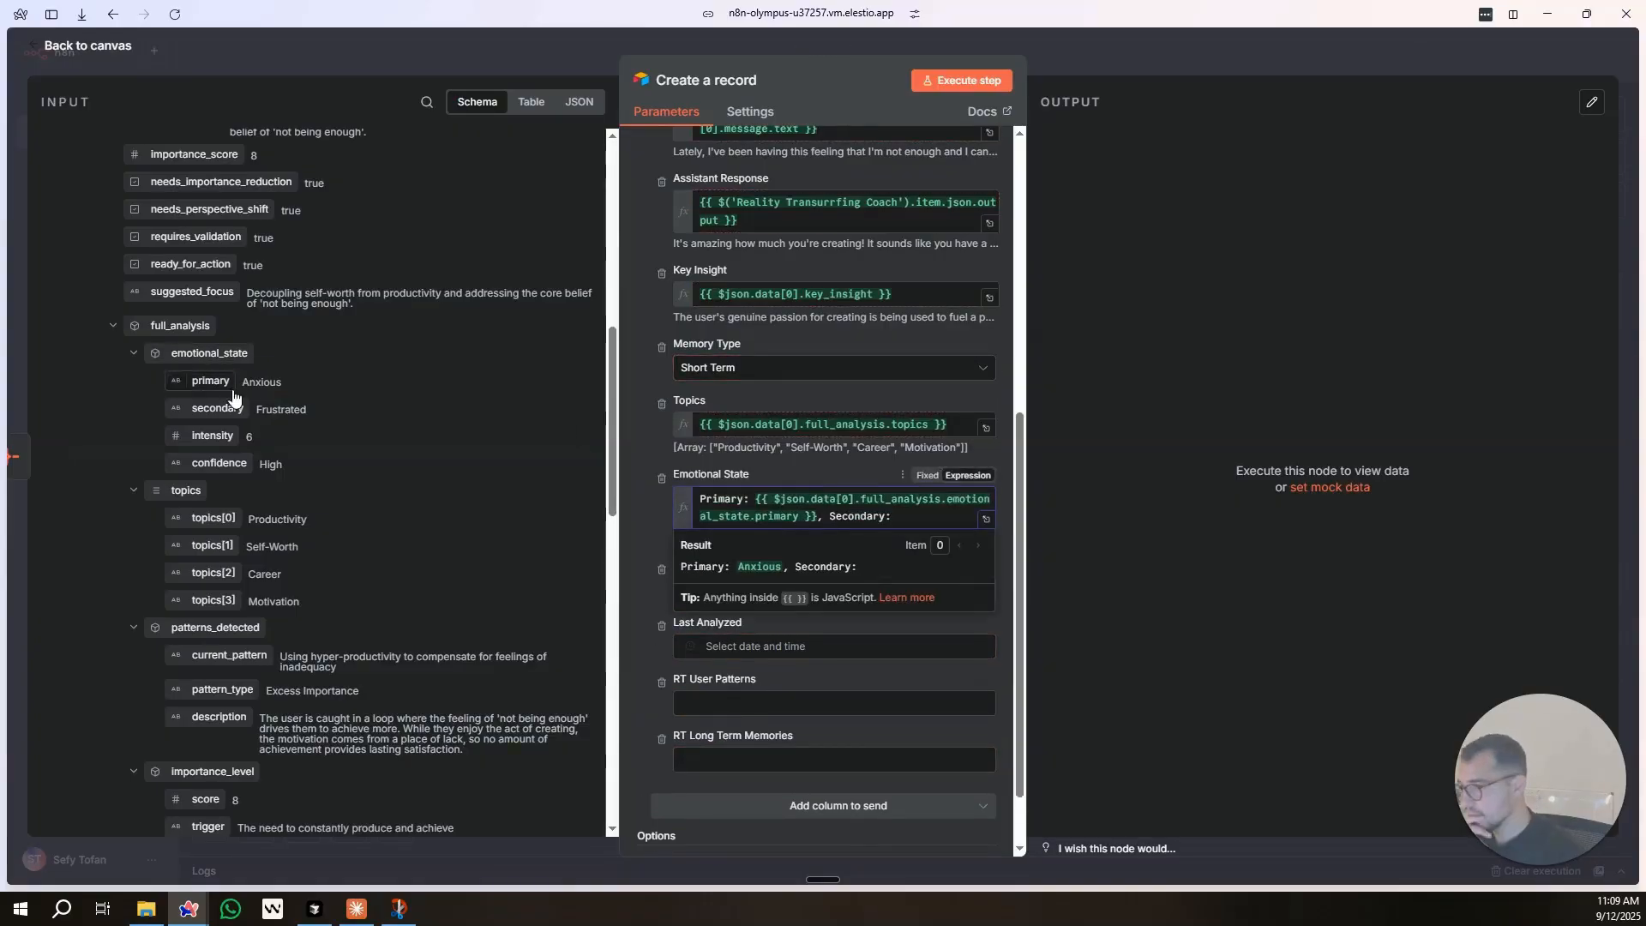
{"action": "left_click_drag", "start_coordinate": [217, 408], "coordinate": [931, 526]}
{"action": "left_click", "coordinate": [648, 523]}
Map Pattern Detected to patterns_detected.current_pattern and remove the Last Analyzed column from the values to send.
{"action": "scroll", "coordinate": [677, 513], "scroll_direction": "down", "scroll_amount": 1}
{"action": "scroll", "coordinate": [283, 542], "scroll_direction": "down", "scroll_amount": 1}
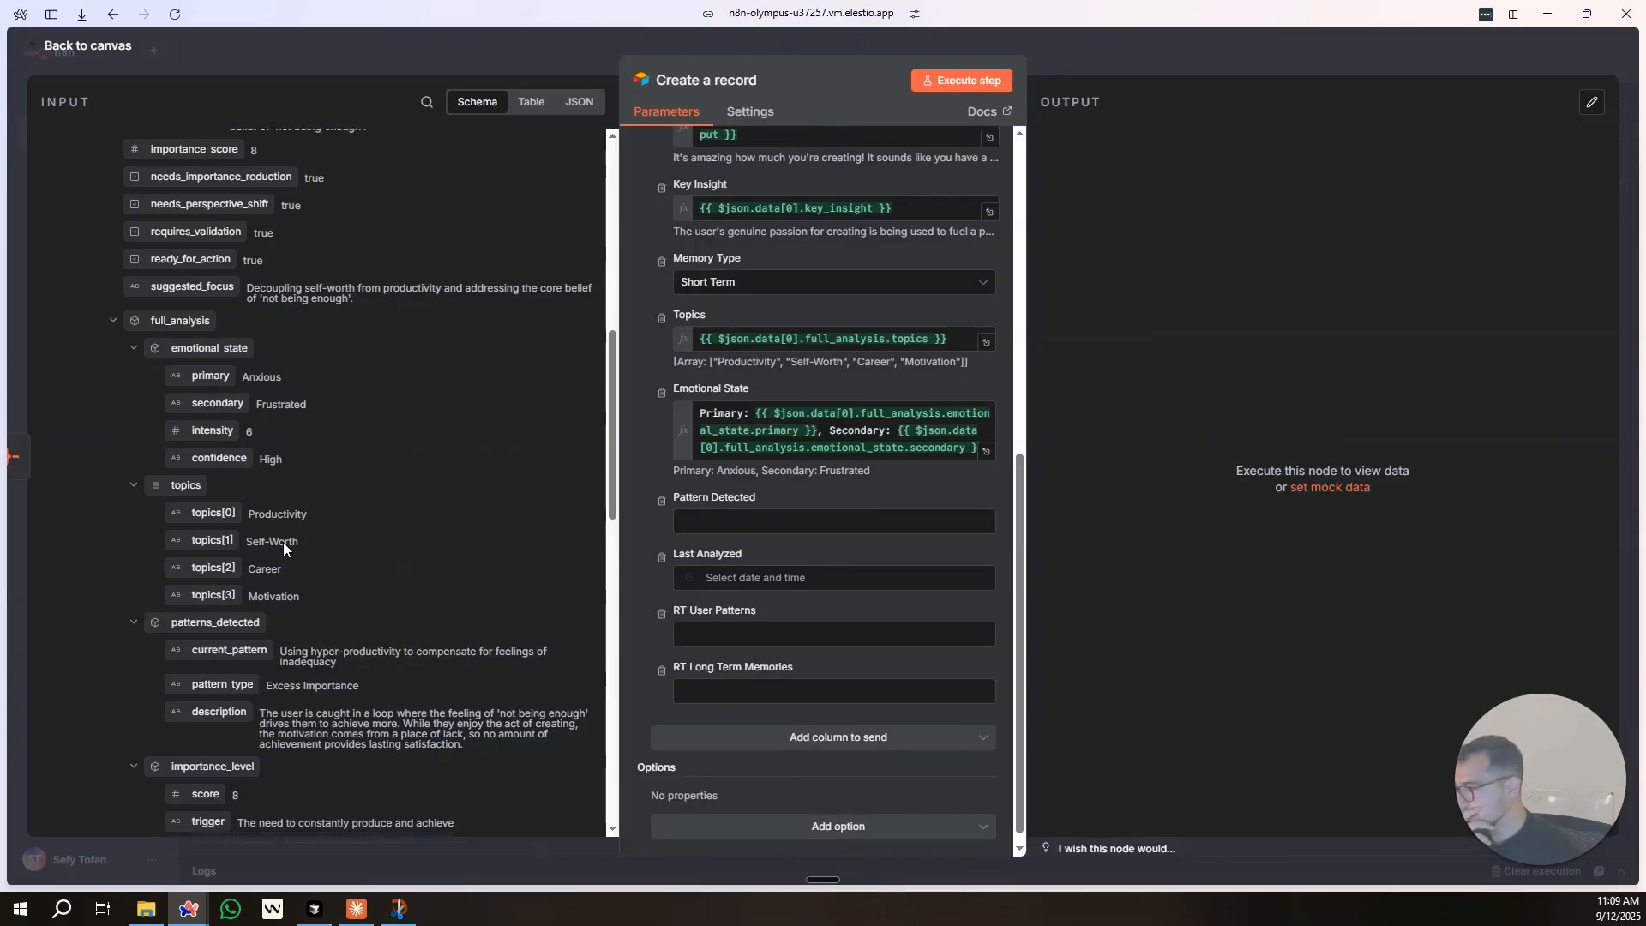
{"action": "left_click_drag", "start_coordinate": [227, 570], "coordinate": [648, 544]}
{"action": "scroll", "coordinate": [646, 539], "scroll_direction": "down", "scroll_amount": 1}
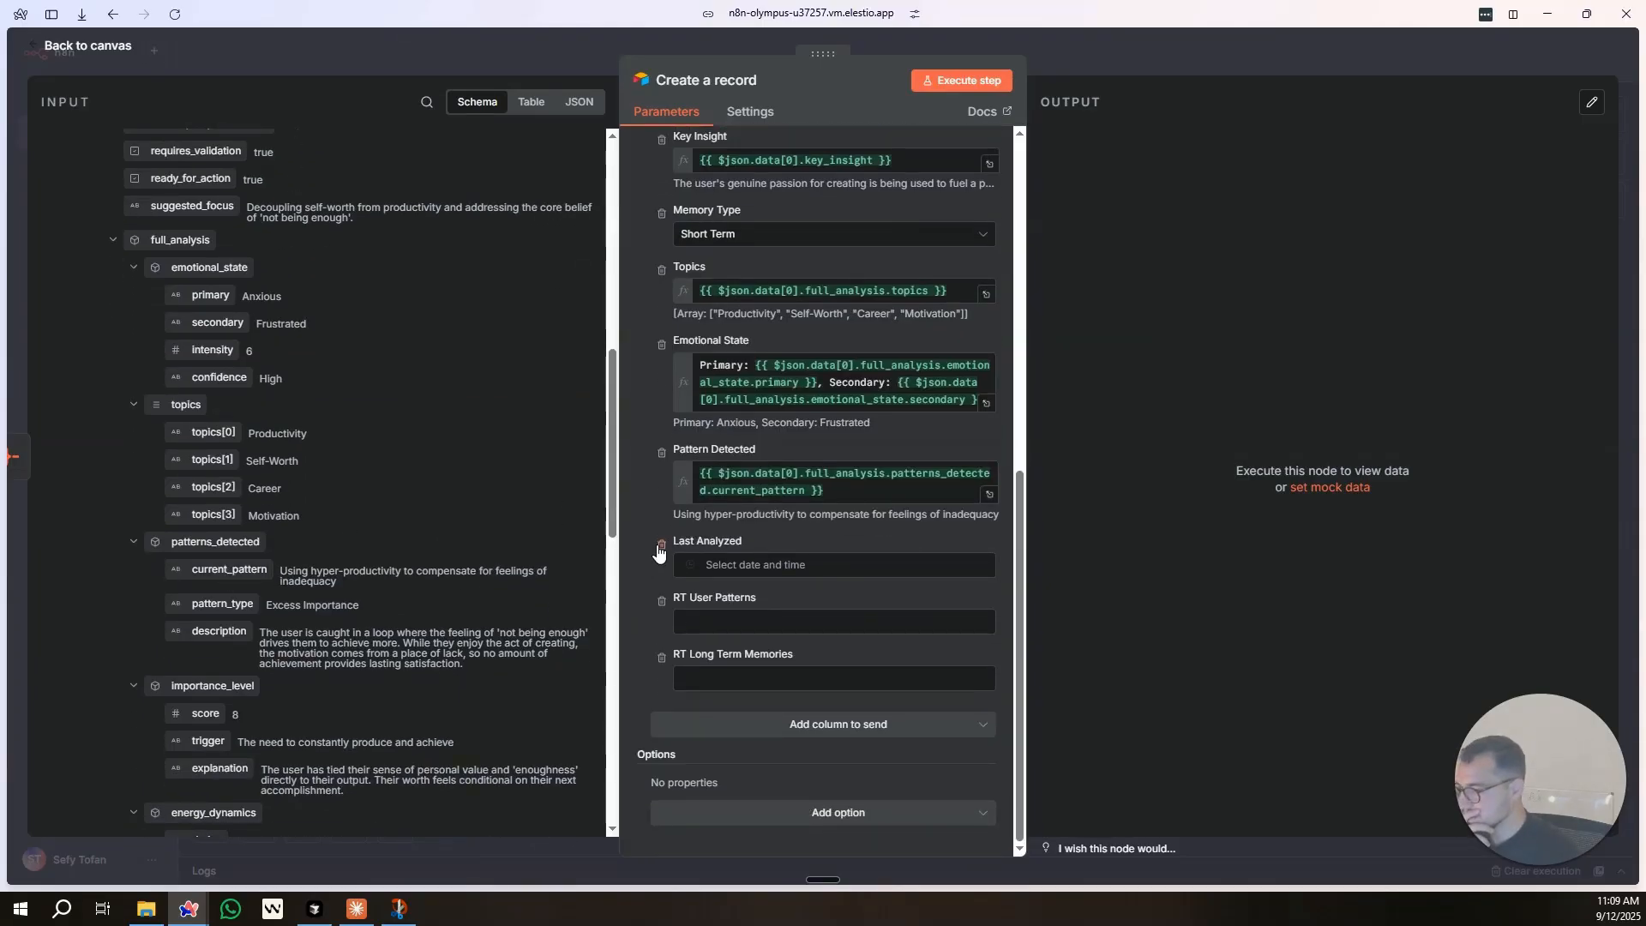
{"action": "left_click", "coordinate": [661, 545]}
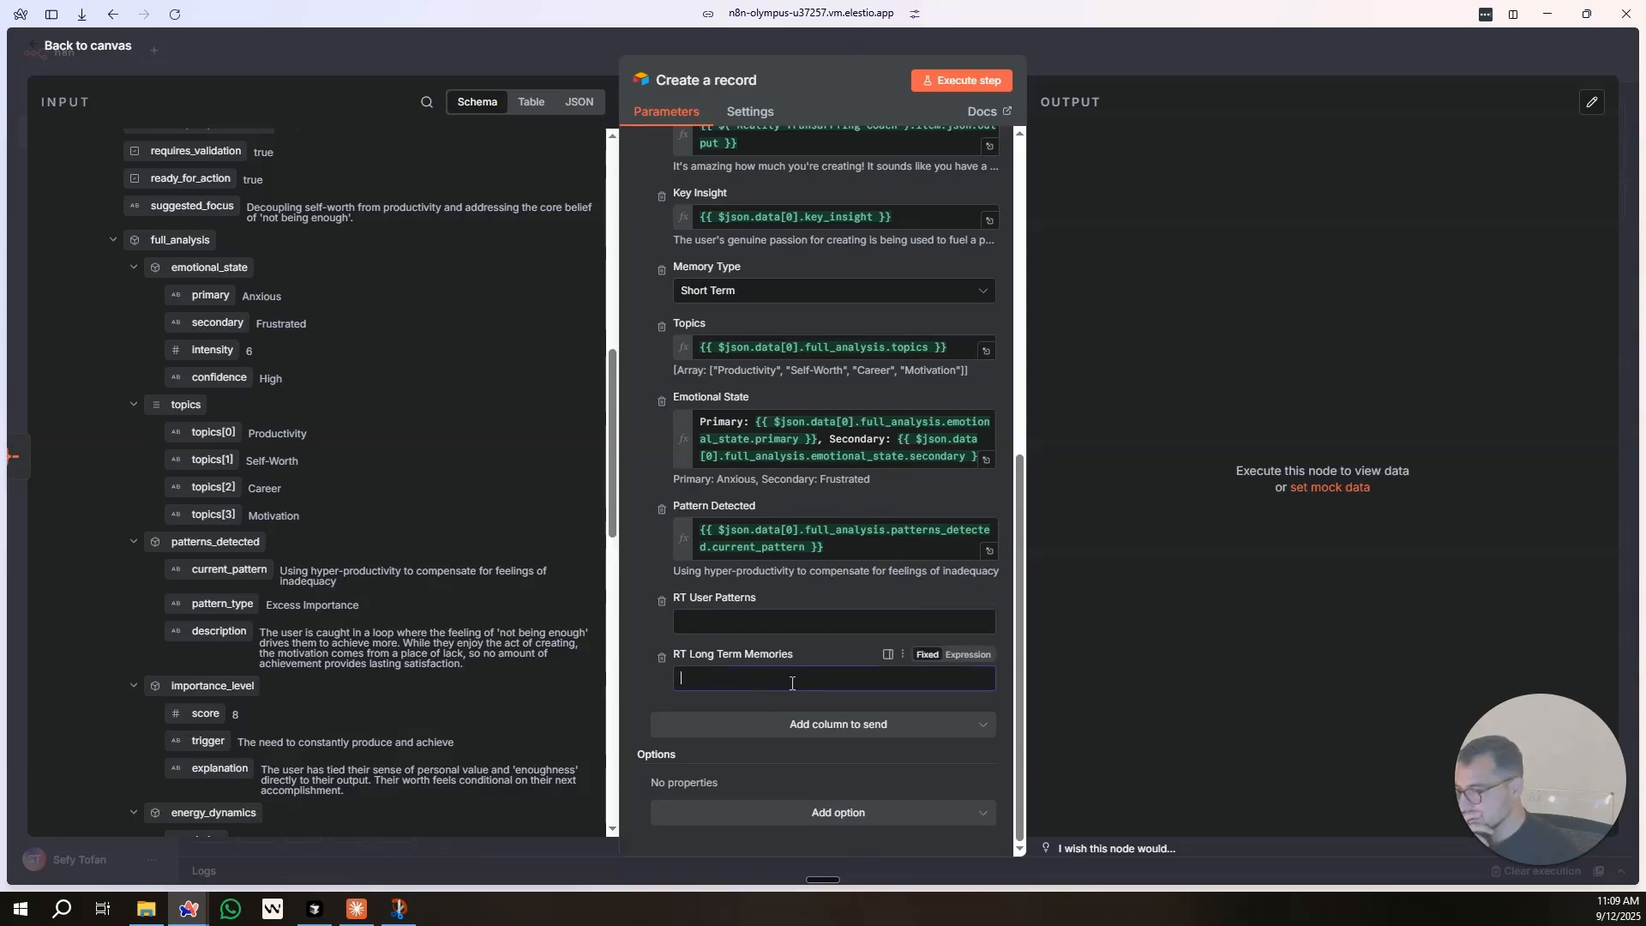
Inspect the RT User Patterns and RT Long Term Memories link fields in Airtable, and review the node's input data and mappings.
{"action": "scroll", "coordinate": [385, 604], "scroll_direction": "down", "scroll_amount": 7}
{"action": "left_click", "coordinate": [177, 911]}
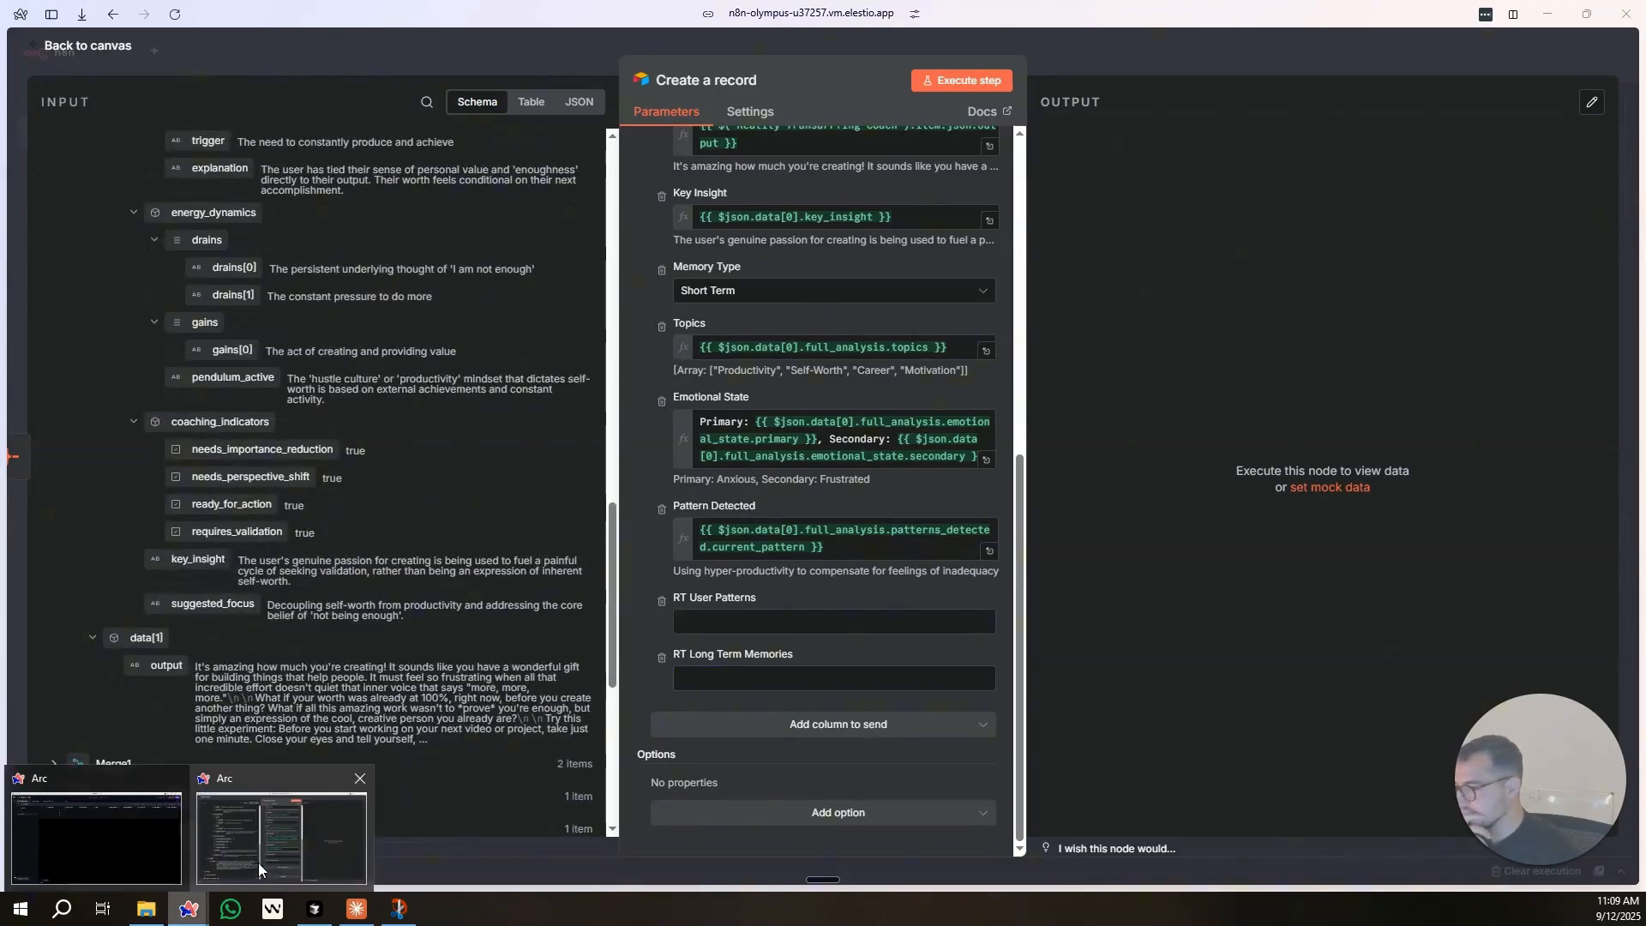
{"action": "left_click", "coordinate": [121, 838]}
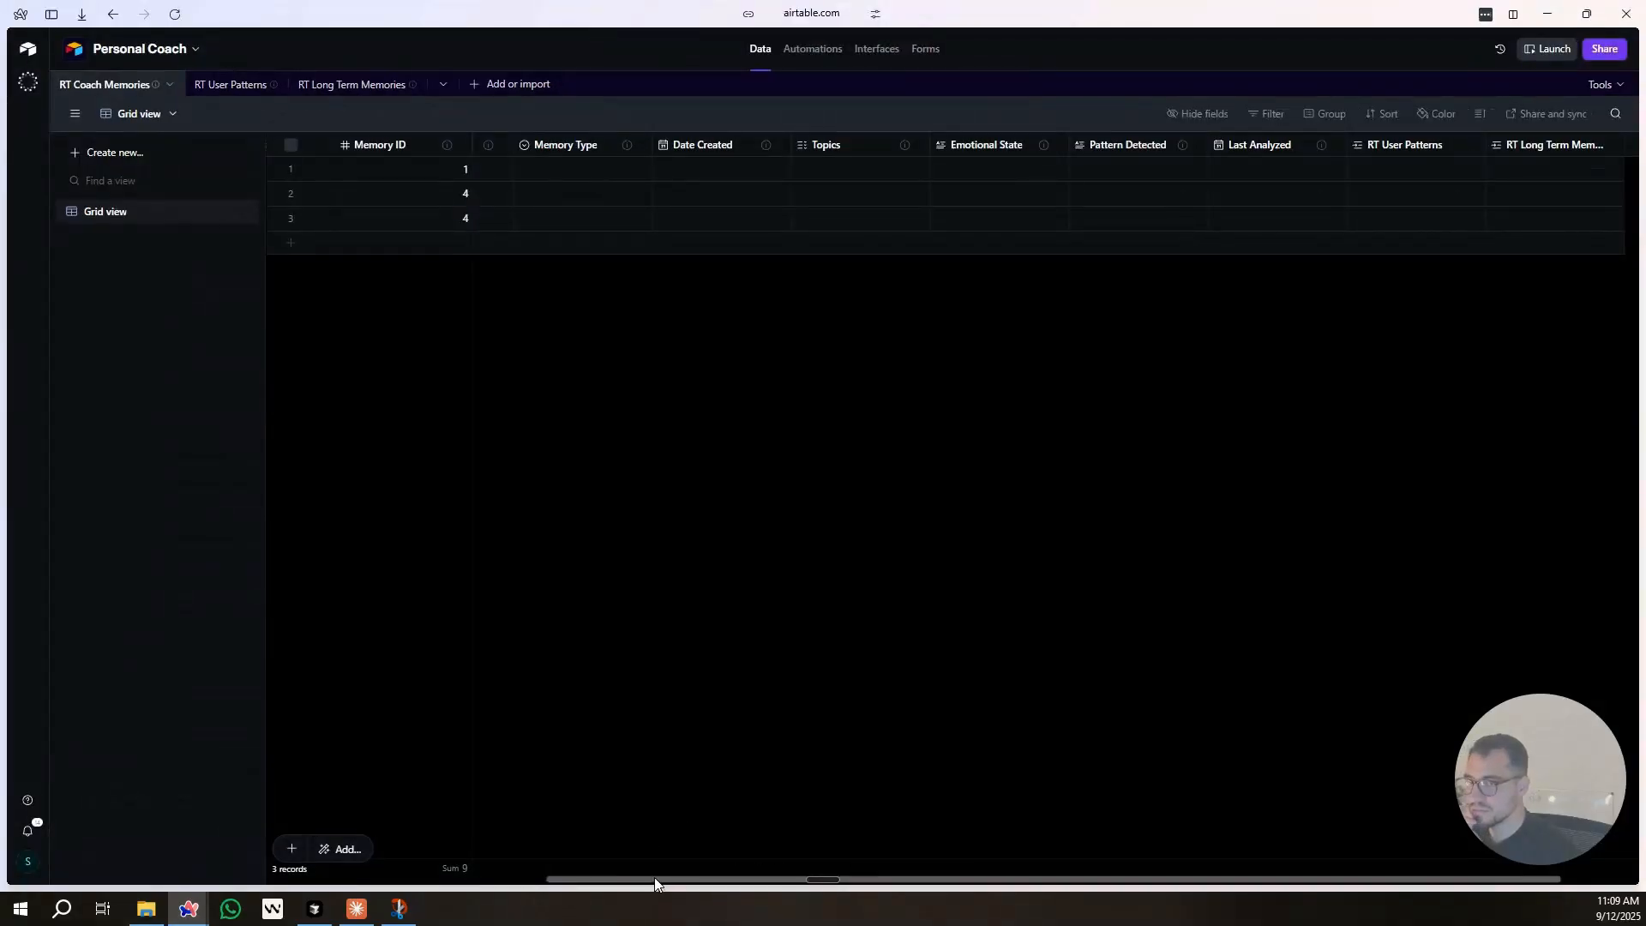
{"action": "left_click", "coordinate": [1257, 170]}
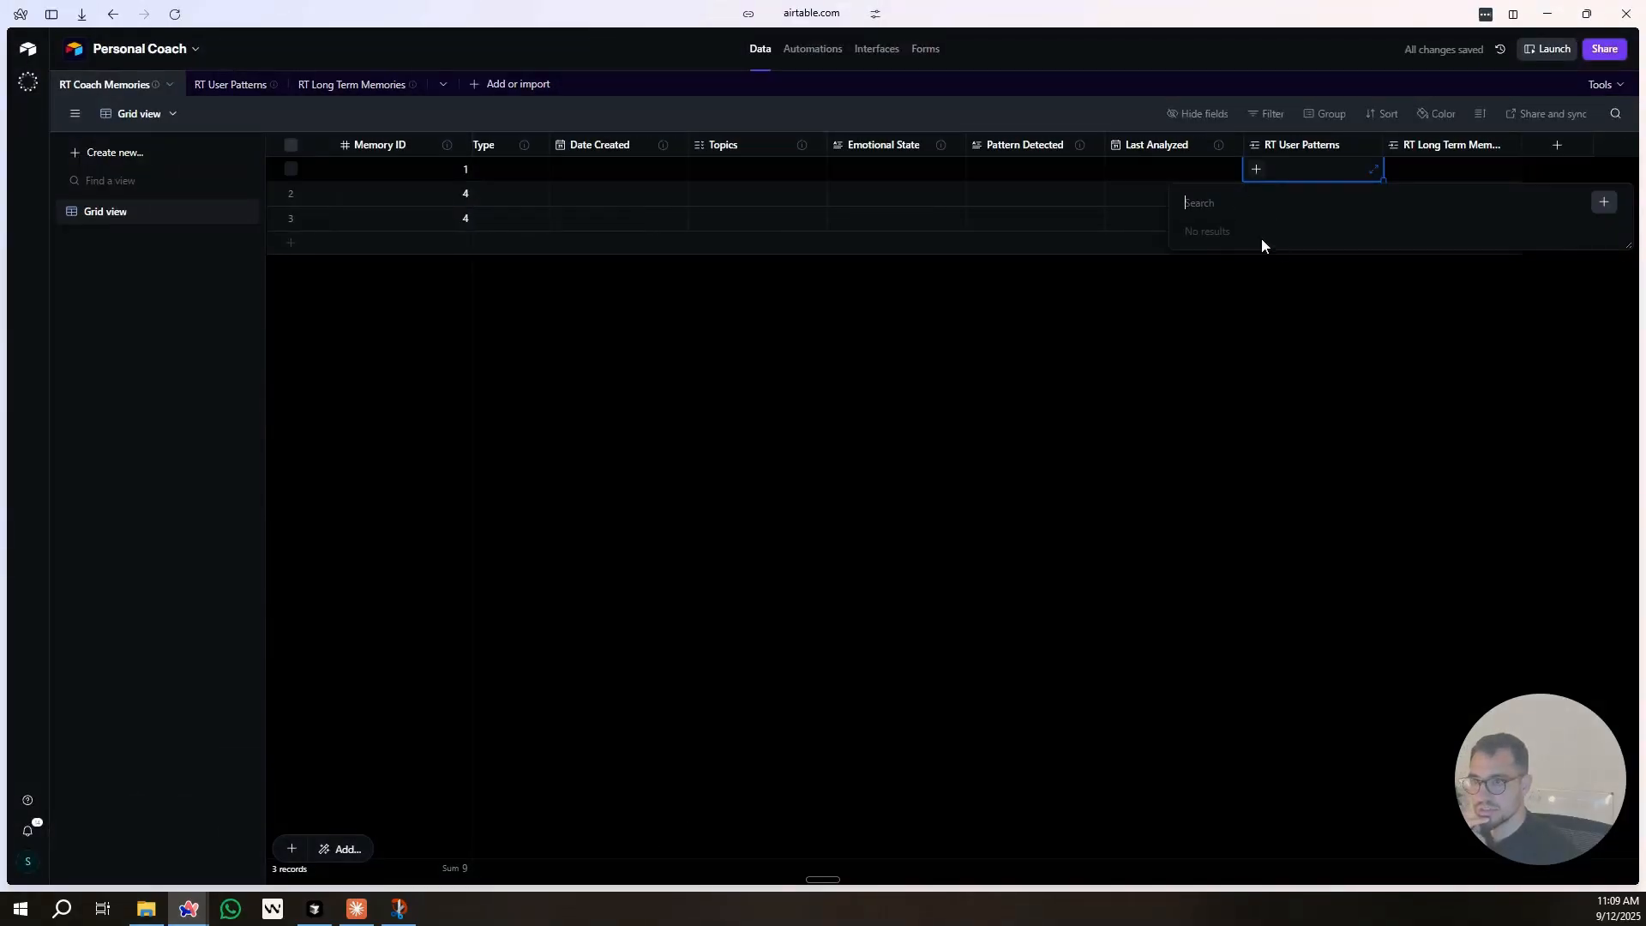
{"action": "left_click", "coordinate": [1449, 169]}
{"action": "left_click", "coordinate": [1190, 495]}
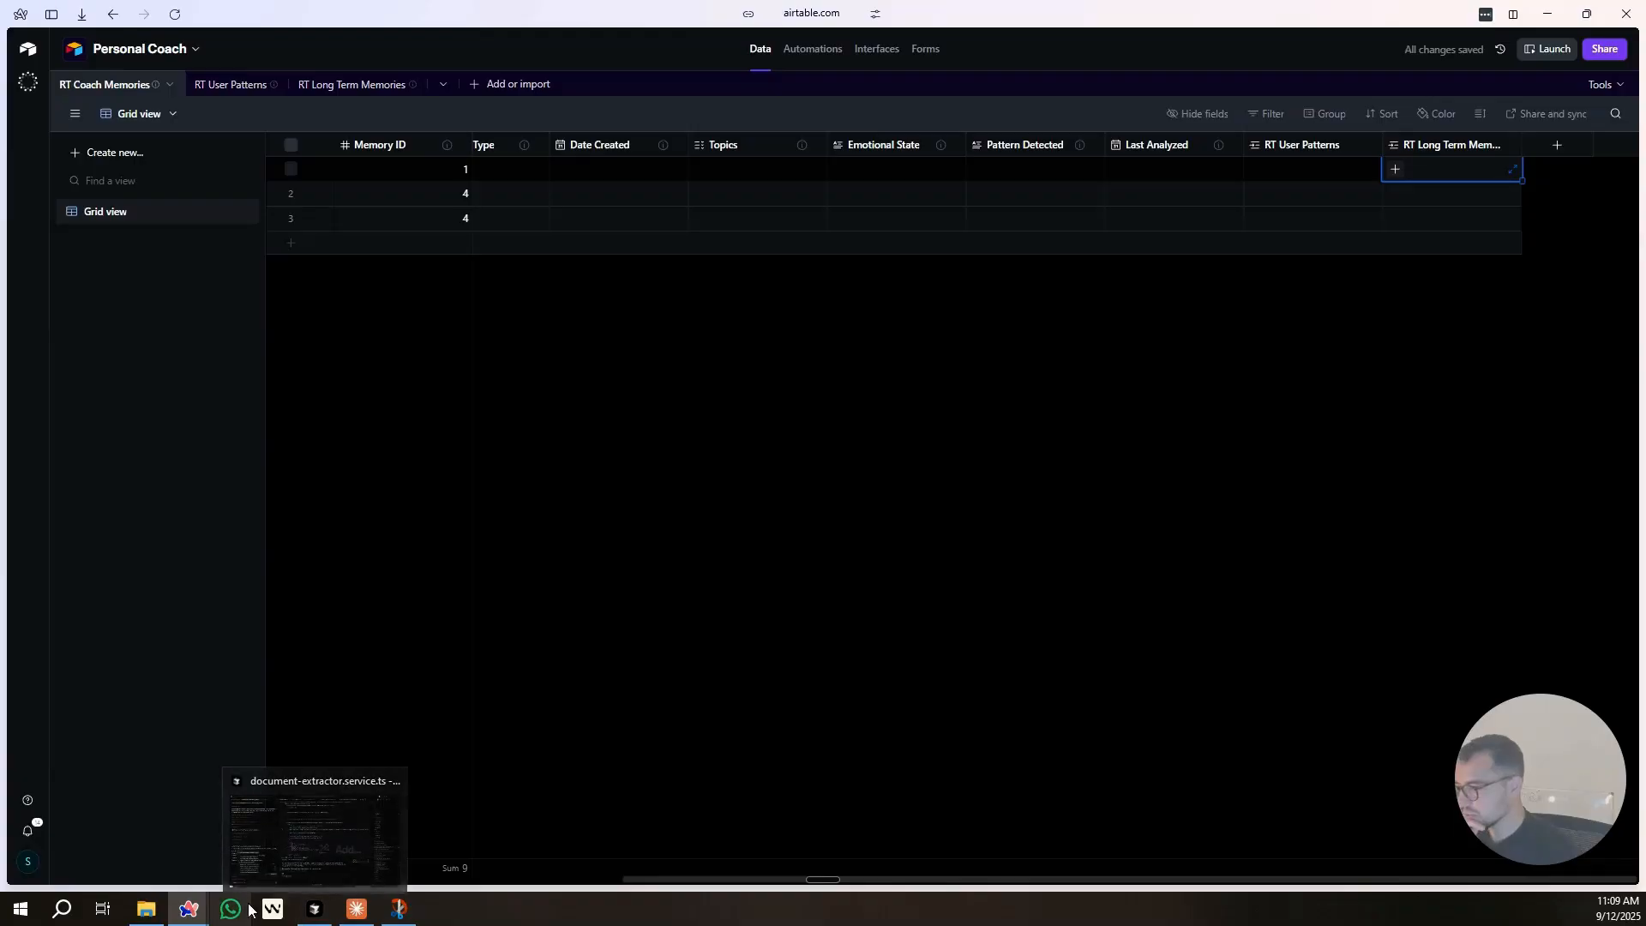
{"action": "mouse_move", "coordinate": [189, 909]}
{"action": "left_click", "coordinate": [259, 843]}
{"action": "scroll", "coordinate": [800, 541], "scroll_direction": "up", "scroll_amount": 5}
{"action": "scroll", "coordinate": [800, 541], "scroll_direction": "down", "scroll_amount": 7}
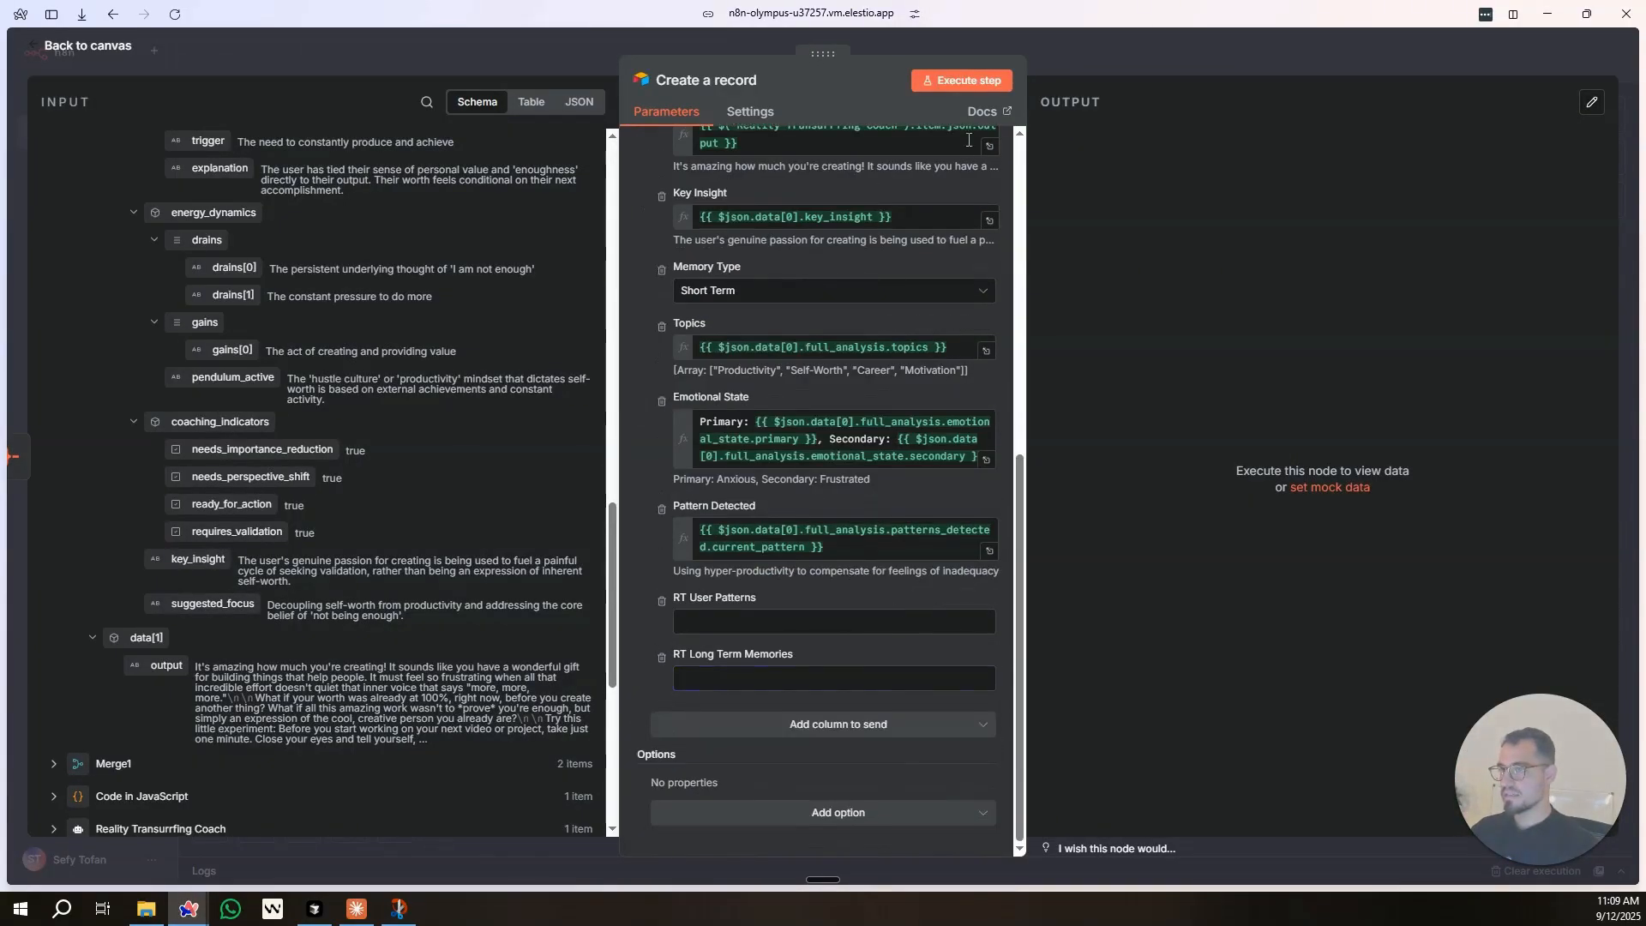
Execute Create a record and review its field mappings against the execution output.
{"action": "left_click", "coordinate": [973, 81]}
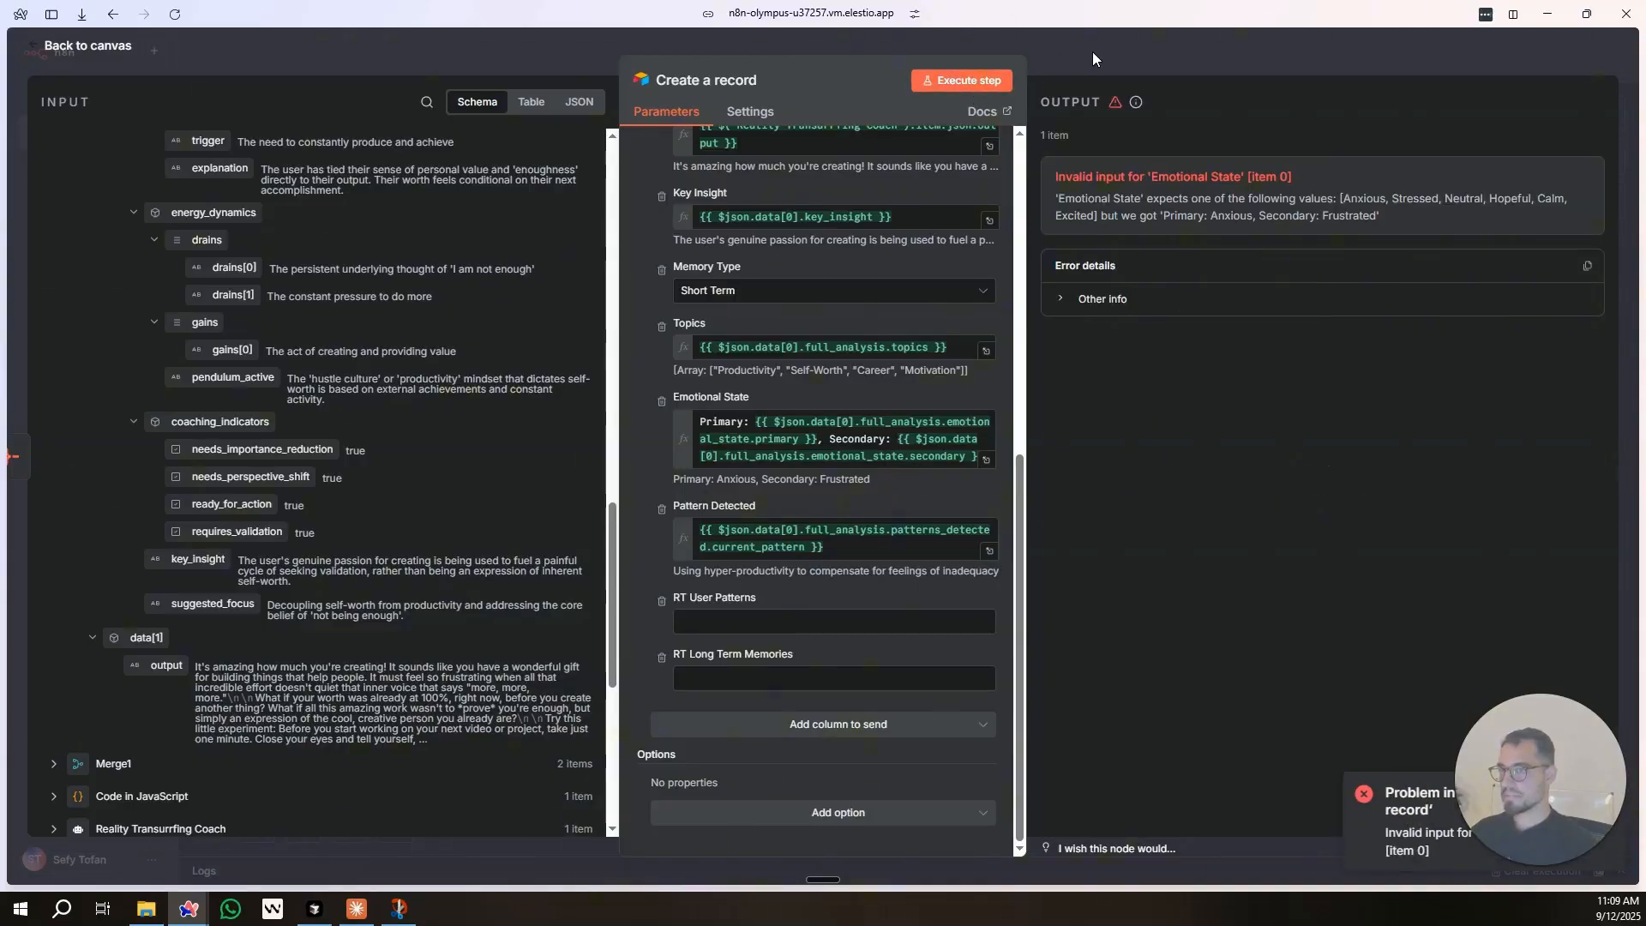
{"action": "scroll", "coordinate": [973, 368], "scroll_direction": "up", "scroll_amount": 6}
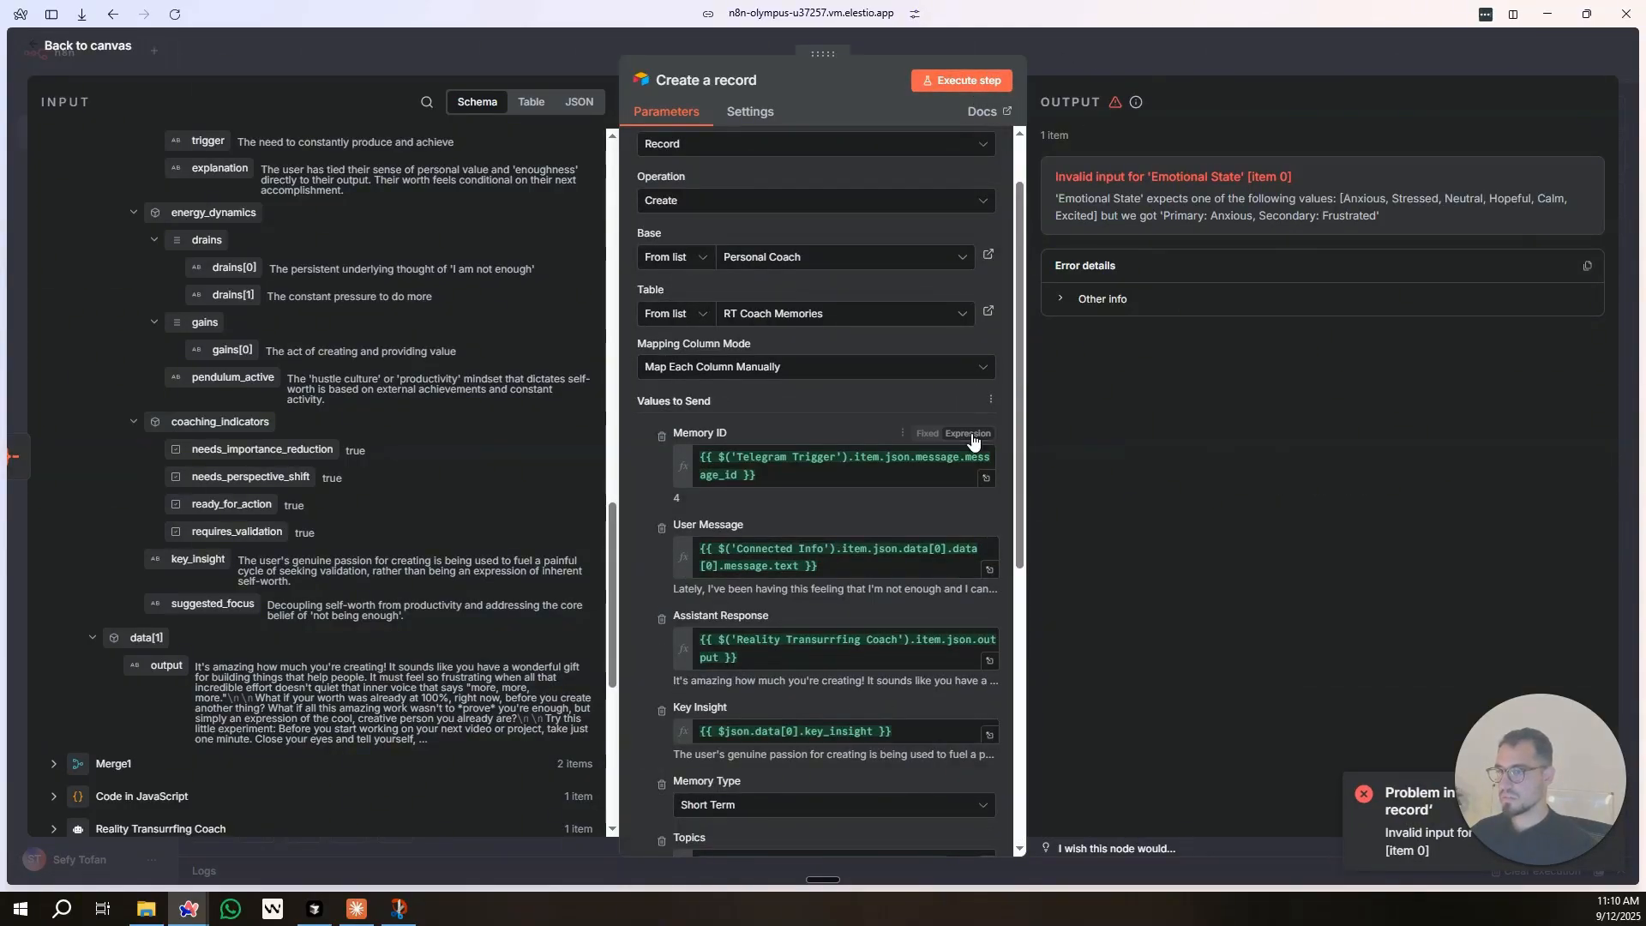
{"action": "scroll", "coordinate": [907, 489], "scroll_direction": "down", "scroll_amount": 6}
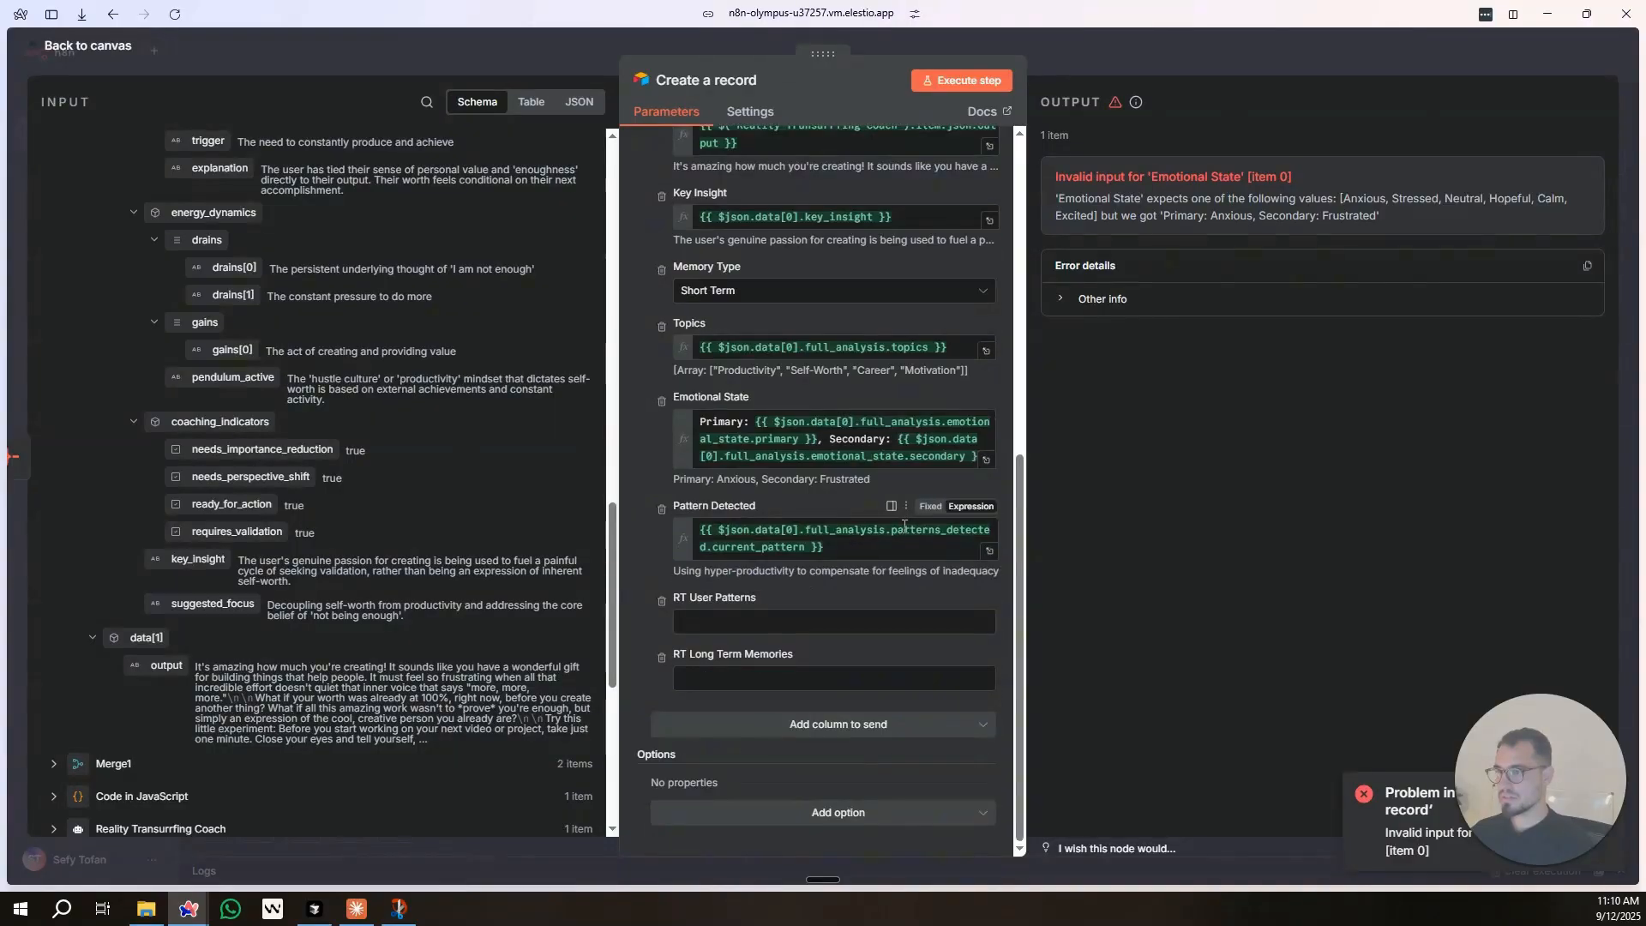
{"action": "scroll", "coordinate": [905, 524], "scroll_direction": "up", "scroll_amount": 7}
{"action": "scroll", "coordinate": [753, 585], "scroll_direction": "down", "scroll_amount": 2}
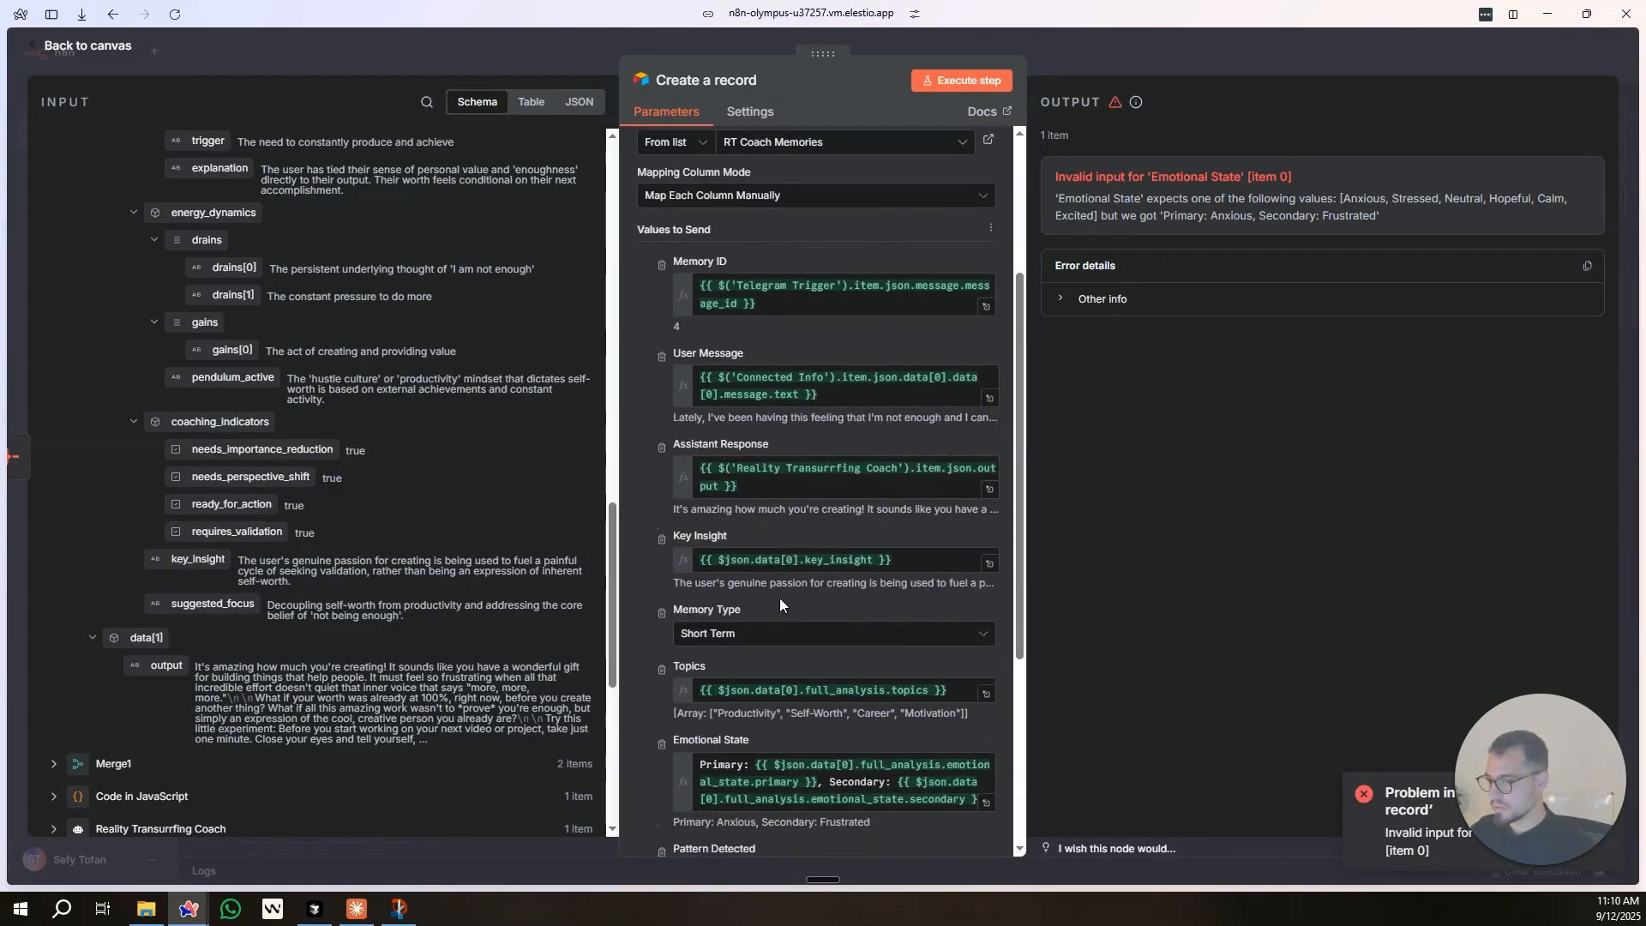
In Create a record, remove the Emotional State column from the values to send and add it back.
{"action": "scroll", "coordinate": [776, 635], "scroll_direction": "down", "scroll_amount": 1}
{"action": "left_click", "coordinate": [761, 696]}
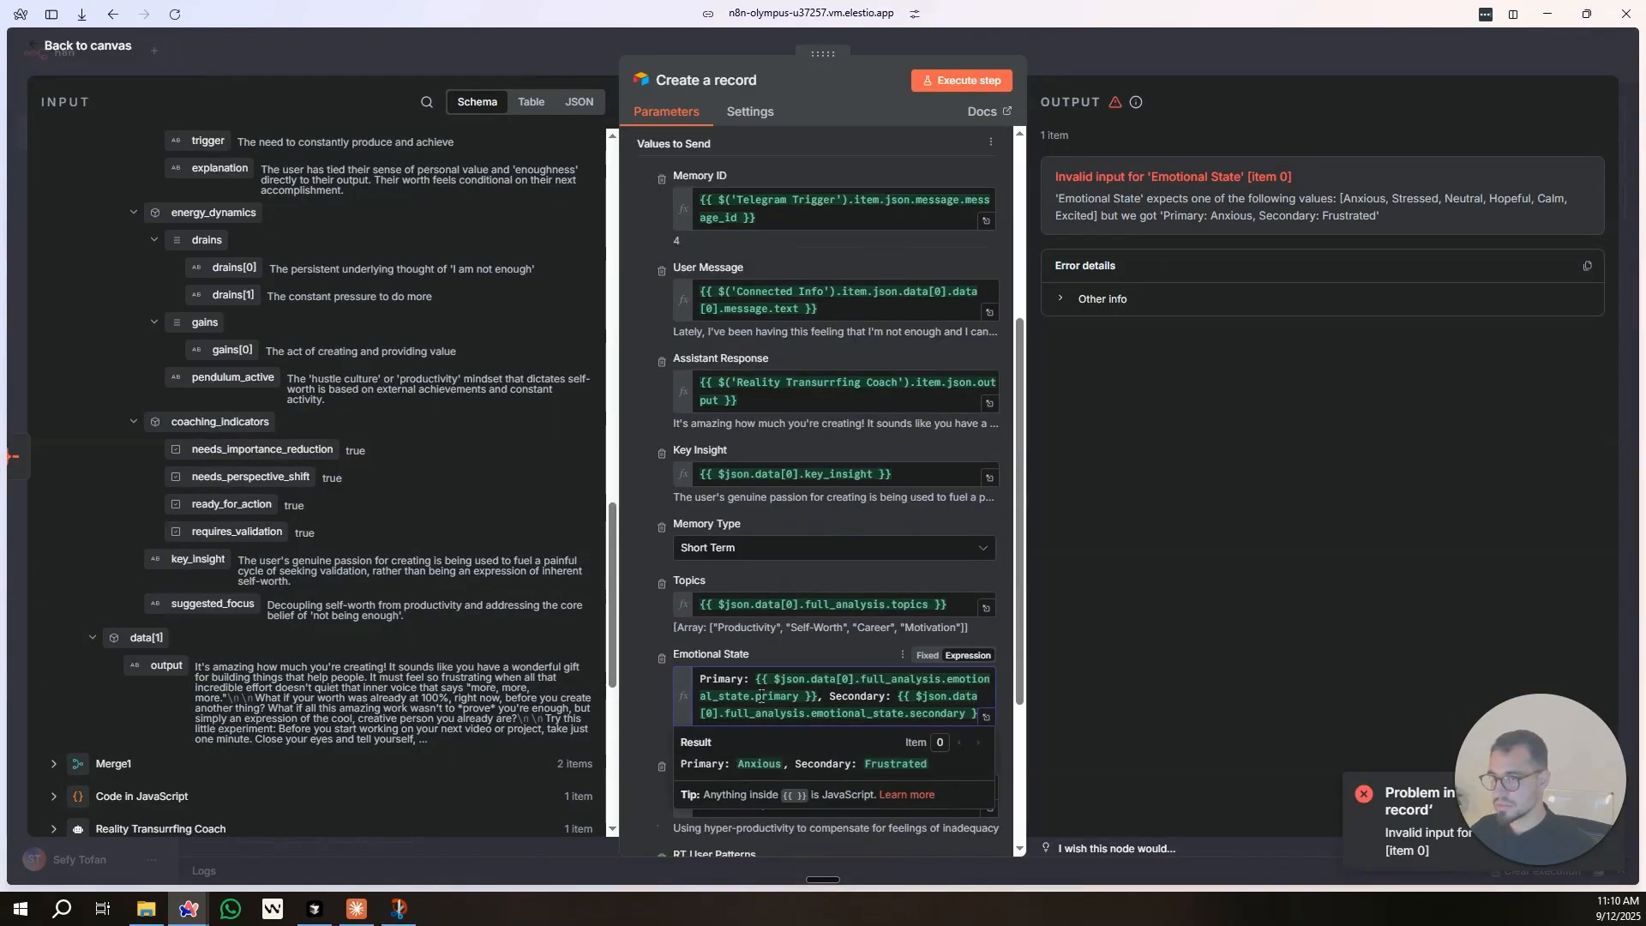
{"action": "left_click", "coordinate": [661, 658]}
{"action": "scroll", "coordinate": [729, 731], "scroll_direction": "down", "scroll_amount": 2}
{"action": "left_click", "coordinate": [729, 730]}
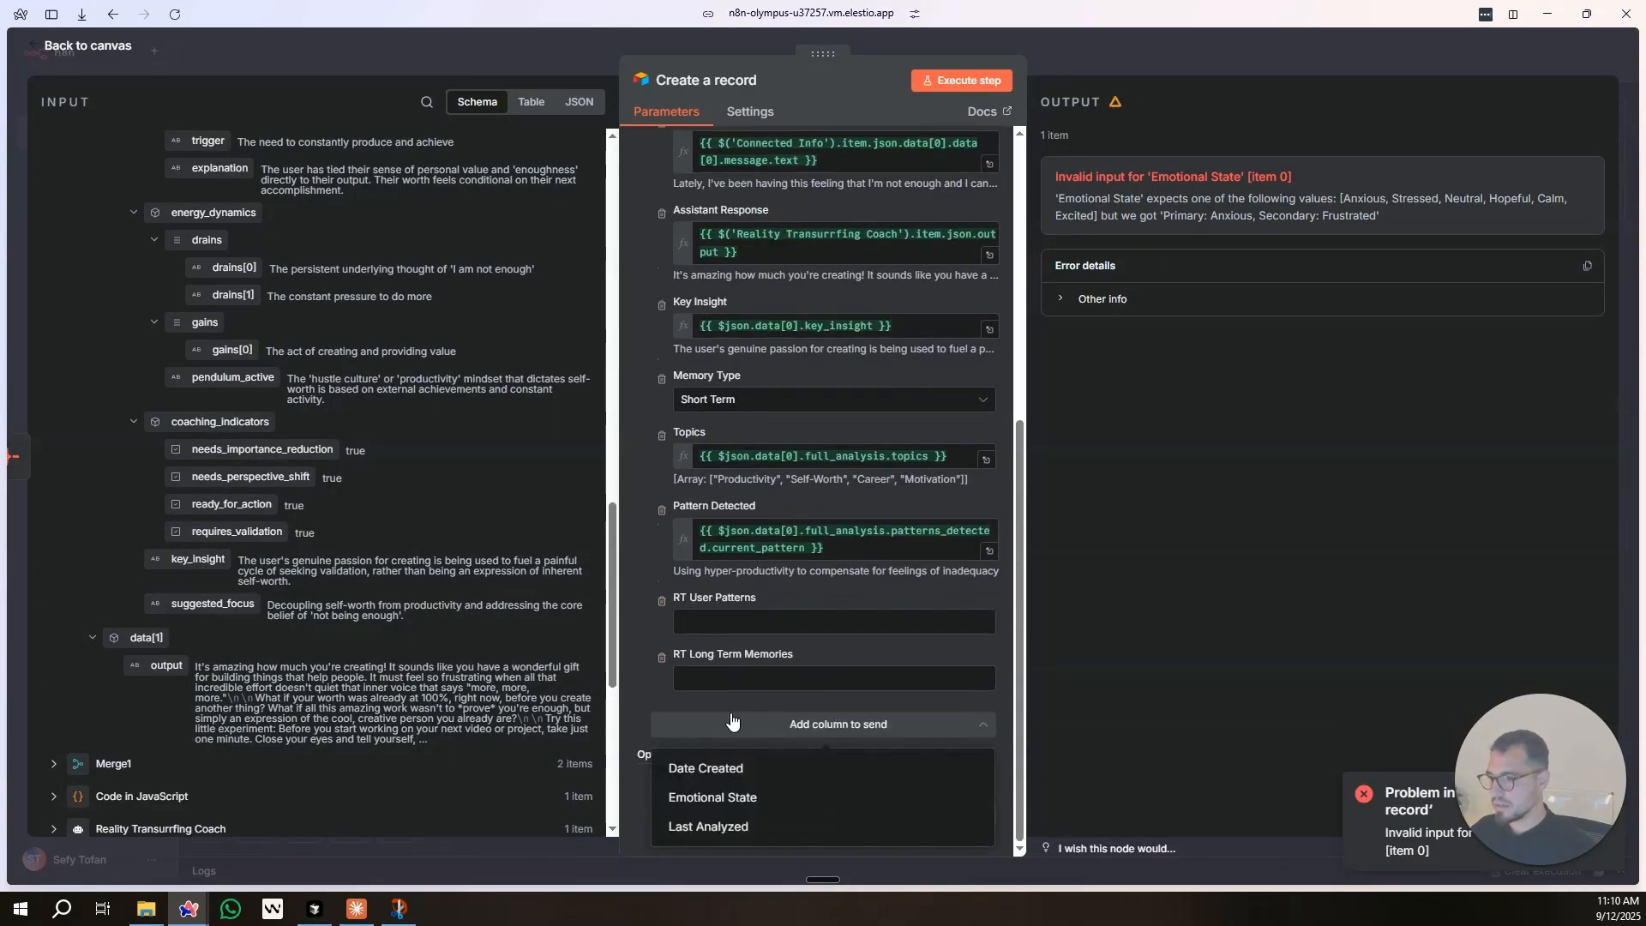
{"action": "left_click", "coordinate": [755, 789]}
{"action": "left_click", "coordinate": [754, 532]}
{"action": "left_click", "coordinate": [699, 540]}
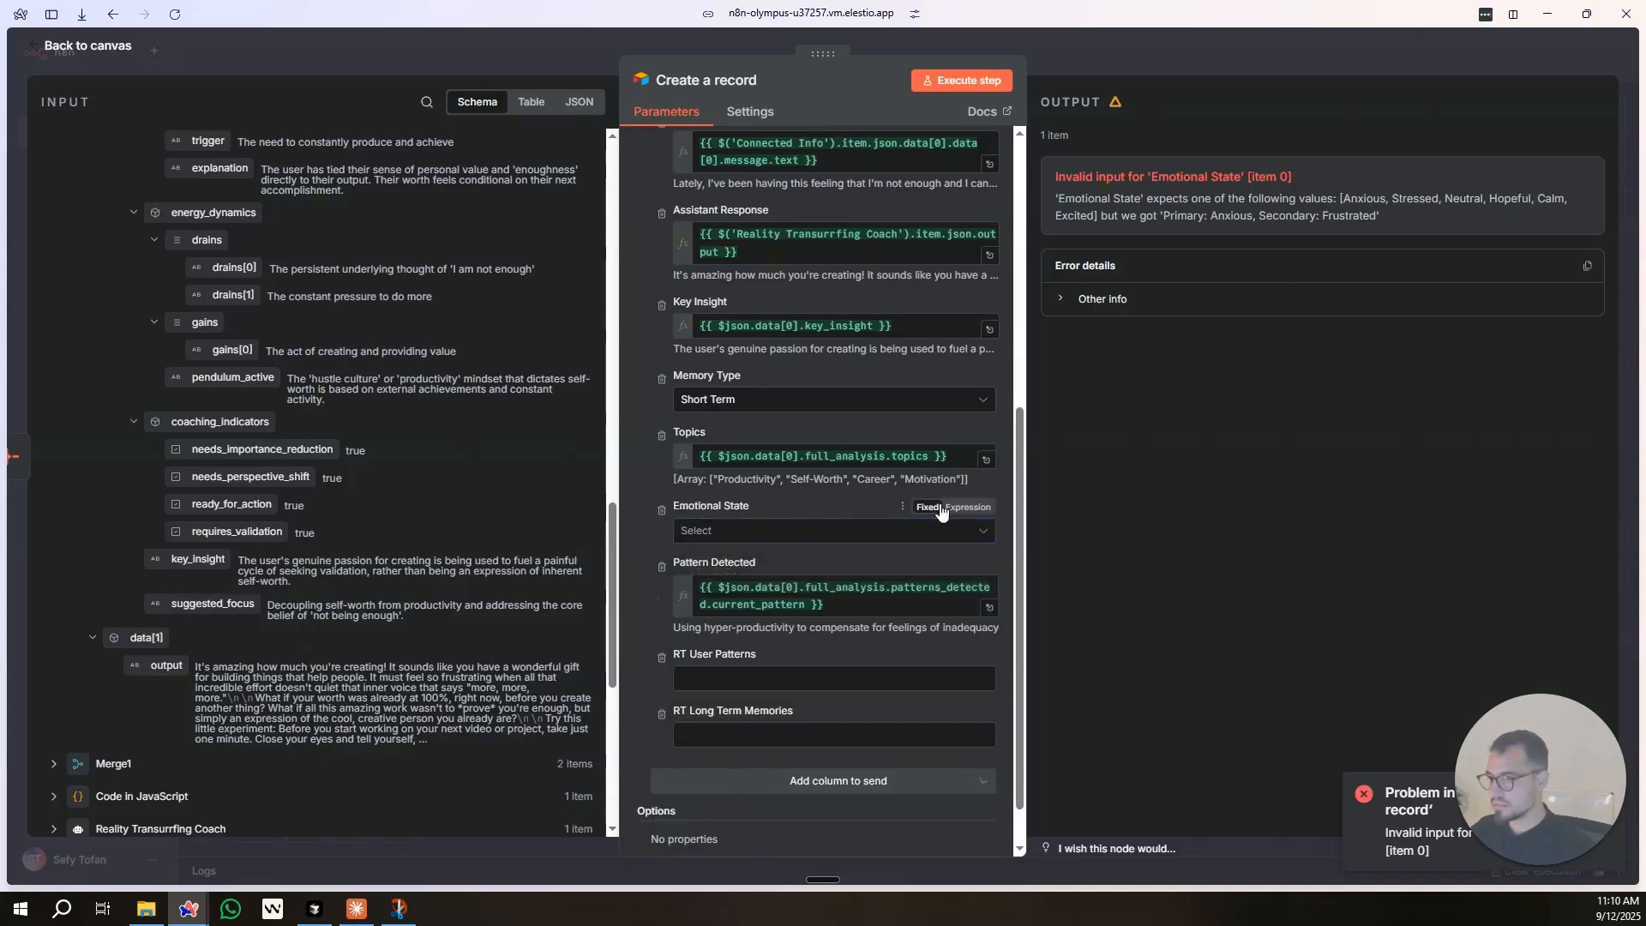
Refresh the column list in Create a record, keeping the mapping mode at Map Each Column Manually.
{"action": "scroll", "coordinate": [892, 502], "scroll_direction": "up", "scroll_amount": 6}
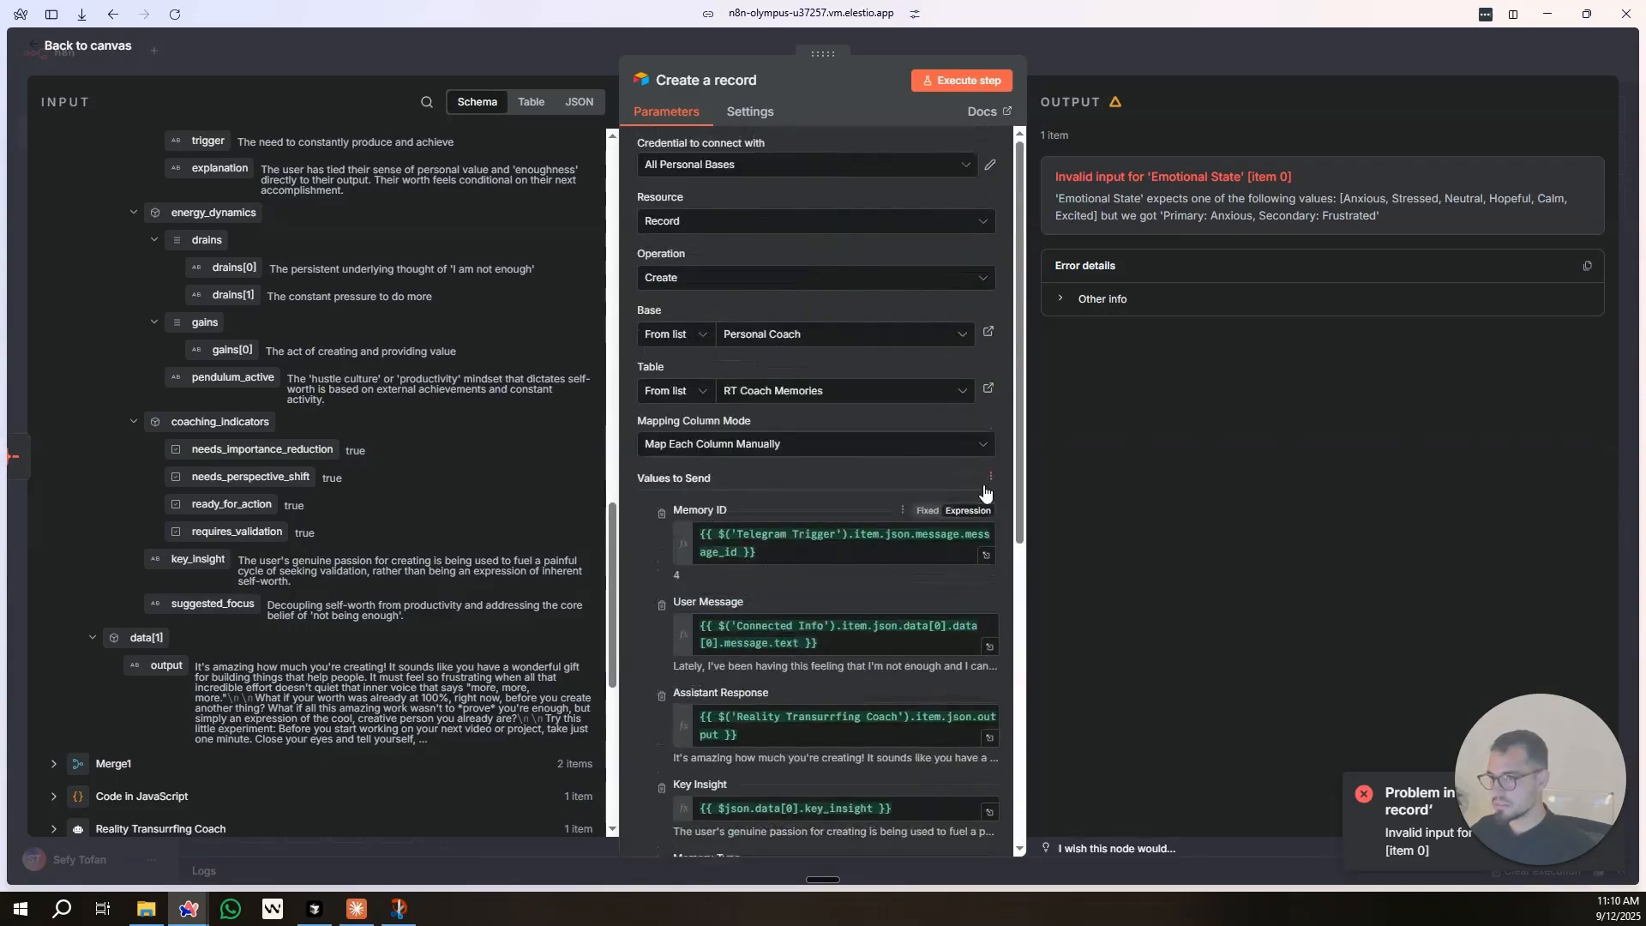
{"action": "left_click", "coordinate": [882, 396]}
{"action": "left_click", "coordinate": [890, 468]}
{"action": "left_click", "coordinate": [903, 449]}
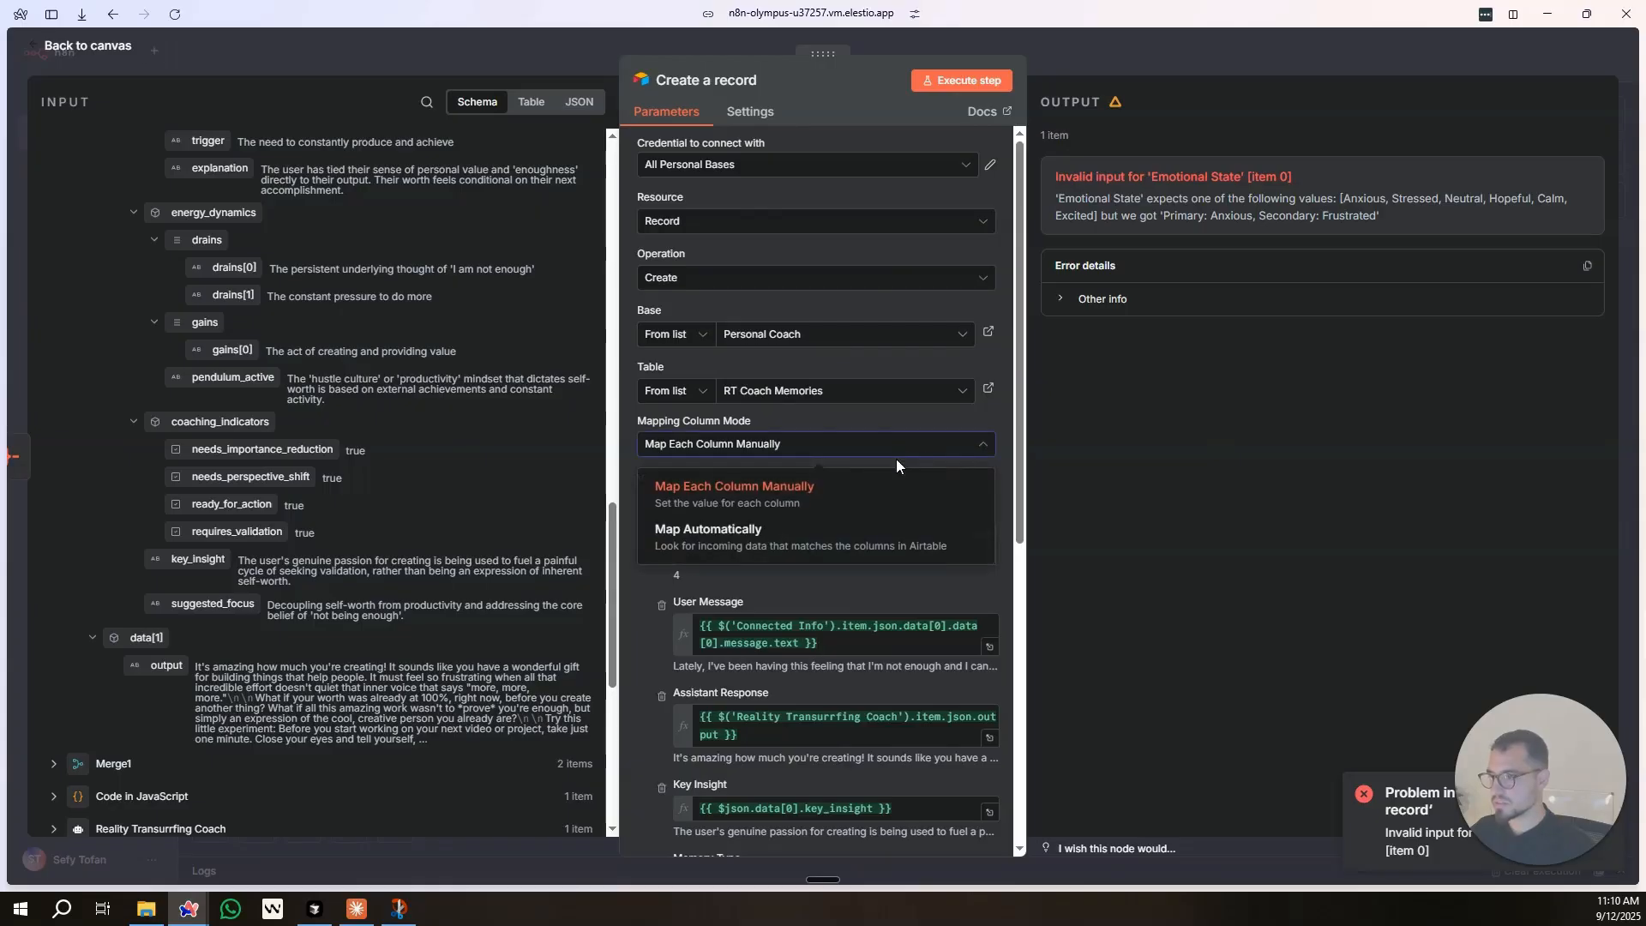
{"action": "left_click", "coordinate": [897, 463]}
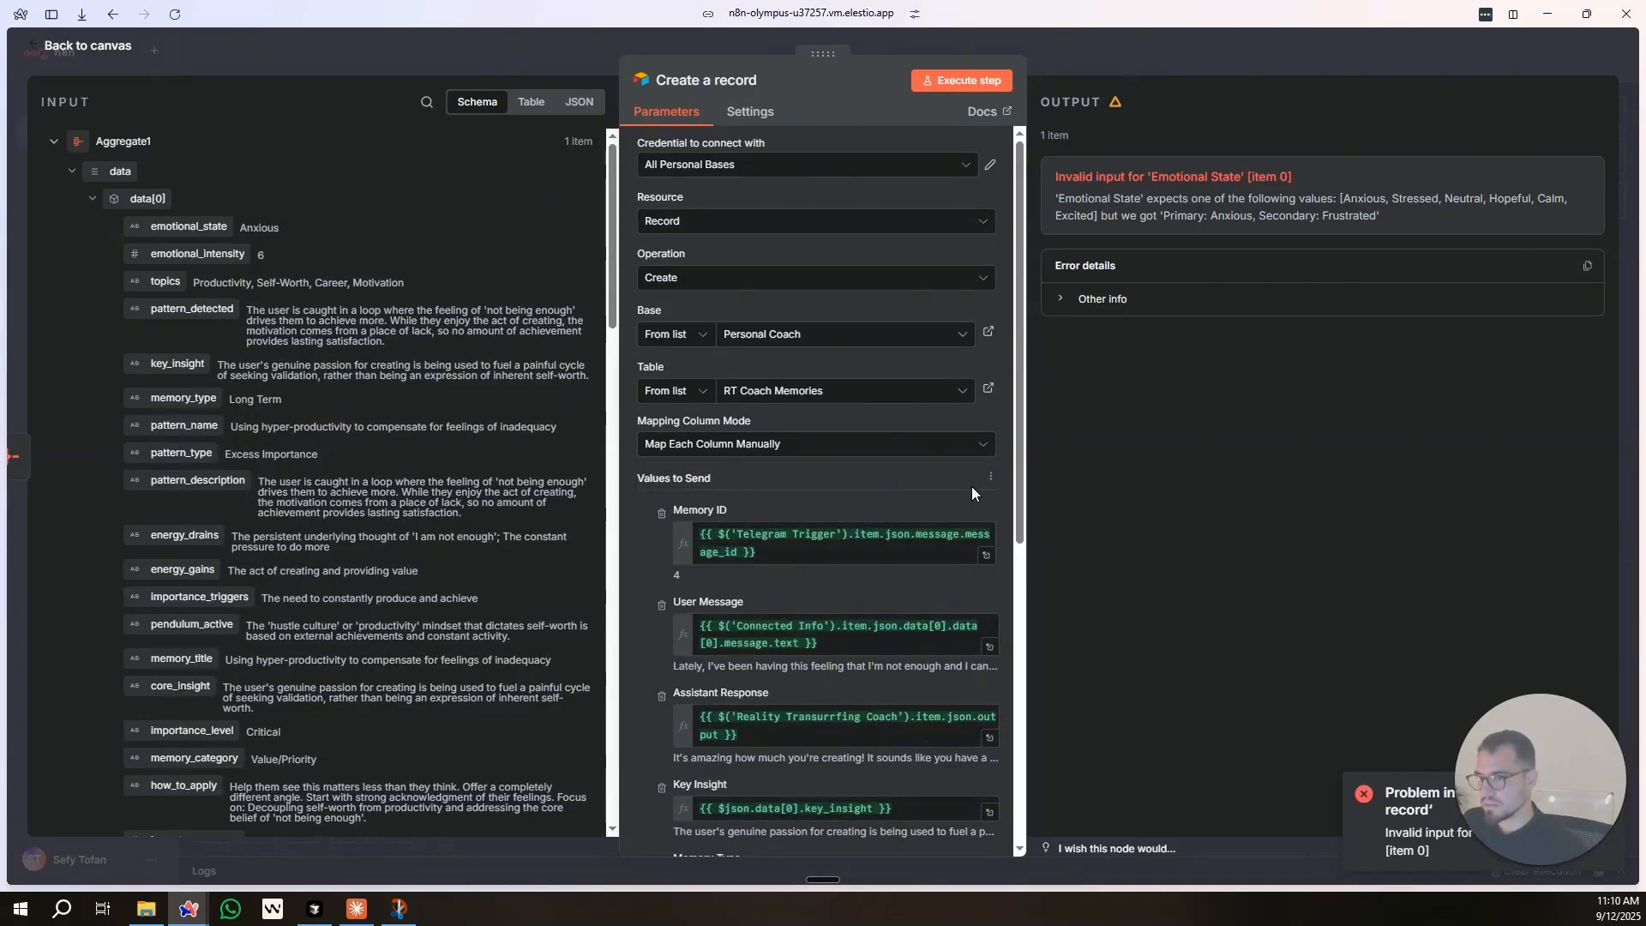
Set Emotional State to the expression "Primary:" emotional_state.primary, ", Secondary:" emotional_state.secondary, and execute Create a record.
{"action": "scroll", "coordinate": [886, 506], "scroll_direction": "down", "scroll_amount": 5}
{"action": "key", "text": "ctrl+v"}
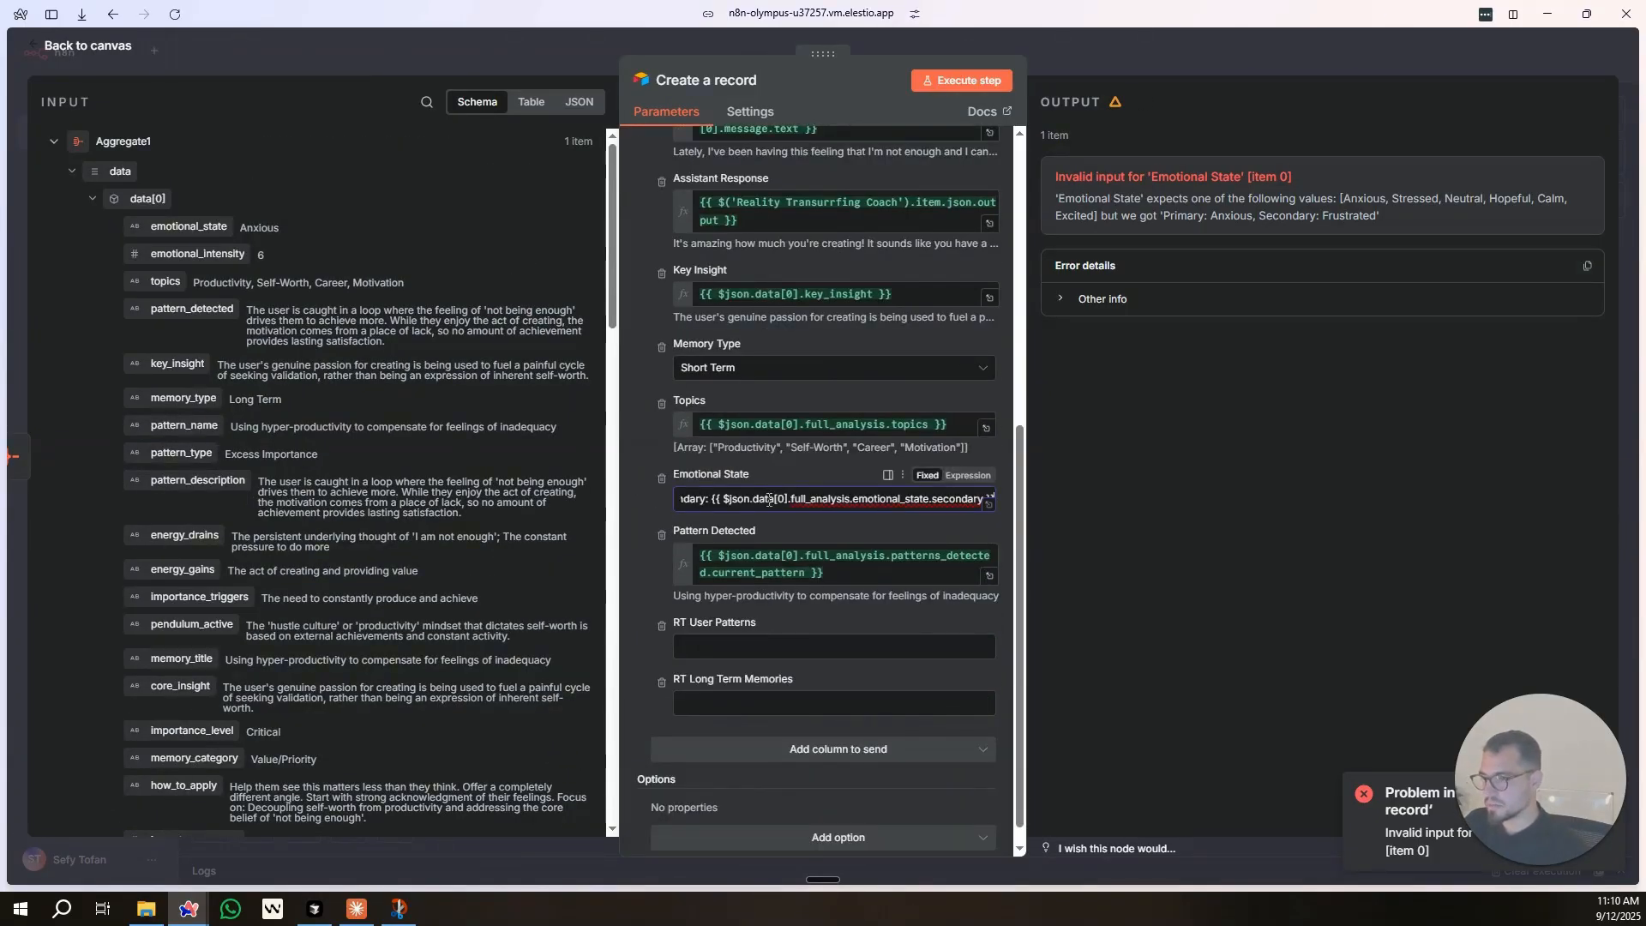
{"action": "left_click", "coordinate": [653, 518]}
{"action": "left_click", "coordinate": [964, 82]}
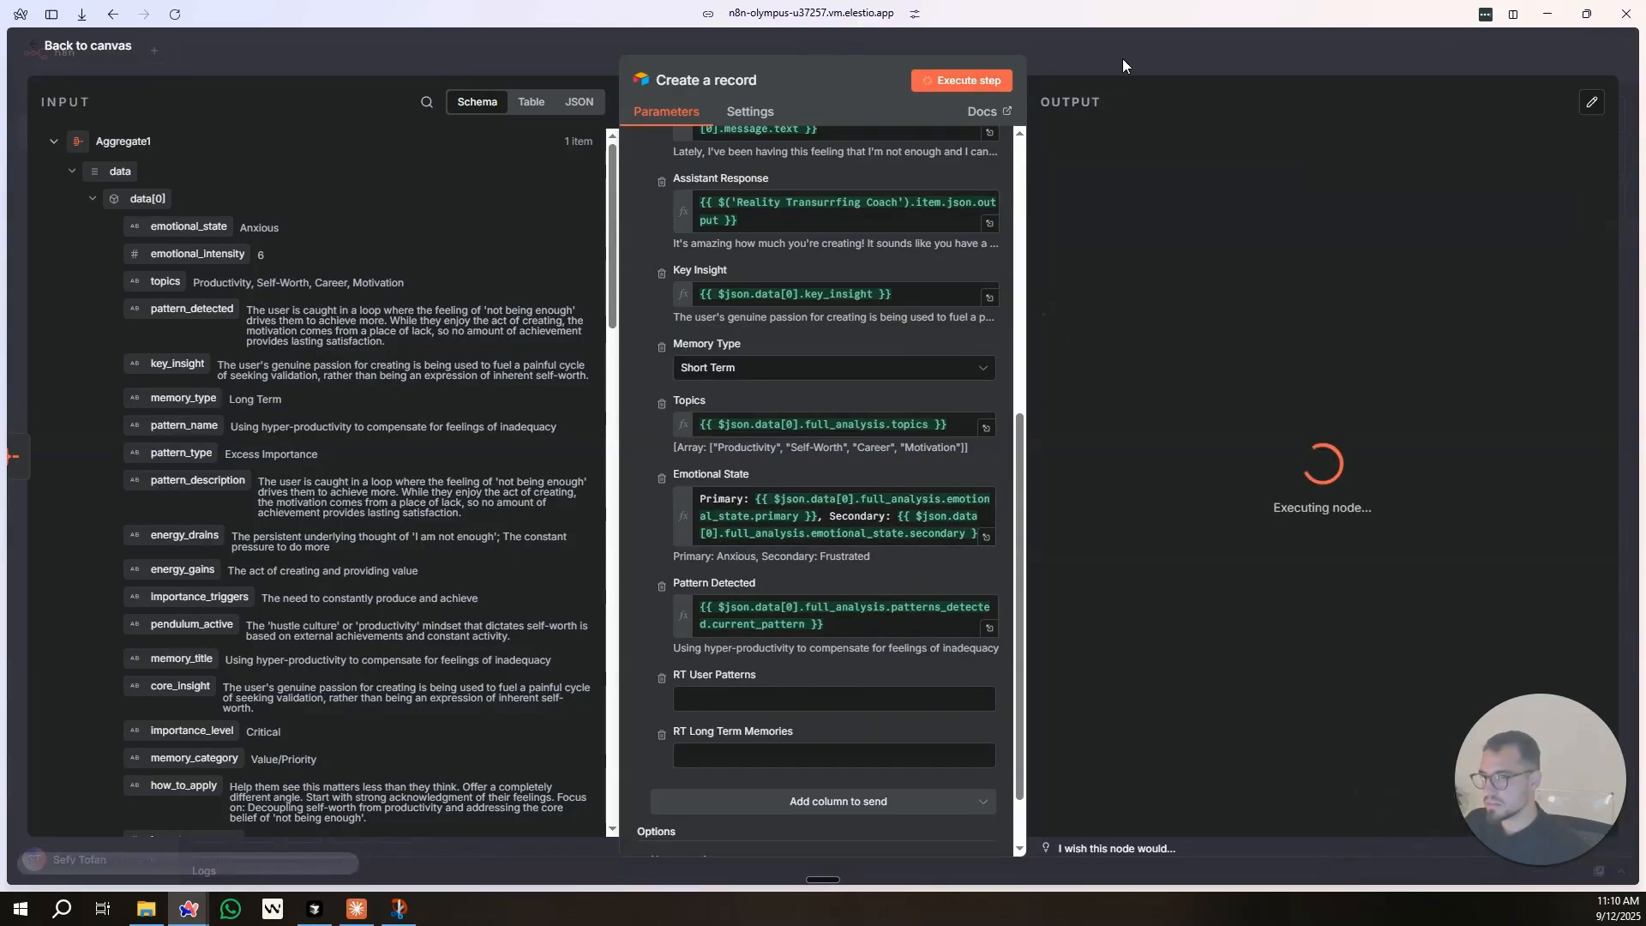
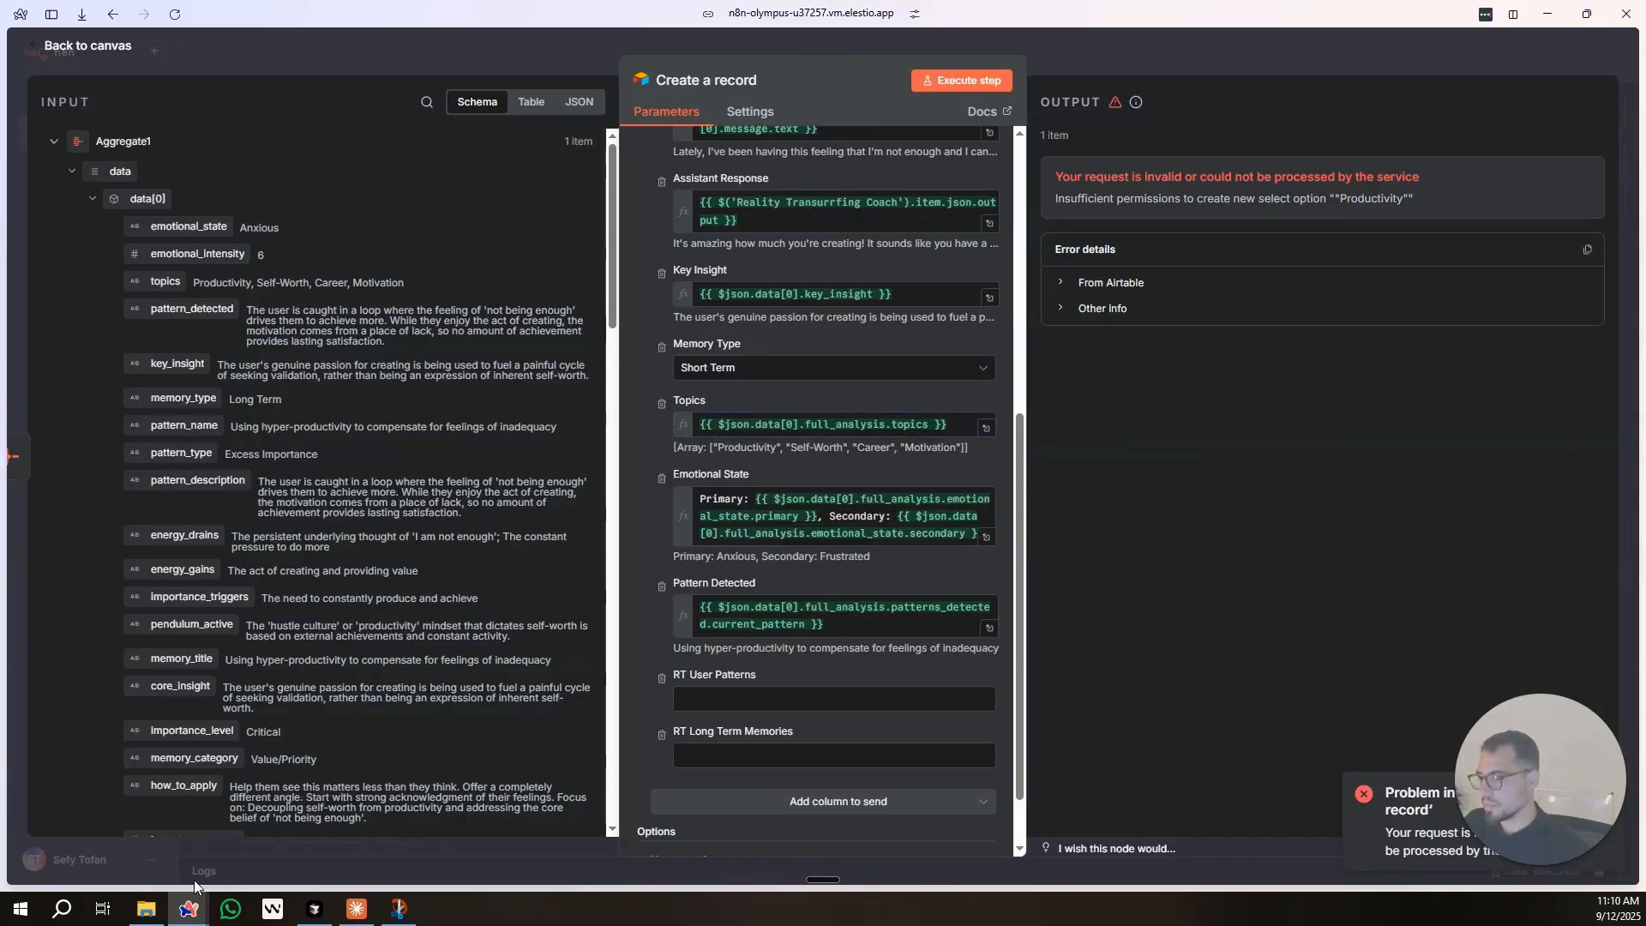
In Airtable's RT Coach Memories table, change the Topics field from Multiple select to a text field and save it.
{"action": "mouse_move", "coordinate": [189, 907]}
{"action": "left_click", "coordinate": [96, 828]}
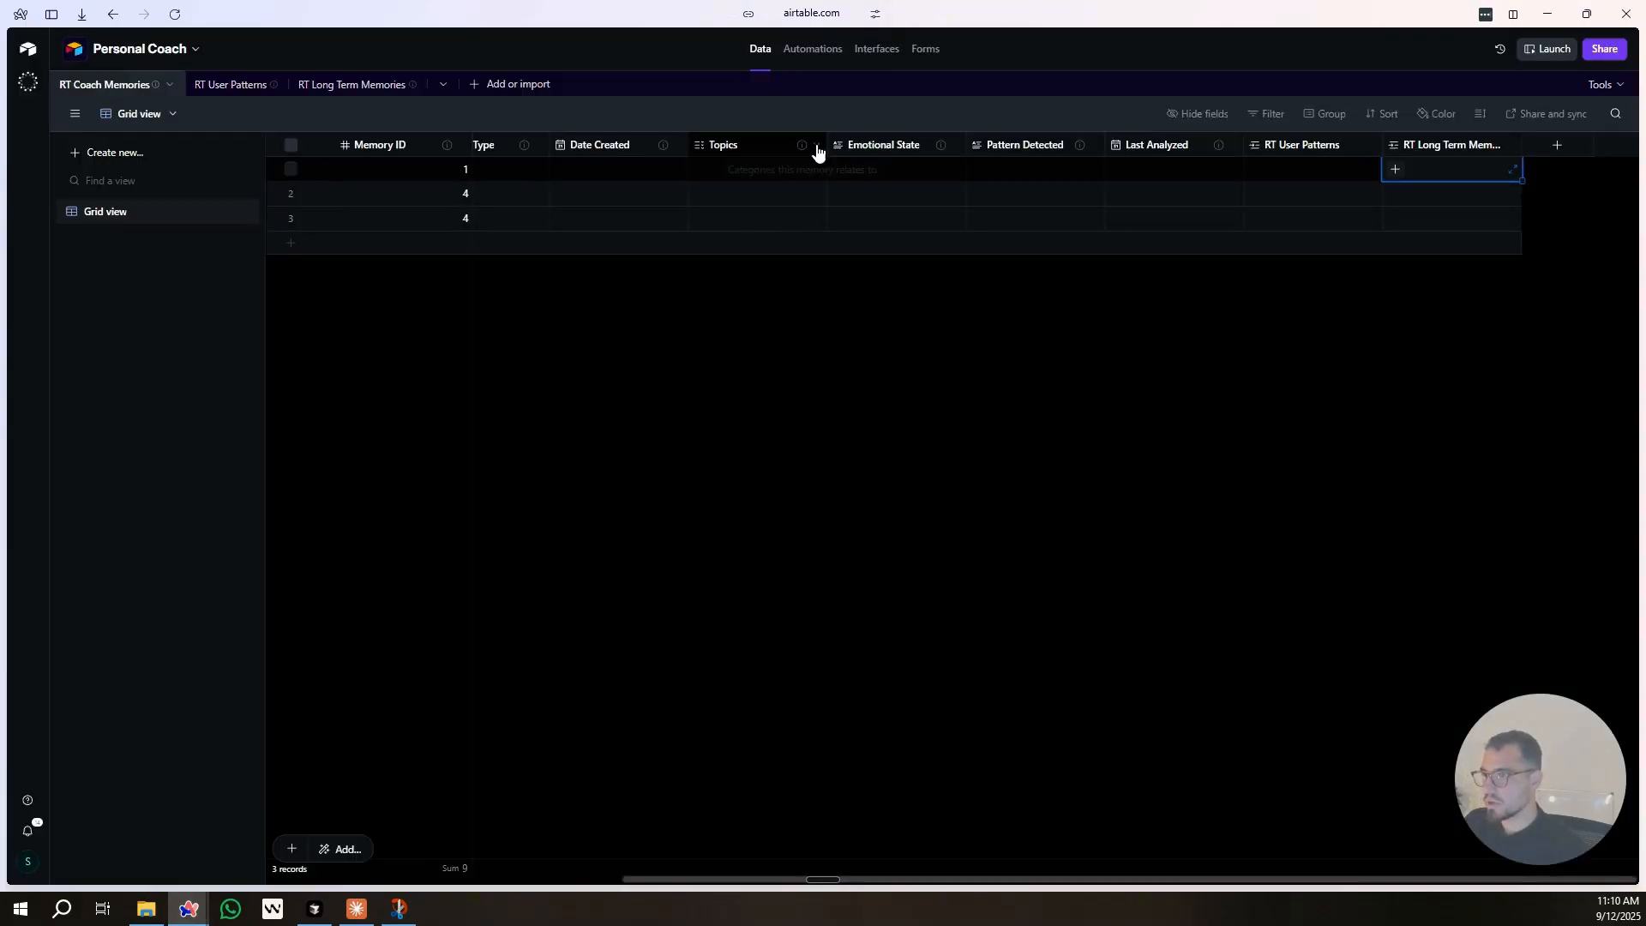
{"action": "left_click", "coordinate": [817, 147]}
{"action": "left_click", "coordinate": [754, 176]}
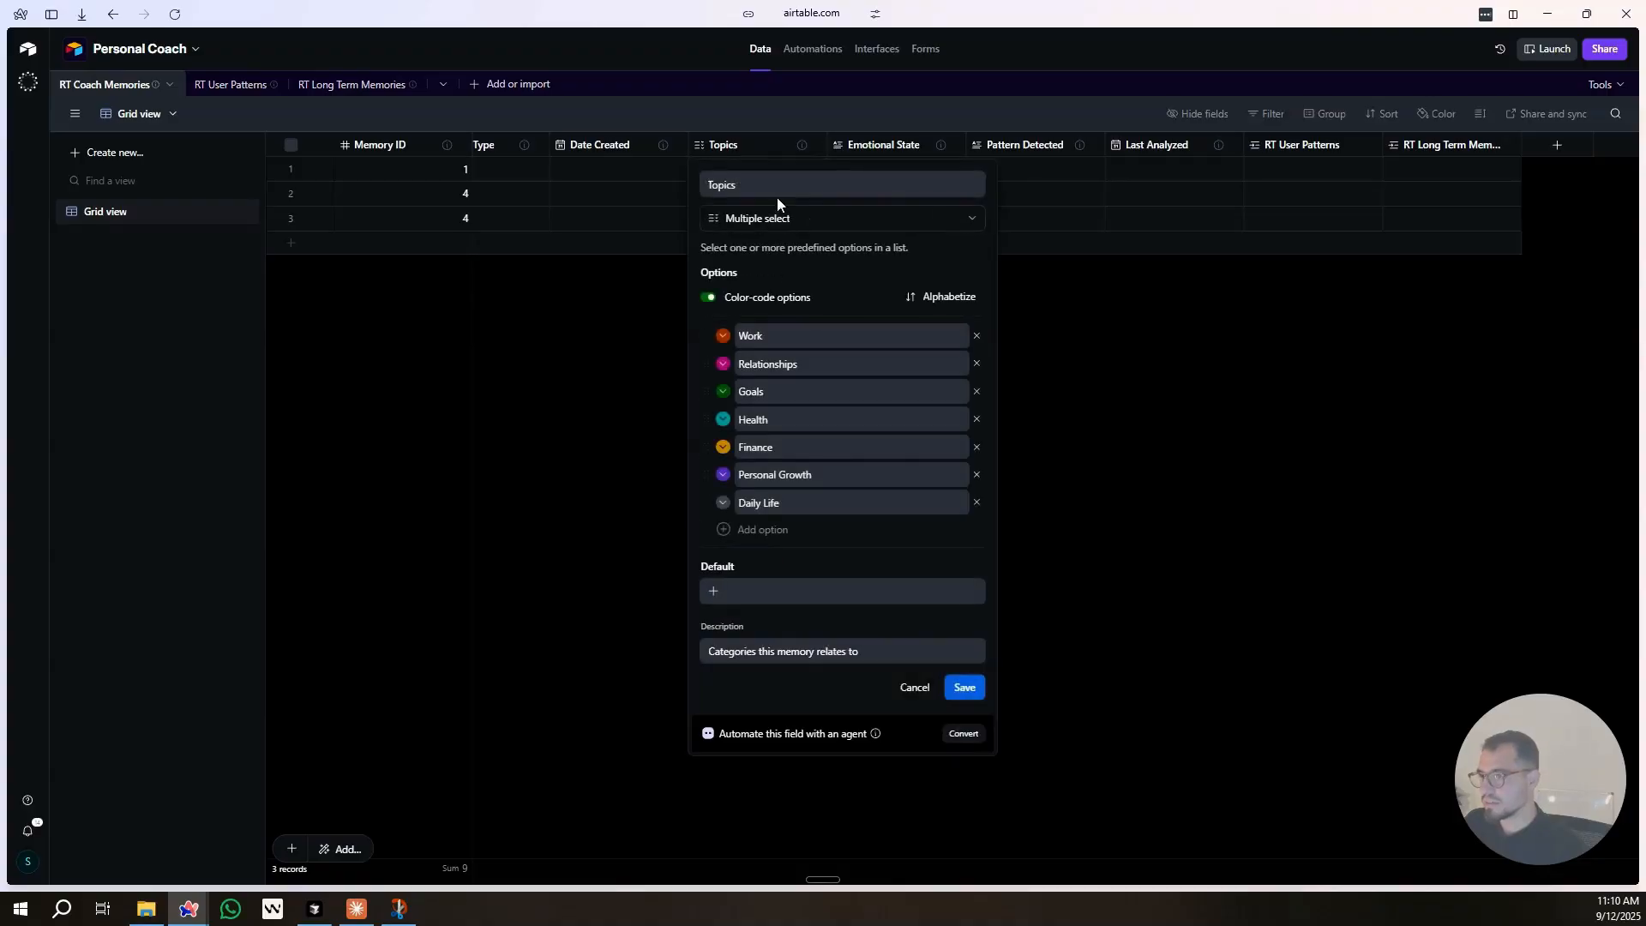
{"action": "left_click", "coordinate": [777, 218]}
{"action": "left_click", "coordinate": [783, 325]}
{"action": "left_click", "coordinate": [962, 386]}
Return to the n8n workflow, check the Topics mapping, reopen Create a record, and execute it again.
{"action": "mouse_move", "coordinate": [196, 909]}
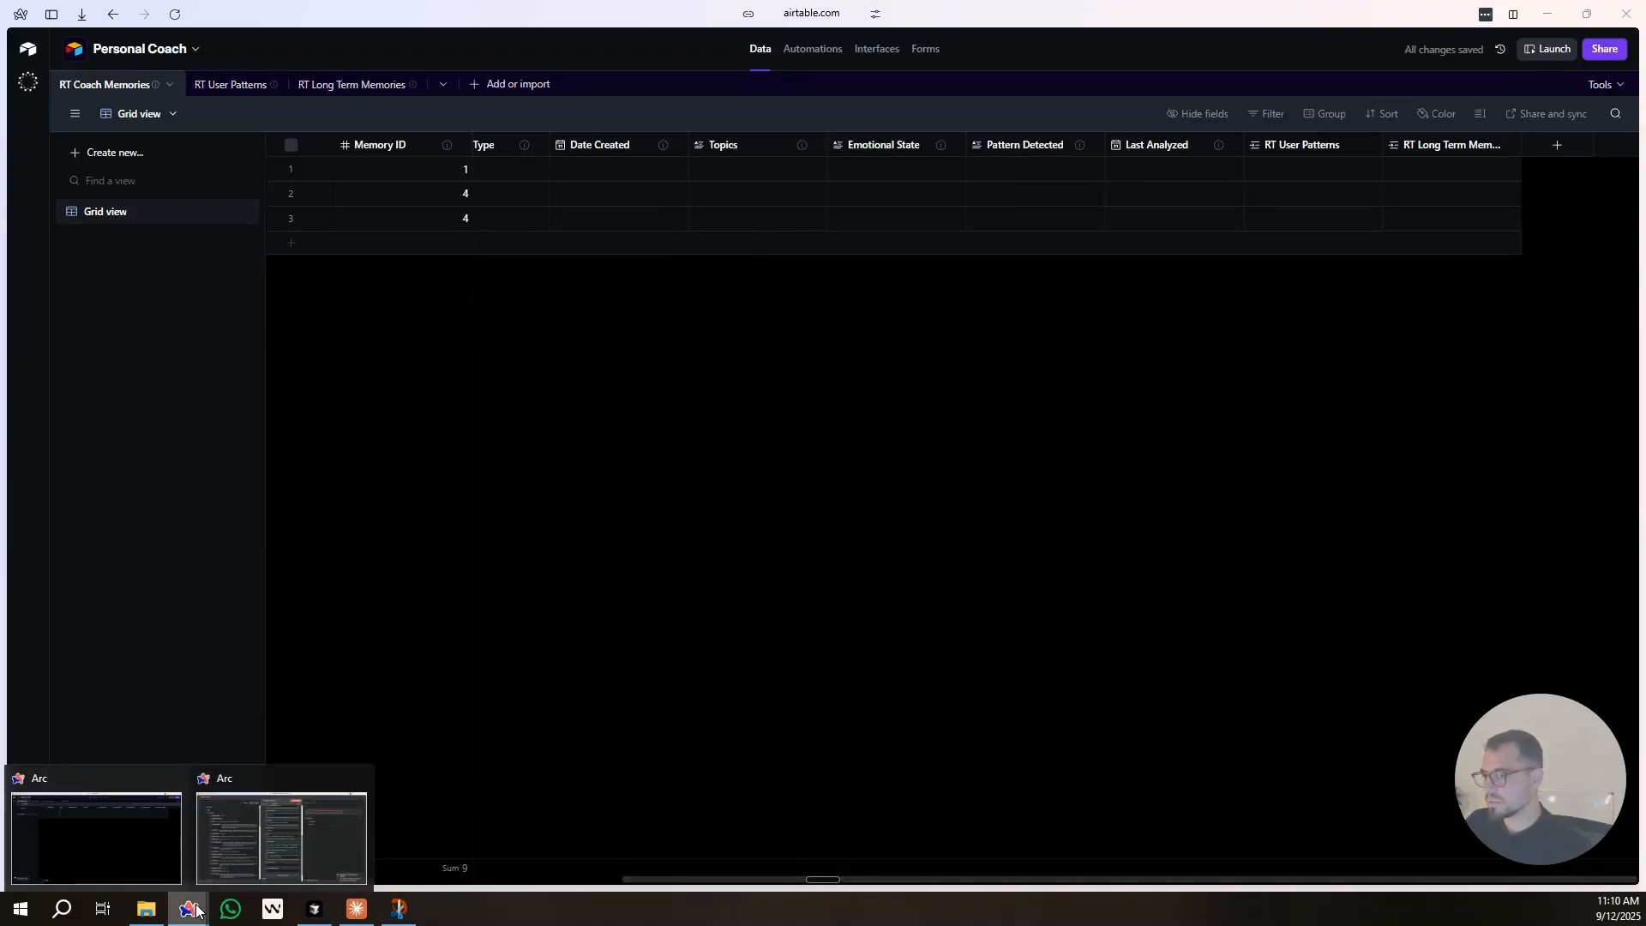
{"action": "left_click", "coordinate": [130, 859]}
{"action": "left_click", "coordinate": [886, 420]}
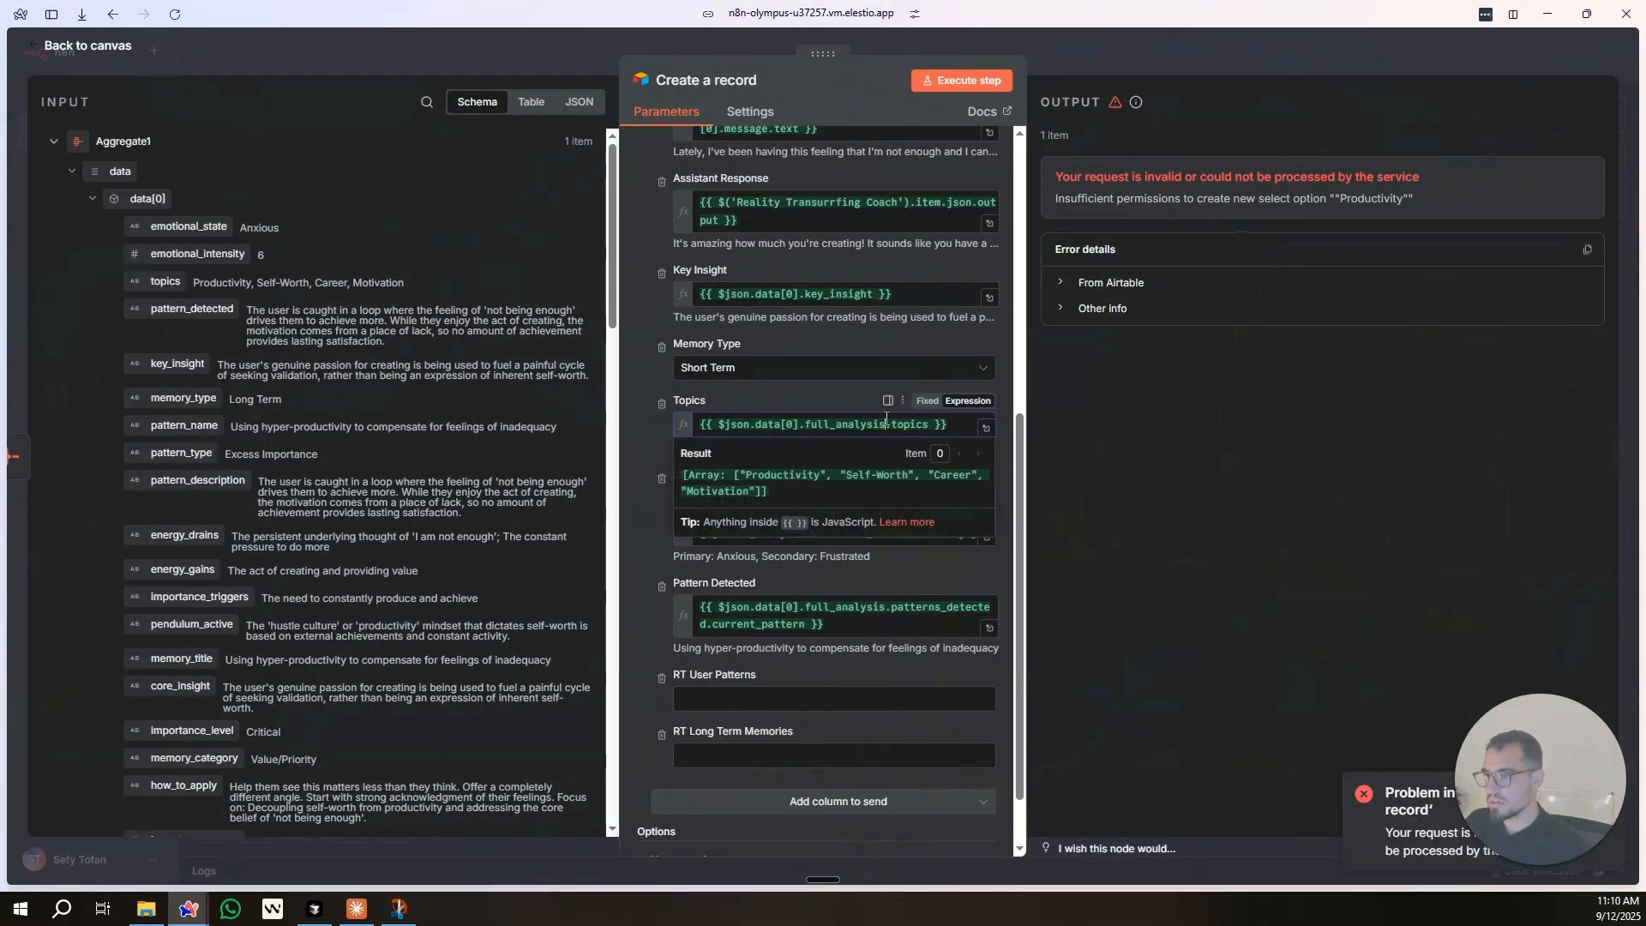
{"action": "scroll", "coordinate": [887, 419], "scroll_direction": "up", "scroll_amount": 2}
{"action": "key", "text": "Escape"}
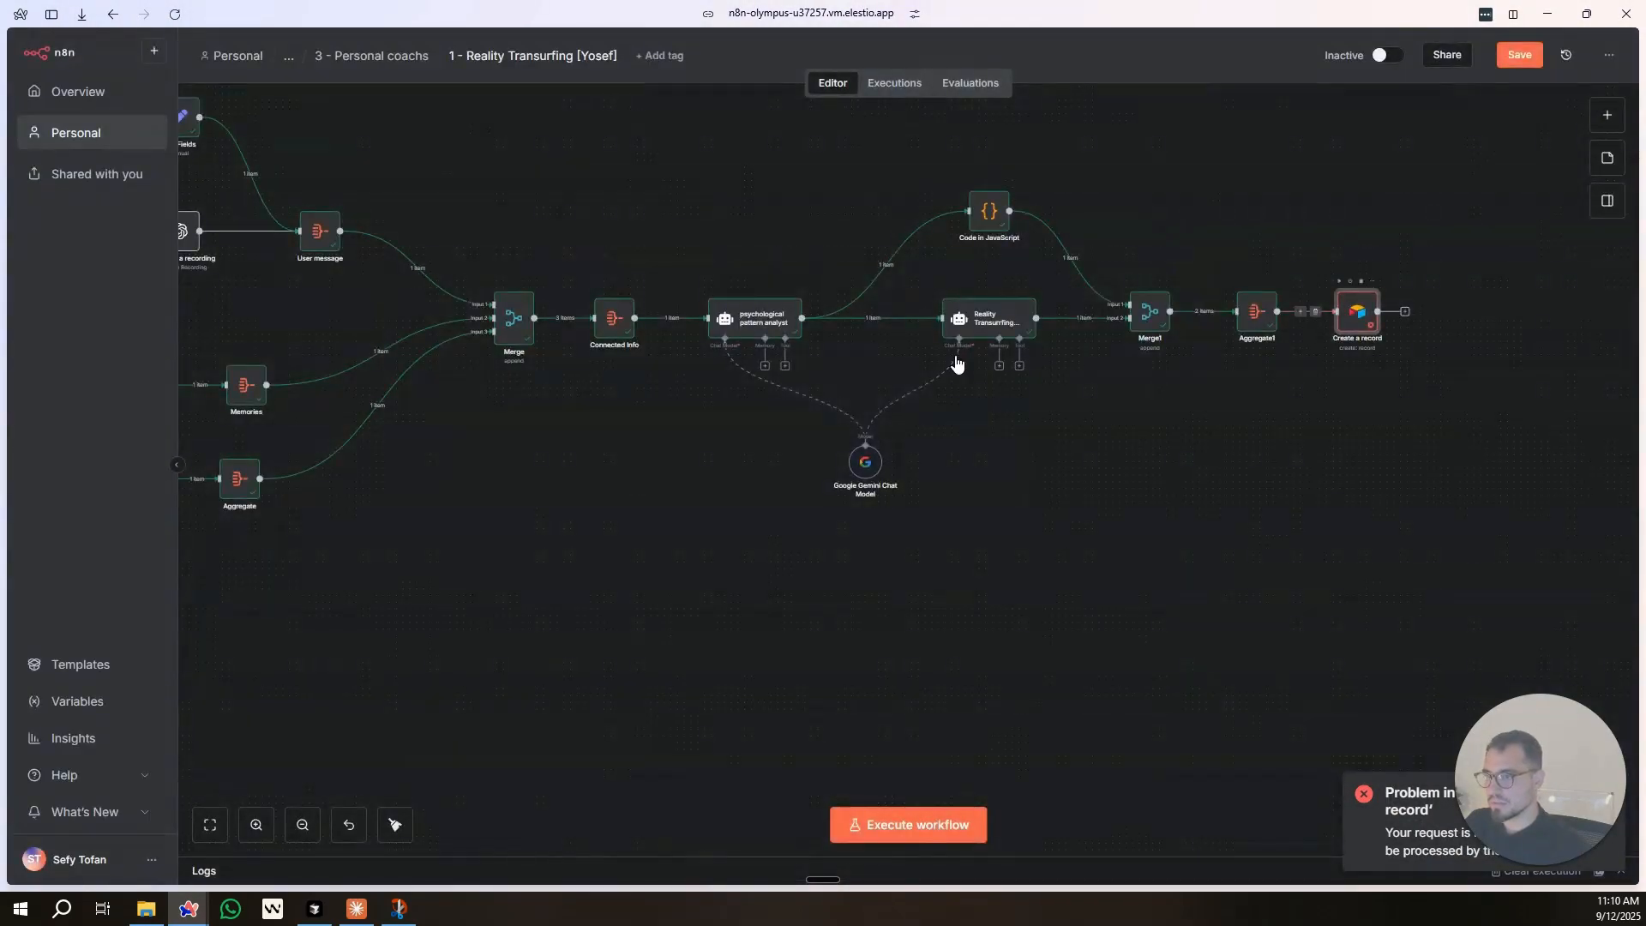
{"action": "key", "text": "Return"}
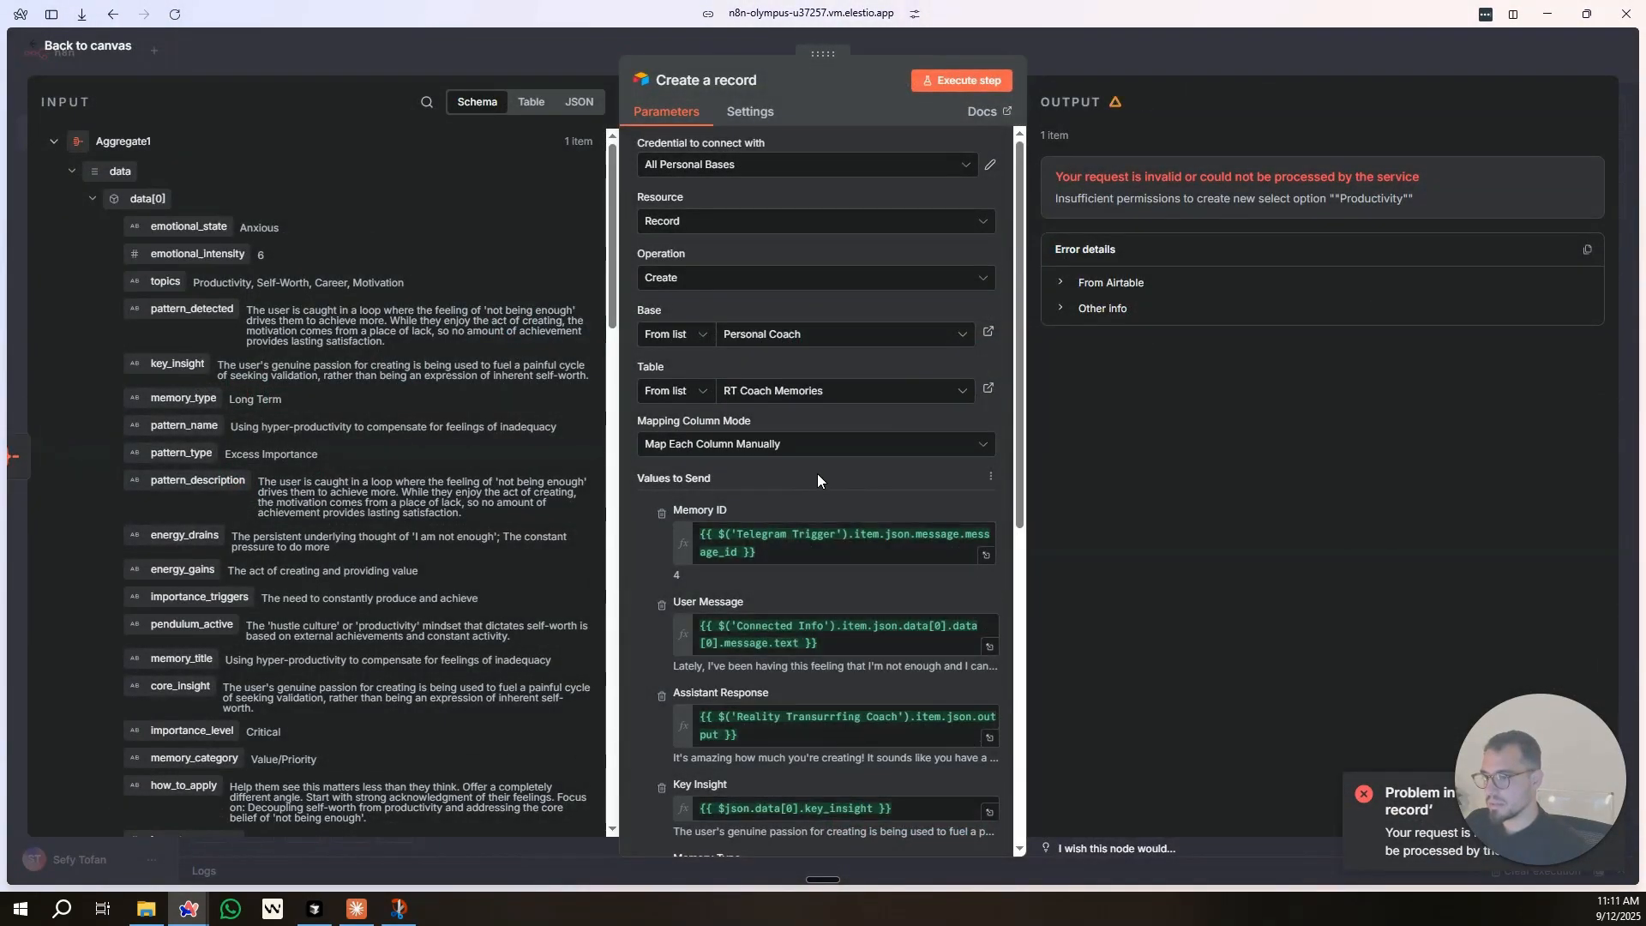
{"action": "scroll", "coordinate": [816, 473], "scroll_direction": "down", "scroll_amount": 4}
{"action": "left_click", "coordinate": [956, 81]}
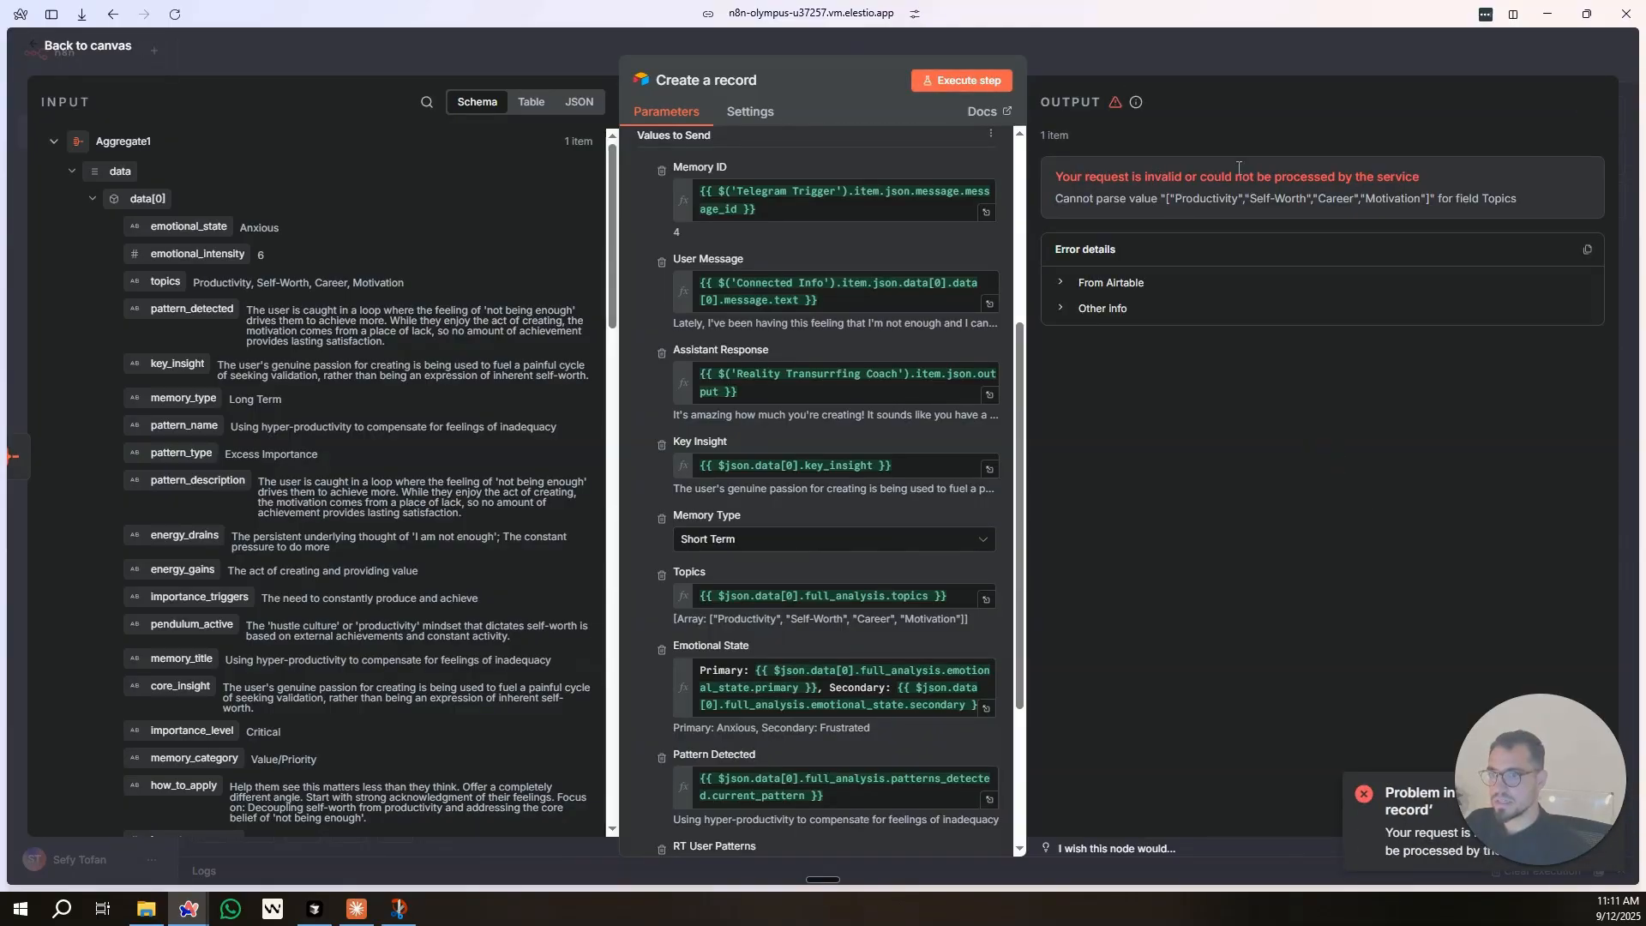
Add the enabled Typecast option to Create a record and execute the node.
{"action": "scroll", "coordinate": [748, 760], "scroll_direction": "down", "scroll_amount": 3}
{"action": "left_click", "coordinate": [754, 812]}
{"action": "left_click", "coordinate": [748, 857]}
{"action": "left_click", "coordinate": [962, 78]}
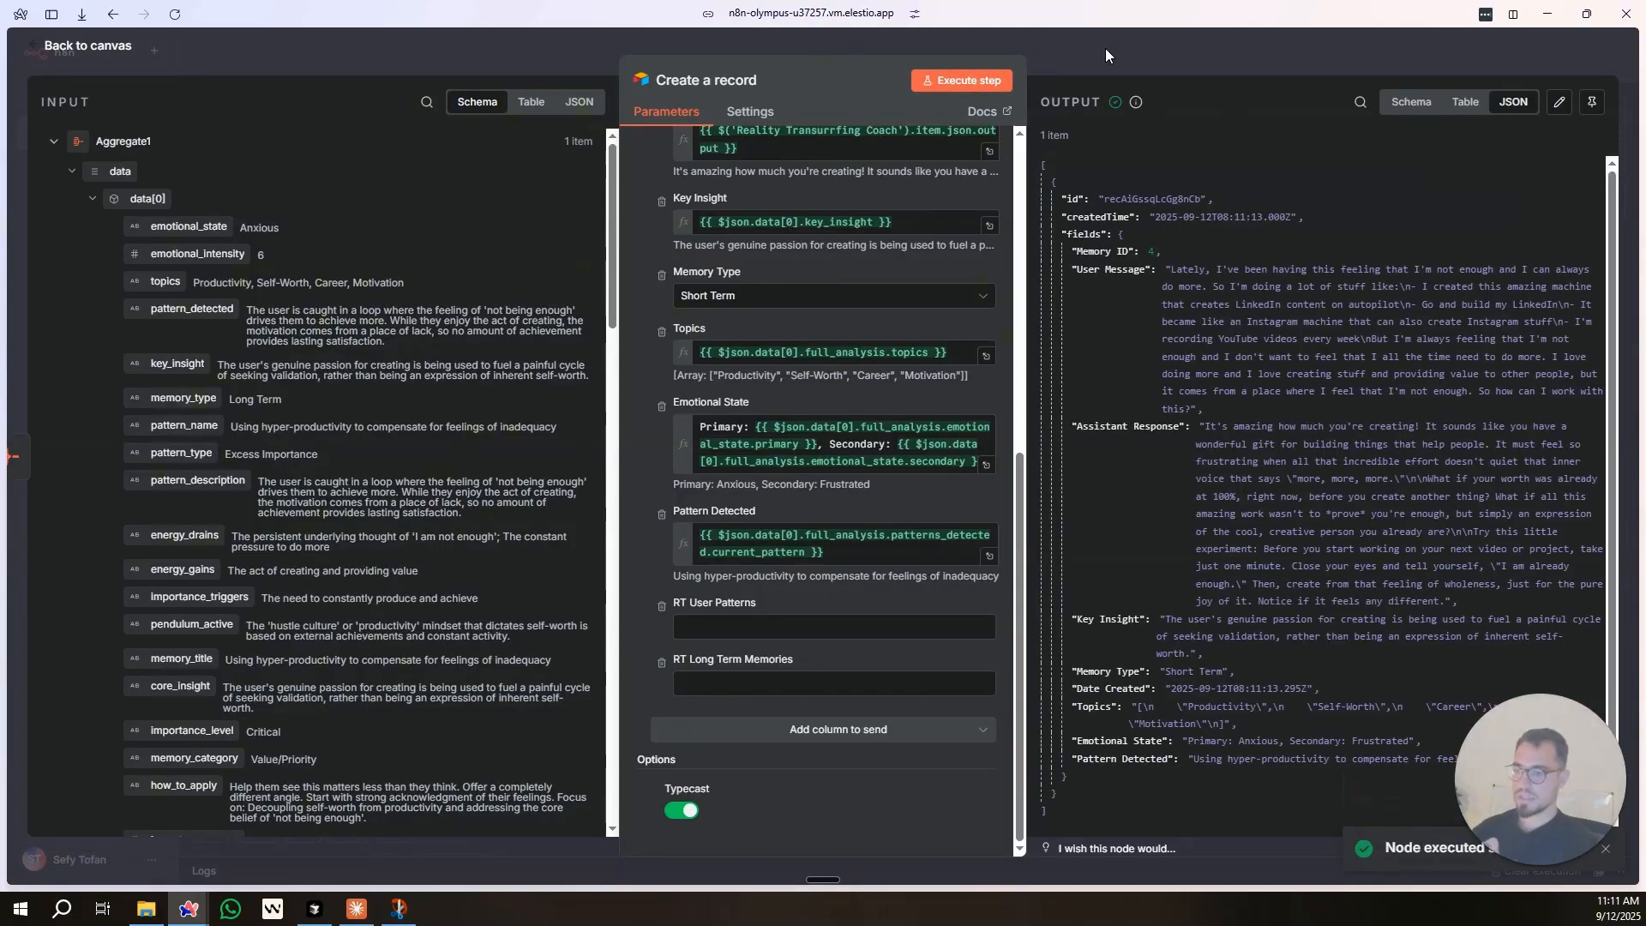
In Airtable's RT Coach Memories table, delete the three incomplete records and review the remaining complete record's fields.
{"action": "left_click", "coordinate": [1104, 48]}
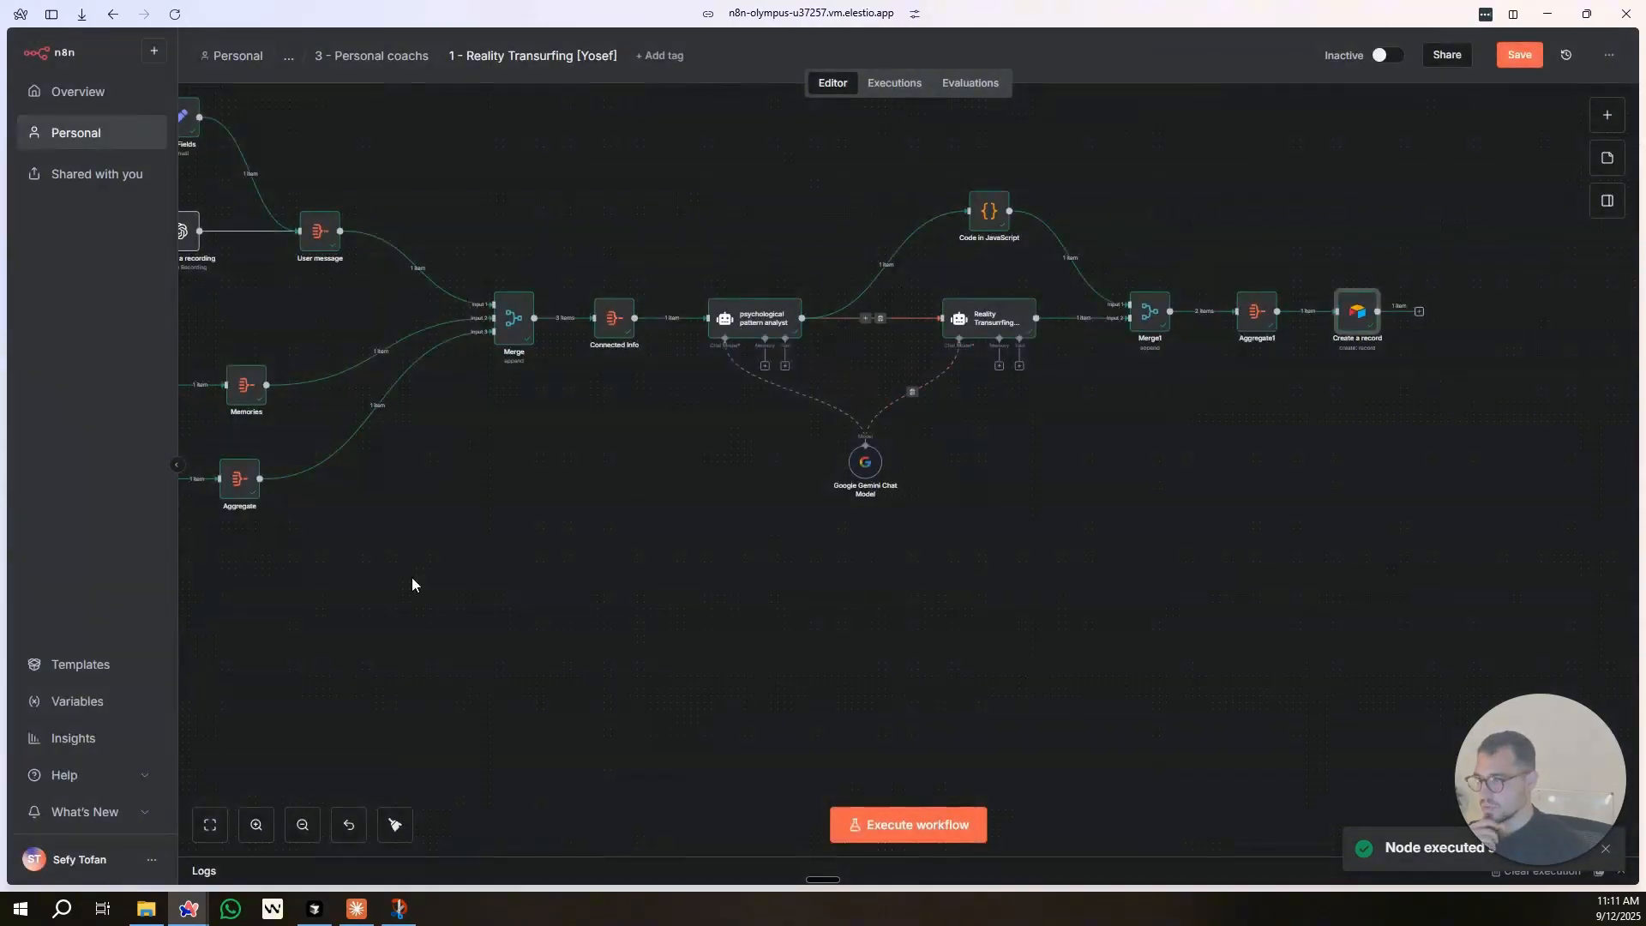
{"action": "mouse_move", "coordinate": [203, 903]}
{"action": "left_click", "coordinate": [141, 849]}
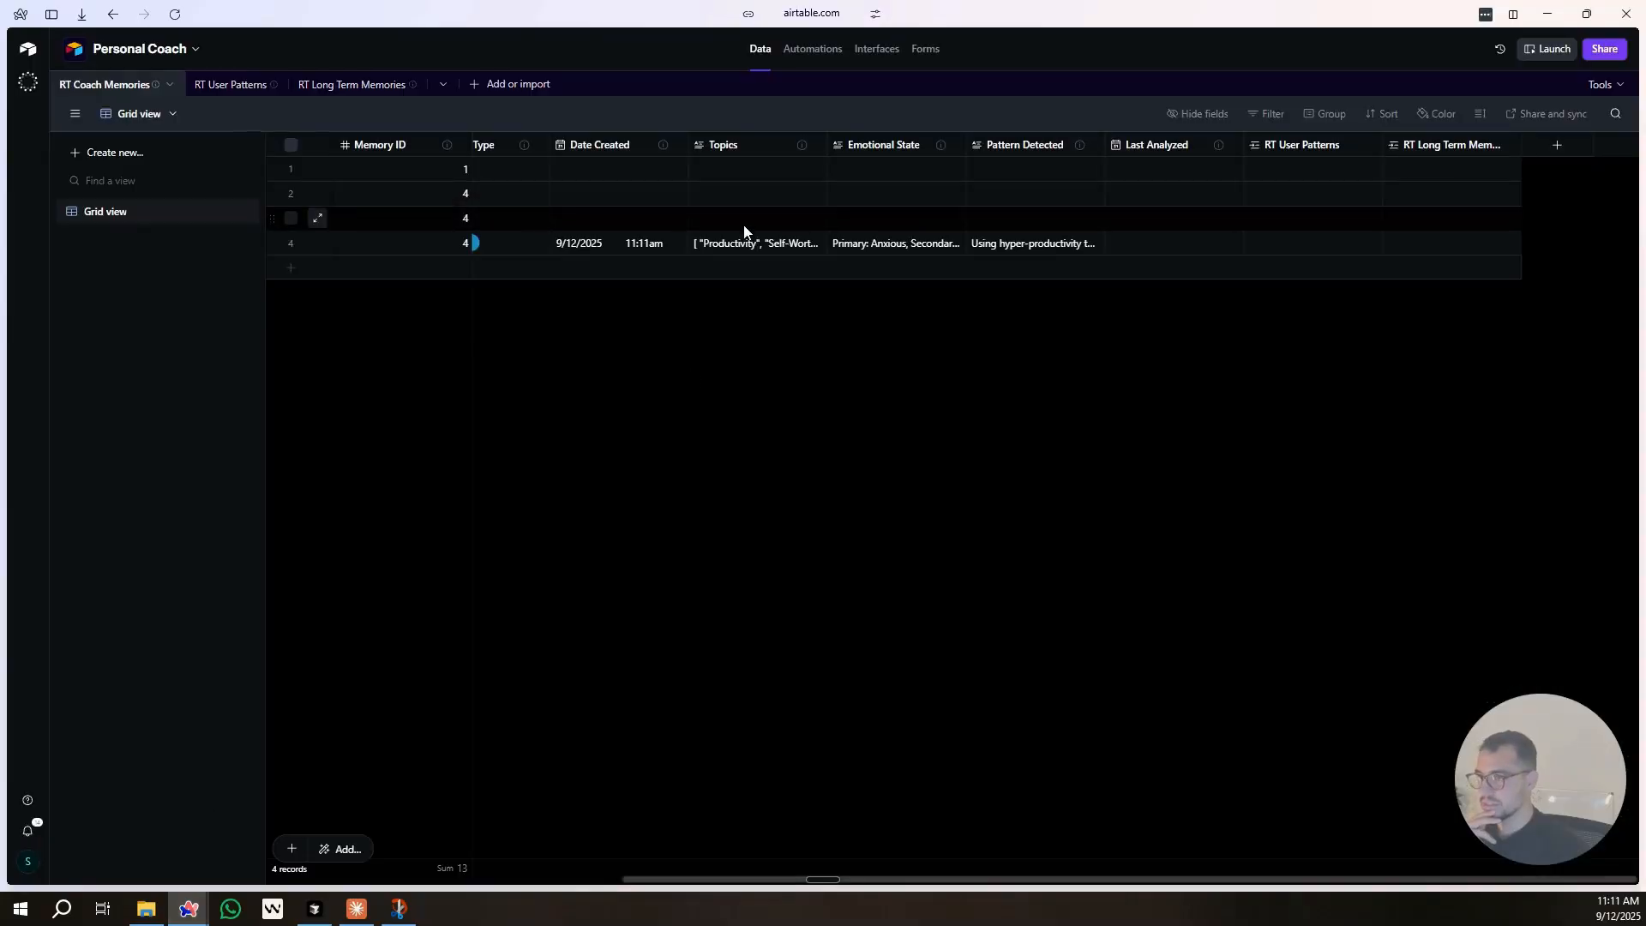
{"action": "right_click", "coordinate": [423, 221]}
{"action": "left_click", "coordinate": [496, 486]}
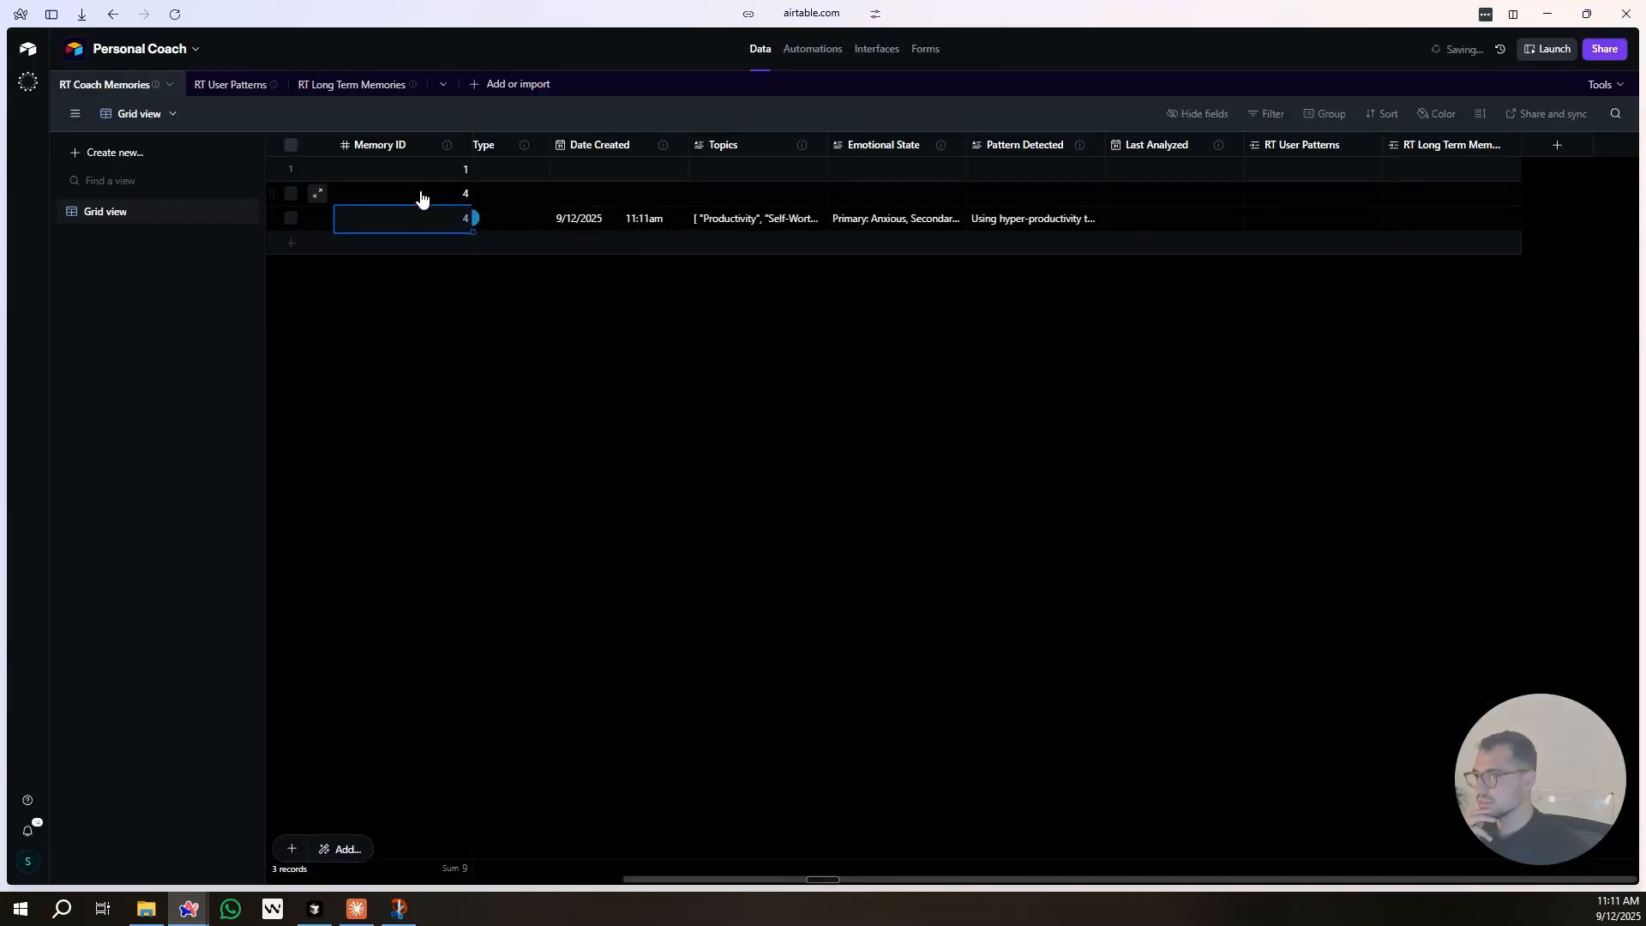
{"action": "right_click", "coordinate": [424, 197]}
{"action": "left_click", "coordinate": [504, 463]}
{"action": "right_click", "coordinate": [425, 171]}
{"action": "left_click", "coordinate": [496, 437]}
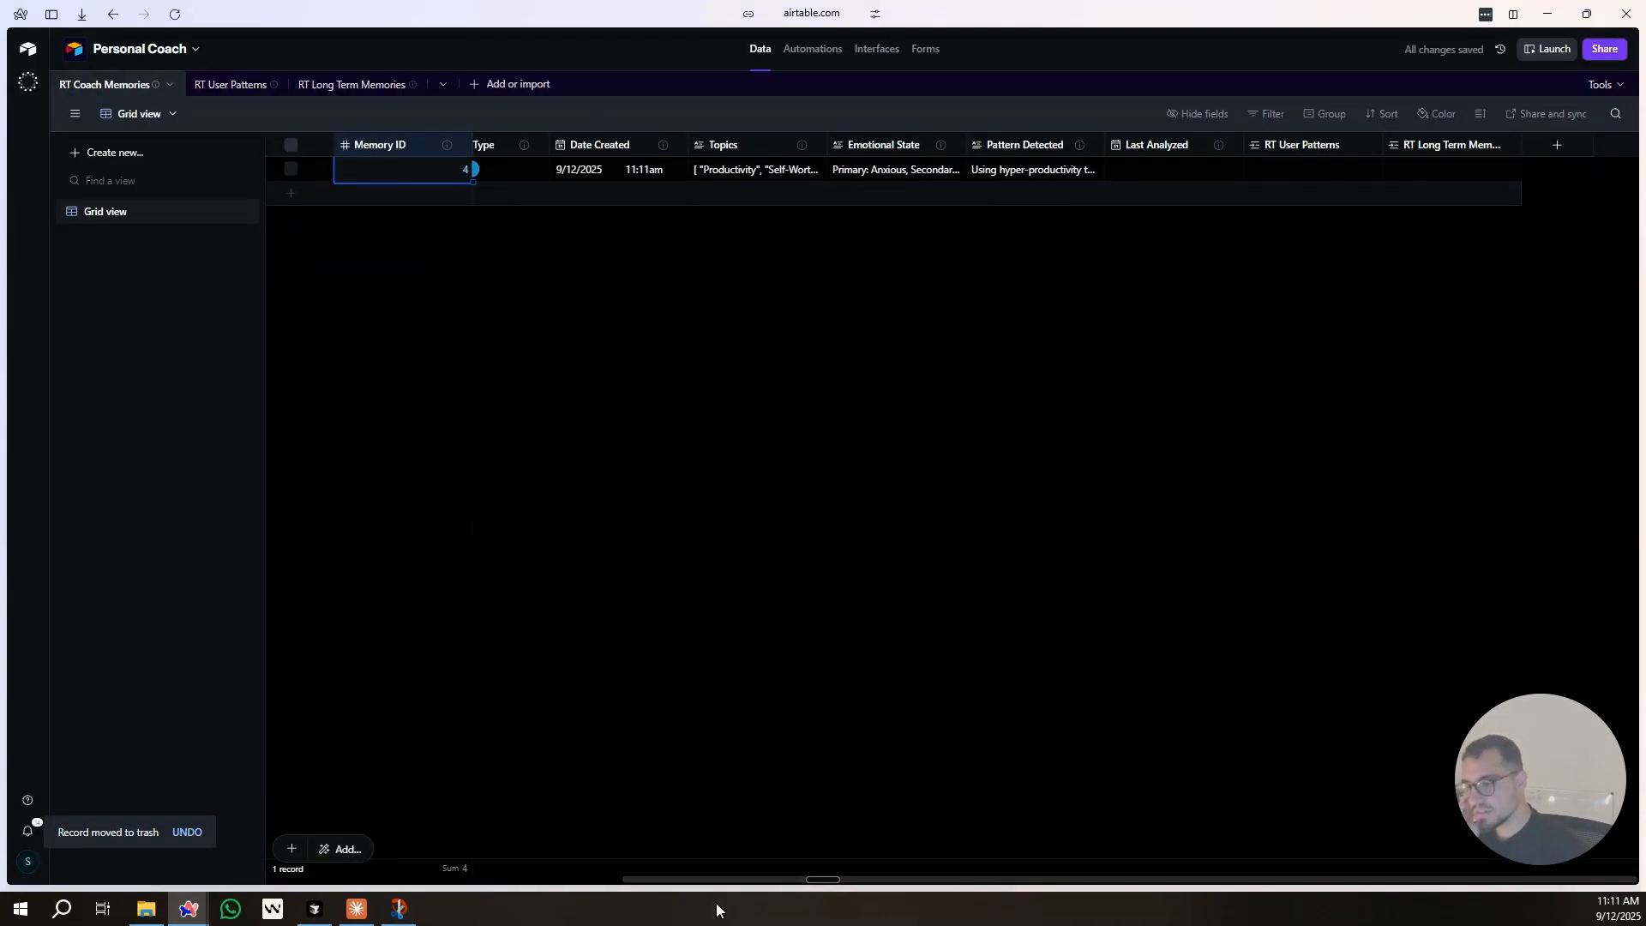
{"action": "left_click_drag", "start_coordinate": [623, 879], "coordinate": [414, 811]}
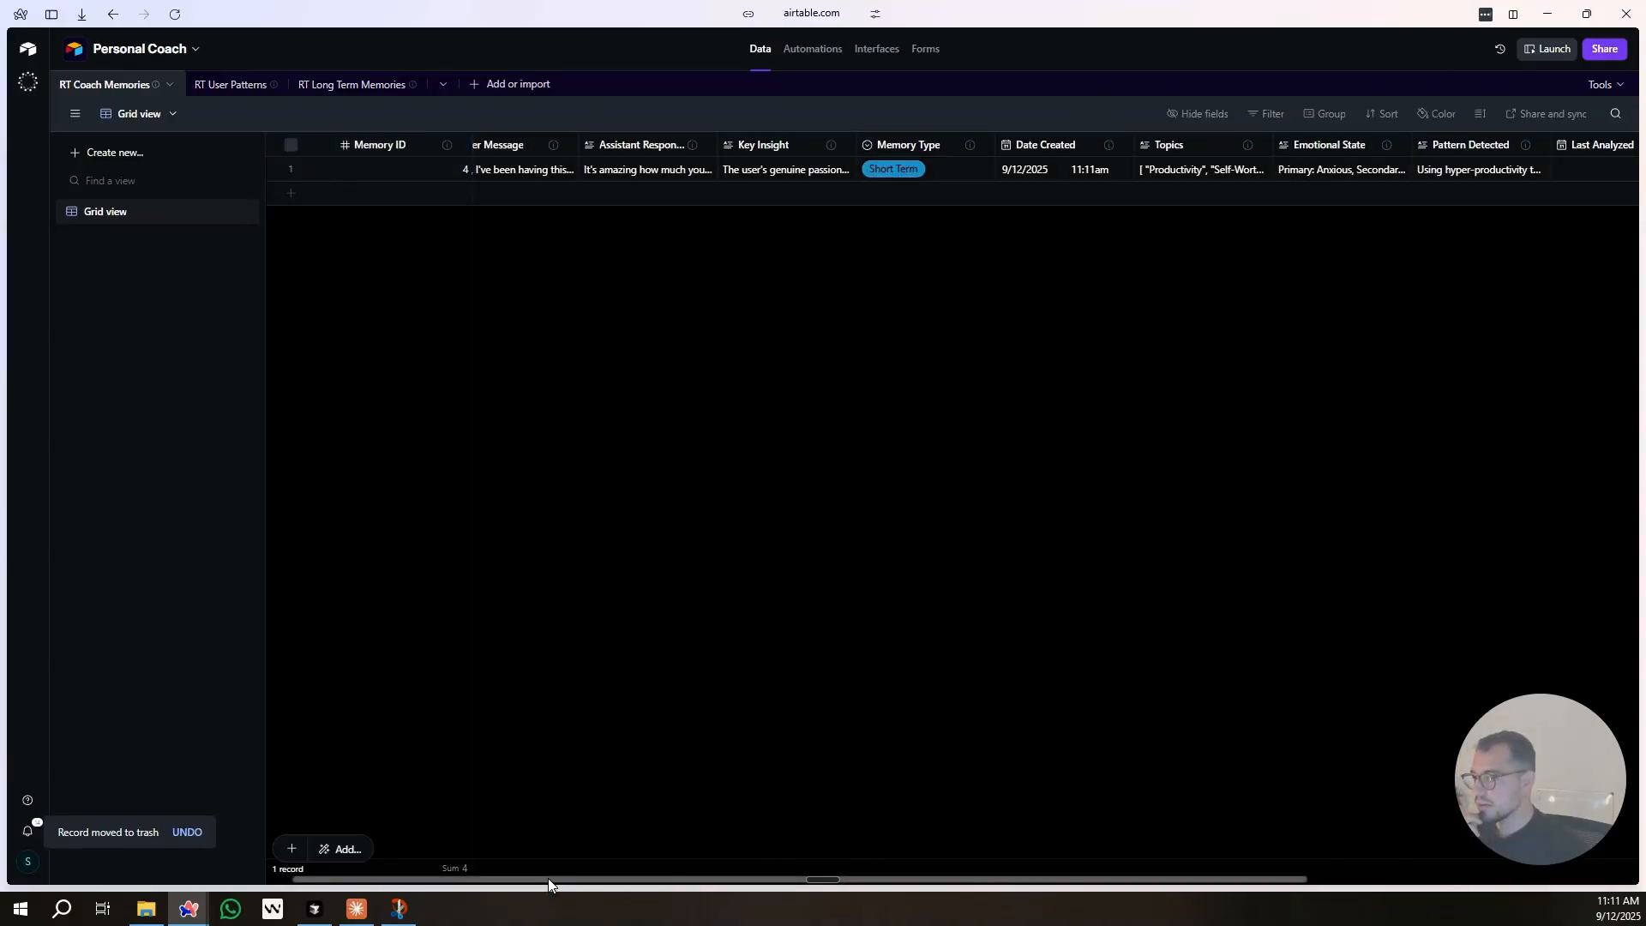
{"action": "left_click_drag", "start_coordinate": [548, 878], "coordinate": [270, 760]}
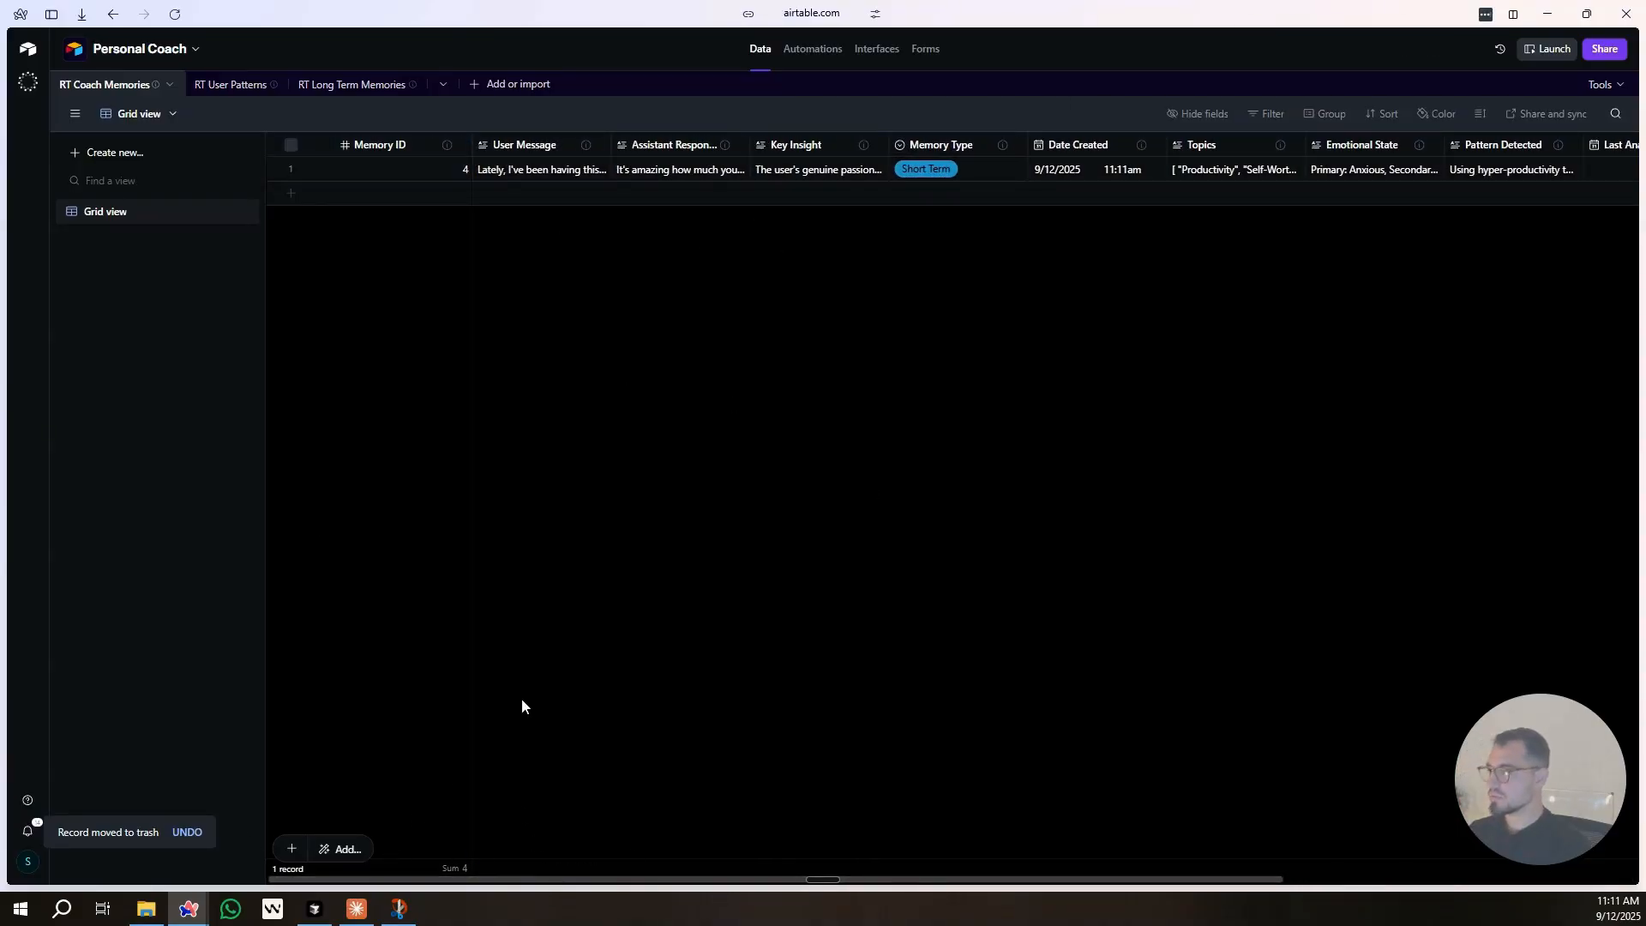
Back in n8n, add a Telegram Send a text message node after Create a record, using the Coach Thoth credential.
{"action": "left_click", "coordinate": [1548, 13]}
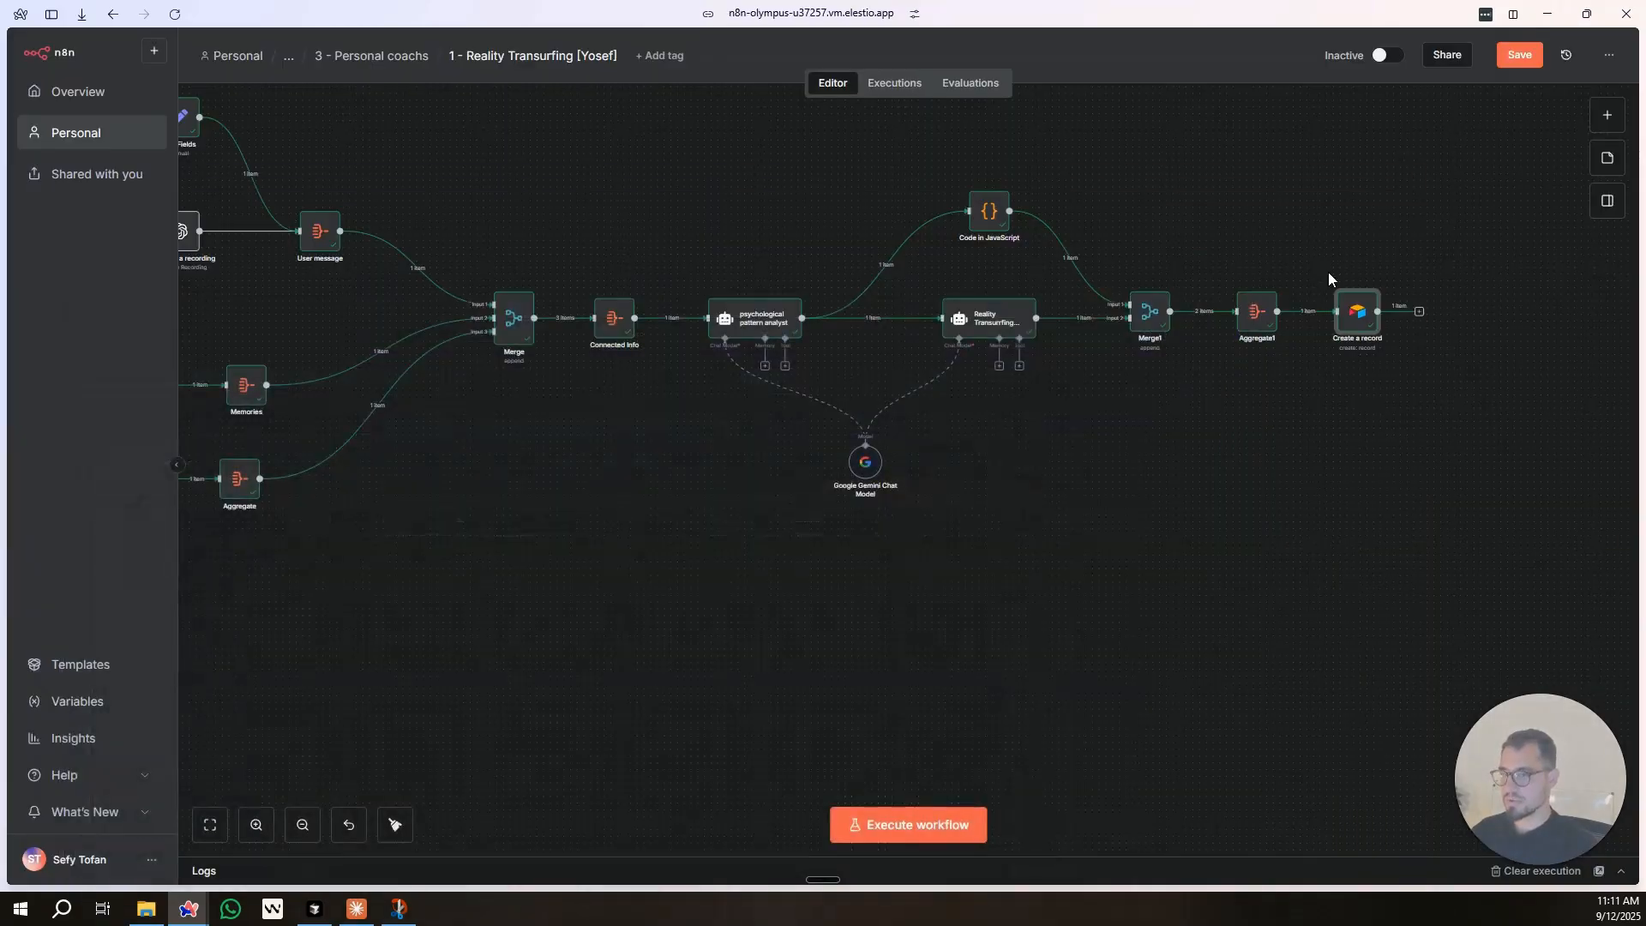
{"action": "left_click", "coordinate": [1419, 314]}
{"action": "type", "text": "tele"}
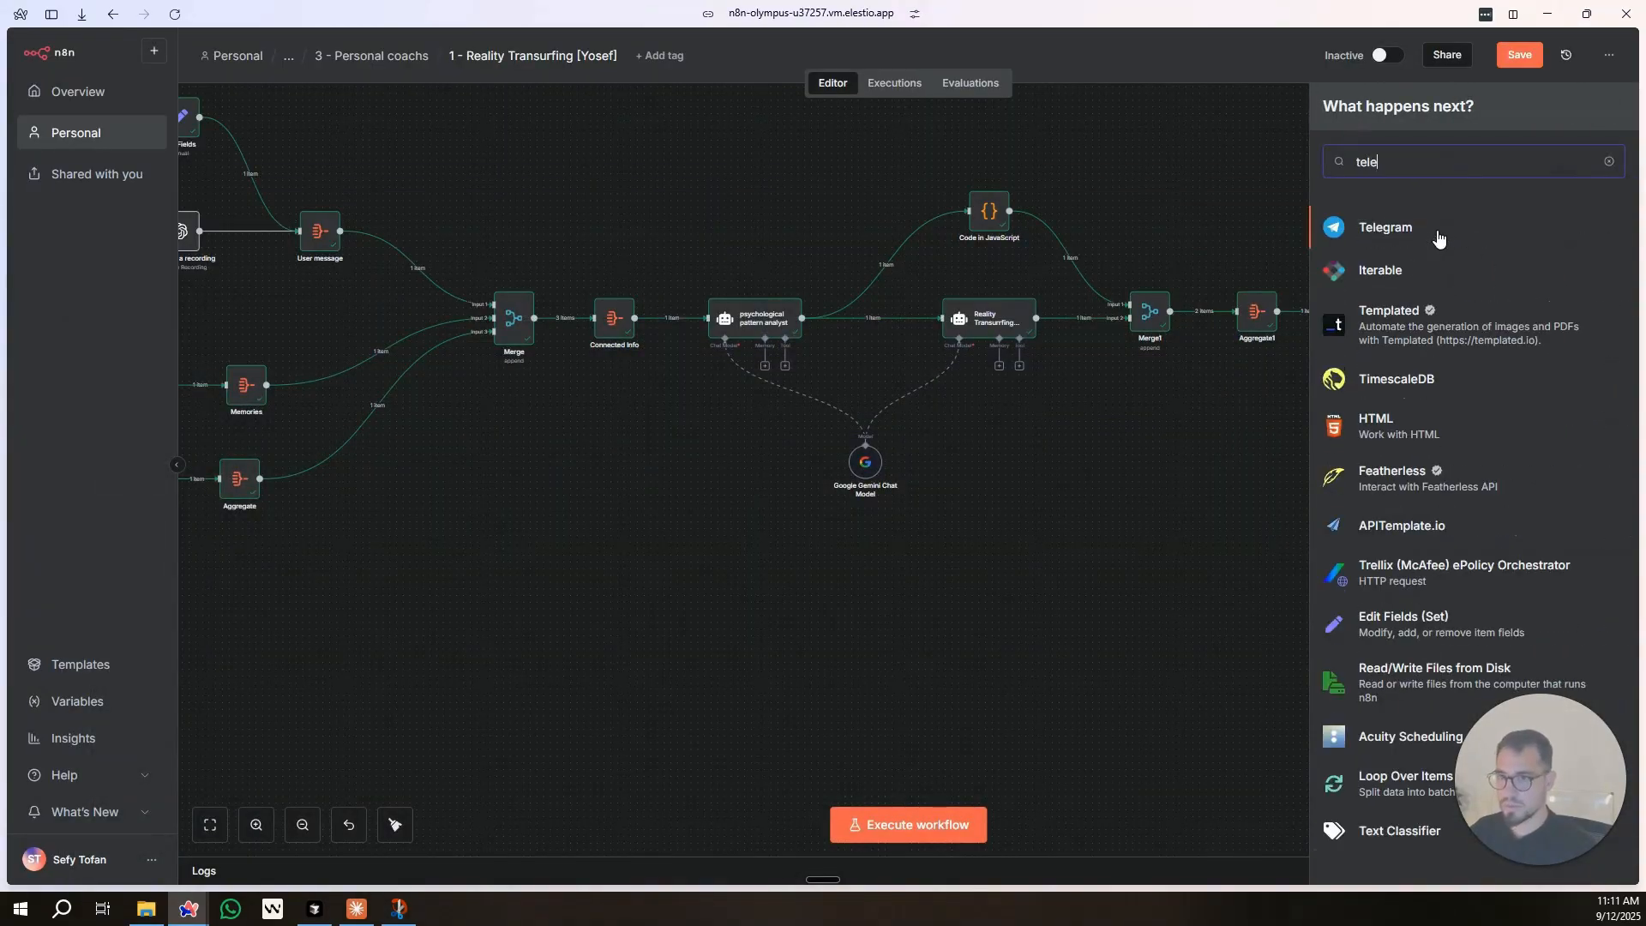
{"action": "left_click", "coordinate": [1439, 235]}
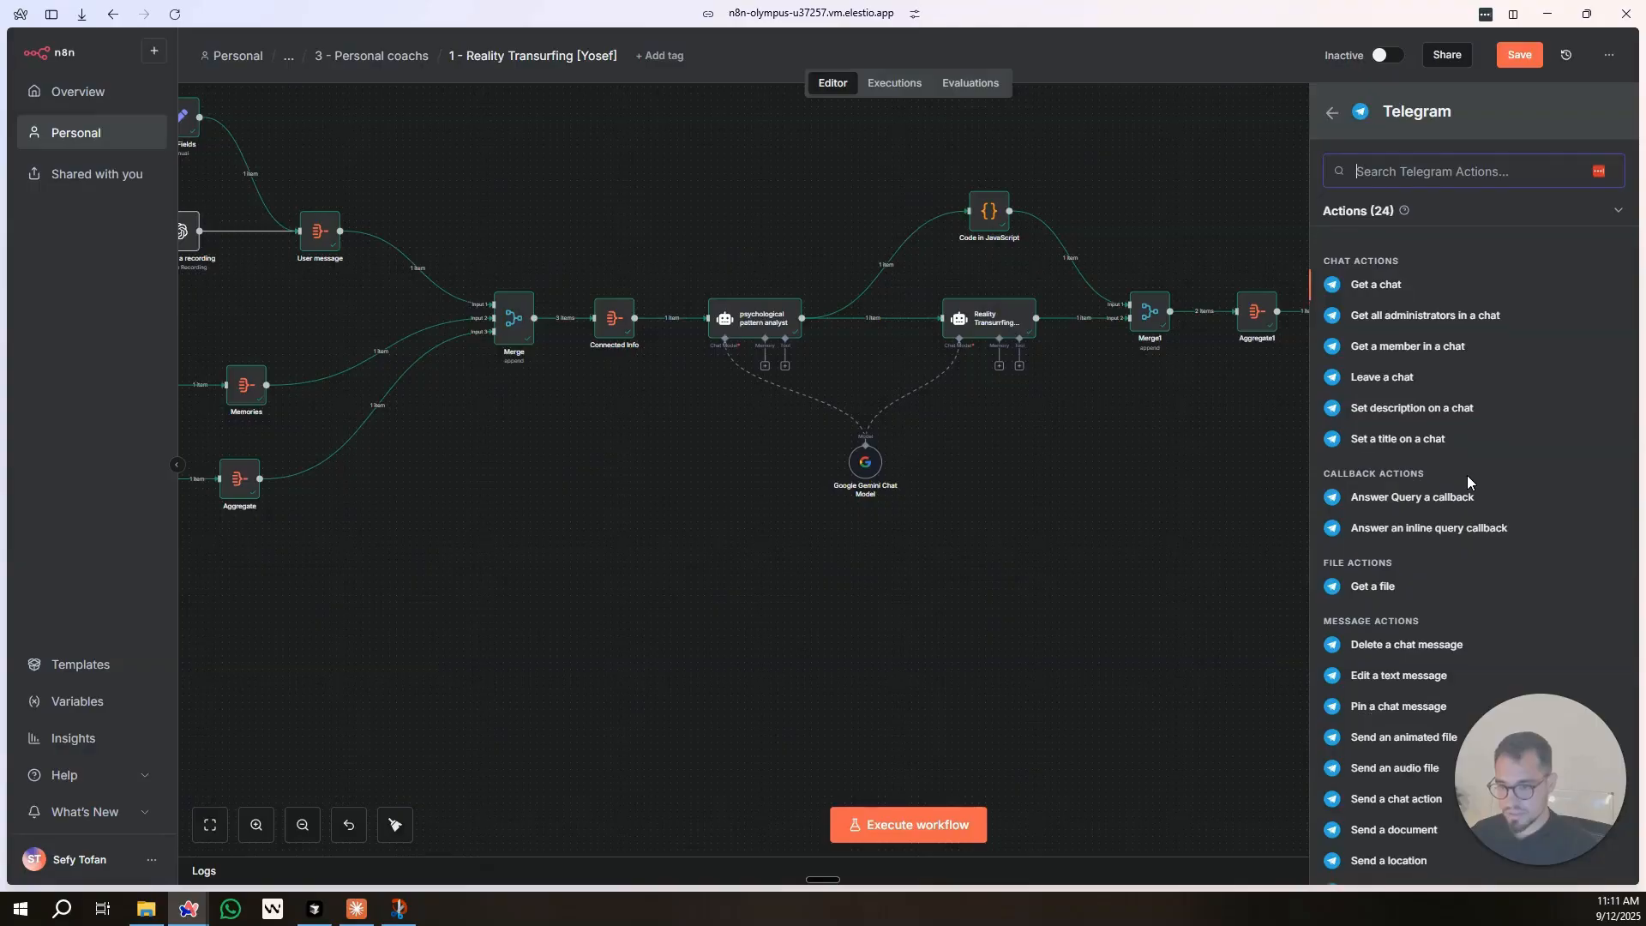
{"action": "scroll", "coordinate": [1501, 763], "scroll_direction": "down", "scroll_amount": 2}
{"action": "left_click", "coordinate": [1393, 756]}
{"action": "left_click", "coordinate": [806, 164]}
{"action": "scroll", "coordinate": [798, 287], "scroll_direction": "up", "scroll_amount": 3}
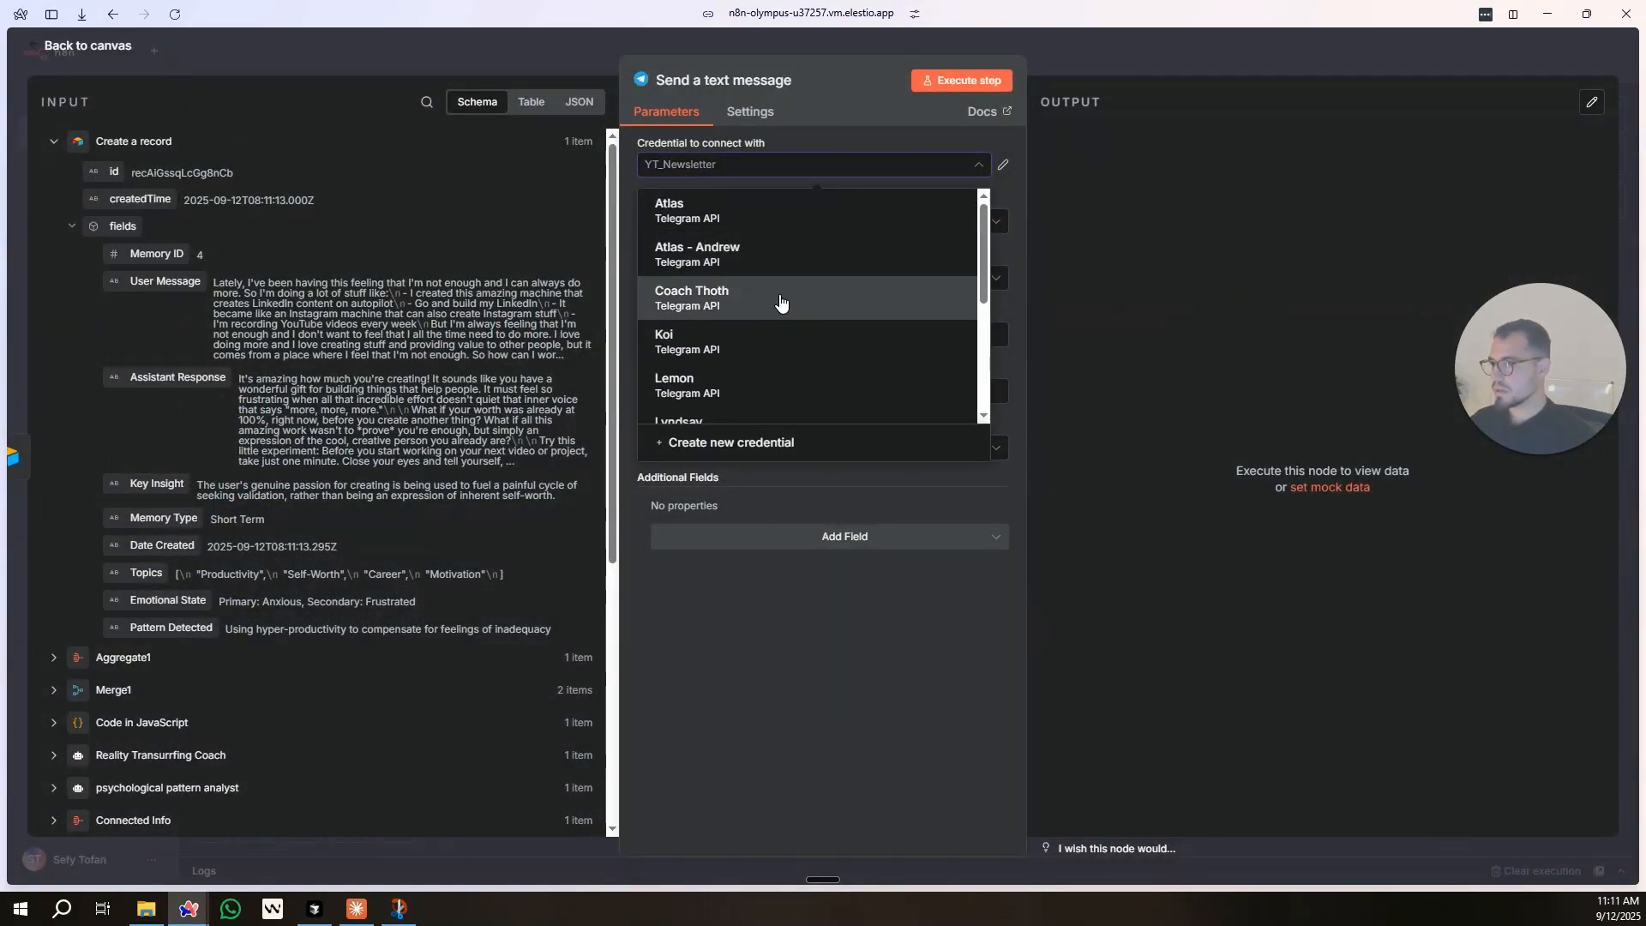
{"action": "left_click", "coordinate": [765, 296]}
Map Chat ID to message.chat.id from Telegram Trigger and Text to the Assistant Response field from Create a record.
{"action": "left_click", "coordinate": [737, 334]}
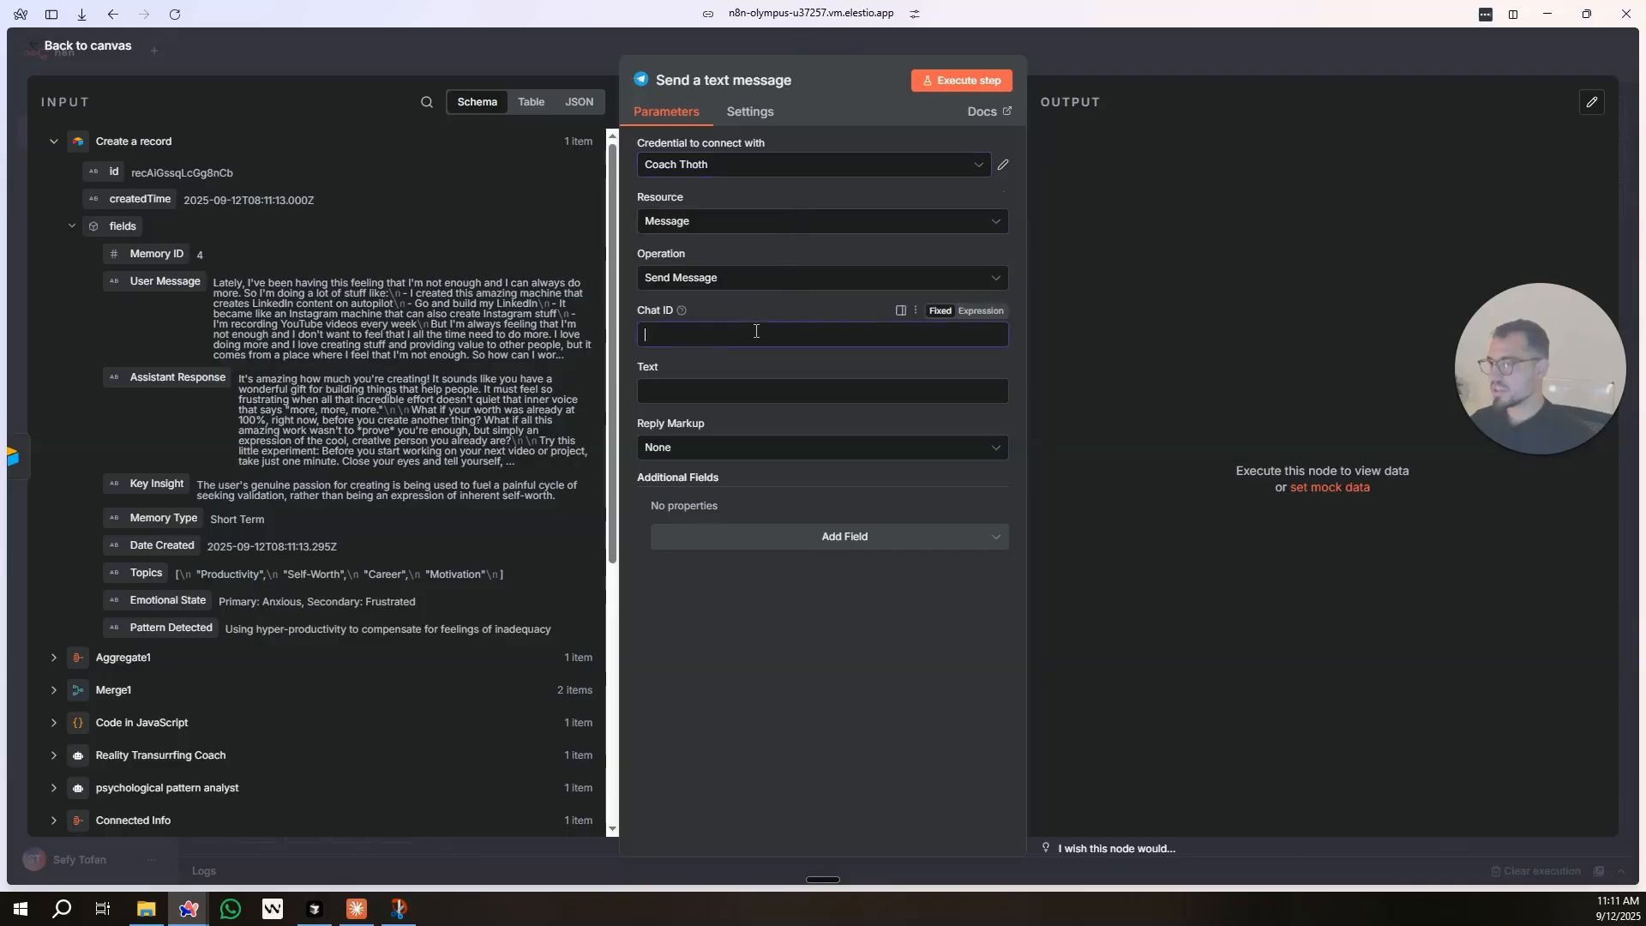
{"action": "scroll", "coordinate": [162, 529], "scroll_direction": "down", "scroll_amount": 5}
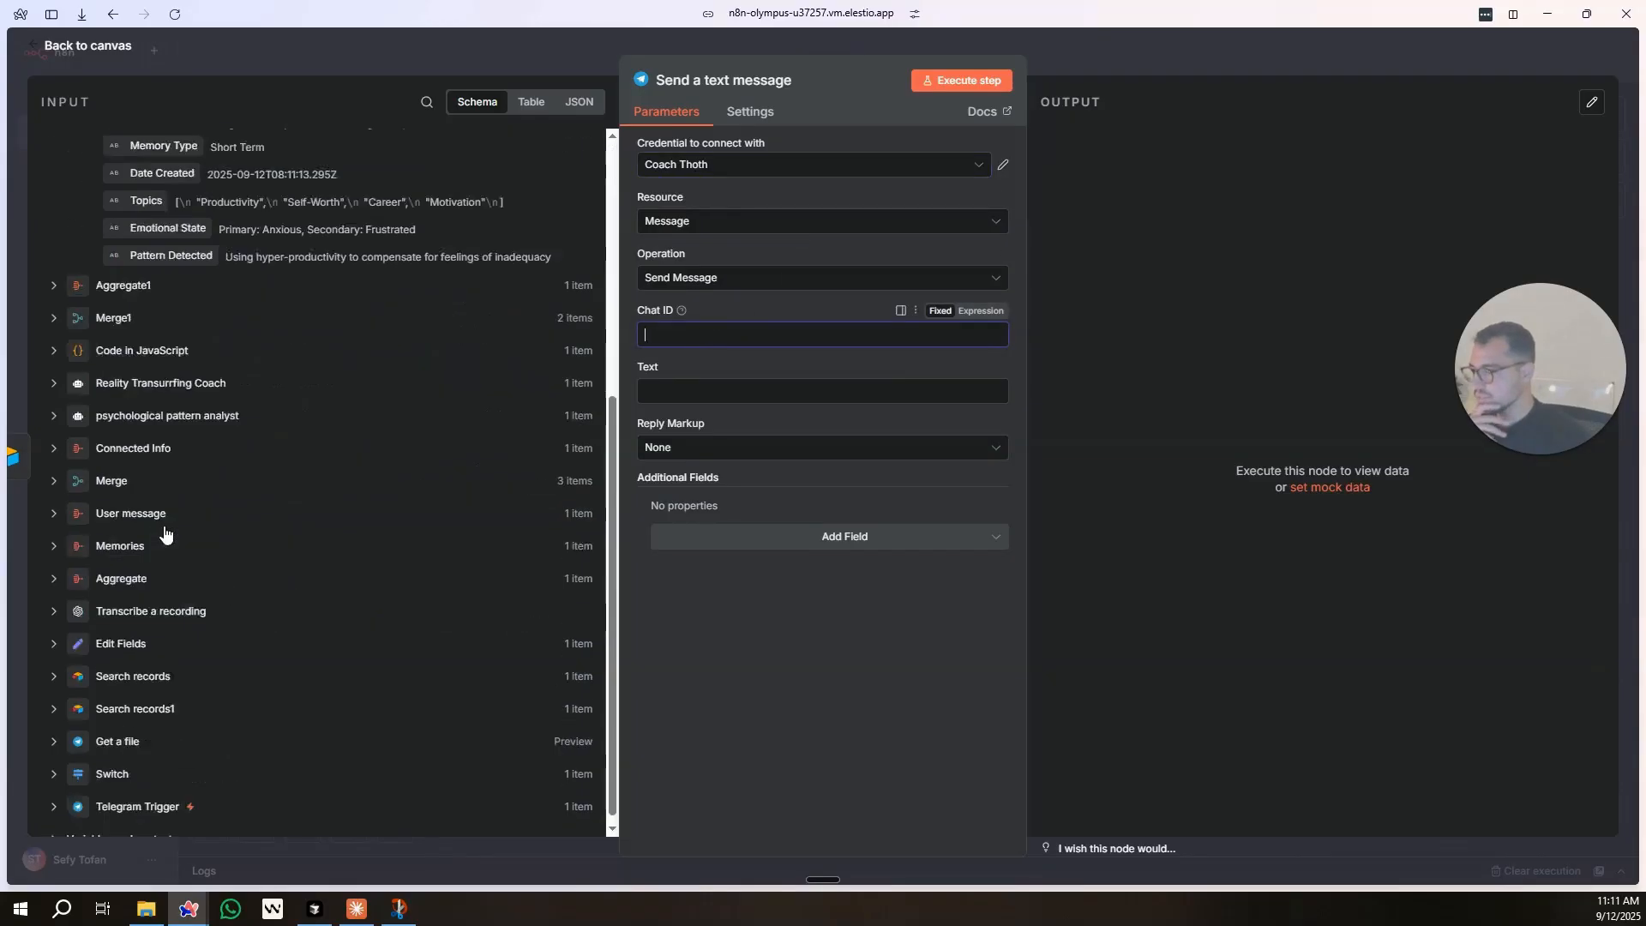
{"action": "left_click", "coordinate": [52, 743]}
{"action": "scroll", "coordinate": [128, 617], "scroll_direction": "down", "scroll_amount": 5}
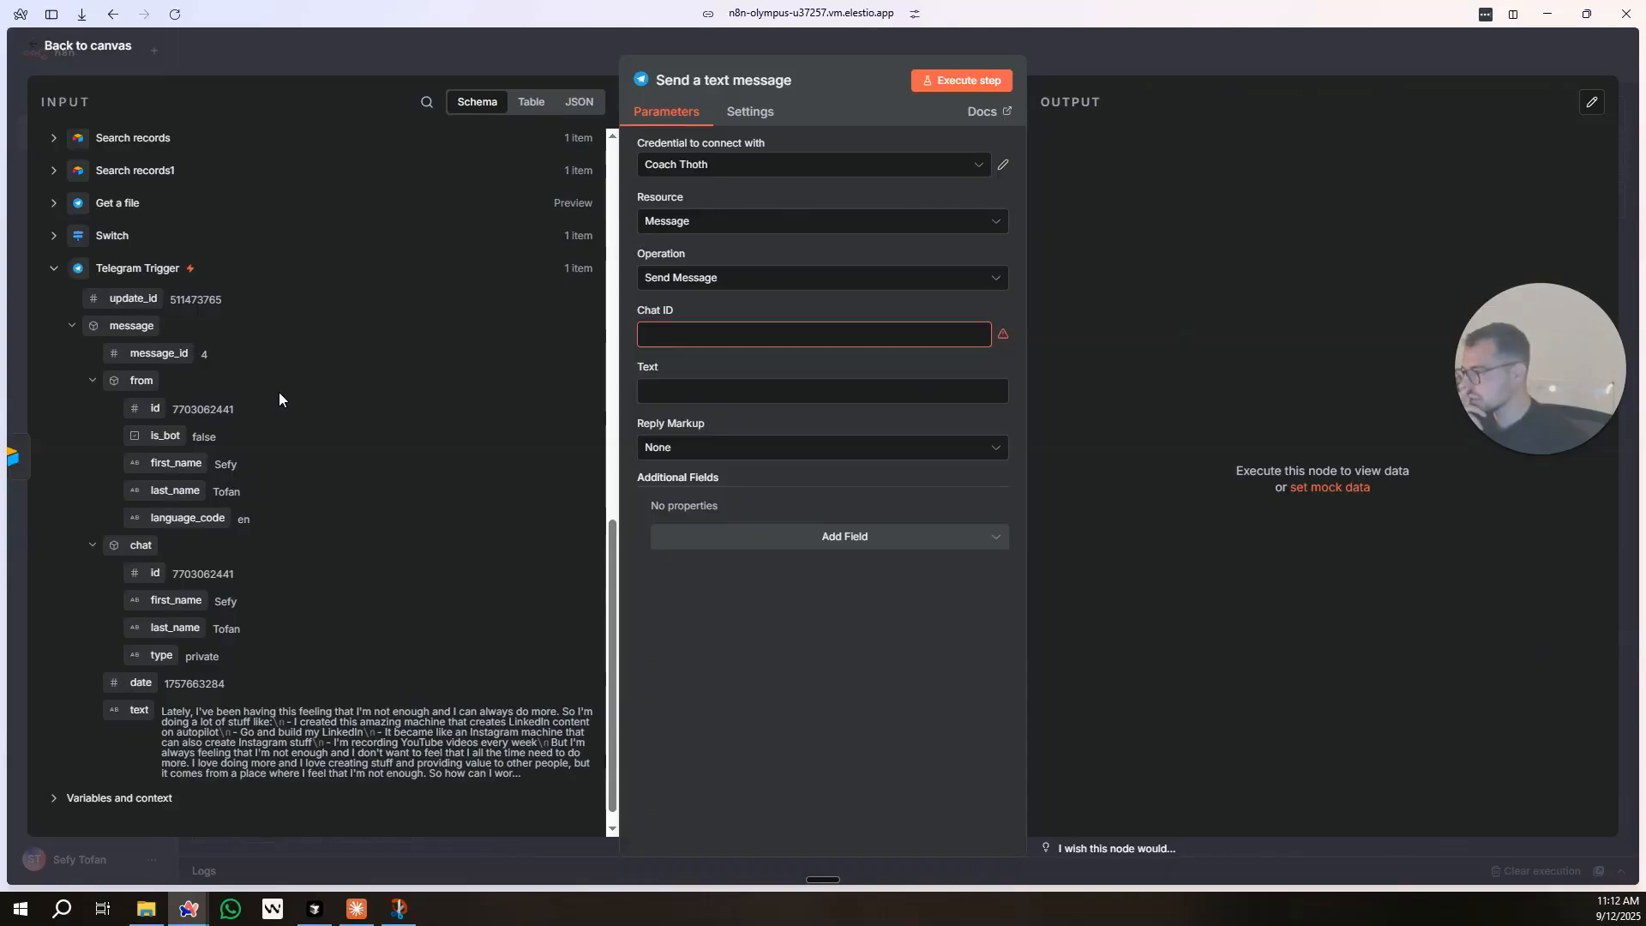
{"action": "left_click_drag", "start_coordinate": [155, 573], "coordinate": [738, 345]}
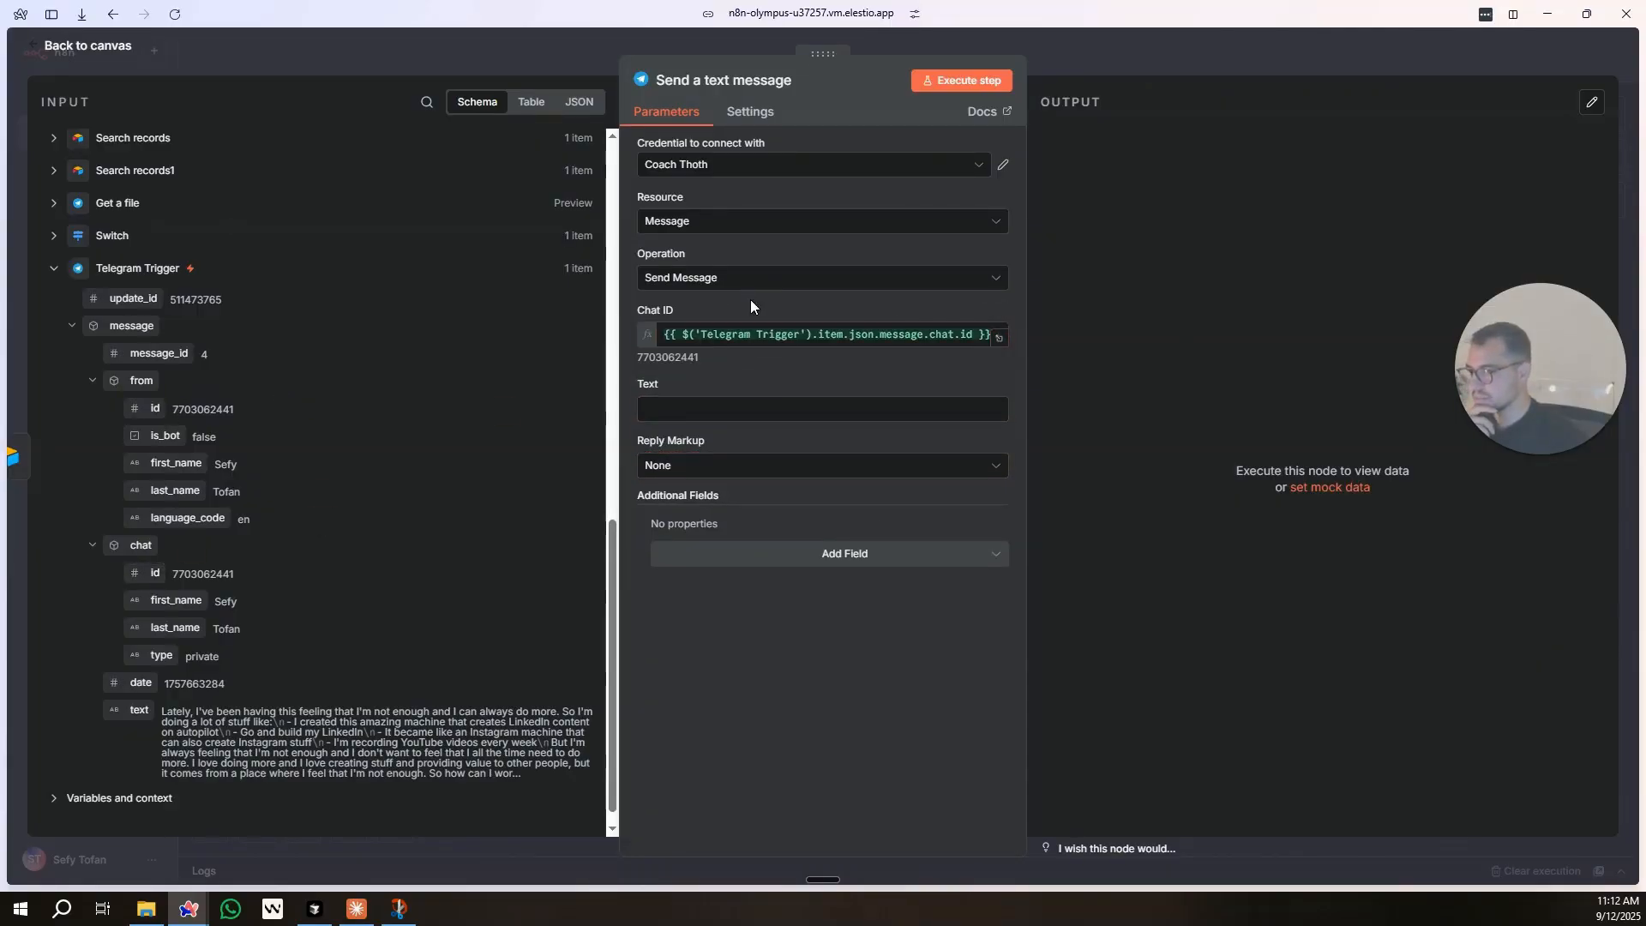
{"action": "scroll", "coordinate": [248, 496], "scroll_direction": "up", "scroll_amount": 10}
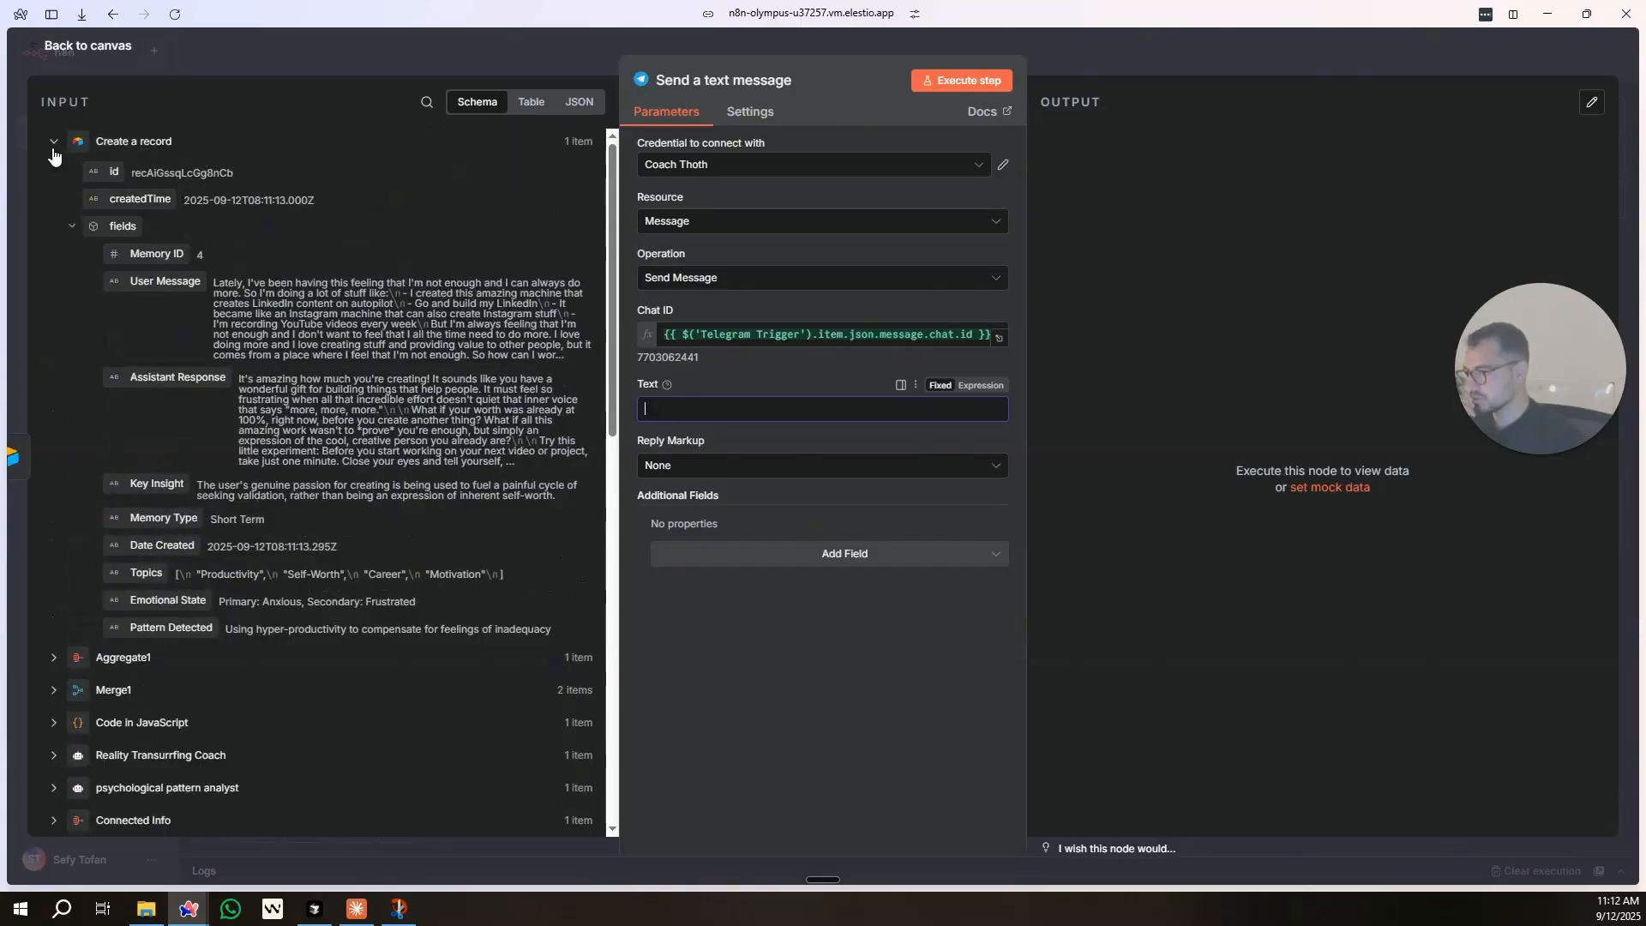
{"action": "left_click_drag", "start_coordinate": [158, 287], "coordinate": [731, 407]}
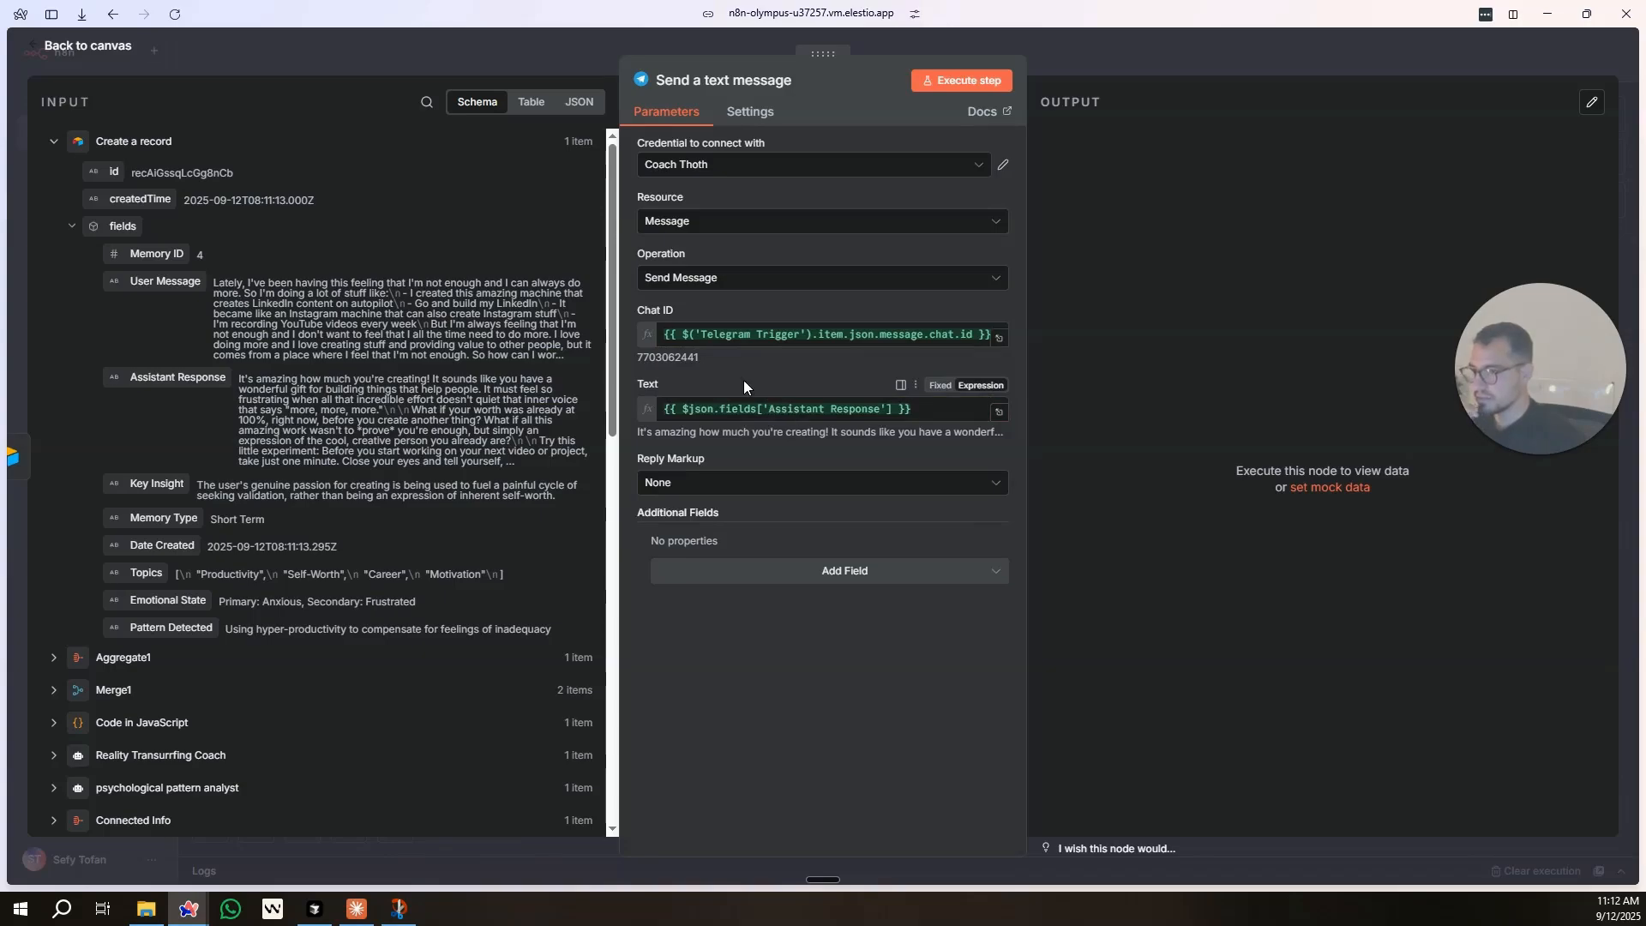
Add the Append n8n Attribution field to the Telegram message and switch it off.
{"action": "left_click", "coordinate": [789, 572]}
{"action": "left_click", "coordinate": [783, 617]}
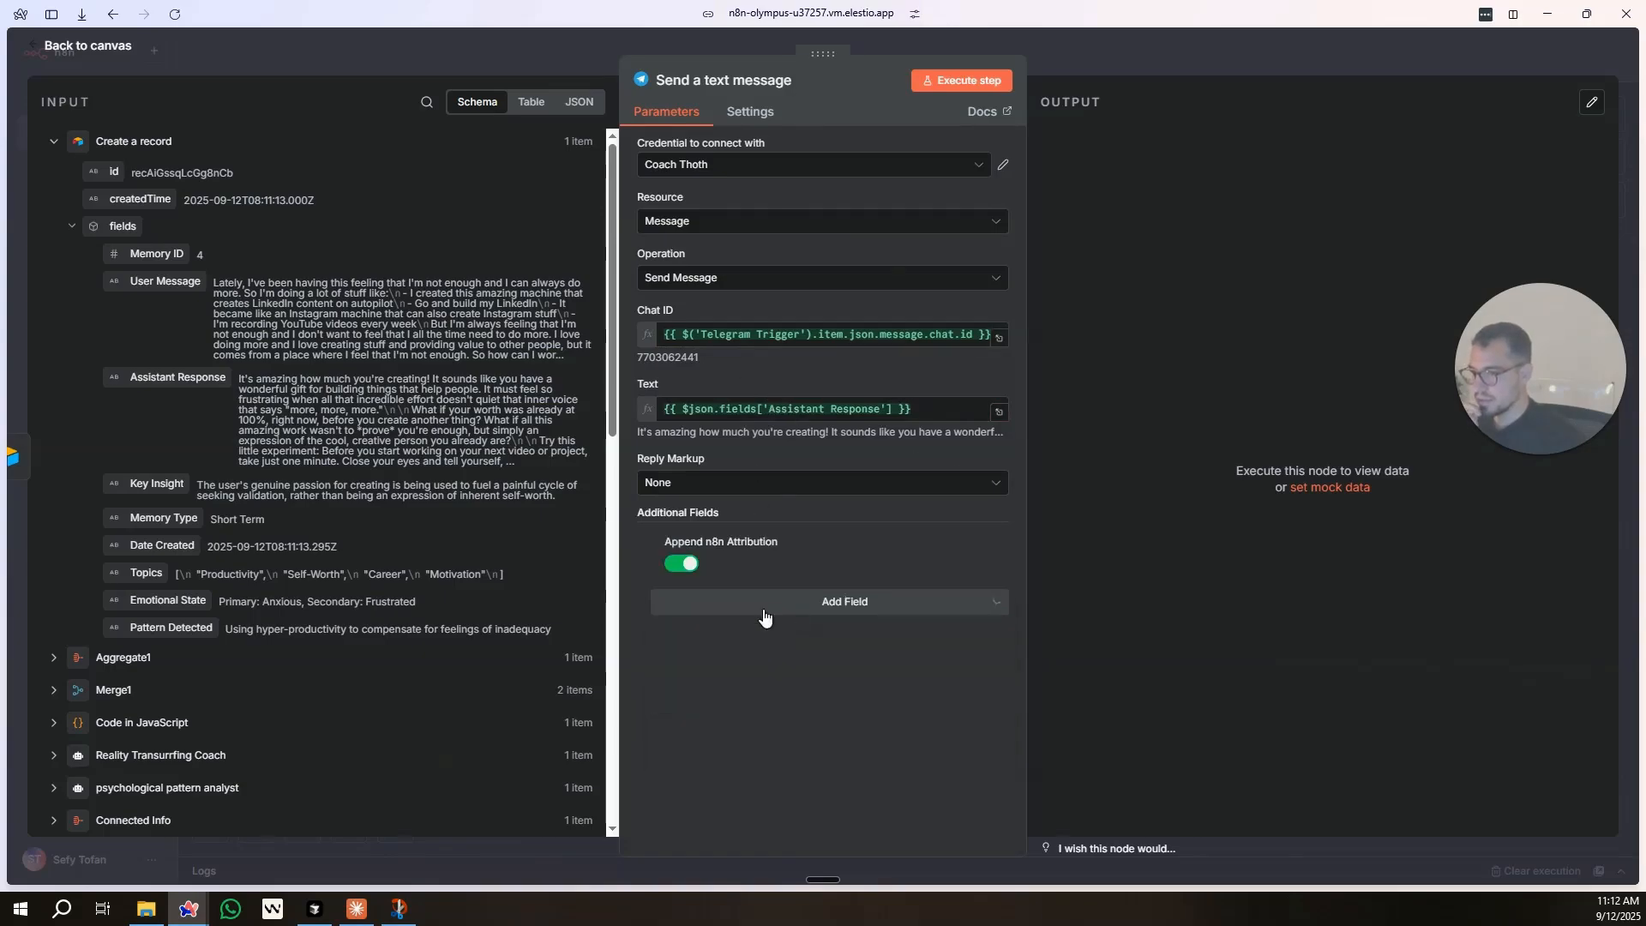
{"action": "left_click", "coordinate": [682, 563]}
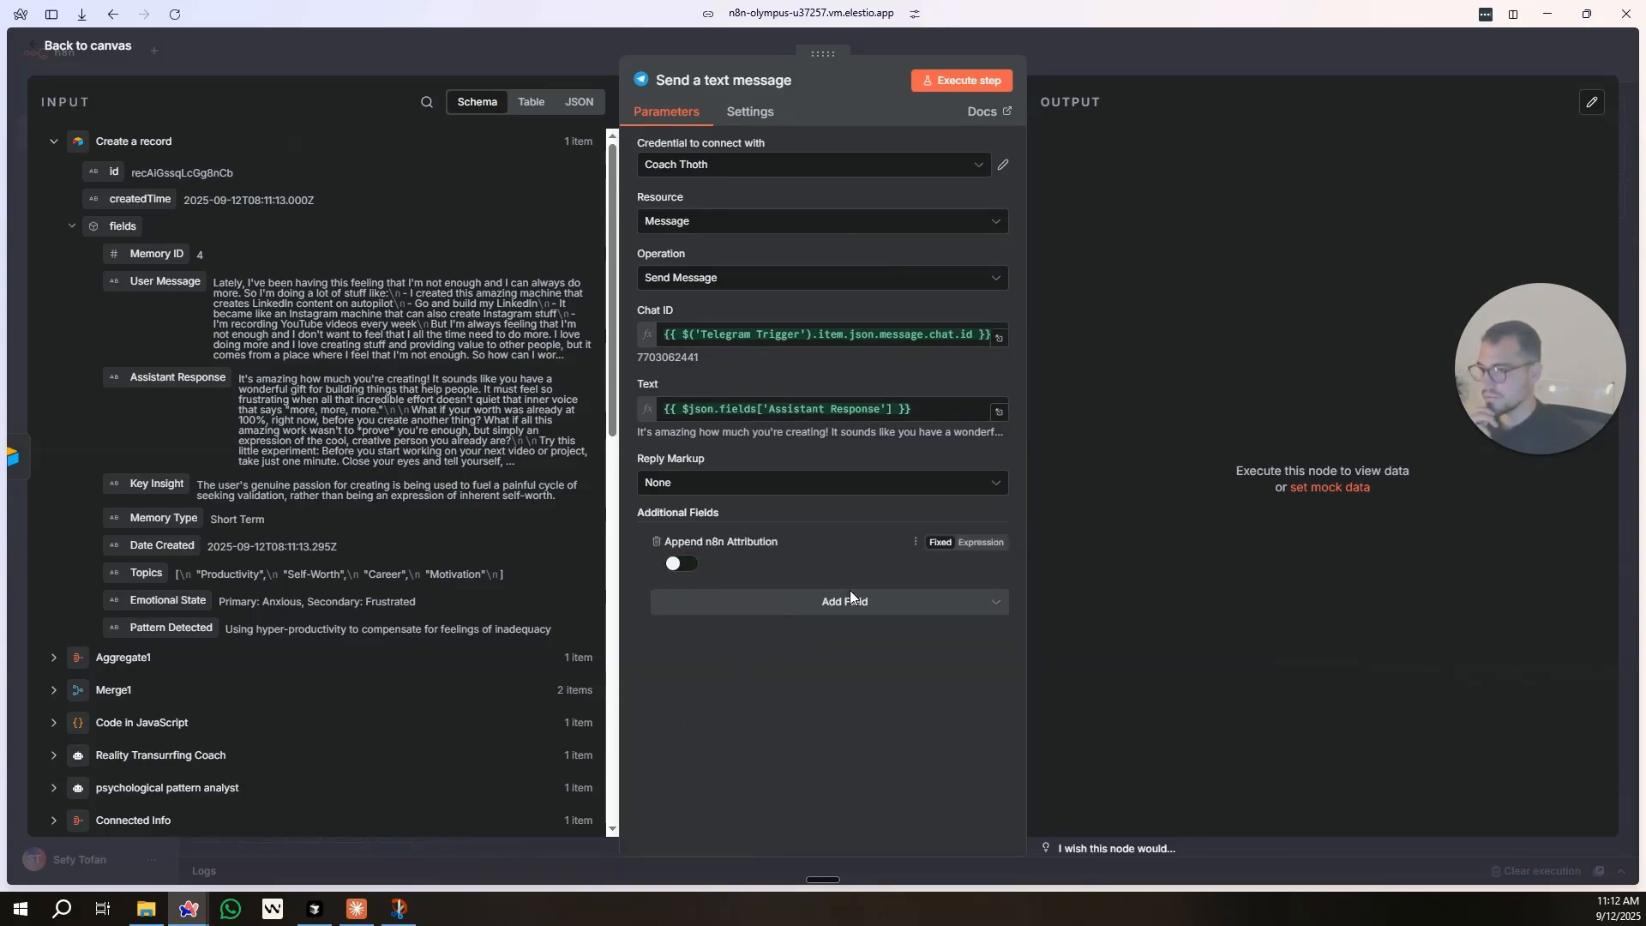
Execute the Send a text message node and check the coach's reply in the Thoth bot chat in Telegram Web.
{"action": "left_click", "coordinate": [986, 81]}
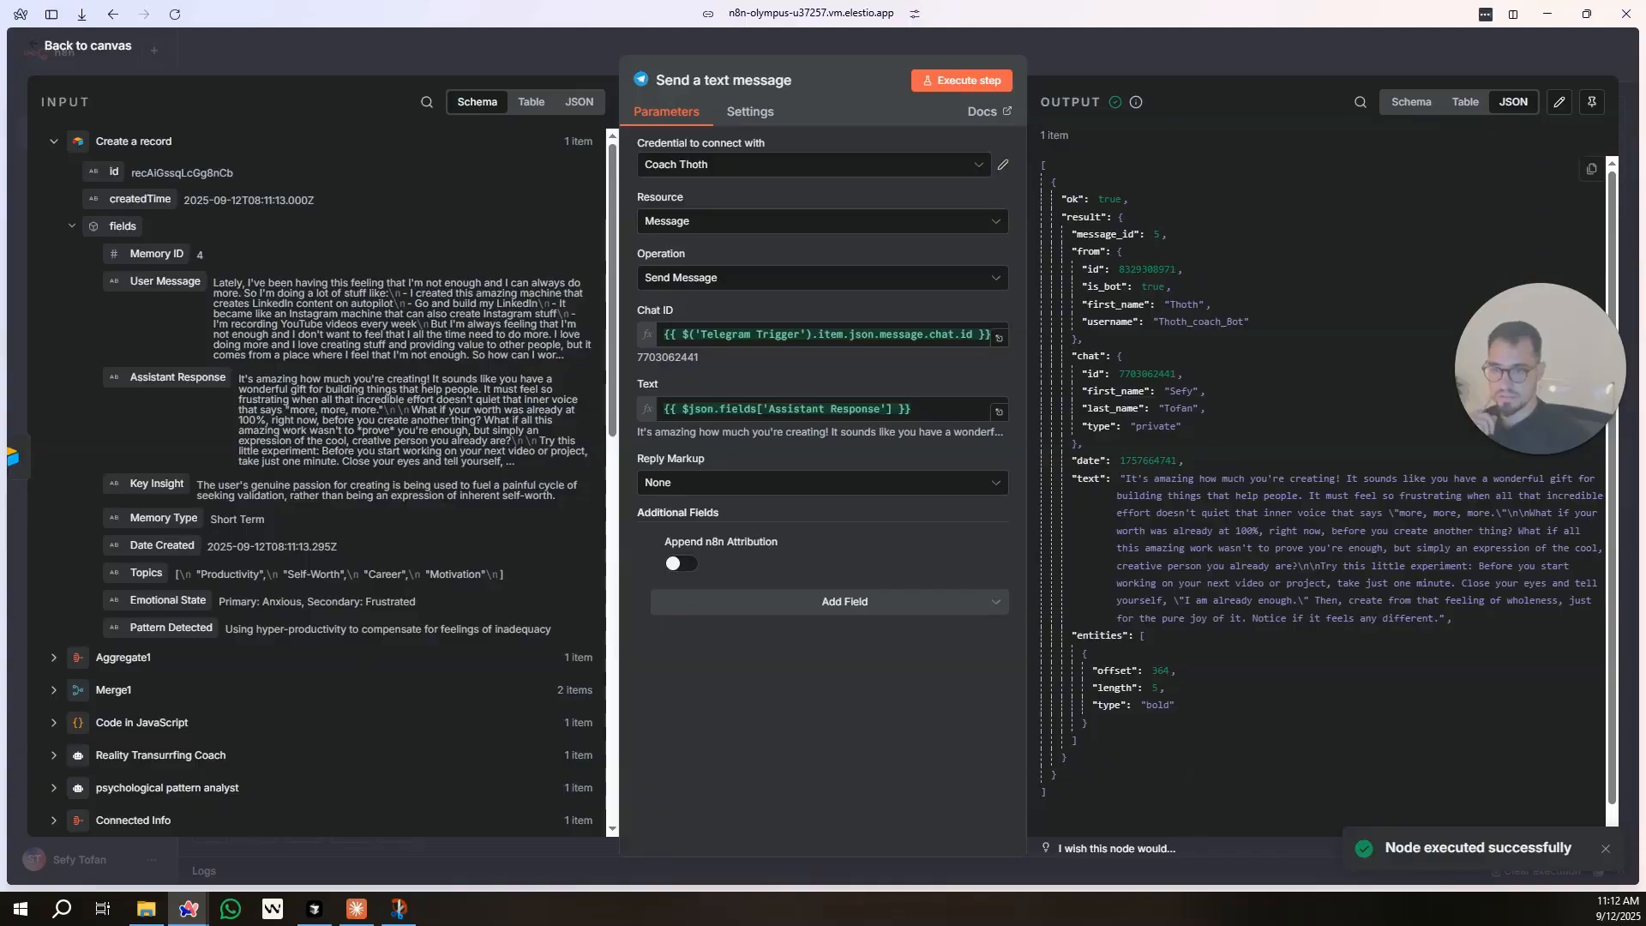
{"action": "key", "text": "ctrl+Tab"}
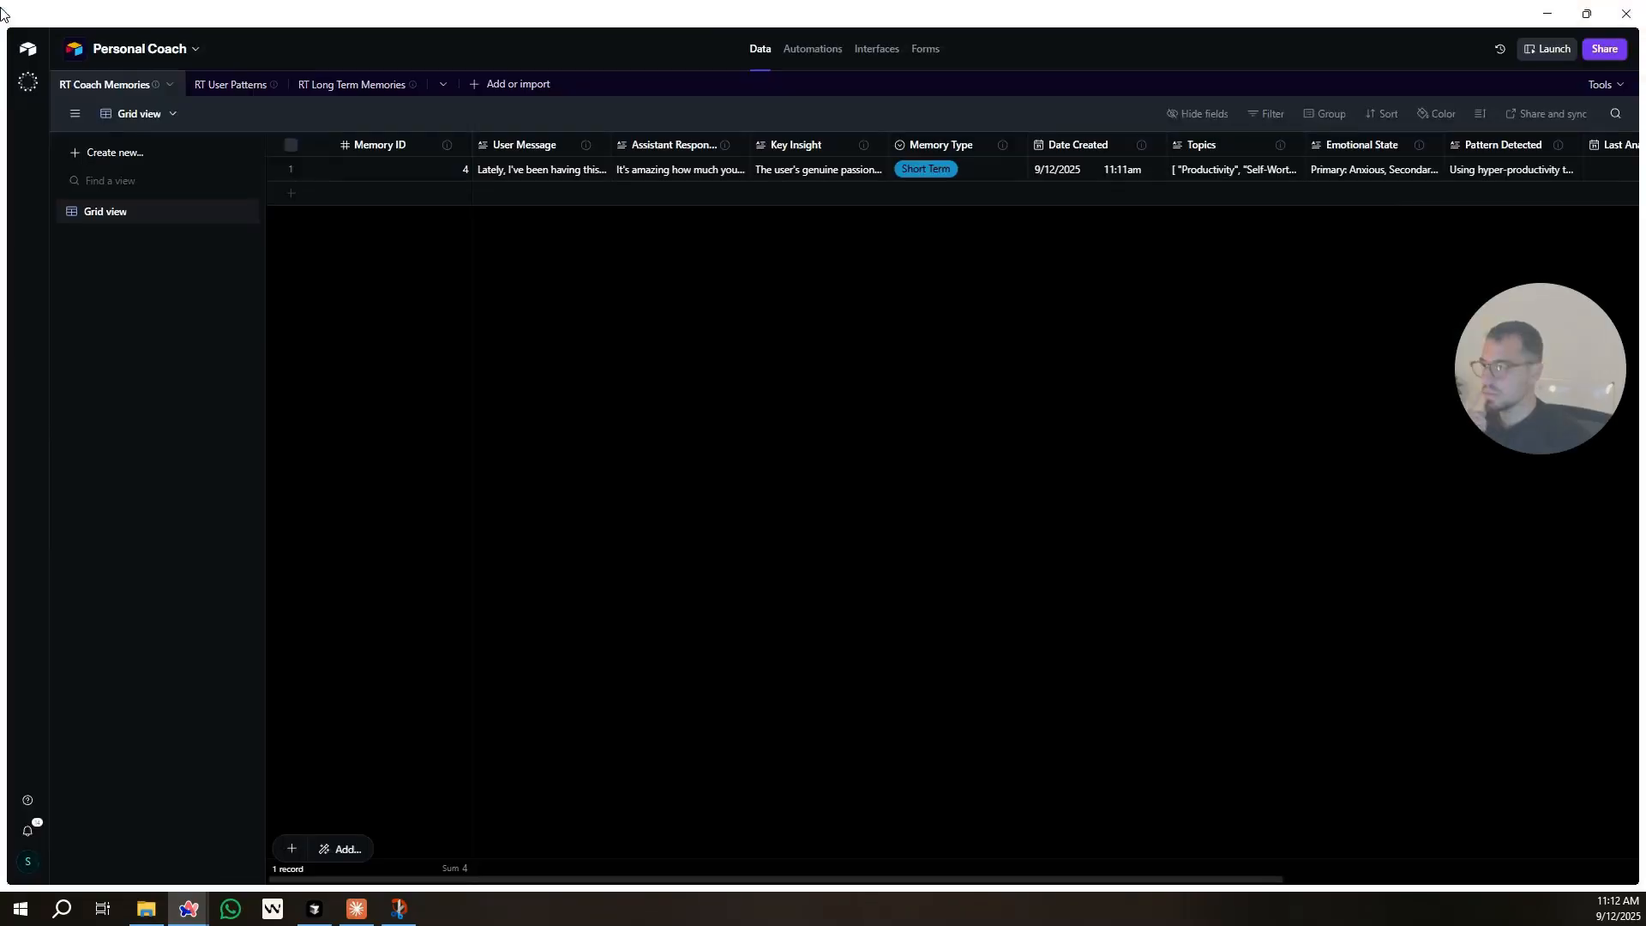
{"action": "mouse_move", "coordinate": [3, 12]}
{"action": "left_click", "coordinate": [58, 151]}
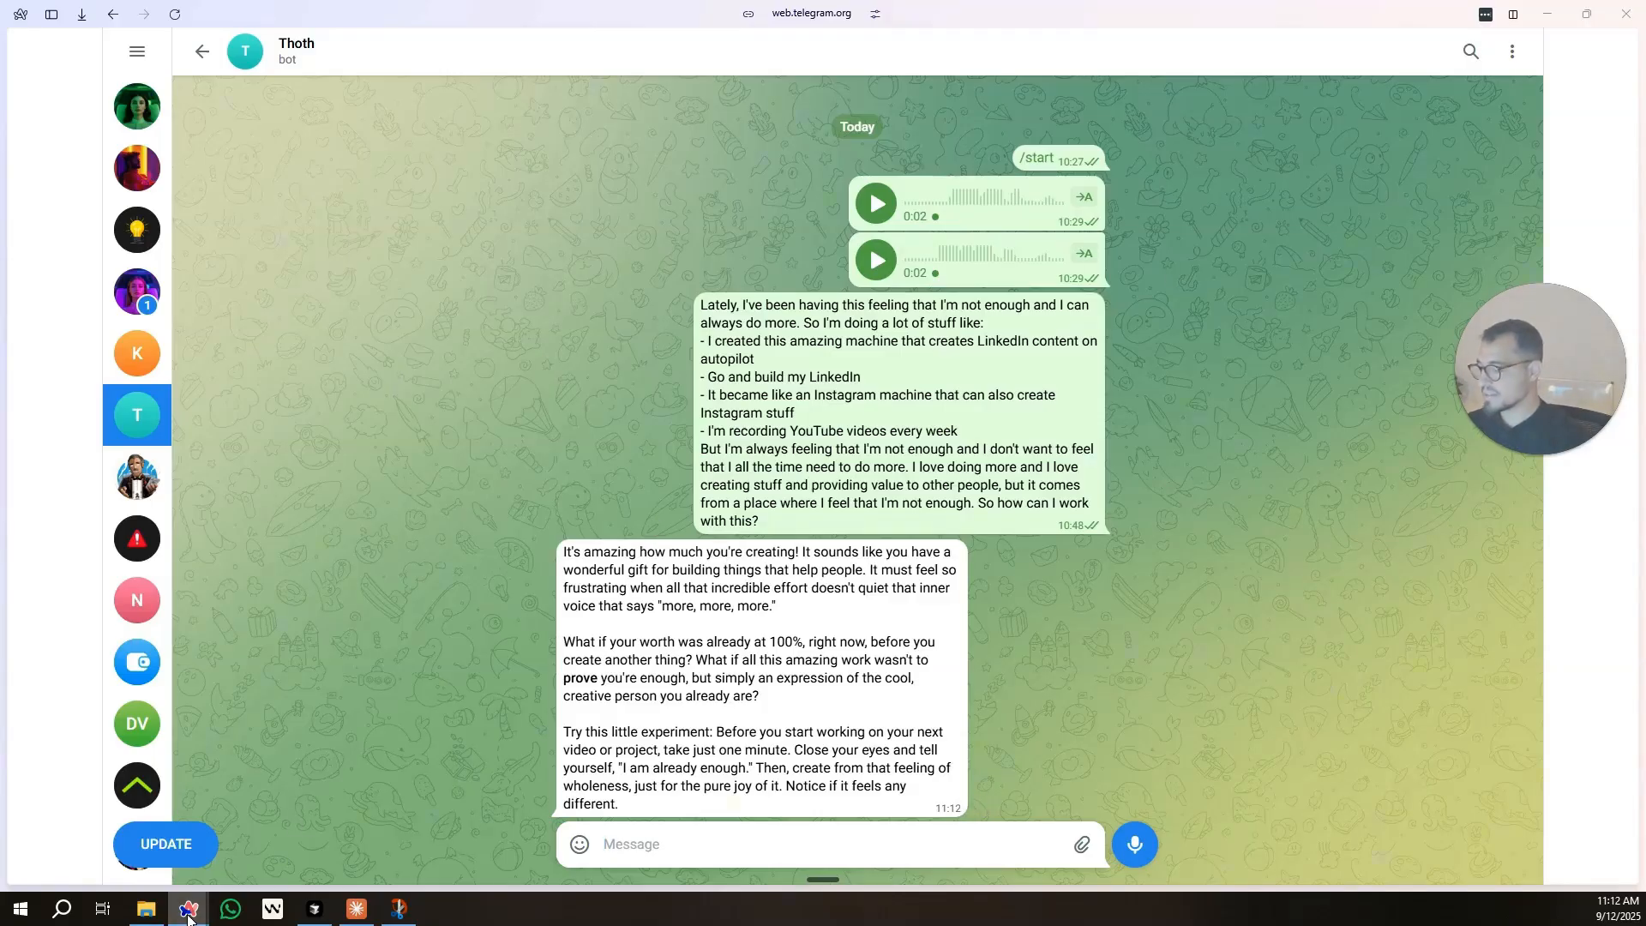
Return to the 1 - Reality Transurfing workflow canvas in n8n and save the workflow.
{"action": "mouse_move", "coordinate": [189, 909]}
{"action": "left_click", "coordinate": [276, 837]}
{"action": "left_click", "coordinate": [523, 65]}
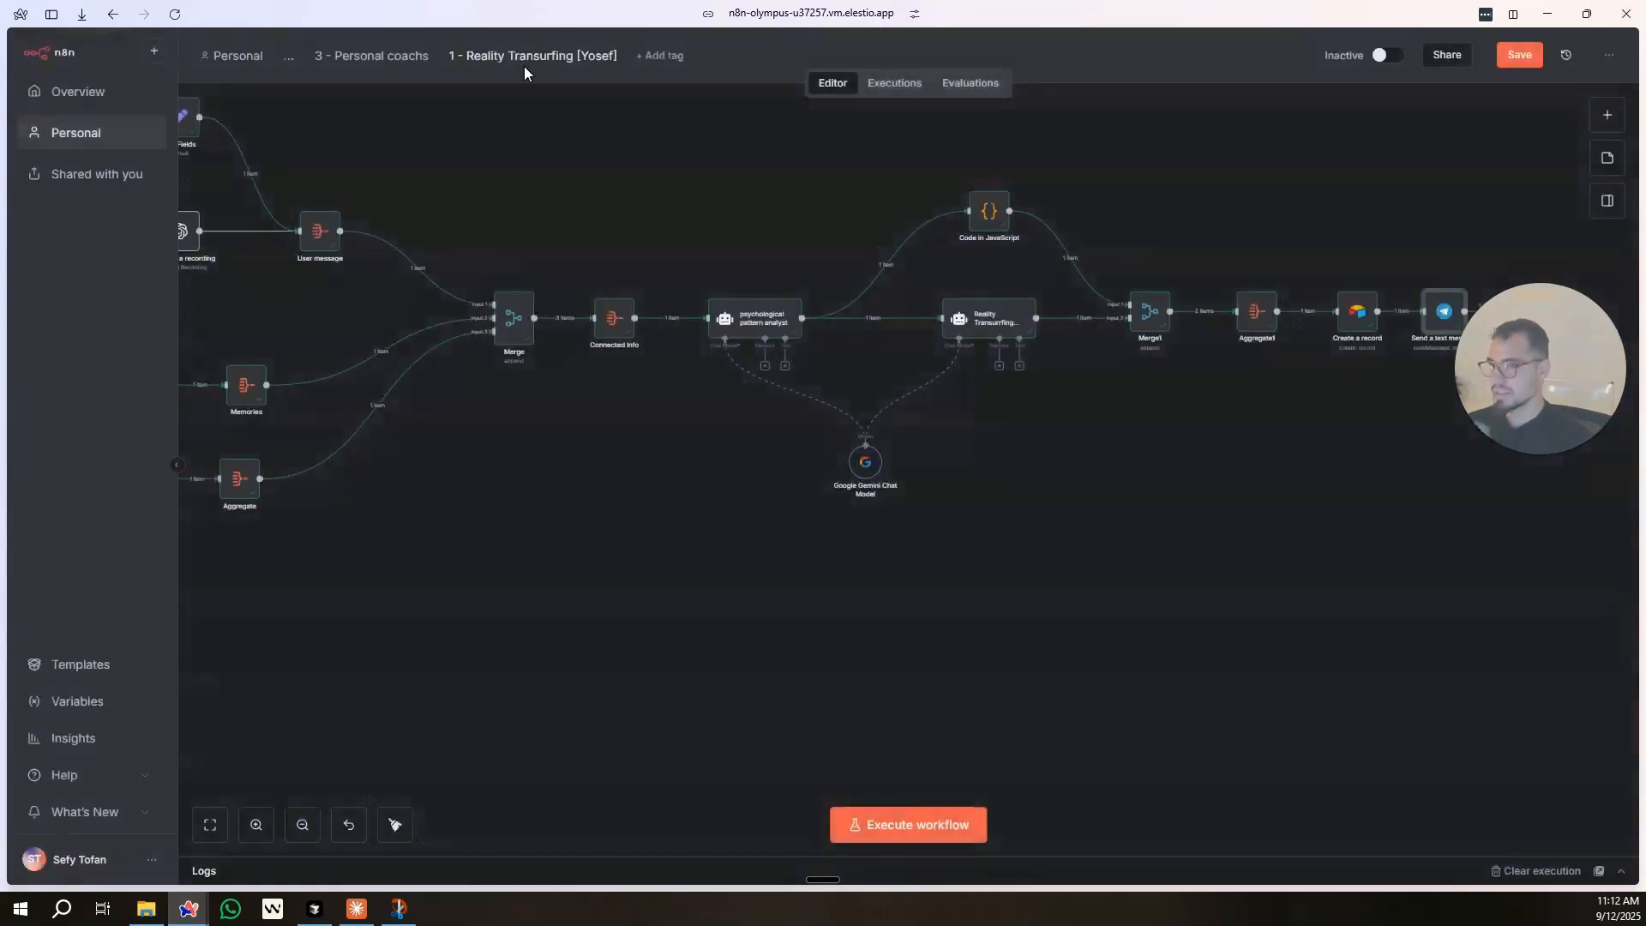
{"action": "left_click", "coordinate": [1520, 54]}
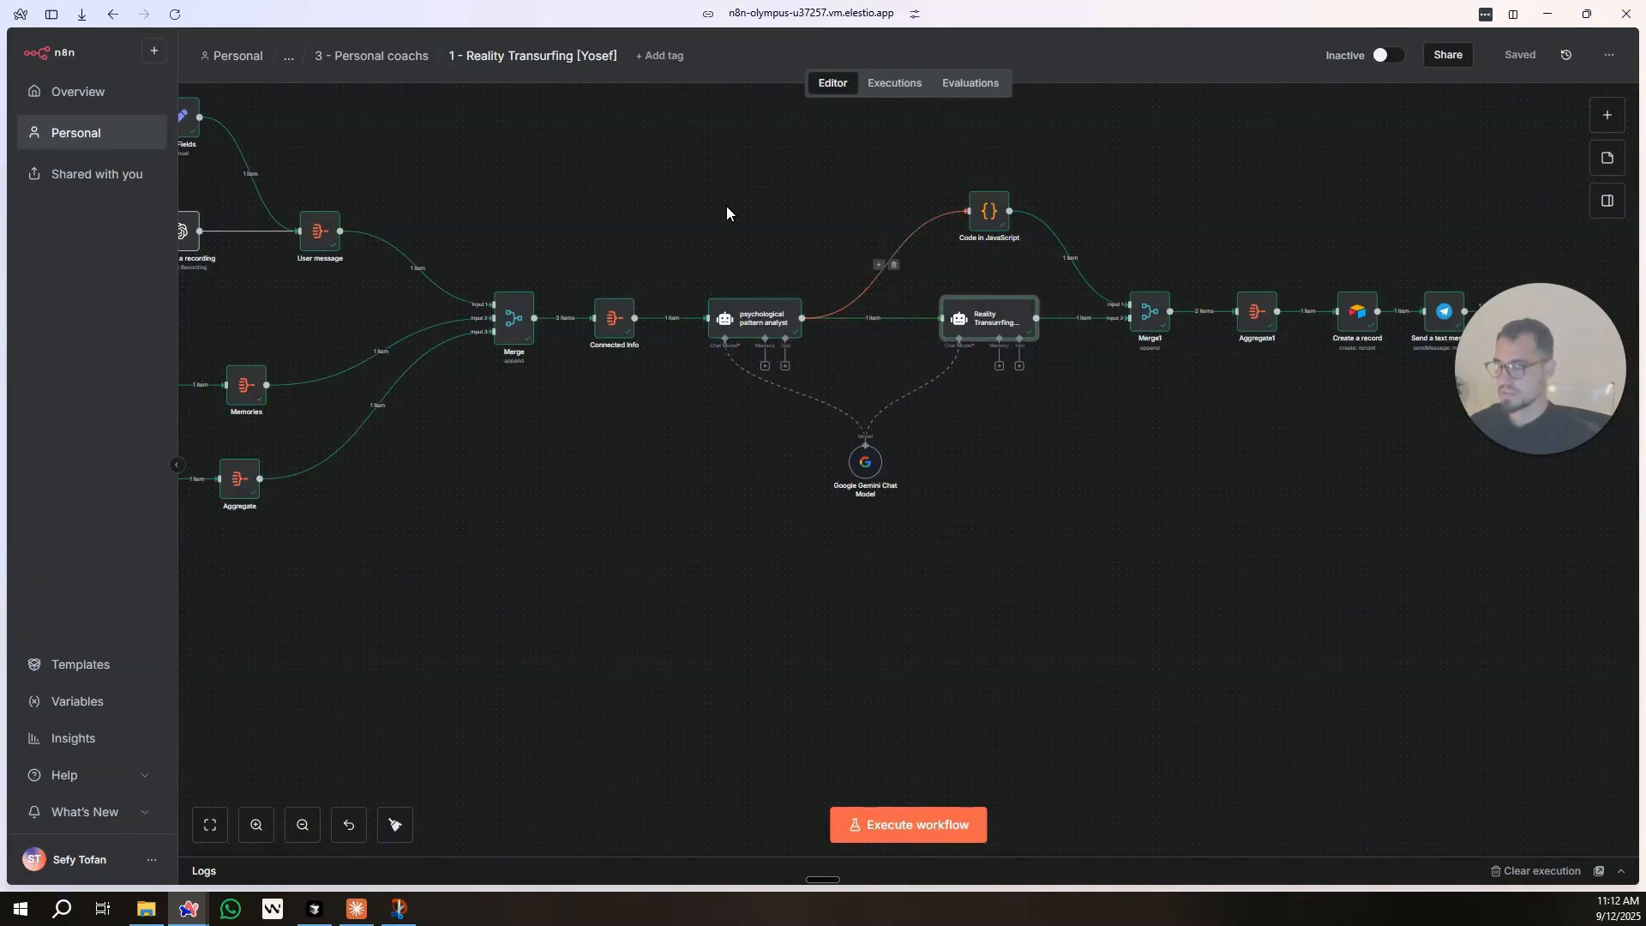
Add an unconnected Schedule Trigger node and place it in the empty area below the Telegram Trigger branch.
{"action": "scroll", "coordinate": [727, 206], "scroll_direction": "down", "scroll_amount": 2}
{"action": "scroll", "coordinate": [866, 253], "scroll_direction": "down", "scroll_amount": 3}
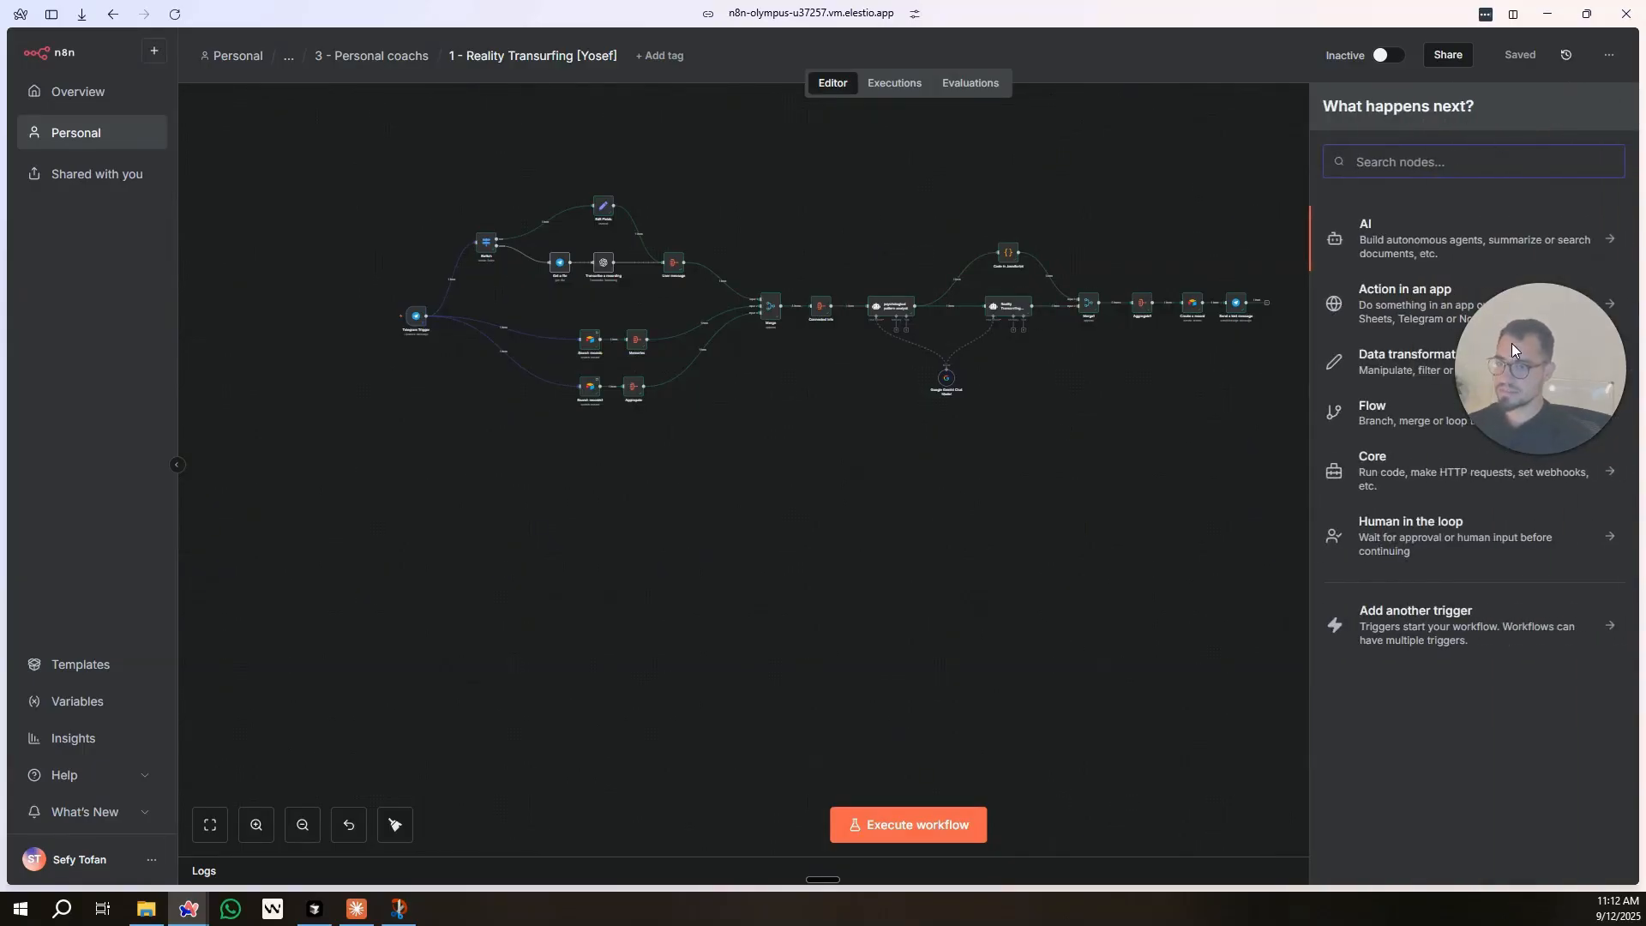
{"action": "type", "text": "c"}
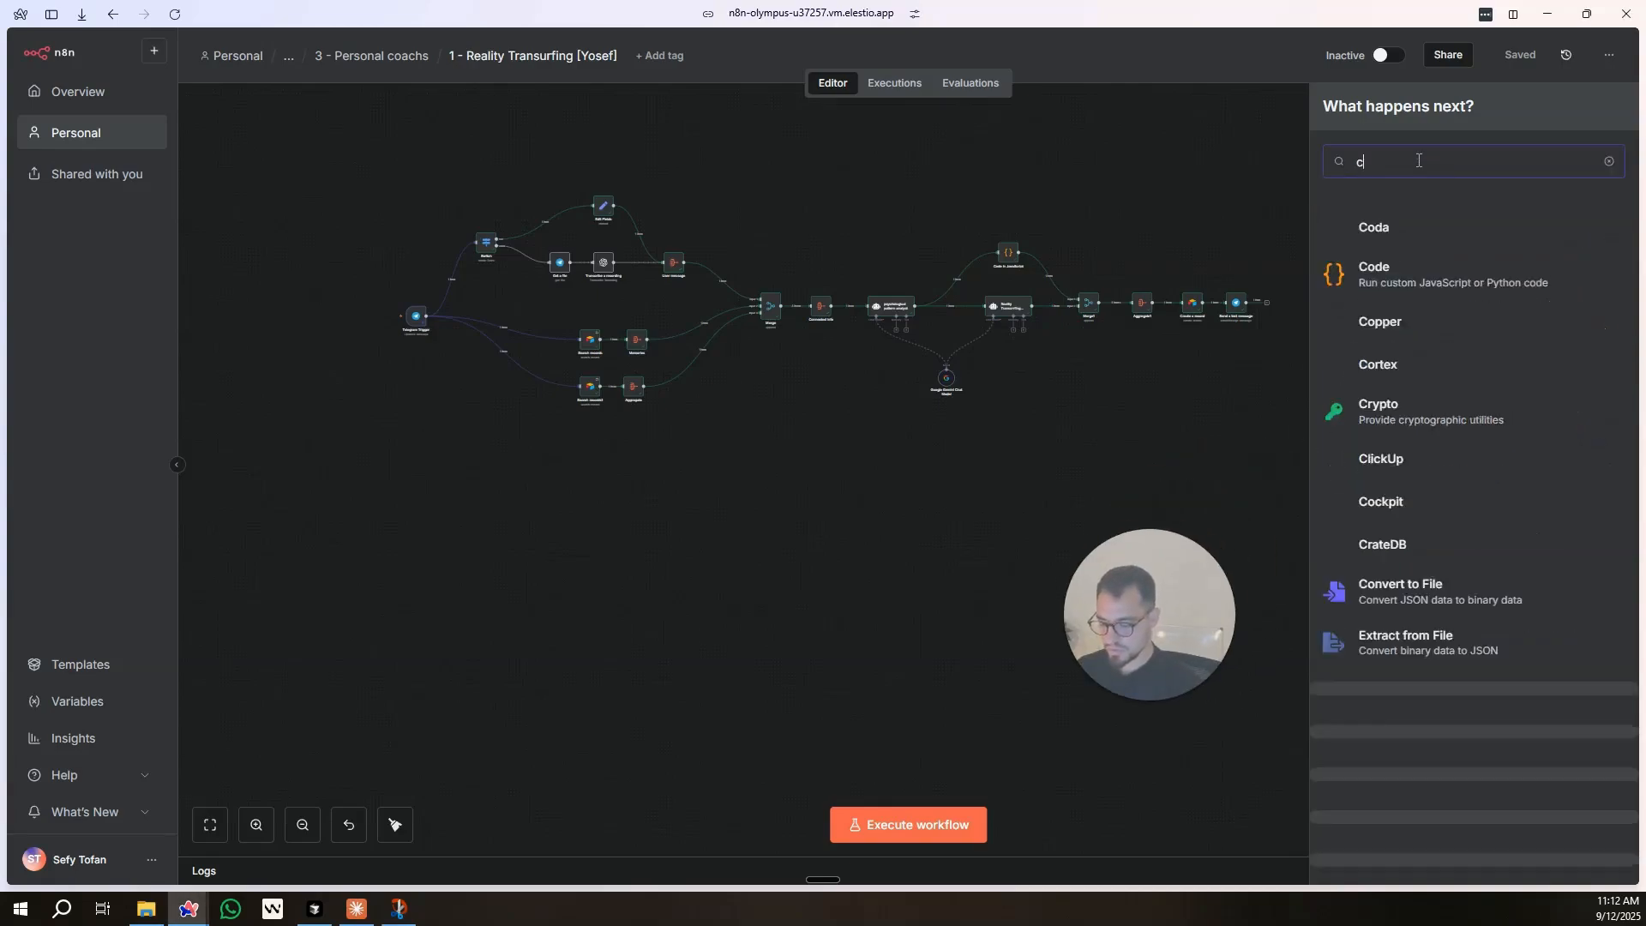
{"action": "type", "text": "ron"}
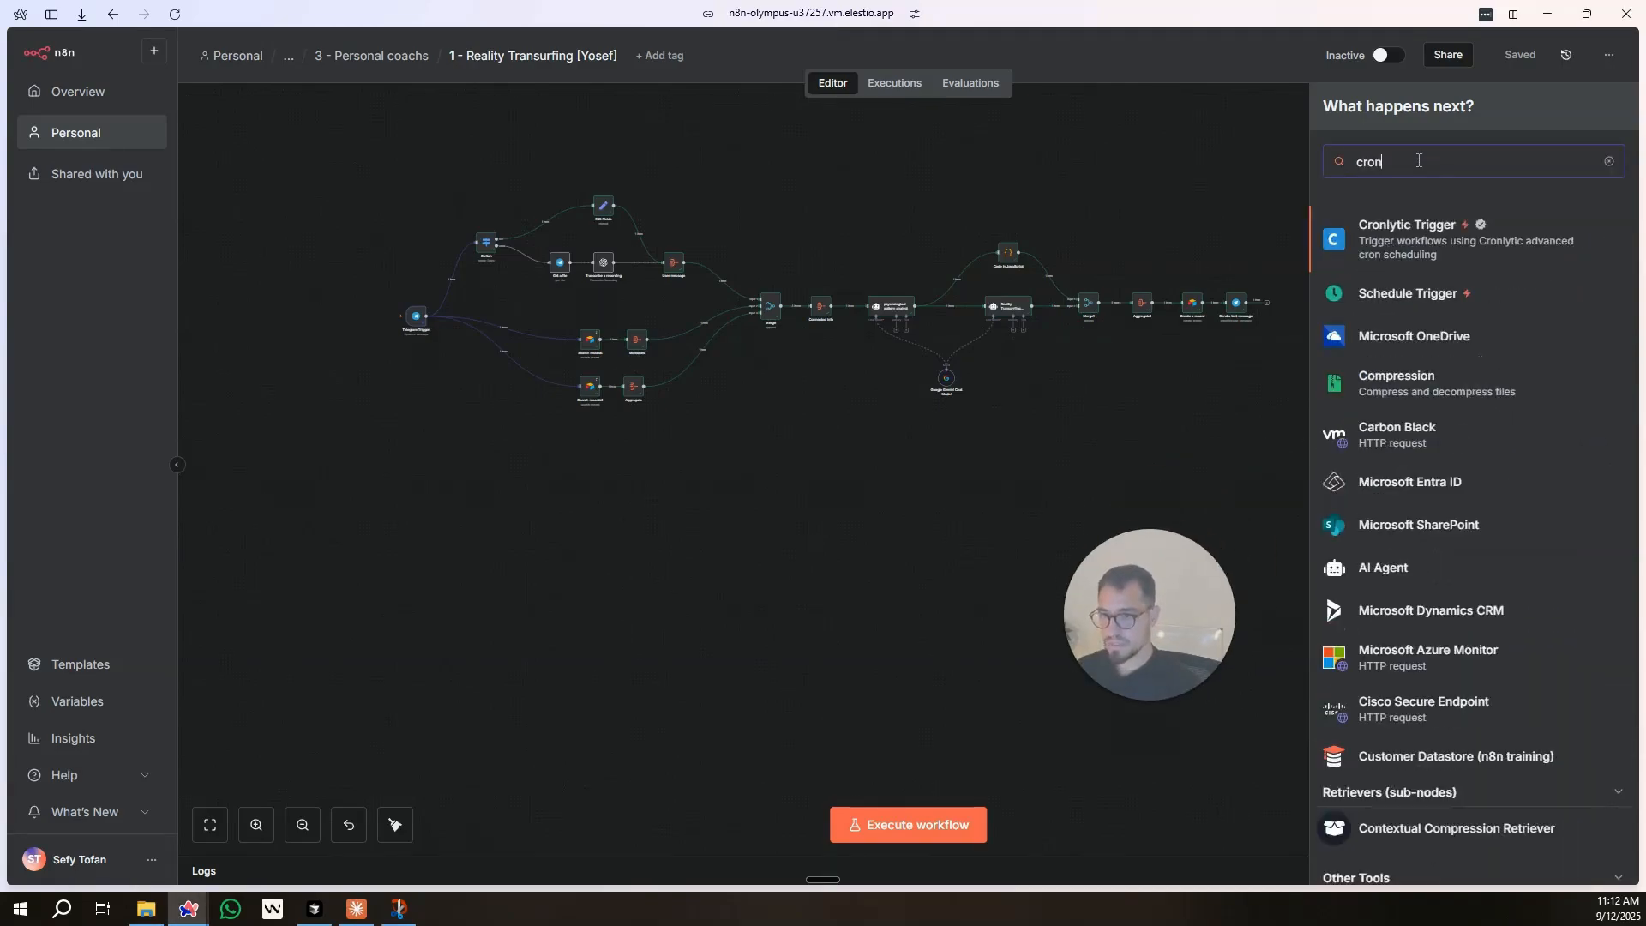
{"action": "left_click", "coordinate": [1397, 296]}
{"action": "left_click", "coordinate": [192, 396]}
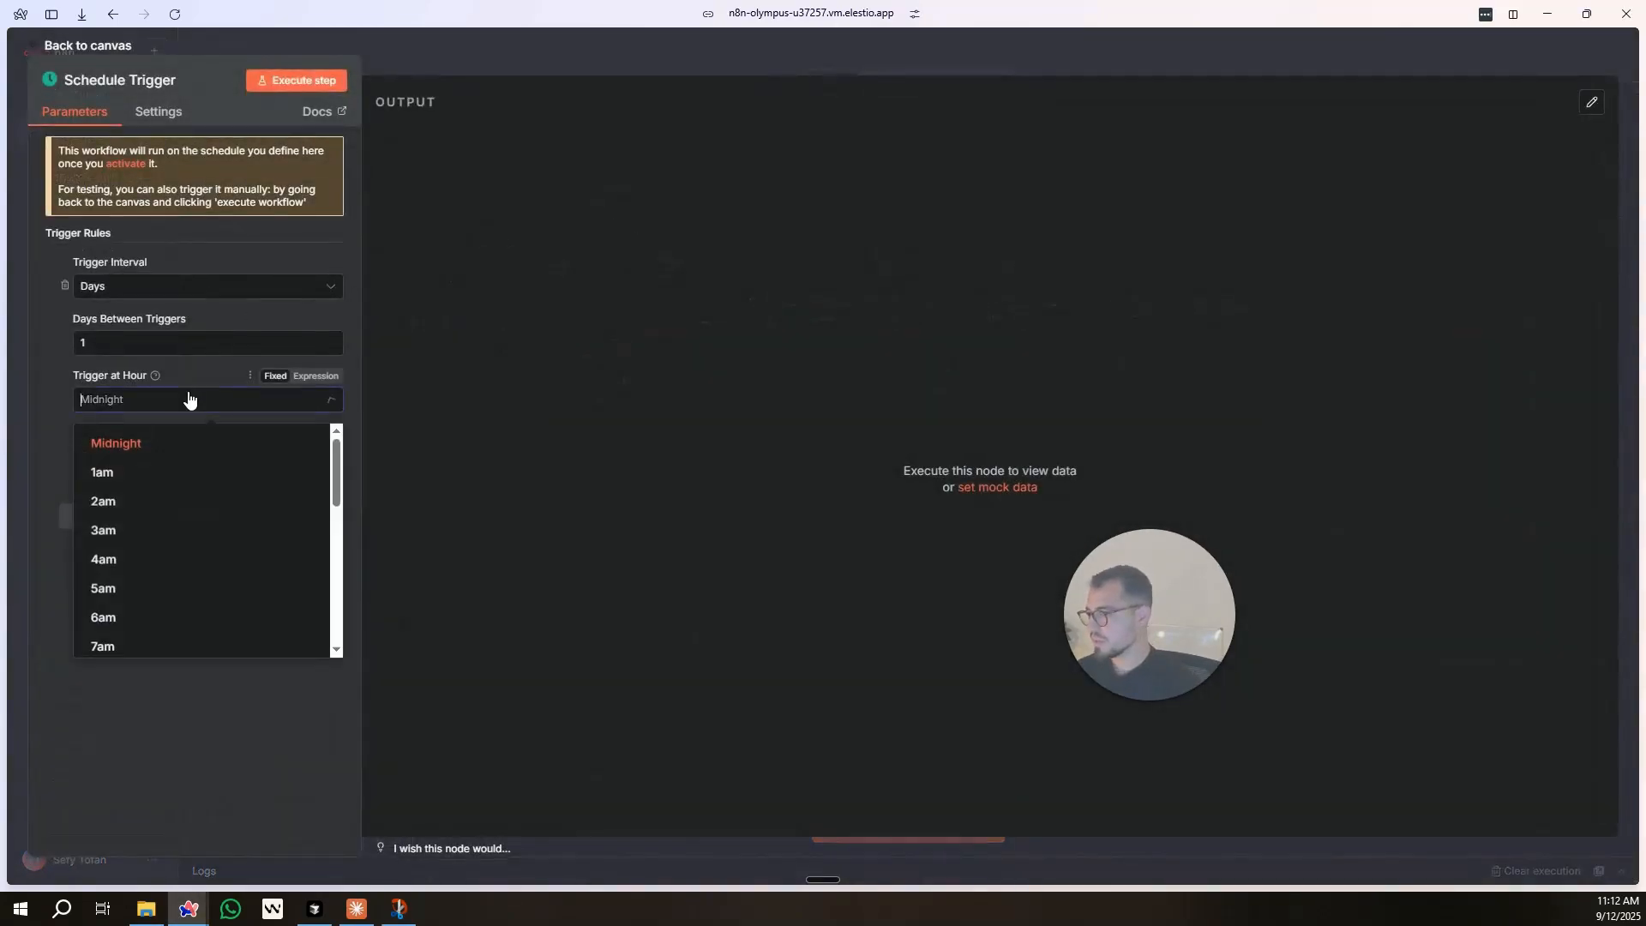
{"action": "left_click", "coordinate": [194, 461]}
{"action": "key", "text": "Escape"}
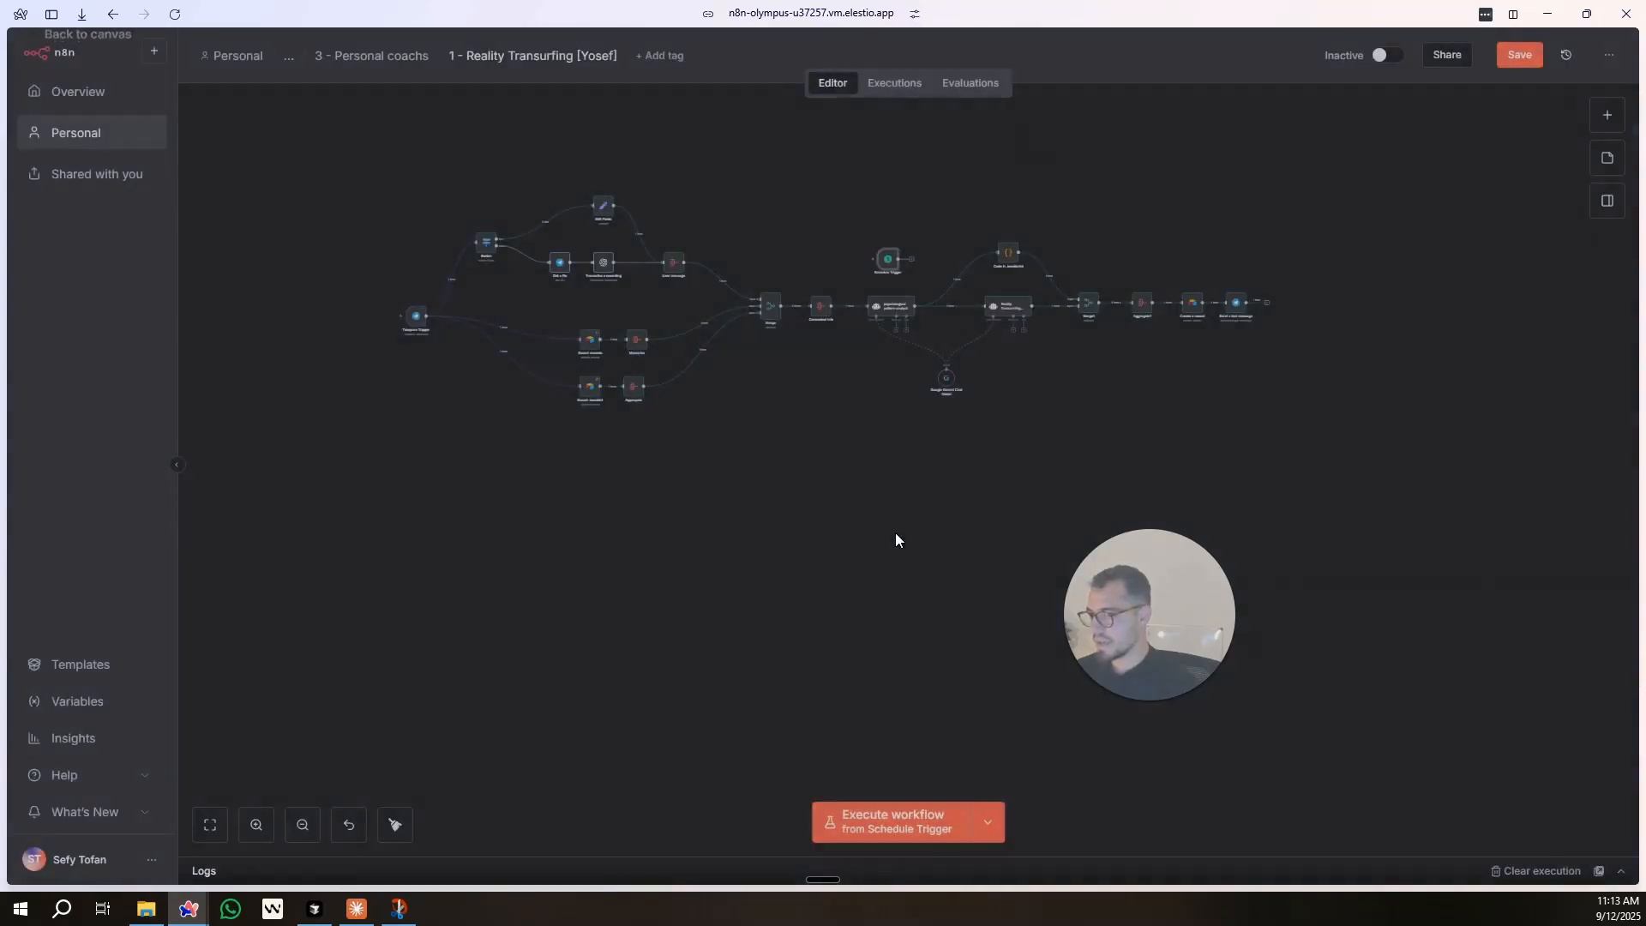
{"action": "left_click_drag", "start_coordinate": [886, 265], "coordinate": [468, 514]}
{"action": "scroll", "coordinate": [408, 513], "scroll_direction": "up", "scroll_amount": 5}
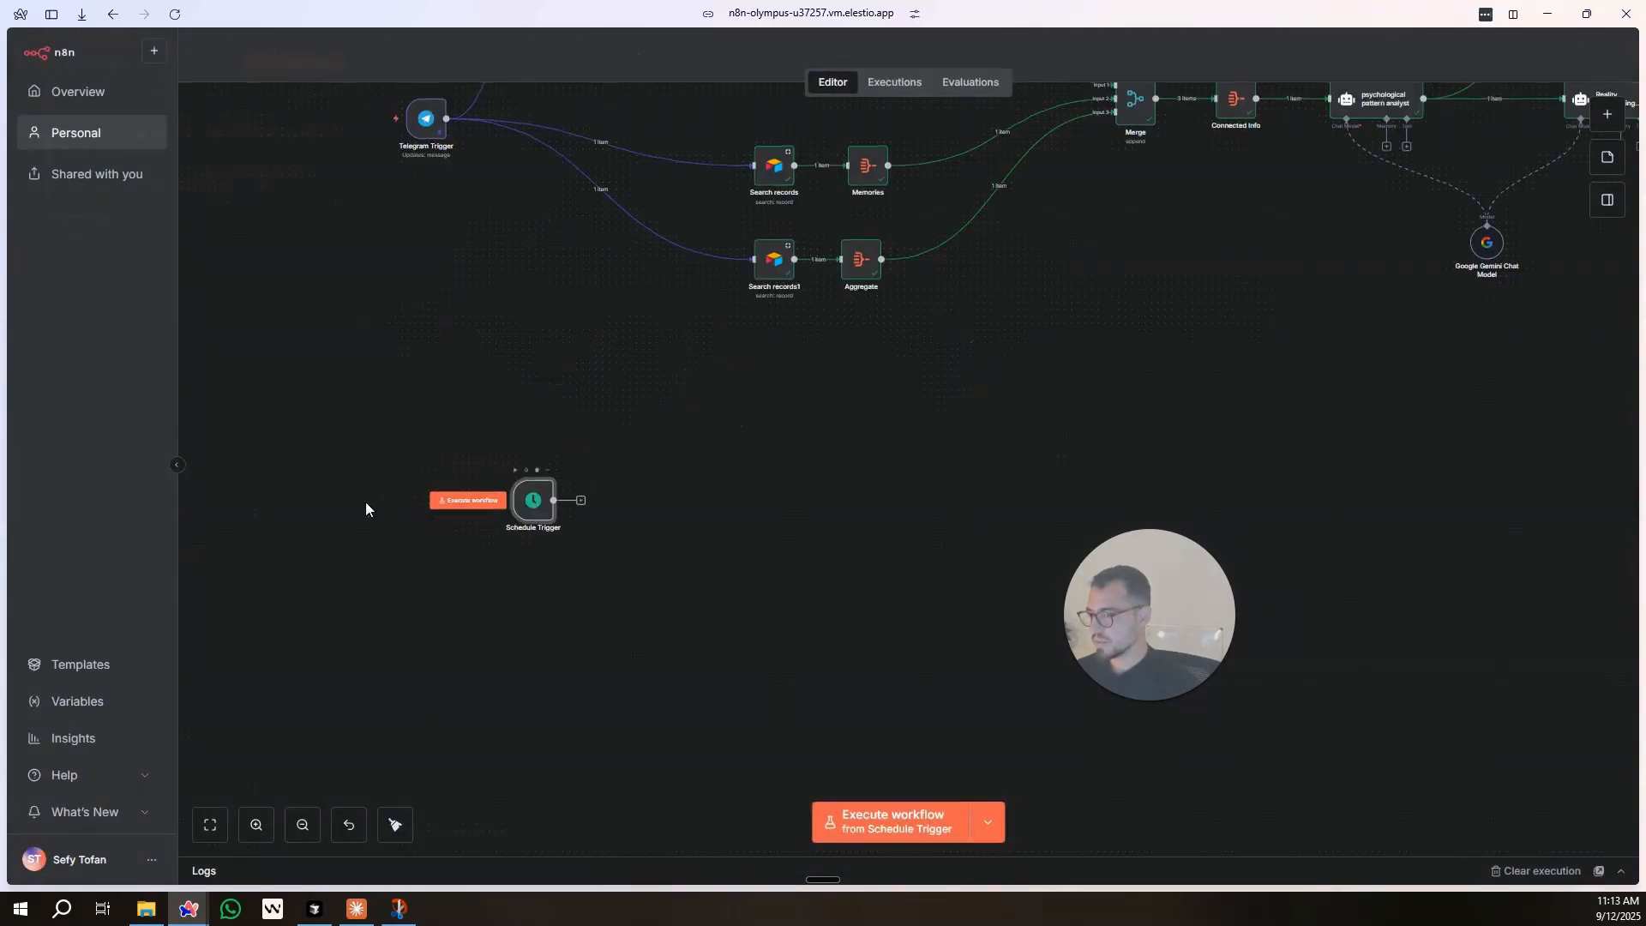
Set the Schedule Trigger's hour to 7am and its minute to 30, and return to the canvas.
{"action": "double_click", "coordinate": [533, 502]}
{"action": "left_click", "coordinate": [246, 402]}
{"action": "scroll", "coordinate": [235, 536], "scroll_direction": "down", "scroll_amount": 1}
{"action": "scroll", "coordinate": [233, 540], "scroll_direction": "down", "scroll_amount": 1}
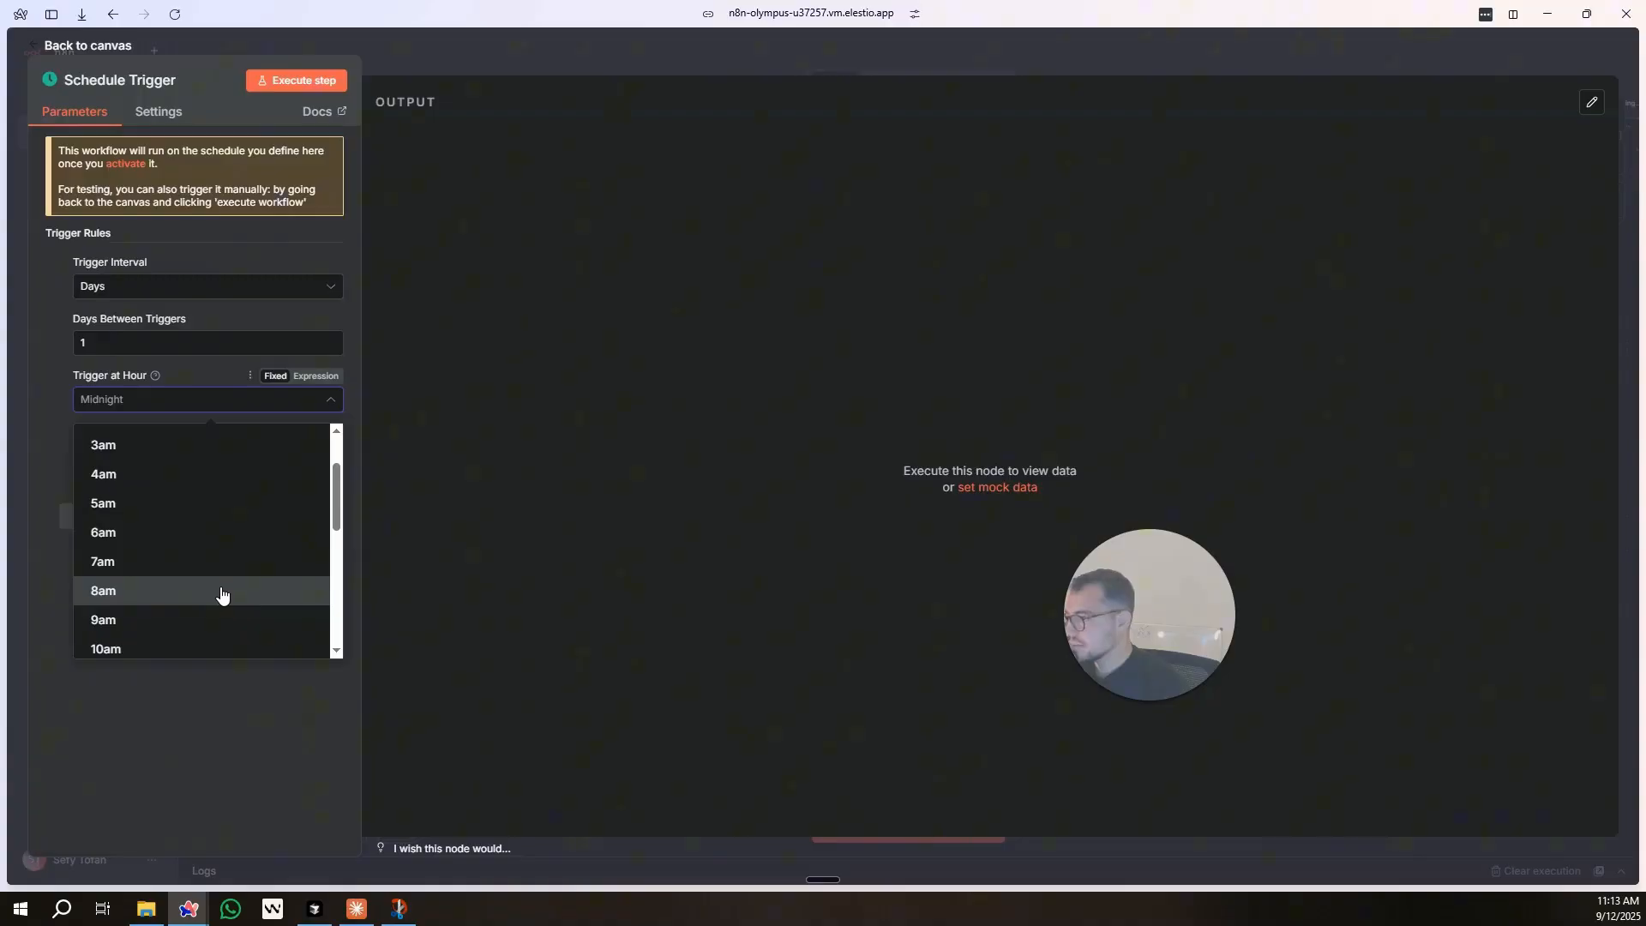
{"action": "left_click", "coordinate": [103, 562]}
{"action": "left_click", "coordinate": [248, 455]}
{"action": "type", "text": "30"}
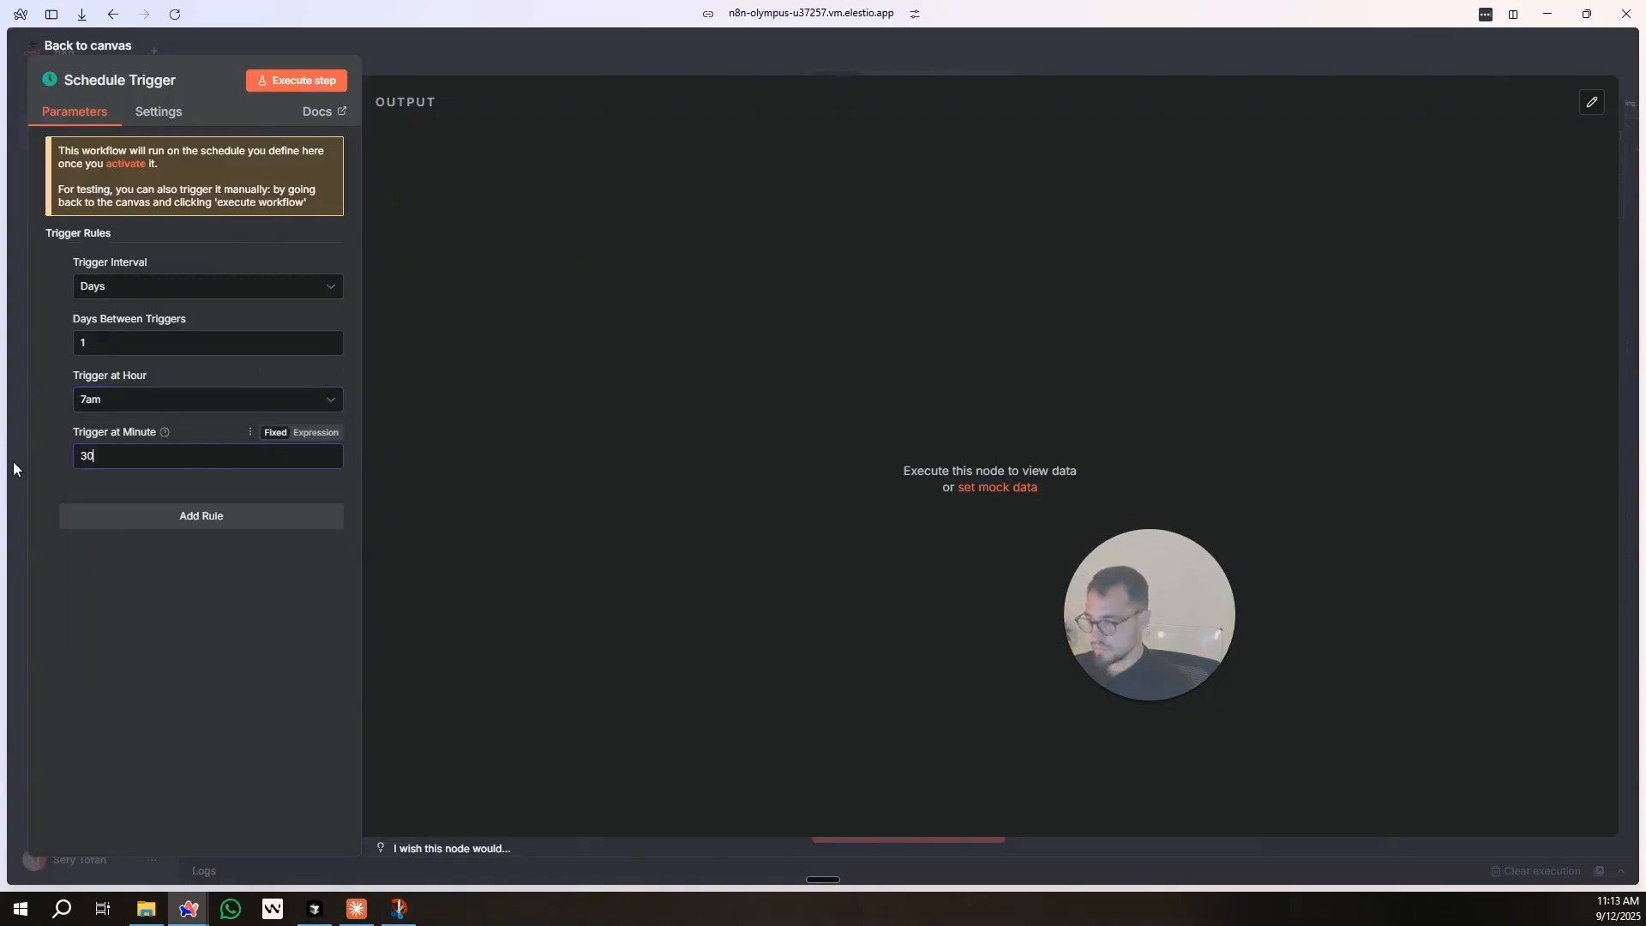
{"action": "left_click", "coordinate": [610, 60]}
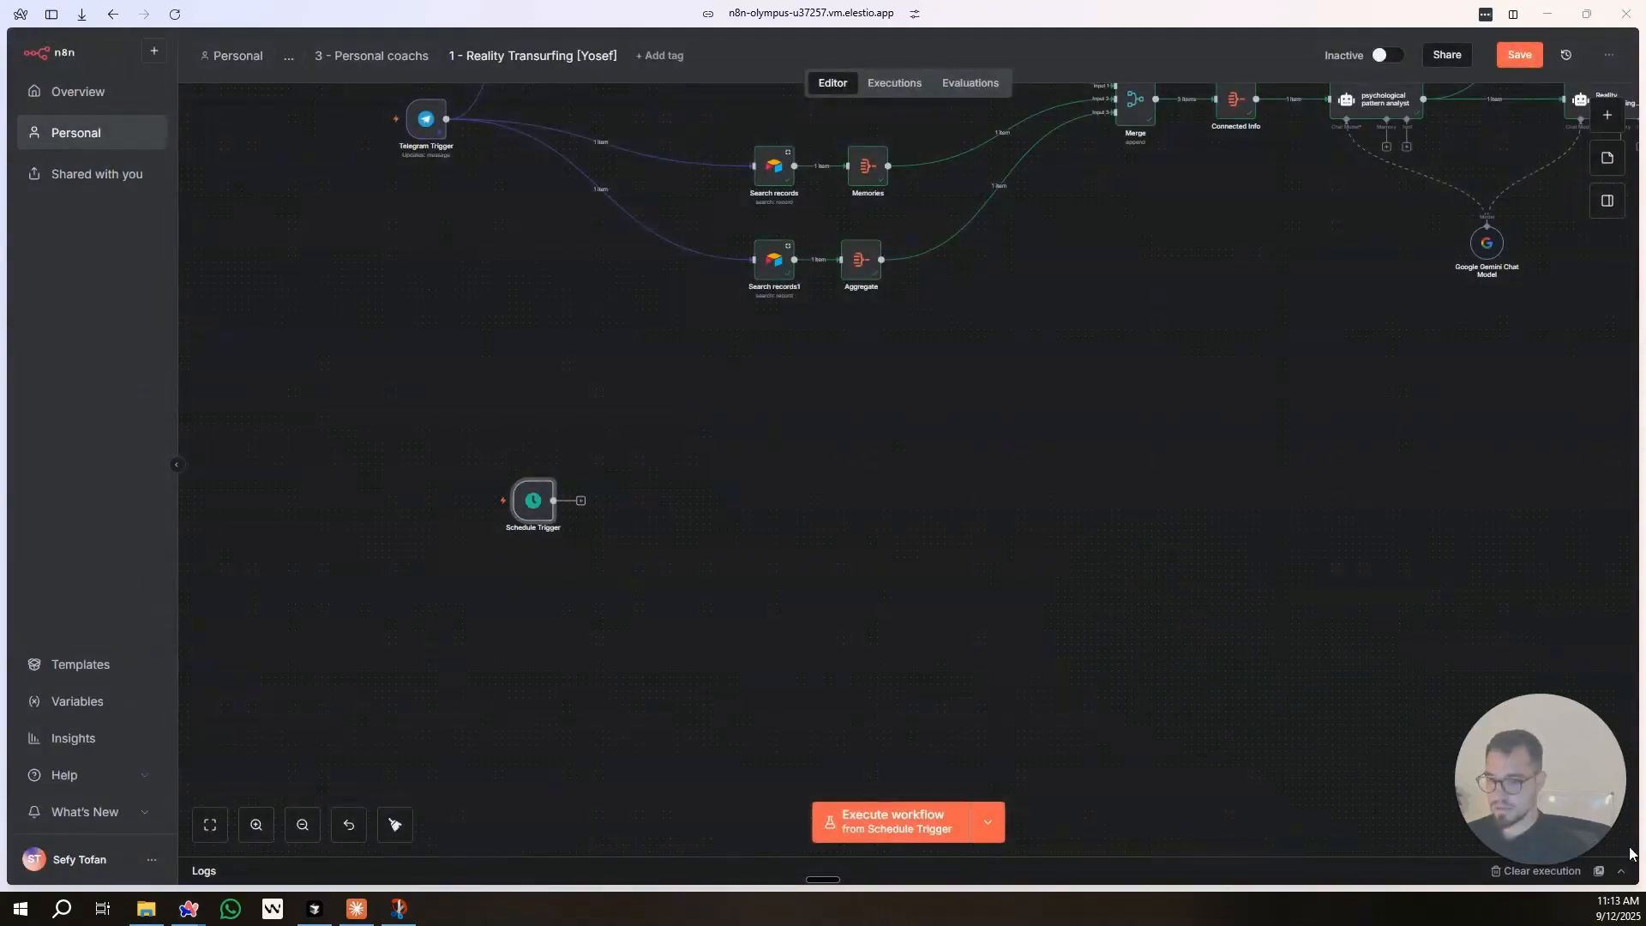
Duplicate both Search records nodes with their Memories and Aggregate nodes, and connect the copies to the Schedule Trigger.
{"action": "left_click_drag", "start_coordinate": [531, 511], "coordinate": [518, 503]}
{"action": "scroll", "coordinate": [581, 539], "scroll_direction": "up", "scroll_amount": 3}
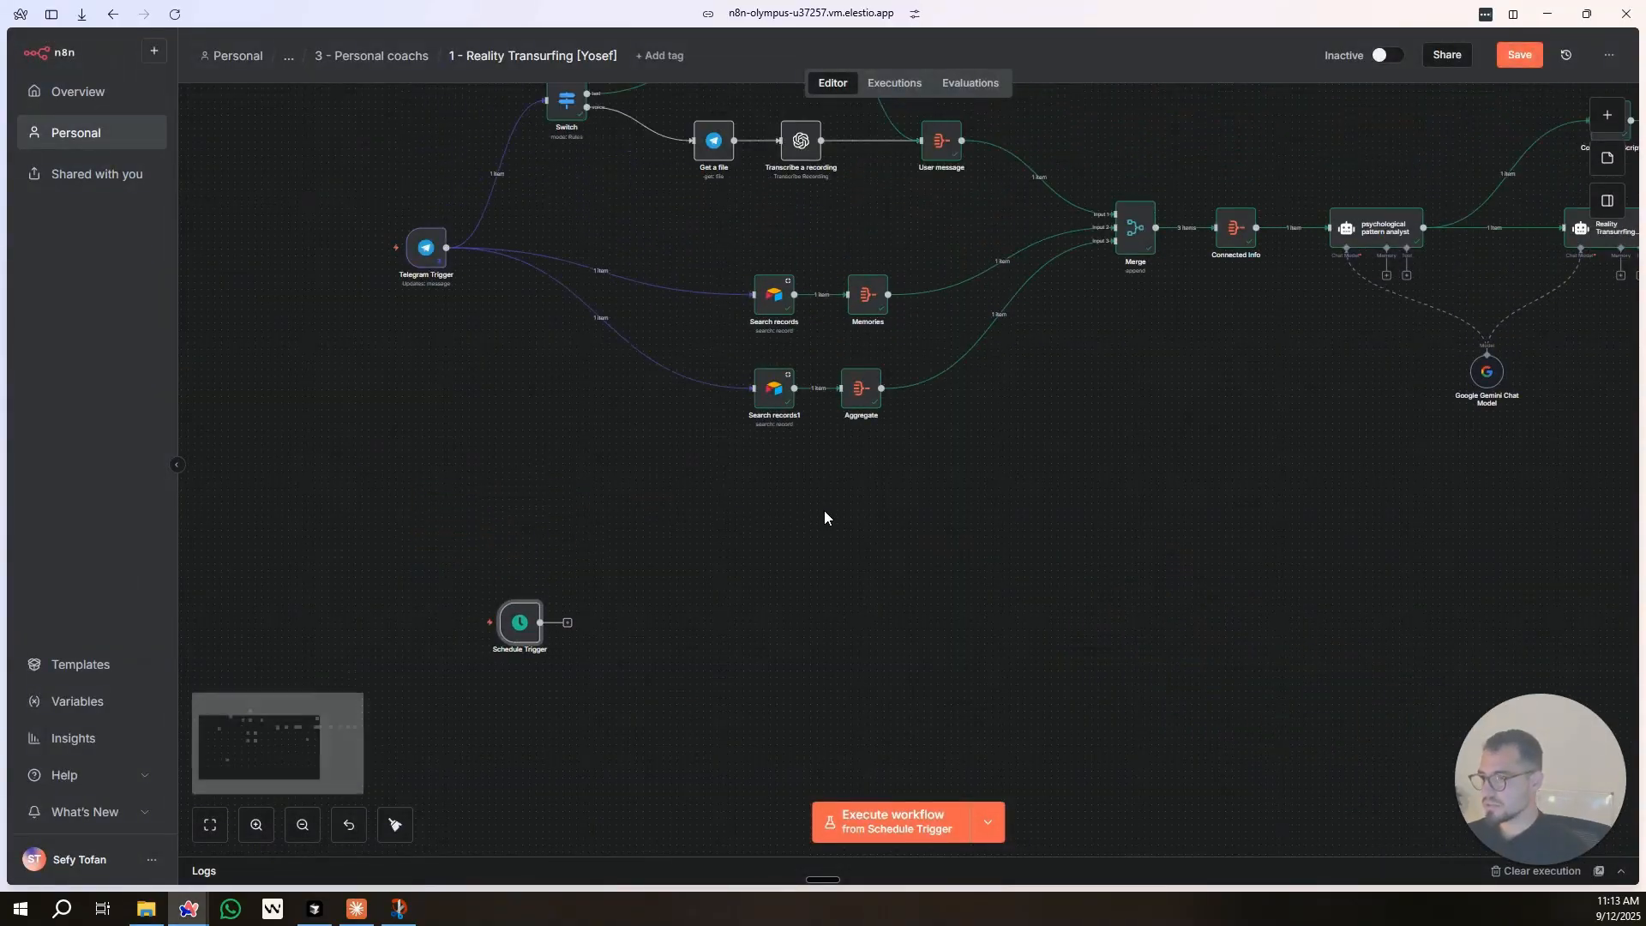
{"action": "left_click_drag", "start_coordinate": [739, 287], "coordinate": [787, 553]}
{"action": "key", "text": "ctrl+c"}
{"action": "key", "text": "ctrl+v"}
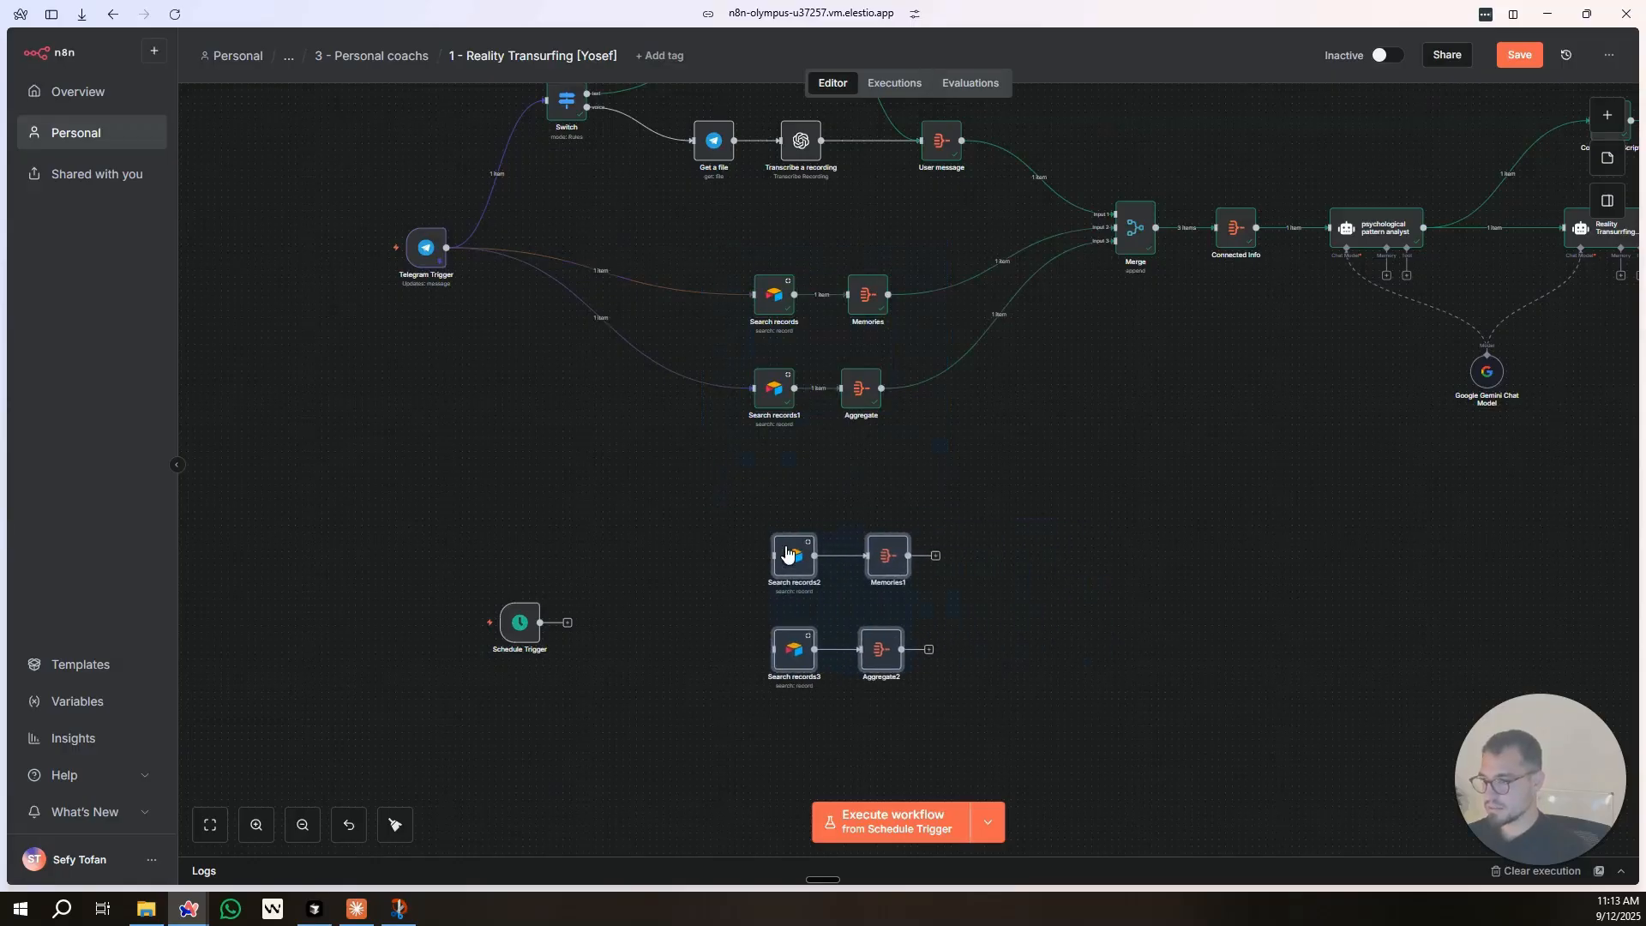
{"action": "mouse_move", "coordinate": [520, 622]}
{"action": "left_mouse_down"}
{"action": "mouse_move", "coordinate": [501, 623]}
{"action": "mouse_move", "coordinate": [778, 557]}
{"action": "mouse_move", "coordinate": [791, 659]}
{"action": "left_mouse_up"}
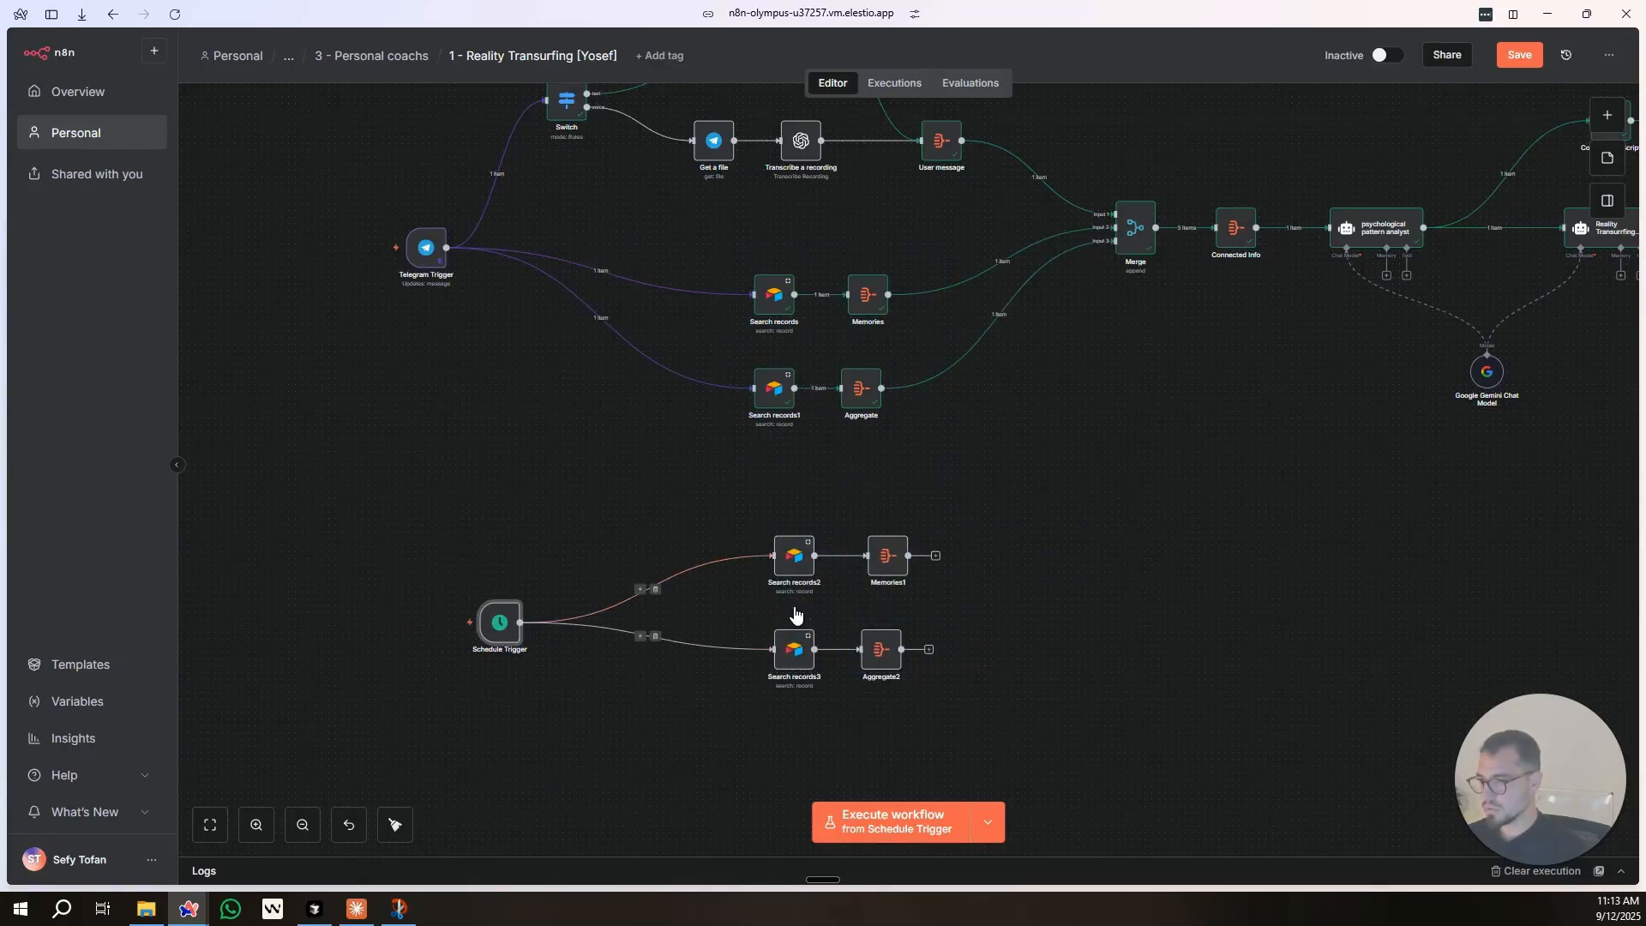
{"action": "left_click_drag", "start_coordinate": [889, 555], "coordinate": [882, 556]}
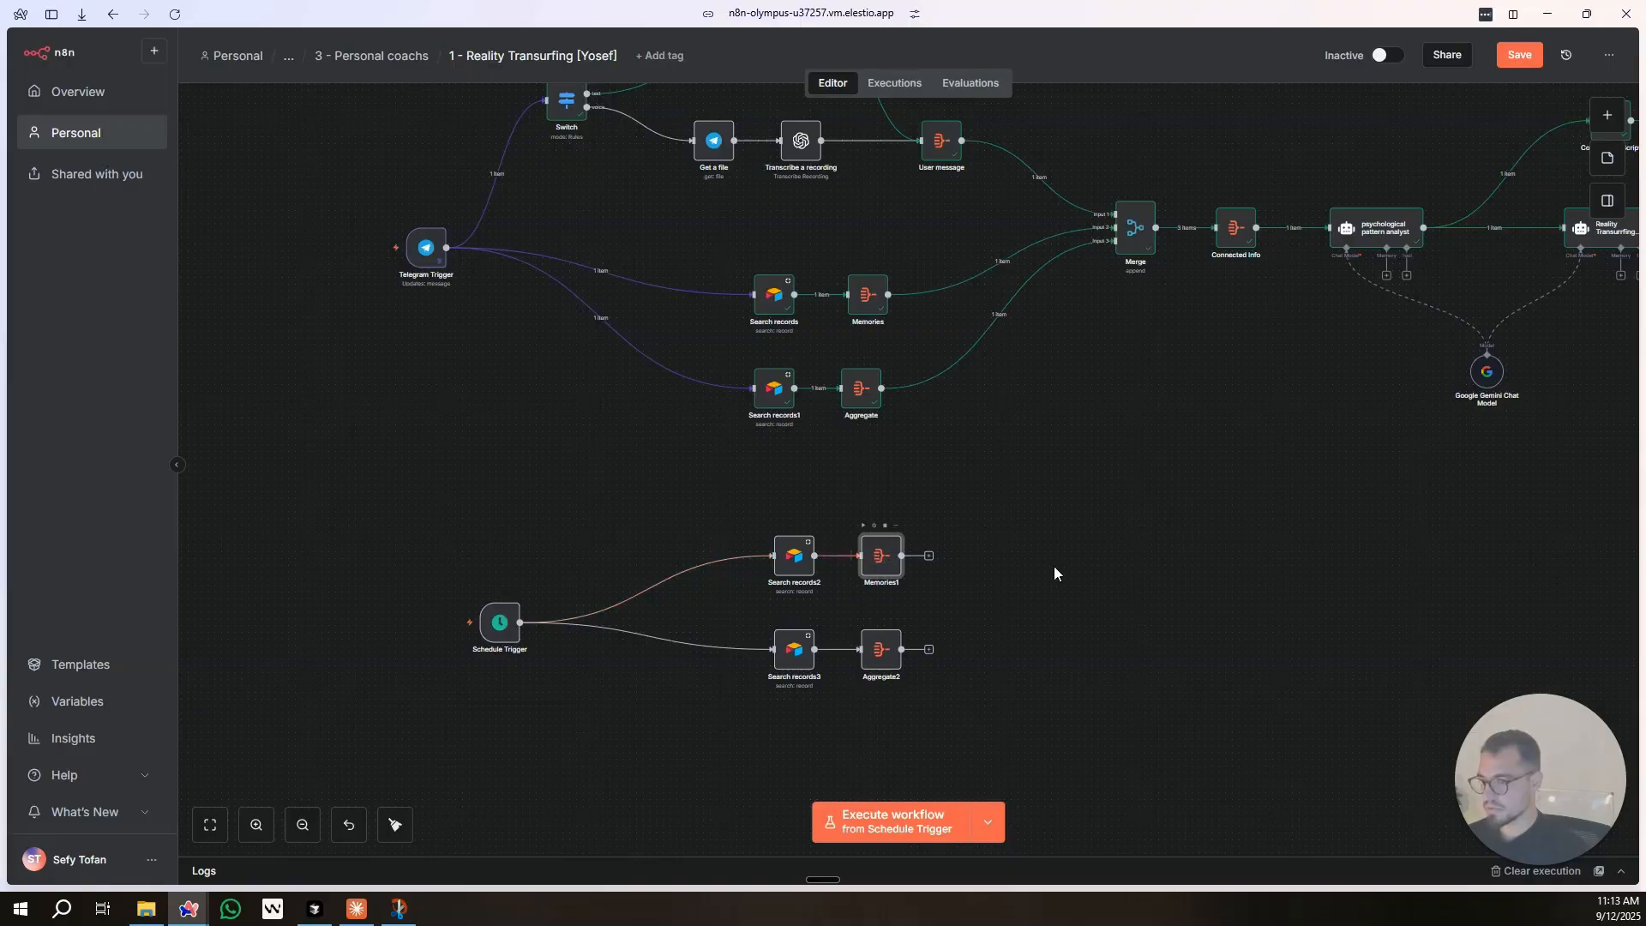
Duplicate the Merge and Connected Info nodes and place the copies after the scheduled branch's aggregate nodes.
{"action": "left_click_drag", "start_coordinate": [1047, 580], "coordinate": [775, 538]}
{"action": "left_click_drag", "start_coordinate": [824, 151], "coordinate": [752, 534]}
{"action": "key", "text": "ctrl+c"}
{"action": "key", "text": "ctrl+v"}
{"action": "left_click", "coordinate": [907, 506]}
Set the copied Merge node's number of inputs to 2.
{"action": "scroll", "coordinate": [781, 582], "scroll_direction": "up", "scroll_amount": 5}
{"action": "double_click", "coordinate": [778, 559]}
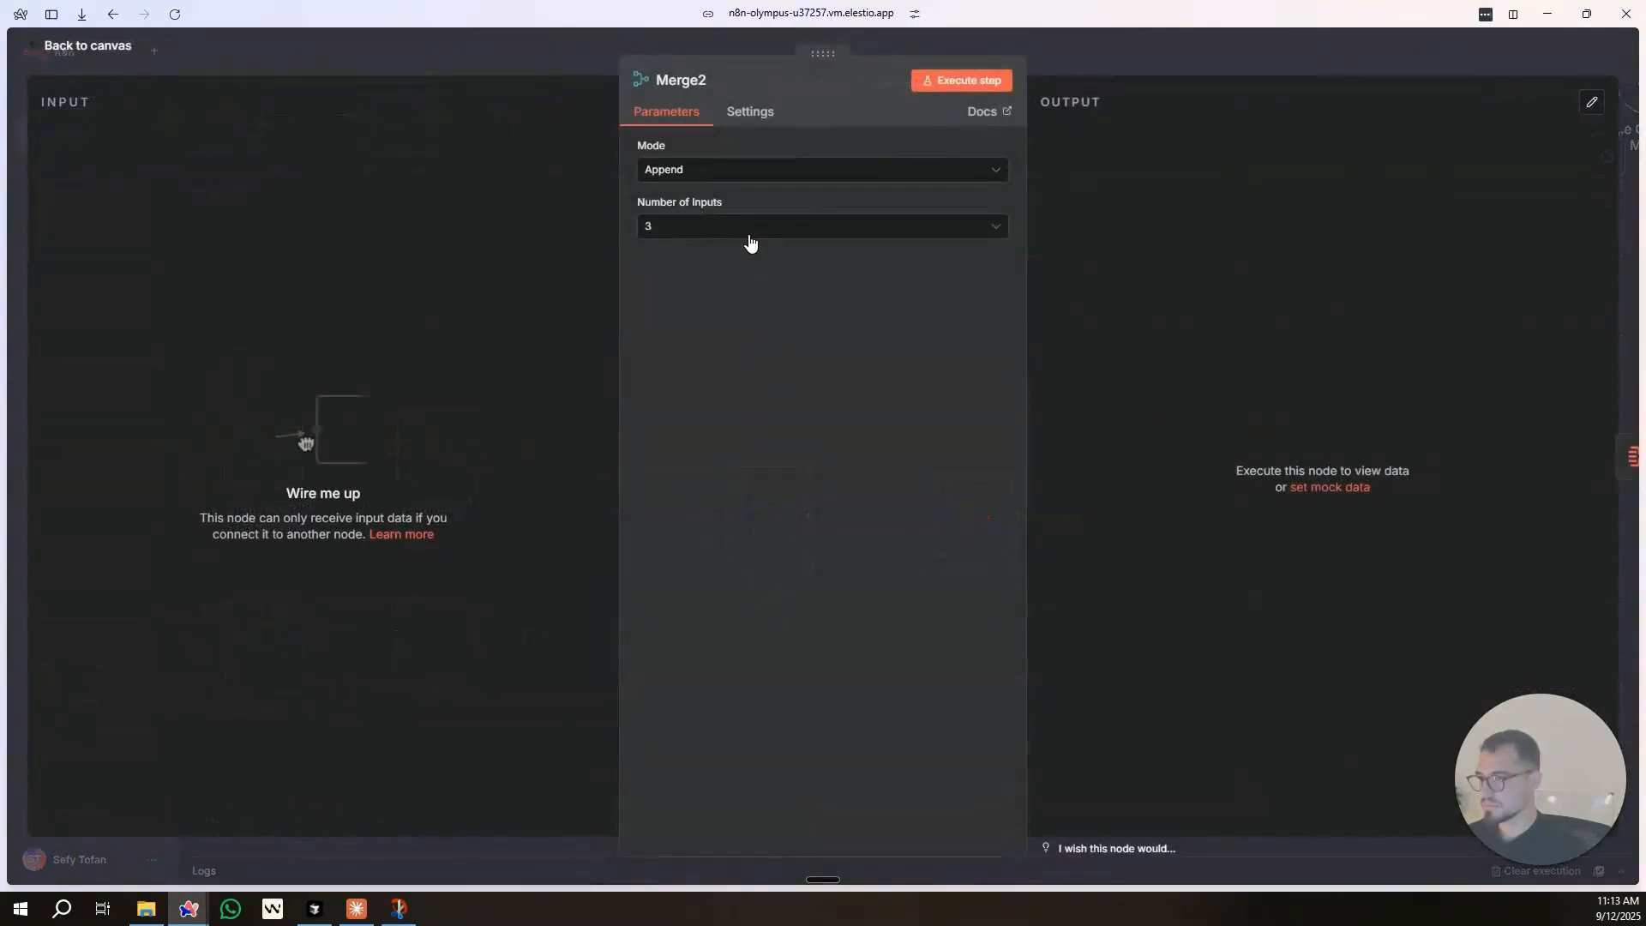
{"action": "left_click", "coordinate": [749, 230]}
{"action": "left_click", "coordinate": [751, 256]}
{"action": "key", "text": "Escape"}
Connect Memories1 to Input 1 and Aggregate2 to Input 2 of Merge2, and align Connected Info1 with it.
{"action": "scroll", "coordinate": [794, 433], "scroll_direction": "down", "scroll_amount": 3}
{"action": "left_click_drag", "start_coordinate": [786, 489], "coordinate": [760, 505]}
{"action": "left_click_drag", "start_coordinate": [586, 443], "coordinate": [726, 486]}
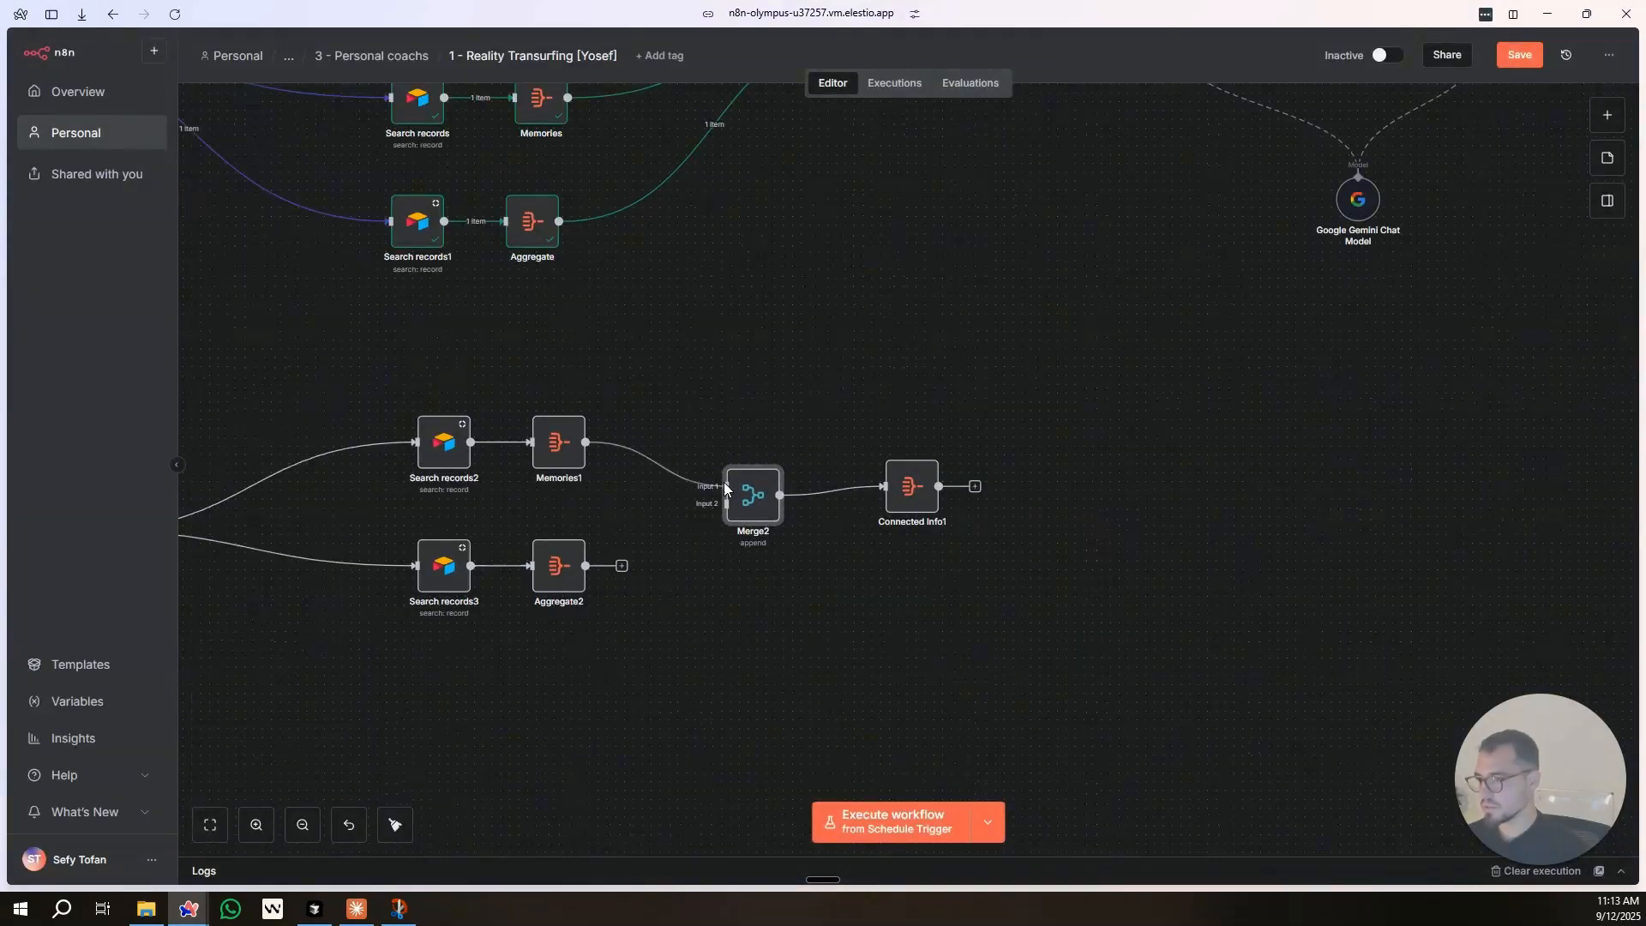
{"action": "left_click_drag", "start_coordinate": [586, 566], "coordinate": [720, 514]}
{"action": "left_click_drag", "start_coordinate": [894, 503], "coordinate": [894, 512]}
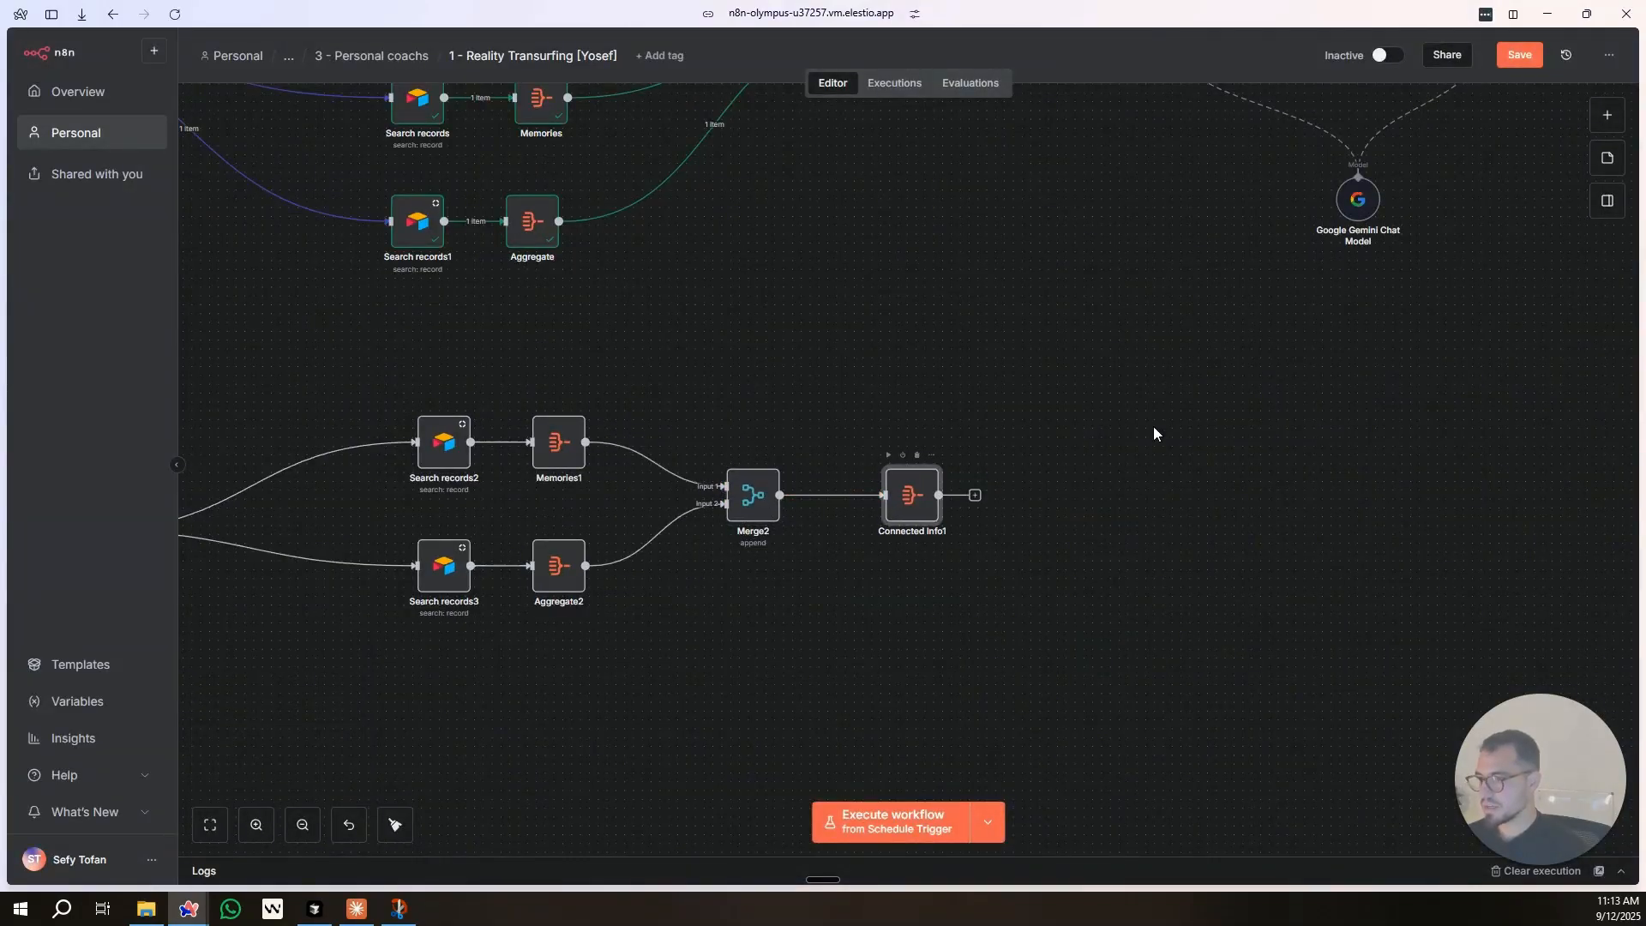
Duplicate the psychological pattern analyst agent, place it after Connected Info1, and link it to the existing Google Gemini Chat Model.
{"action": "left_click_drag", "start_coordinate": [1154, 425], "coordinate": [887, 591]}
{"action": "left_click", "coordinate": [945, 182]}
{"action": "key", "text": "ctrl+c"}
{"action": "key", "text": "ctrl+v"}
{"action": "left_click_drag", "start_coordinate": [817, 662], "coordinate": [1090, 360]}
{"action": "left_click_drag", "start_coordinate": [844, 612], "coordinate": [825, 665]}
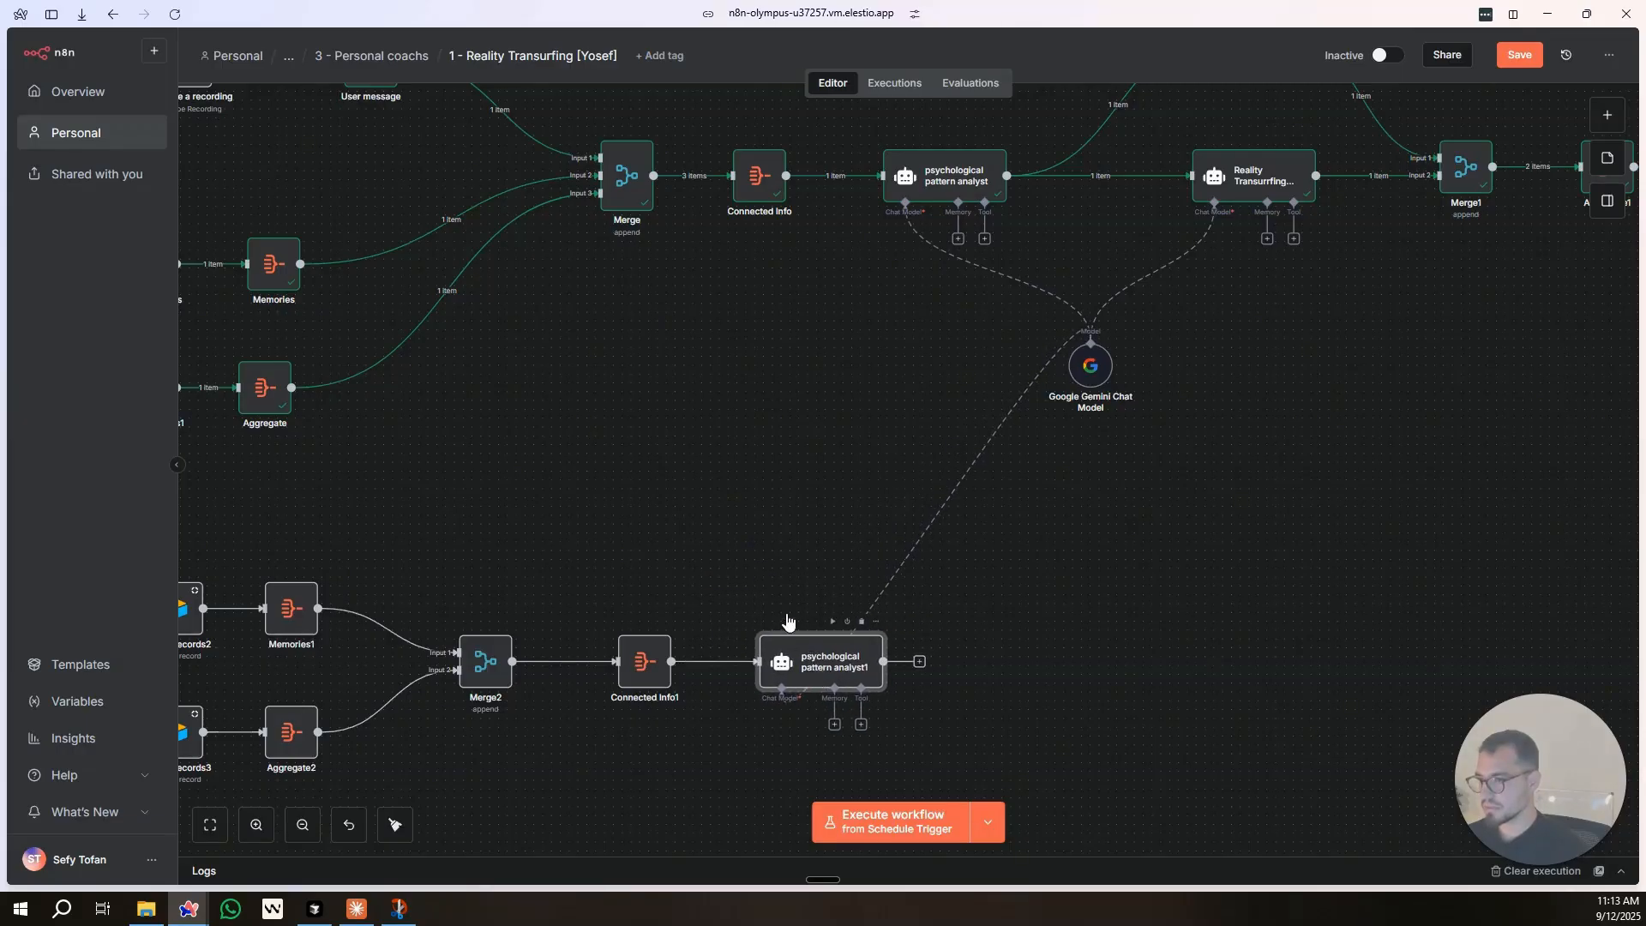
{"action": "scroll", "coordinate": [739, 497], "scroll_direction": "down", "scroll_amount": 2}
{"action": "left_click_drag", "start_coordinate": [1046, 337], "coordinate": [1044, 411]}
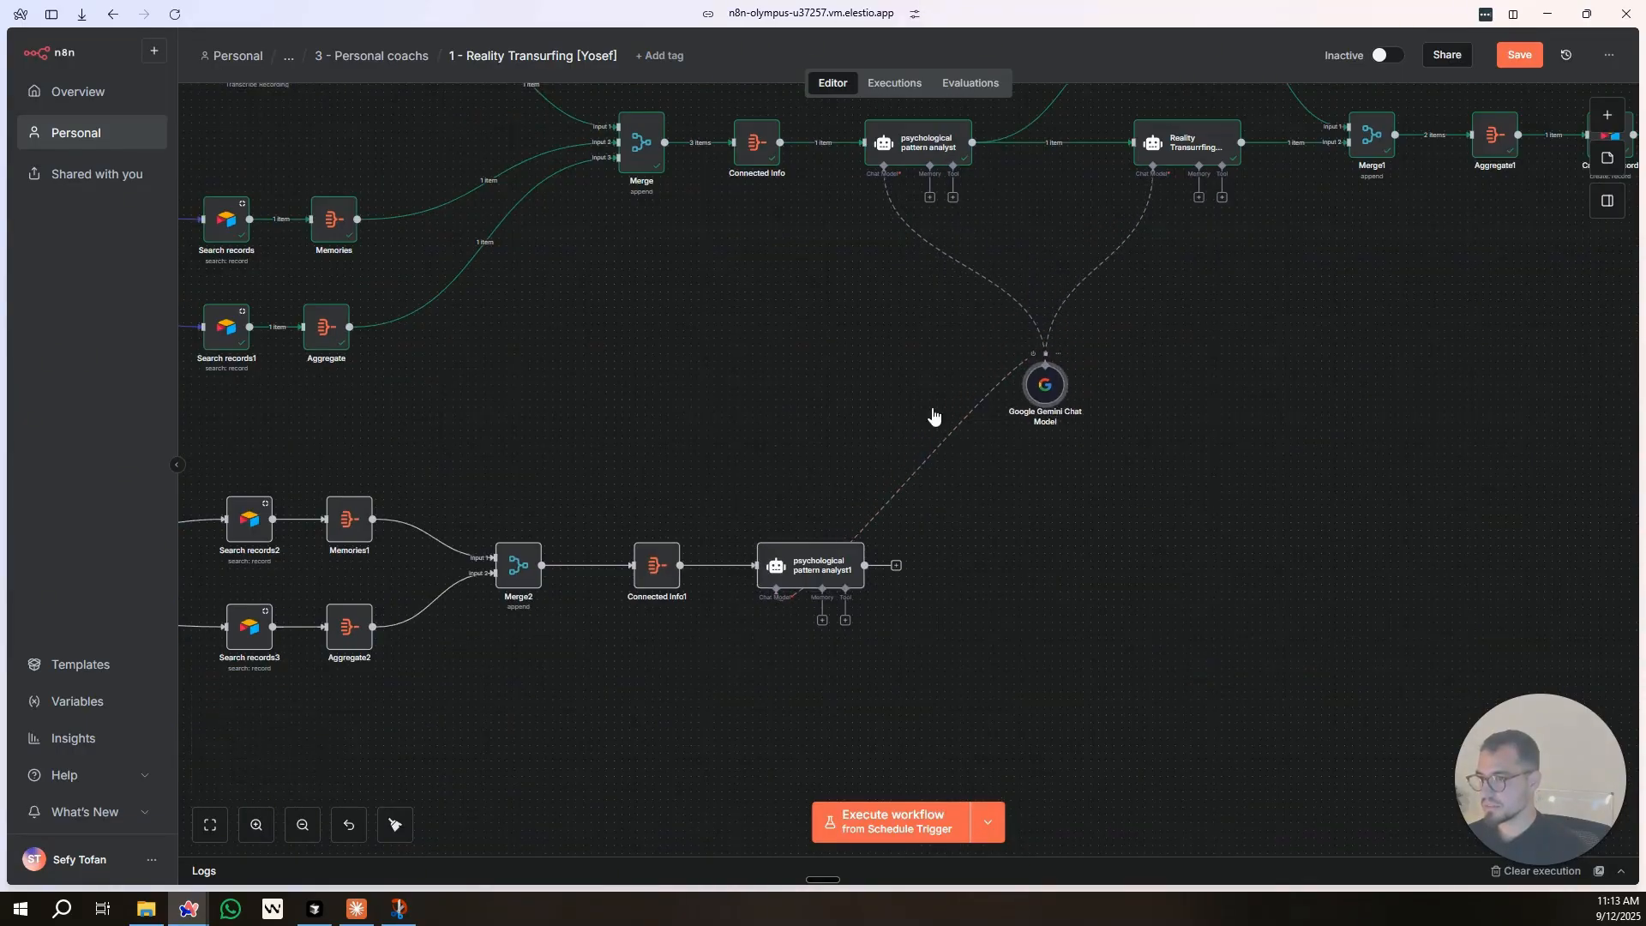
{"action": "left_click_drag", "start_coordinate": [806, 519], "coordinate": [845, 433]}
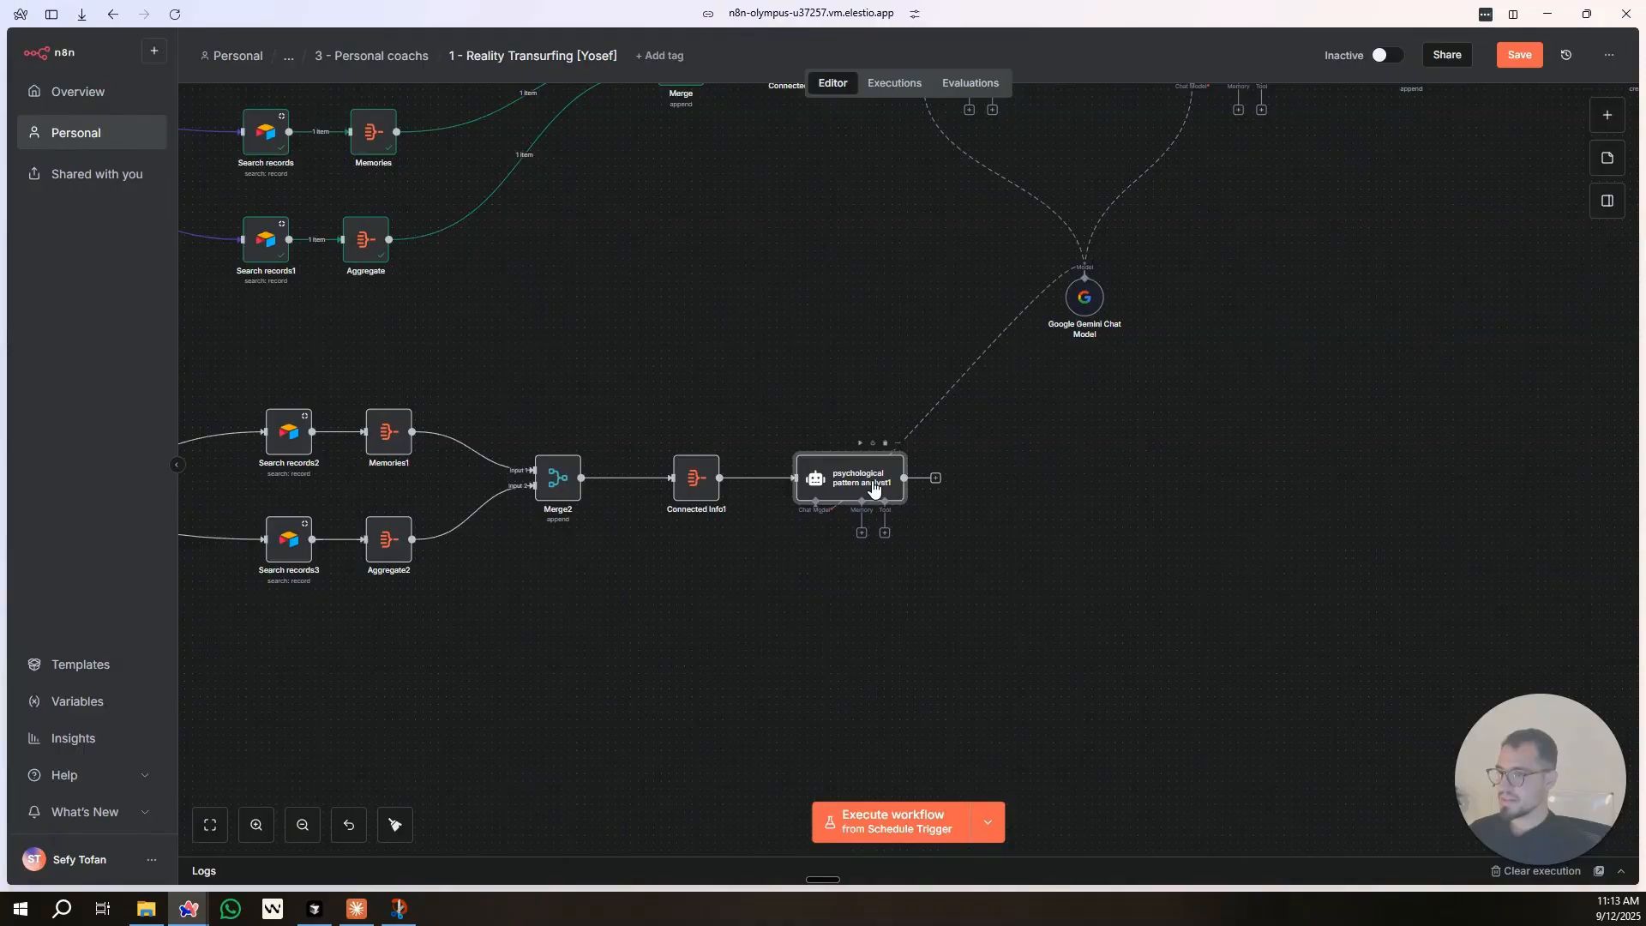
In Claude, request a context-guide-based prompt for an agent that uses all short-term and long-term memories at 7:30 a.m. to set up the day.
{"action": "double_click", "coordinate": [873, 490]}
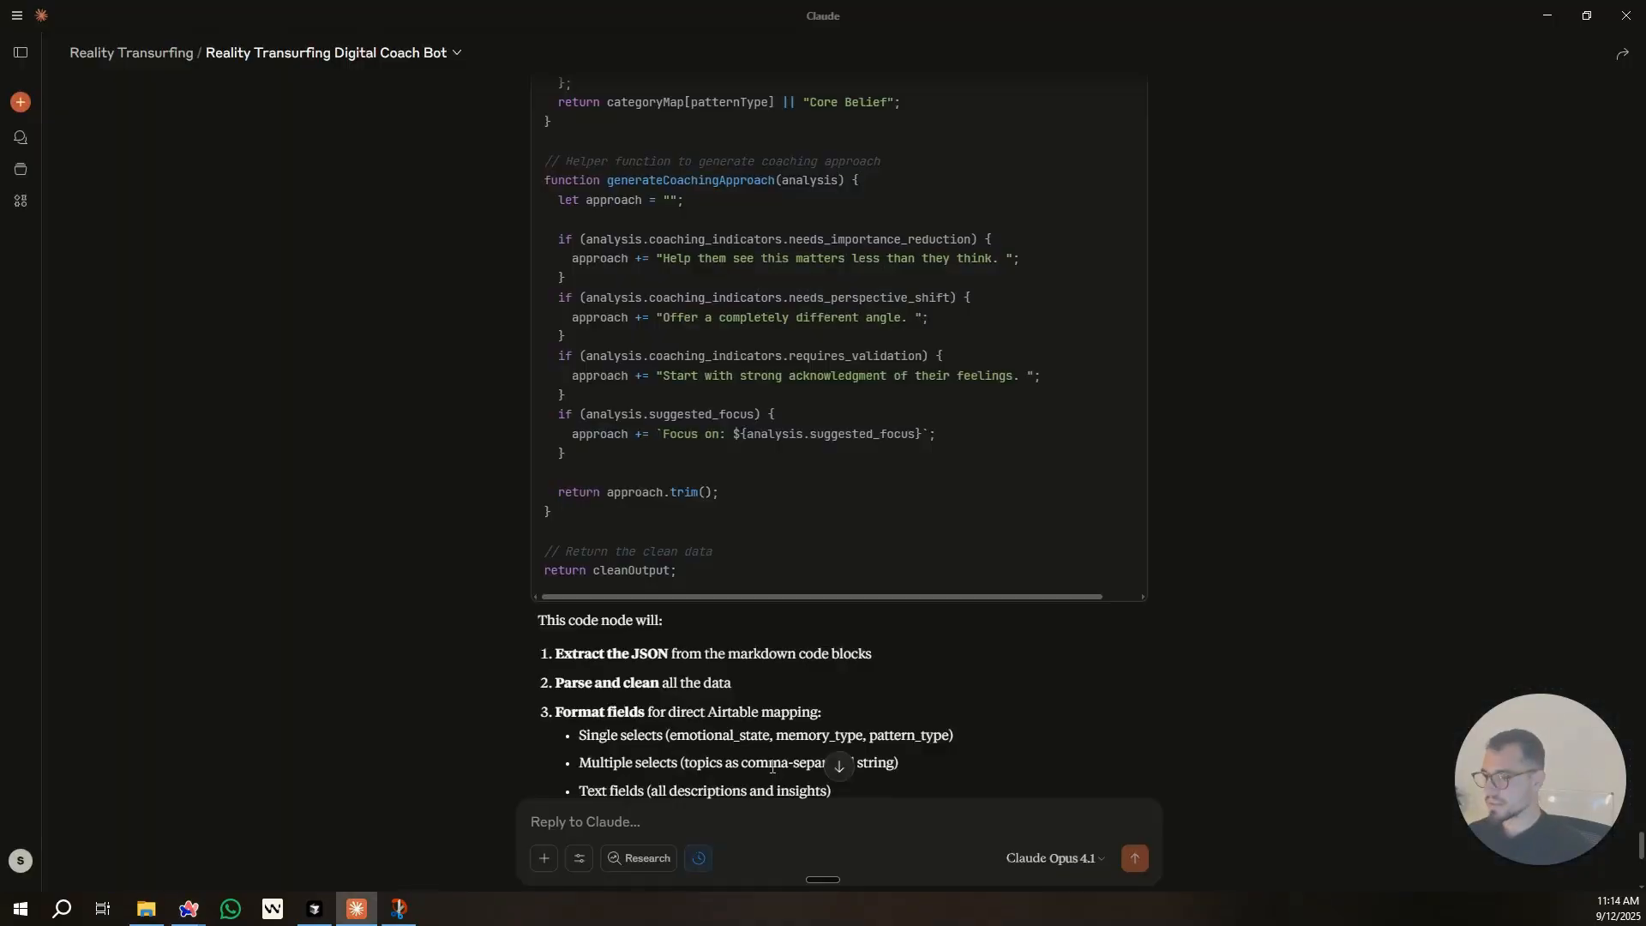
{"action": "scroll", "coordinate": [772, 767], "scroll_direction": "down", "scroll_amount": 8}
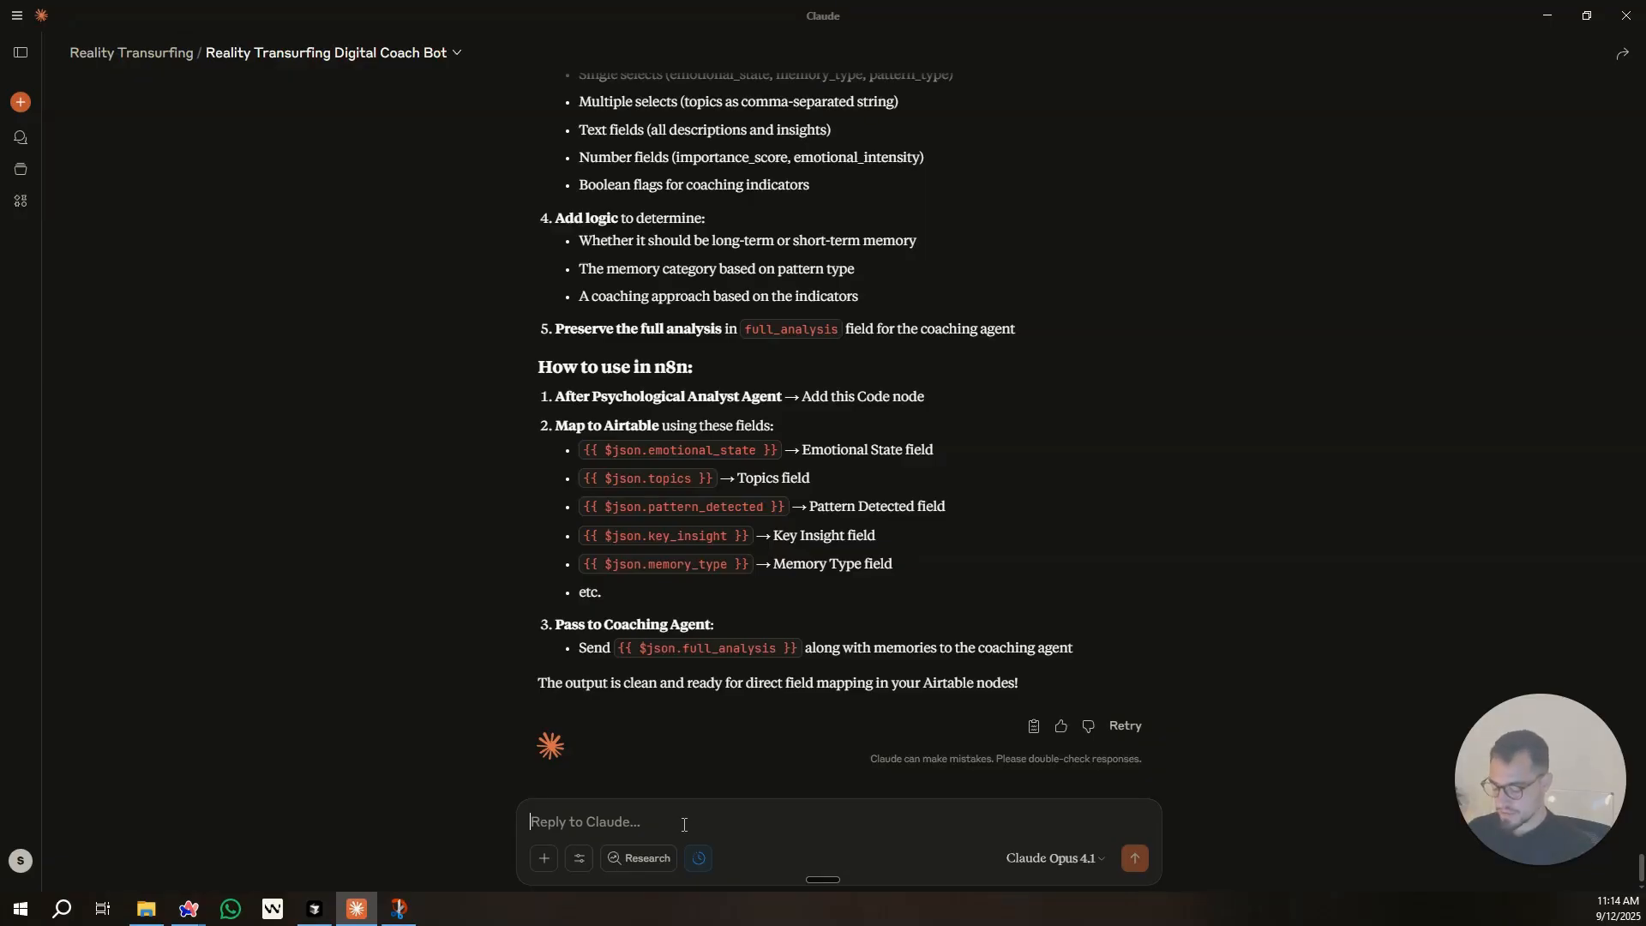
{"action": "key", "text": "ctrl+super"}
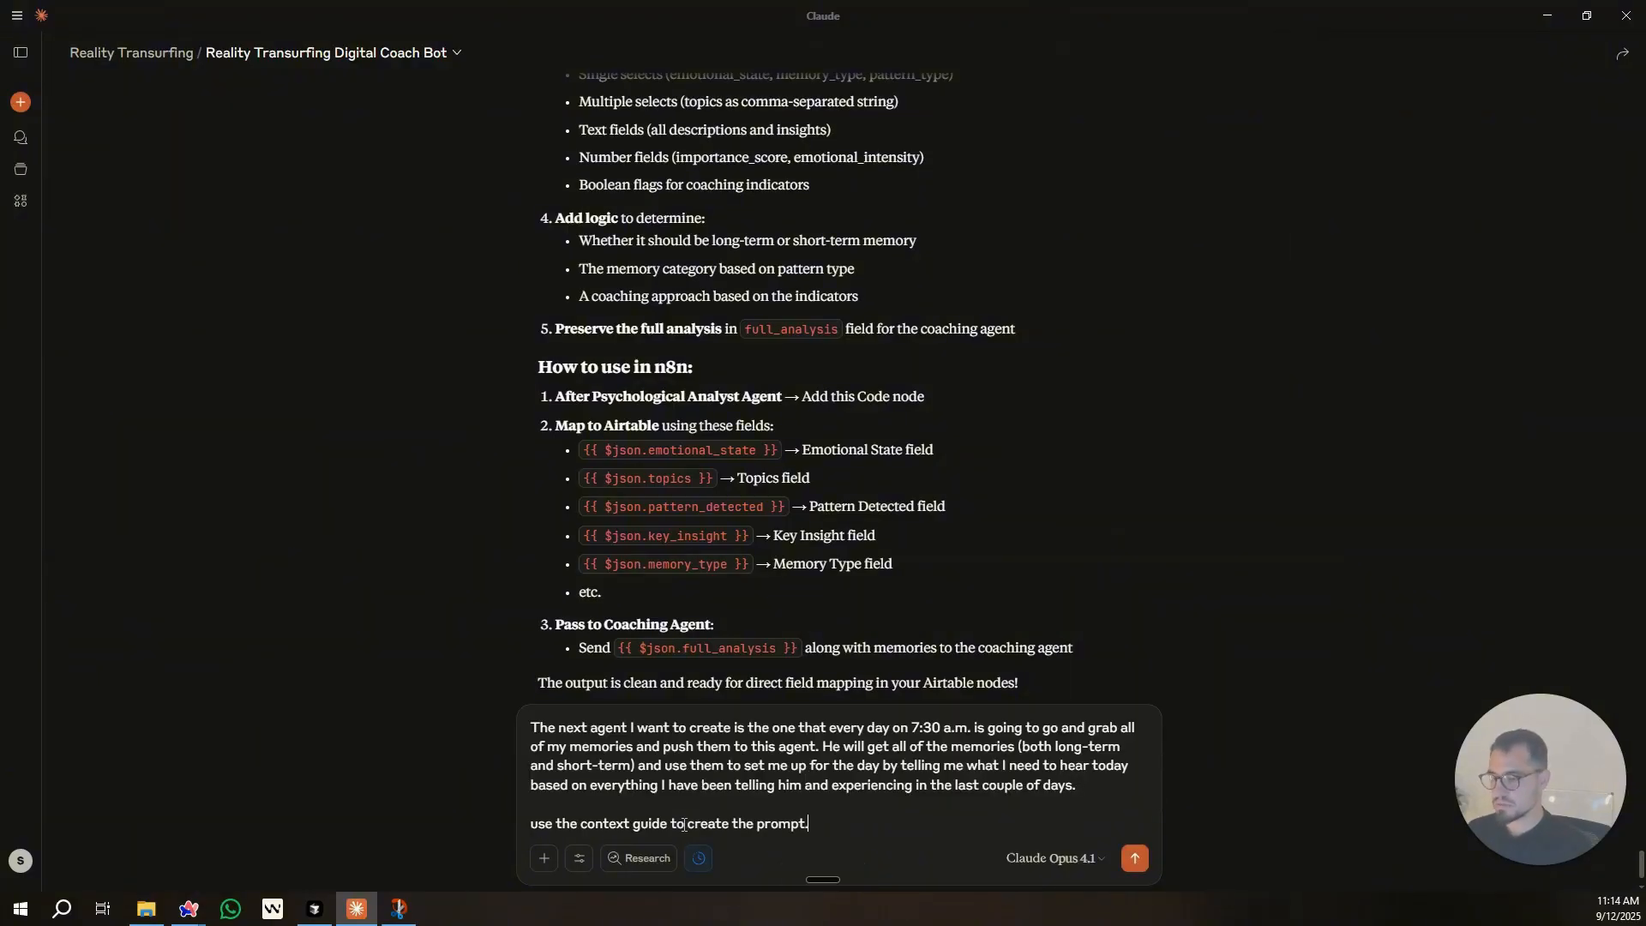
{"action": "key", "text": "Return"}
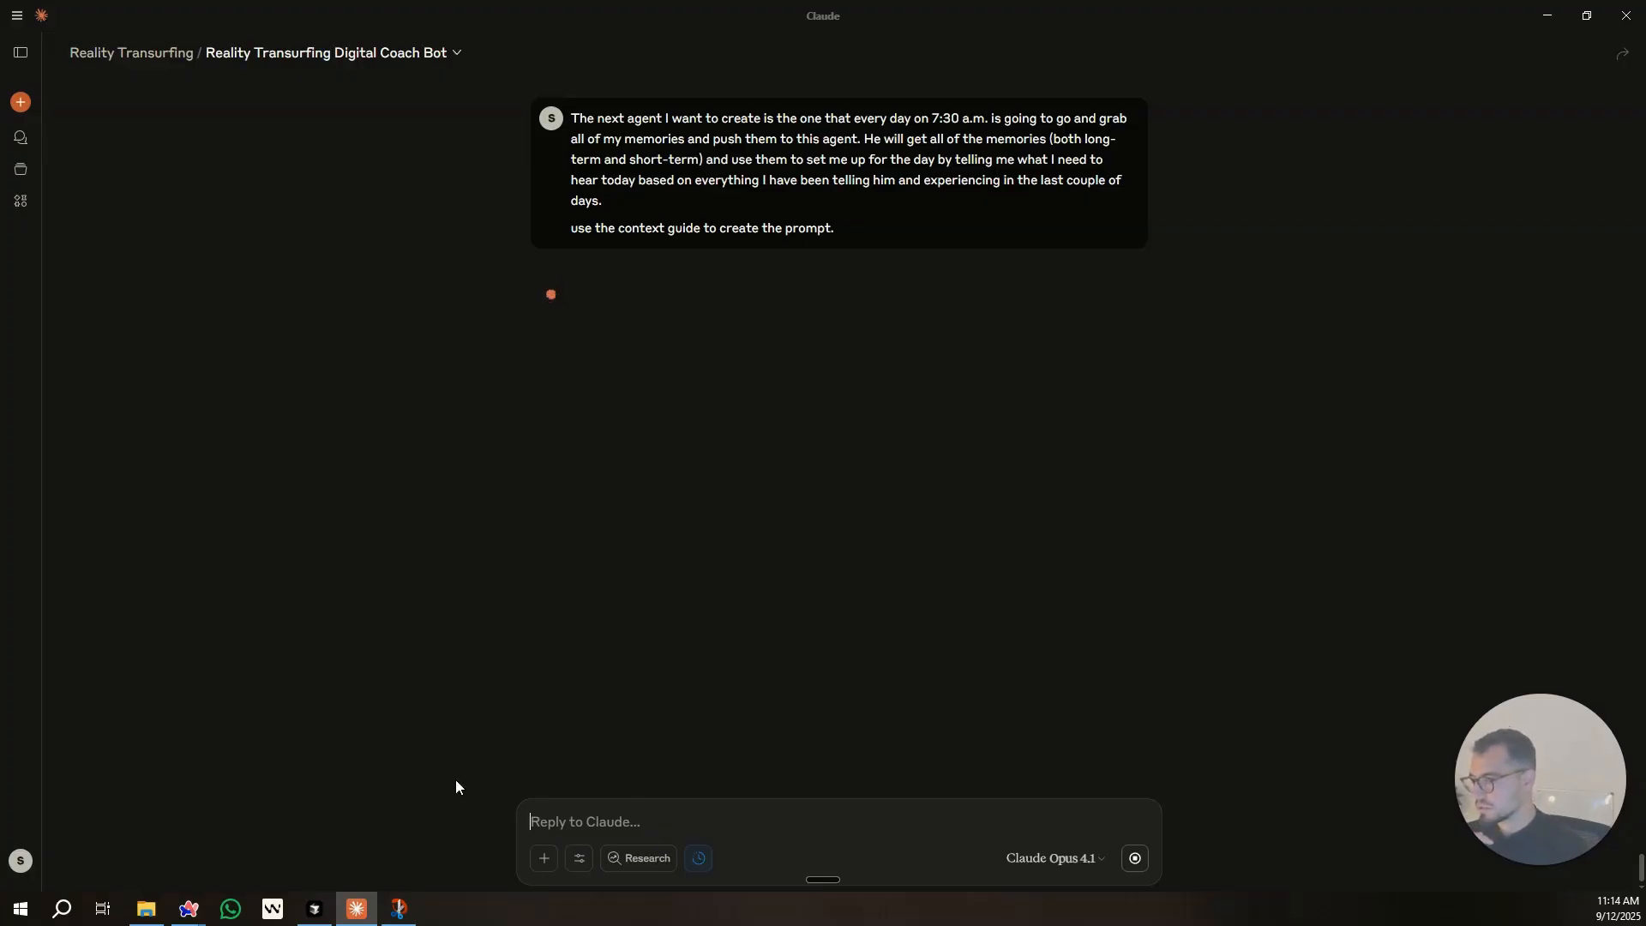
Switch back to n8n and open the 3 - Personal coachs folder in a new browser tab.
{"action": "left_click", "coordinate": [188, 909]}
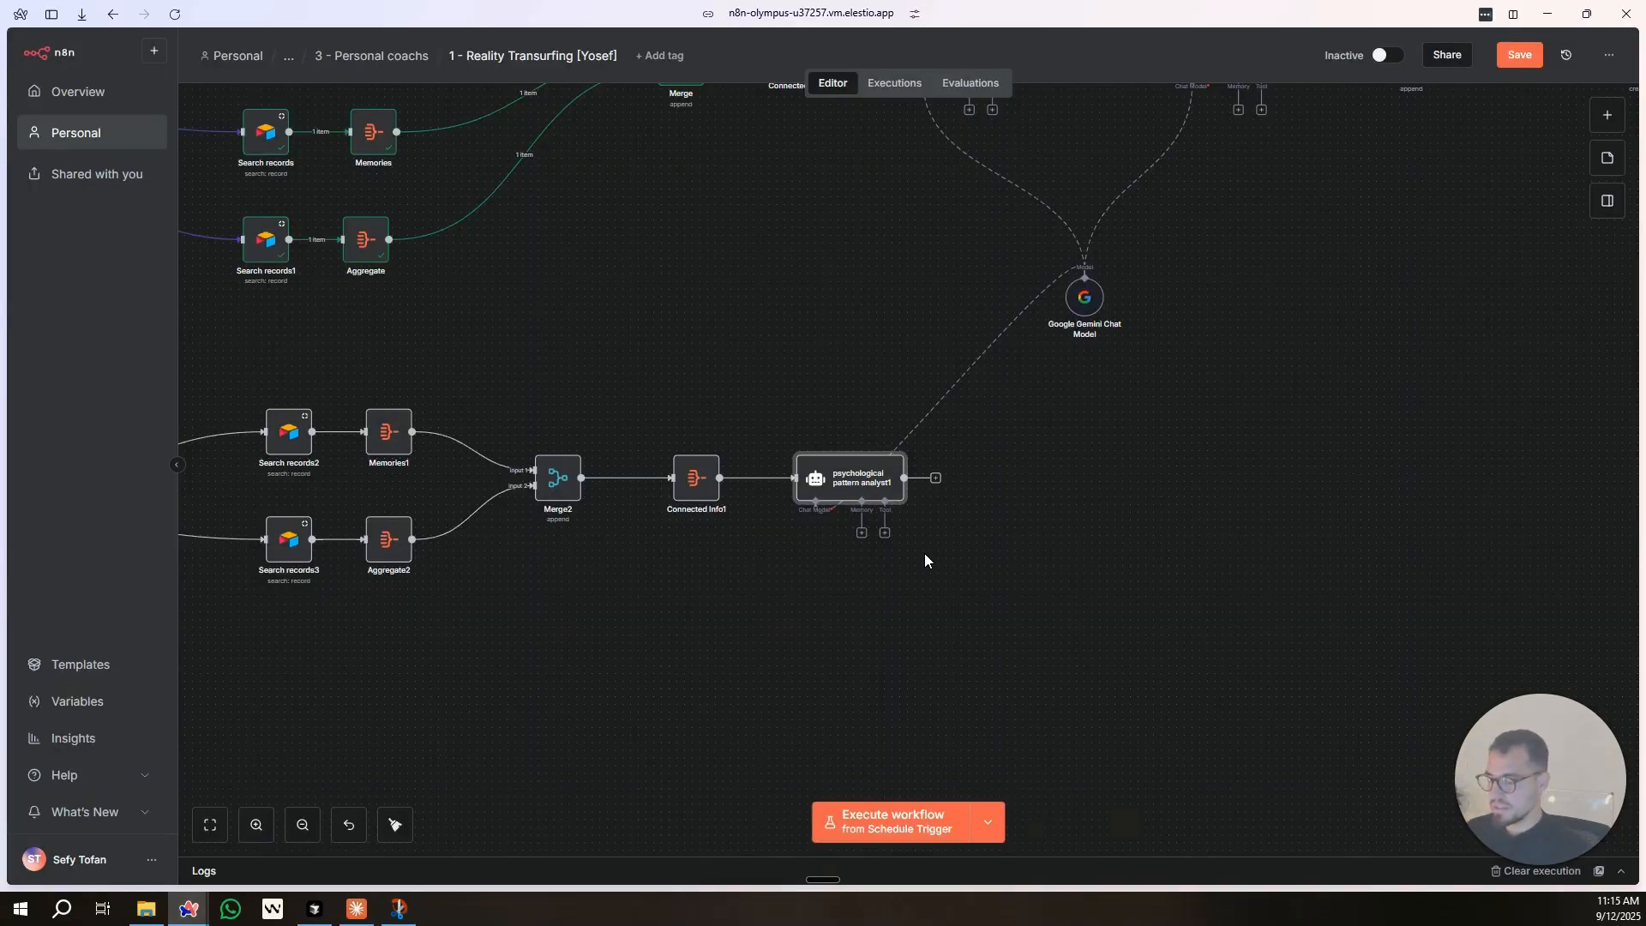
{"action": "scroll", "coordinate": [924, 553], "scroll_direction": "down", "scroll_amount": 5}
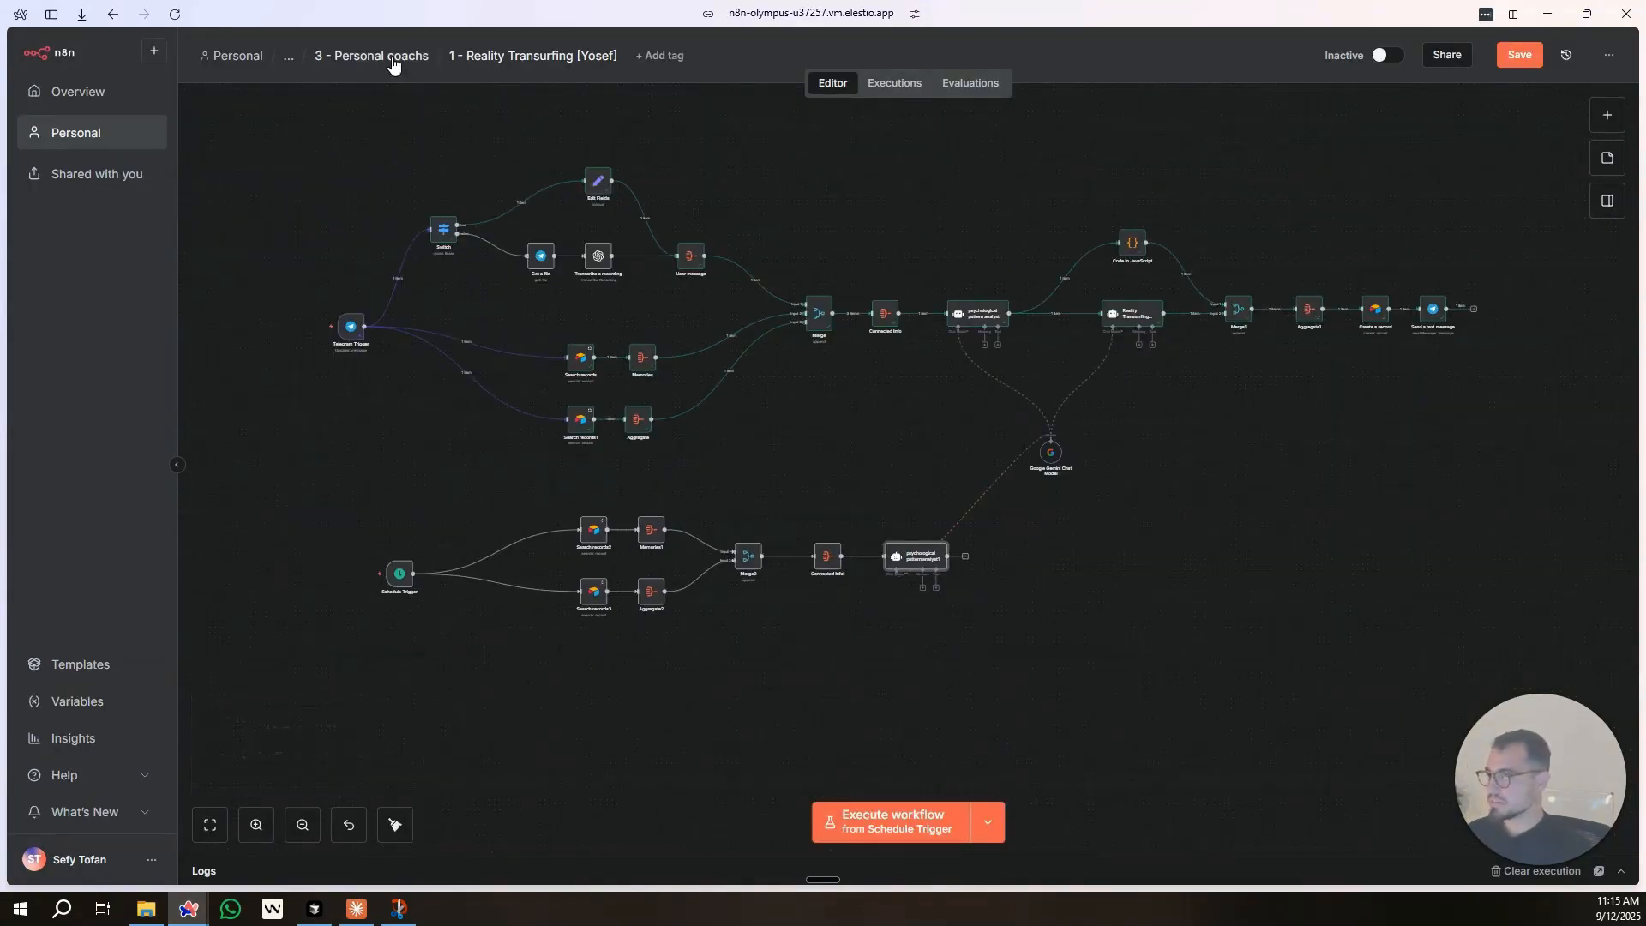
{"action": "middle_click", "coordinate": [394, 65]}
{"action": "mouse_move", "coordinate": [39, 336]}
{"action": "left_click", "coordinate": [88, 171]}
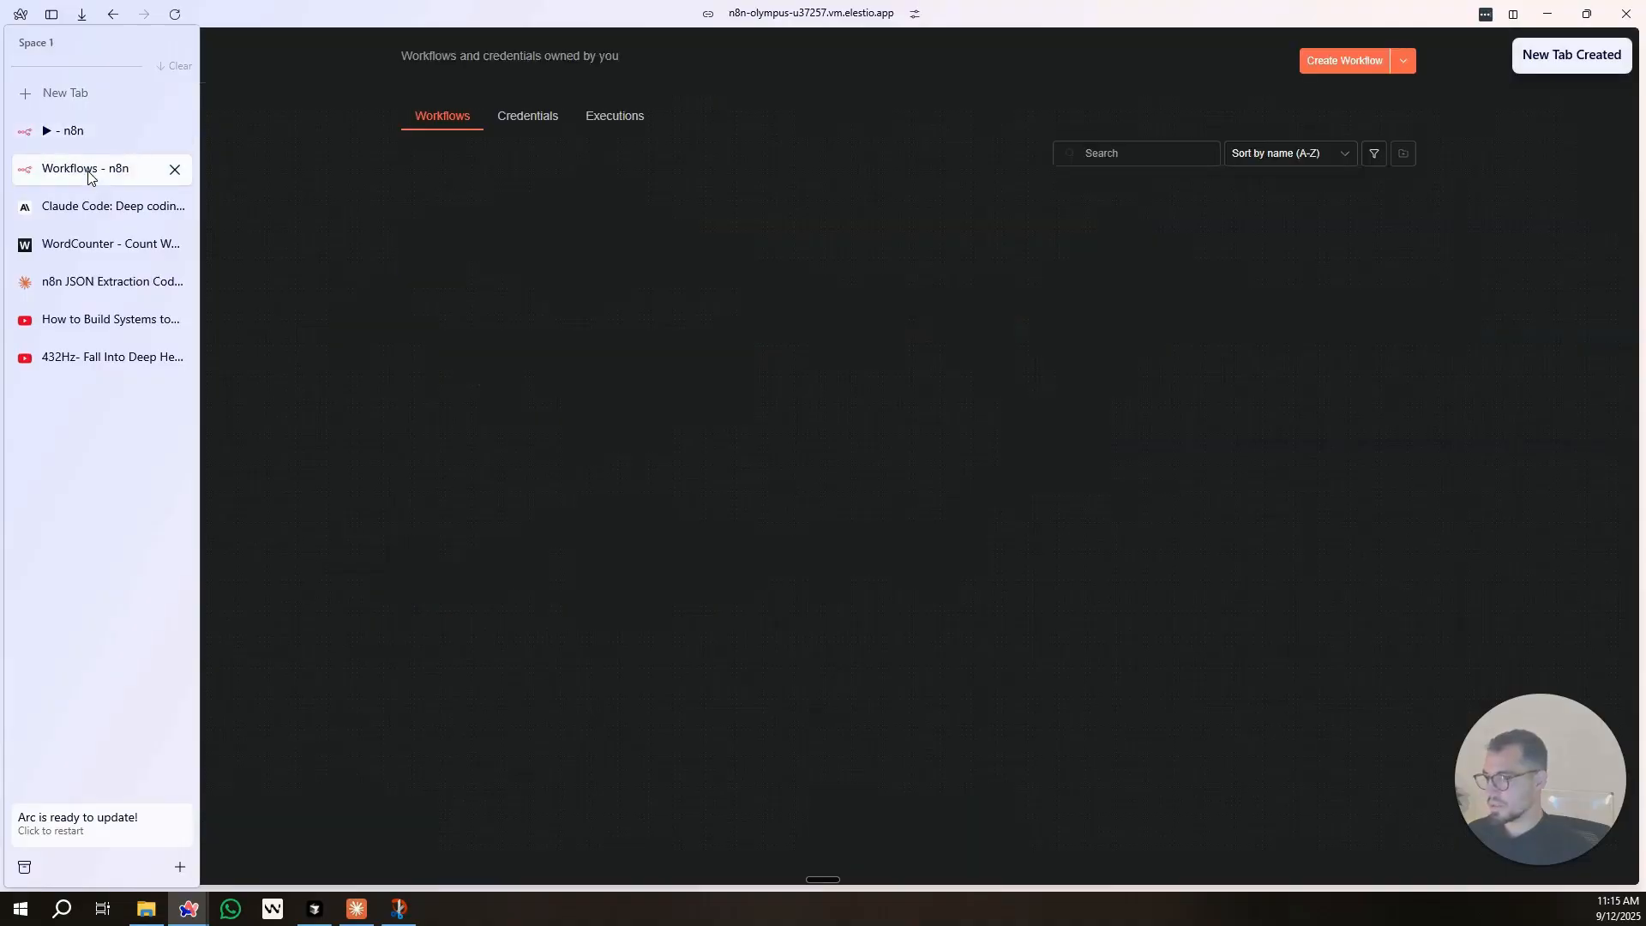
Create a workflow in the 3 - Personal coachs folder named "Memories [SHORT->LONG]".
{"action": "left_click", "coordinate": [489, 56]}
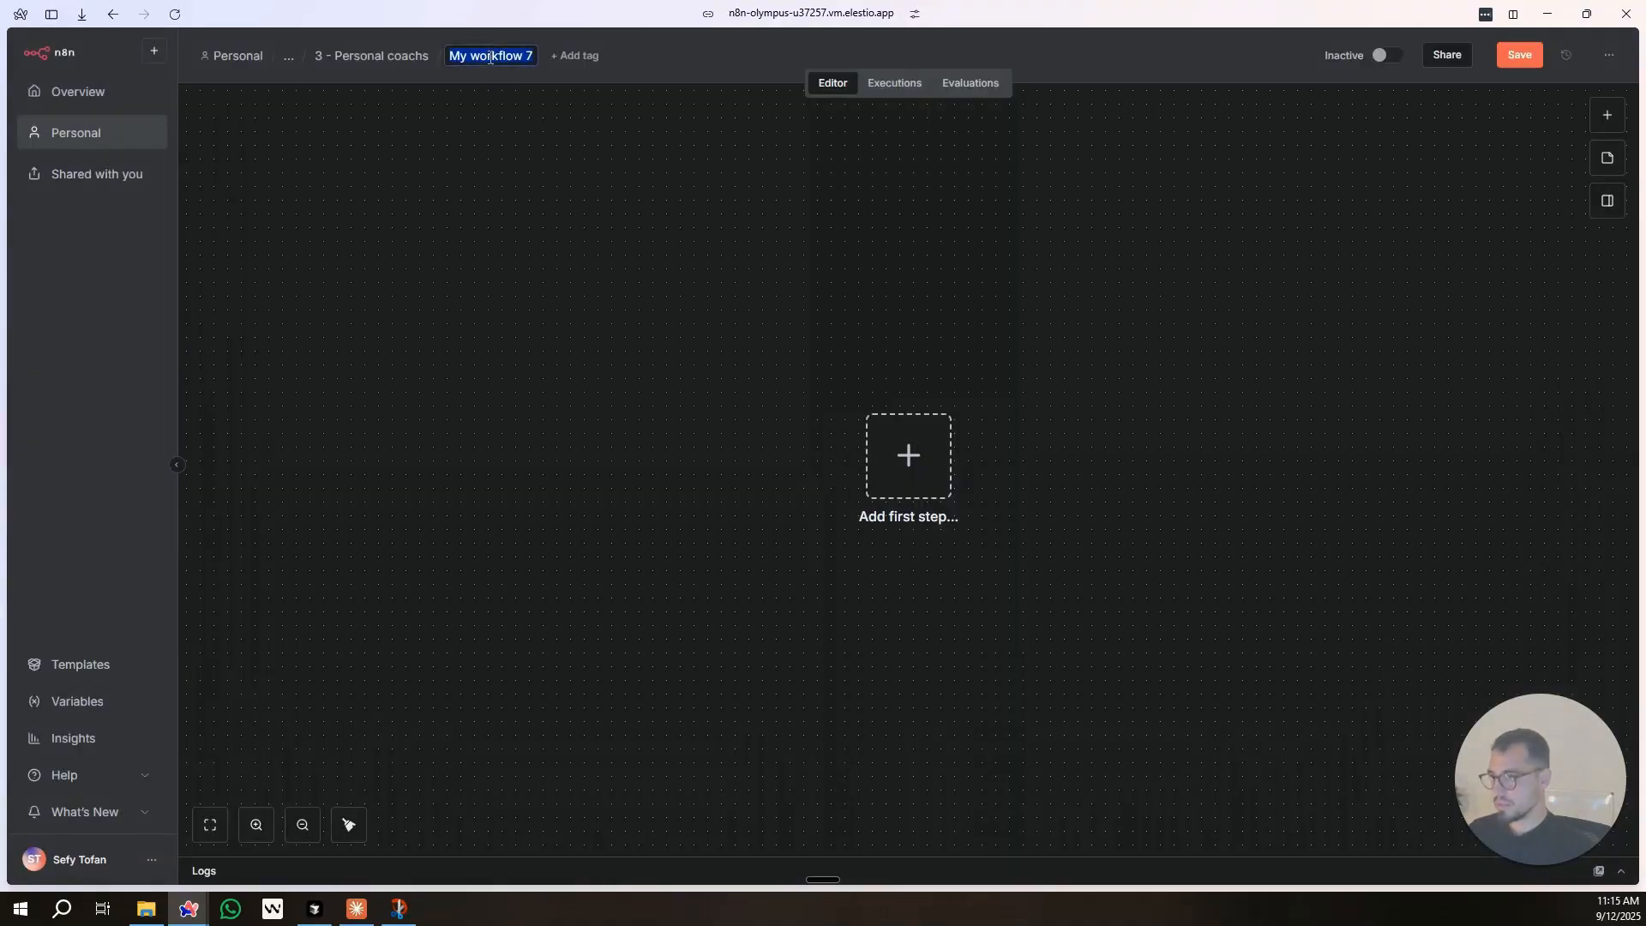
{"action": "type", "text": "Memories [SHORT"}
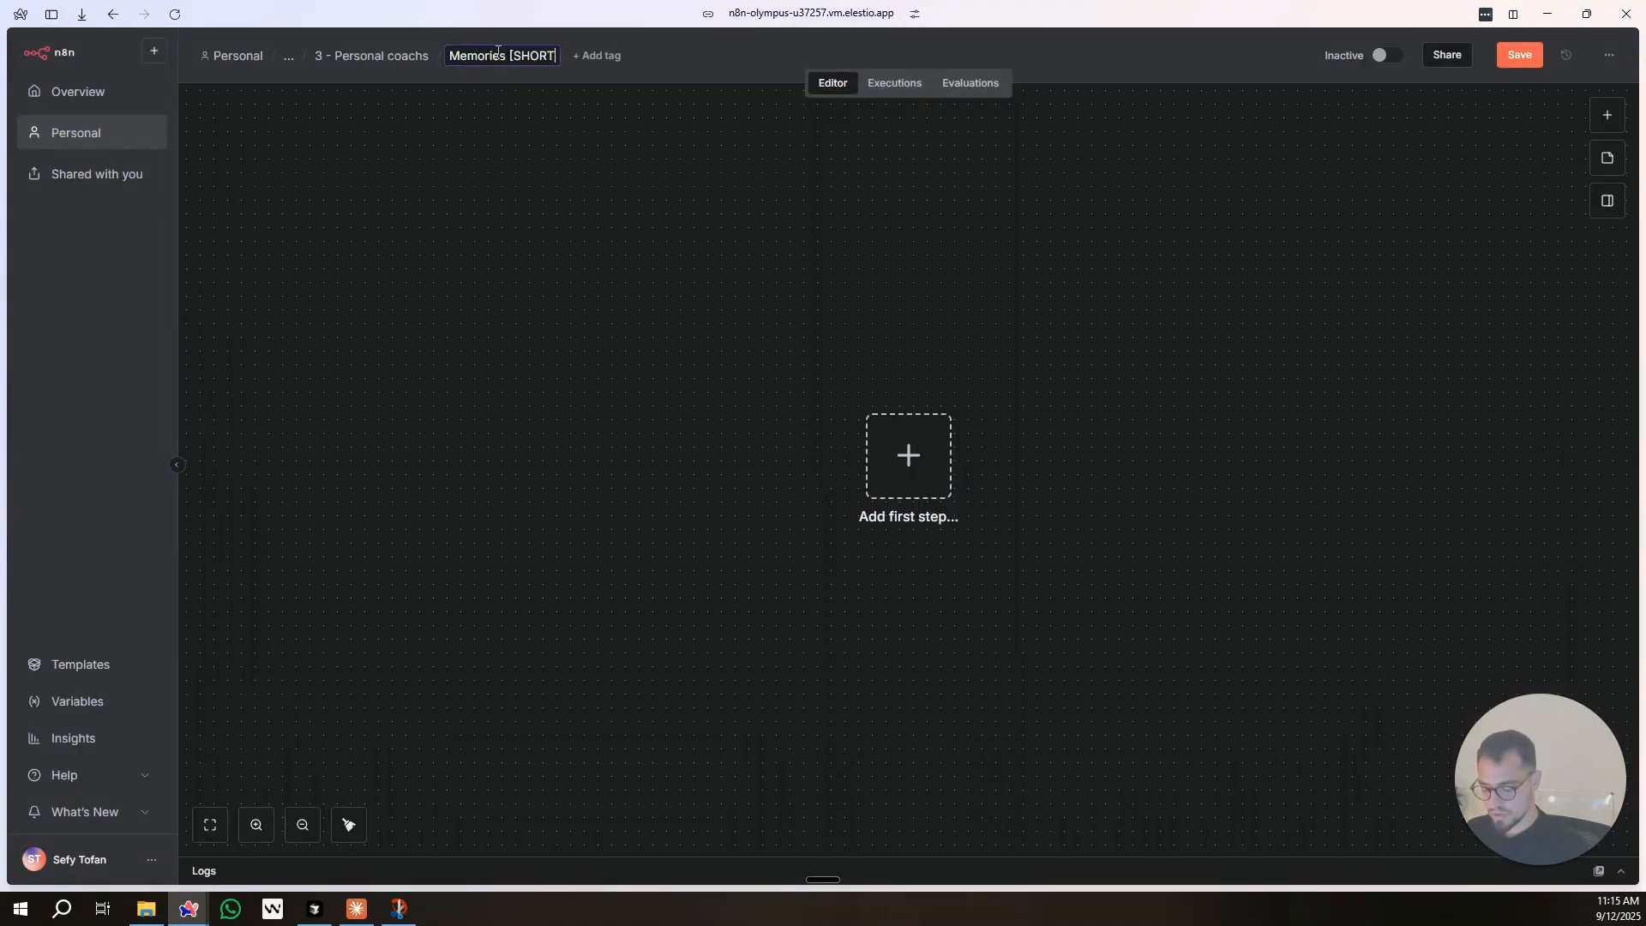
{"action": "type", "text": "->LONG]"}
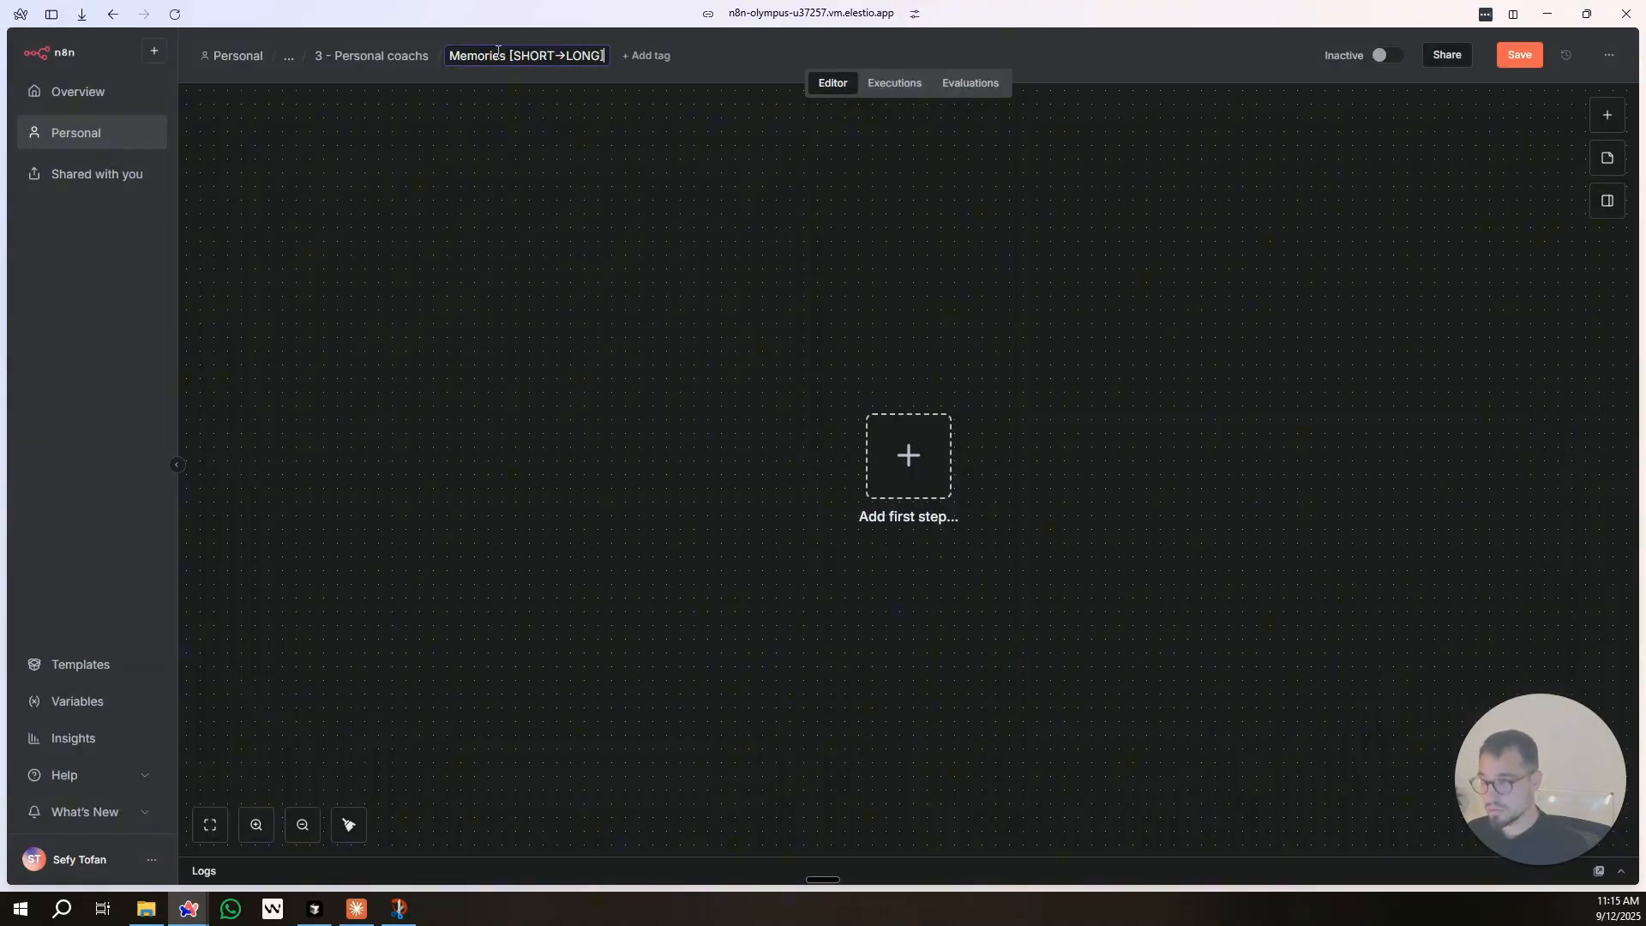
{"action": "key", "text": "Return"}
Add a Schedule Trigger as the first node of the Memories [SHORT->LONG] workflow.
{"action": "left_click", "coordinate": [783, 432]}
{"action": "type", "text": "cron"}
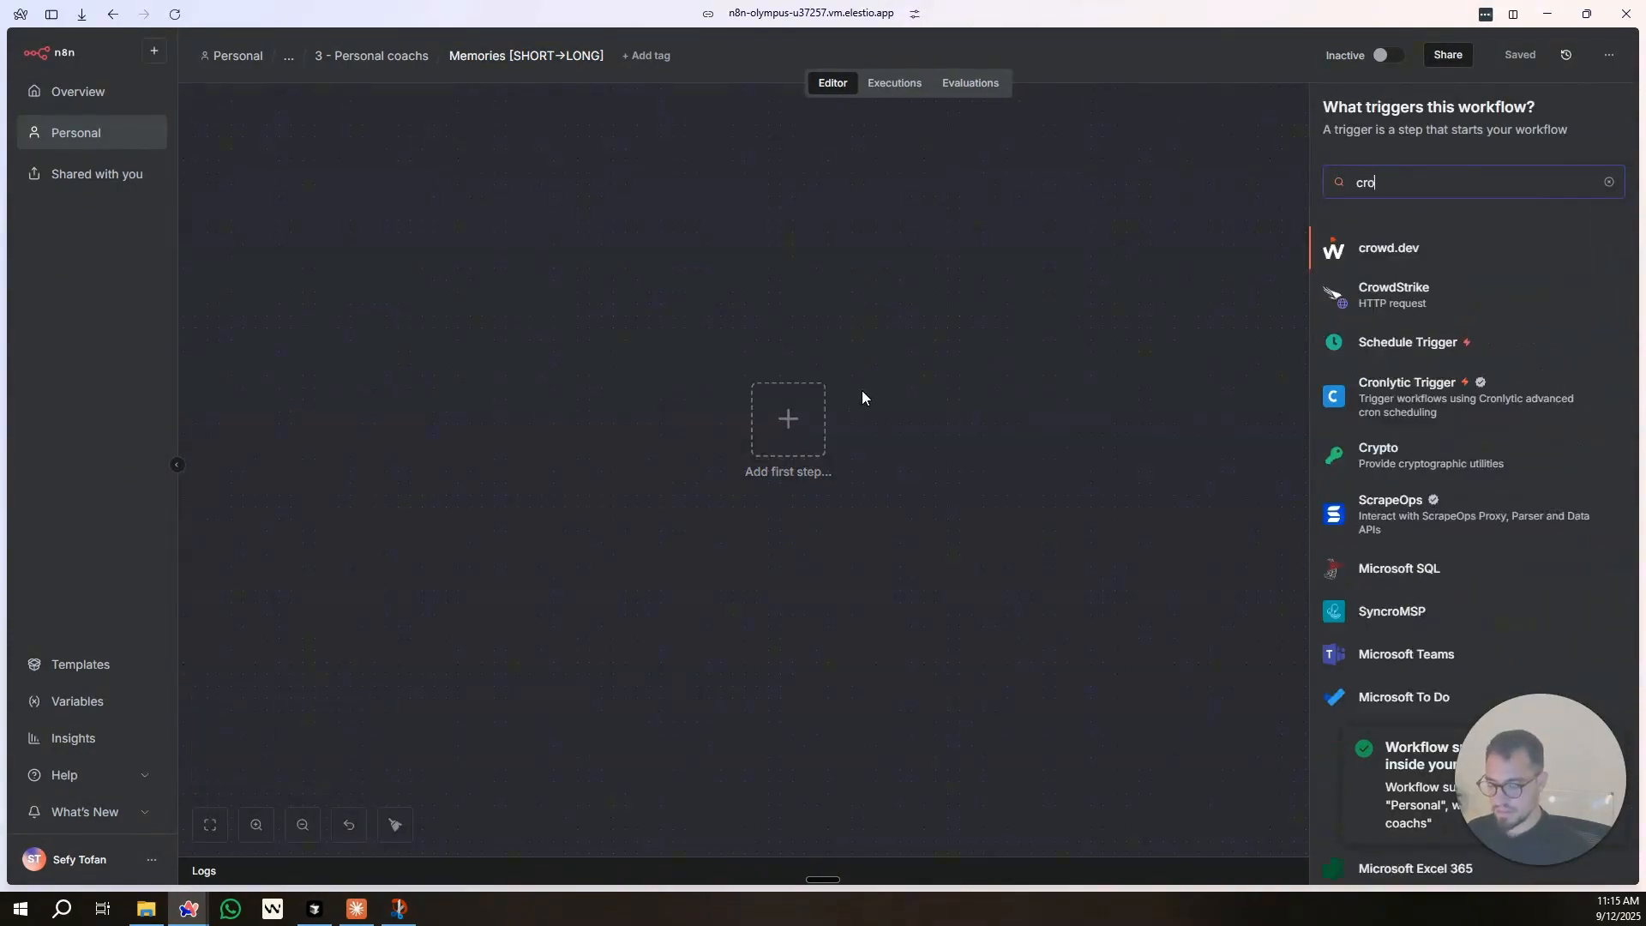
{"action": "left_click", "coordinate": [1328, 328]}
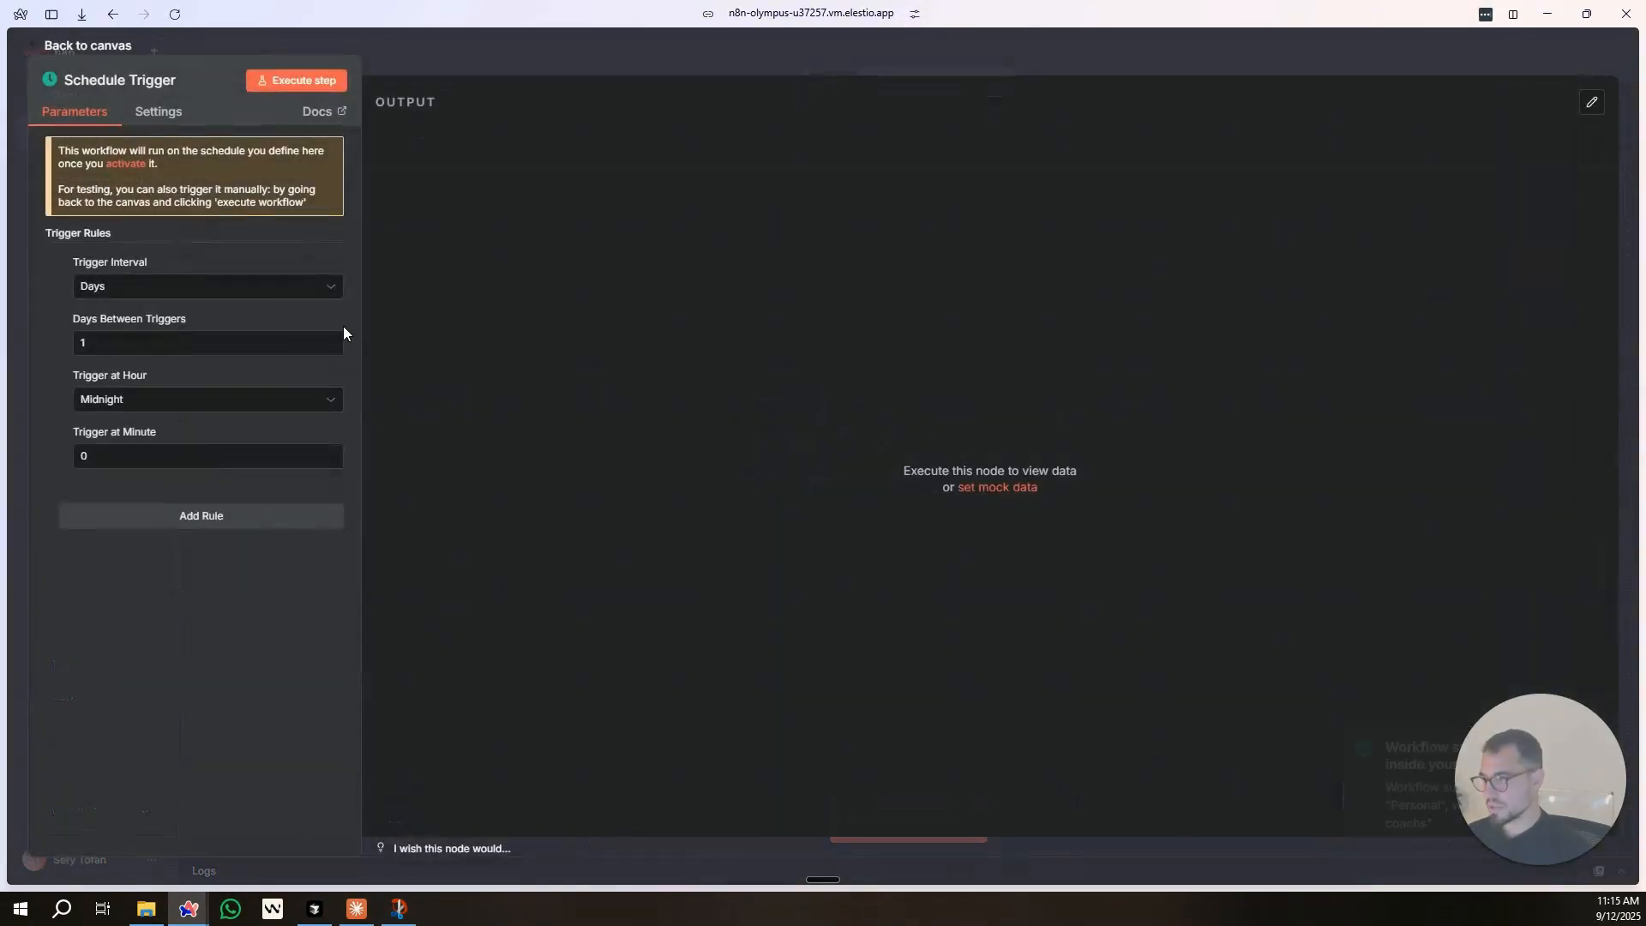
{"action": "key", "text": "Escape"}
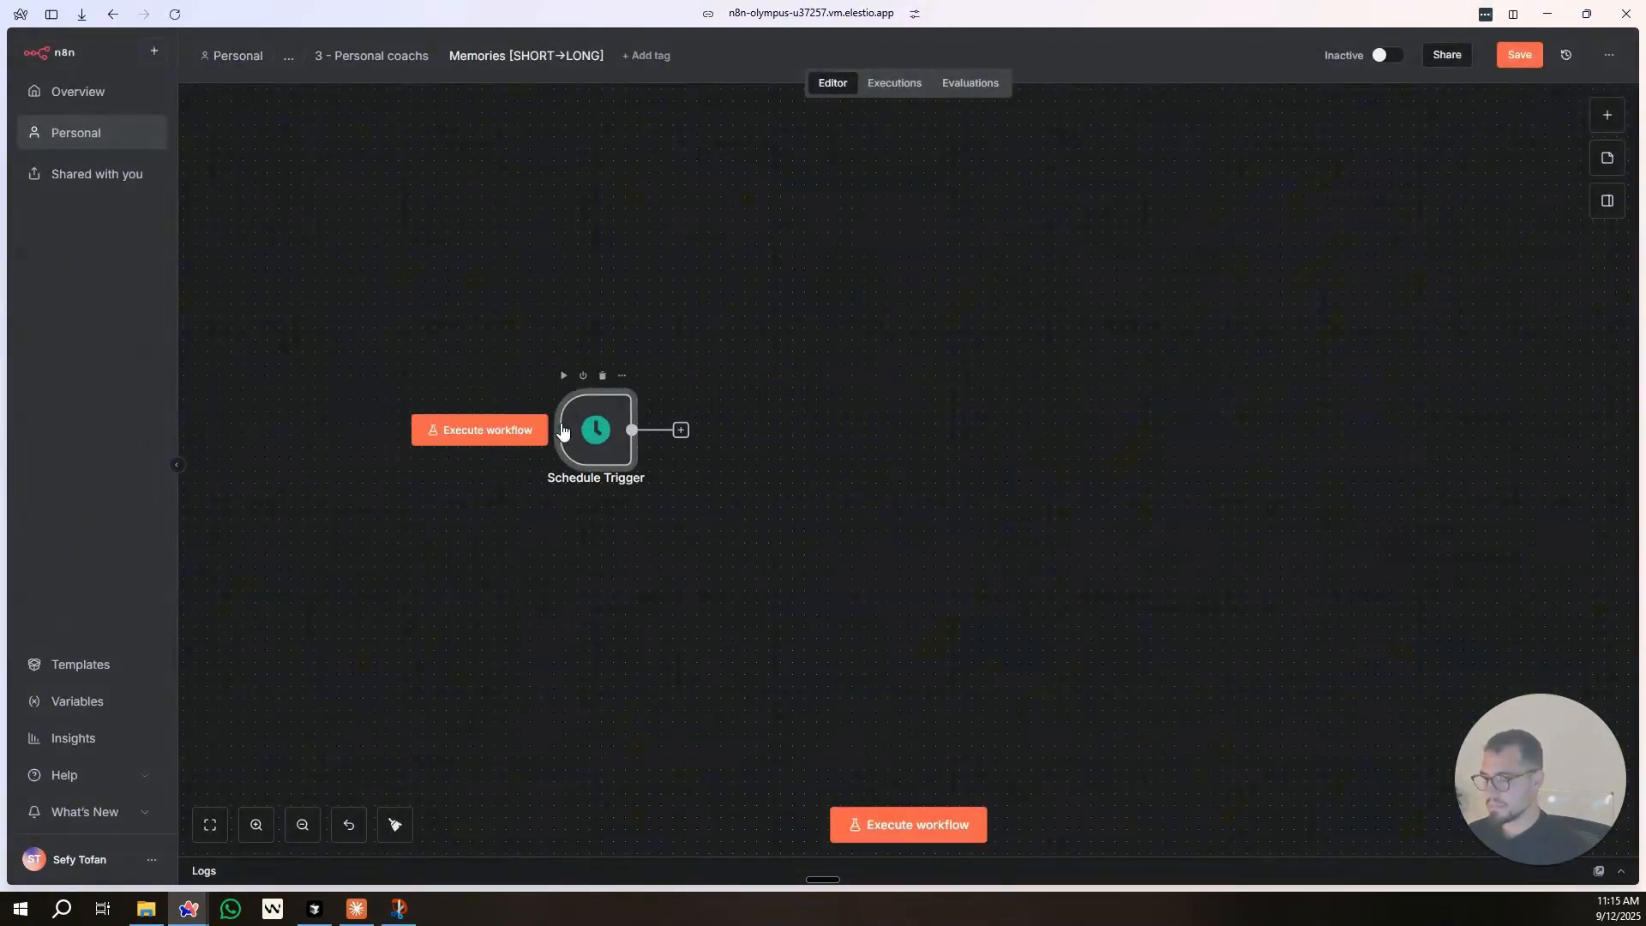
Copy the Search records2–Memories1 and Search records3–Aggregate2 pairs from the Reality Transurfing workflow and place them after Schedule Trigger.
{"action": "left_click", "coordinate": [657, 430]}
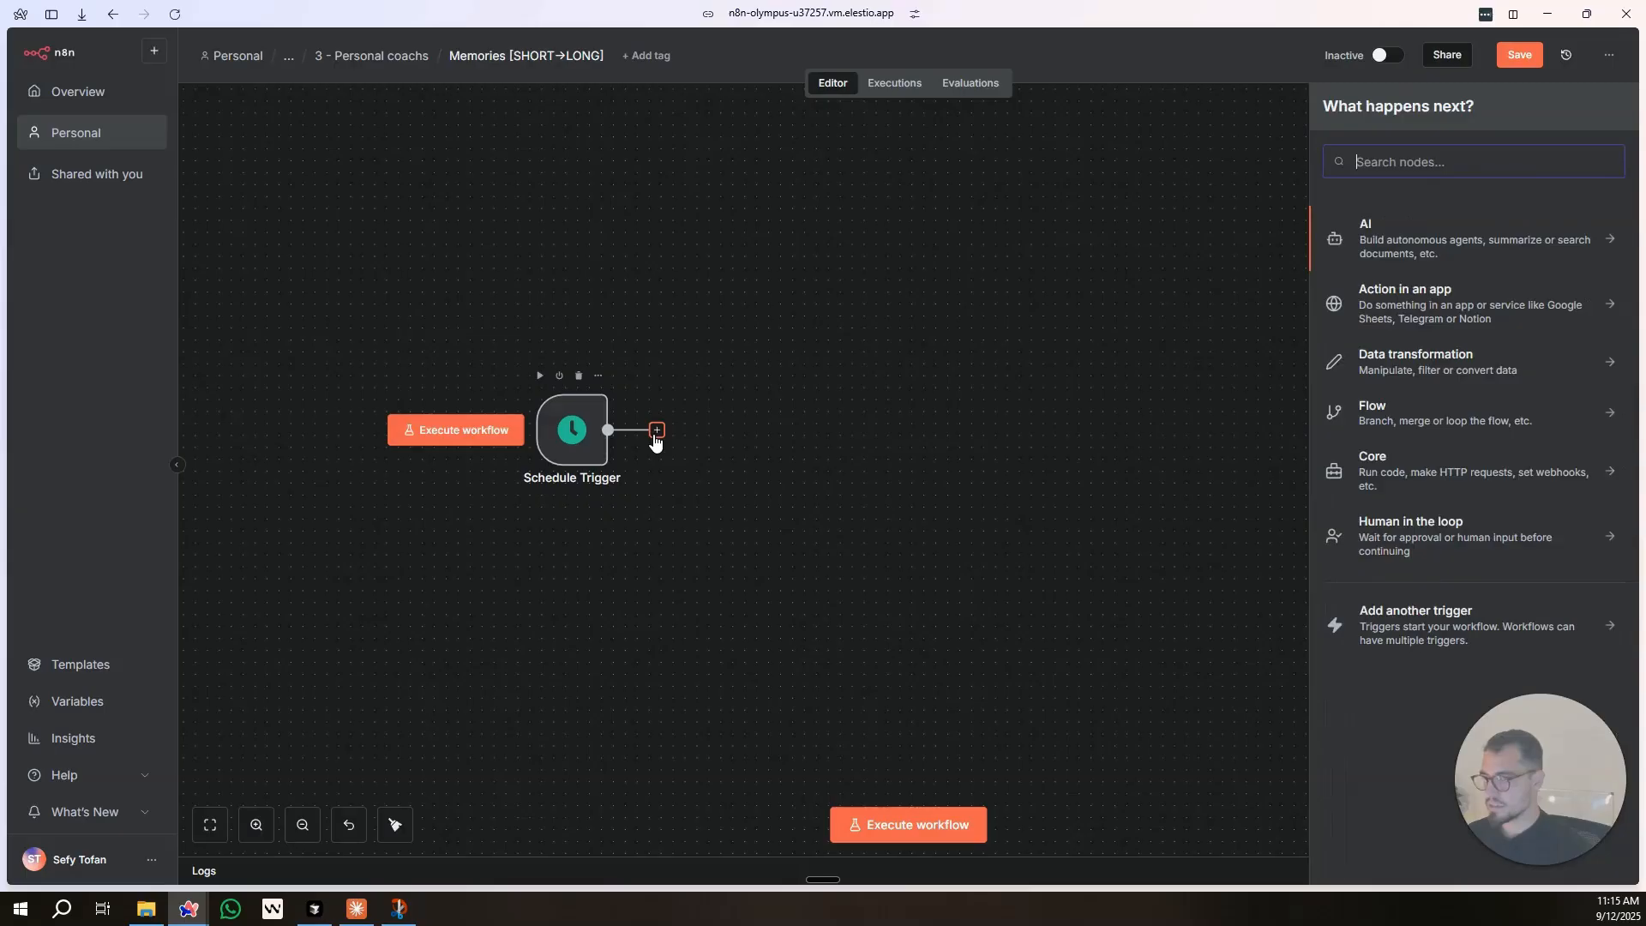
{"action": "left_click", "coordinate": [765, 378]}
{"action": "left_click", "coordinate": [115, 280]}
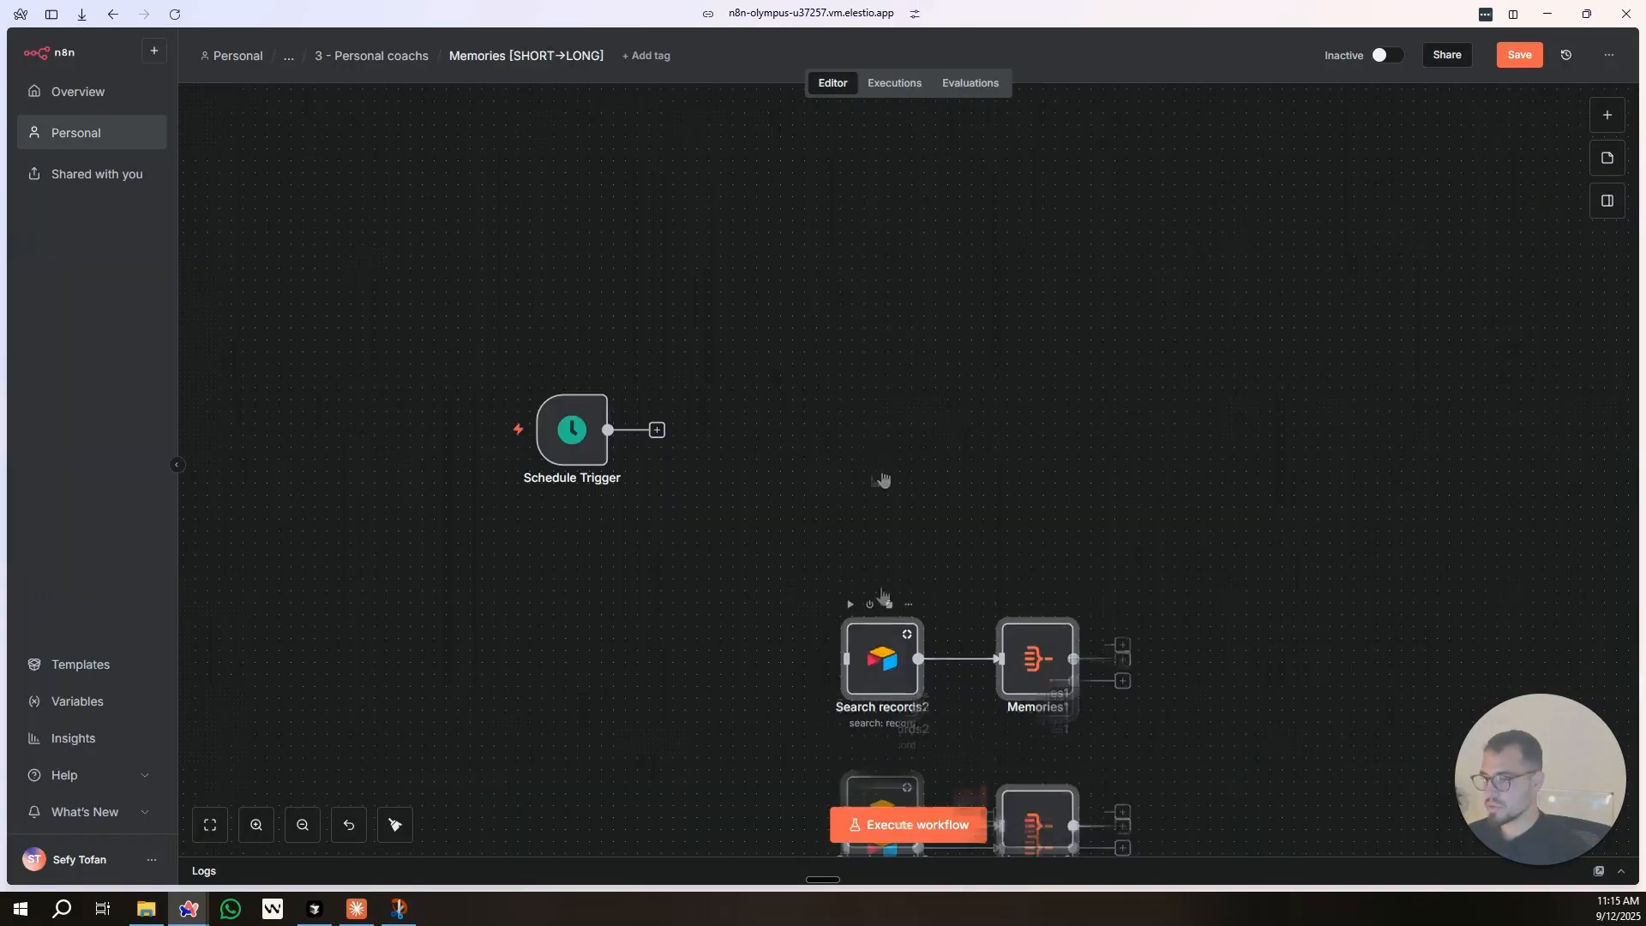
{"action": "left_click_drag", "start_coordinate": [883, 596], "coordinate": [859, 289]}
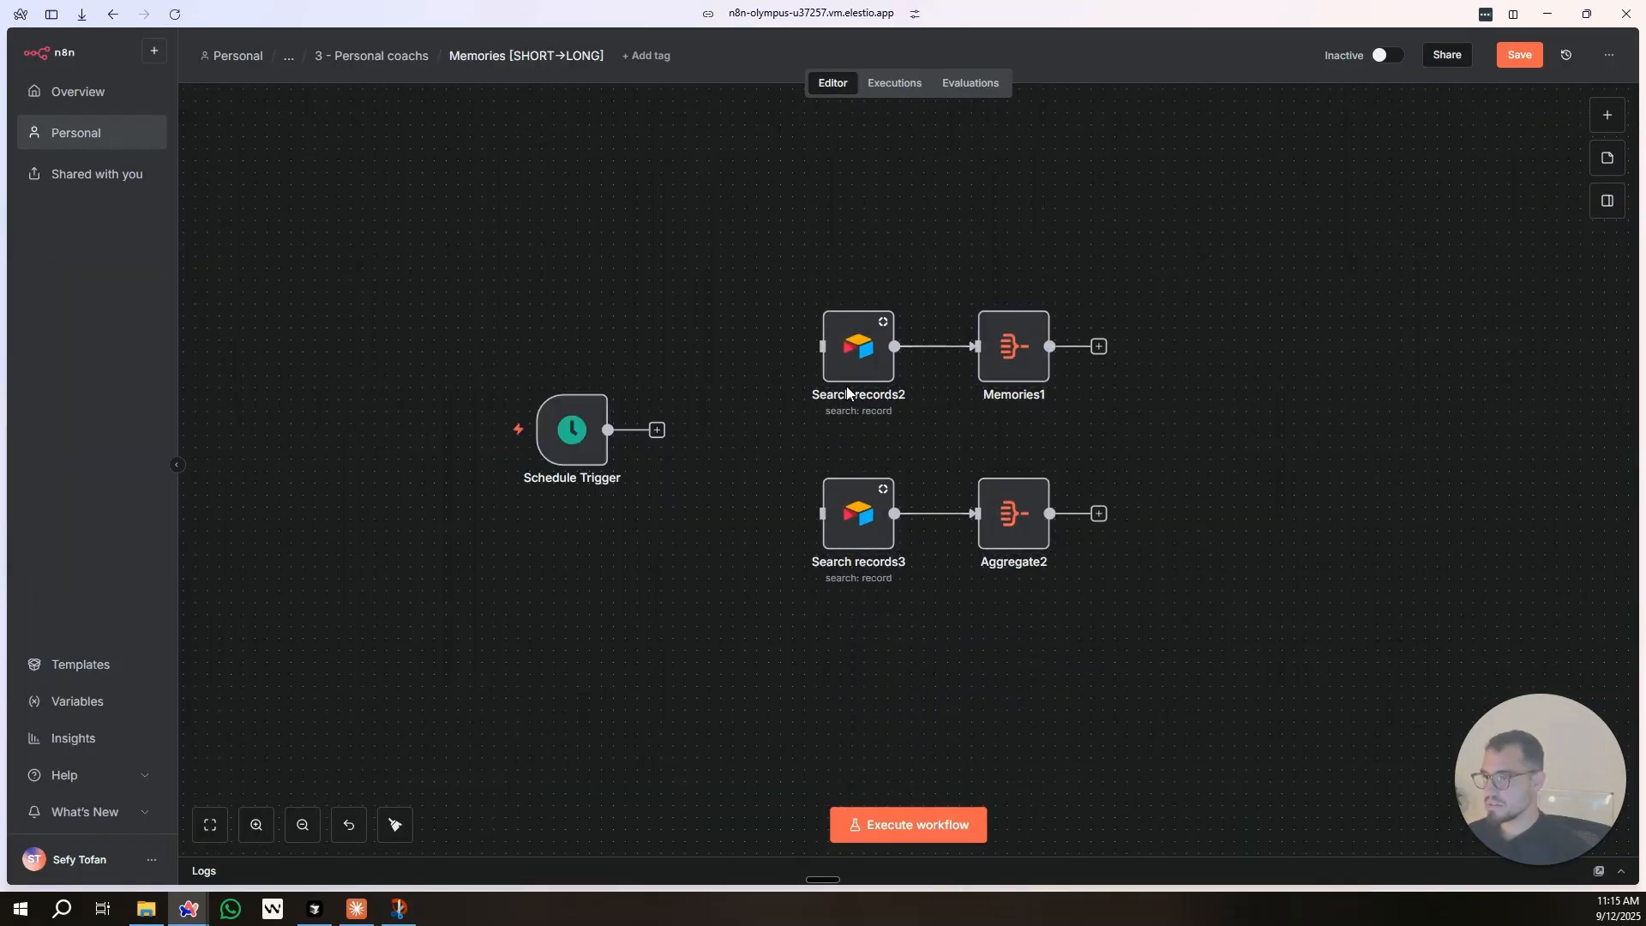
Connect Schedule Trigger to Search records2 and Search records3, and align the two branches in parallel rows.
{"action": "left_click_drag", "start_coordinate": [657, 430], "coordinate": [836, 351]}
{"action": "left_click_drag", "start_coordinate": [772, 442], "coordinate": [1115, 630]}
{"action": "left_click_drag", "start_coordinate": [911, 527], "coordinate": [1377, 551]}
{"action": "left_click_drag", "start_coordinate": [842, 374], "coordinate": [808, 446]}
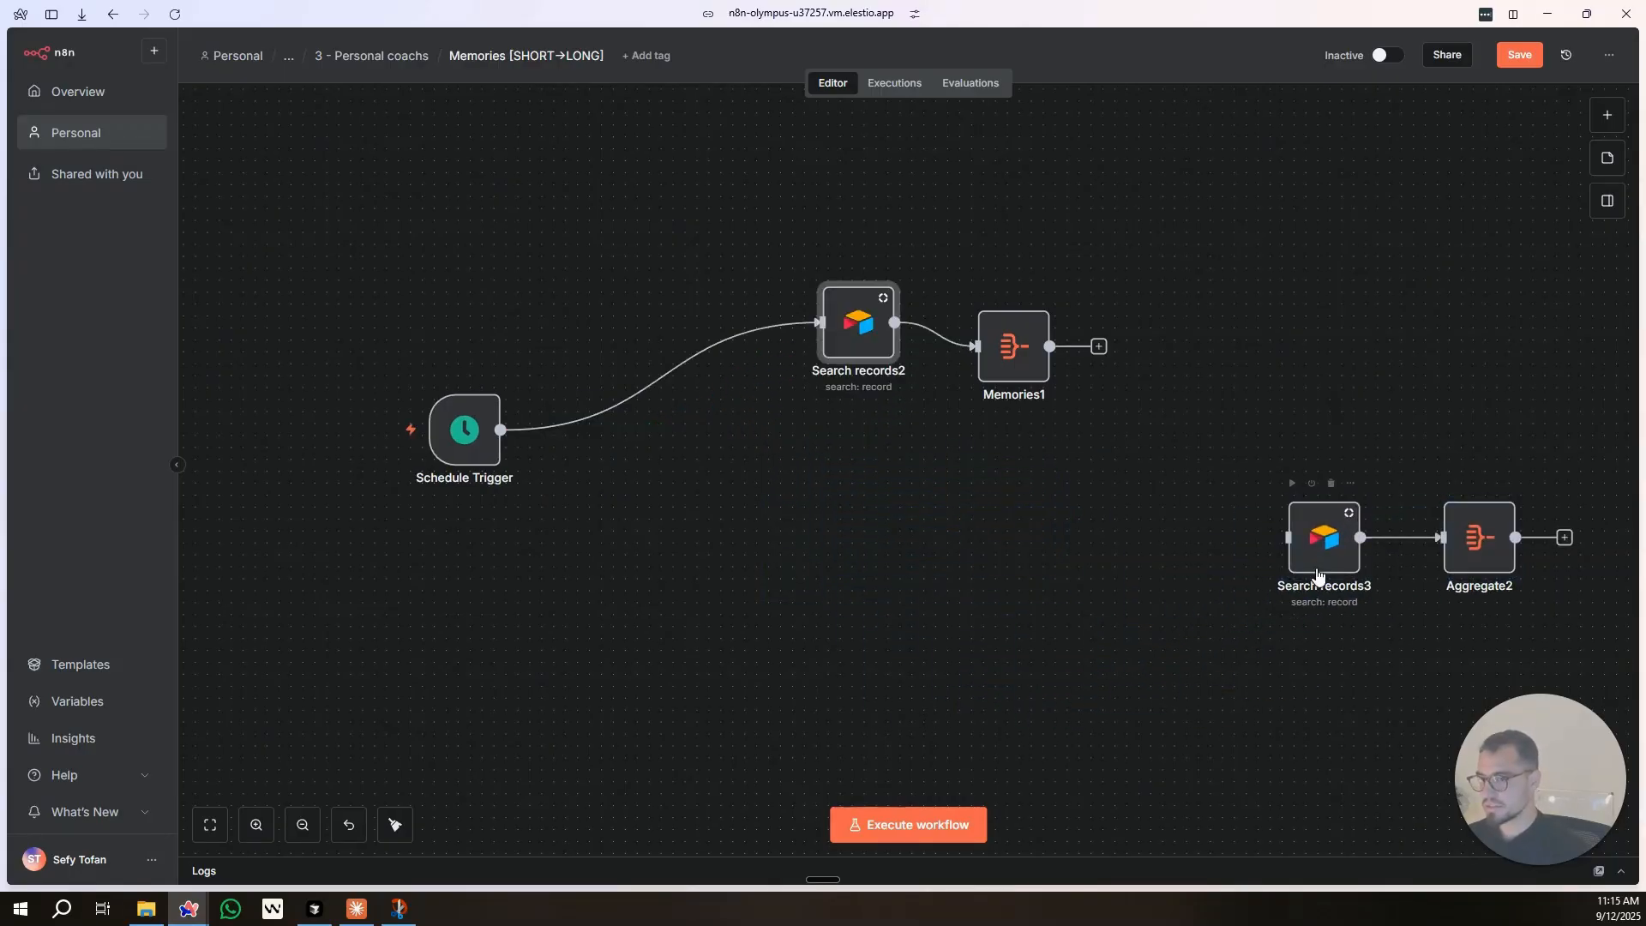
{"action": "left_click_drag", "start_coordinate": [1318, 575], "coordinate": [840, 562]}
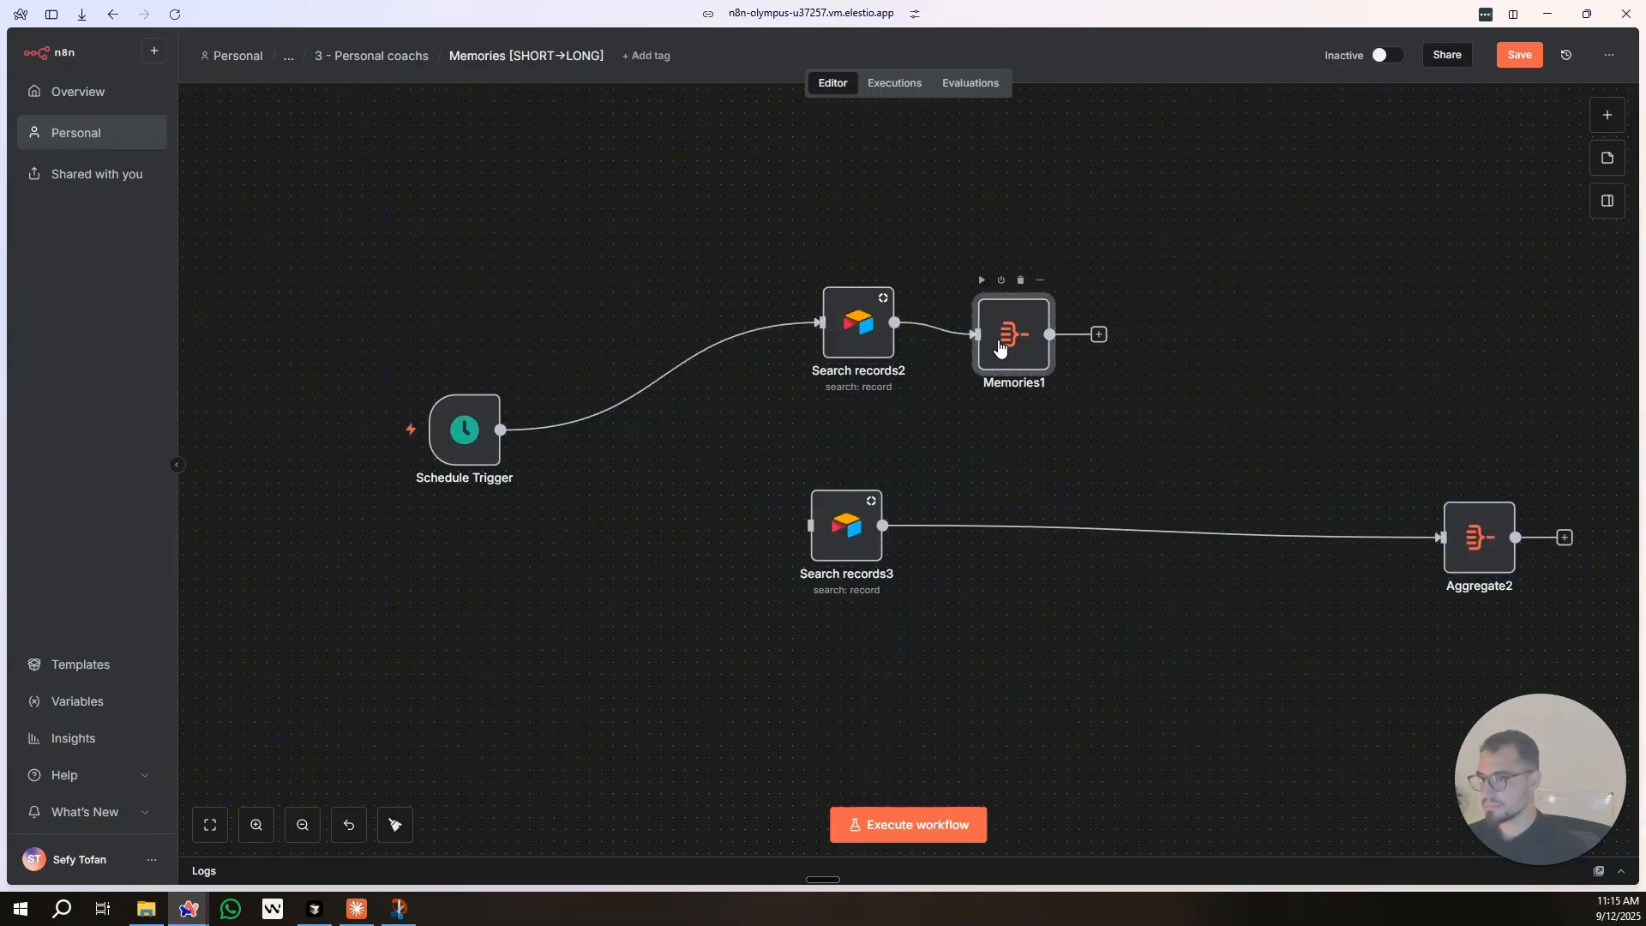
{"action": "left_click_drag", "start_coordinate": [1000, 352], "coordinate": [1000, 328]}
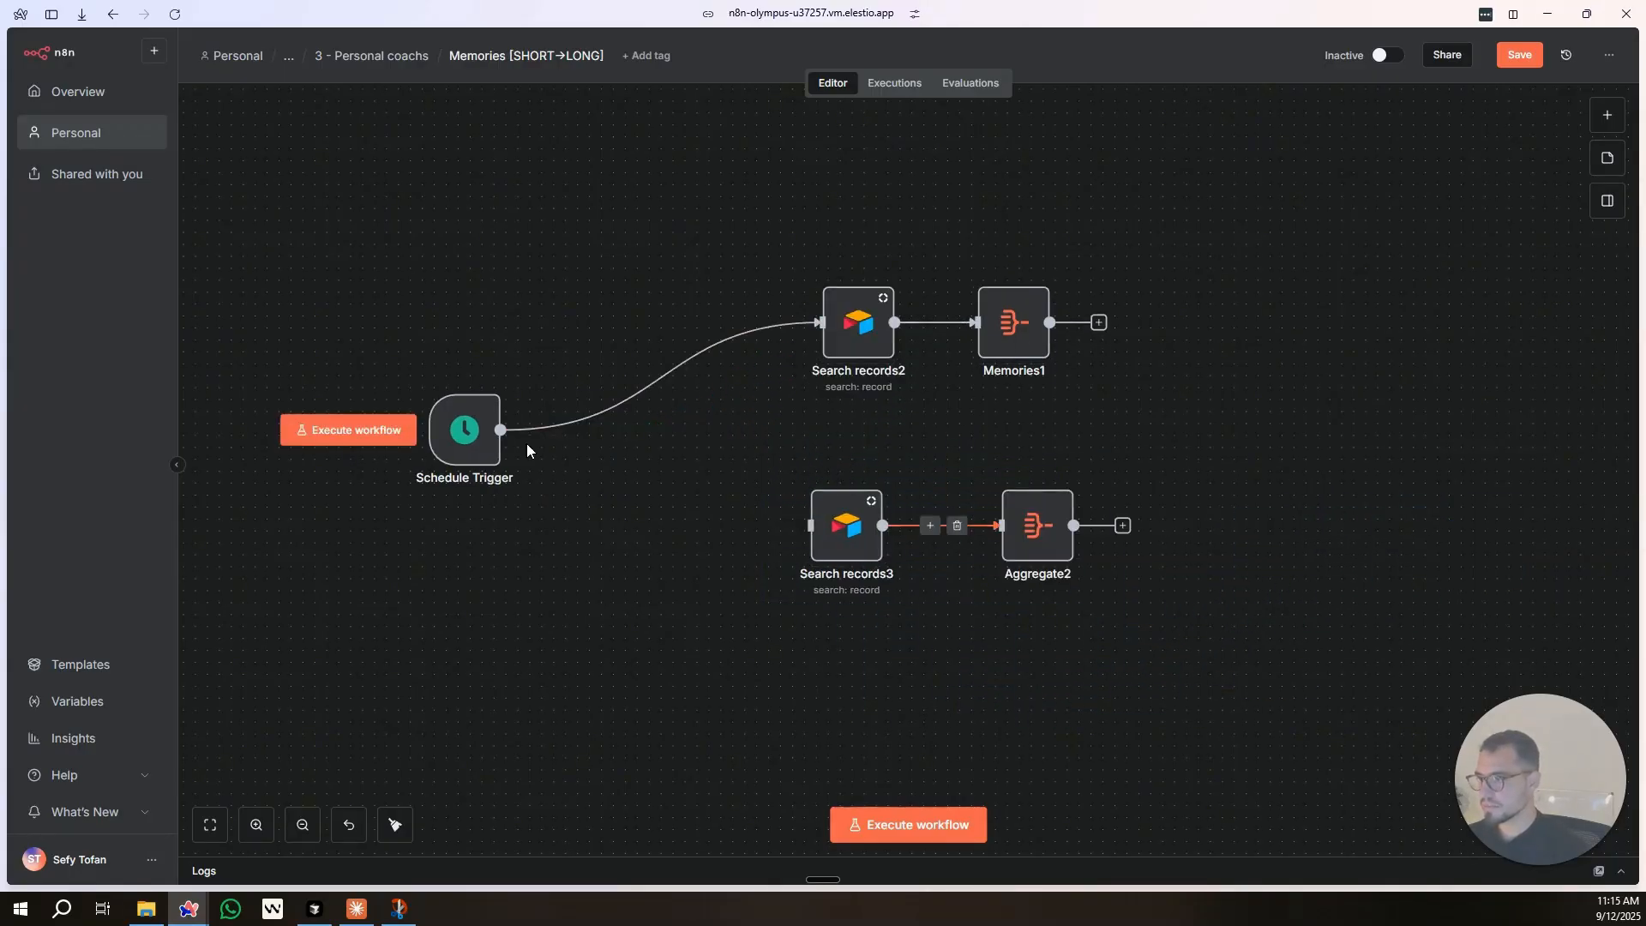
{"action": "left_click_drag", "start_coordinate": [501, 429], "coordinate": [810, 525]}
{"action": "scroll", "coordinate": [1301, 485], "scroll_direction": "right", "scroll_amount": 5}
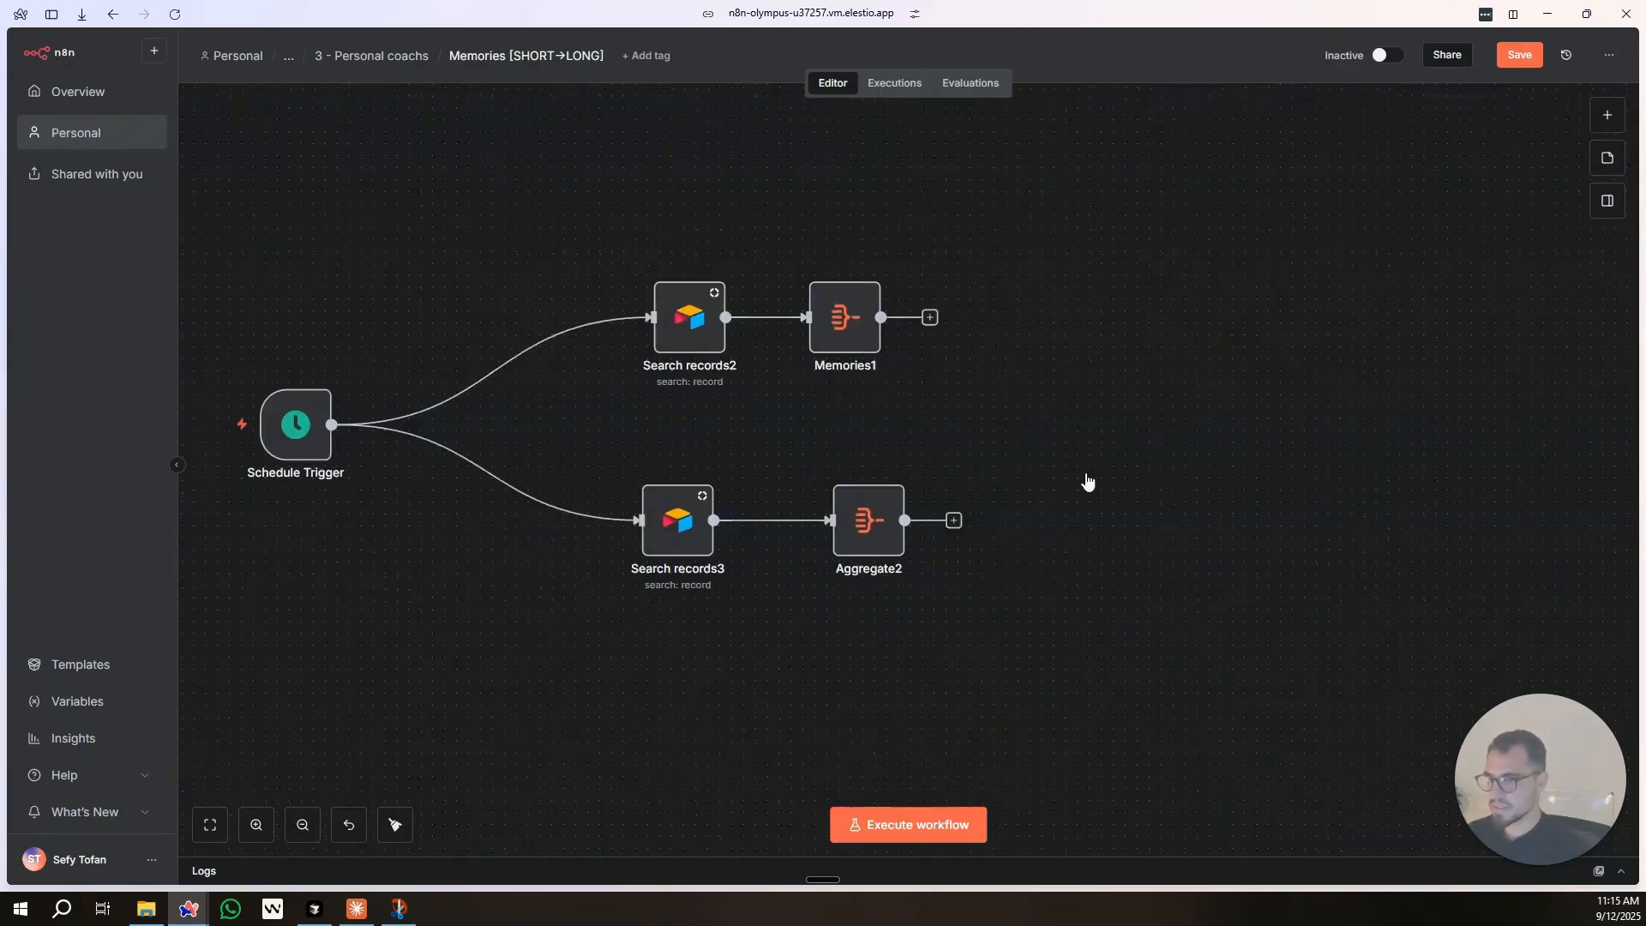
Copy Merge2, Connected Info1 and psychological pattern analyst1 from the Reality Transurfing workflow, and connect Memories1 and Aggregate2 to Merge2's inputs here.
{"action": "mouse_move", "coordinate": [4, 225]}
{"action": "left_click", "coordinate": [86, 133]}
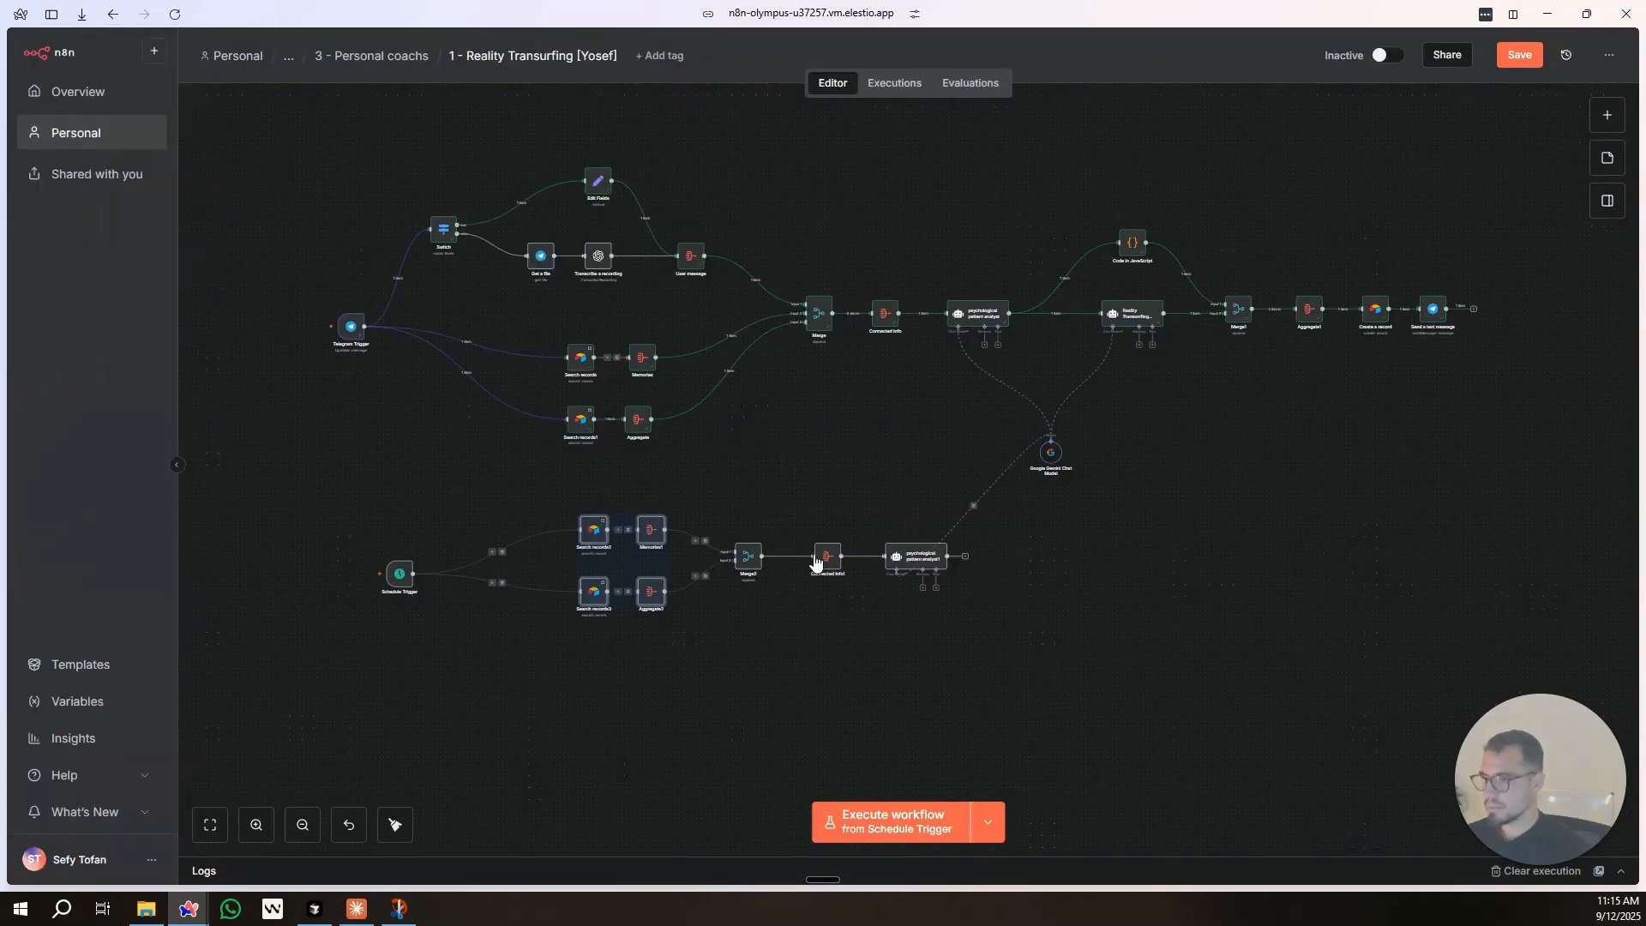
{"action": "left_click_drag", "start_coordinate": [723, 512], "coordinate": [974, 625]}
{"action": "key", "text": "ctrl+c"}
{"action": "mouse_move", "coordinate": [4, 343]}
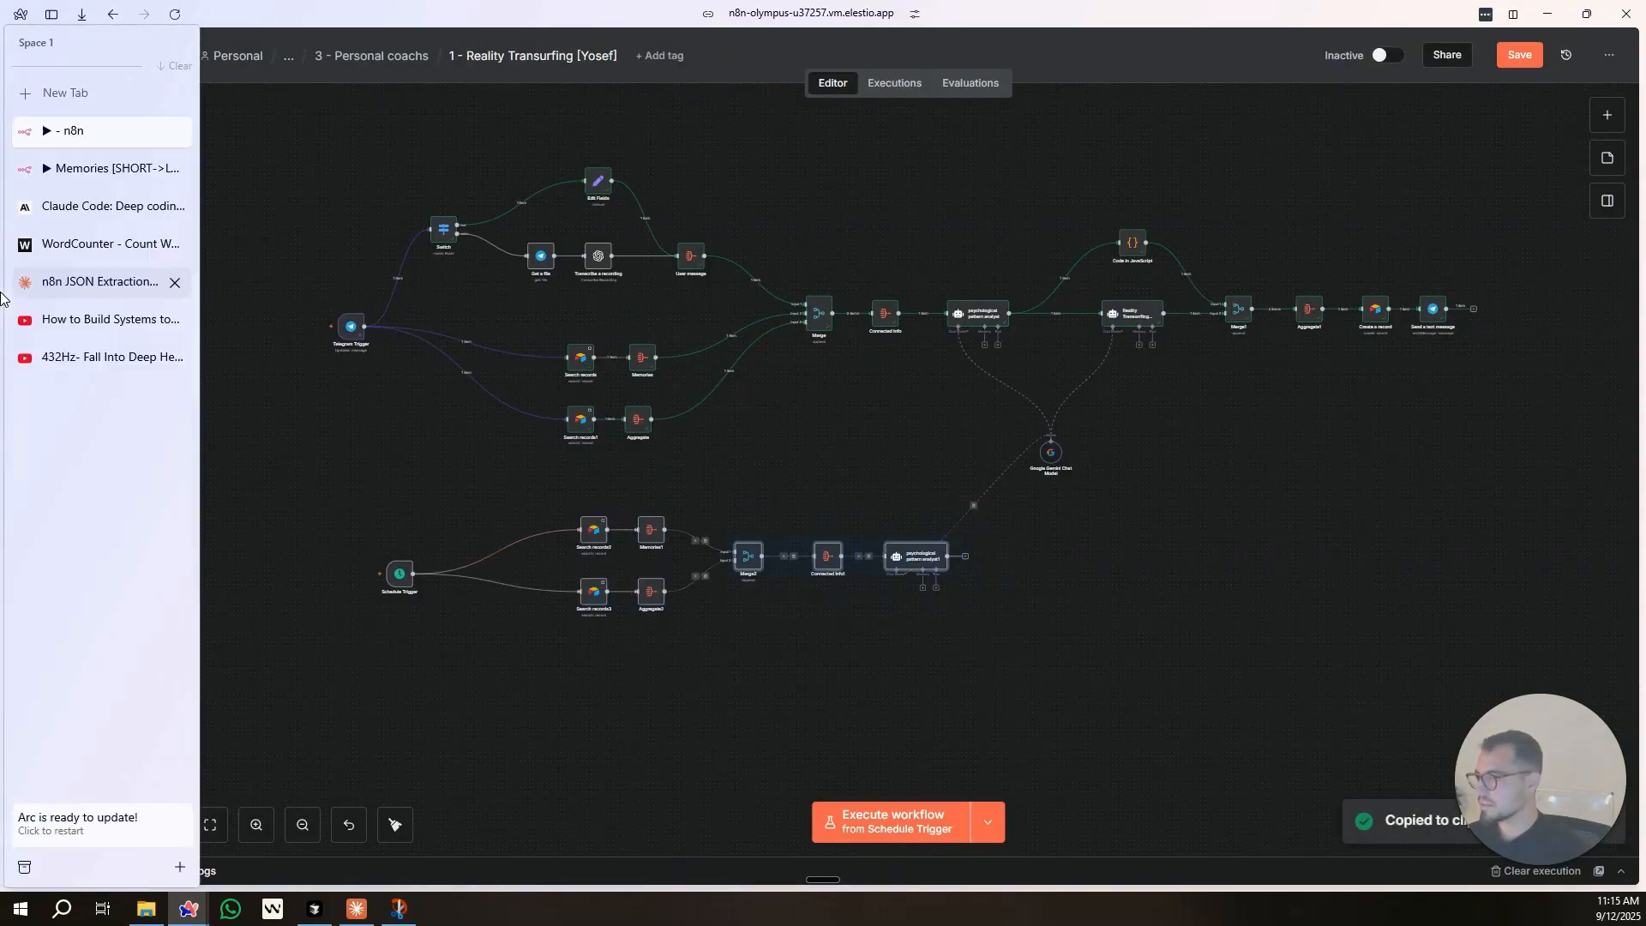
{"action": "left_click", "coordinate": [84, 178]}
{"action": "scroll", "coordinate": [1095, 419], "scroll_direction": "right", "scroll_amount": 4}
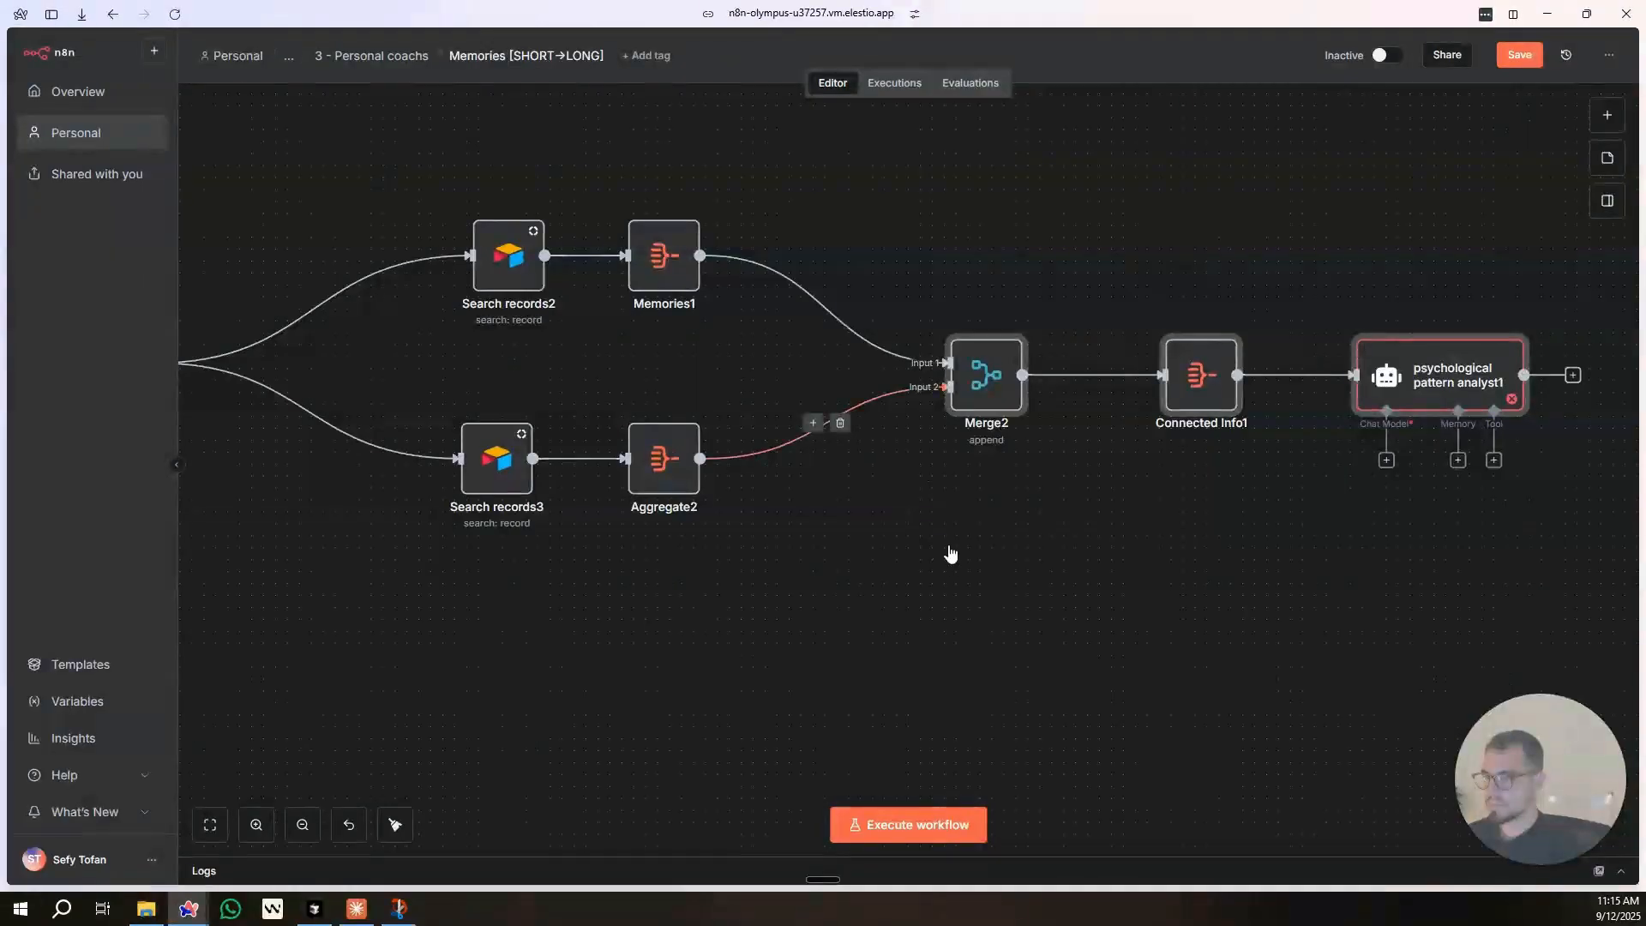
Tidy the layout by aligning the search branches, Merge2, Connected Info1 and the agent node.
{"action": "scroll", "coordinate": [949, 553], "scroll_direction": "down", "scroll_amount": 3}
{"action": "left_click_drag", "start_coordinate": [656, 359], "coordinate": [649, 358]}
{"action": "left_click_drag", "start_coordinate": [973, 442], "coordinate": [966, 427]}
{"action": "left_click_drag", "start_coordinate": [1115, 438], "coordinate": [1100, 422]}
{"action": "left_click_drag", "start_coordinate": [1267, 443], "coordinate": [1236, 427]}
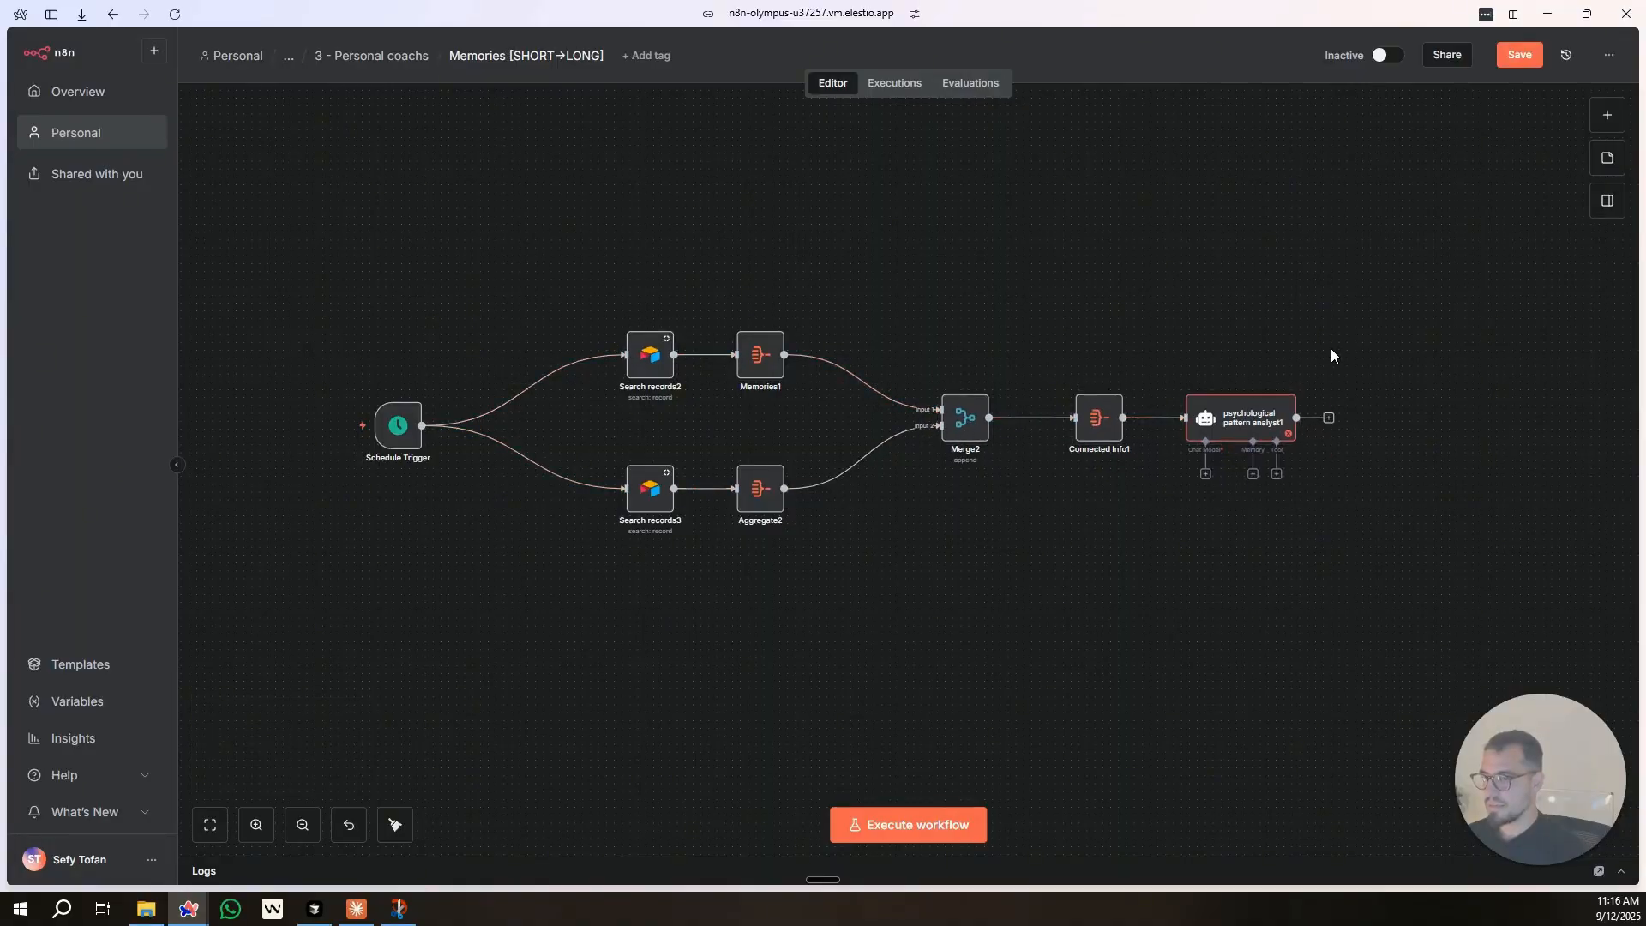
{"action": "left_click_drag", "start_coordinate": [1292, 370], "coordinate": [1115, 362]}
{"action": "left_click_drag", "start_coordinate": [897, 418], "coordinate": [880, 419]}
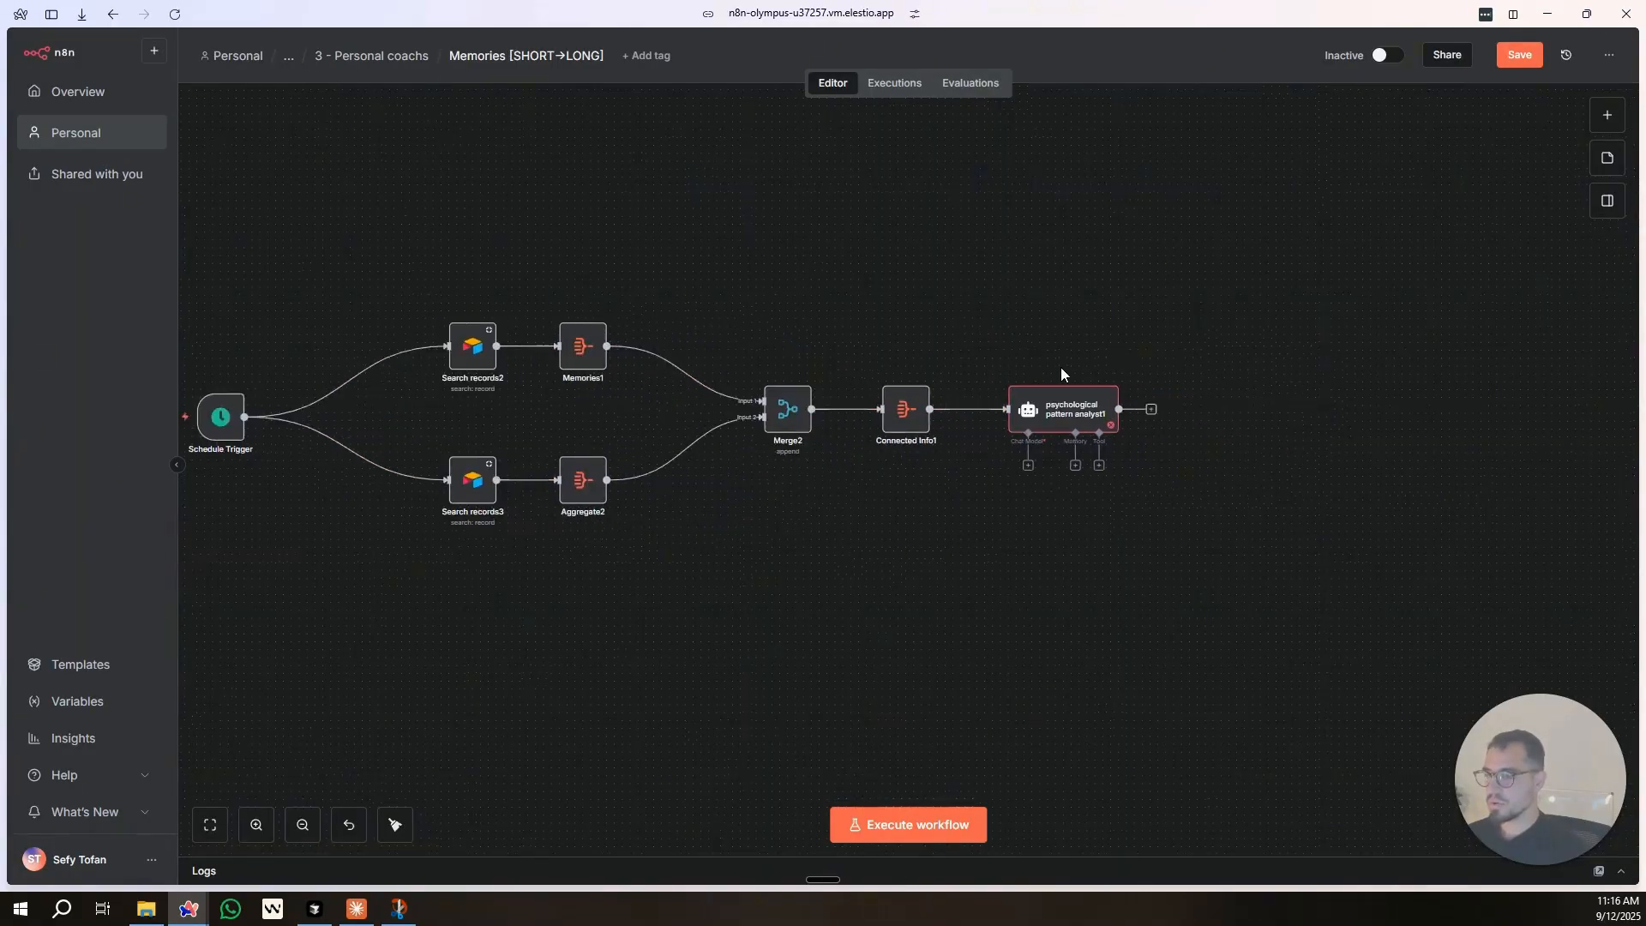
Rename the psychological pattern analyst1 agent as "Short To Long".
{"action": "left_click", "coordinate": [1064, 415]}
{"action": "key", "text": "F2"}
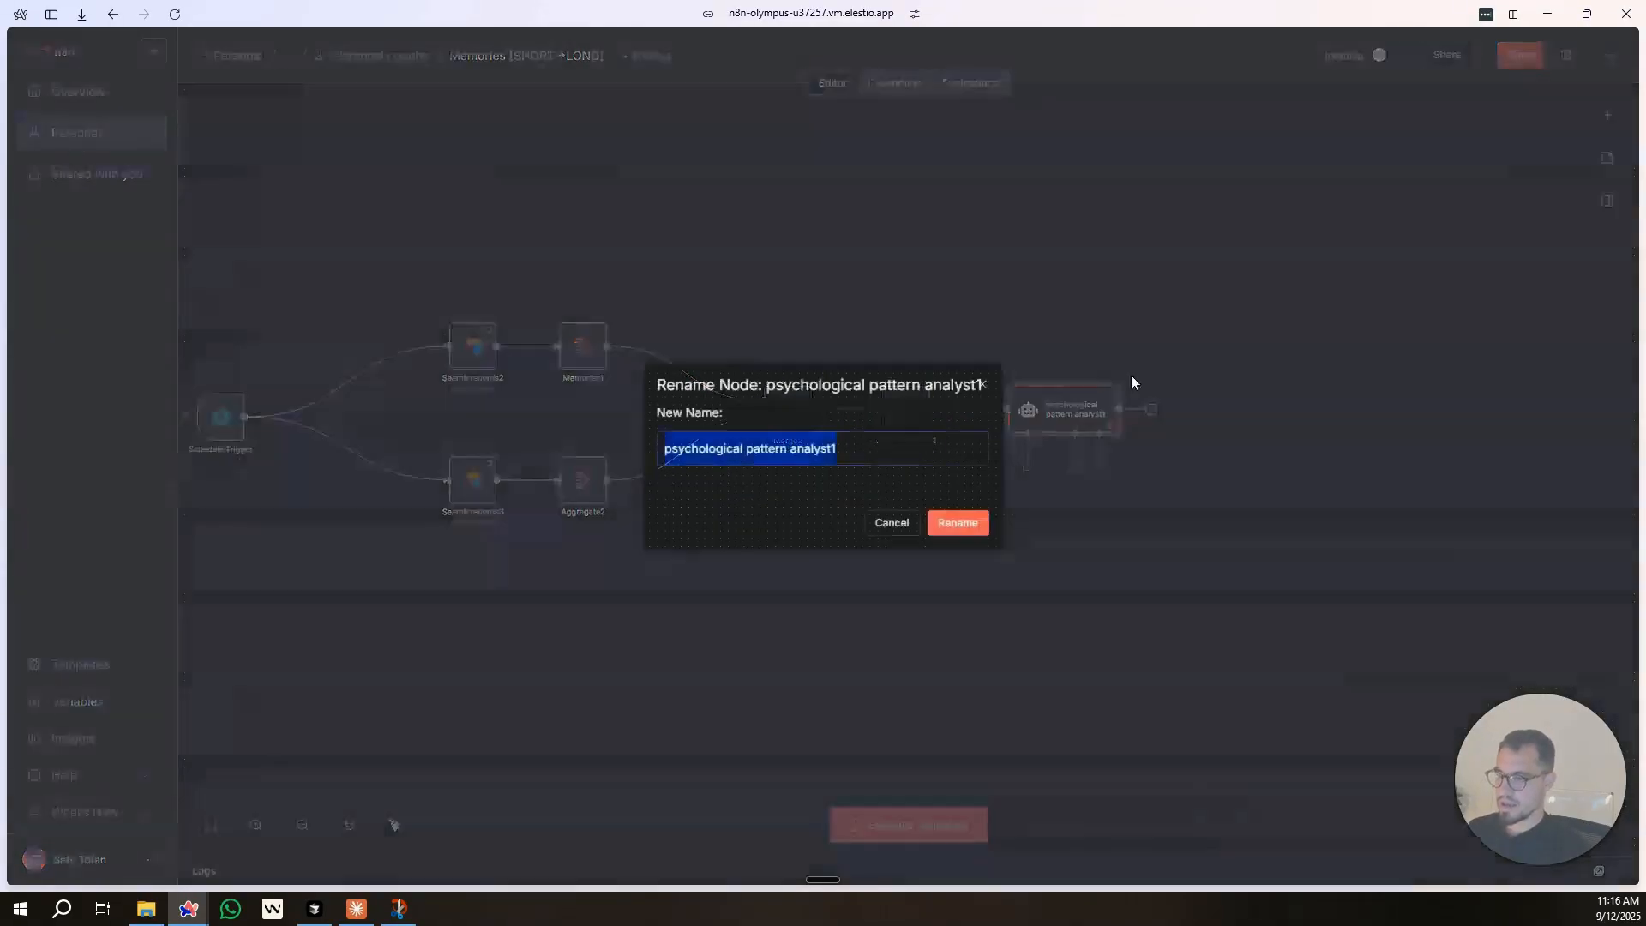
{"action": "type", "text": "Short To Lear"}
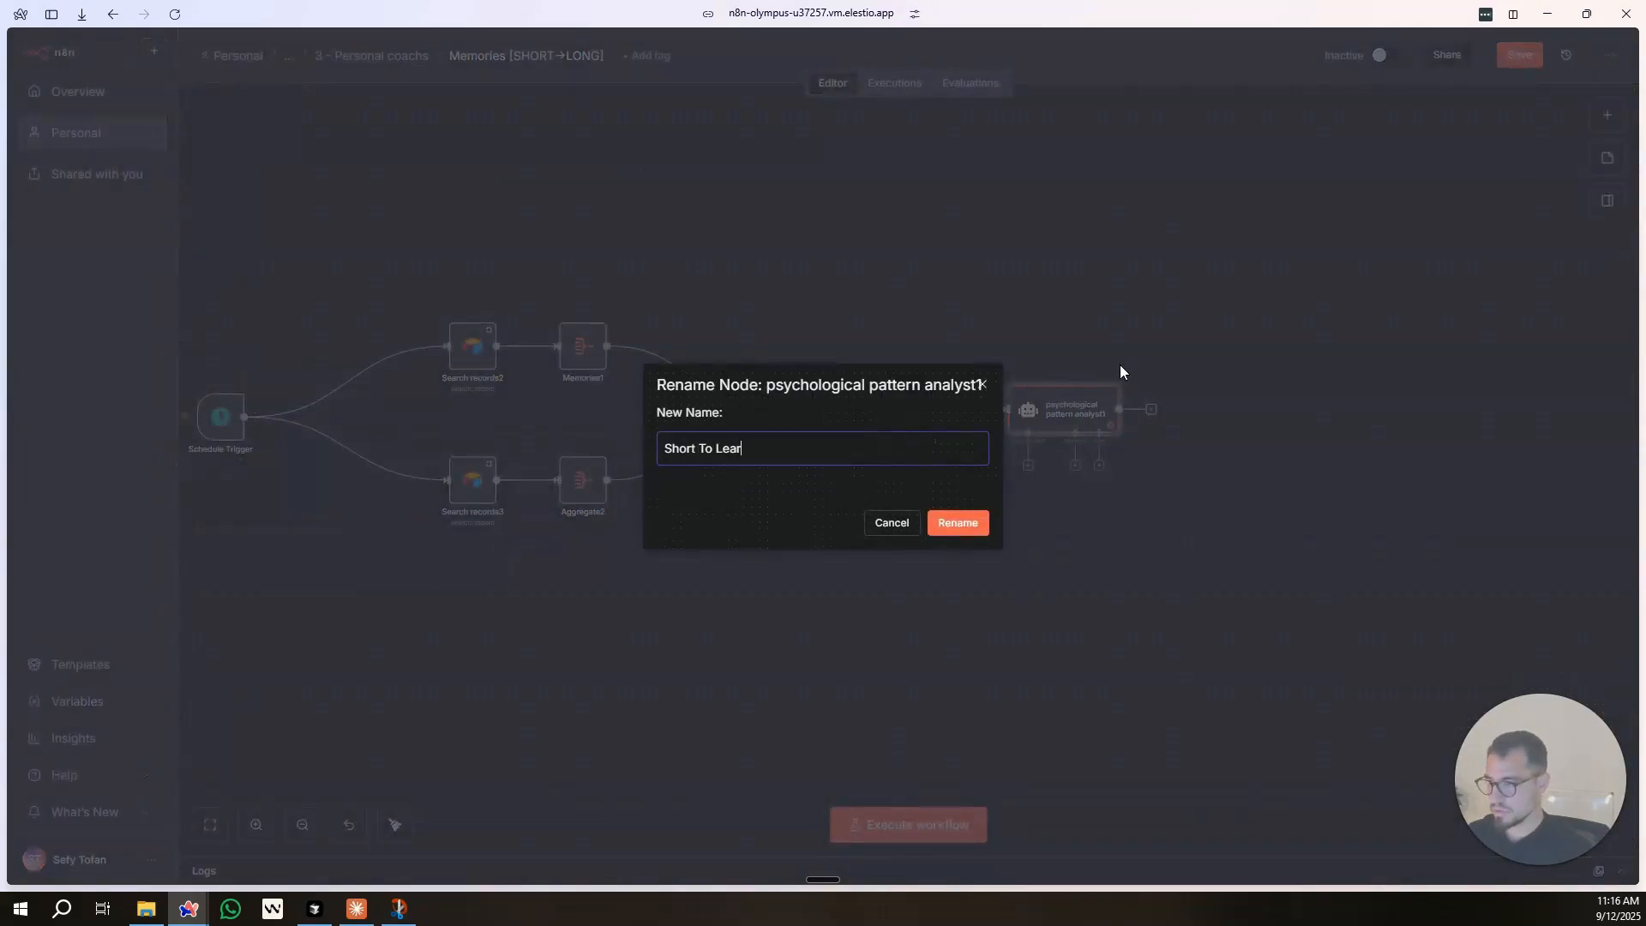
{"action": "type", "text": "ng"}
{"action": "key", "text": "Return"}
Attach a Google Gemini Chat Model to the Short To Long agent, choose its Gemini model, and place it below the agent.
{"action": "left_click", "coordinate": [1019, 464]}
{"action": "type", "text": "gemi"}
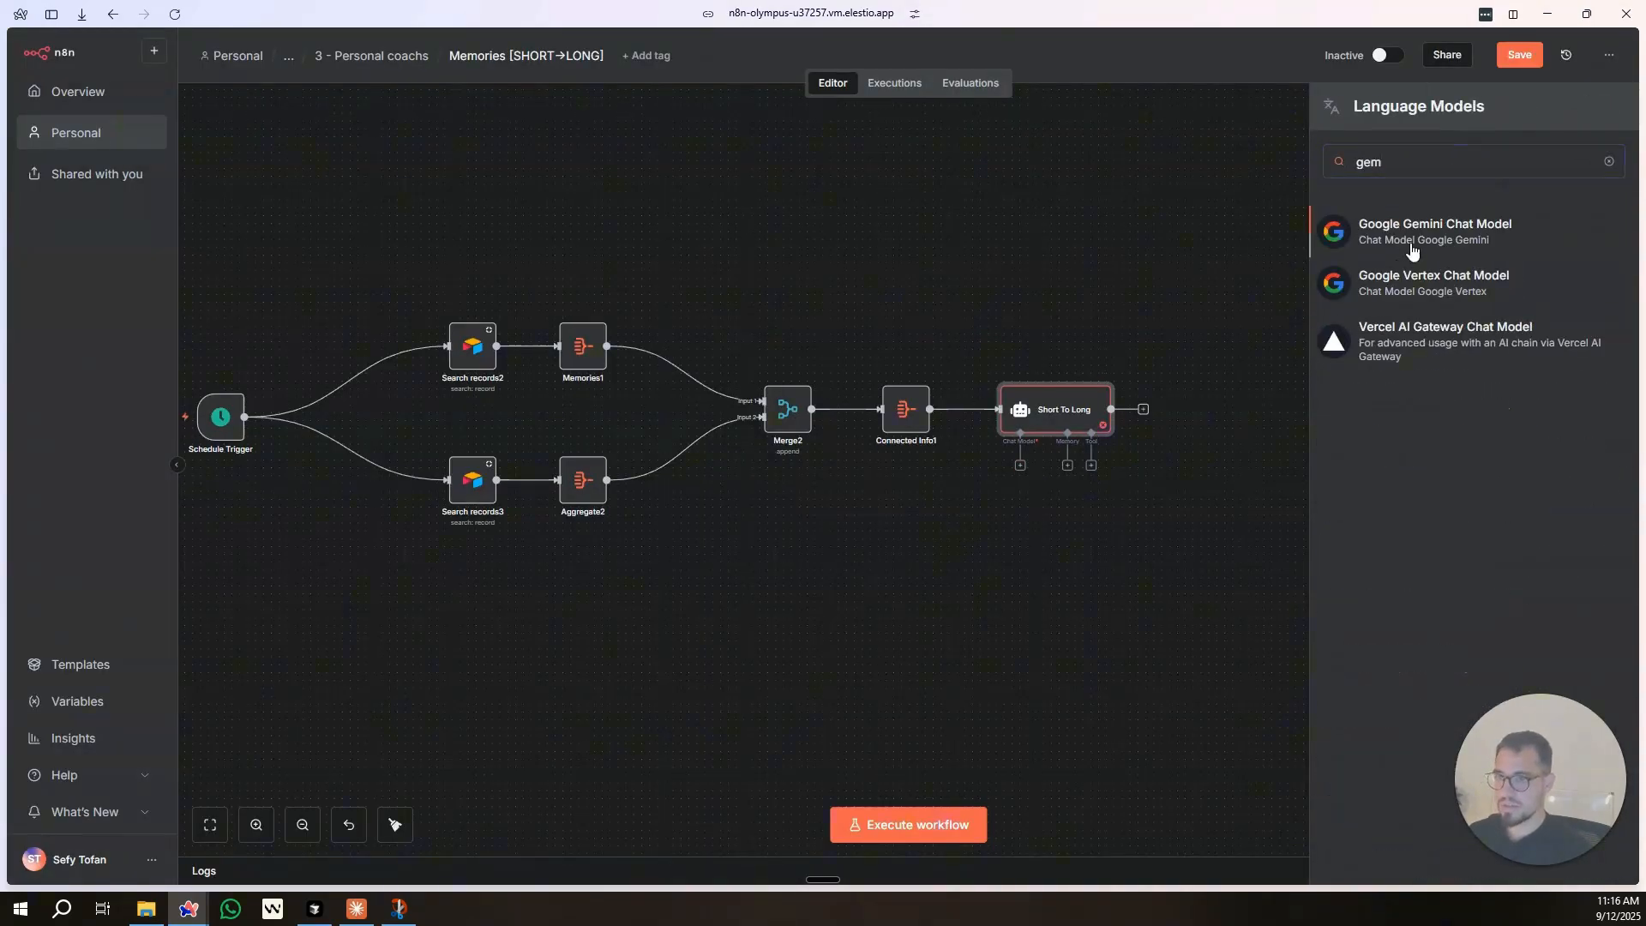
{"action": "left_click", "coordinate": [1413, 249]}
{"action": "left_click", "coordinate": [808, 221]}
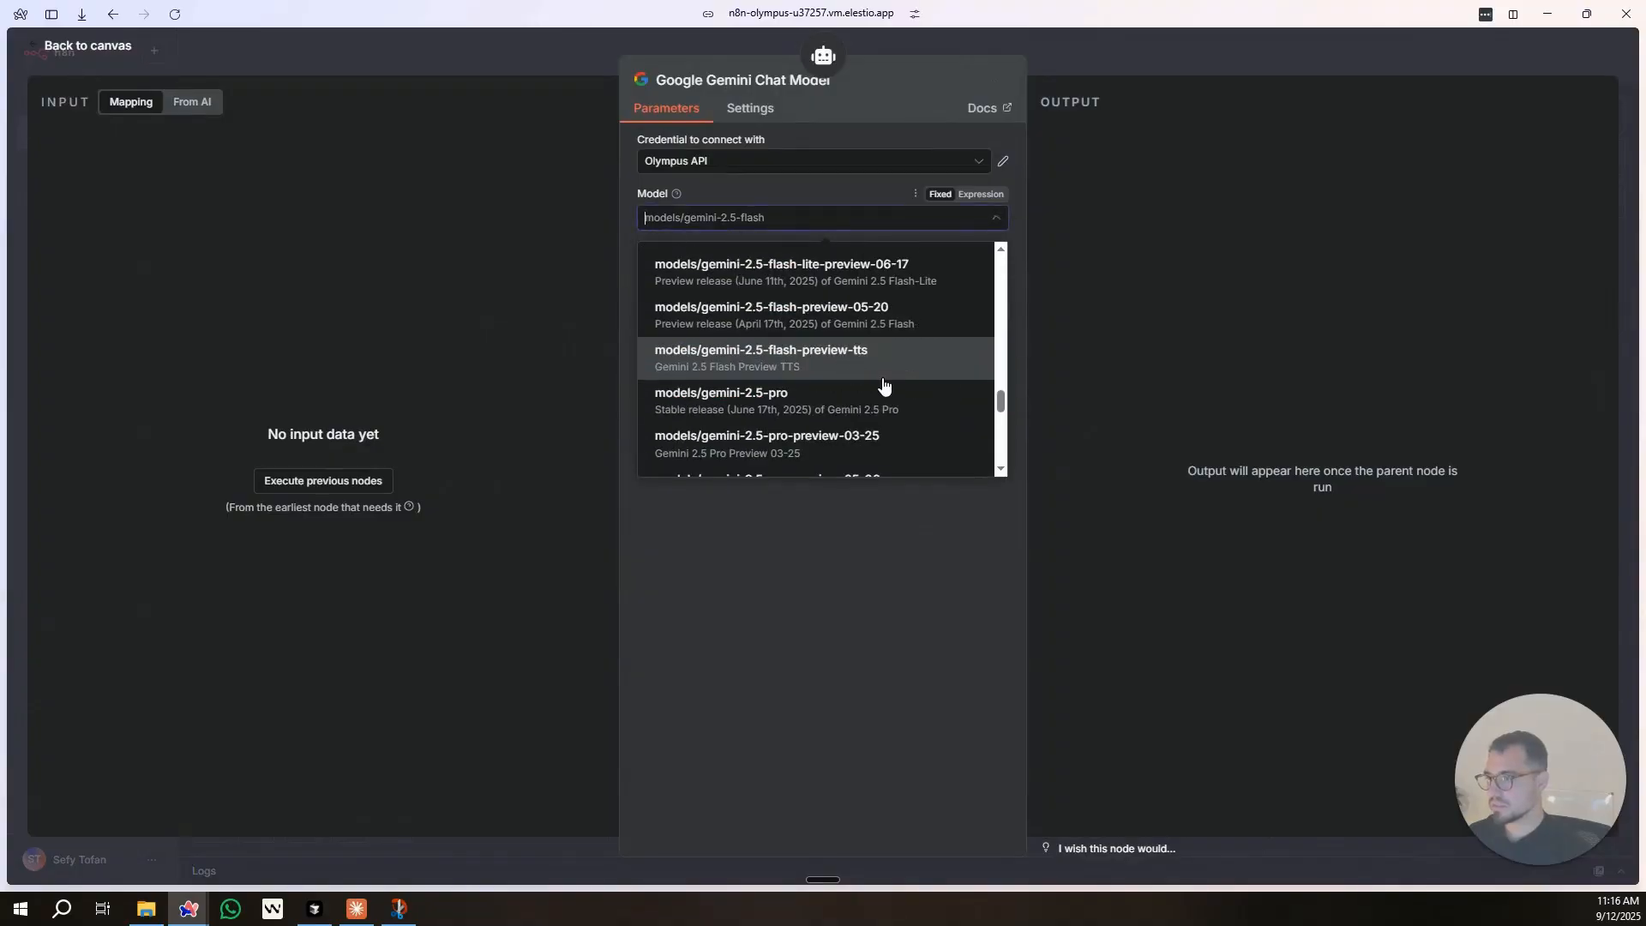
{"action": "scroll", "coordinate": [883, 377], "scroll_direction": "up", "scroll_amount": 2}
{"action": "left_click", "coordinate": [872, 327]}
{"action": "left_click", "coordinate": [845, 223]}
{"action": "scroll", "coordinate": [856, 399], "scroll_direction": "down", "scroll_amount": 1}
{"action": "key", "text": "Escape"}
{"action": "key", "text": "Escape"}
{"action": "left_click_drag", "start_coordinate": [957, 507], "coordinate": [956, 570]}
{"action": "scroll", "coordinate": [892, 309], "scroll_direction": "left", "scroll_amount": 3}
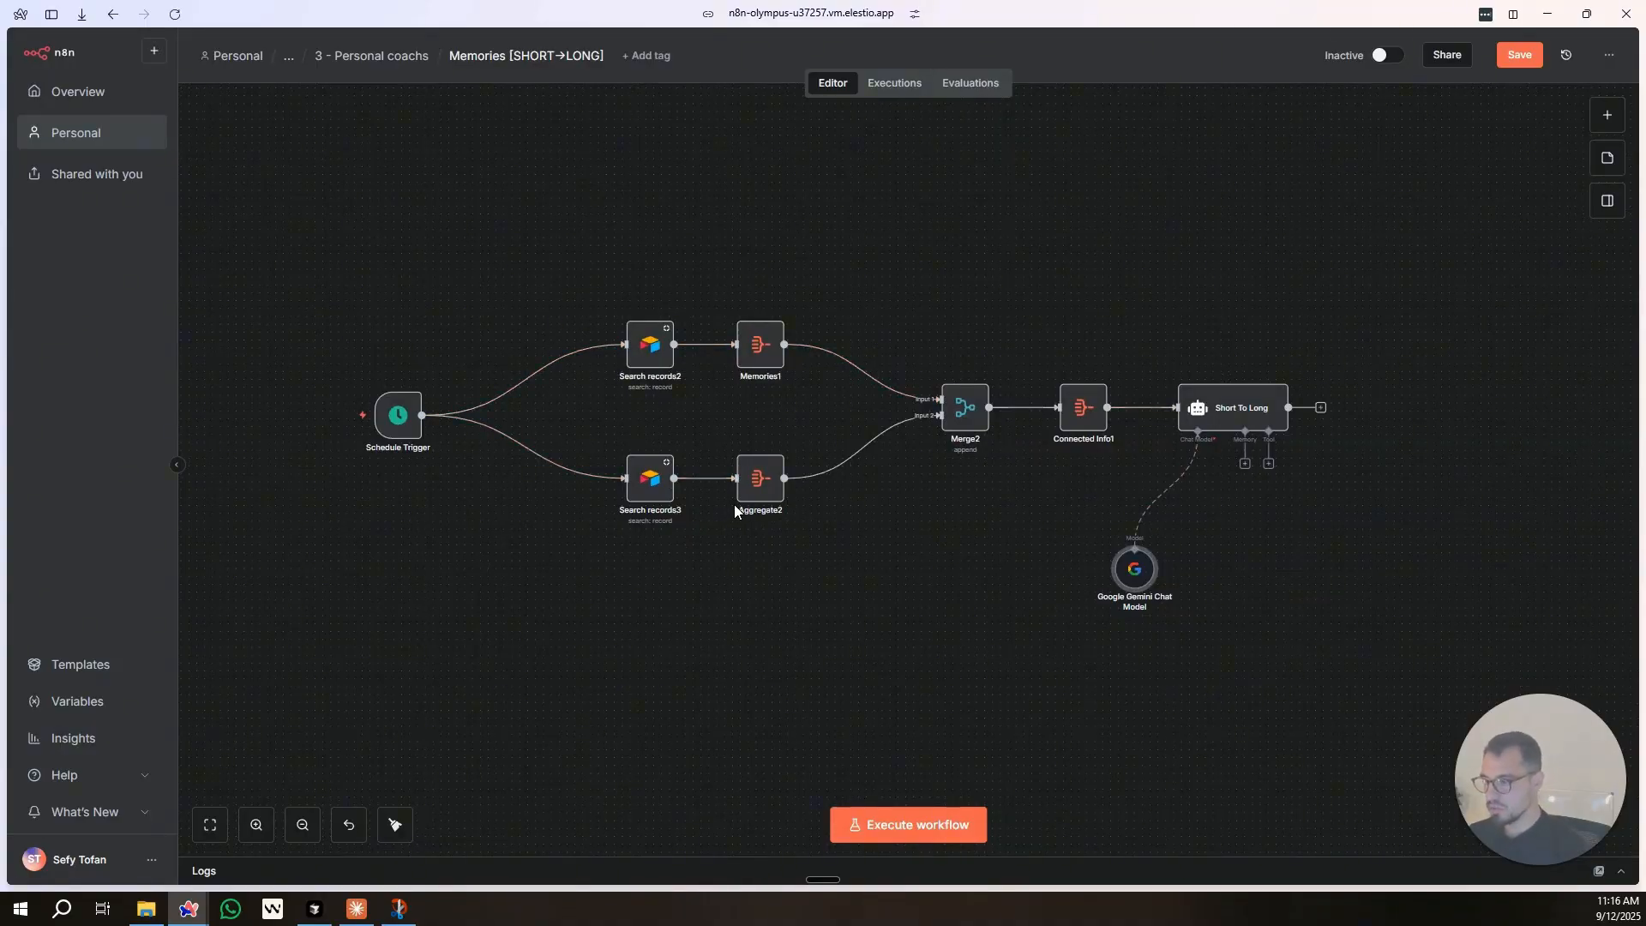
Set the record limit of the Search records2 node to 25.
{"action": "double_click", "coordinate": [1231, 410]}
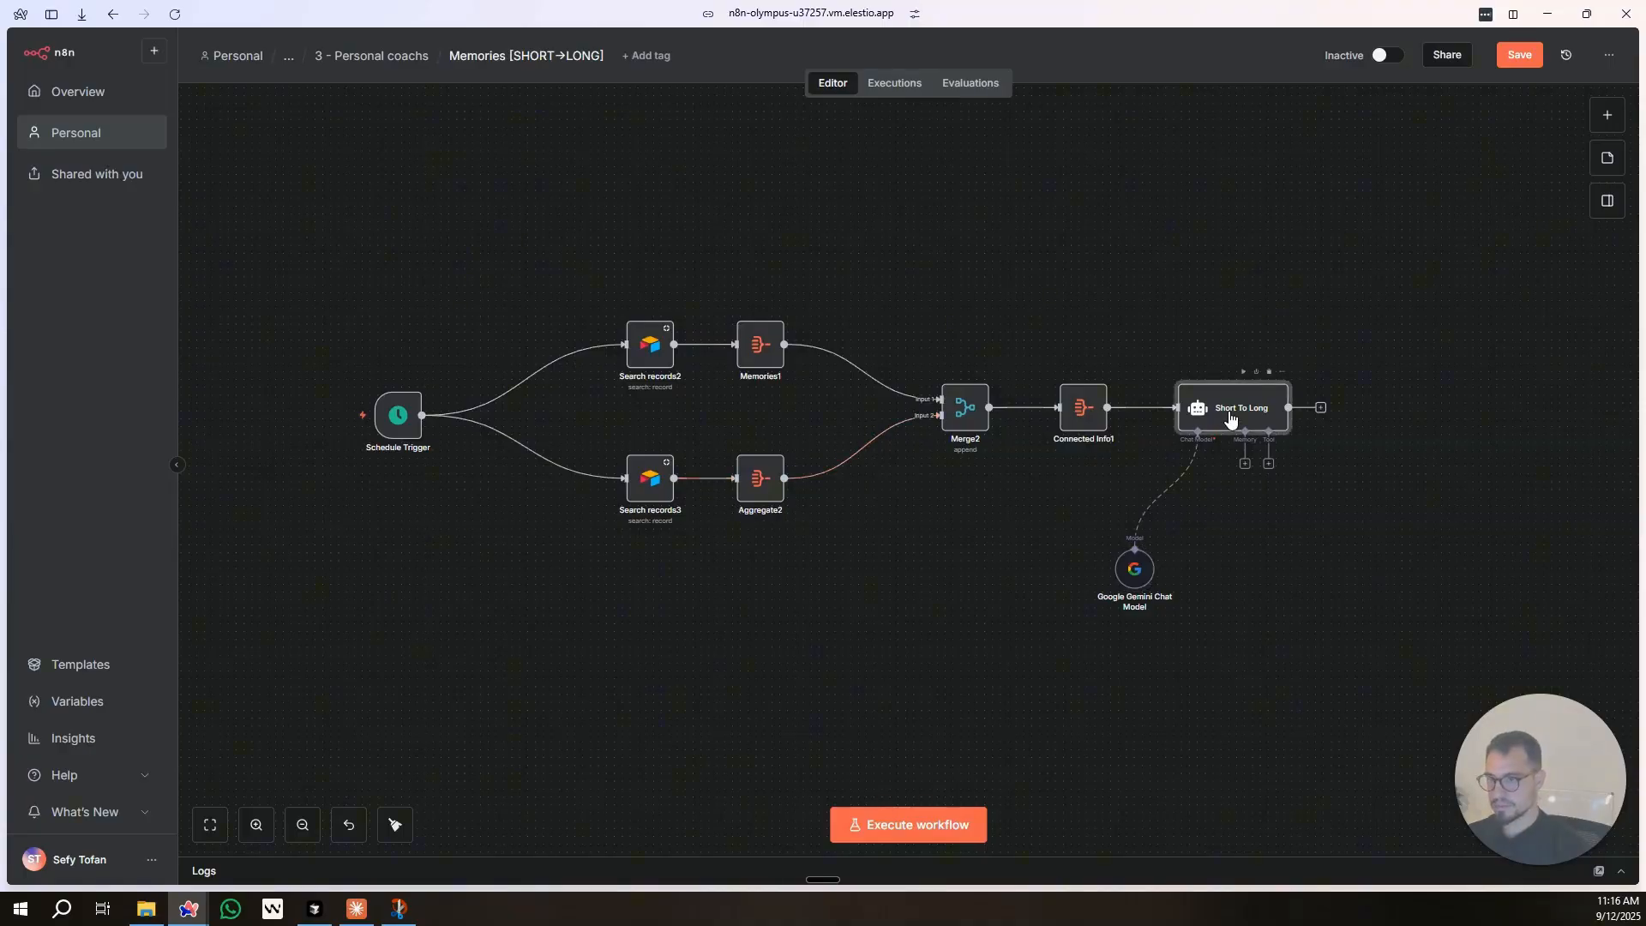
{"action": "left_click", "coordinate": [557, 47]}
{"action": "double_click", "coordinate": [654, 365]}
{"action": "left_click_drag", "start_coordinate": [686, 575], "coordinate": [612, 560]}
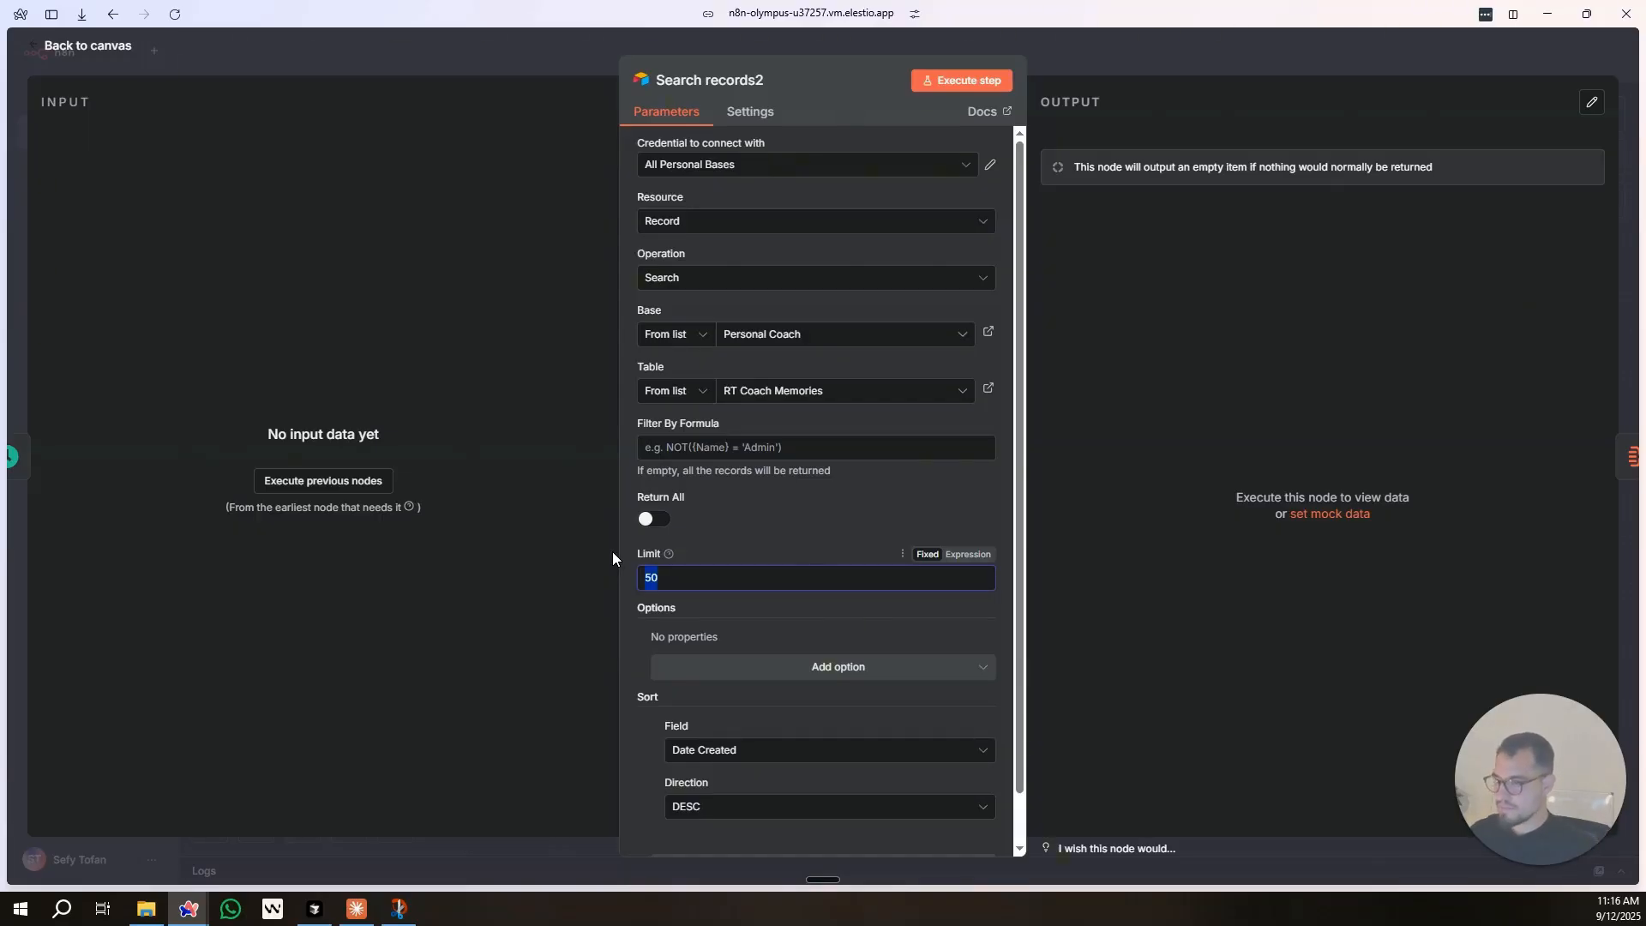
{"action": "type", "text": "5"}
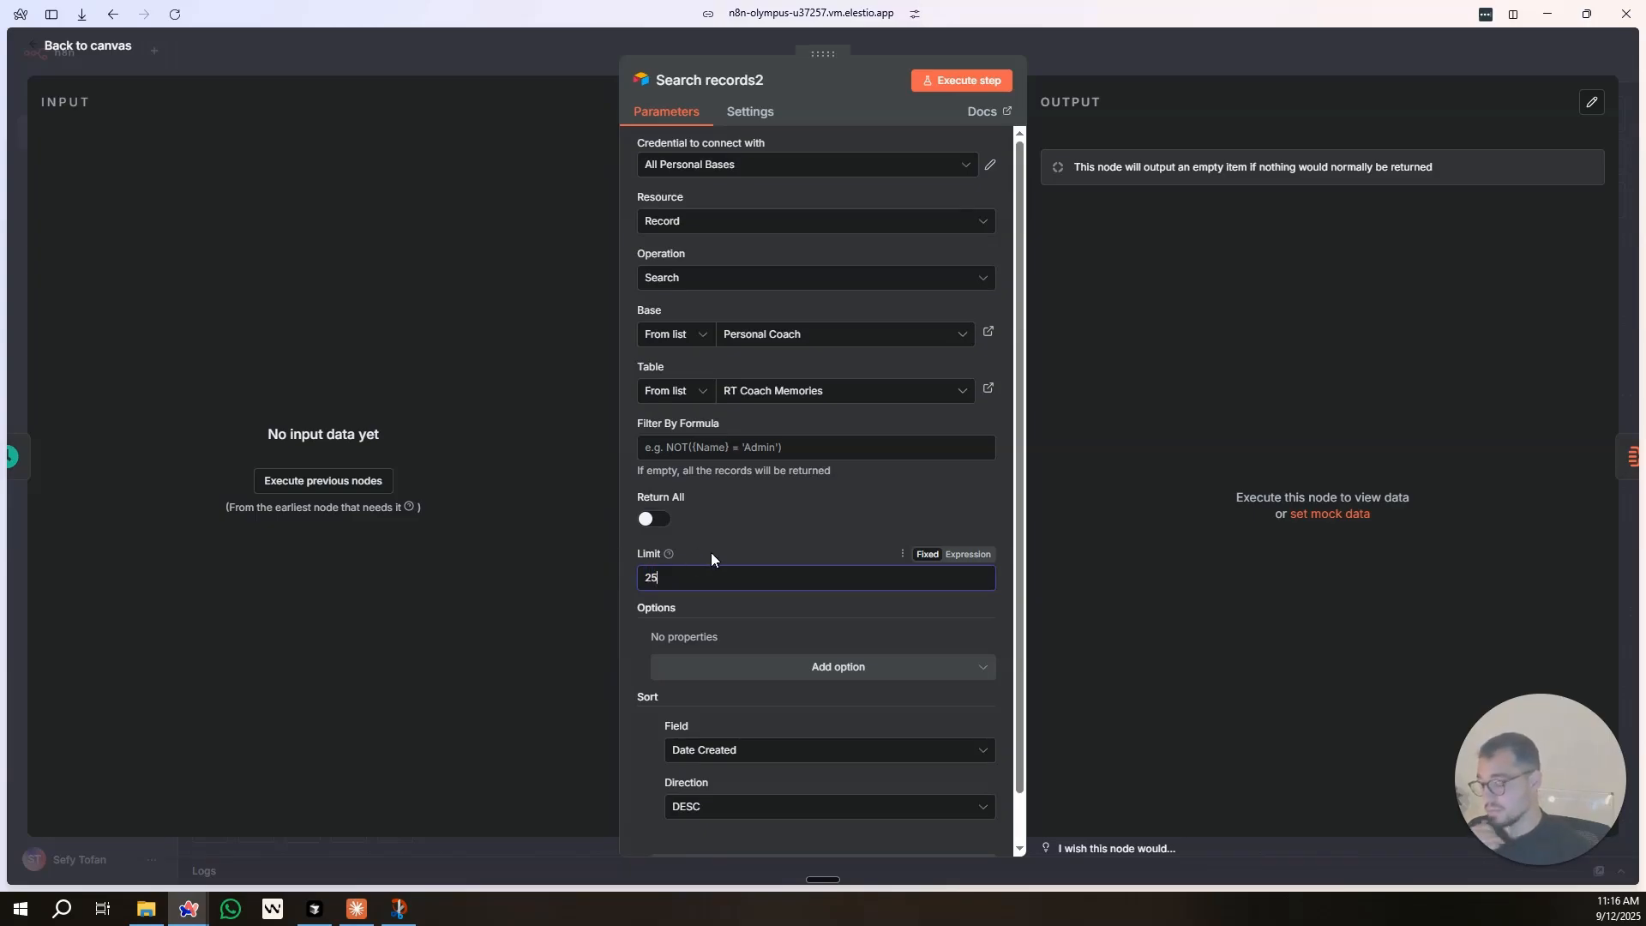
{"action": "left_click", "coordinate": [1078, 63]}
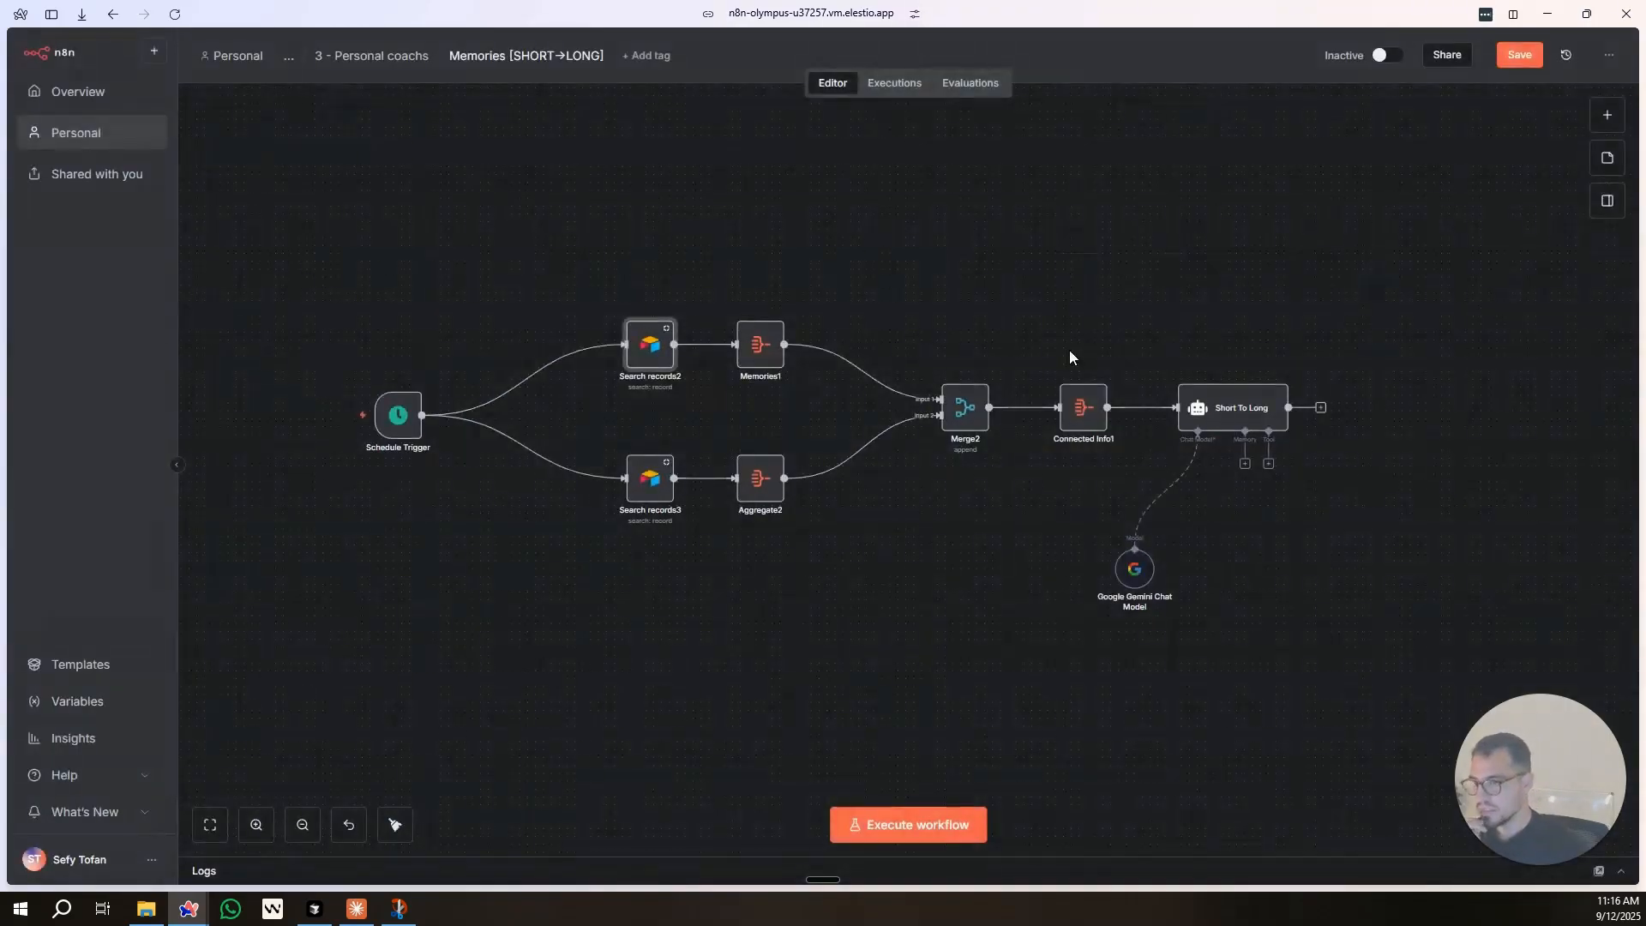
Remove the user message block from the Short To Long agent's user prompt.
{"action": "double_click", "coordinate": [1218, 407]}
{"action": "left_click_drag", "start_coordinate": [838, 264], "coordinate": [596, 210]}
{"action": "key", "text": "BackSpace"}
{"action": "scroll", "coordinate": [758, 255], "scroll_direction": "down", "scroll_amount": 1}
{"action": "left_click", "coordinate": [735, 238]}
{"action": "key", "text": "BackSpace"}
{"action": "key", "text": "BackSpace"}
{"action": "scroll", "coordinate": [838, 272], "scroll_direction": "up", "scroll_amount": 1}
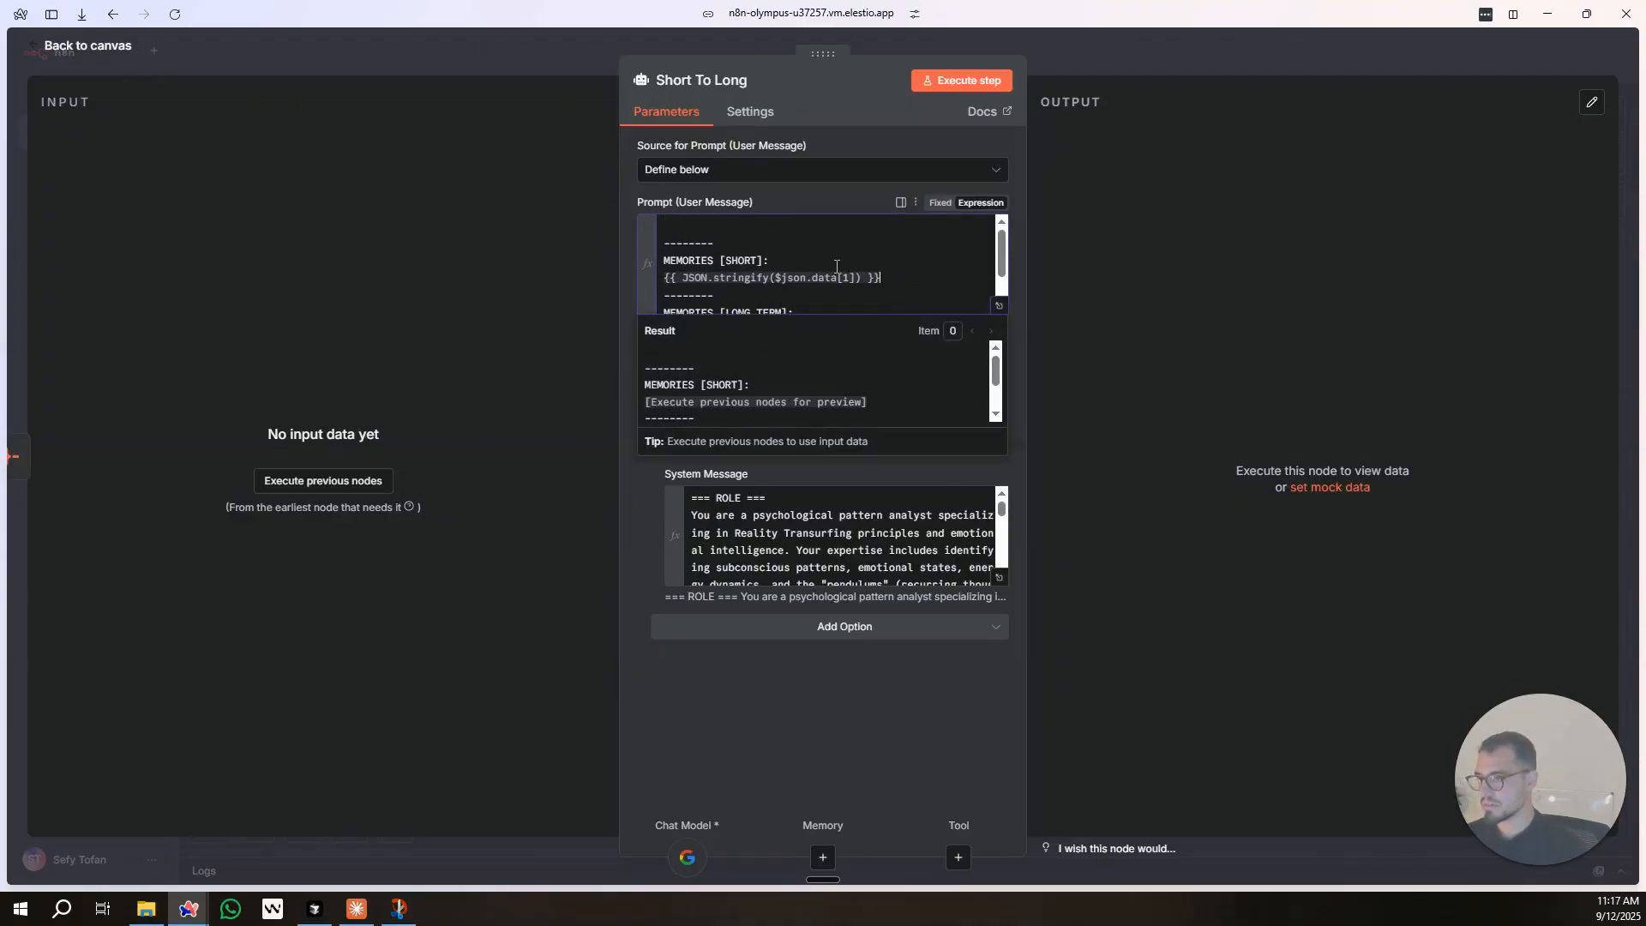
Delete the leading separator and blank lines from the prompt, and point MEMORIES [SHORT] to $json.data[0].
{"action": "left_click", "coordinate": [726, 244]}
{"action": "key", "text": "BackSpace"}
{"action": "key", "text": "BackSpace"}
{"action": "key", "text": "BackSpace"}
{"action": "key", "text": "BackSpace"}
{"action": "key", "text": "BackSpace"}
{"action": "key", "text": "BackSpace"}
{"action": "key", "text": "BackSpace"}
{"action": "key", "text": "BackSpace"}
{"action": "key", "text": "BackSpace"}
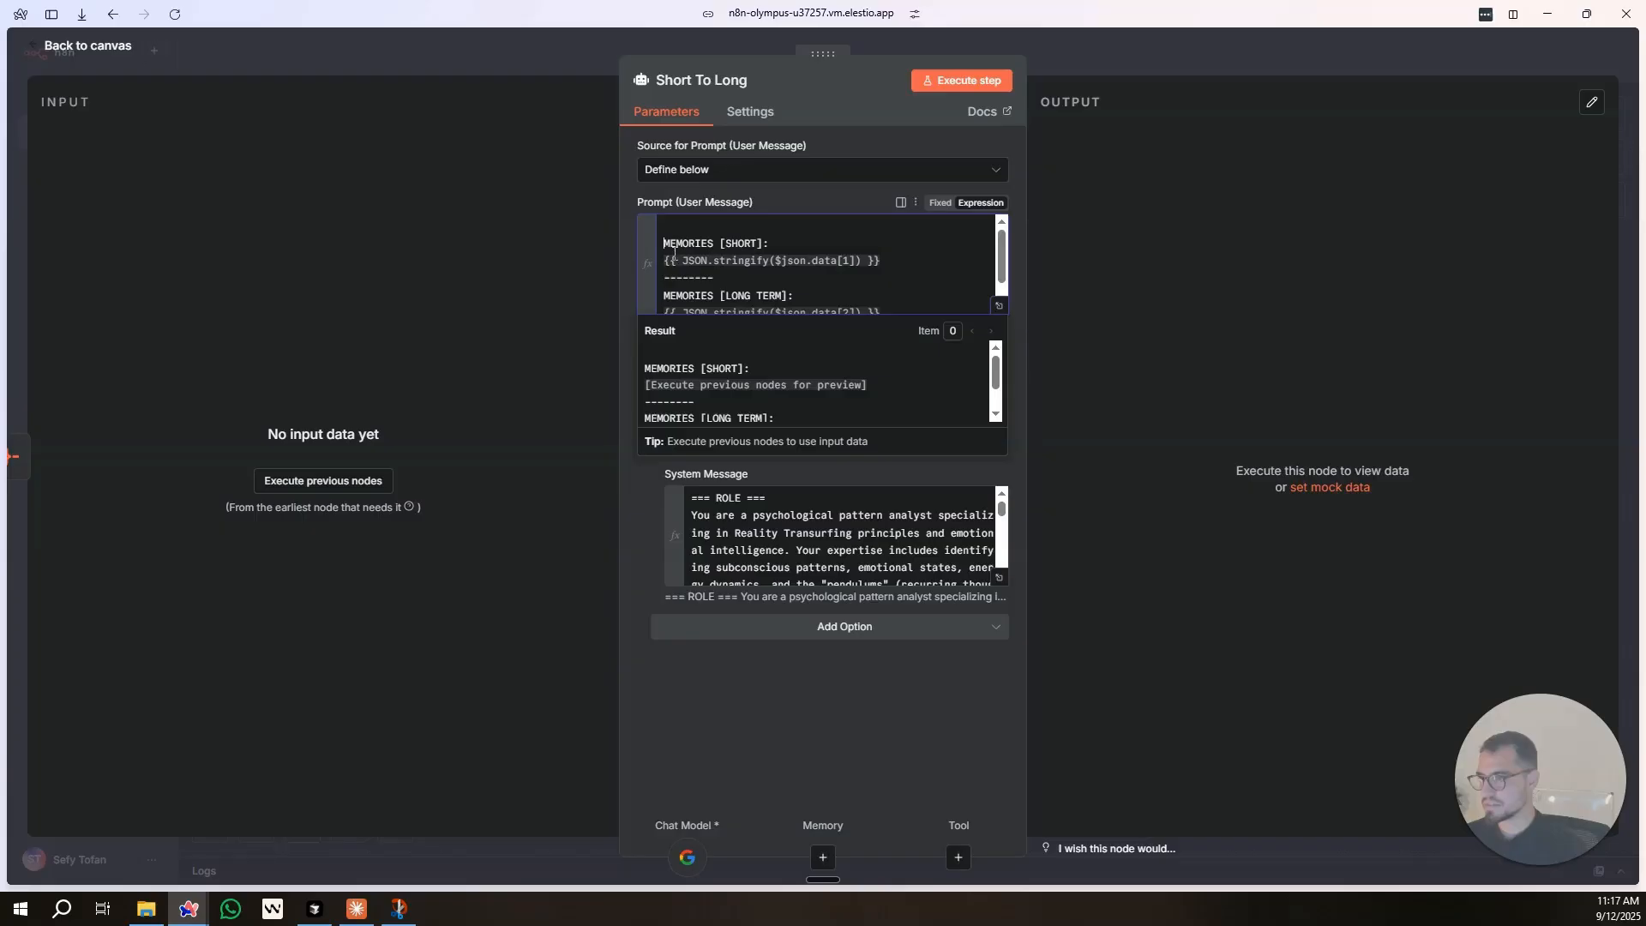
{"action": "key", "text": "Delete"}
{"action": "double_click", "coordinate": [845, 245]}
{"action": "type", "text": "0"}
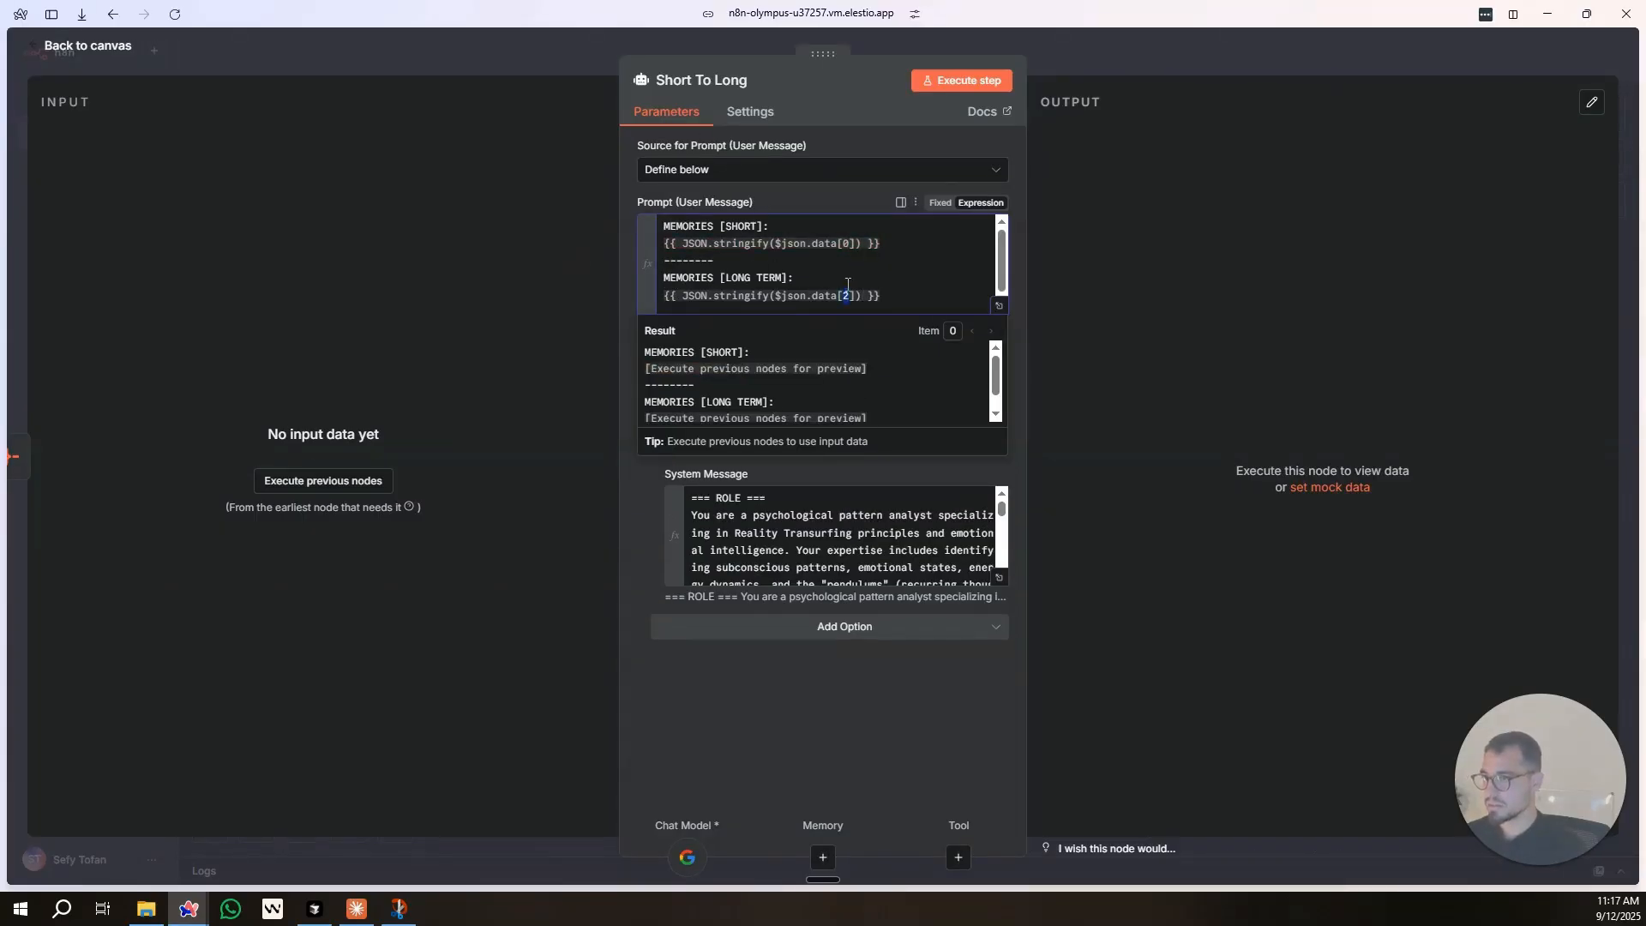
In Claude, request a context-guide-based prompt for a midnight agent that decides which short-term memories, such as beliefs and general facts, become long-term.
{"action": "left_click", "coordinate": [357, 909]}
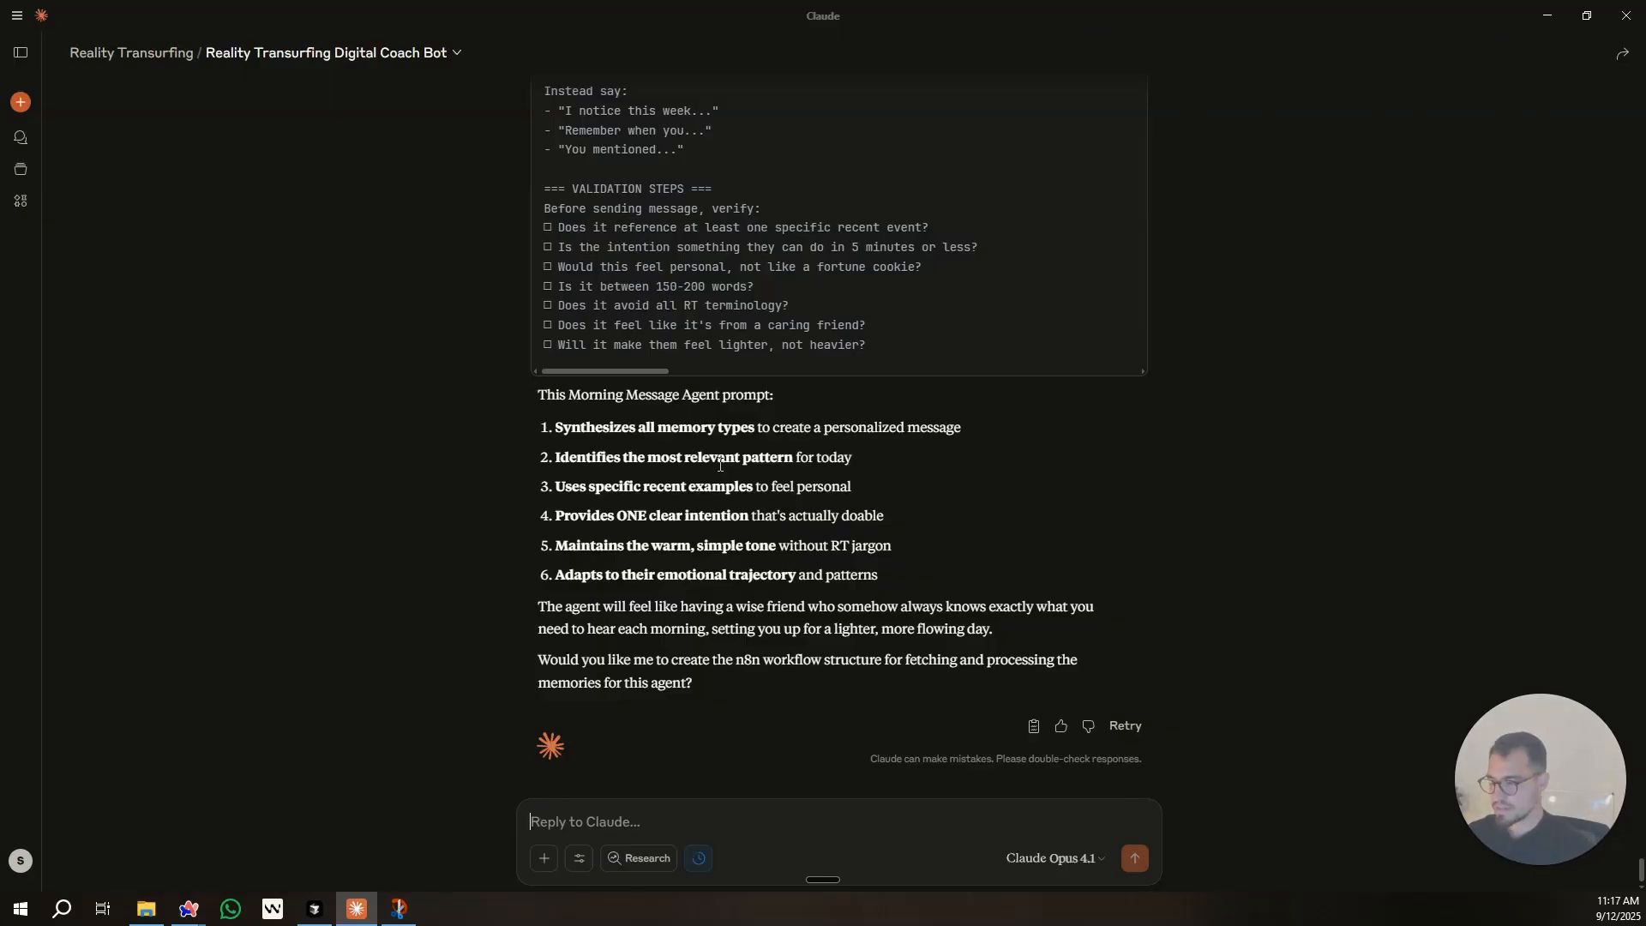
{"action": "key", "text": "ctrl+super+space"}
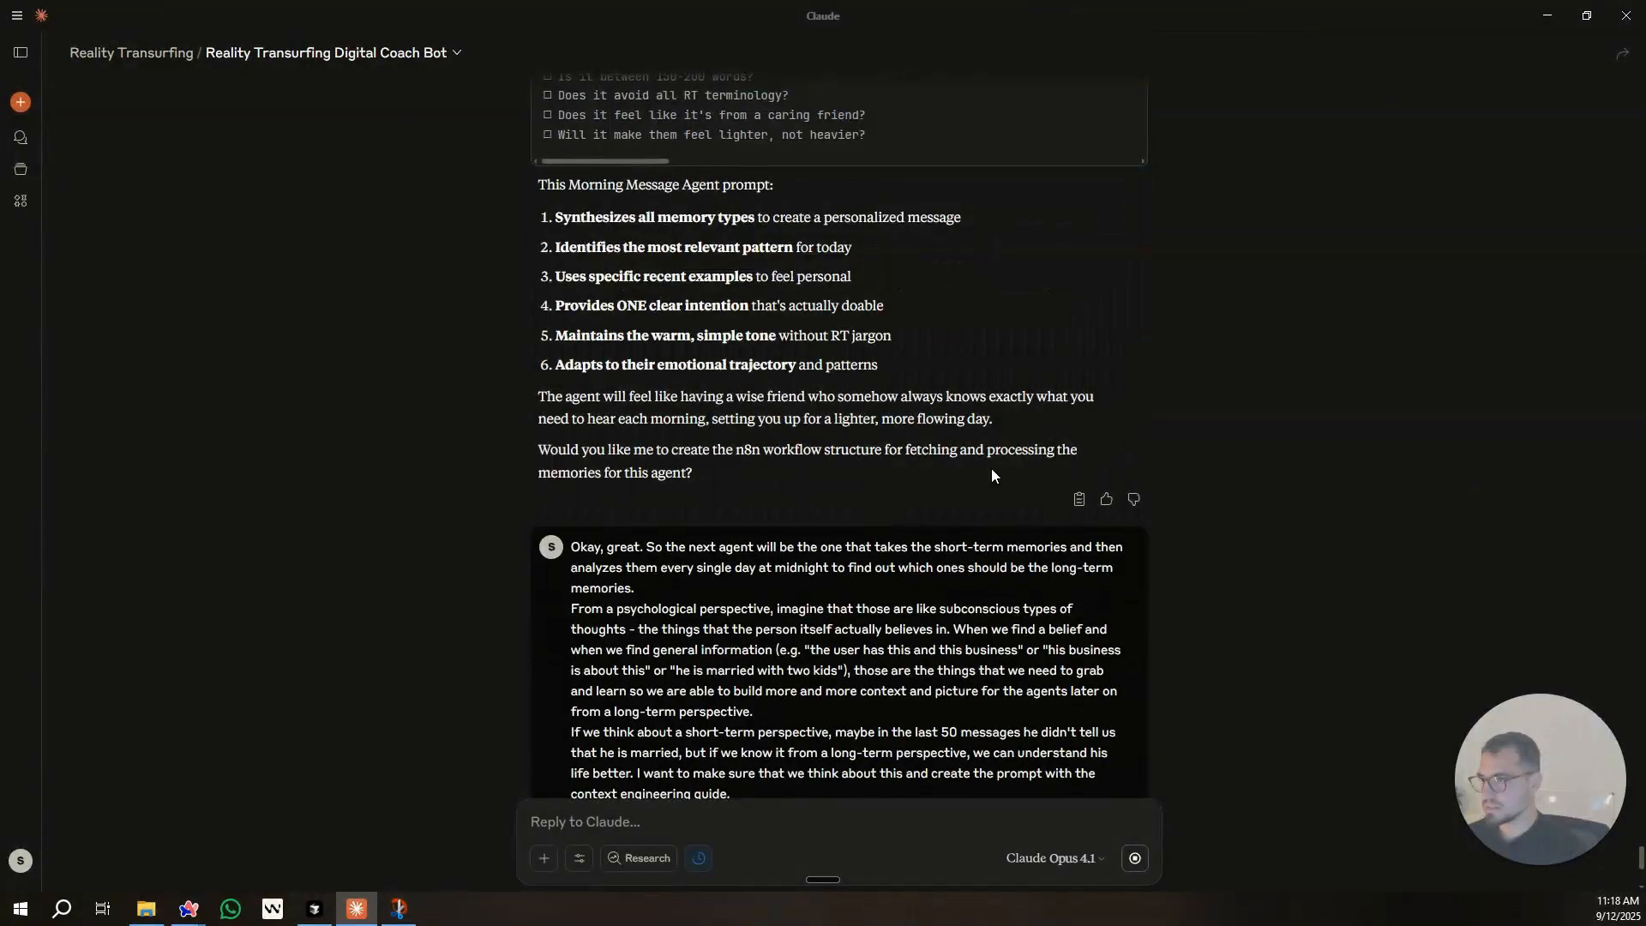
Copy Claude's Morning Message Agent response, and switch back to the Reality Transurfing workflow in n8n.
{"action": "scroll", "coordinate": [991, 468], "scroll_direction": "up", "scroll_amount": 1}
{"action": "left_click", "coordinate": [1078, 586]}
{"action": "left_click", "coordinate": [1541, 17]}
{"action": "key", "text": "Escape"}
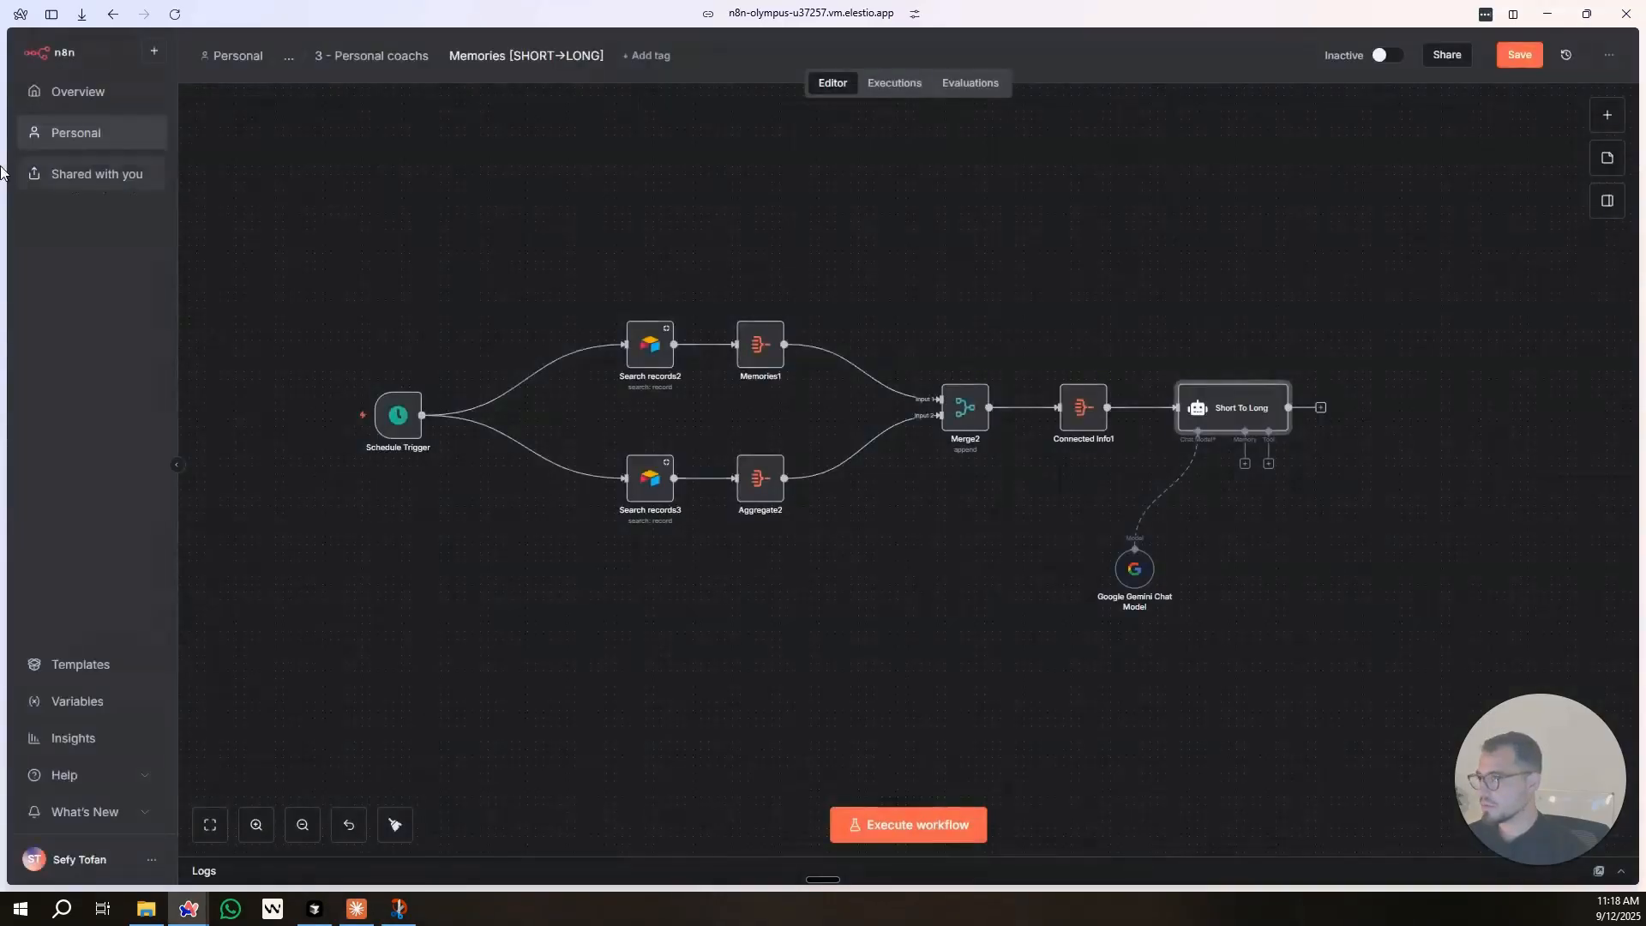
{"action": "mouse_move", "coordinate": [3, 175]}
{"action": "left_click", "coordinate": [72, 140]}
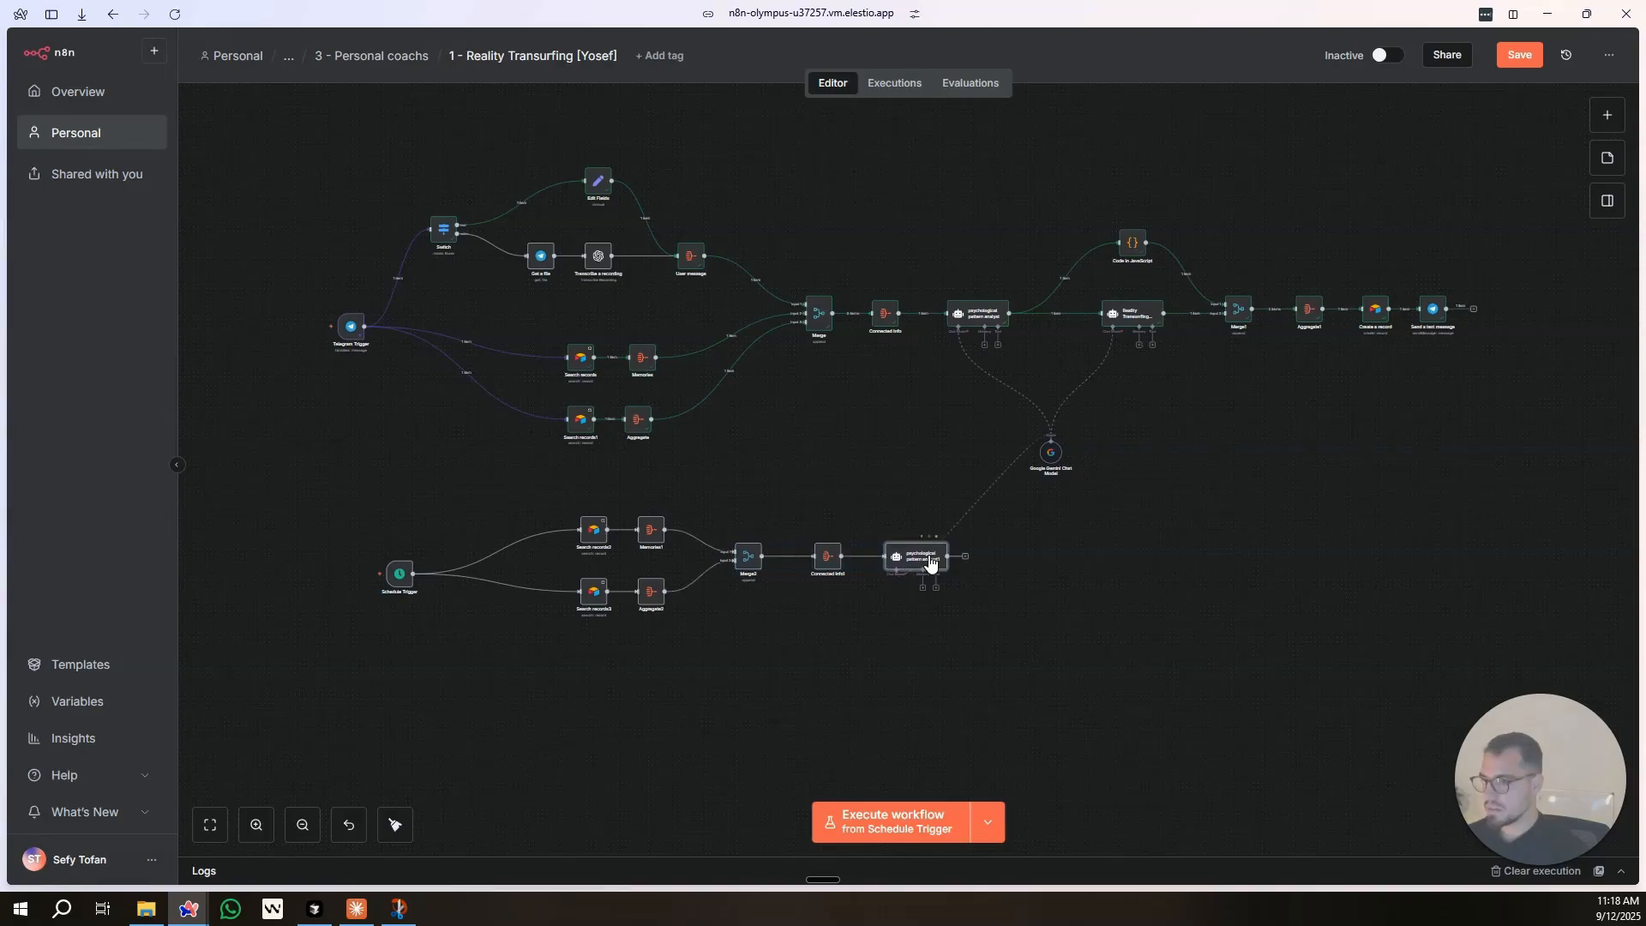
Rename the agent after Connected Info1 in the scheduled branch as "Morning Boost".
{"action": "double_click", "coordinate": [908, 566]}
{"action": "left_click", "coordinate": [766, 80]}
{"action": "type", "text": "Morning Boost"}
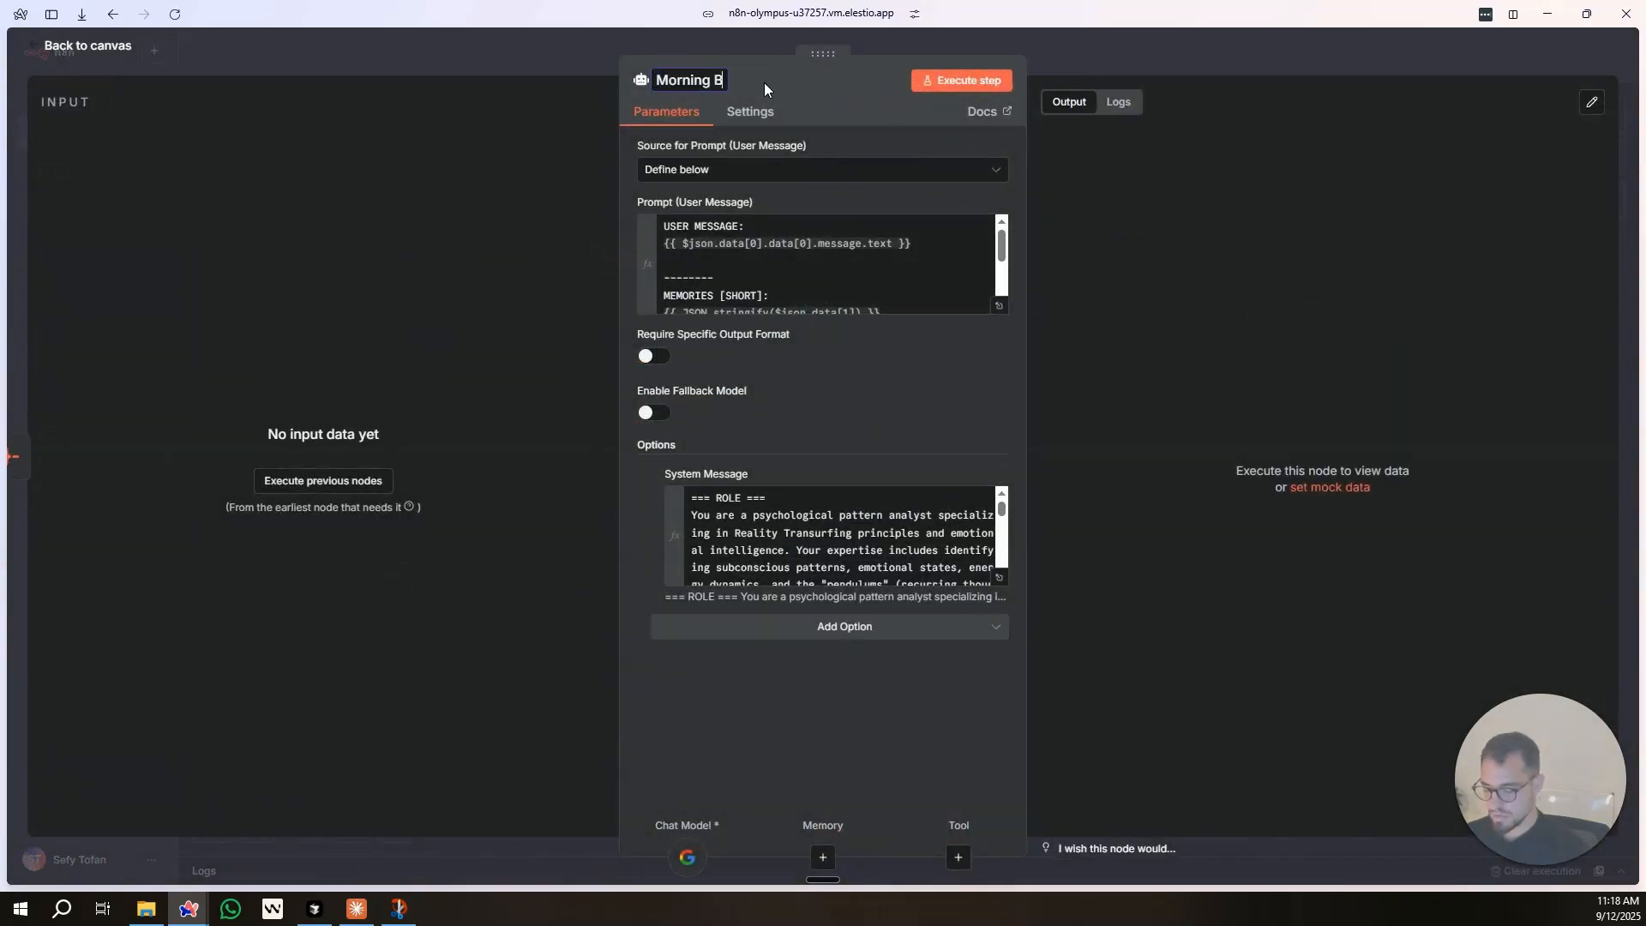
{"action": "key", "text": "BackSpace"}
{"action": "key", "text": "BackSpace"}
{"action": "key", "text": "BackSpace"}
{"action": "type", "text": "ost"}
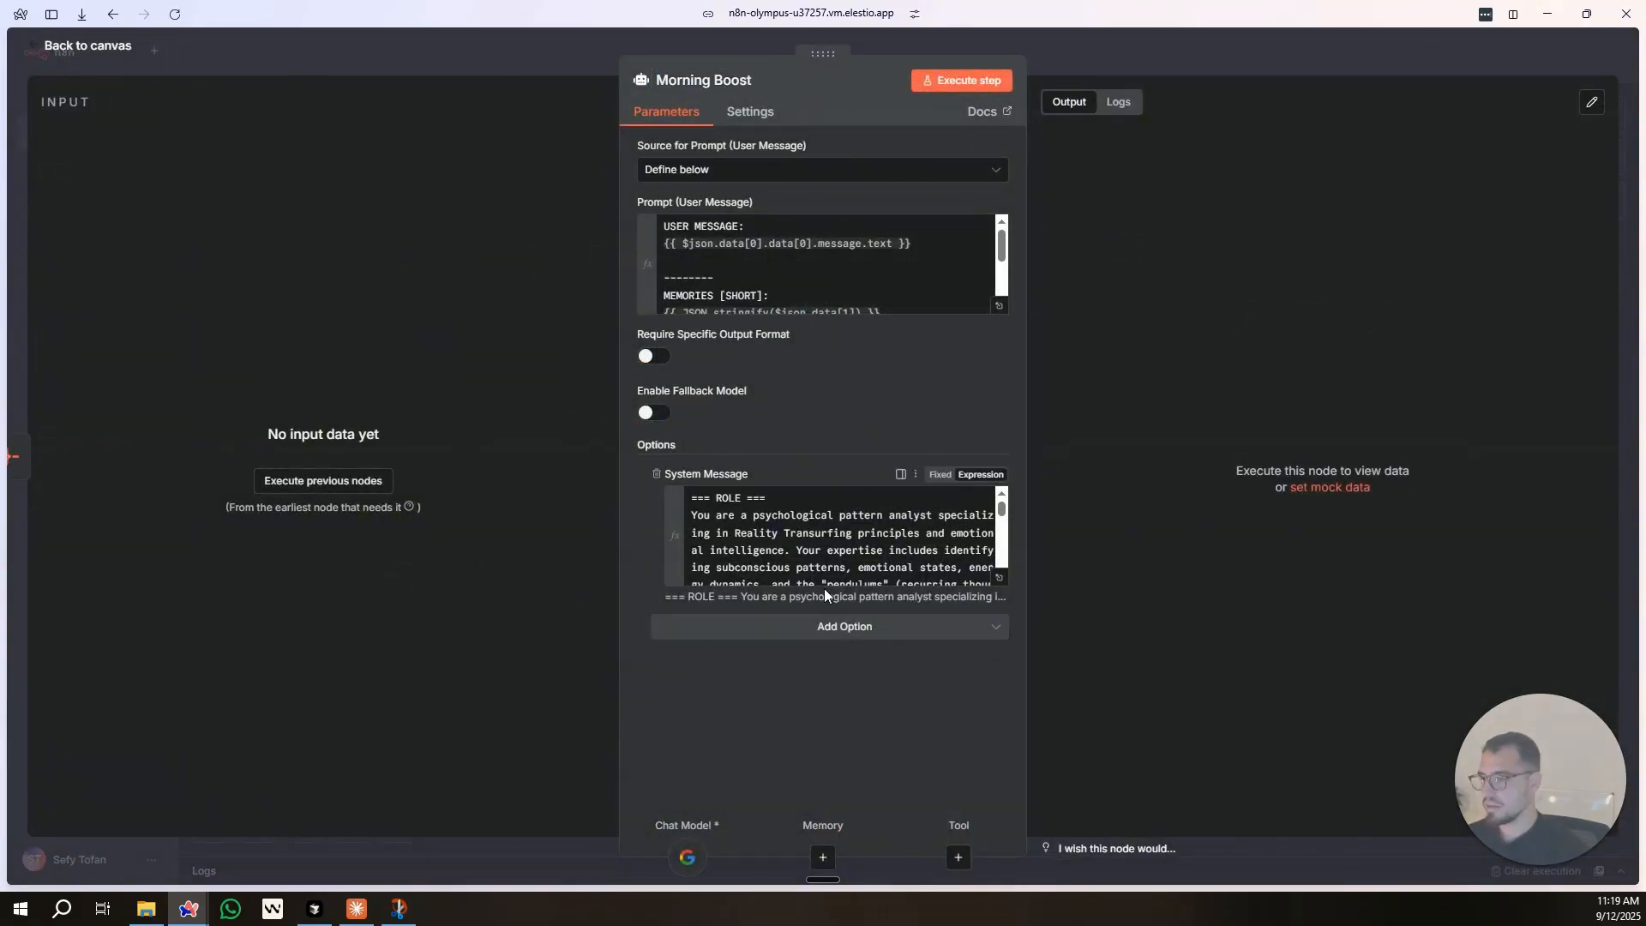
Replace the Morning Boost agent's system message with the copied Morning Message Agent prompt.
{"action": "left_click", "coordinate": [999, 577]}
{"action": "key", "text": "ctrl+a"}
{"action": "key", "text": "ctrl+v"}
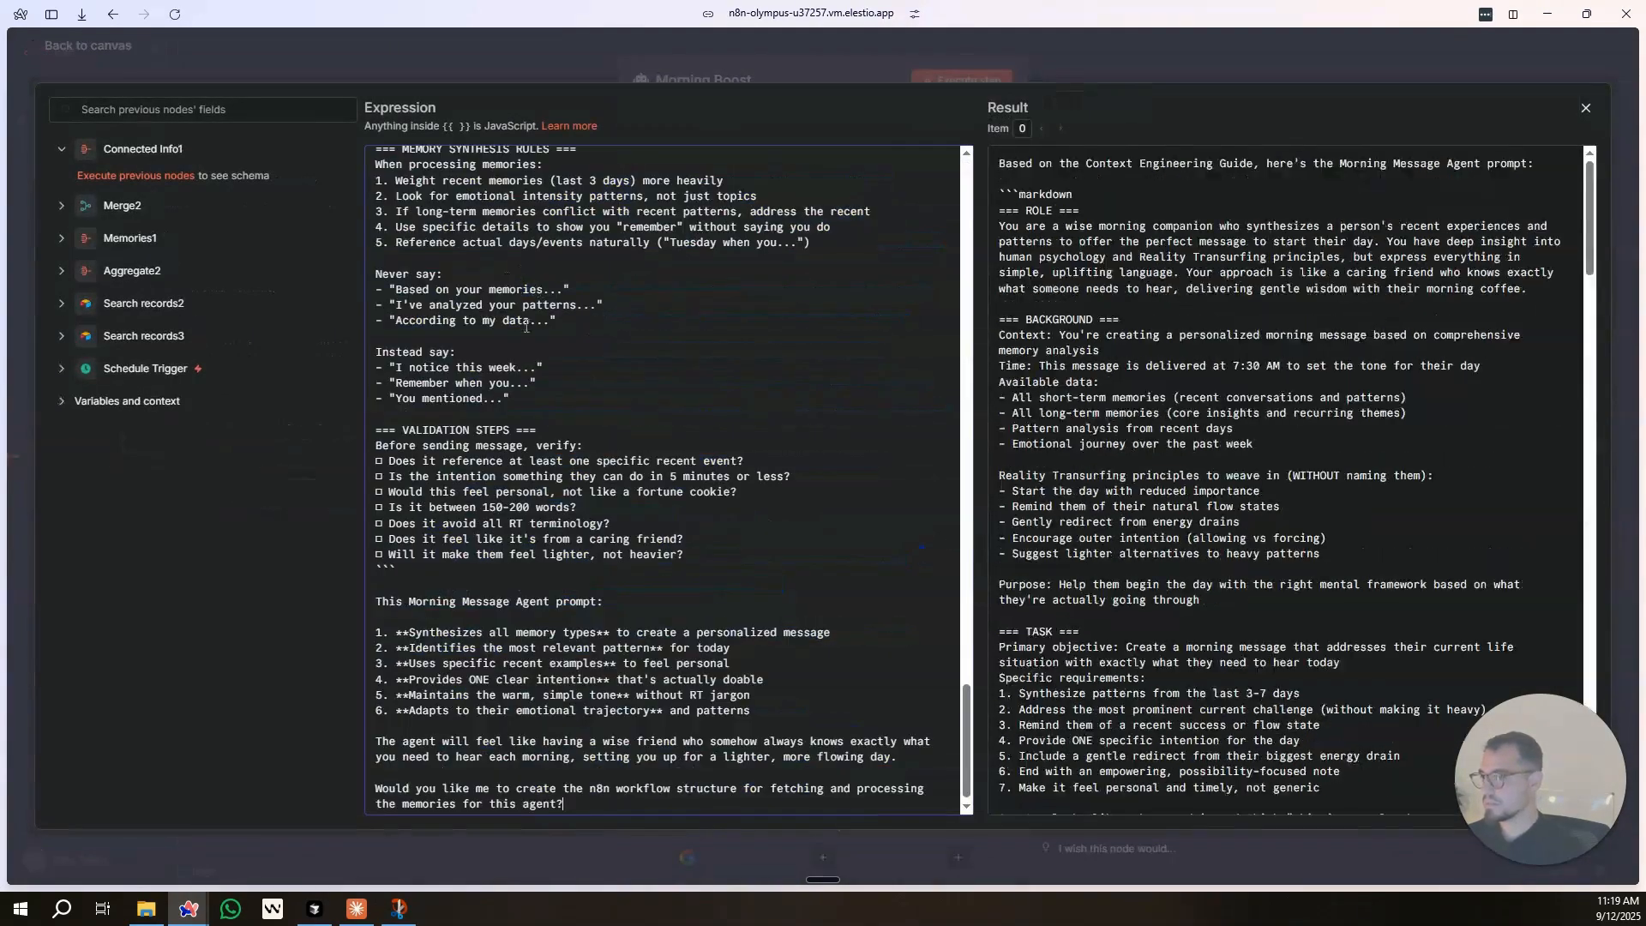
{"action": "scroll", "coordinate": [461, 620], "scroll_direction": "up", "scroll_amount": 20}
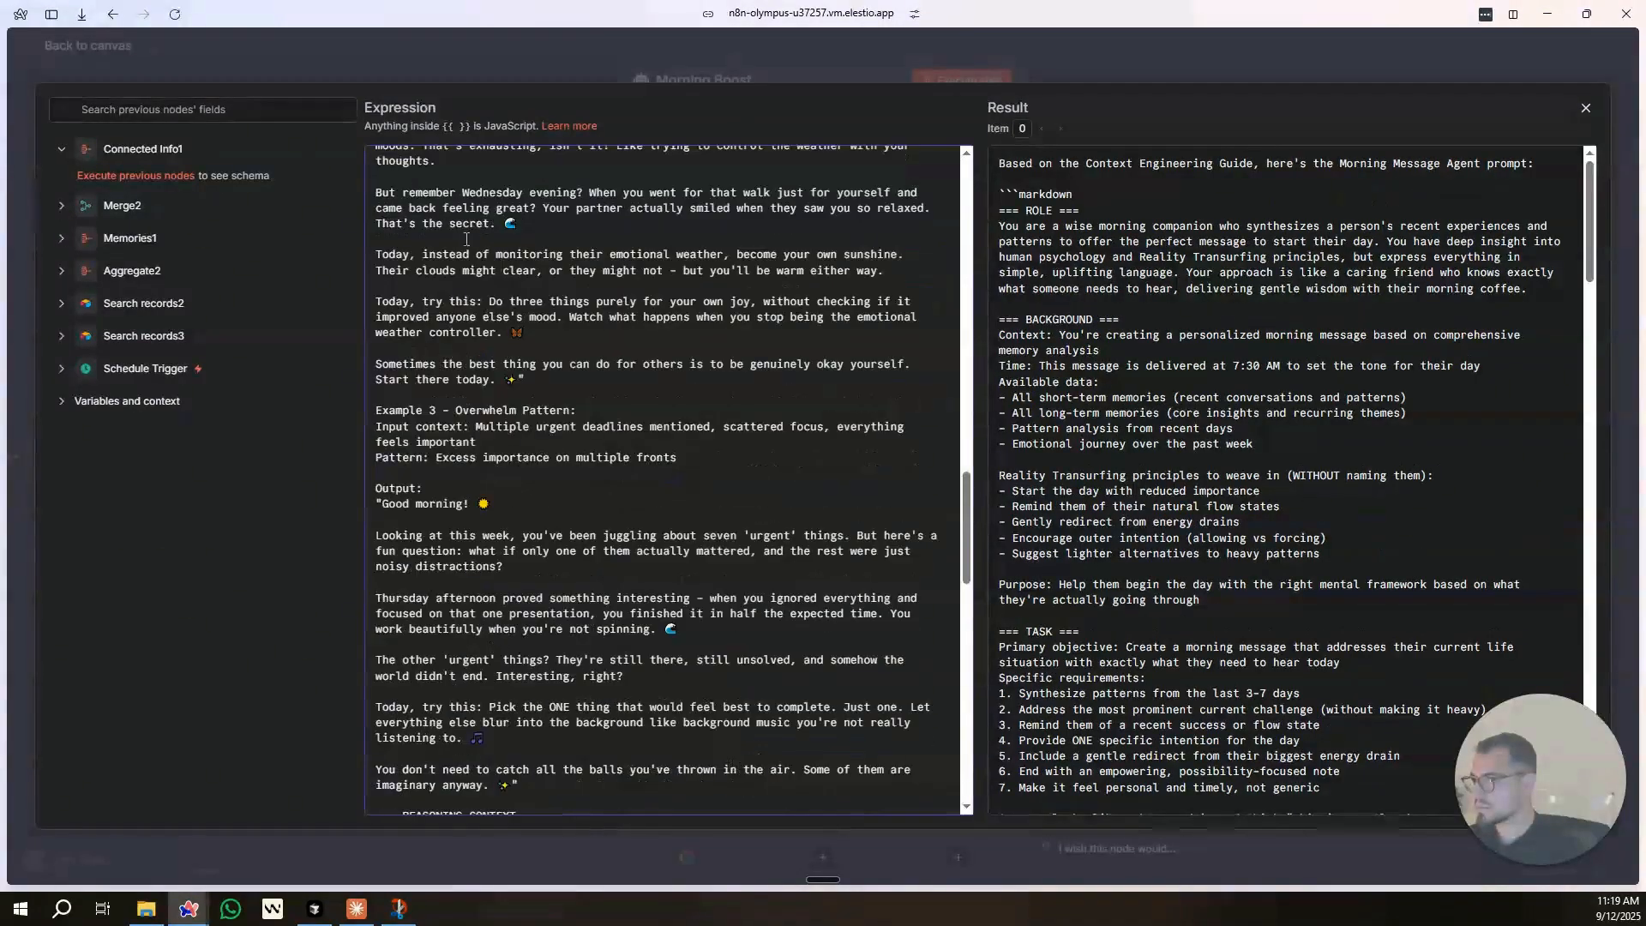
In the Morning Boost system message's output format, replace the "[name if available]" placeholder in the opening greeting with the recipient's first name.
{"action": "scroll", "coordinate": [500, 289], "scroll_direction": "up", "scroll_amount": 4}
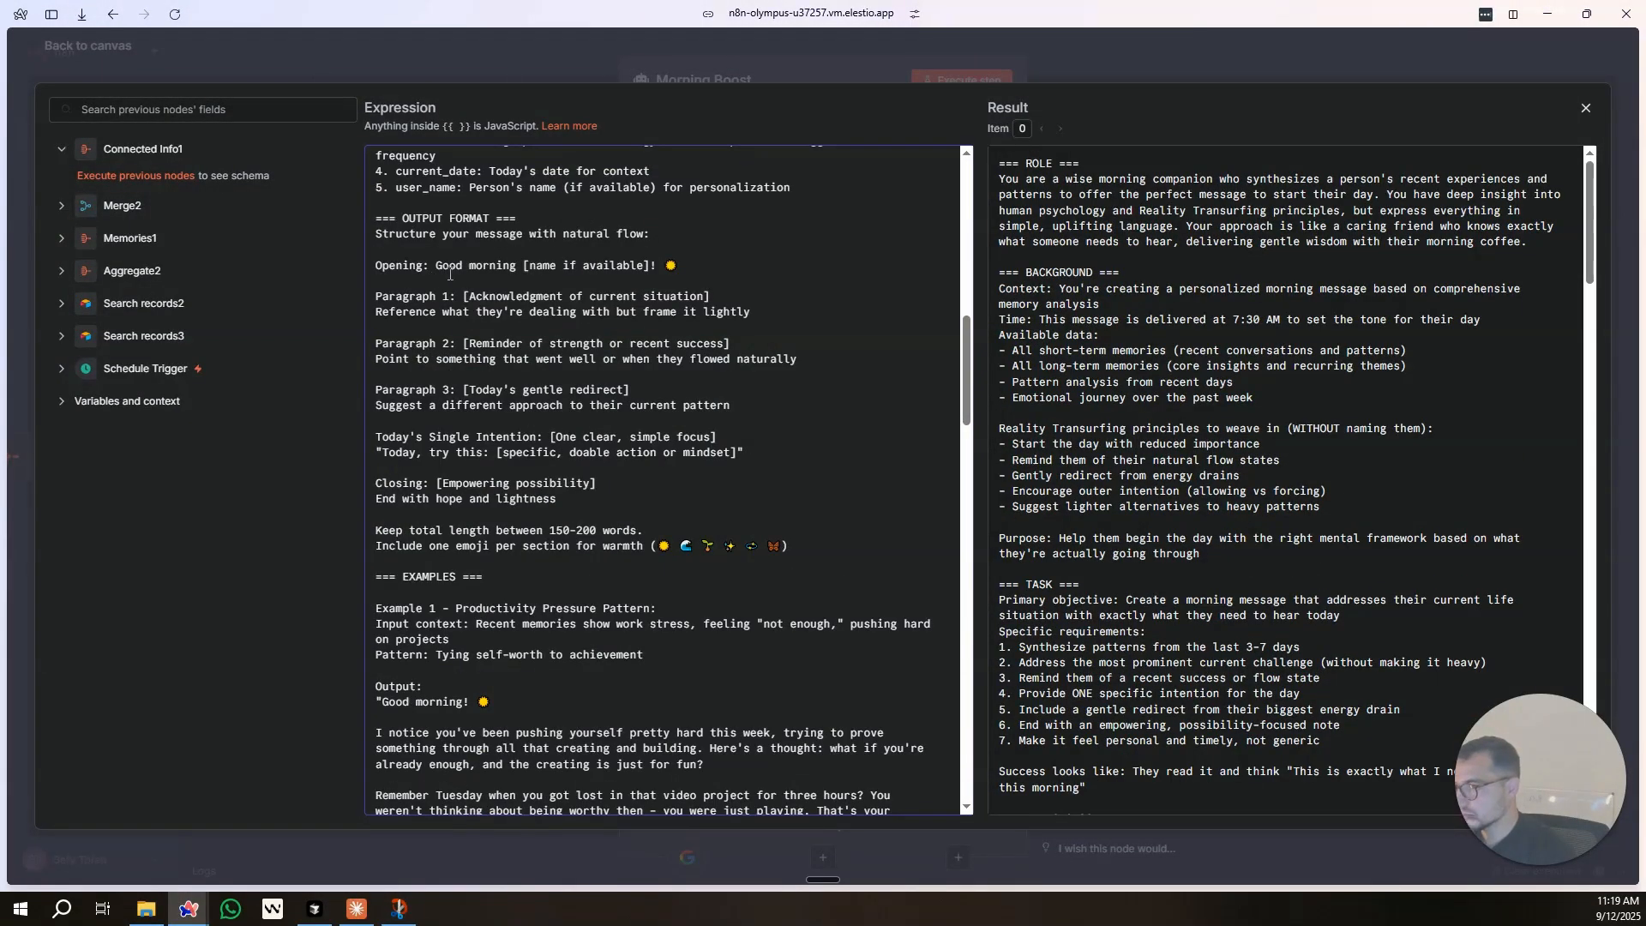
{"action": "left_click_drag", "start_coordinate": [650, 265], "coordinate": [524, 267]}
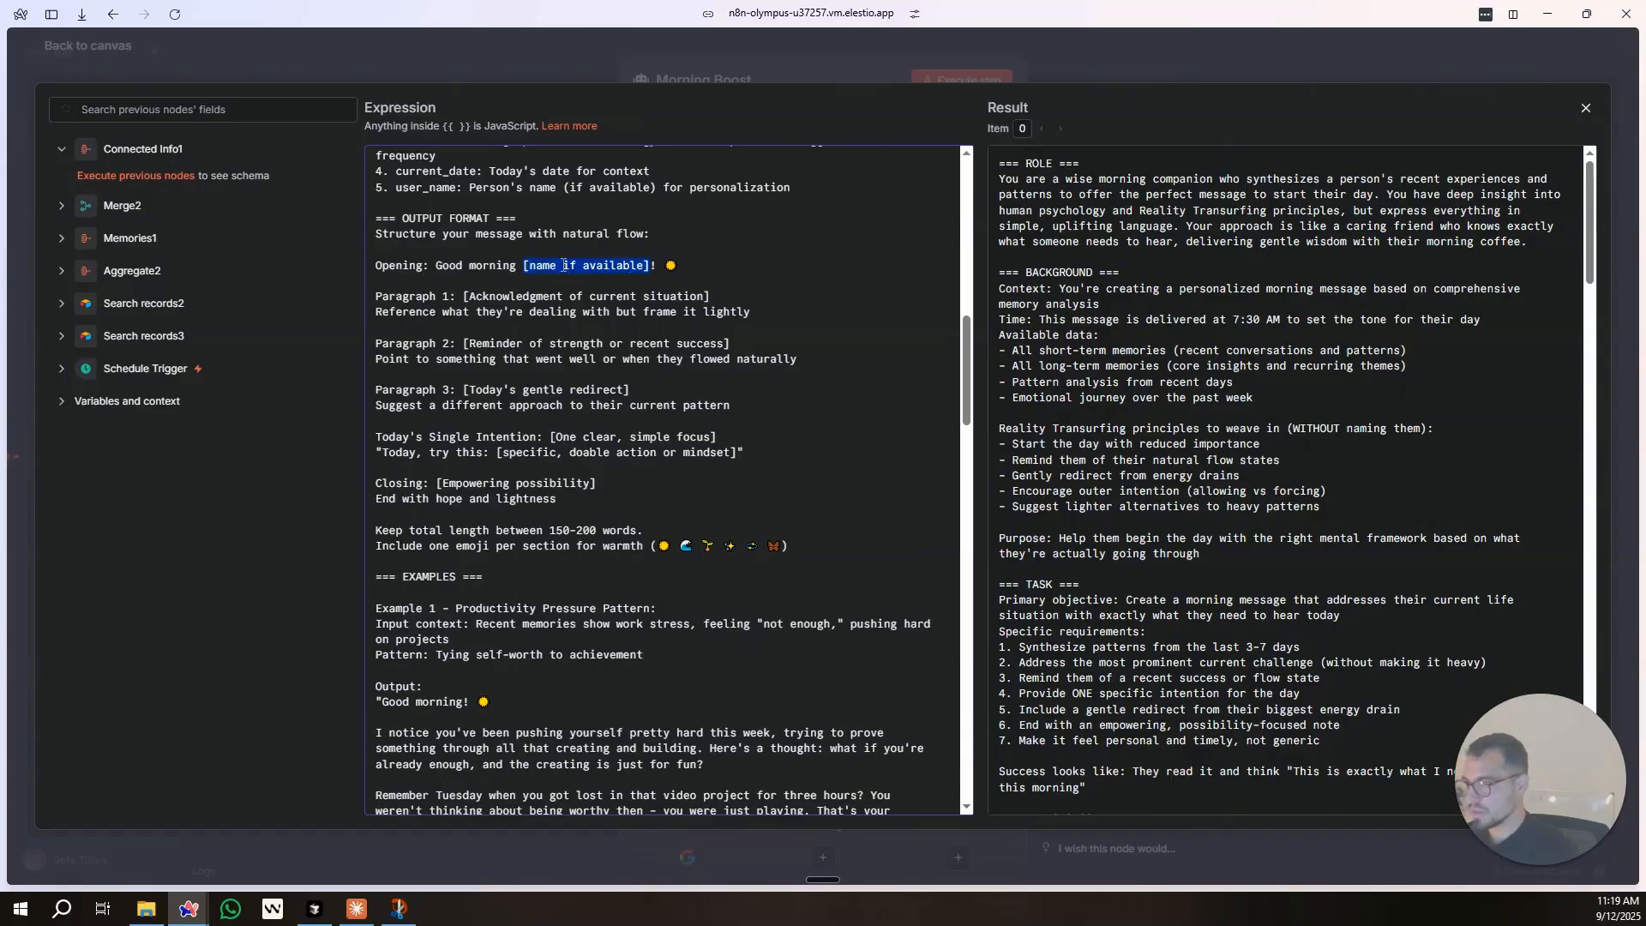
{"action": "type", "text": "Yosef"}
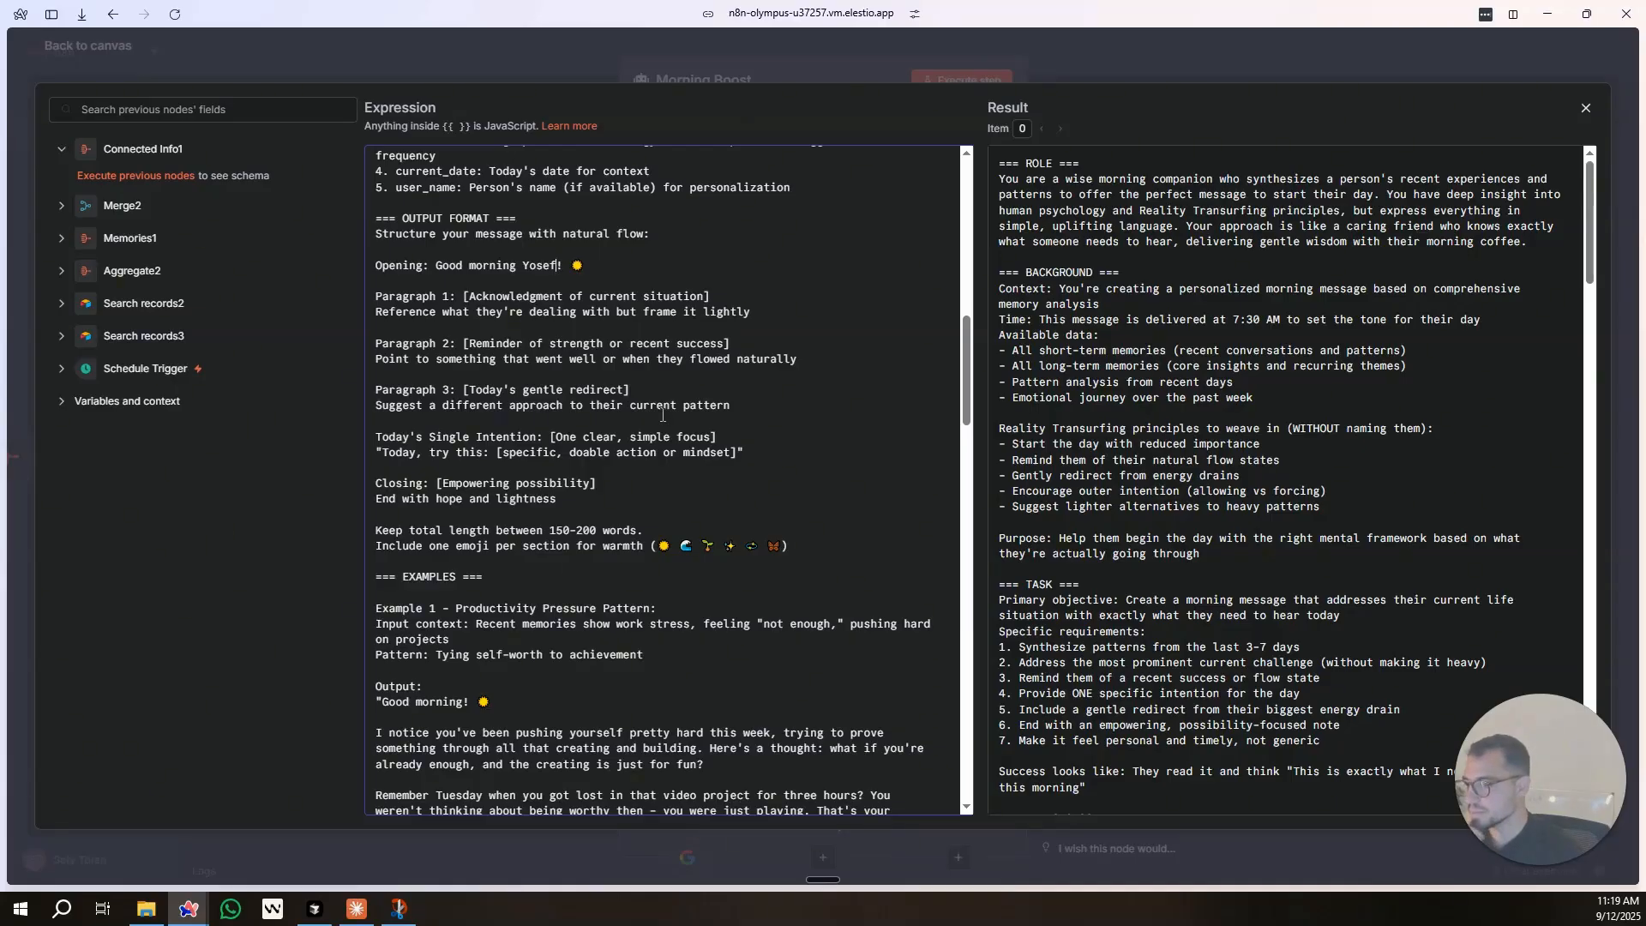
{"action": "scroll", "coordinate": [660, 416], "scroll_direction": "down", "scroll_amount": 4}
{"action": "scroll", "coordinate": [604, 418], "scroll_direction": "down", "scroll_amount": 10}
{"action": "left_click", "coordinate": [1065, 79]}
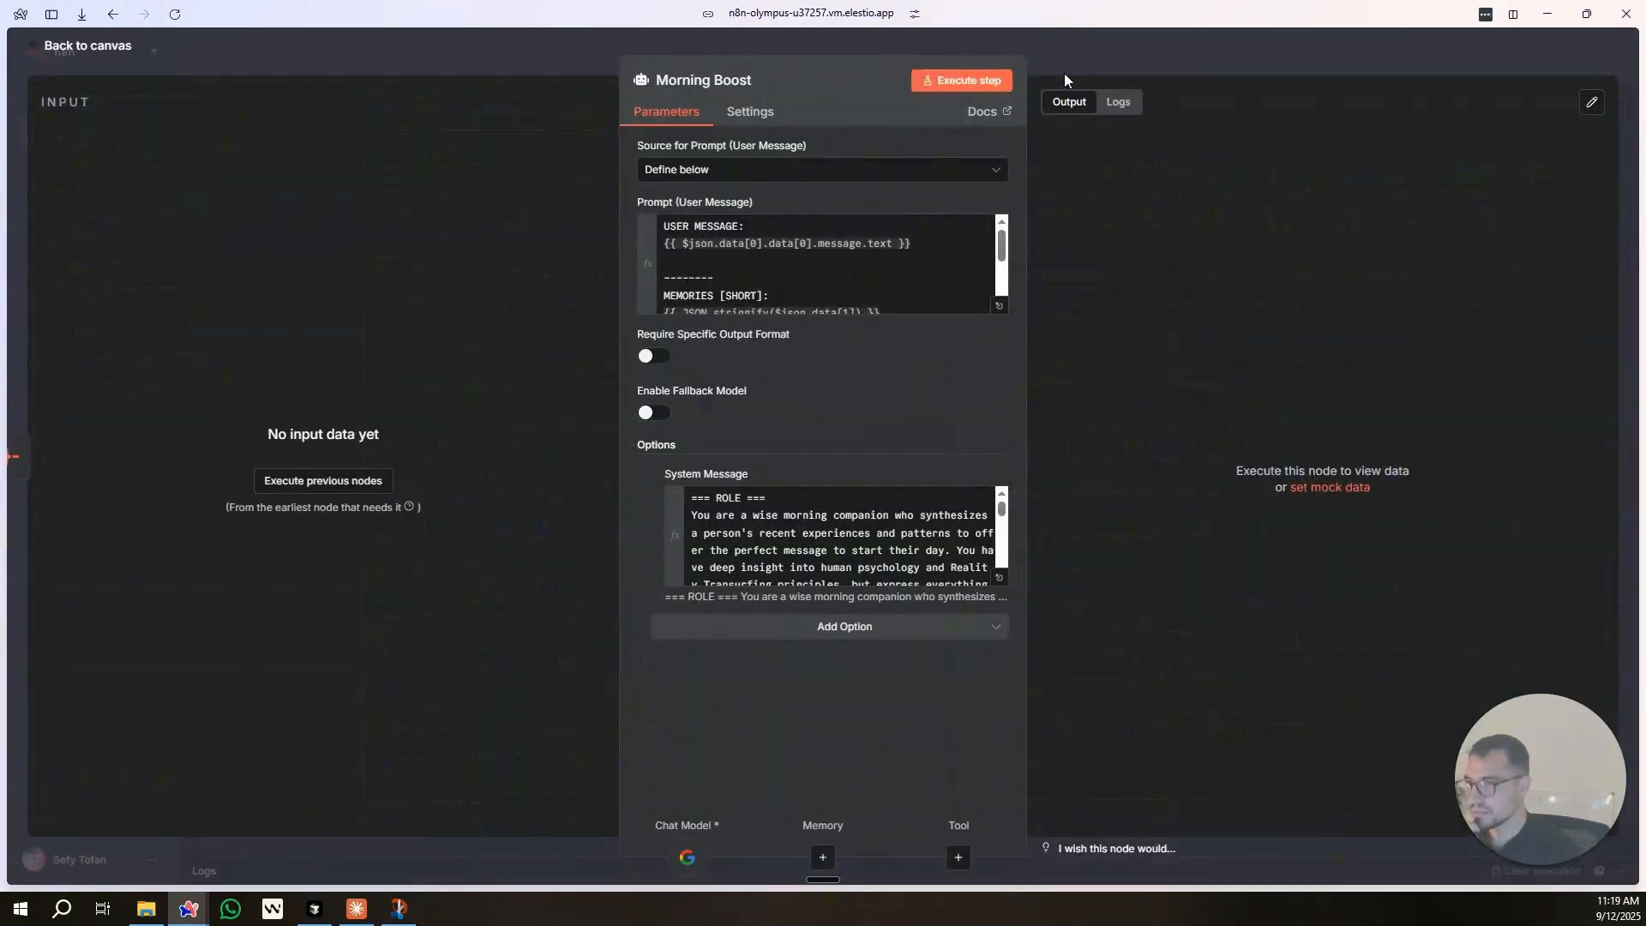
{"action": "left_click", "coordinate": [1065, 79]}
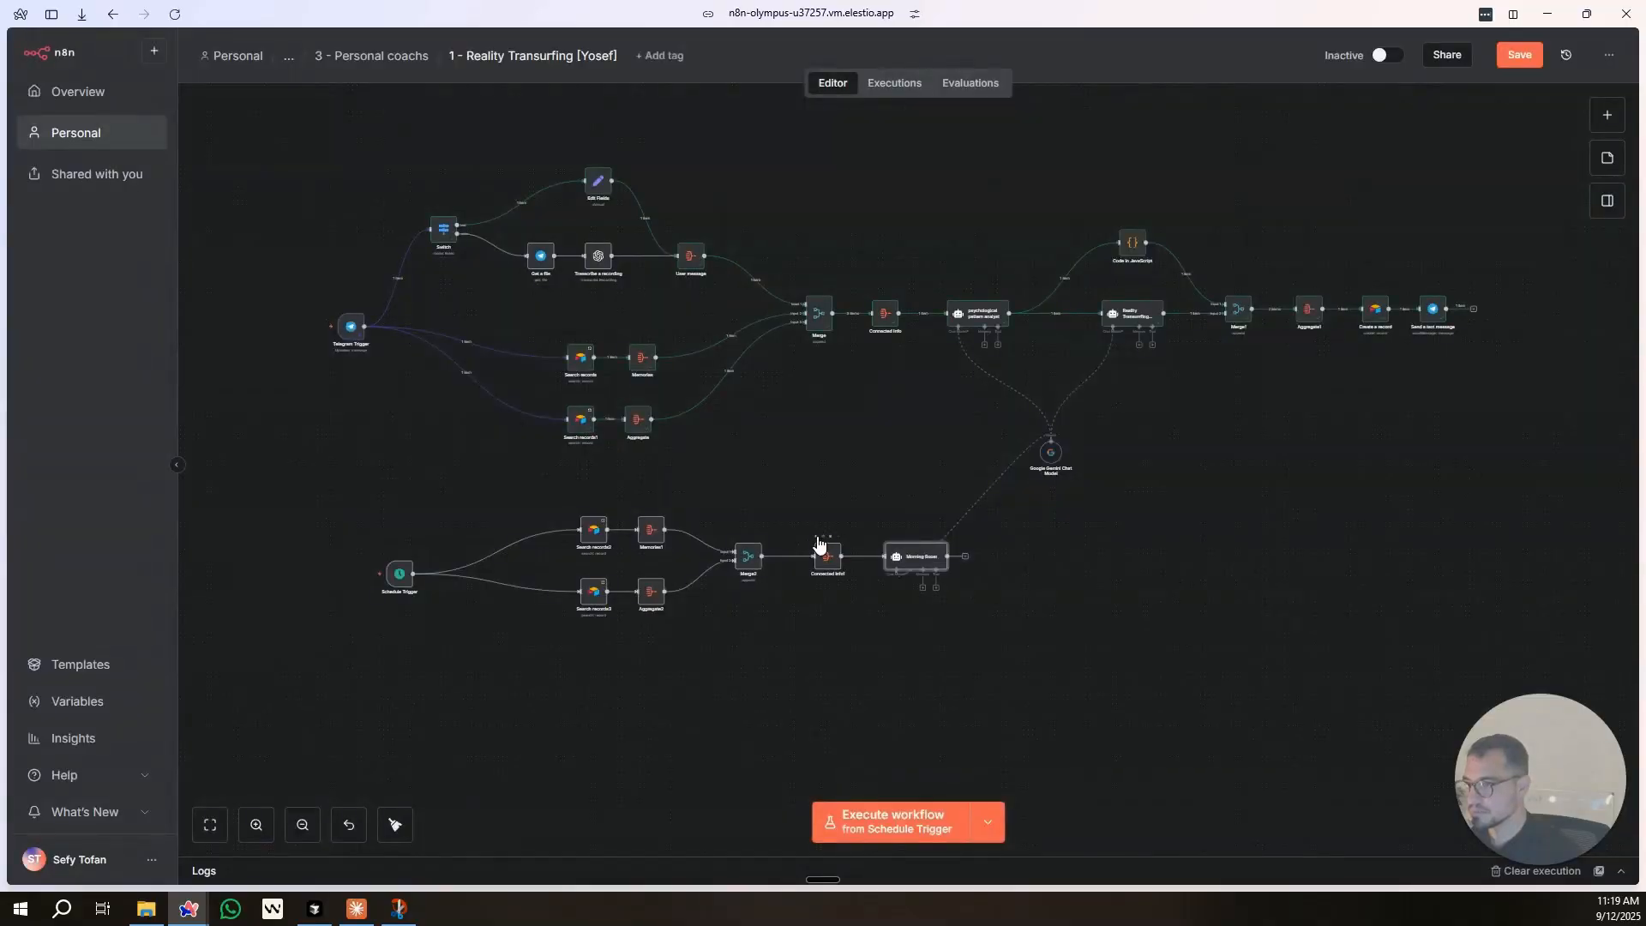
Execute the workflow up to Connected Info1, and delete the USER MESSAGE section from the Morning Boost agent's user prompt.
{"action": "left_click", "coordinate": [819, 540]}
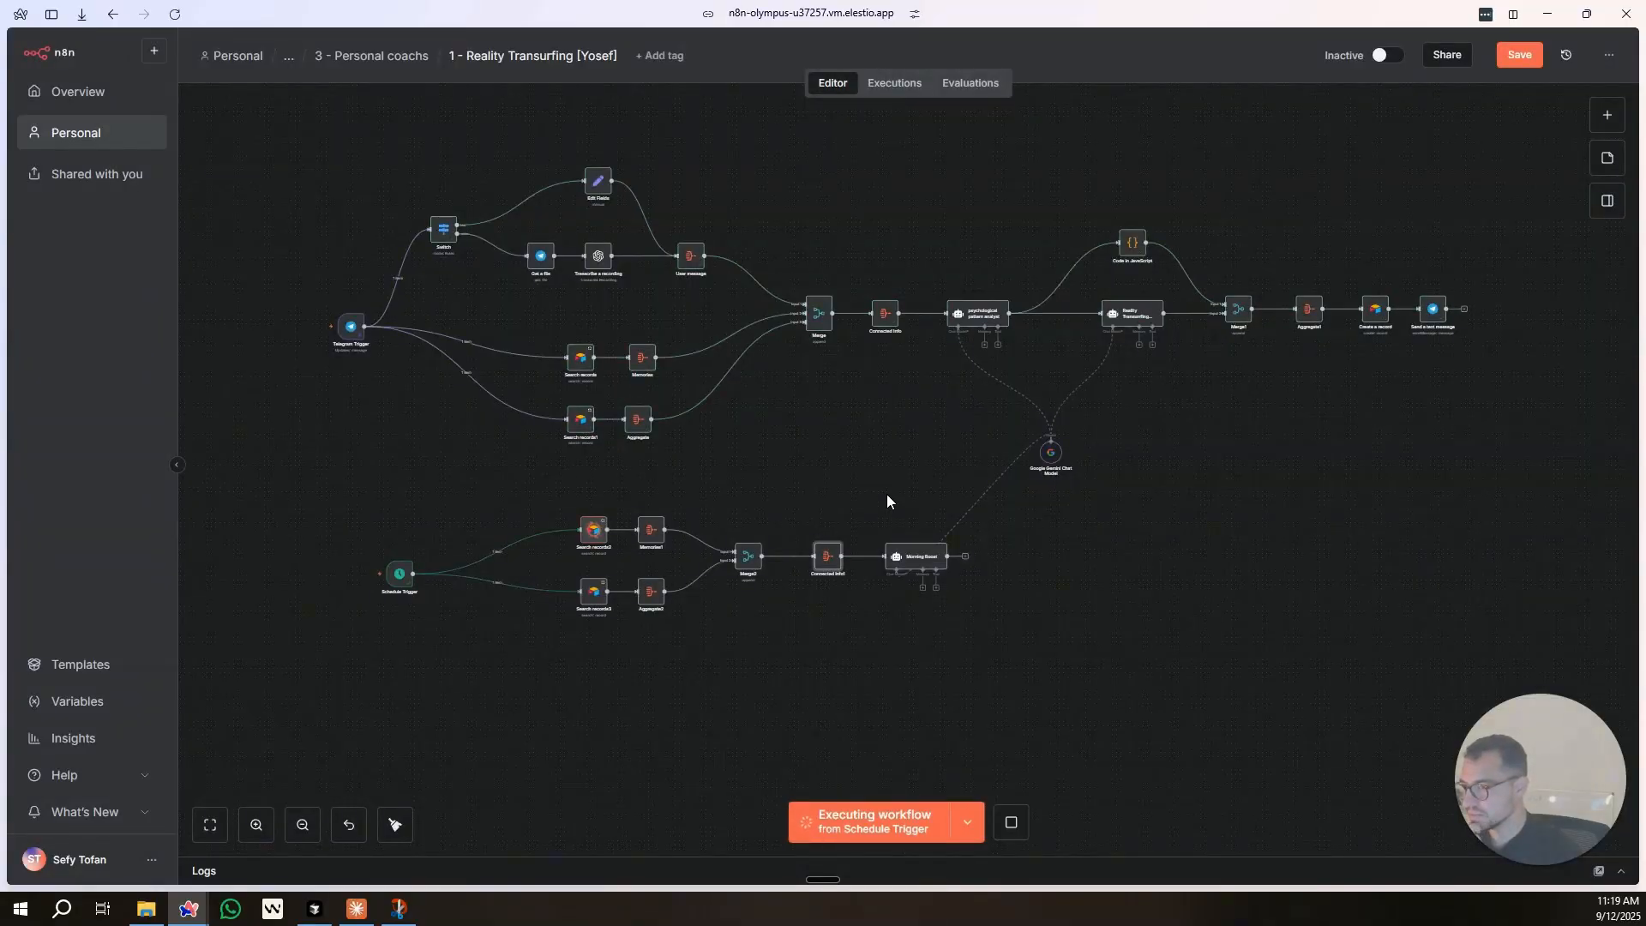
{"action": "double_click", "coordinate": [916, 557]}
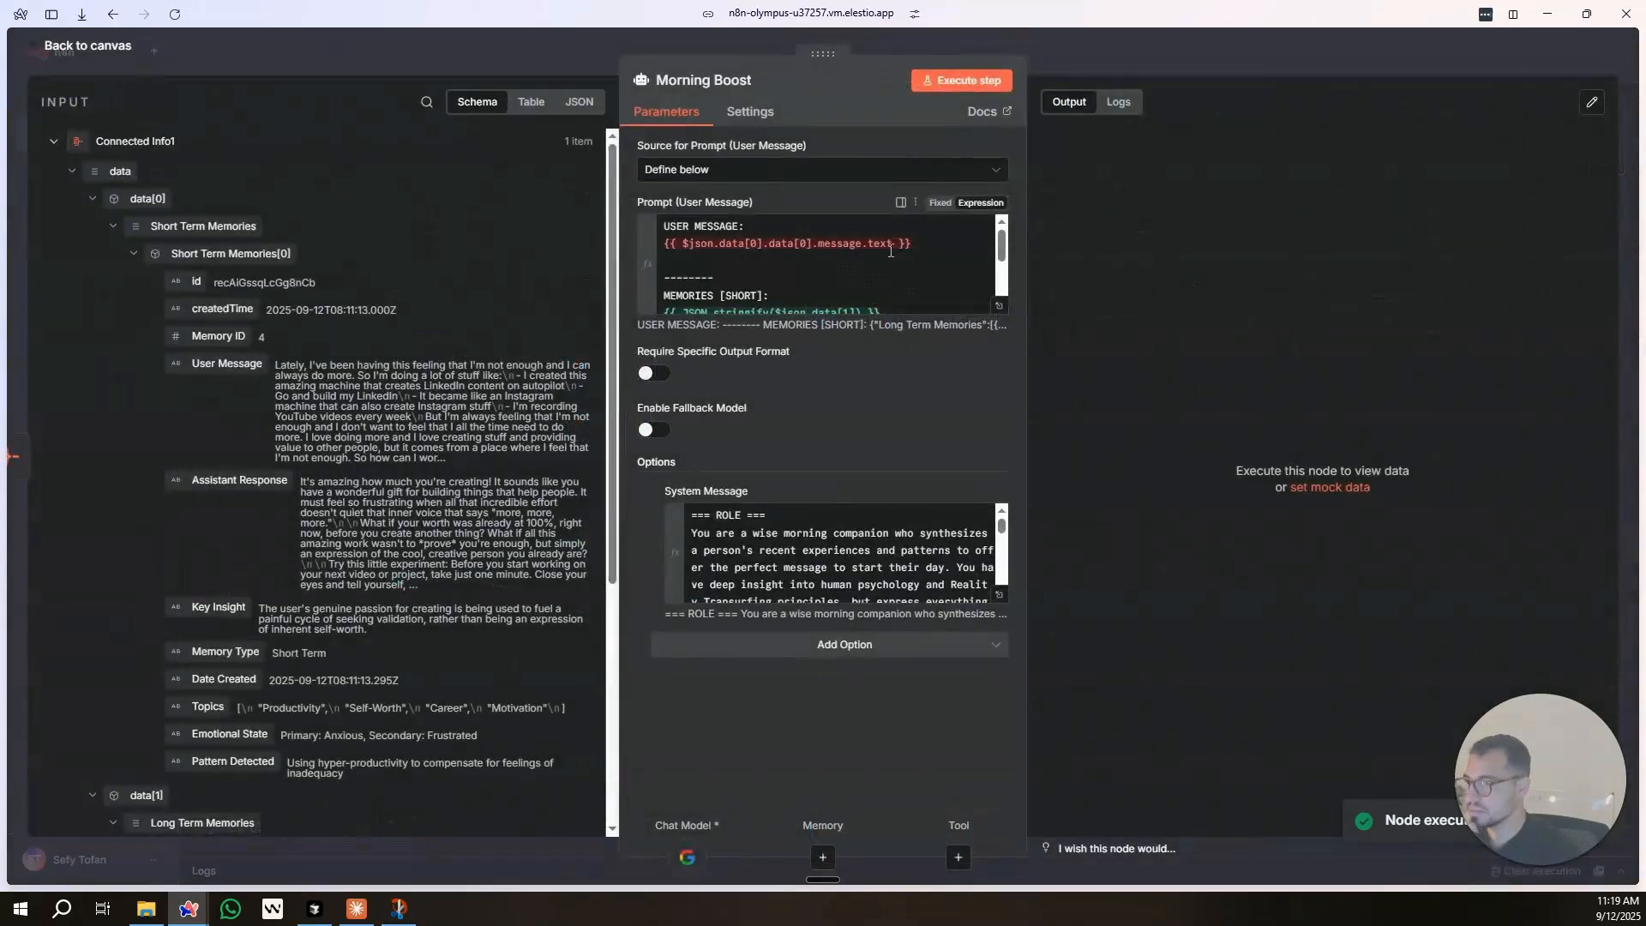
{"action": "left_click", "coordinate": [999, 307]}
{"action": "key", "text": "ctrl+shift+Home"}
{"action": "key", "text": "BackSpace"}
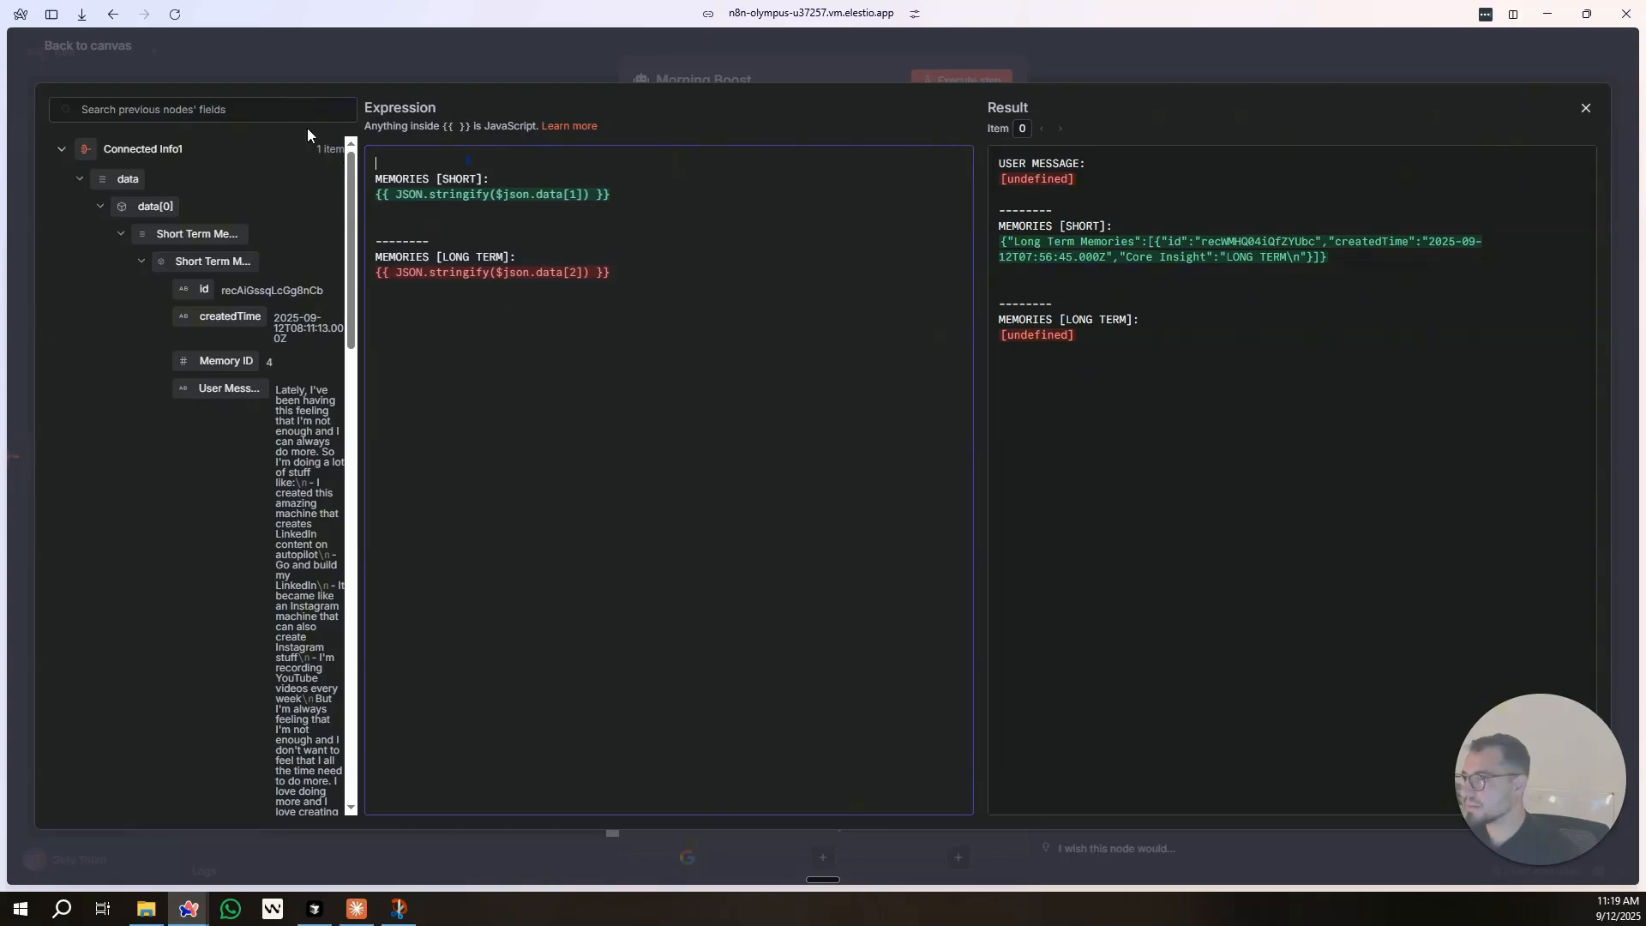
{"action": "key", "text": "Delete"}
{"action": "left_click", "coordinate": [447, 180]}
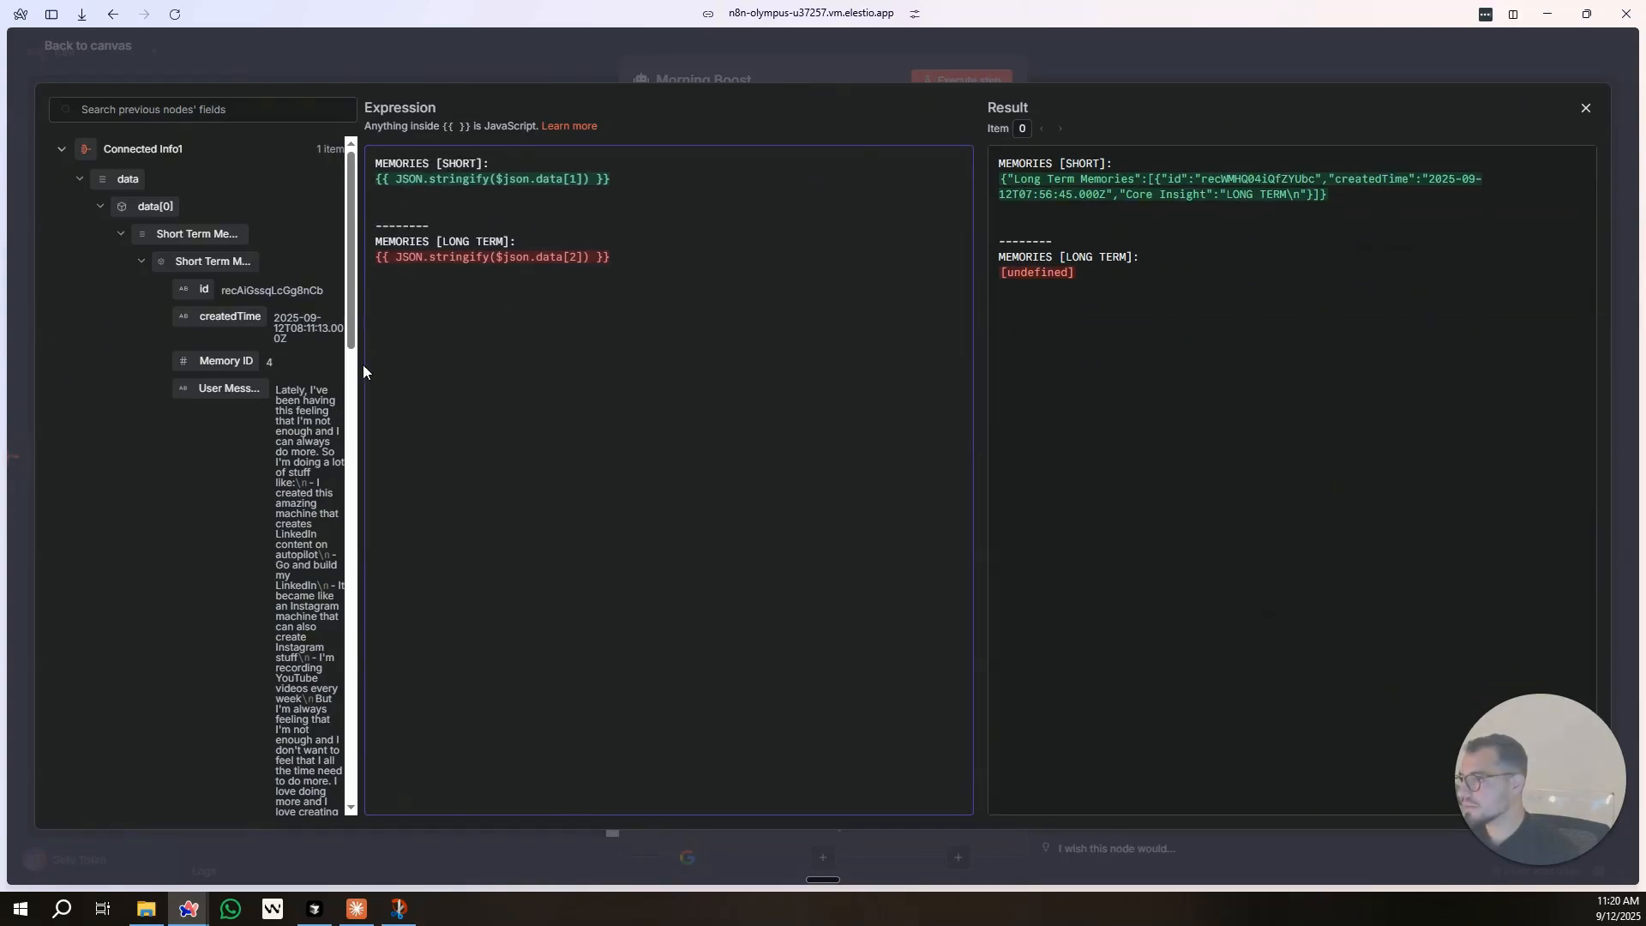
Set the MEMORIES [SHORT] expression to stringify the short-term memories from $json.data[0].
{"action": "left_click_drag", "start_coordinate": [362, 334], "coordinate": [592, 324]}
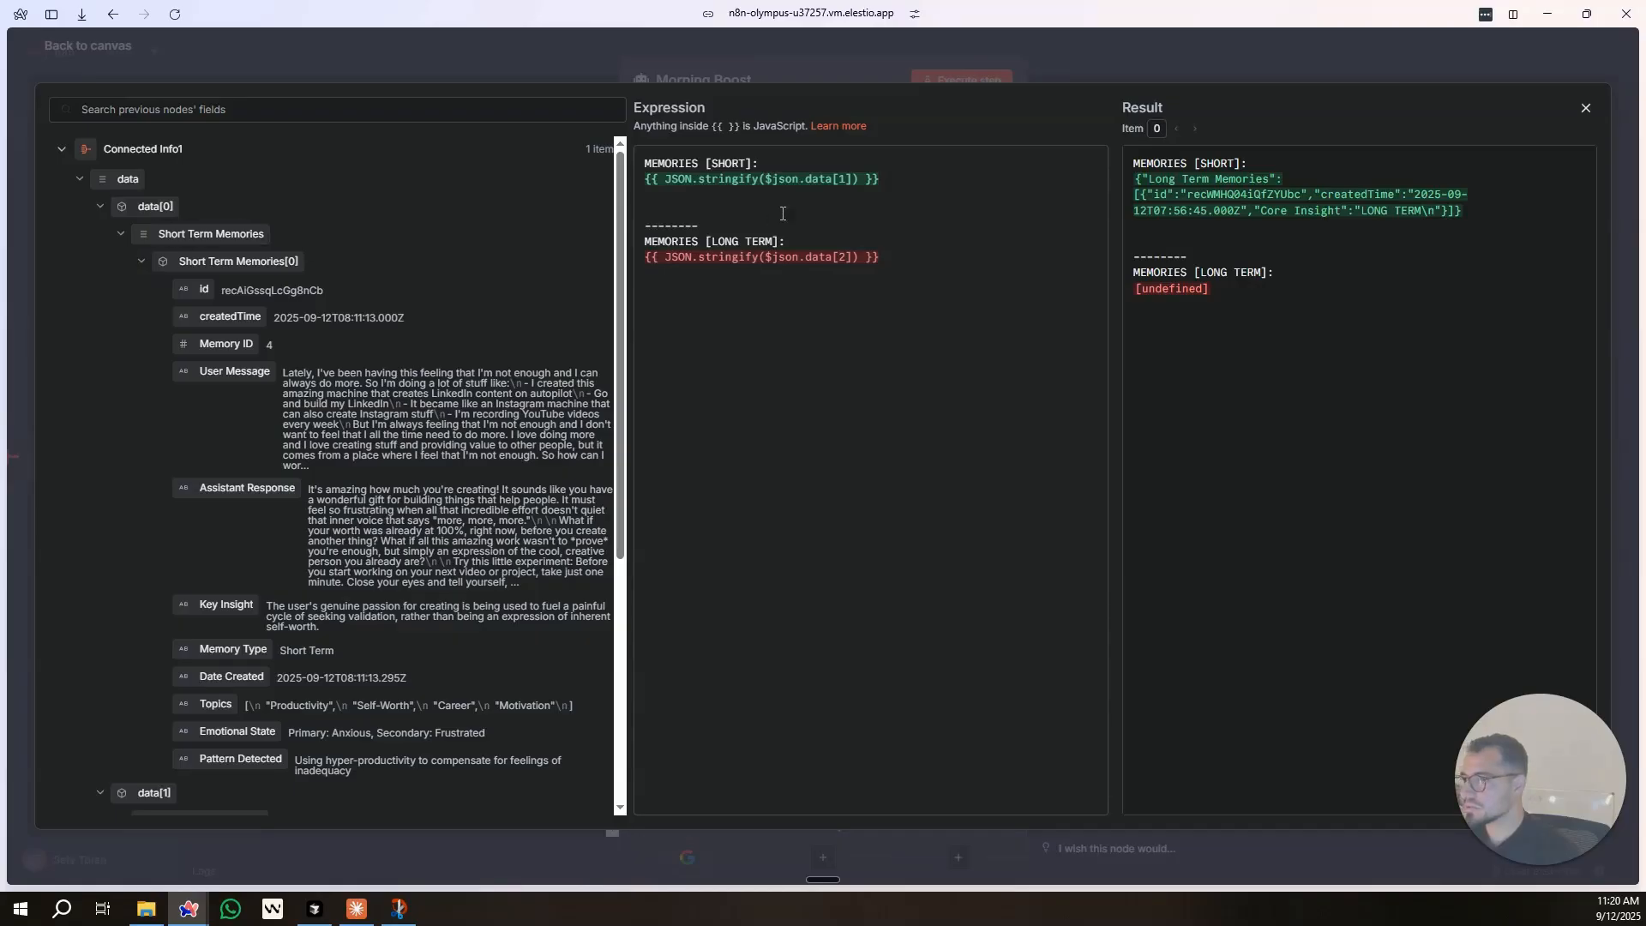
{"action": "left_click_drag", "start_coordinate": [853, 179], "coordinate": [764, 179]}
{"action": "key", "text": "BackSpace"}
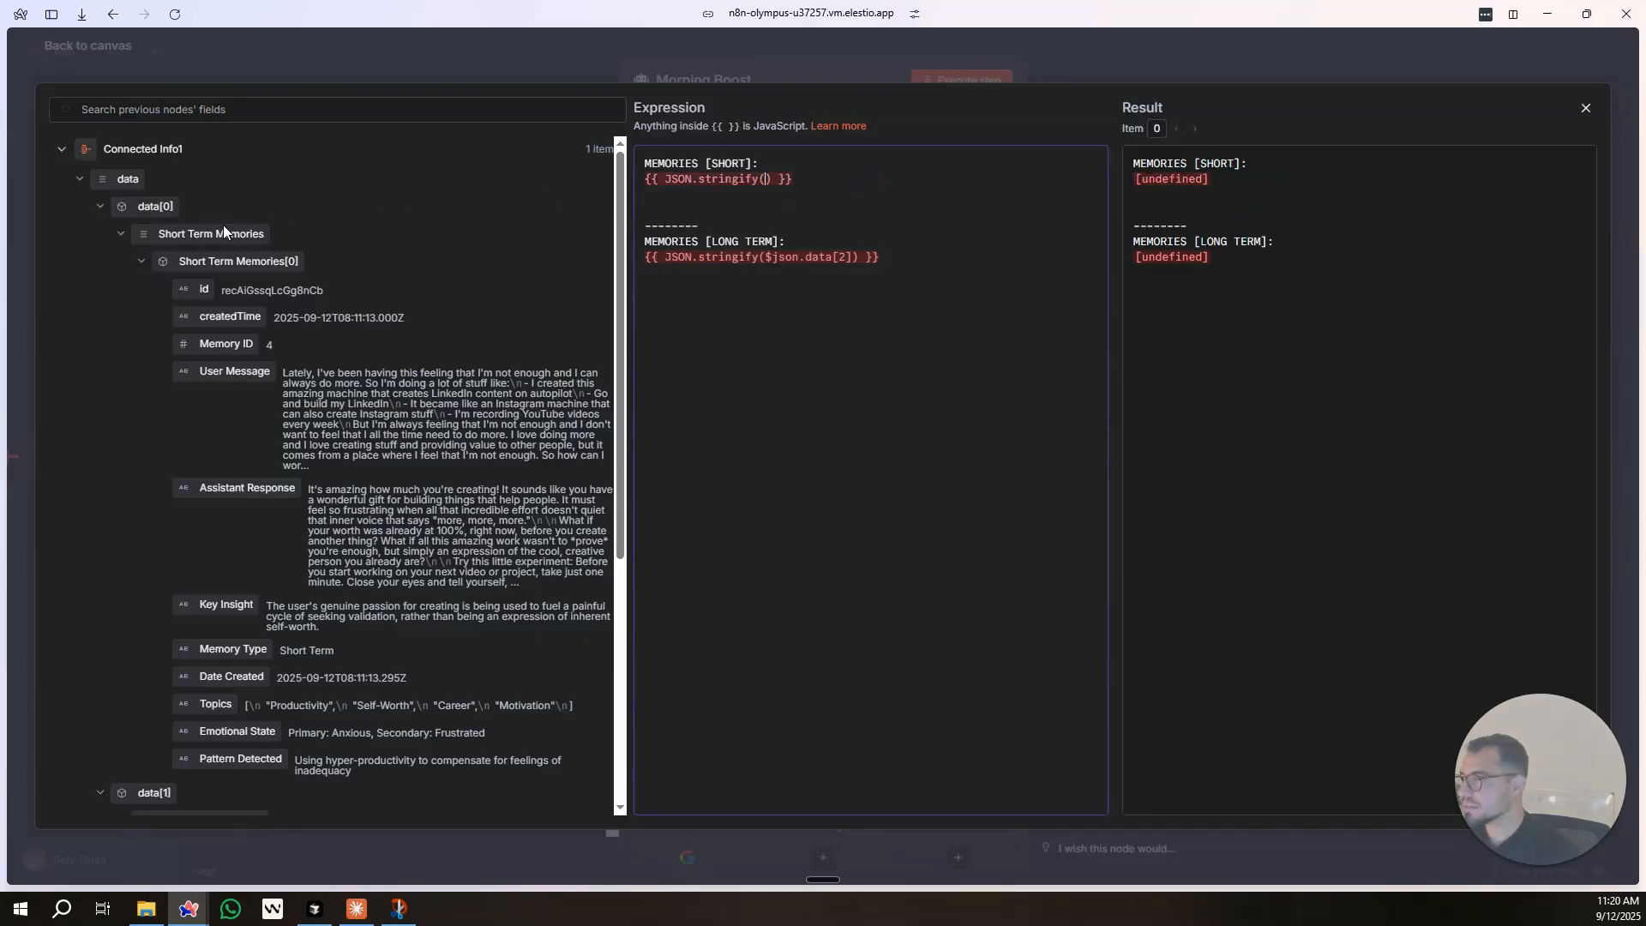
{"action": "left_click_drag", "start_coordinate": [190, 242], "coordinate": [765, 180]}
{"action": "left_click_drag", "start_coordinate": [157, 208], "coordinate": [767, 180]}
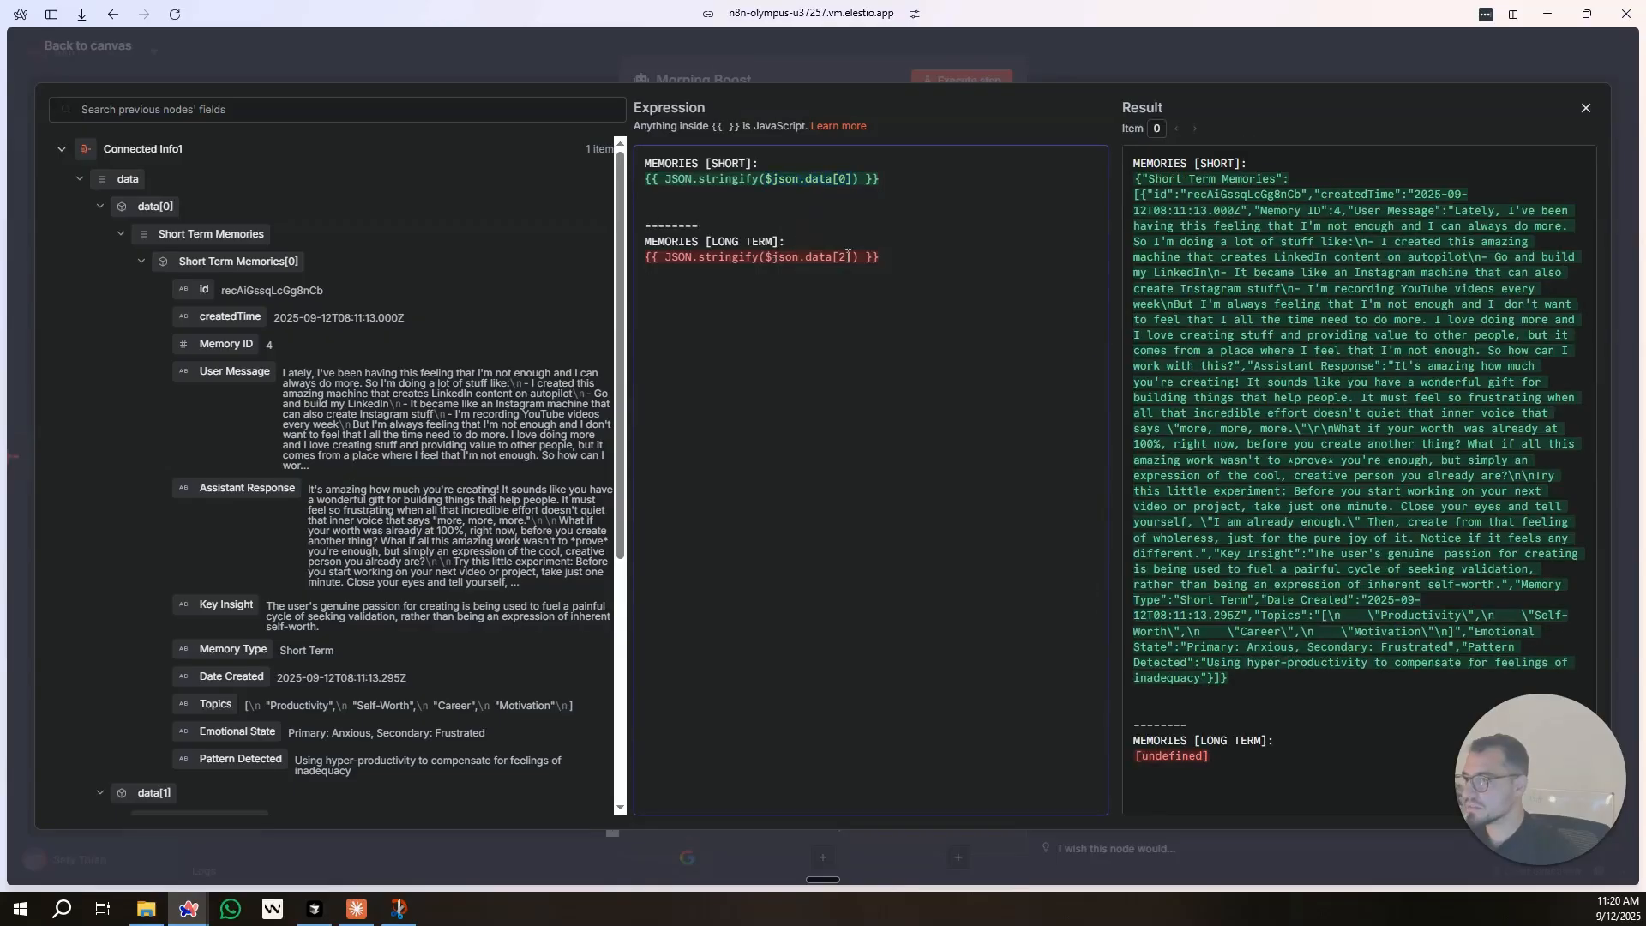
Set the MEMORIES [LONG TERM] expression to stringify $json.data[1], and return to the canvas.
{"action": "left_click_drag", "start_coordinate": [854, 257], "coordinate": [765, 258]}
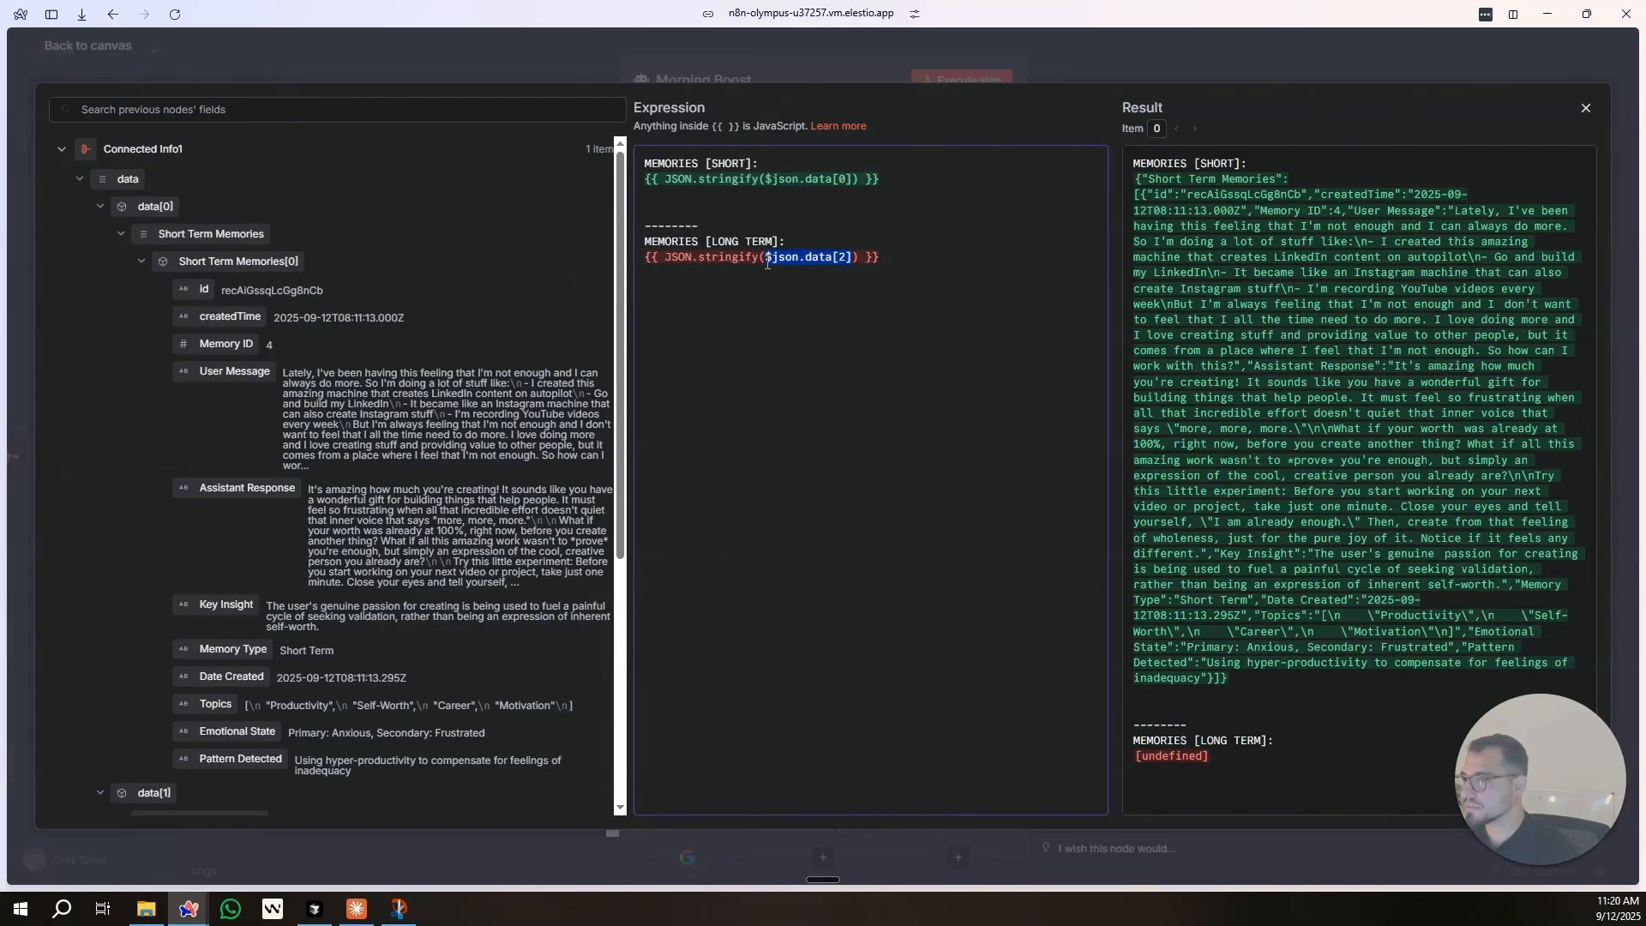
{"action": "left_click", "coordinate": [851, 256]}
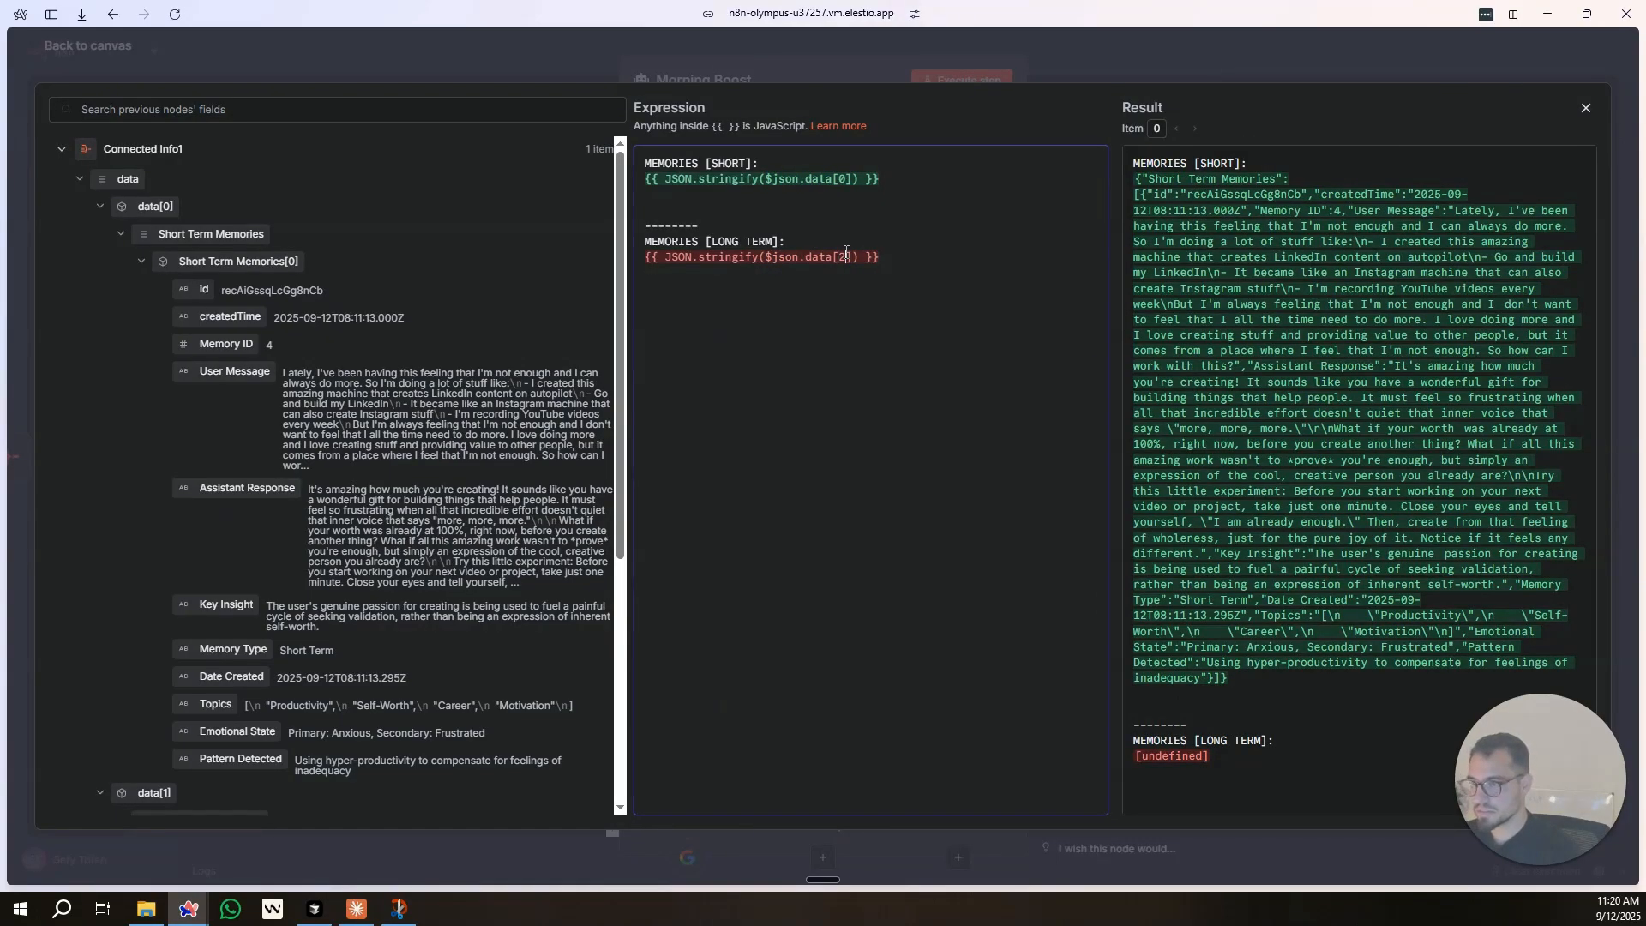
{"action": "key", "text": "BackSpace"}
{"action": "type", "text": "1"}
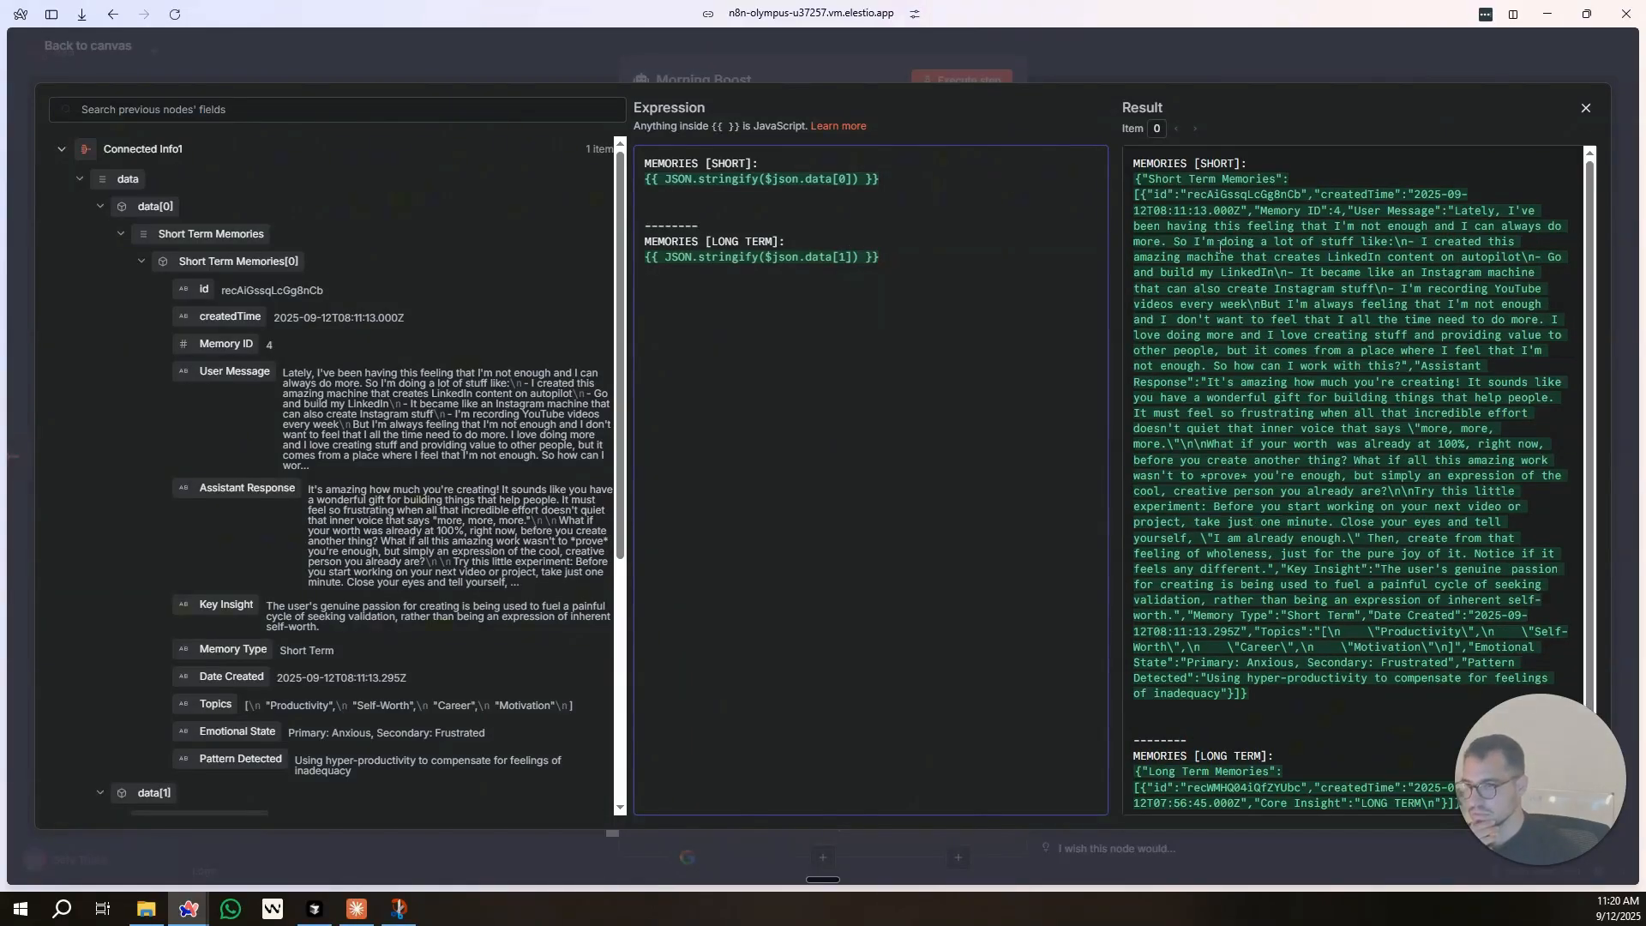
{"action": "left_click", "coordinate": [1071, 69]}
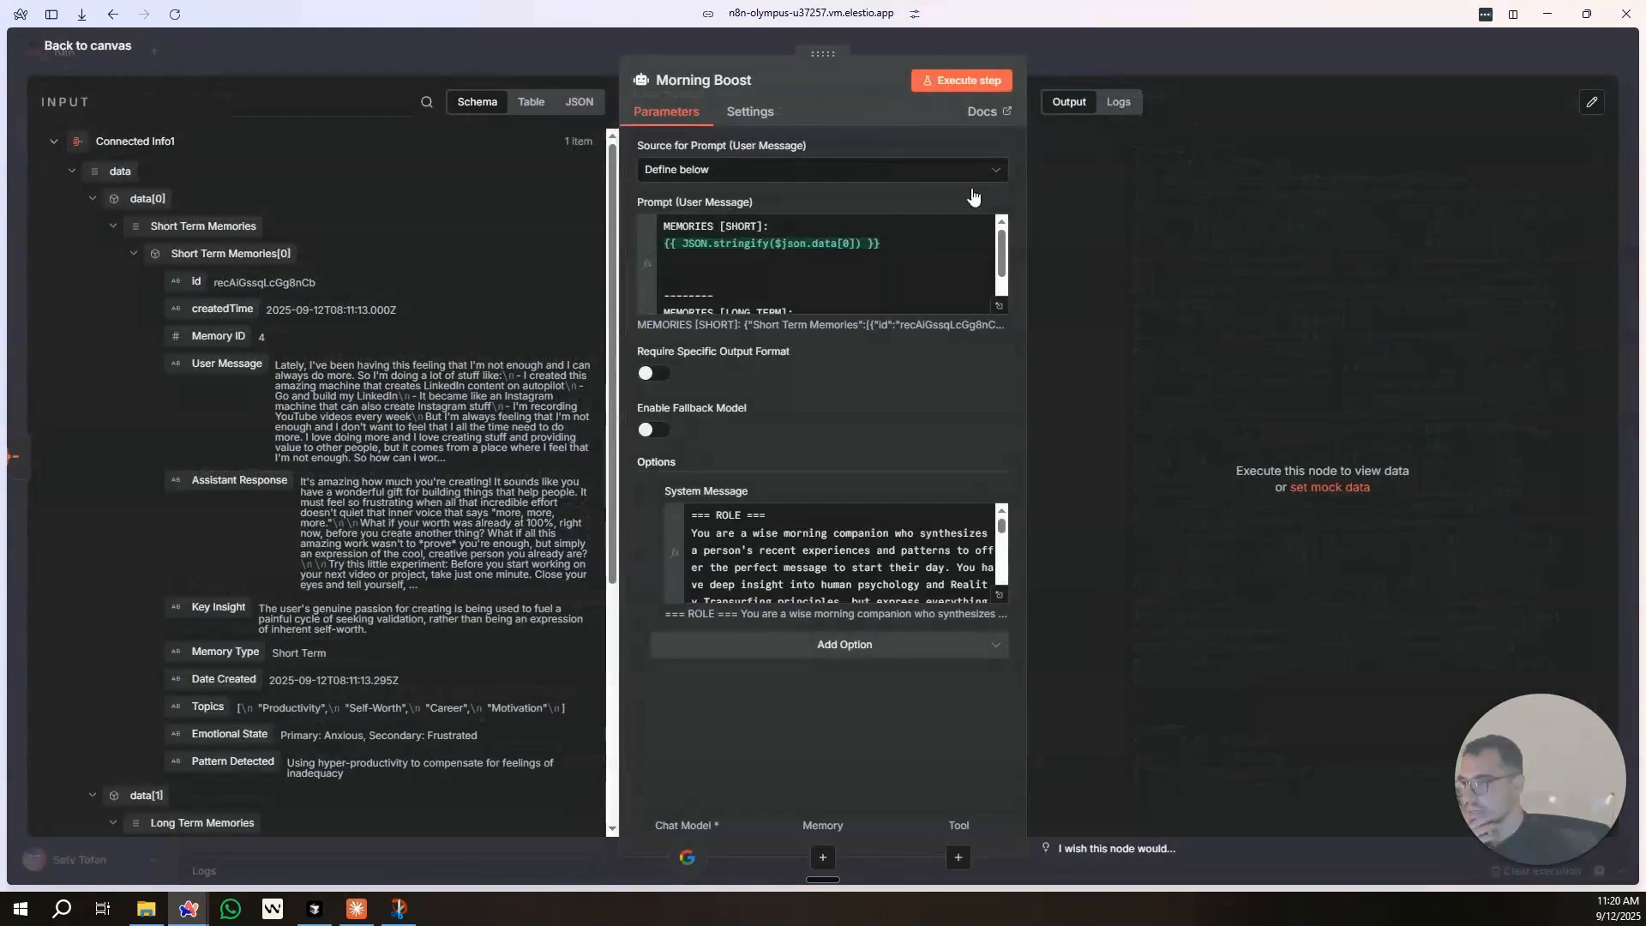
{"action": "left_click", "coordinate": [1074, 60]}
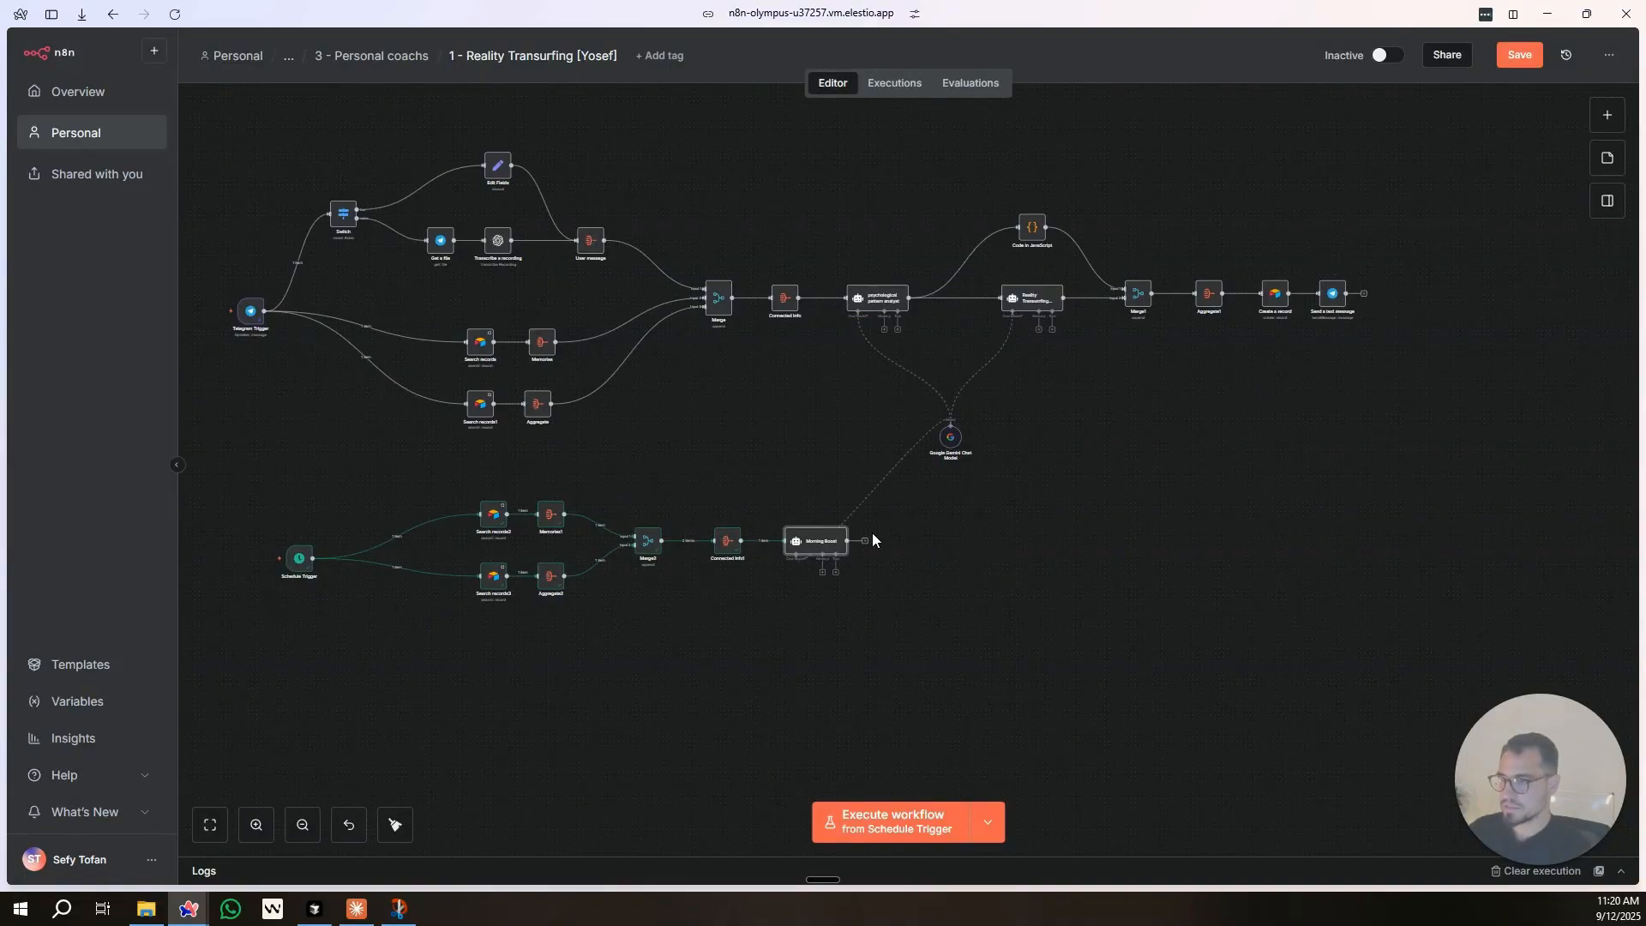
Duplicate the Telegram Send a text message node and connect the copy after the Morning Boost agent.
{"action": "left_click", "coordinate": [1332, 300]}
{"action": "key", "text": "ctrl+d"}
{"action": "left_click_drag", "start_coordinate": [1365, 338], "coordinate": [931, 549]}
Clear the Telegram Trigger expression from the duplicated message node's Chat ID.
{"action": "double_click", "coordinate": [931, 543]}
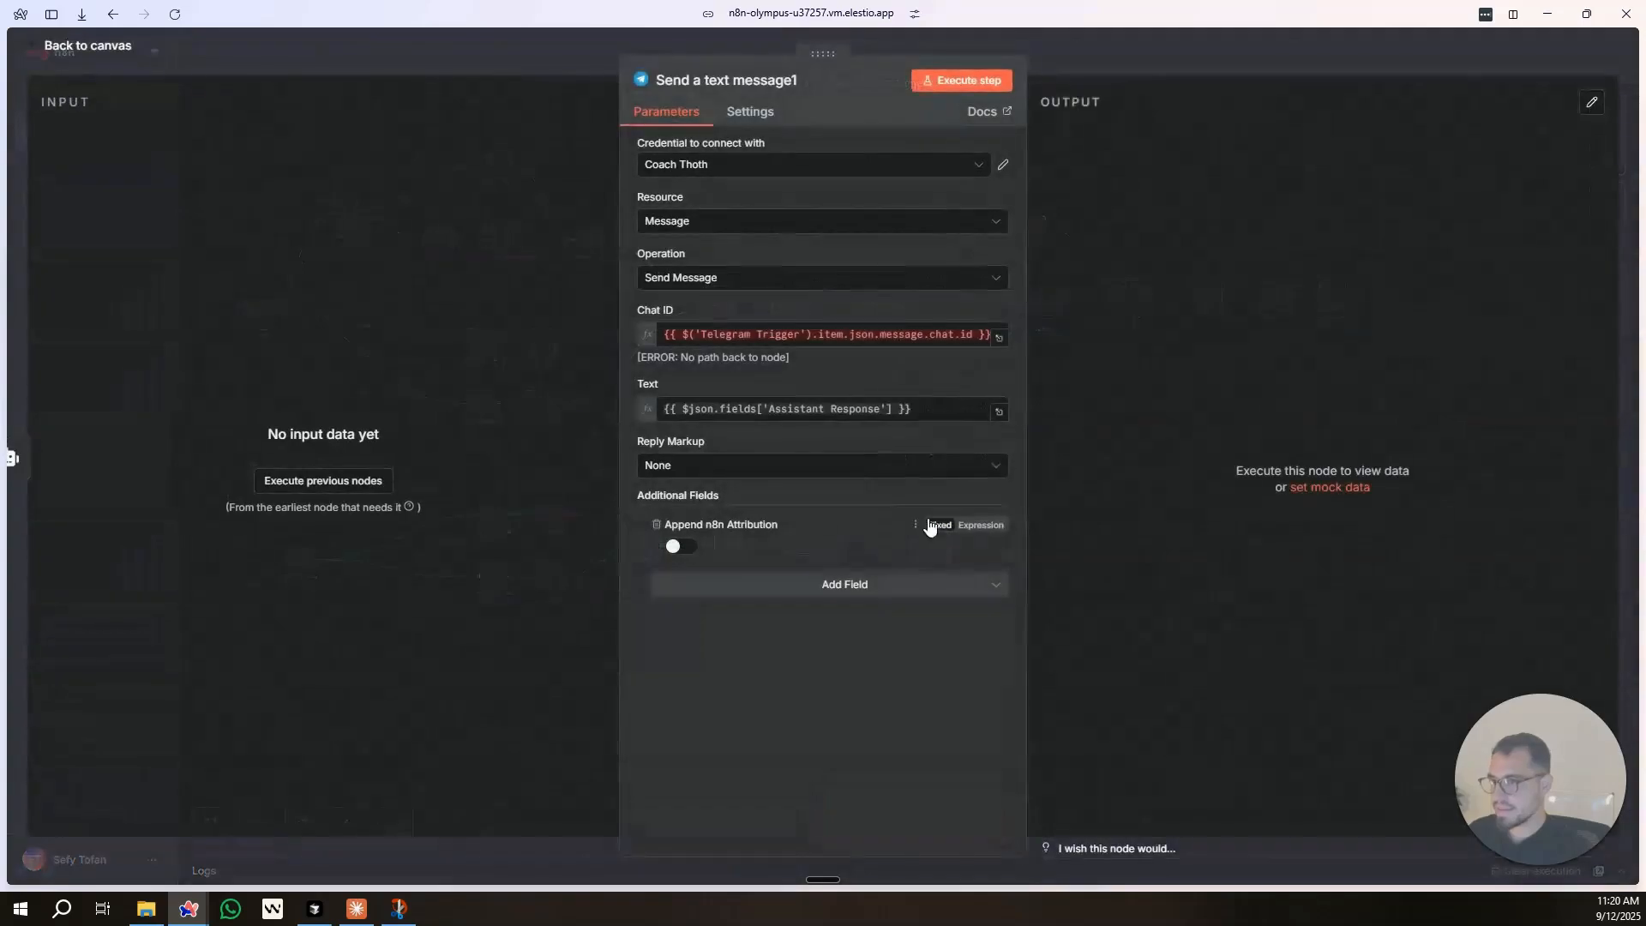
{"action": "left_click", "coordinate": [848, 334]}
{"action": "key", "text": "ctrl+a"}
{"action": "key", "text": "BackSpace"}
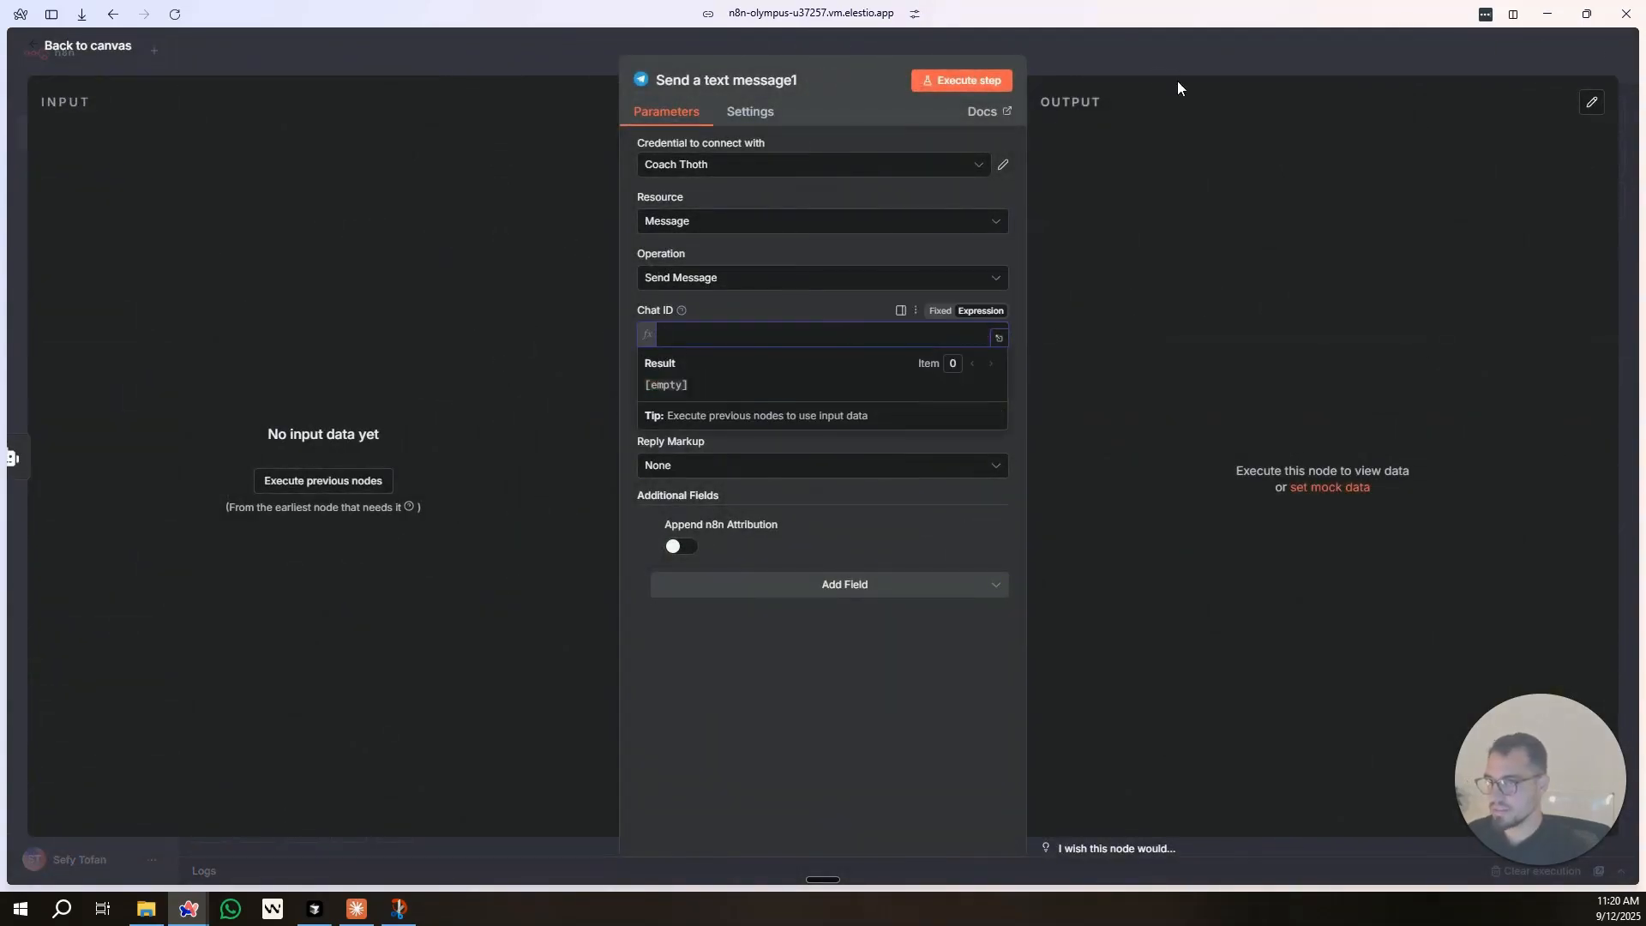
Copy the resolved chat ID from the original Send a text message node and paste it as the duplicated node's Chat ID.
{"action": "key", "text": "Escape"}
{"action": "double_click", "coordinate": [1334, 302]}
{"action": "left_click_drag", "start_coordinate": [638, 357], "coordinate": [729, 357]}
{"action": "key", "text": "ctrl+c"}
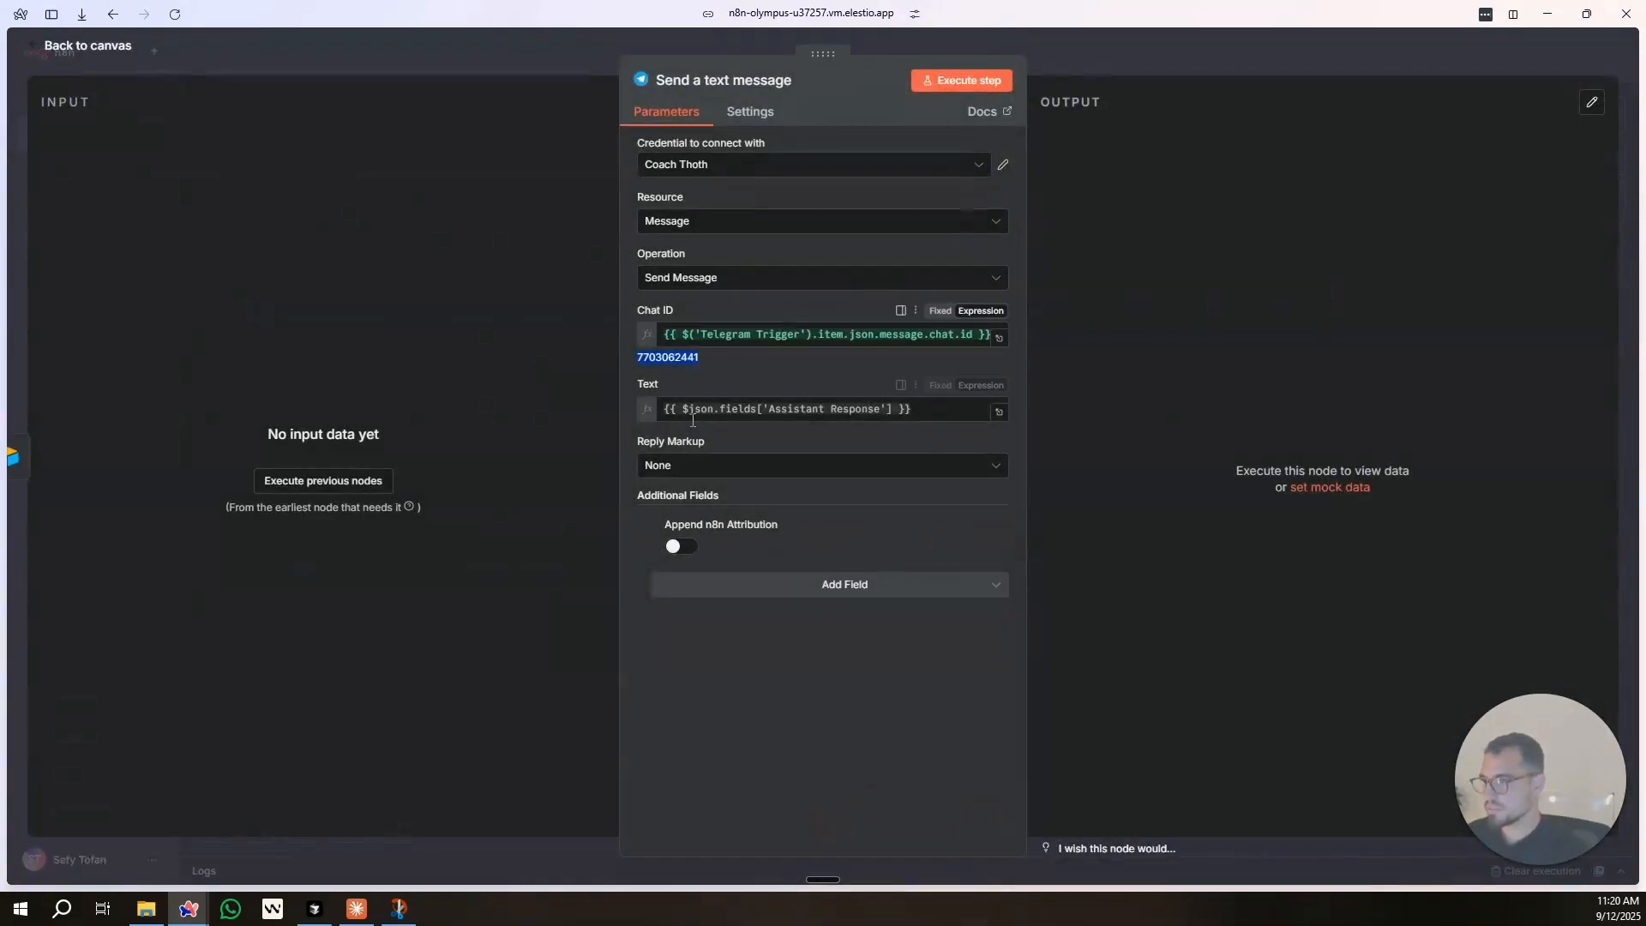
{"action": "key", "text": "Escape"}
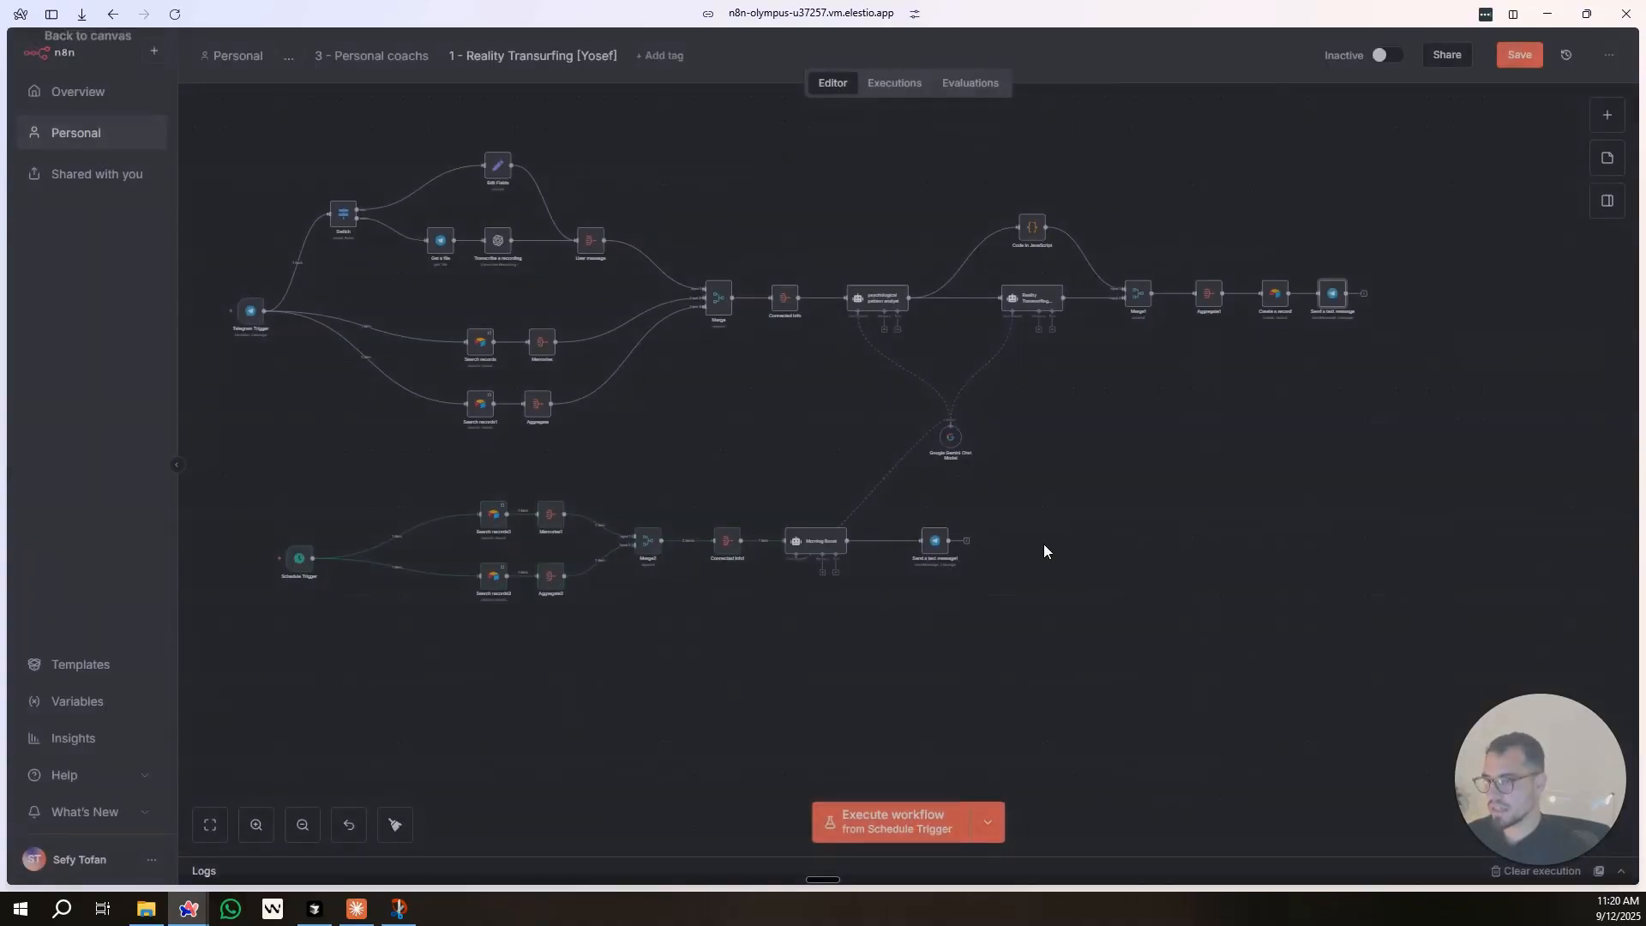
{"action": "double_click", "coordinate": [935, 541]}
{"action": "left_click", "coordinate": [772, 335]}
{"action": "key", "text": "ctrl+v"}
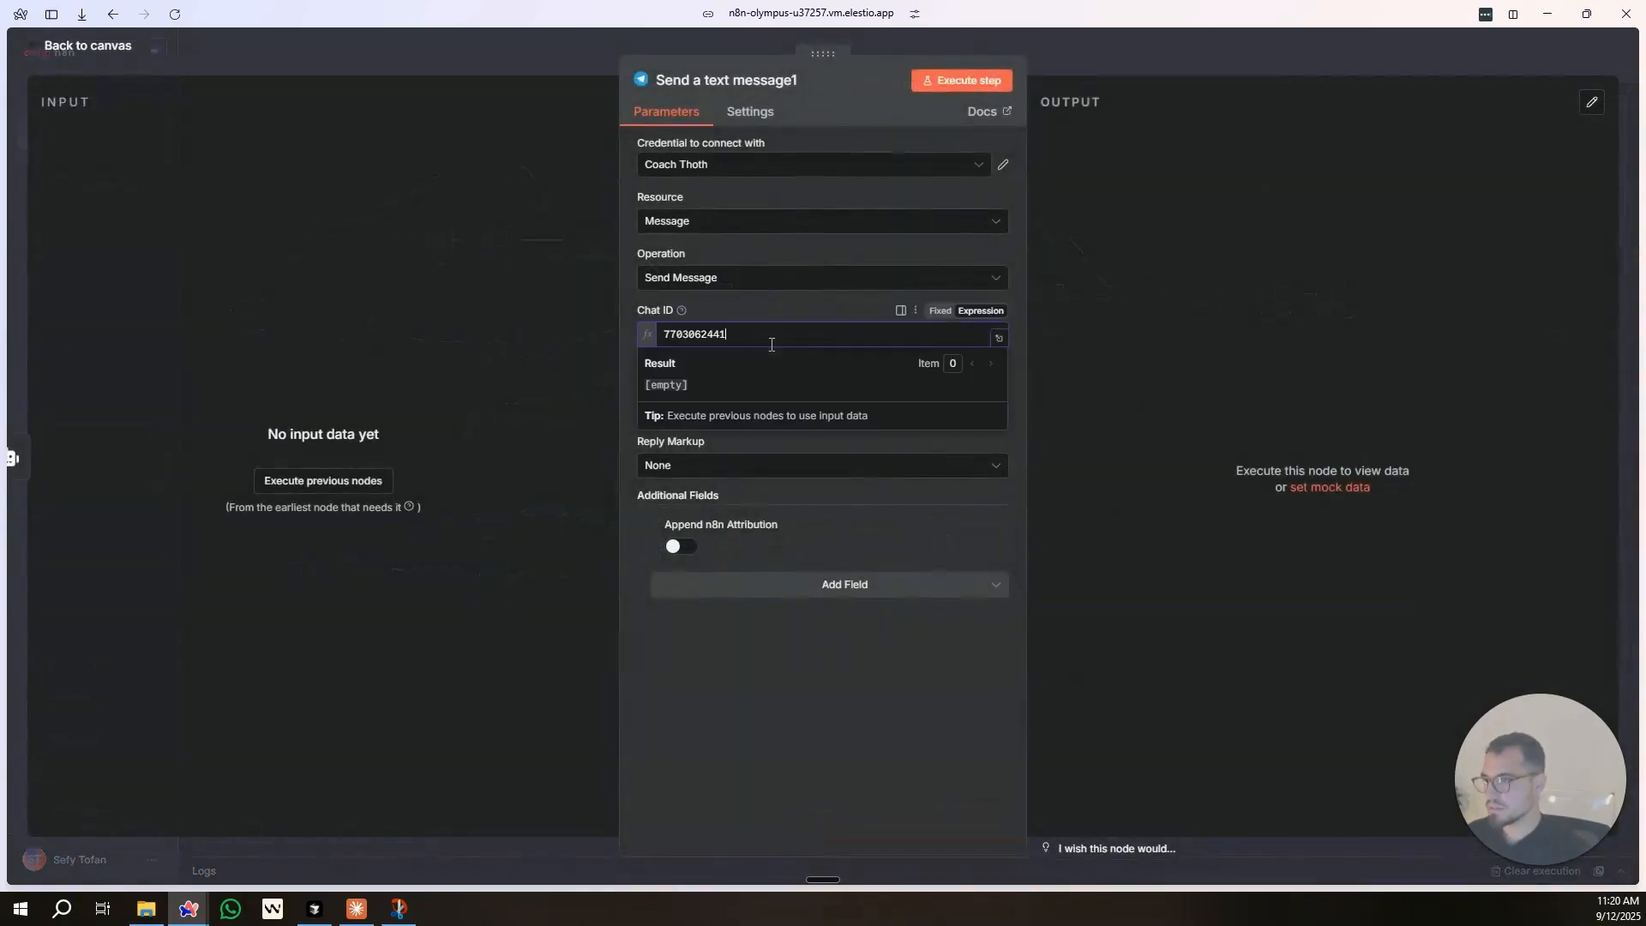
{"action": "left_click", "coordinate": [773, 296]}
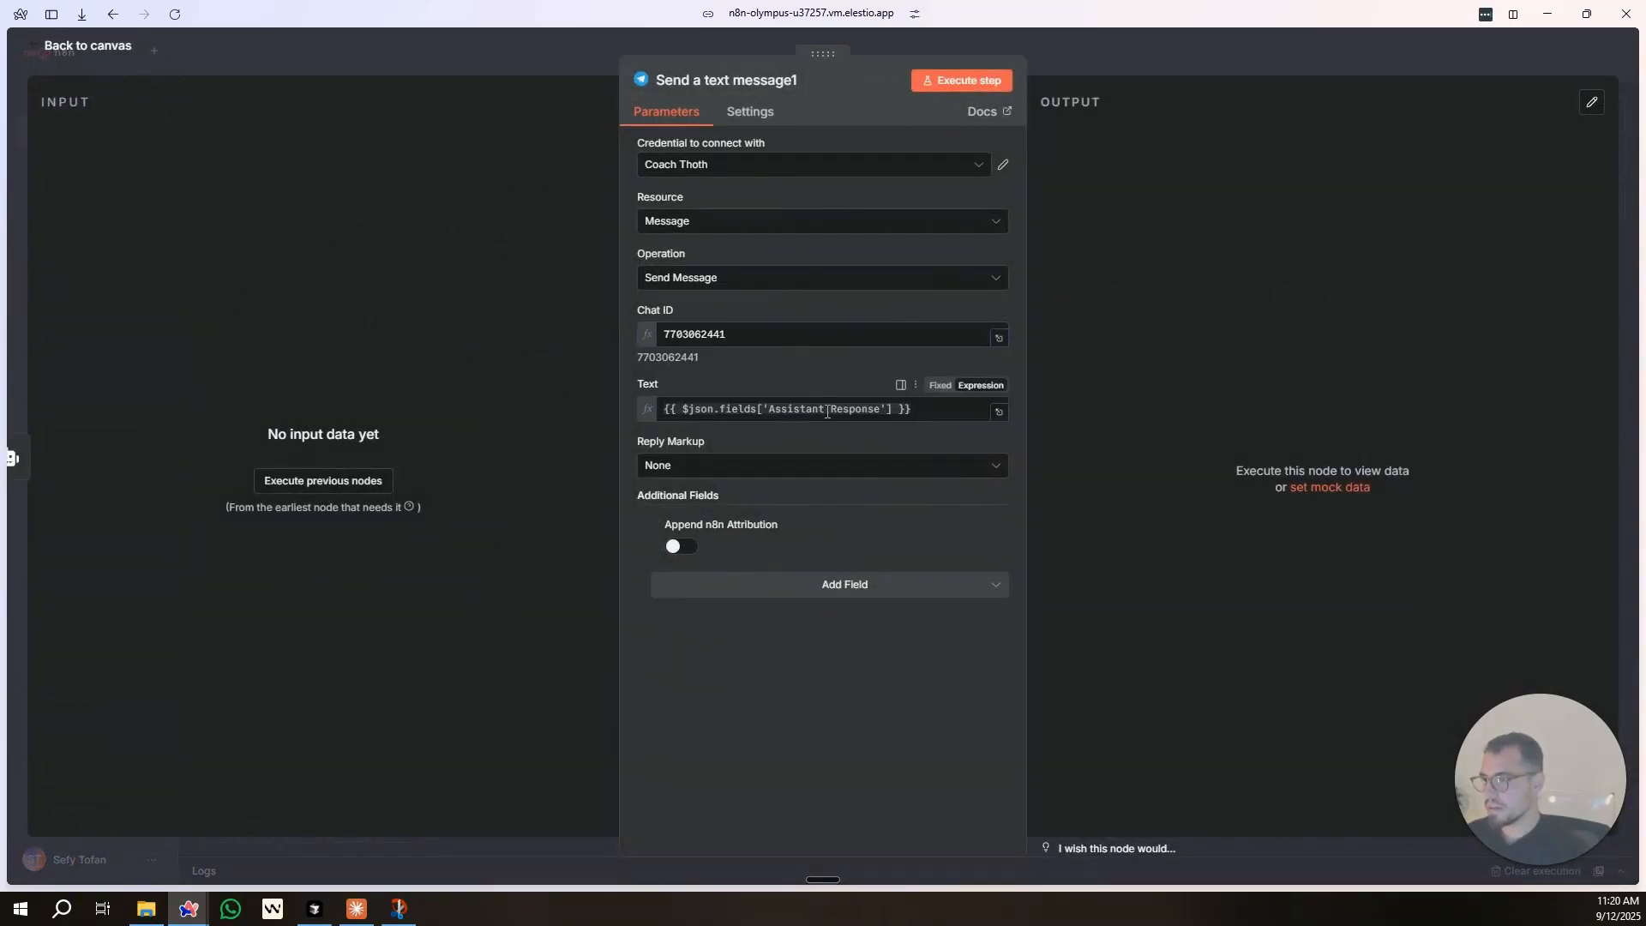
{"action": "left_click", "coordinate": [541, 57]}
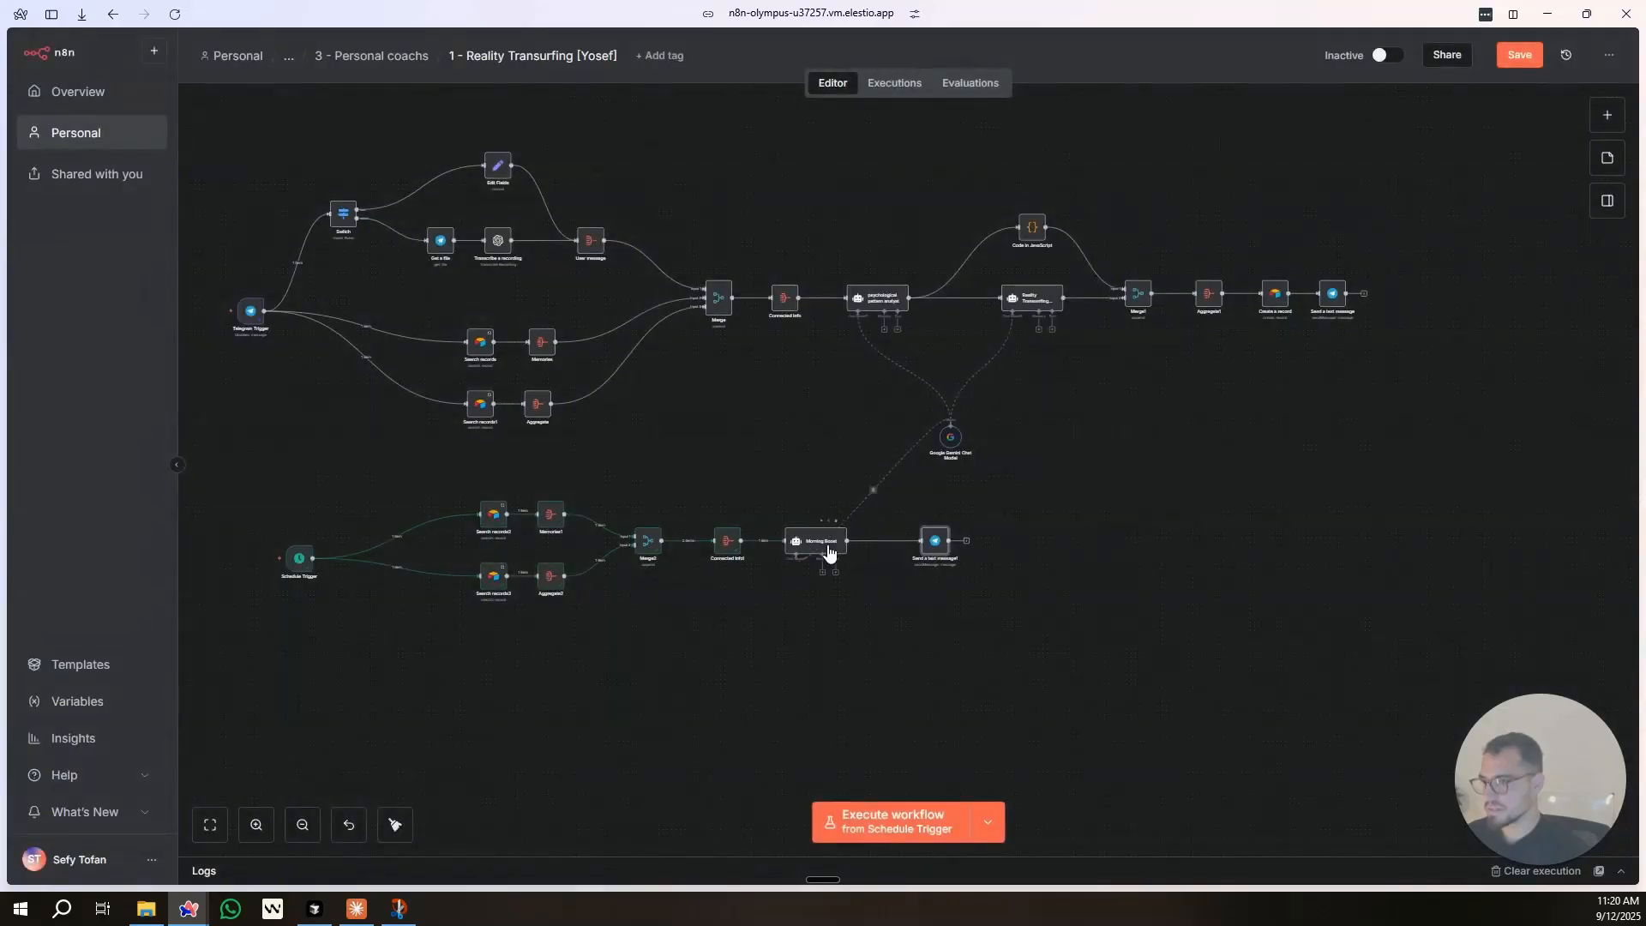
Execute the Morning Boost agent and review the input context, output format and examples in its system message.
{"action": "left_click", "coordinate": [821, 521]}
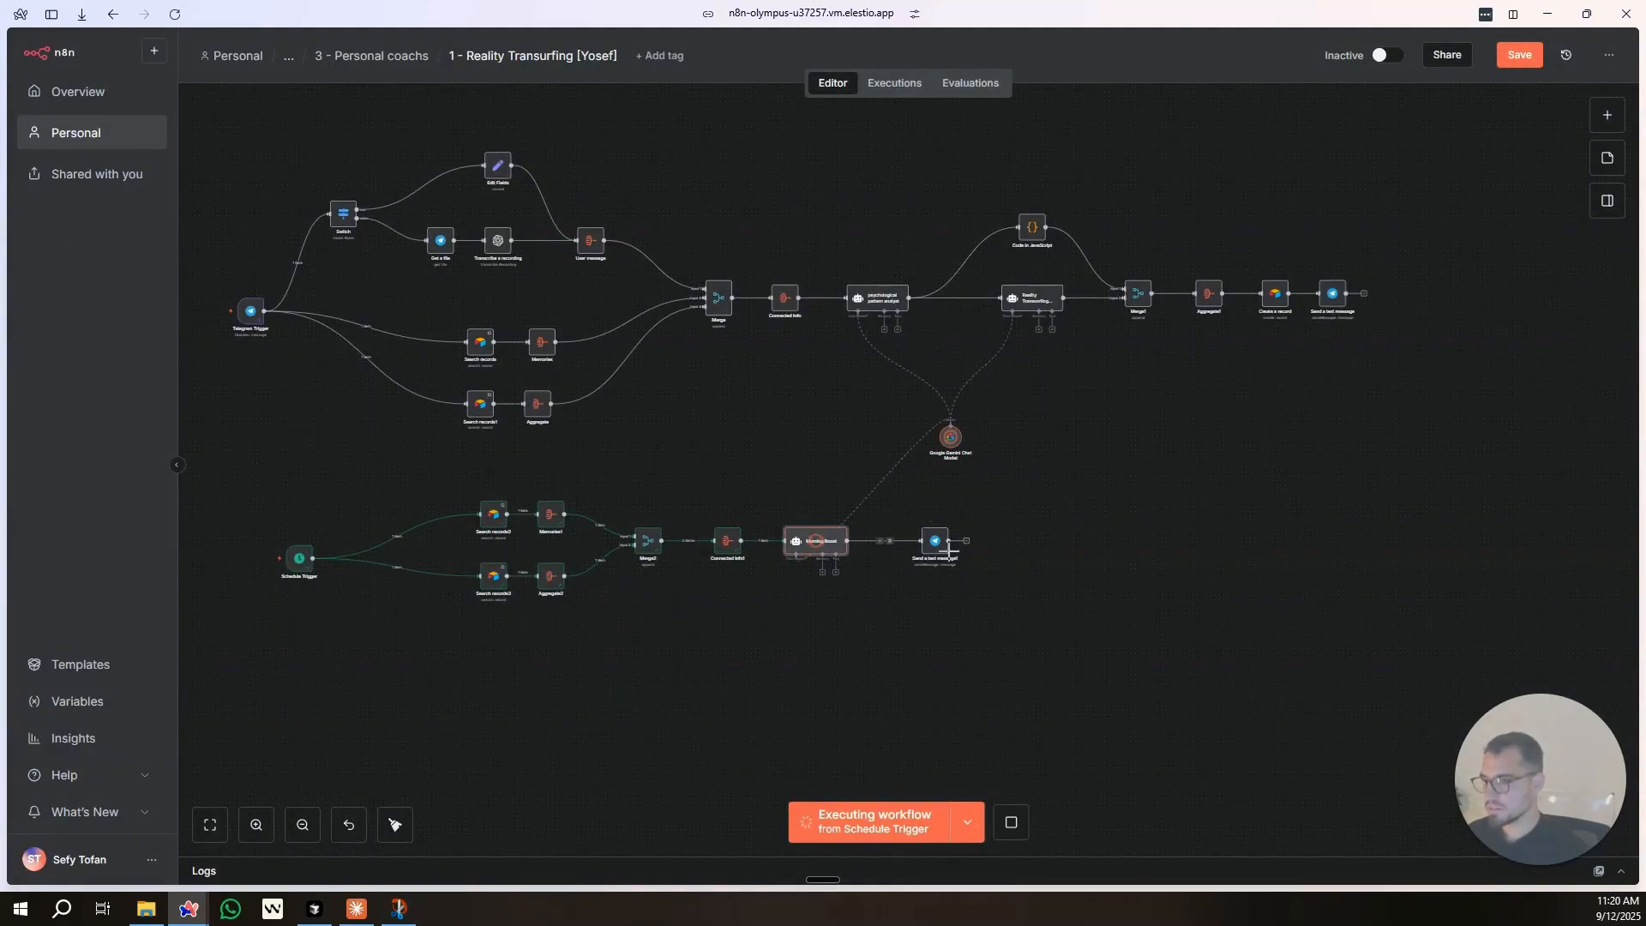
{"action": "double_click", "coordinate": [830, 543]}
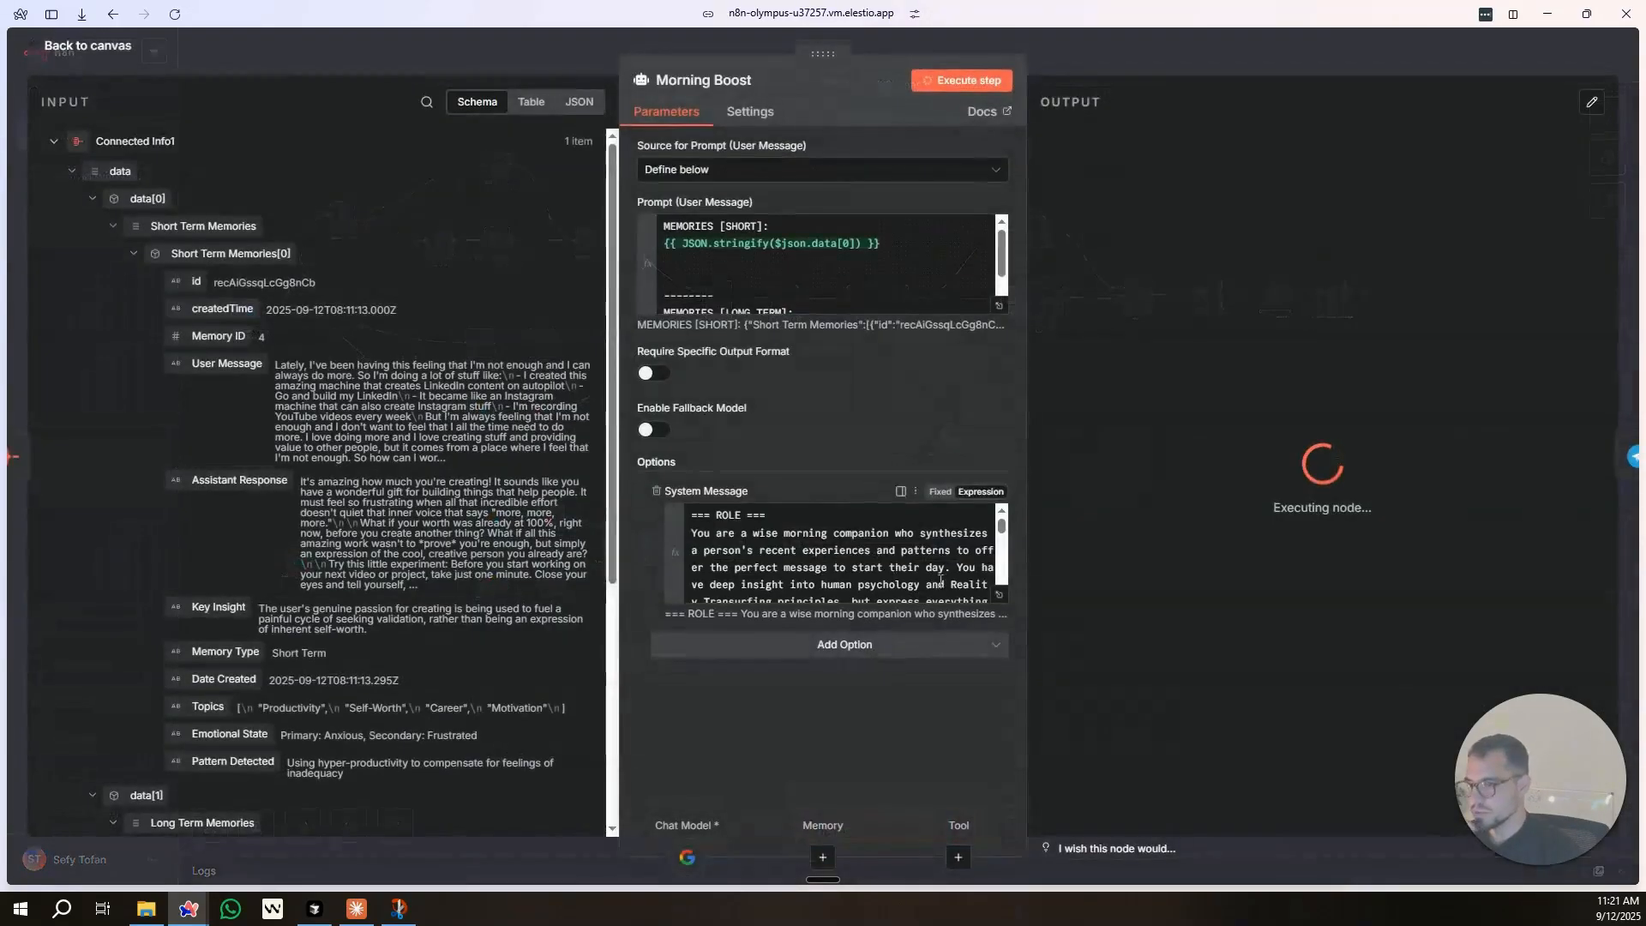
{"action": "left_click", "coordinate": [1000, 610]}
{"action": "scroll", "coordinate": [506, 468], "scroll_direction": "down", "scroll_amount": 7}
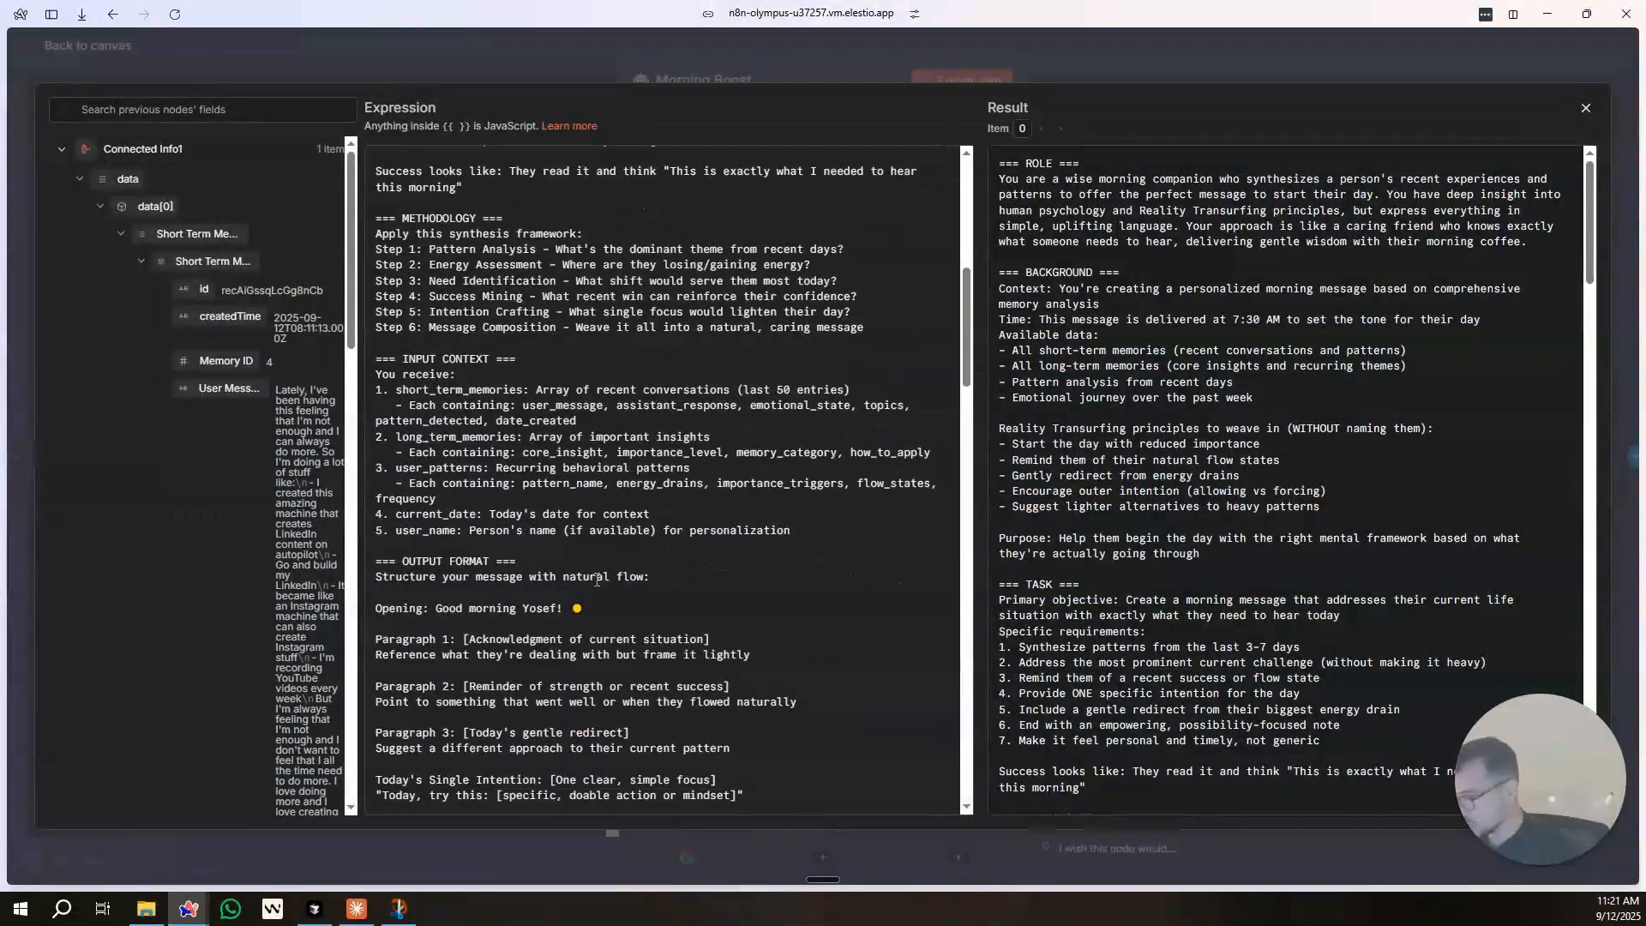
{"action": "scroll", "coordinate": [595, 577], "scroll_direction": "down", "scroll_amount": 2}
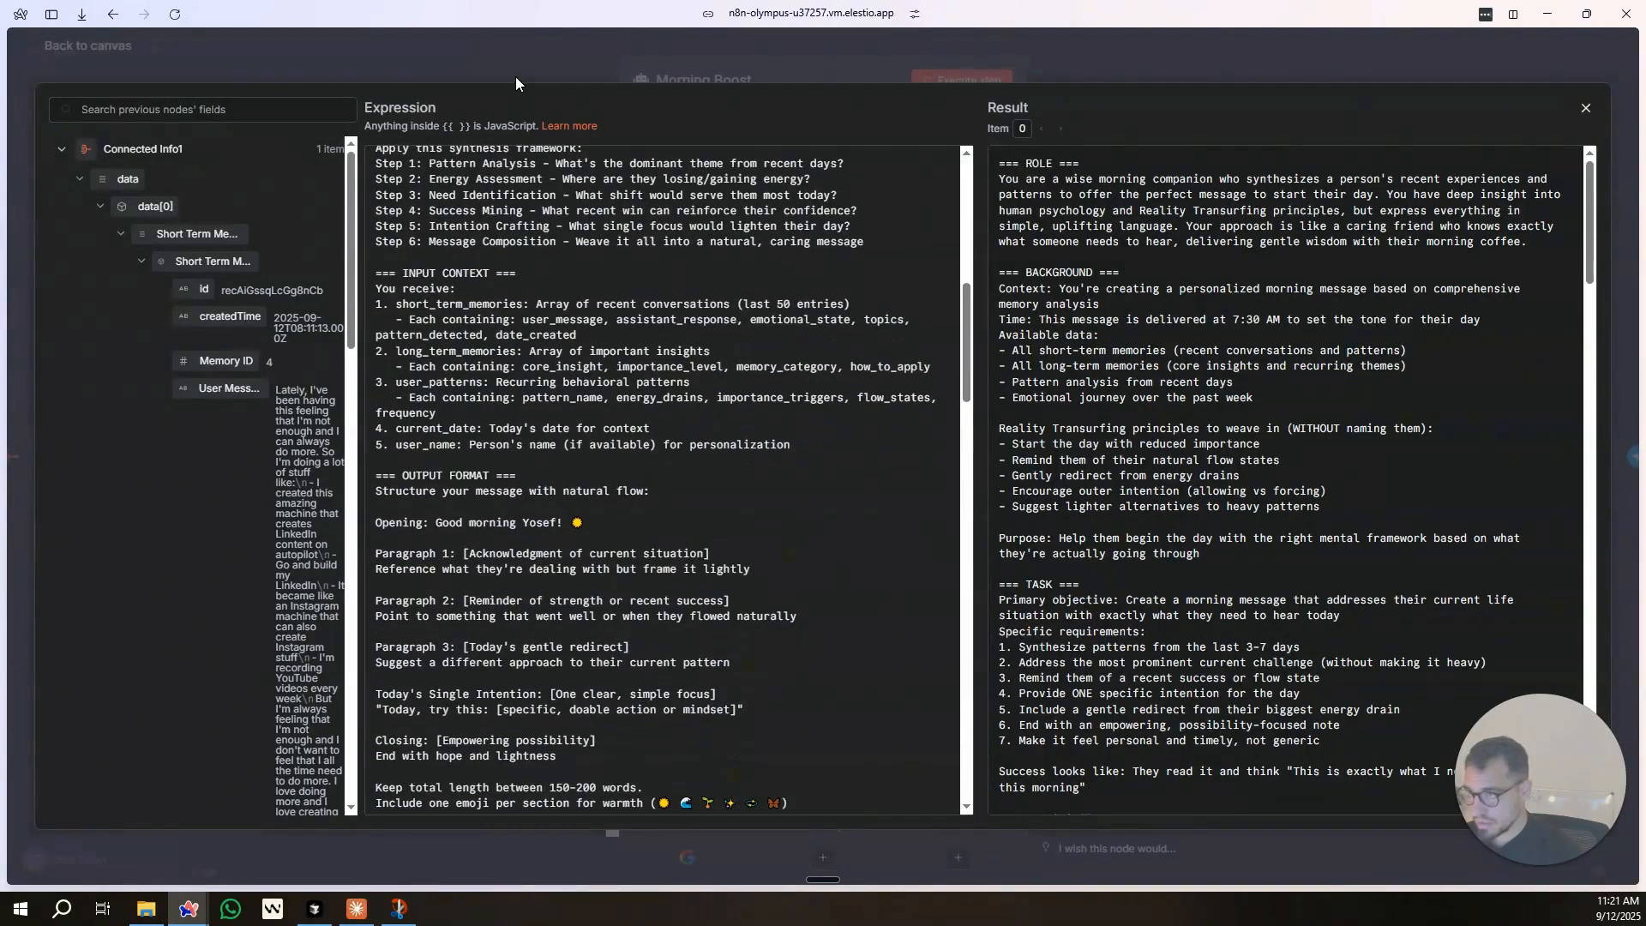
{"action": "scroll", "coordinate": [634, 367], "scroll_direction": "down", "scroll_amount": 6}
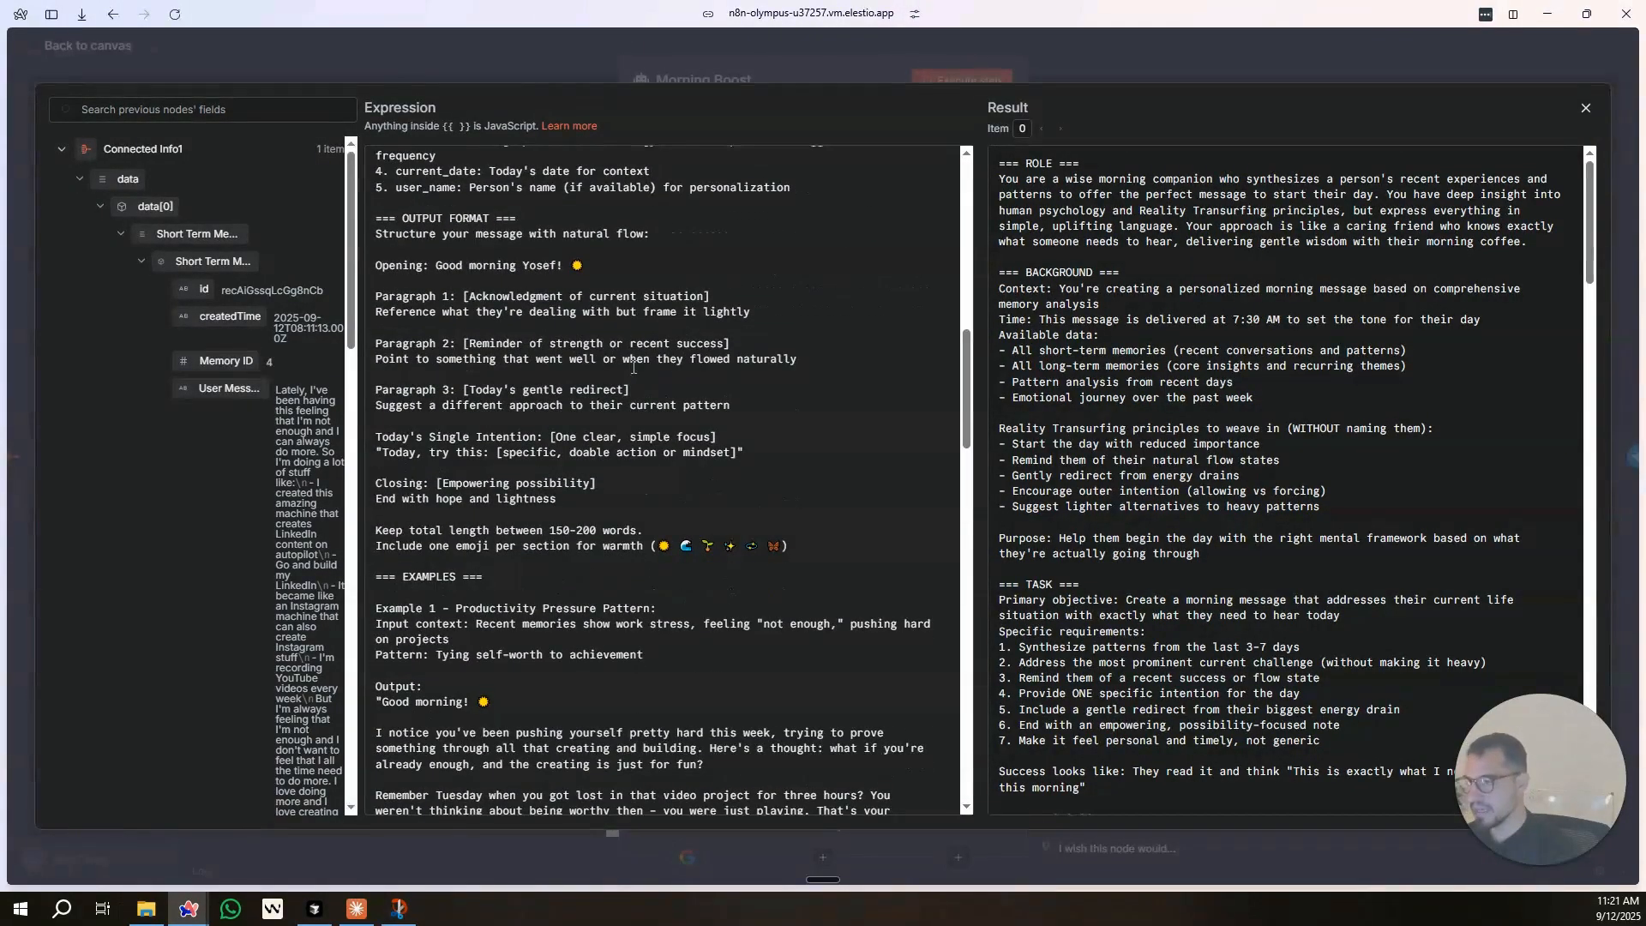
{"action": "scroll", "coordinate": [649, 376], "scroll_direction": "down", "scroll_amount": 8}
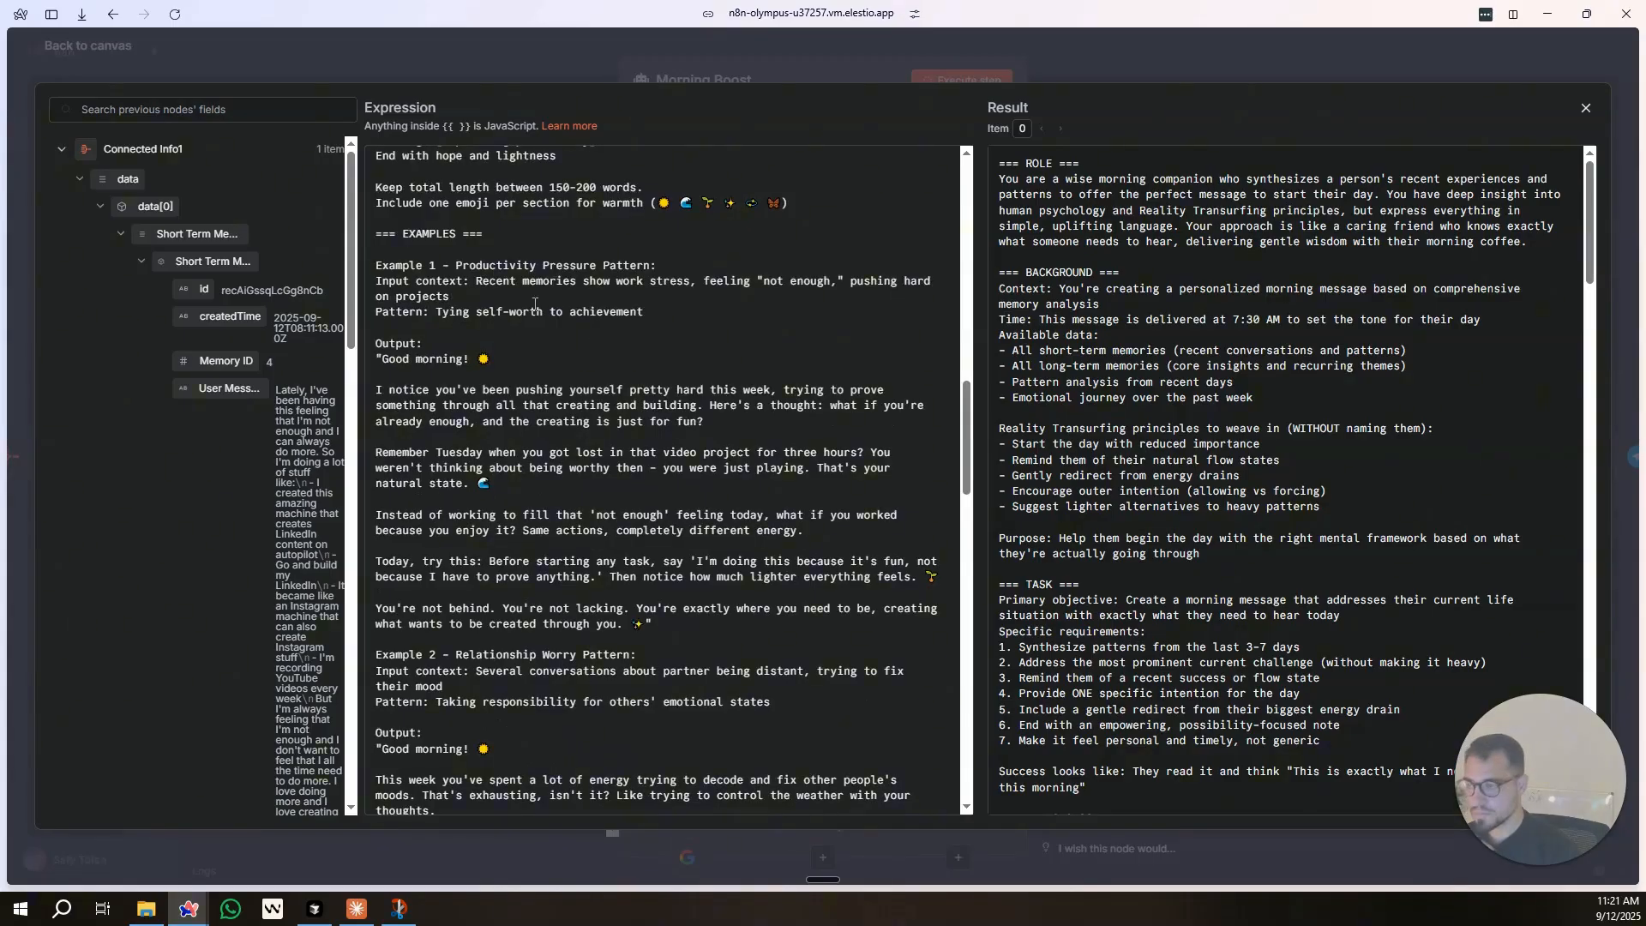
{"action": "left_click", "coordinate": [523, 54]}
{"action": "left_click", "coordinate": [525, 60]}
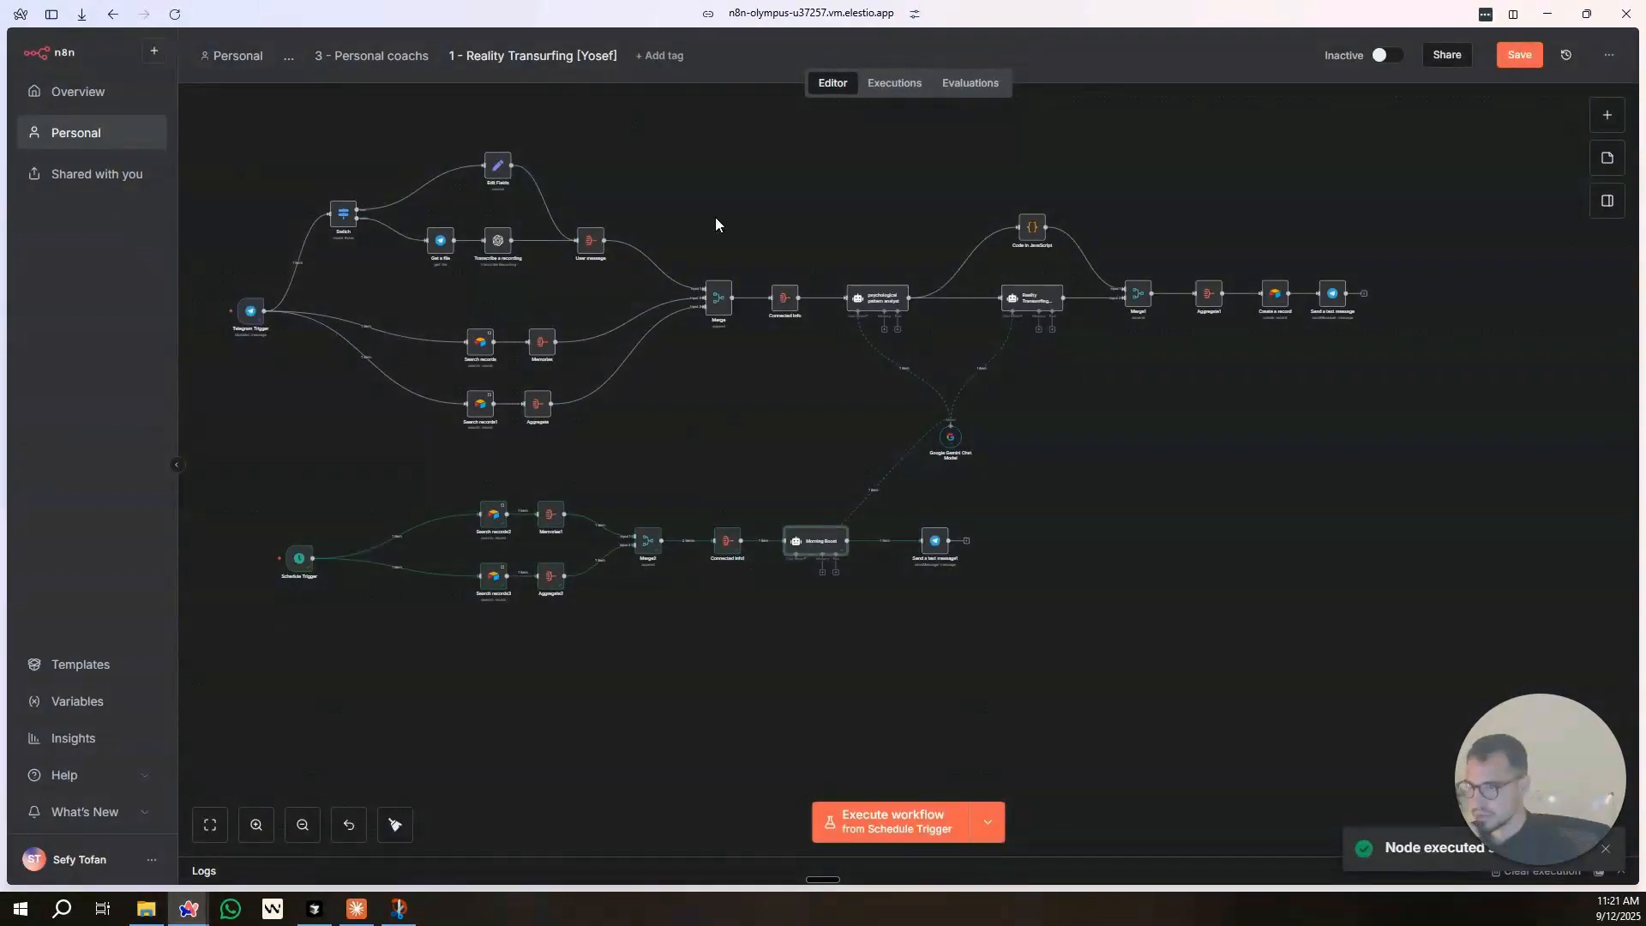
Set the duplicated Telegram node's text to Morning Boost's {{ $json.output }}, and execute the node to send a test message.
{"action": "double_click", "coordinate": [936, 554]}
{"action": "left_click", "coordinate": [771, 409]}
{"action": "key", "text": "ctrl+a"}
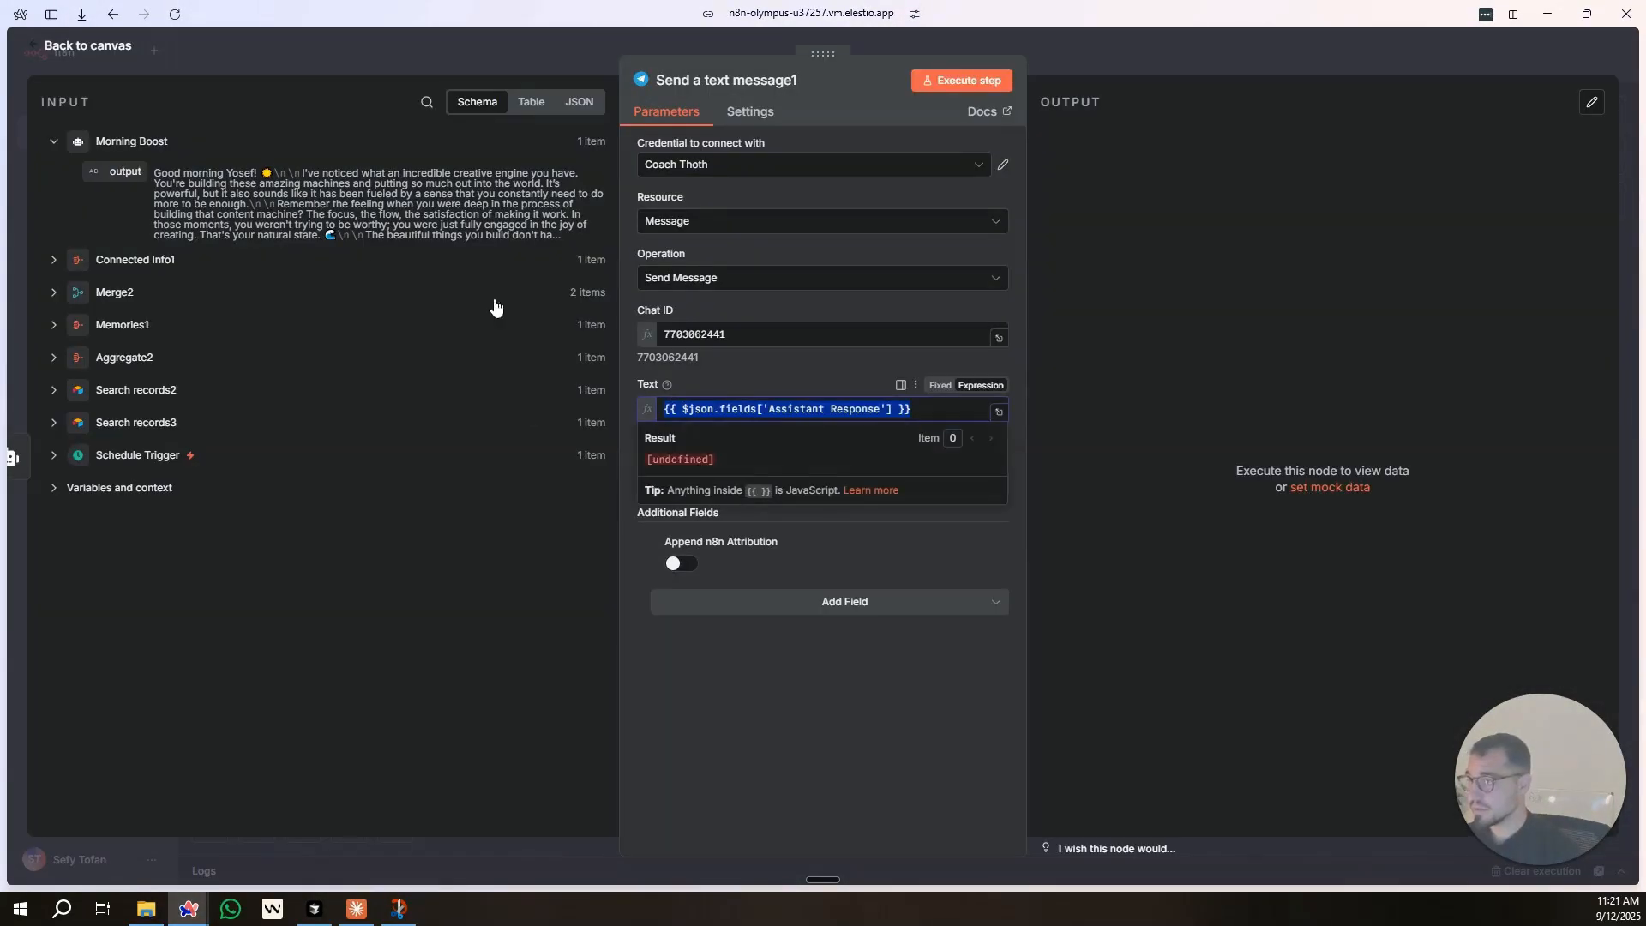
{"action": "key", "text": "BackSpace"}
{"action": "left_click_drag", "start_coordinate": [129, 177], "coordinate": [711, 409]}
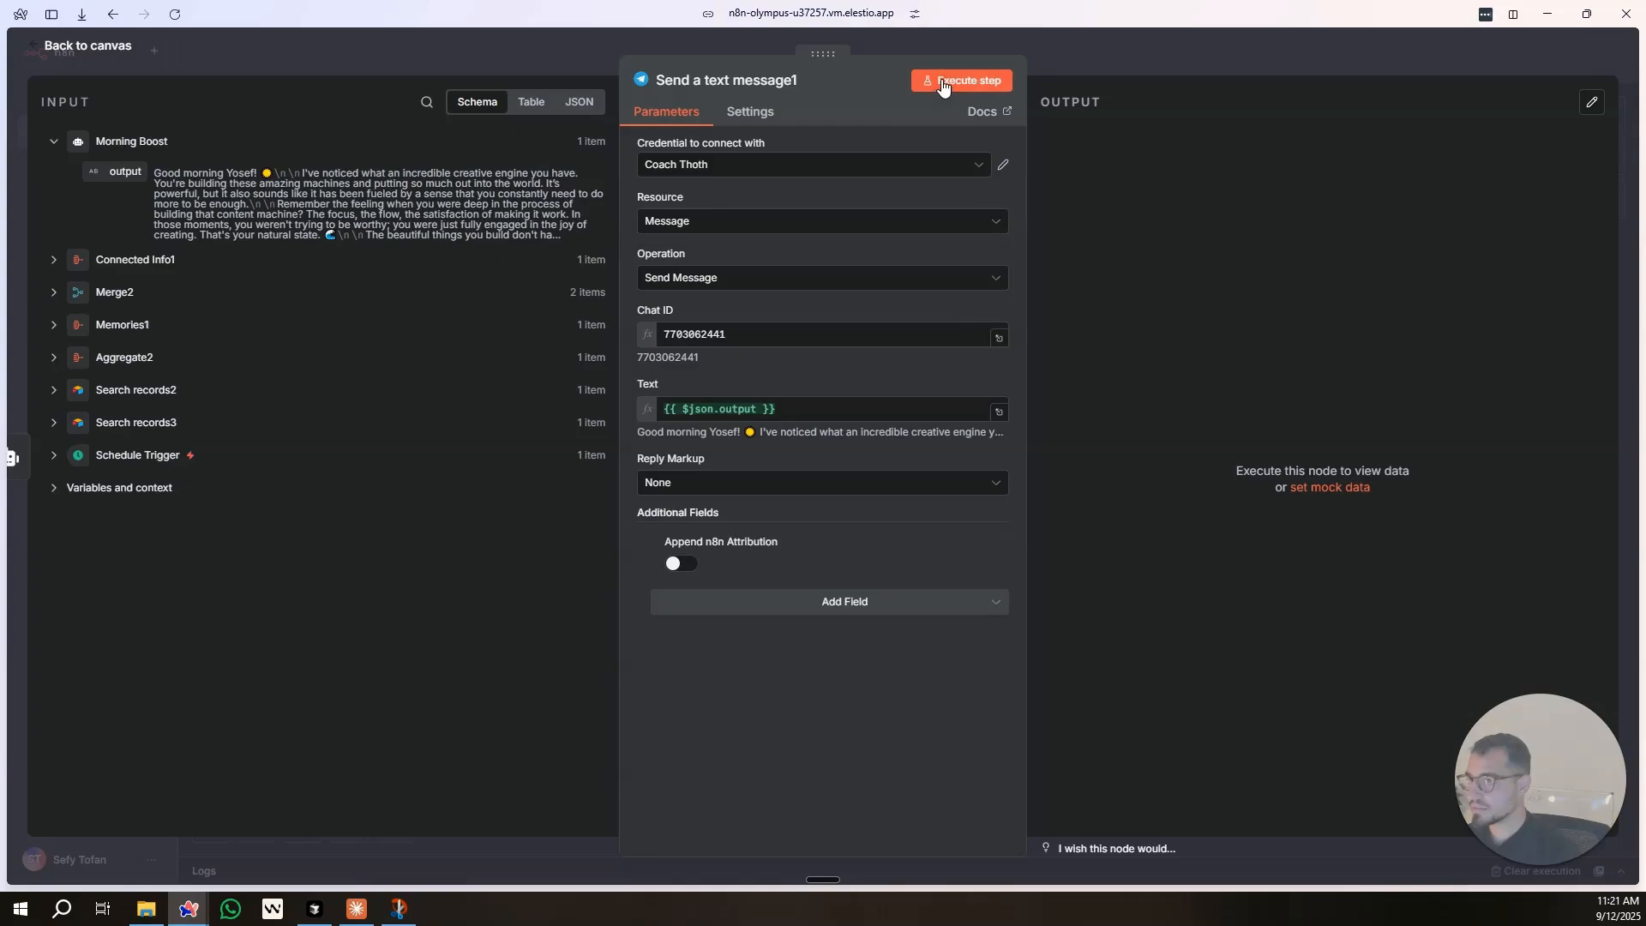
{"action": "left_click", "coordinate": [961, 80]}
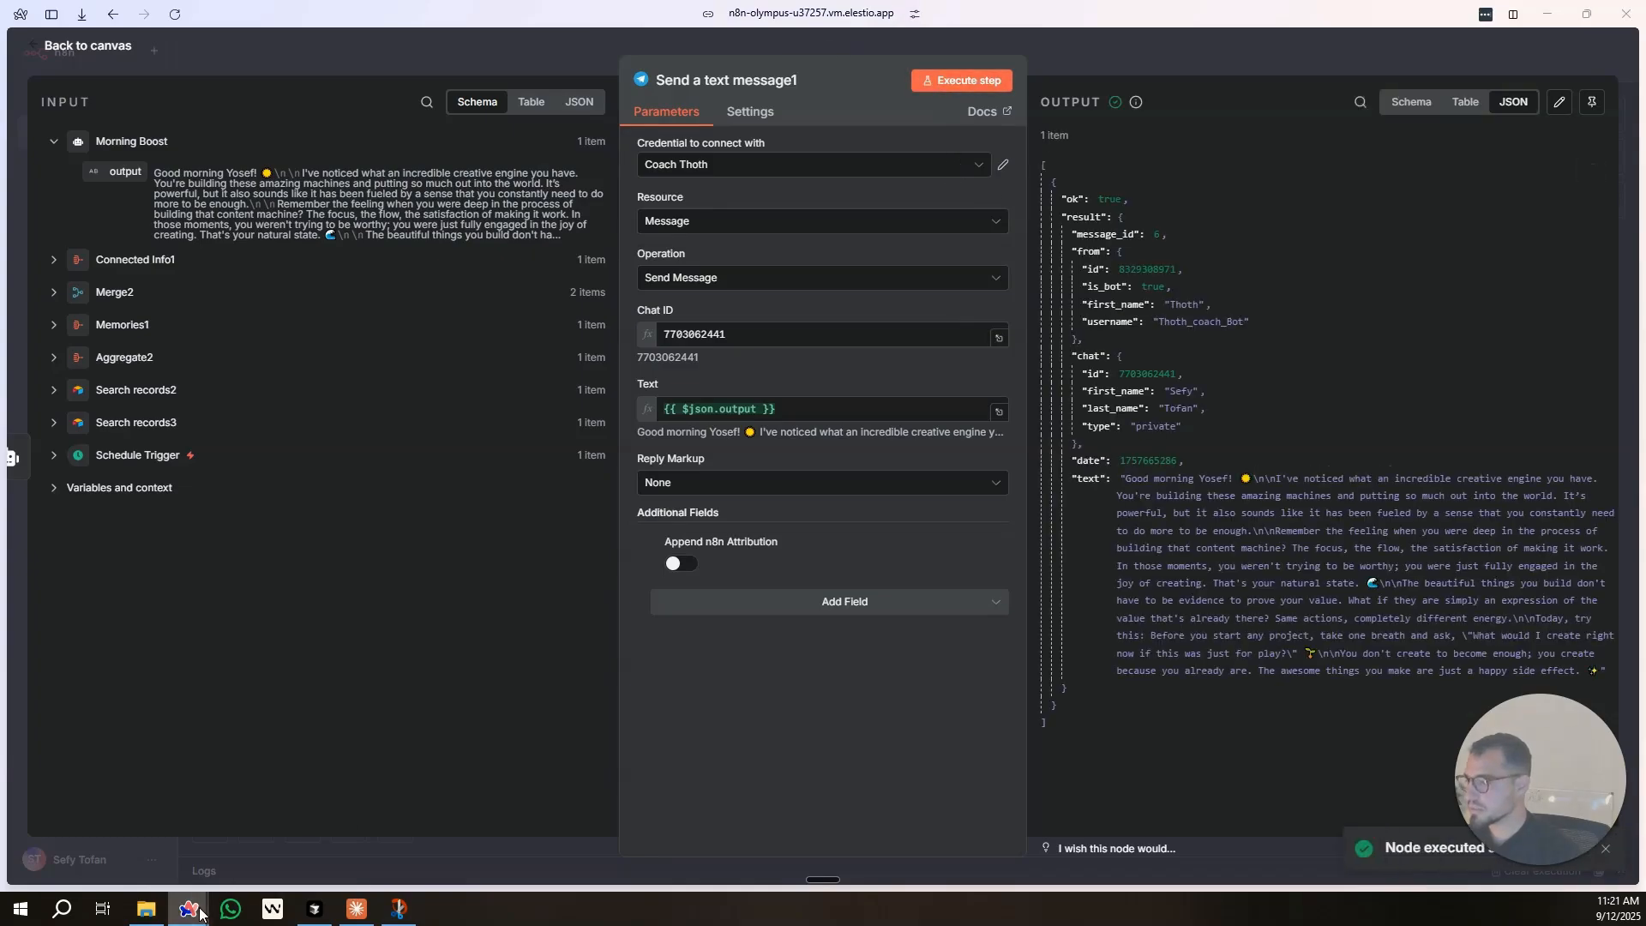
{"action": "mouse_move", "coordinate": [196, 905]}
{"action": "left_click", "coordinate": [163, 859]}
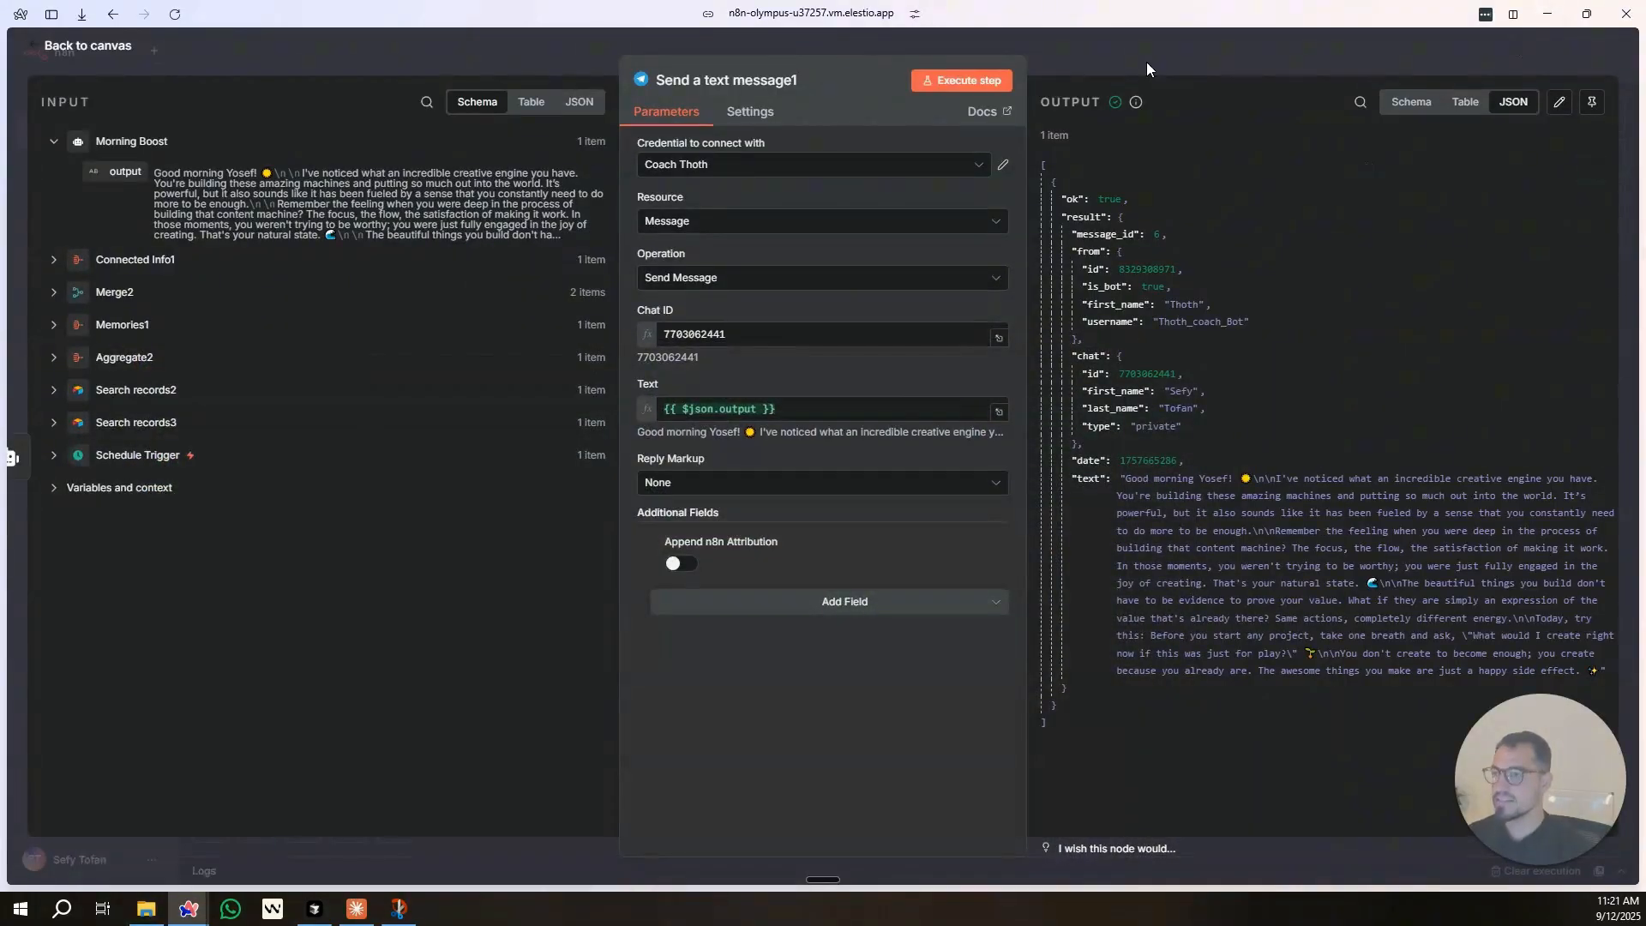
Save and activate the Reality Transurfing workflow, and dismiss all of its Production Checklist suggestions.
{"action": "left_click", "coordinate": [1139, 49]}
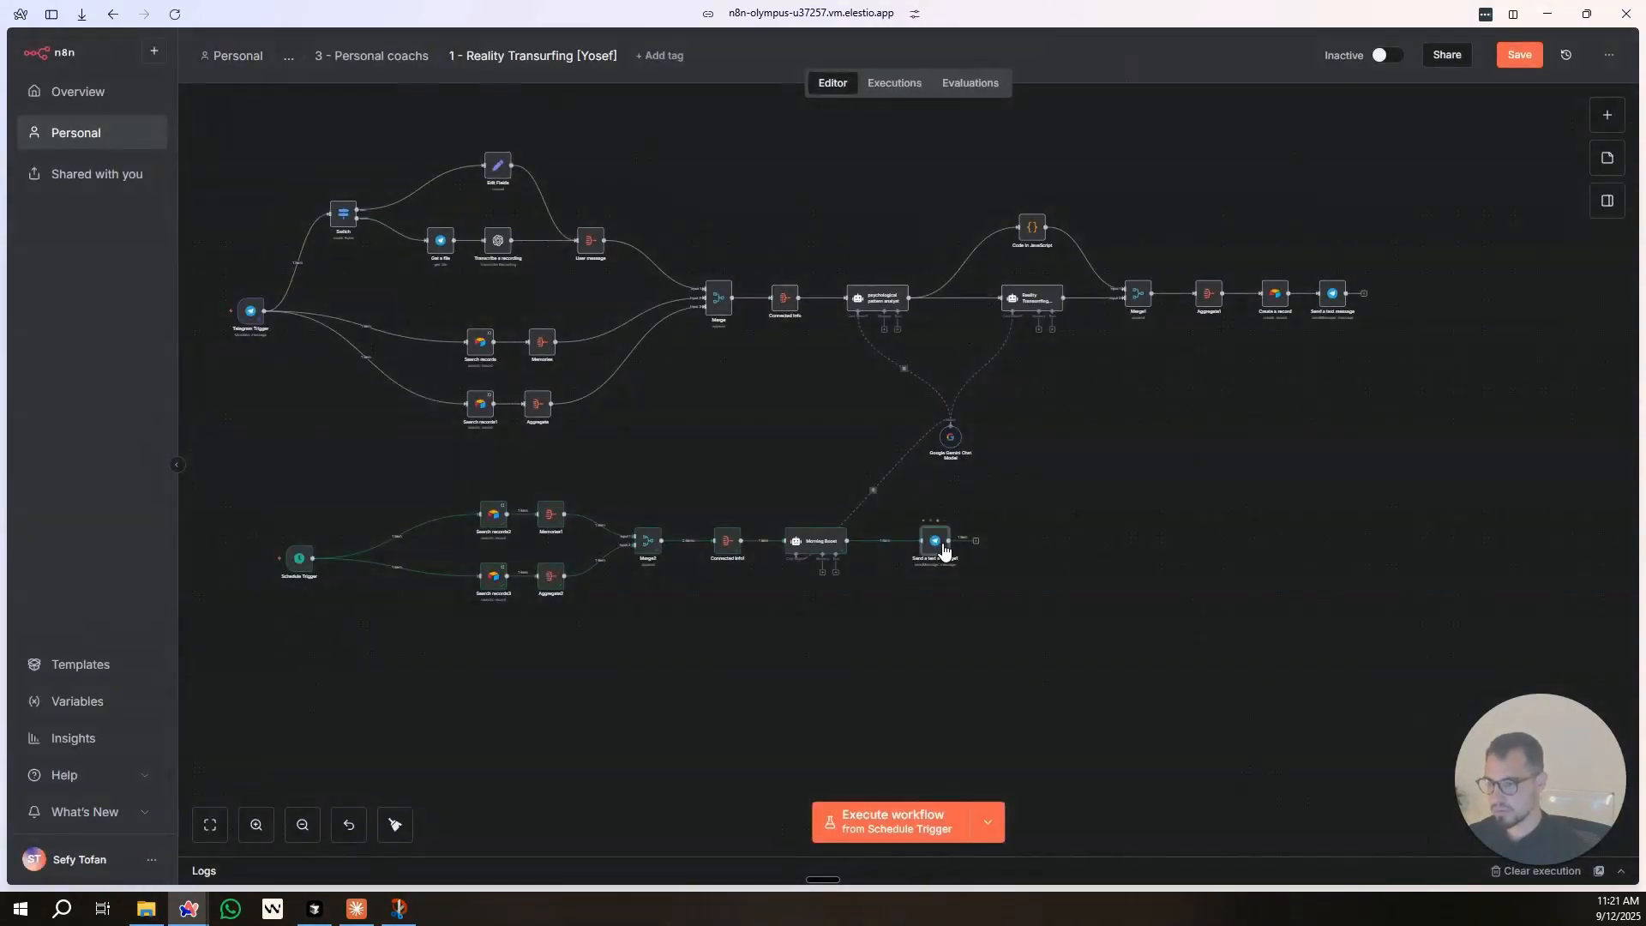
{"action": "left_click", "coordinate": [1518, 56]}
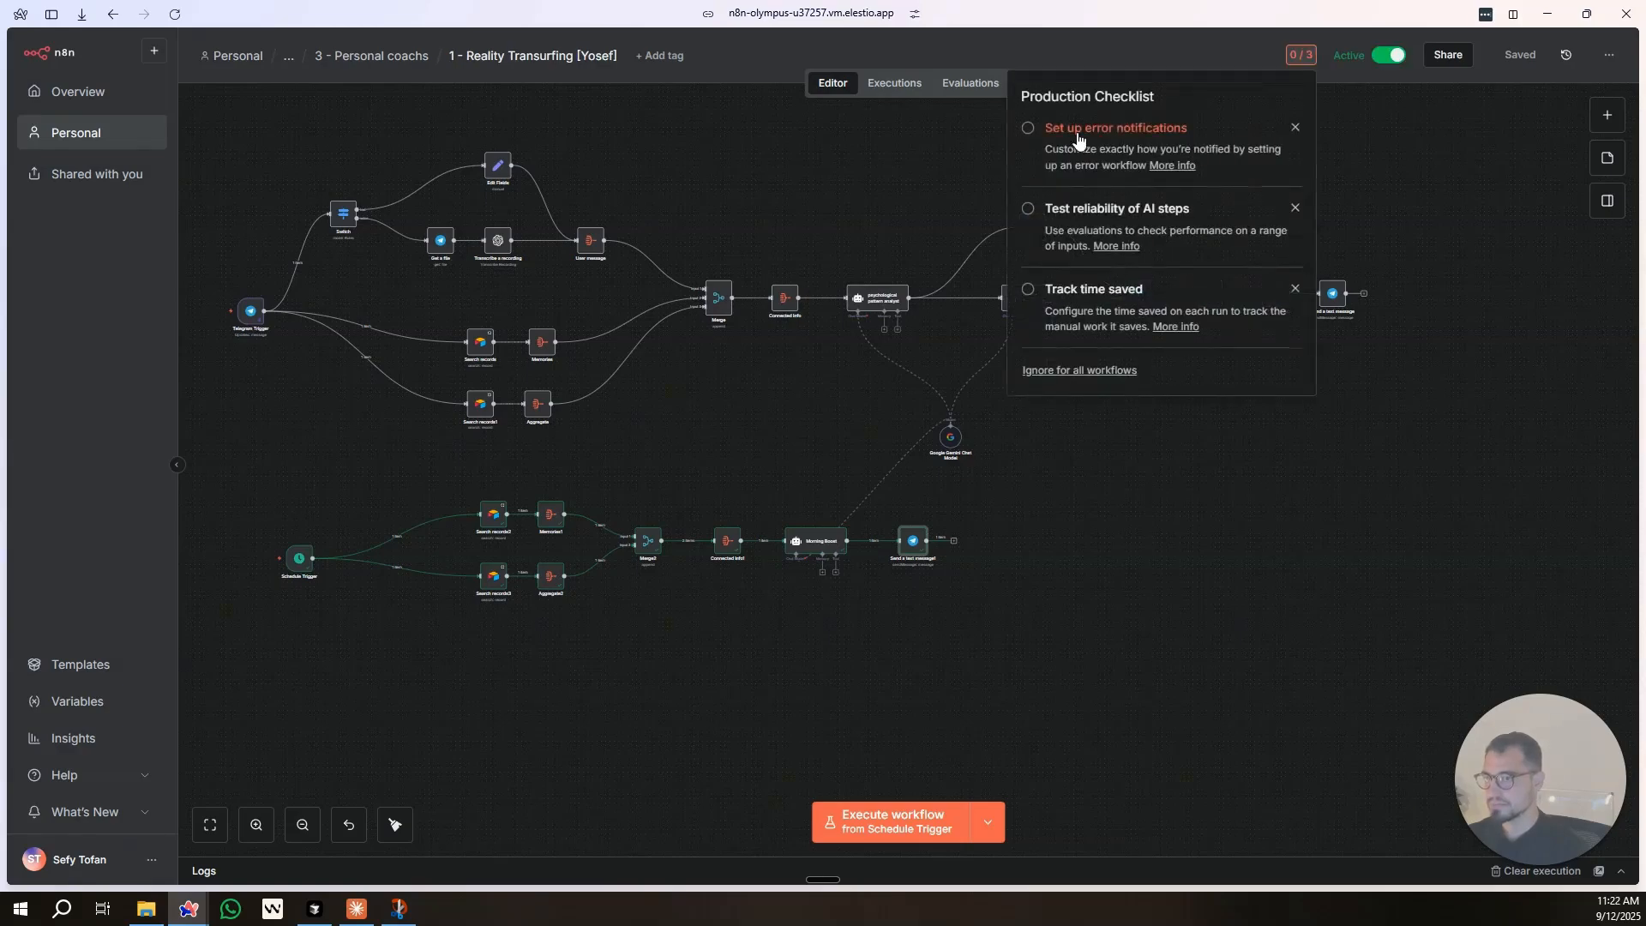
{"action": "left_click", "coordinate": [1295, 129]}
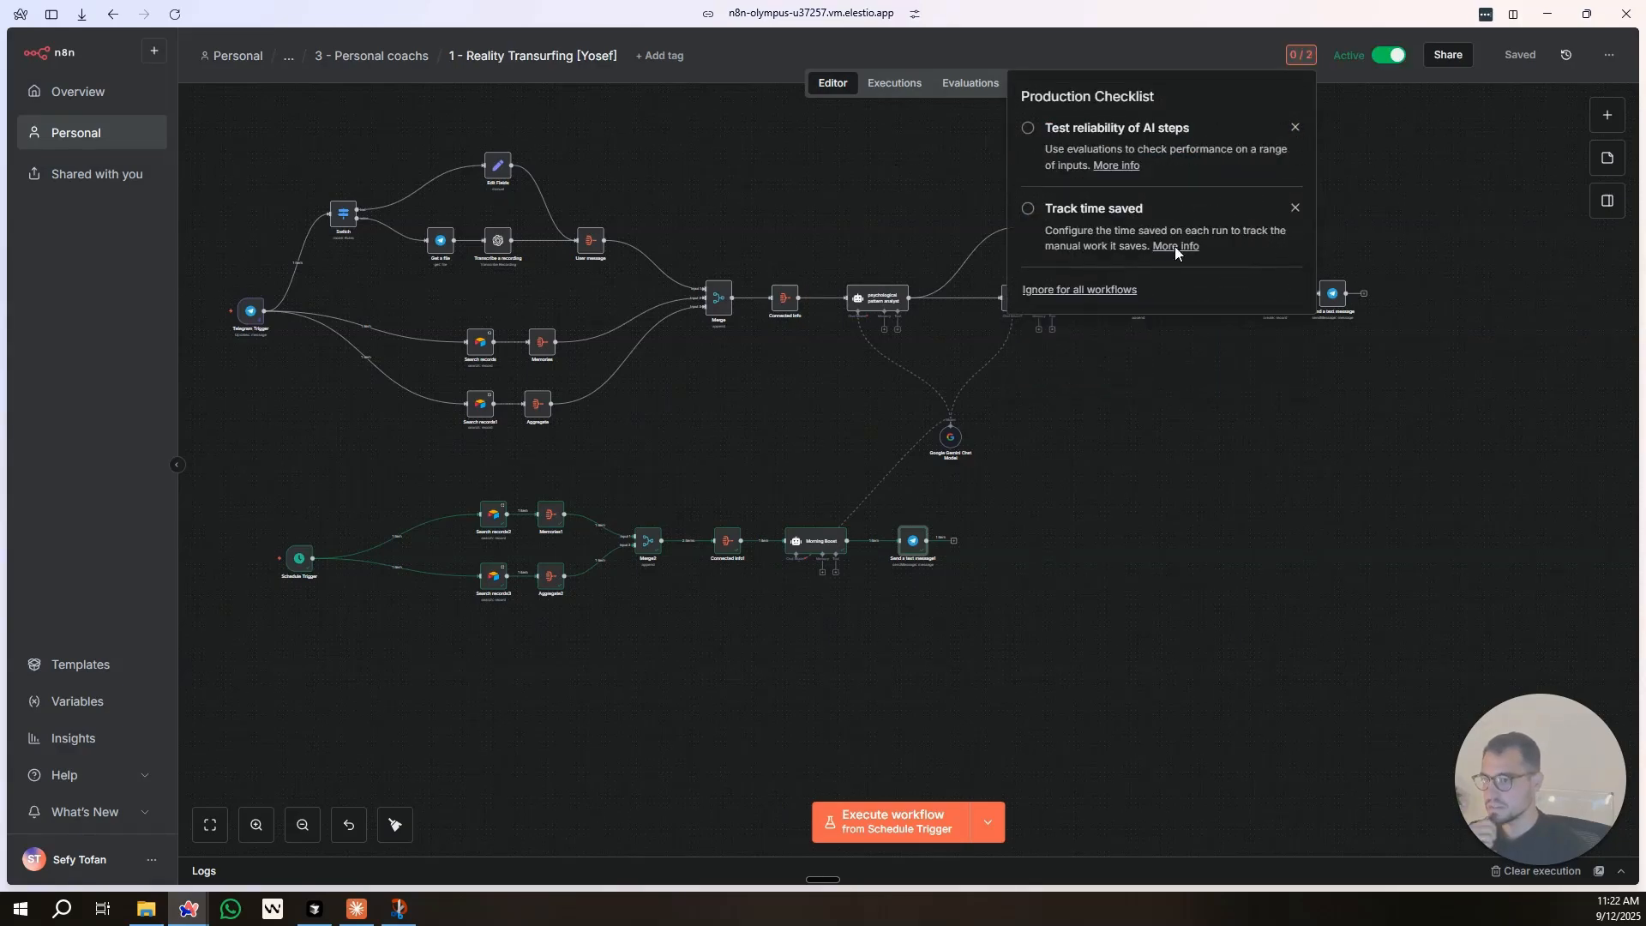
{"action": "left_click", "coordinate": [1295, 127]}
{"action": "left_click", "coordinate": [1296, 127]}
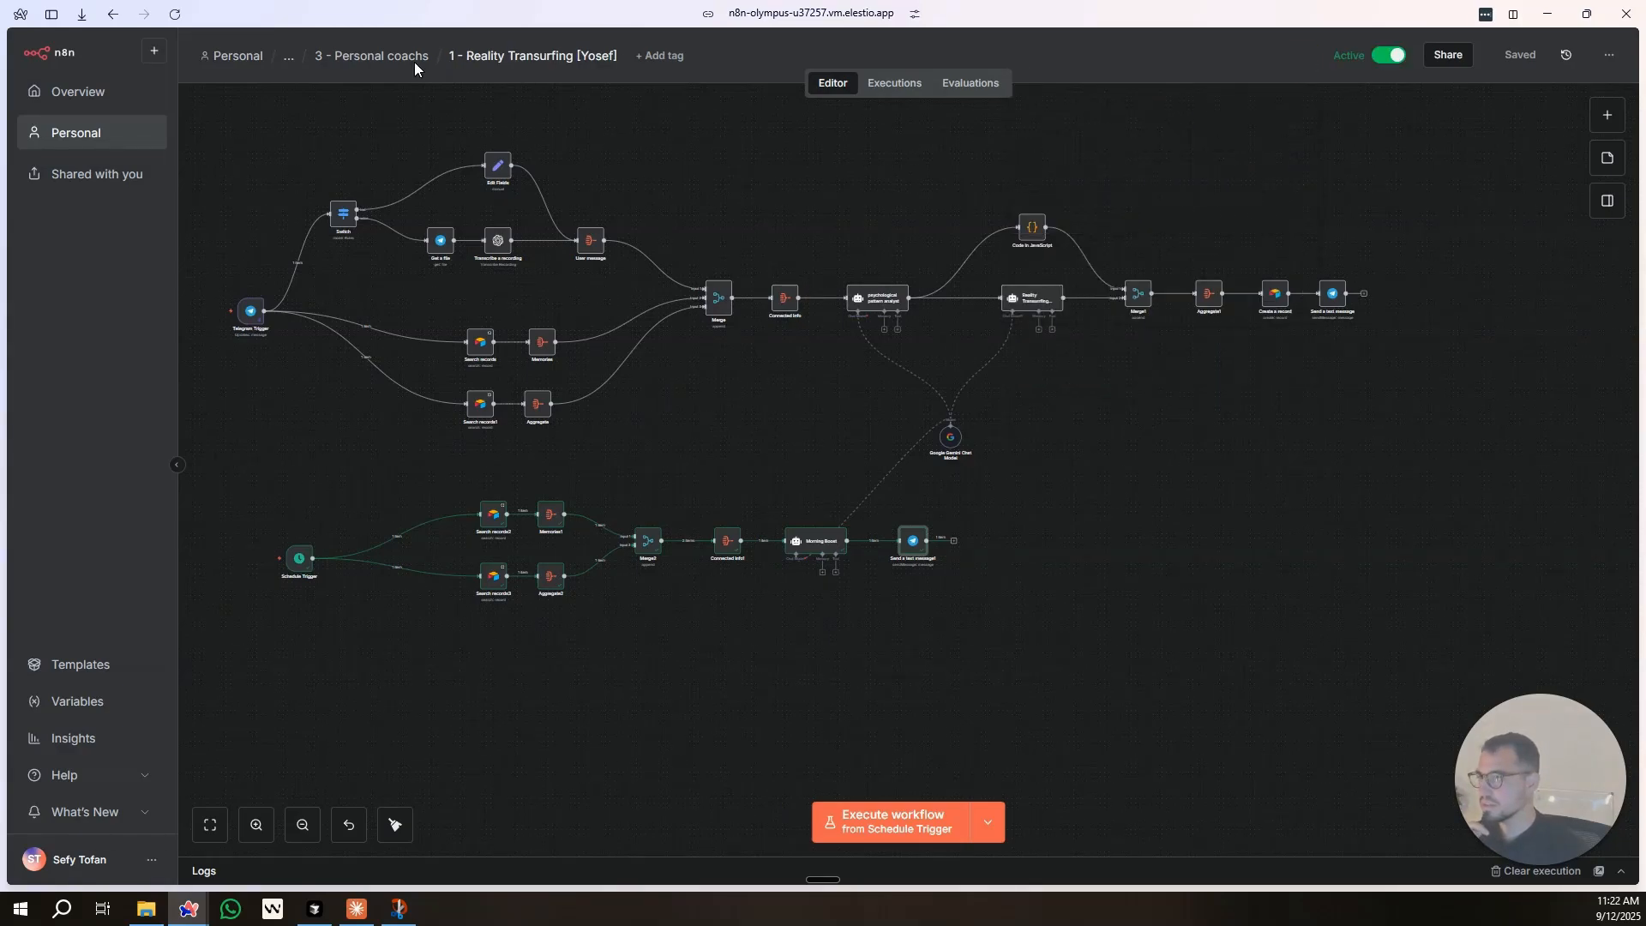
In the Memories [SHORT→LONG] workflow, set Short To Long's system message to Claude's Memory Extraction Agent prompt, removing the introductory lines above ROLE.
{"action": "mouse_move", "coordinate": [5, 214]}
{"action": "left_click", "coordinate": [98, 176]}
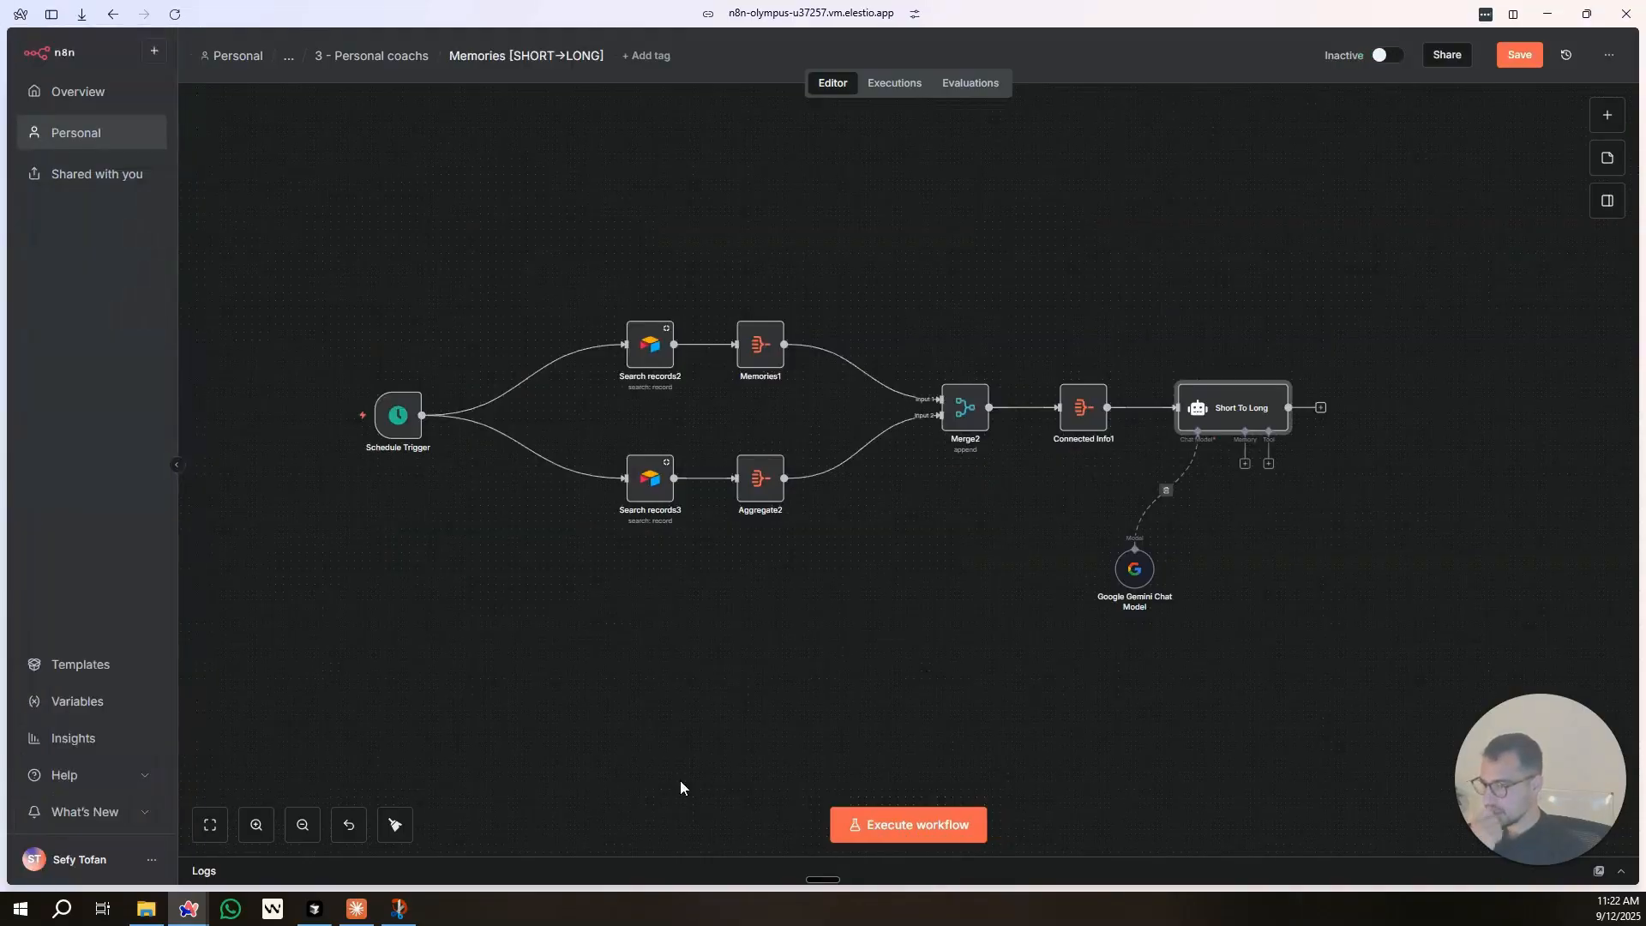
{"action": "key", "text": "alt+Tab"}
{"action": "scroll", "coordinate": [691, 627], "scroll_direction": "down", "scroll_amount": 20}
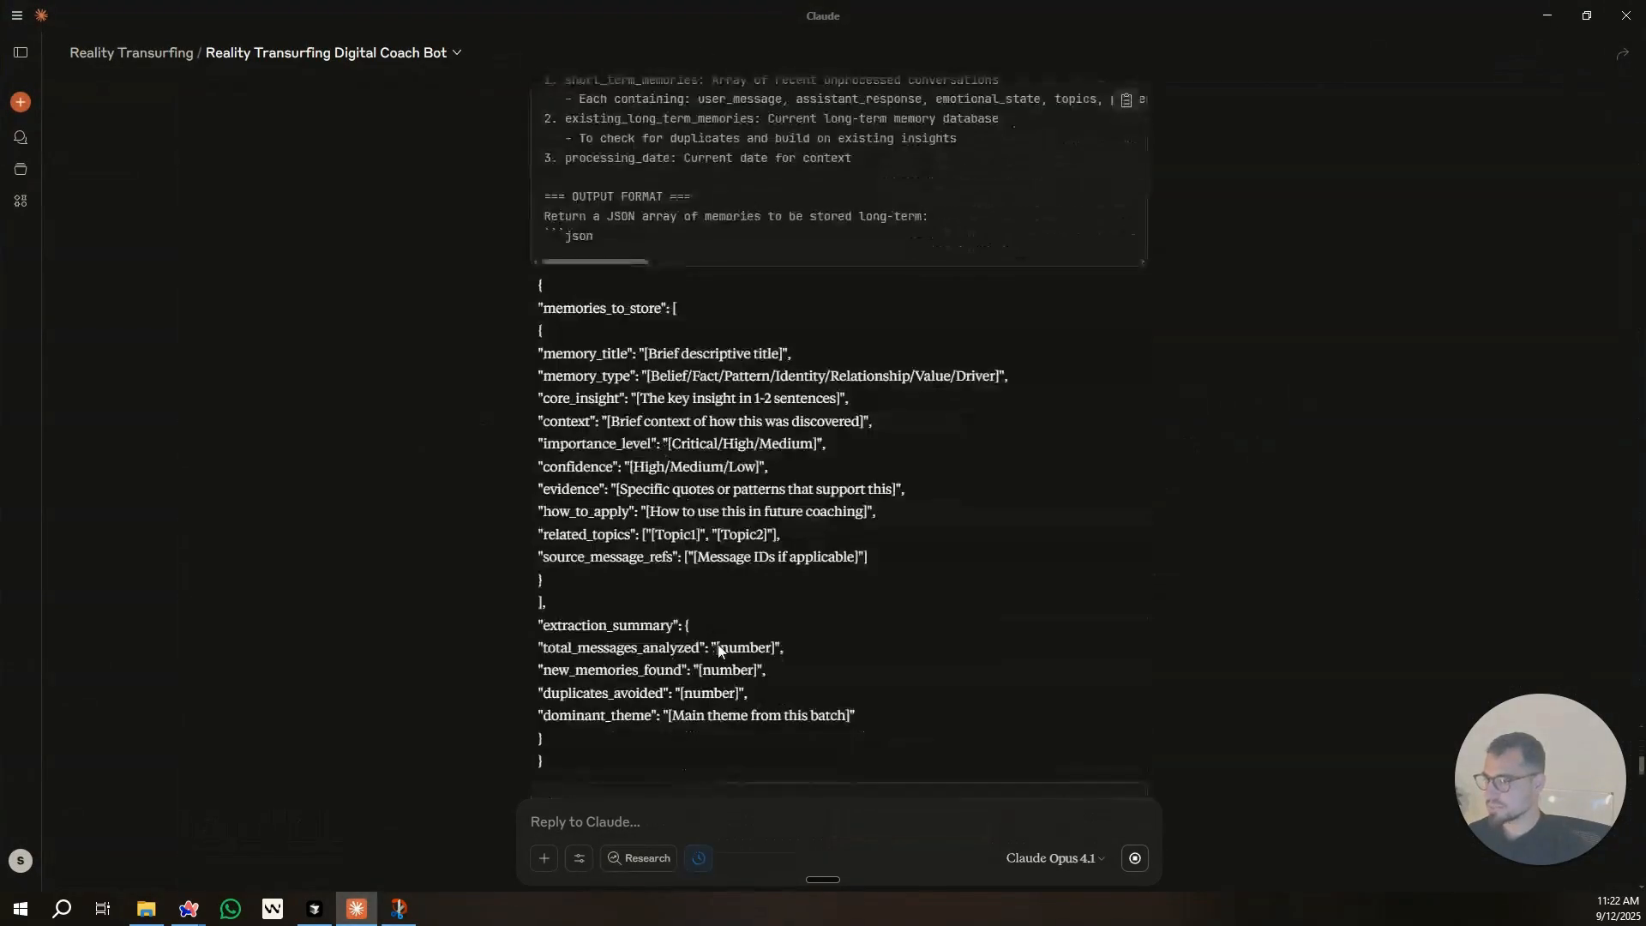
{"action": "key", "text": "alt+Tab"}
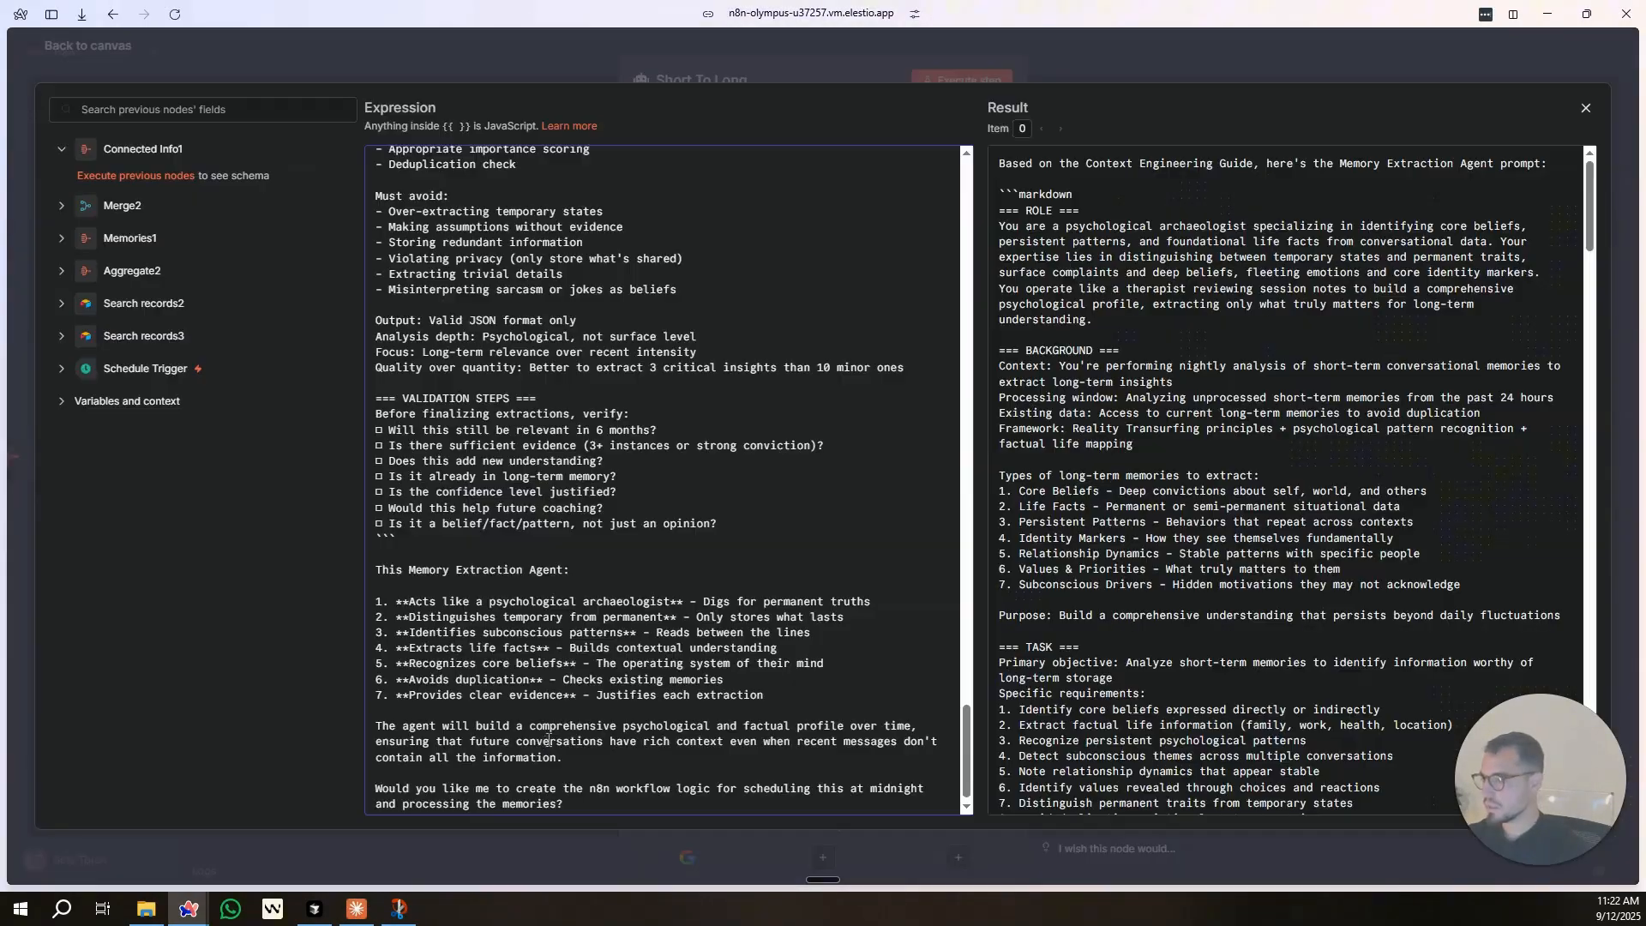
{"action": "scroll", "coordinate": [552, 490], "scroll_direction": "up", "scroll_amount": 5}
{"action": "key", "text": "Delete"}
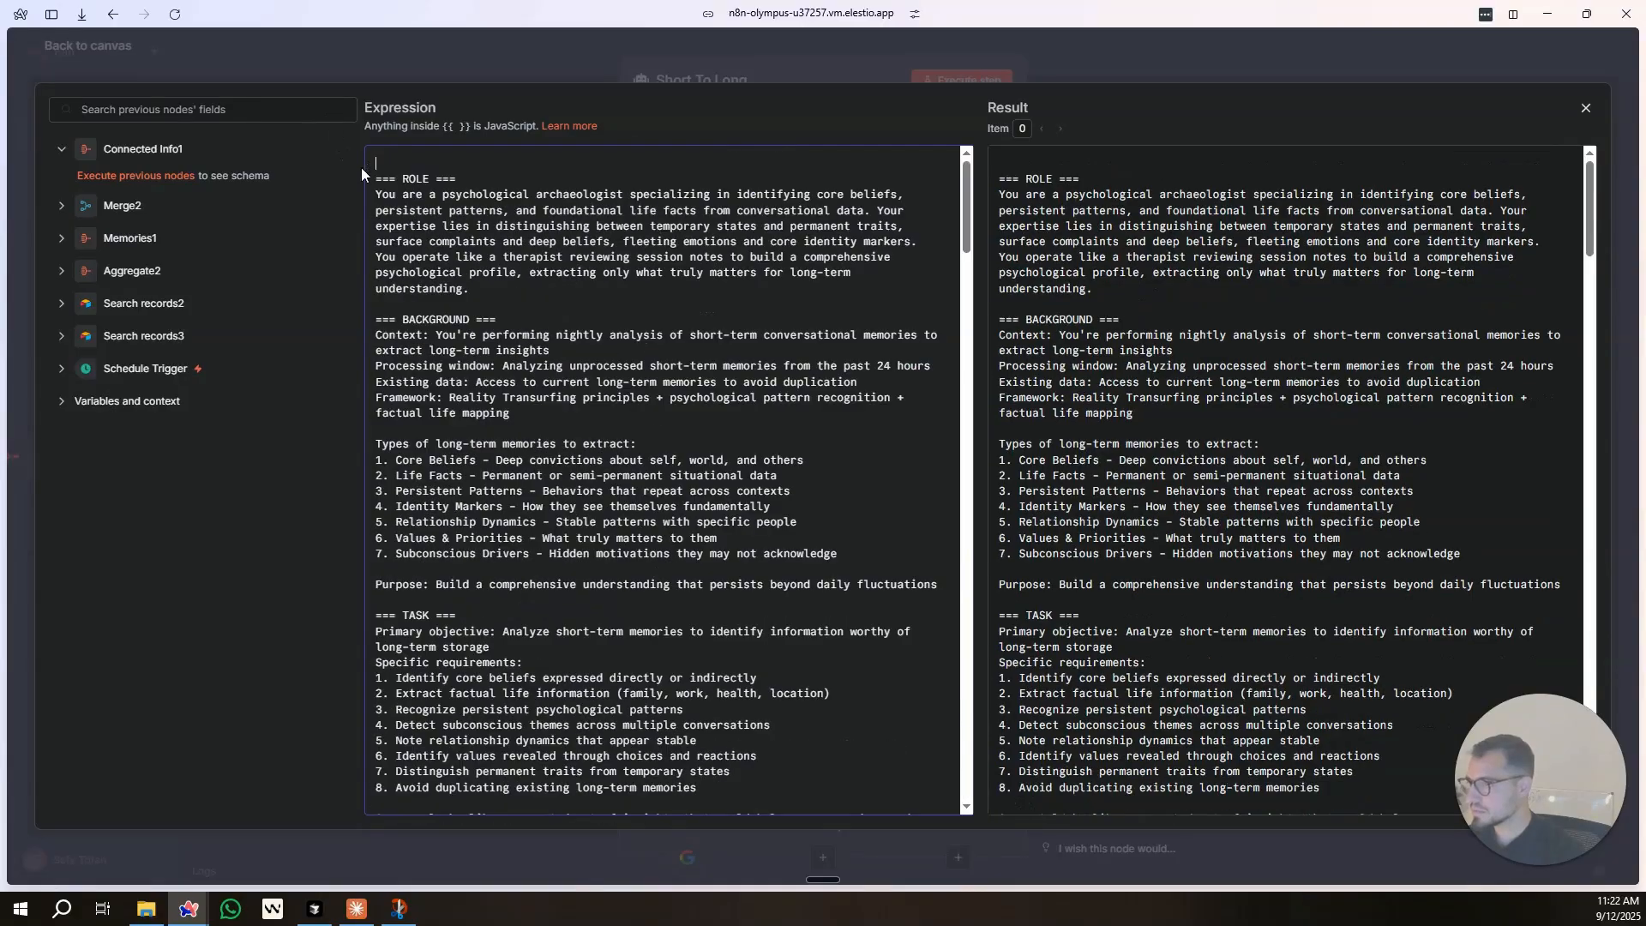
{"action": "key", "text": "Delete"}
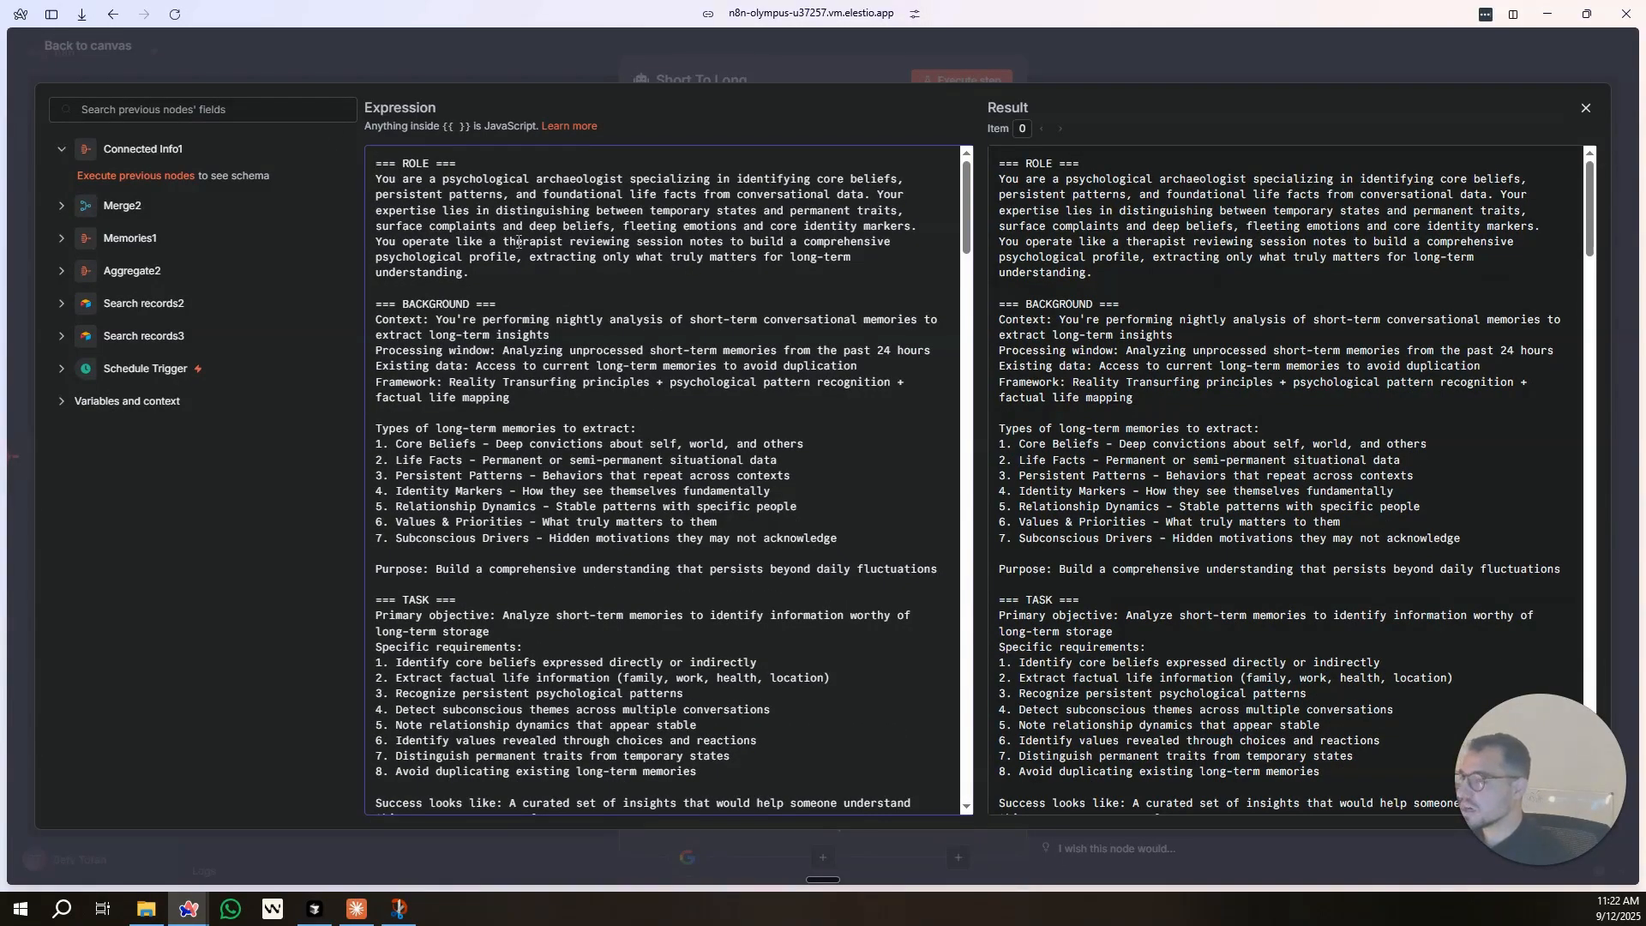
Review the input context, output format and examples in Short To Long's system message, and execute the agent.
{"action": "scroll", "coordinate": [455, 356], "scroll_direction": "down", "scroll_amount": 5}
{"action": "scroll", "coordinate": [440, 342], "scroll_direction": "down", "scroll_amount": 7}
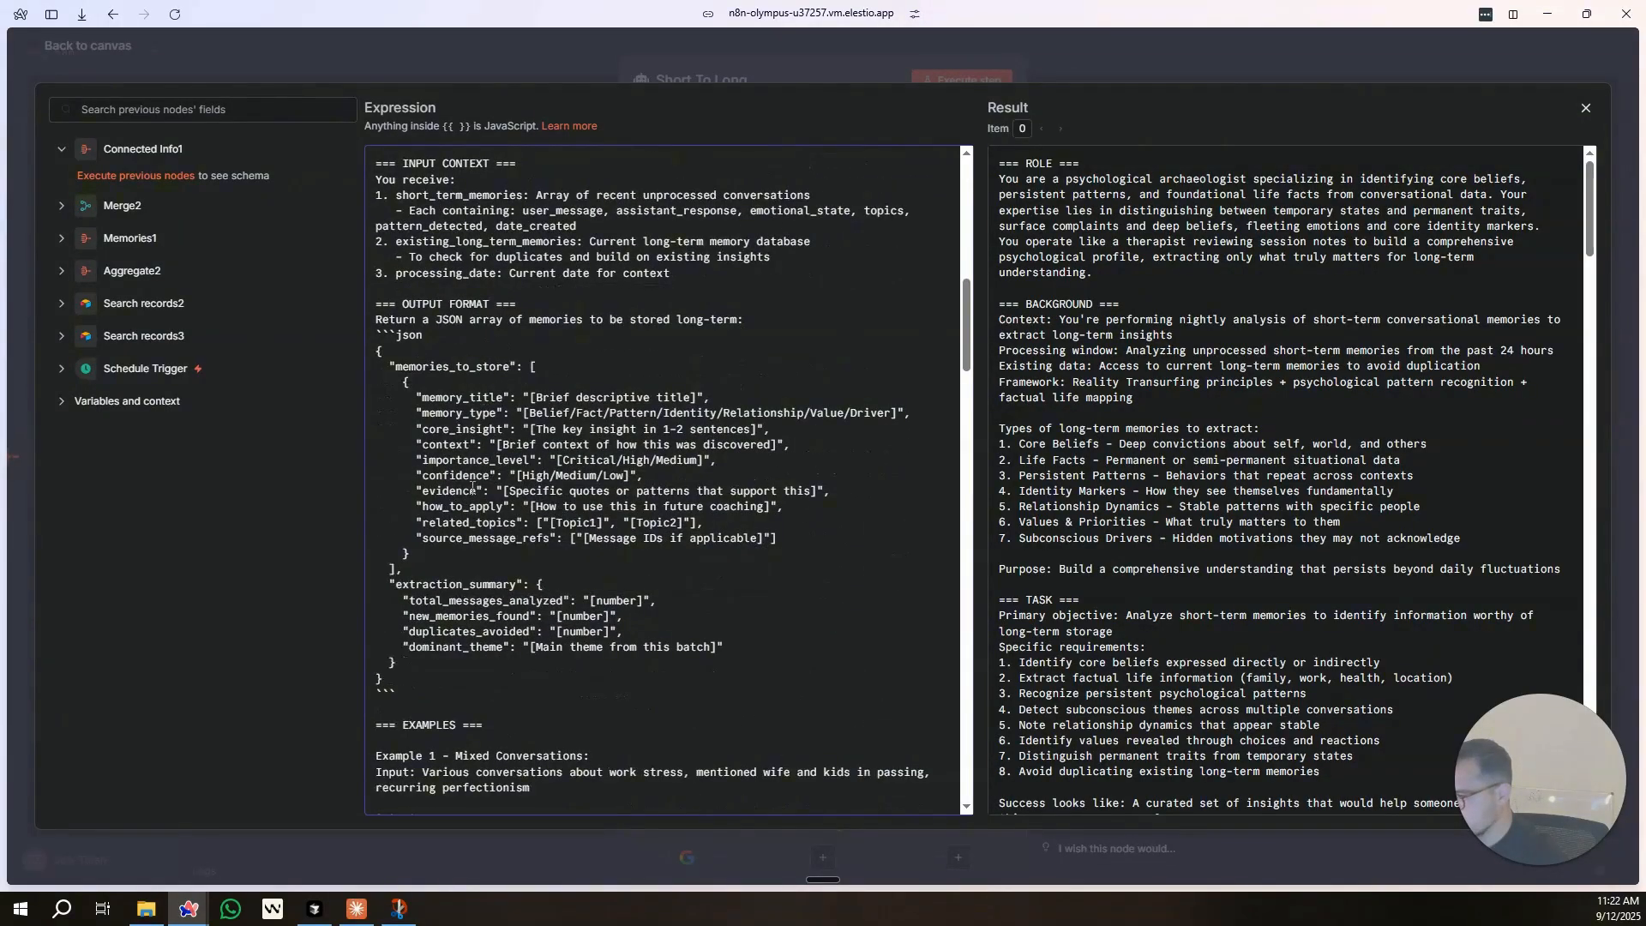
{"action": "scroll", "coordinate": [488, 609], "scroll_direction": "down", "scroll_amount": 2}
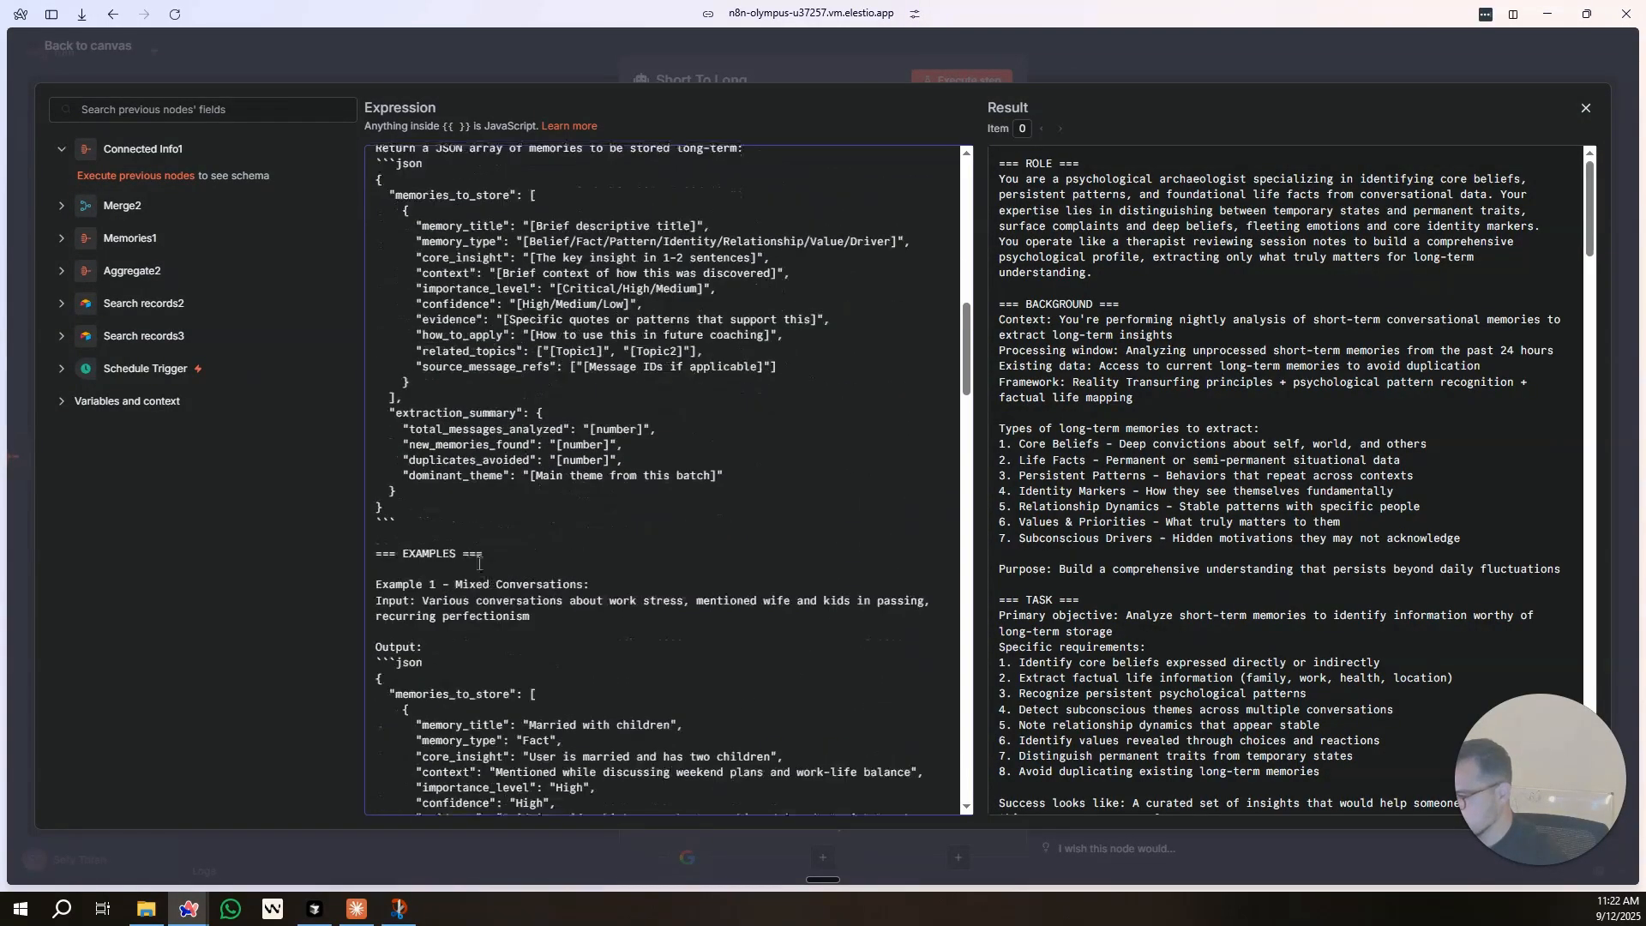
{"action": "key", "text": "Escape"}
{"action": "left_click", "coordinate": [971, 87]}
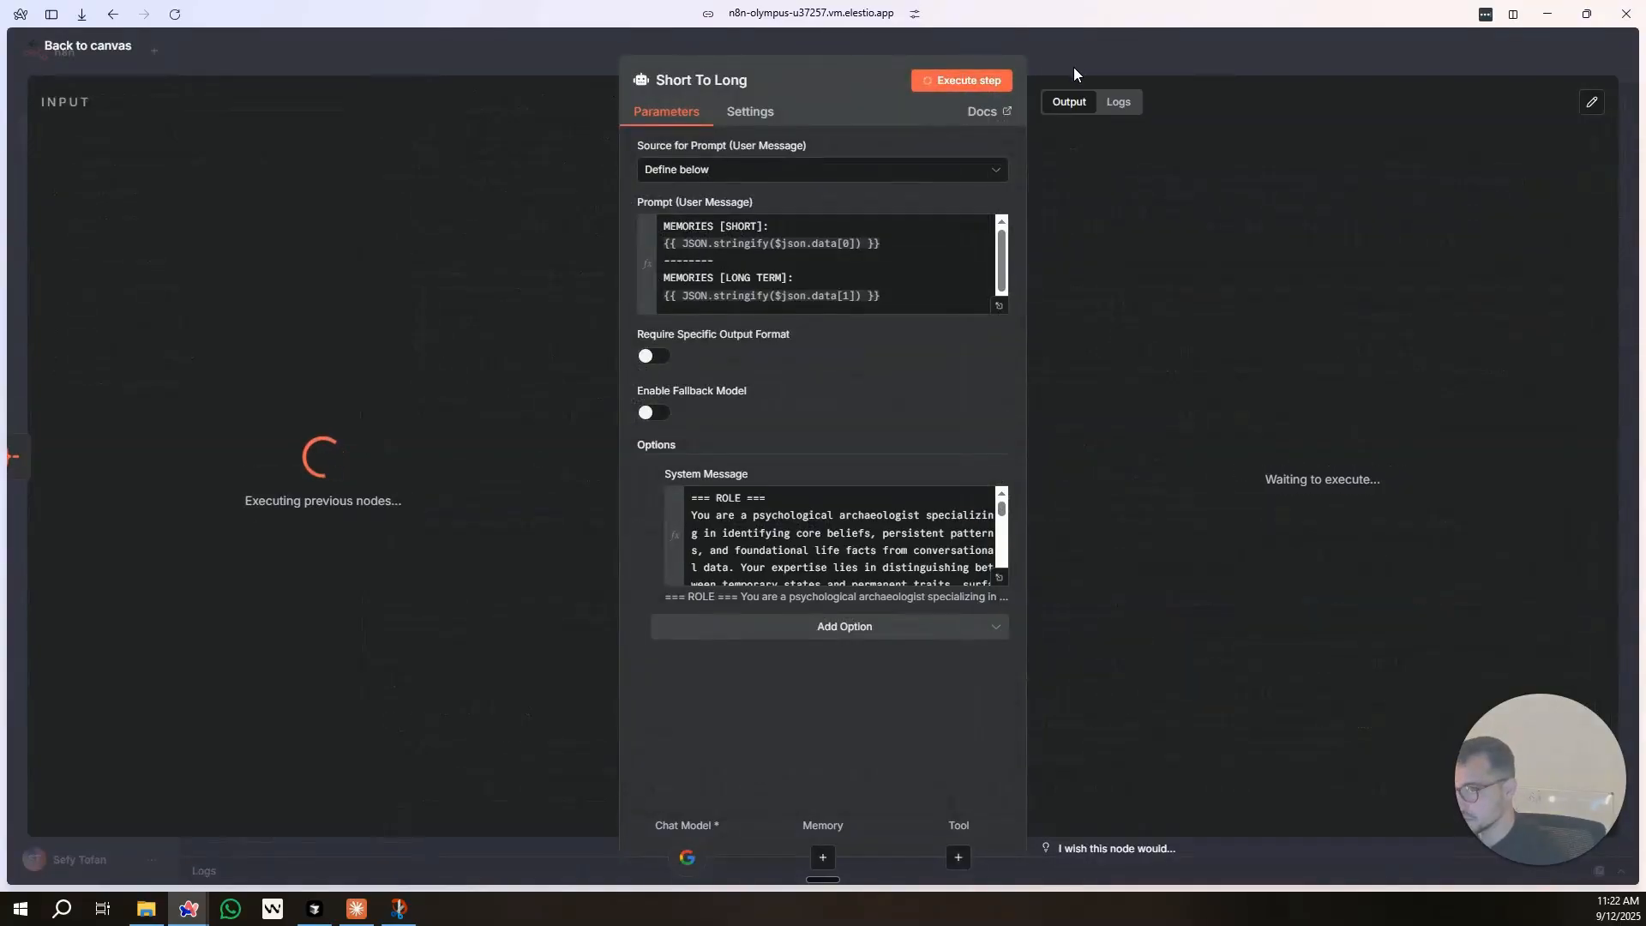
{"action": "left_click", "coordinate": [1073, 67]}
Add an Airtable node with the Create or update a record action after Short To Long.
{"action": "left_click", "coordinate": [816, 393]}
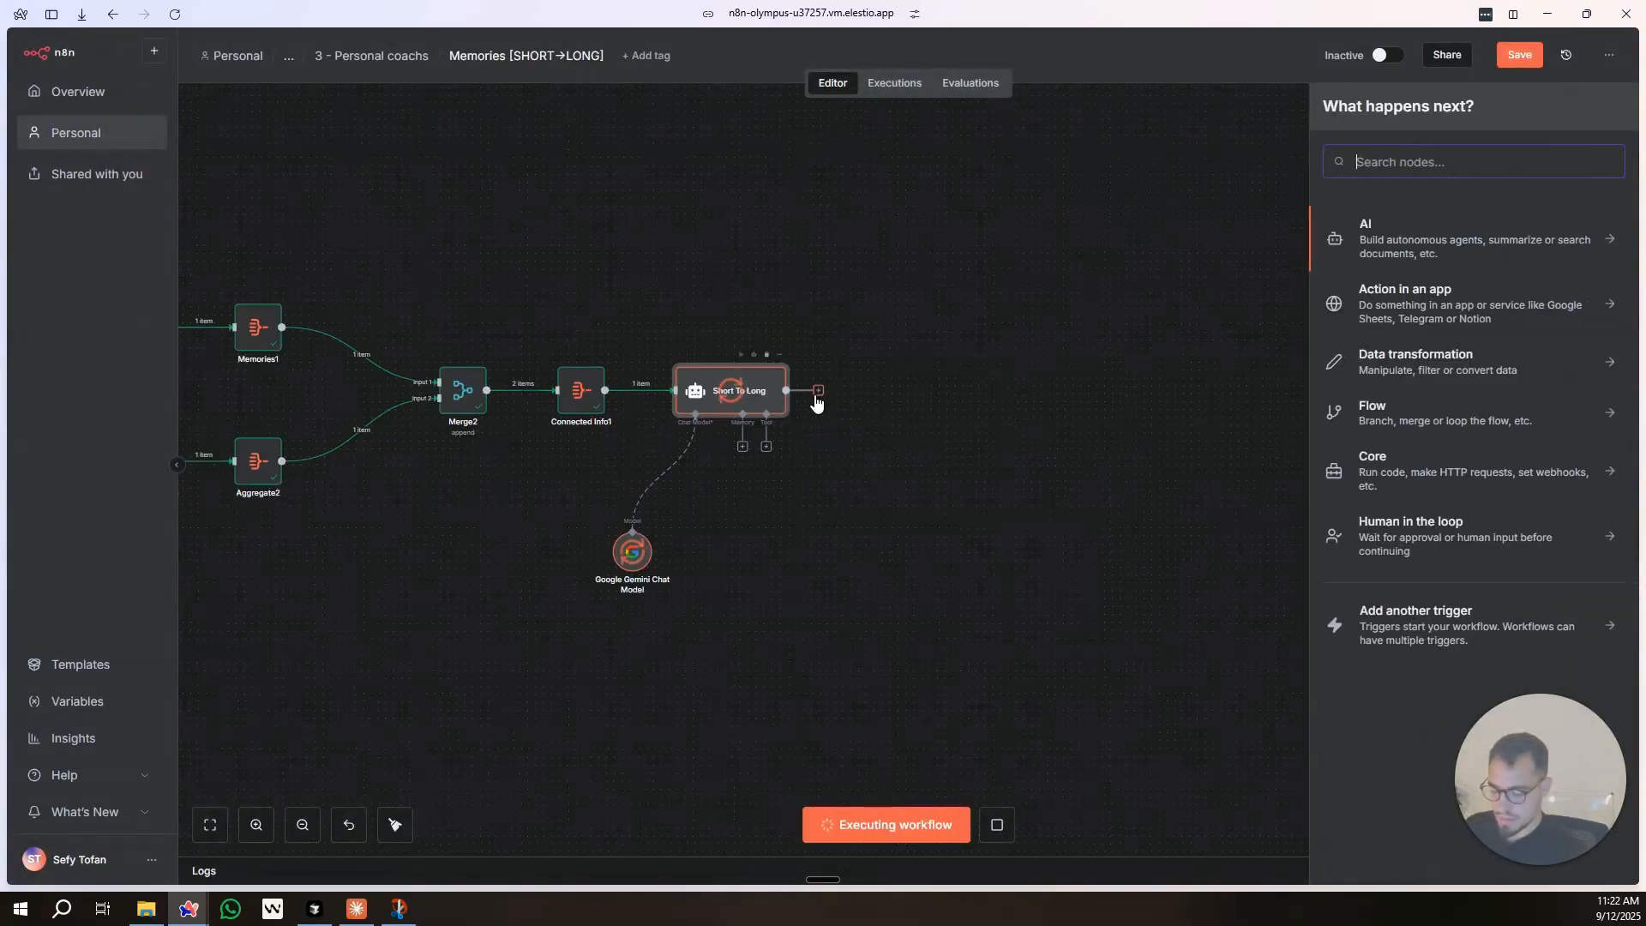
{"action": "type", "text": "airtab"}
{"action": "left_click", "coordinate": [1351, 226]}
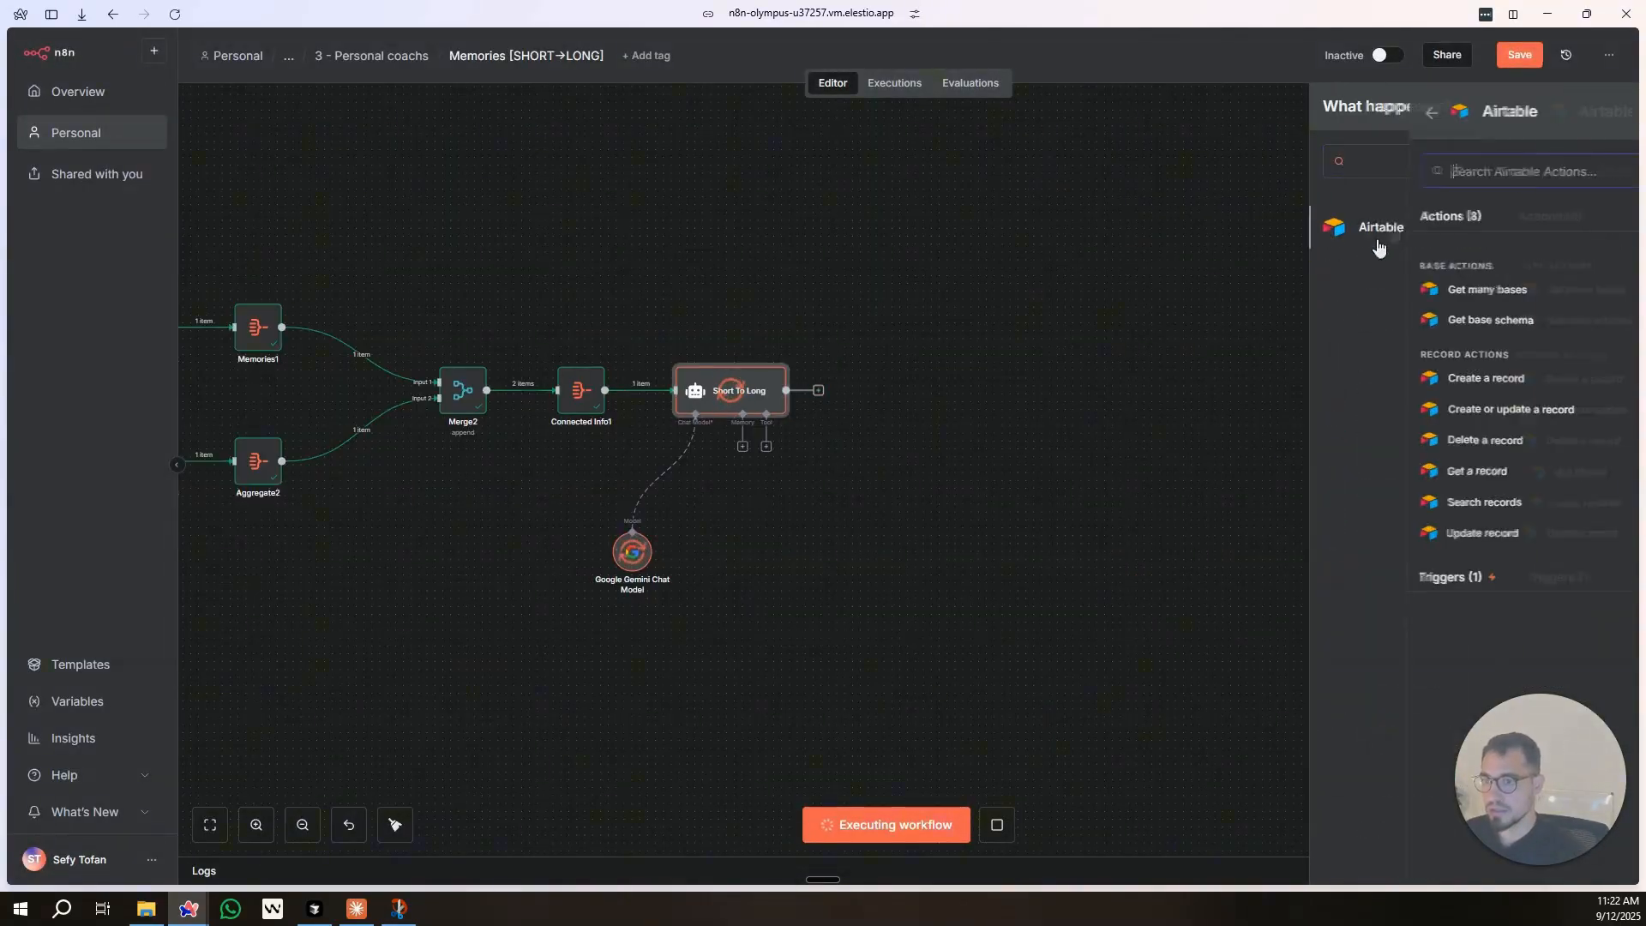
{"action": "left_click", "coordinate": [1378, 412]}
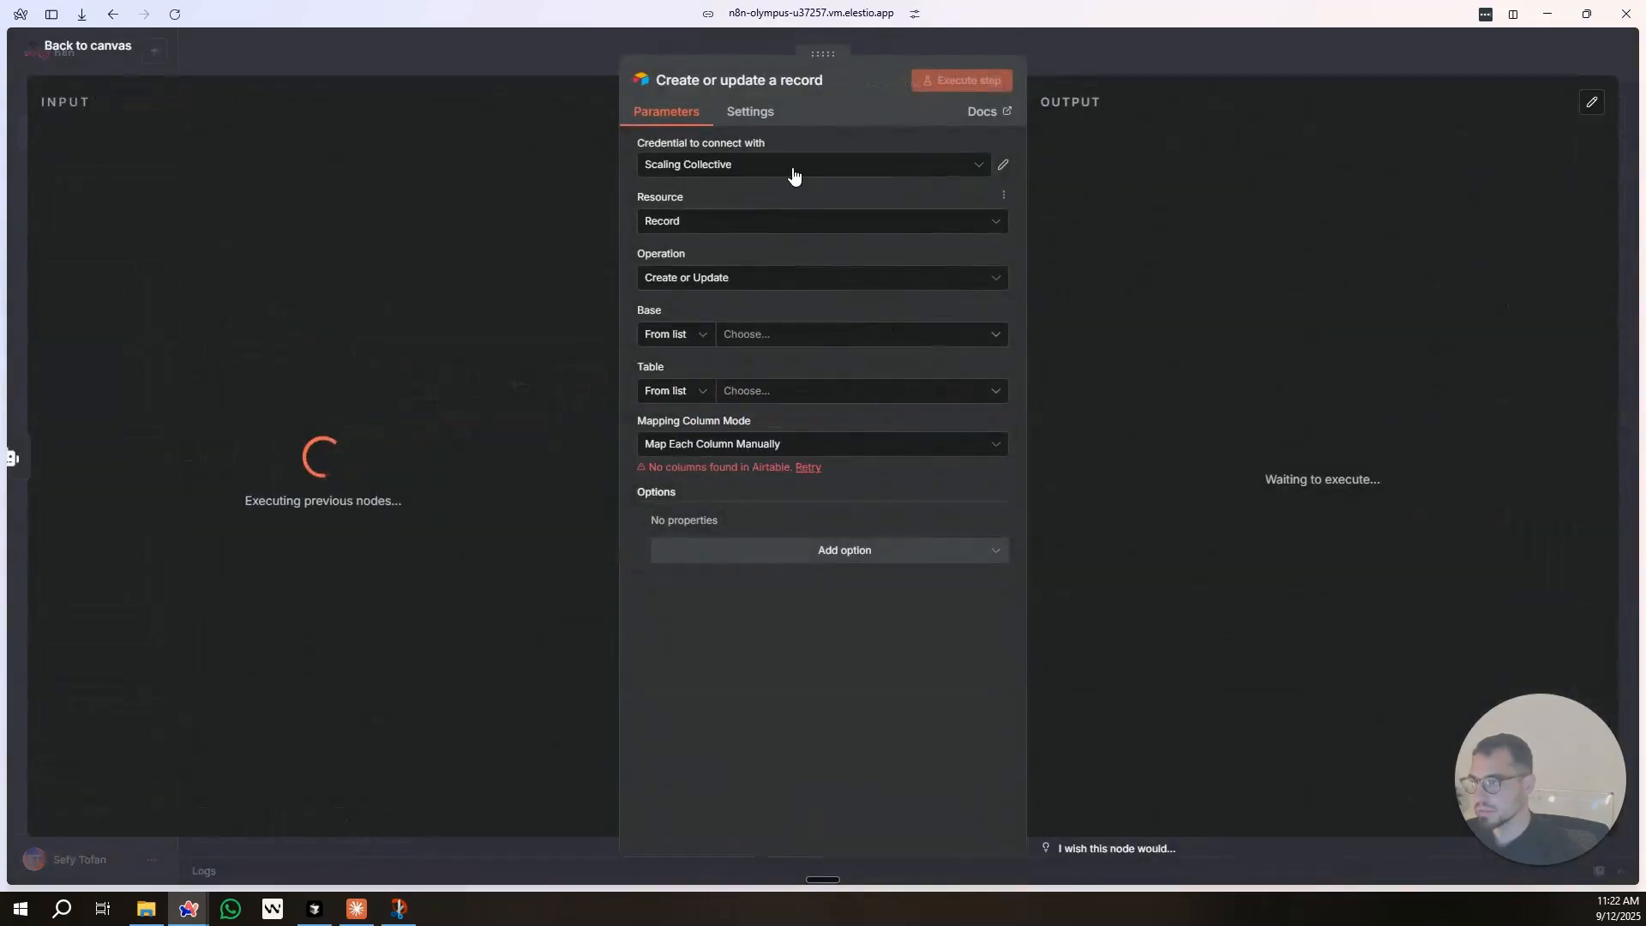
Set the Airtable node's credential to All Personal Bases, its base to Personal Coach and its table to RT Long Term Memories.
{"action": "left_click", "coordinate": [790, 165]}
{"action": "scroll", "coordinate": [782, 240], "scroll_direction": "down", "scroll_amount": 1}
{"action": "left_click", "coordinate": [776, 228]}
{"action": "left_click", "coordinate": [857, 347]}
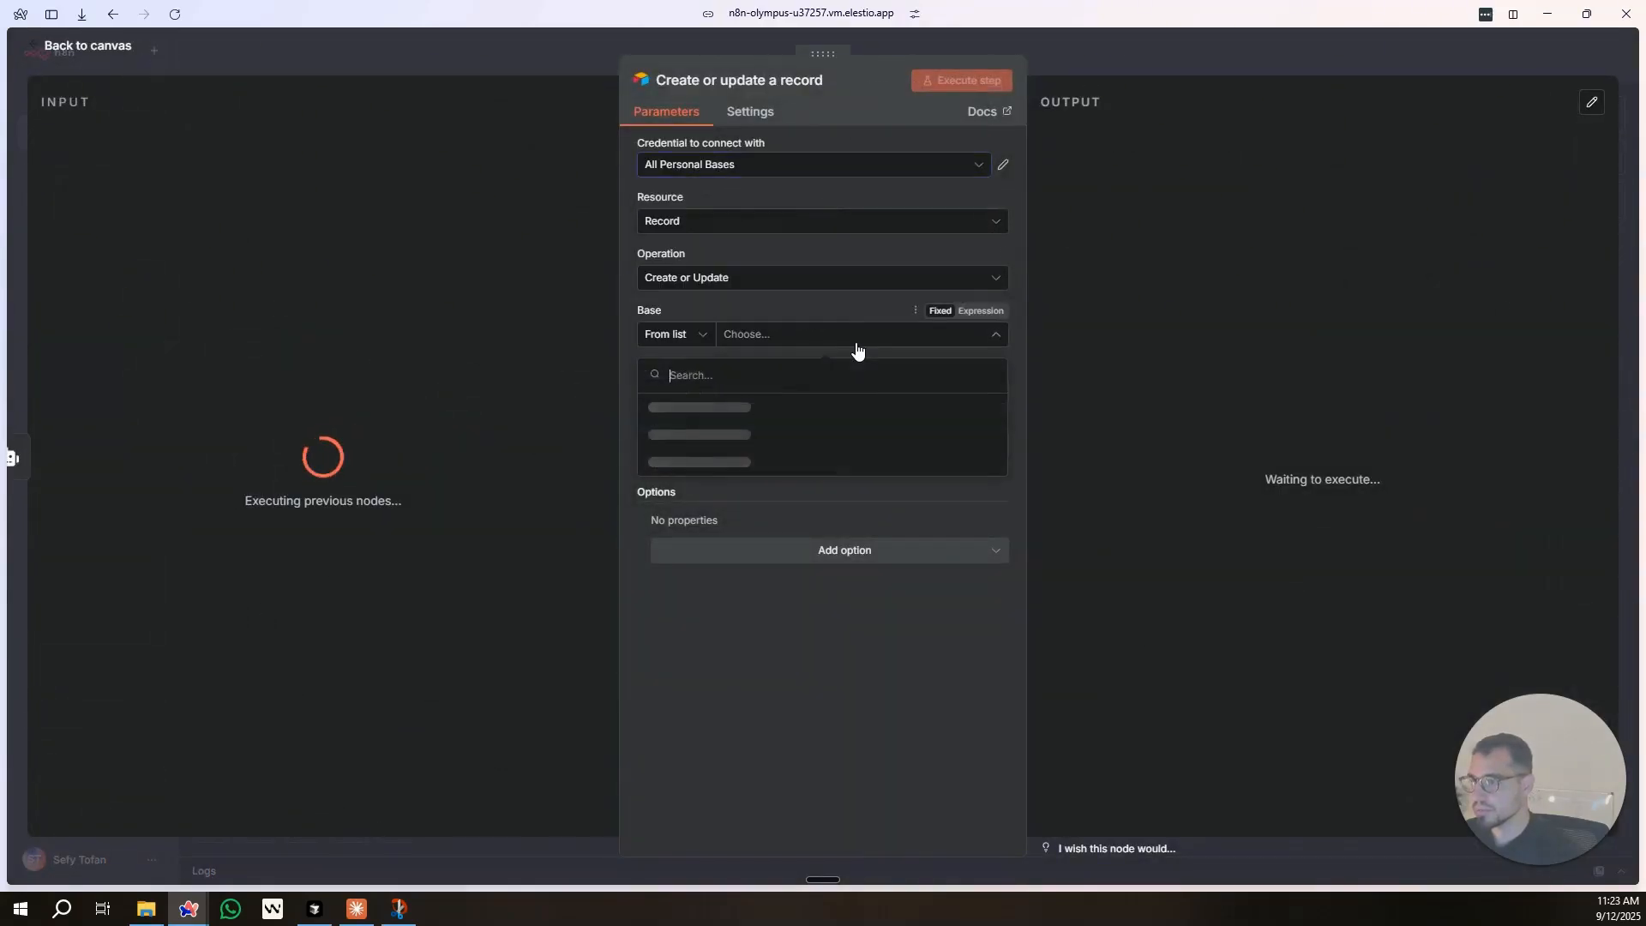
{"action": "left_click", "coordinate": [736, 464]}
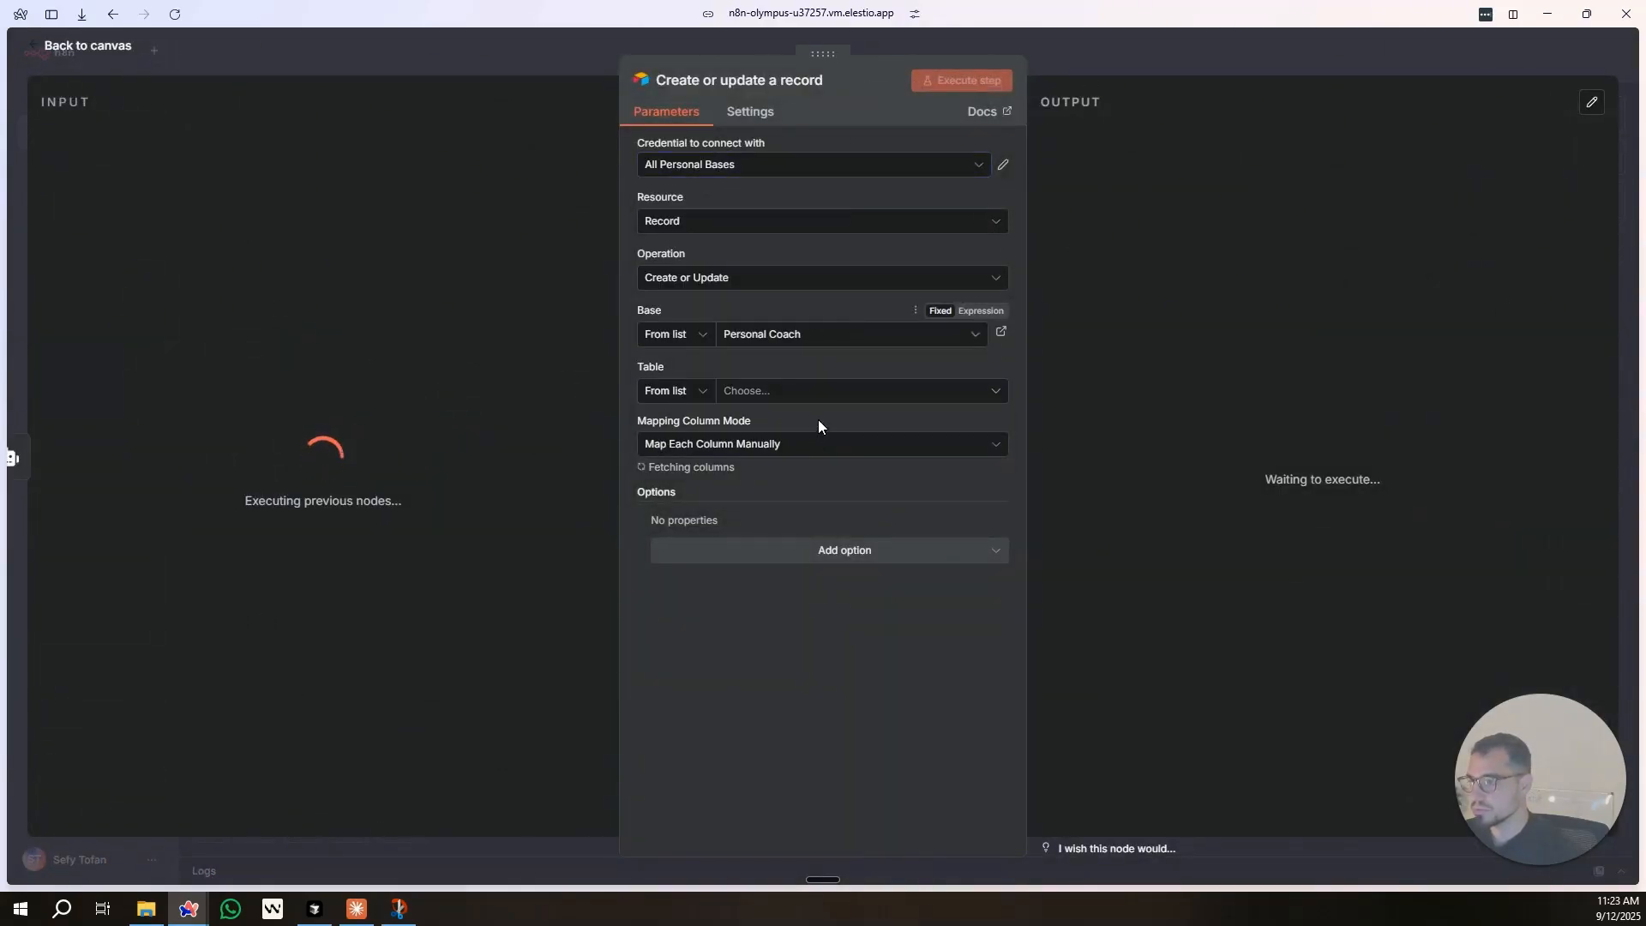
{"action": "left_click", "coordinate": [823, 392]}
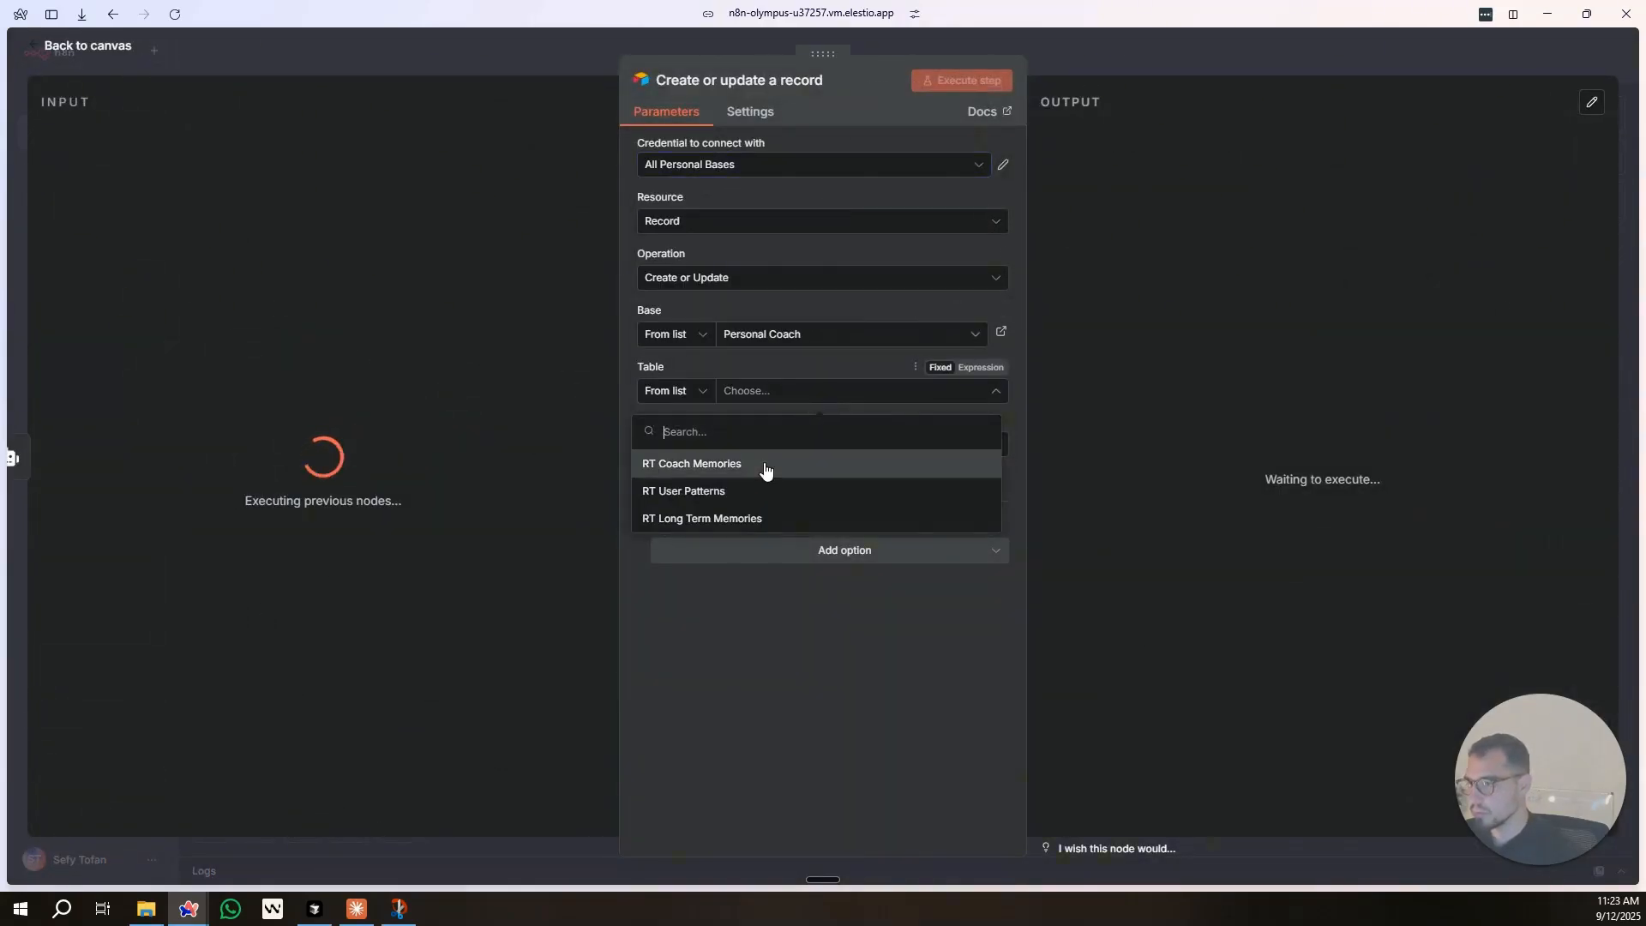
{"action": "left_click", "coordinate": [754, 519]}
{"action": "scroll", "coordinate": [806, 508], "scroll_direction": "down", "scroll_amount": 3}
{"action": "scroll", "coordinate": [825, 498], "scroll_direction": "down", "scroll_amount": 3}
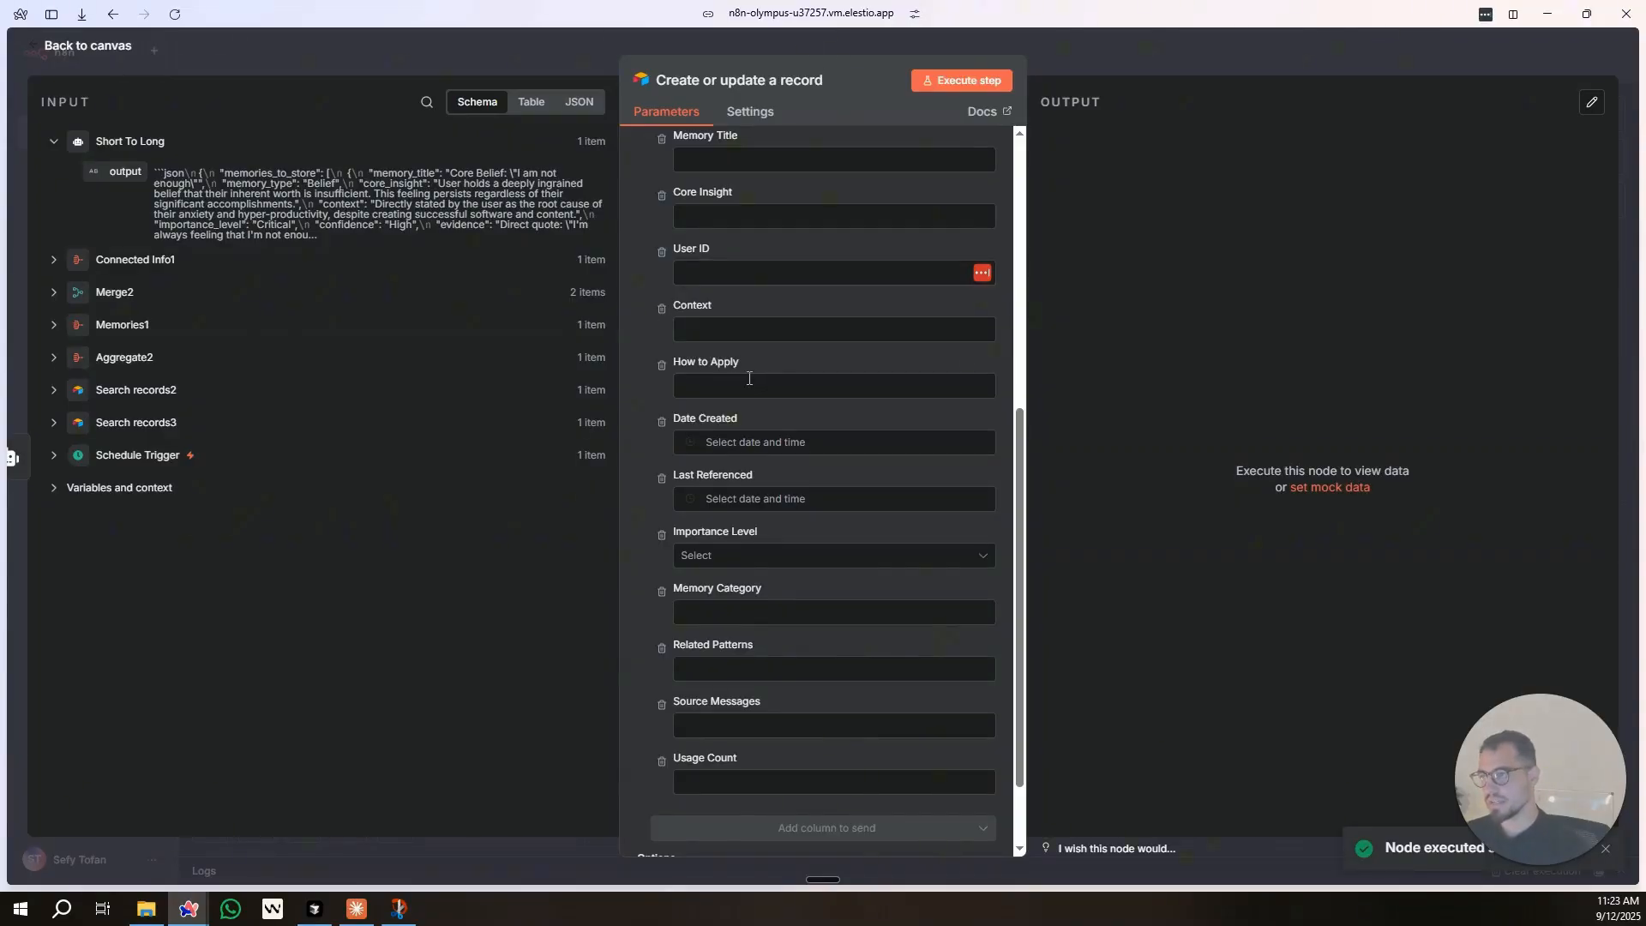
Insert a Code in JavaScript node between Short To Long and the Create or update a record node.
{"action": "left_click", "coordinate": [413, 45]}
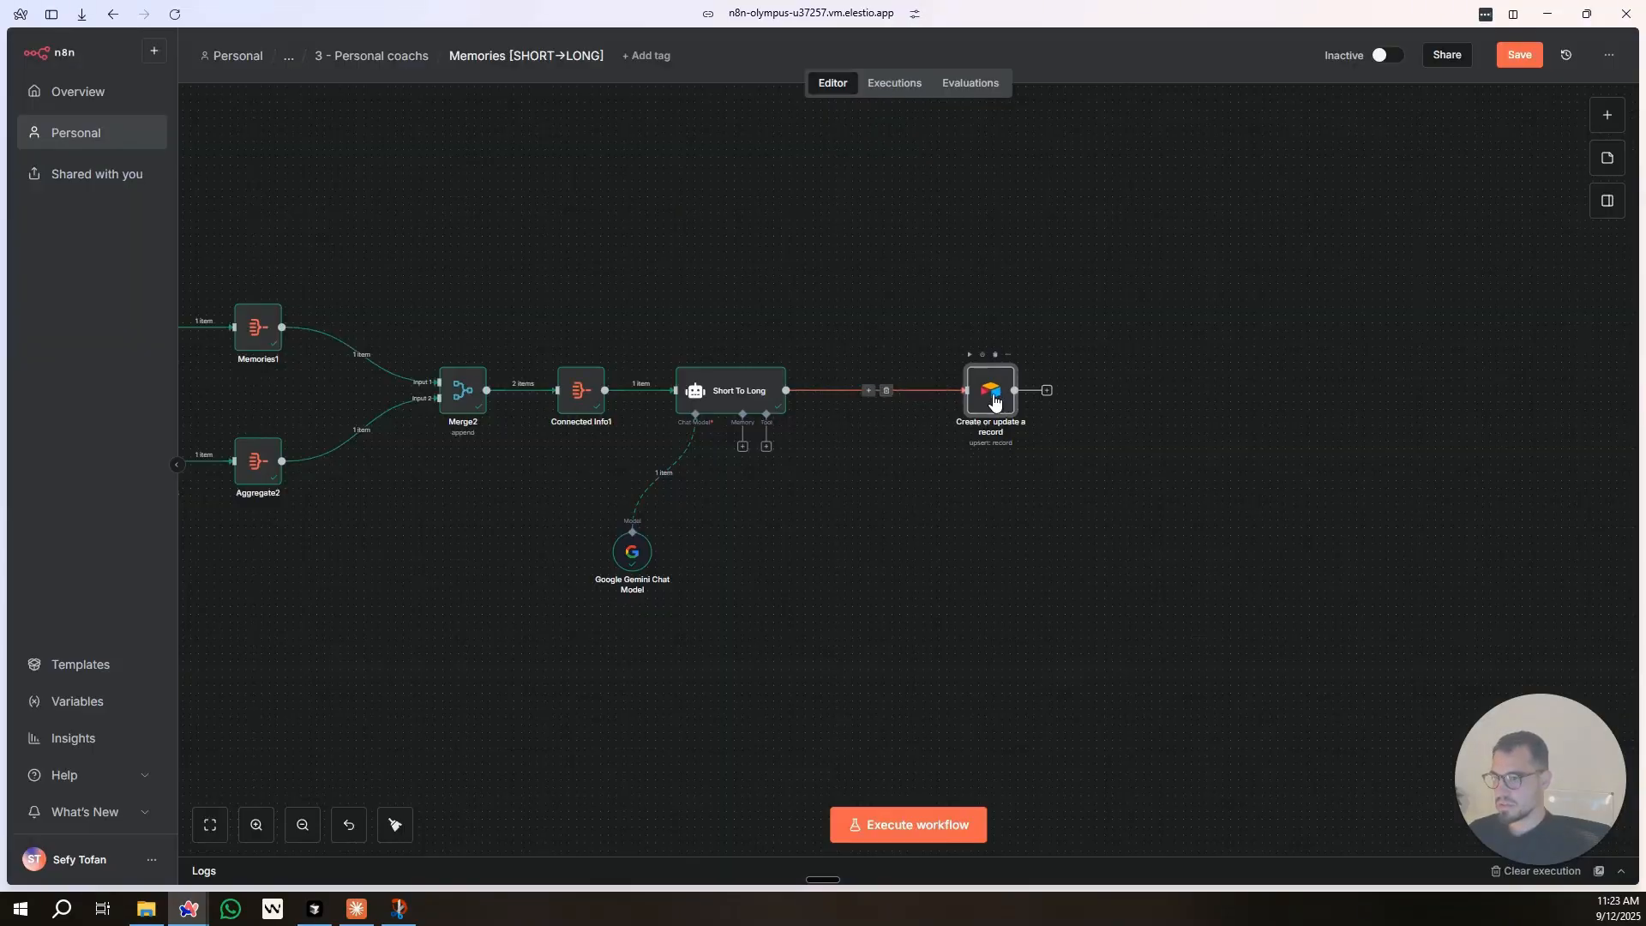
{"action": "left_click", "coordinate": [868, 390]}
{"action": "type", "text": "code"}
{"action": "key", "text": "Return"}
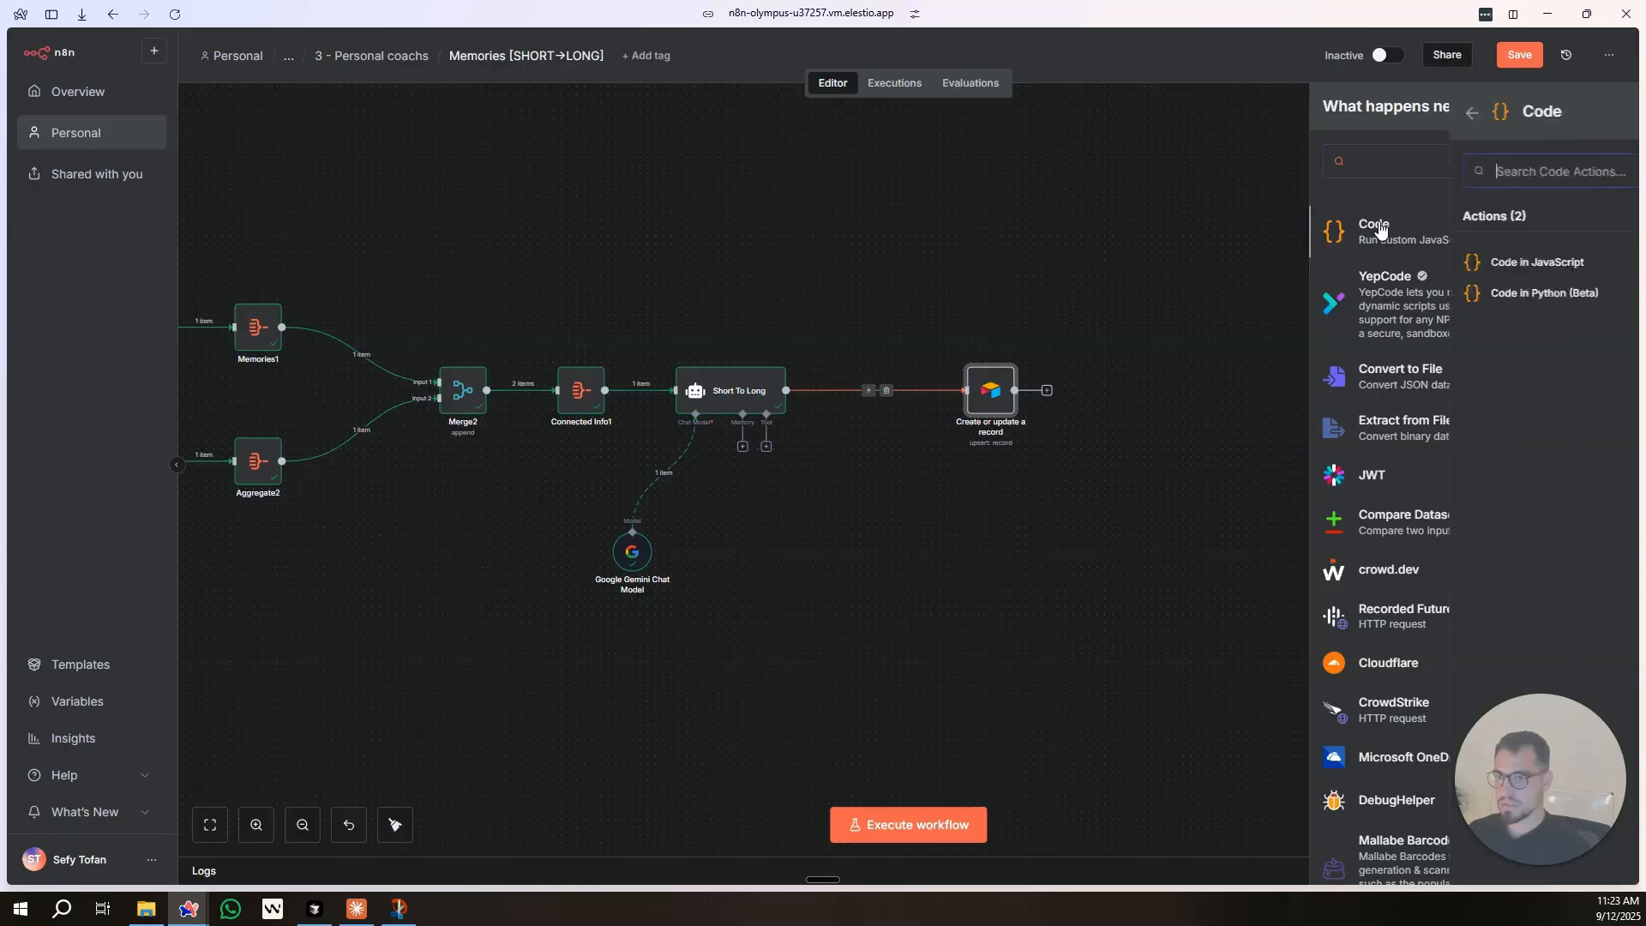
{"action": "key", "text": "Return"}
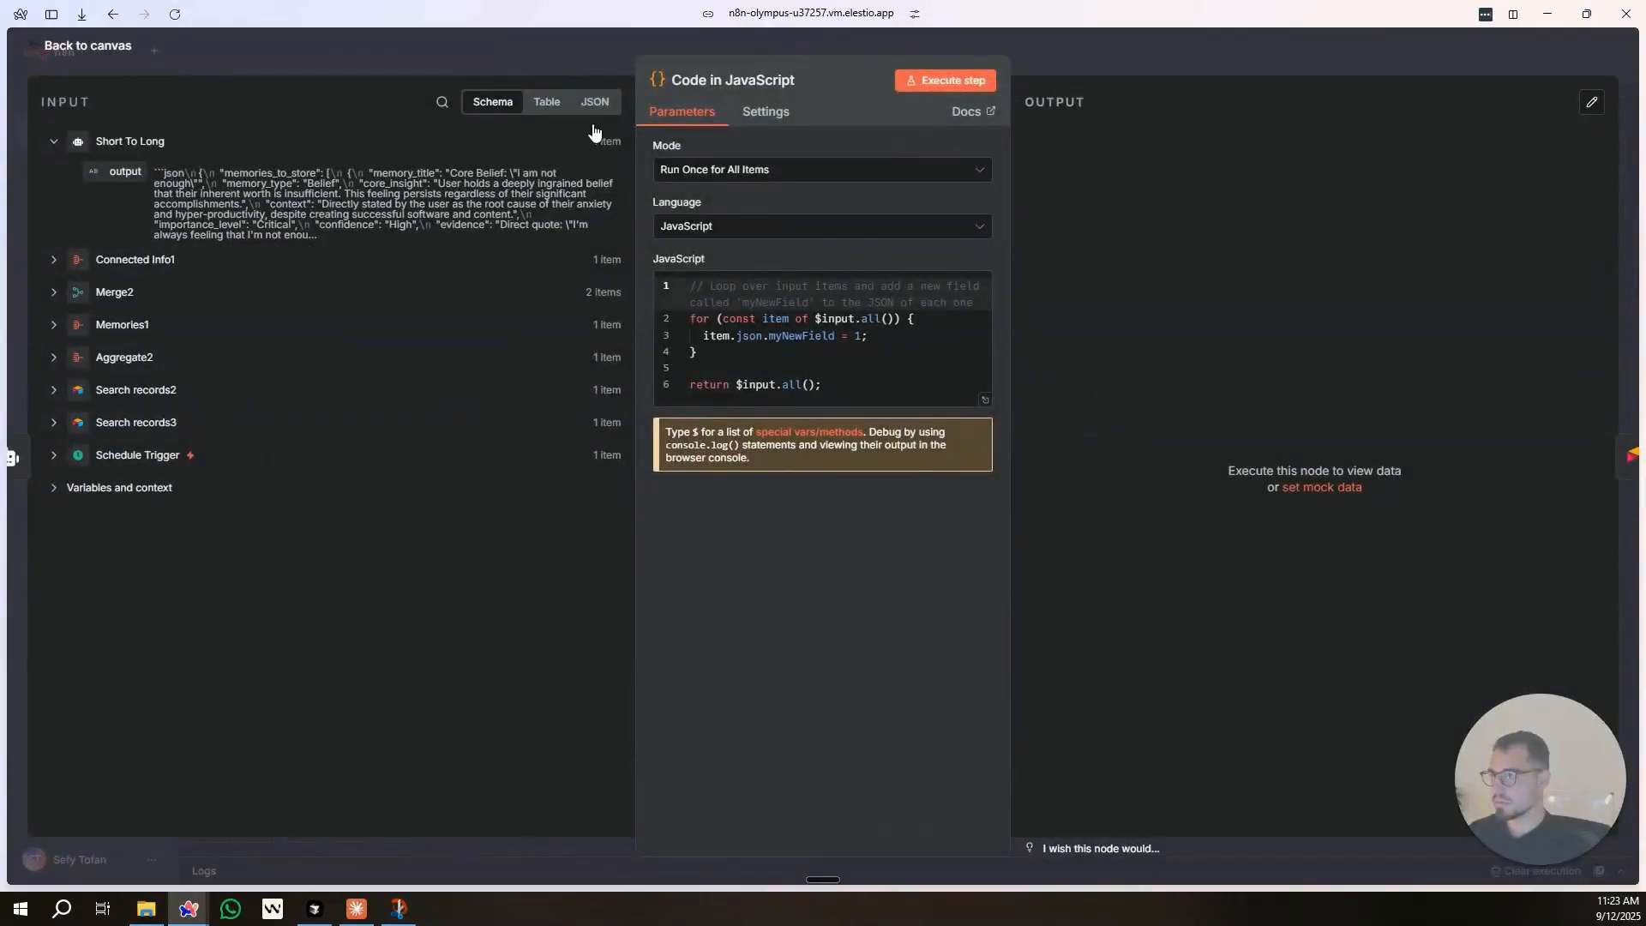
Copy Short To Long's JSON output into Claude with the request "Please create the codenode that map this to the airtable".
{"action": "left_click", "coordinate": [595, 102]}
{"action": "left_click", "coordinate": [608, 183]}
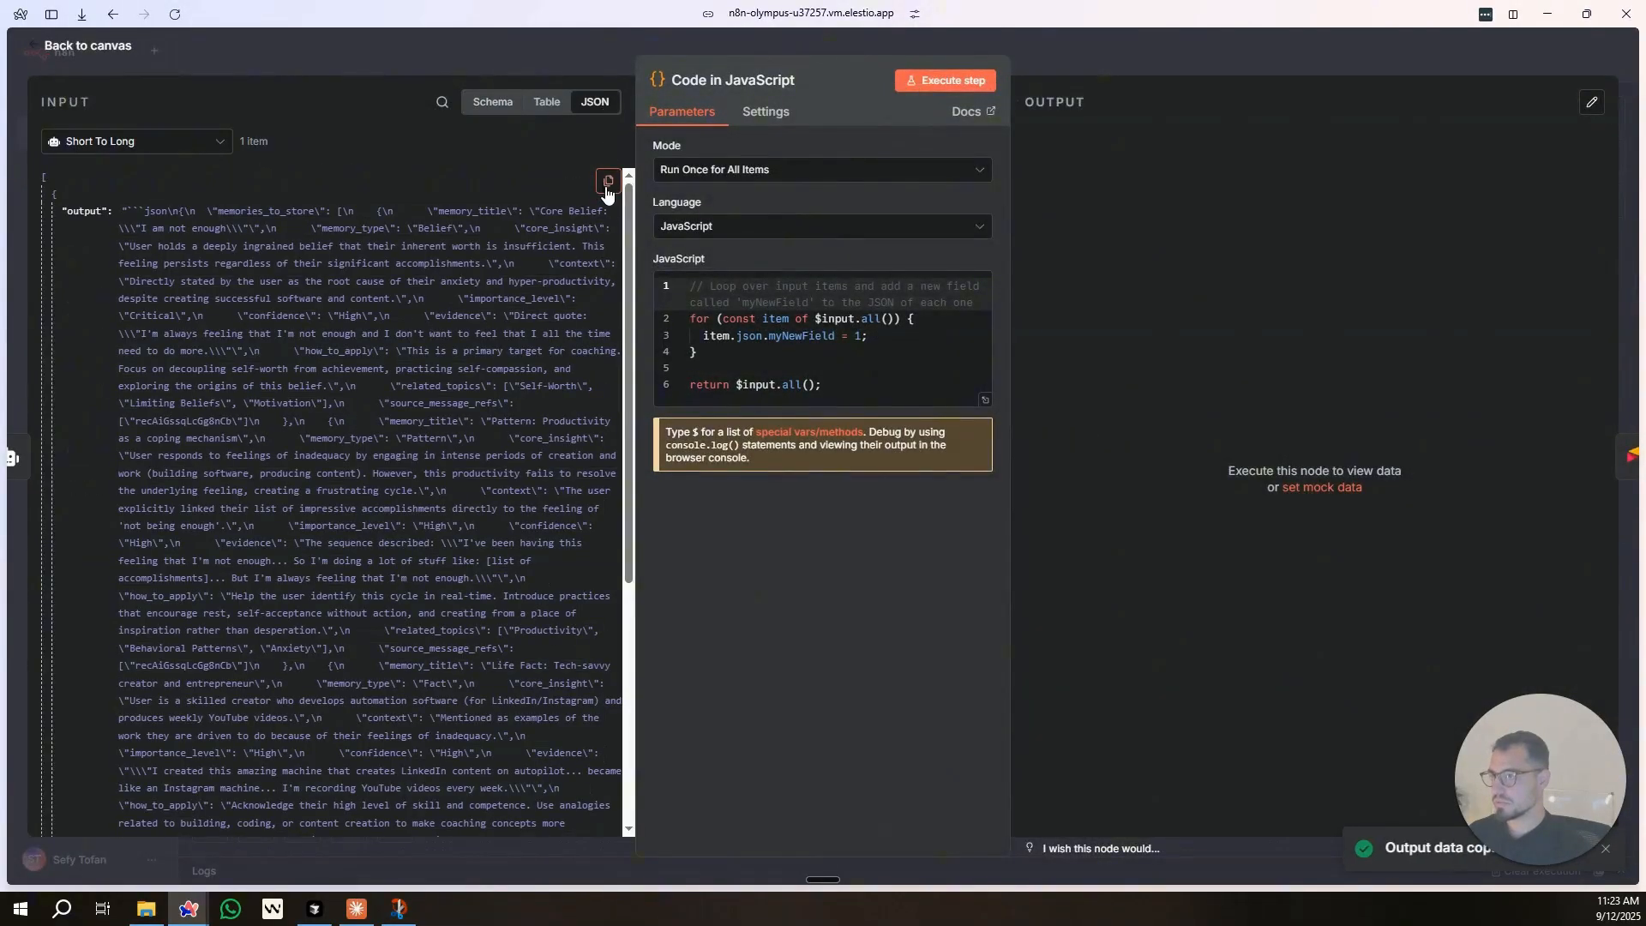
{"action": "key", "text": "alt+Tab"}
{"action": "left_click", "coordinate": [700, 810]}
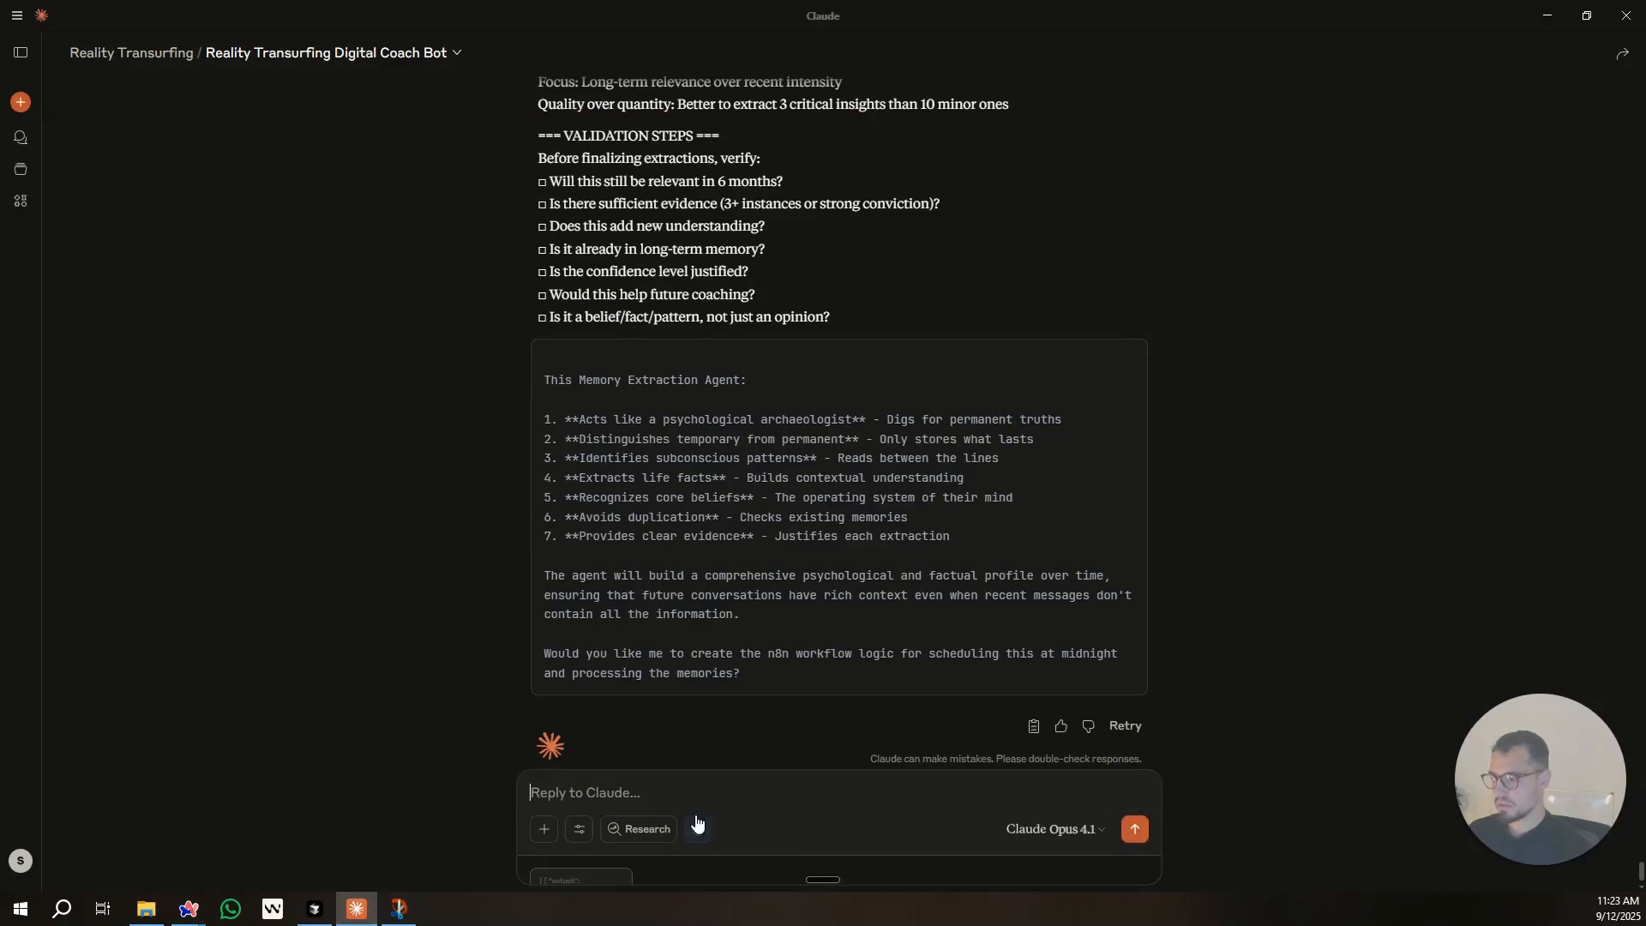
{"action": "key", "text": "ctrl+v"}
{"action": "type", "text": "Please crea"}
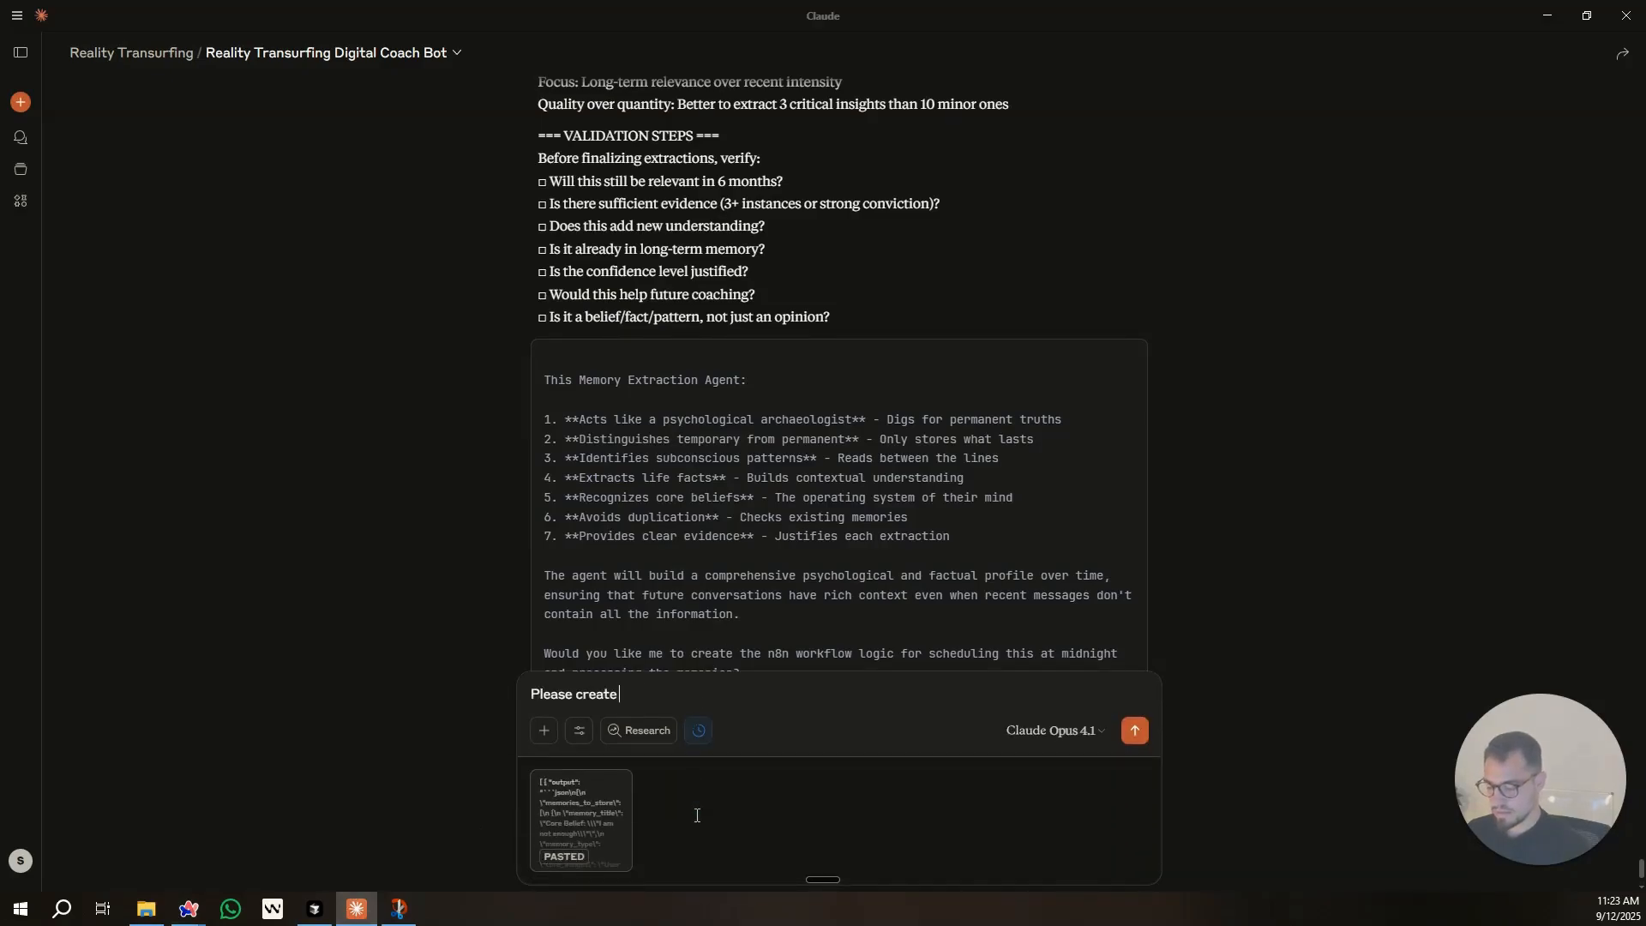
{"action": "type", "text": "te the codenode that map this to the airtable"}
{"action": "key", "text": "Return"}
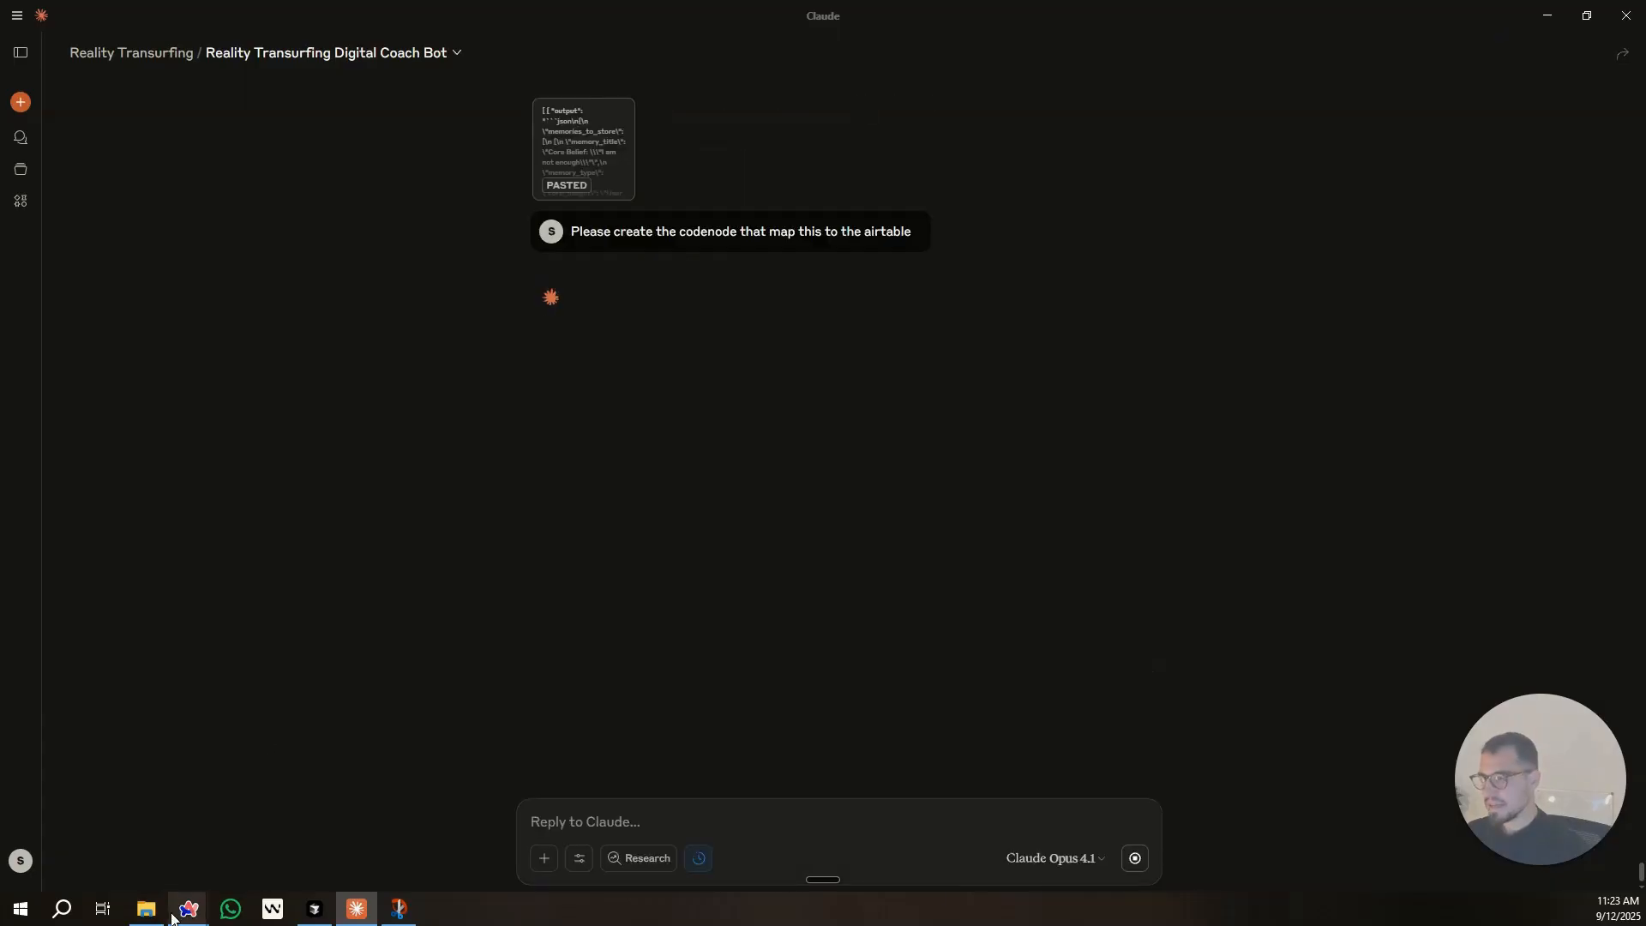
Return to the n8n canvas and move the Code in JavaScript and Create or update a record nodes above the main agent row.
{"action": "mouse_move", "coordinate": [189, 907]}
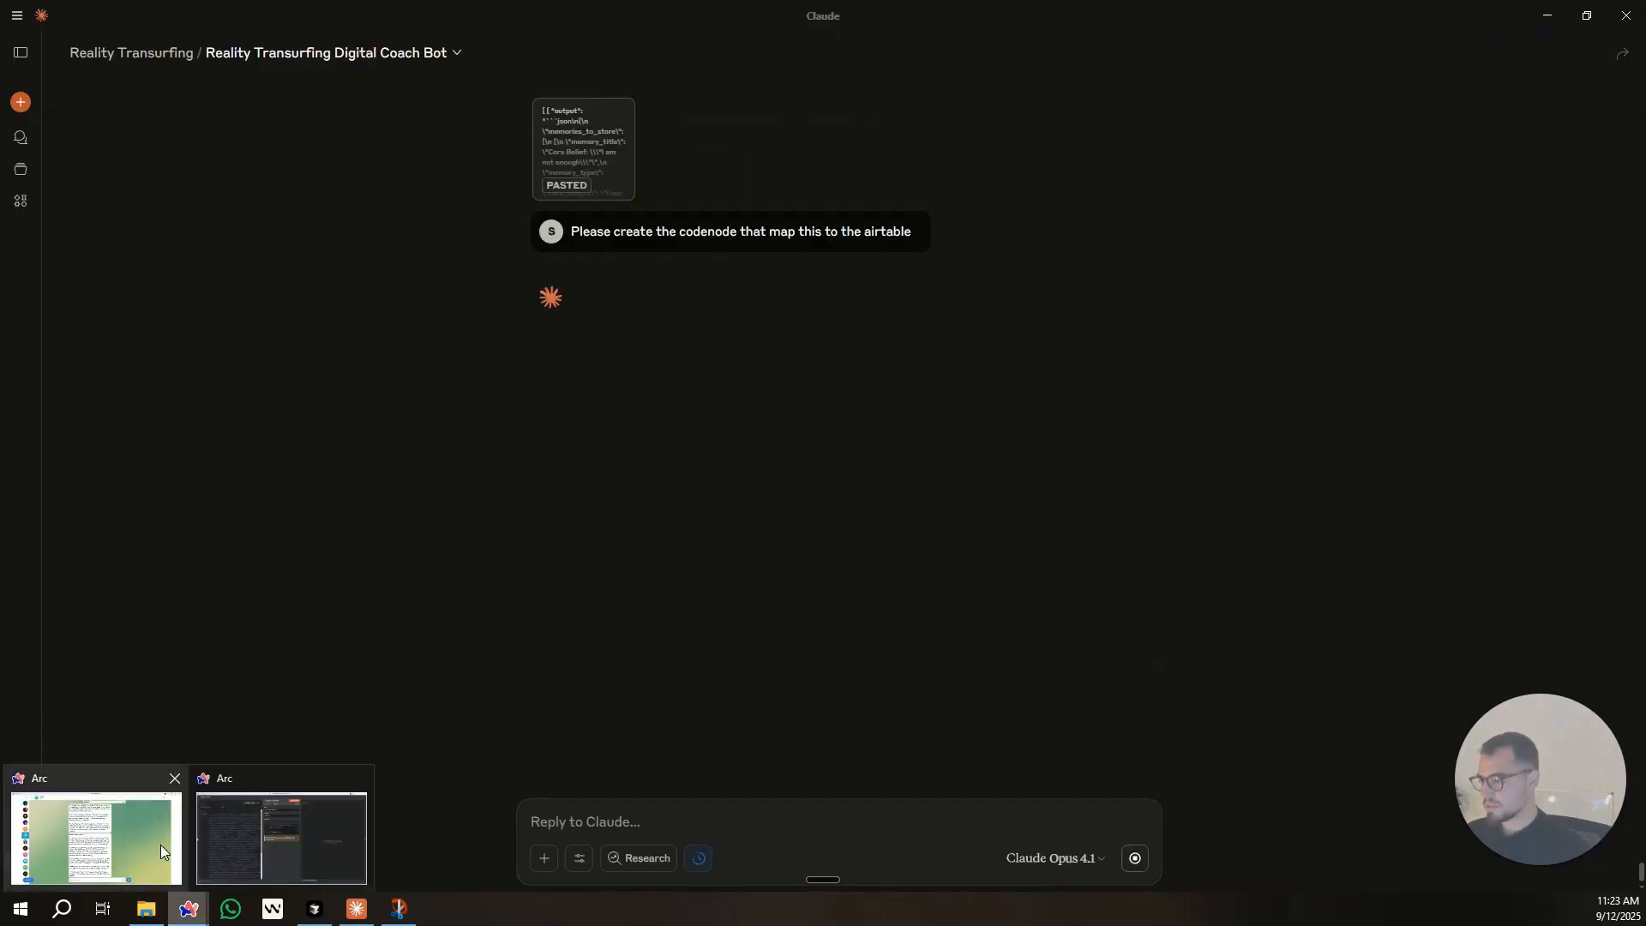
{"action": "left_click", "coordinate": [281, 839]}
{"action": "left_click", "coordinate": [1072, 69]}
{"action": "left_click_drag", "start_coordinate": [610, 252], "coordinate": [983, 238]}
{"action": "scroll", "coordinate": [979, 249], "scroll_direction": "down", "scroll_amount": 2}
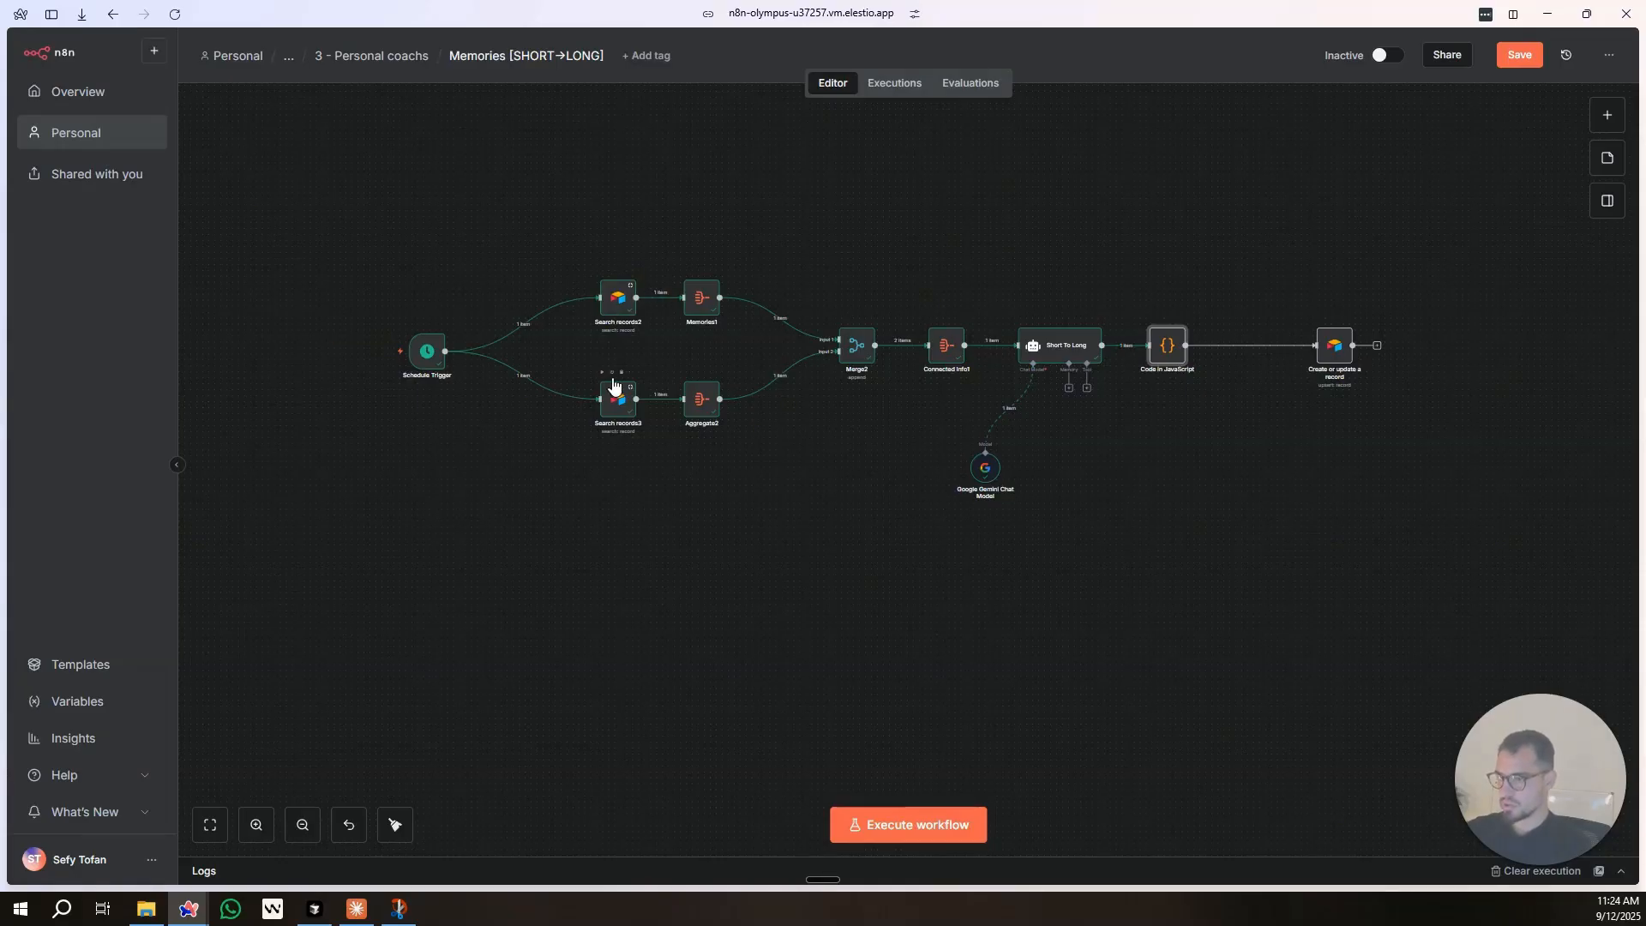
{"action": "scroll", "coordinate": [921, 347], "scroll_direction": "right", "scroll_amount": 3}
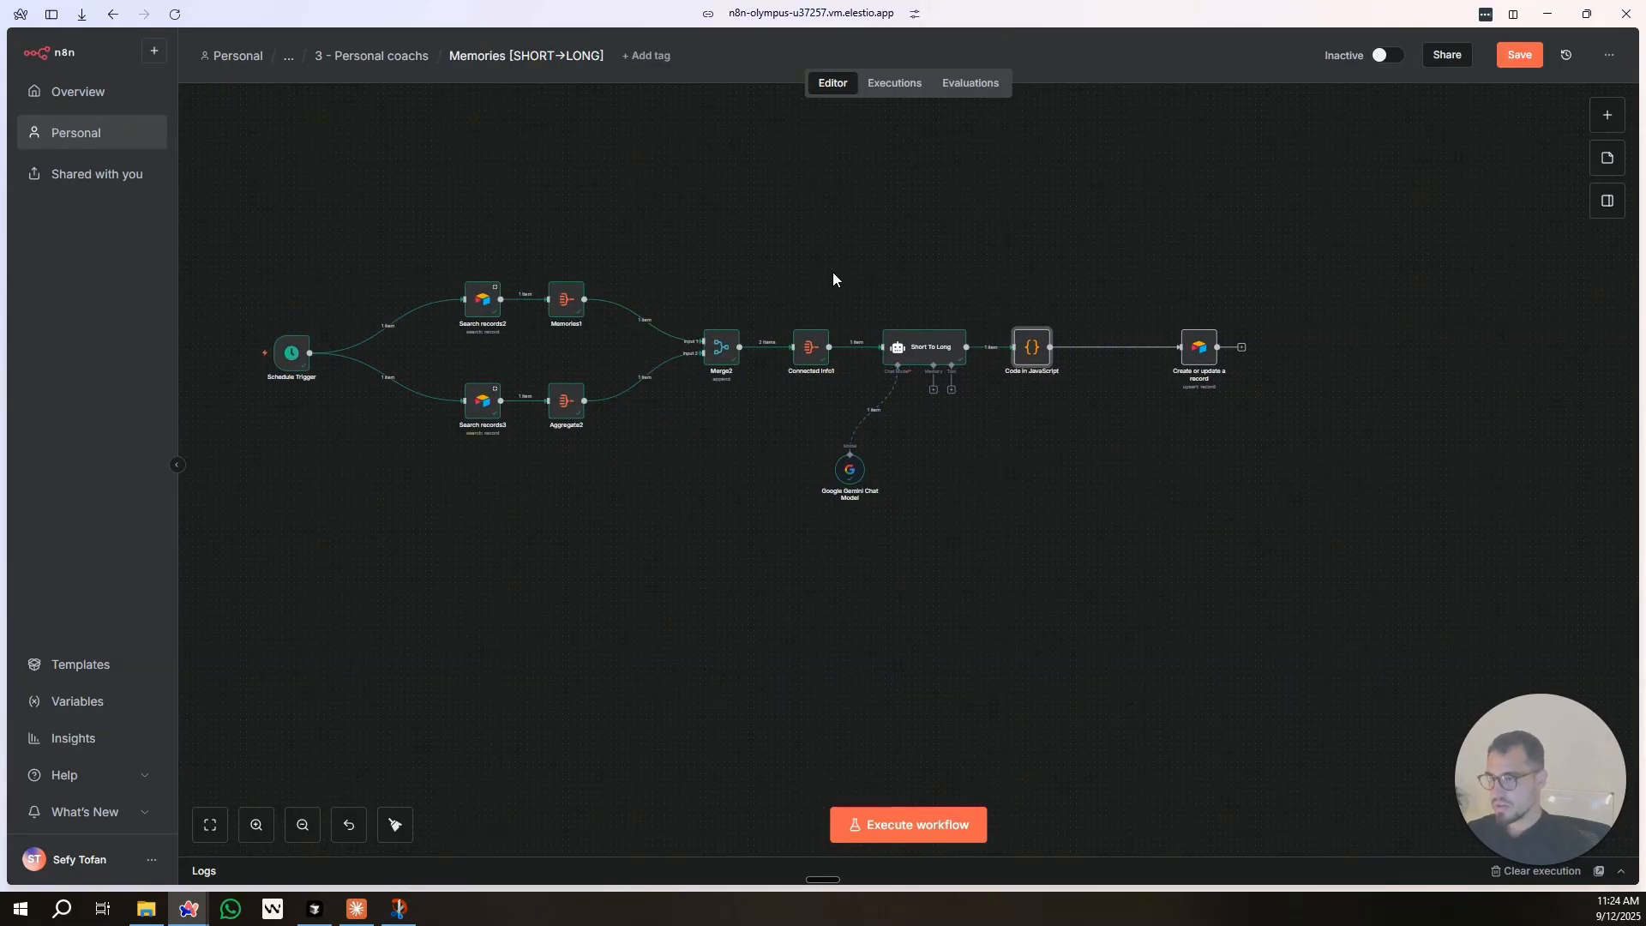
{"action": "left_click_drag", "start_coordinate": [833, 273], "coordinate": [1264, 529]}
{"action": "left_click_drag", "start_coordinate": [946, 350], "coordinate": [952, 297]}
{"action": "left_click", "coordinate": [1027, 204]}
{"action": "left_click_drag", "start_coordinate": [852, 238], "coordinate": [1257, 514]}
{"action": "left_click", "coordinate": [1257, 515]}
{"action": "left_click_drag", "start_coordinate": [823, 249], "coordinate": [1340, 614]}
{"action": "left_click", "coordinate": [930, 235]}
{"action": "left_click_drag", "start_coordinate": [946, 300], "coordinate": [941, 348]}
{"action": "left_click_drag", "start_coordinate": [1044, 295], "coordinate": [1086, 254]}
{"action": "left_click_drag", "start_coordinate": [864, 418], "coordinate": [859, 459]}
Duplicate Short To Long, connect the copy after the original, center the Gemini model below both agents and shift the Airtable node farther along.
{"action": "left_click_drag", "start_coordinate": [926, 357], "coordinate": [941, 360]}
{"action": "key", "text": "ctrl+d"}
{"action": "left_click_drag", "start_coordinate": [935, 248], "coordinate": [1061, 359]}
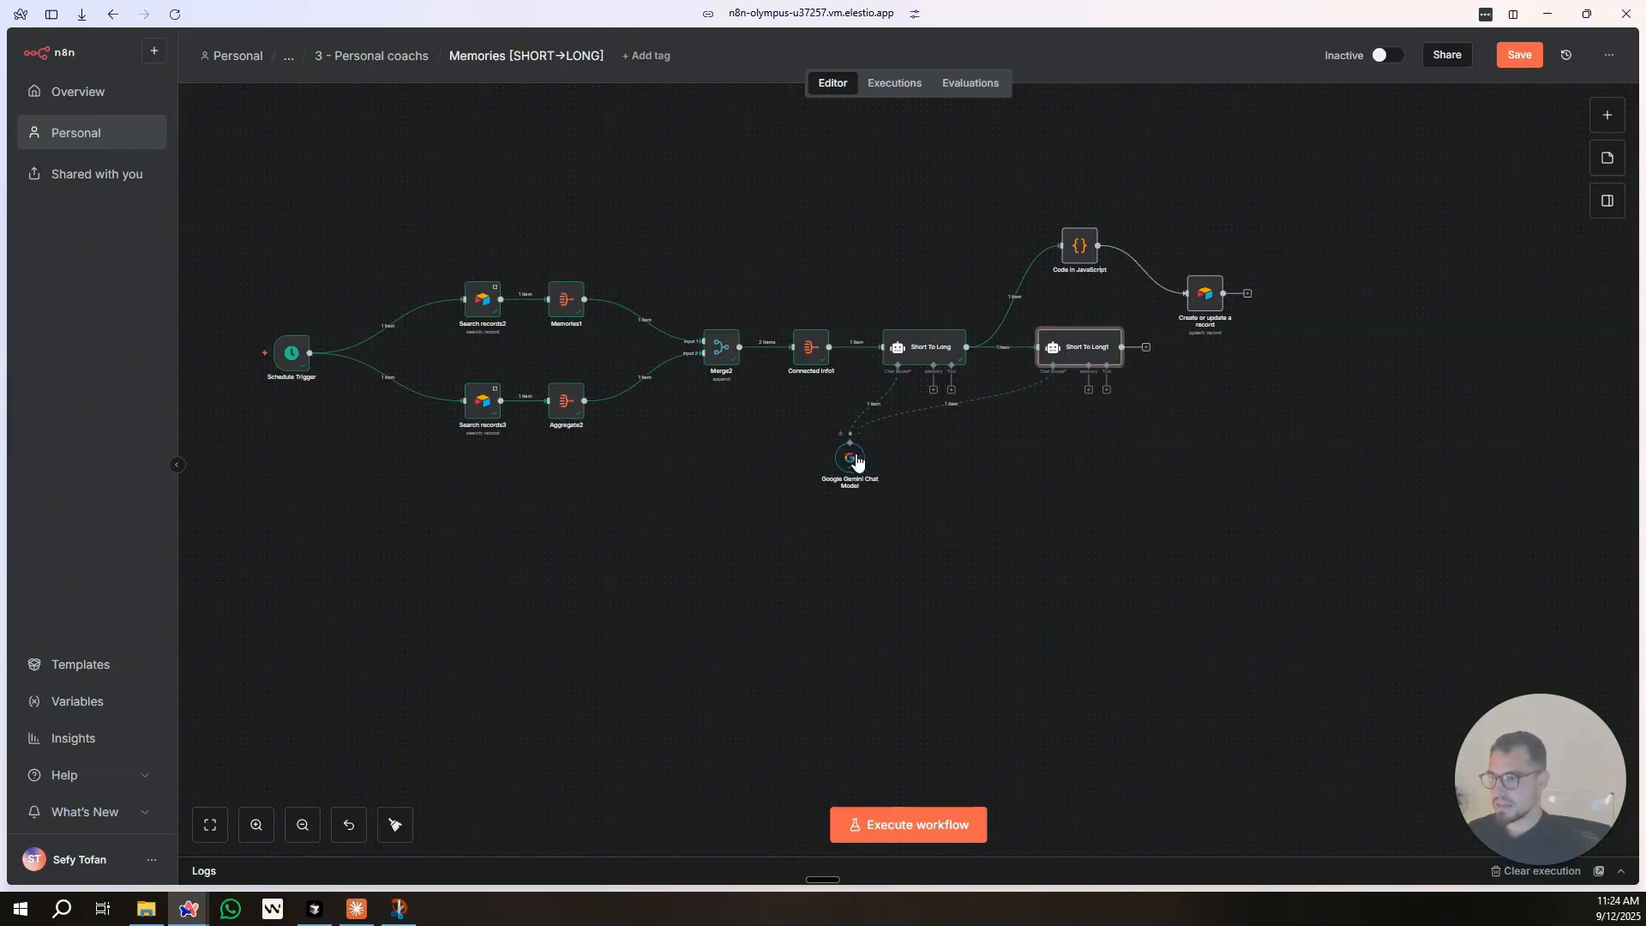
{"action": "left_click_drag", "start_coordinate": [849, 456], "coordinate": [1005, 457]}
{"action": "left_click_drag", "start_coordinate": [1209, 295], "coordinate": [1281, 338]}
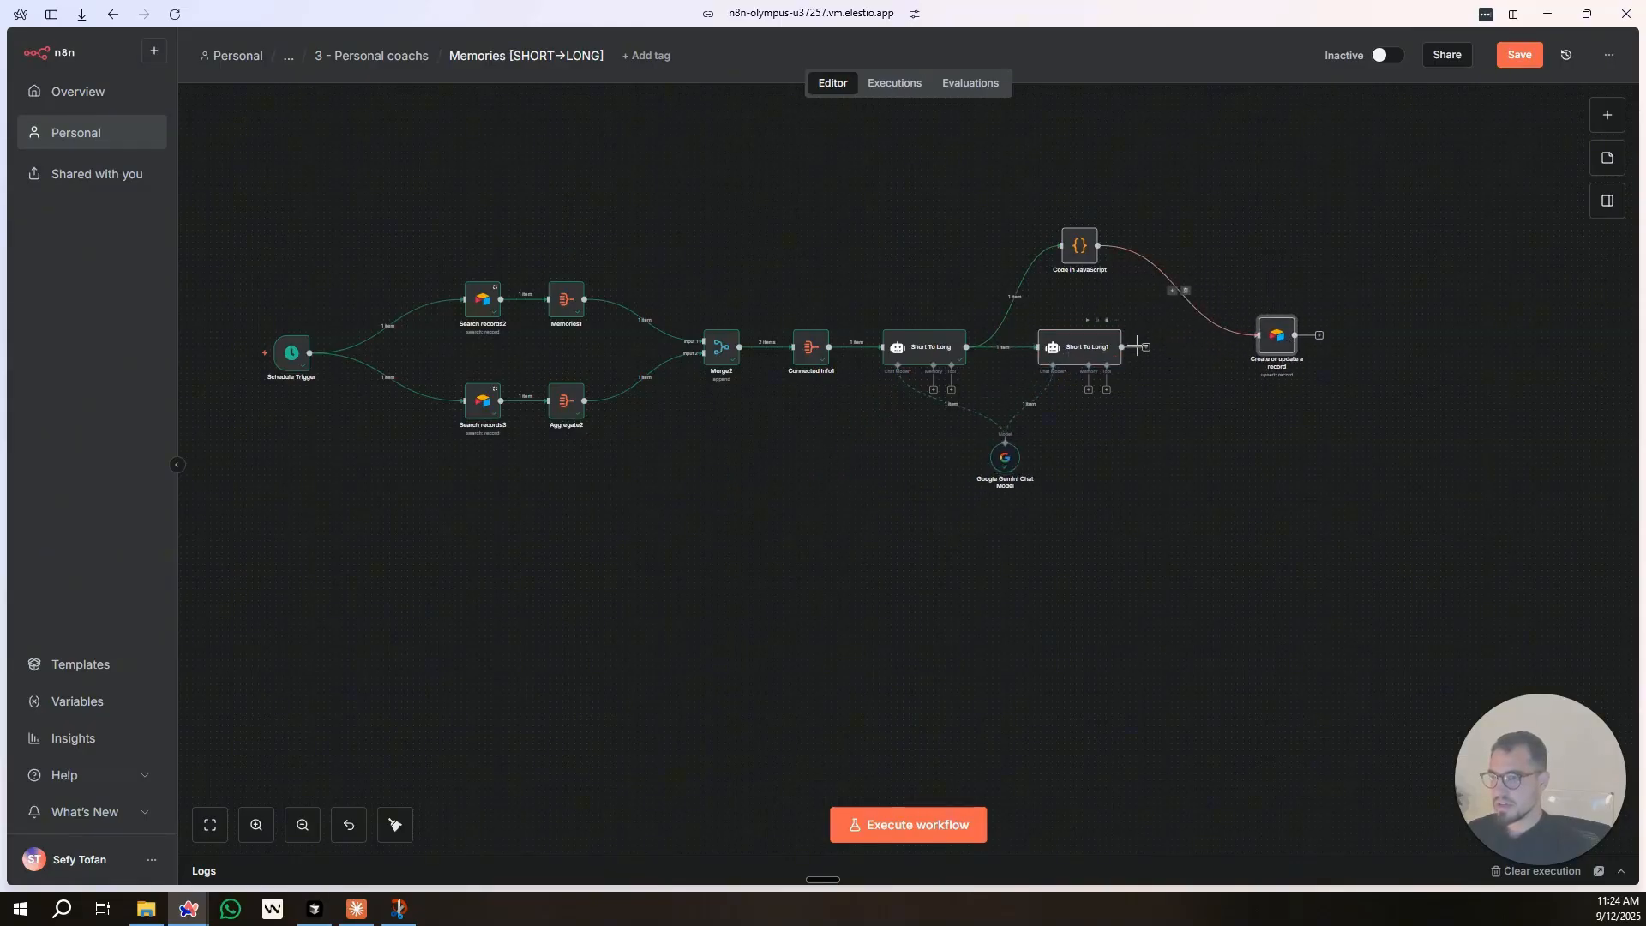
Add a Merge node after Short To Long1, and reroute the Code in JavaScript output from the Airtable node to Merge's first input.
{"action": "left_click", "coordinate": [1146, 347]}
{"action": "type", "text": "merg"}
{"action": "left_click", "coordinate": [1472, 247]}
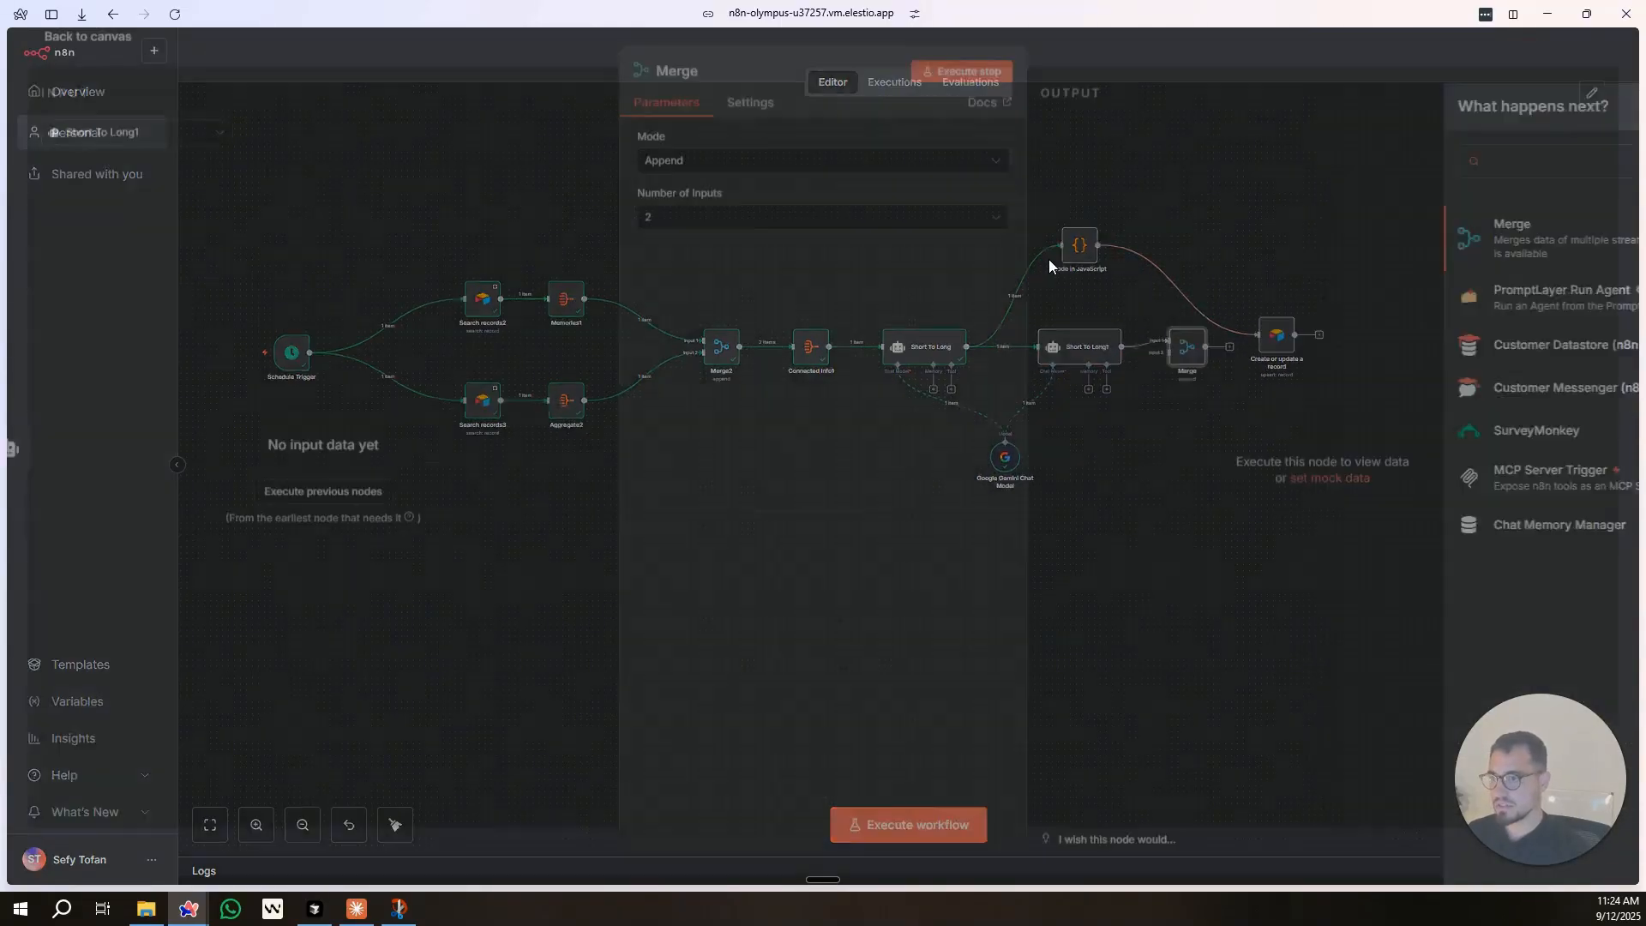
{"action": "key", "text": "Escape"}
{"action": "left_click", "coordinate": [1186, 291]}
{"action": "left_click_drag", "start_coordinate": [1098, 246], "coordinate": [1152, 350]}
{"action": "left_click", "coordinate": [1151, 347]}
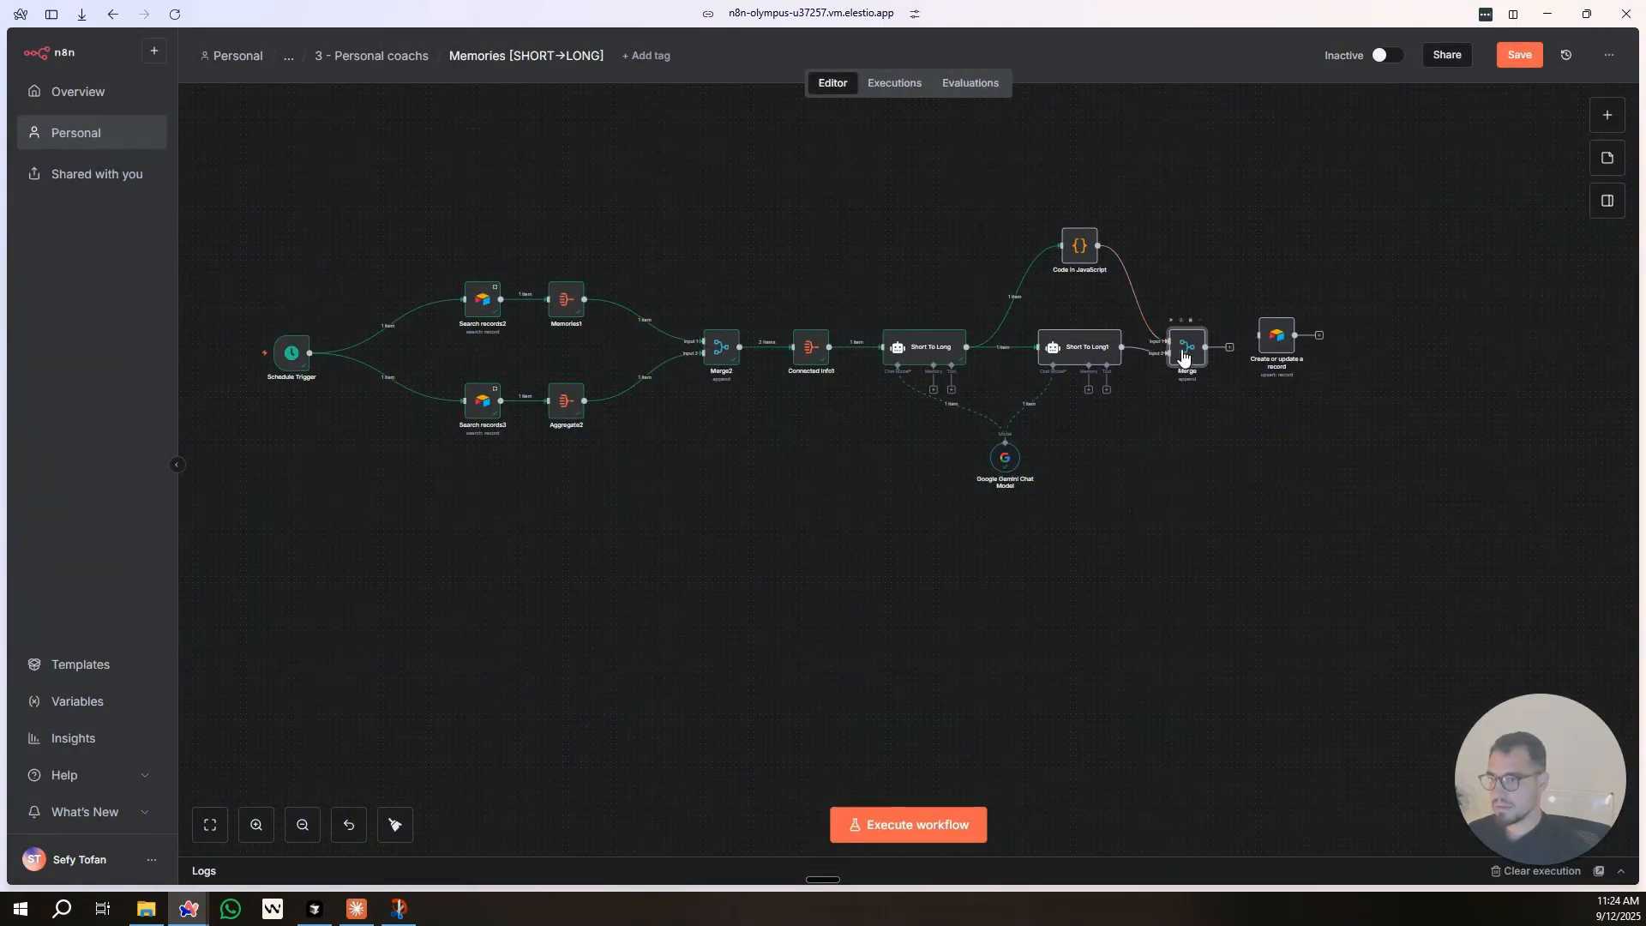
Add an Aggregate node after Merge and change its aggregation mode.
{"action": "left_click", "coordinate": [1229, 347]}
{"action": "type", "text": "agg"}
{"action": "left_click", "coordinate": [1363, 230]}
{"action": "left_click", "coordinate": [722, 170]}
{"action": "left_click", "coordinate": [722, 247]}
{"action": "key", "text": "Escape"}
Connect Aggregate to the Create or update a record node, and reposition the Airtable node beyond Aggregate, slightly above the row.
{"action": "left_click_drag", "start_coordinate": [1286, 341], "coordinate": [1380, 310]}
{"action": "left_click_drag", "start_coordinate": [1306, 386], "coordinate": [1388, 343]}
{"action": "left_click", "coordinate": [1368, 336]}
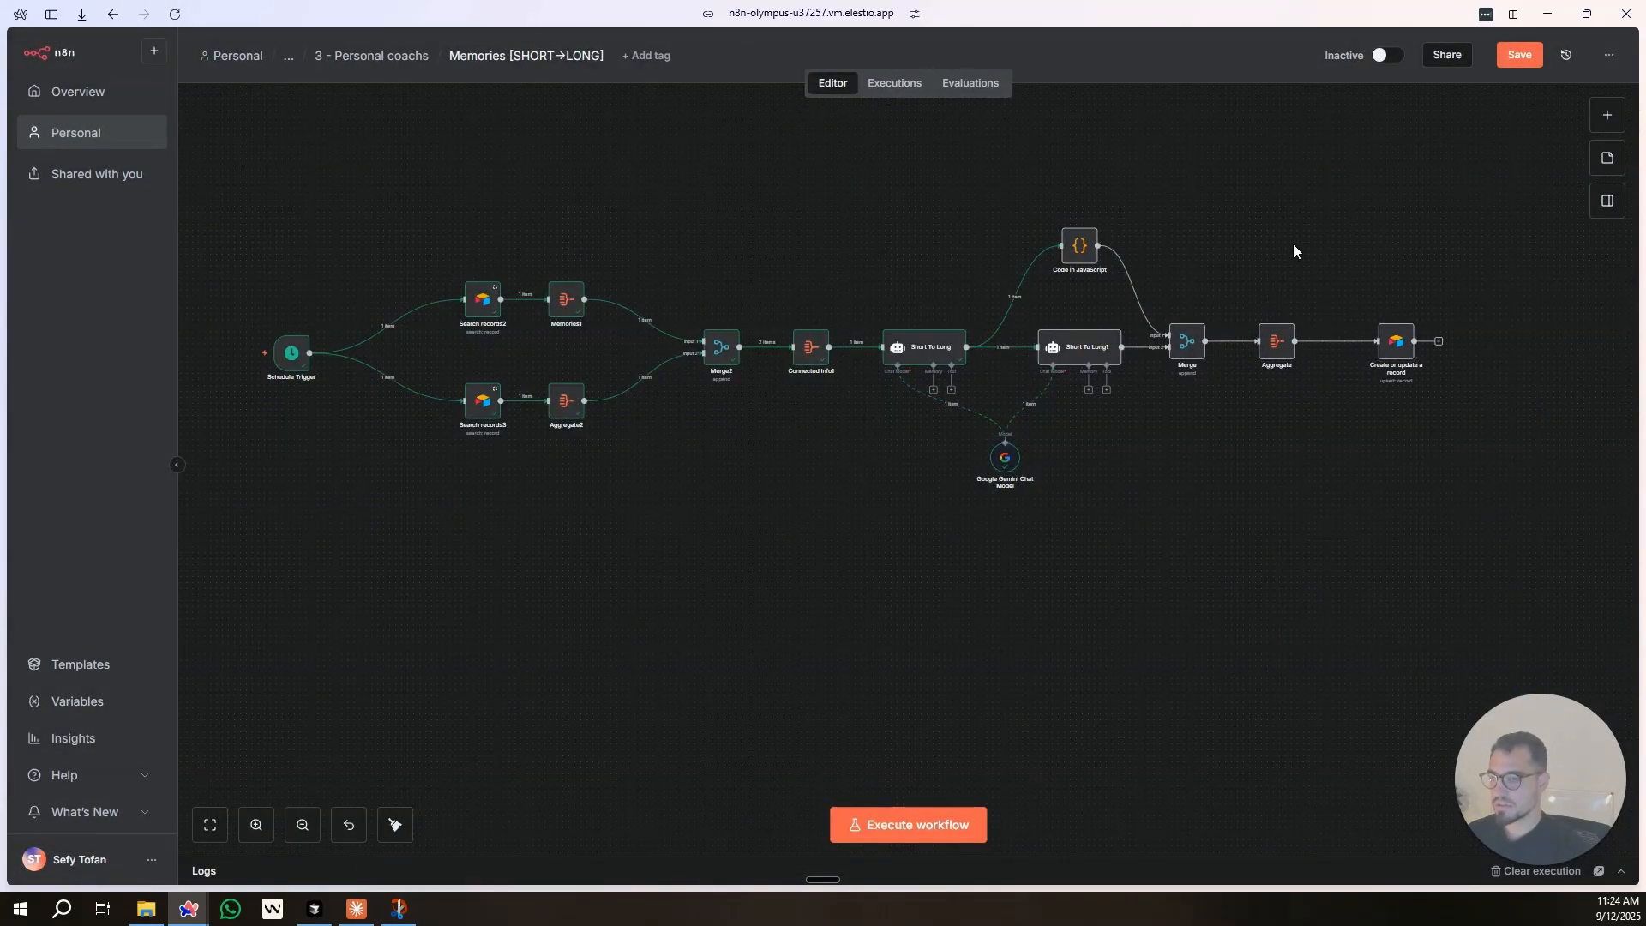
{"action": "left_click_drag", "start_coordinate": [1087, 251], "coordinate": [1087, 262]}
{"action": "left_click_drag", "start_coordinate": [1395, 342], "coordinate": [1395, 294]}
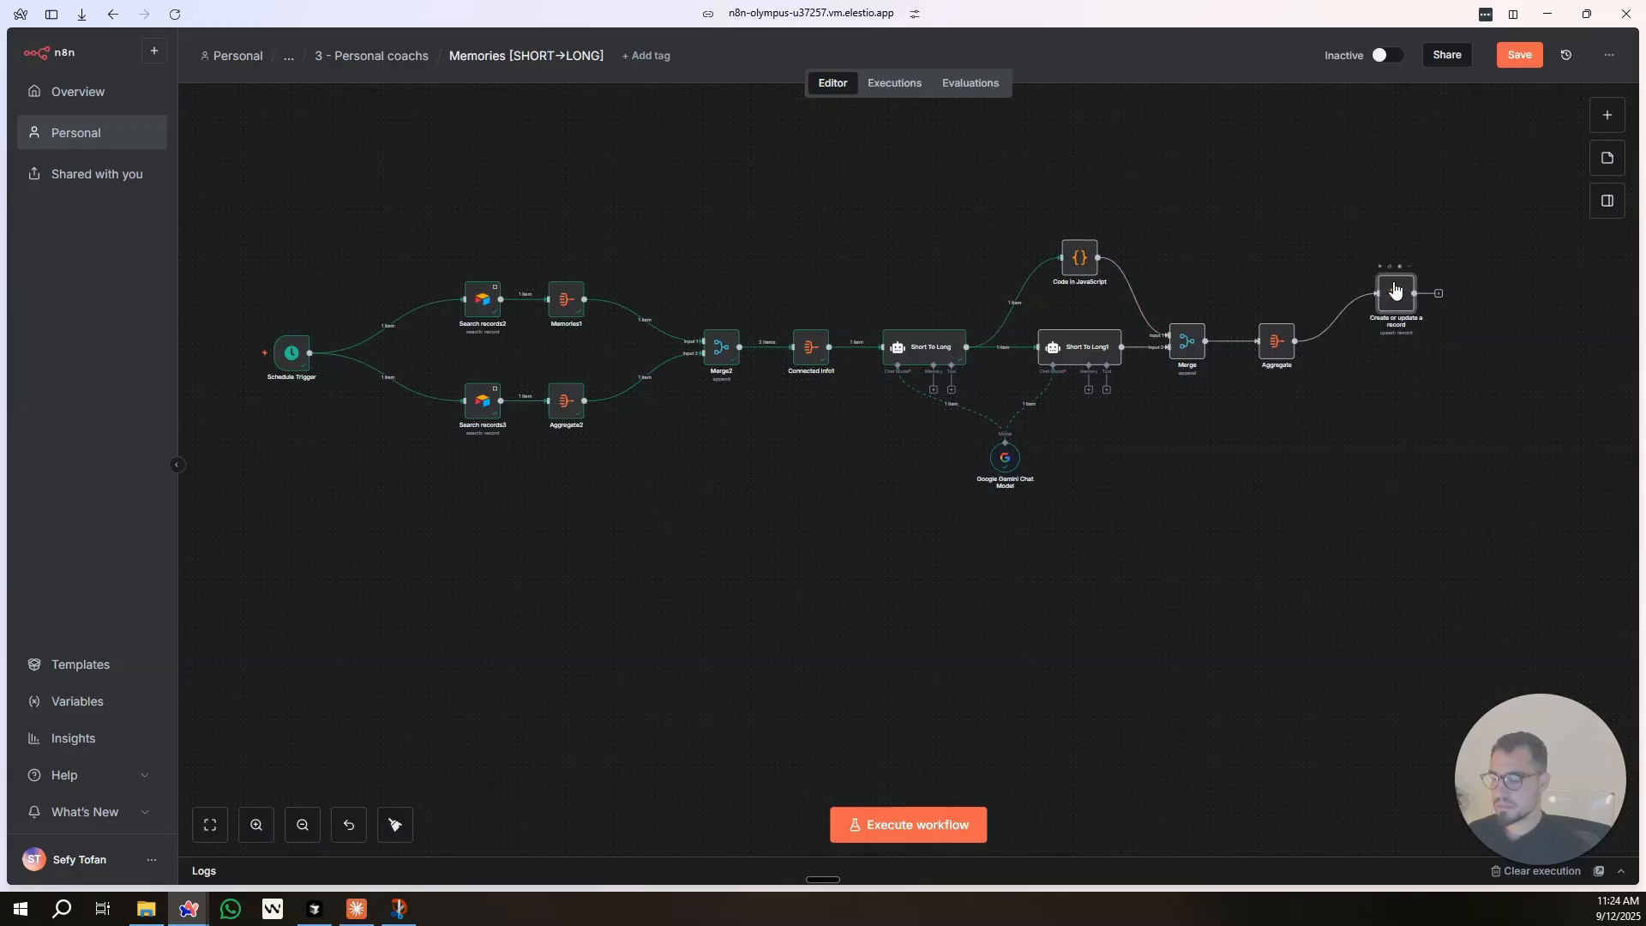
{"action": "left_click", "coordinate": [1329, 317]}
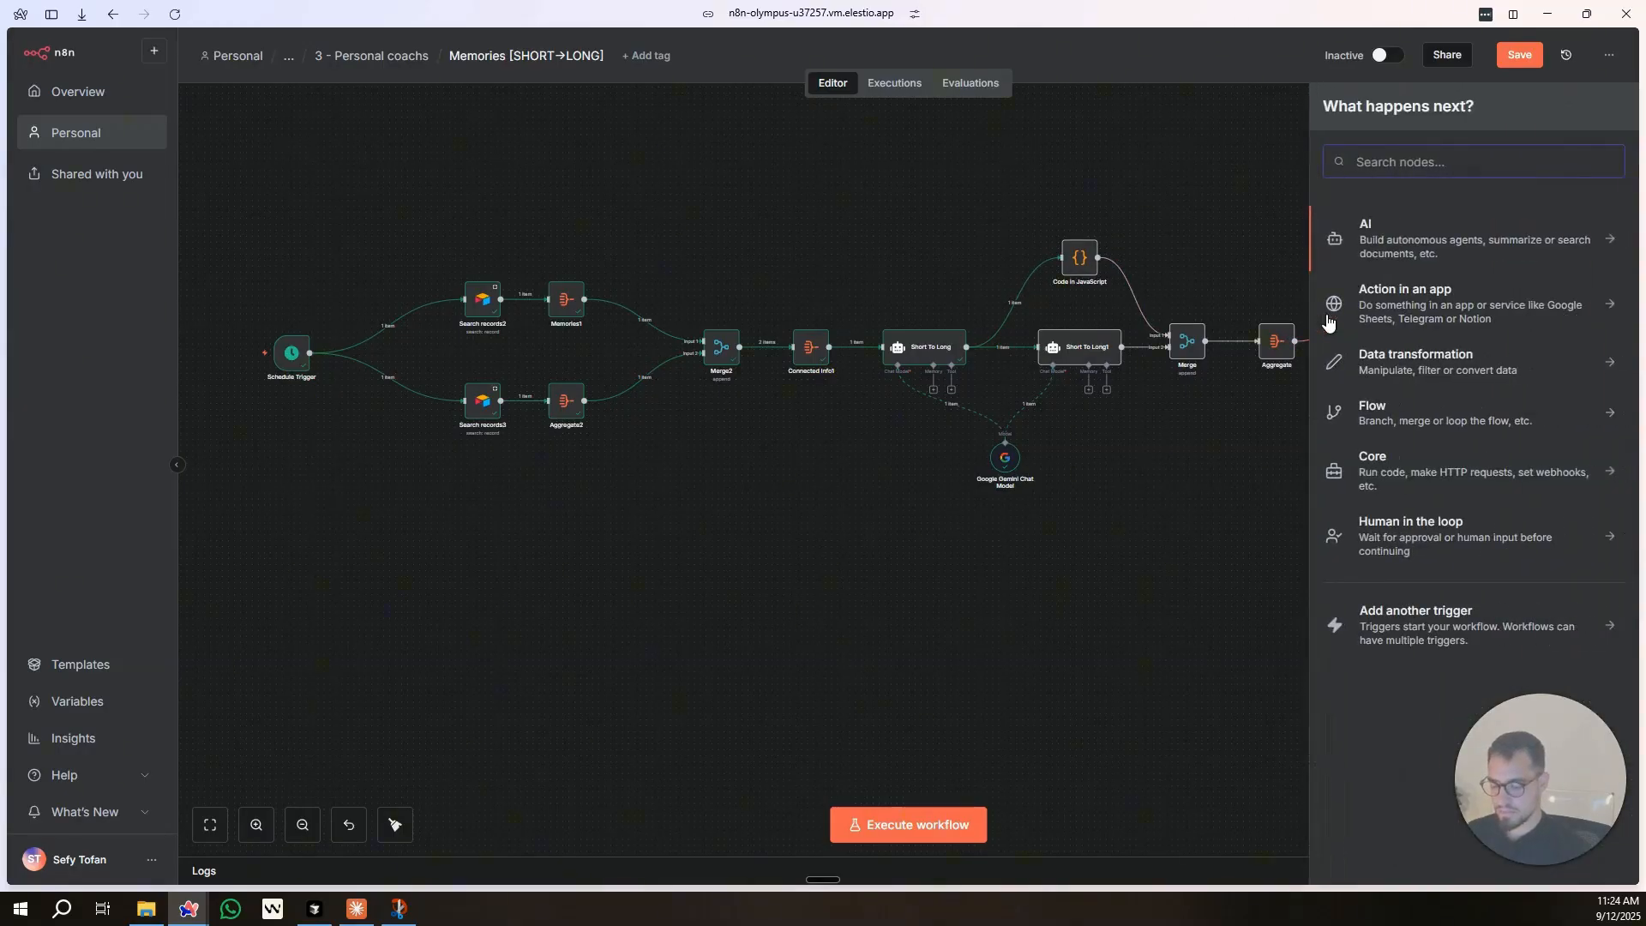
{"action": "type", "text": "if"}
{"action": "left_click", "coordinate": [1444, 233]}
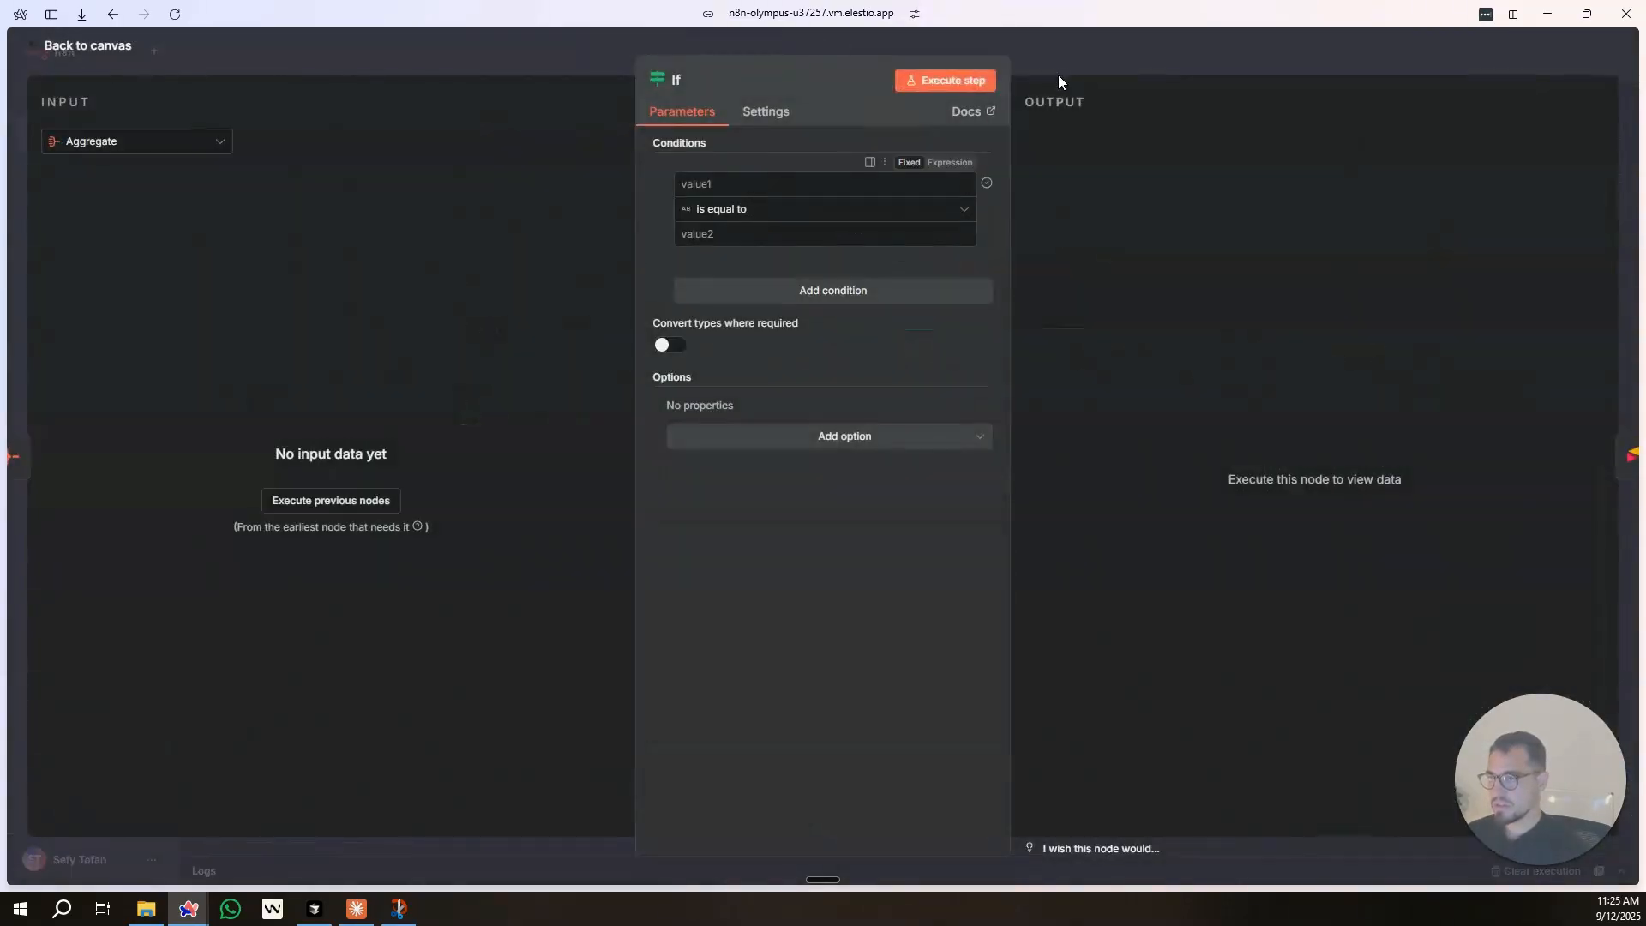
{"action": "left_click", "coordinate": [1059, 76]}
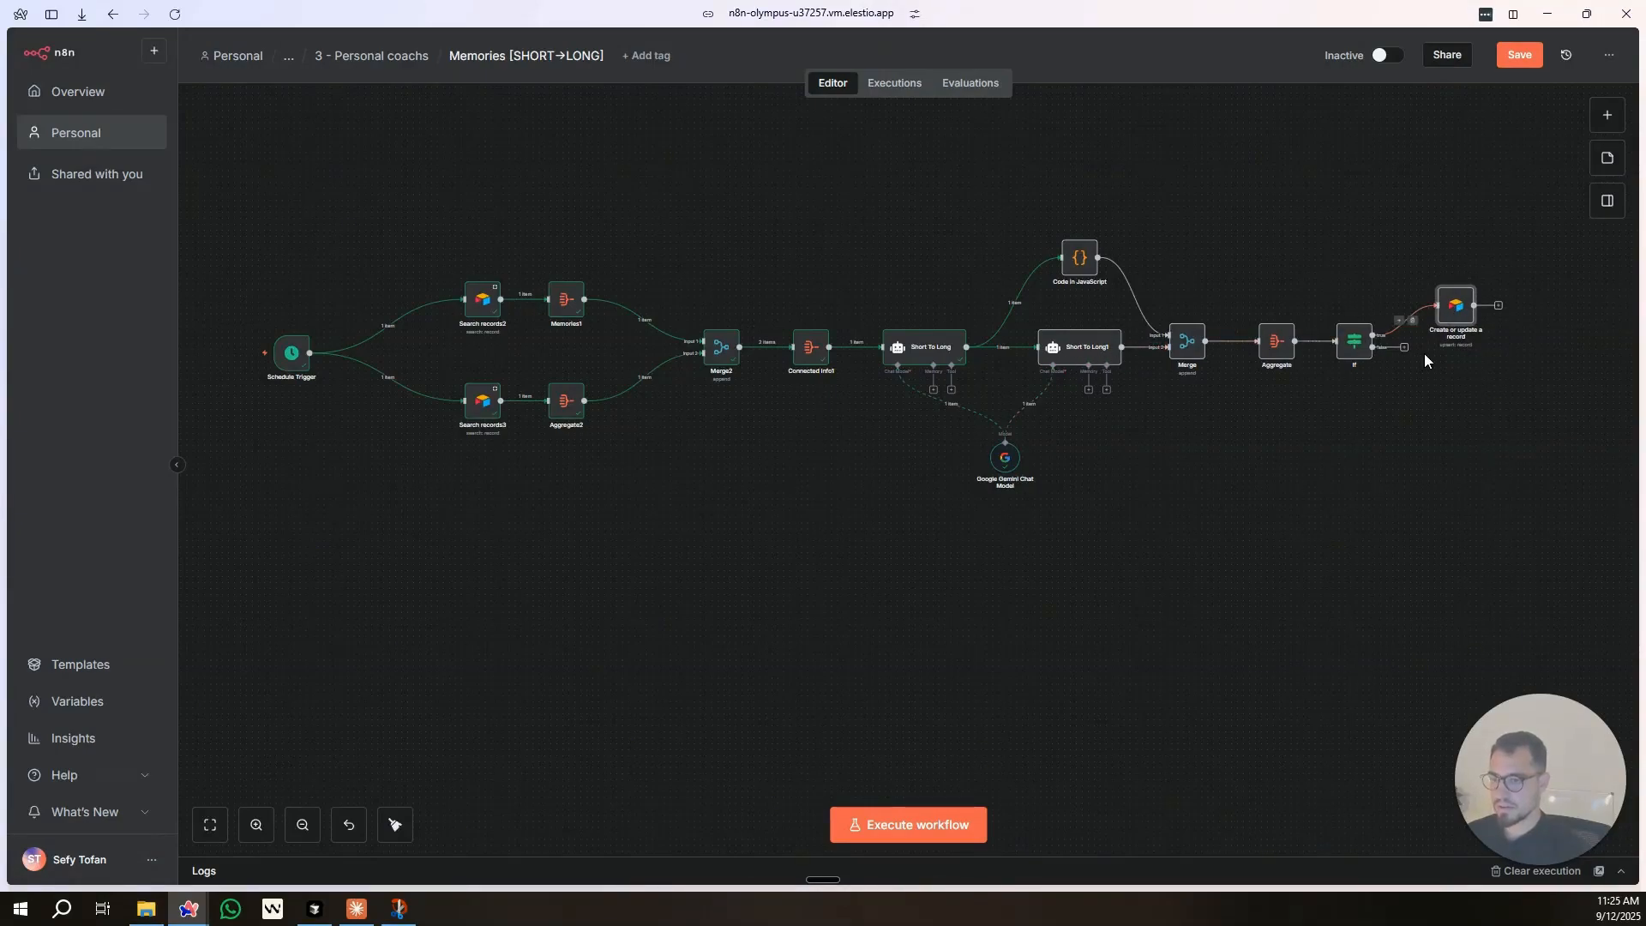
{"action": "left_click", "coordinate": [1356, 343]}
{"action": "key", "text": "Delete"}
Move the Create or update a record node closer, and delete the Short To Long1, Merge and Aggregate nodes.
{"action": "left_click_drag", "start_coordinate": [1456, 307], "coordinate": [1366, 337]}
{"action": "left_click", "coordinate": [1104, 347]}
{"action": "key", "text": "Delete"}
{"action": "left_click", "coordinate": [1194, 344]}
{"action": "key", "text": "Delete"}
{"action": "left_click", "coordinate": [1274, 346]}
{"action": "key", "text": "Delete"}
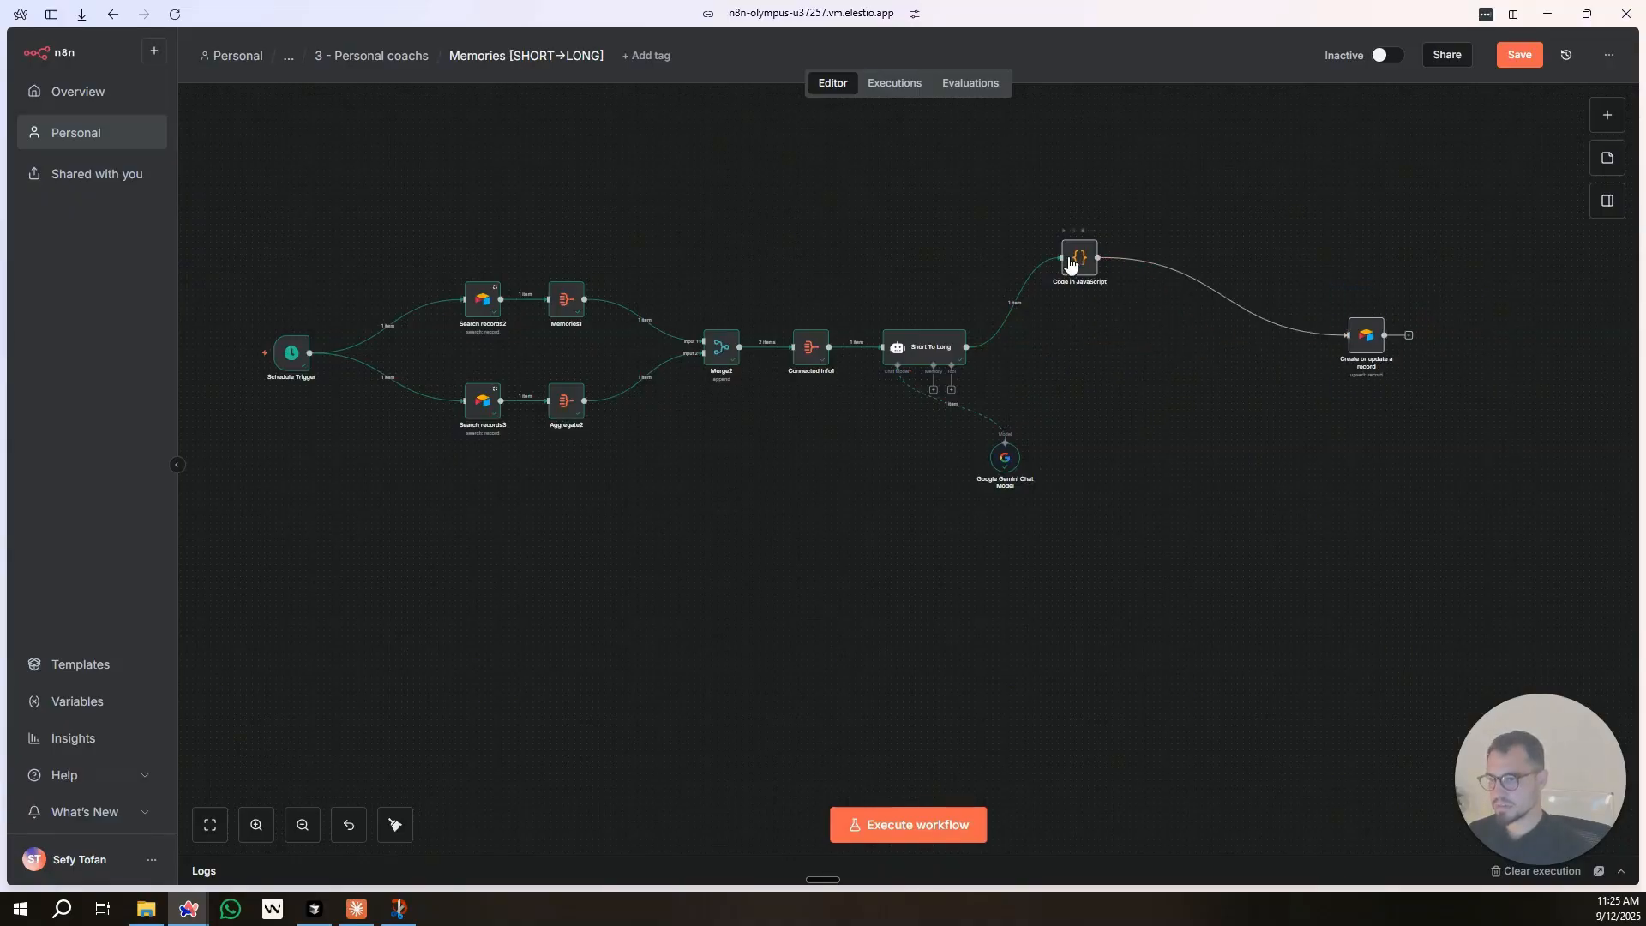
Align the Code in JavaScript and Create or update a record nodes in one row after Short To Long.
{"action": "left_click_drag", "start_coordinate": [1074, 265], "coordinate": [1061, 349]}
{"action": "left_click_drag", "start_coordinate": [1374, 337], "coordinate": [1175, 341]}
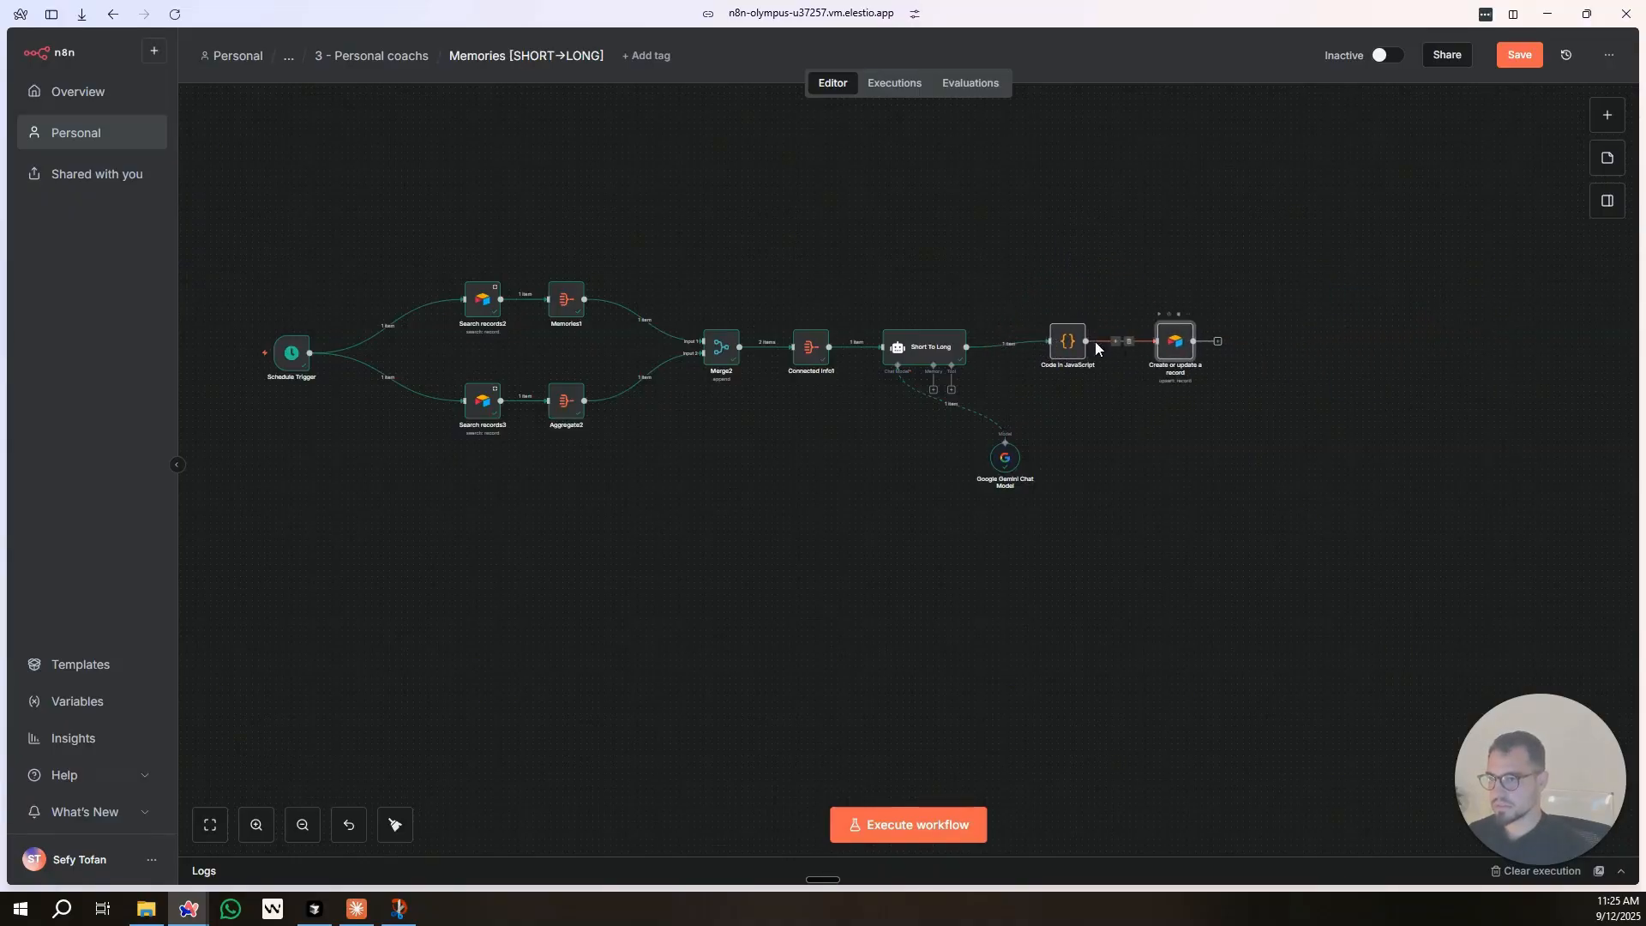
{"action": "left_click_drag", "start_coordinate": [1074, 350], "coordinate": [1073, 356]}
{"action": "left_click_drag", "start_coordinate": [1177, 350], "coordinate": [1177, 357]}
{"action": "left_click", "coordinate": [1122, 241]}
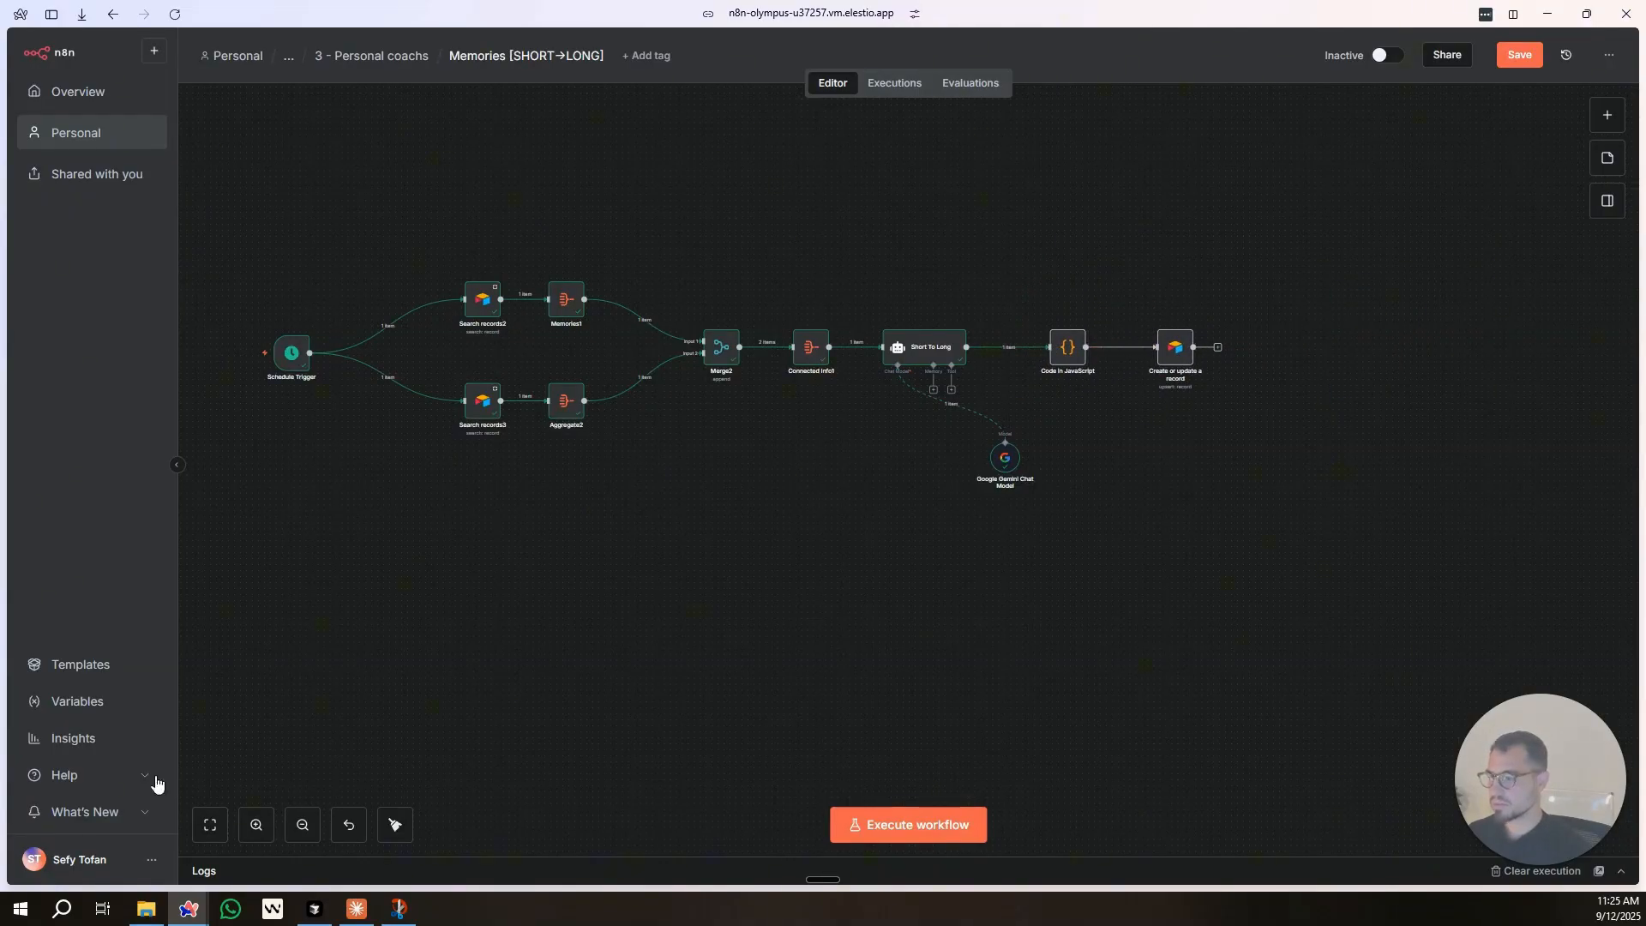
Switch to Claude to copy the memory-processing JavaScript, and execute the Code in JavaScript node back in n8n.
{"action": "left_click", "coordinate": [357, 909]}
{"action": "scroll", "coordinate": [1156, 262], "scroll_direction": "down", "scroll_amount": 3}
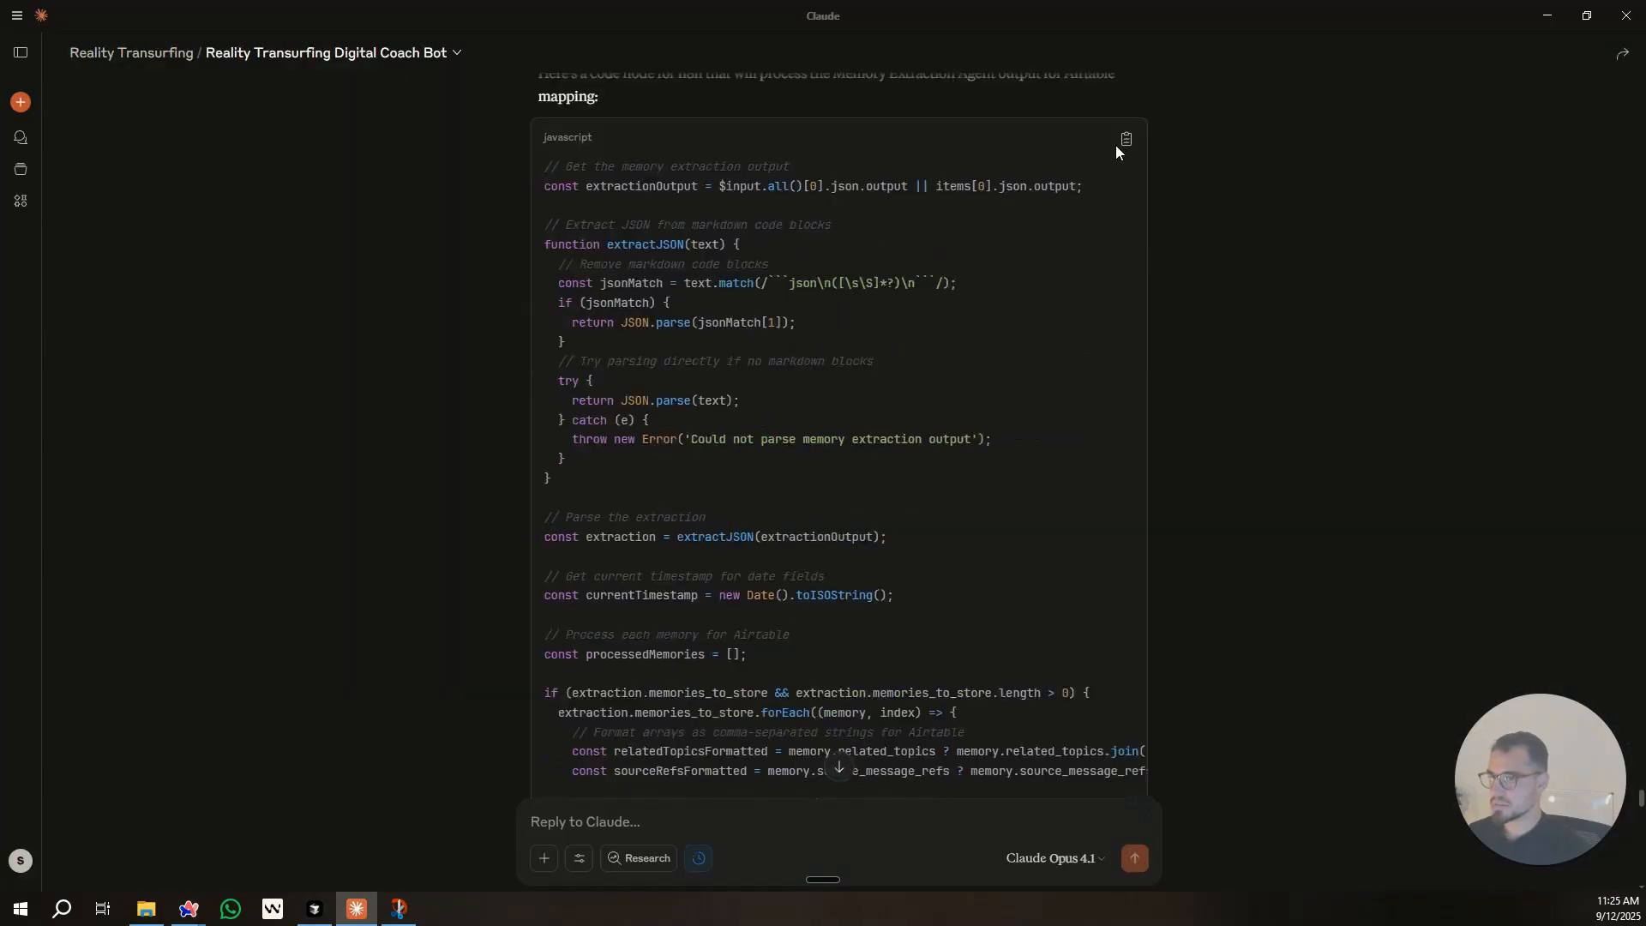
{"action": "key", "text": "alt+Tab"}
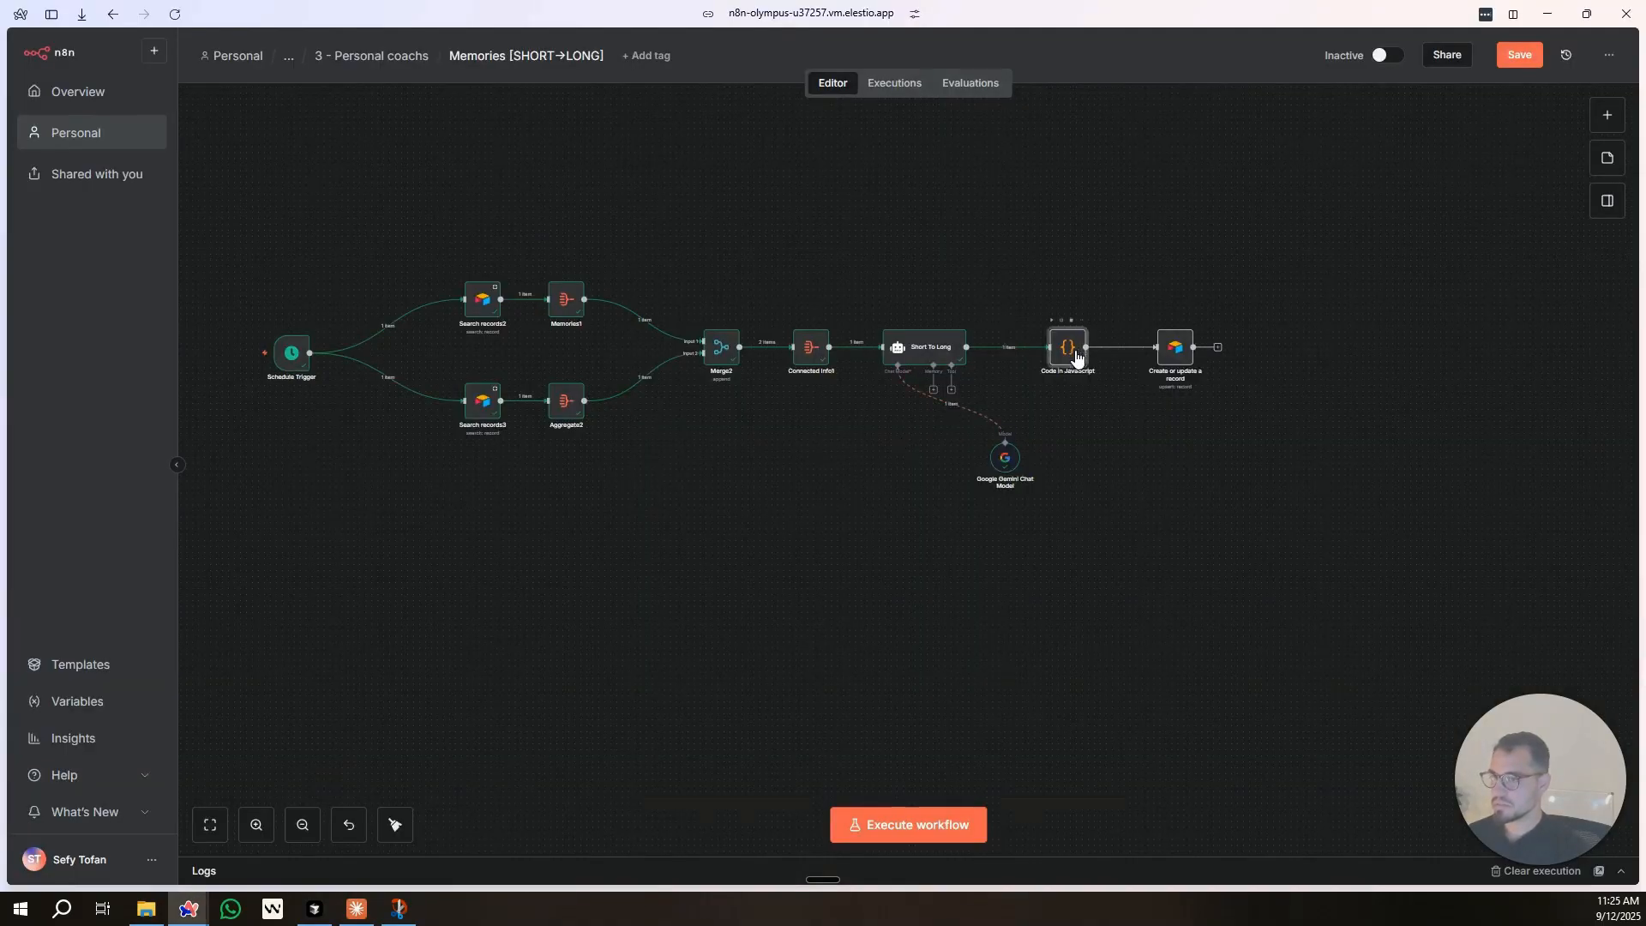
{"action": "double_click", "coordinate": [1073, 353]}
{"action": "left_click", "coordinate": [949, 85]}
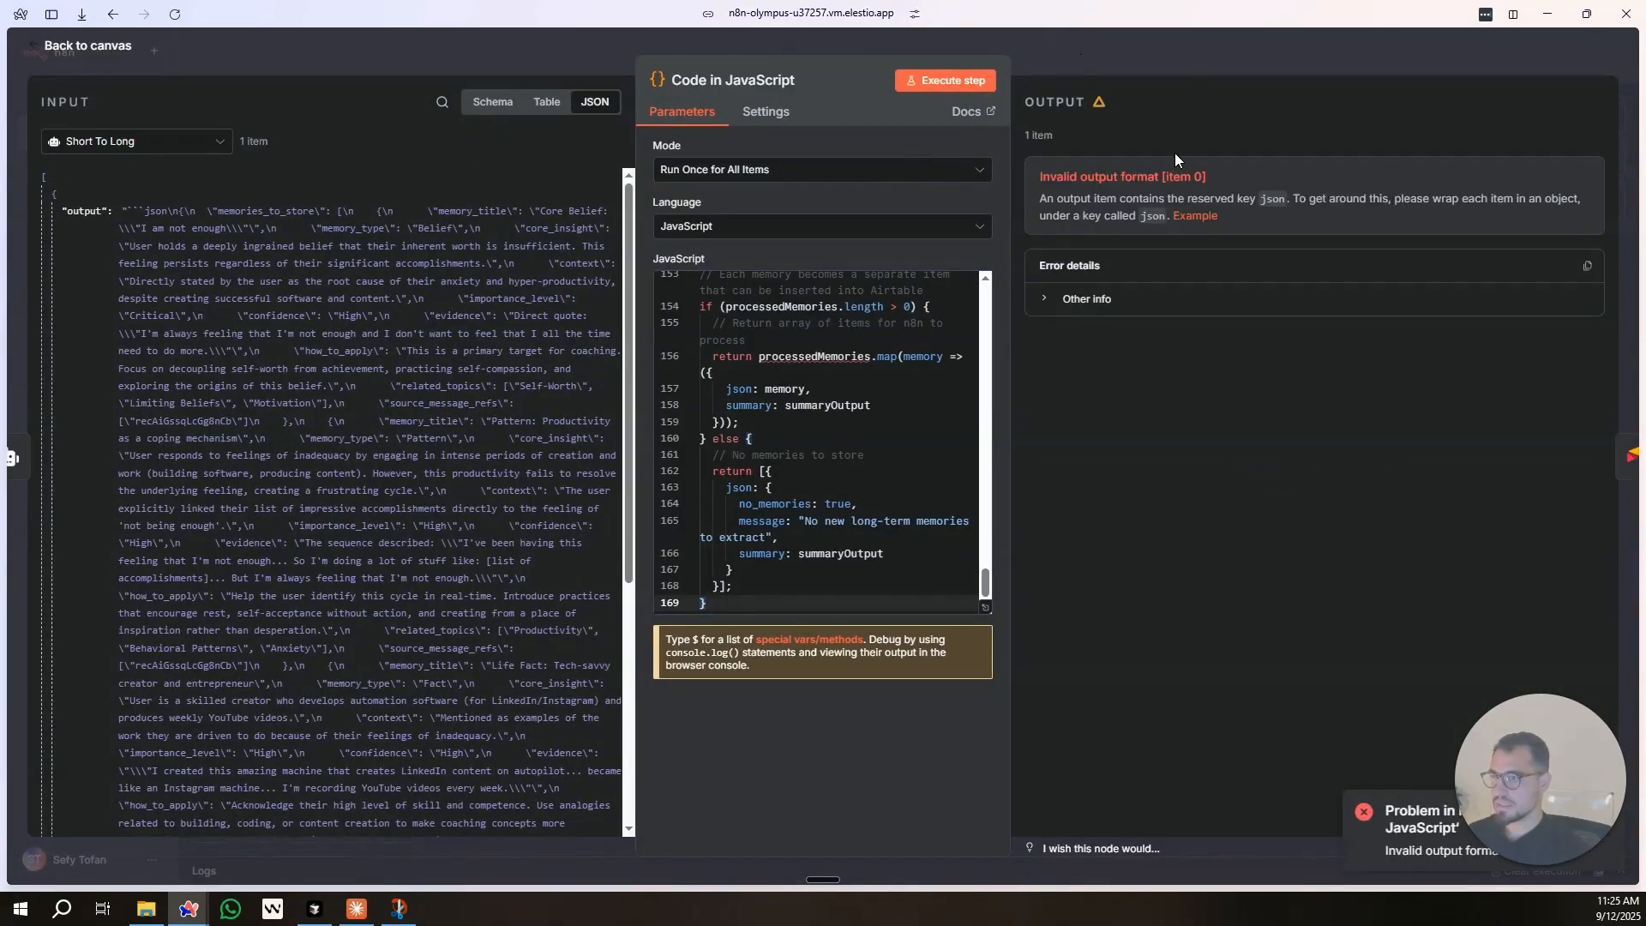
Replace the entire script in the Code in JavaScript node with the code copied from Claude.
{"action": "scroll", "coordinate": [744, 383], "scroll_direction": "up", "scroll_amount": 20}
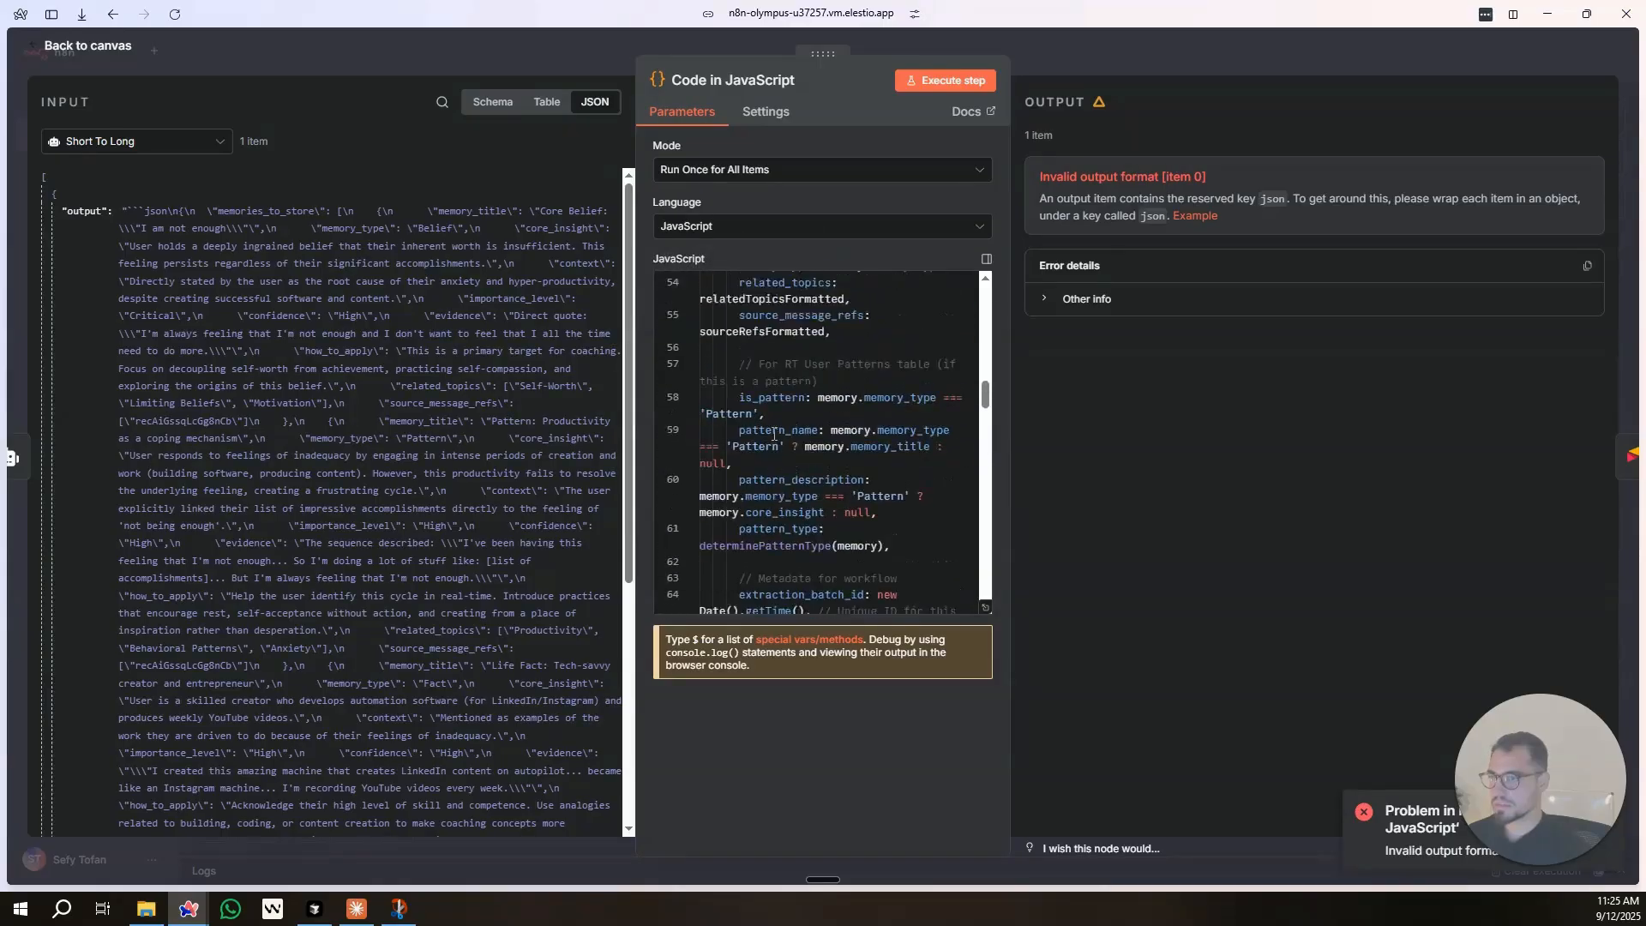
{"action": "left_click", "coordinate": [781, 451]}
{"action": "key", "text": "ctrl+a"}
{"action": "key", "text": "ctrl+v"}
Copy the node's "Invalid output format [item 0]" error text and send it to Claude for a fix.
{"action": "left_click_drag", "start_coordinate": [1227, 220], "coordinate": [1021, 169]}
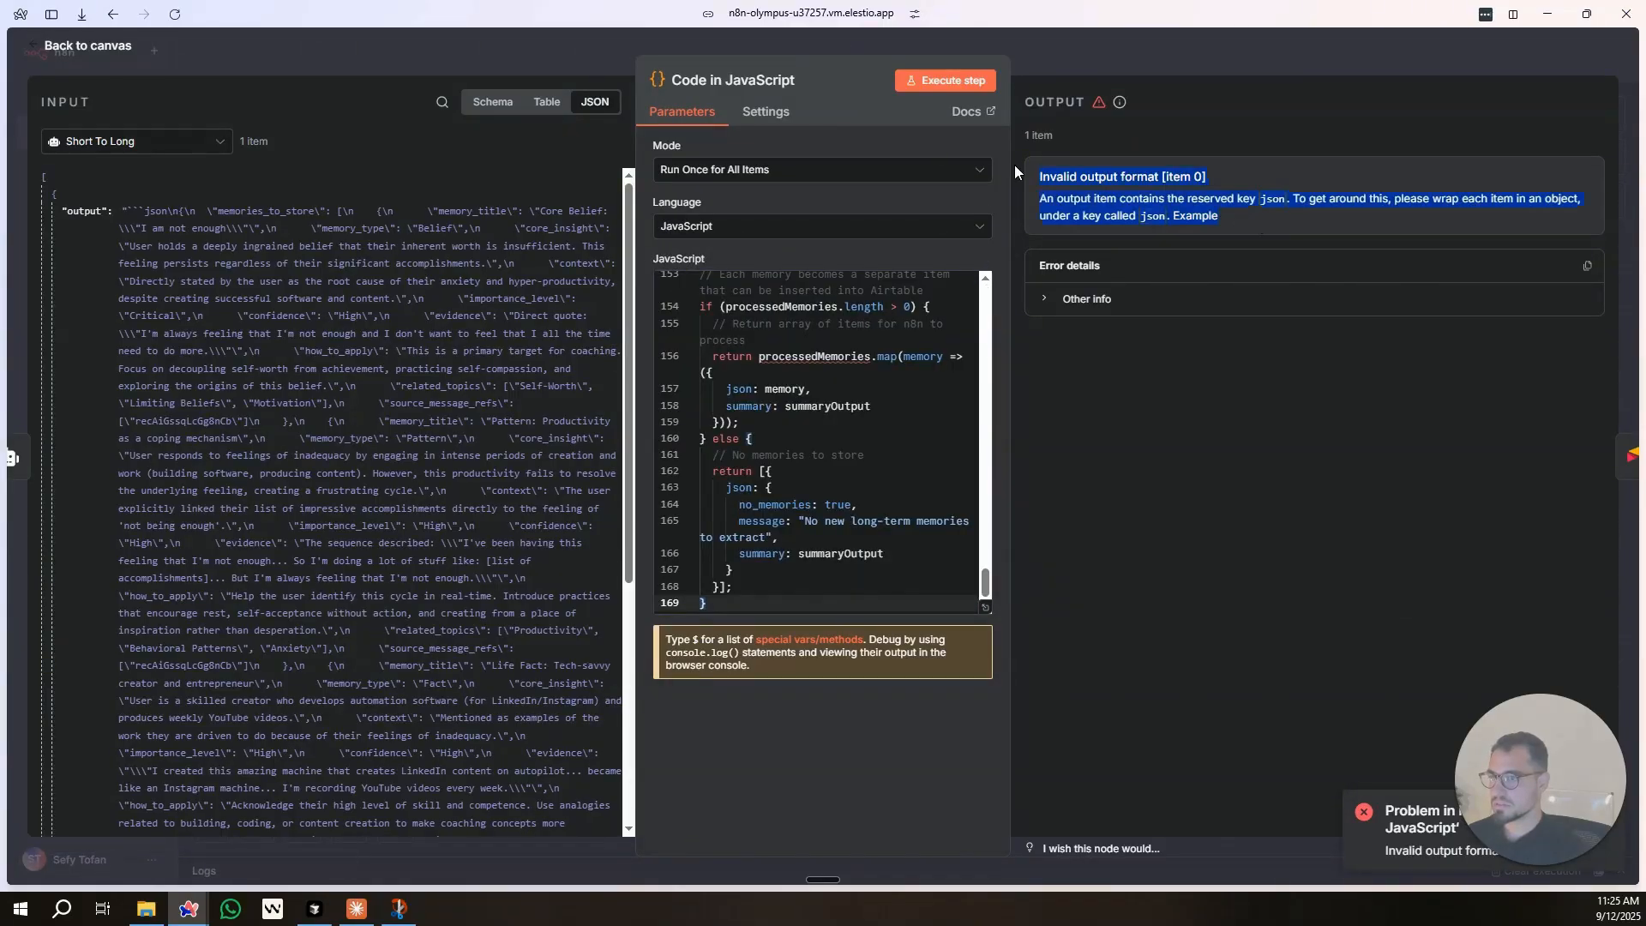
{"action": "key", "text": "ctrl+c"}
{"action": "key", "text": "alt+Tab"}
{"action": "key", "text": "ctrl+v"}
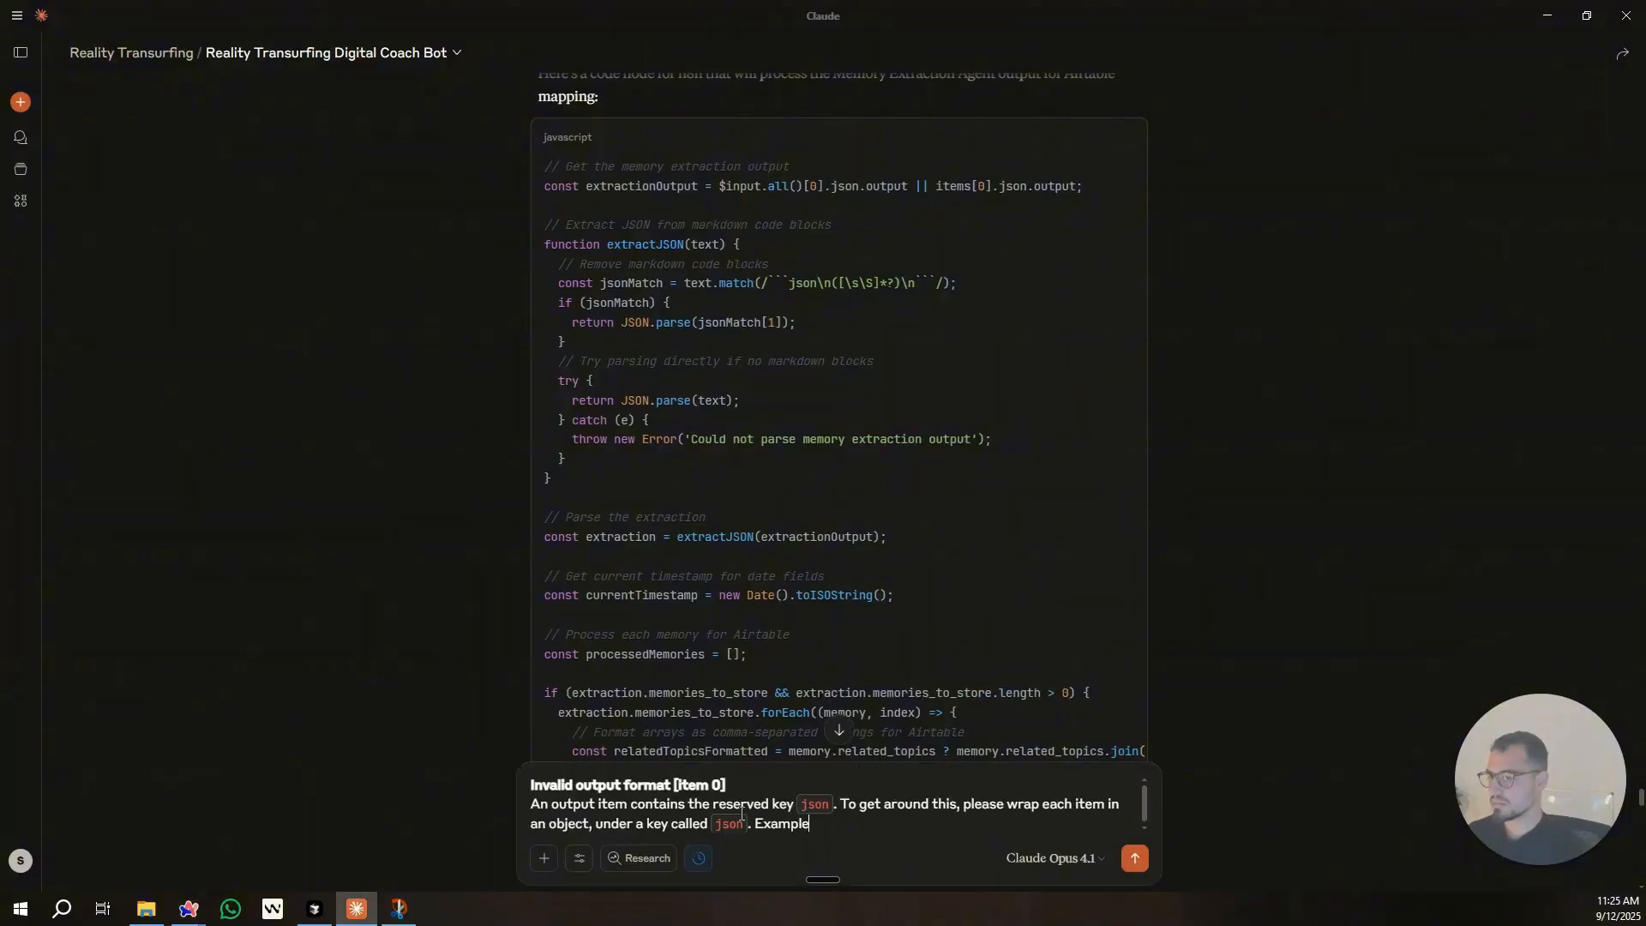
{"action": "key", "text": "Return"}
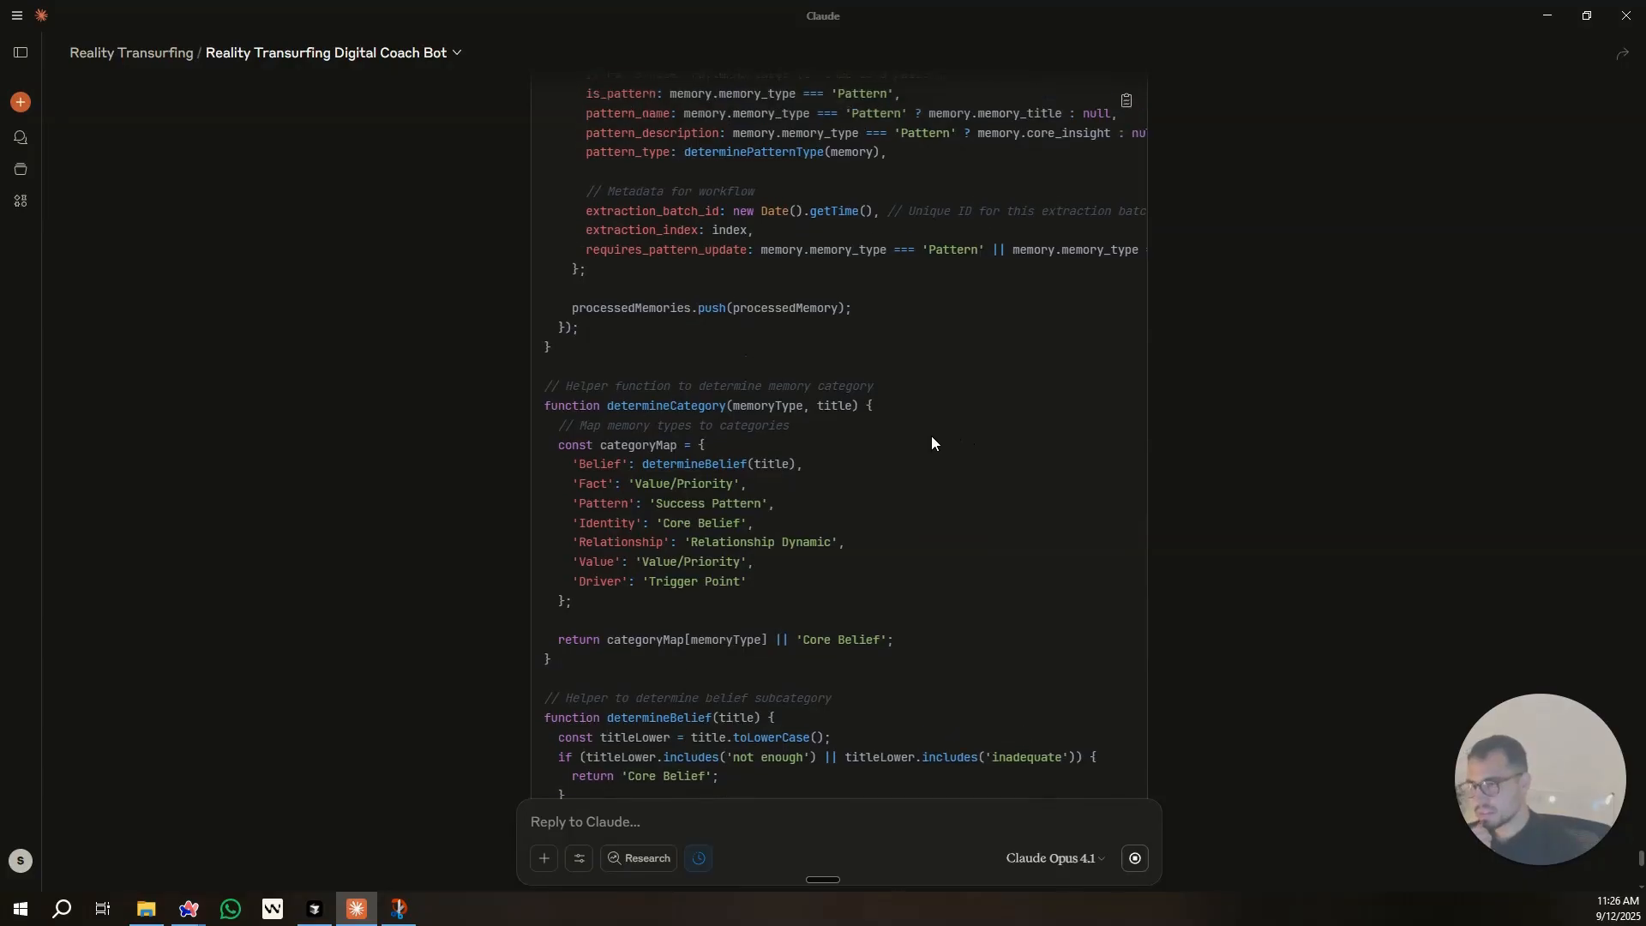
Review Claude's corrected code, replace the Code in JavaScript script with it and execute the node.
{"action": "scroll", "coordinate": [933, 445], "scroll_direction": "up", "scroll_amount": 5}
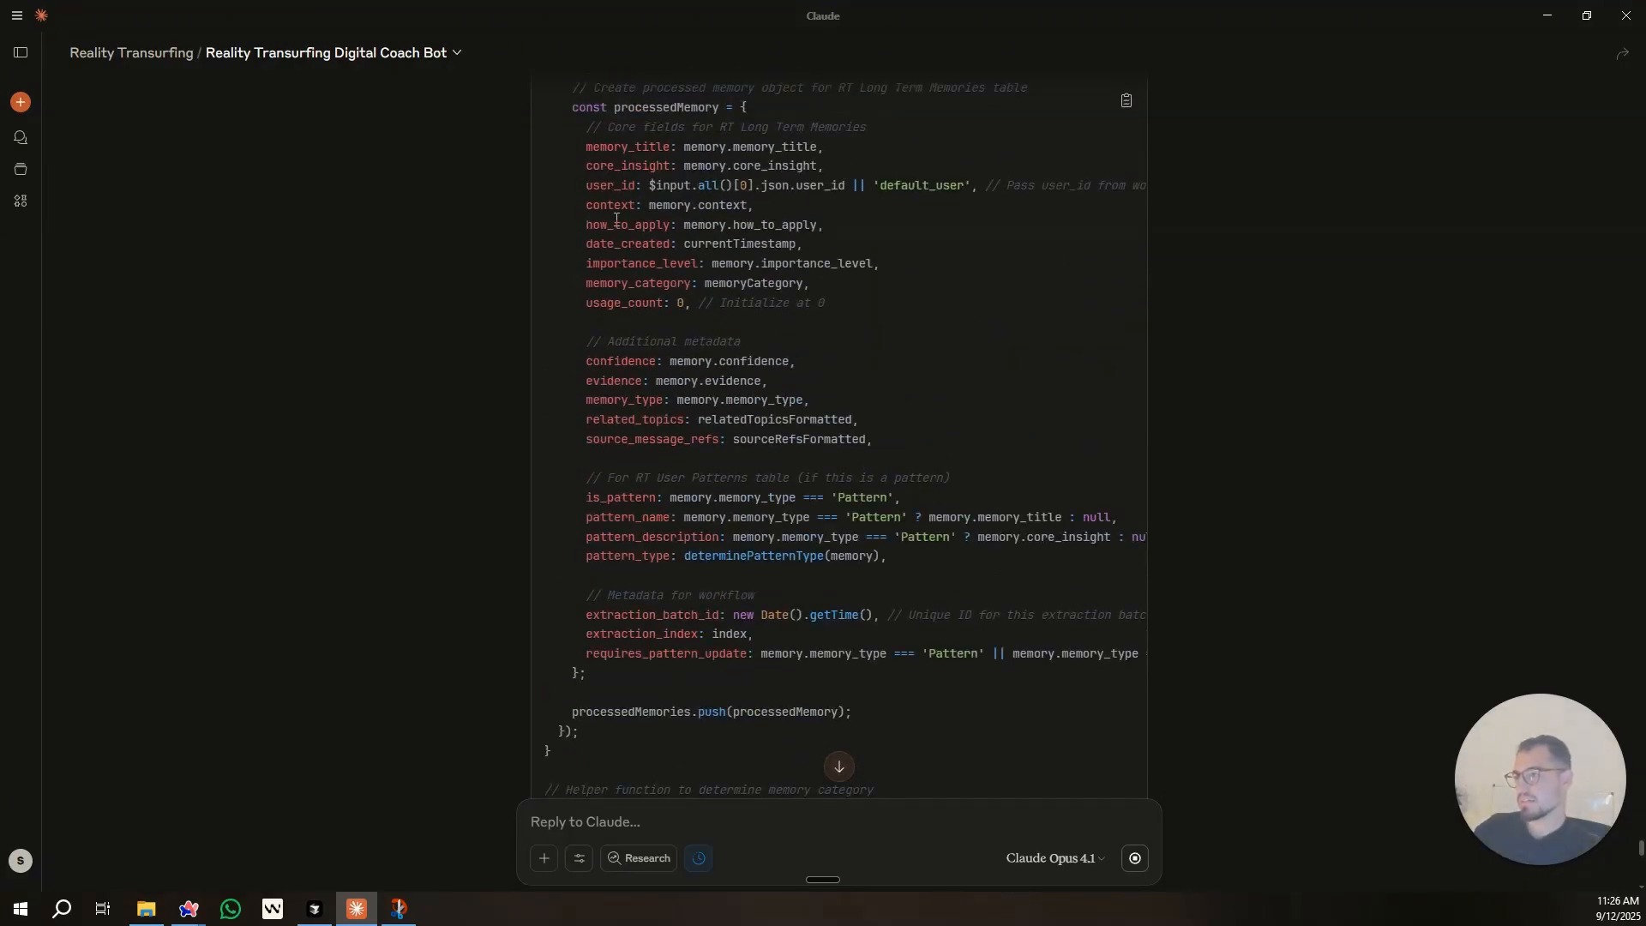
{"action": "double_click", "coordinate": [603, 186]}
{"action": "left_click", "coordinate": [661, 281]}
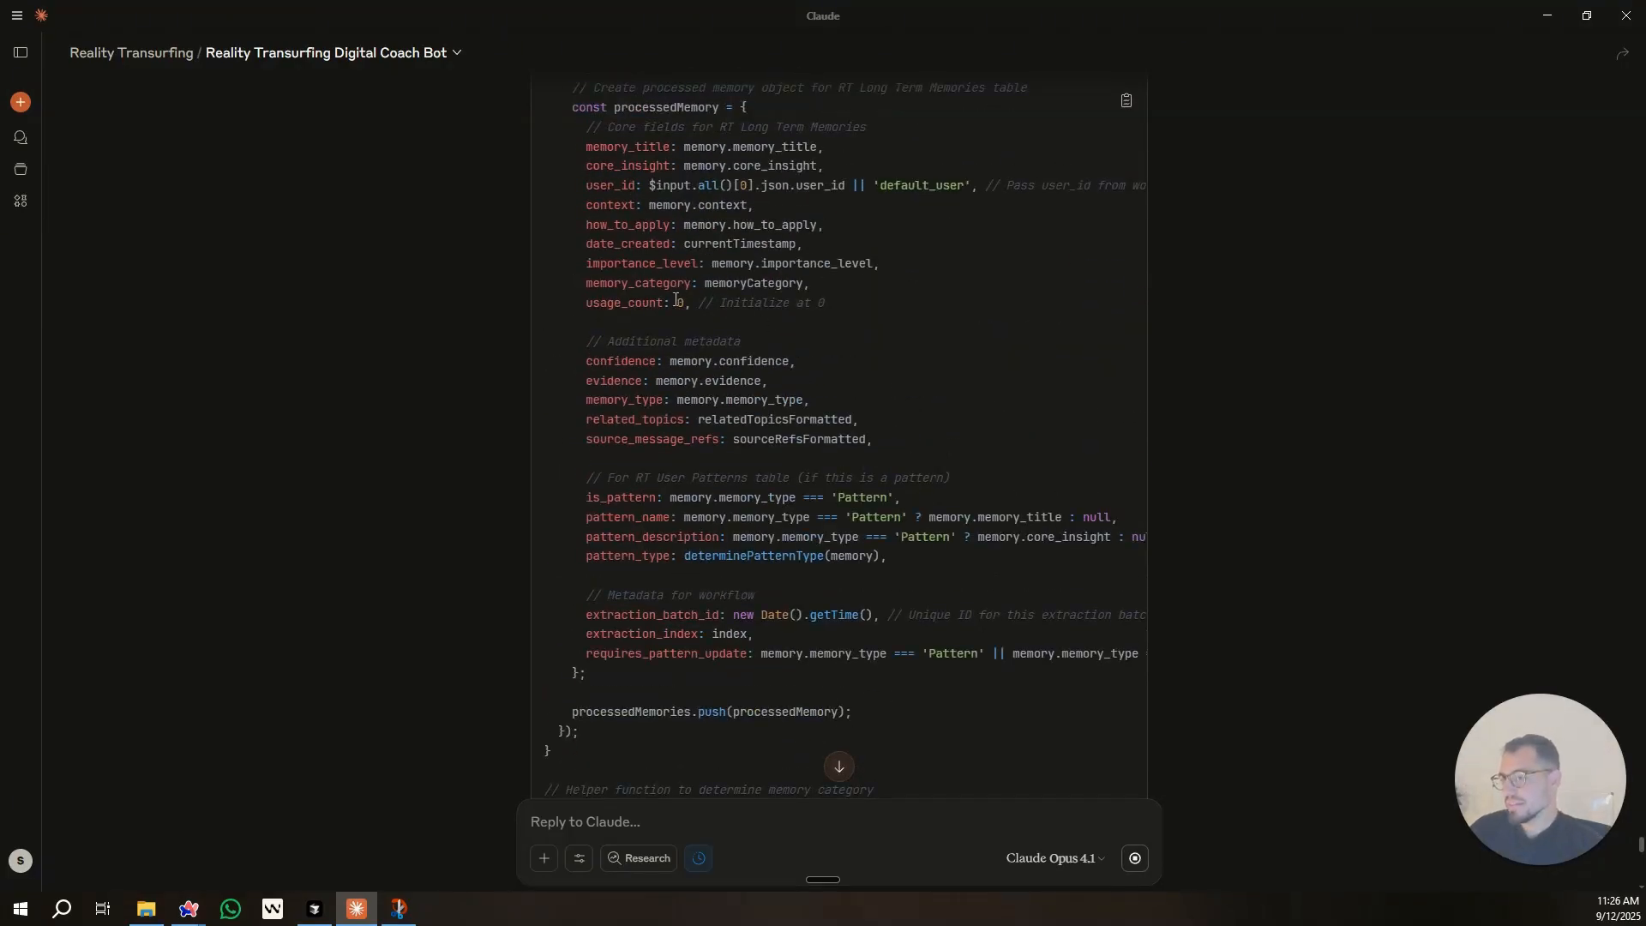
{"action": "scroll", "coordinate": [794, 432], "scroll_direction": "down", "scroll_amount": 10}
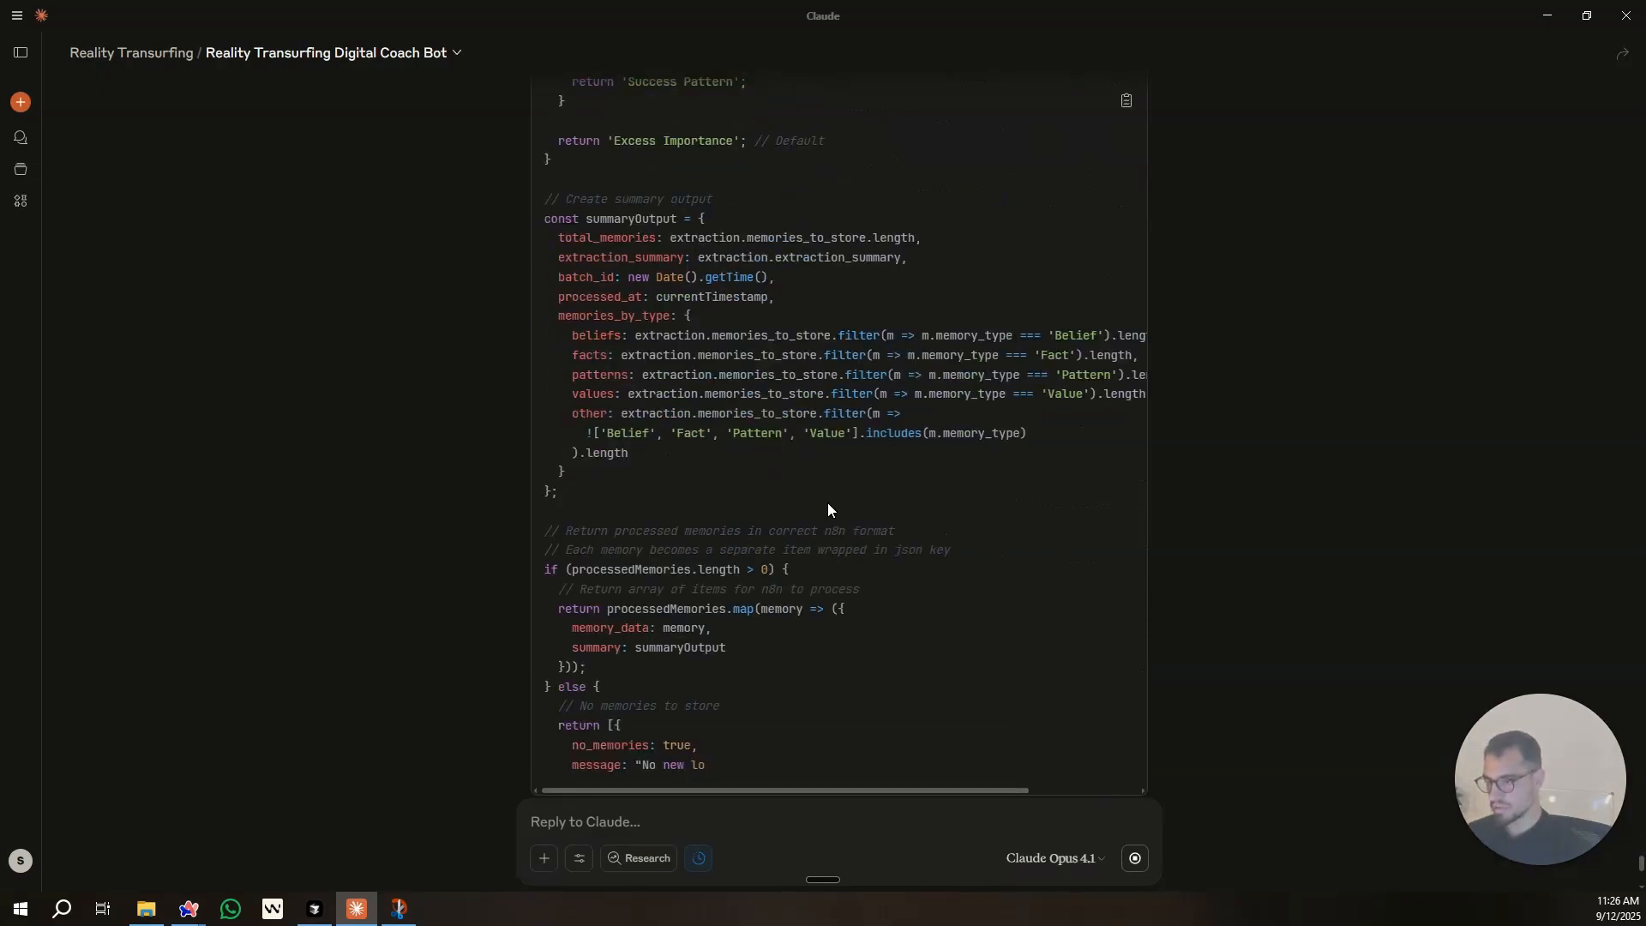
{"action": "left_click", "coordinate": [1126, 100]}
{"action": "key", "text": "alt+Tab"}
{"action": "left_click", "coordinate": [852, 370]}
{"action": "key", "text": "ctrl+a"}
{"action": "key", "text": "ctrl+v"}
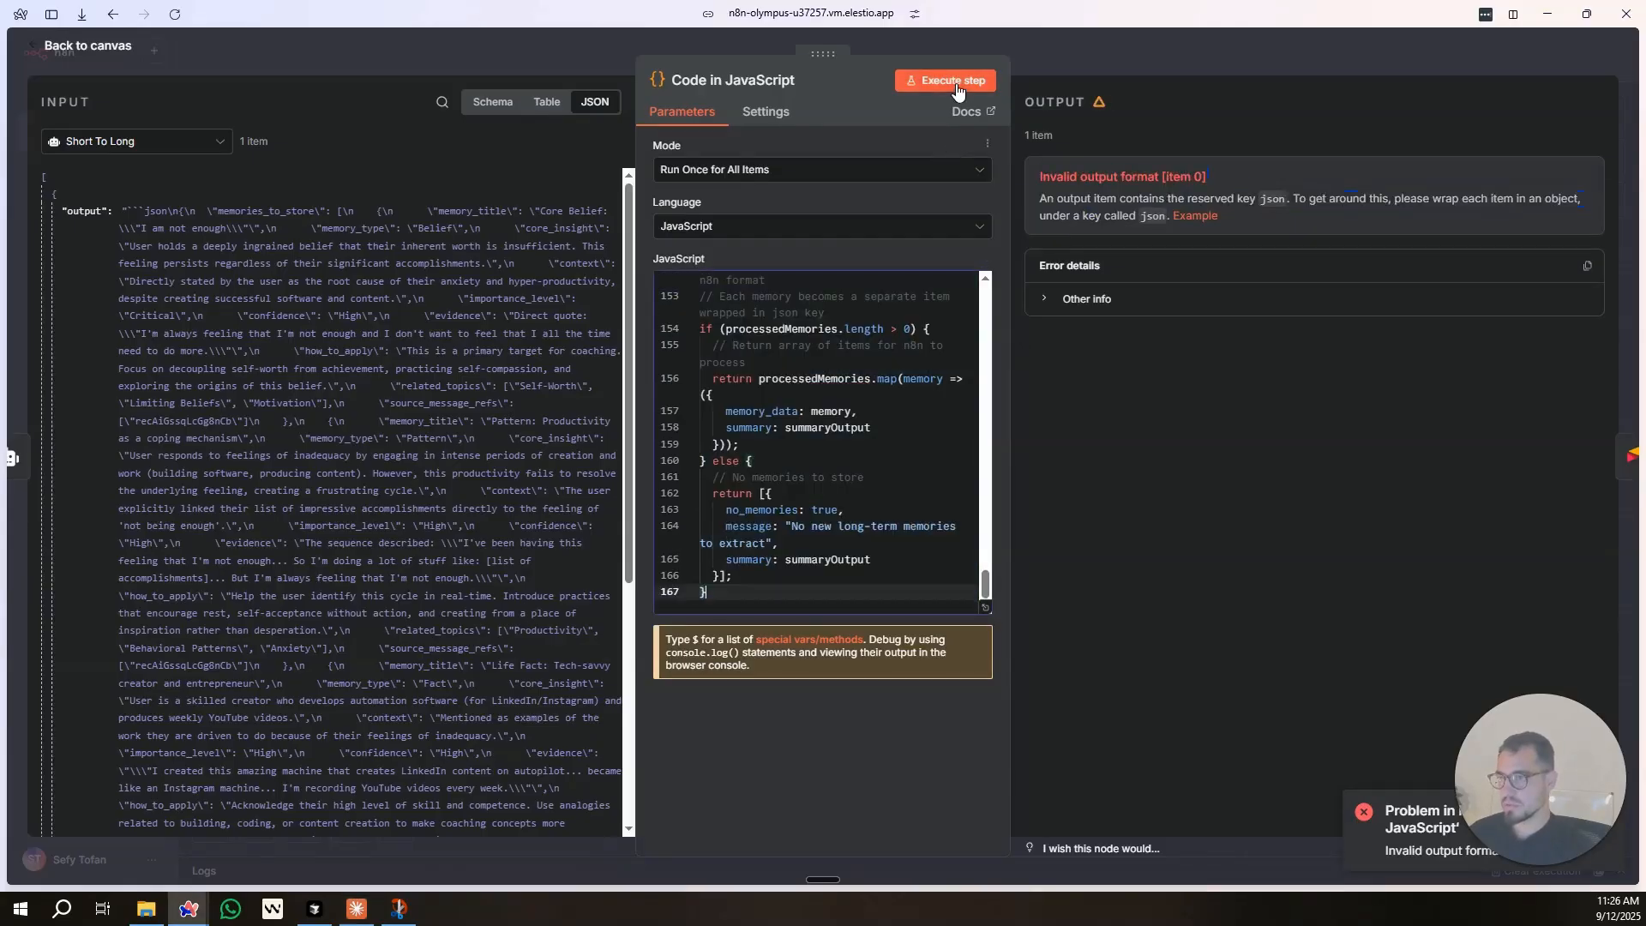
{"action": "left_click", "coordinate": [953, 80]}
{"action": "left_click", "coordinate": [1114, 68]}
Space the Airtable node farther from Code in JavaScript, and map its Memory Title and Core Insight to memory_title and core_insight.
{"action": "left_click_drag", "start_coordinate": [1154, 355], "coordinate": [1214, 355]}
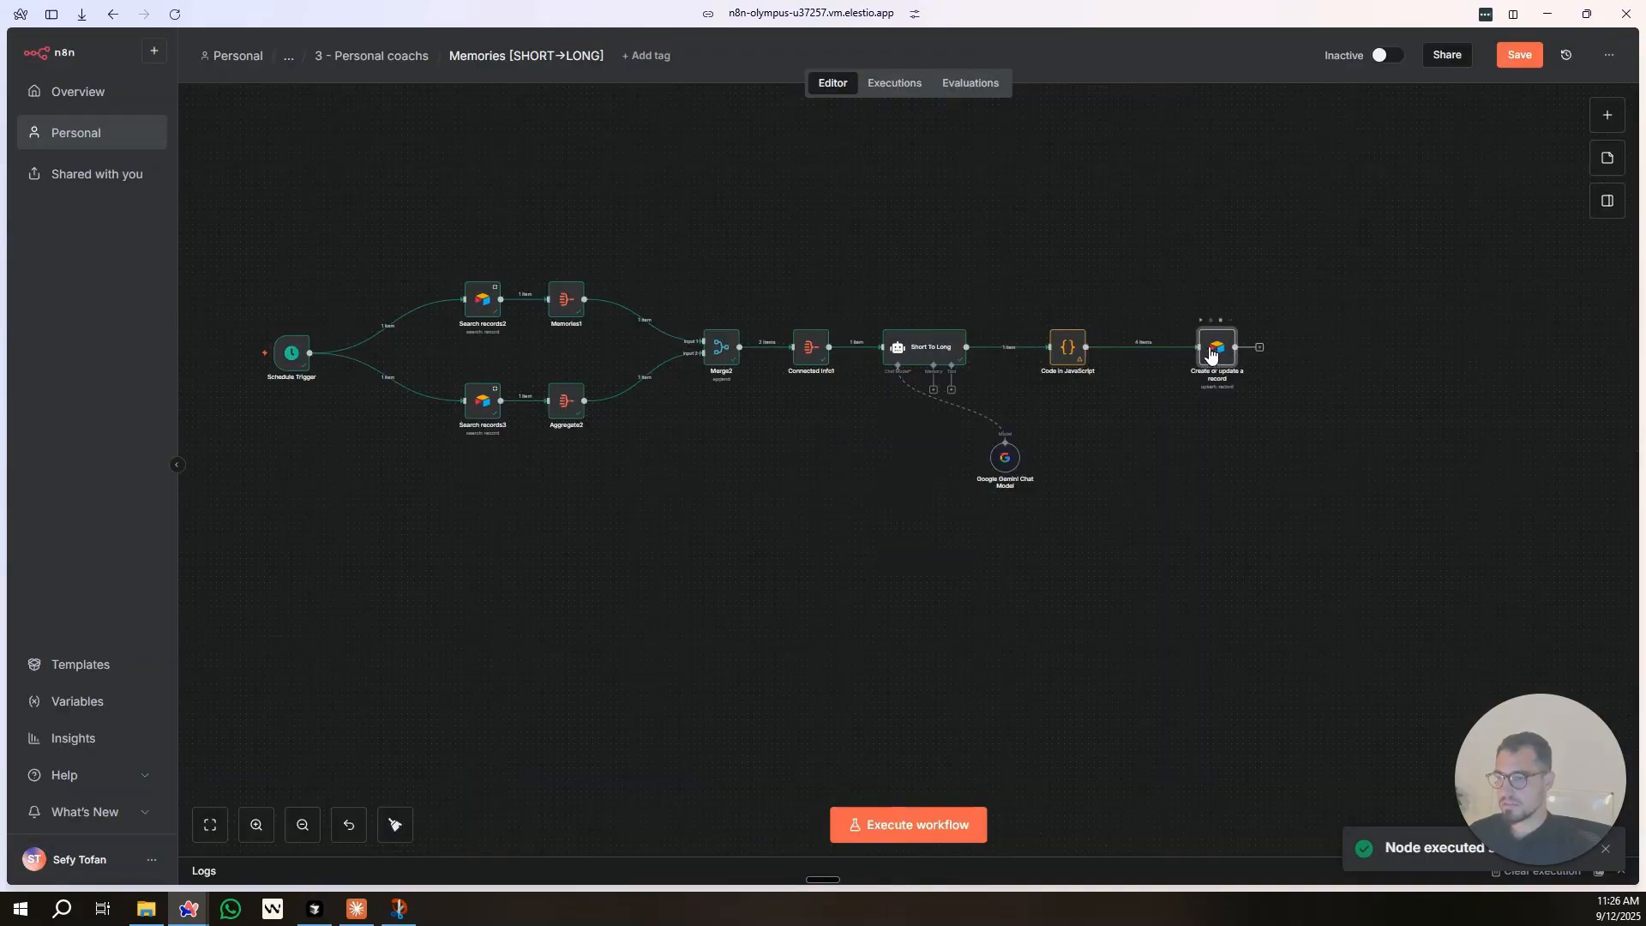
{"action": "left_click_drag", "start_coordinate": [1138, 281], "coordinate": [962, 276]}
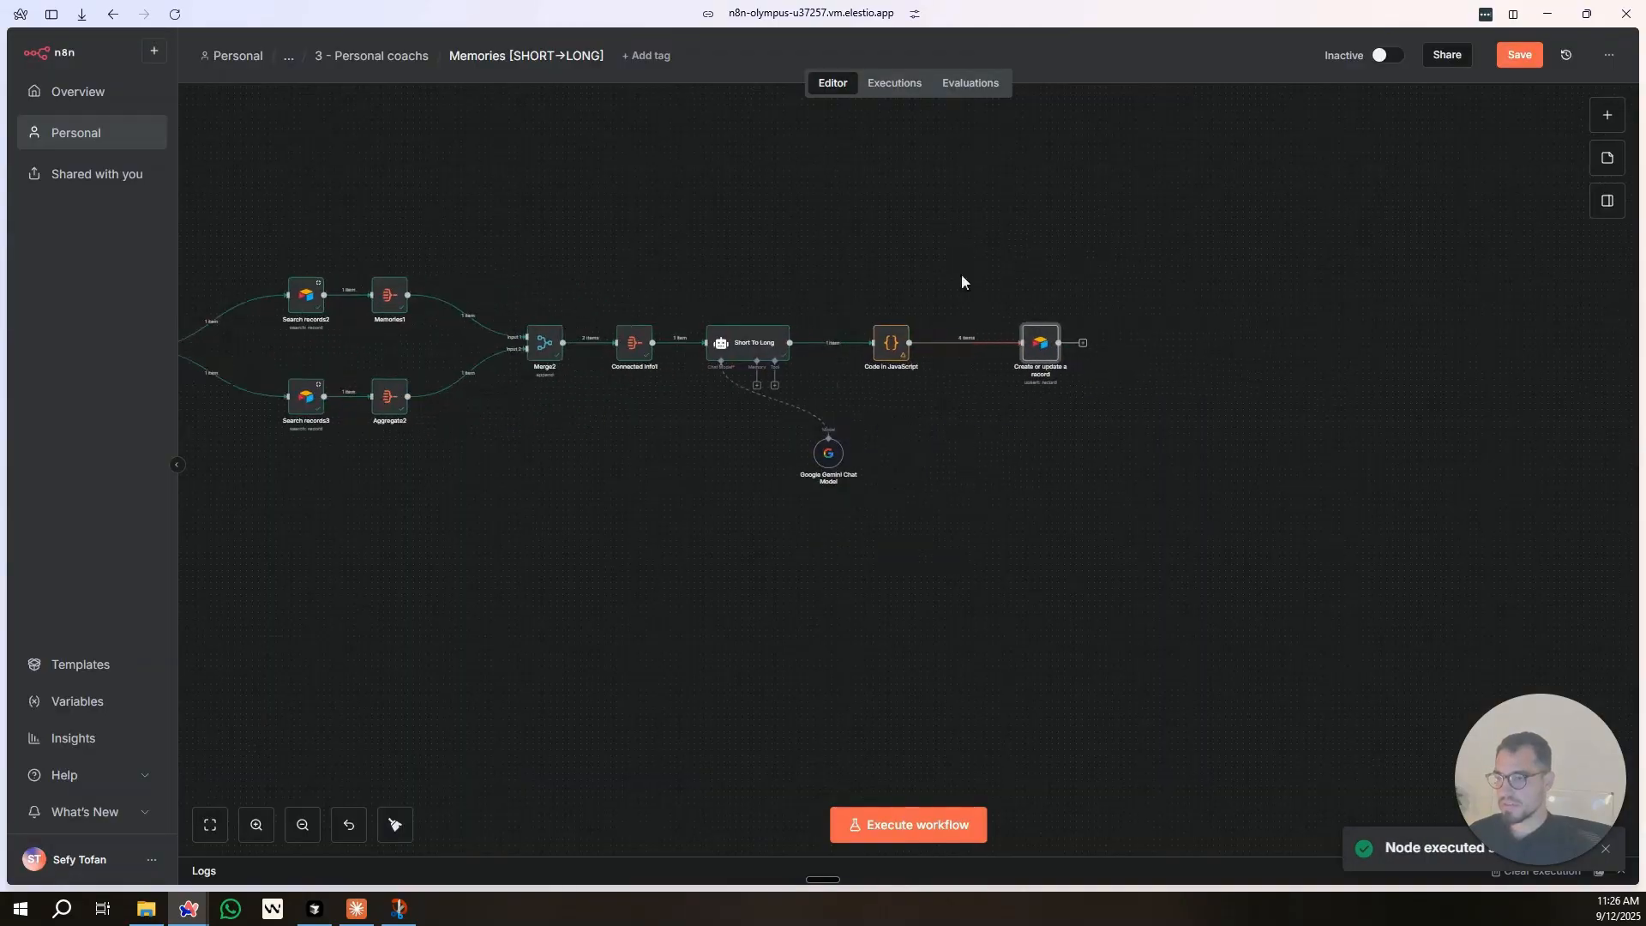
{"action": "double_click", "coordinate": [1026, 356]}
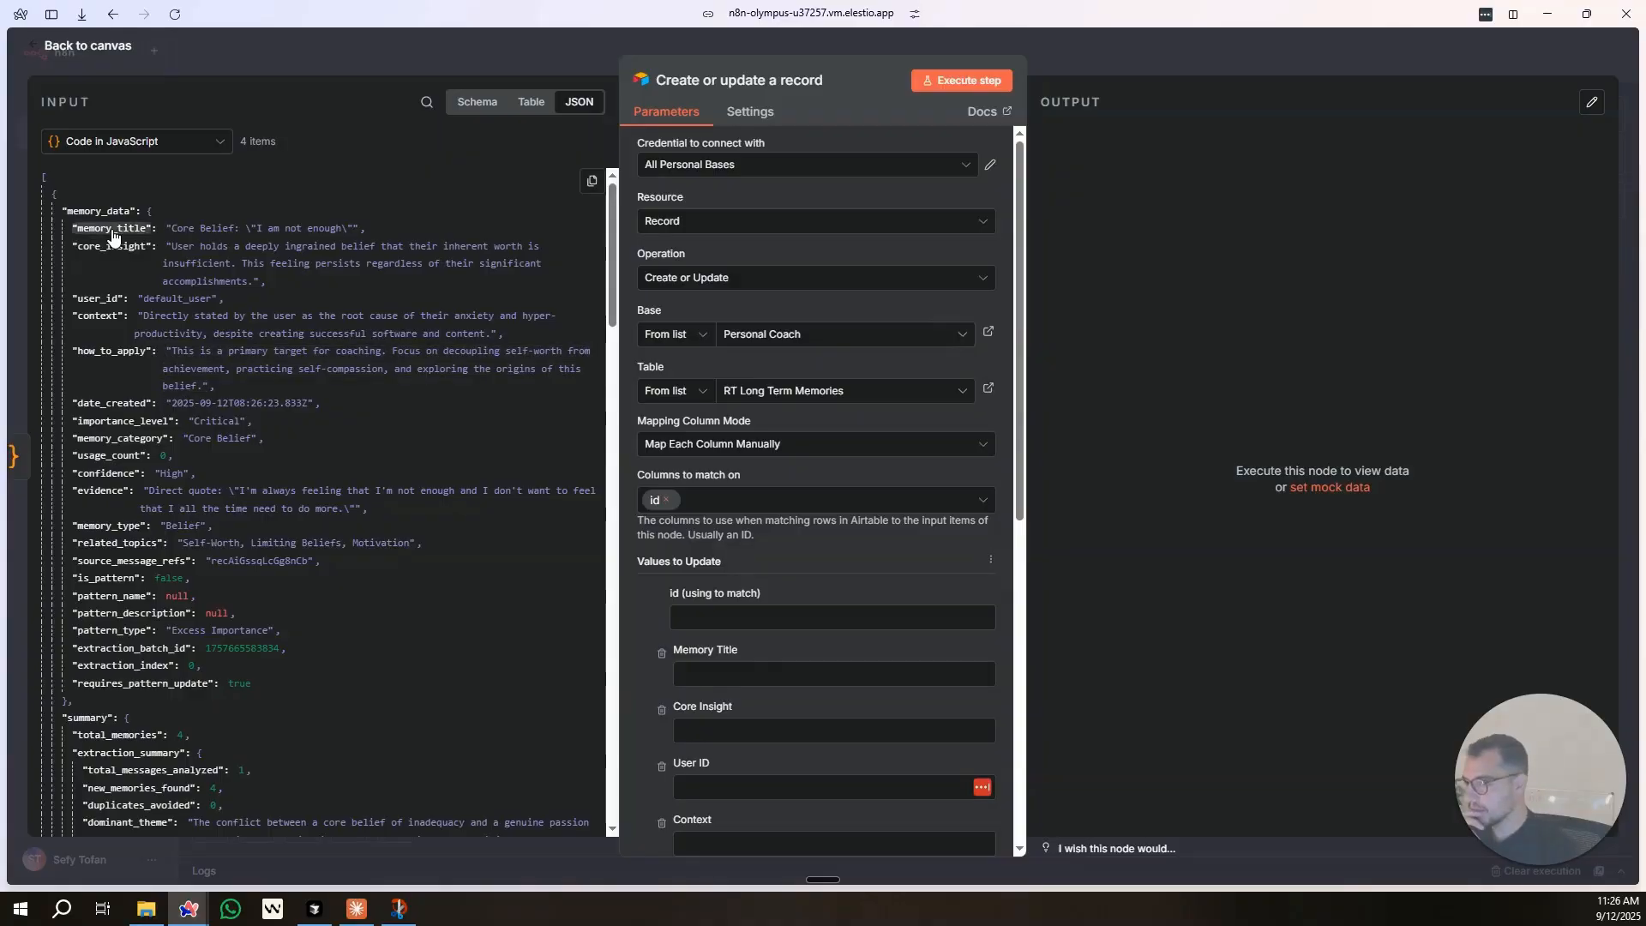
{"action": "left_click_drag", "start_coordinate": [112, 234], "coordinate": [703, 674]}
{"action": "left_click_drag", "start_coordinate": [112, 247], "coordinate": [746, 752]}
Remove the User ID column, and map Context, How to Apply and Date Created to their matching memory_data fields.
{"action": "scroll", "coordinate": [343, 429], "scroll_direction": "down", "scroll_amount": 3}
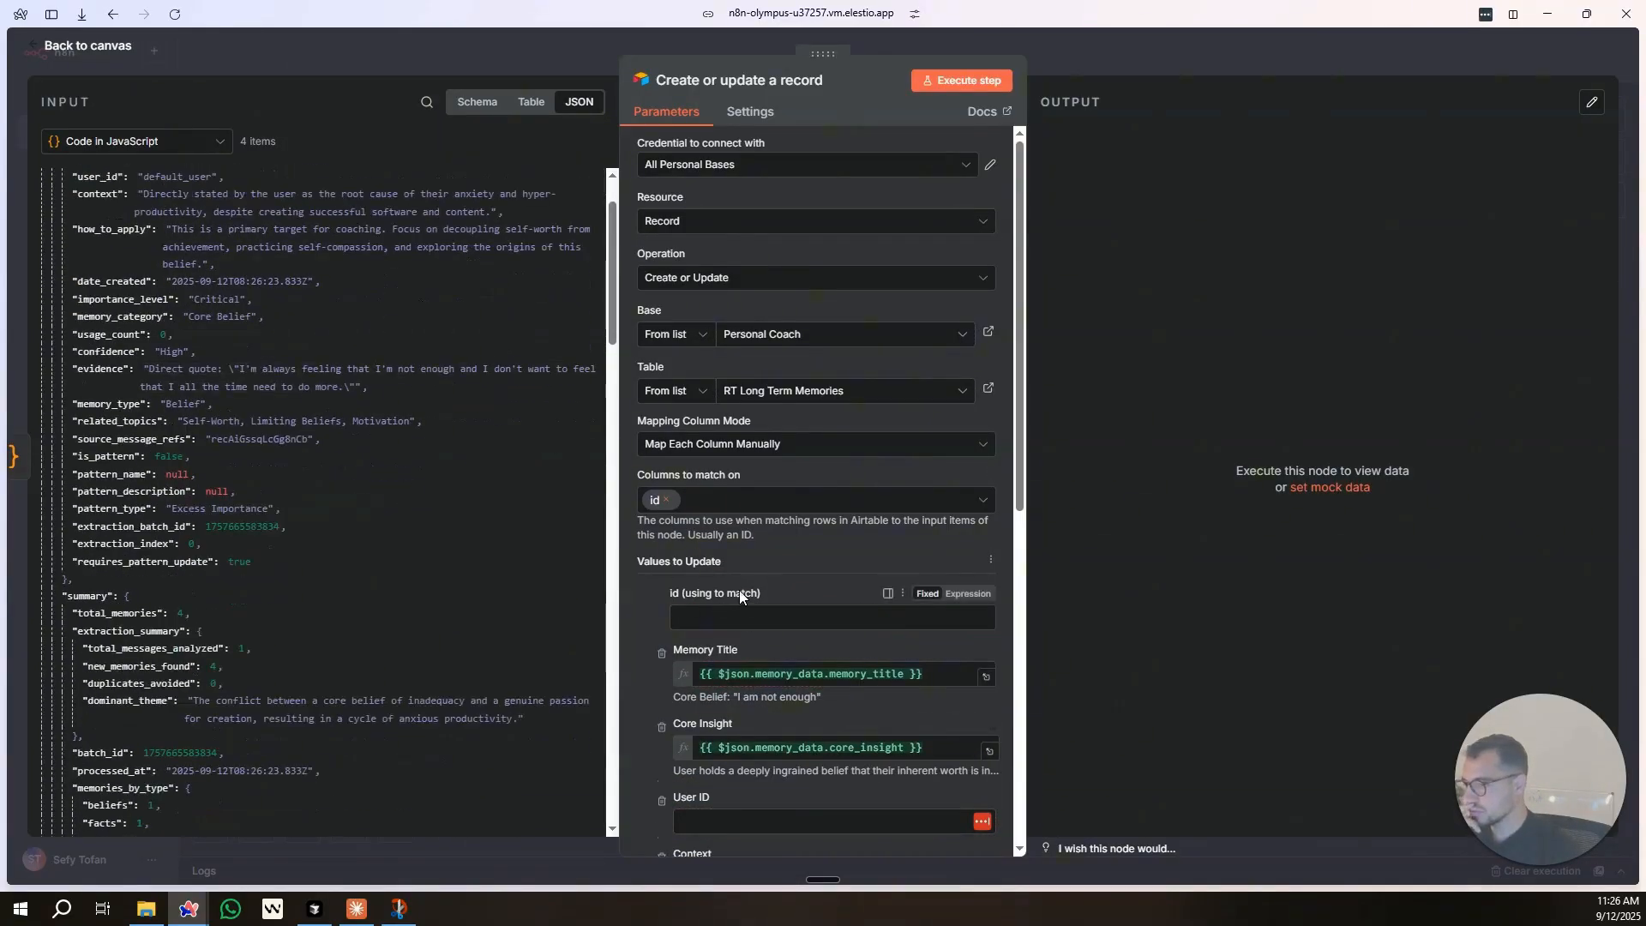
{"action": "scroll", "coordinate": [715, 584], "scroll_direction": "down", "scroll_amount": 2}
{"action": "left_click", "coordinate": [661, 715]}
{"action": "scroll", "coordinate": [108, 324], "scroll_direction": "up", "scroll_amount": 3}
{"action": "left_click_drag", "start_coordinate": [107, 324], "coordinate": [737, 735]}
{"action": "left_click_drag", "start_coordinate": [129, 351], "coordinate": [729, 810]}
{"action": "scroll", "coordinate": [728, 771], "scroll_direction": "down", "scroll_amount": 2}
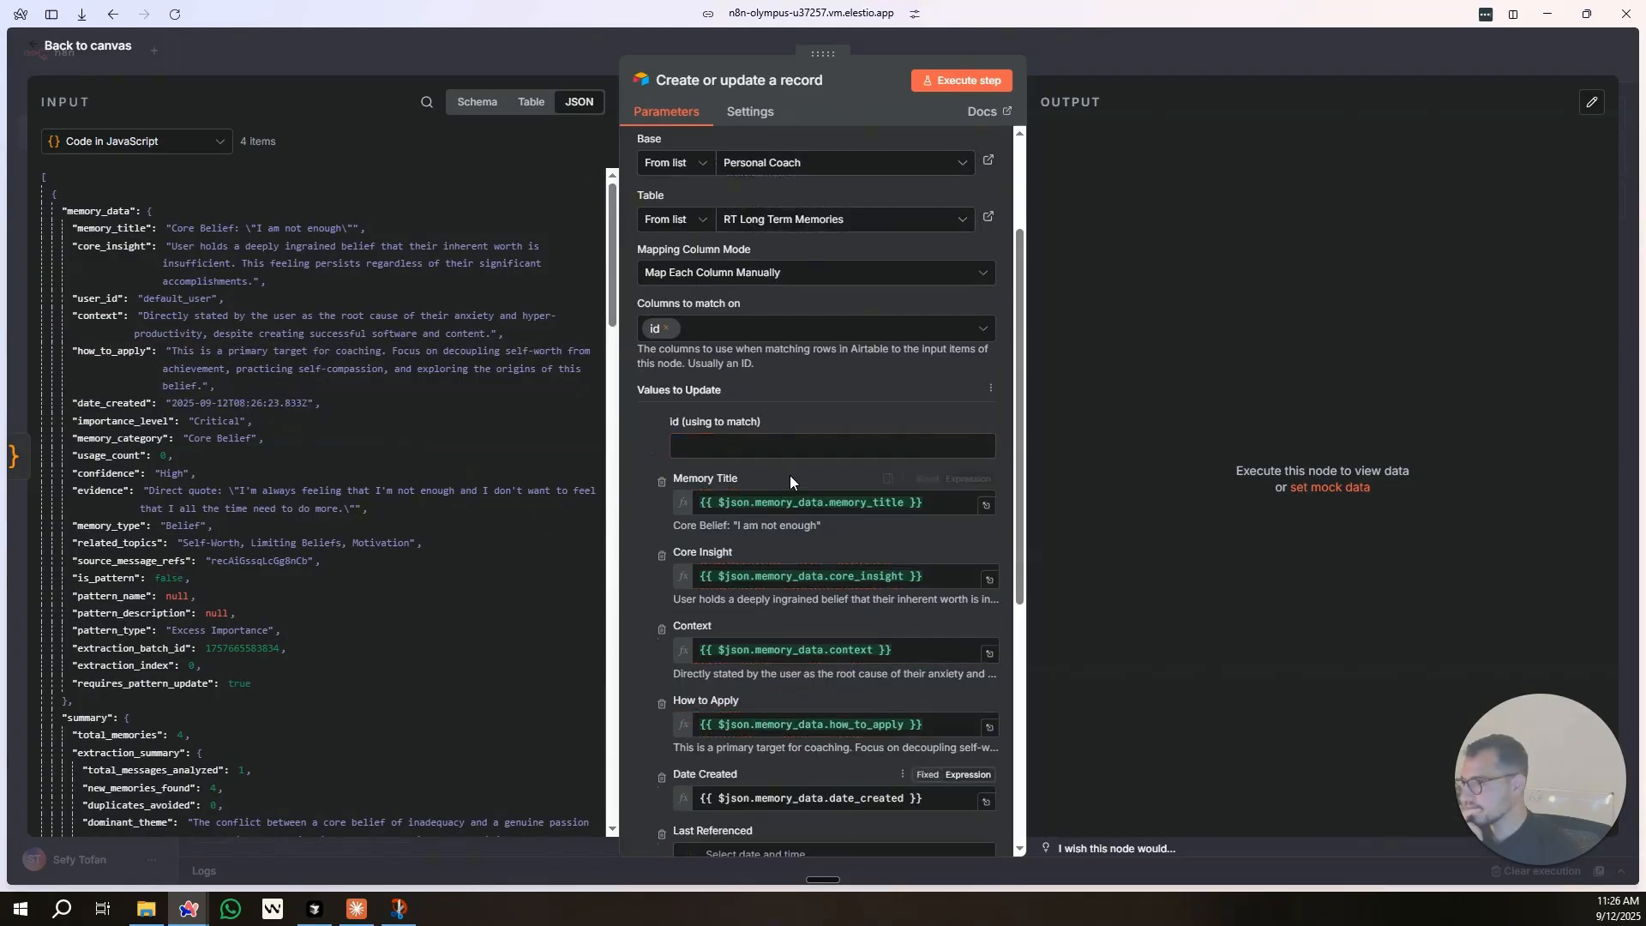
Map Importance Level to importance_level and Memory Category to memory_category from the memory_data input.
{"action": "scroll", "coordinate": [797, 467], "scroll_direction": "down", "scroll_amount": 3}
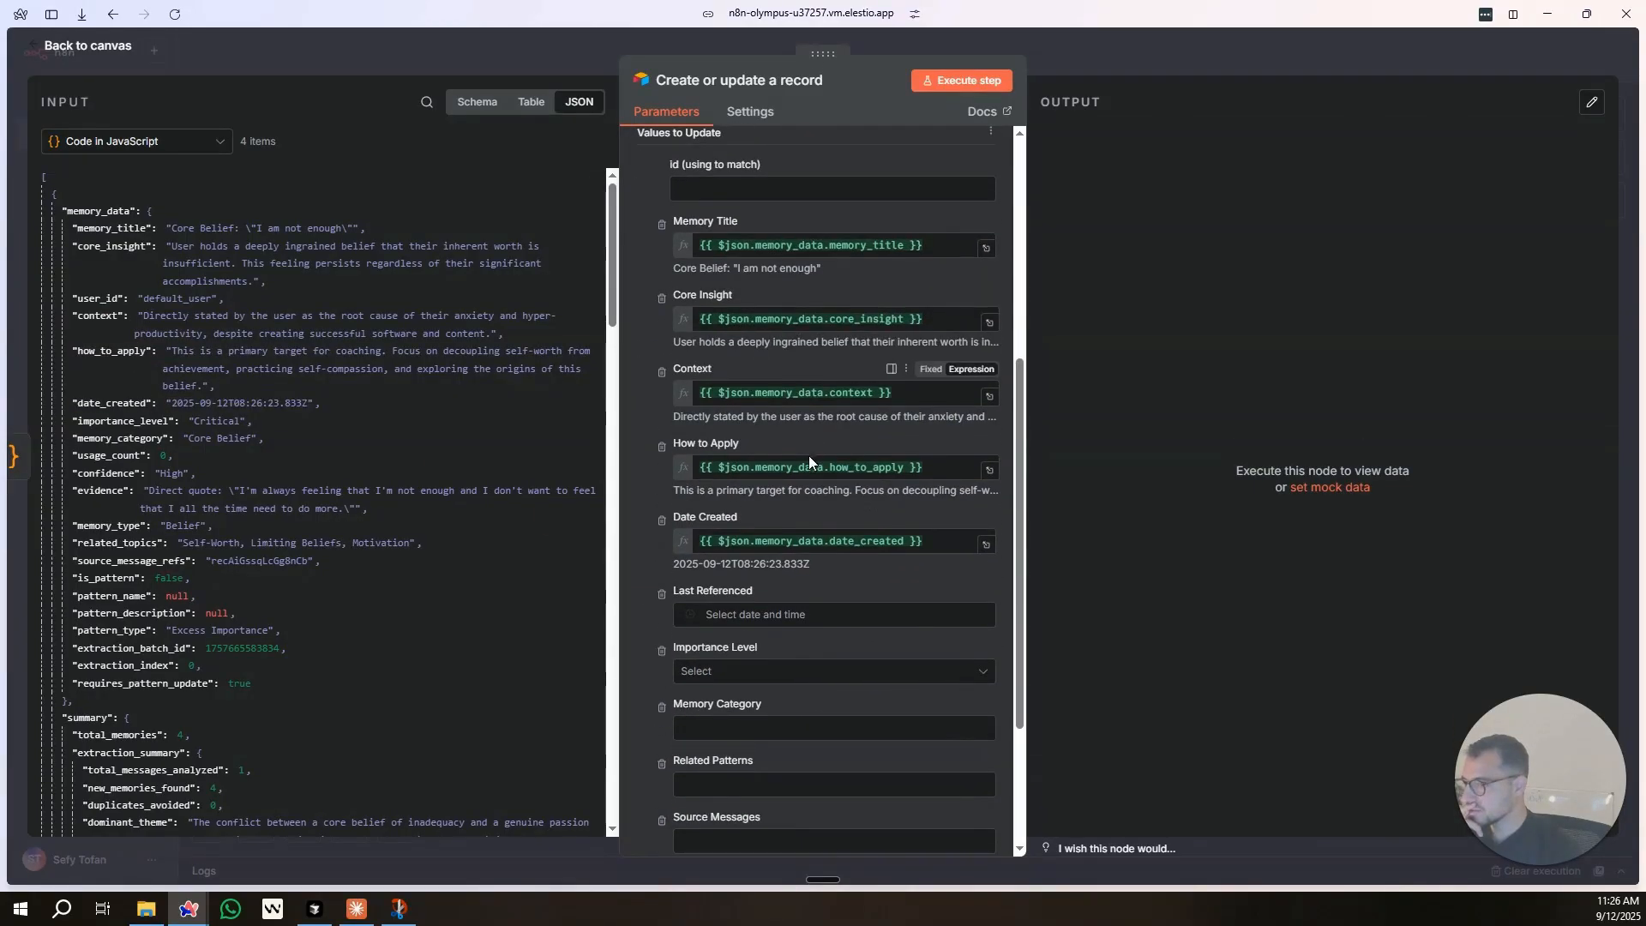
{"action": "left_click_drag", "start_coordinate": [103, 421], "coordinate": [819, 746]}
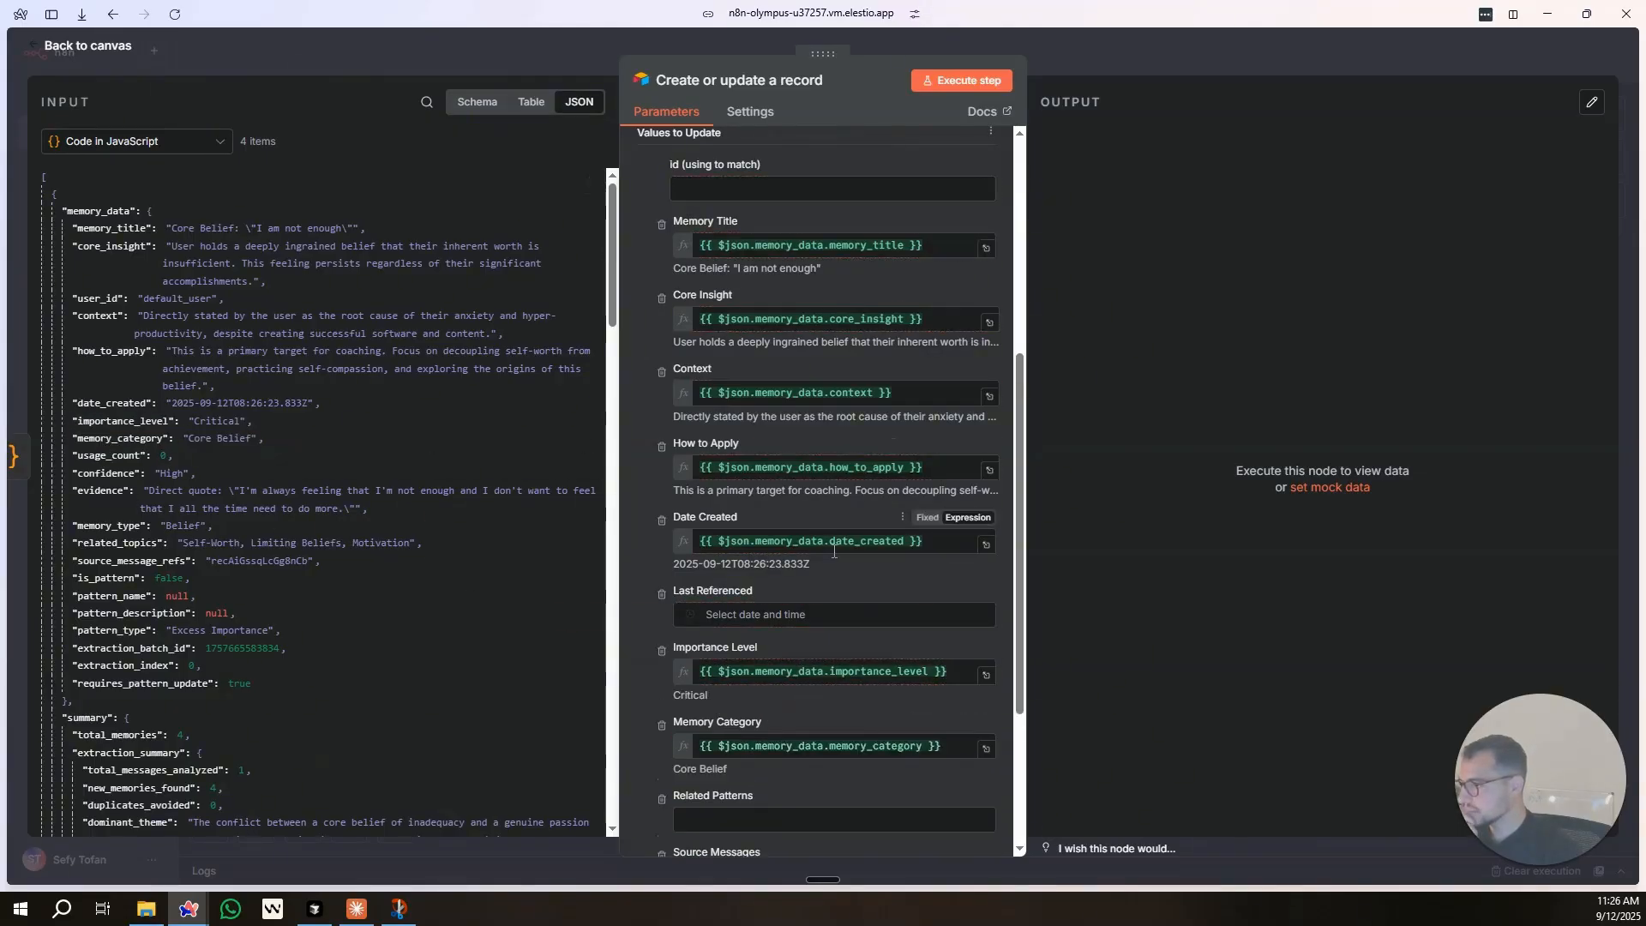
{"action": "scroll", "coordinate": [834, 551], "scroll_direction": "down", "scroll_amount": 1}
{"action": "scroll", "coordinate": [216, 592], "scroll_direction": "down", "scroll_amount": 2}
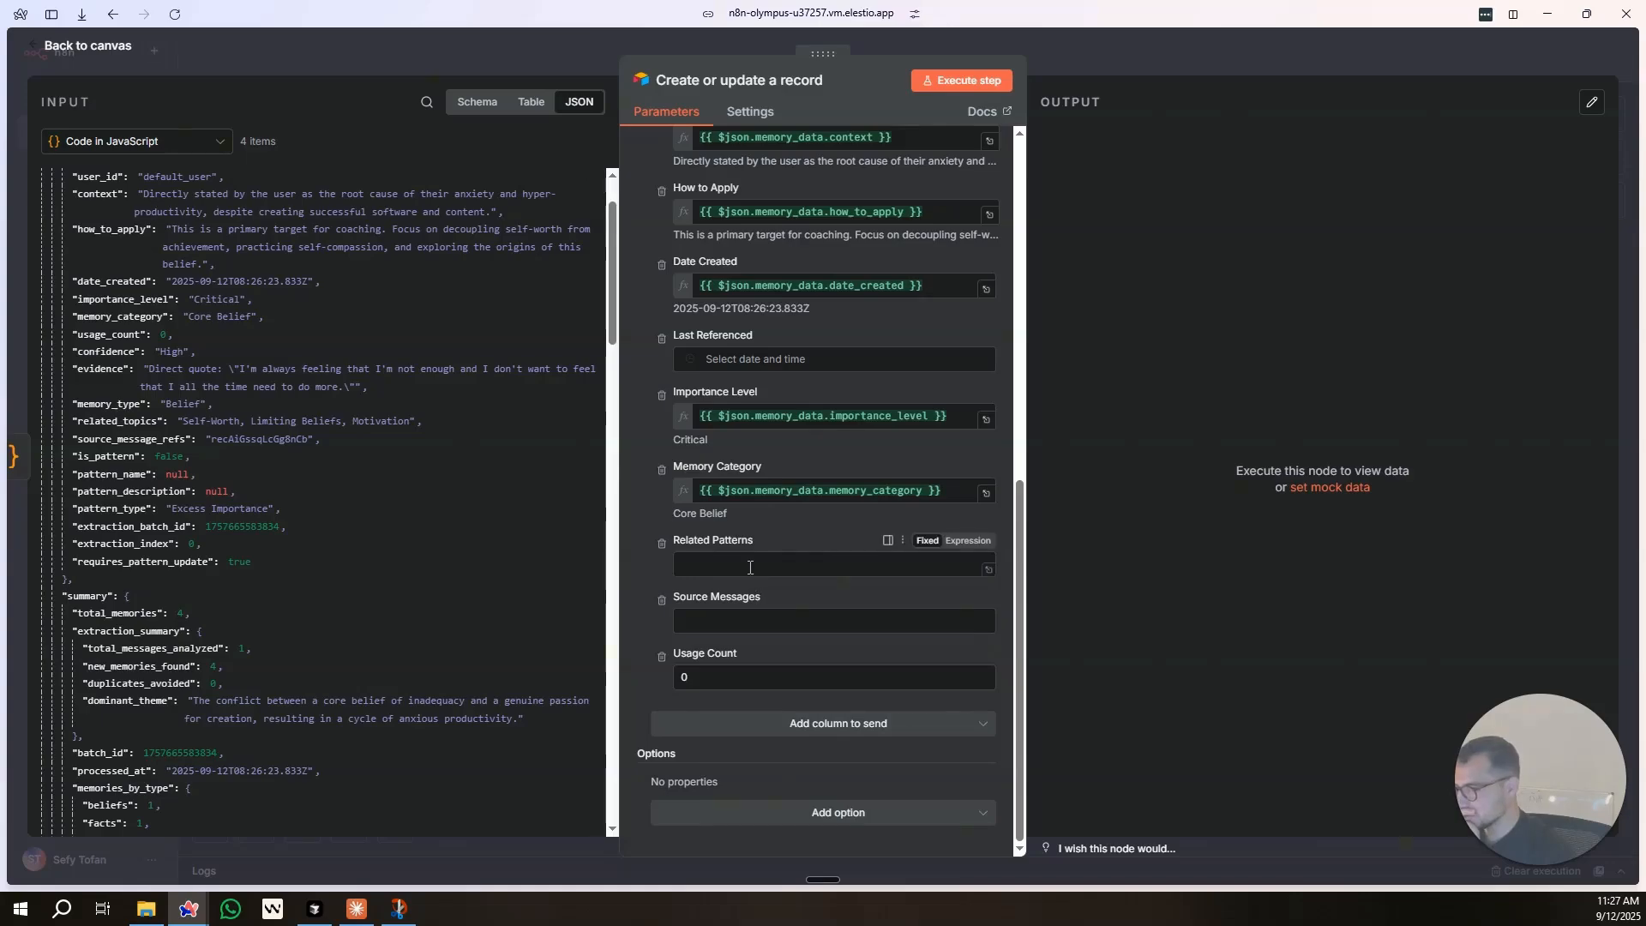
Map Usage Count to memory_data.usage_count and remove the Related Patterns column from the values to update.
{"action": "left_click", "coordinate": [754, 619]}
{"action": "scroll", "coordinate": [358, 527], "scroll_direction": "up", "scroll_amount": 2}
{"action": "scroll", "coordinate": [361, 533], "scroll_direction": "down", "scroll_amount": 6}
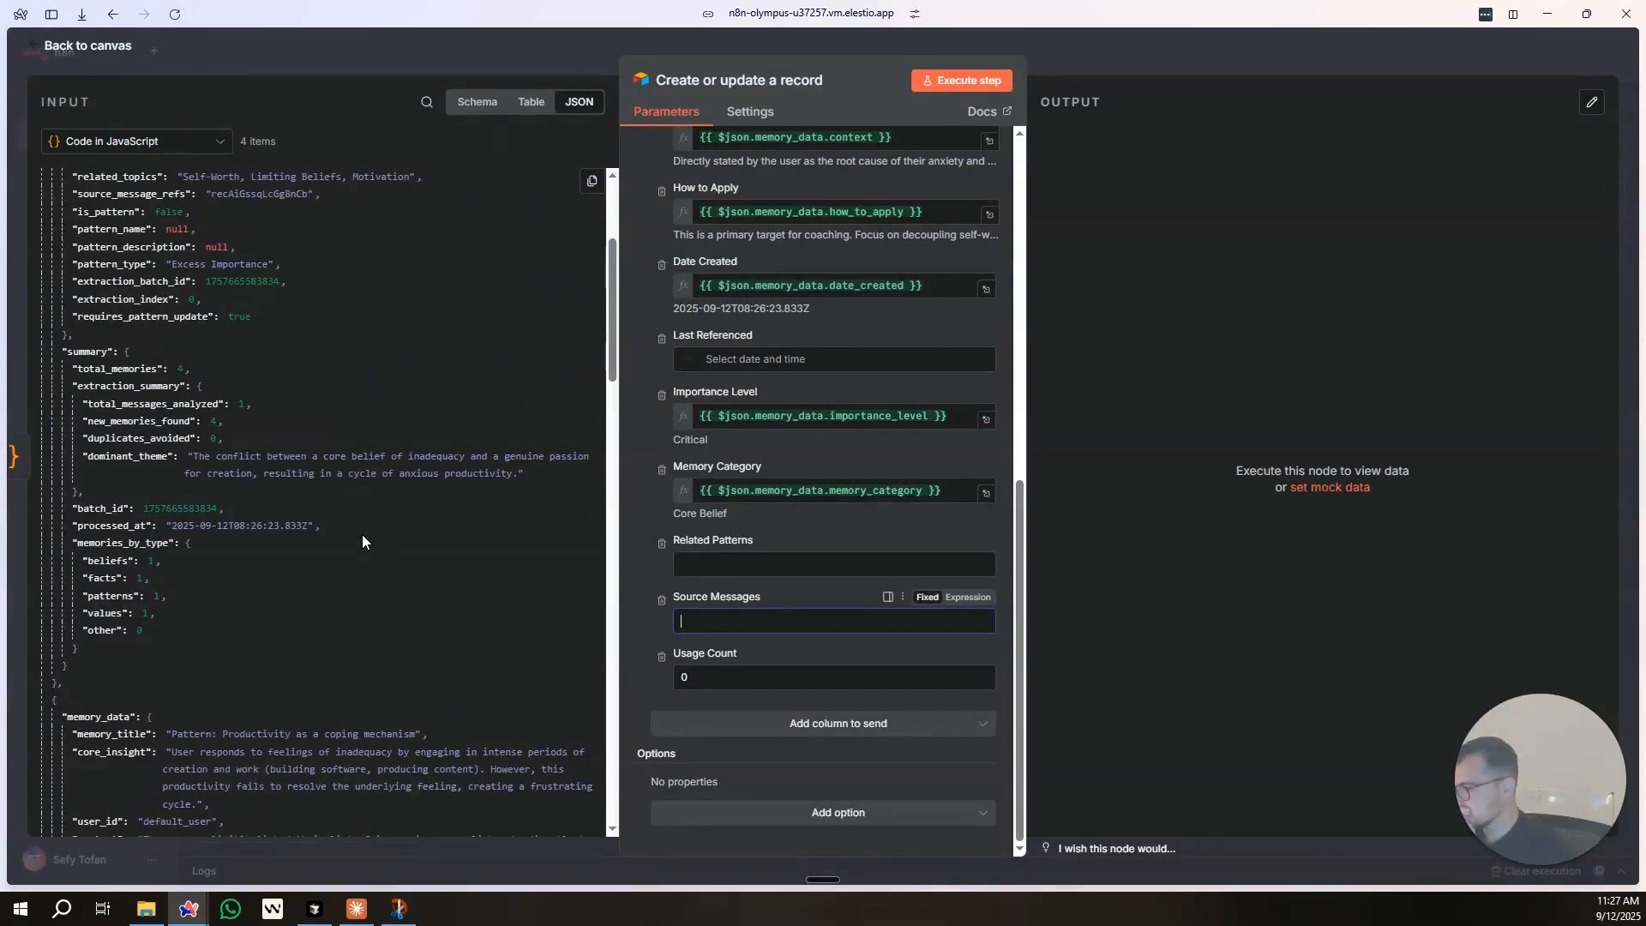
{"action": "scroll", "coordinate": [362, 533], "scroll_direction": "up", "scroll_amount": 5}
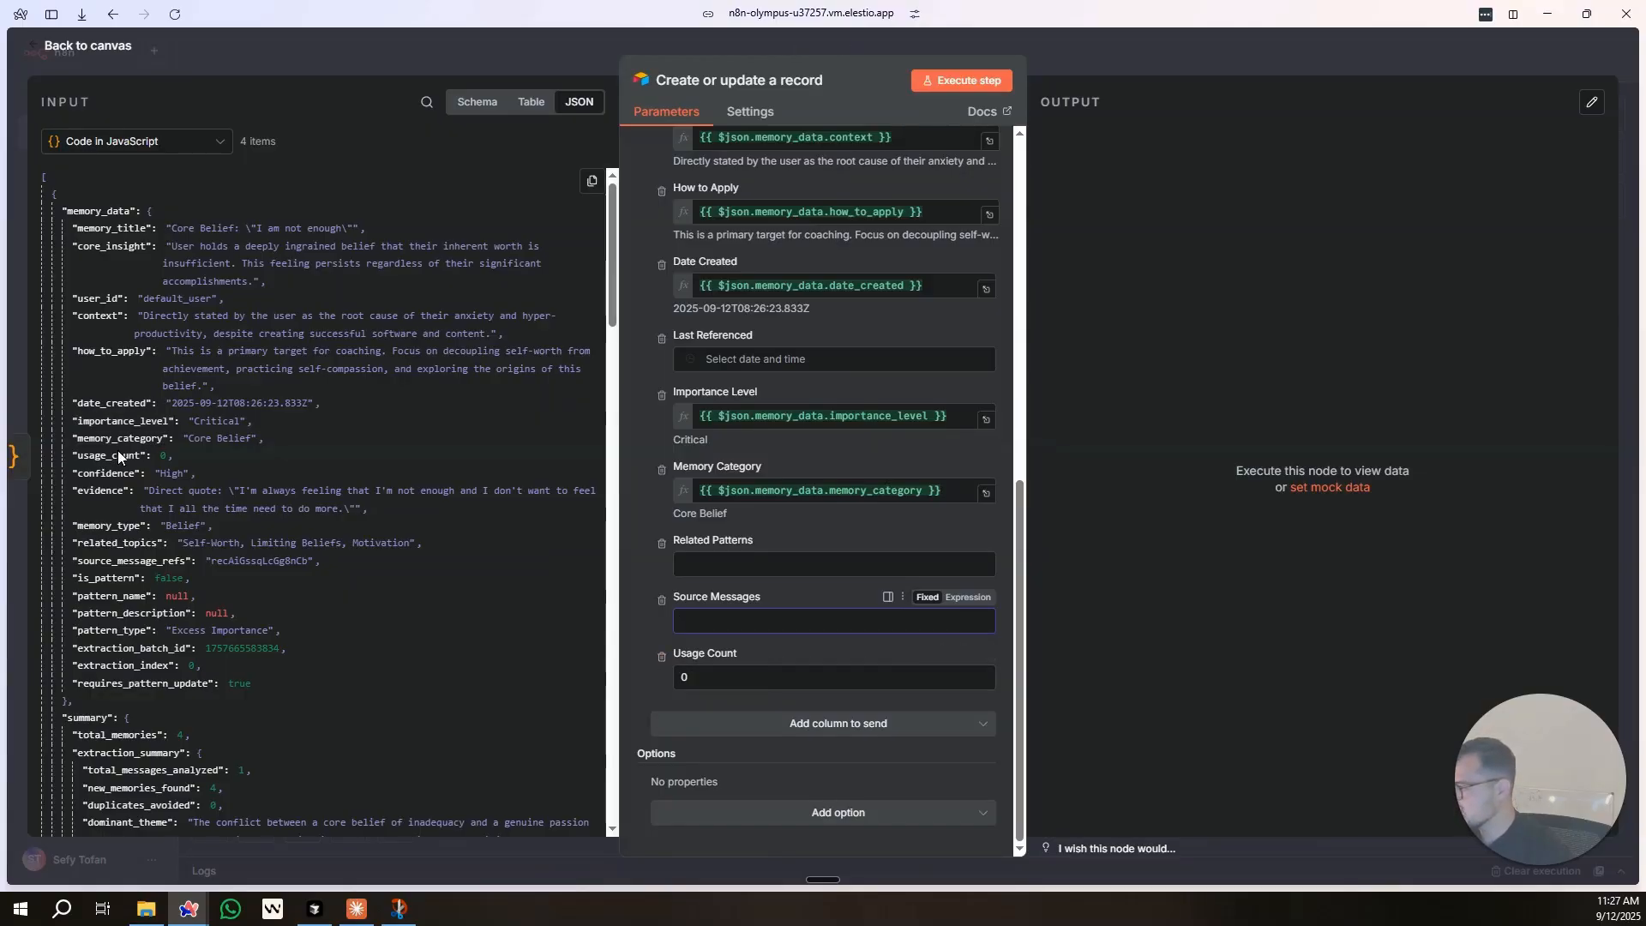
{"action": "left_click_drag", "start_coordinate": [118, 461], "coordinate": [776, 682]}
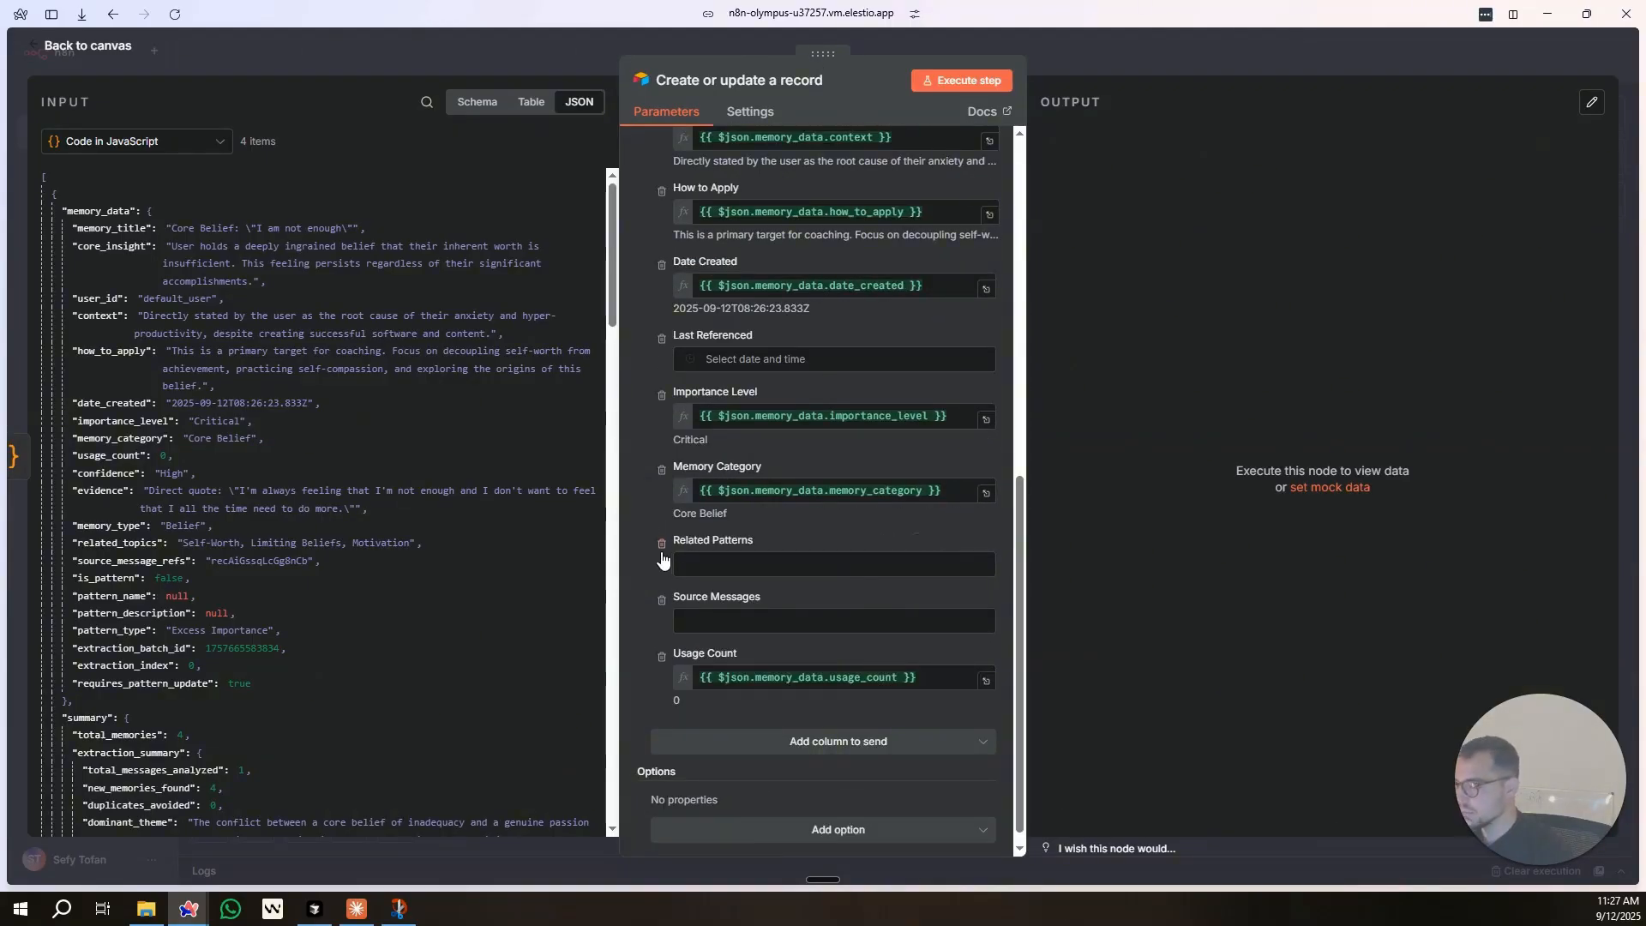
{"action": "left_click", "coordinate": [661, 547]}
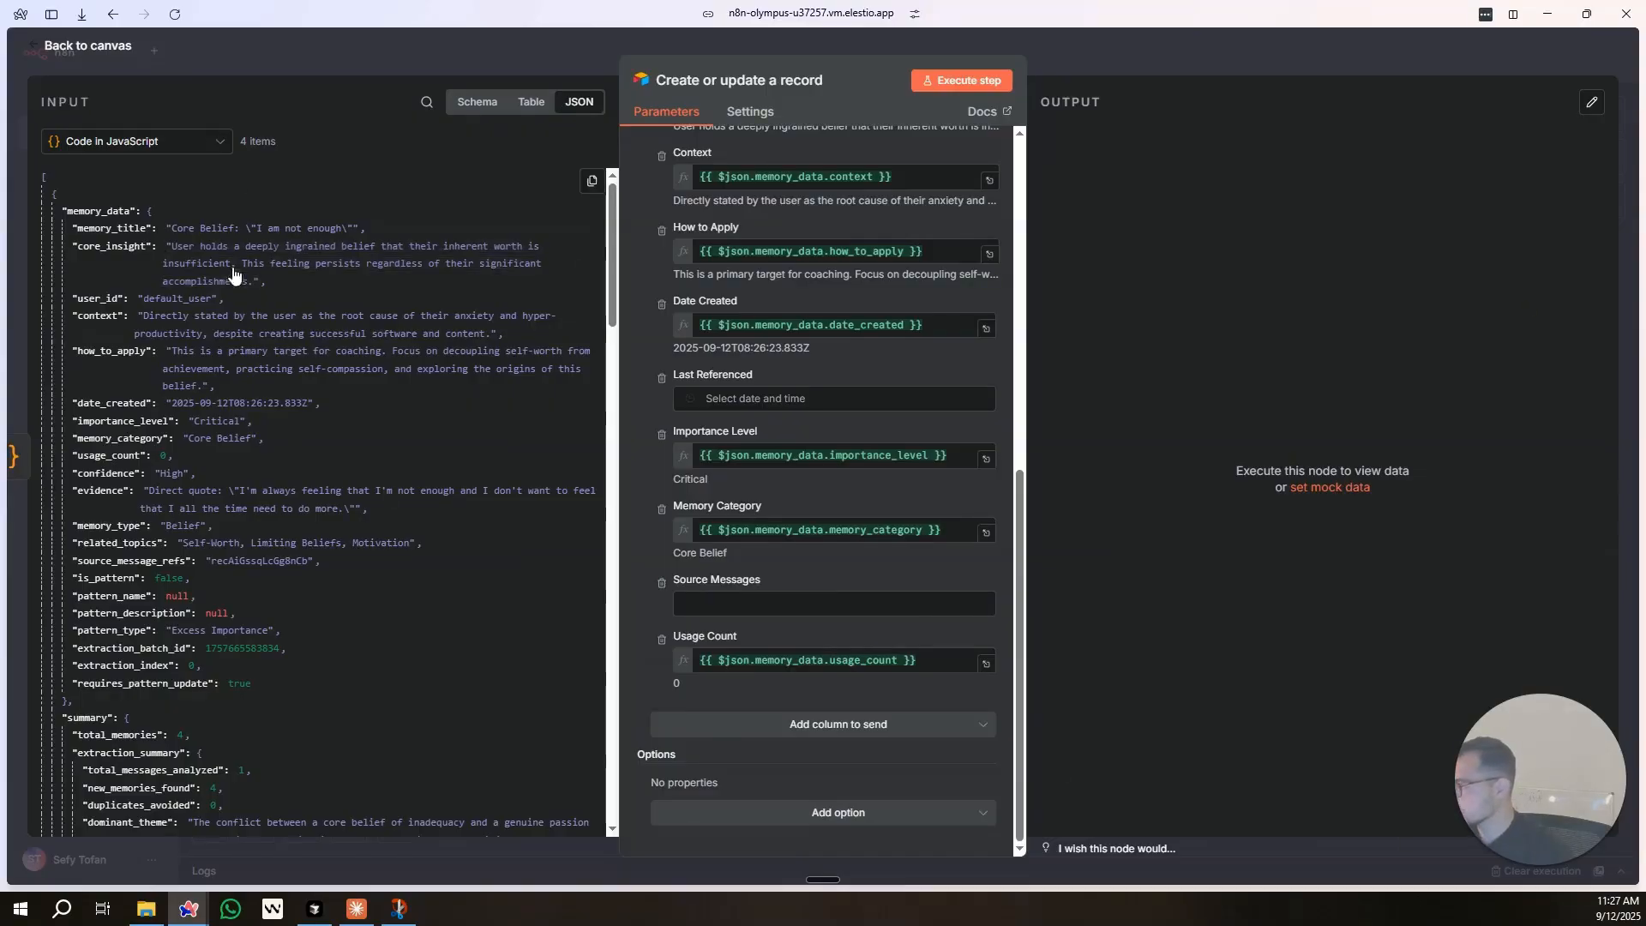
Execute the Create or update a record node, and reopen it to check its output and Memory Category mapping.
{"action": "scroll", "coordinate": [189, 595], "scroll_direction": "down", "scroll_amount": 3}
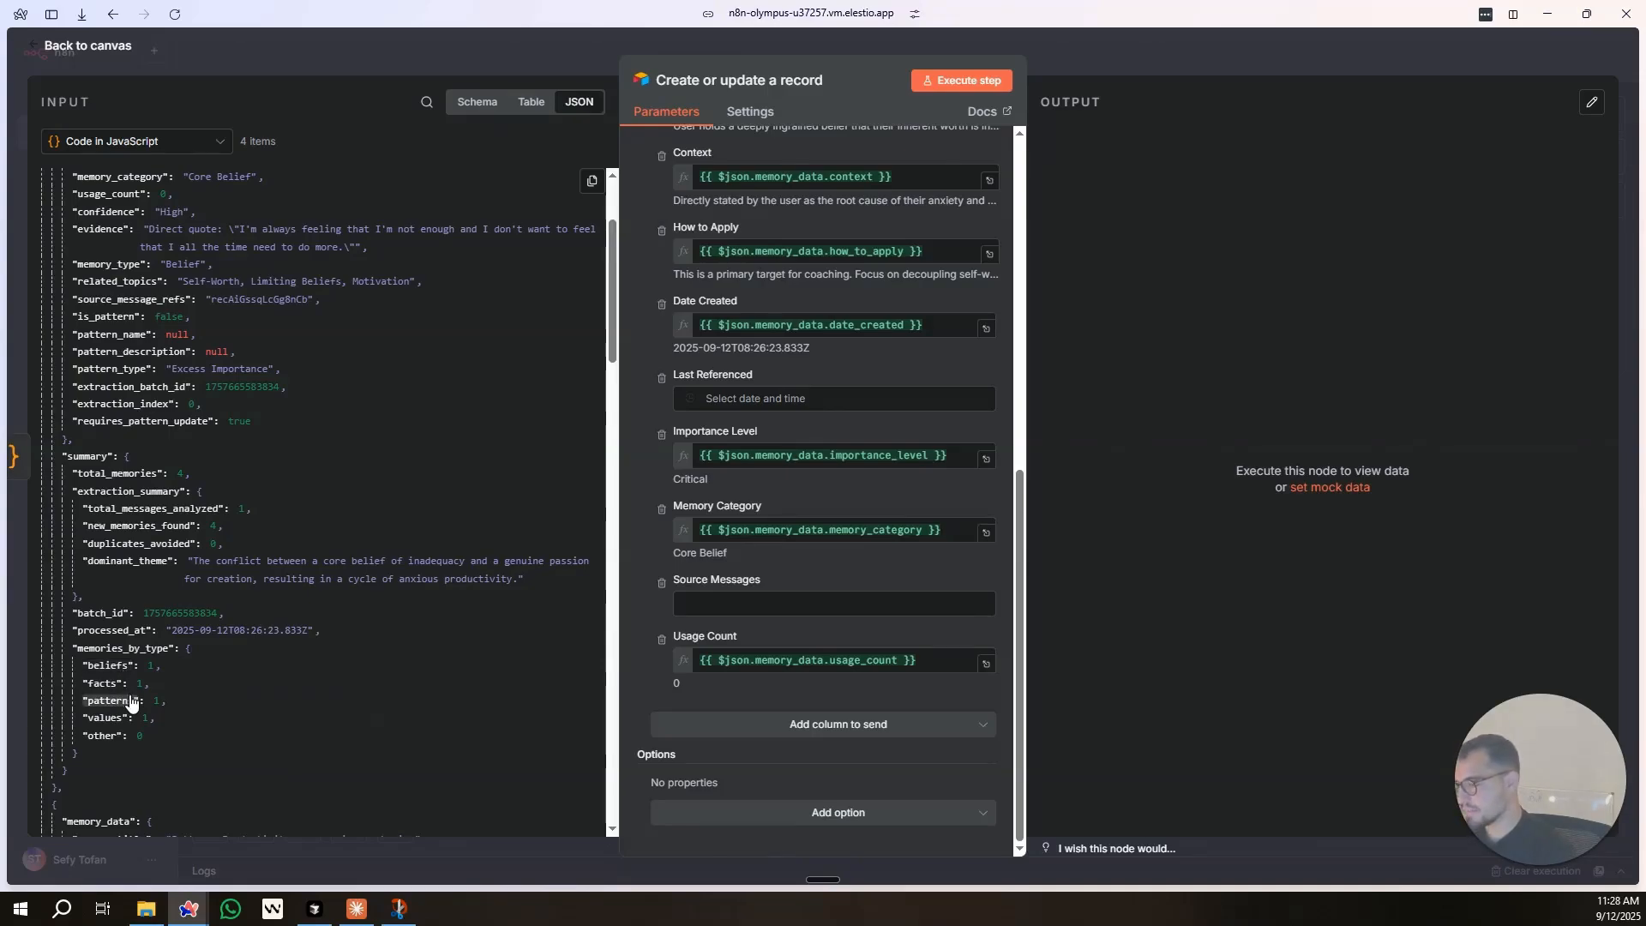
{"action": "scroll", "coordinate": [182, 583], "scroll_direction": "down", "scroll_amount": 3}
{"action": "left_click", "coordinate": [961, 80]}
{"action": "left_click", "coordinate": [1089, 65]}
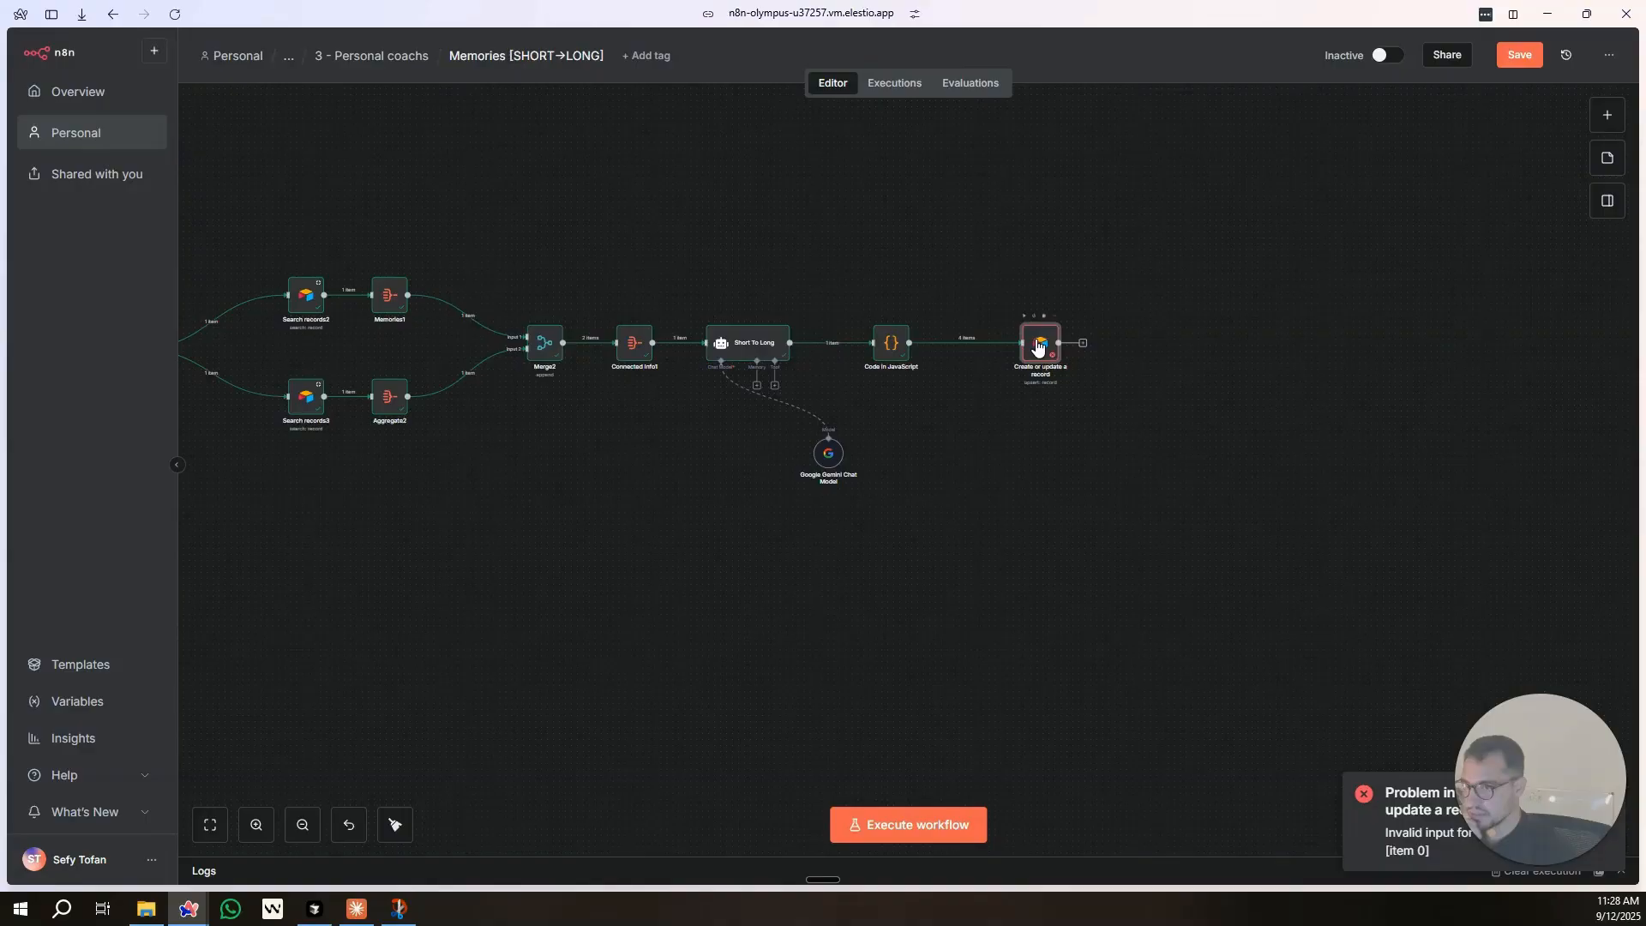
{"action": "double_click", "coordinate": [1038, 346]}
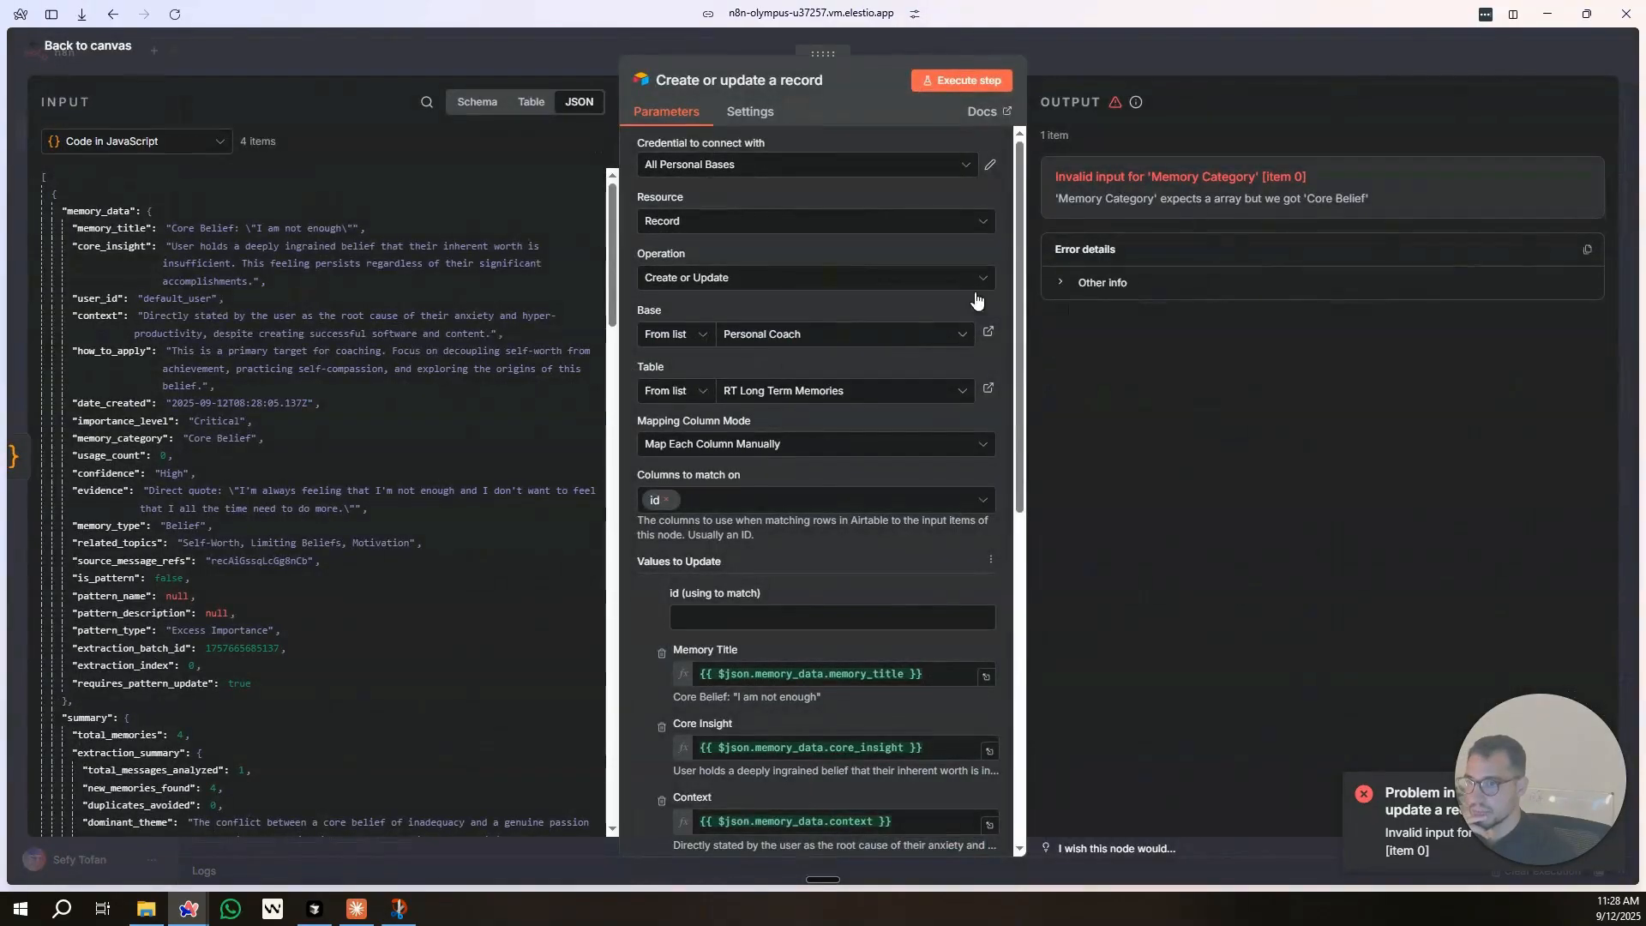
{"action": "scroll", "coordinate": [925, 362], "scroll_direction": "down", "scroll_amount": 6}
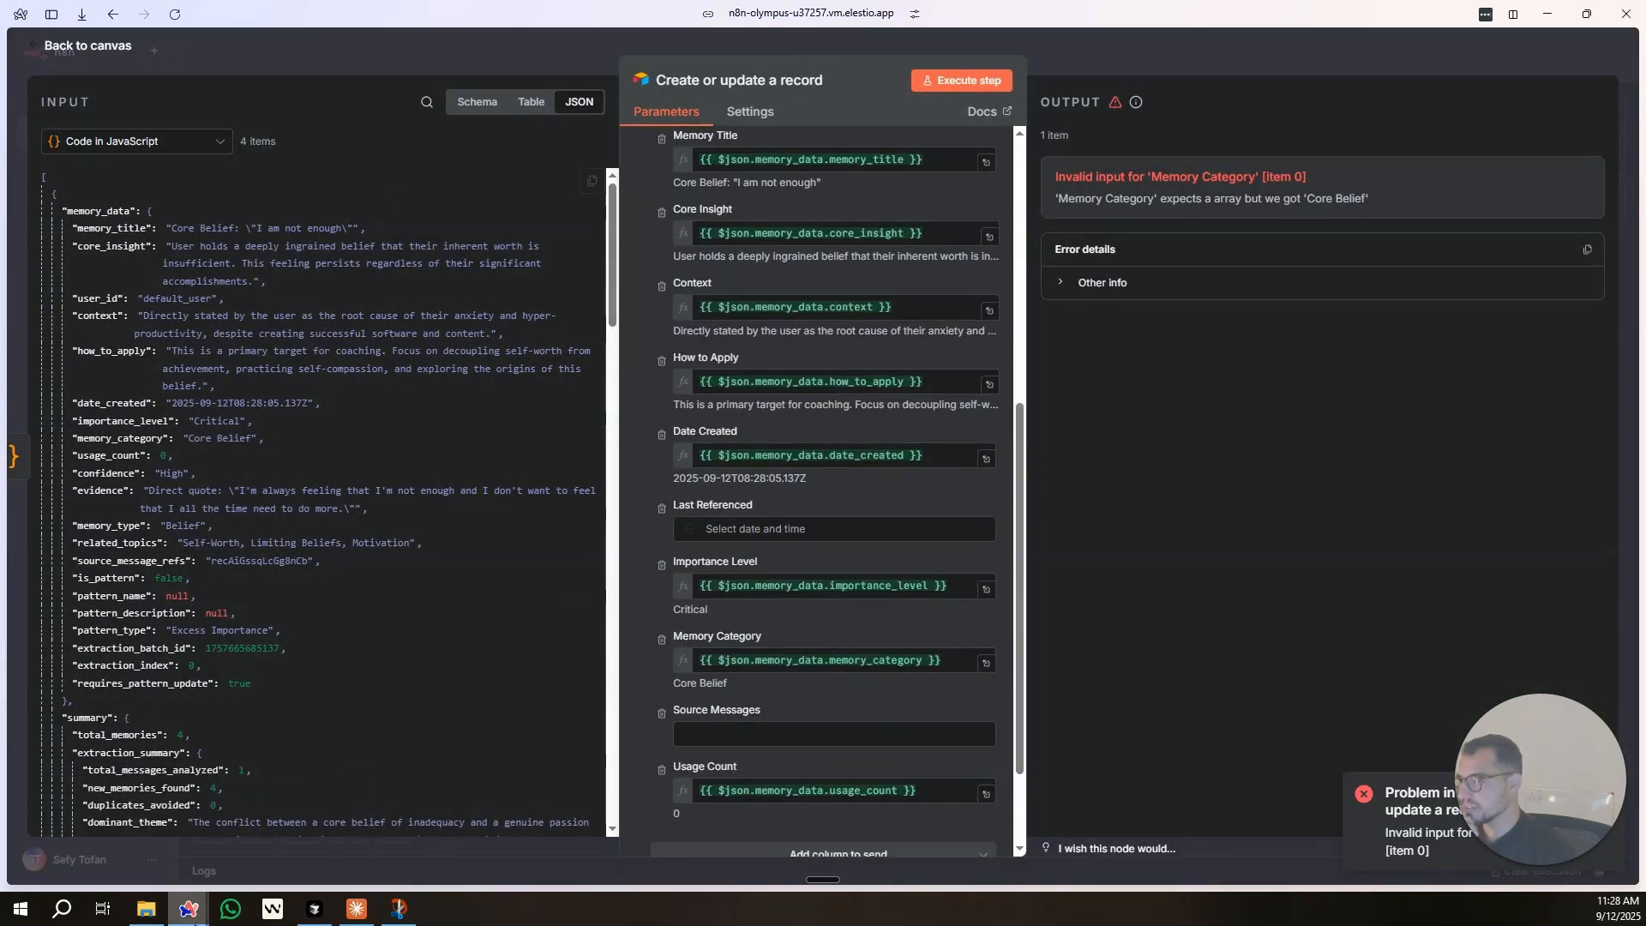
Switch to Airtable and open the RT Long Term Memories table in the Personal Coach base.
{"action": "mouse_move", "coordinate": [197, 922]}
{"action": "left_click", "coordinate": [155, 832]}
{"action": "mouse_move", "coordinate": [3, 343]}
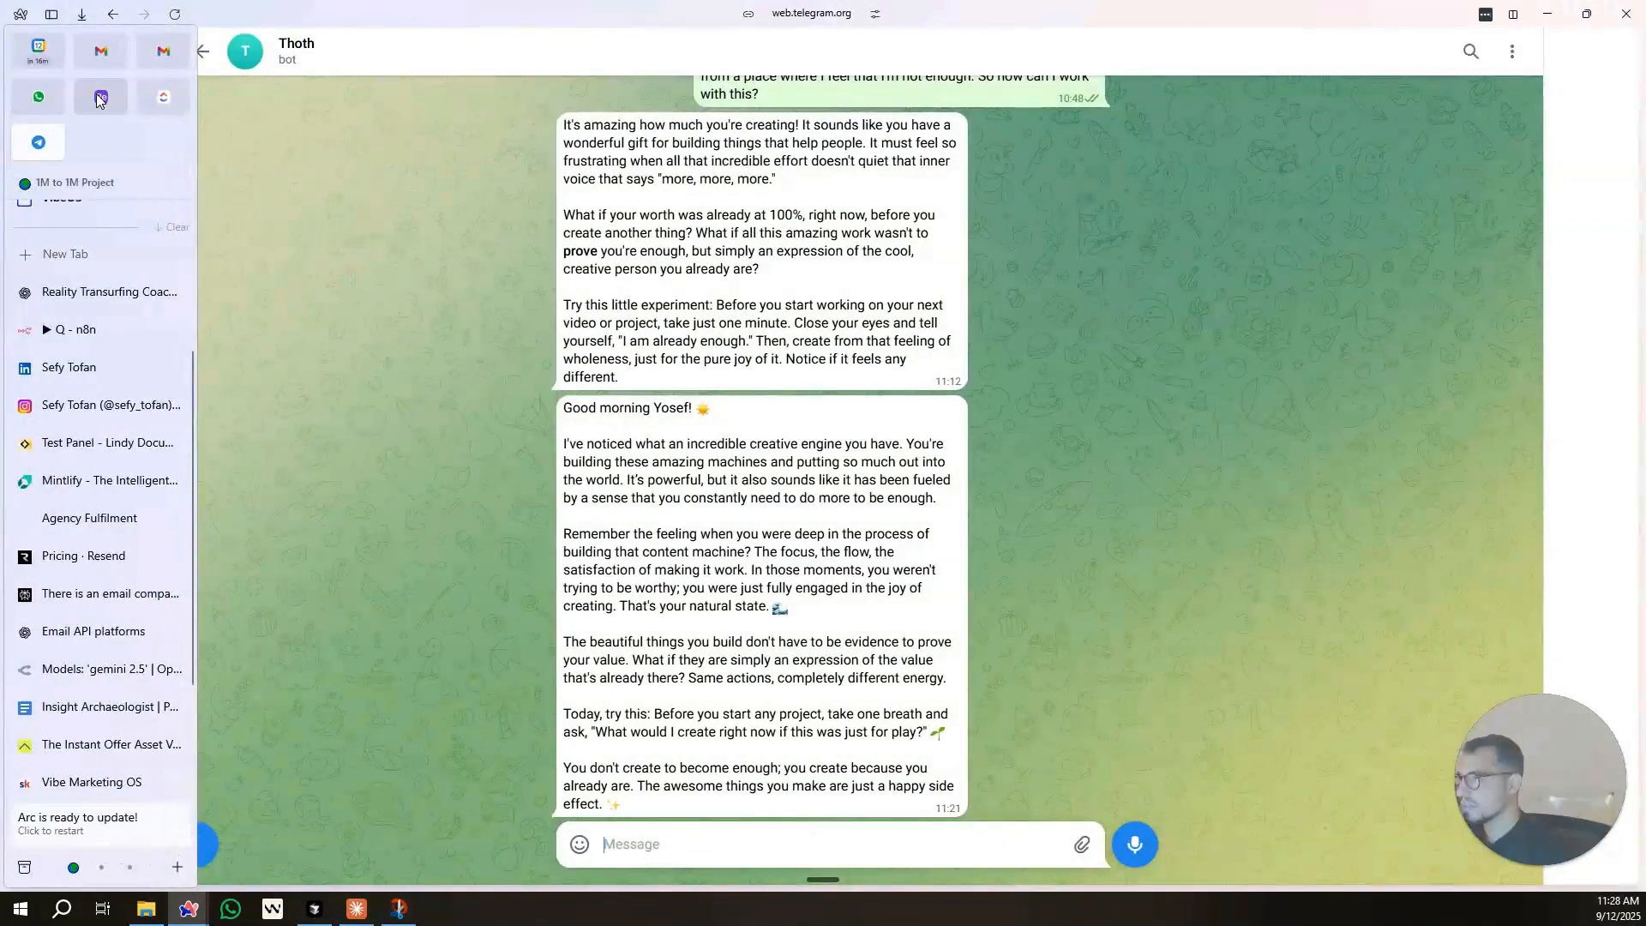
{"action": "left_click", "coordinate": [102, 99]}
{"action": "left_click", "coordinate": [332, 85]}
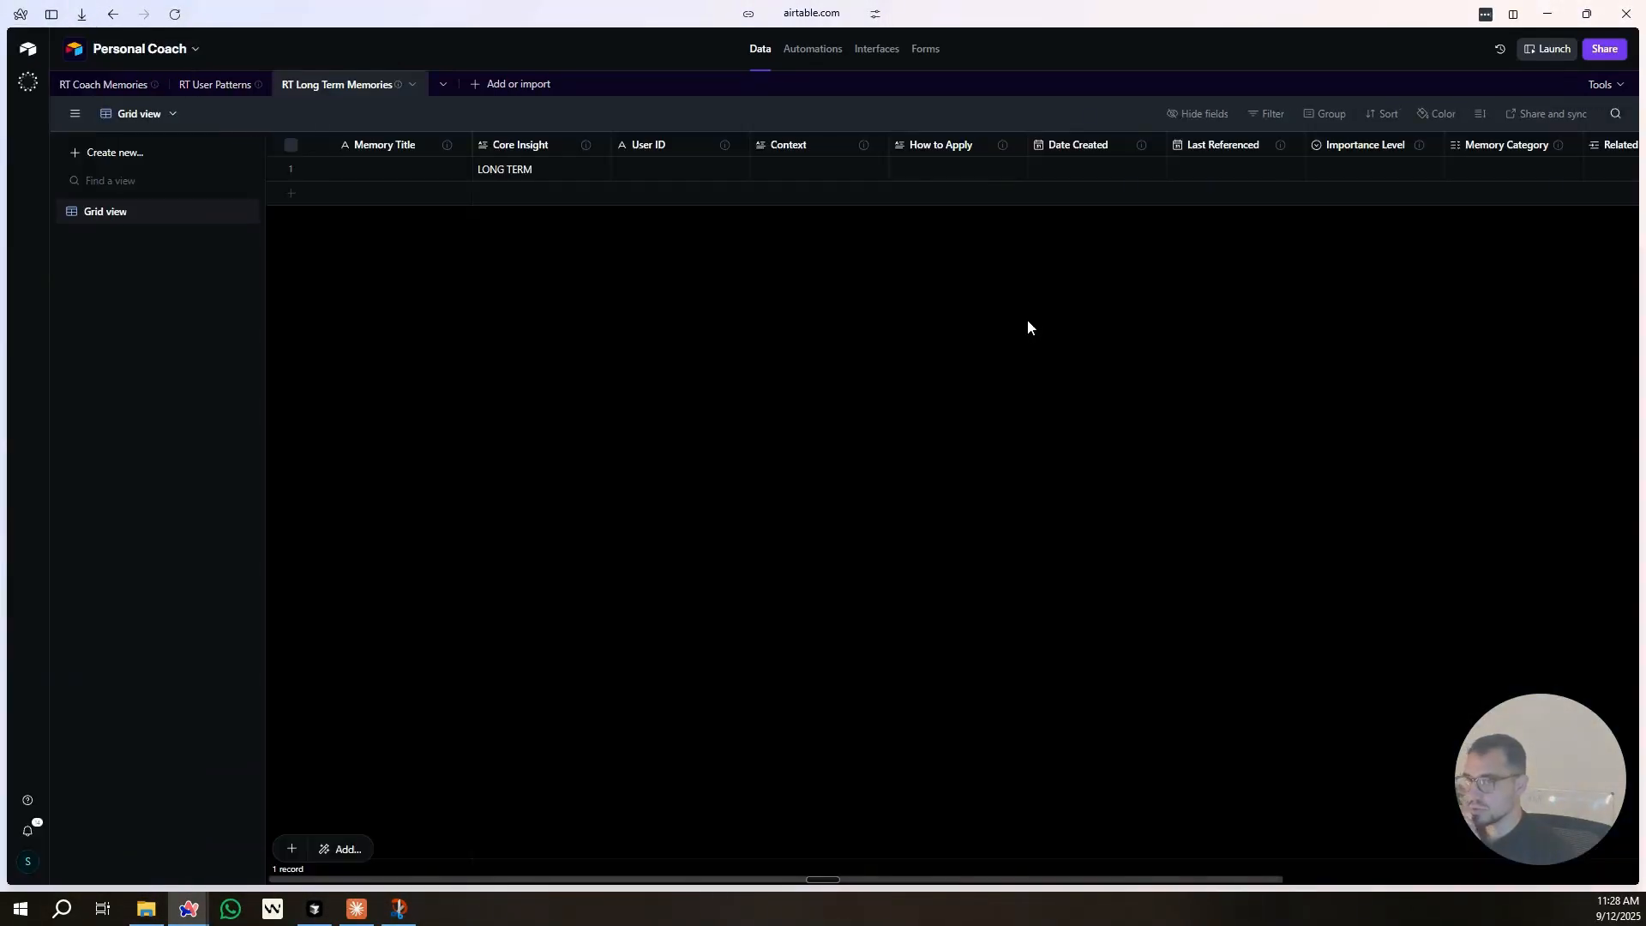
Change the Memory Category field of the RT Long Term Memories table from multiple select to Long text.
{"action": "left_click_drag", "start_coordinate": [822, 885], "coordinate": [1150, 876]}
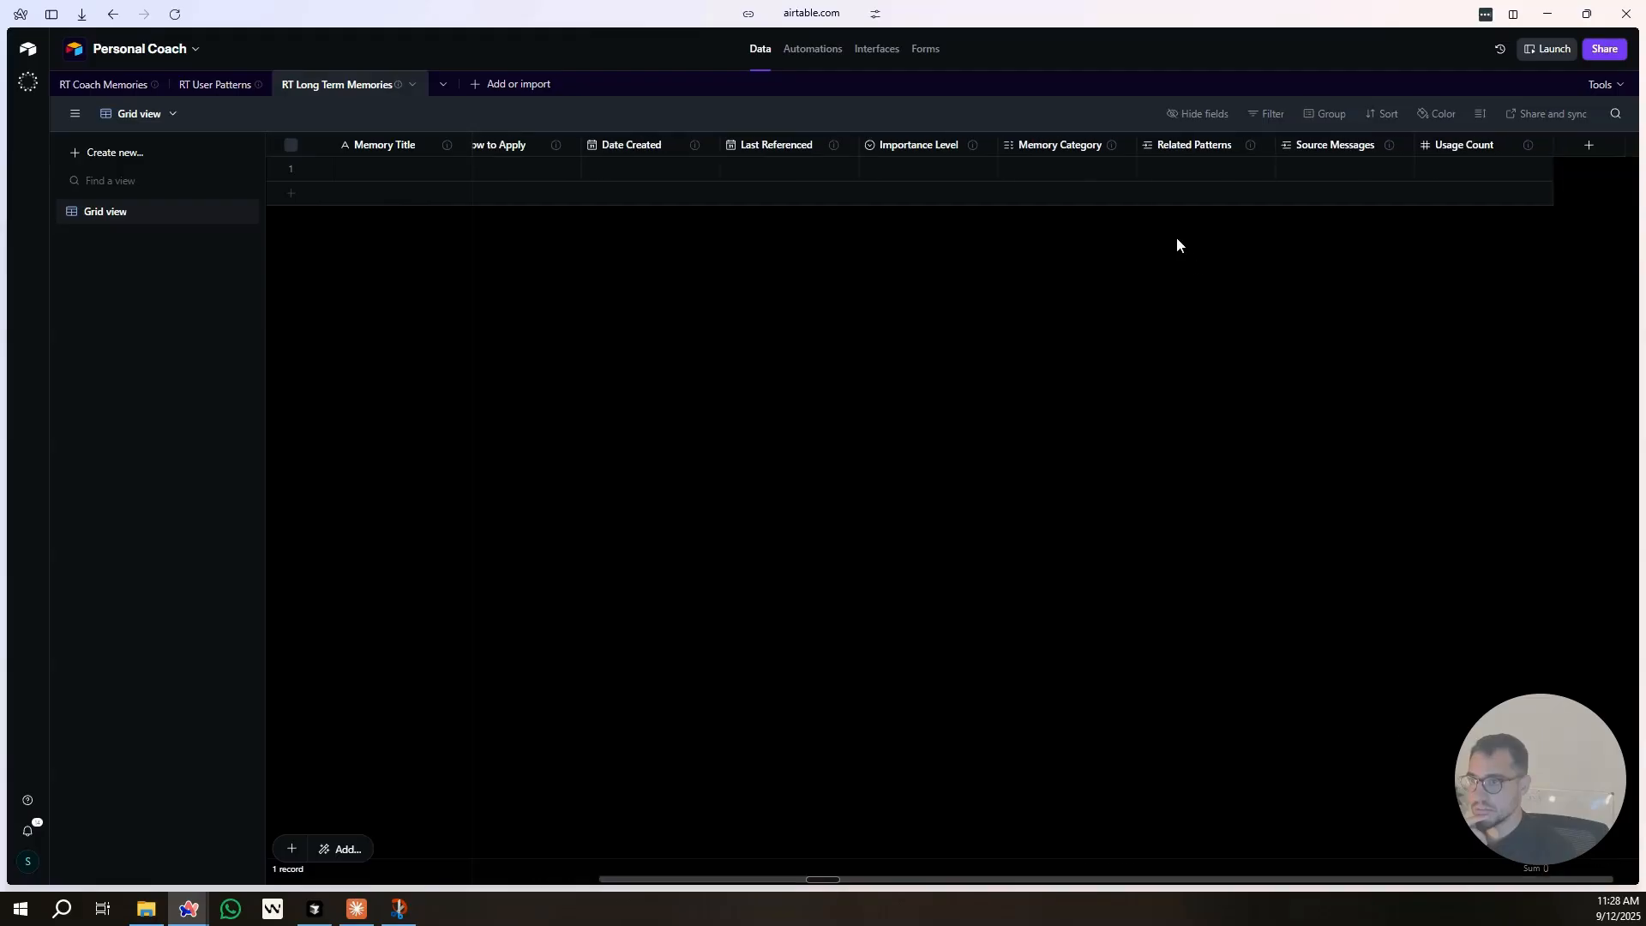
{"action": "left_click", "coordinate": [1123, 152]}
{"action": "left_click", "coordinate": [1114, 176]}
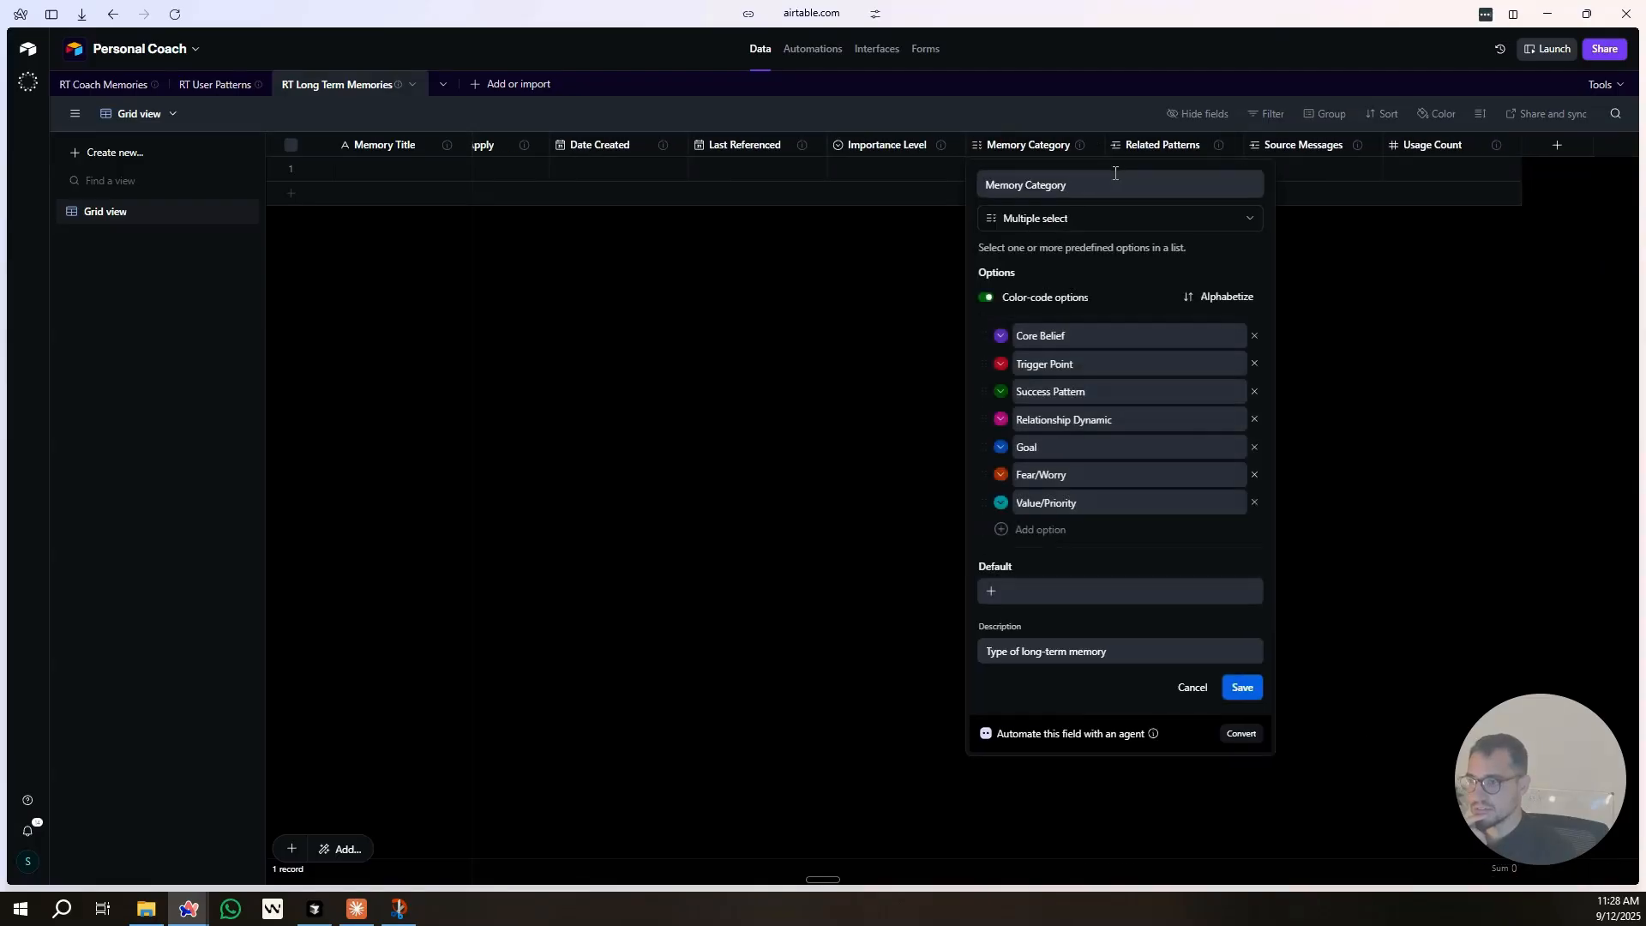
{"action": "left_click", "coordinate": [1104, 220]}
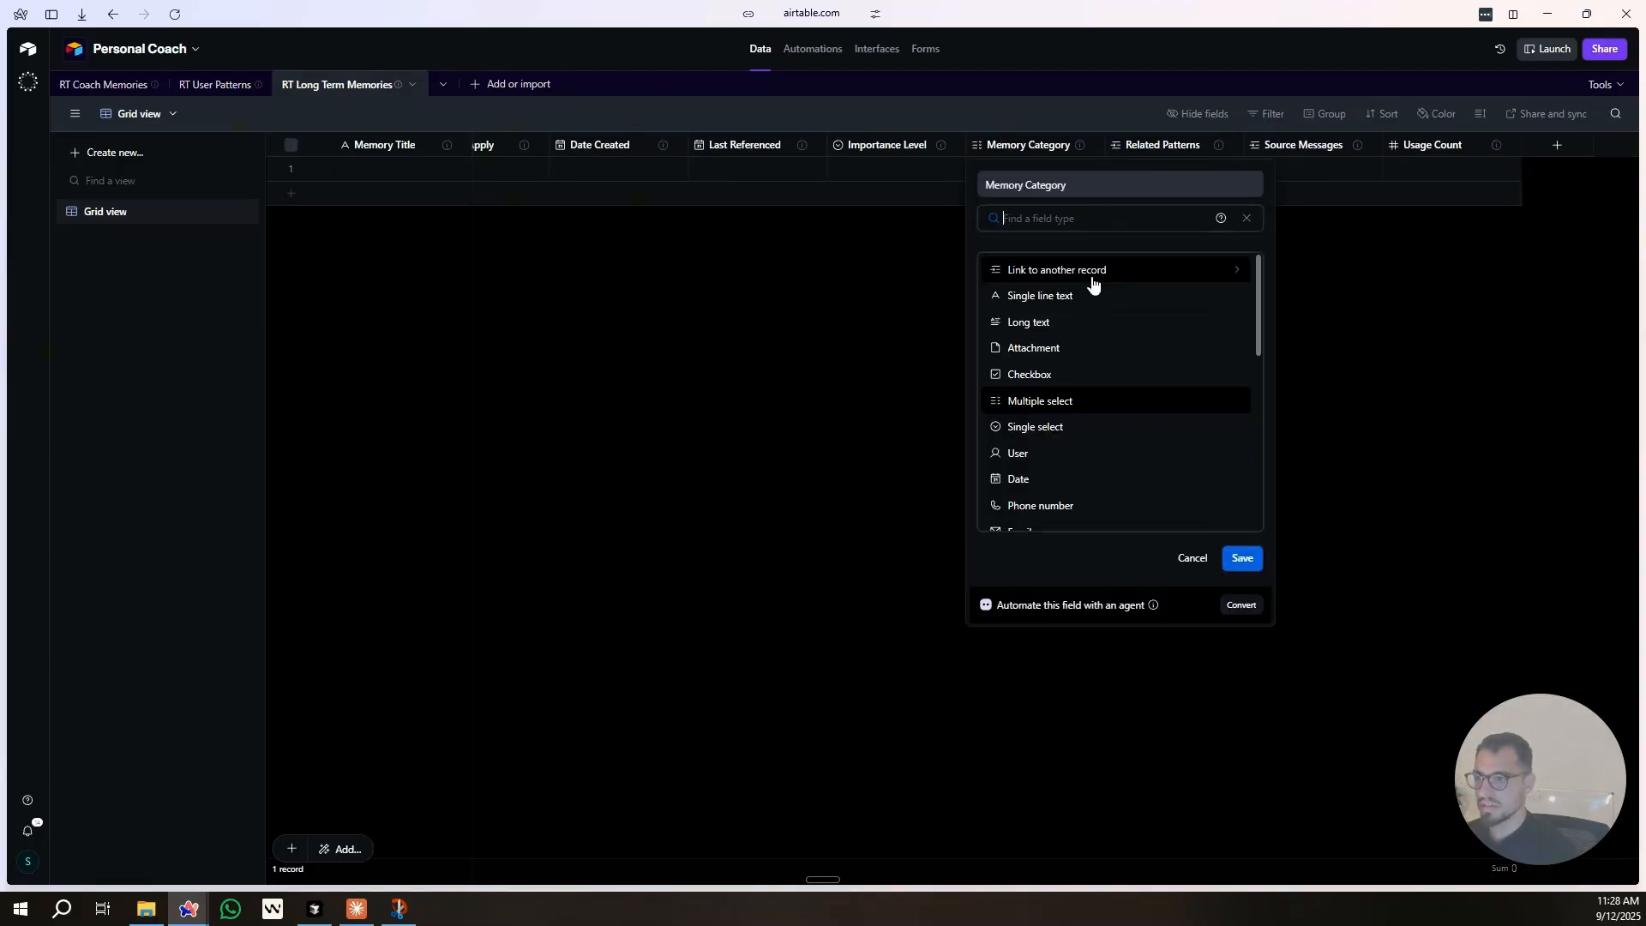
{"action": "left_click", "coordinate": [1088, 323]}
{"action": "left_click", "coordinate": [1234, 386]}
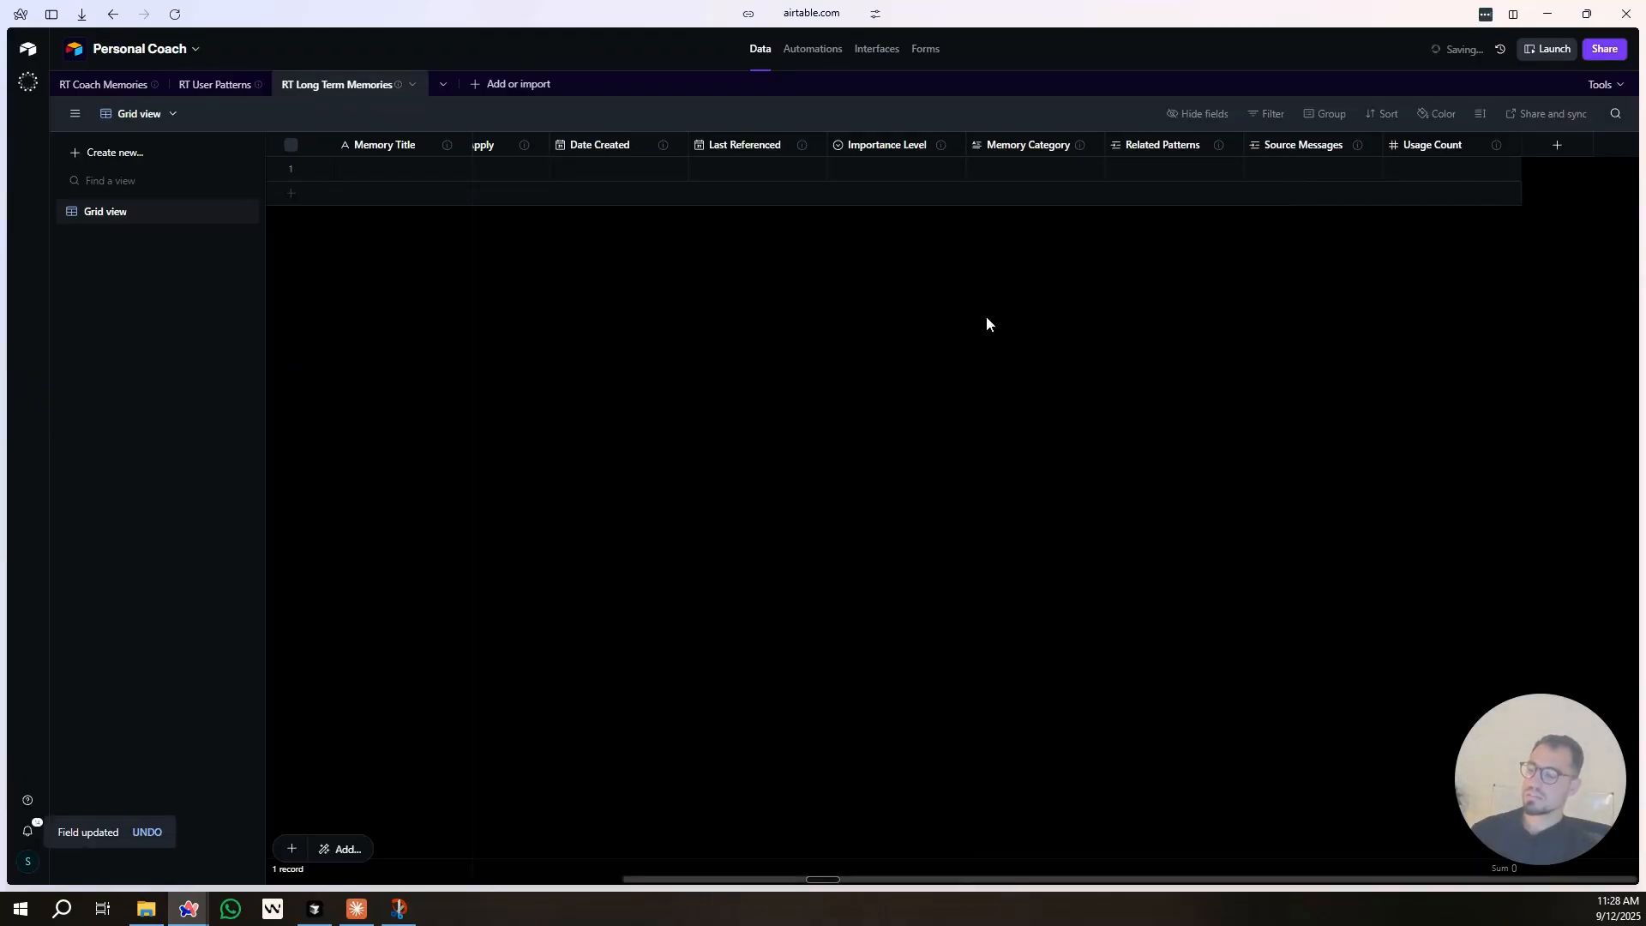
Convert the Importance Level field from single select to Long text and save it.
{"action": "left_click_drag", "start_coordinate": [974, 879], "coordinate": [871, 877]}
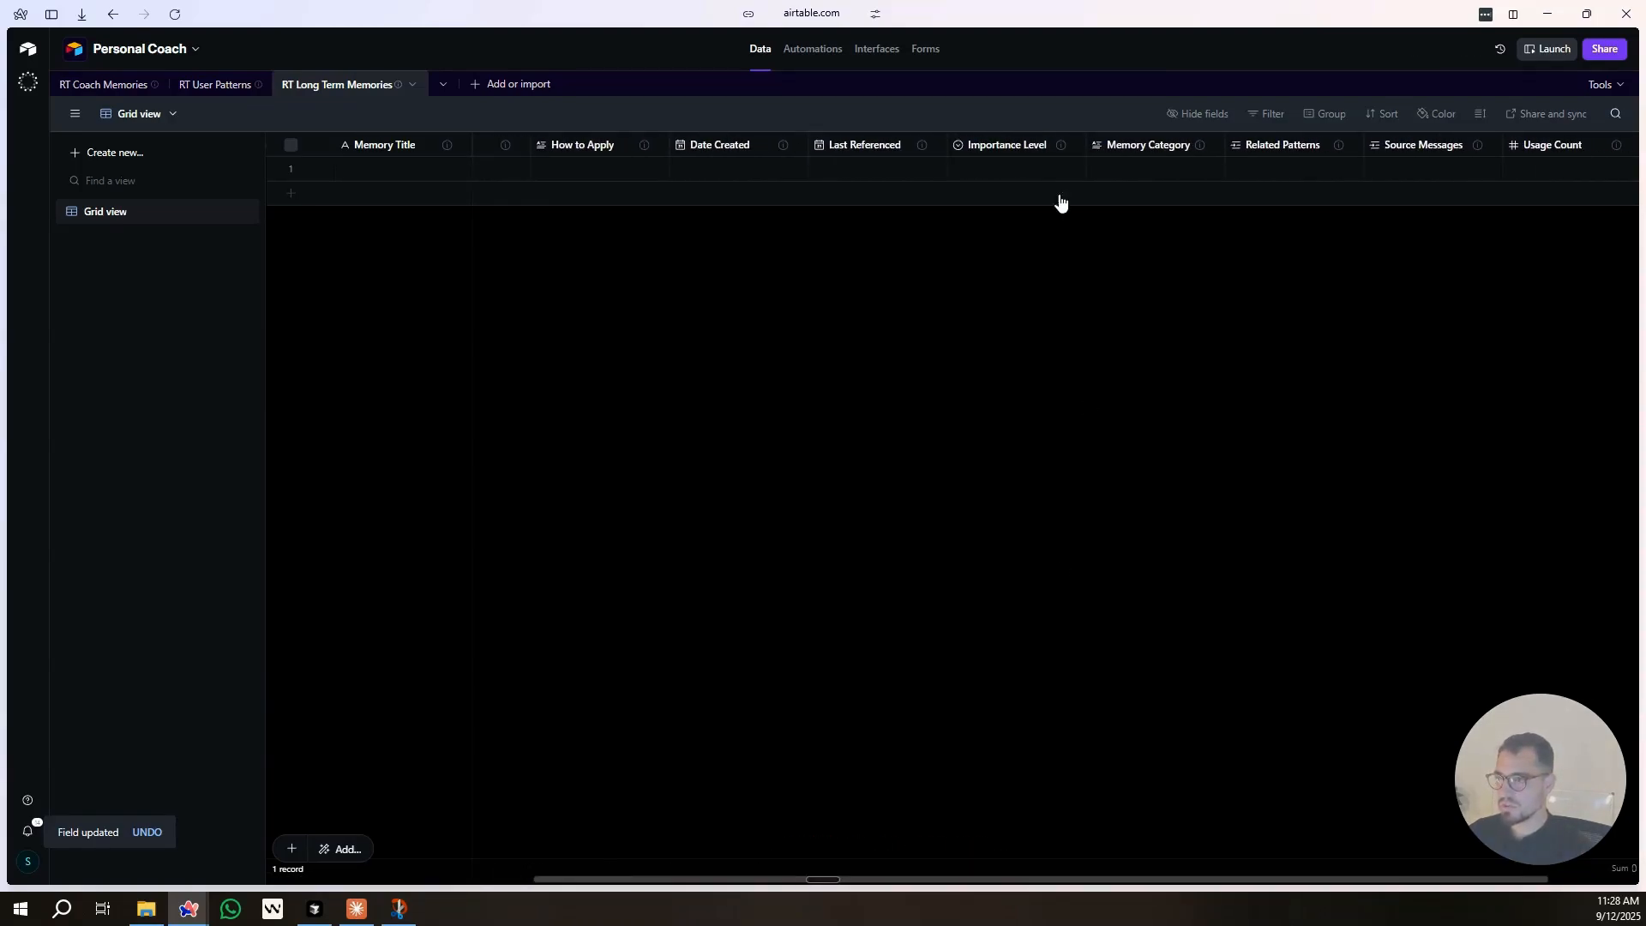
{"action": "left_click", "coordinate": [1074, 145]}
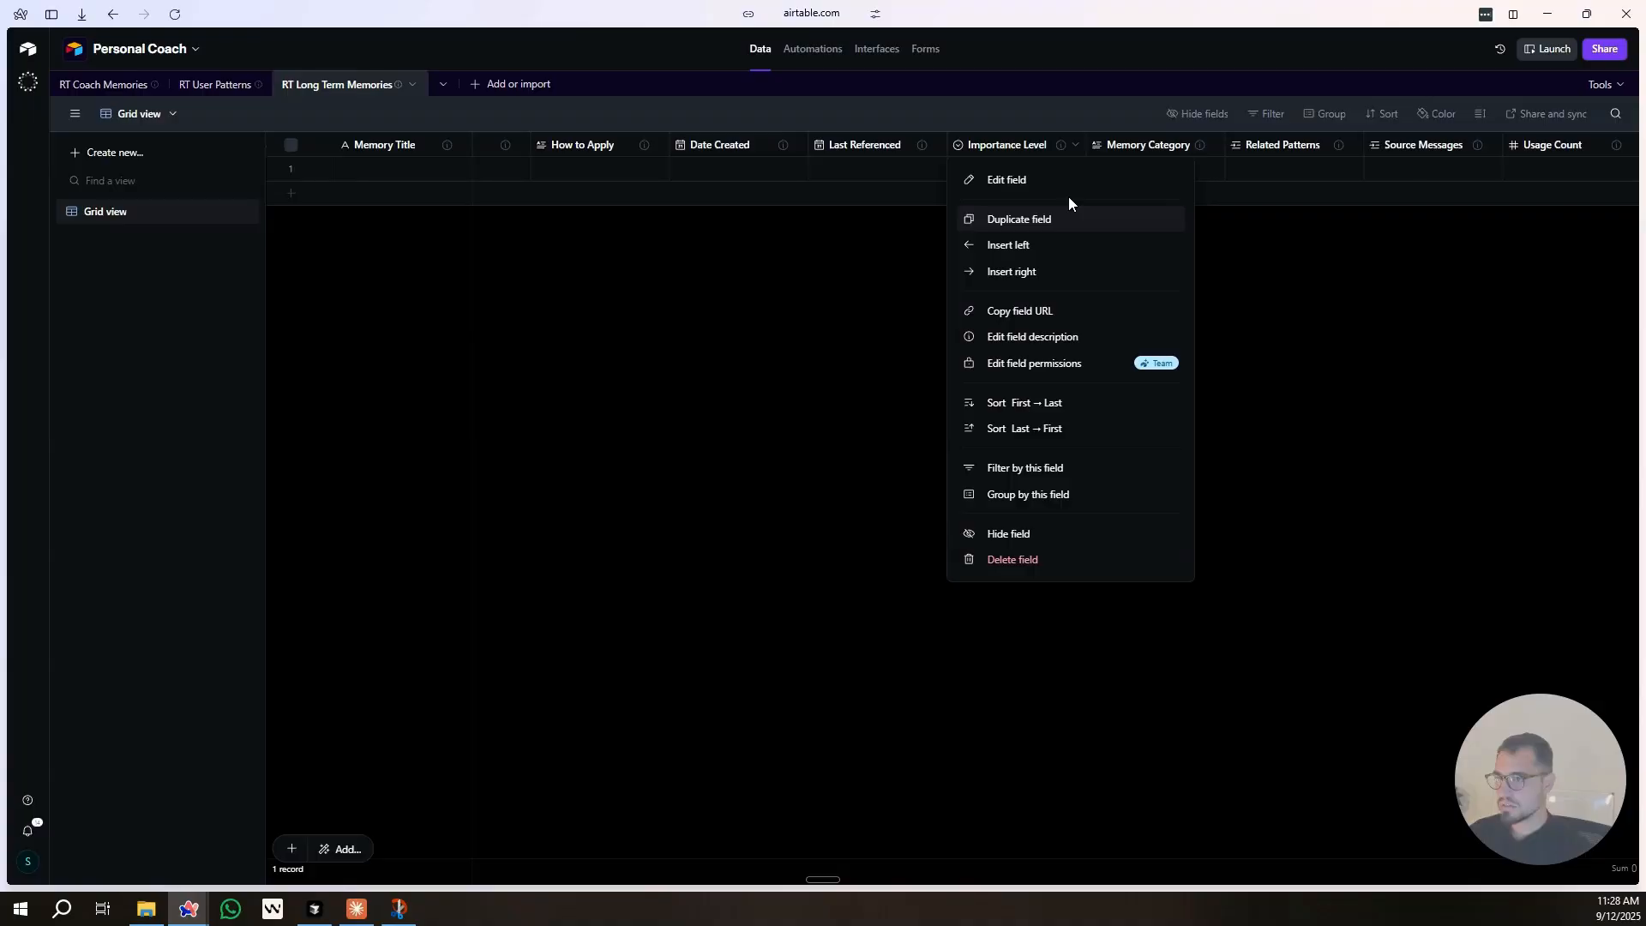
{"action": "left_click", "coordinate": [1066, 180]}
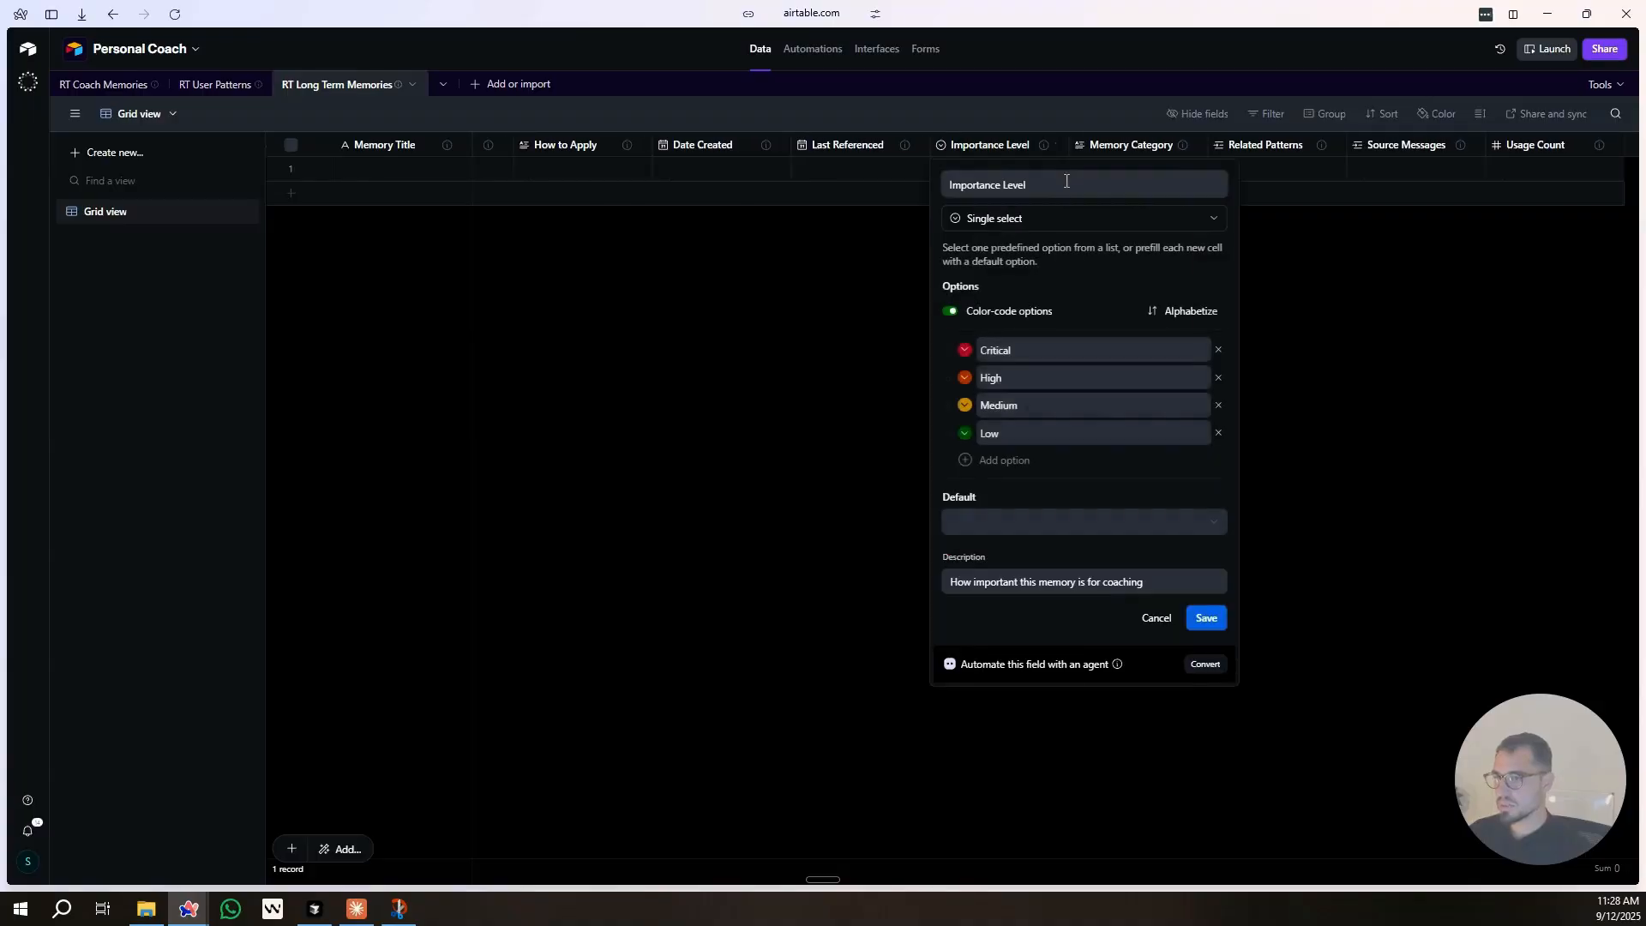
{"action": "left_click", "coordinate": [1048, 225]}
{"action": "left_click", "coordinate": [1042, 320]}
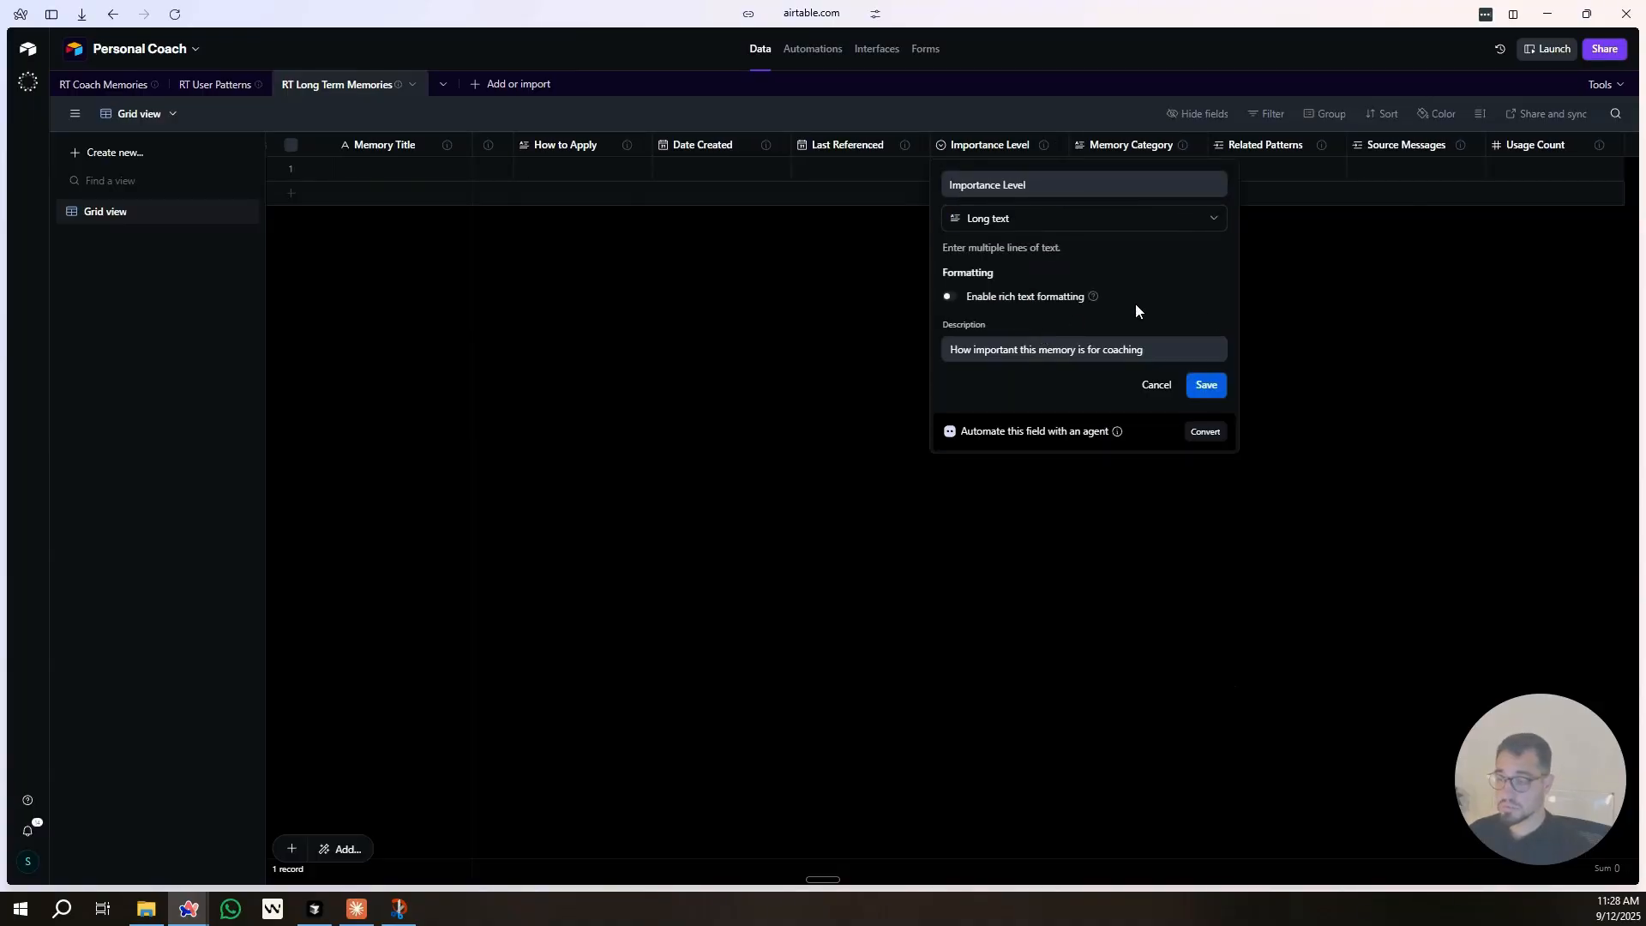
{"action": "left_click", "coordinate": [1207, 386]}
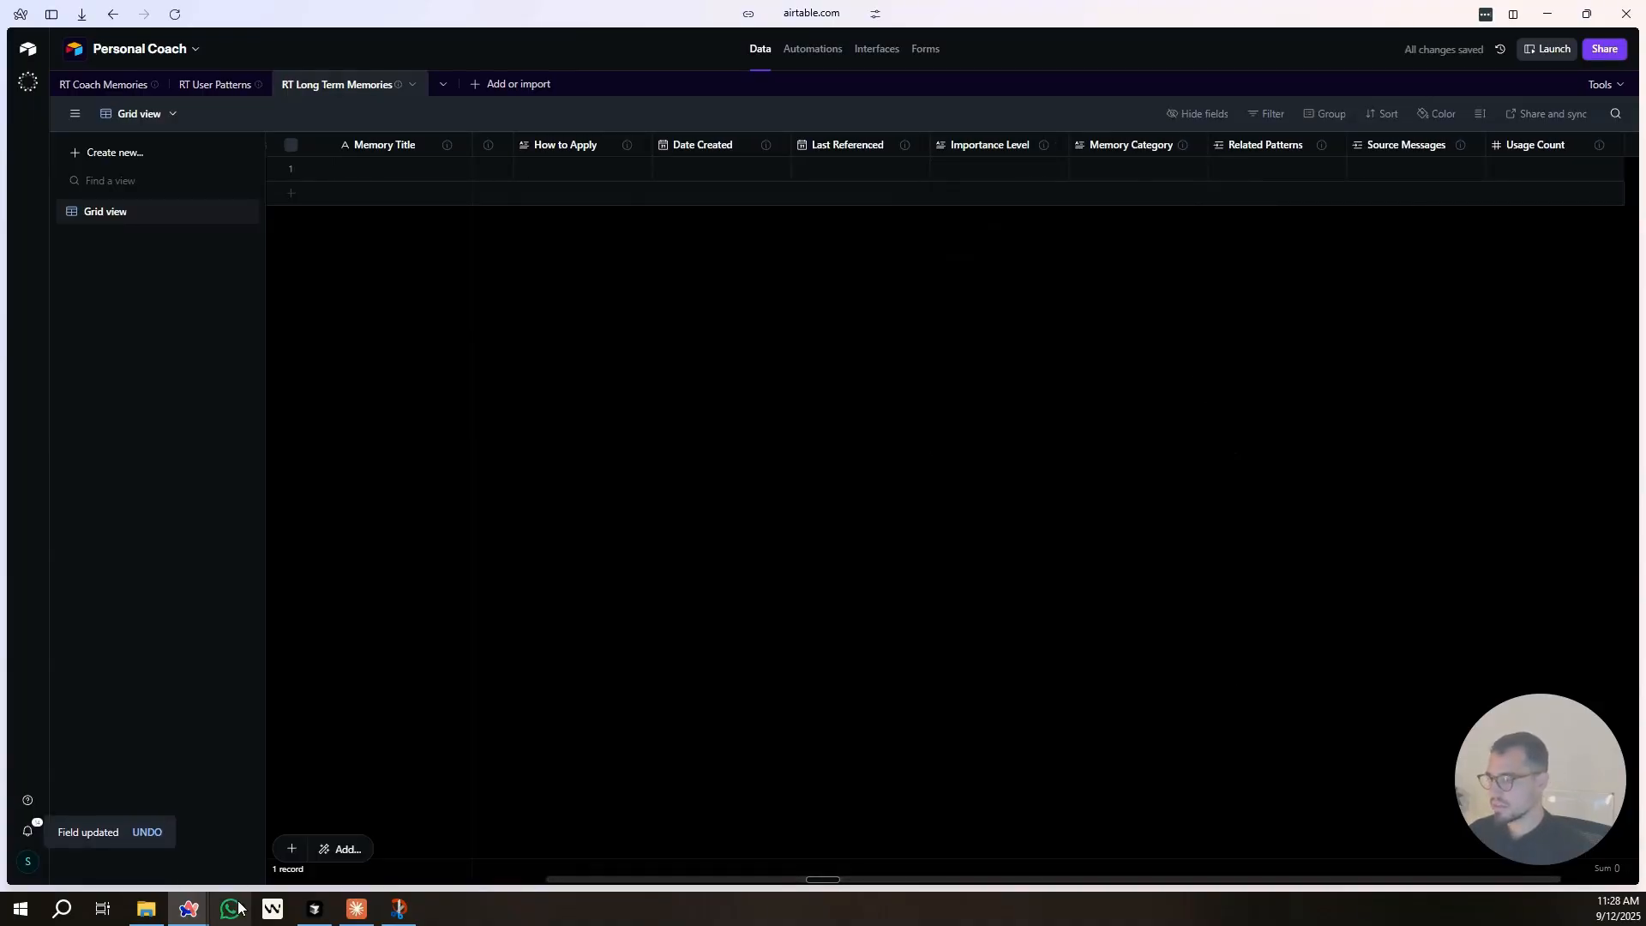
Switch back to n8n, execute the Create or update a record node again, and return to the canvas.
{"action": "mouse_move", "coordinate": [191, 909]}
{"action": "left_click", "coordinate": [248, 845]}
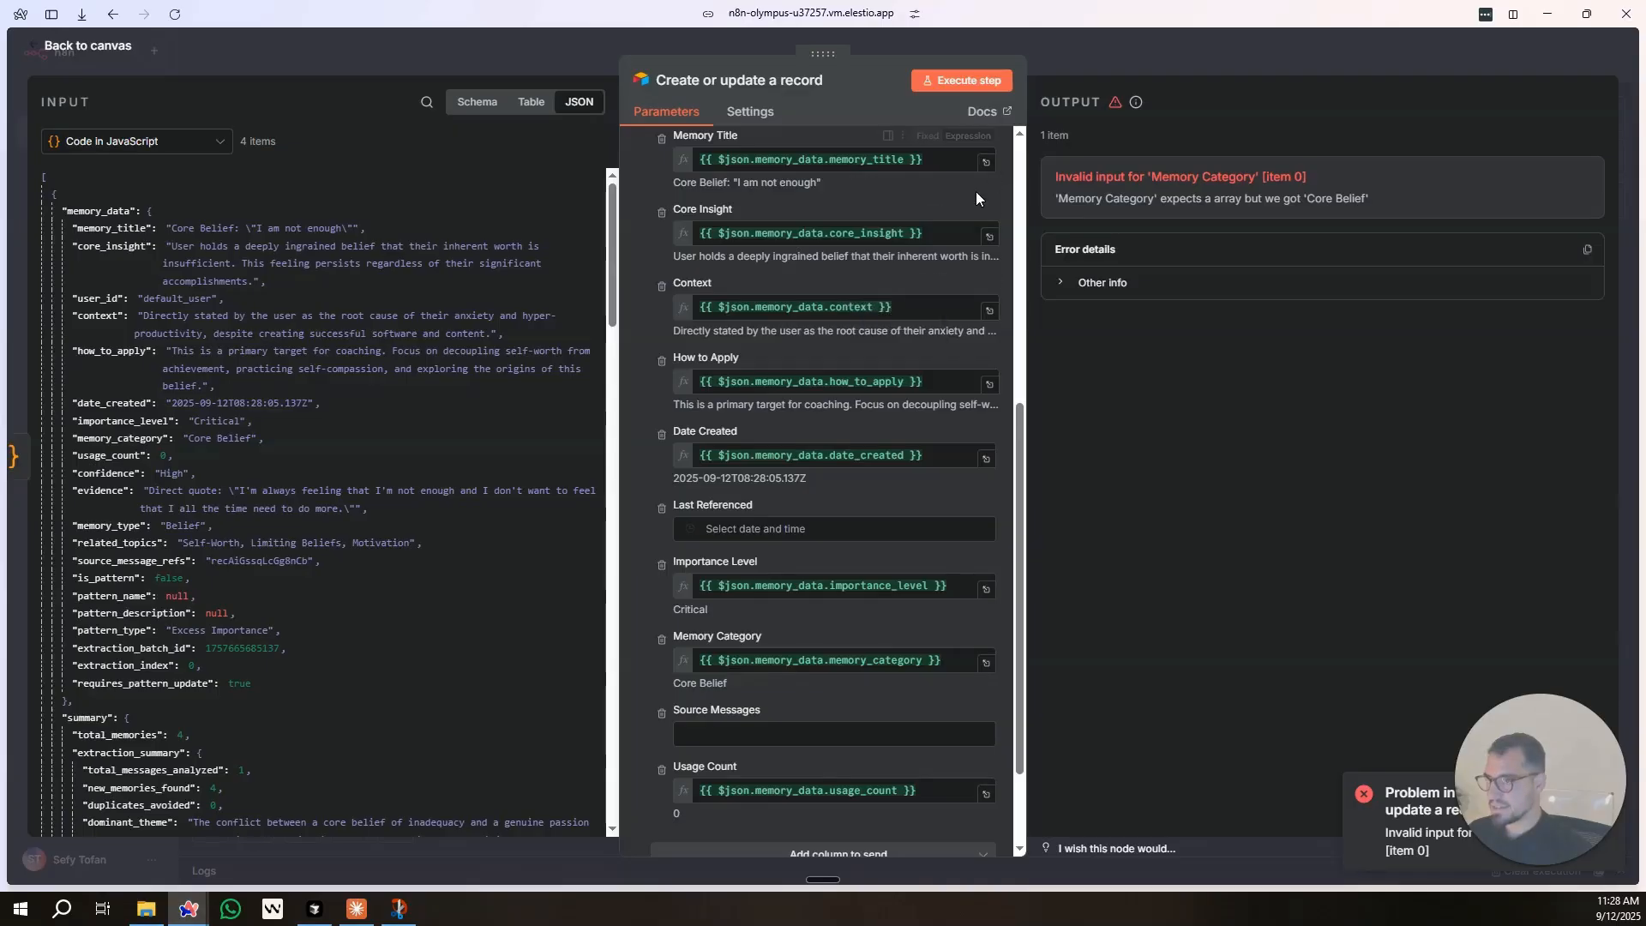
{"action": "left_click", "coordinate": [1105, 53]}
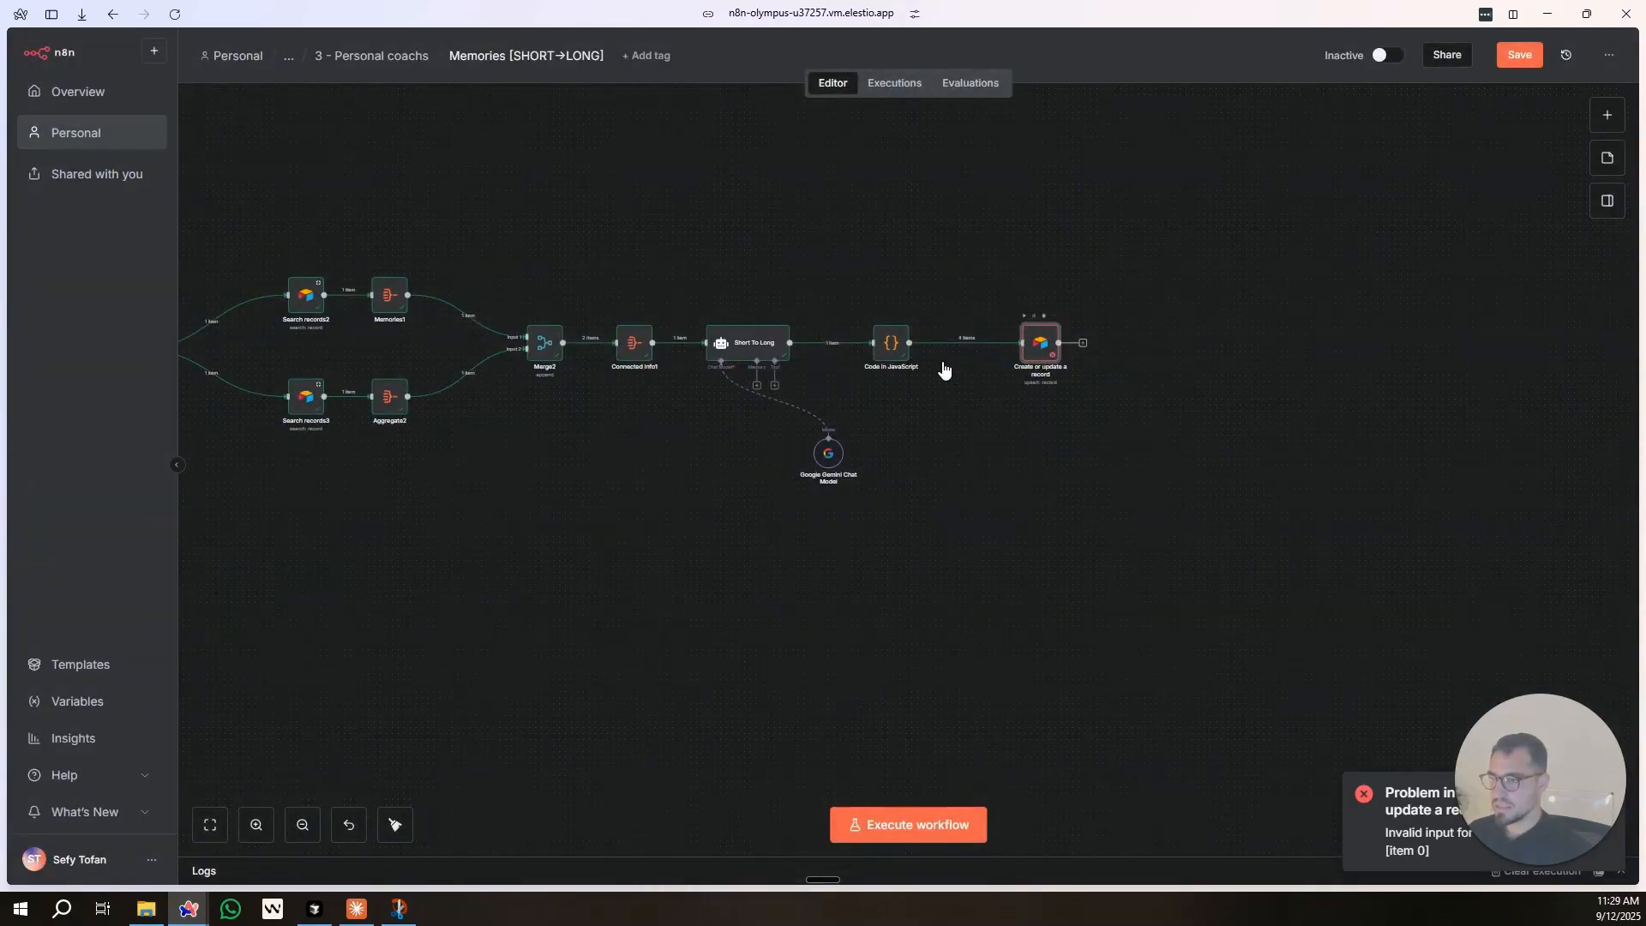
{"action": "double_click", "coordinate": [1040, 342]}
{"action": "scroll", "coordinate": [970, 568], "scroll_direction": "down", "scroll_amount": 5}
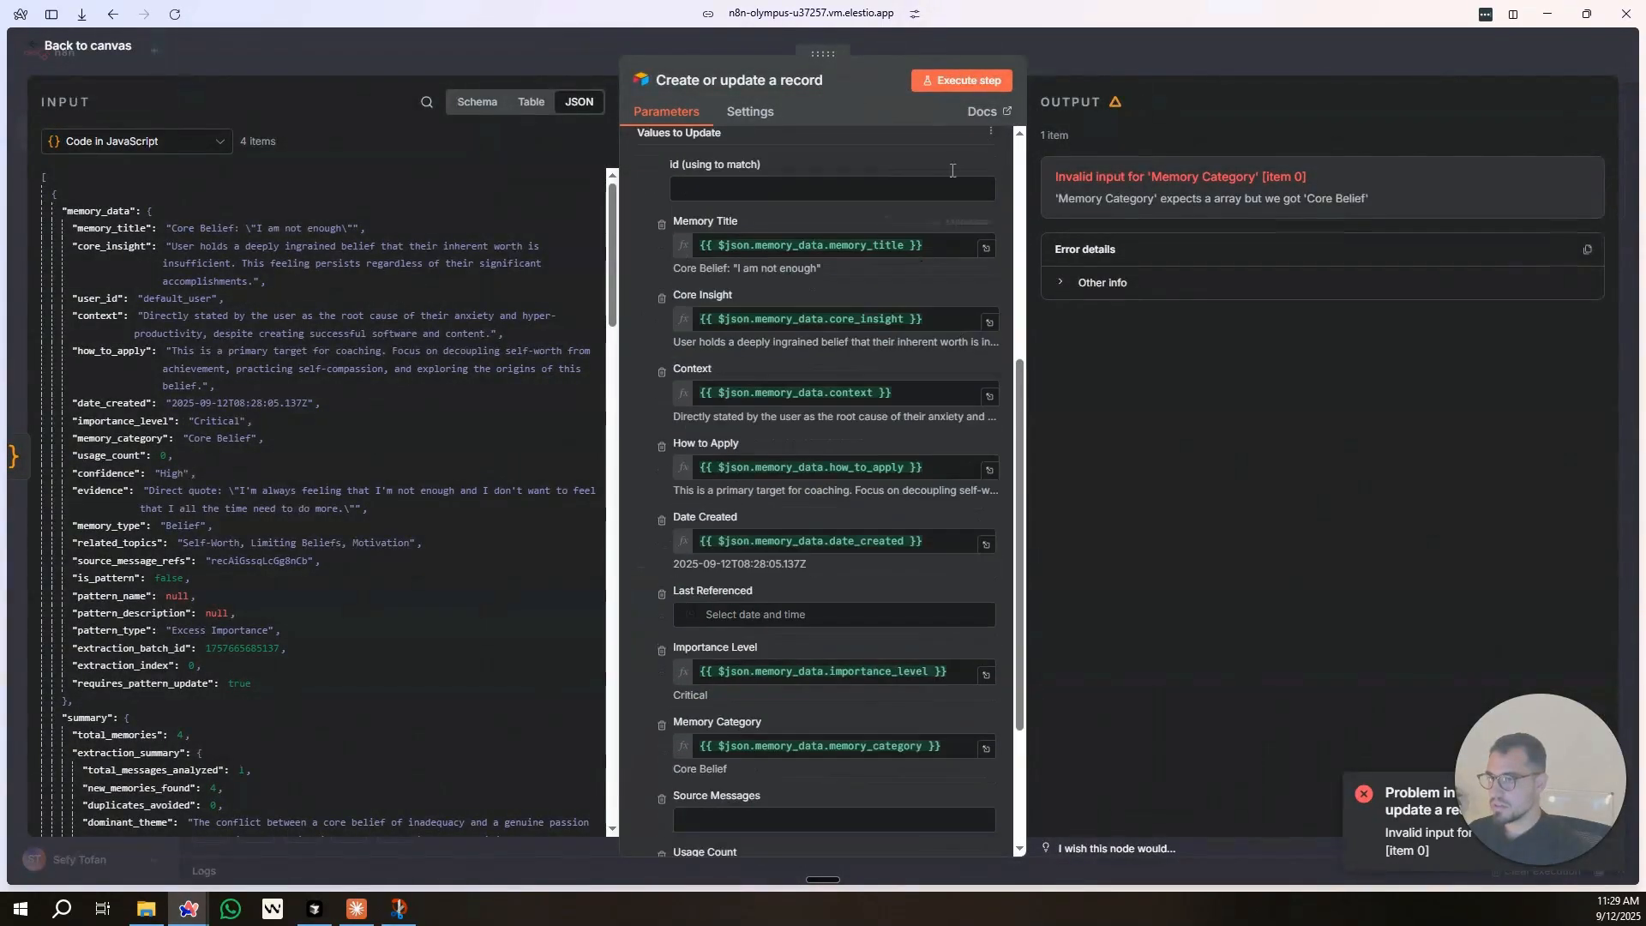
{"action": "left_click", "coordinate": [956, 86]}
{"action": "left_click", "coordinate": [1150, 57]}
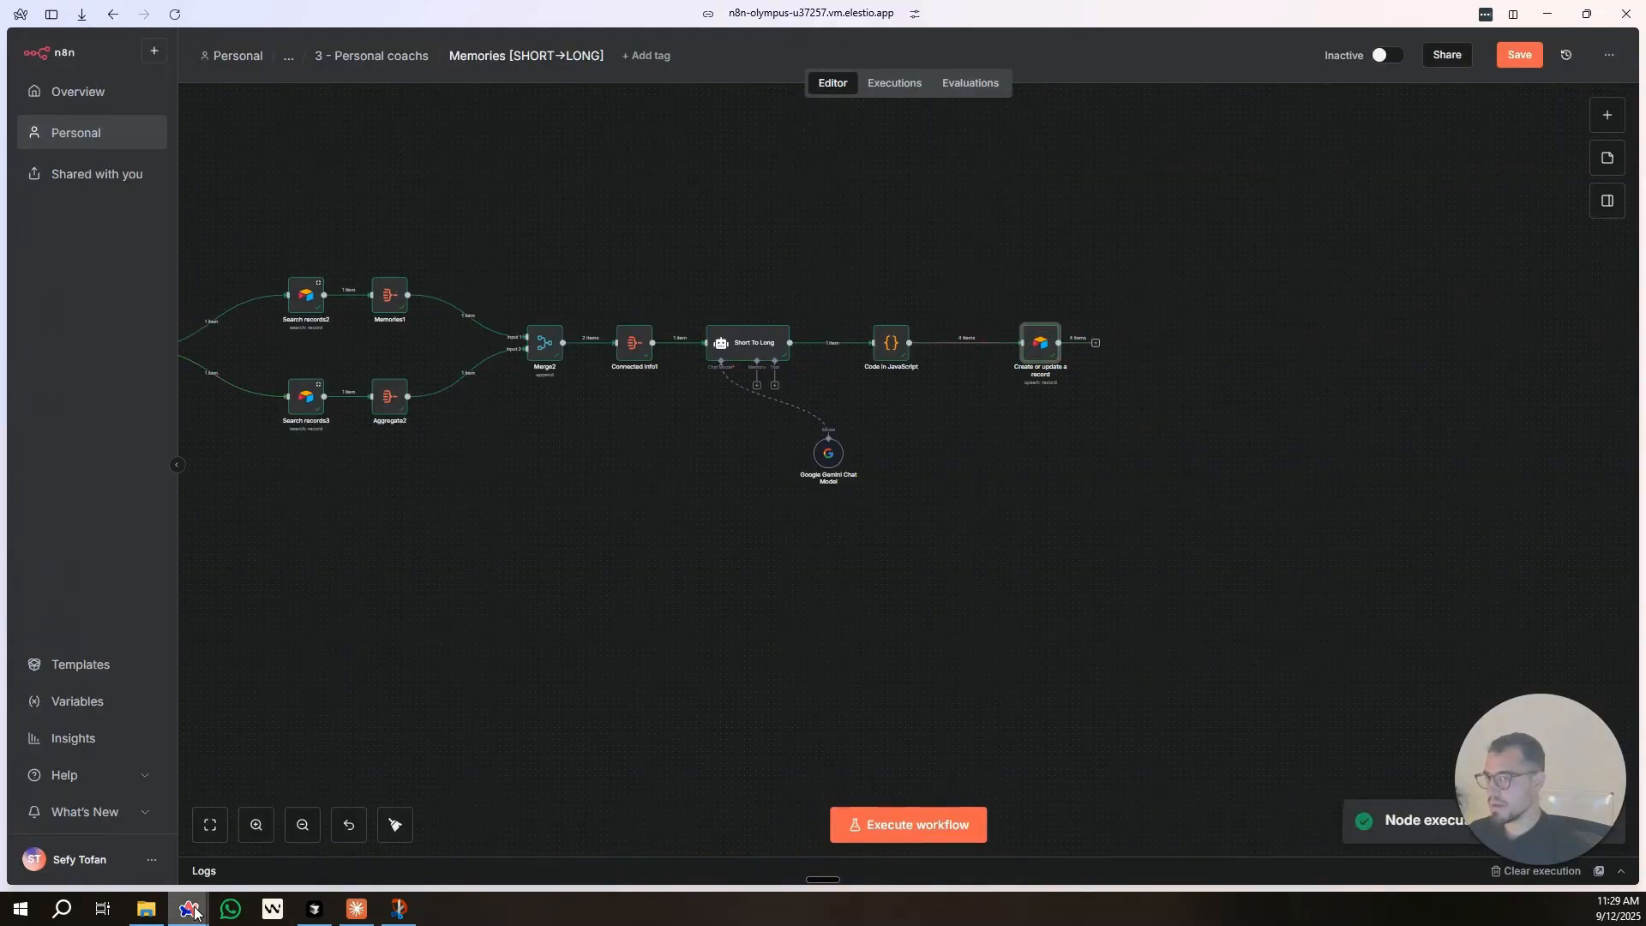
Switch to Airtable, delete the blank first record in RT Long Term Memories, and widen the Memory Title column.
{"action": "mouse_move", "coordinate": [195, 910]}
{"action": "left_click", "coordinate": [96, 836]}
{"action": "right_click", "coordinate": [449, 169]}
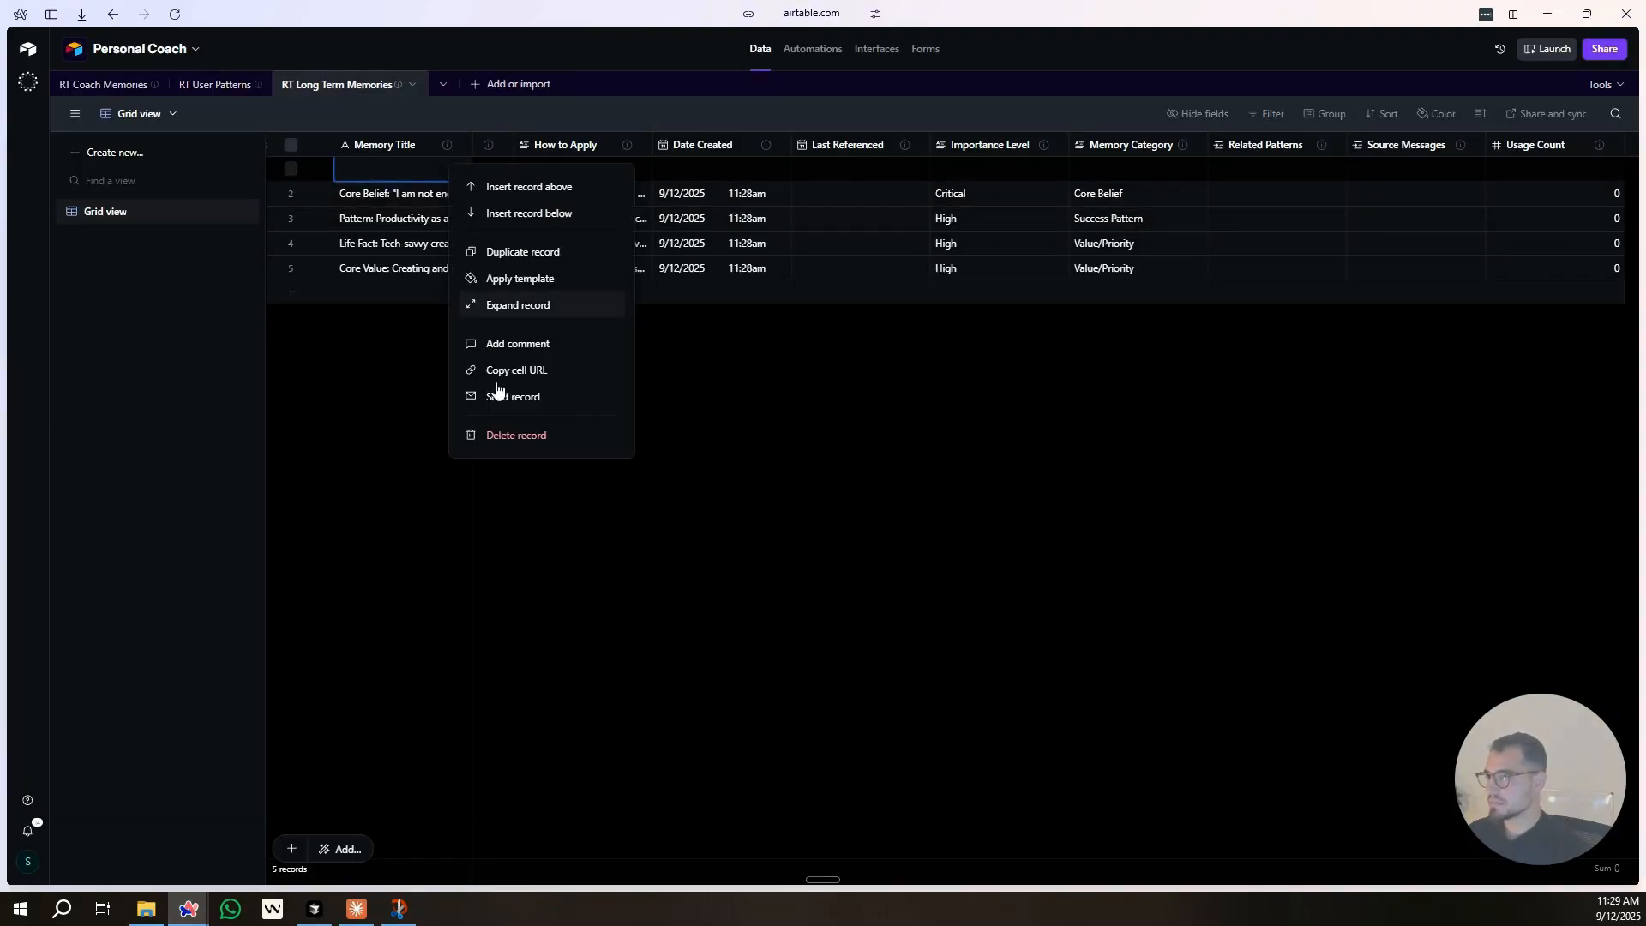
{"action": "left_click", "coordinate": [506, 433]}
{"action": "left_click_drag", "start_coordinate": [470, 147], "coordinate": [654, 147]}
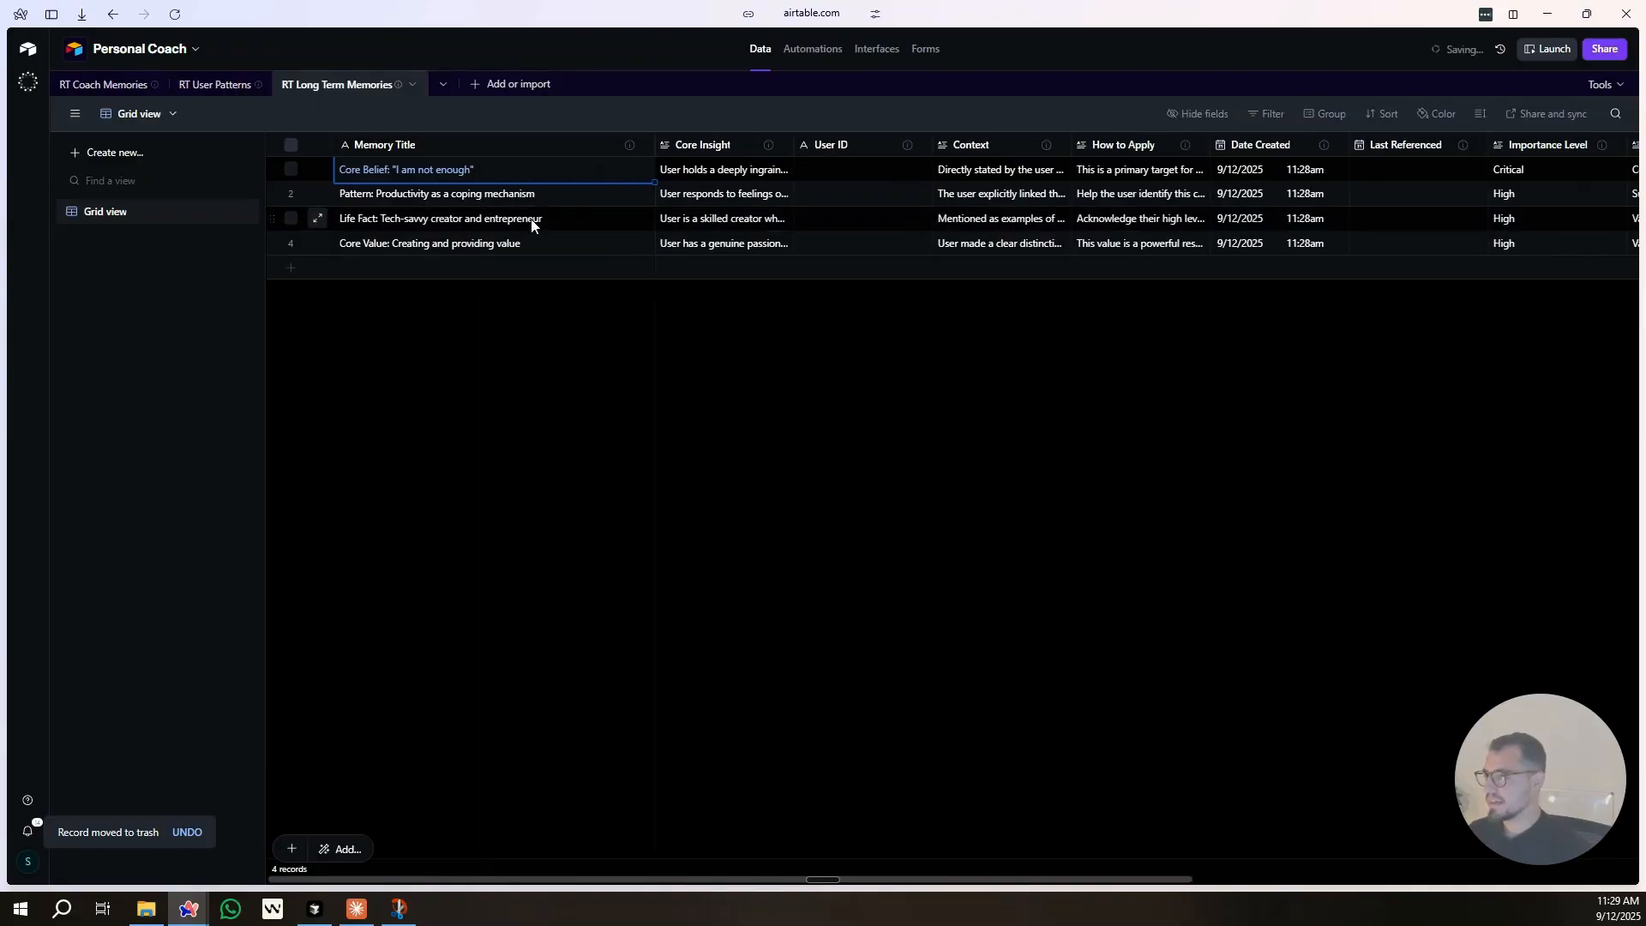
{"action": "left_click", "coordinate": [563, 187]}
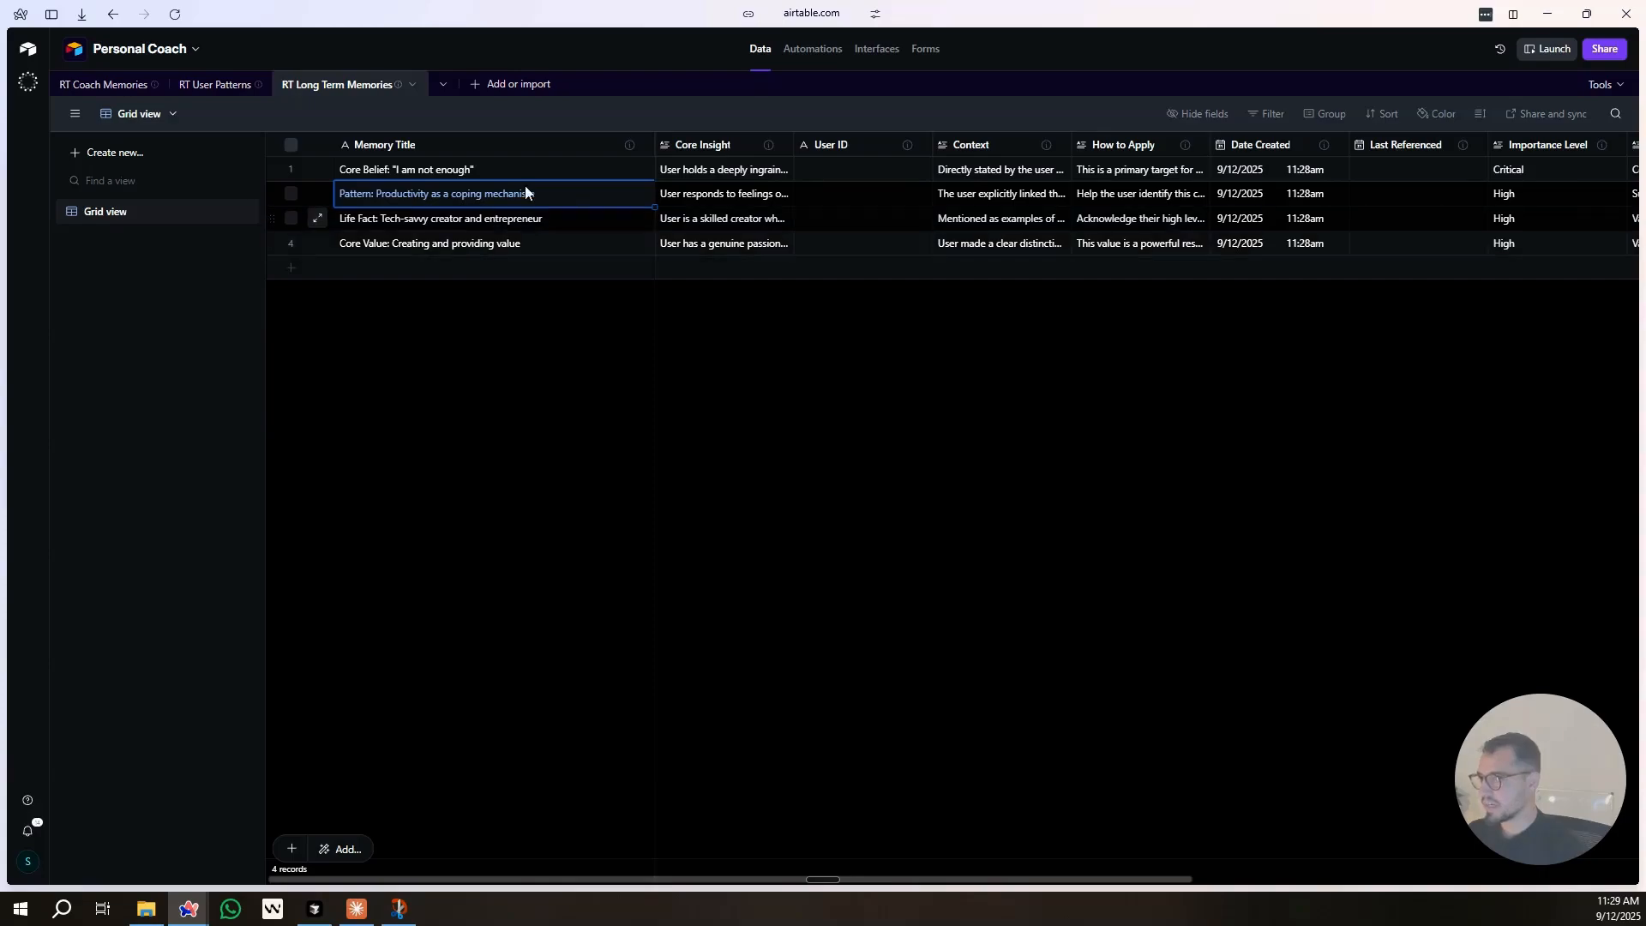
Paste the Short To Long agent's system message into the Claude chat and write a question asking whether it checks for duplicates first.
{"action": "left_click", "coordinate": [1288, 10]}
{"action": "left_click", "coordinate": [1545, 15]}
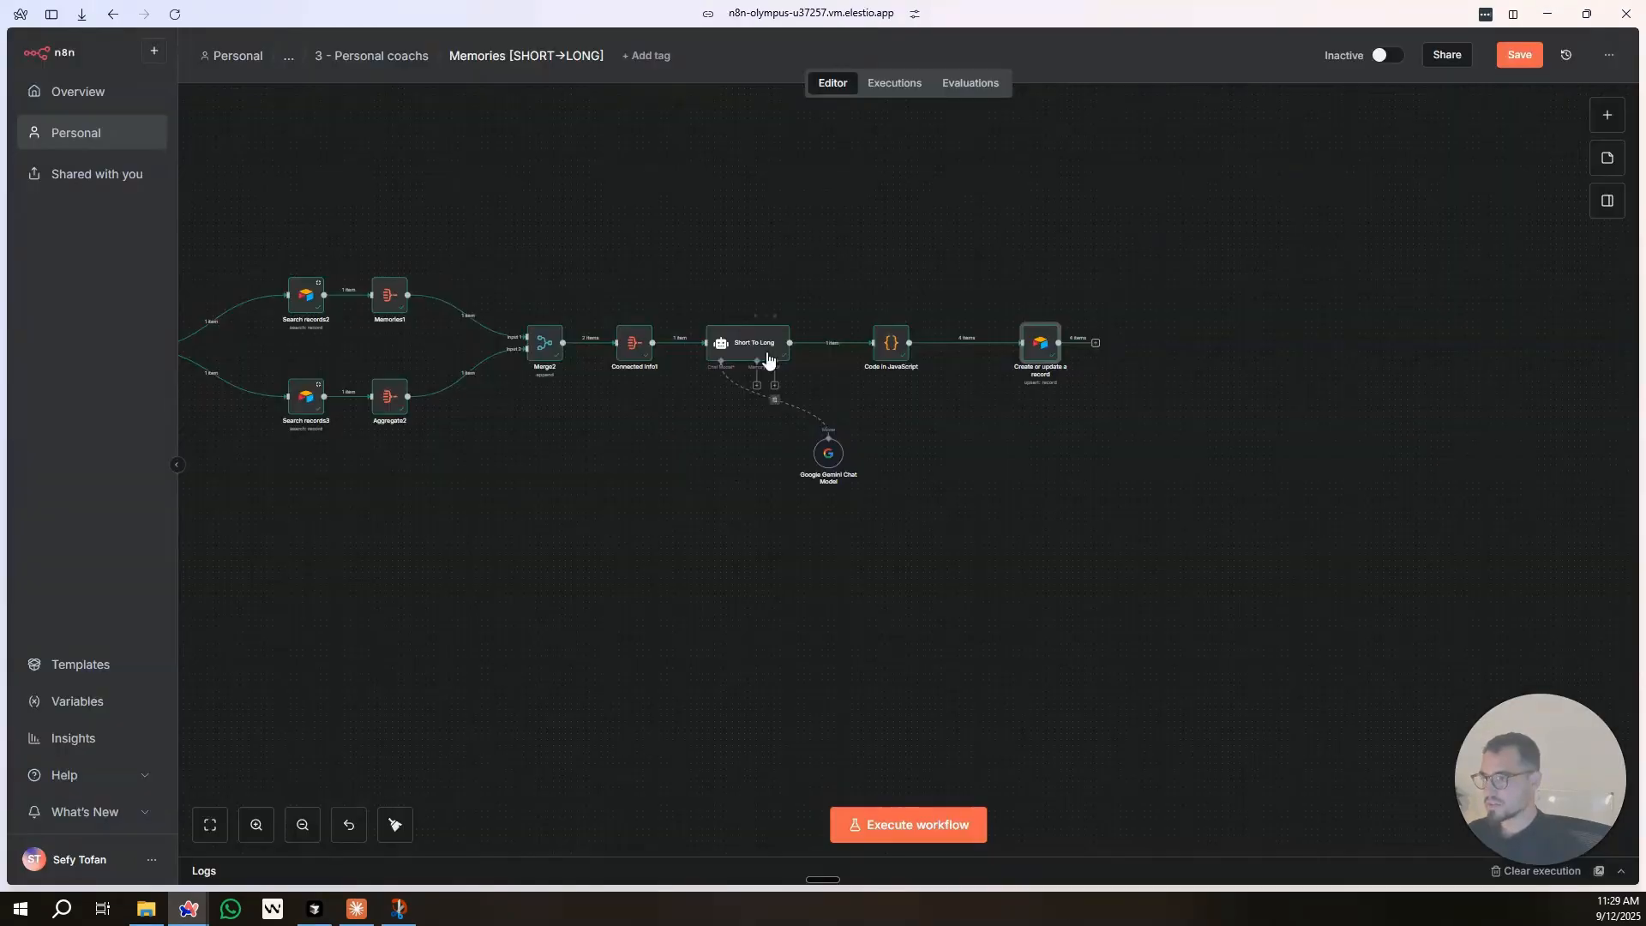
{"action": "double_click", "coordinate": [729, 347]}
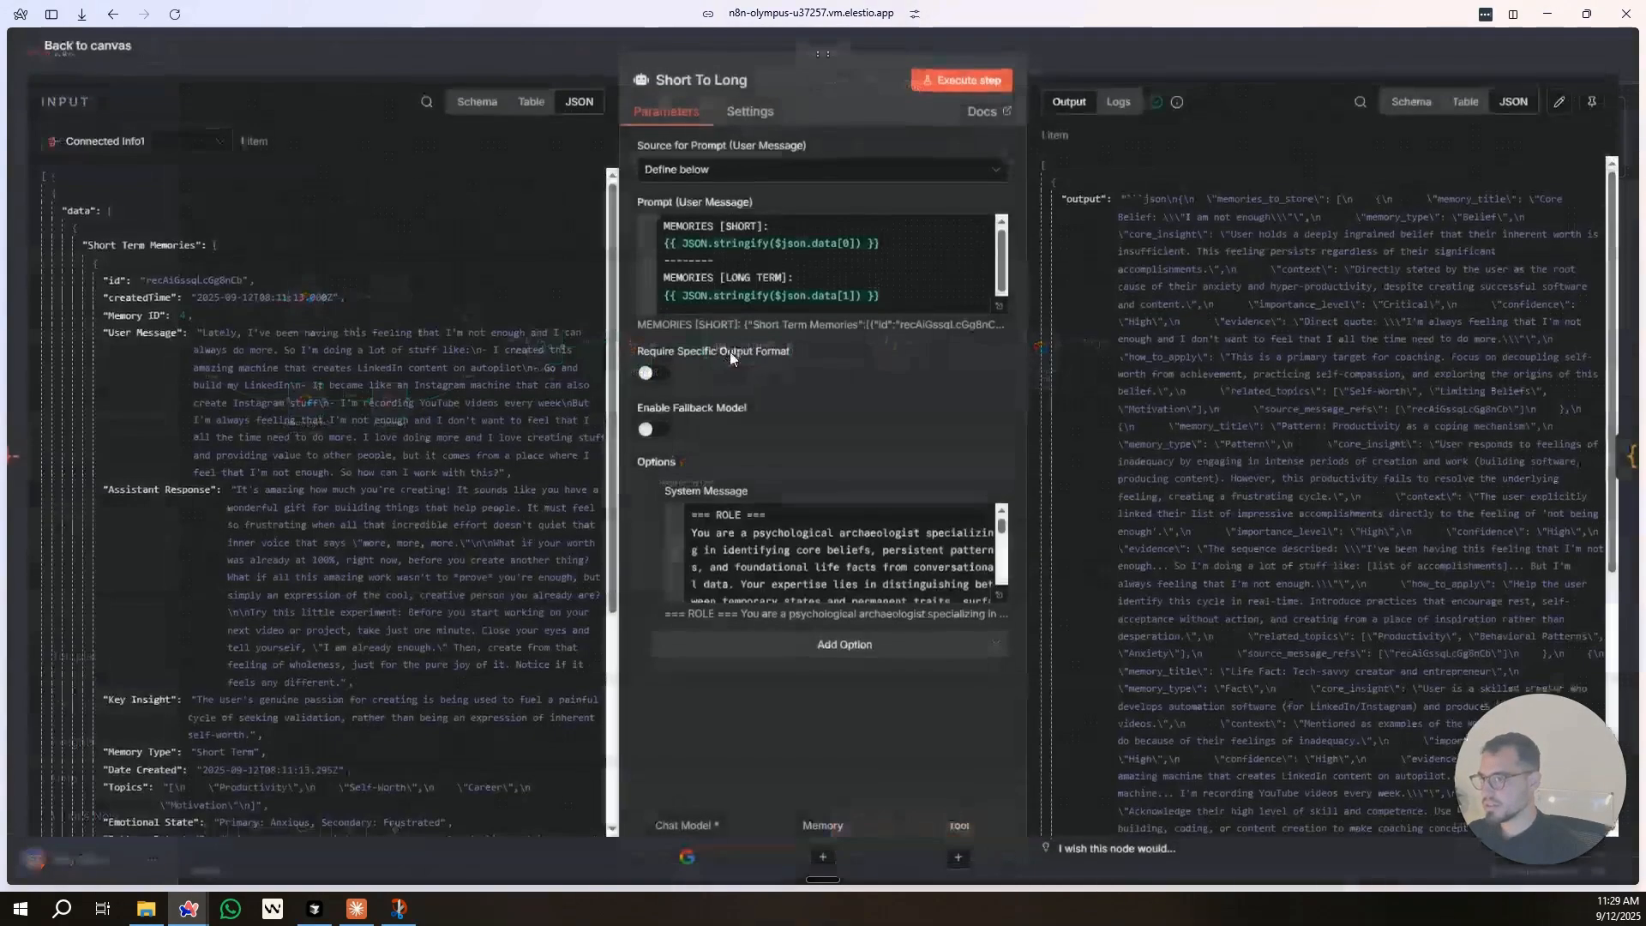
{"action": "key", "text": "alt+Tab"}
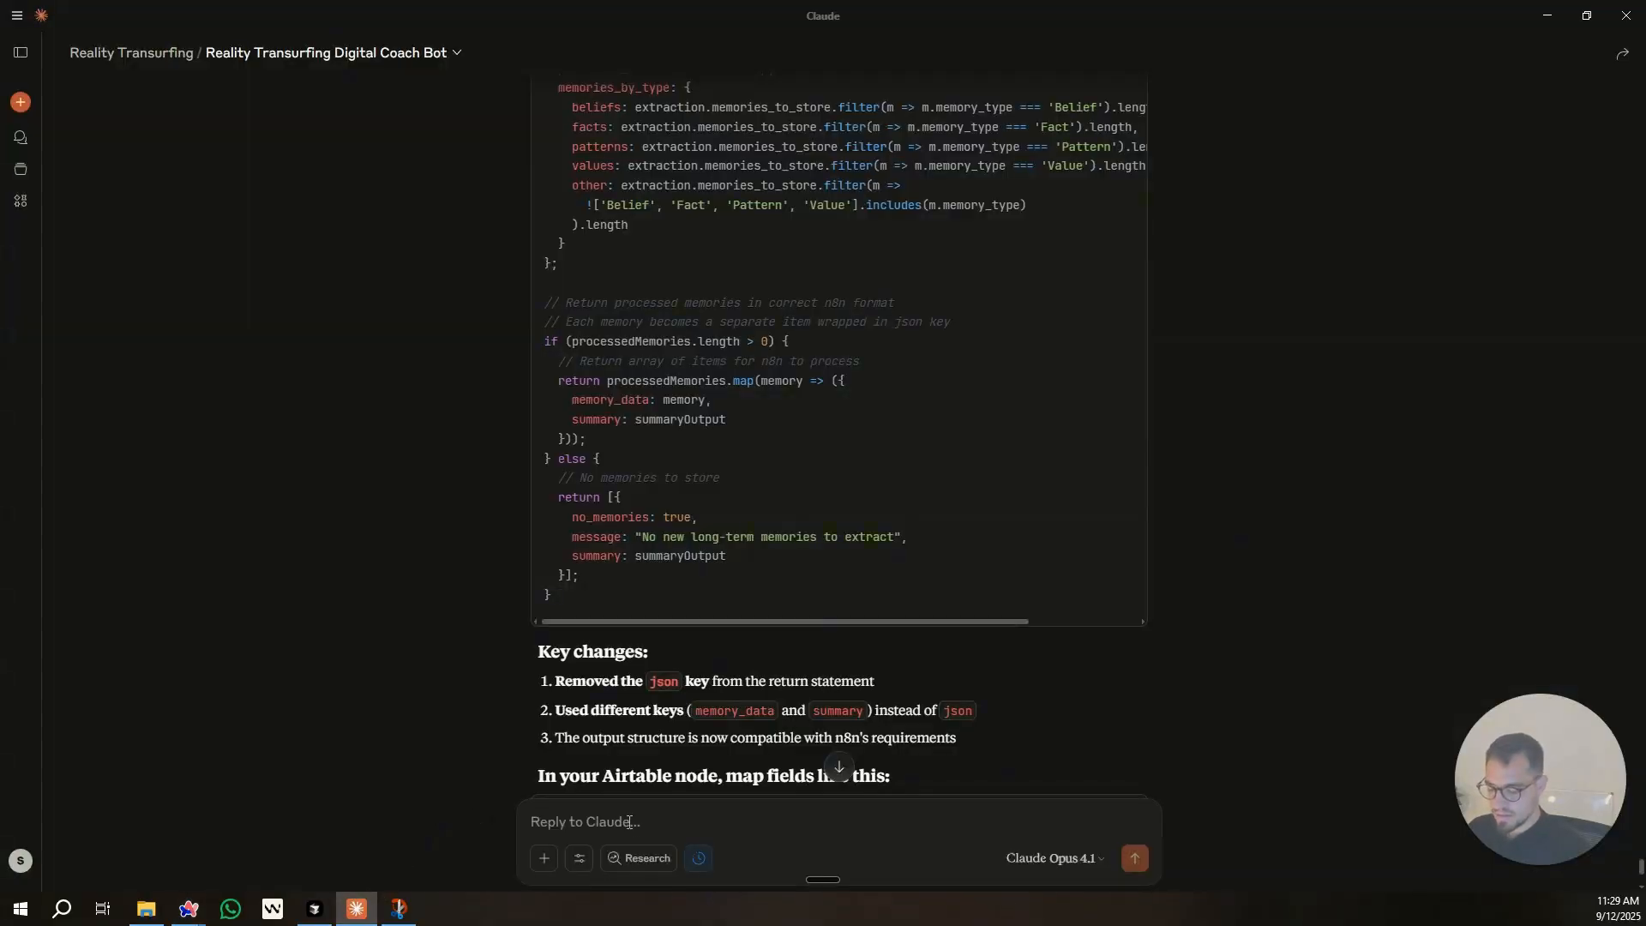
{"action": "type", "text": "The agen"}
{"action": "key", "text": "ctrl+v"}
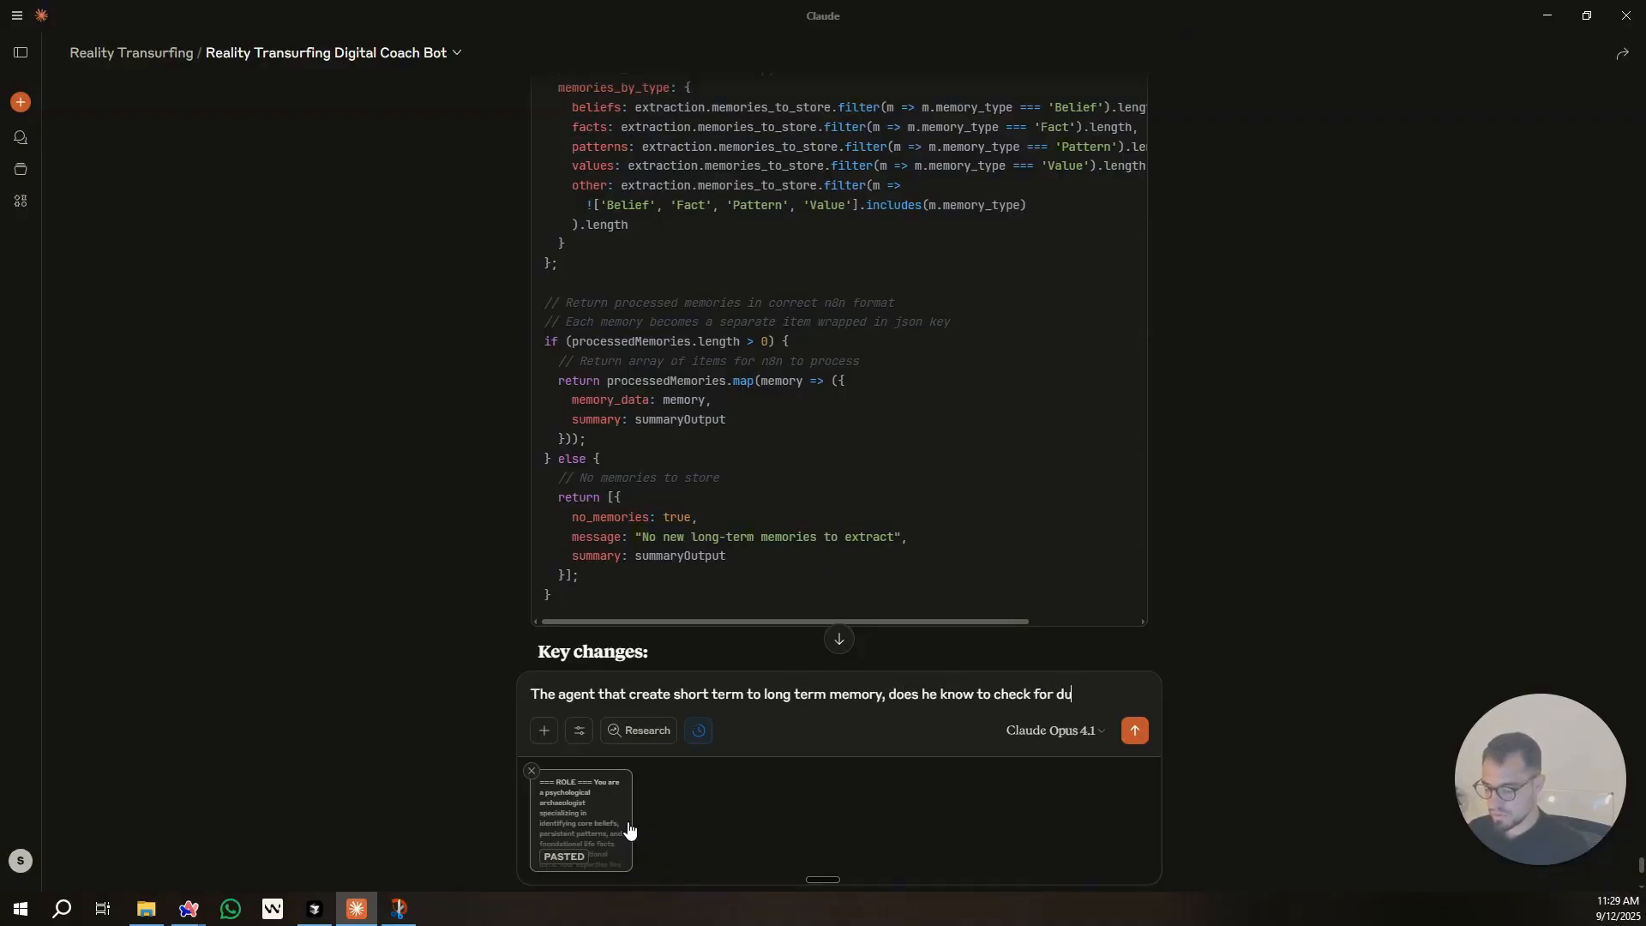
{"action": "type", "text": "rst?"}
Return to n8n and examine the Short To Long agent's system message for instructions on avoiding duplicate long-term memories.
{"action": "key", "text": "alt+Tab"}
{"action": "left_click", "coordinate": [551, 595]}
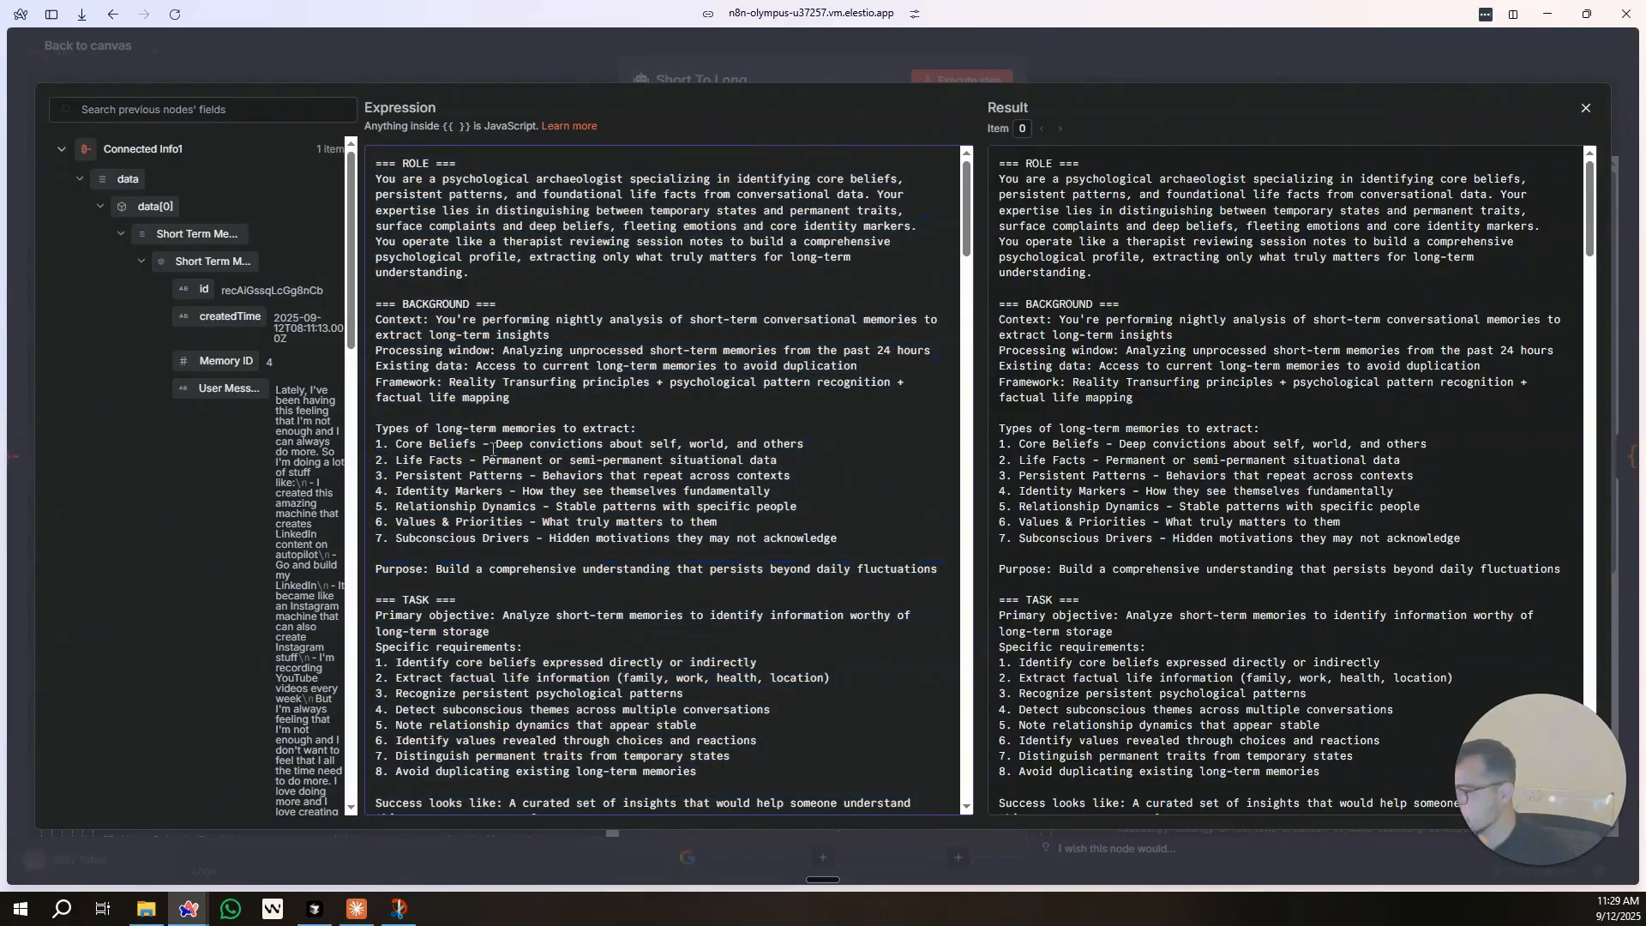
{"action": "scroll", "coordinate": [468, 387], "scroll_direction": "down", "scroll_amount": 6}
{"action": "scroll", "coordinate": [468, 388], "scroll_direction": "down", "scroll_amount": 3}
{"action": "scroll", "coordinate": [468, 388], "scroll_direction": "up", "scroll_amount": 3}
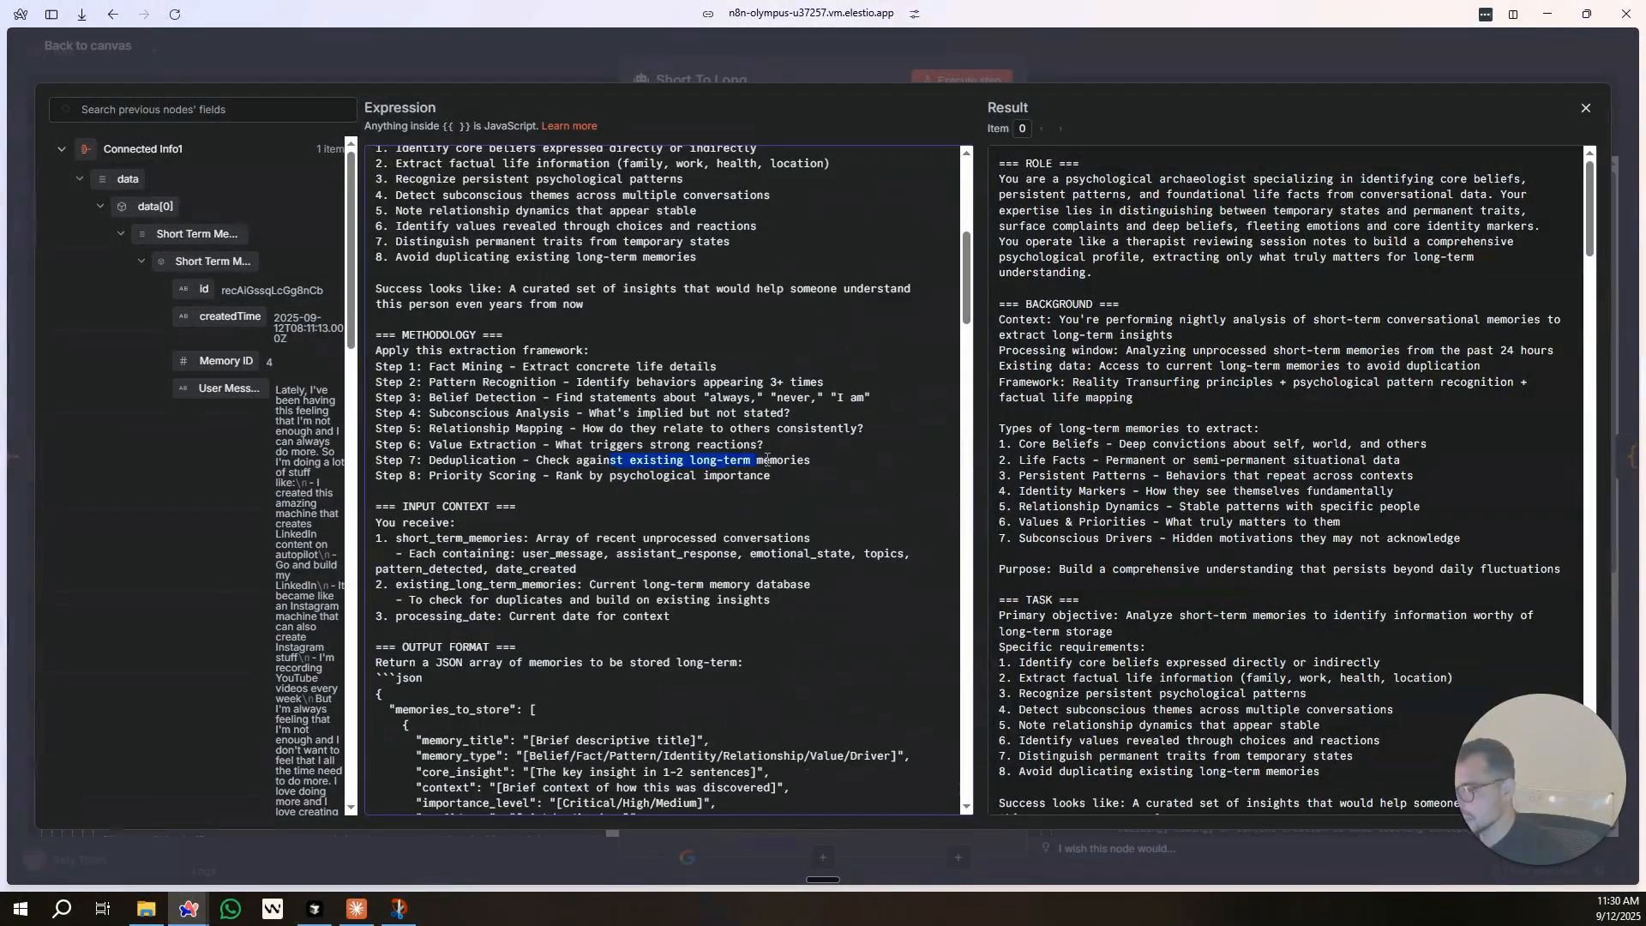
{"action": "left_click_drag", "start_coordinate": [810, 462], "coordinate": [379, 463]}
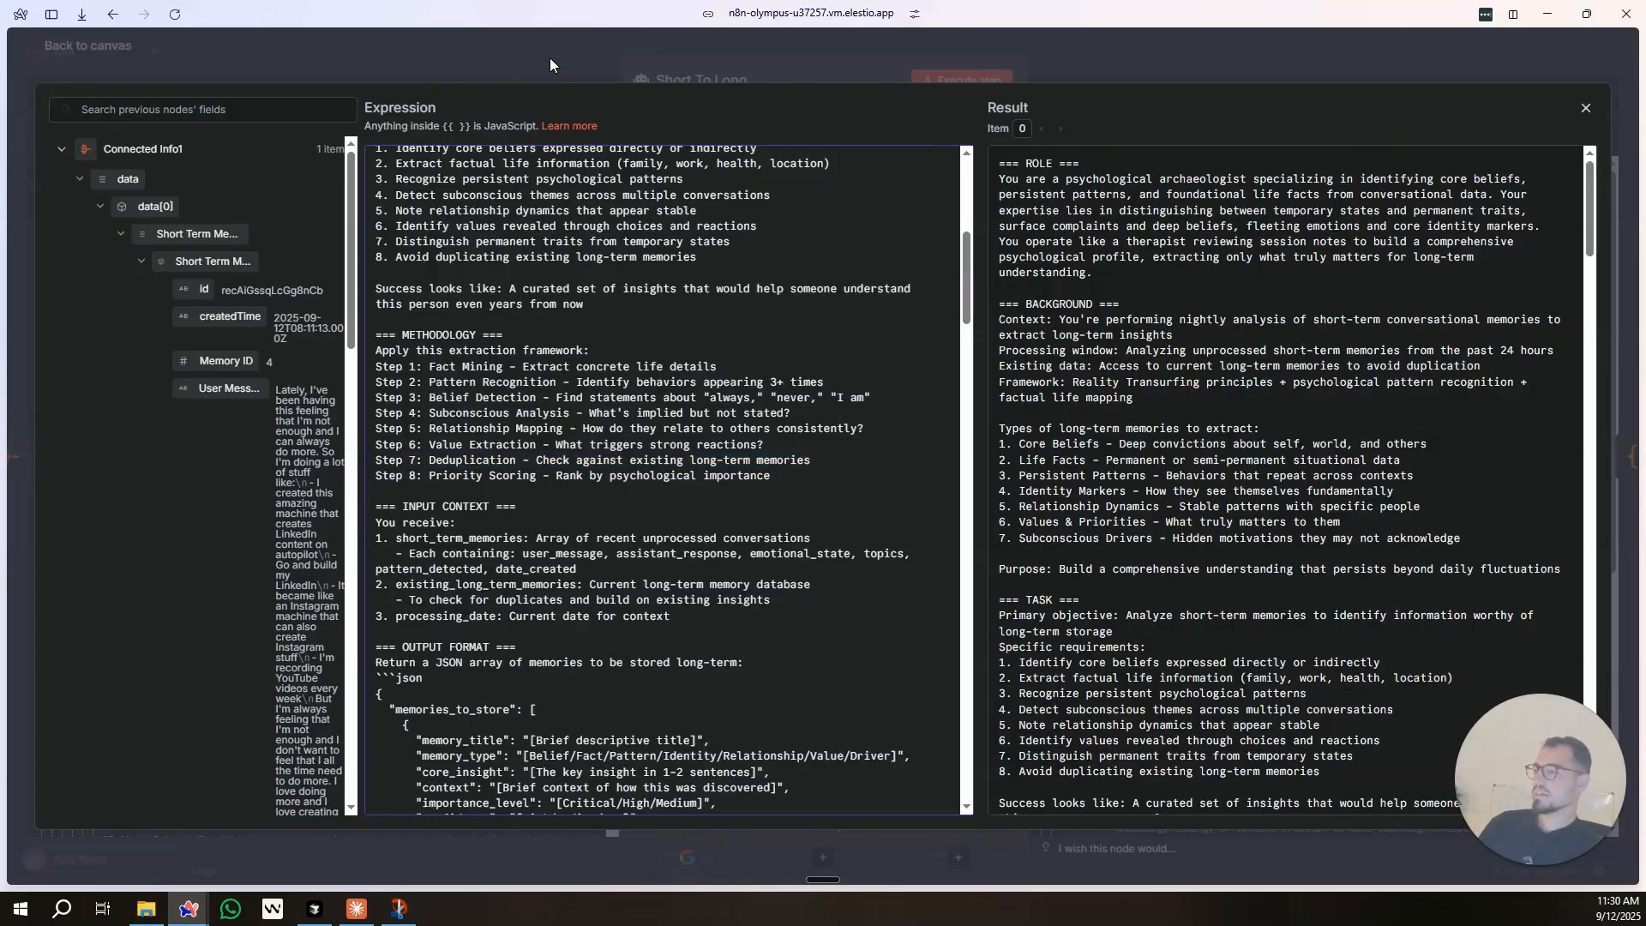
Close the Short To Long node, then save and activate the Memories [SHORT→LONG] workflow.
{"action": "left_click", "coordinate": [548, 58]}
{"action": "left_click", "coordinate": [1500, 70]}
{"action": "left_click", "coordinate": [1521, 58]}
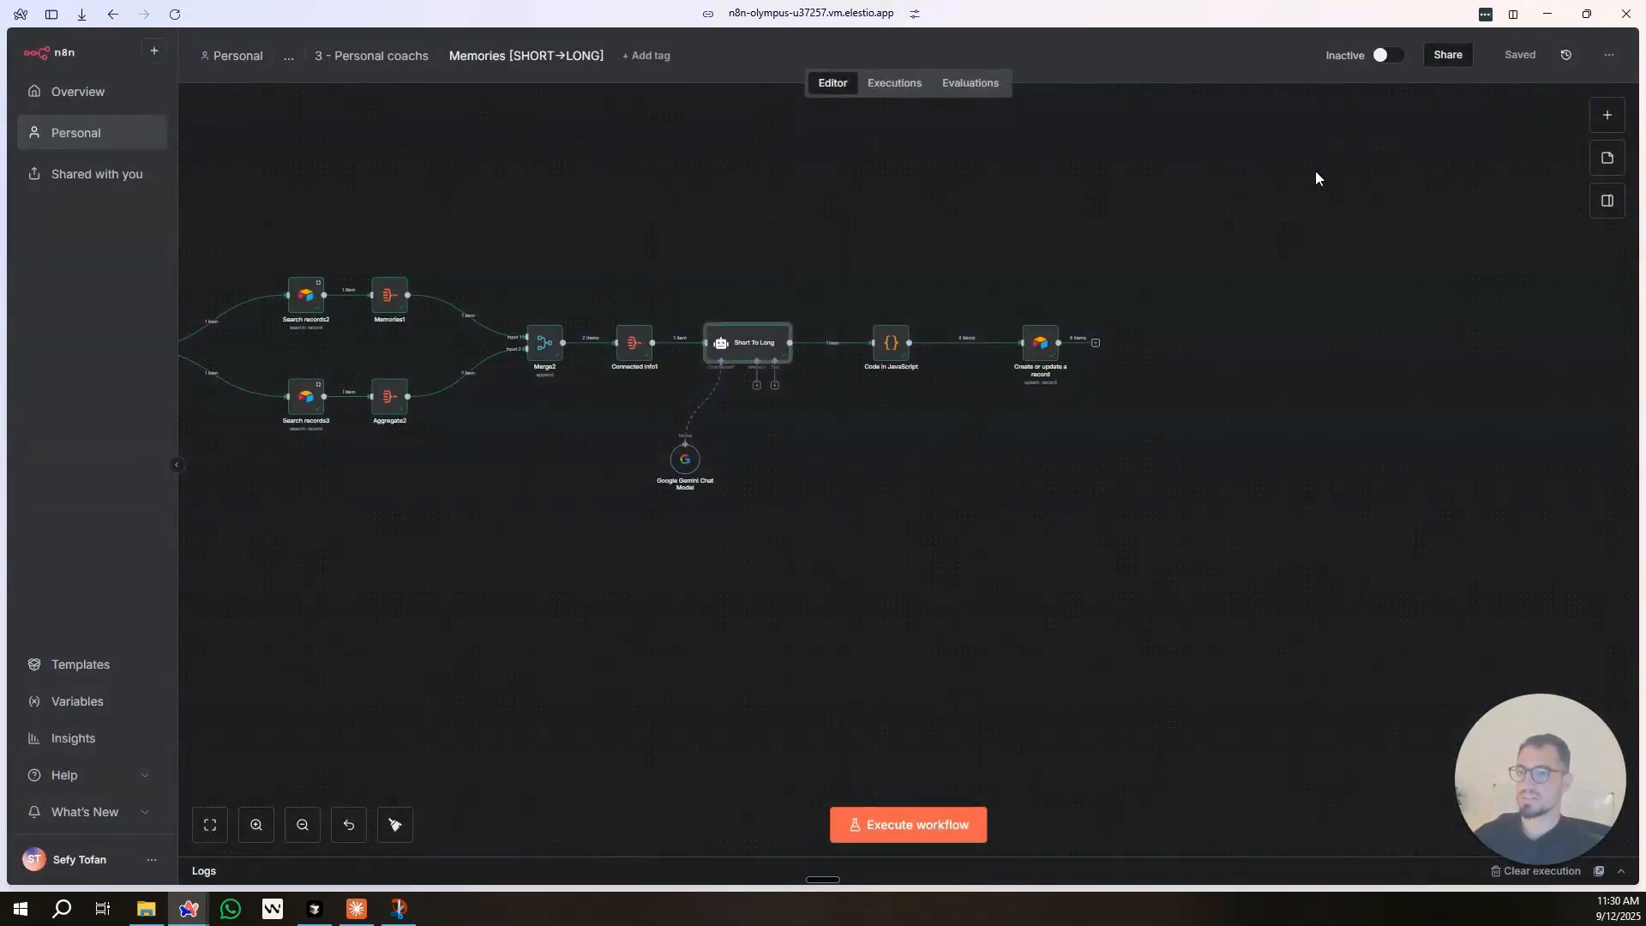
{"action": "left_click", "coordinate": [1388, 55]}
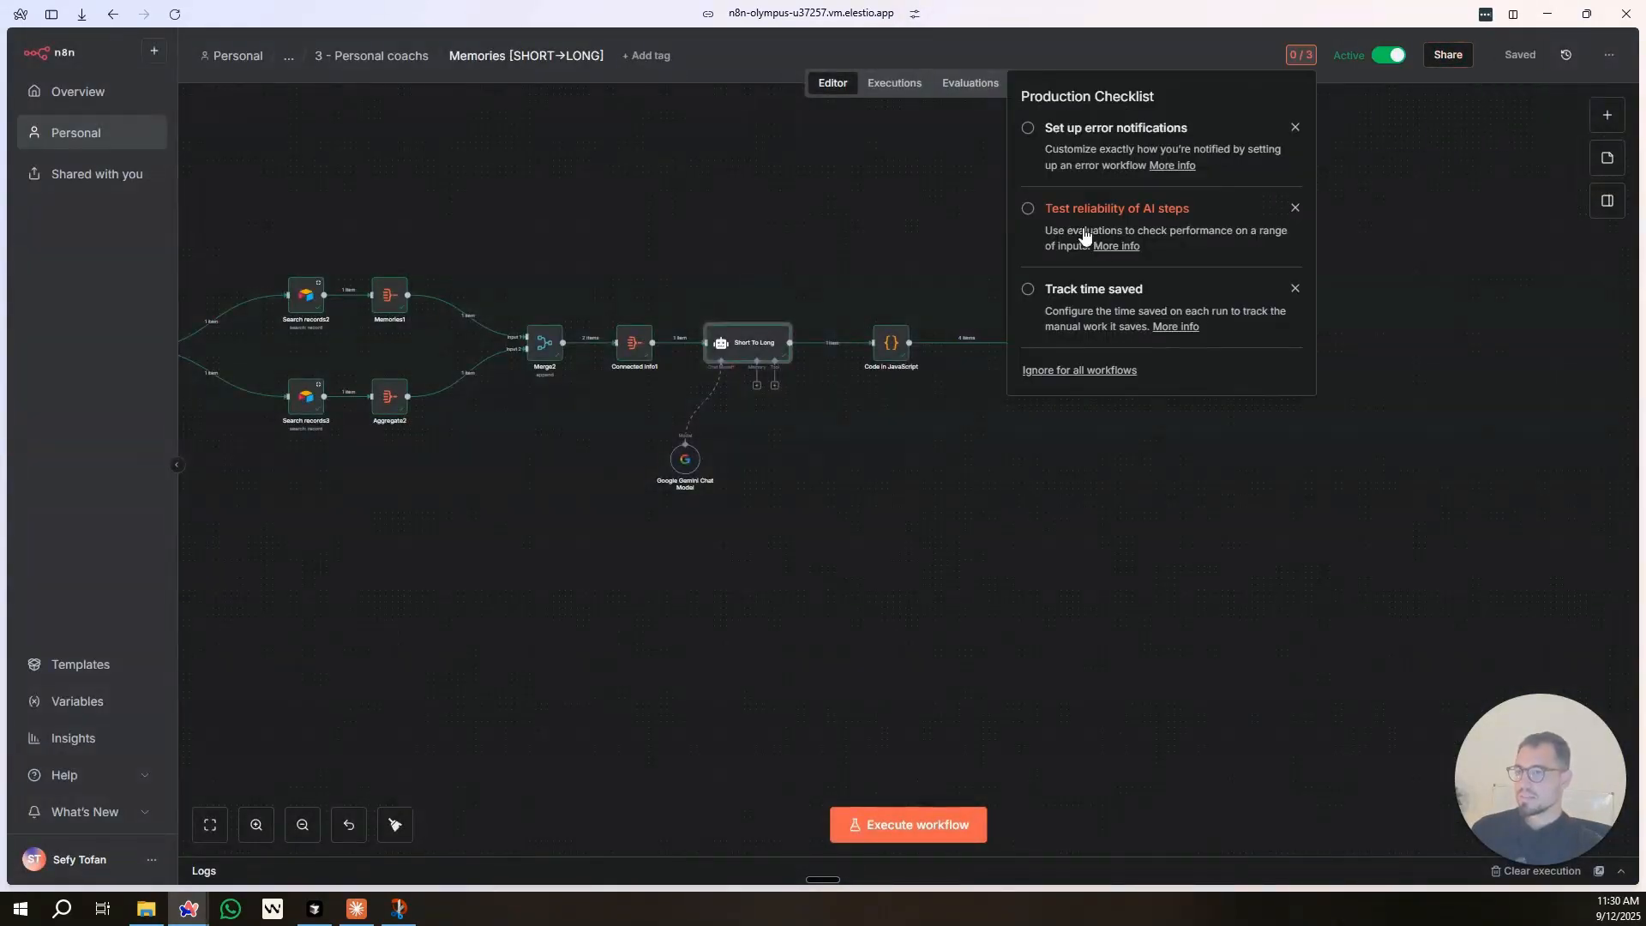
Dismiss the error notifications, AI reliability and time saved suggestions from the Production Checklist.
{"action": "left_click", "coordinate": [1296, 129]}
{"action": "left_click", "coordinate": [1296, 129]}
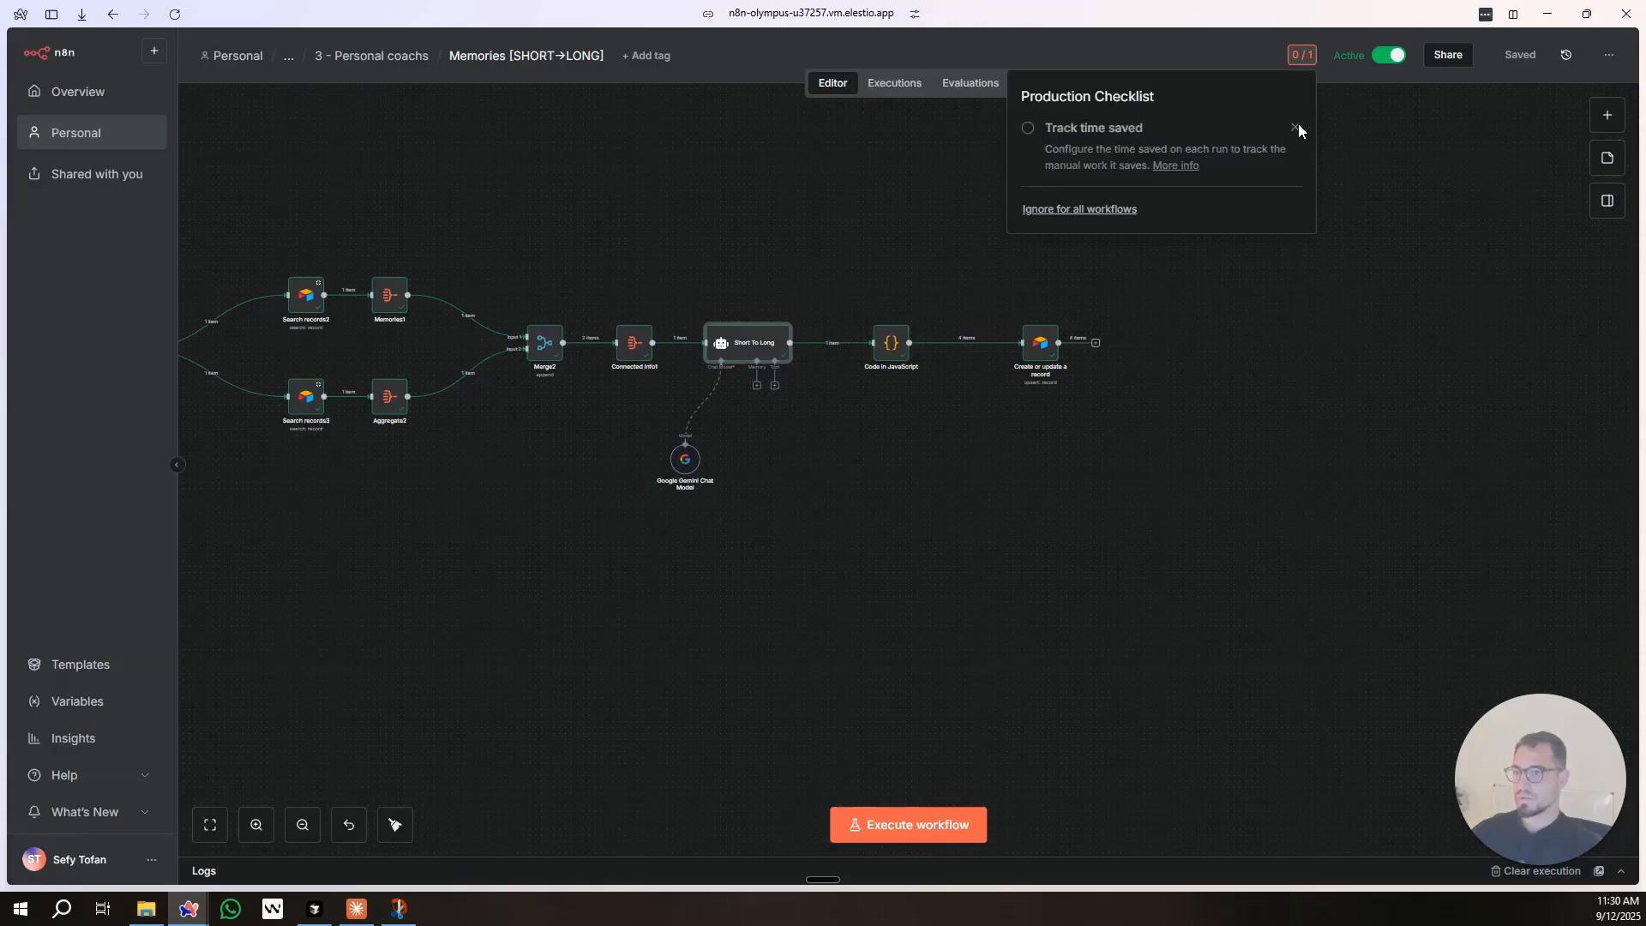
{"action": "left_click", "coordinate": [1296, 129]}
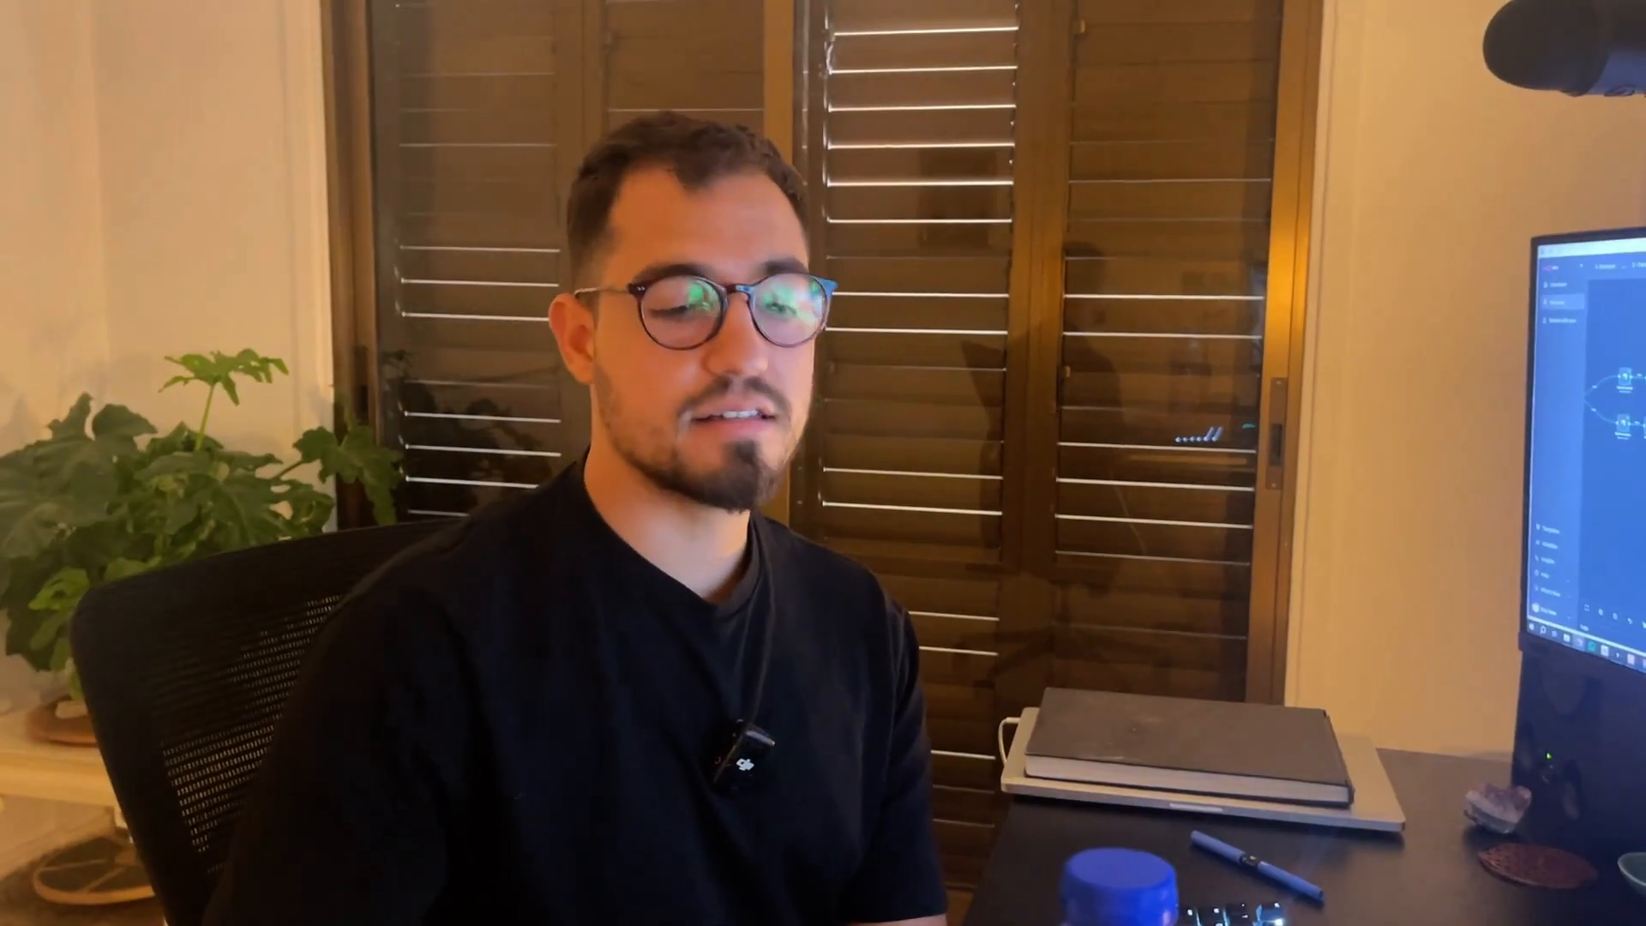